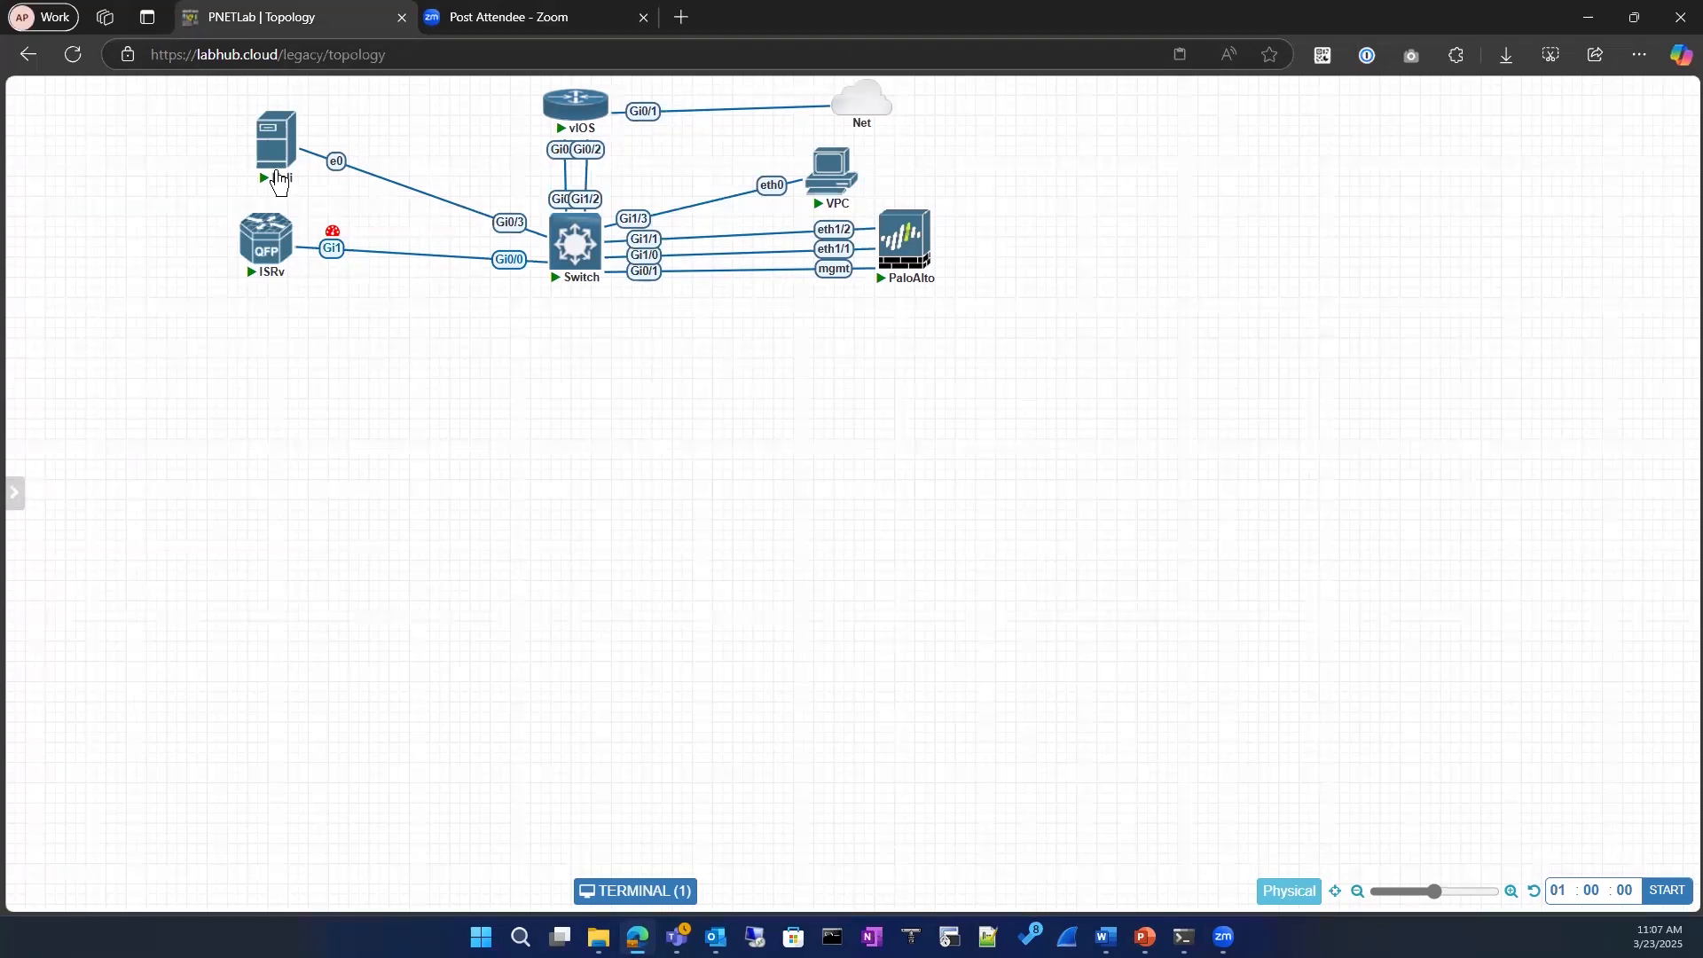
Step: Browse the device templates available for adding a new node, then close the list without adding one
mouse_move(236, 153)
right_click(452, 455)
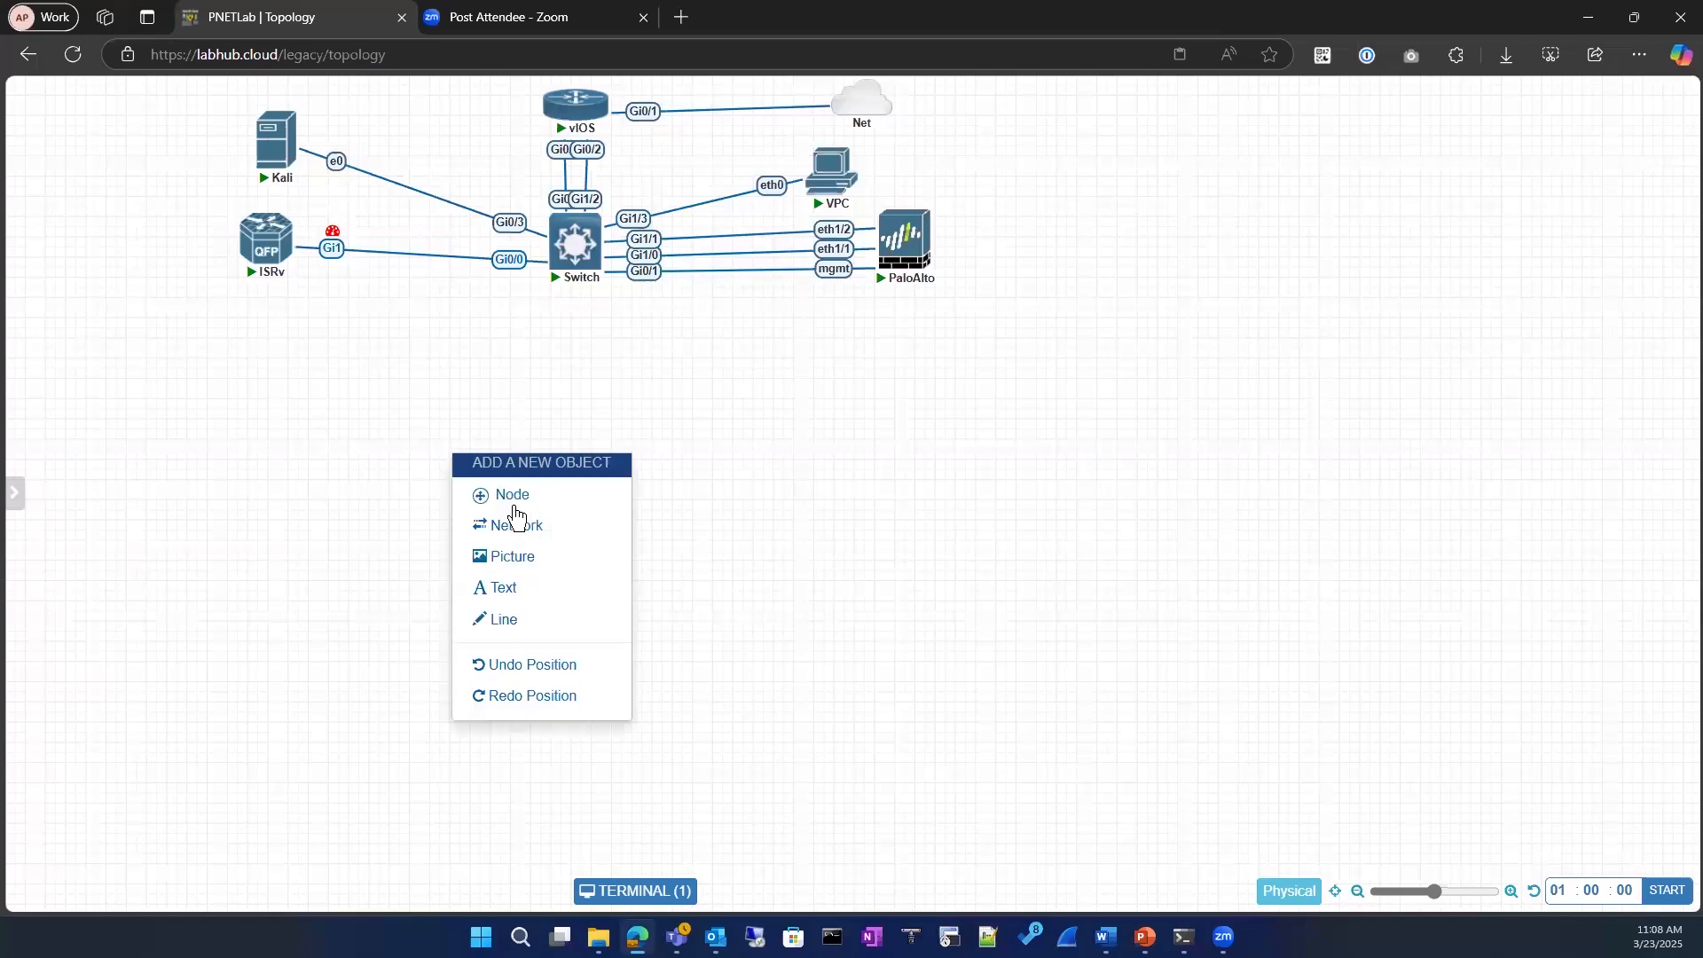
left_click(479, 494)
scroll(666, 705, "down", 10)
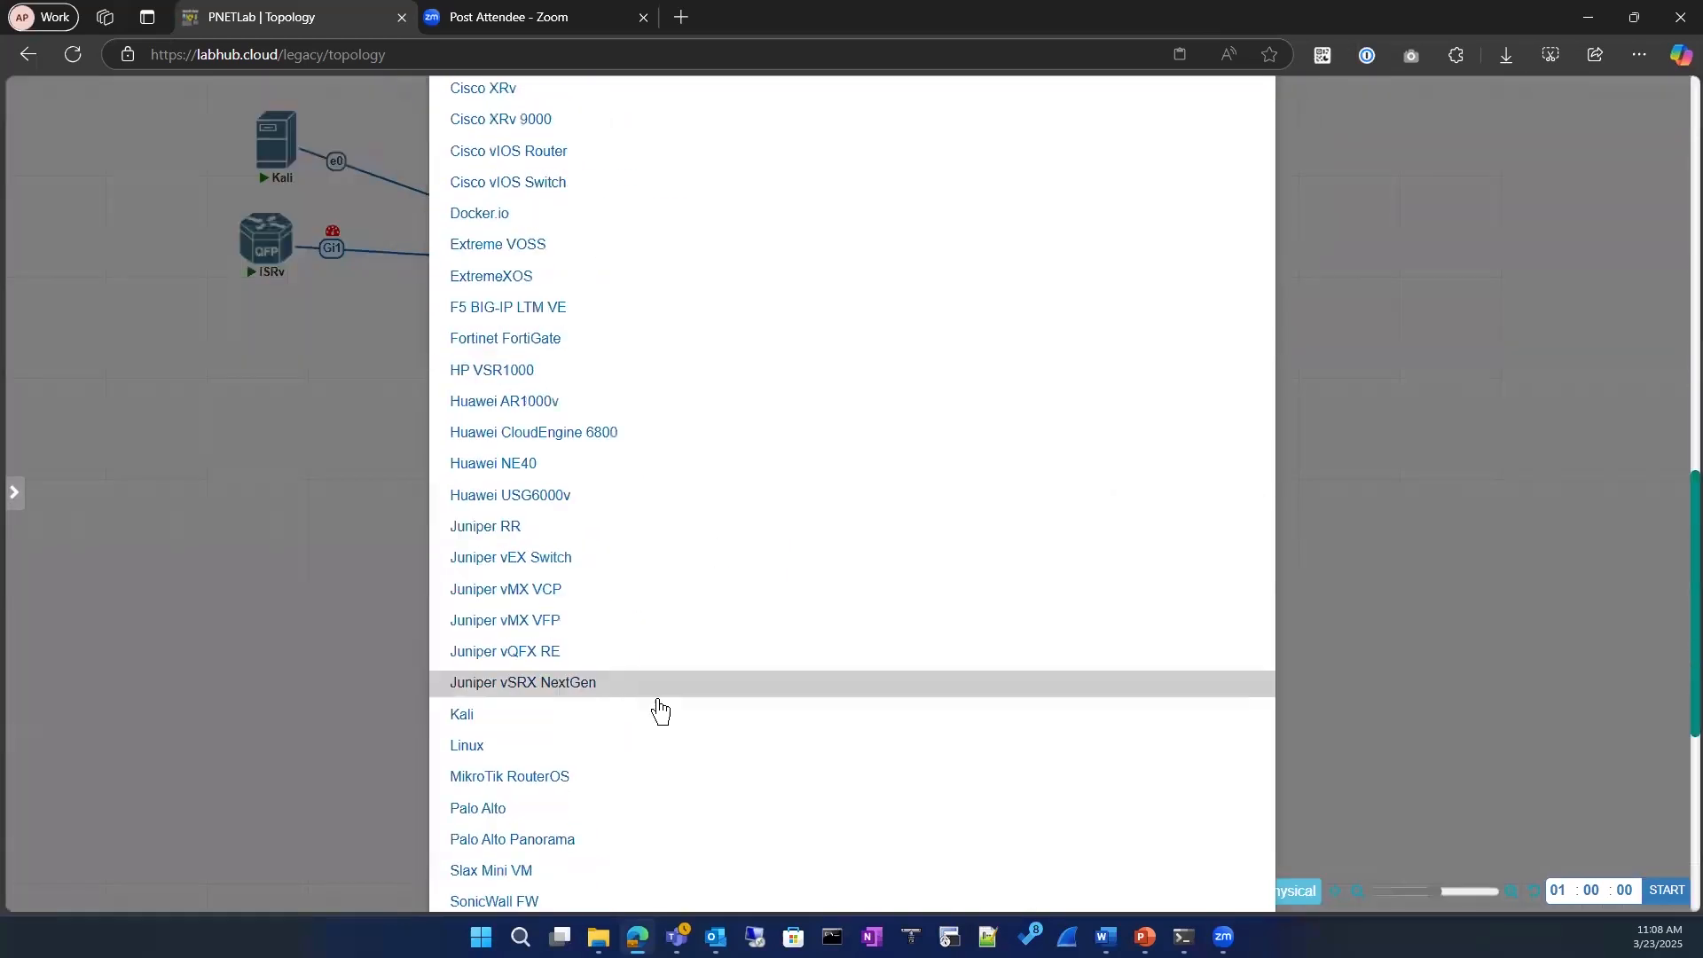
scroll(659, 710, "down", 6)
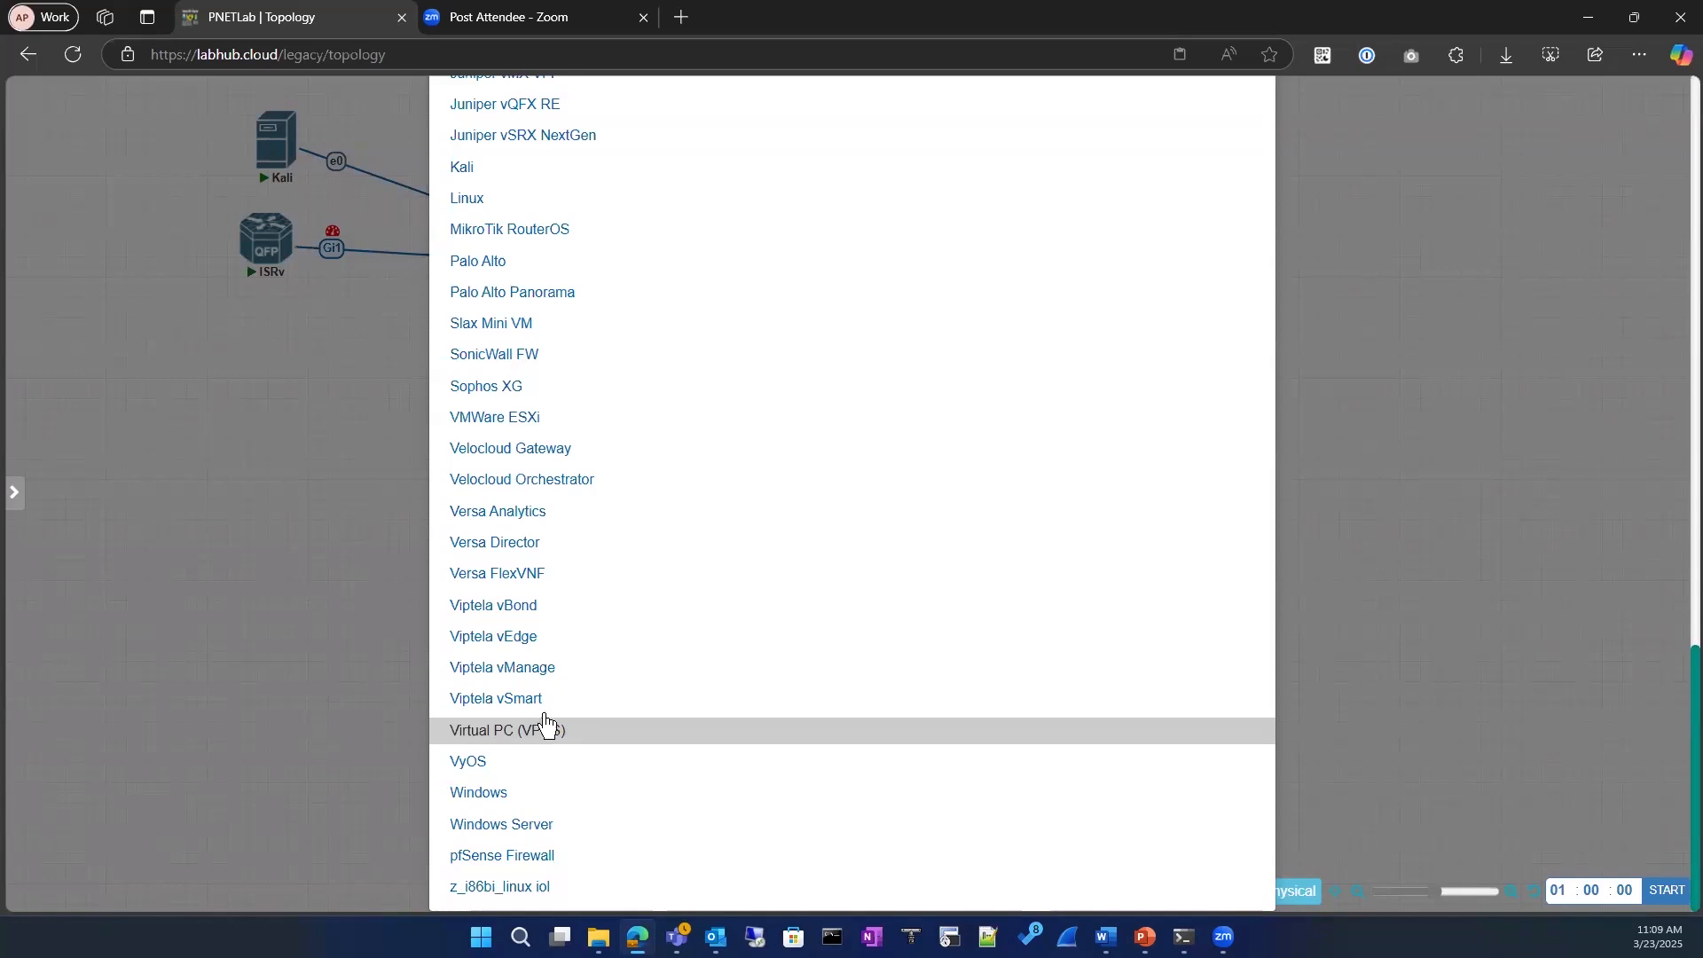
left_click(188, 423)
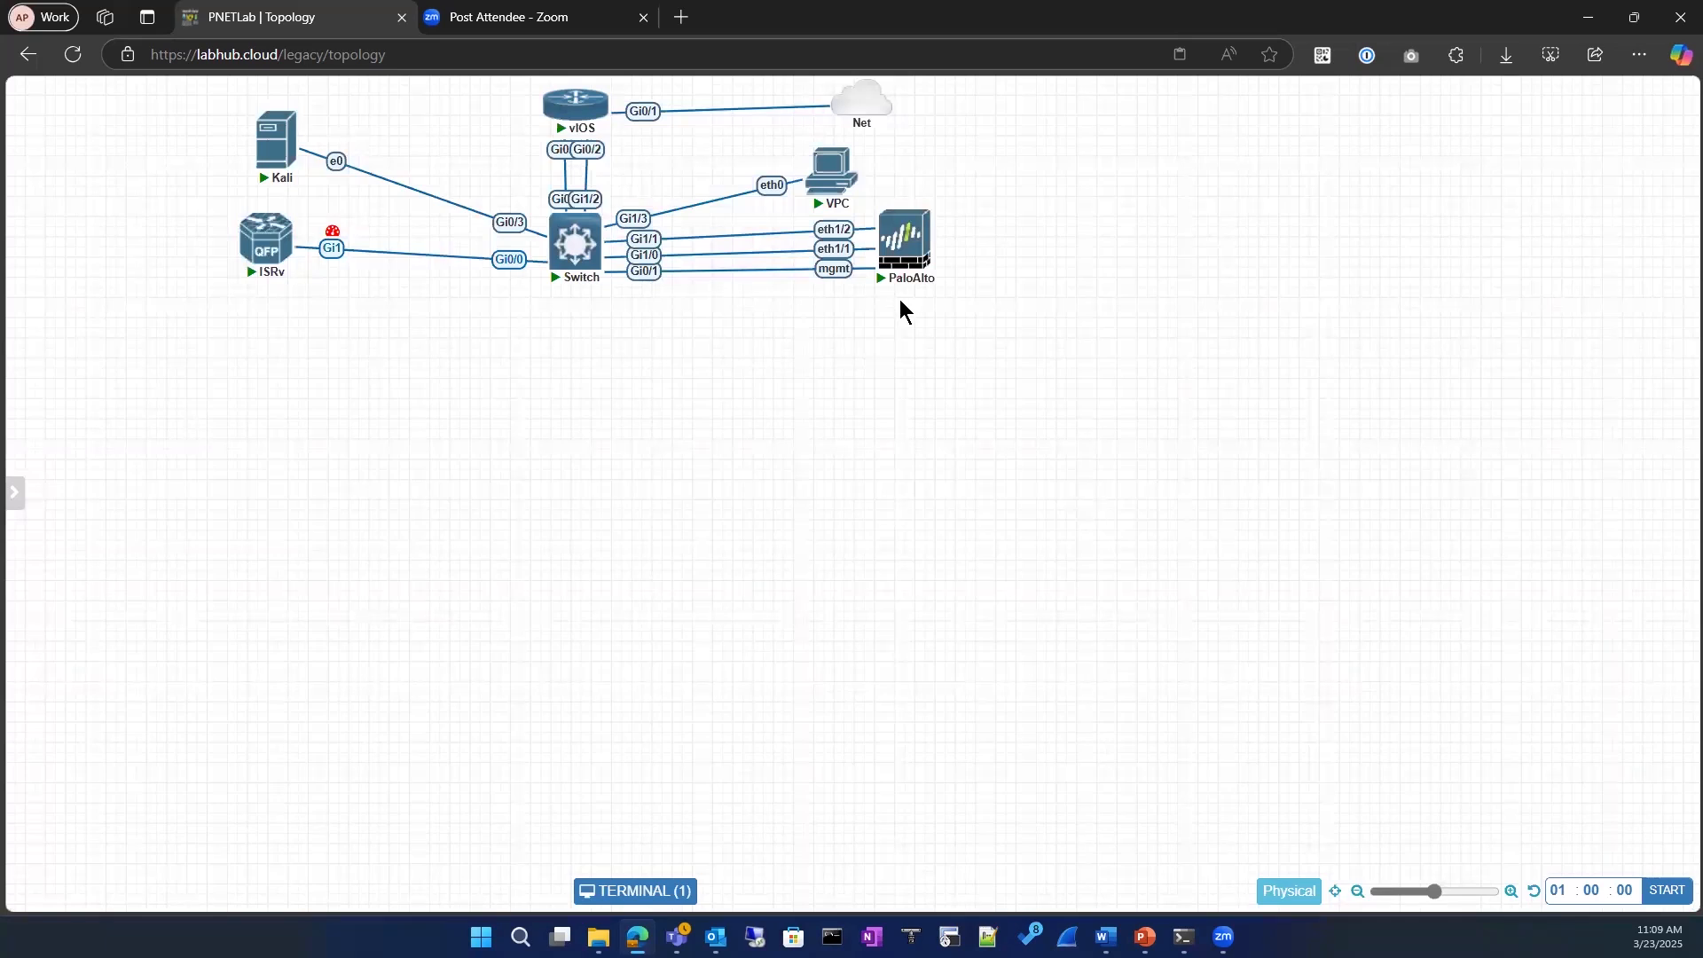
Step: Show the Switch's interfaces available for packet capture, then dismiss the list without starting a capture
mouse_move(901, 277)
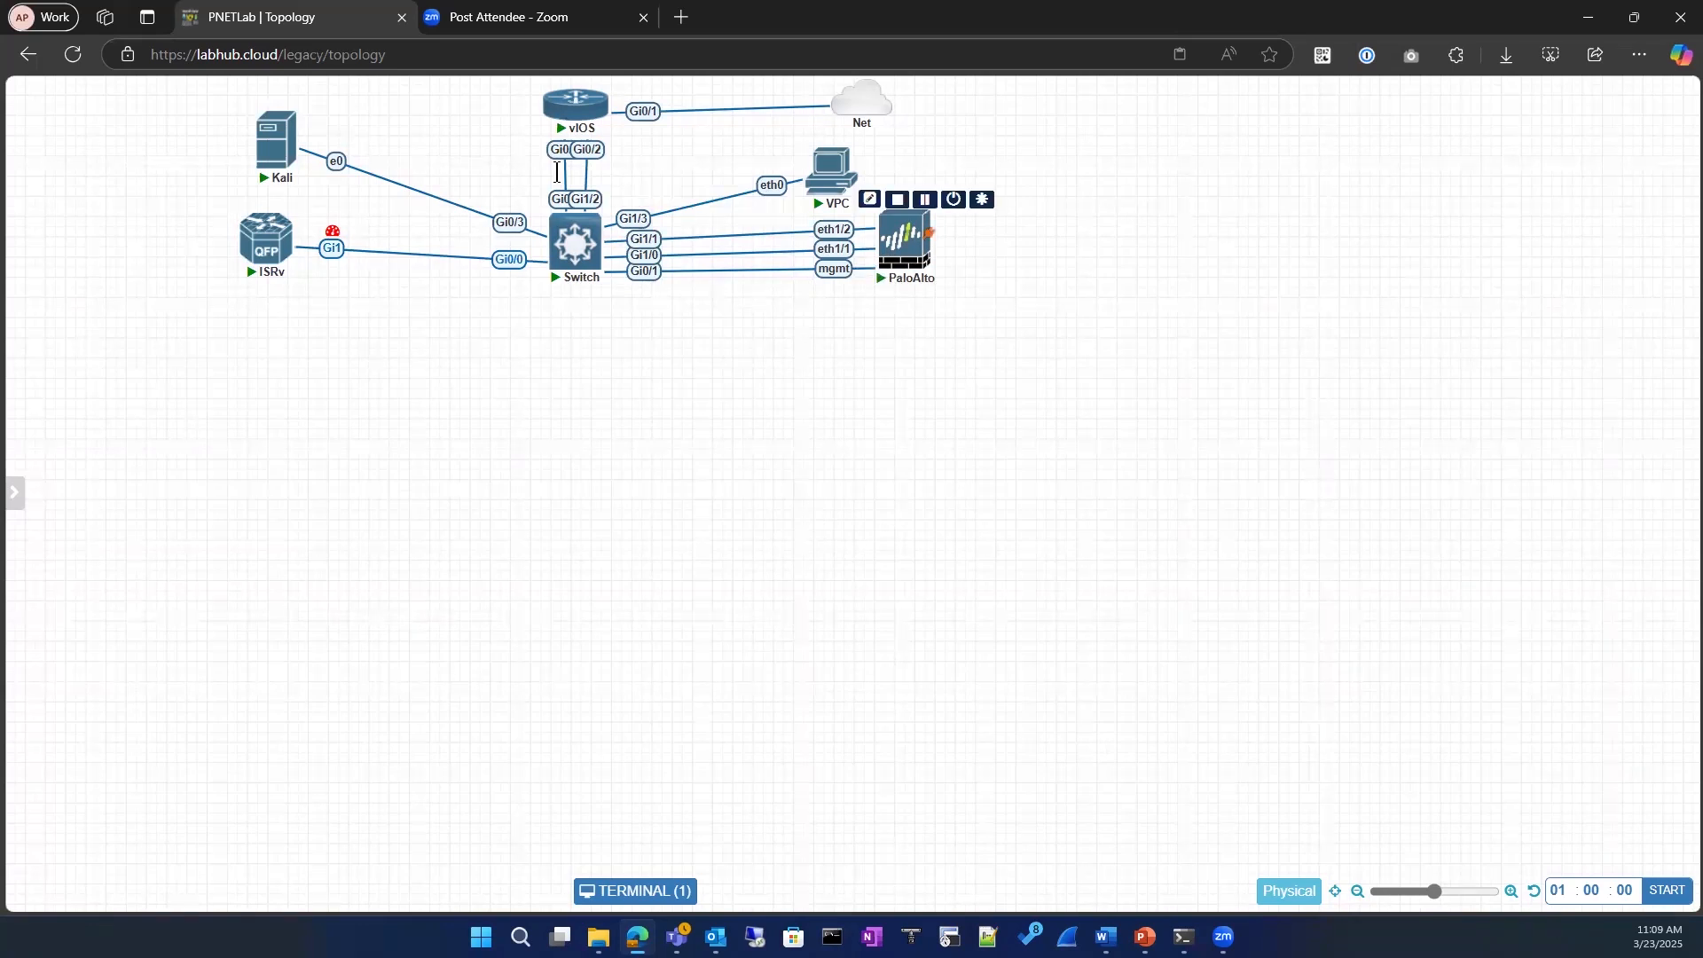
mouse_move(576, 120)
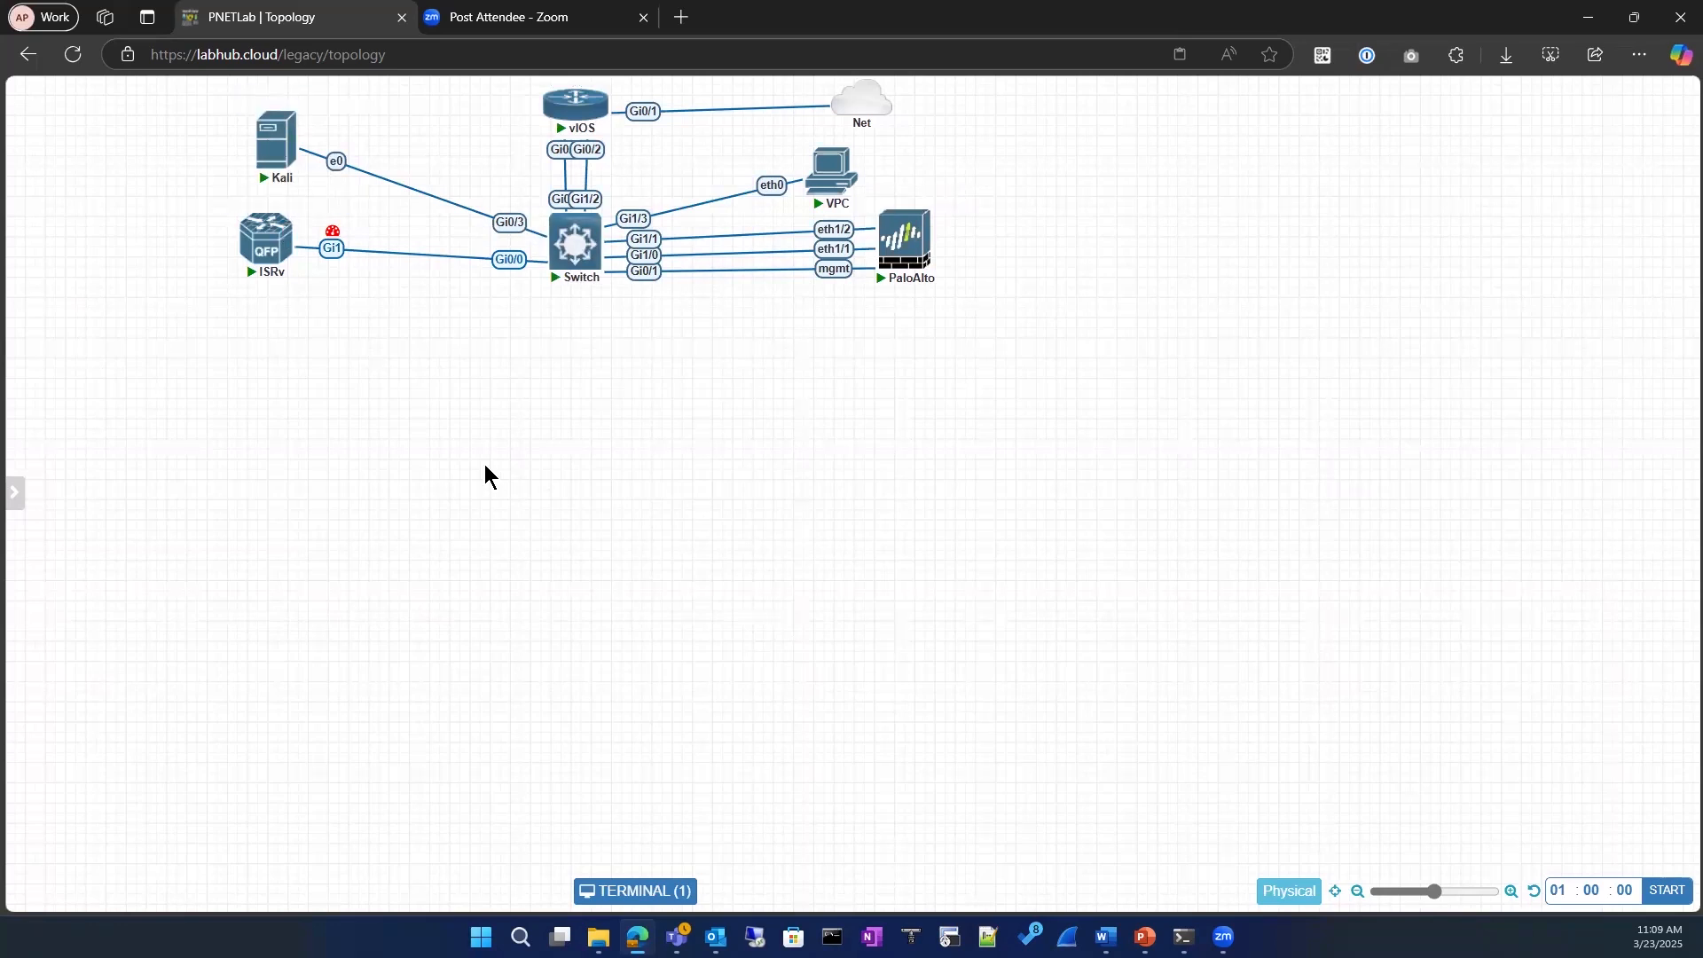
mouse_move(270, 250)
left_click(569, 256)
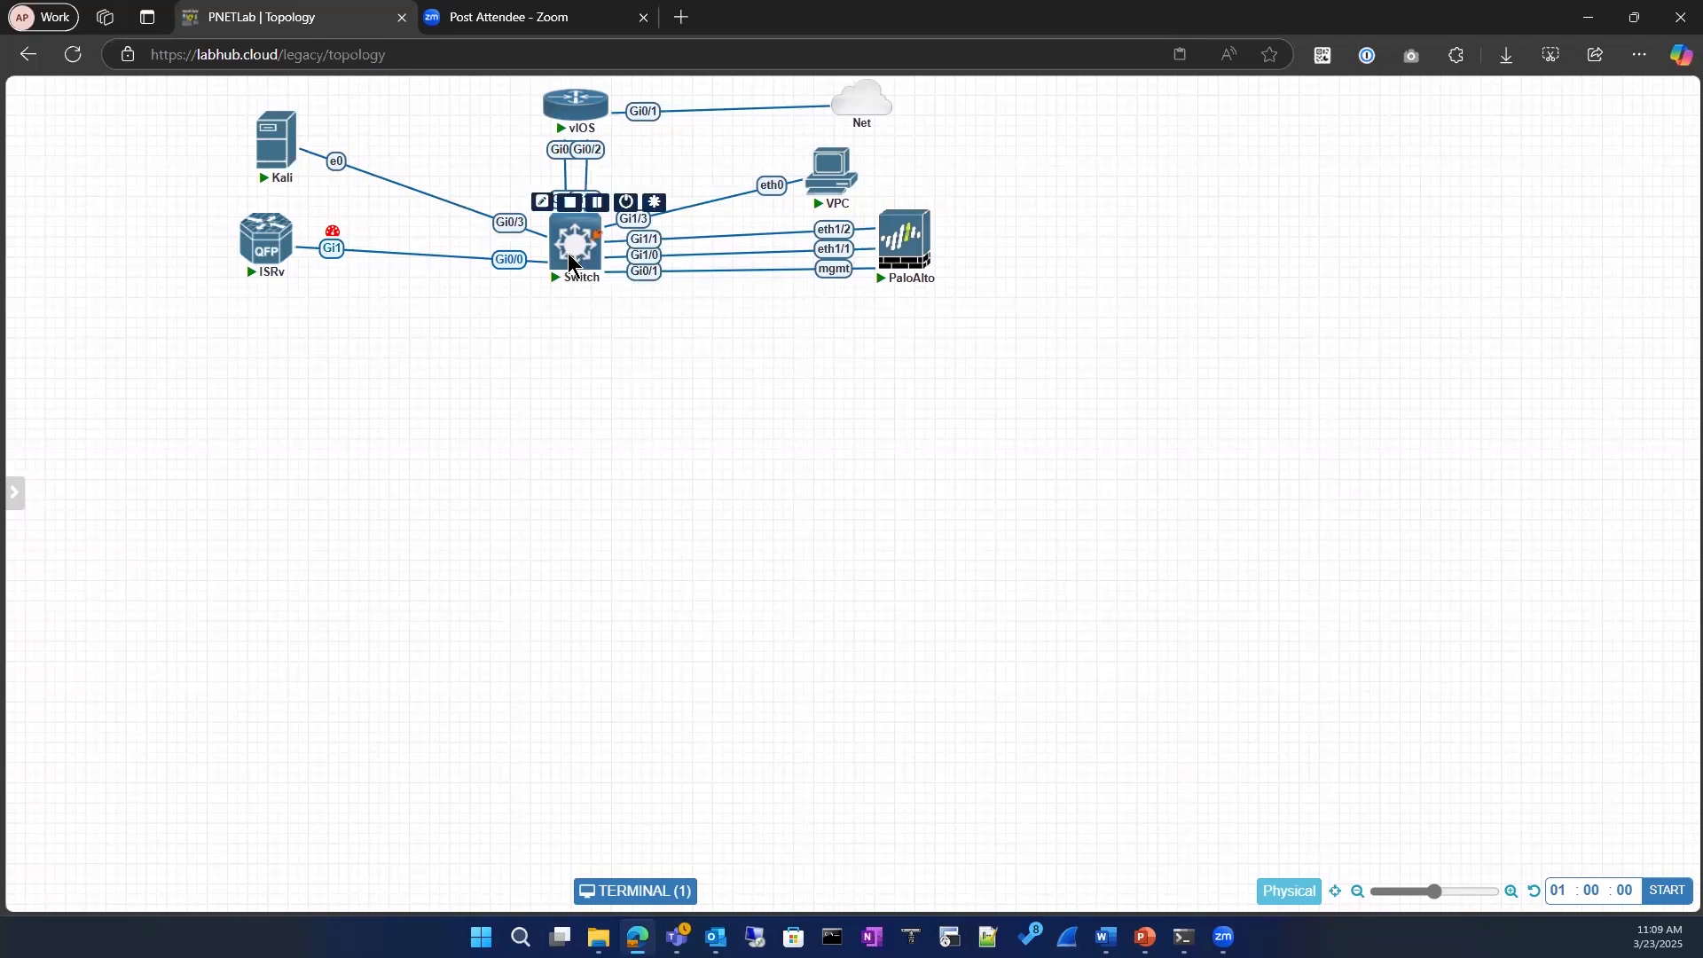
right_click(569, 260)
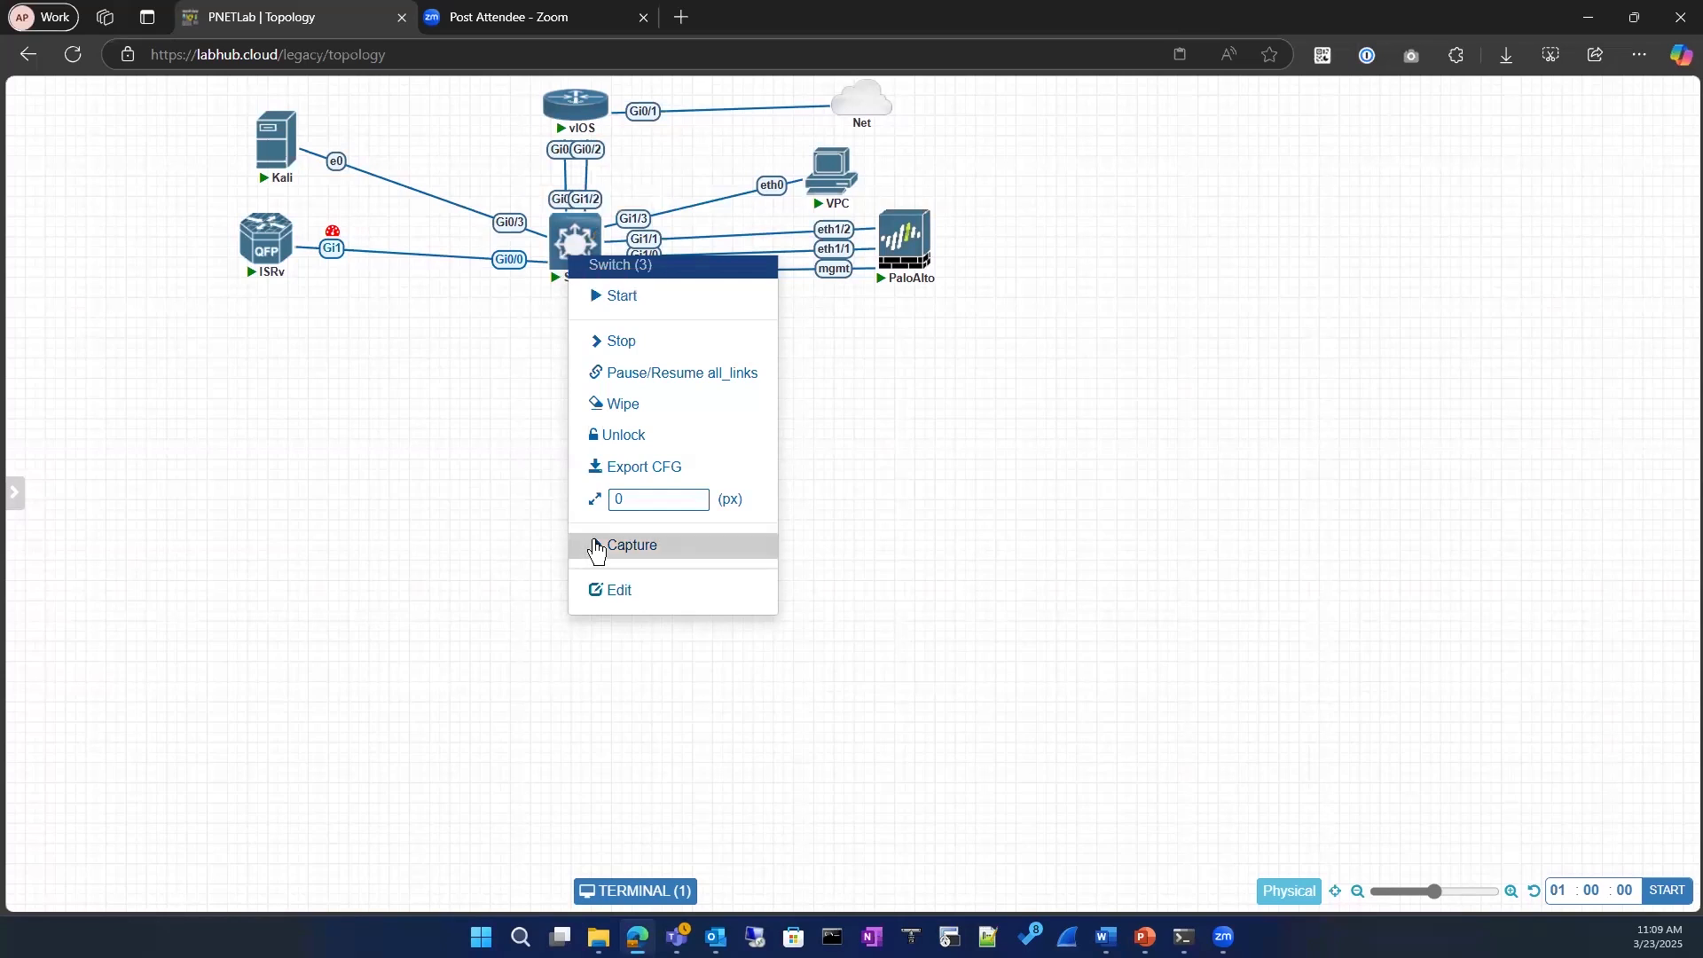
left_click(773, 550)
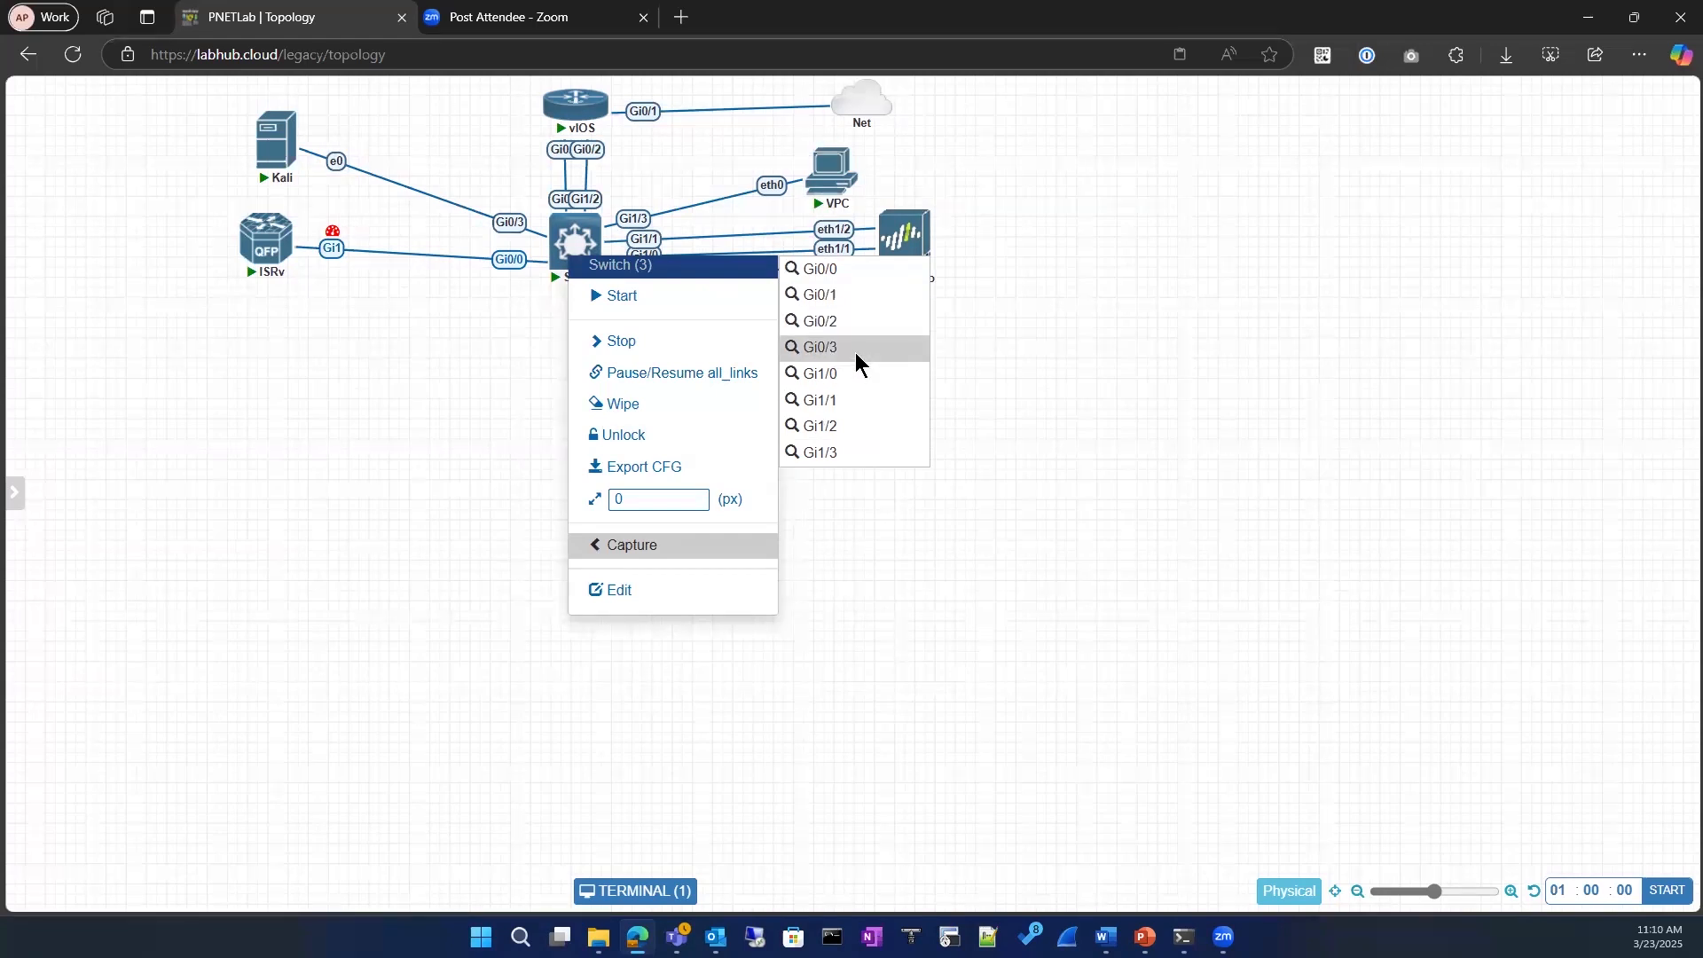
left_click(910, 577)
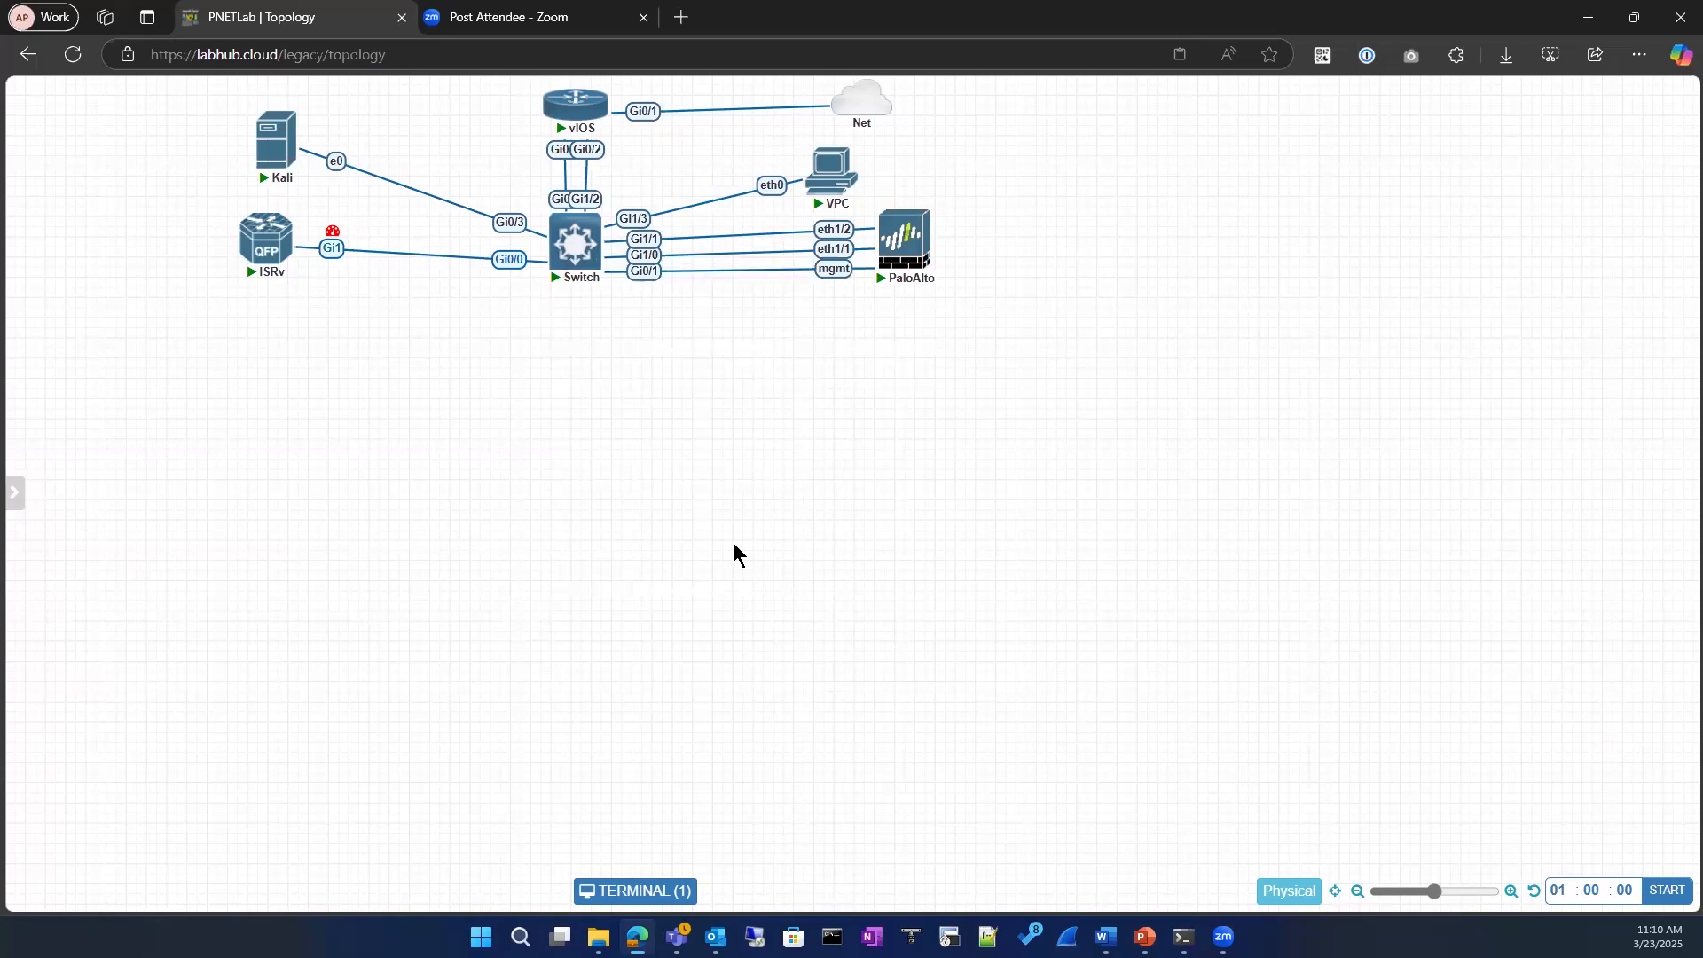
left_click(575, 241, "ctrl")
left_click(833, 170, "ctrl")
left_click(542, 464)
mouse_move(582, 231)
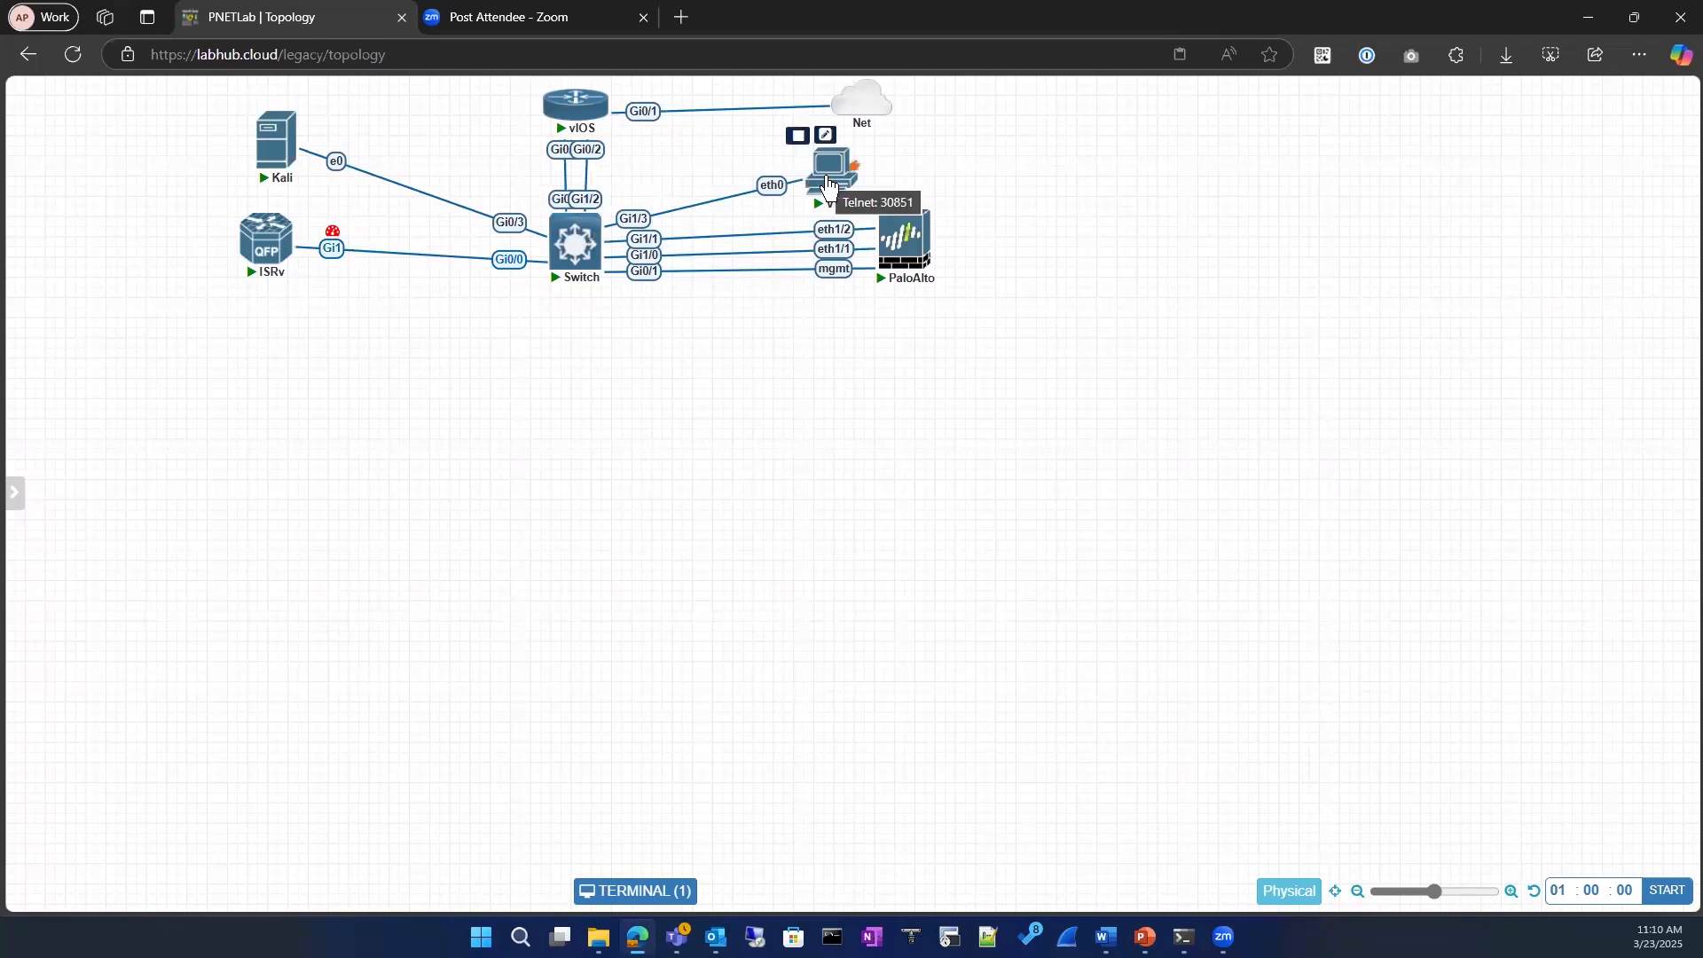
left_click(764, 189)
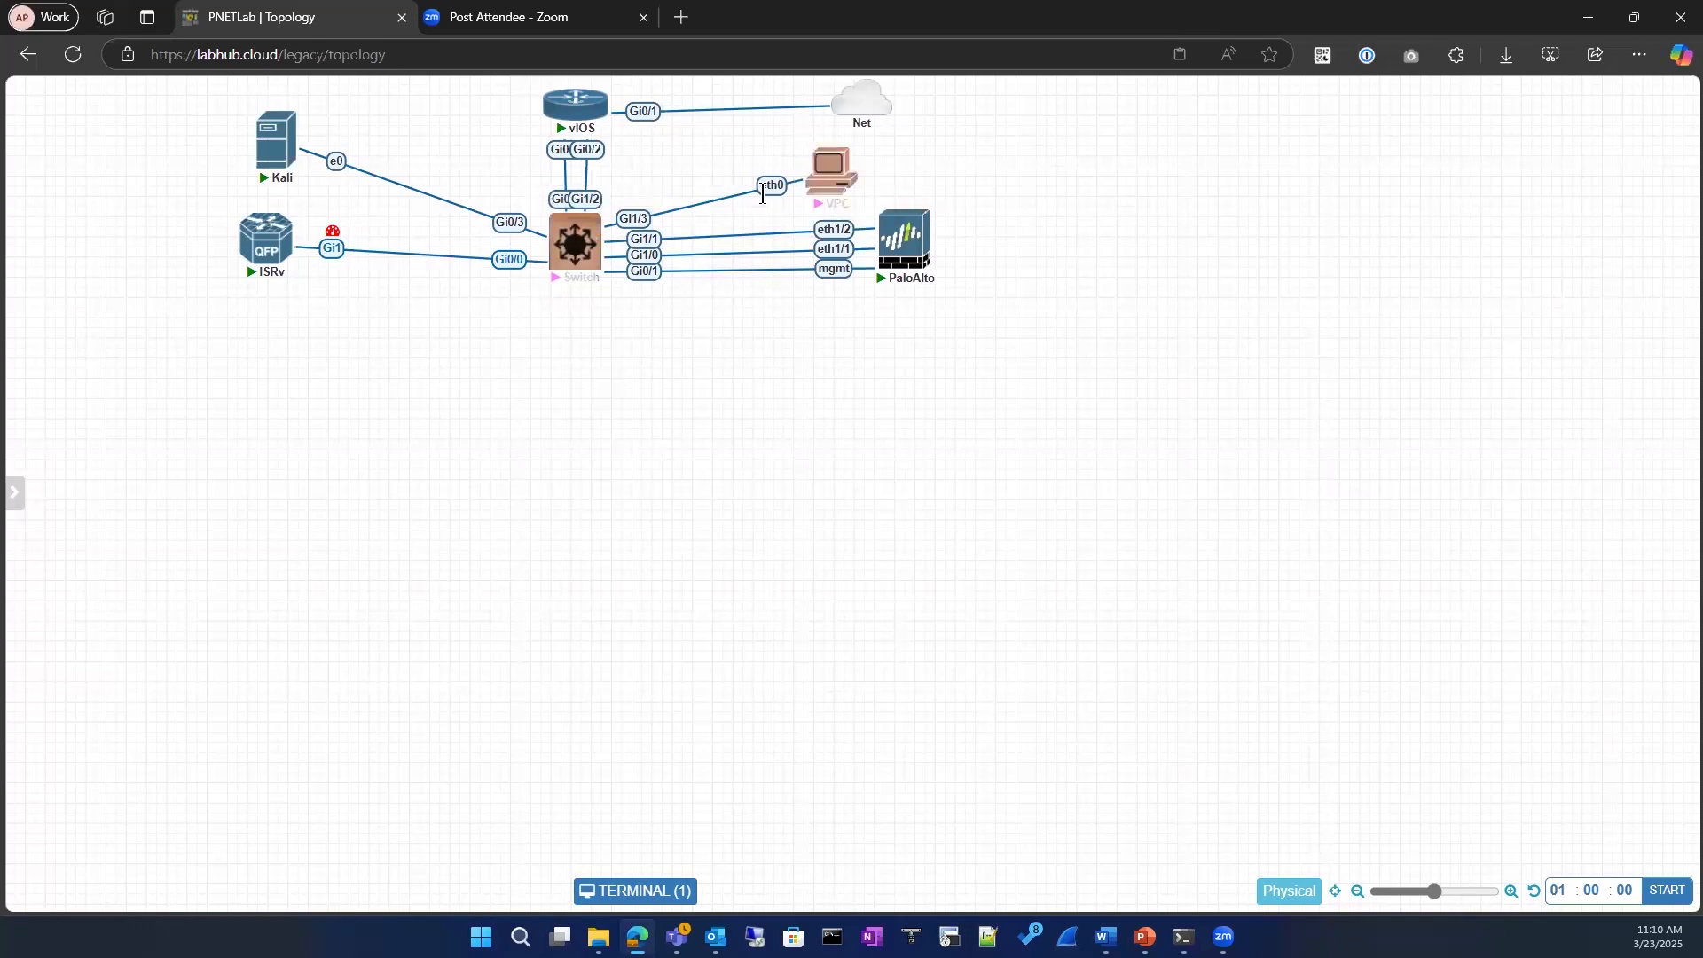
left_click(727, 435)
mouse_move(586, 253)
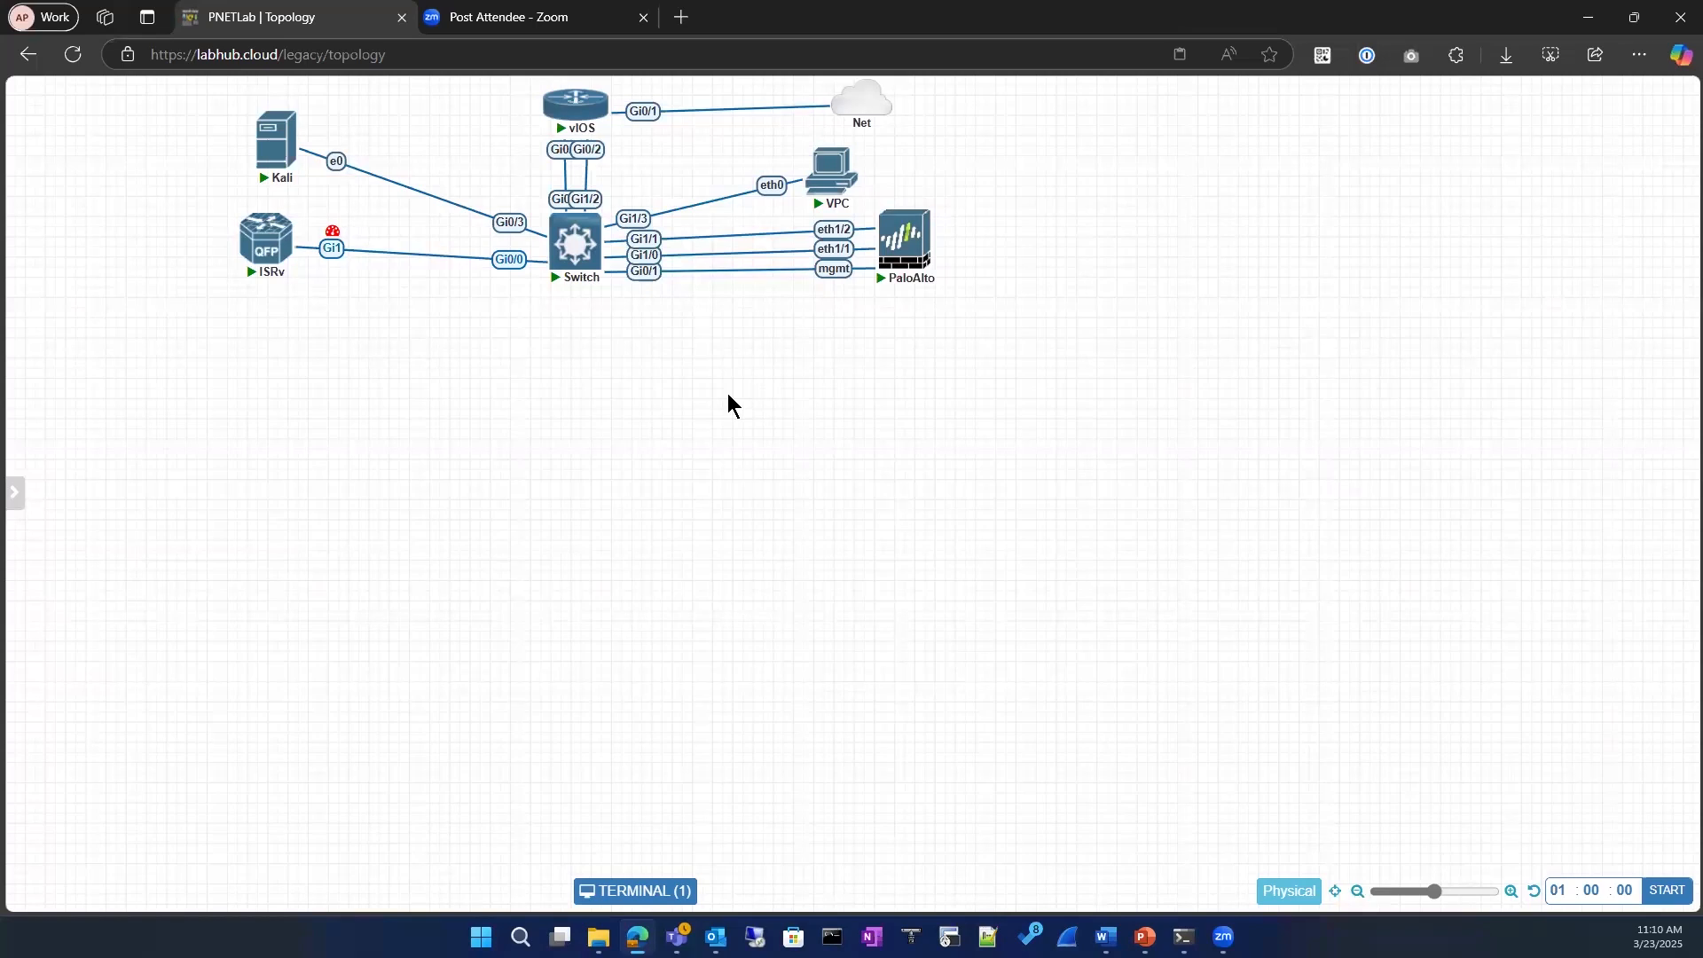
Step: Switch to the browser window with the wireshark Google search, maximize it and open the official Wireshark website
mouse_move(927, 236)
key("ctrl+t")
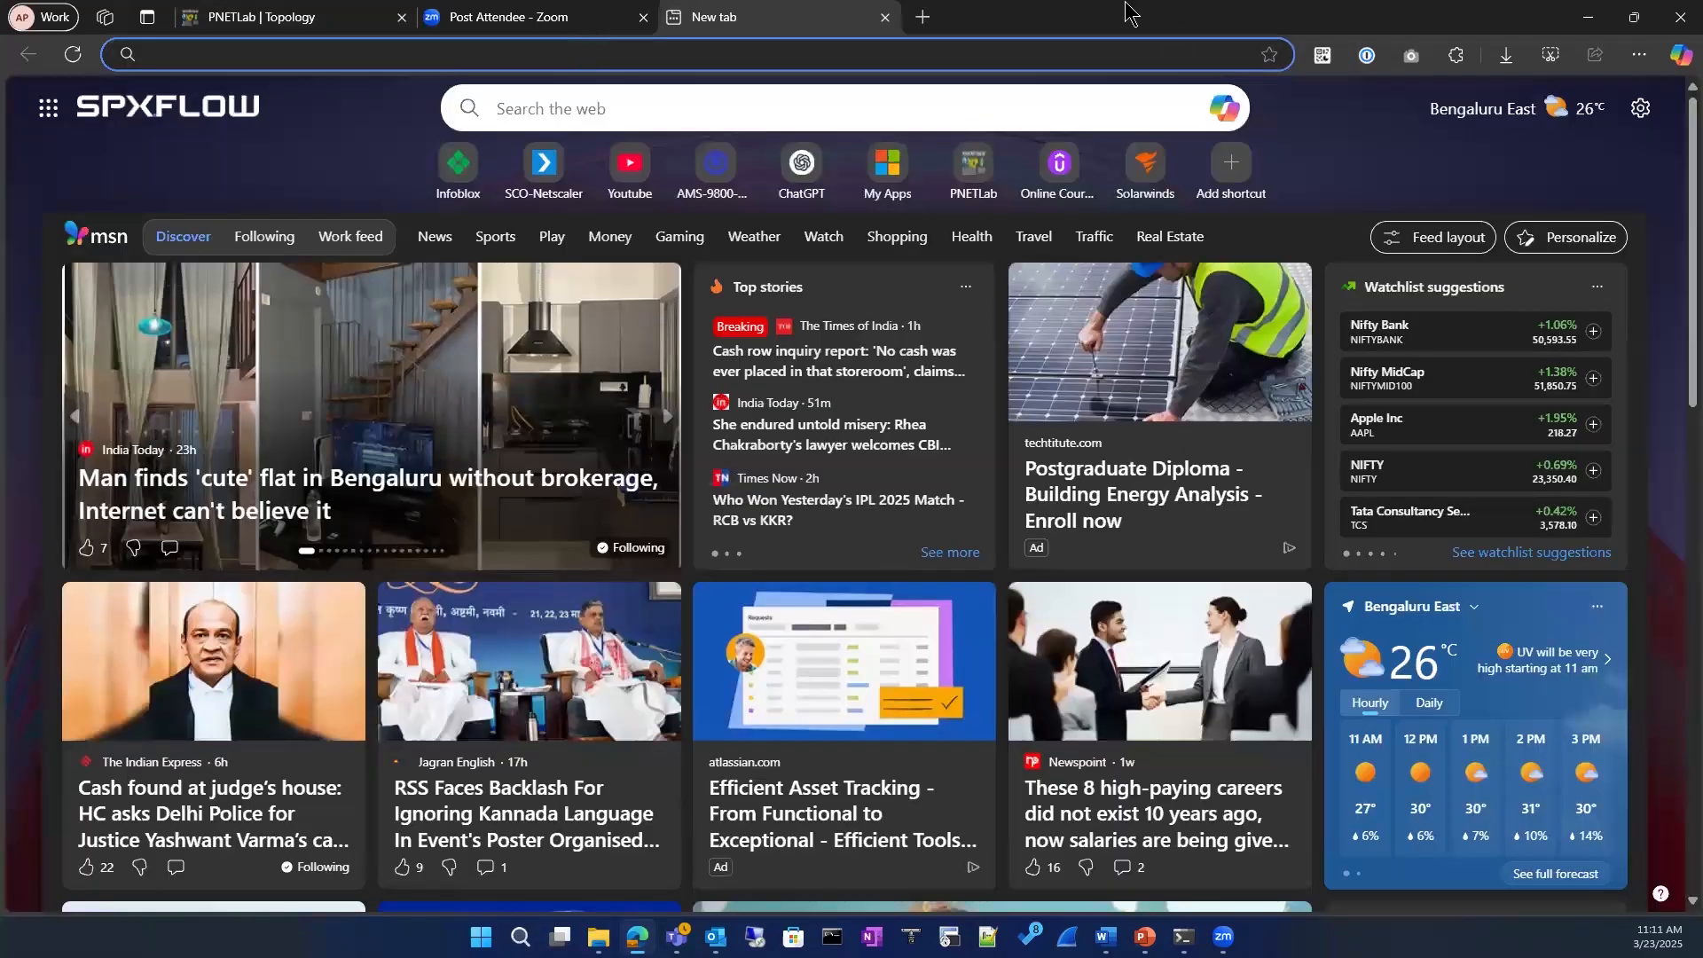
left_click(1588, 17)
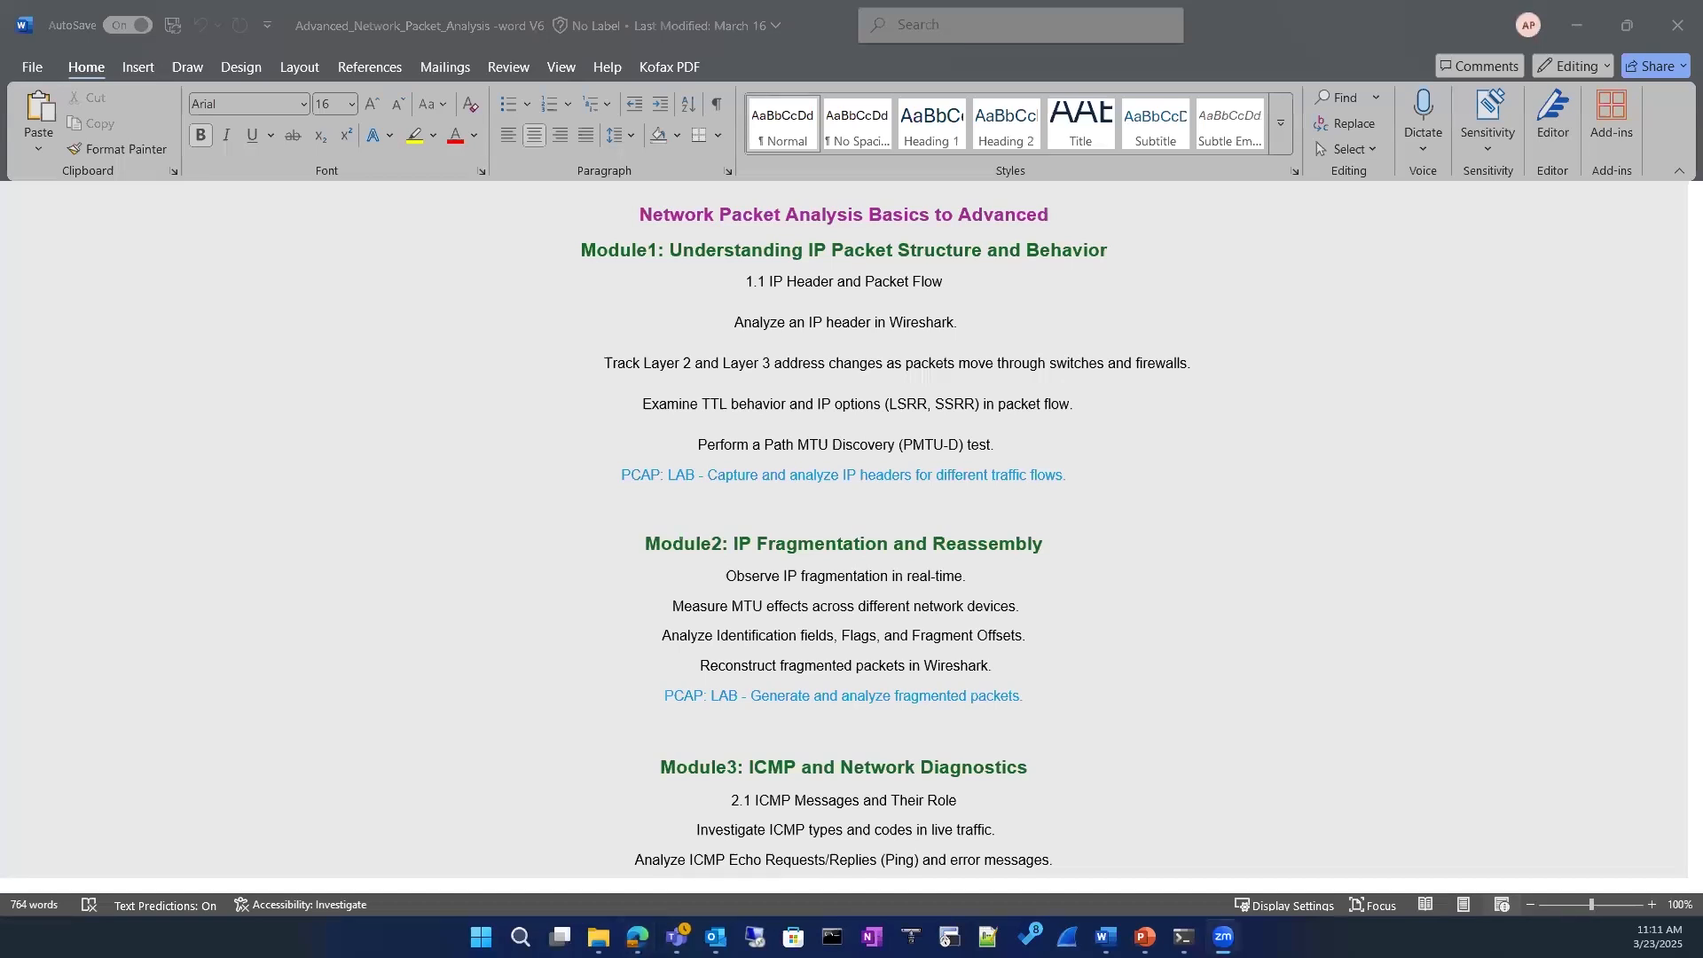
left_click_drag(618, 0, 619, 108)
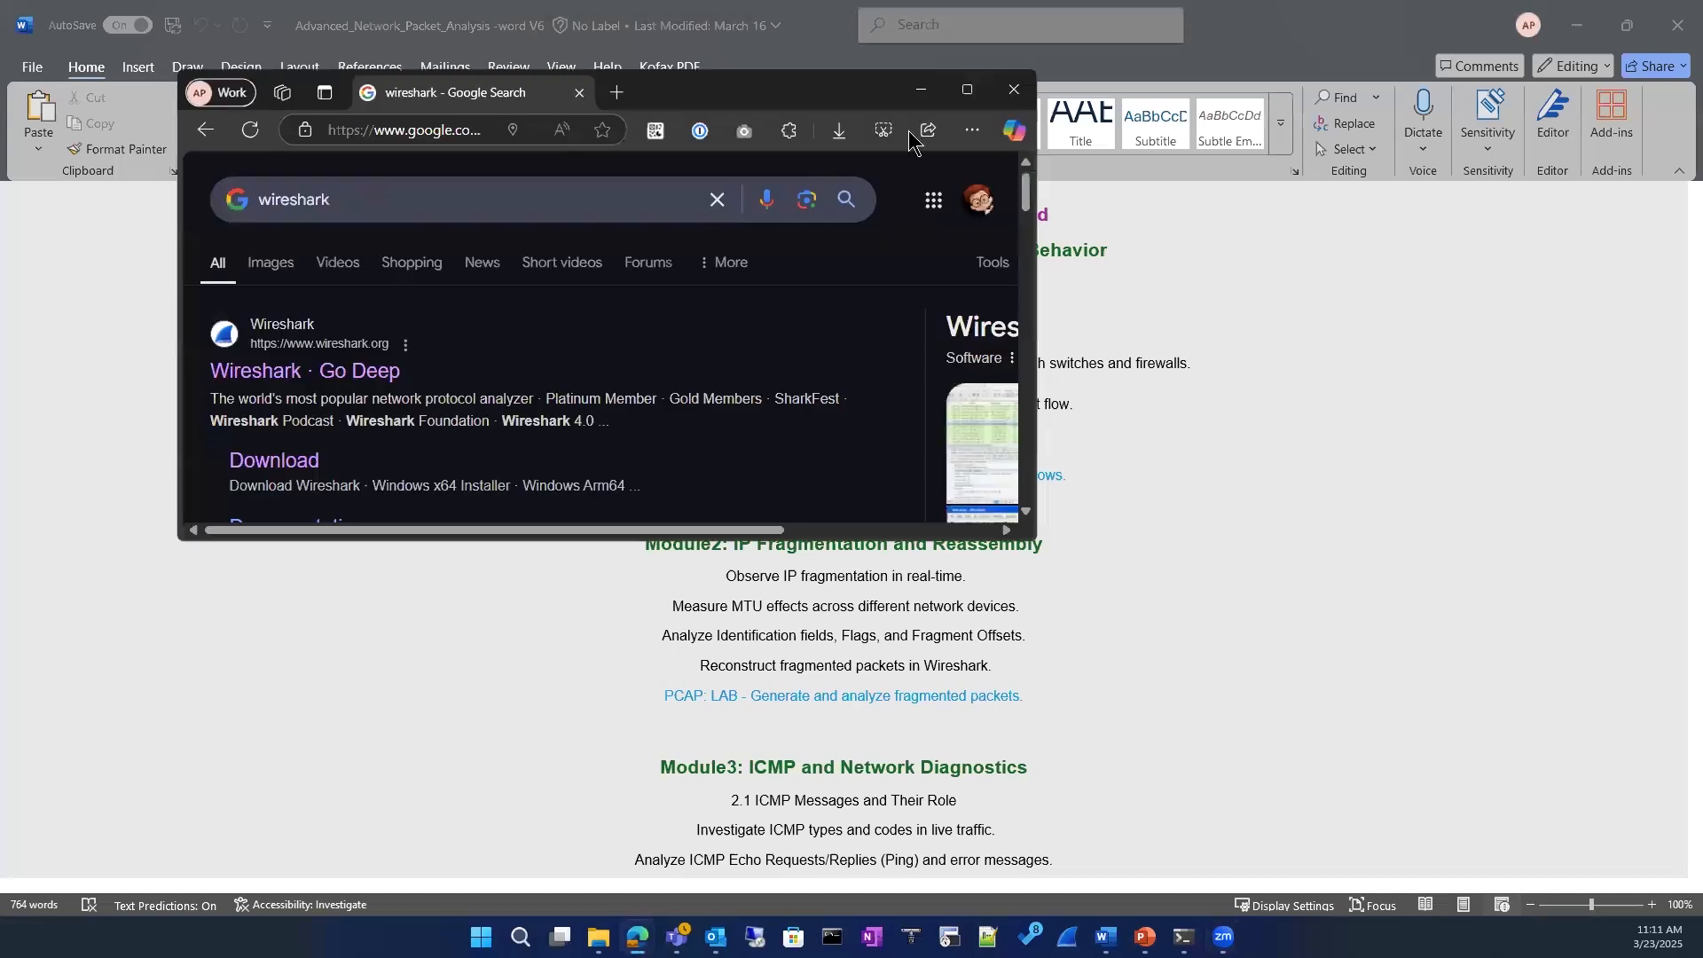
left_click(966, 98)
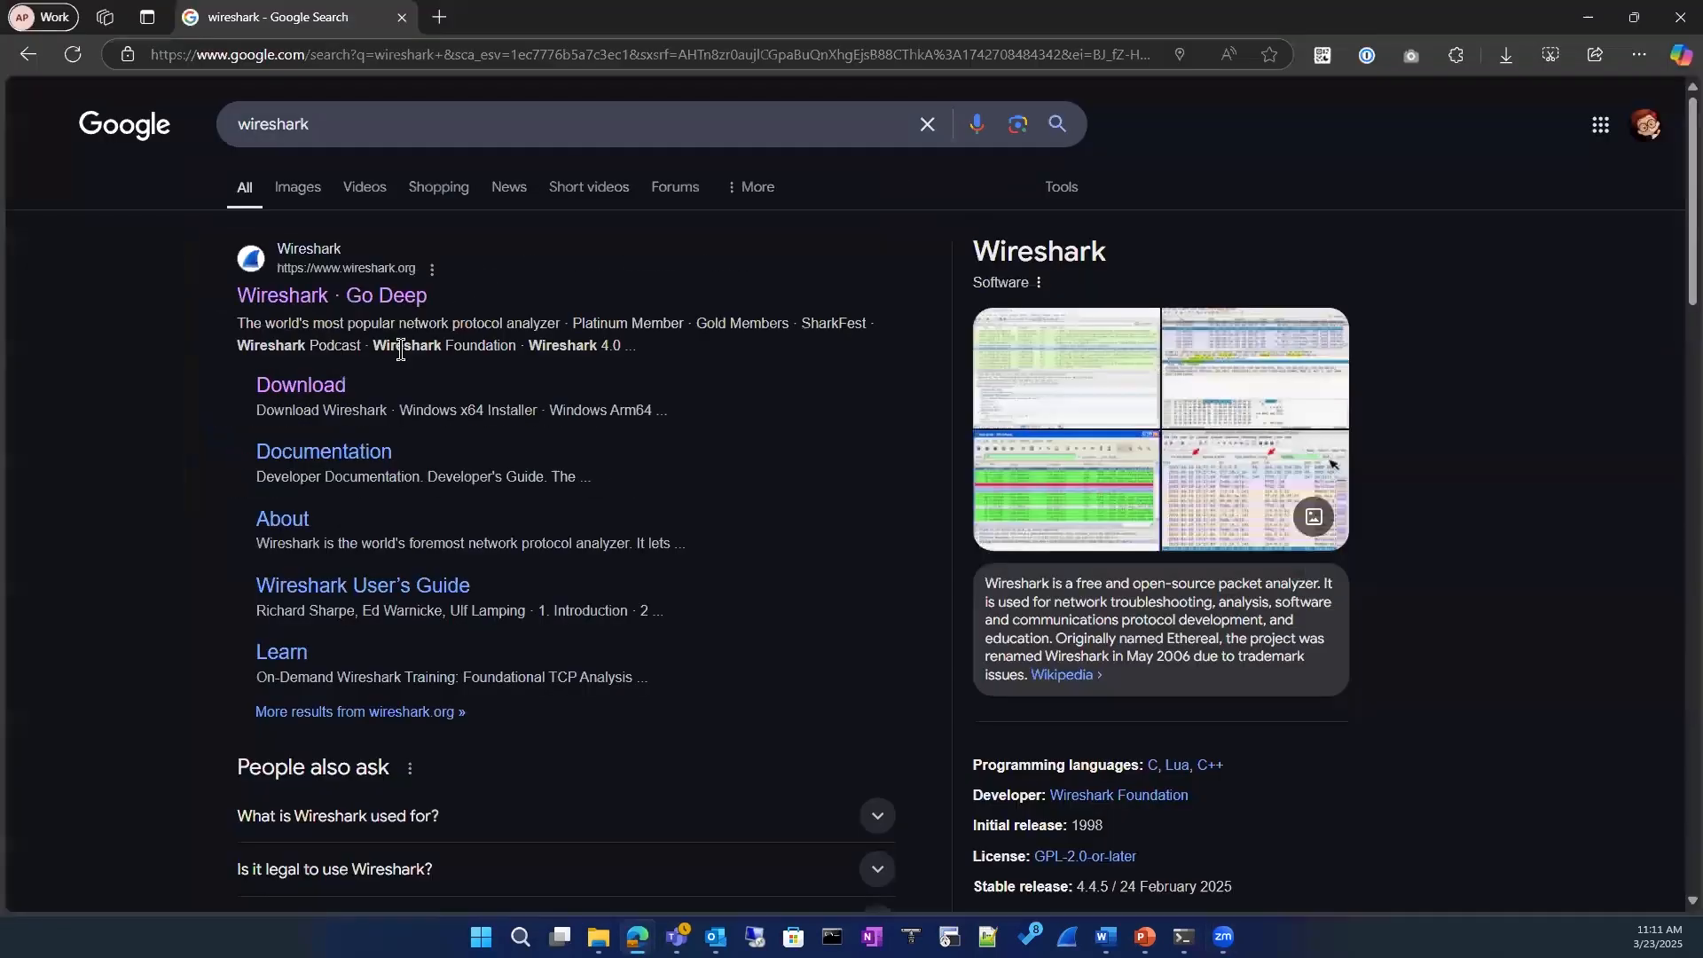
left_click(381, 306)
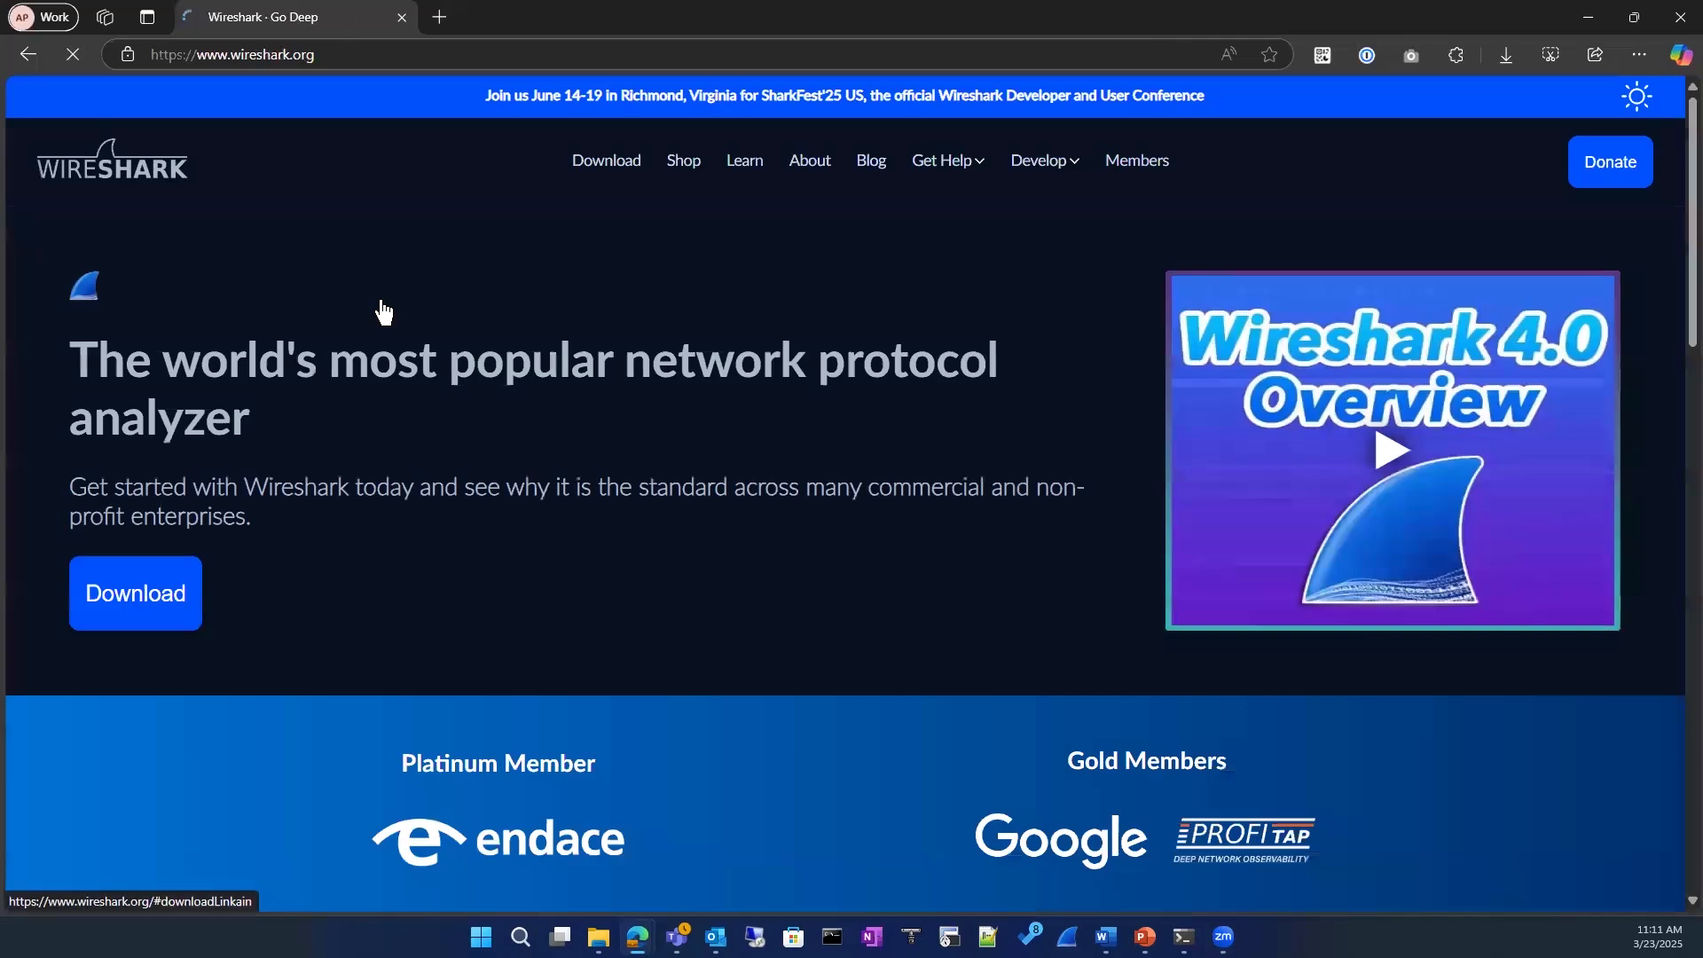
Step: Look over the Wireshark home page and its download section
scroll(381, 306, "down", 6)
scroll(368, 322, "up", 6)
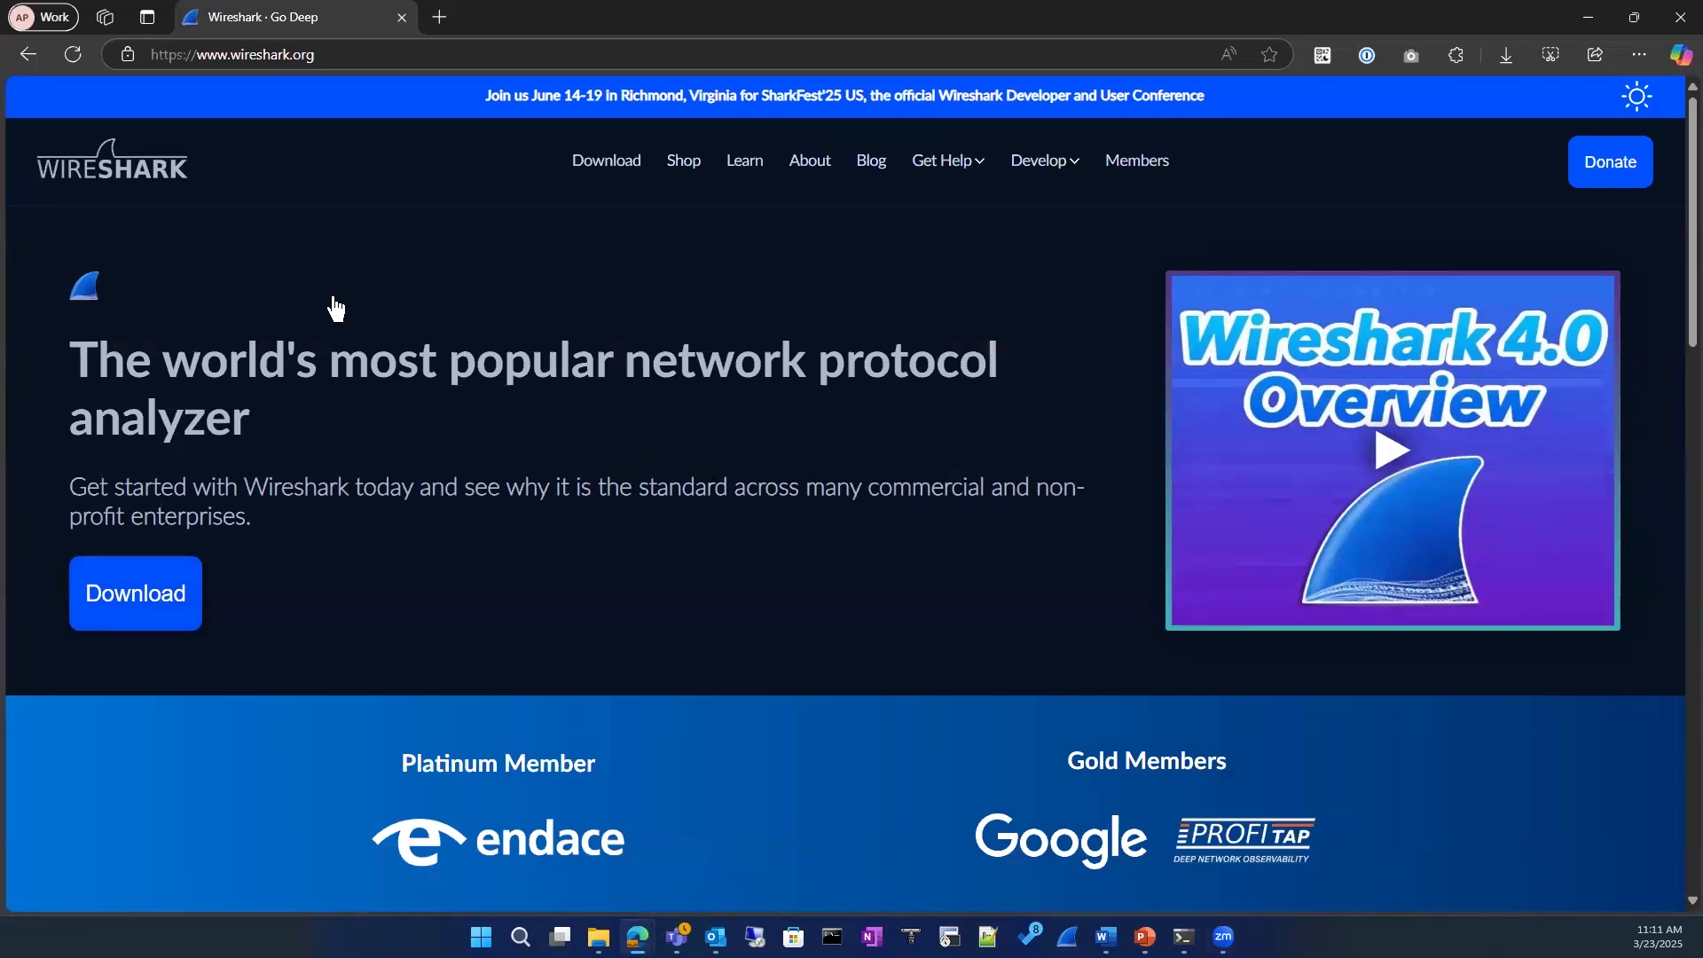
scroll(398, 502, "down", 5)
scroll(396, 501, "down", 5)
scroll(395, 504, "up", 9)
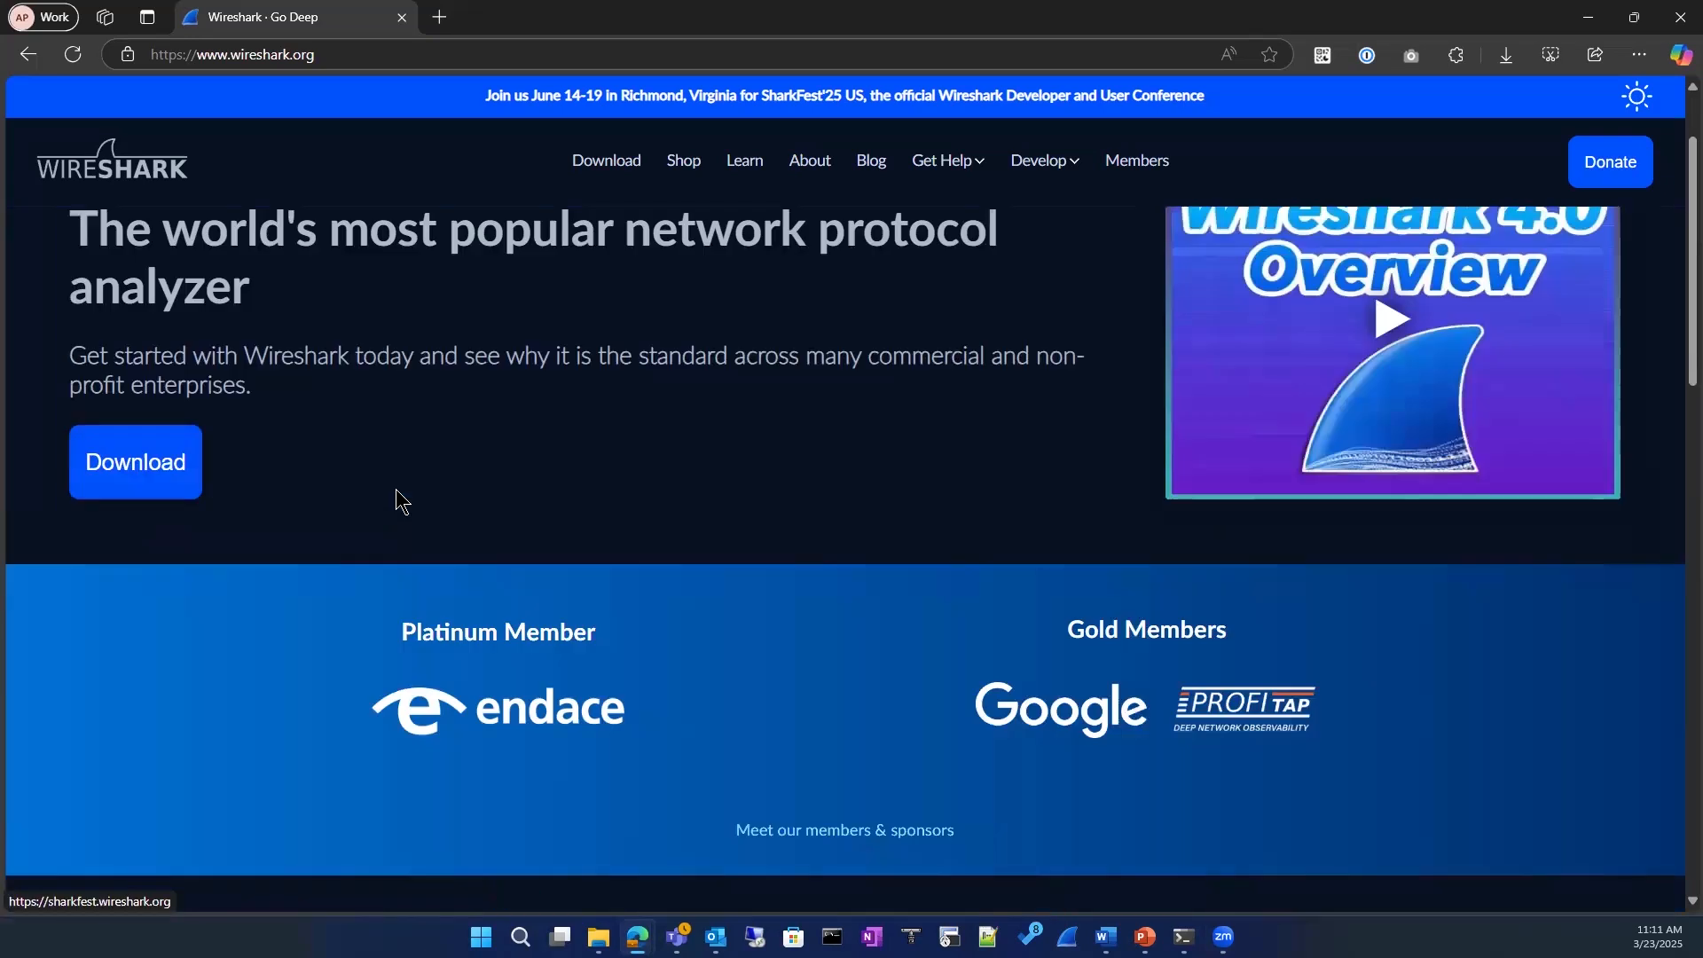
scroll(396, 502, "up", 1)
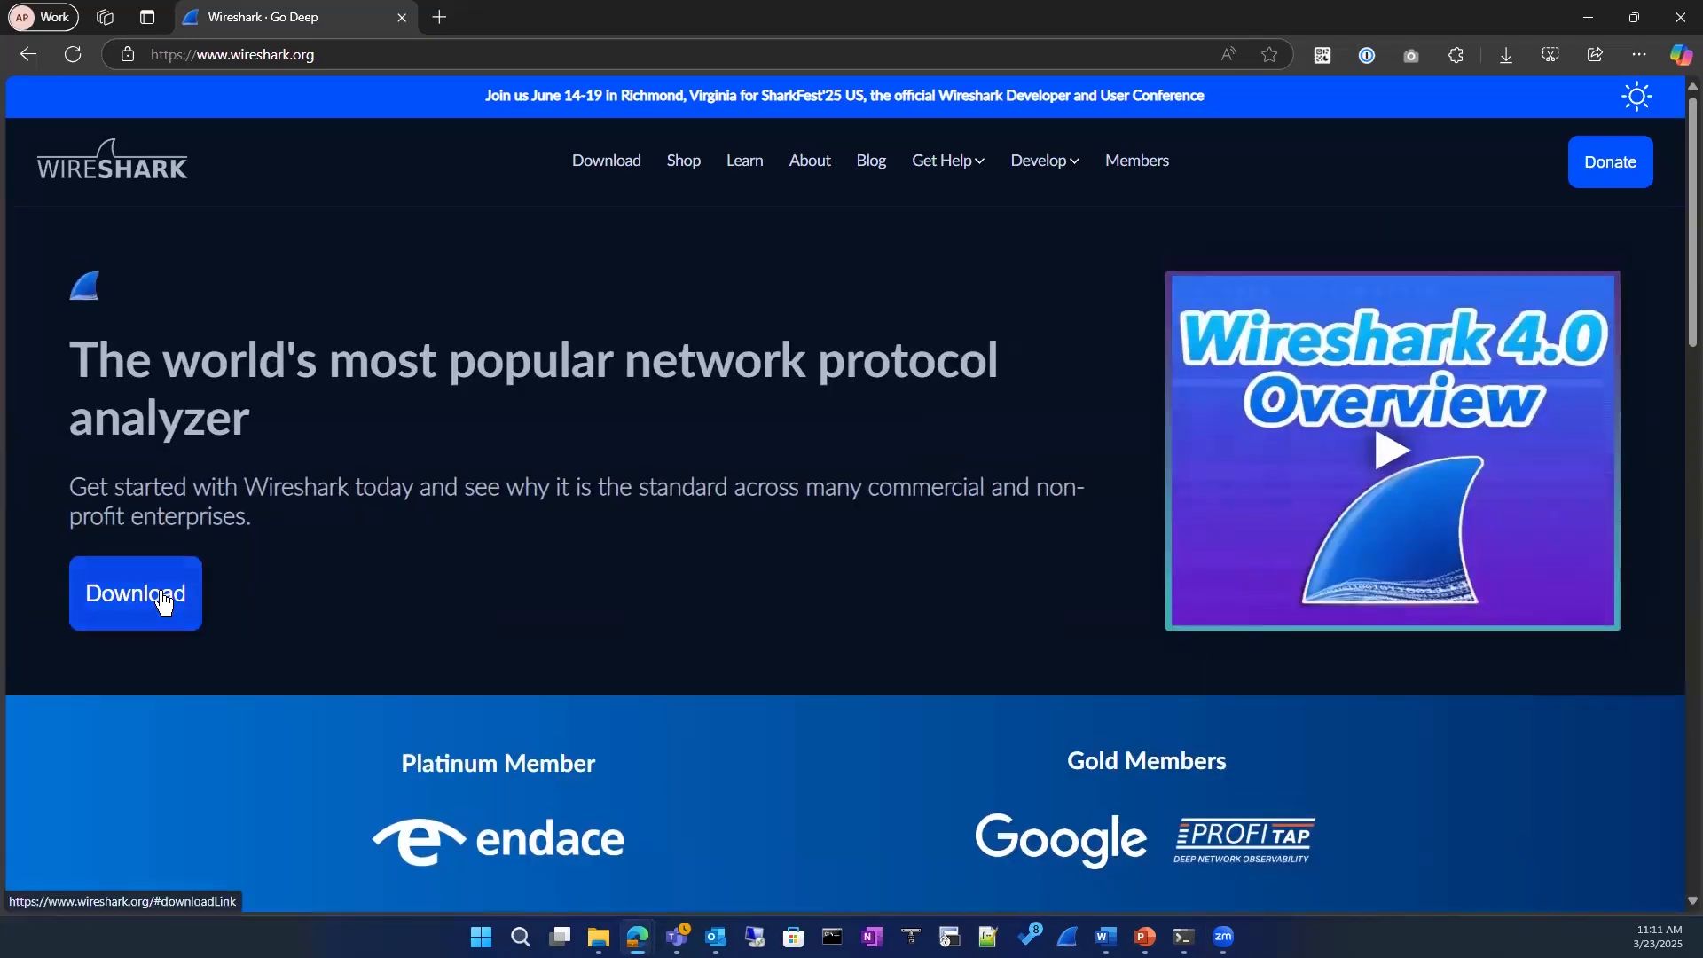
scroll(293, 563, "down", 5)
scroll(293, 563, "up", 5)
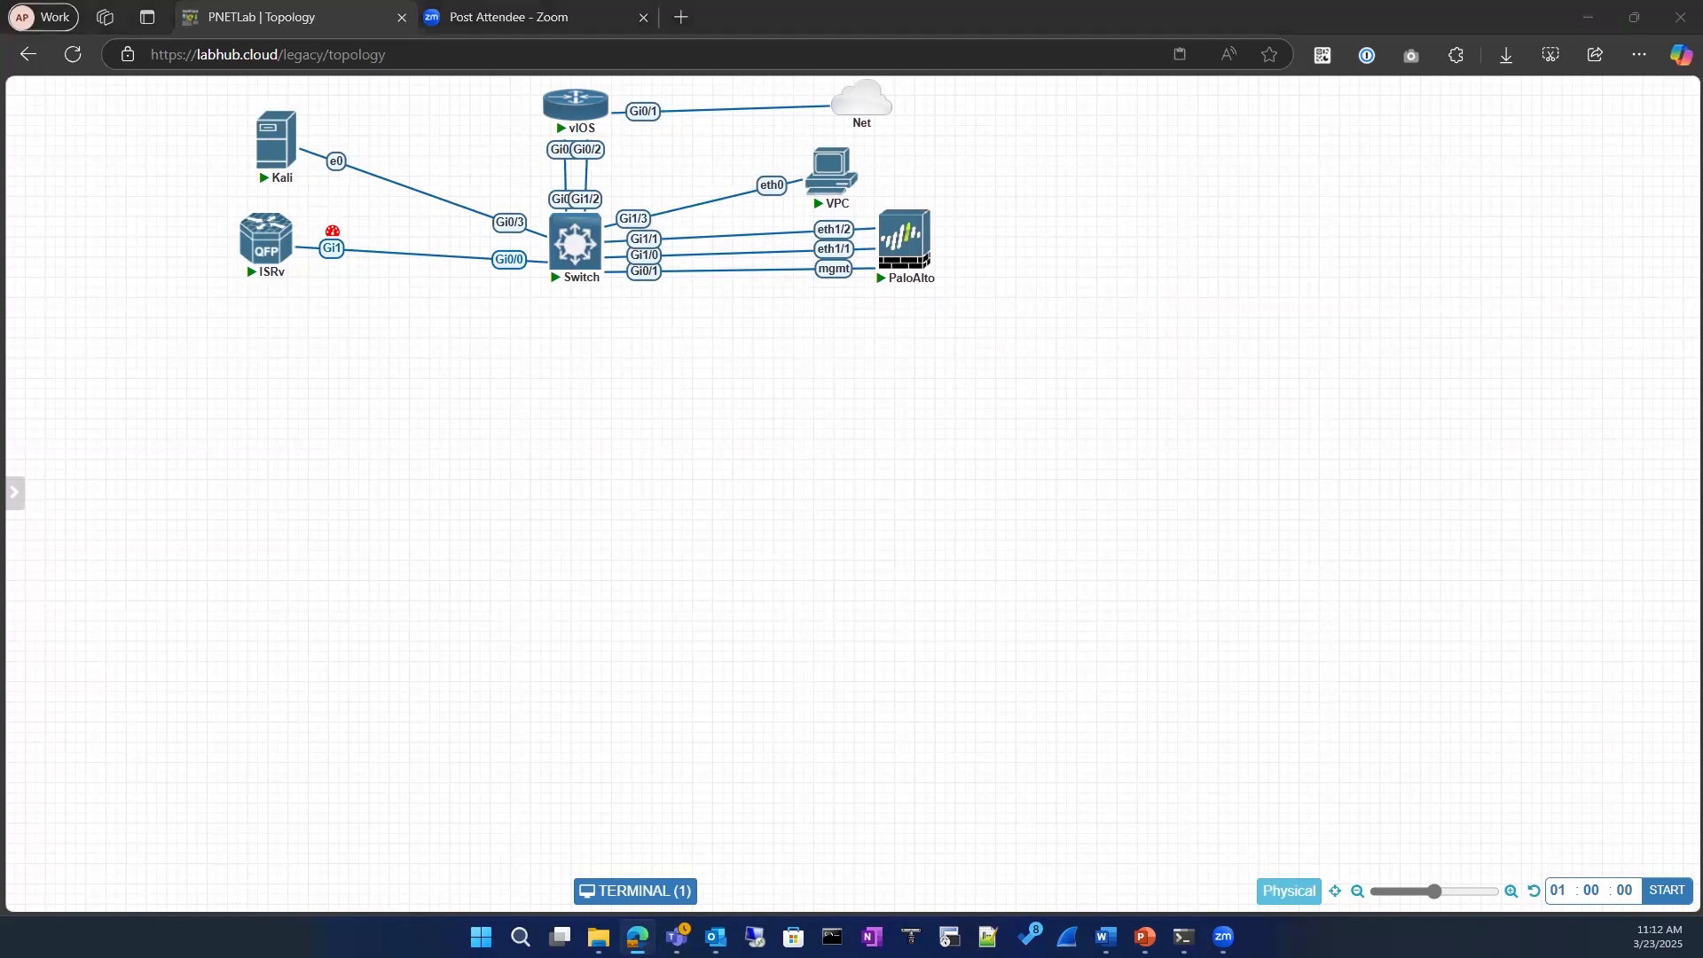
Step: Return to the PNETLab topology and review the new-node templates, including the Cisco and firewall devices, without adding any
key("alt+Tab")
right_click(1021, 143)
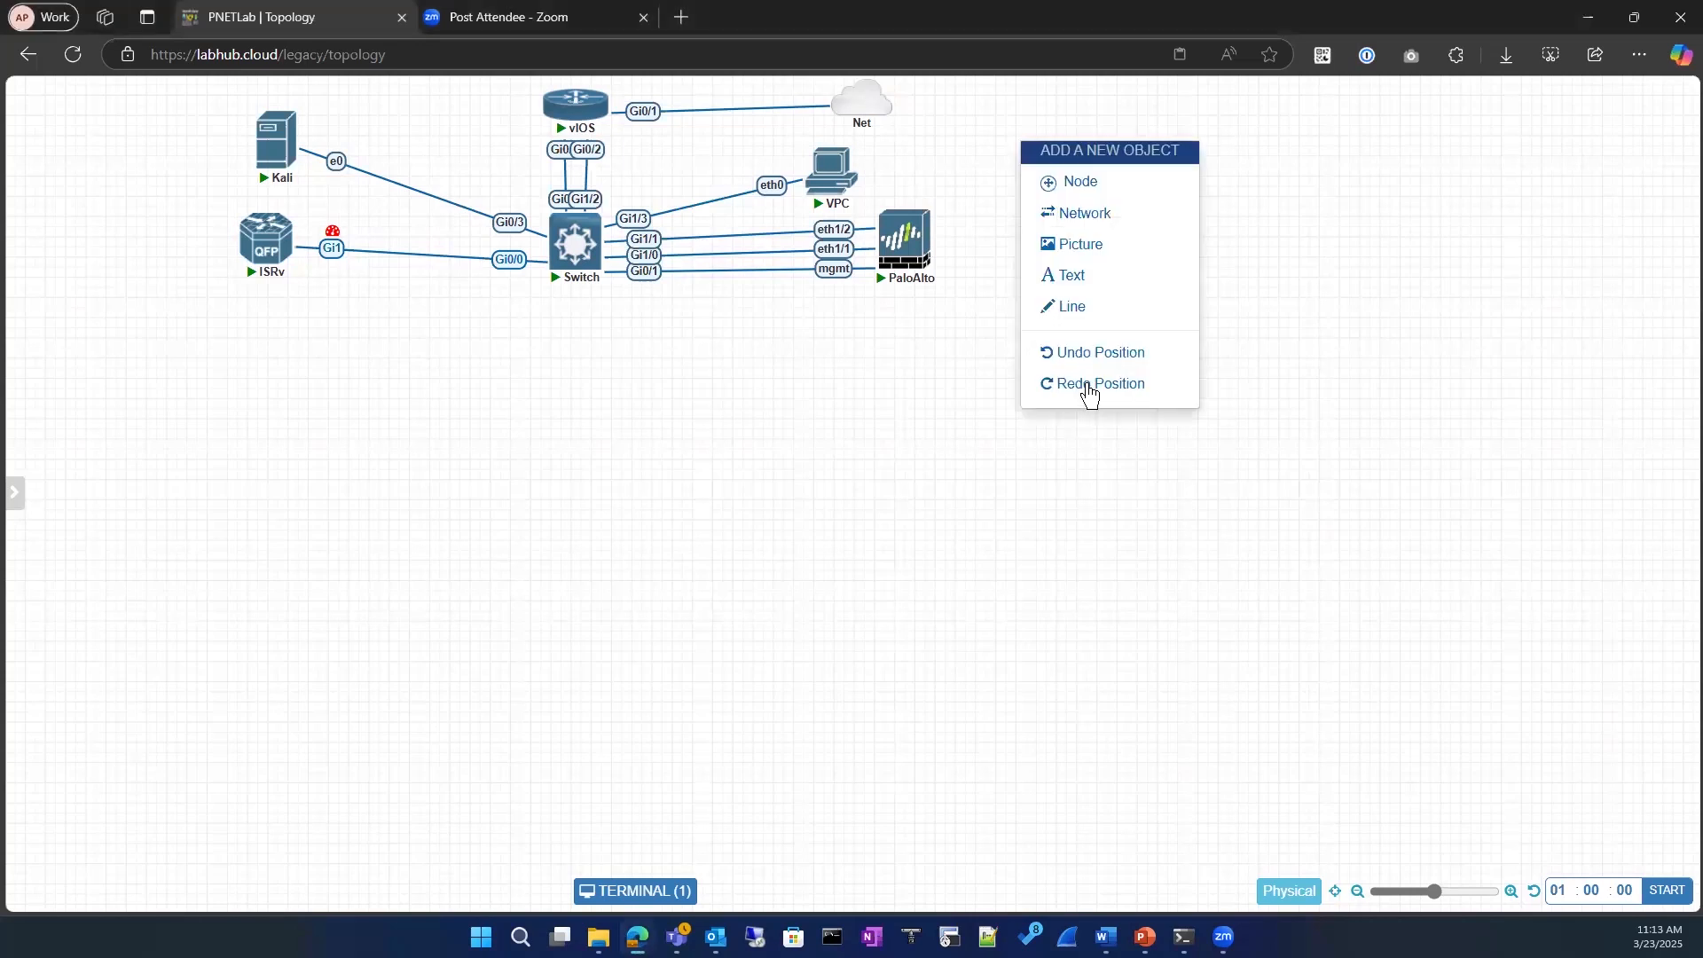
left_click(1104, 188)
scroll(732, 611, "down", 5)
scroll(732, 610, "down", 6)
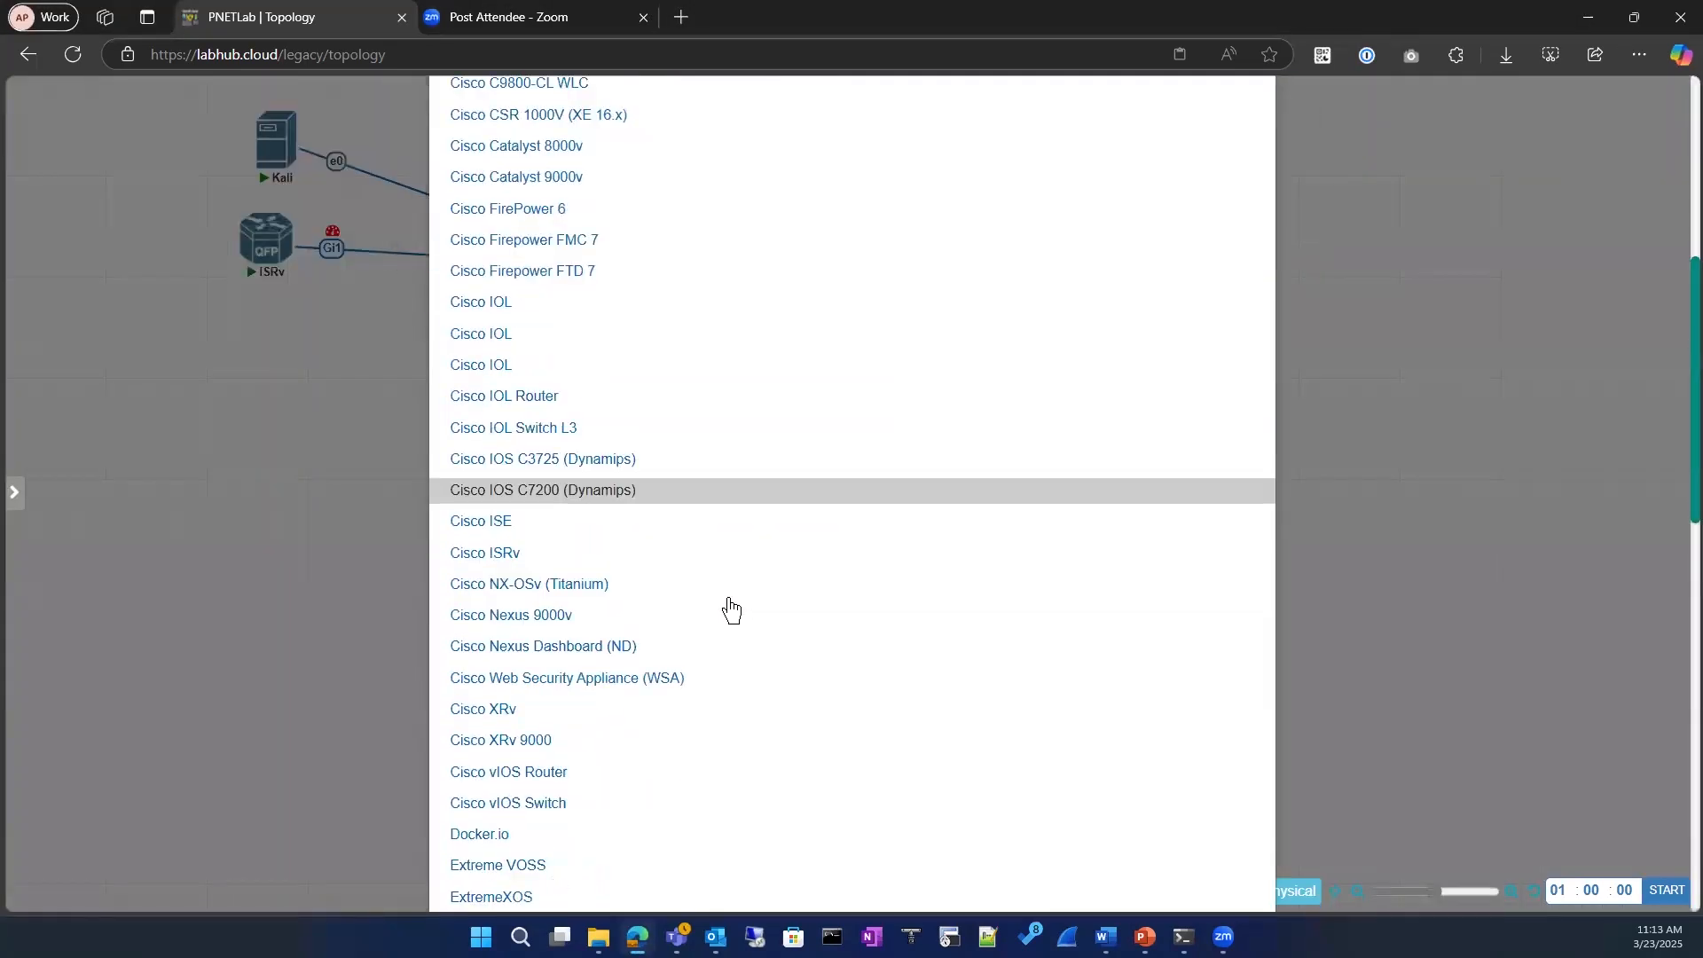
scroll(745, 594, "up", 15)
scroll(723, 772, "down", 10)
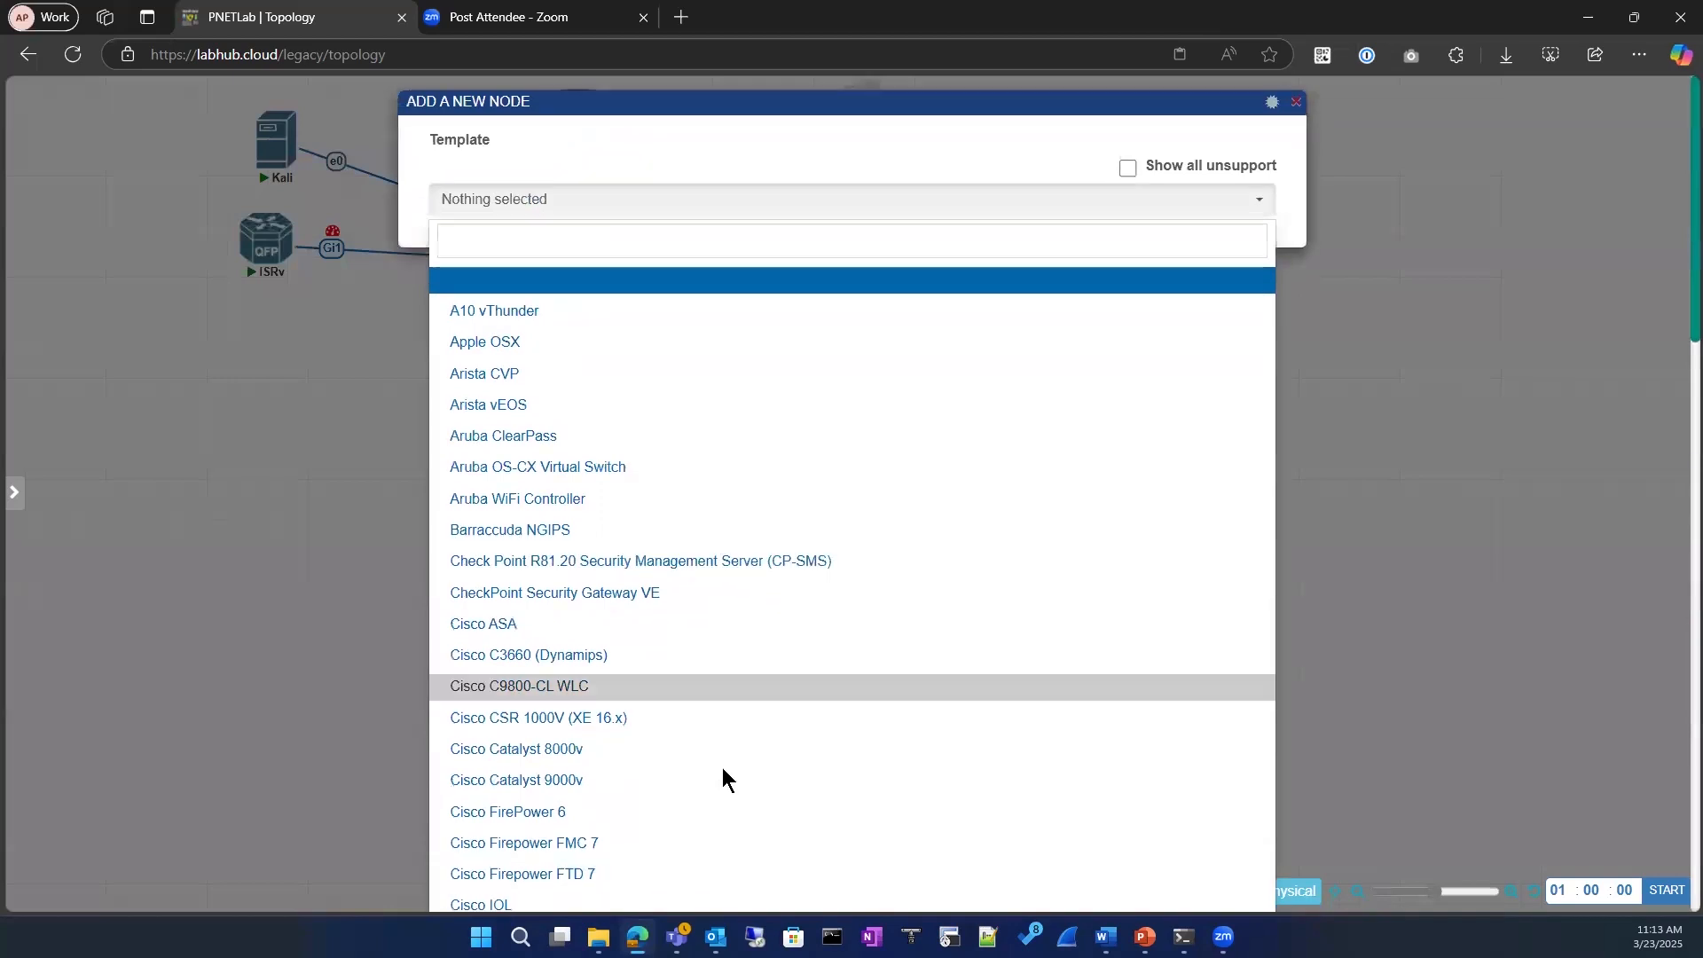
scroll(732, 763, "up", 4)
scroll(740, 686, "up", 10)
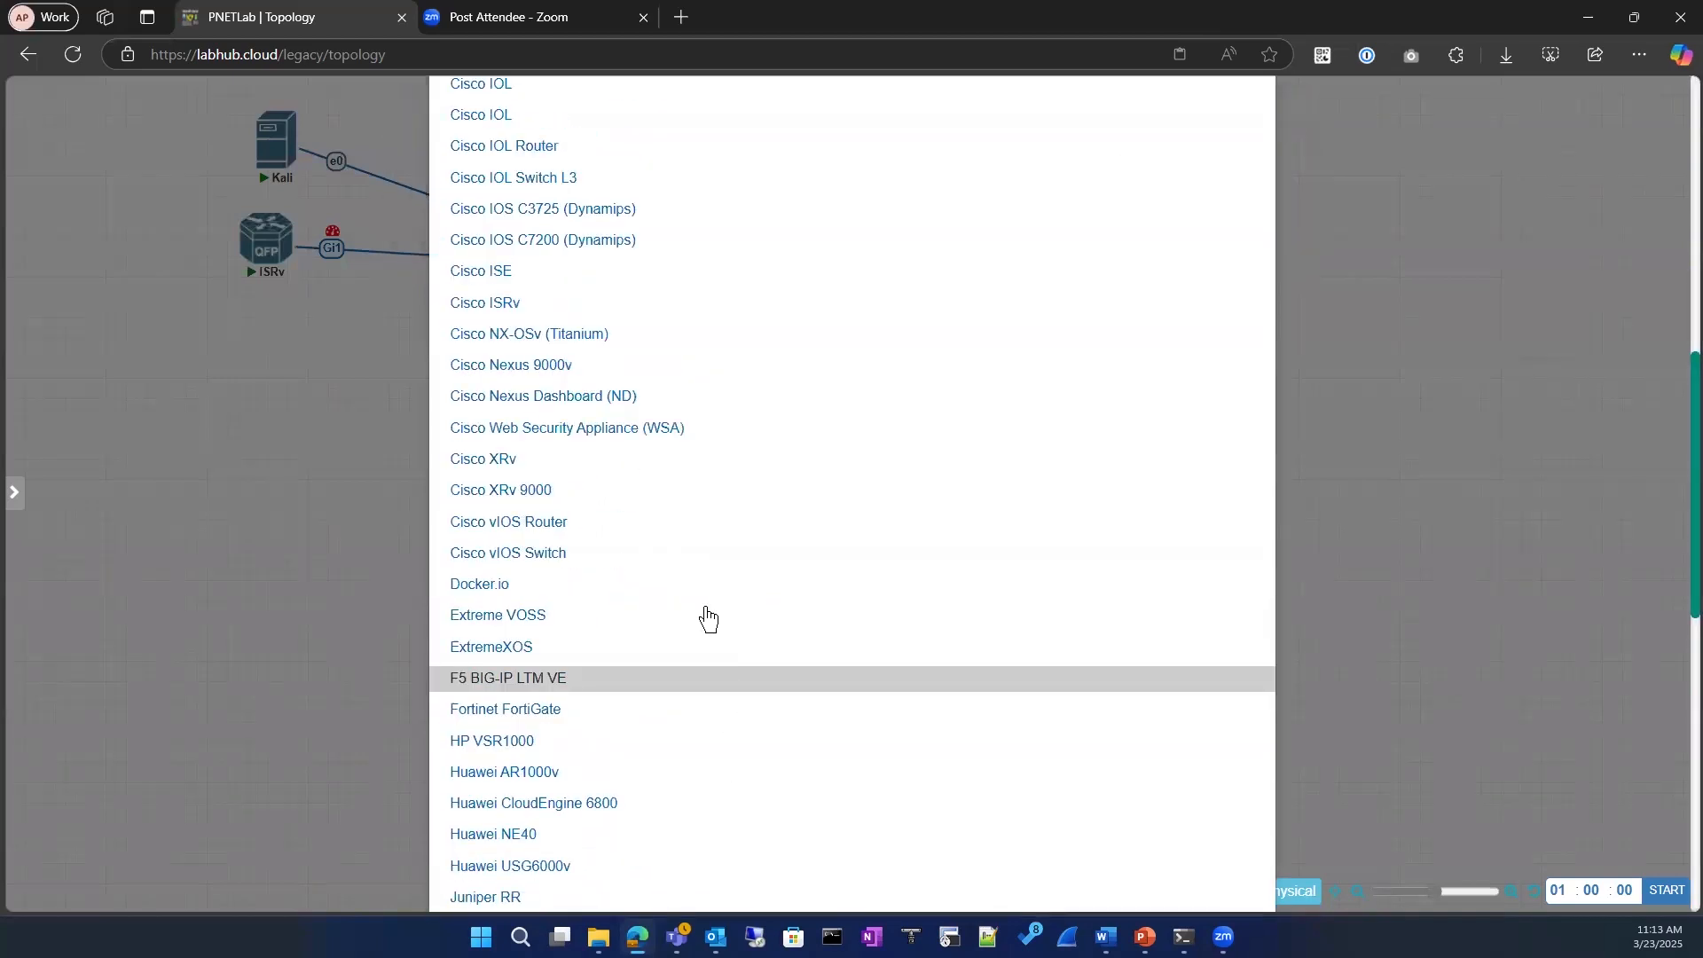
left_click(1320, 360)
right_click(1210, 200)
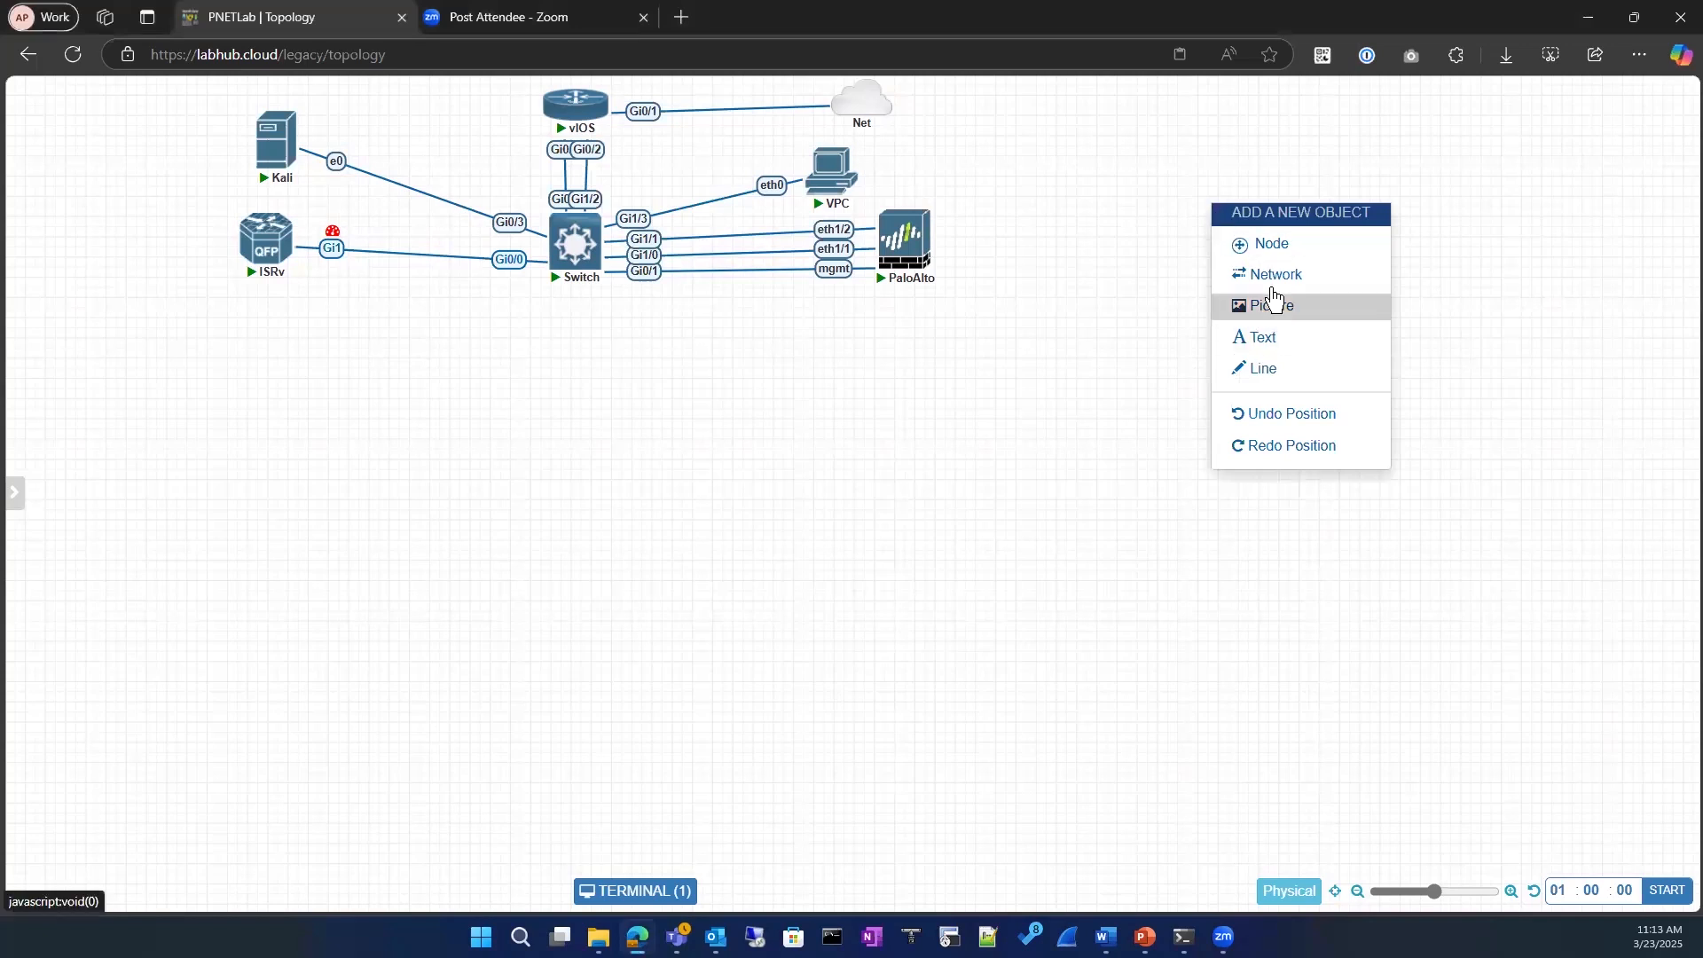
right_click(1043, 211)
left_click(272, 441)
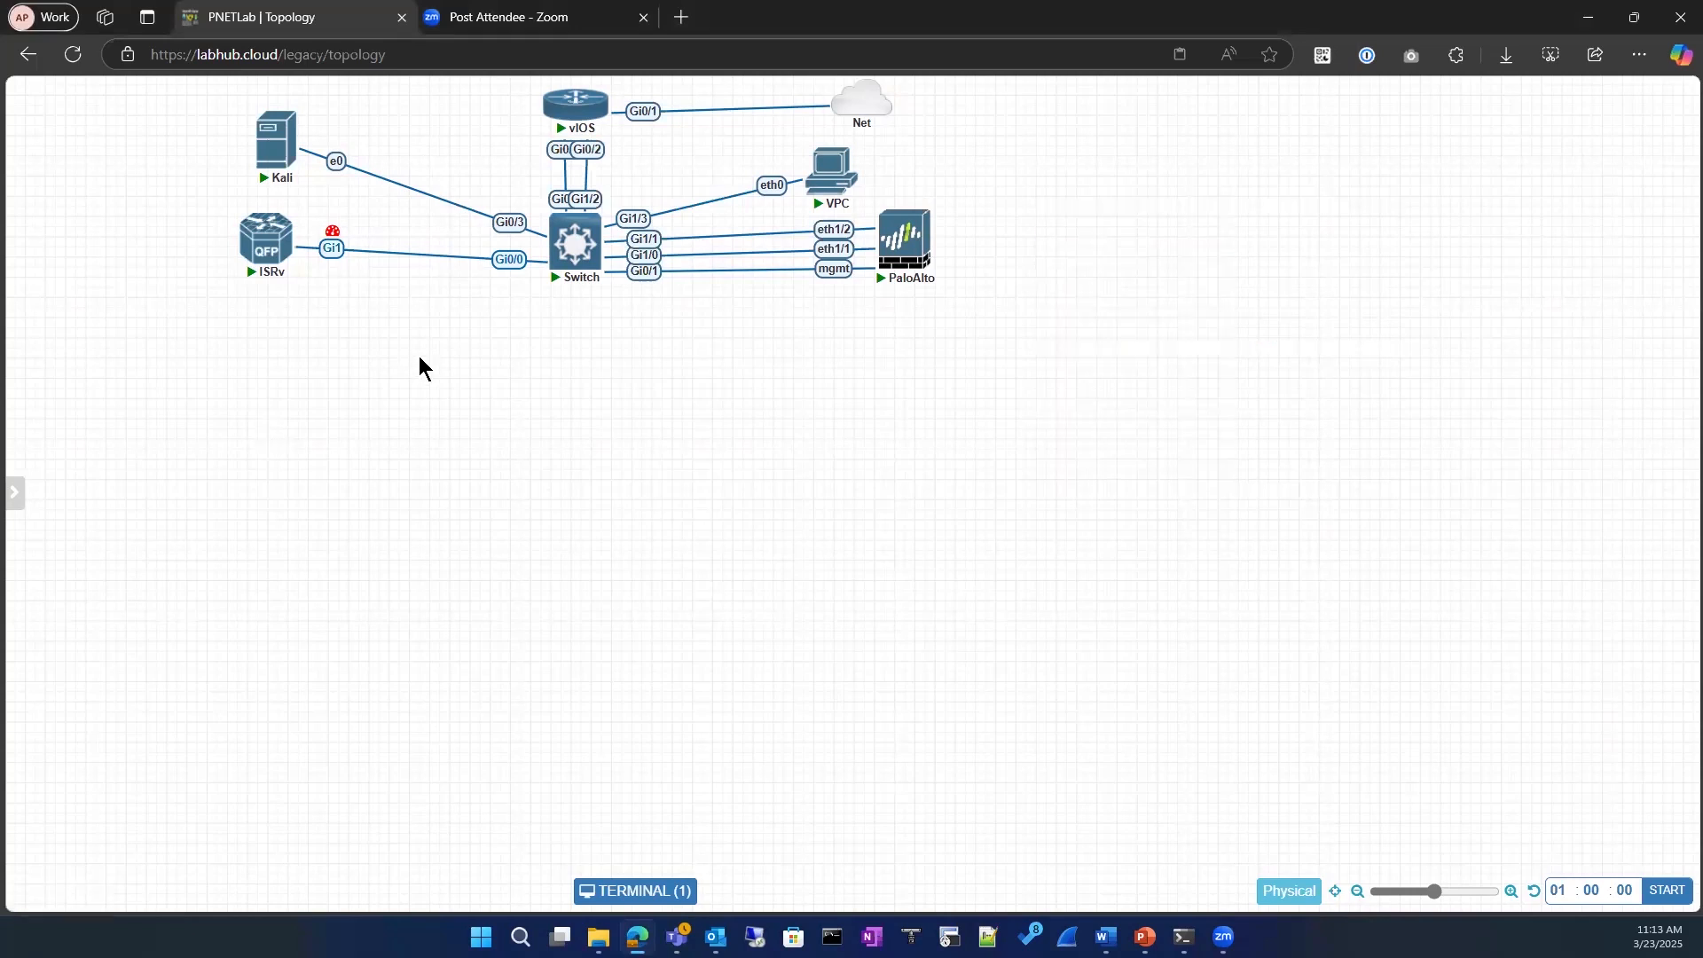
Step: Review the network types offered for a new network, such as bridge, NAT and Management(Cloud0), and close the form without saving
right_click(420, 343)
left_click(466, 428)
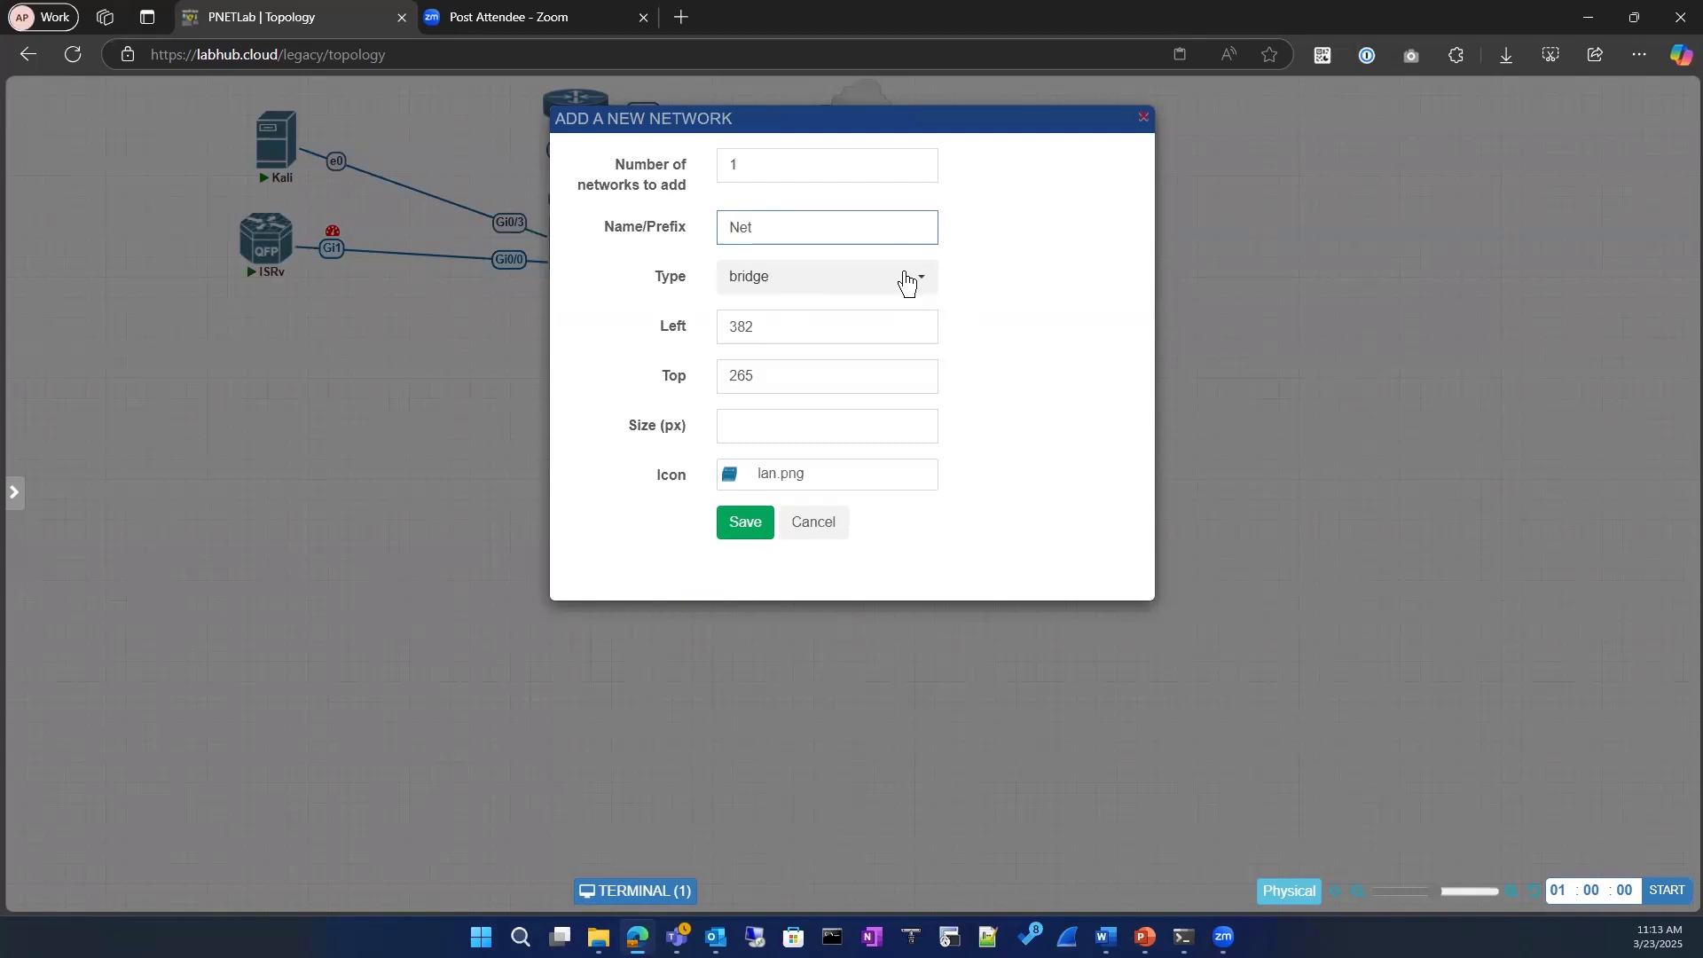
left_click(906, 283)
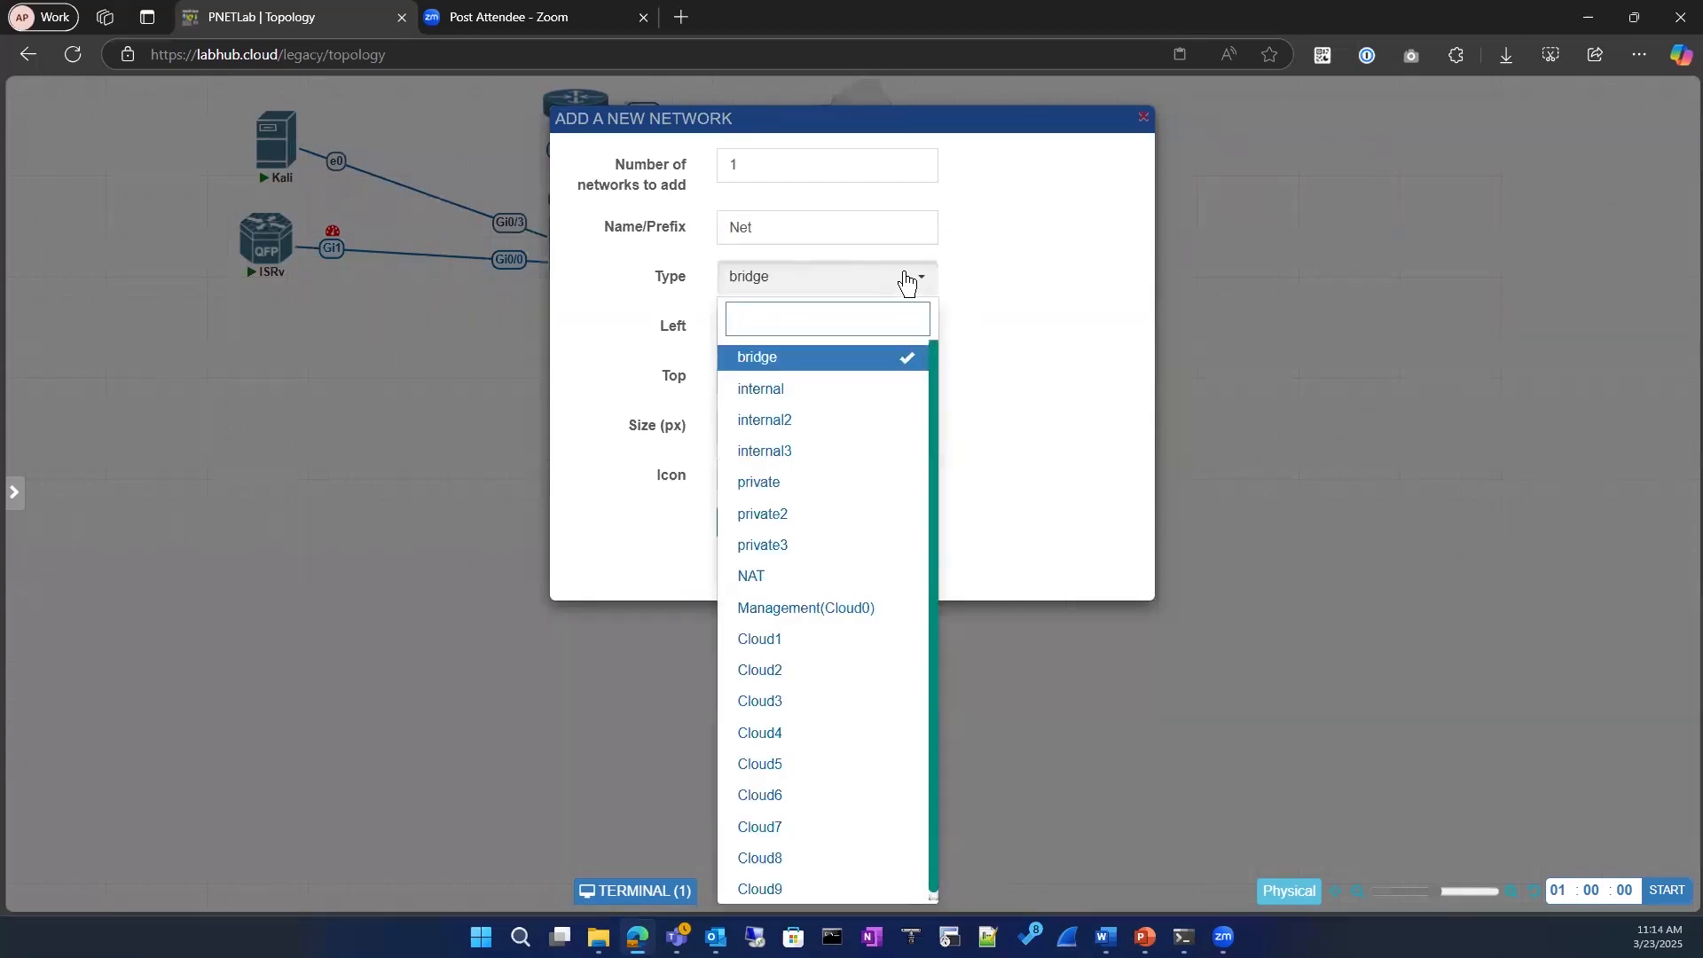
left_click(906, 283)
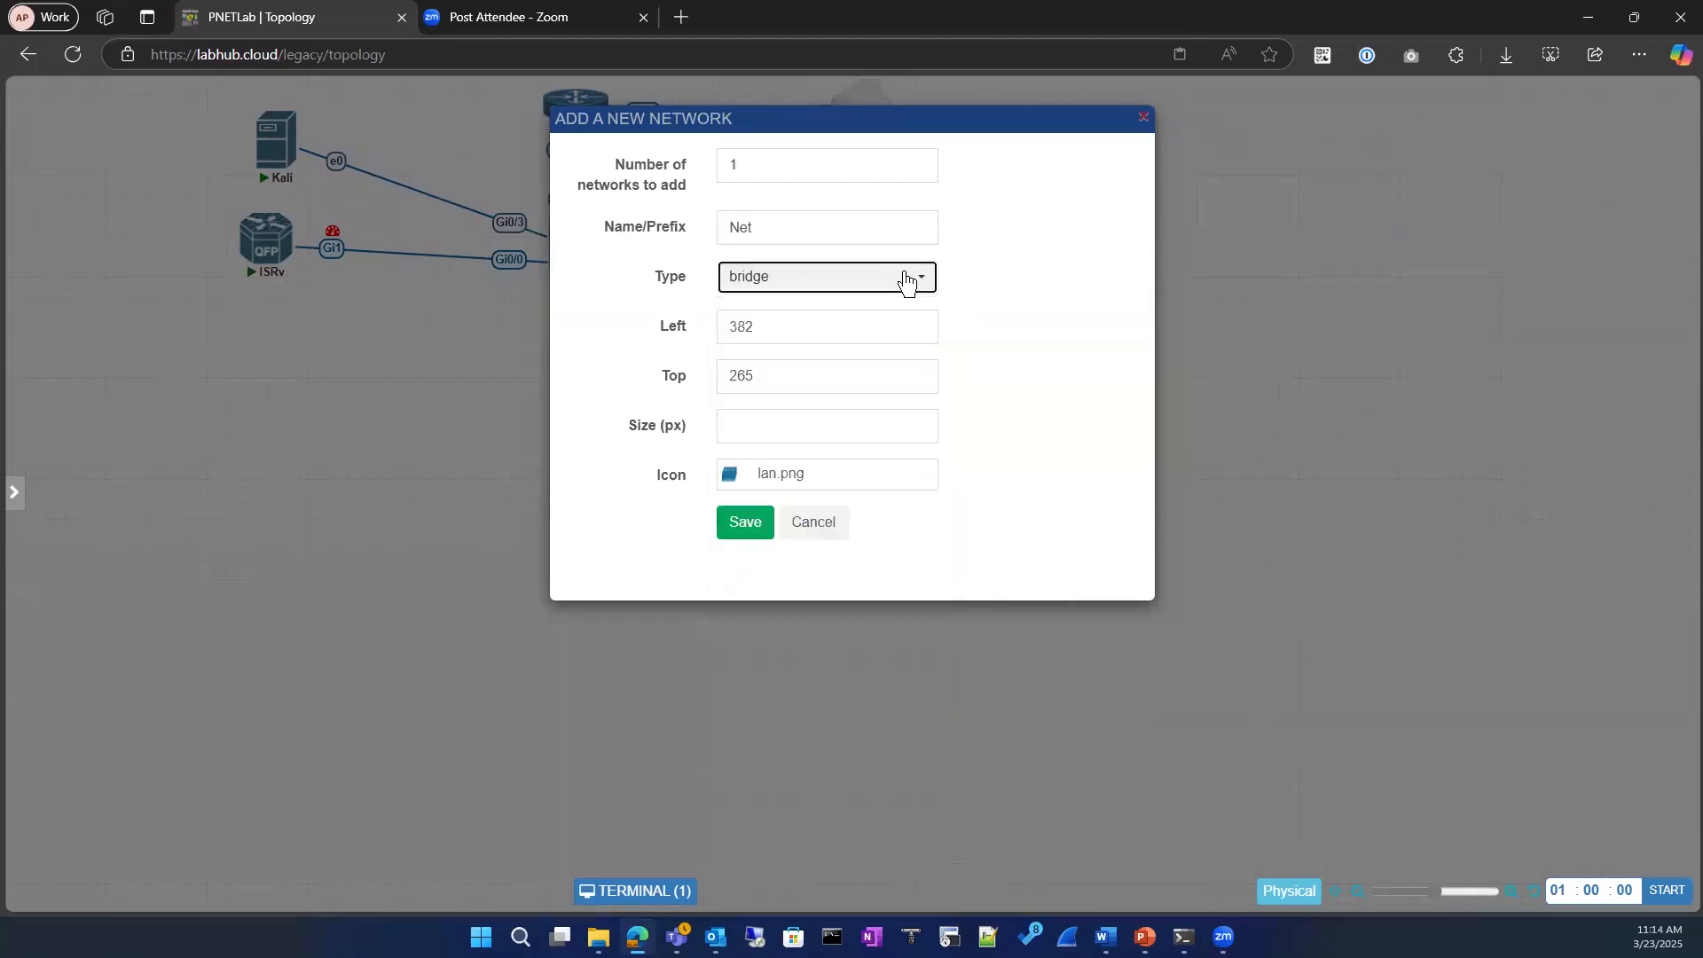
left_click(906, 283)
left_click(897, 292)
left_click(898, 293)
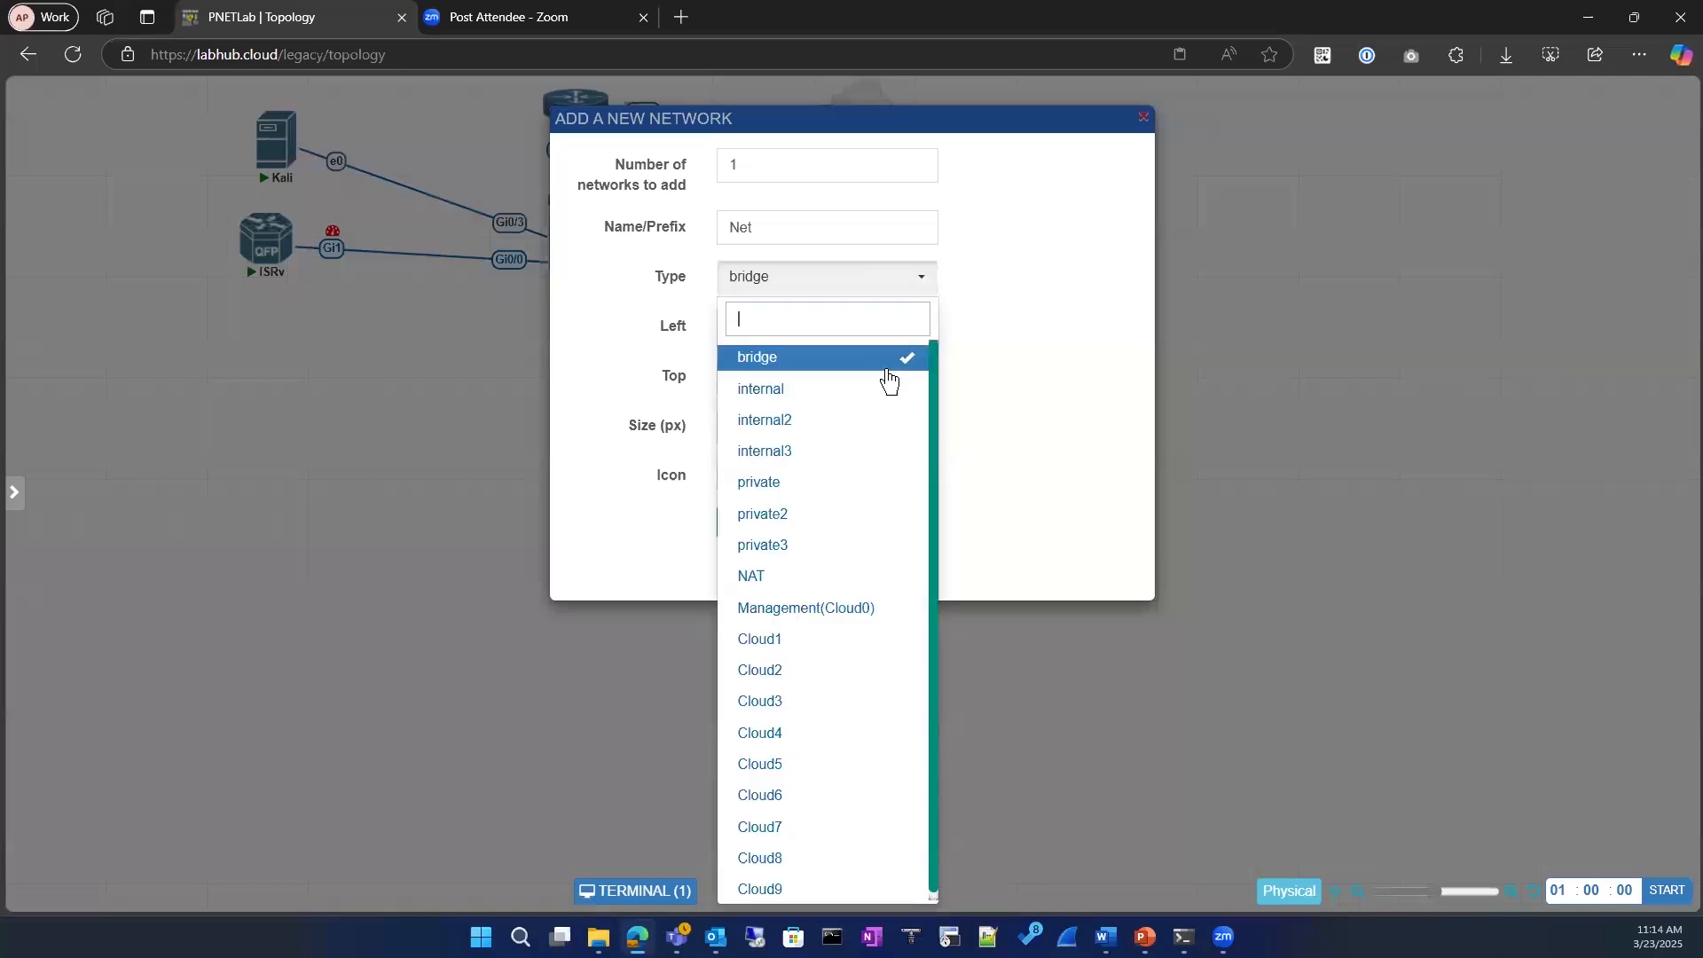
scroll(836, 670, "down", 1)
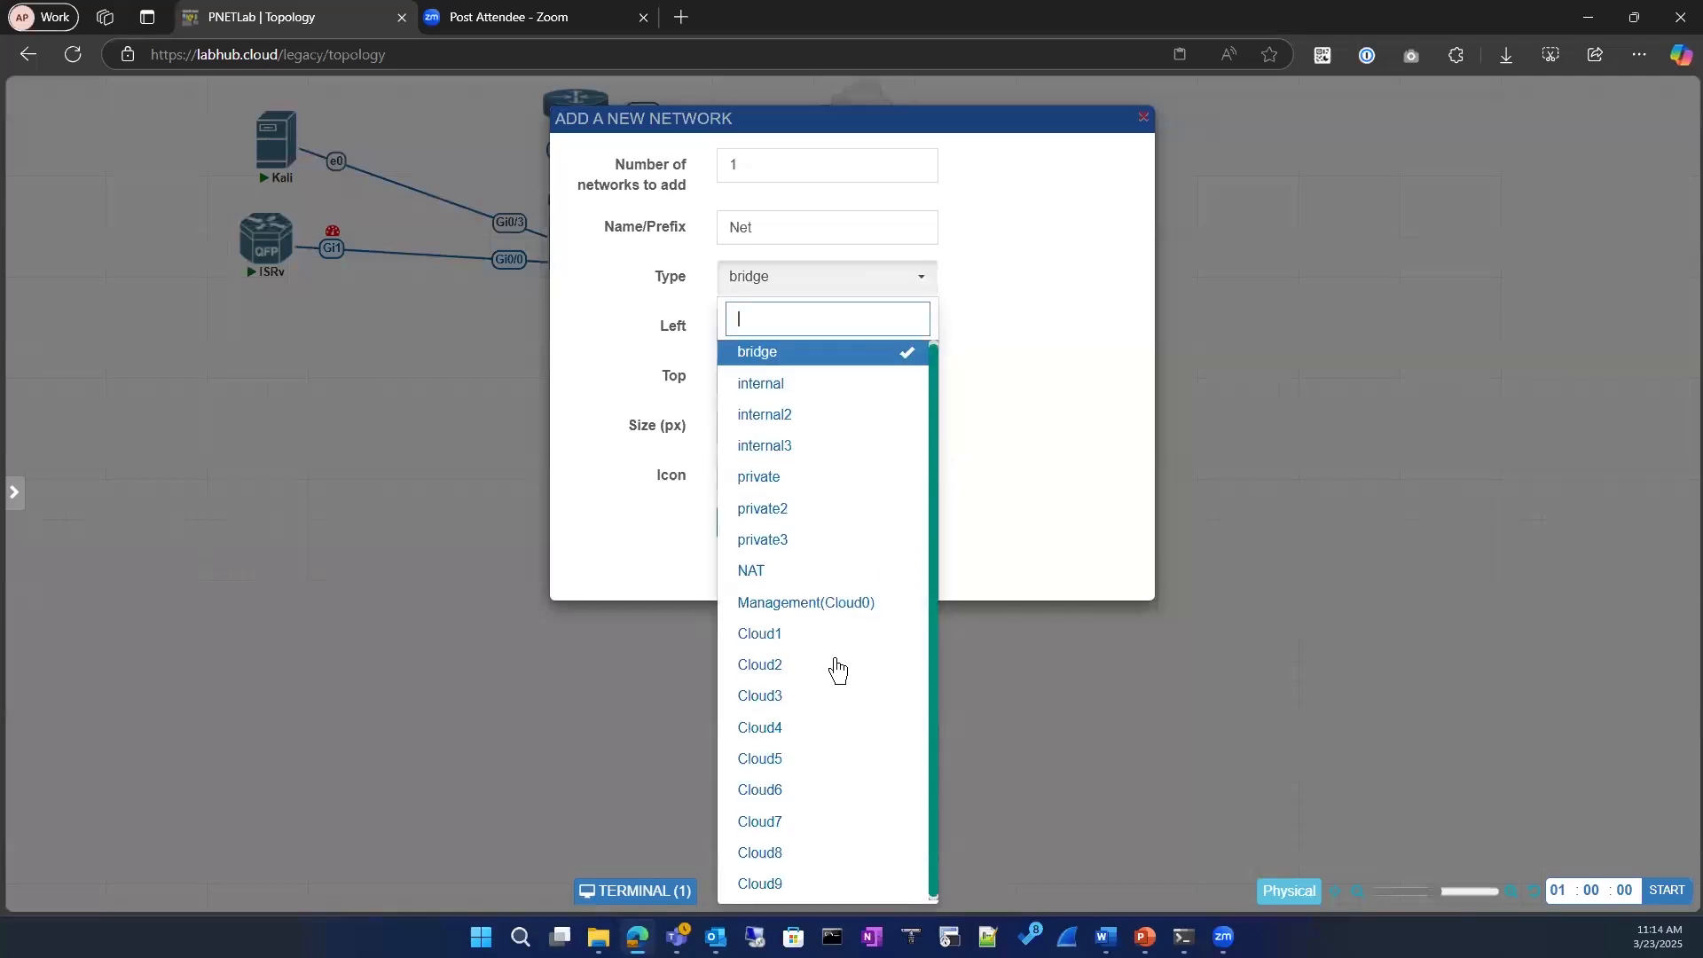
left_click(1301, 342)
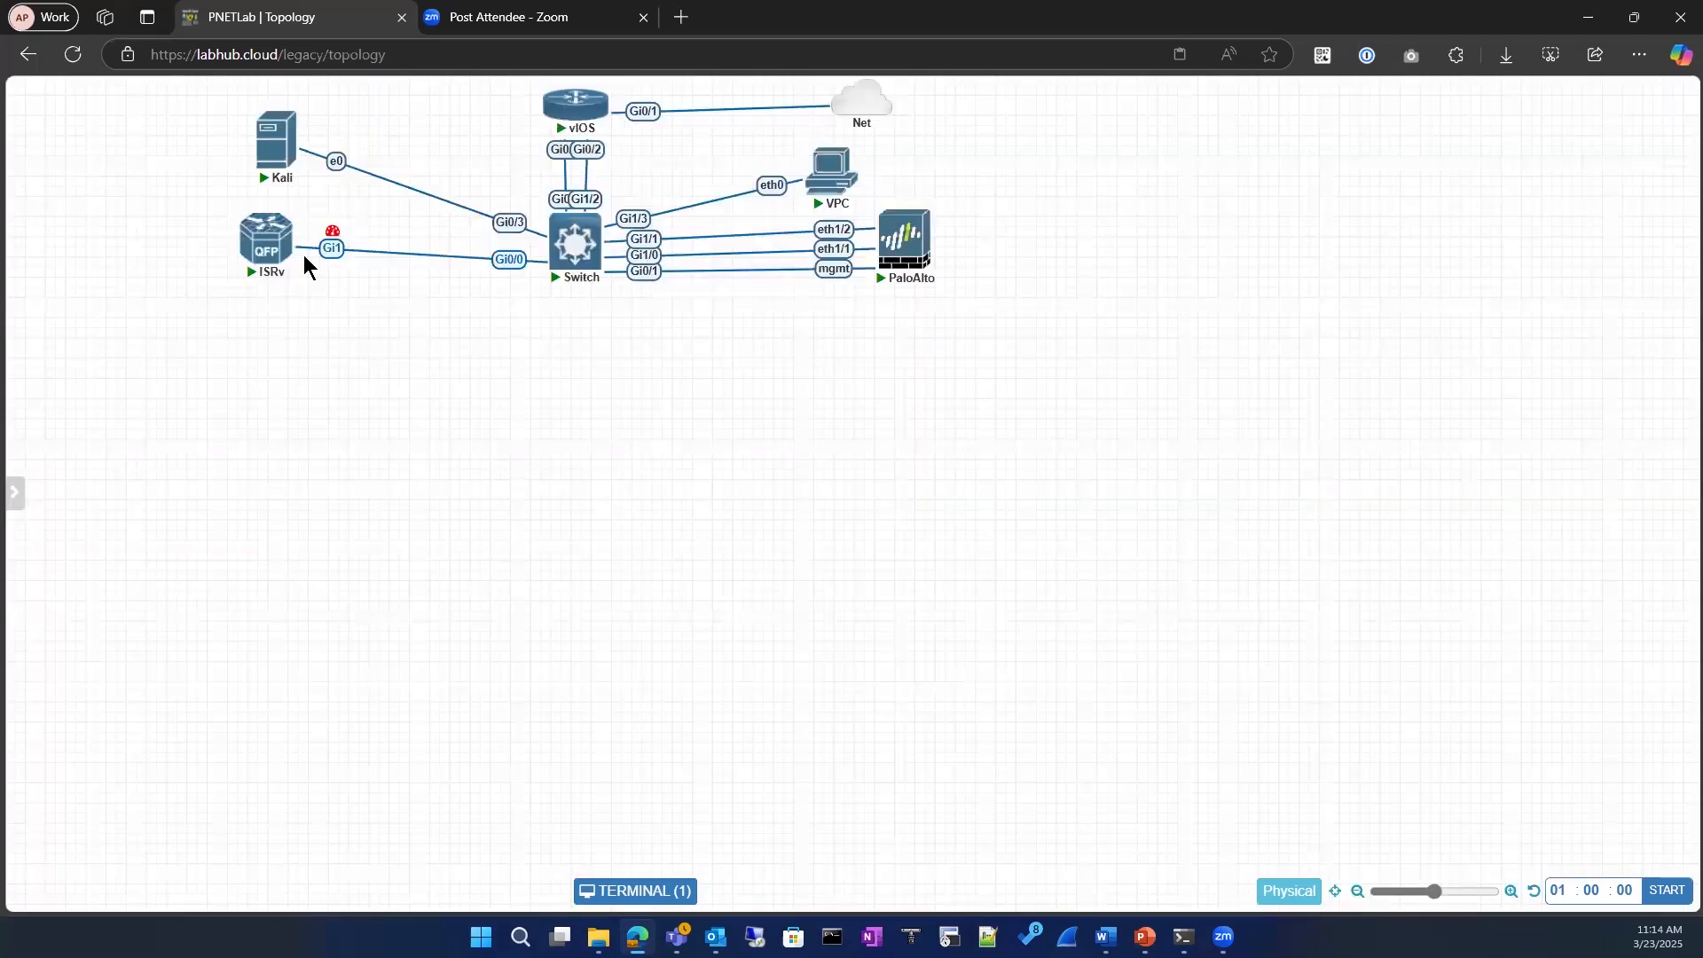
Step: Restore the terminal window, move it below the topology and open the vIOS router's console at its command prompt
left_click(634, 893)
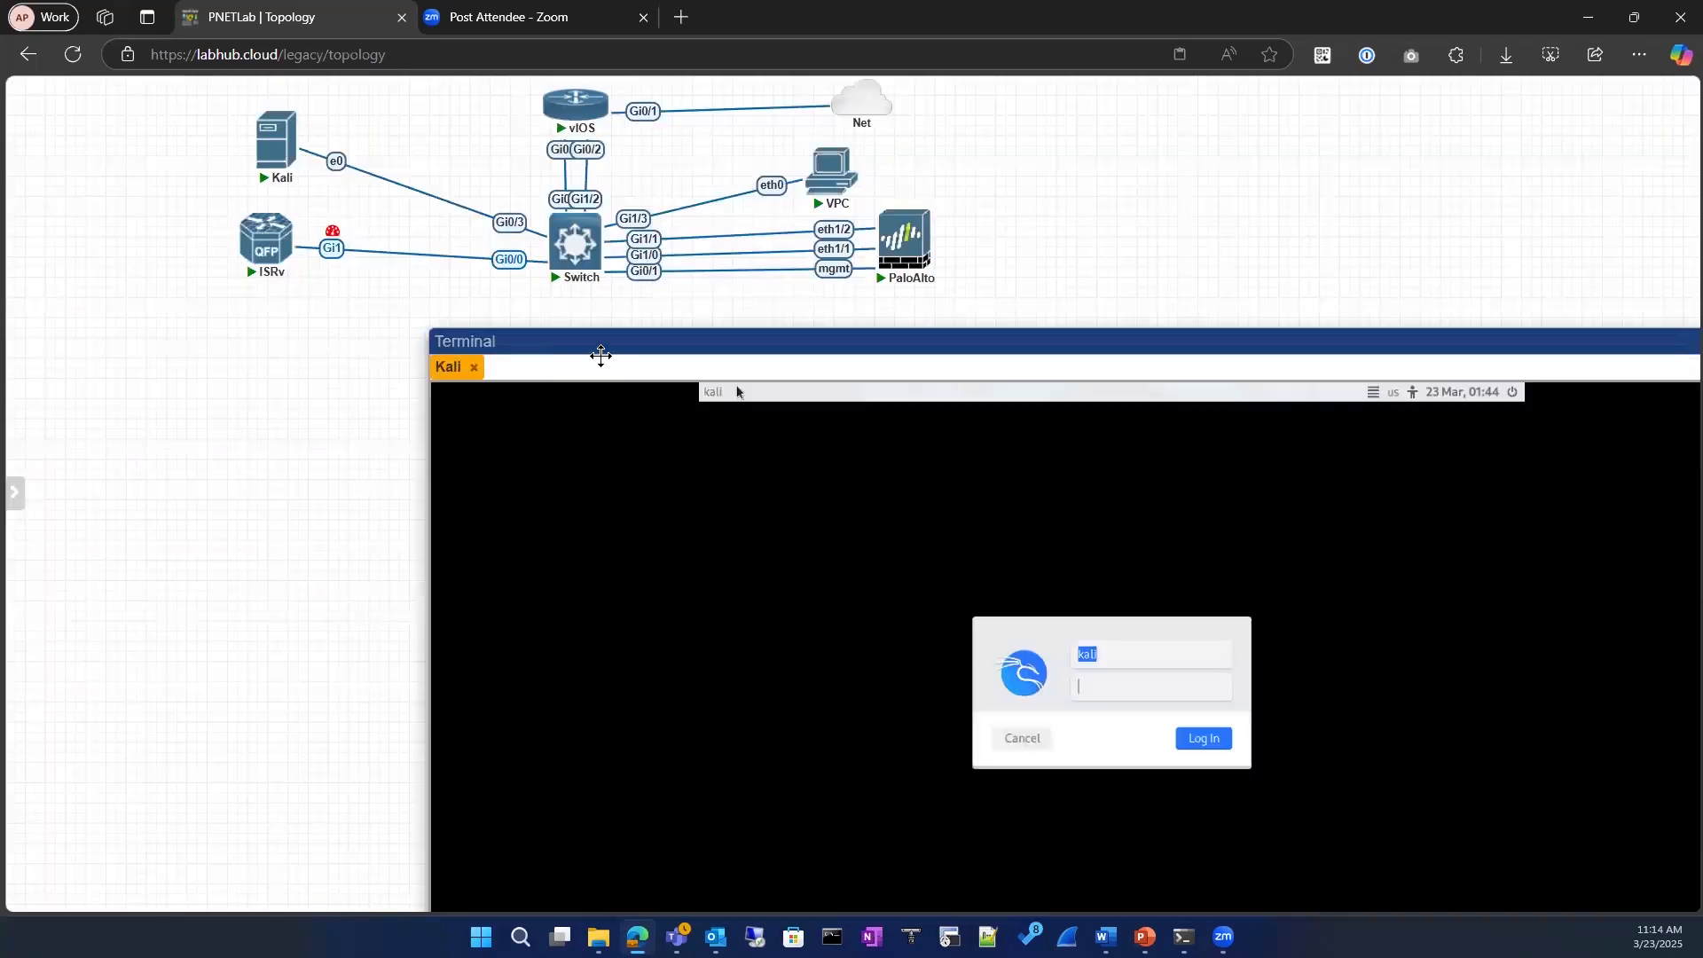
left_click_drag(1194, 341, 938, 317)
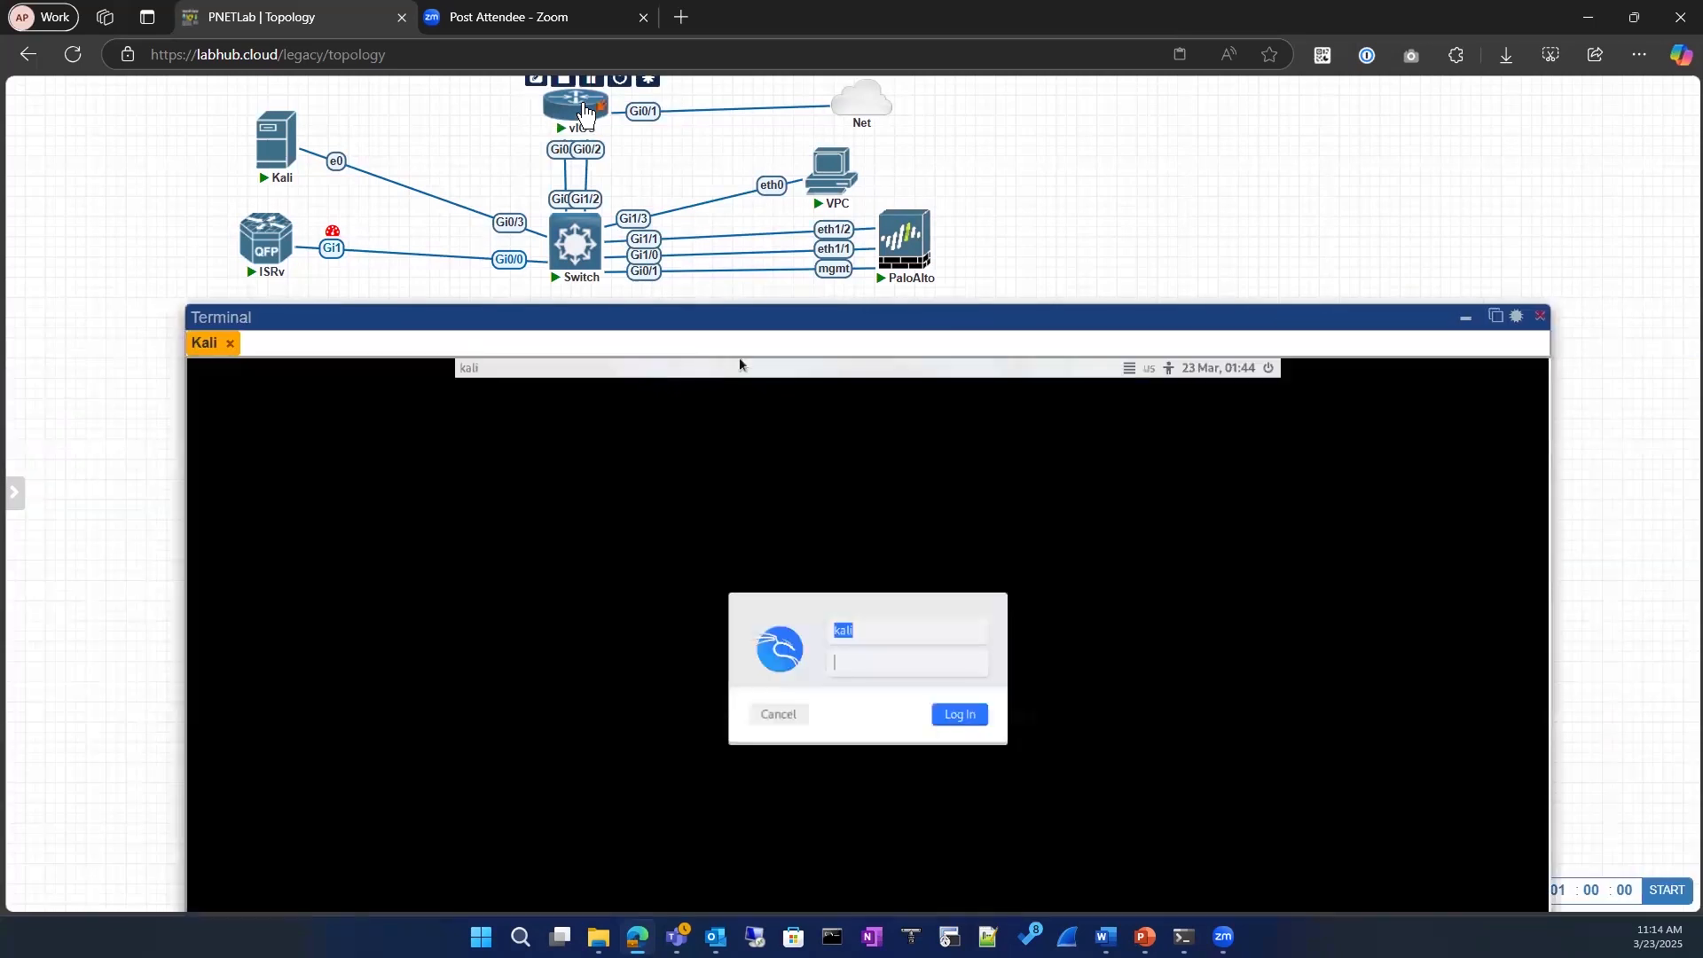
left_click(576, 106)
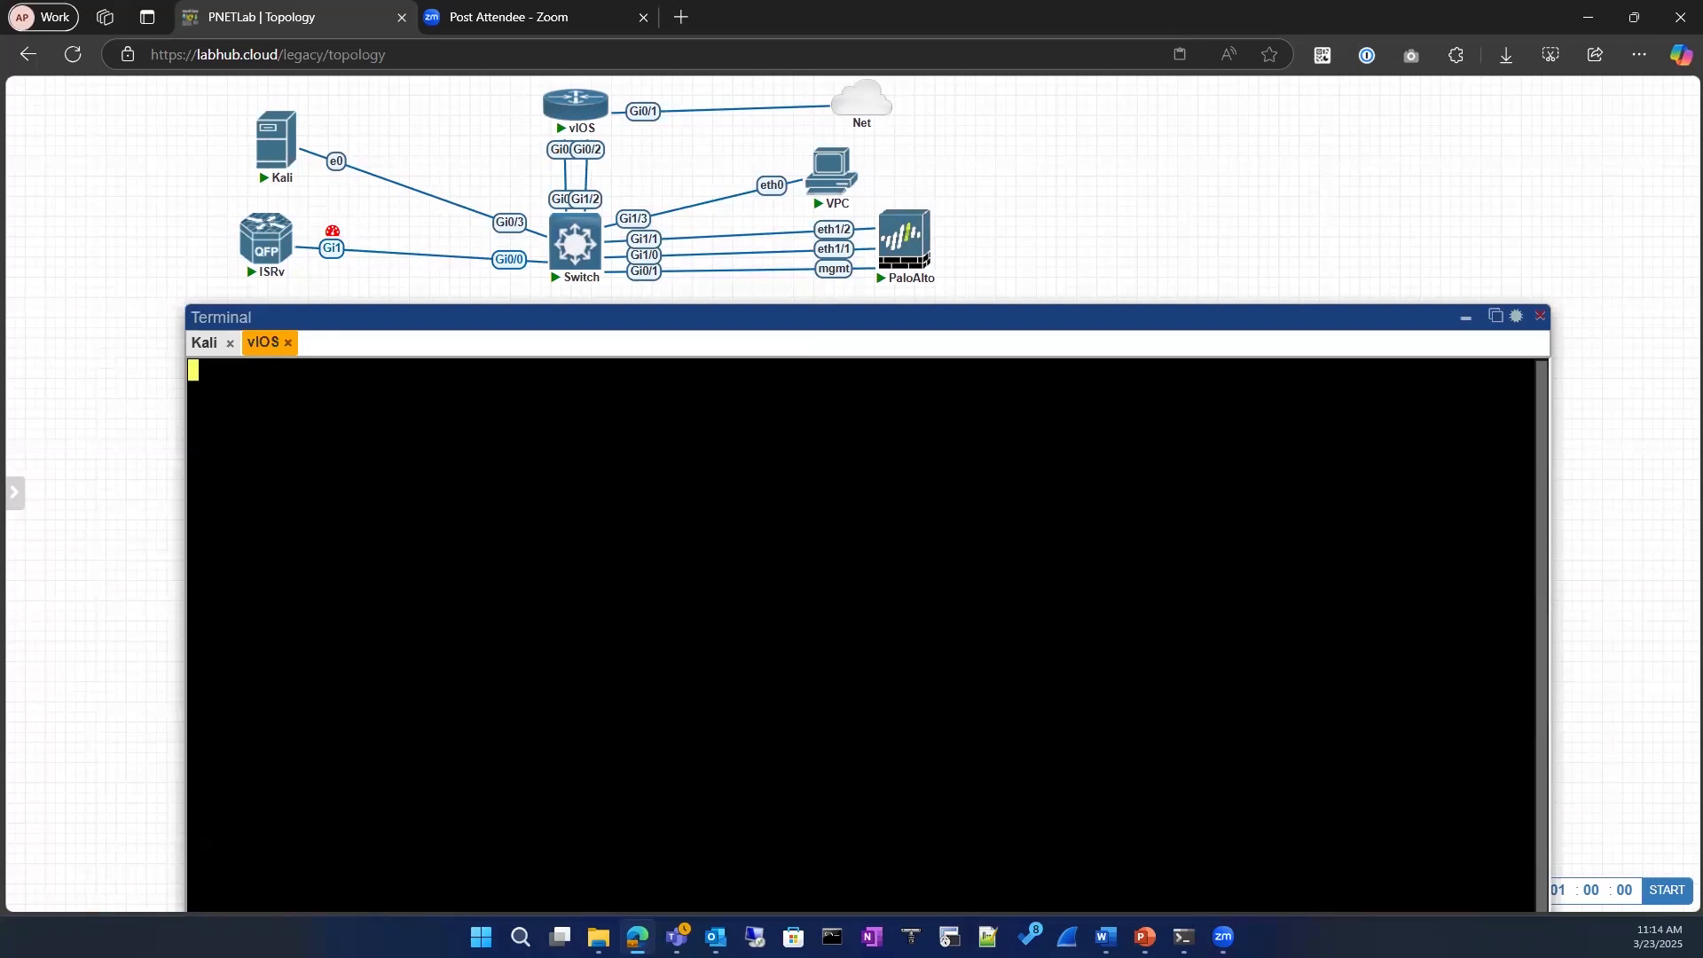
key("Return")
key("Return")
type("3n")
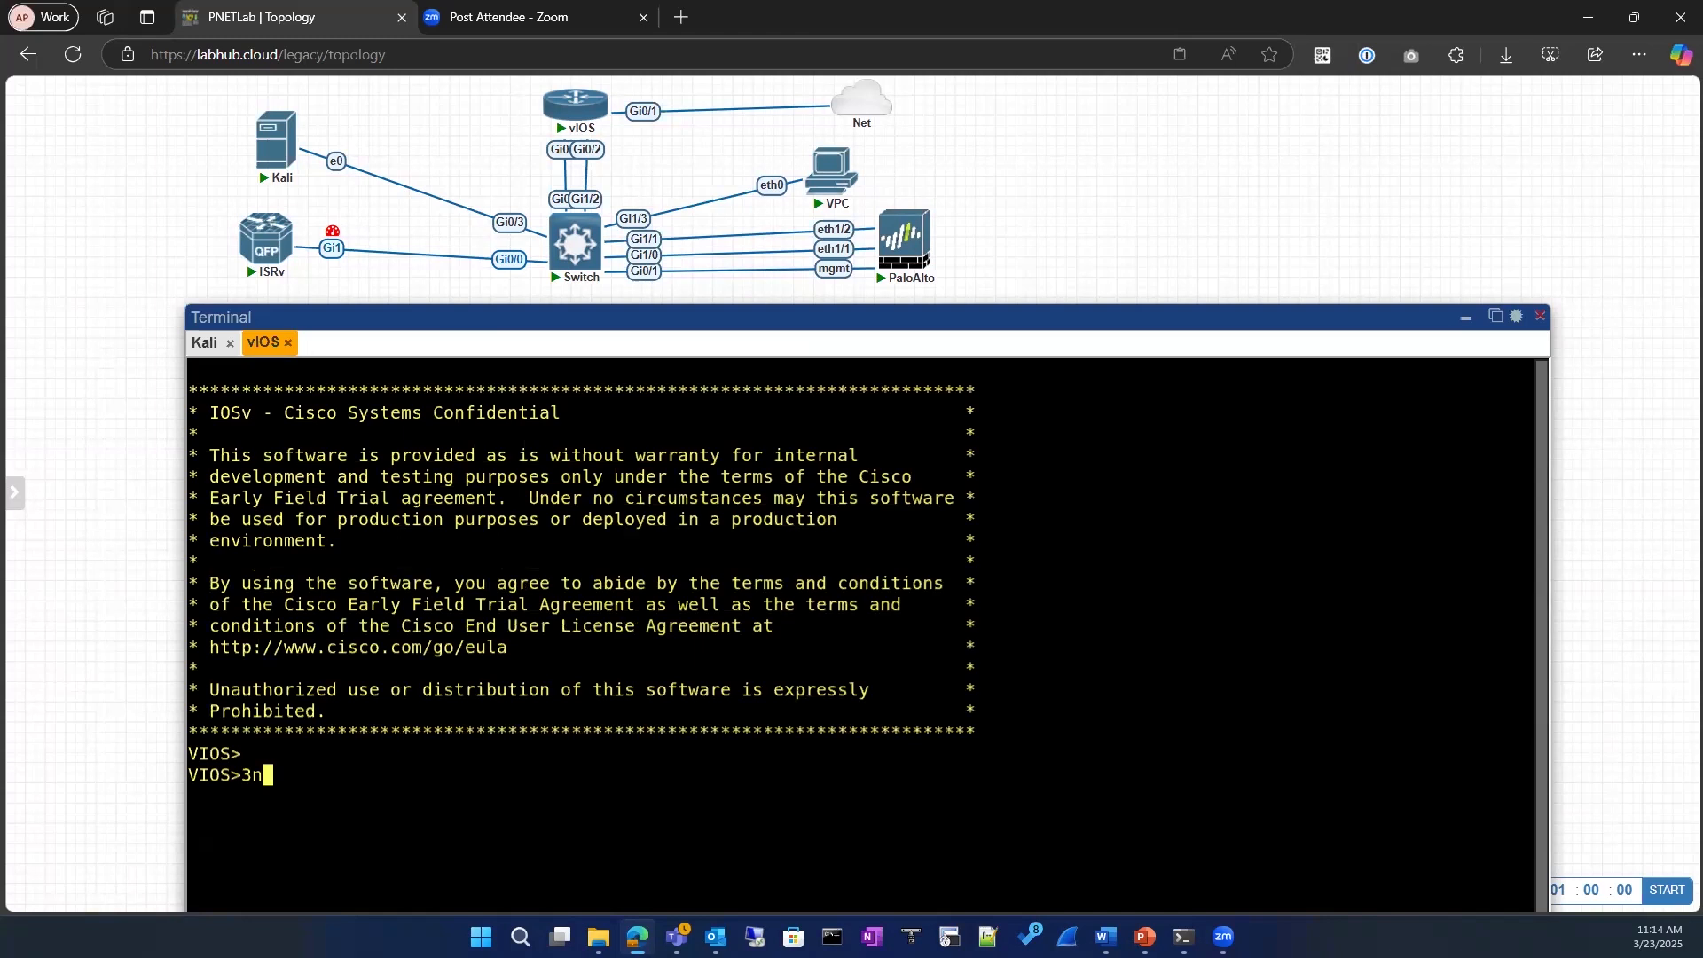
key("Return")
Step: Reposition and widen the terminal window beneath the topology, and enter privileged mode on the vIOS router with en
left_click_drag(503, 317, 470, 214)
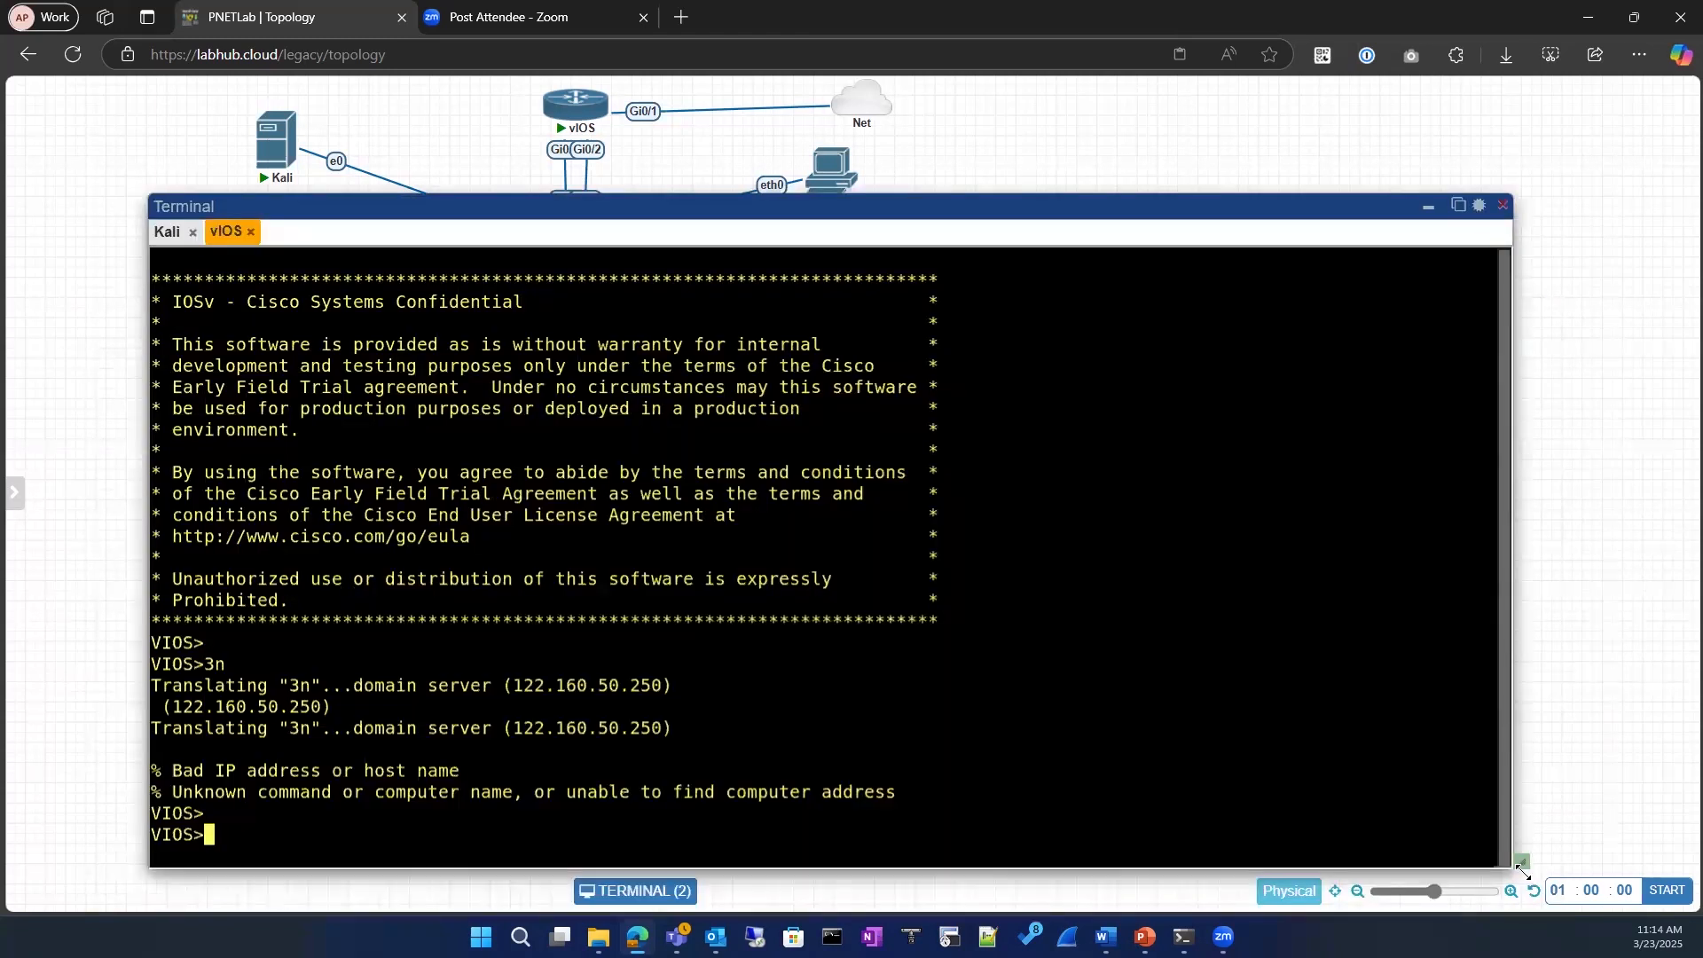
left_click_drag(1524, 870, 1681, 577)
left_click_drag(788, 209, 744, 355)
left_click_drag(1644, 724, 1666, 886)
mouse_move(480, 341)
left_mouse_down()
mouse_move(556, 338)
mouse_move(507, 330)
left_mouse_up()
left_click_drag(402, 350, 382, 358)
type("en")
key("Return")
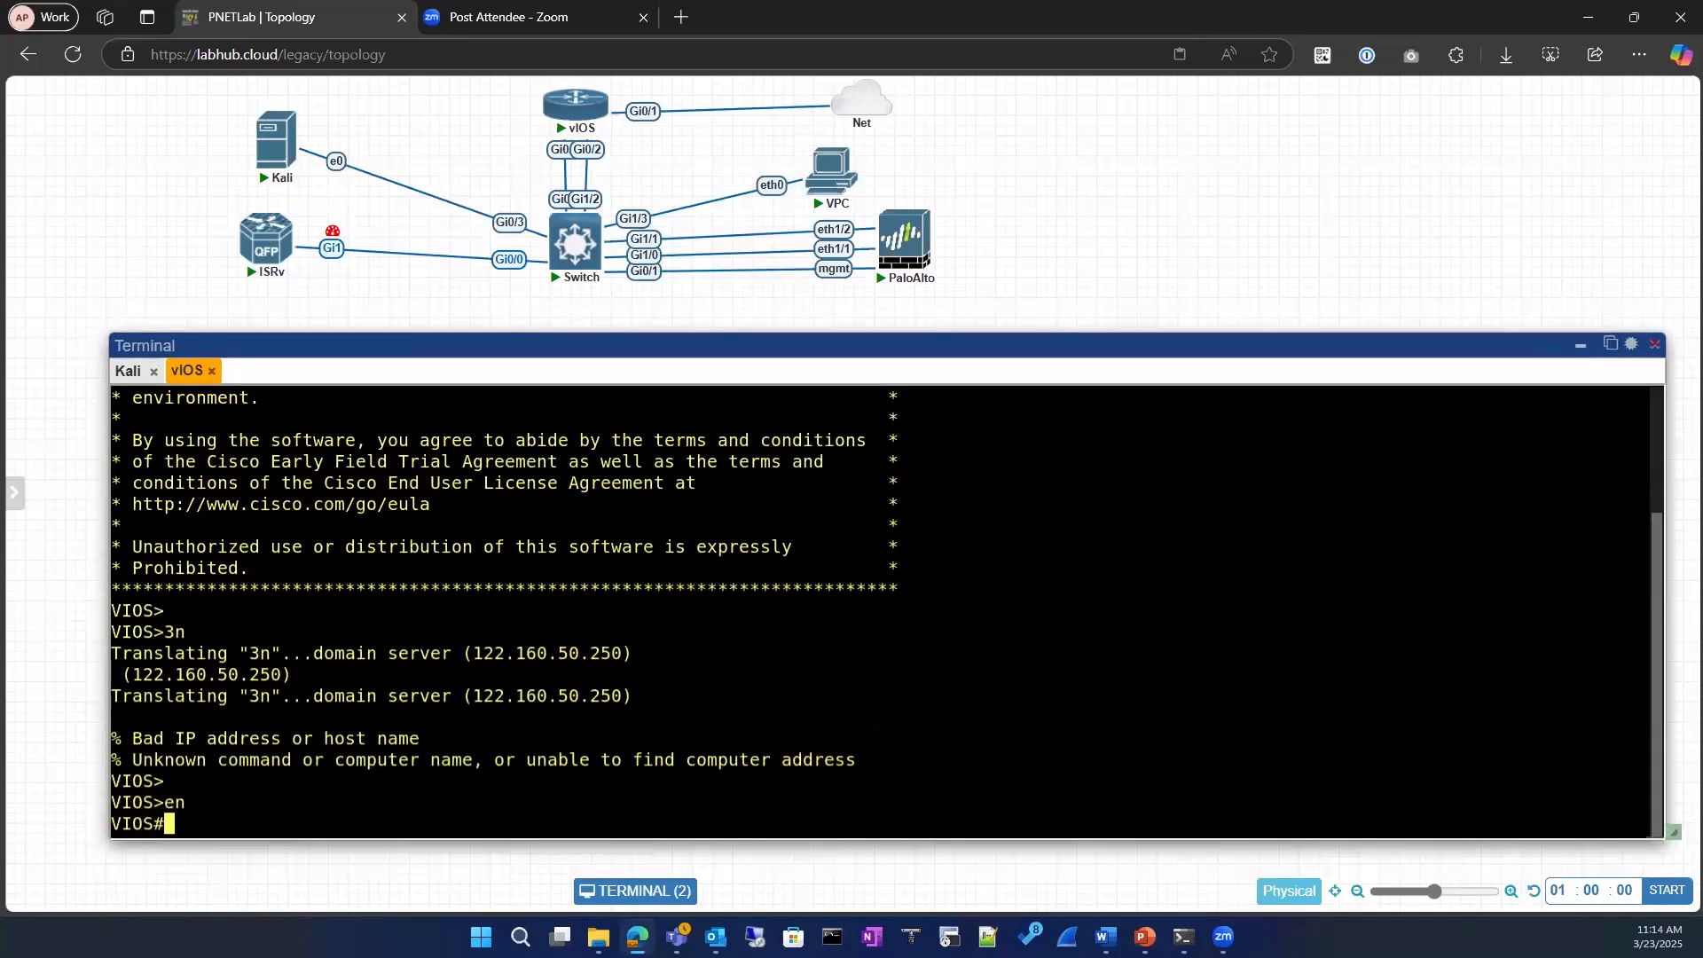
Step: Run show ip interface brief on the vIOS router to list its interfaces
type("sho")
key("Tab")
type("ip ")
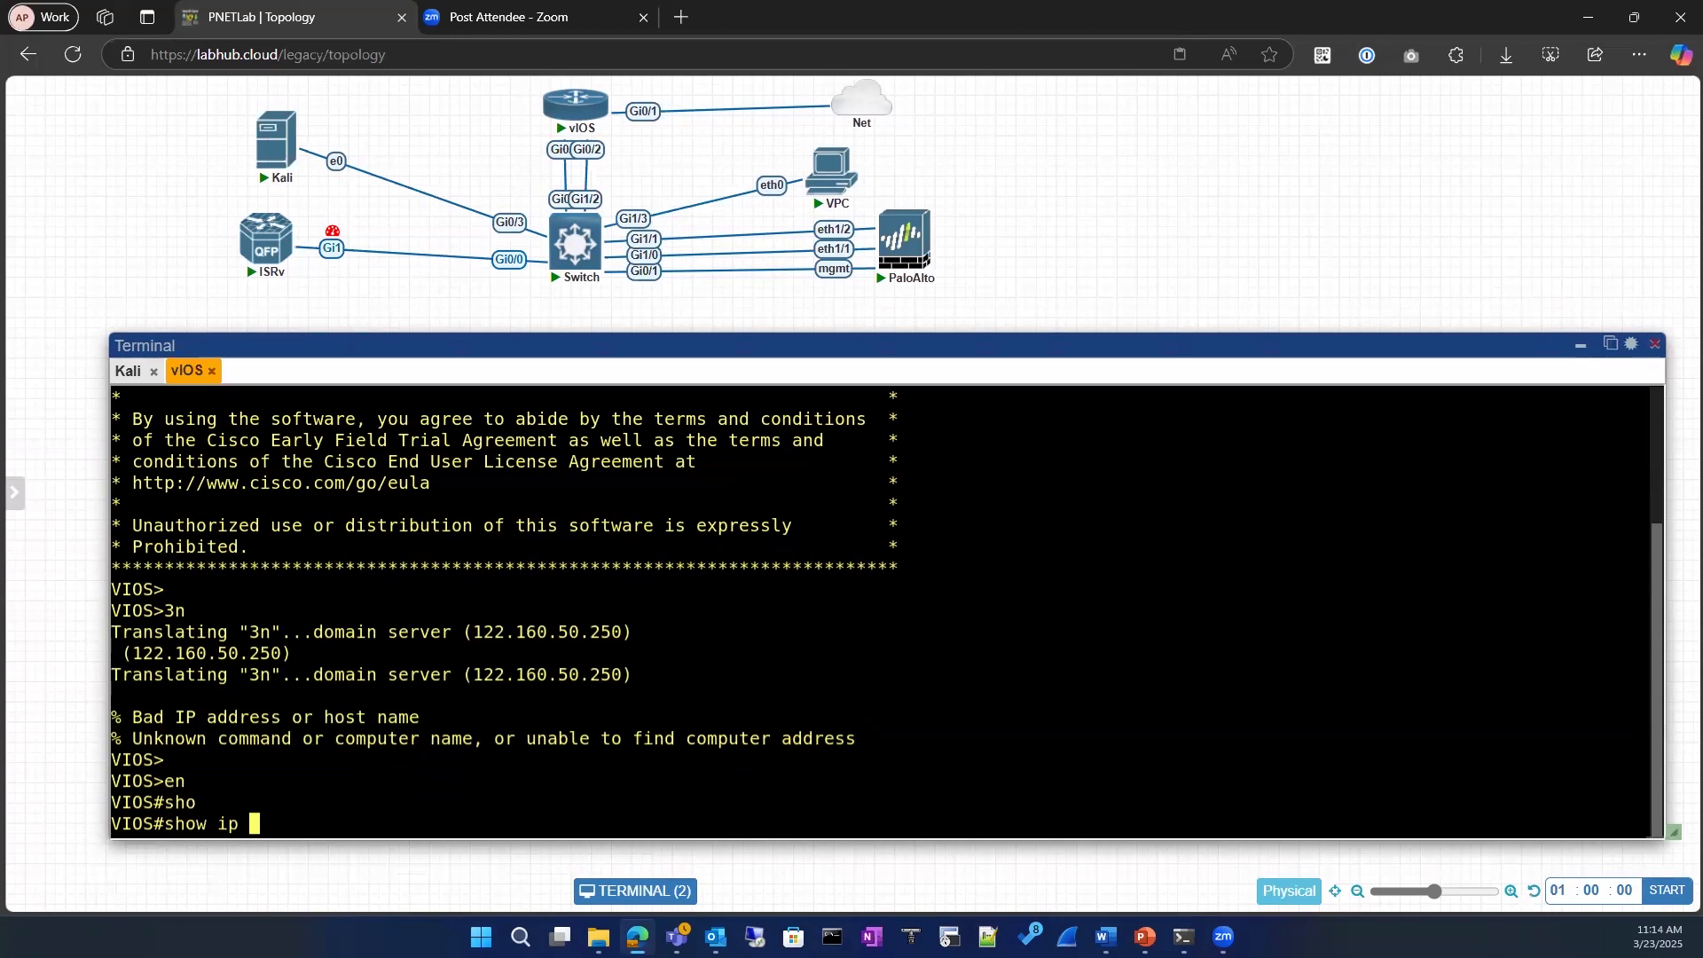
type("inr")
key("Tab")
key("BackSpace")
type("y")
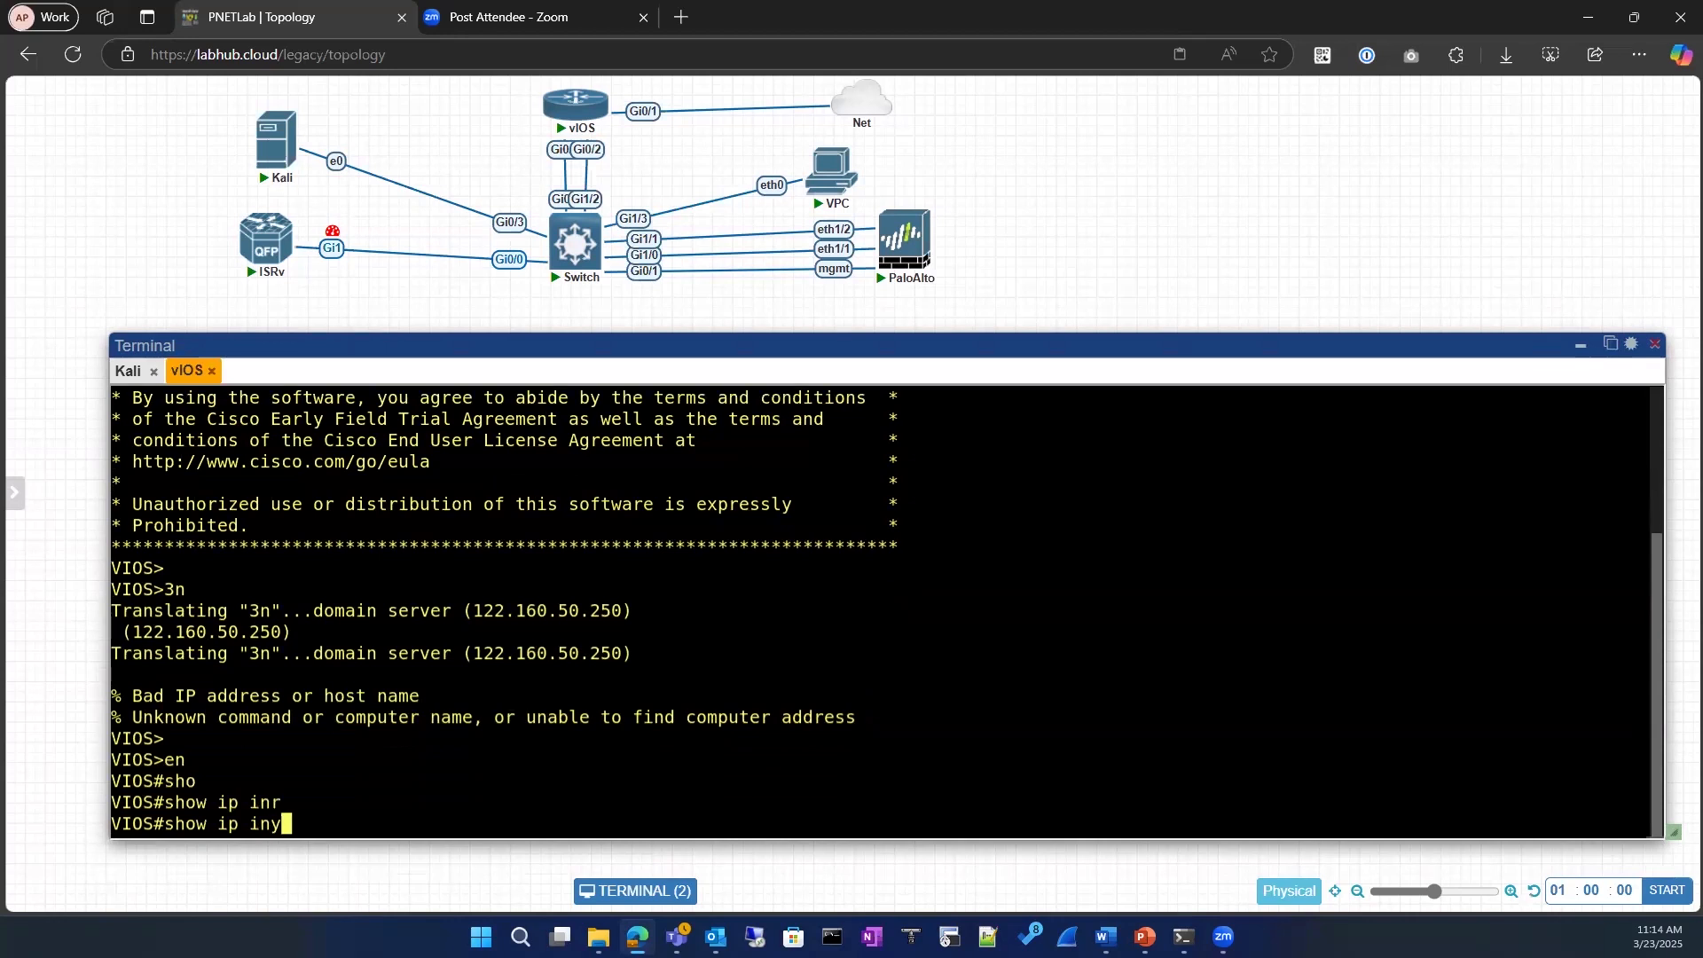
key("BackSpace")
type("r")
key("Tab")
key("BackSpace")
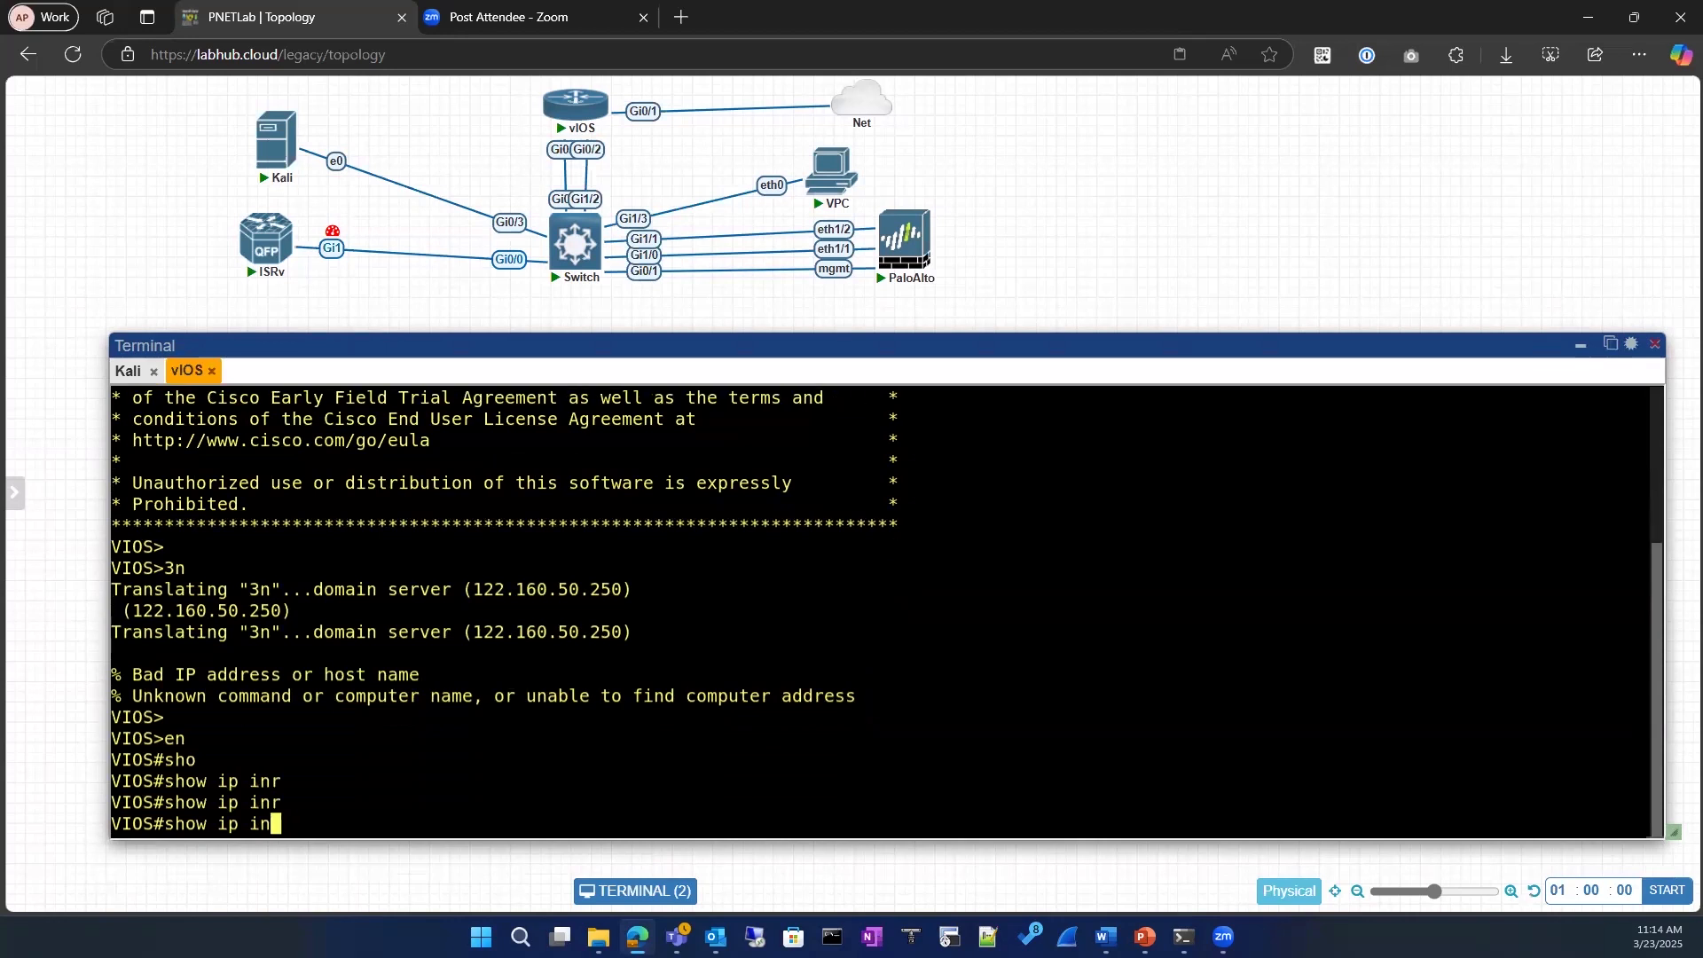
type("t")
key("Tab")
type("br")
key("Tab")
key("Return")
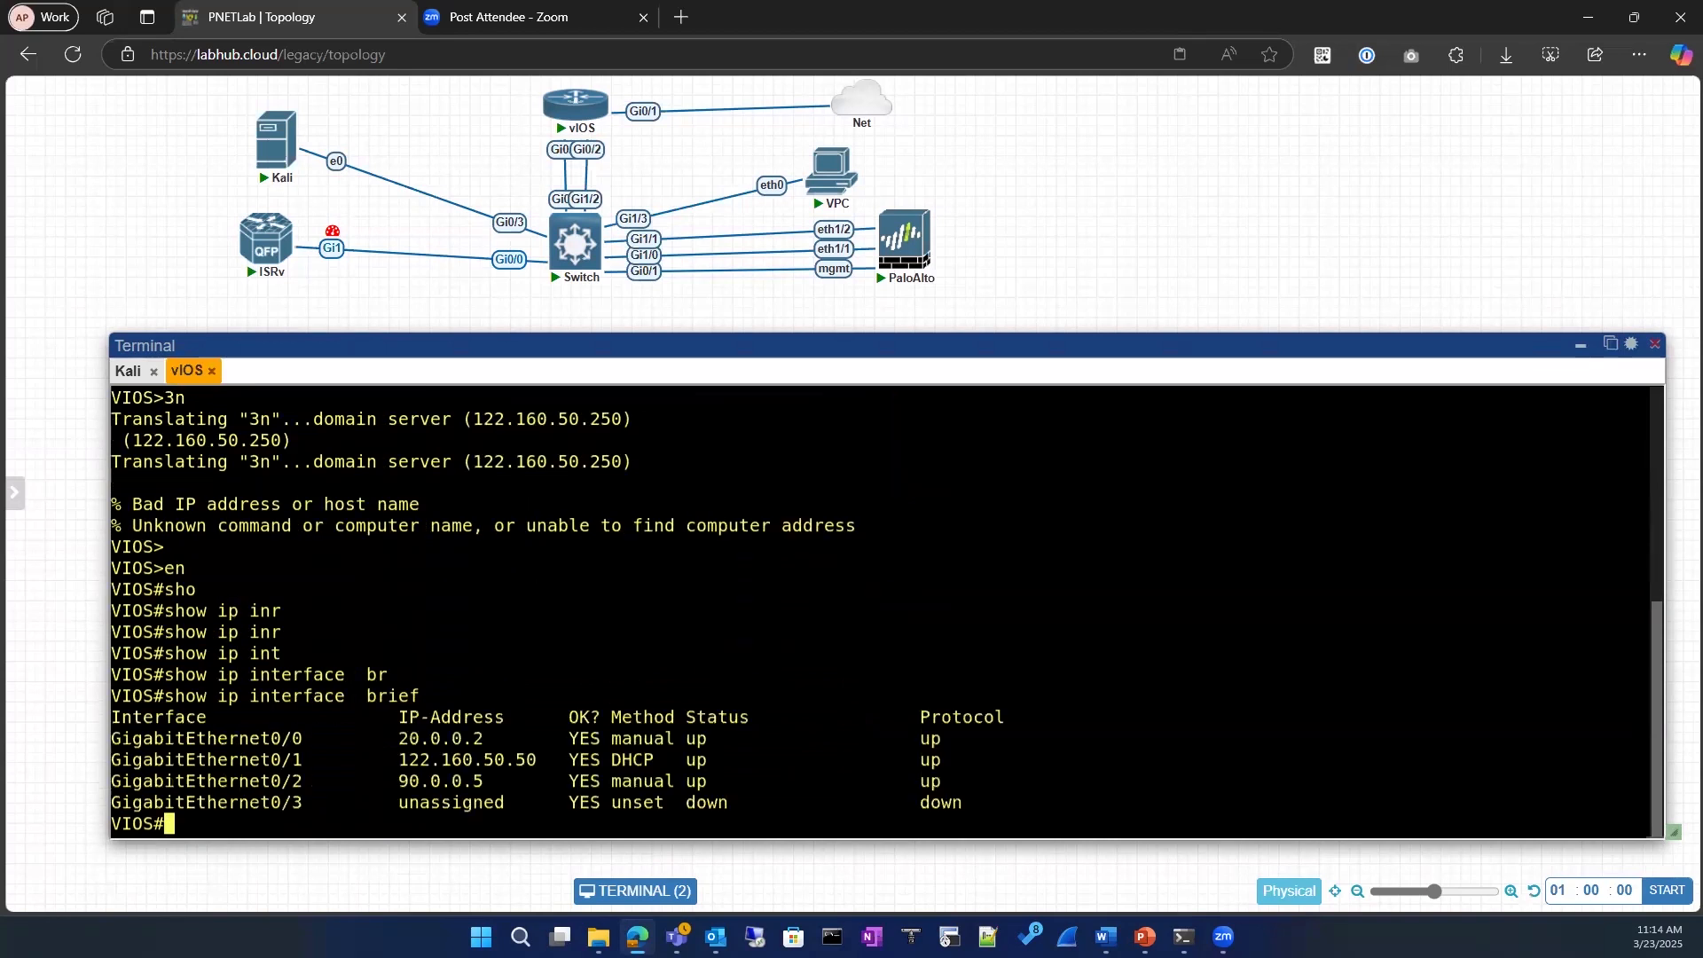
Step: Examine the IP address and assignment method of the router's GigabitEthernet0/1 interface
double_click(521, 765)
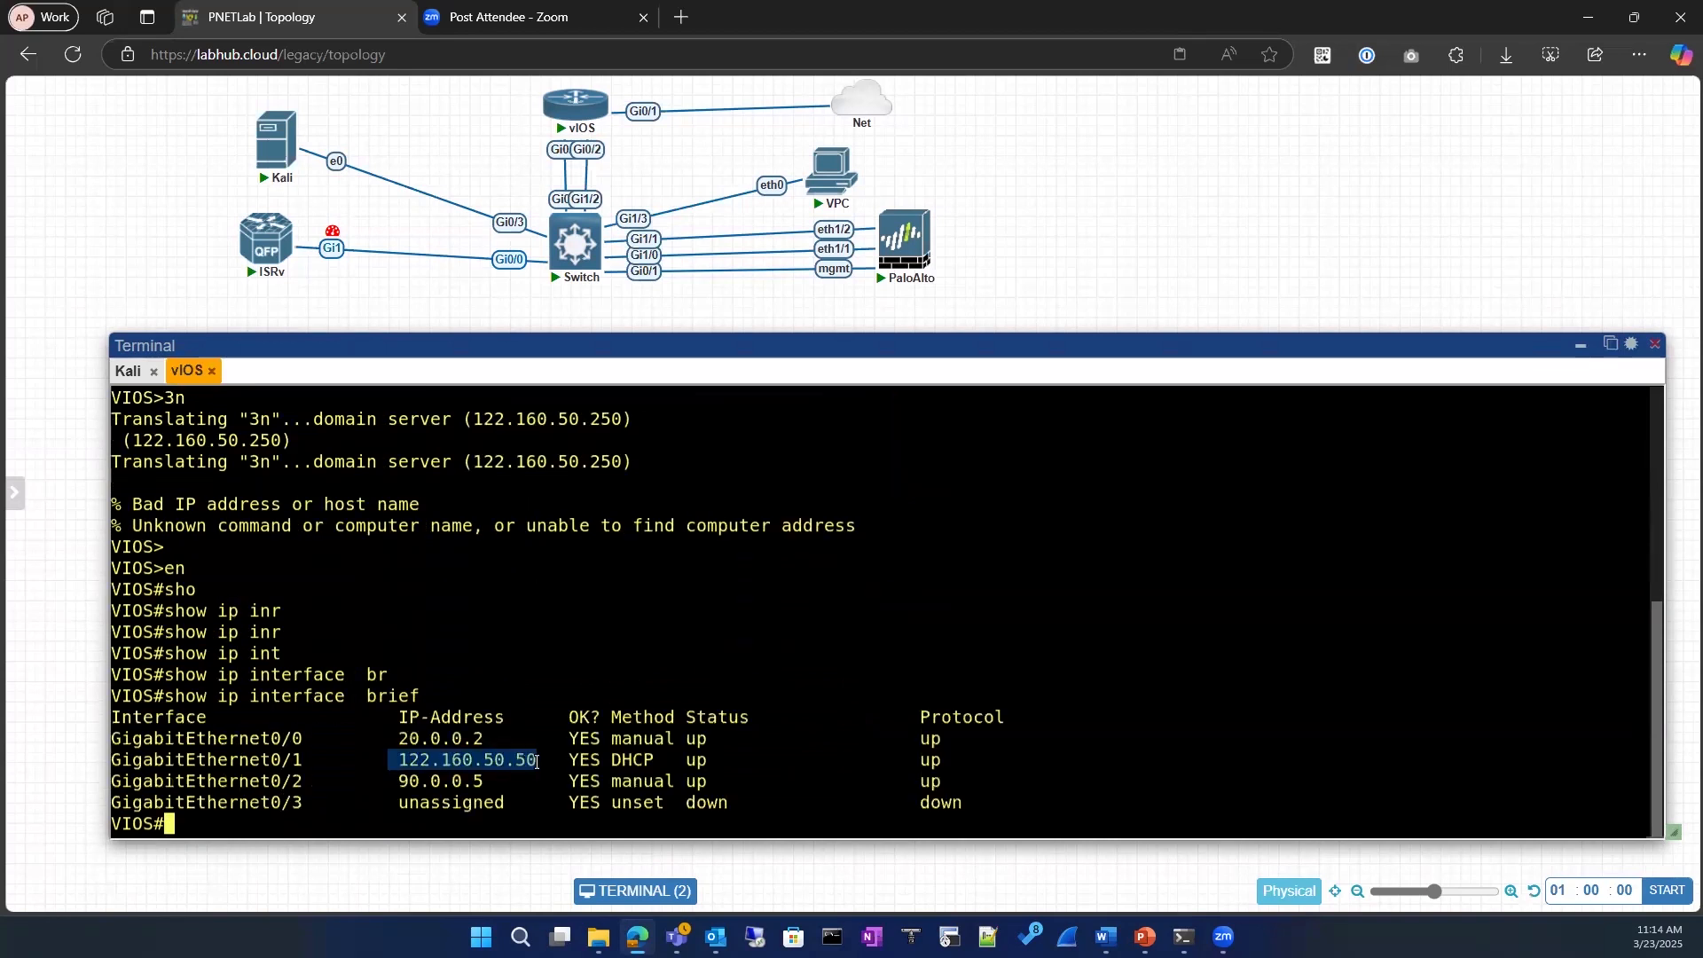
left_click(642, 761)
left_click_drag(590, 761, 643, 761)
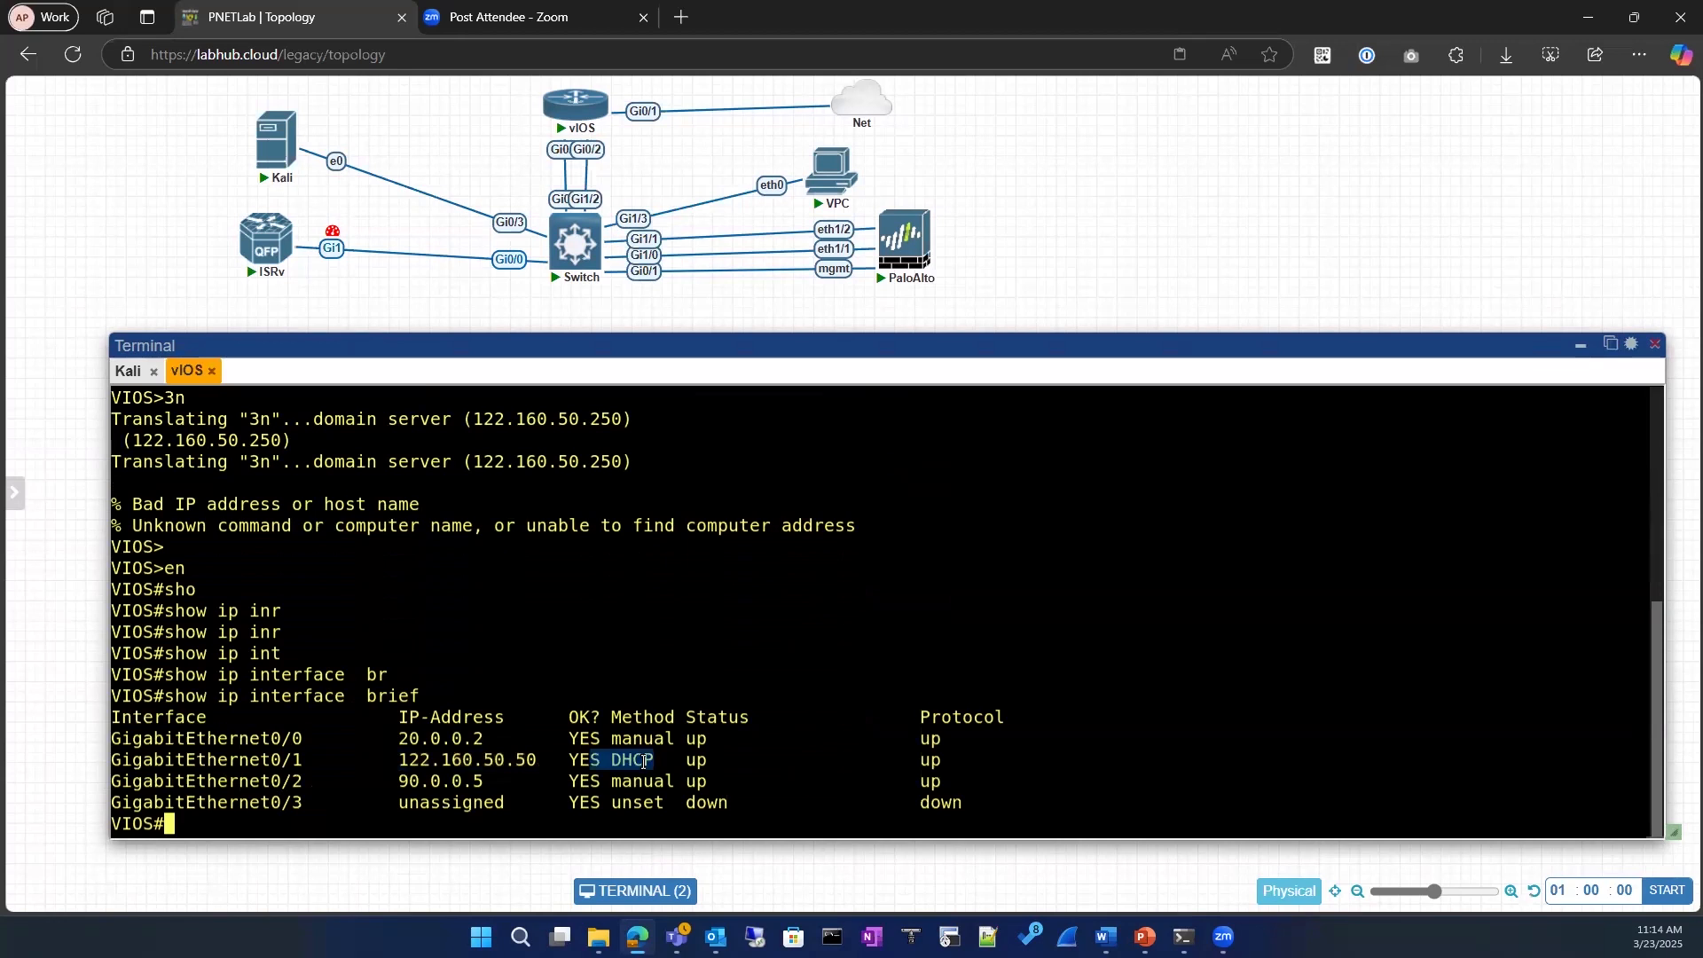
left_click_drag(112, 761, 298, 760)
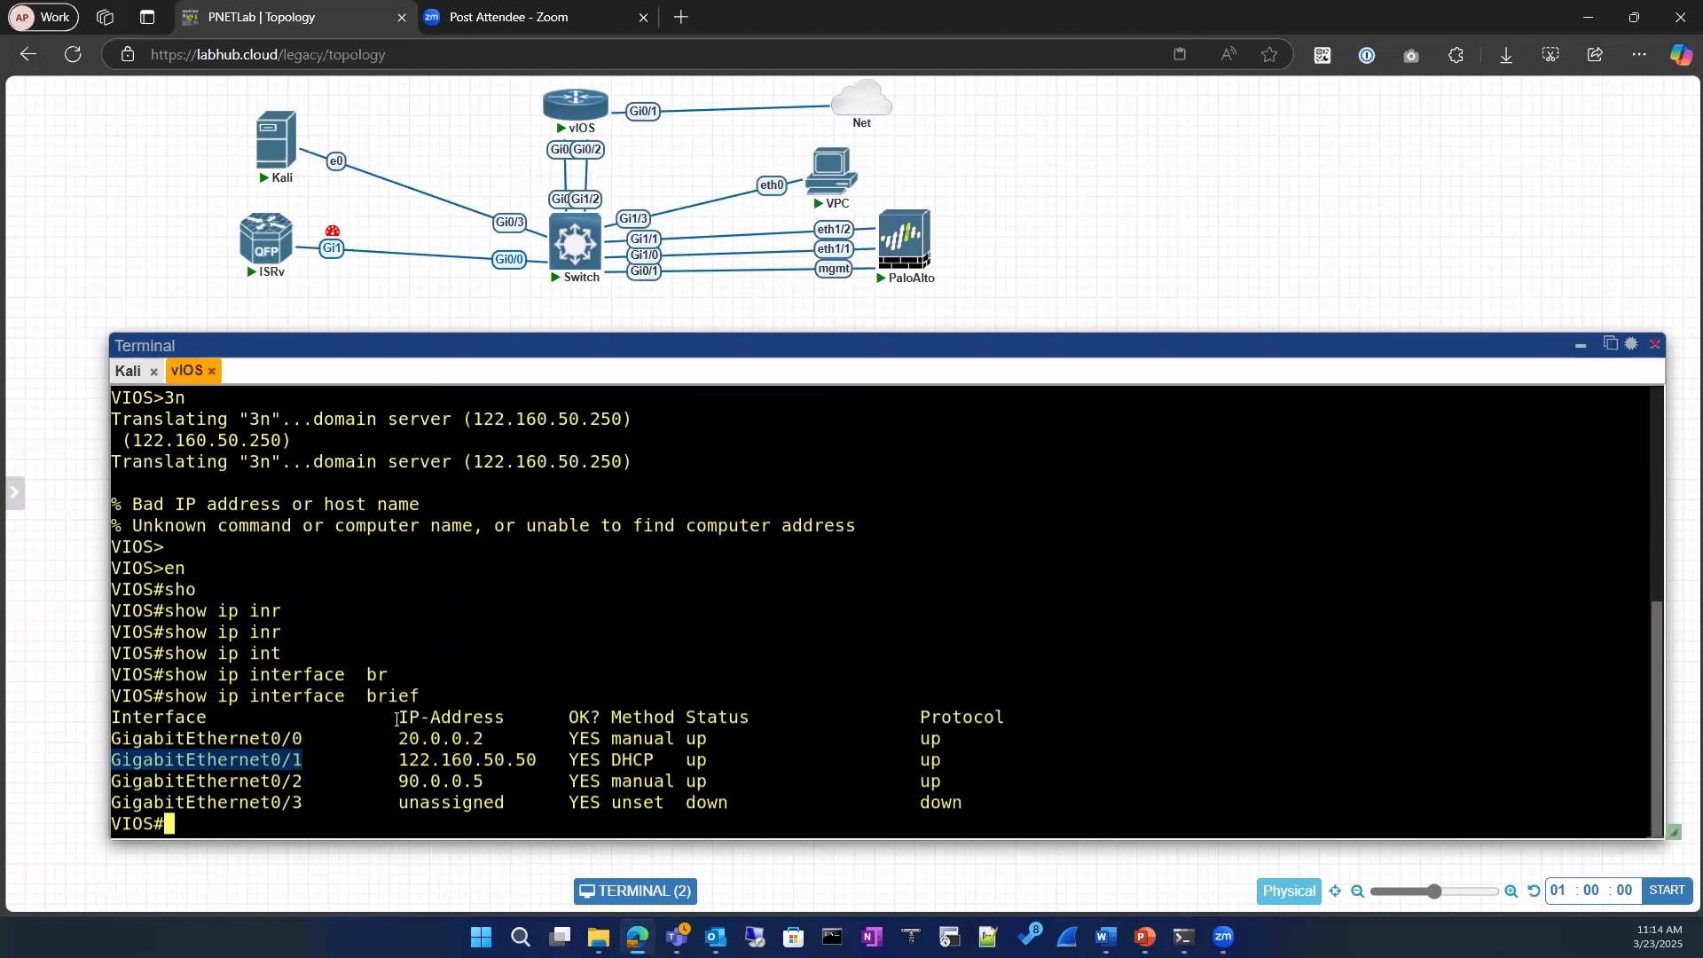
left_click(313, 773)
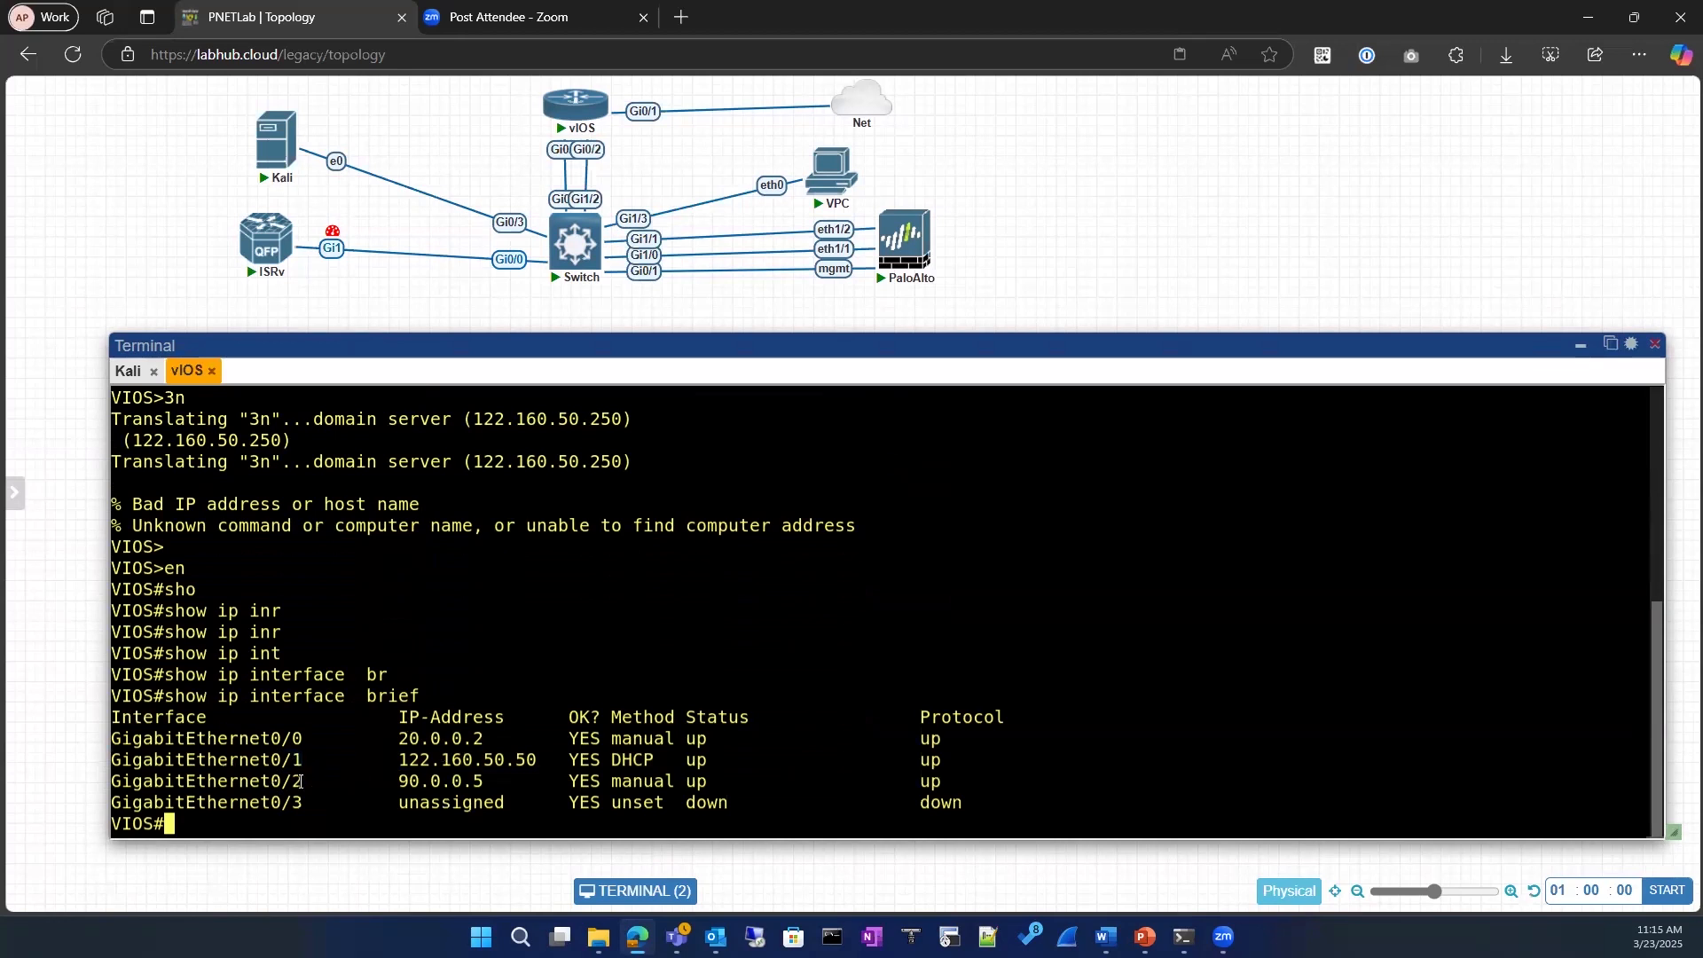
Step: Ping 8.8.8.8 from the vIOS router, highlight the ping output and minimize the terminal window
type("ping 8.8.8.8")
key("Return")
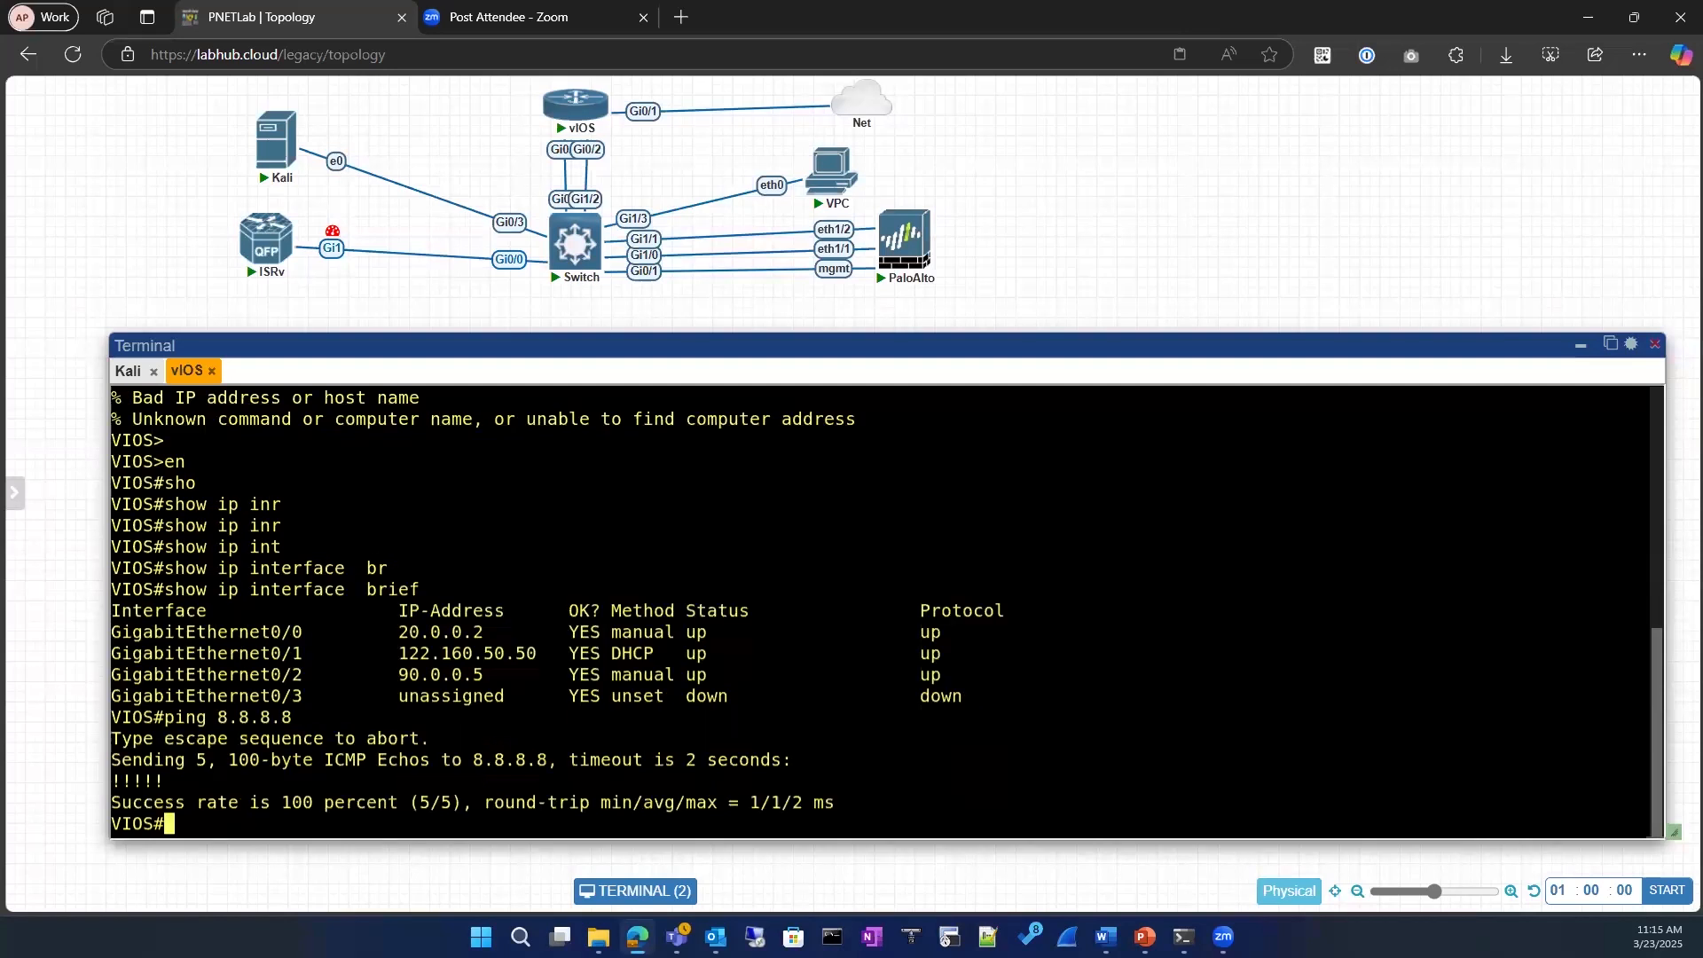
left_click_drag(111, 712, 796, 780)
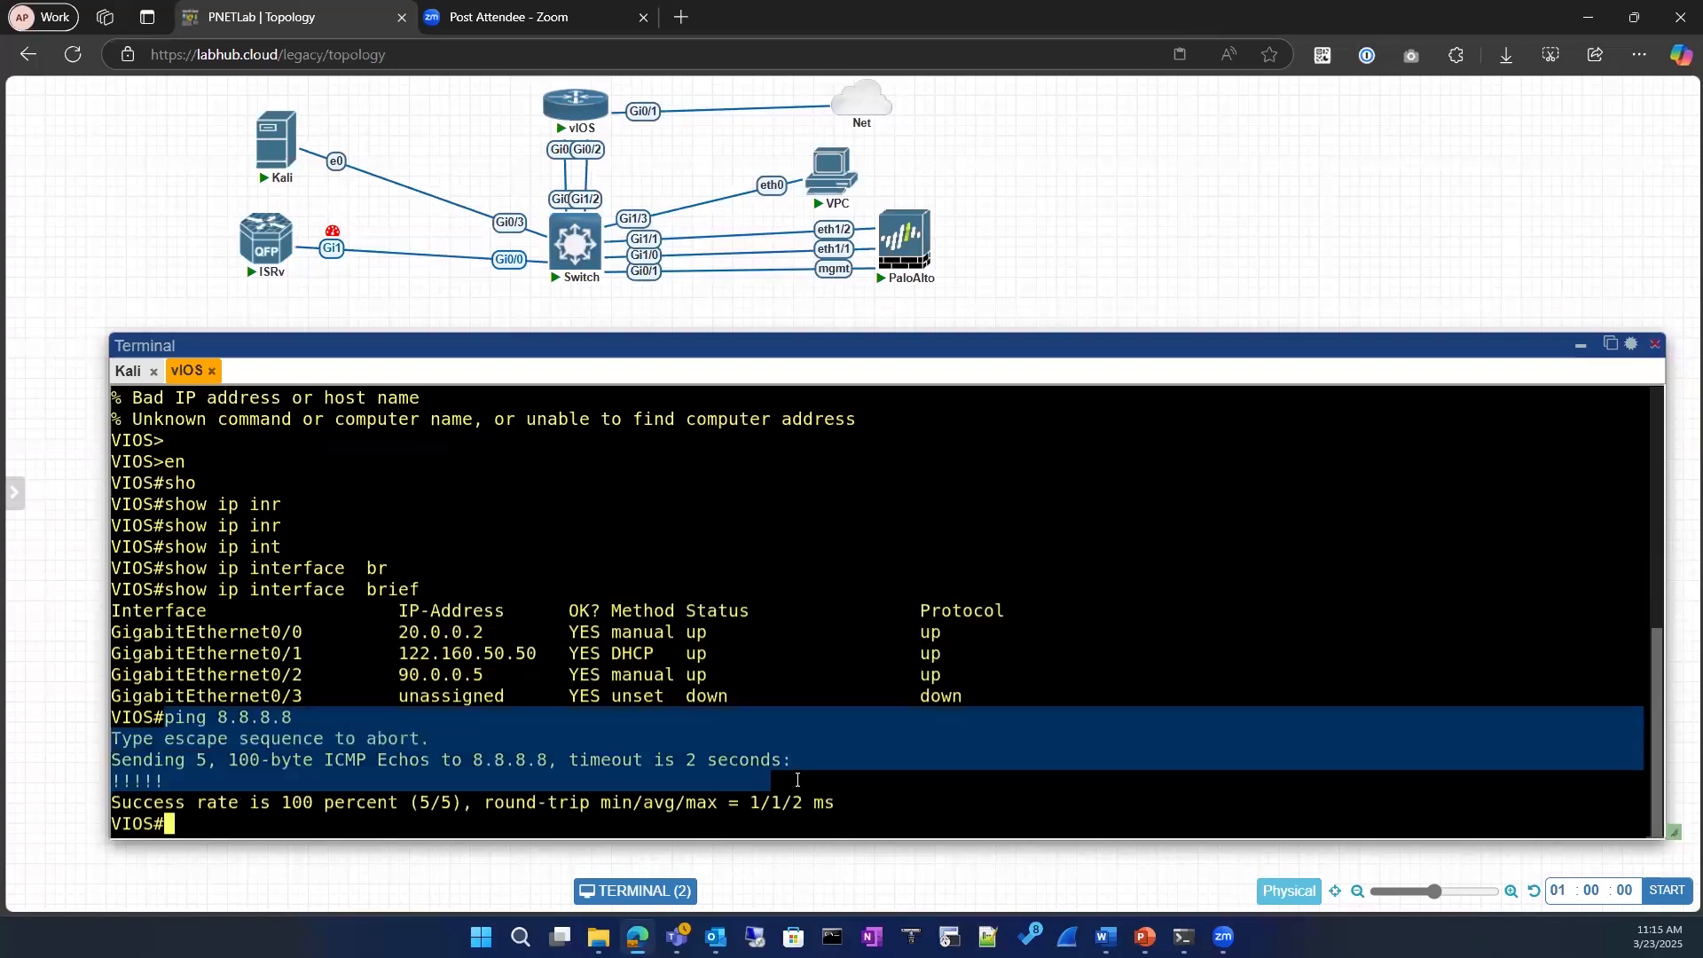
left_click(393, 717)
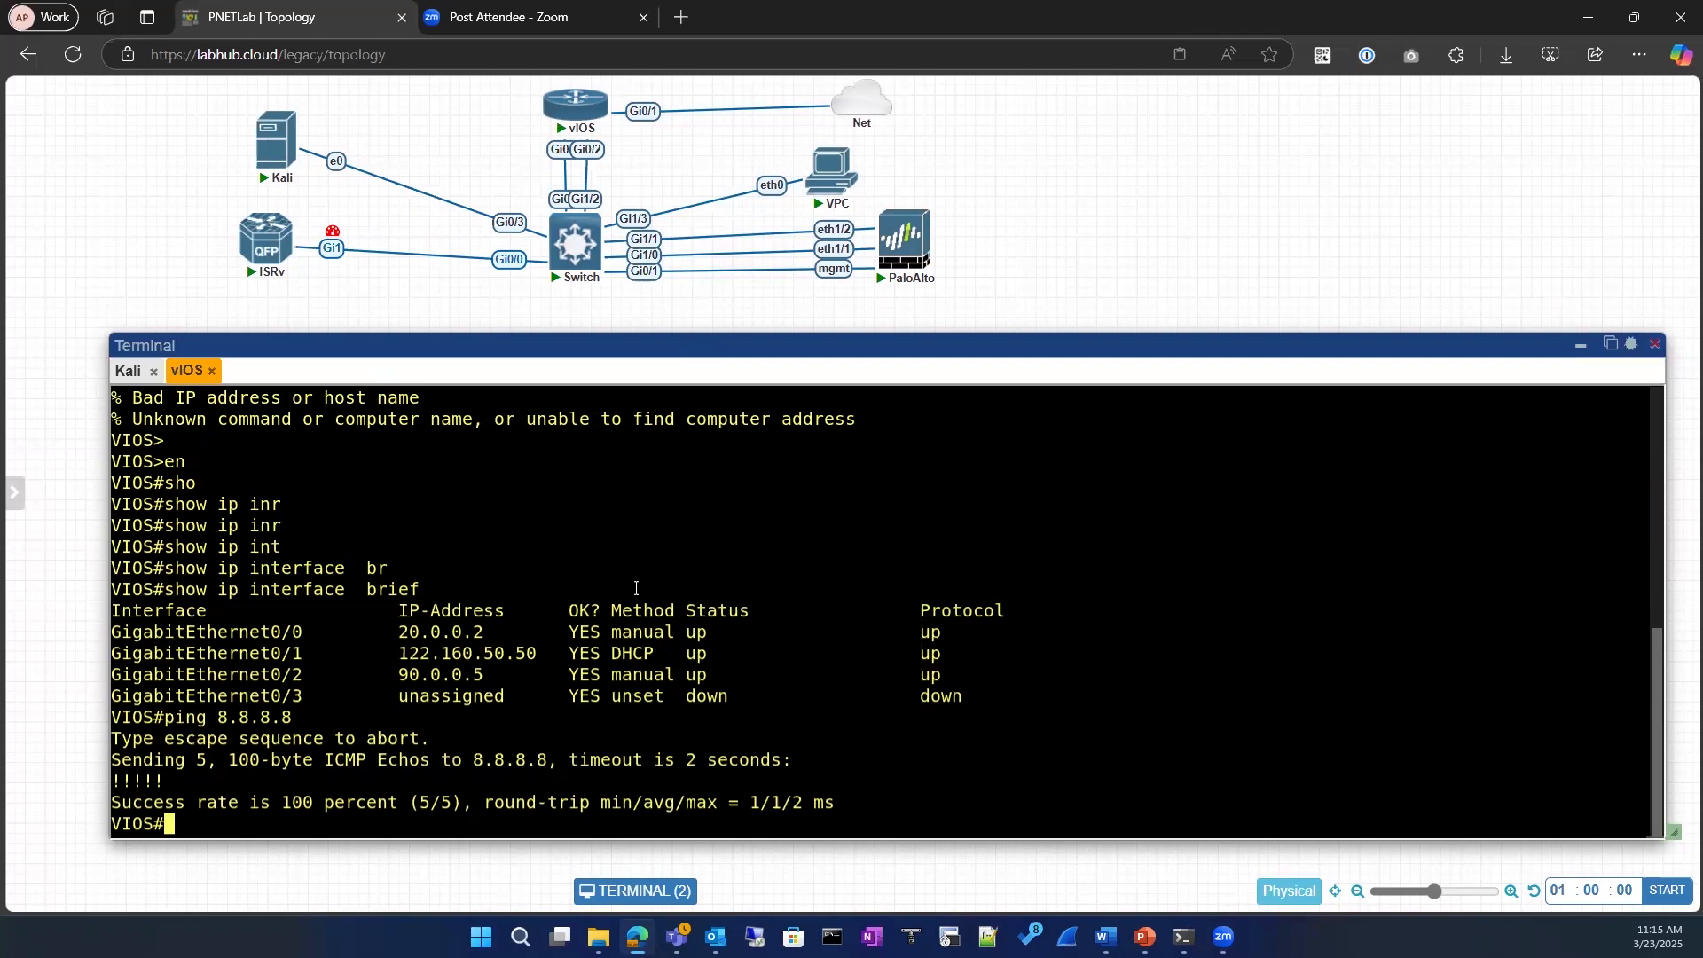
left_click(1580, 350)
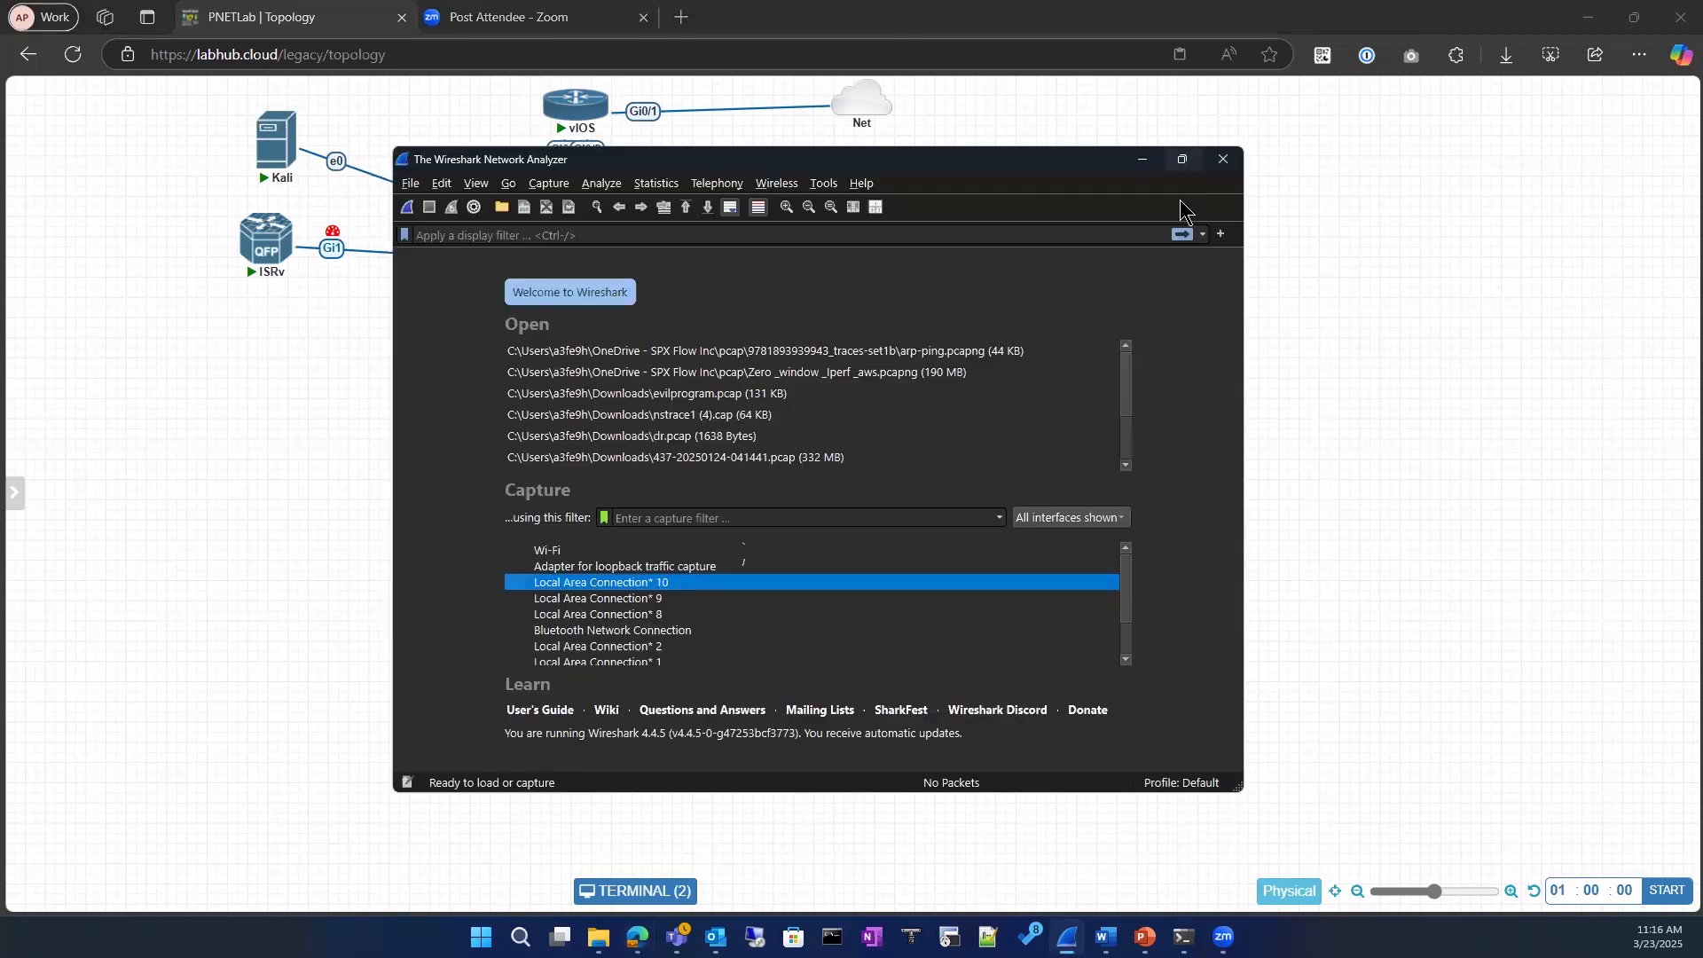
Step: Switch to Wireshark and start a live capture on the Wi-Fi interface
left_click(1186, 160)
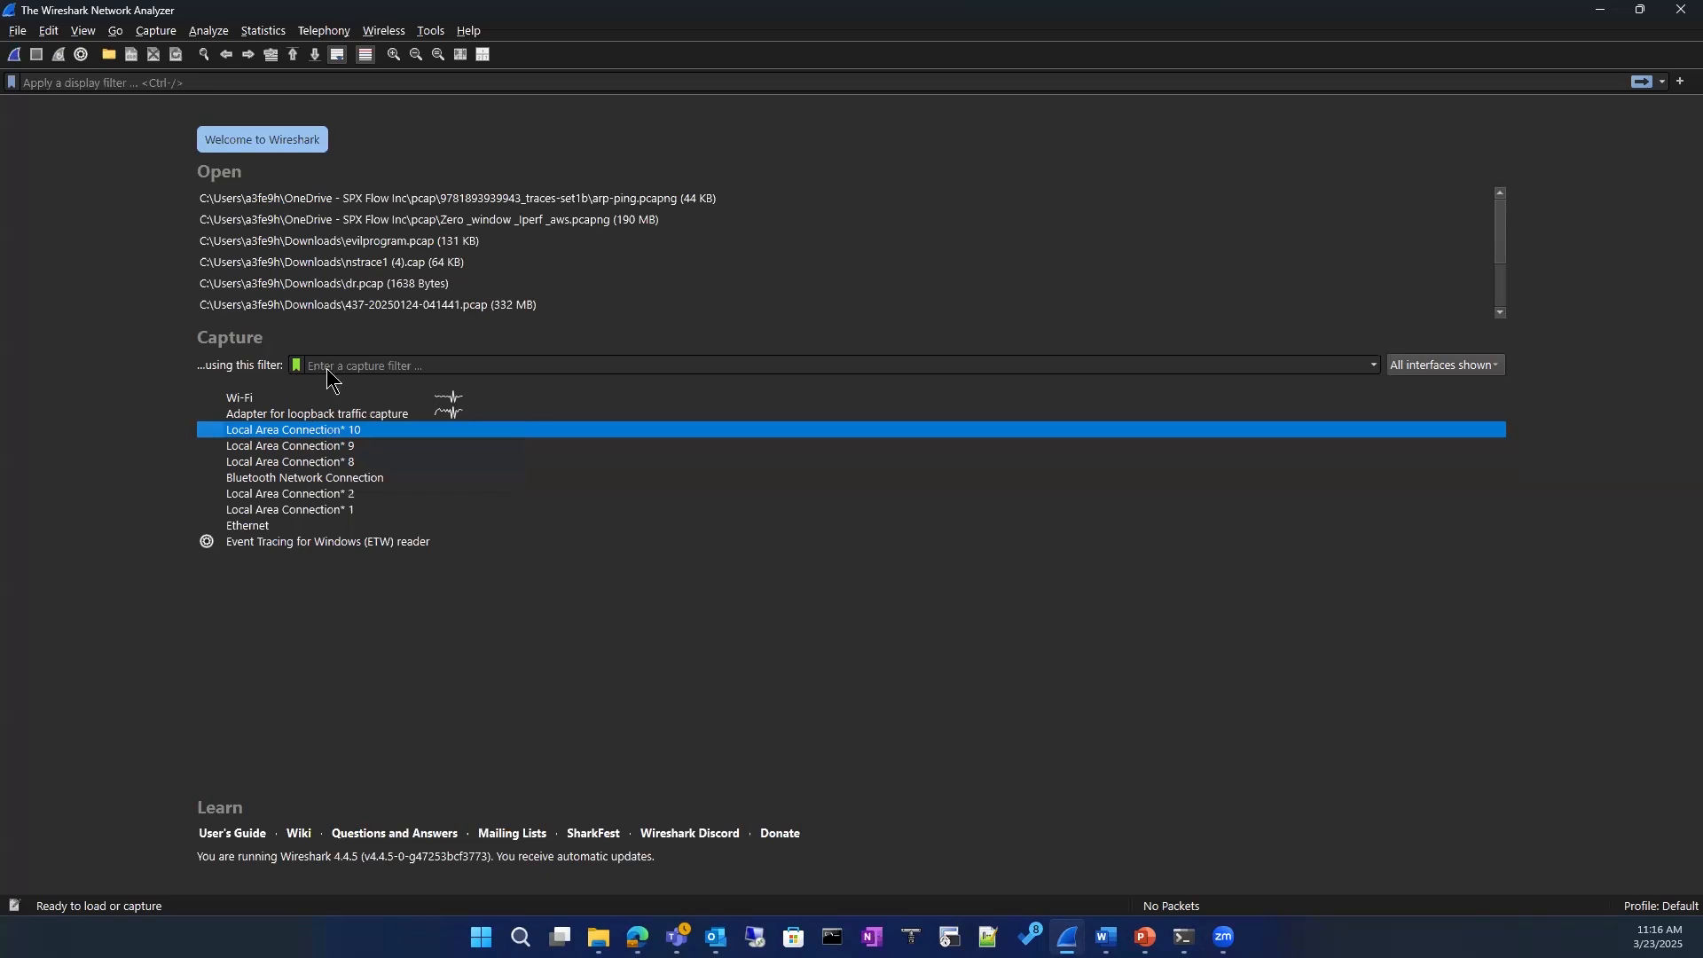
left_click(244, 404)
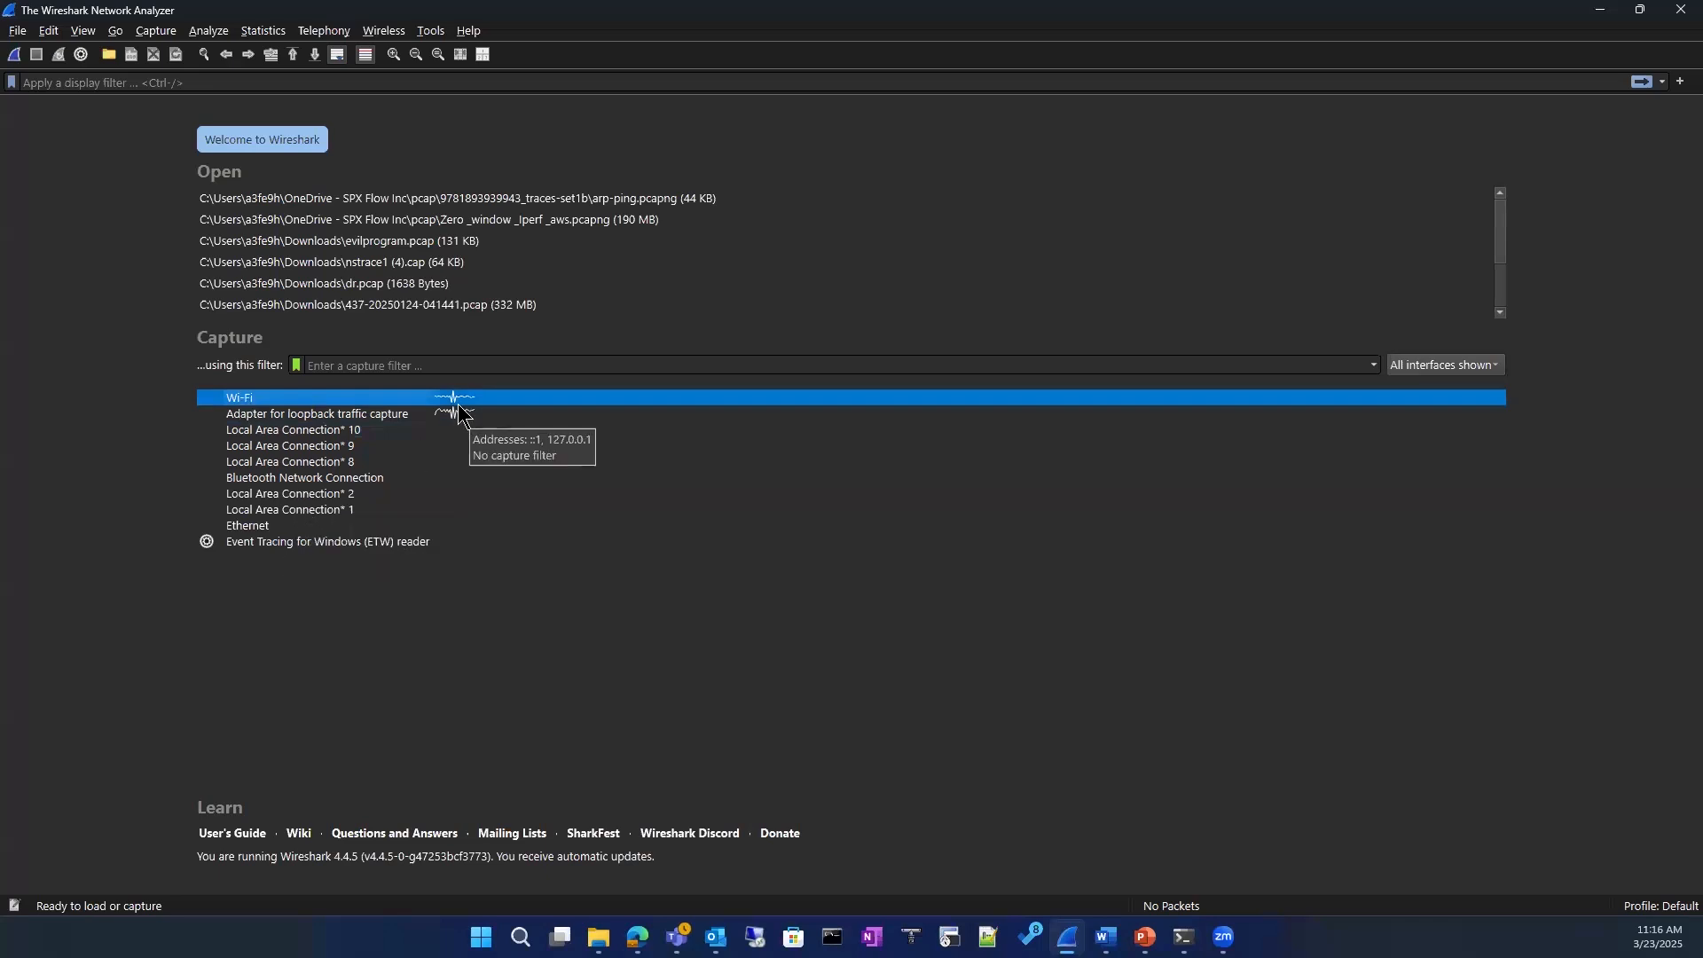
double_click(273, 397)
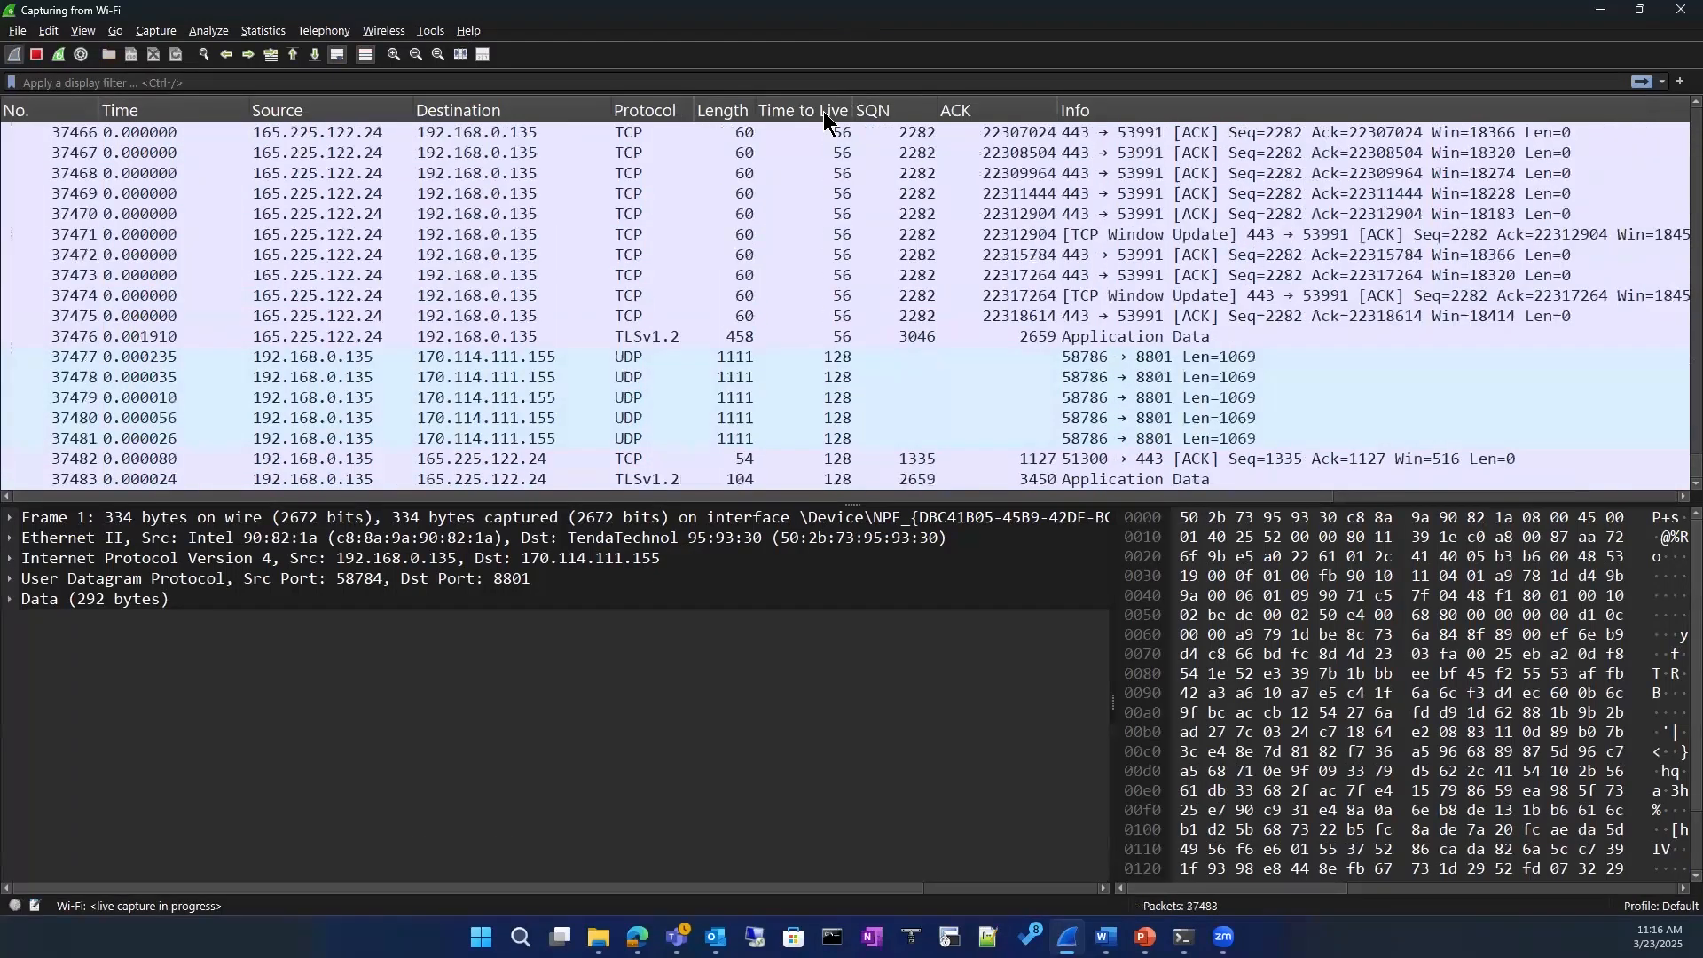
Step: Stop the Wi-Fi capture and go back to the first packet in the packet list
left_click(35, 54)
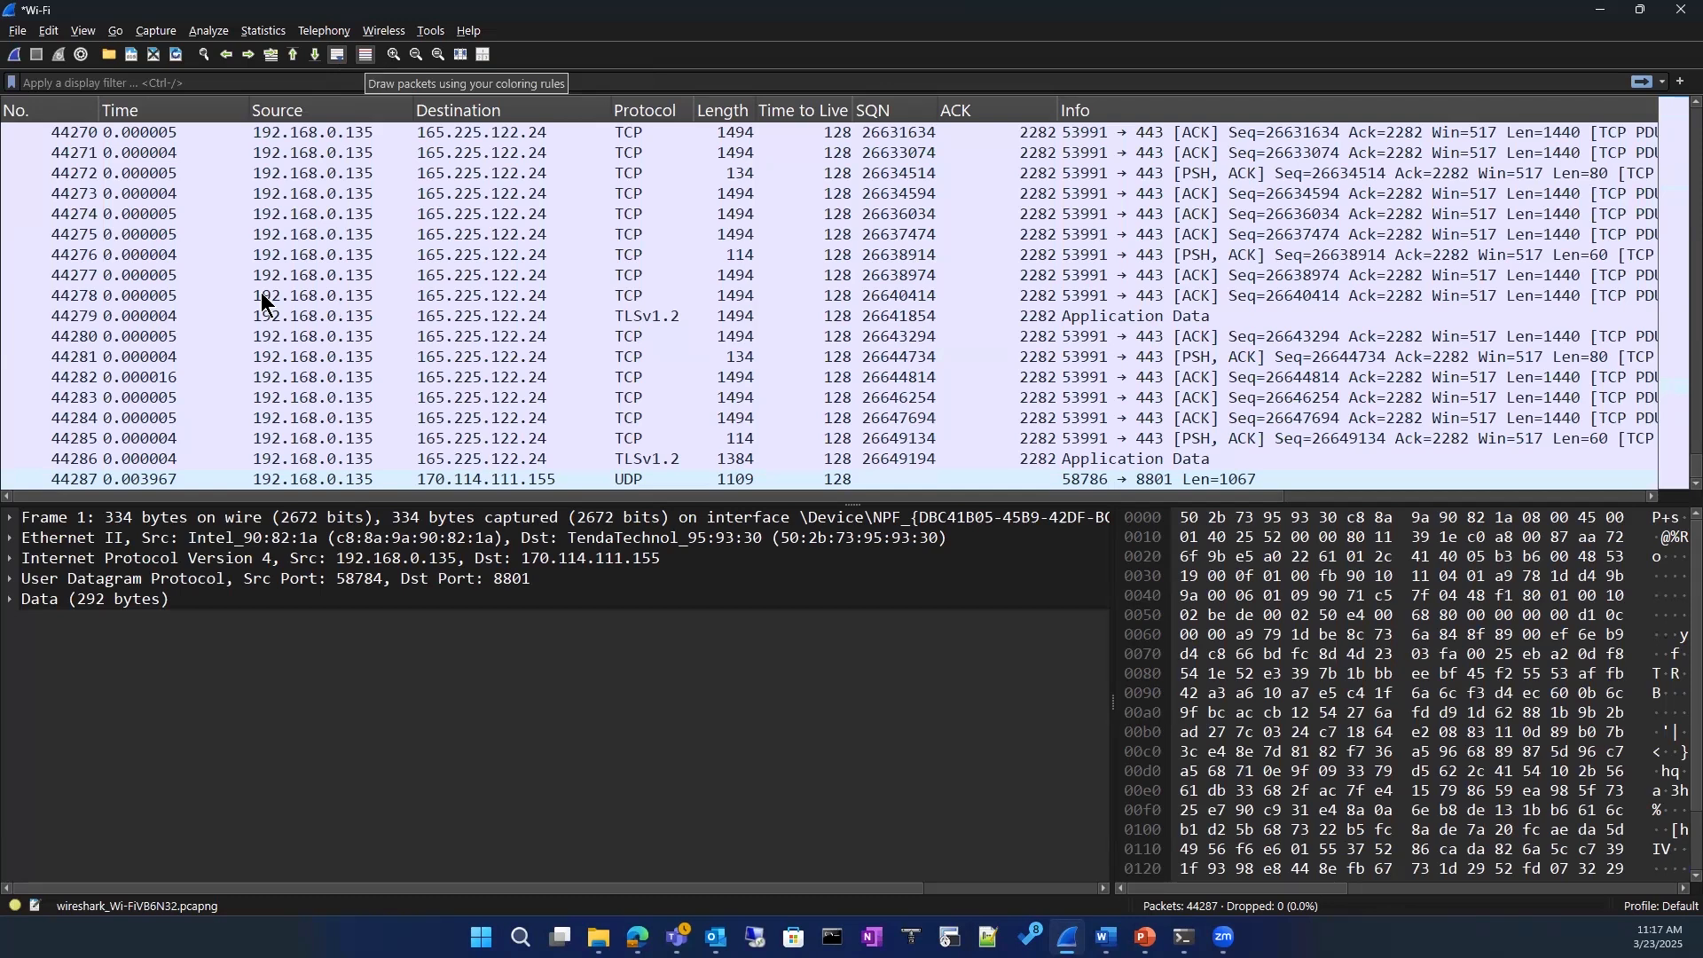
scroll(179, 344, "up", 20)
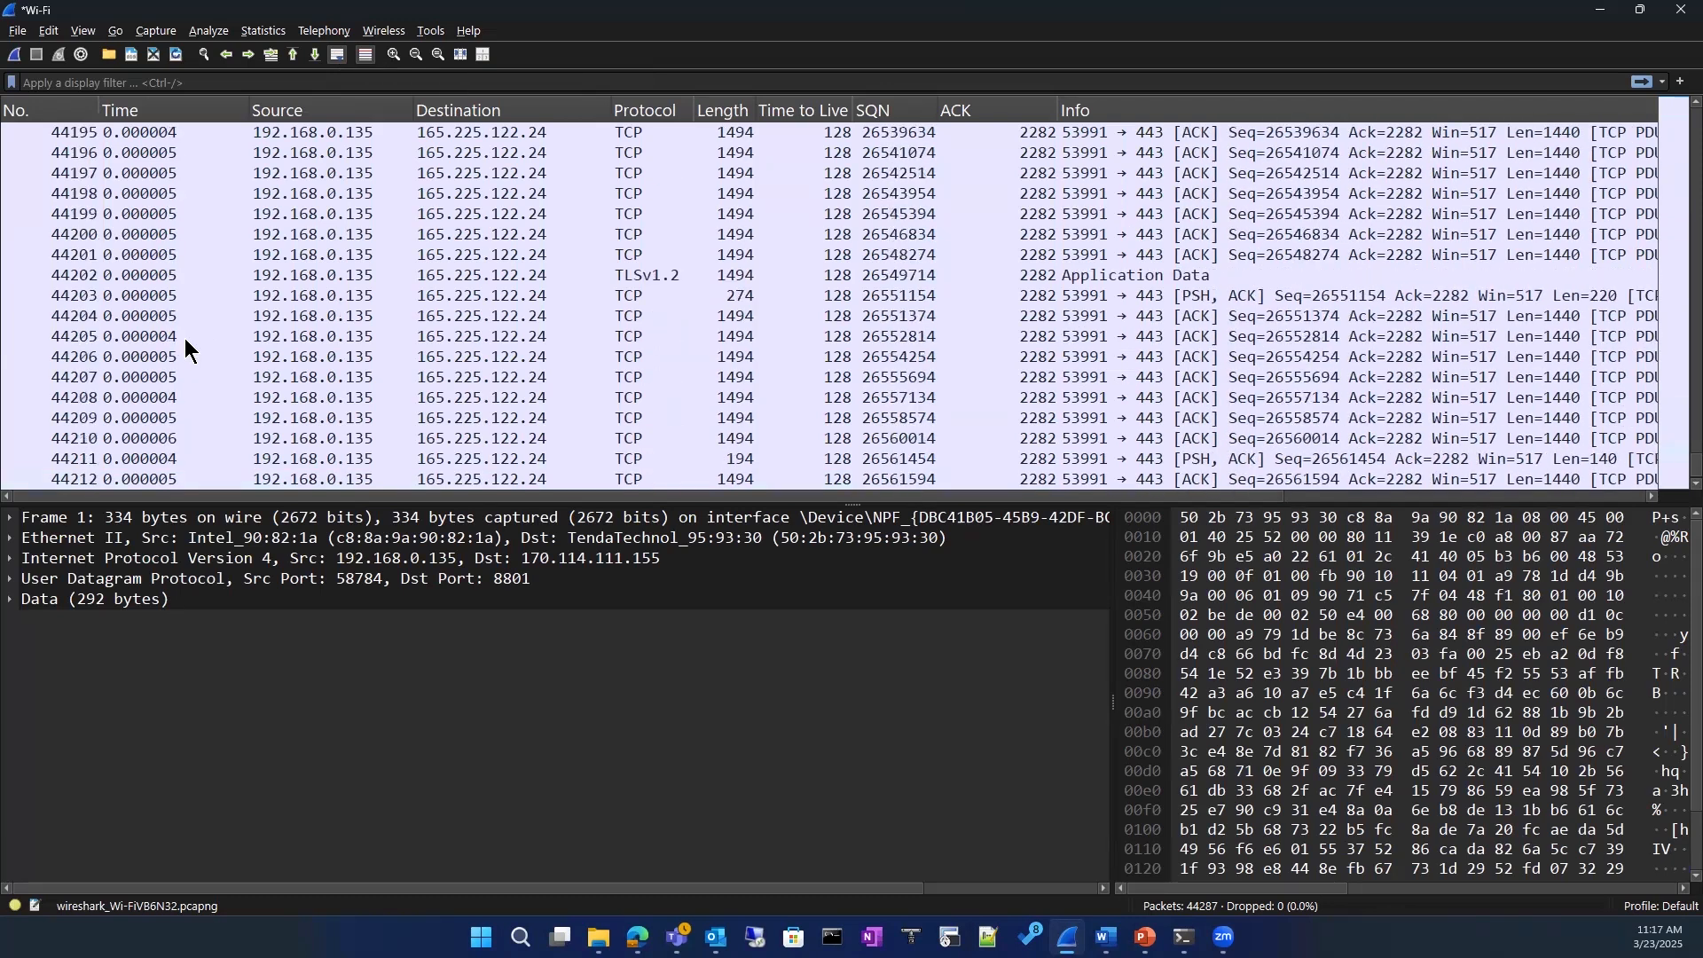
scroll(186, 341, "up", 20)
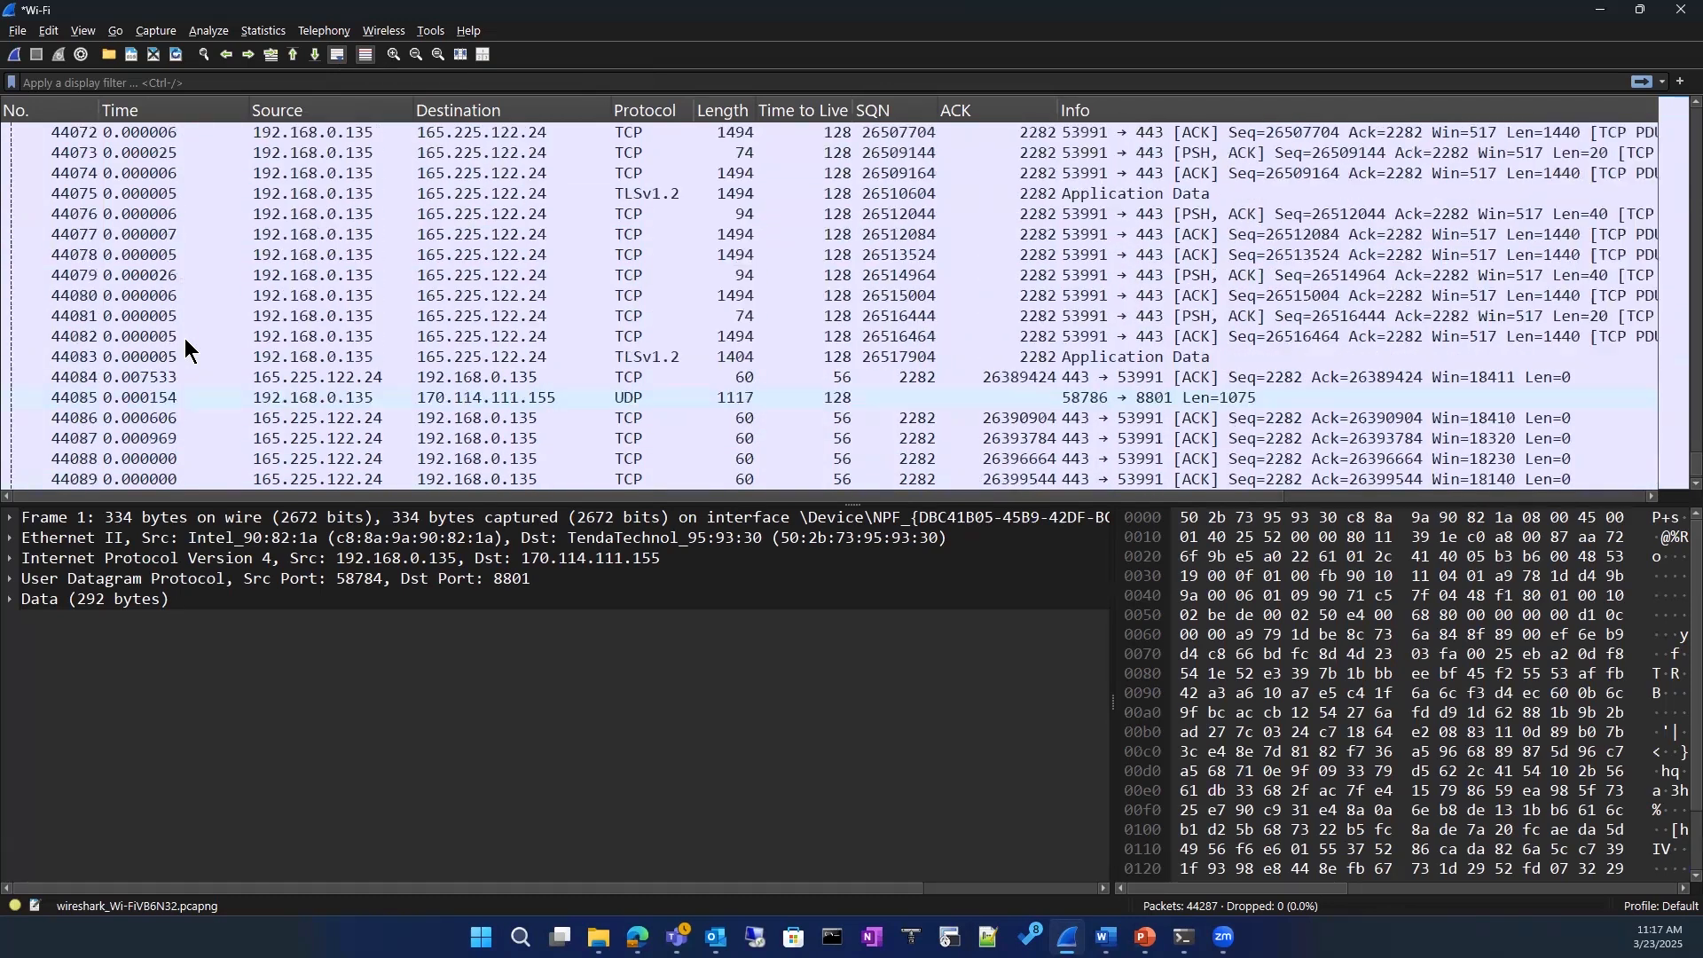
scroll(185, 338, "up", 12)
scroll(1446, 409, "up", 9)
left_click_drag(1663, 469, 1660, 105)
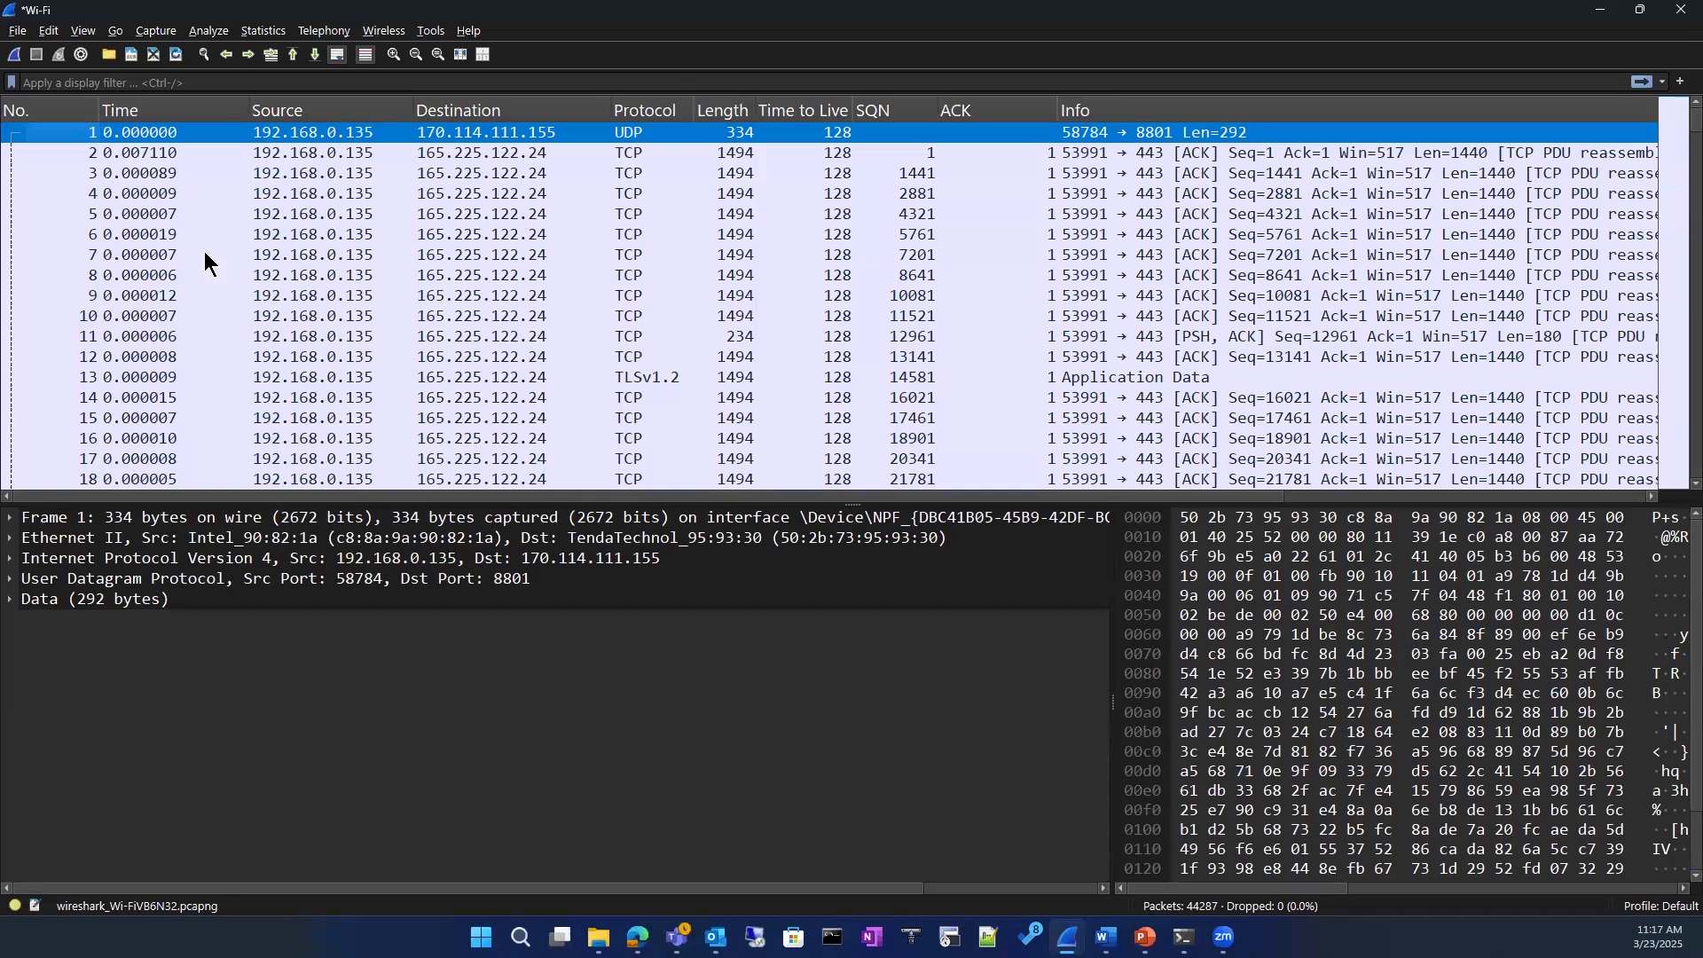
Step: Review the time display format options, including Seconds Since Previous Displayed Packet, without changing the setting
left_click(84, 31)
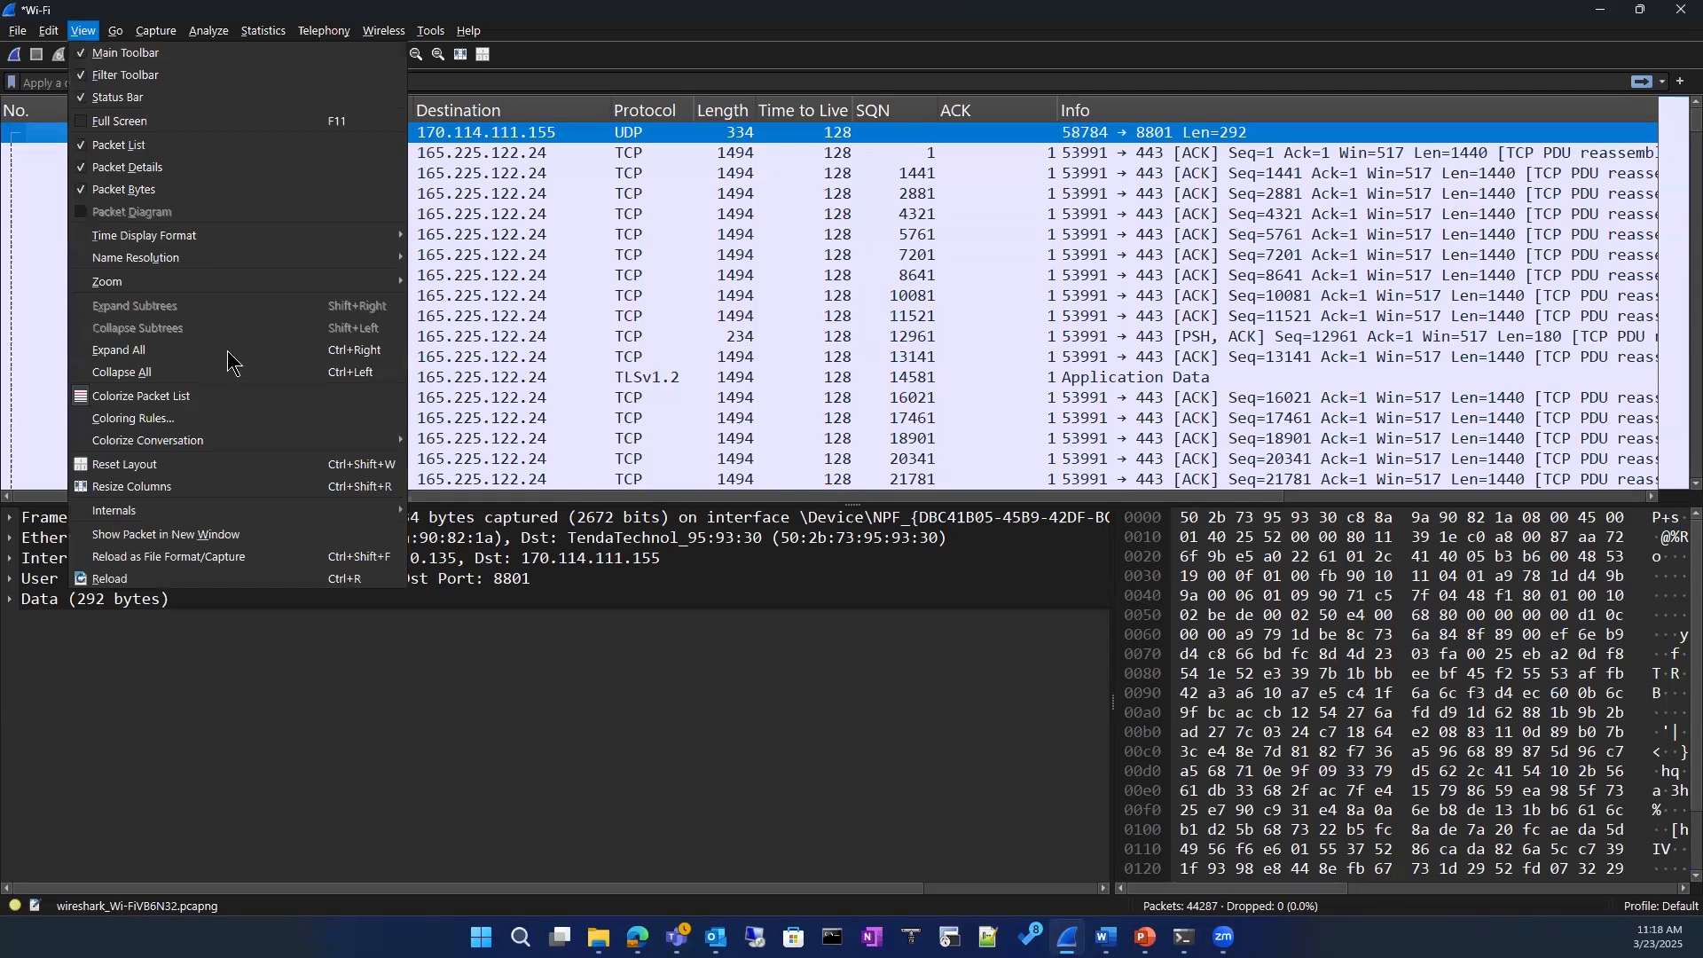
mouse_move(209, 238)
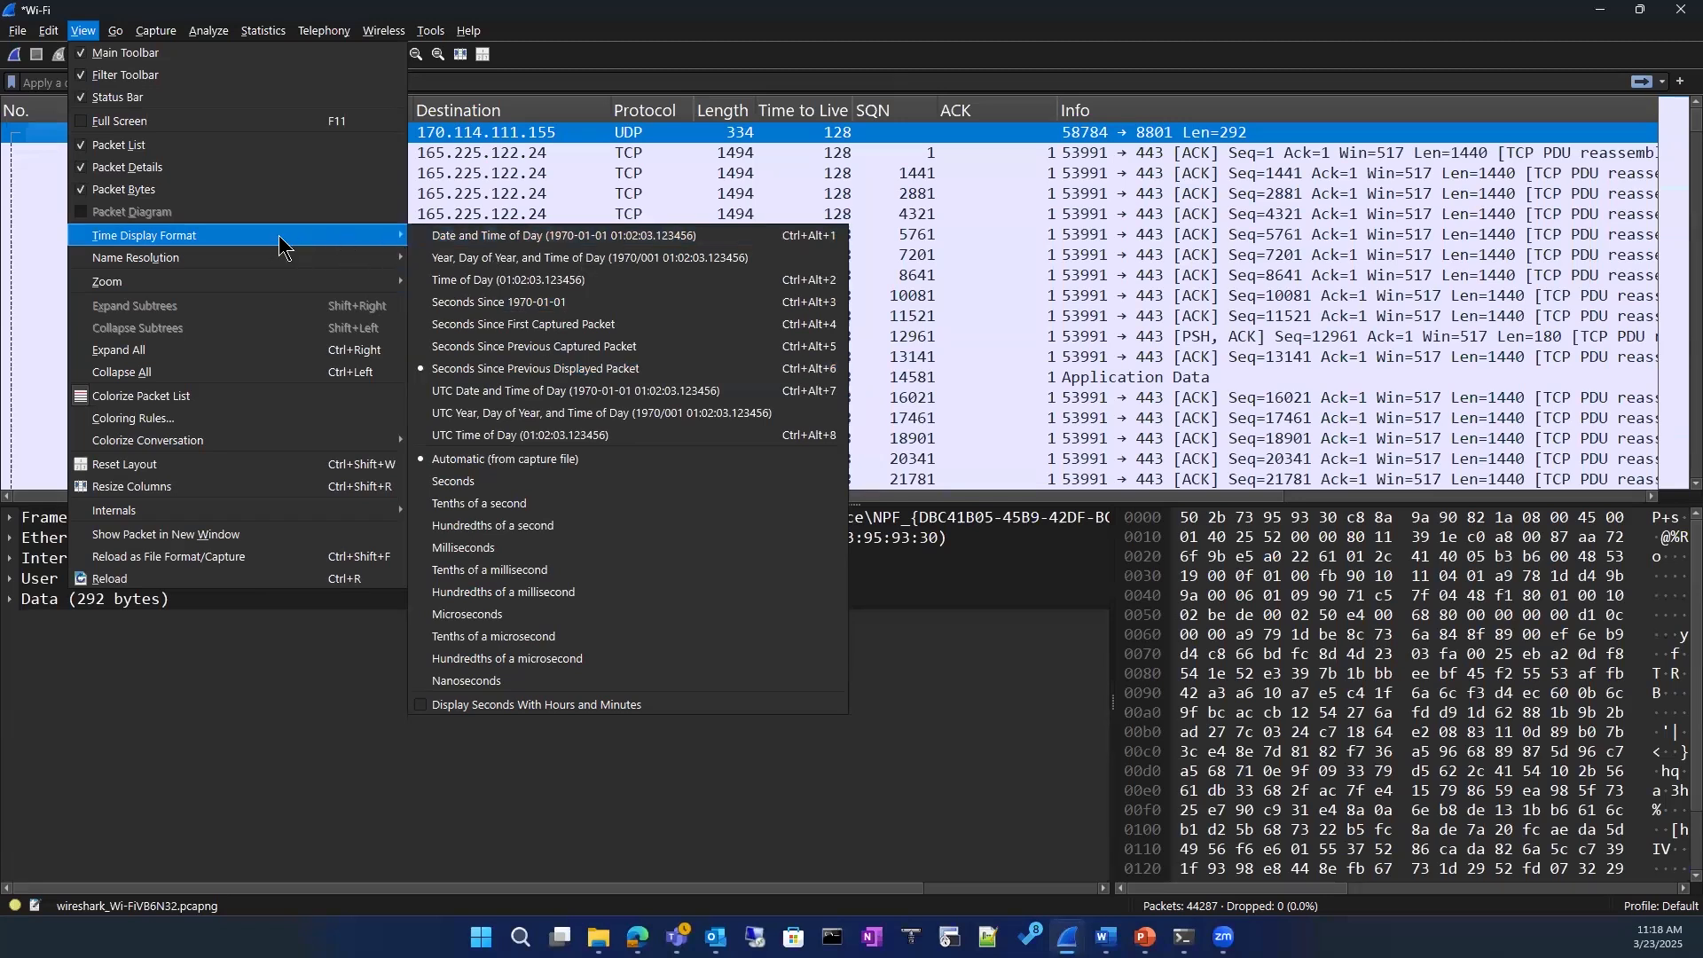
left_click(58, 77)
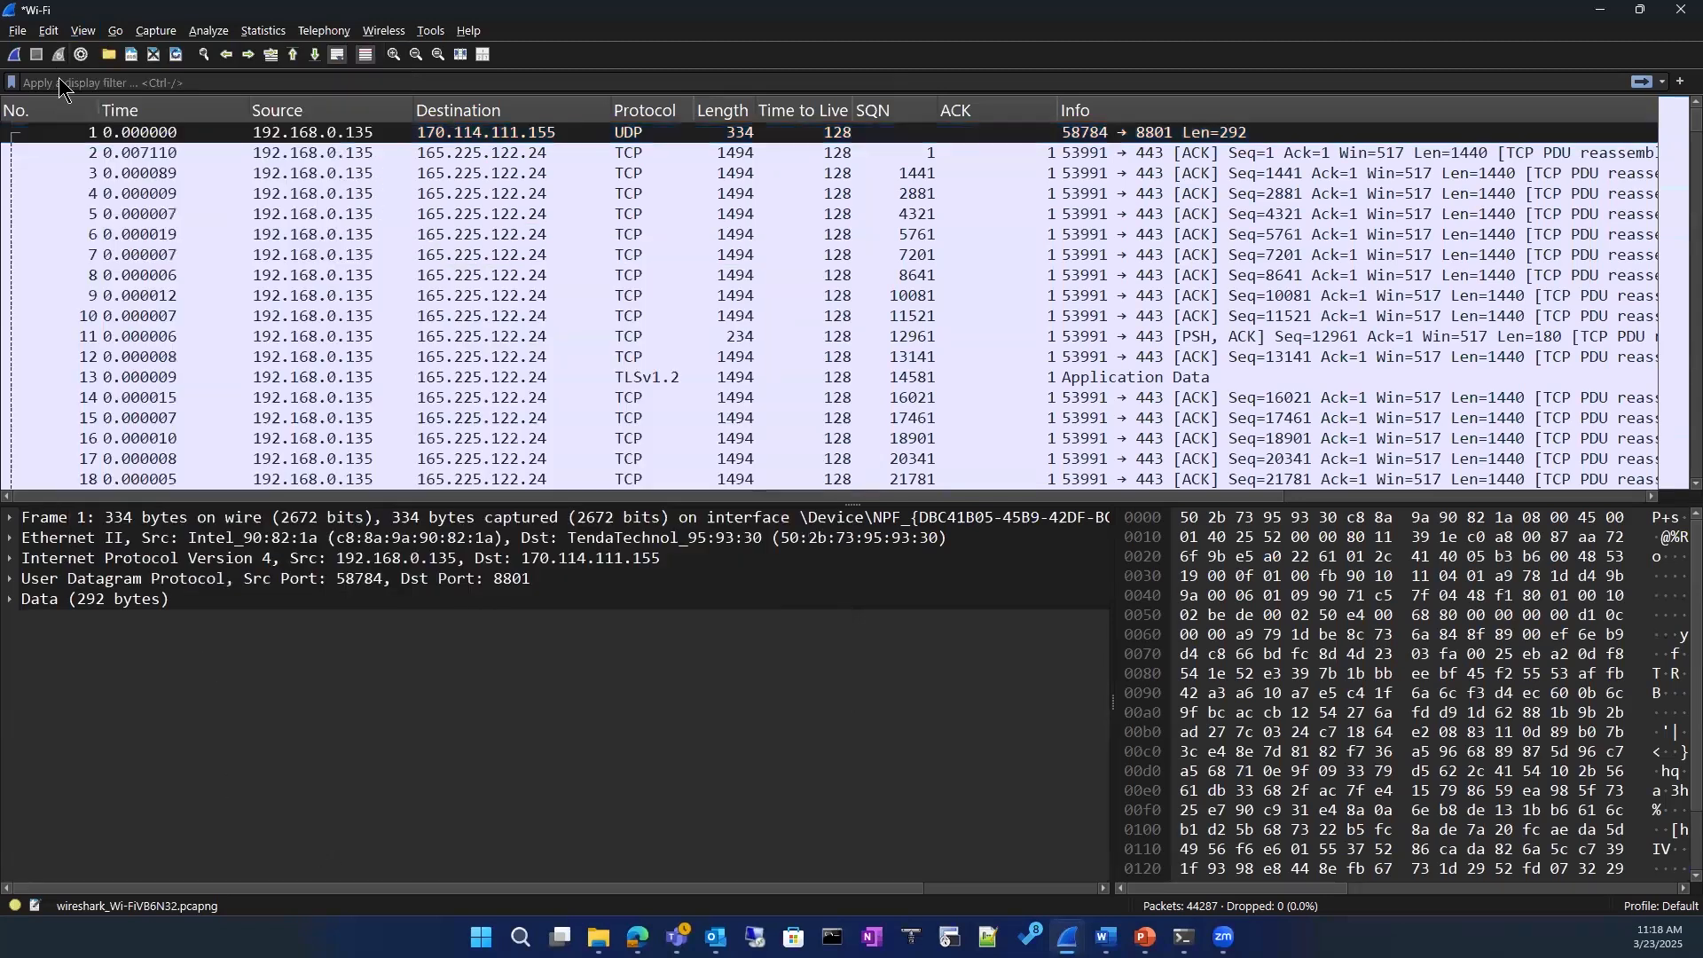
left_click(84, 35)
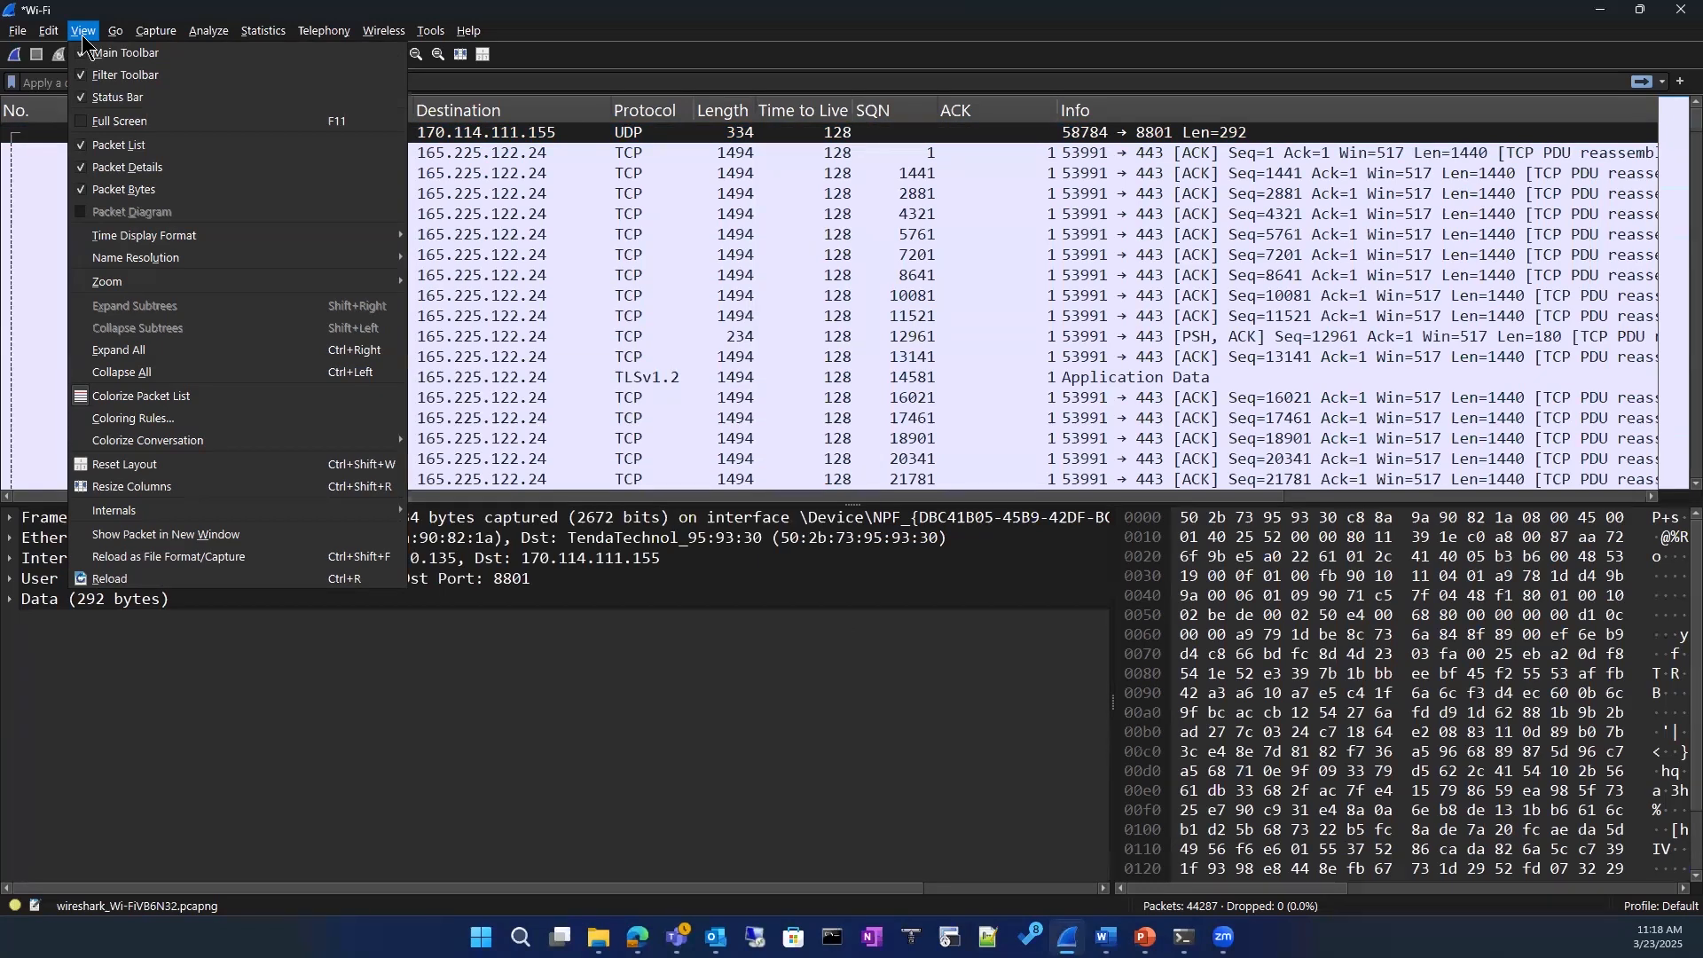
left_click(83, 30)
left_click(82, 32)
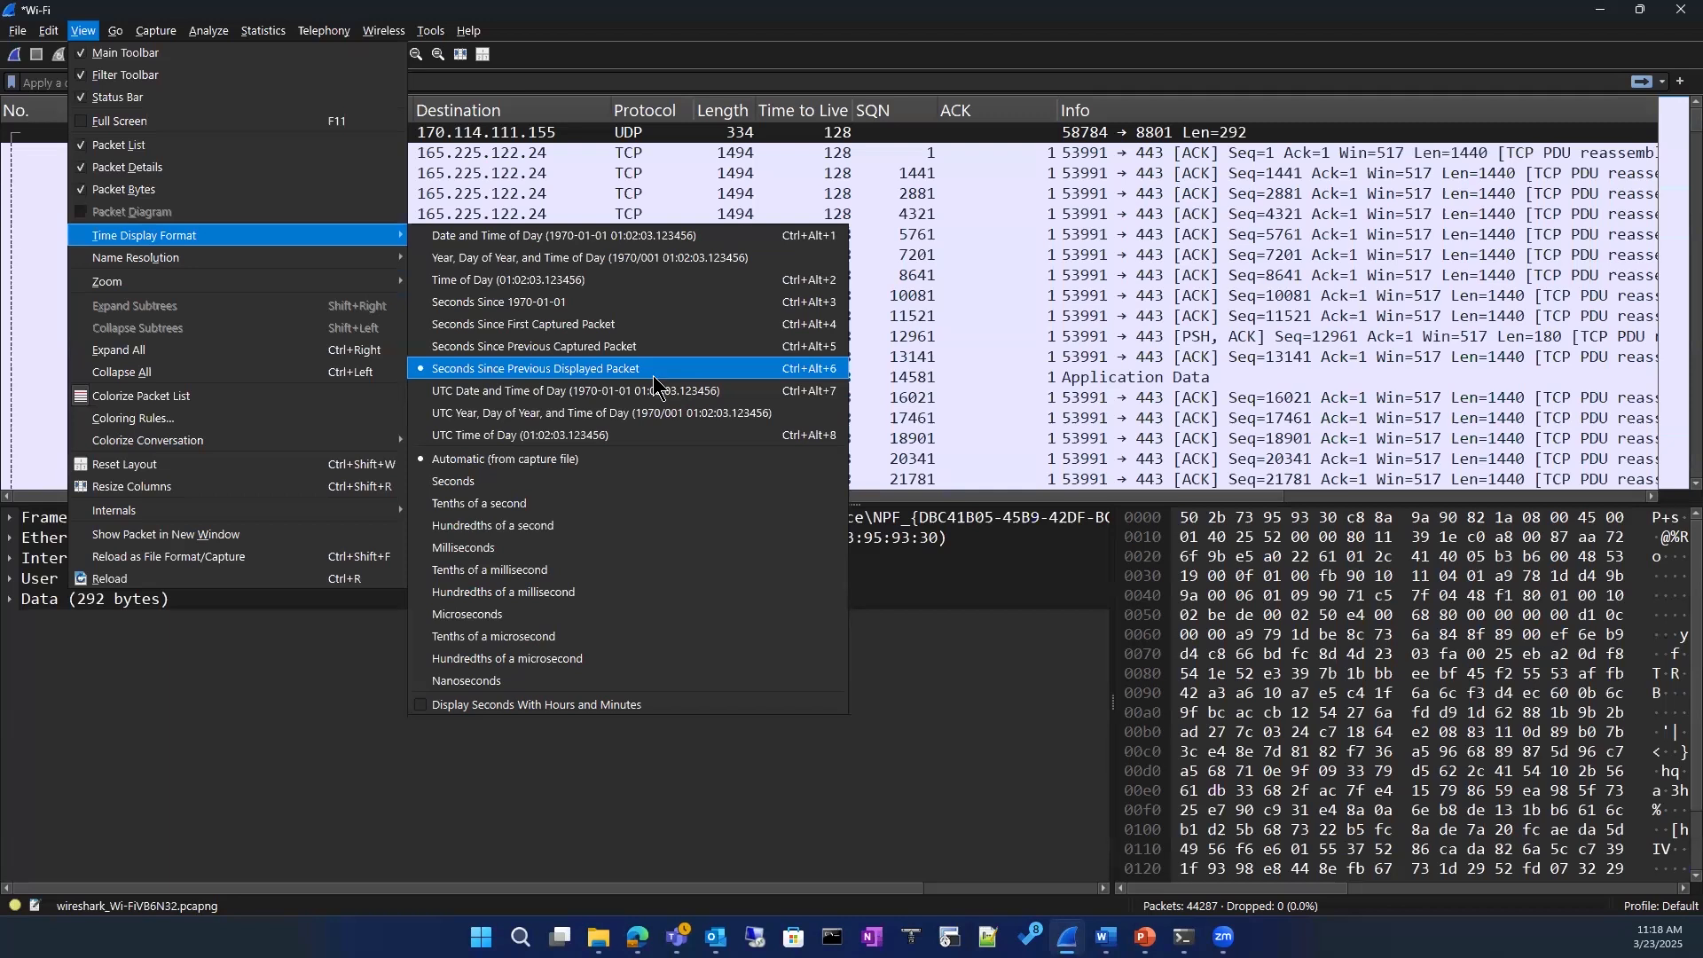
left_click(332, 667)
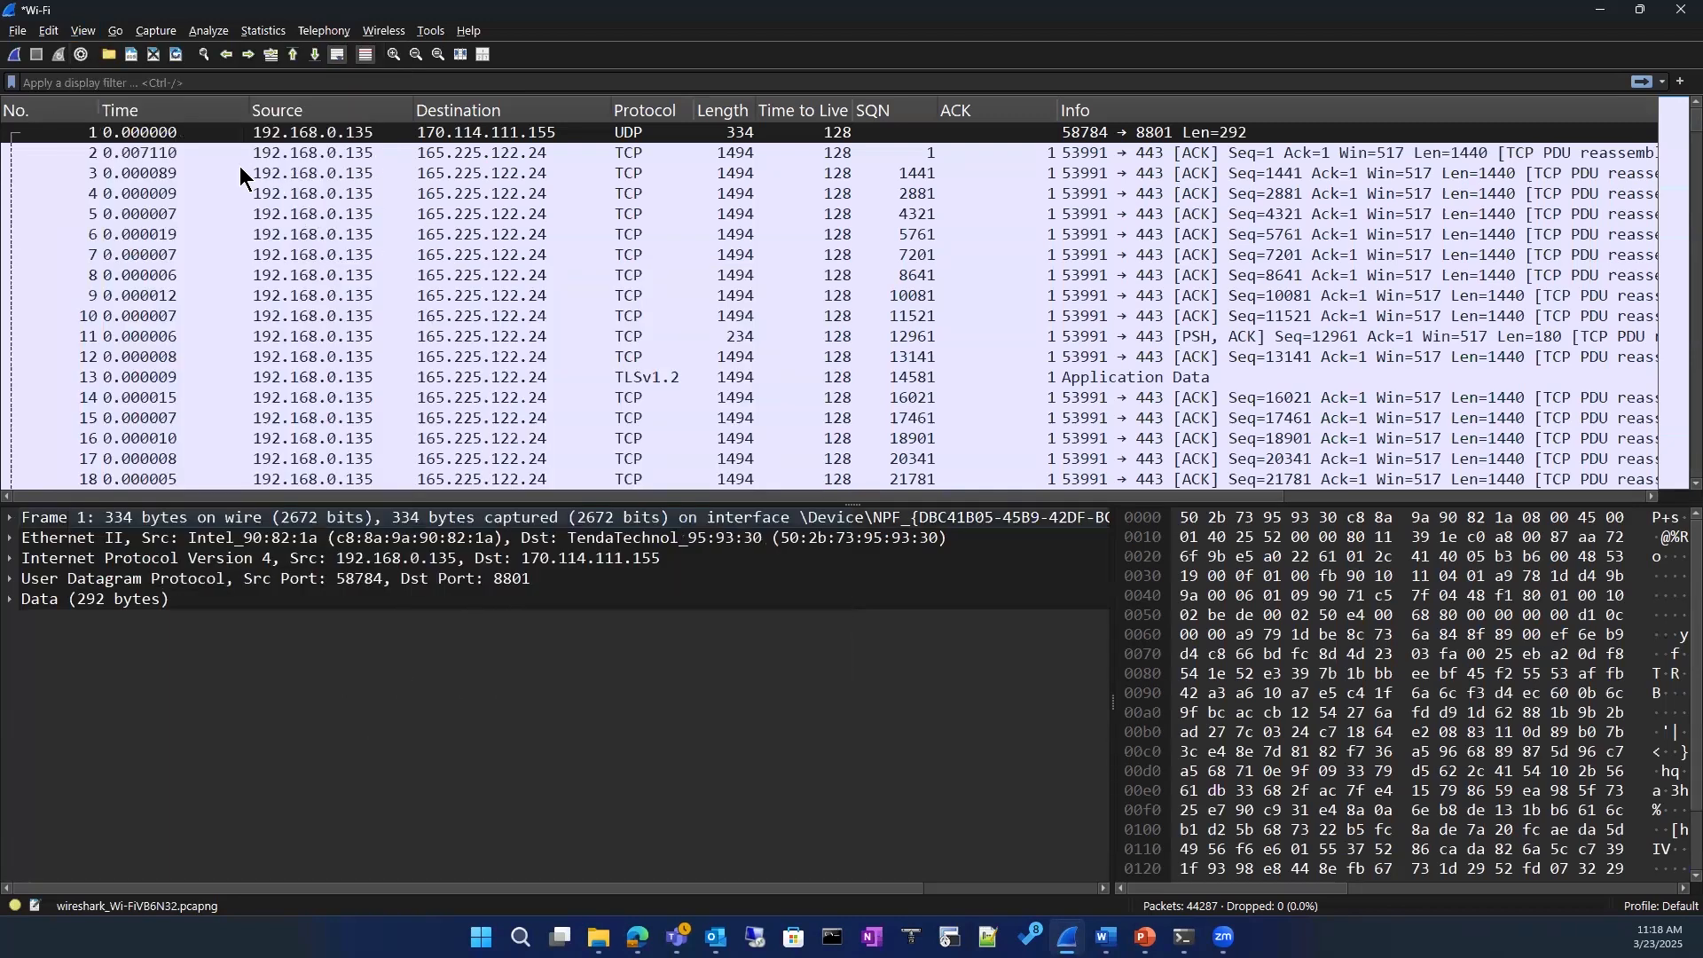
Step: Filter the packet list to the TCP conversation of packet 8, and clear the display filter again
scroll(297, 424, "down", 5)
scroll(295, 396, "up", 5)
right_click(426, 273)
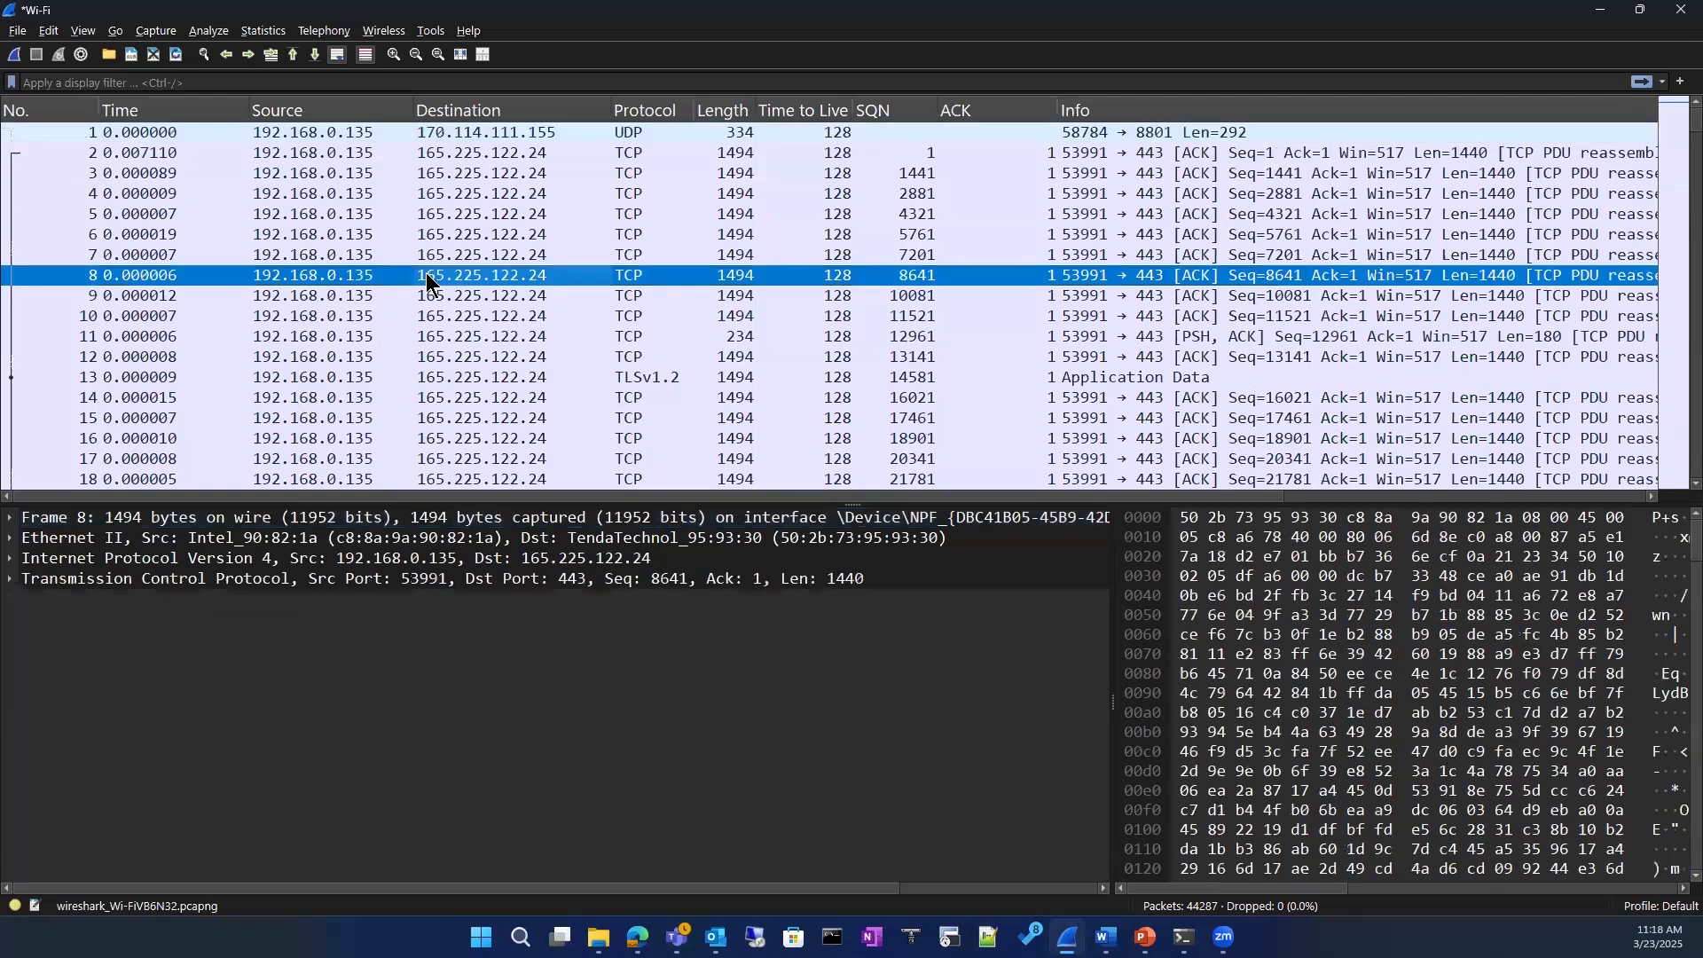
mouse_move(502, 466)
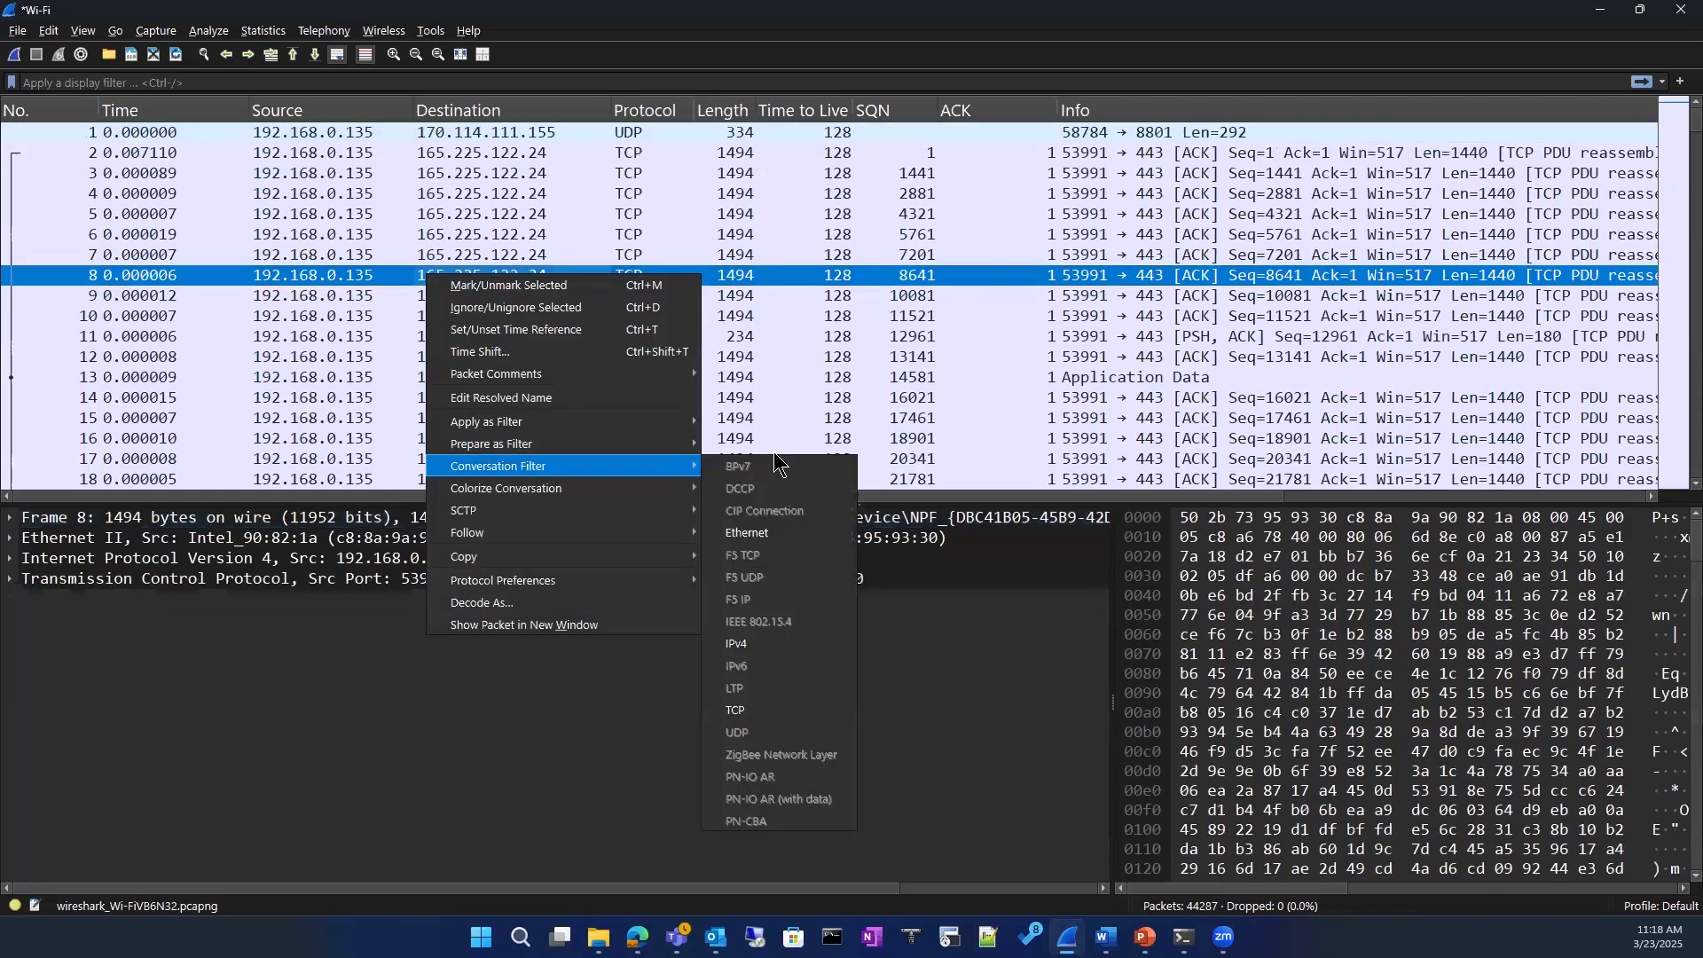
left_click(738, 710)
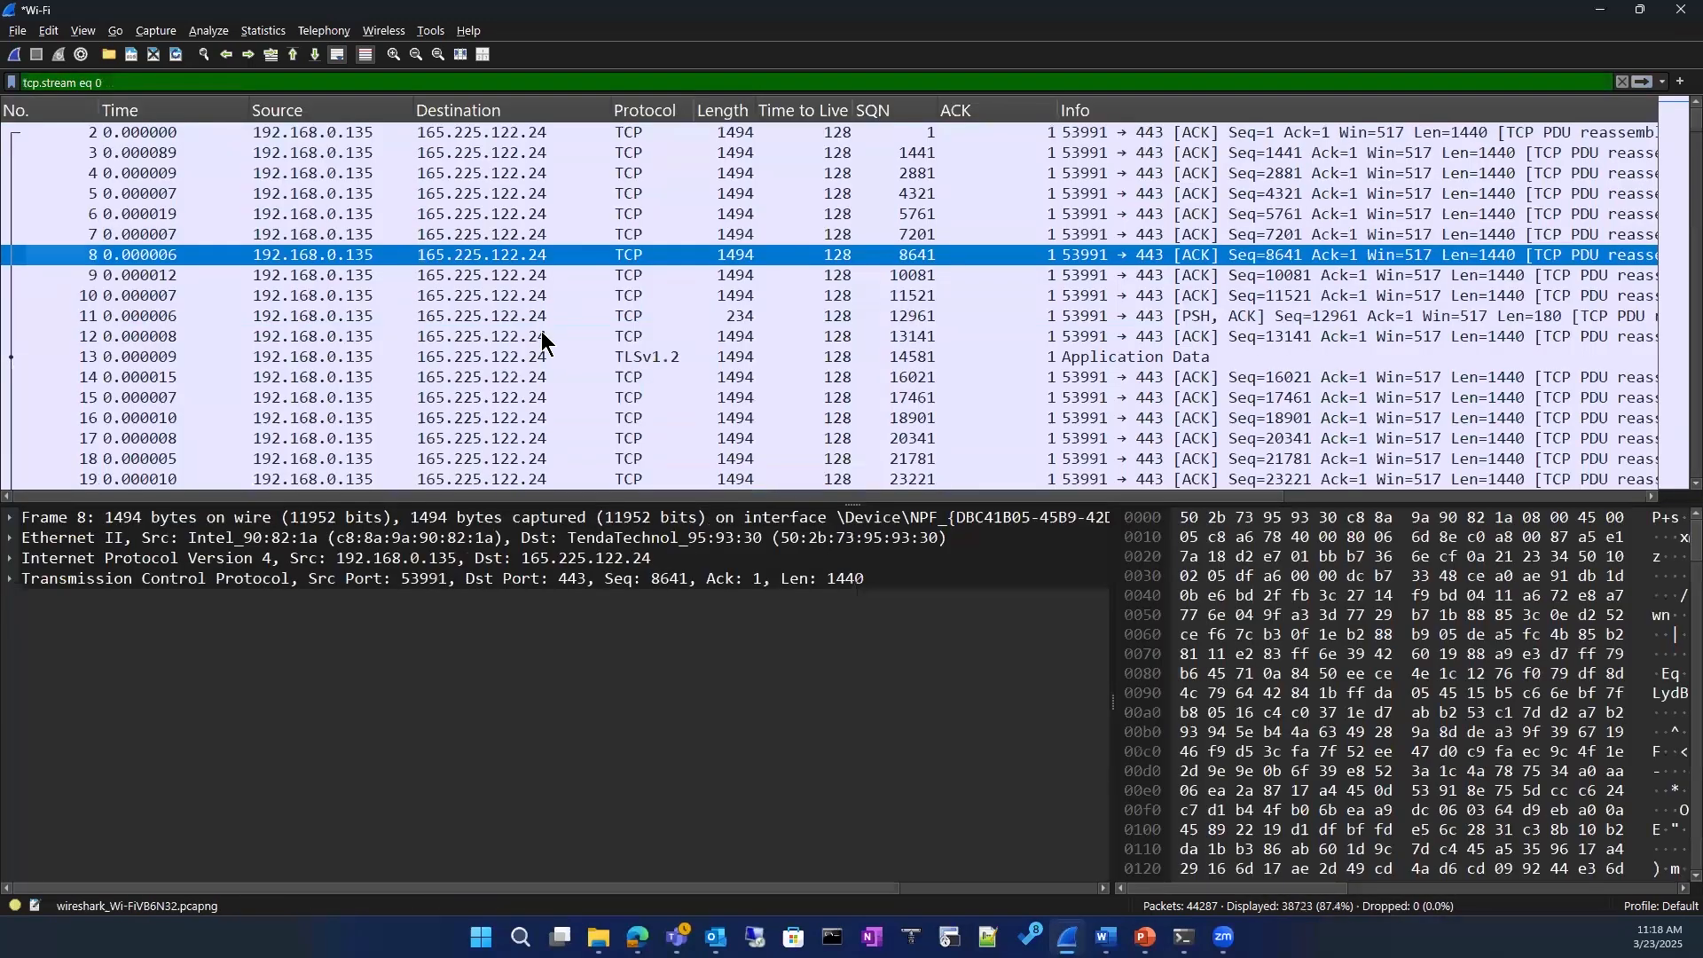
left_click(1622, 82)
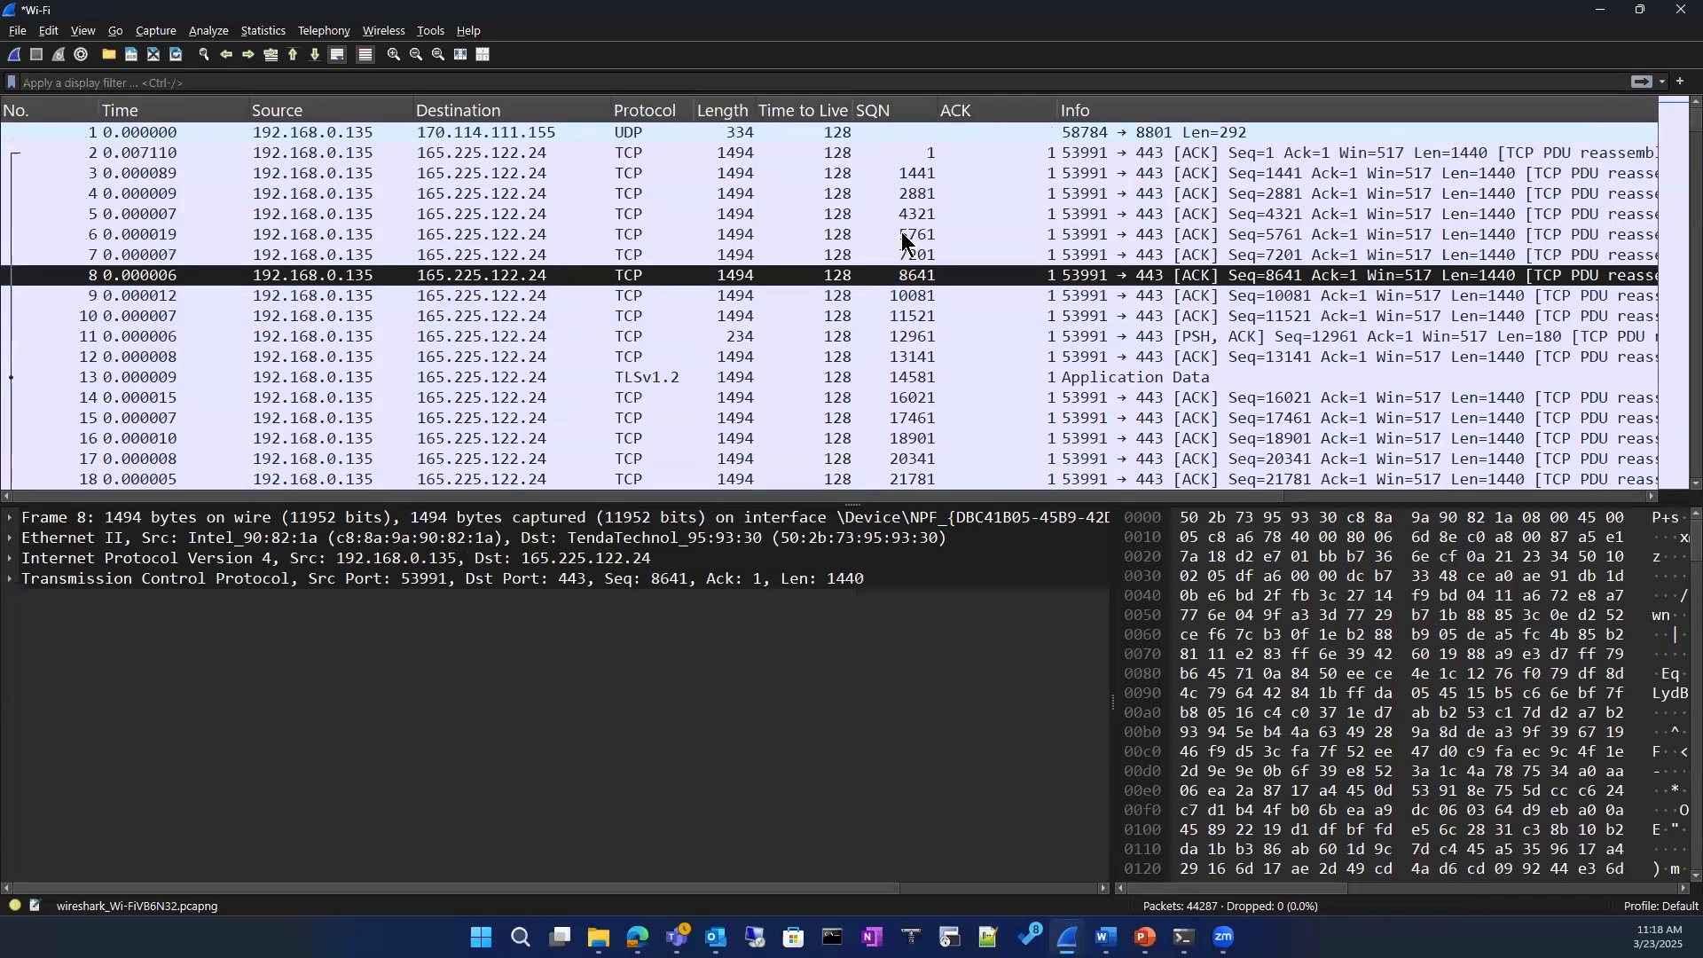
Step: In the Expert Information, expand the Duplicate ACK note and prepare a tcp.analysis.duplicate_ack display filter from packet 1470, then close the dialog
scroll(836, 342, "down", 7)
left_click(15, 906)
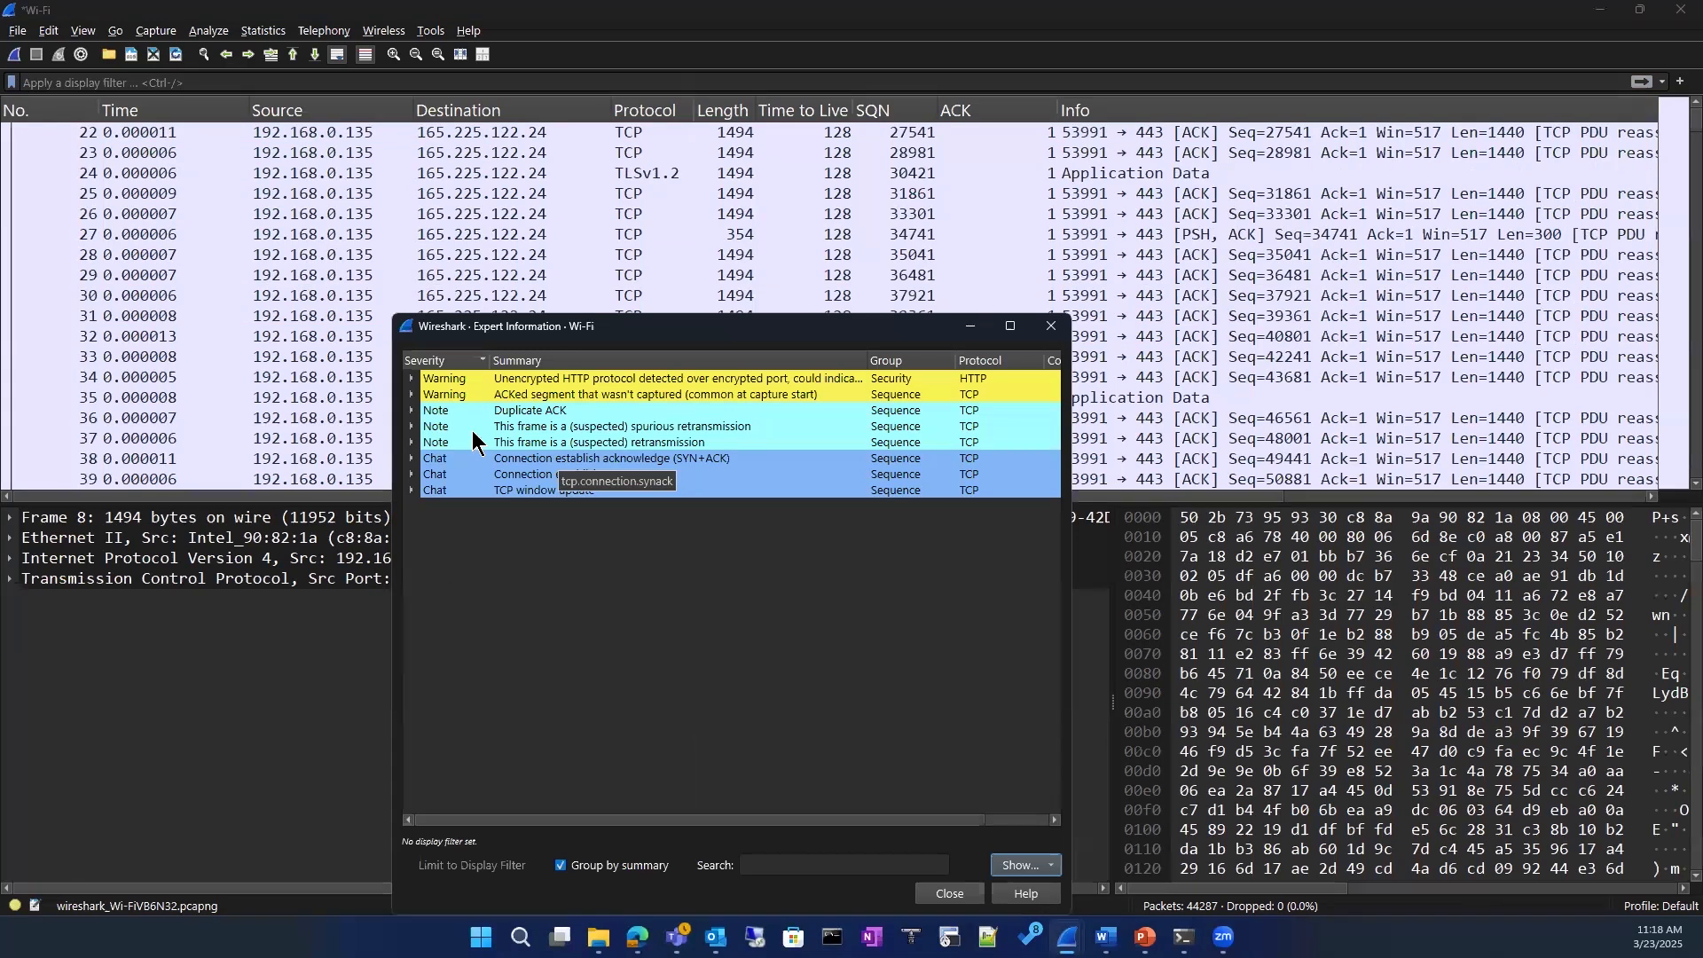
left_click(412, 411)
right_click(573, 429)
mouse_move(674, 463)
left_click(771, 465)
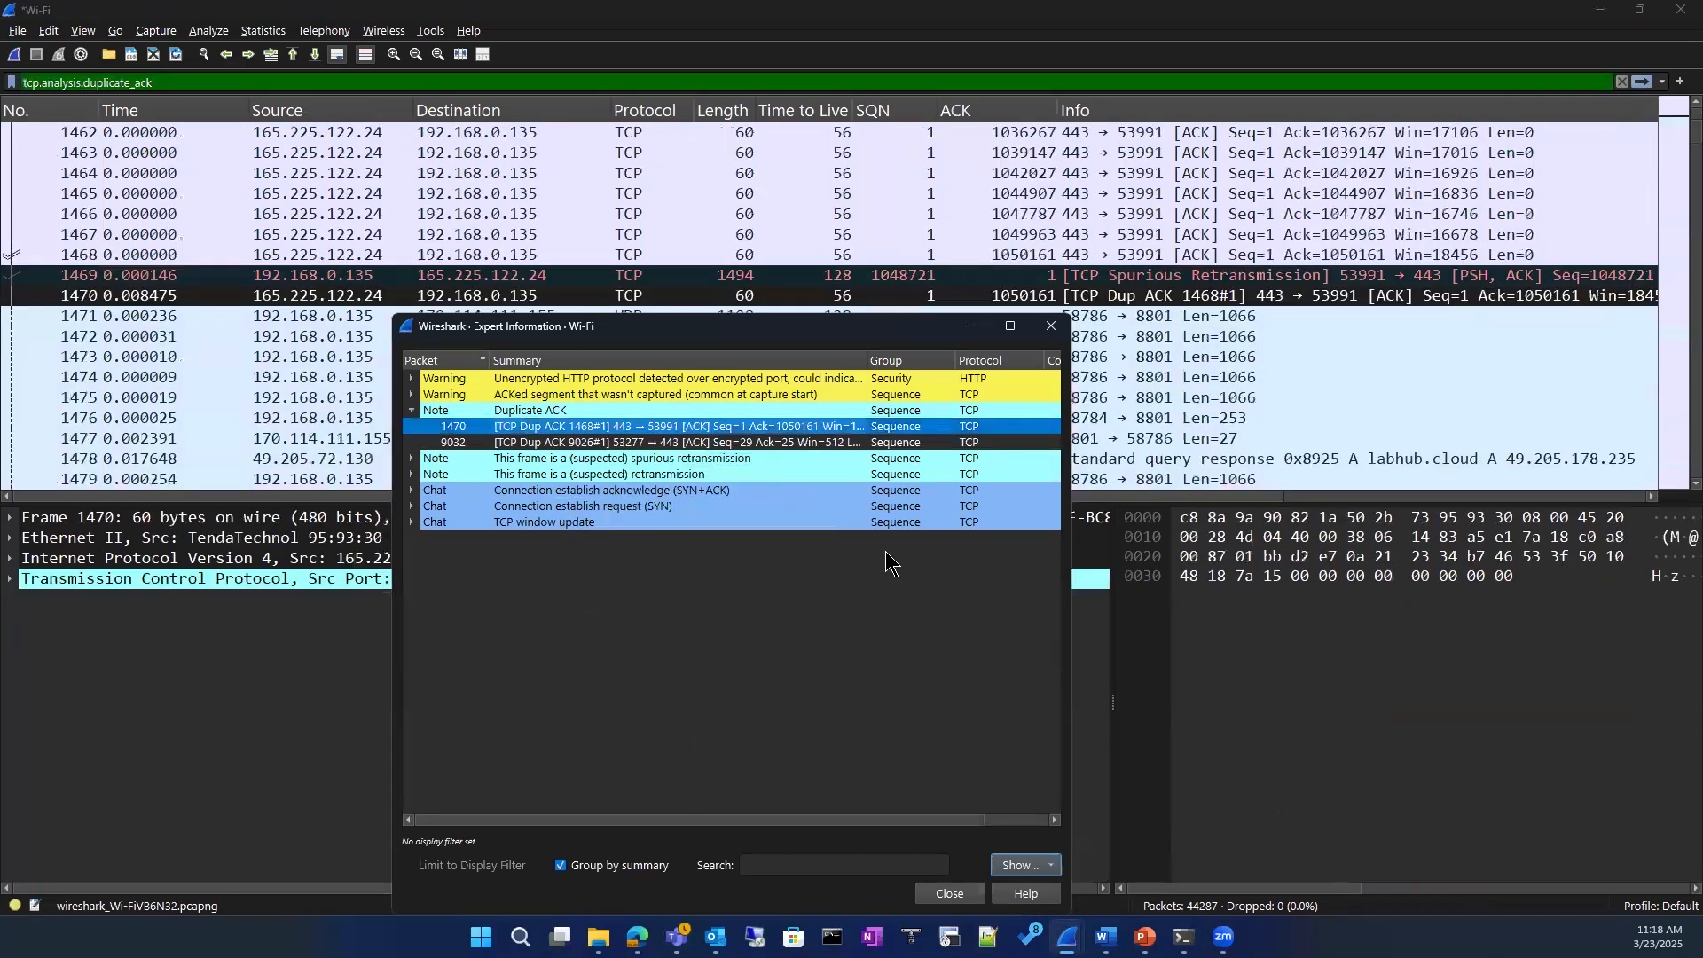
left_click(949, 895)
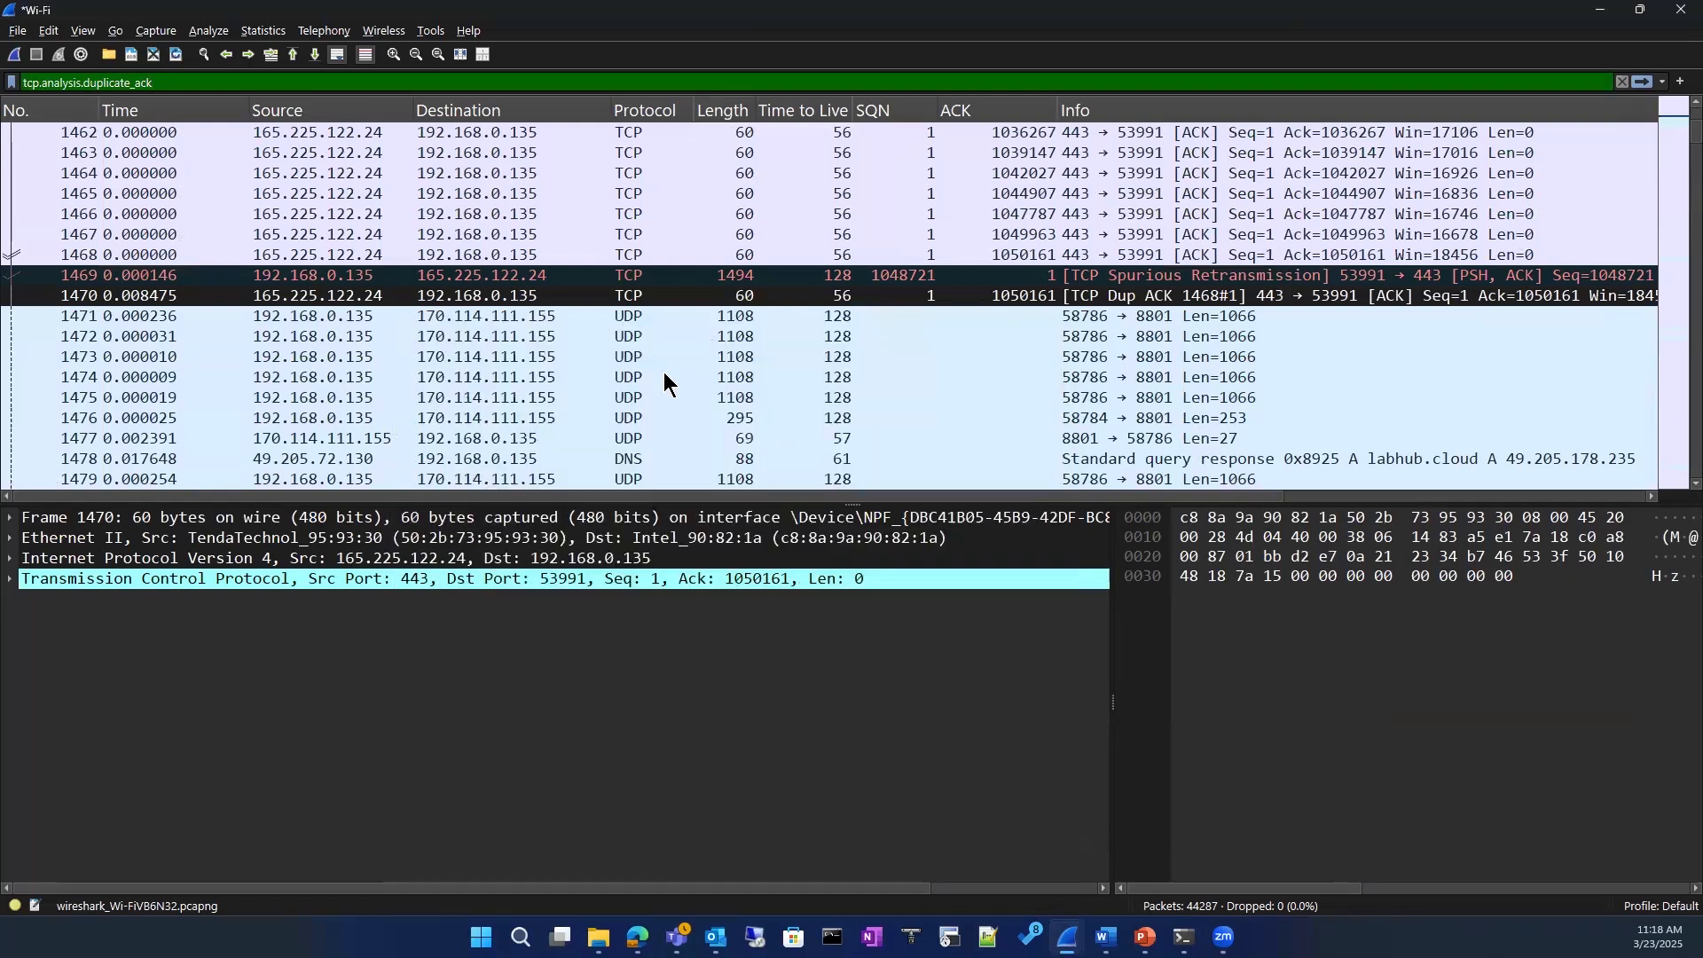
Step: Go back to the first packet and clear the tcp.analysis.duplicate_ack display filter
scroll(666, 382, "up", 13)
scroll(667, 381, "up", 18)
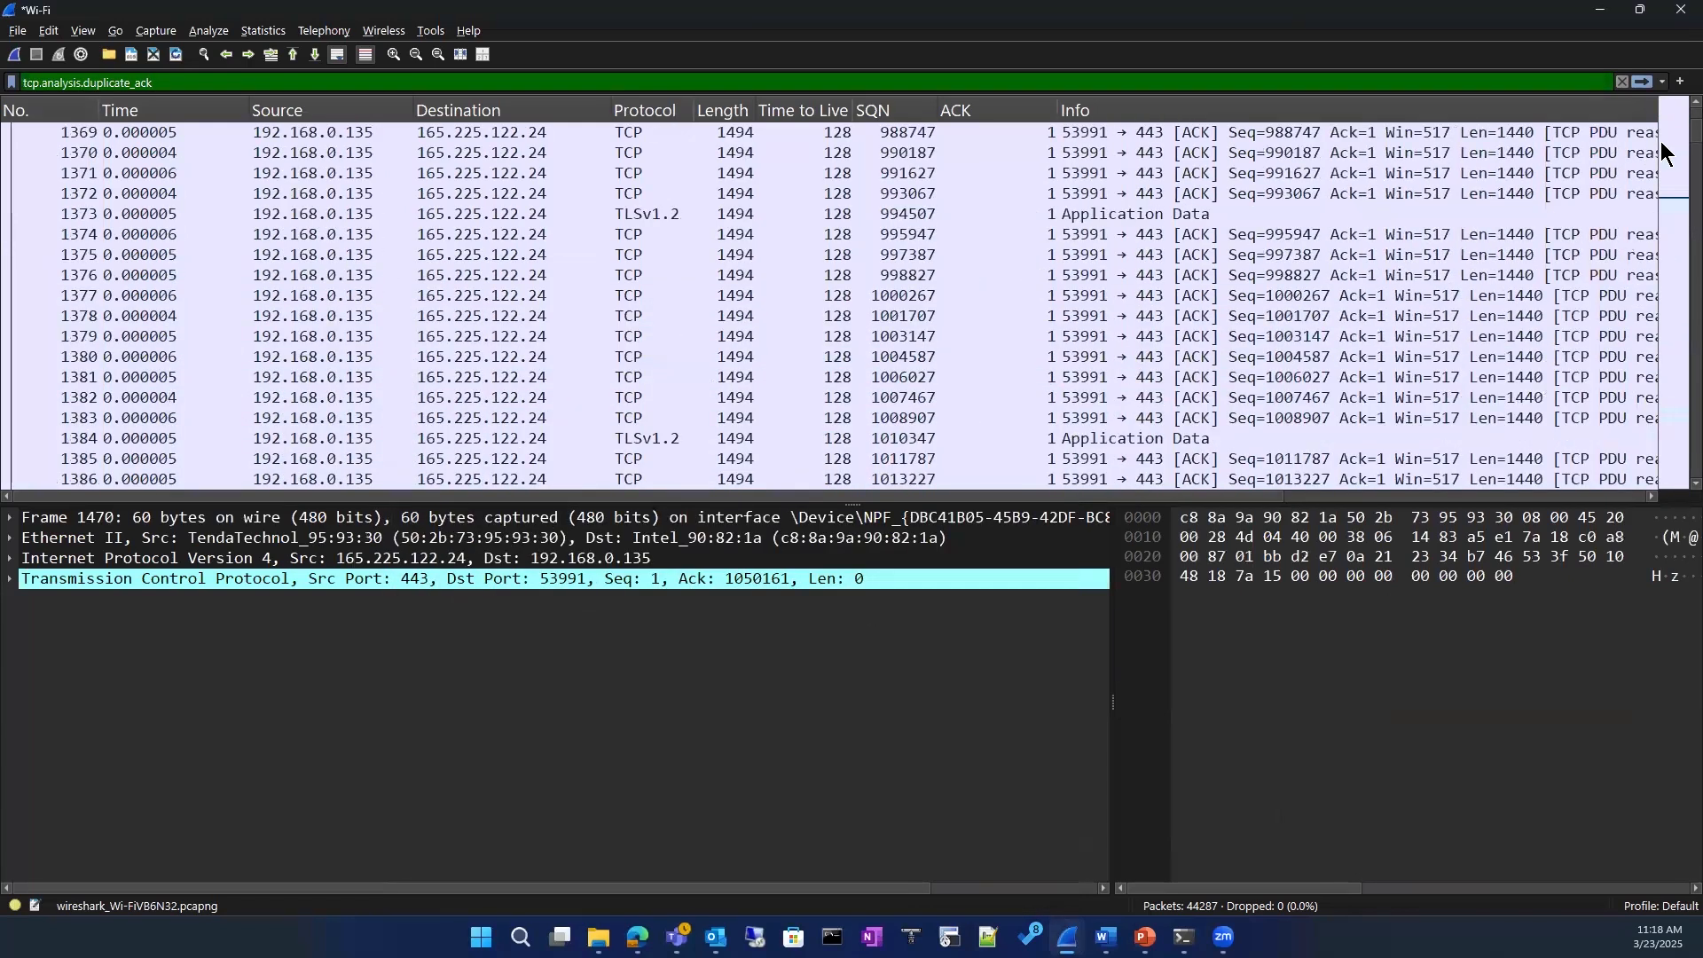
left_click_drag(1661, 119, 1661, 99)
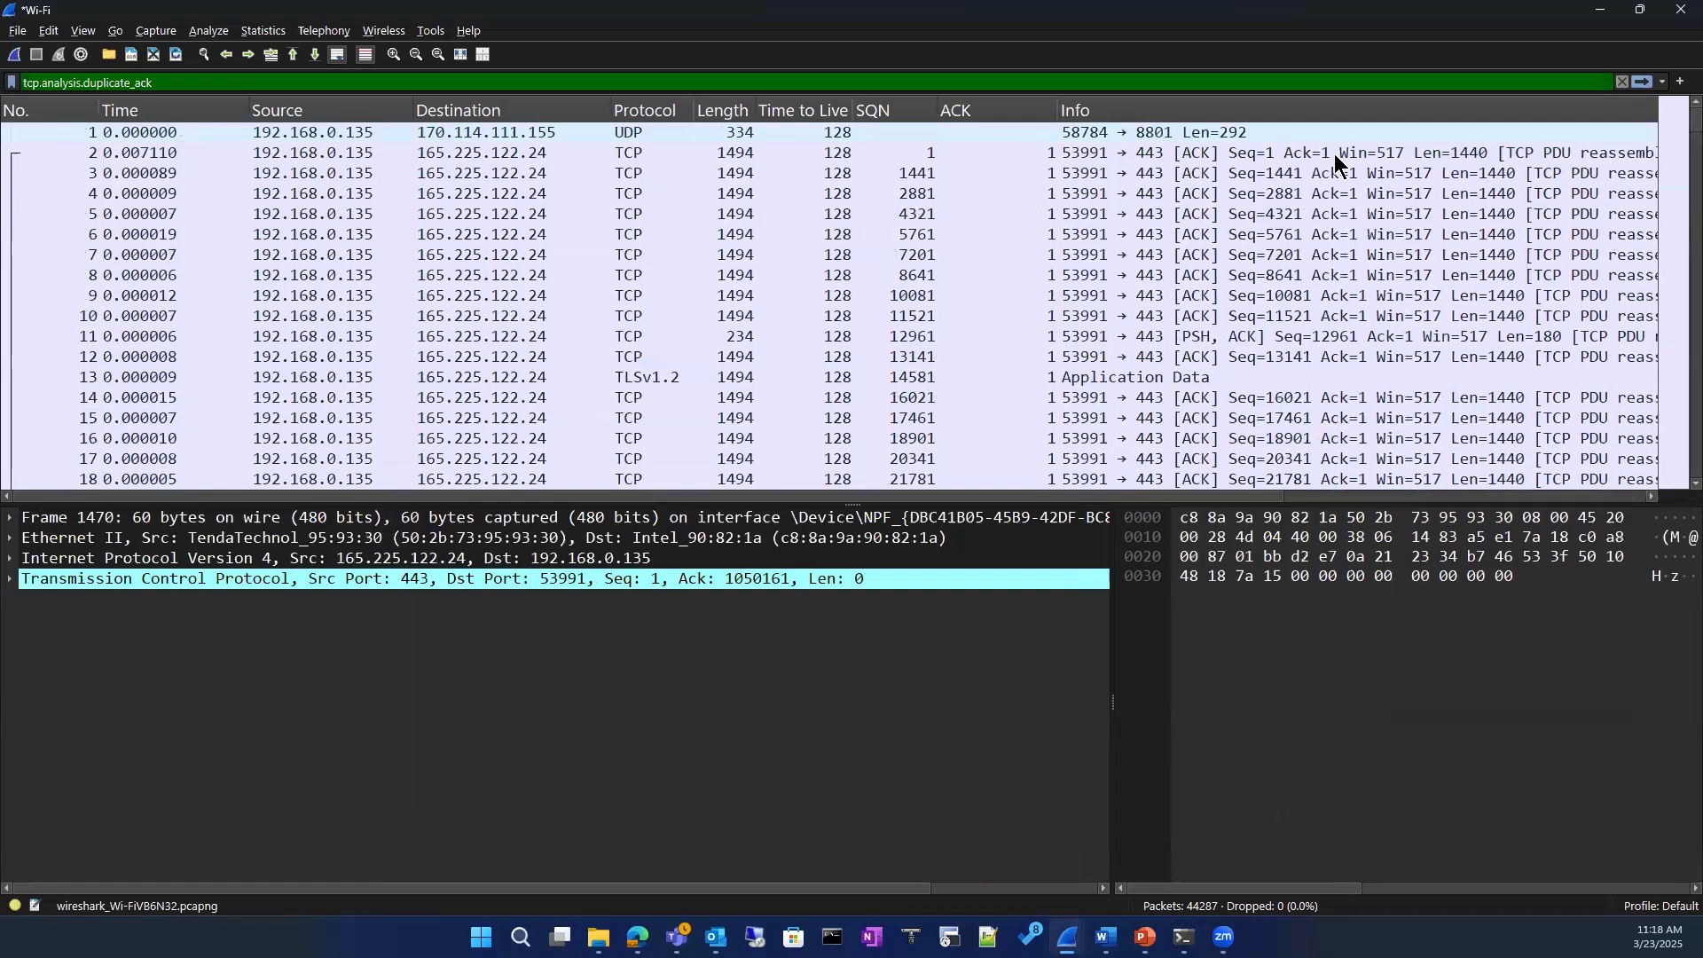
scroll(1335, 158, "down", 6)
left_click(1622, 82)
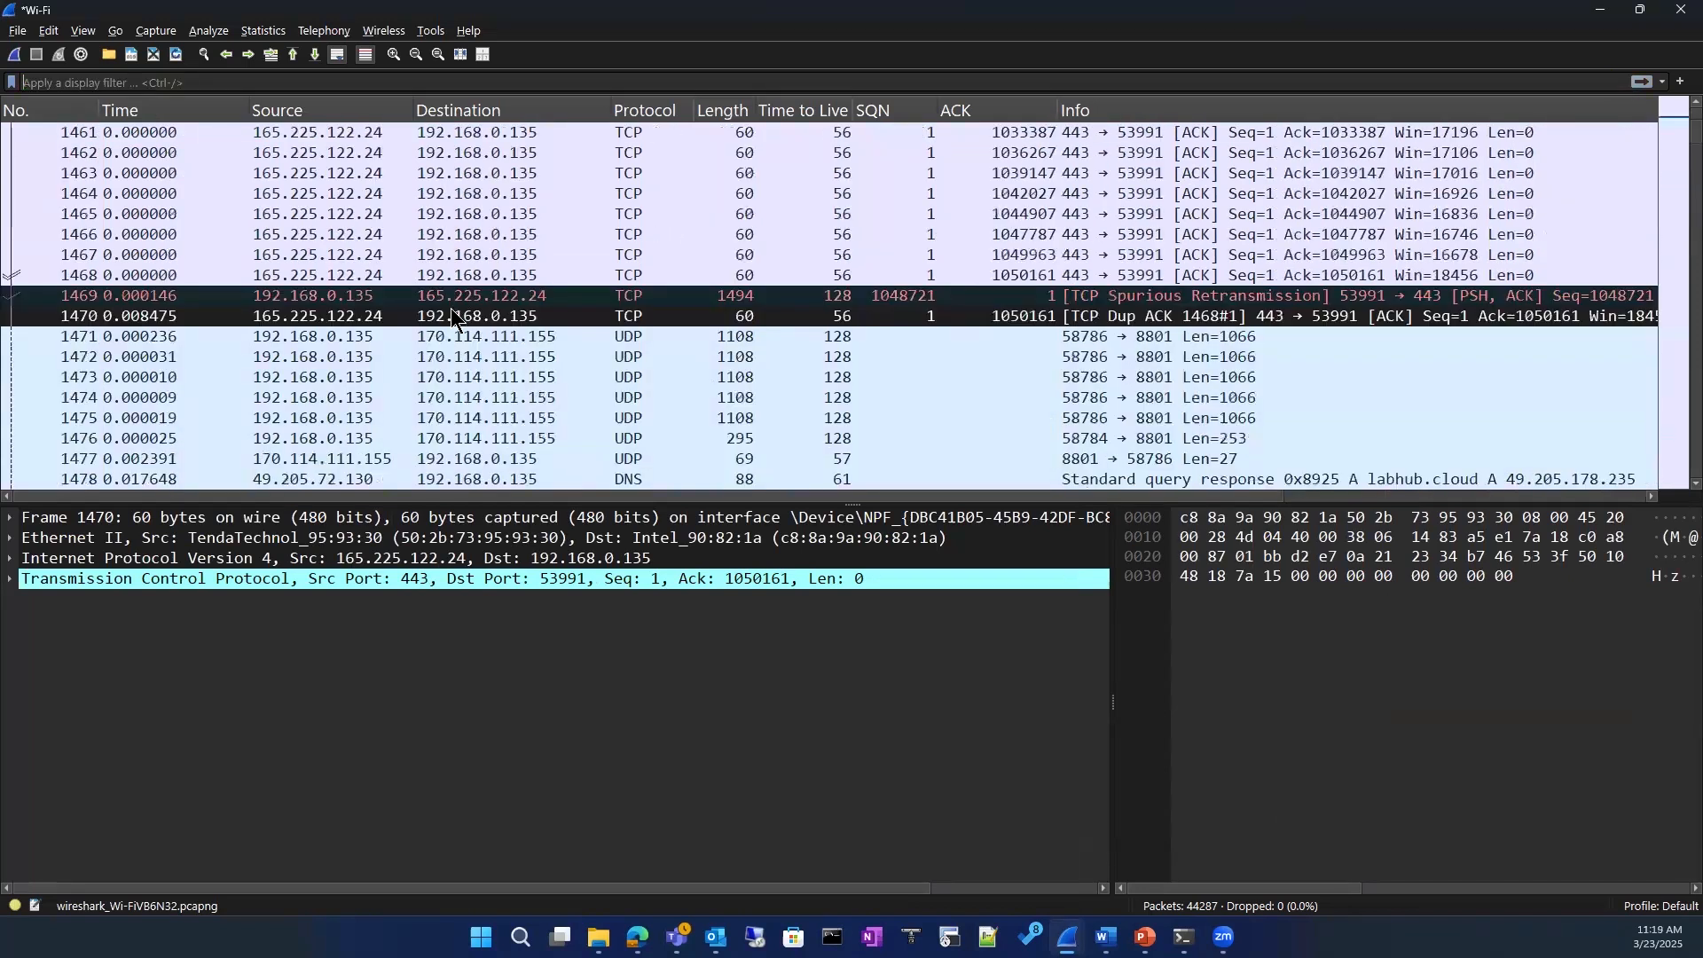
scroll(448, 344, "down", 6)
scroll(448, 345, "down", 20)
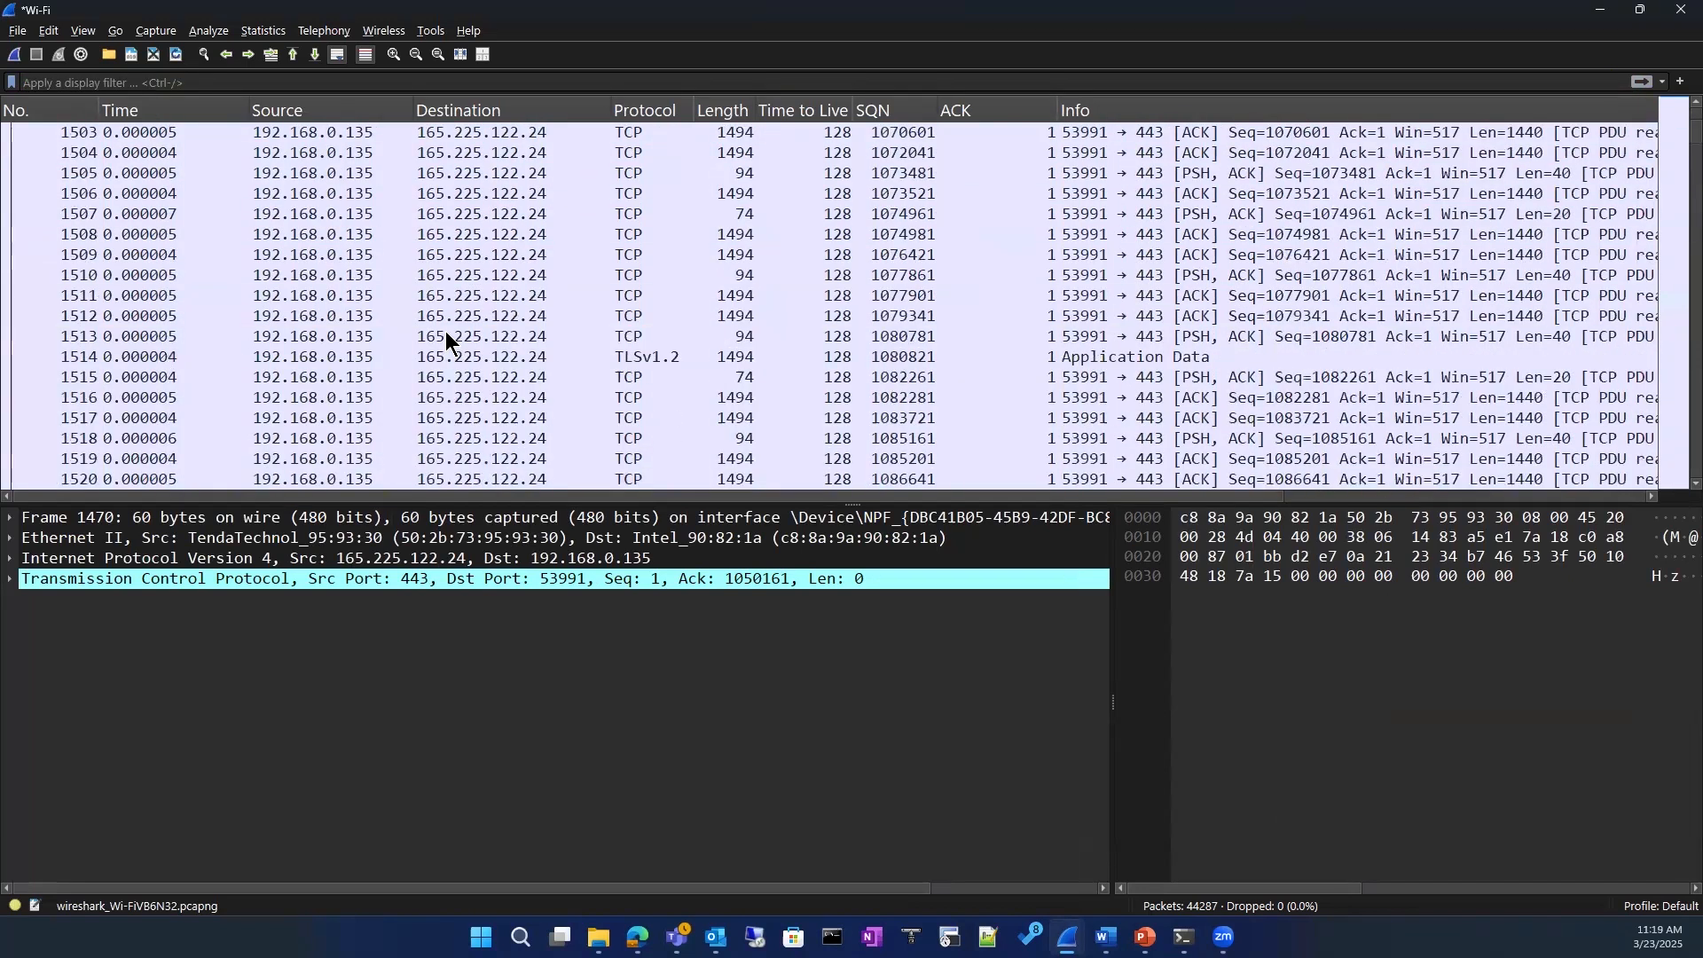
Step: Close the Wi-Fi capture and open the capture file iperf me zero and window update.pcapng
left_click(1668, 13)
left_click(891, 487)
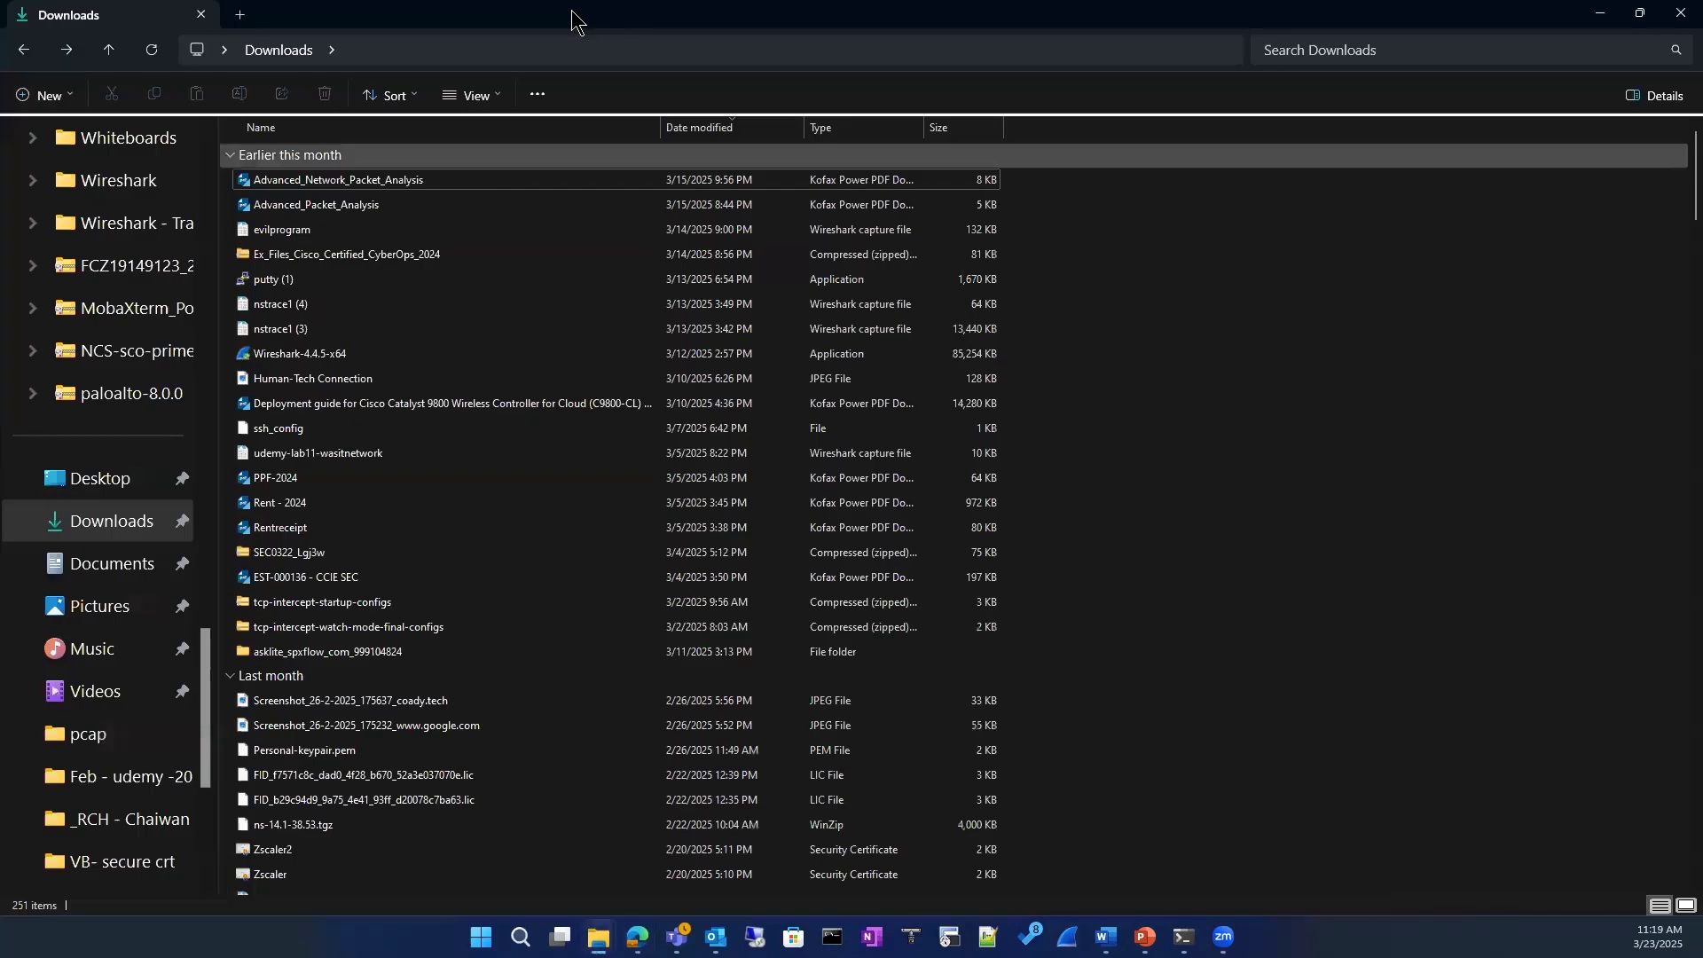
left_click_drag(574, 16, 0, 21)
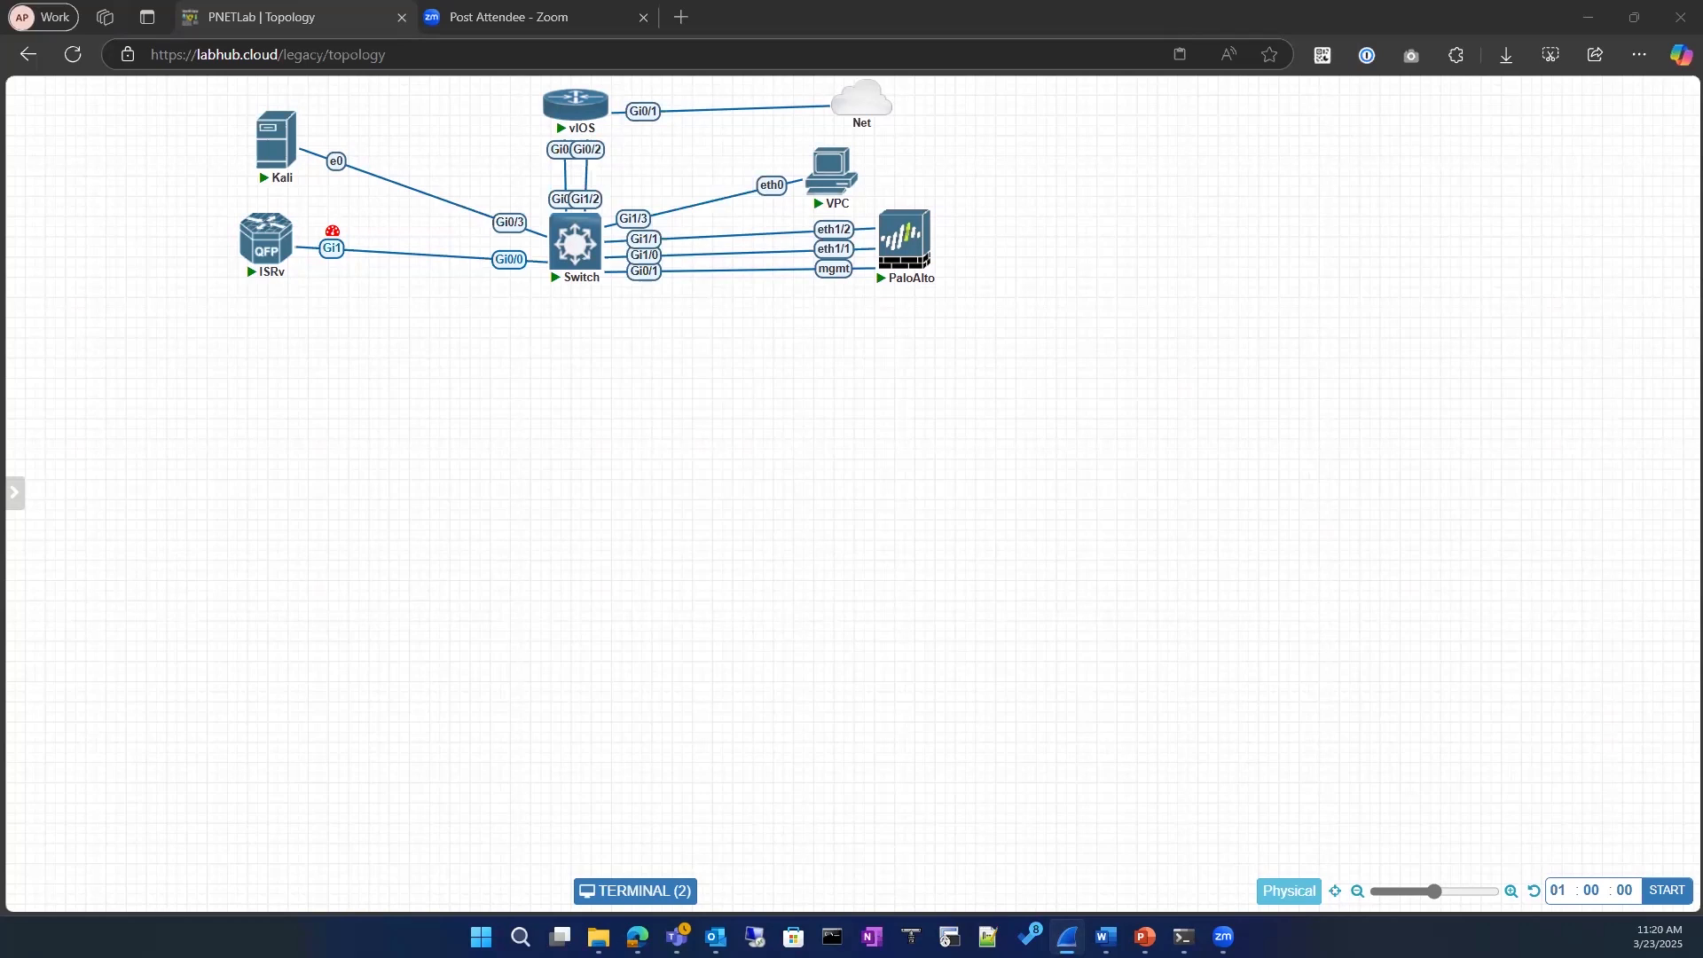
left_click_drag(1076, 169, 1077, 18)
left_click(1084, 23)
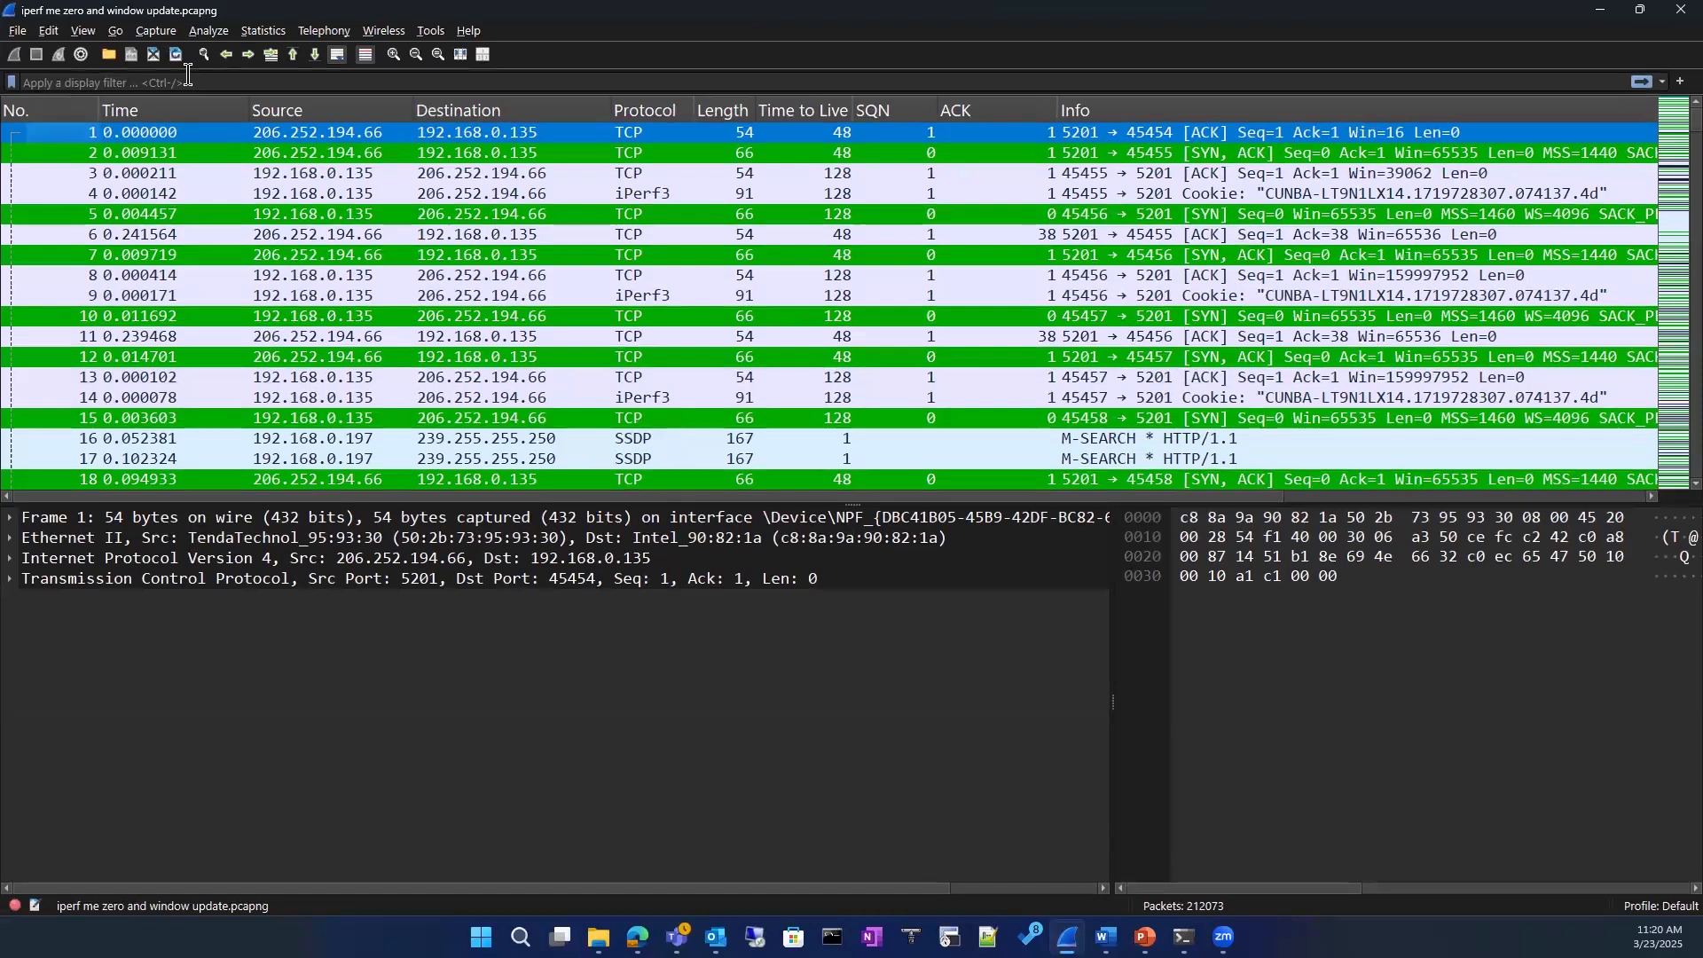
left_click(188, 81)
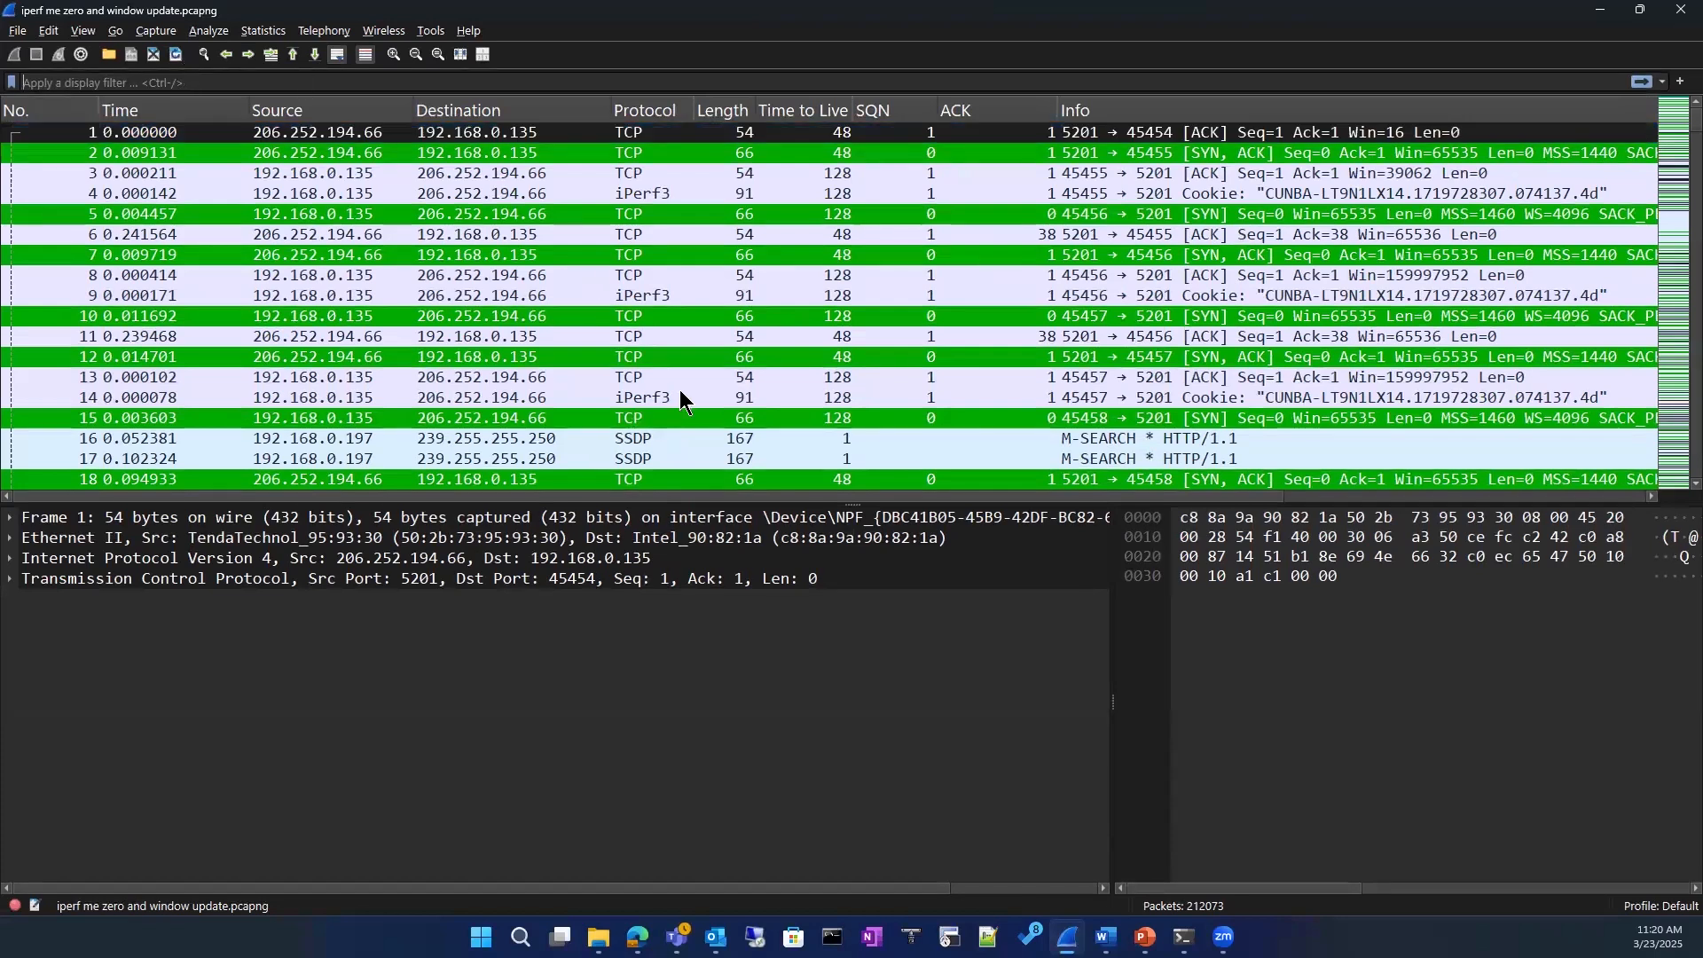
Step: Filter to the TCP conversation of packet 2, inspect packet 1010, and clear the display filter again
right_click(1034, 153)
mouse_move(1260, 342)
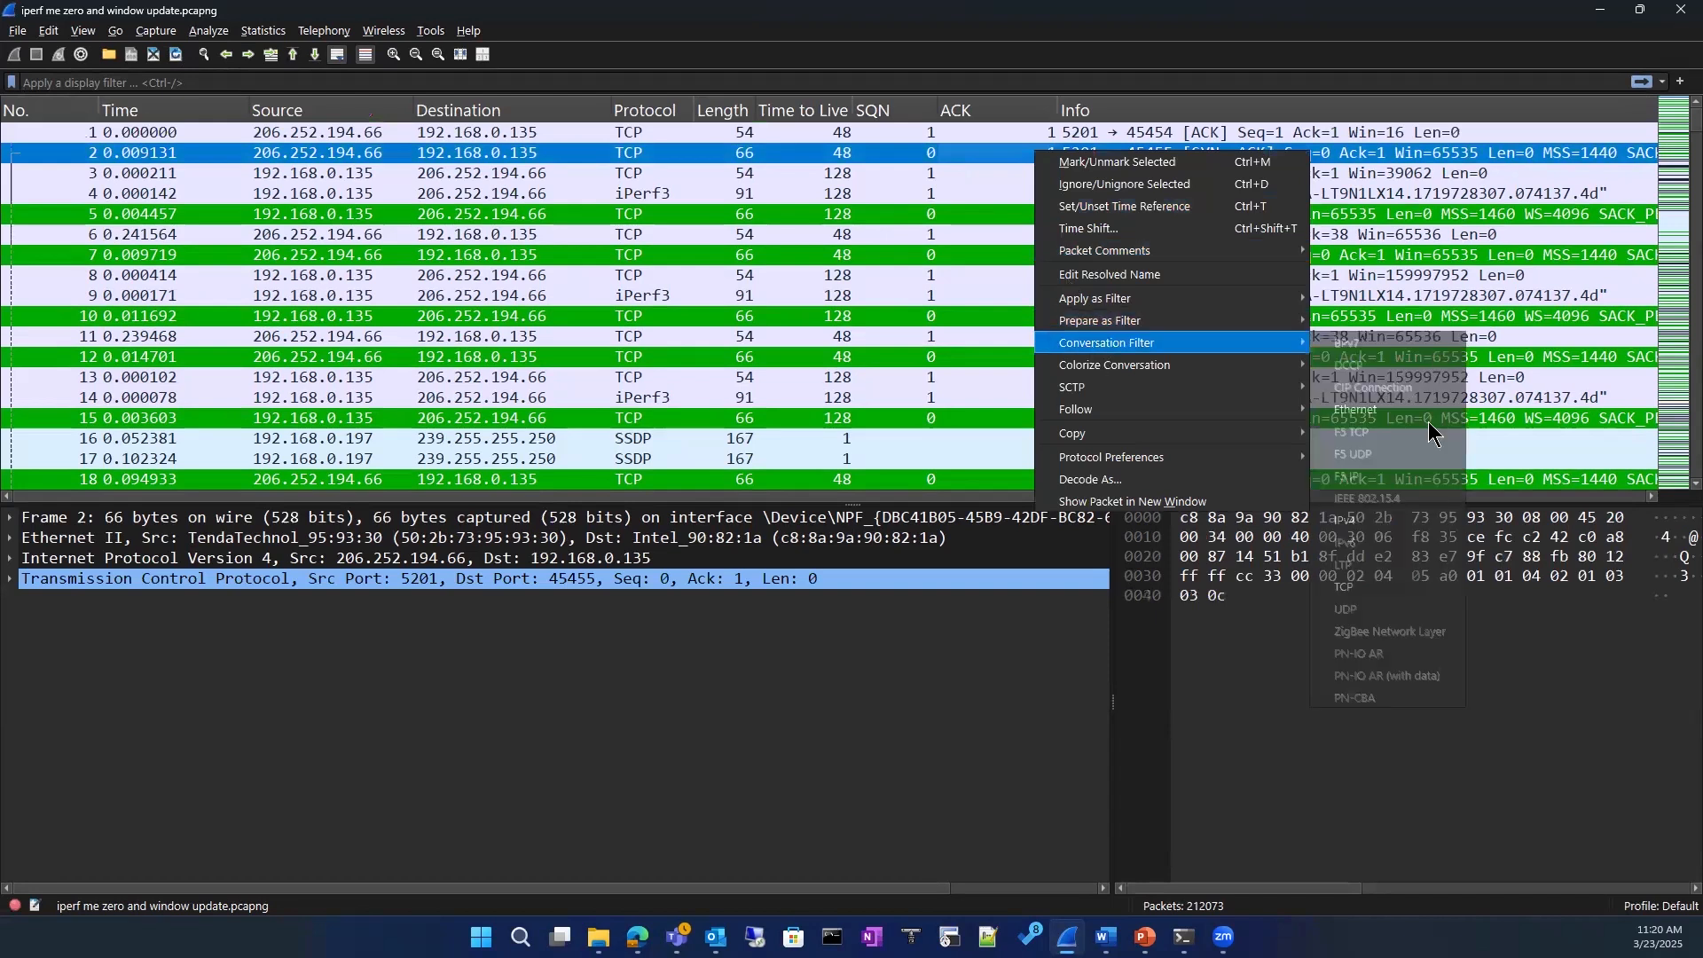
left_click(1358, 587)
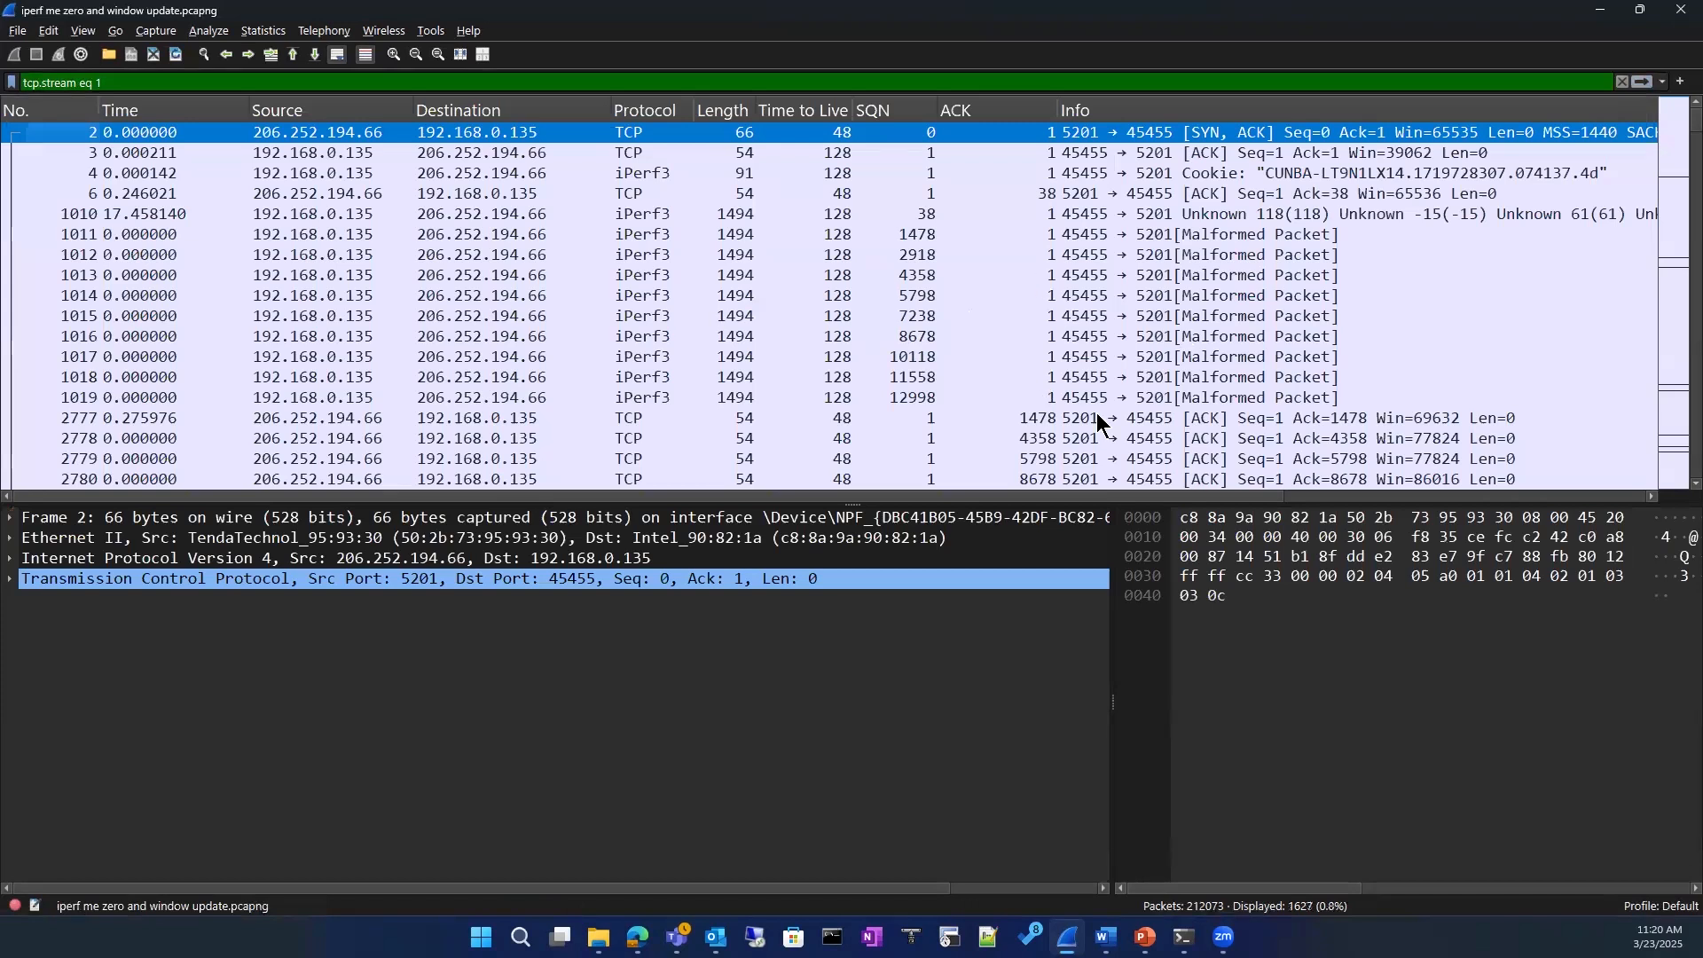
left_click(665, 275)
left_click(609, 213)
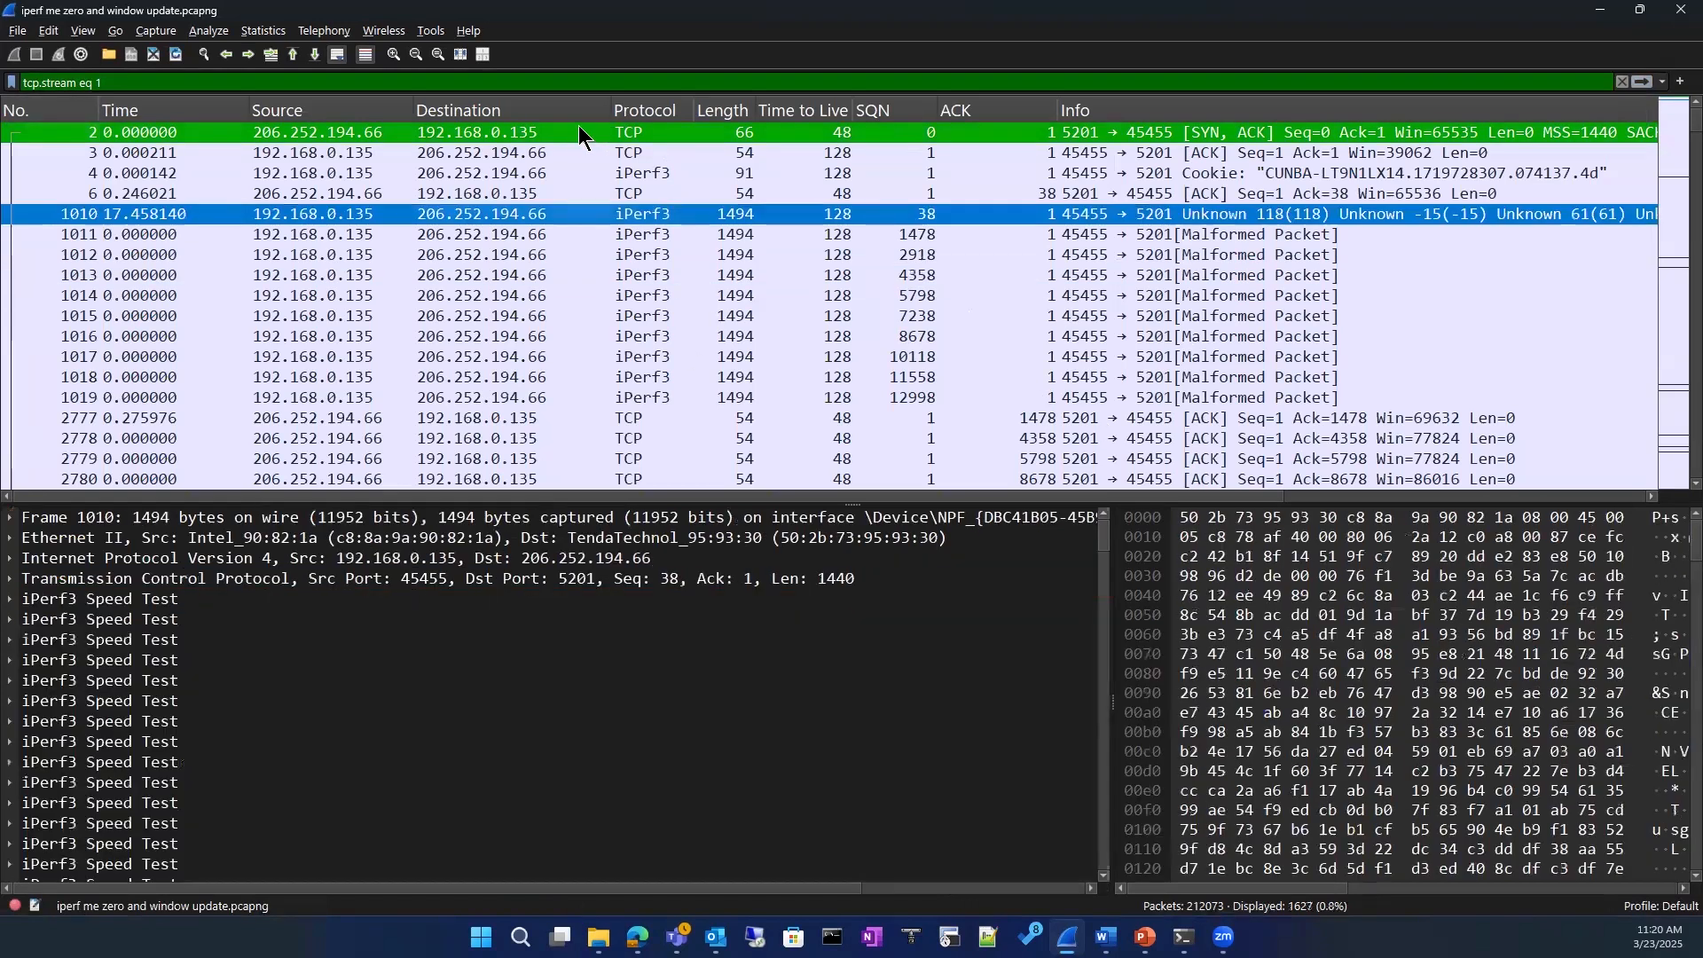
left_click(578, 133)
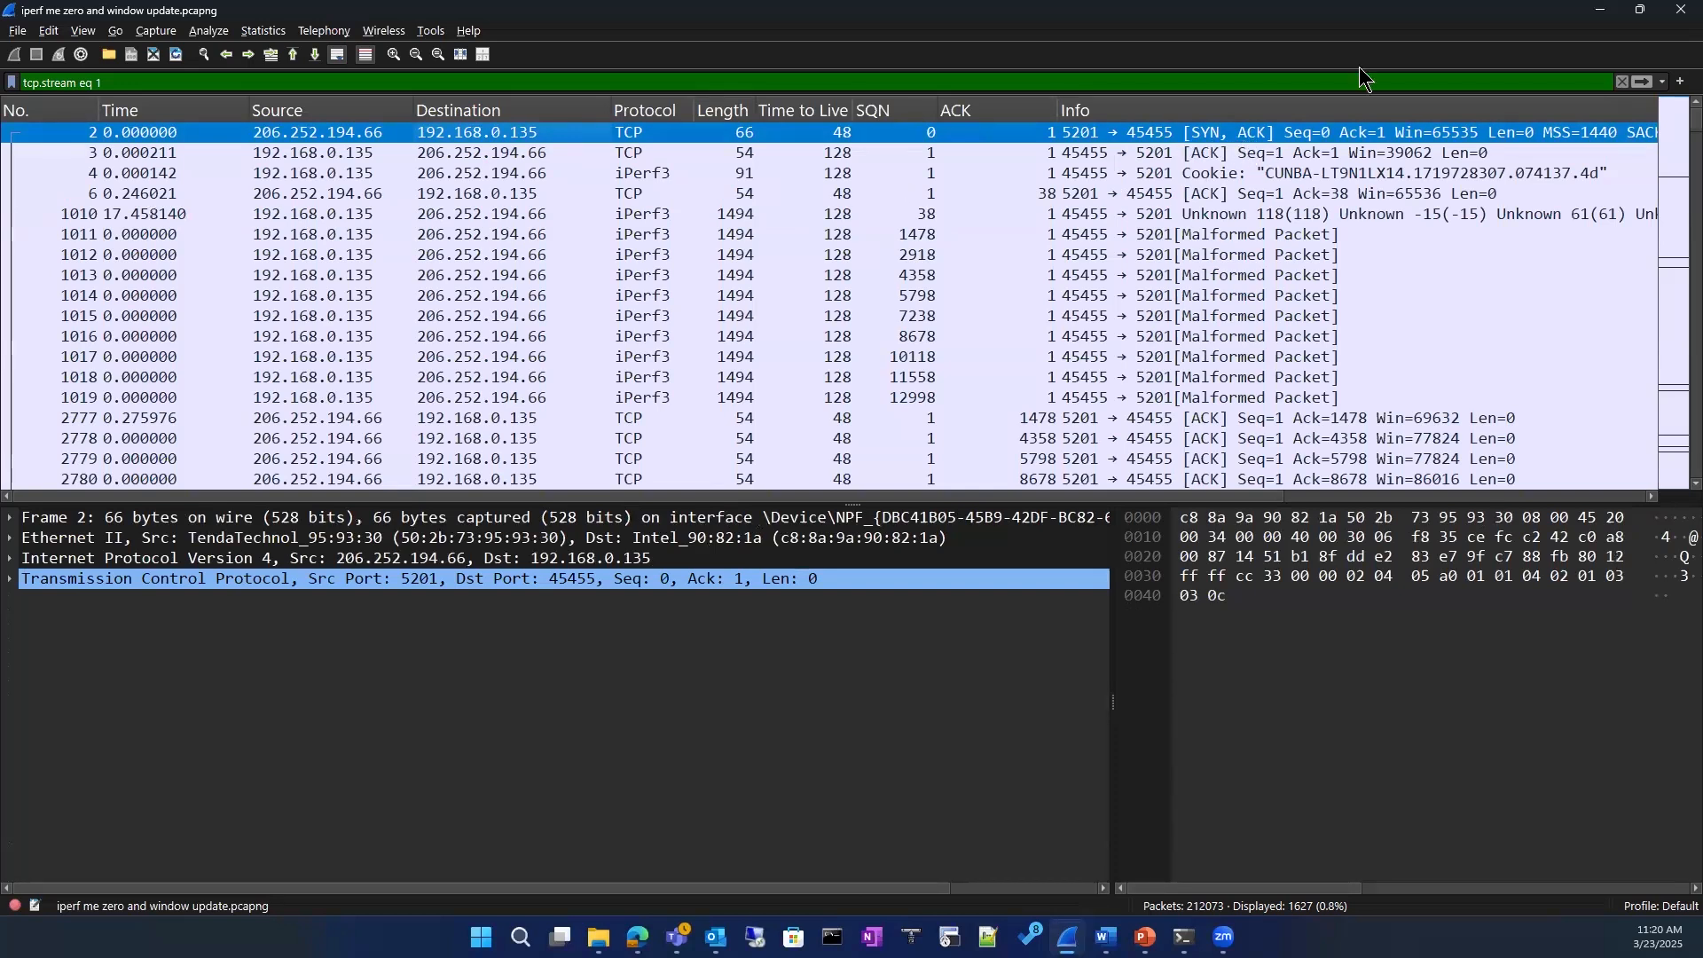
left_click(1624, 82)
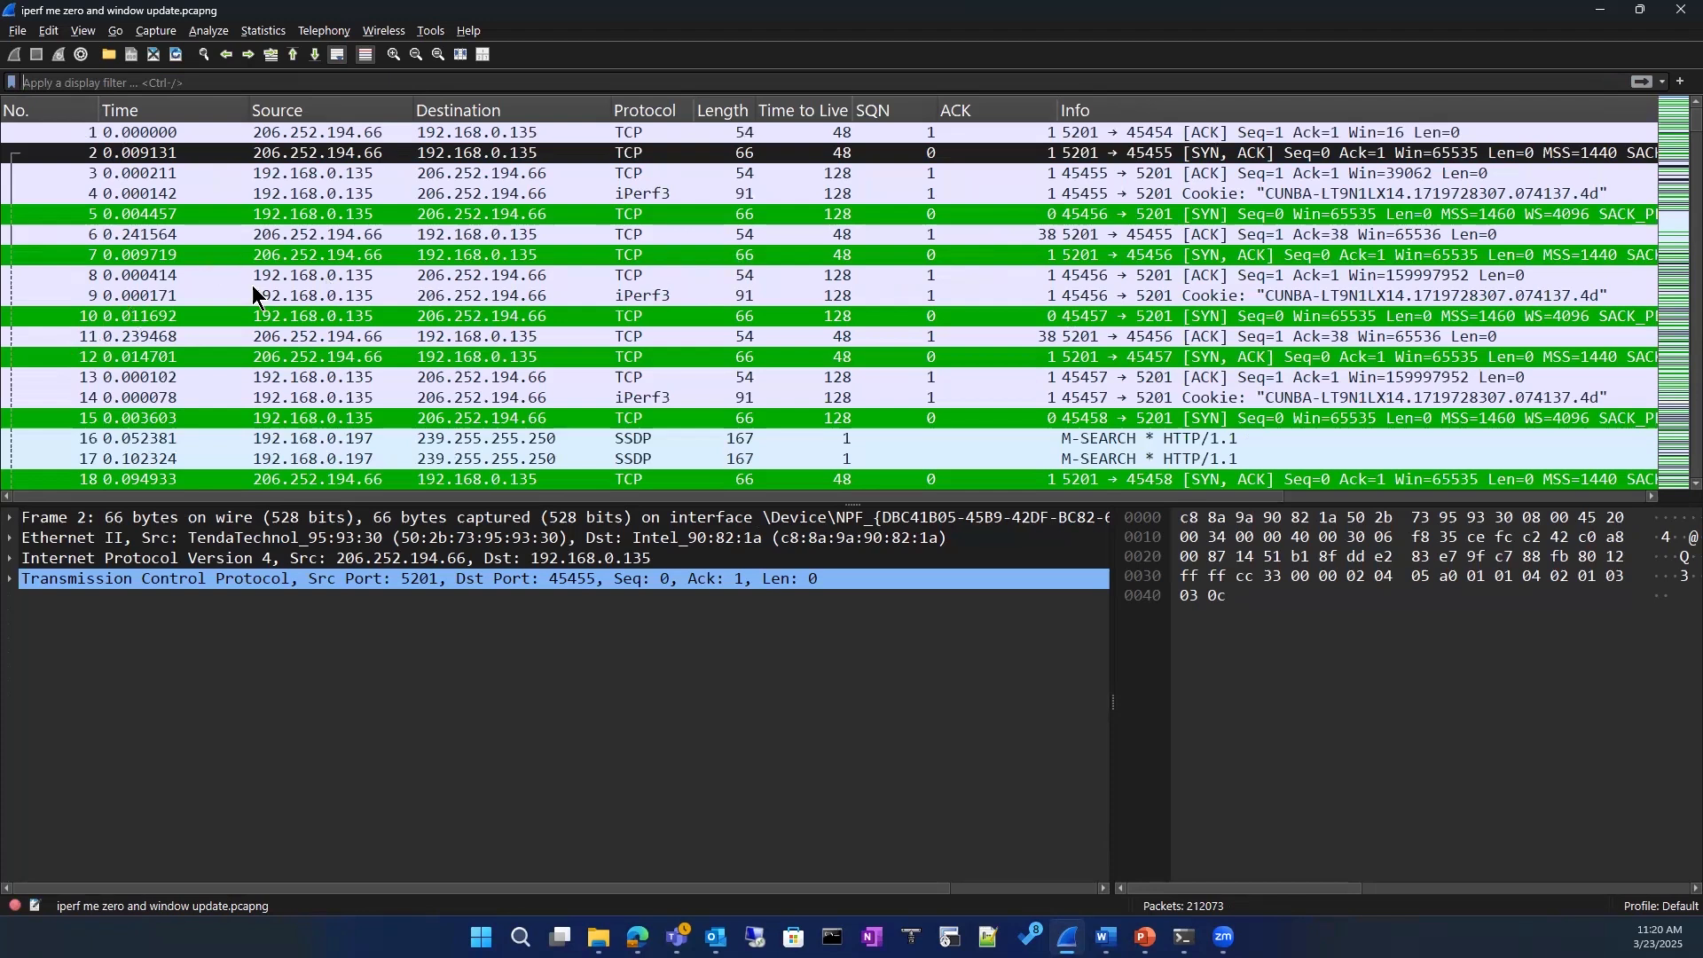
Step: Reapply the TCP conversation filter from packet 2 and remove it again
right_click(552, 154)
mouse_move(763, 345)
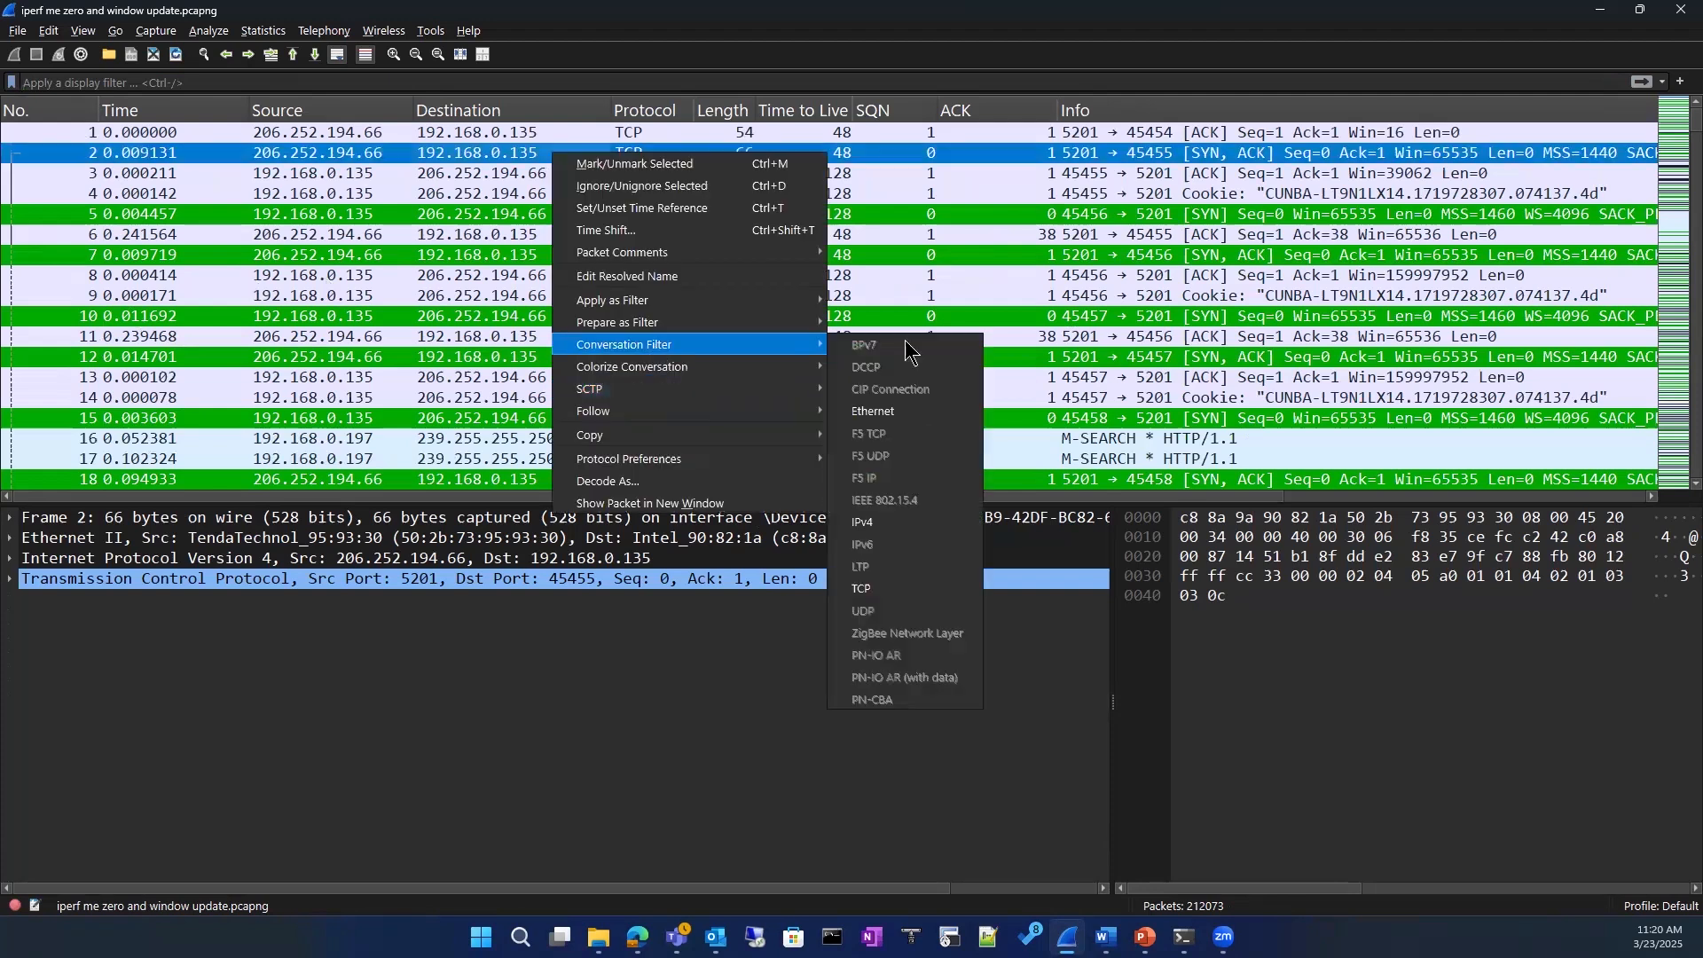
left_click(863, 590)
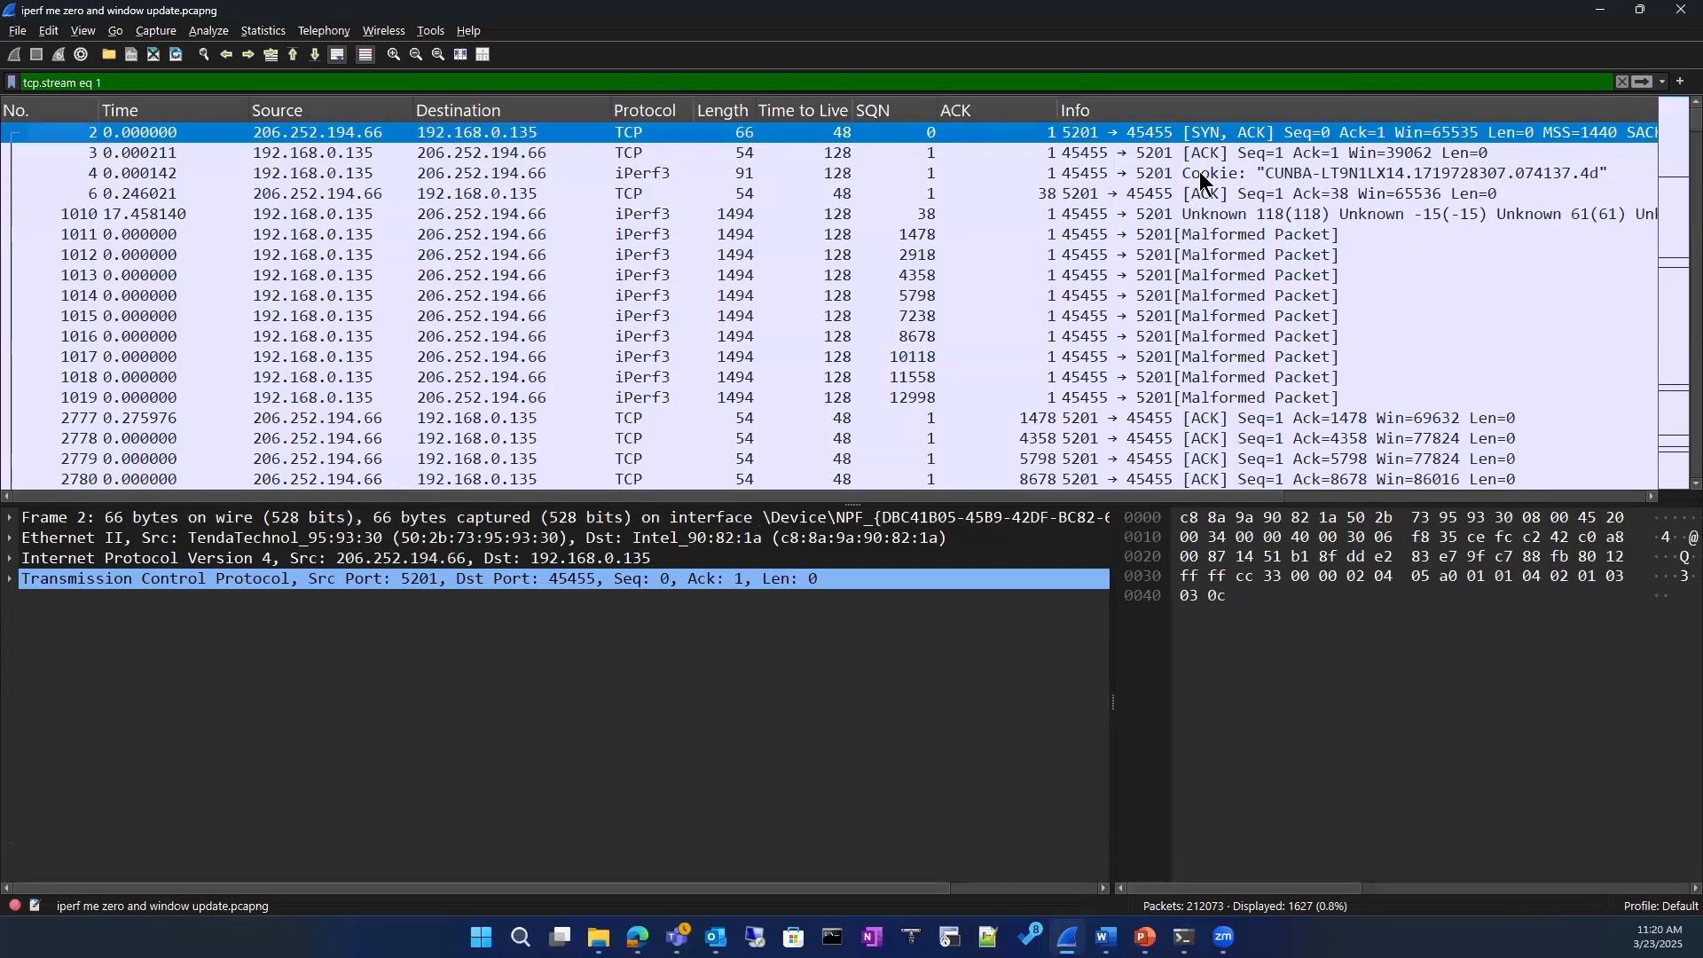
left_click(1621, 83)
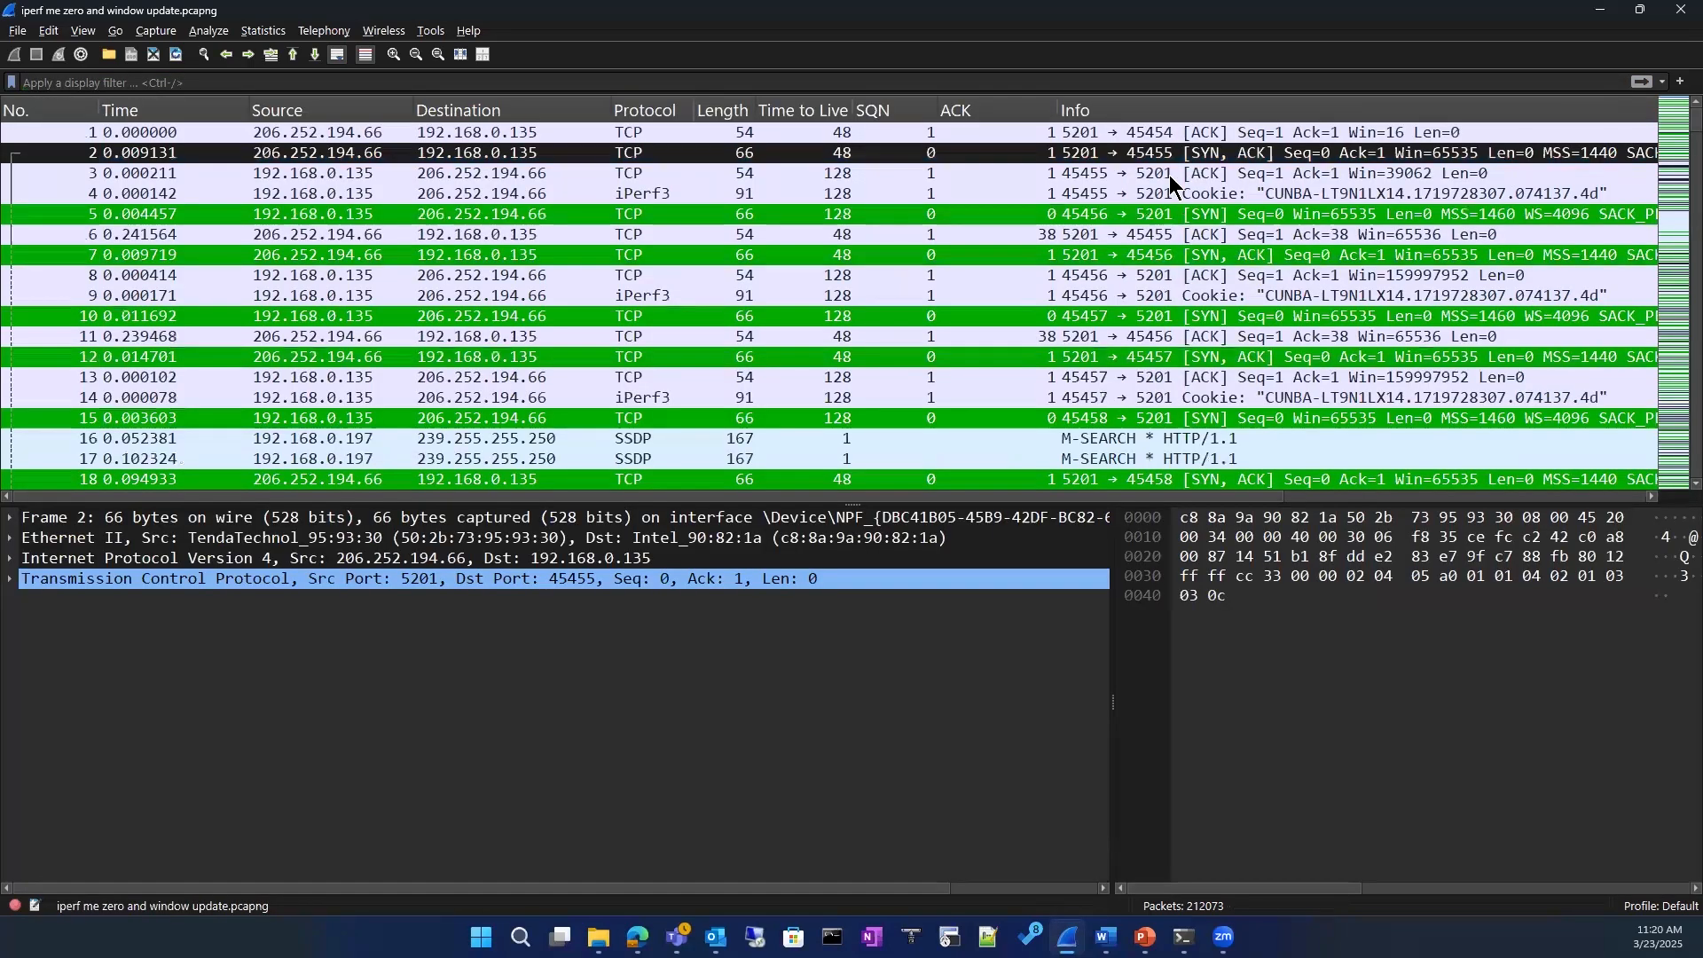
Step: Filter the packet list to the TCP conversation of packet 3
left_click(1173, 174)
right_click(1173, 175)
mouse_move(1277, 367)
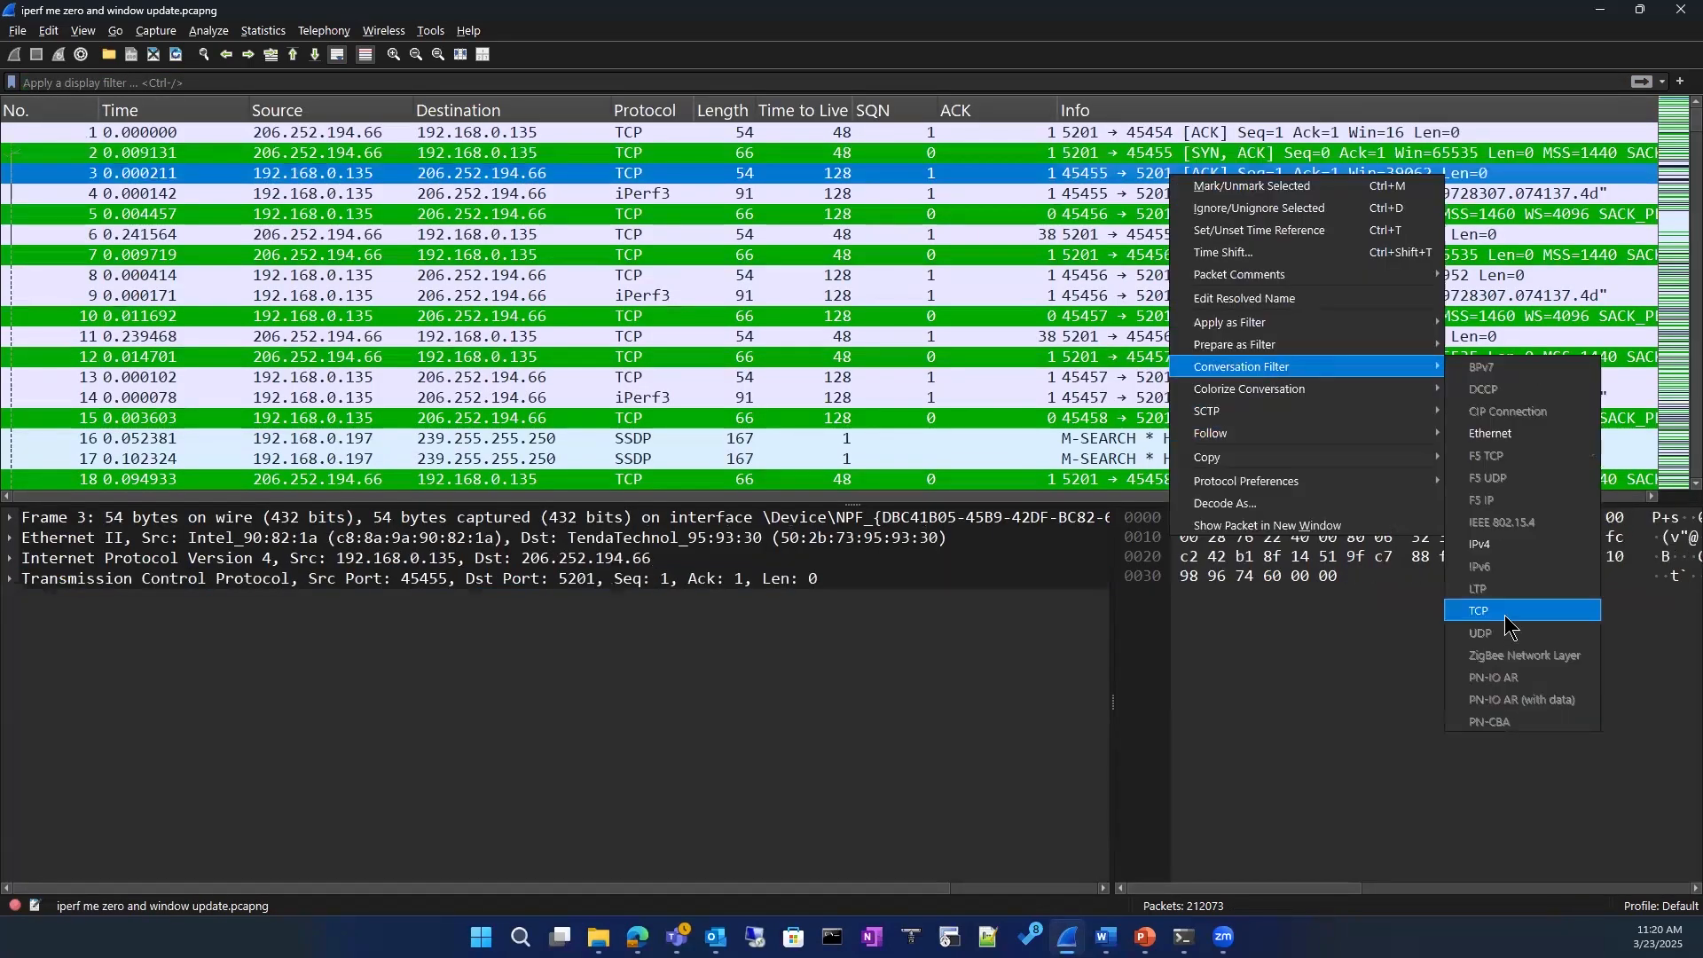
left_click(1505, 613)
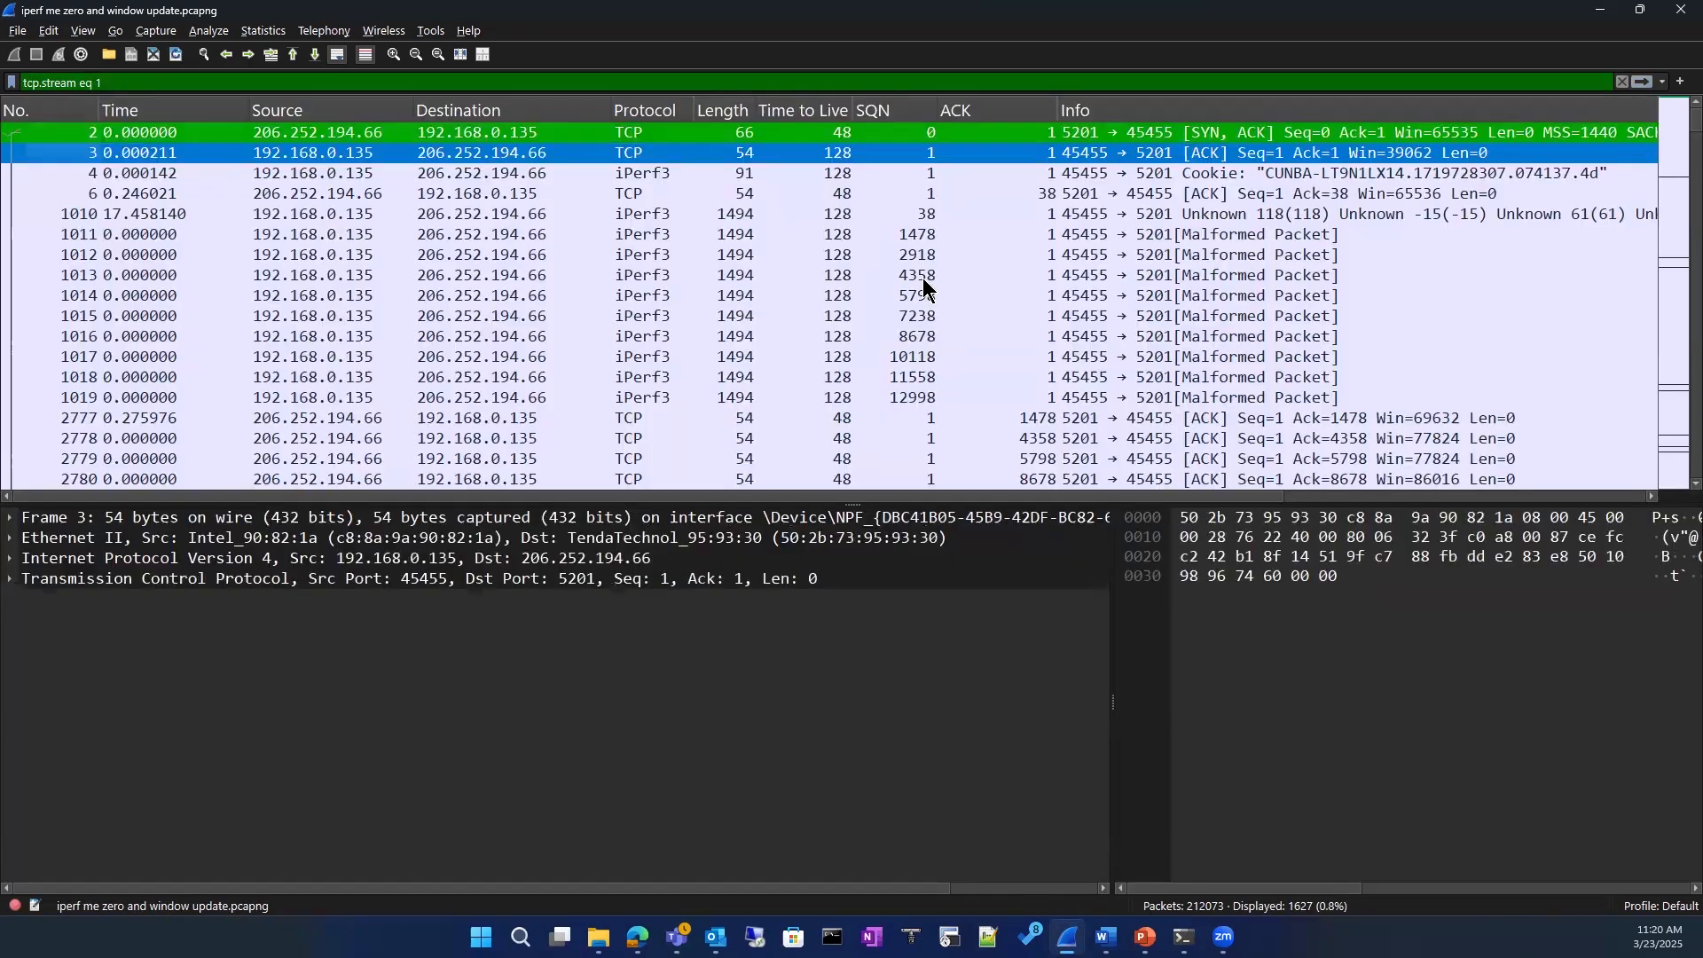
Step: Browse the packets of the filtered TCP conversation and review the conversation filter option for packet 2780
left_click(885, 296)
scroll(885, 296, "down", 5)
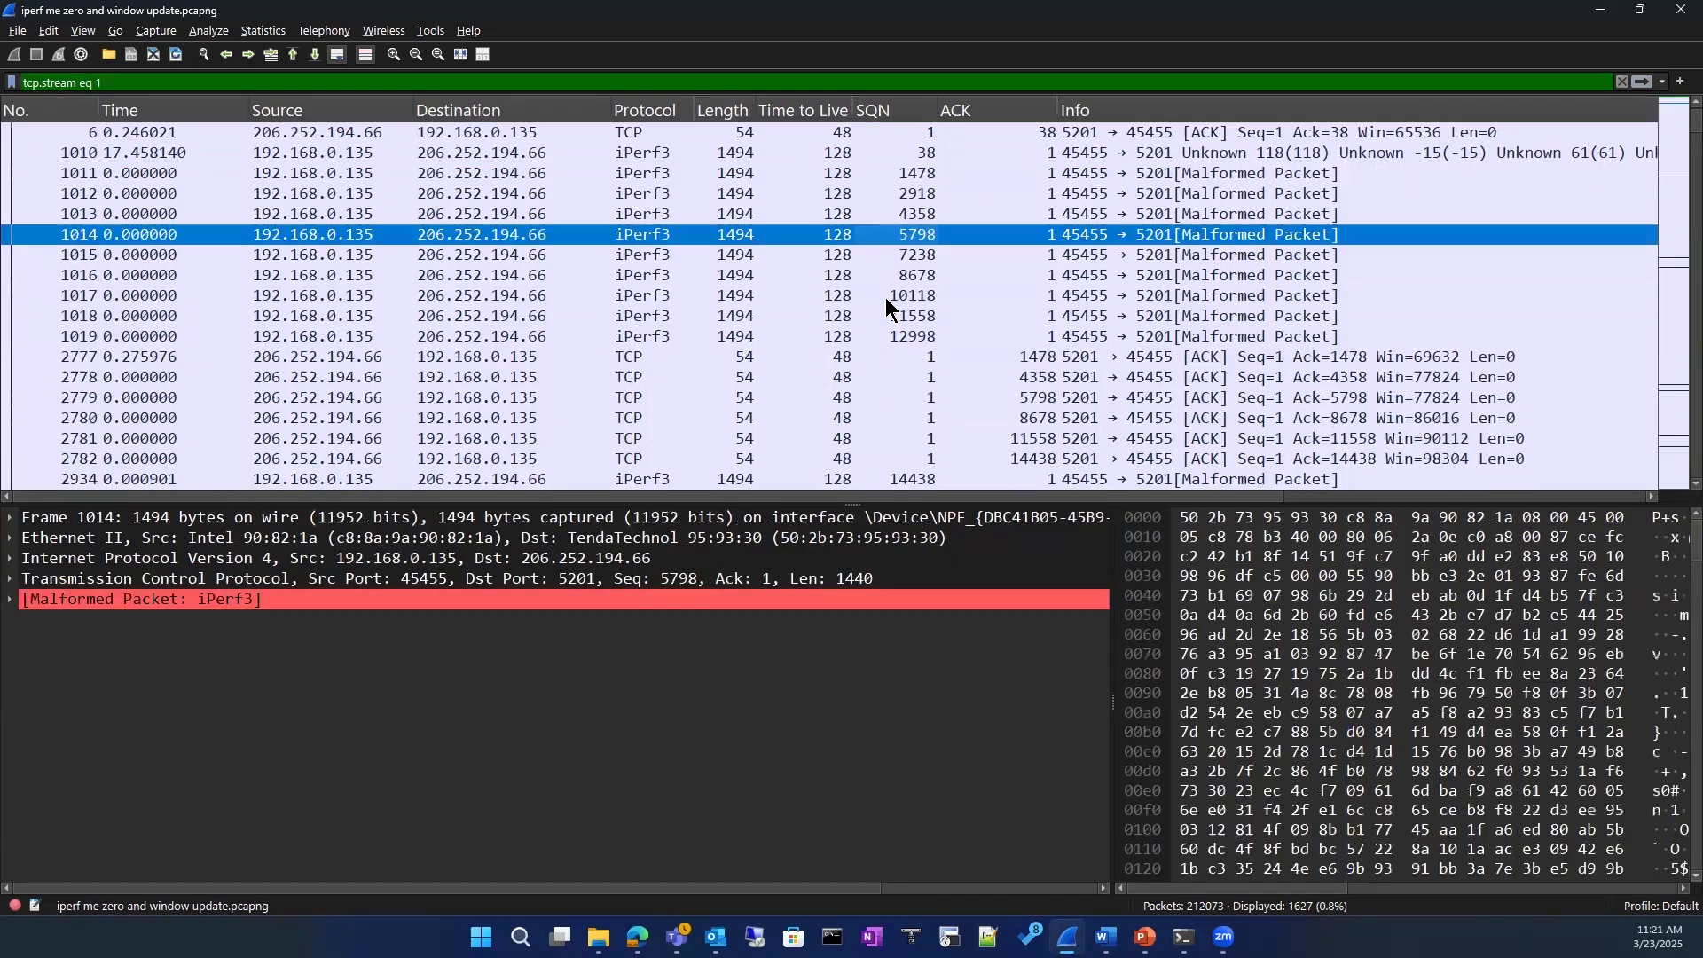
left_click(861, 177)
right_click(843, 170)
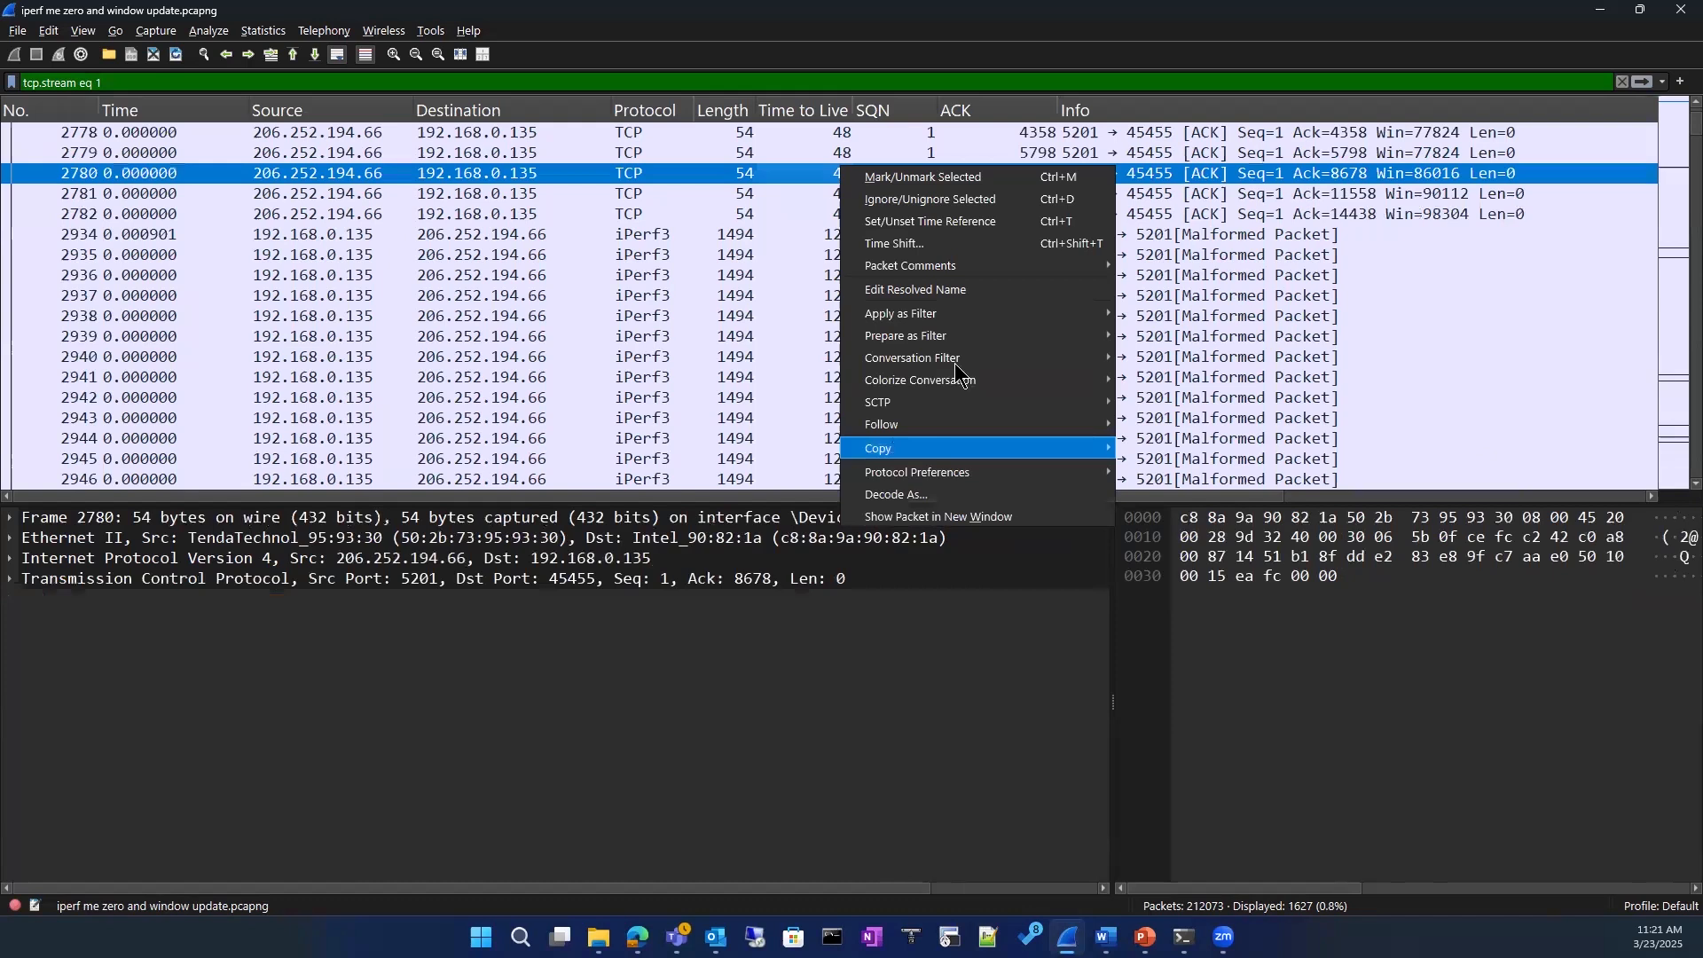
mouse_move(976, 357)
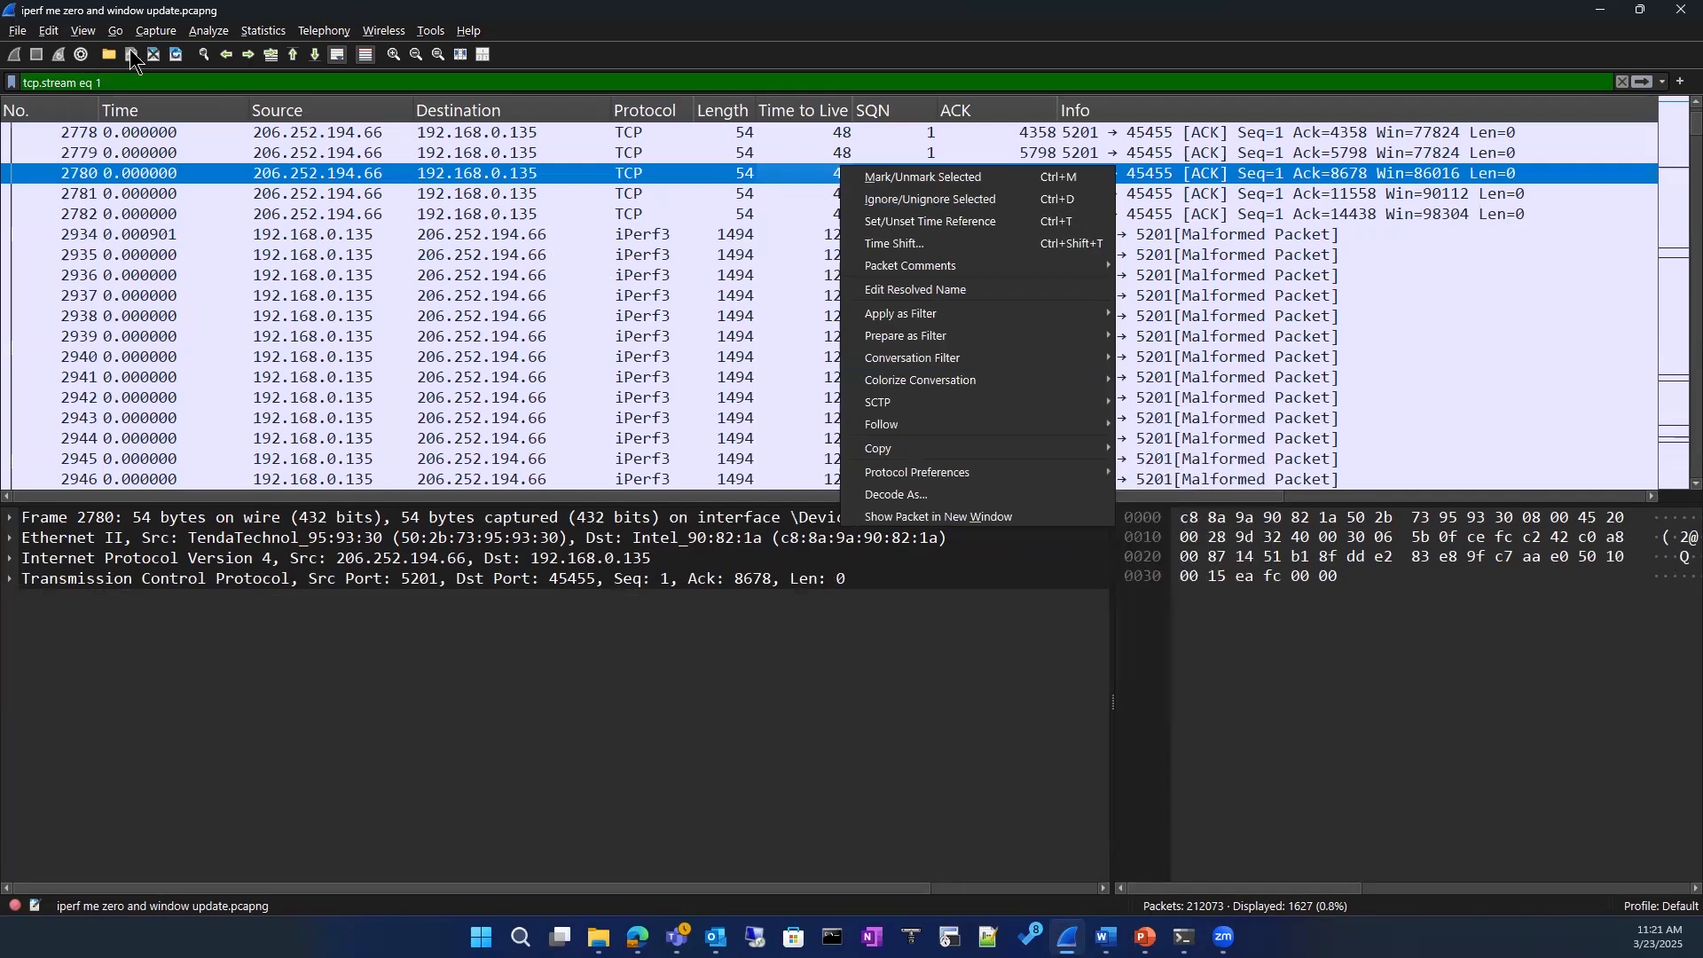
left_click(49, 30)
left_click(320, 543)
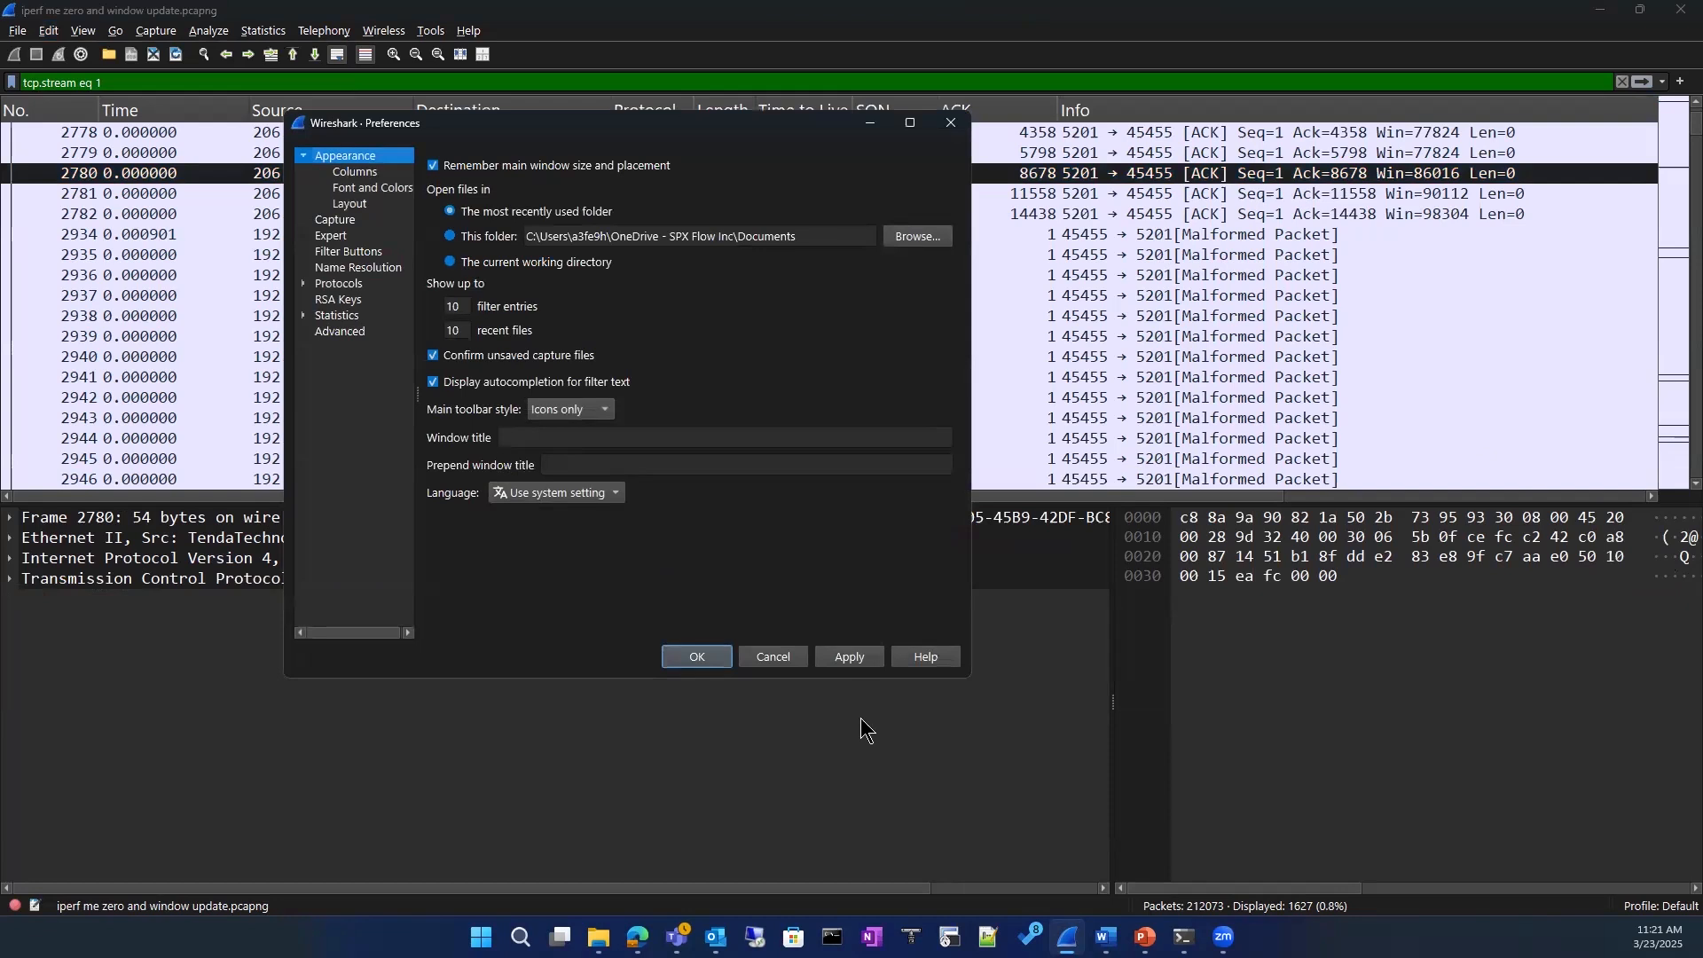
left_click(952, 122)
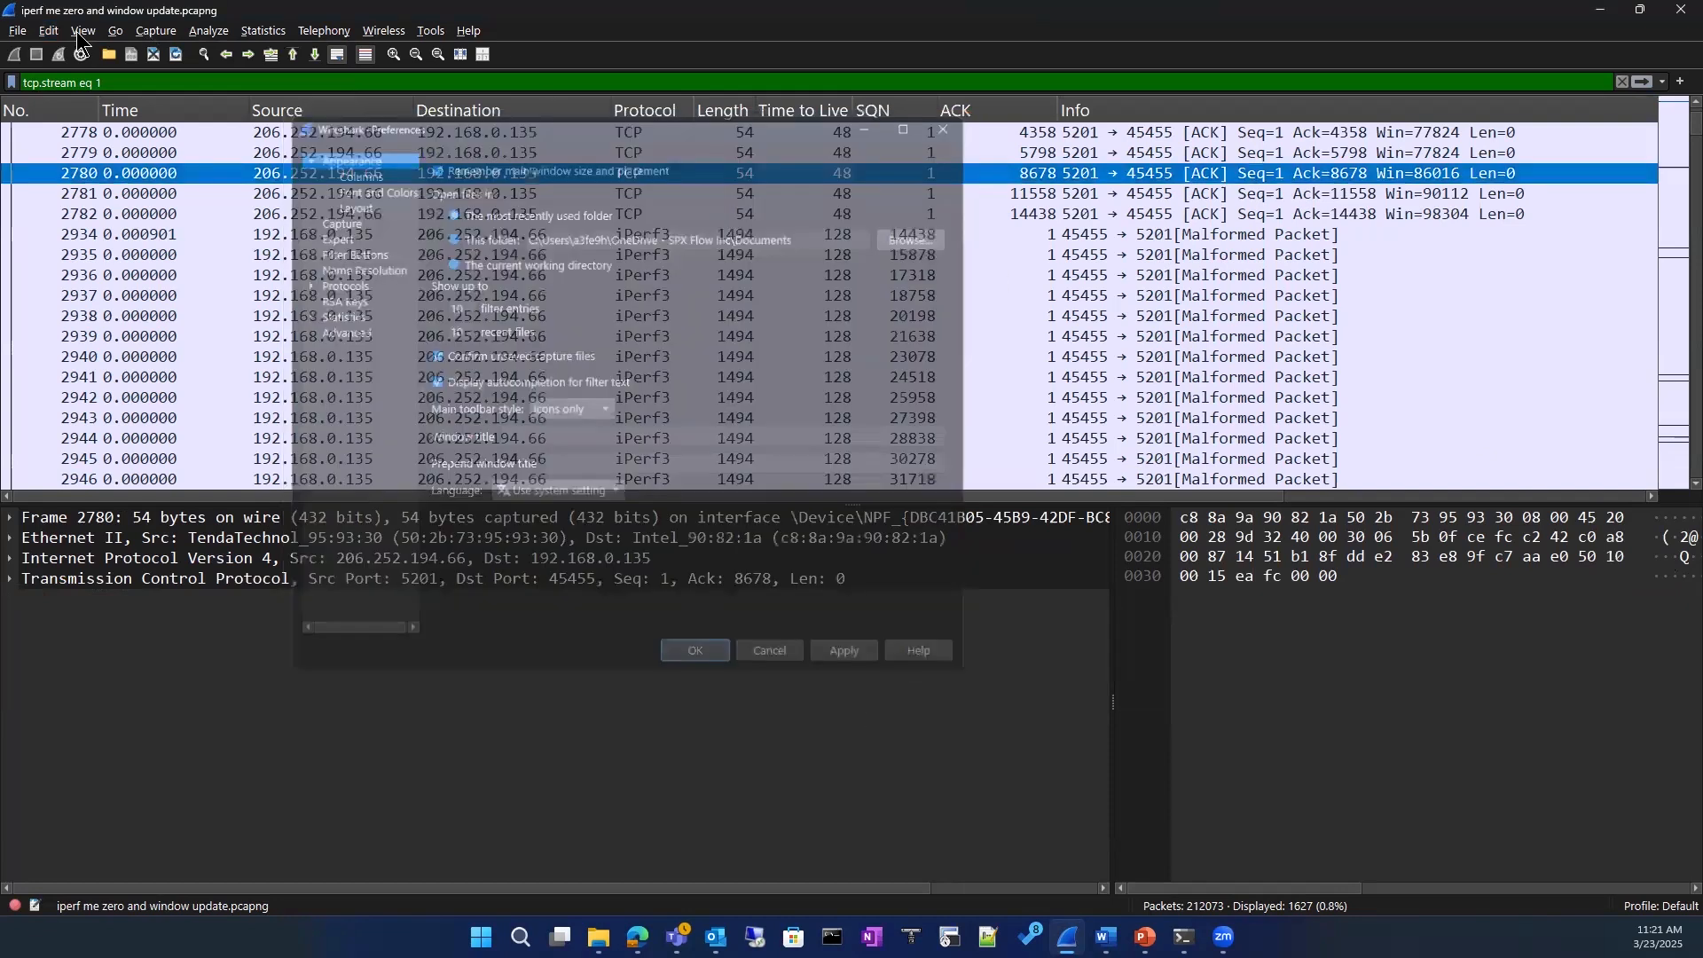
Step: Turn the packet list colorization off and back on
left_click(57, 34)
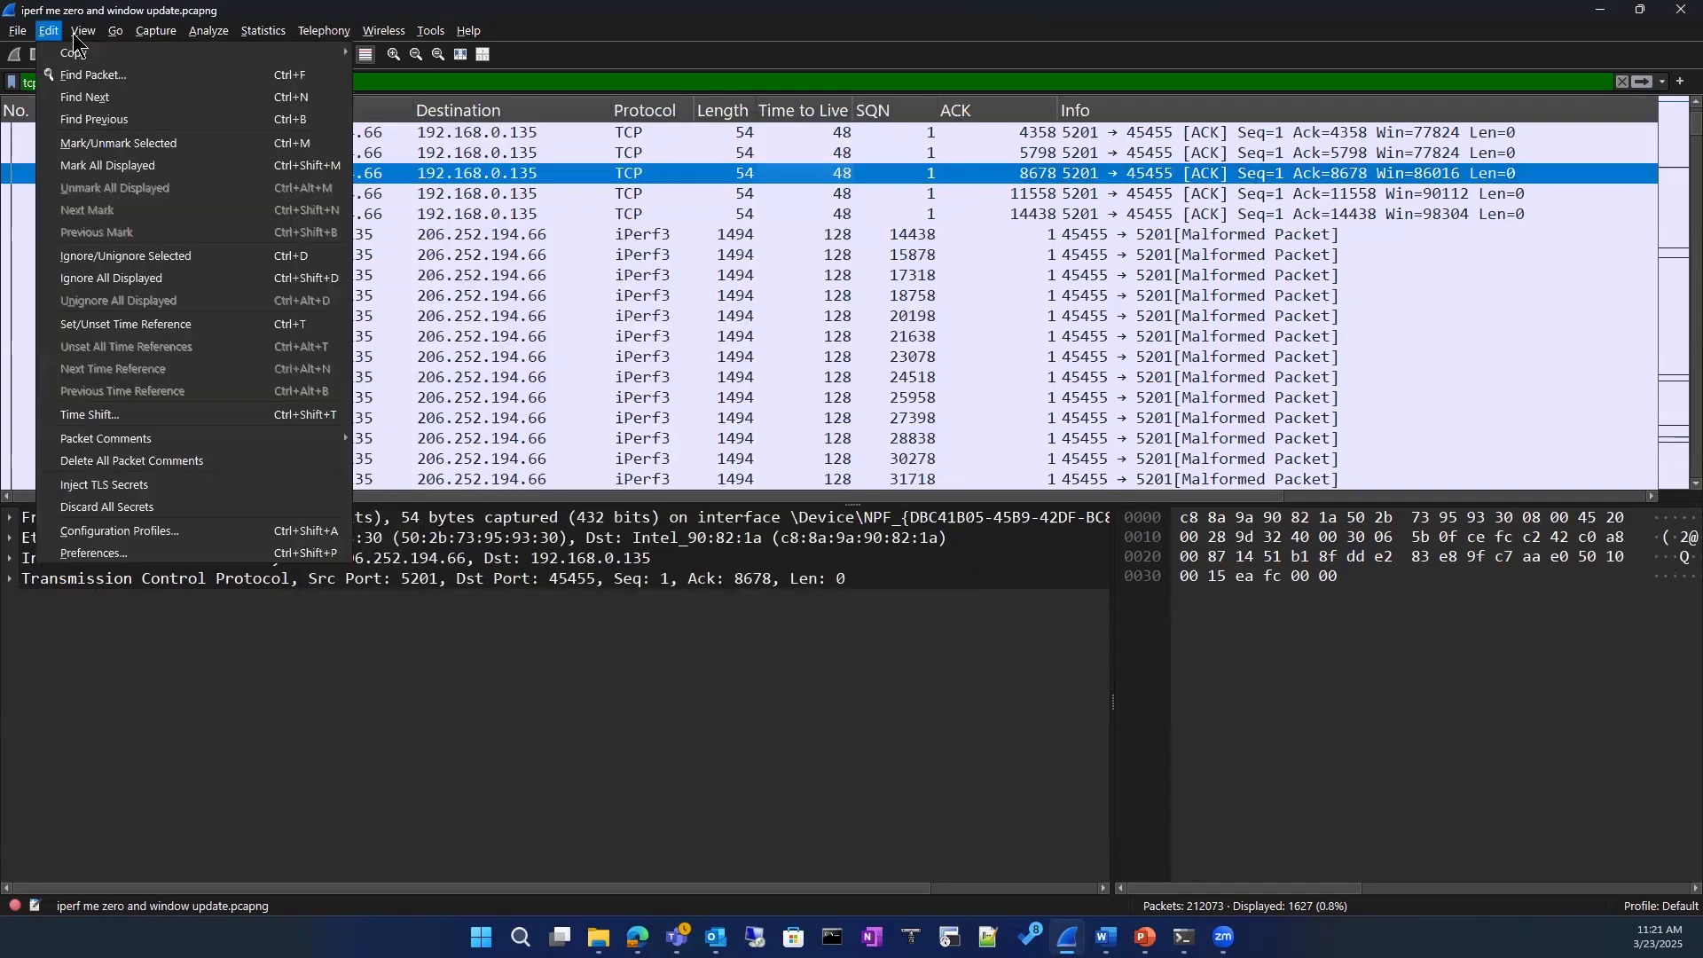
mouse_move(86, 42)
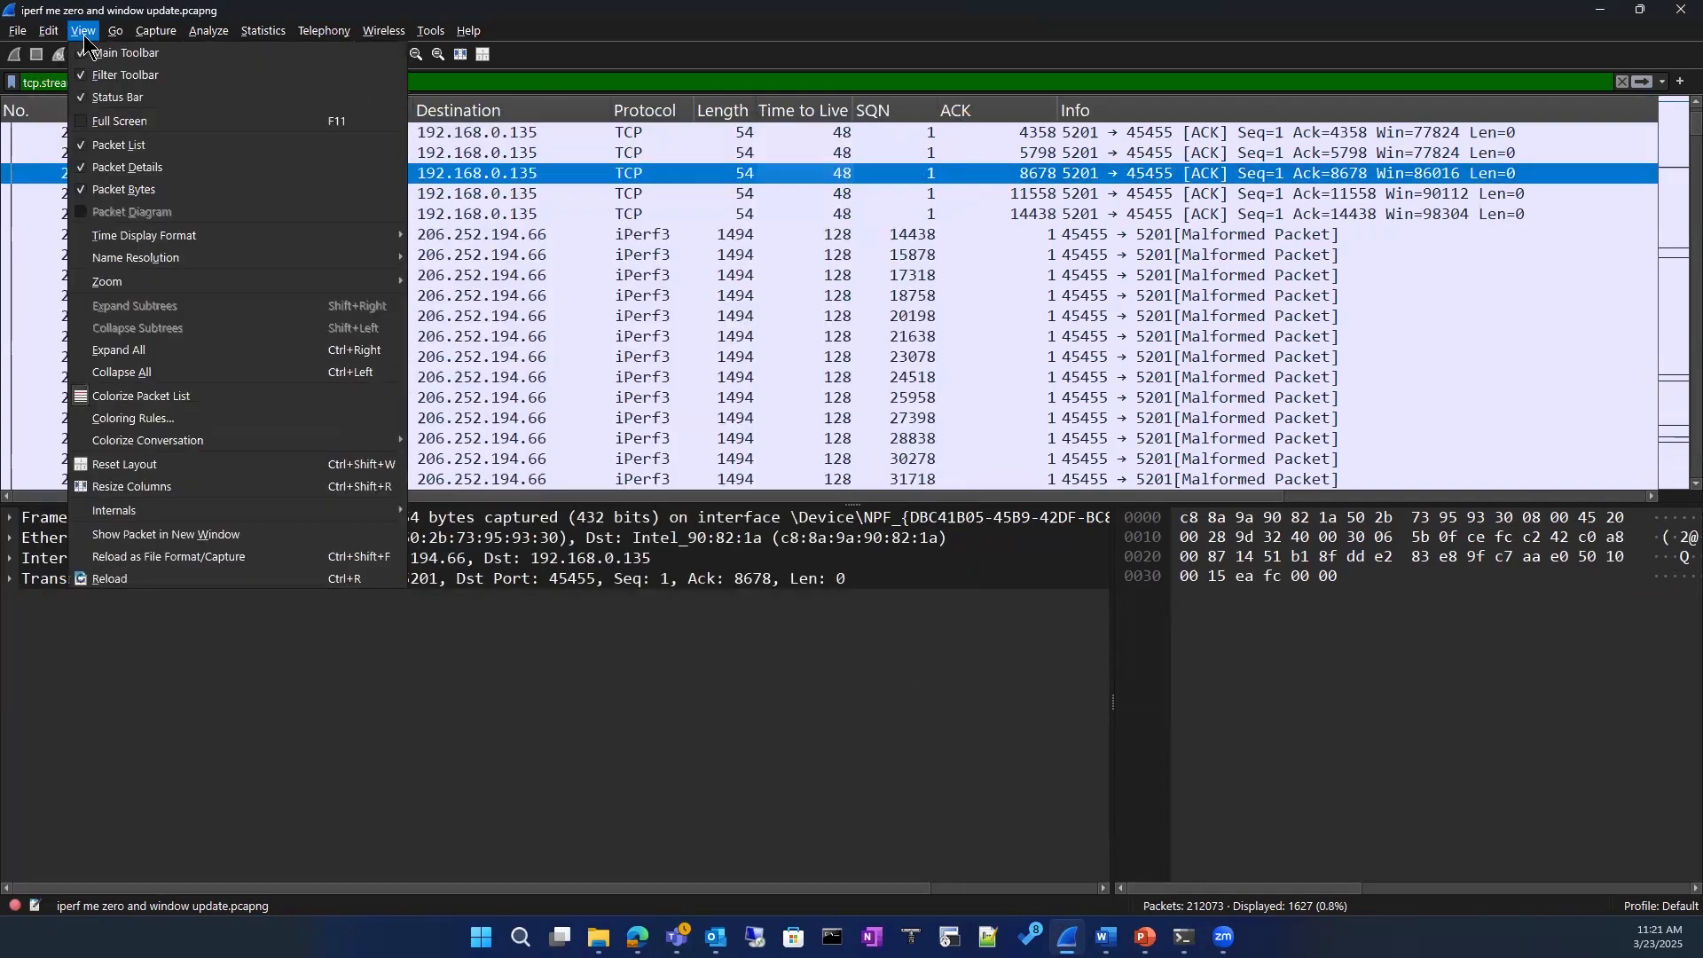
left_click(127, 401)
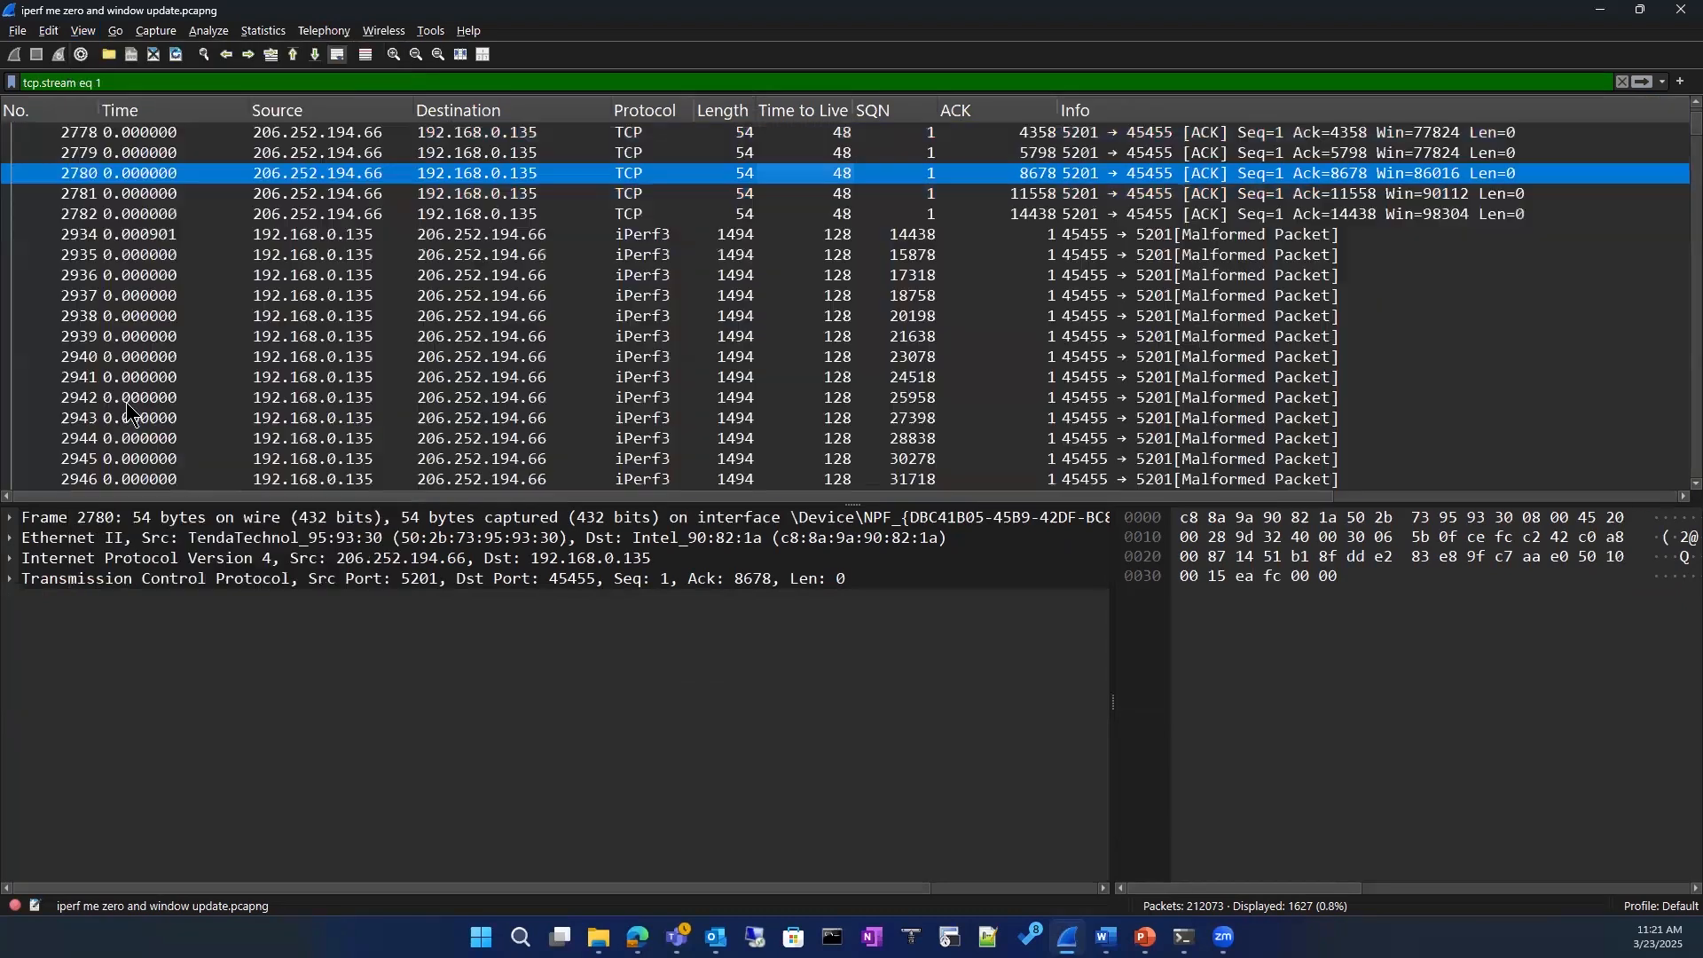
left_click(83, 32)
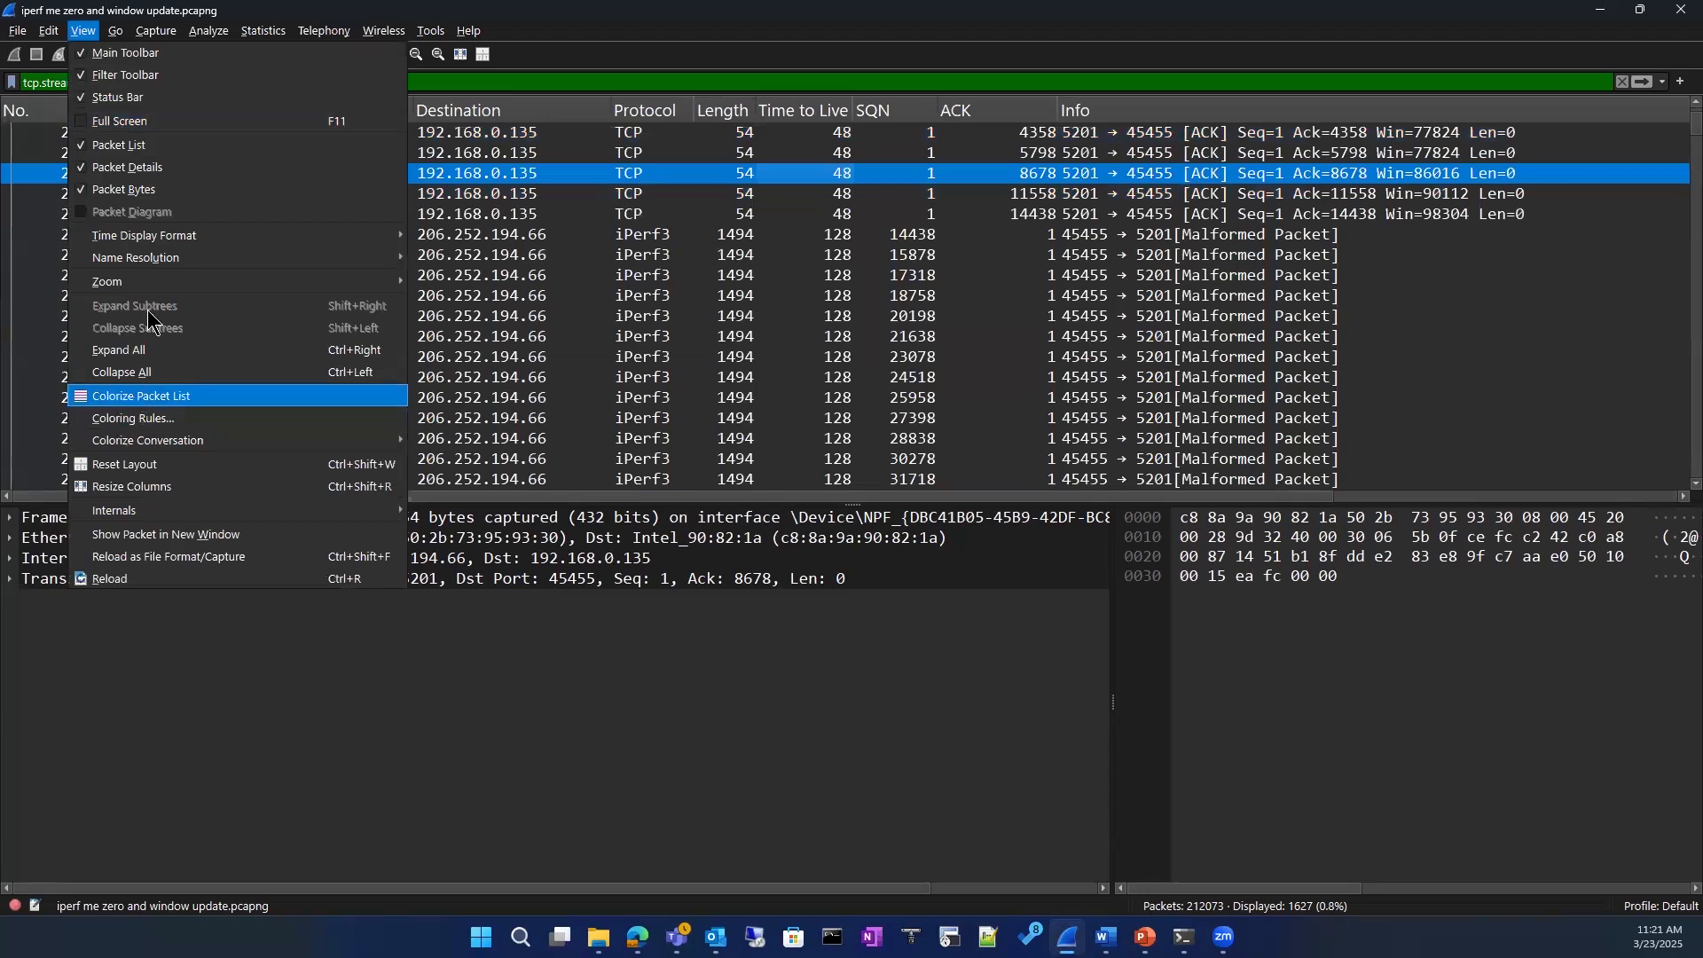
left_click(137, 396)
Step: Open the coloring rules in a maximized window, review the filter behind each rule, and close them unchanged
left_click(84, 33)
mouse_move(51, 42)
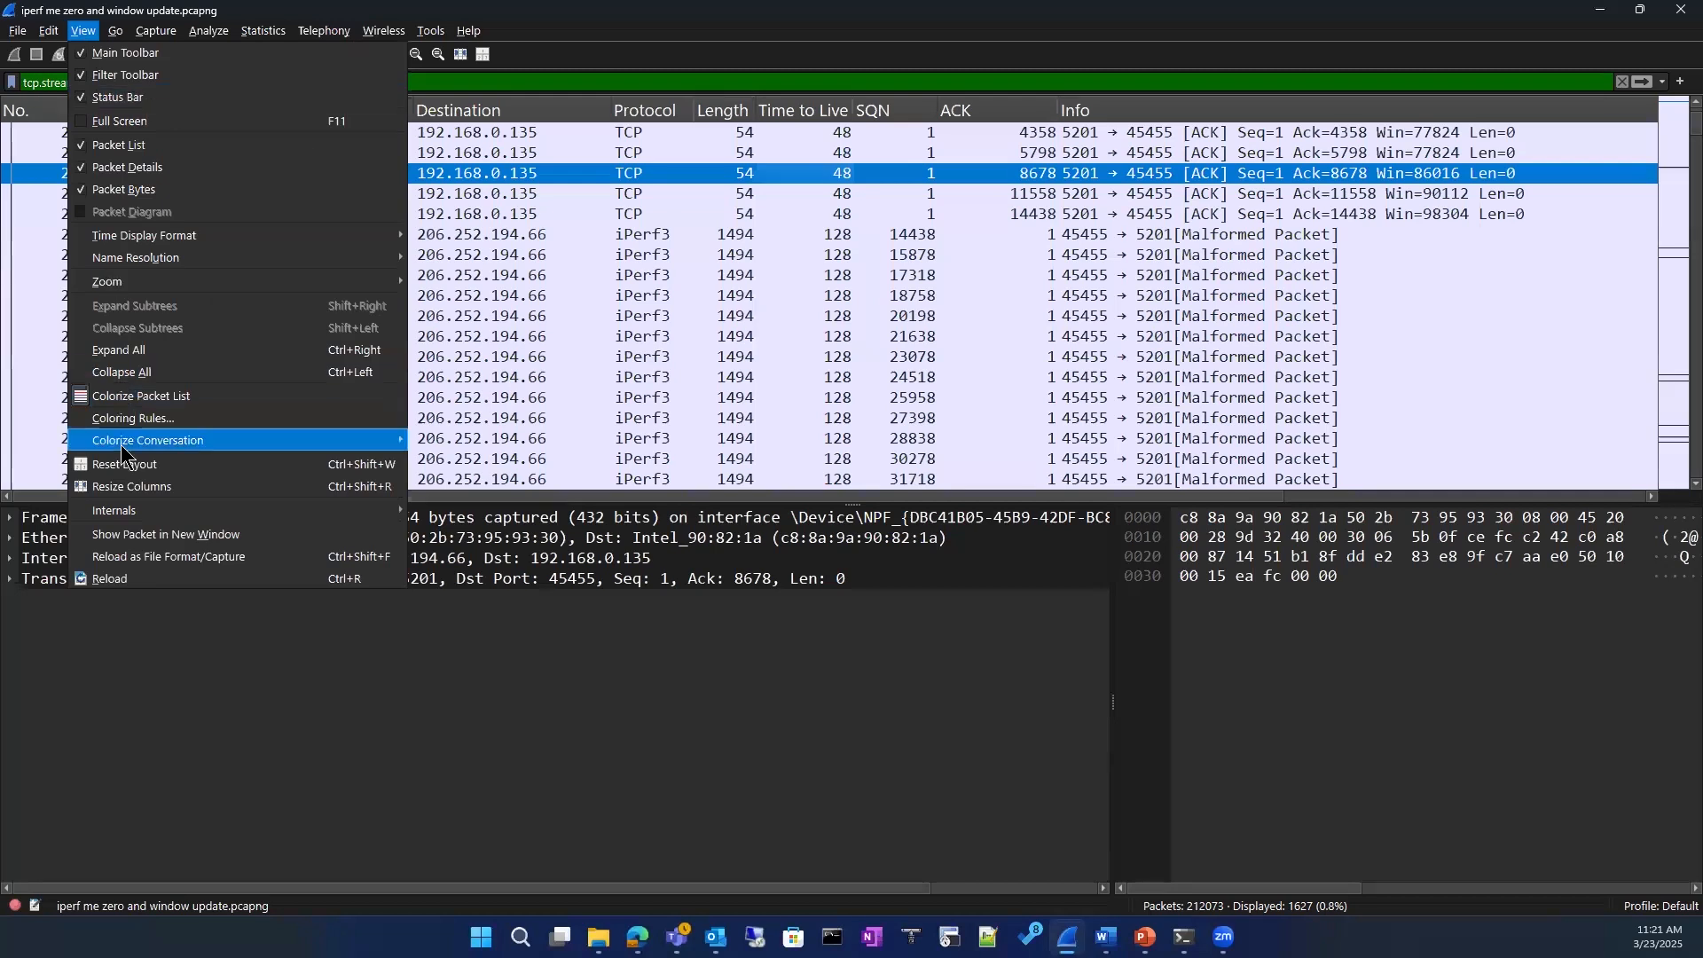
left_click(153, 421)
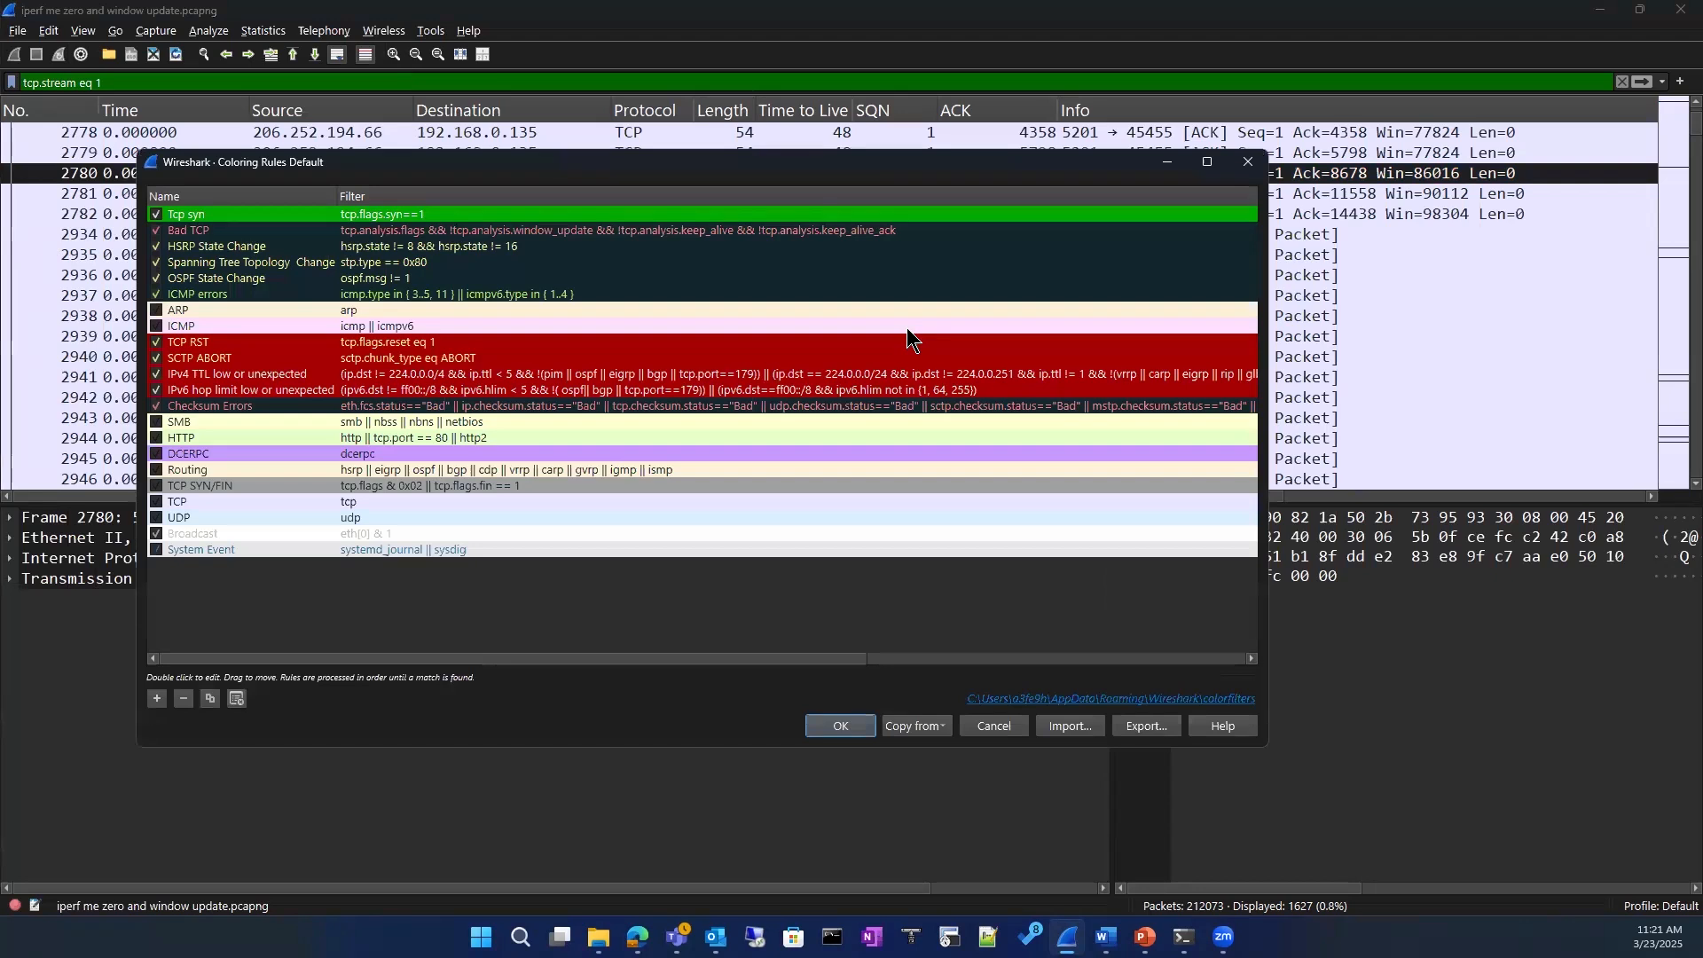
left_click(1207, 161)
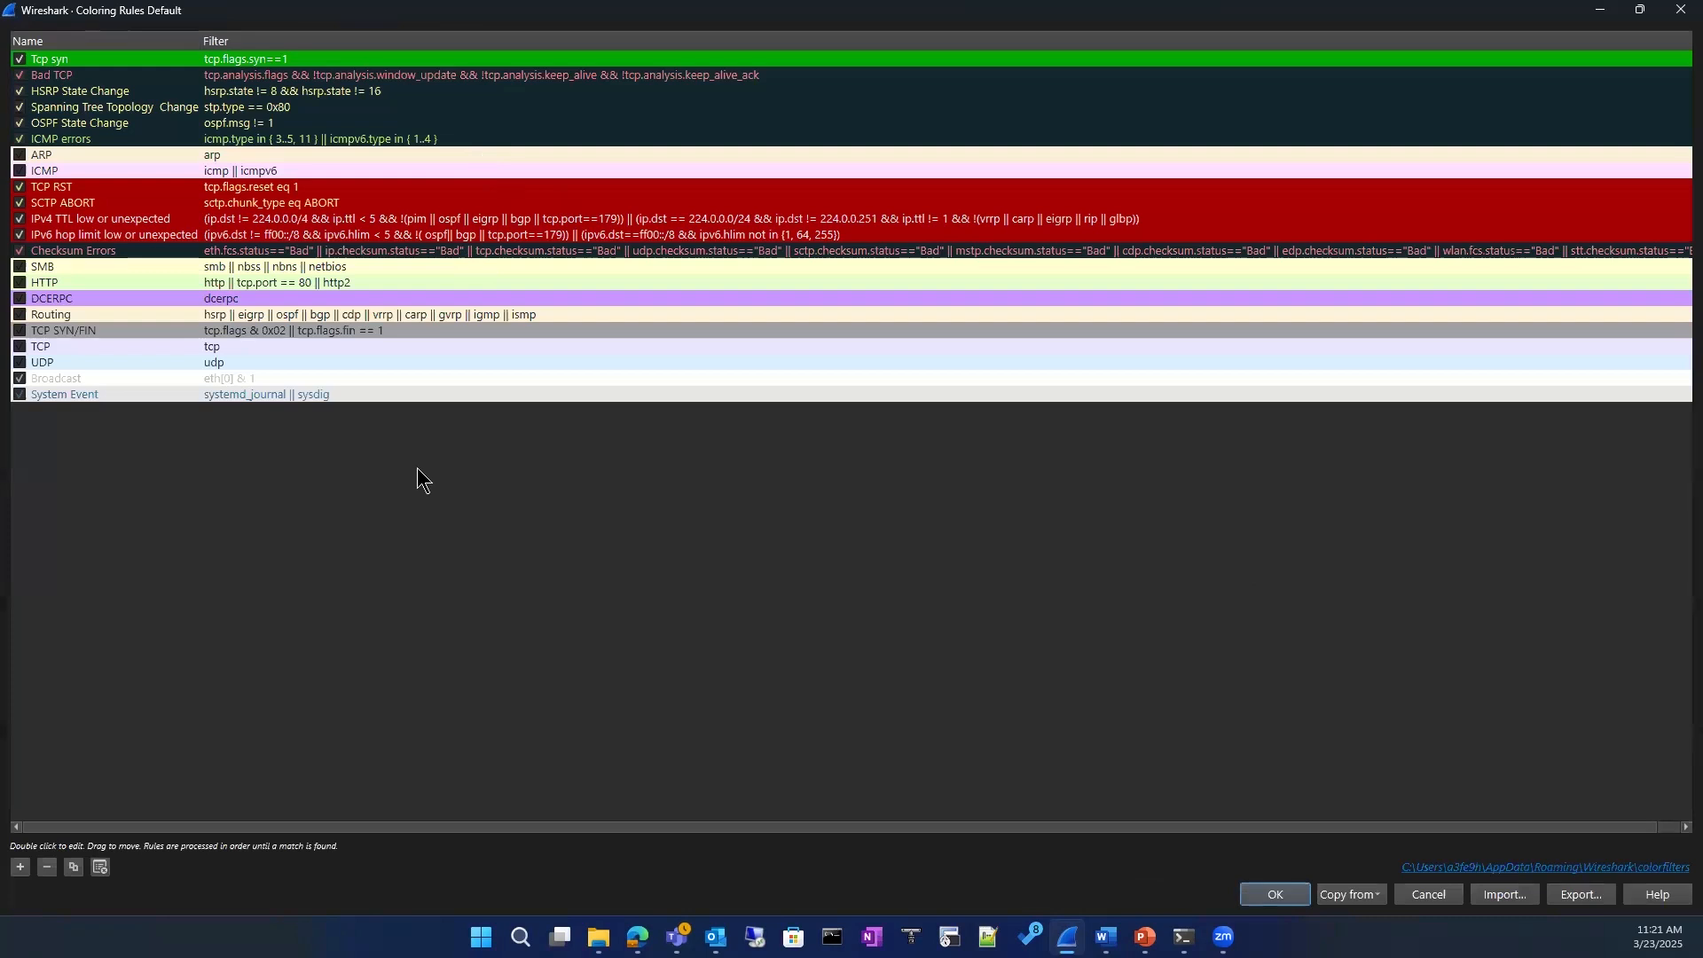
left_click(1601, 10)
double_click(341, 18)
key("Escape")
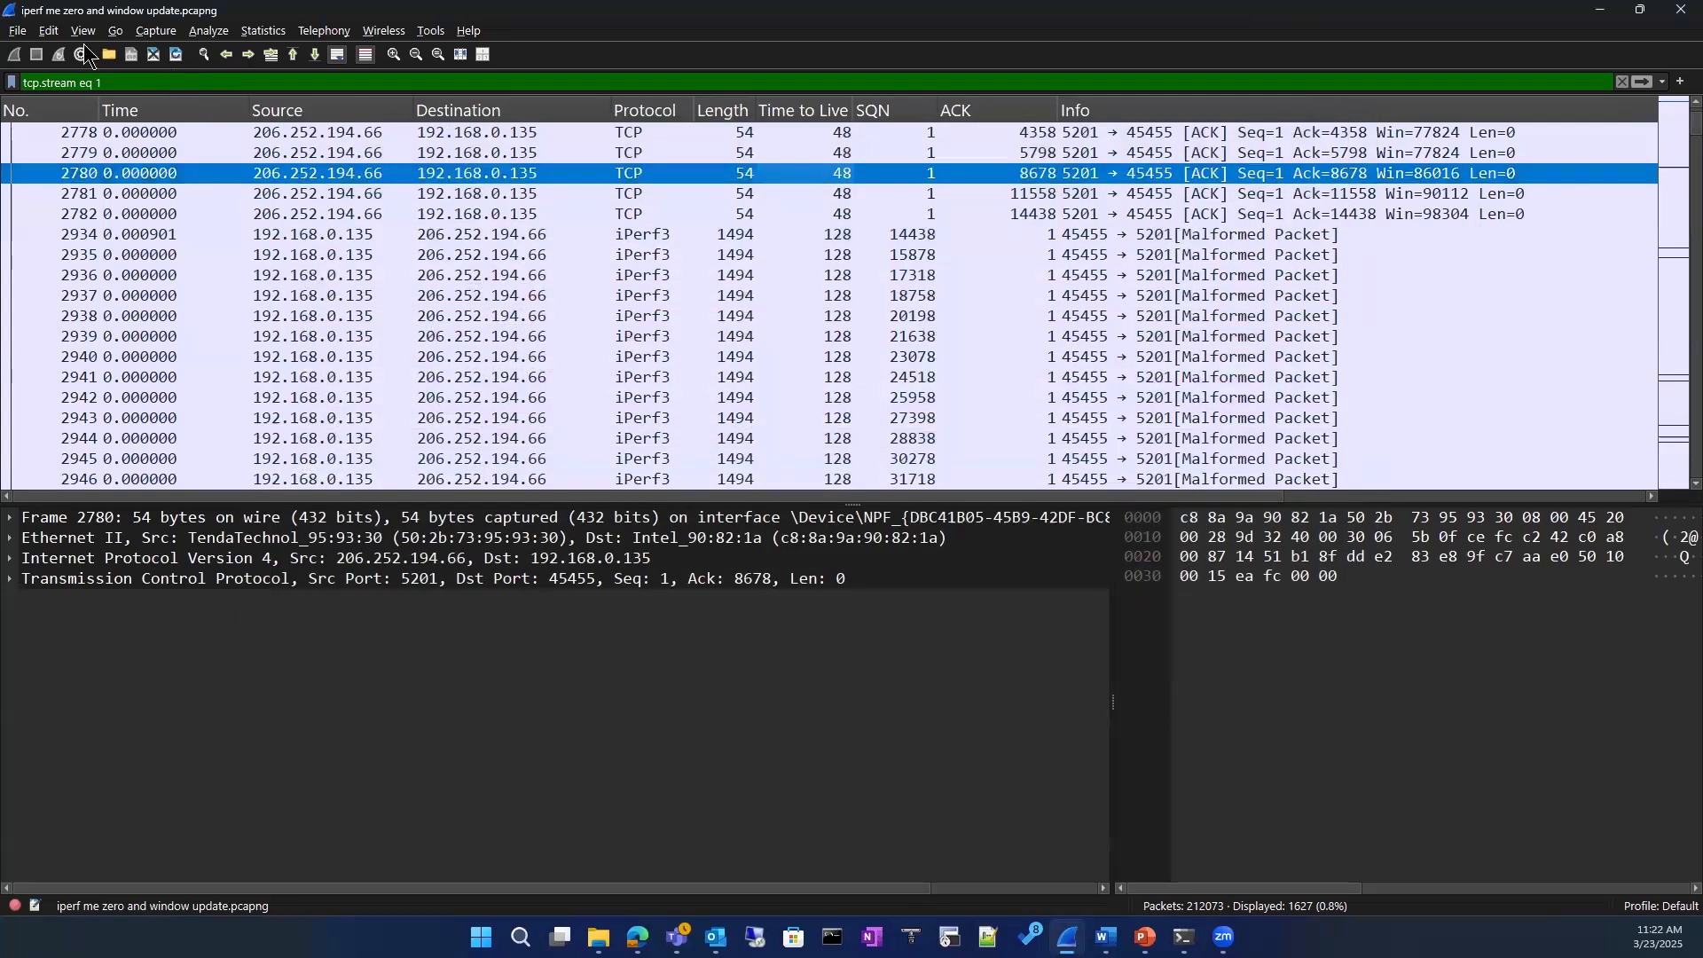
Step: Reopen the coloring rules, inspect the foreground color of the Bad TCP rule, and close everything without changes
left_click(86, 32)
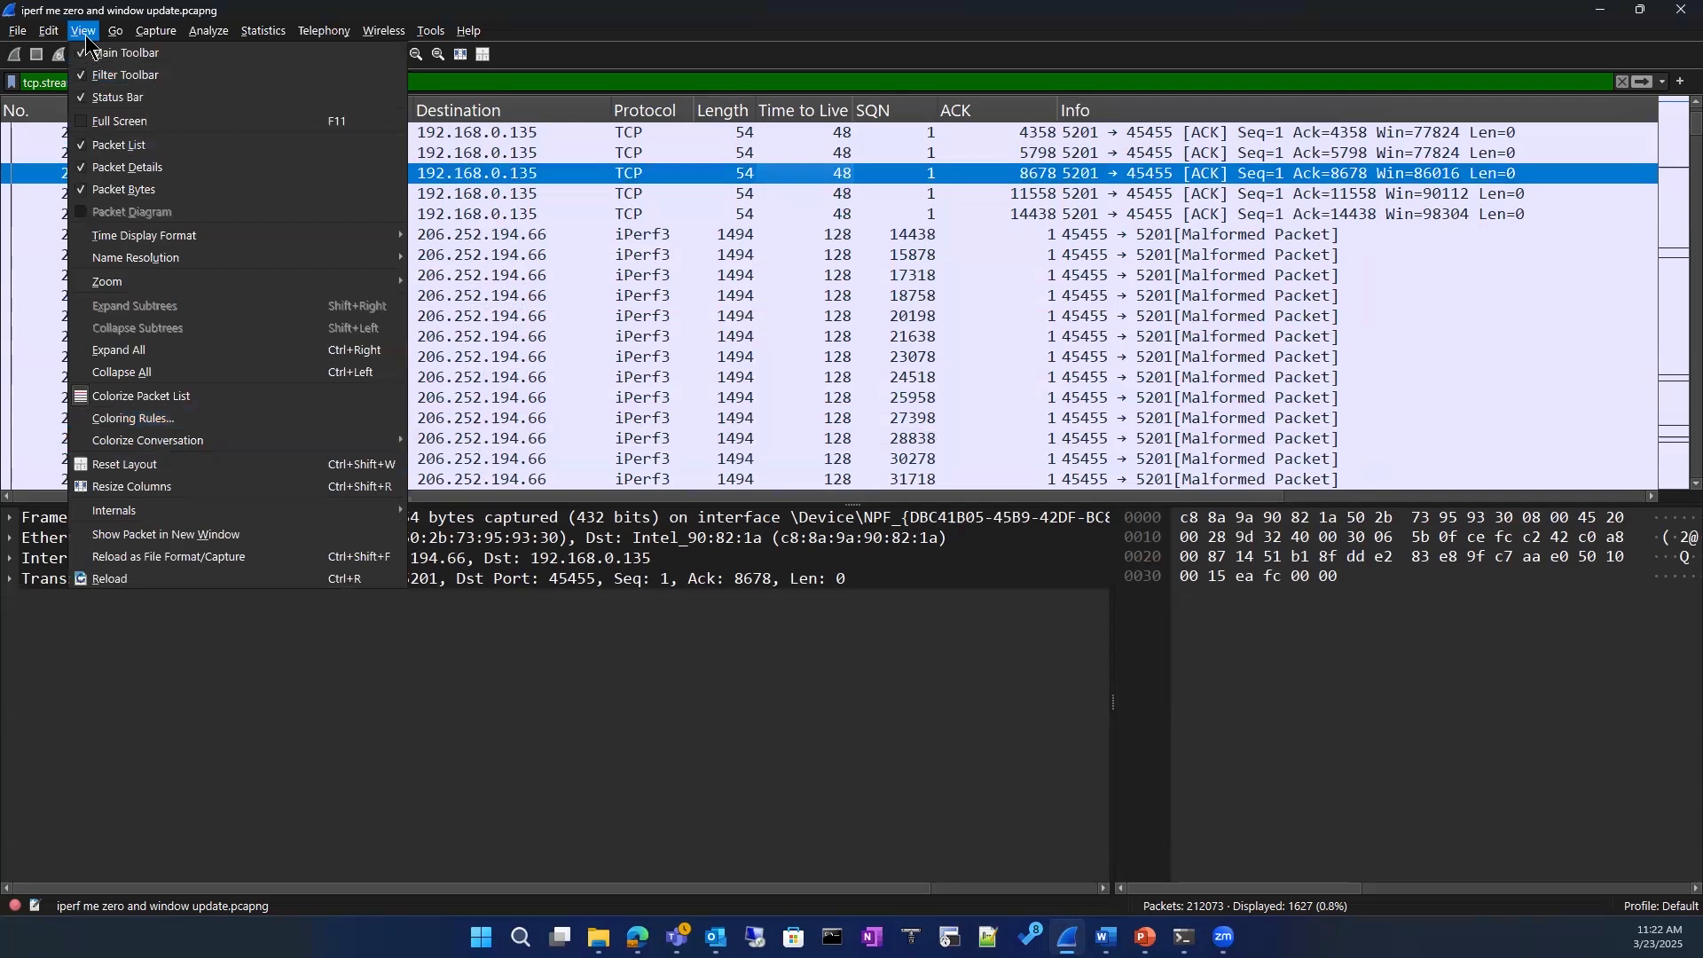
mouse_move(147, 236)
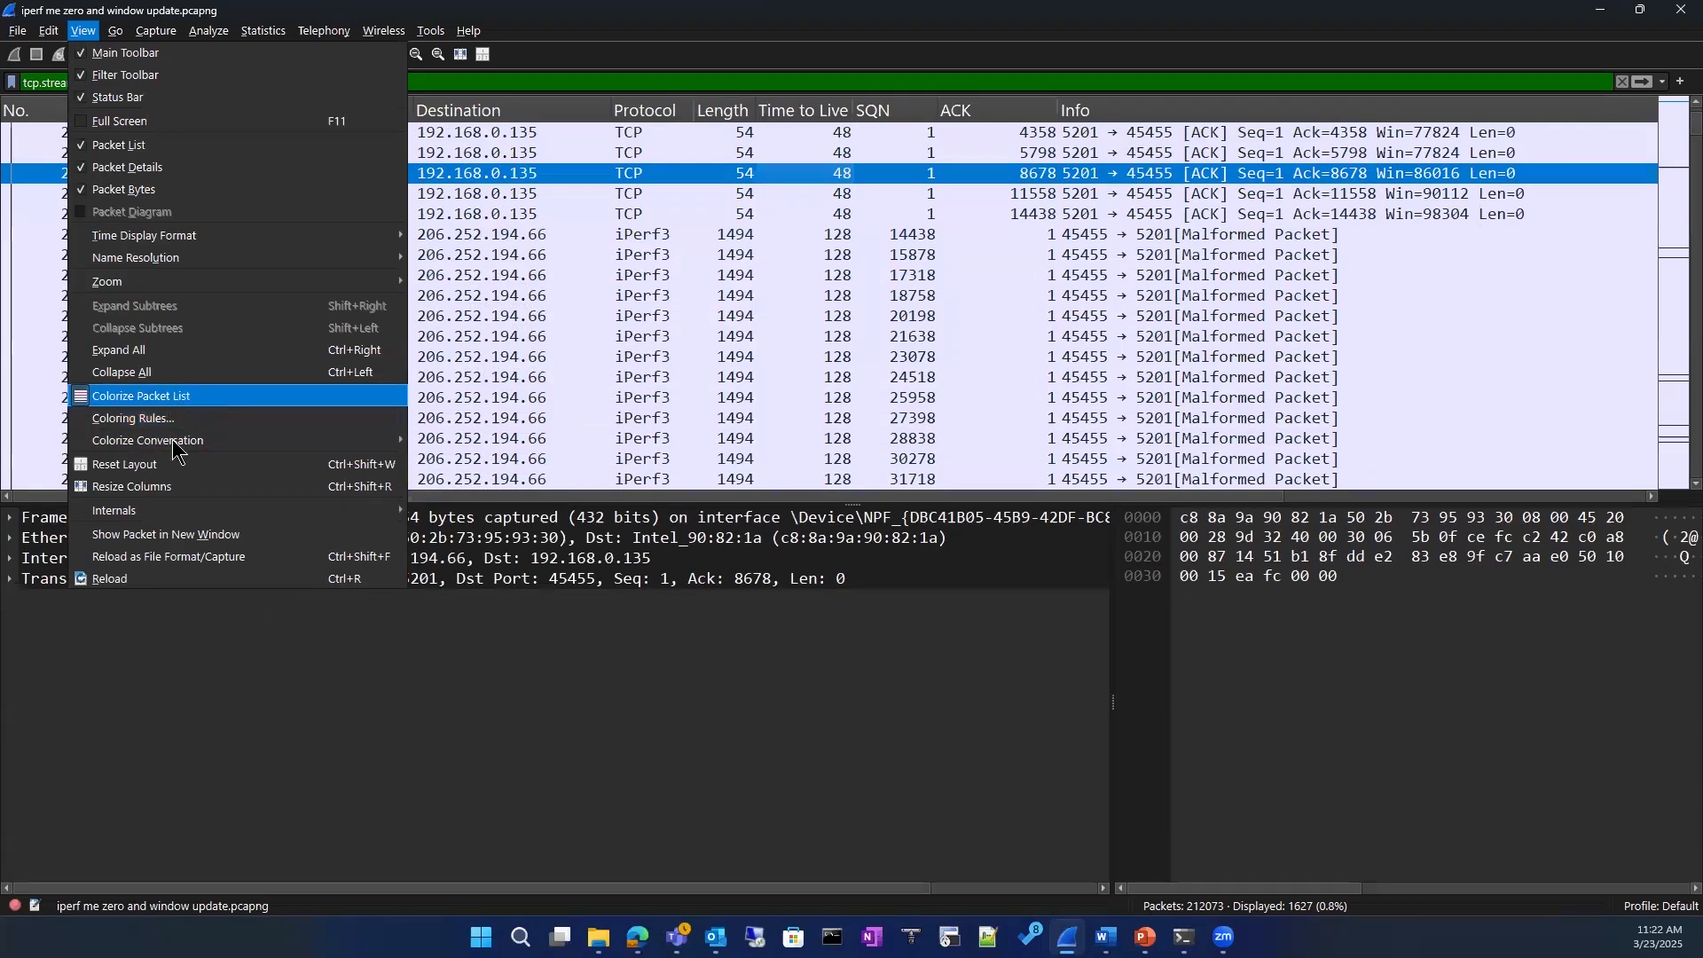
left_click(133, 418)
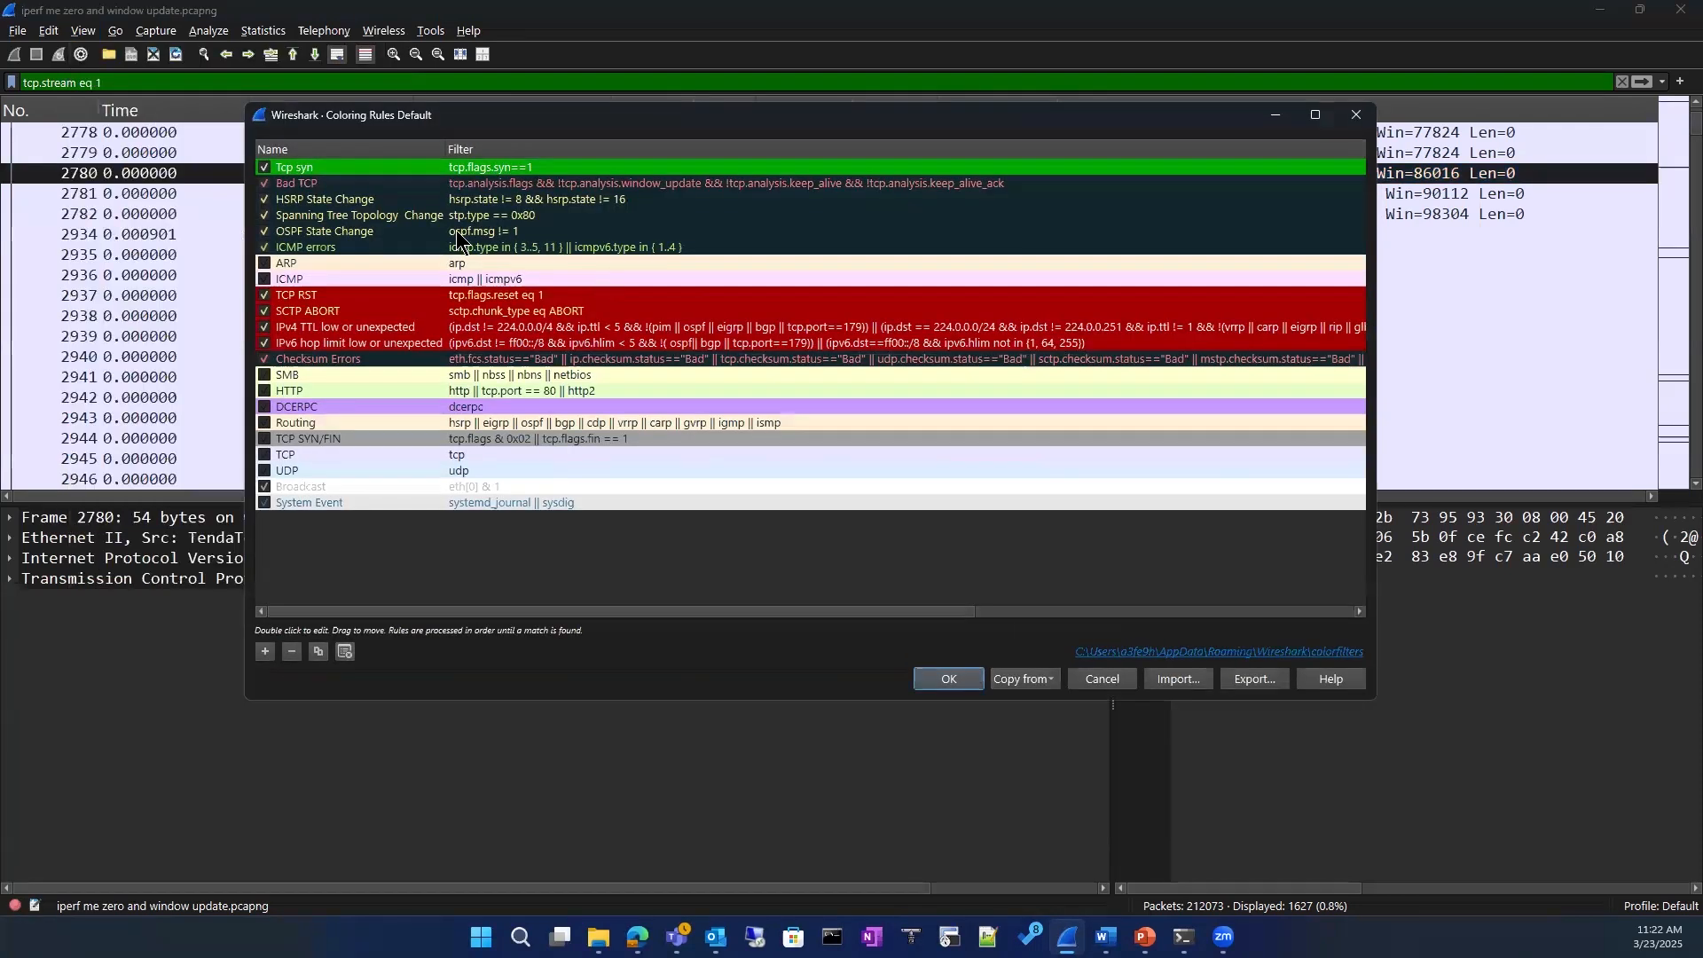
left_click_drag(498, 114, 655, 124)
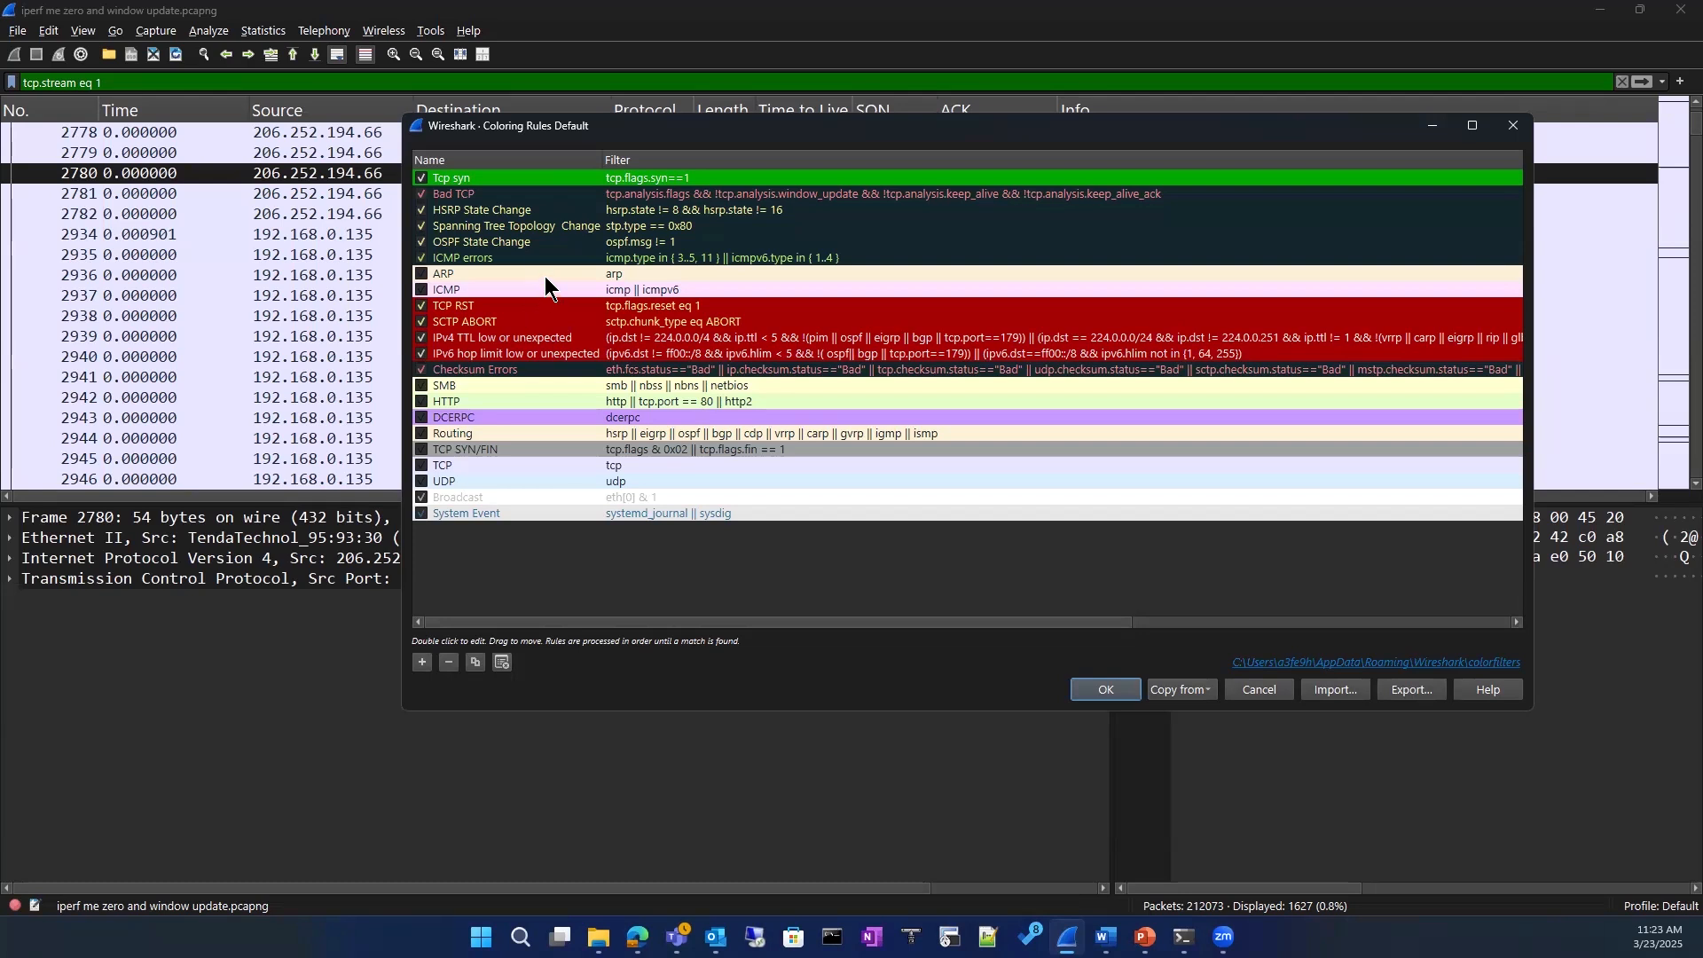
left_click(545, 197)
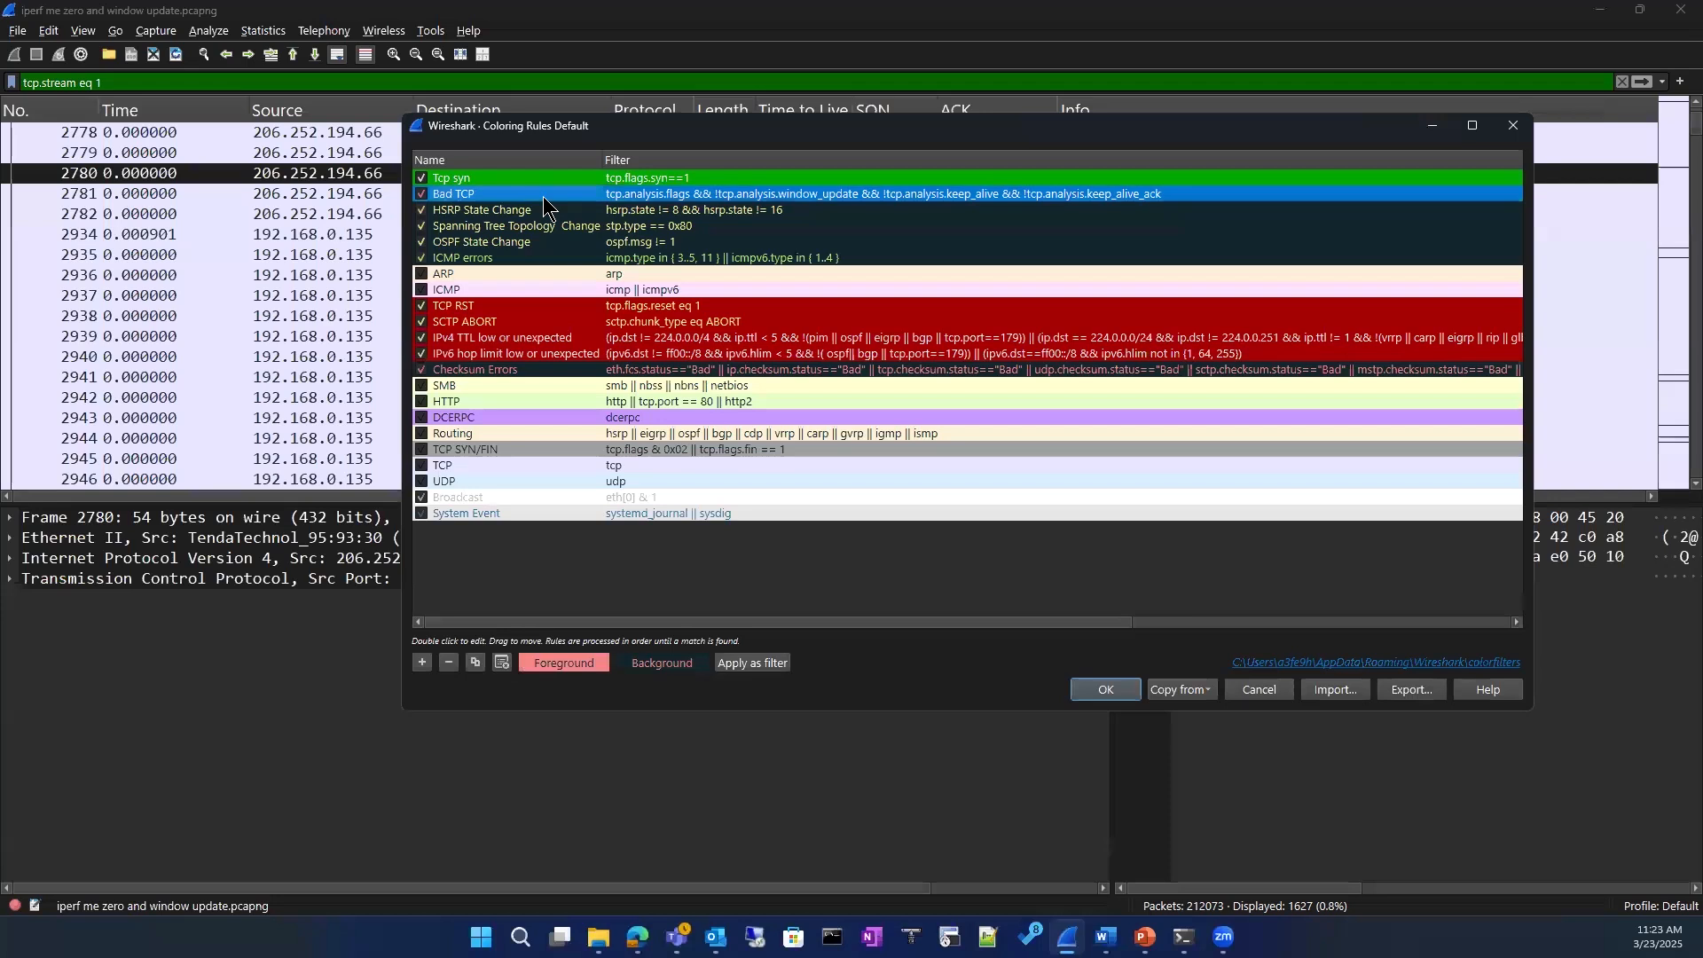
left_click(564, 674)
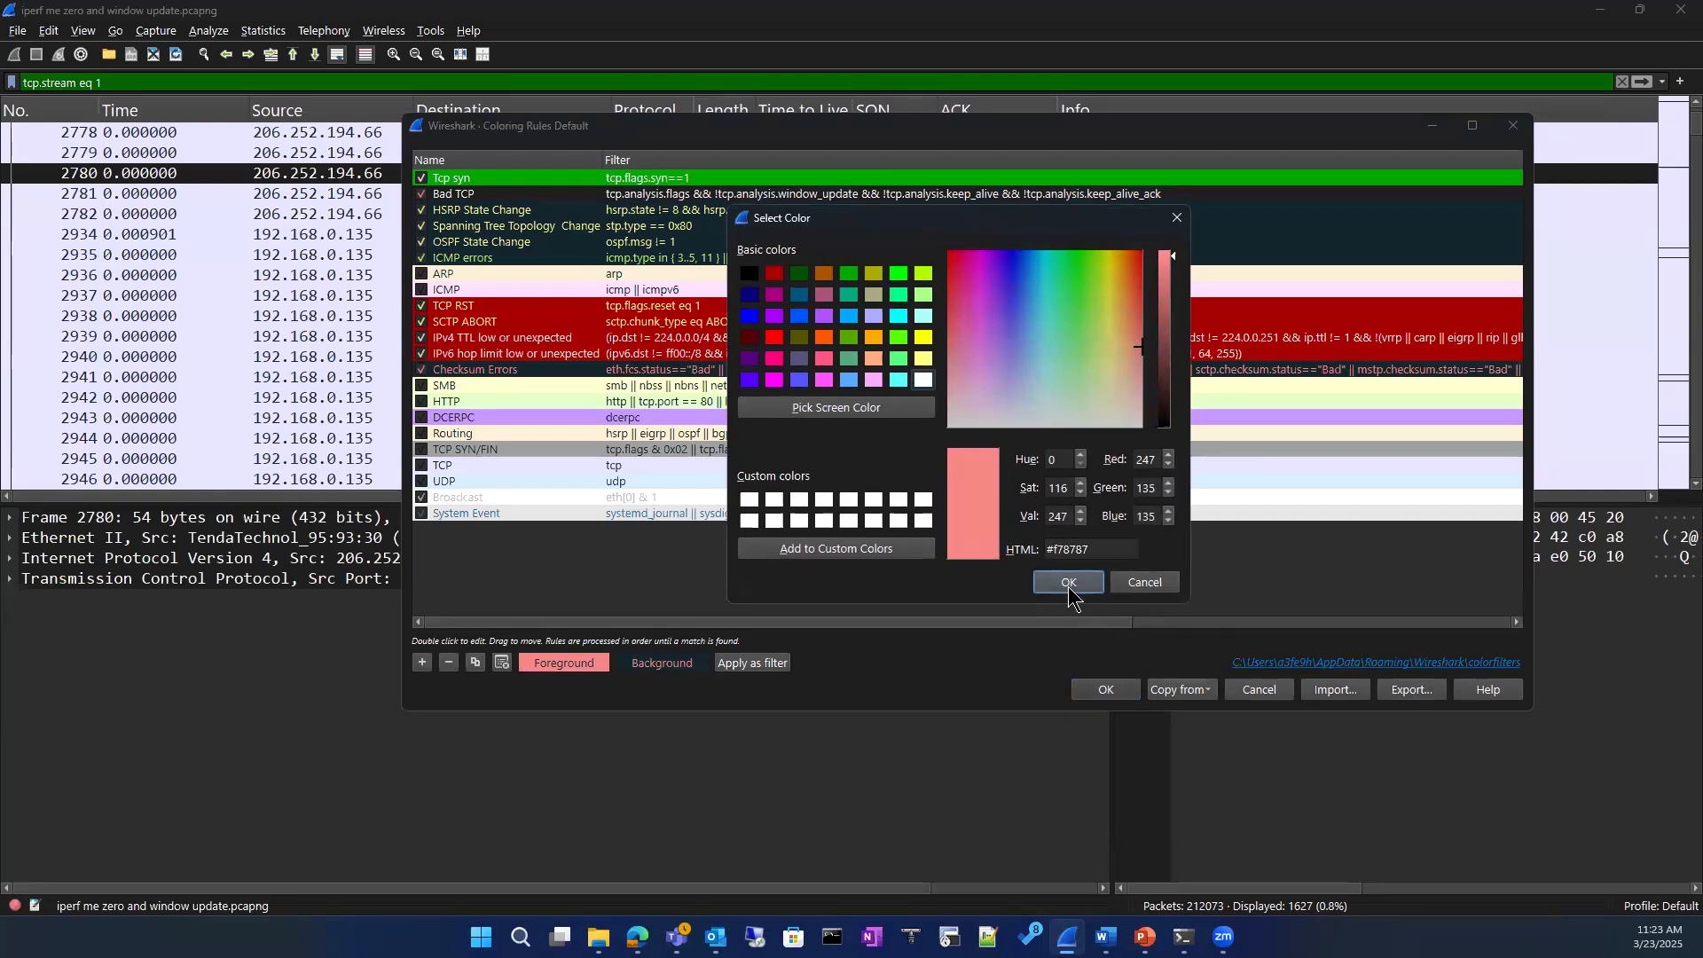
left_click(1147, 586)
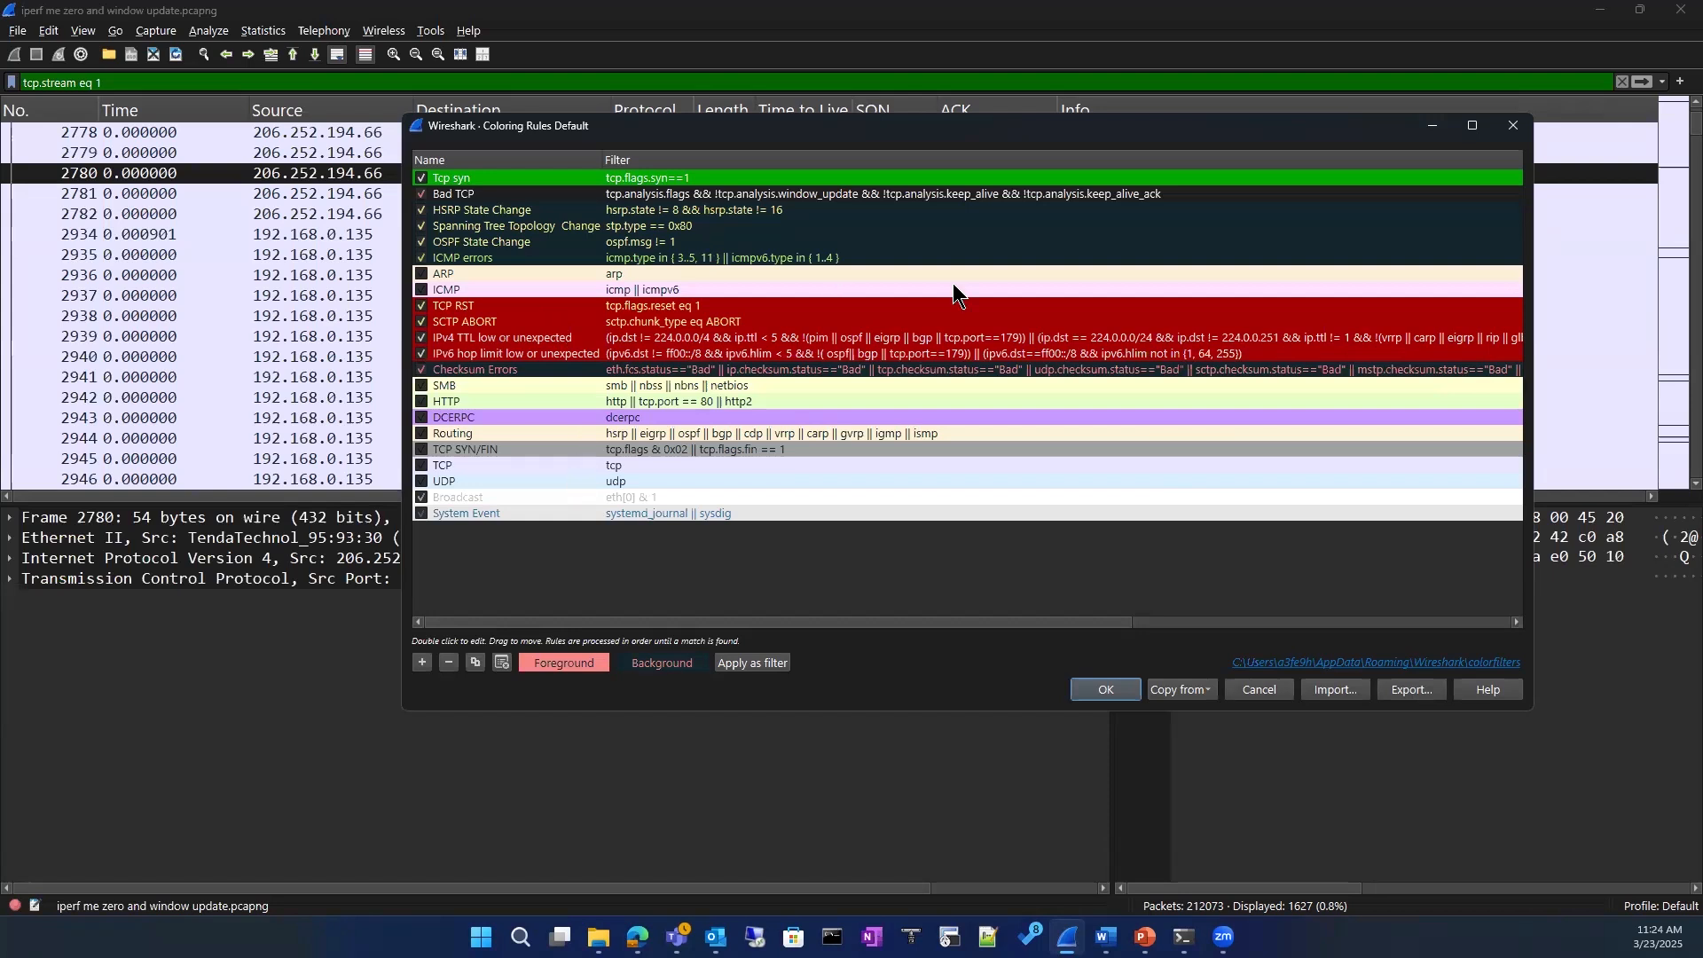
left_click(1515, 126)
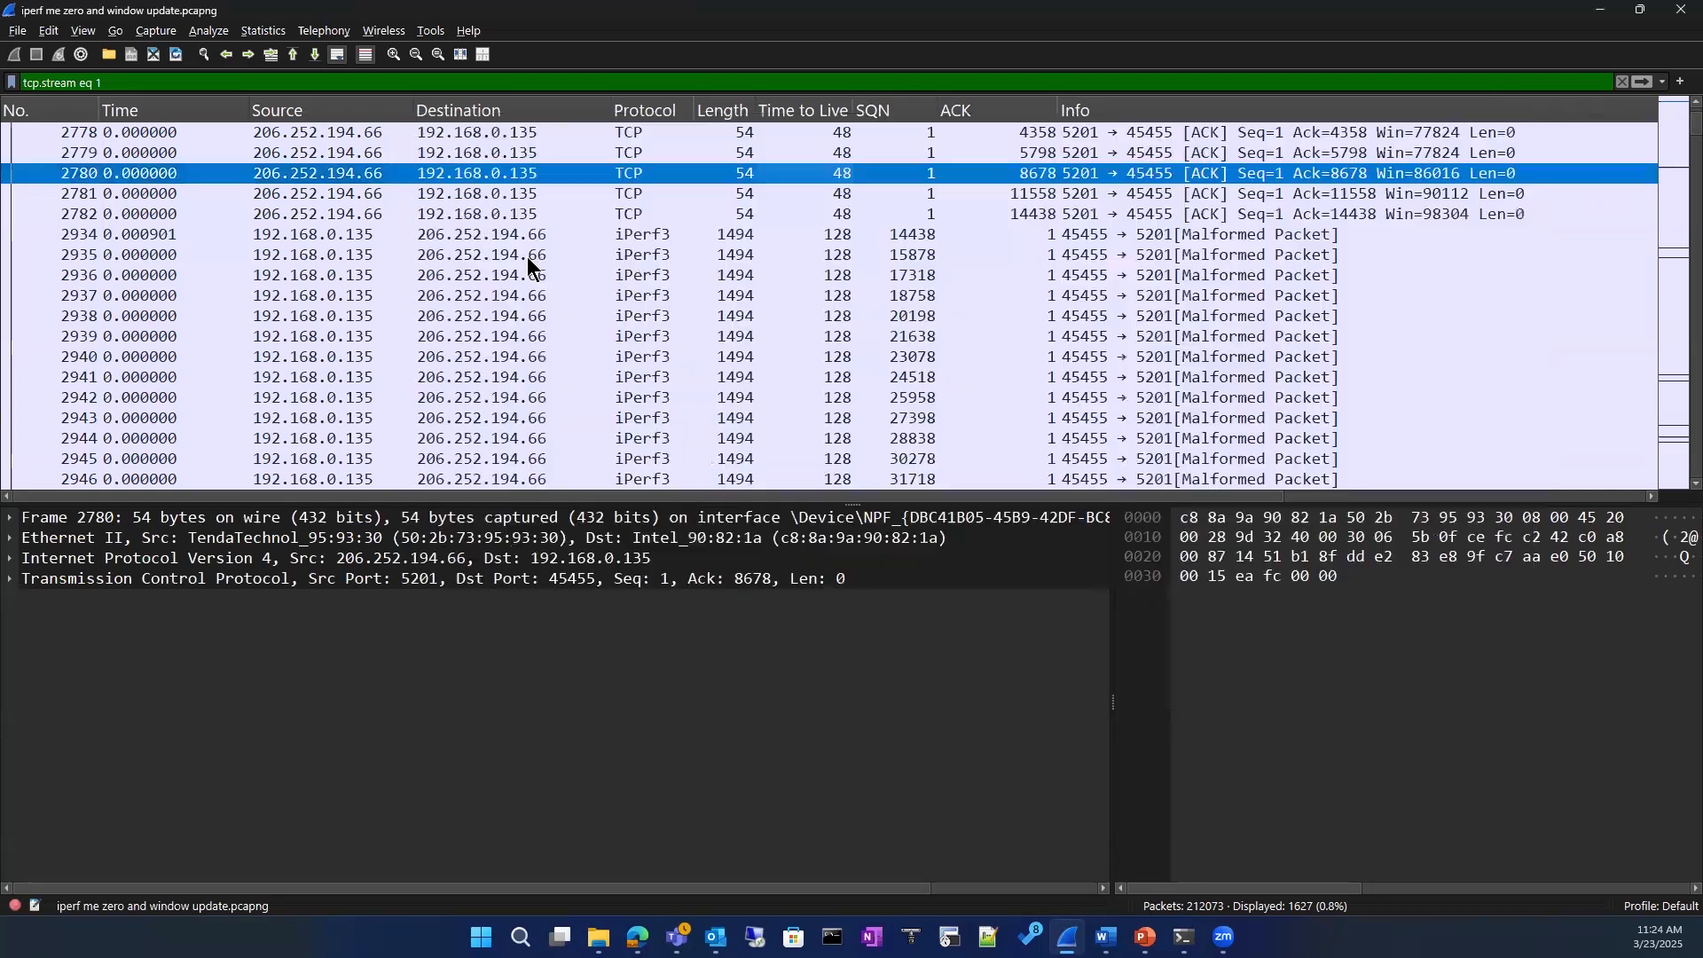
Step: Go back to the start of the filtered TCP conversation and select packet 3
scroll(436, 263, "up", 4)
scroll(437, 263, "up", 1)
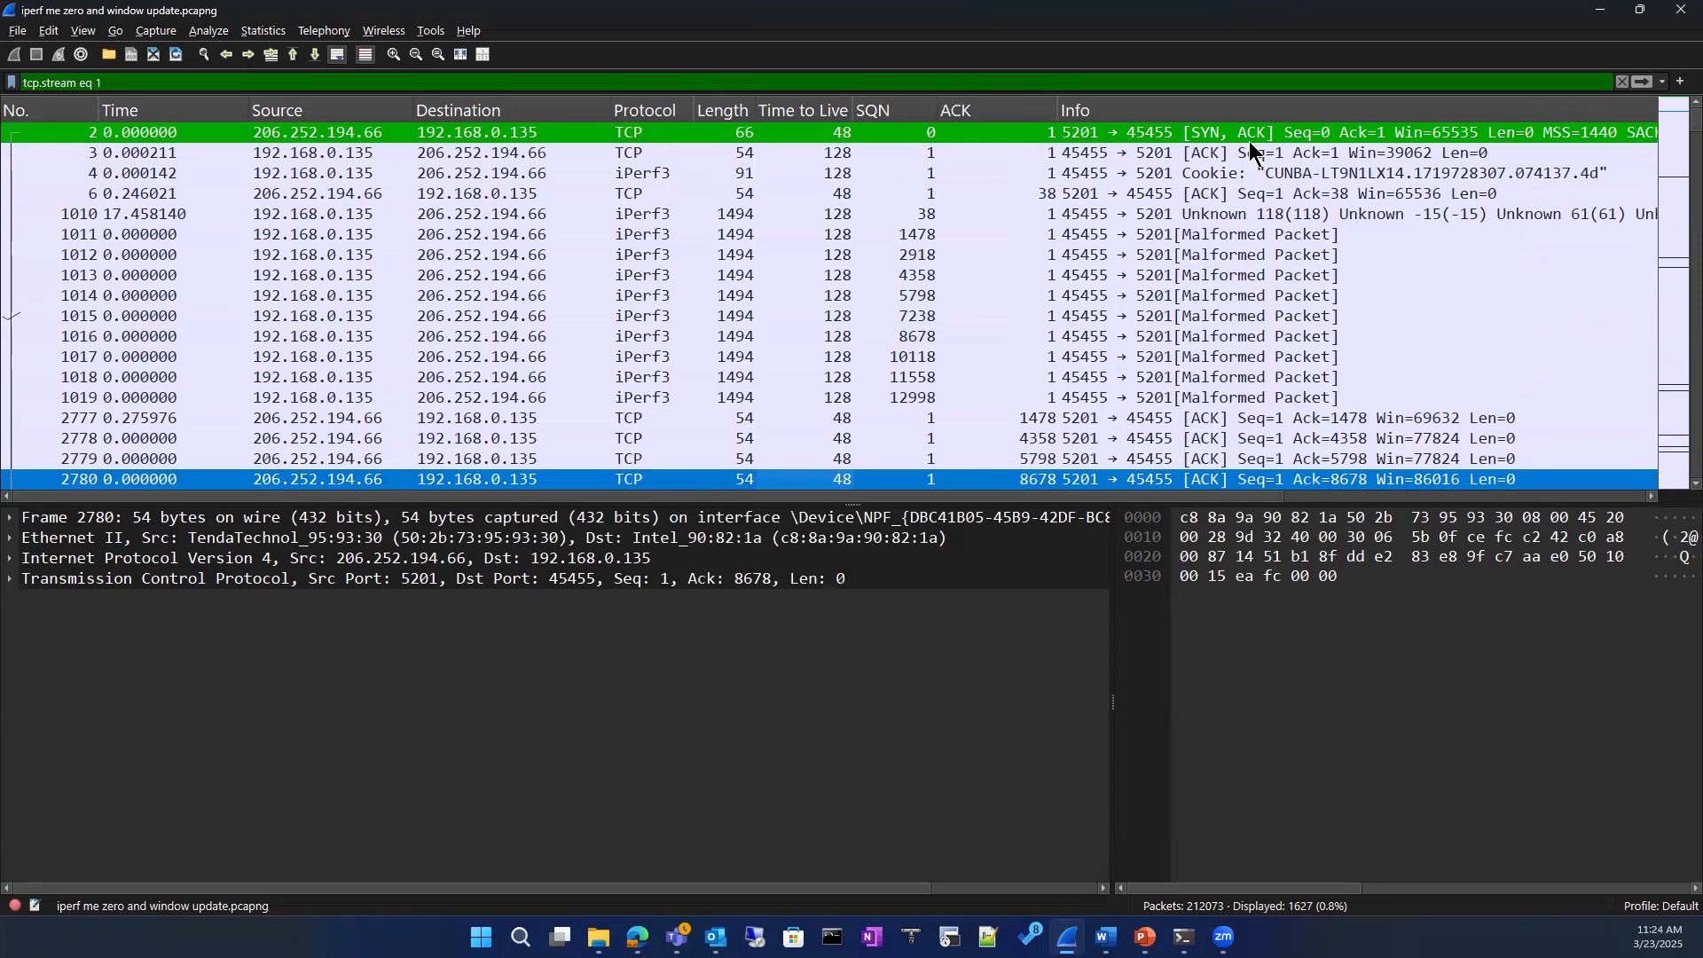
left_click(158, 158)
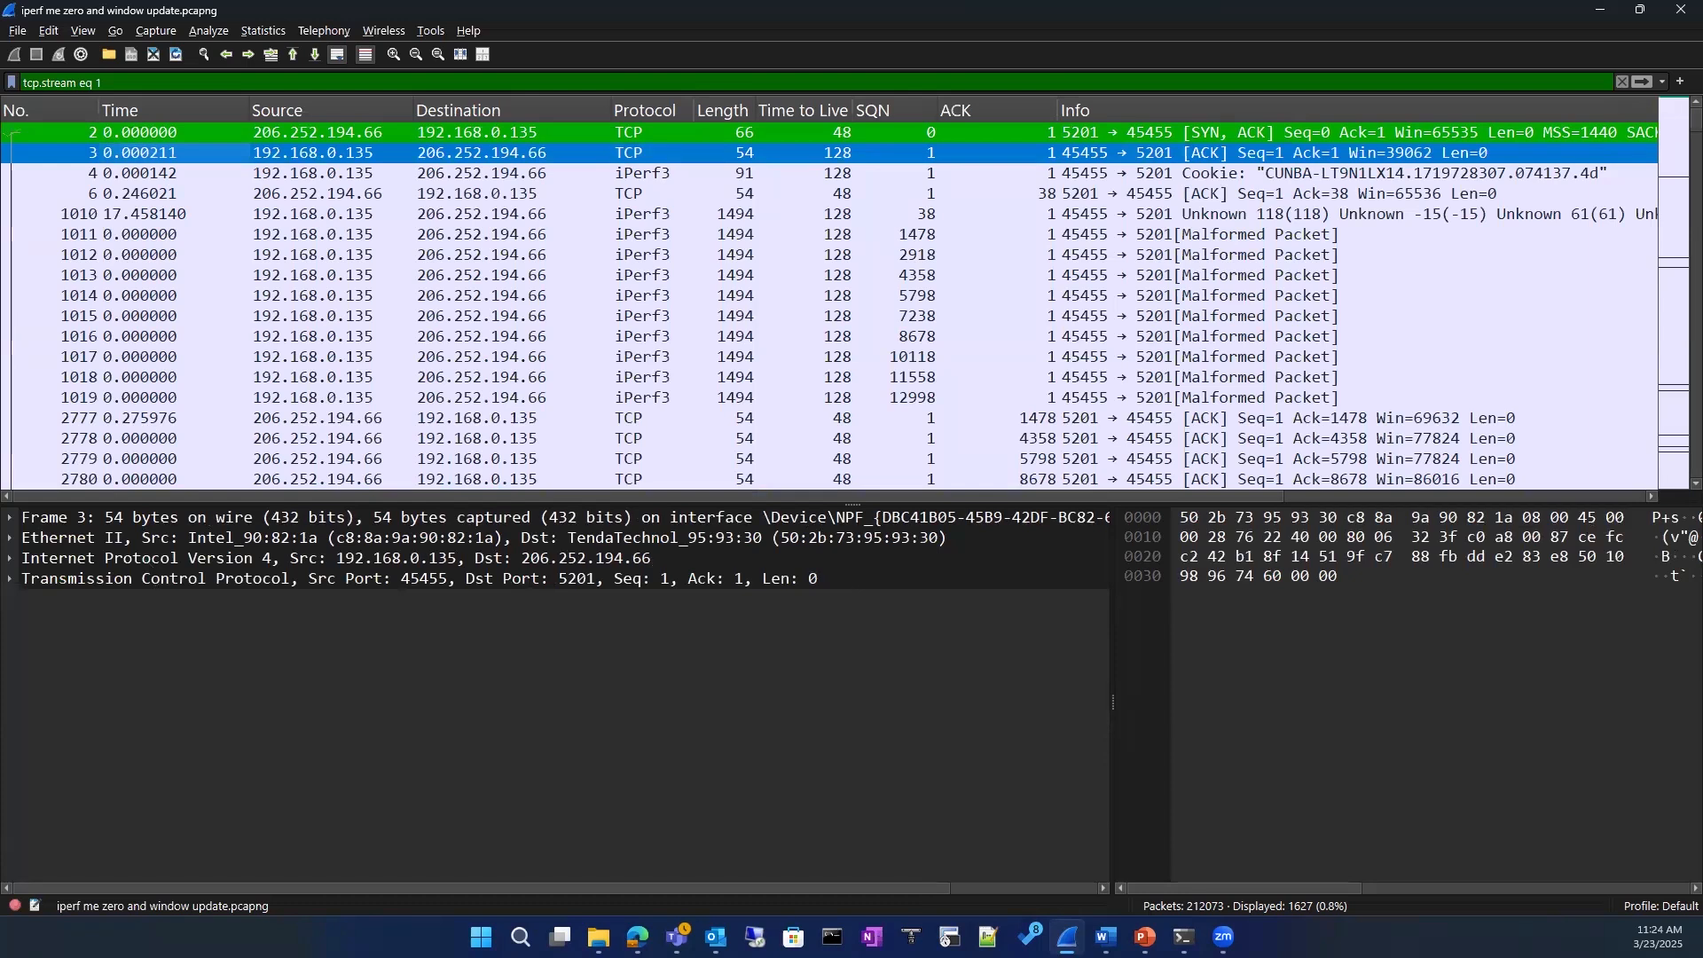
Step: Switch to the Packet level presentation in PowerPoint and show the blank last slide, slide 97
key("alt+Tab")
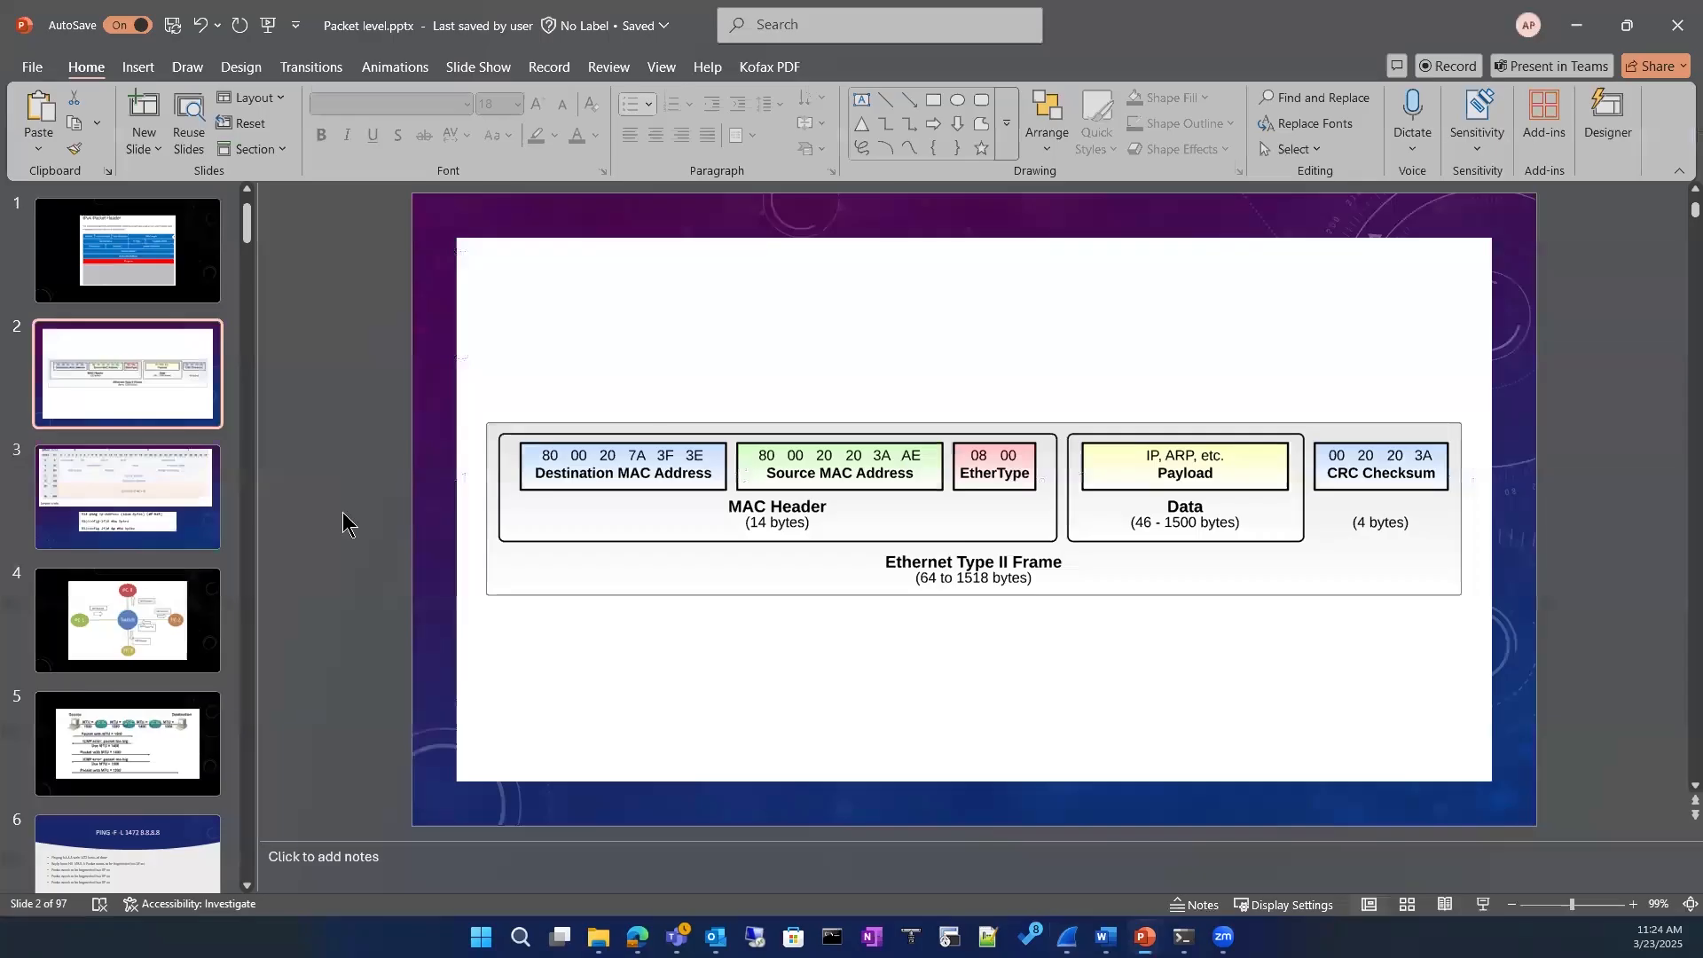
scroll(82, 624, "down", 20)
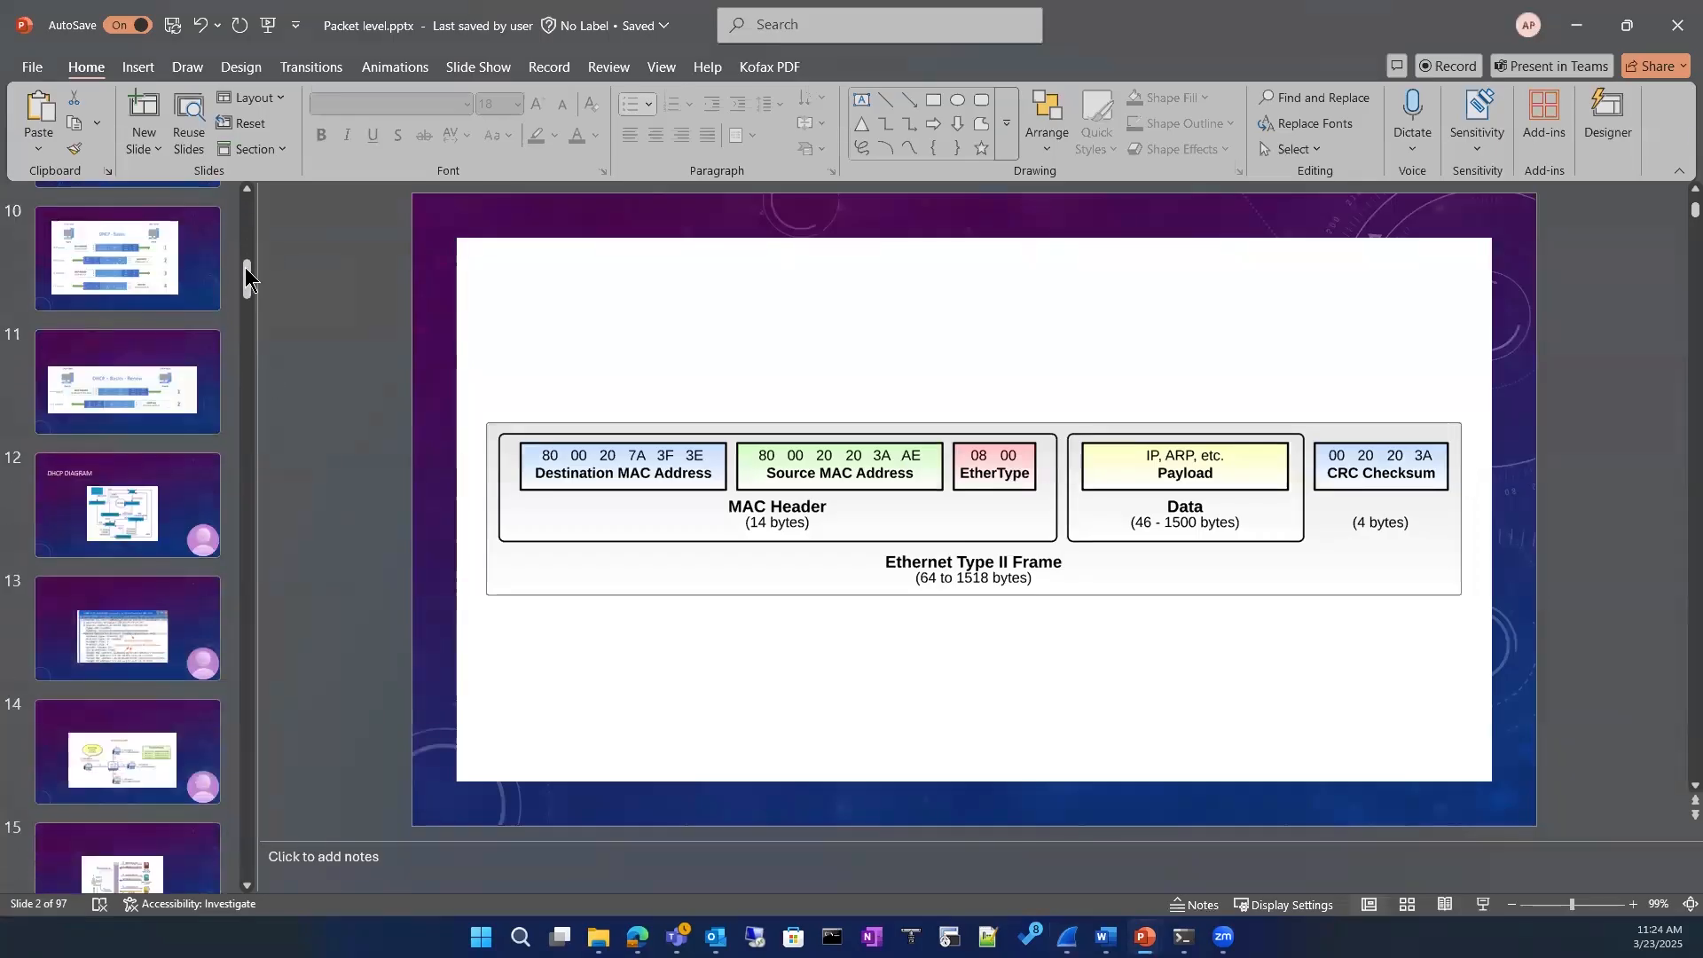
scroll(170, 855, "down", 20)
left_click(151, 843)
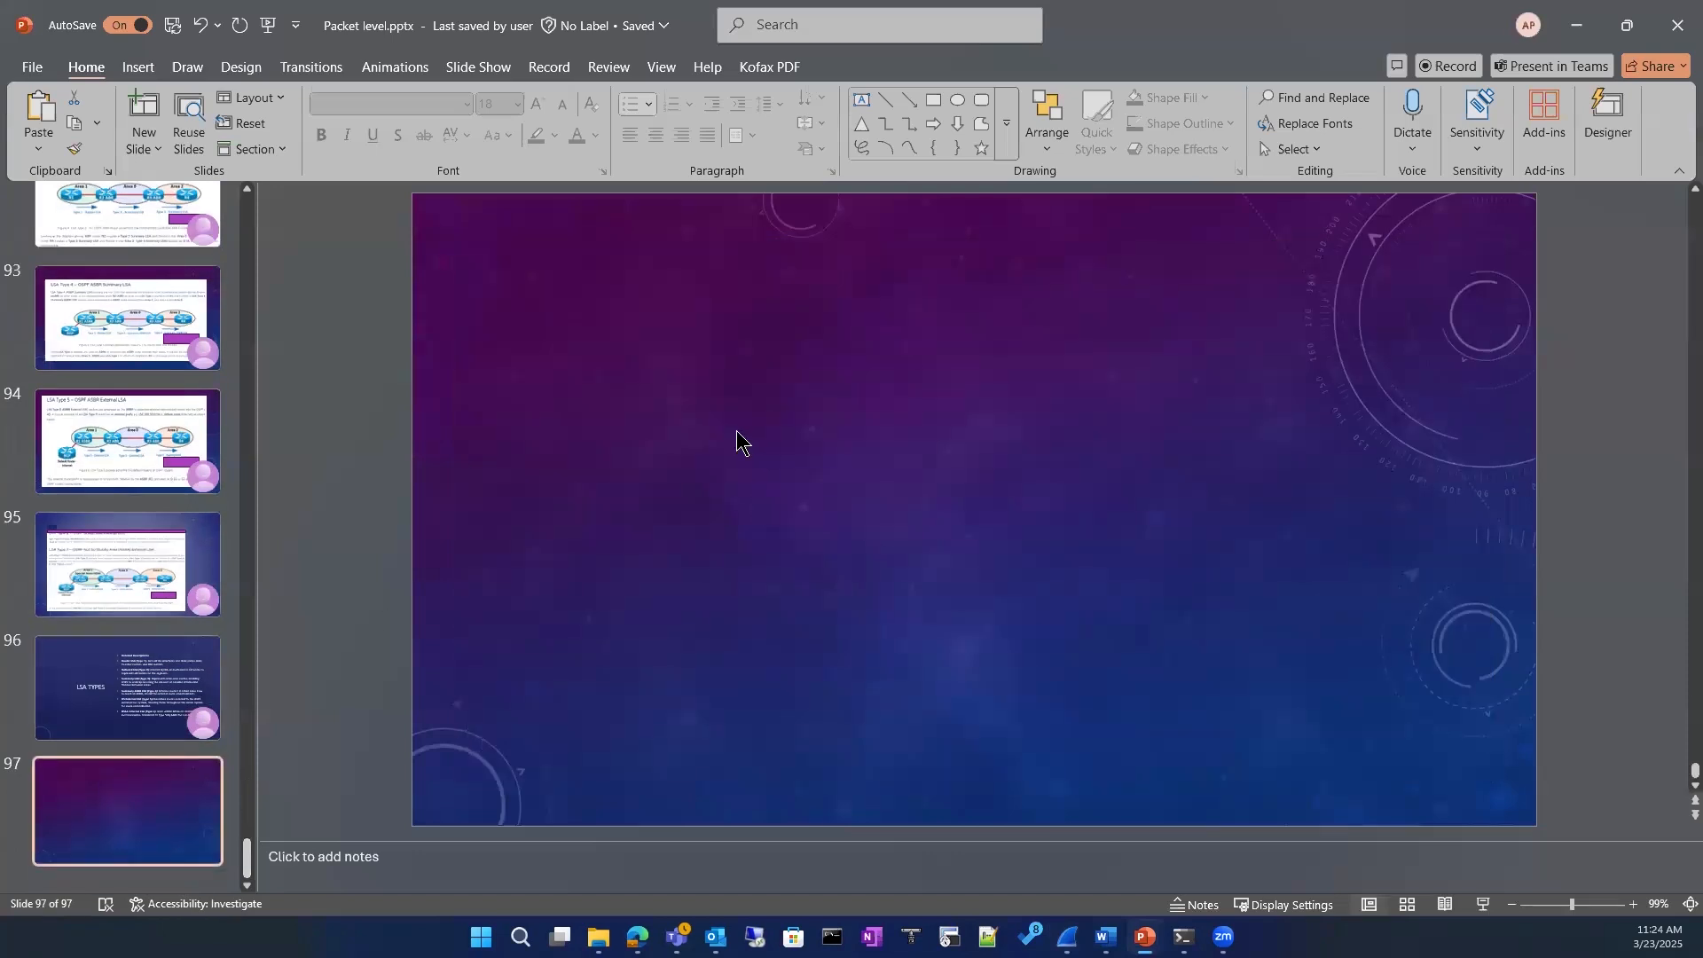
Step: Select the black drawing pen, change its ink color to white, and start using it on the blank slide
left_click(185, 71)
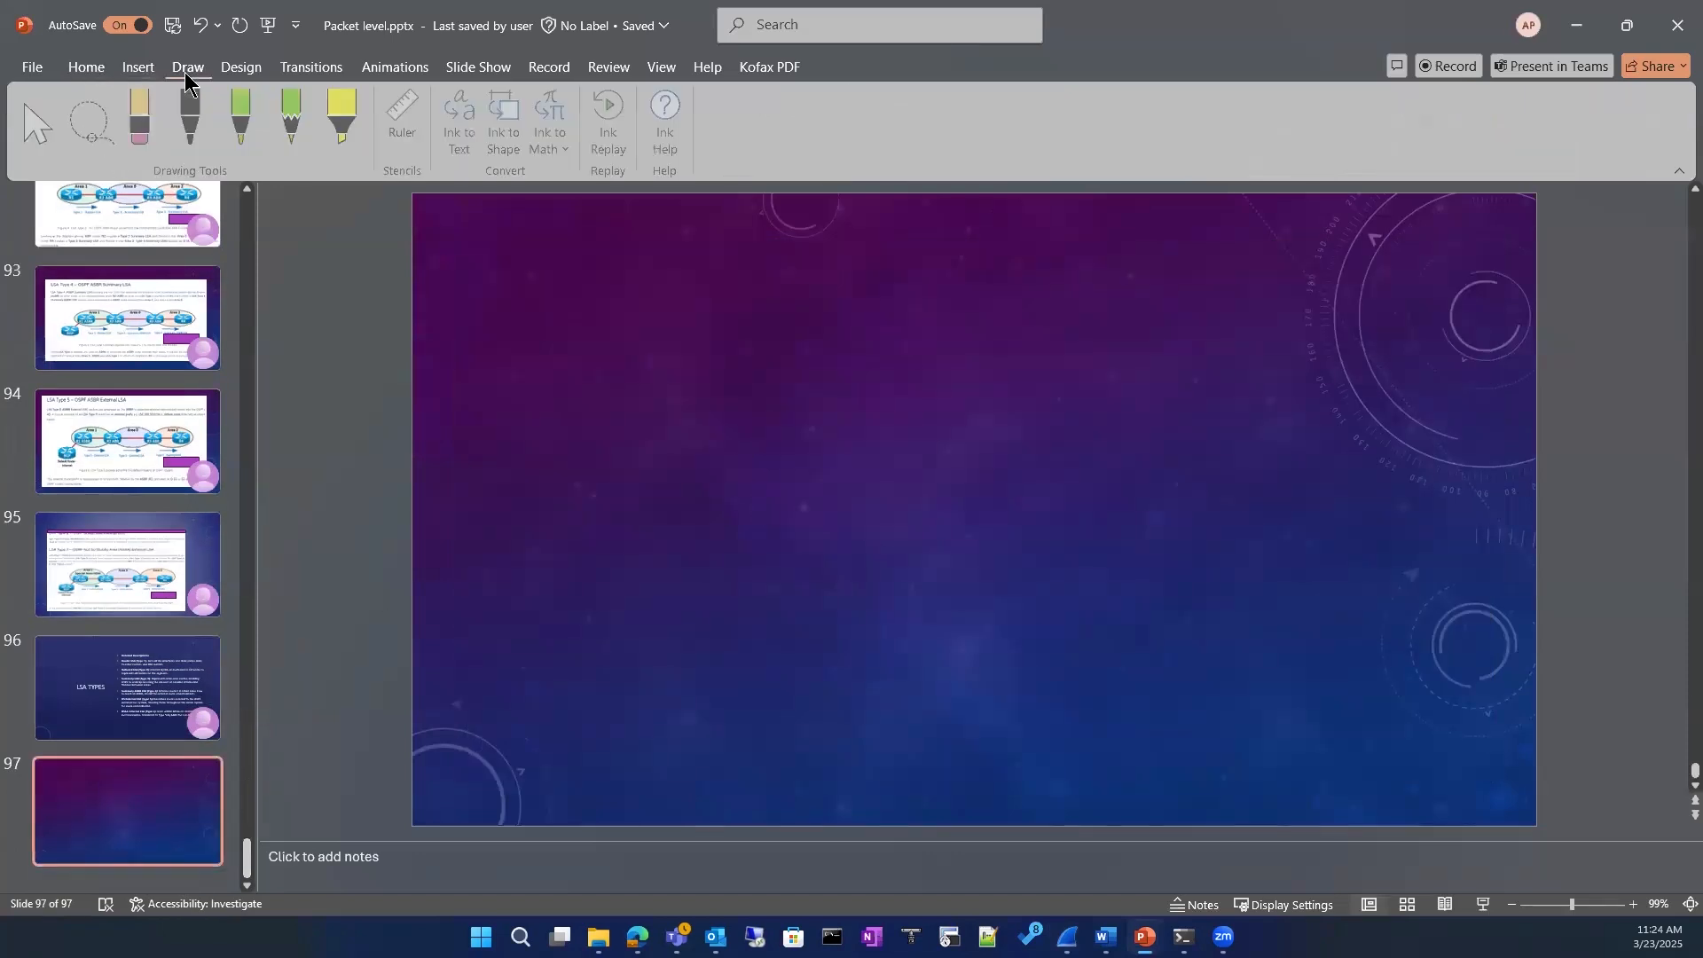
left_click(197, 120)
left_click(203, 133)
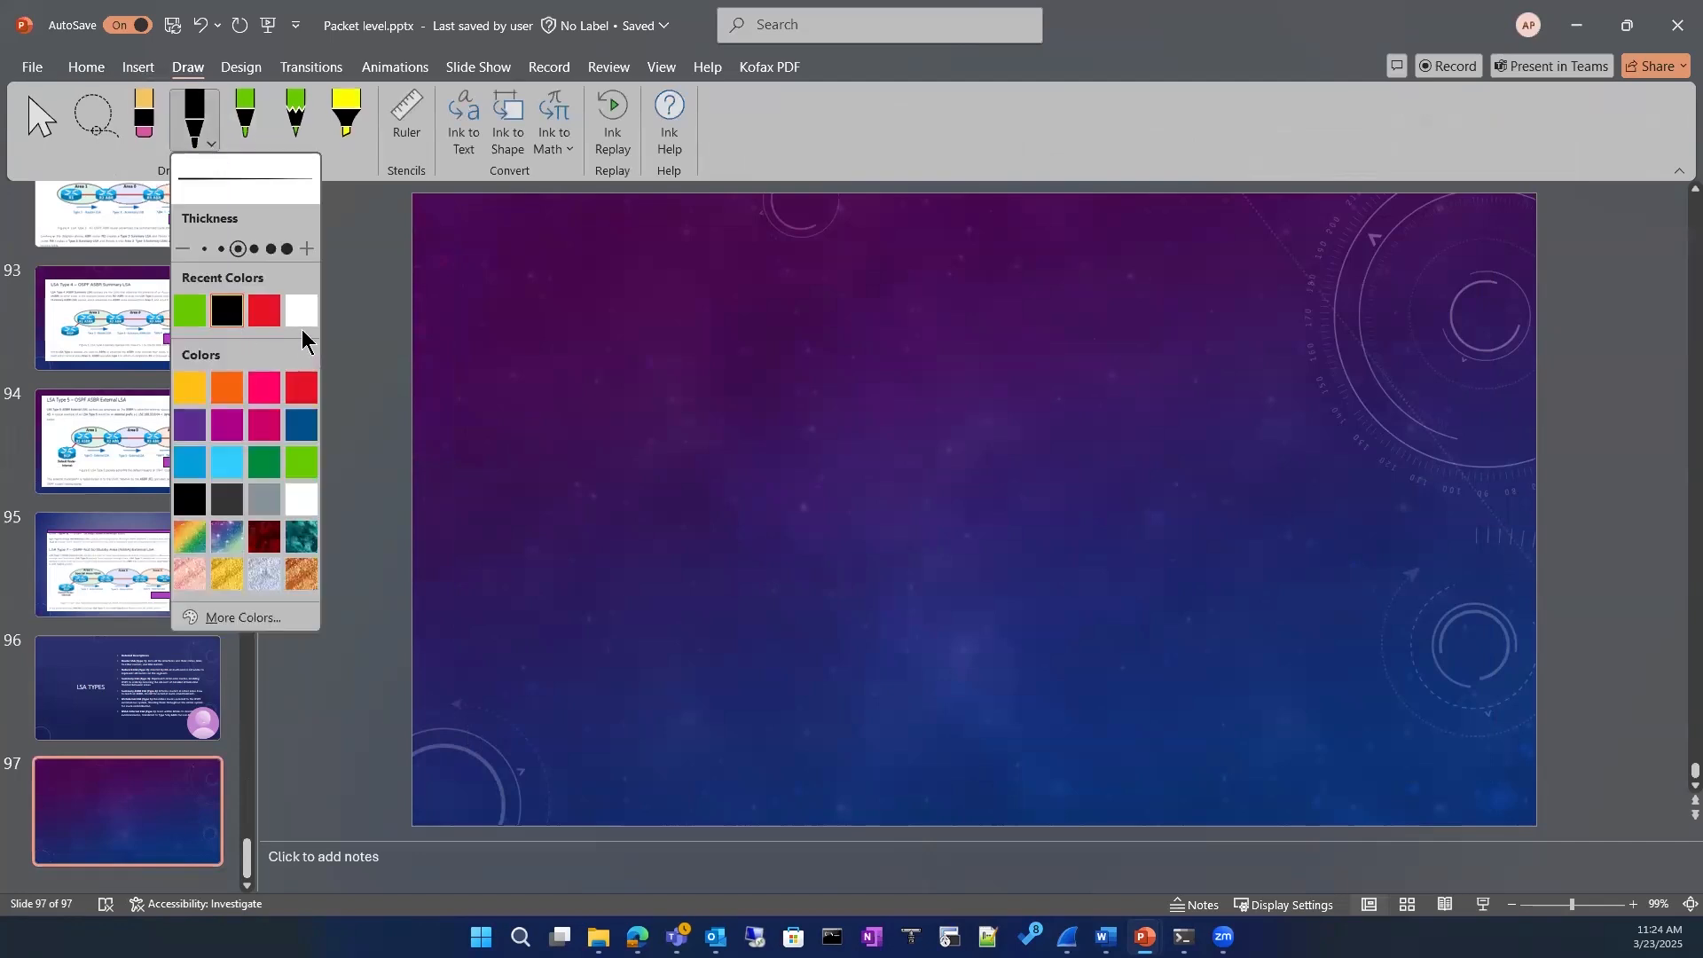
left_click(303, 492)
left_click(595, 321)
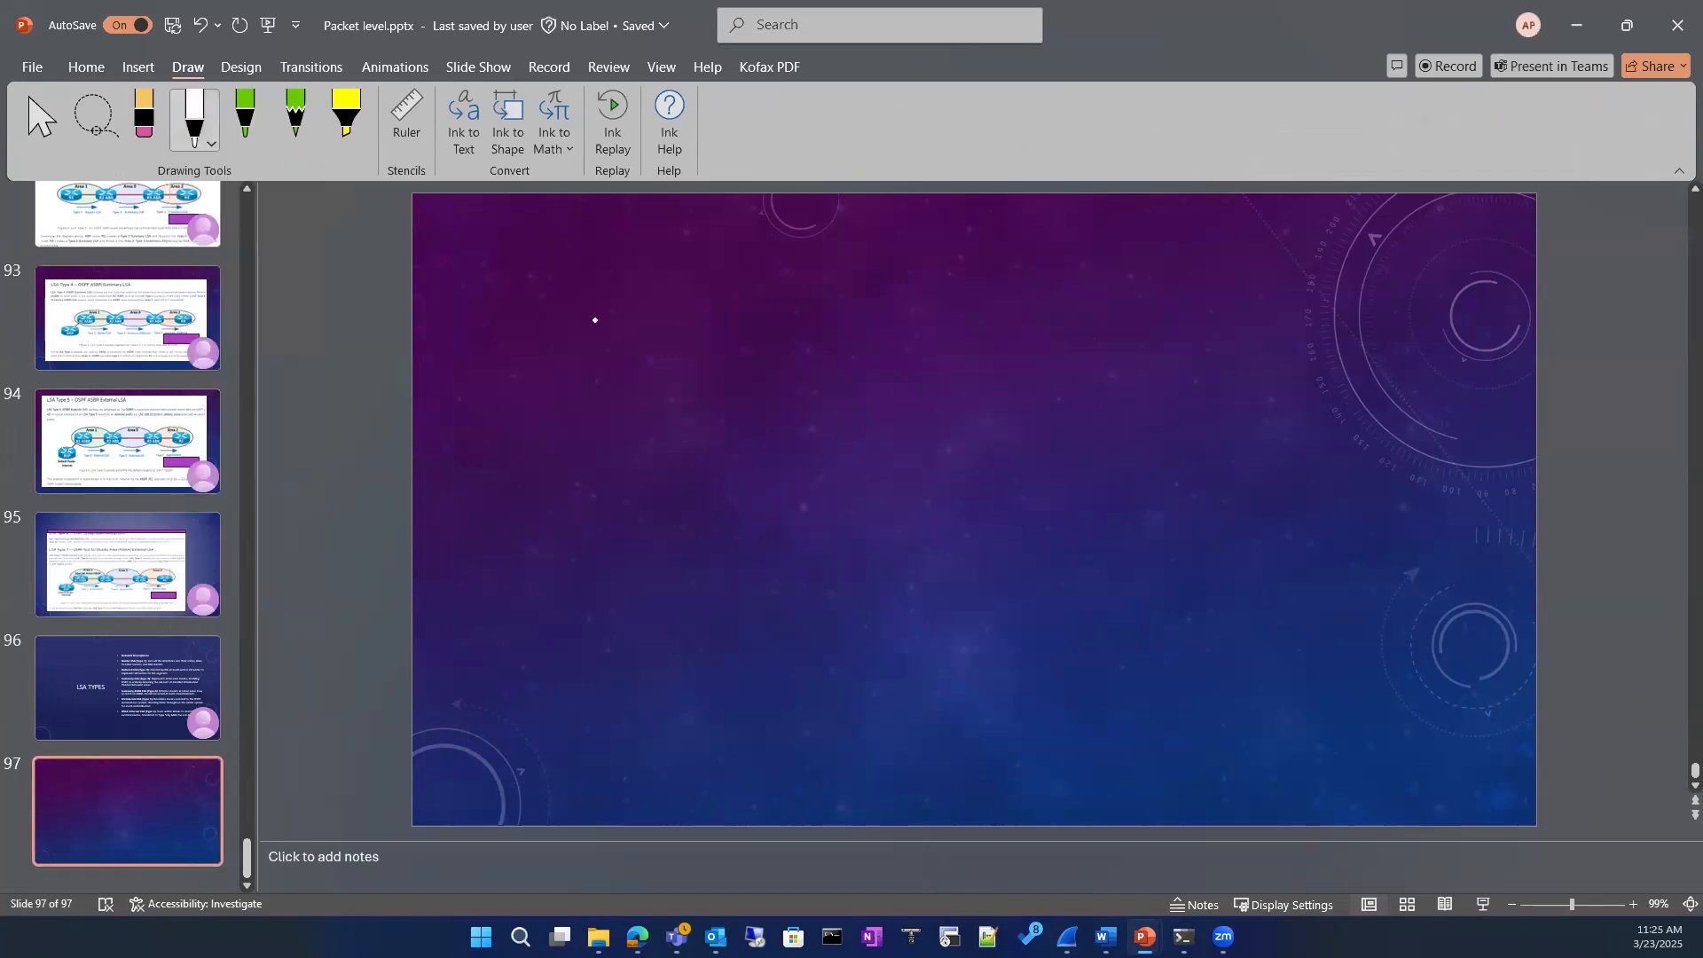
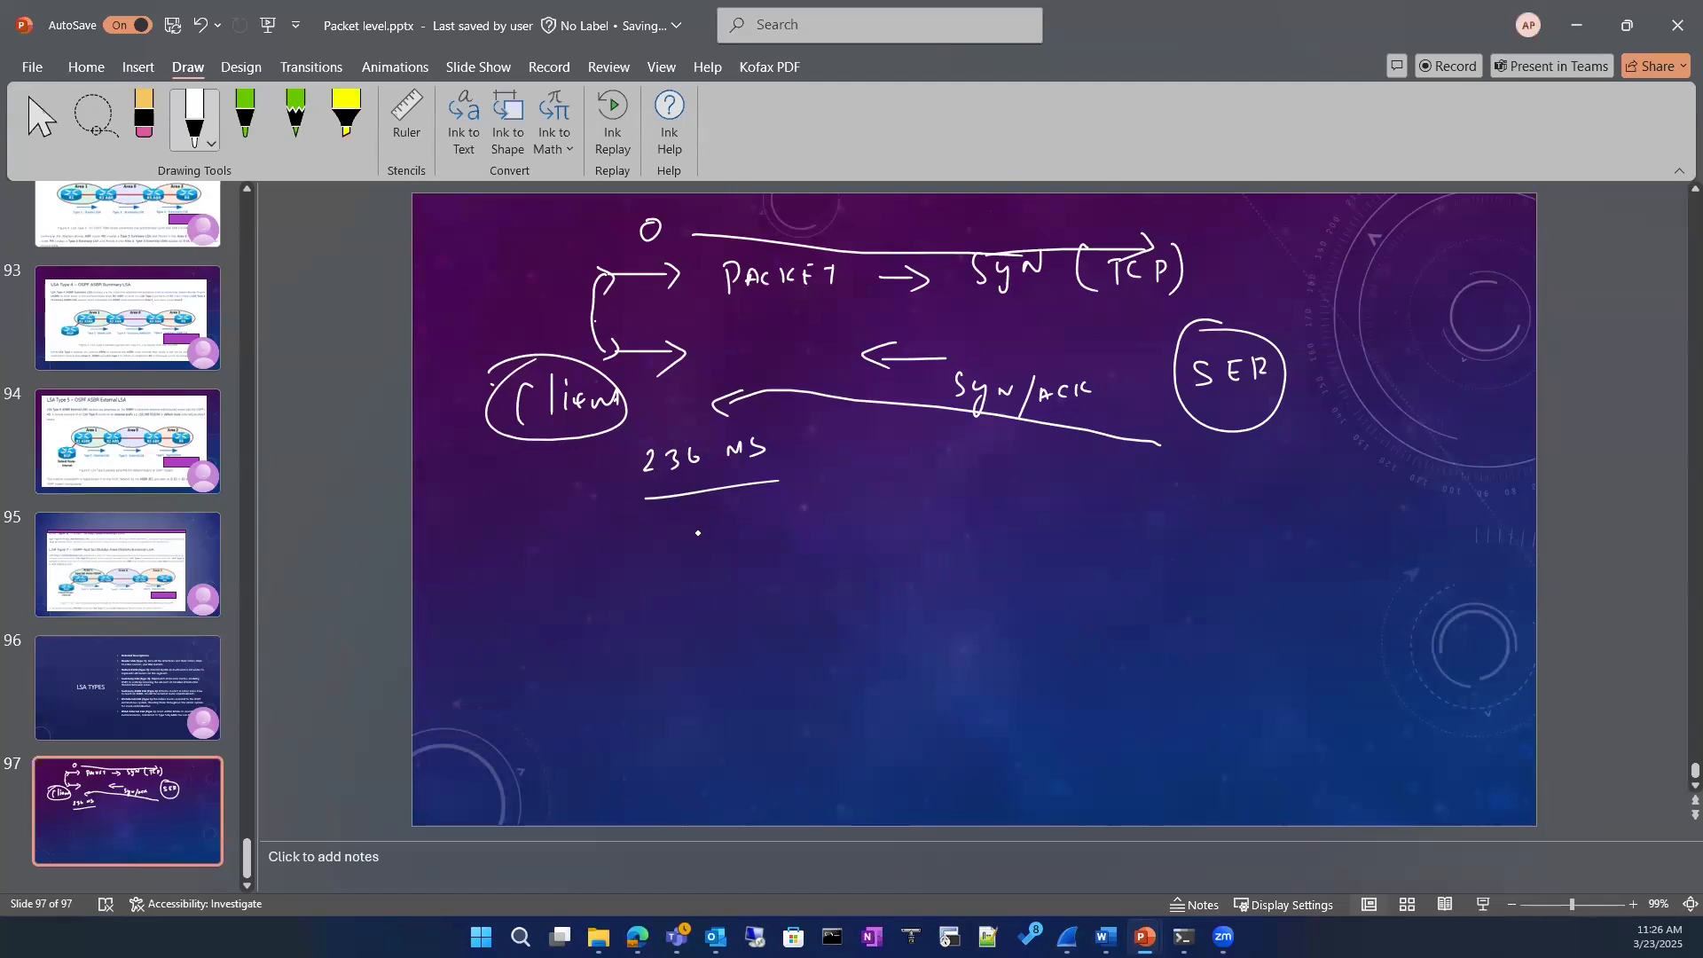
Step: Handwrite "6 seconds" with both parts circled below the 236 MS note, and add a circled 1 and 2 joined by a dash beside it
mouse_move(692, 586)
left_mouse_down()
mouse_move(682, 622)
mouse_move(702, 580)
mouse_move(742, 623)
mouse_move(777, 614)
left_mouse_up()
mouse_move(793, 601)
left_mouse_down()
mouse_move(789, 614)
mouse_move(847, 600)
mouse_move(862, 577)
left_mouse_up()
left_click_drag(882, 583, 876, 600)
mouse_move(774, 552)
left_mouse_down()
mouse_move(772, 636)
mouse_move(779, 555)
left_mouse_up()
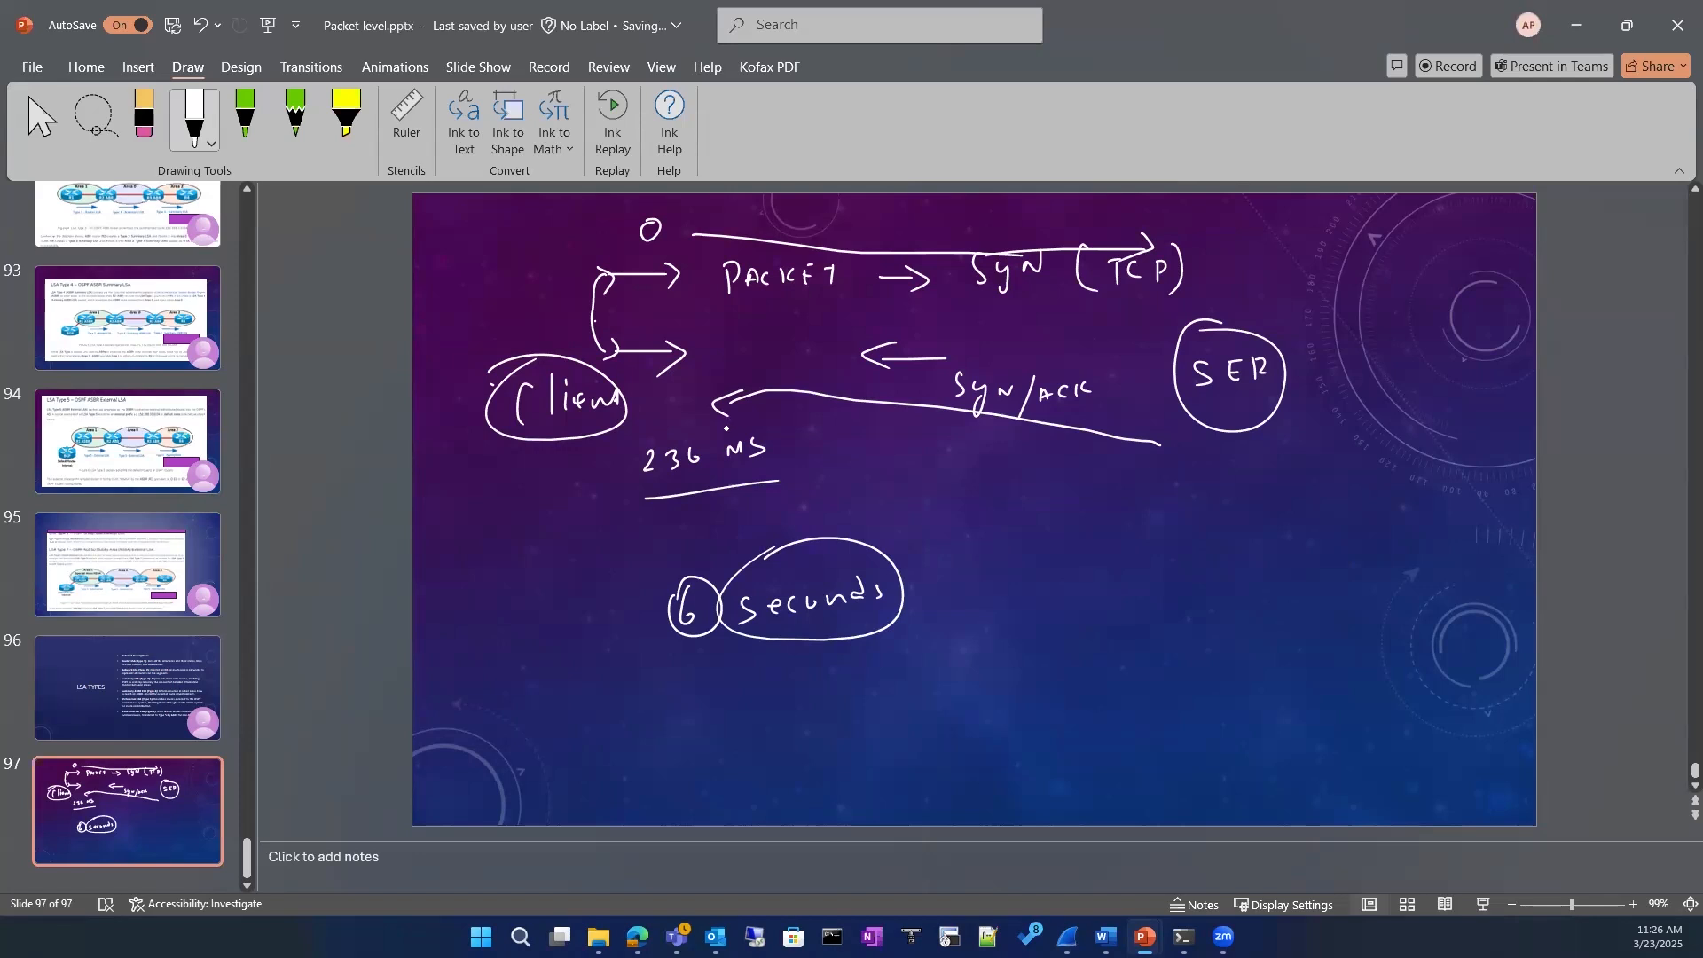
mouse_move(502, 531)
left_mouse_down()
mouse_move(504, 559)
mouse_move(547, 536)
mouse_move(586, 542)
left_mouse_up()
mouse_move(557, 514)
left_mouse_down()
mouse_move(564, 545)
mouse_move(510, 565)
mouse_move(541, 538)
left_mouse_up()
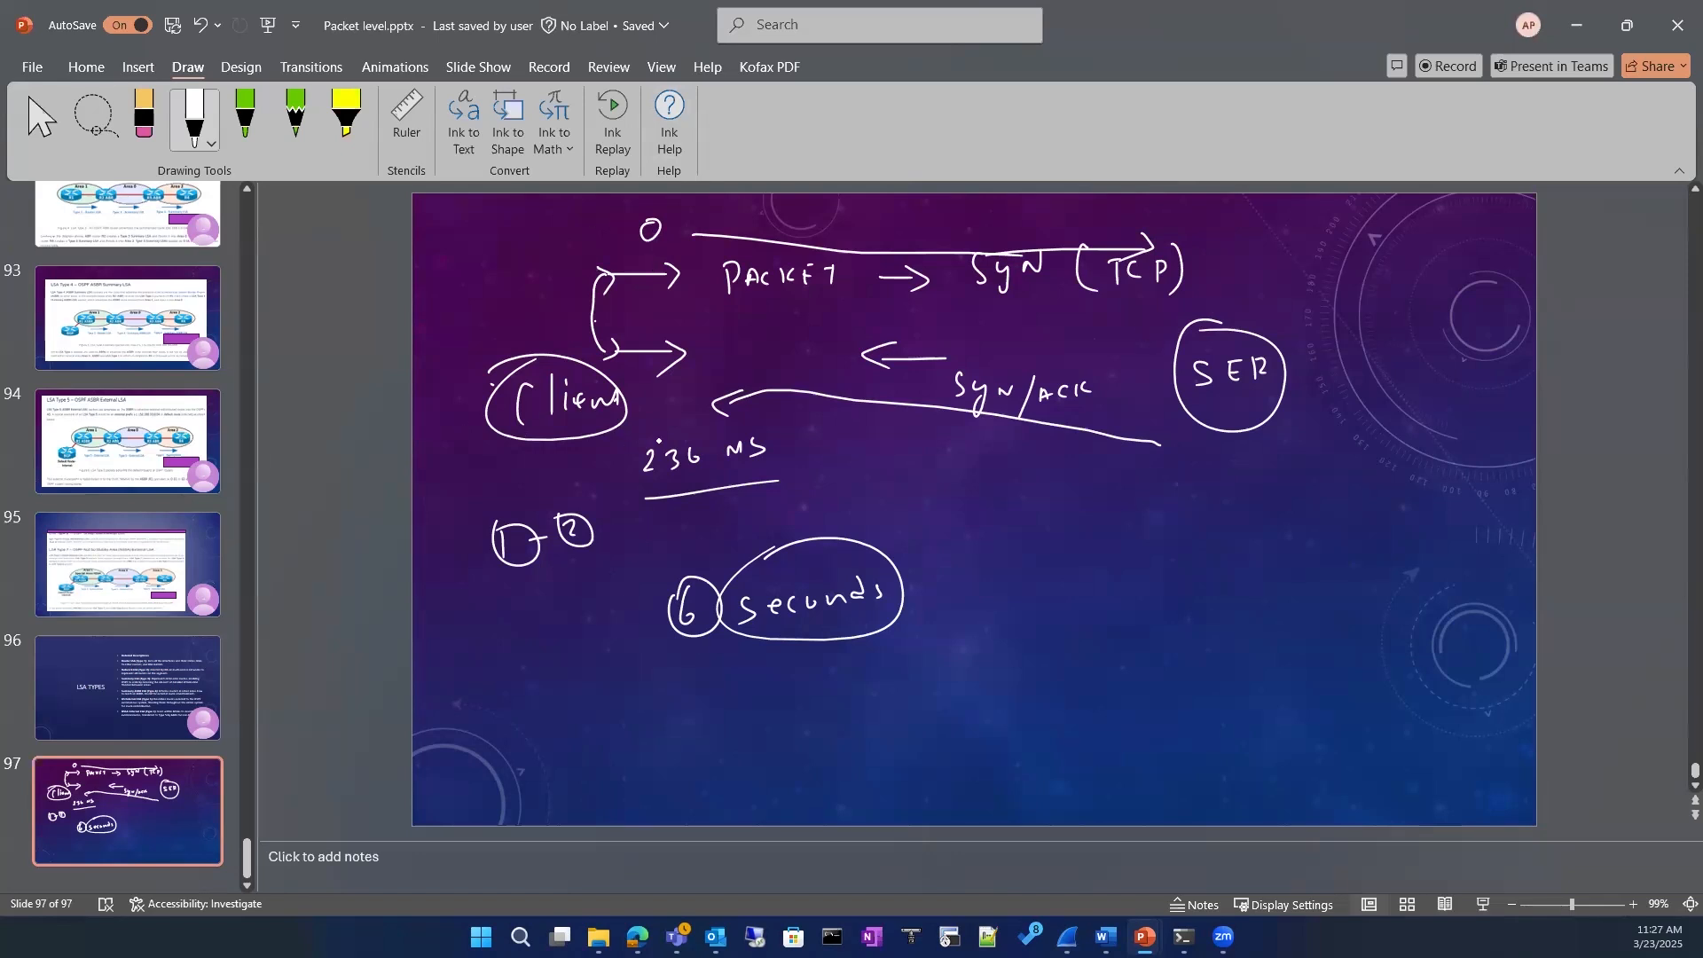
Step: Circle the handwritten 236, write "RTT" below SYN/ACK, and draw two long opposing horizontal arrows beneath it
left_click_drag(661, 412, 637, 431)
mouse_move(955, 497)
left_mouse_down()
mouse_move(956, 530)
mouse_move(1006, 491)
left_mouse_up()
left_click_drag(996, 493, 996, 524)
left_click_drag(1009, 495, 1040, 488)
left_click_drag(1026, 493, 1027, 513)
left_click_drag(978, 605, 1260, 604)
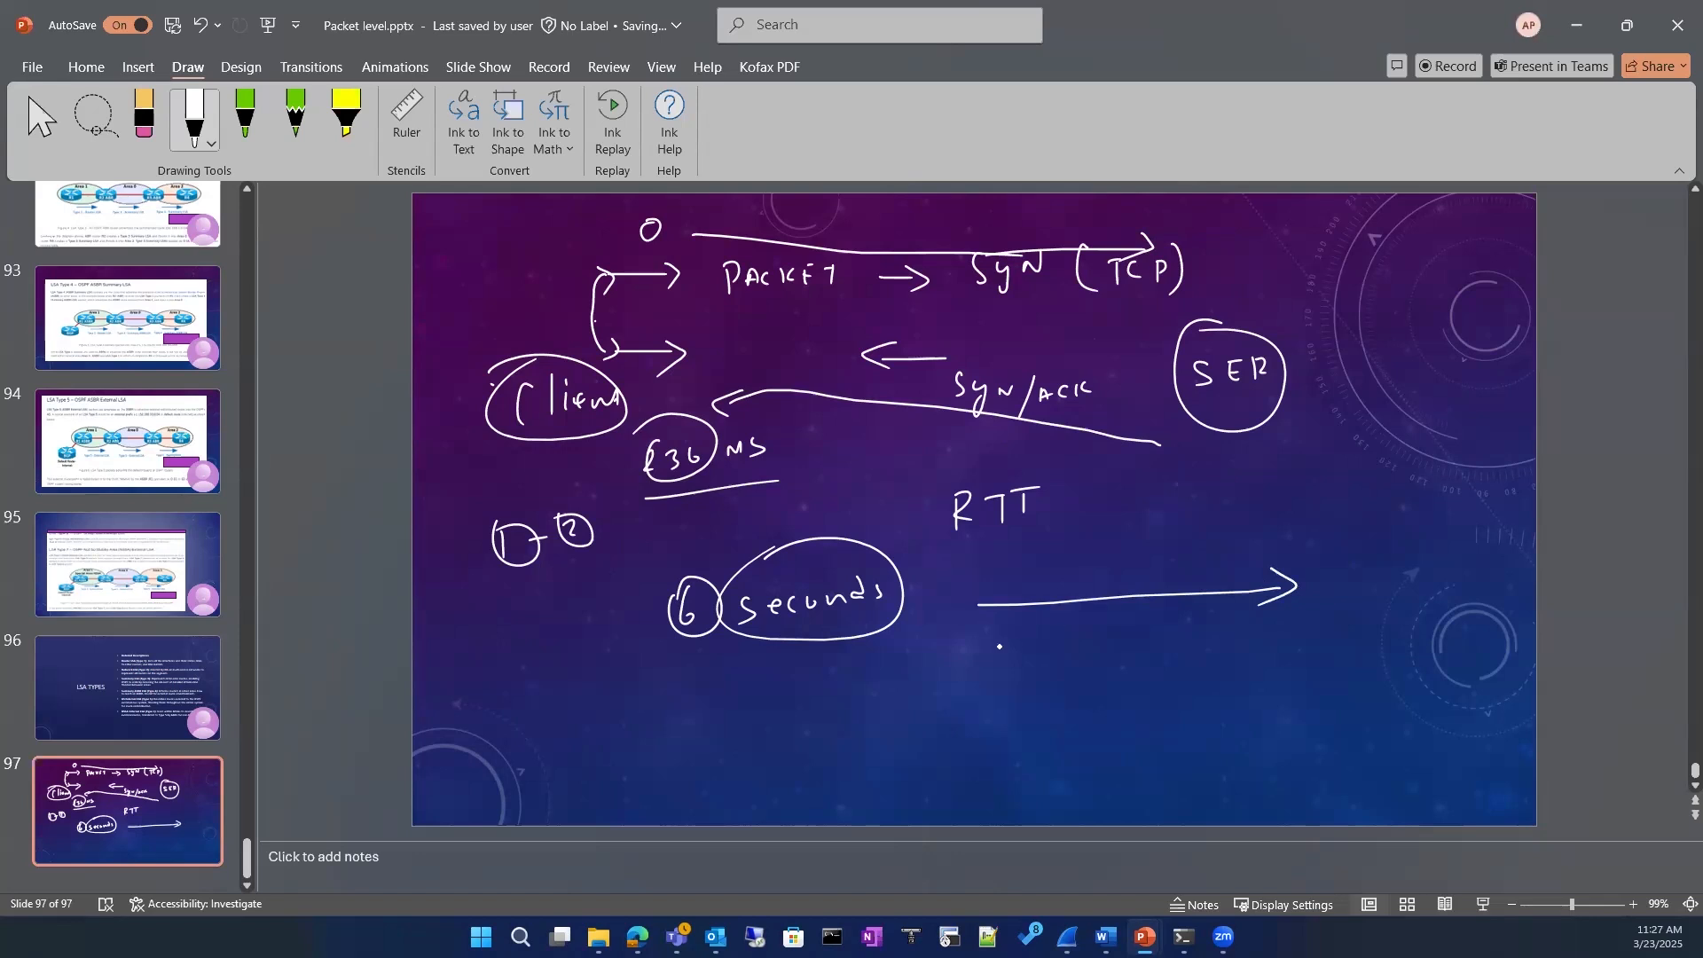
mouse_move(999, 647)
left_mouse_down()
mouse_move(1326, 628)
mouse_move(1025, 682)
left_mouse_up()
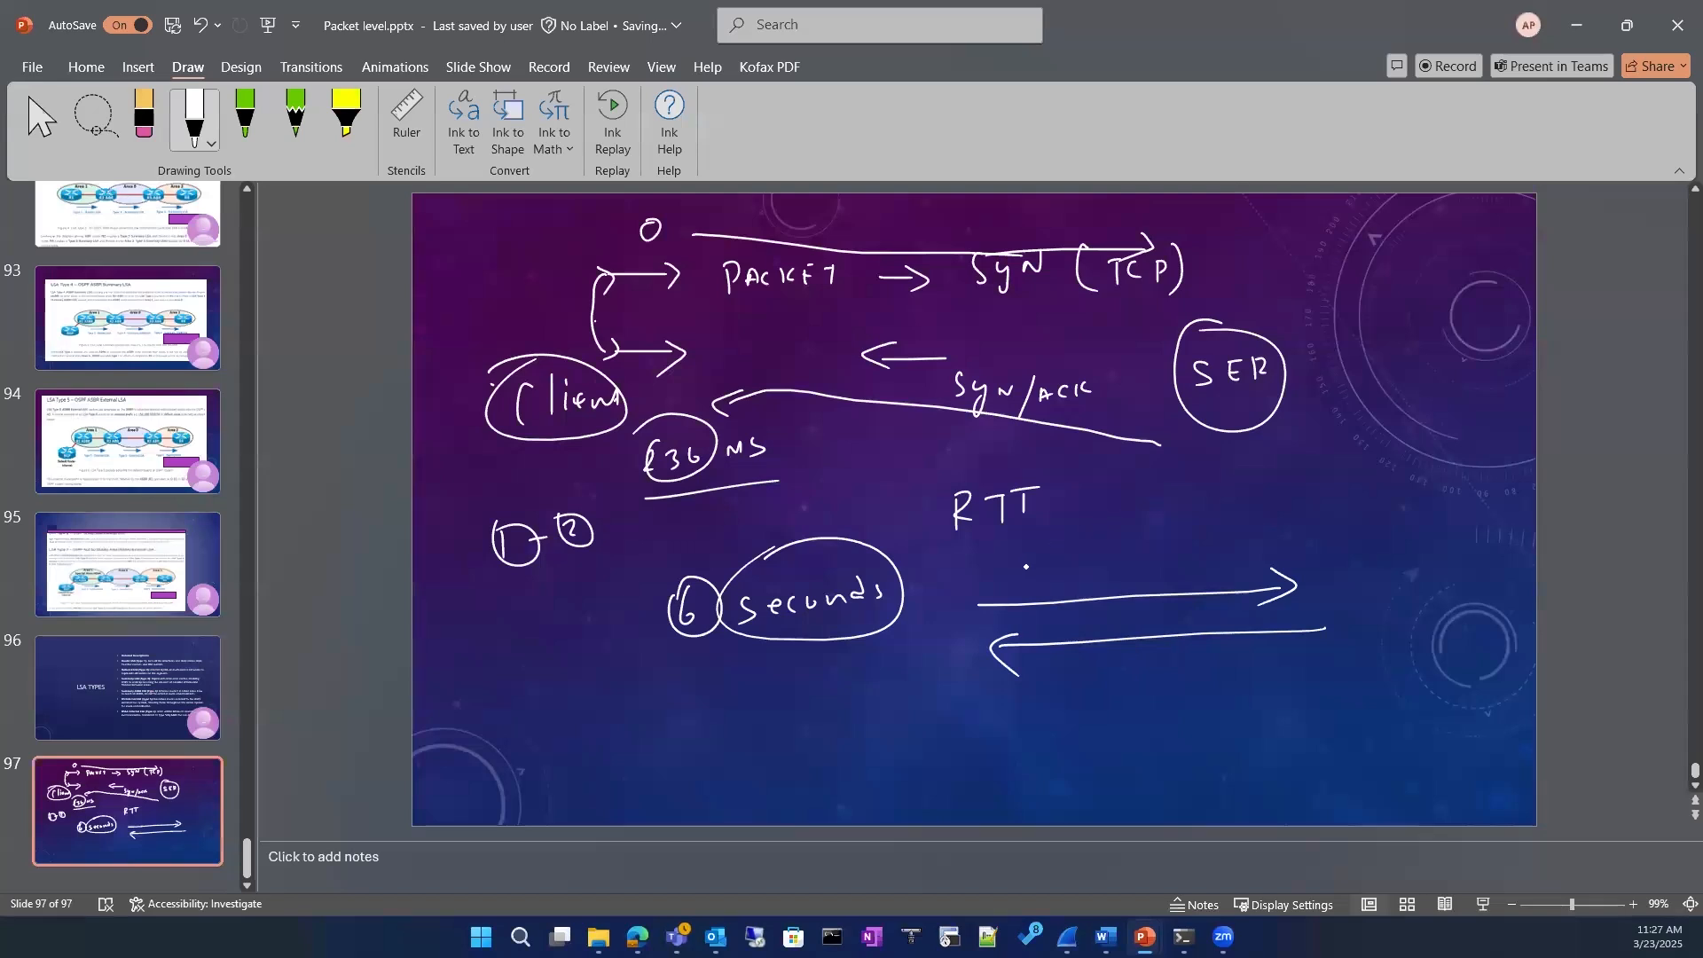
Step: Label the two RTT arrows with a circled S at the client end and a P at the server end of each
mouse_move(997, 573)
left_mouse_down()
mouse_move(979, 592)
mouse_move(1012, 552)
left_mouse_up()
left_click_drag(1291, 565, 1296, 552)
left_click_drag(1313, 676, 1318, 664)
left_click_drag(1058, 676, 1048, 693)
left_click_drag(1047, 655, 1022, 661)
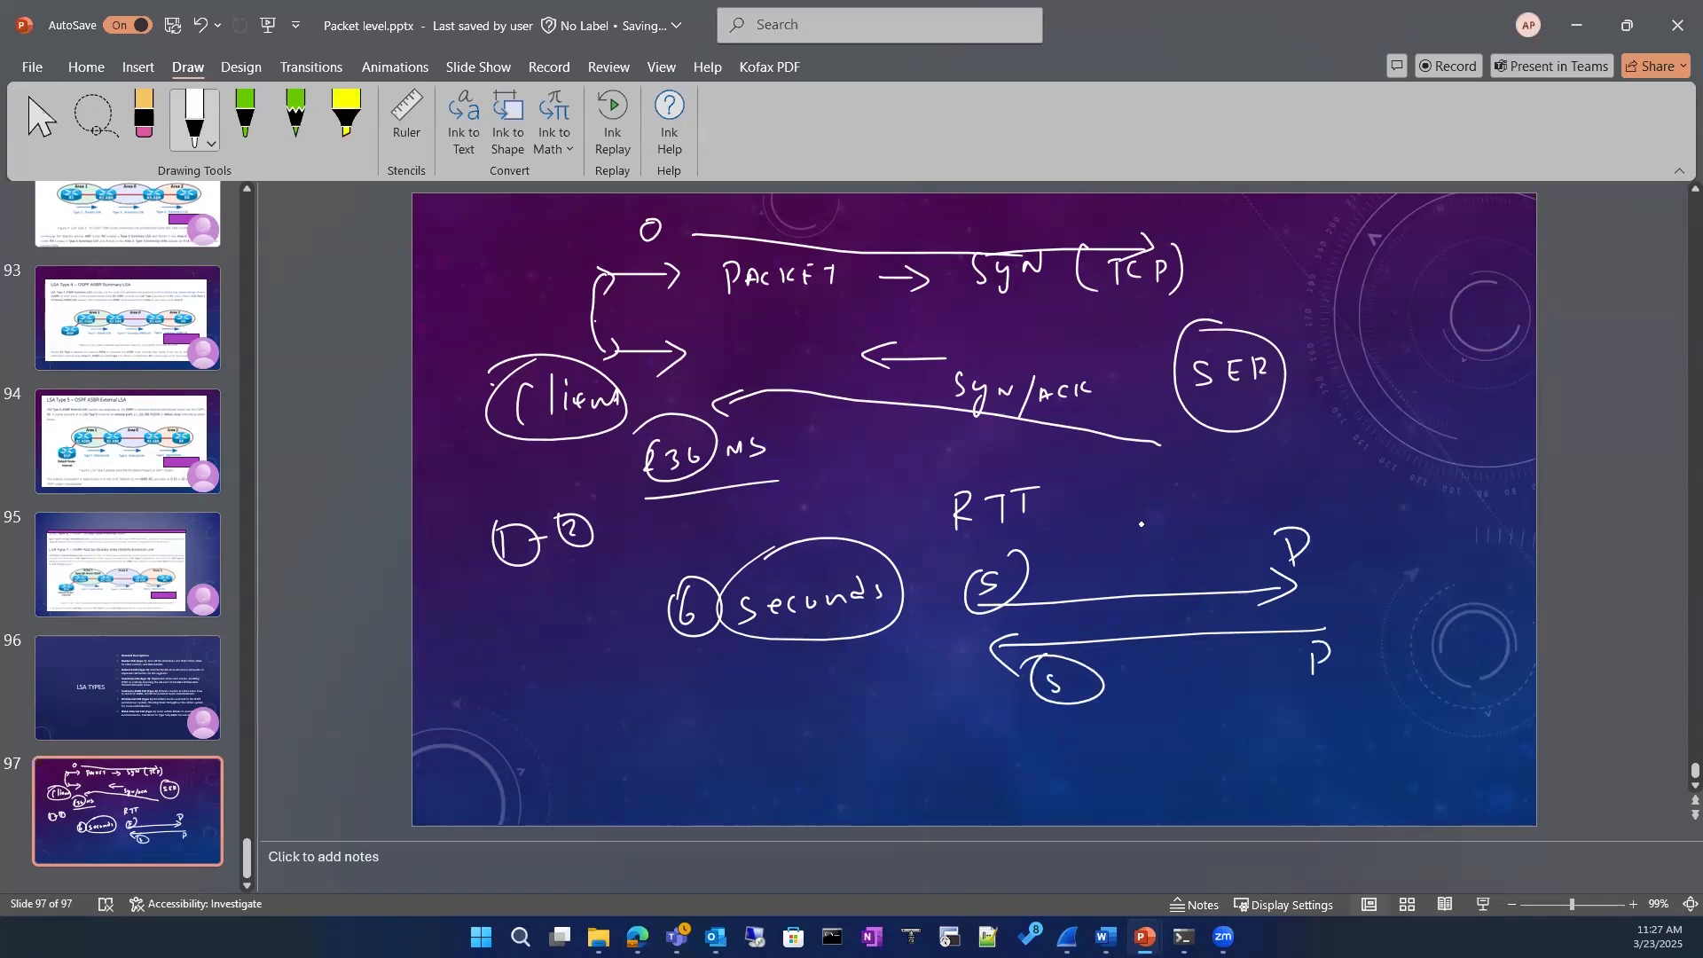
Step: Draw a short arrow after RTT, write a circled 236 above the upper arrow, and mark the letter R
left_click_drag(1072, 495, 1089, 493)
left_click_drag(1085, 480, 1085, 500)
mouse_move(1127, 560)
left_mouse_down()
mouse_move(1138, 579)
mouse_move(1184, 568)
left_mouse_up()
mouse_move(1130, 530)
left_mouse_down()
mouse_move(1144, 593)
mouse_move(1123, 530)
mouse_move(1174, 575)
left_mouse_up()
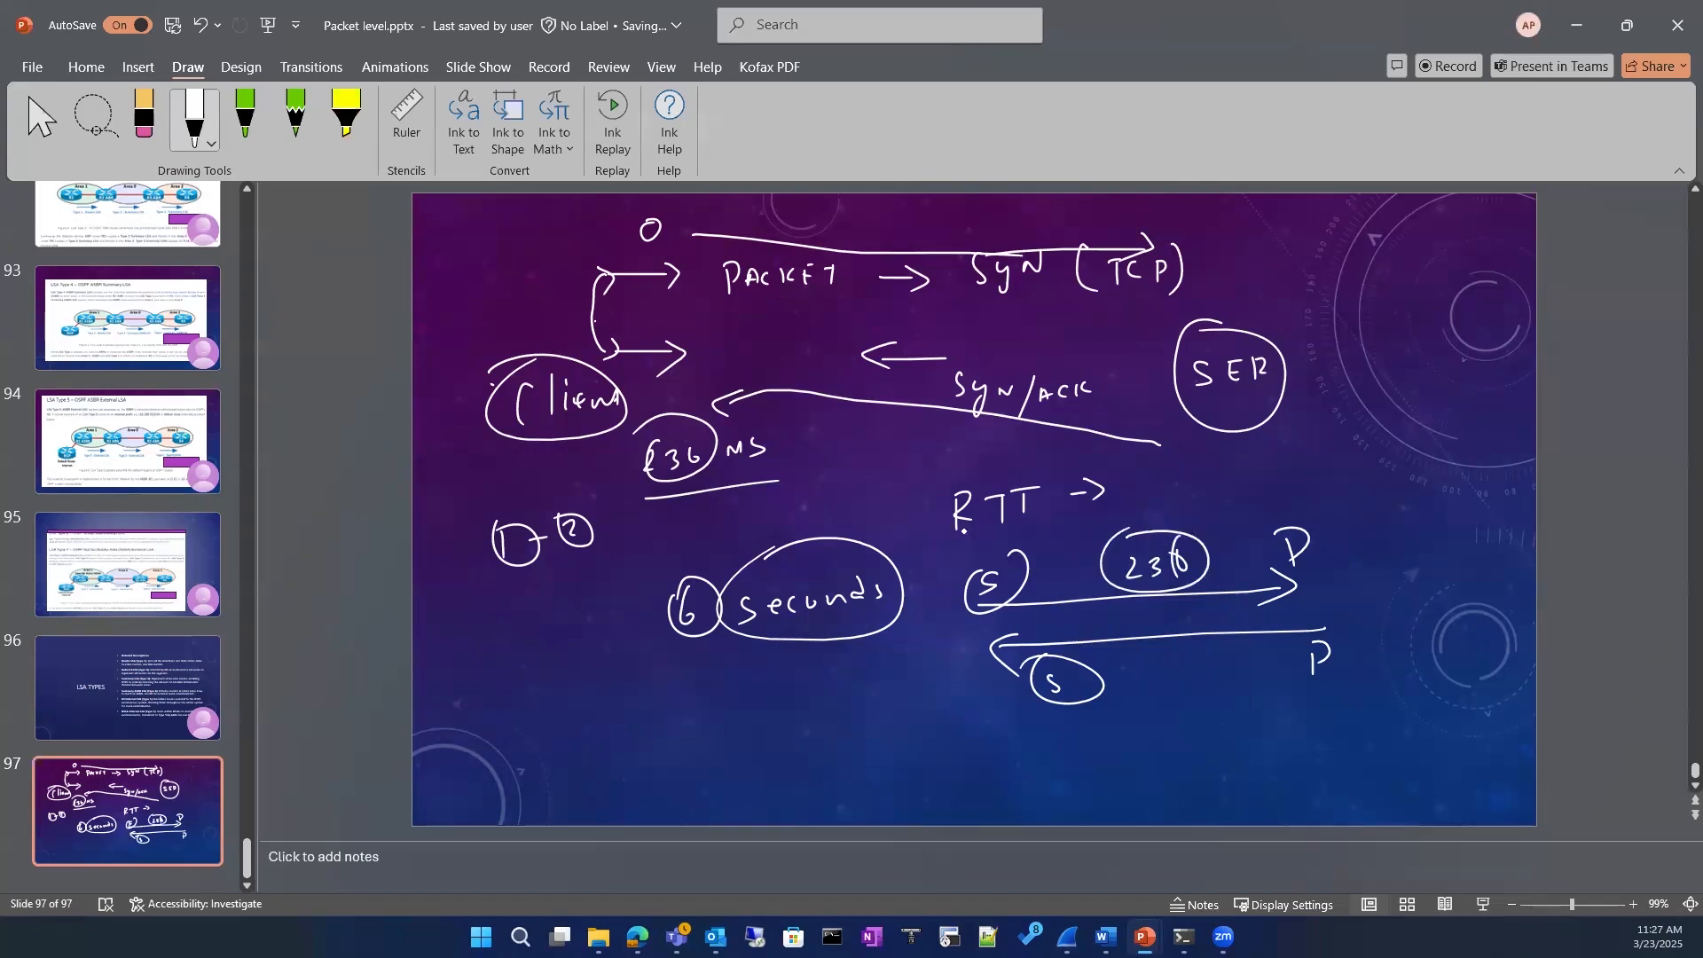
left_click_drag(958, 525, 961, 539)
Step: Erase part of the SYN/ACK arrow with the eraser and delete all remaining ink from slide 97
left_click(143, 115)
left_click(734, 412)
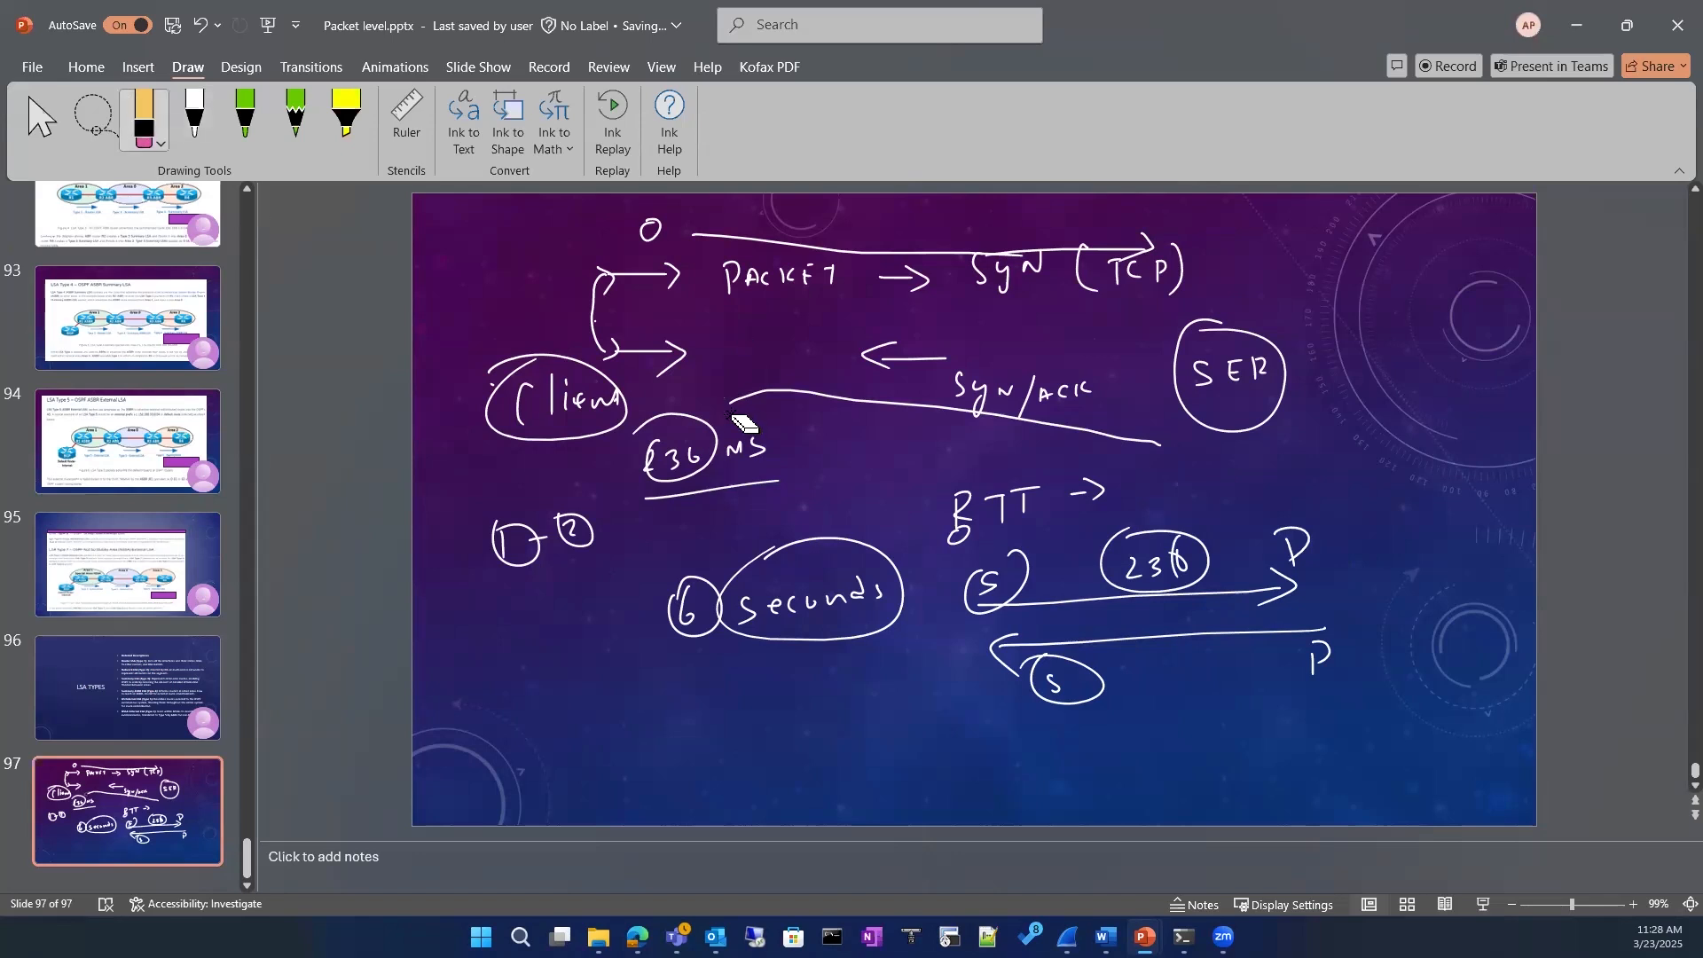
key("ctrl+a")
key("Delete")
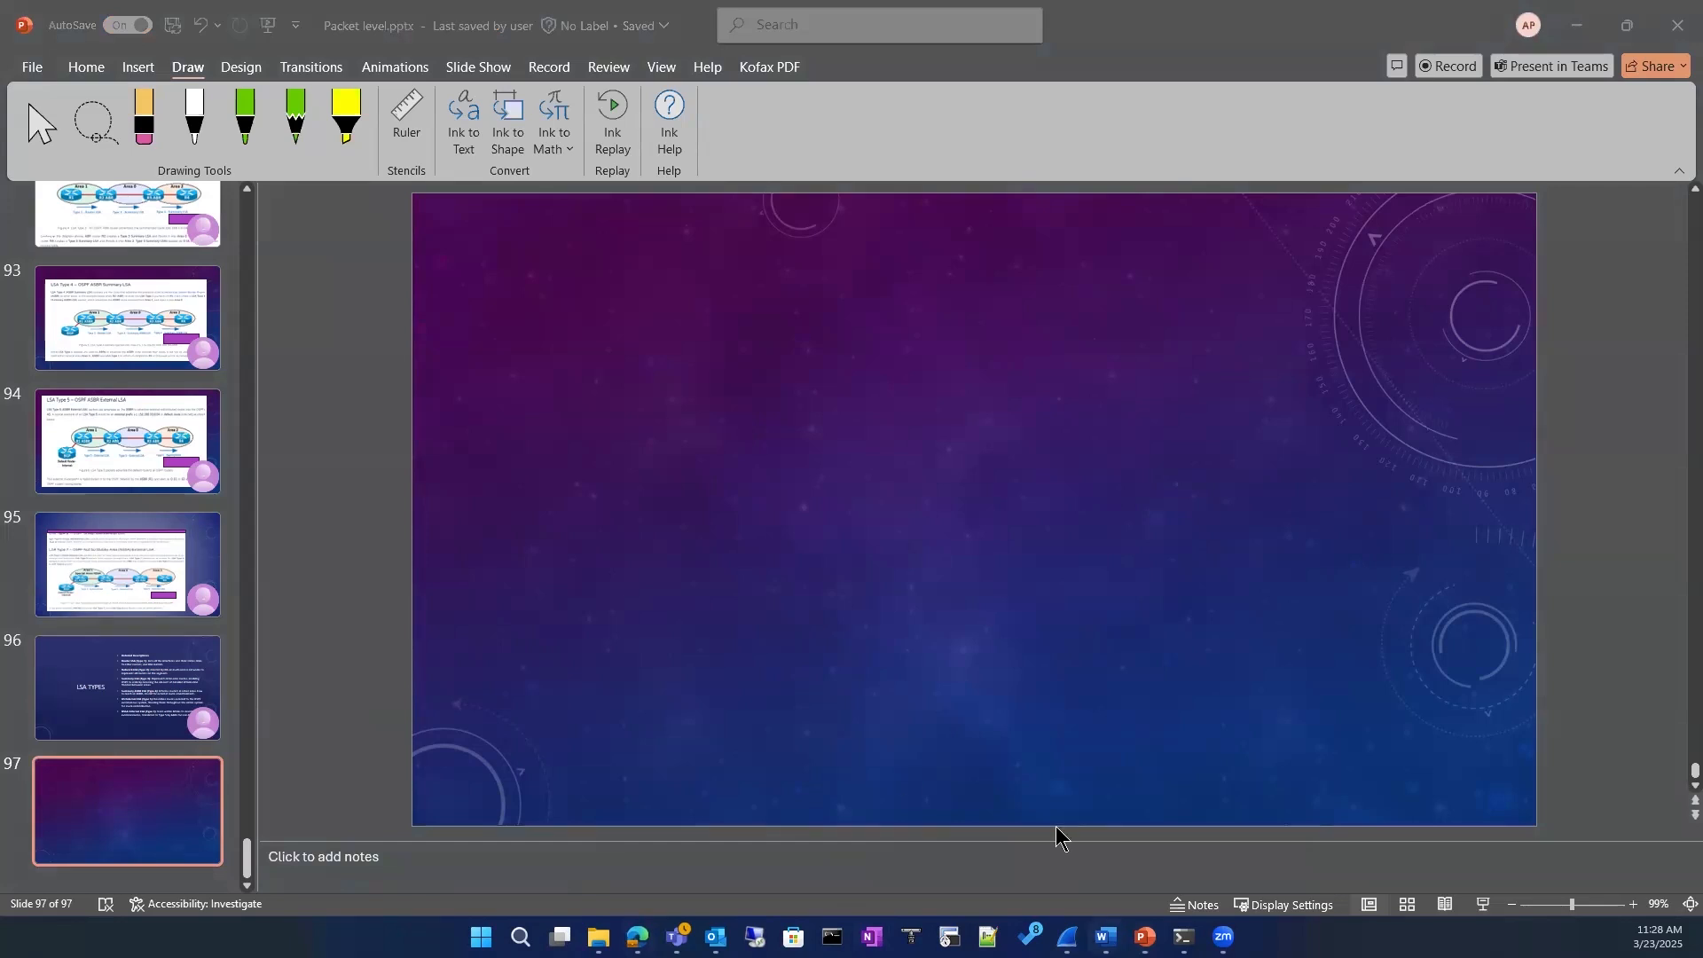
Step: Switch to the Wireshark capture and select the TCP Dup ACK packet 12756 in the filtered conversation
left_click(1068, 938)
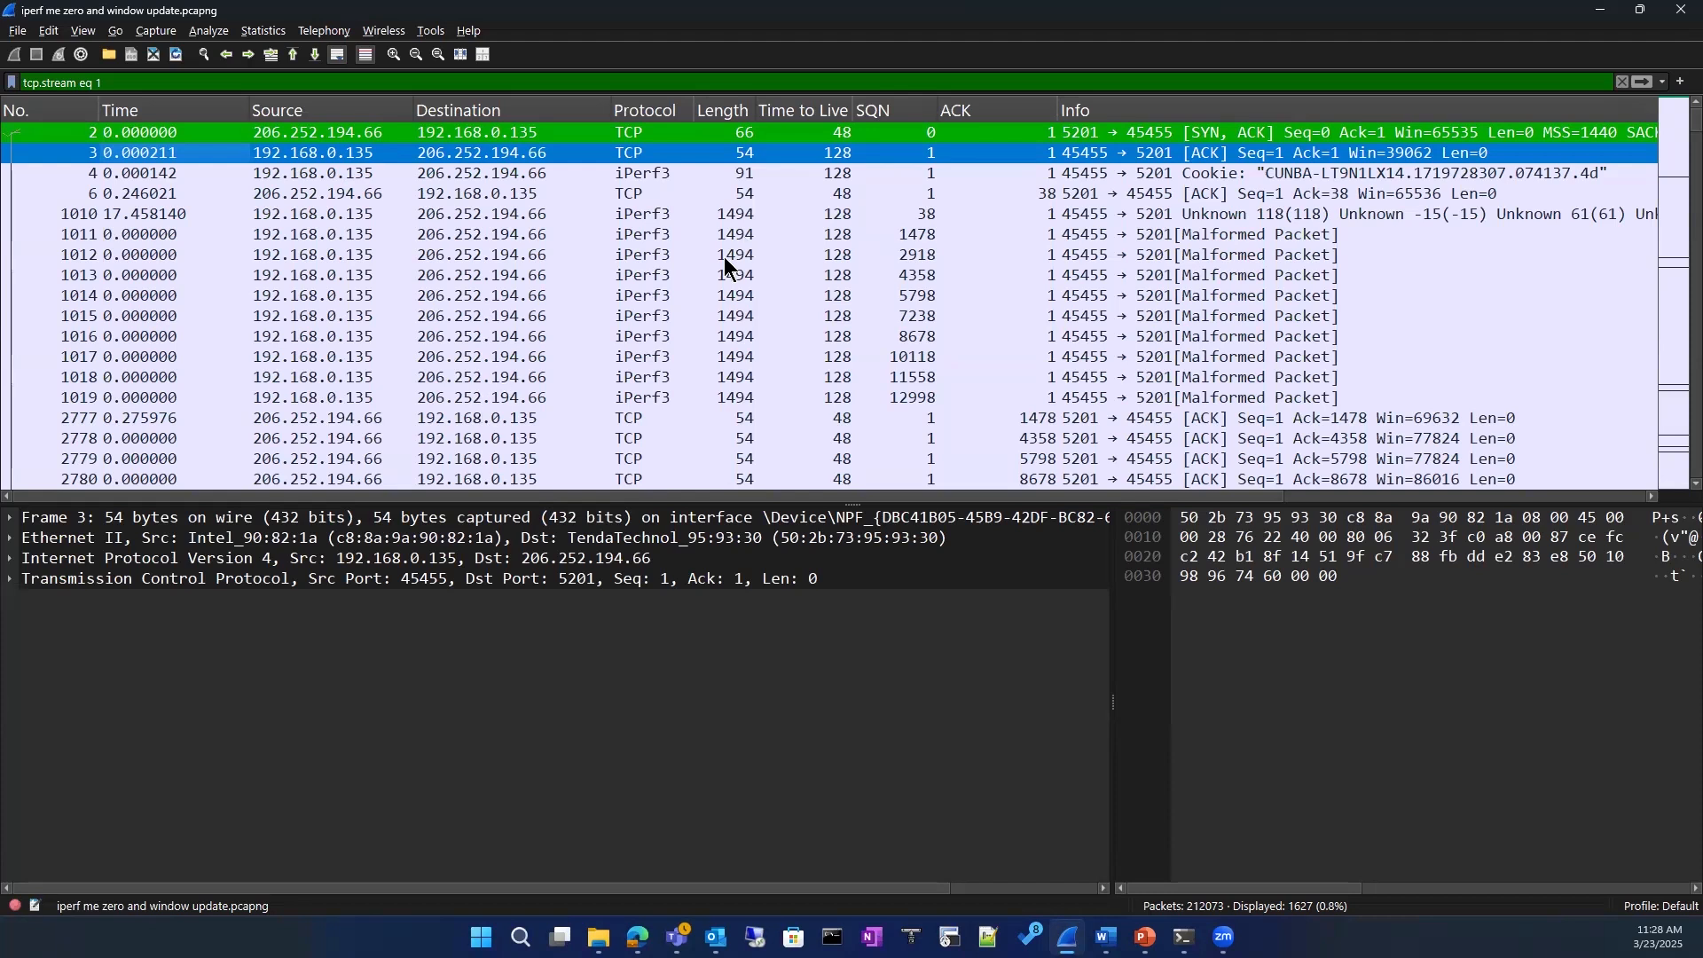
scroll(664, 335, "down", 4)
scroll(666, 334, "up", 4)
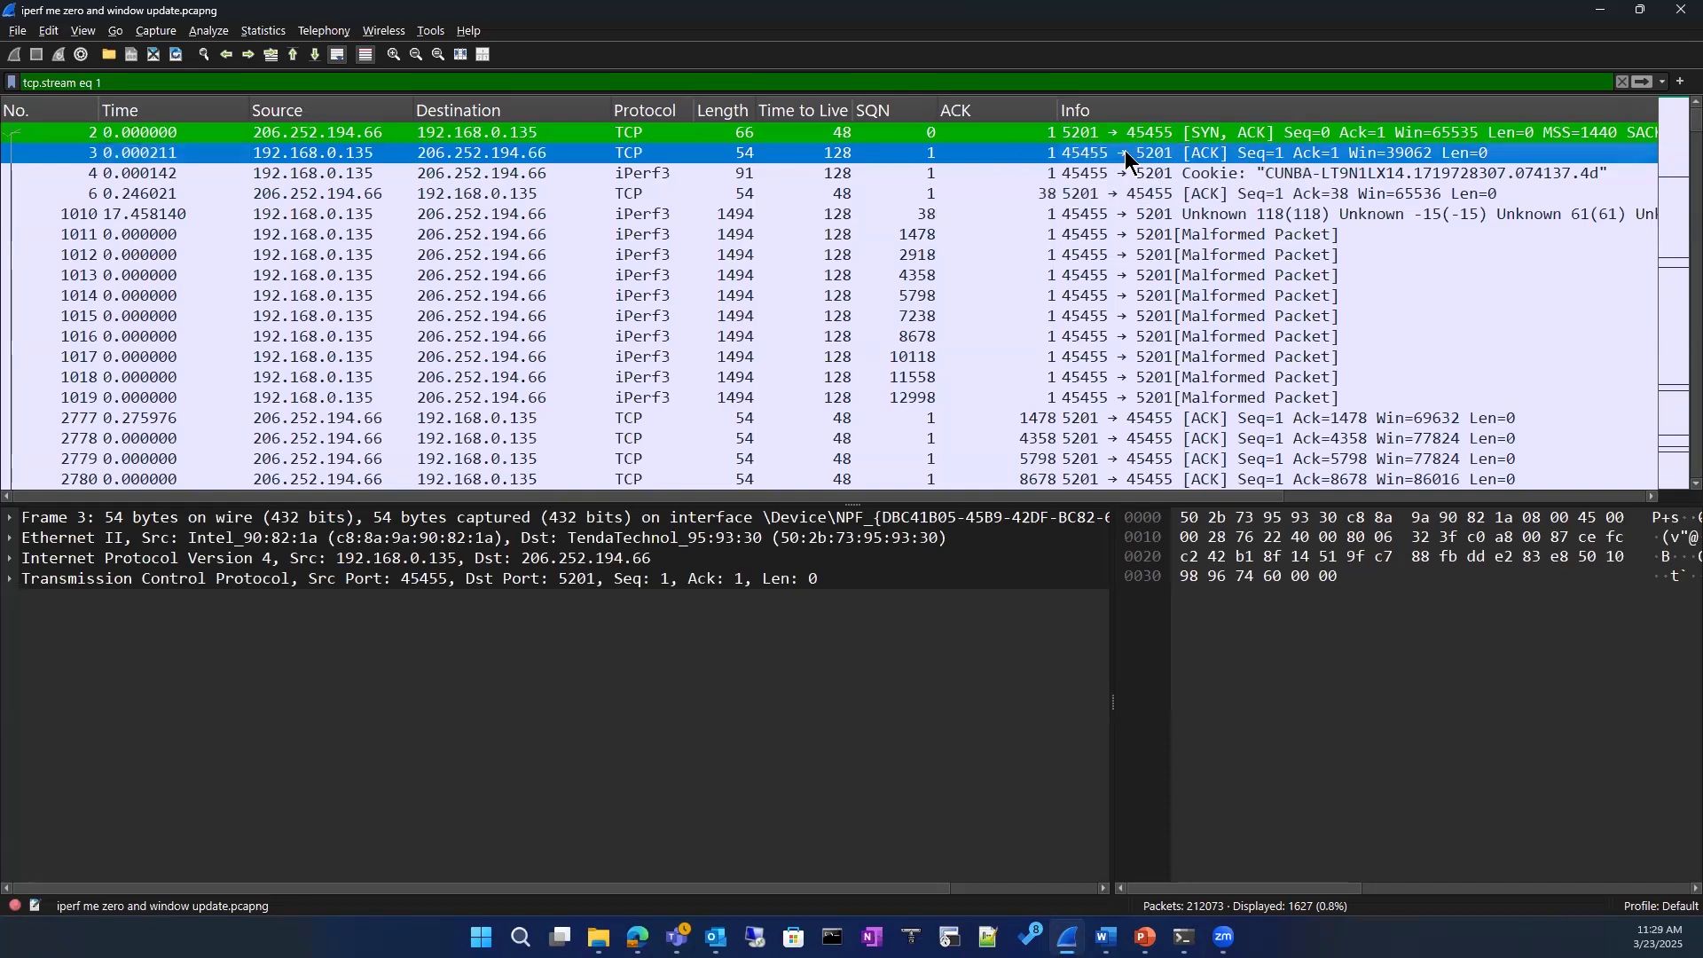
scroll(827, 317, "down", 15)
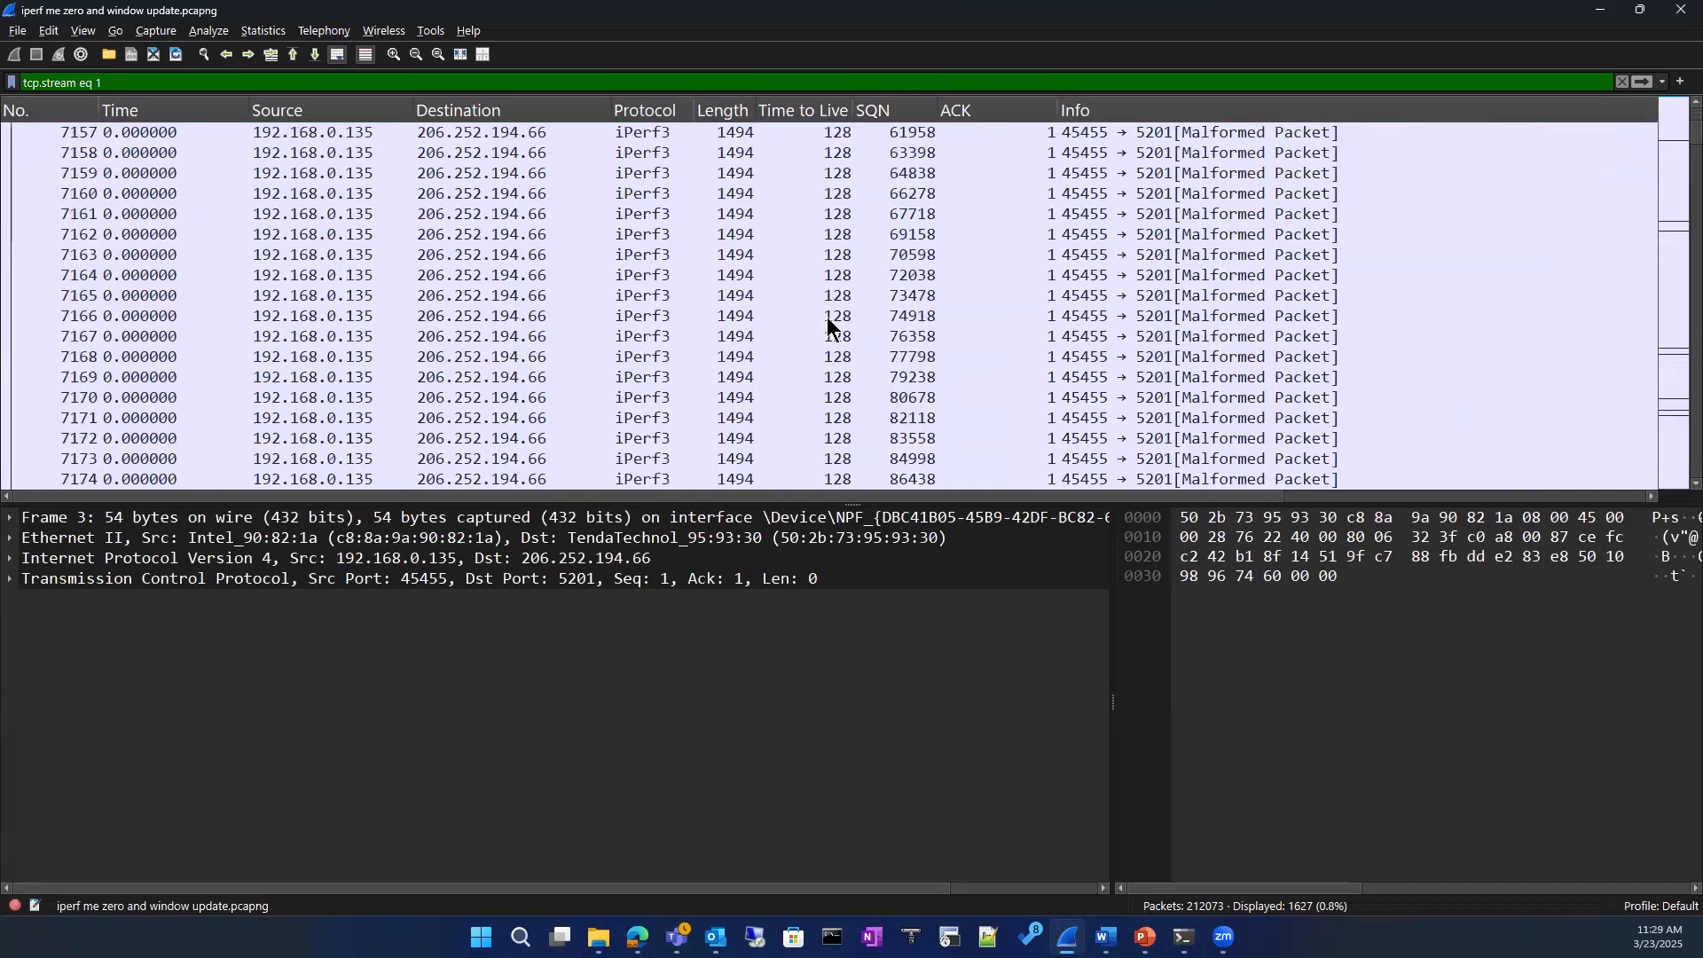
scroll(827, 317, "down", 12)
scroll(828, 317, "up", 5)
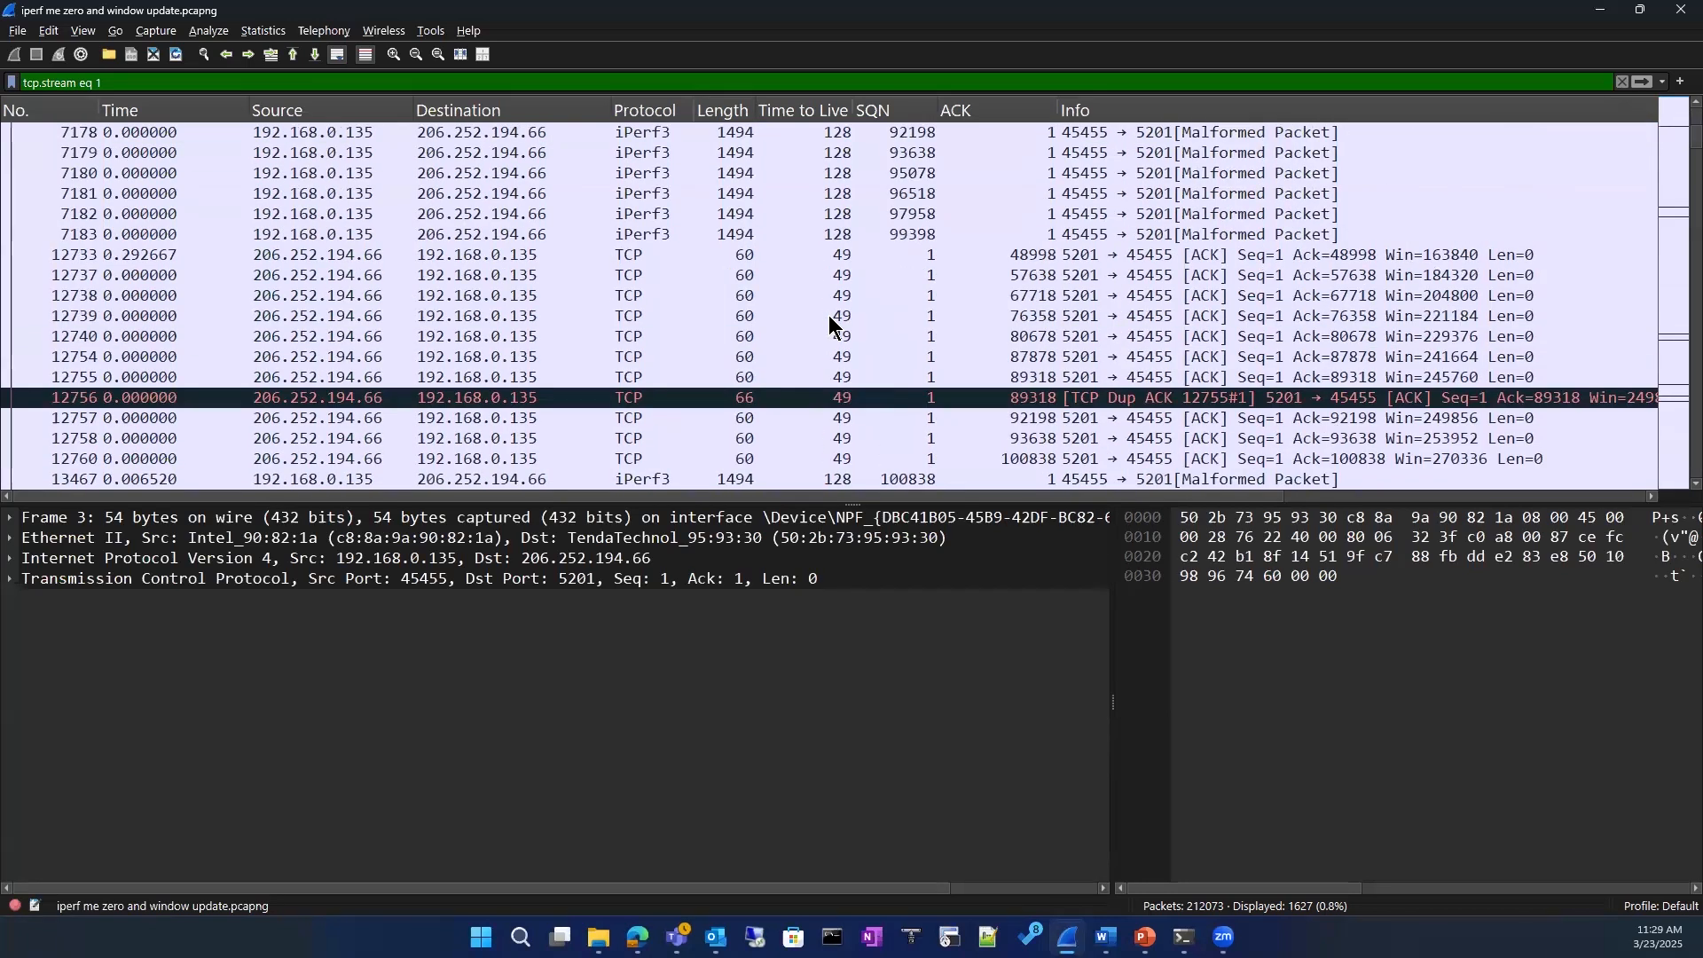
left_click(176, 398)
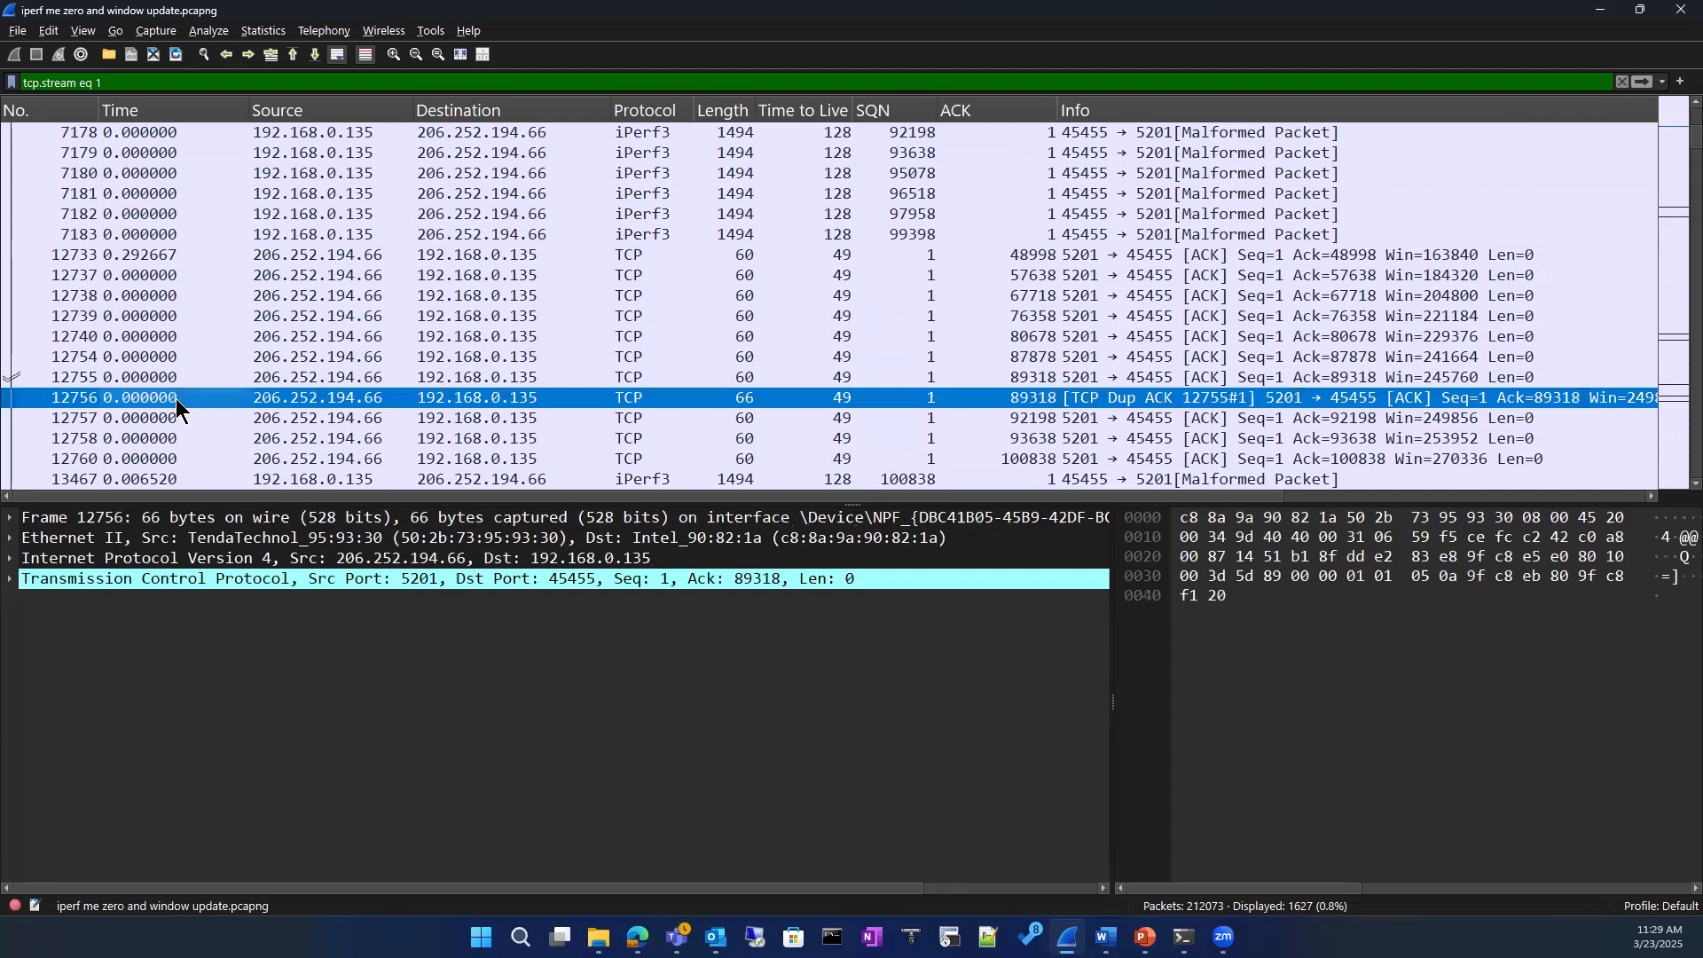
left_click(345, 621)
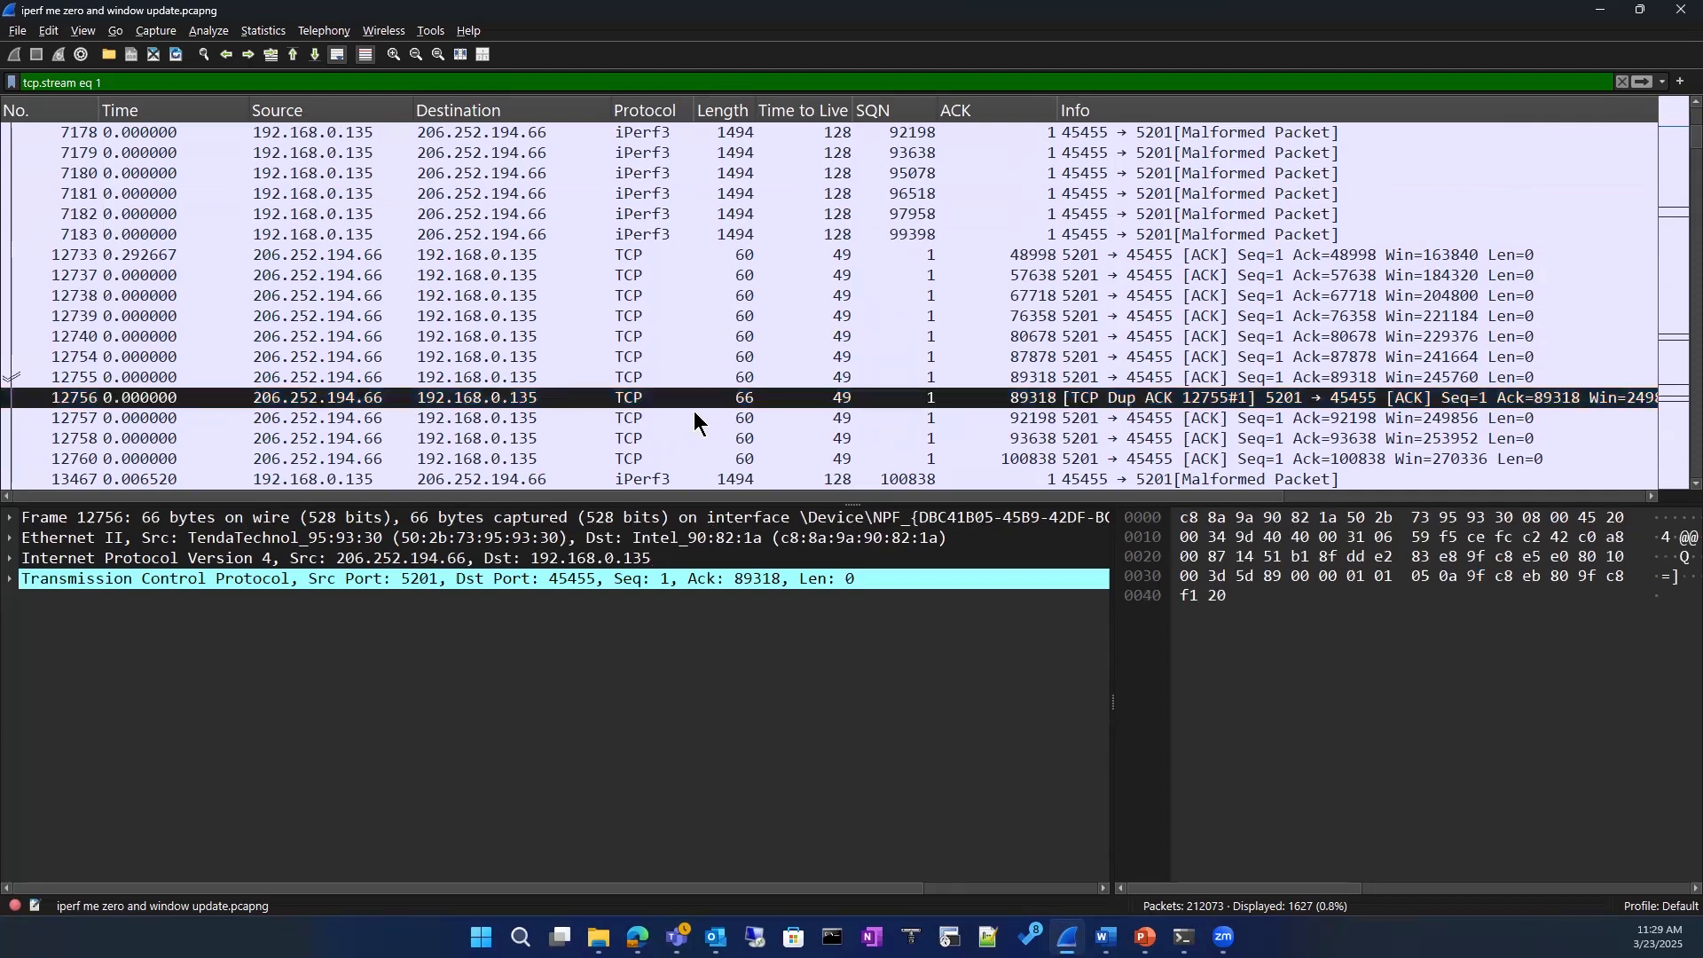
Step: Replace the current display filter expression with "tcp"
double_click(99, 82)
left_click_drag(167, 127, 21, 90)
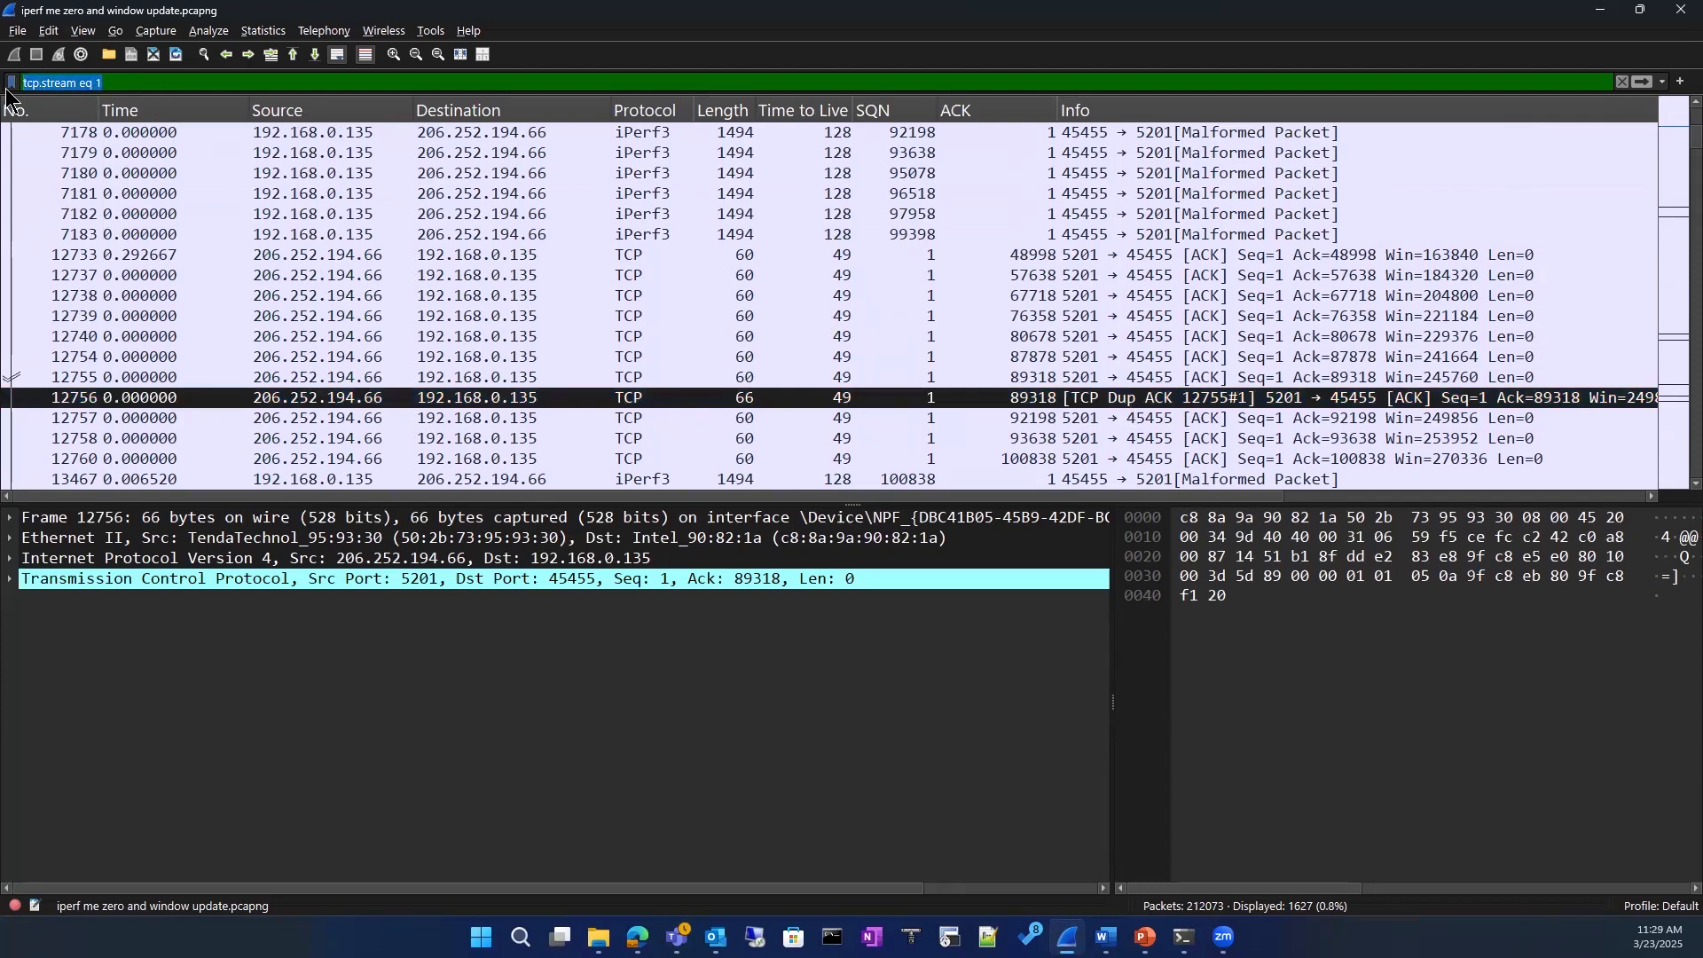
type("tcp")
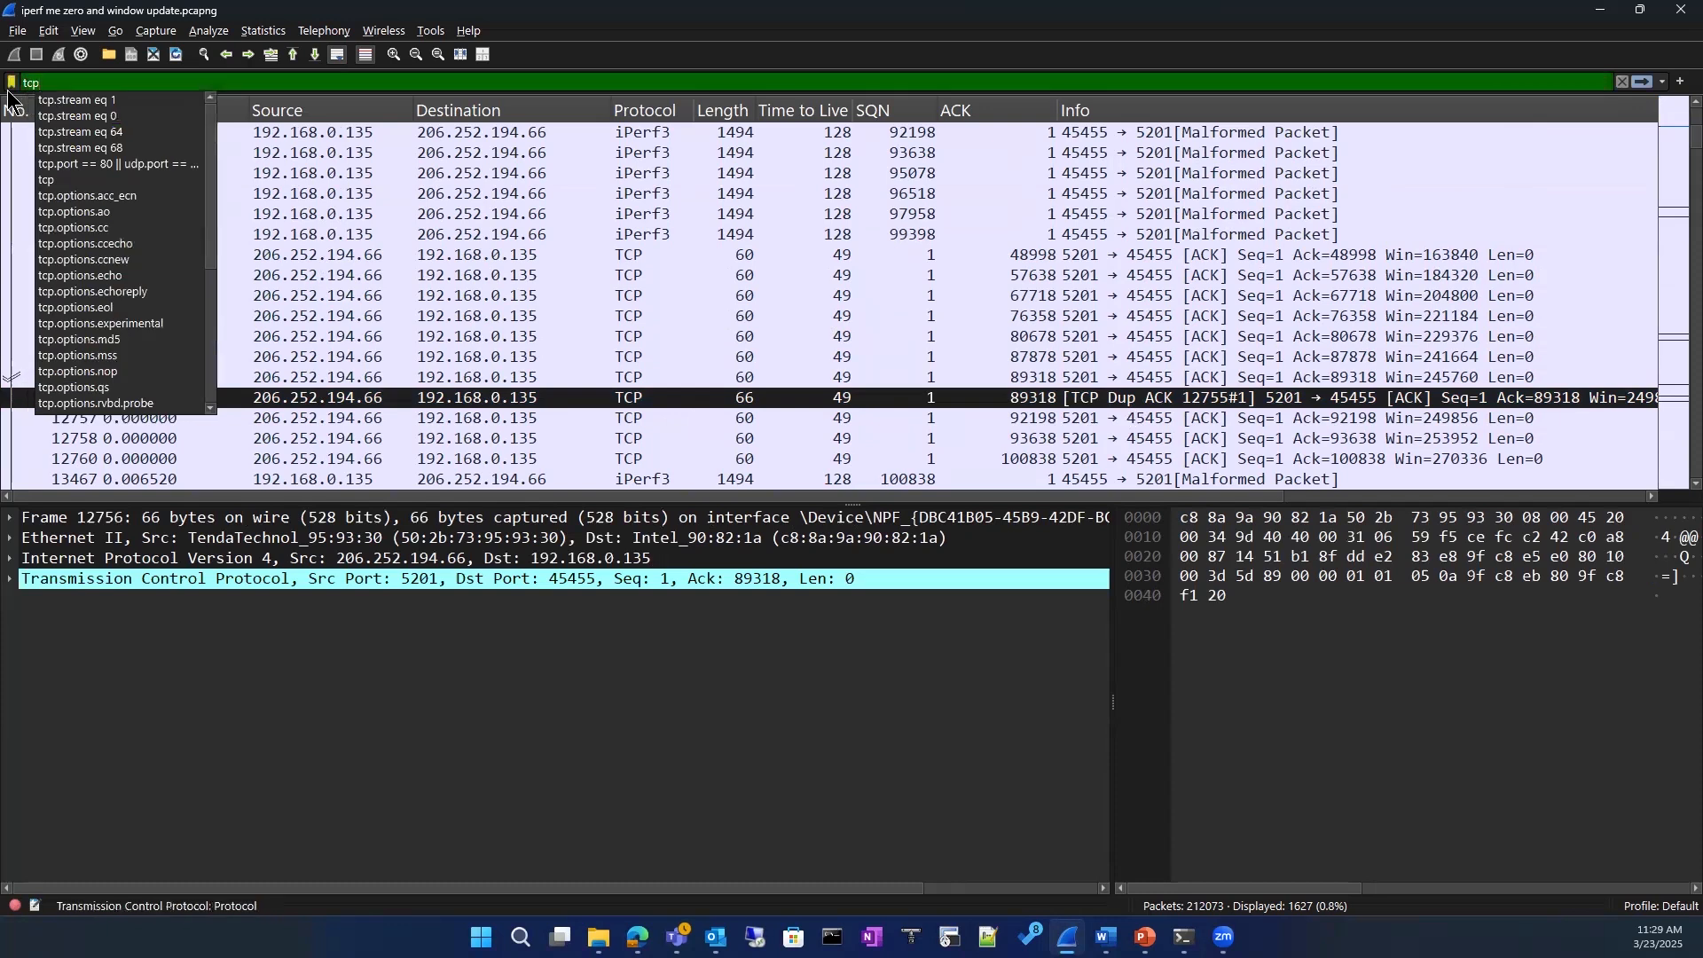
type(".anayals")
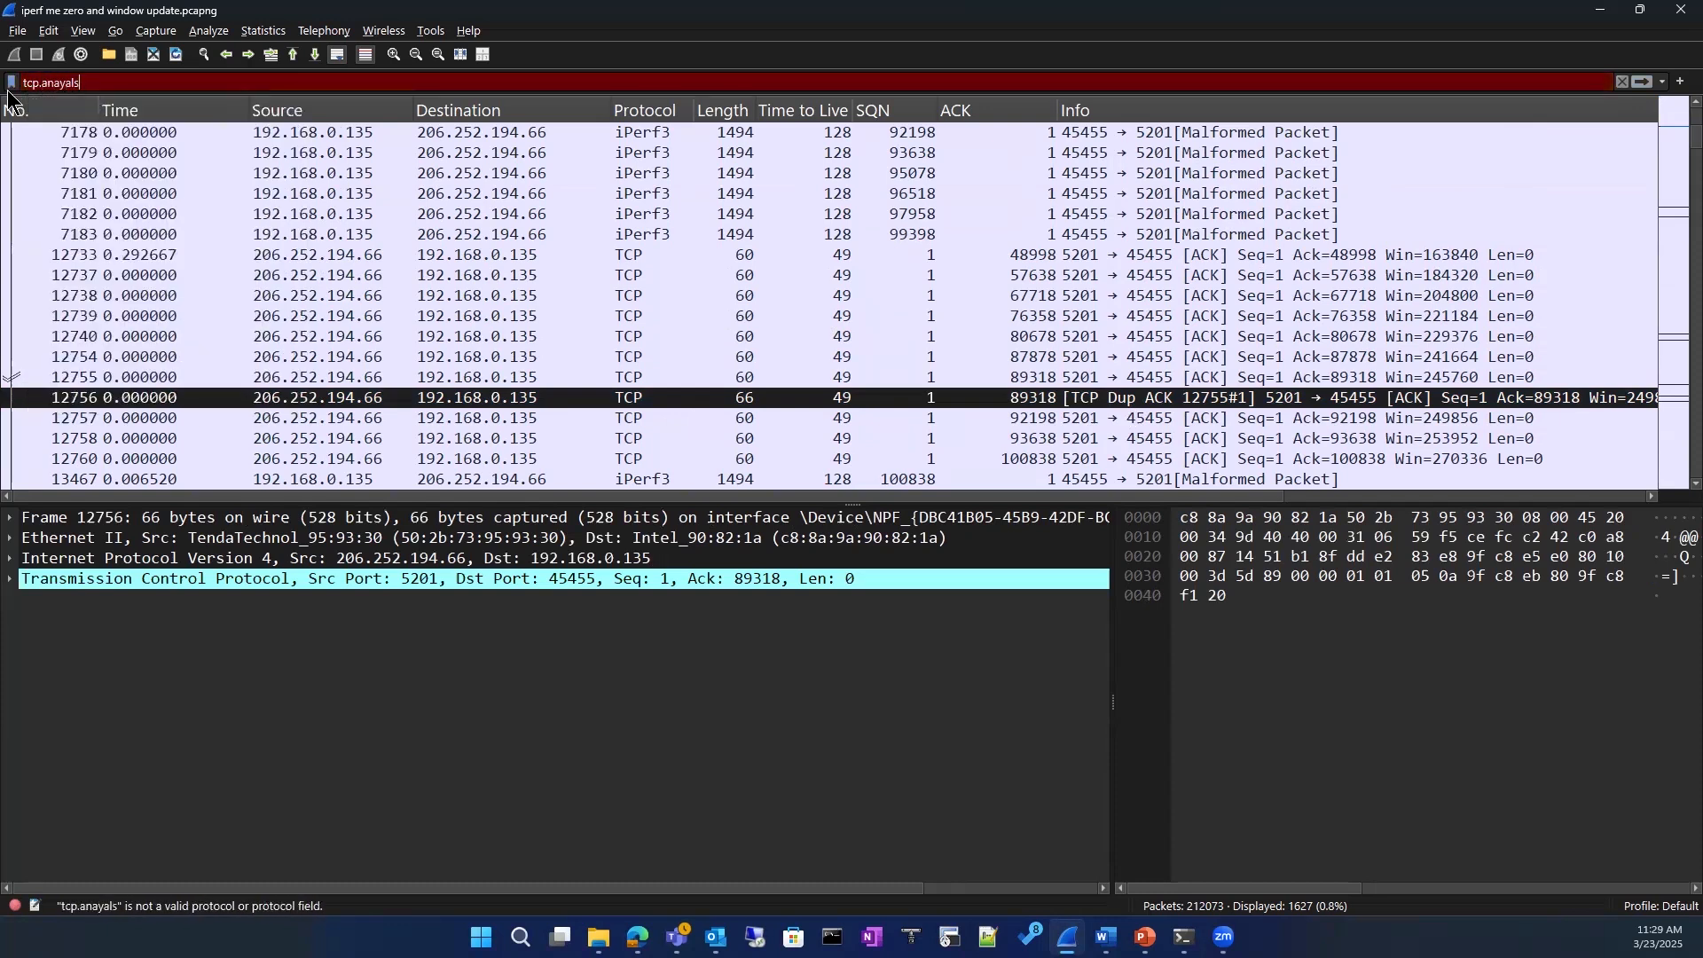
type("o")
key("BackSpace")
type("is")
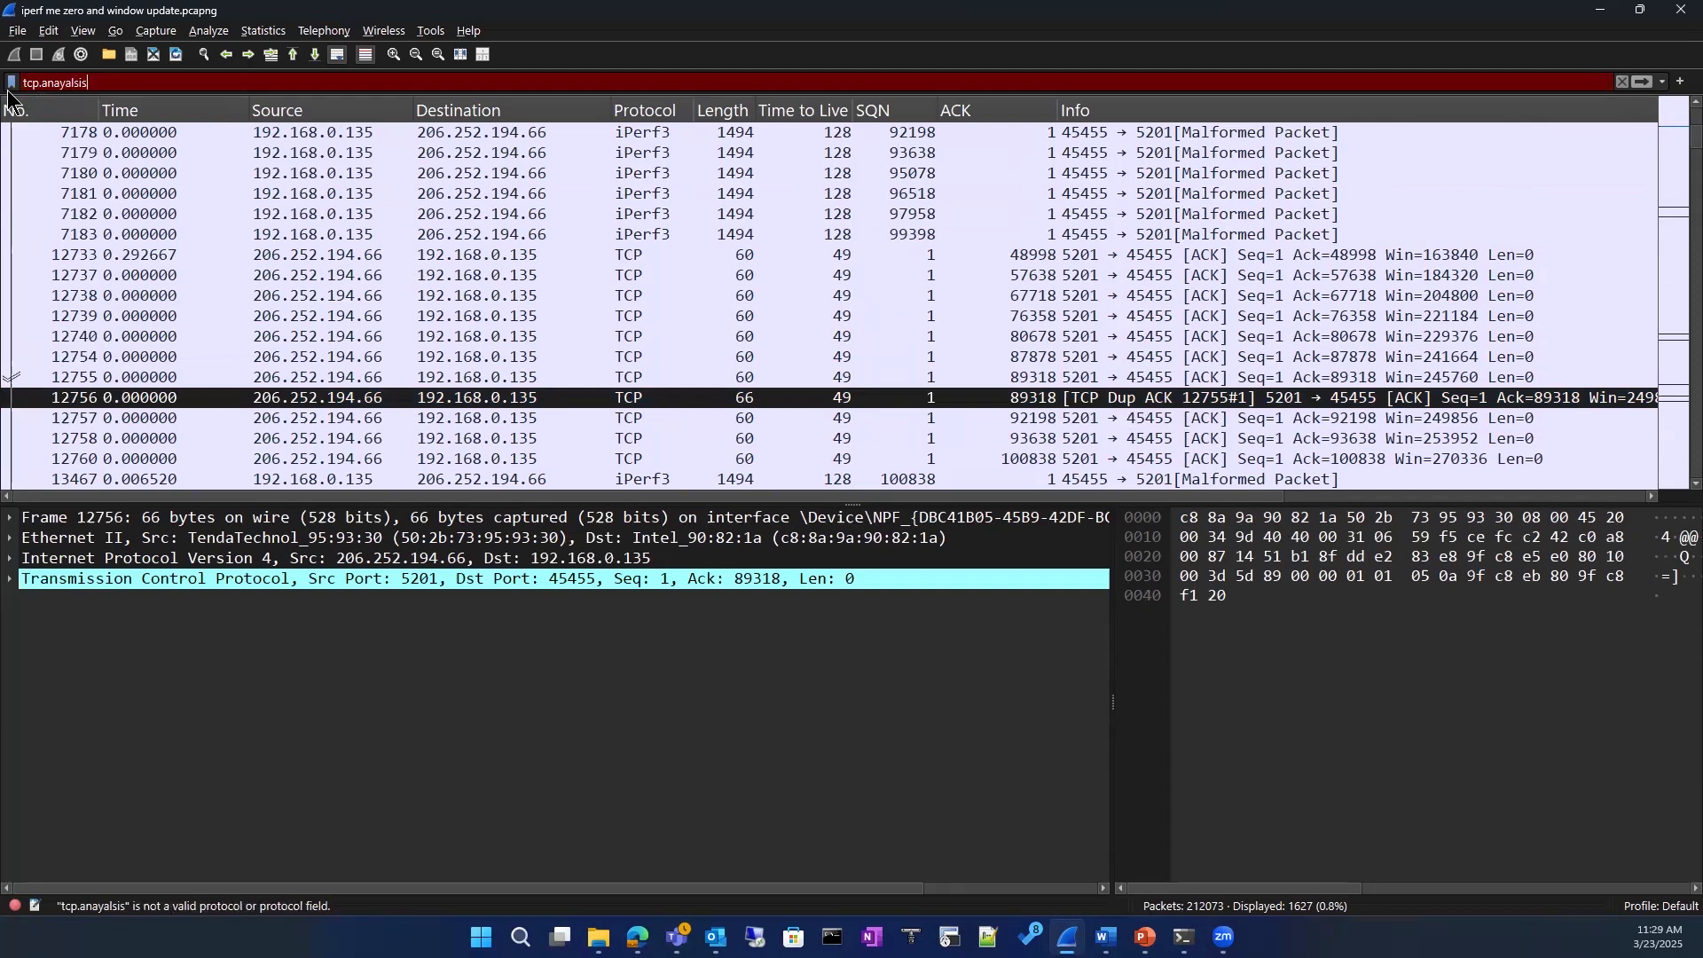
type(".flags")
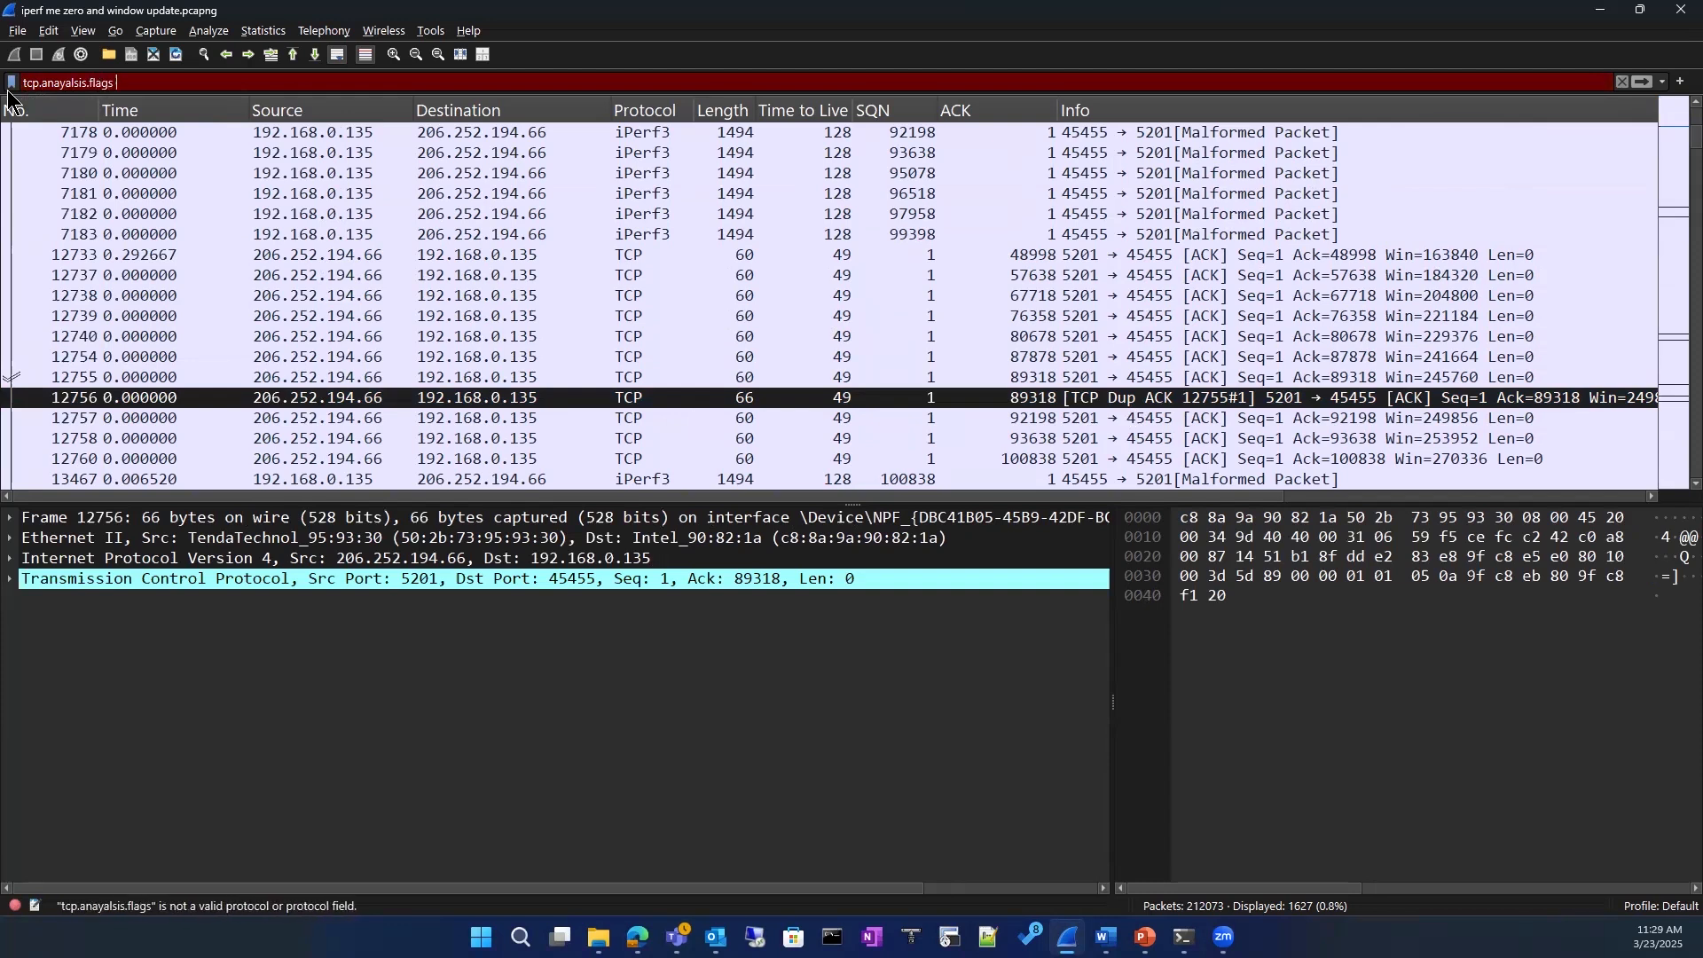
key("BackSpace")
key("BackSpace")
key("BackSpace")
key("BackSpace")
key("BackSpace")
key("BackSpace")
key("BackSpace")
key("BackSpace")
key("BackSpace")
key("BackSpace")
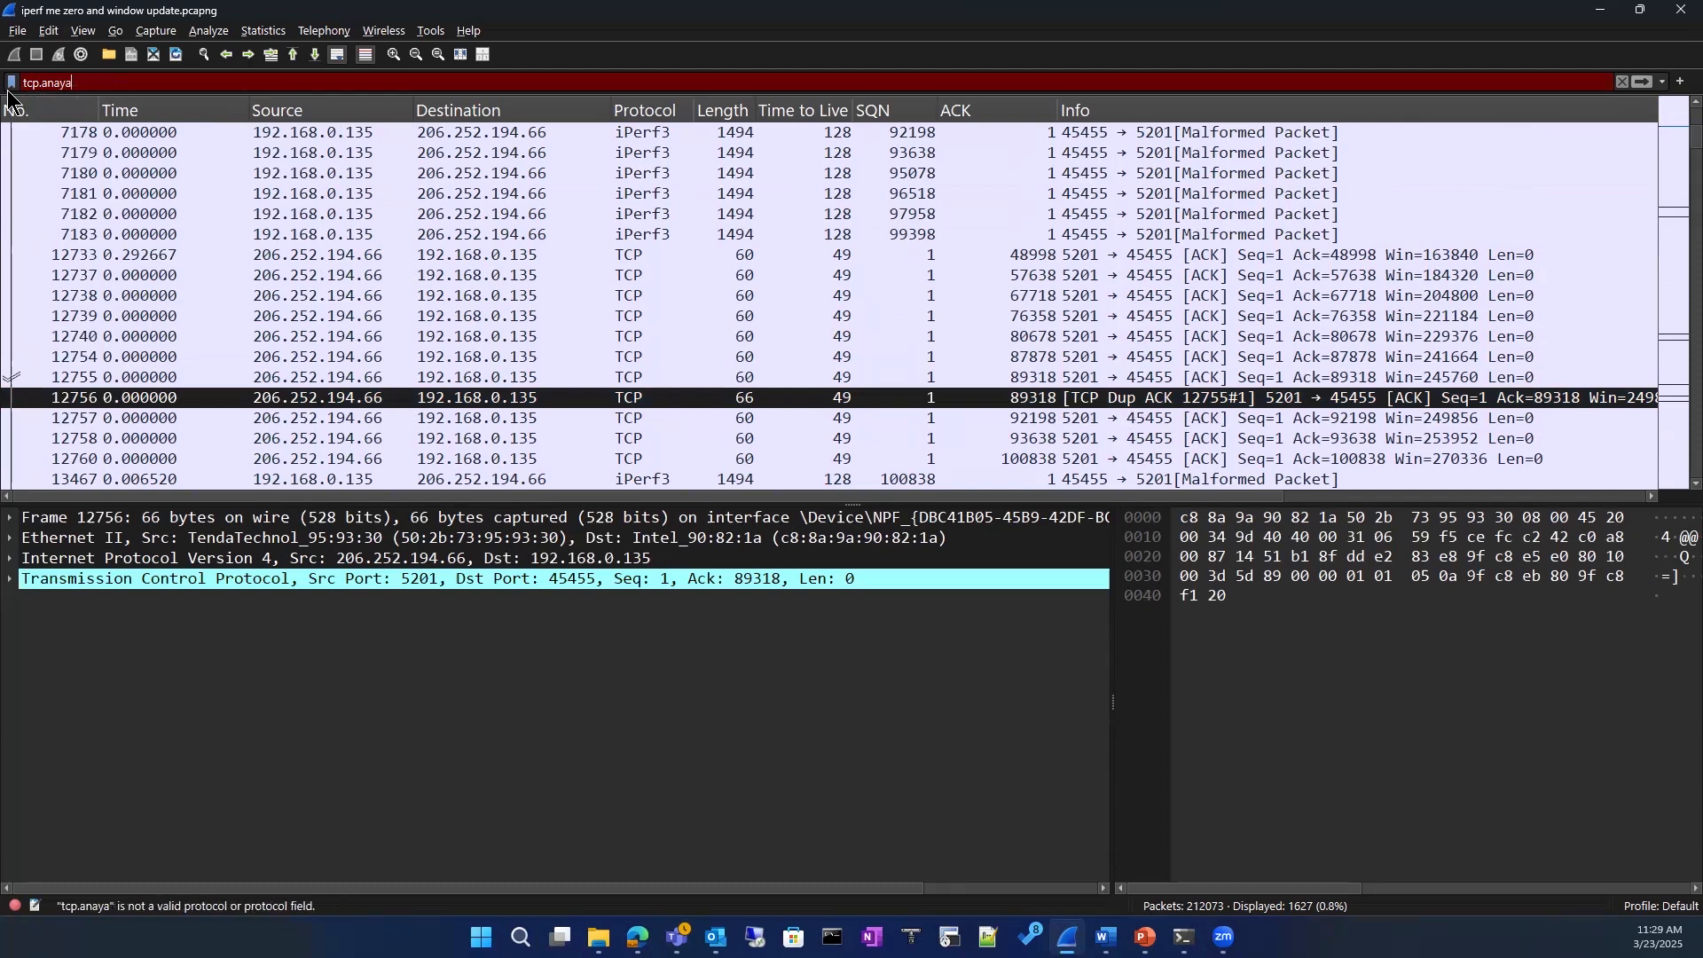
key("BackSpace")
key("BackSpace")
key("BackSpace")
key("BackSpace")
key("BackSpace")
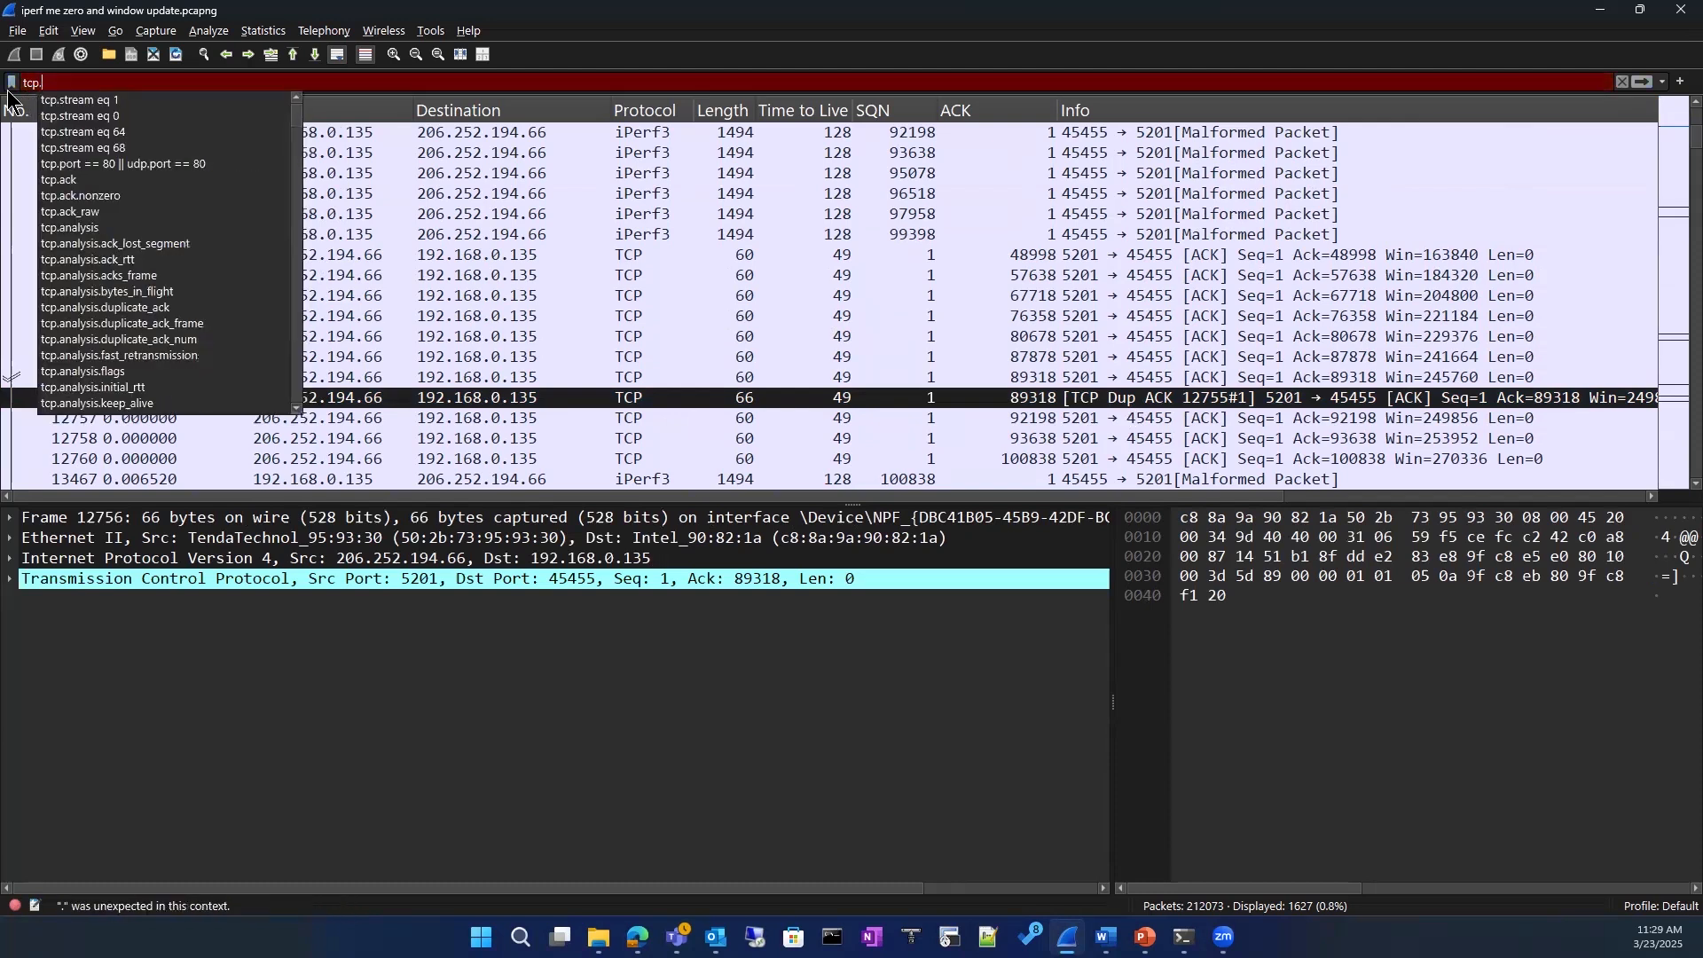
Step: Complete the display filter as tcp.analysis.flags using the suggested field names and apply it to the capture
type("an")
key("Down")
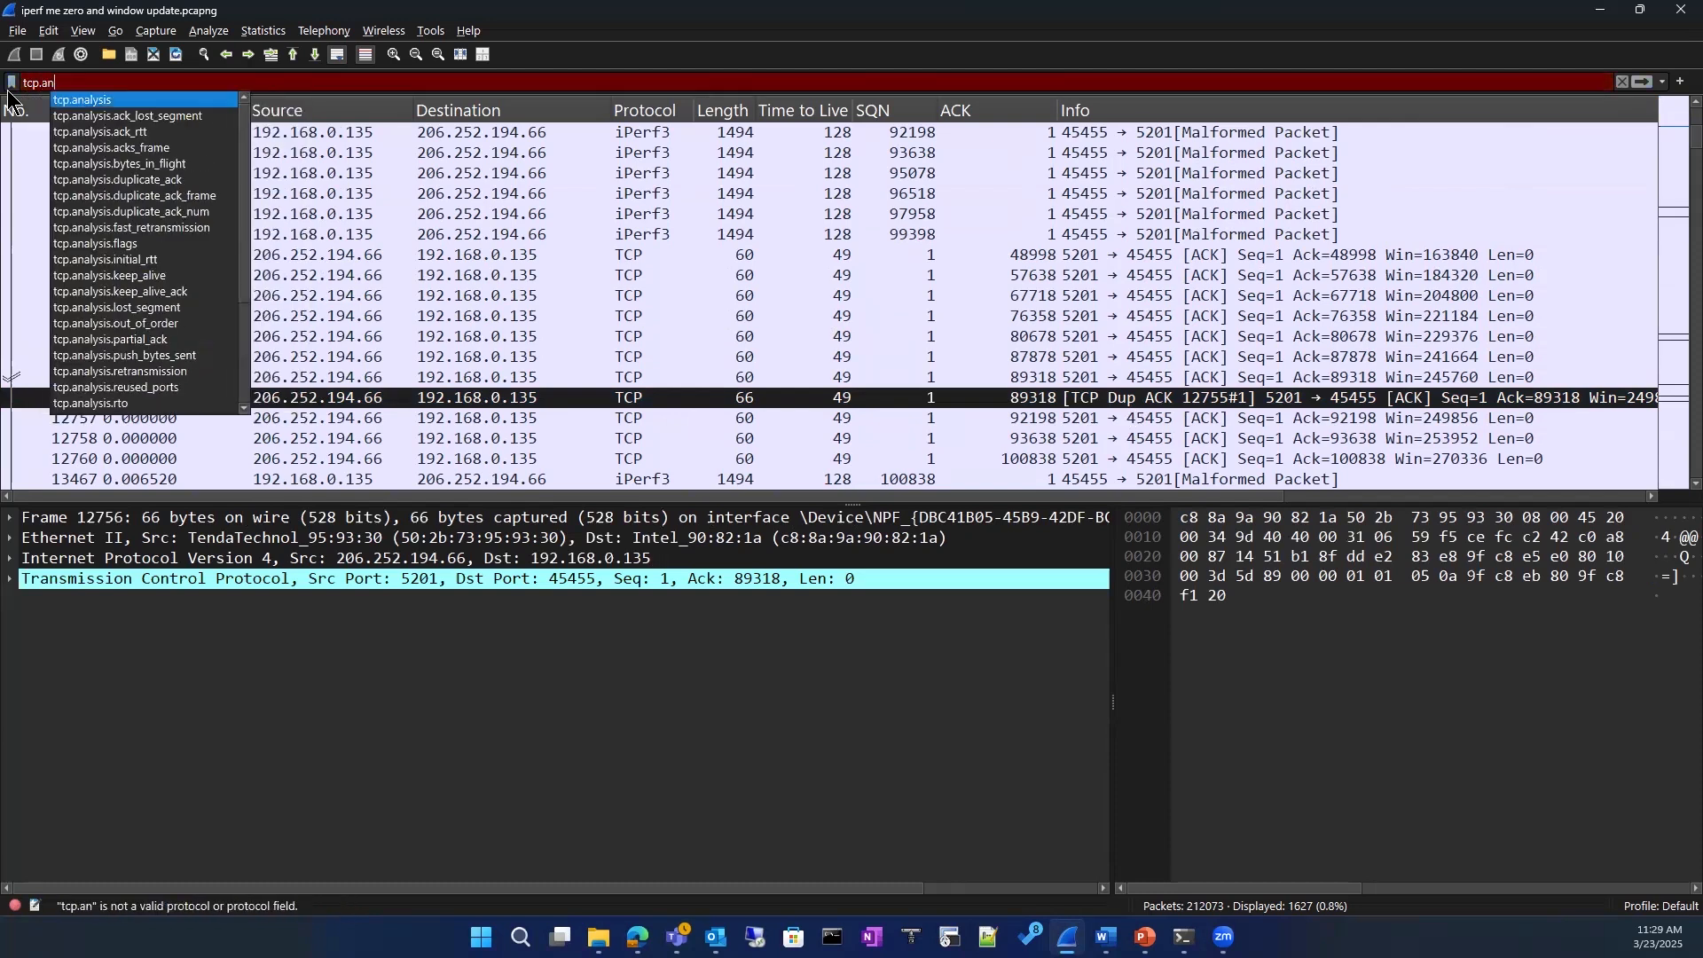
key("Return")
type(".")
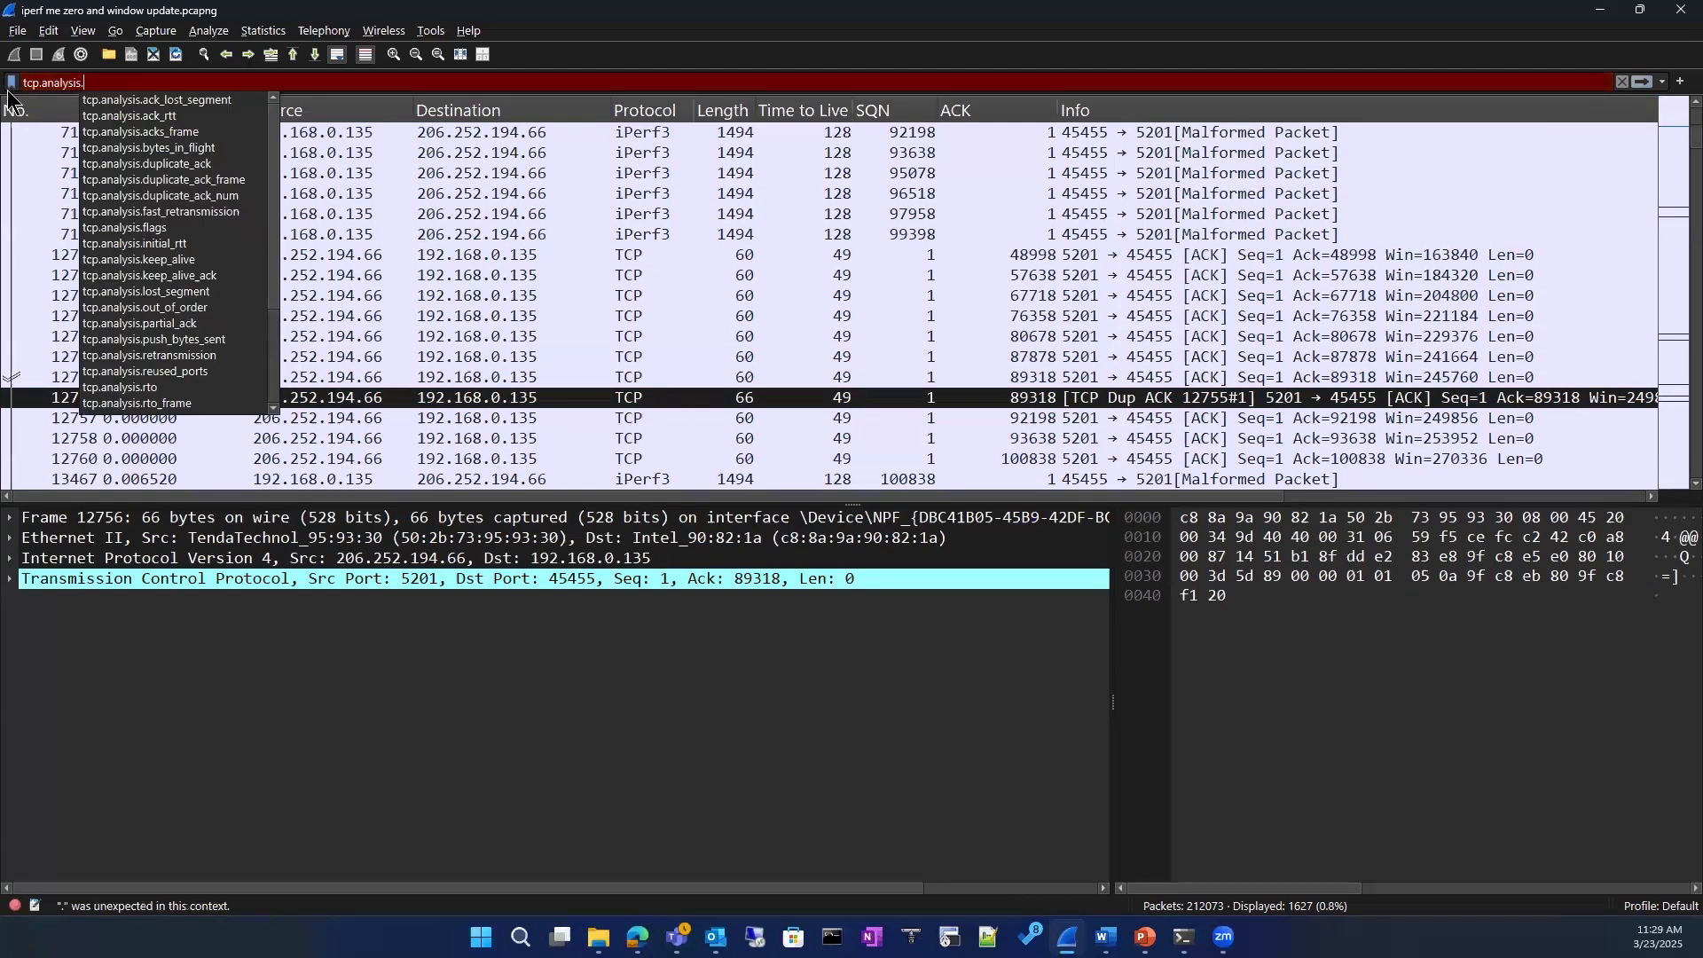
type("fl")
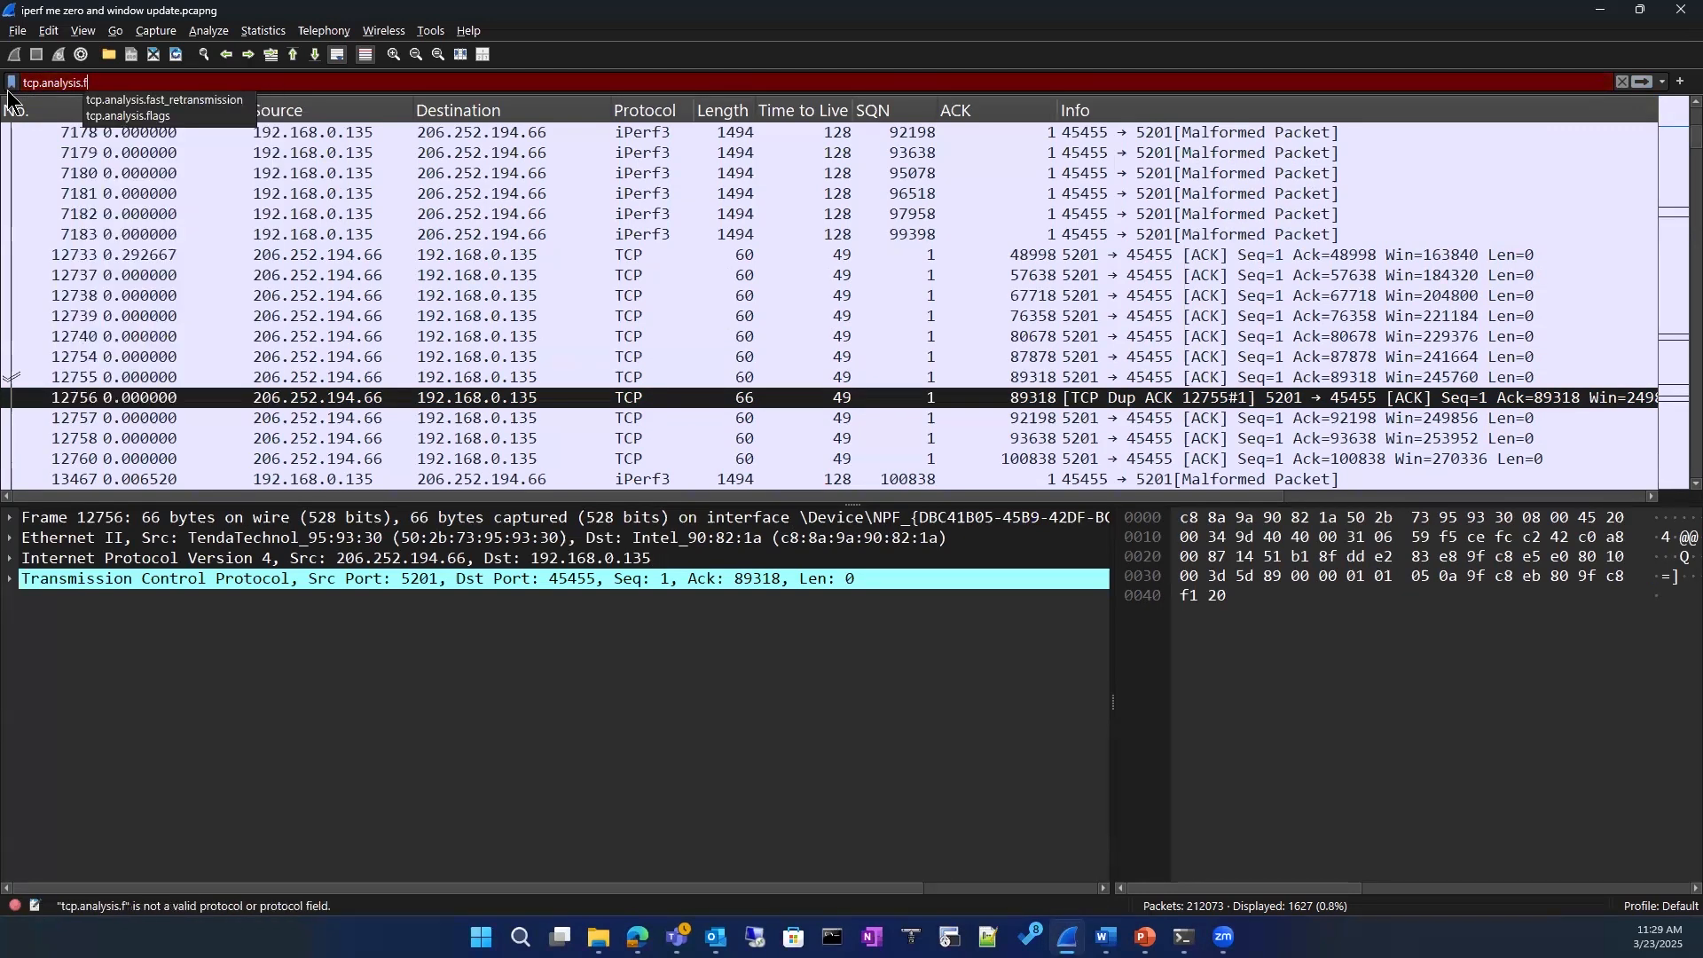
key("Down")
key("Return")
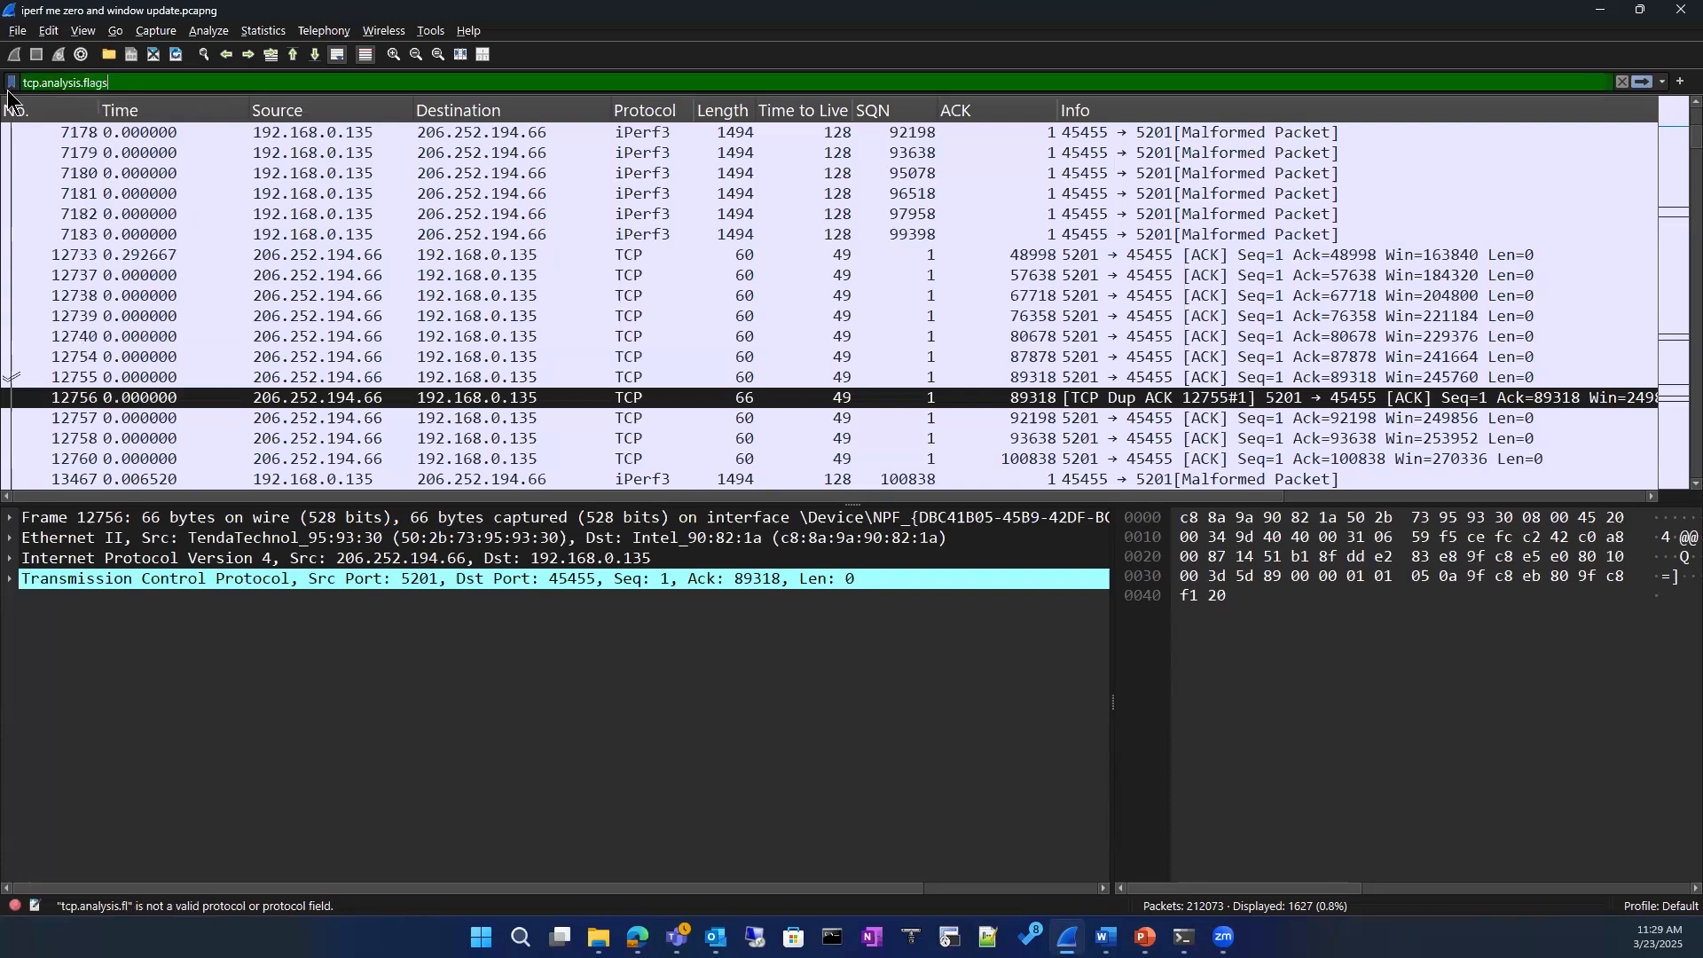
key("Return")
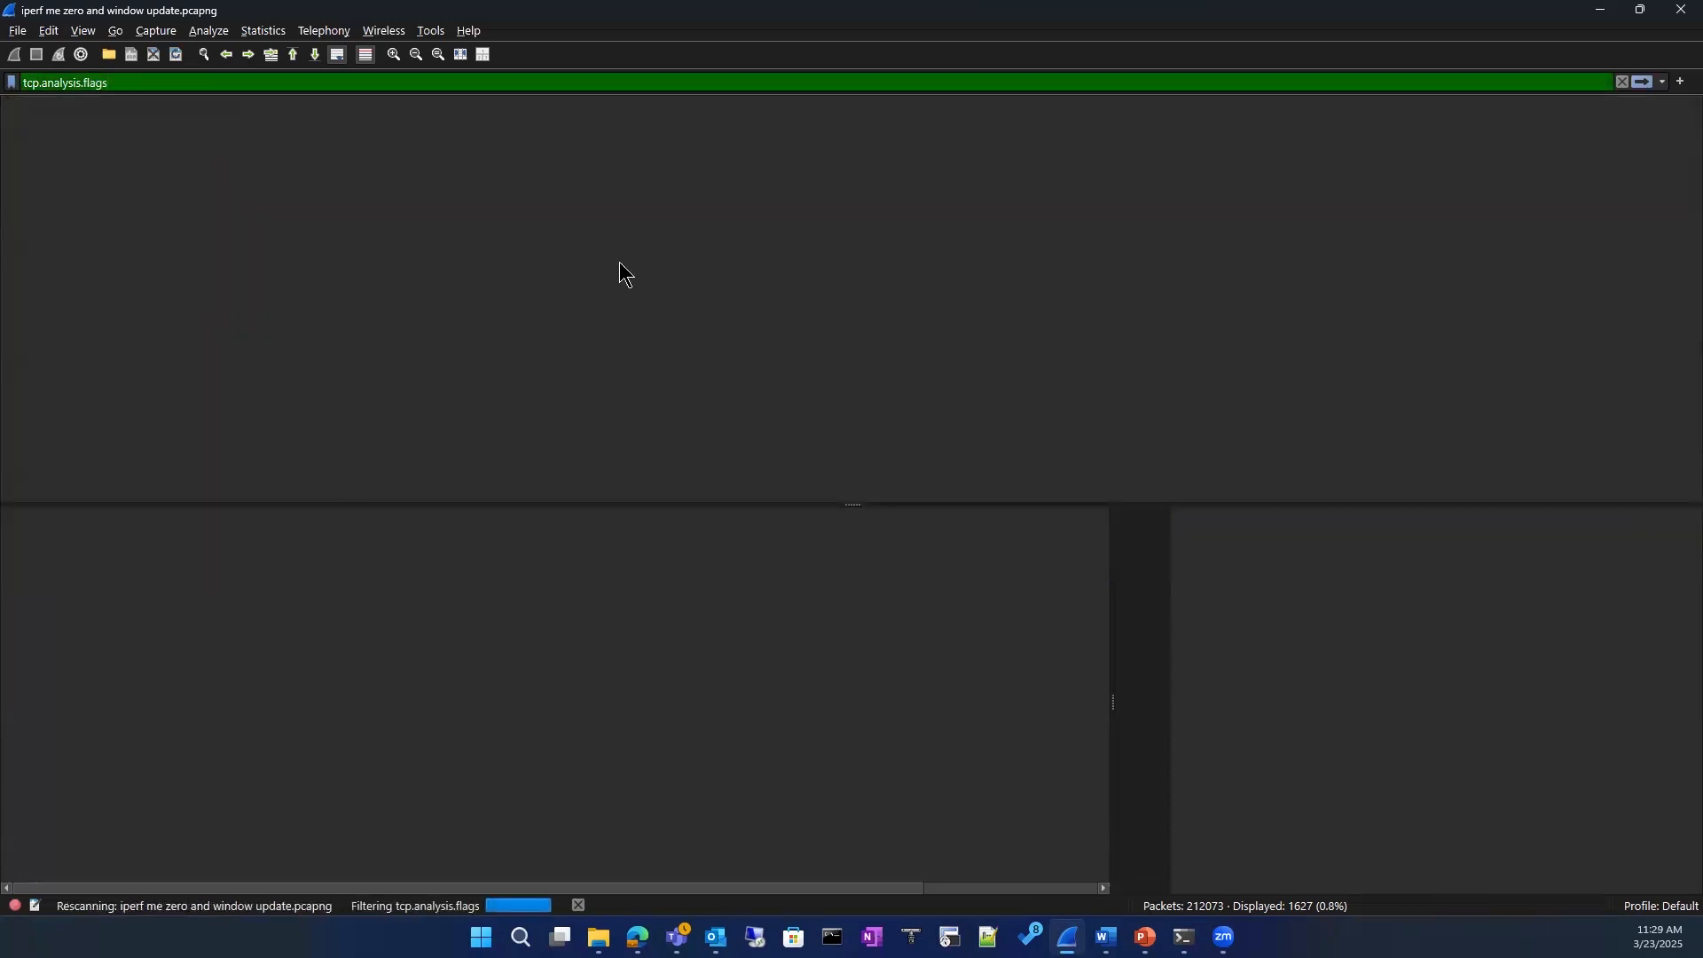
Step: Examine the packets matched by the tcp.analysis.flags filter, checking which TCP problems their Info column reports
scroll(596, 346, "up", 15)
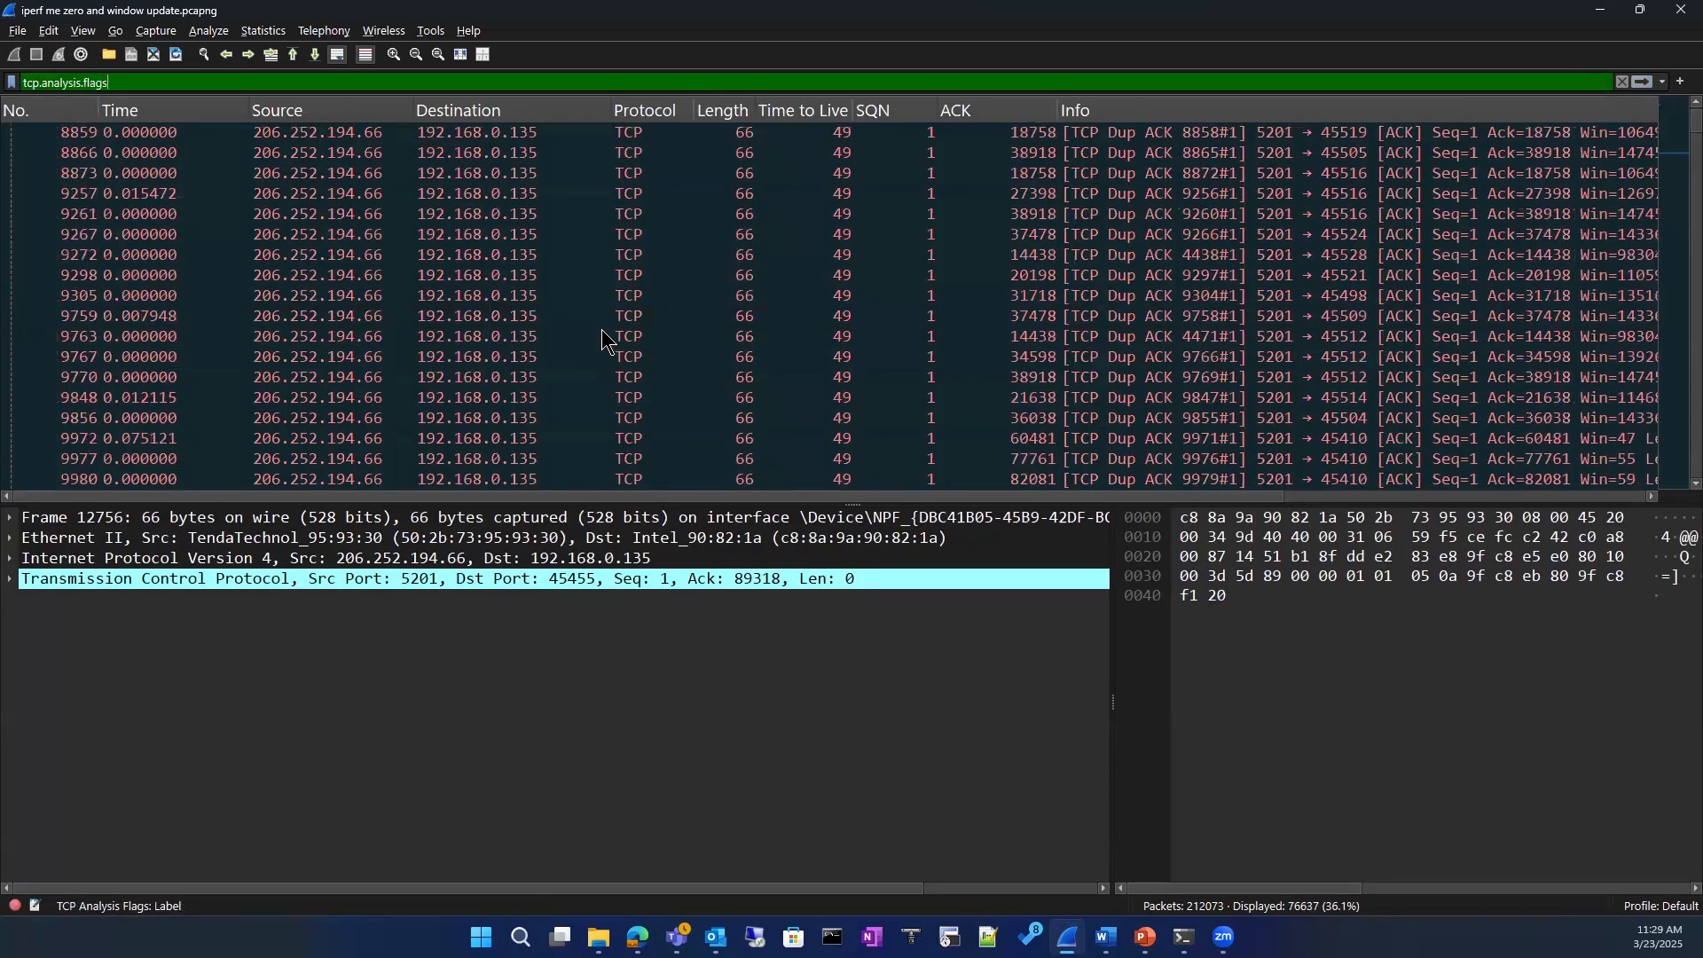
scroll(601, 327, "up", 10)
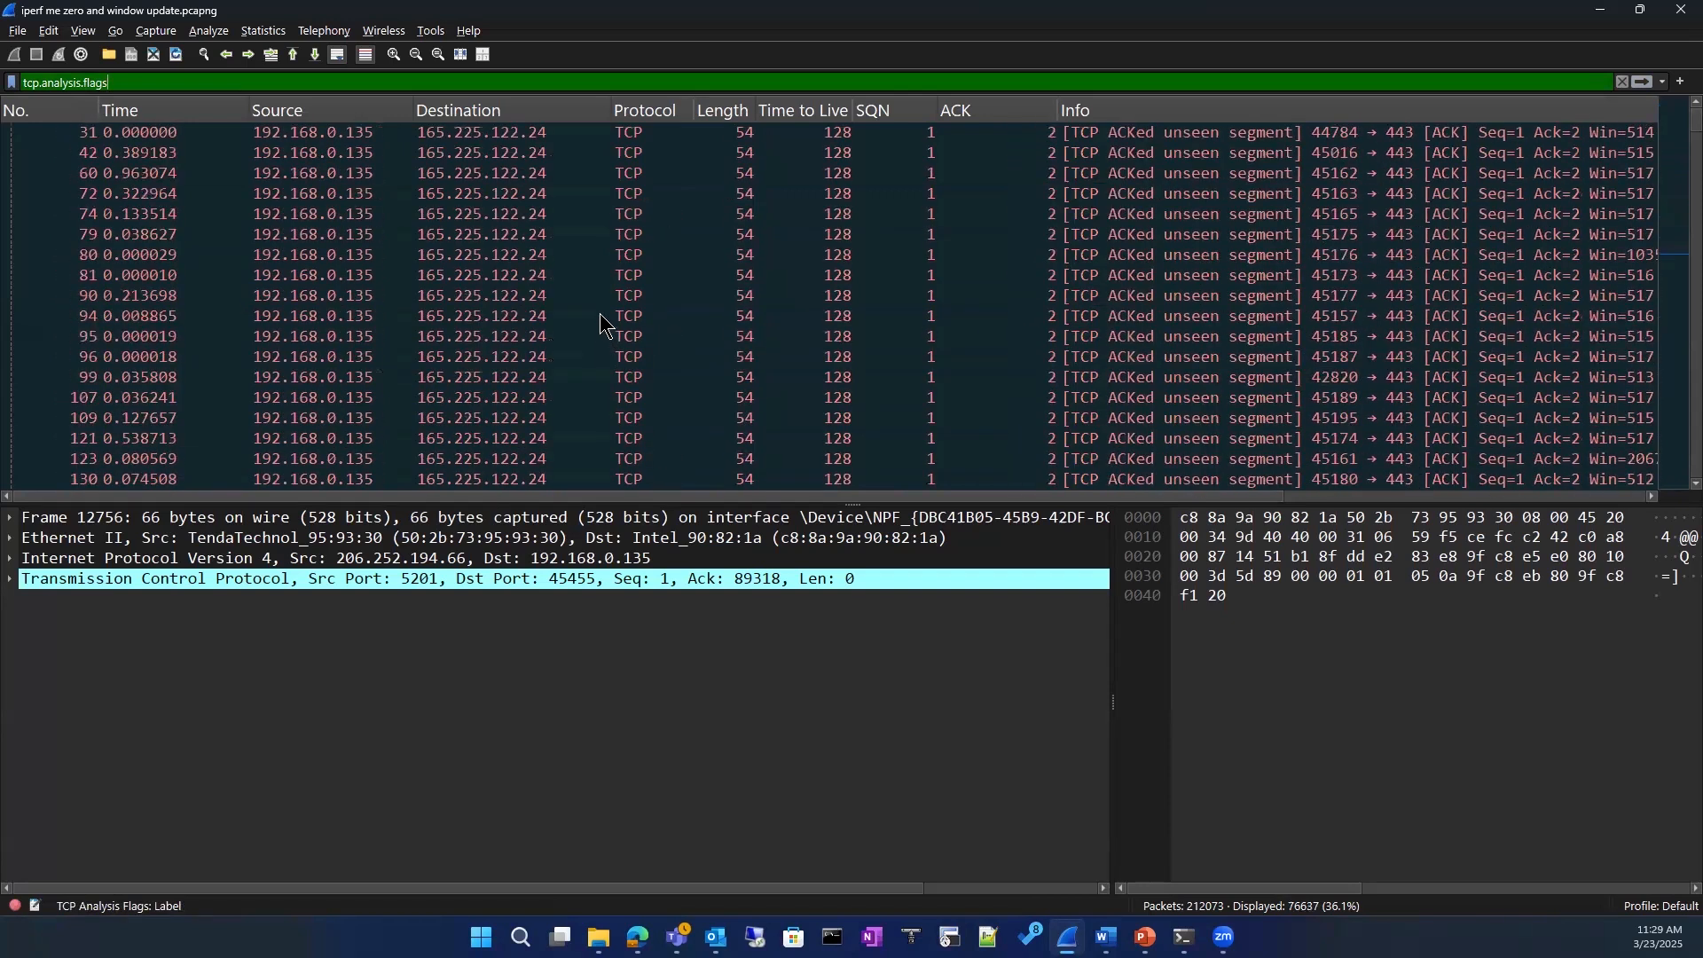
scroll(610, 321, "down", 10)
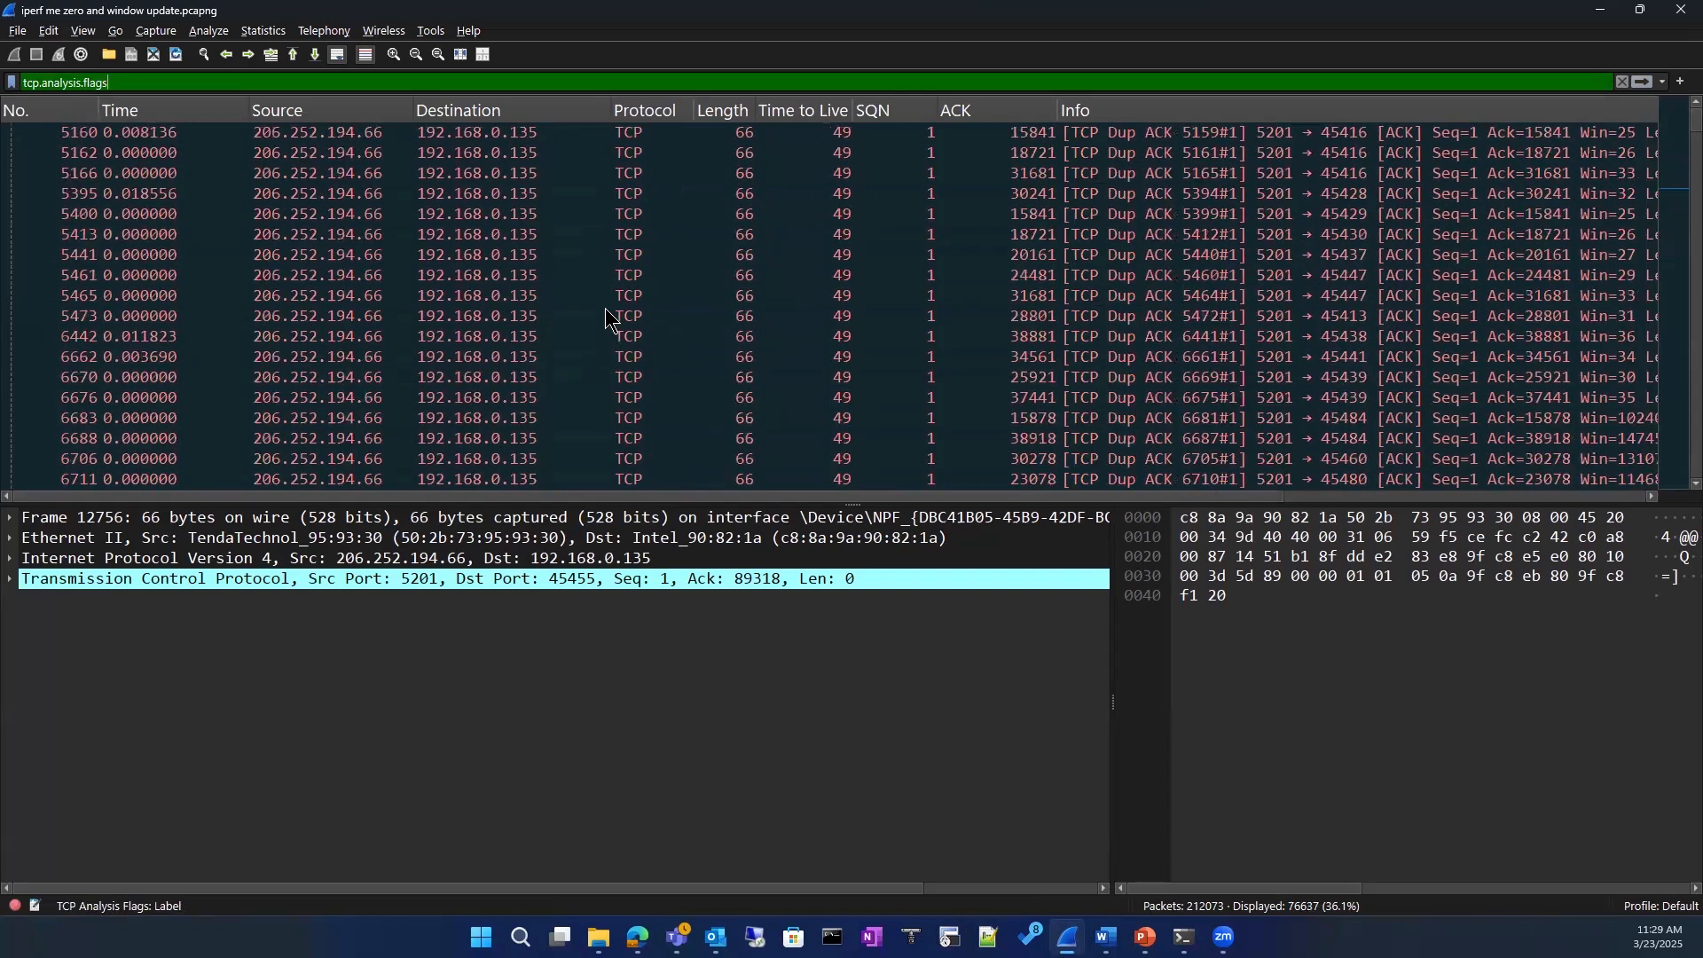
scroll(609, 320, "down", 4)
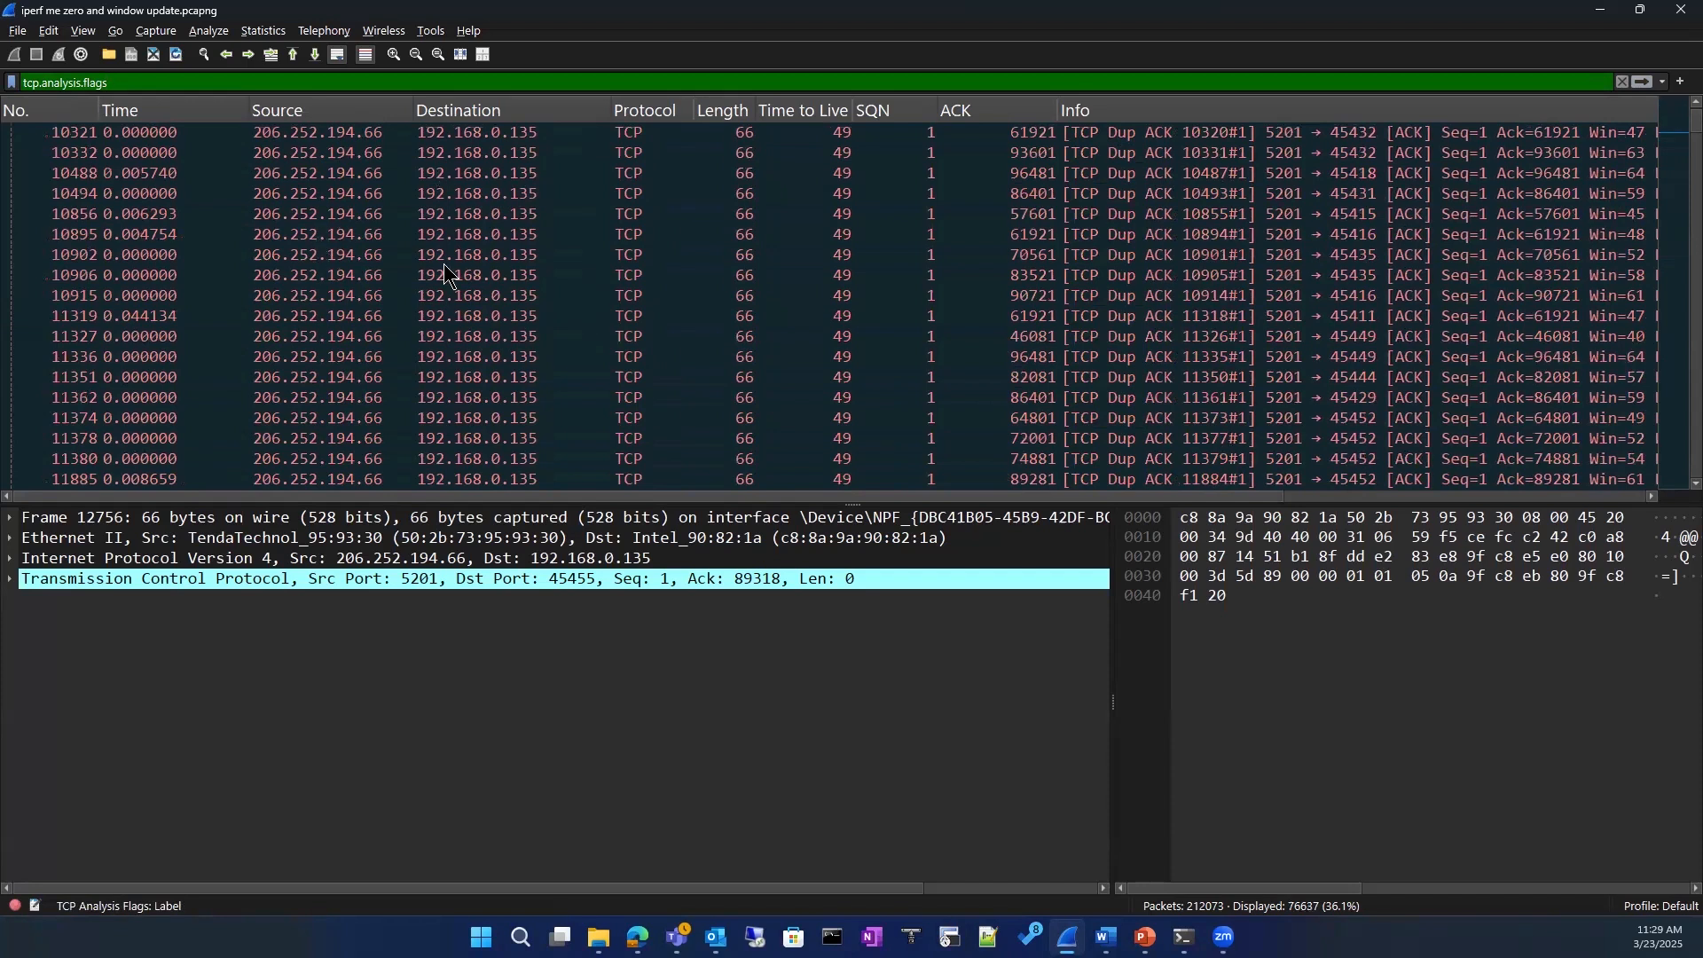
scroll(502, 355, "down", 20)
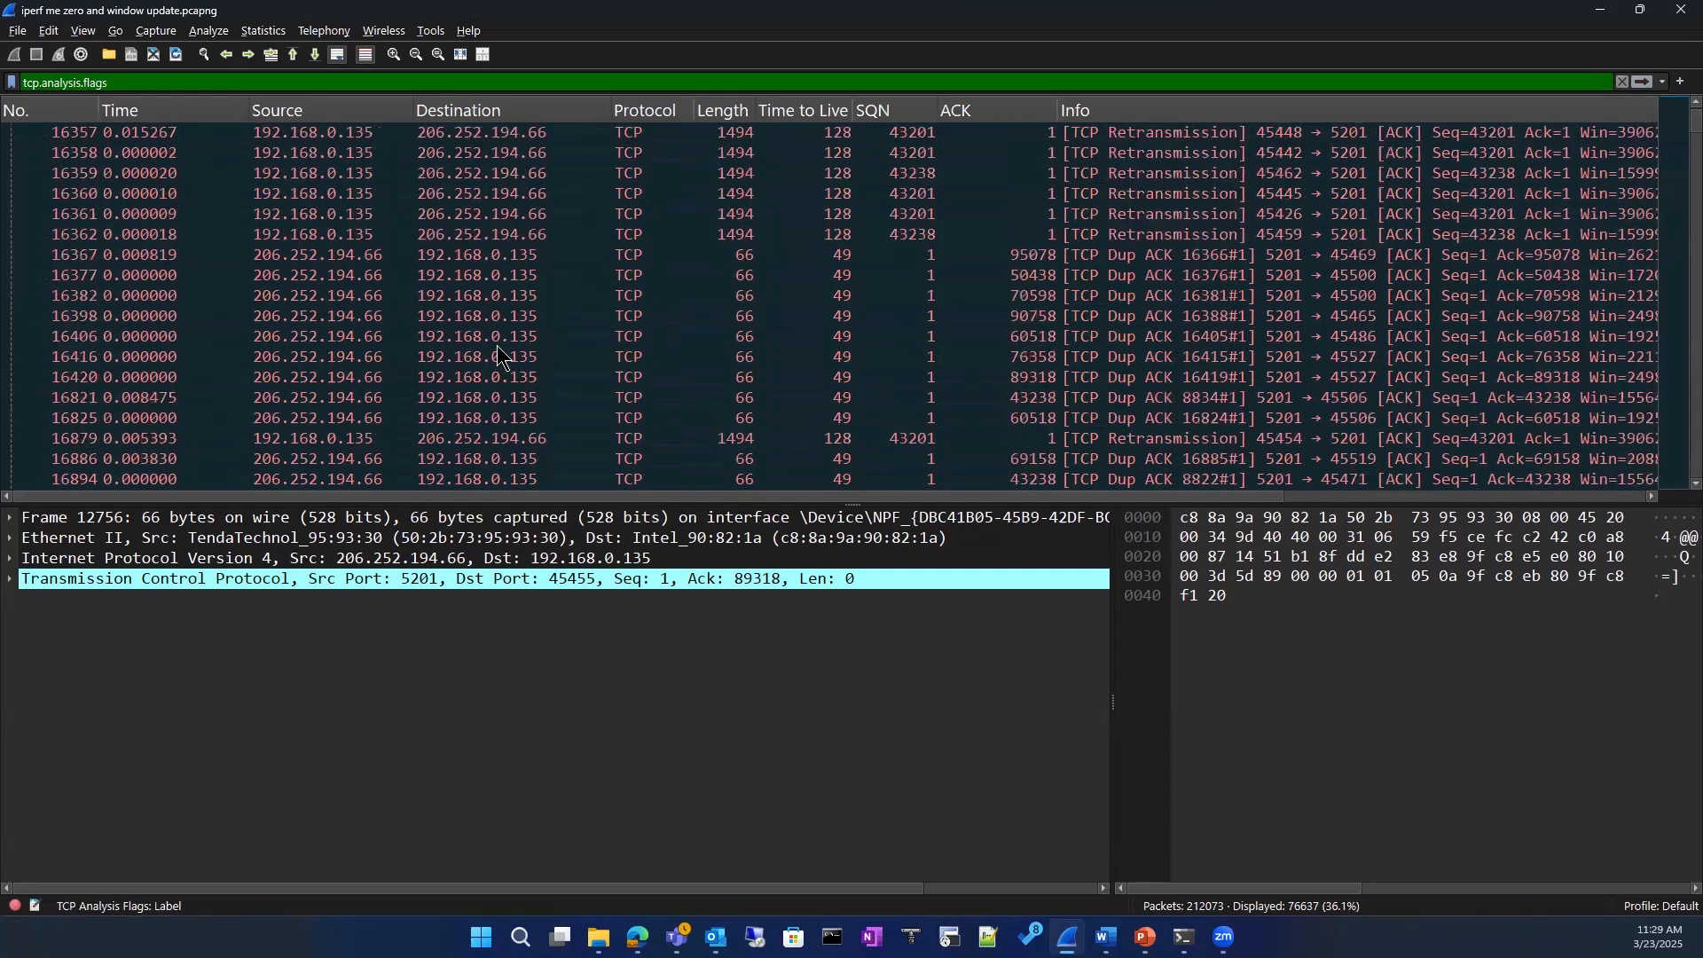
scroll(497, 355, "down", 20)
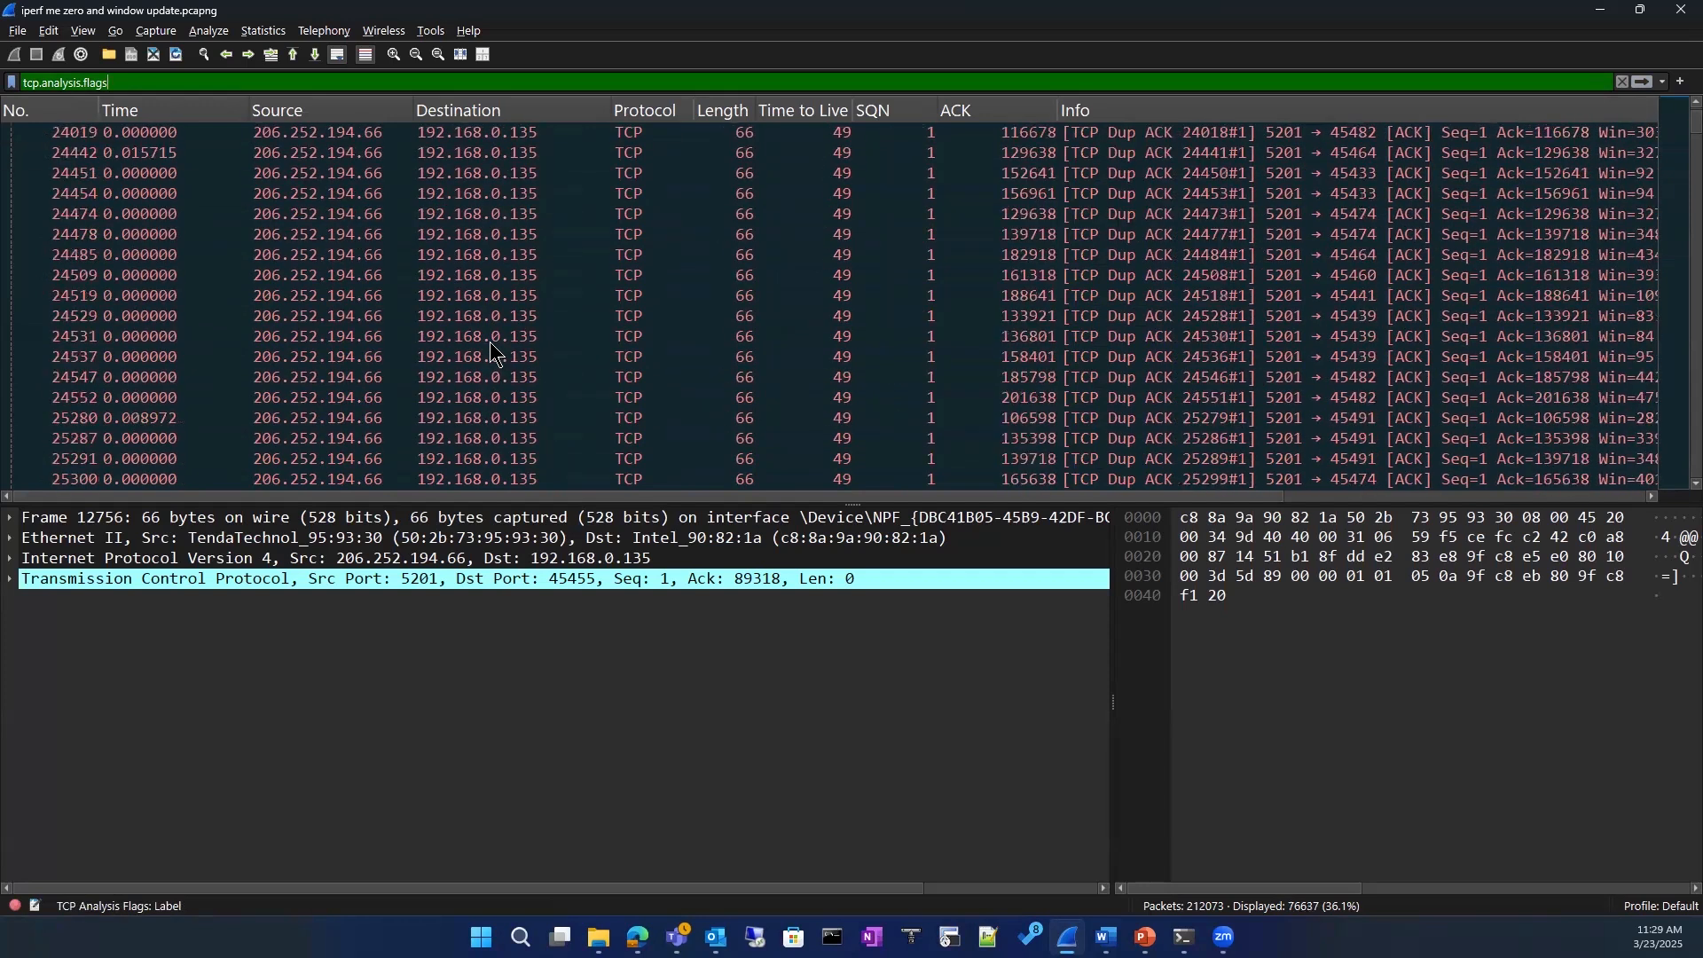
scroll(494, 348, "down", 8)
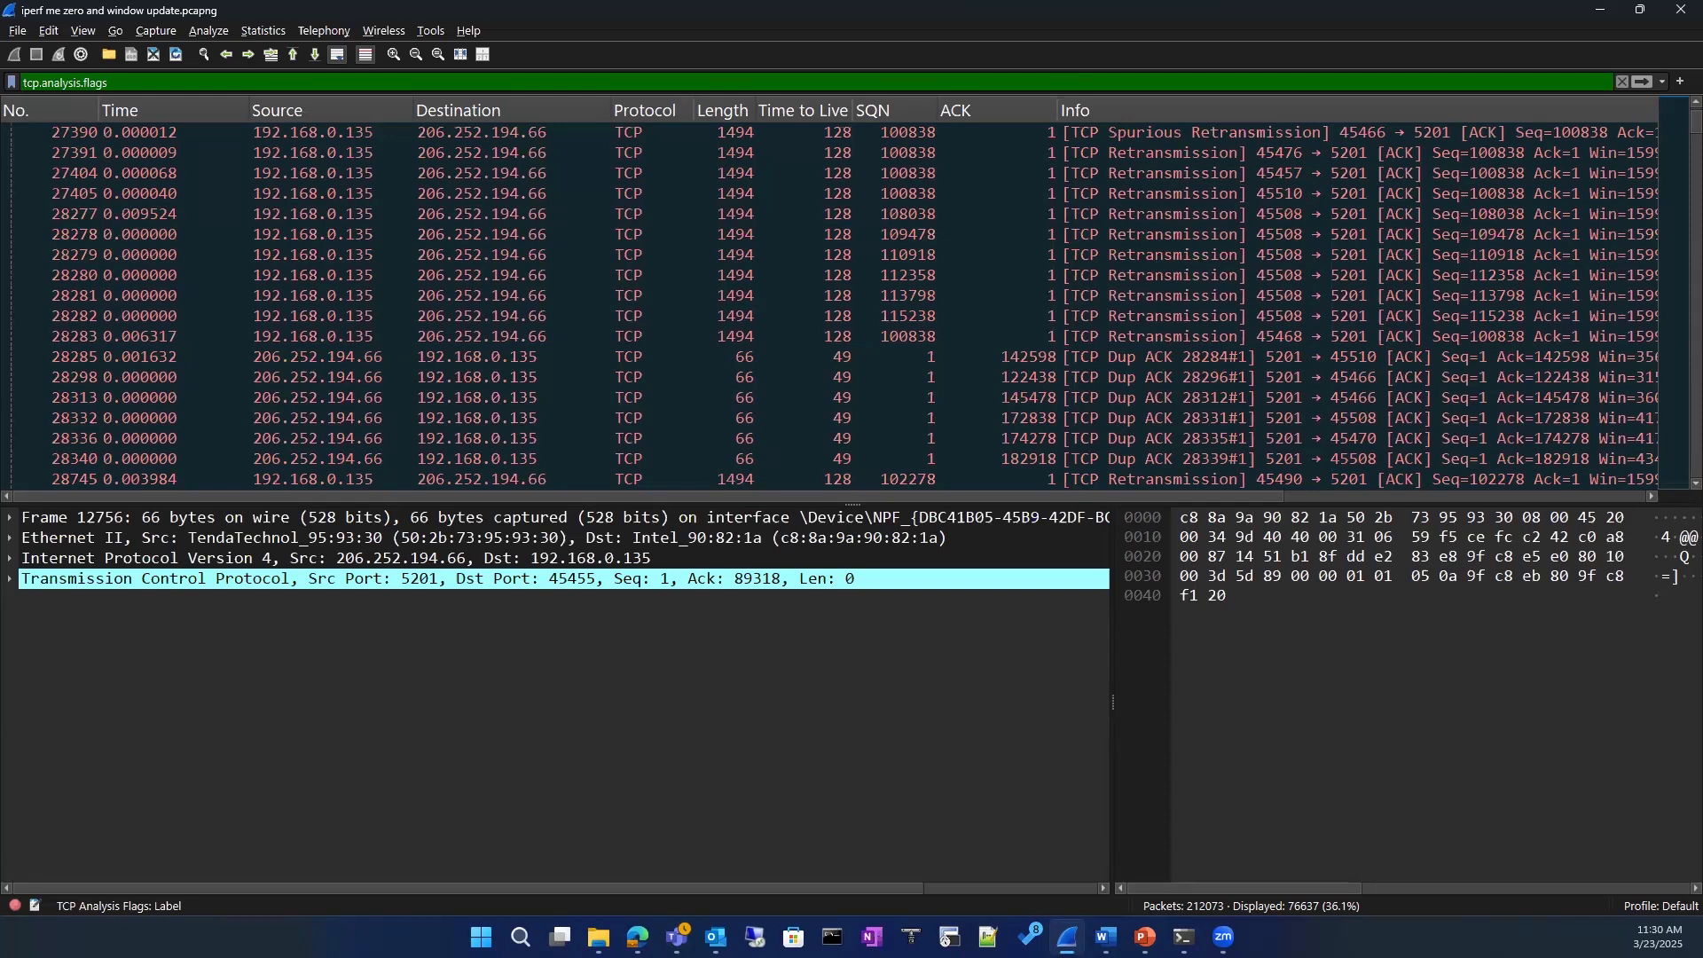
scroll(638, 399, "down", 10)
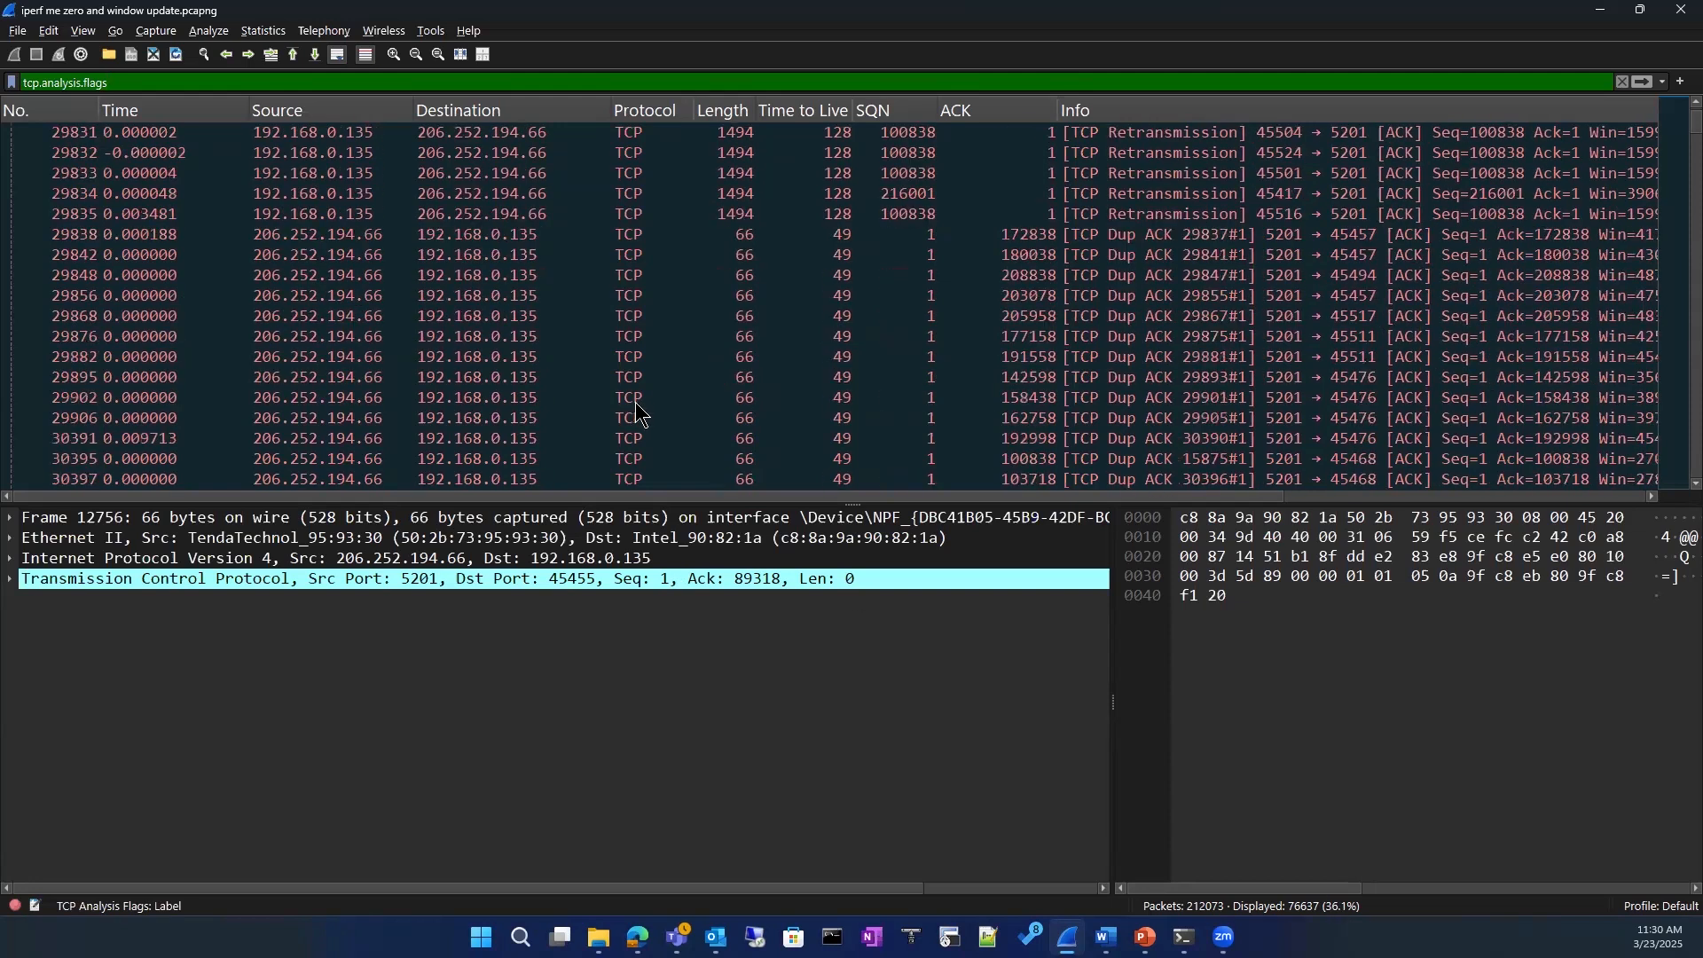
scroll(639, 413, "down", 6)
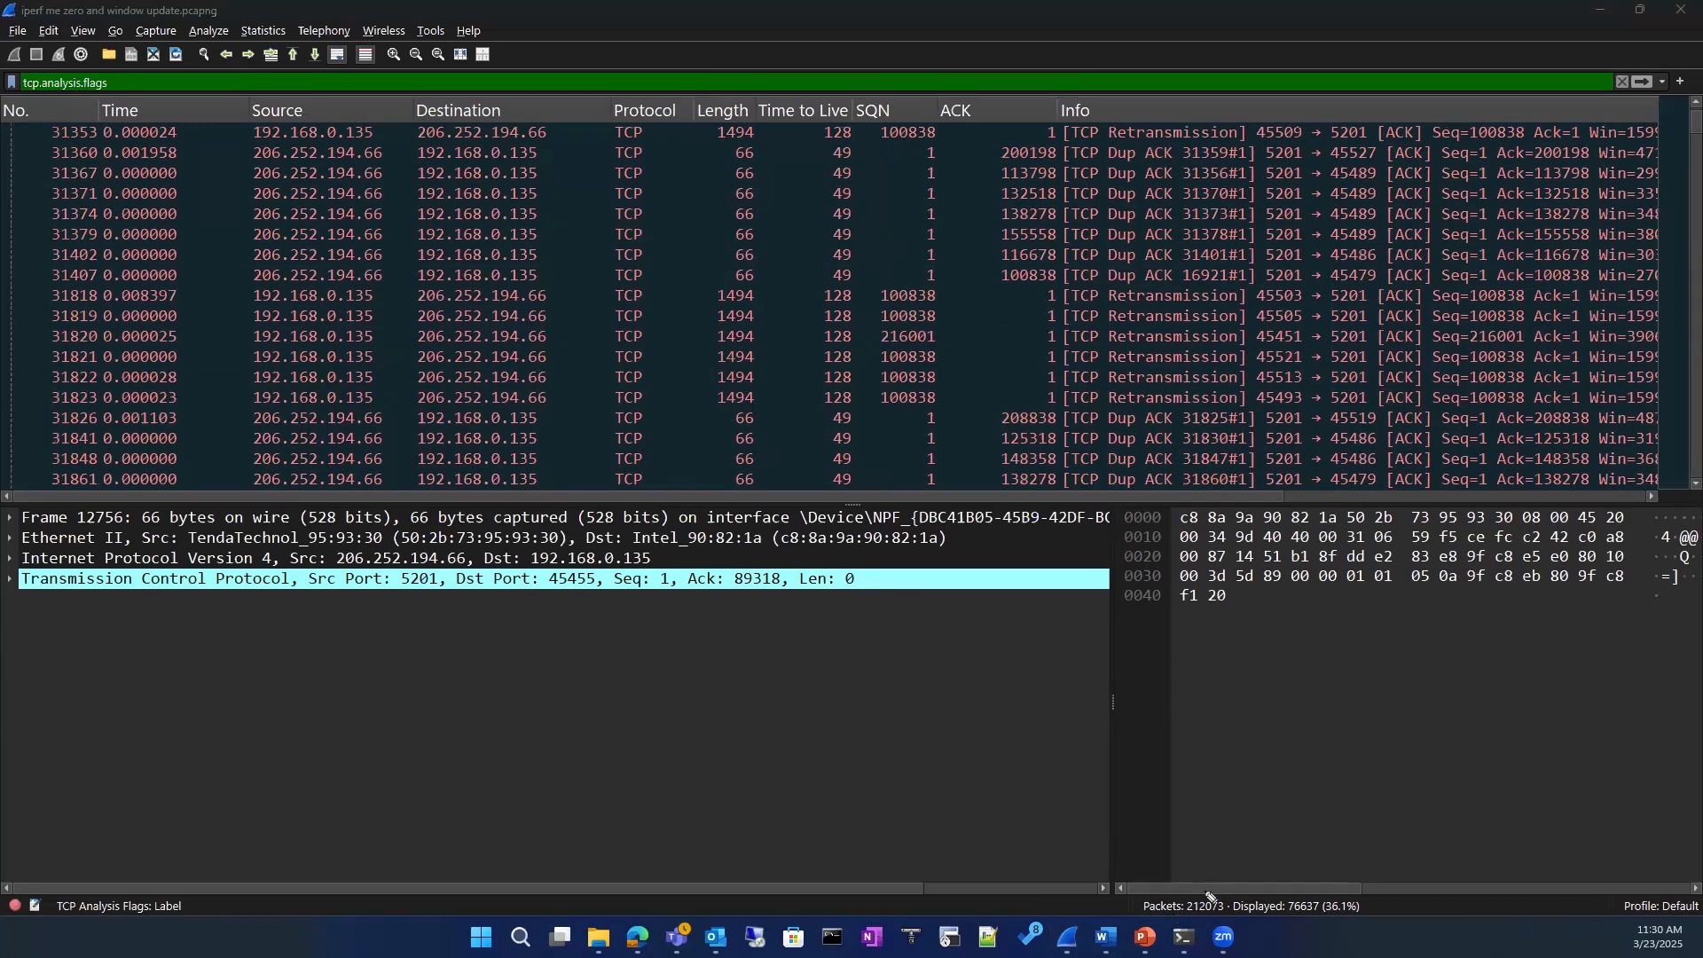
Step: Circle the packet counts, the displayed percentage and the tcp.analysis.flags filter with the annotation pen, and erase the marks
mouse_move(1173, 881)
left_mouse_down()
mouse_move(1141, 923)
mouse_move(1291, 936)
mouse_move(1386, 885)
mouse_move(1154, 879)
left_mouse_up()
mouse_move(1353, 883)
left_mouse_down()
mouse_move(1331, 894)
mouse_move(1377, 916)
mouse_move(1359, 887)
left_mouse_up()
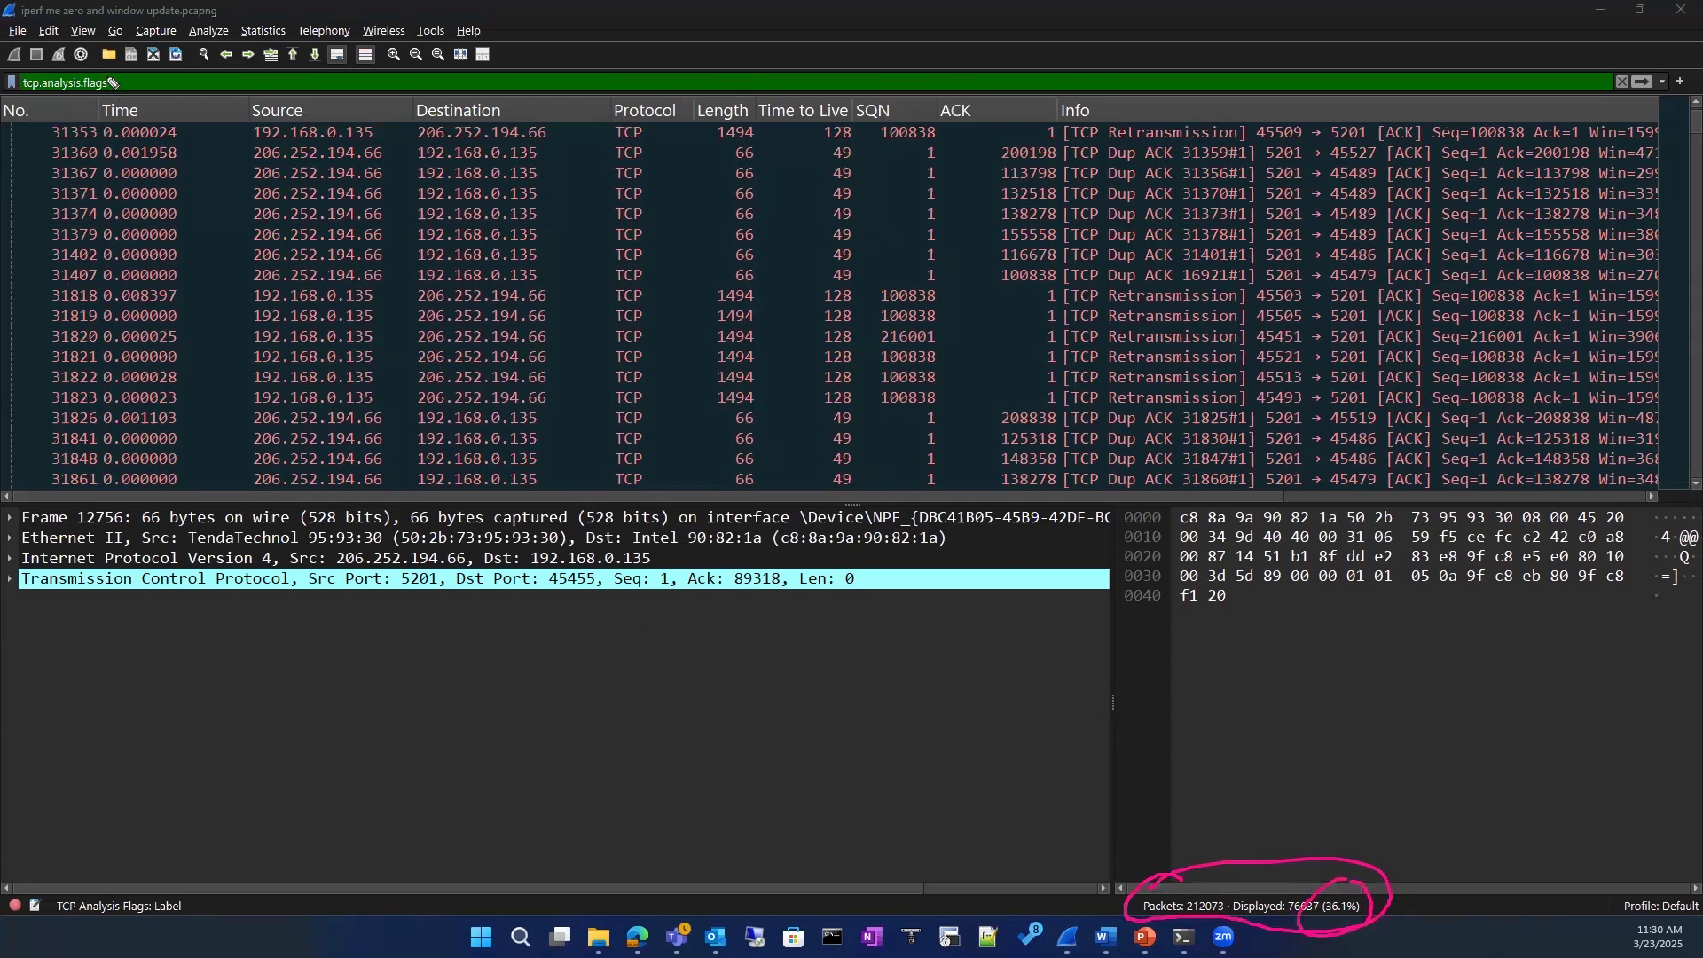
mouse_move(40, 63)
left_mouse_down()
mouse_move(40, 94)
mouse_move(101, 78)
left_mouse_up()
key("e")
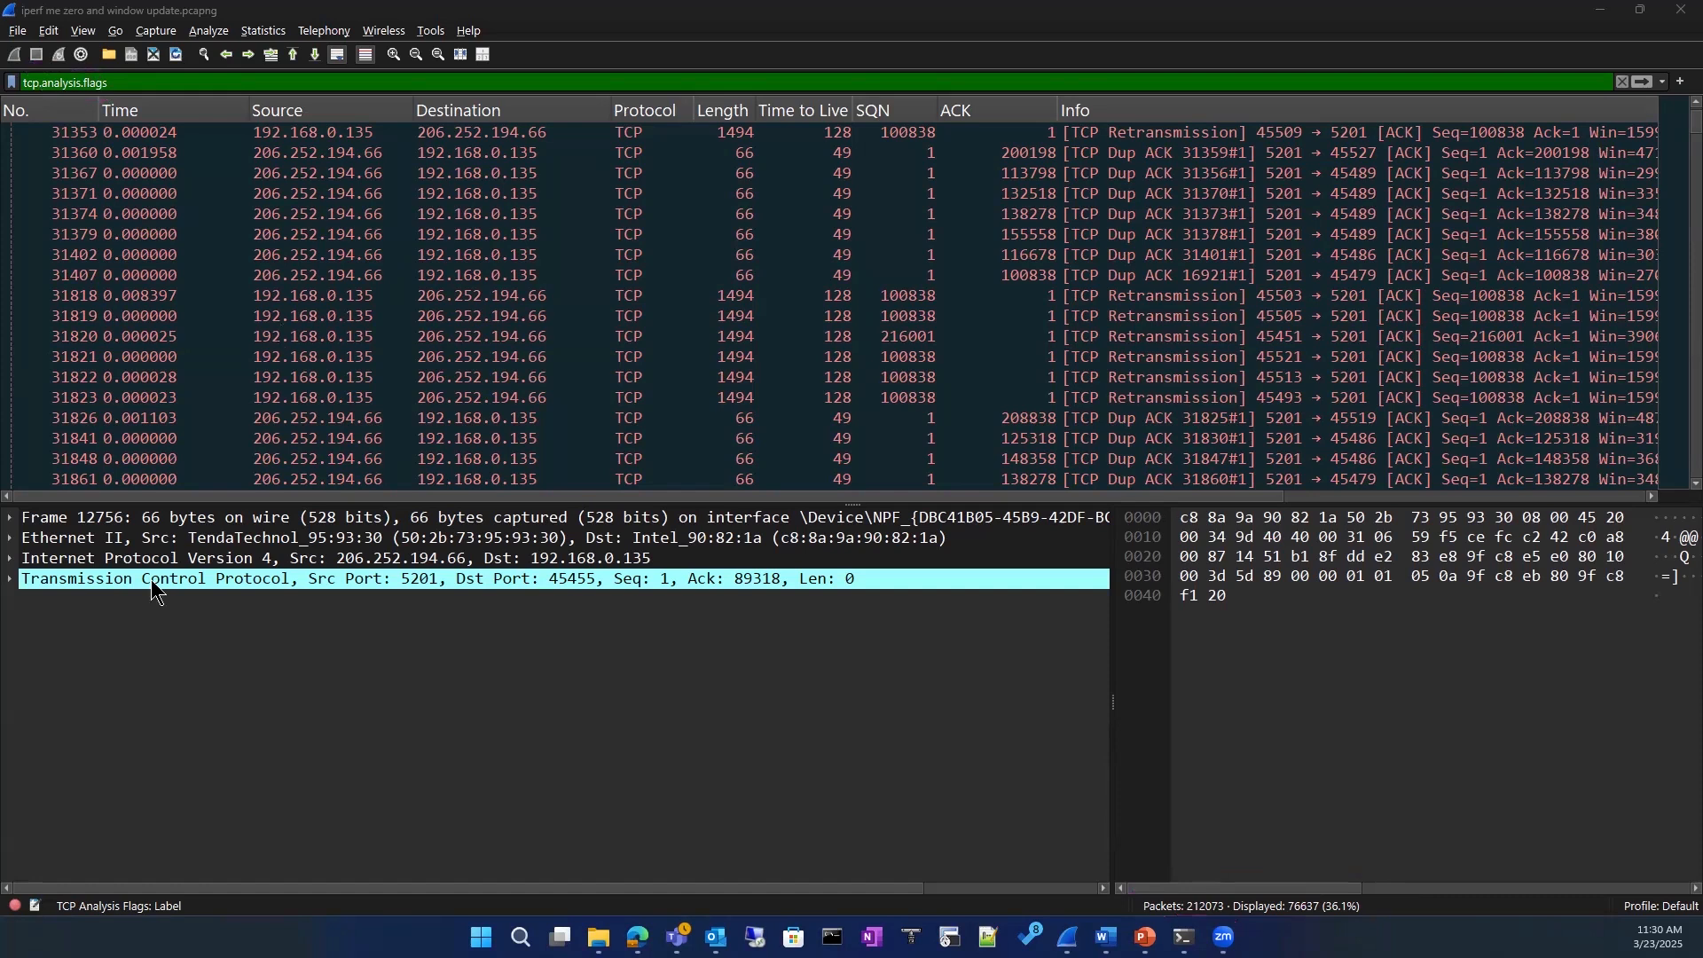
Step: Open the Expert Information for the filtered capture and expand the TCP Zero Window segment warning
left_click(15, 907)
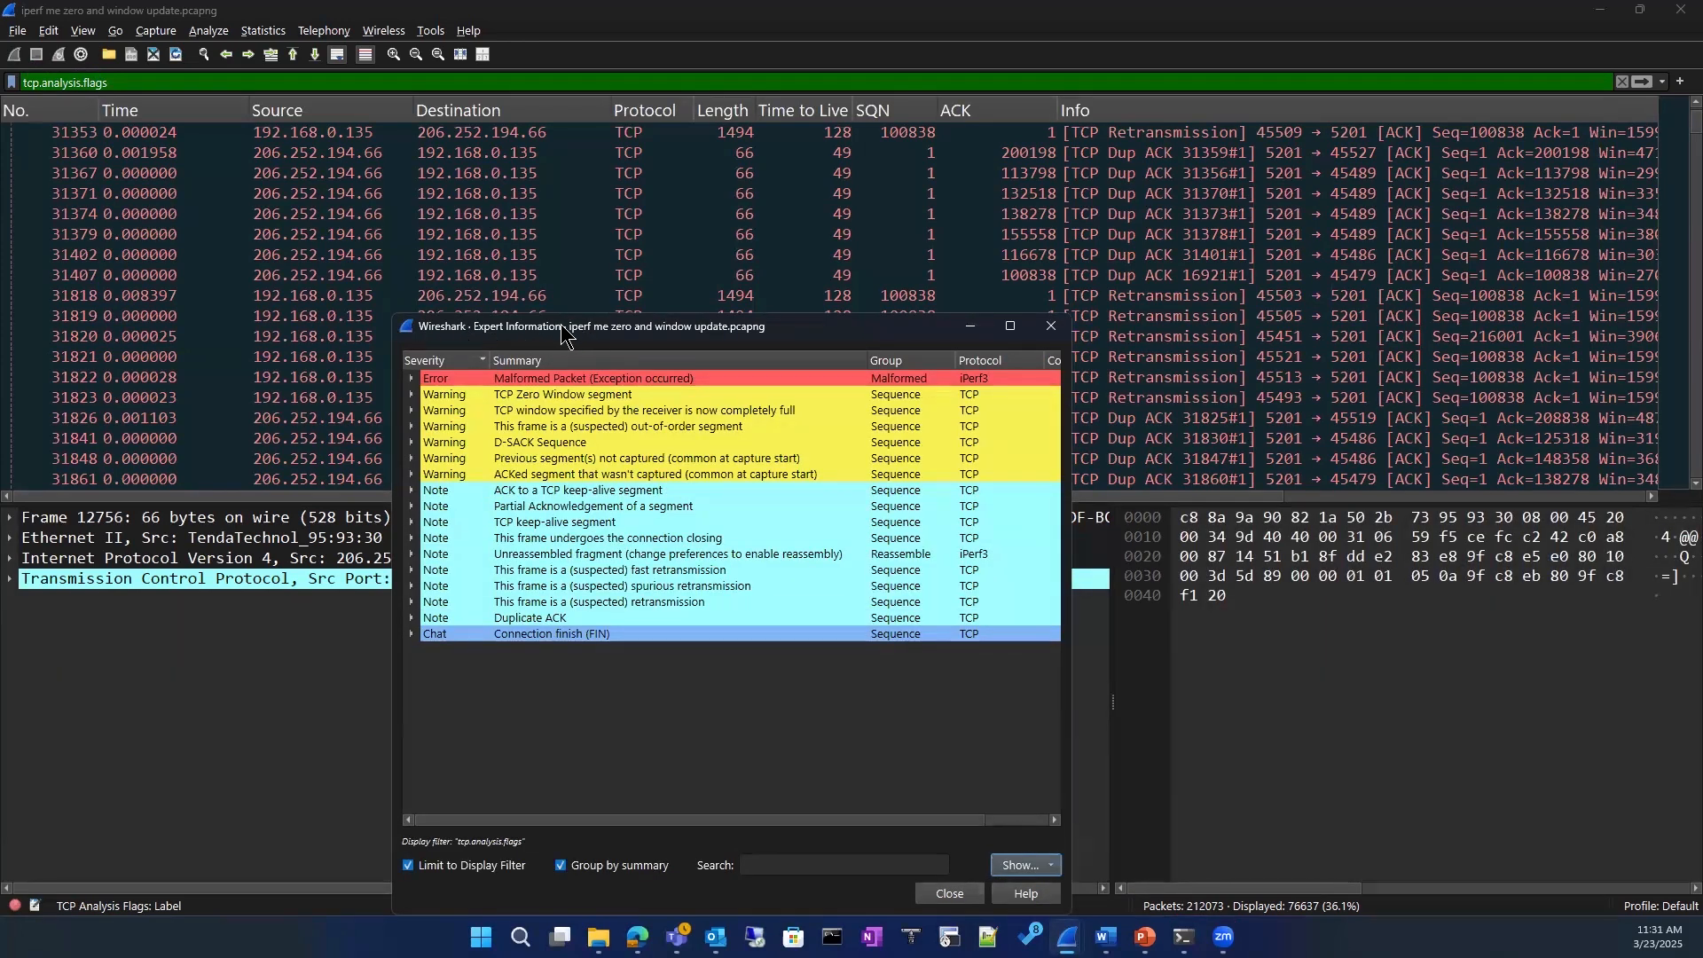
left_click_drag(562, 331, 566, 194)
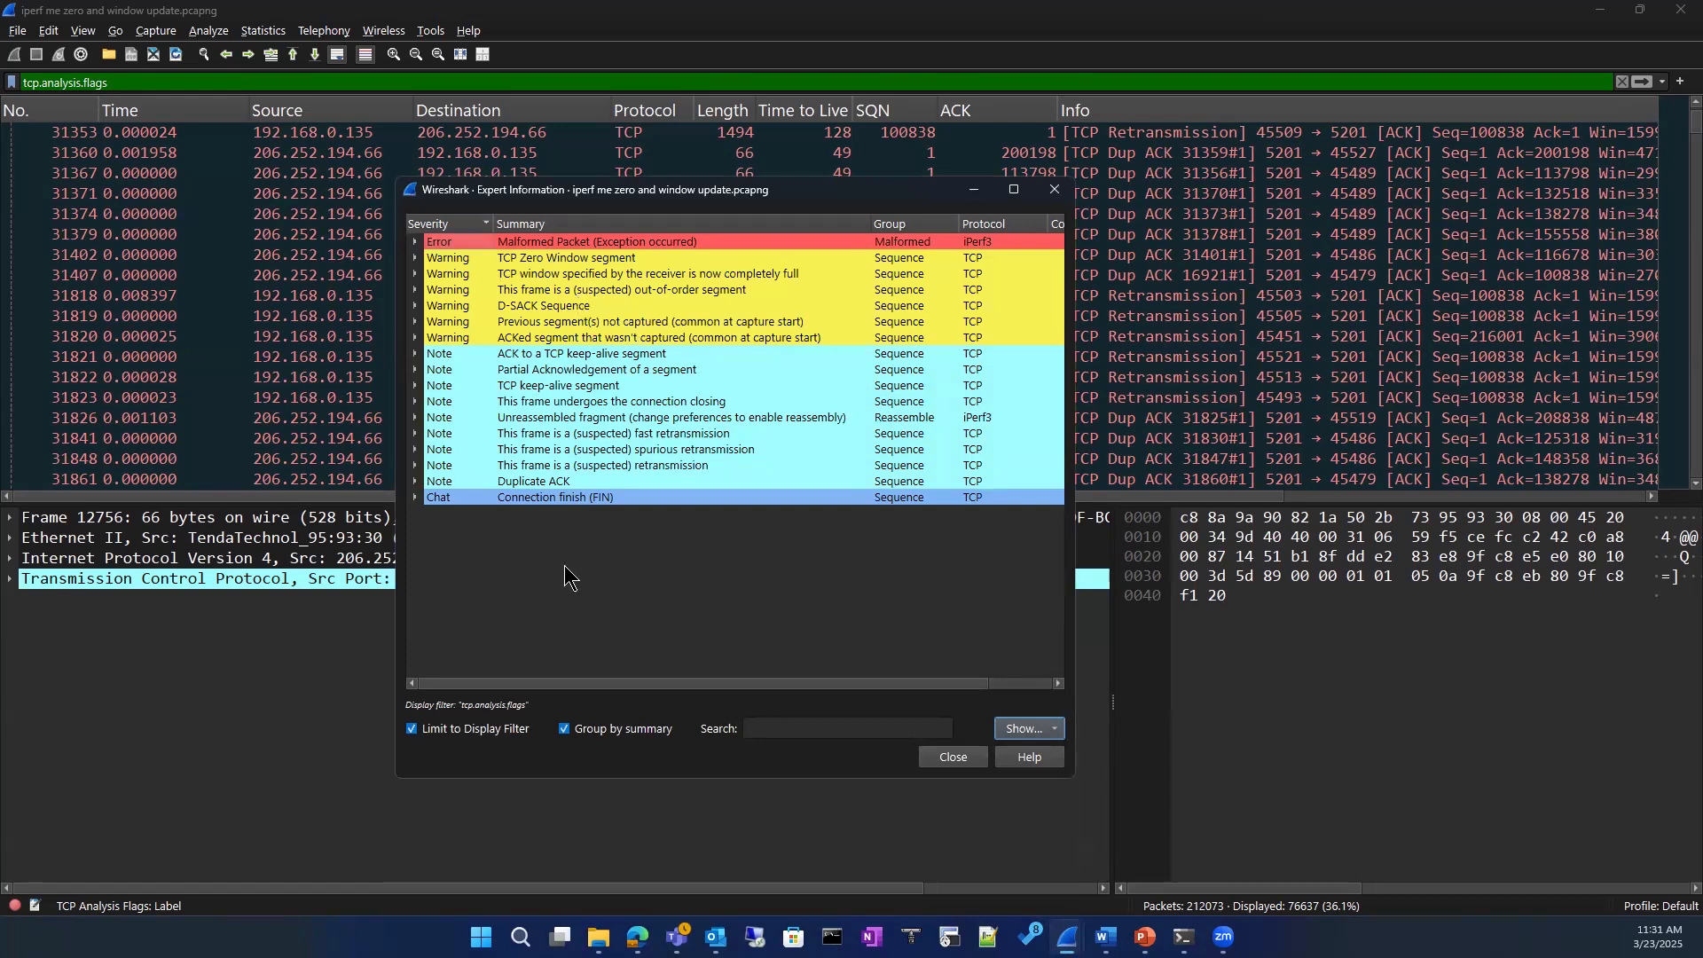
double_click(448, 261)
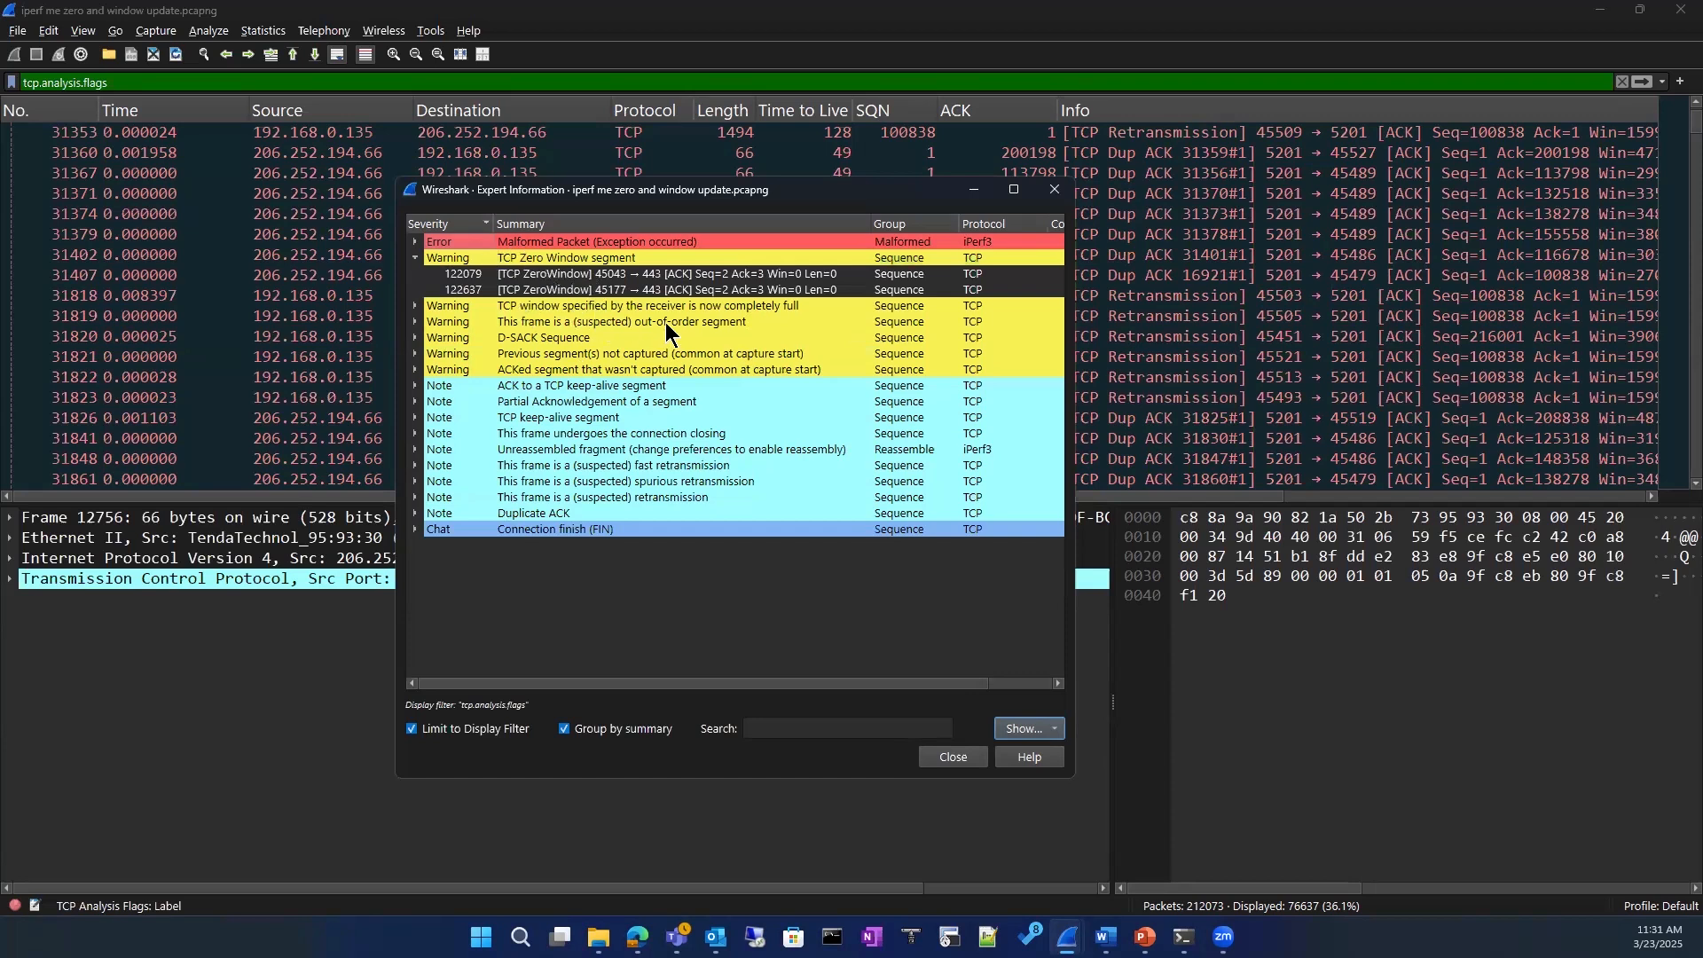
Step: Expand the "TCP window specified by the receiver is now completely full" warning and inspect several of its packets, ending on 119620
left_click(416, 307)
left_click(618, 323)
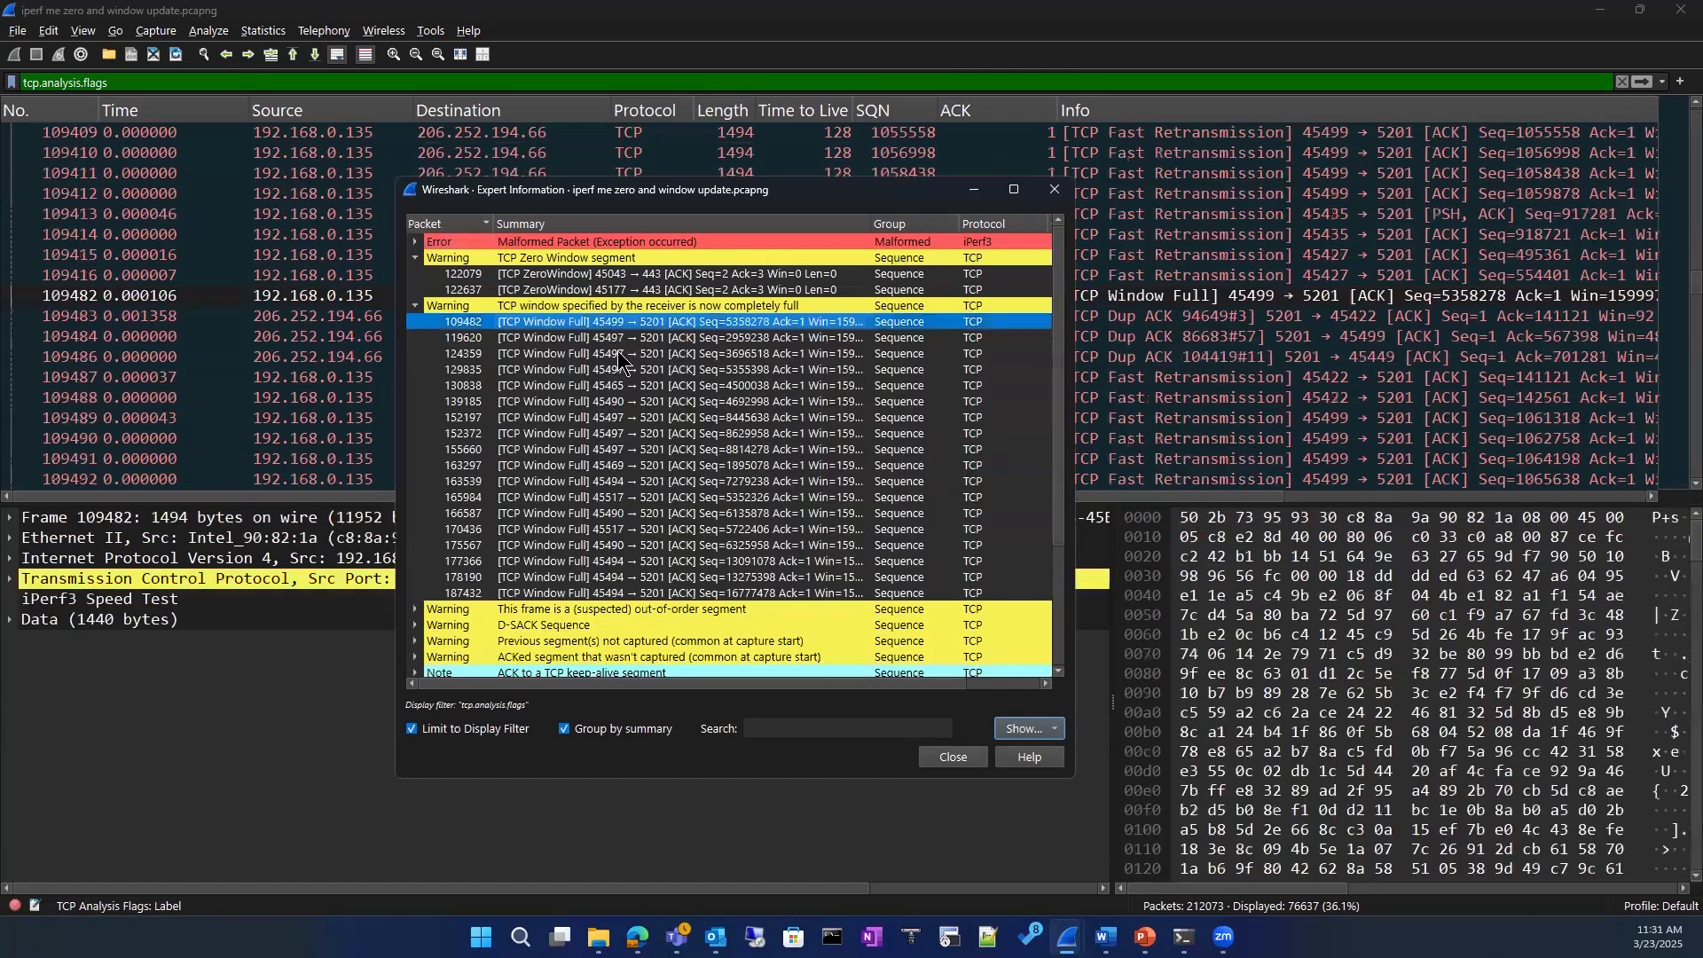
left_click(621, 353)
left_click(619, 432)
left_click(593, 530)
left_click(587, 578)
left_click(596, 482)
left_click(586, 433)
left_click(567, 353)
left_click(559, 337)
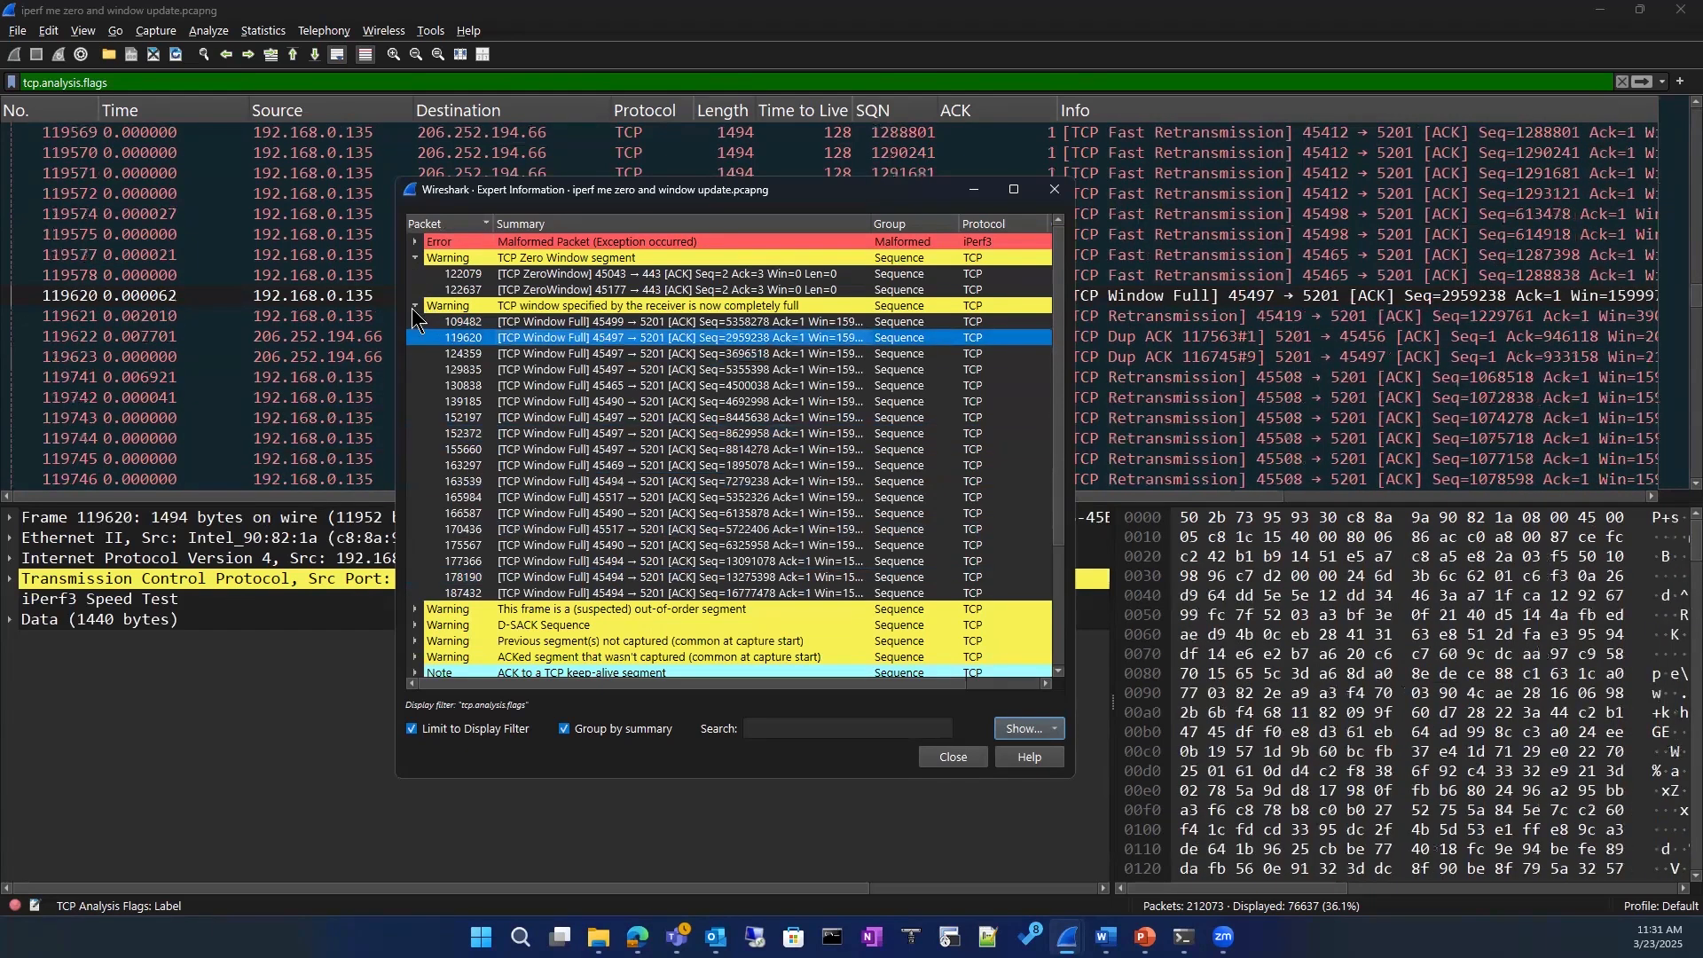
Step: Collapse the window-full and zero-window warnings and briefly check the packets grouped under the D-SACK Sequence warning
left_click(415, 306)
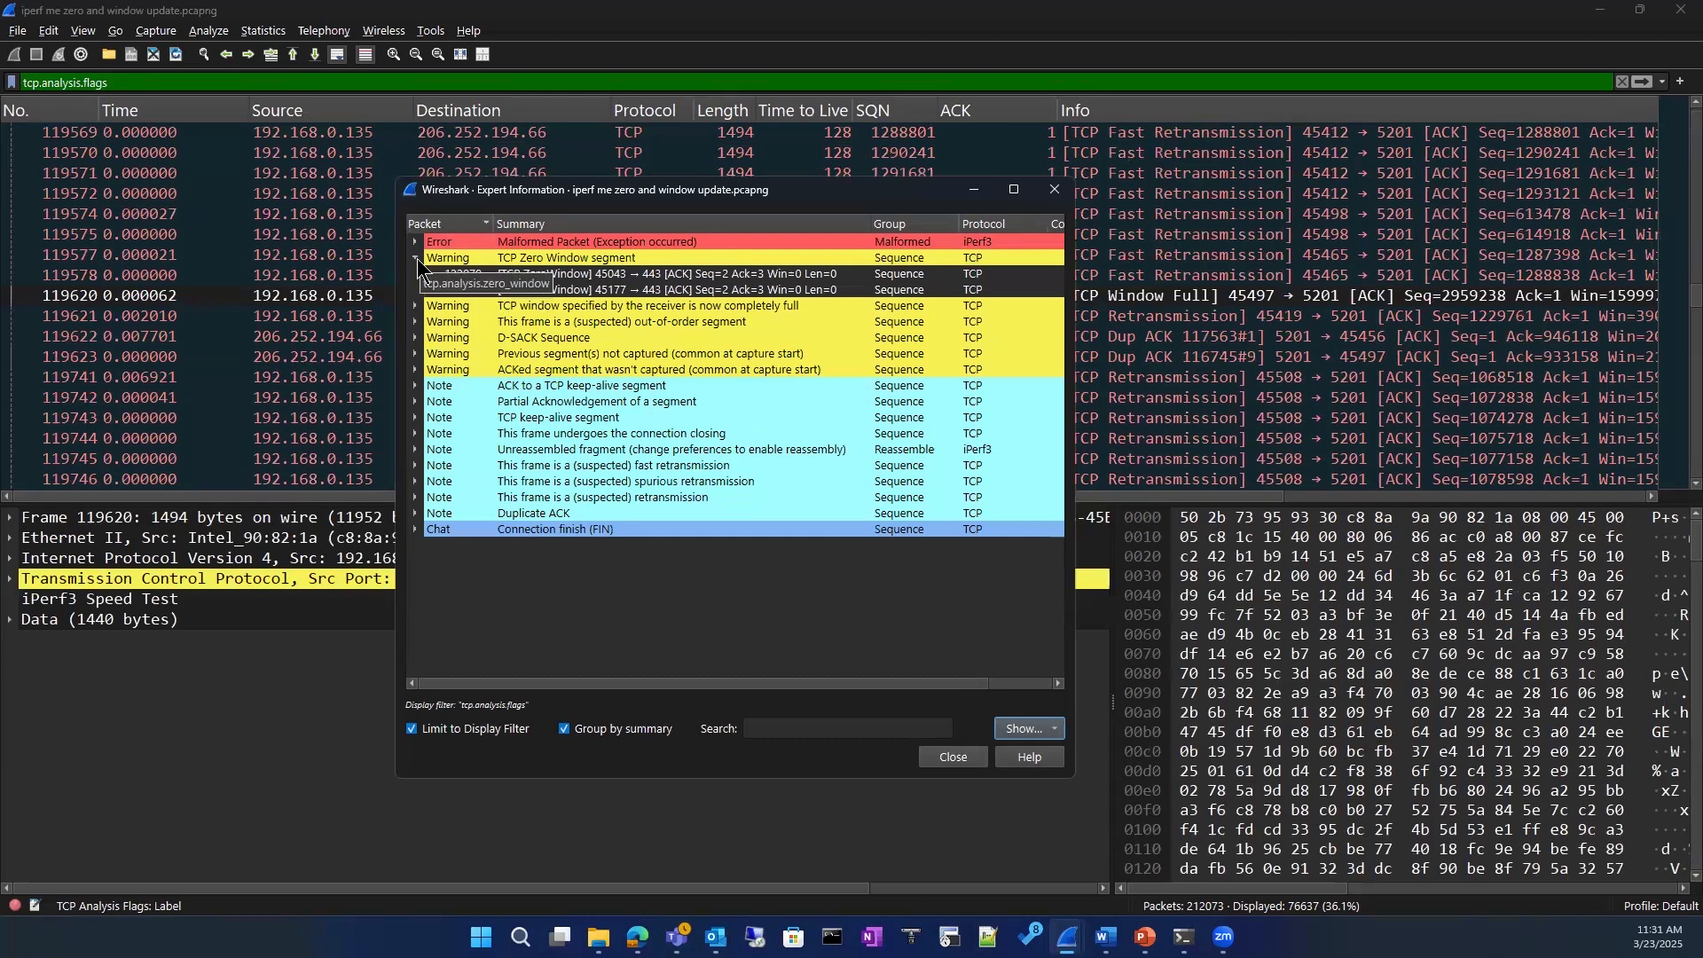
left_click(416, 259)
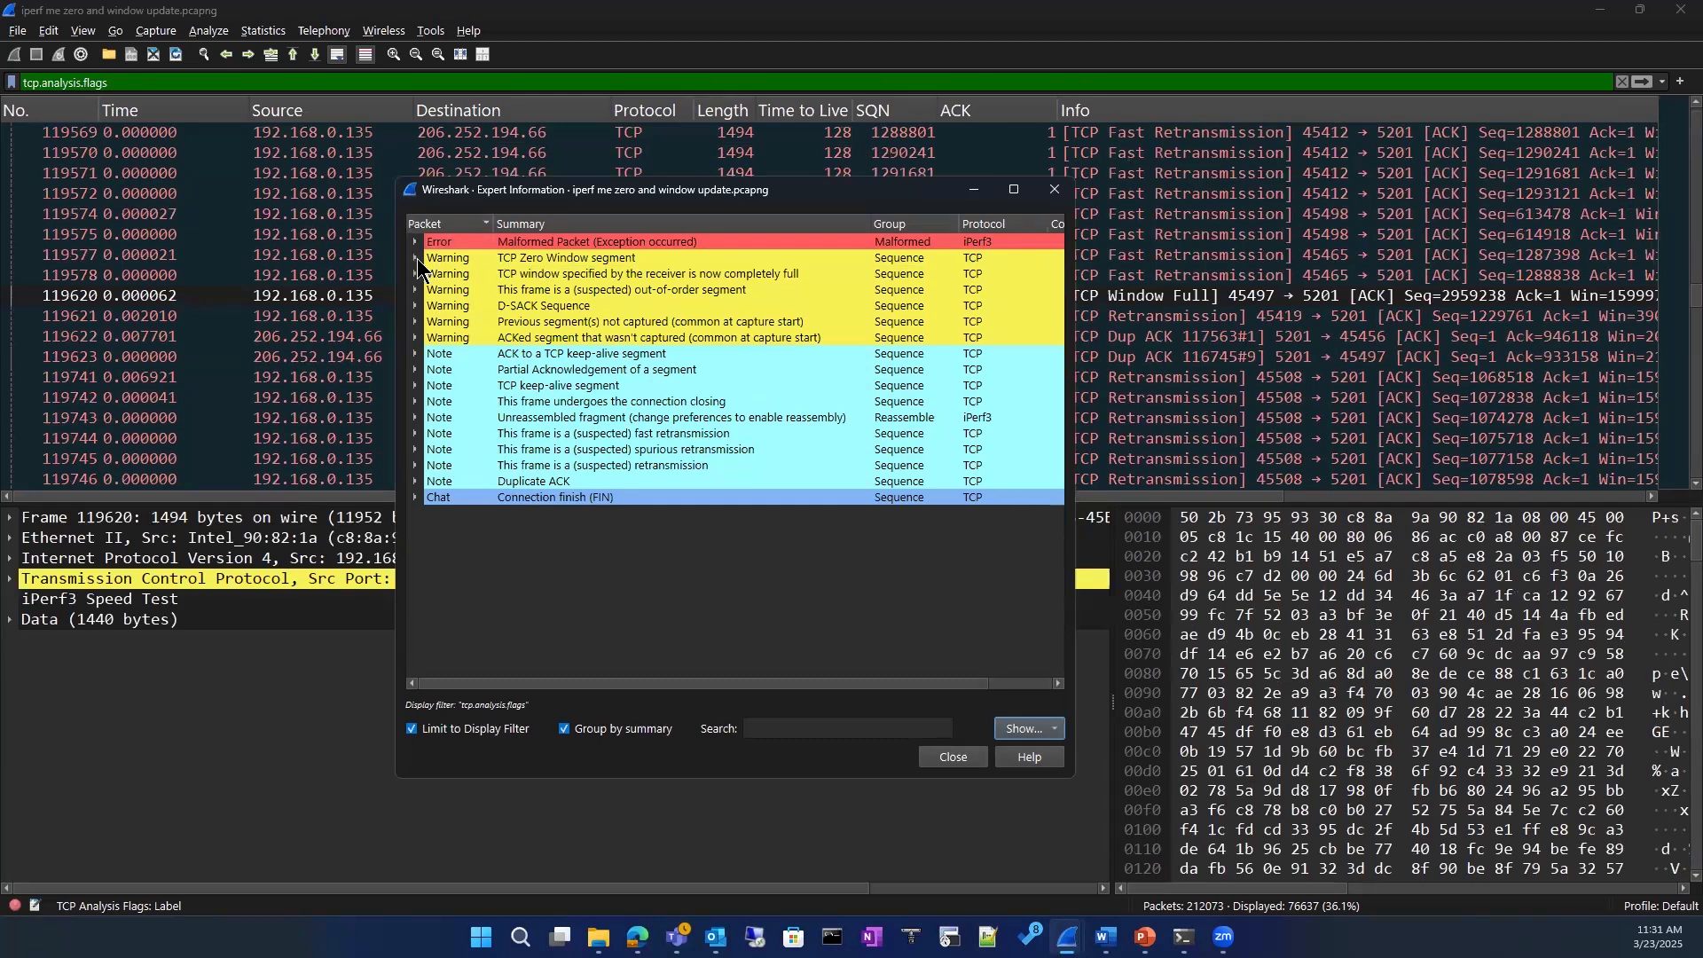
left_click(417, 306)
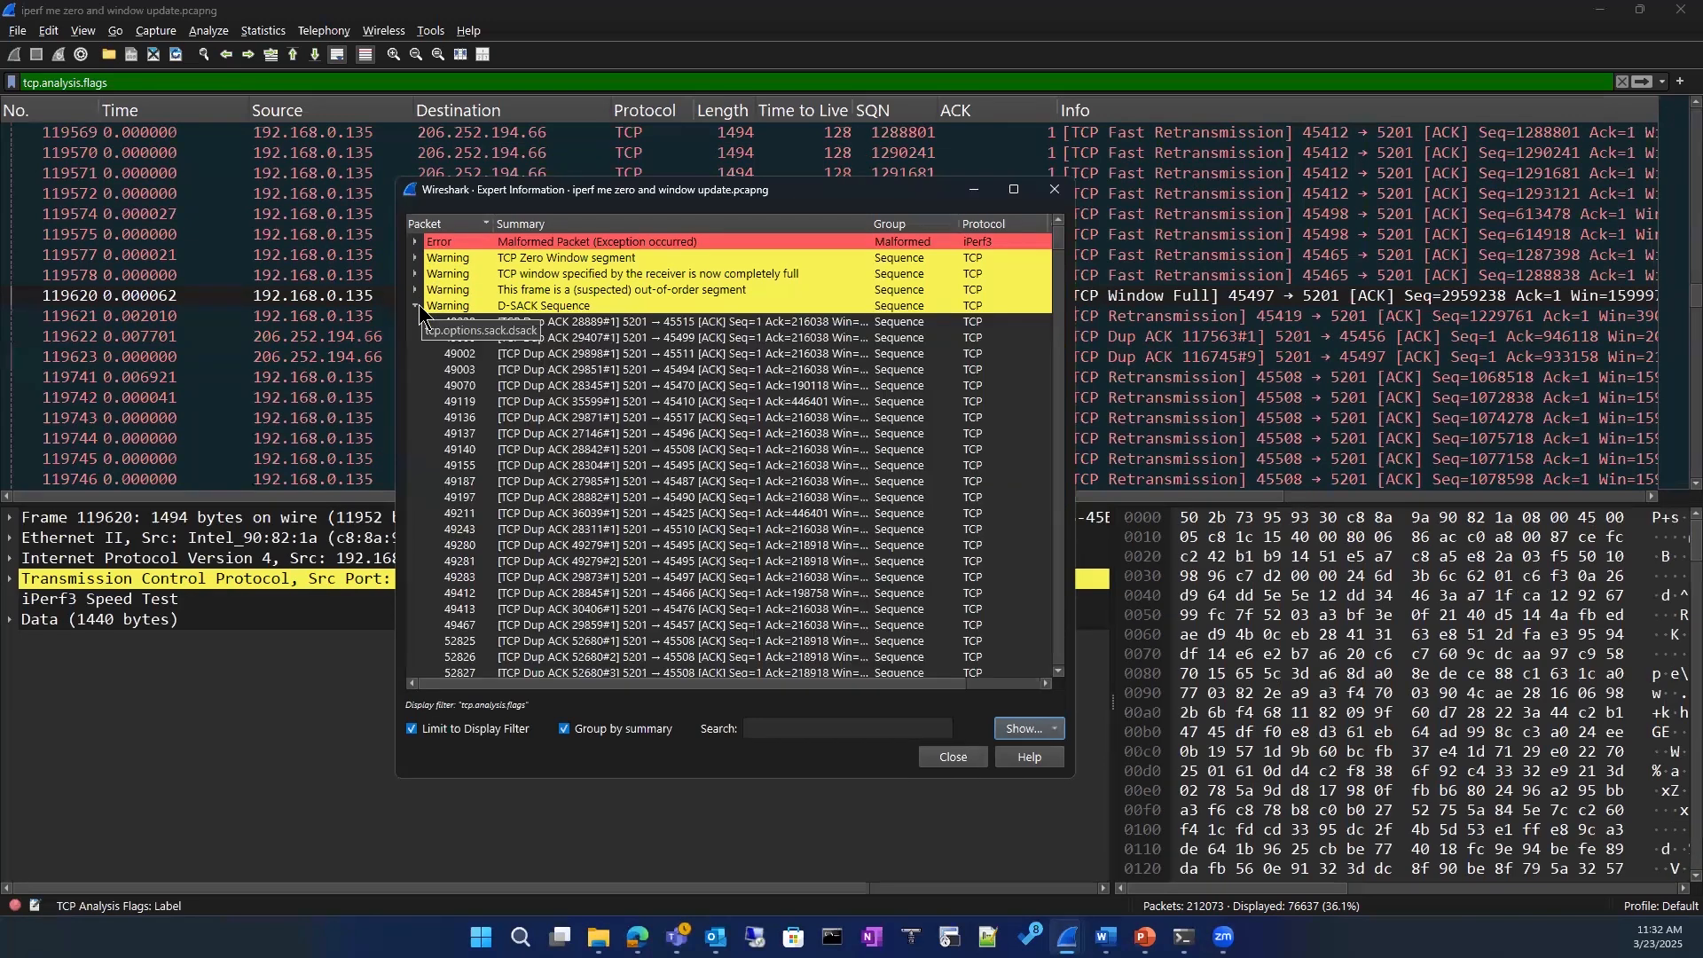
left_click(417, 306)
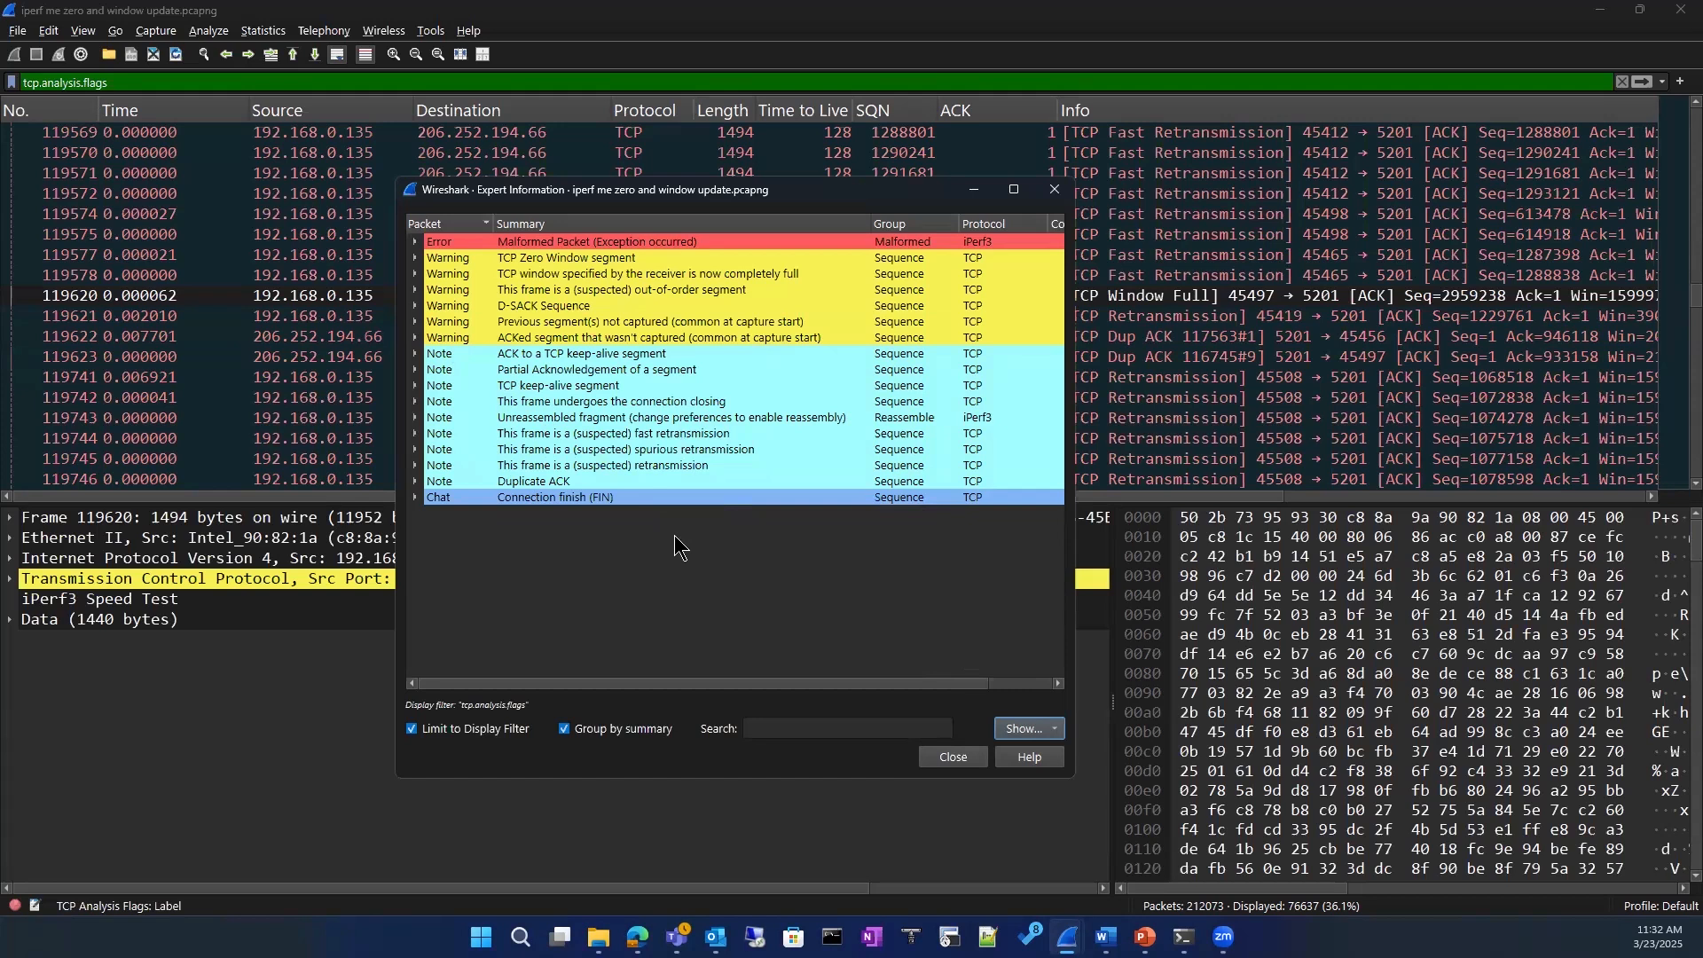
Step: Expand the Connection finish (FIN) chat entry, go to its packet 128753, and close the Expert Information
left_click(503, 485)
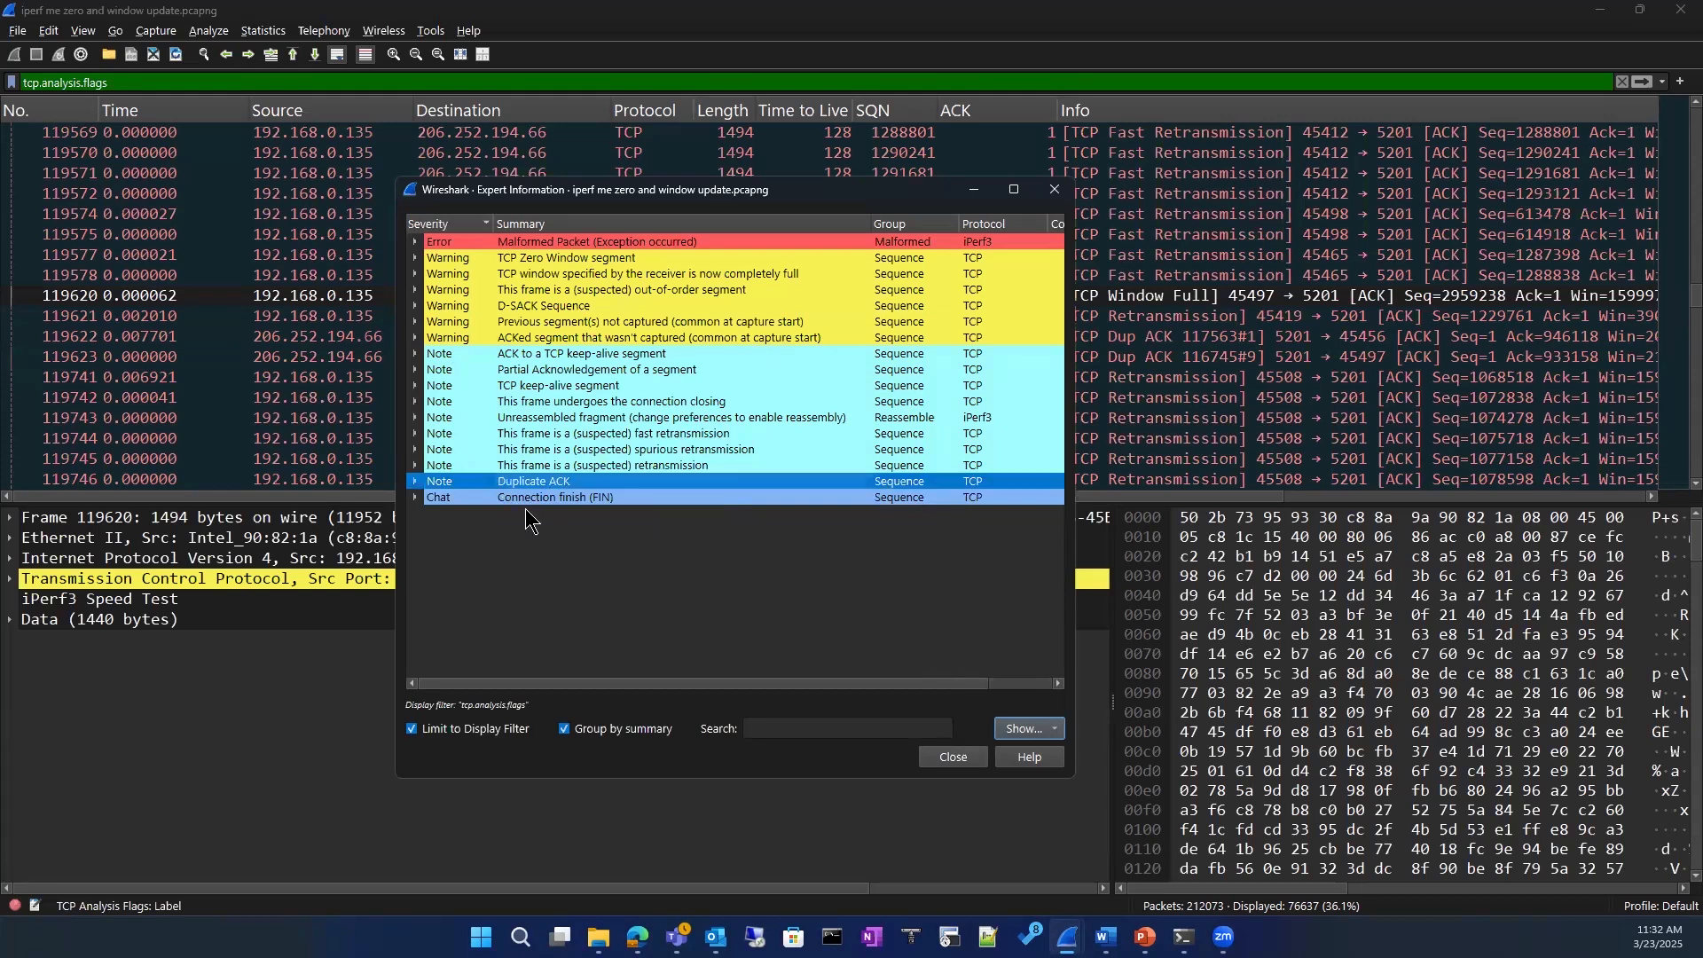
left_click(416, 501)
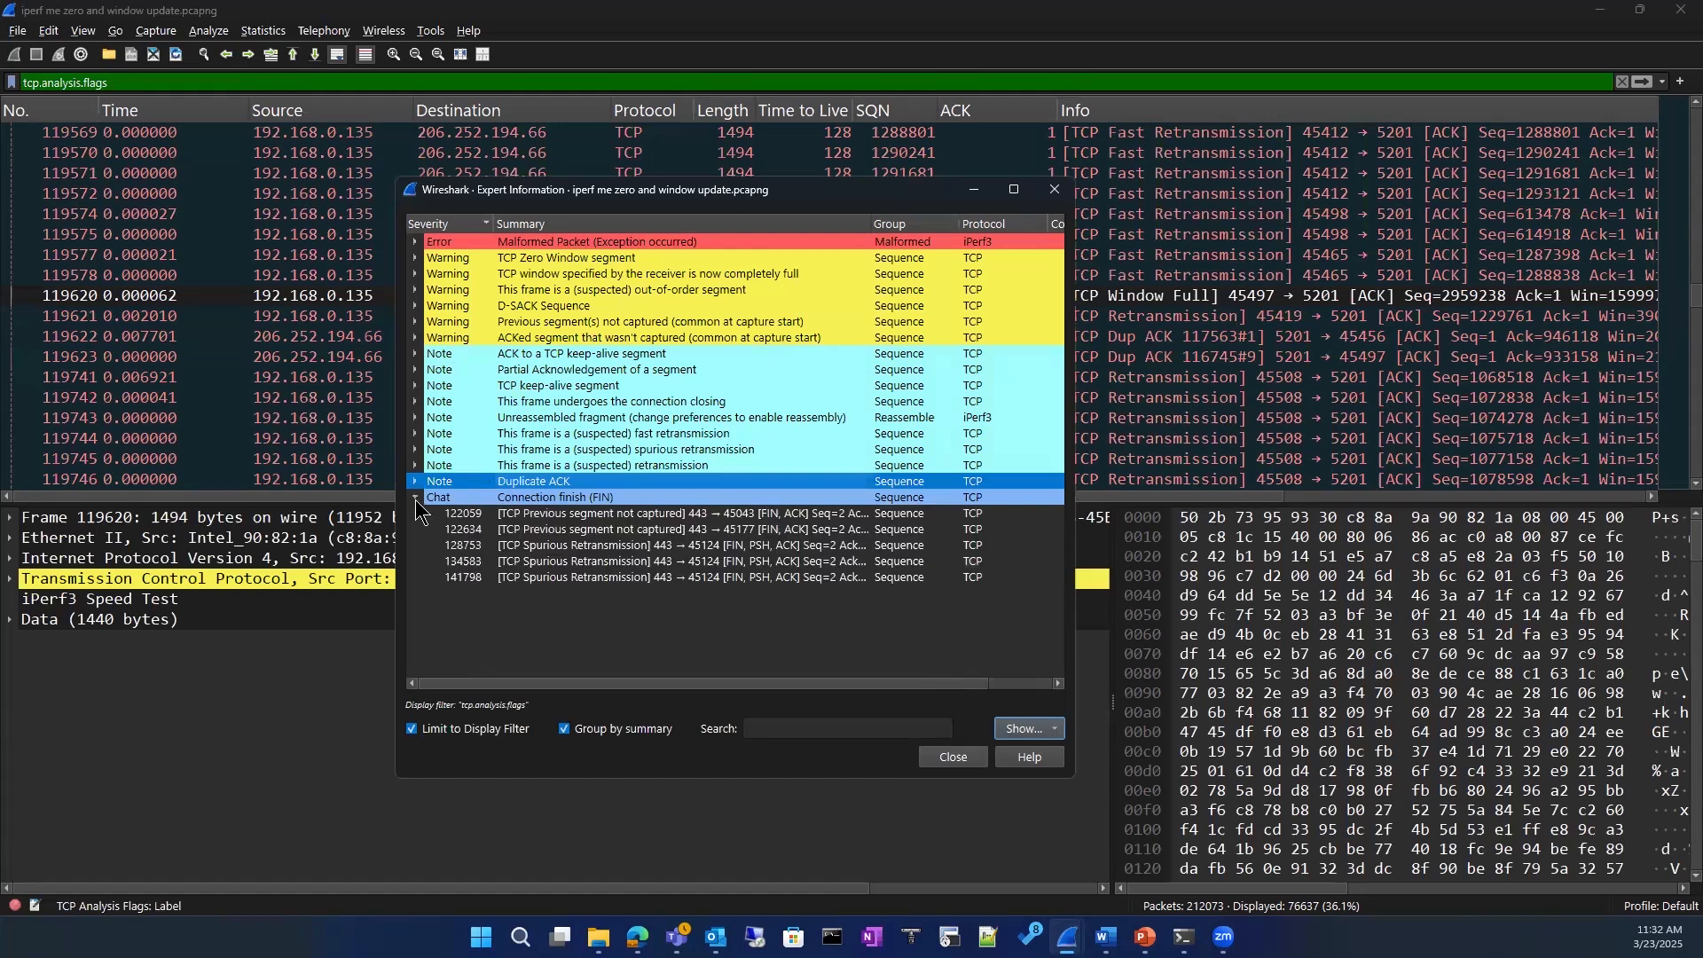
left_click(486, 545)
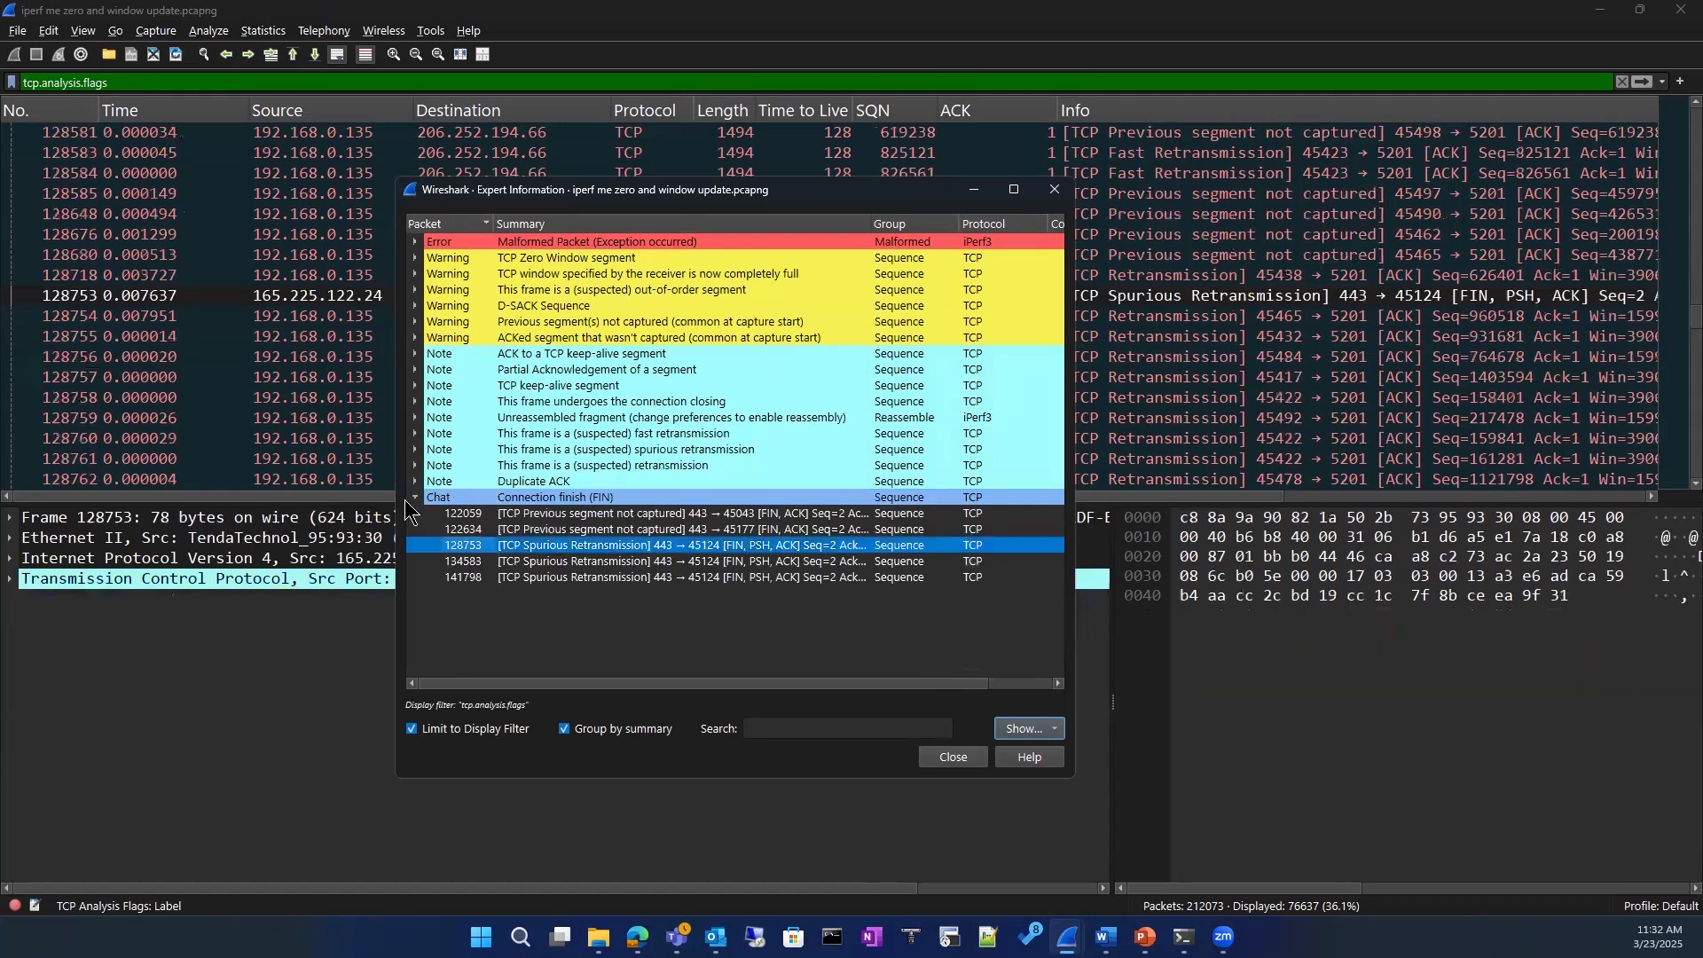
left_click(417, 497)
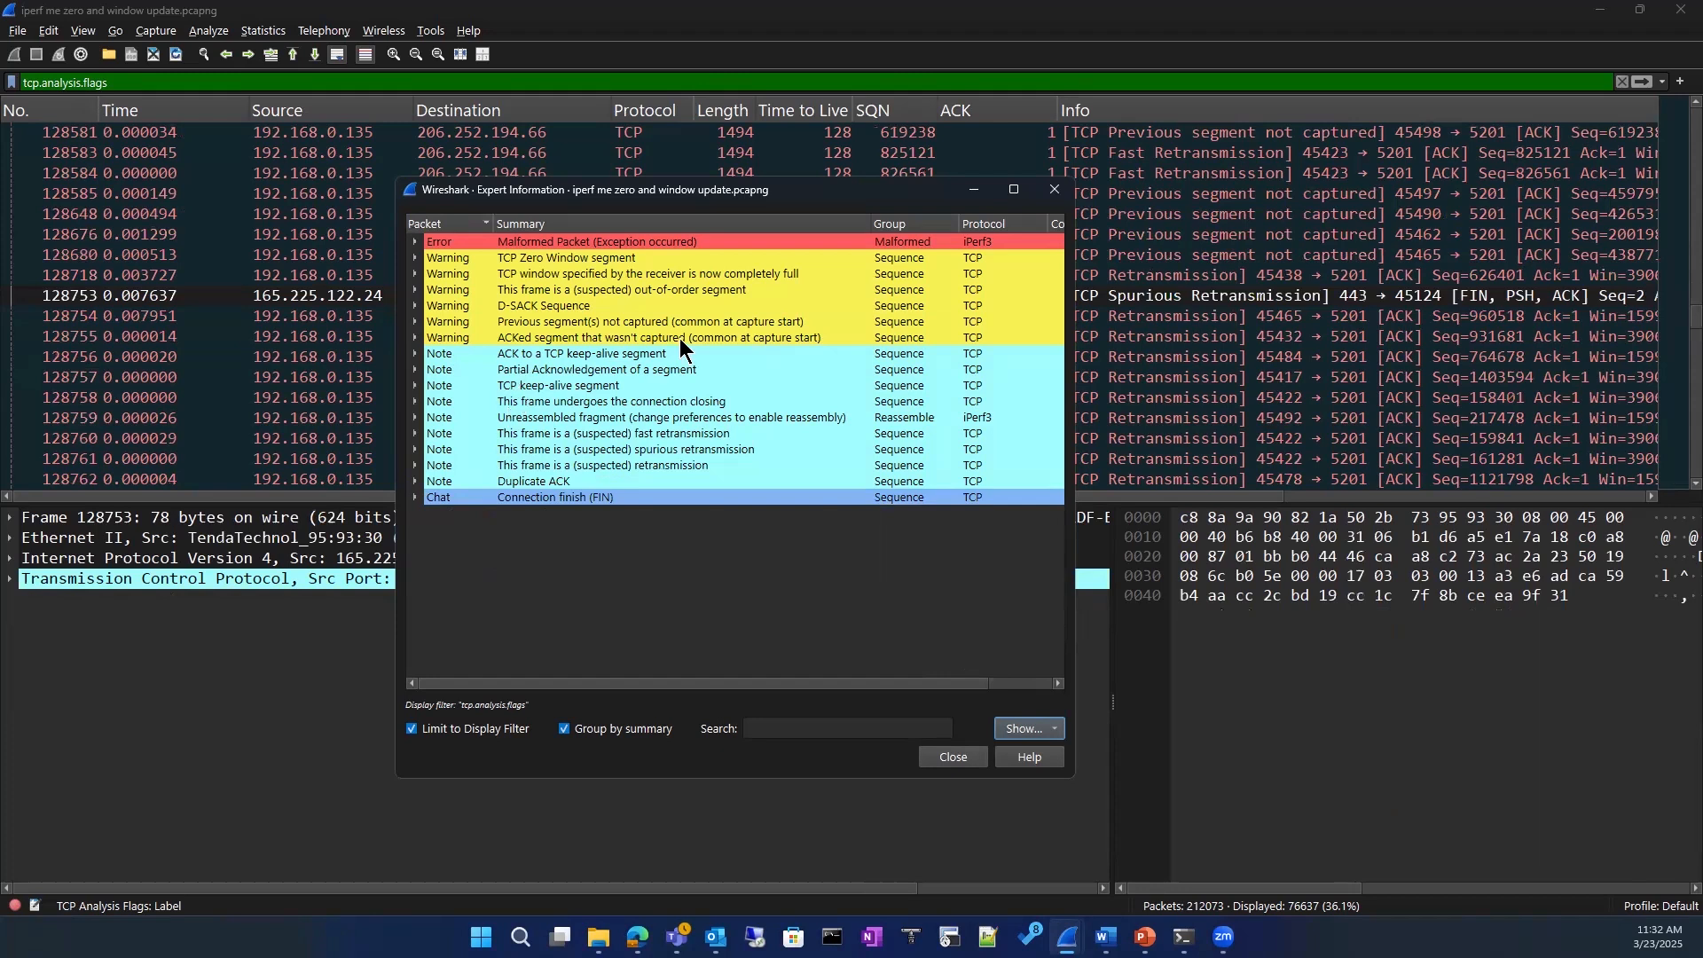
left_click(1044, 198)
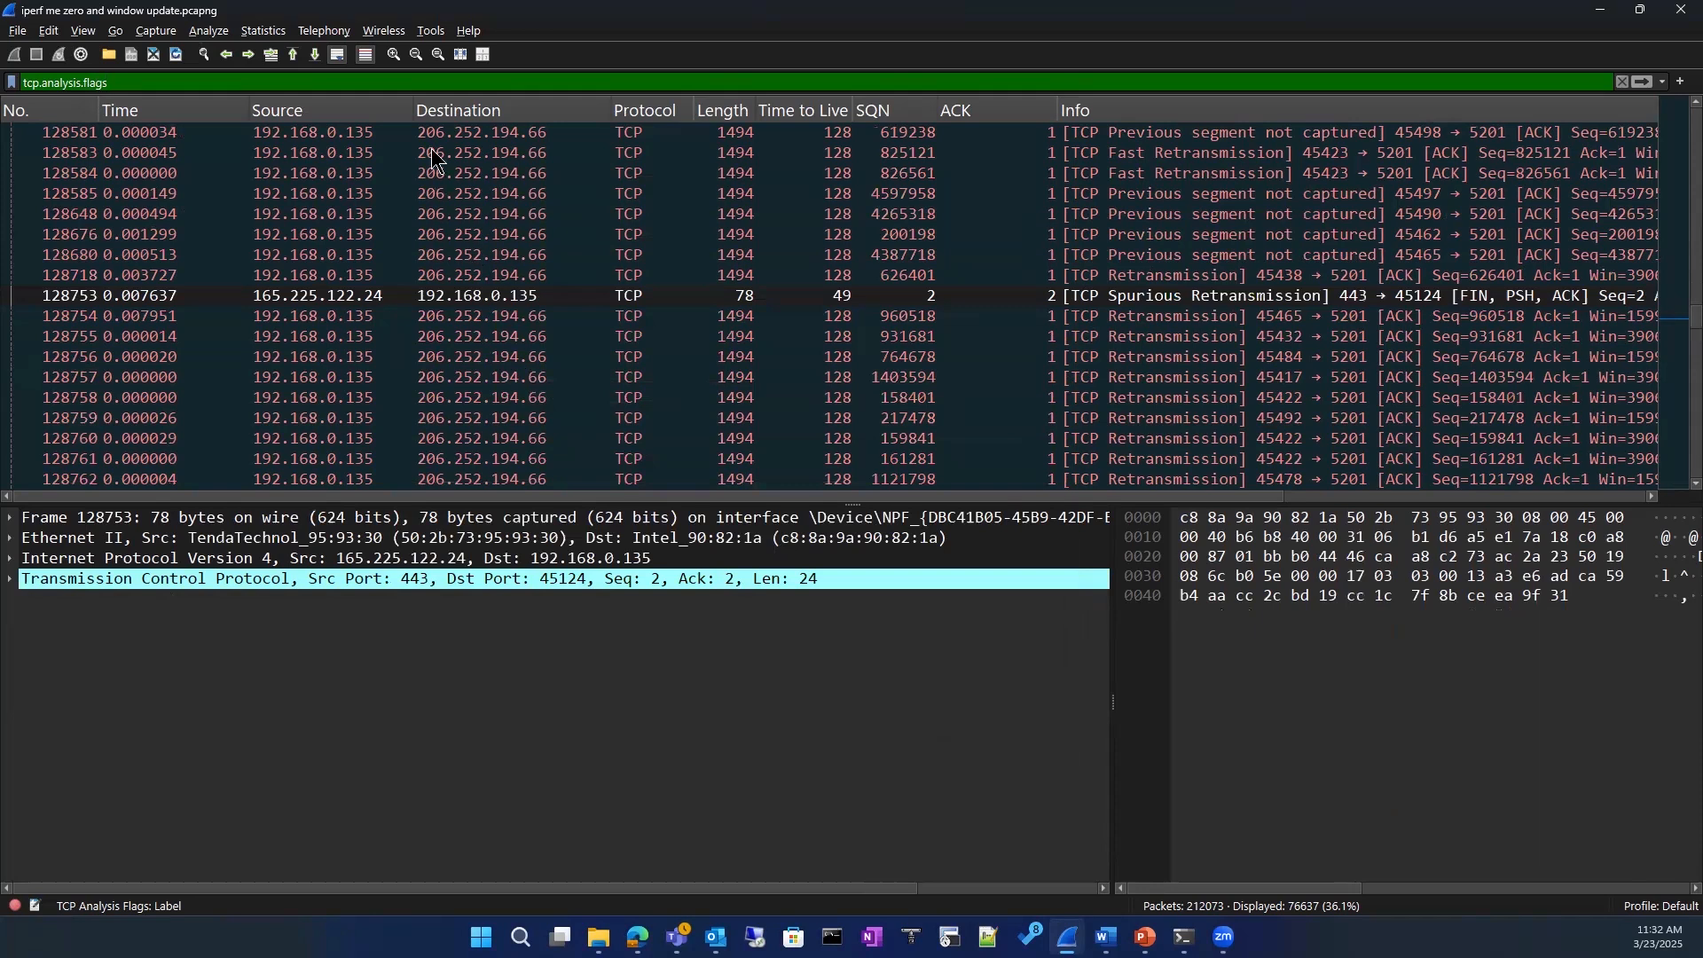
Step: Replace the display filter with the suggested expression ip.addr == 192.0.2.1
triple_click(128, 84)
key("BackSpace")
type("ip")
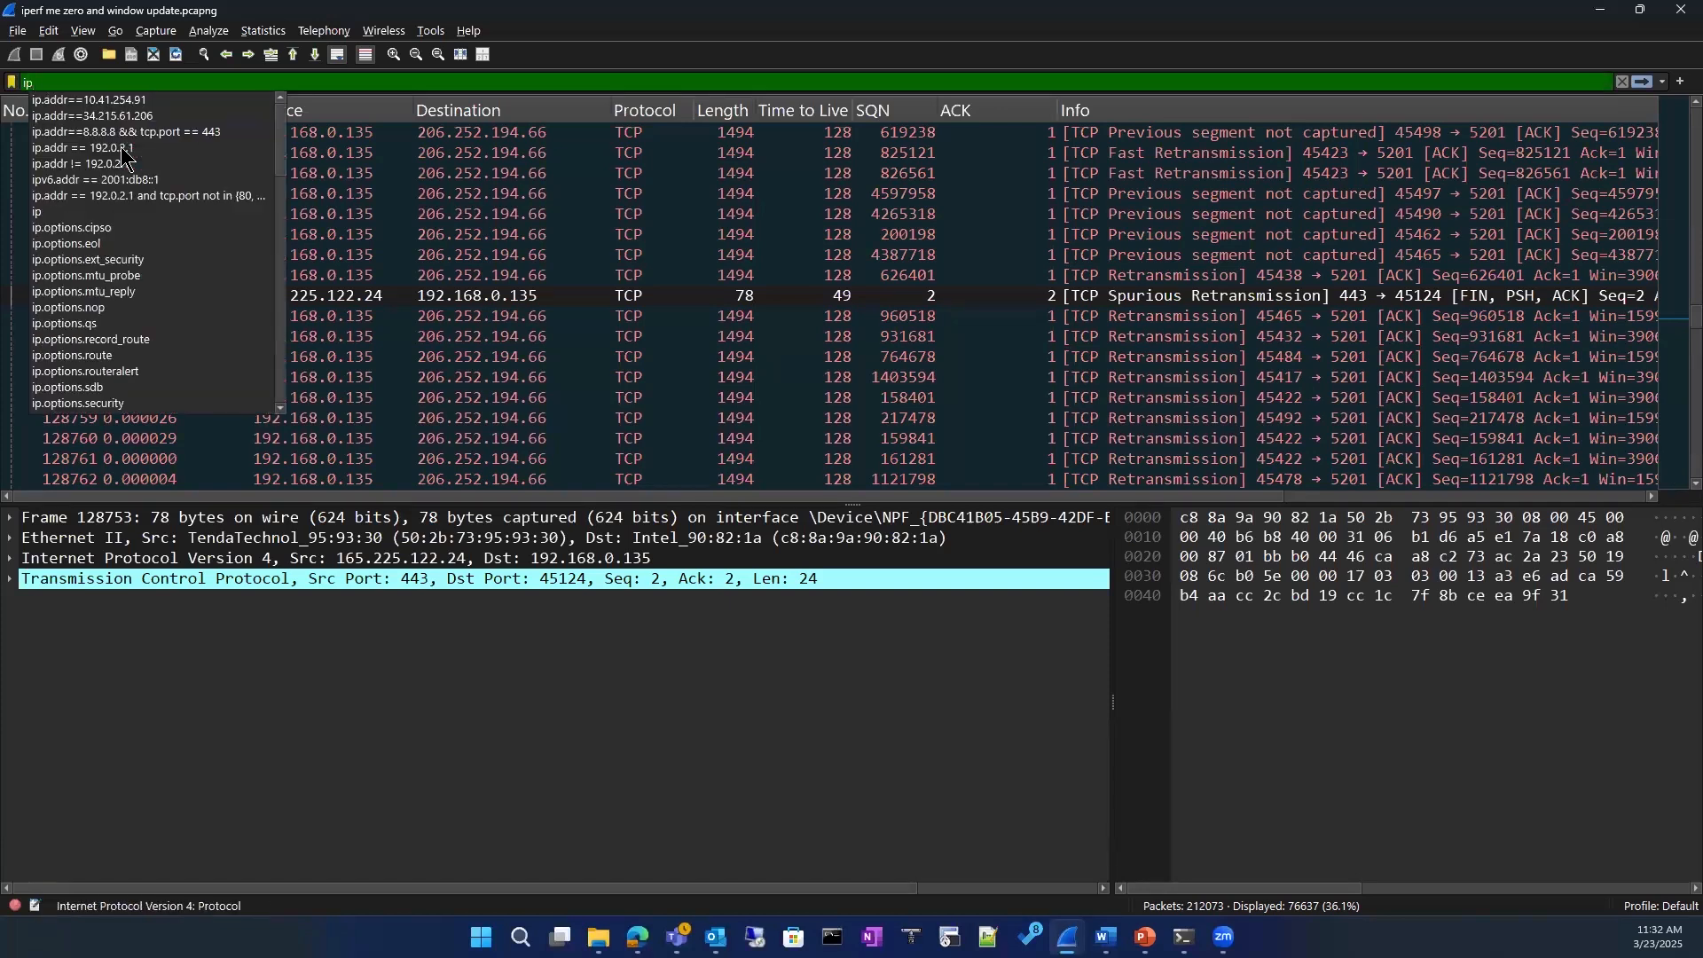
type(".")
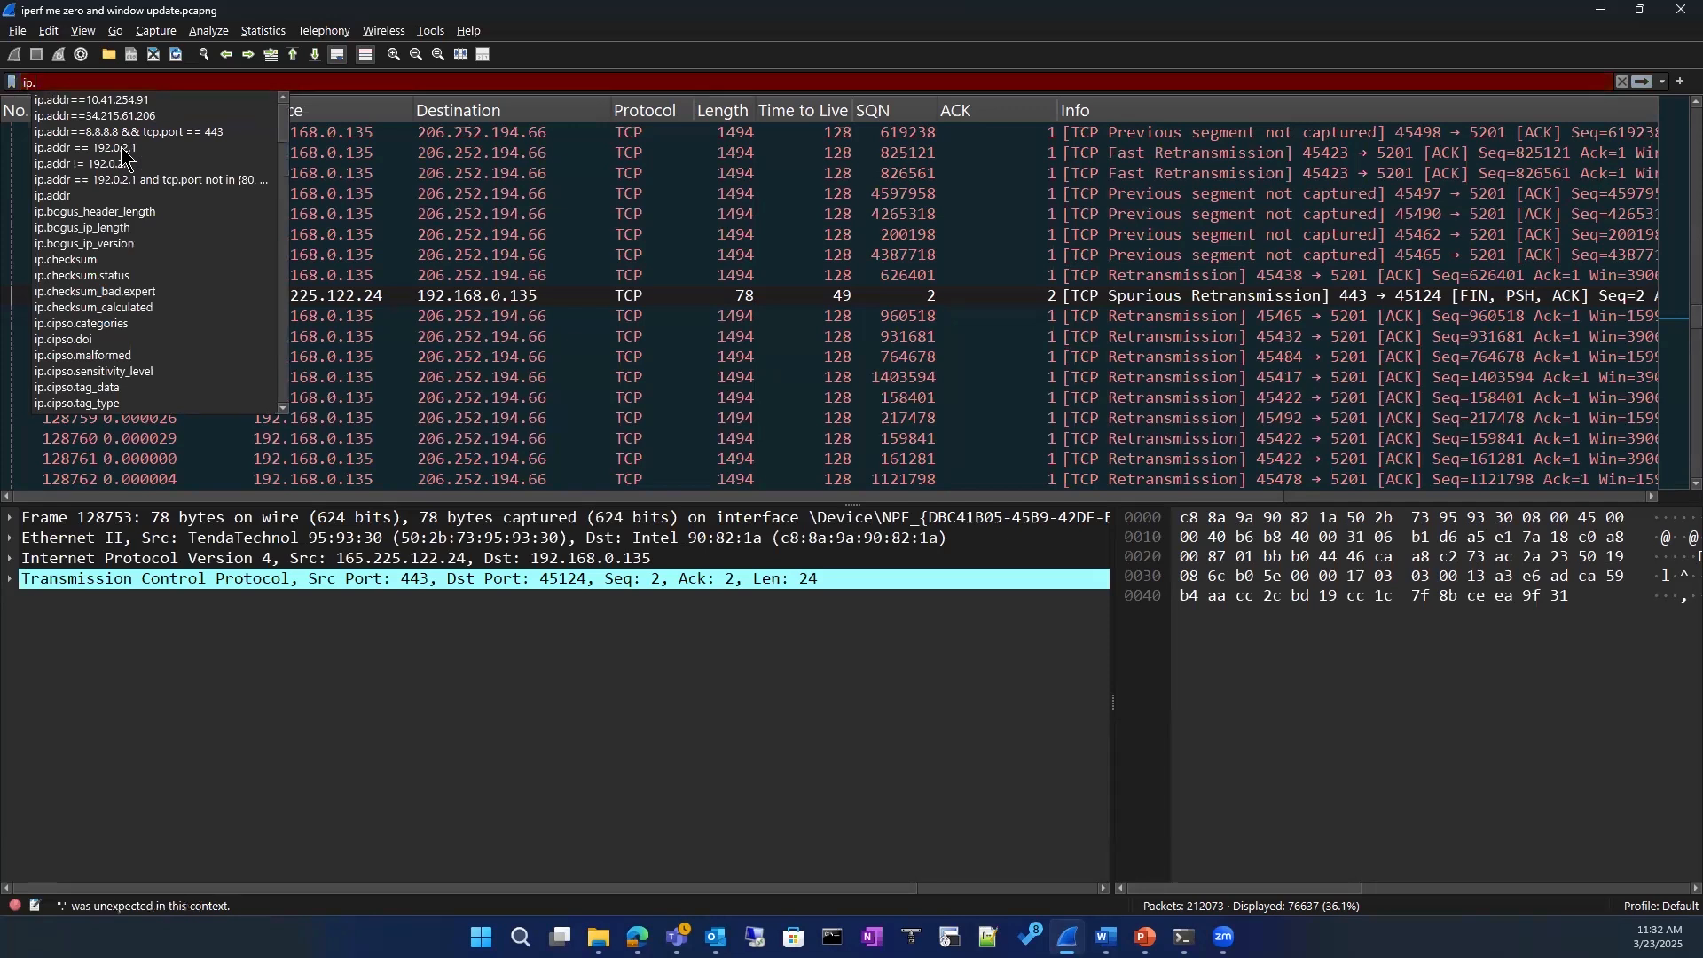
type("add")
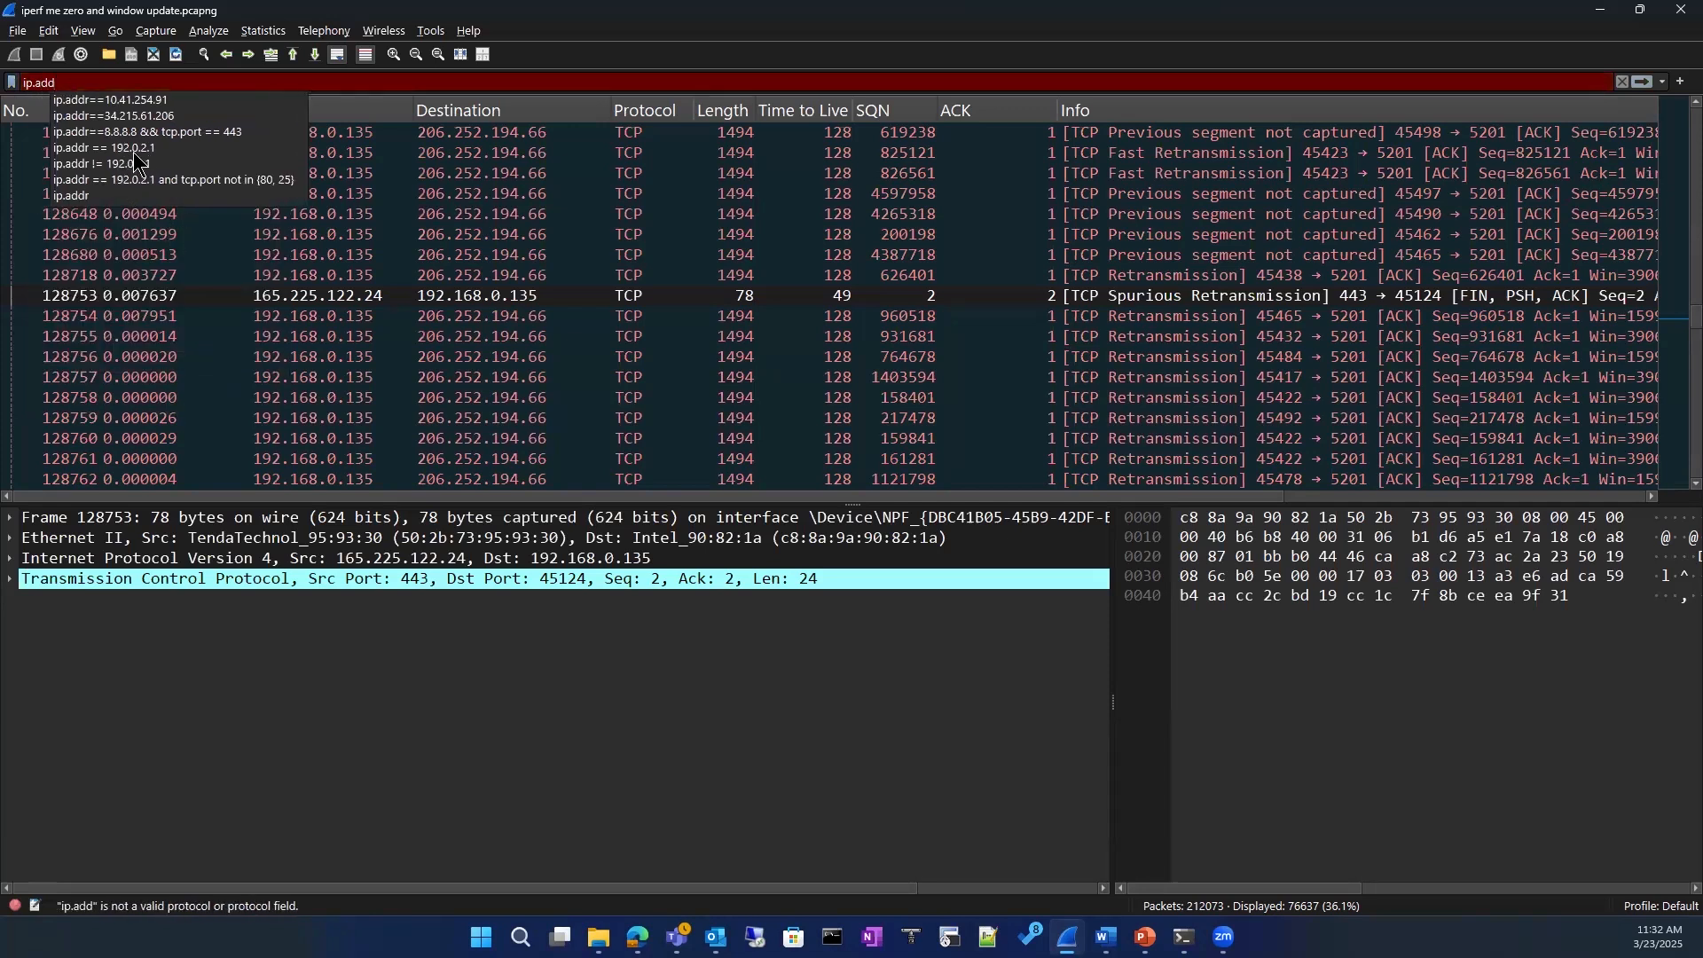
left_click(133, 150)
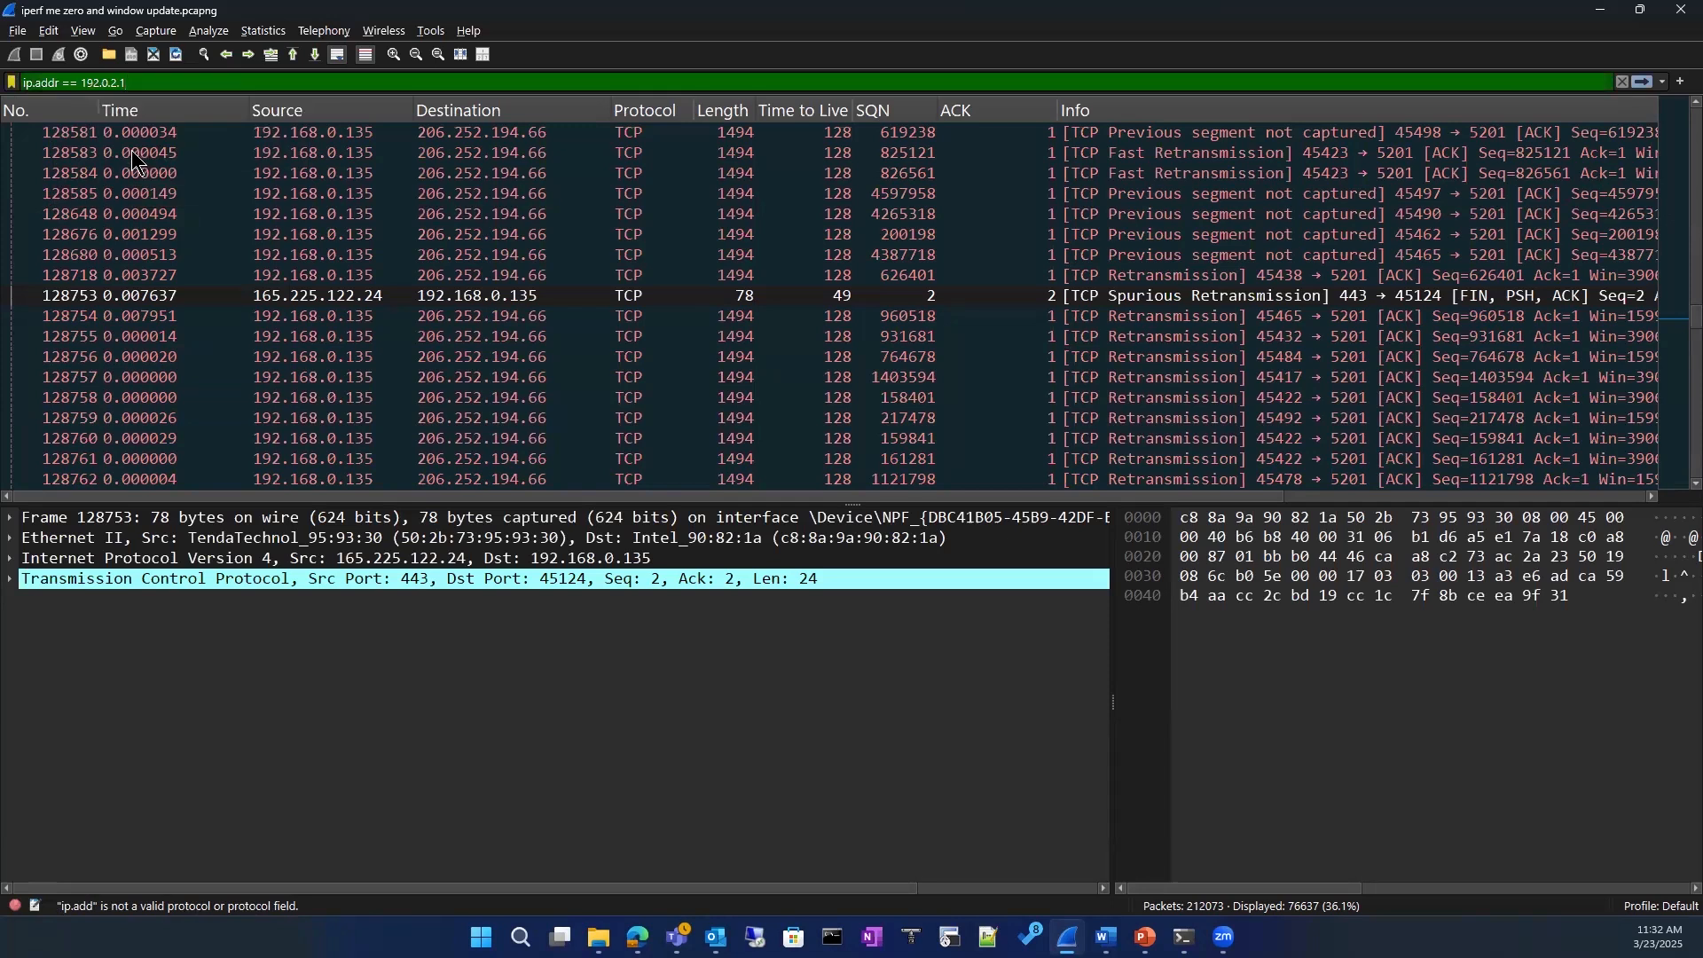
Step: Change the address in the display filter to 8.8.8.8
key("BackSpace")
key("BackSpace")
key("BackSpace")
key("BackSpace")
key("BackSpace")
key("BackSpace")
key("BackSpace")
key("BackSpace")
key("BackSpace")
type("10.0")
key("BackSpace")
key("BackSpace")
key("BackSpace")
key("BackSpace")
type("8.8.8")
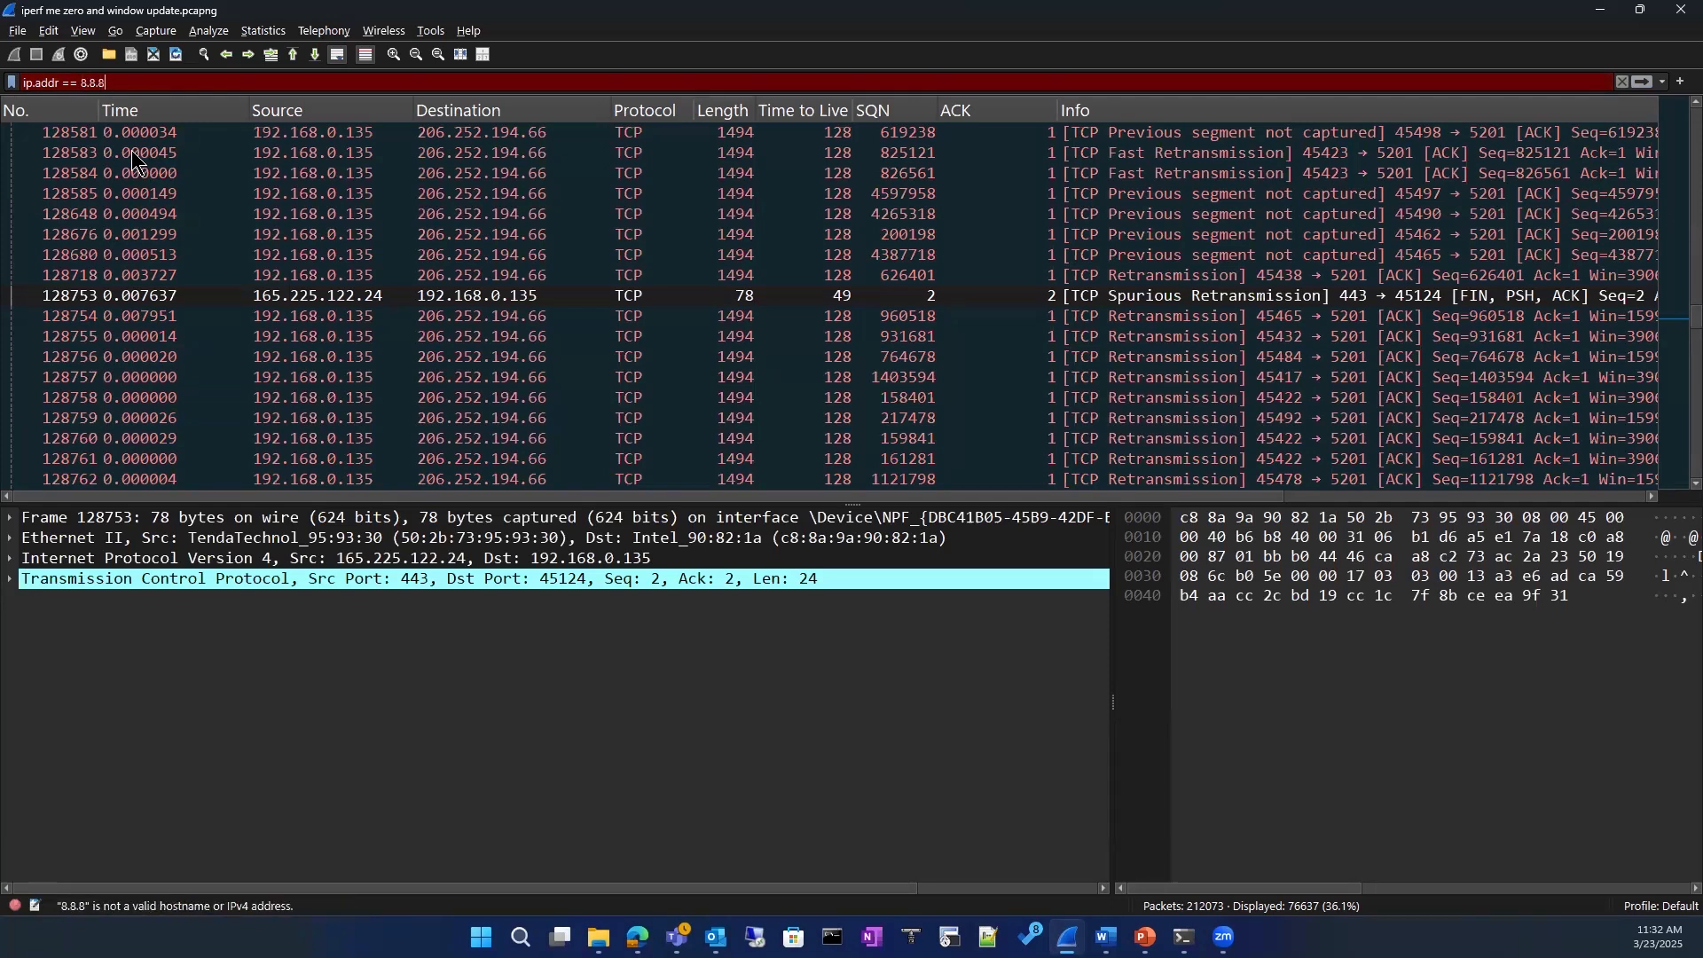
type(".8")
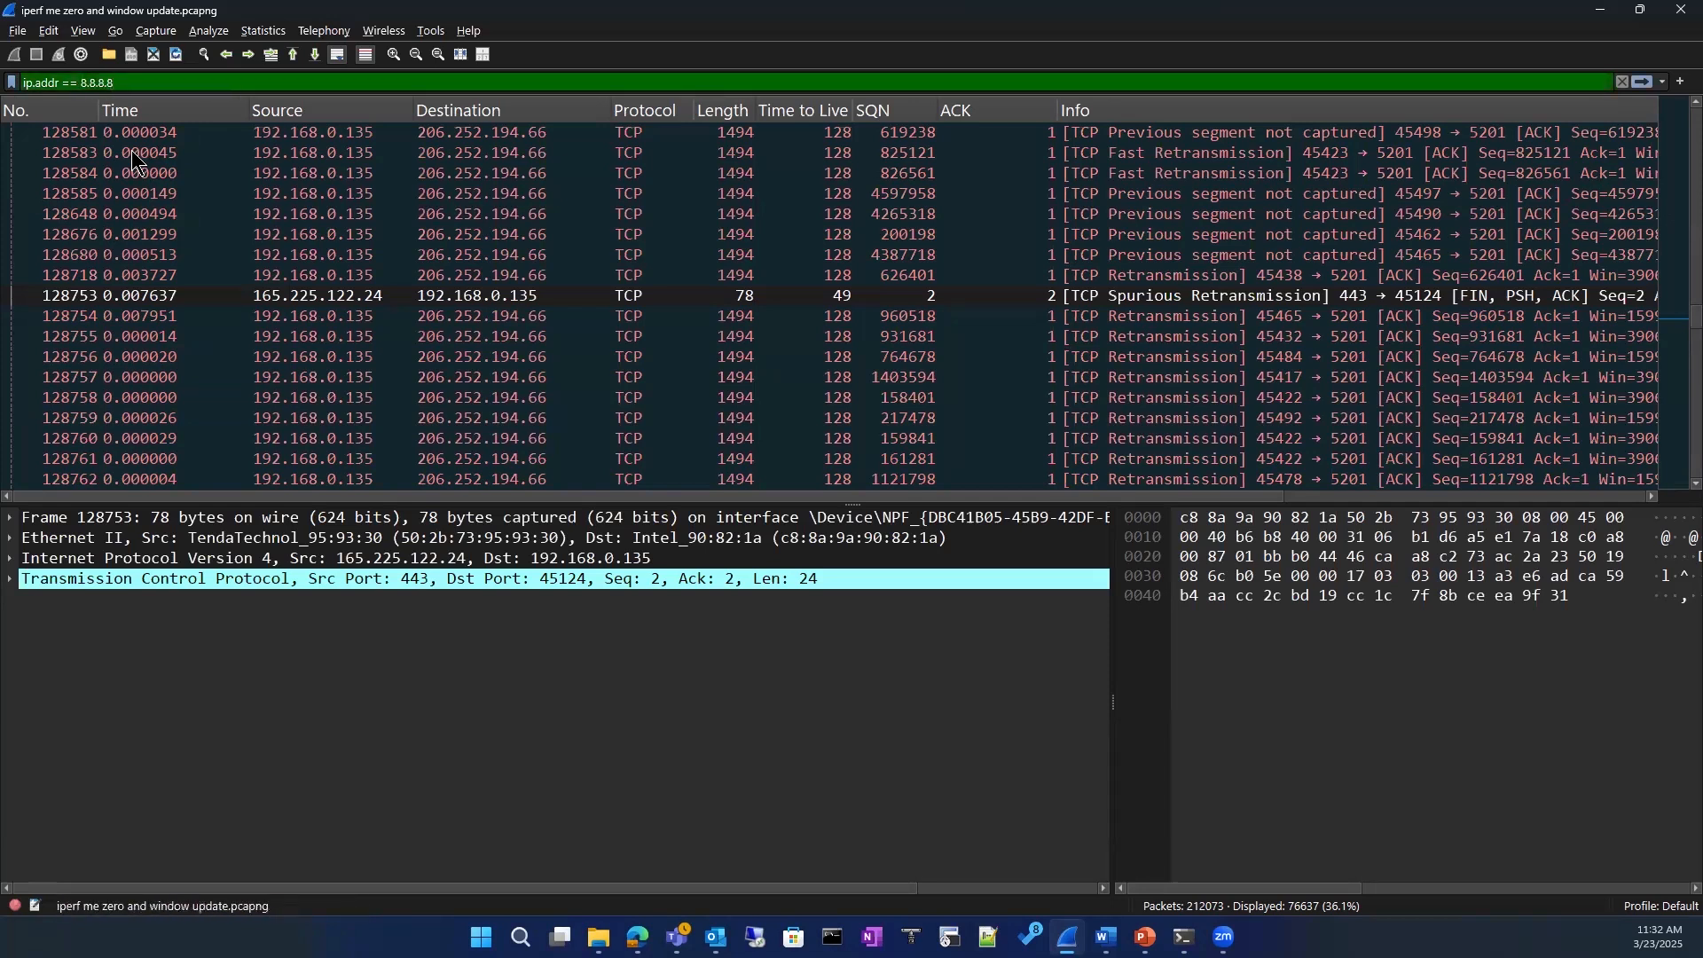
type(" &&")
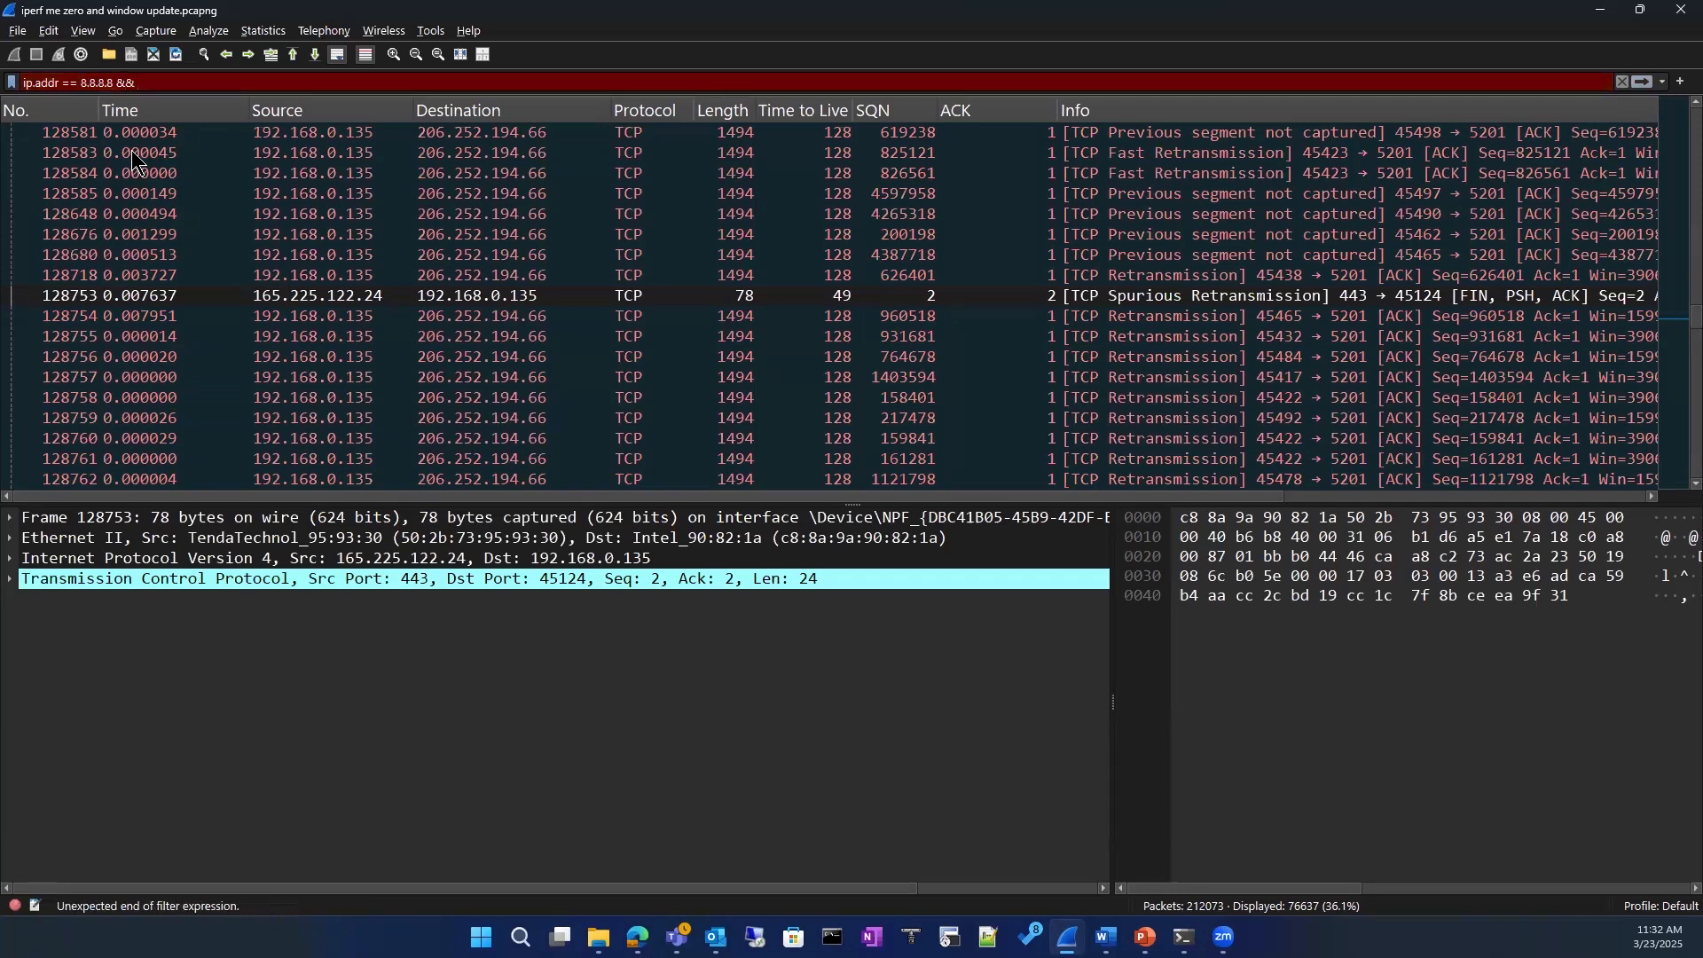
type(" ip")
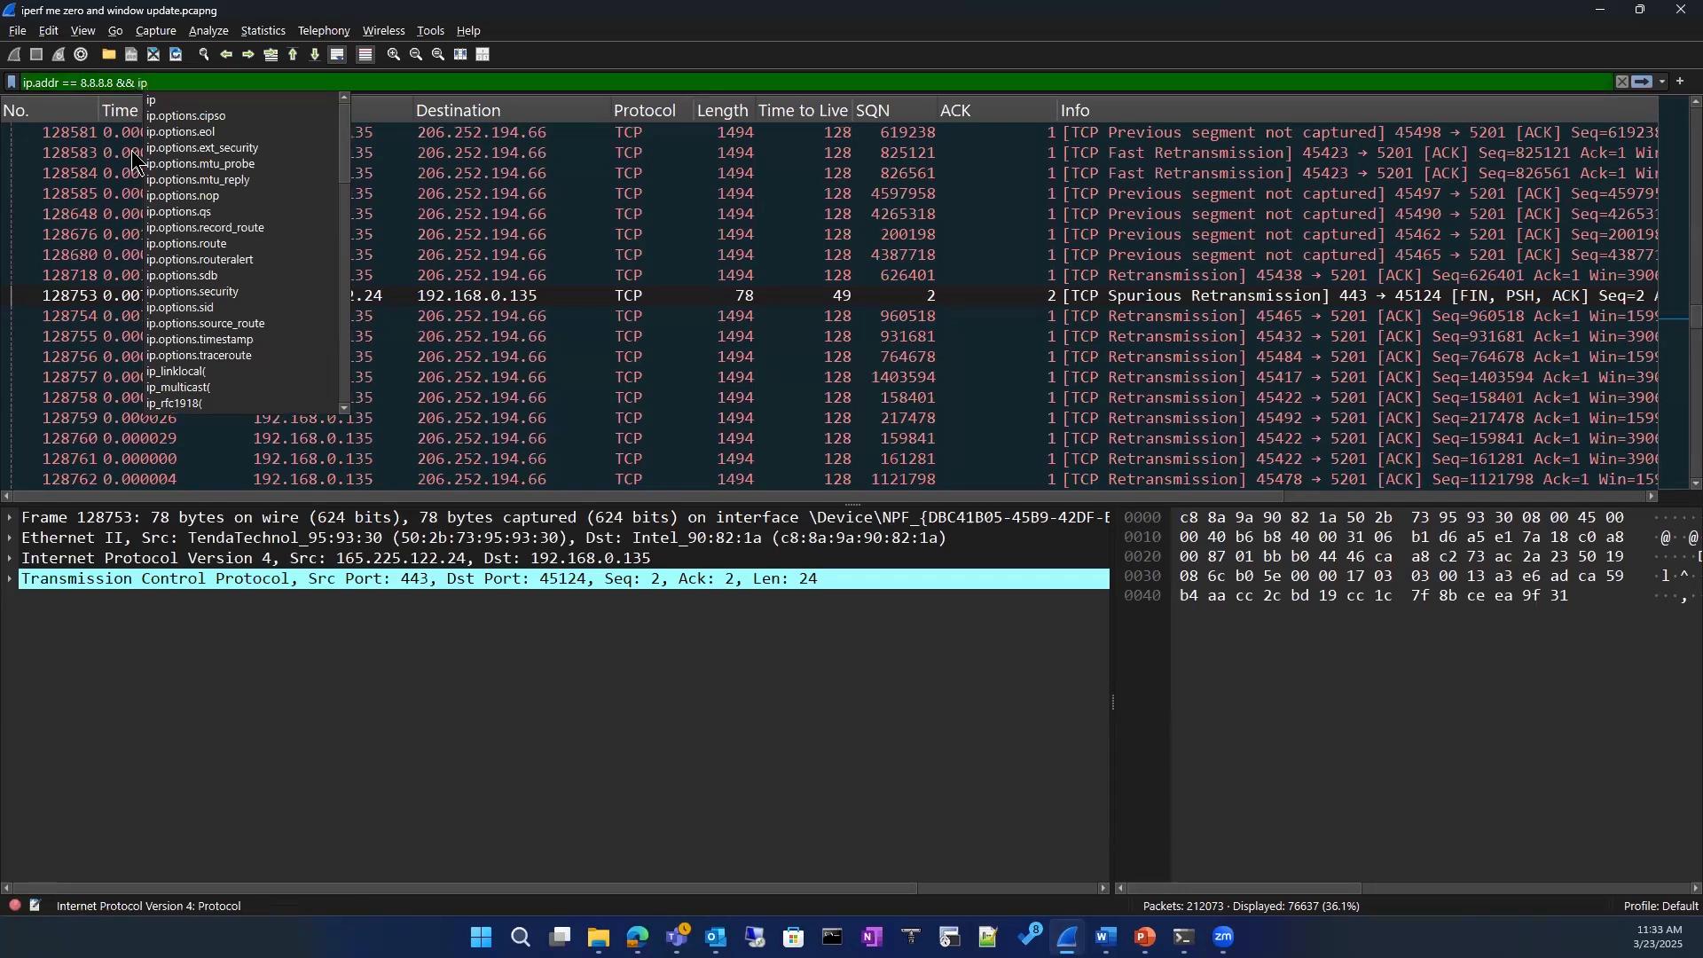
type(".addr ==")
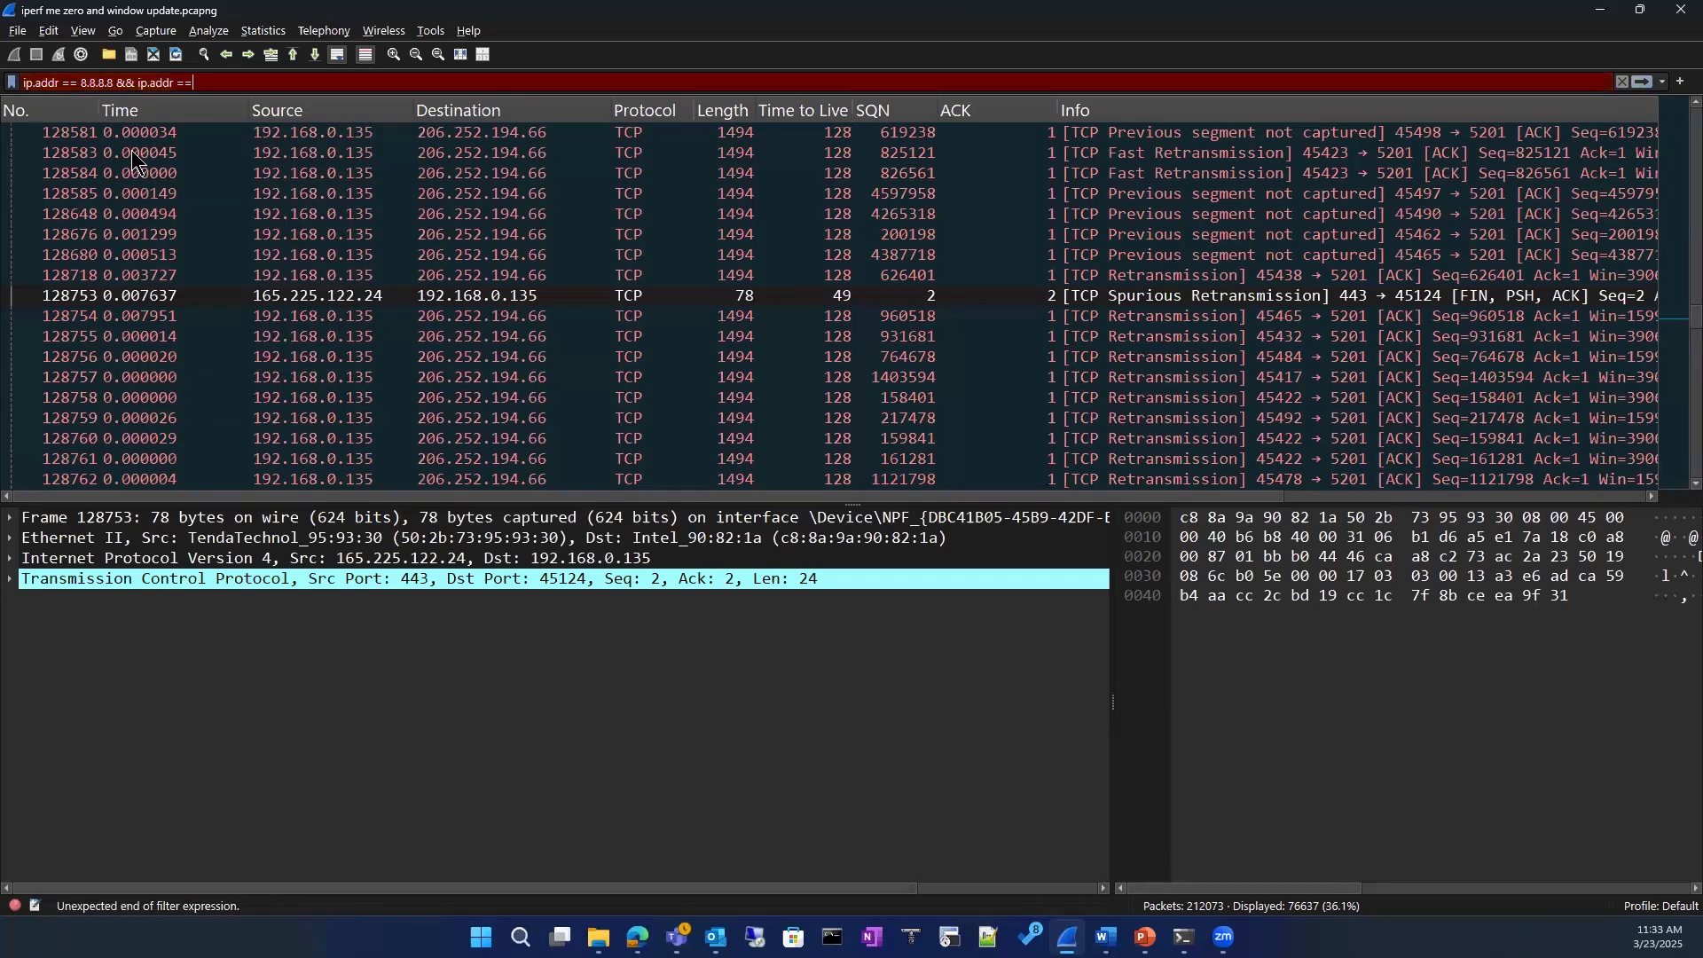
type(" 192.1")
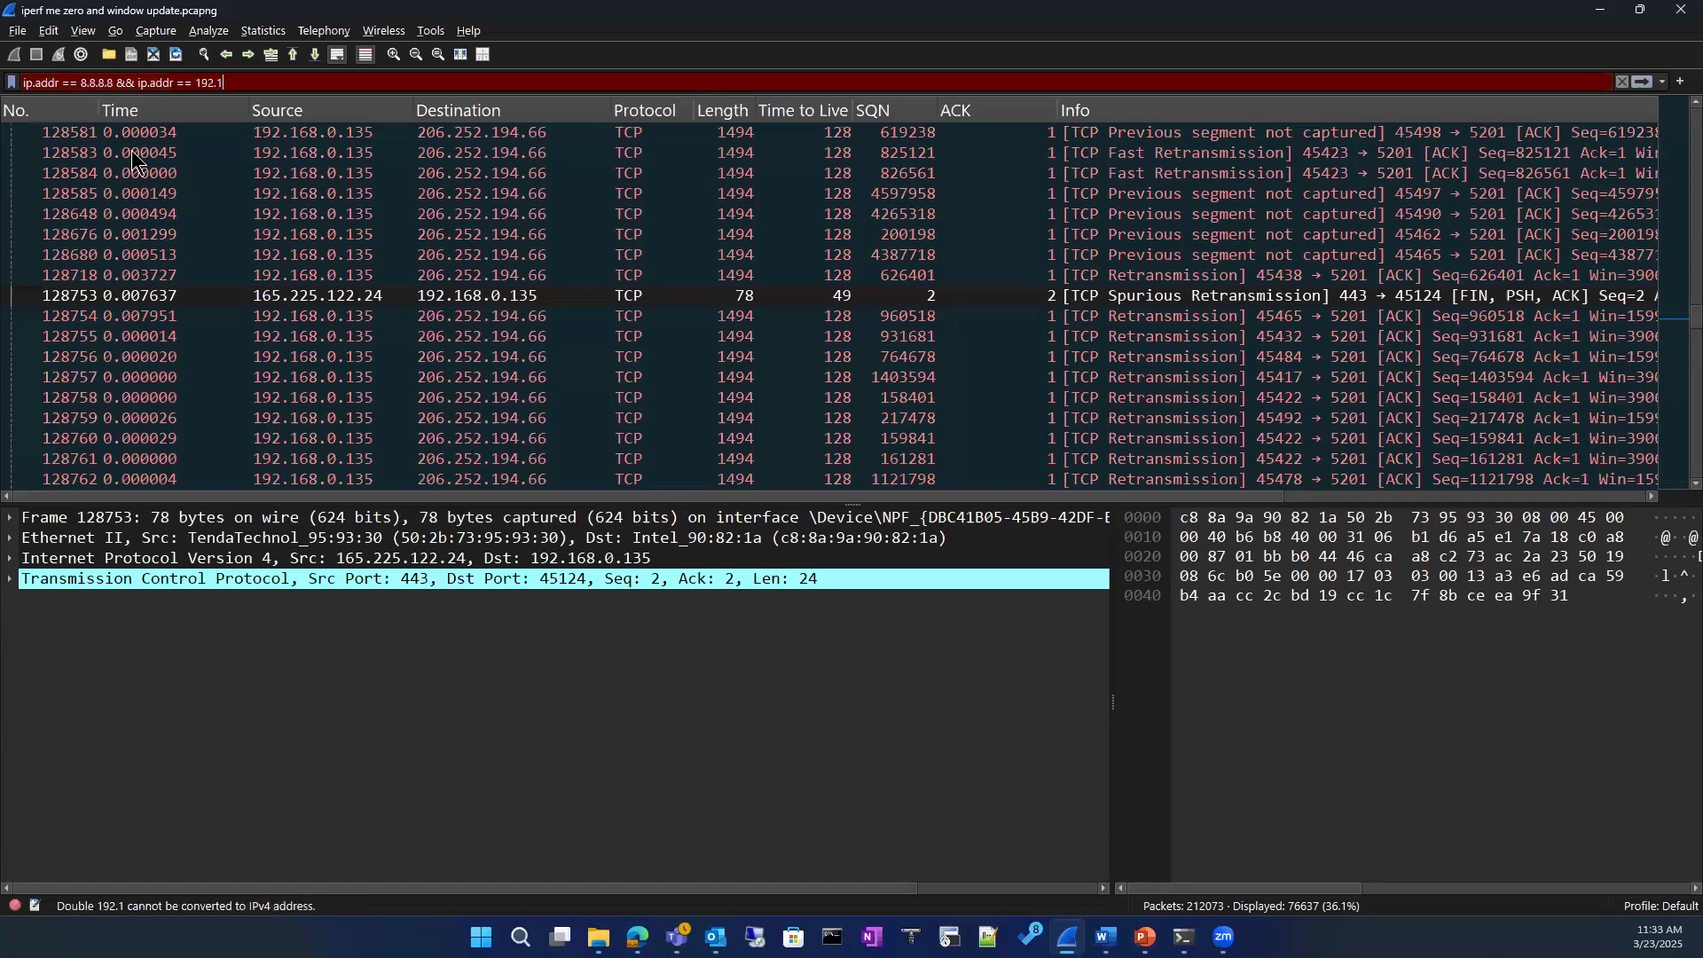
type("68.0.1")
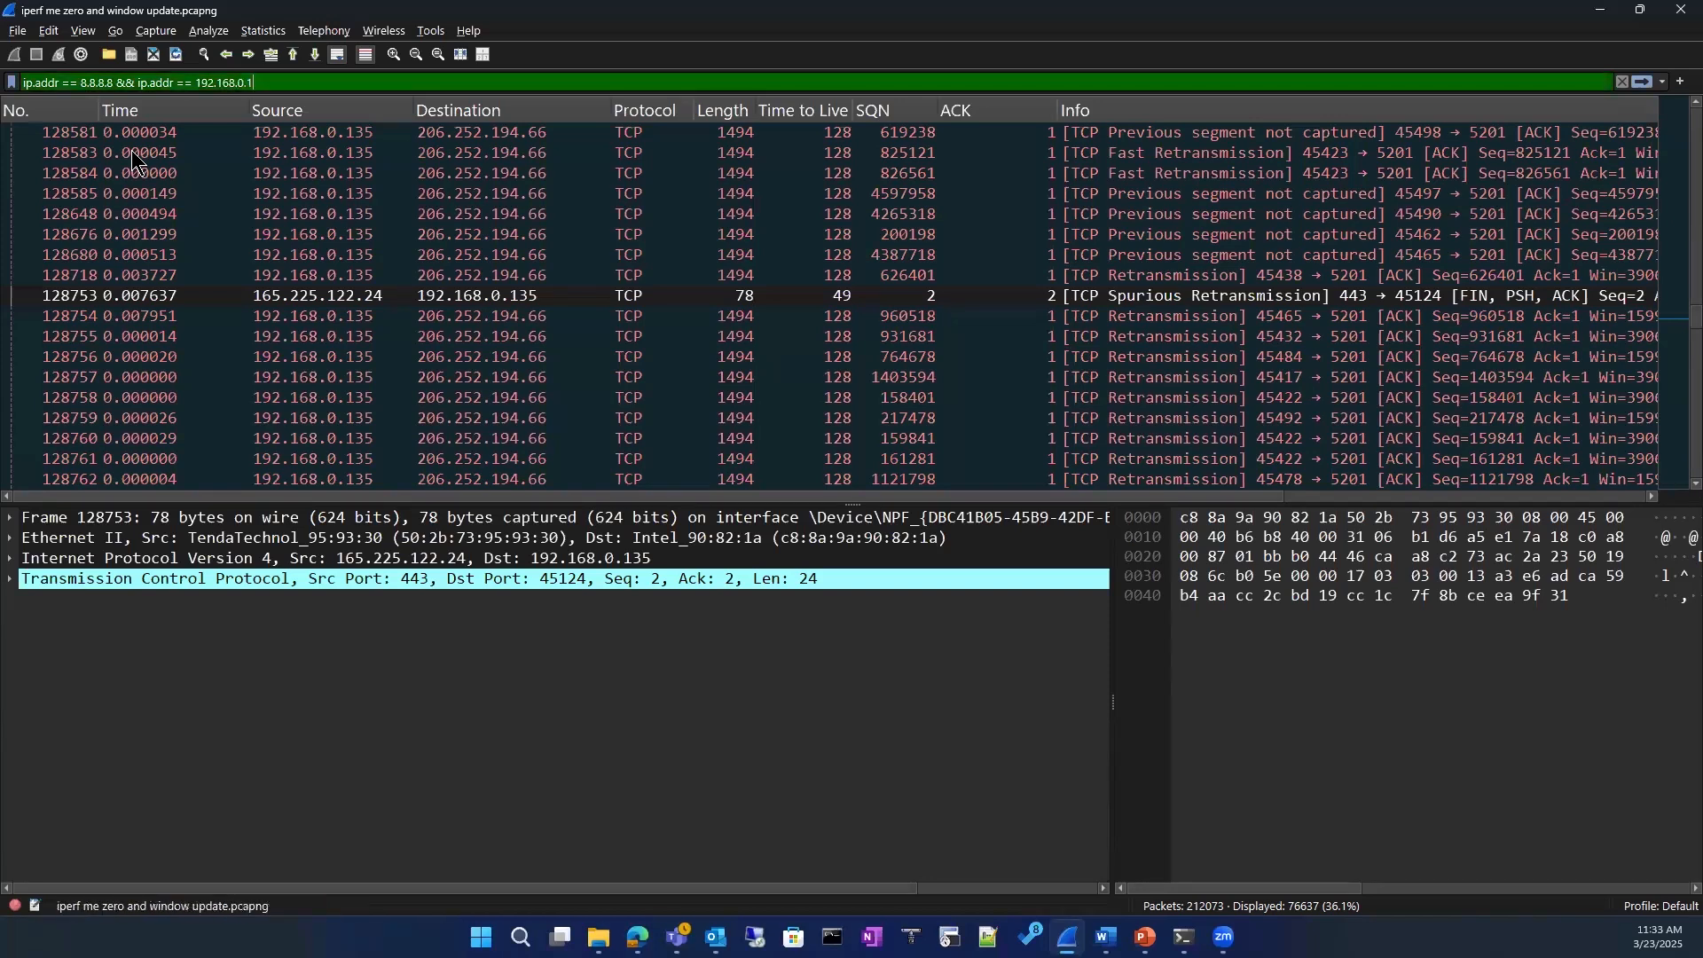
Step: Extend the display filter with && ip.addr == 192.168.0.1 and apply it to the capture
key("Return")
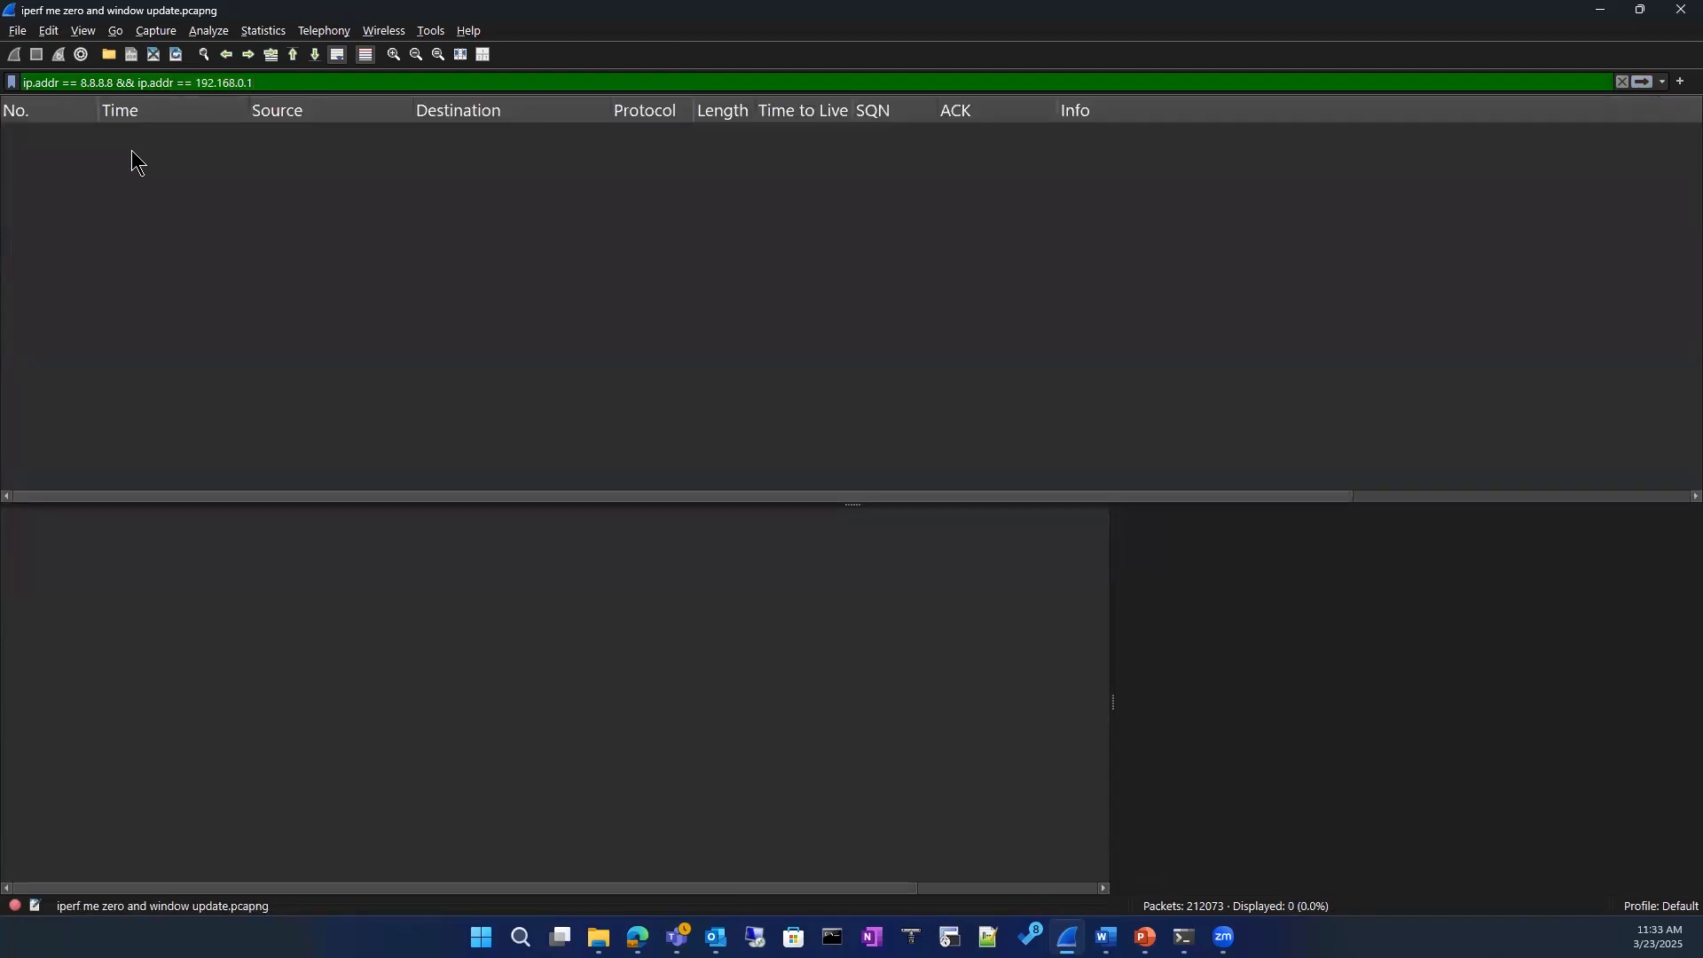
left_click(257, 82)
key("Return")
Step: Check which configuration profiles are available while leaving the current one in use
left_click(1661, 907)
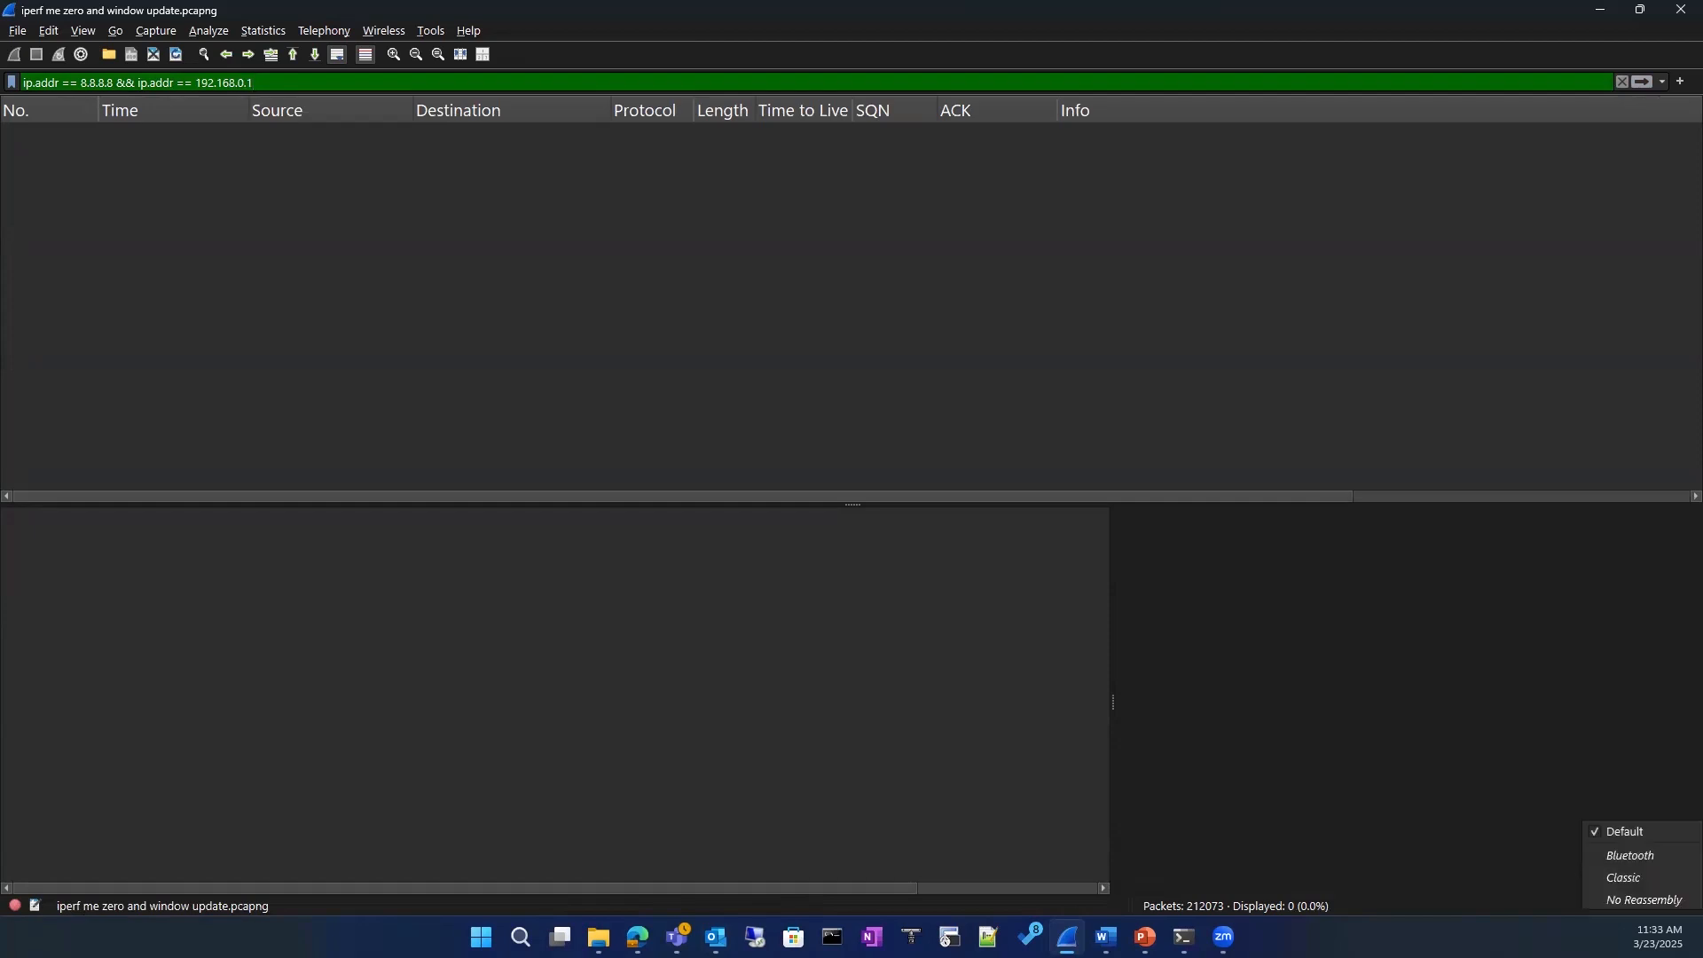
left_click(1505, 721)
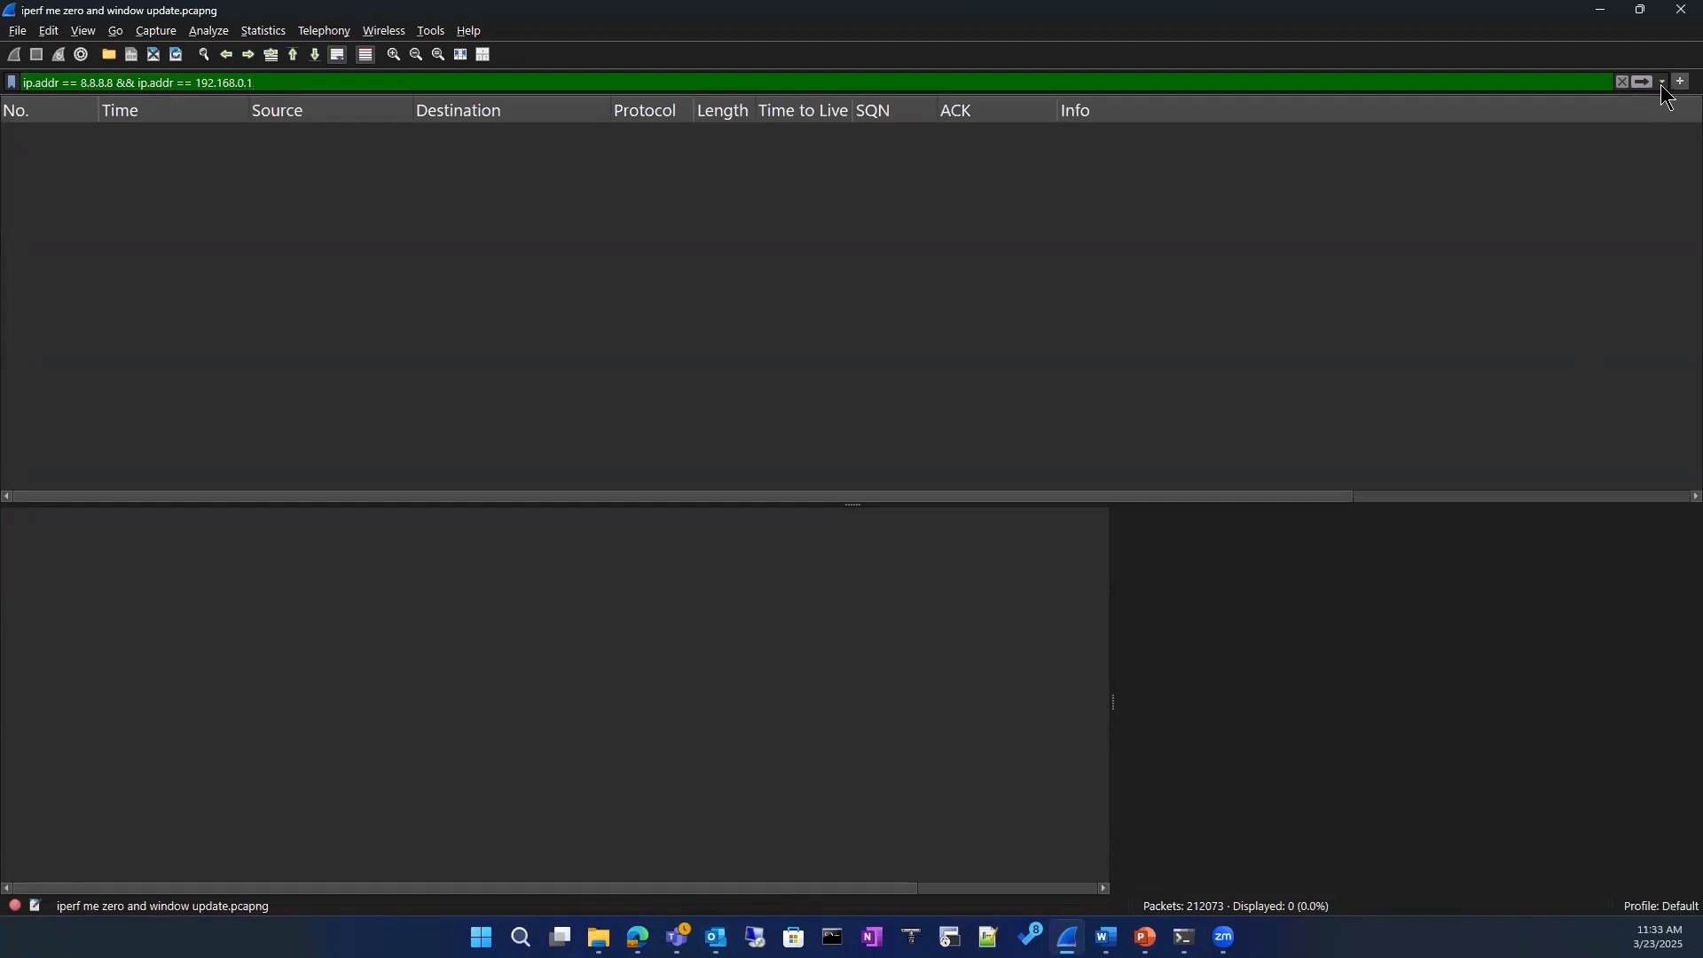
left_click(1679, 82)
key("Escape")
left_click(1665, 907)
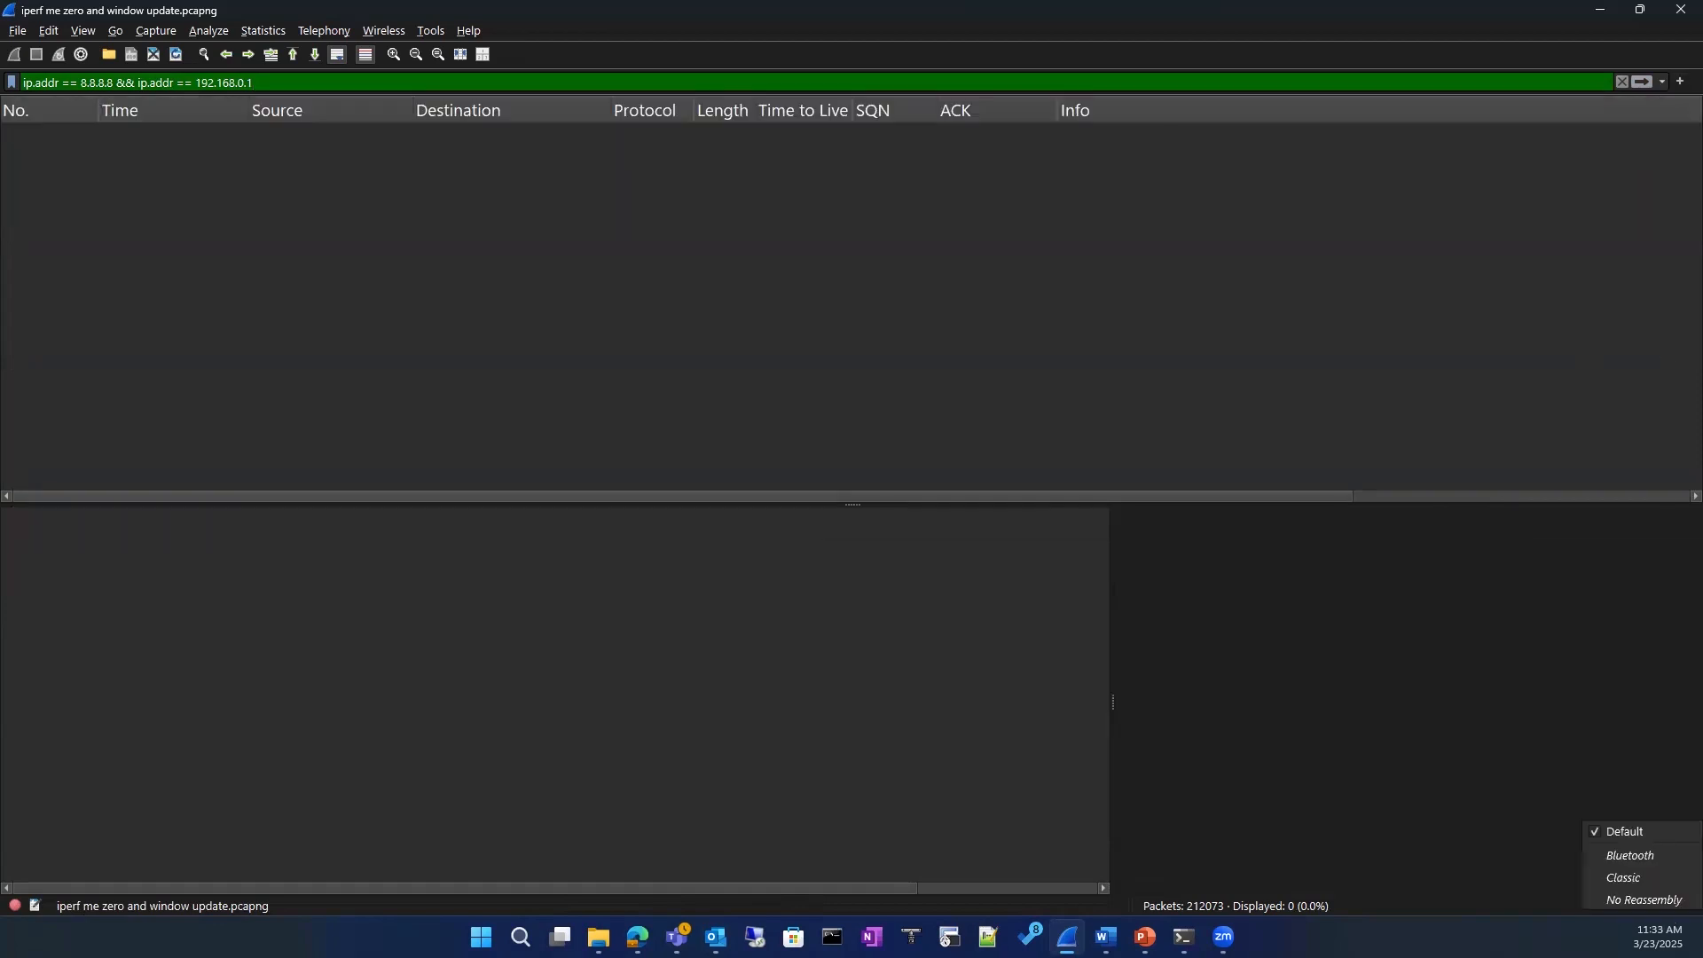
left_click(1194, 629)
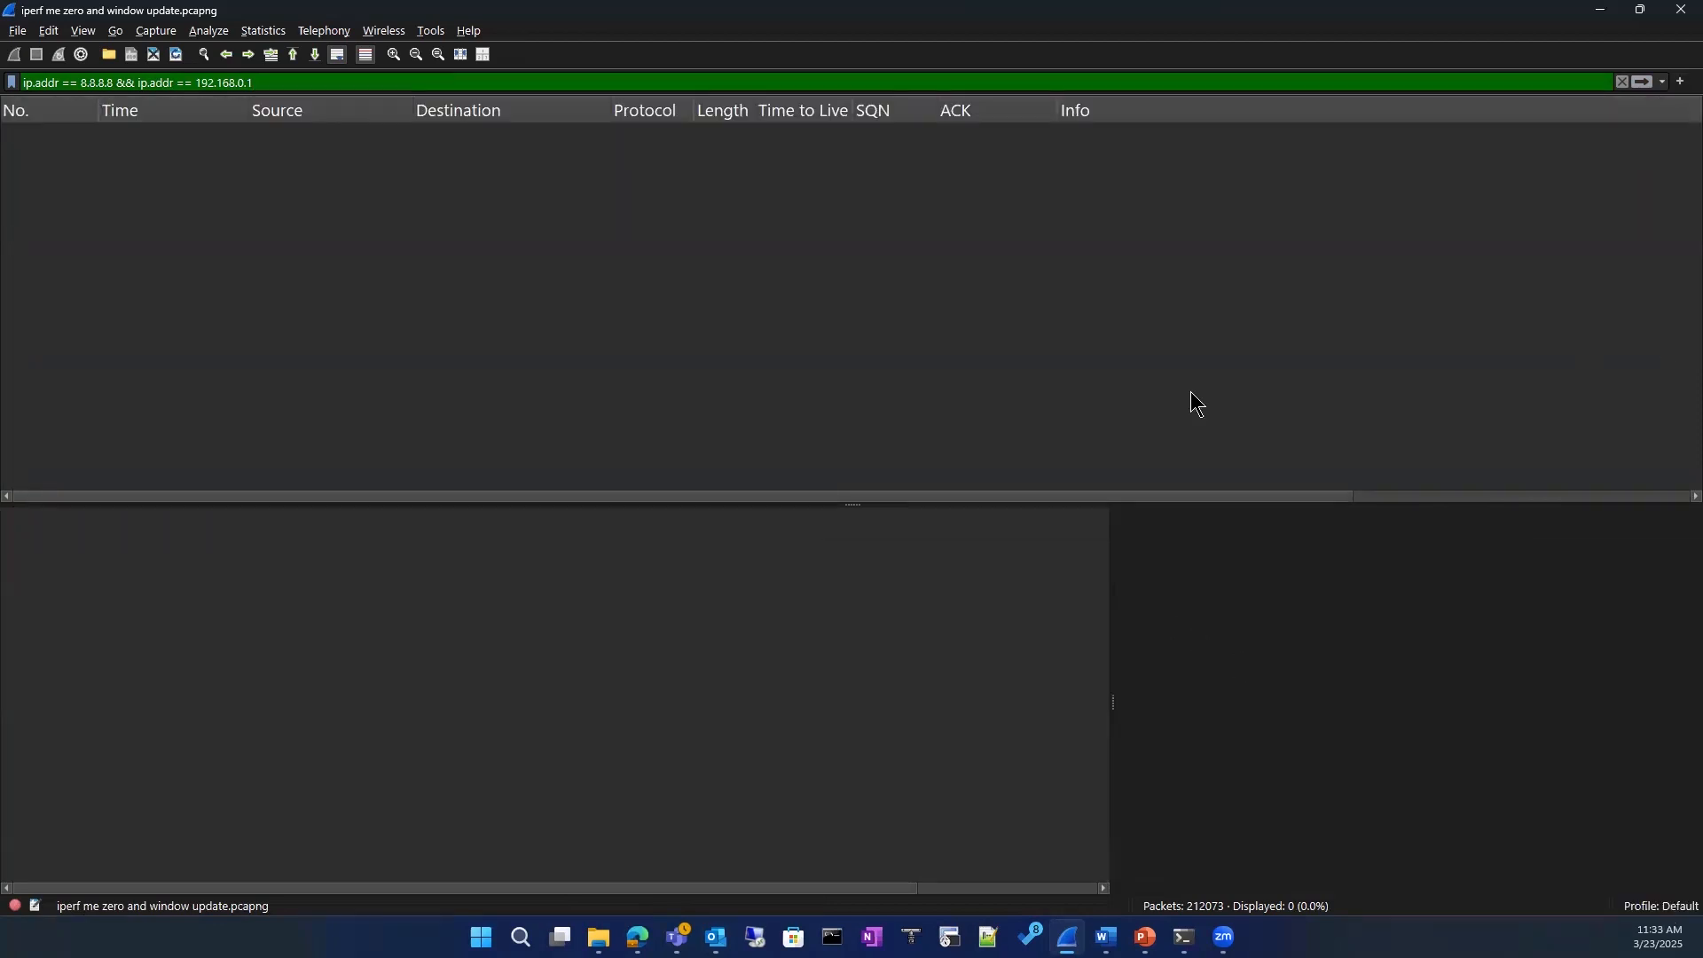
Step: Clear the two-address display filter and apply the filter tcp instead
left_click(1619, 82)
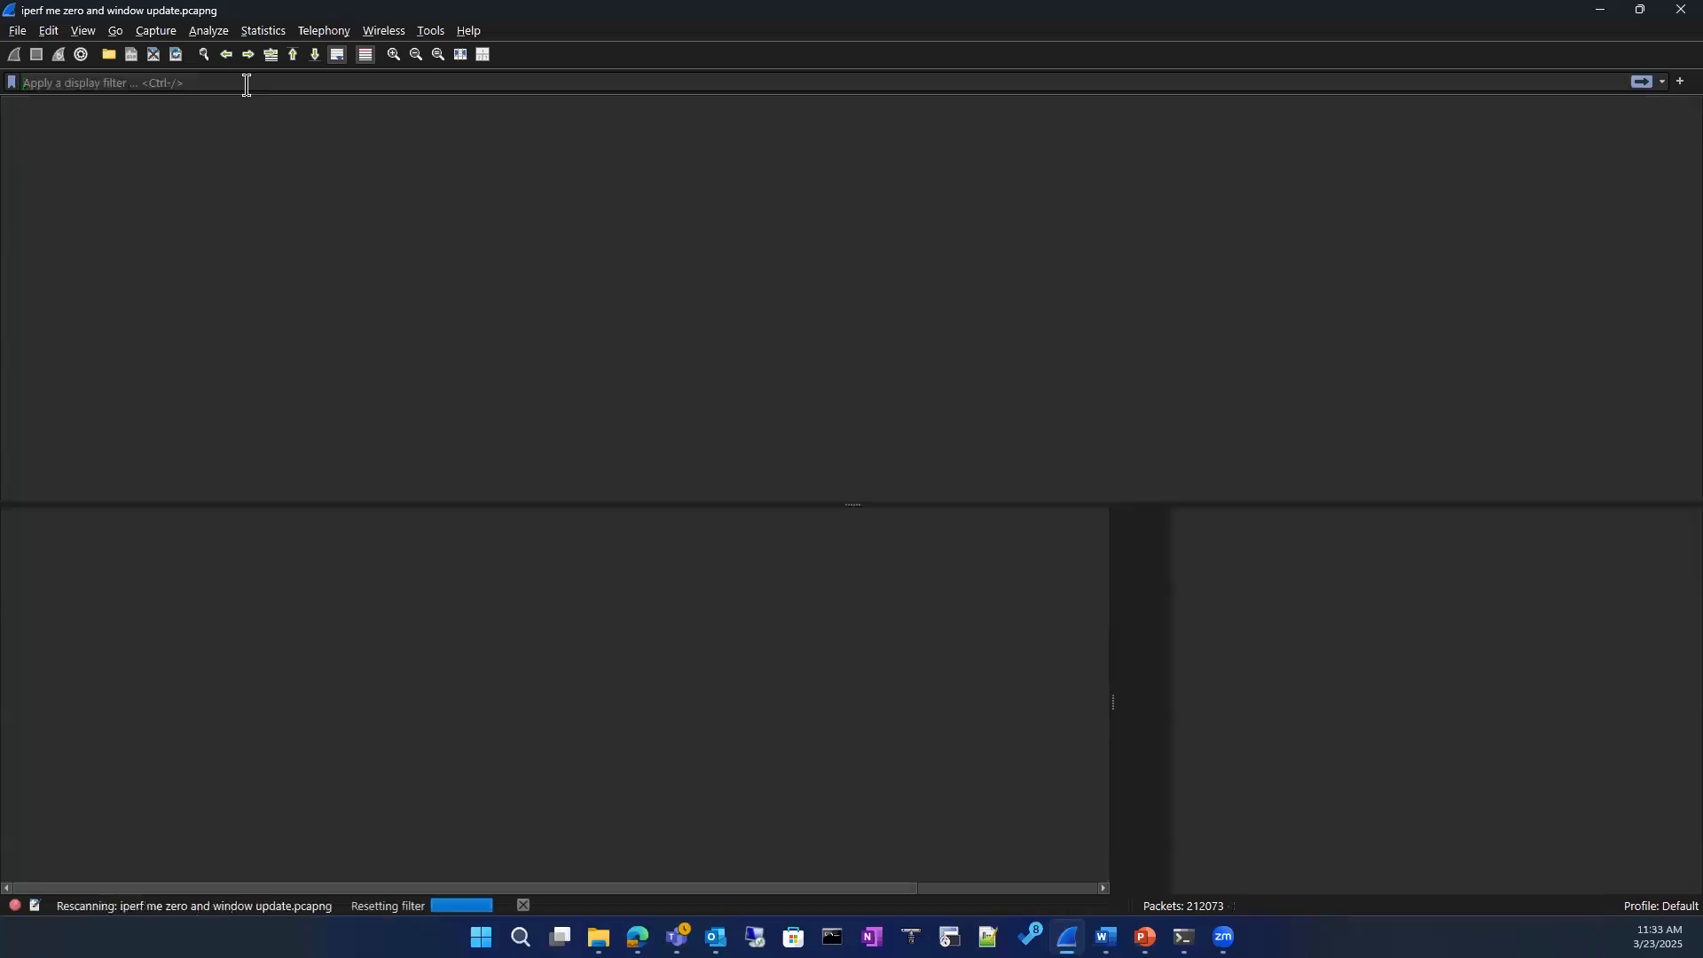
type("tc")
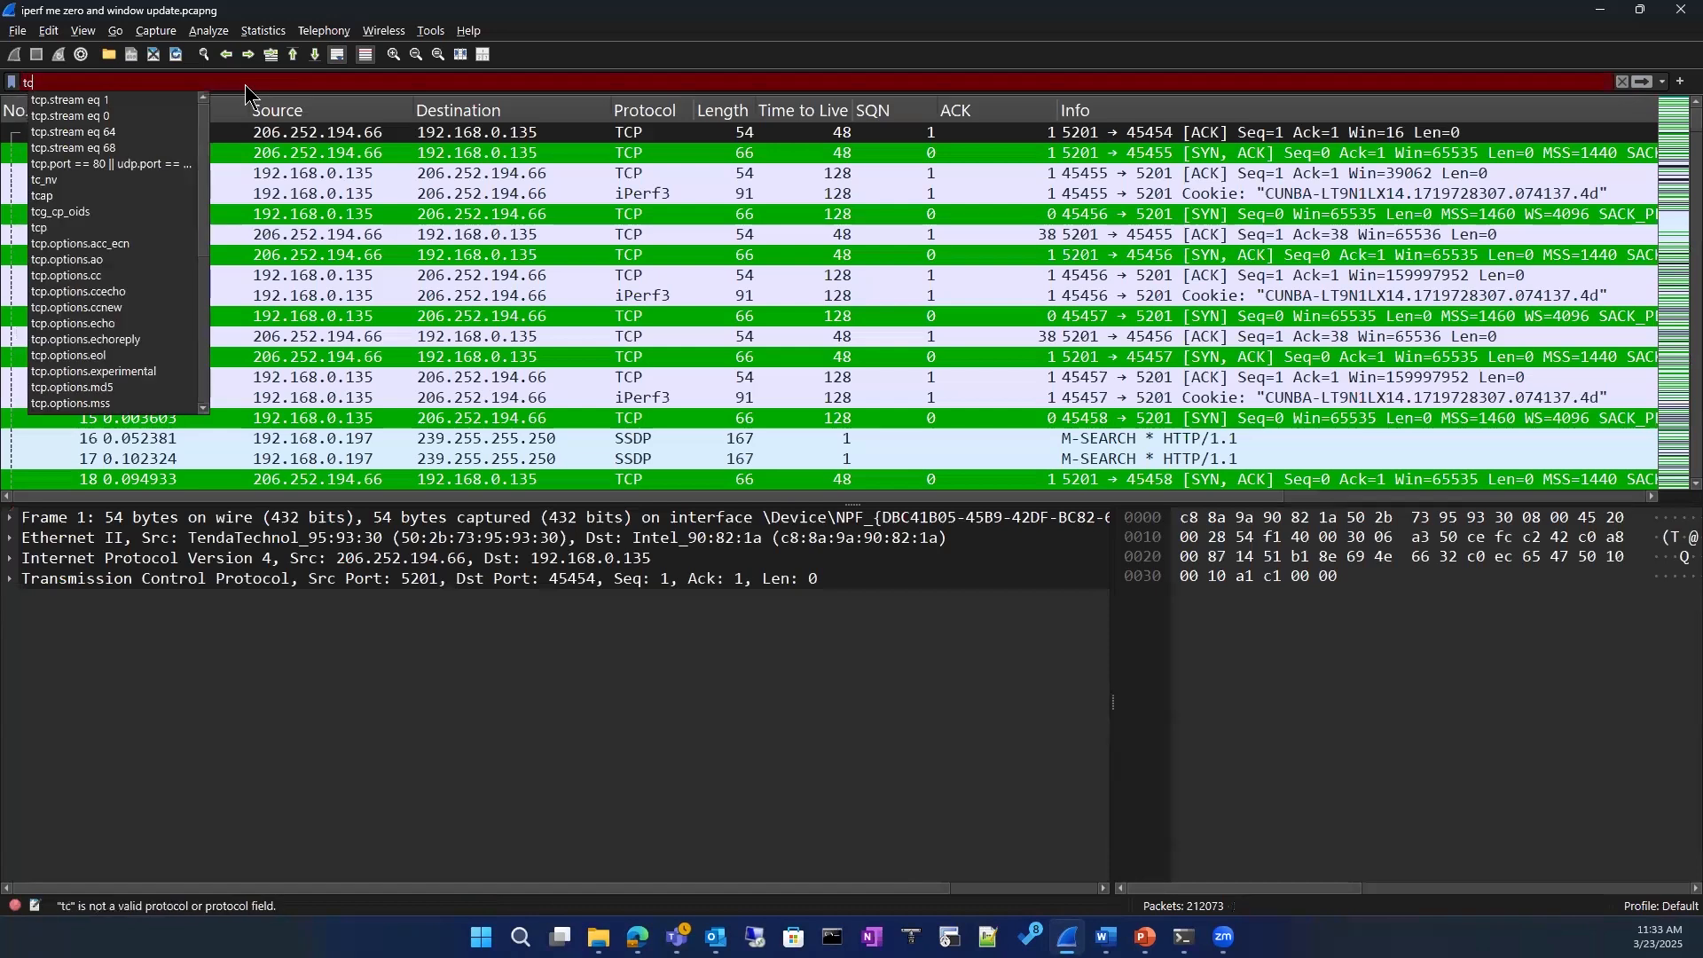
type("p")
key("Return")
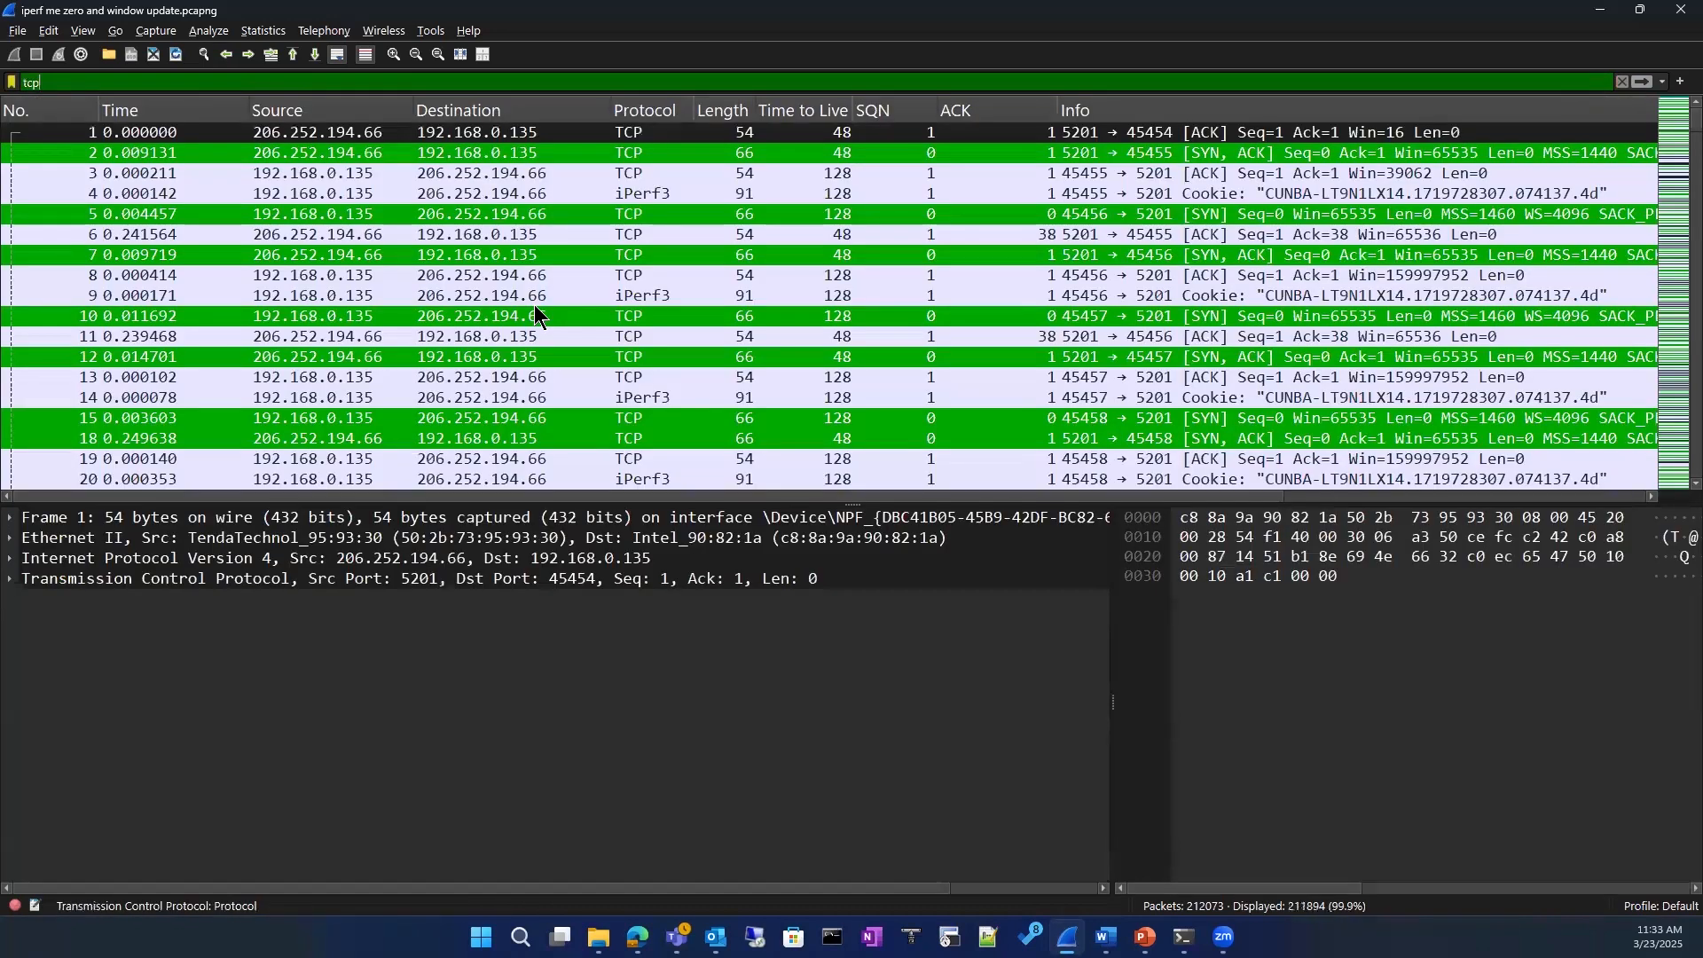
scroll(536, 311, "down", 16)
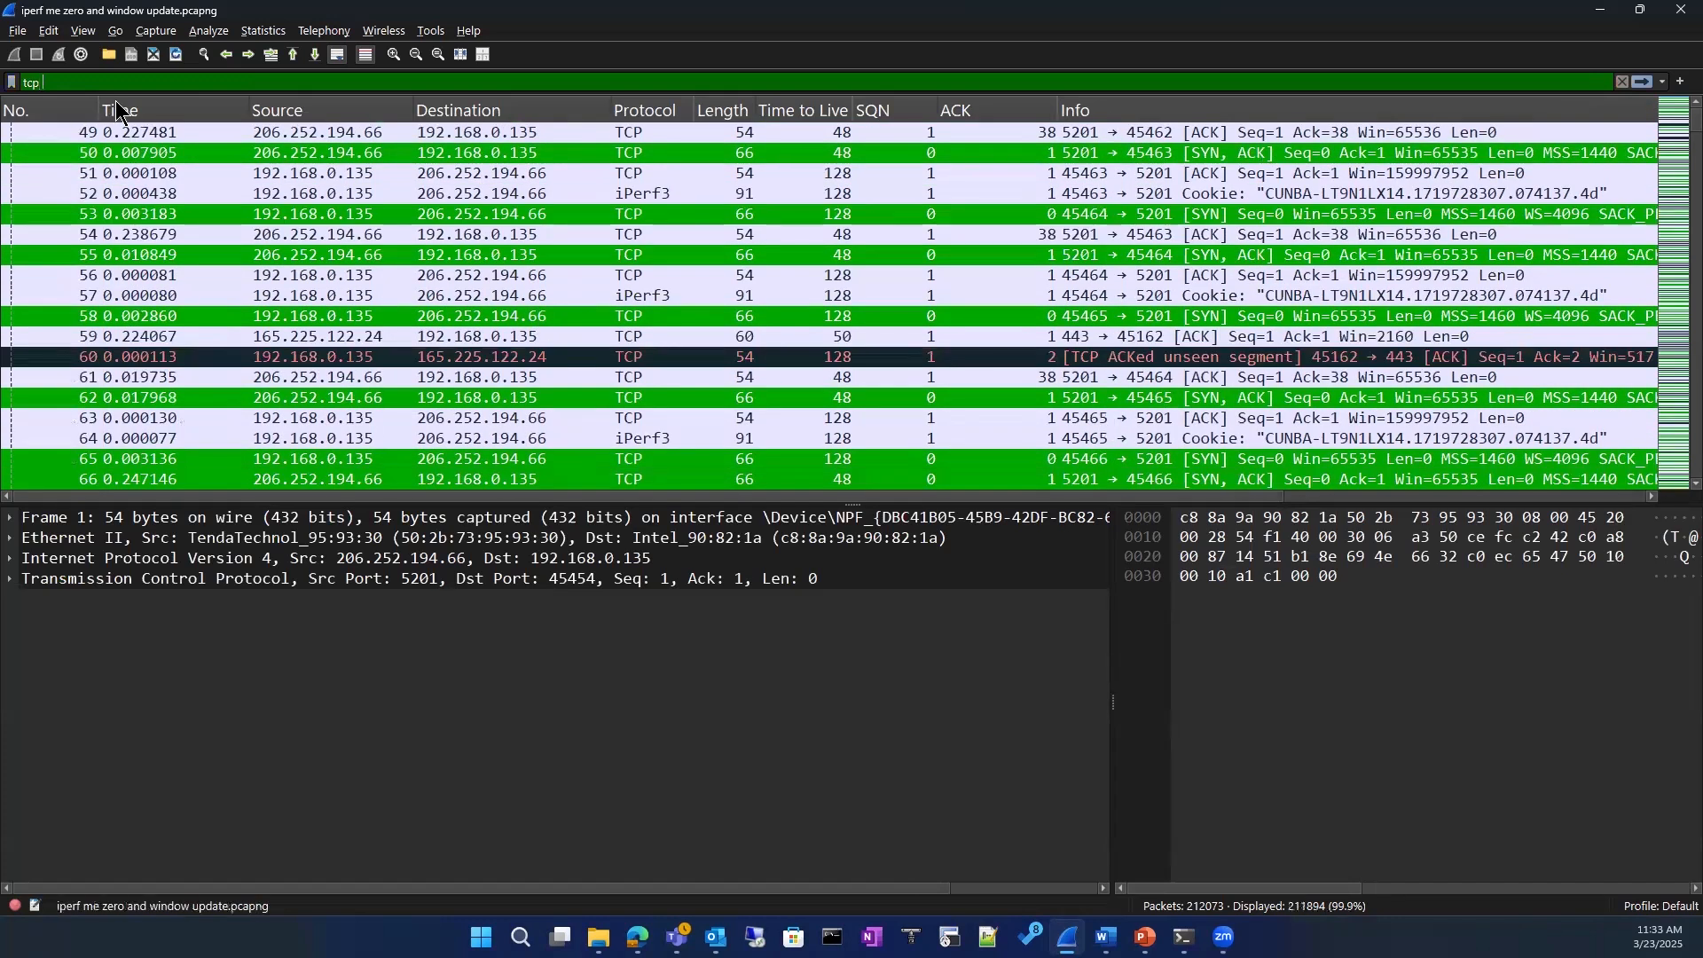
key("BackSpace")
type("&&")
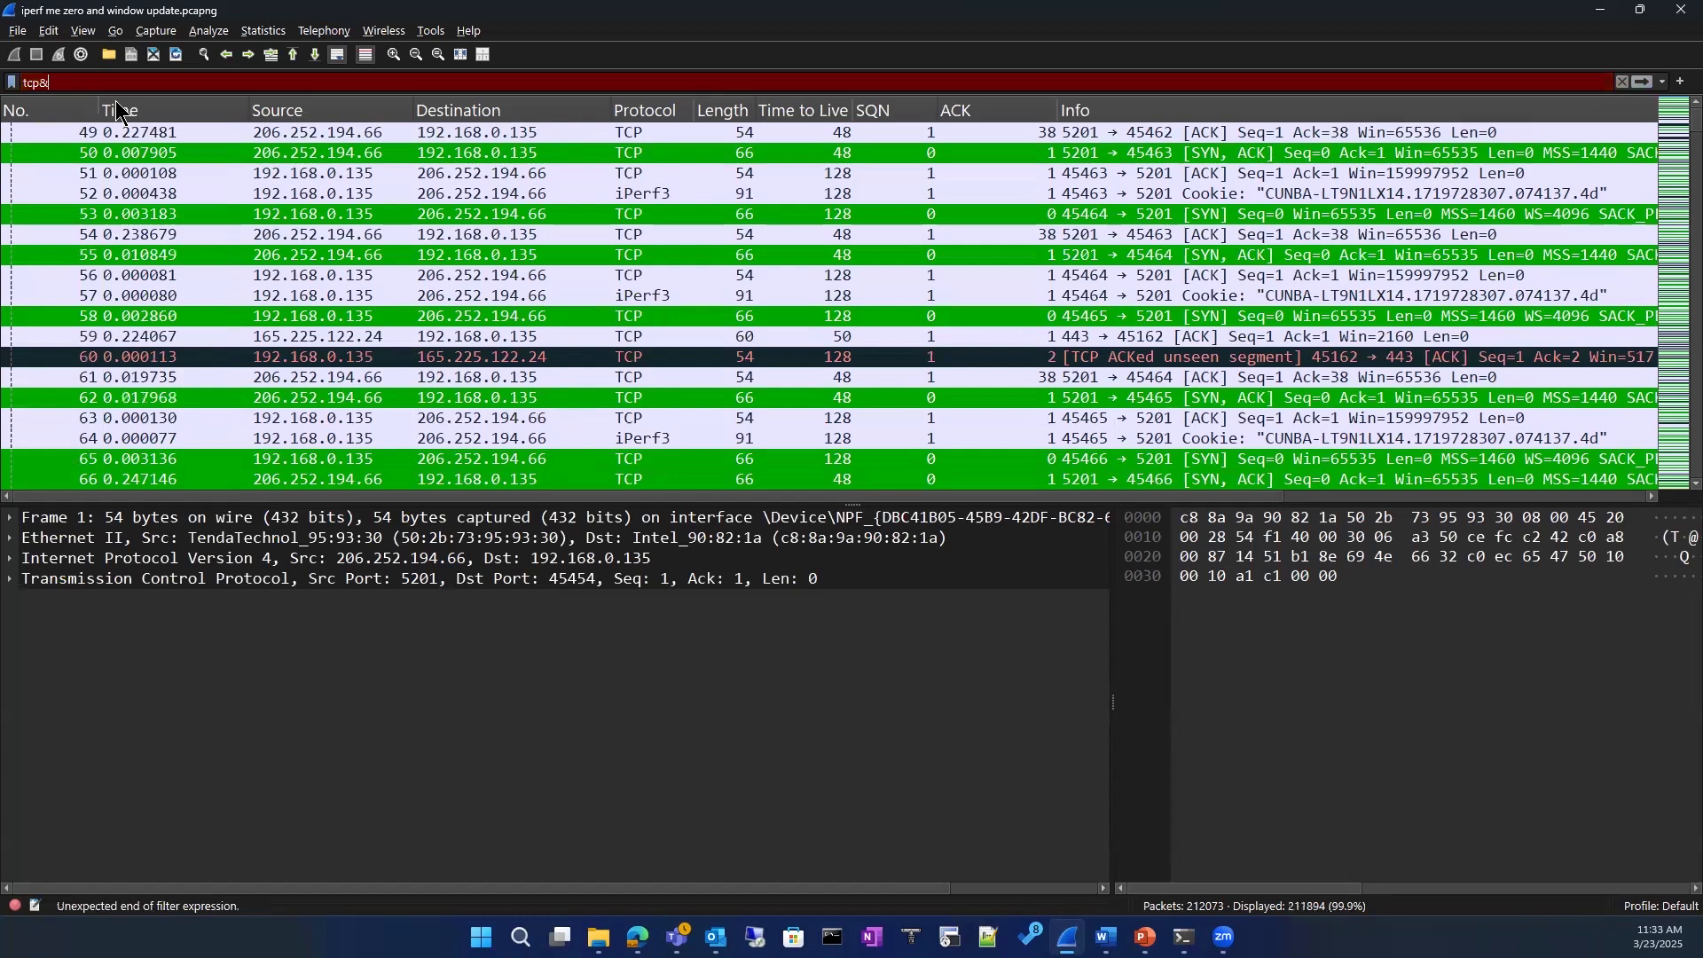
key("BackSpace")
key("BackSpace")
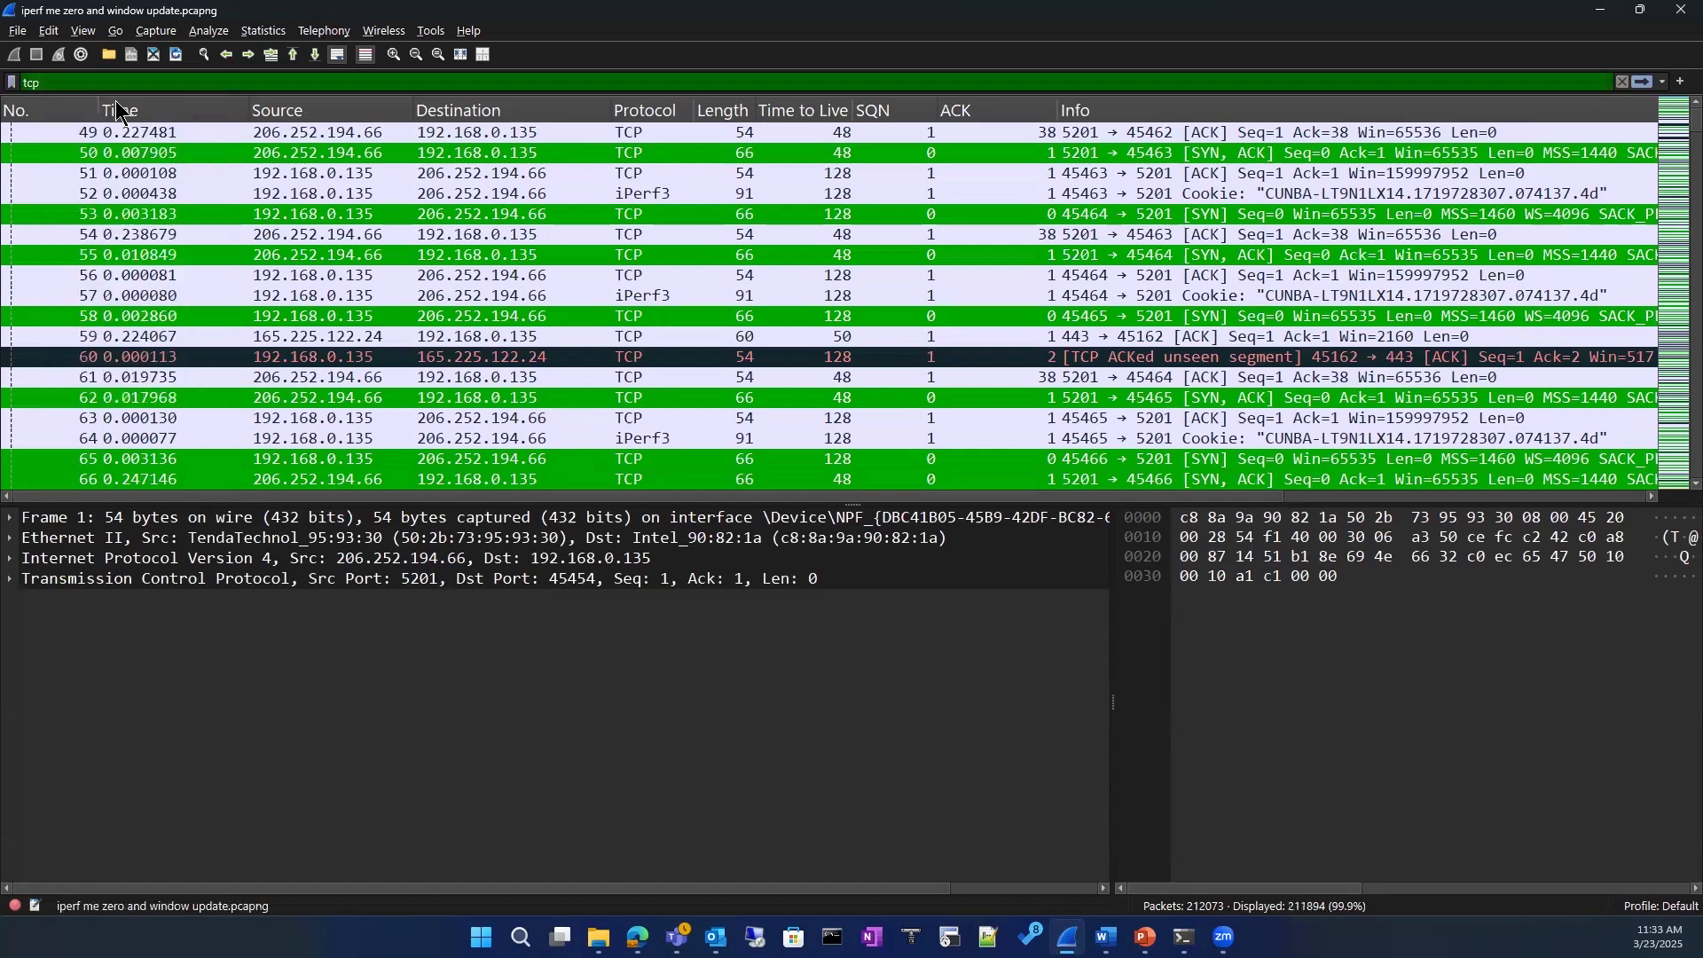
Step: Extend the tcp display filter with && ip.addr == 8.8.8.8 and apply it to the capture
type("&& ip")
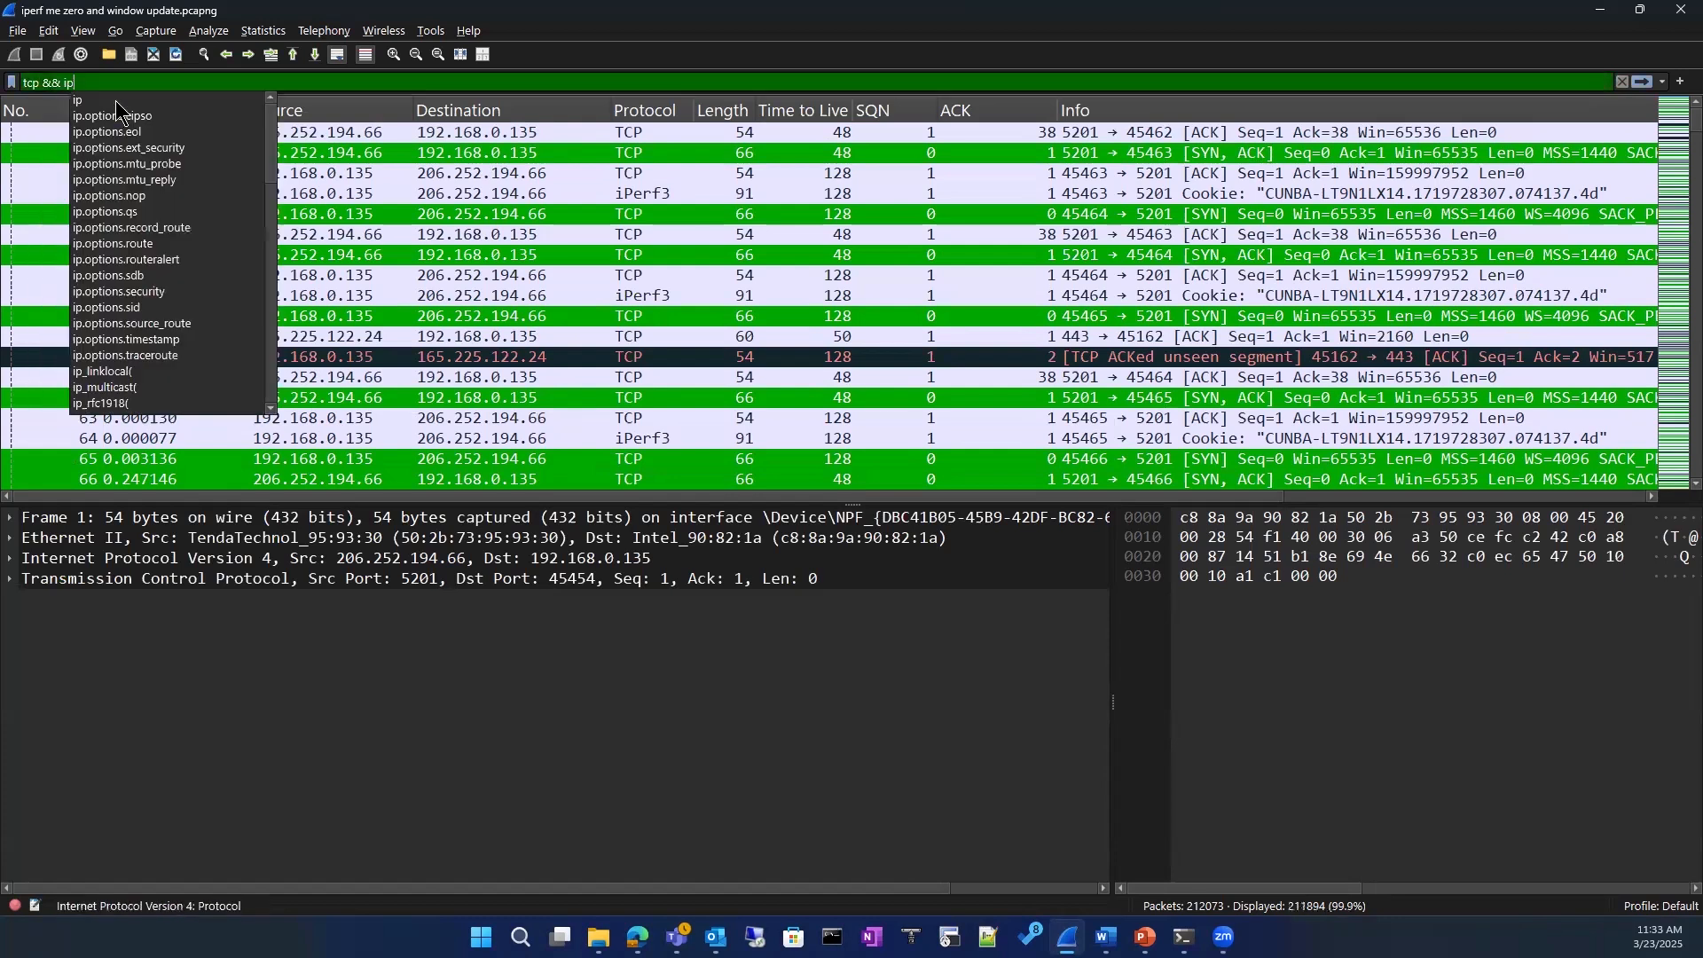
type(".add")
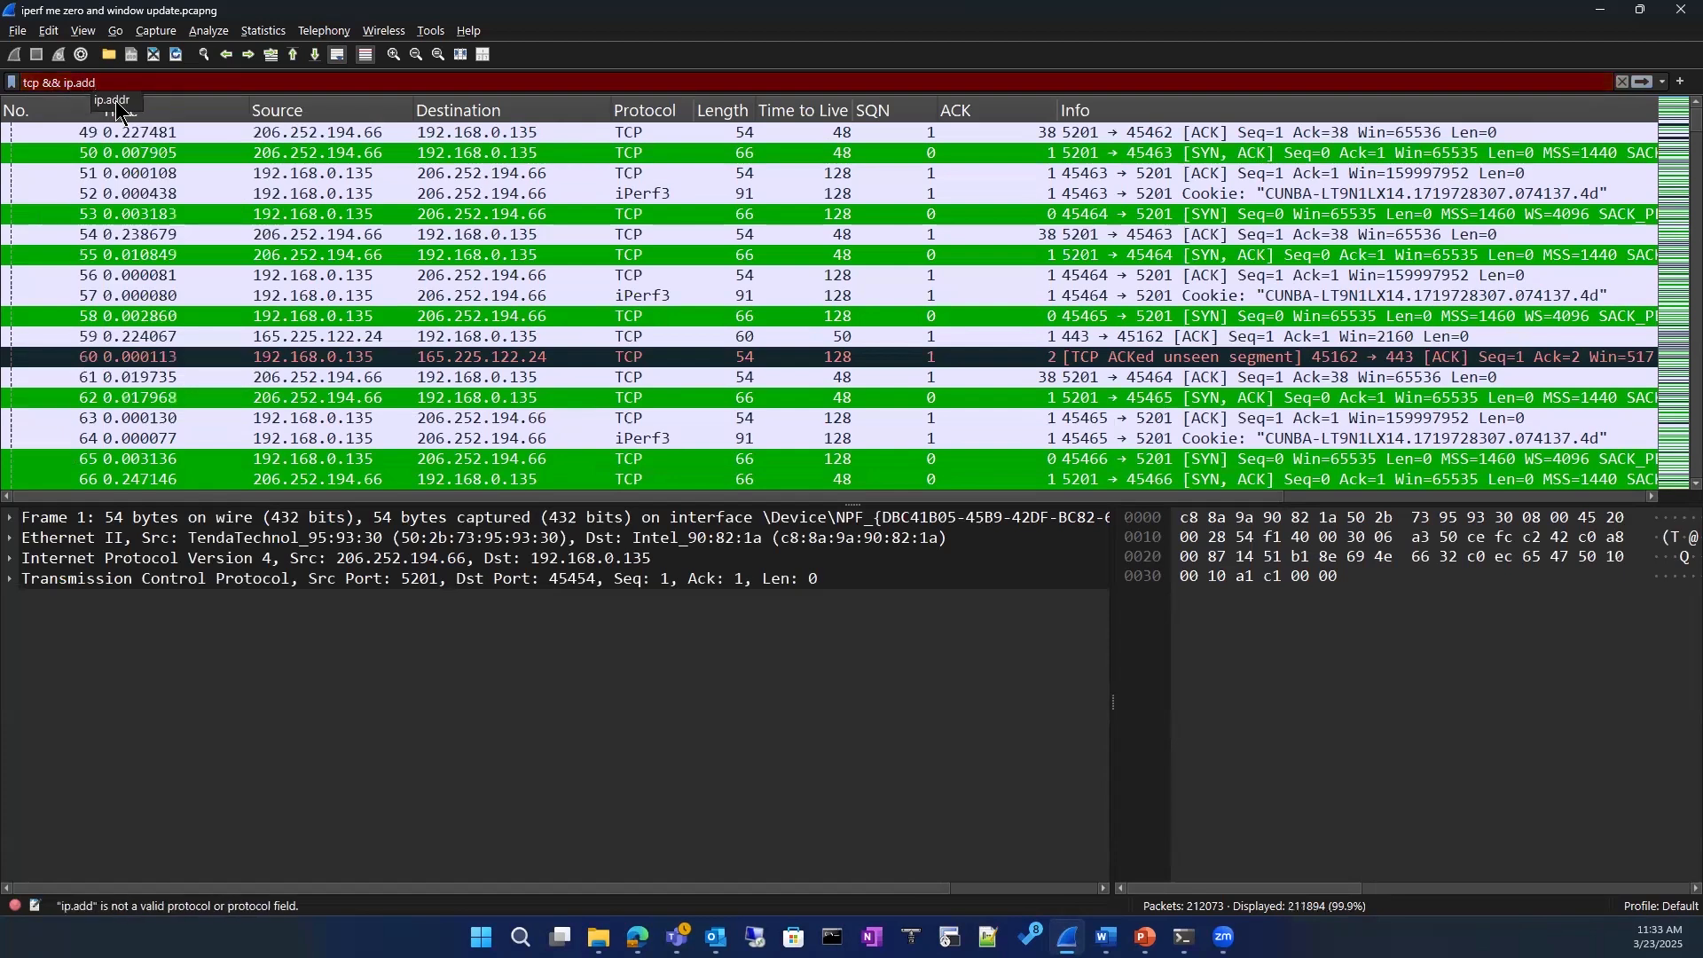
type("r ==")
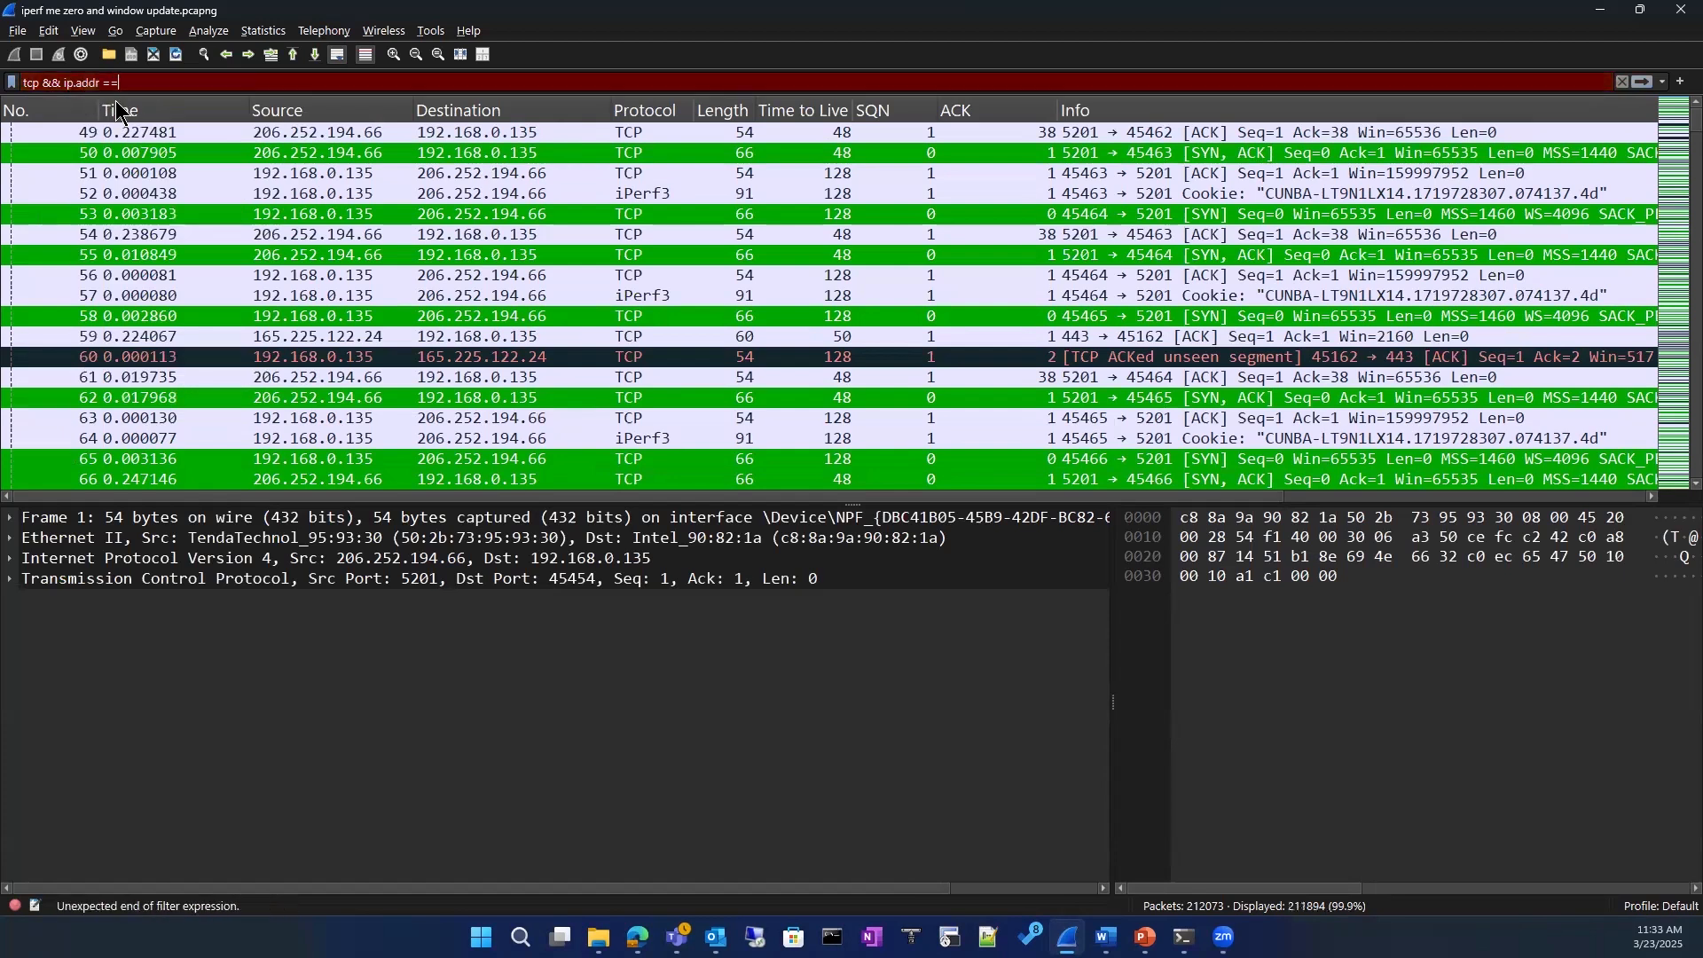
type(" 8.8.8.8")
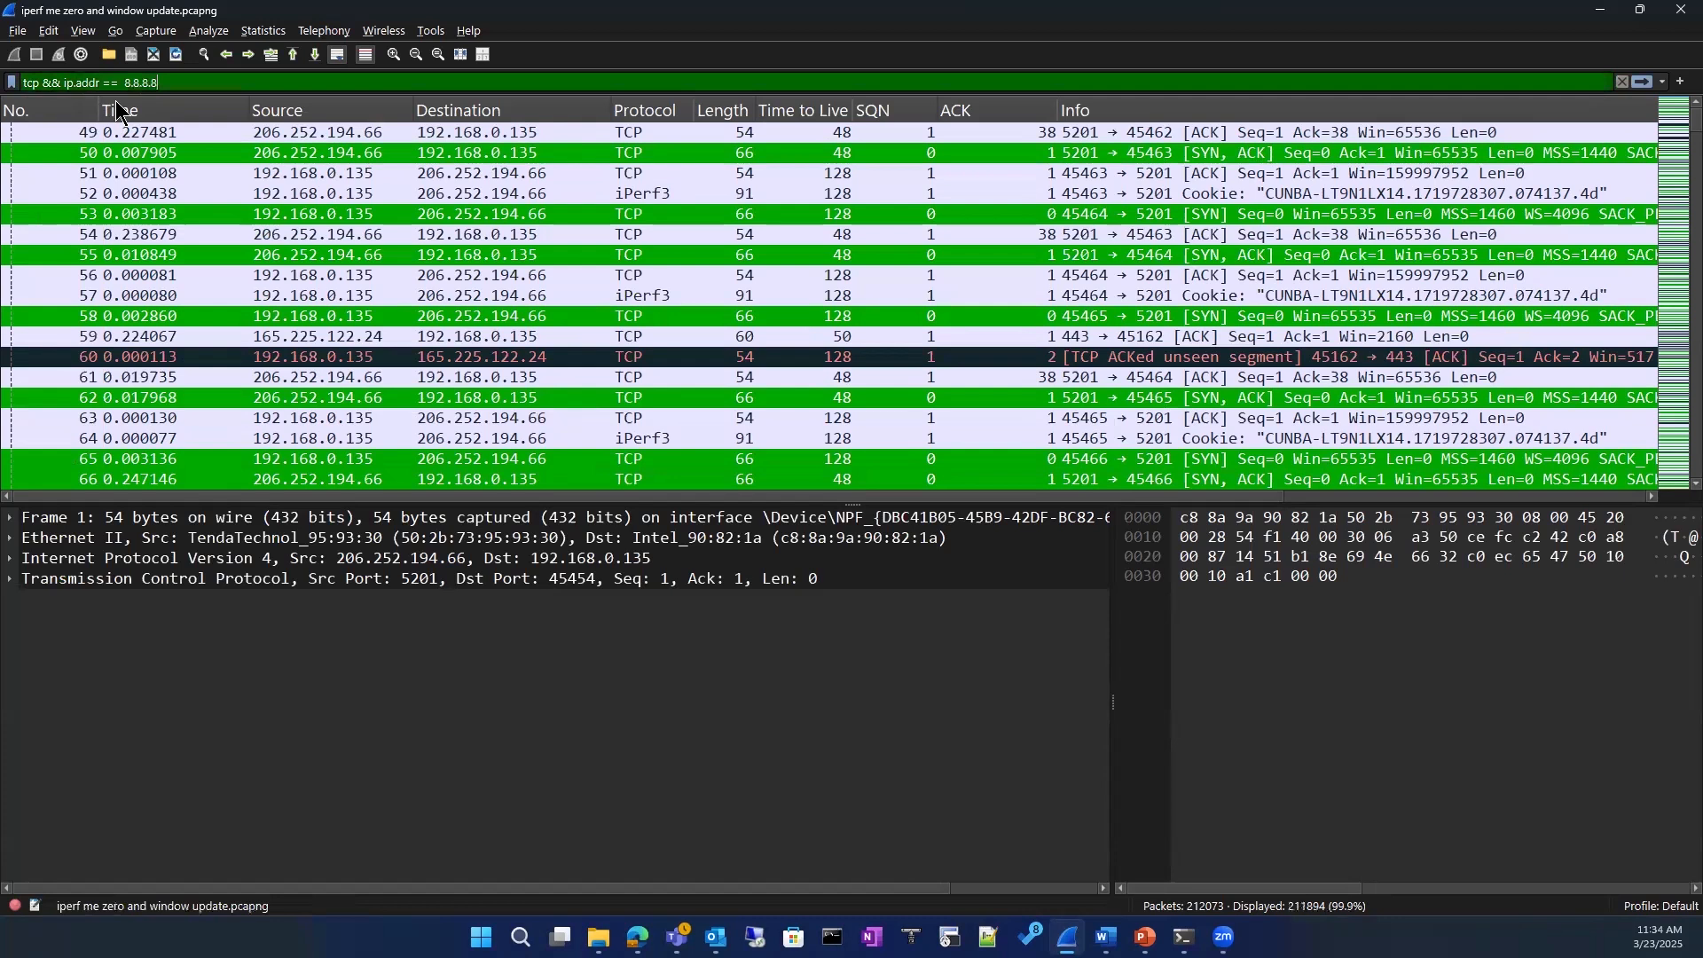
key("Return")
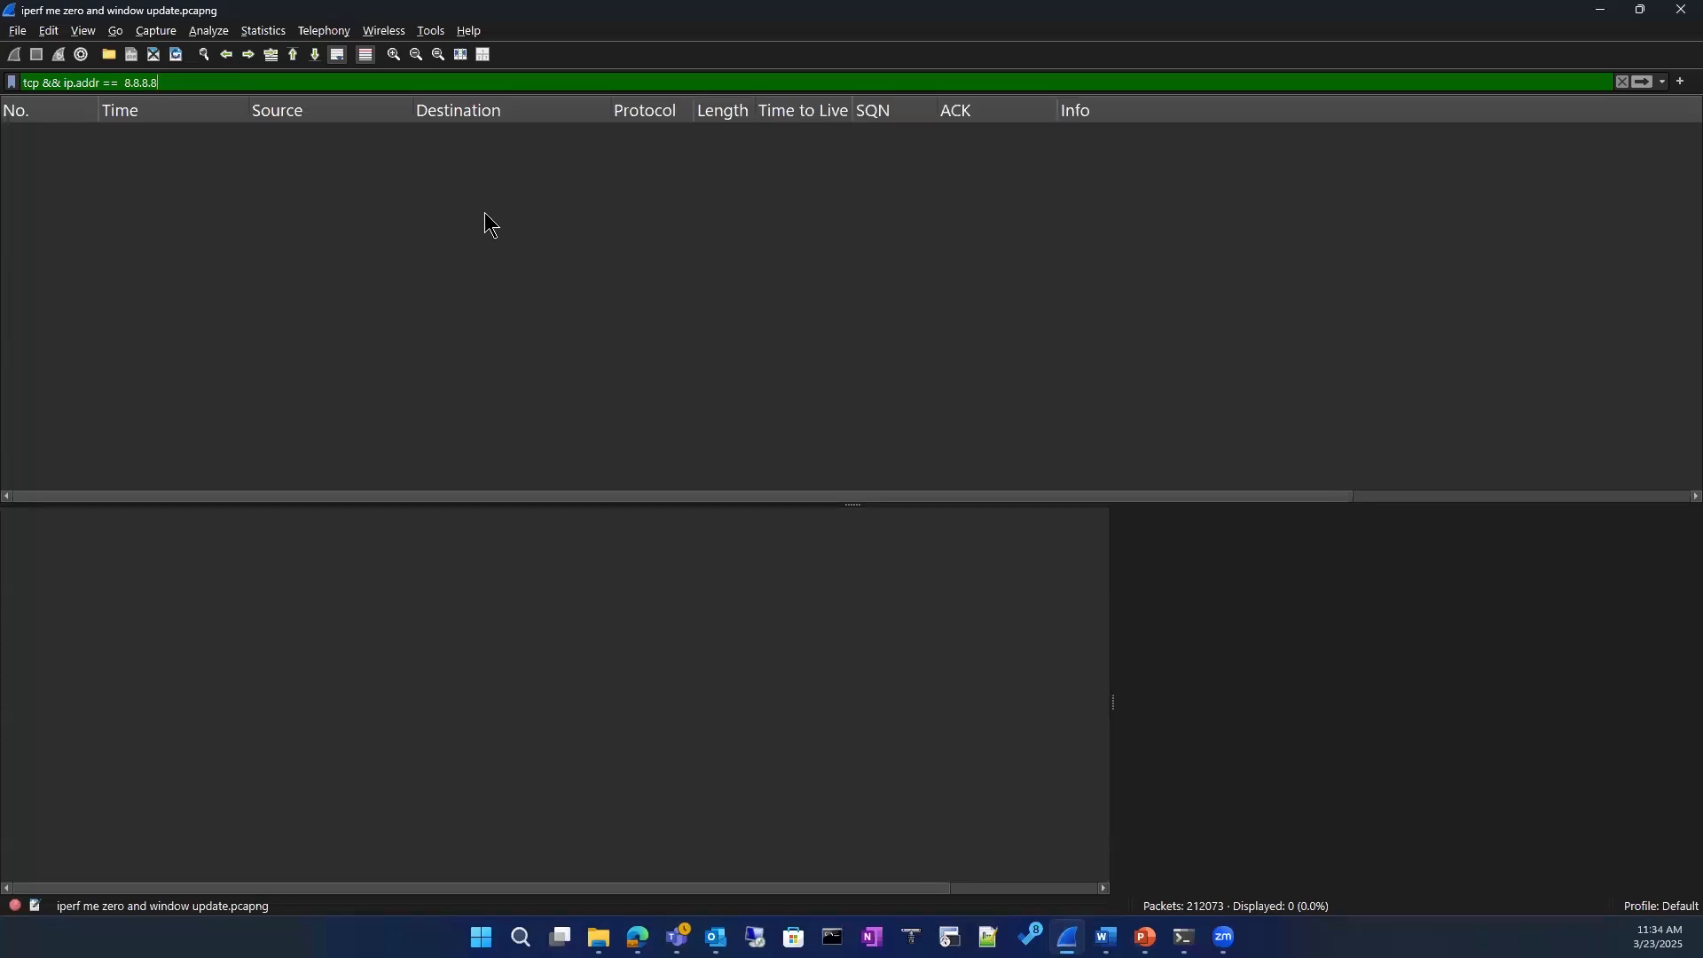
Step: Clear the combined TCP and address filter and begin a new display filter with dns matches
left_click(1622, 82)
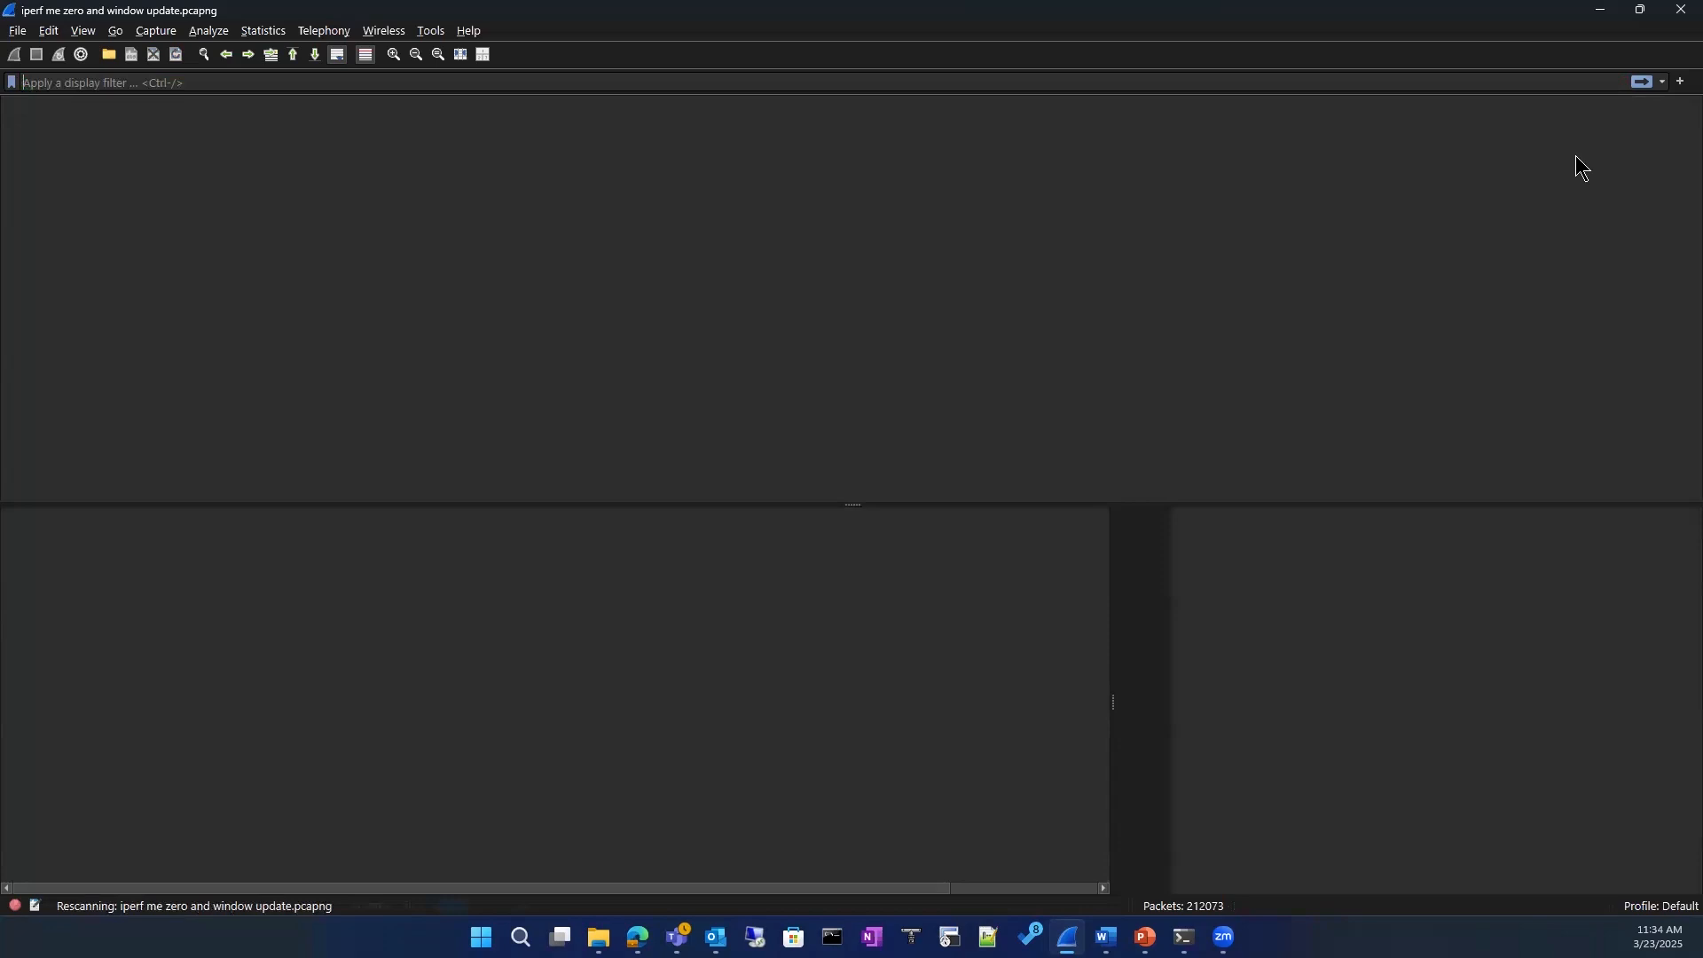
left_click(467, 82)
type("dns")
key("BackSpace")
key("BackSpace")
key("BackSpace")
type("dns")
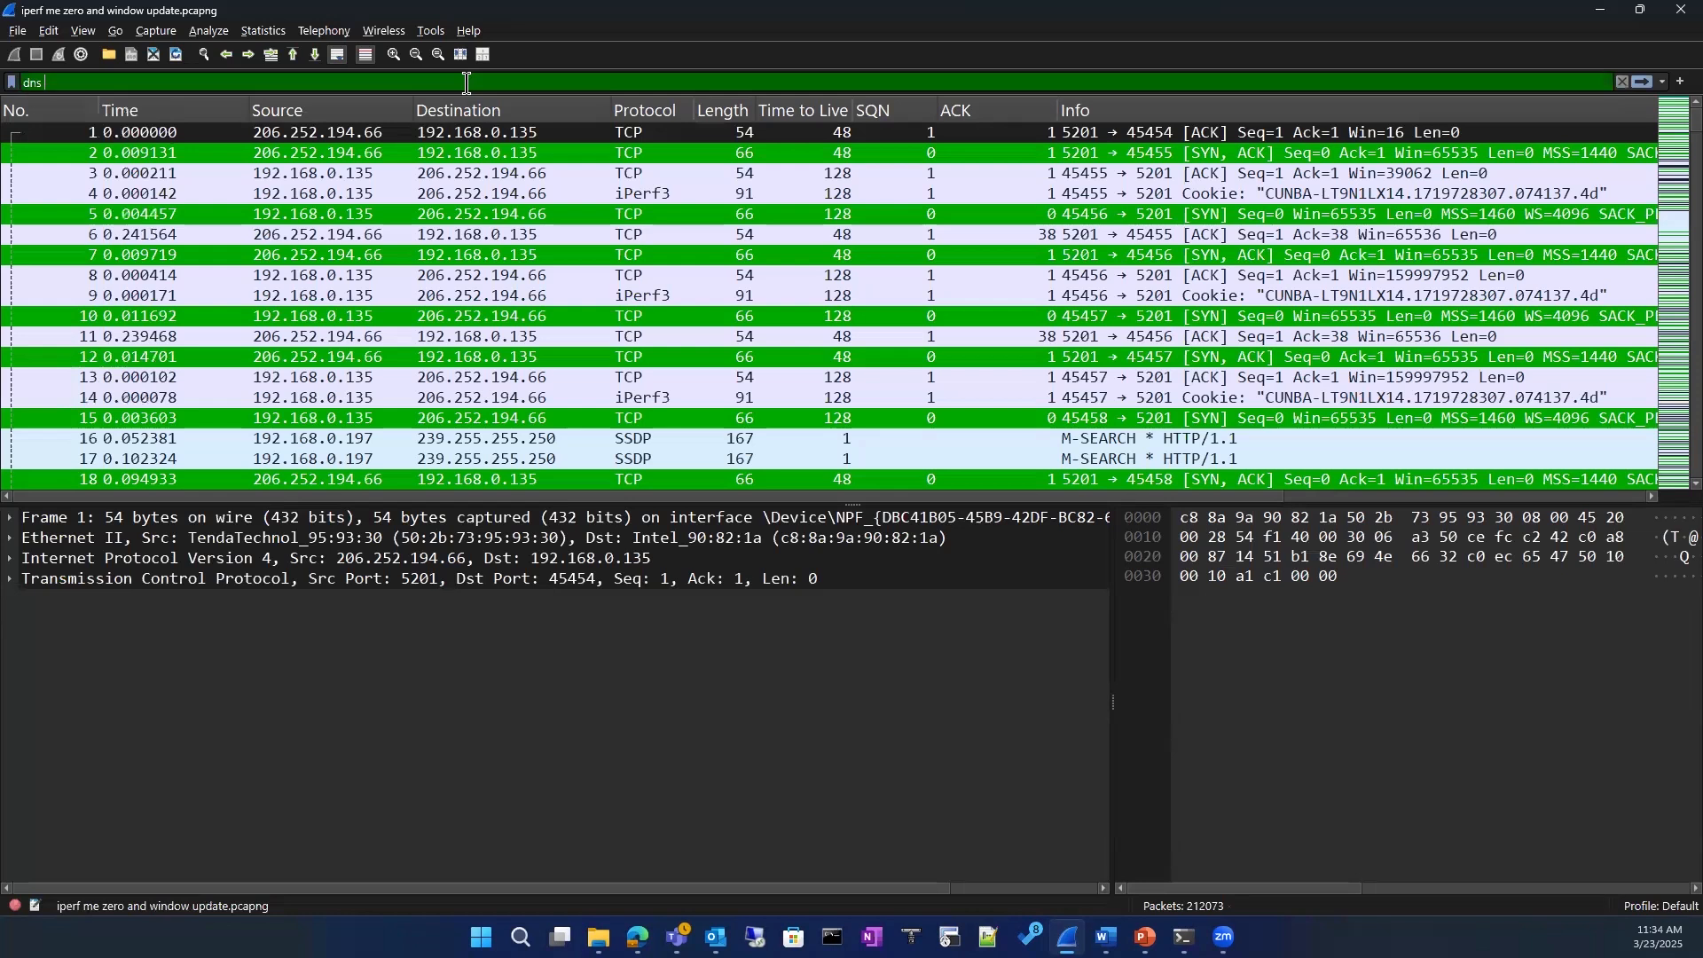
type(" ma")
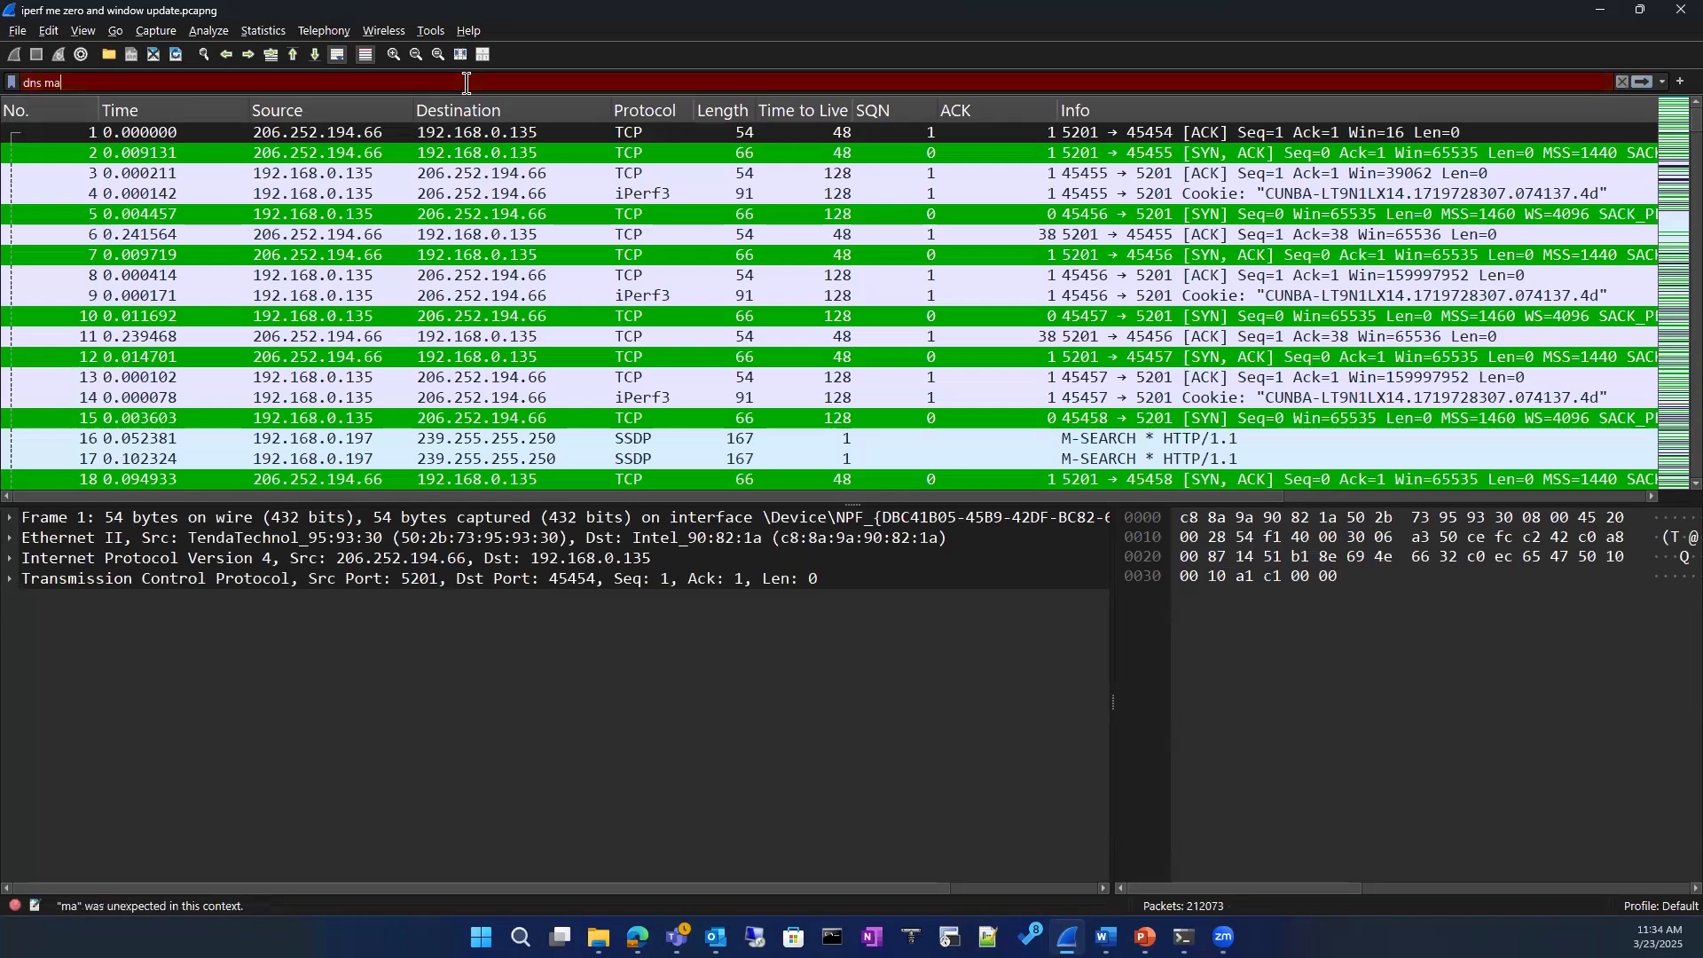
type("tches \"google")
key("BackSpace")
key("BackSpace")
key("BackSpace")
key("BackSpace")
key("BackSpace")
key("BackSpace")
key("BackSpace")
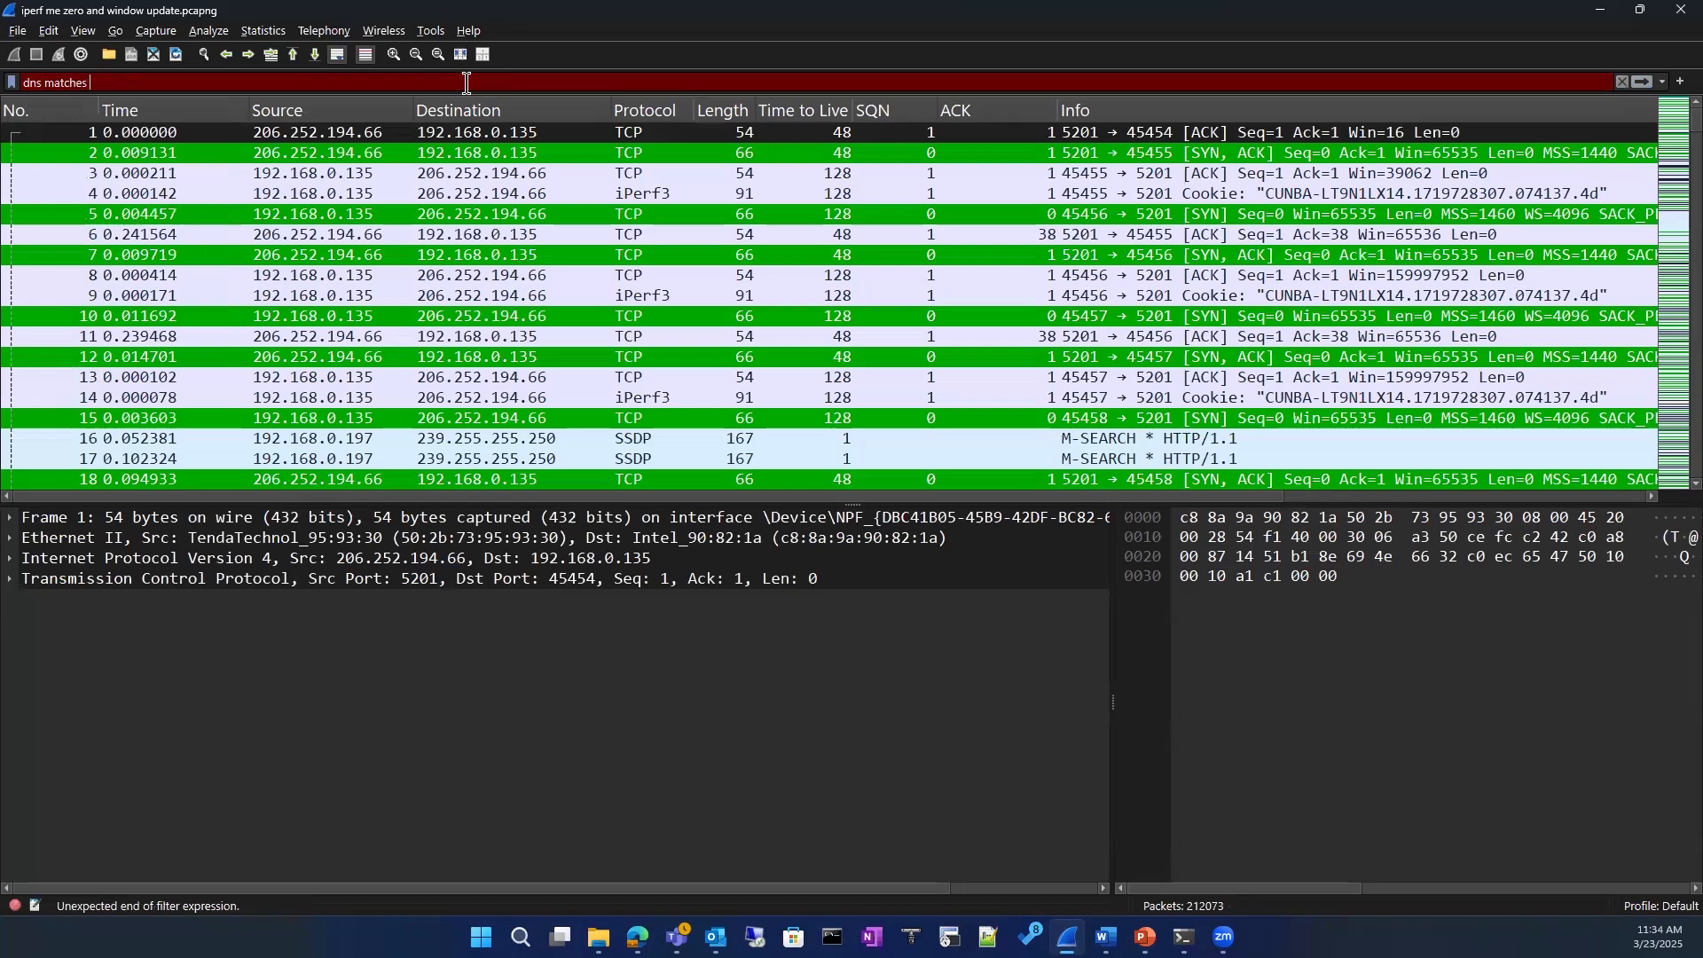
Step: Complete the display filter as dns matches "google.com" and apply it to the capture
type("\"goo")
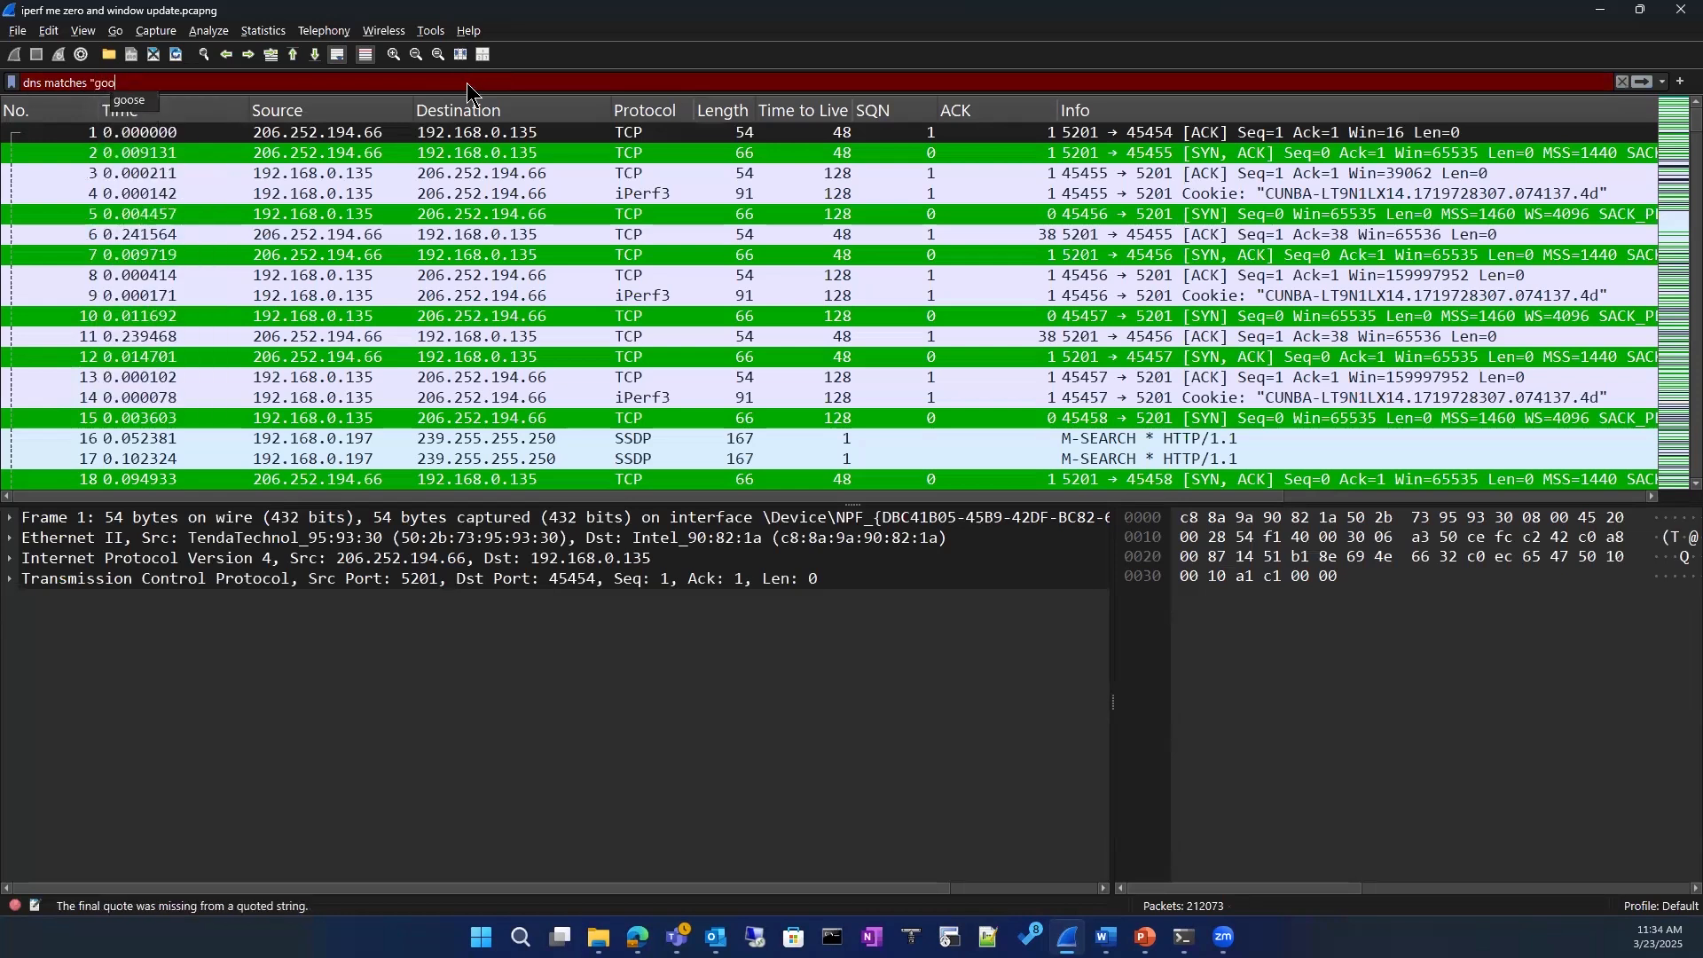
type("gle.com\"")
key("Return")
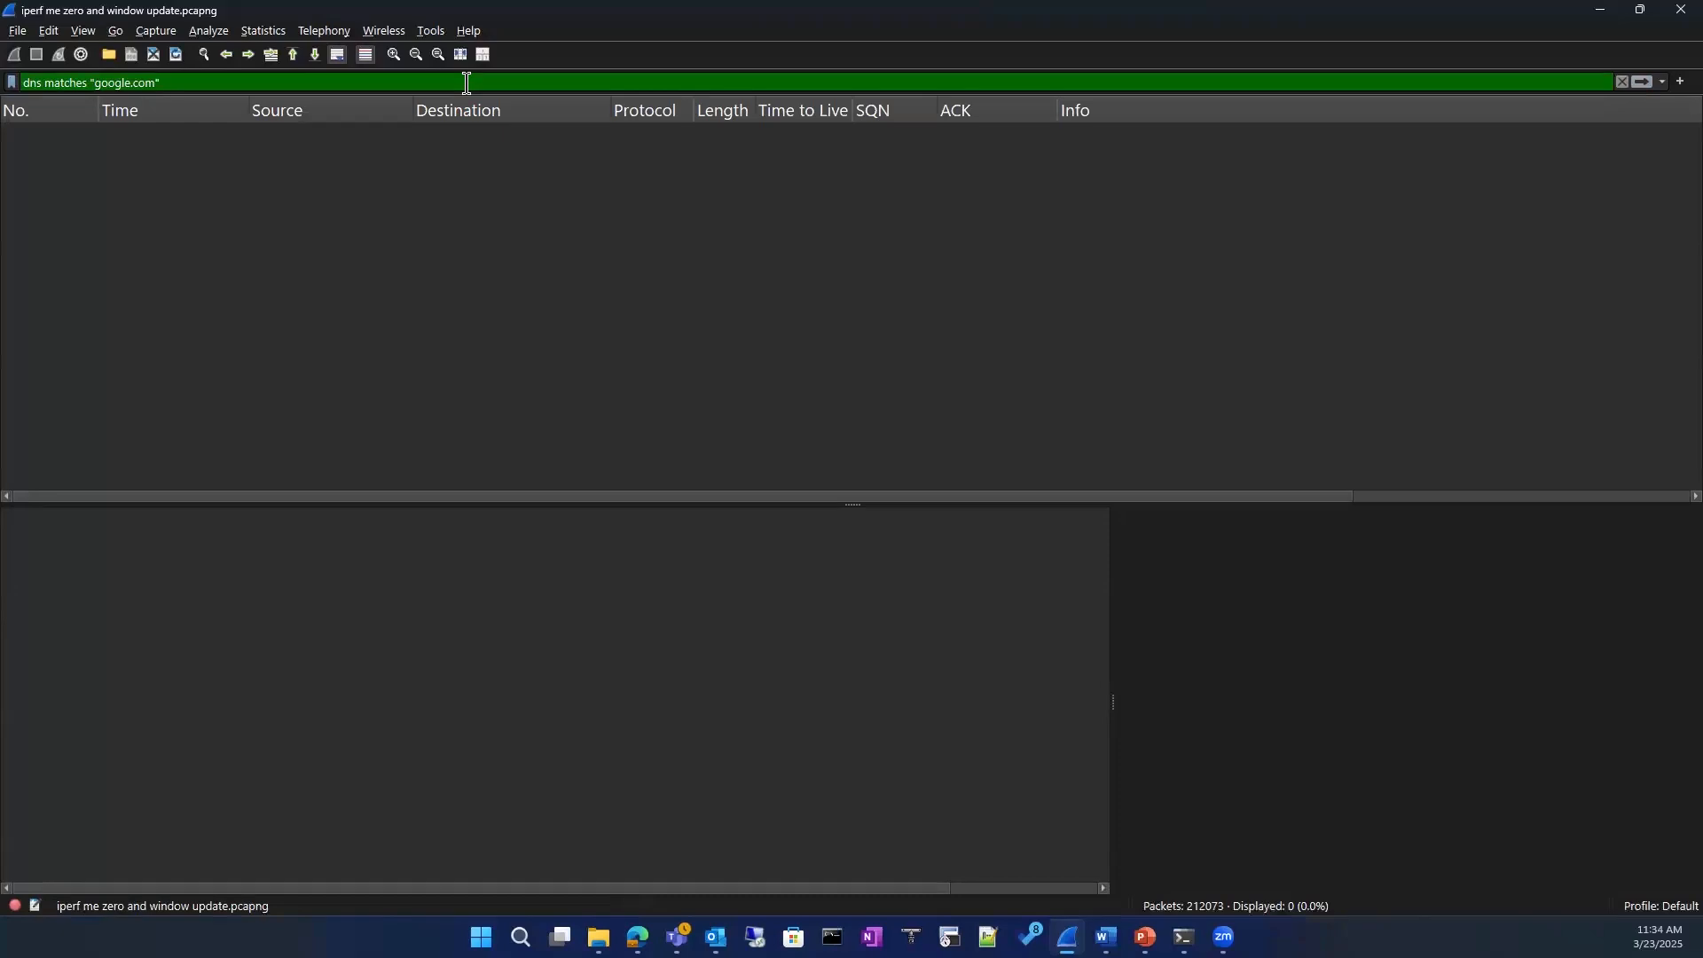
Step: Remove the "google.com" match filter so the capture is unfiltered again
key("BackSpace")
key("BackSpace")
key("BackSpace")
key("BackSpace")
key("BackSpace")
key("BackSpace")
key("BackSpace")
key("BackSpace")
key("BackSpace")
key("BackSpace")
key("BackSpace")
key("BackSpace")
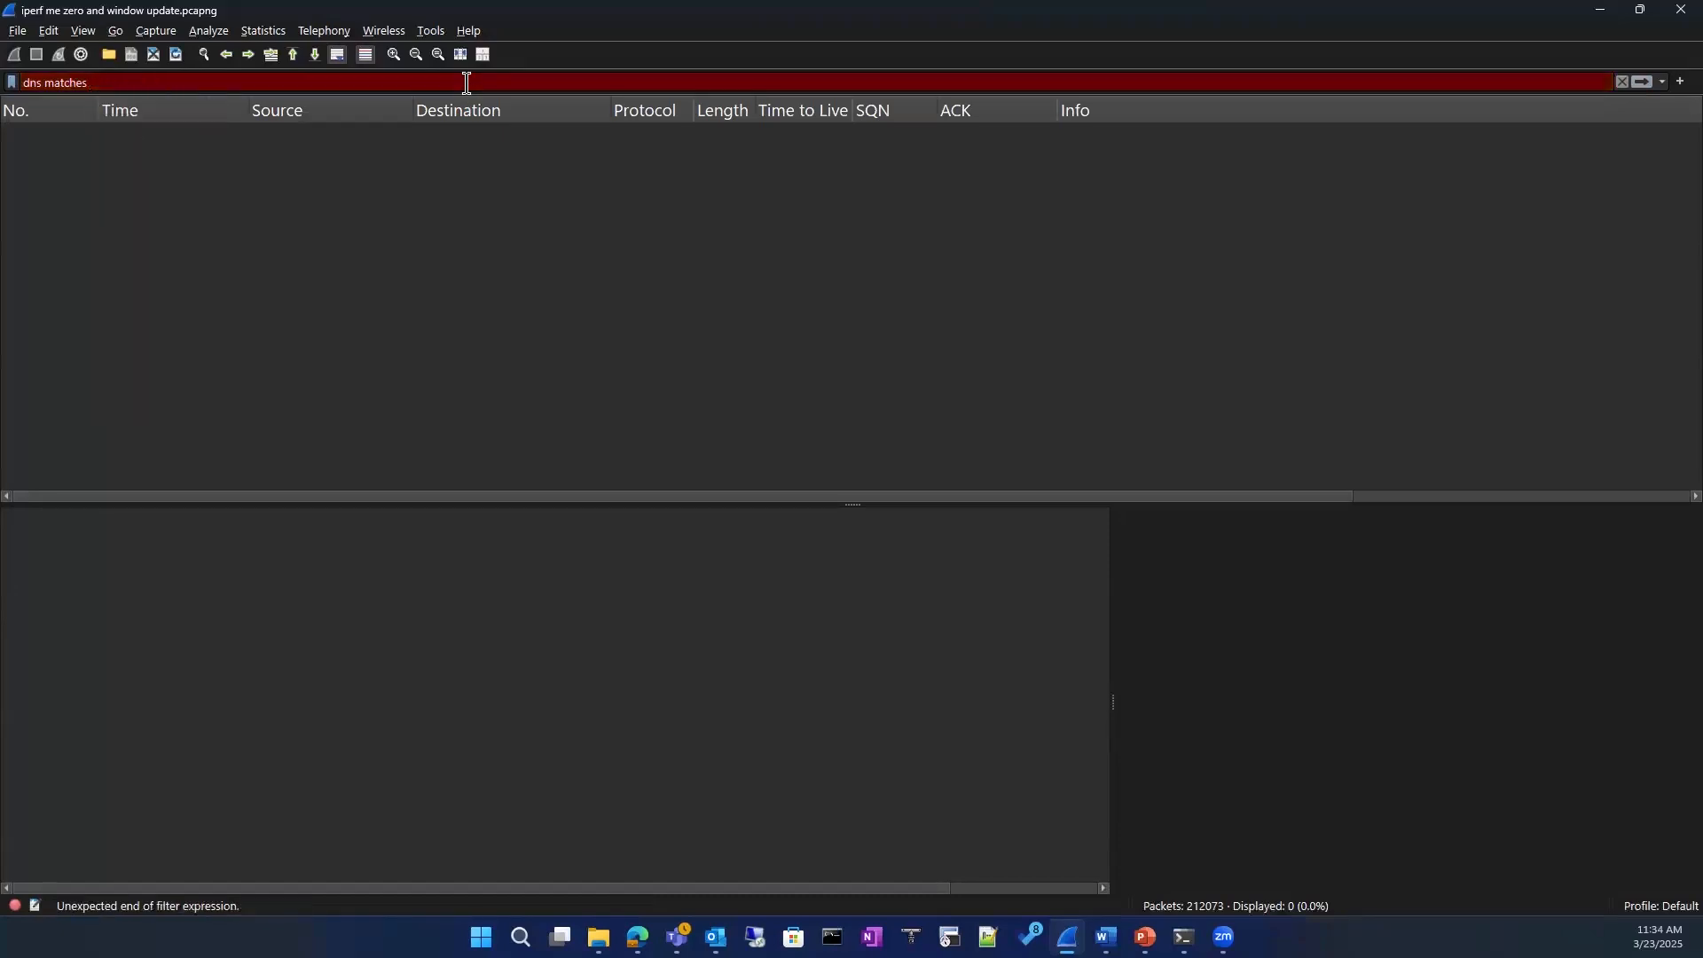
key("BackSpace")
key("BackSpace")
key("BackSpace")
key("BackSpace")
key("BackSpace")
key("BackSpace")
key("BackSpace")
key("BackSpace")
key("BackSpace")
key("BackSpace")
key("BackSpace")
key("BackSpace")
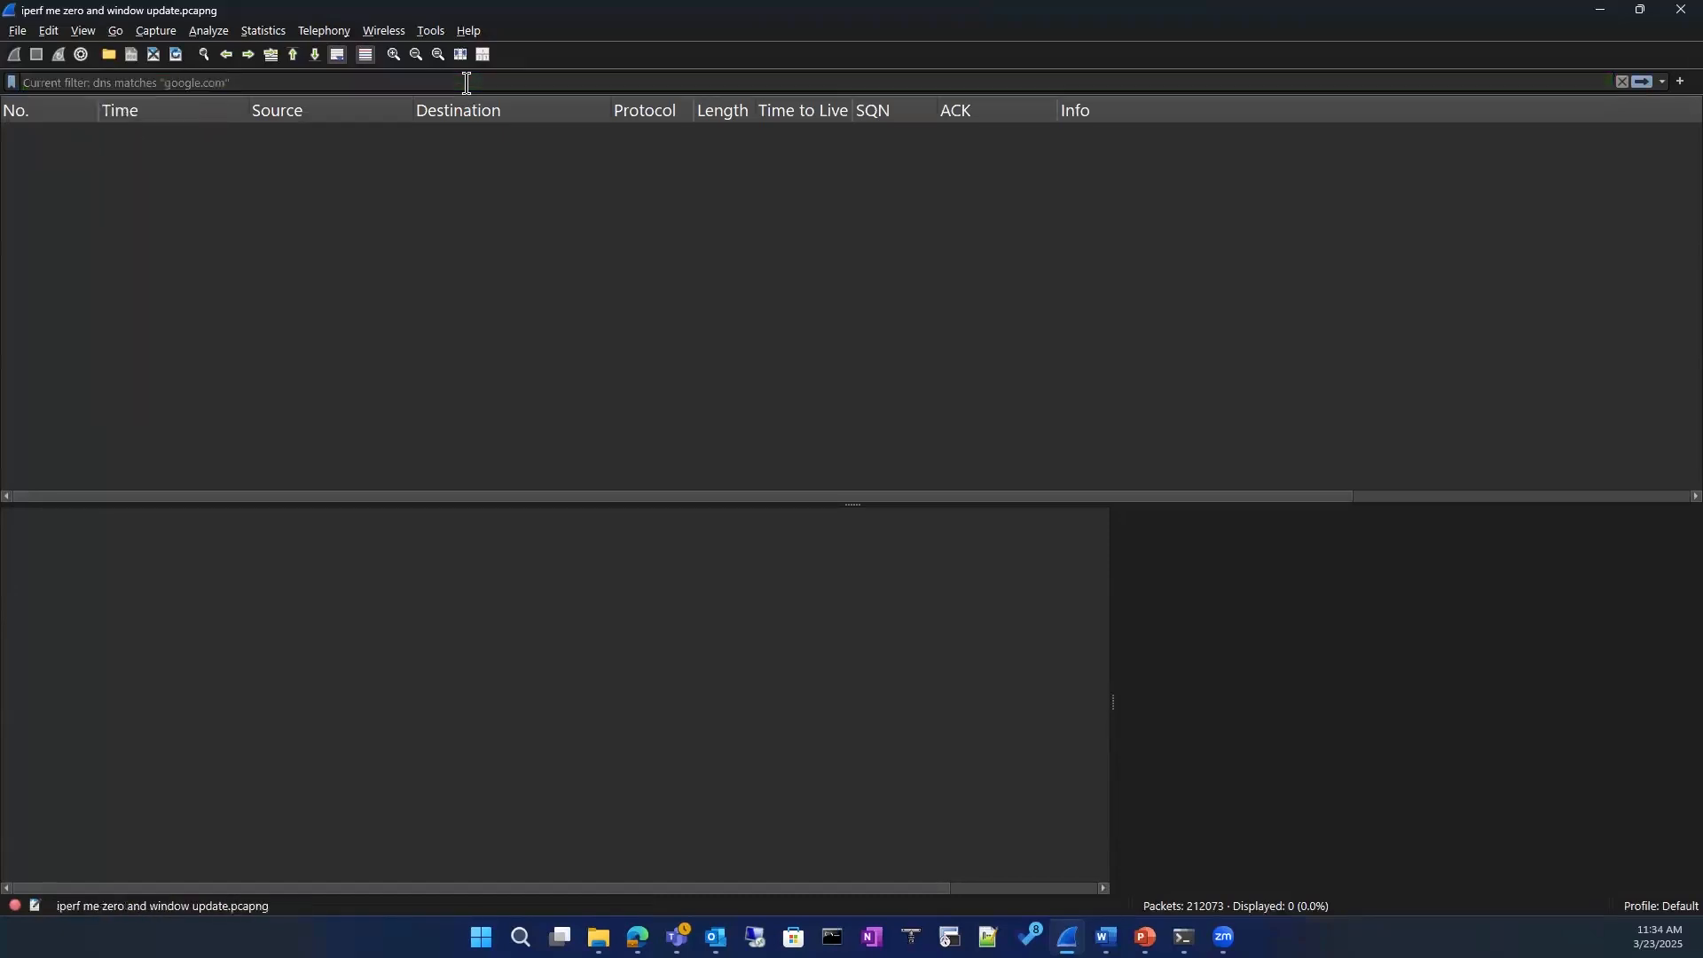
key("Return")
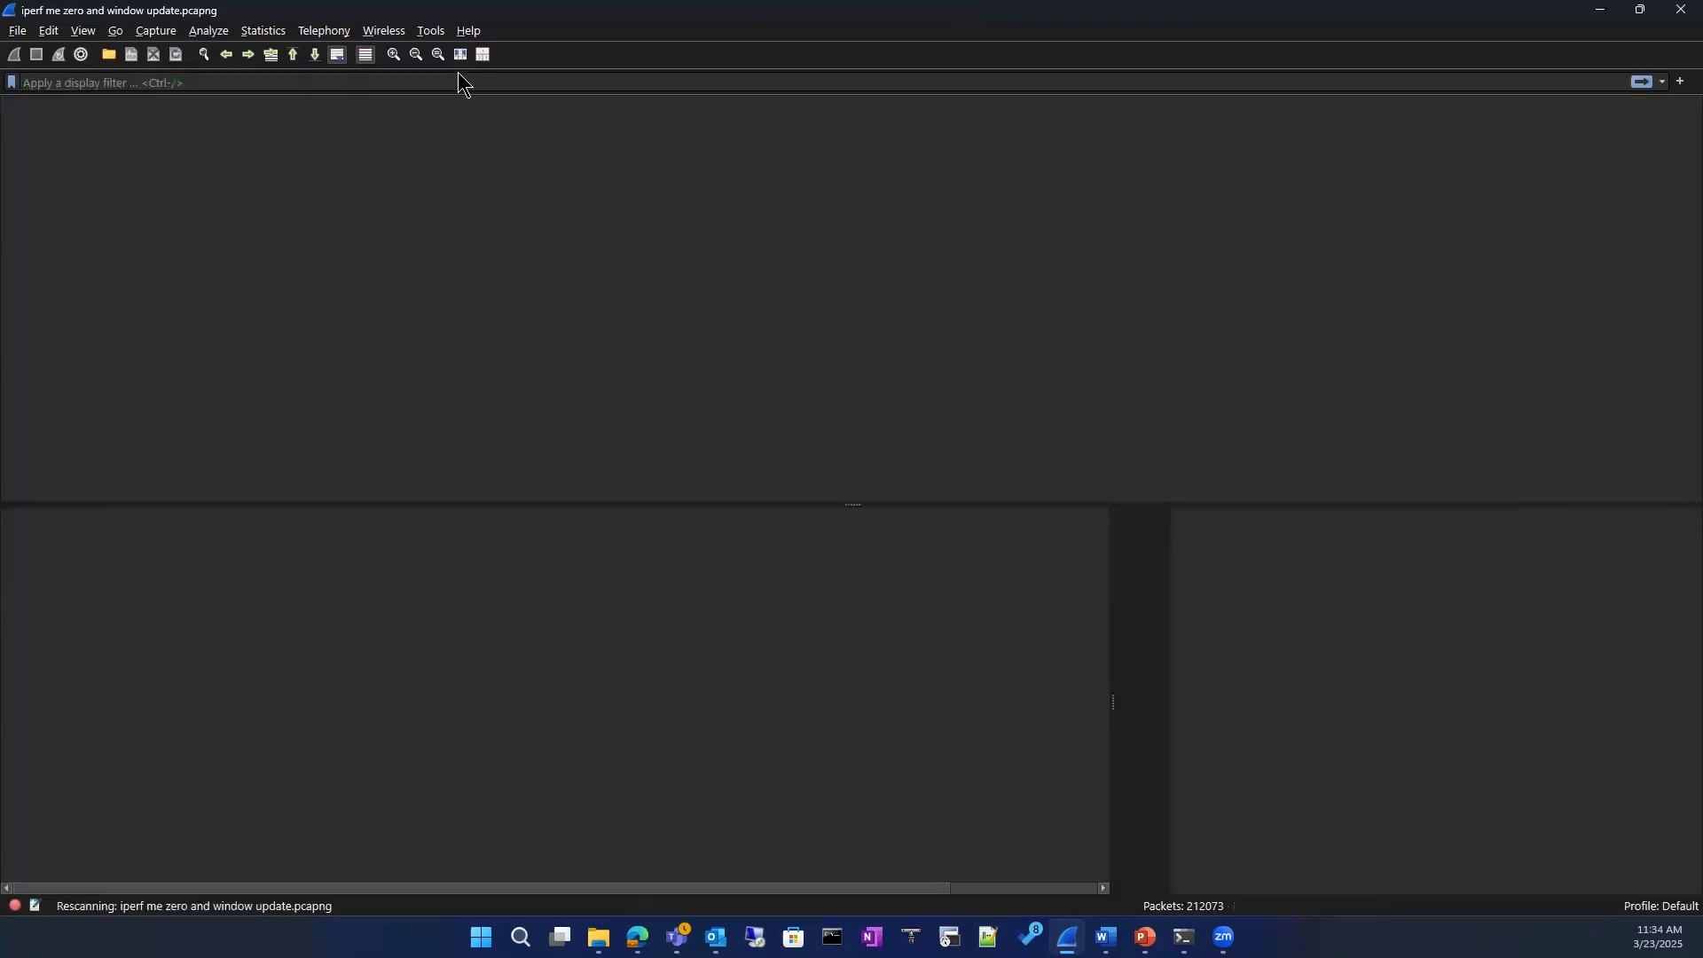
Step: Filter the unfiltered packet list with dns to show only DNS traffic
scroll(518, 232, "down", 6)
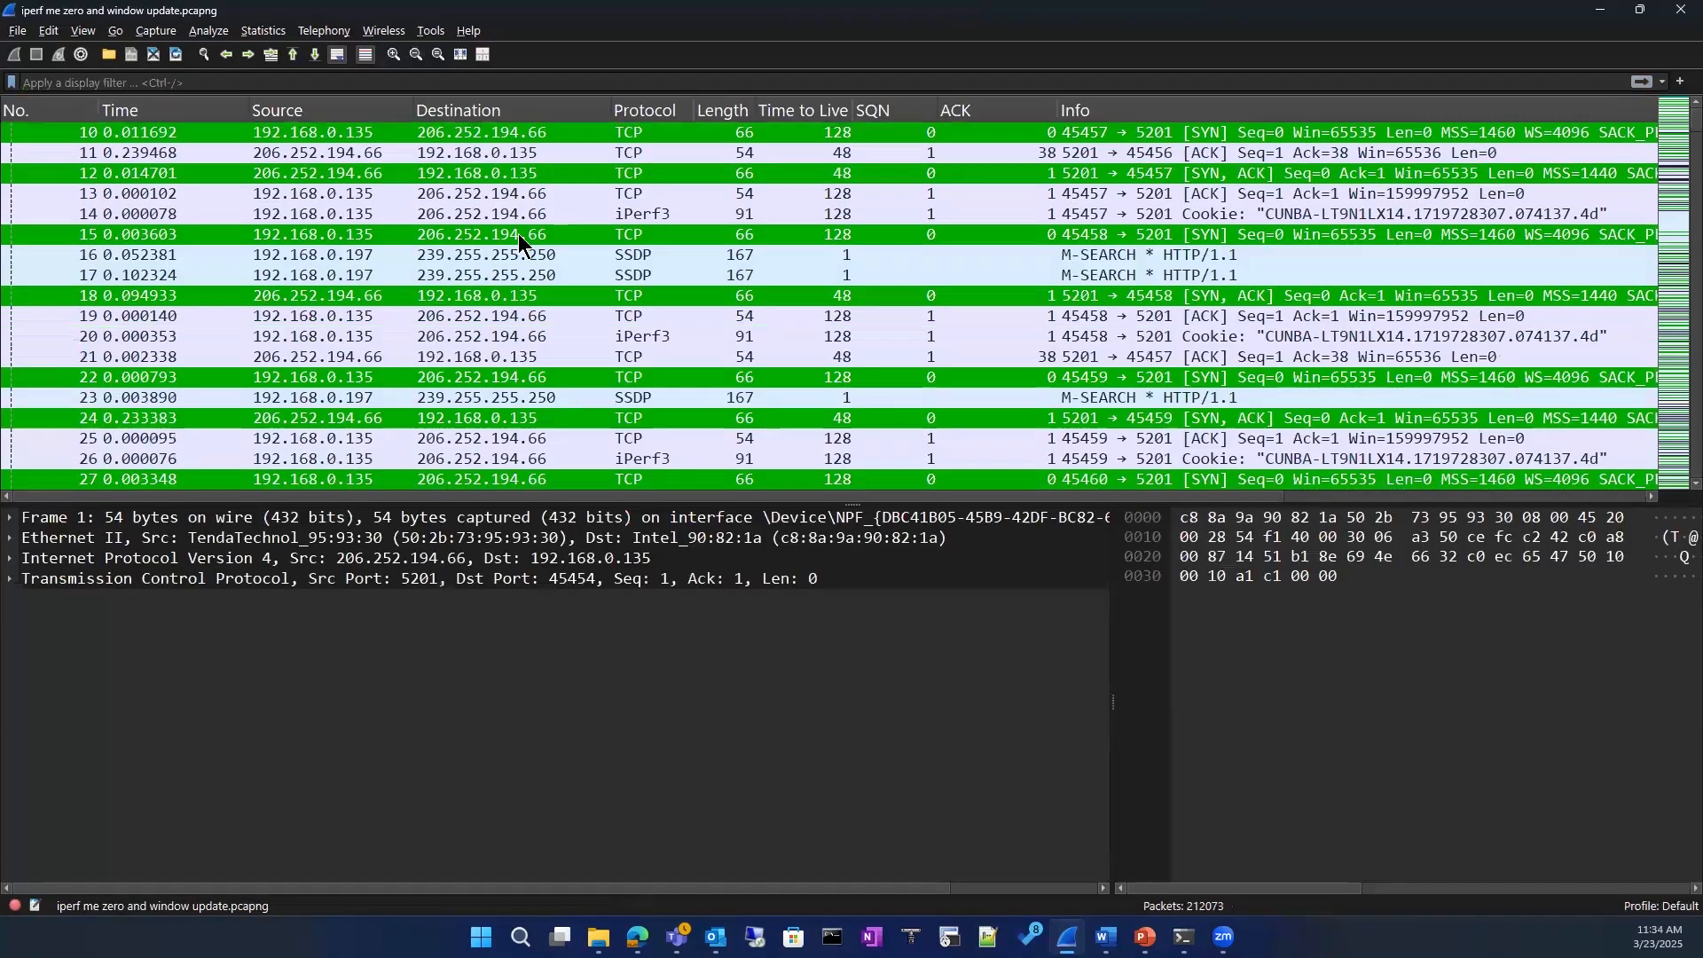
left_click(377, 82)
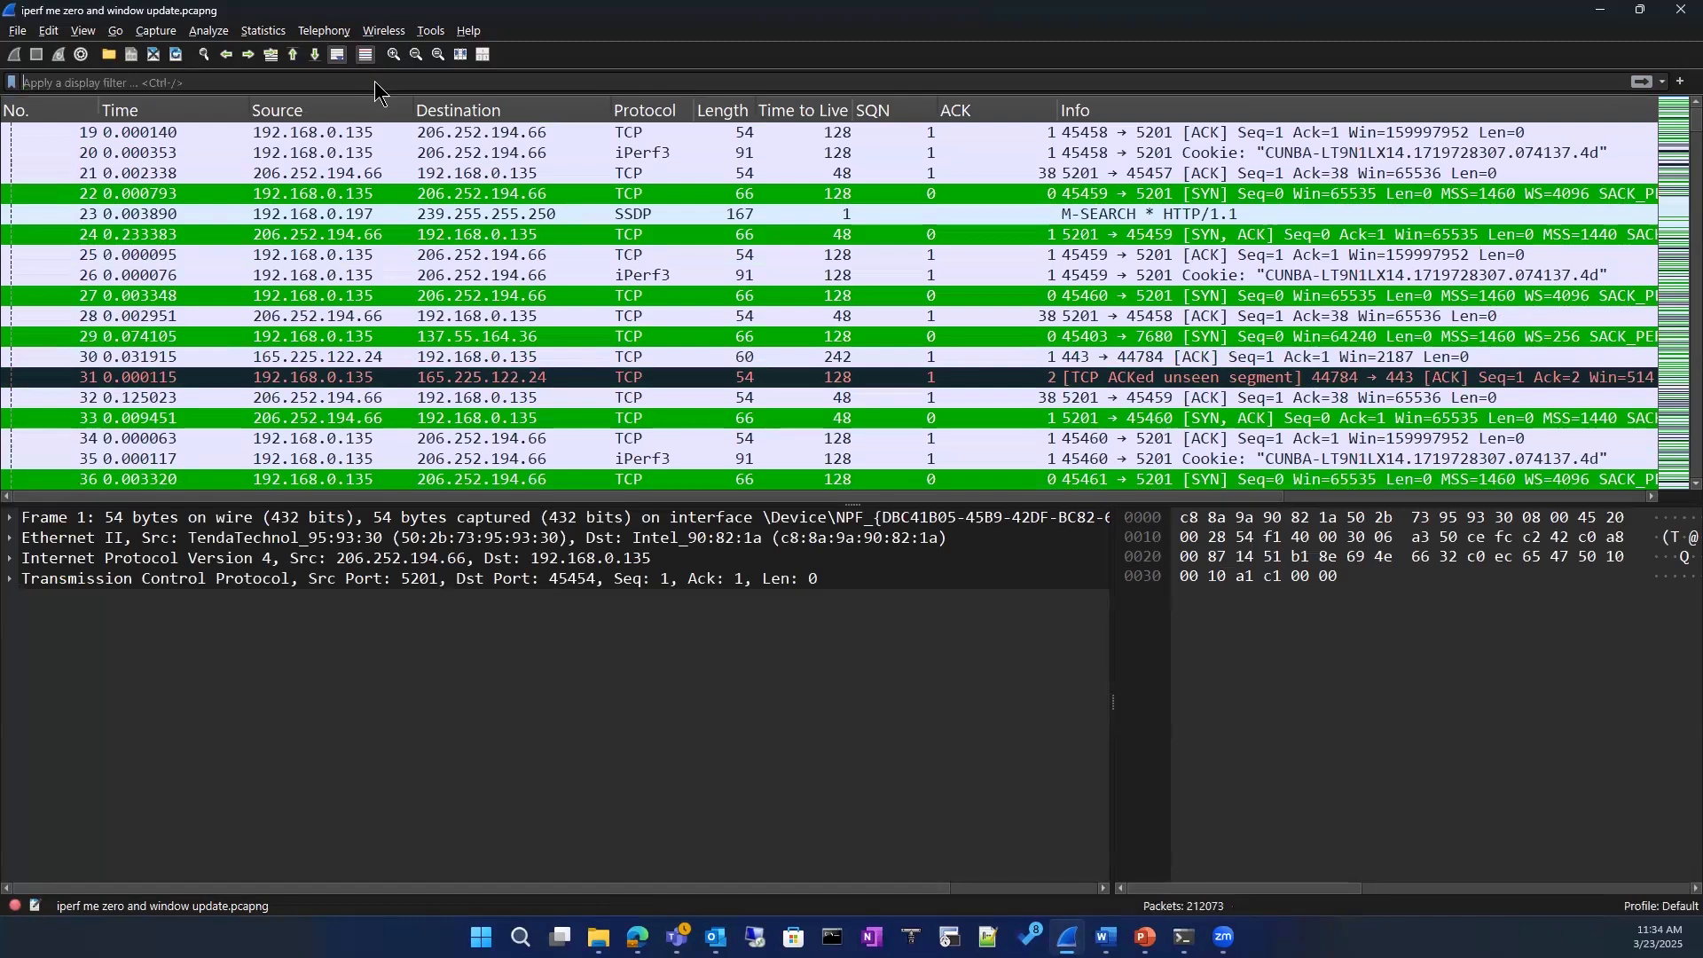
type("dns")
key("Return")
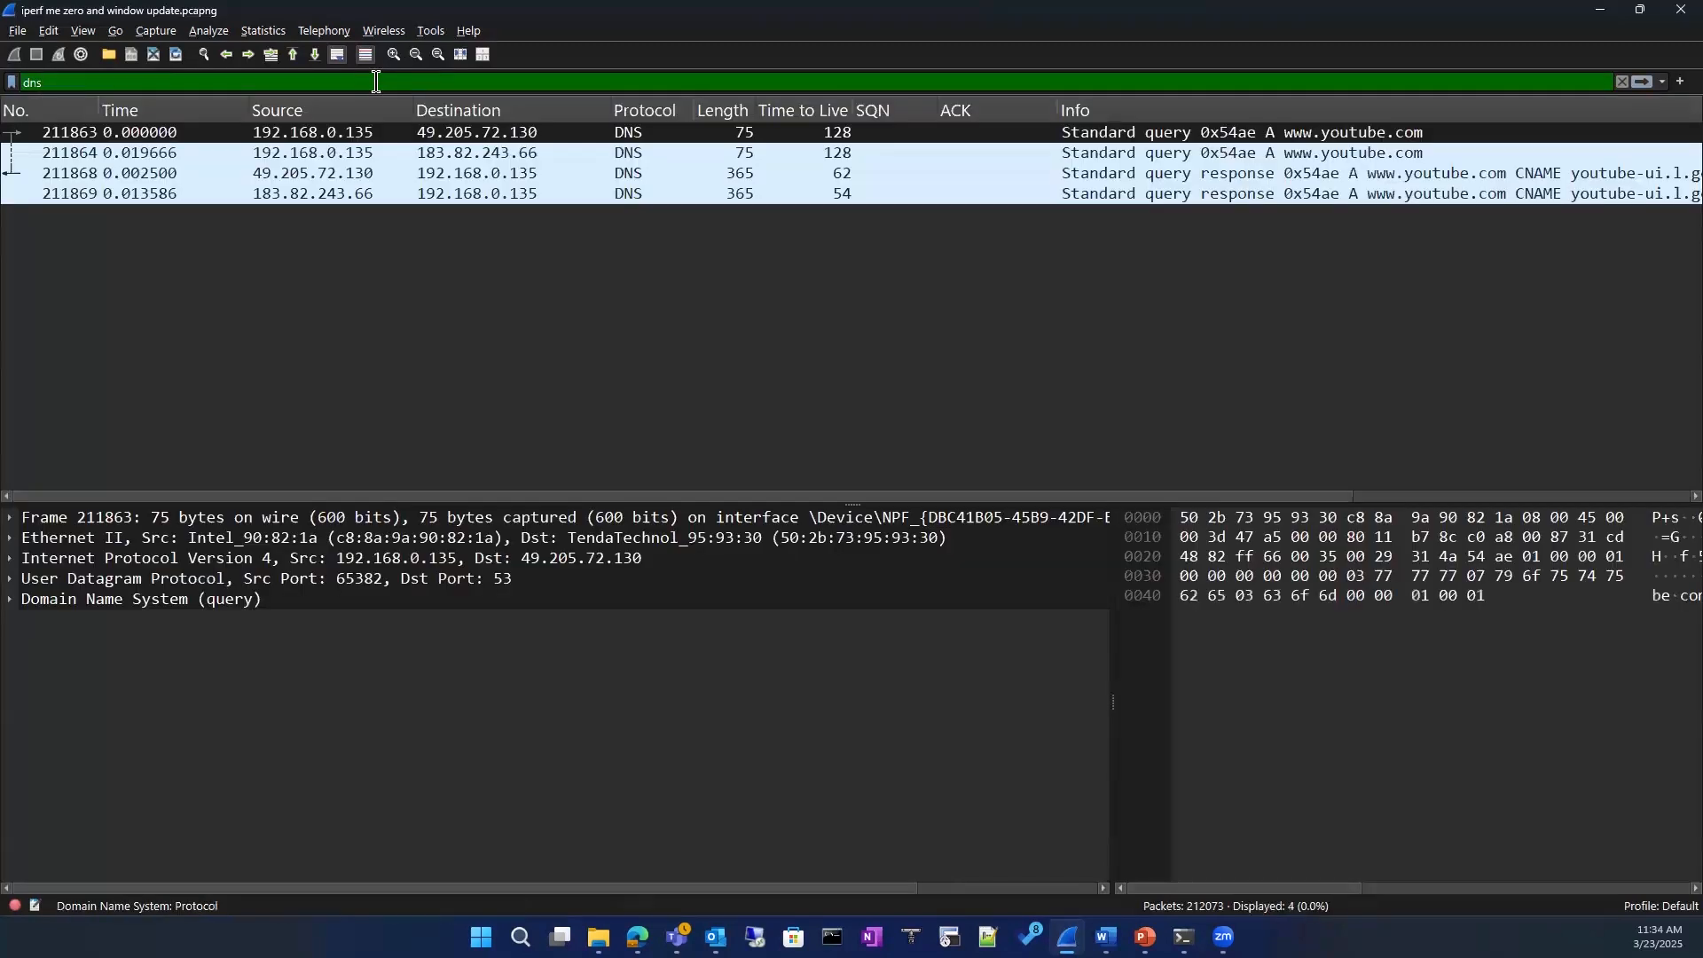
Step: Extend the display filter to dns matches "you", apply it, and select the first DNS query packet
left_click(117, 84)
type("matches ")
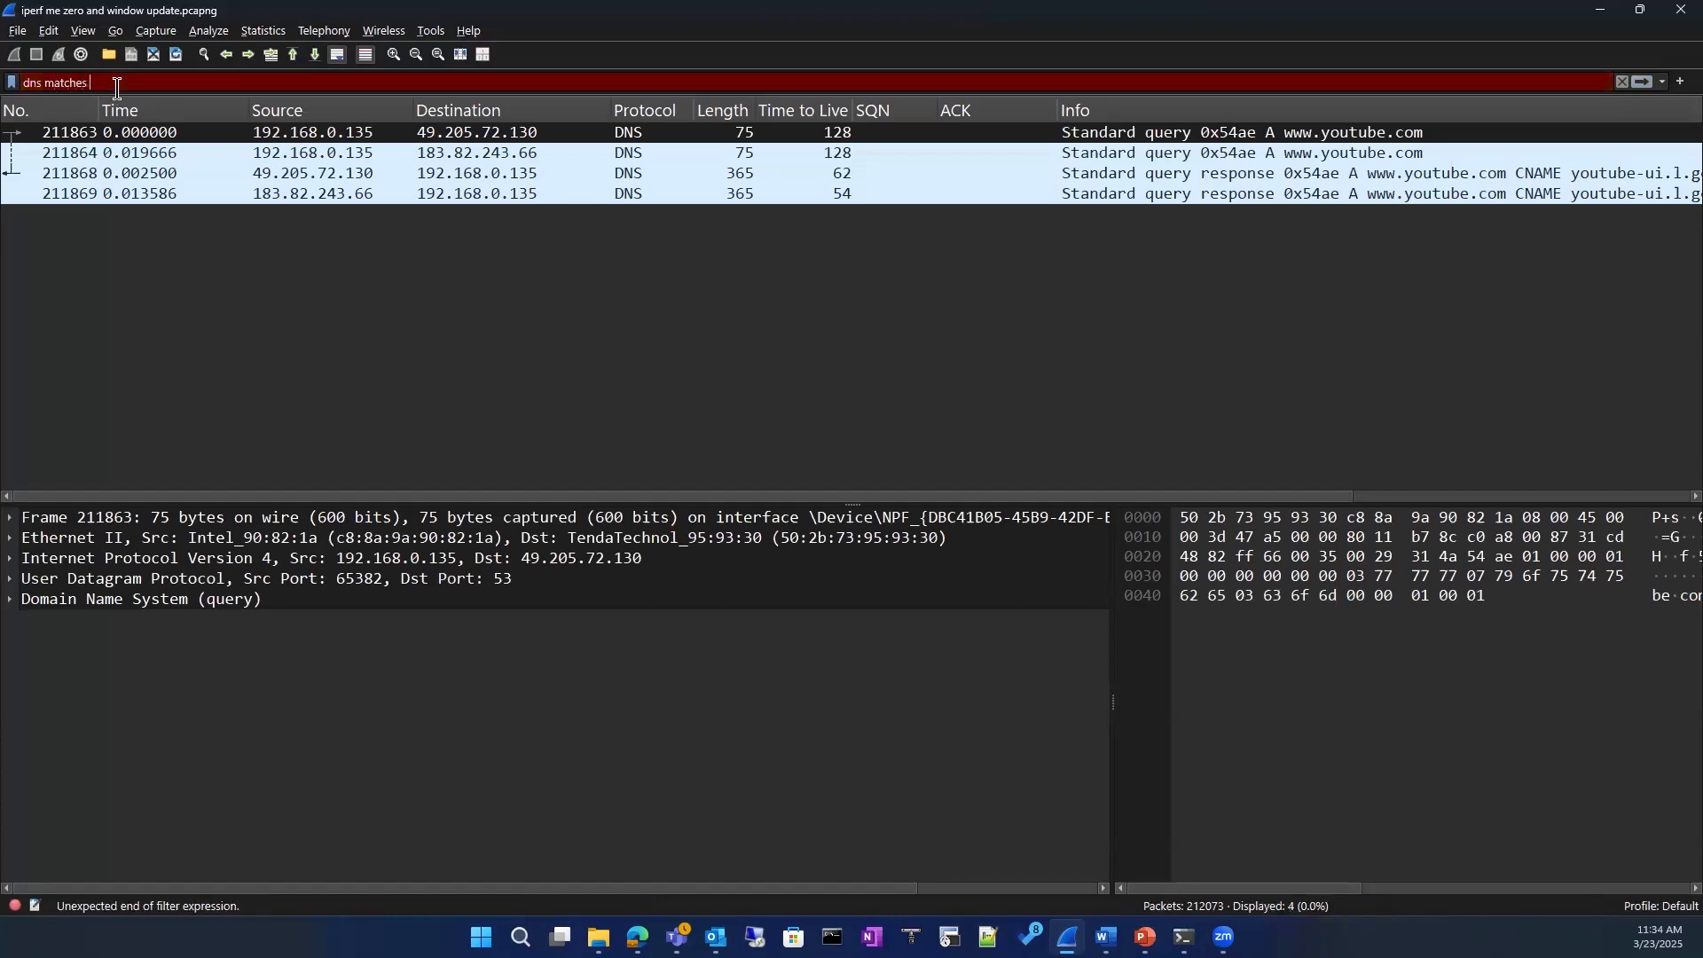
type("\"yo")
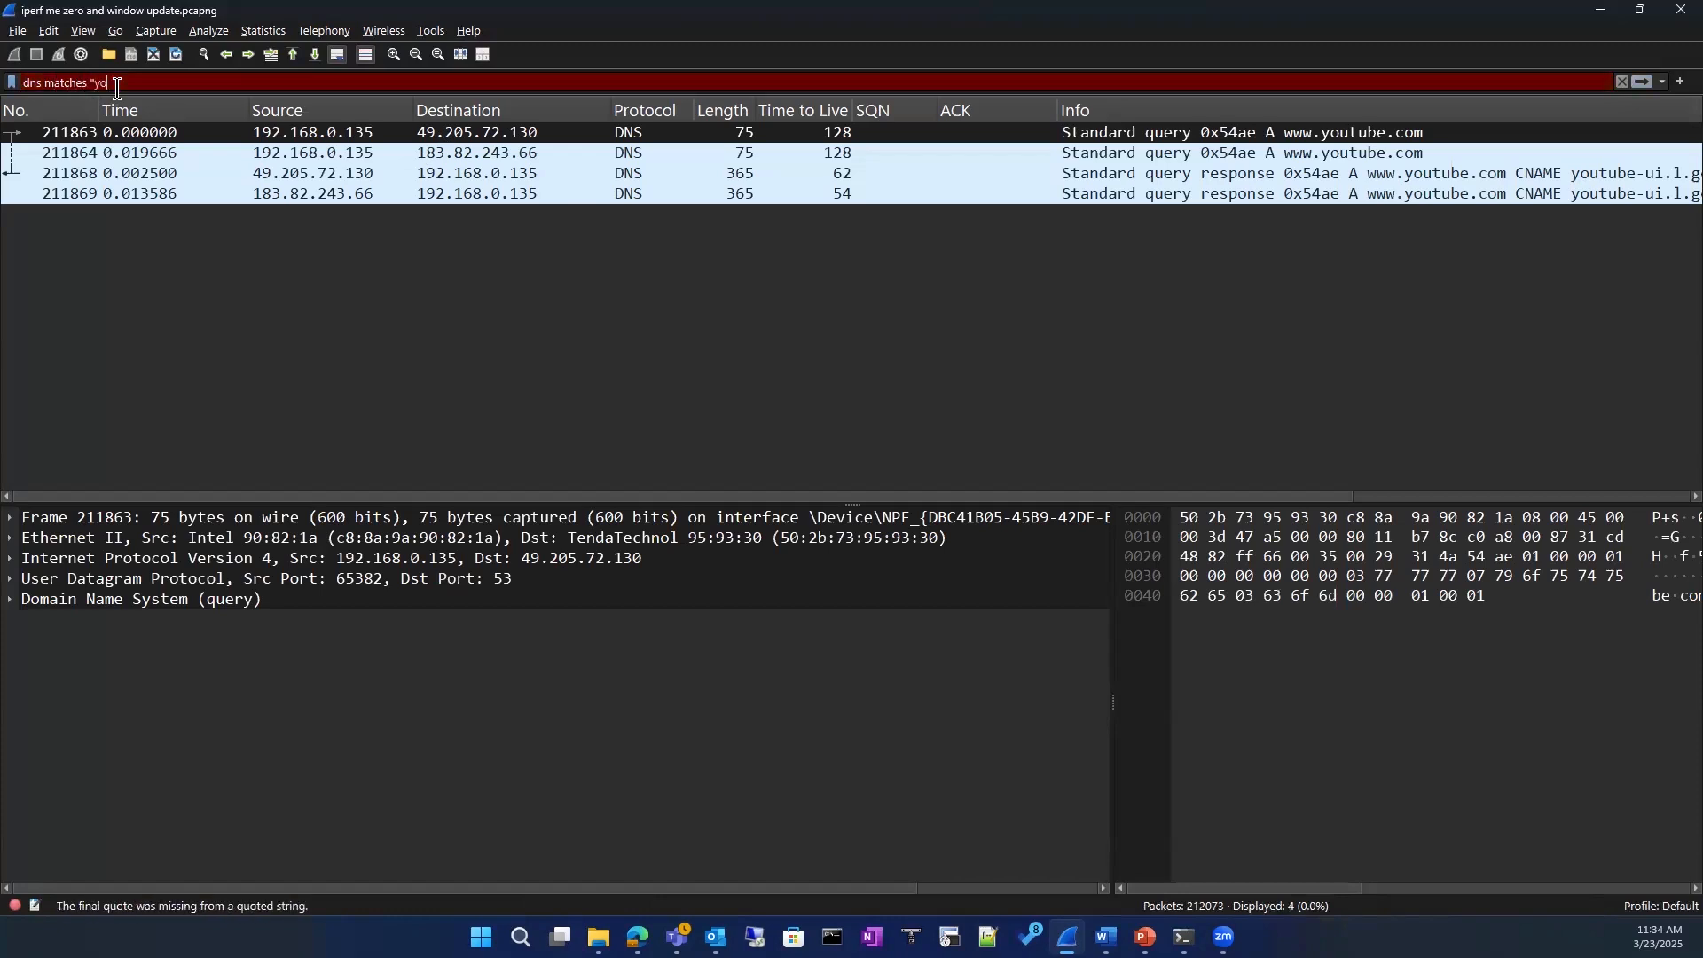
type("u\"")
key("Return")
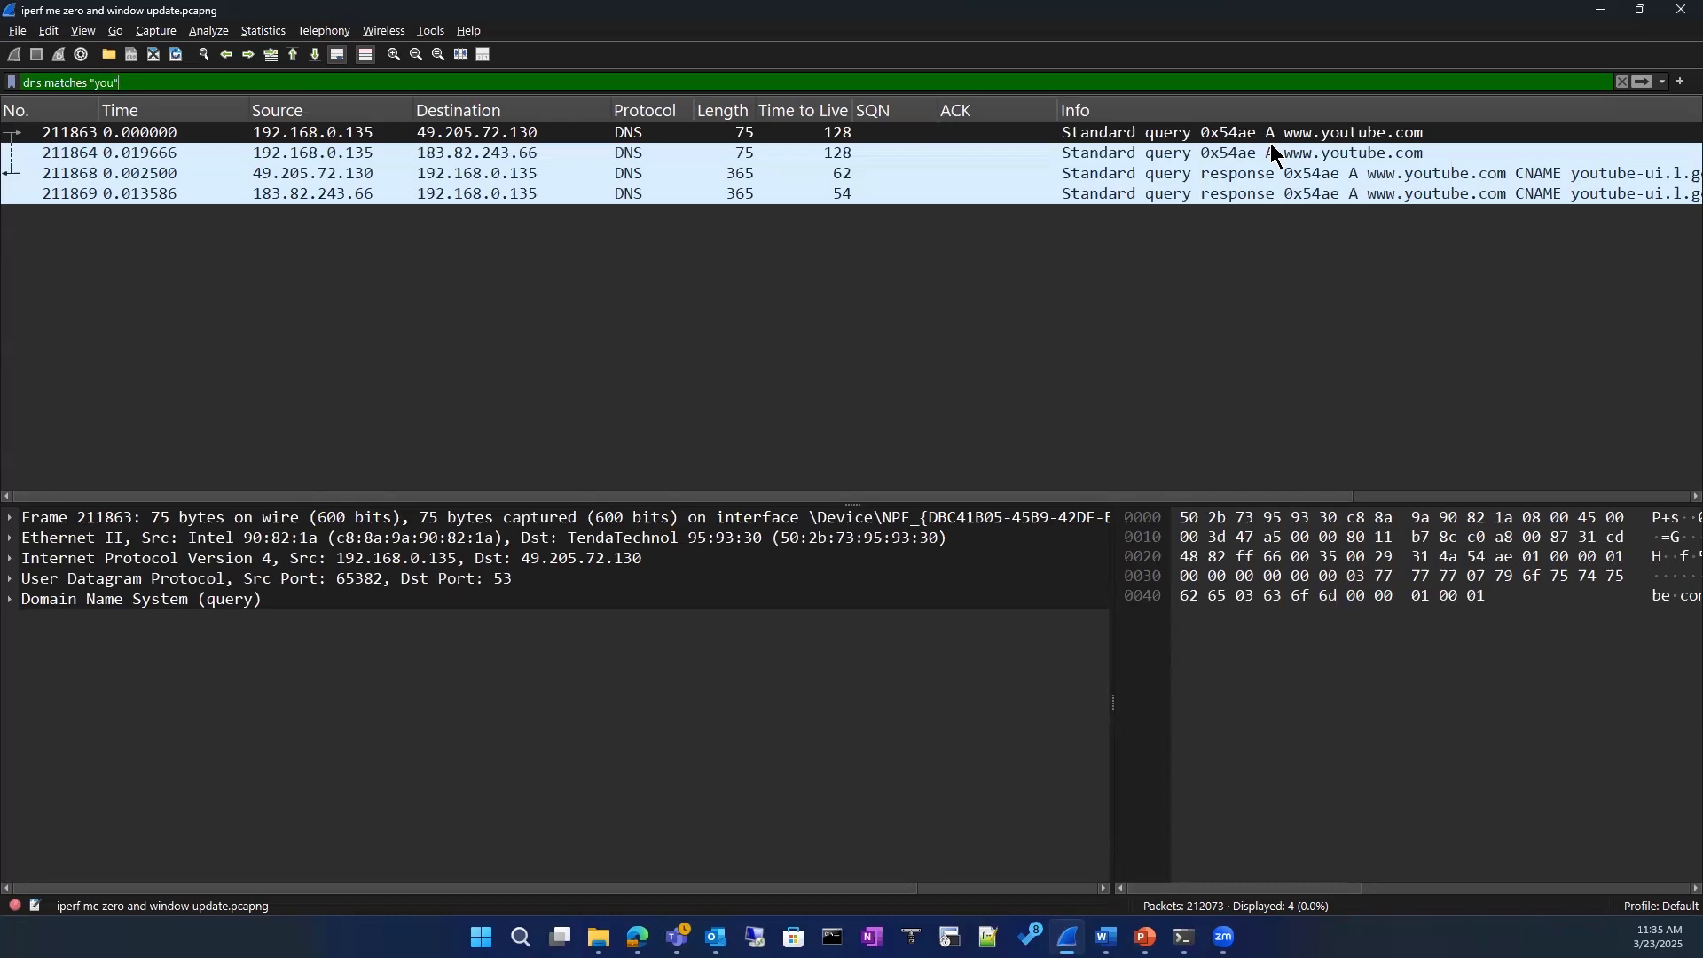
left_click(1163, 174)
left_click(1156, 133)
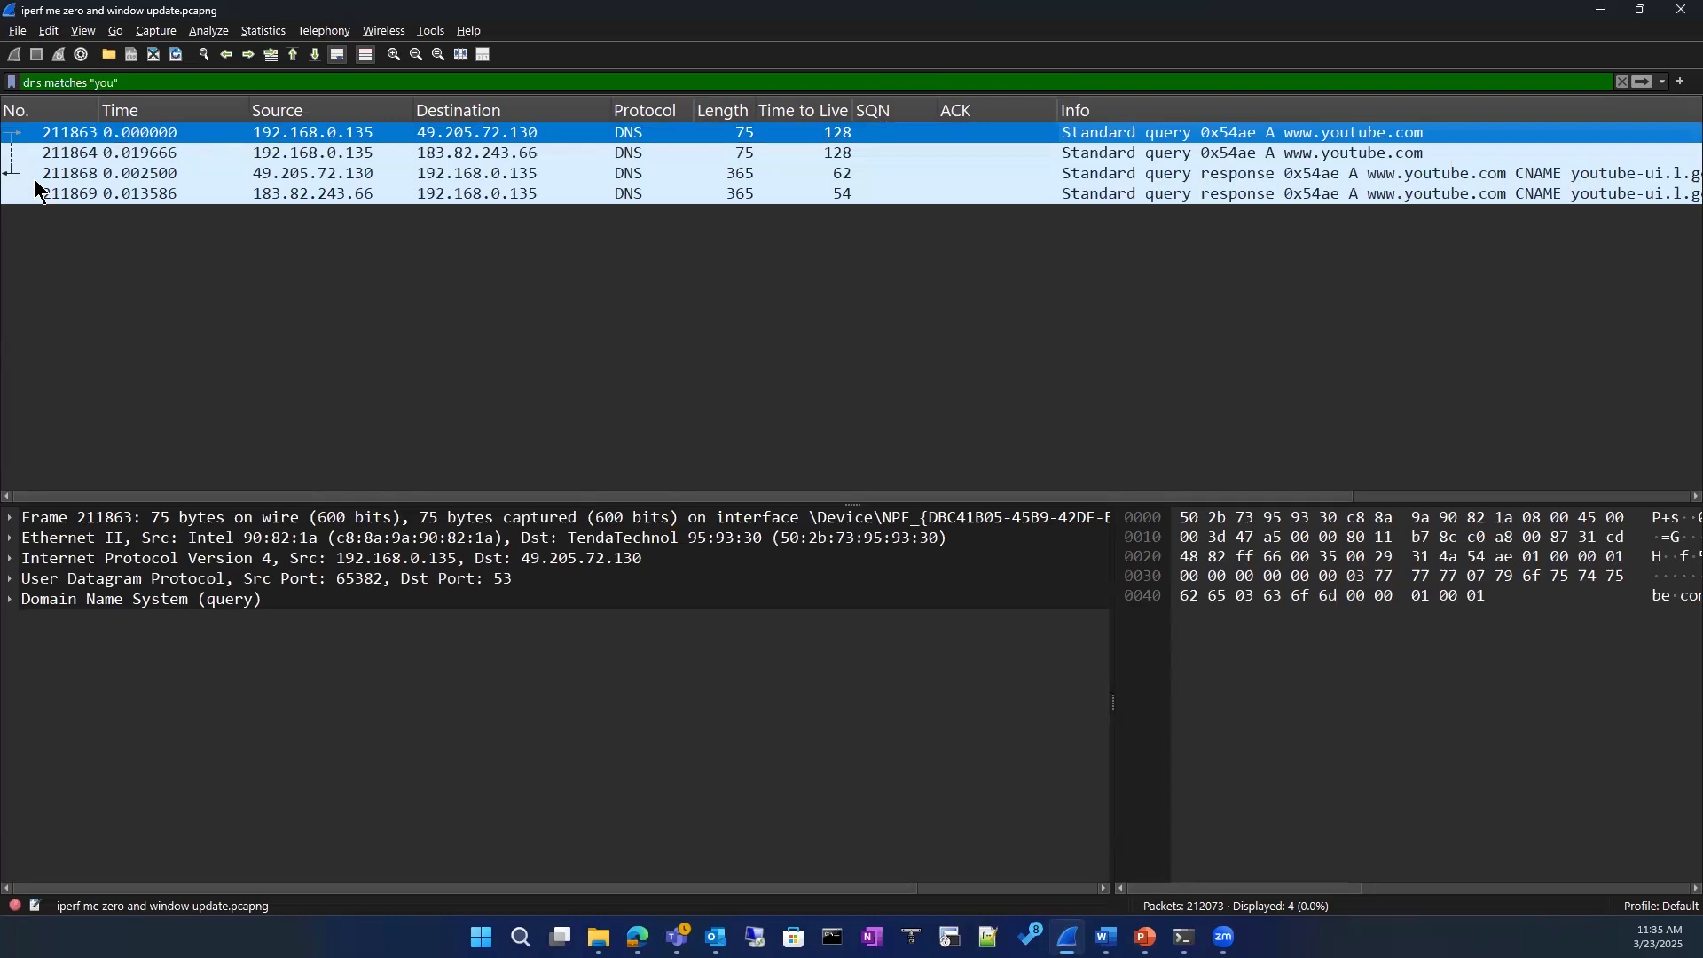
Step: Clear the display filter and examine the Ethernet II header of the first packet in the capture
left_click(1623, 83)
scroll(479, 245, "up", 15)
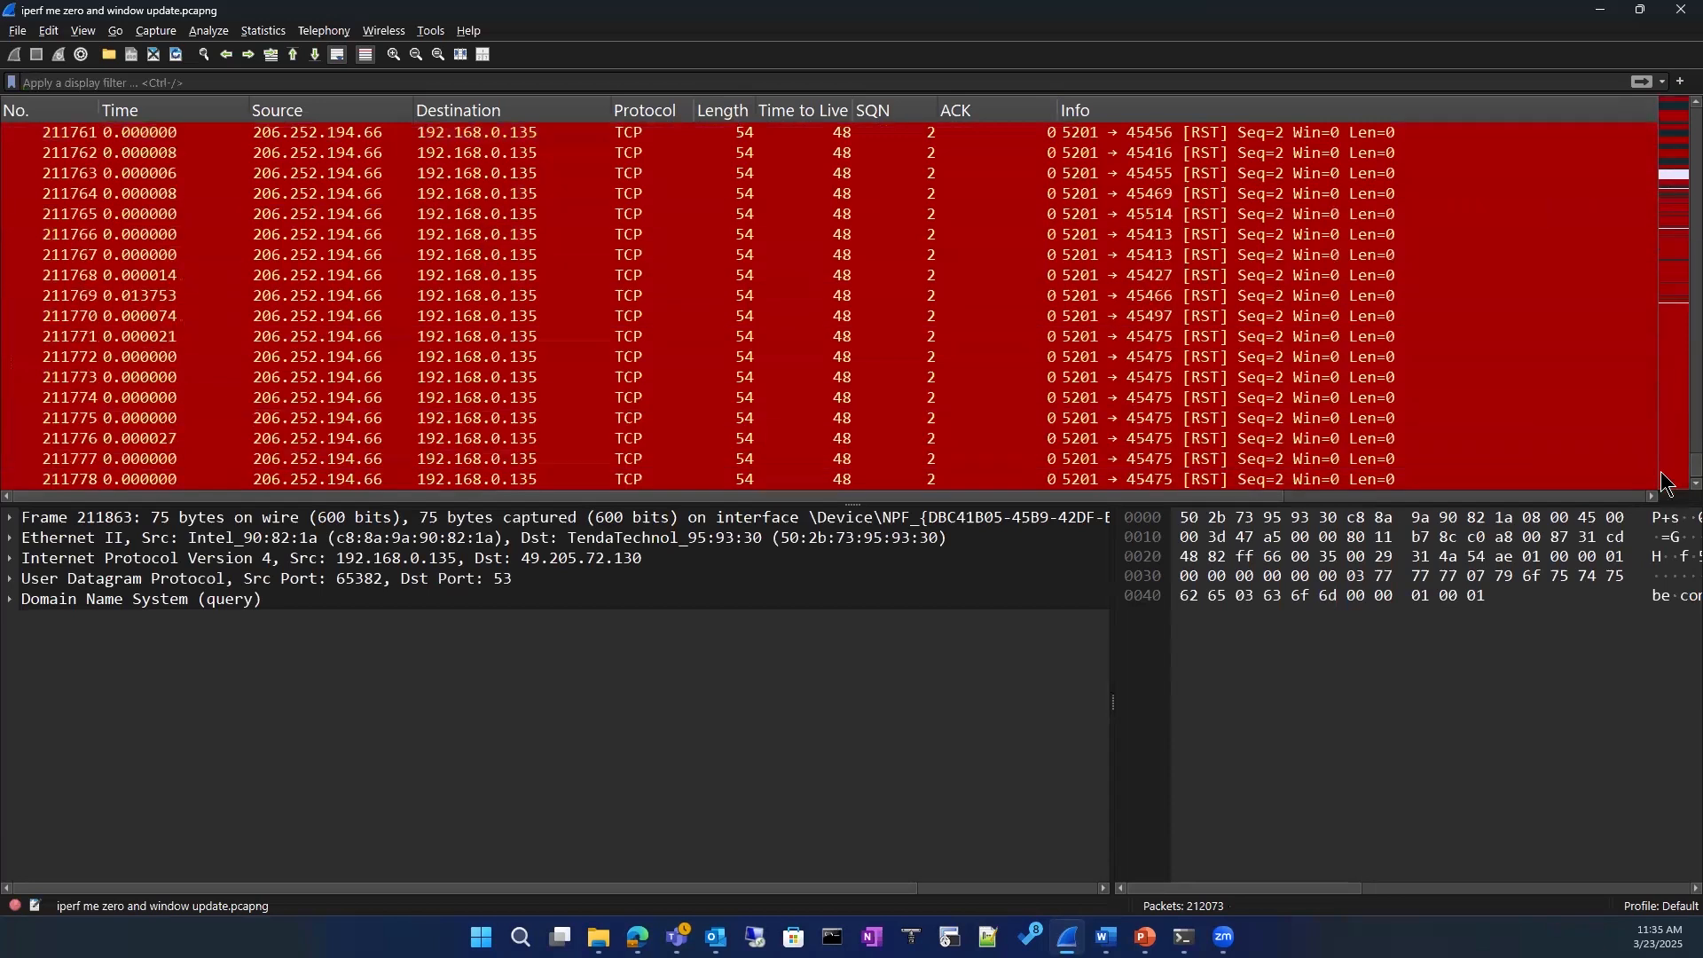
left_click(1665, 133)
left_click_drag(1662, 126, 1662, 103)
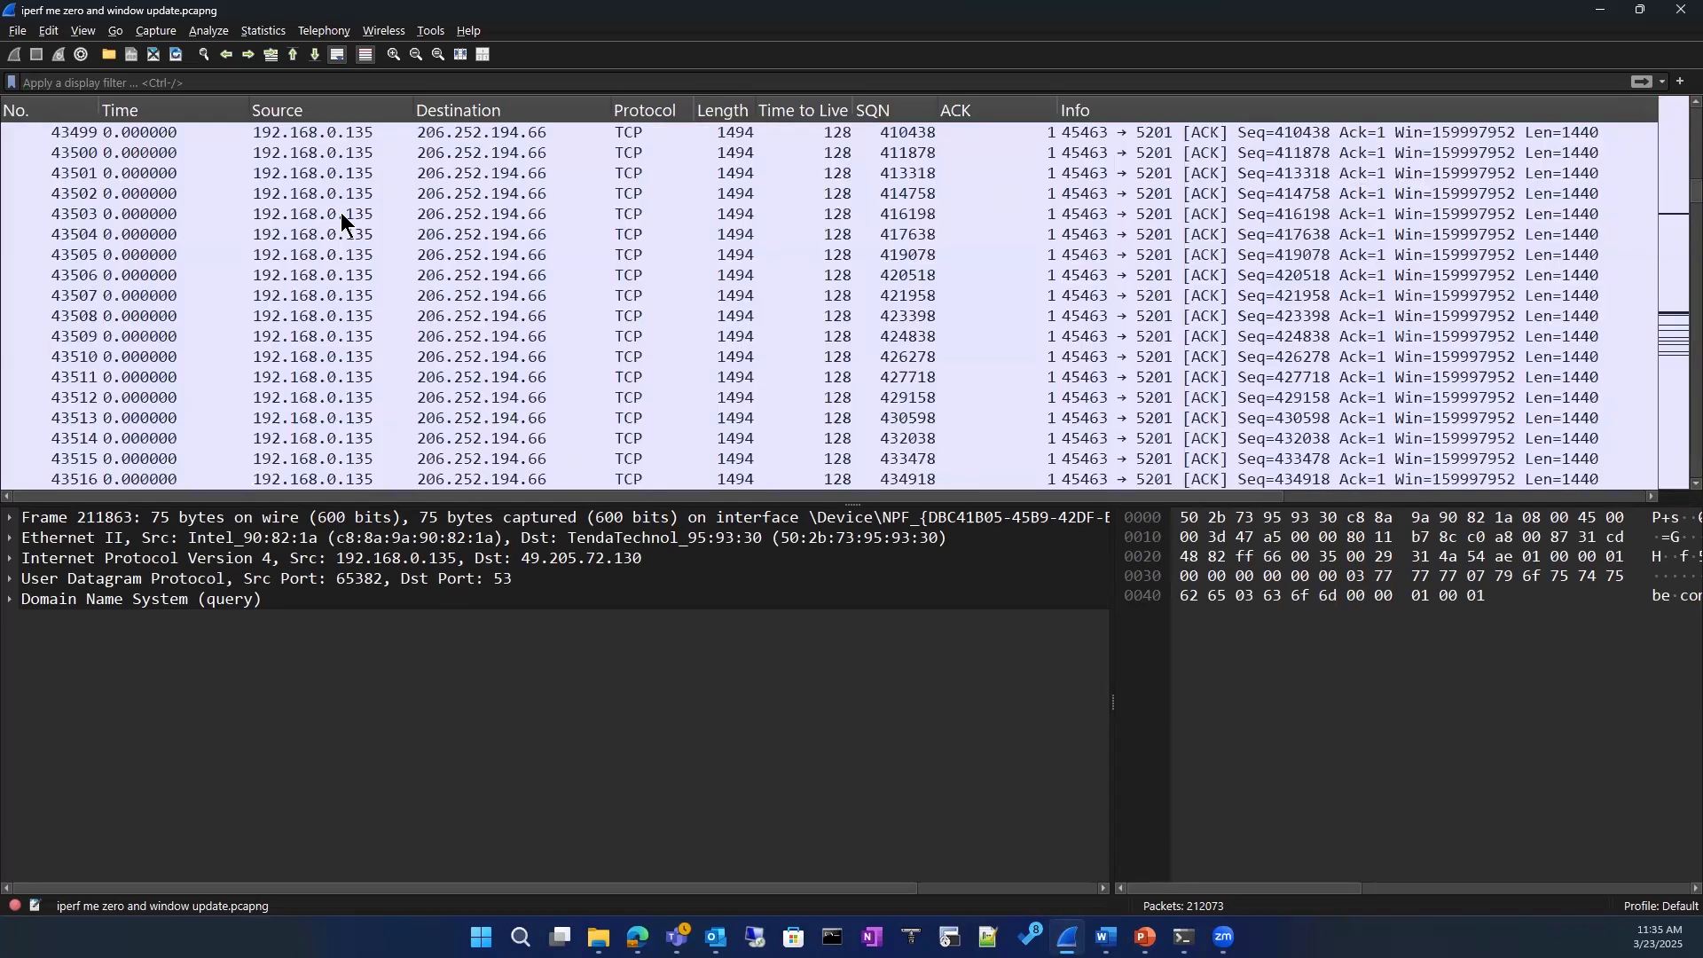
left_click(379, 133)
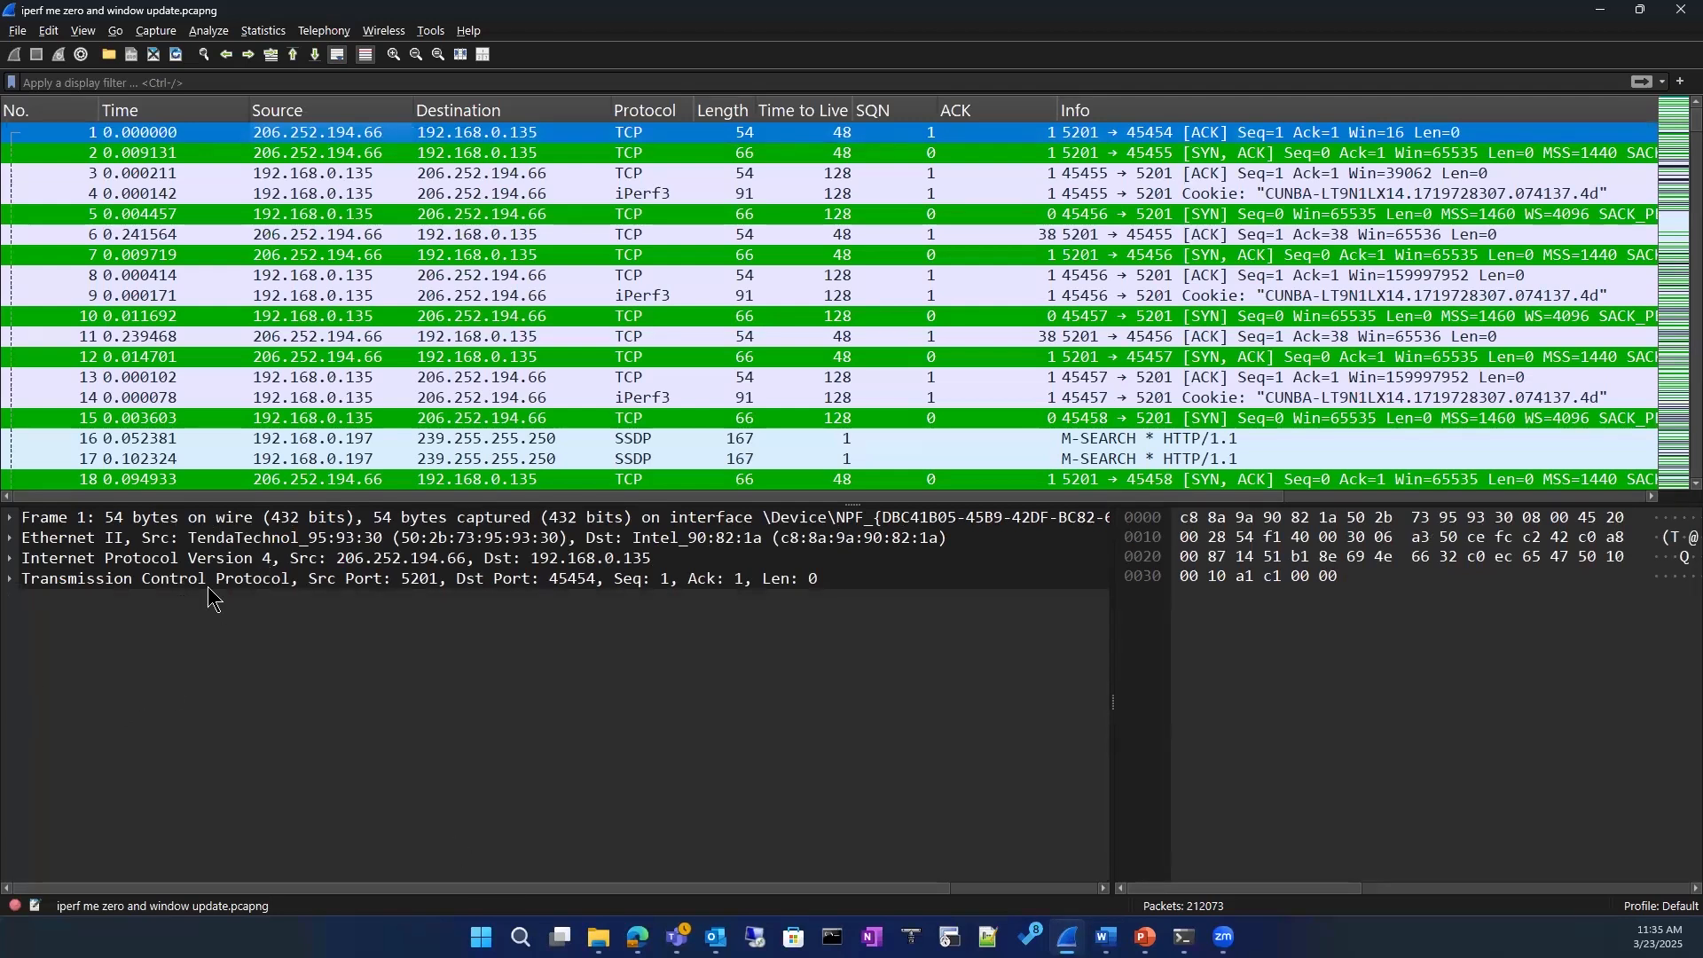
left_click(10, 538)
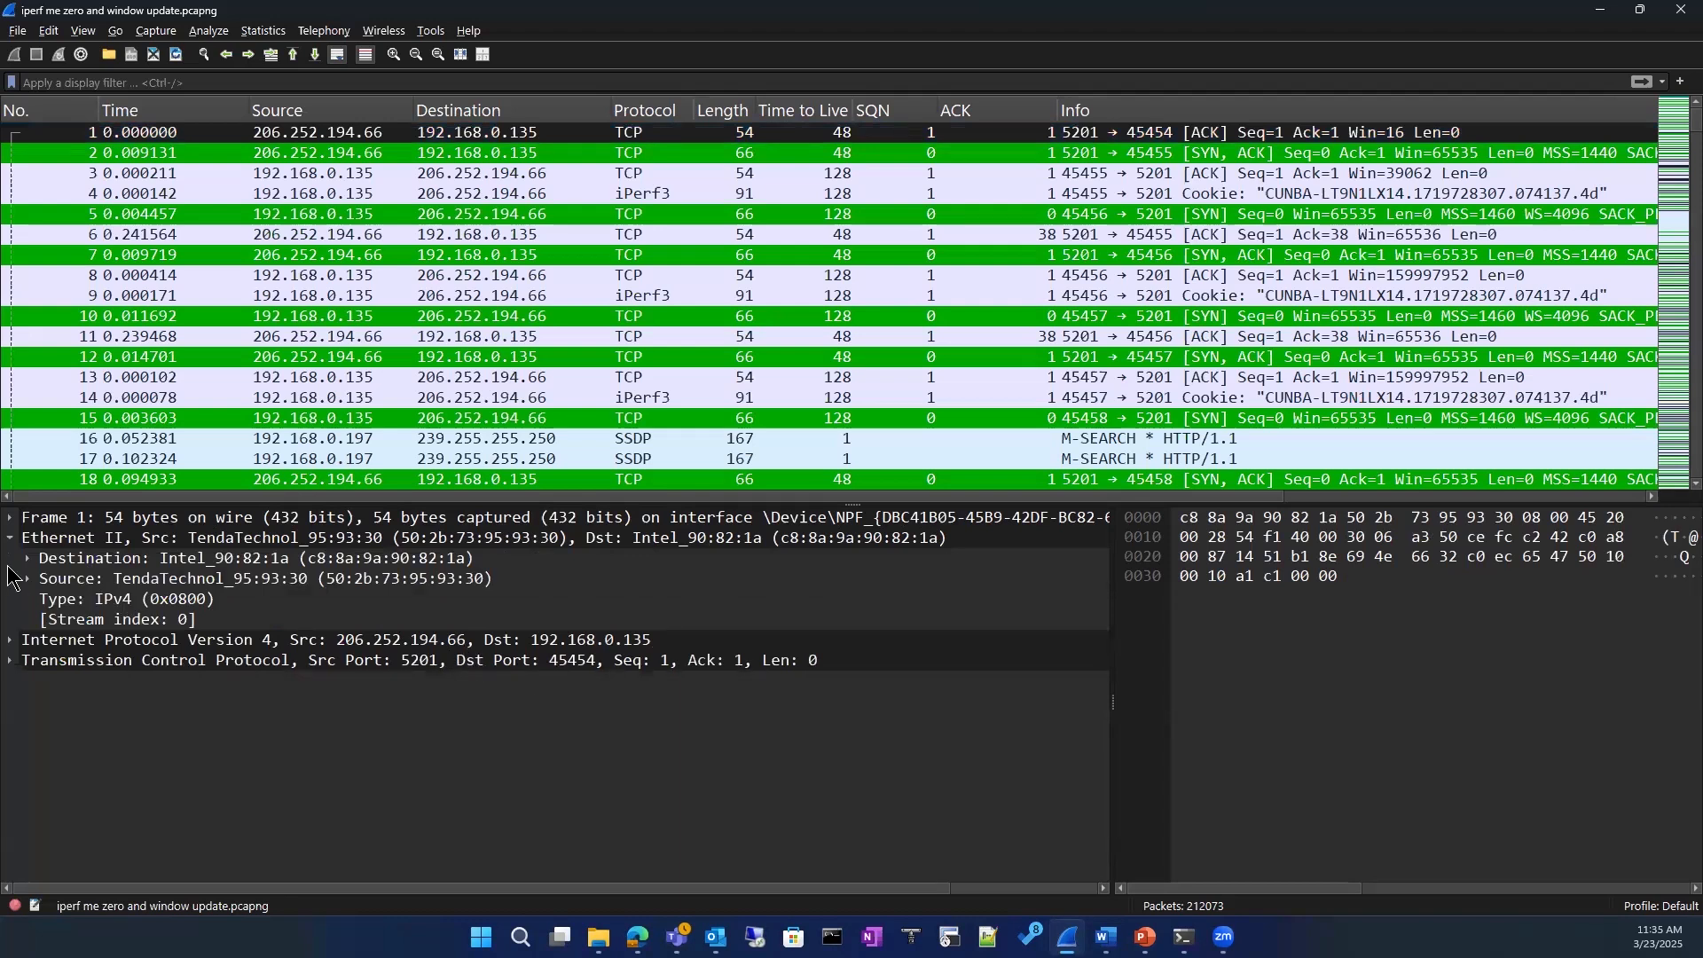
left_click(10, 538)
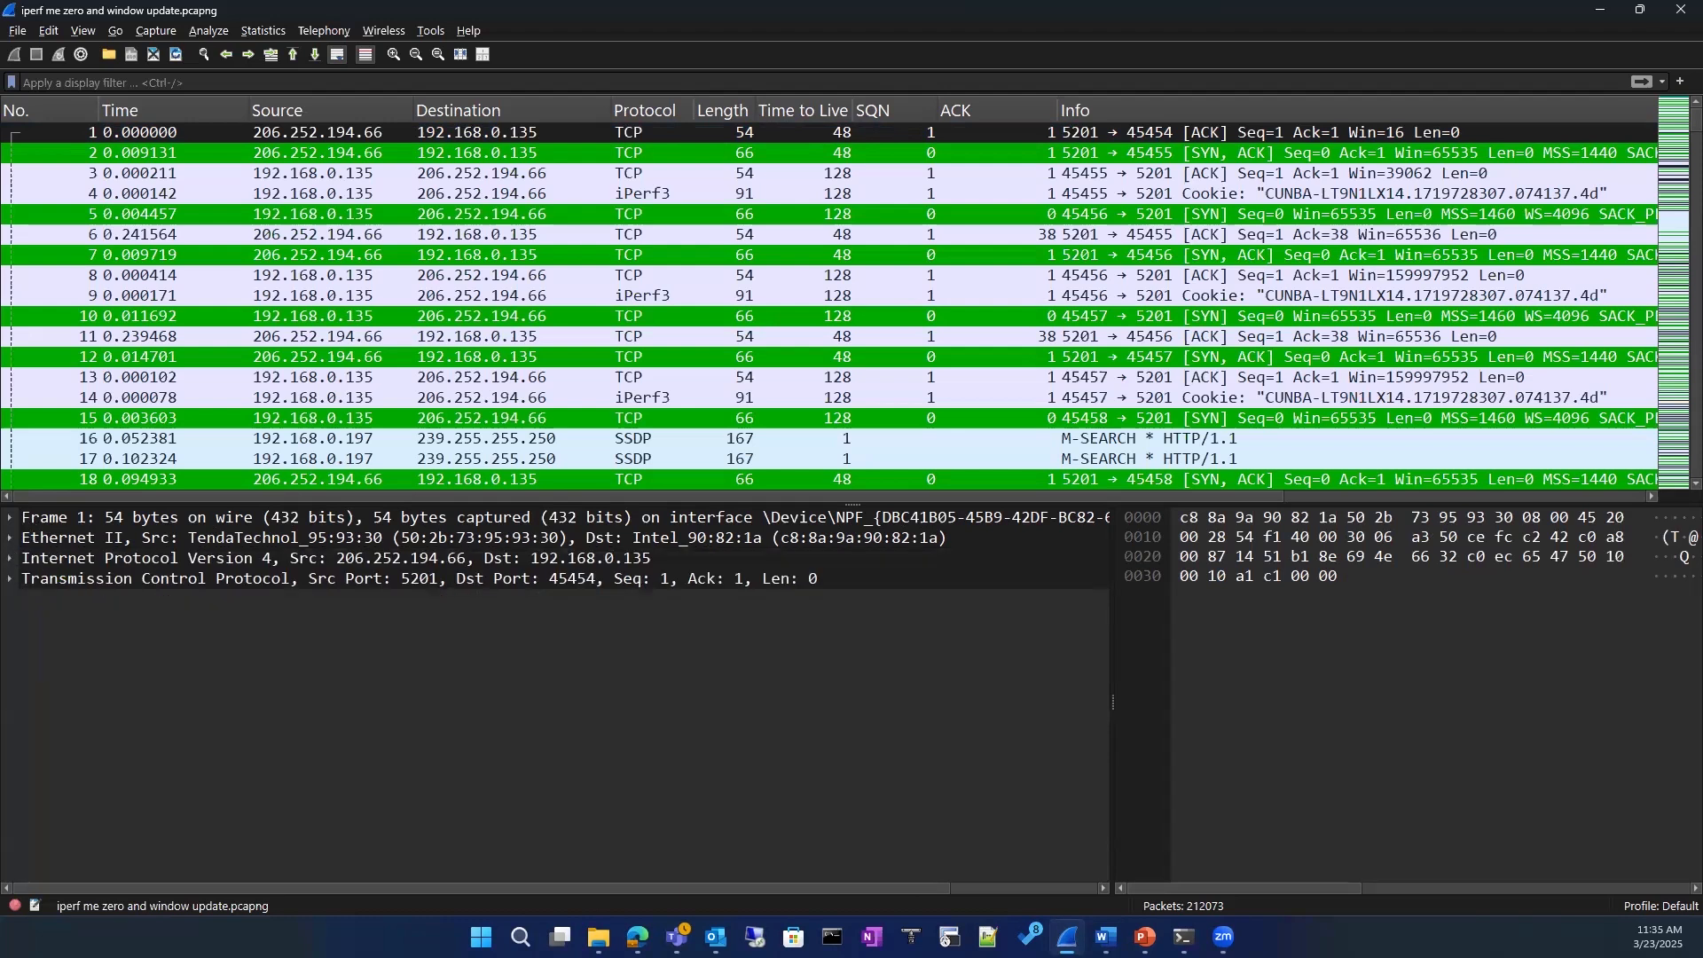
mouse_move(20, 513)
left_mouse_down()
mouse_move(173, 541)
mouse_move(364, 515)
left_mouse_up()
key("Escape")
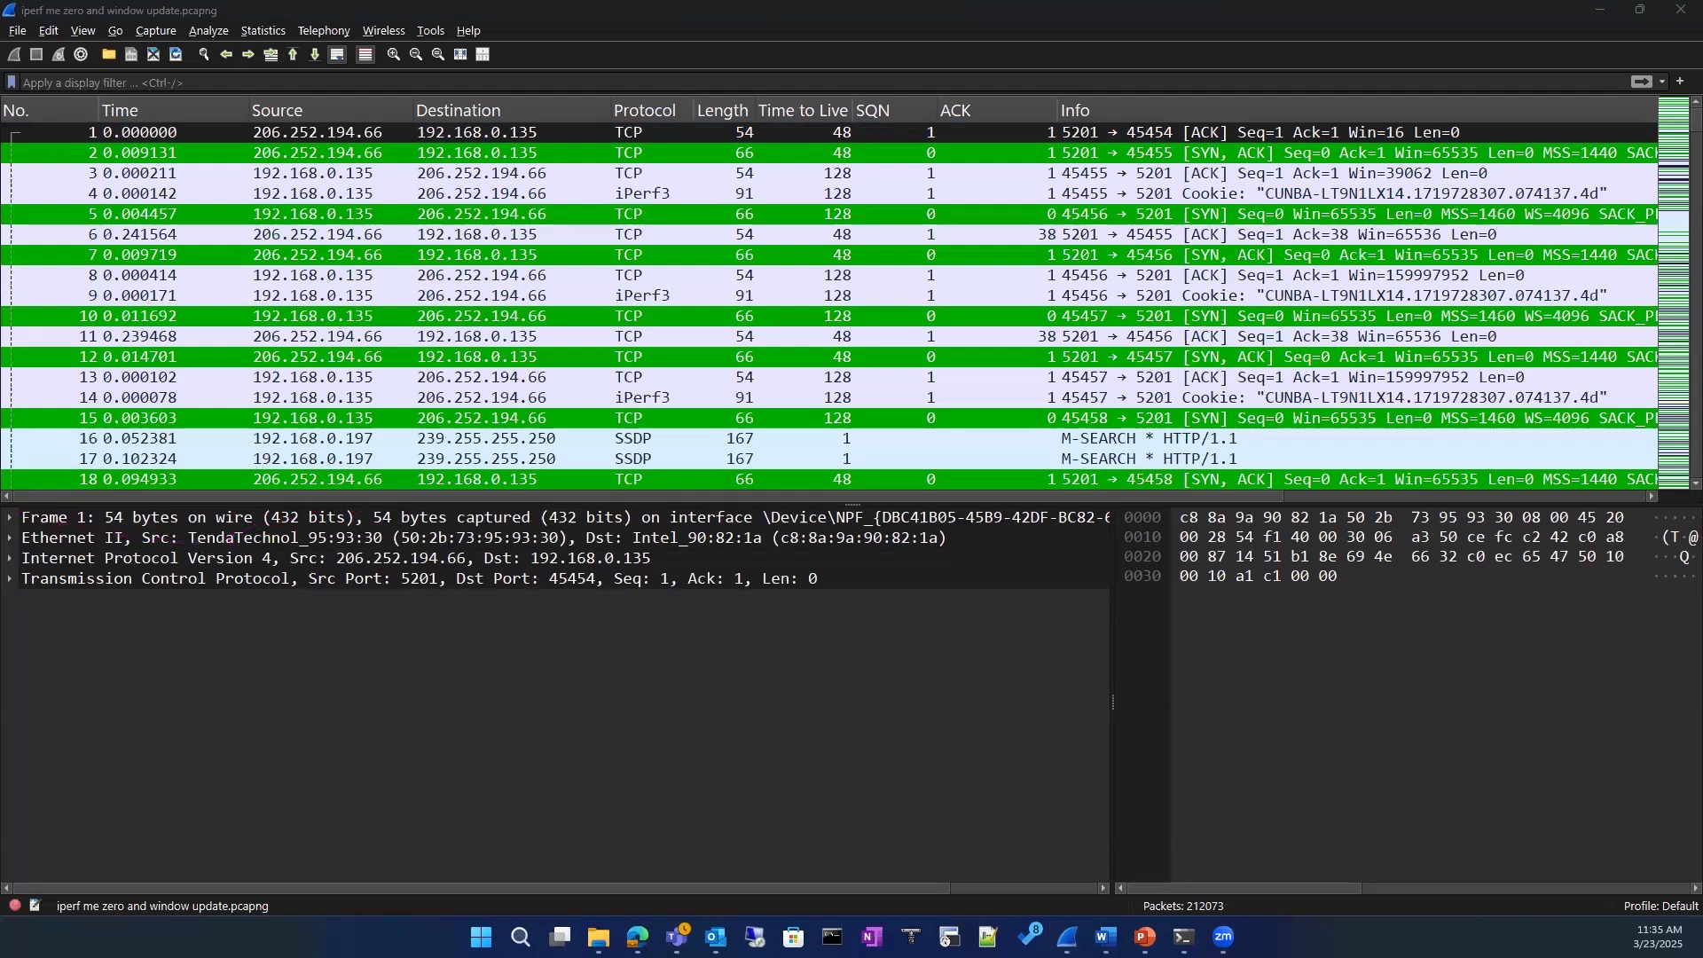
left_click_drag(29, 517, 1116, 517)
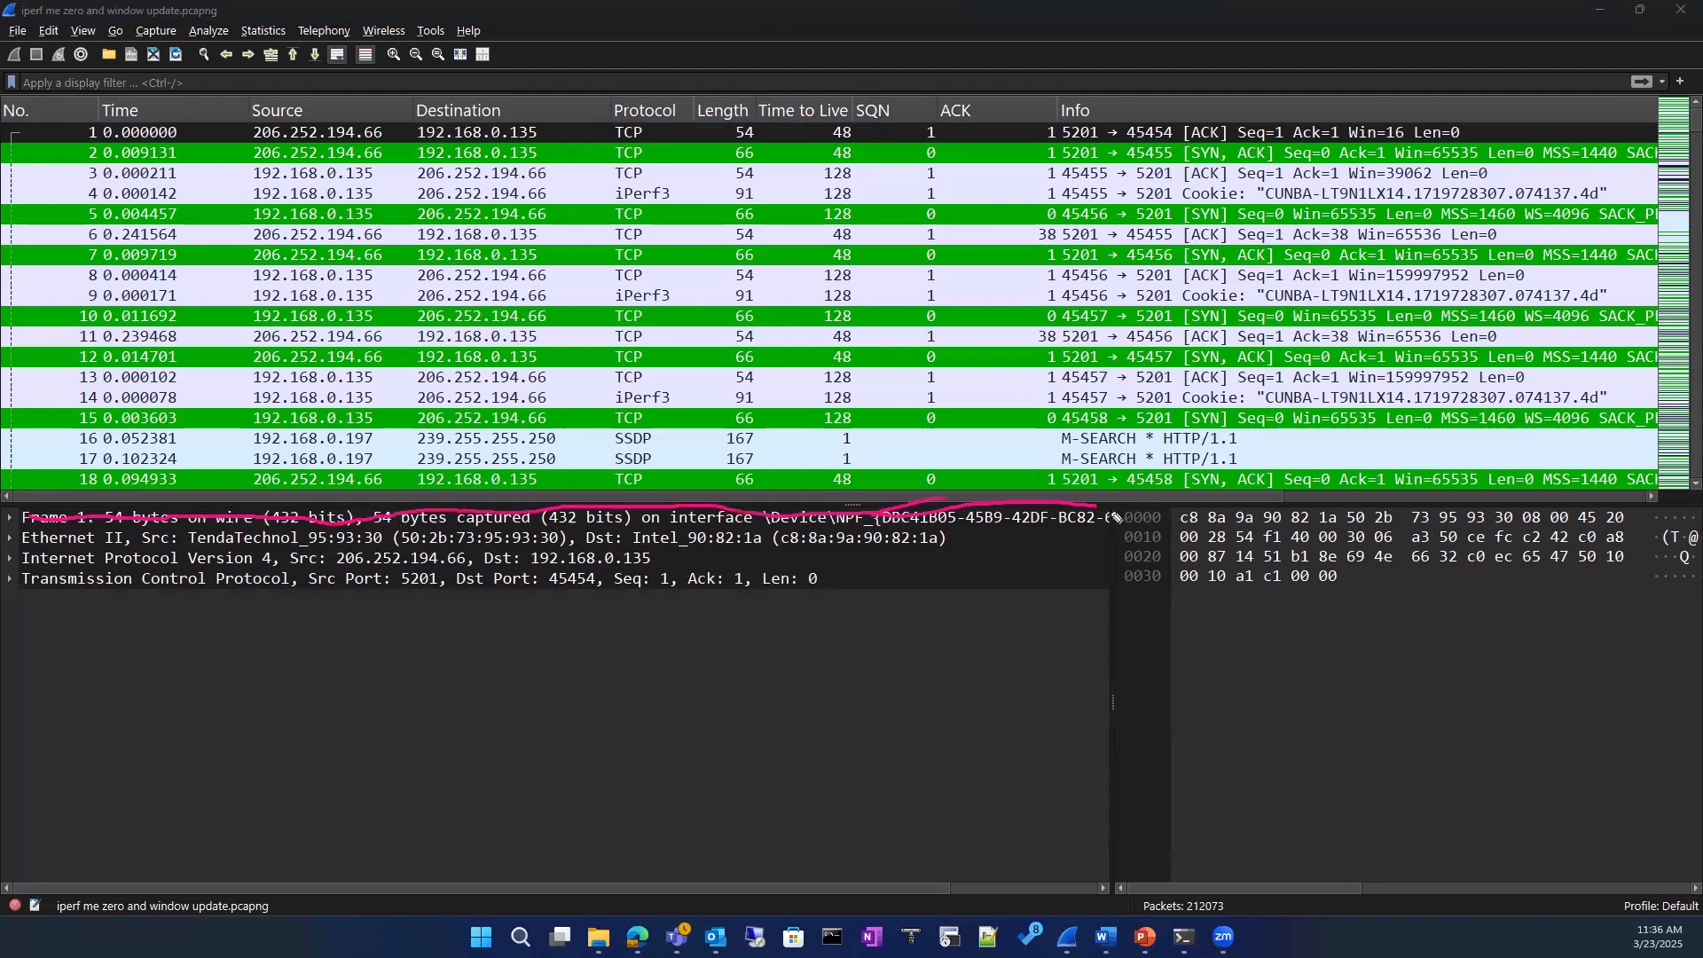
left_click_drag(36, 521, 247, 506)
mouse_move(402, 527)
left_mouse_down()
mouse_move(910, 532)
mouse_move(1084, 510)
left_mouse_up()
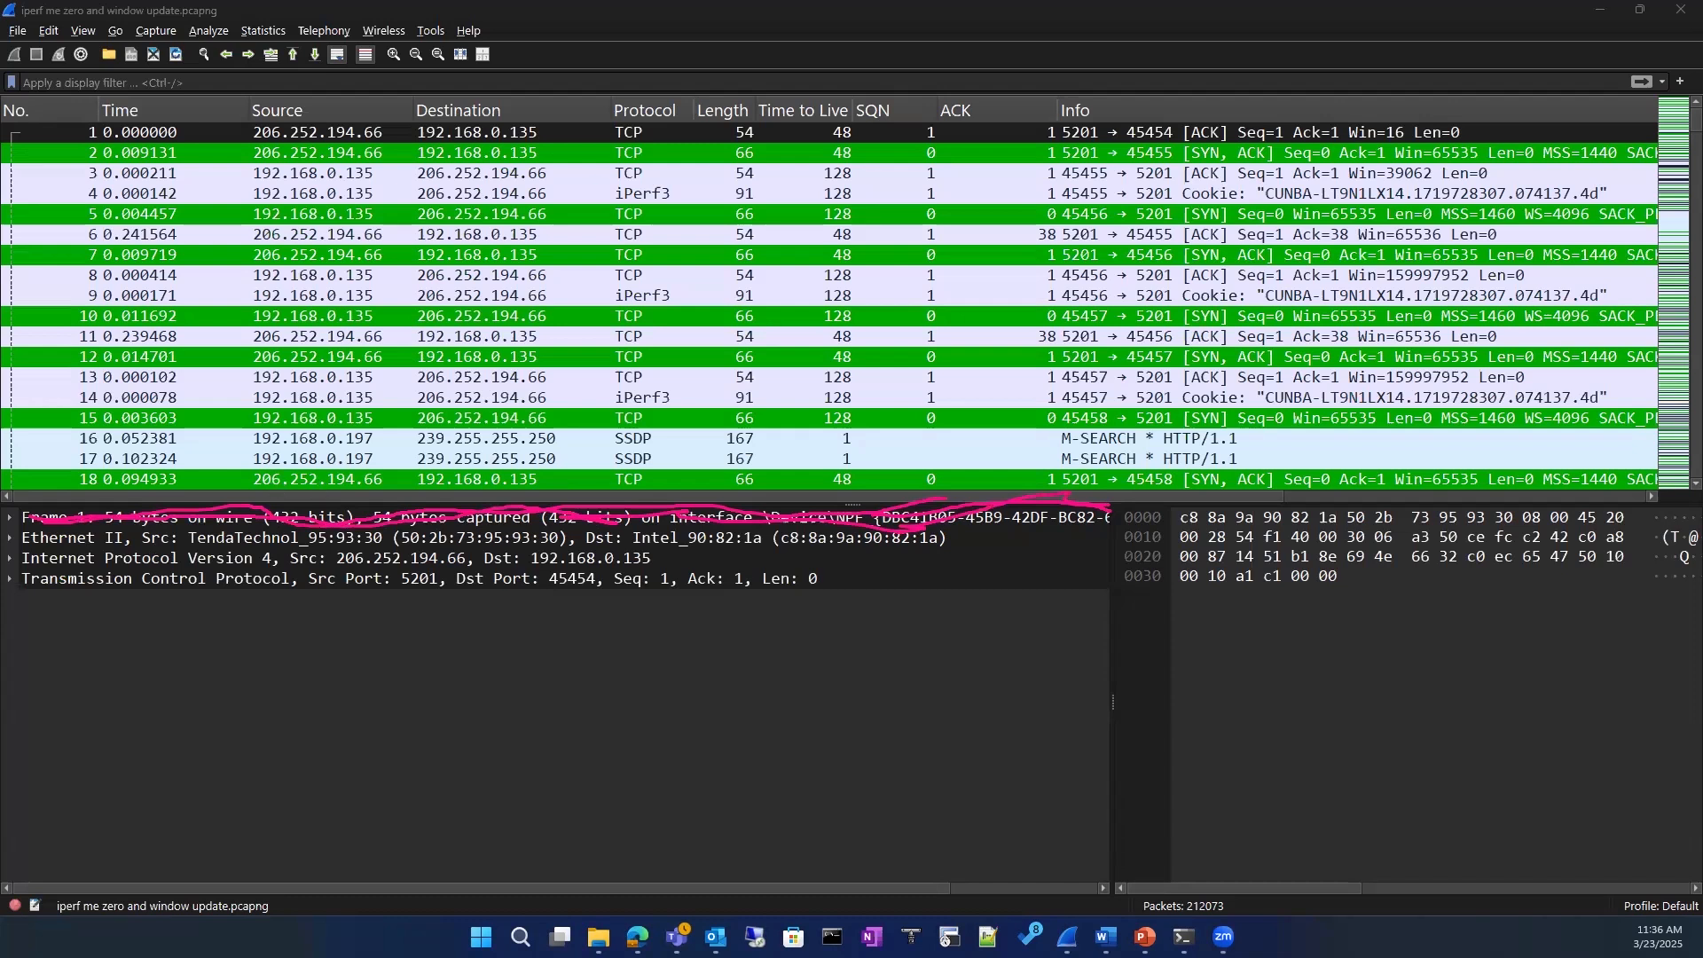
Step: Expand the first packet's Ethernet II layer together with its source and destination address details
left_click(10, 538)
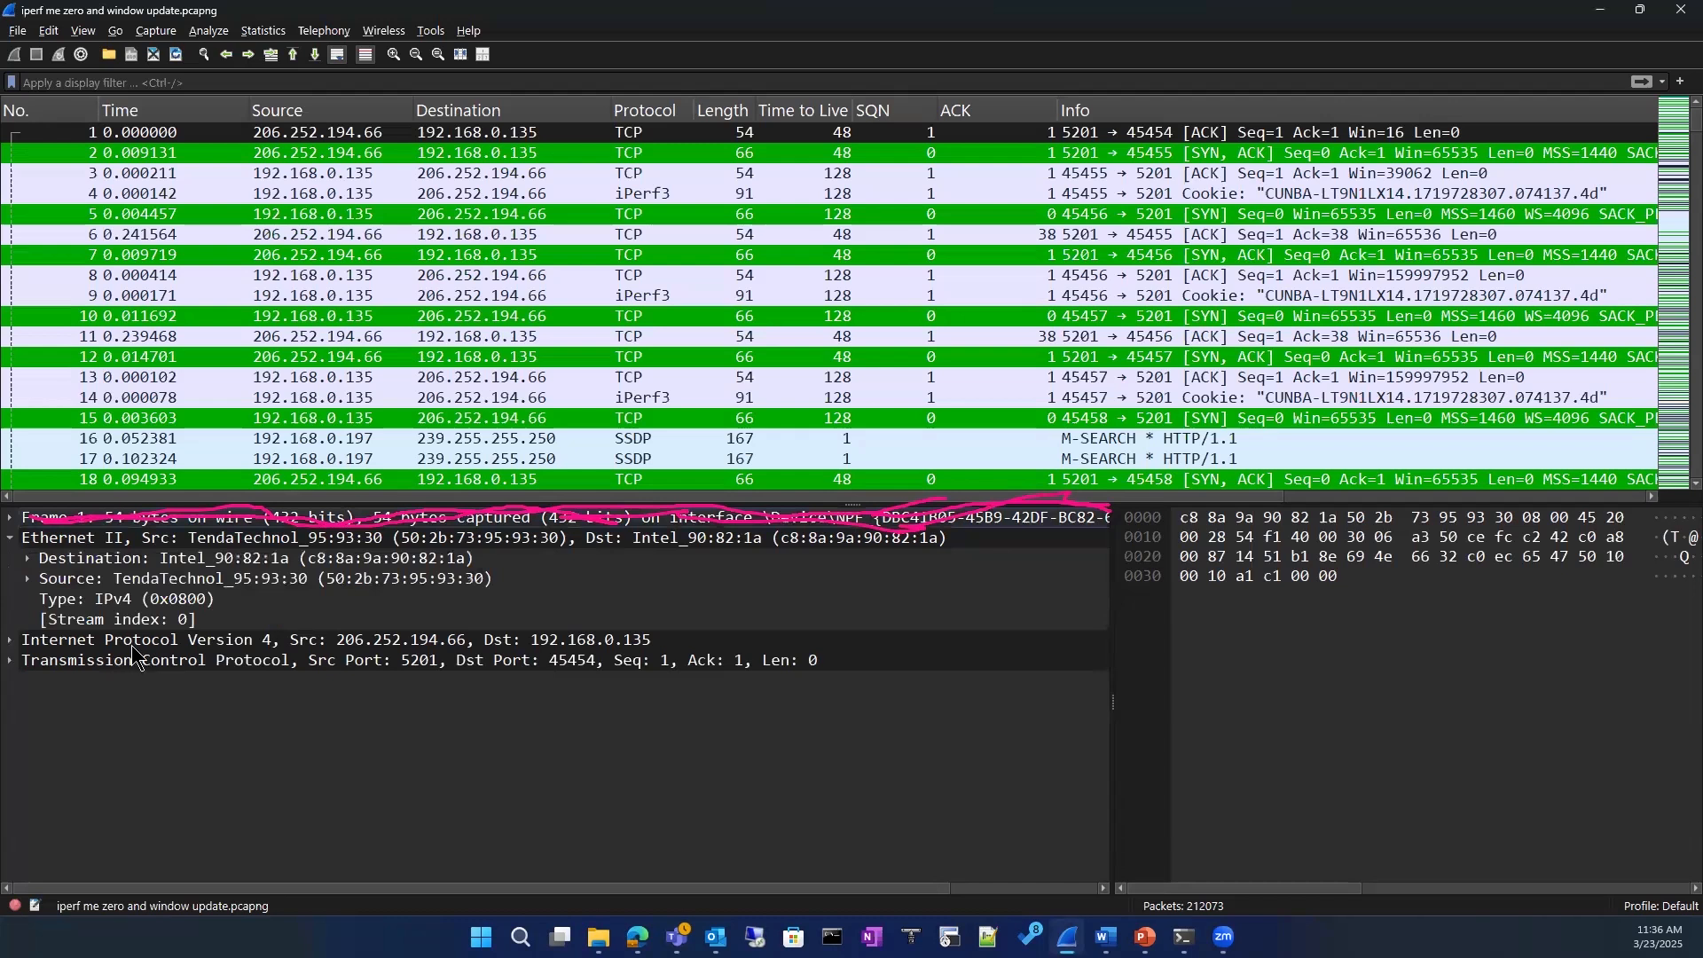
left_click(28, 578)
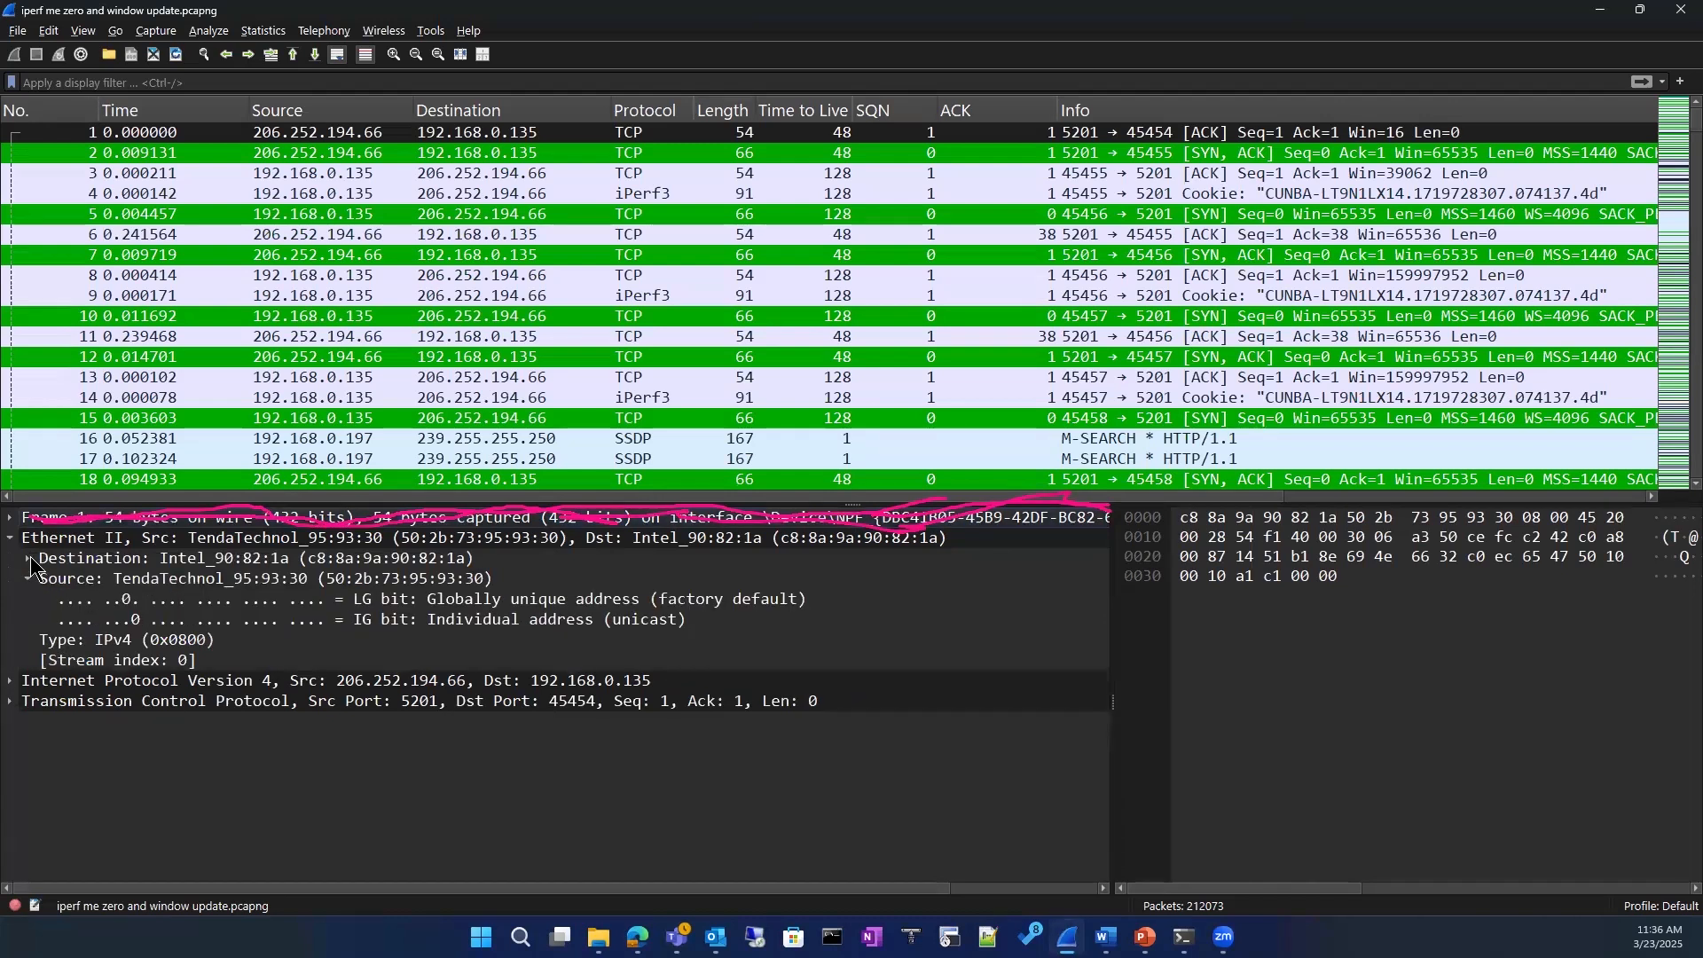
left_click(29, 558)
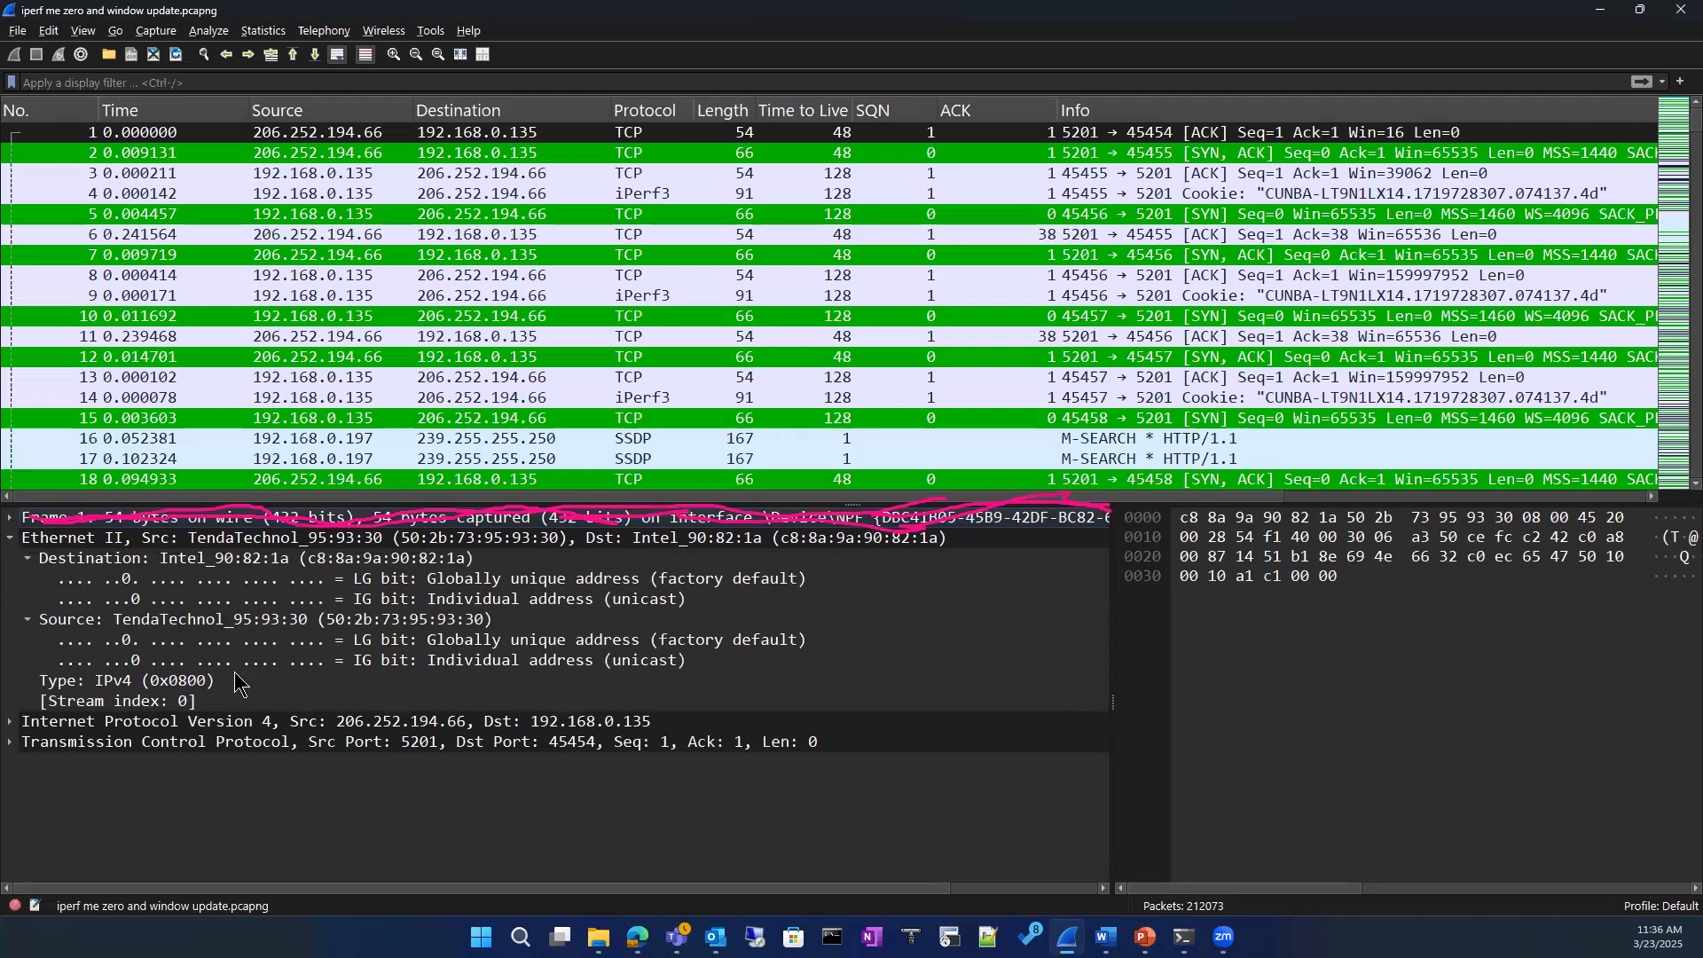
Step: Expand the first packet's Internet Protocol Version 4 layer, select its header checksum, and clear the ink drawn over the frame line
right_click(362, 670)
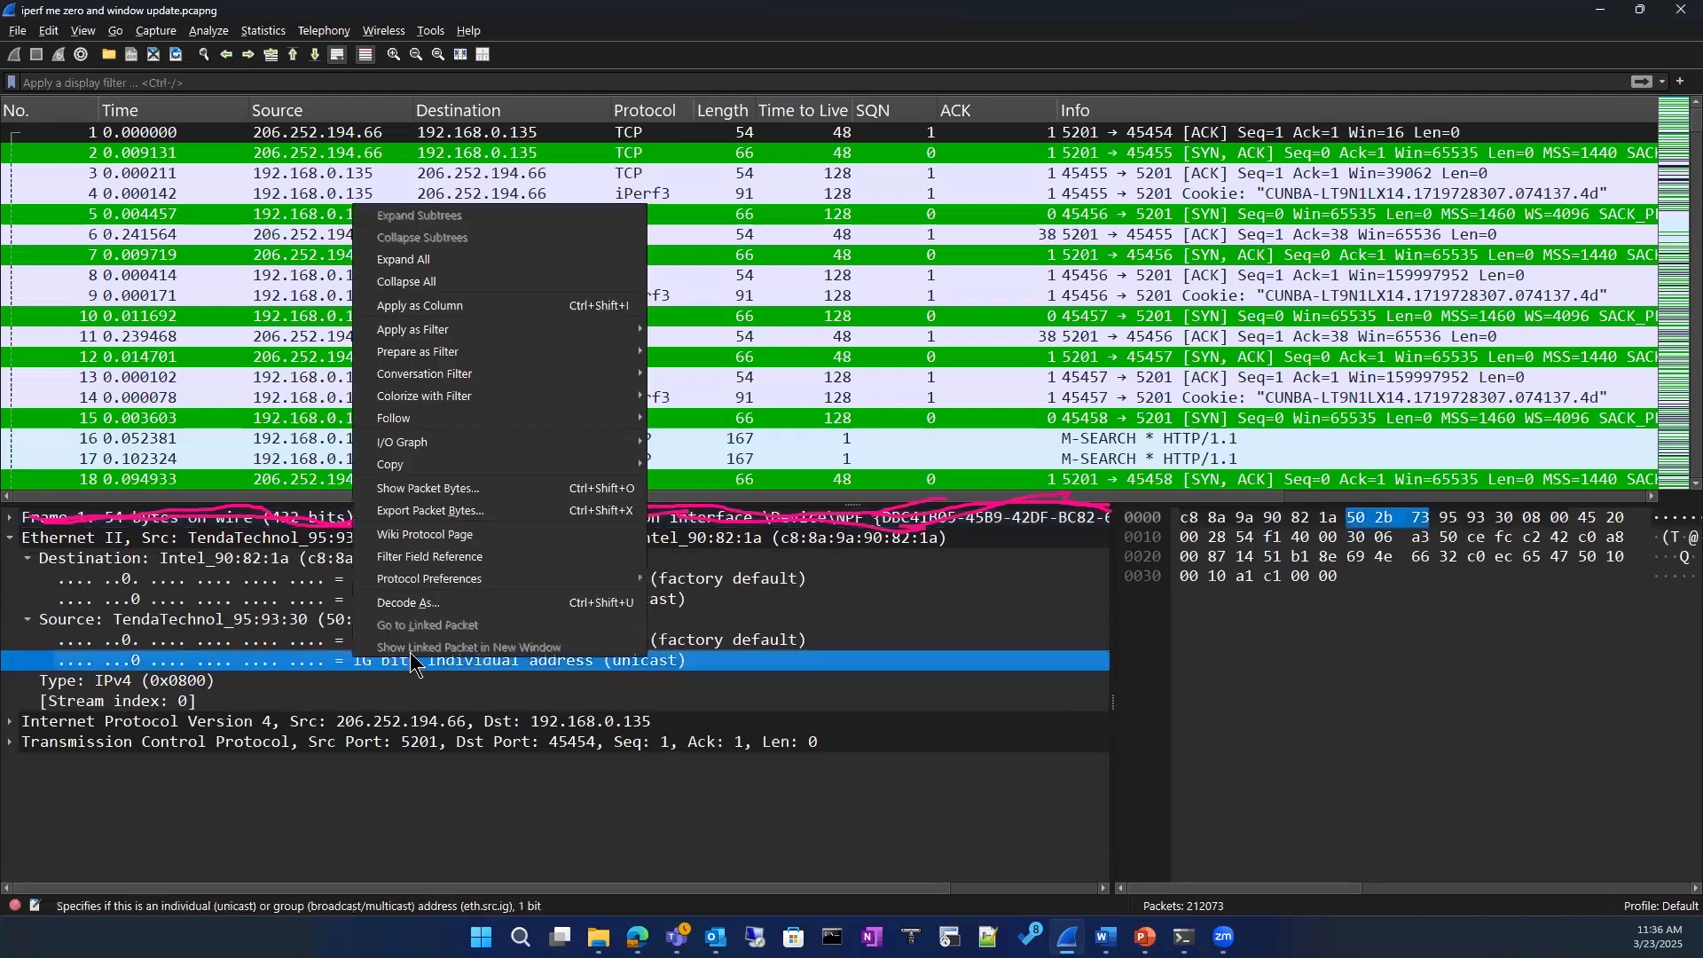
left_click(523, 791)
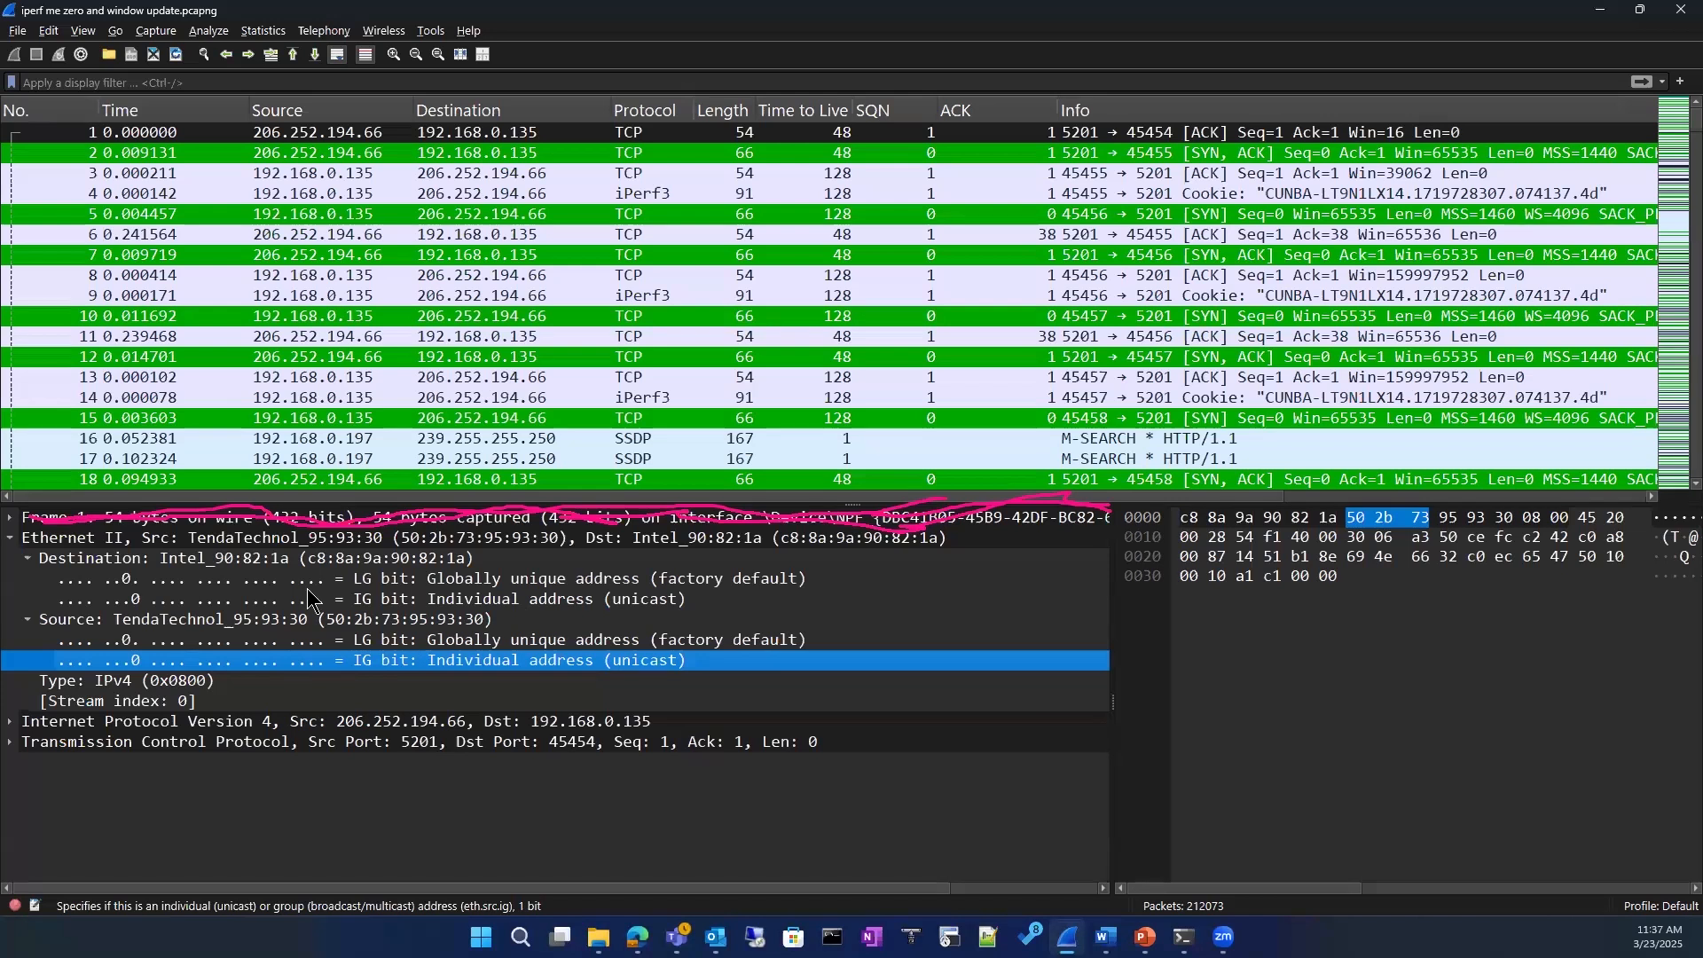
left_click(9, 721)
scroll(543, 787, "down", 2)
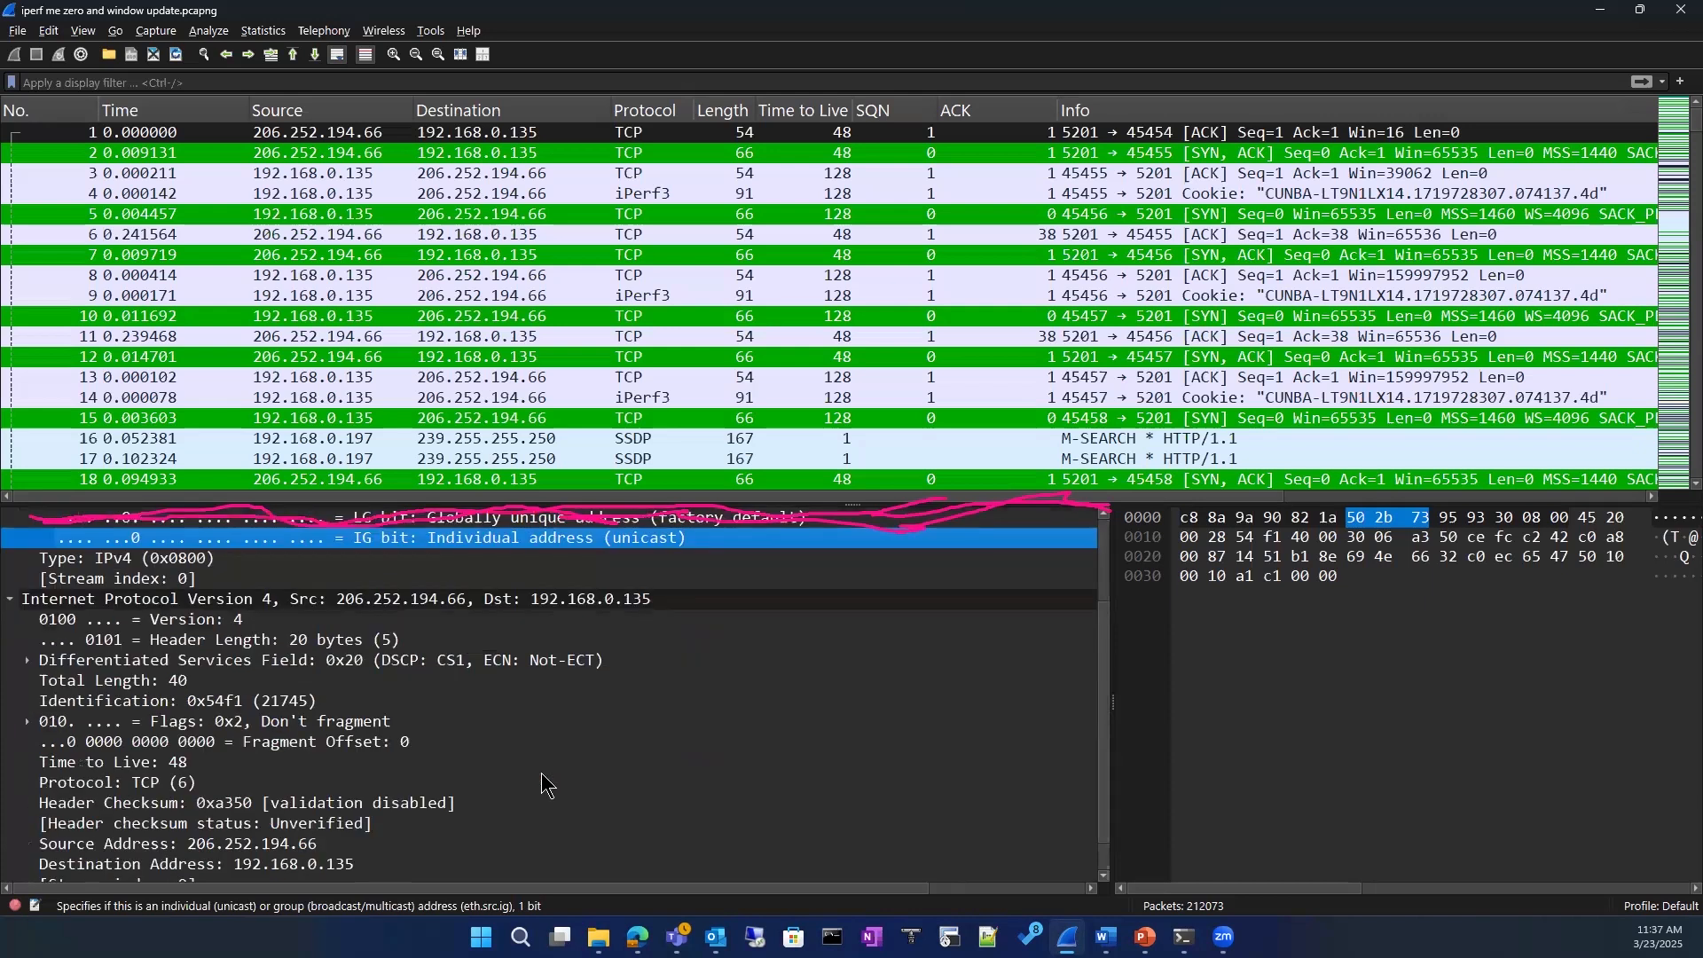
scroll(543, 785, "down", 1)
left_click(346, 762)
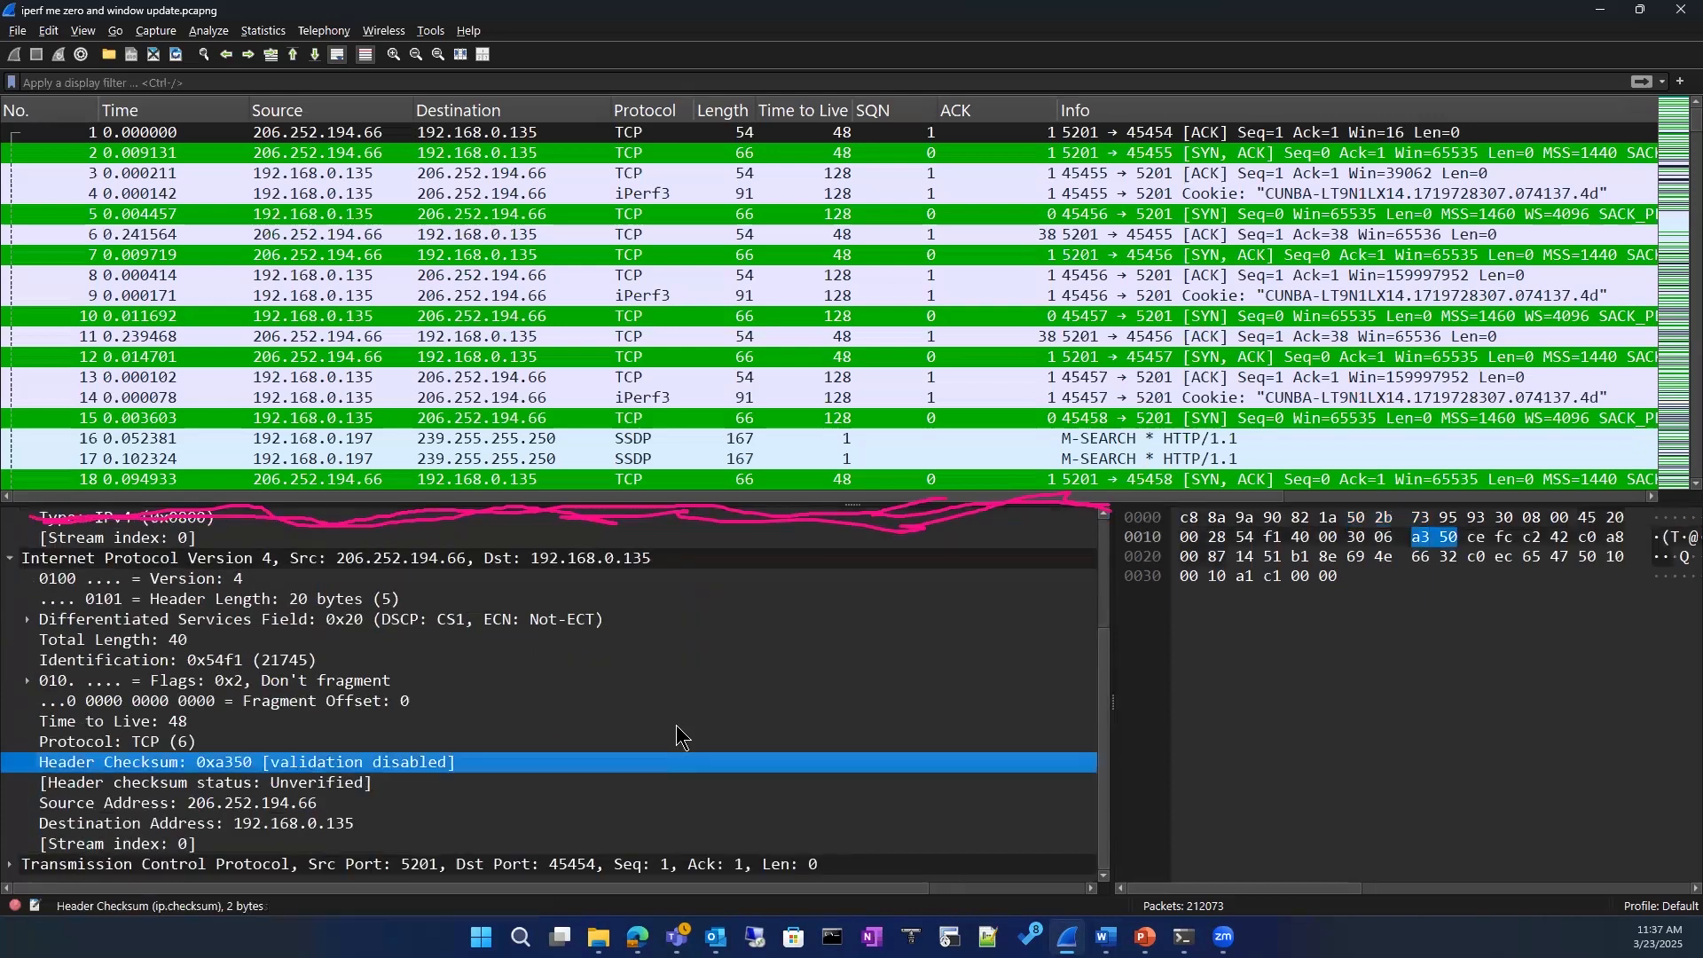
scroll(677, 727, "up", 3)
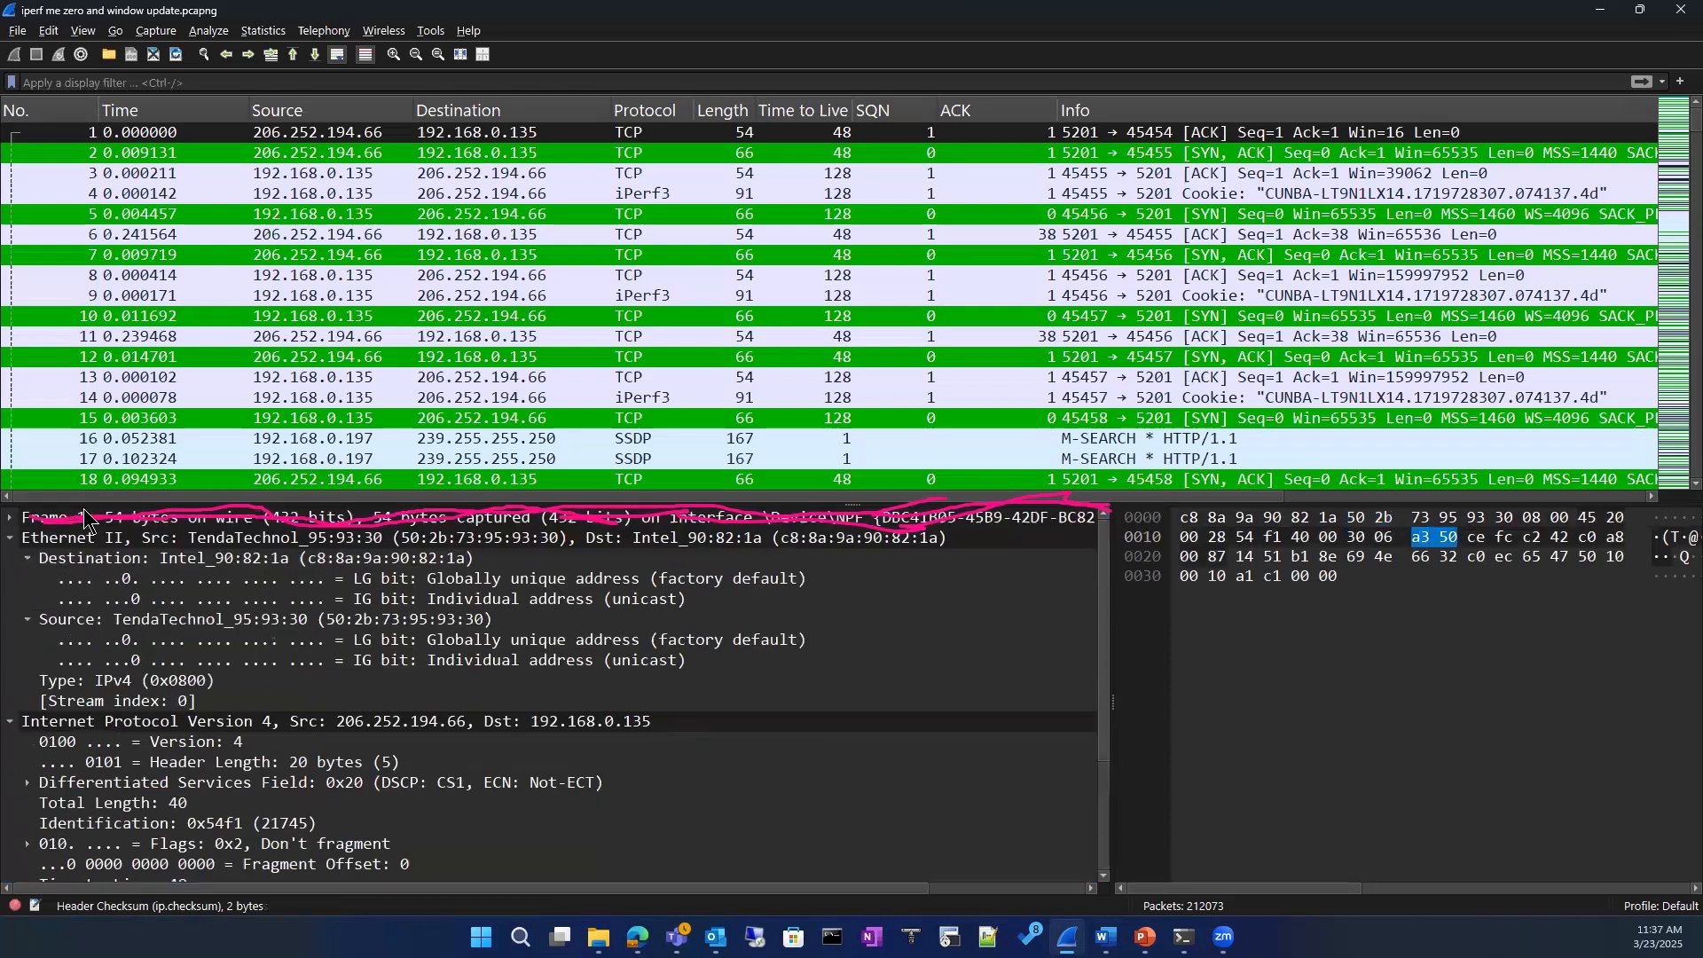
key("Escape")
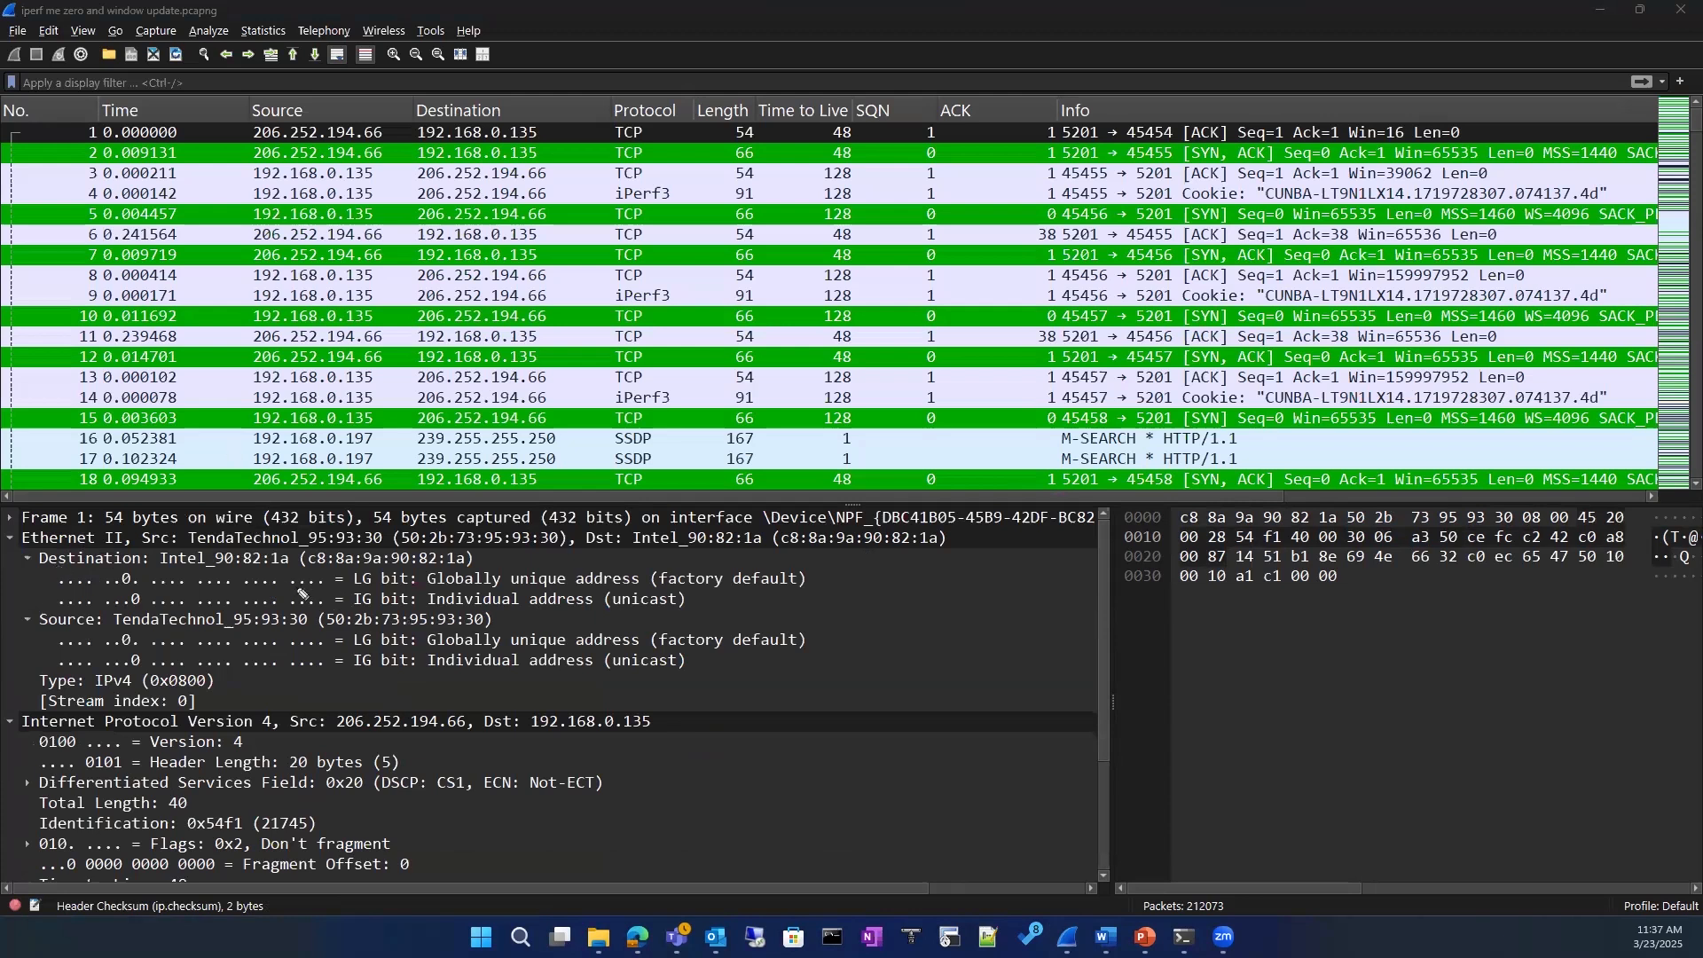
Step: Bracket and underline the source and destination MAC addresses in the Ethernet II header with the annotation pen
left_click_drag(147, 530, 141, 549)
left_click_drag(948, 528, 951, 556)
mouse_move(595, 557)
left_mouse_down()
mouse_move(840, 577)
mouse_move(961, 557)
left_mouse_up()
left_click_drag(202, 550, 542, 560)
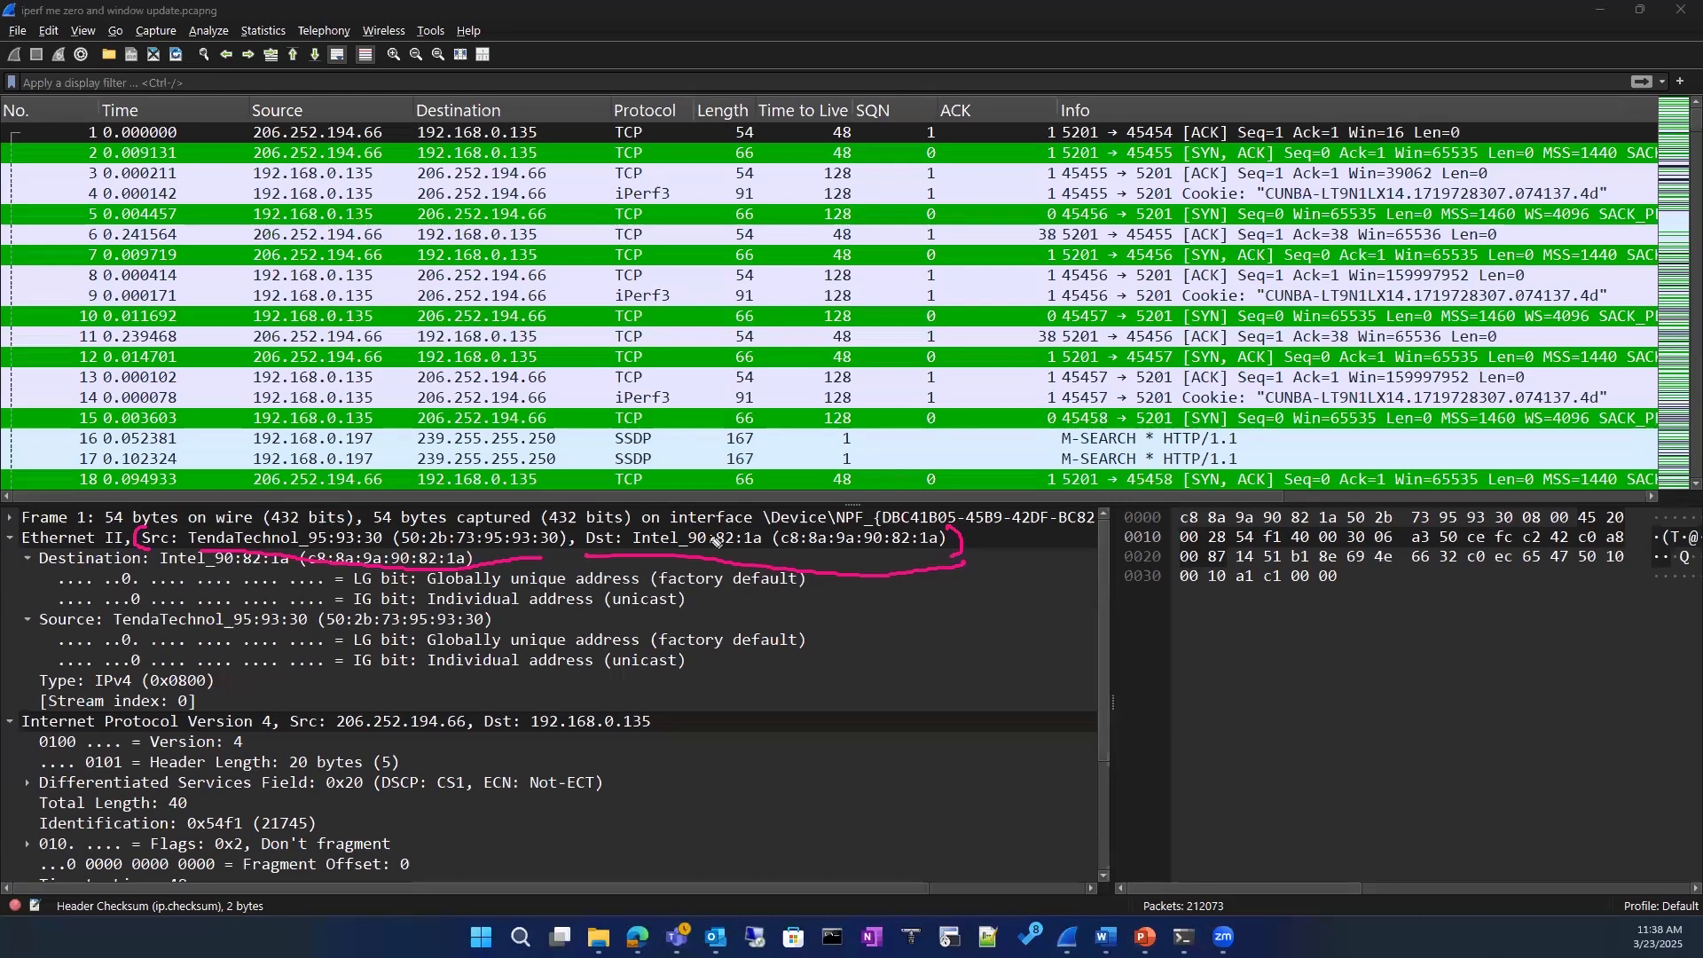
Step: Sketch a round router with an outgoing line and a link down to a rectangular PC over the packet details
mouse_move(927, 604)
left_mouse_down()
mouse_move(963, 616)
mouse_move(911, 659)
left_mouse_up()
mouse_move(905, 636)
left_mouse_down()
mouse_move(958, 655)
mouse_move(1097, 637)
left_mouse_up()
left_click_drag(895, 683, 769, 815)
left_click_drag(778, 767, 847, 797)
left_click_drag(898, 687, 921, 722)
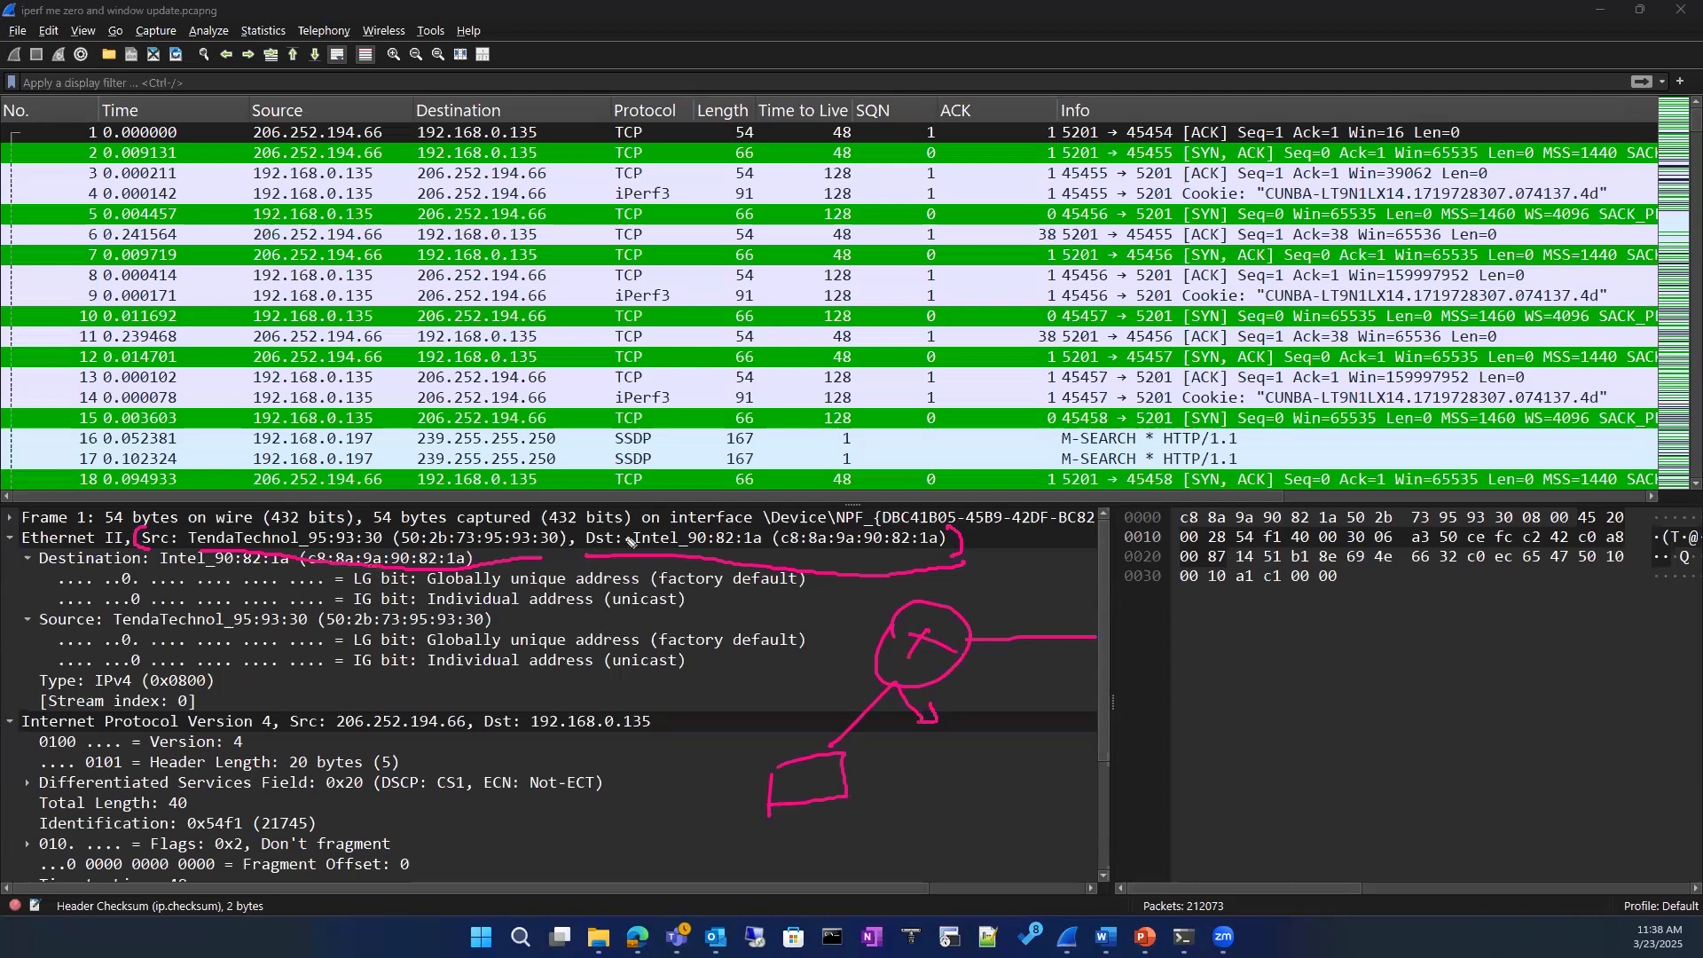
Step: Circle the source MAC address and label the sketch's devices, writing Intel beside the PC, before erasing all the ink
mouse_move(453, 519)
left_mouse_down()
mouse_move(478, 577)
mouse_move(504, 551)
left_mouse_up()
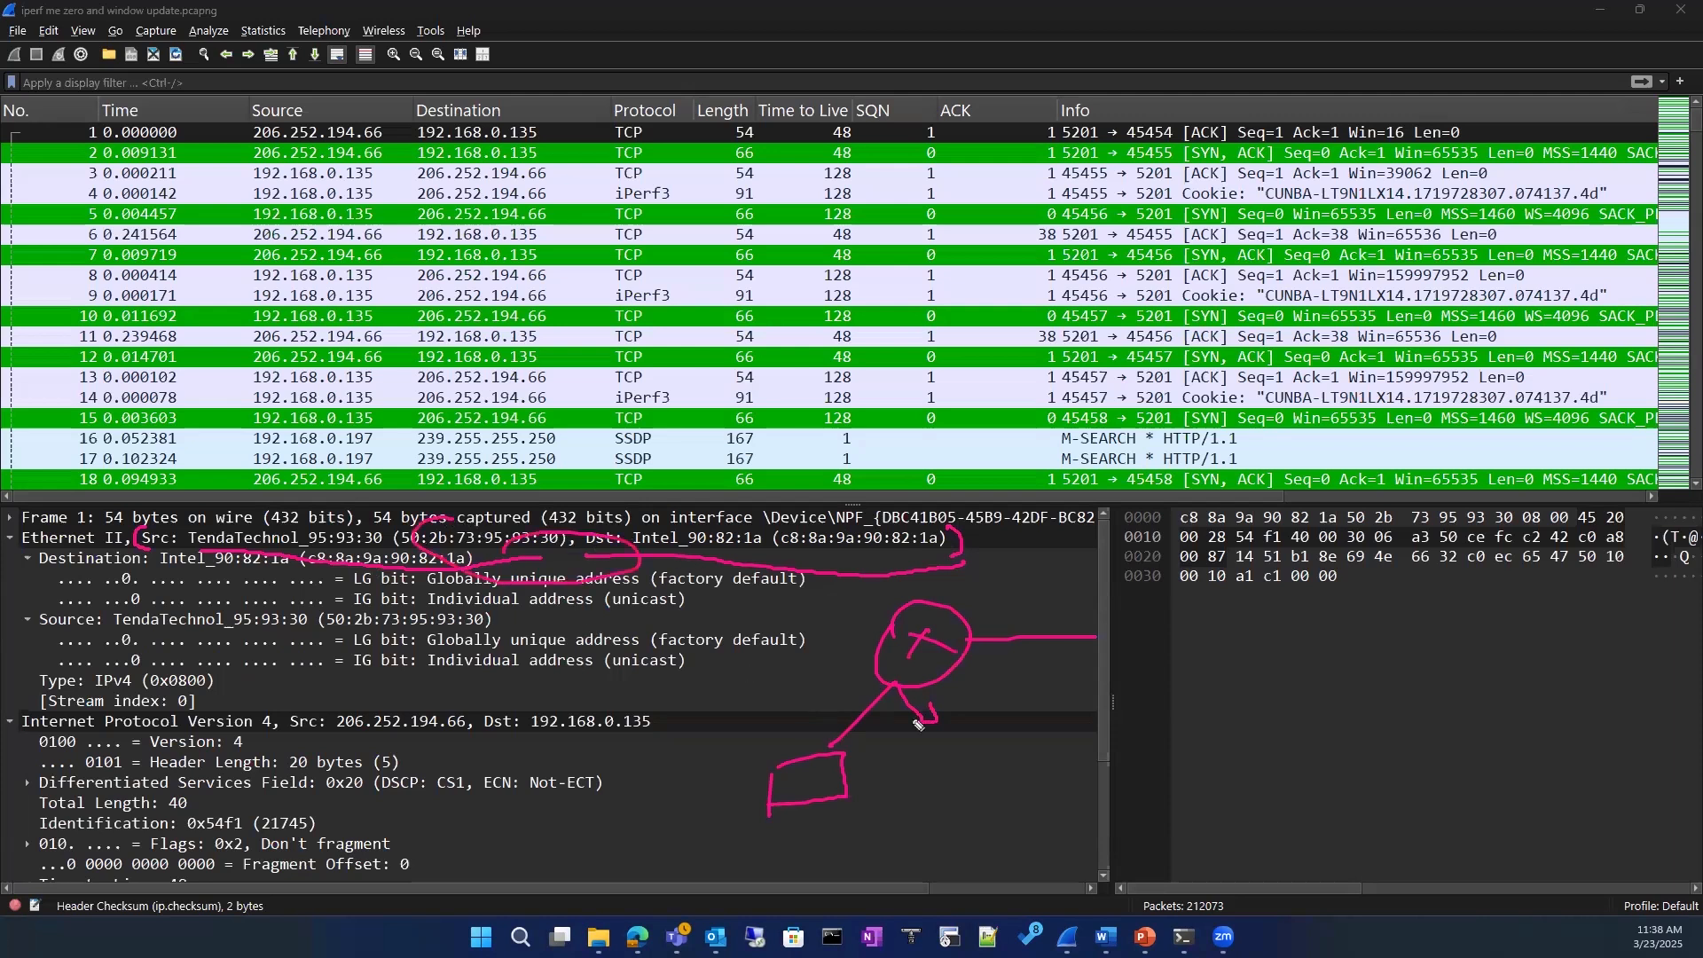
left_click_drag(953, 707, 1022, 714)
left_click(1011, 705)
left_click_drag(846, 804, 898, 802)
left_click(874, 809)
mouse_move(688, 809)
left_mouse_down()
mouse_move(701, 833)
mouse_move(749, 809)
mouse_move(747, 838)
mouse_move(774, 836)
left_mouse_up()
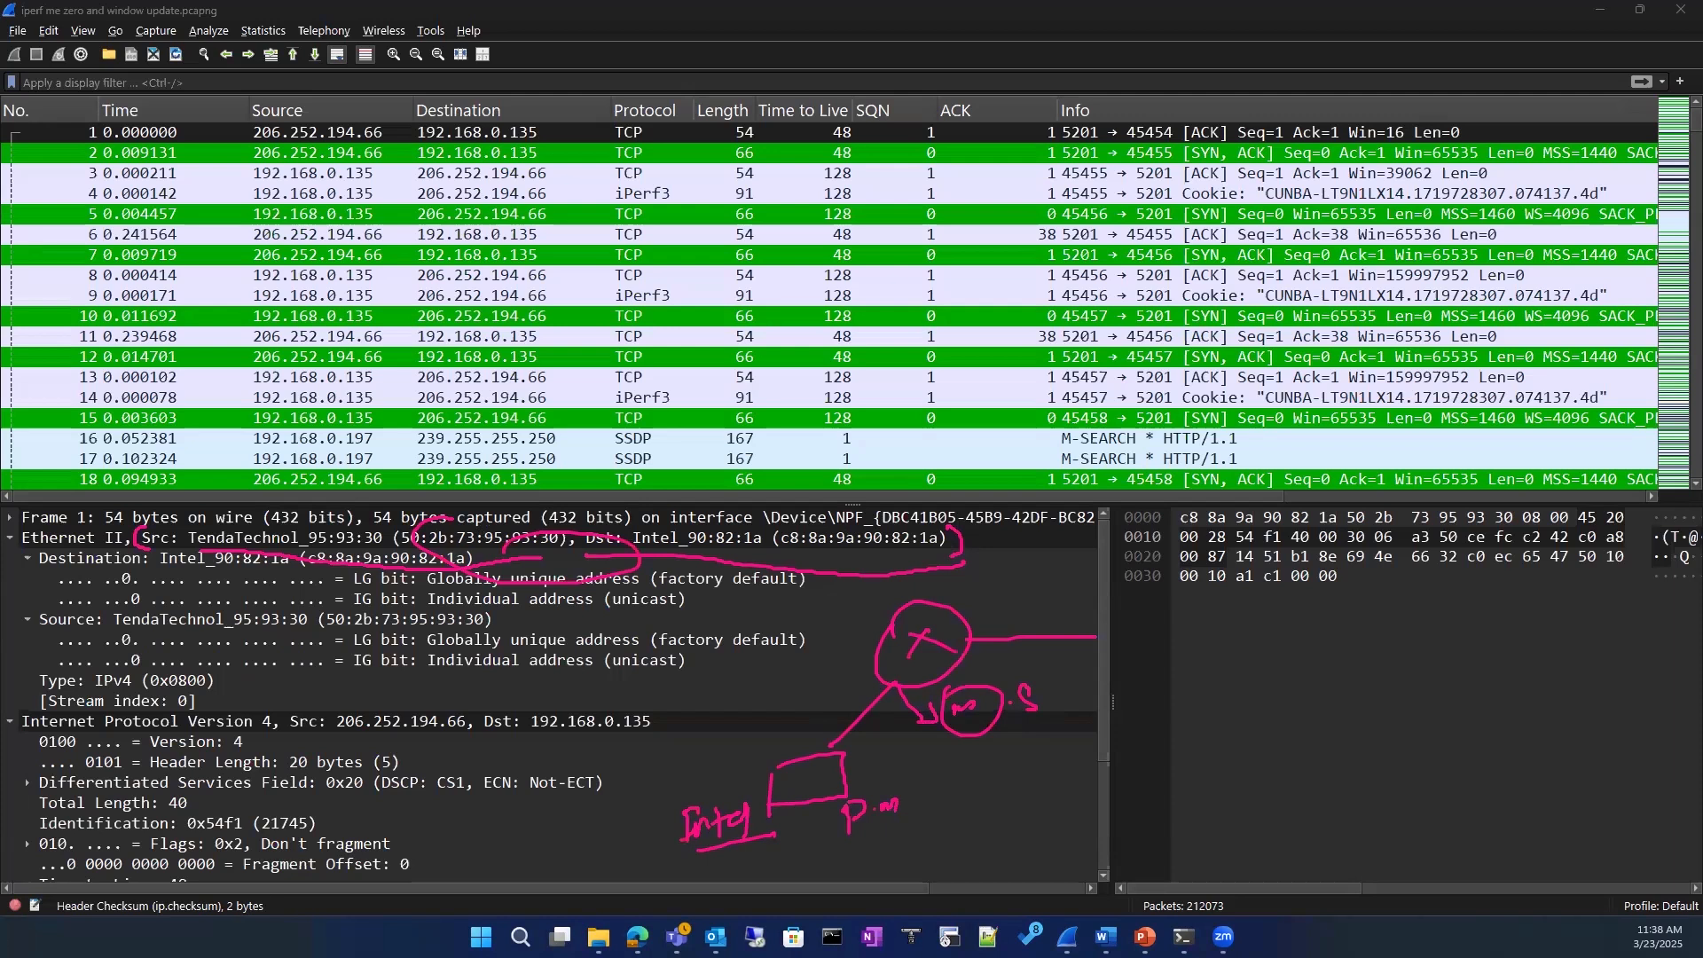
left_click(89, 432)
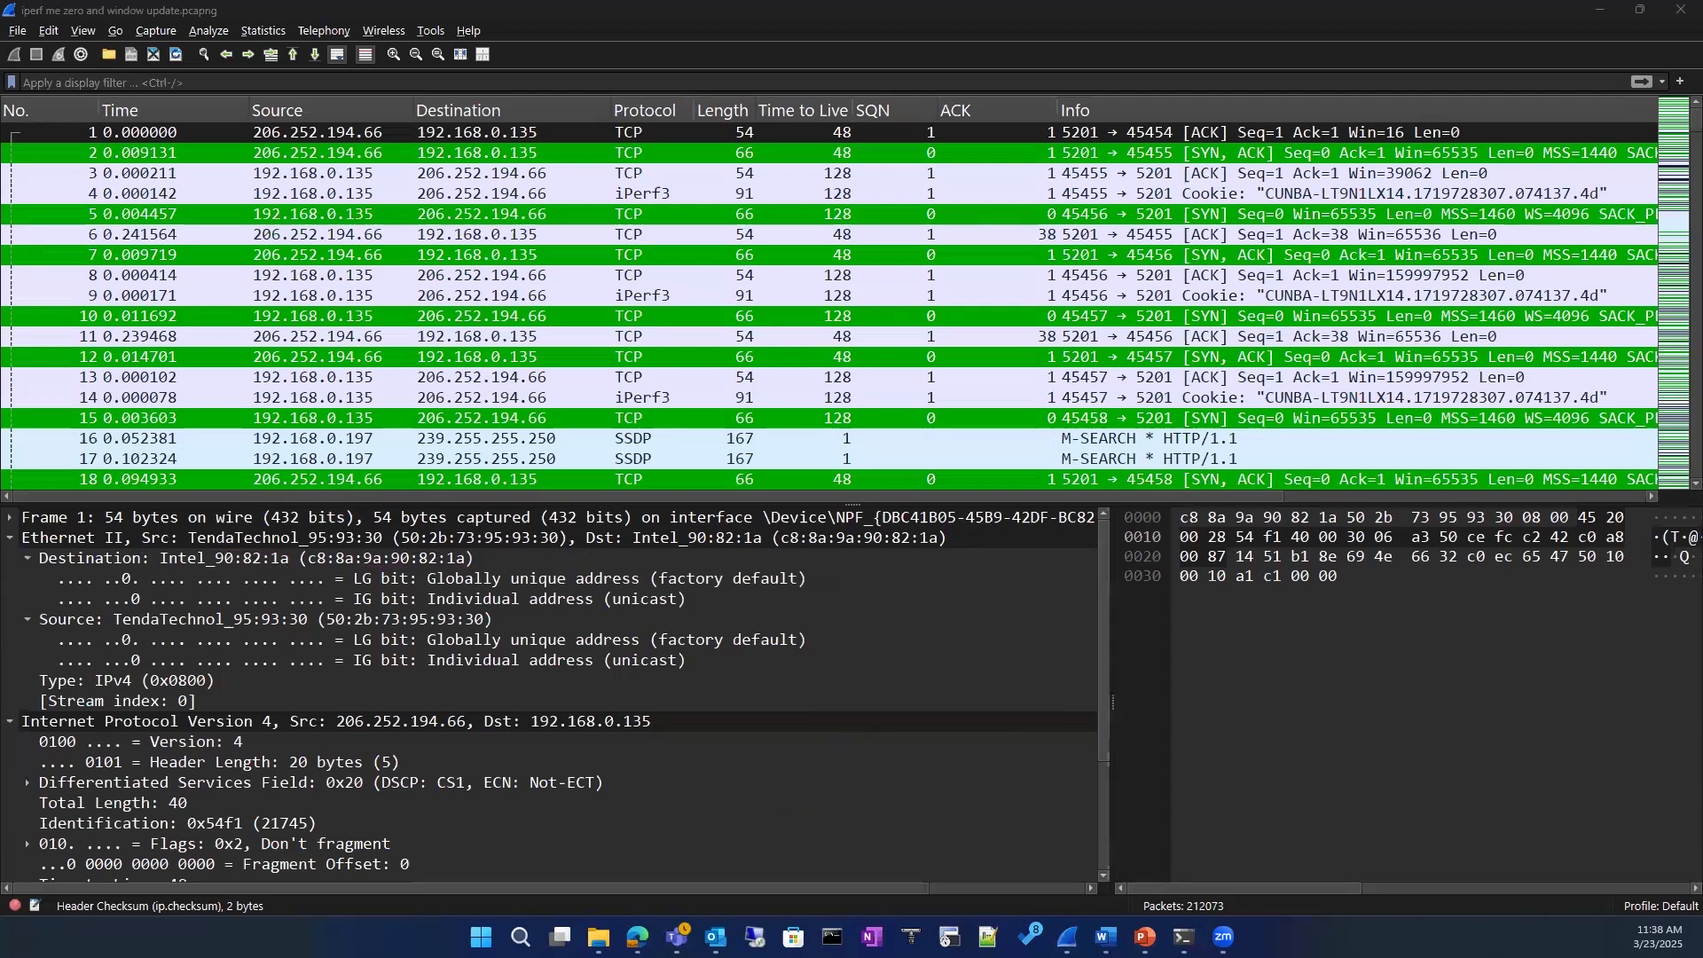
Step: Underline both MAC addresses and draw arrows from them to SW and a circled FW/LB, before erasing the ink
left_click_drag(646, 557, 767, 553)
left_click_drag(423, 548, 516, 542)
mouse_move(811, 552)
left_mouse_down()
mouse_move(845, 587)
mouse_move(824, 605)
mouse_move(874, 617)
mouse_move(925, 583)
left_mouse_up()
mouse_move(542, 563)
left_mouse_down()
mouse_move(506, 612)
mouse_move(540, 617)
left_mouse_up()
left_click_drag(529, 676, 510, 707)
mouse_move(513, 693)
left_mouse_down()
mouse_move(573, 679)
mouse_move(579, 710)
mouse_move(652, 710)
left_mouse_up()
left_click_drag(655, 679, 655, 708)
left_click_drag(515, 638, 656, 644)
left_click_drag(475, 705, 612, 643)
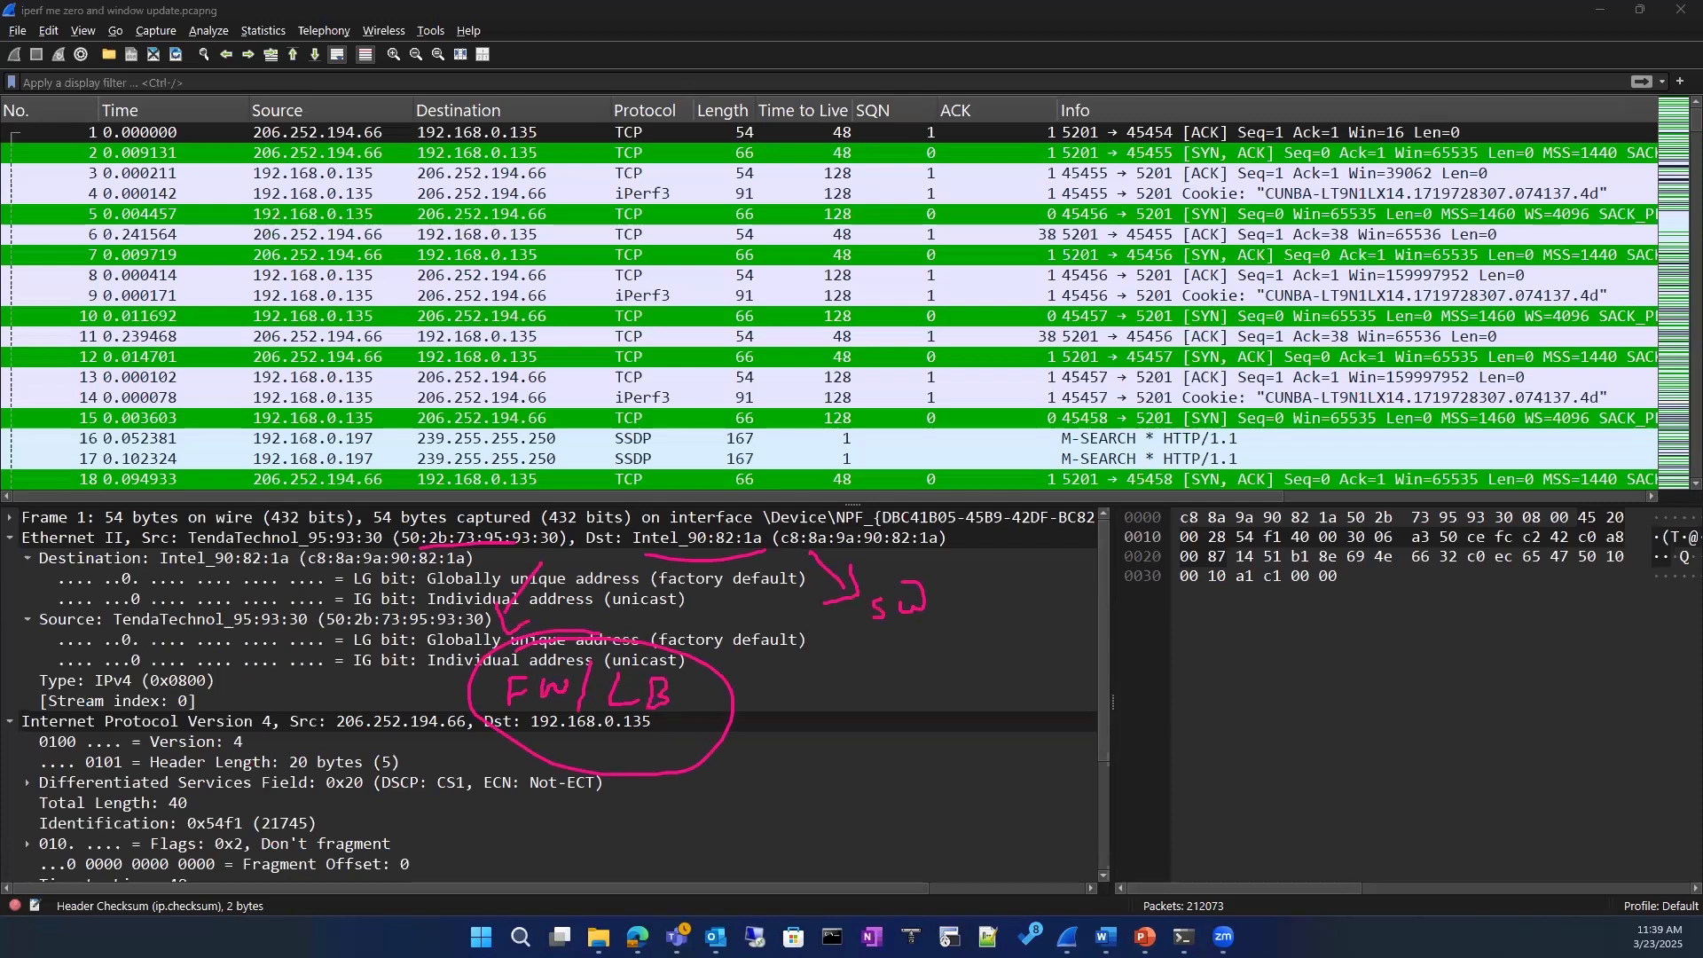
key("e")
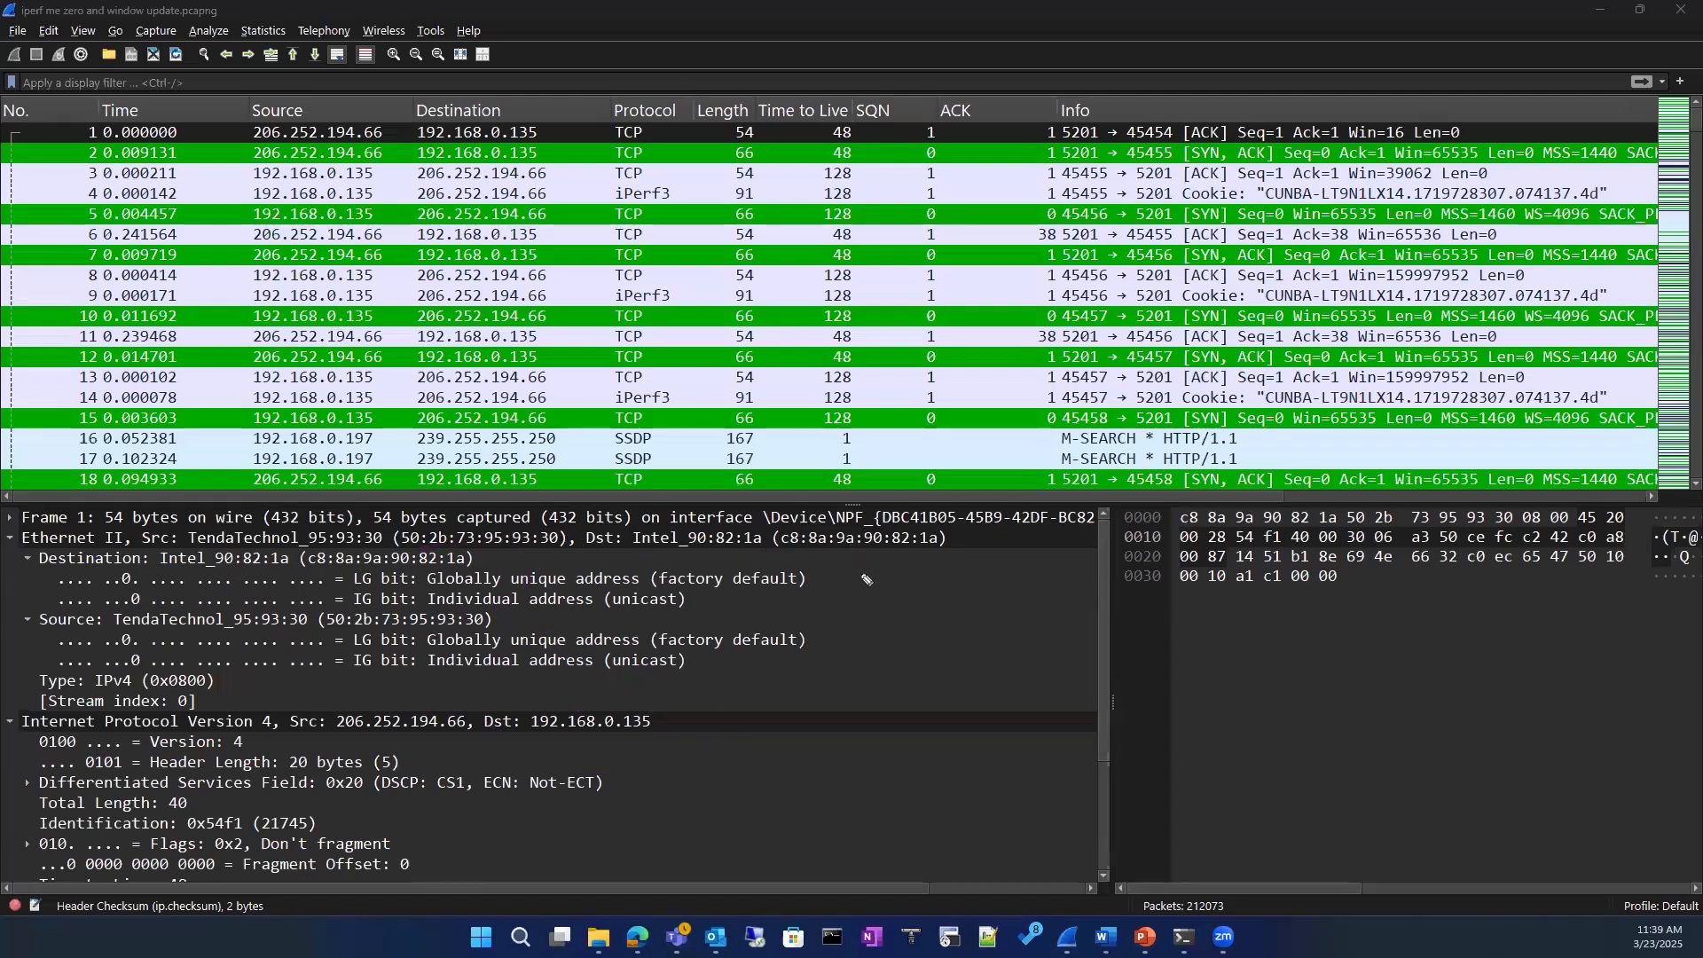
Step: Write an underlined 802.1Q beside the Ethernet details and sketch a switch connected to a router below it
mouse_move(868, 600)
left_mouse_down()
mouse_move(862, 629)
mouse_move(867, 602)
left_mouse_up()
mouse_move(888, 603)
left_mouse_down()
mouse_move(999, 620)
mouse_move(877, 649)
mouse_move(1021, 631)
left_mouse_up()
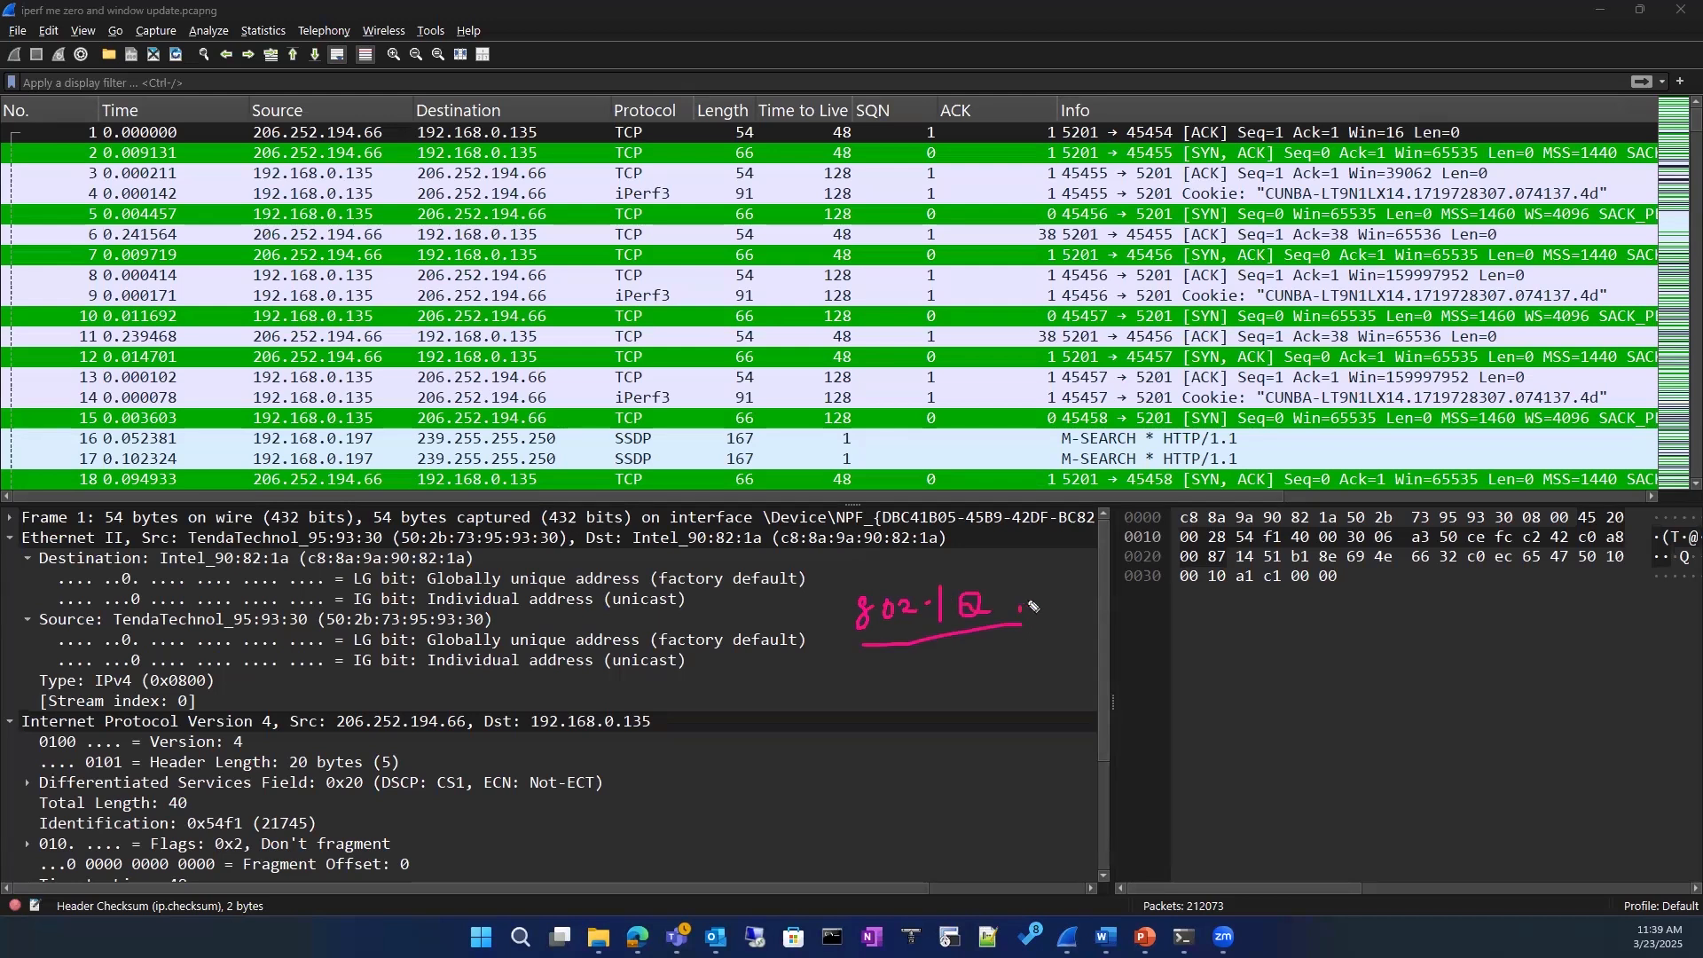
mouse_move(829, 696)
left_mouse_down()
mouse_move(958, 676)
mouse_move(827, 692)
mouse_move(912, 710)
mouse_move(863, 740)
mouse_move(1043, 693)
mouse_move(1056, 732)
mouse_move(1100, 652)
left_mouse_up()
mouse_move(1085, 683)
left_mouse_down()
mouse_move(1069, 708)
mouse_move(1104, 706)
left_mouse_up()
left_click_drag(962, 731, 1038, 721)
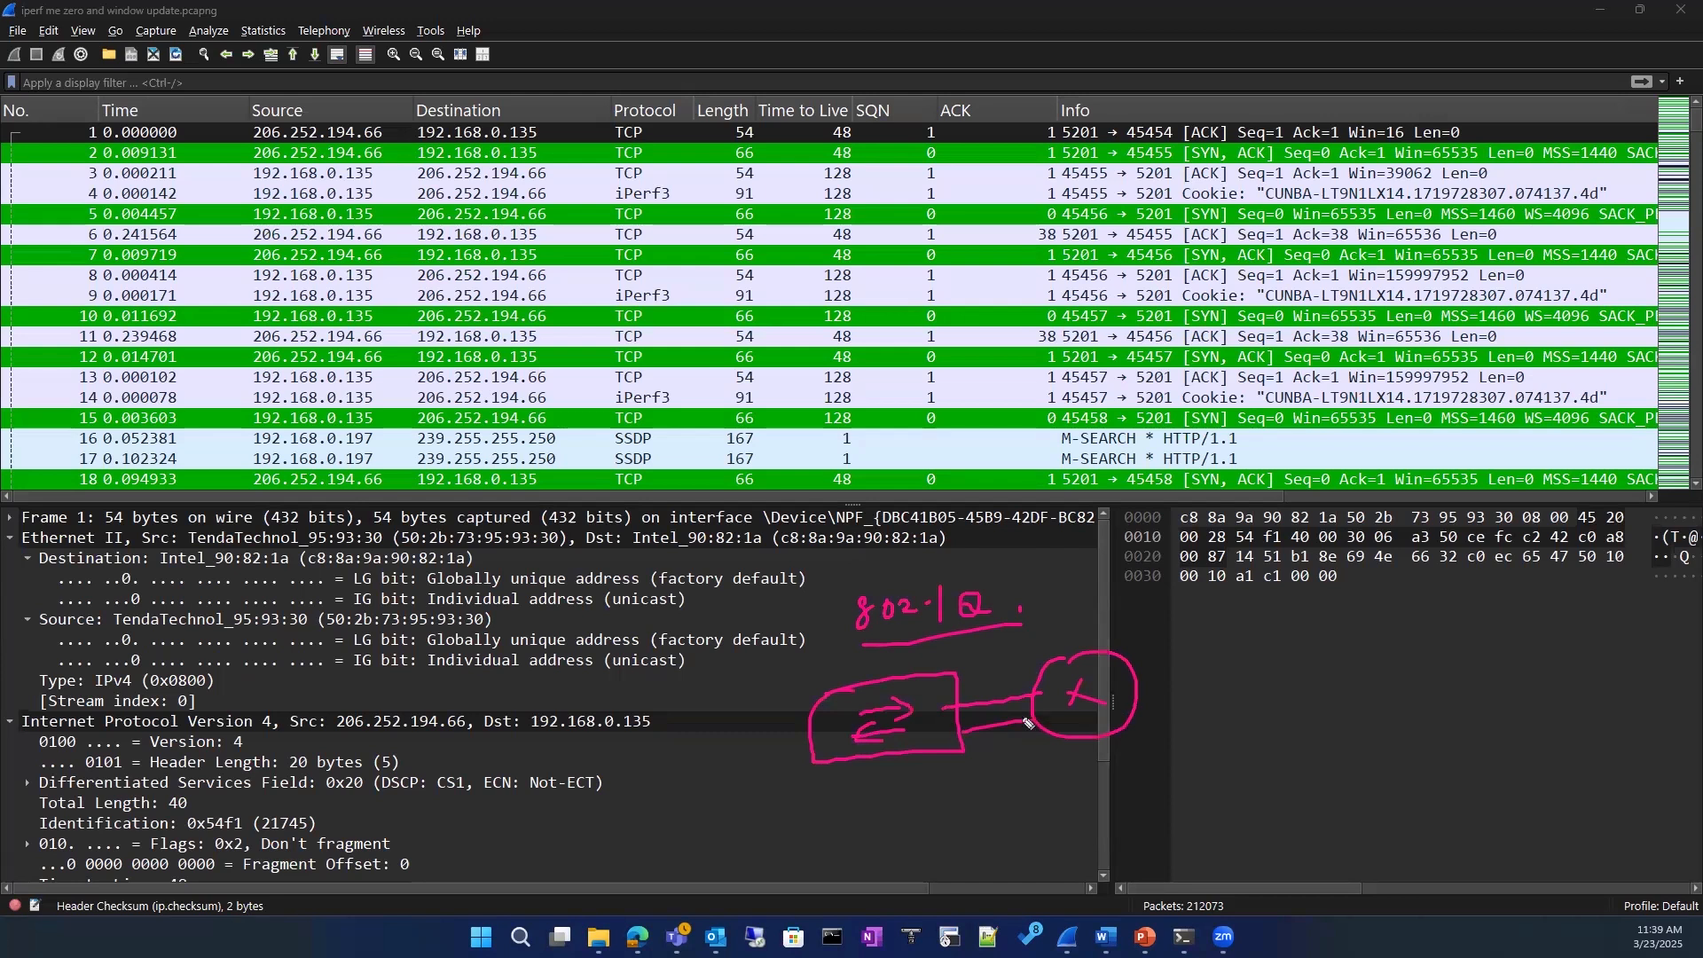
Step: Label the sketched link Trunk, add the tag 10 to both 802.1Q notes, and erase the ink
left_click_drag(971, 674, 1104, 635)
mouse_move(1104, 612)
left_mouse_down()
mouse_move(1150, 610)
mouse_move(1078, 607)
left_mouse_up()
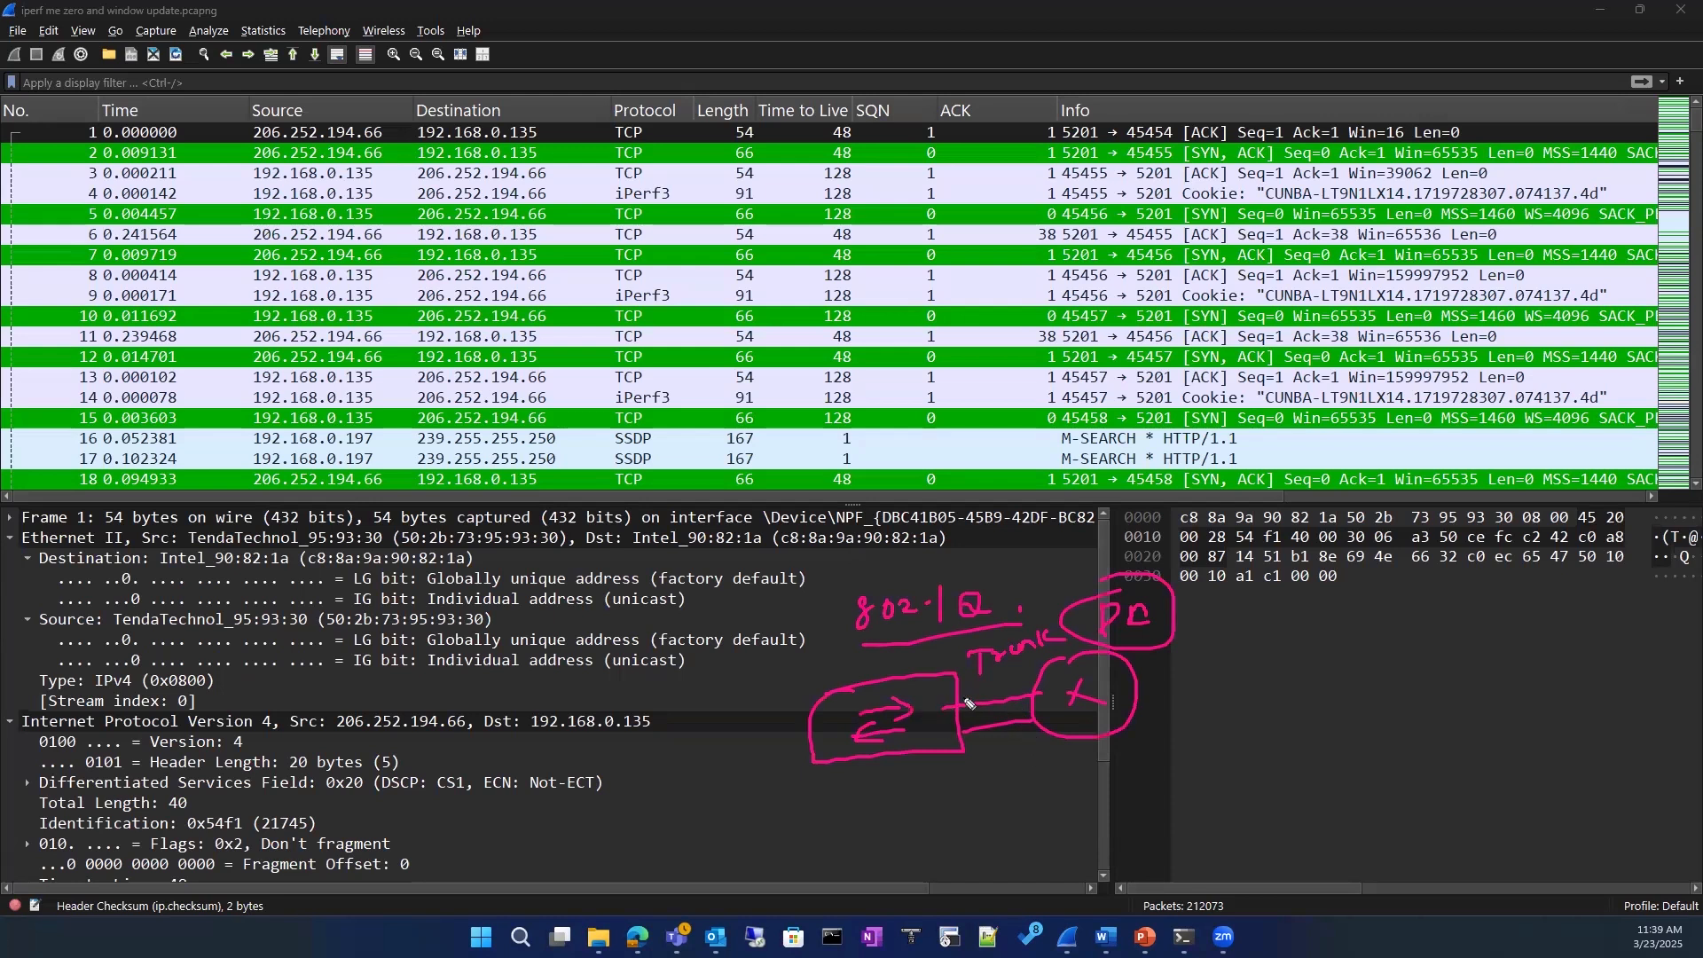
mouse_move(1021, 570)
left_mouse_down()
mouse_move(1019, 600)
mouse_move(1036, 572)
left_mouse_up()
mouse_move(1016, 559)
left_mouse_down()
mouse_move(1056, 578)
mouse_move(996, 568)
left_mouse_up()
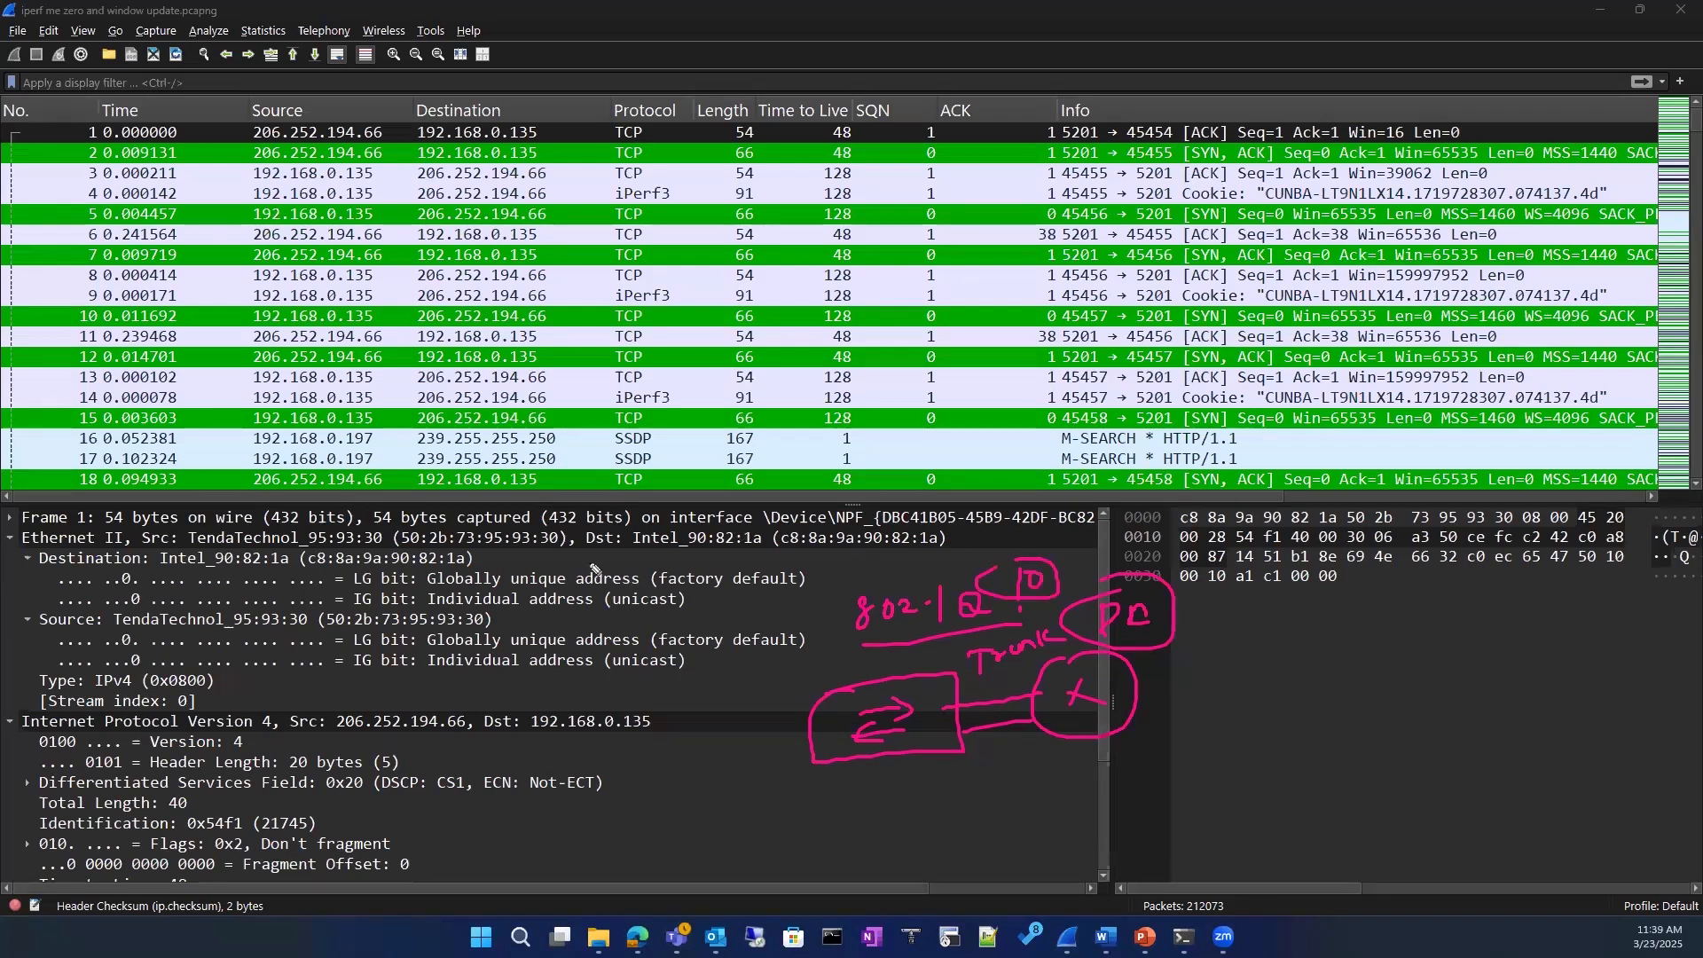
mouse_move(585, 563)
left_mouse_down()
mouse_move(621, 576)
mouse_move(674, 559)
mouse_move(707, 579)
mouse_move(723, 559)
mouse_move(683, 555)
left_mouse_up()
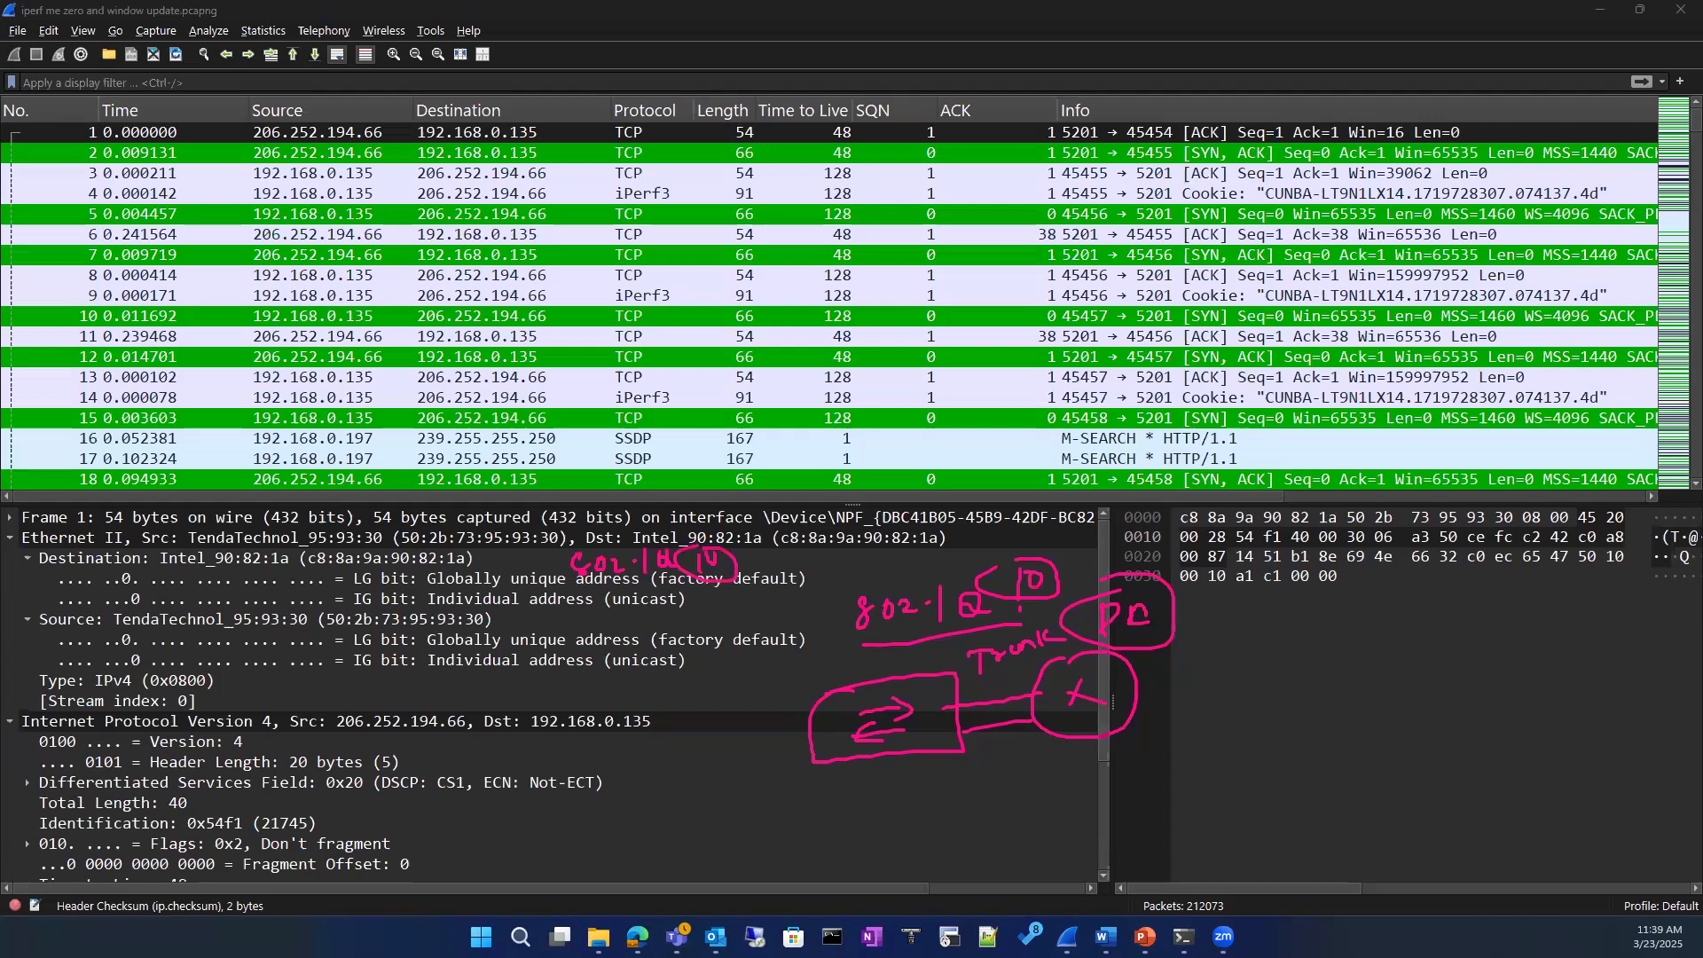
key("Escape")
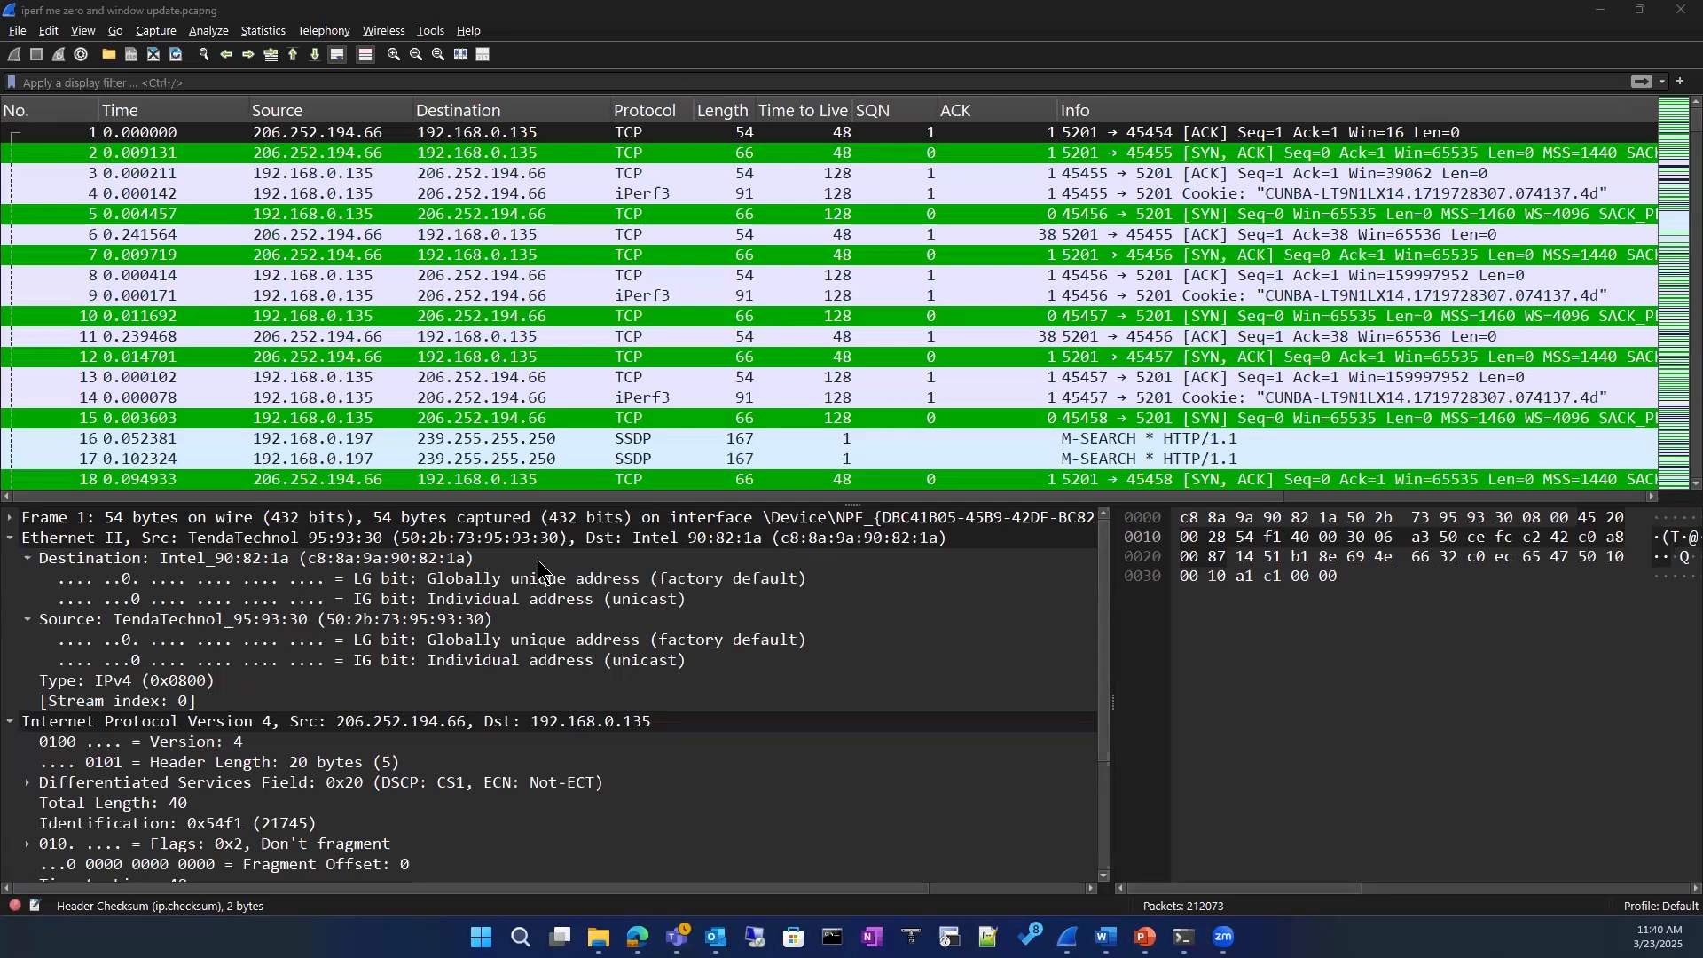
Step: Examine the first packet's Ethernet II header line and how it leads into the IPv4 fields below
left_click(416, 543)
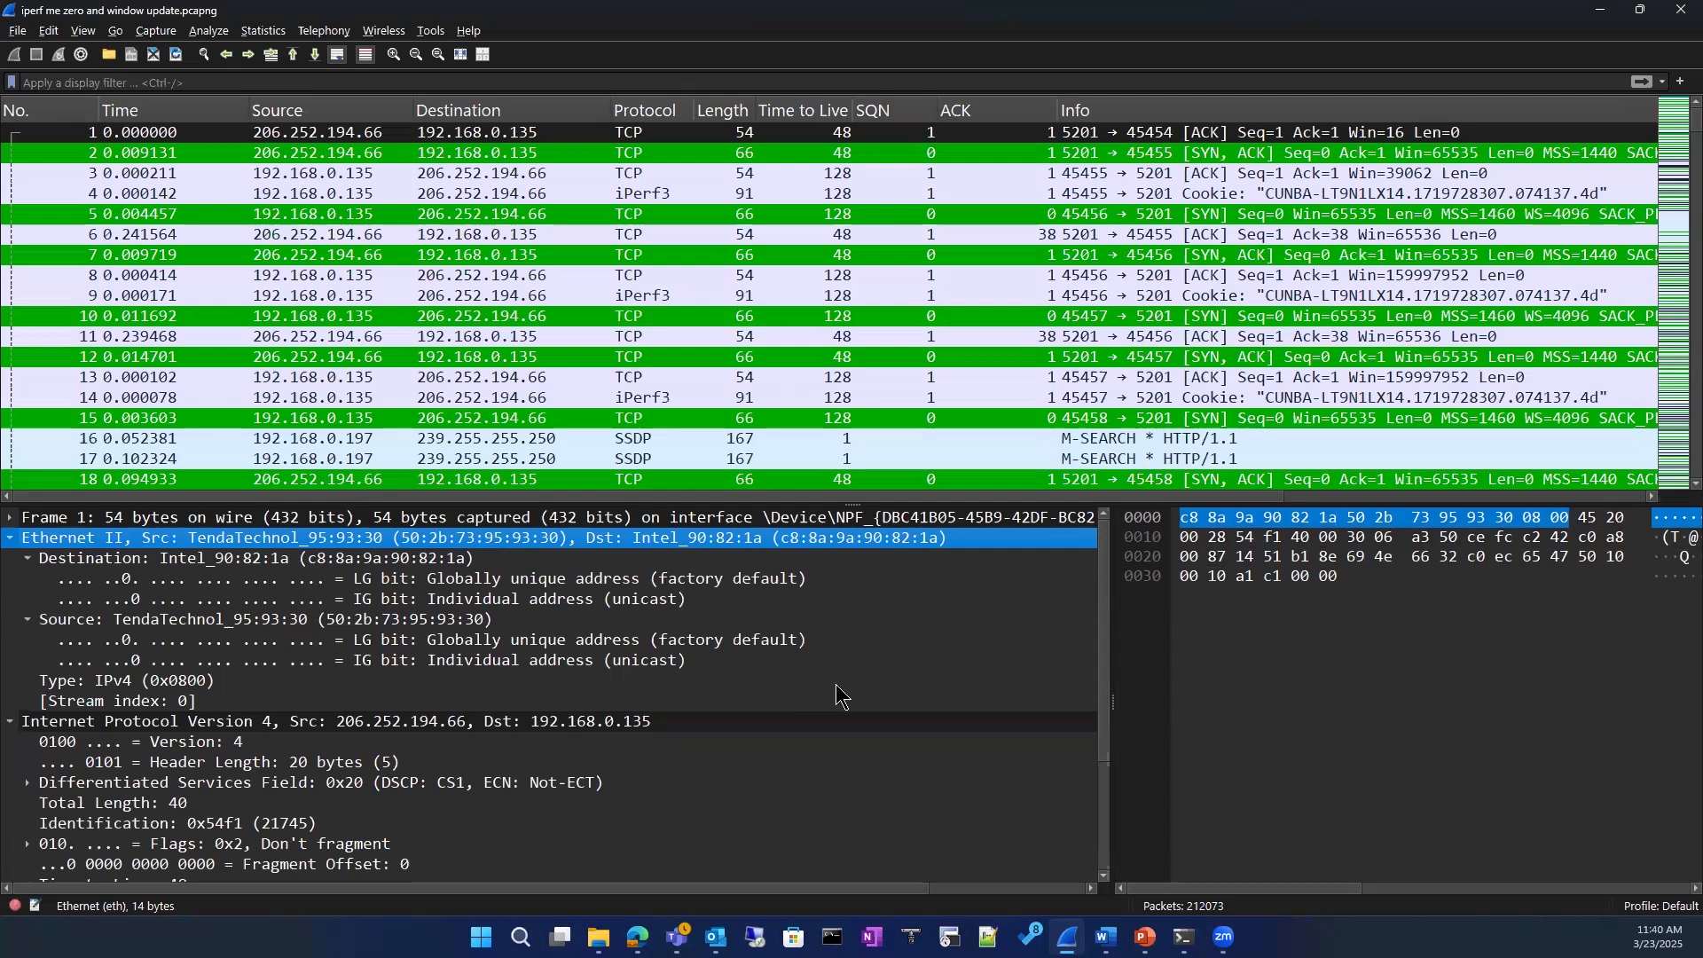
left_click(749, 800)
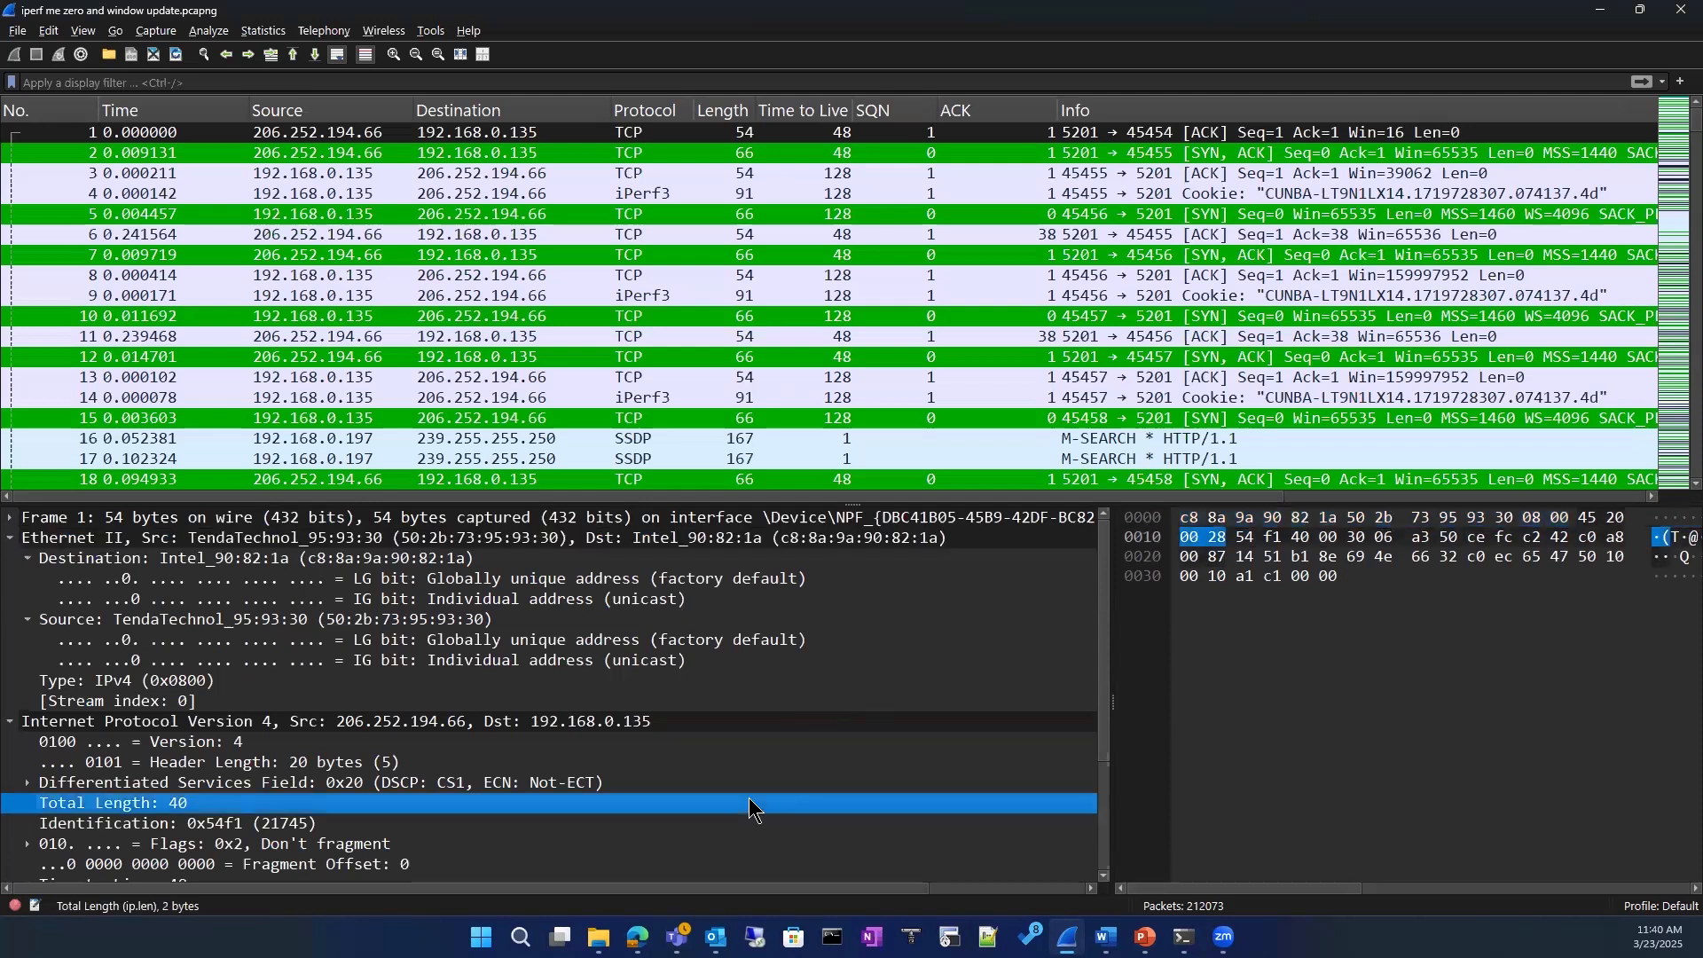
left_click(721, 545)
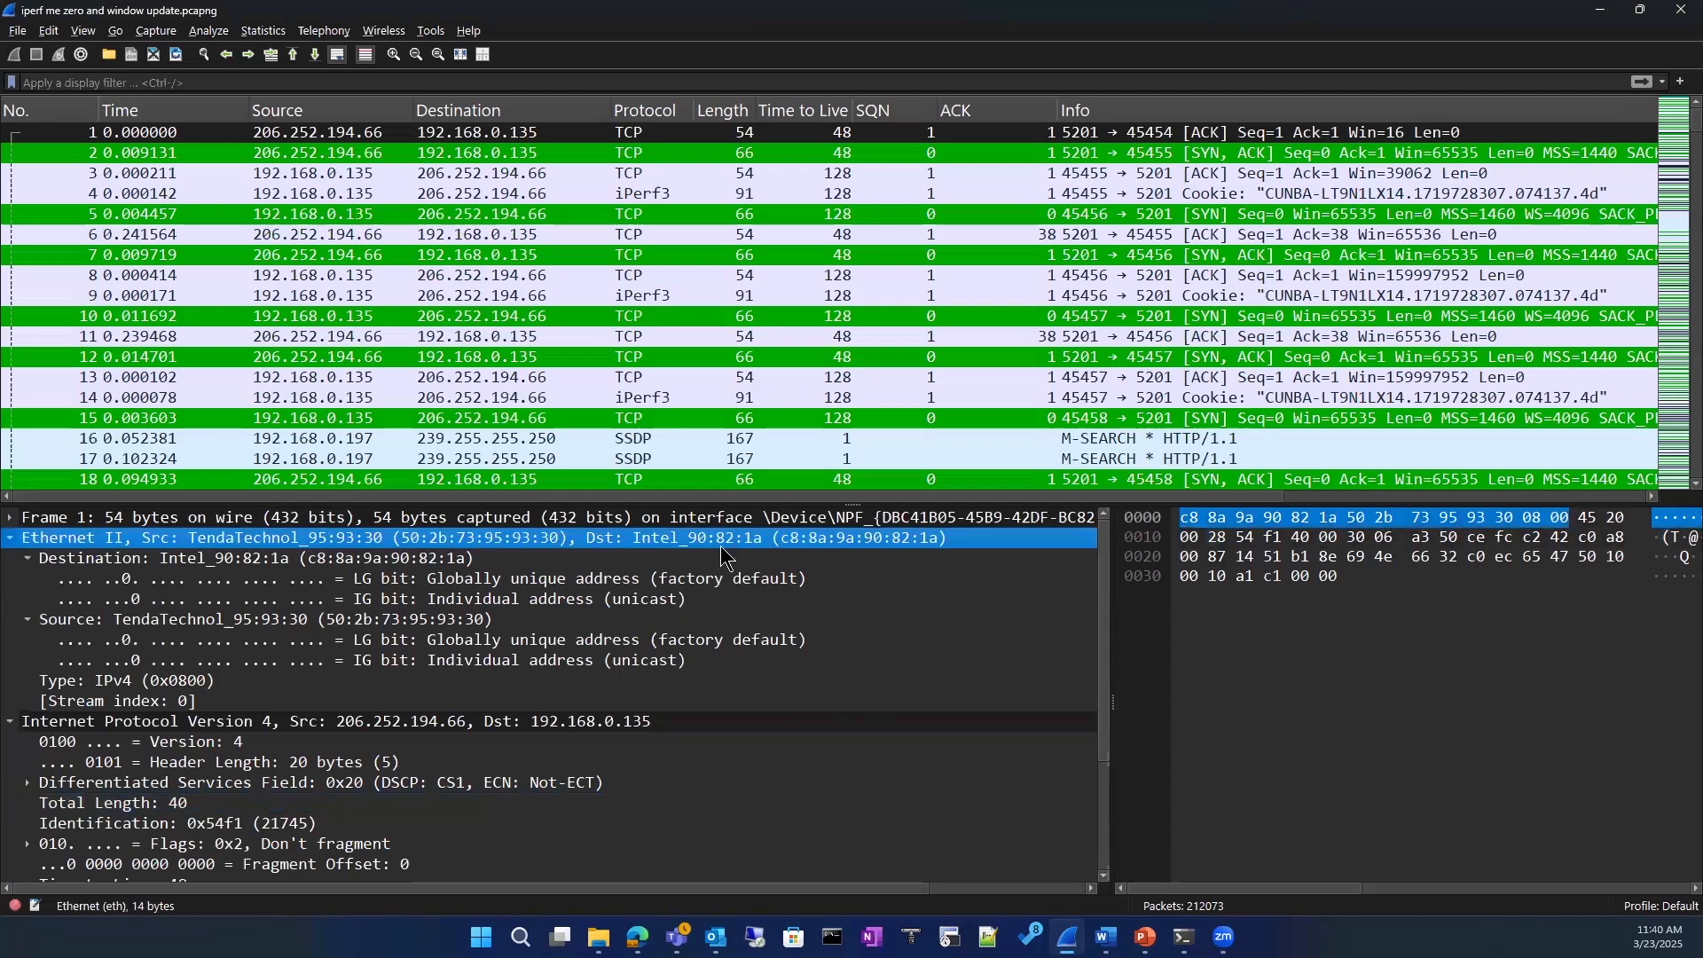
scroll(524, 663, "down", 2)
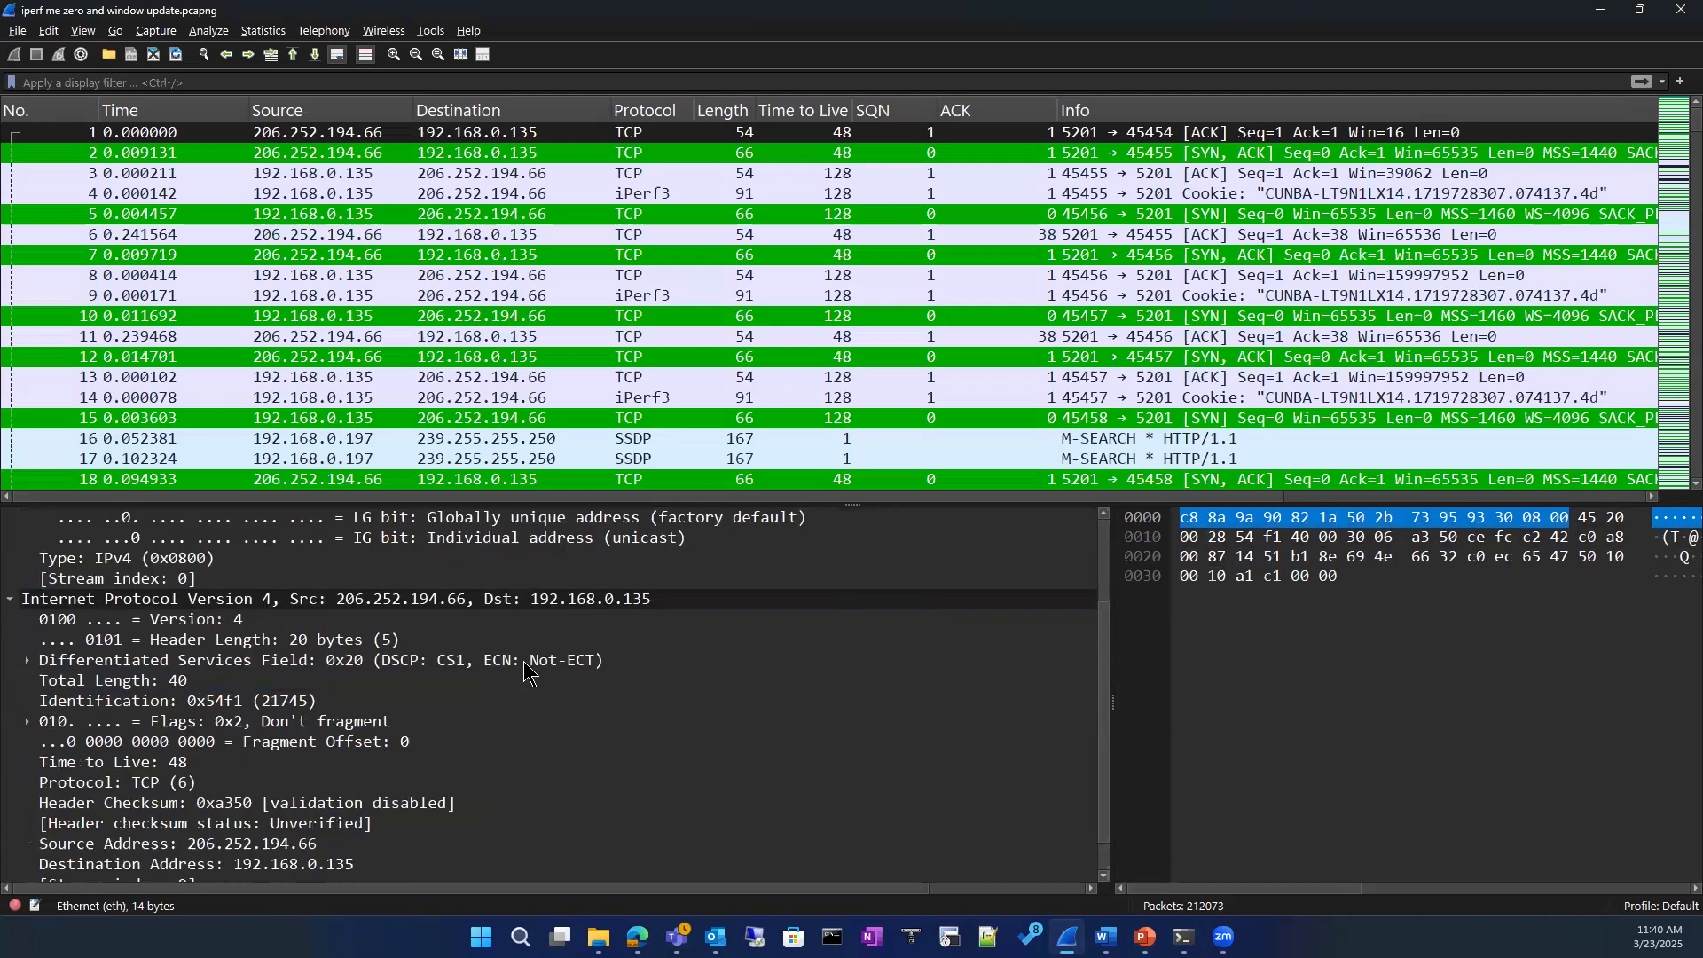
scroll(526, 671, "up", 2)
scroll(525, 662, "down", 3)
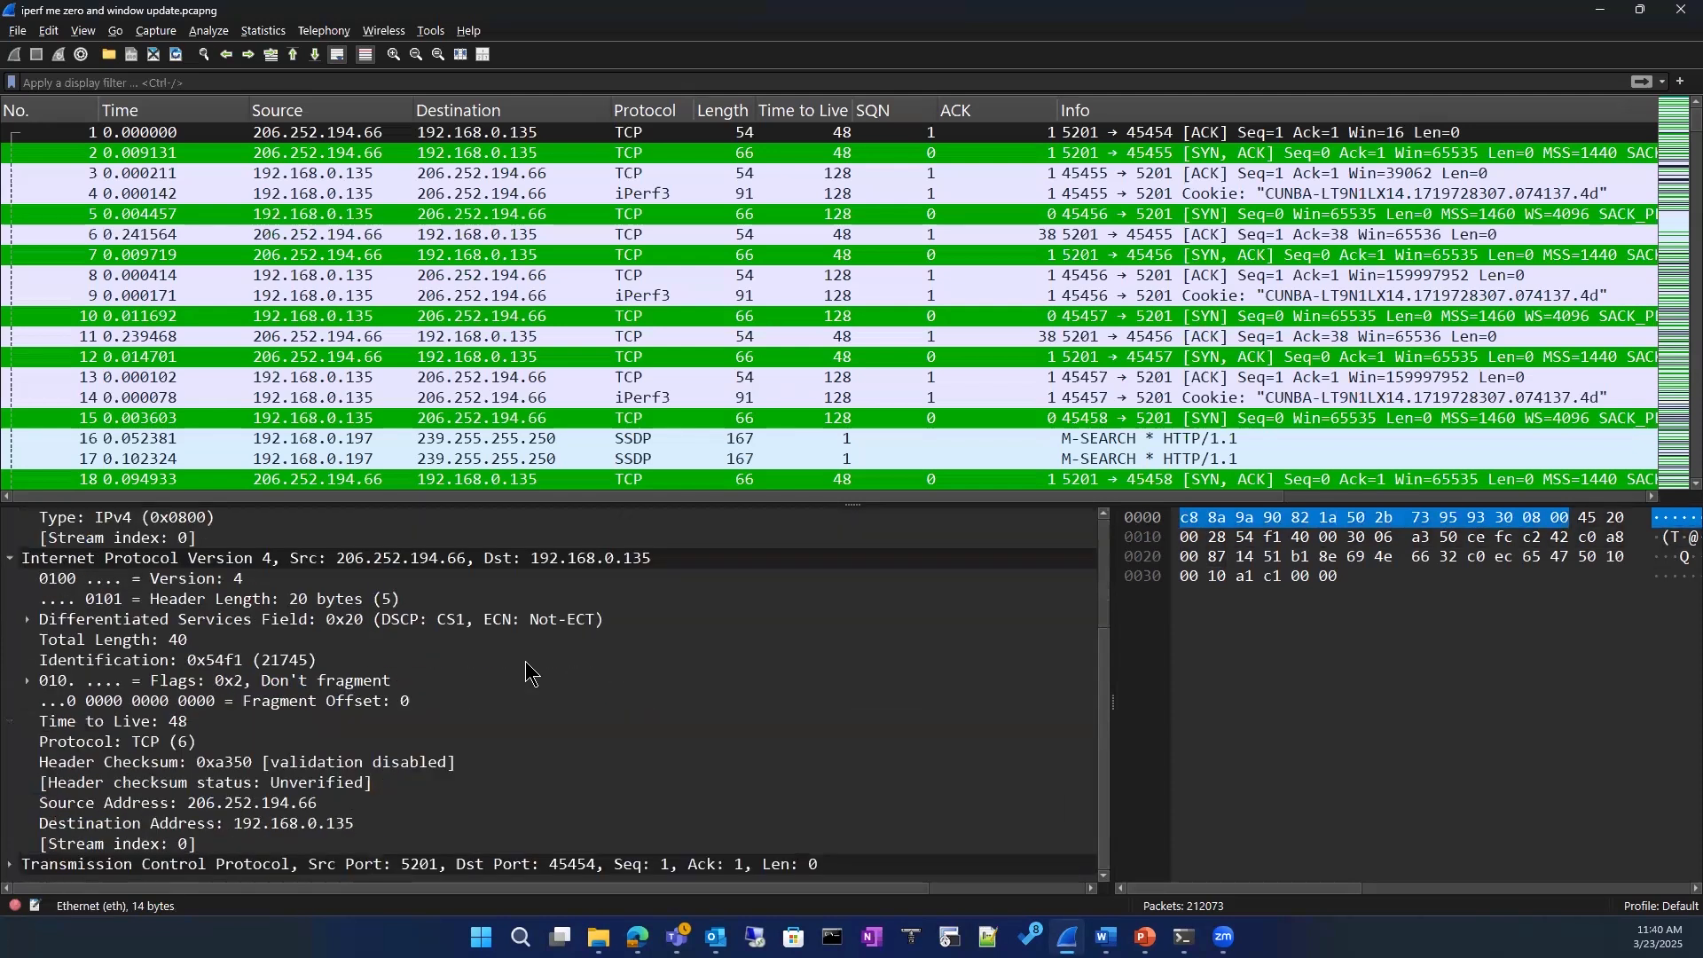
Step: Select the Internet Protocol Version 4 header and examine its version and header length fields
left_click(244, 563)
scroll(248, 661, "up", 3)
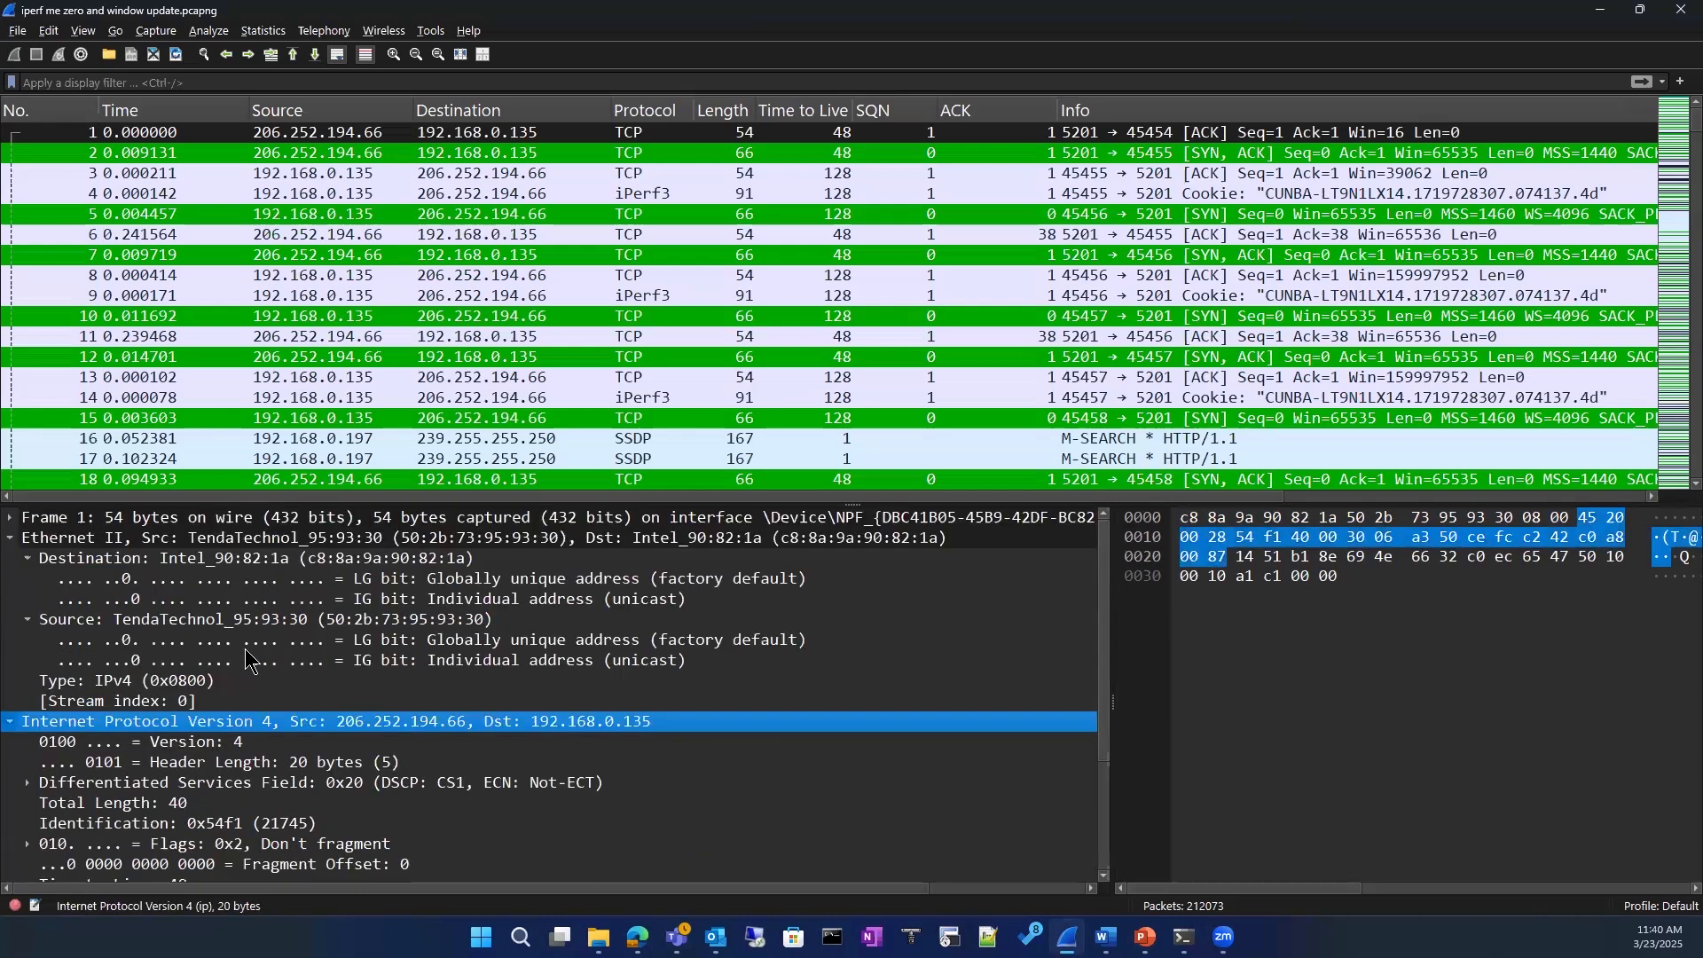
scroll(248, 661, "down", 3)
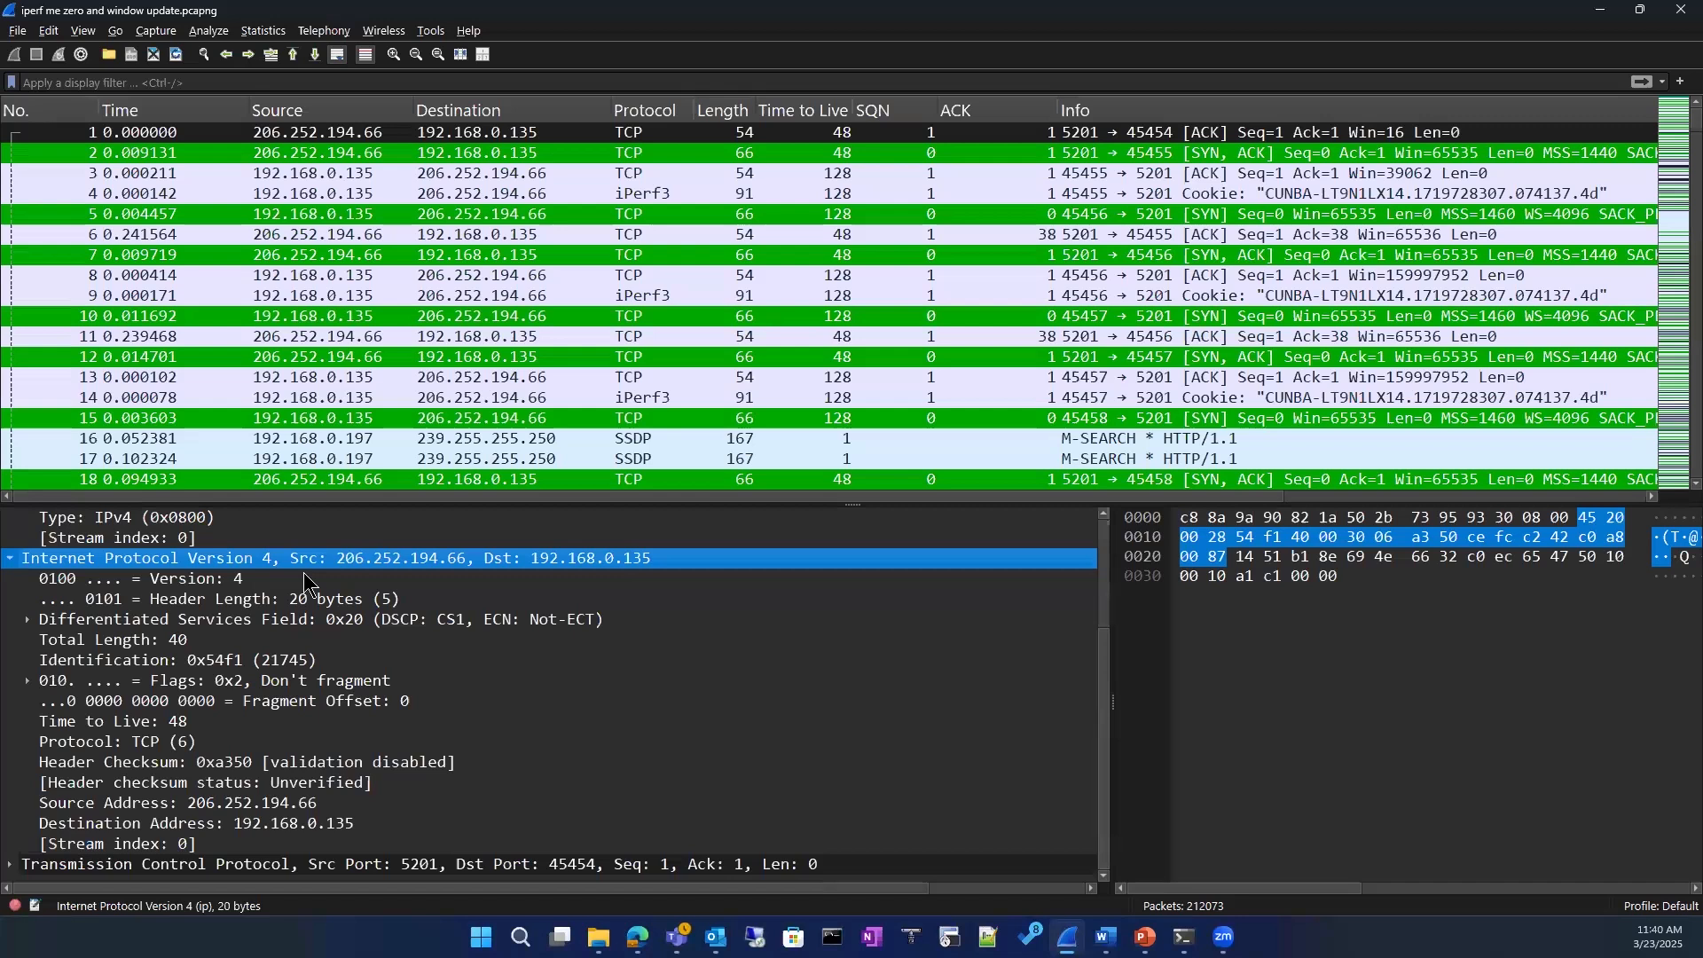
left_click(568, 674)
left_click(348, 570)
left_click(217, 585)
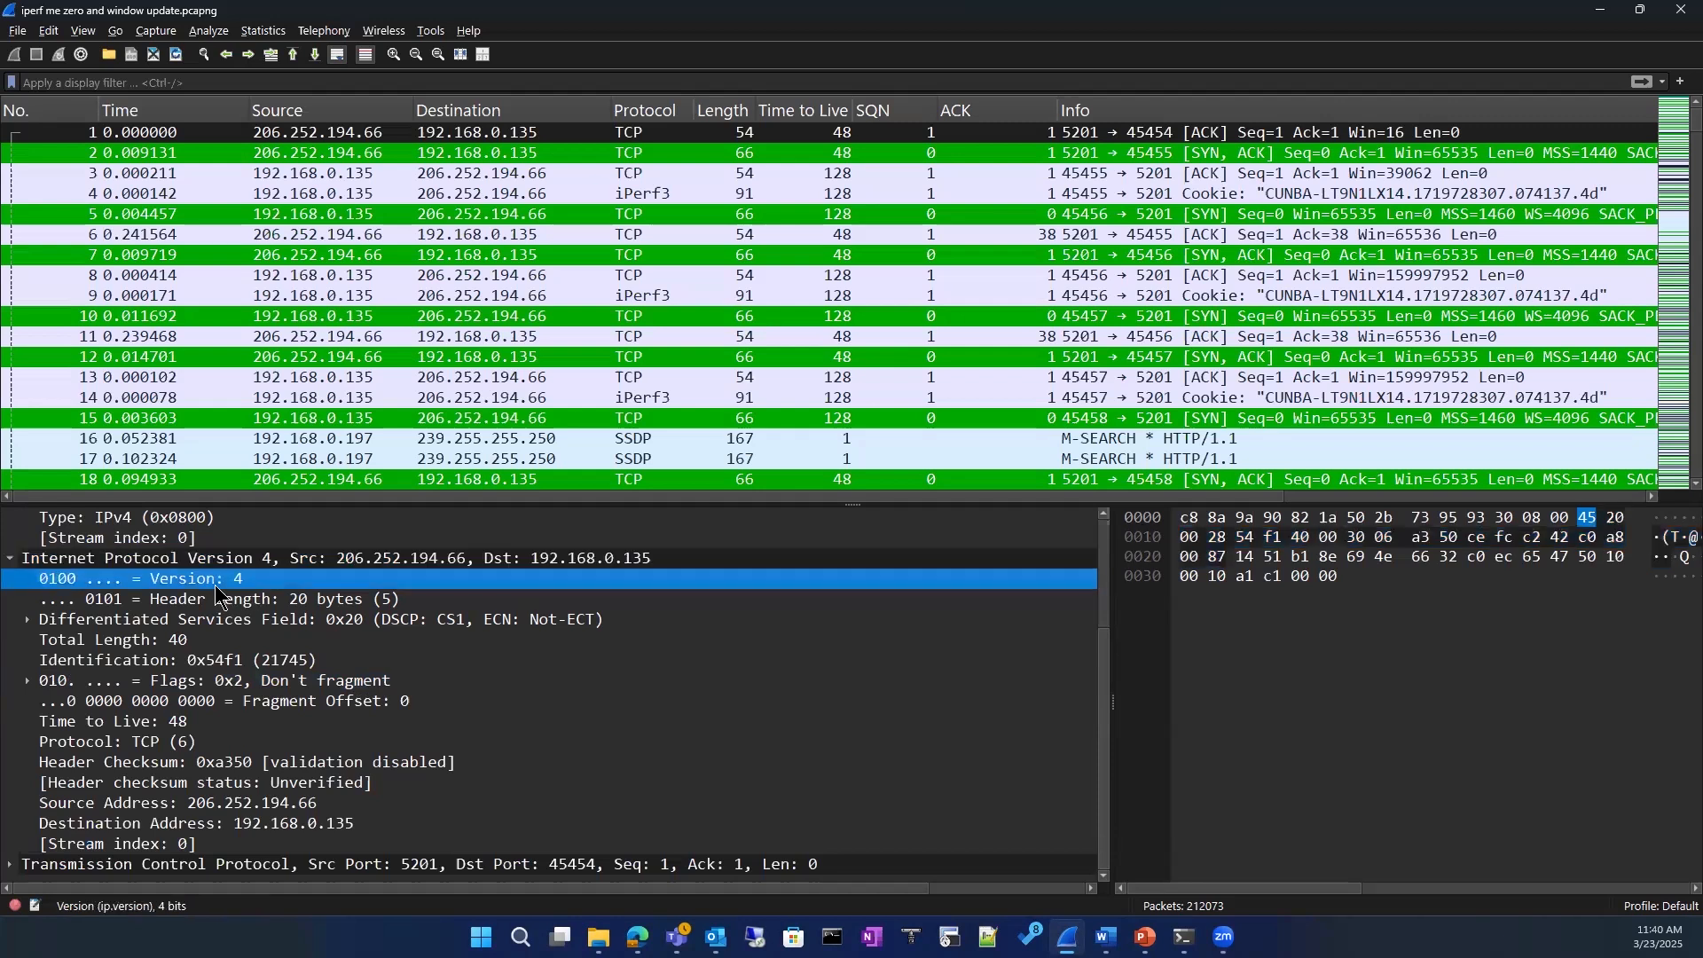
left_click(224, 603)
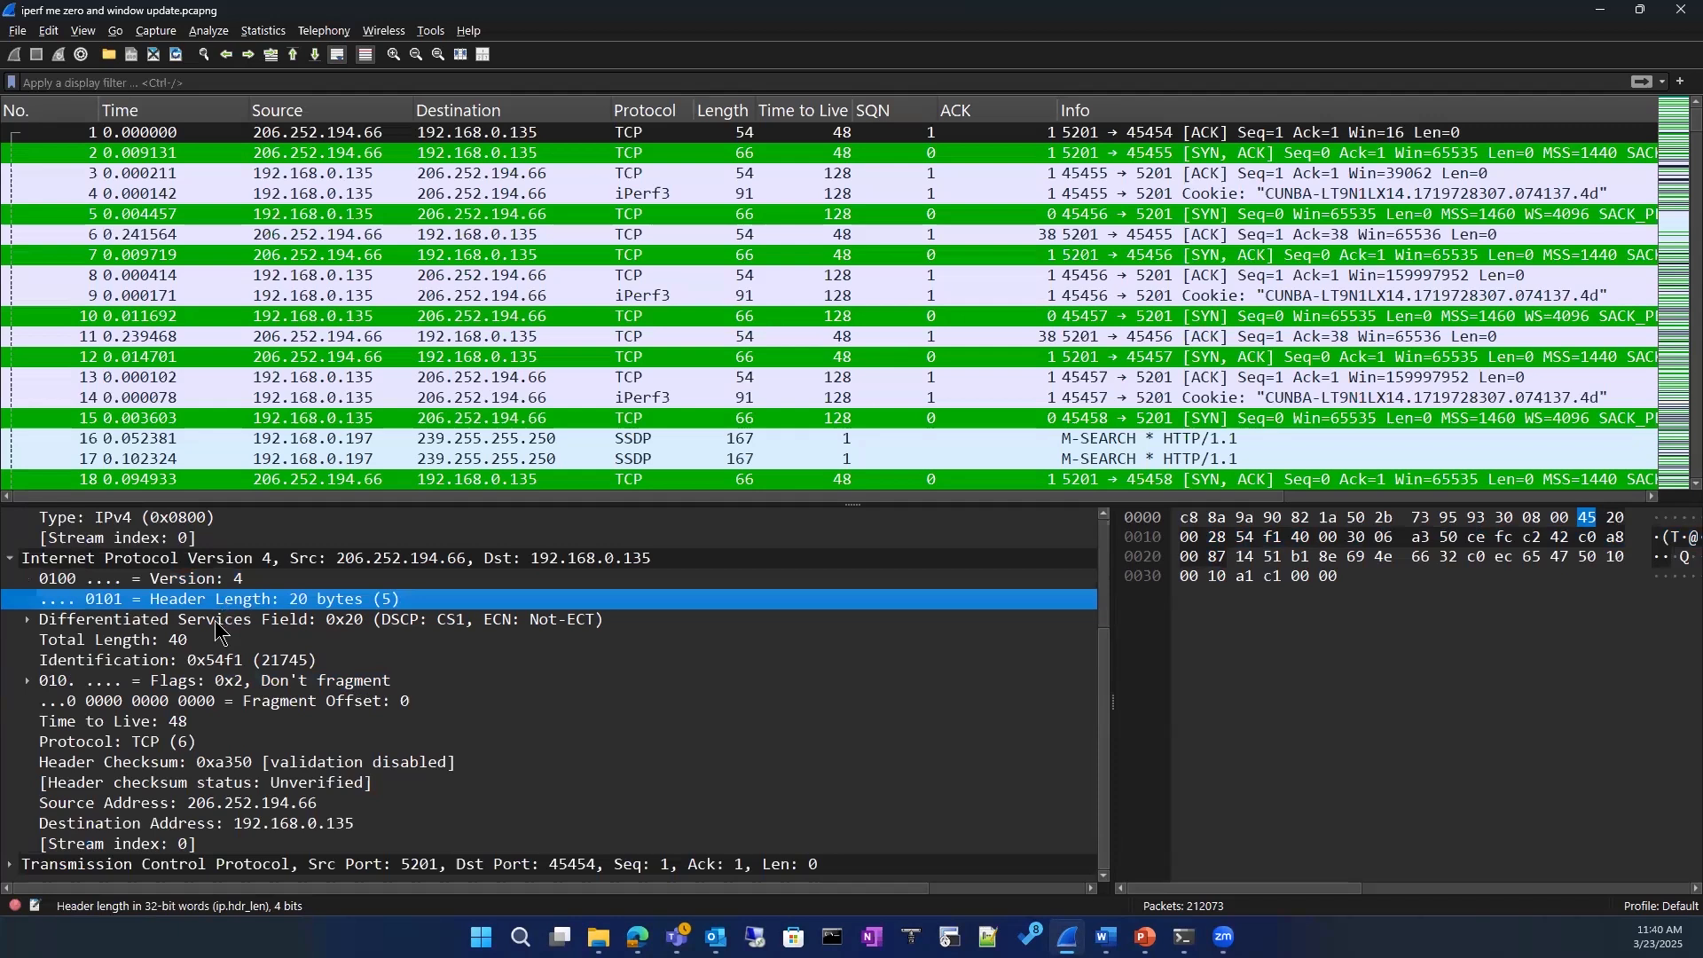
Step: Expand the IPv4 Differentiated Services Field and select its Differentiated Services Codepoint entry
left_click(216, 623)
left_click(28, 621)
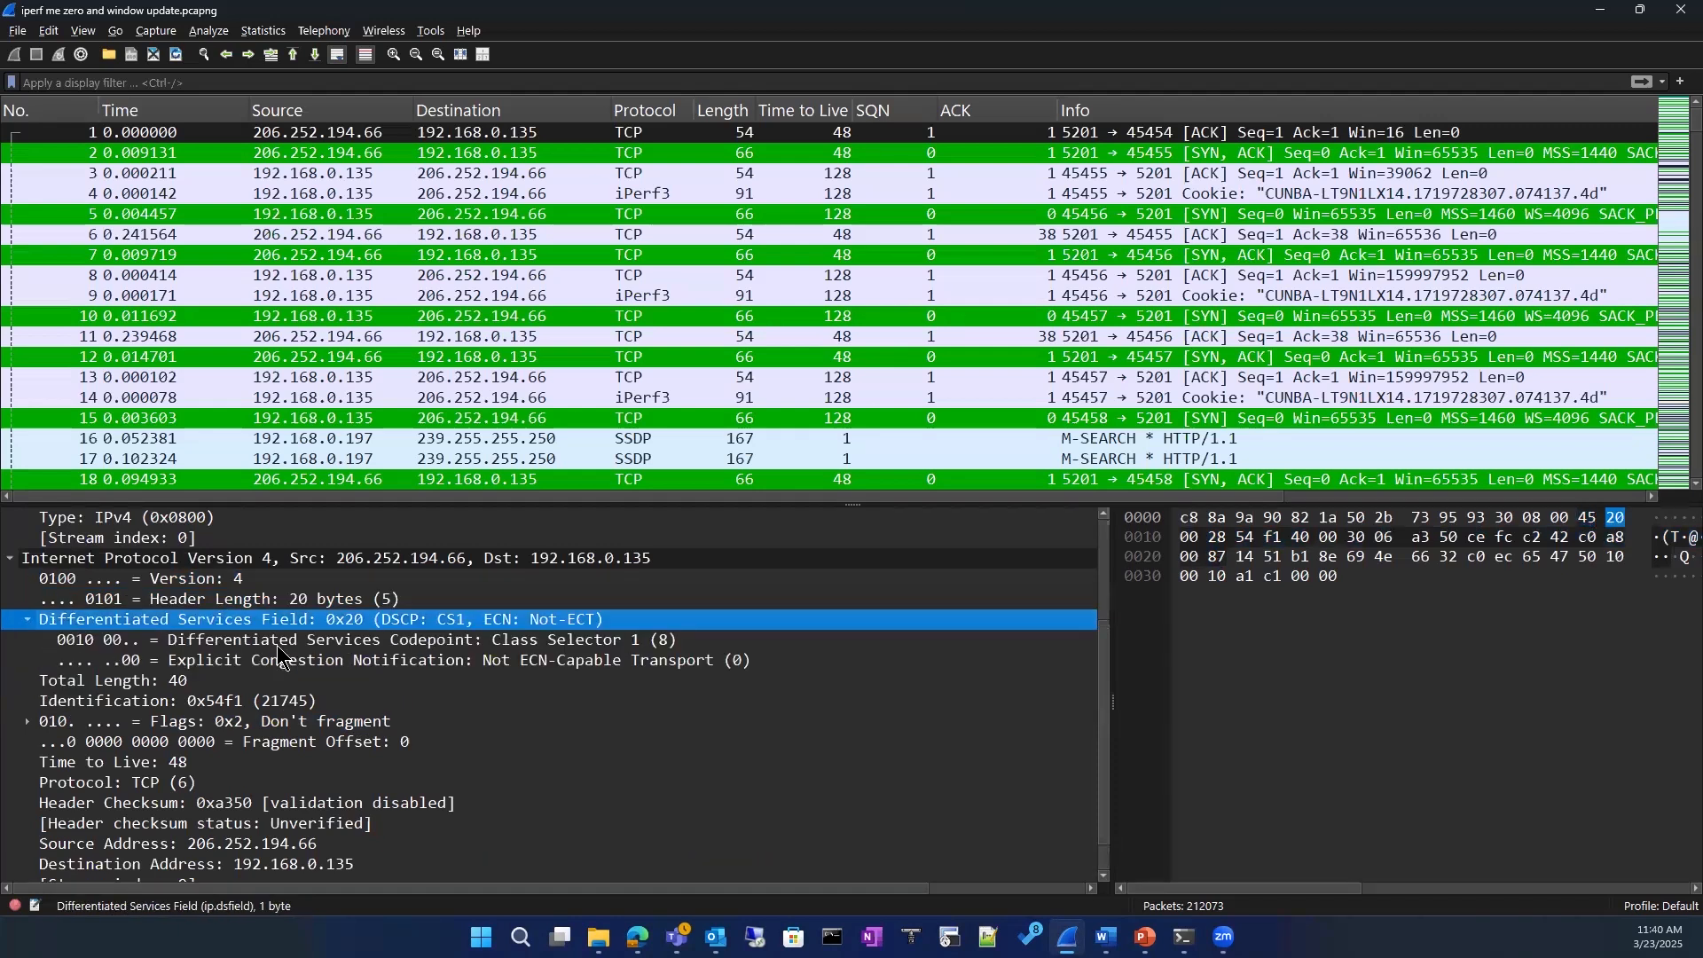
left_click(372, 641)
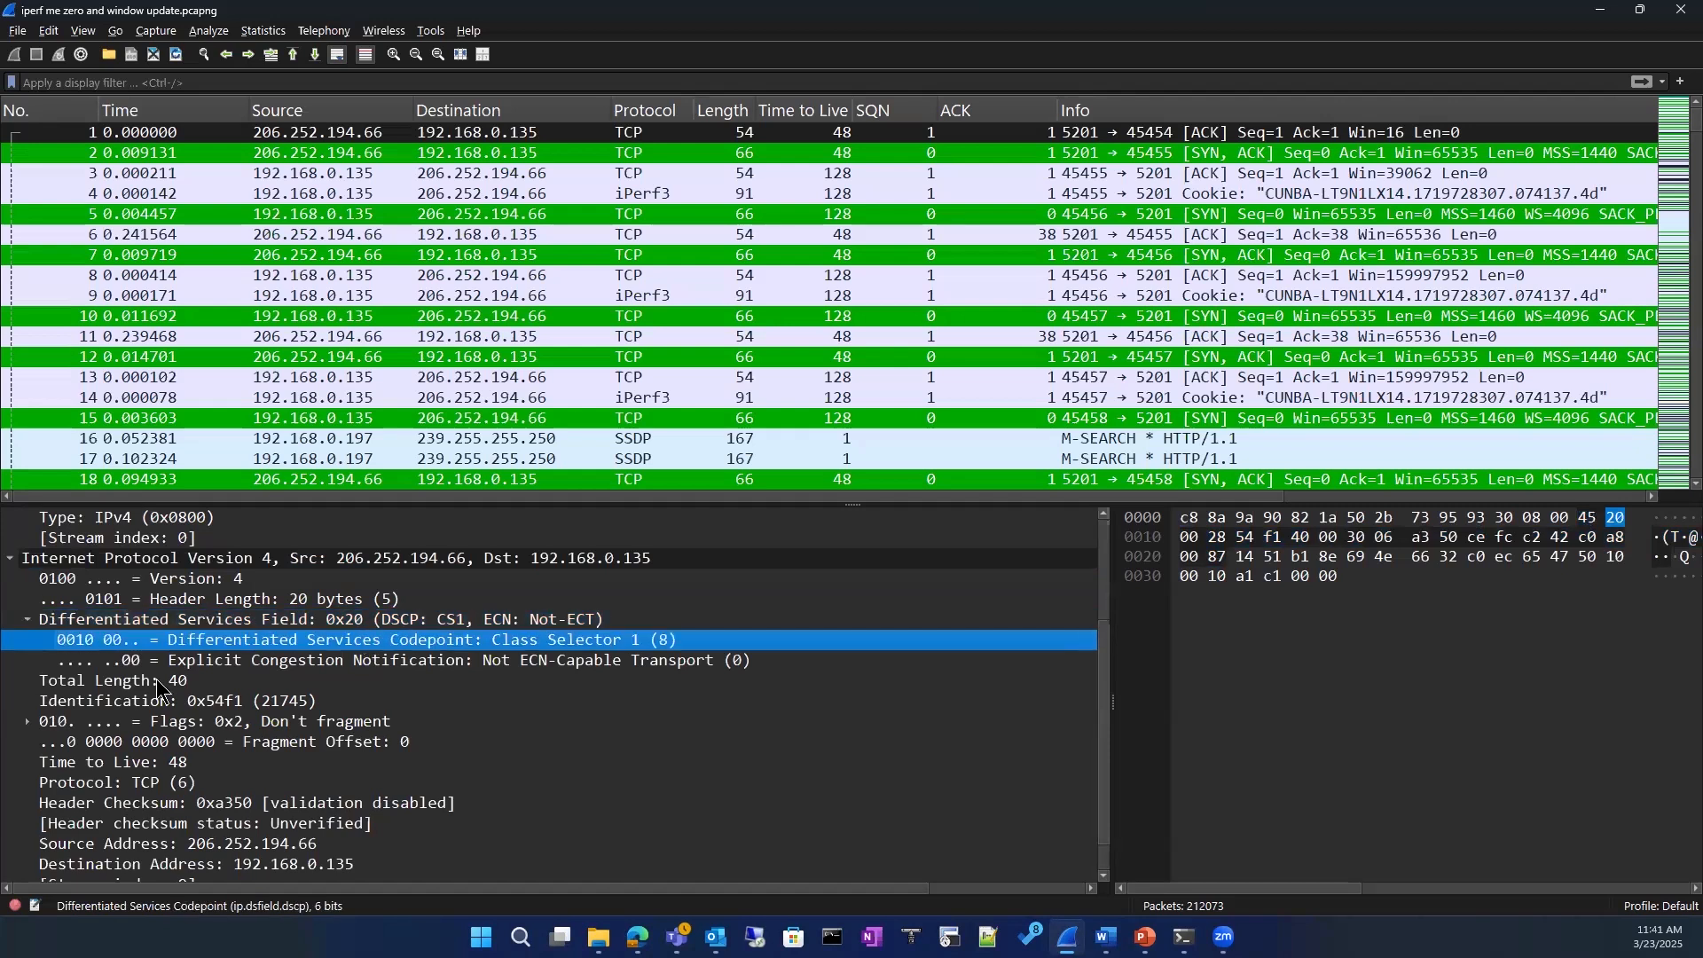
Step: Add the IPv4 Identification field as a packet list column and widen that column
scroll(158, 687, "down", 1)
left_click(95, 665)
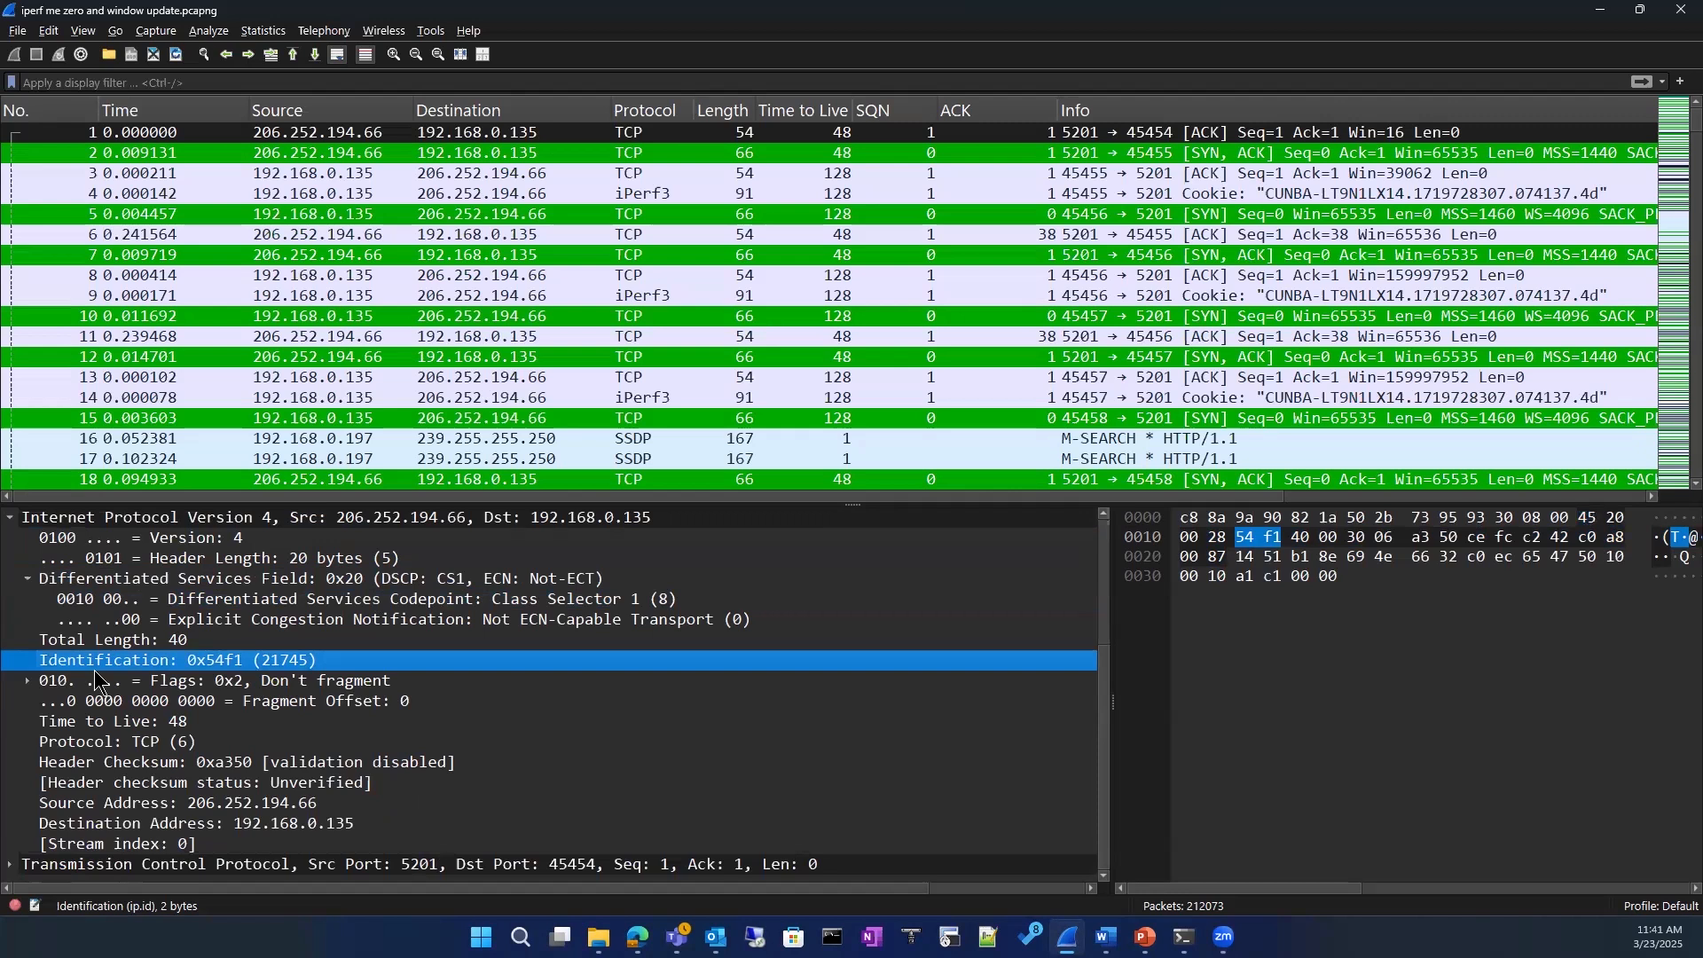
mouse_move(293, 658)
left_mouse_down()
mouse_move(703, 125)
mouse_move(286, 662)
mouse_move(307, 674)
left_mouse_up()
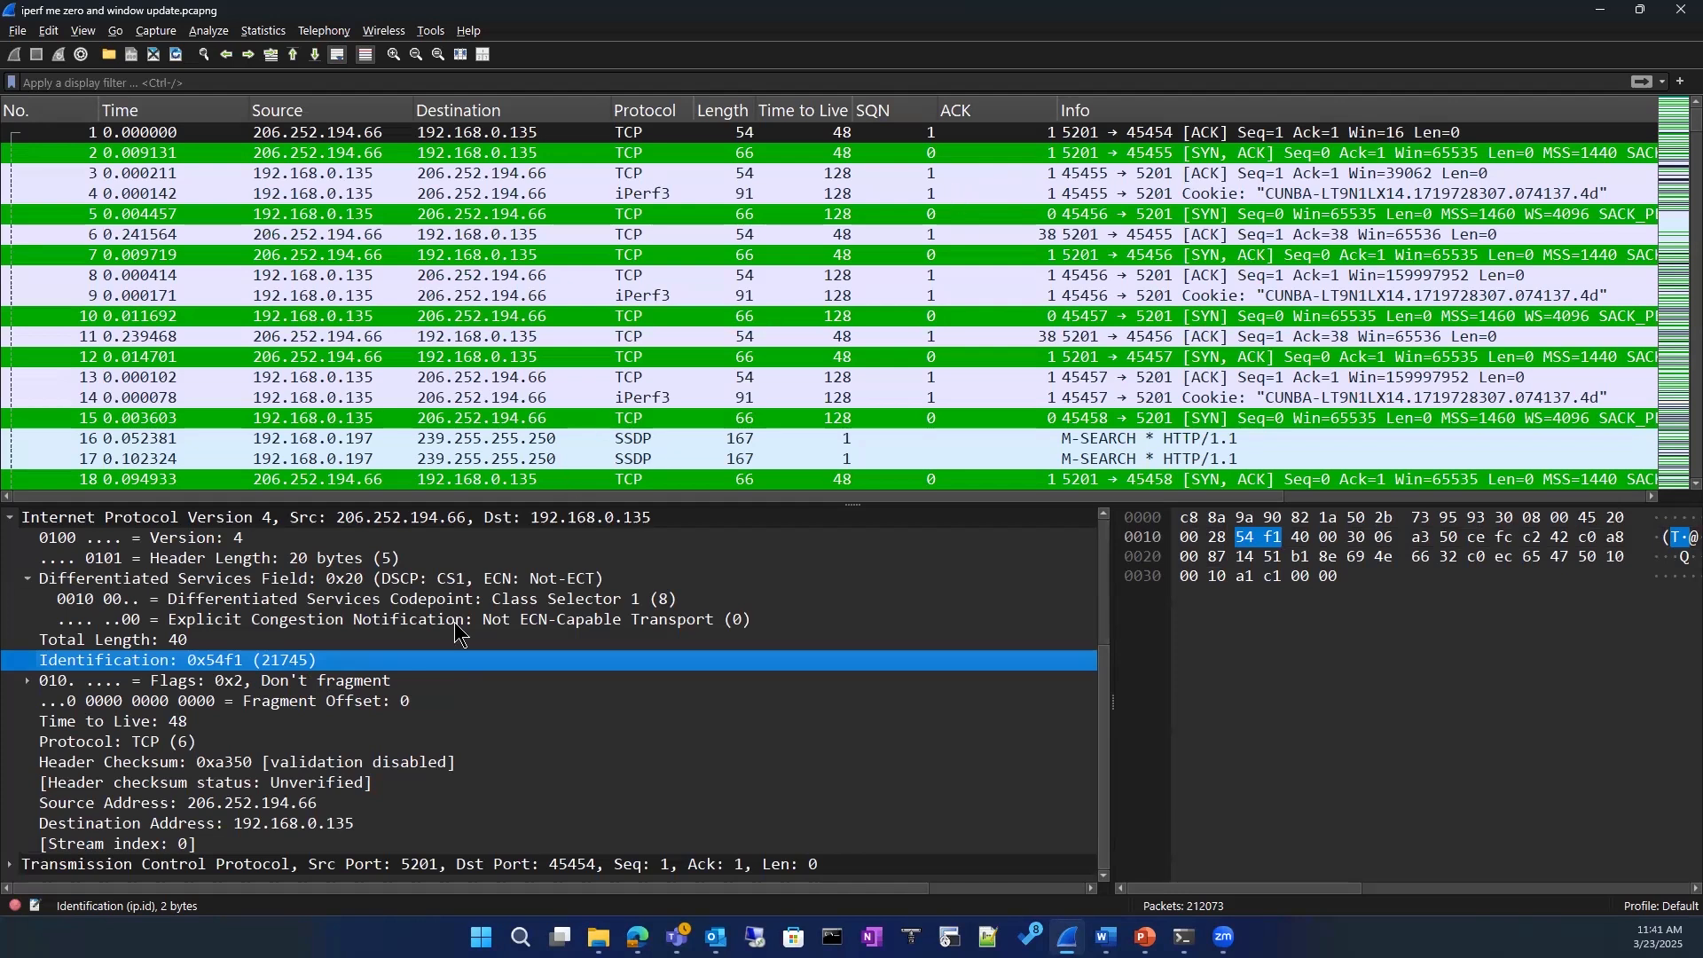
right_click(378, 662)
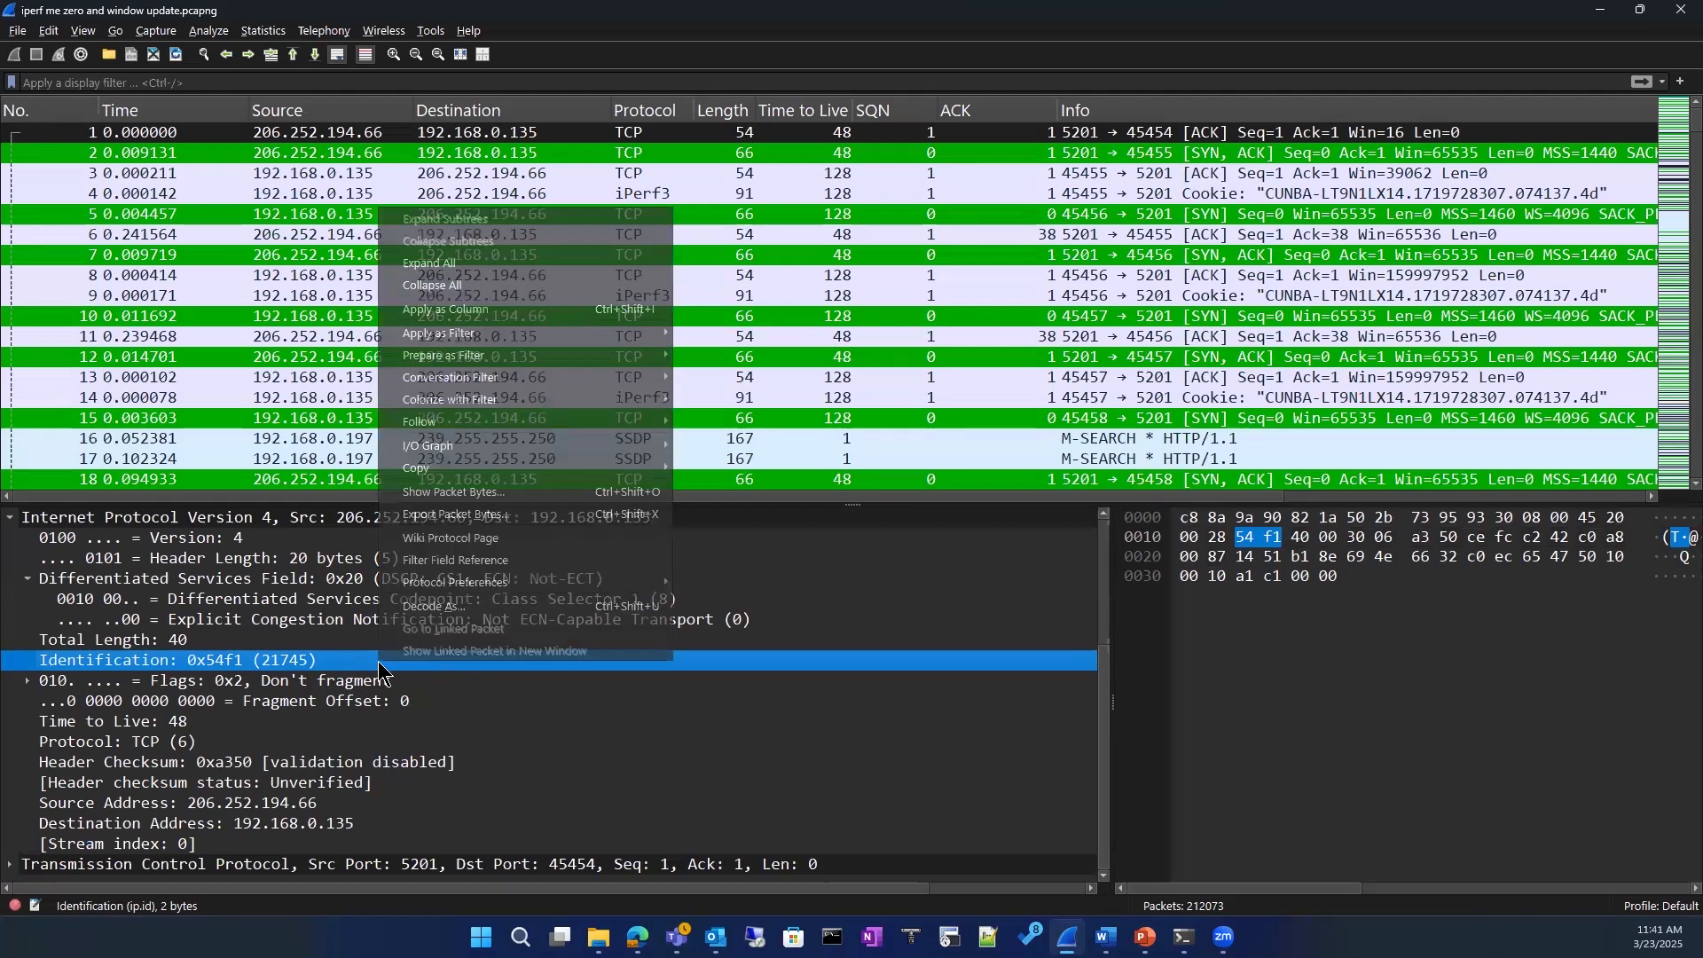
left_click(485, 310)
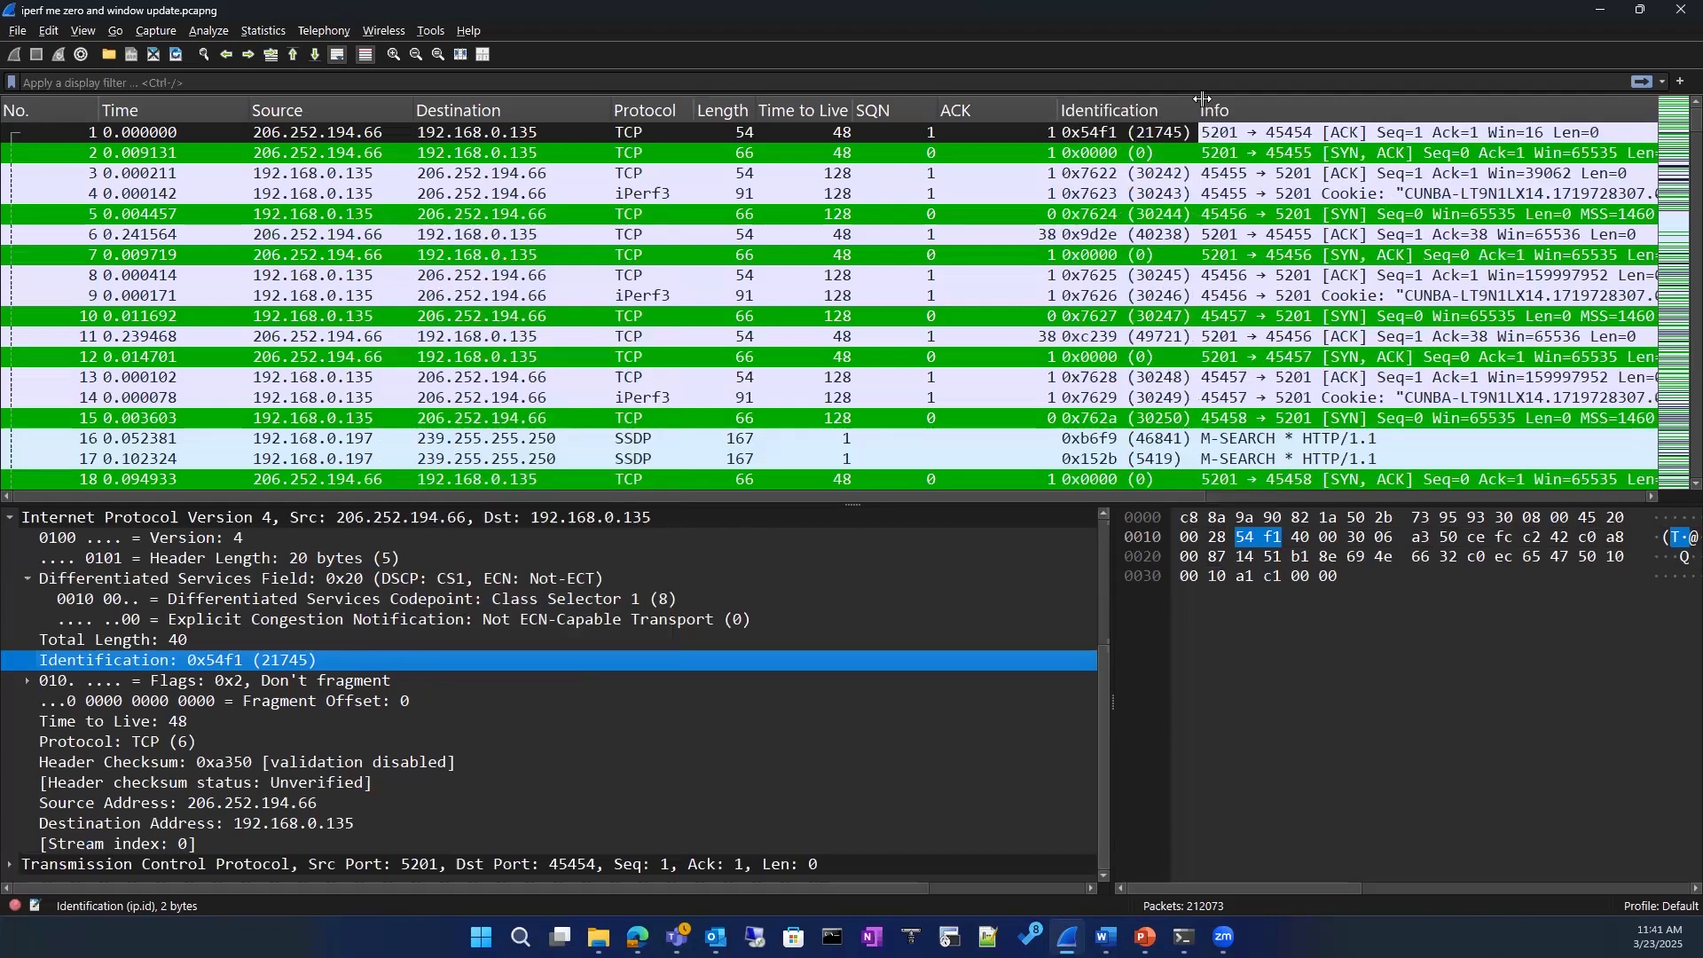
left_click_drag(1199, 110, 1388, 95)
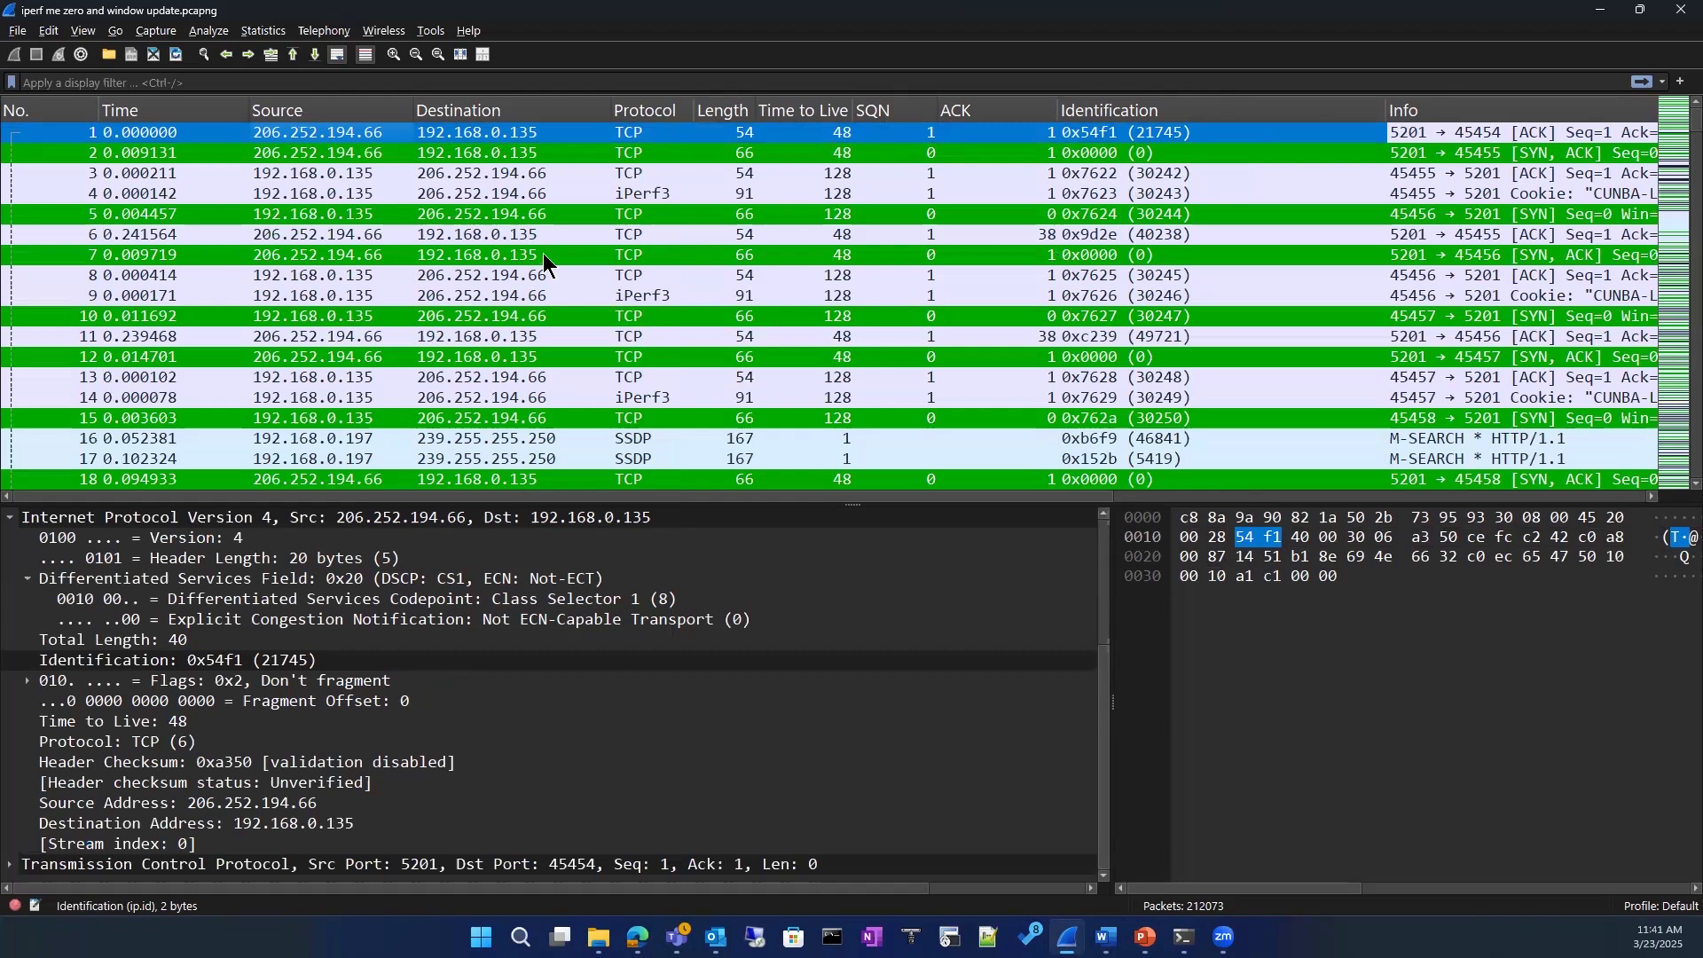
Step: Compare the Identification values of packets 3 and 11 with those of the surrounding packets
left_click(356, 173)
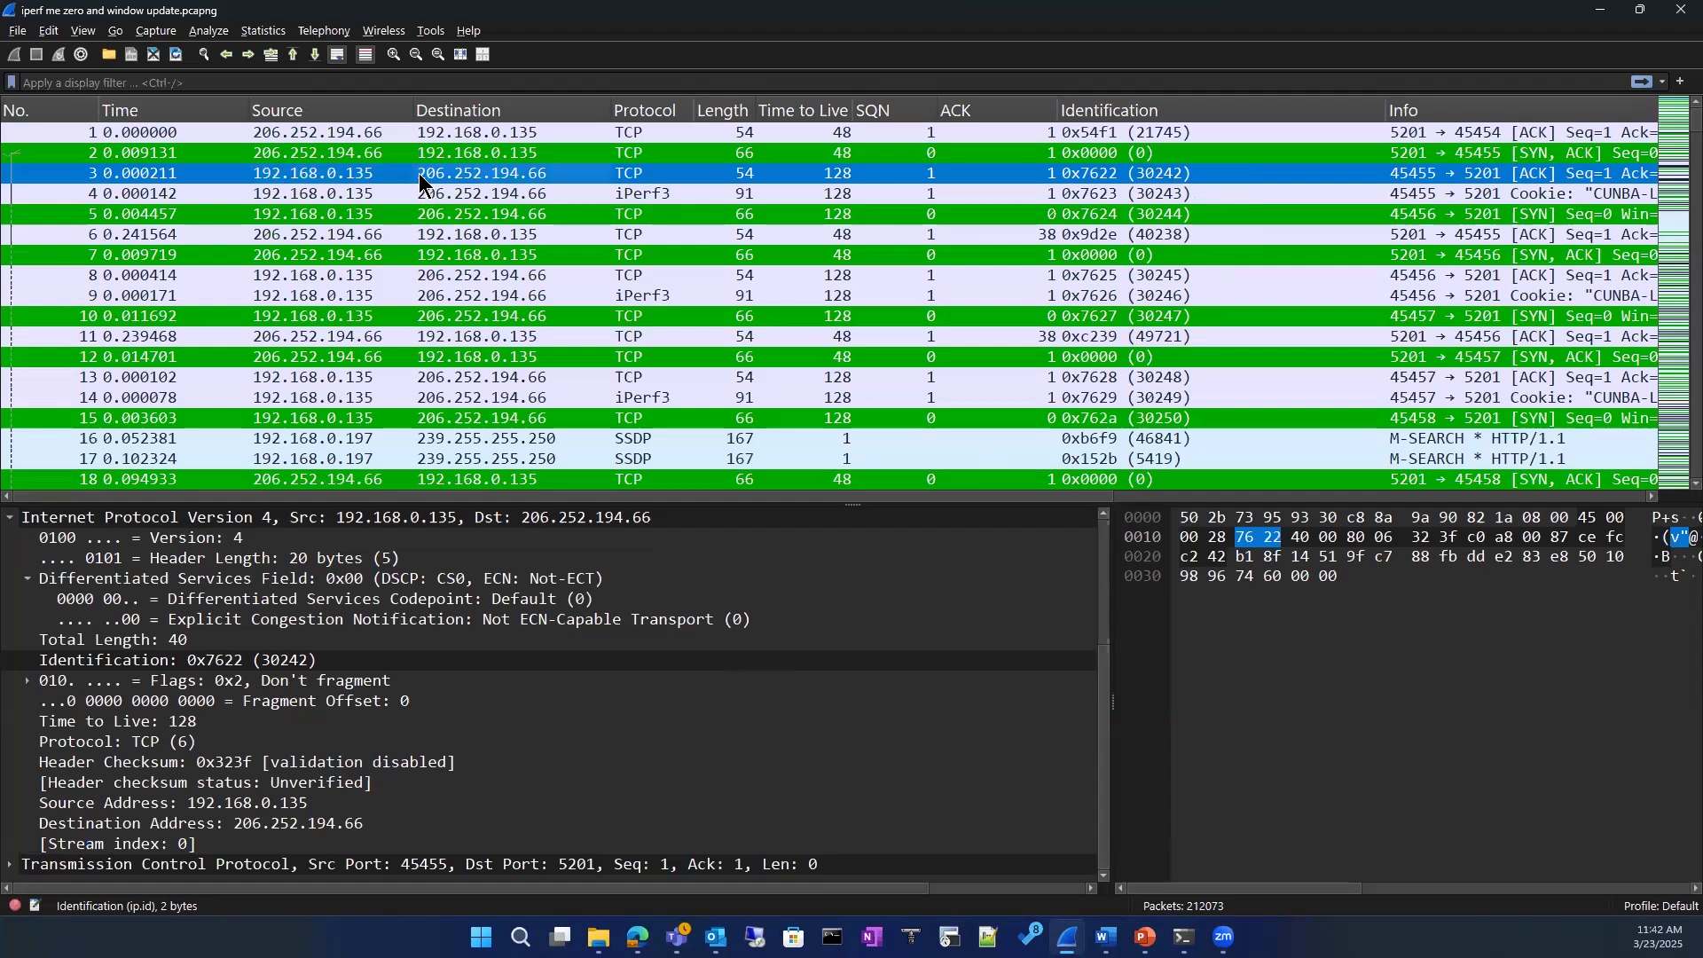
left_click(428, 338)
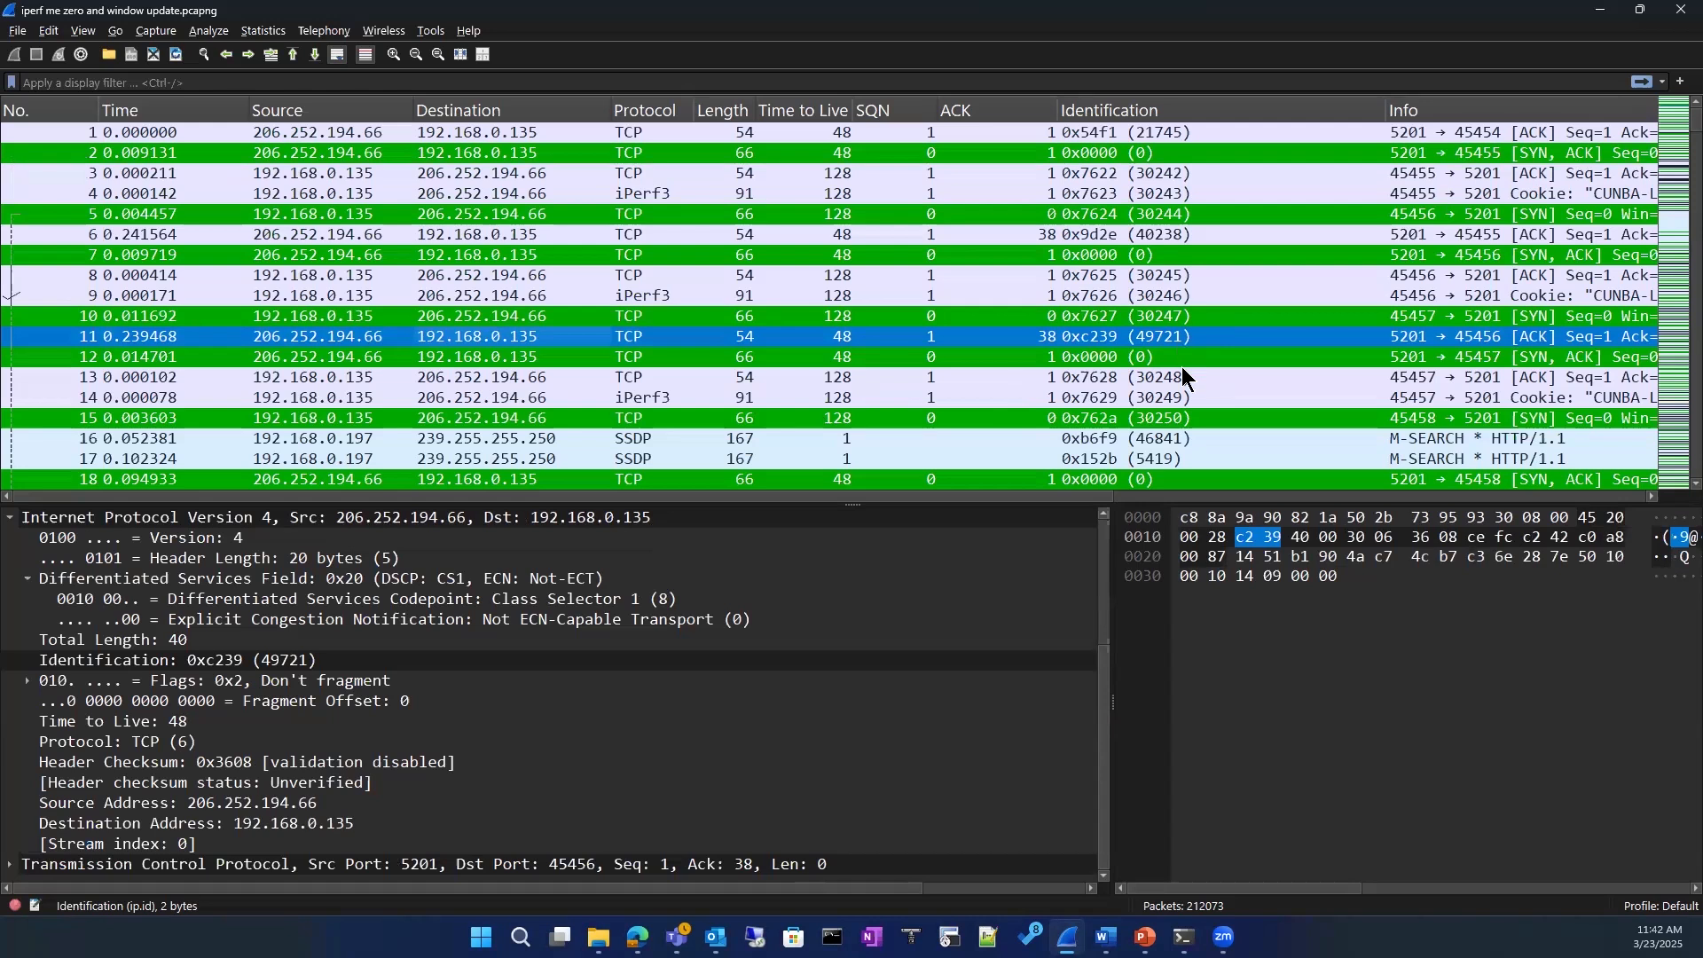
scroll(1186, 374, "down", 2)
scroll(1185, 375, "up", 2)
left_click(921, 658)
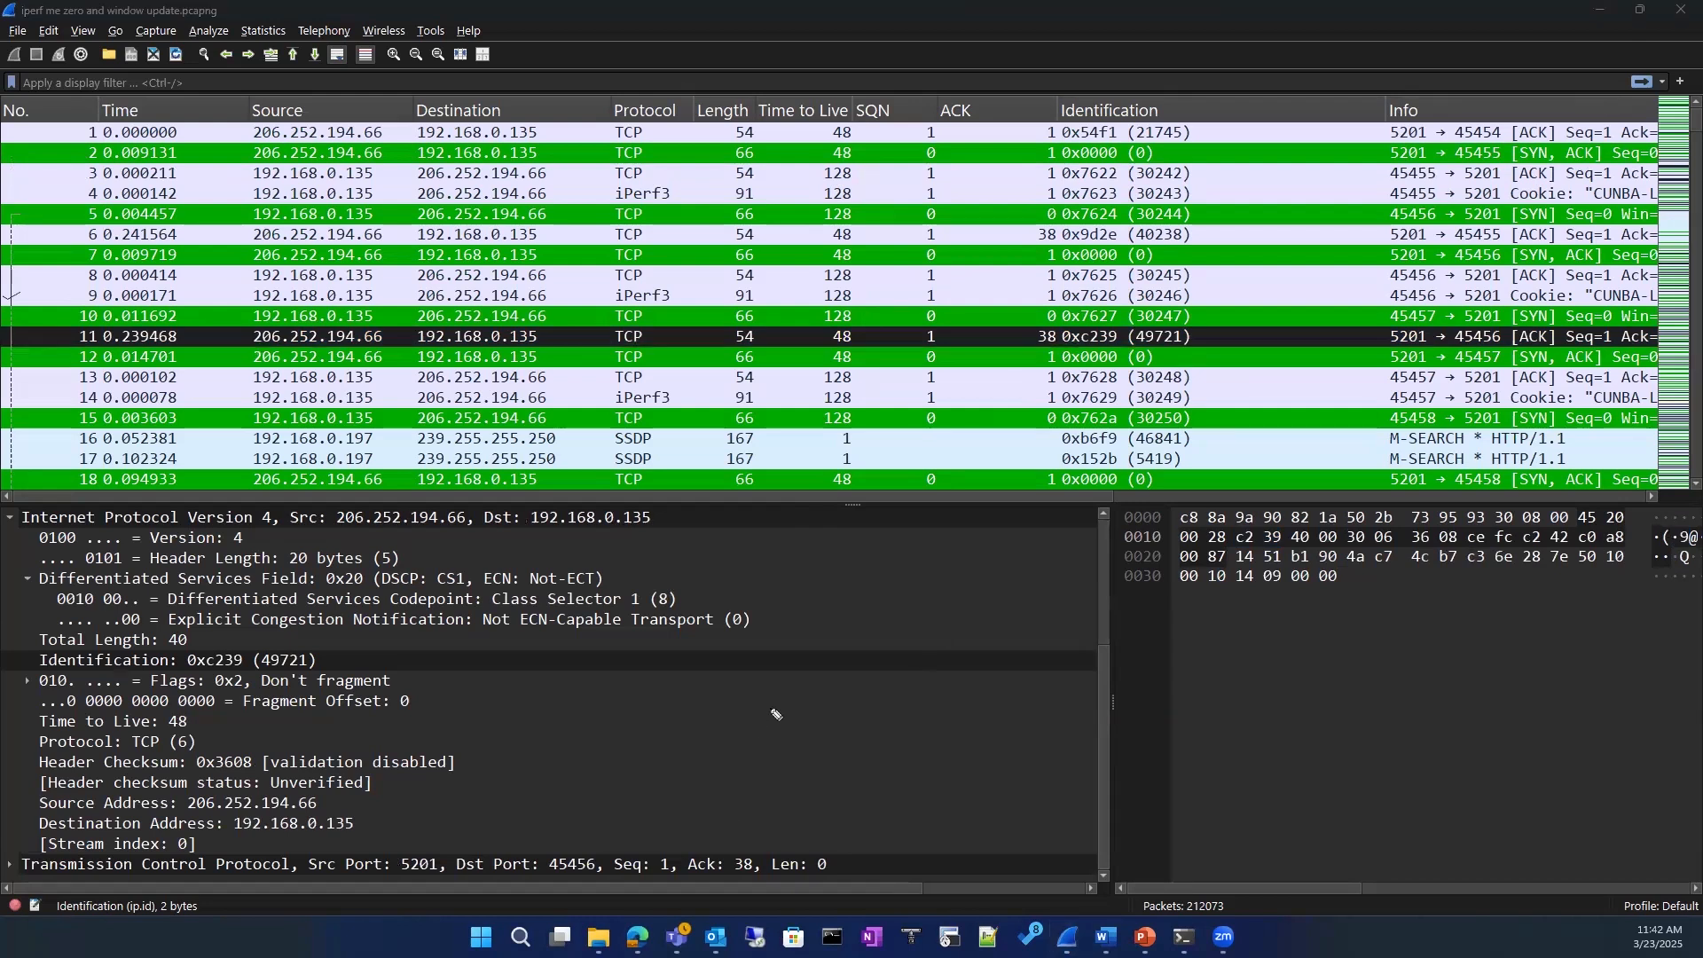
Step: Sketch two linked routers and a host box over the packet details with the note "Change your IP", and clear the sketch
left_click_drag(773, 703, 750, 685)
left_click_drag(878, 706, 933, 700)
mouse_move(778, 707)
left_mouse_down()
mouse_move(763, 728)
mouse_move(801, 730)
mouse_move(801, 834)
mouse_move(845, 865)
mouse_move(896, 796)
left_mouse_up()
left_click_drag(914, 862, 838, 867)
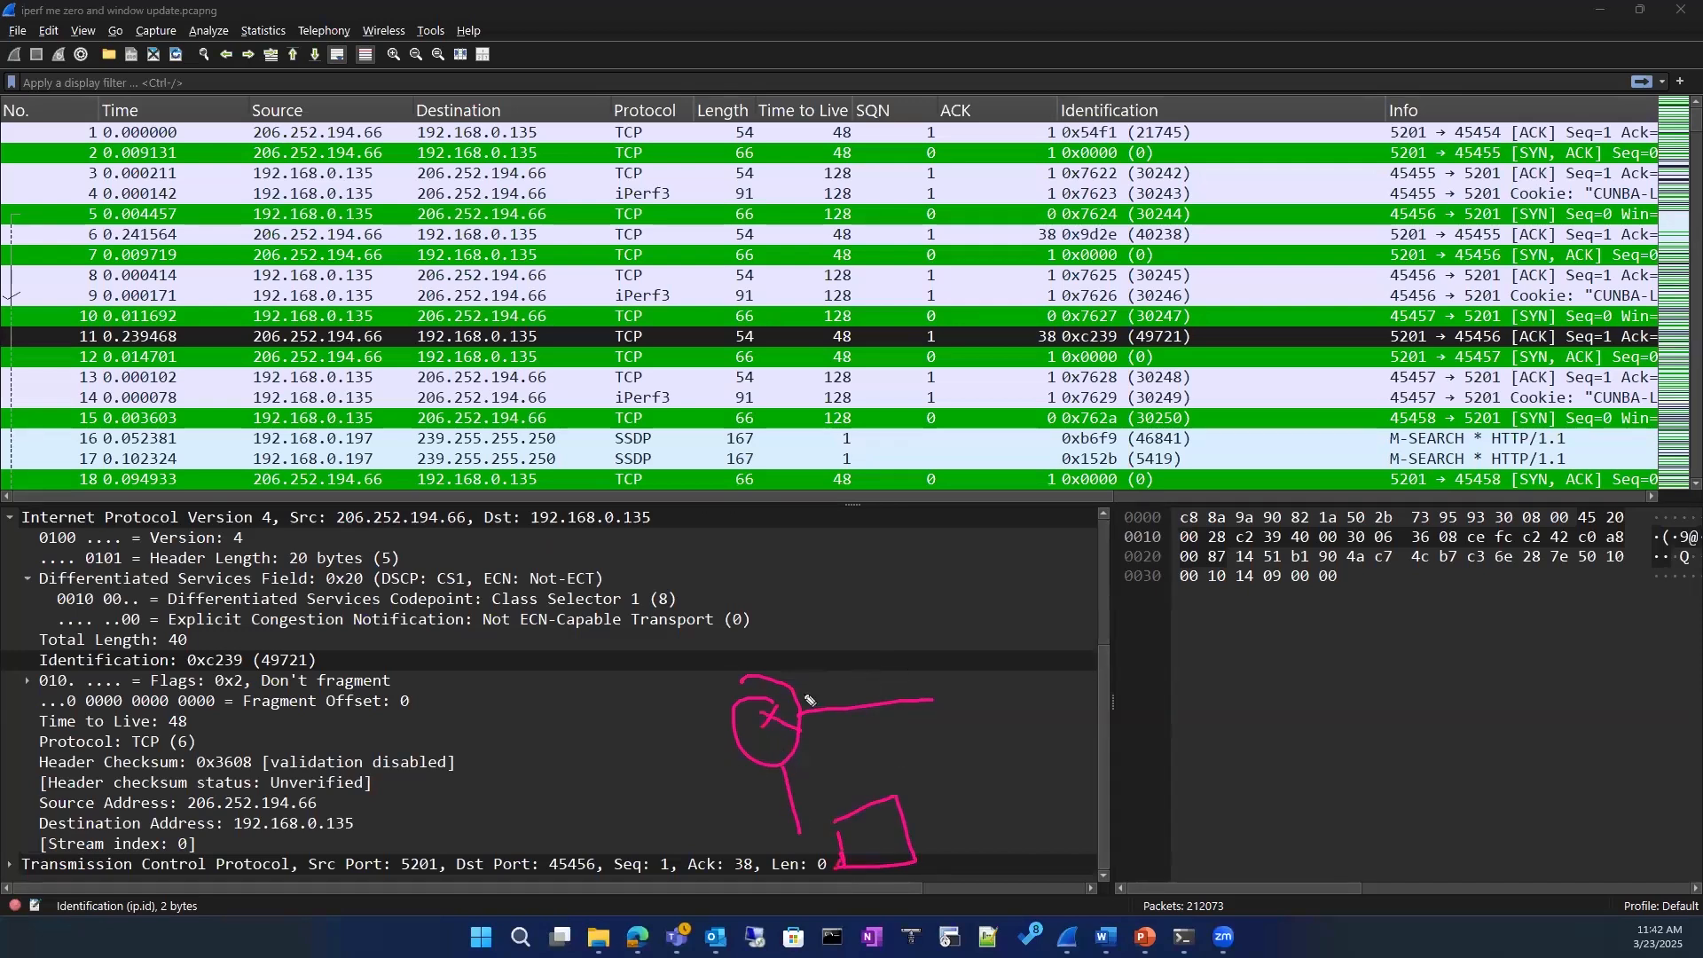
mouse_move(931, 685)
left_mouse_down()
mouse_move(935, 667)
mouse_move(989, 714)
mouse_move(948, 715)
left_mouse_up()
mouse_move(943, 699)
left_mouse_down()
mouse_move(976, 711)
mouse_move(1137, 667)
left_mouse_up()
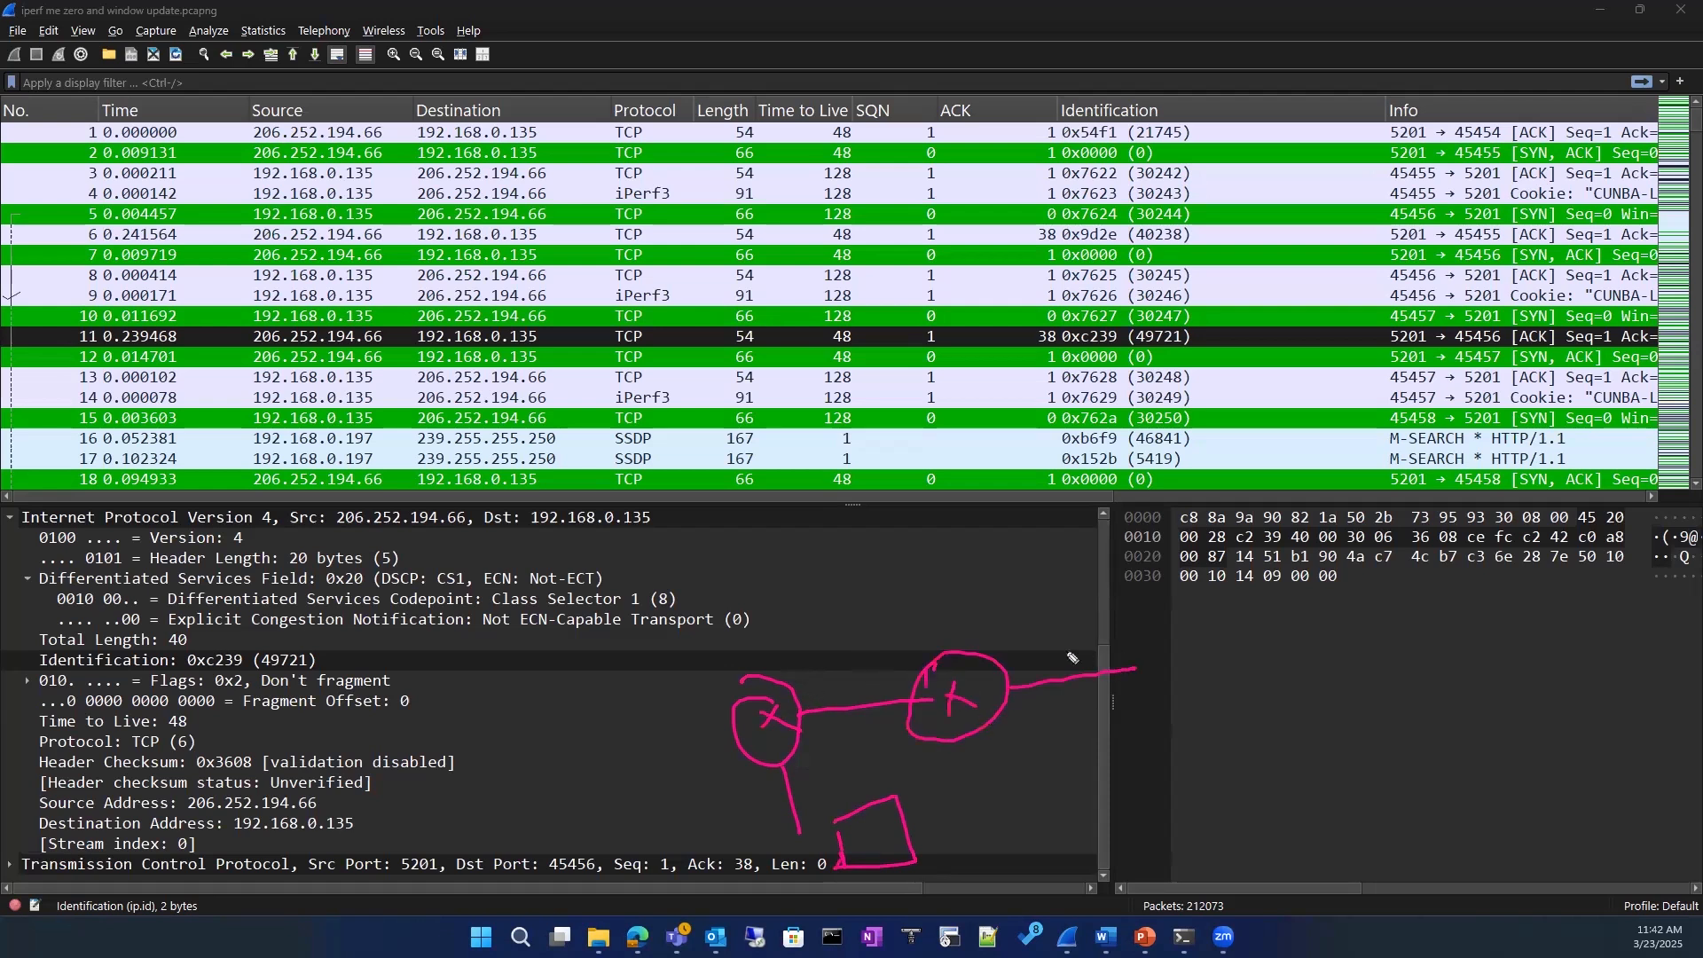
mouse_move(994, 581)
left_mouse_down()
mouse_move(1020, 607)
mouse_move(1082, 593)
mouse_move(1075, 661)
mouse_move(1155, 621)
mouse_move(1240, 621)
mouse_move(1217, 649)
mouse_move(1257, 661)
left_mouse_up()
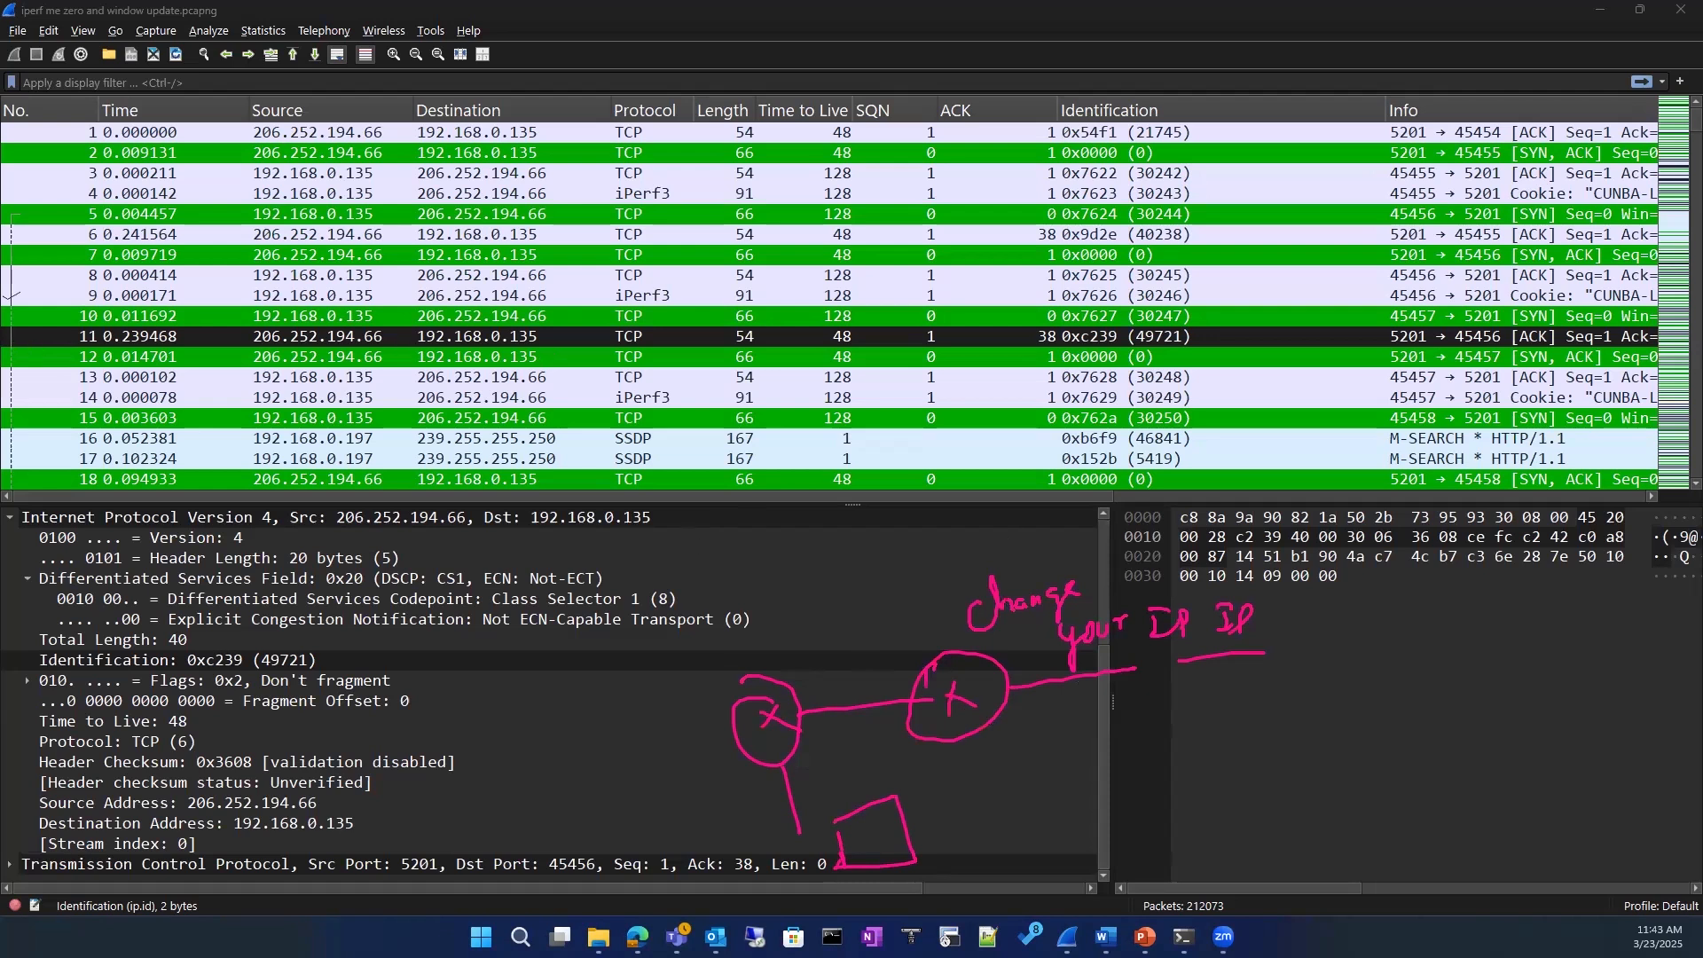
left_click(982, 452)
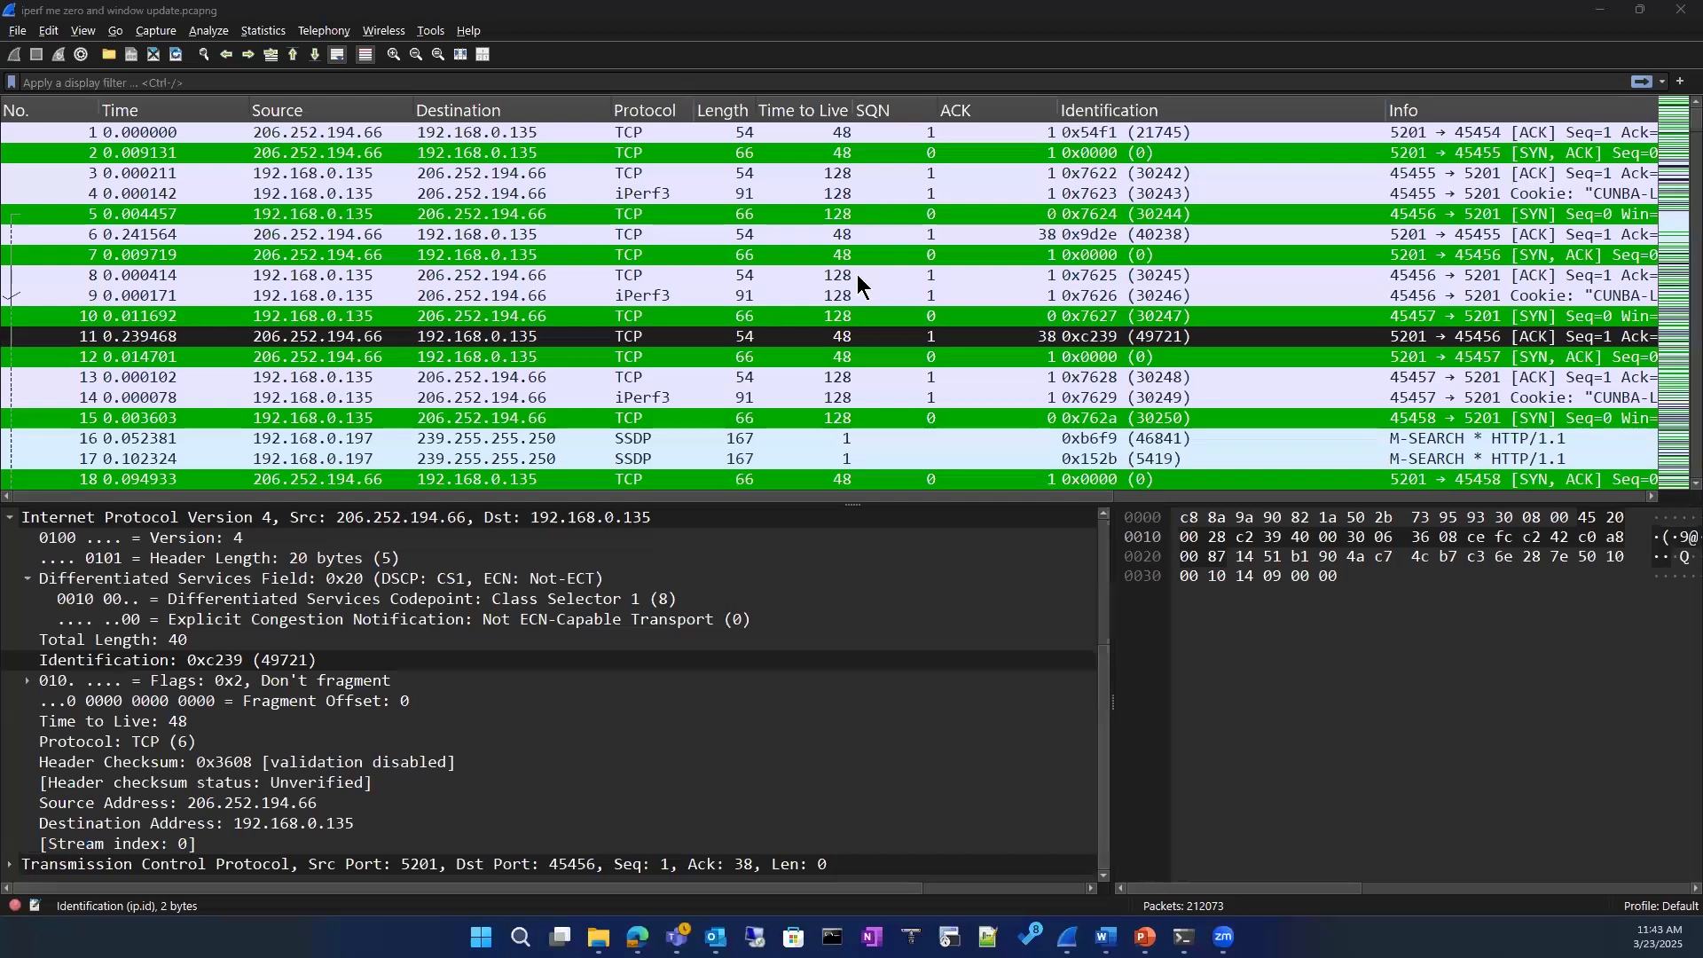
Step: Remove the Identification column from the packet list
scroll(857, 275, "down", 10)
scroll(857, 274, "up", 10)
right_click(1111, 109)
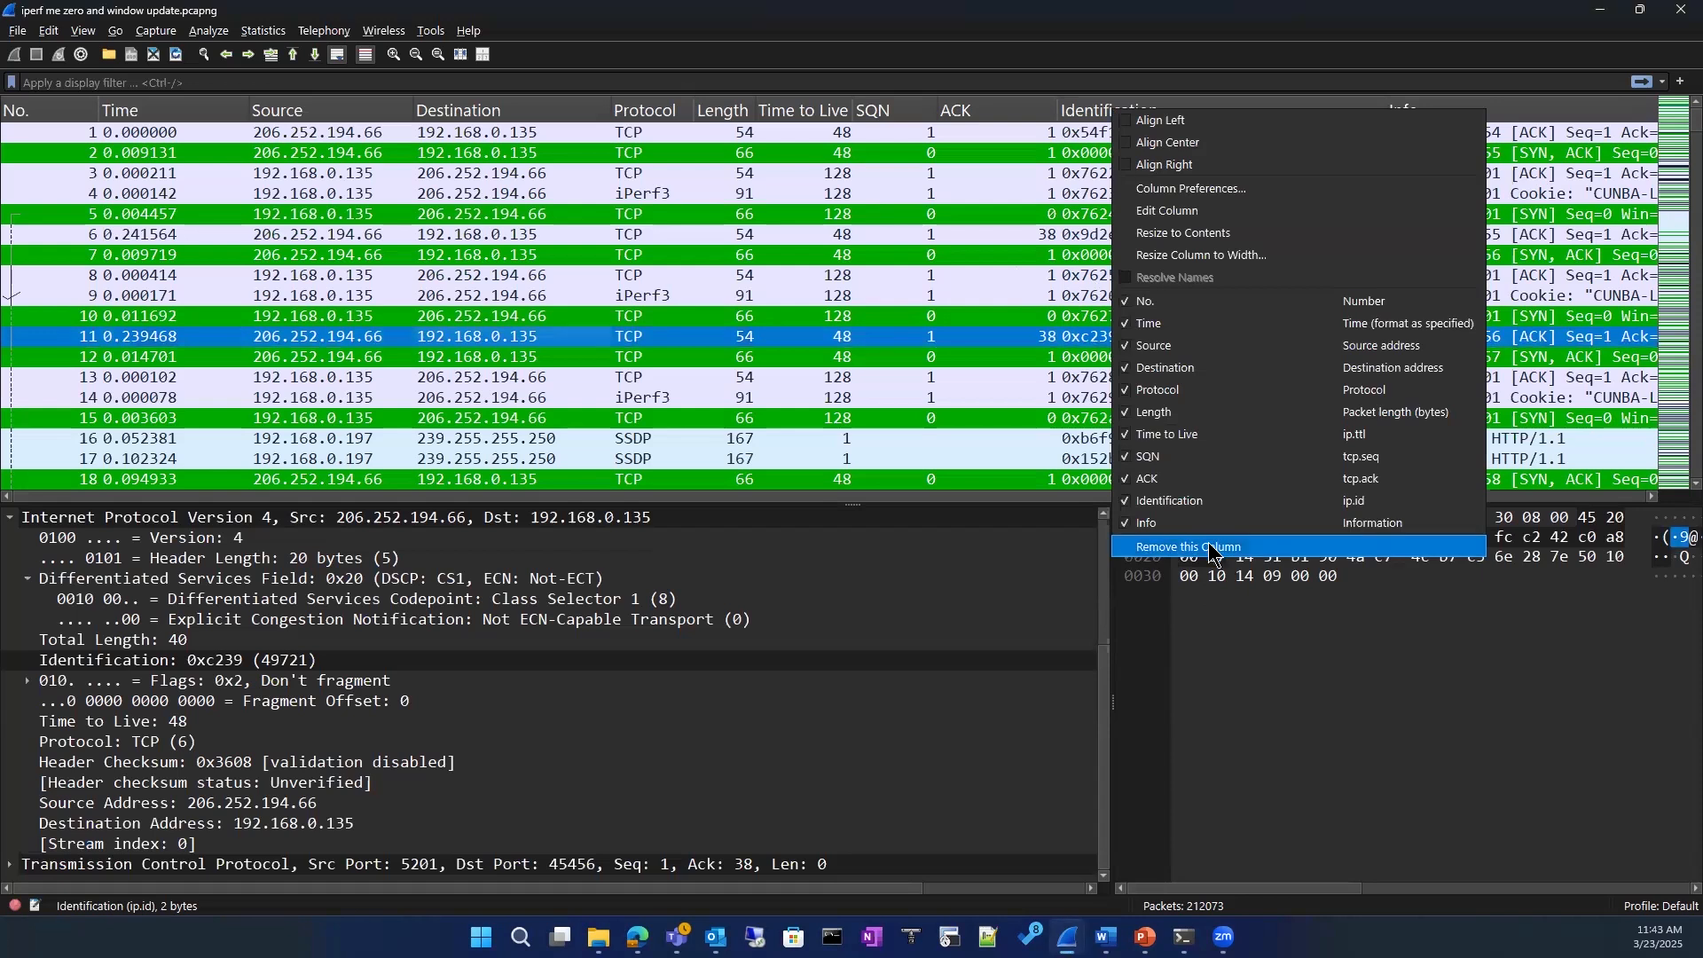
left_click(1213, 547)
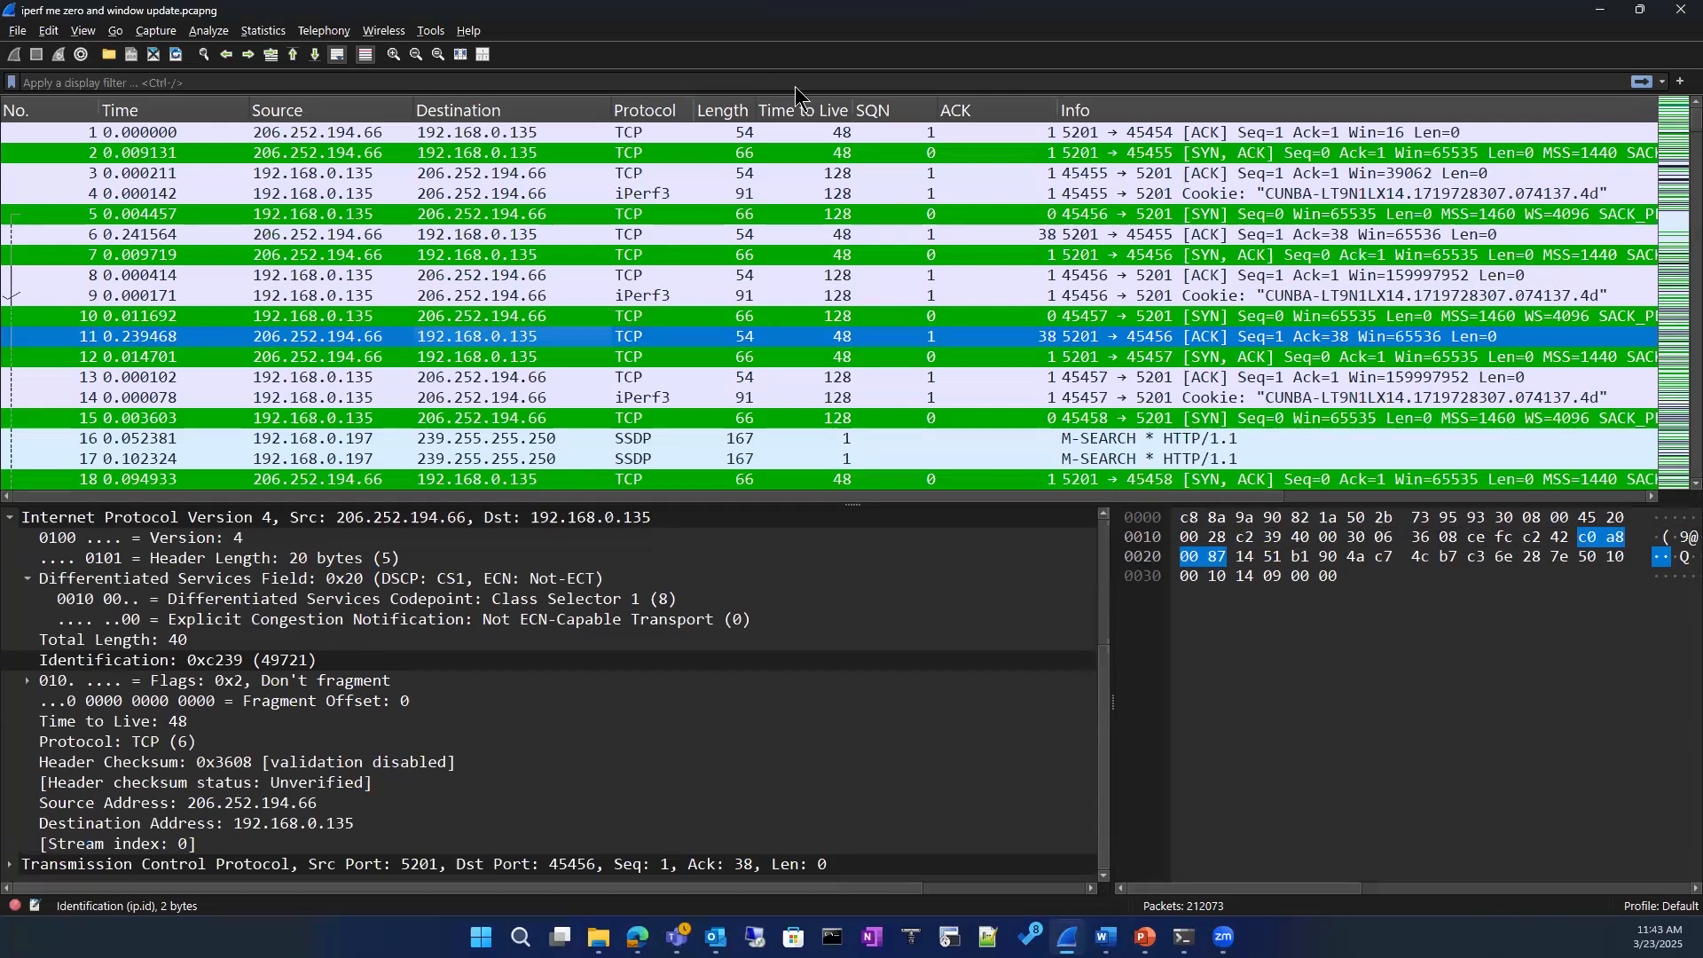
Step: Examine the Protocol, Length and Time to Live columns across the packet list, checking packets 4, 10, 1 and 2
scroll(745, 294, "down", 3)
scroll(744, 298, "down", 19)
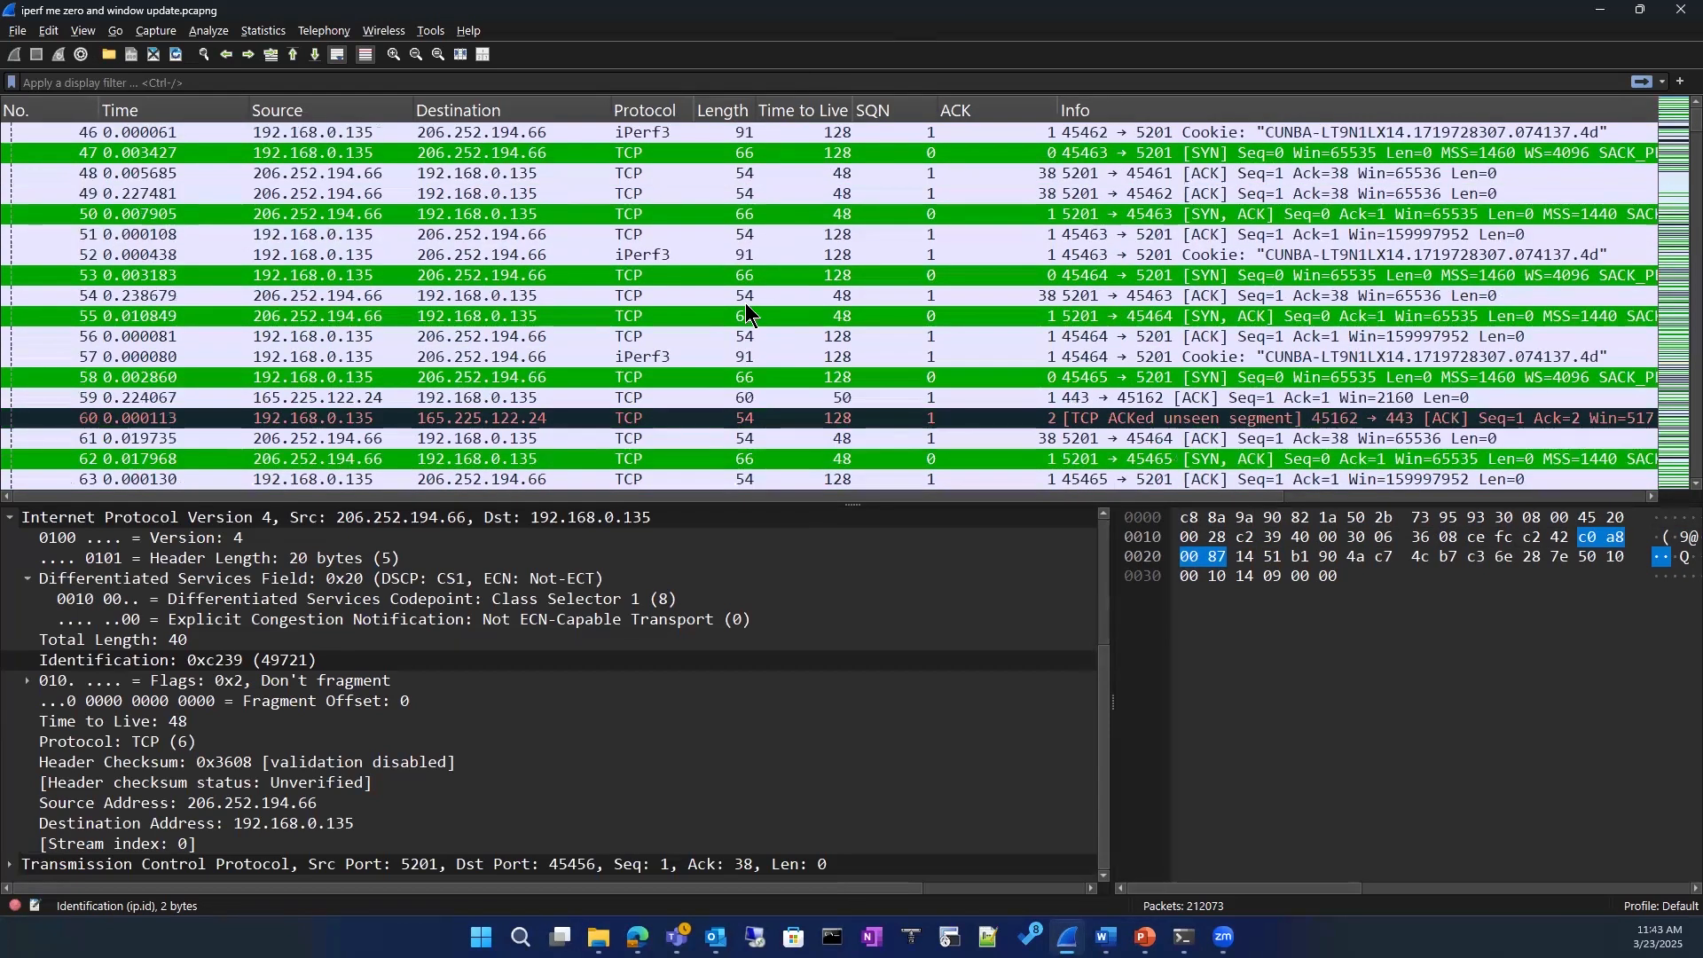
scroll(742, 295, "up", 5)
scroll(742, 295, "up", 17)
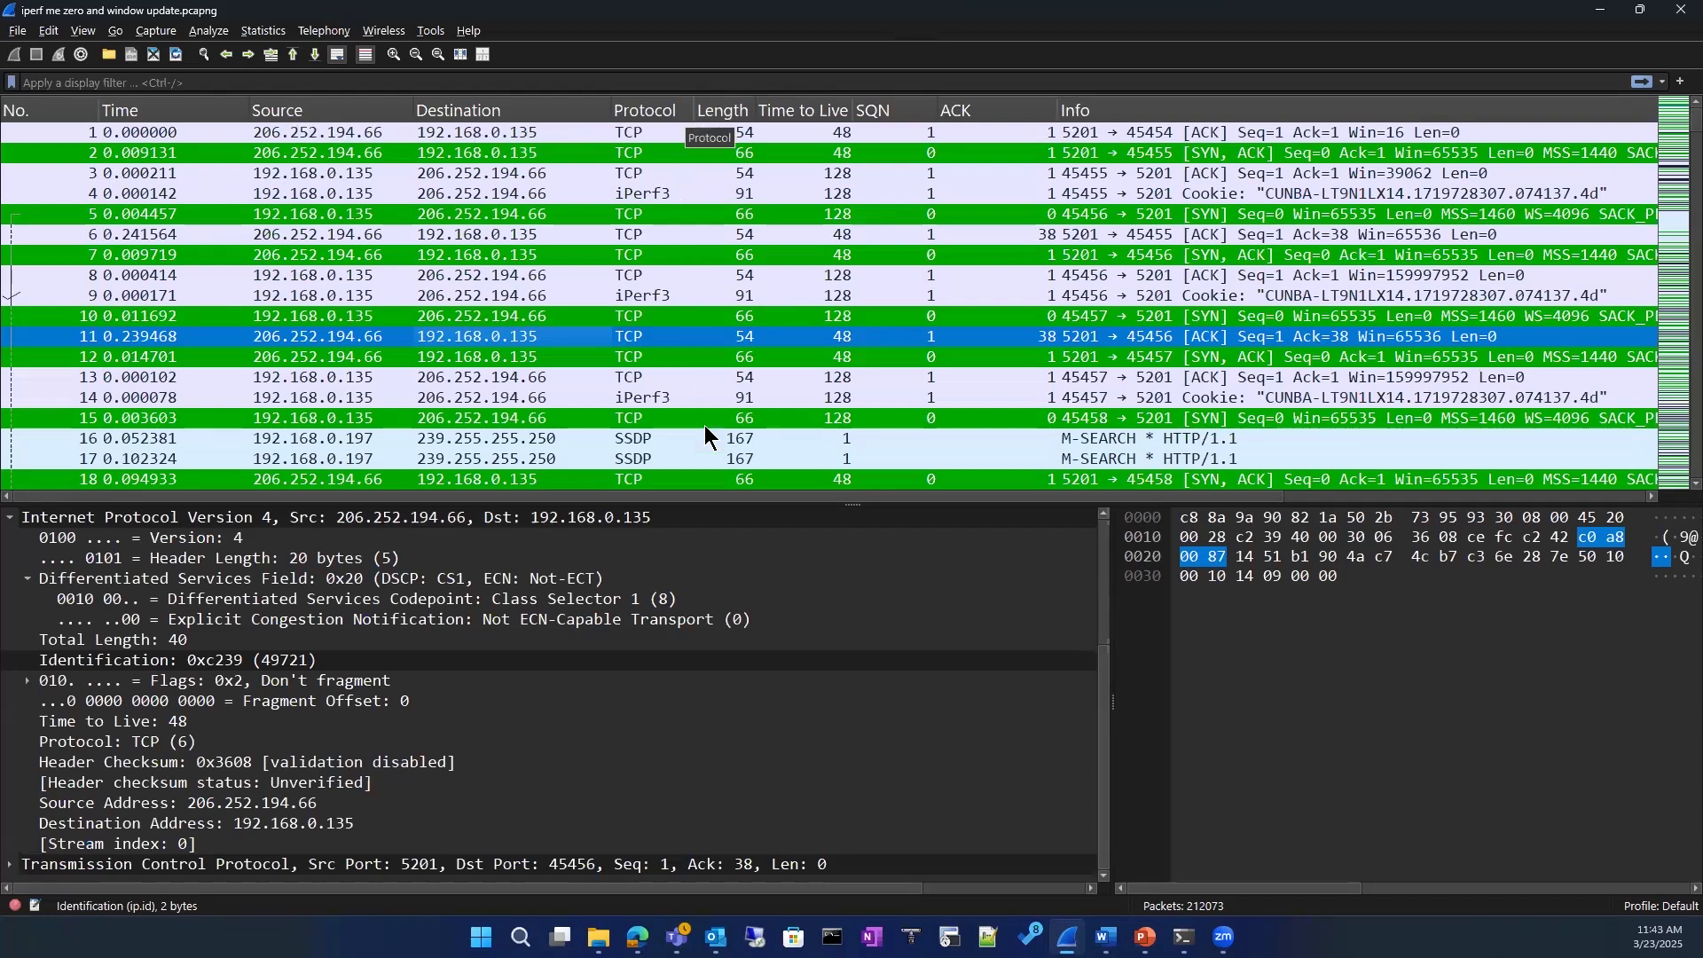
left_click(671, 199)
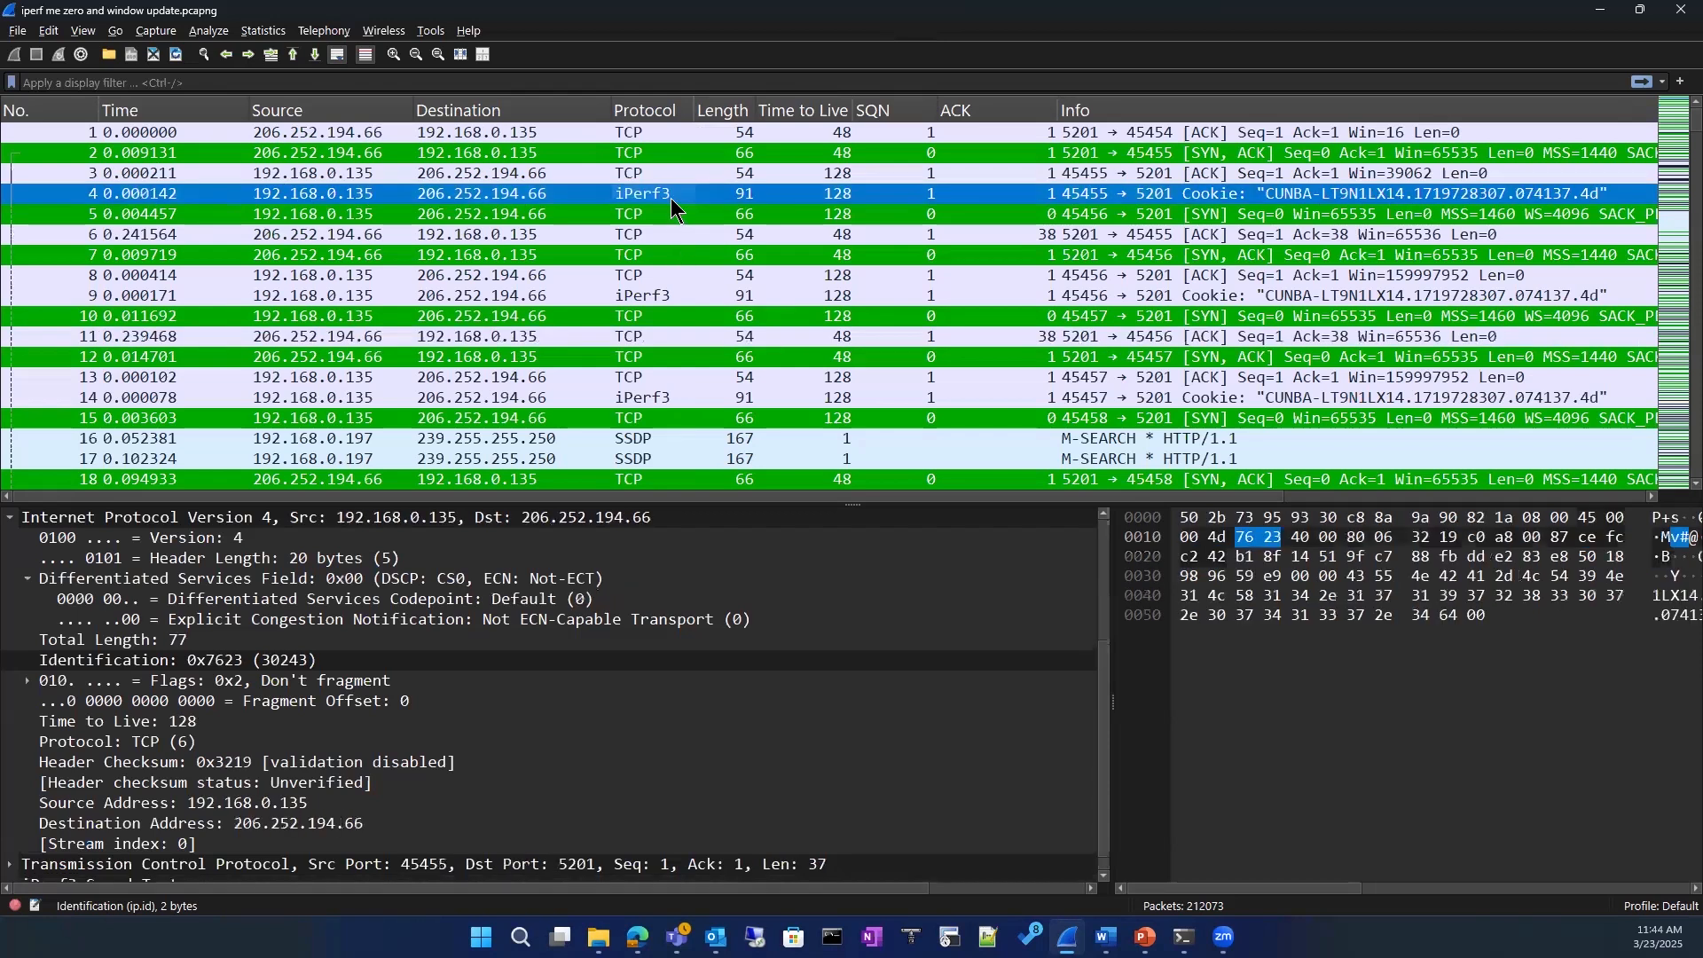
left_click(645, 324)
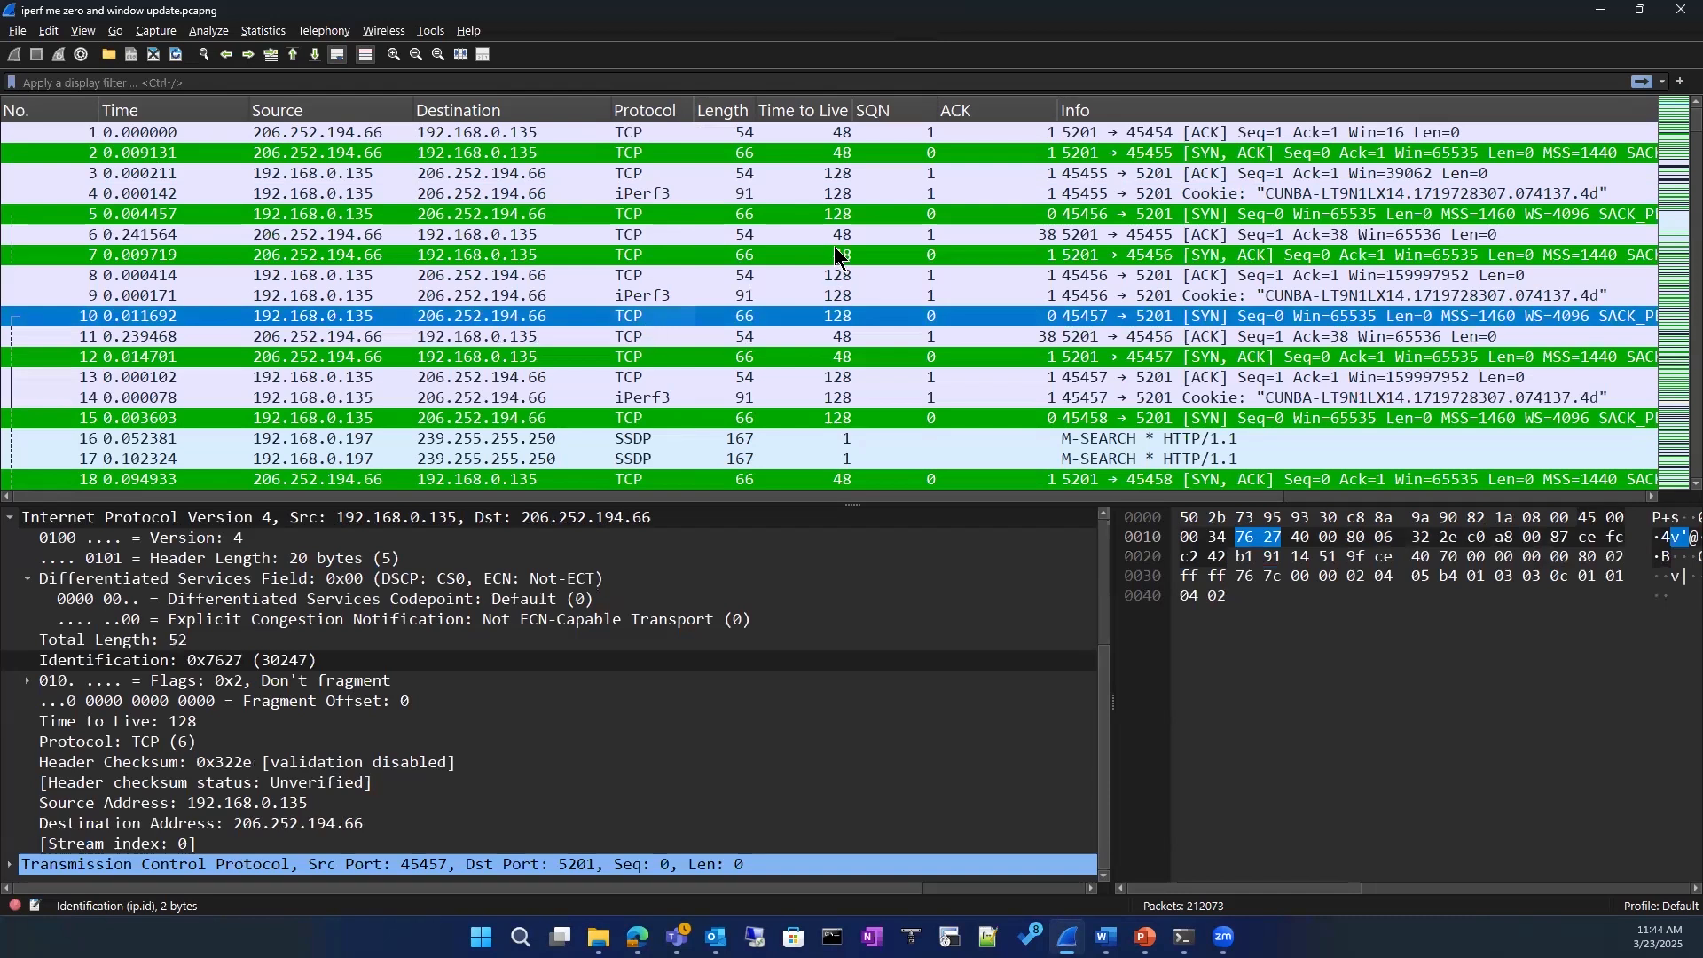
left_click(720, 136)
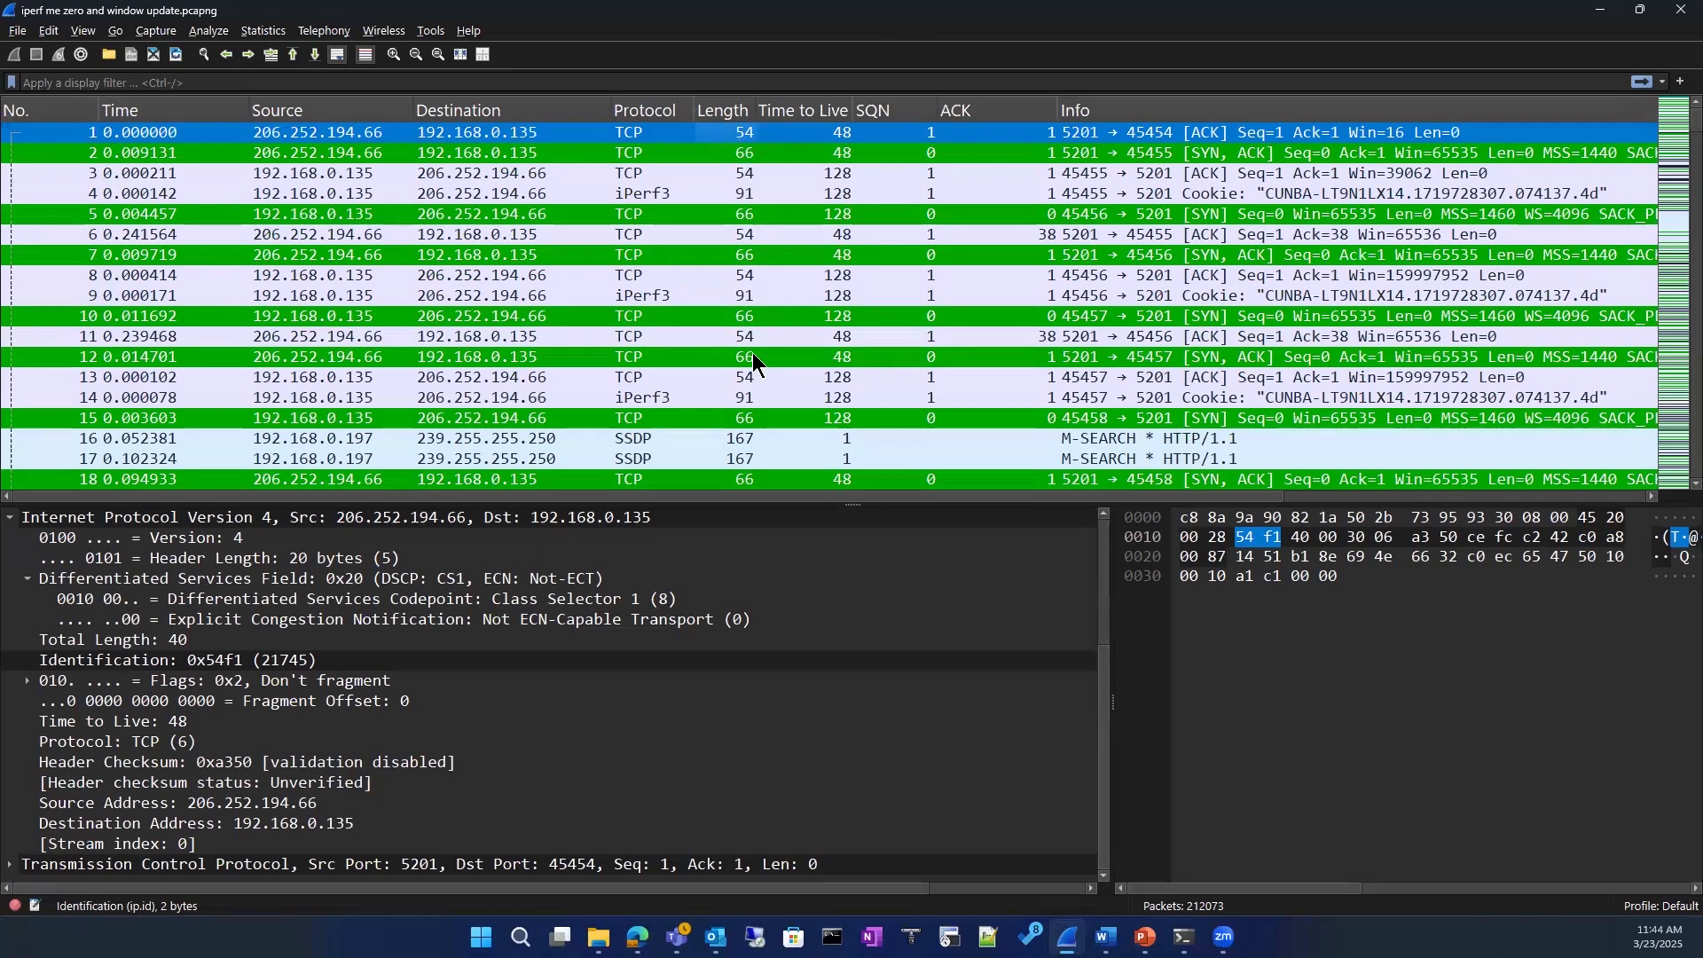
left_click(825, 621)
left_click(803, 155)
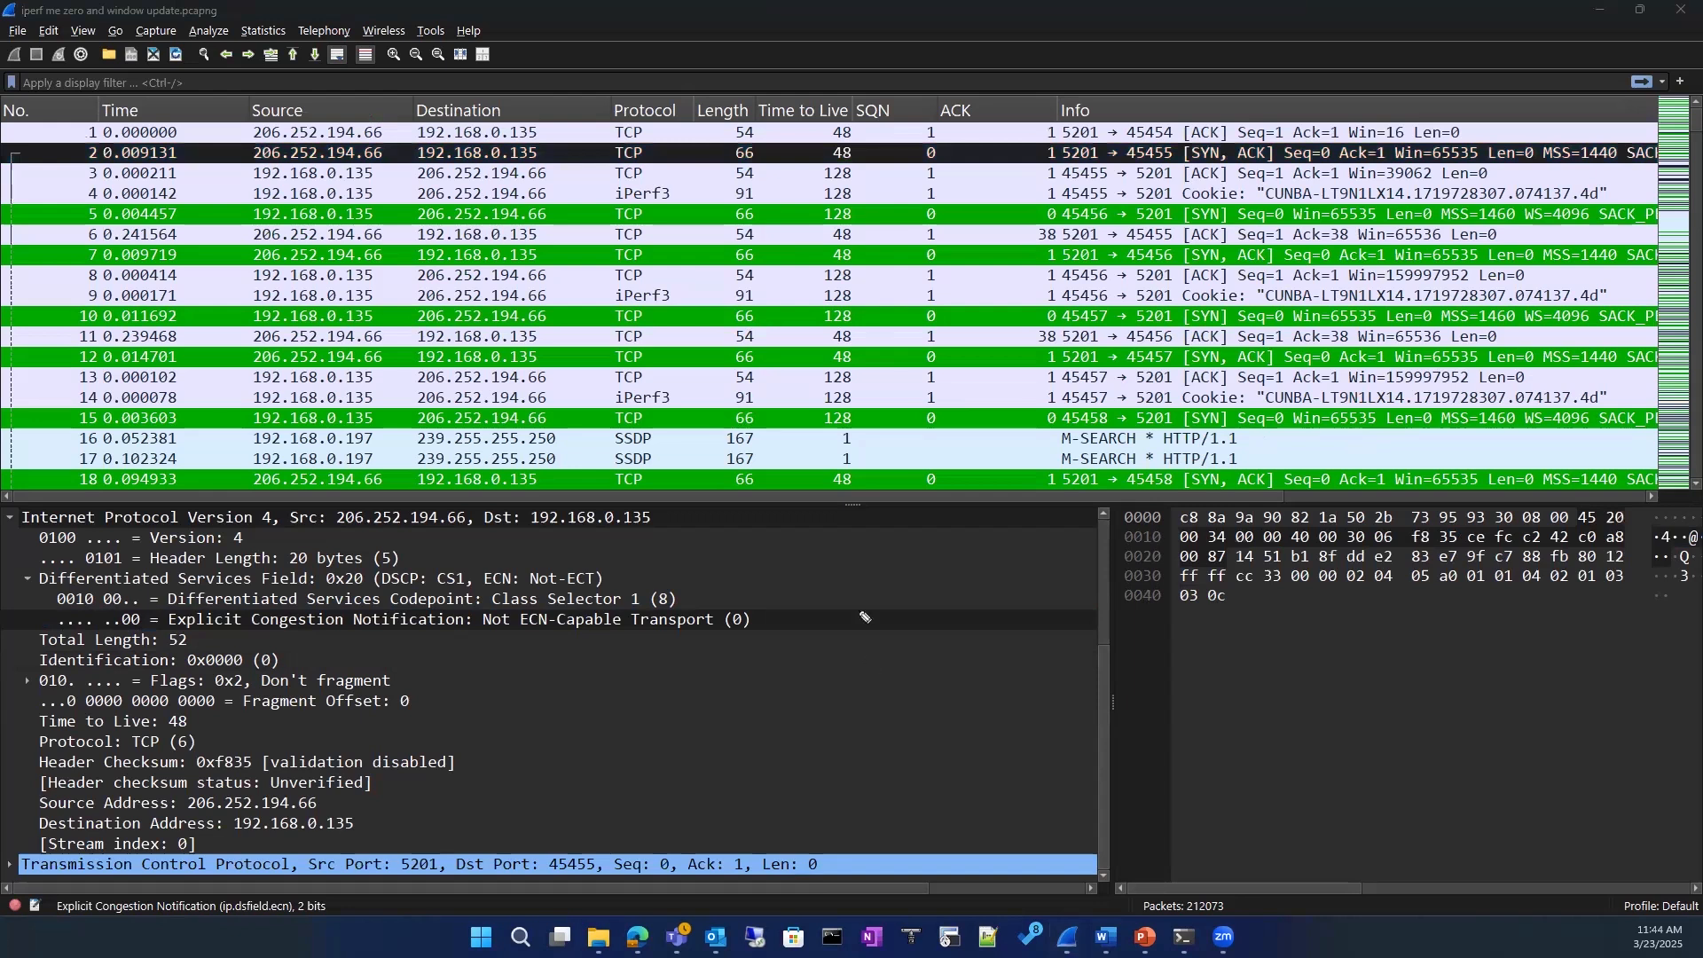
Step: Handwrite the starting values 255, 128 and 64 over the packet details, each labelled TTL
left_click_drag(876, 573, 897, 592)
left_click_drag(907, 570, 901, 593)
mouse_move(943, 570)
left_mouse_down()
mouse_move(891, 653)
mouse_move(916, 631)
mouse_move(931, 651)
left_mouse_up()
mouse_move(954, 628)
left_mouse_down()
mouse_move(918, 697)
mouse_move(956, 699)
left_mouse_up()
left_click_drag(952, 683, 950, 715)
left_click_drag(990, 573, 1016, 559)
mouse_move(1009, 560)
left_mouse_down()
mouse_move(1008, 576)
mouse_move(1049, 568)
left_mouse_up()
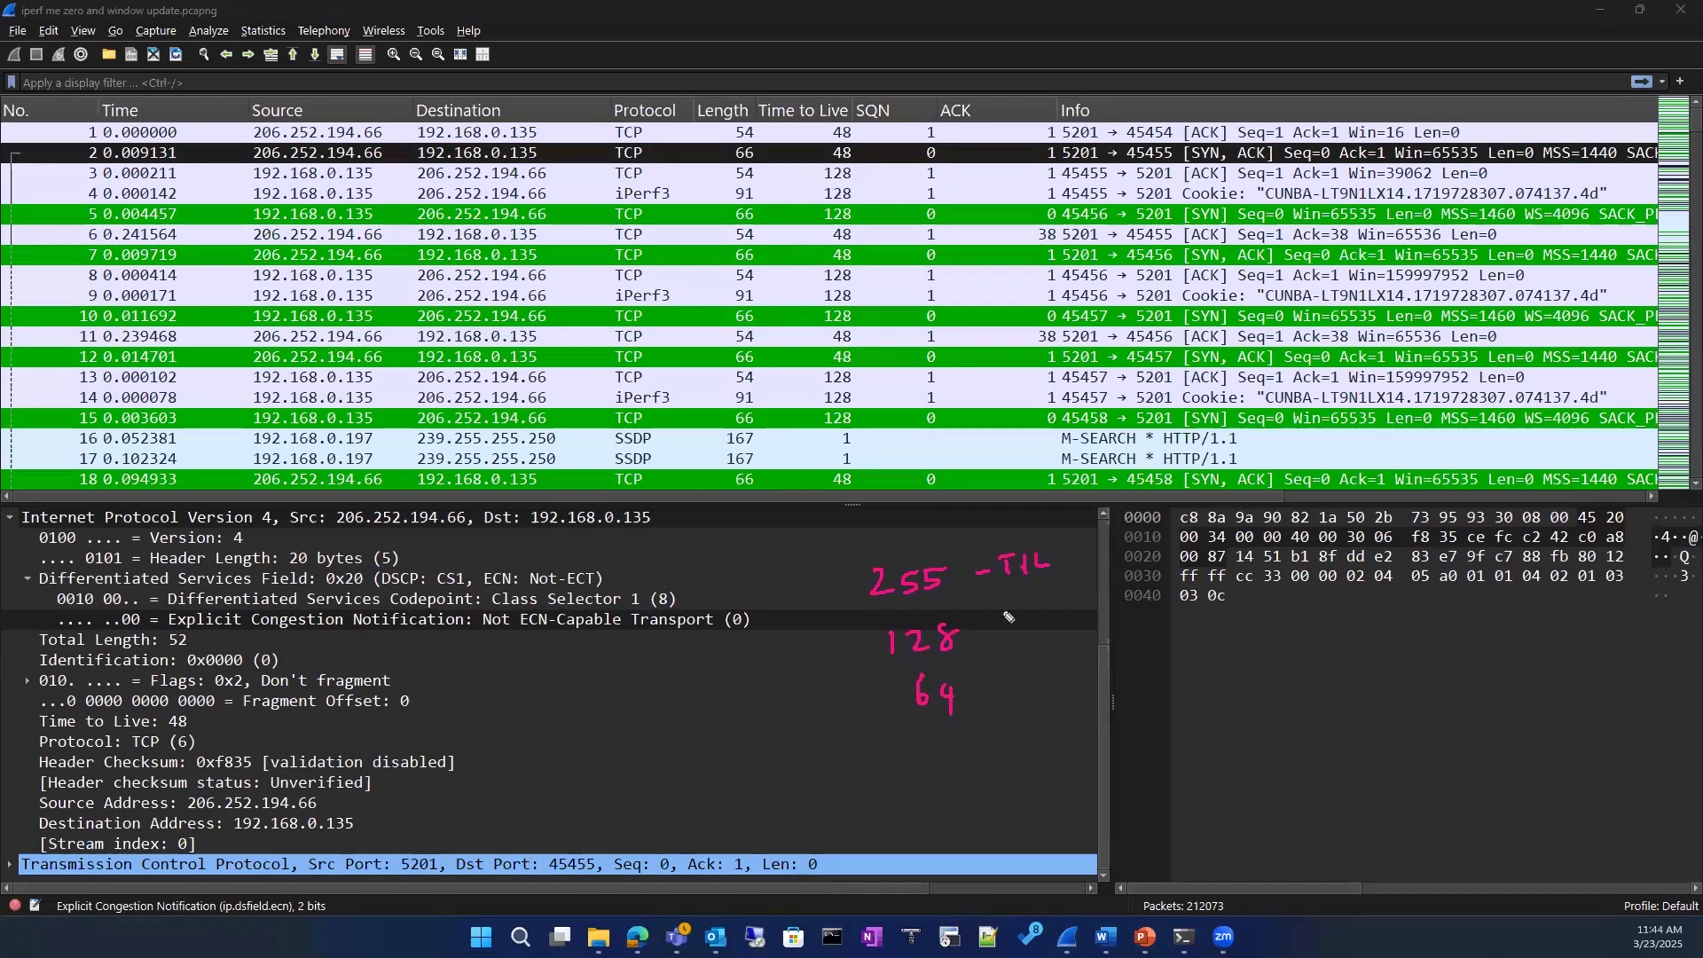
left_click_drag(982, 620, 1020, 612)
mouse_move(1014, 612)
left_mouse_down()
mouse_move(1014, 643)
mouse_move(1043, 610)
left_mouse_up()
left_click_drag(1037, 610, 1036, 631)
left_click_drag(1050, 609, 1061, 631)
left_click_drag(981, 693, 1034, 680)
mouse_move(1020, 681)
left_mouse_down()
mouse_move(1020, 710)
mouse_move(1064, 675)
left_mouse_up()
mouse_move(1047, 676)
left_mouse_down()
mouse_move(1044, 705)
mouse_move(1075, 689)
left_mouse_up()
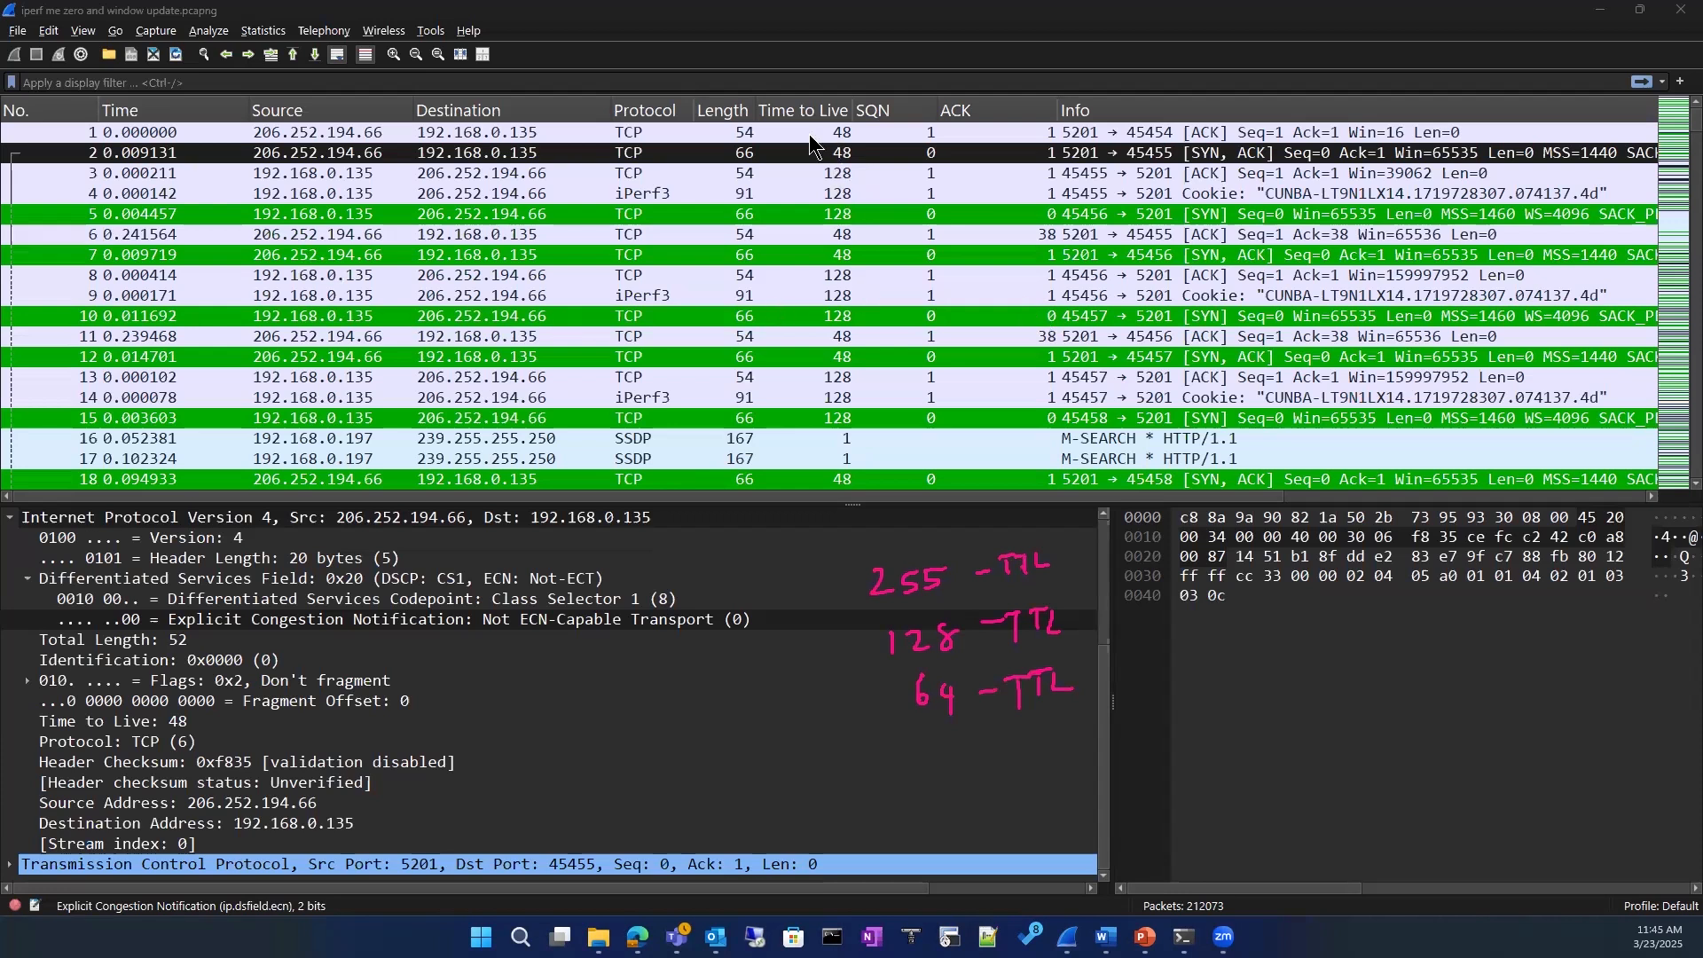
Step: Select packet 3 to check its Time to Live and widen the ACK column in the packet list
left_click(809, 174)
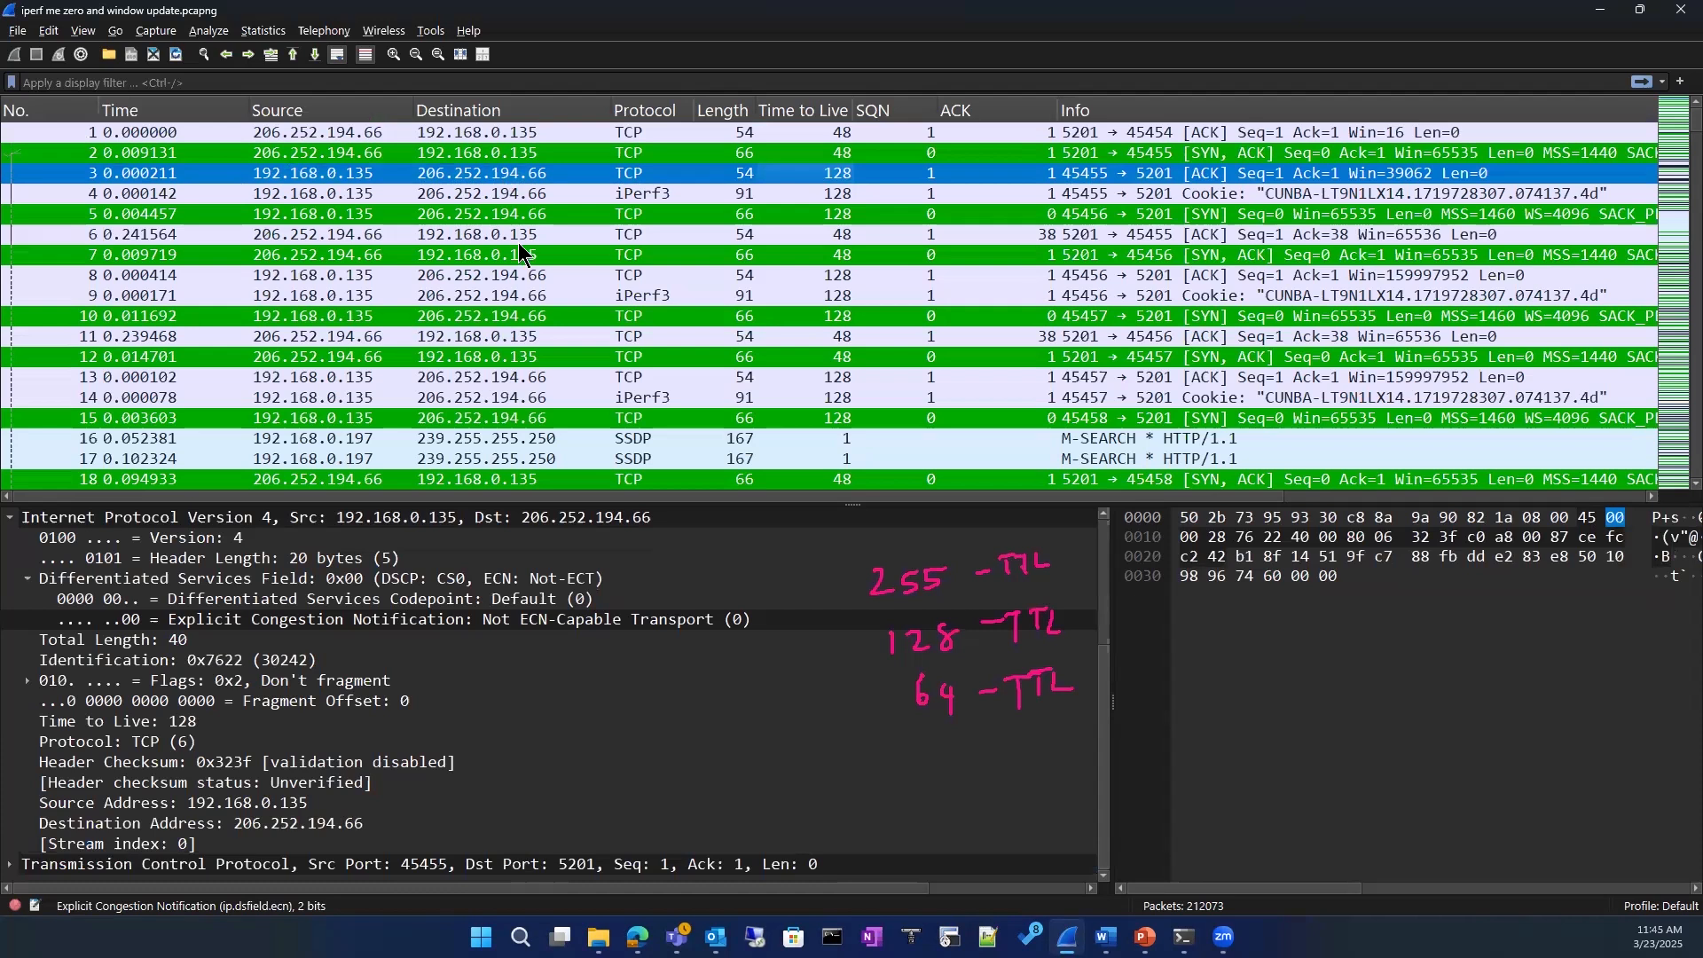
scroll(519, 244, "down", 2)
scroll(518, 242, "down", 1)
scroll(518, 242, "up", 3)
left_click_drag(1057, 108, 1634, 107)
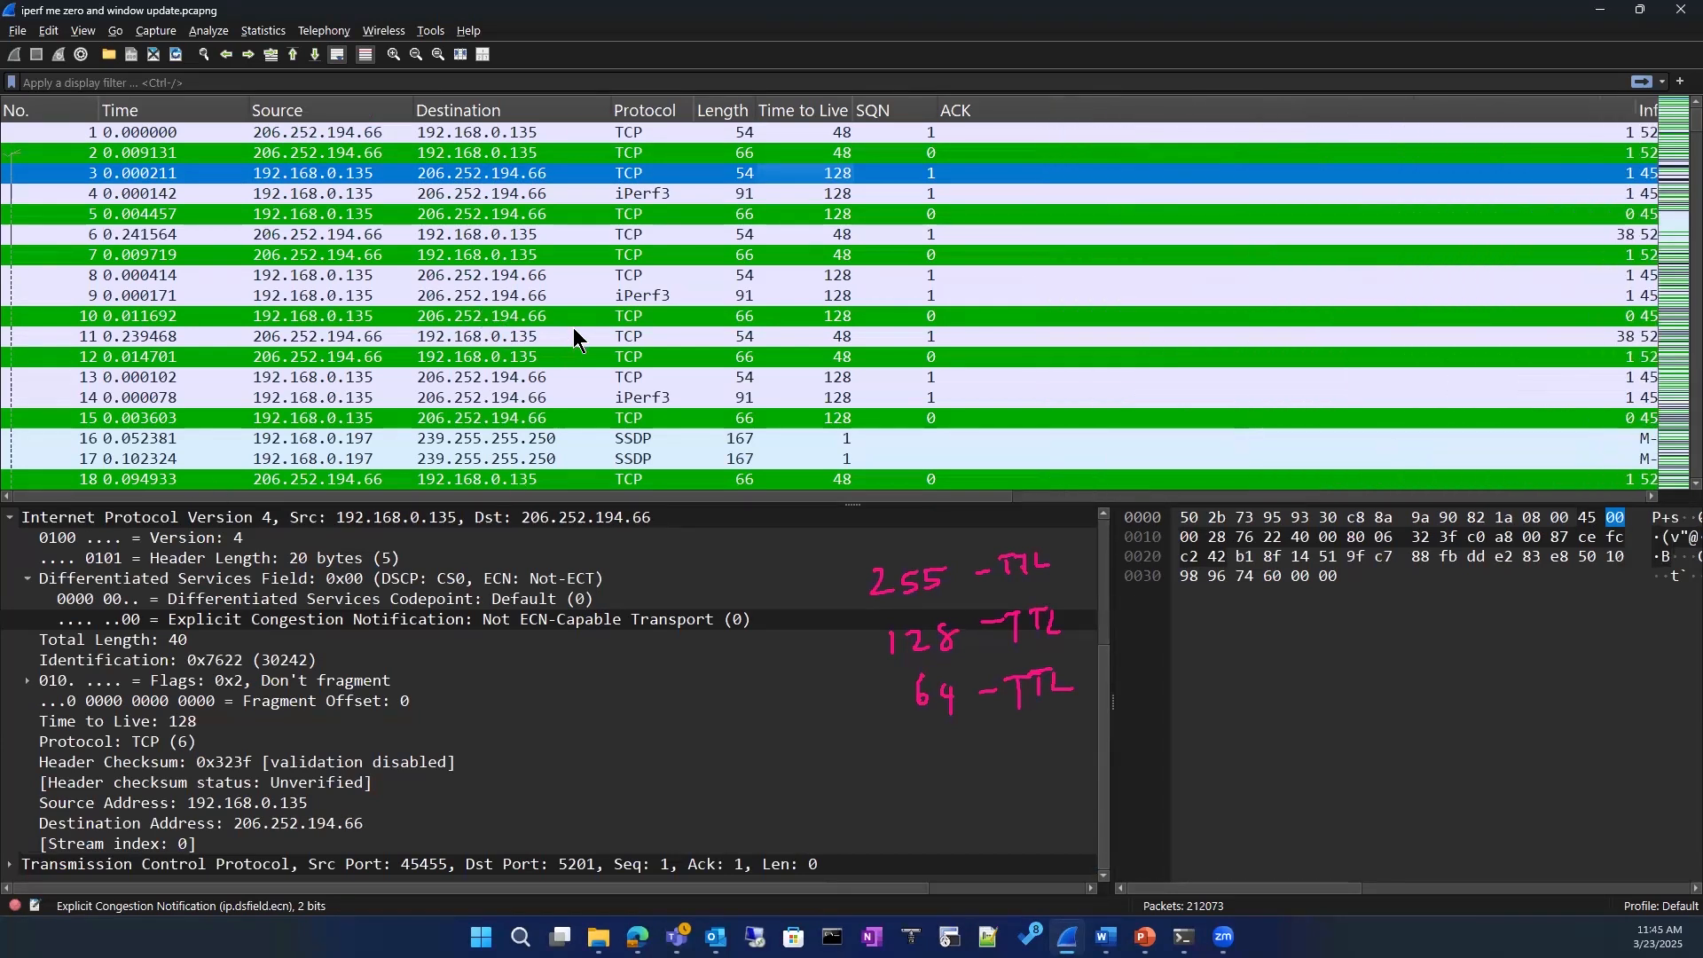
Step: Compare the source addresses and Time to Live values of packets 4, 5, 7 and 6
left_click(327, 193)
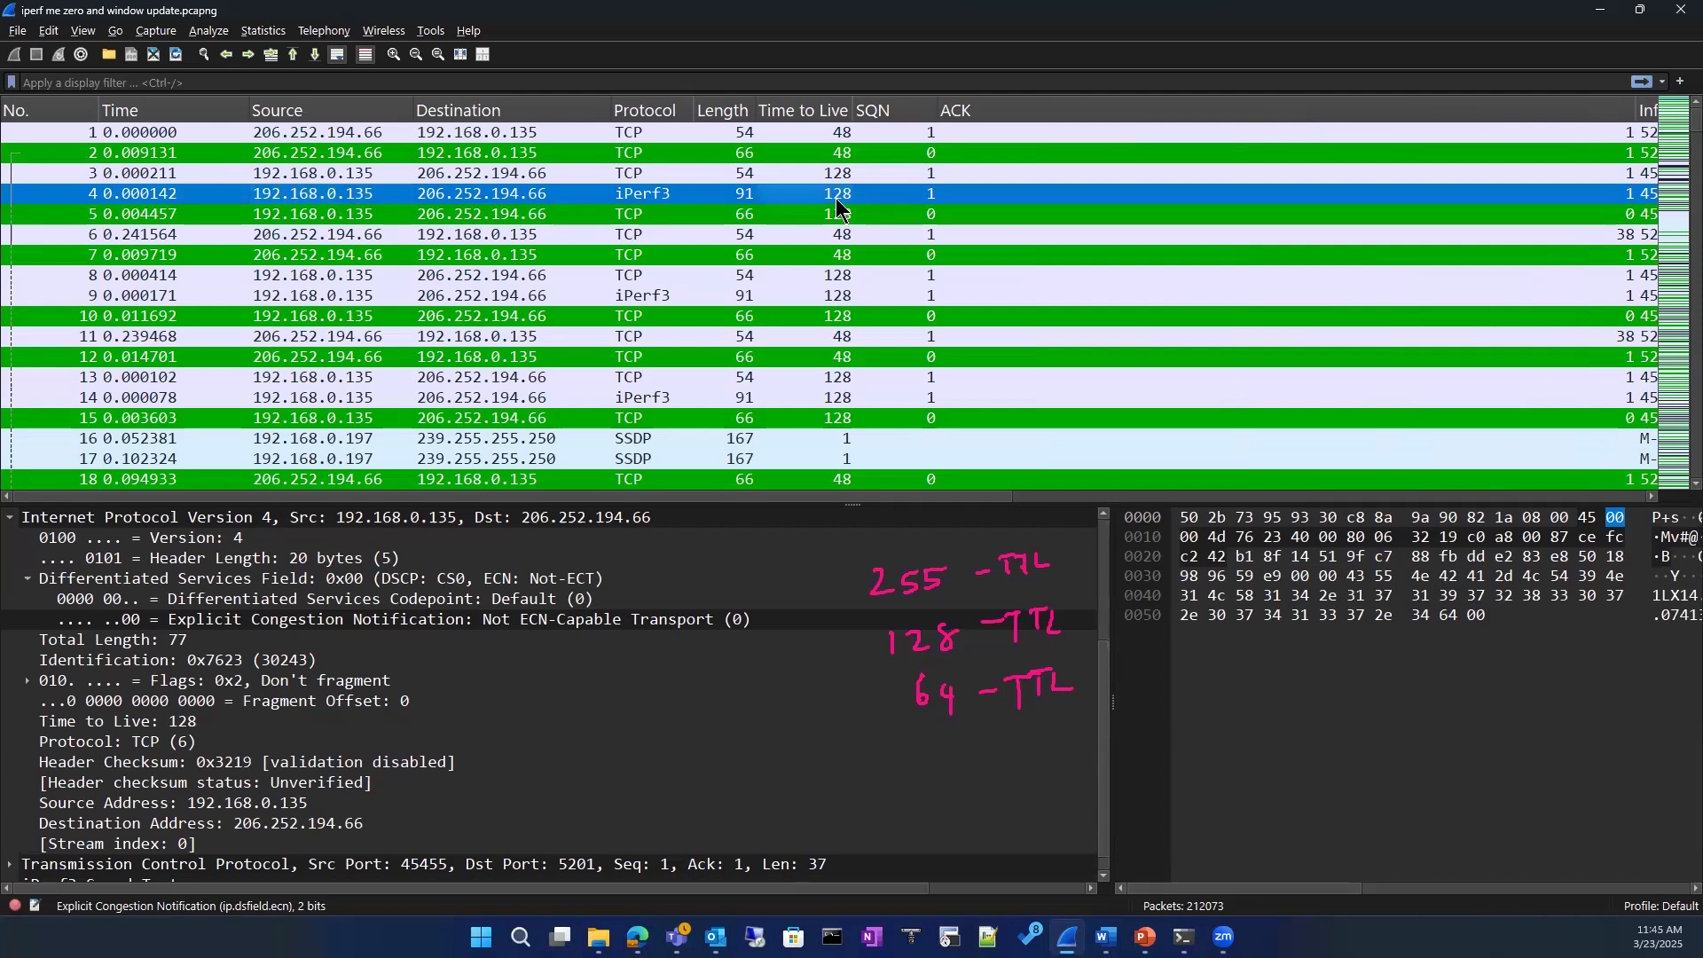
left_click(350, 216)
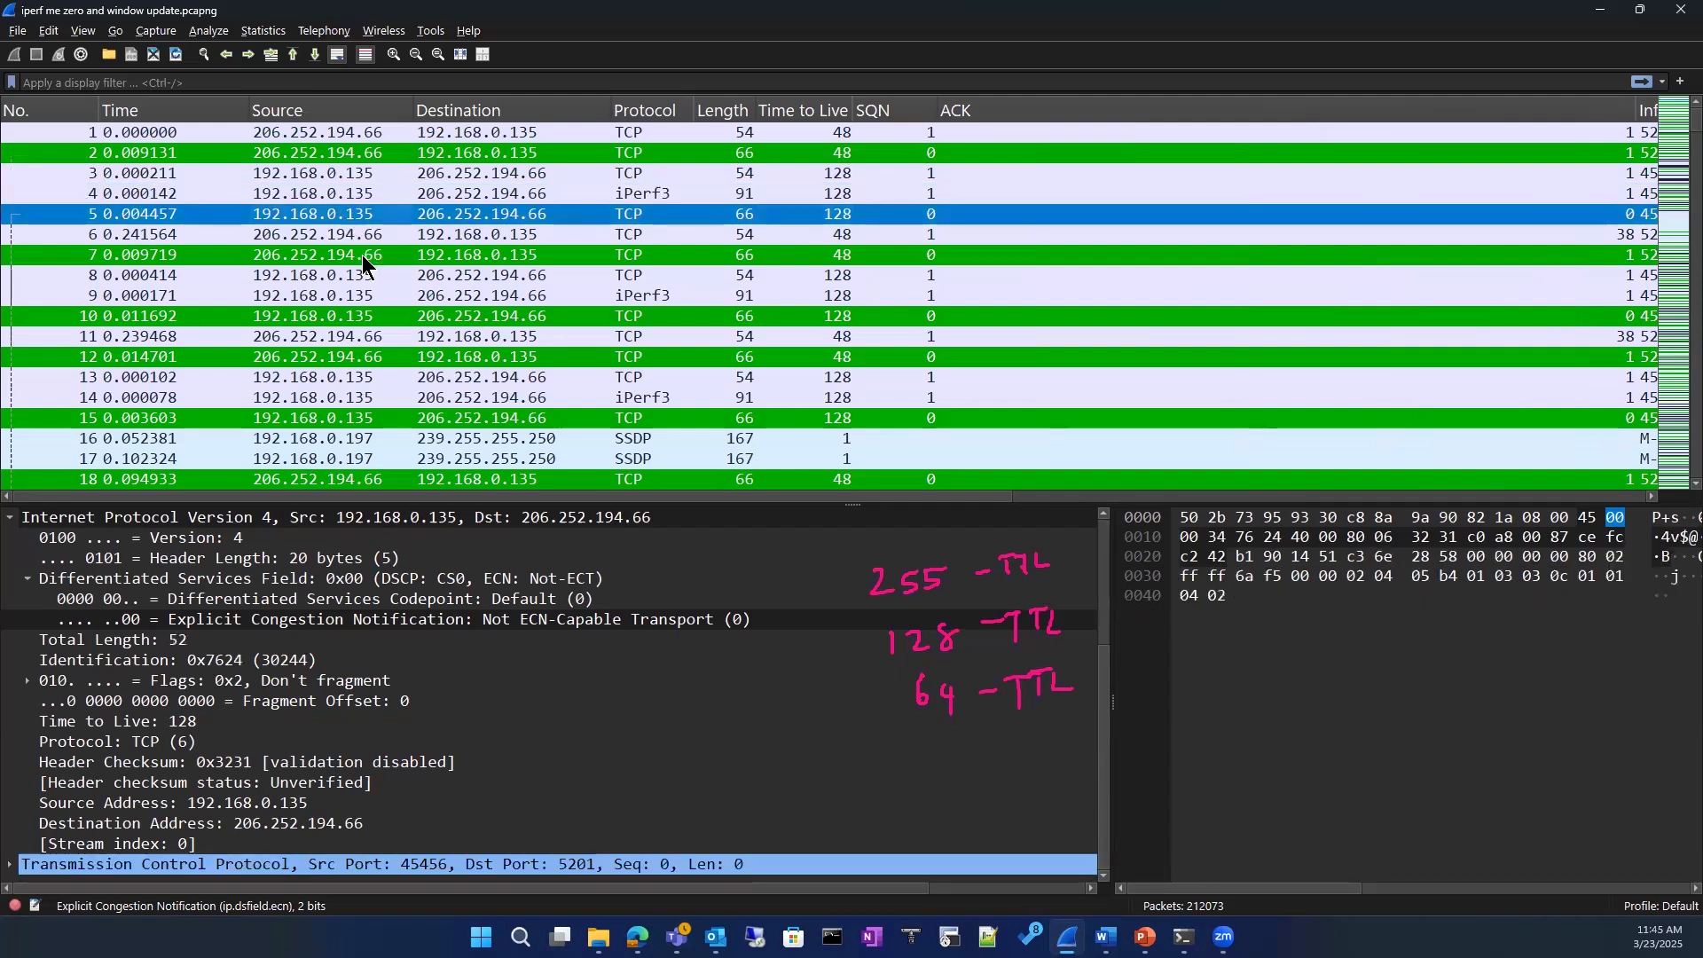
left_click(362, 255)
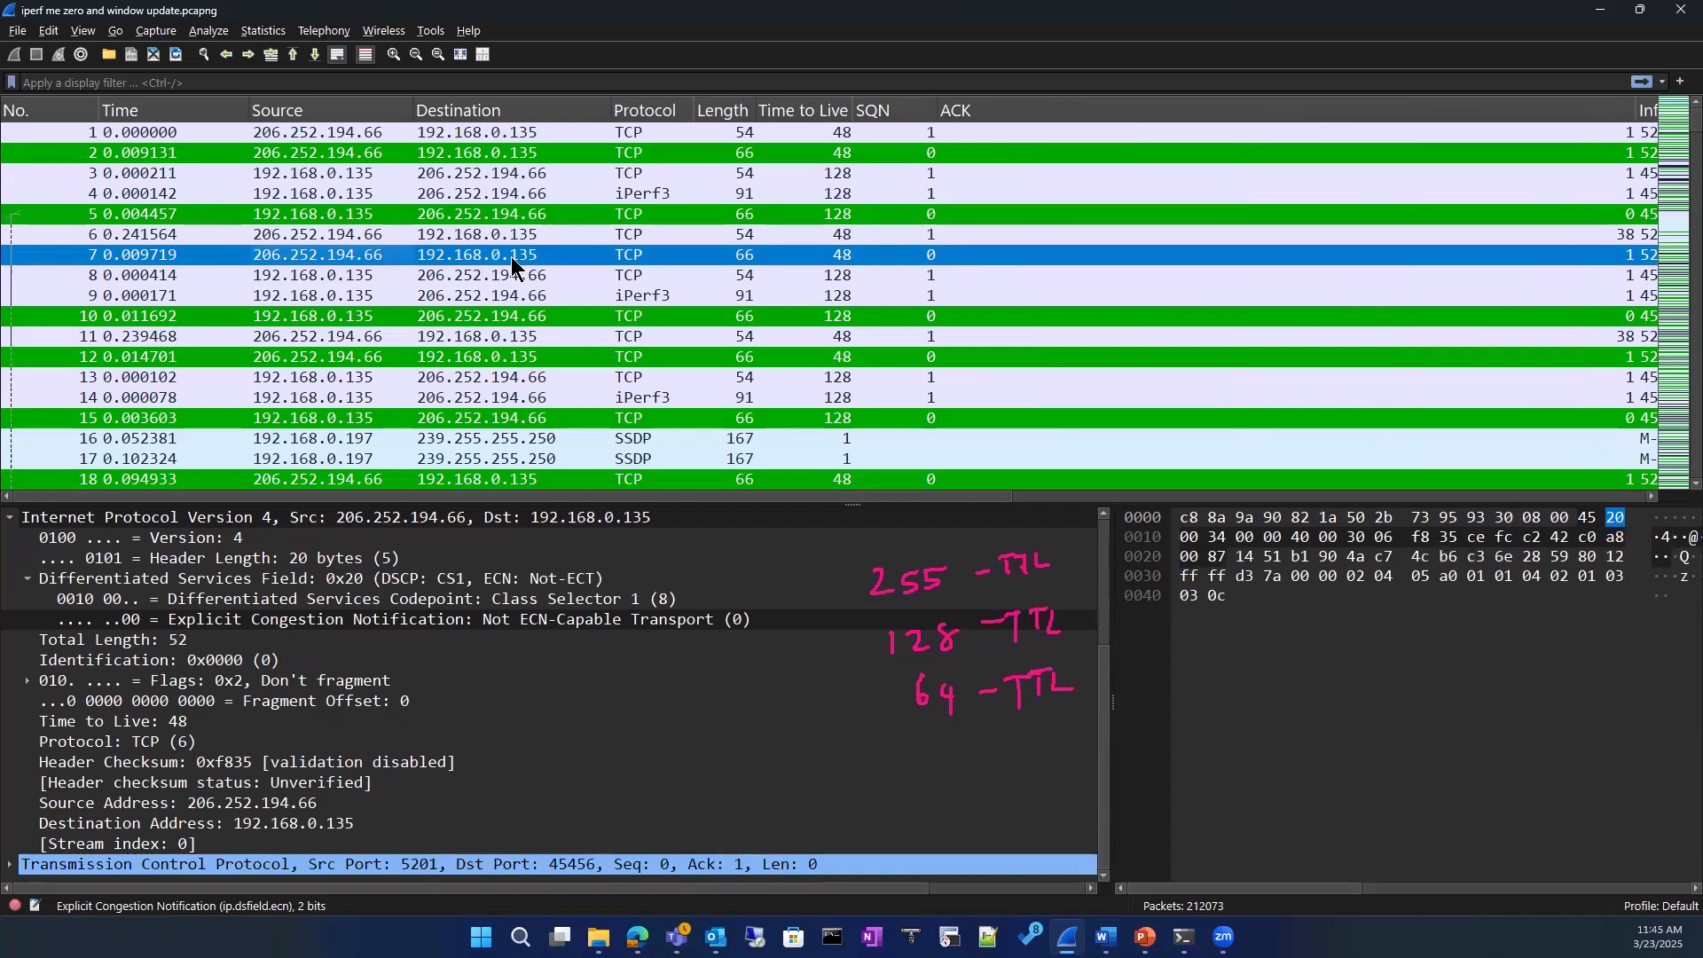
left_click(845, 238)
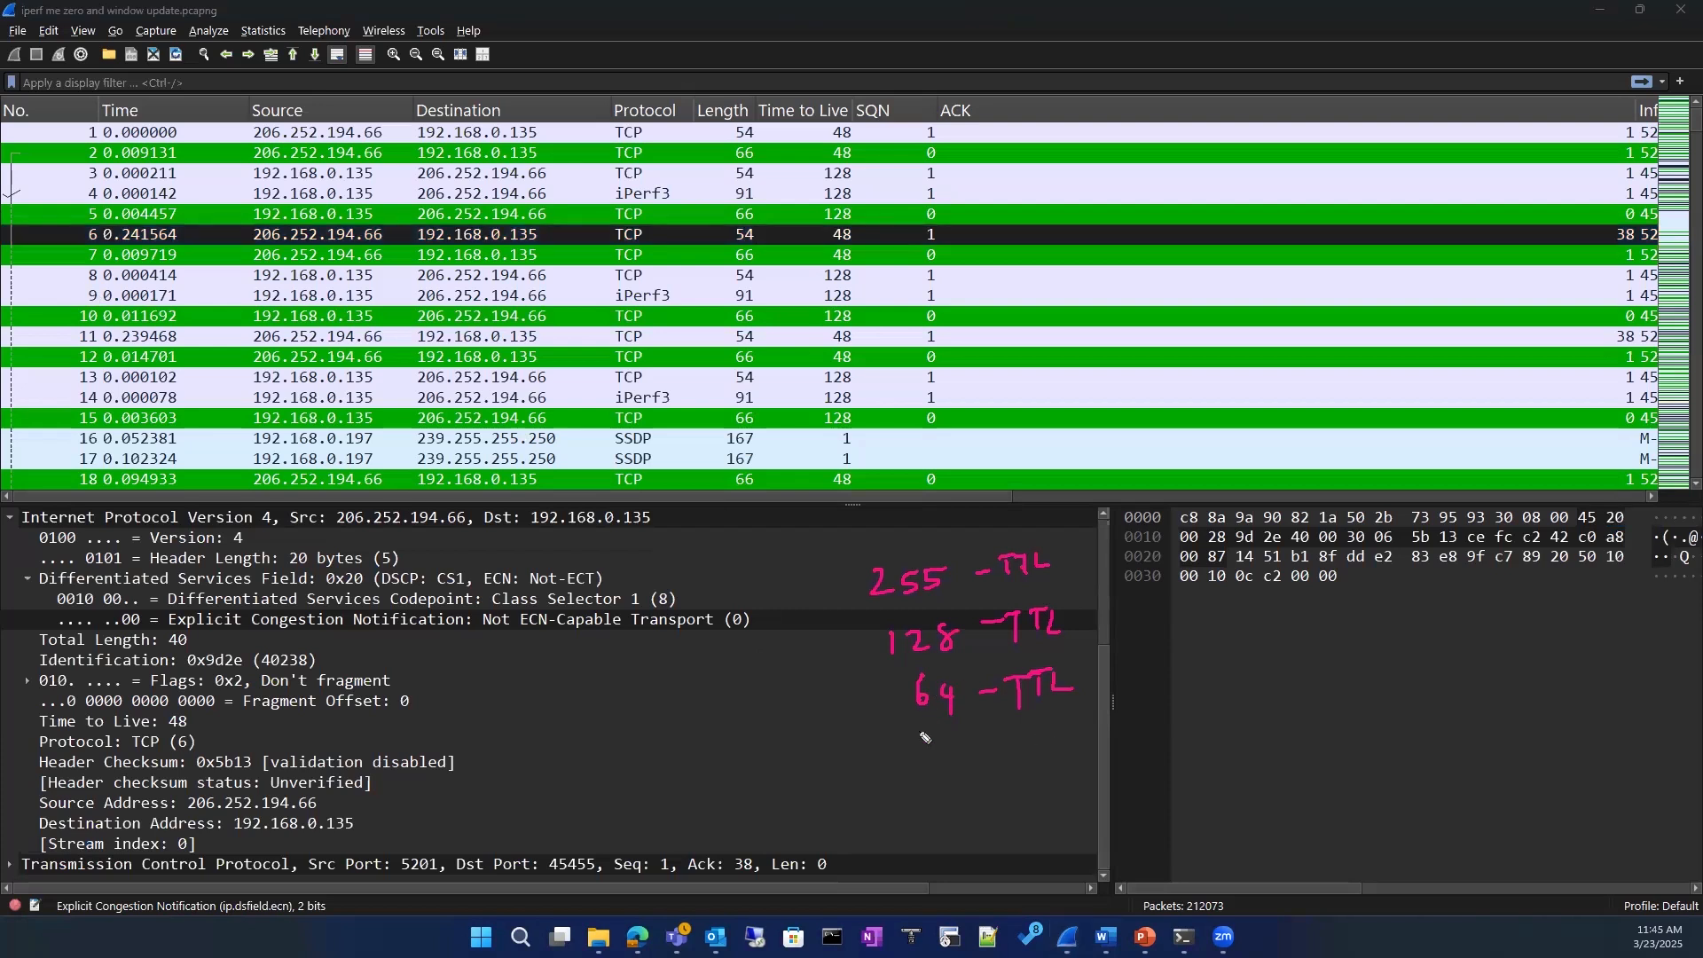
Step: Write the hop calculation of 64 minus 48 giving 16 below the TTL notes, and add a circled 16 beside it
left_click_drag(925, 725, 930, 752)
mouse_move(942, 728)
left_mouse_down()
mouse_move(943, 748)
mouse_move(976, 755)
left_mouse_up()
left_click_drag(964, 757, 957, 781)
mouse_move(938, 777)
left_mouse_down()
mouse_move(938, 795)
mouse_move(1006, 787)
left_mouse_up()
mouse_move(1336, 634)
left_mouse_down()
mouse_move(1336, 656)
mouse_move(1349, 650)
mouse_move(1324, 632)
left_mouse_up()
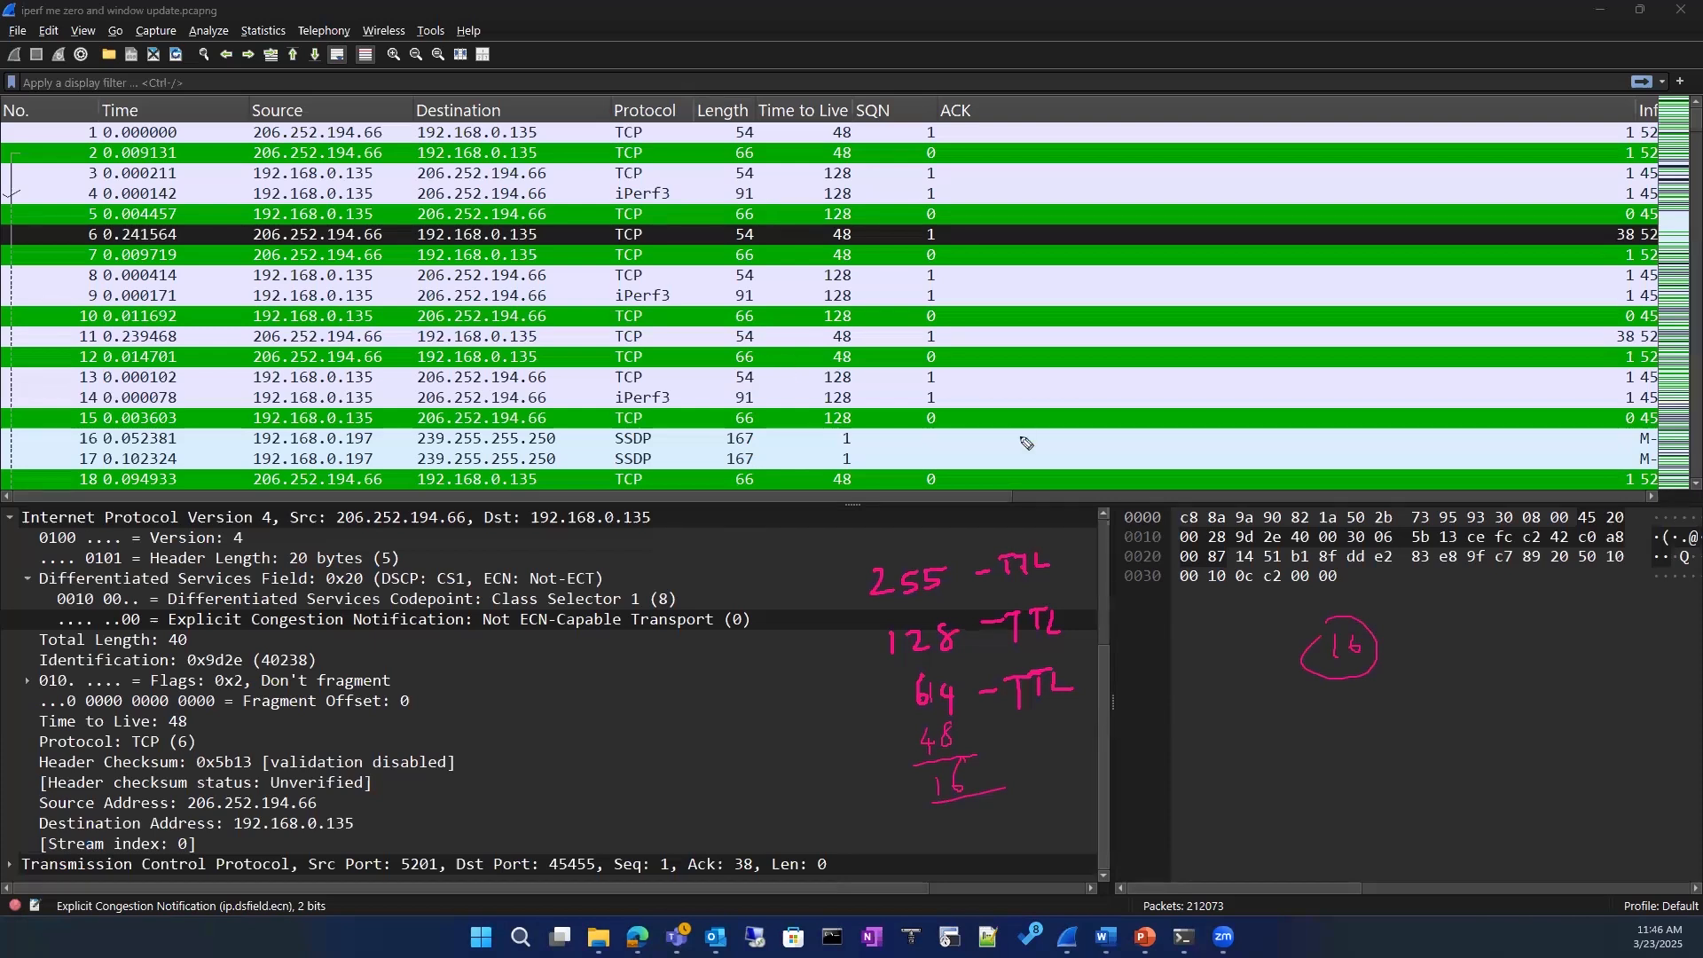
Step: Draw a circled 14 and a second circled 16 below the first, and tick packet 6's Time to Live value
left_click_drag(1241, 714, 1229, 754)
mouse_move(1257, 722)
left_mouse_down()
mouse_move(1274, 739)
mouse_move(1257, 763)
left_mouse_up()
mouse_move(1225, 706)
left_mouse_down()
mouse_move(1218, 762)
mouse_move(1276, 714)
mouse_move(1399, 712)
mouse_move(1411, 730)
left_mouse_up()
mouse_move(1428, 706)
left_mouse_down()
mouse_move(1425, 720)
mouse_move(1410, 685)
left_mouse_up()
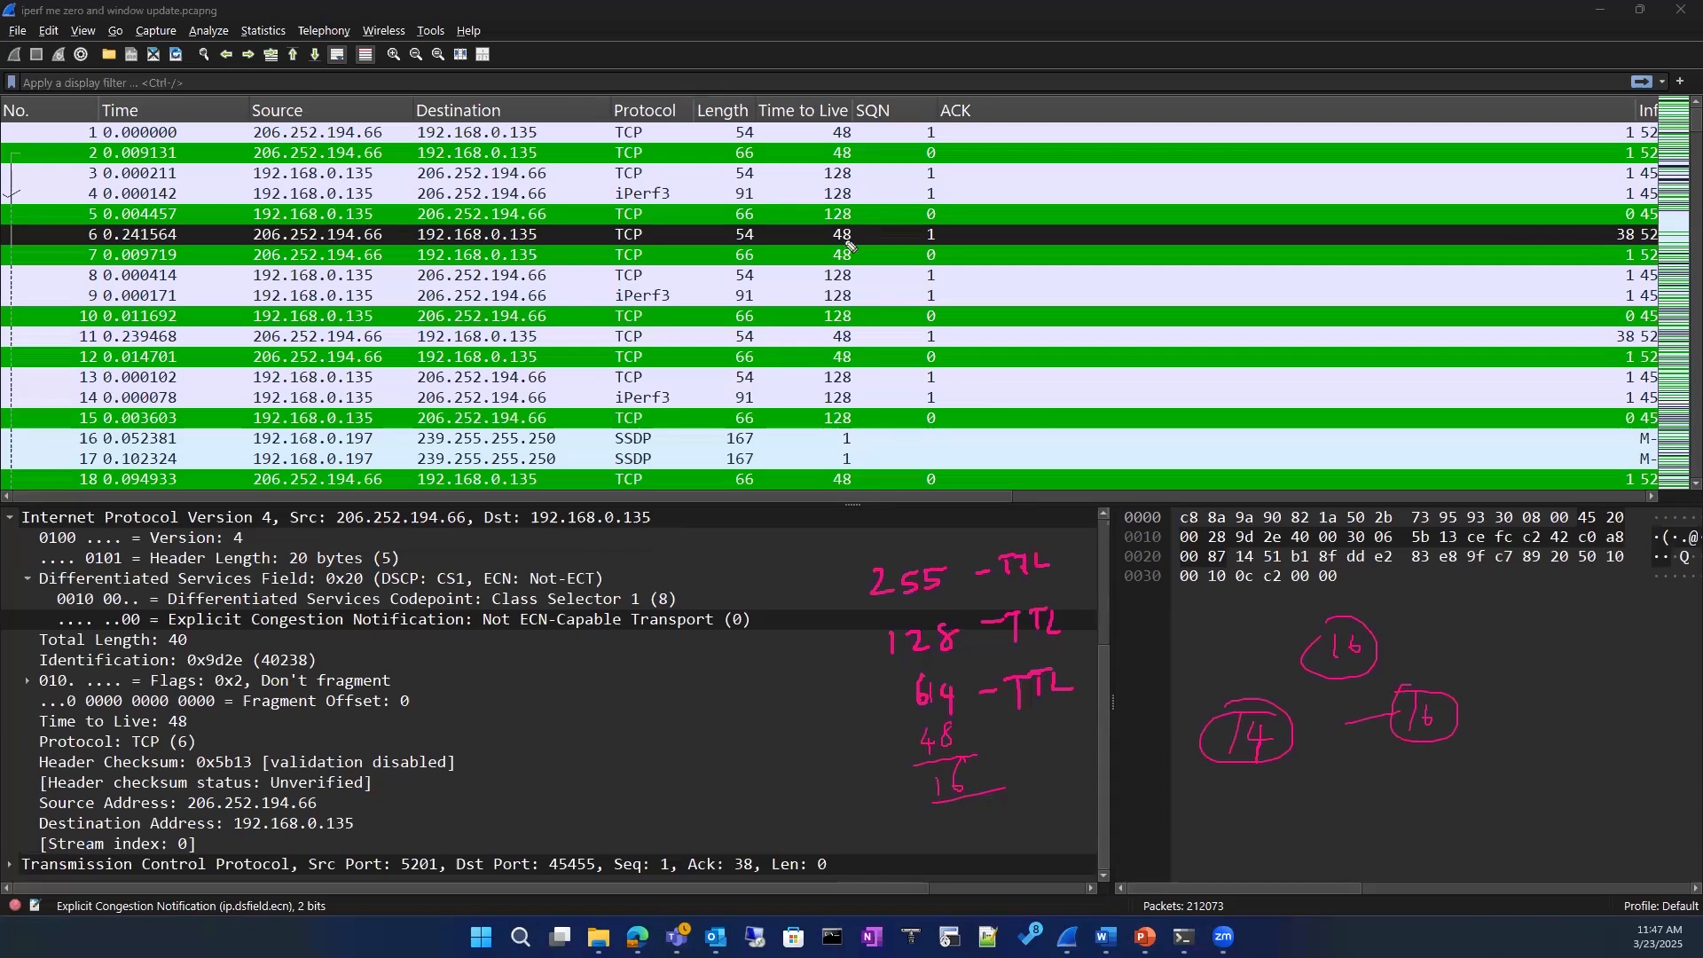
mouse_move(856, 231)
left_mouse_down()
mouse_move(867, 240)
mouse_move(887, 204)
left_mouse_up()
Step: Collapse packet 6's Ethernet II header and show the available options for the IPv4 Time to Live field without applying any
left_click(178, 727)
scroll(177, 727, "up", 4)
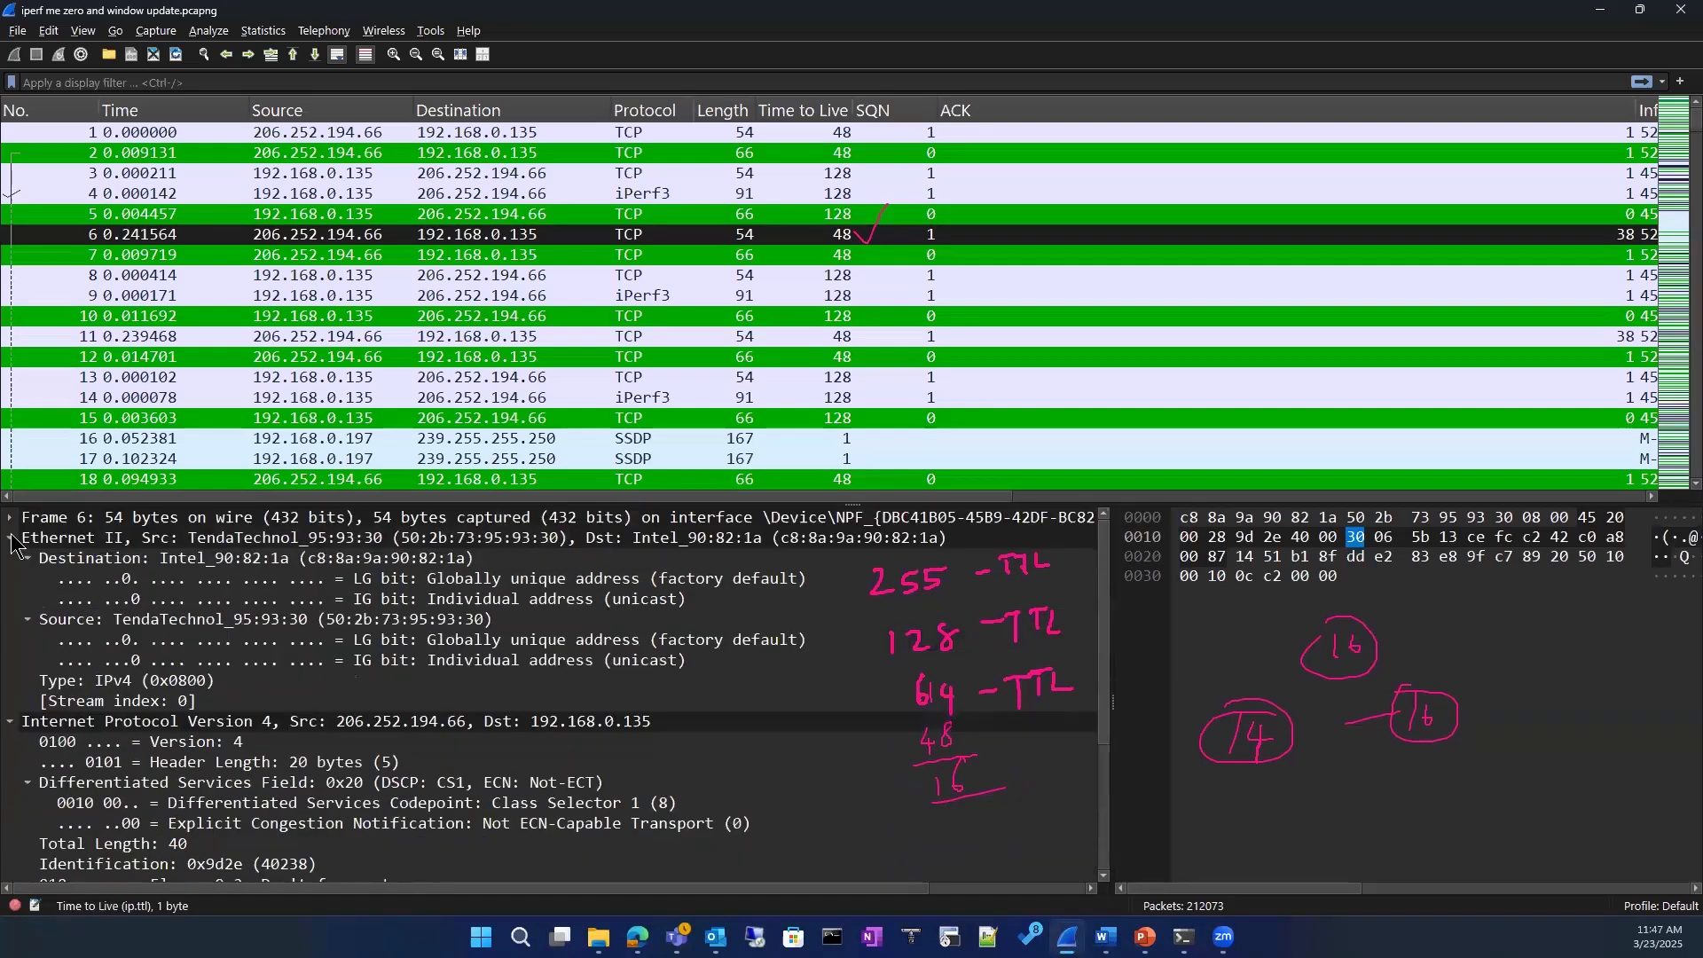
left_click(11, 539)
left_click(10, 559)
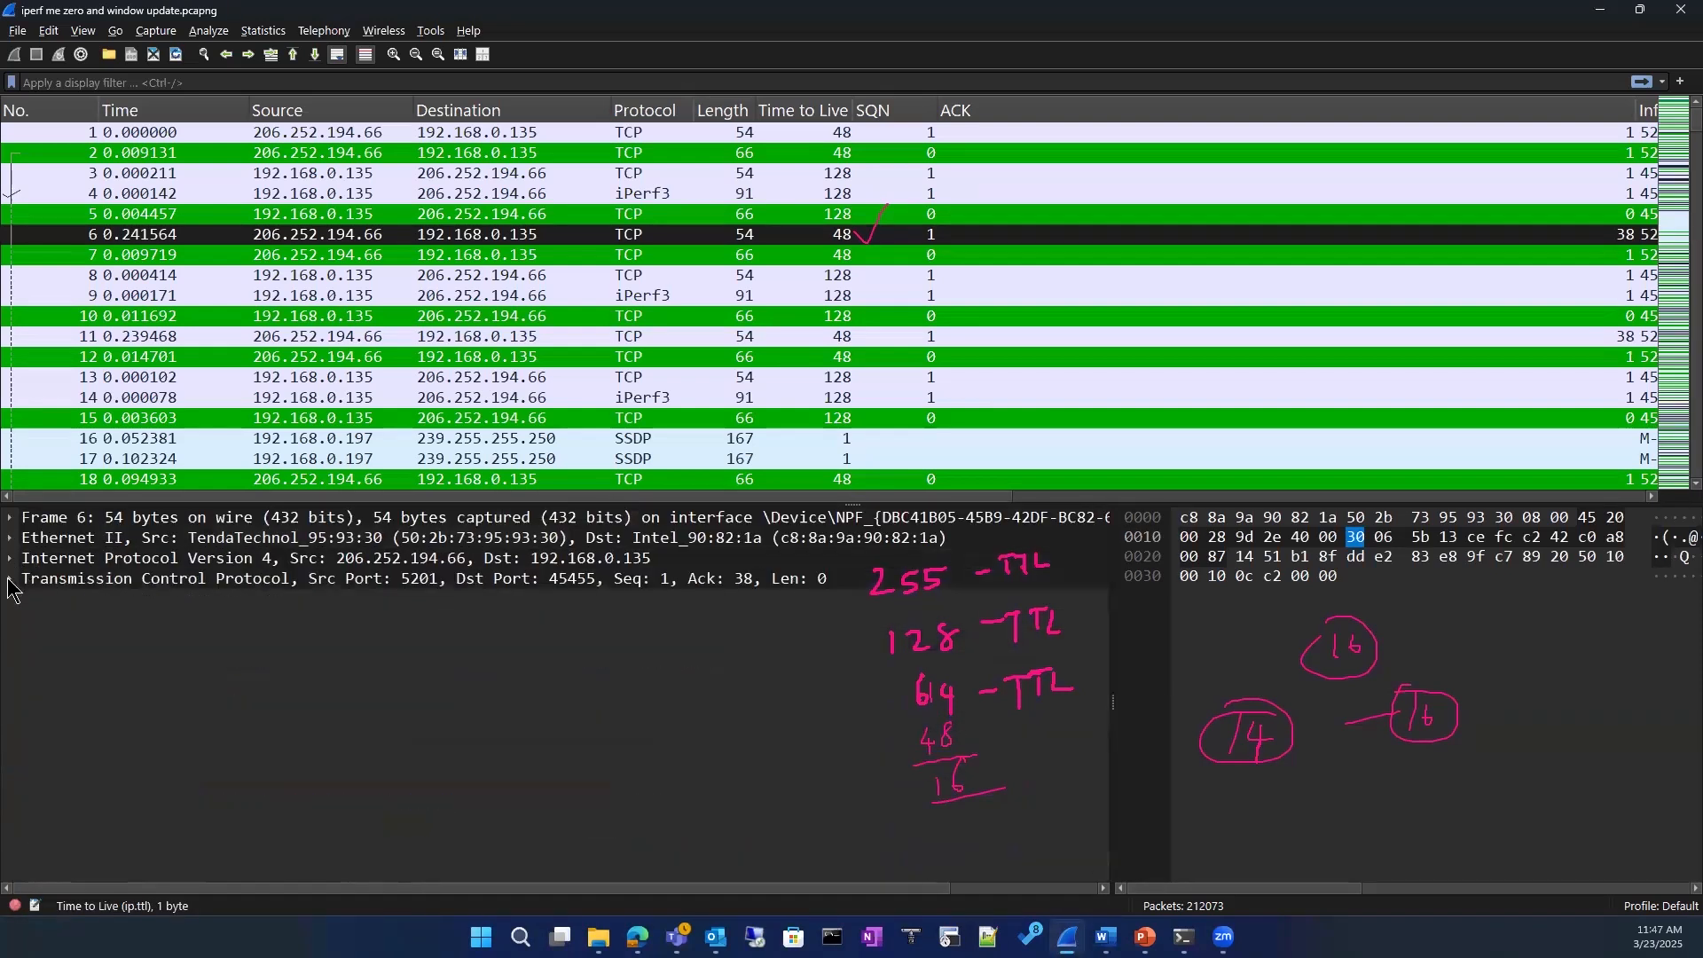
left_click(11, 559)
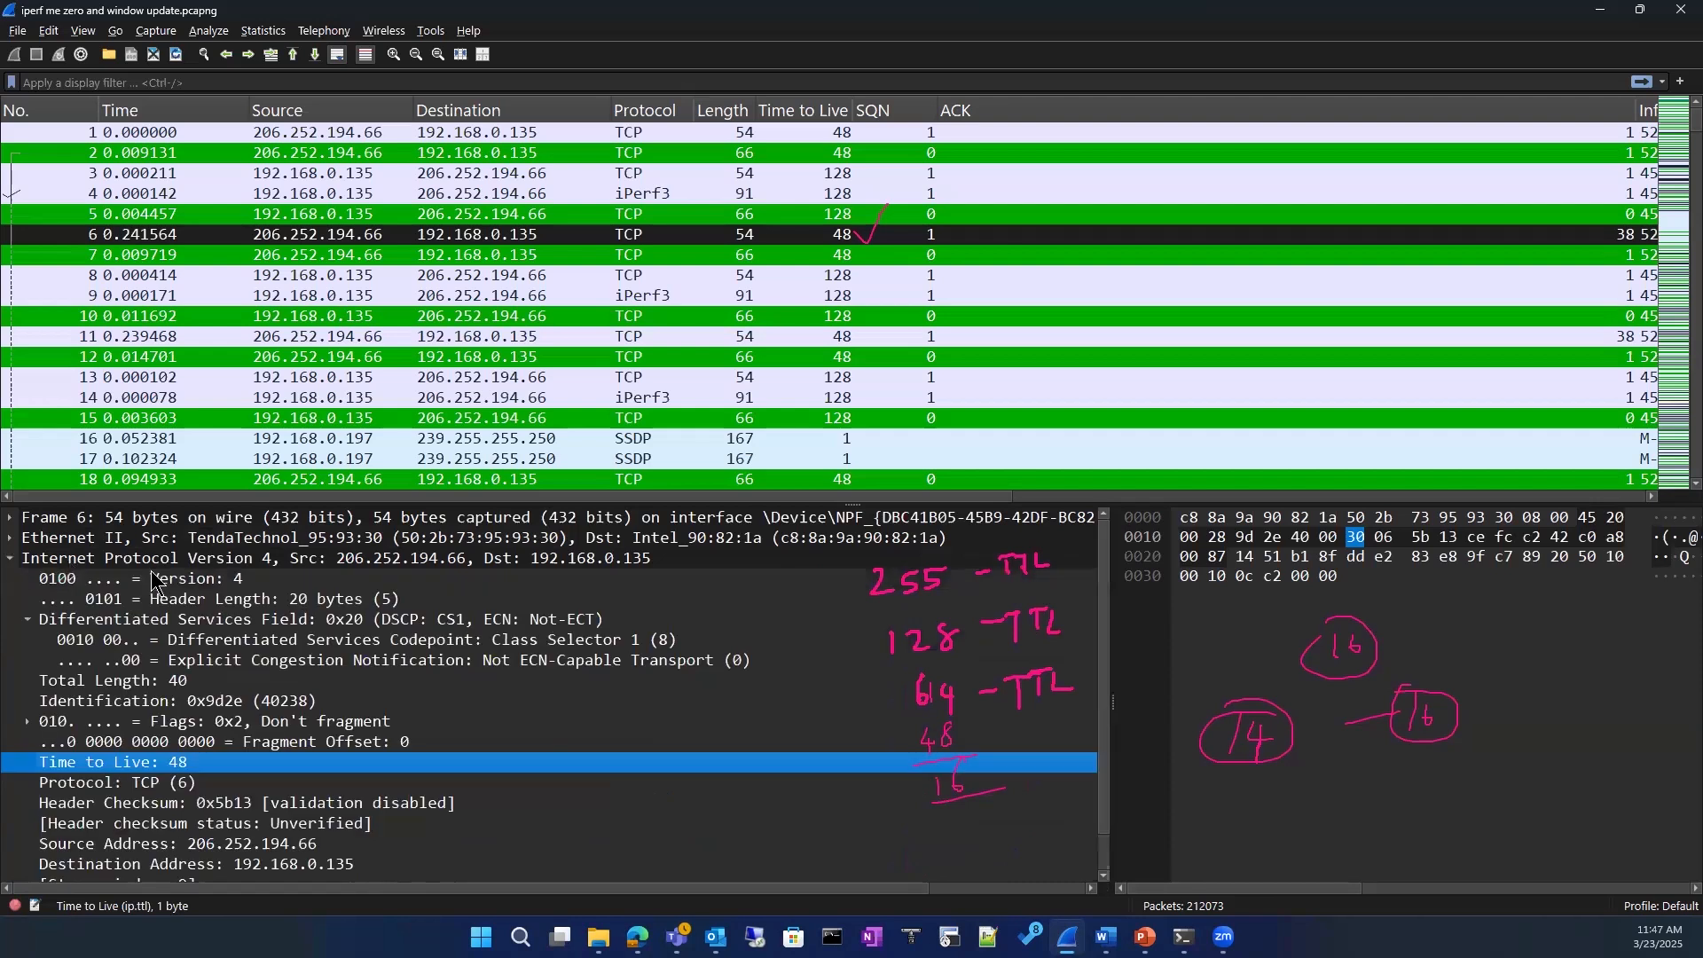
right_click(147, 774)
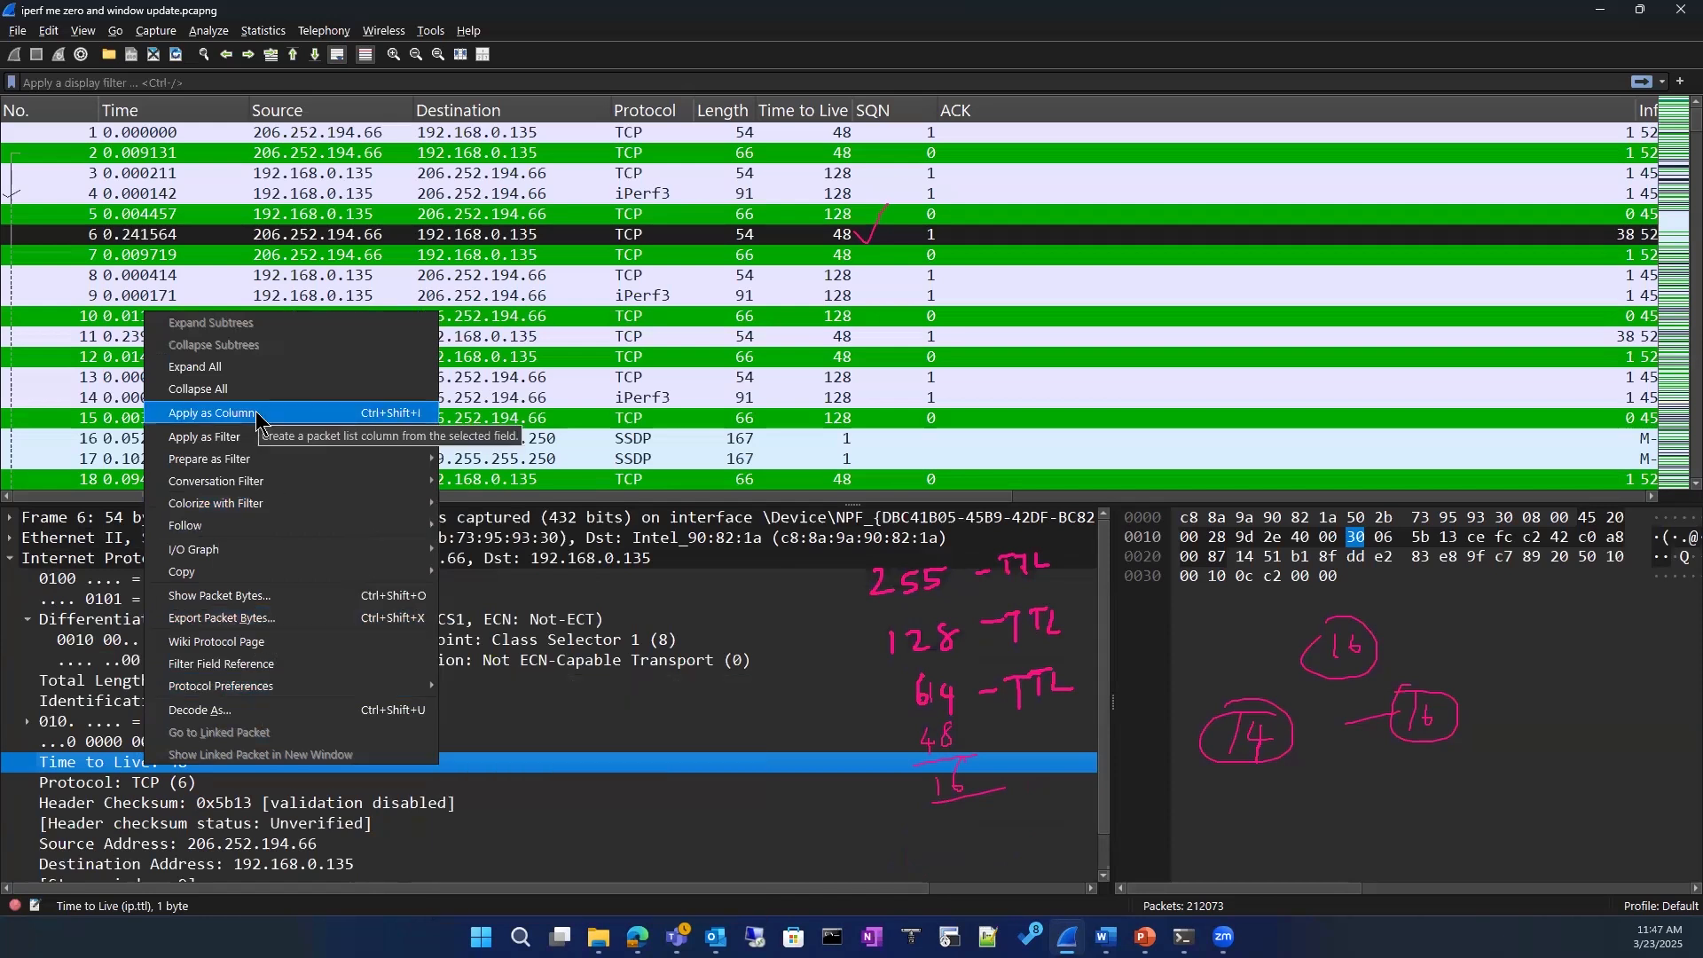
left_click(837, 27)
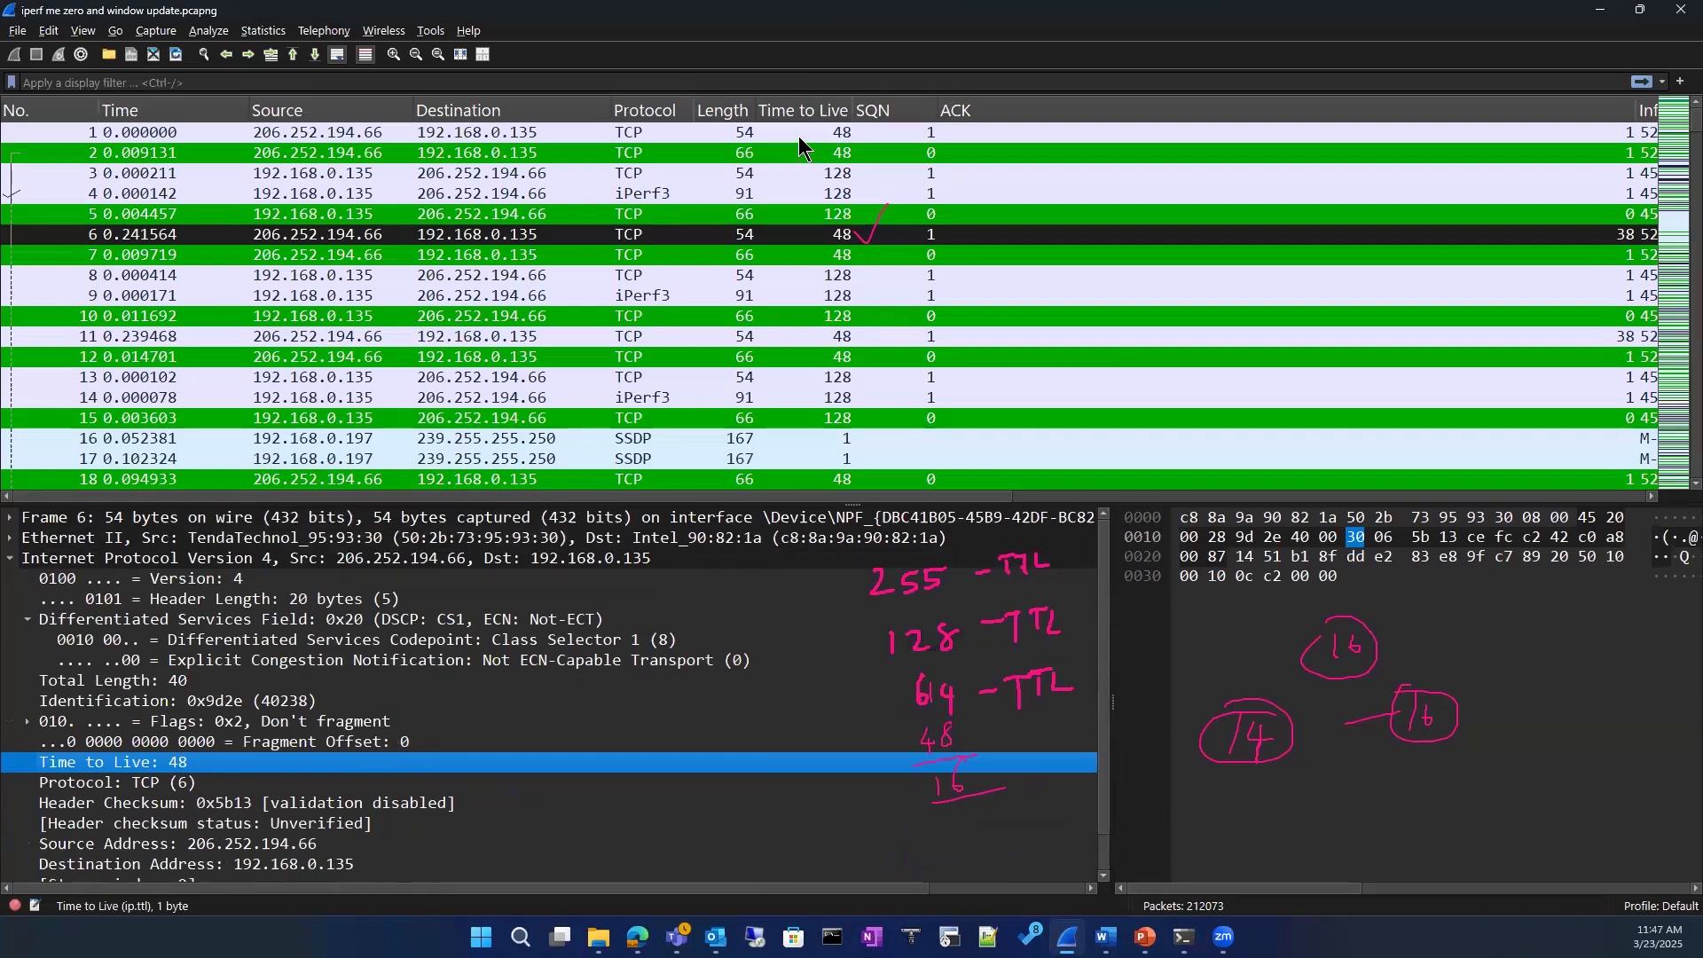
mouse_move(793, 114)
left_mouse_down()
mouse_move(907, 93)
mouse_move(786, 114)
left_mouse_up()
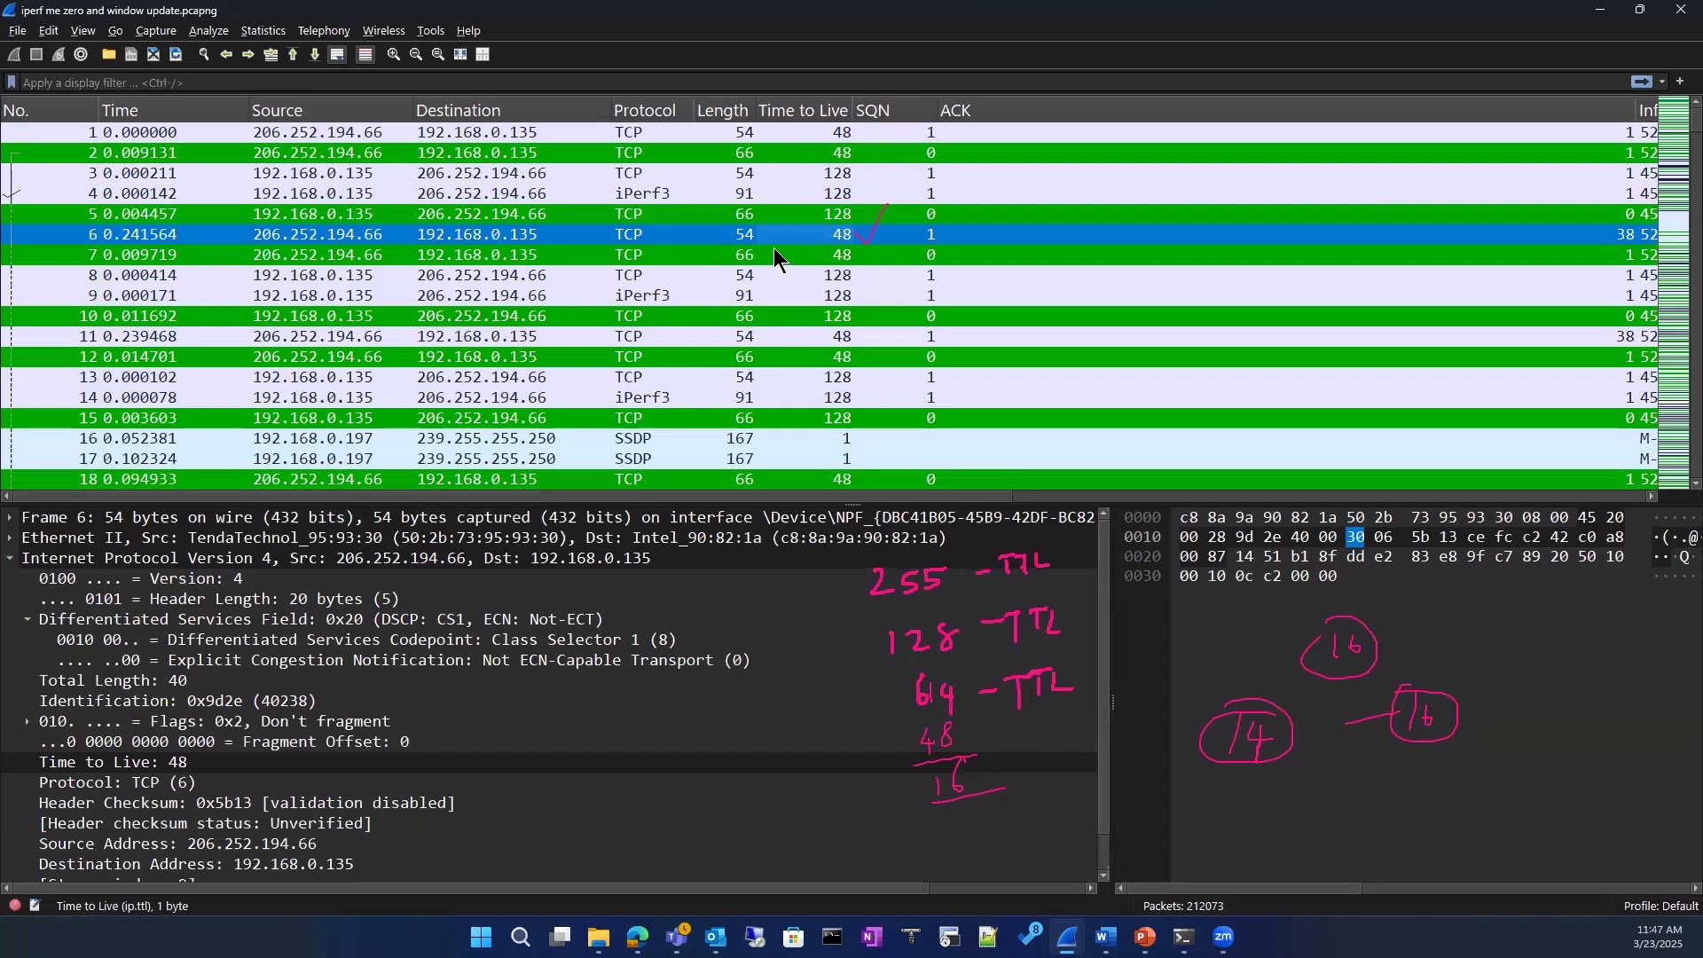
Step: Collapse the IPv4 header, expand the Transmission Control Protocol header and inspect its relative and raw Sequence Number fields
left_click(6, 563)
left_click(10, 559)
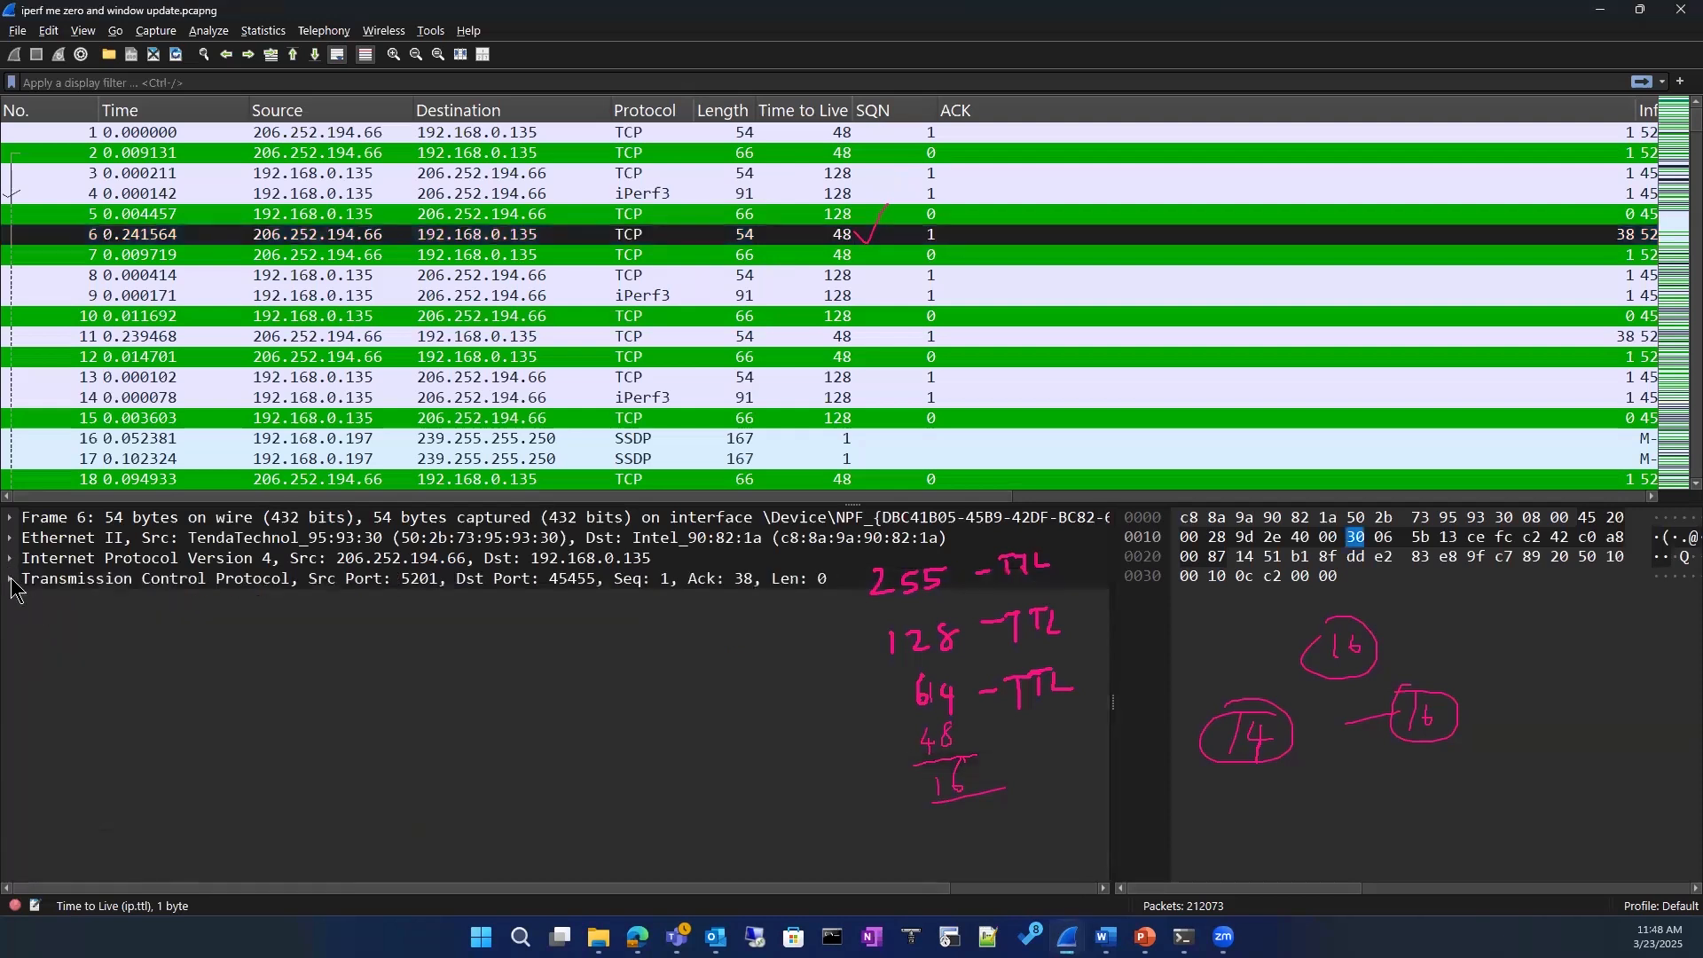
left_click(15, 581)
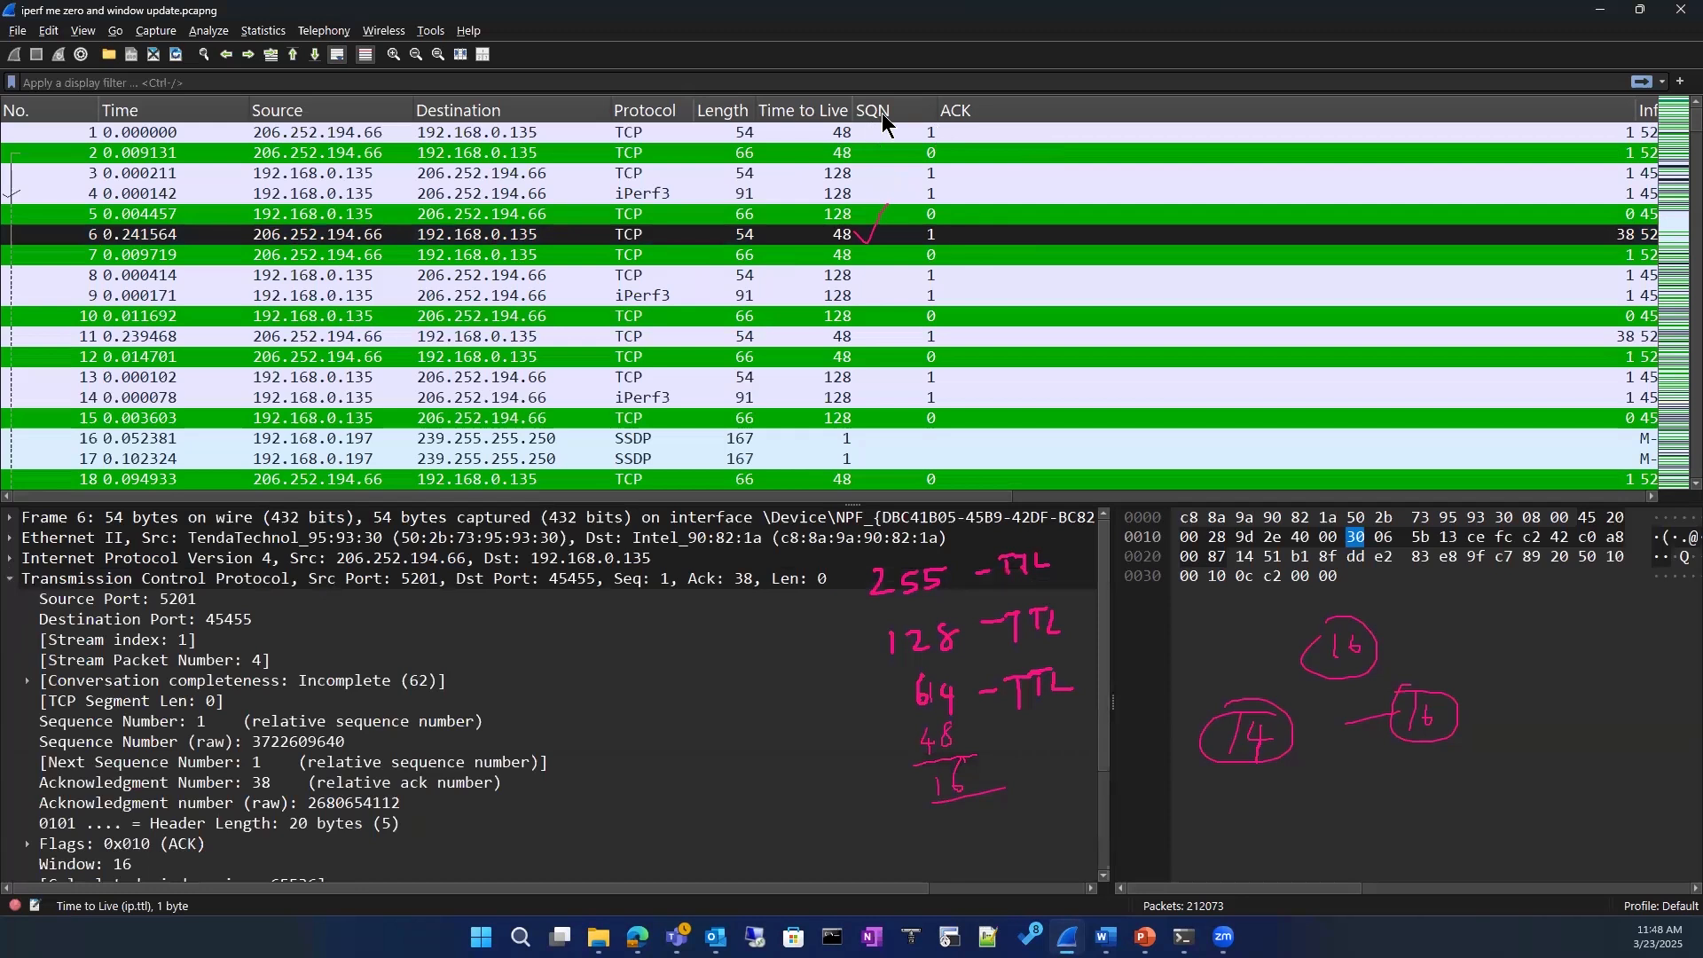
left_click(305, 726)
left_click(295, 745)
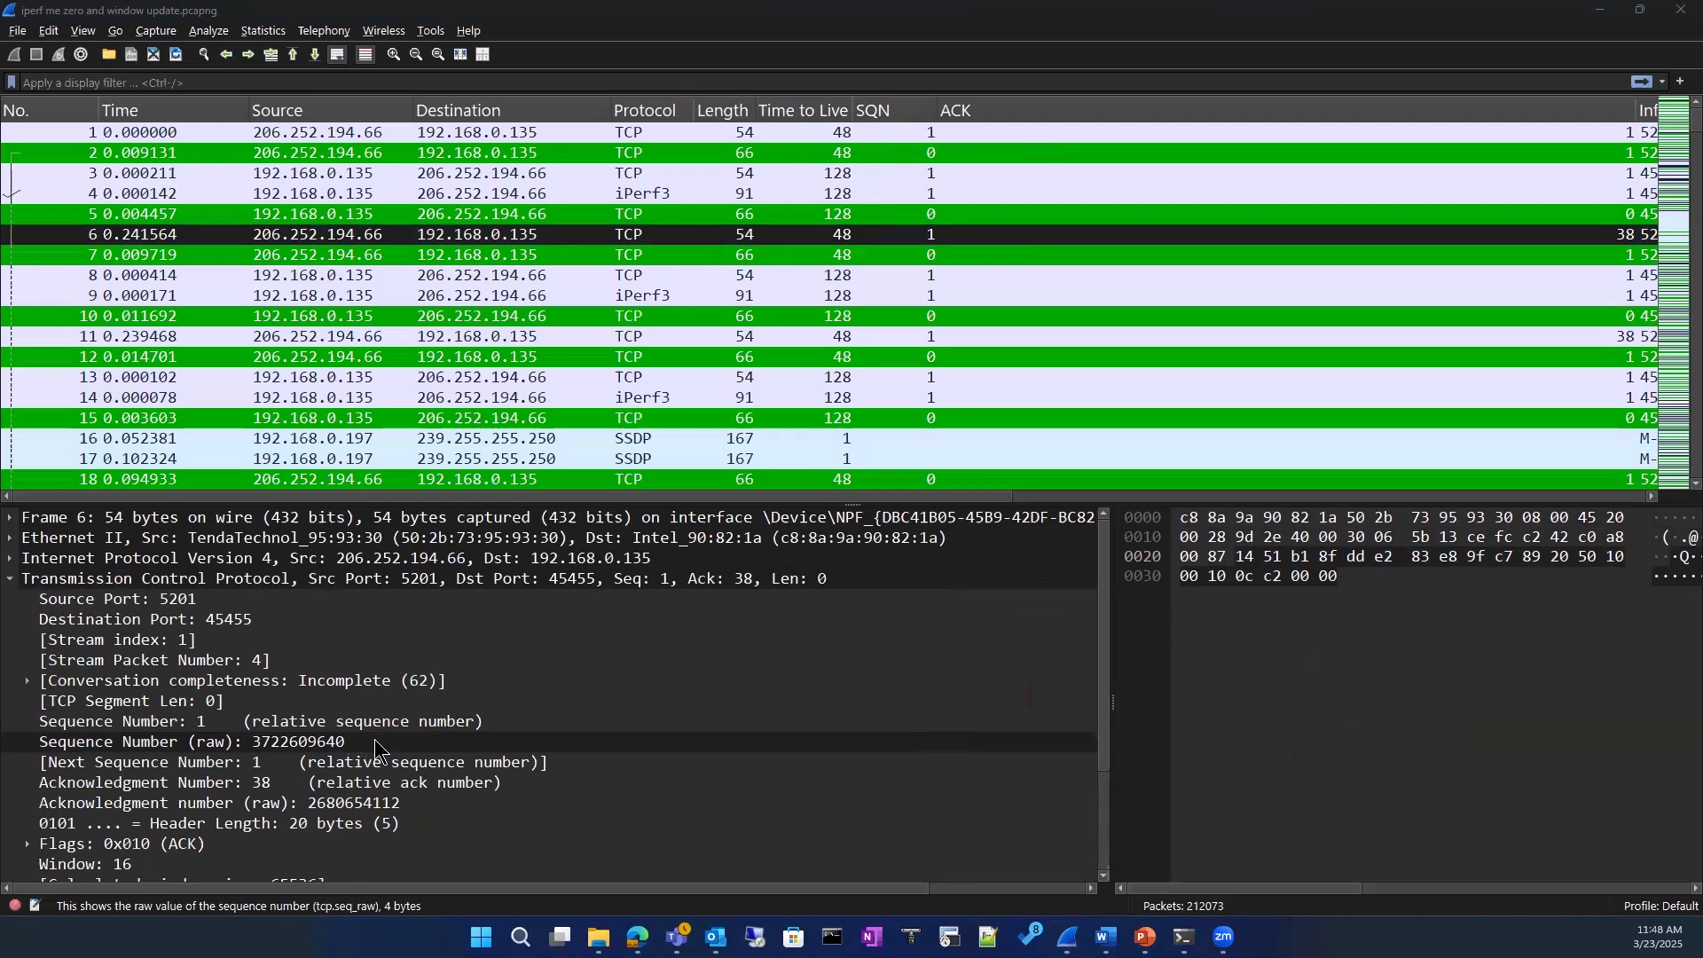
left_click(176, 725)
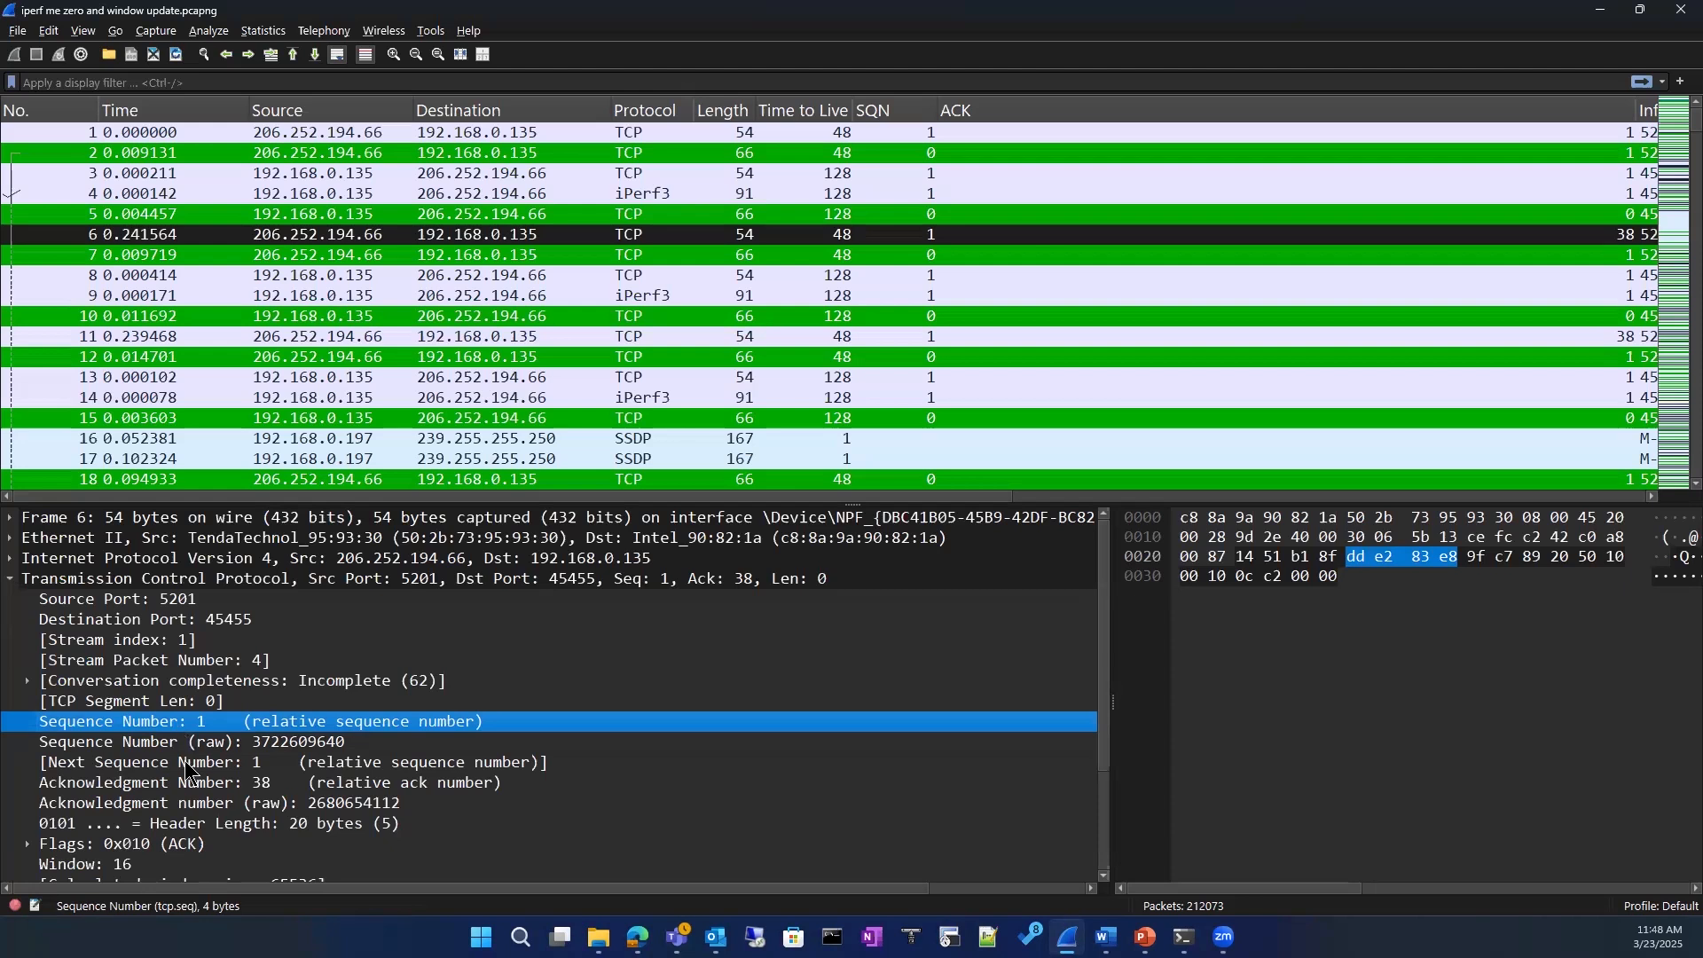
Step: Compare packet 6's relative and raw Sequence Number fields, show the relative field's available options, and collapse and re-expand the TCP header
left_click(189, 750)
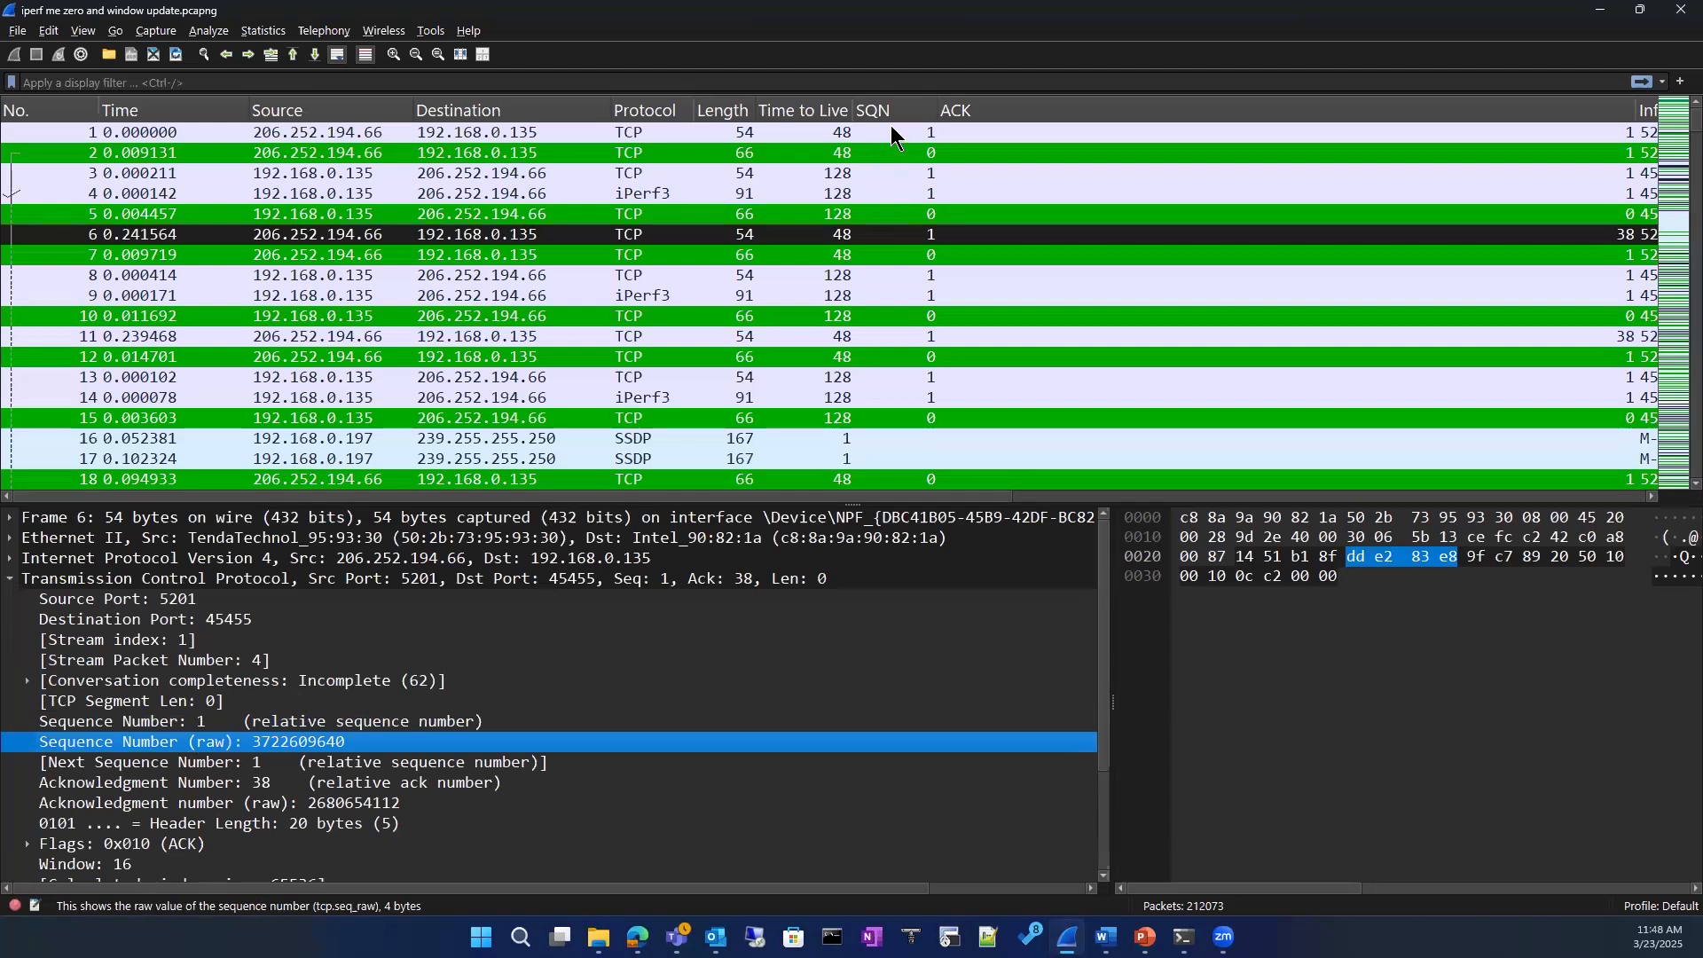
left_click(180, 724)
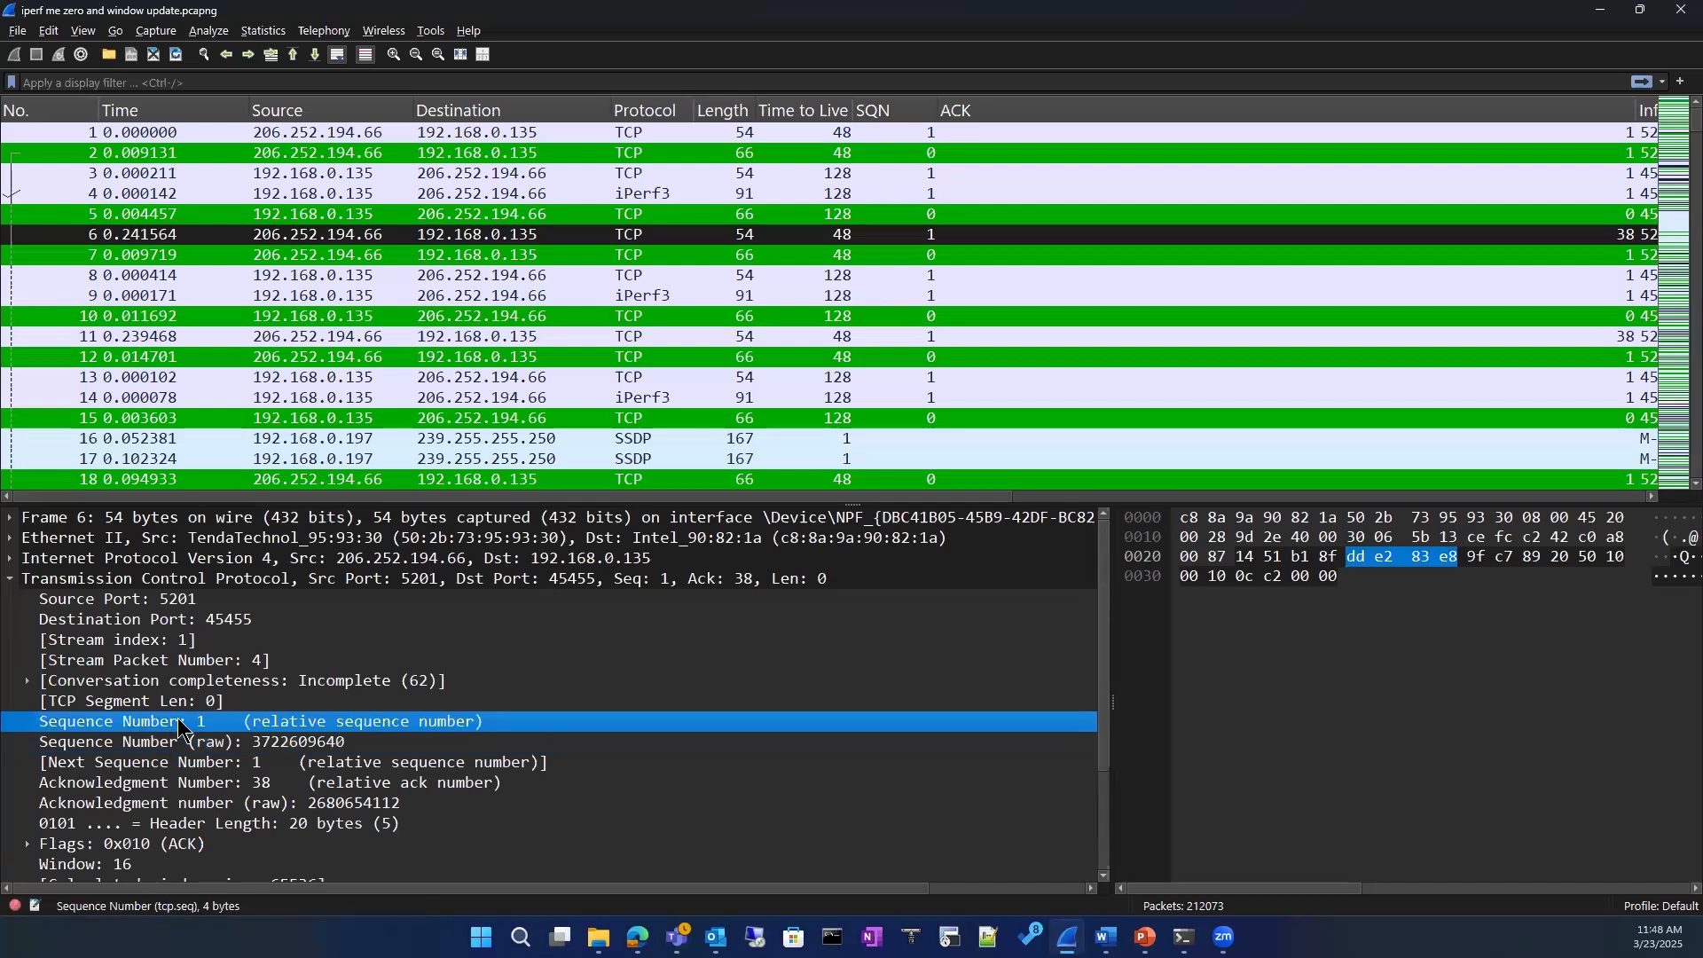
right_click(179, 723)
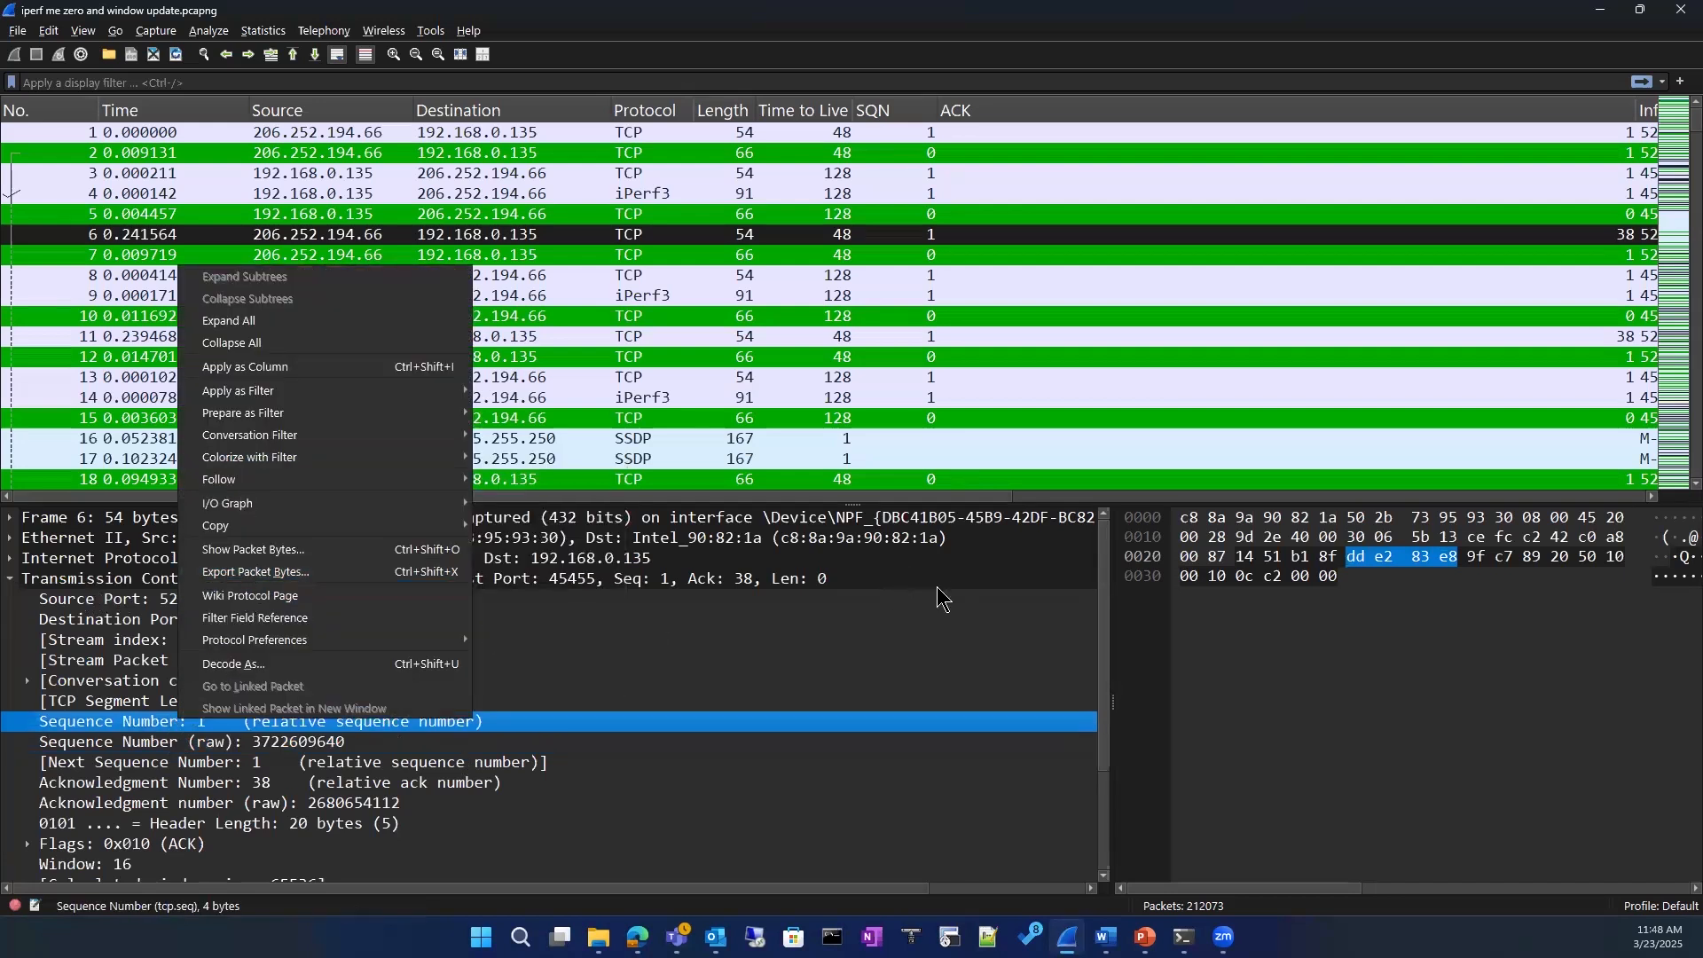
left_click(754, 582)
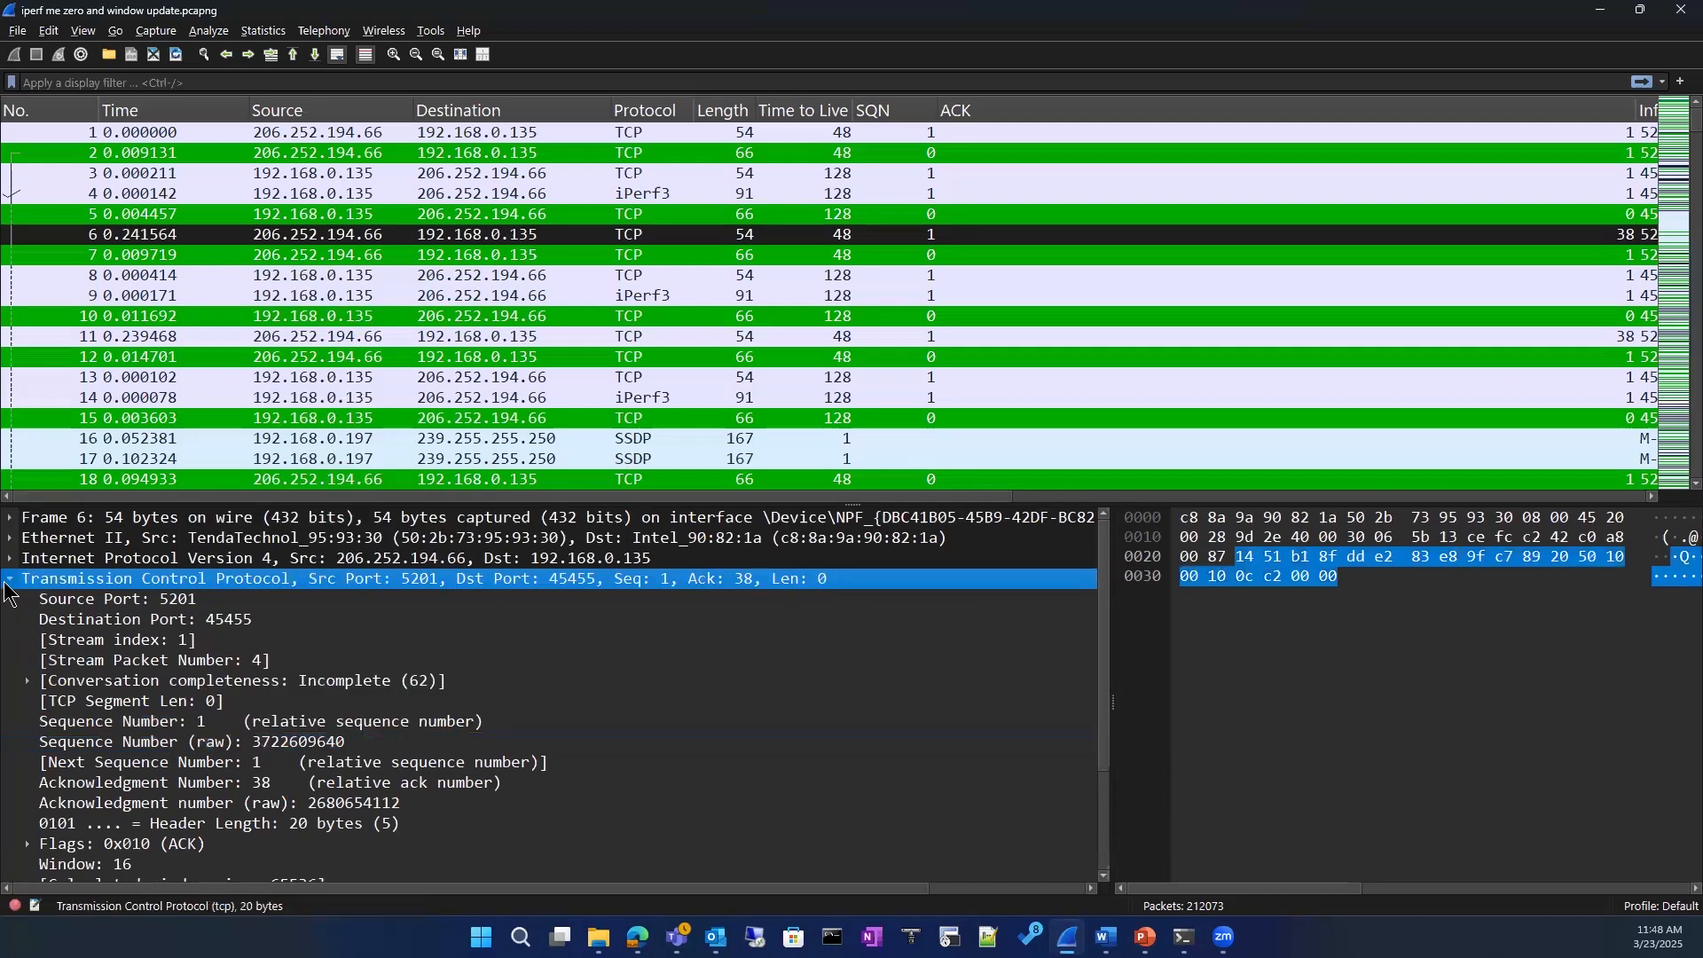
left_click(8, 581)
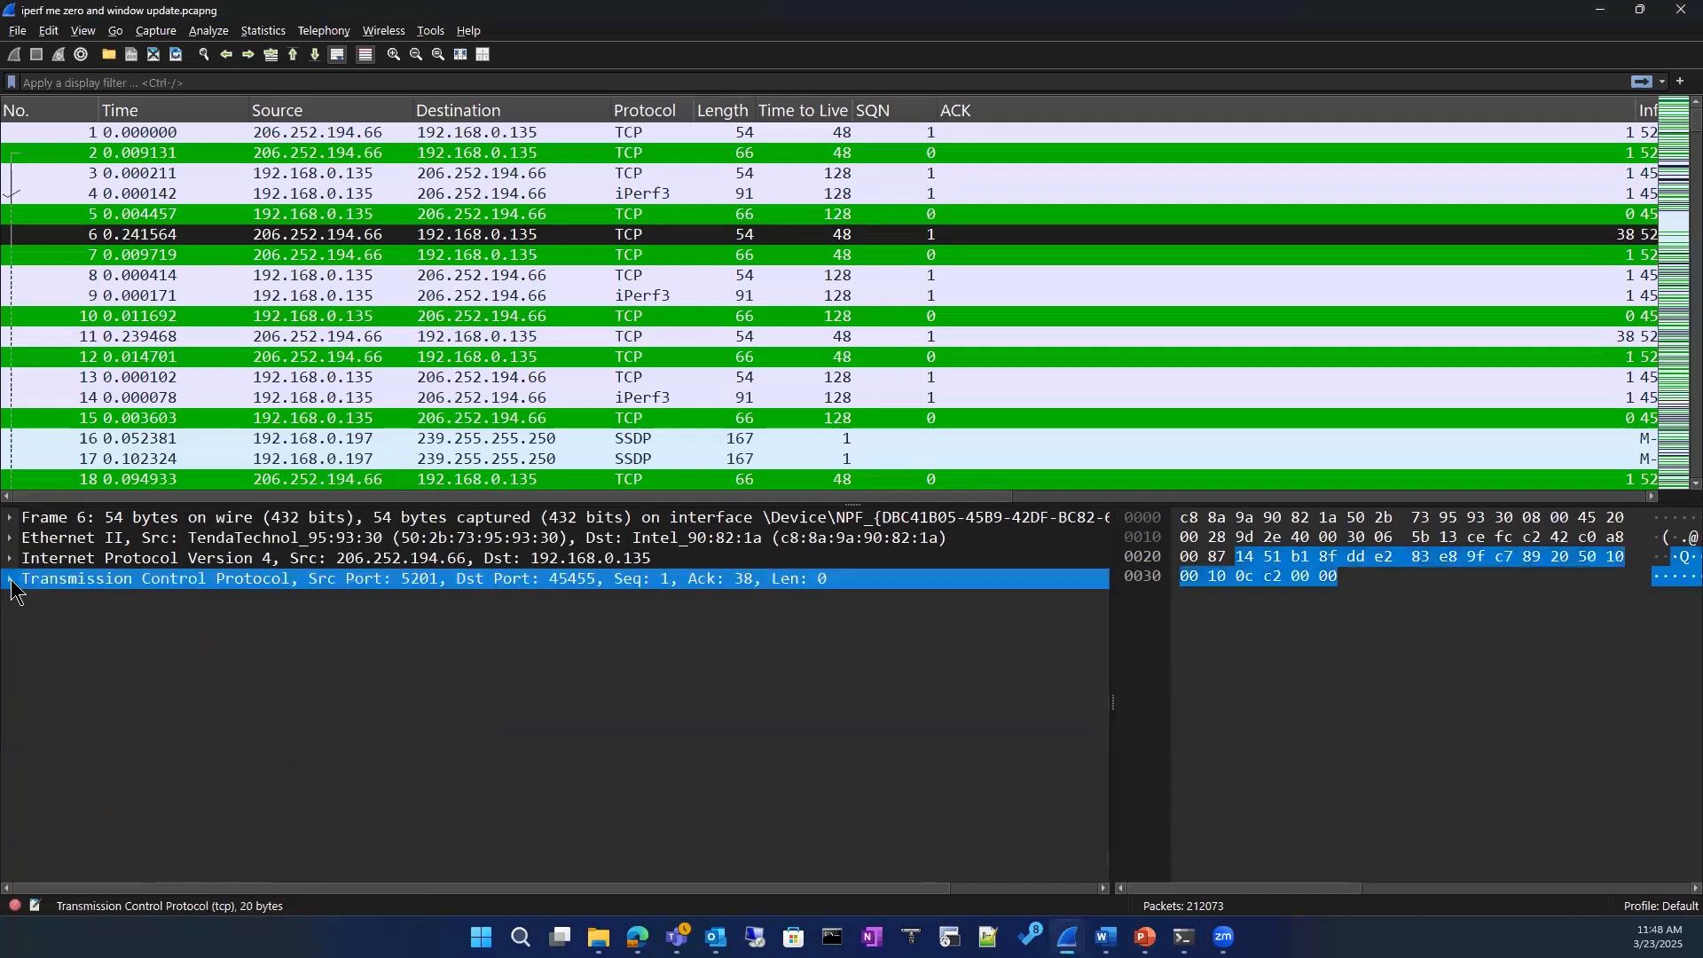
left_click(8, 581)
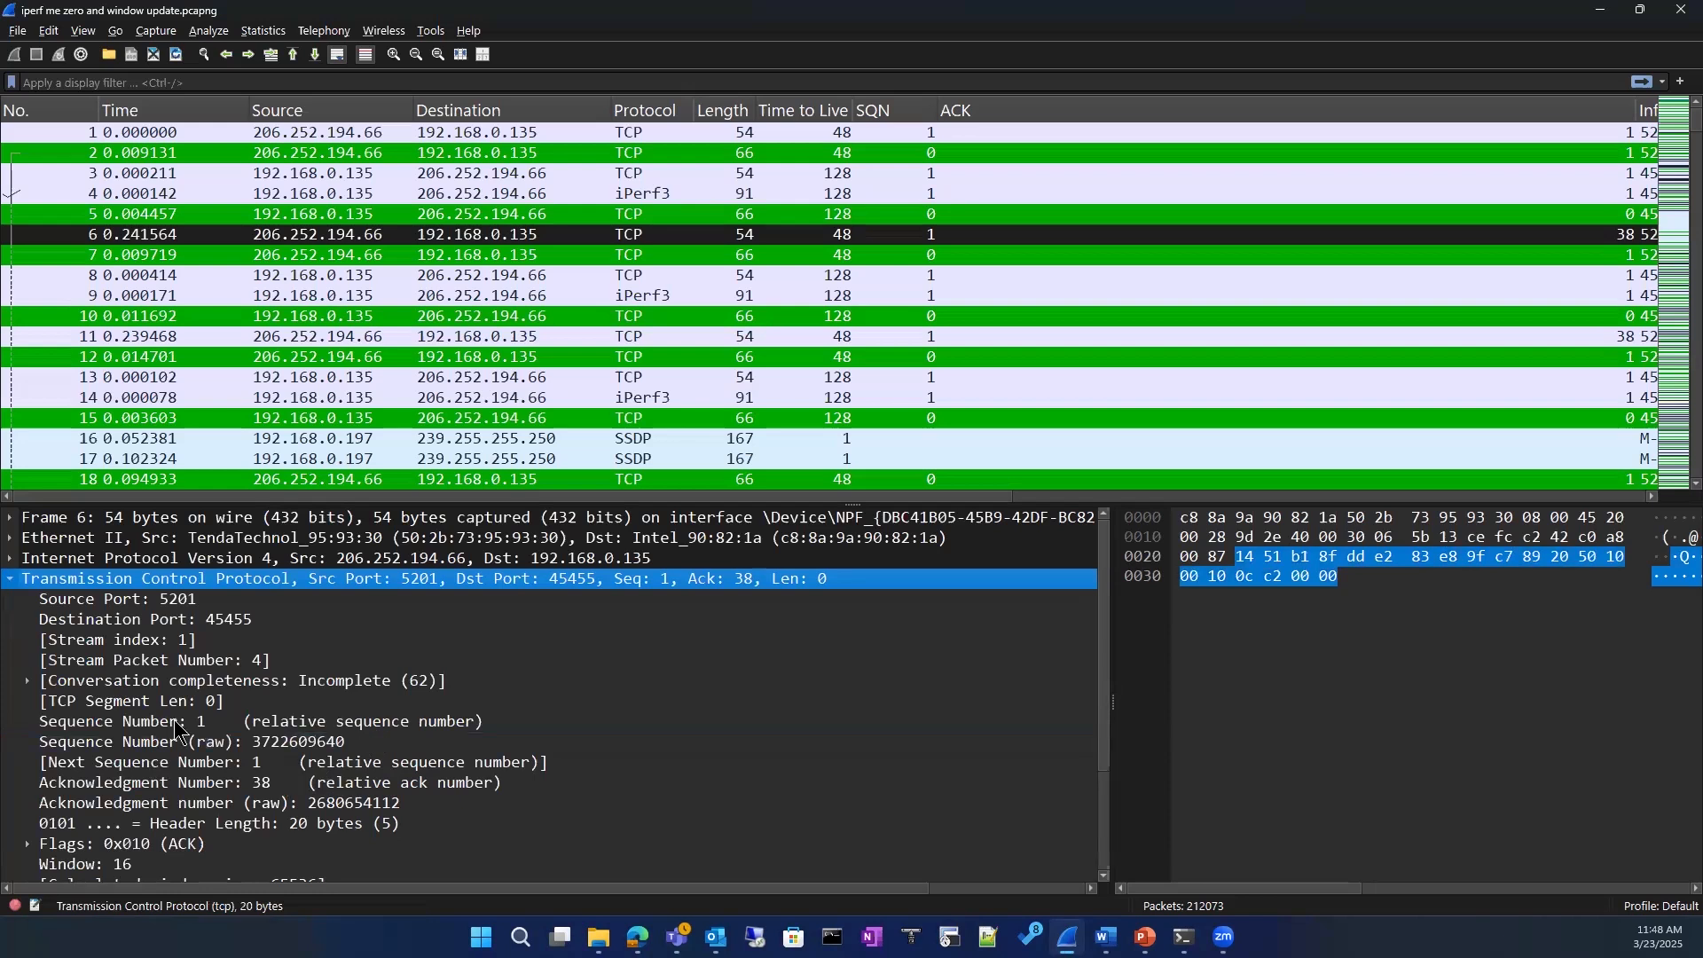
Step: Try to add packet 6's relative Sequence Number field as a packet list column
left_click(250, 727)
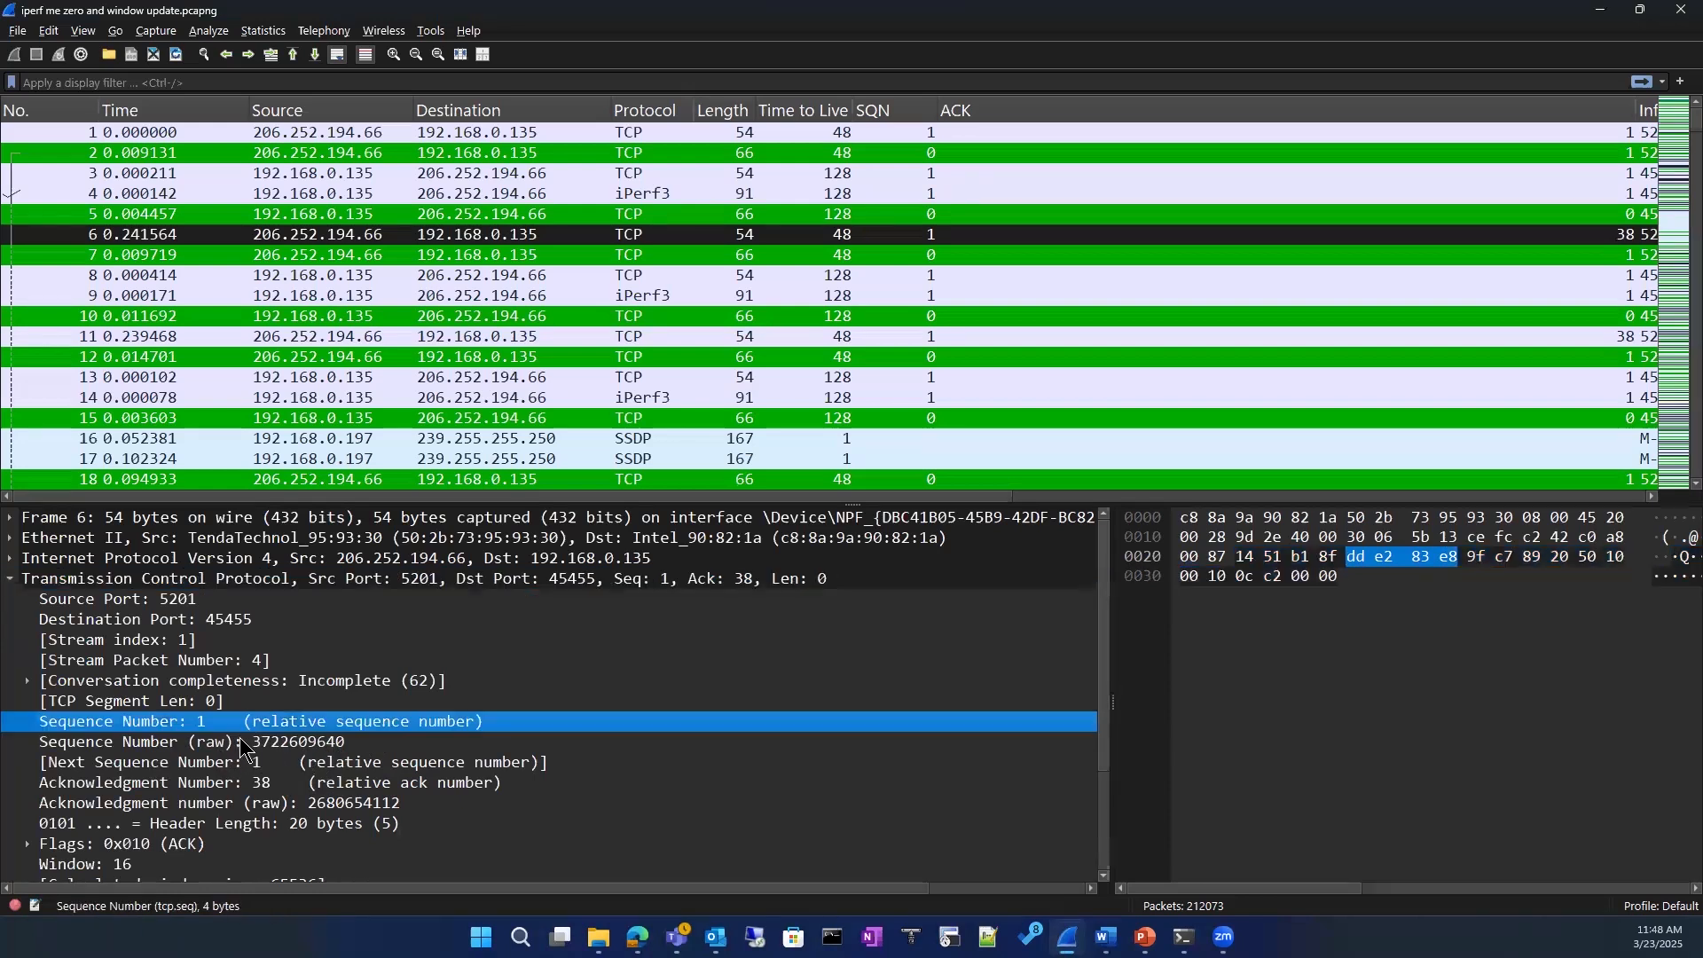
right_click(251, 727)
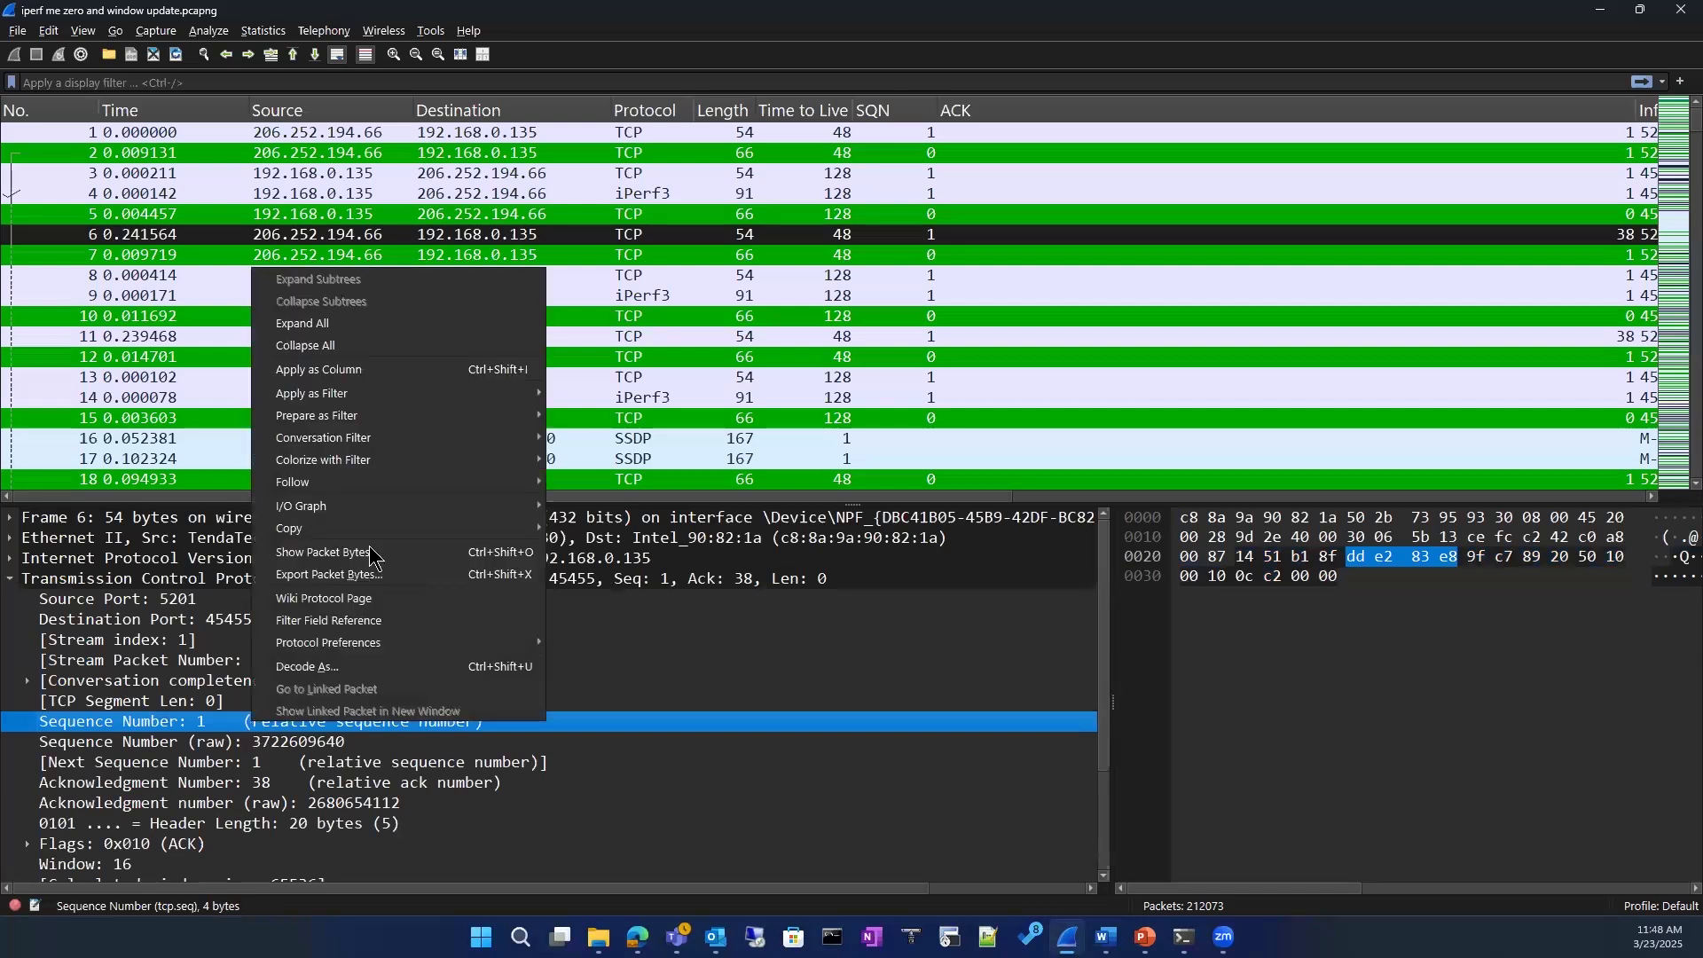
mouse_move(354, 466)
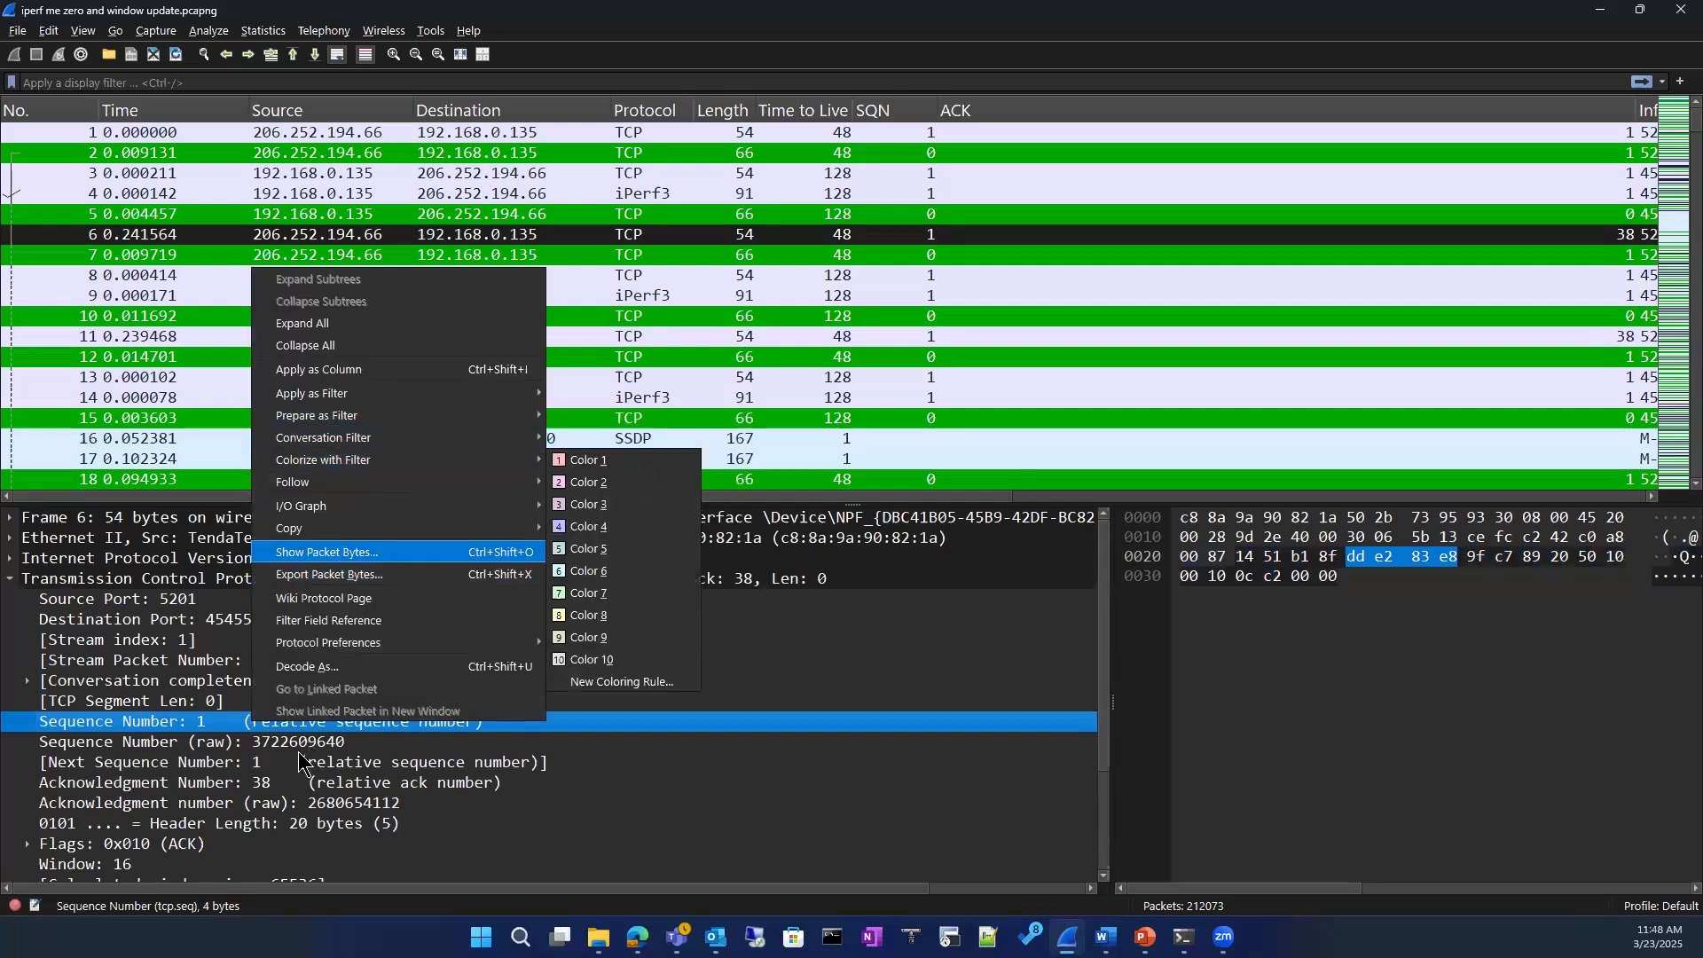
left_click(348, 371)
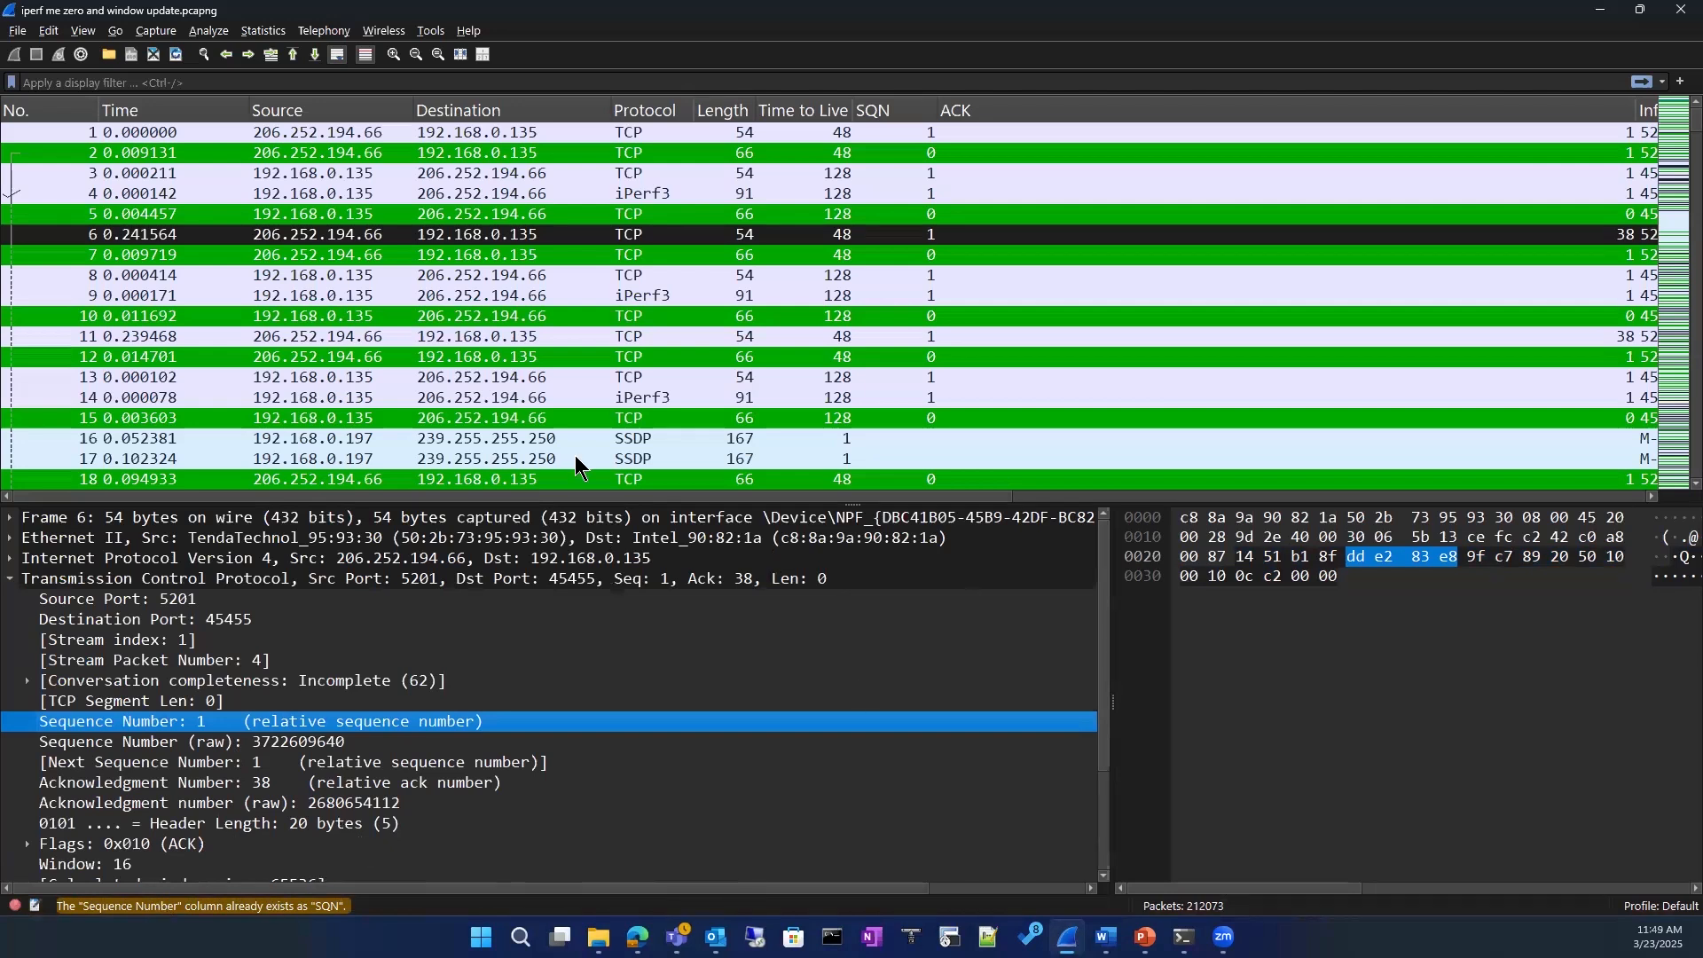
Step: Select packet 12, open the SQN column's settings to view its title and field, and accept them without edits
left_click(585, 357)
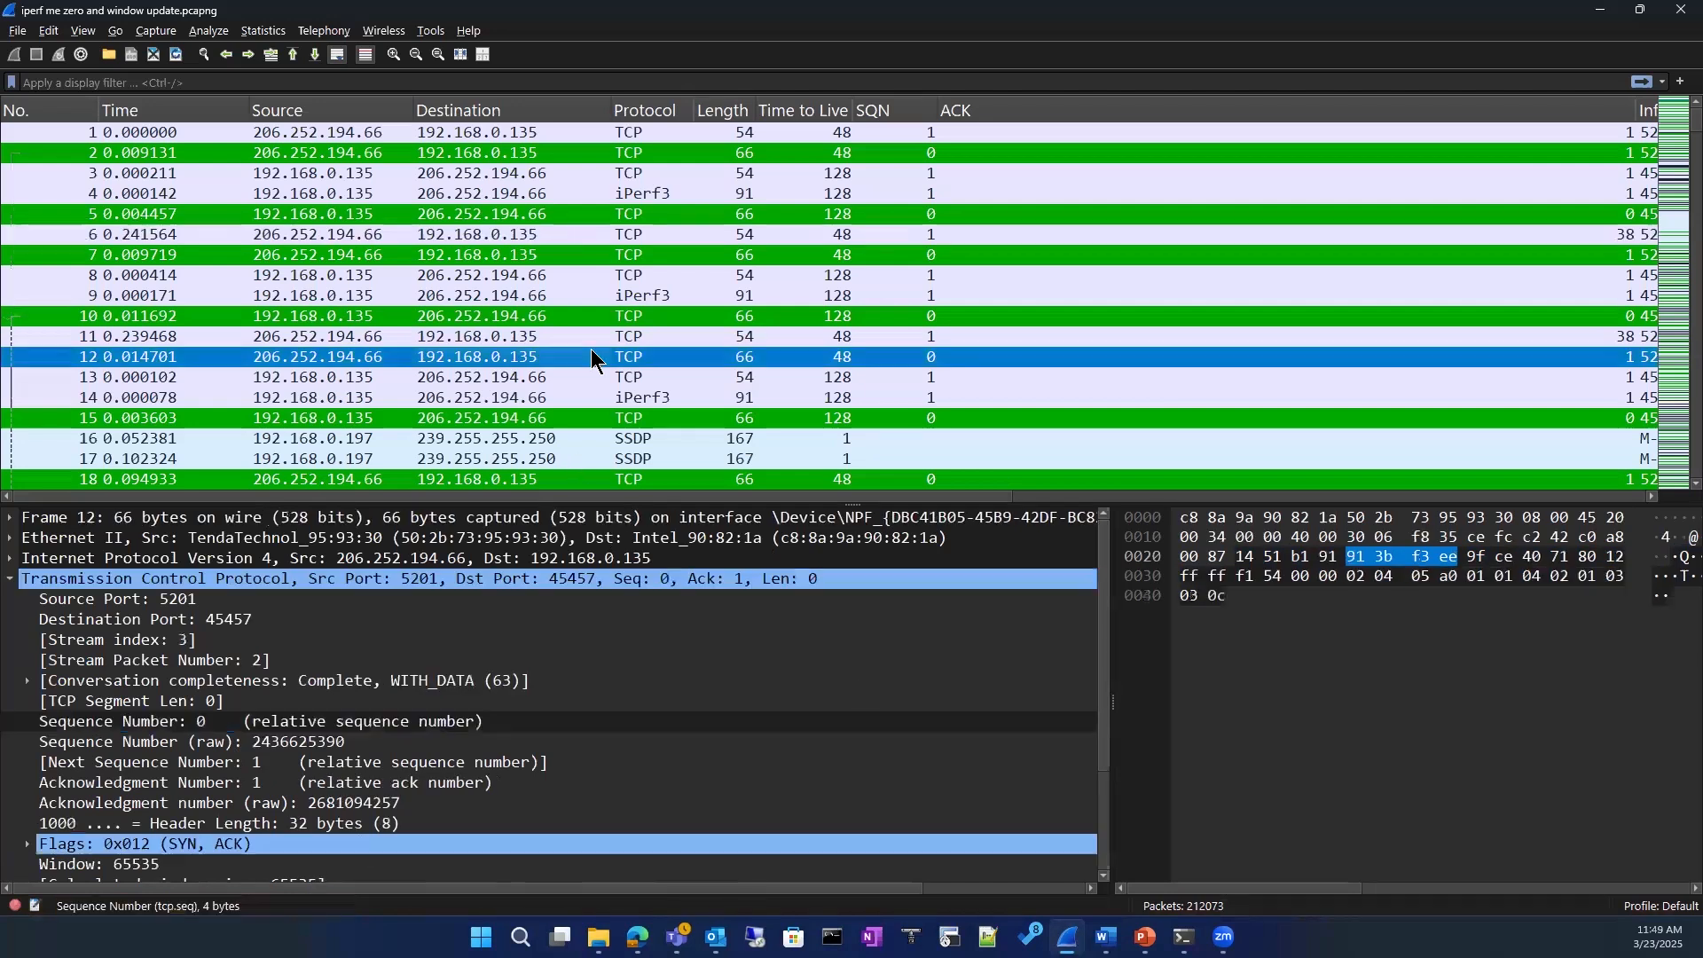
left_click(878, 114)
right_click(879, 114)
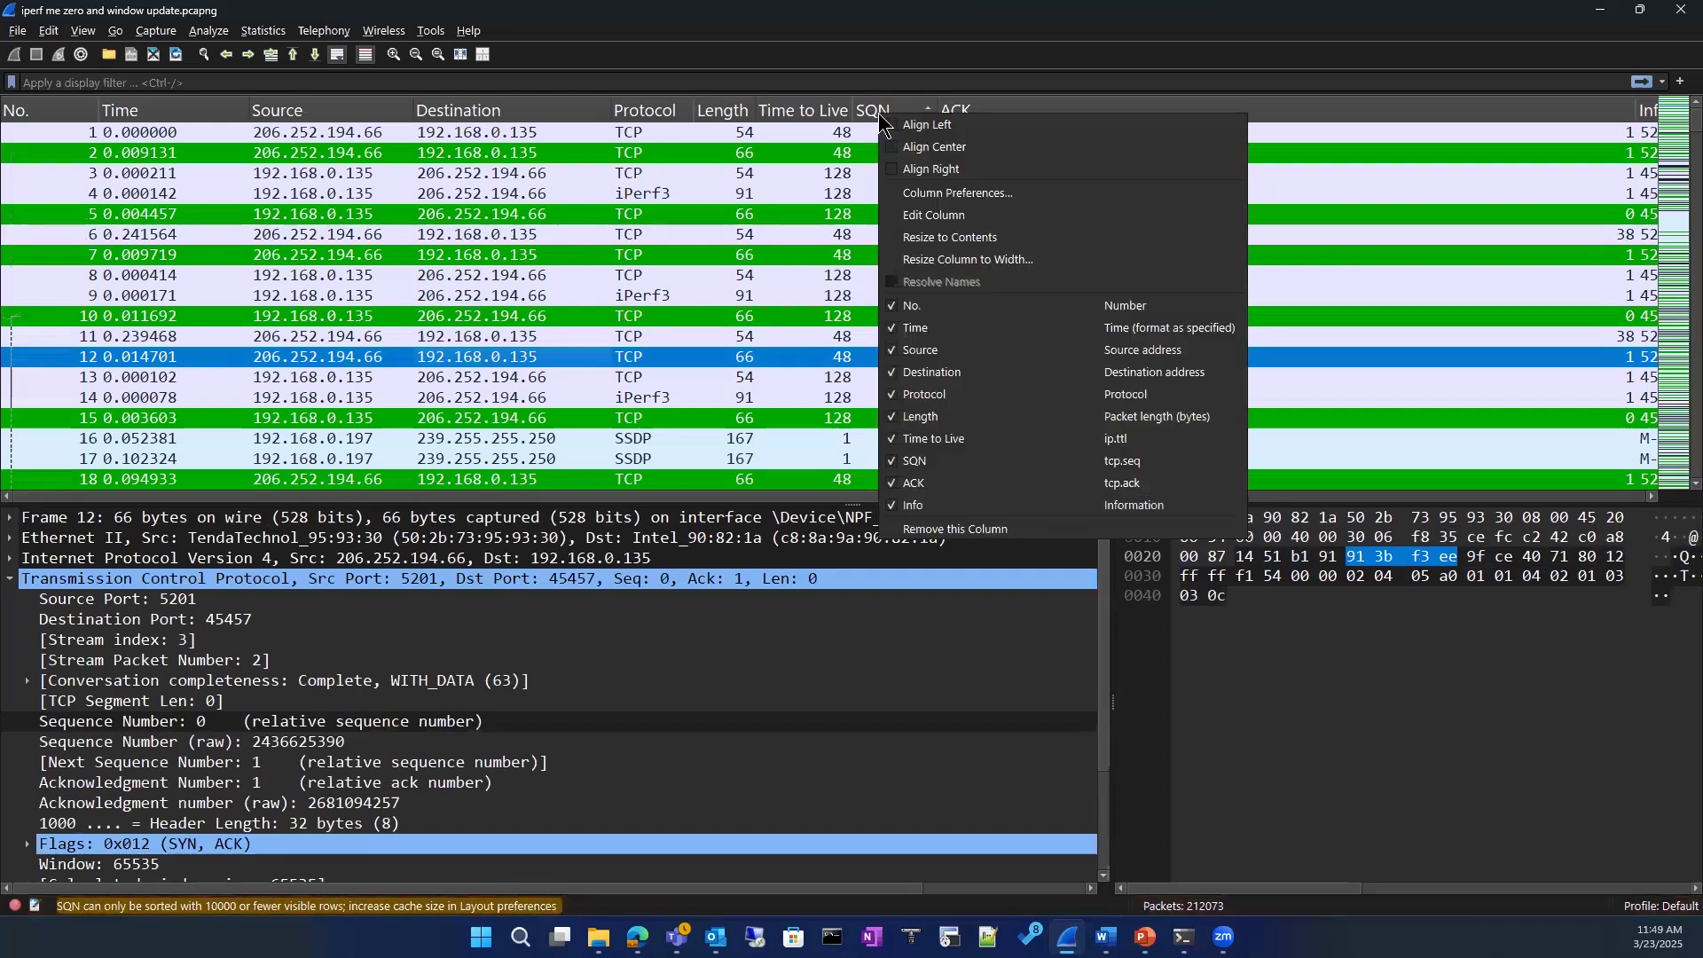
left_click(934, 215)
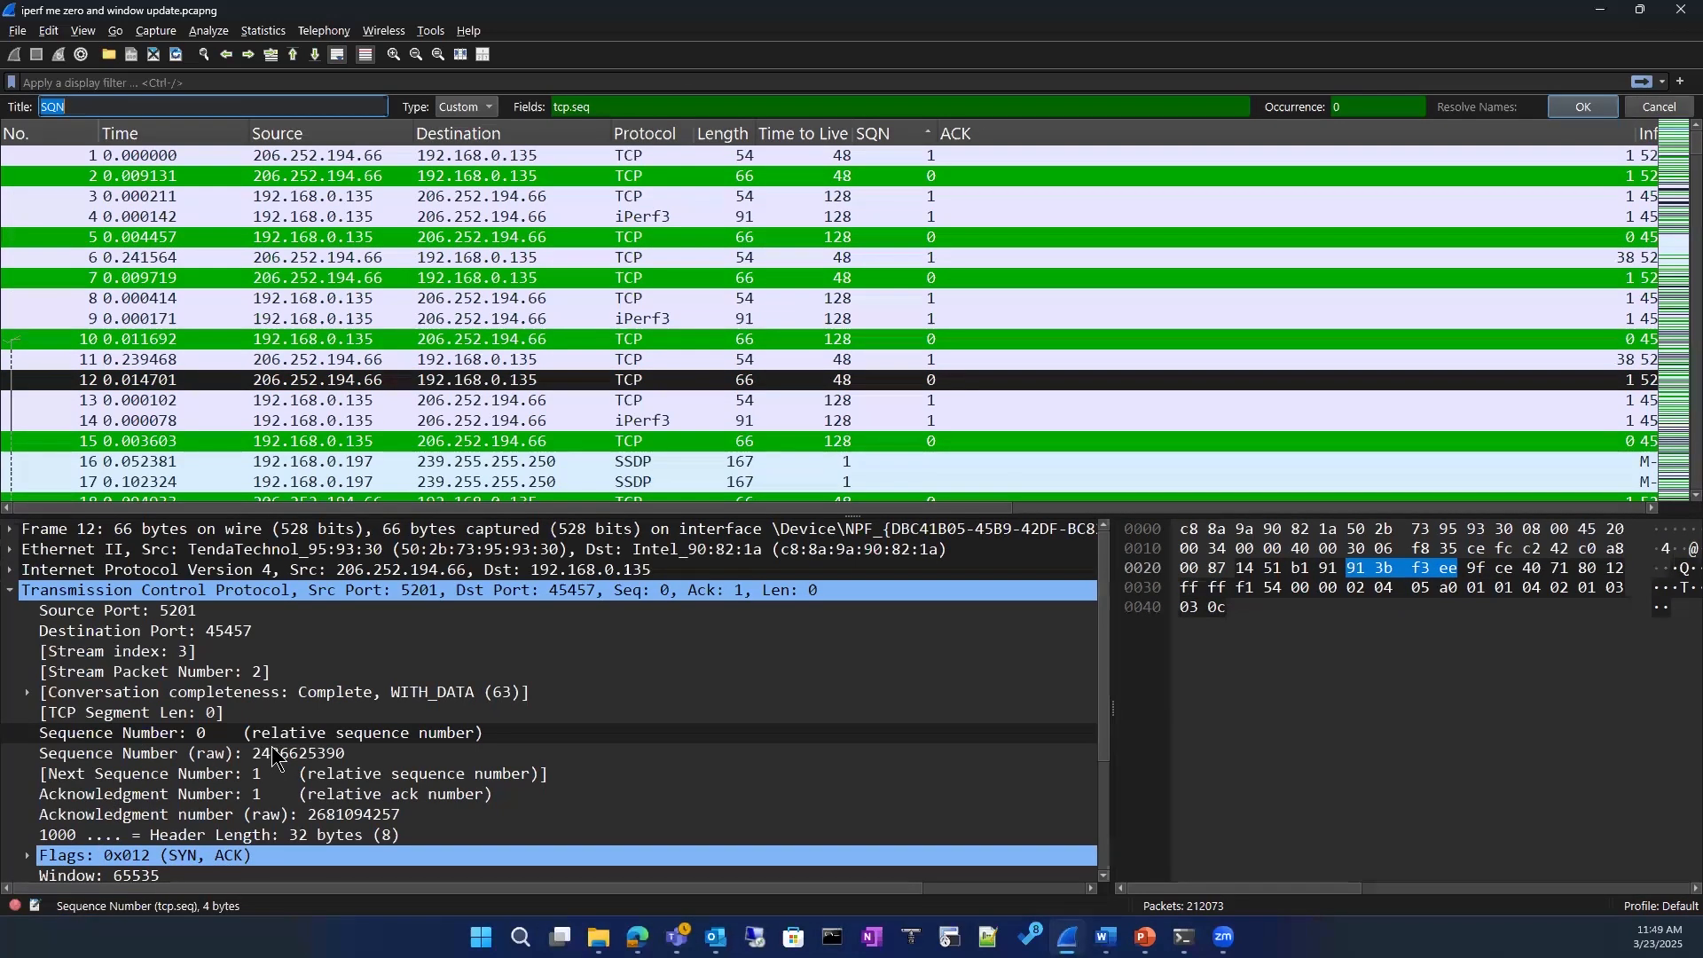
left_click(96, 108)
left_click(1583, 107)
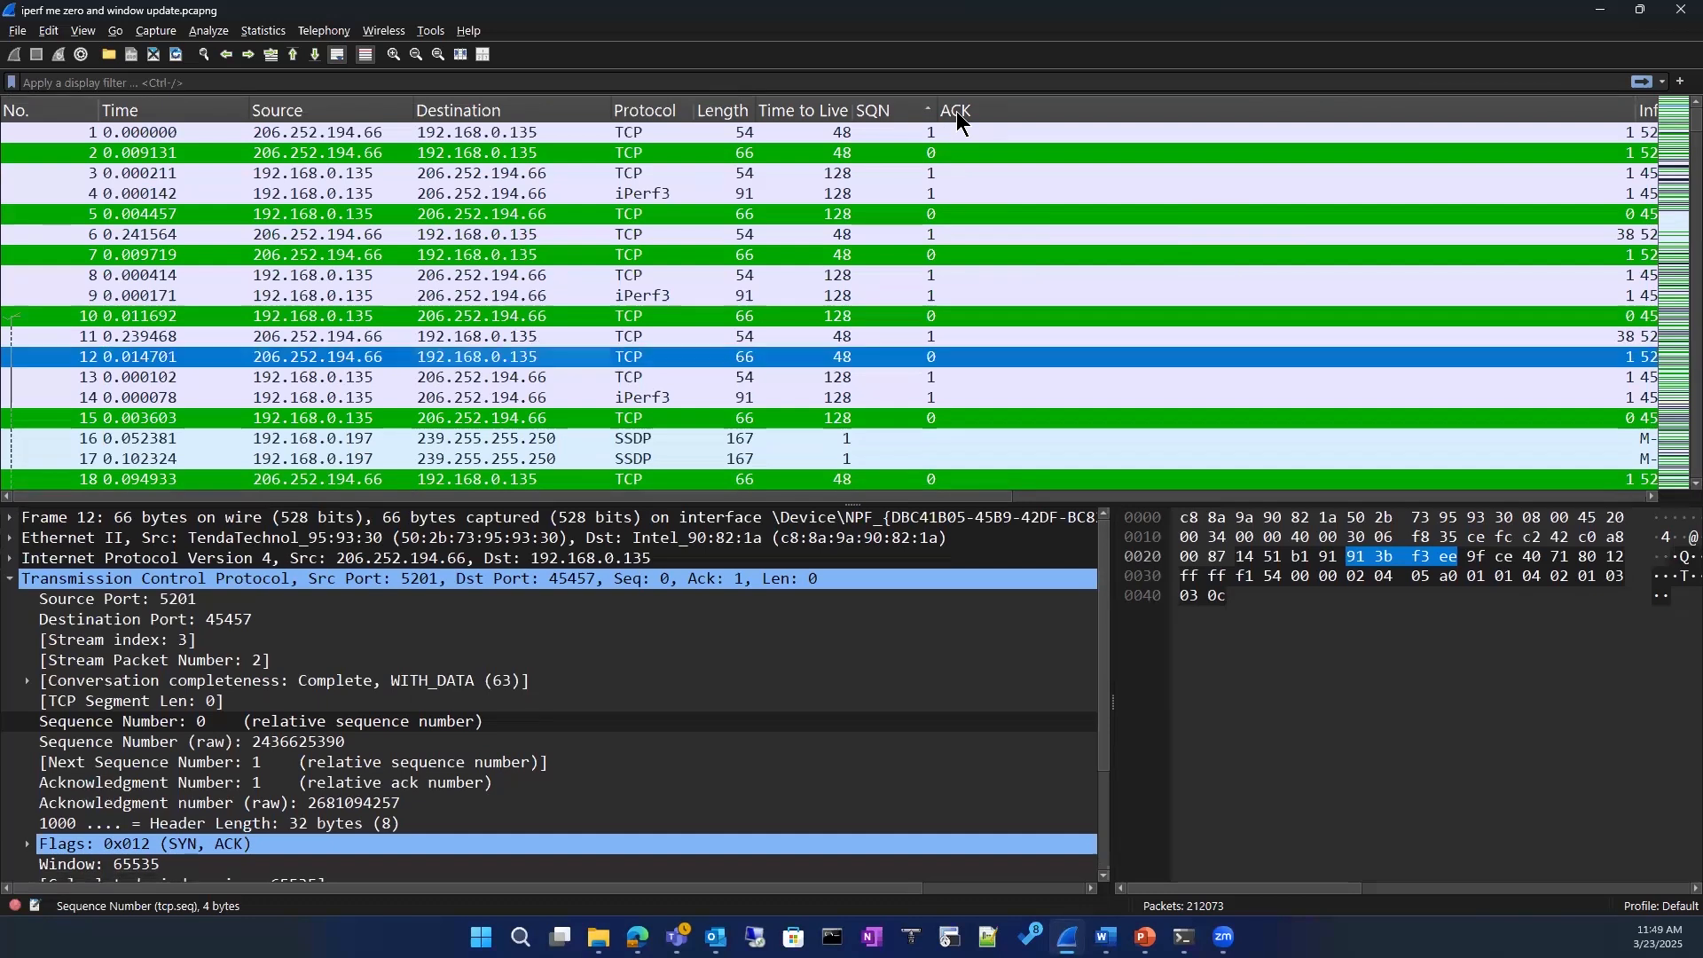
Step: Rename the ACK column as ACKNL
right_click(958, 113)
left_click(1035, 217)
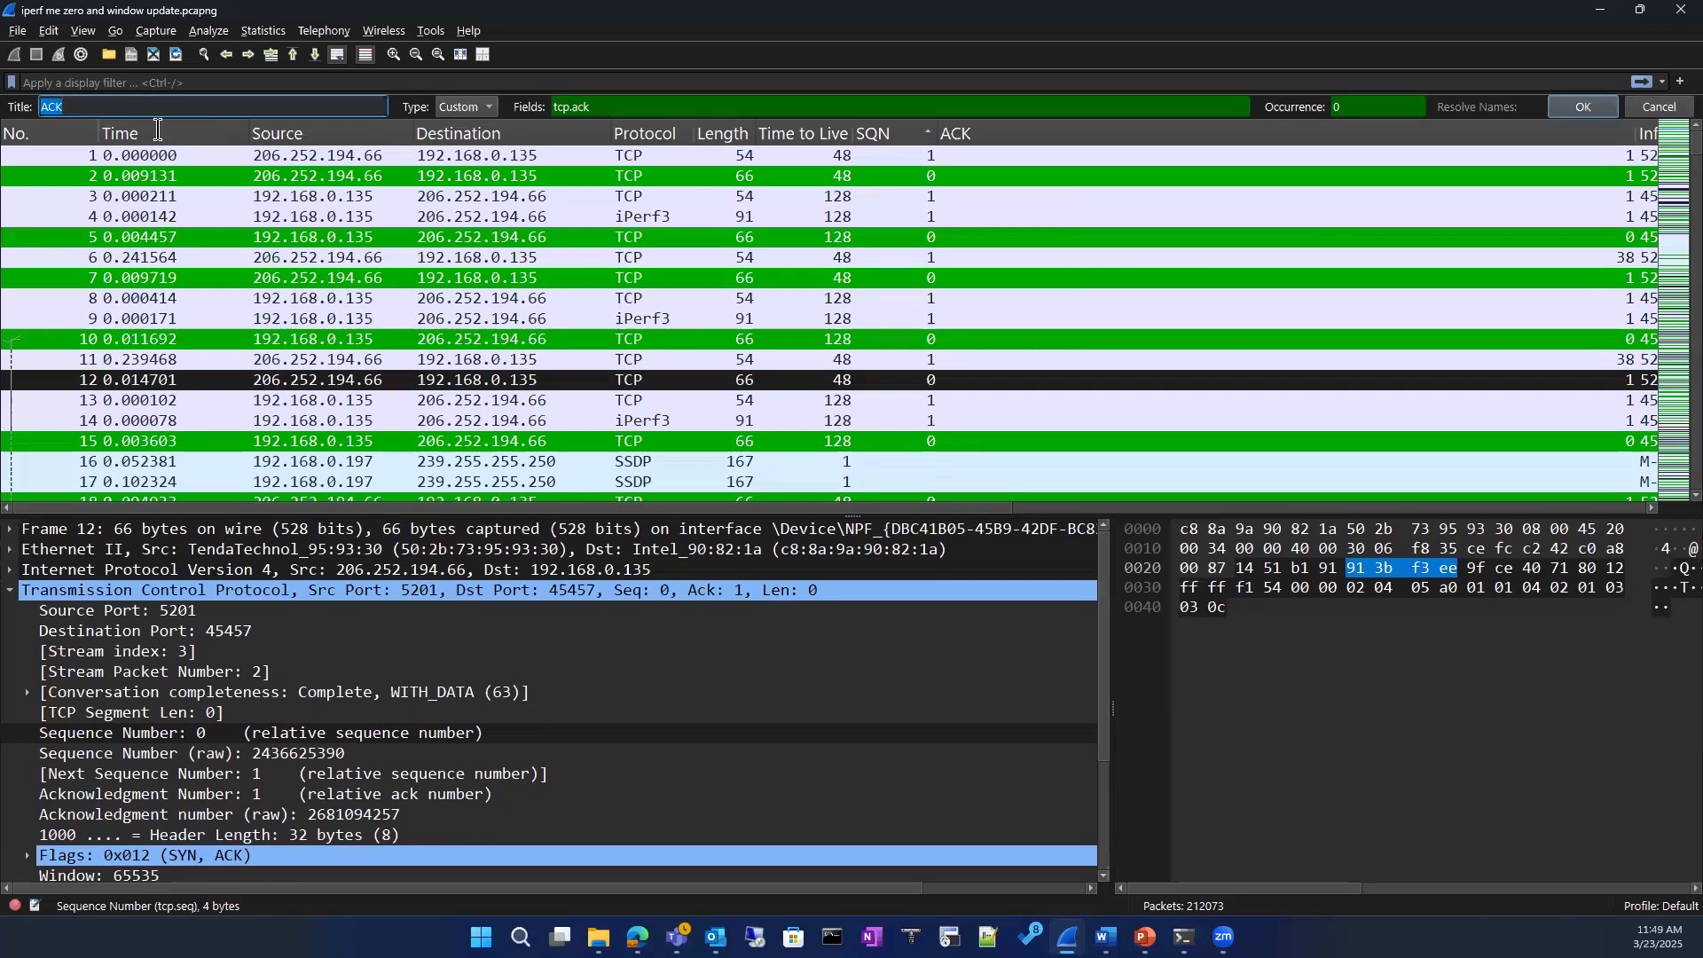
type("ACKNL")
key("Return")
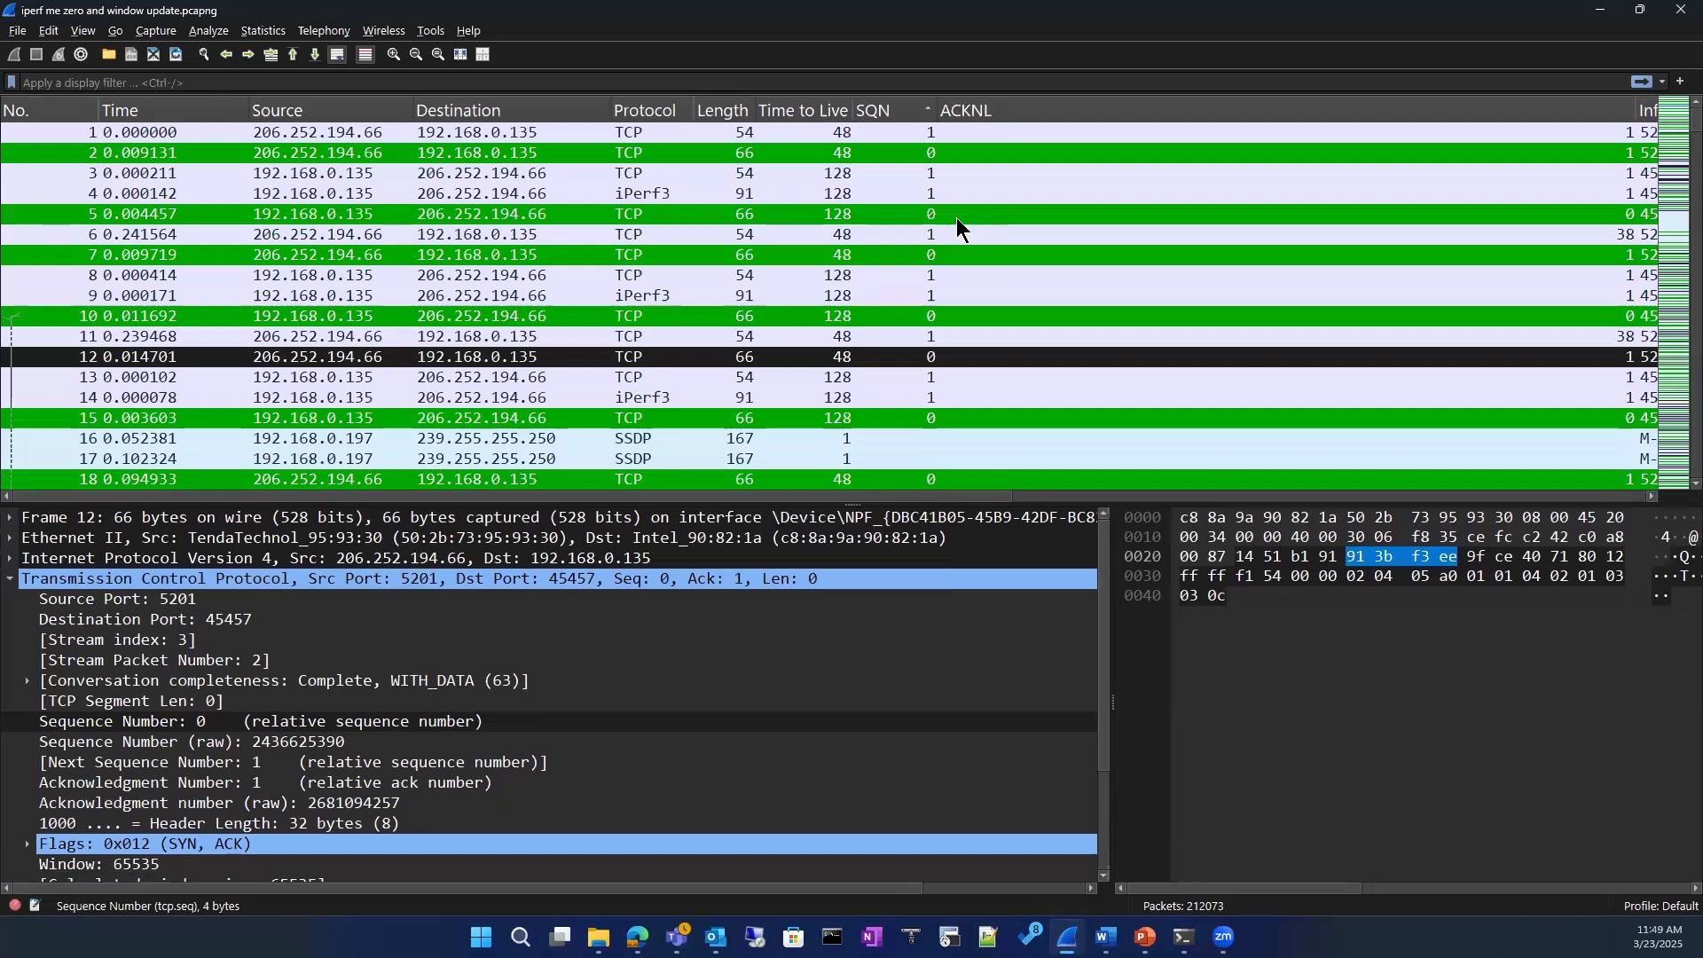
Step: Change the title of the ACKNL column back to ACK
right_click(972, 108)
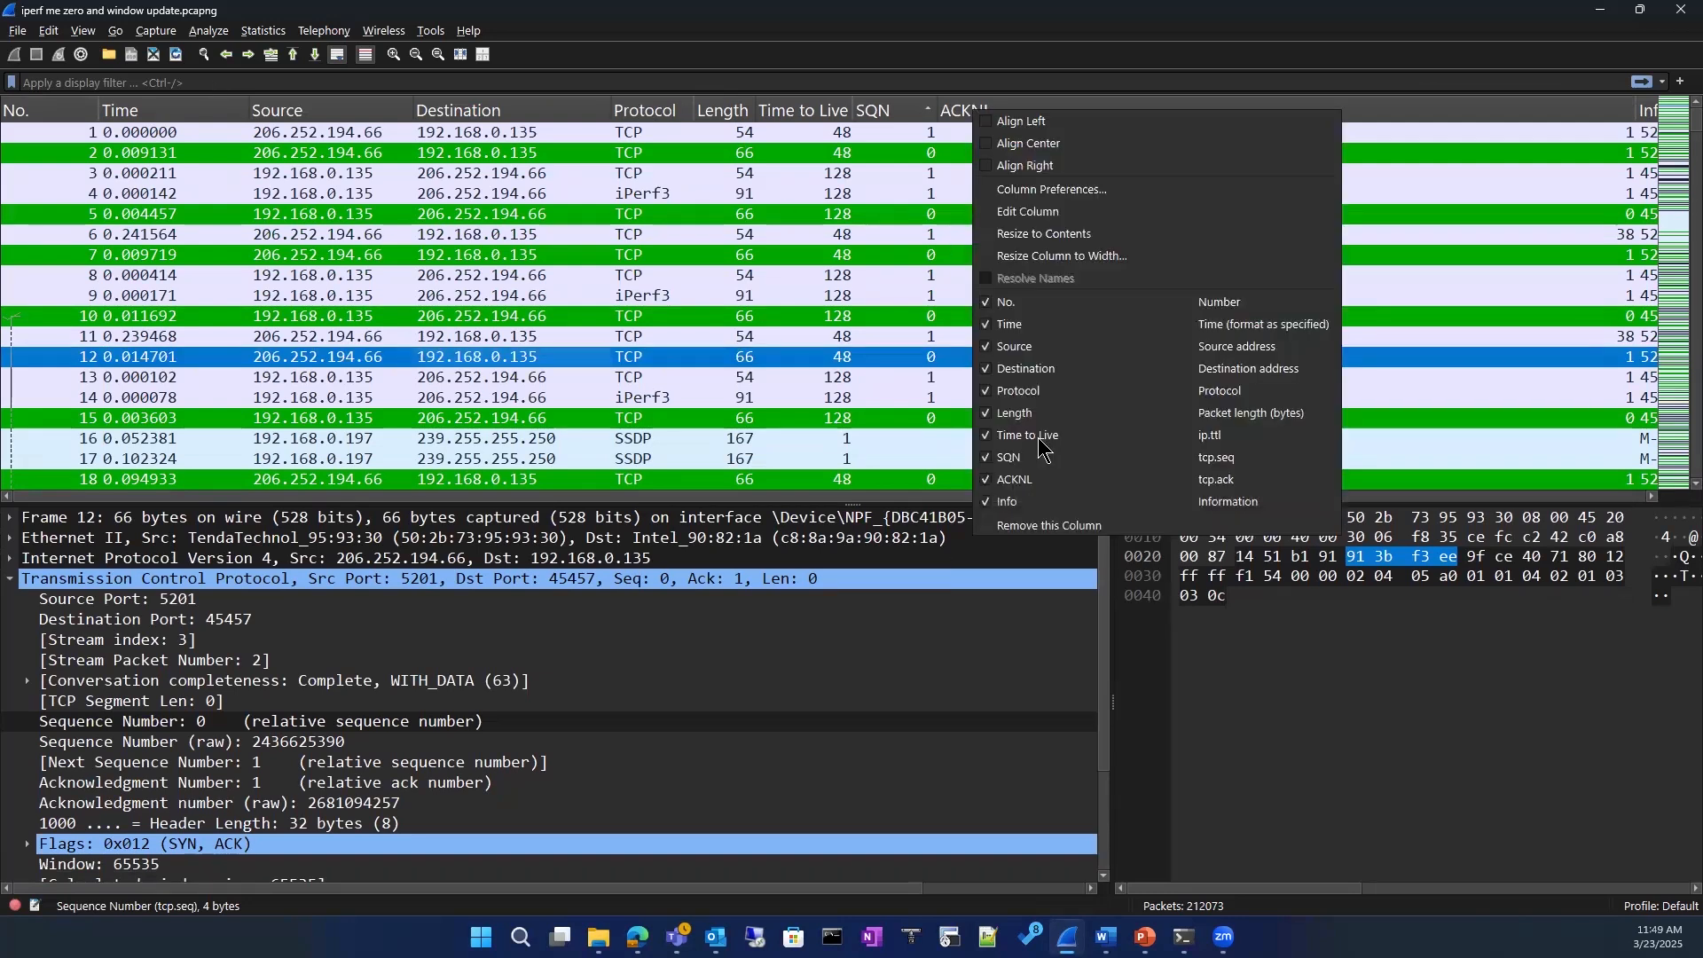
left_click(1033, 213)
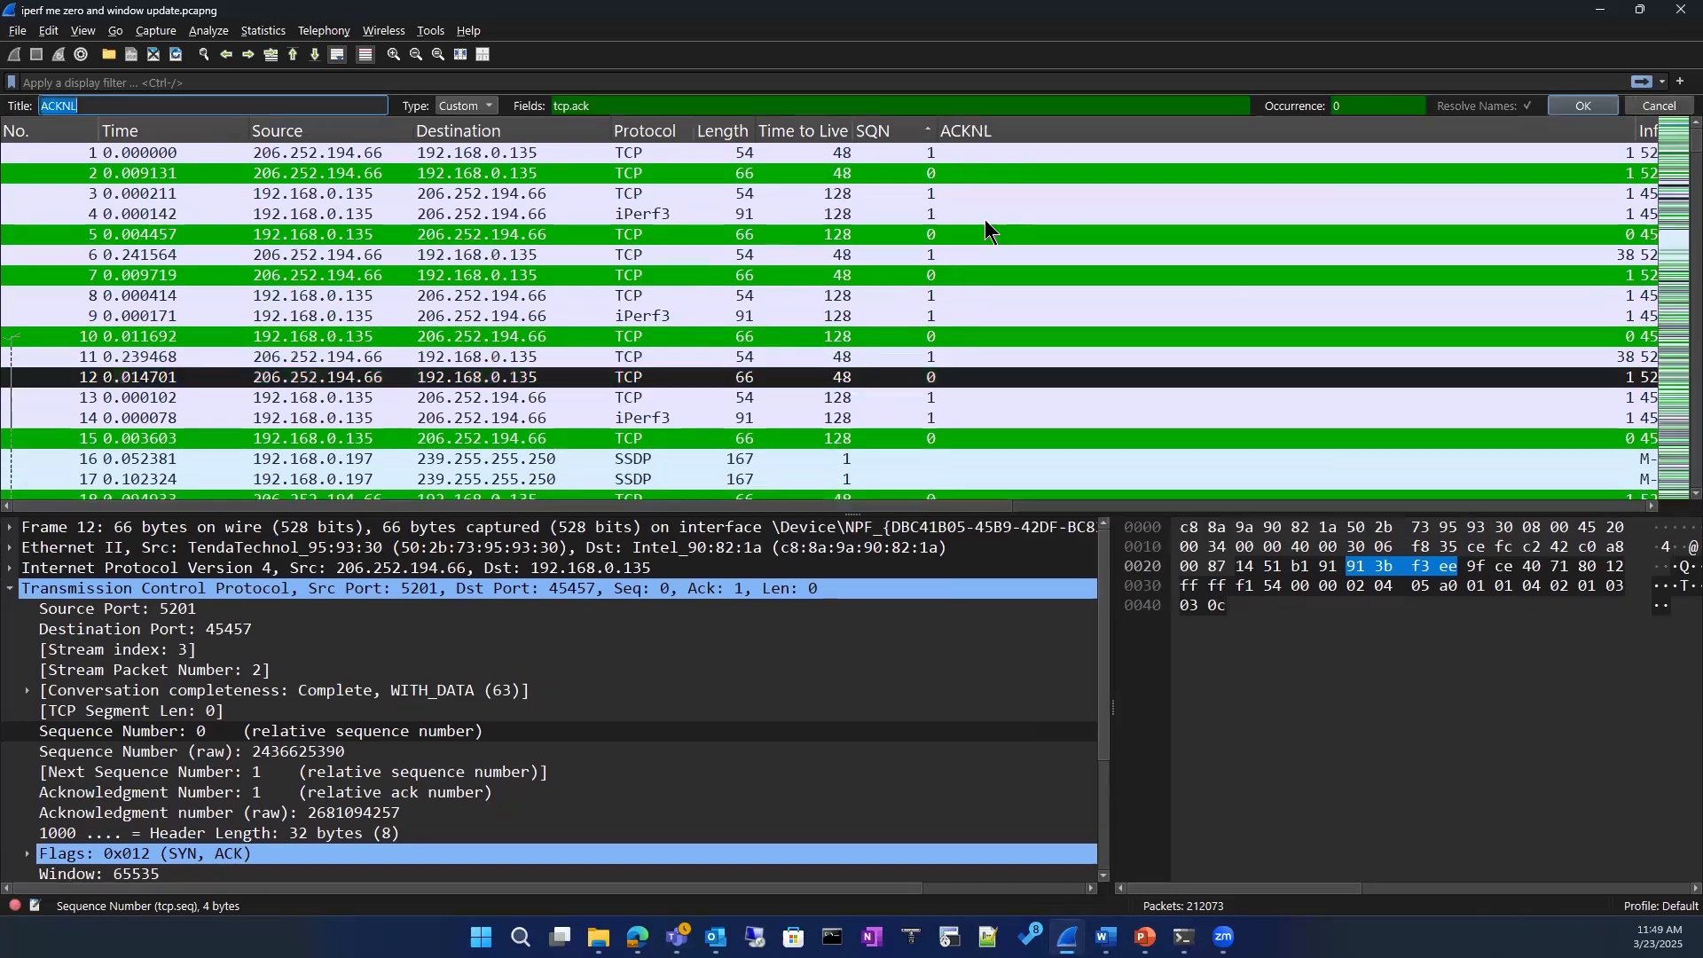
left_click(178, 111)
key("BackSpace")
key("BackSpace")
key("BackSpace")
type("K")
key("Return")
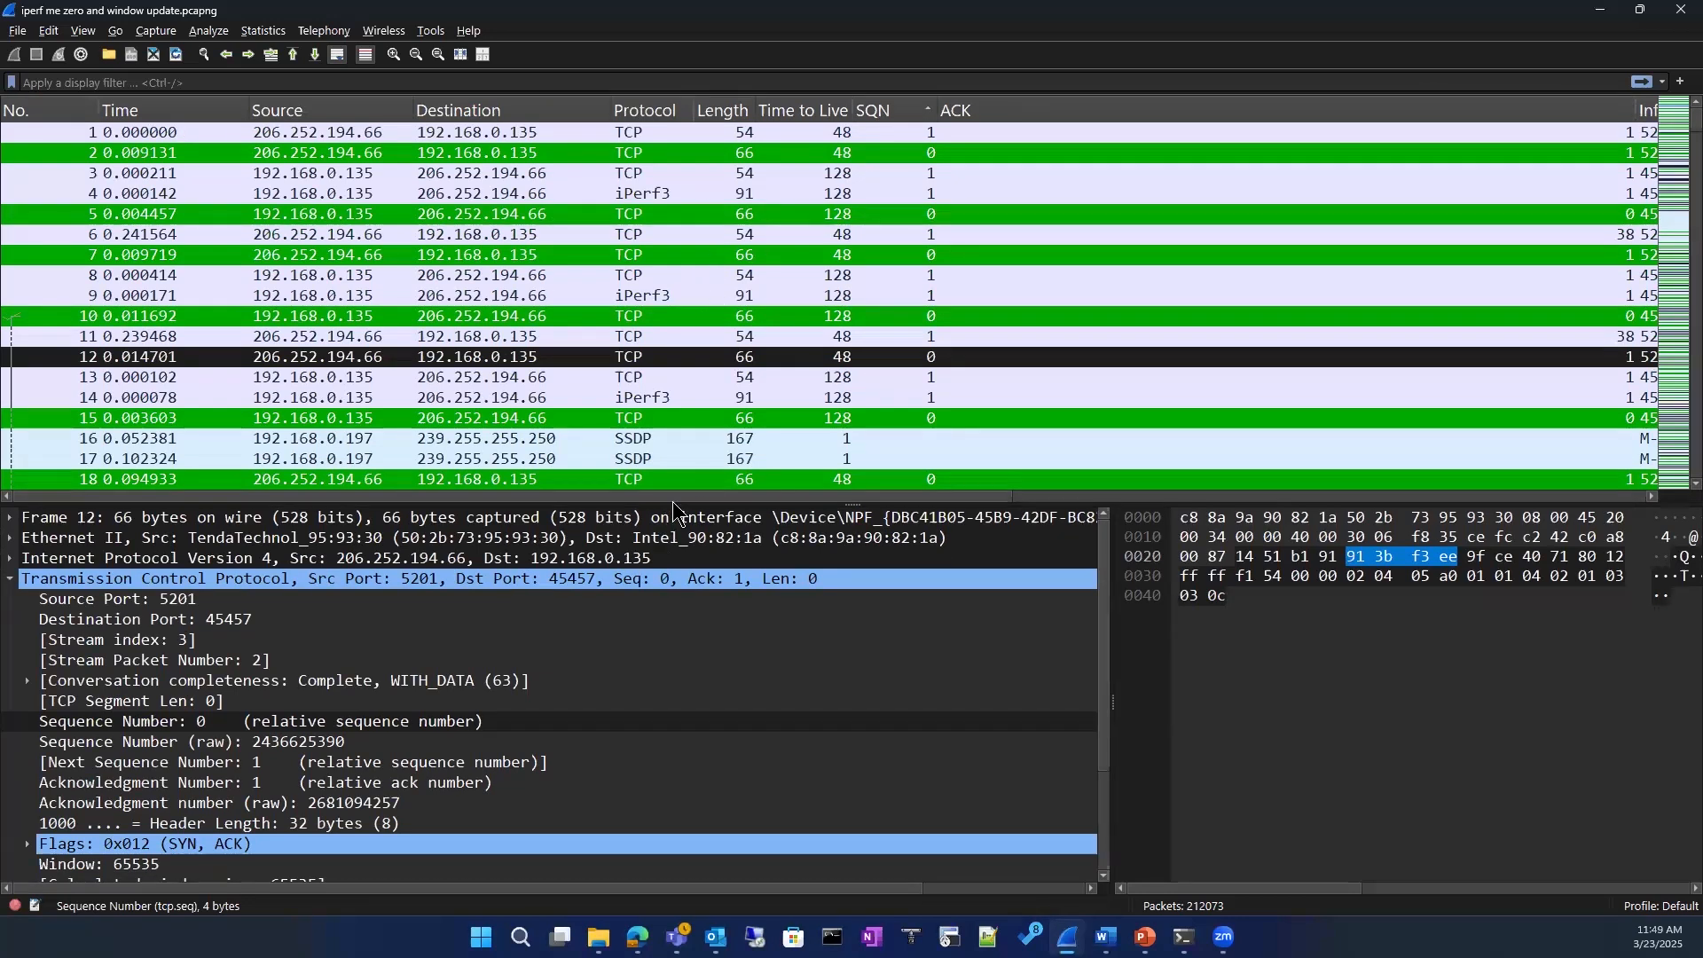
left_click(1361, 494)
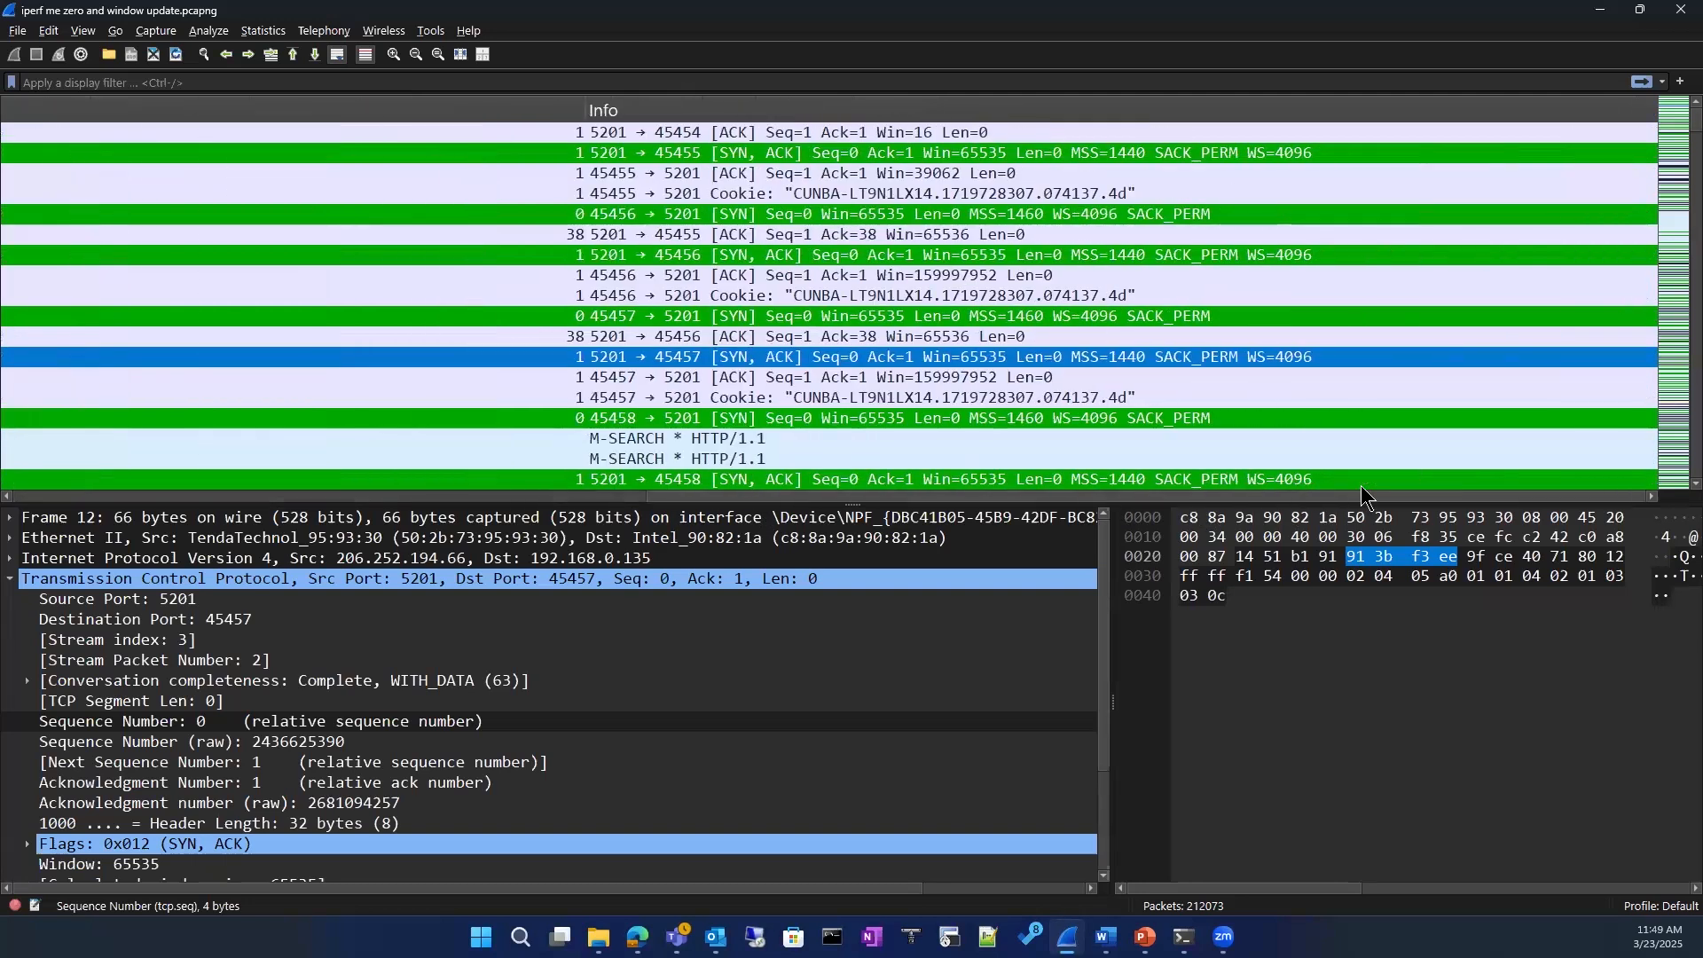
scroll(586, 482, "left", 10)
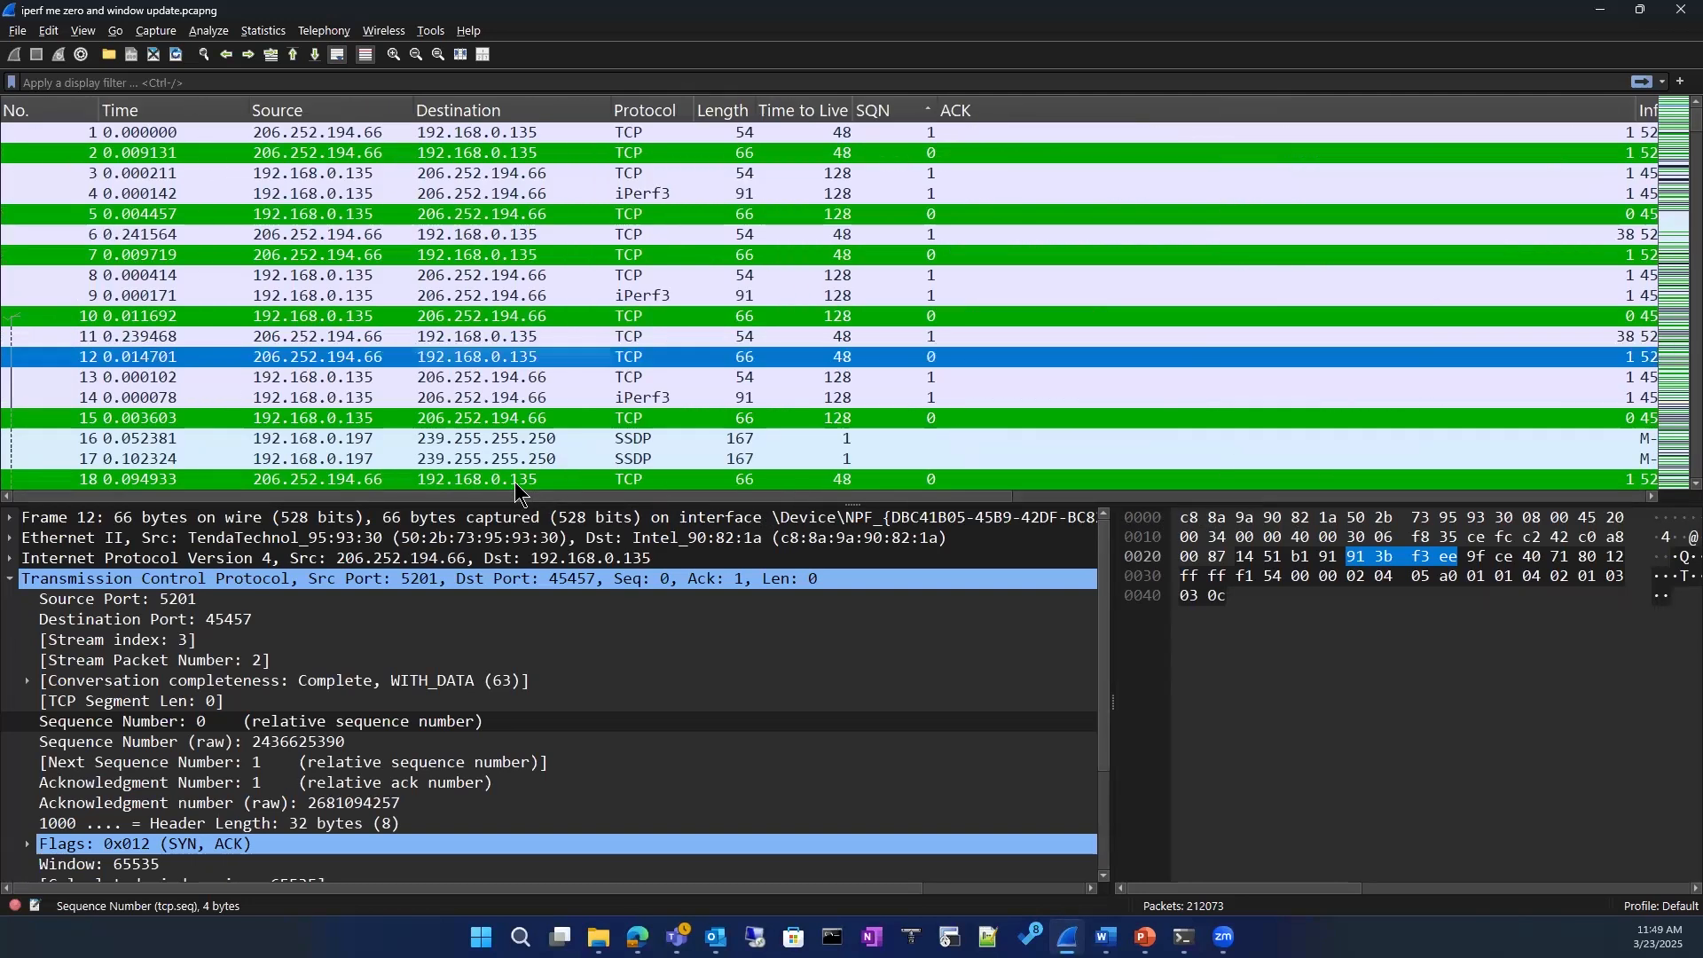
Step: Apply the suggested display filter ip.addr == 8.8.8.8 && ip.addr == 192.168.0.1, and clear it again to restore the full packet list
left_click(122, 83)
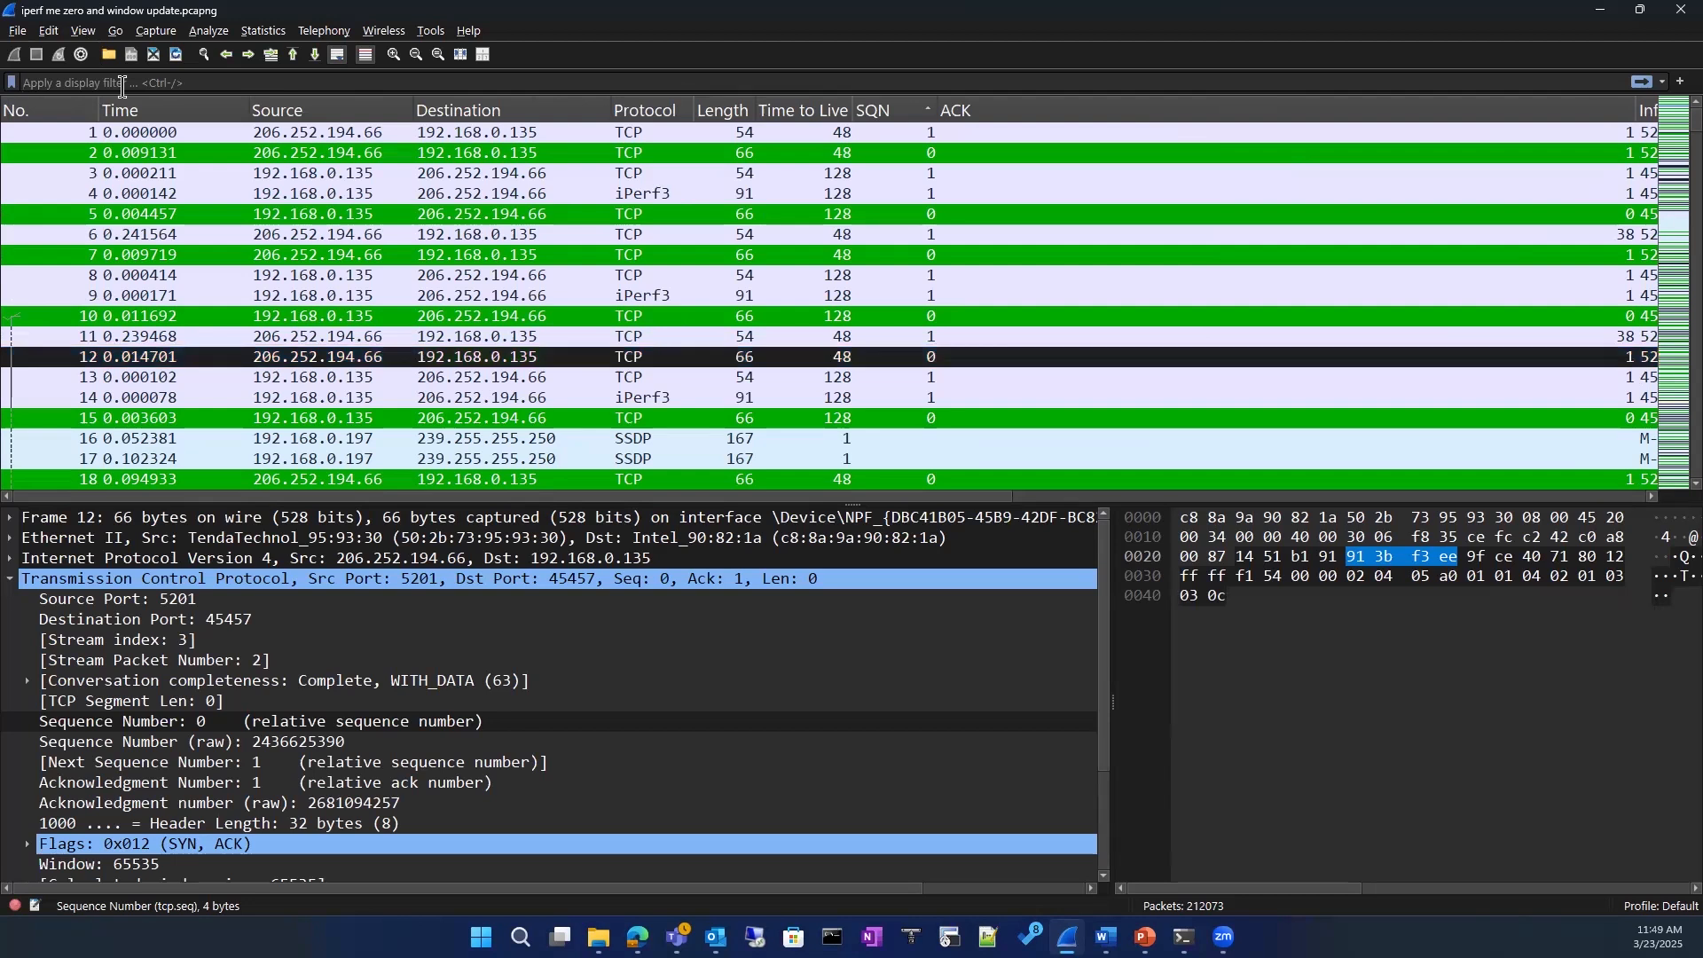
type("ip")
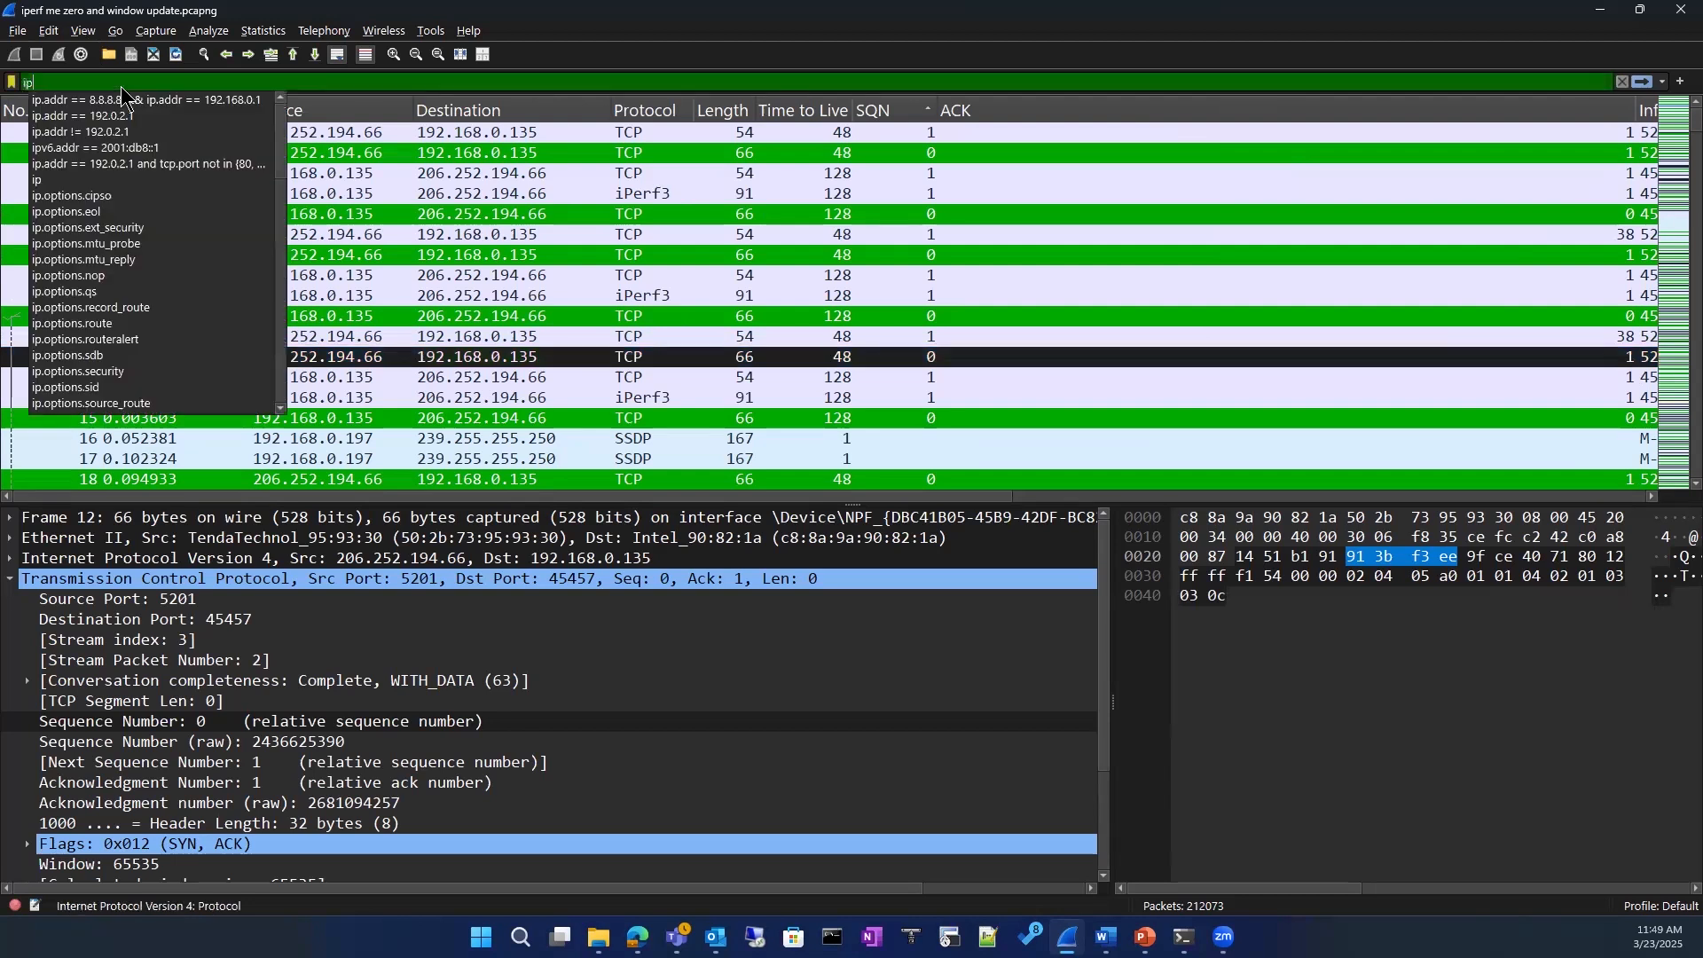
left_click(123, 98)
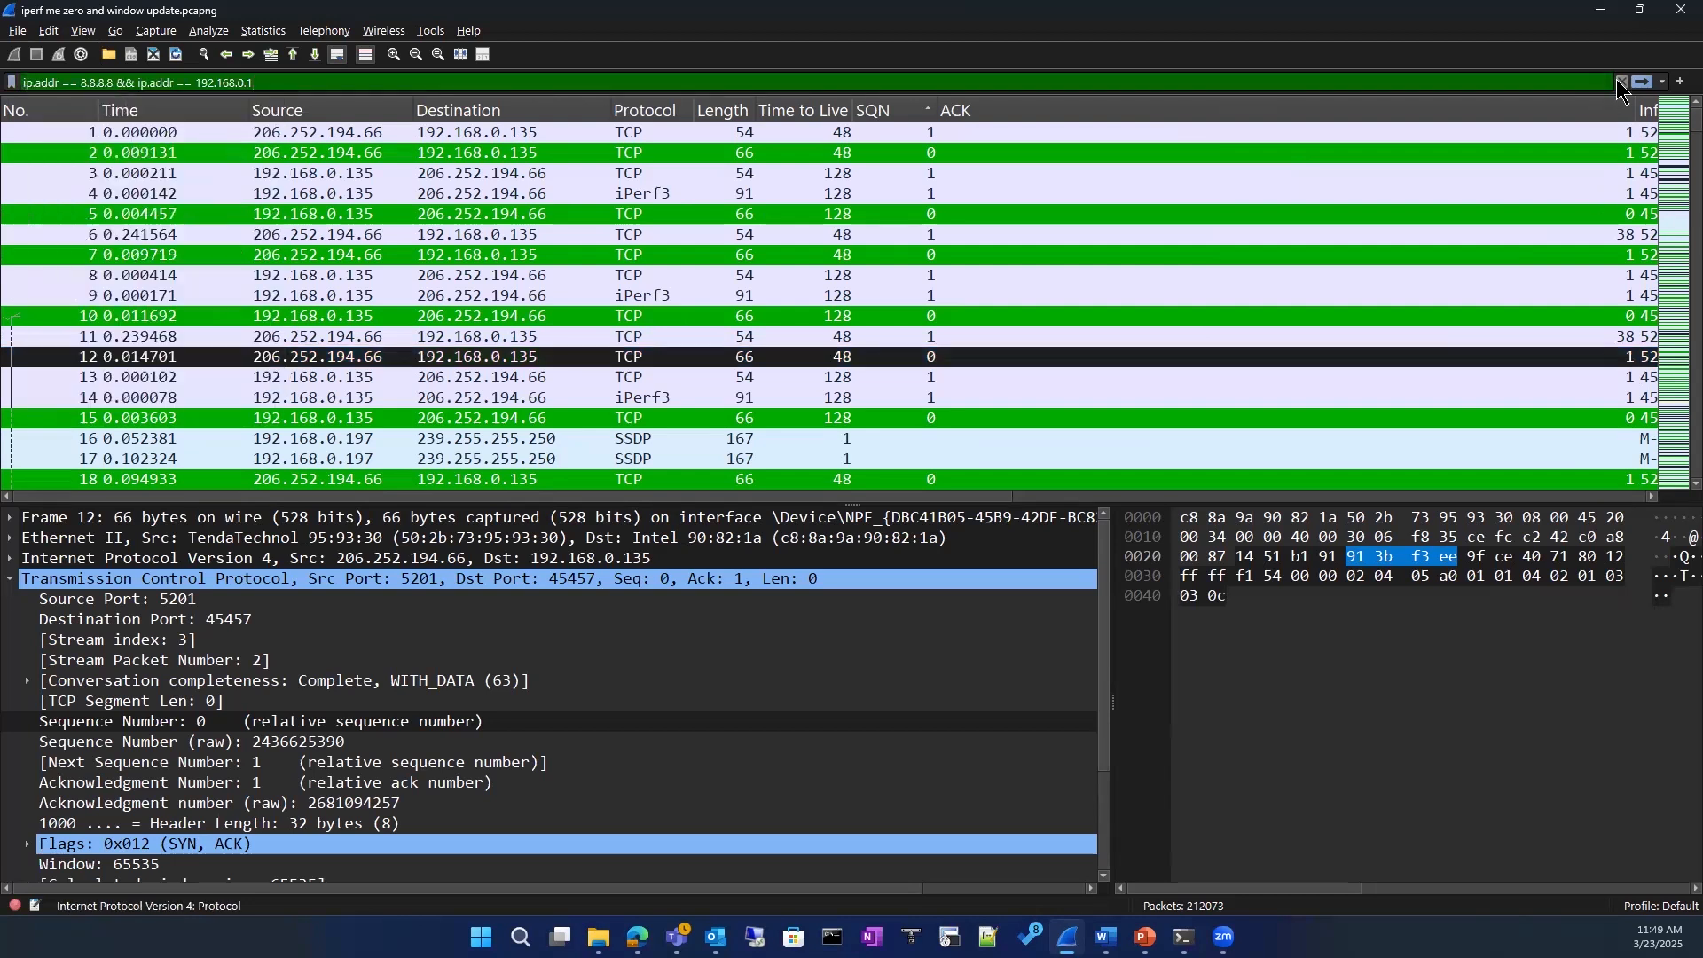
left_click(1651, 81)
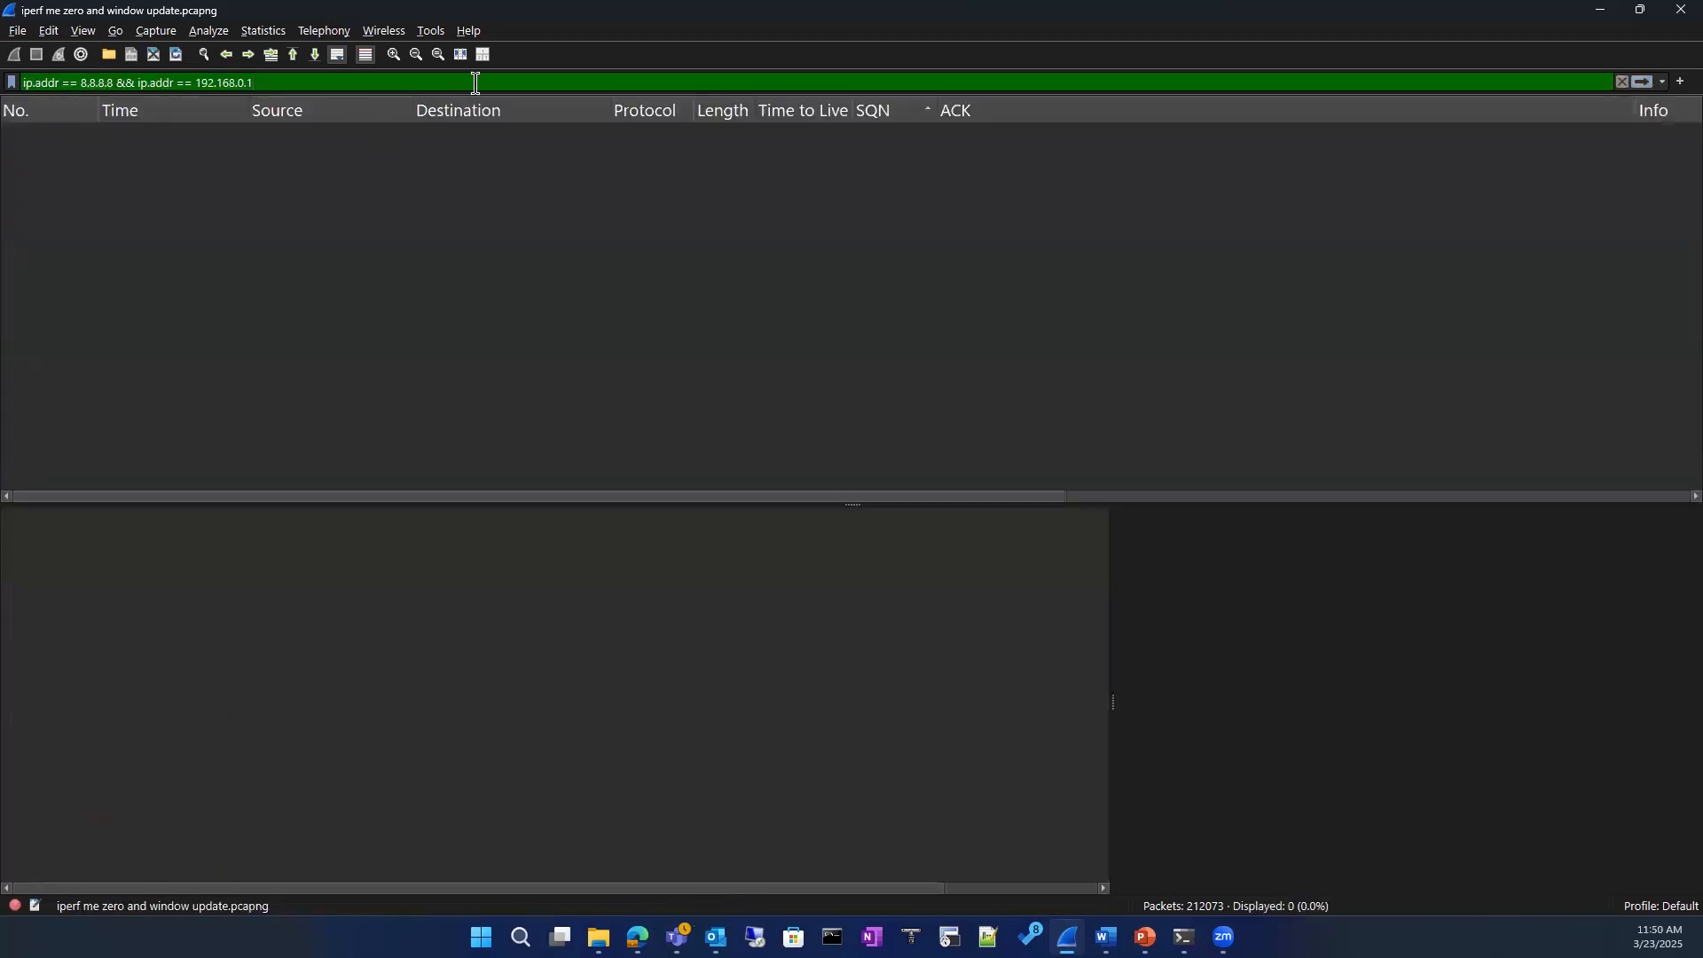
key("Return")
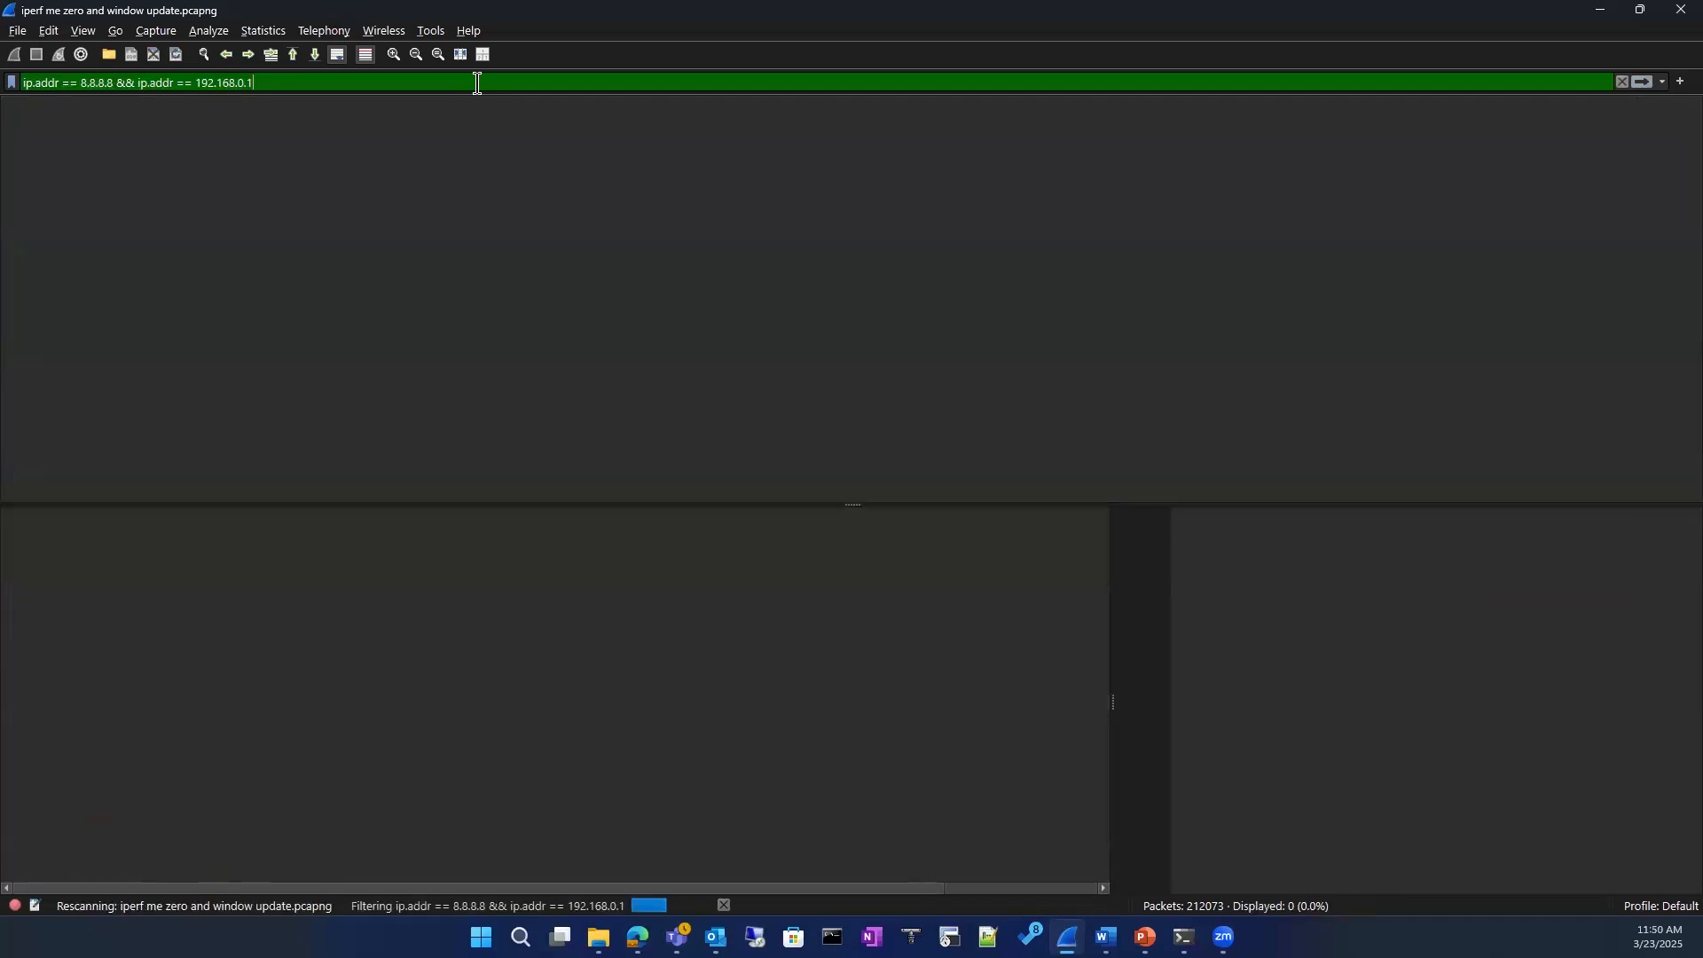
left_click(1623, 81)
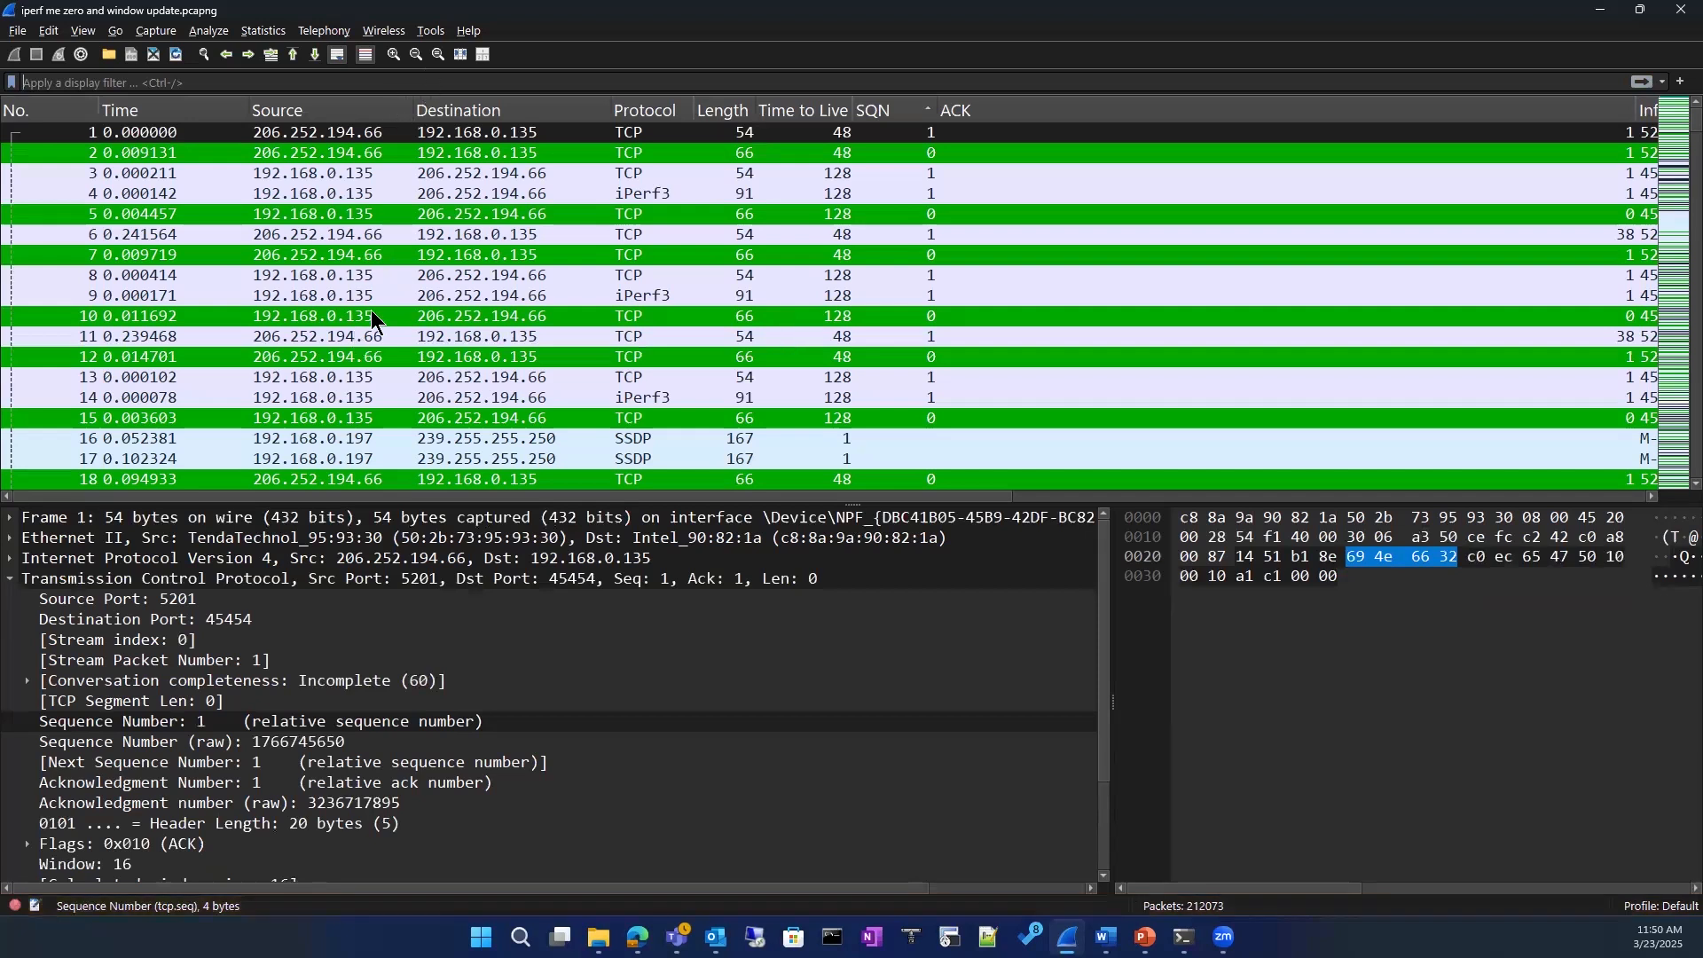
Step: Try the text zoom in and out, and look through packets 8, 7, 11, 5 and 2 in the packet list
left_click(428, 282)
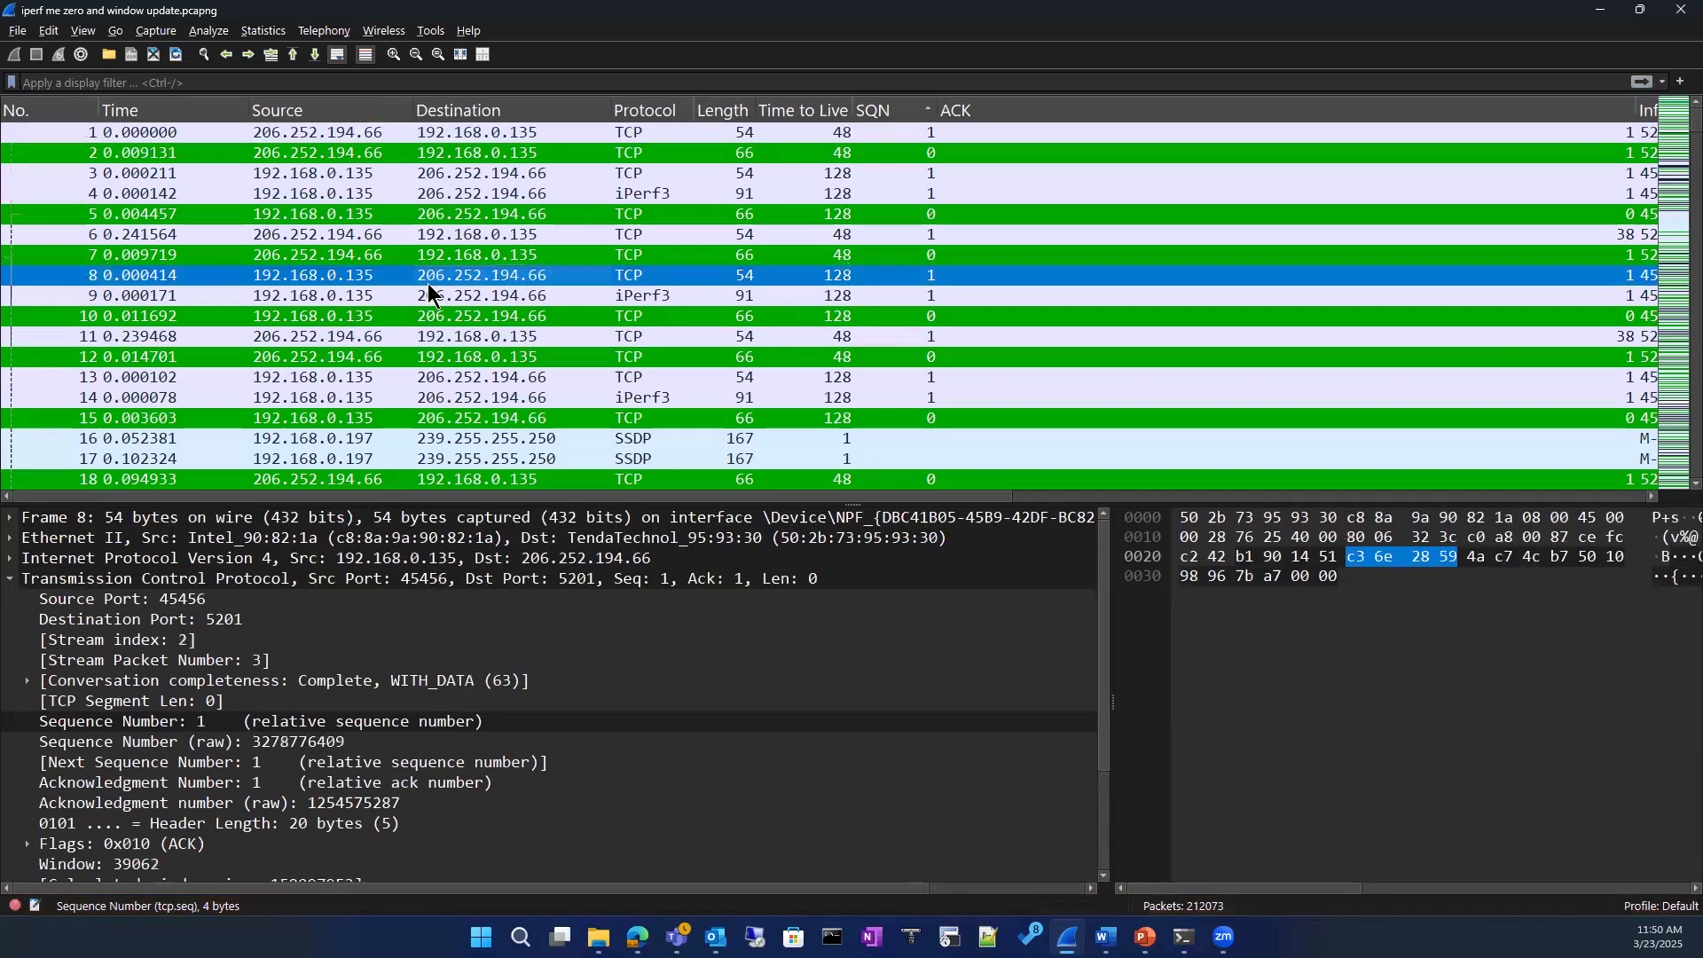
left_click(398, 56)
left_click(417, 55)
left_click(226, 258)
left_click(199, 337)
left_click(179, 211)
left_click(174, 156)
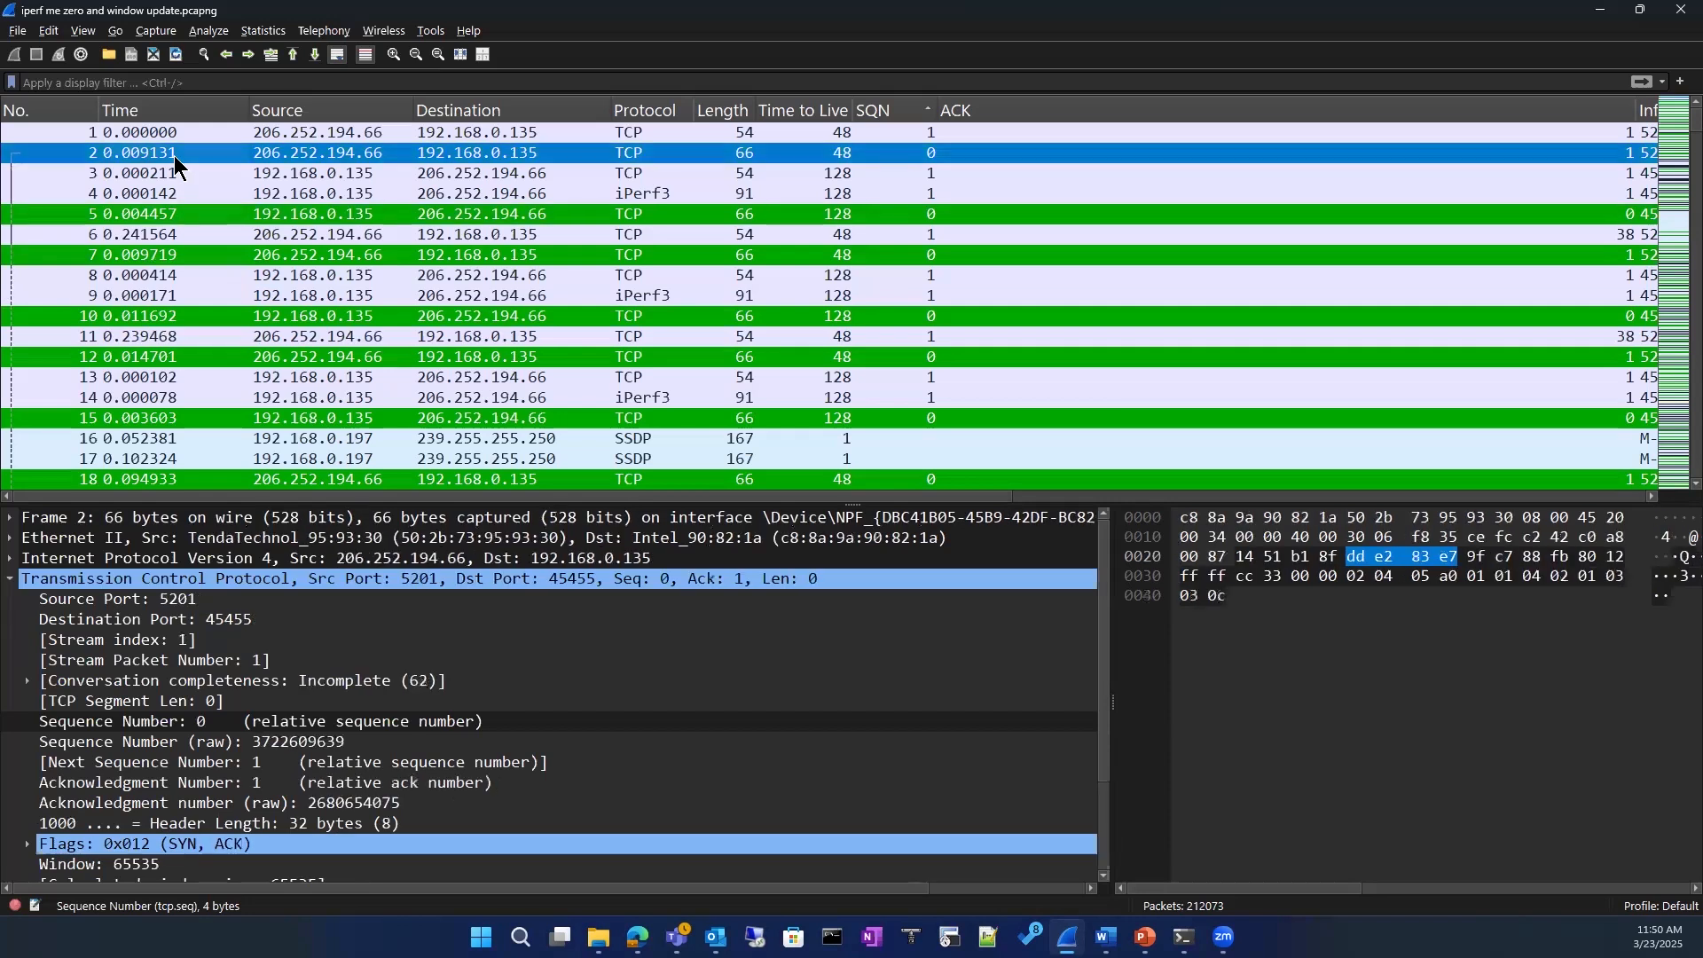
Step: Look over the available statistics tools and open the Endpoints statistics for the capture
left_click(207, 34)
mouse_move(264, 31)
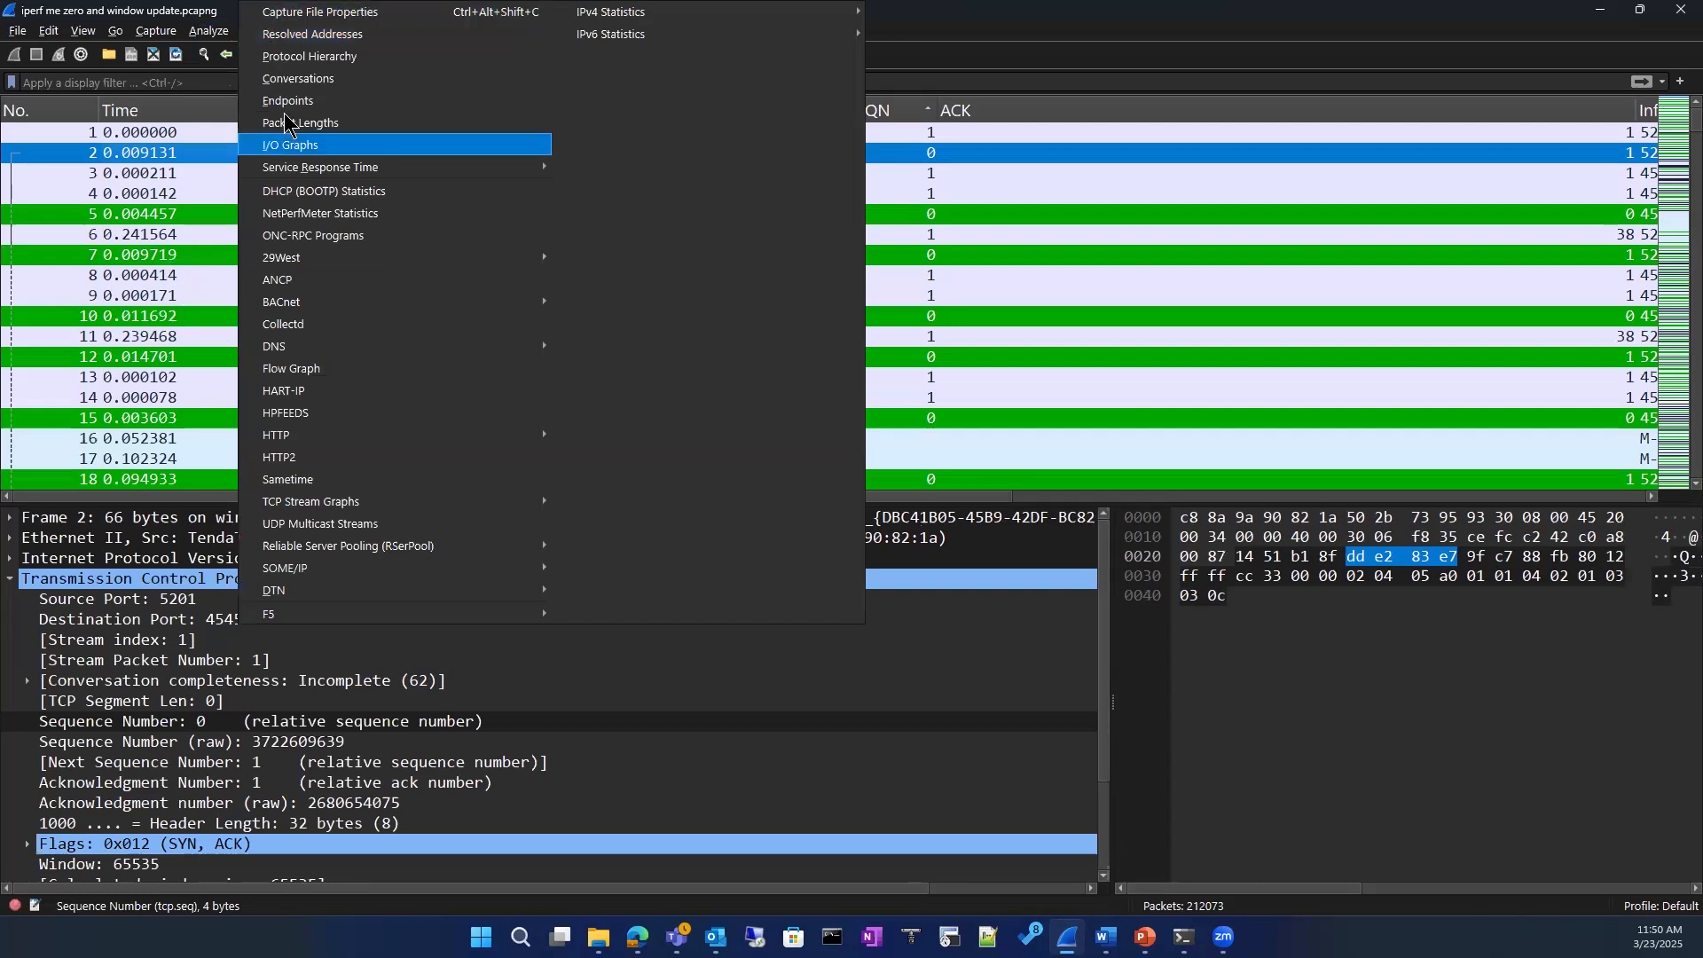
left_click(1081, 40)
left_click(265, 32)
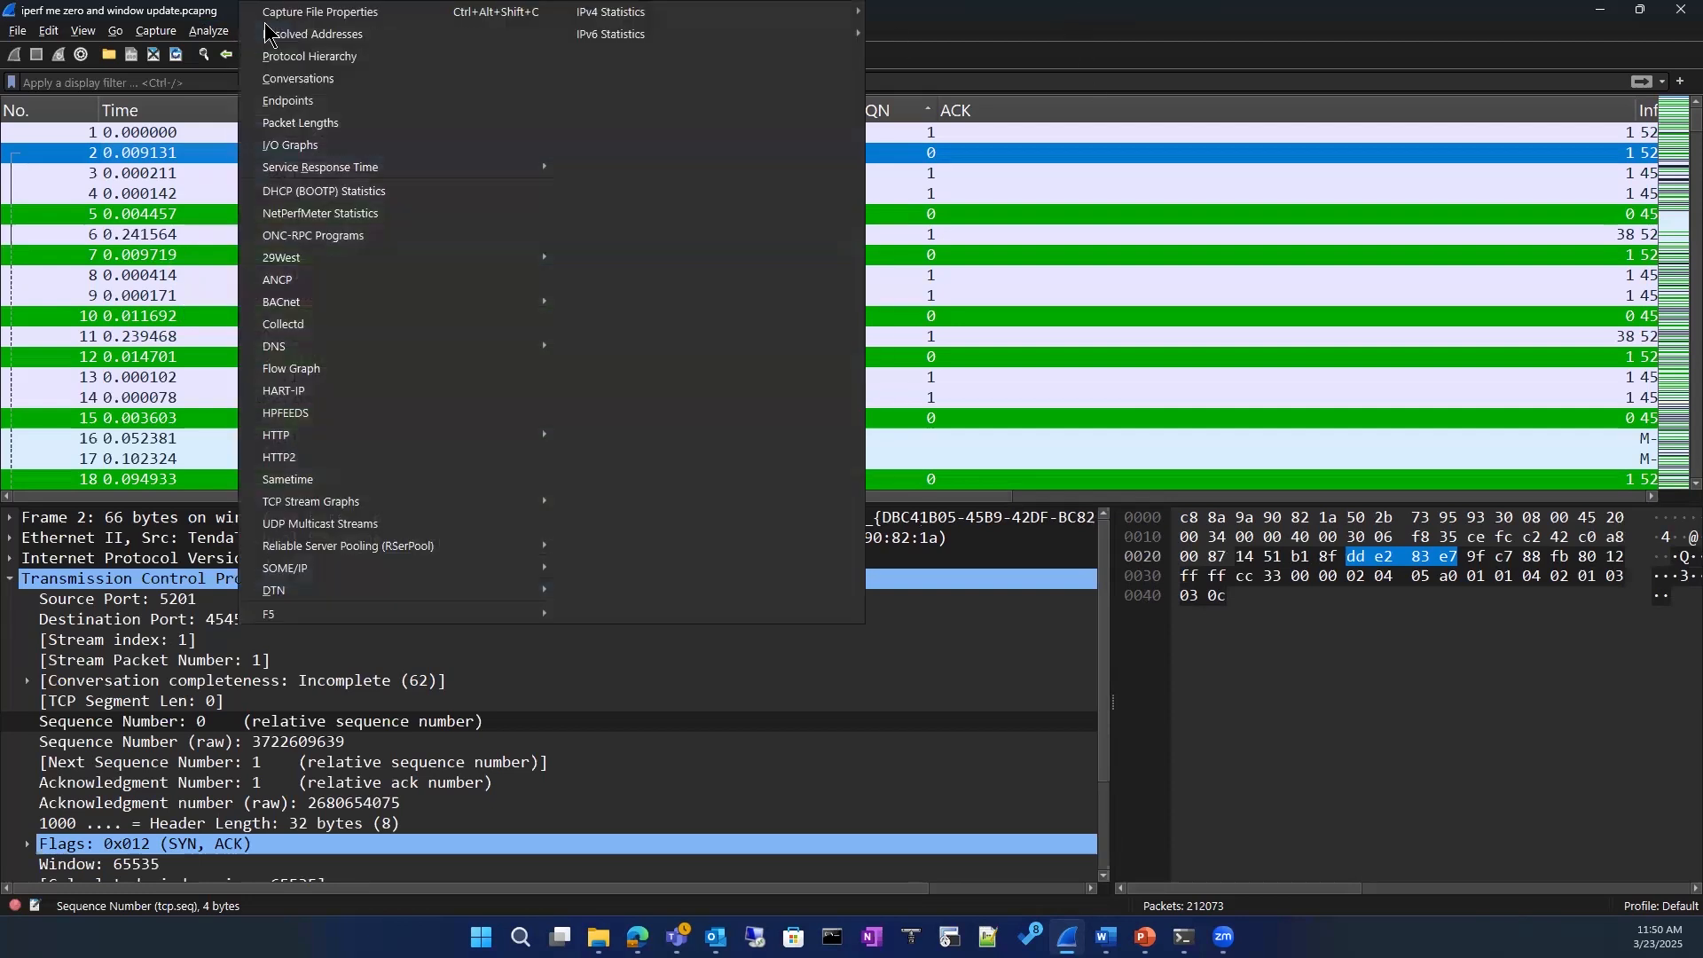
left_click(287, 105)
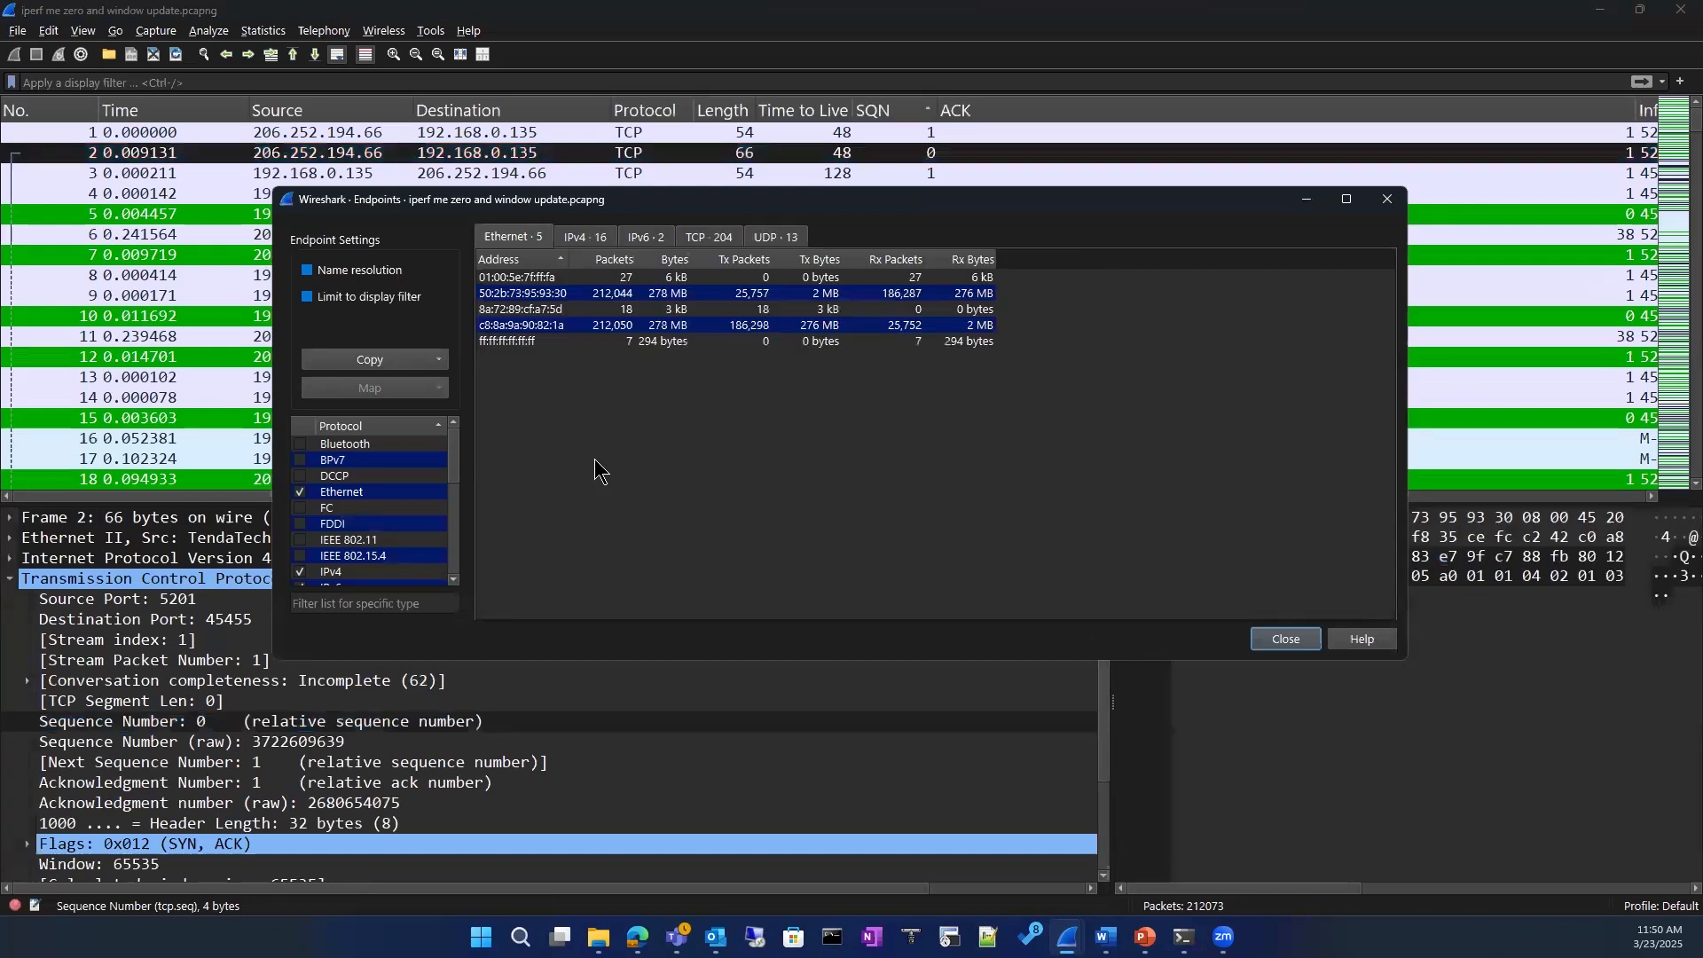
Step: Compare the capture's IPv4, IPv6 and TCP endpoint lists, examining their addresses, ports and packet counts
left_click(582, 233)
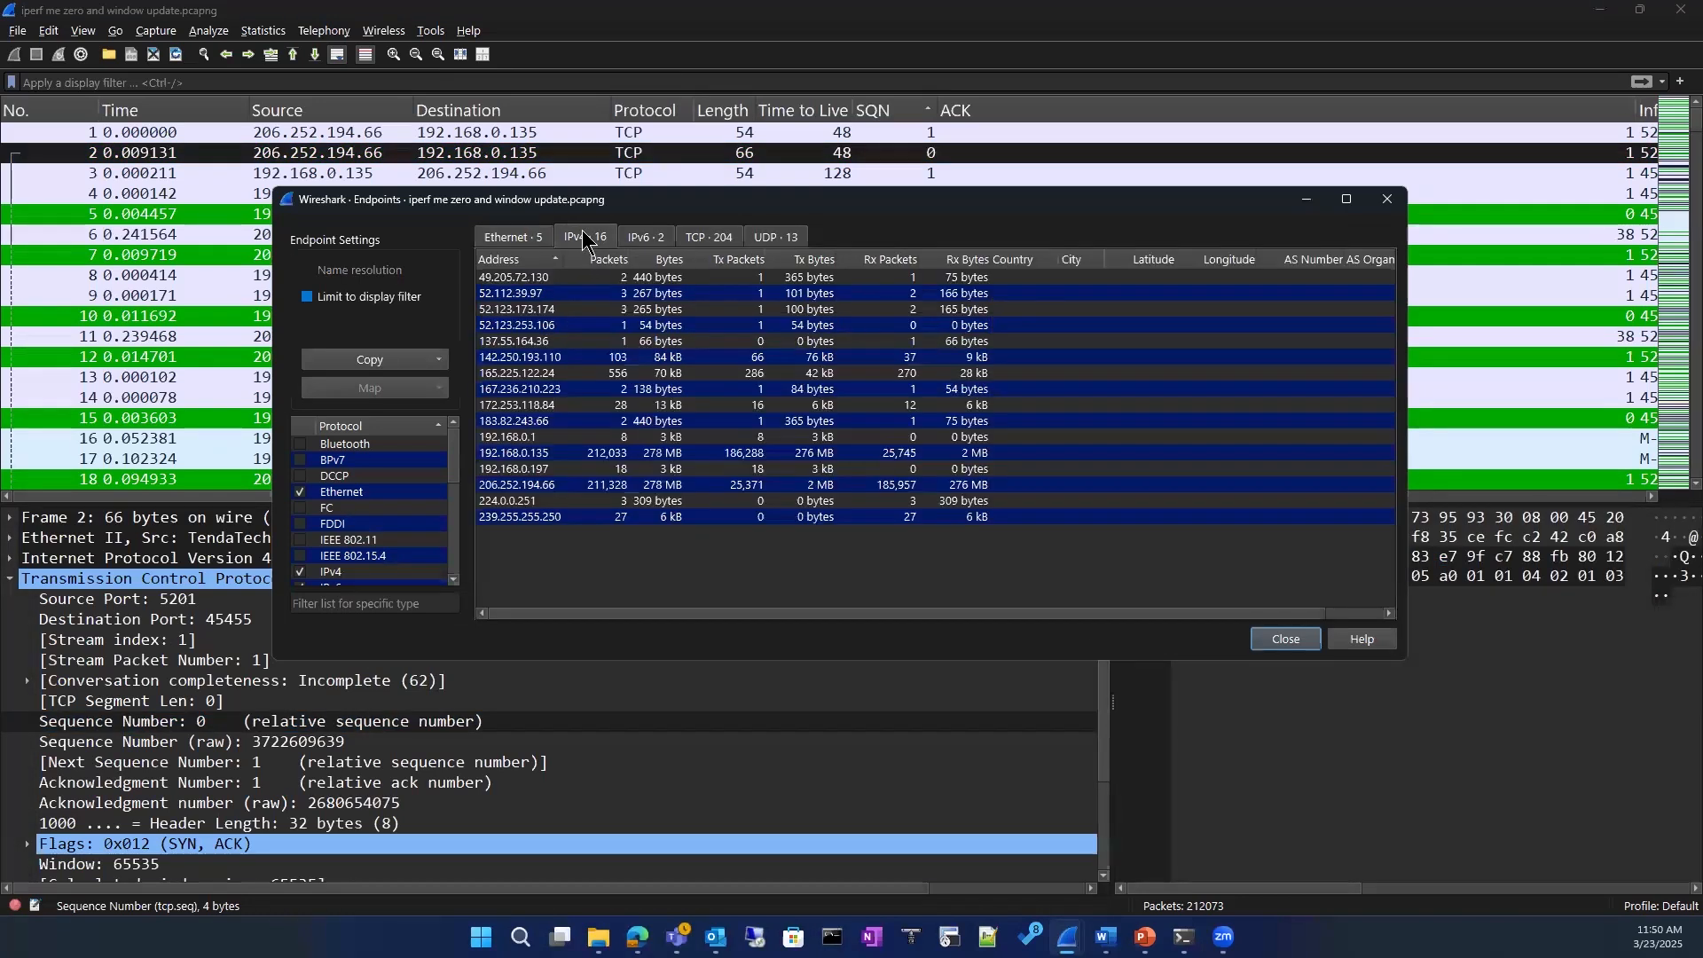
left_click(649, 238)
left_click(703, 237)
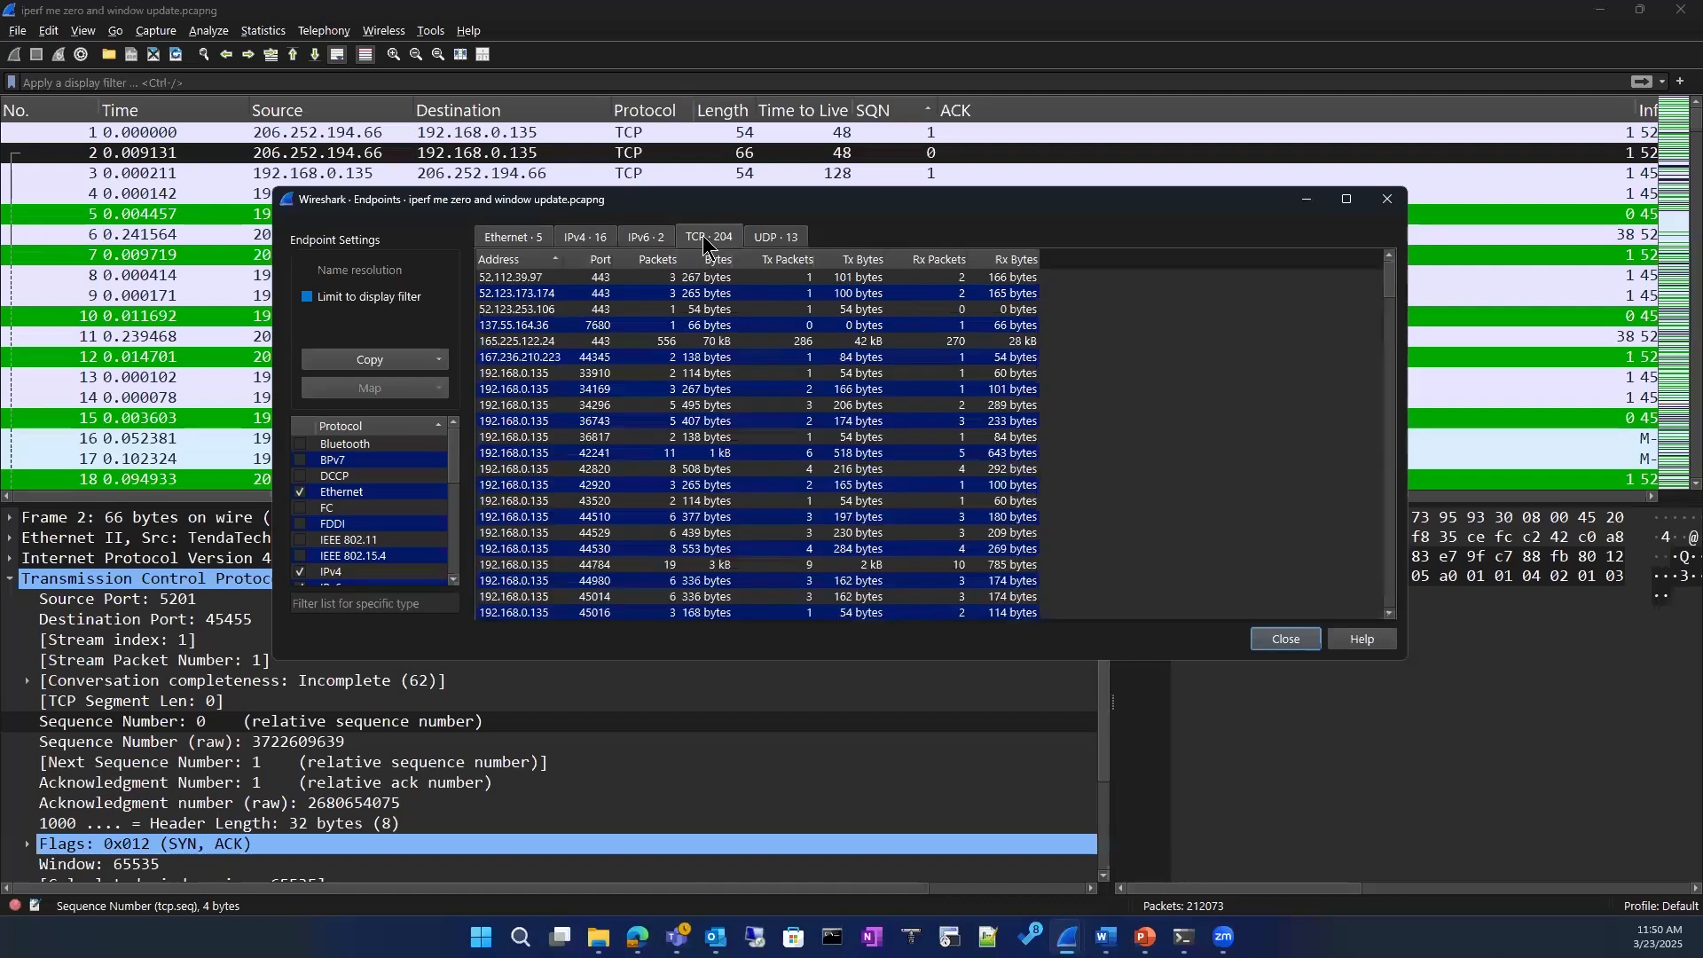
left_click(587, 241)
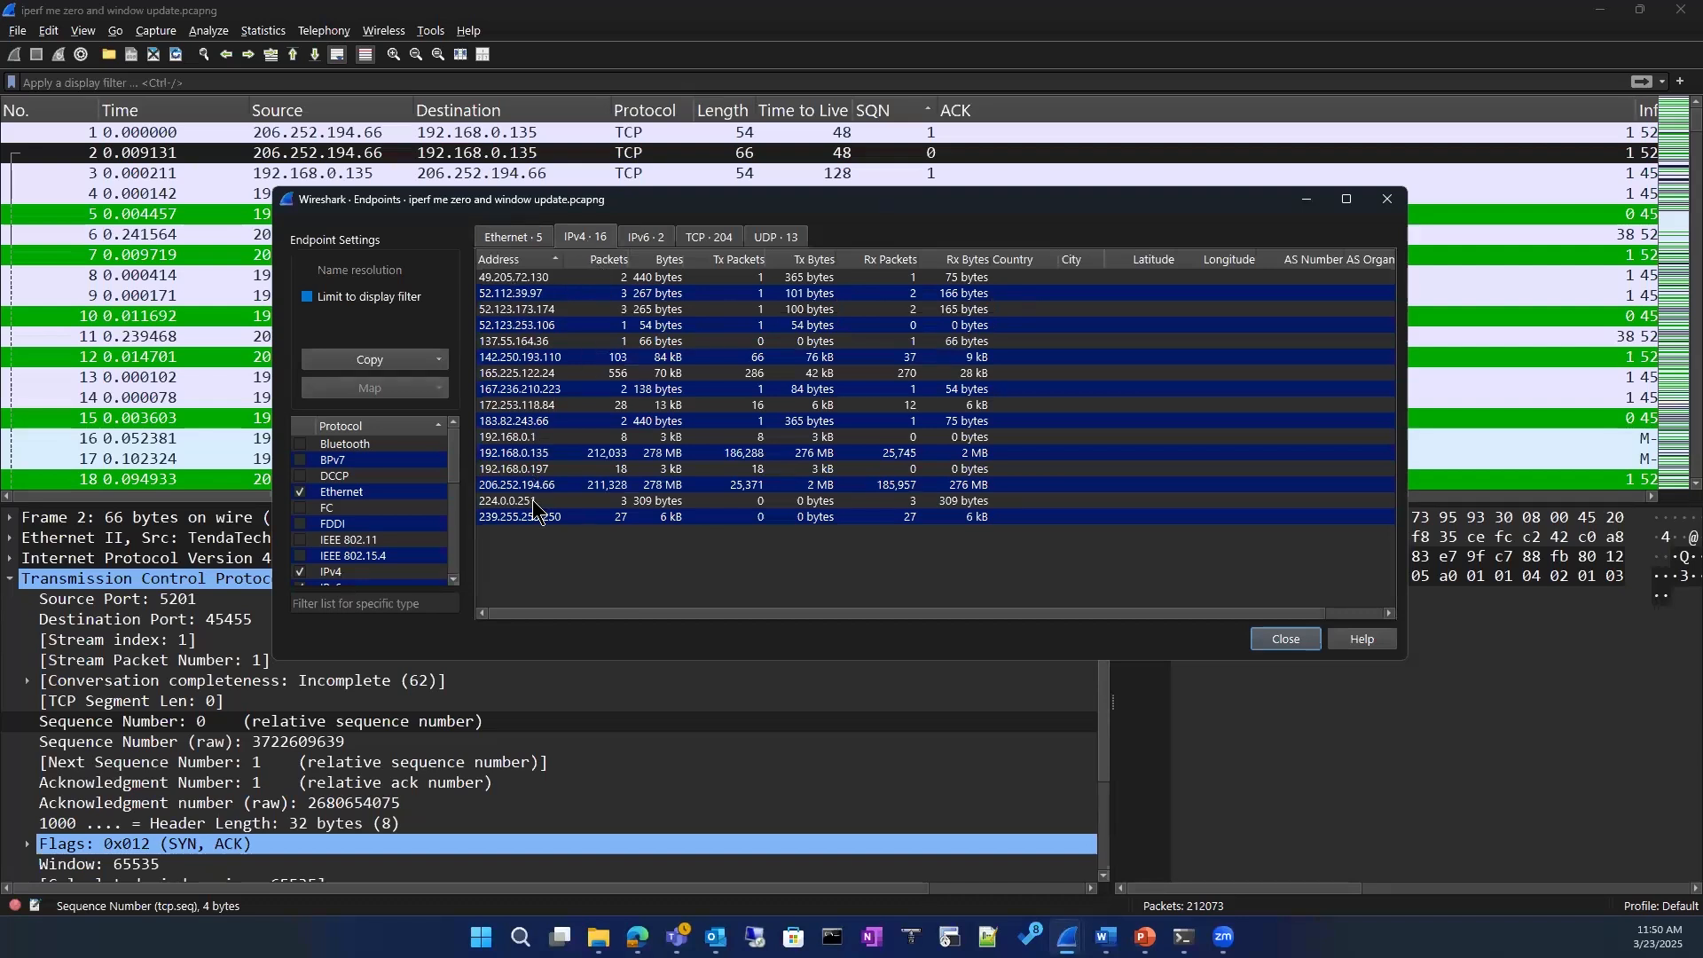
left_click(716, 237)
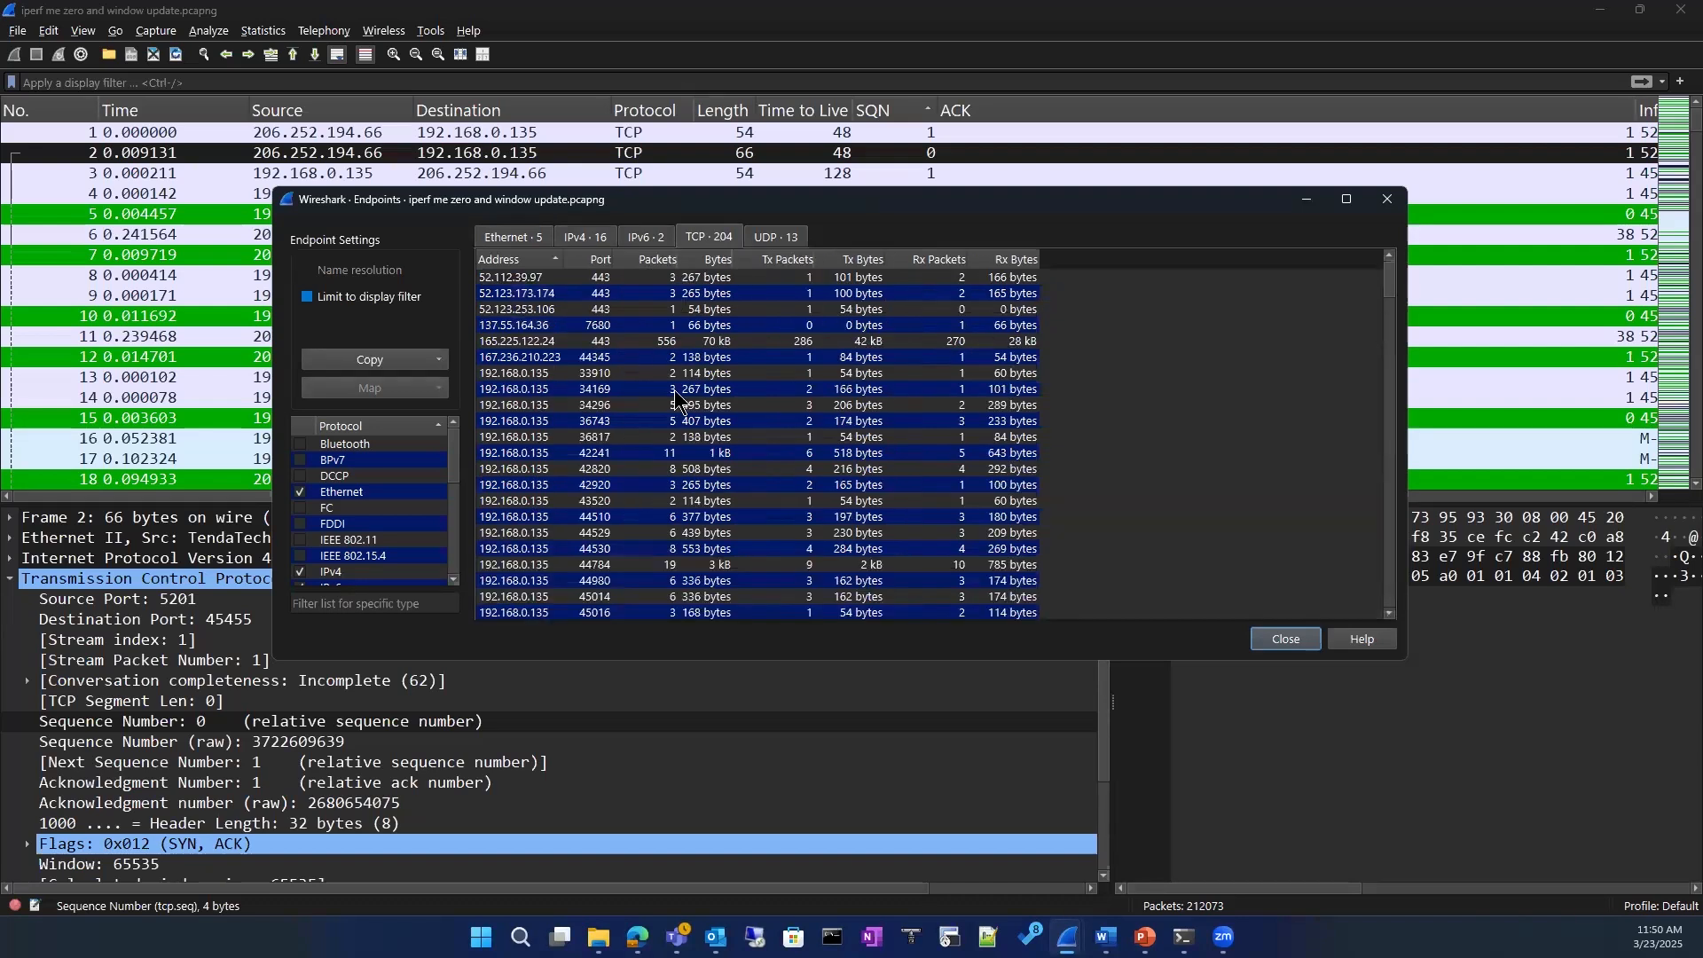
Step: Examine the capture's UDP, Ethernet and TCP endpoint lists, comparing their addresses, ports and packet counts
left_click(783, 236)
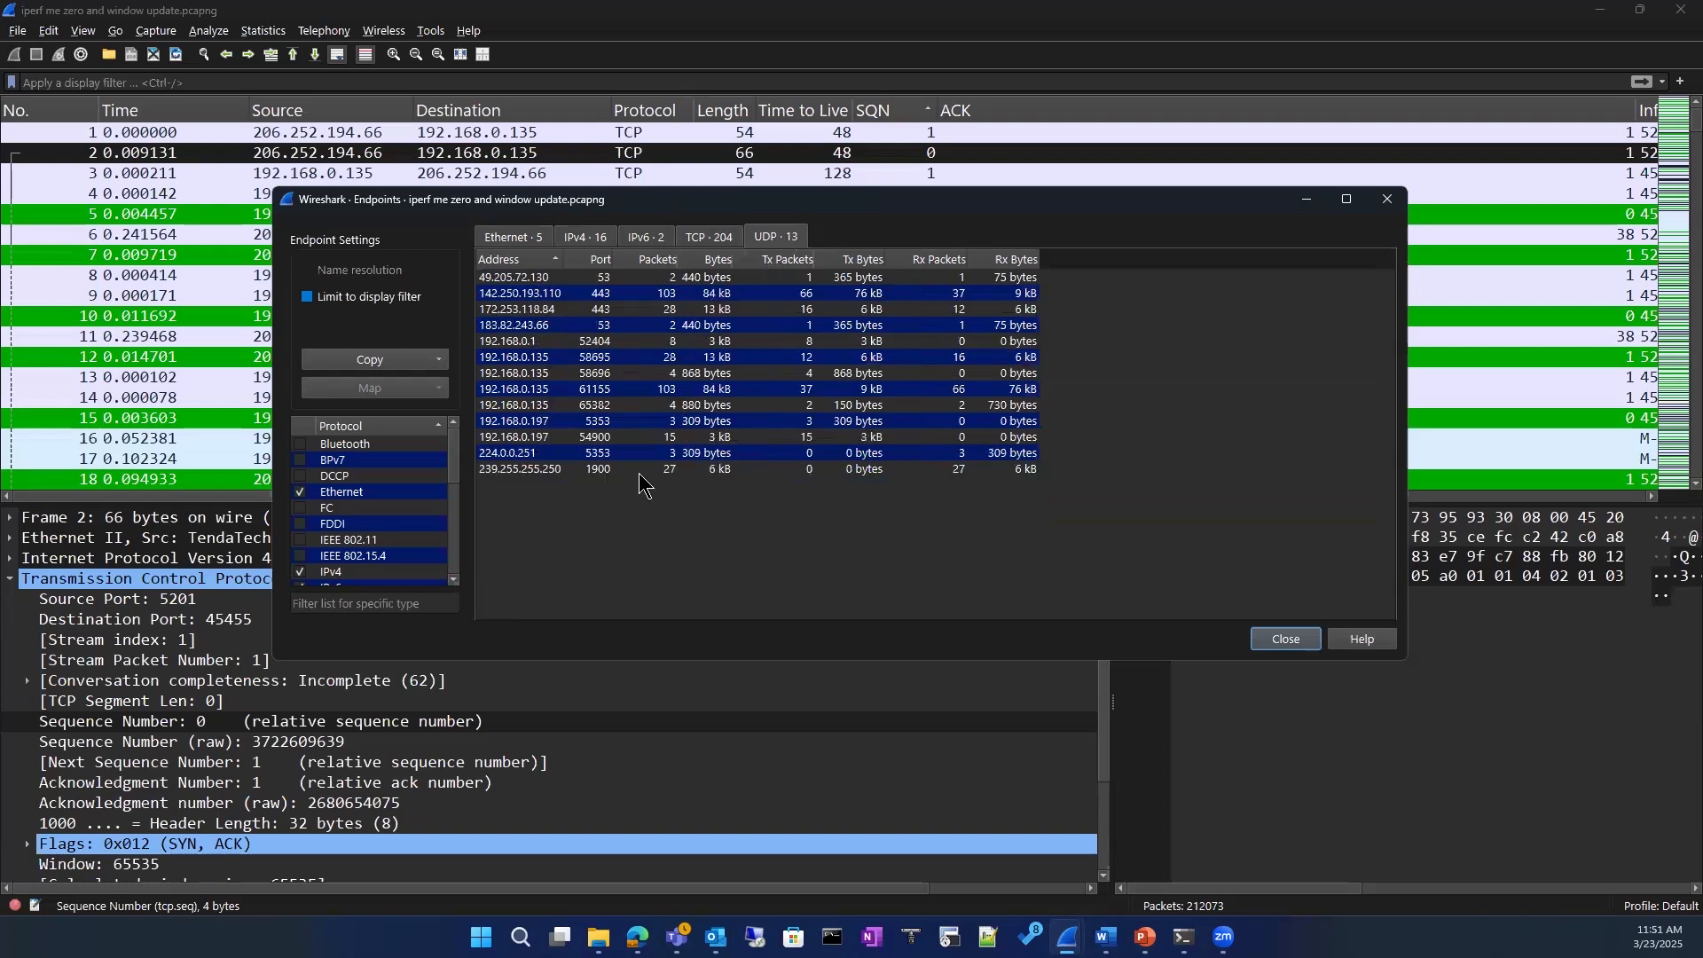
left_click(519, 236)
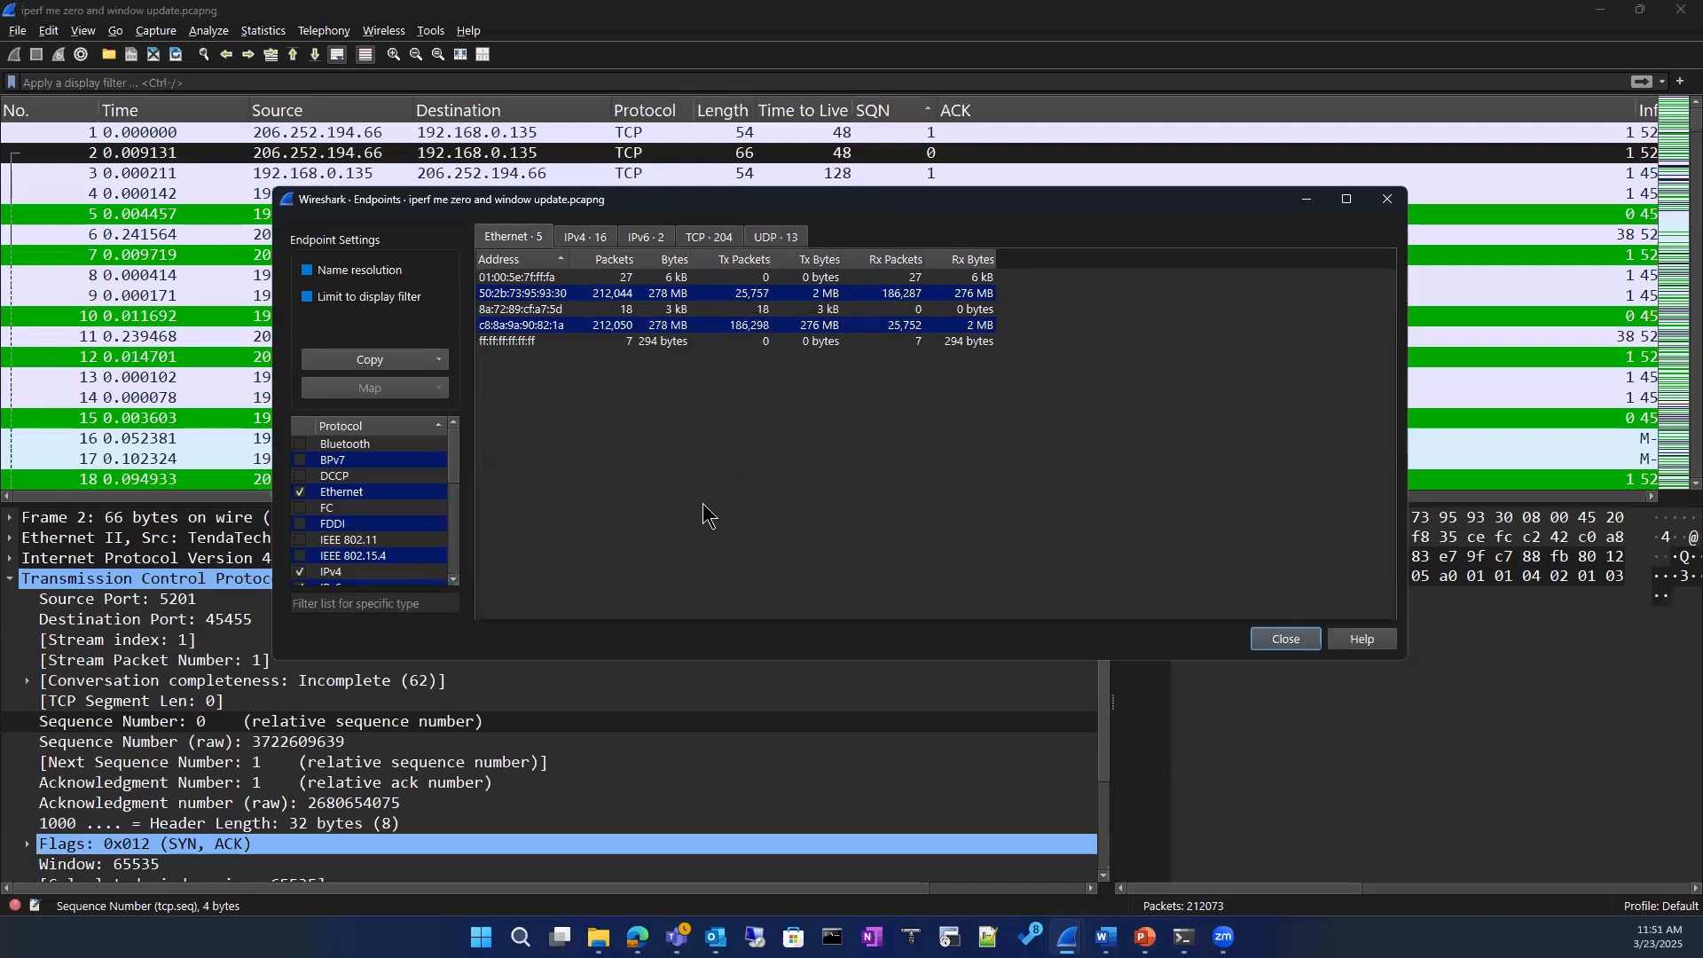
left_click(709, 236)
scroll(671, 433, "down", 3)
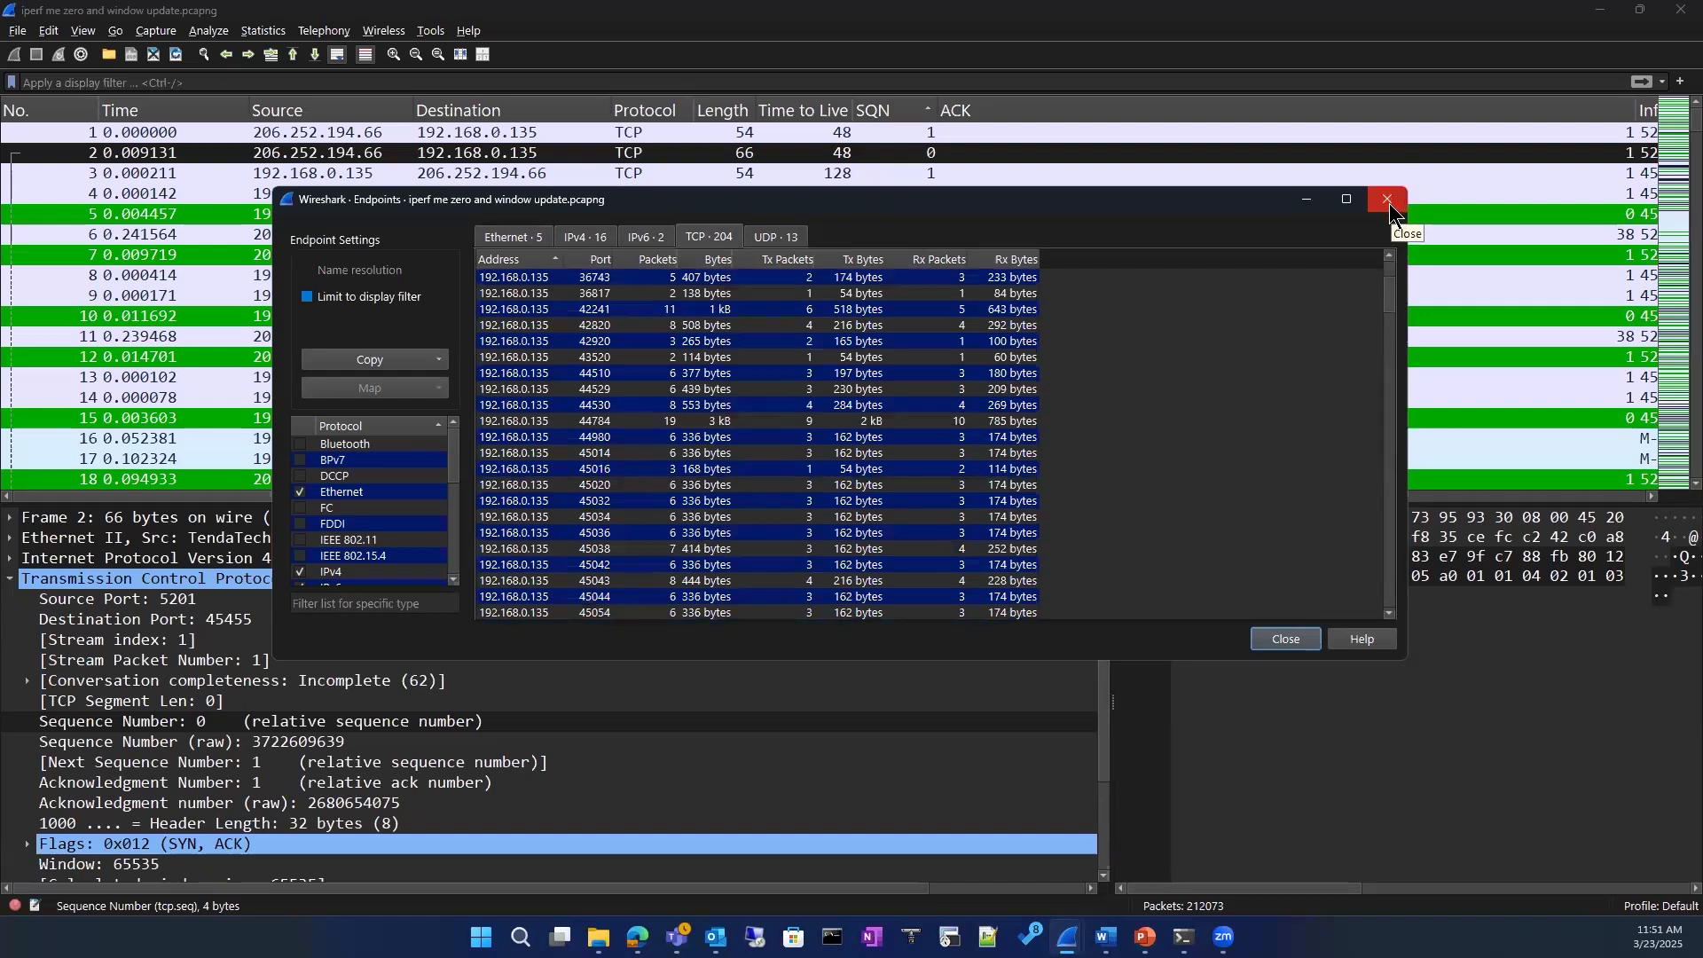
scroll(723, 550, "down", 20)
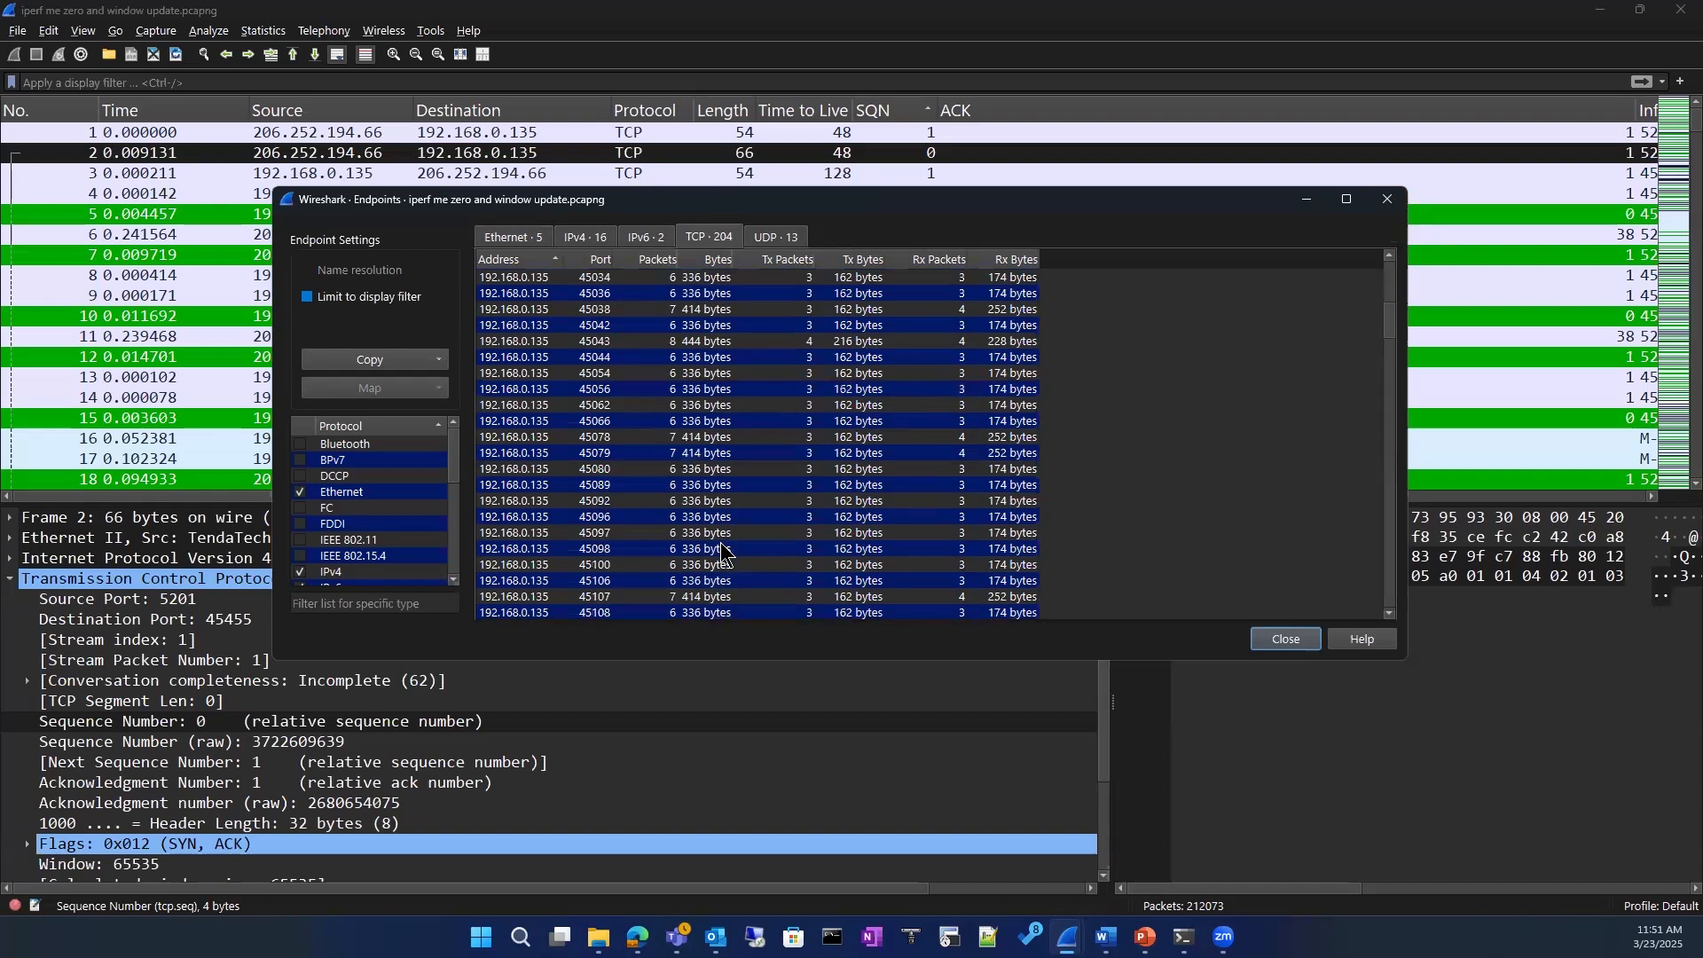
scroll(723, 550, "down", 4)
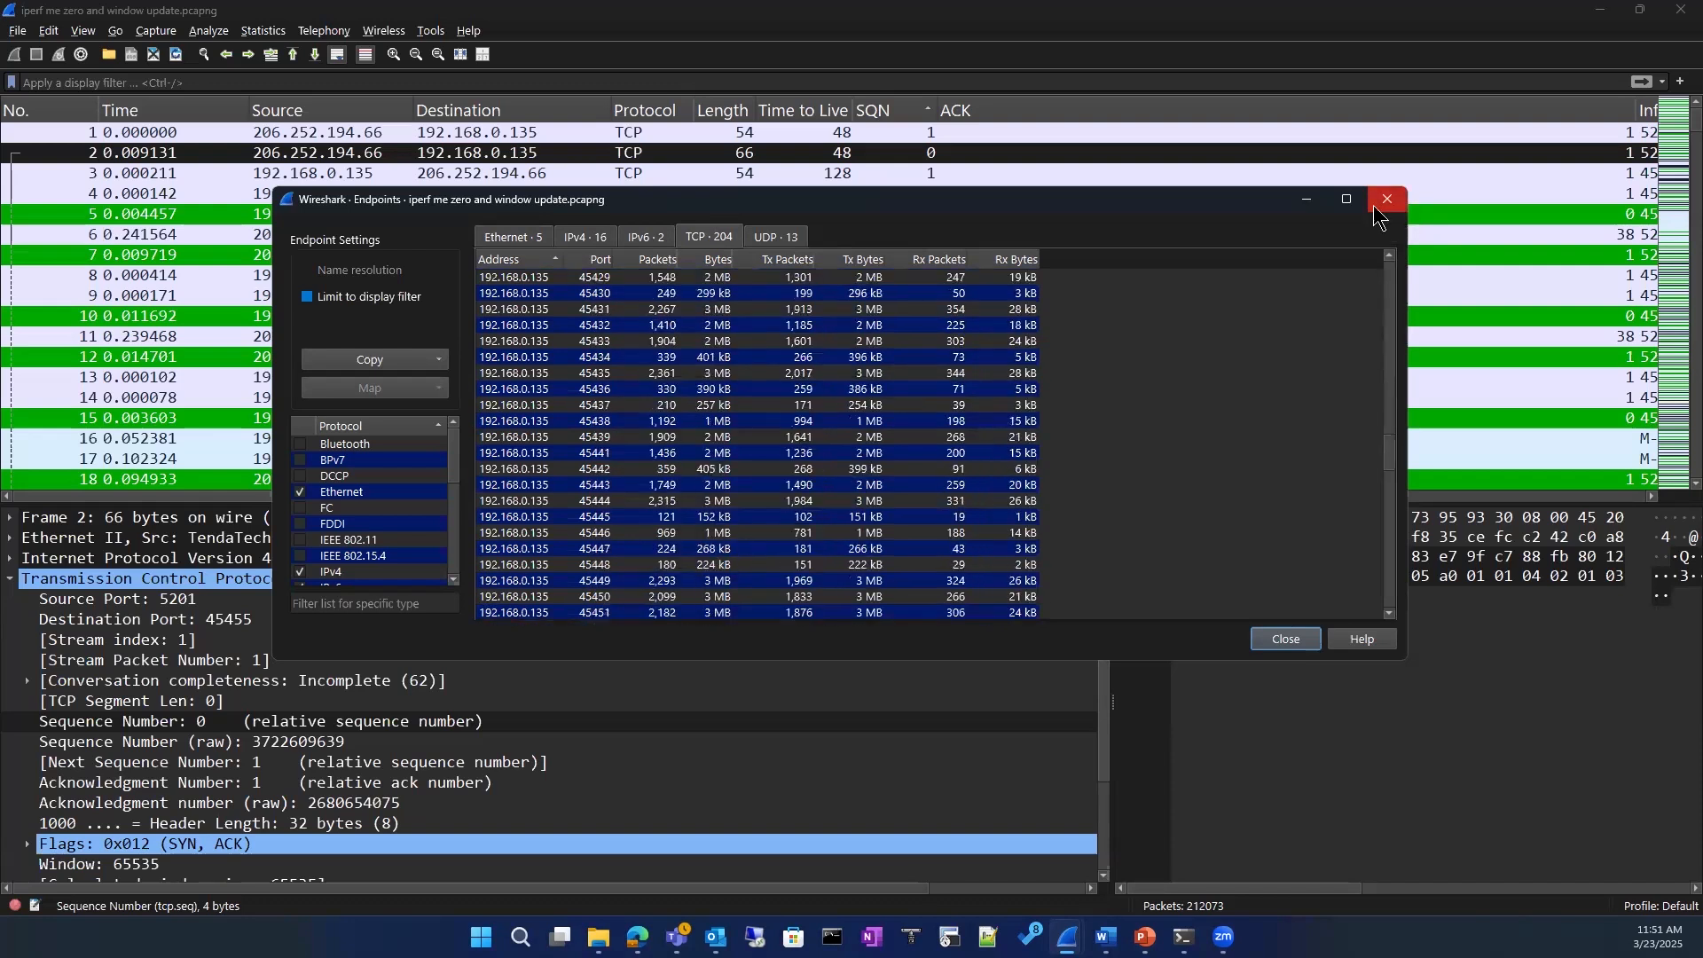
Step: Look through the remaining TCP endpoints and select the 206.252.194.66 endpoint on port 5201
left_click(516, 297)
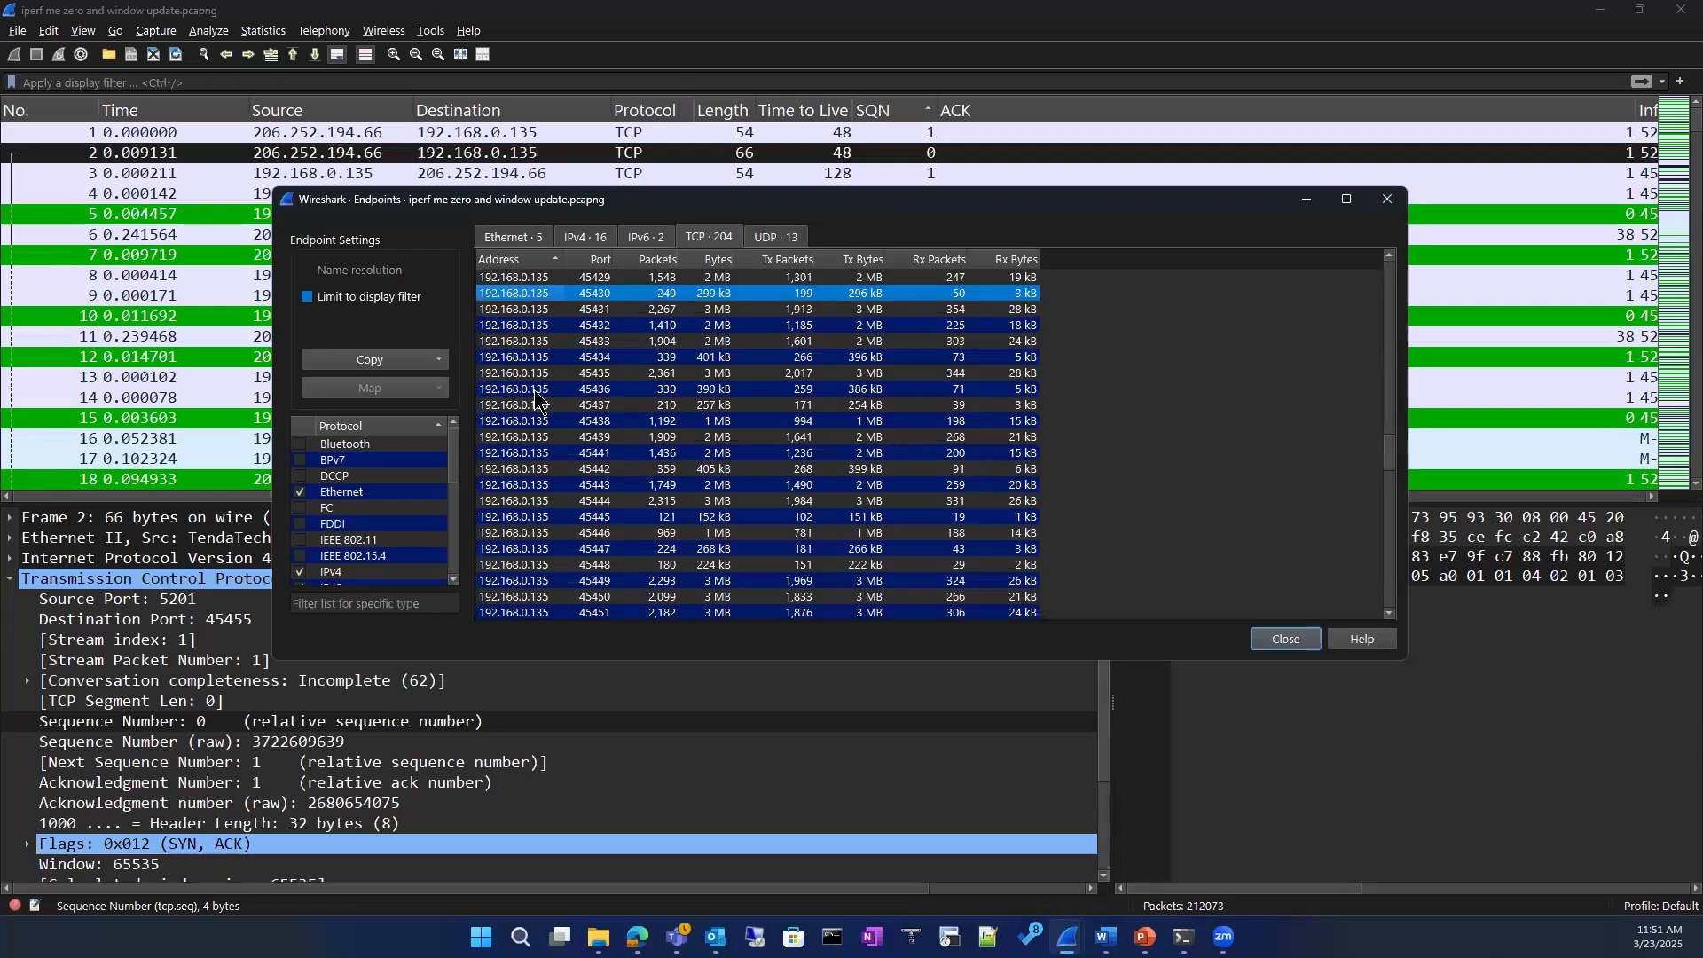
scroll(548, 497, "down", 20)
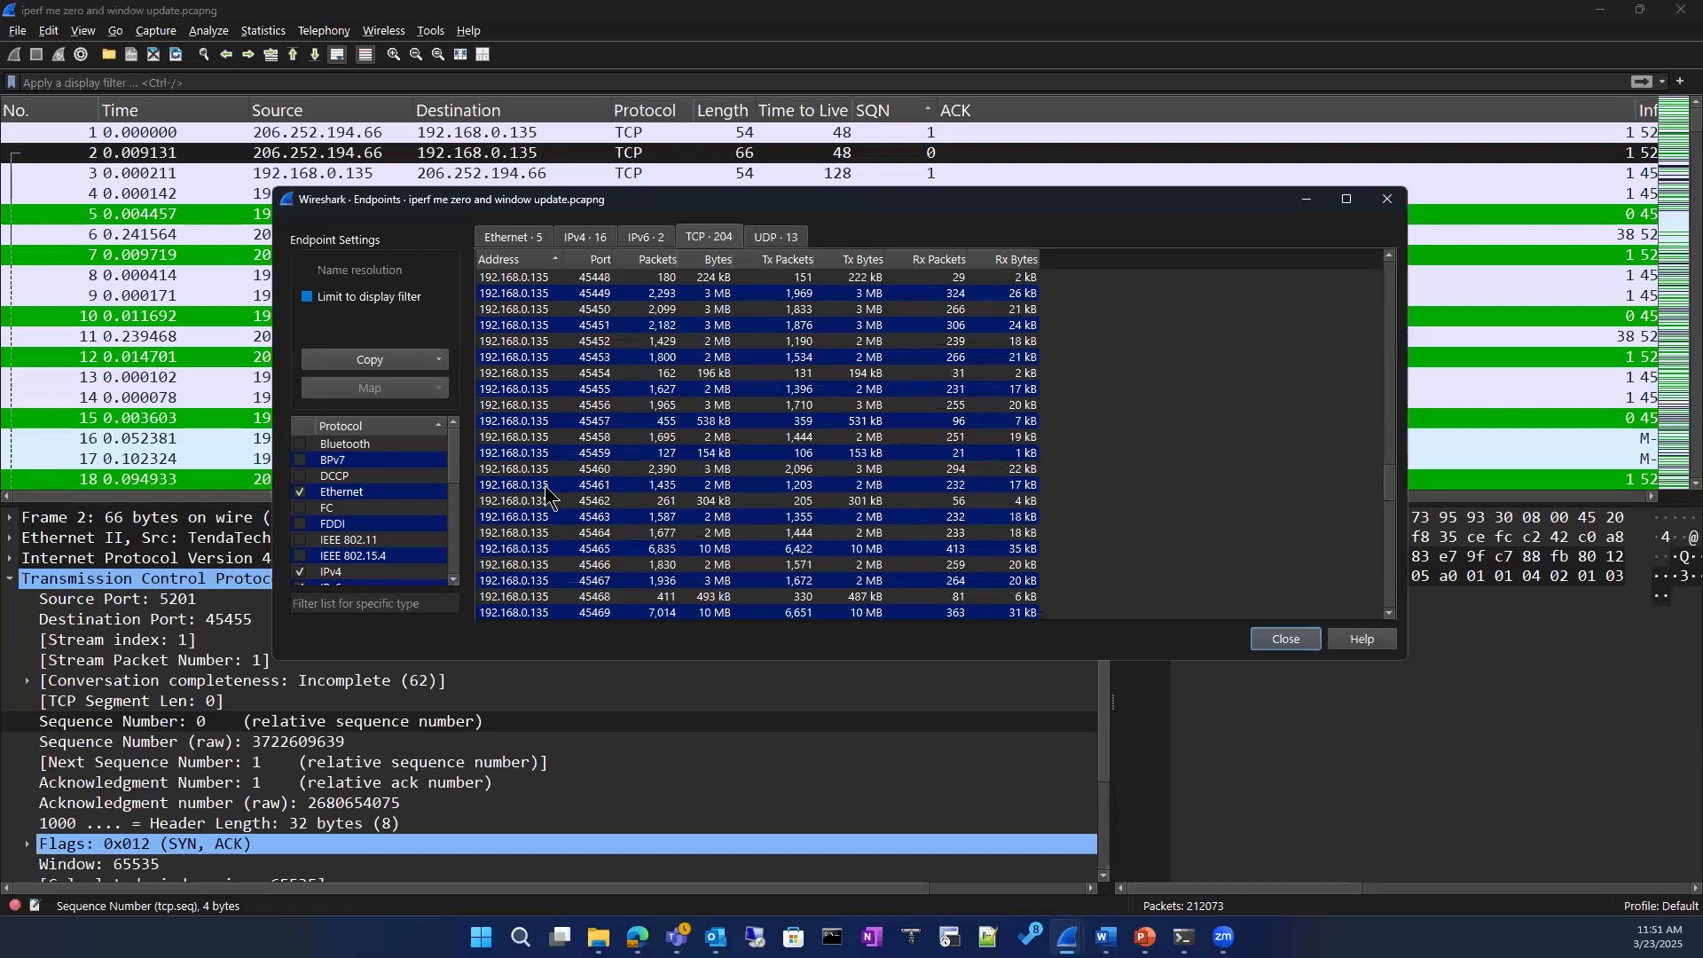
scroll(515, 585, "down", 2)
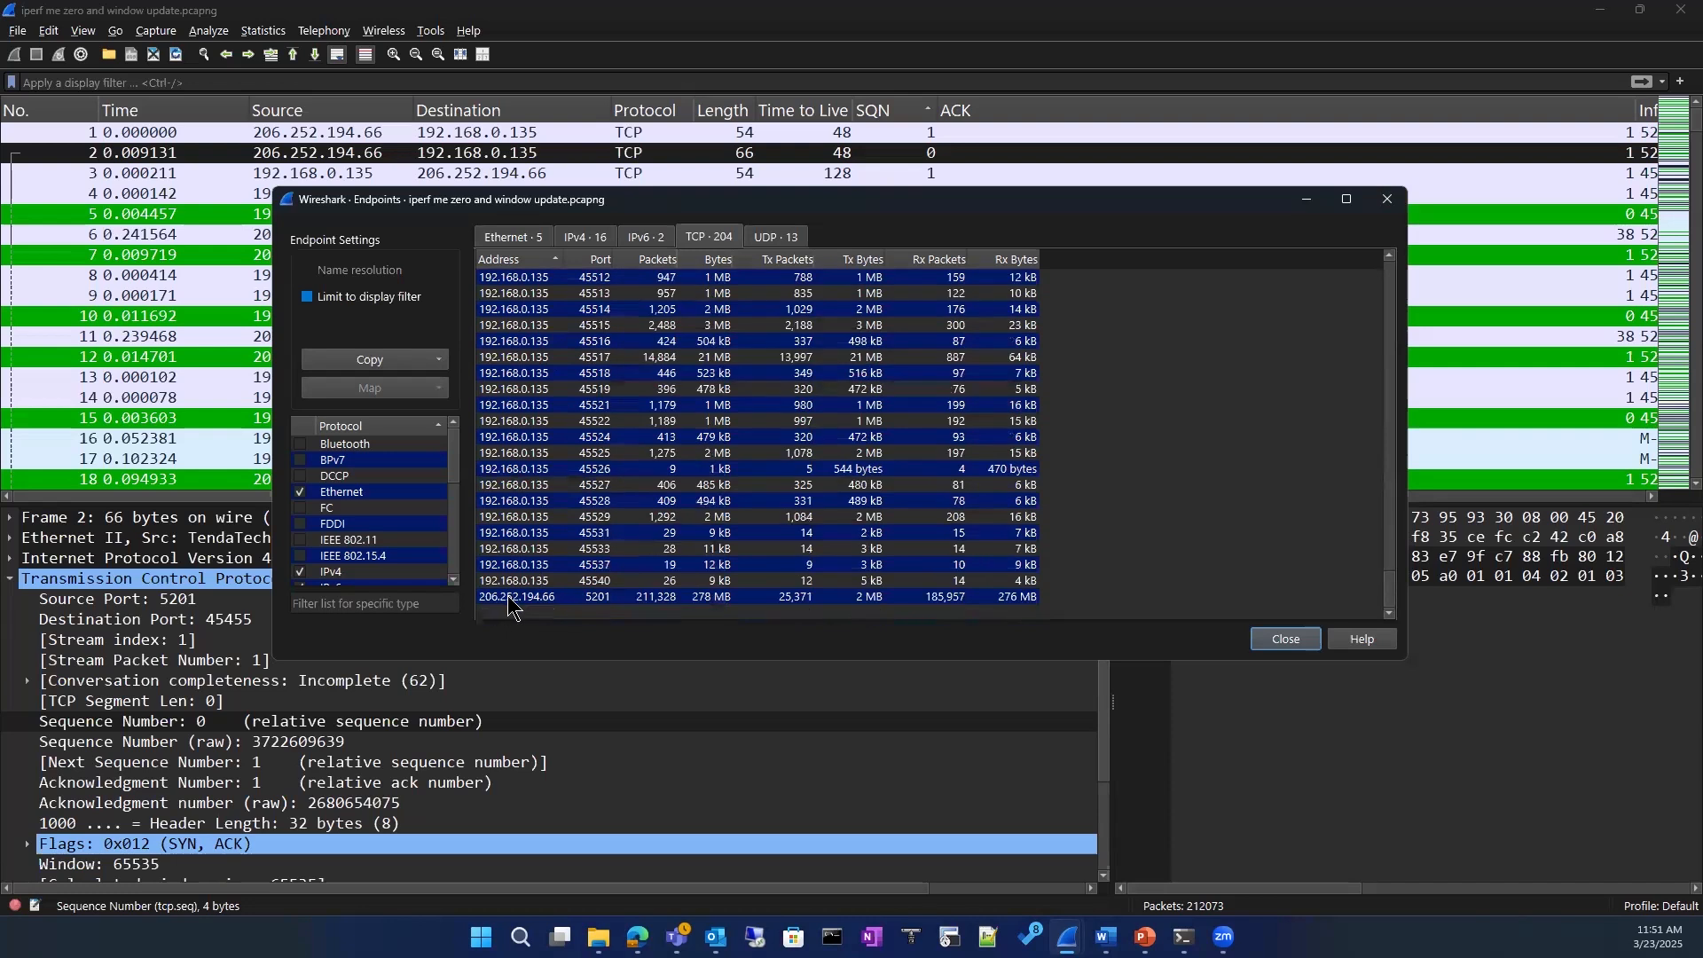
left_click(507, 599)
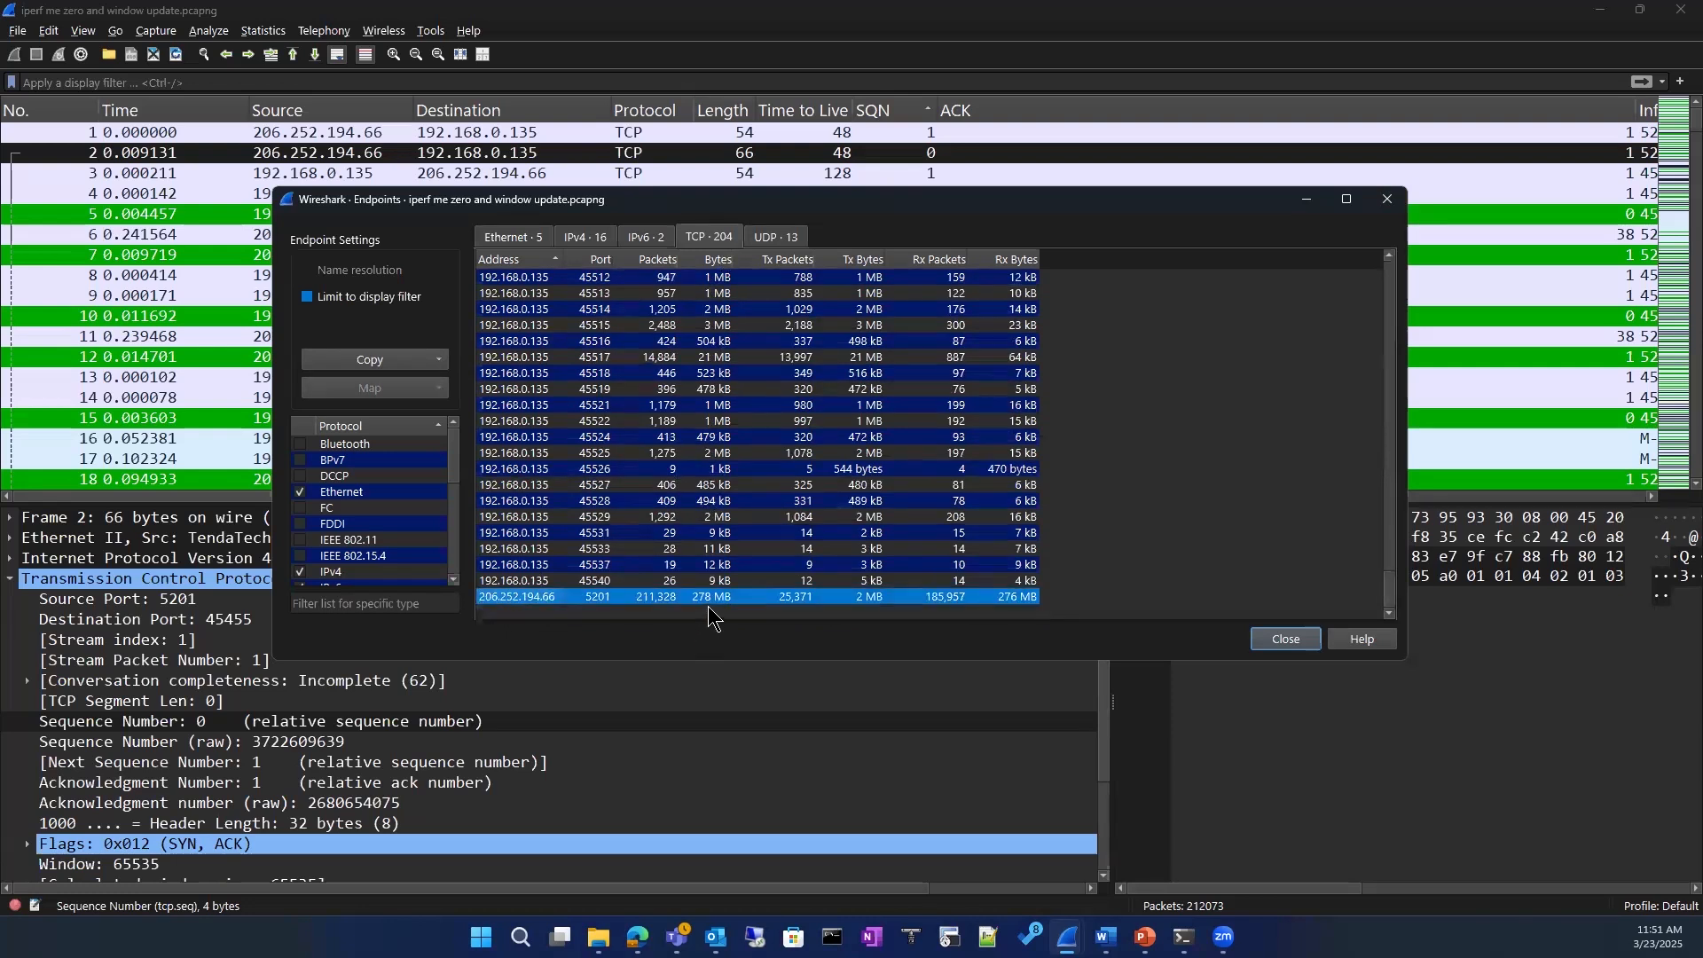
Step: Try limiting the TCP endpoint list to the display filter, turn the limit off again, and close the endpoint statistics
left_click(308, 298)
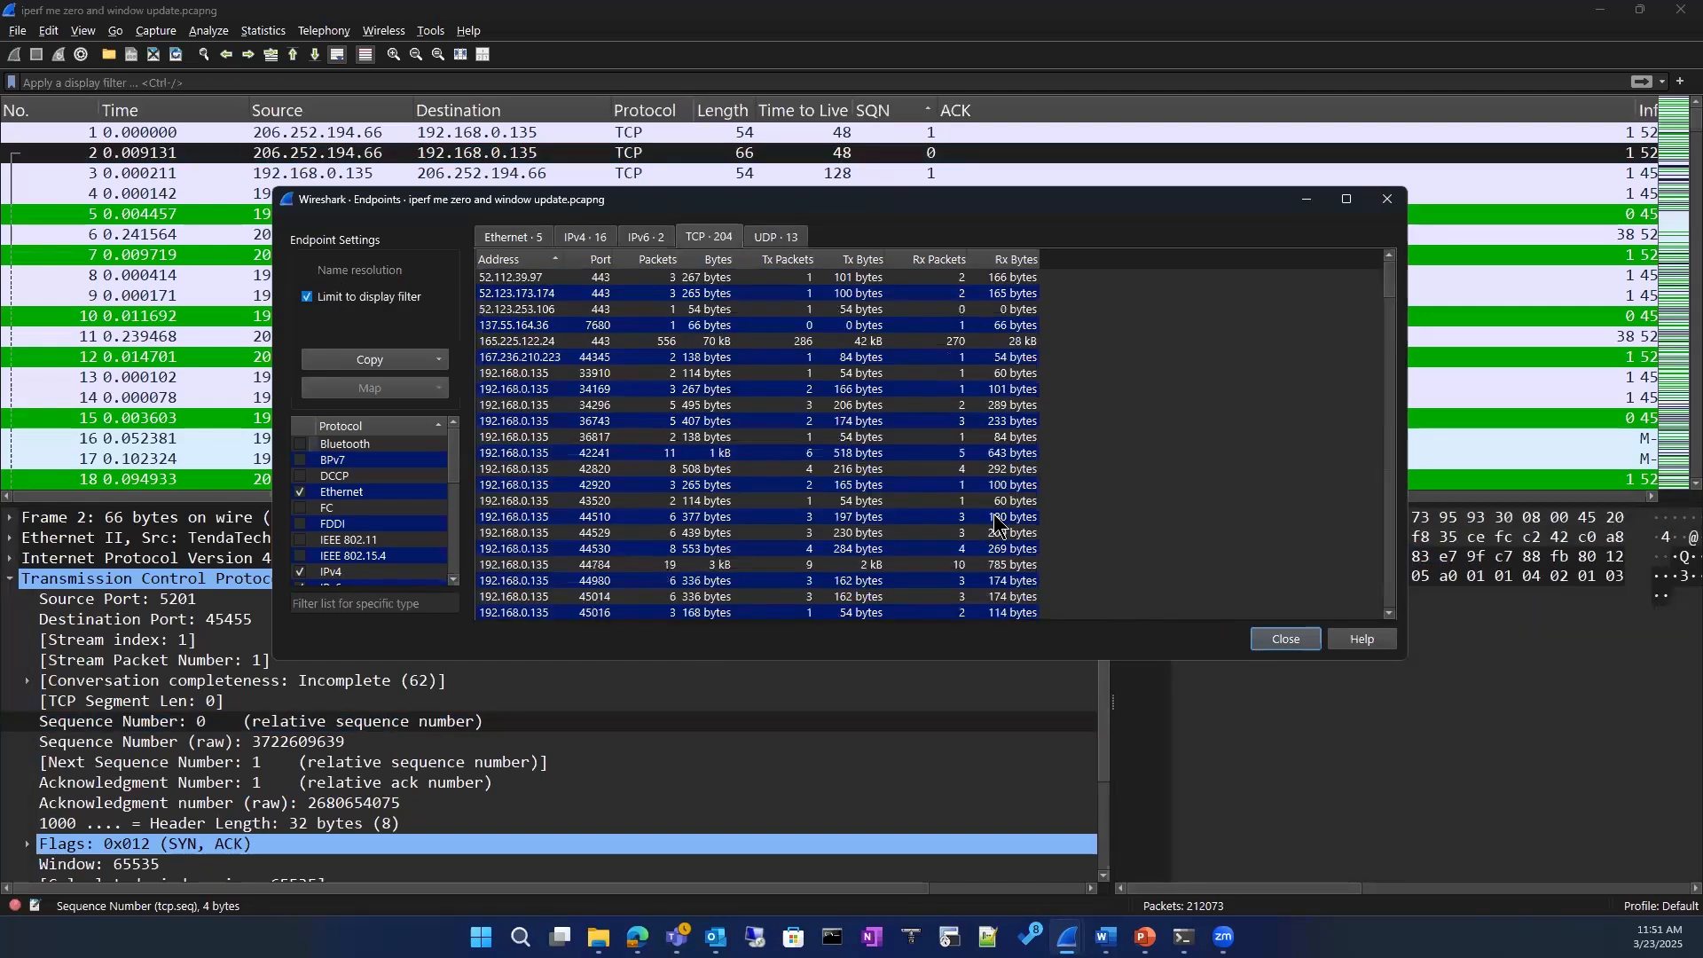
scroll(683, 509, "down", 12)
scroll(683, 521, "down", 6)
scroll(683, 517, "up", 14)
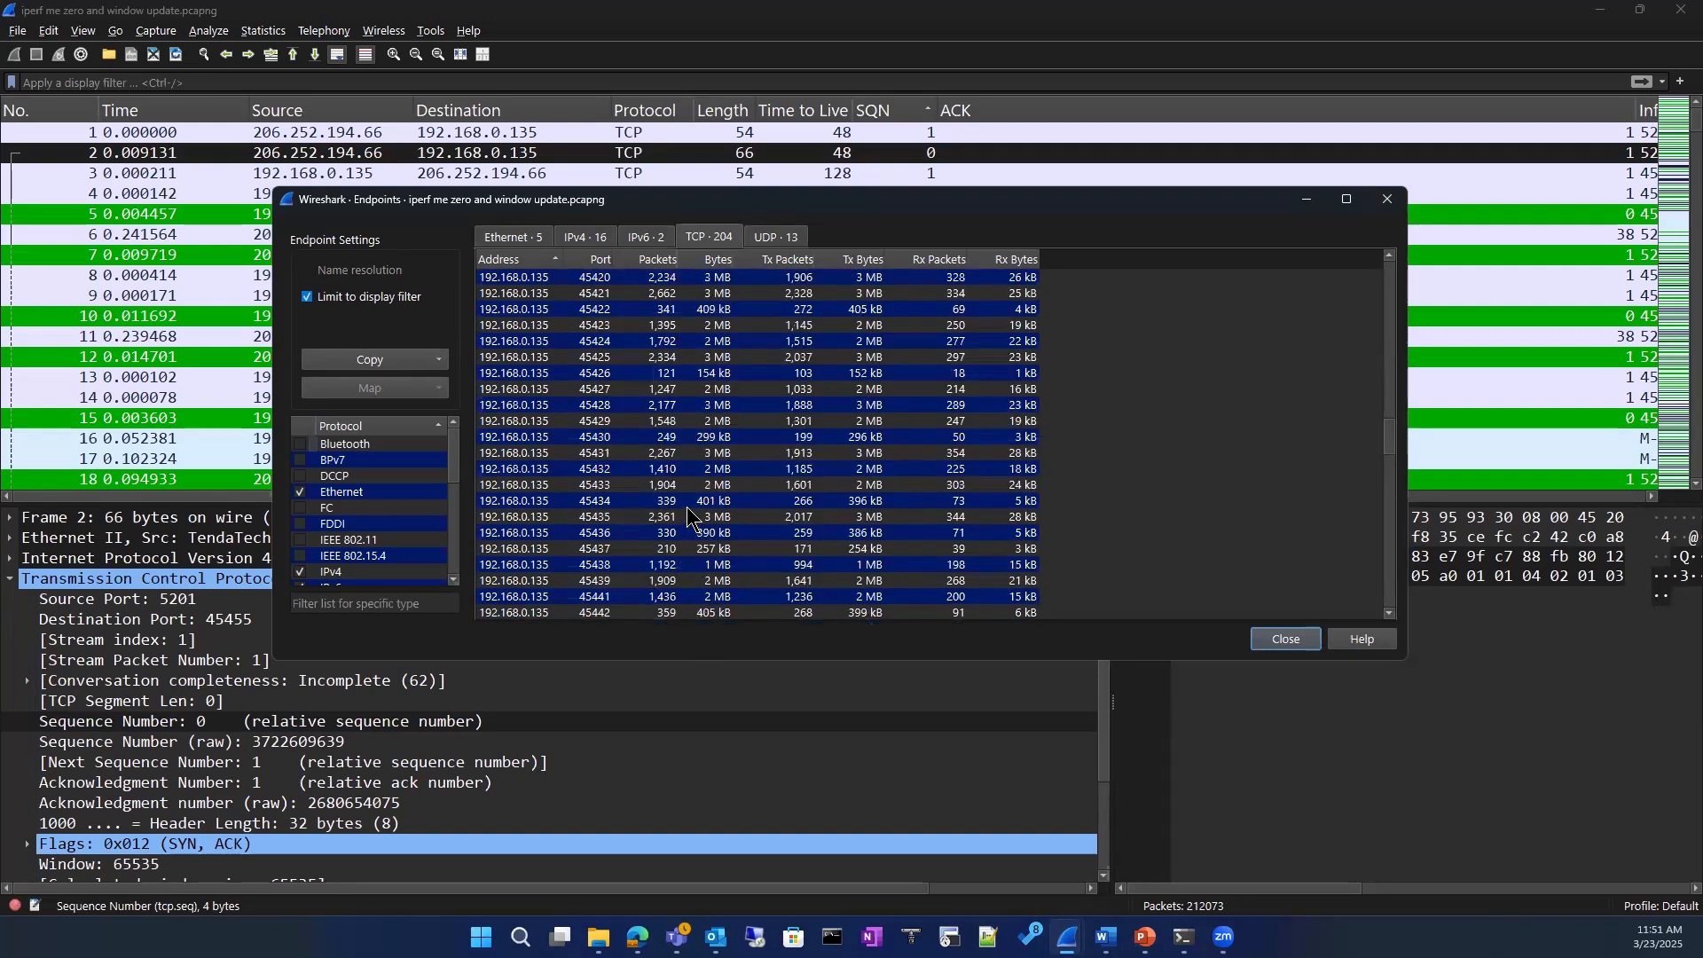
scroll(686, 508, "up", 5)
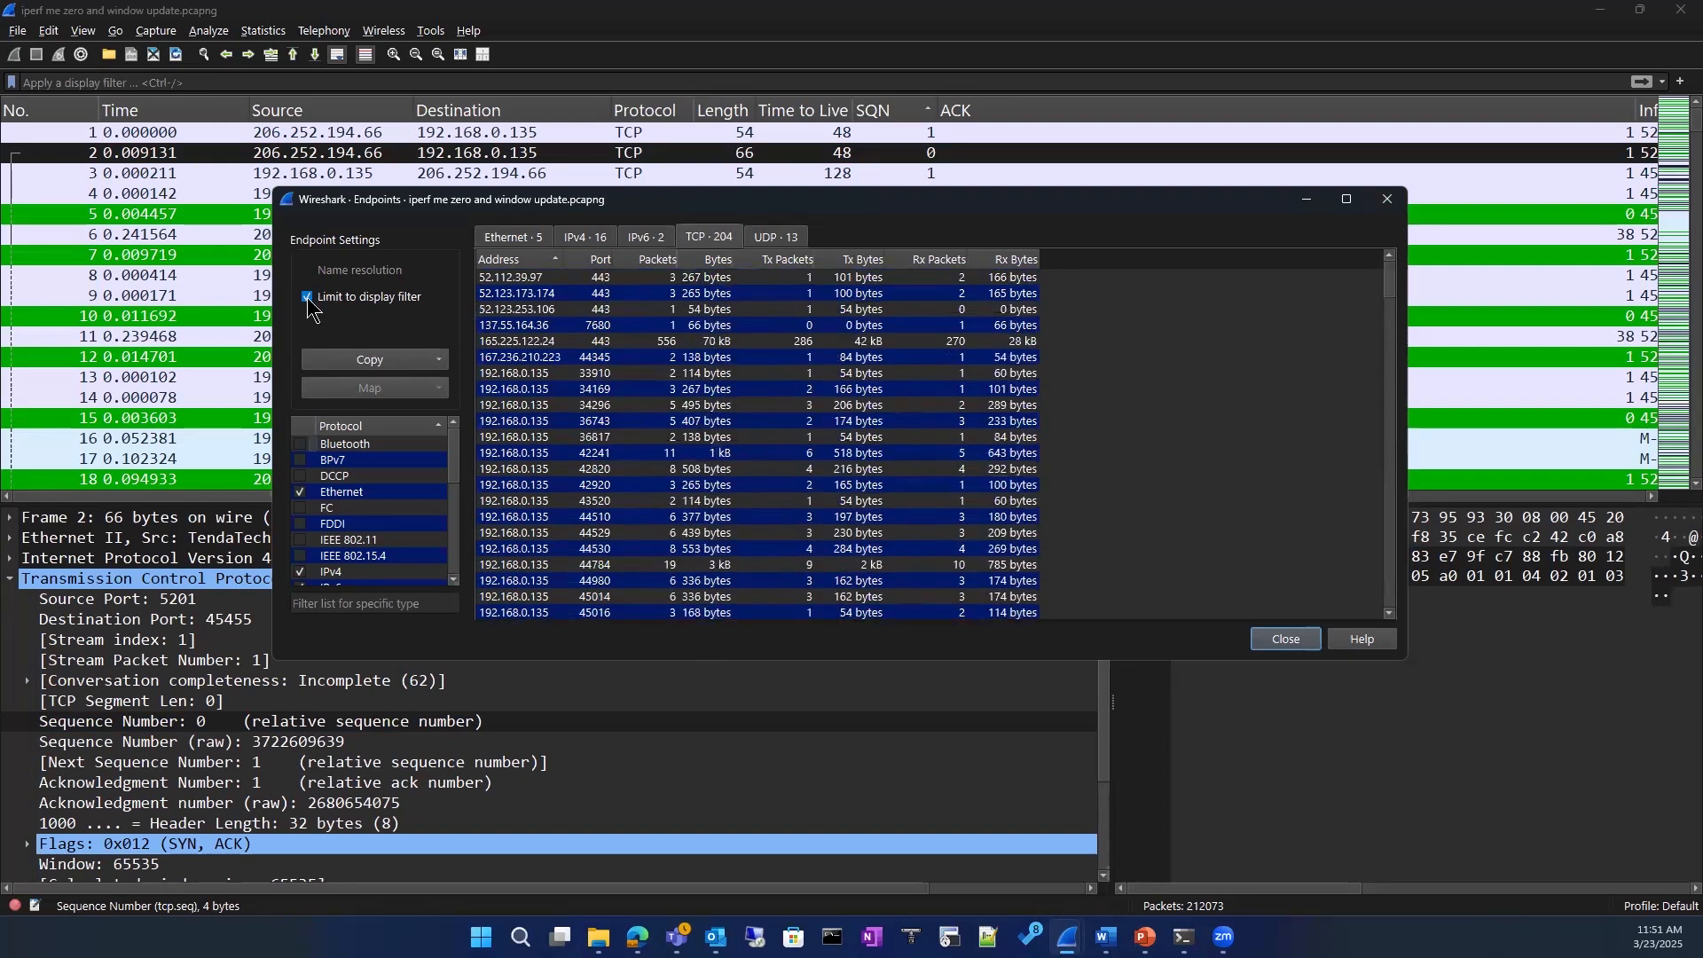
left_click(308, 300)
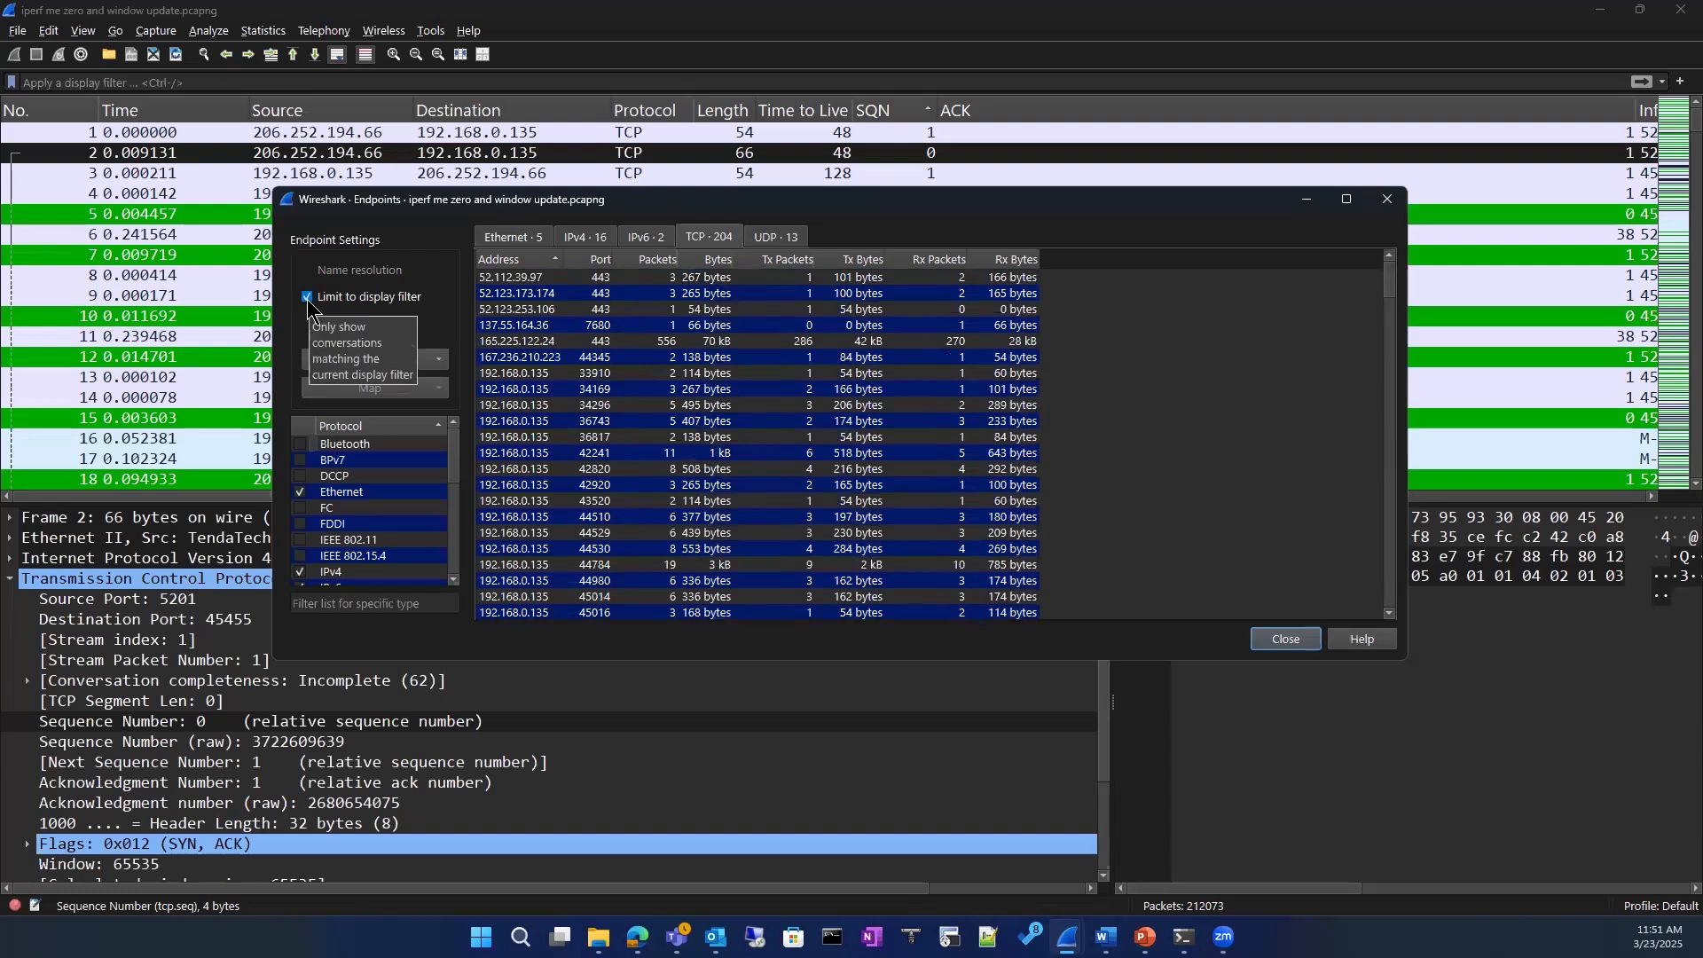
left_click(1285, 639)
Step: Open the Conversations statistics and examine the TCP conversations with their address pairs, ports, packet counts and stream IDs
left_click(260, 31)
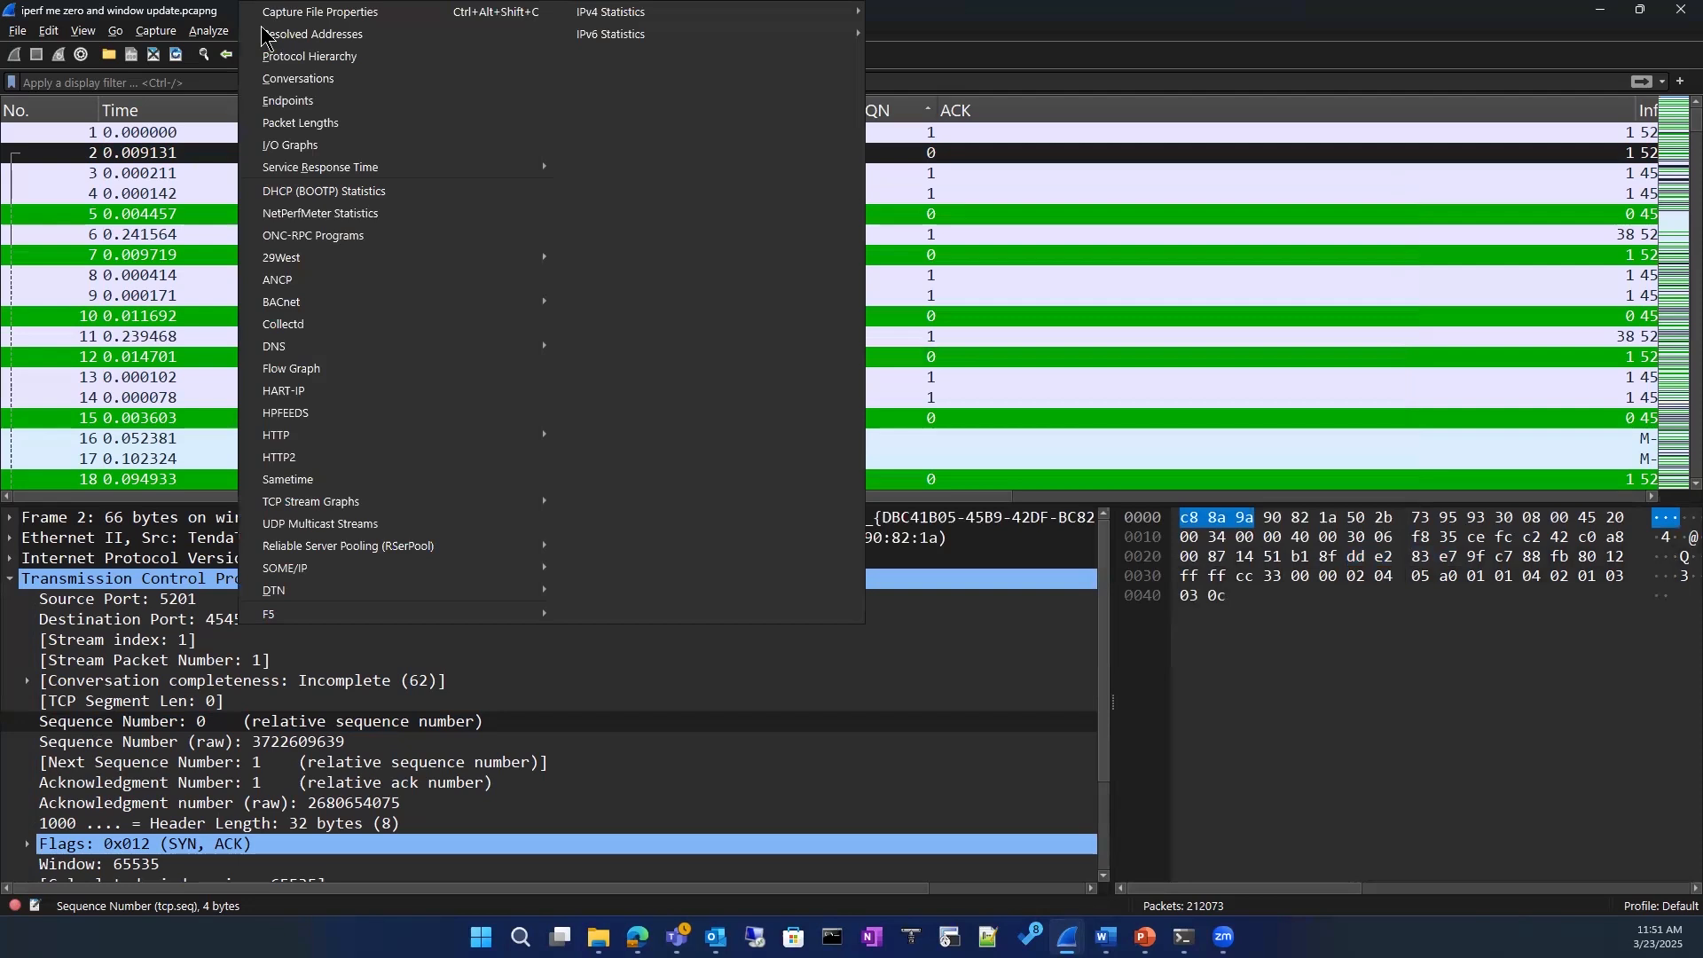
left_click(315, 82)
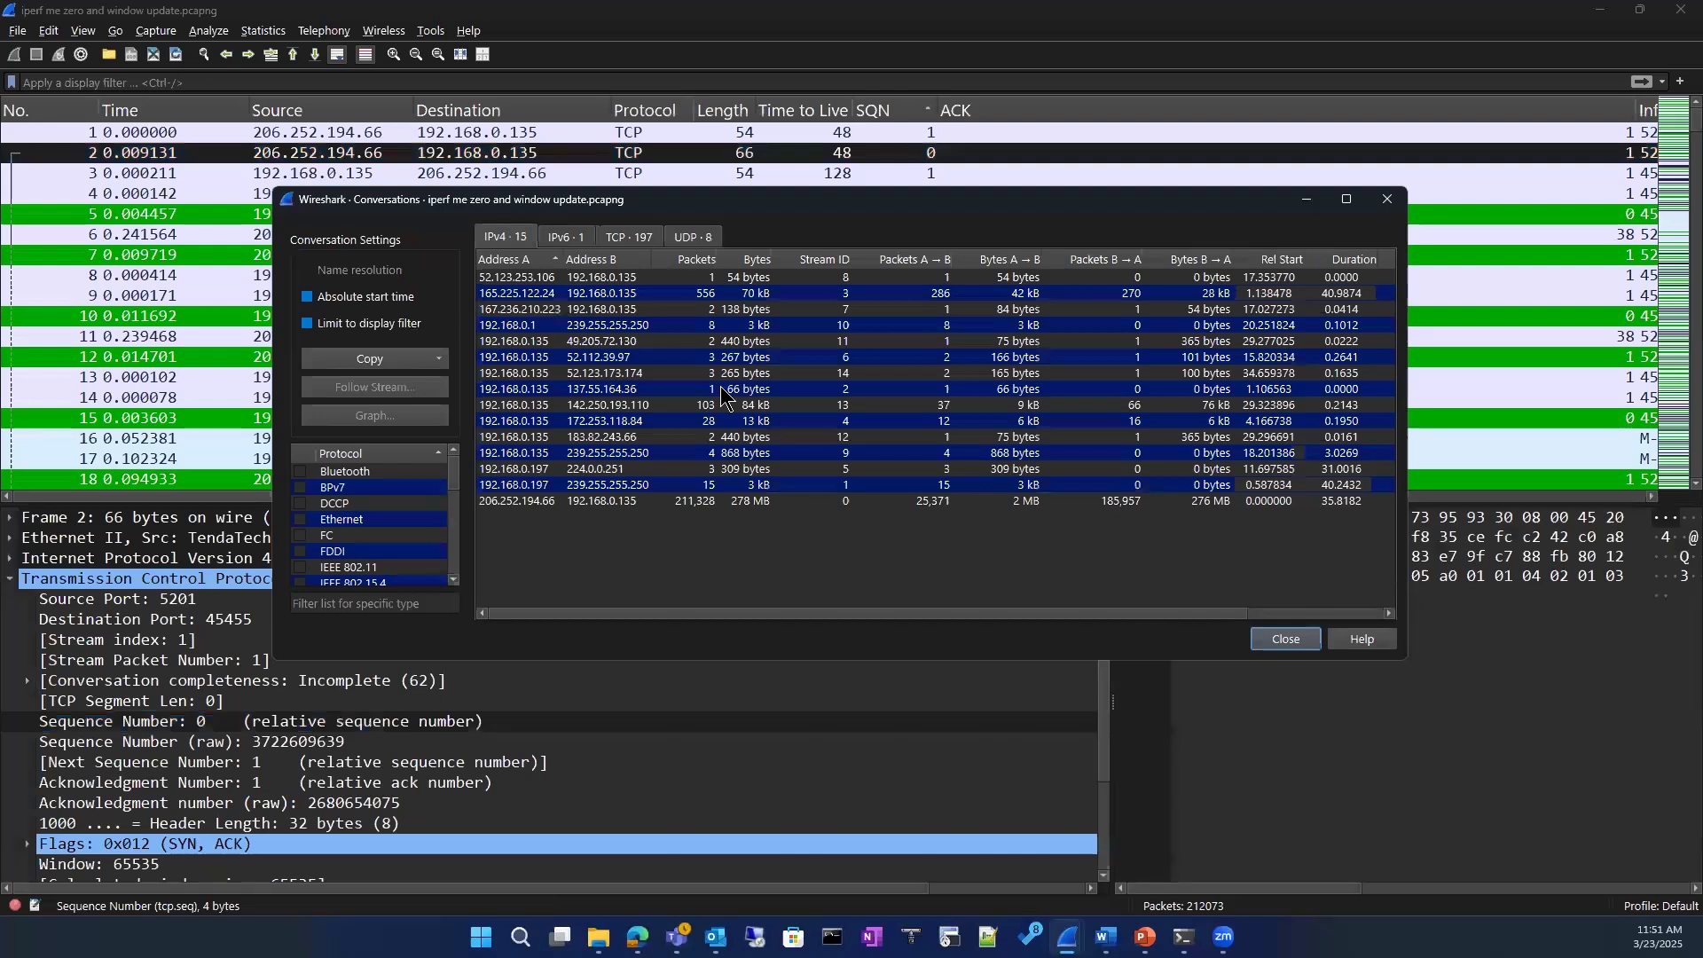
left_click(621, 237)
left_click(526, 279)
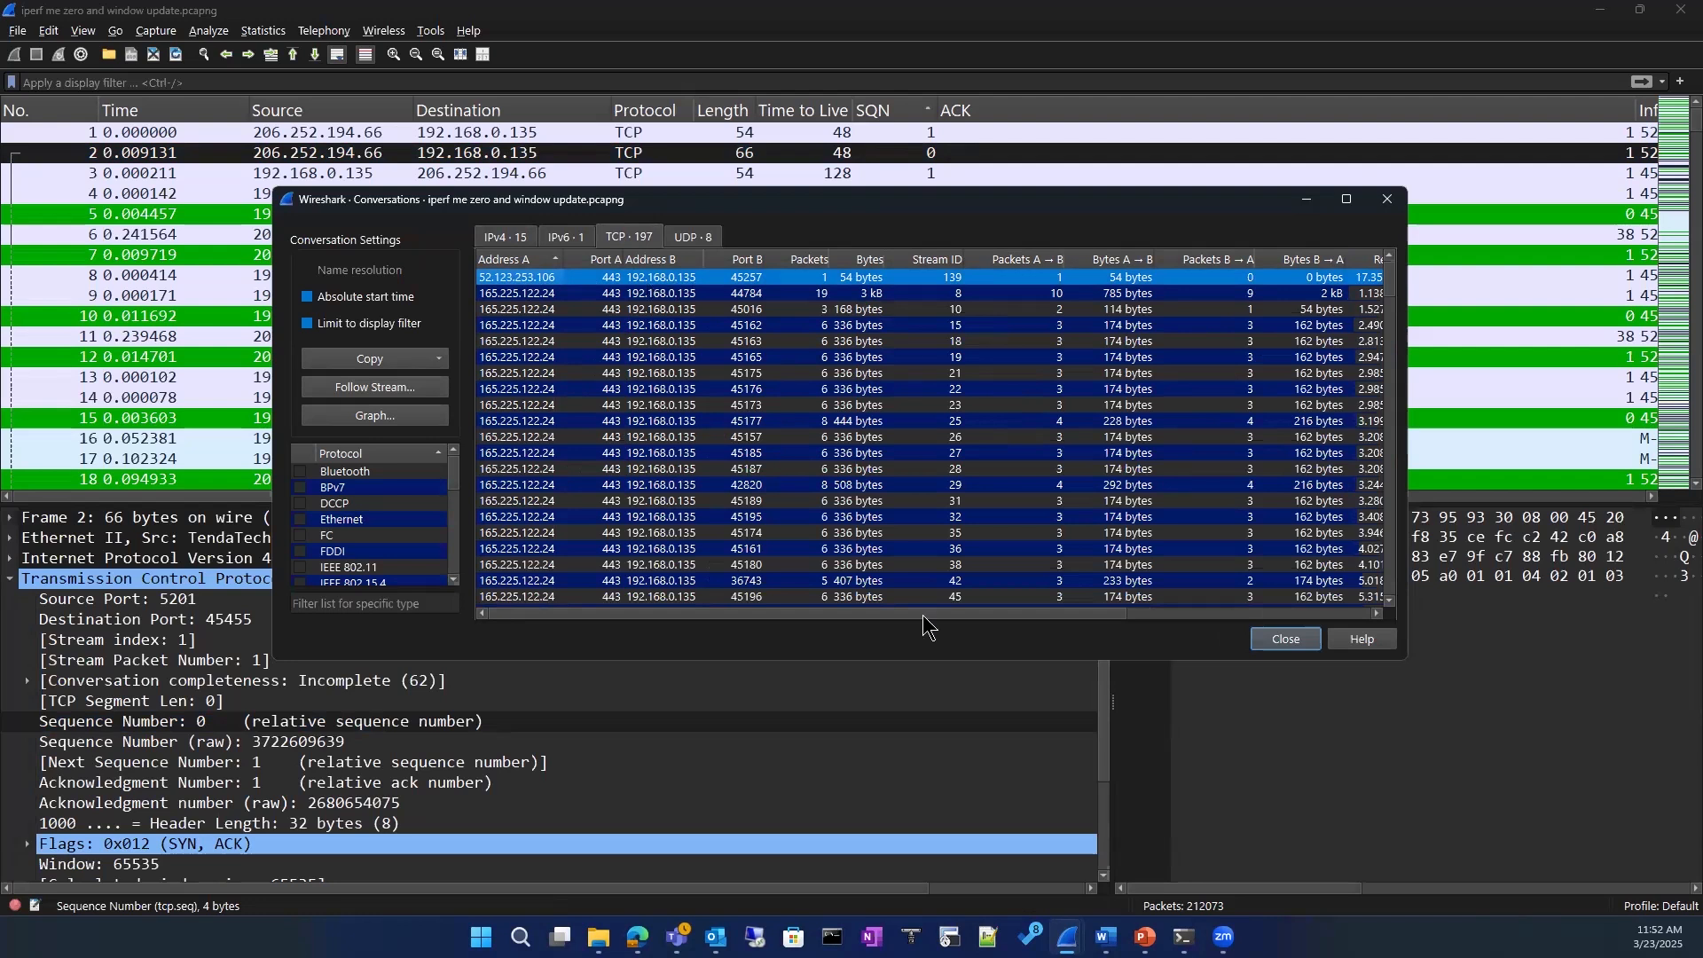
scroll(824, 512, "down", 10)
scroll(824, 512, "down", 10)
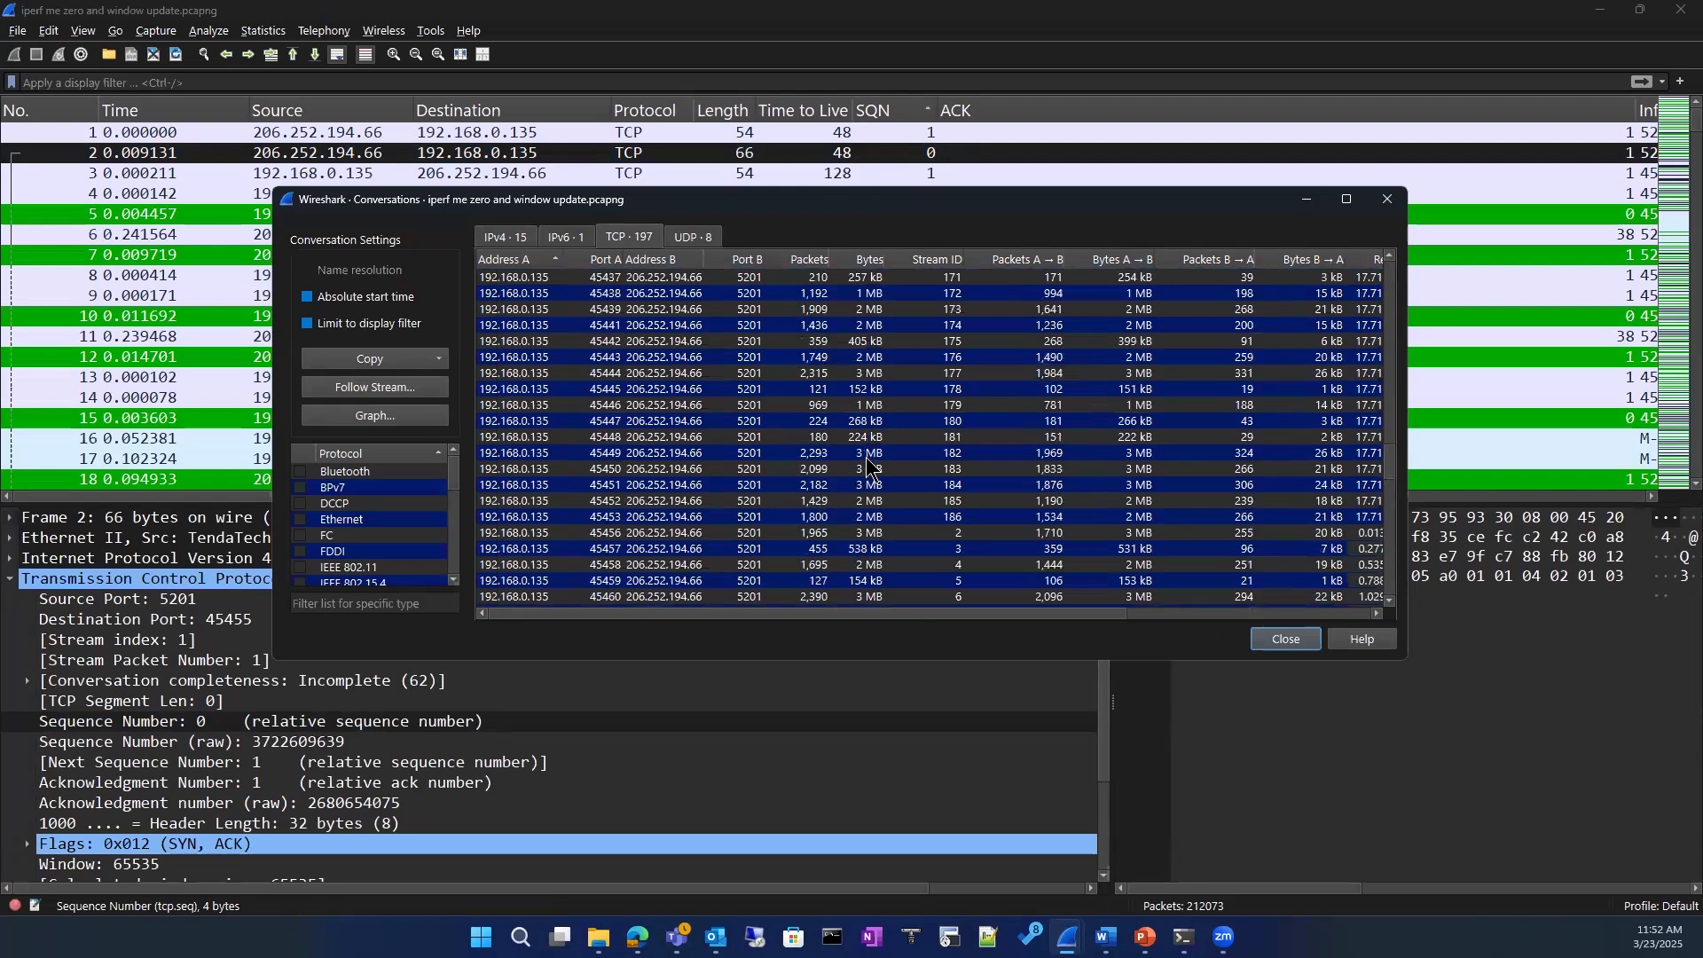
Step: Follow the TCP stream of the conversation between 192.168.0.135 port 45437 and 206.252.194.66 port 5201, and read its contents
left_click(868, 459)
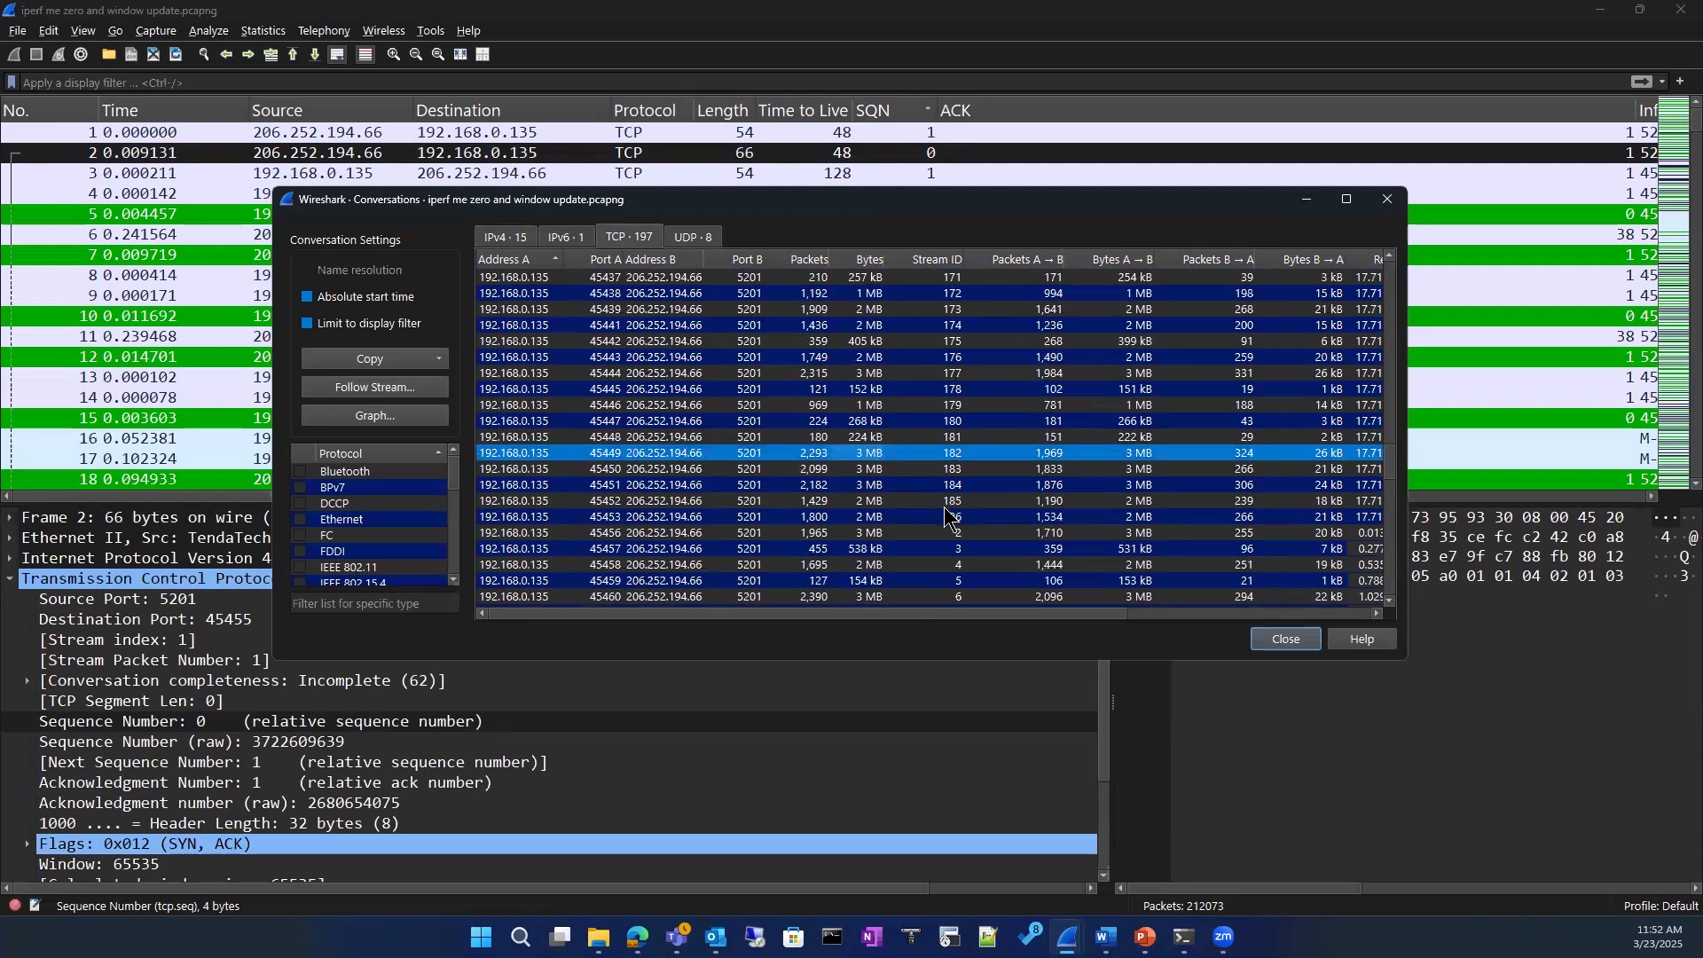
left_click(1041, 280)
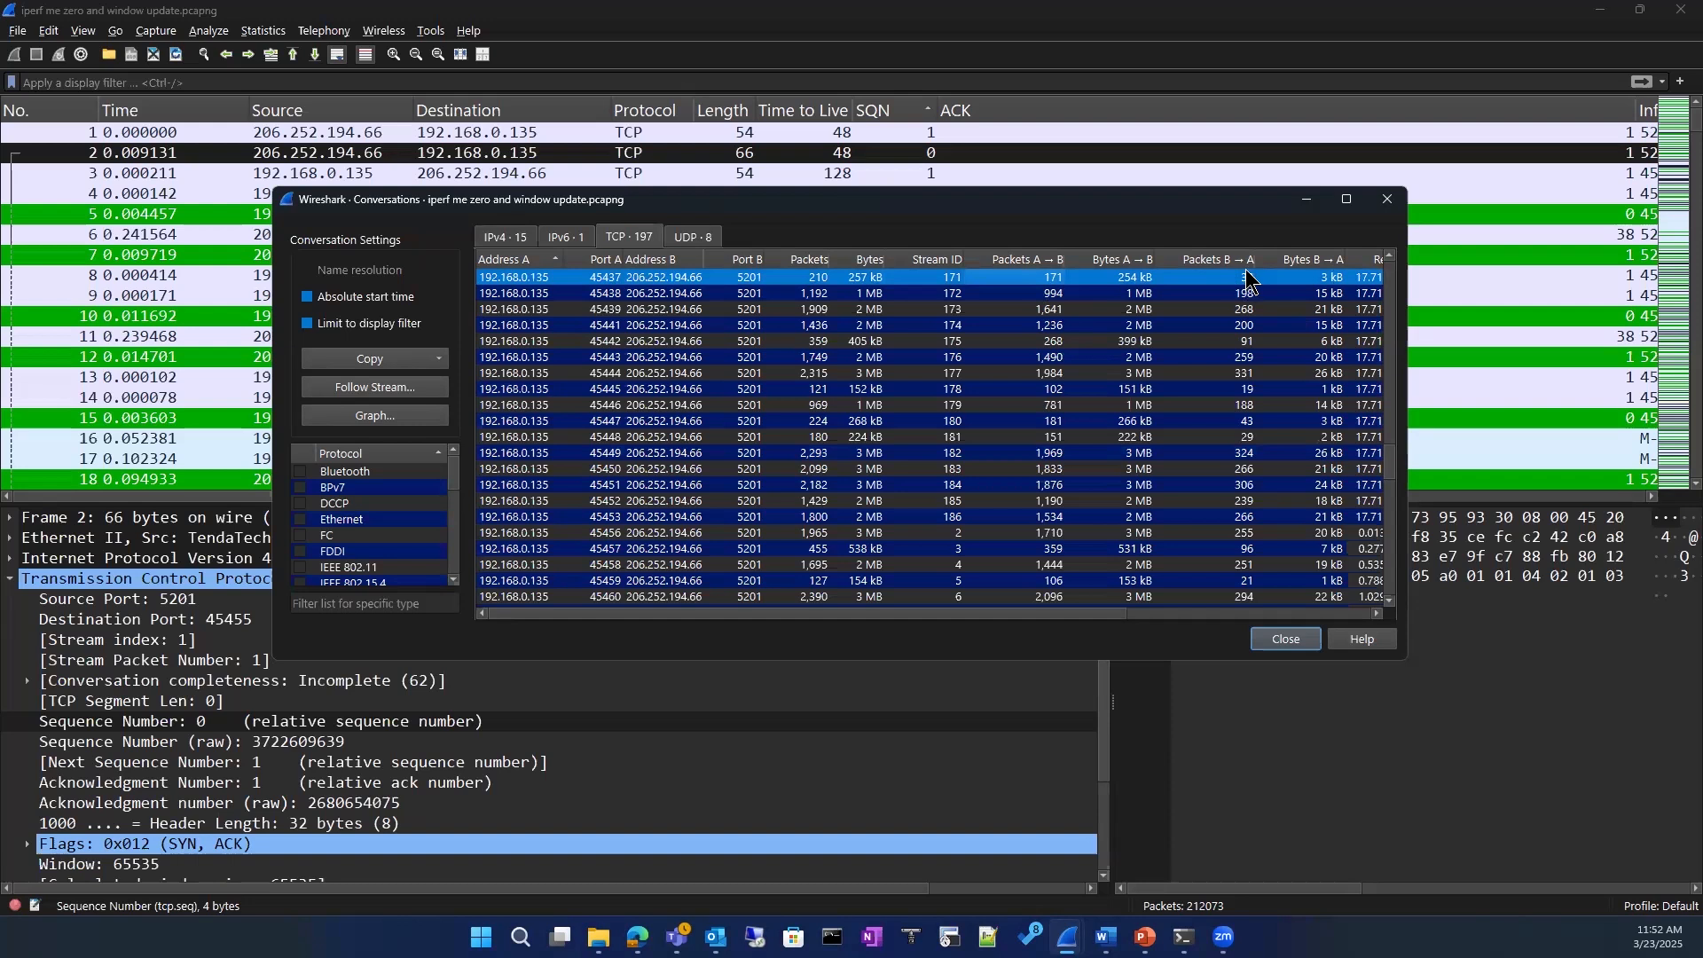
left_click_drag(1065, 615, 769, 570)
left_click(368, 391)
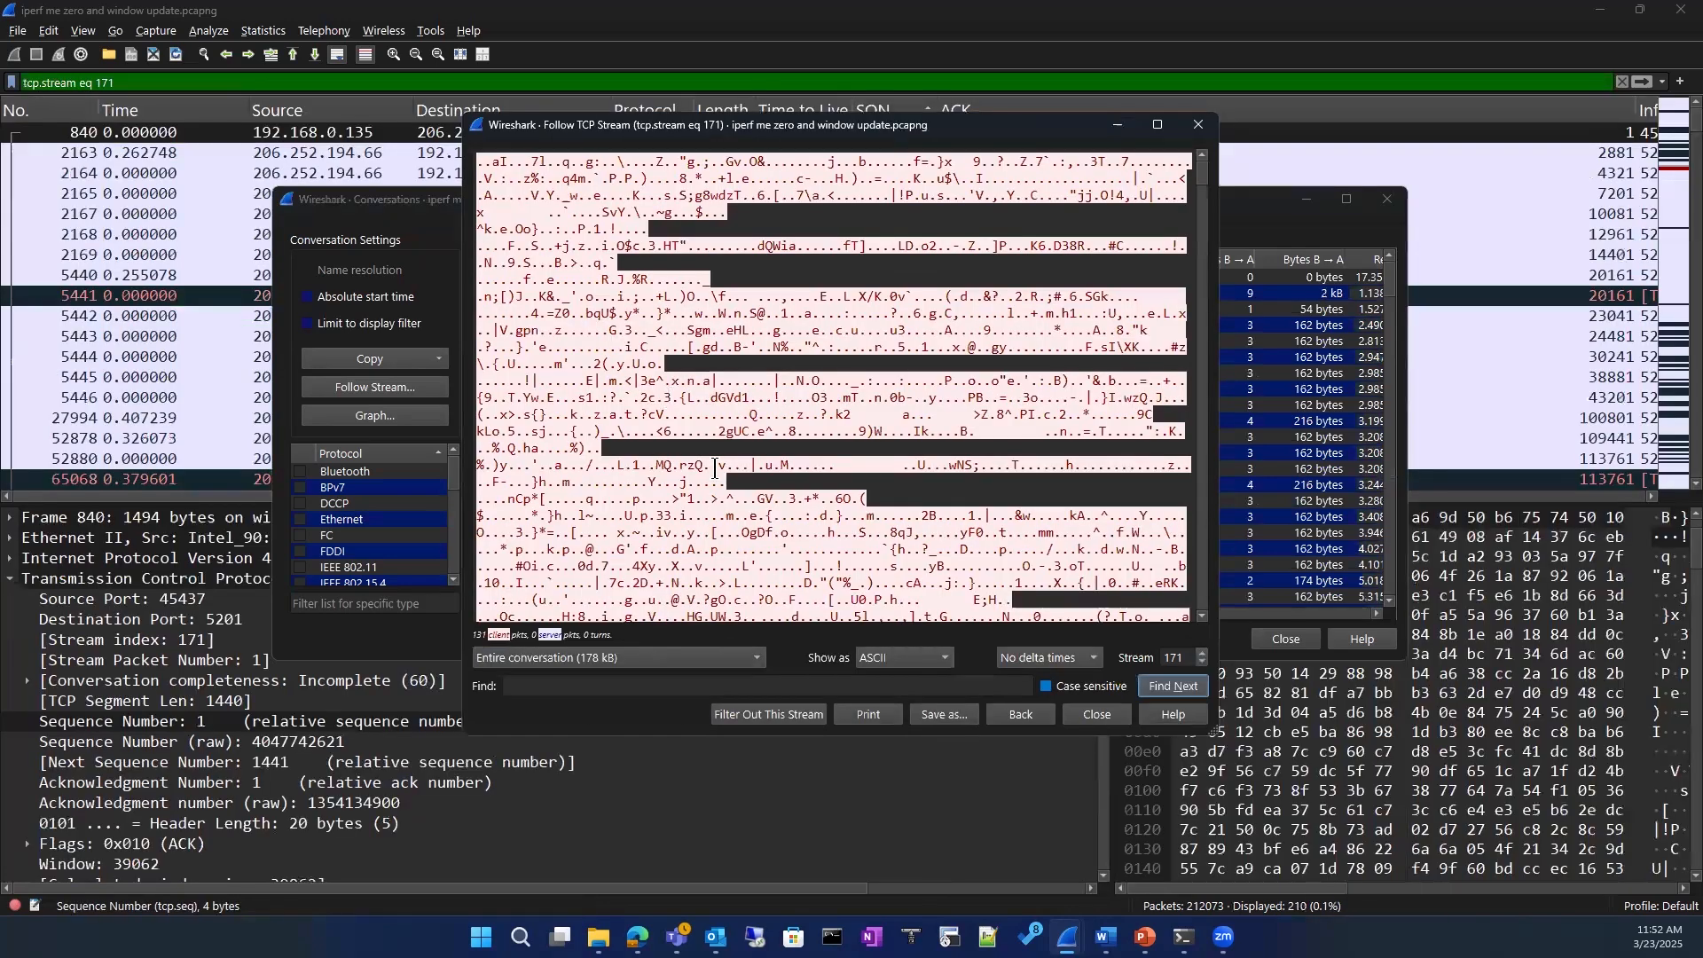
scroll(715, 539, "down", 10)
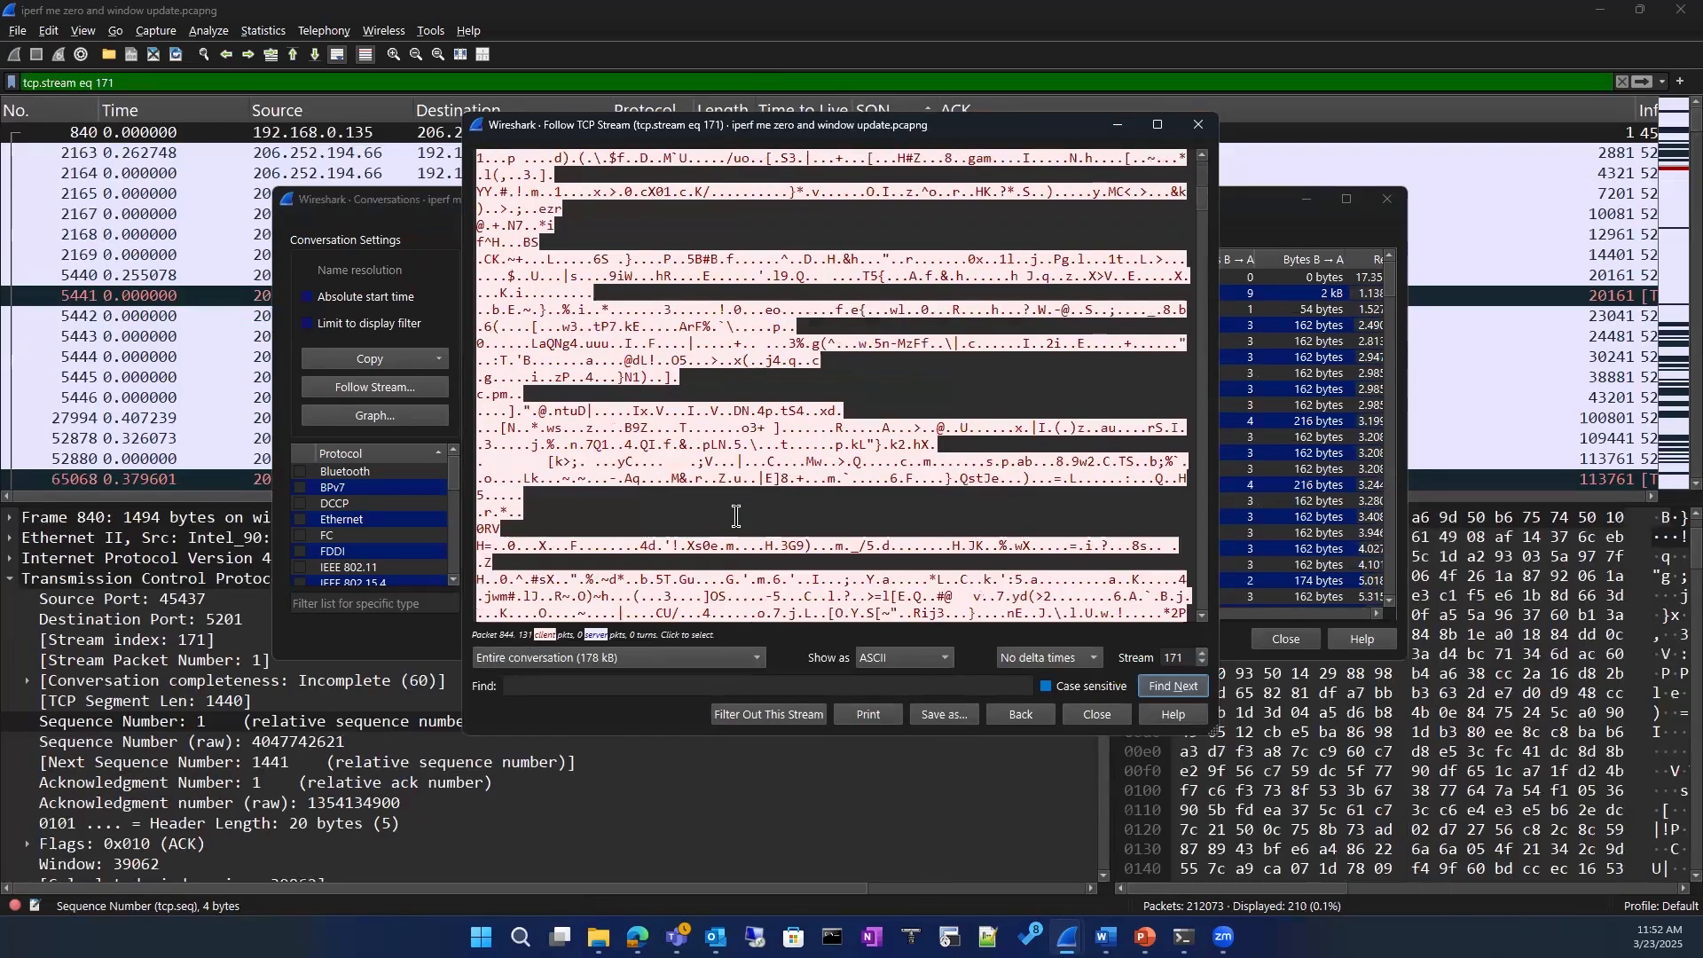
left_click(1199, 124)
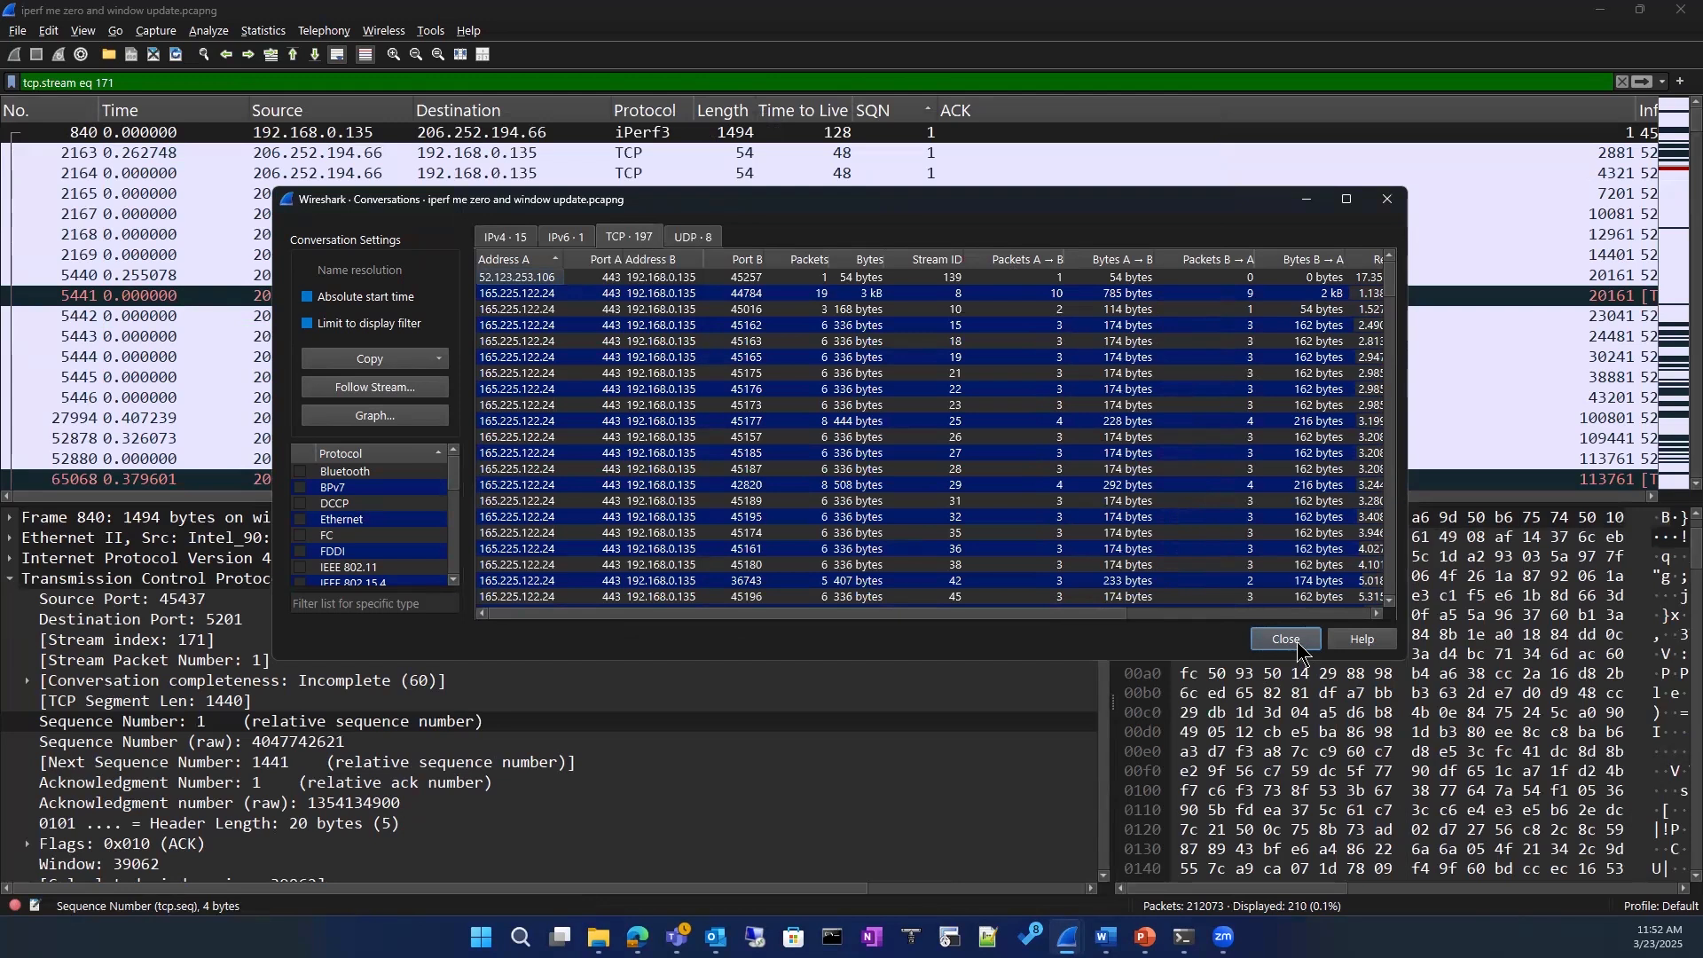
Step: Close the conversation statistics and clear the tcp.stream eq 171 display filter to restore the full packet list
left_click(1287, 639)
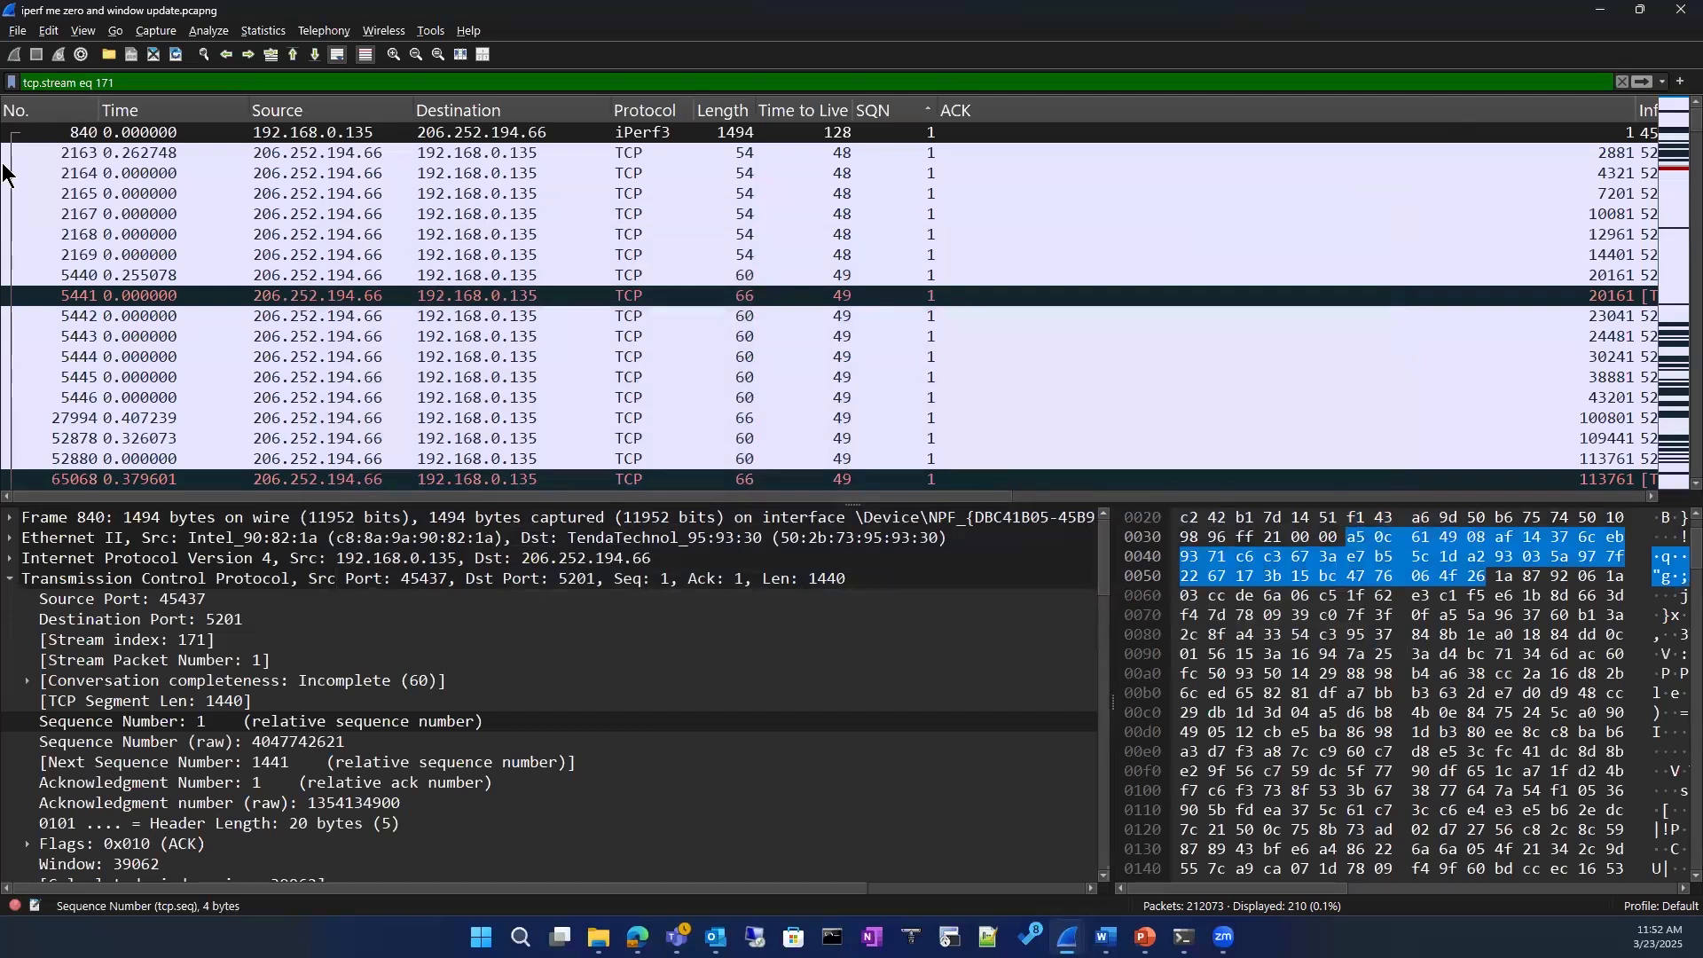
left_click(1622, 82)
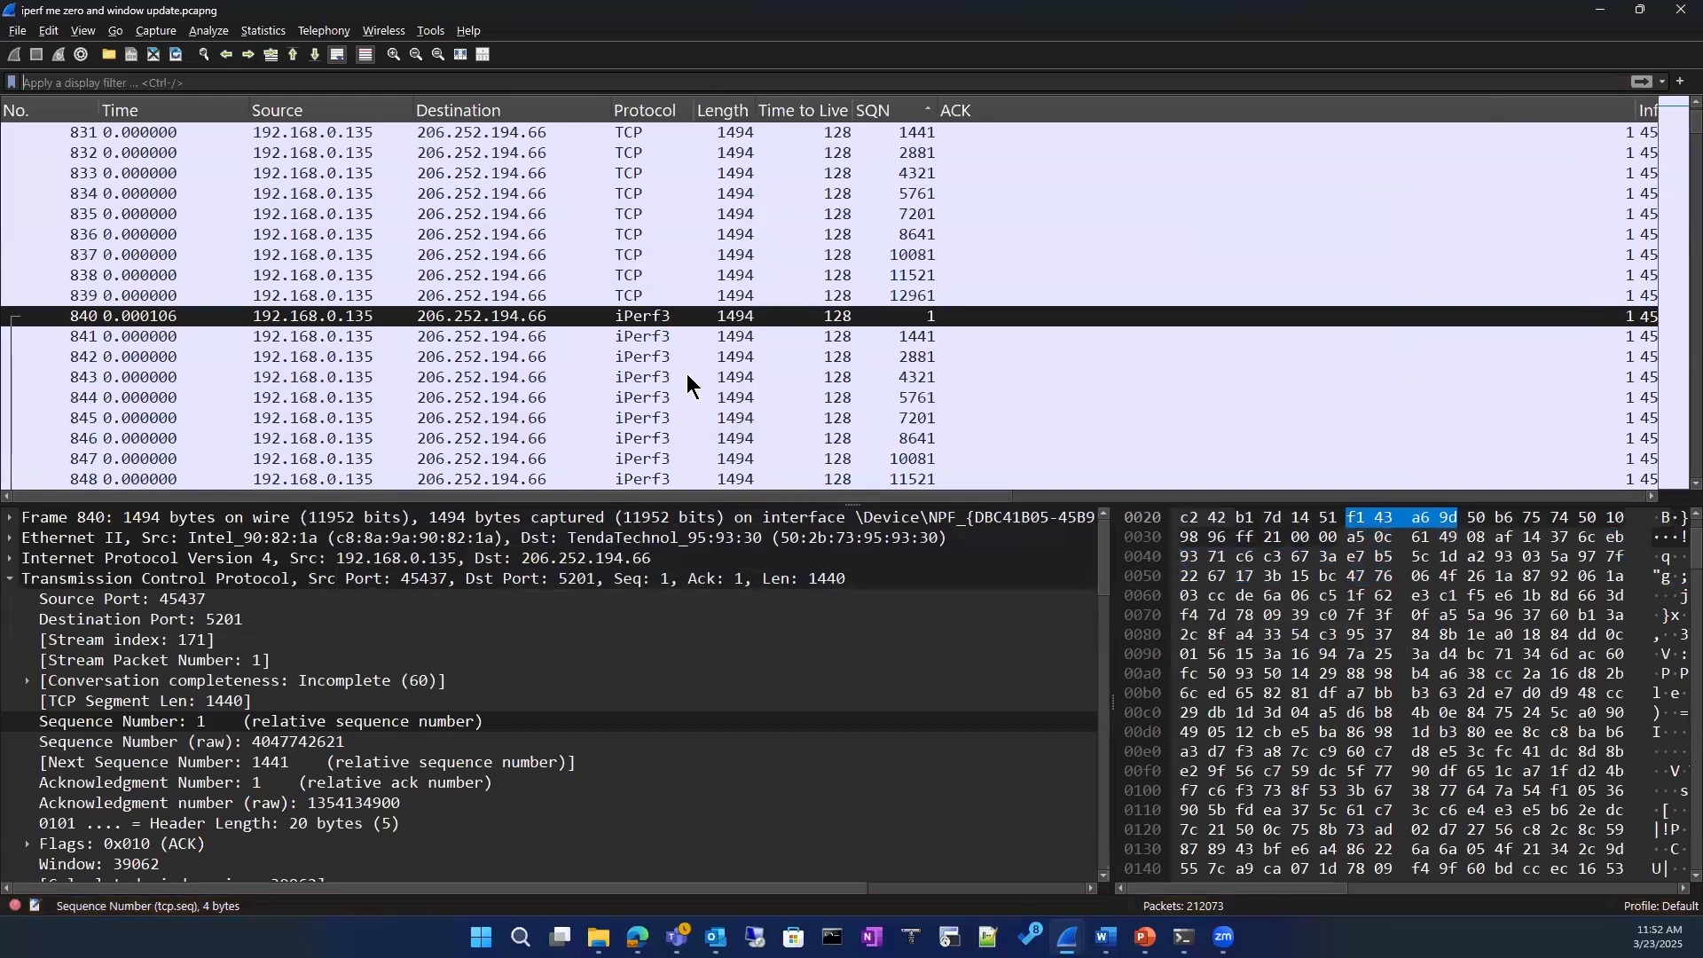
scroll(691, 383, "up", 20)
scroll(690, 383, "down", 5)
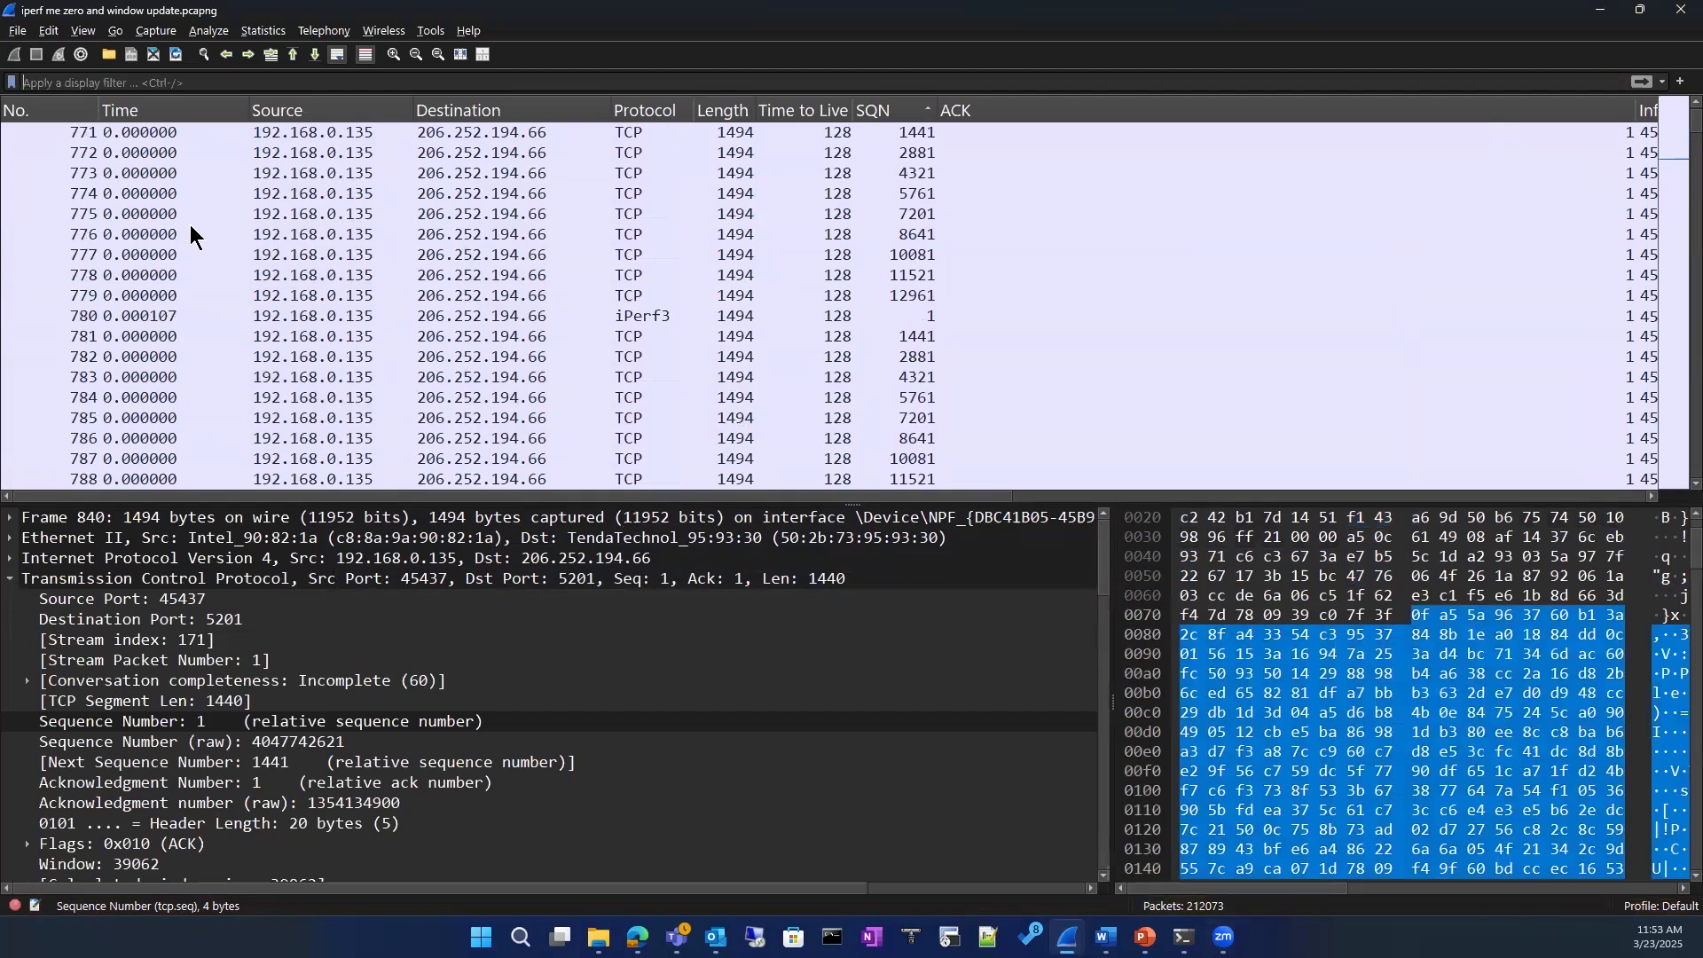
Step: Look over the file format and compression options for saving the capture under another name, and cancel without saving
left_click(18, 30)
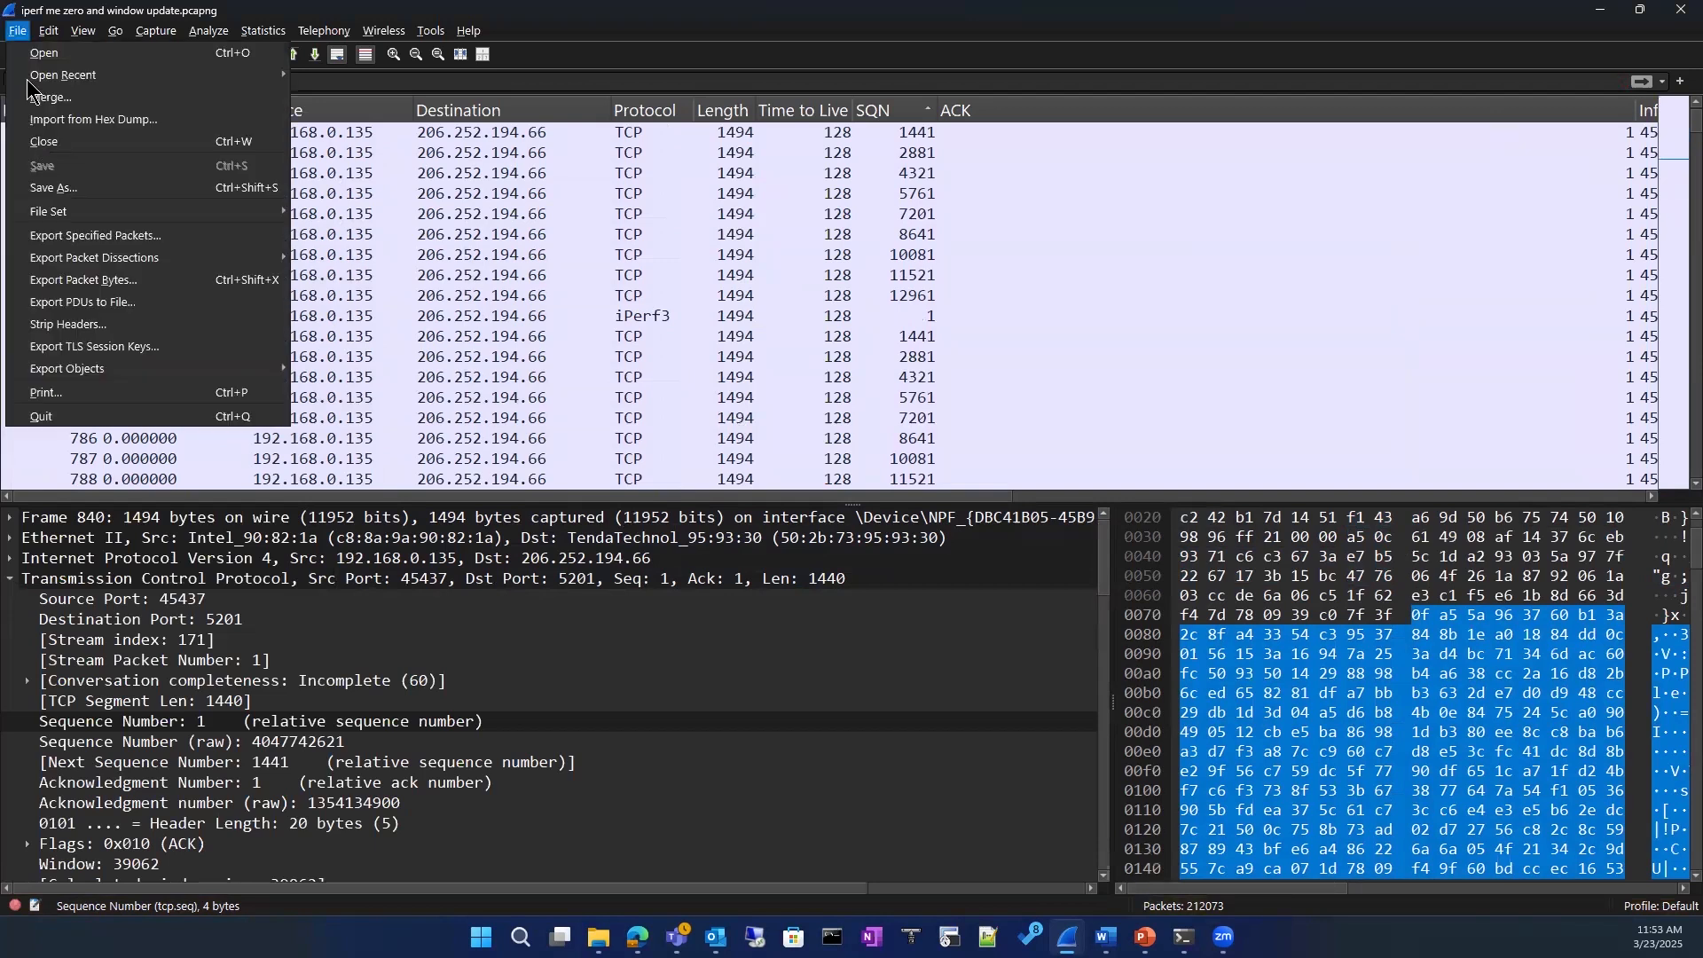
left_click(54, 187)
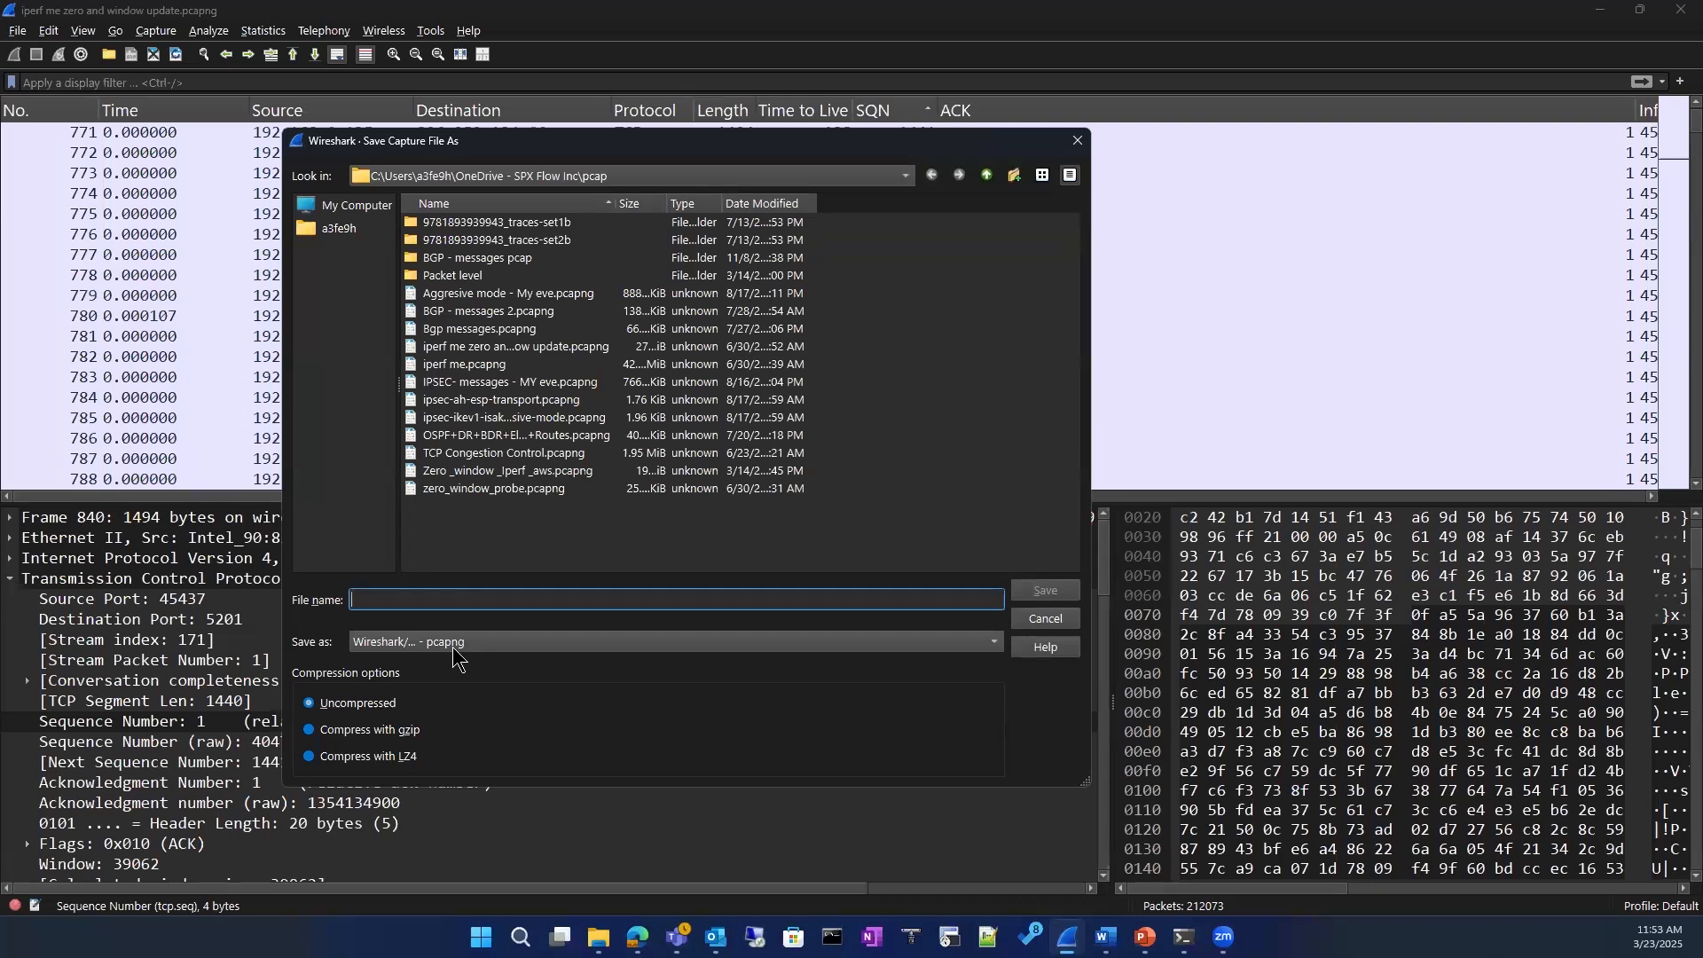
left_click(1078, 140)
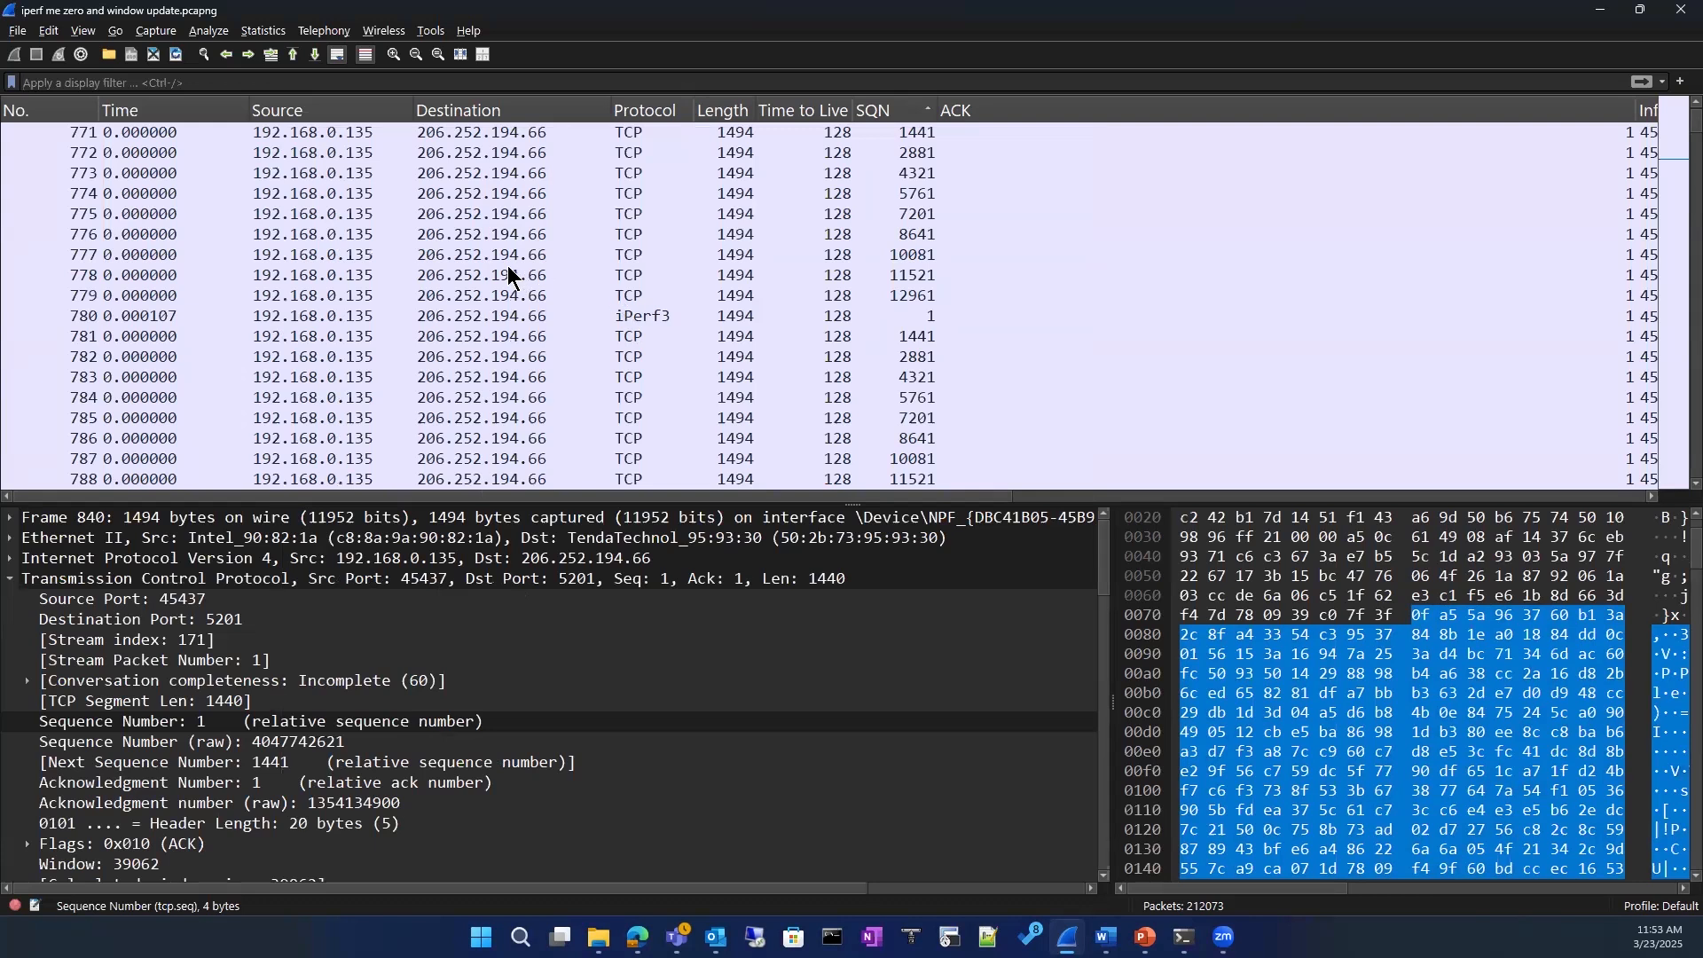
scroll(852, 351, "up", 6)
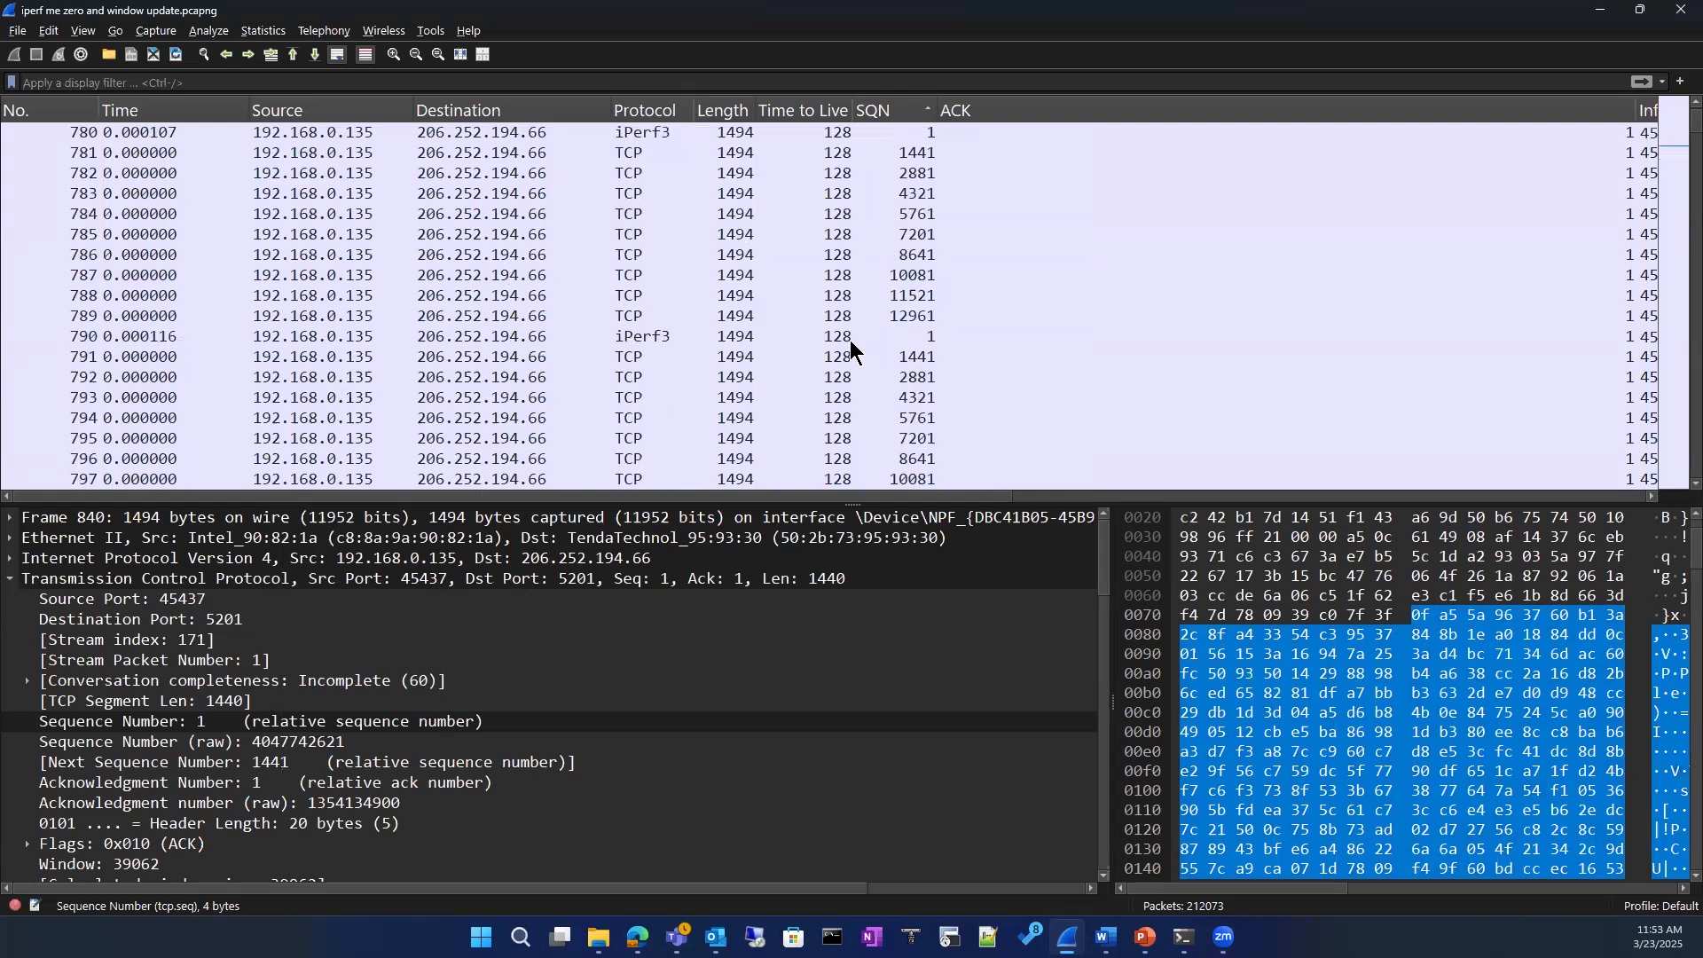
left_click(467, 34)
mouse_move(215, 39)
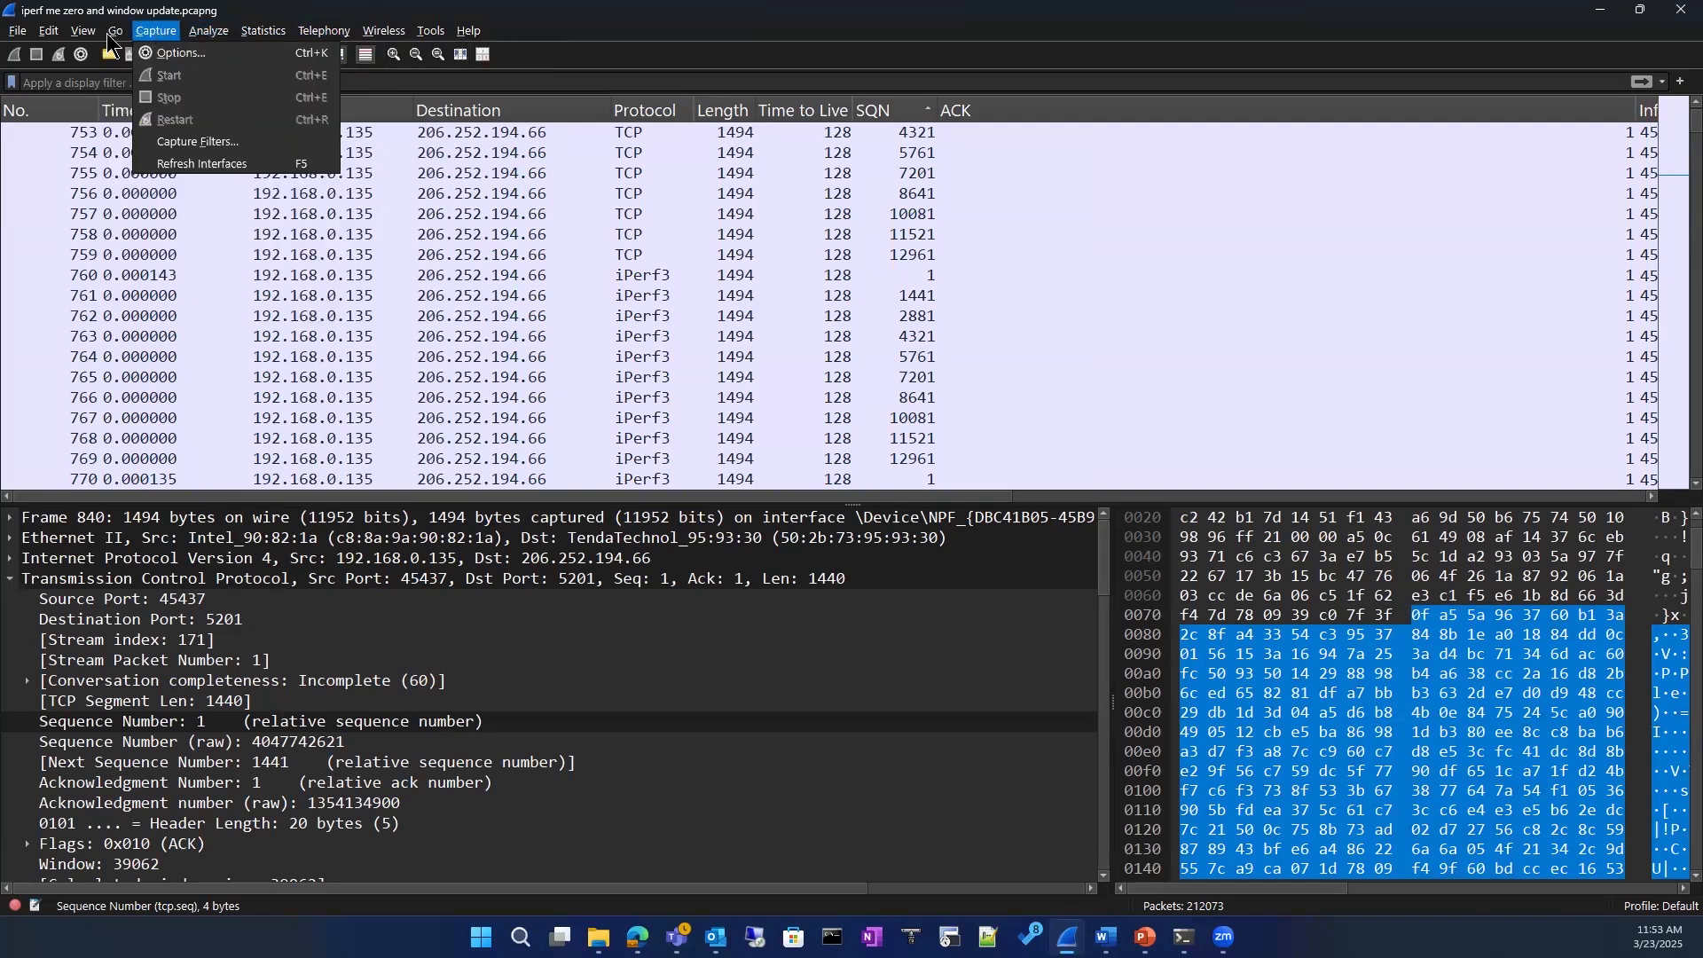
left_click(17, 34)
left_click(18, 33)
mouse_move(40, 35)
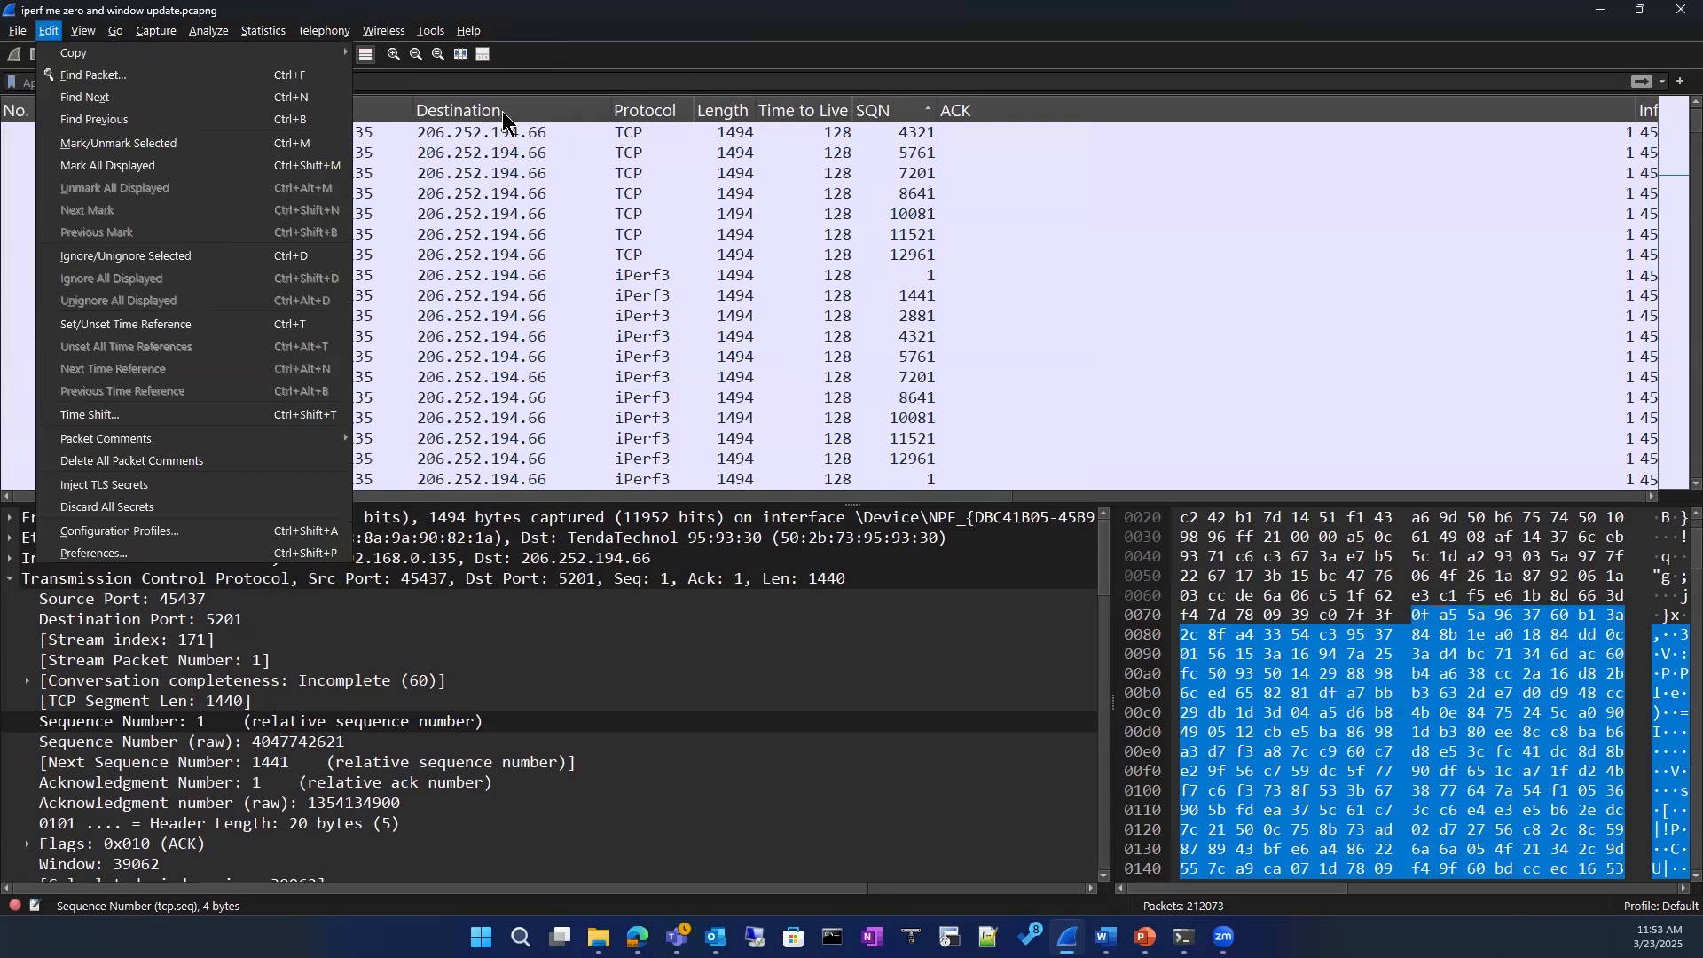
mouse_move(115, 32)
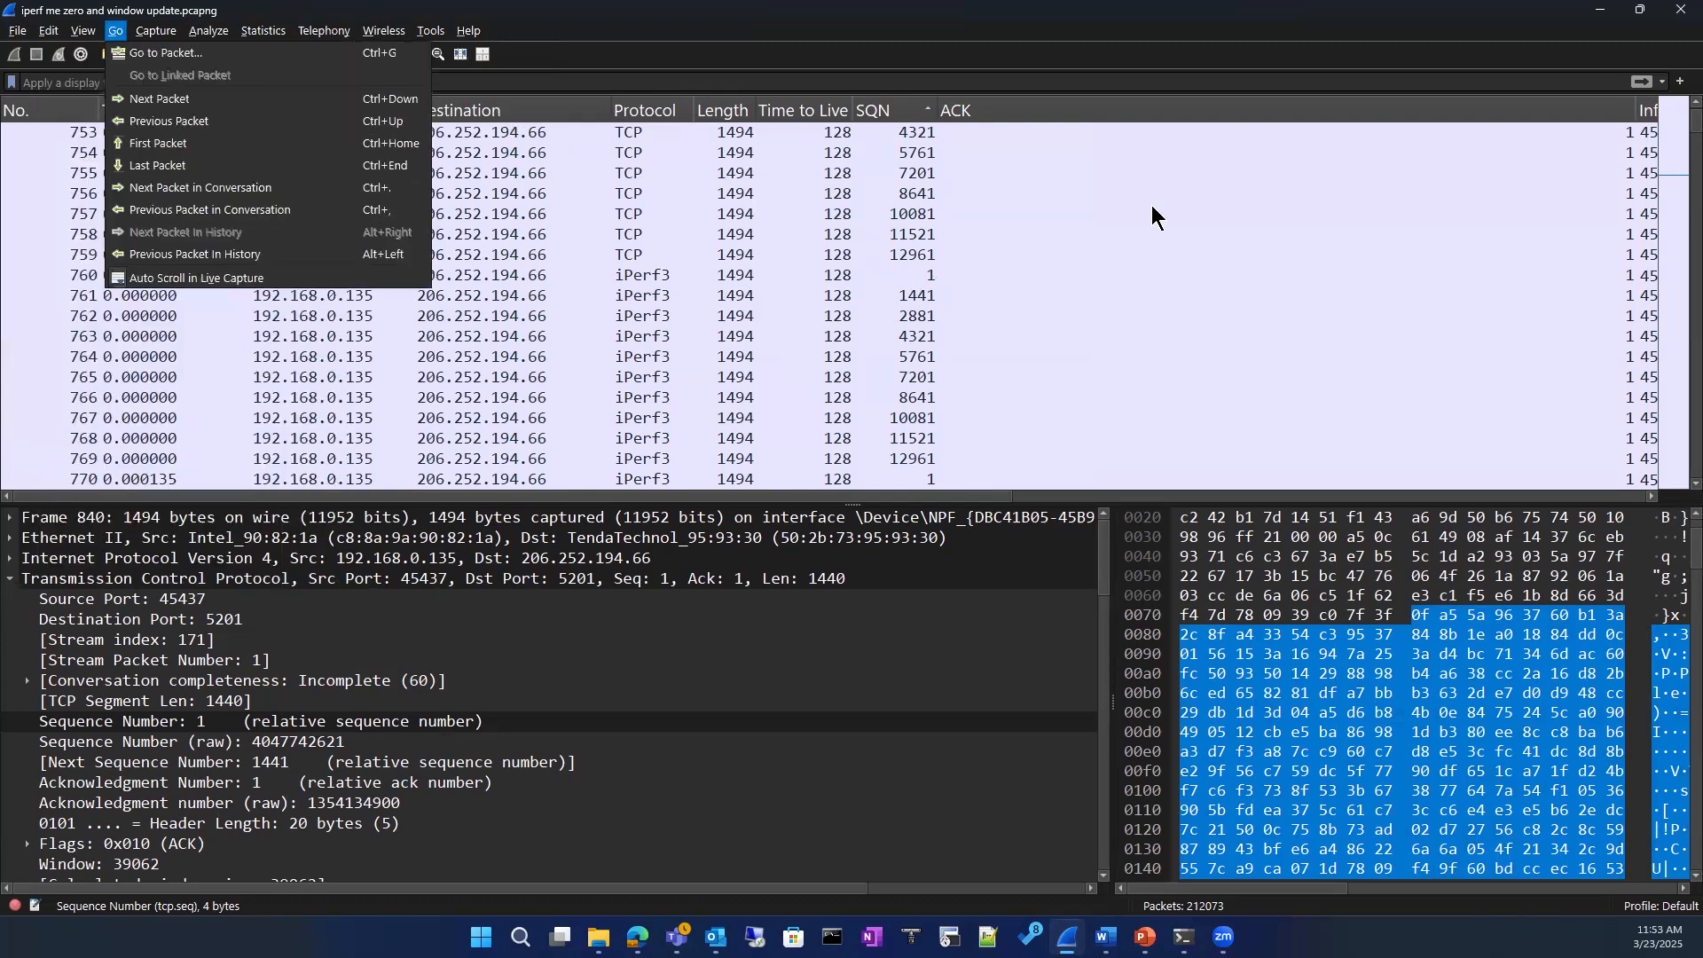
Step: Select packet 759, collapse its Transmission Control Protocol details, and switch to the Packet level.pptx presentation in PowerPoint
left_click(1145, 255)
scroll(1662, 381, "up", 10)
scroll(1661, 347, "up", 20)
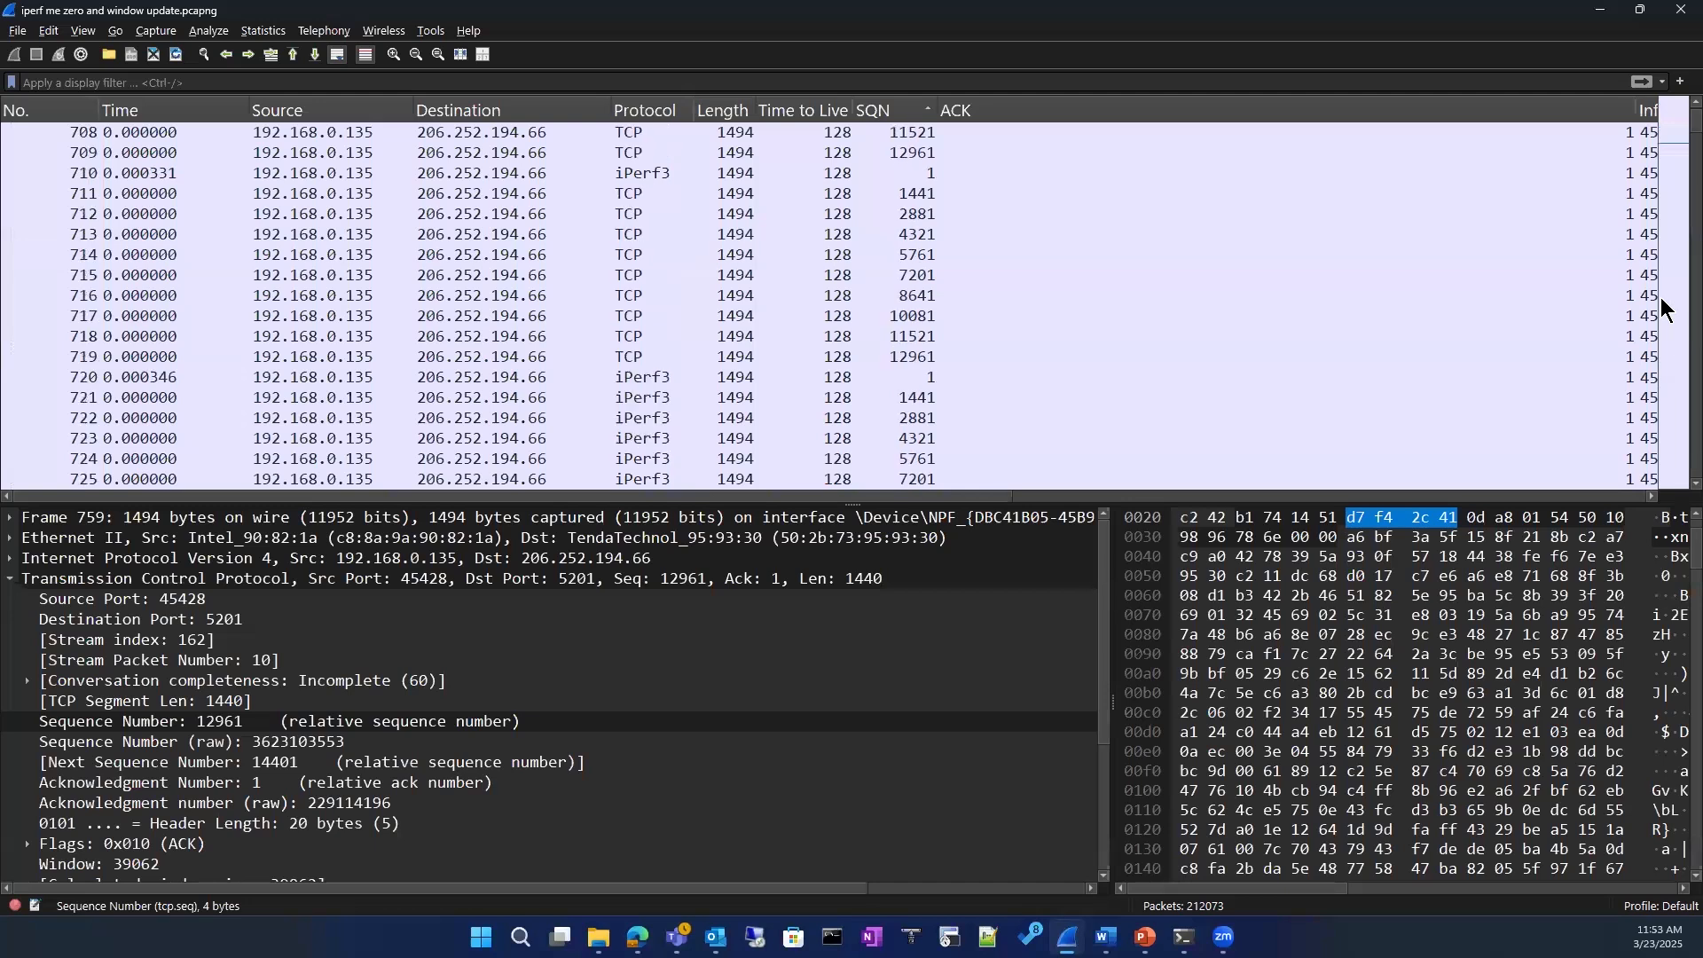
left_click_drag(1666, 128, 1664, 102)
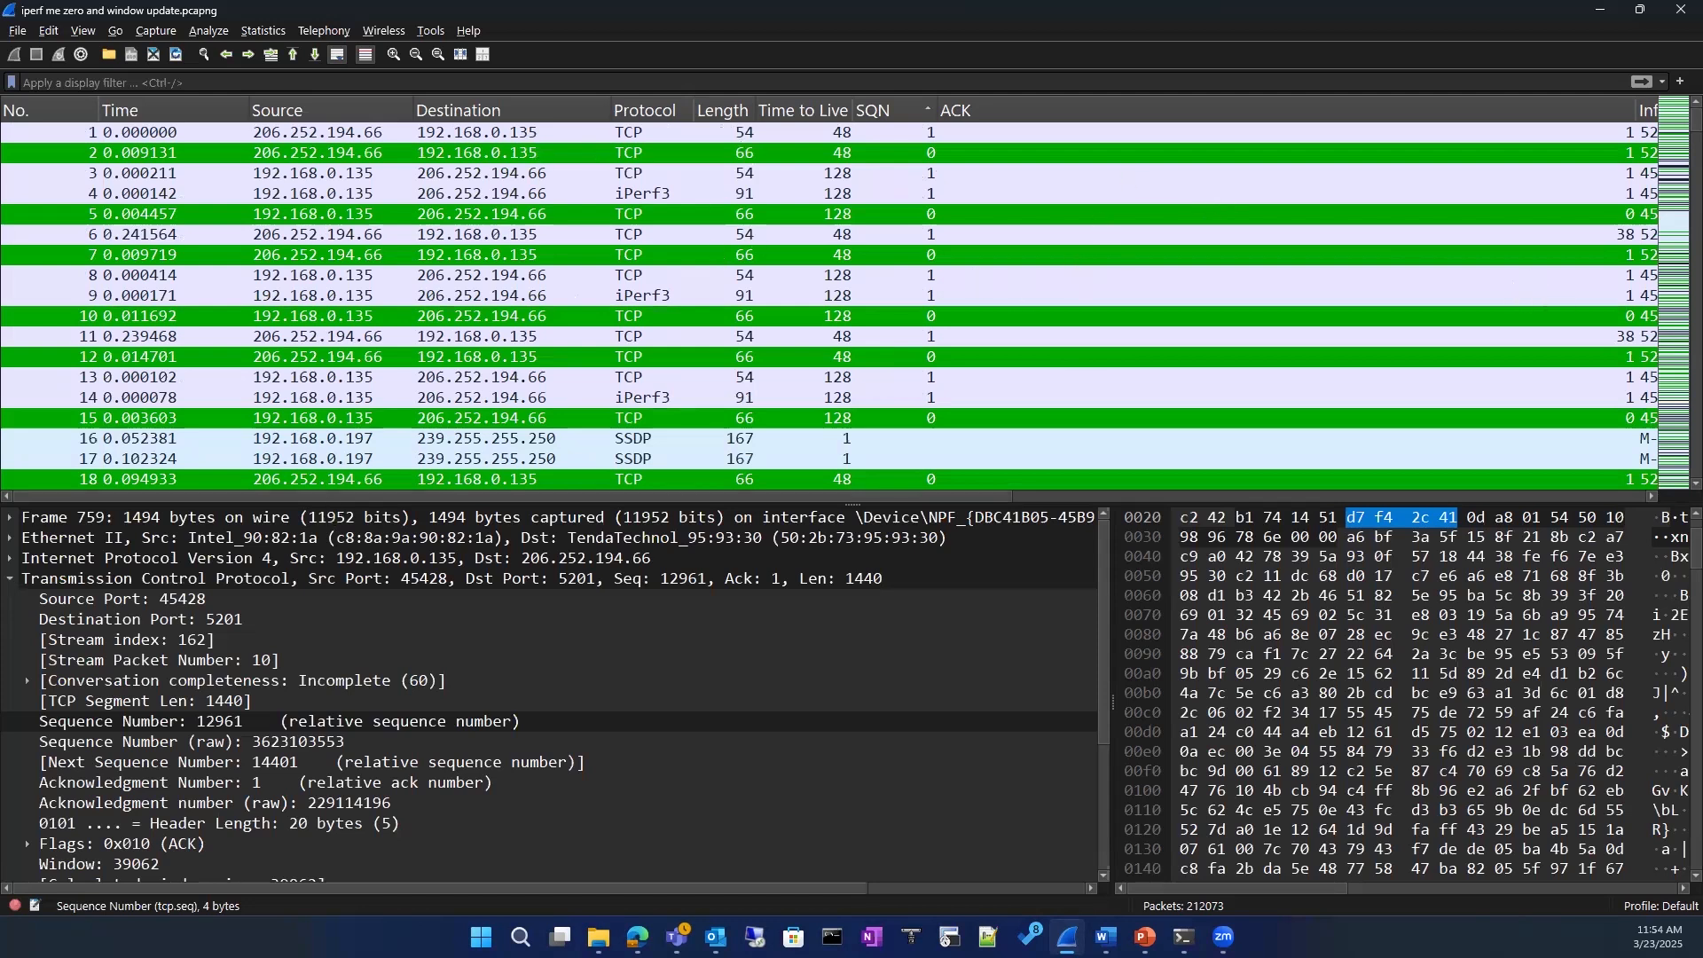
left_click(10, 579)
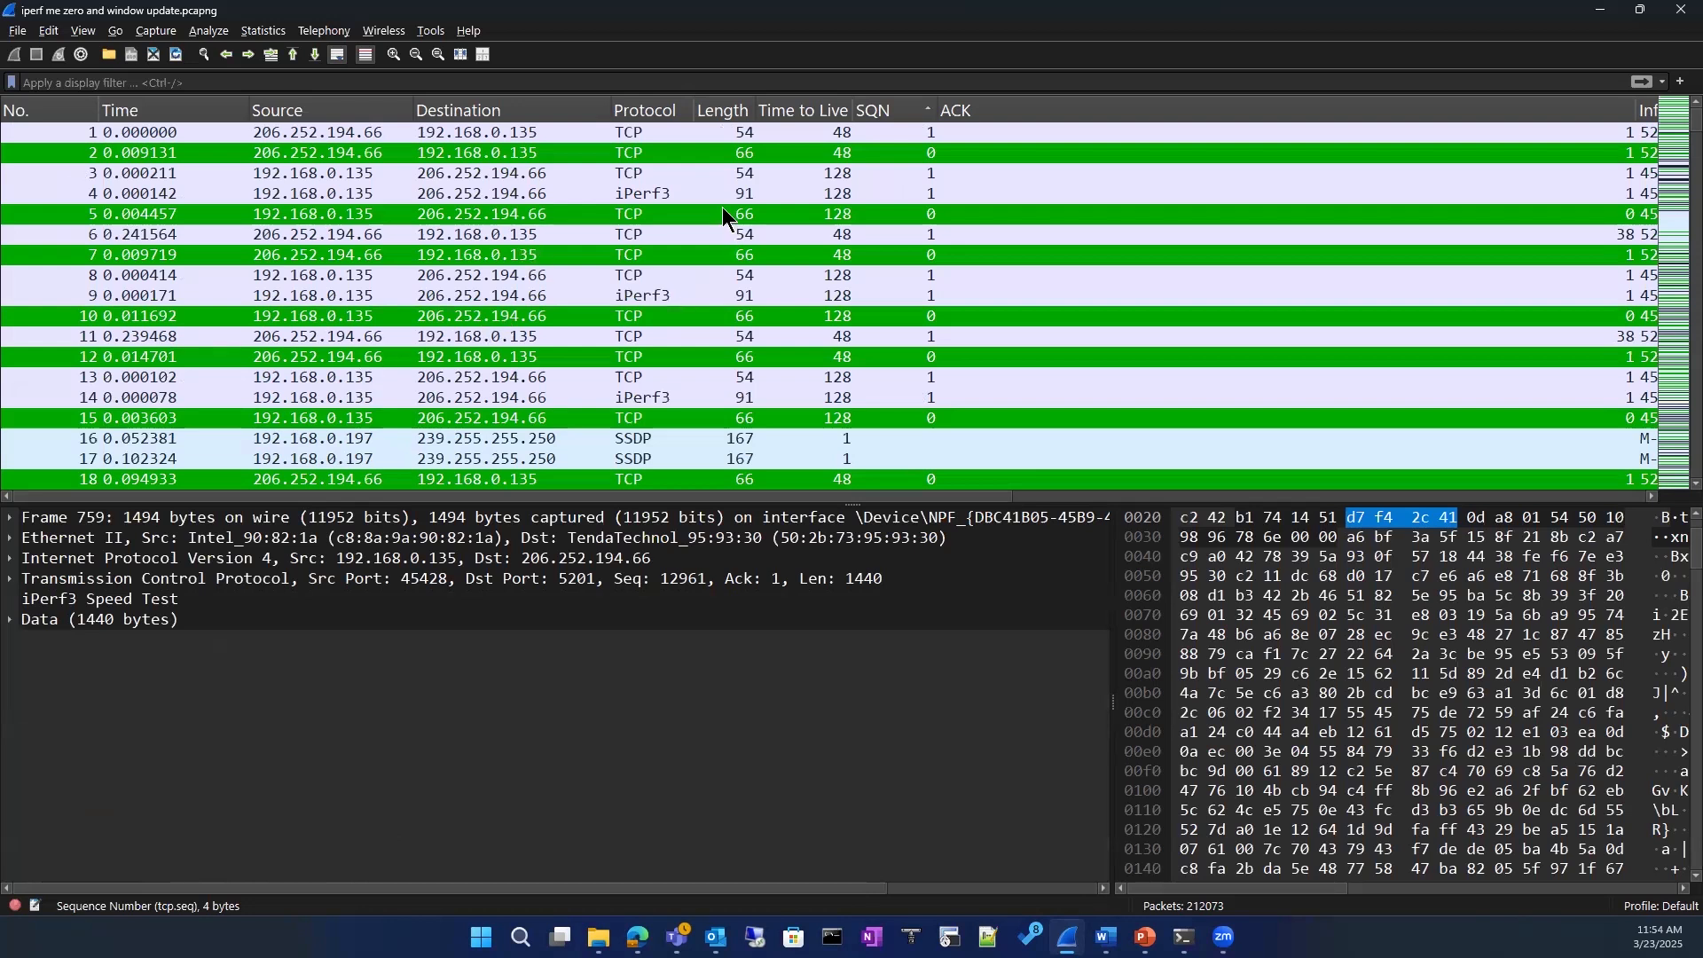
left_click(1664, 4)
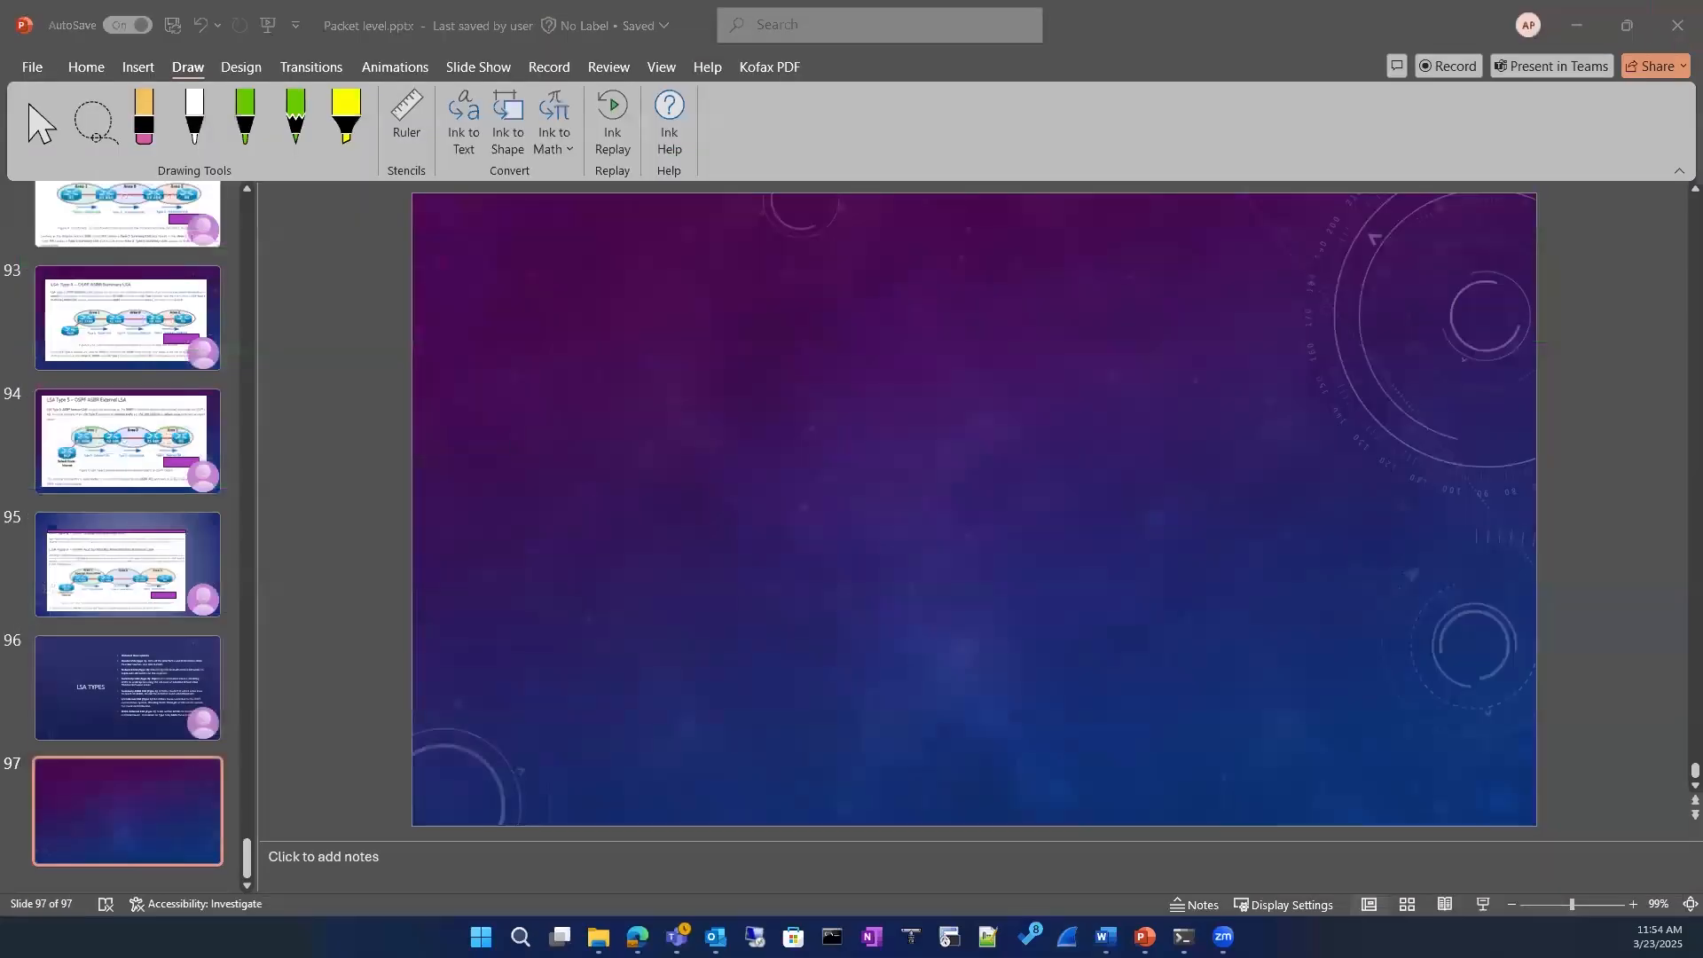
Step: Minimize PowerPoint and Word, switch to Wireshark, capture live traffic on the Wi-Fi interface, and stop the capture
left_click(1576, 25)
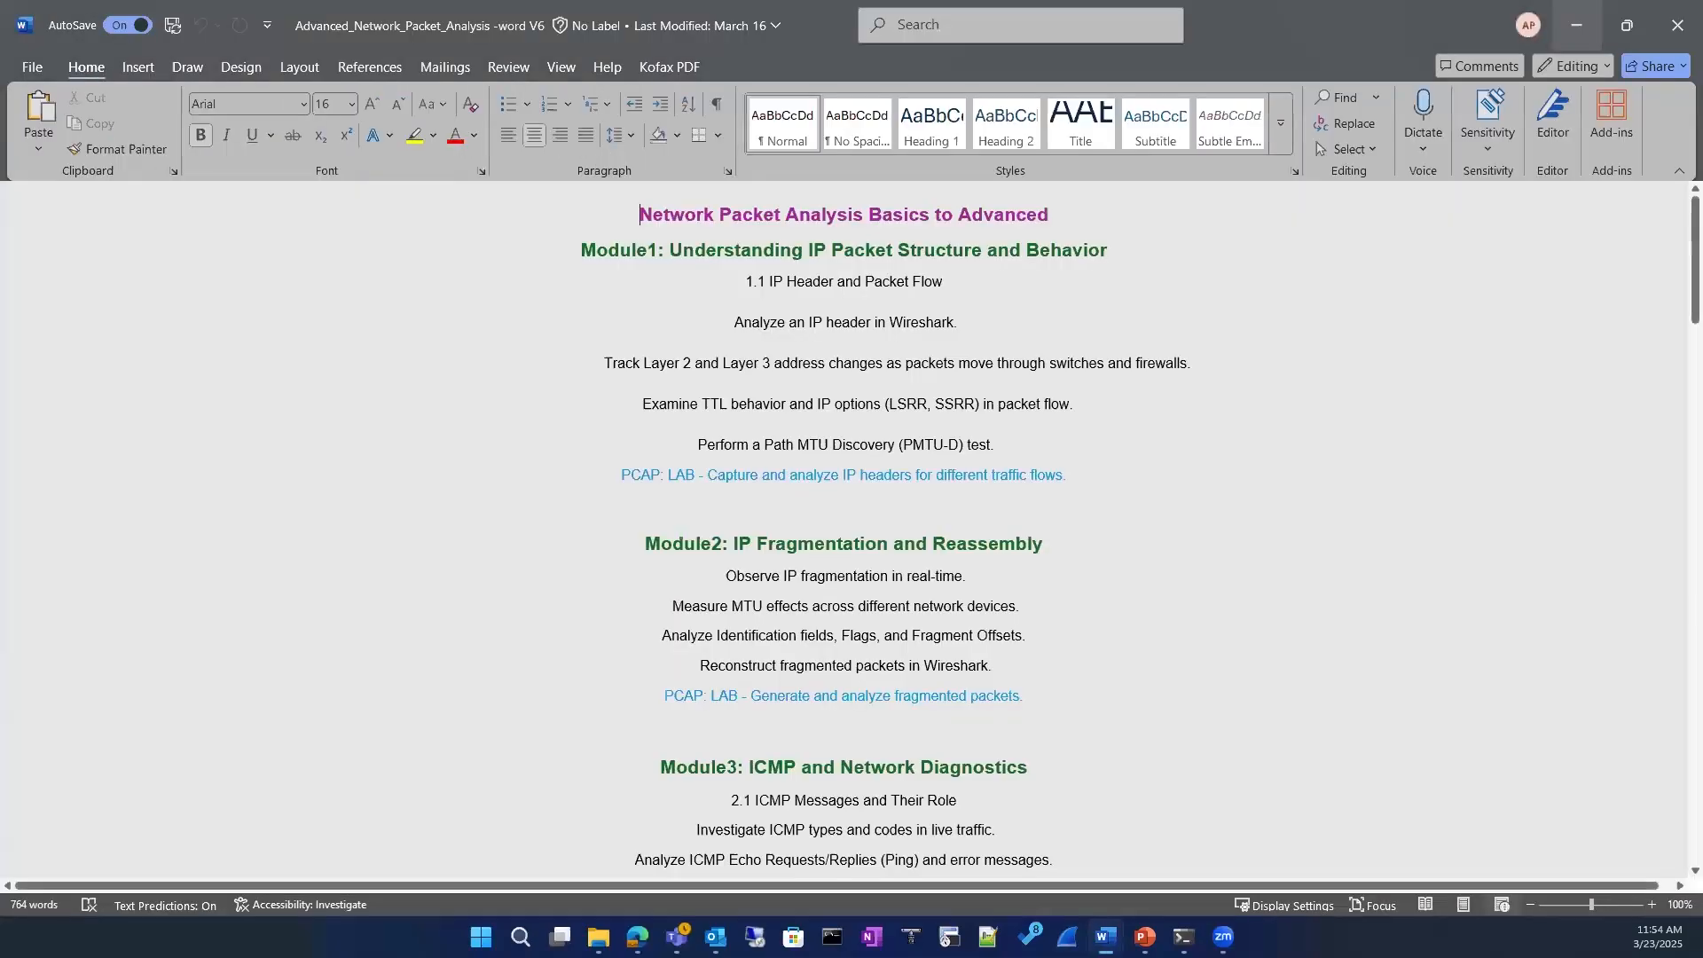
left_click(1576, 25)
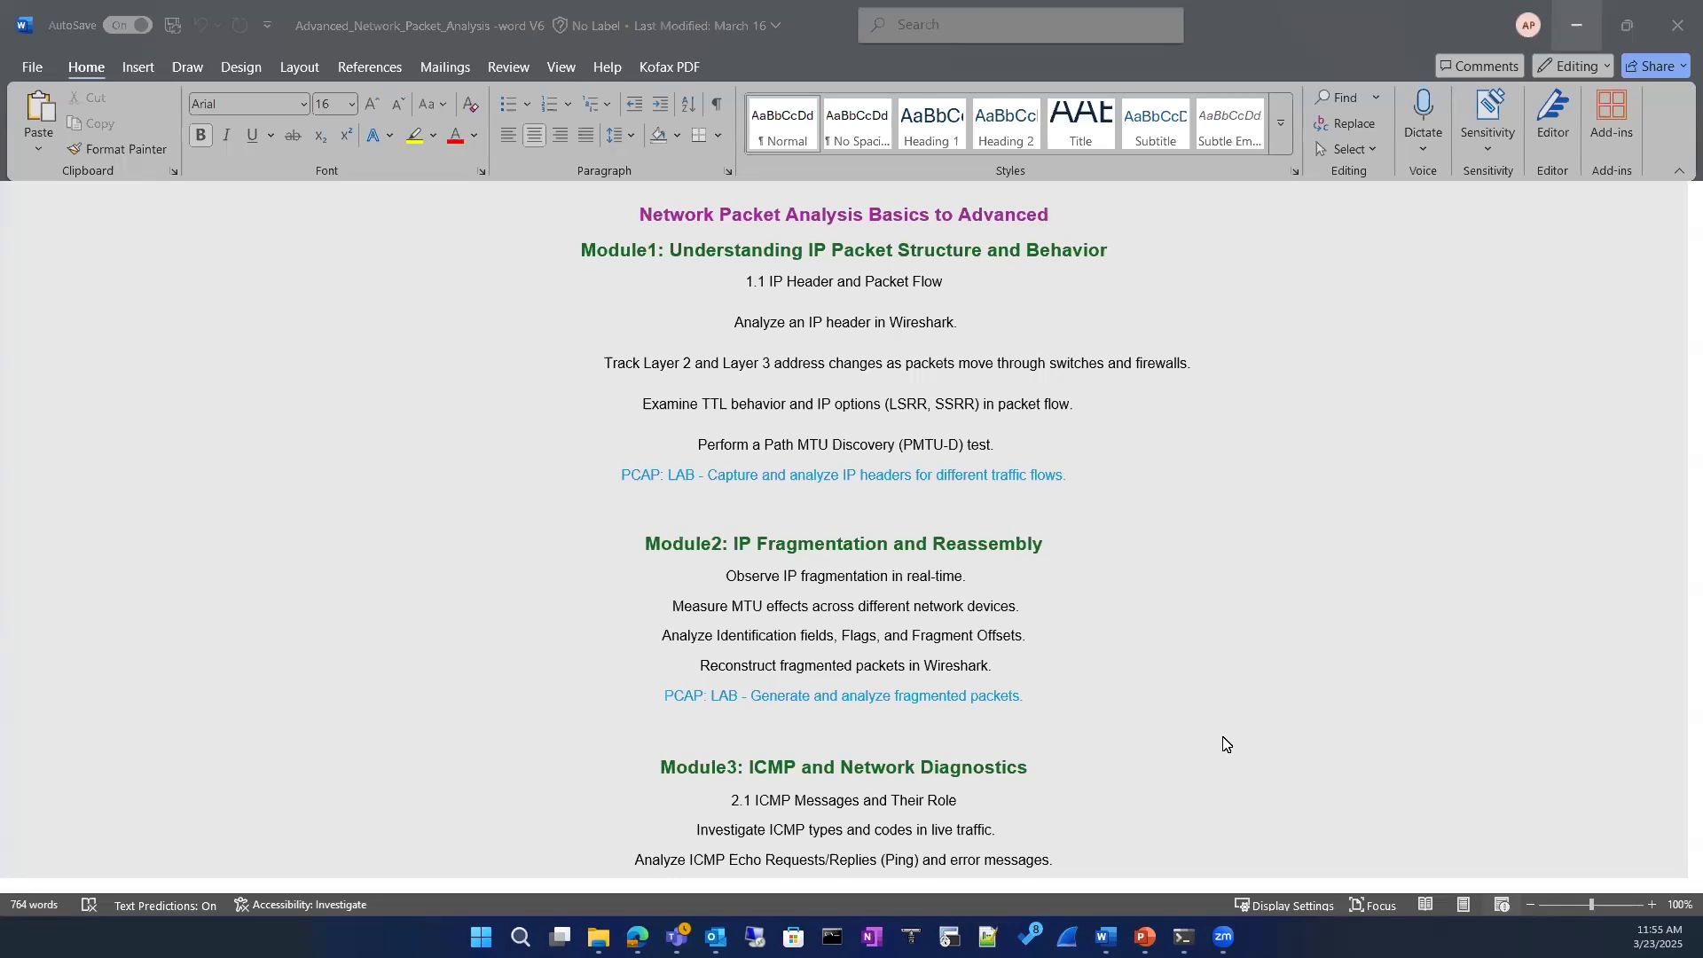
left_click(1067, 937)
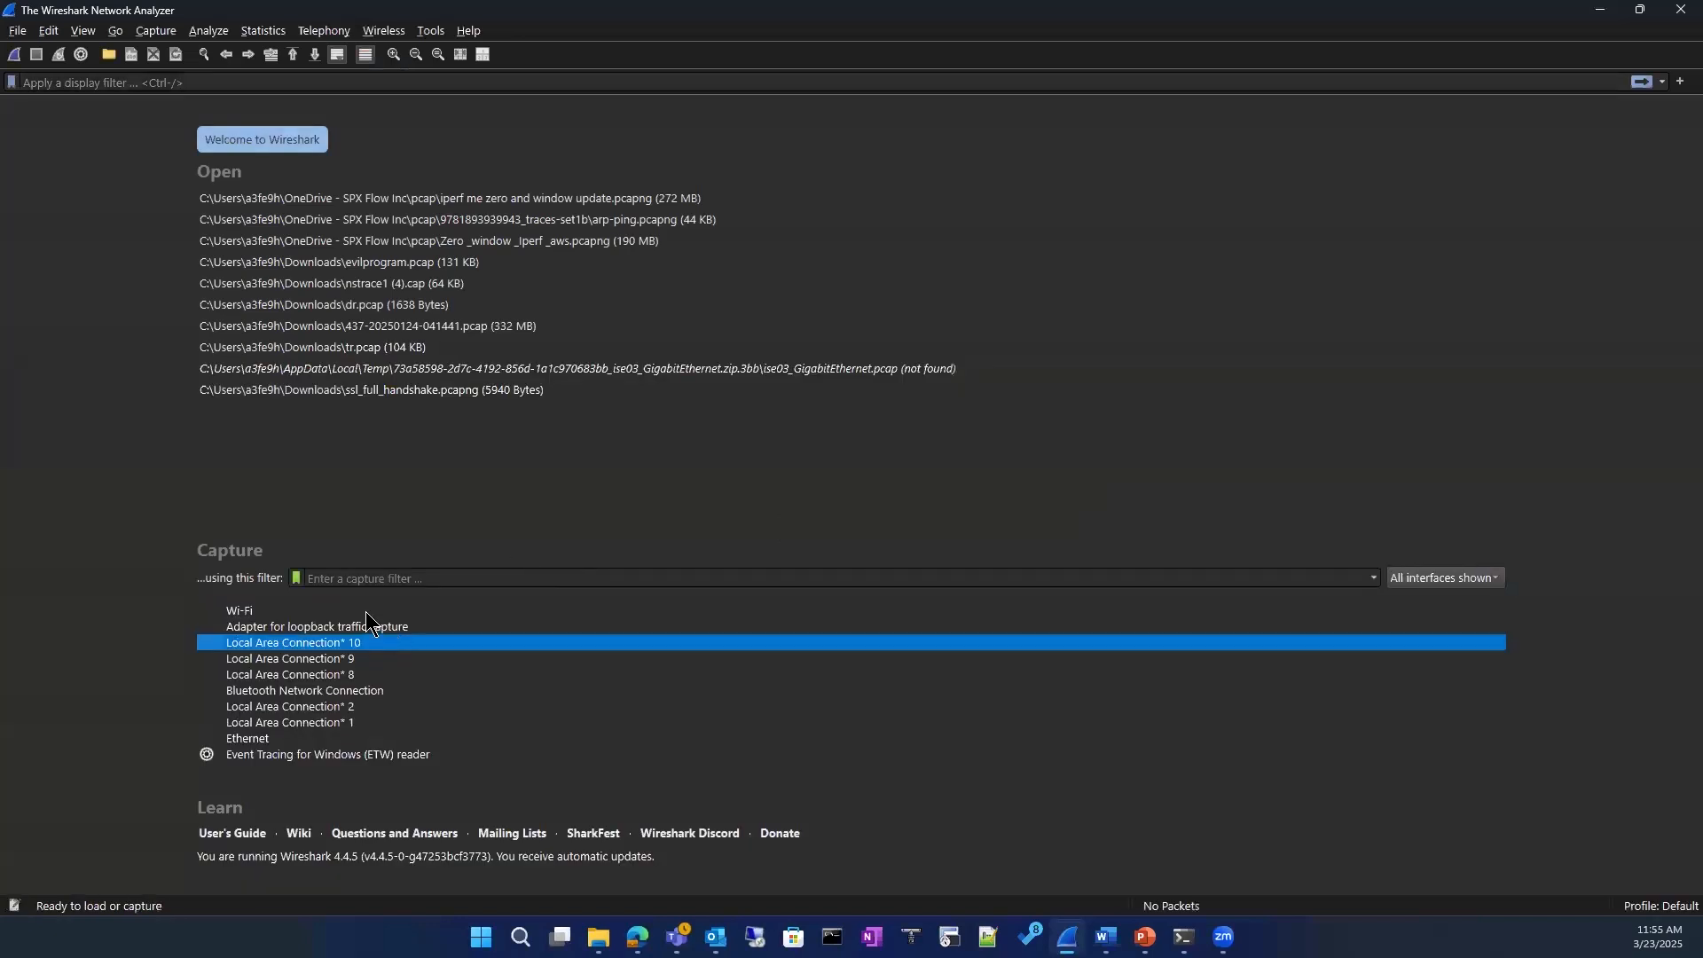
double_click(330, 611)
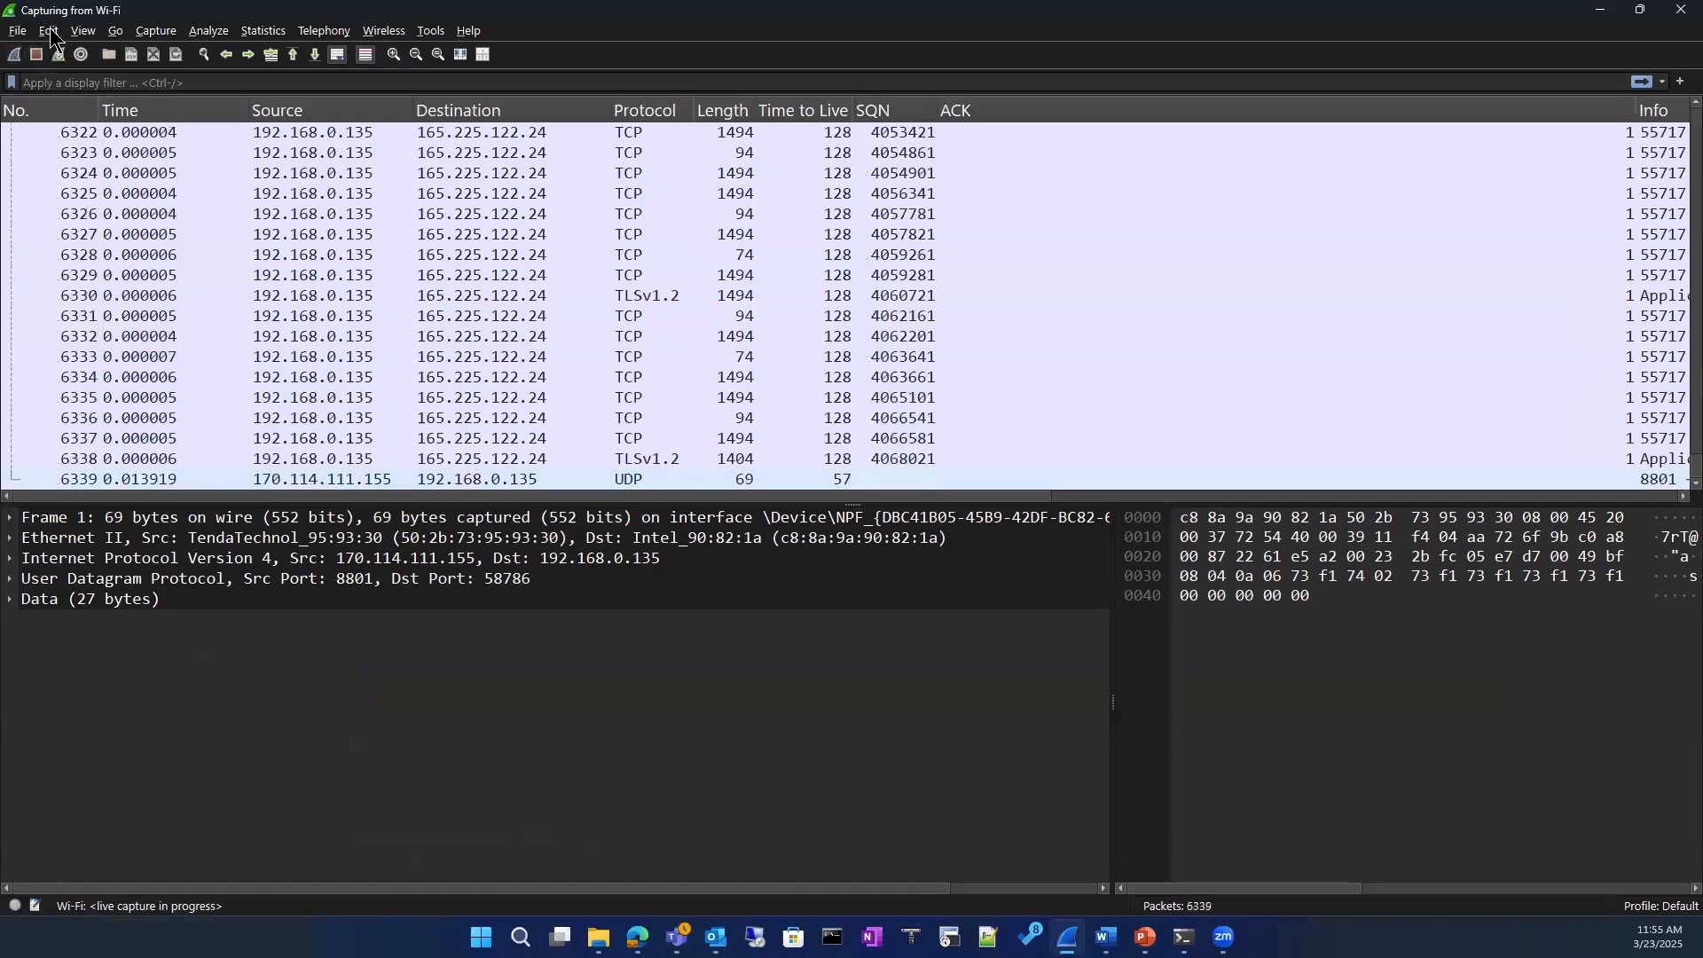
left_click(36, 54)
Step: Look over the name resolution and time display format options for the captured packets
left_click(84, 30)
mouse_move(180, 267)
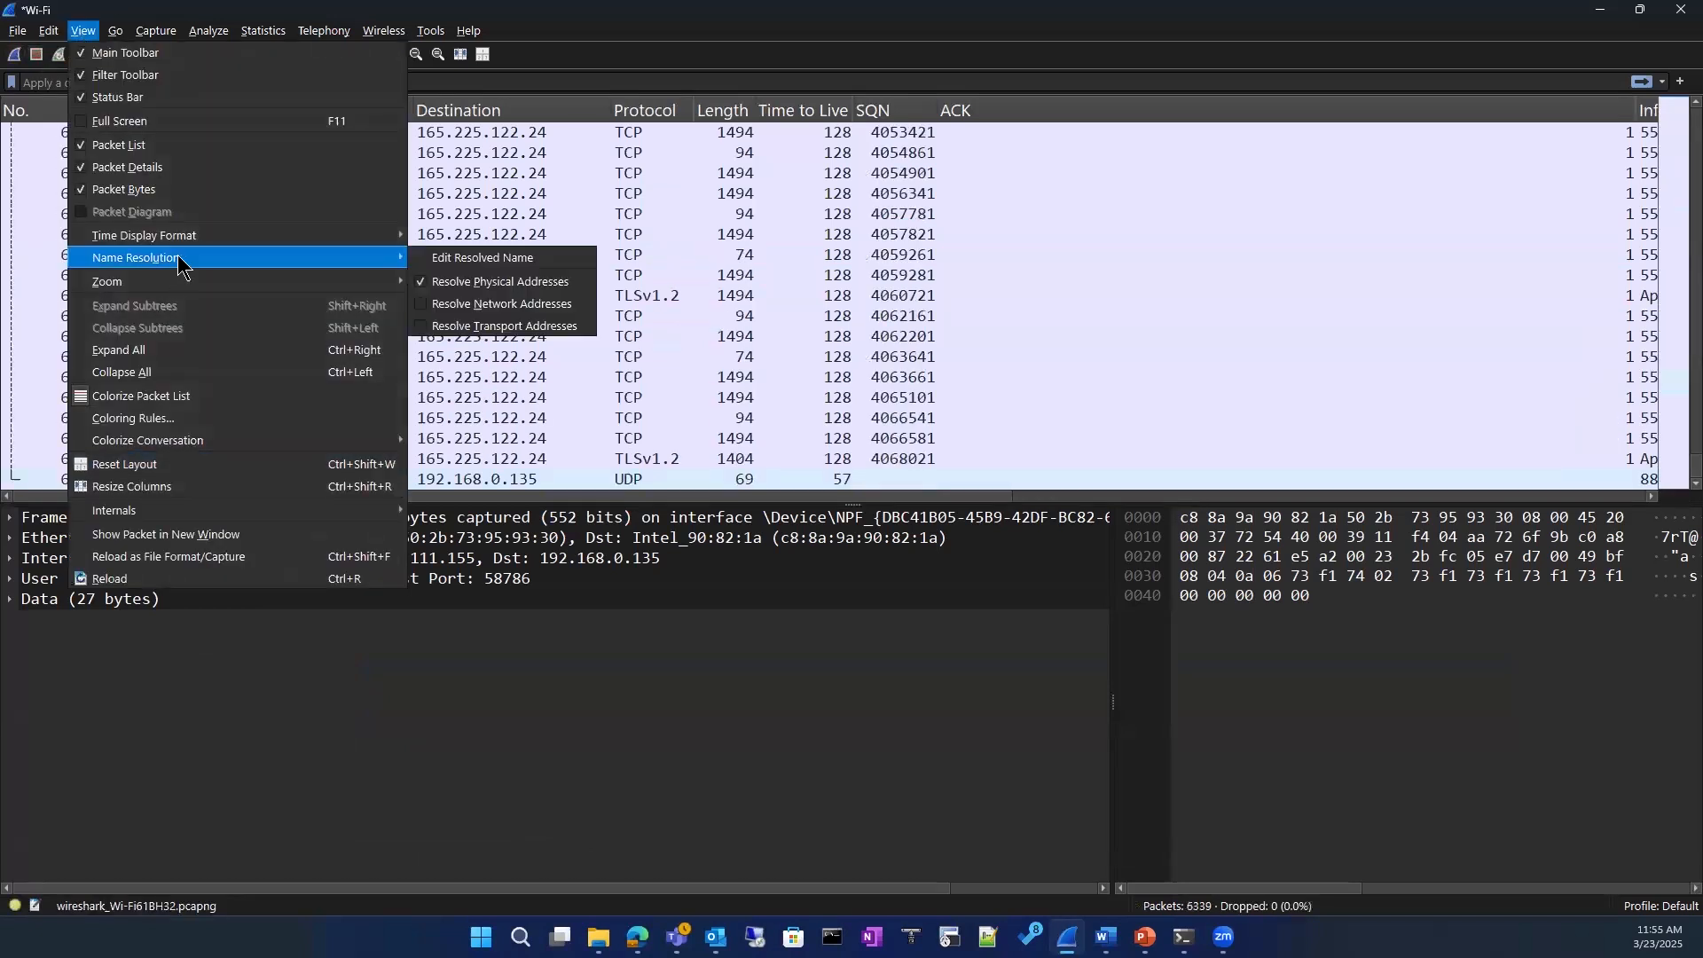
mouse_move(193, 238)
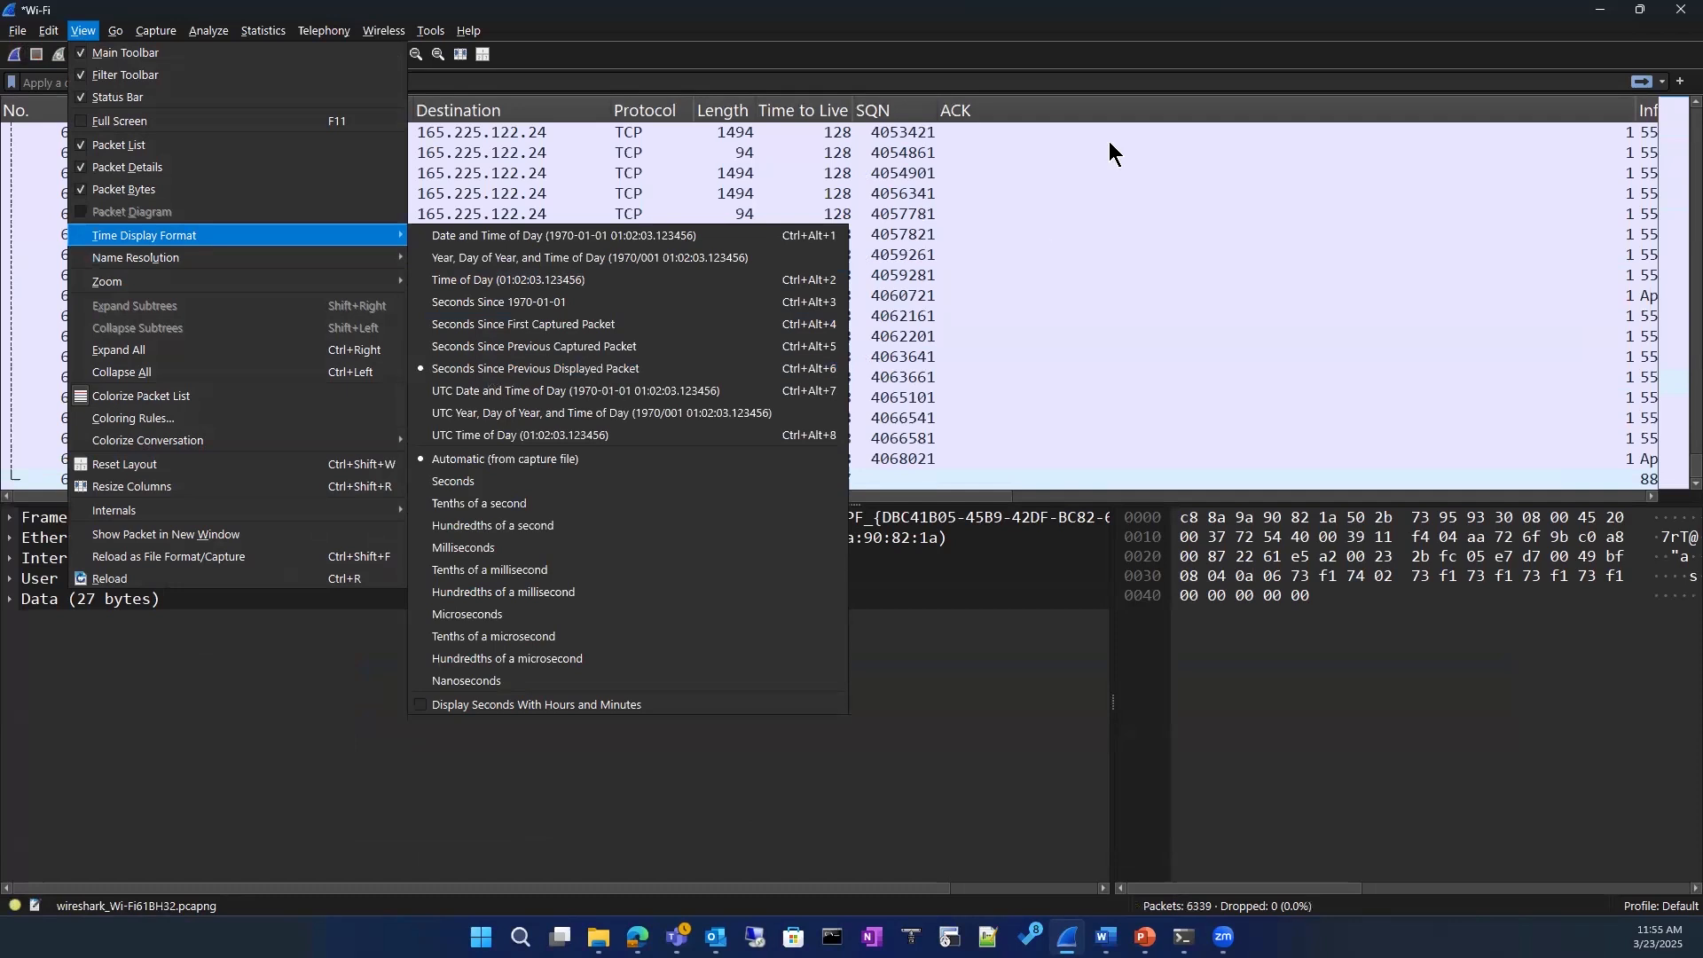
left_click(1065, 31)
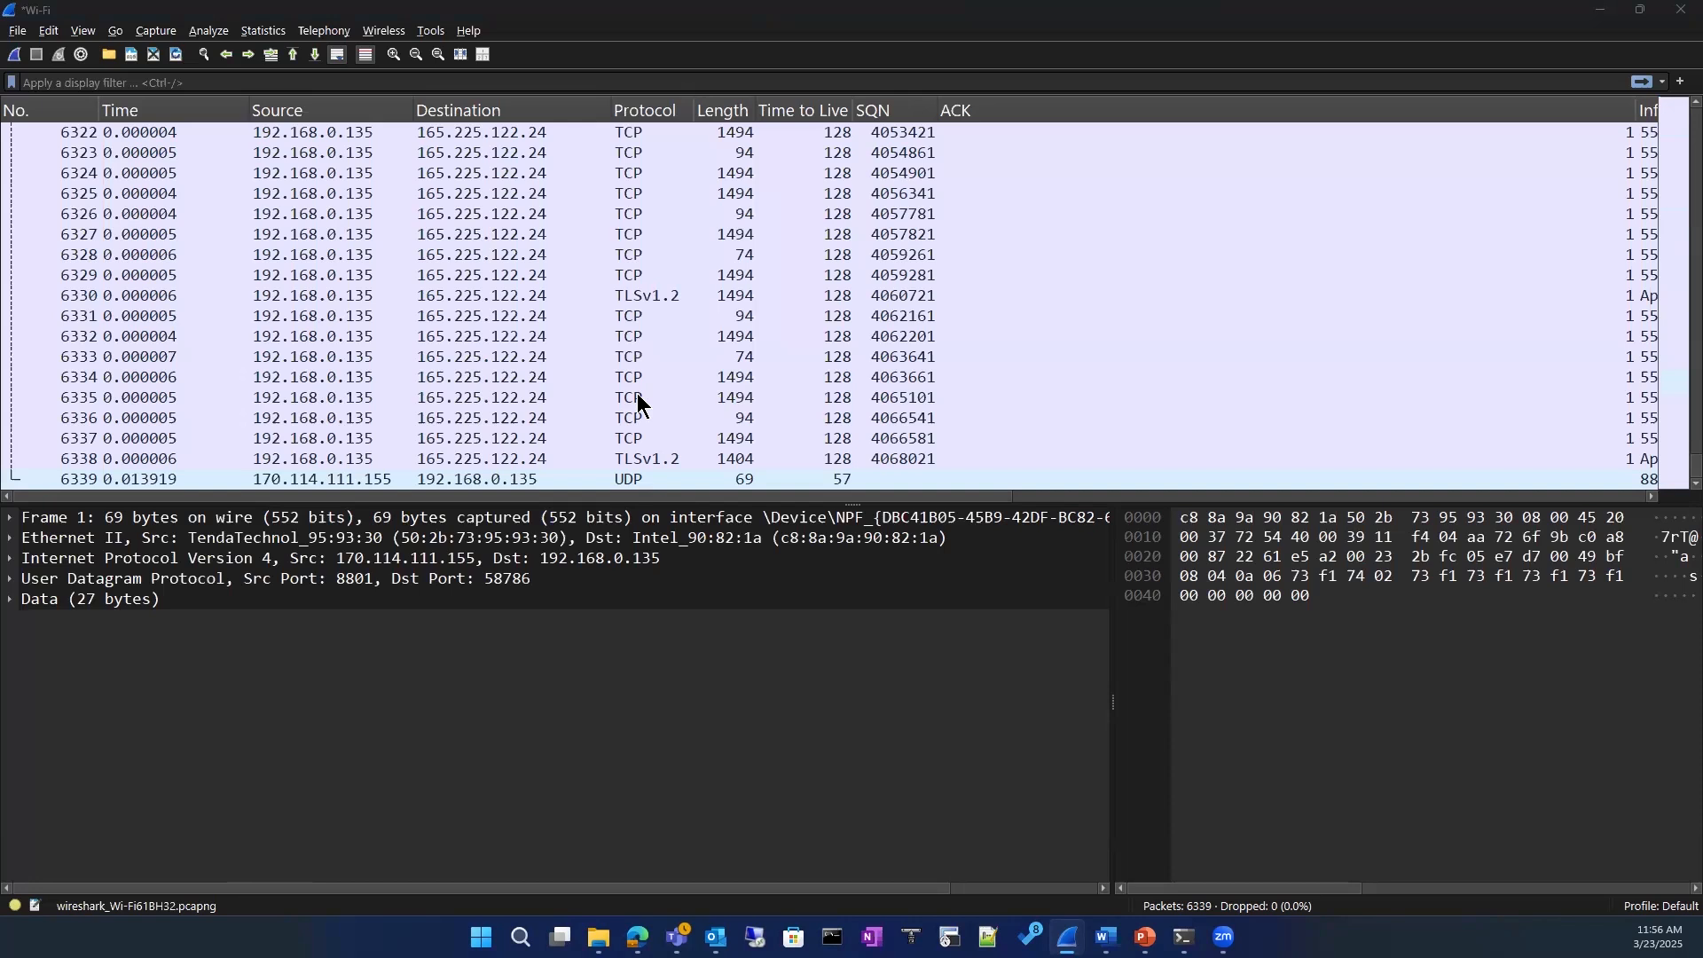
Step: Expand frame 1's Internet Protocol Version 4 details, review the options for its Time to Live field, and select packet 6339 to compare
left_click(8, 559)
scroll(102, 719, "down", 1)
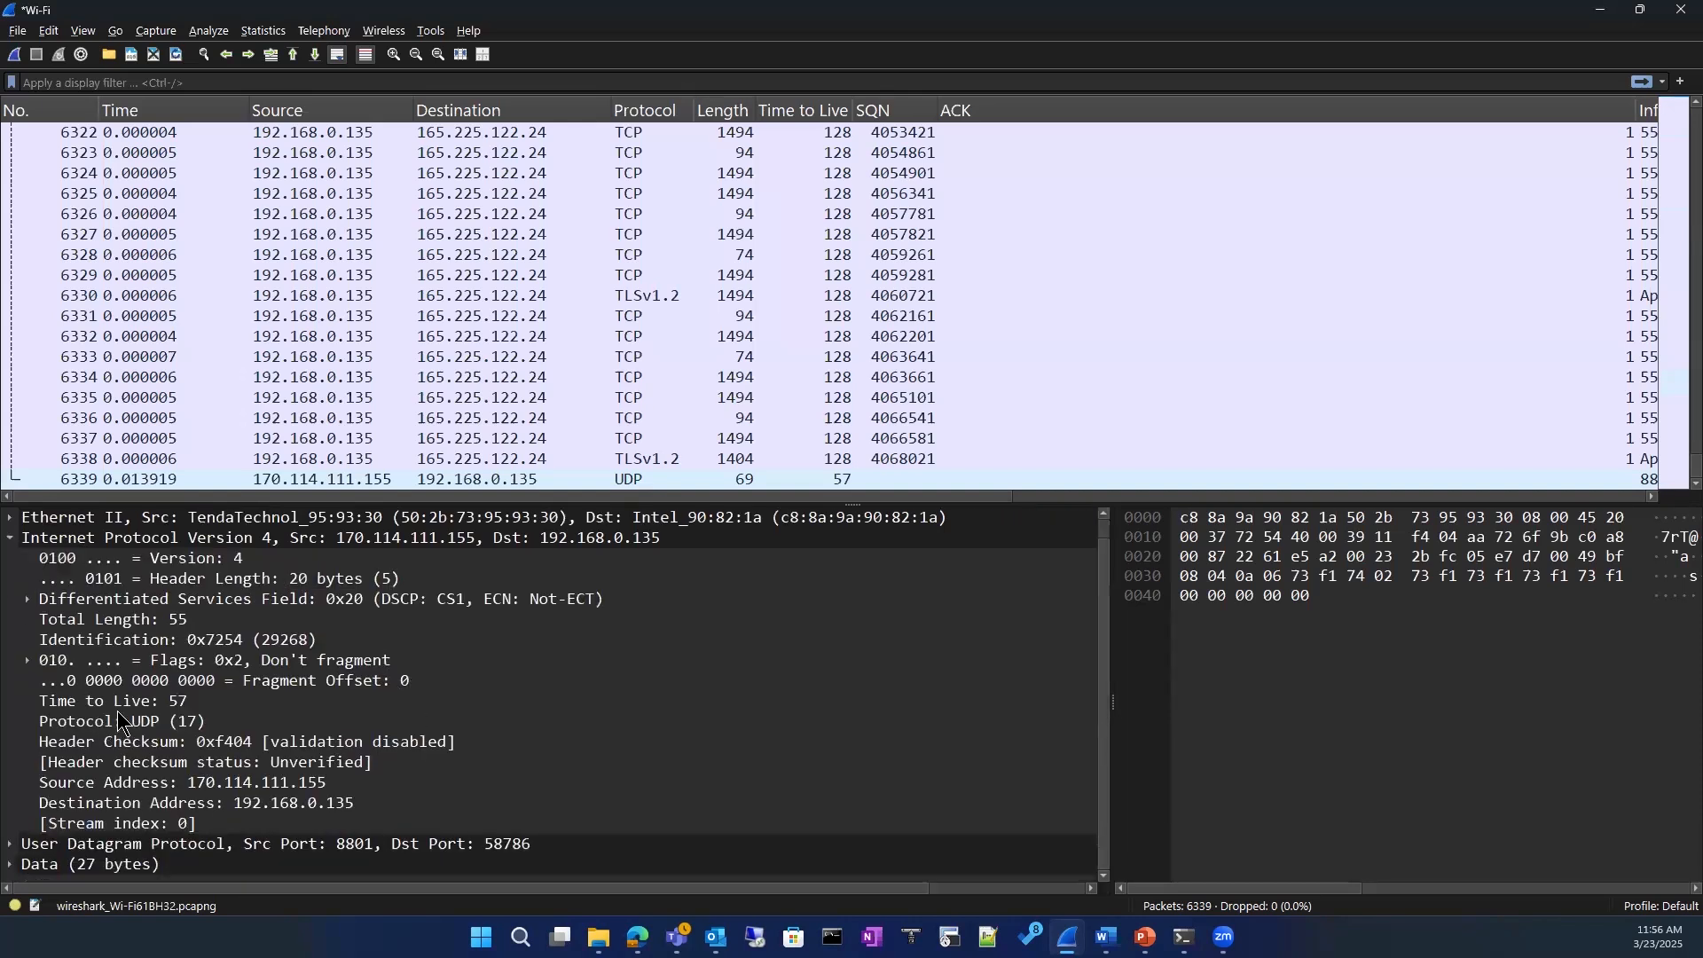
left_click(130, 706)
right_click(127, 701)
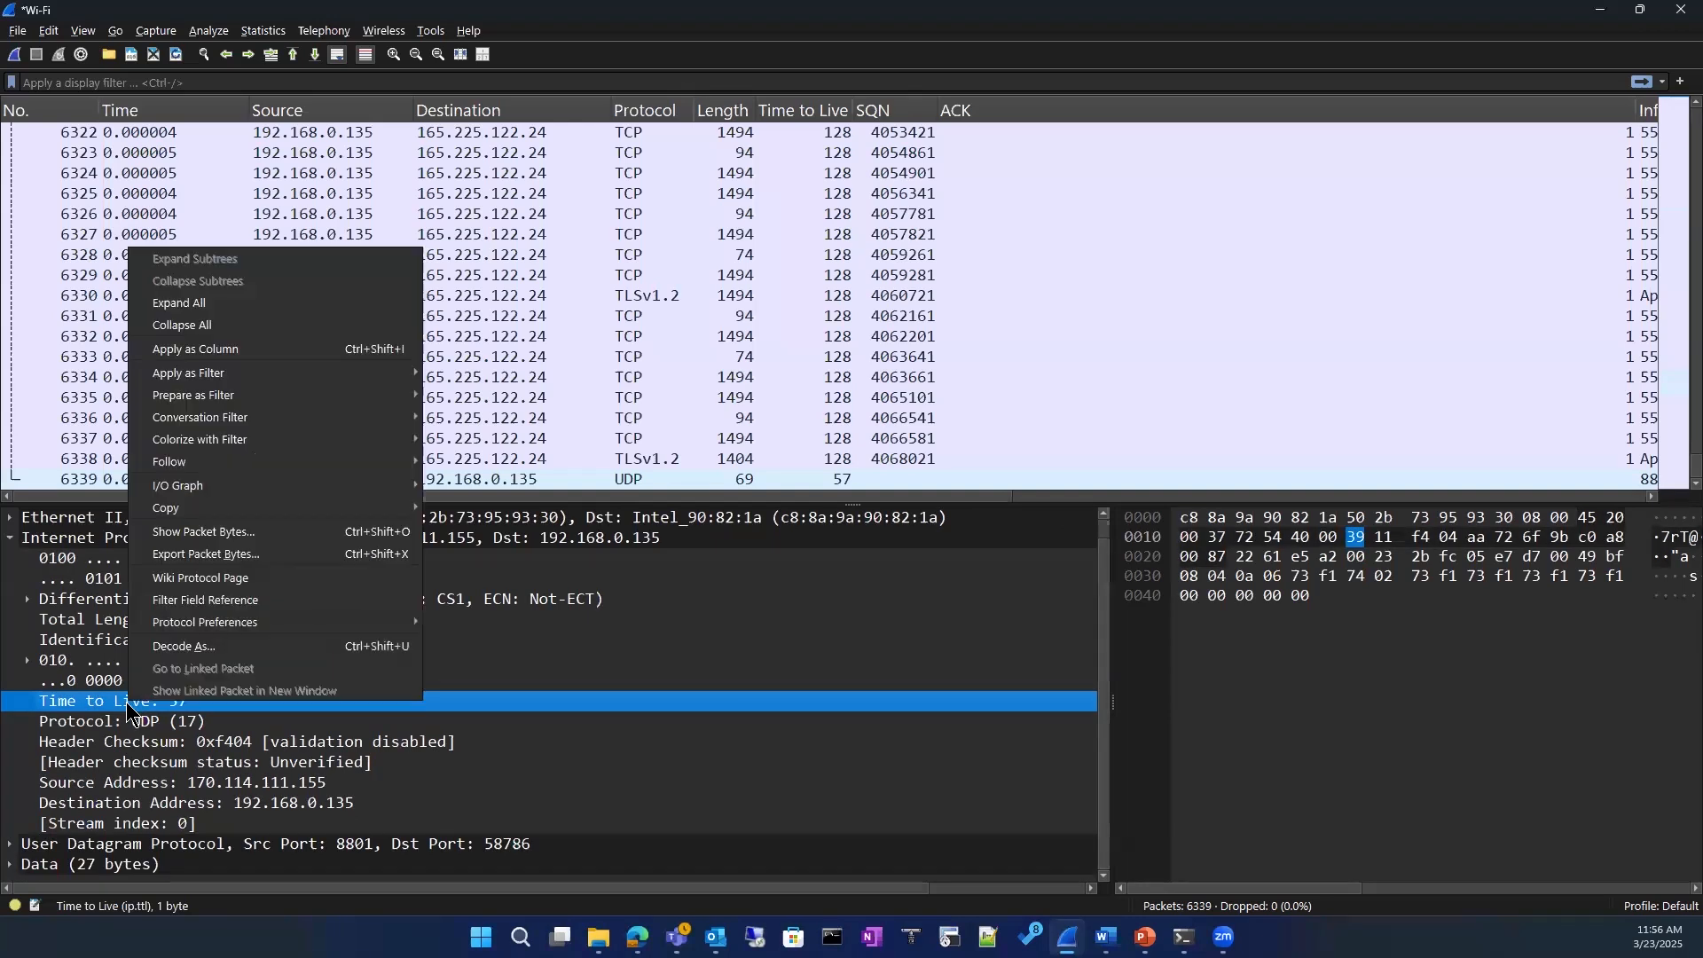
mouse_move(255, 440)
mouse_move(259, 378)
left_click(1306, 720)
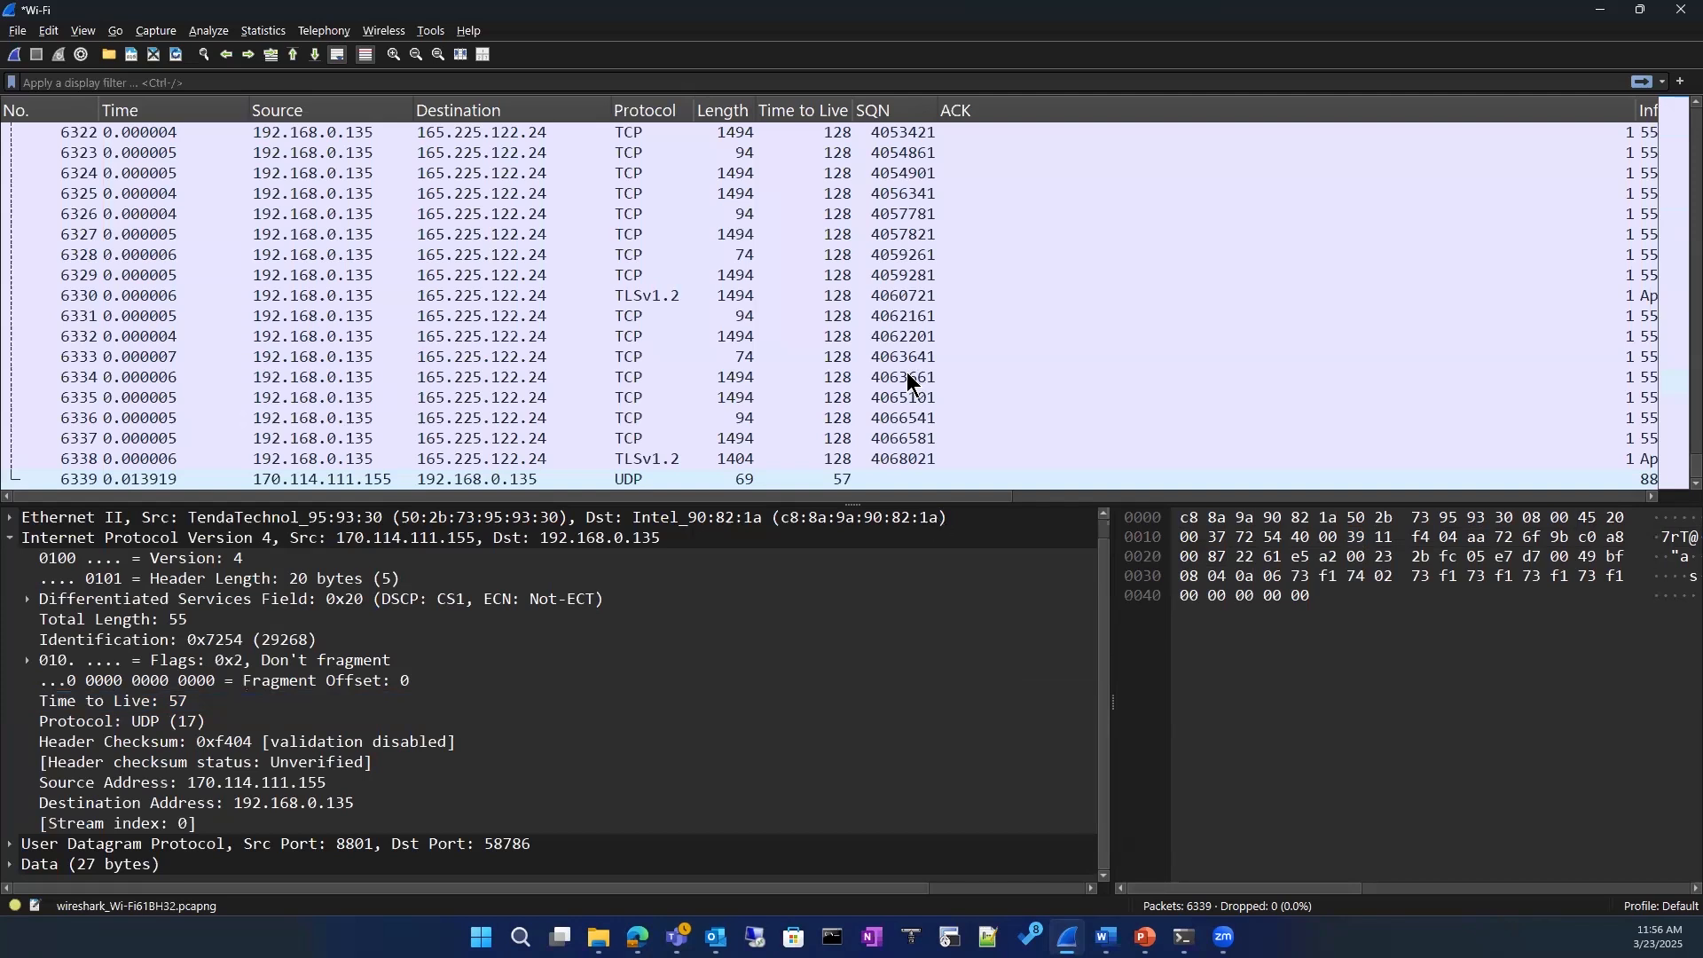
left_click(845, 484)
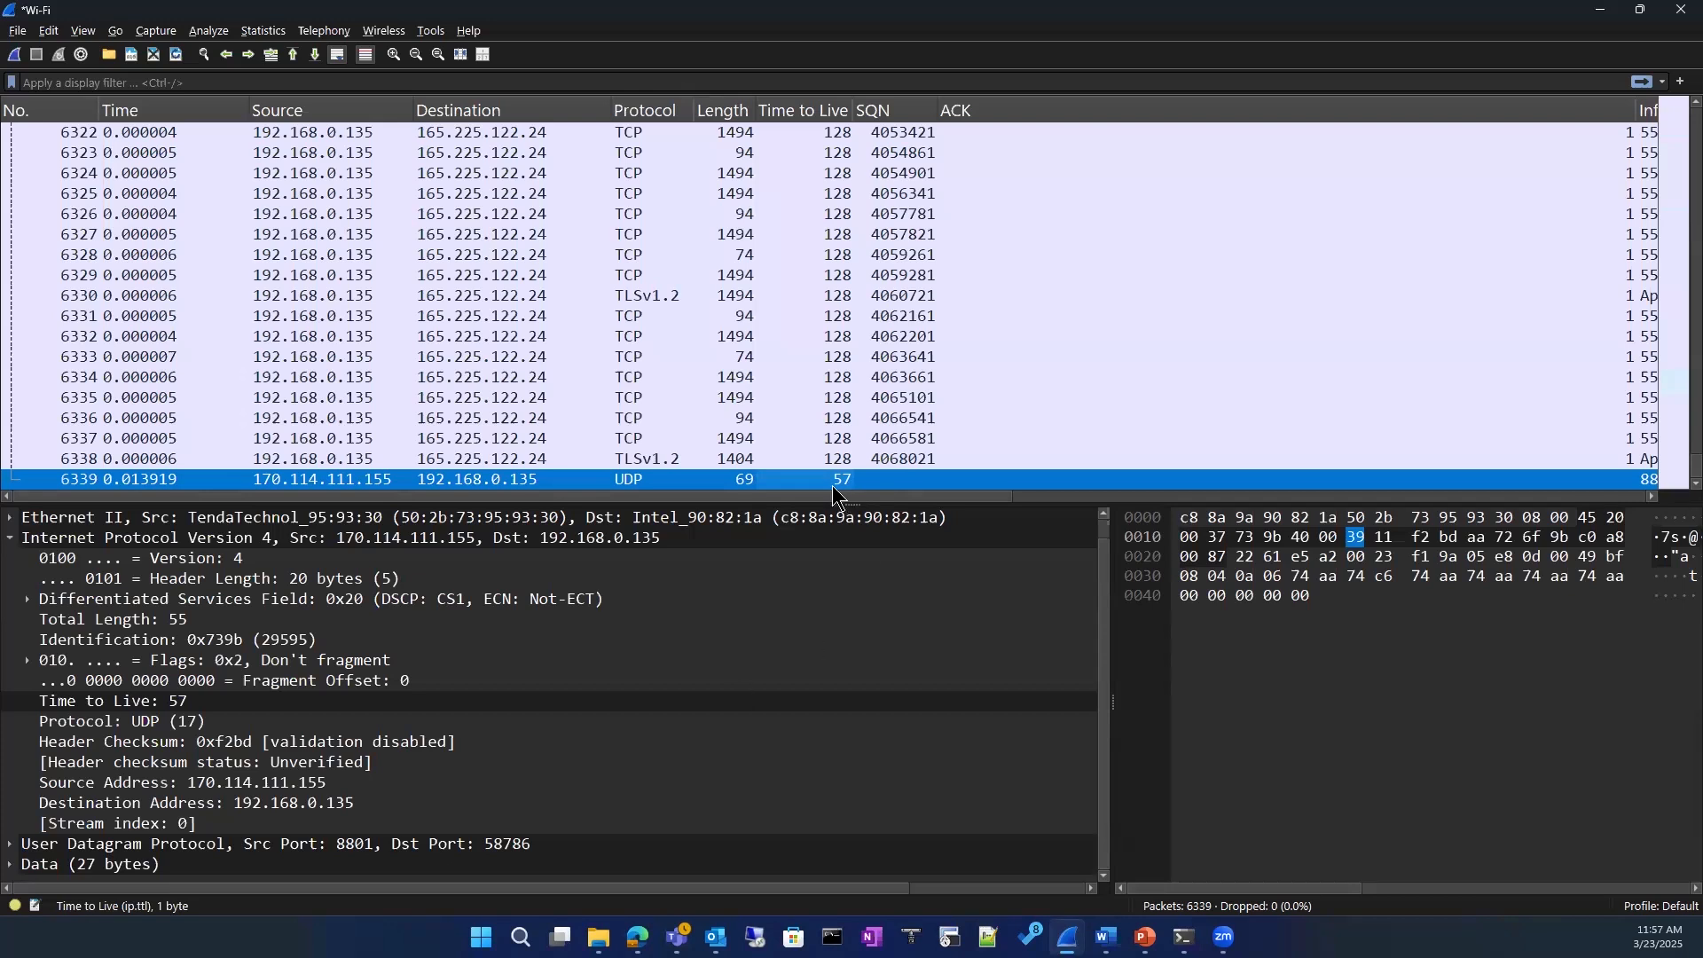
Step: Compare the Time to Live values of packets 6315 and 6339, and expand packet 6339's Ethernet II details
scroll(833, 422, "up", 1)
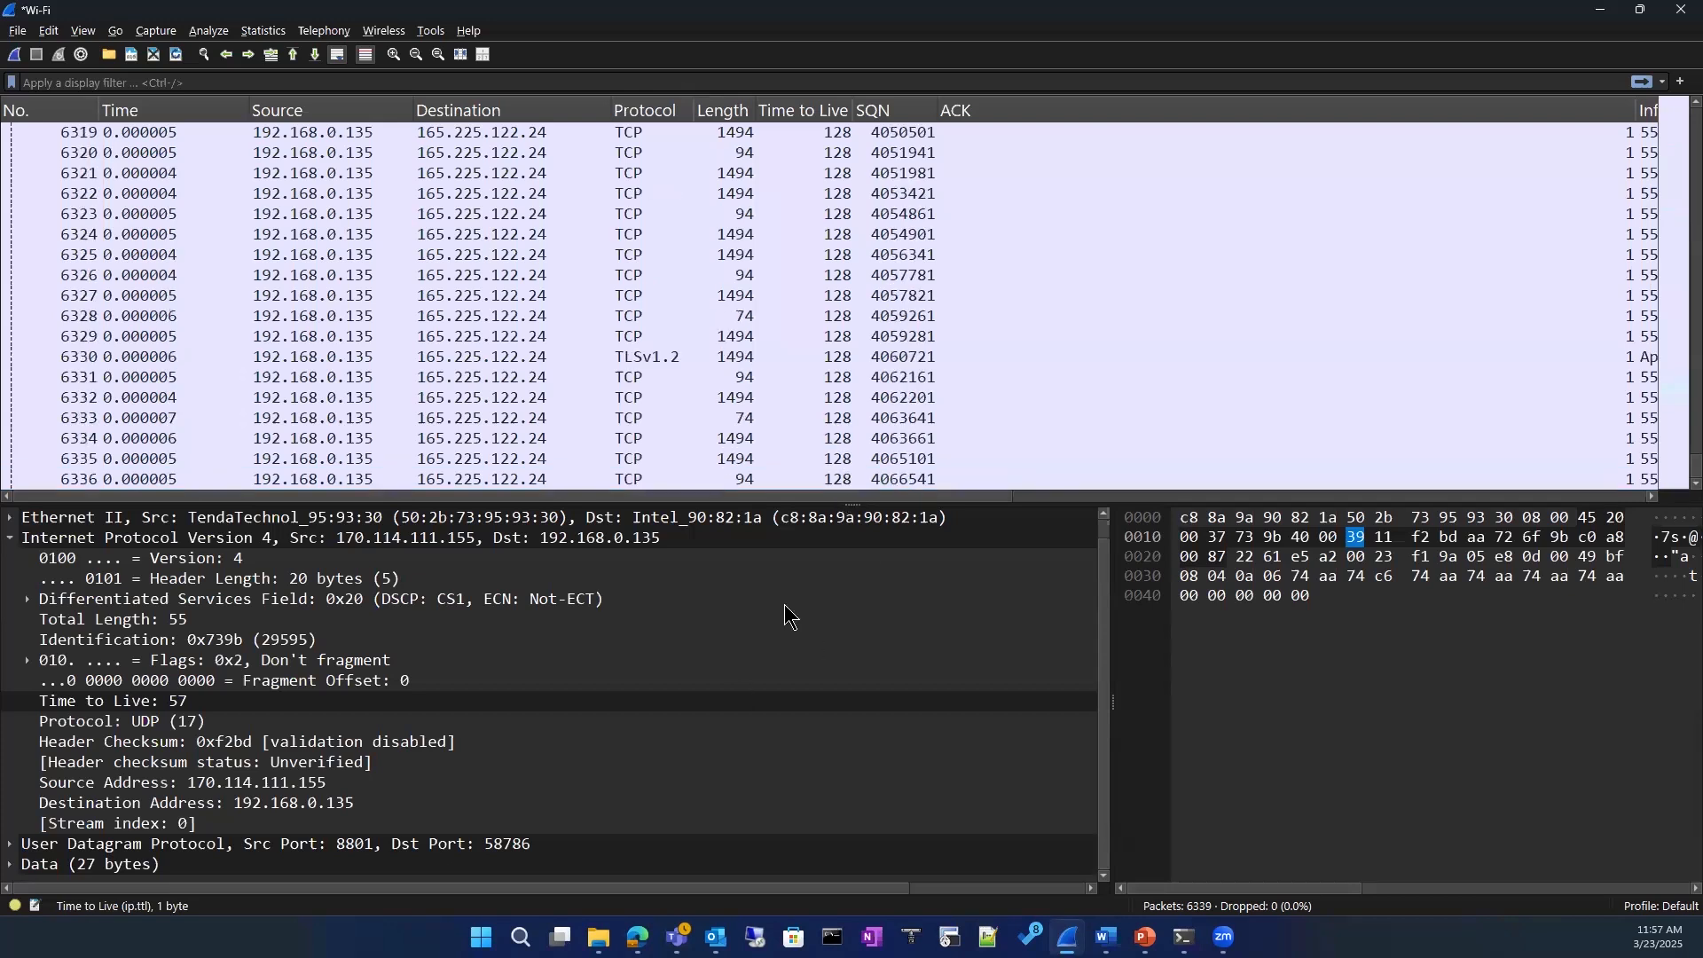
scroll(834, 423, "down", 1)
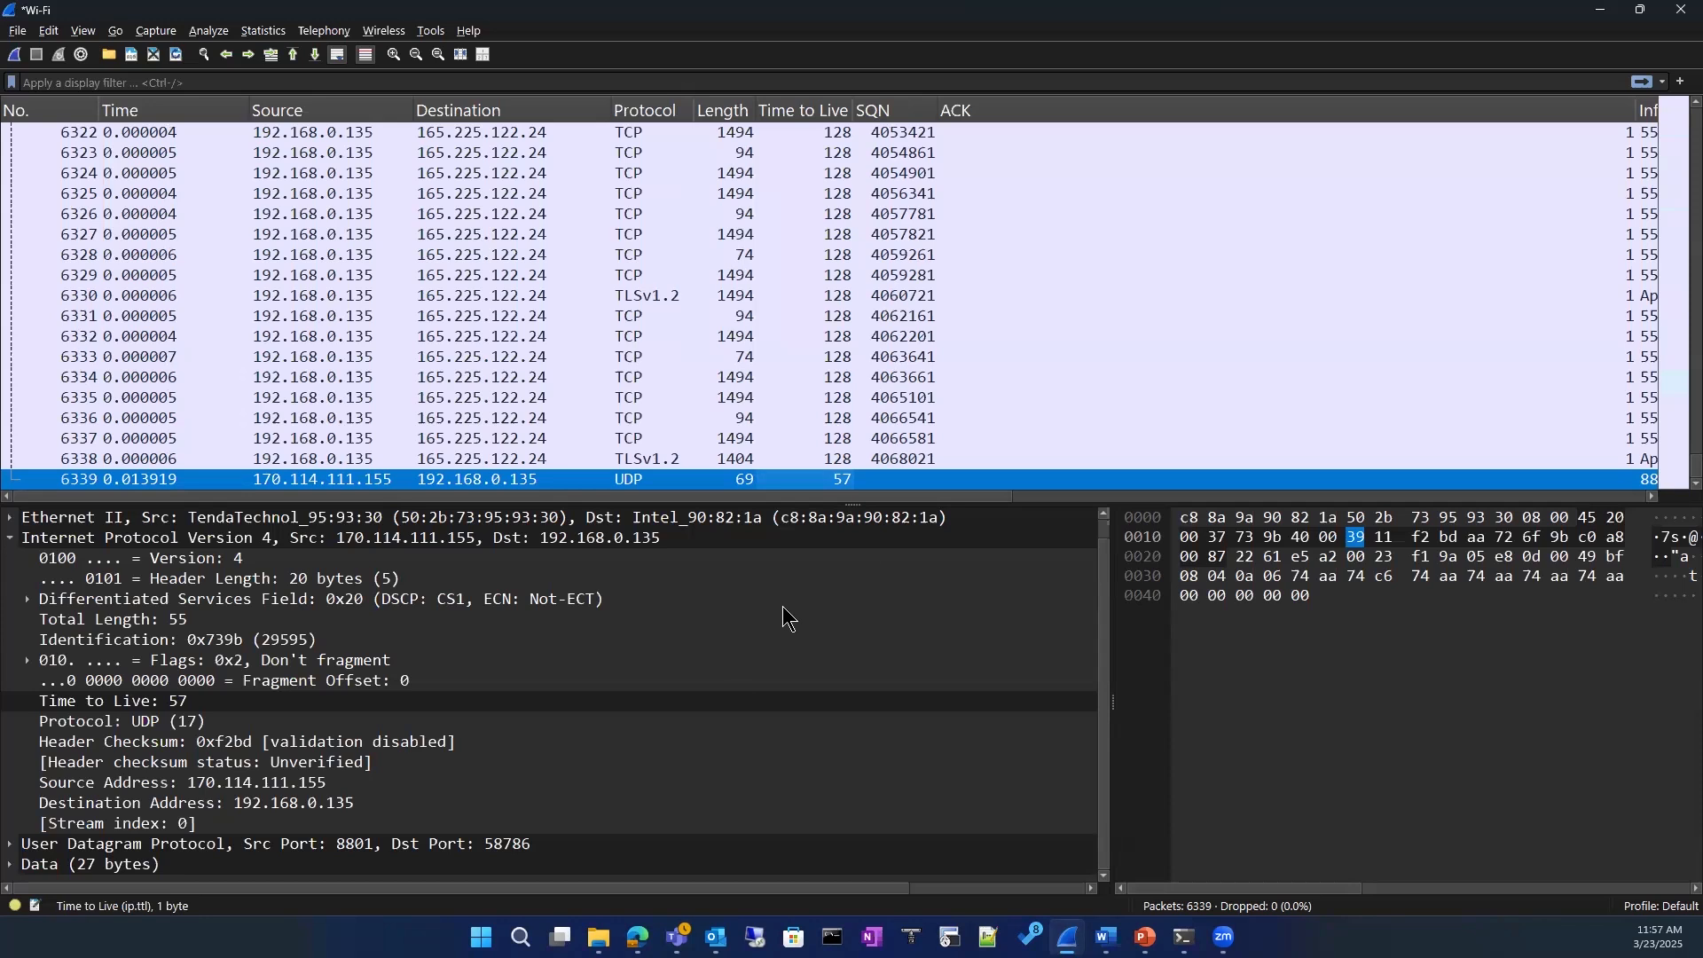
scroll(865, 284, "up", 4)
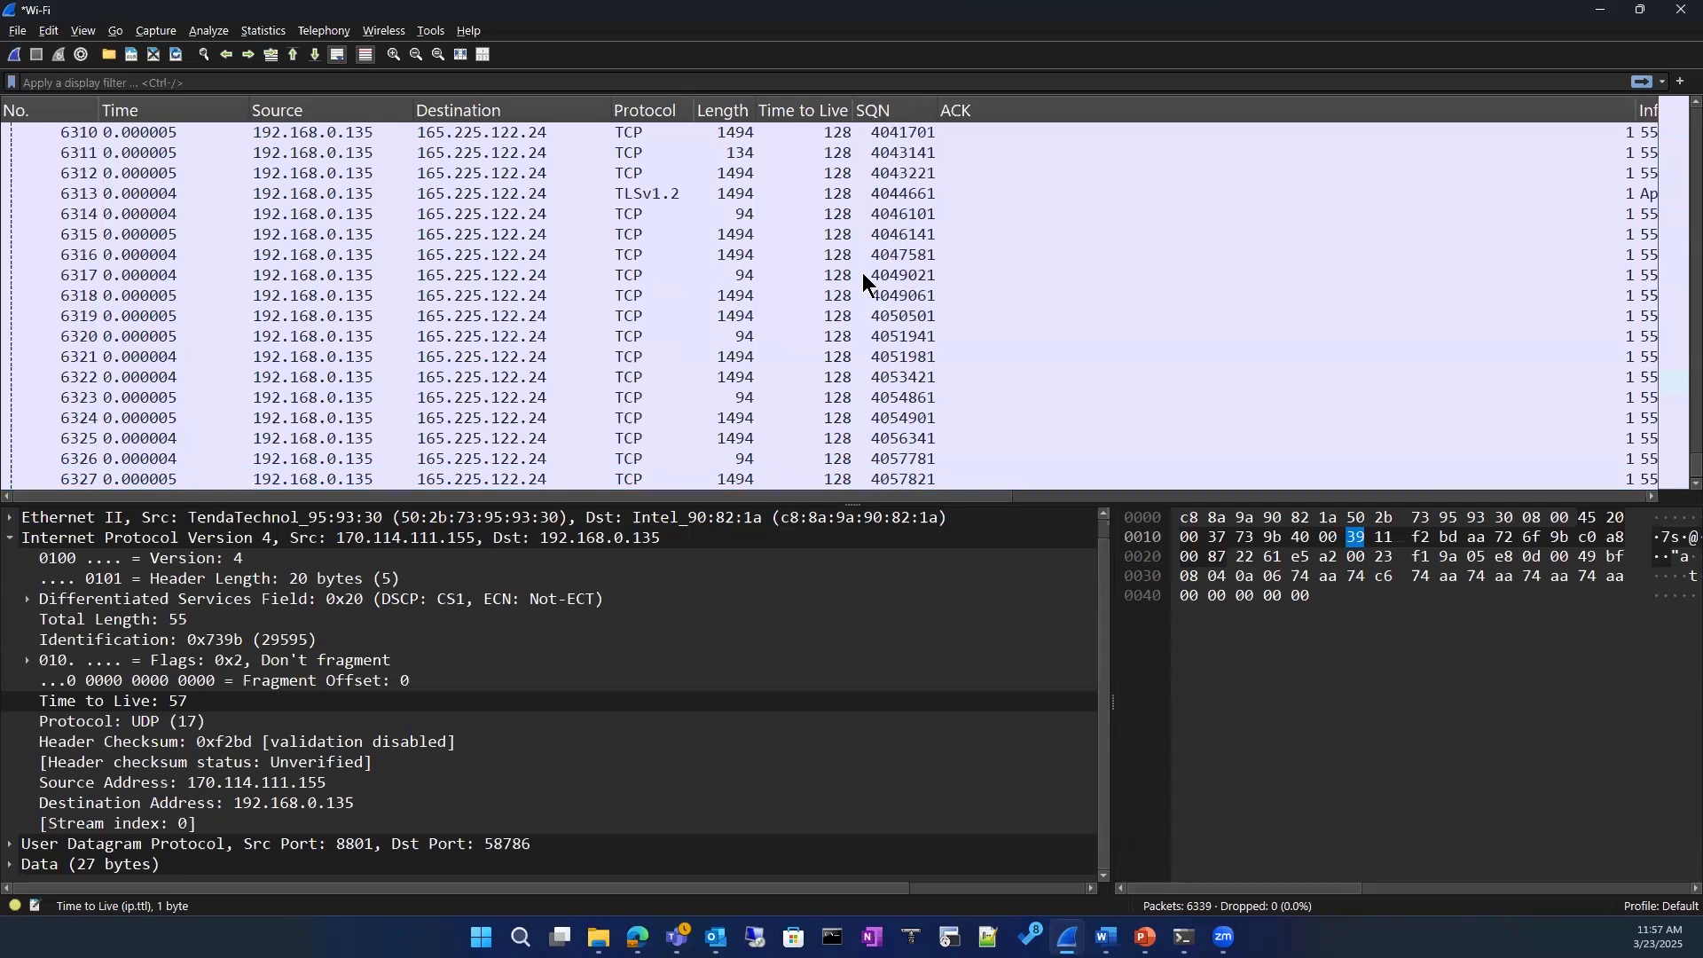
left_click(820, 232)
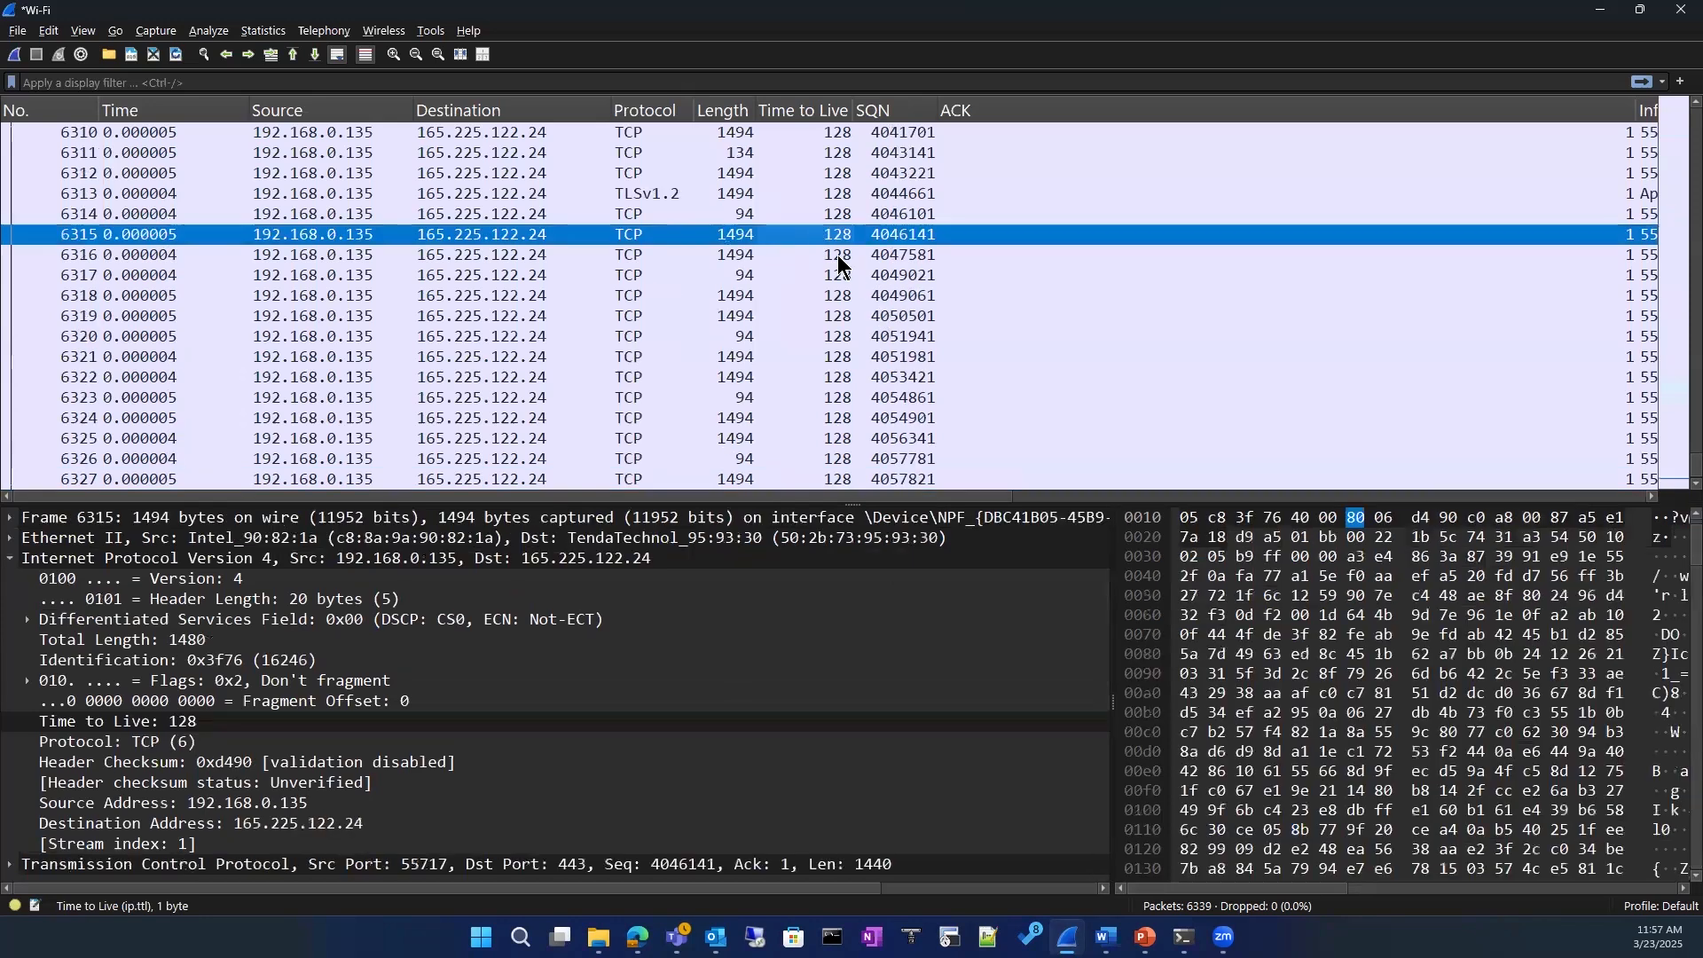
scroll(792, 406, "down", 4)
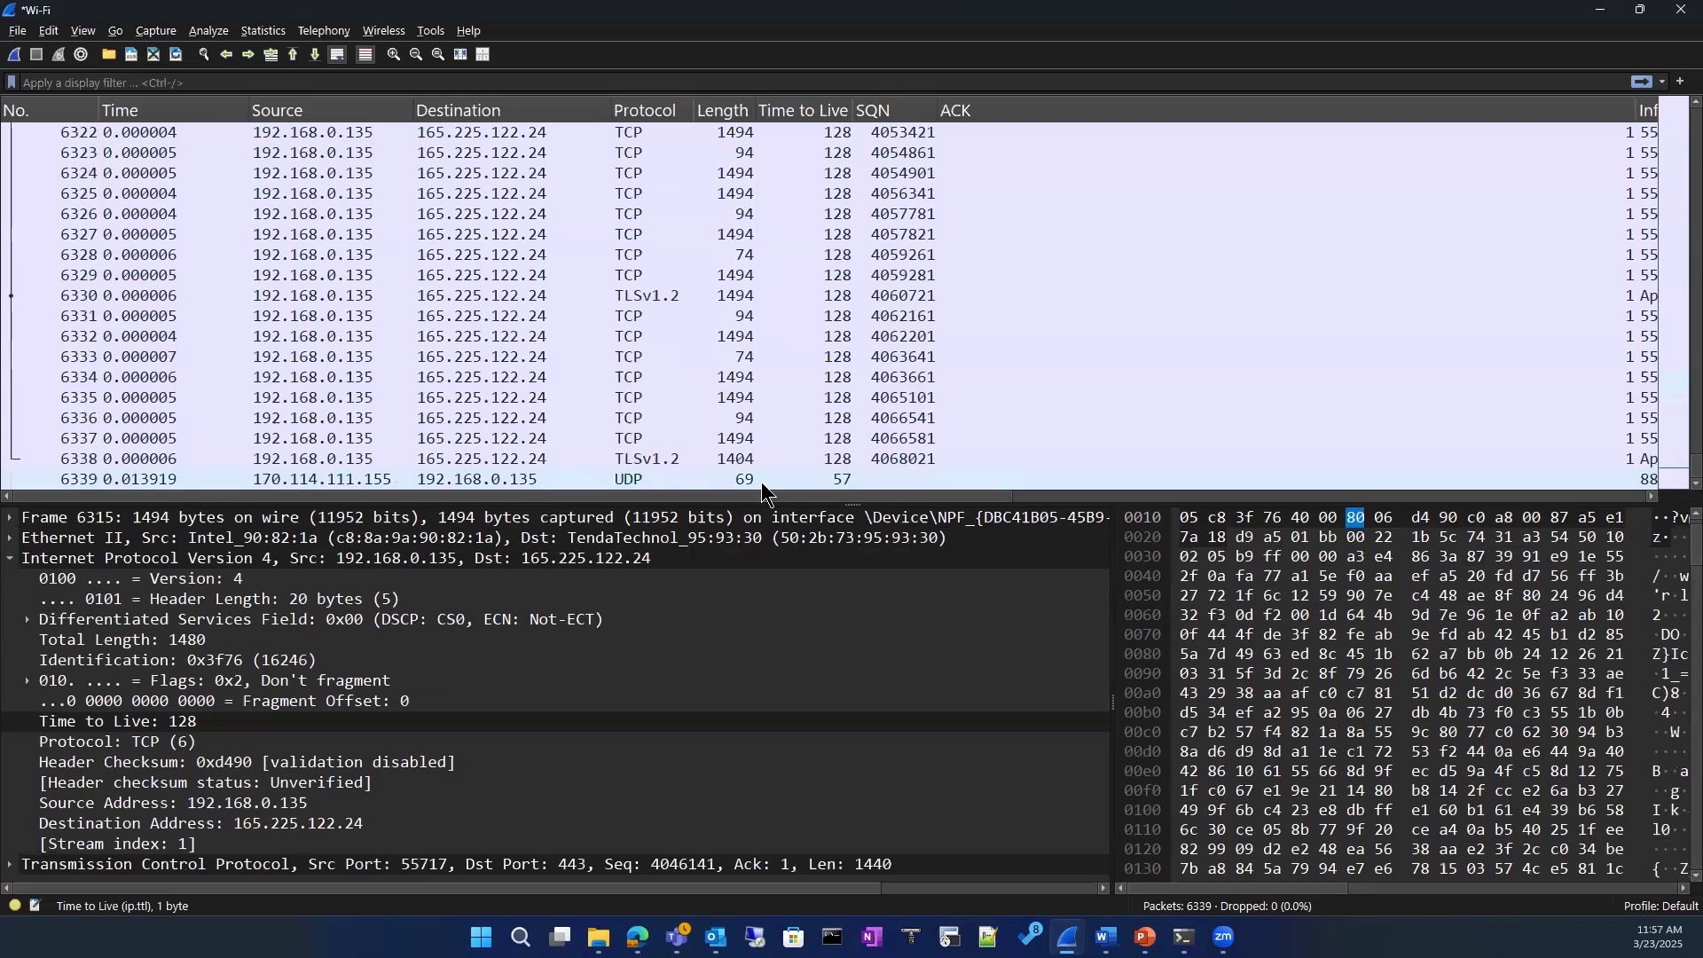
left_click(843, 480)
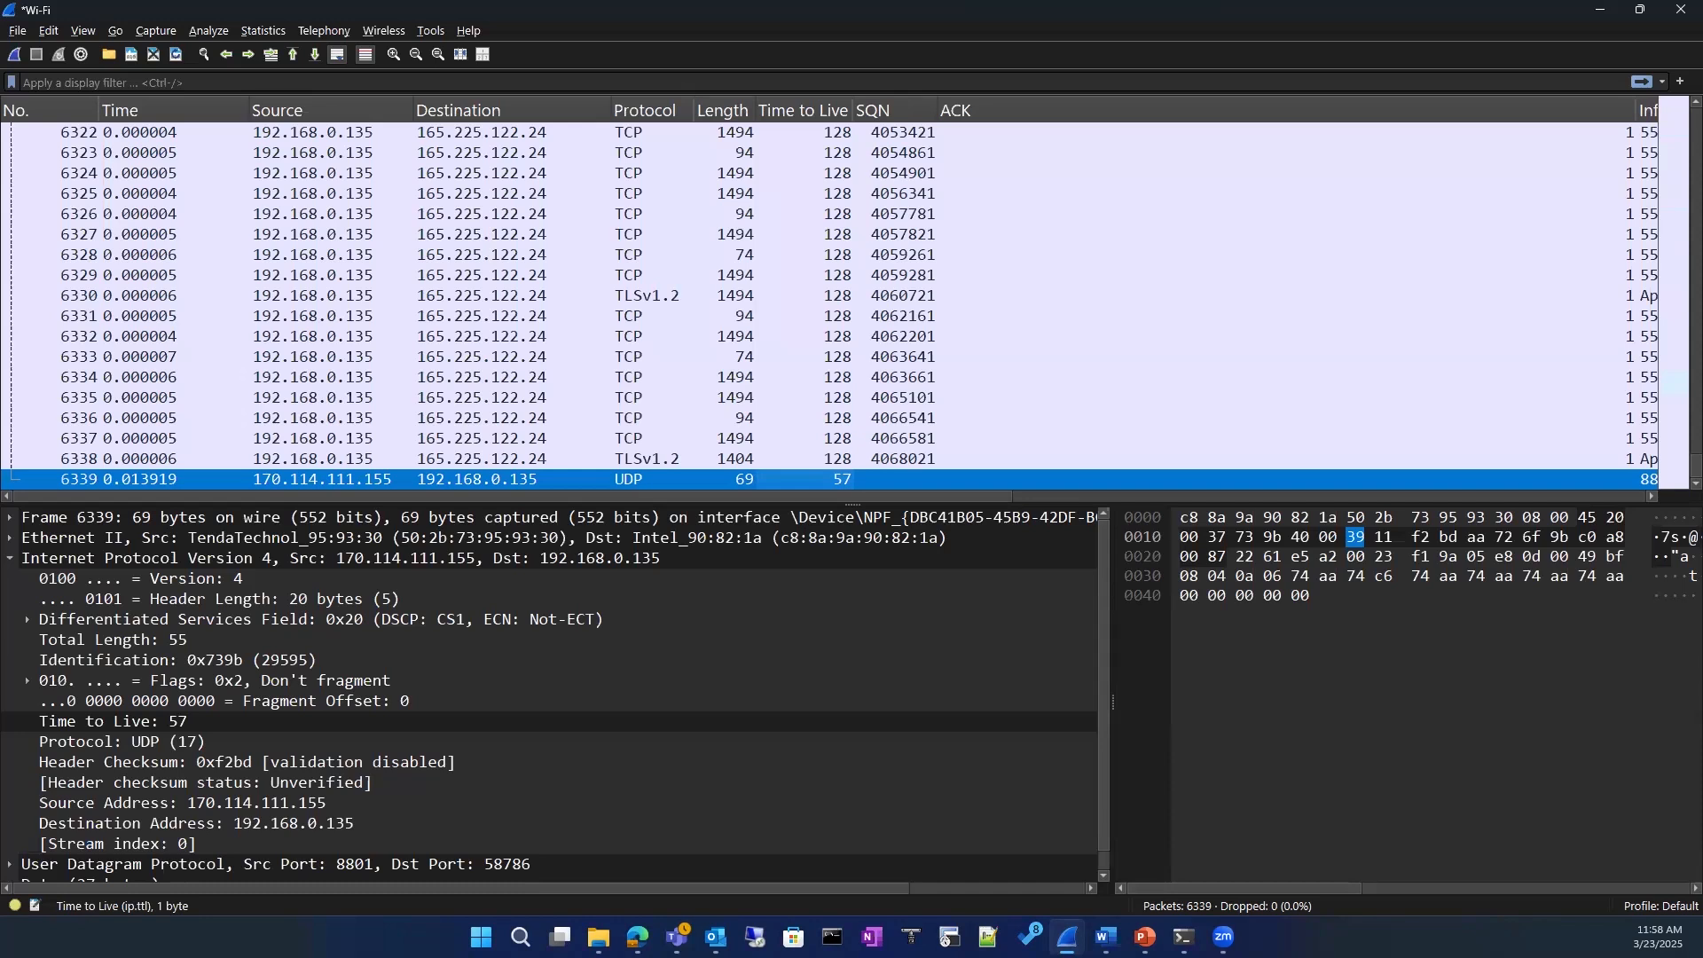
left_click(10, 538)
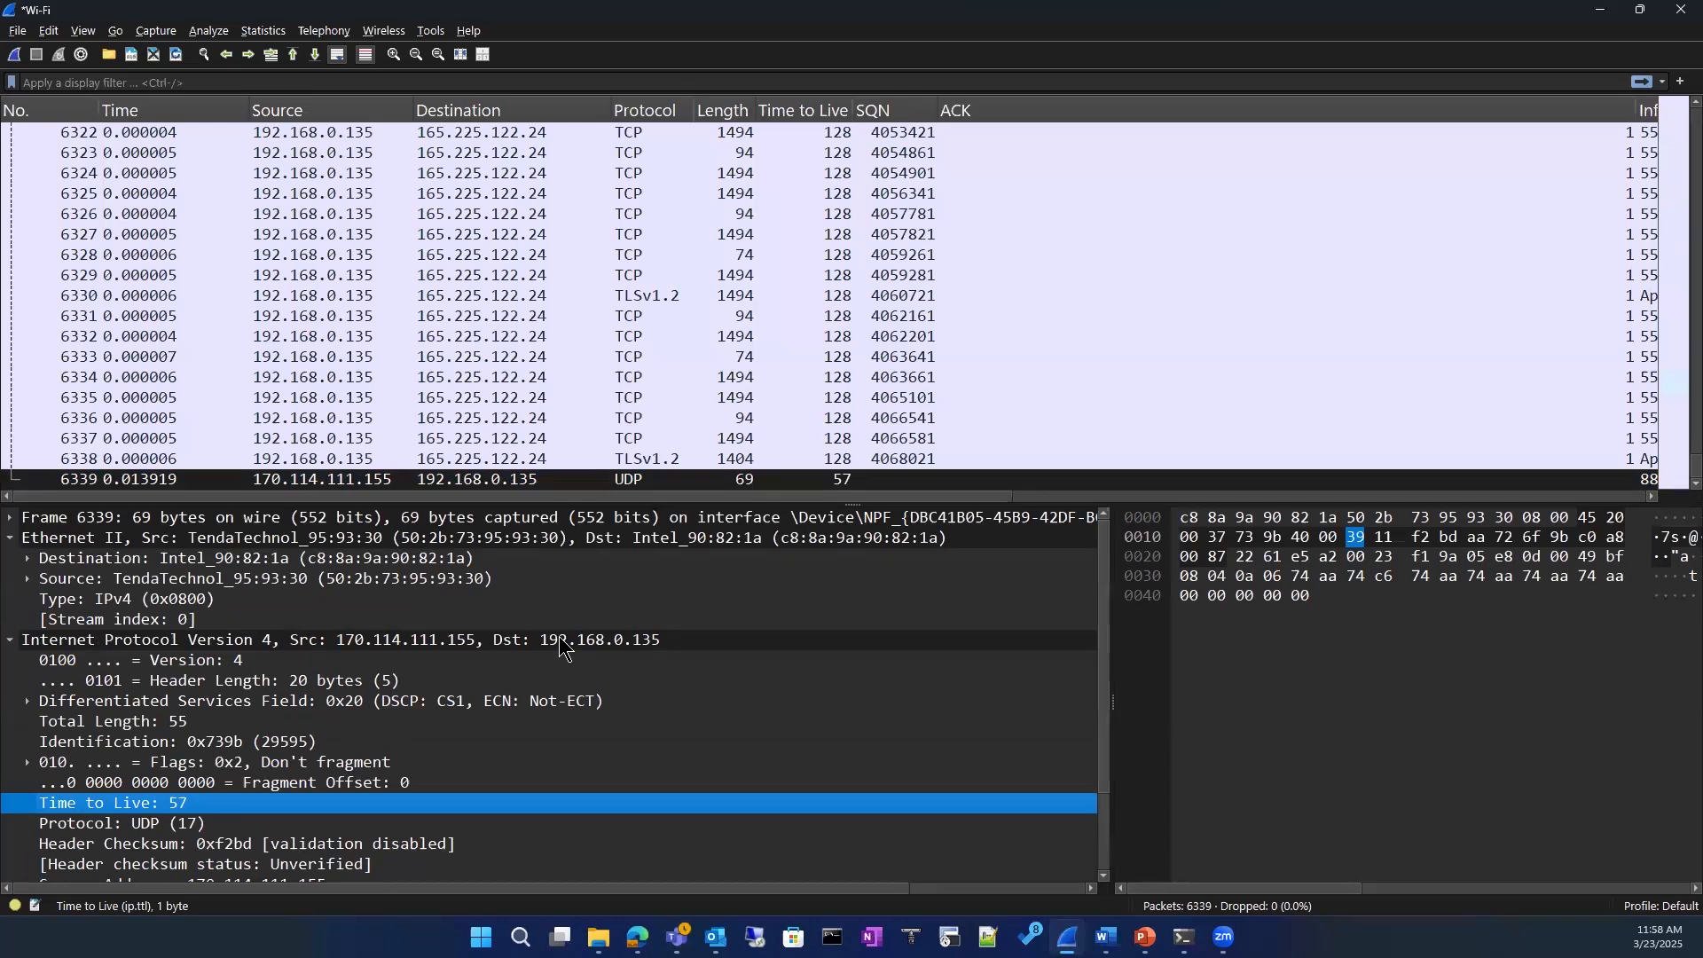
scroll(561, 817, "down", 2)
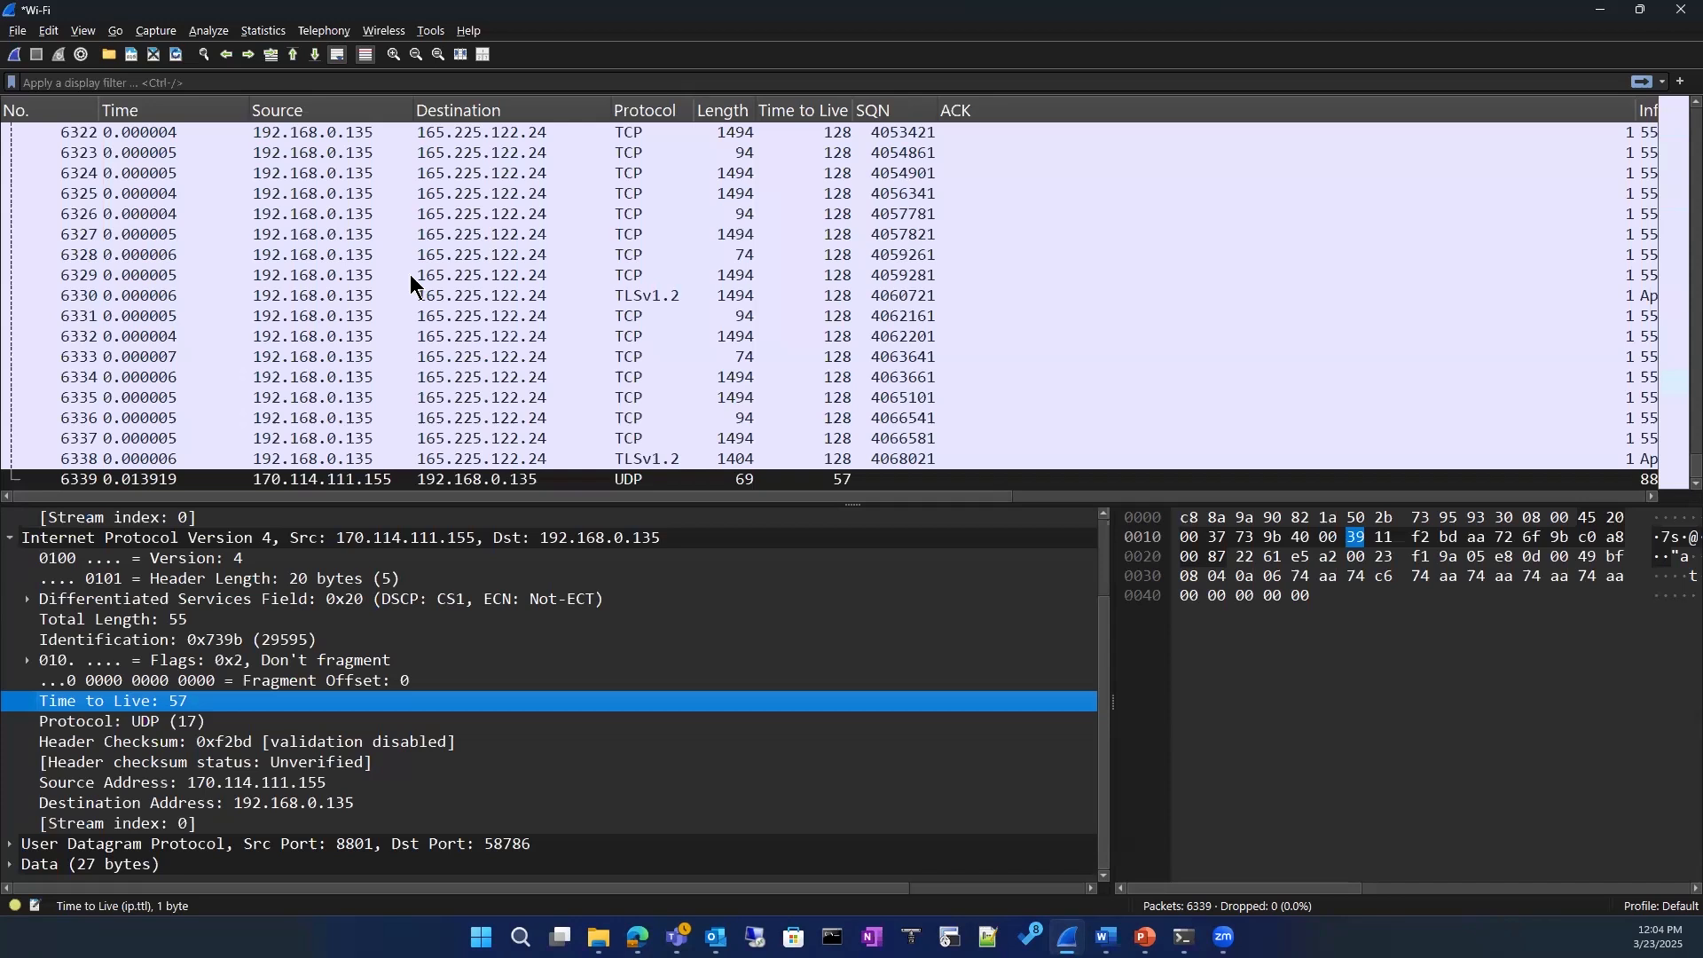
Step: Sort the packet list by Time to Live and rename that column as TTL
left_click(779, 109)
right_click(779, 110)
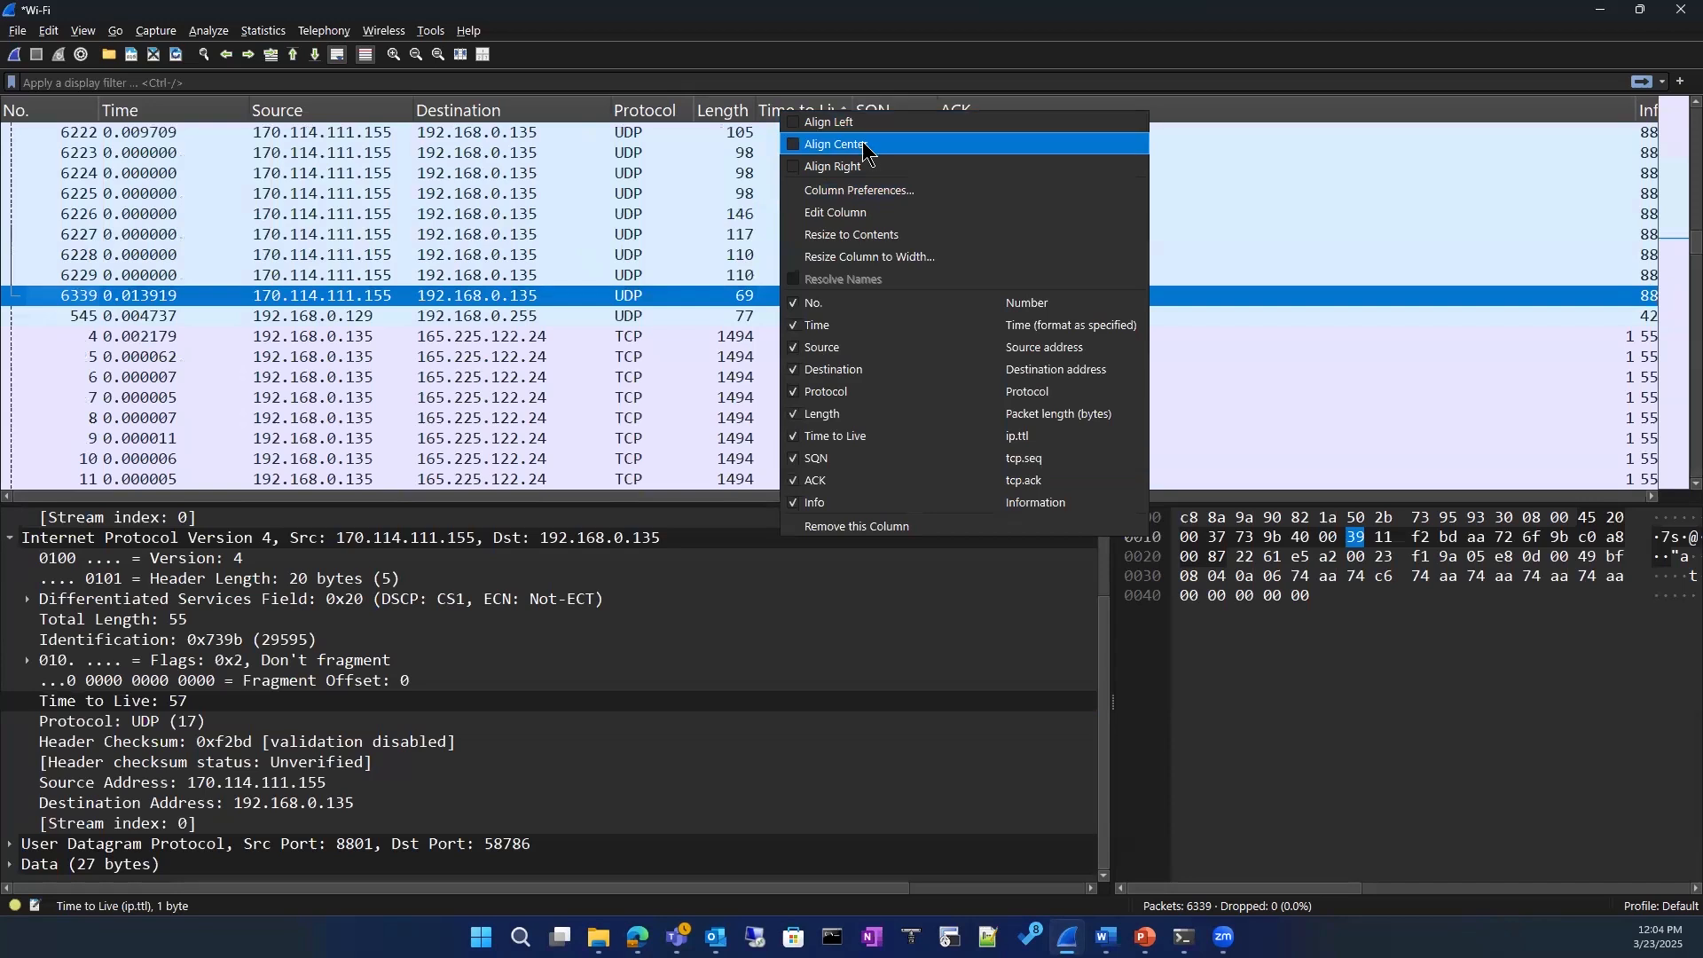
left_click(868, 215)
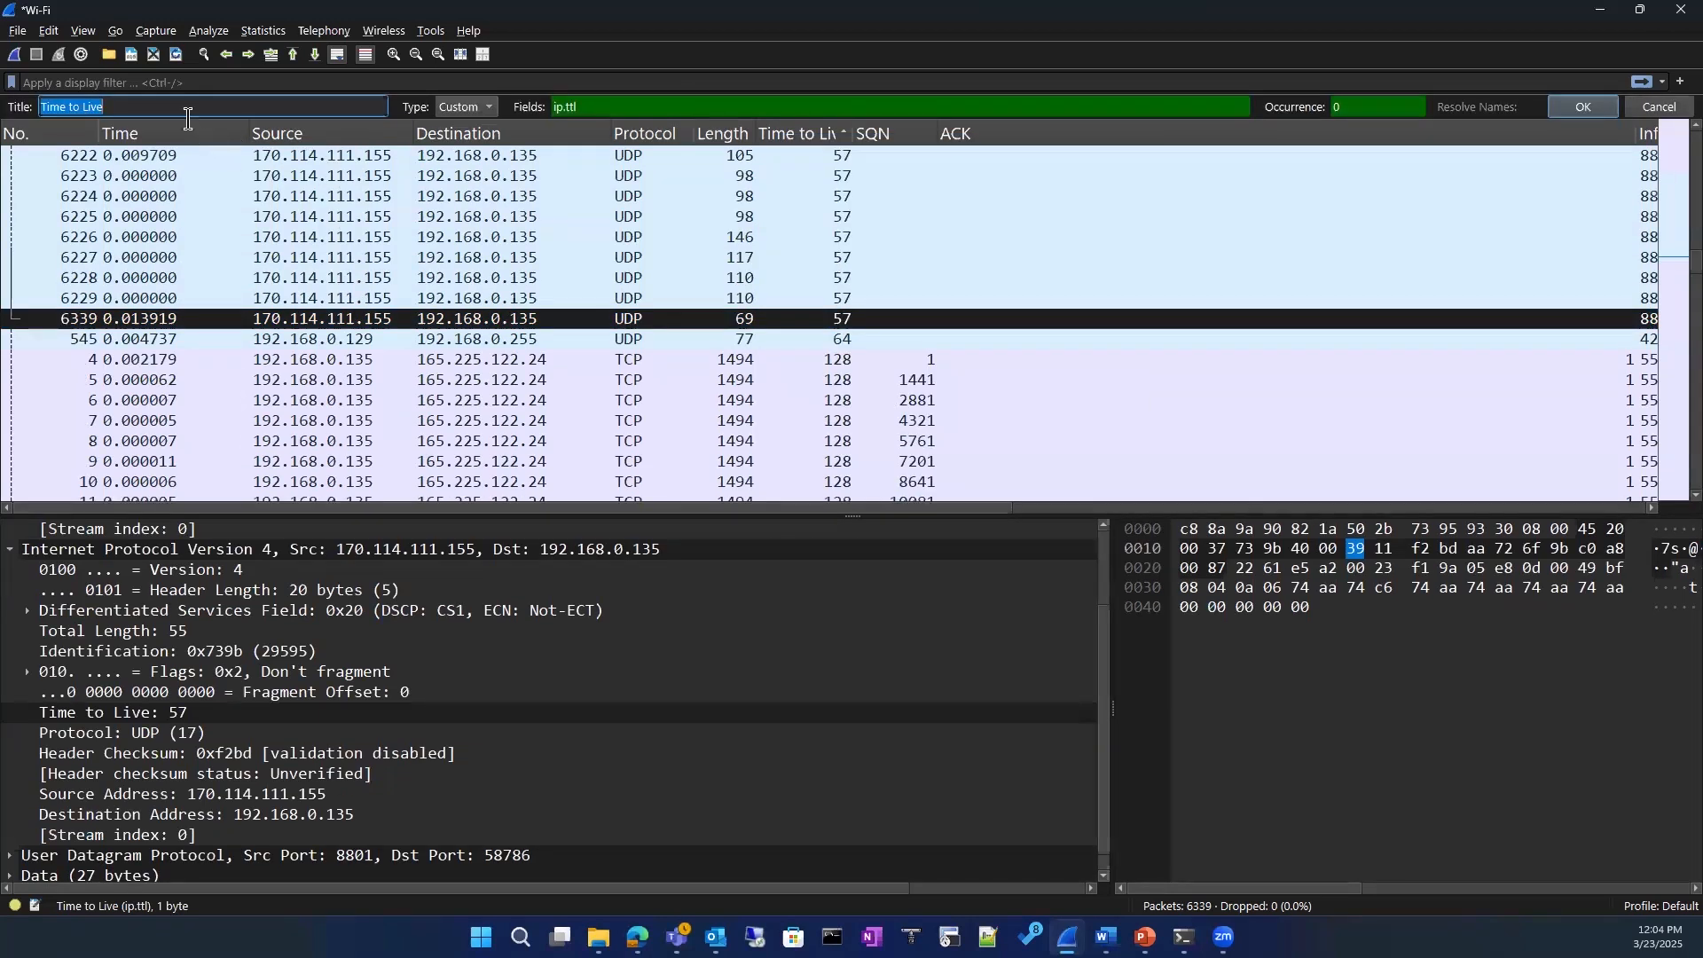
left_click(188, 106)
key("BackSpace")
key("BackSpace")
key("BackSpace")
key("BackSpace")
key("BackSpace")
key("BackSpace")
key("BackSpace")
key("BackSpace")
key("BackSpace")
key("BackSpace")
key("BackSpace")
key("BackSpace")
type("TTL")
key("Return")
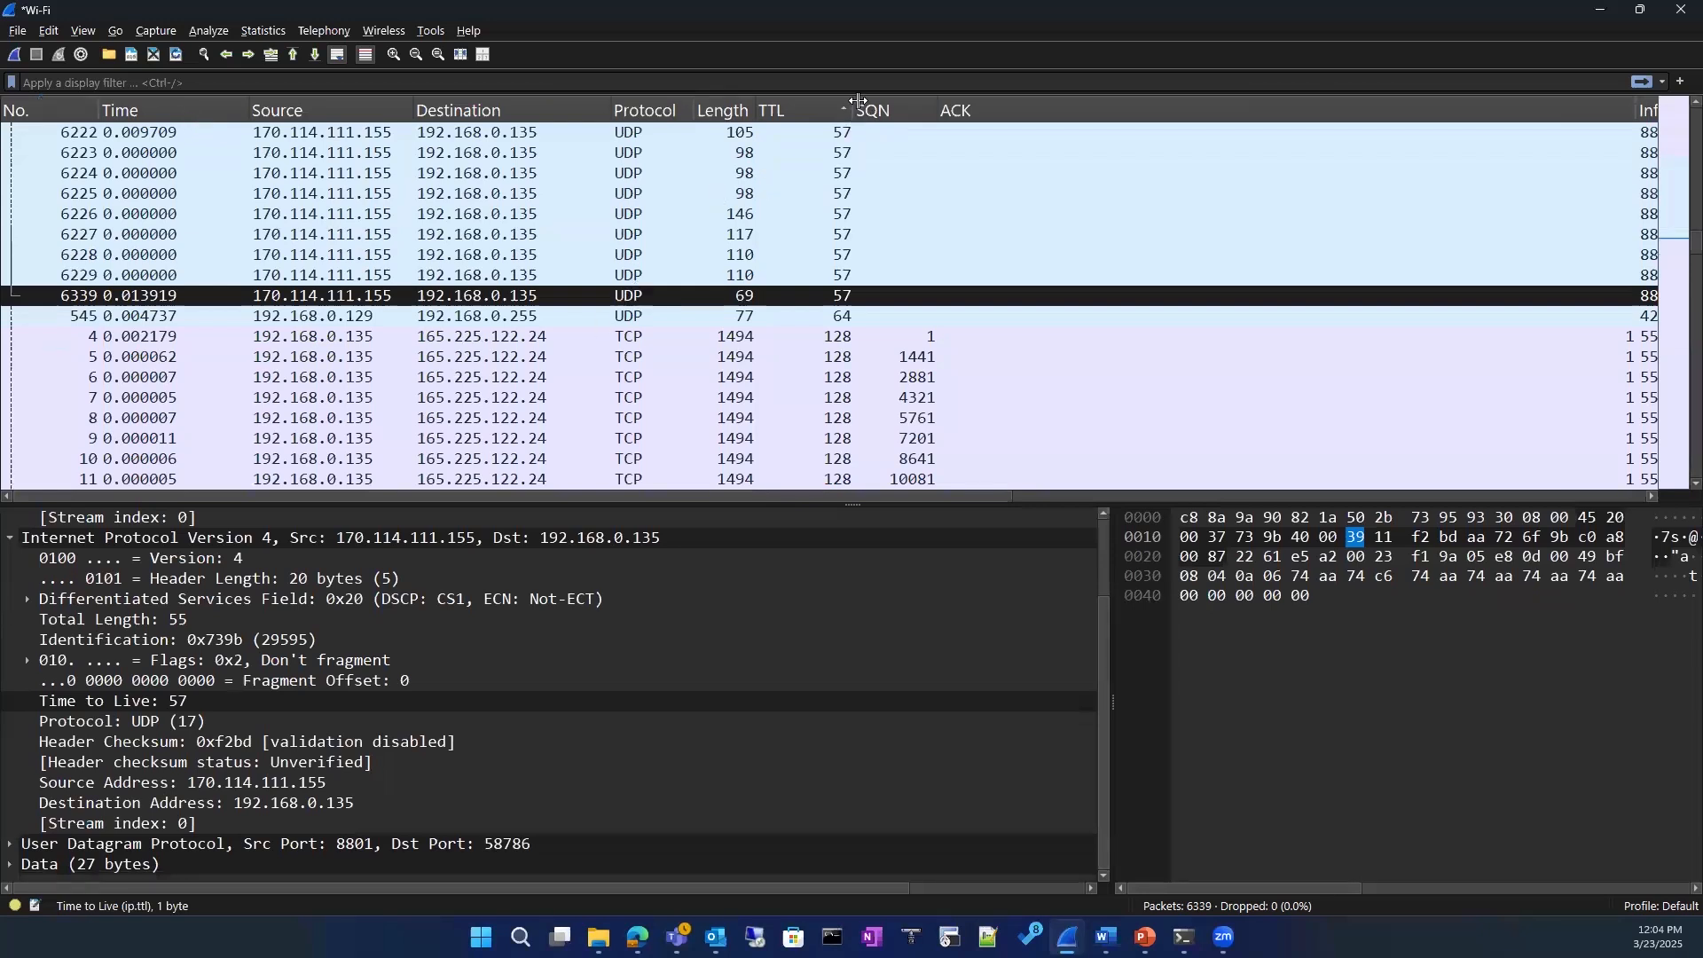
Step: Narrow the TTL column in the packet list so it takes up less width
left_click_drag(850, 104, 803, 101)
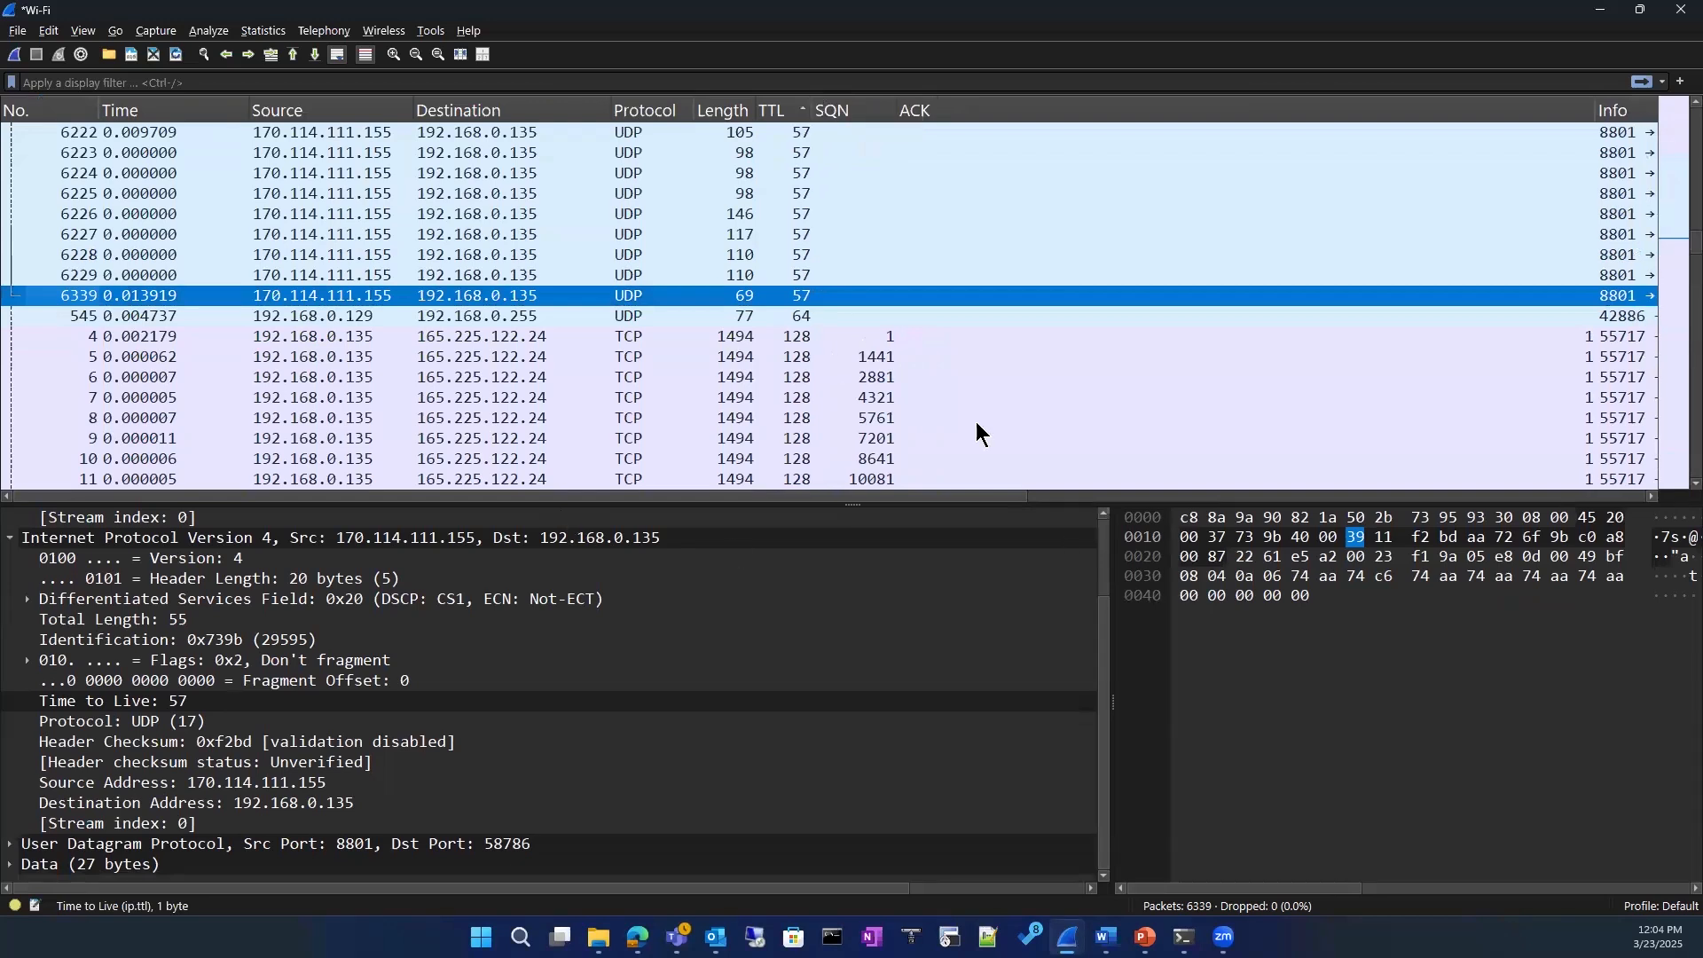
left_click(1180, 599)
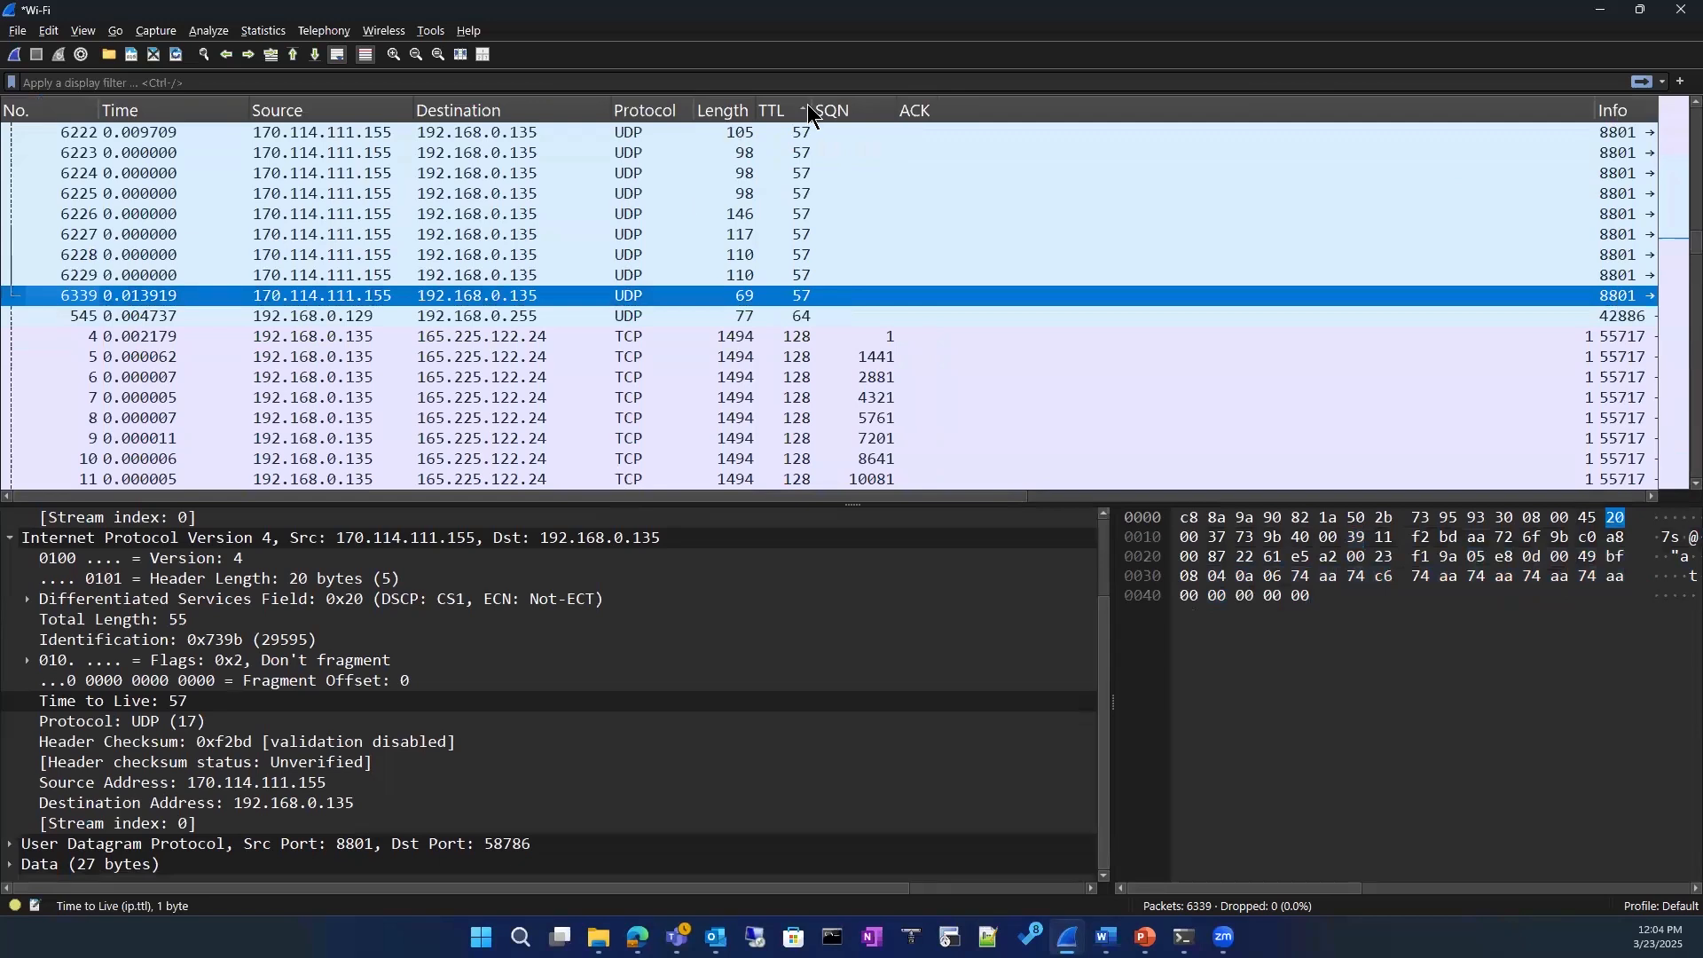
left_click_drag(812, 108, 813, 108)
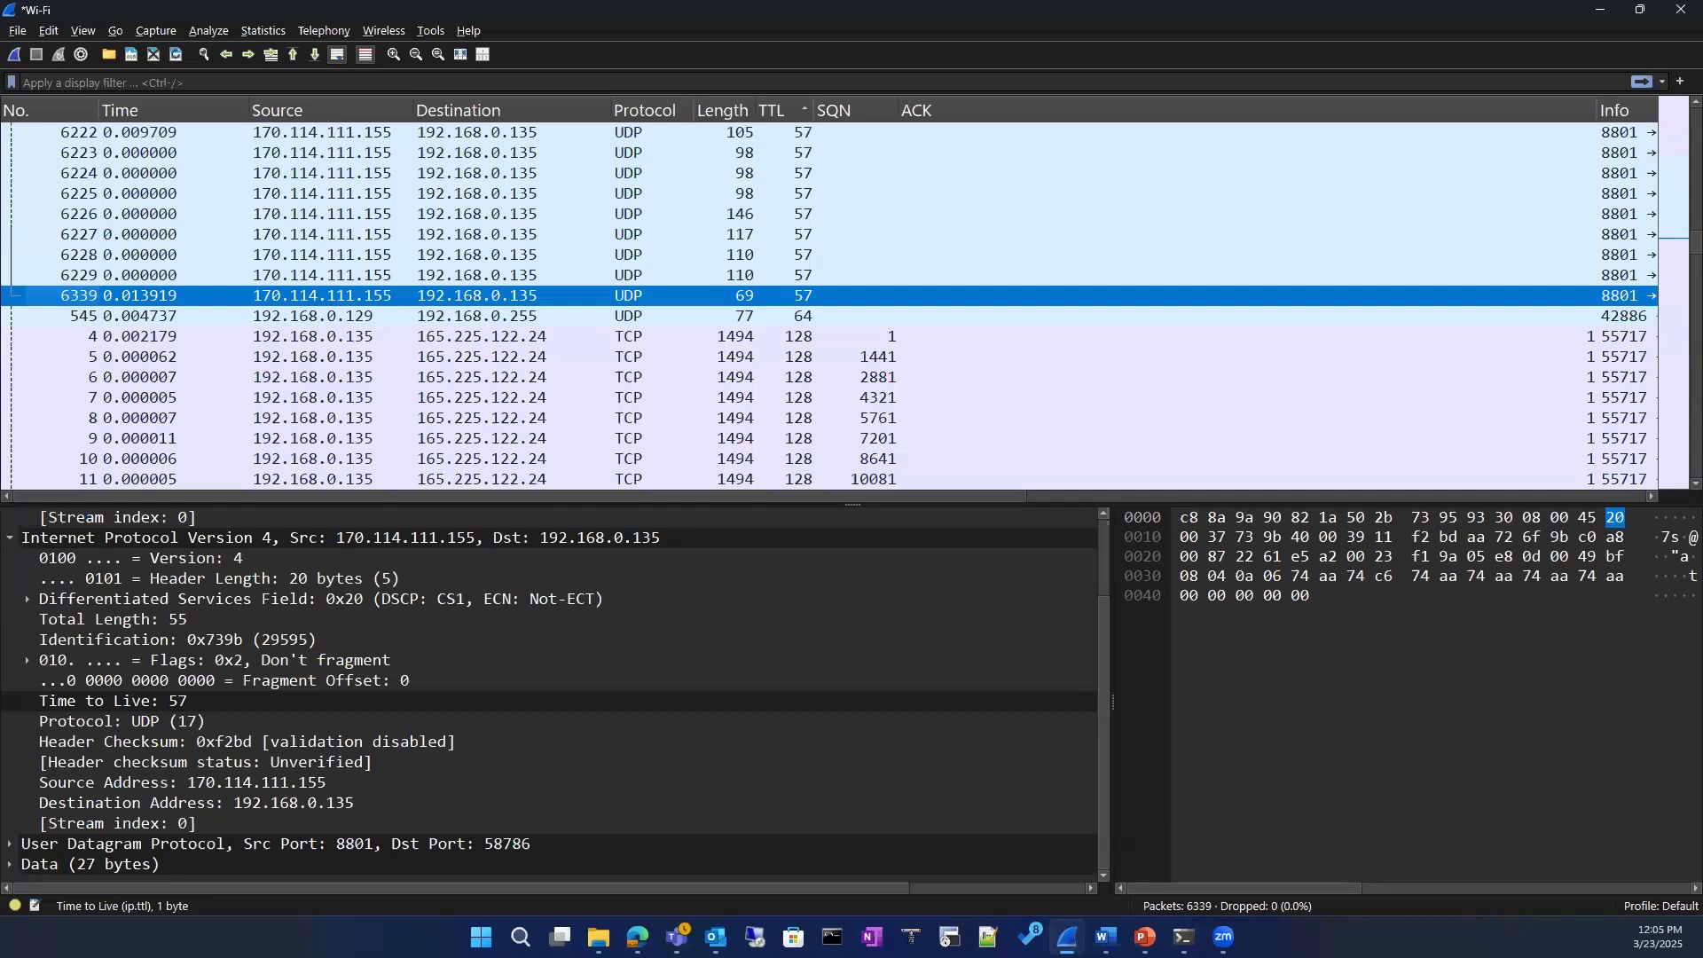
Step: Check the course outline in Word, switch to Packet level.pptx in PowerPoint, and go to the IPv4 Packet Header slide
key("alt+Tab")
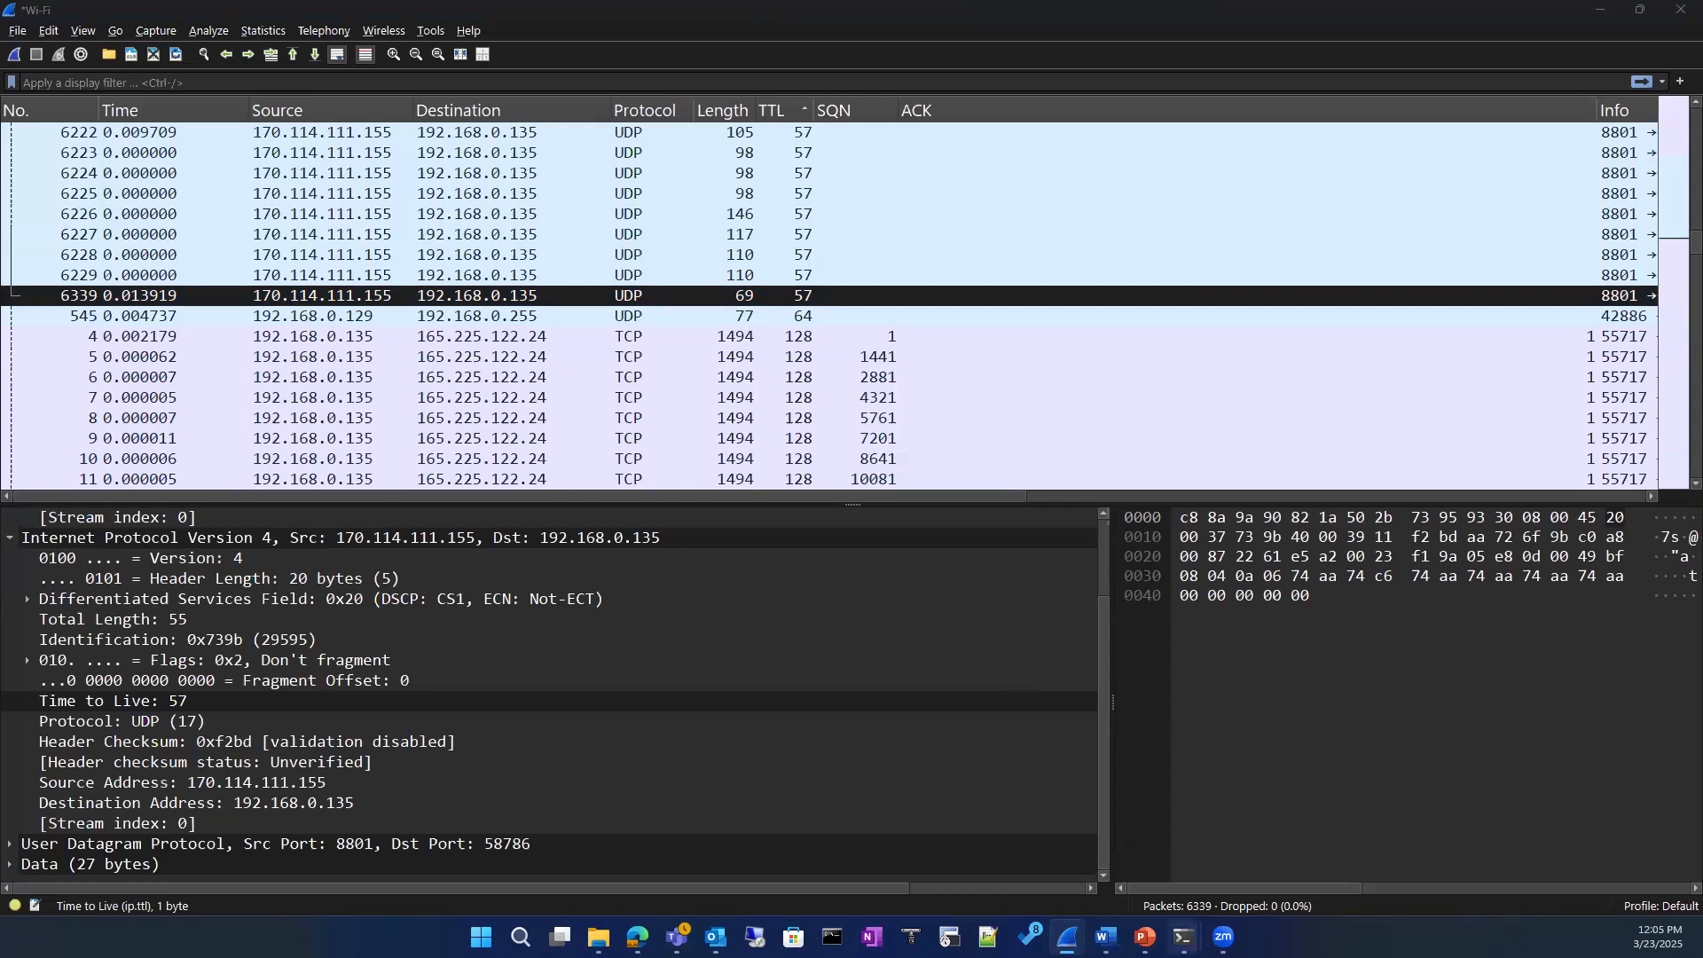
left_click(1107, 937)
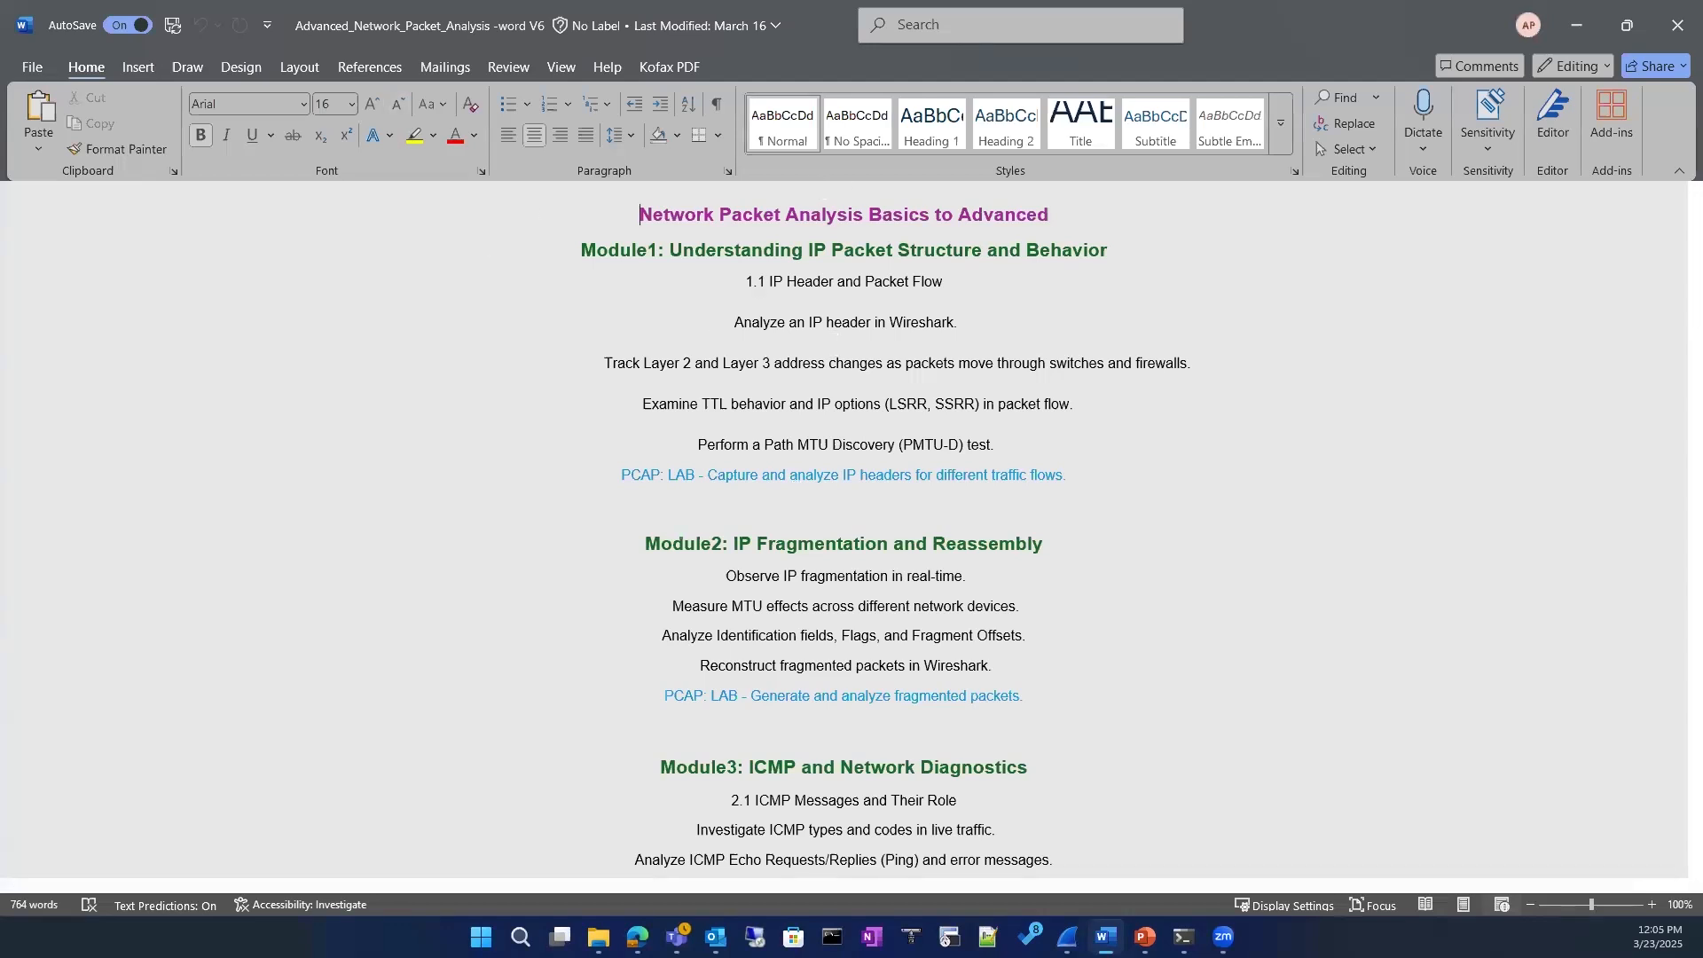
key("alt+Tab")
scroll(207, 458, "up", 12)
left_click_drag(249, 781, 250, 213)
key("Home")
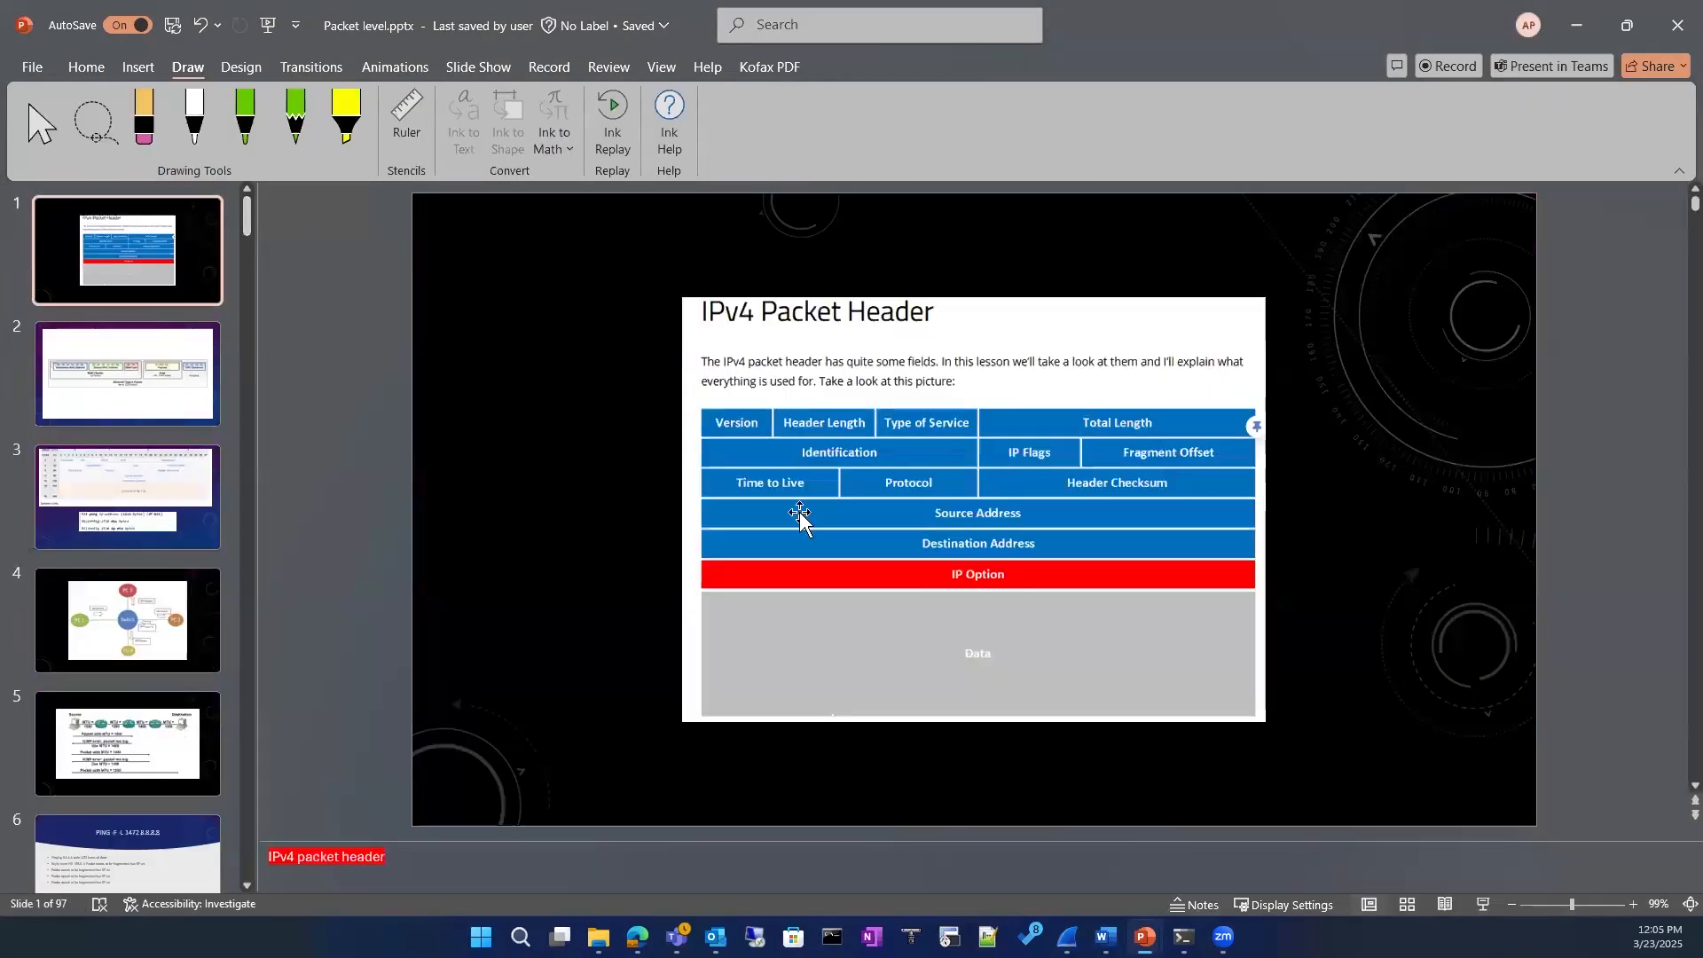
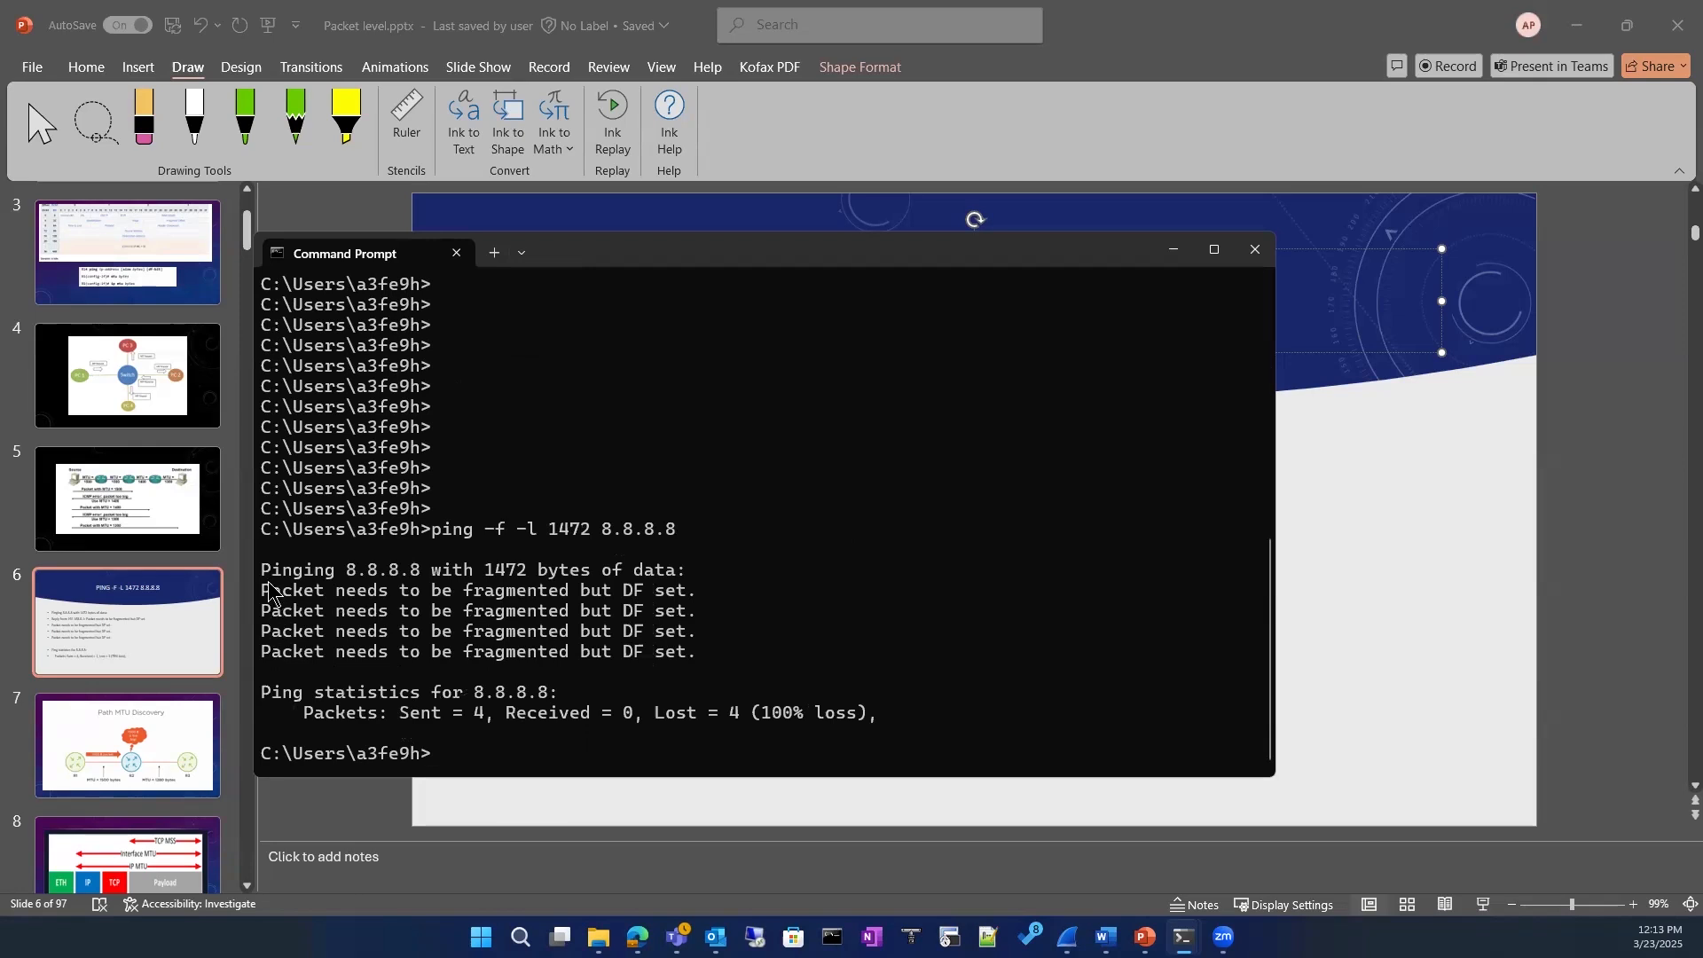
Step: Reposition the Command Prompt window higher up, switch to Wireshark and quit it without saving the captured packets
key("ctrl+c")
left_click_drag(681, 255, 714, 138)
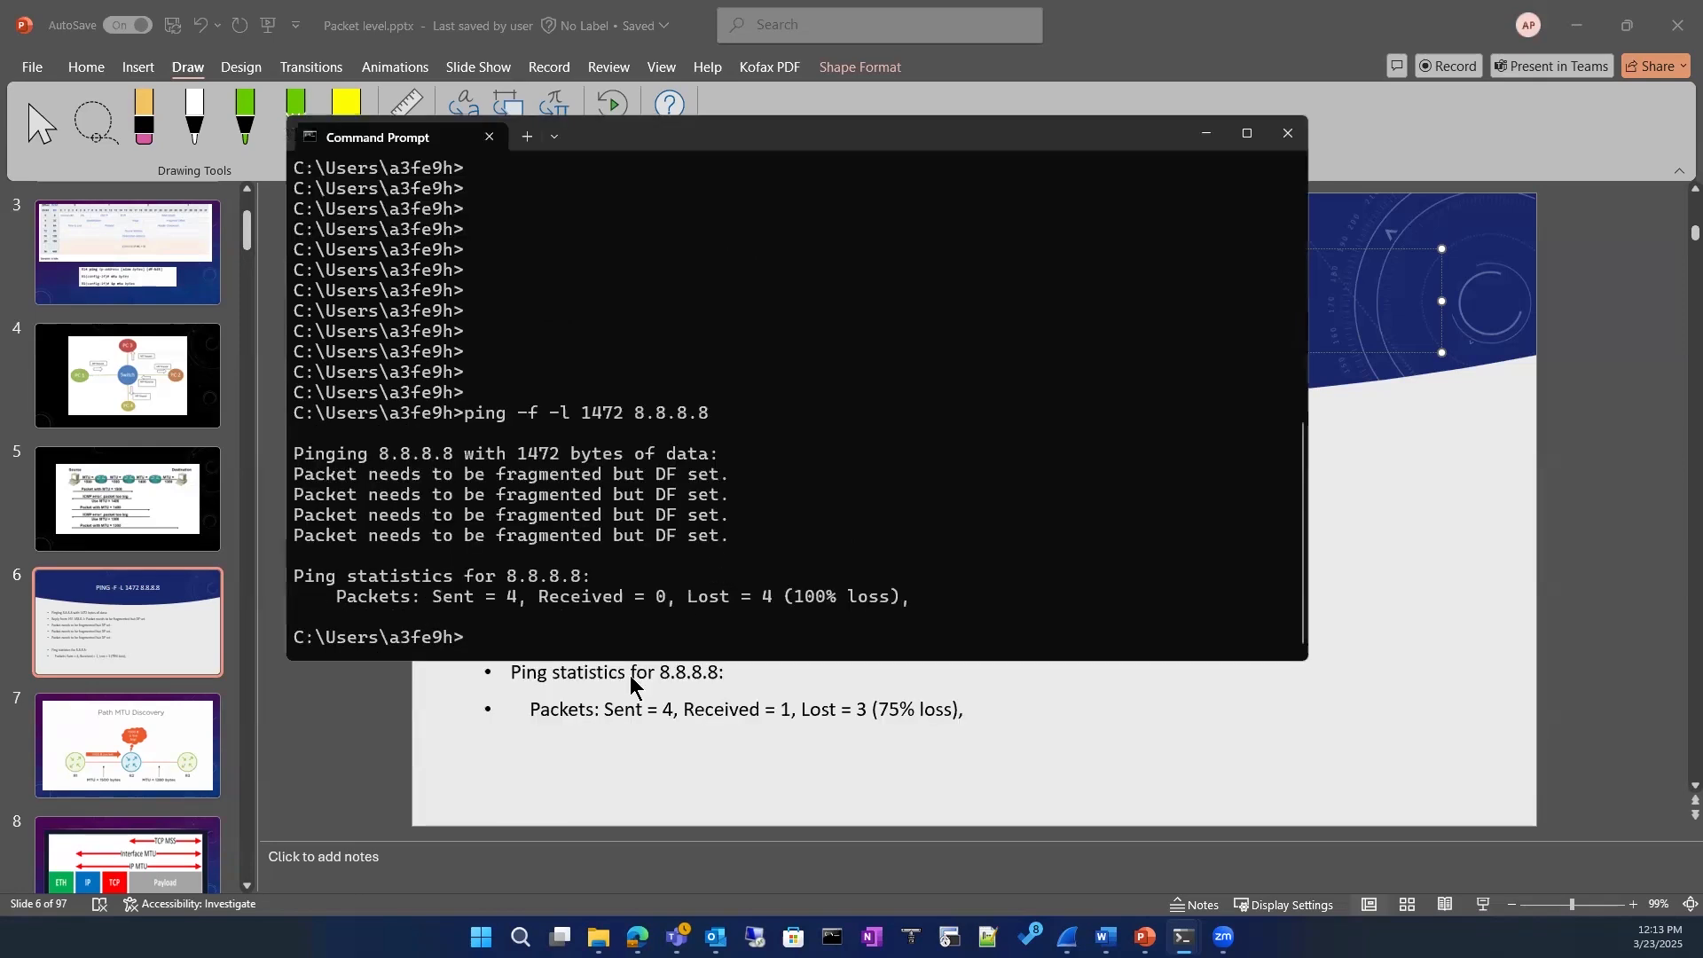
mouse_move(1067, 937)
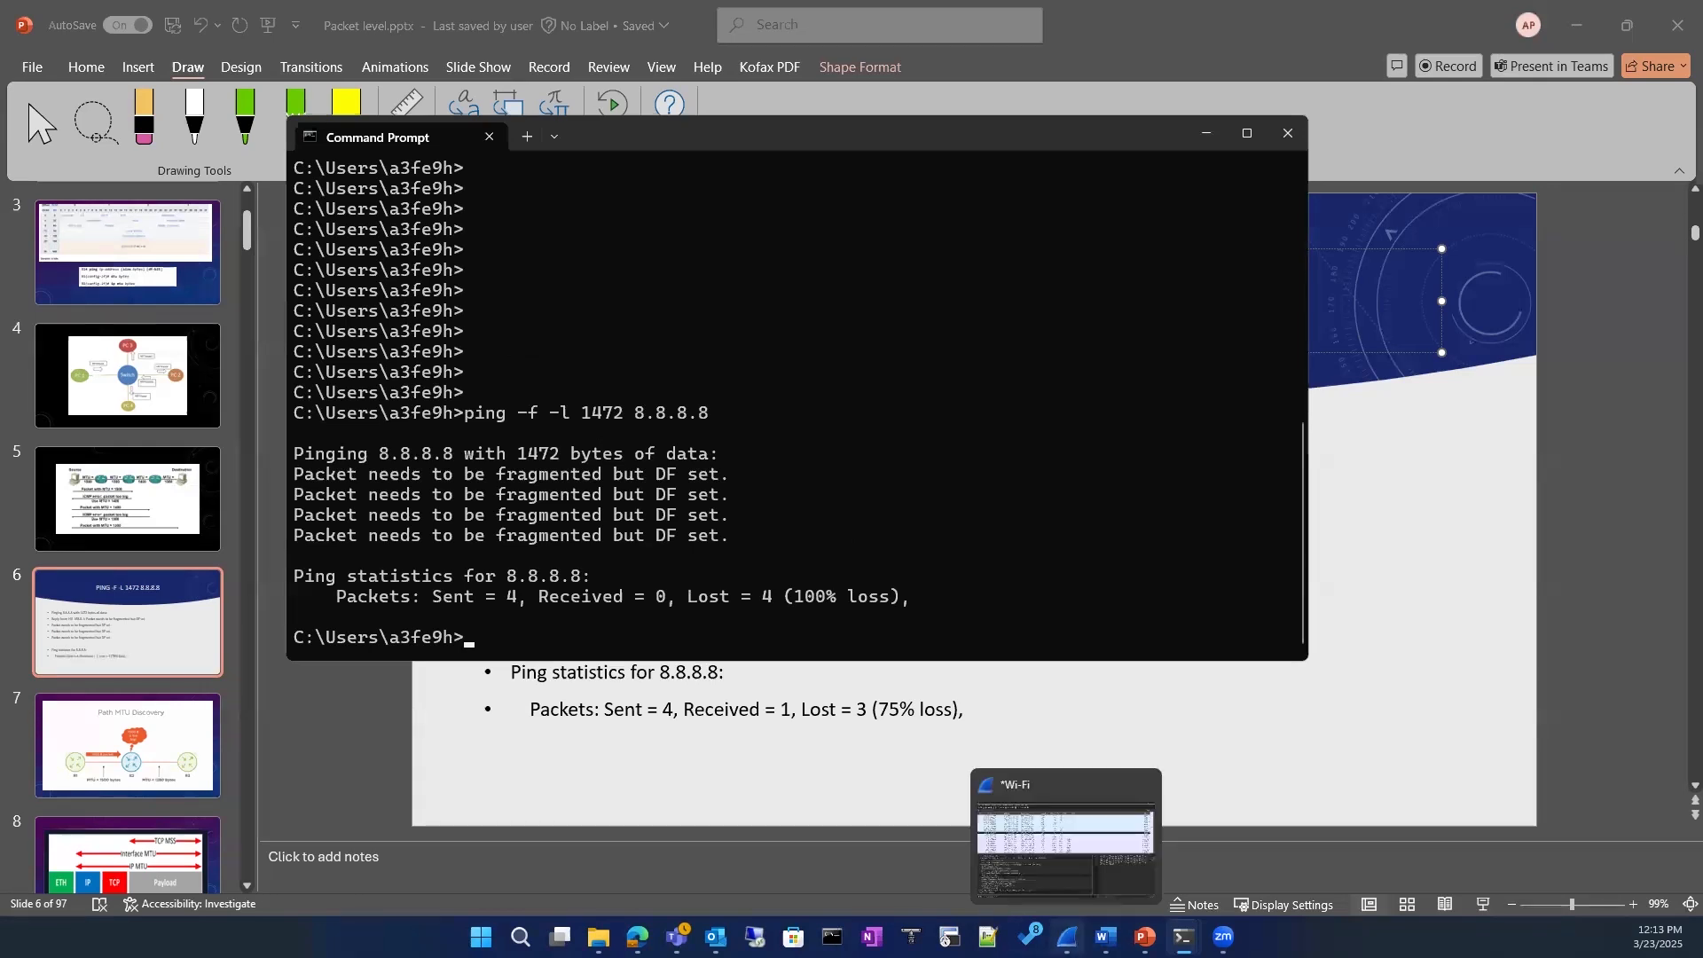
left_click(1029, 830)
key("ctrl+q")
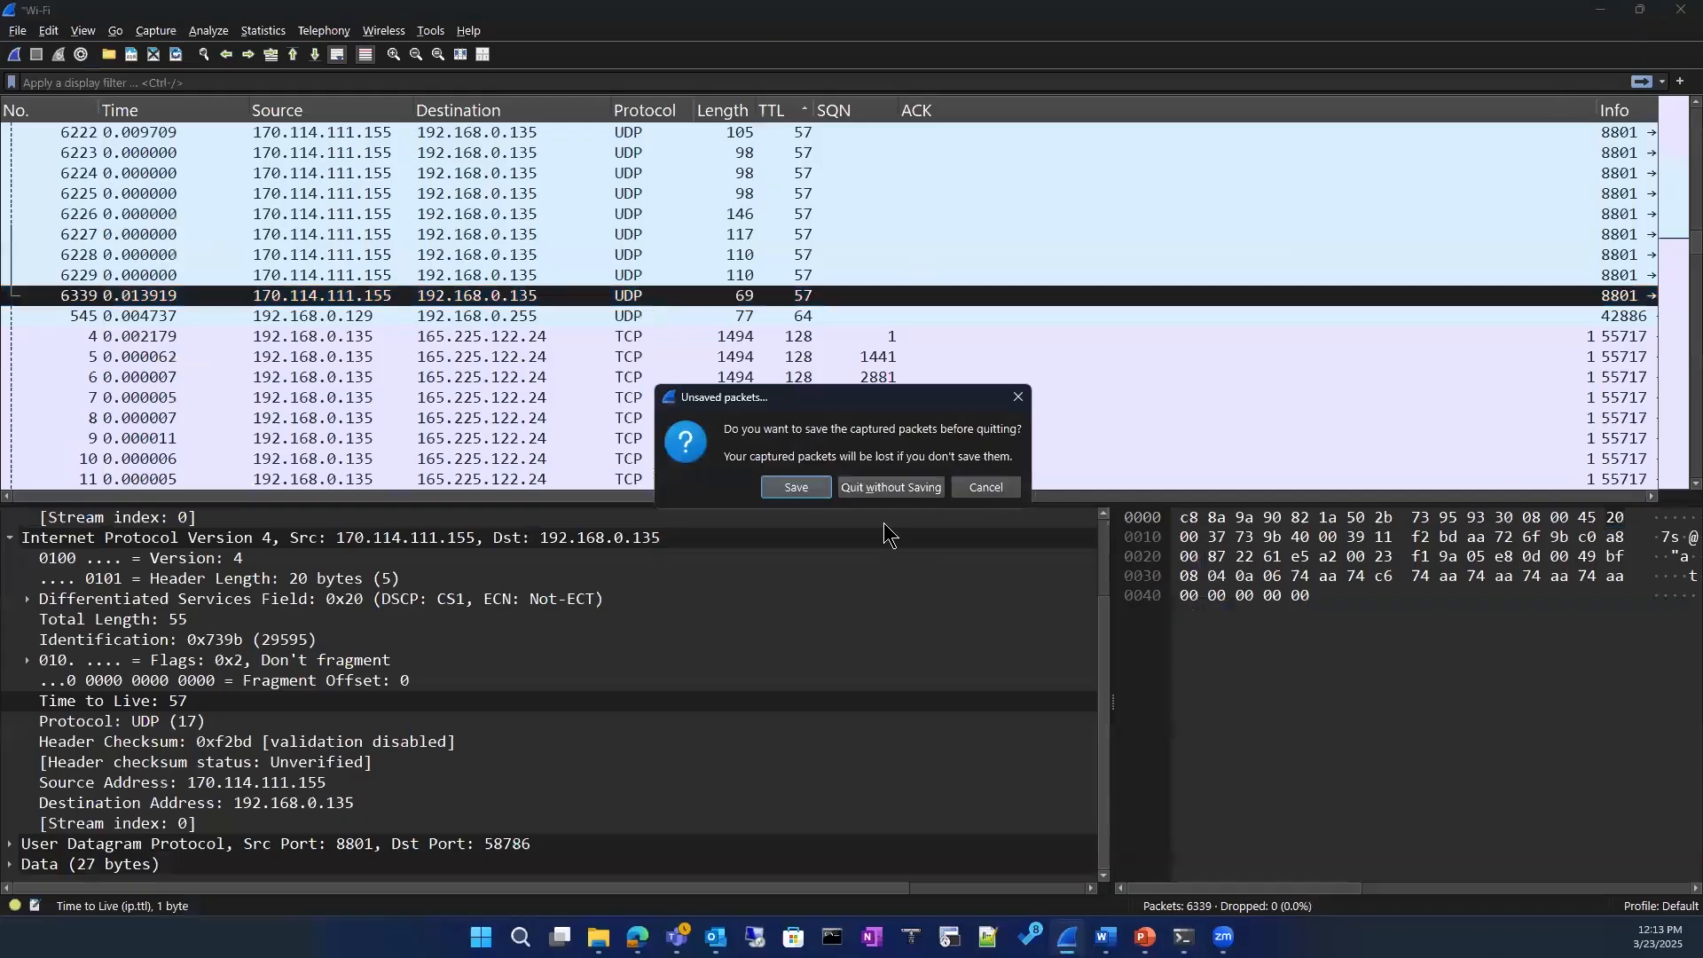
left_click(887, 489)
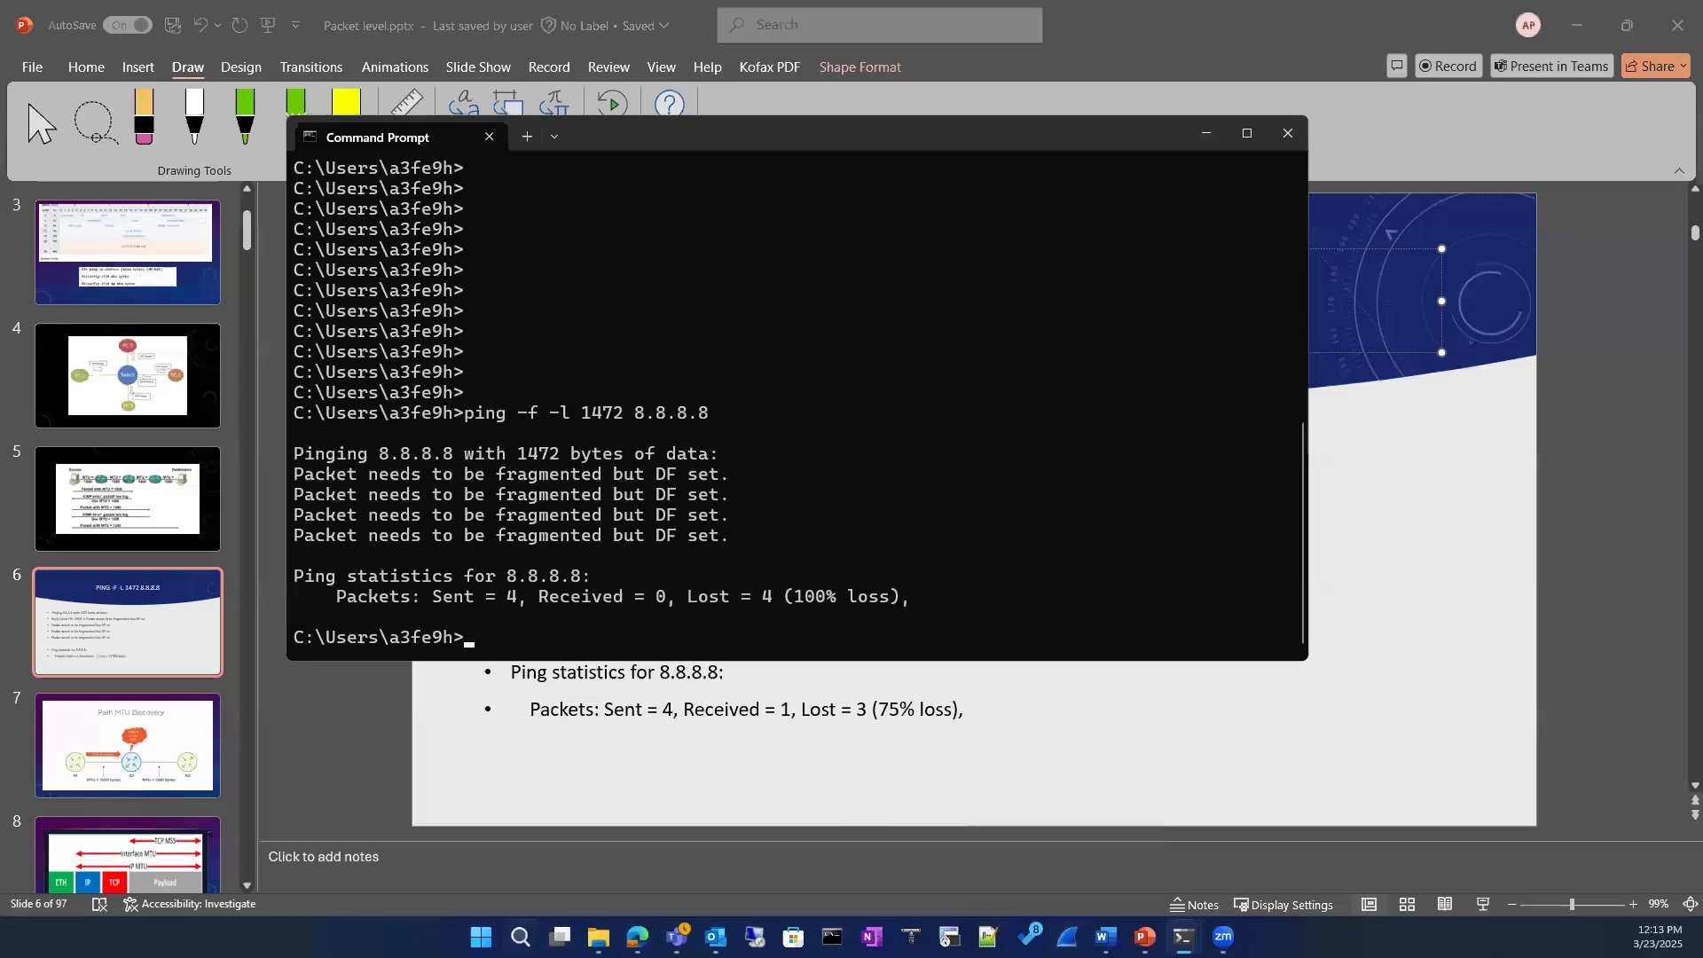
Step: Relaunch Wireshark and start a live capture on the Wi-Fi interface
left_click(520, 936)
type("wire")
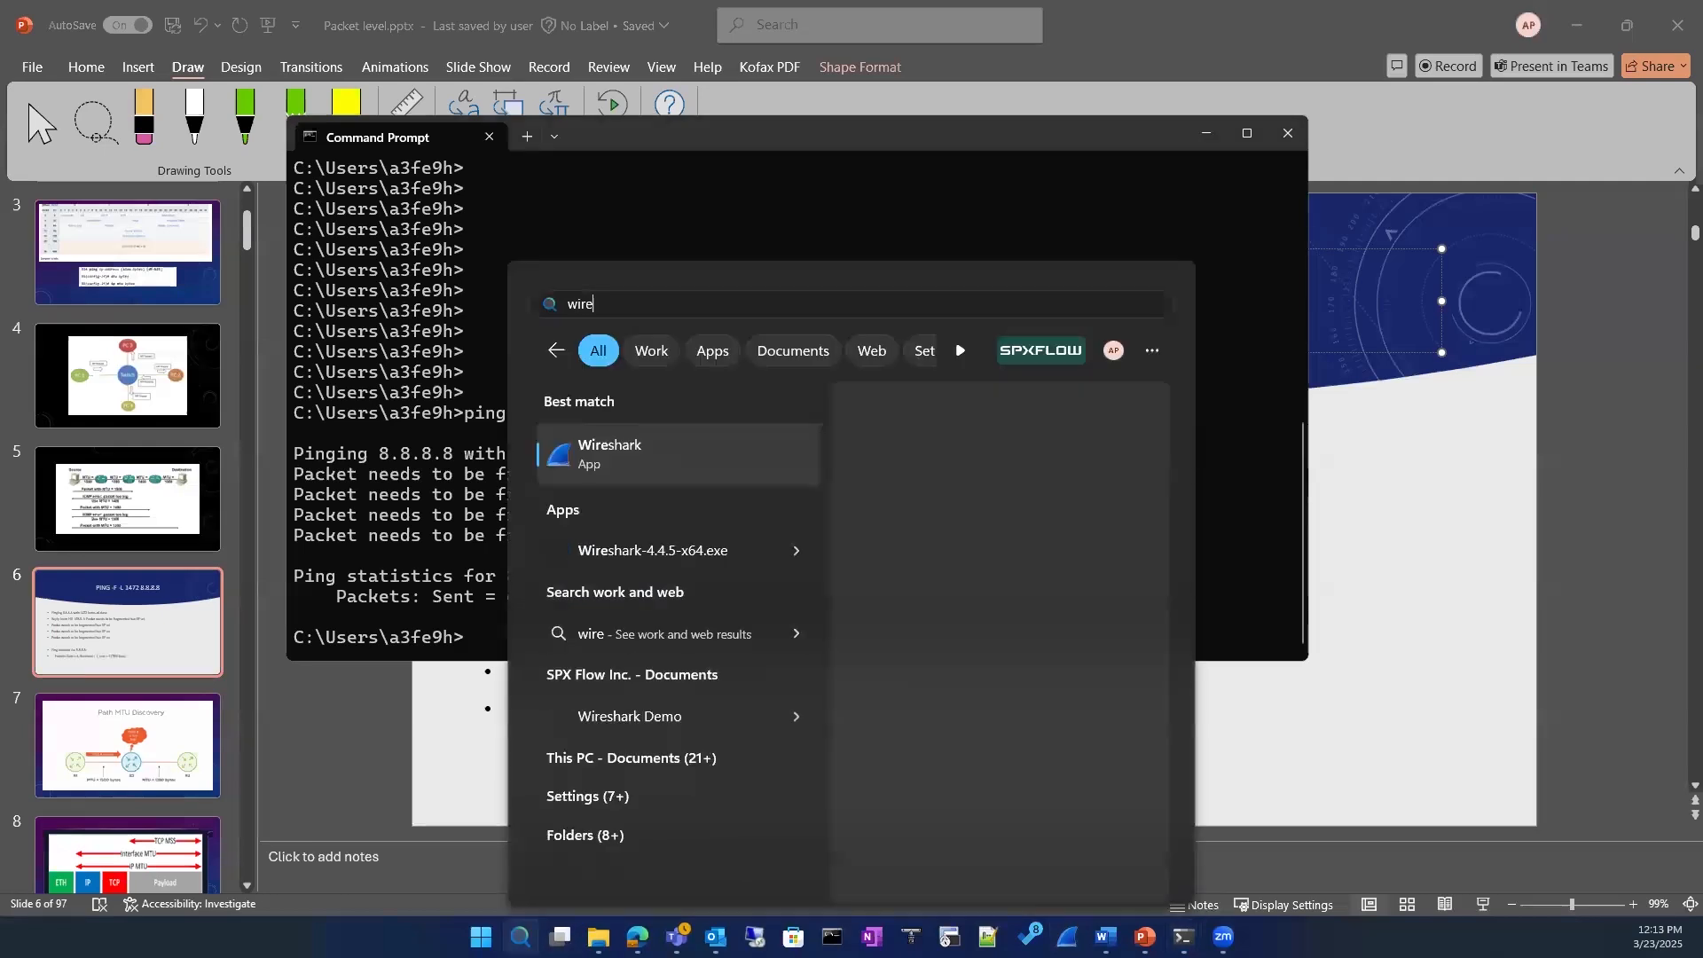
left_click(614, 463)
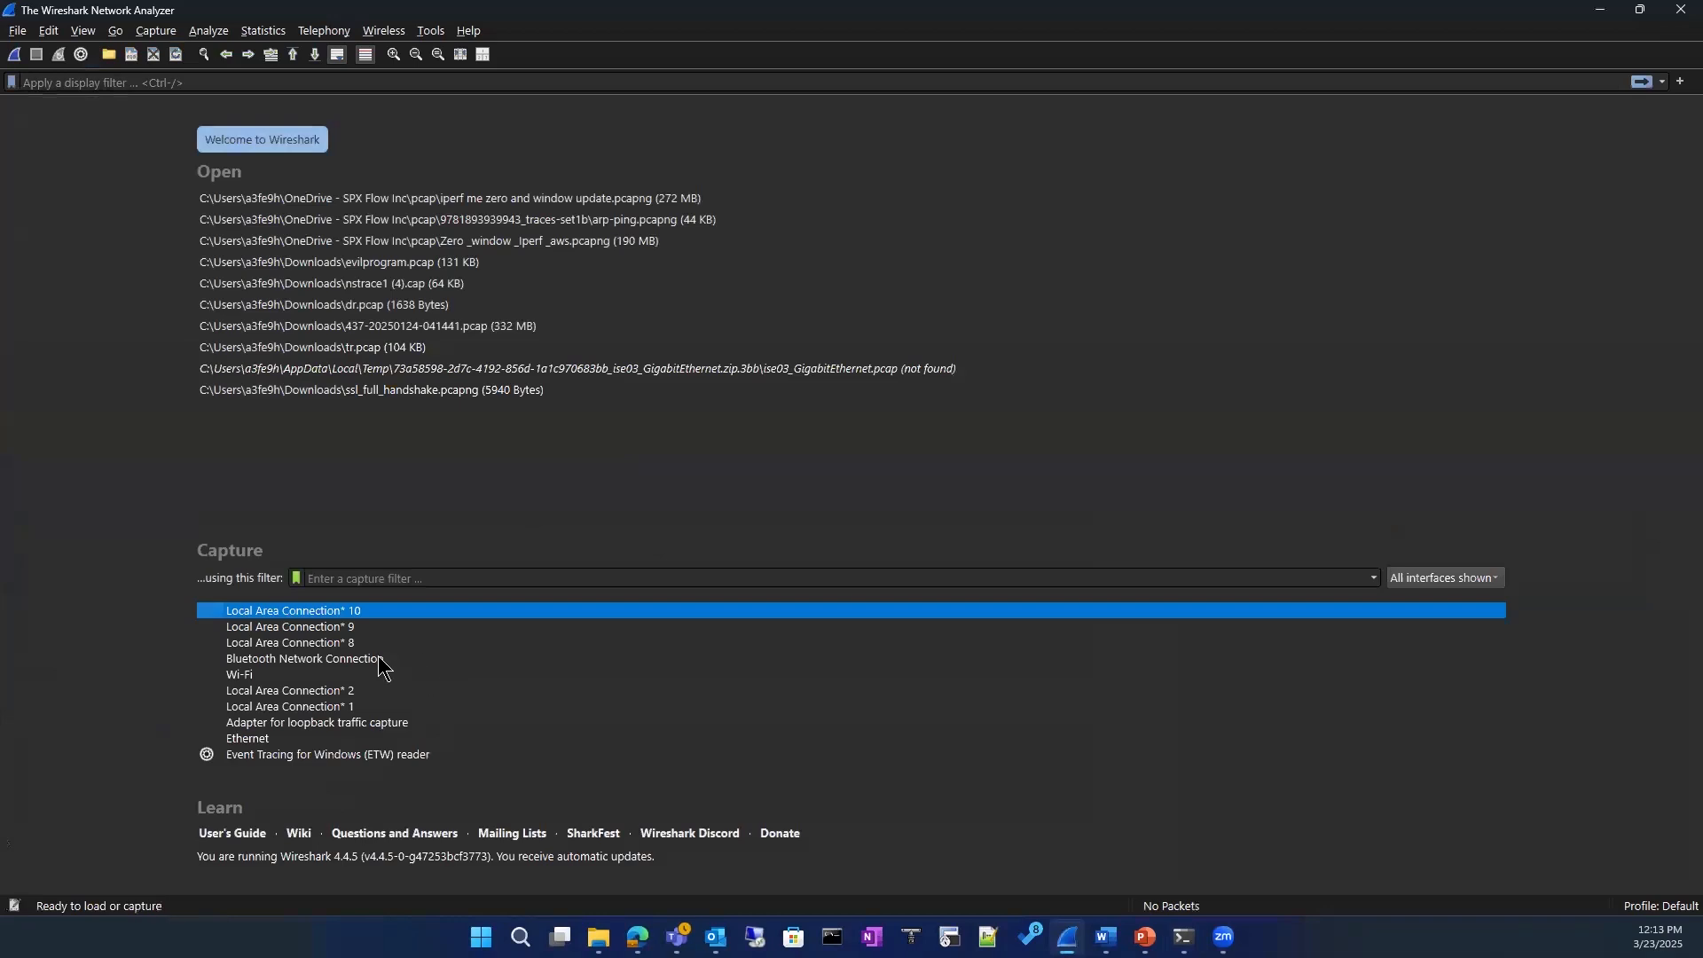
double_click(278, 612)
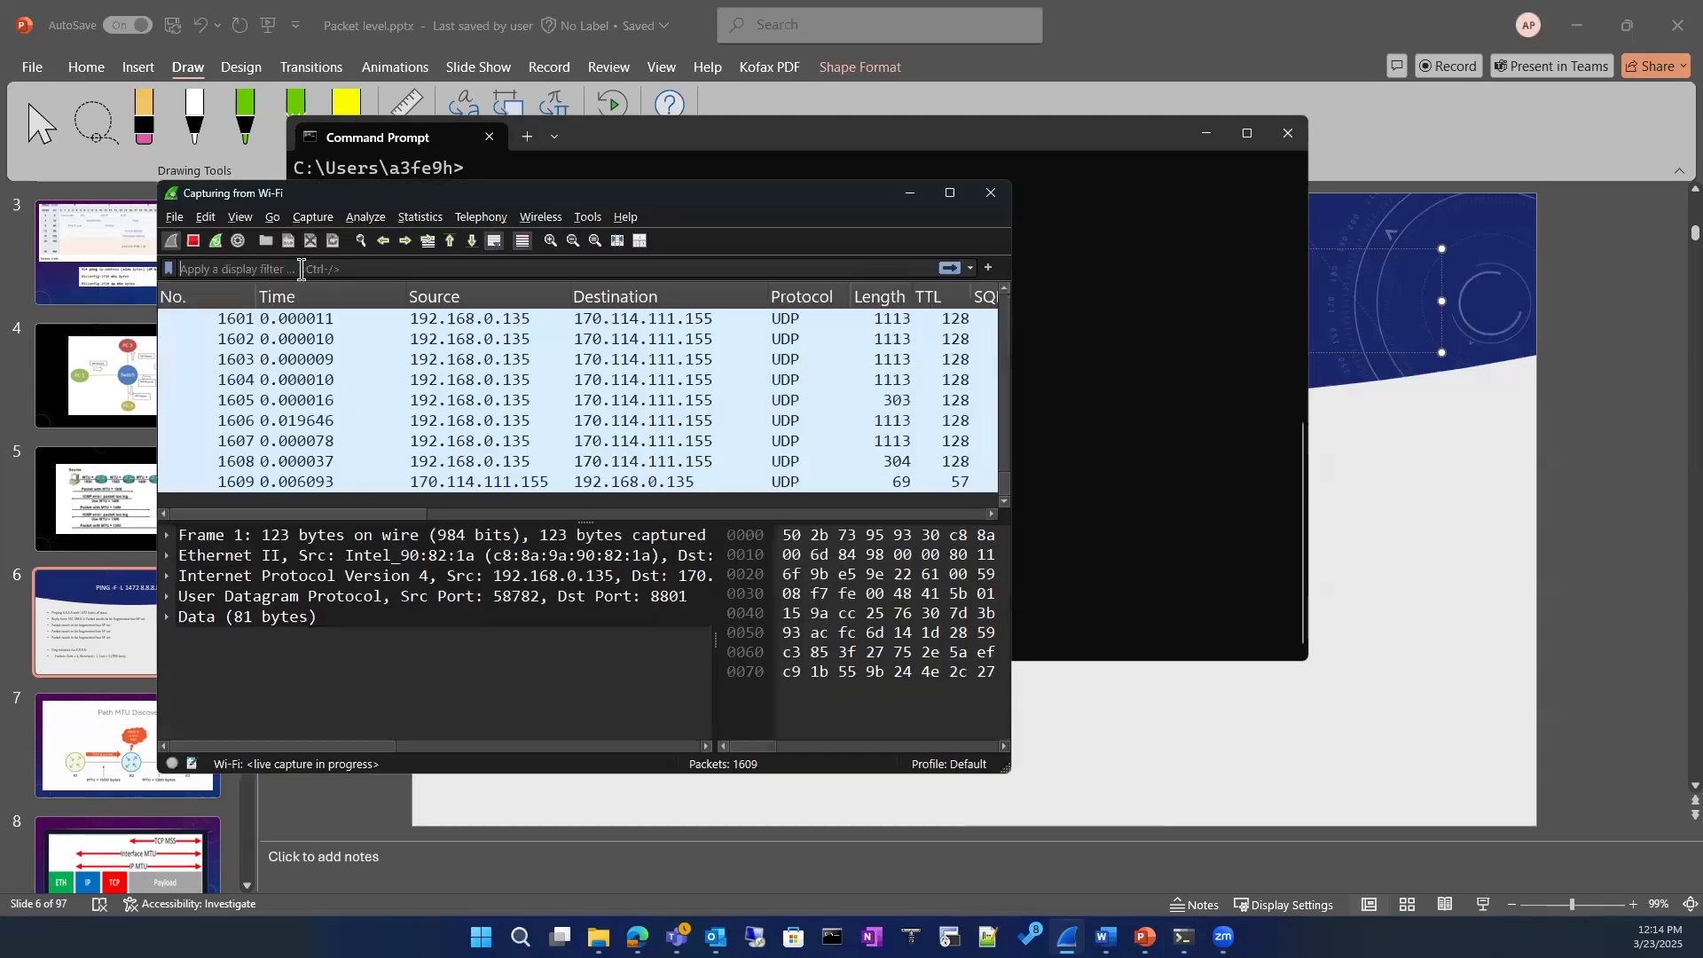
Step: Filter the live Wi-Fi capture with the display filter ip.addr == 8.8.8.8
left_click(302, 269)
type("ip")
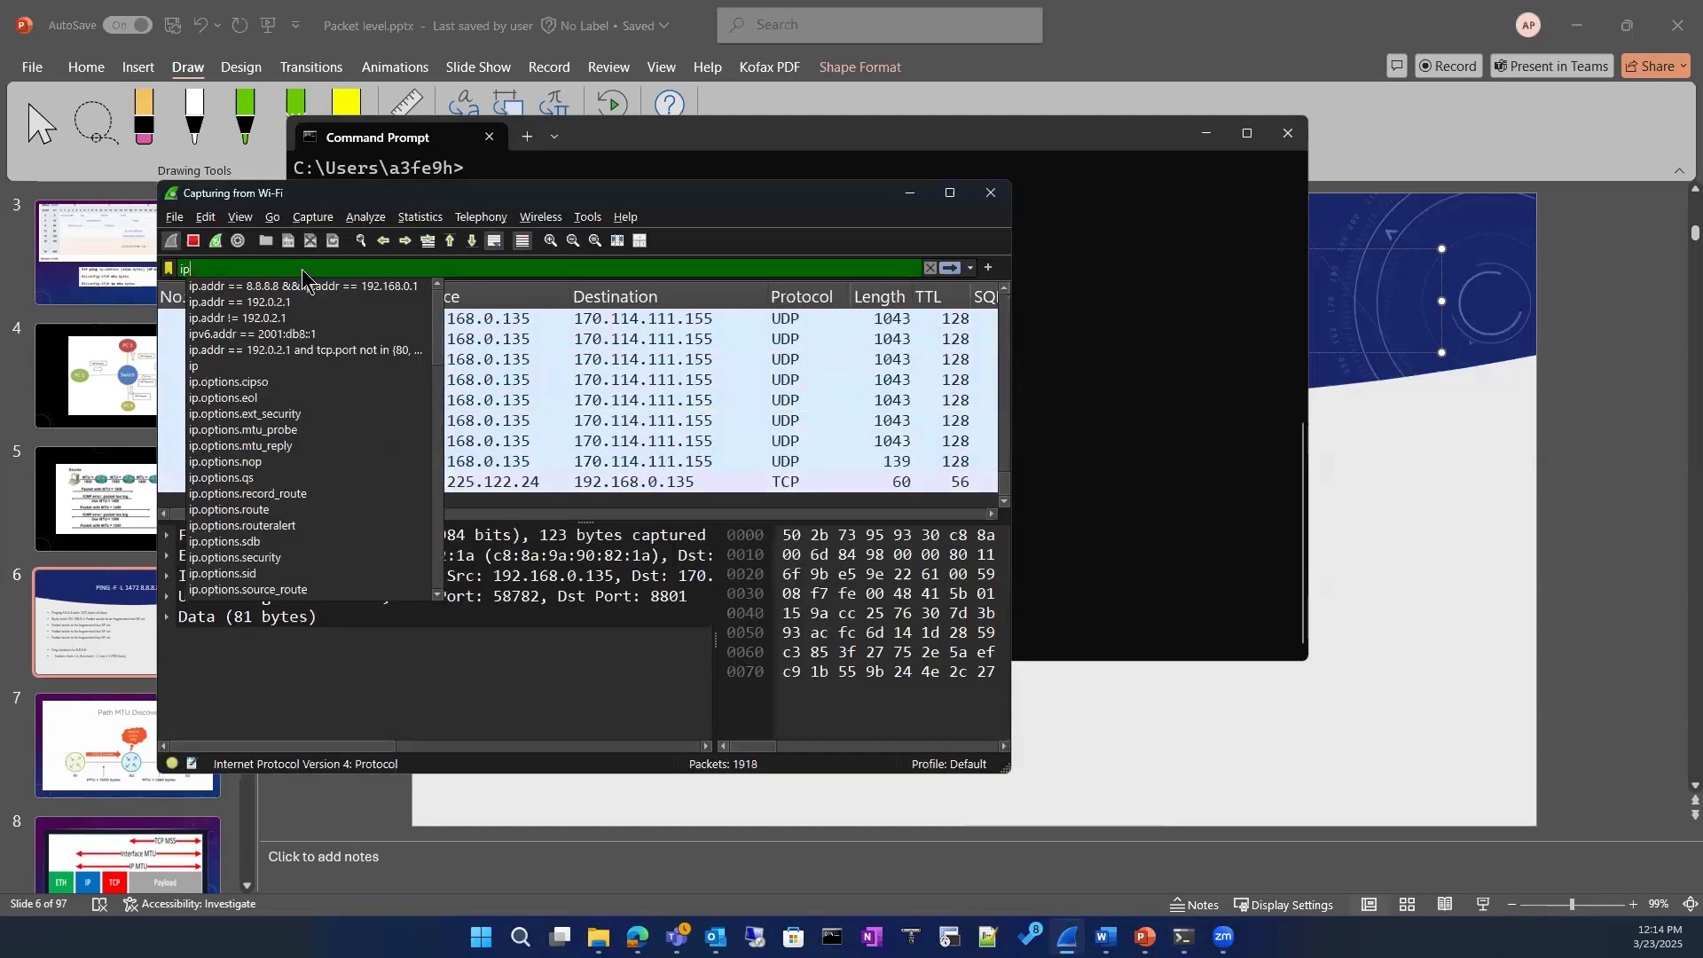
key("Down")
key("Return")
key("BackSpace")
key("BackSpace")
key("BackSpace")
key("BackSpace")
key("BackSpace")
key("BackSpace")
key("BackSpace")
key("BackSpace")
key("BackSpace")
key("BackSpace")
key("BackSpace")
key("BackSpace")
key("BackSpace")
key("BackSpace")
key("BackSpace")
key("BackSpace")
key("BackSpace")
key("BackSpace")
key("BackSpace")
key("BackSpace")
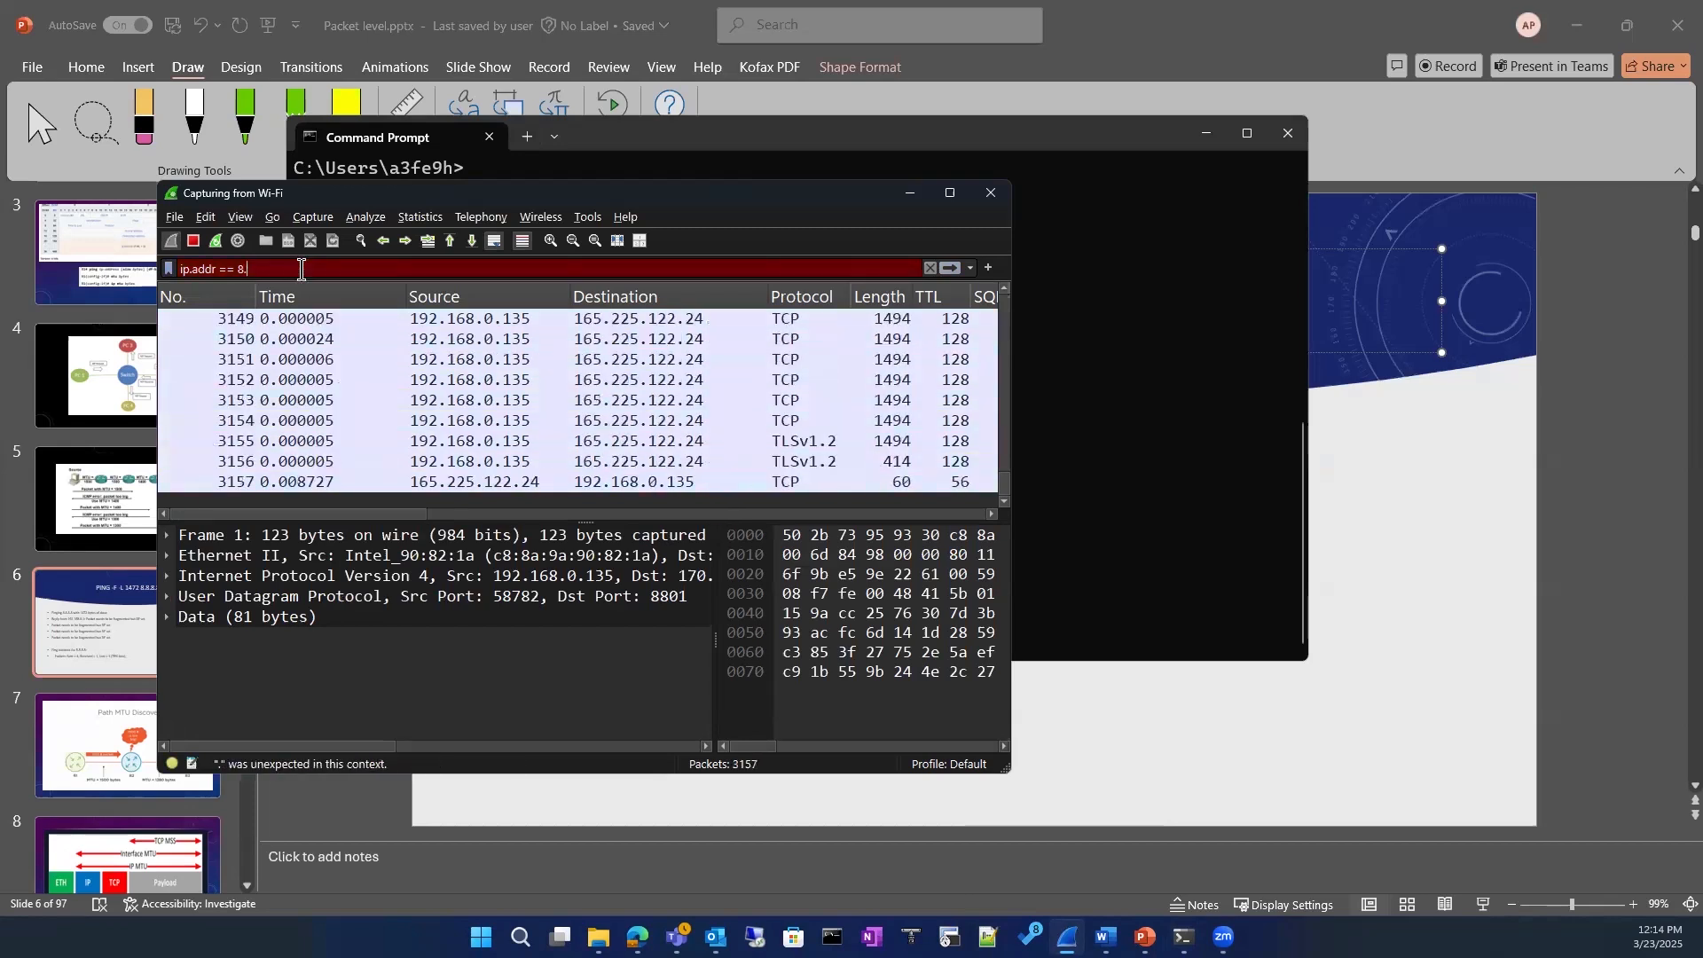
type("8.8")
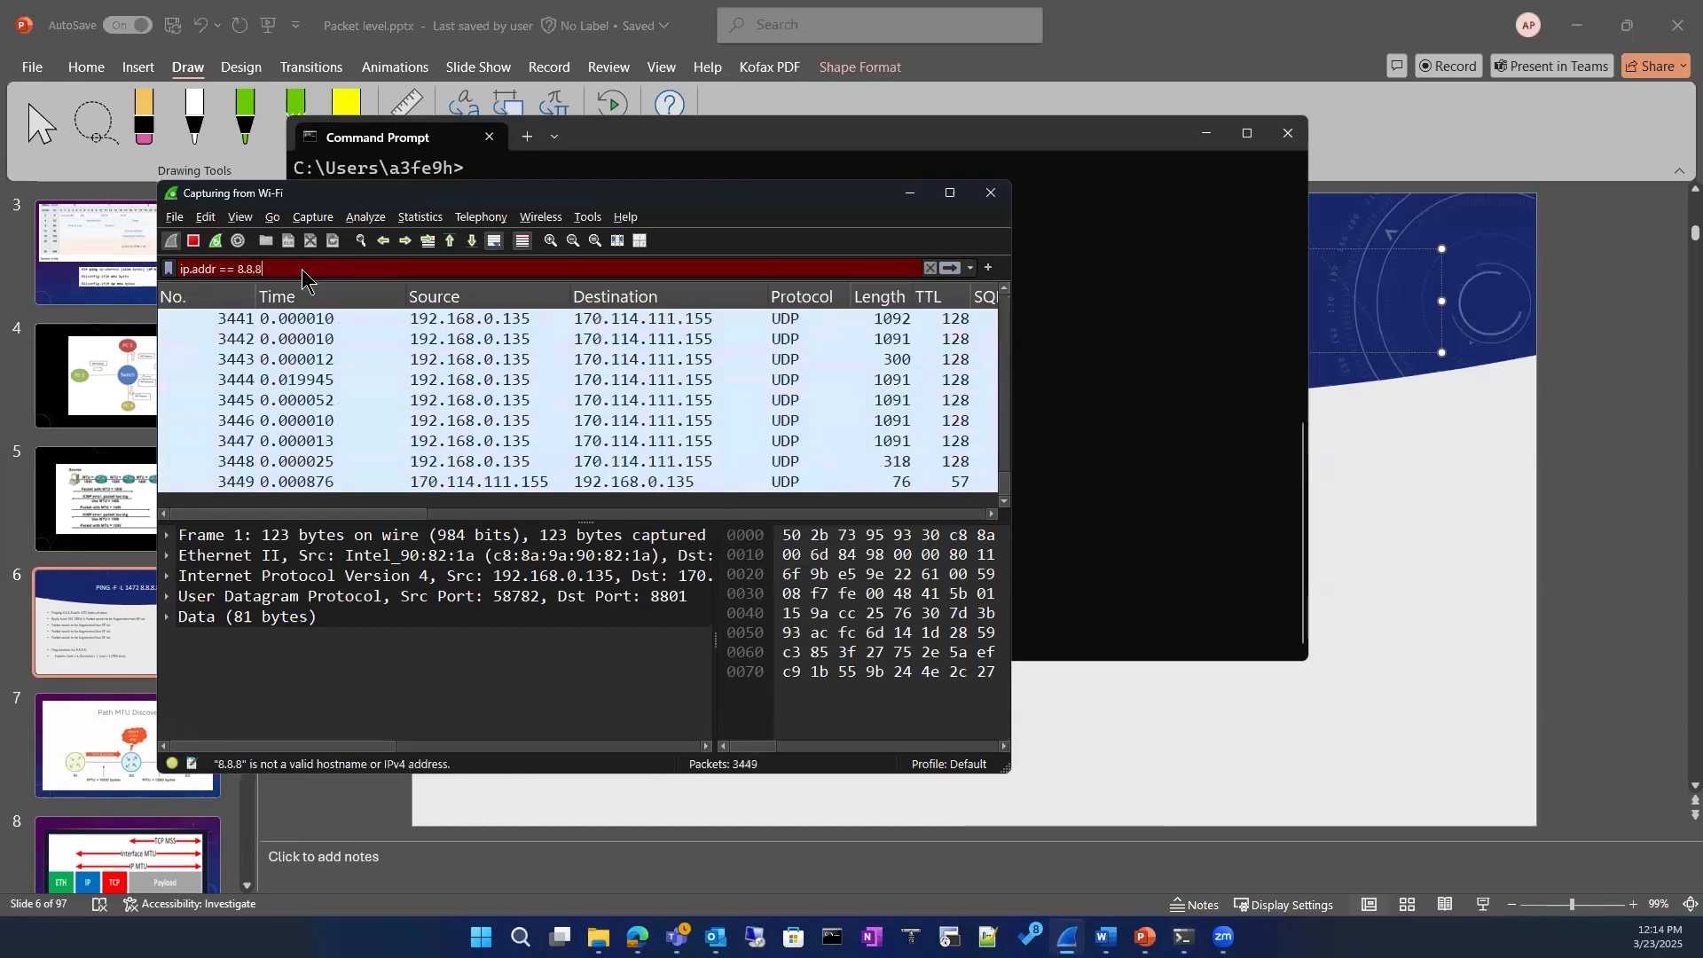
type(".")
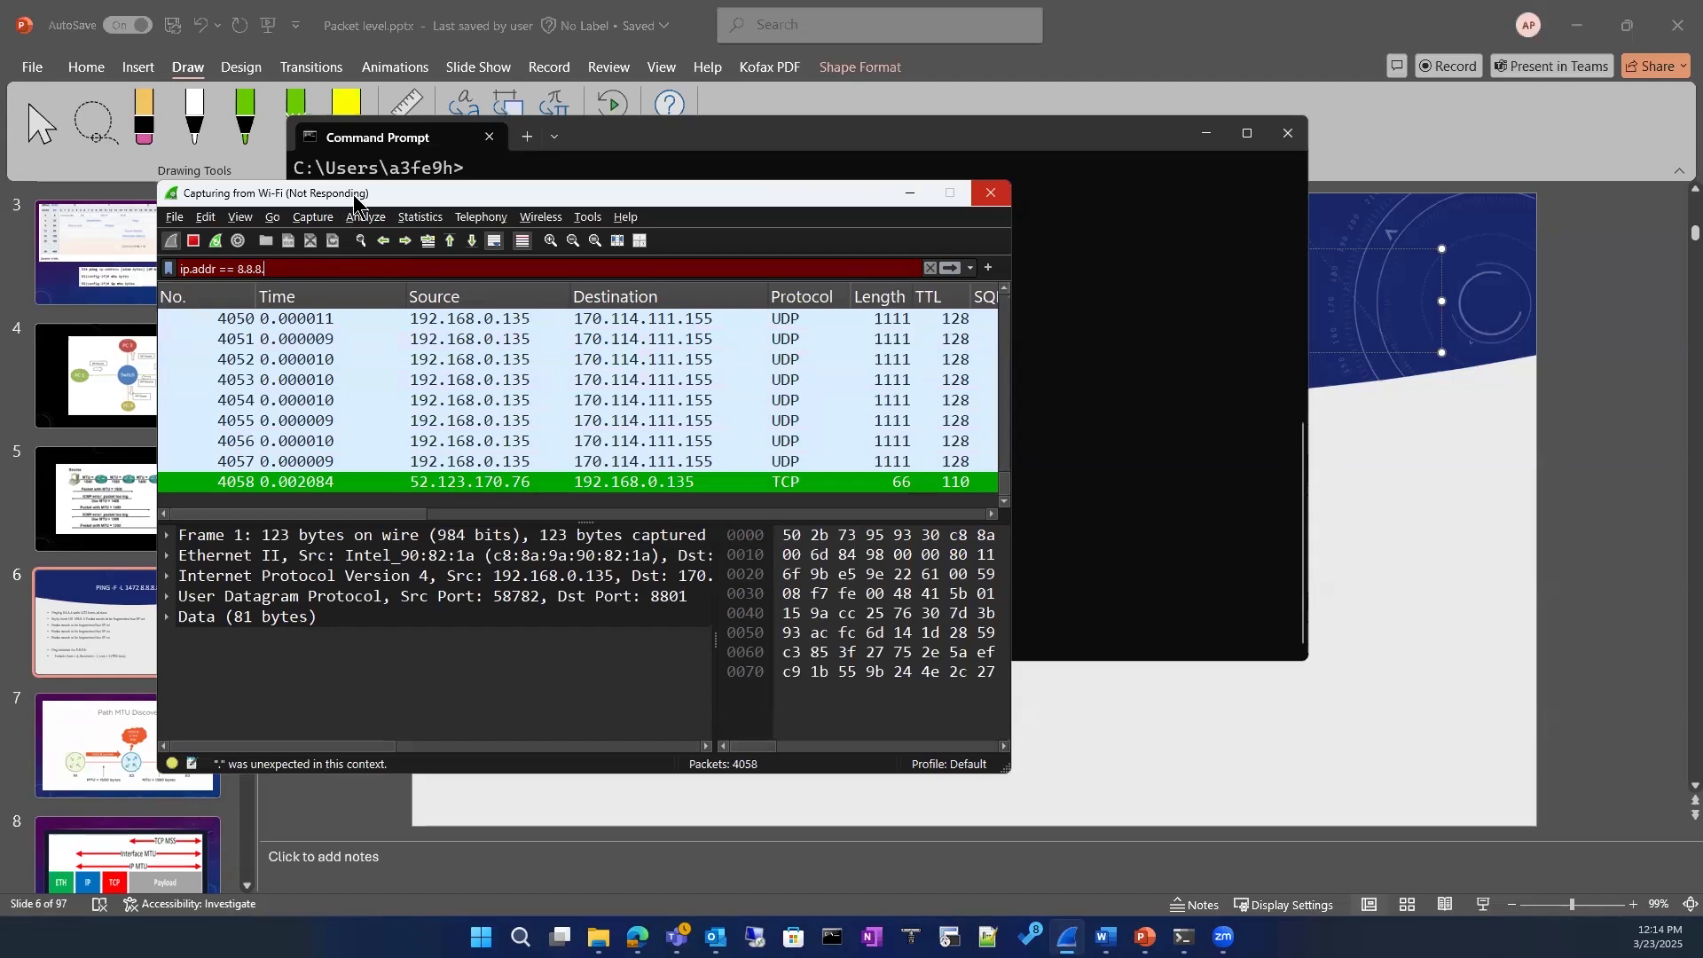
Step: Place the capture window beside the Command Prompt so the ping output and the packet list can be watched together
left_click_drag(353, 194, 454, 195)
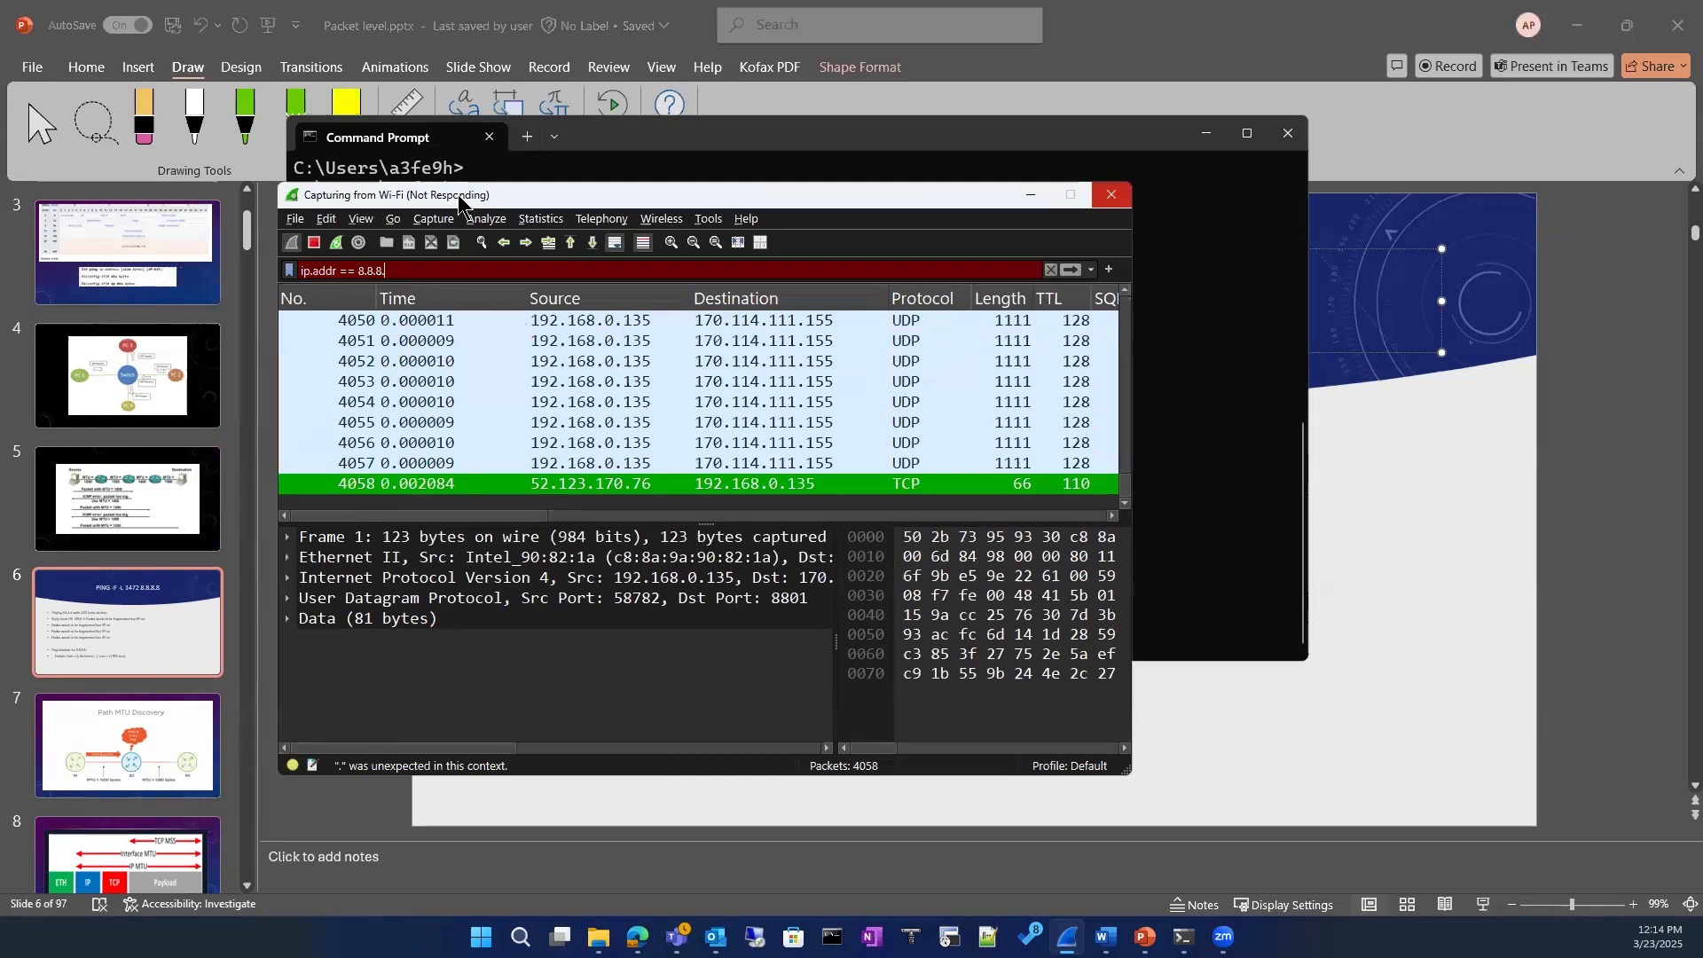
left_click_drag(458, 197, 0, 184)
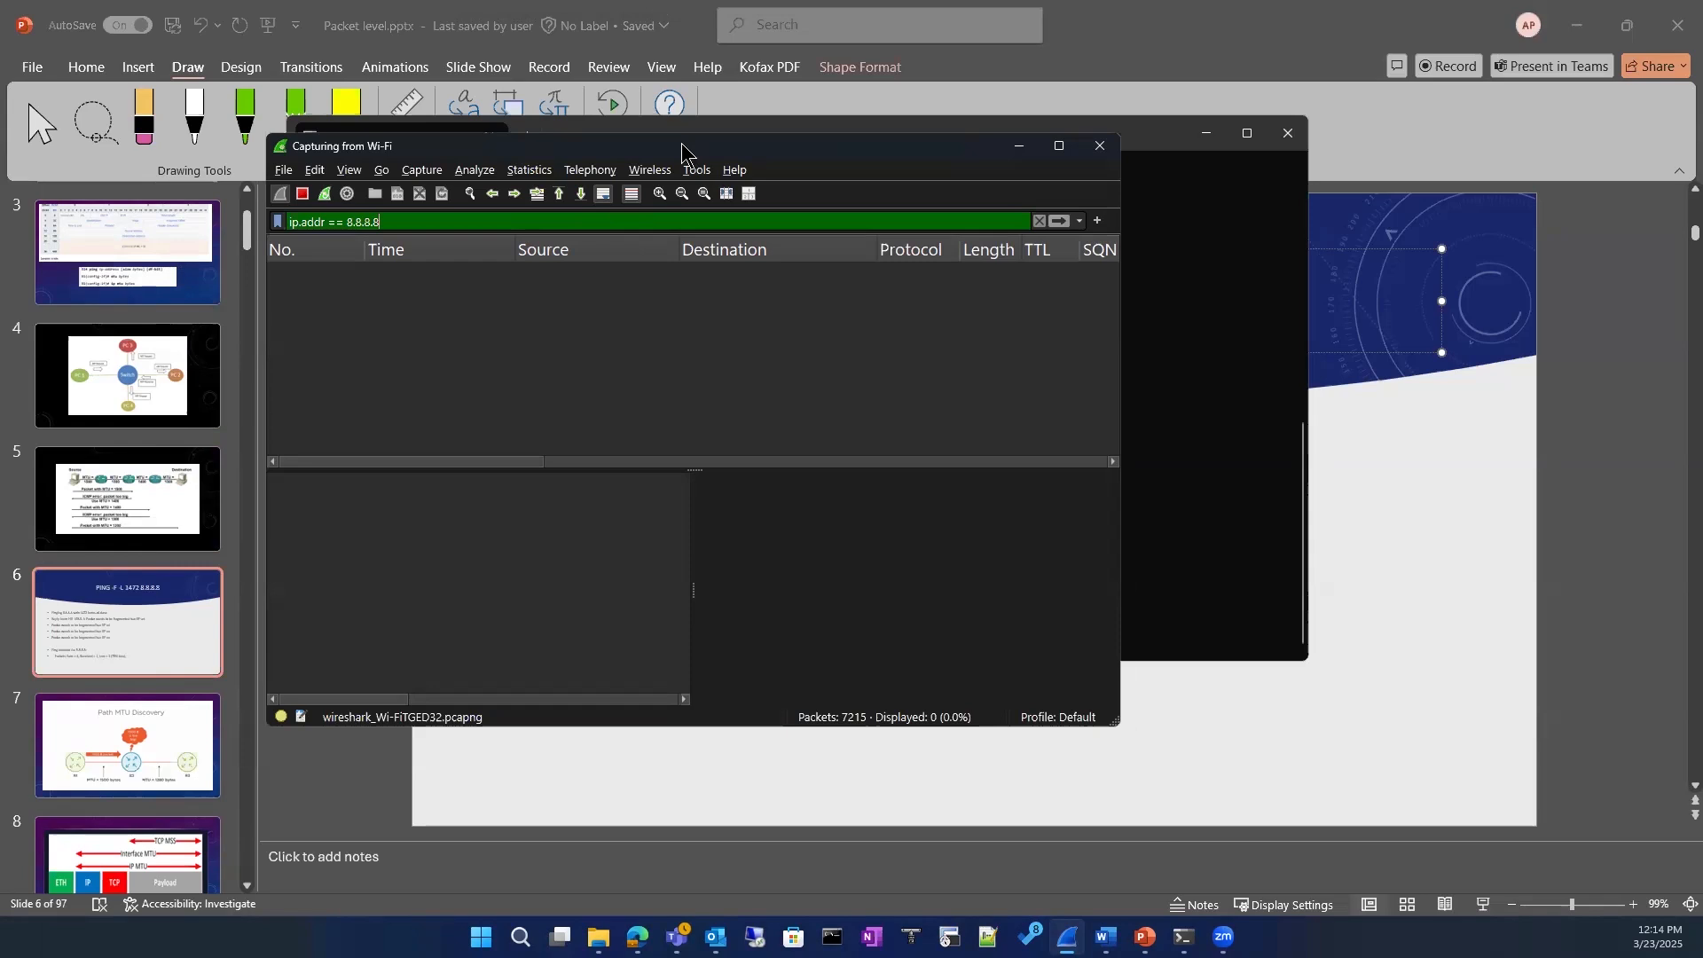
left_click_drag(683, 148, 1221, 121)
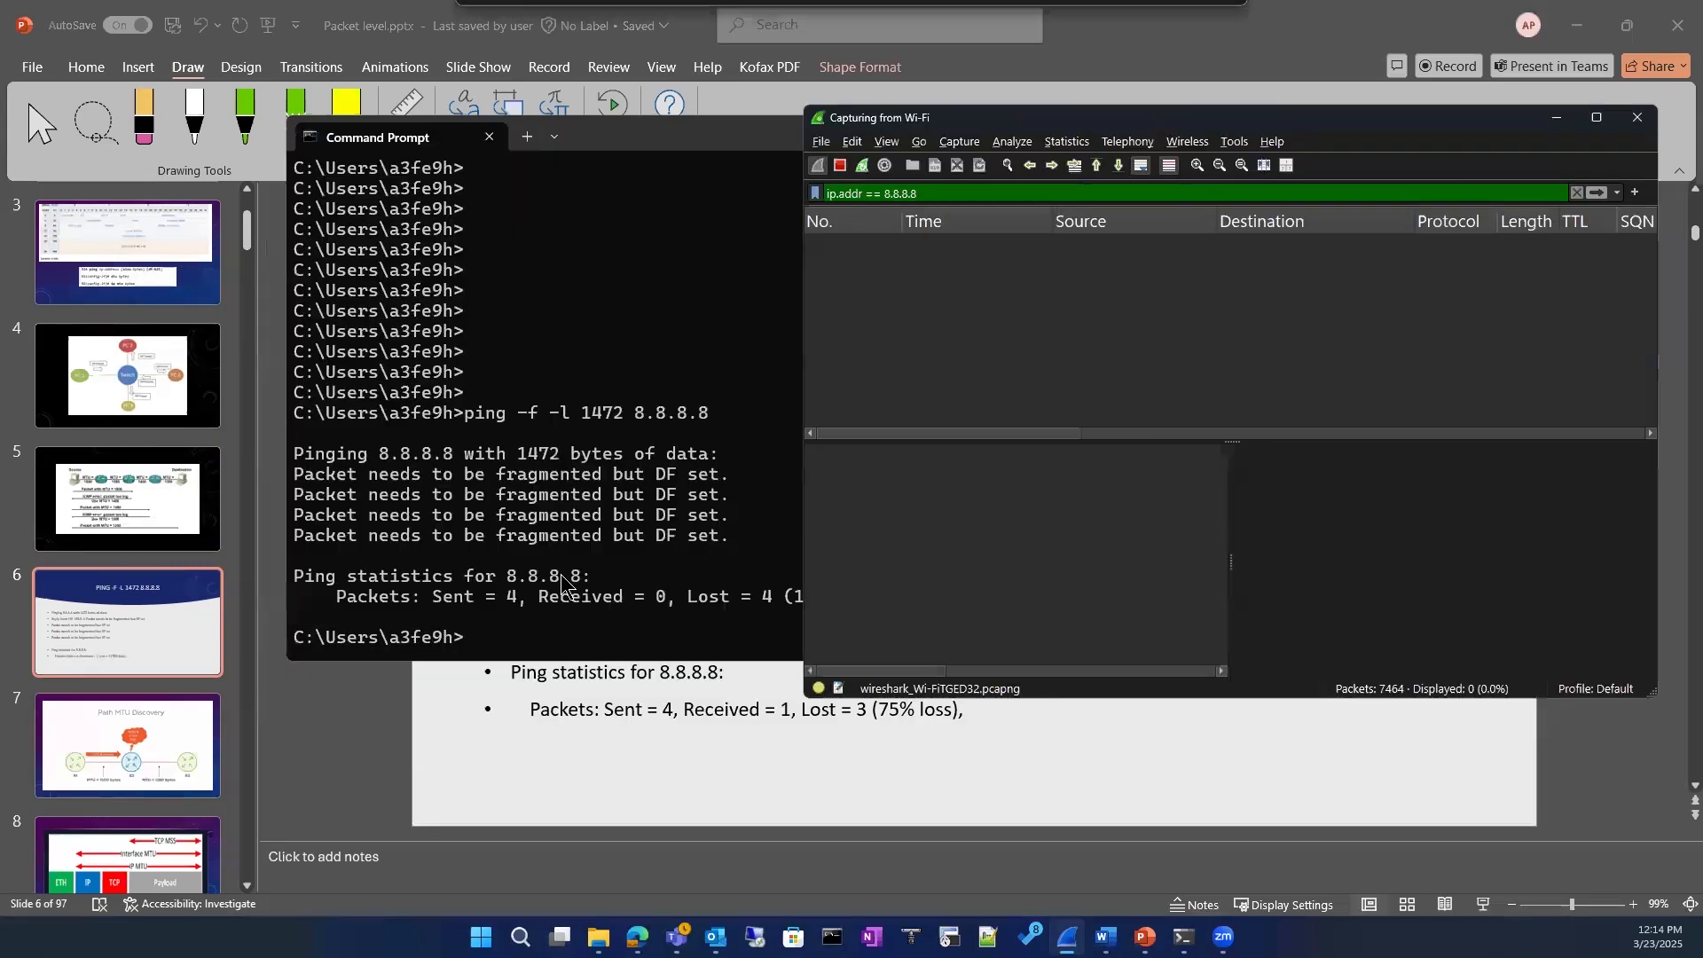
Step: Rerun ping -f -l 1472 8.8.8.8 in Command Prompt and check the filtered Wireshark packet list for its traffic
left_click(562, 585)
key("Up")
key("Return")
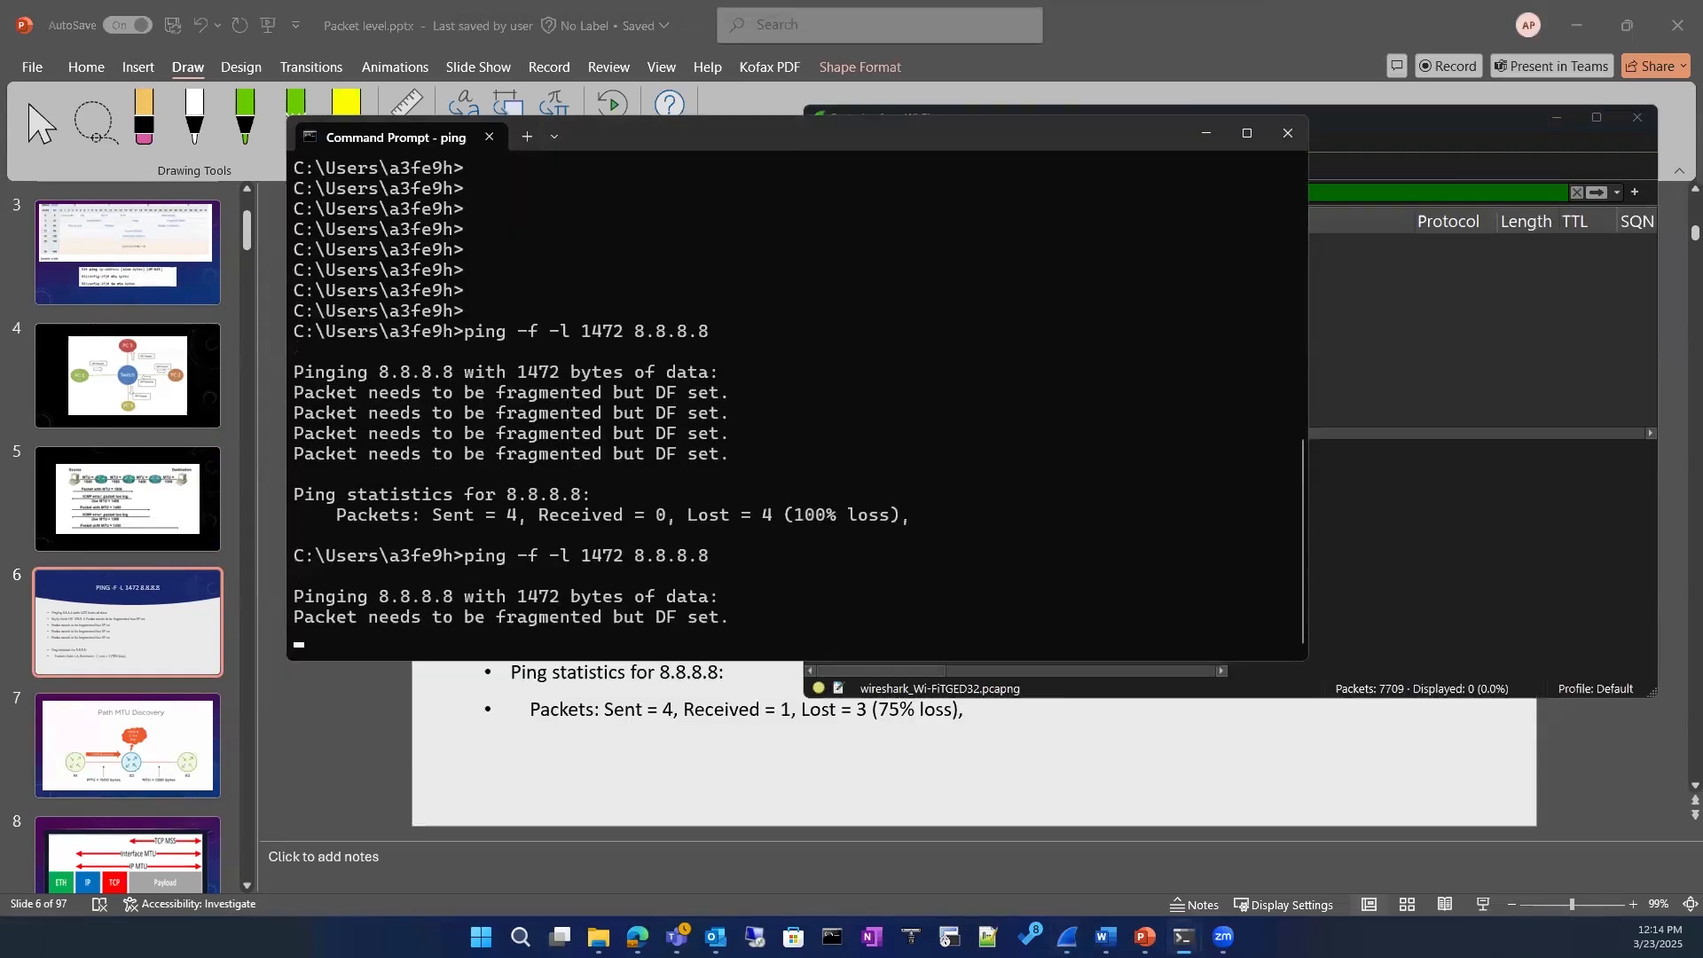
left_click(1402, 390)
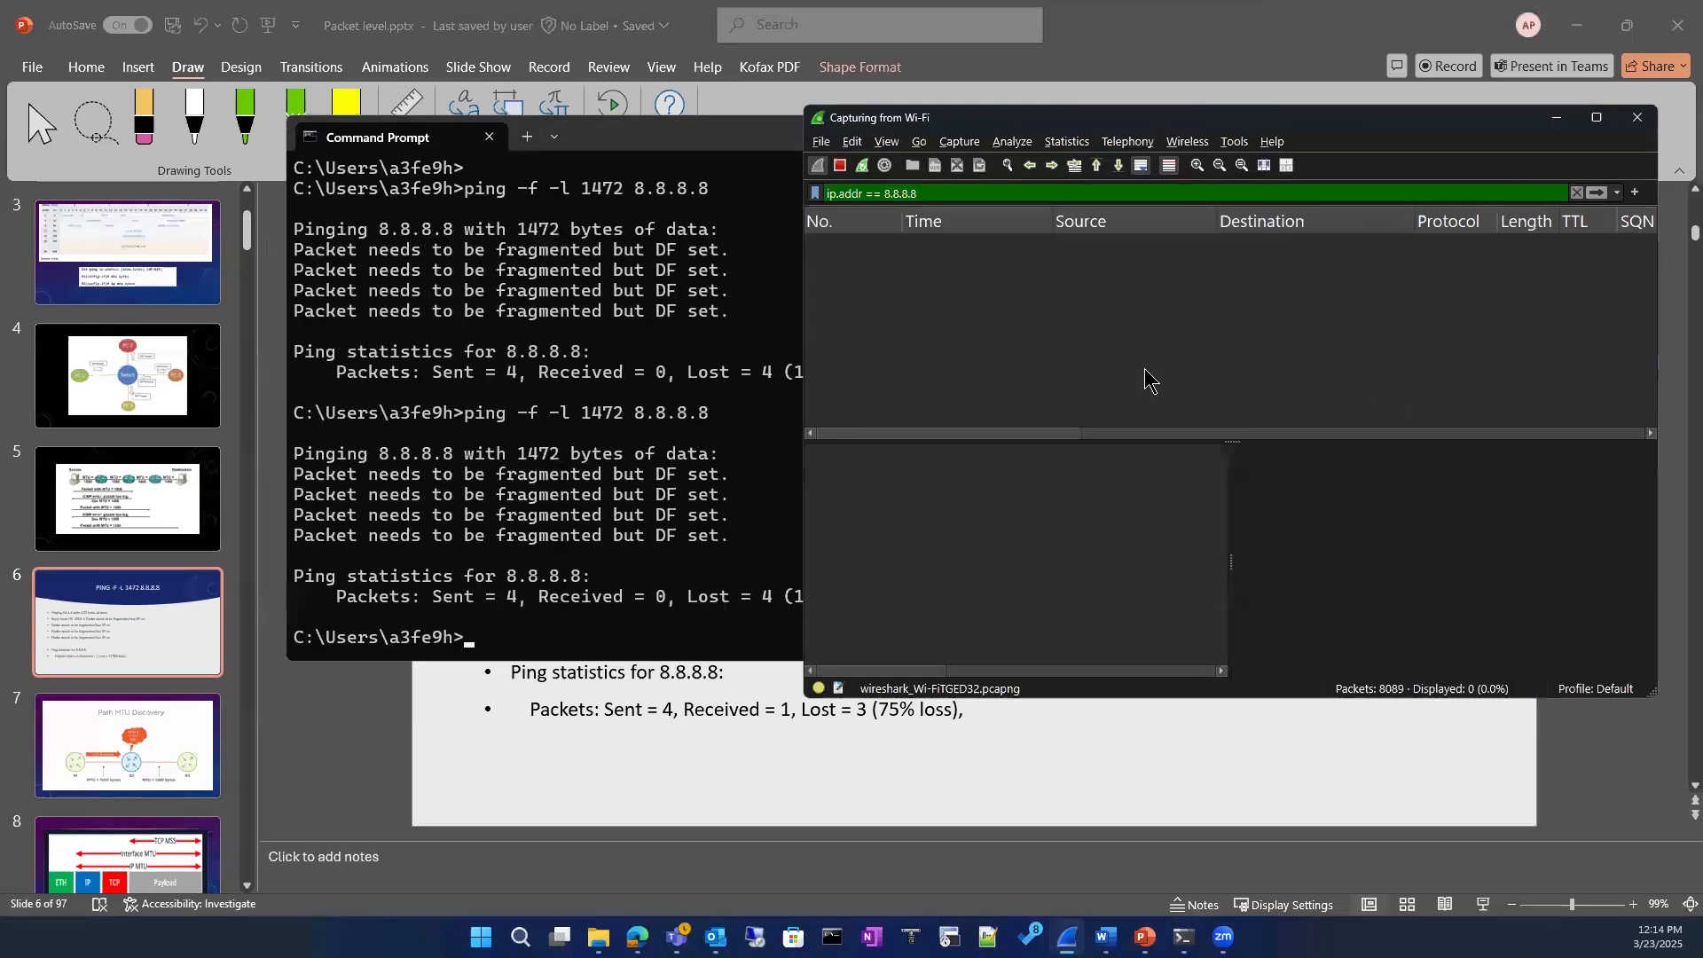
left_click(1018, 194)
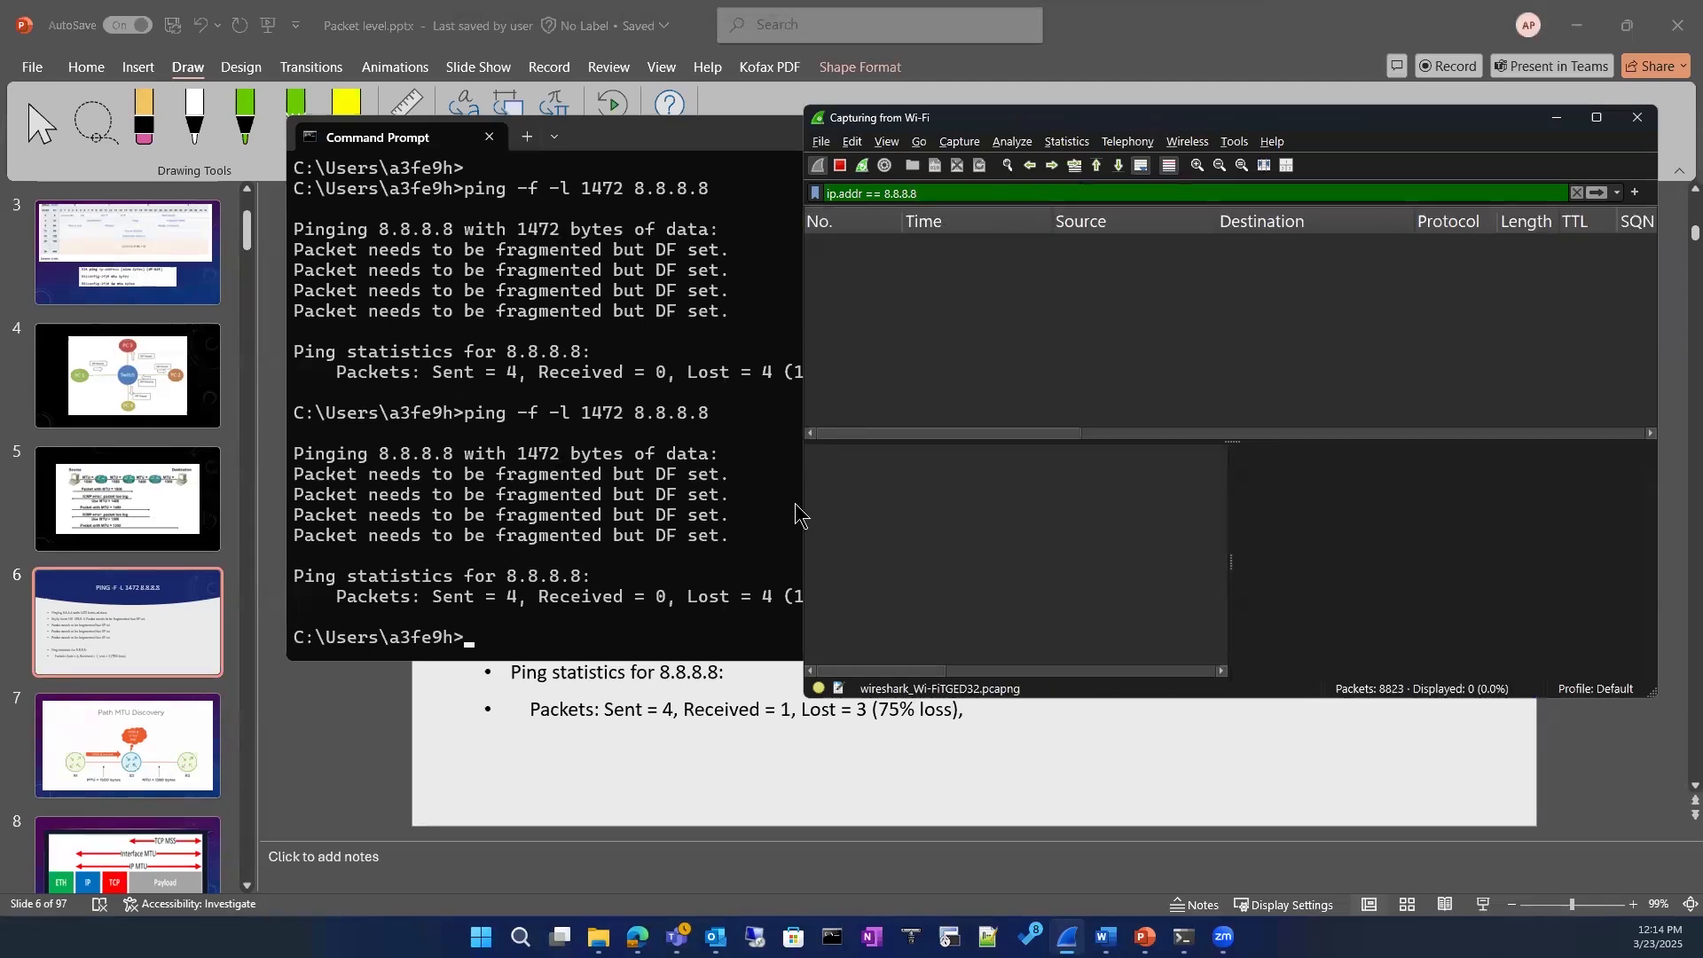
Step: Repeat the 1472-byte don't-fragment ping to 8.8.8.8 and compare its output with the live capture
left_click(554, 643)
key("Up")
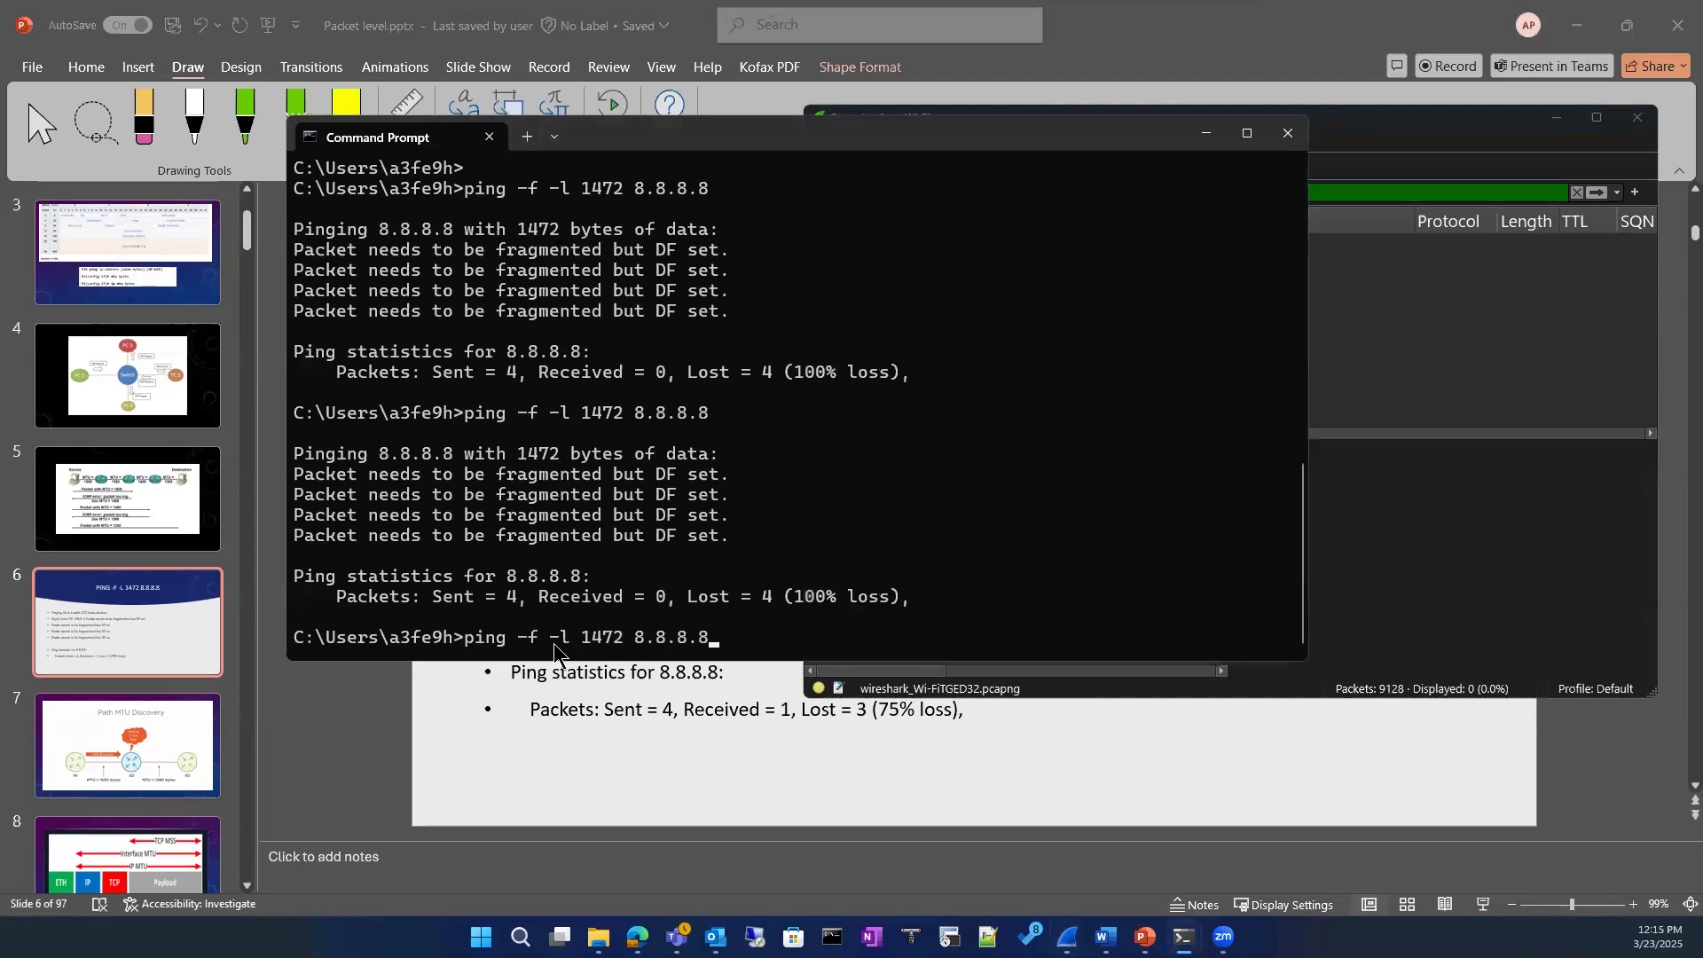
key("Return")
left_click(1448, 335)
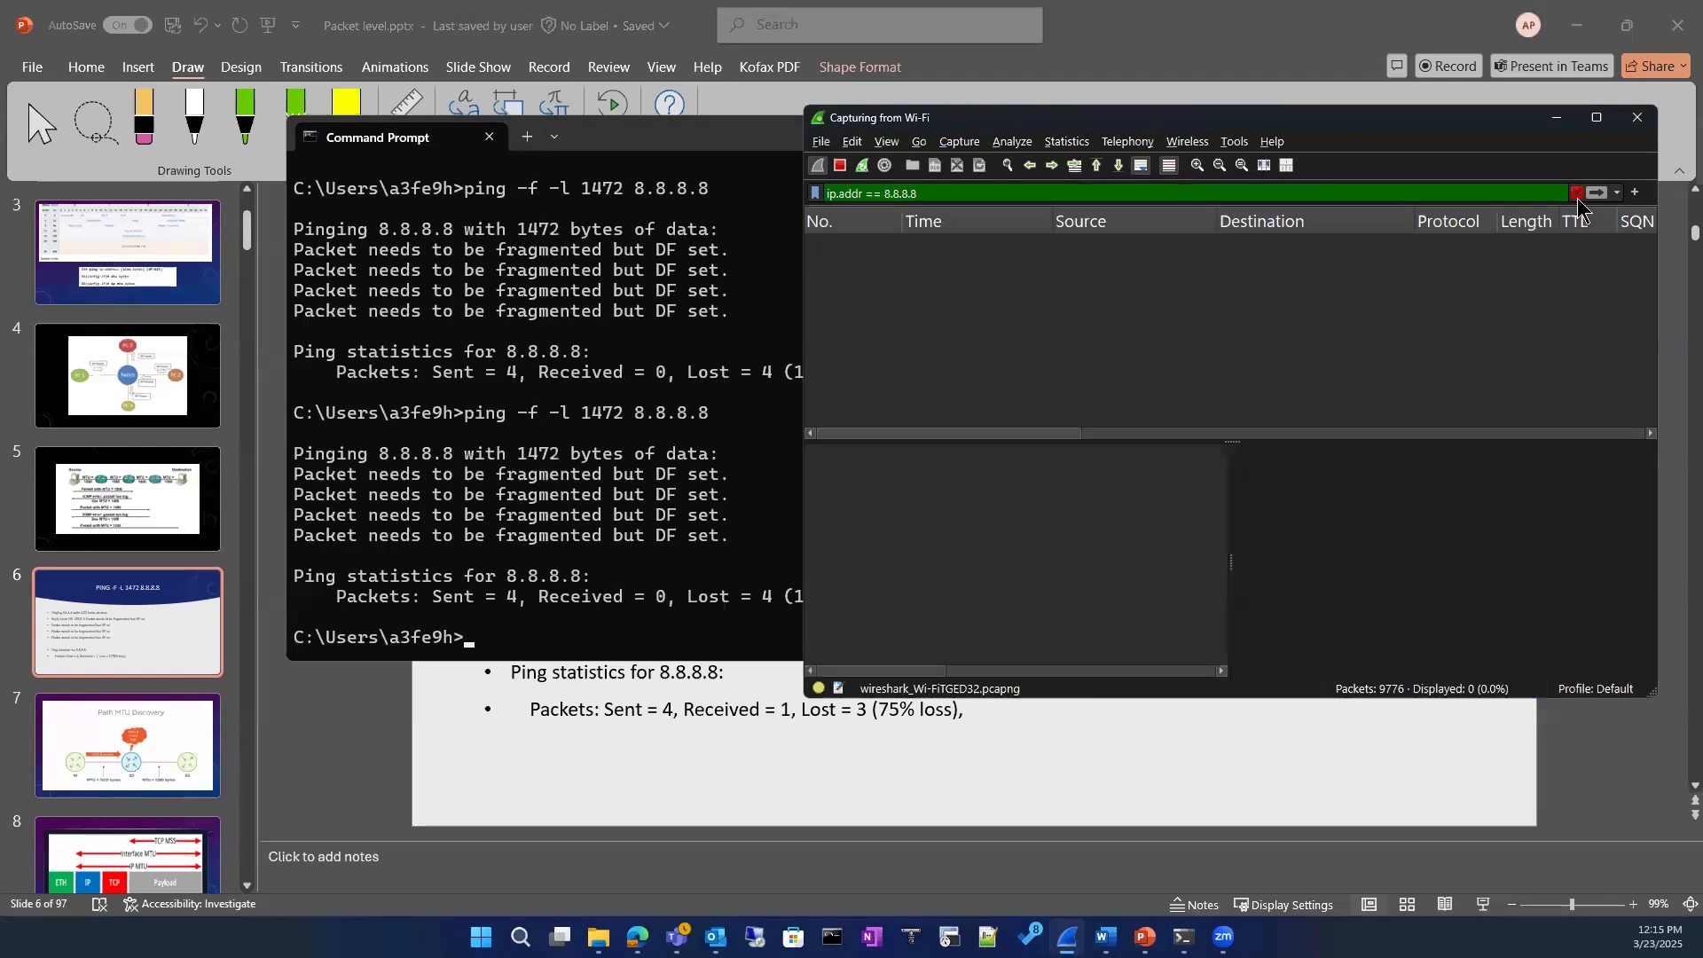
left_click(581, 525)
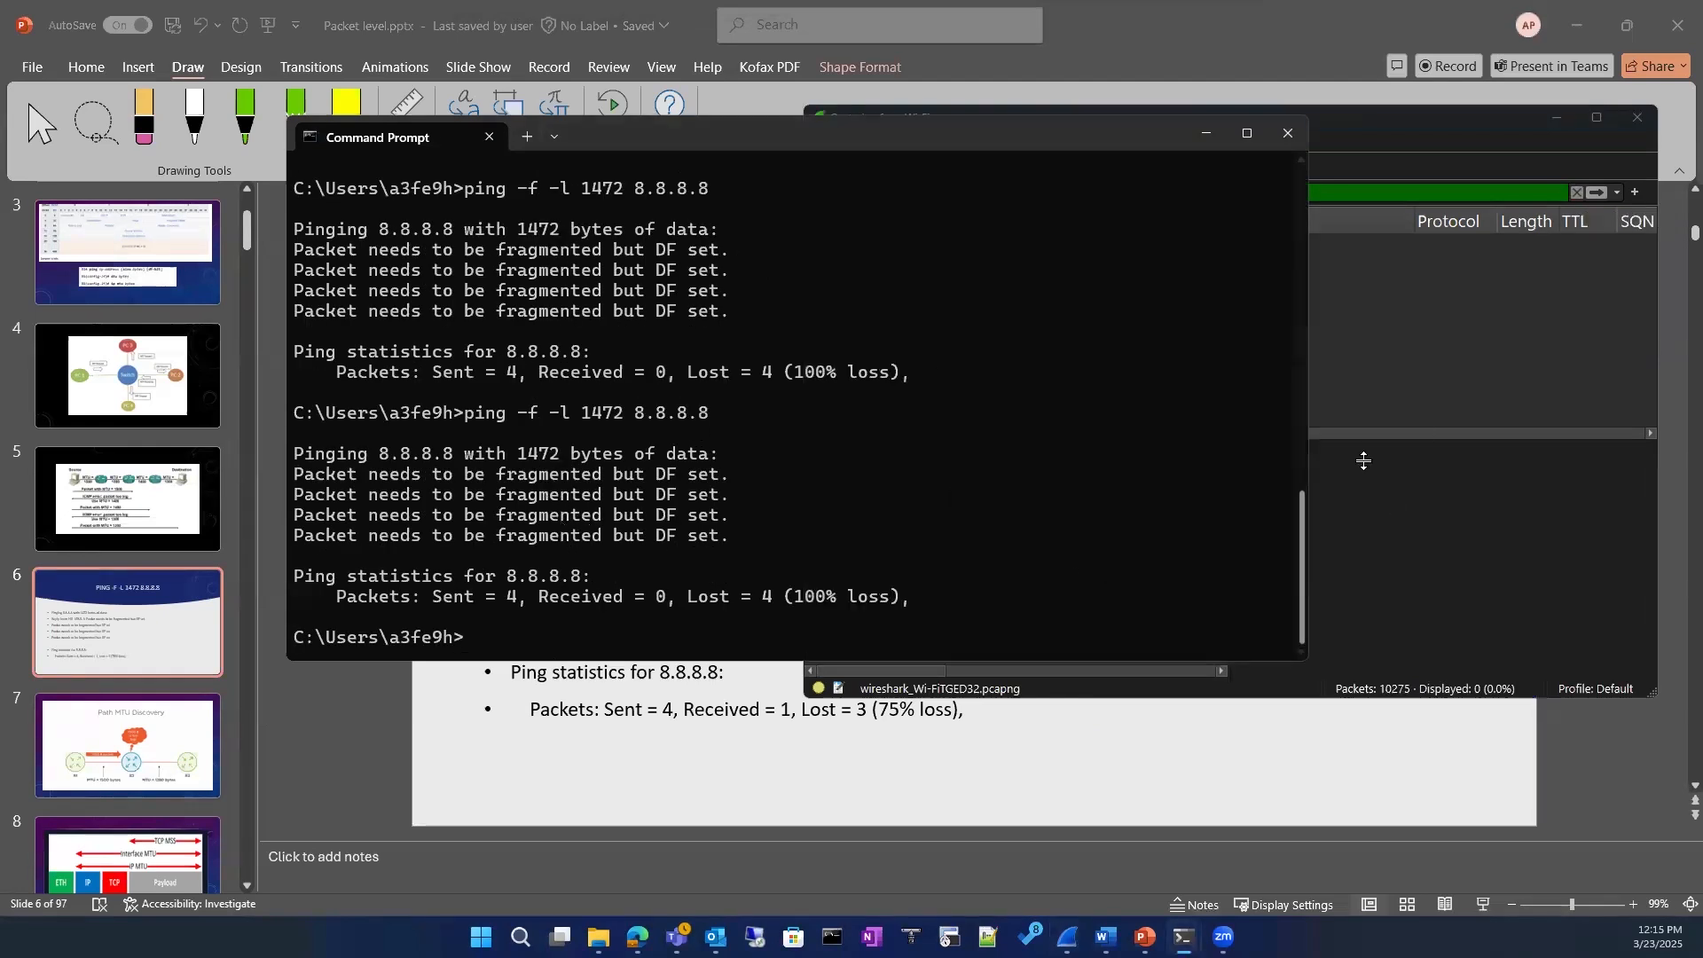
left_click(1400, 365)
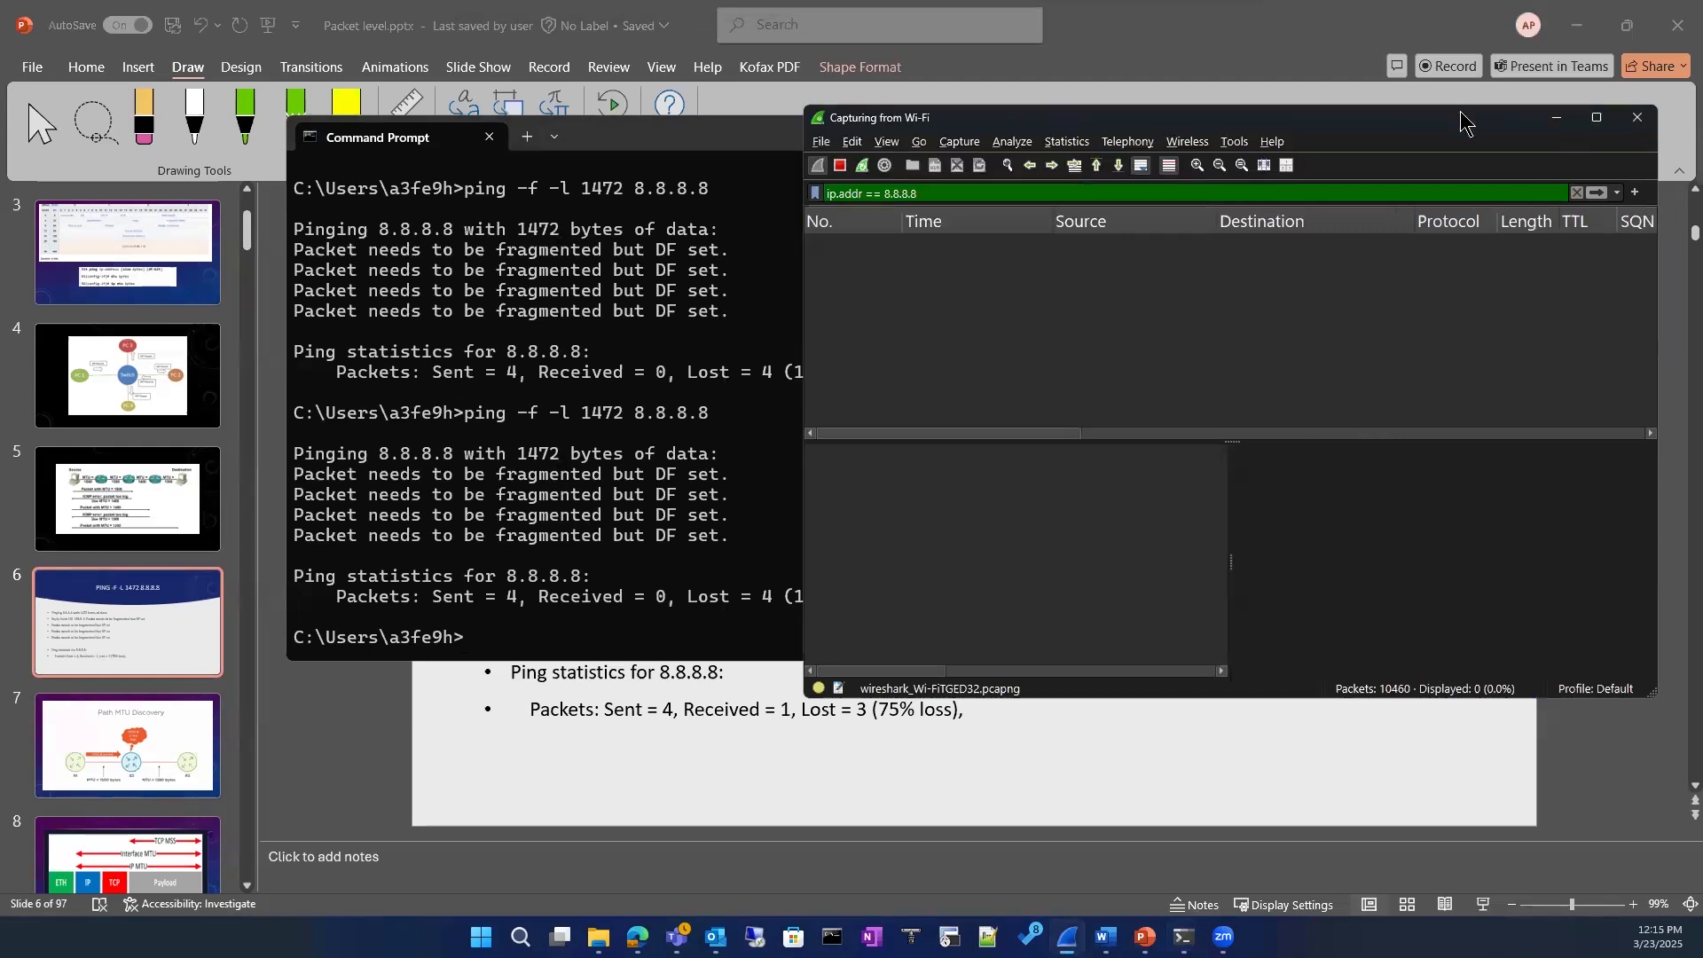
Step: Maximize the capture window and try replacing the icmp display filter with dns matches "google"
left_click(1597, 117)
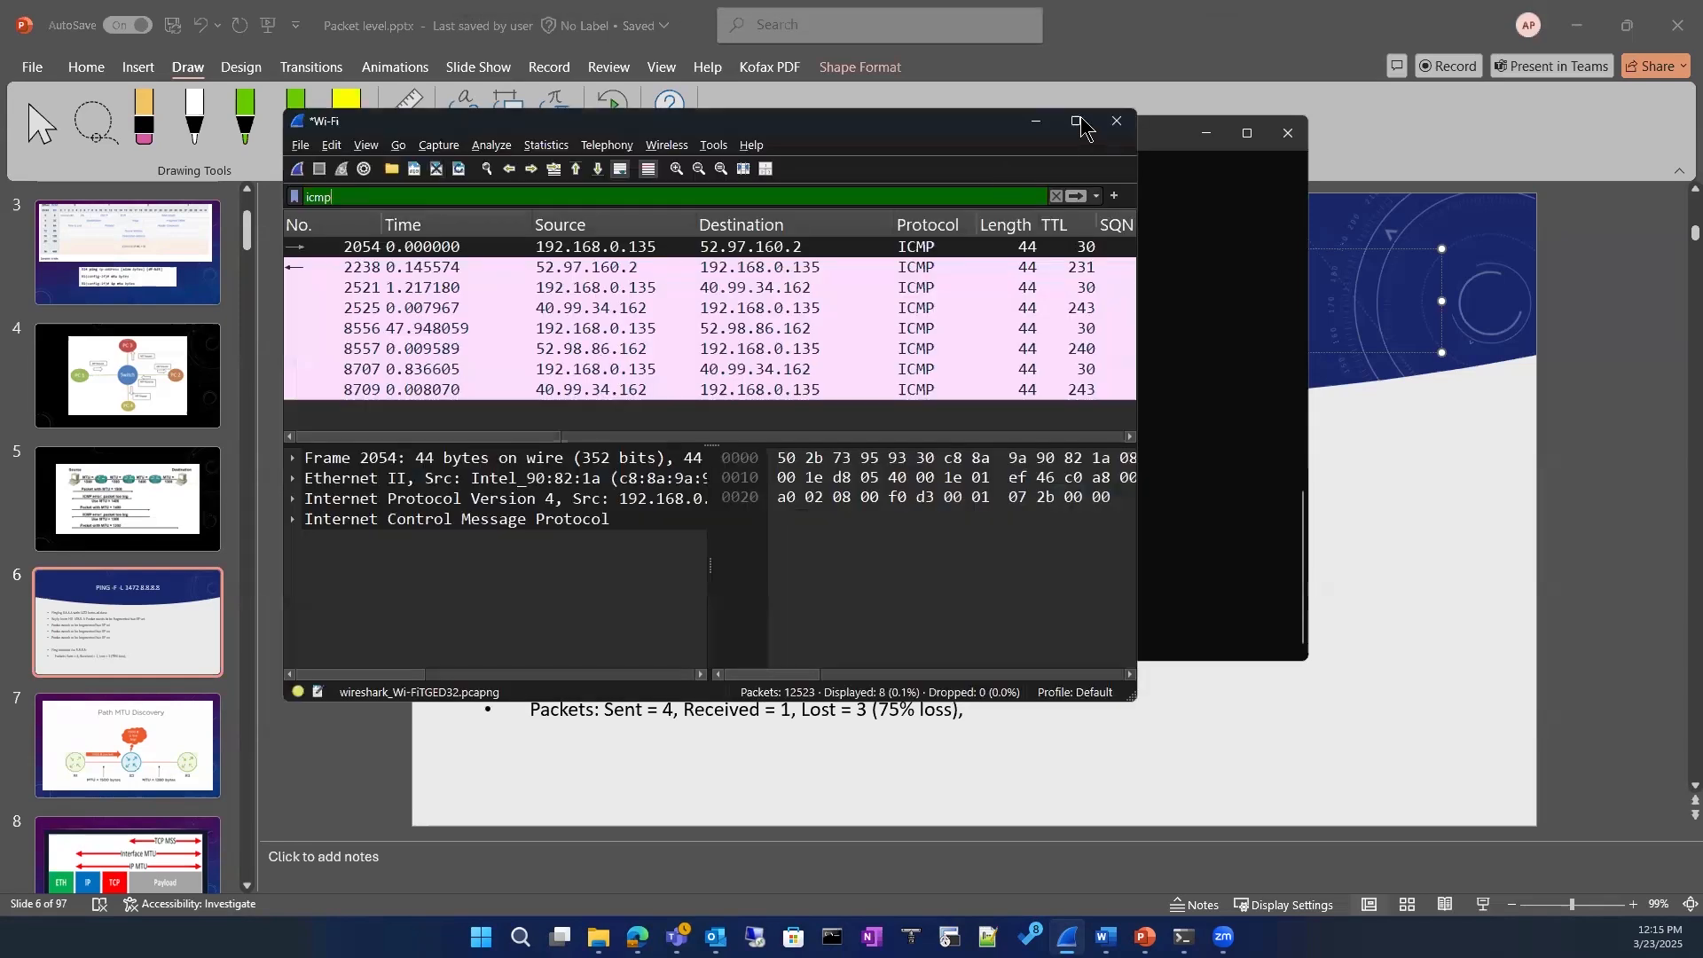
left_click(1078, 117)
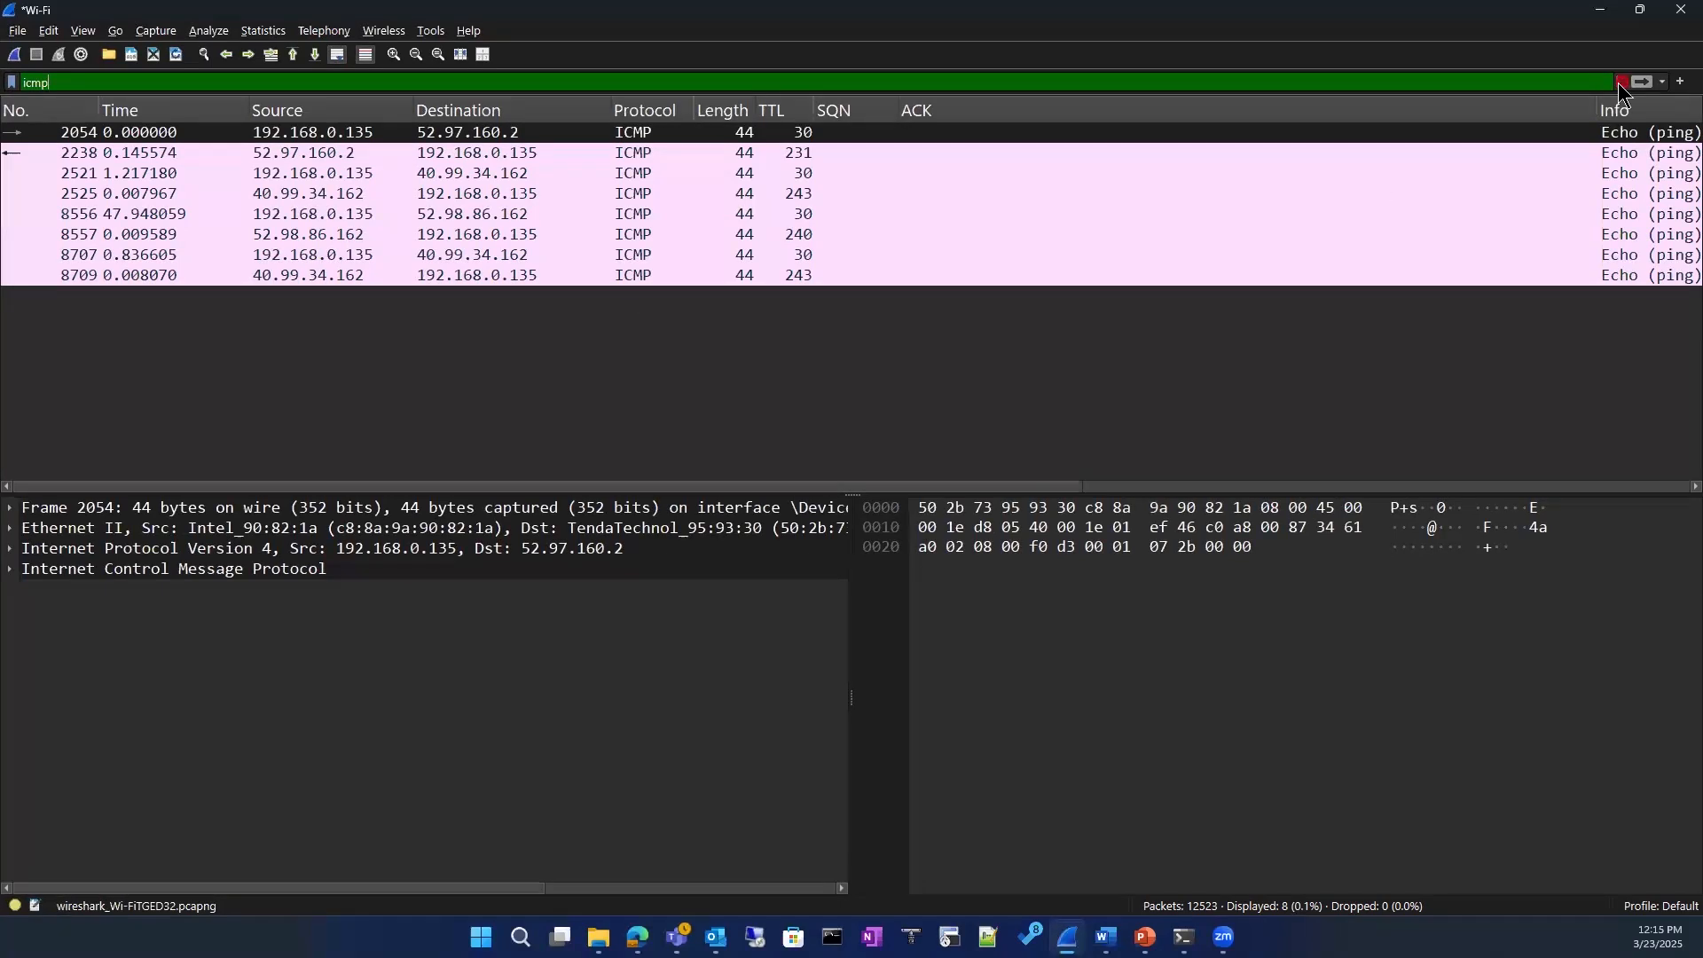
left_click_drag(75, 86, 9, 82)
type("dns matc")
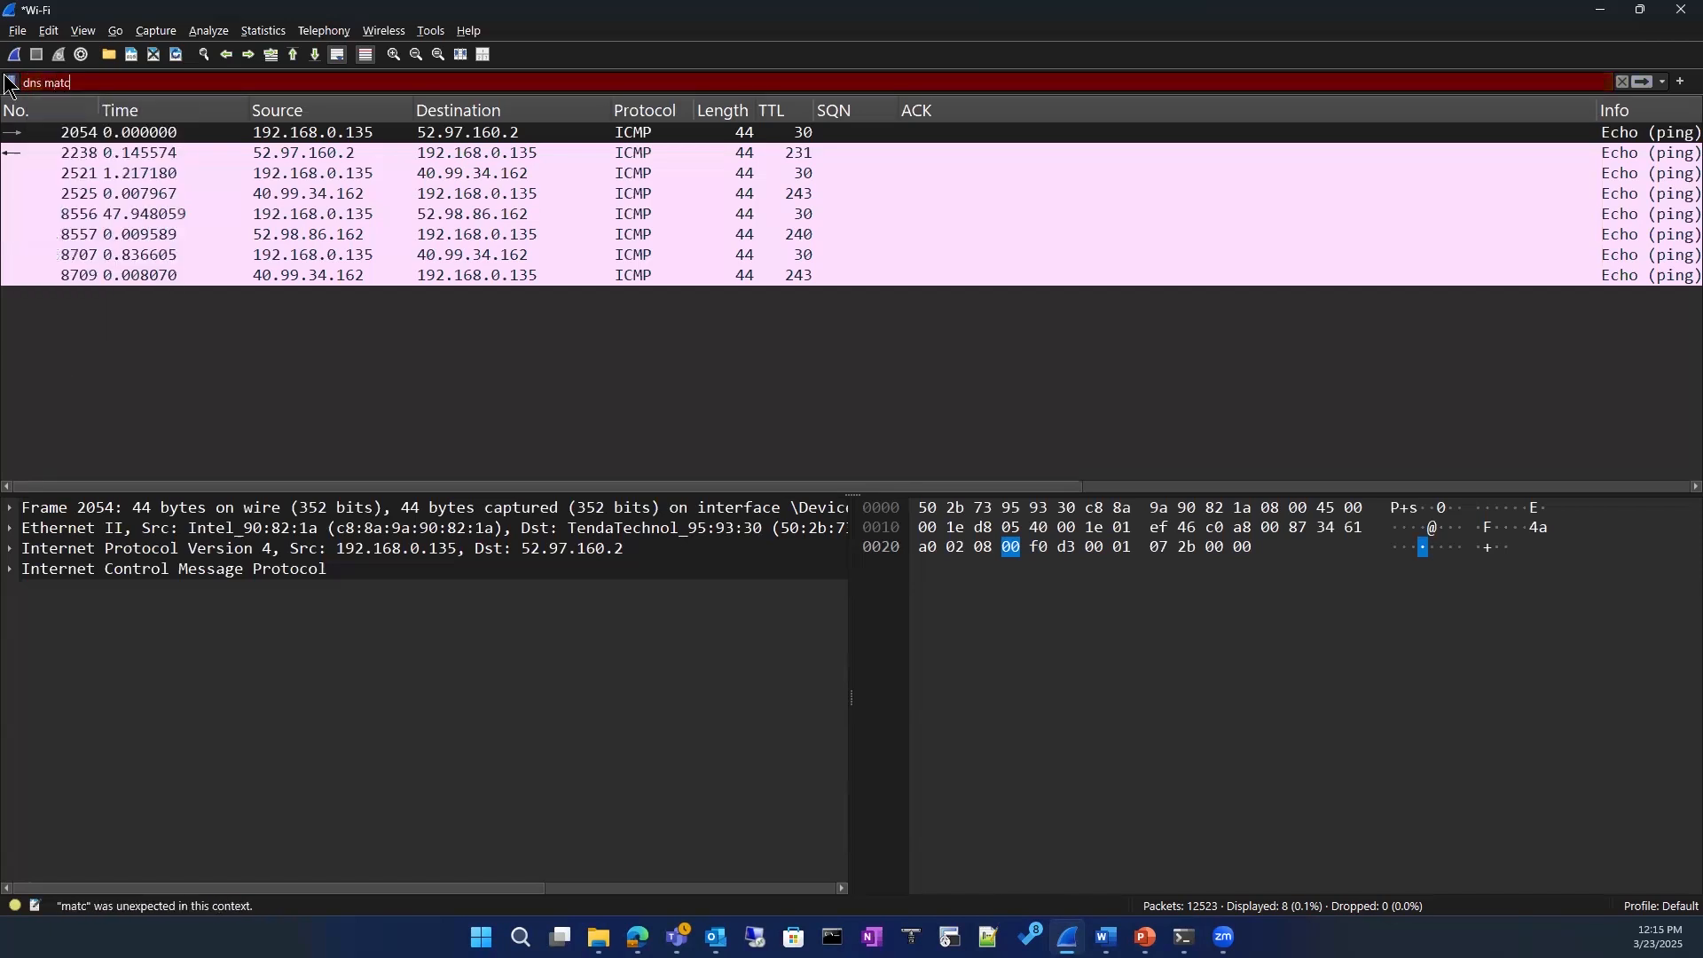
type("hes \"googl")
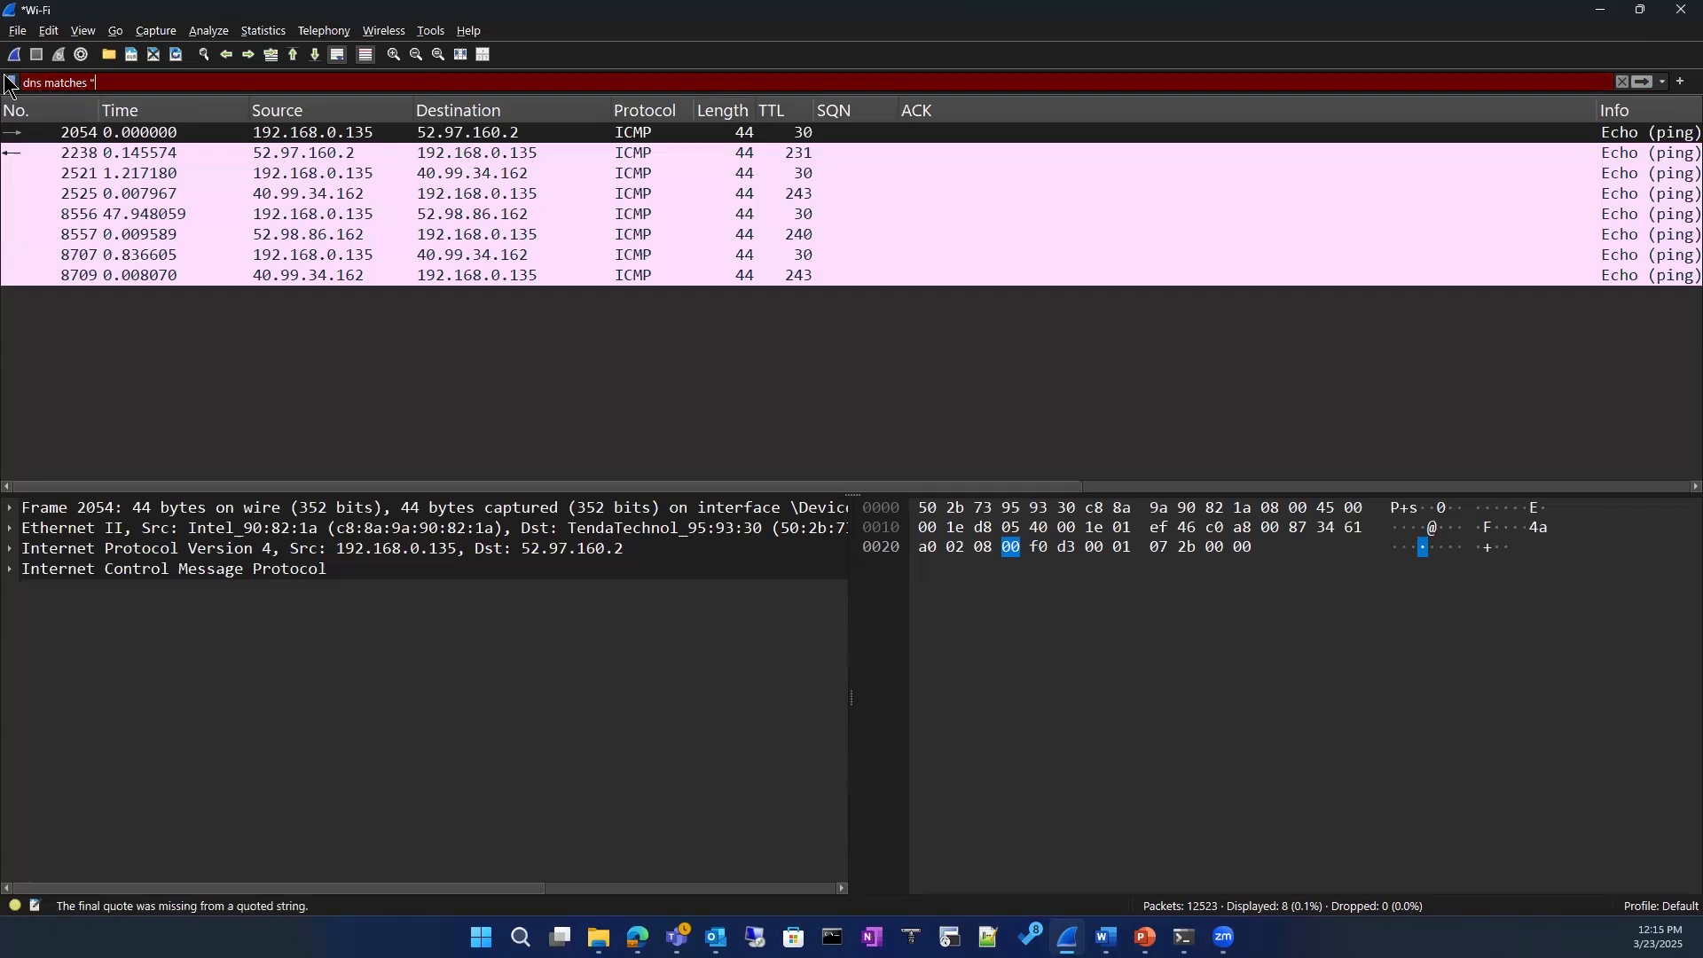
type("e\"")
key("Return")
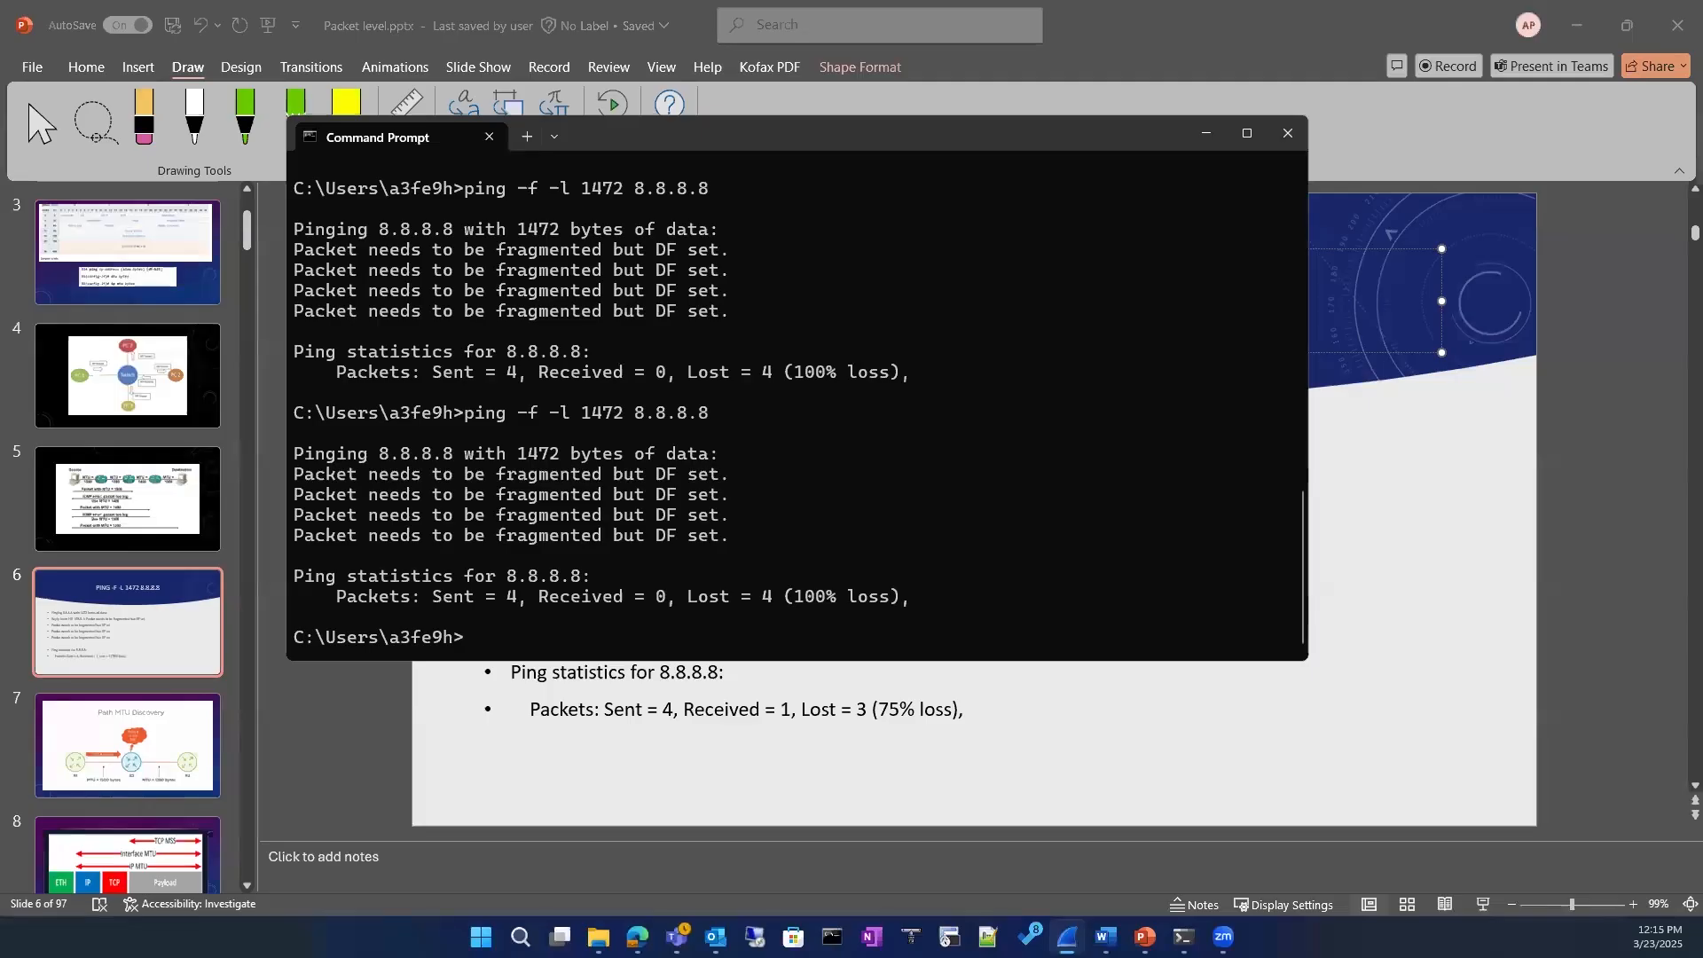
Step: Start a new Wireshark capture on Wi-Fi and run ping -f -l 1472 8.8.8.8 again in Command Prompt
left_click(772, 465)
key("Up")
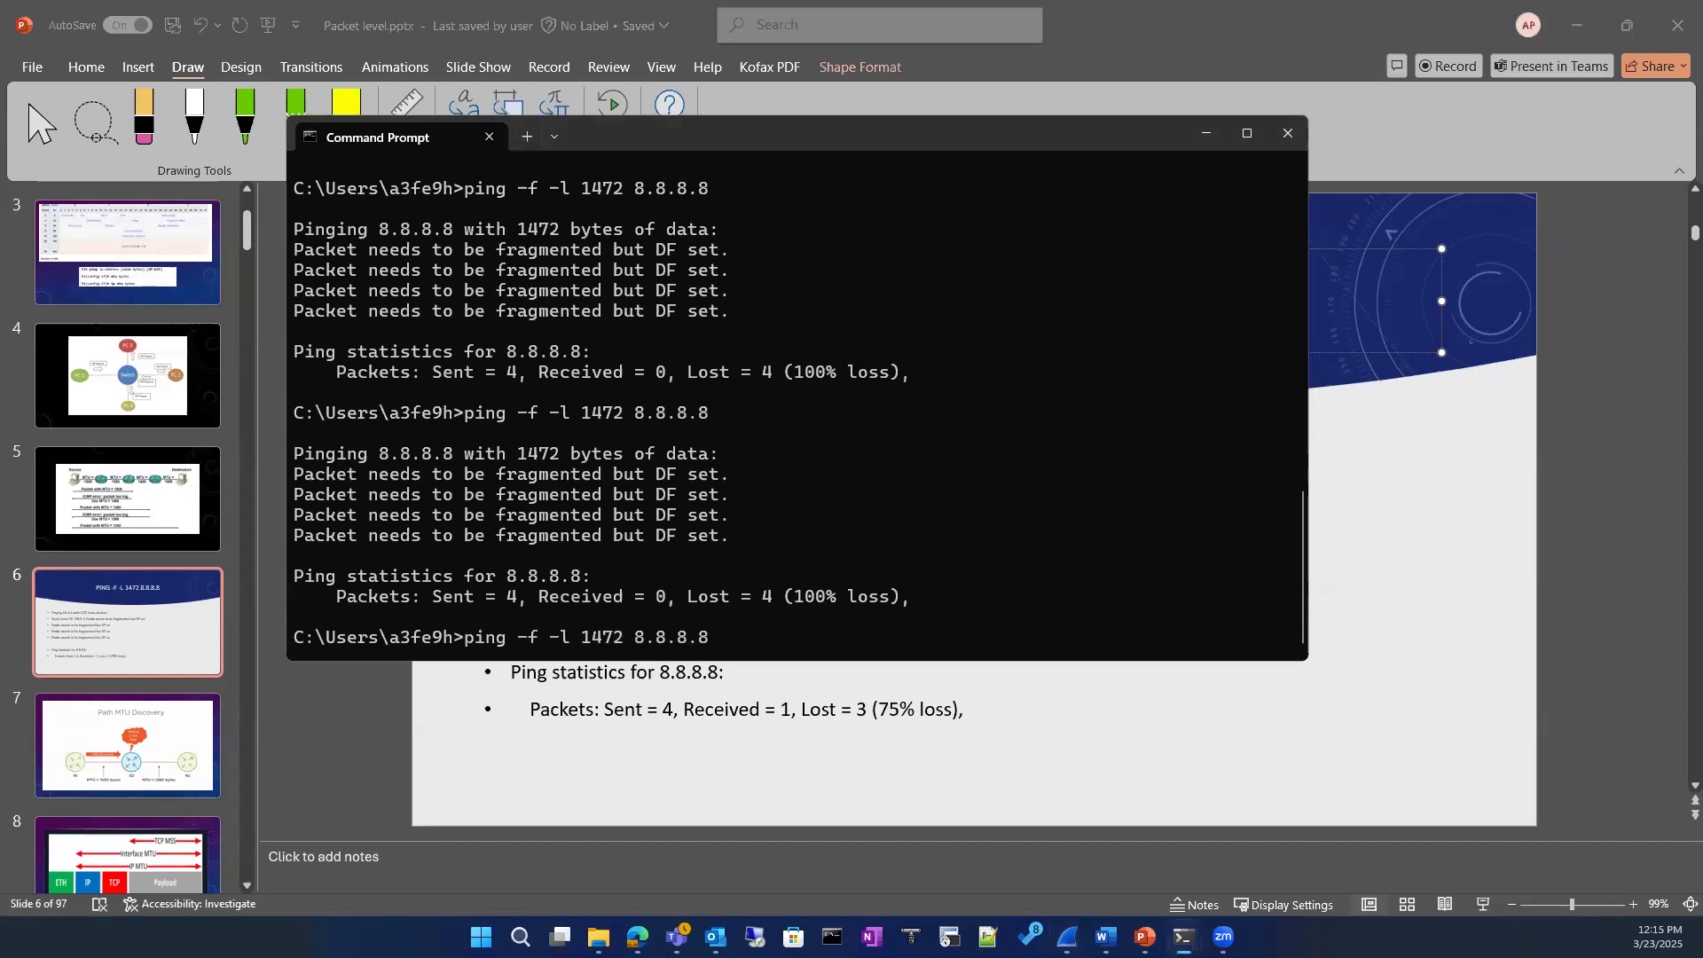
key("alt+Tab")
key("alt+Tab")
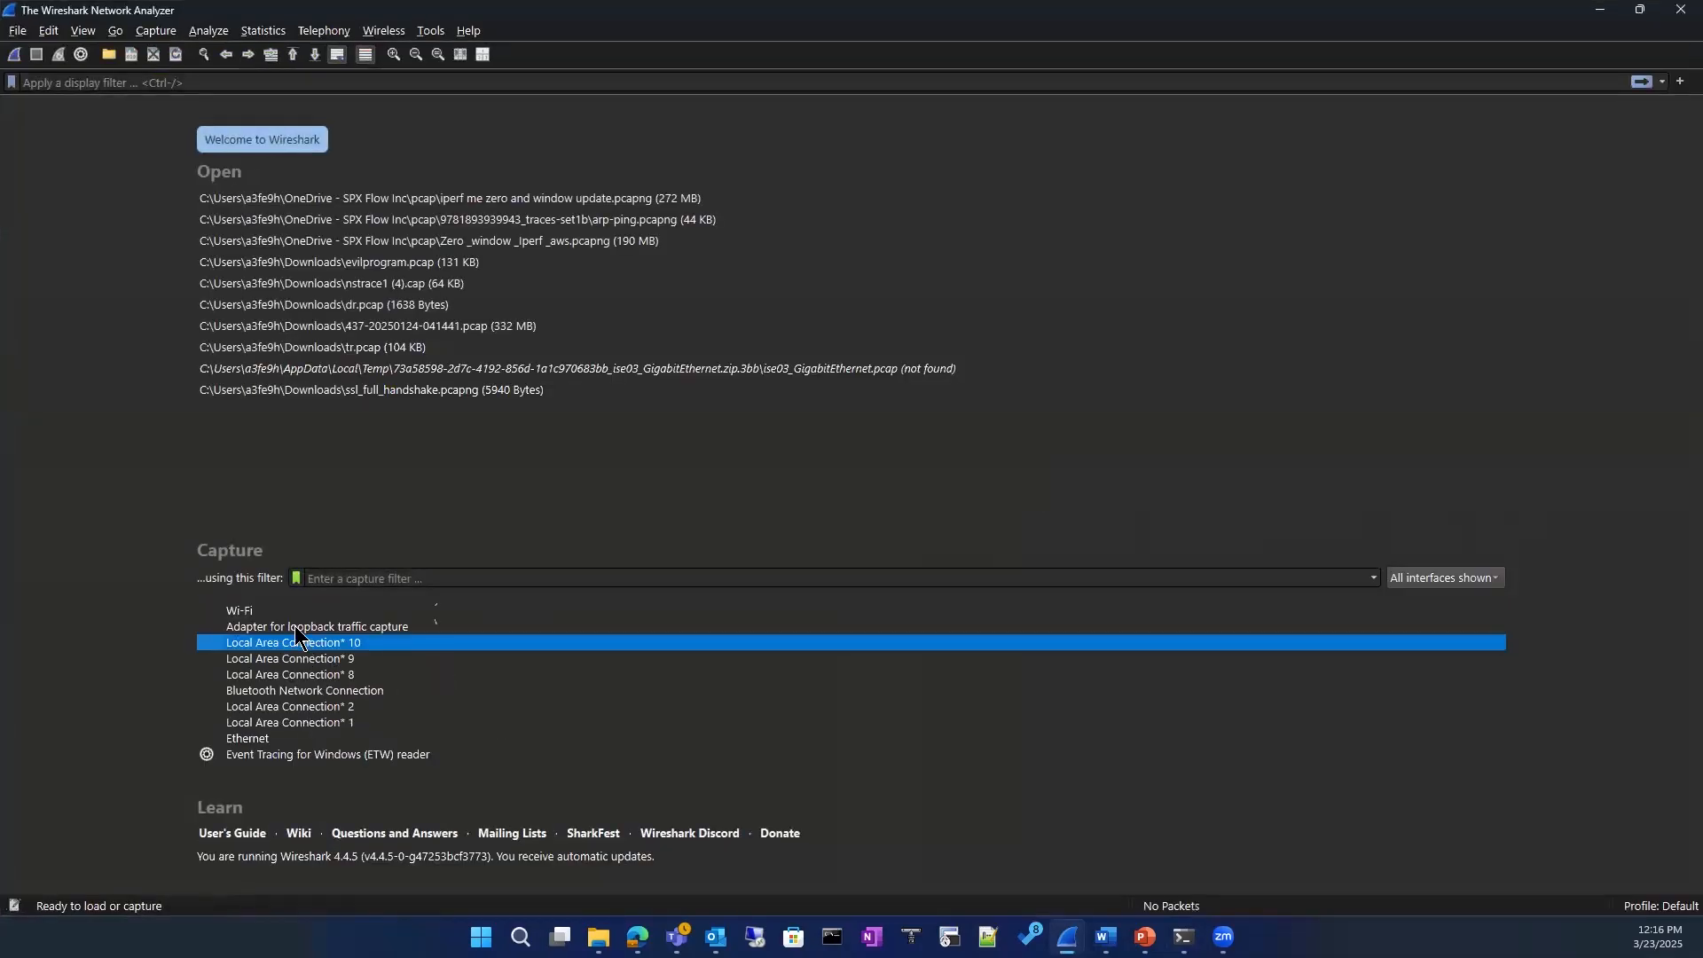
double_click(293, 610)
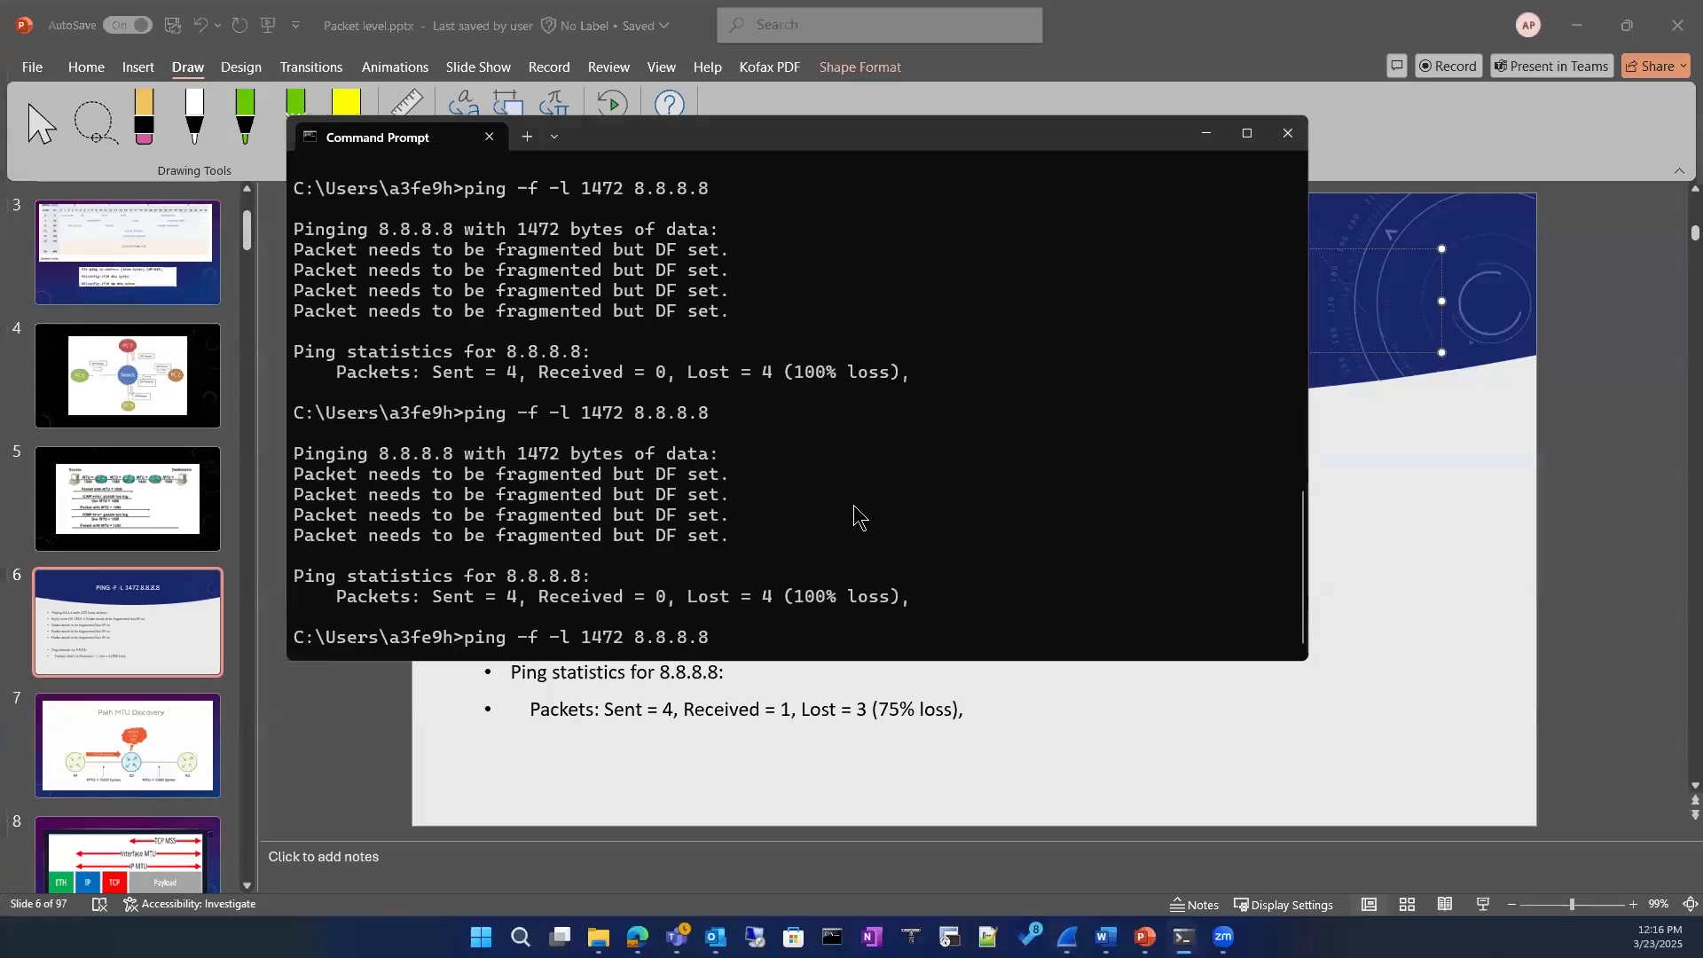
key("Return")
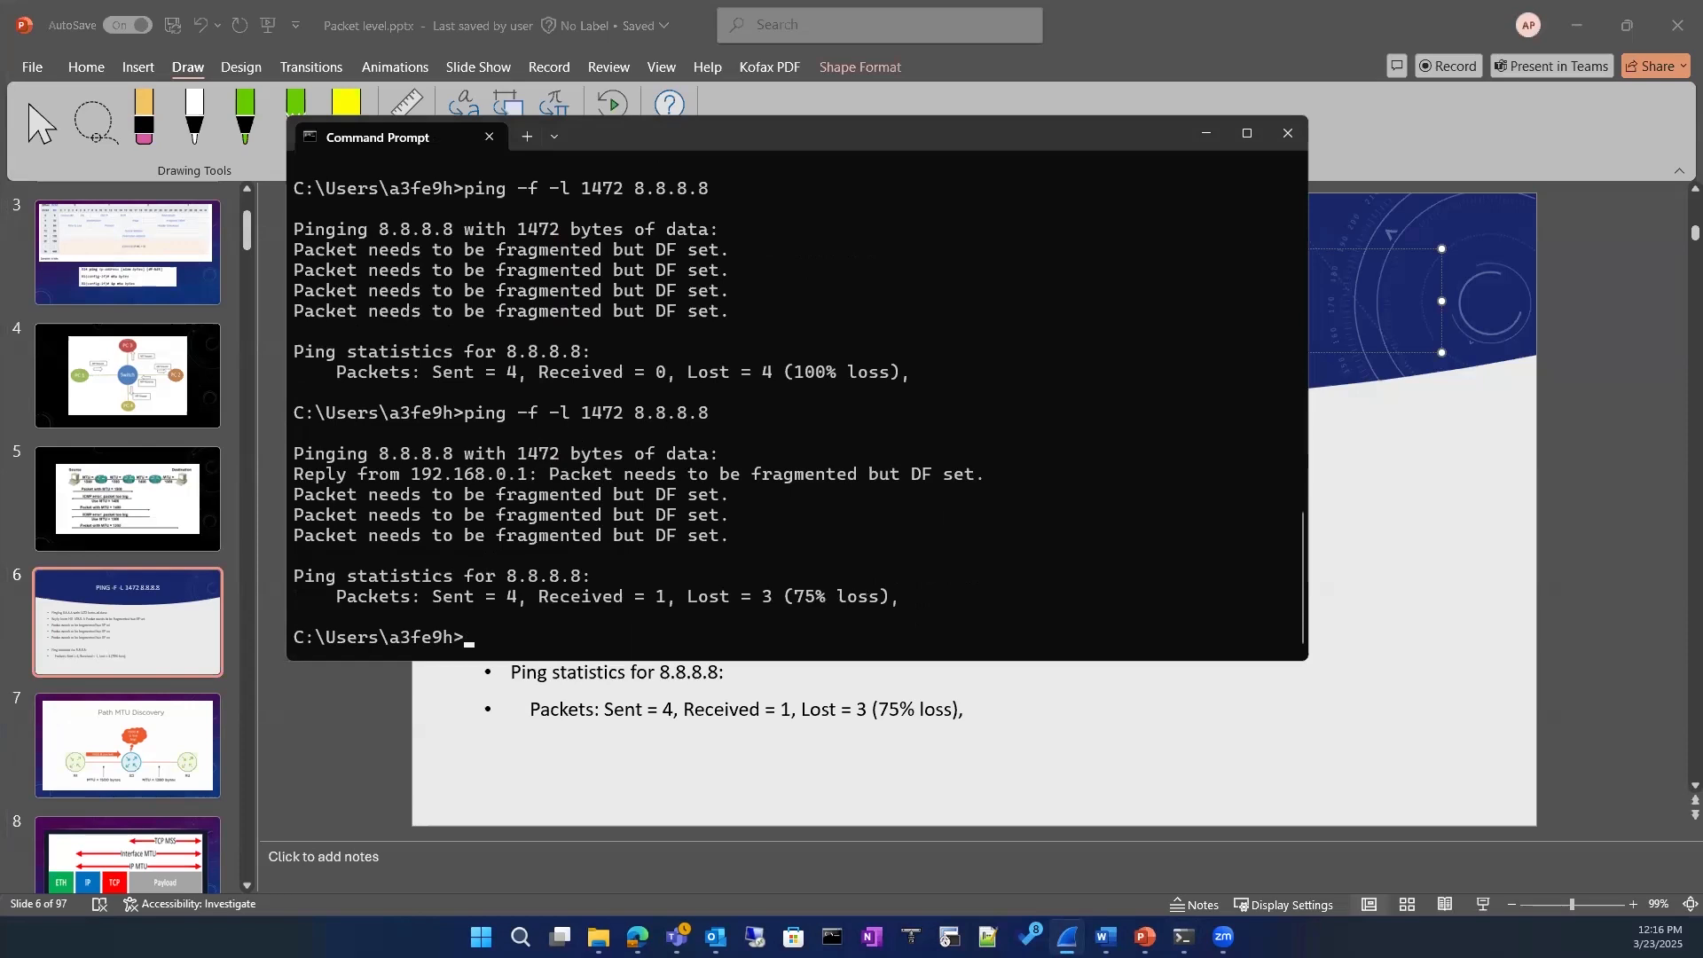
Step: Switch back to the icmp-filtered Wireshark capture, maximize its window and widen the TTL column to show full values
key("alt+Tab")
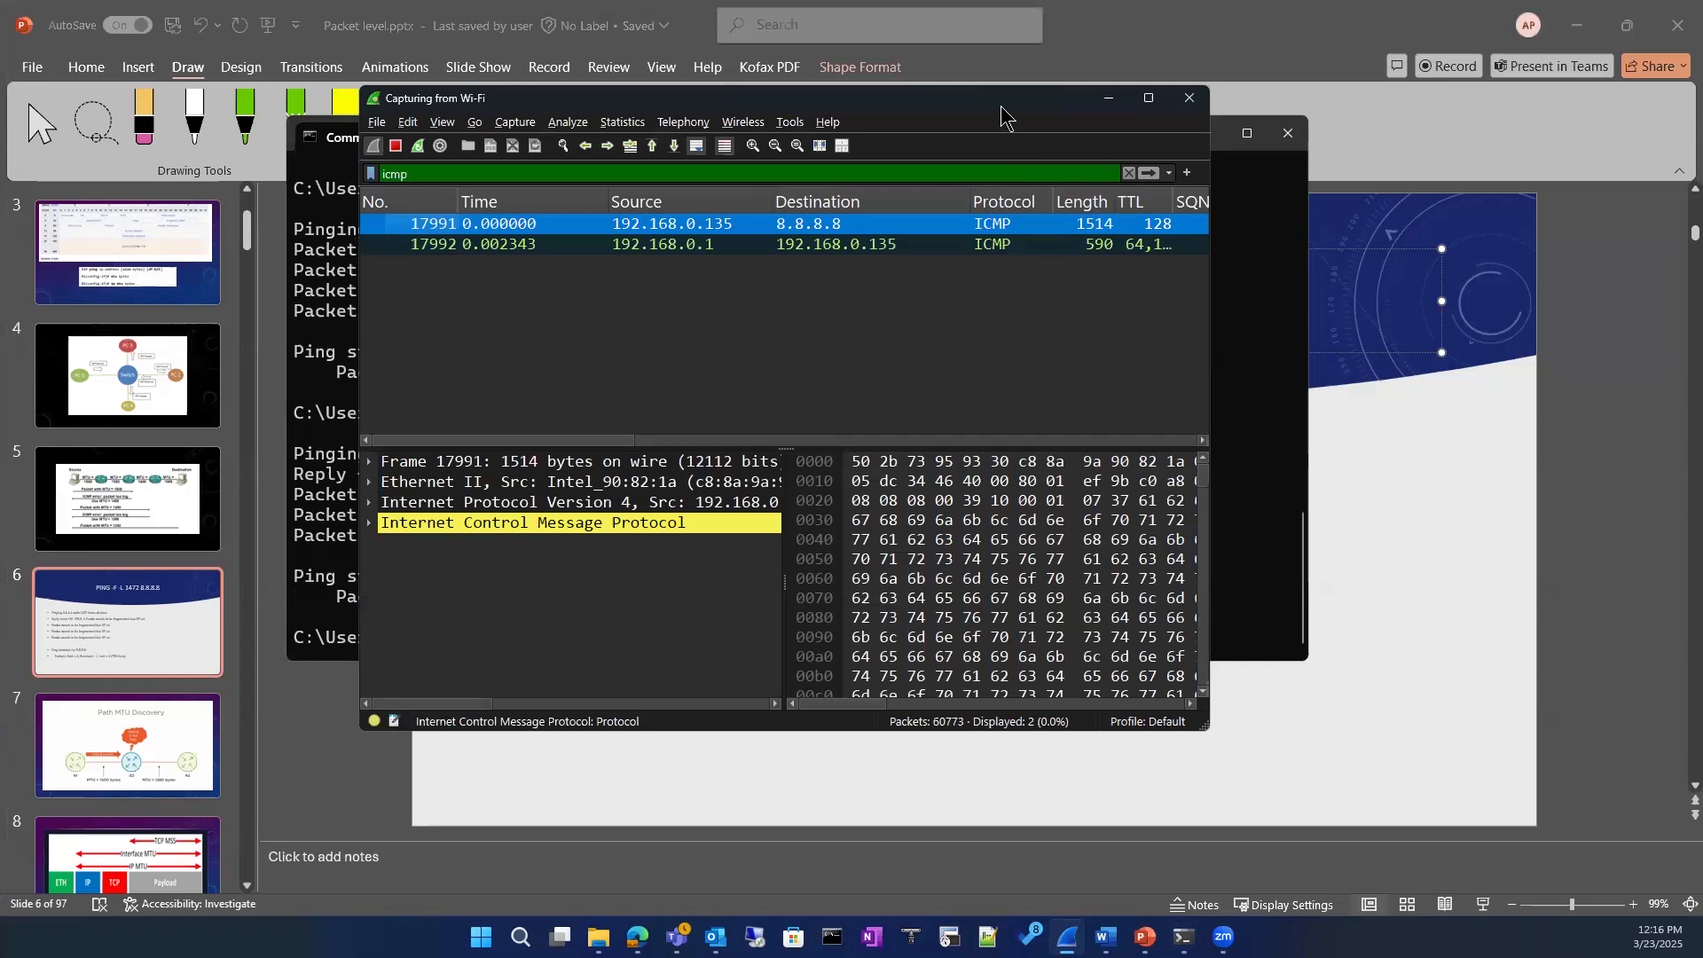
left_click_drag(1001, 104, 1027, 72)
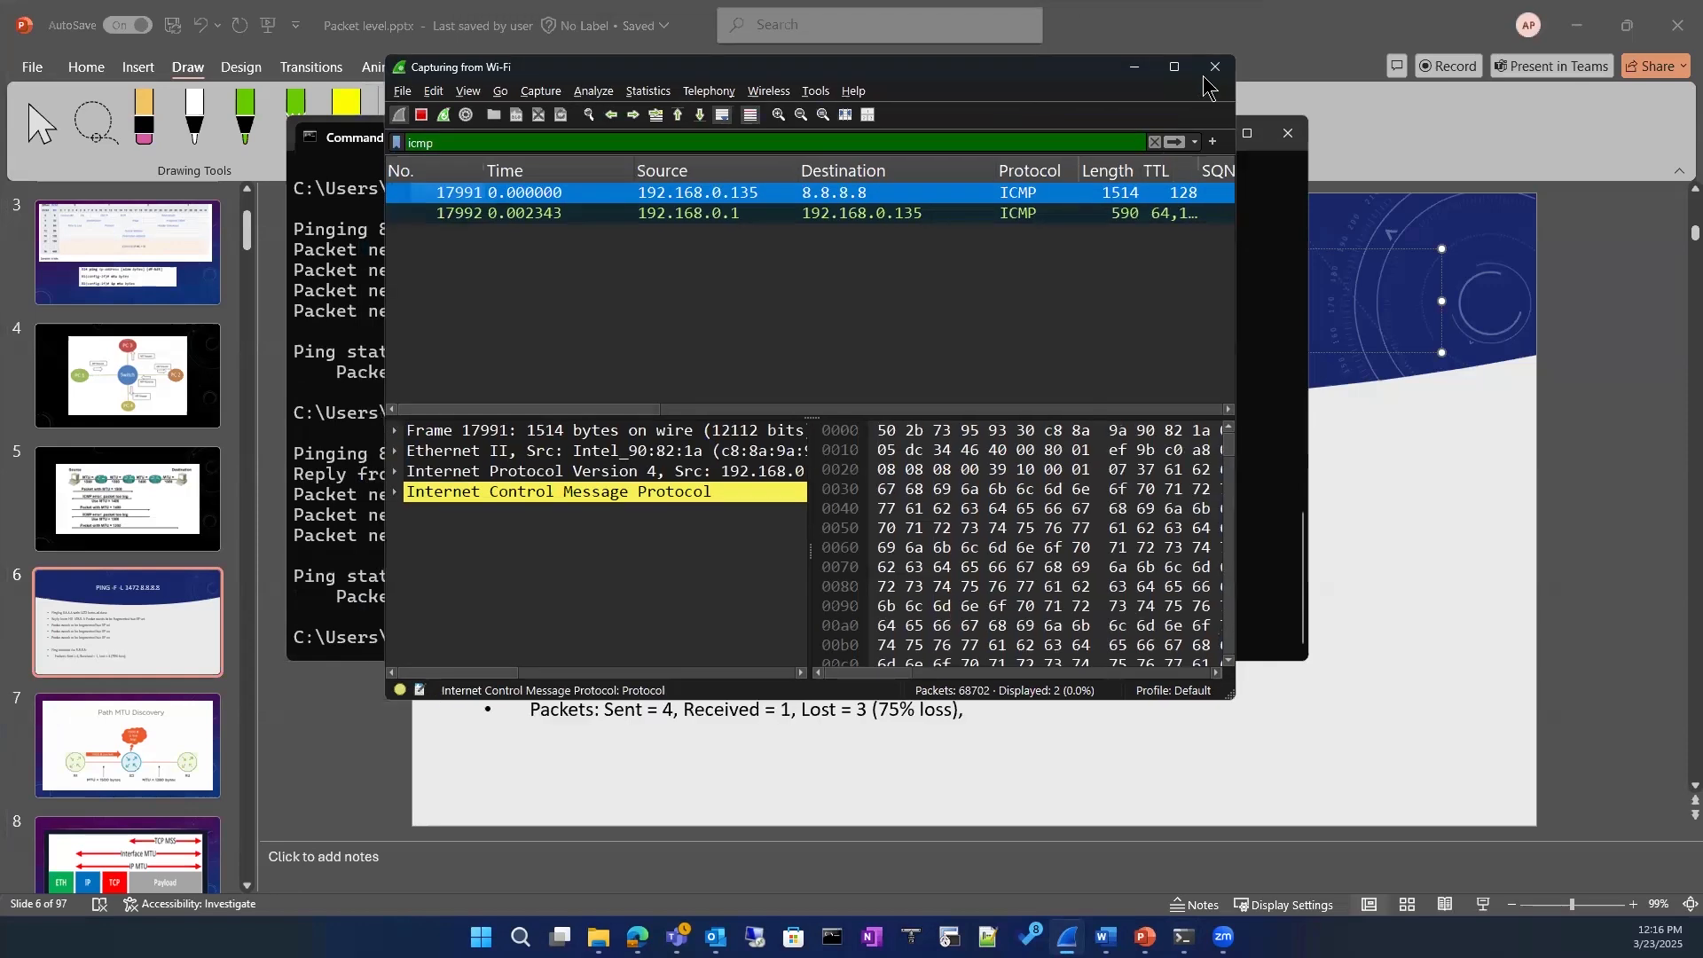
left_click(1167, 68)
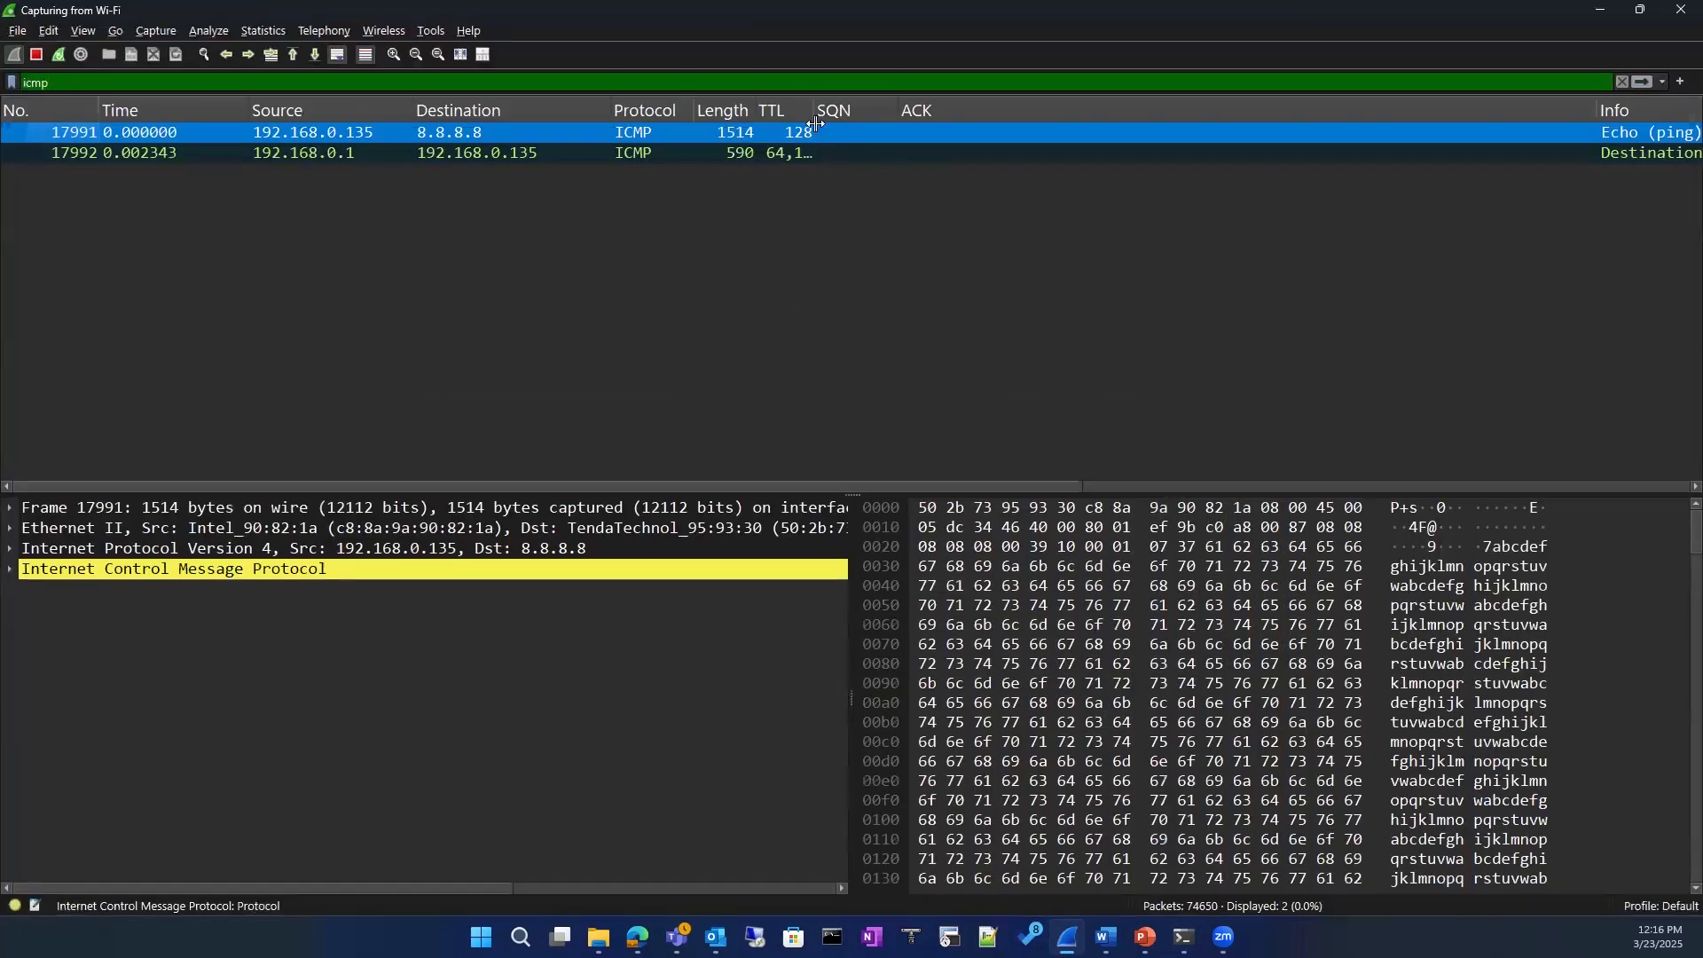
left_click_drag(815, 112, 926, 153)
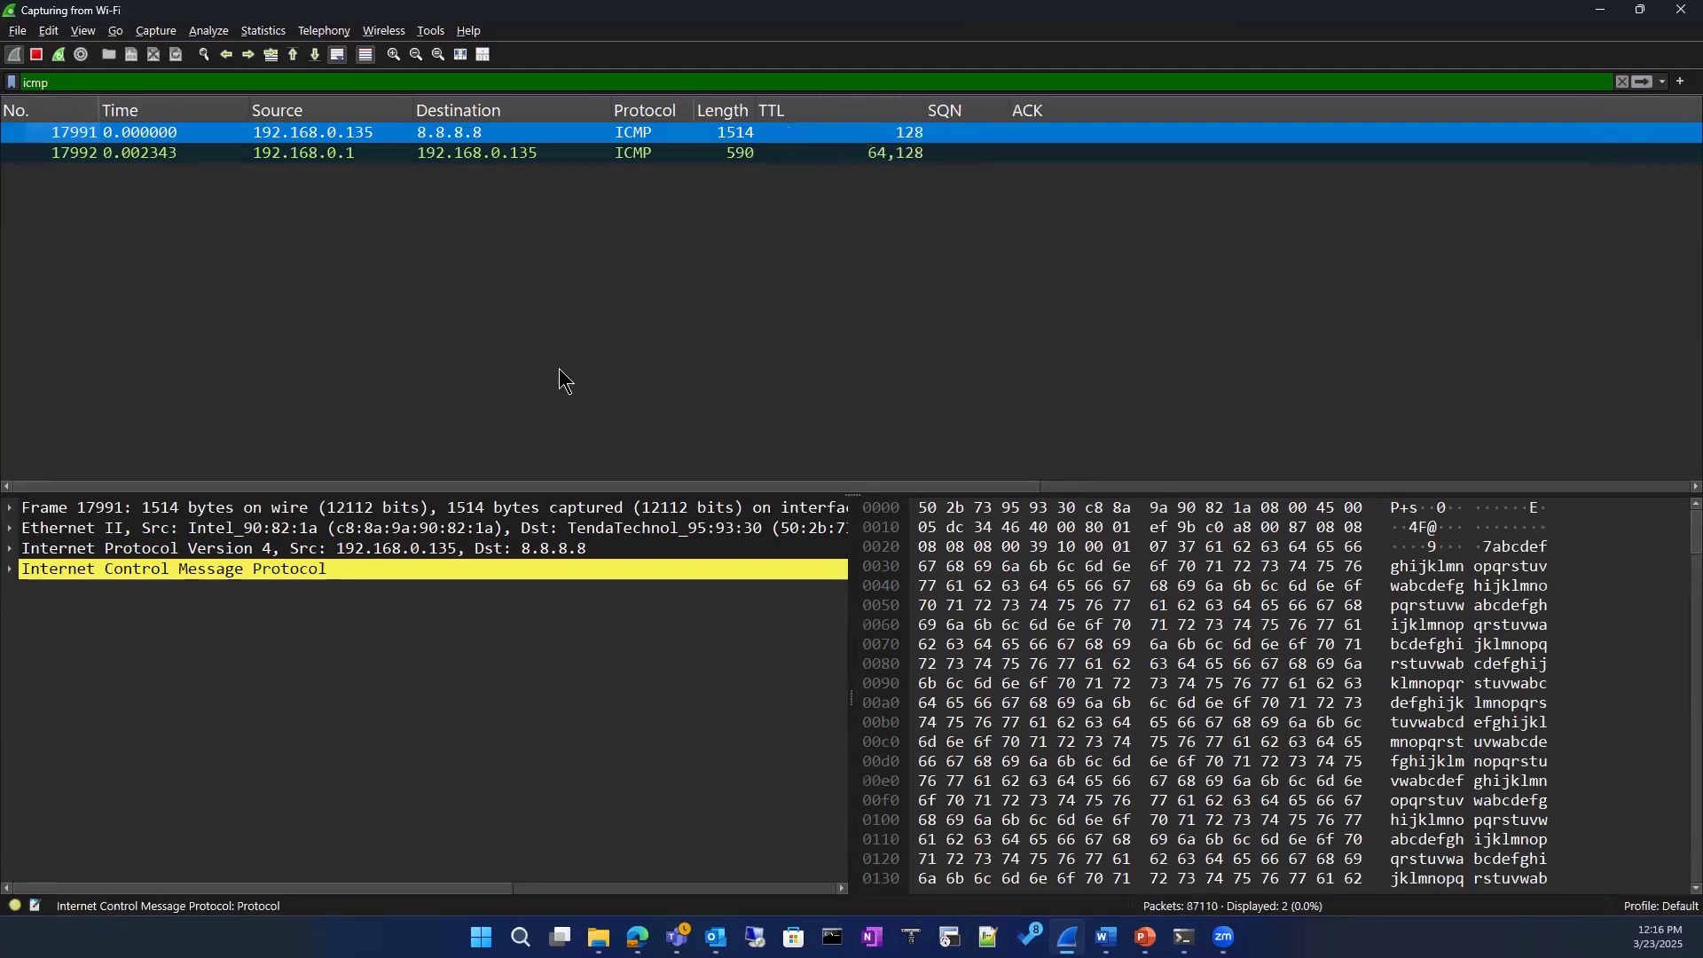
Step: Select the ICMP packet sent from 192.168.0.1 and expand its Internet Control Message Protocol details
left_click(293, 152)
left_click(11, 569)
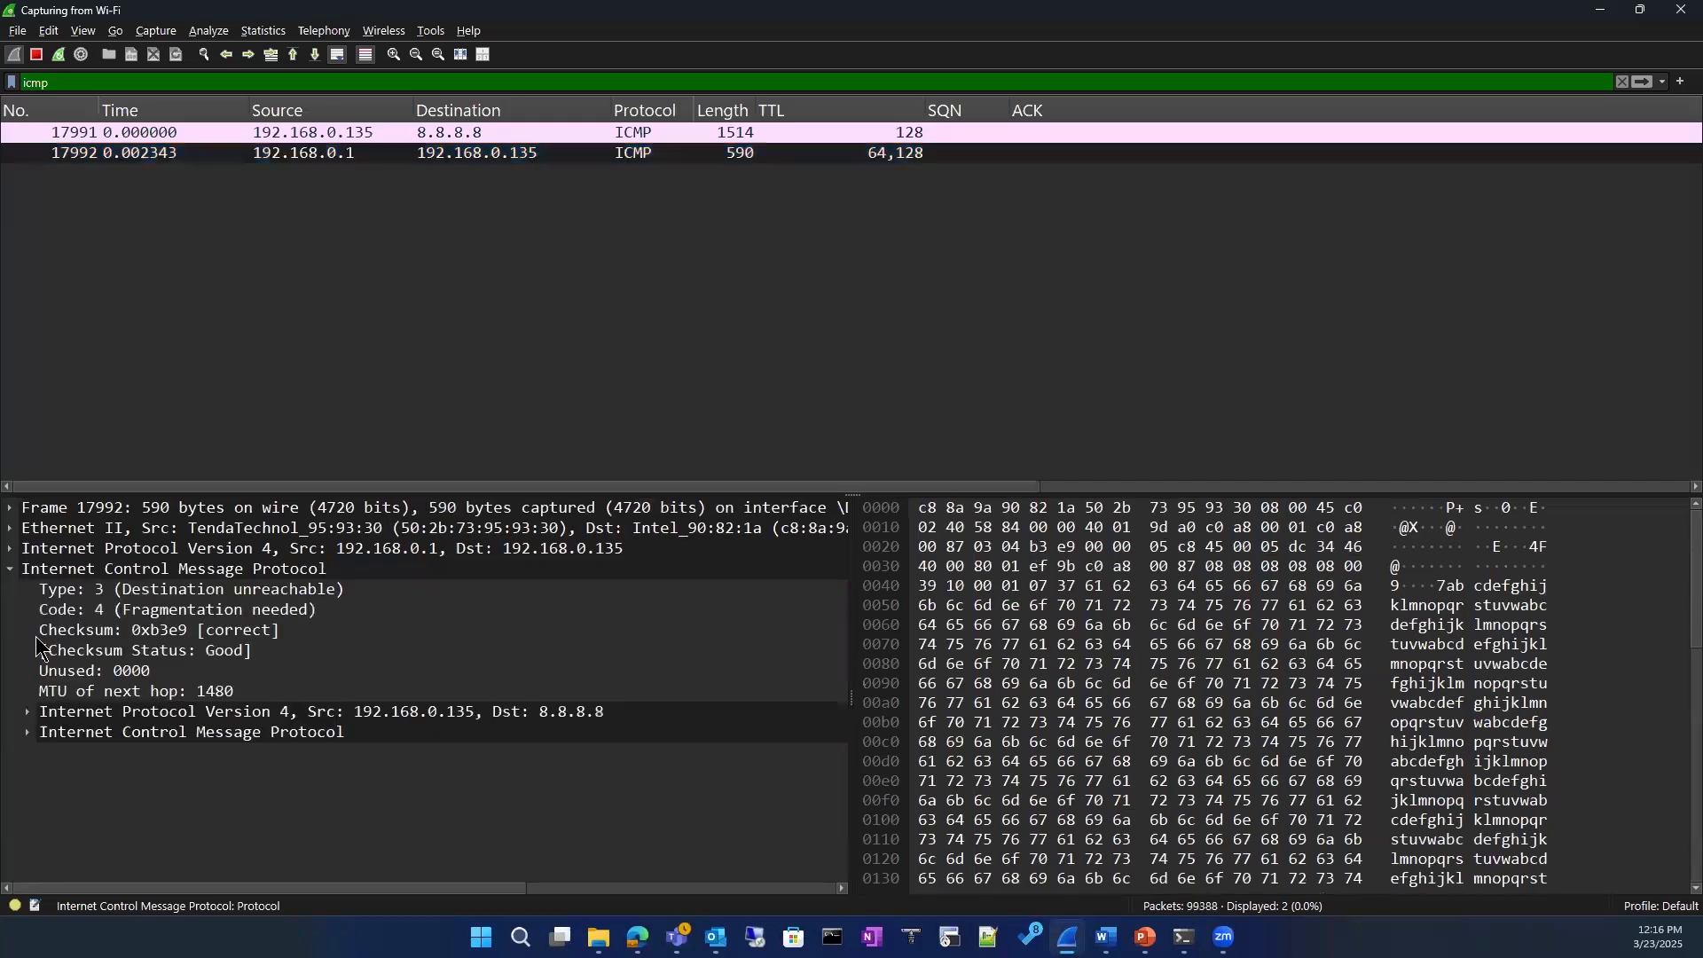
Step: Expand the embedded Internet Control Message Protocol header and its Data section in the packet from 192.168.0.1
left_click(29, 733)
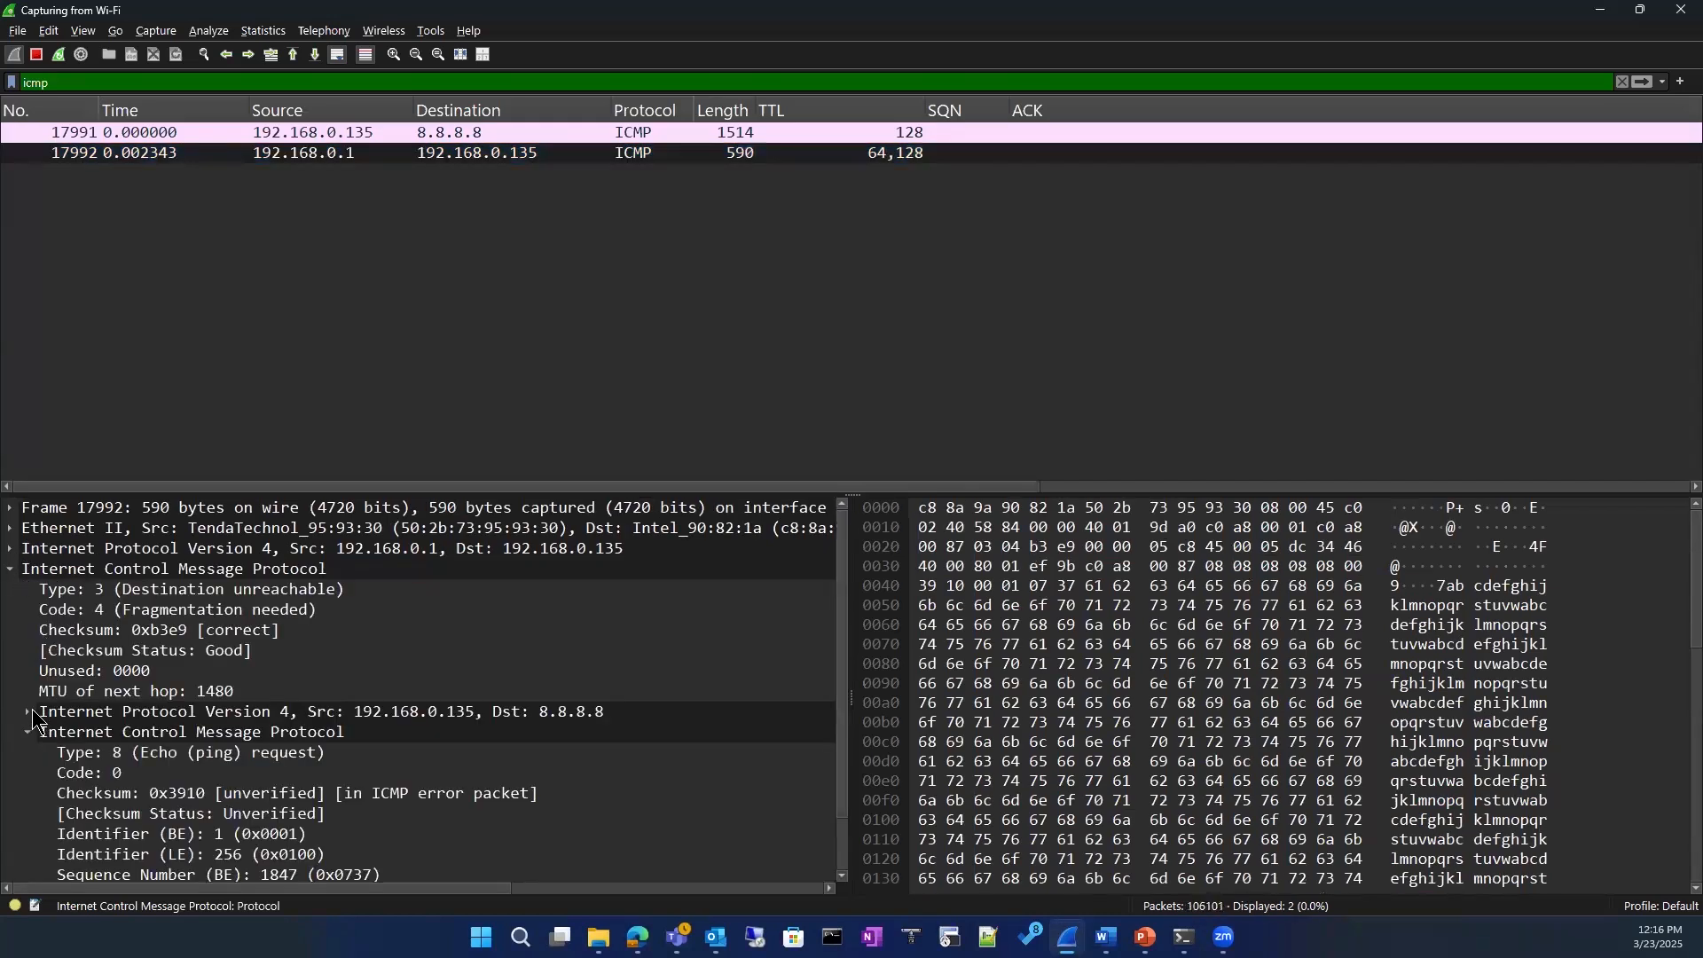
left_click(174, 796)
scroll(344, 764, "down", 1)
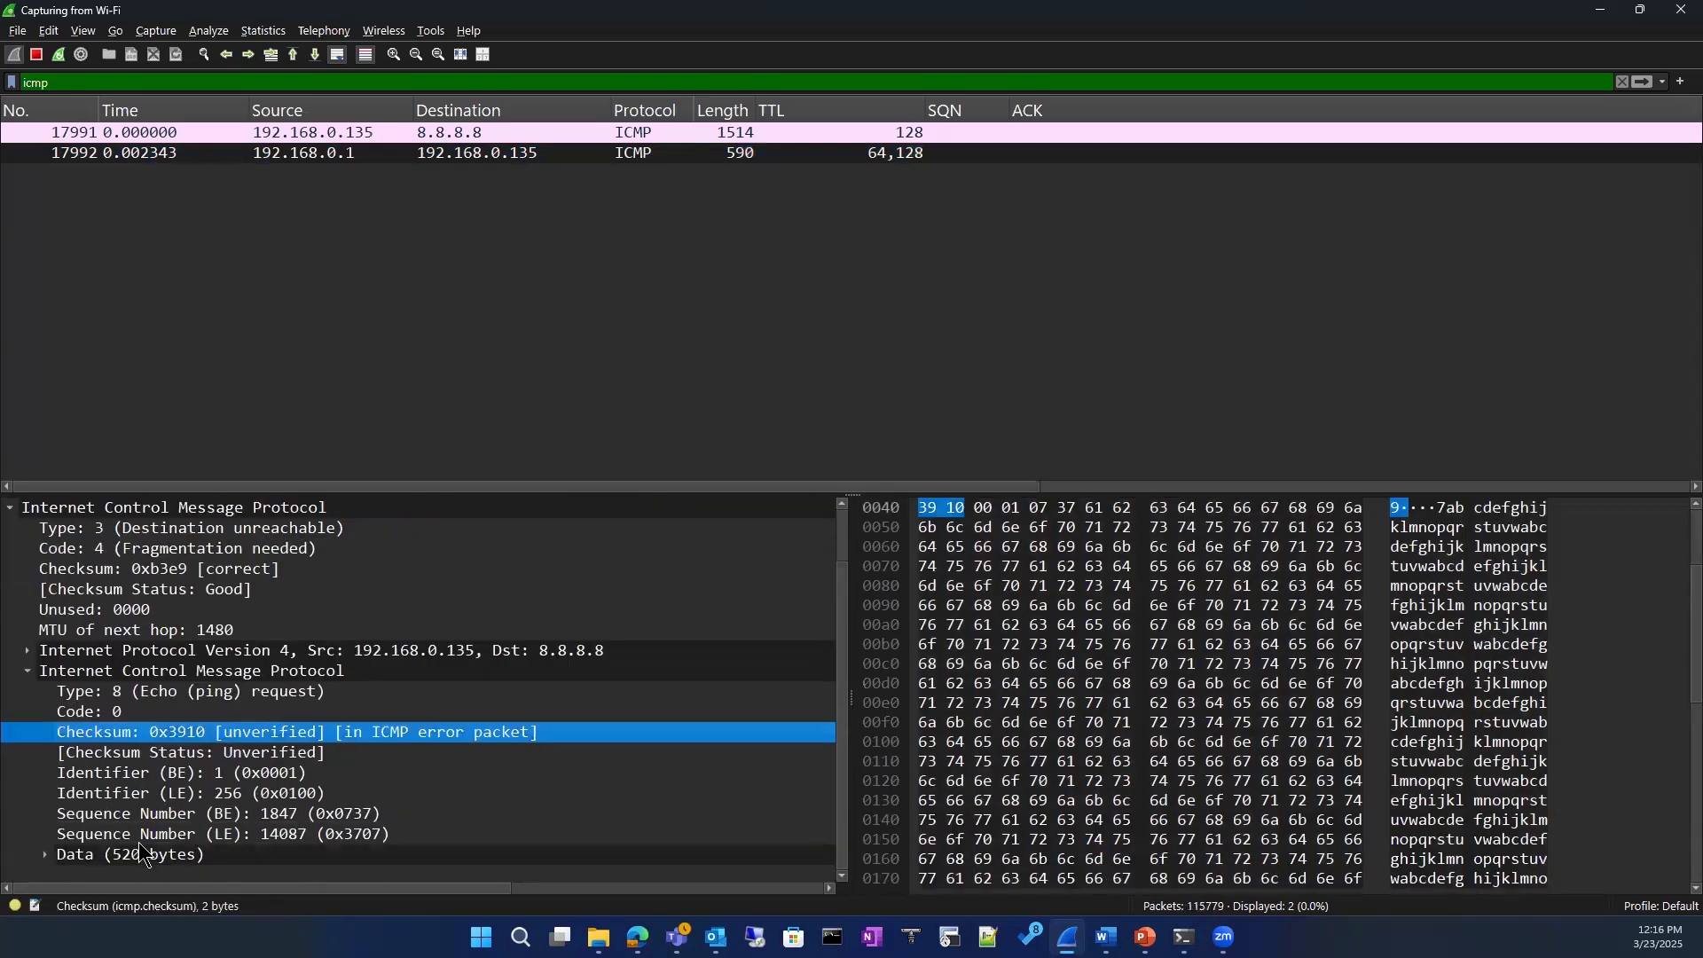
left_click(43, 854)
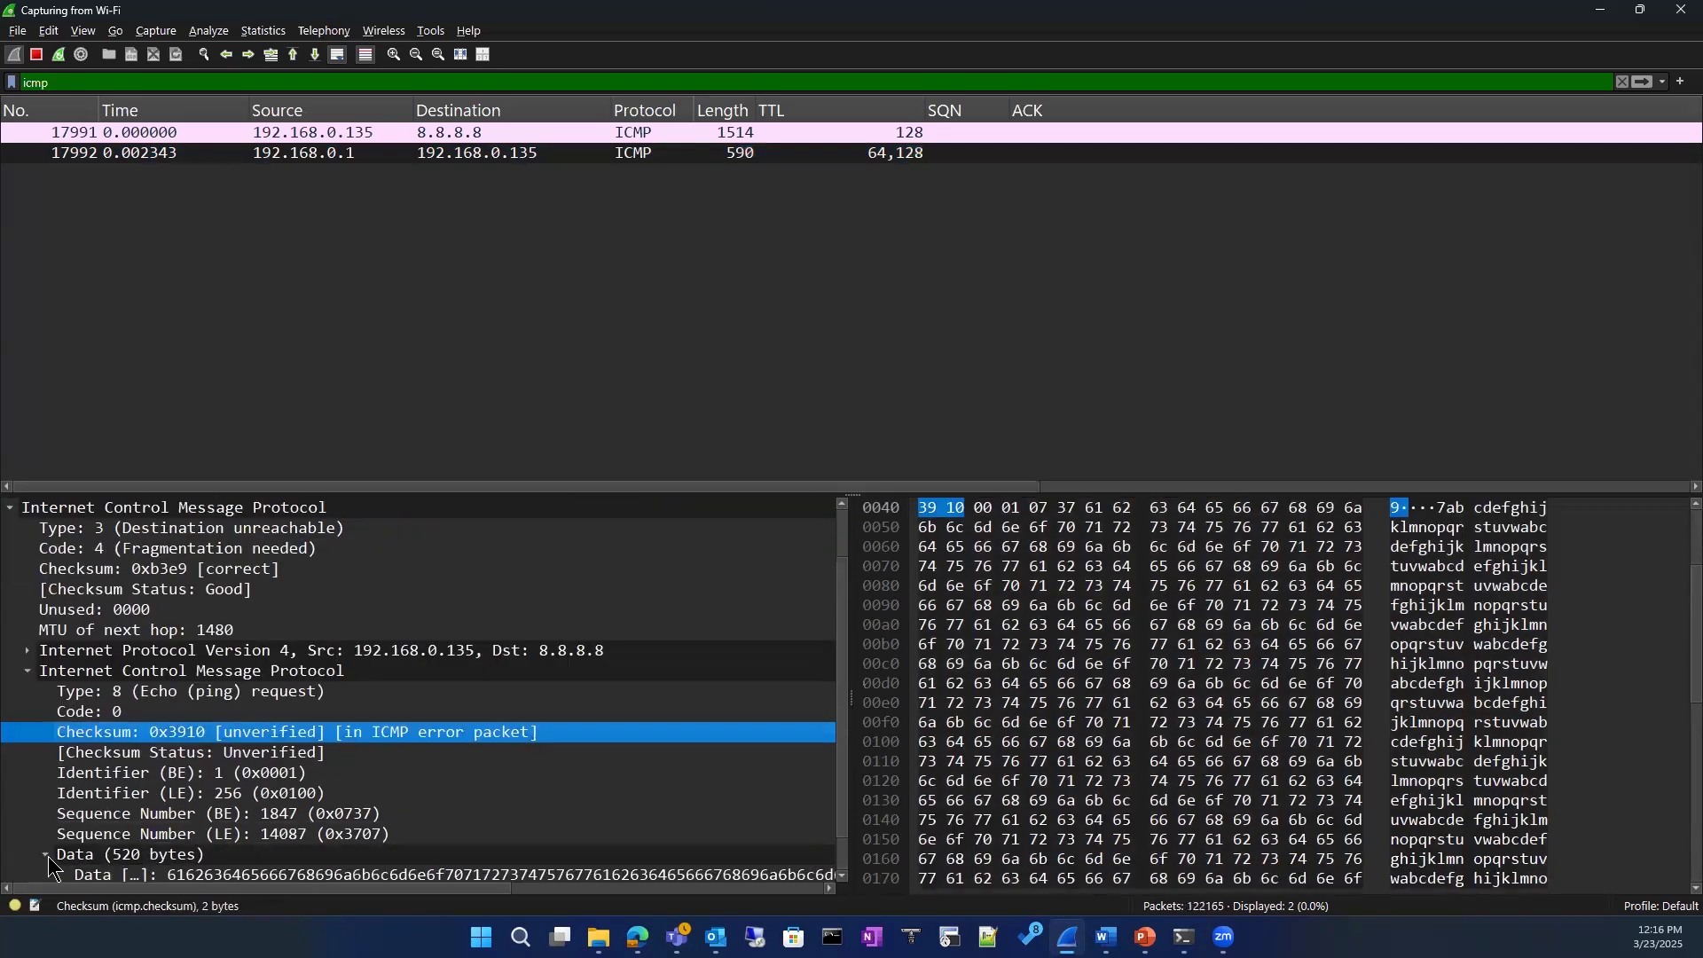
scroll(195, 754, "down", 1)
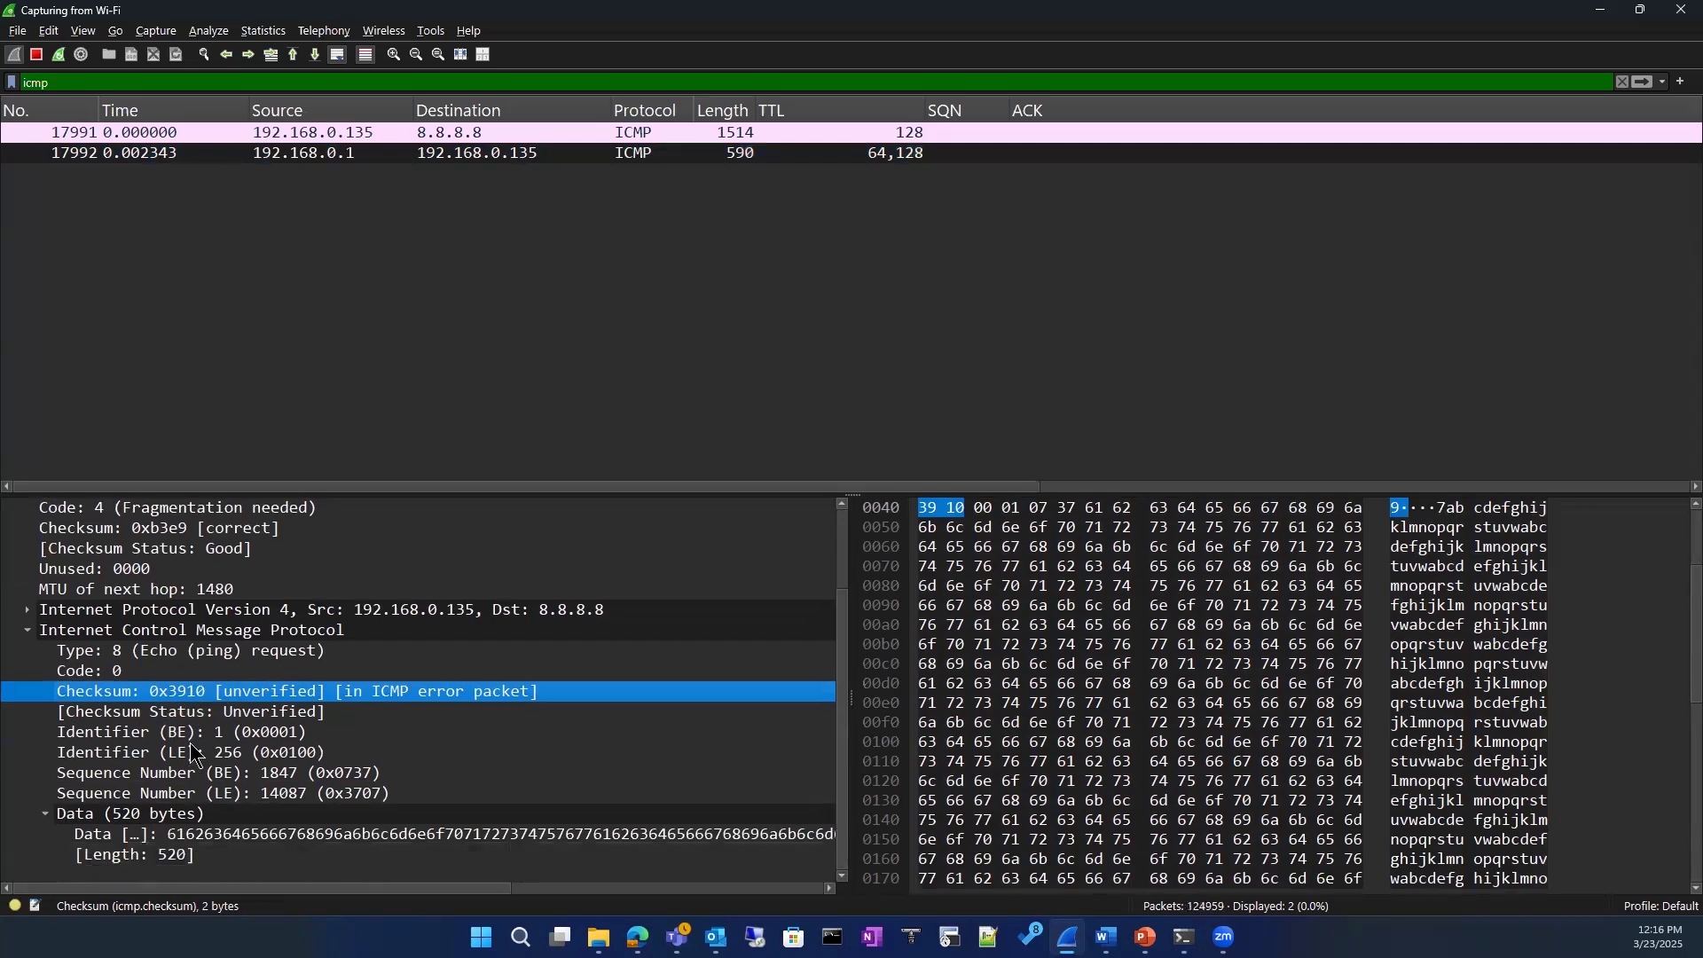
left_click(445, 156)
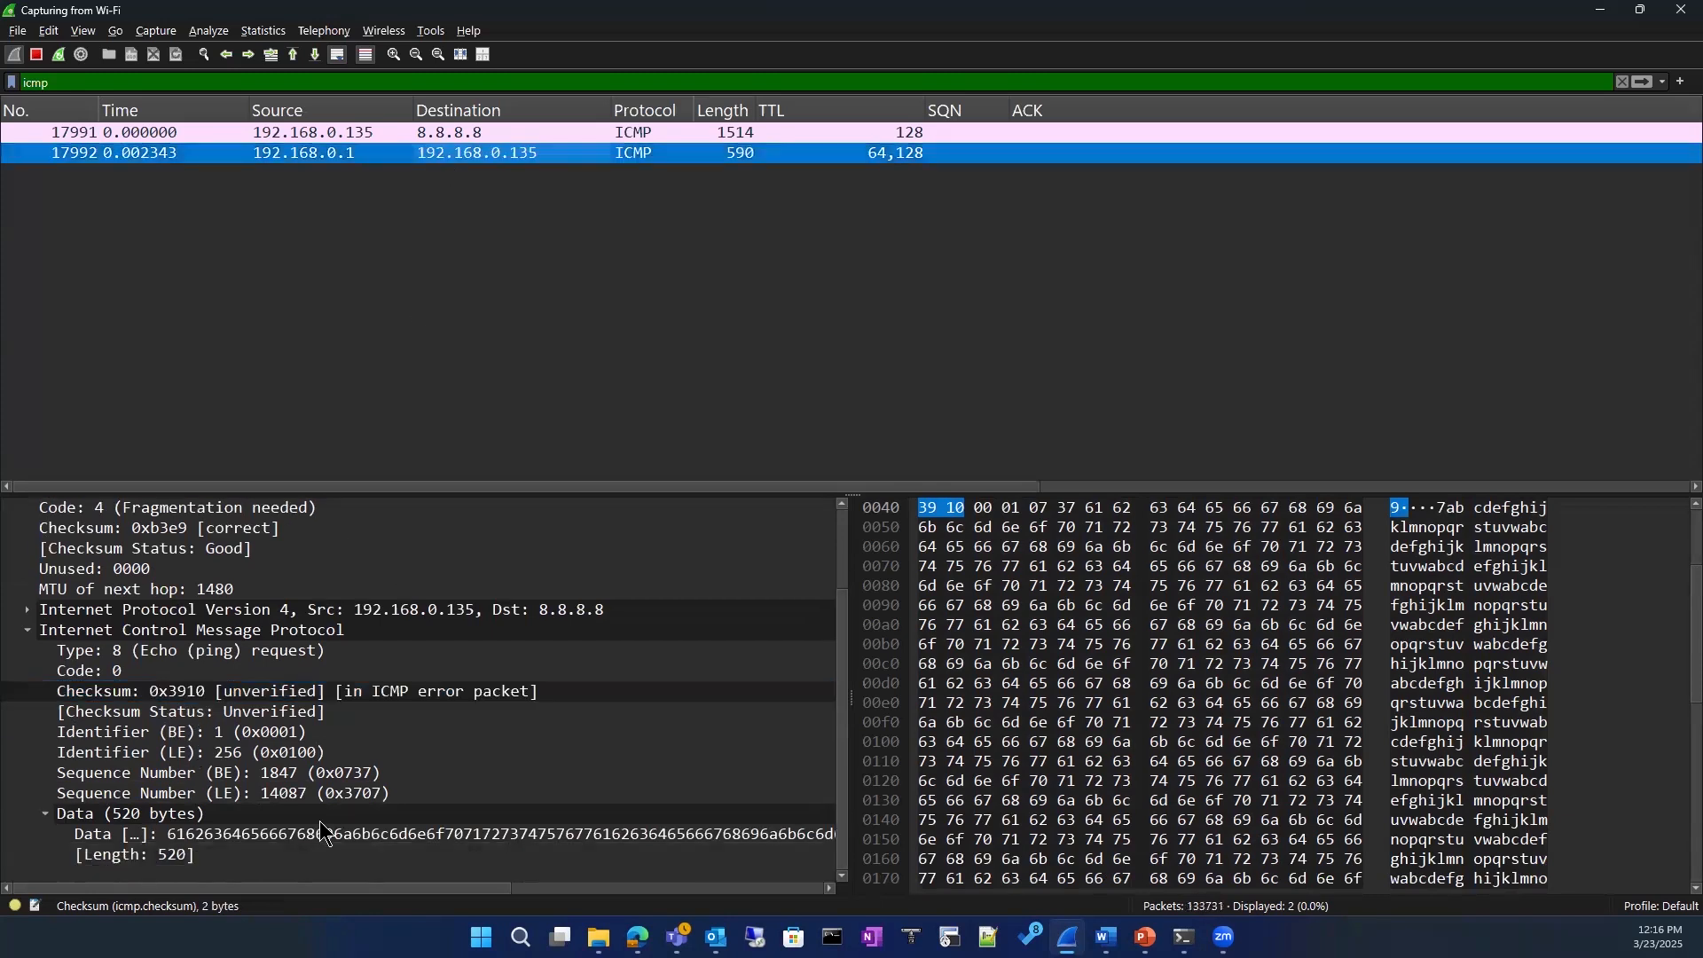
scroll(320, 834, "up", 2)
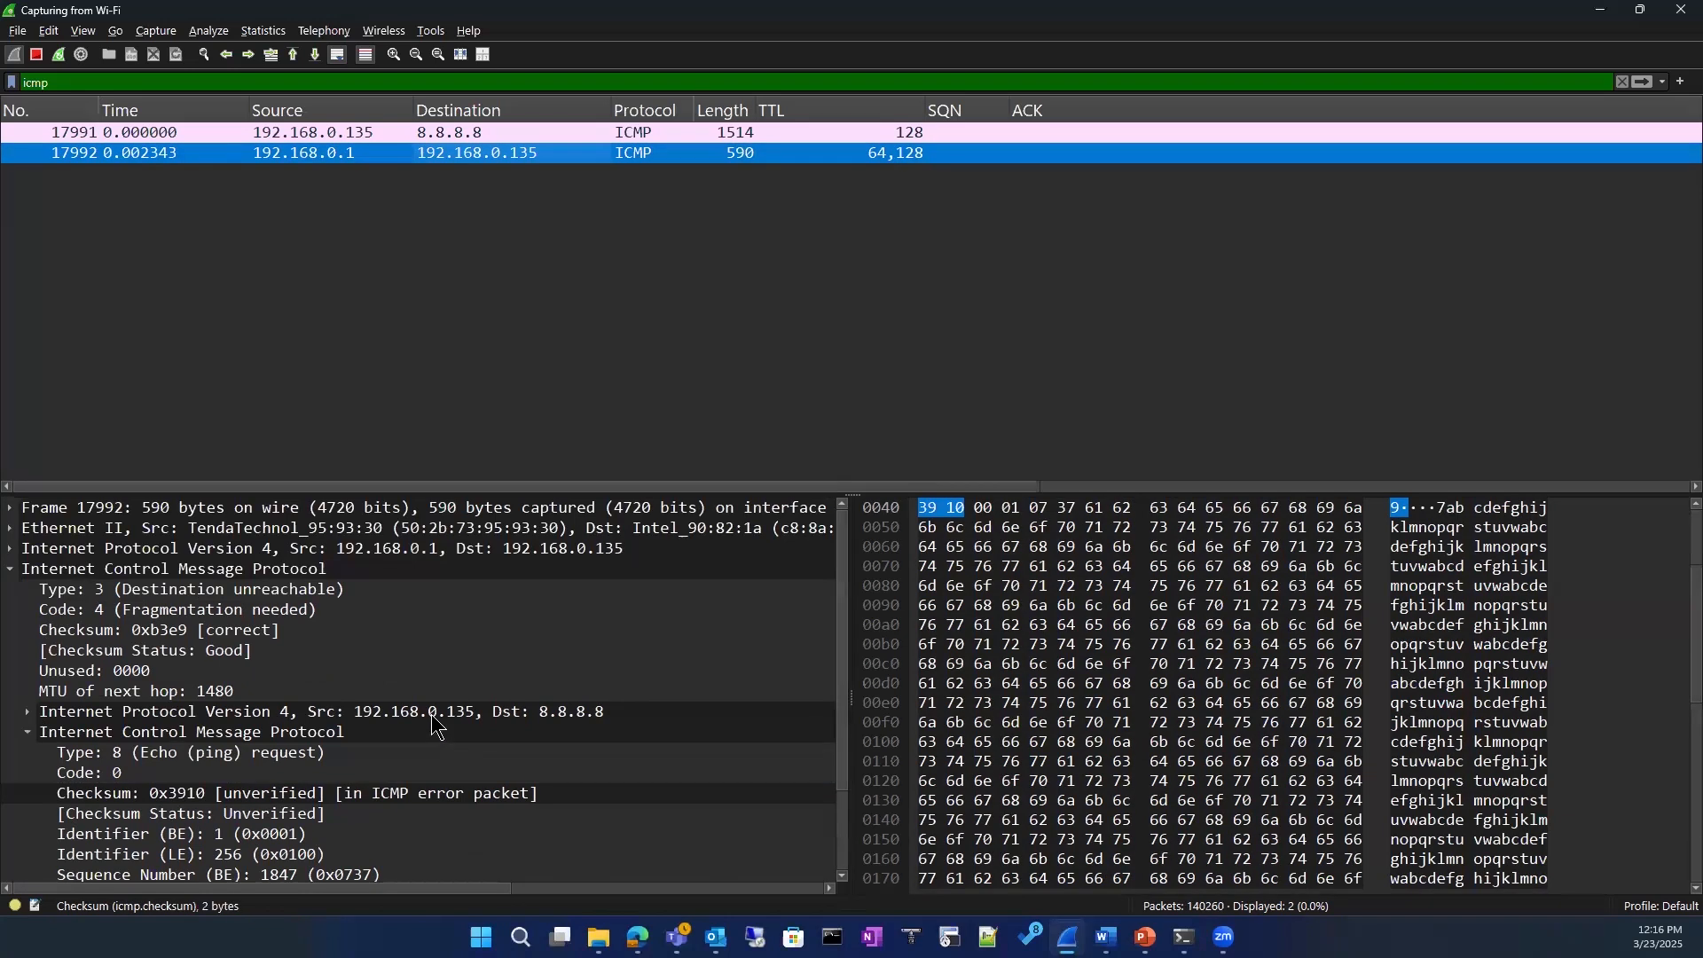
Step: Point out the embedded ICMP header's code and checksum, and select the outer Fragmentation needed code
left_click(434, 719)
left_click(342, 772)
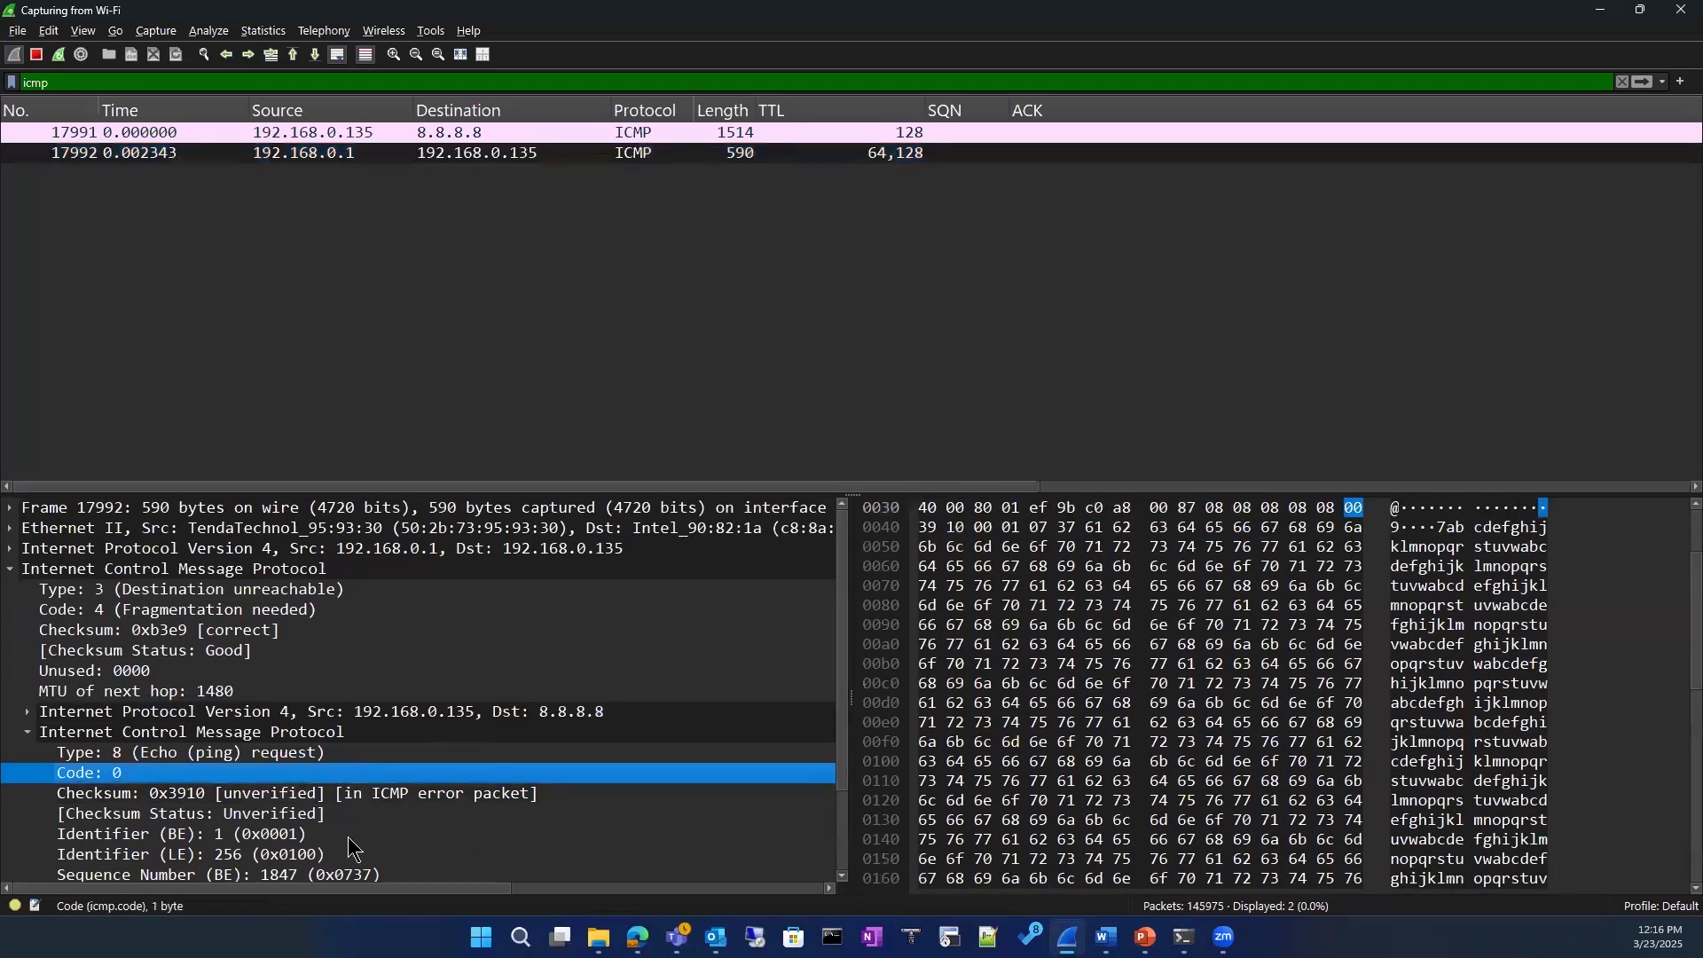
left_click(351, 792)
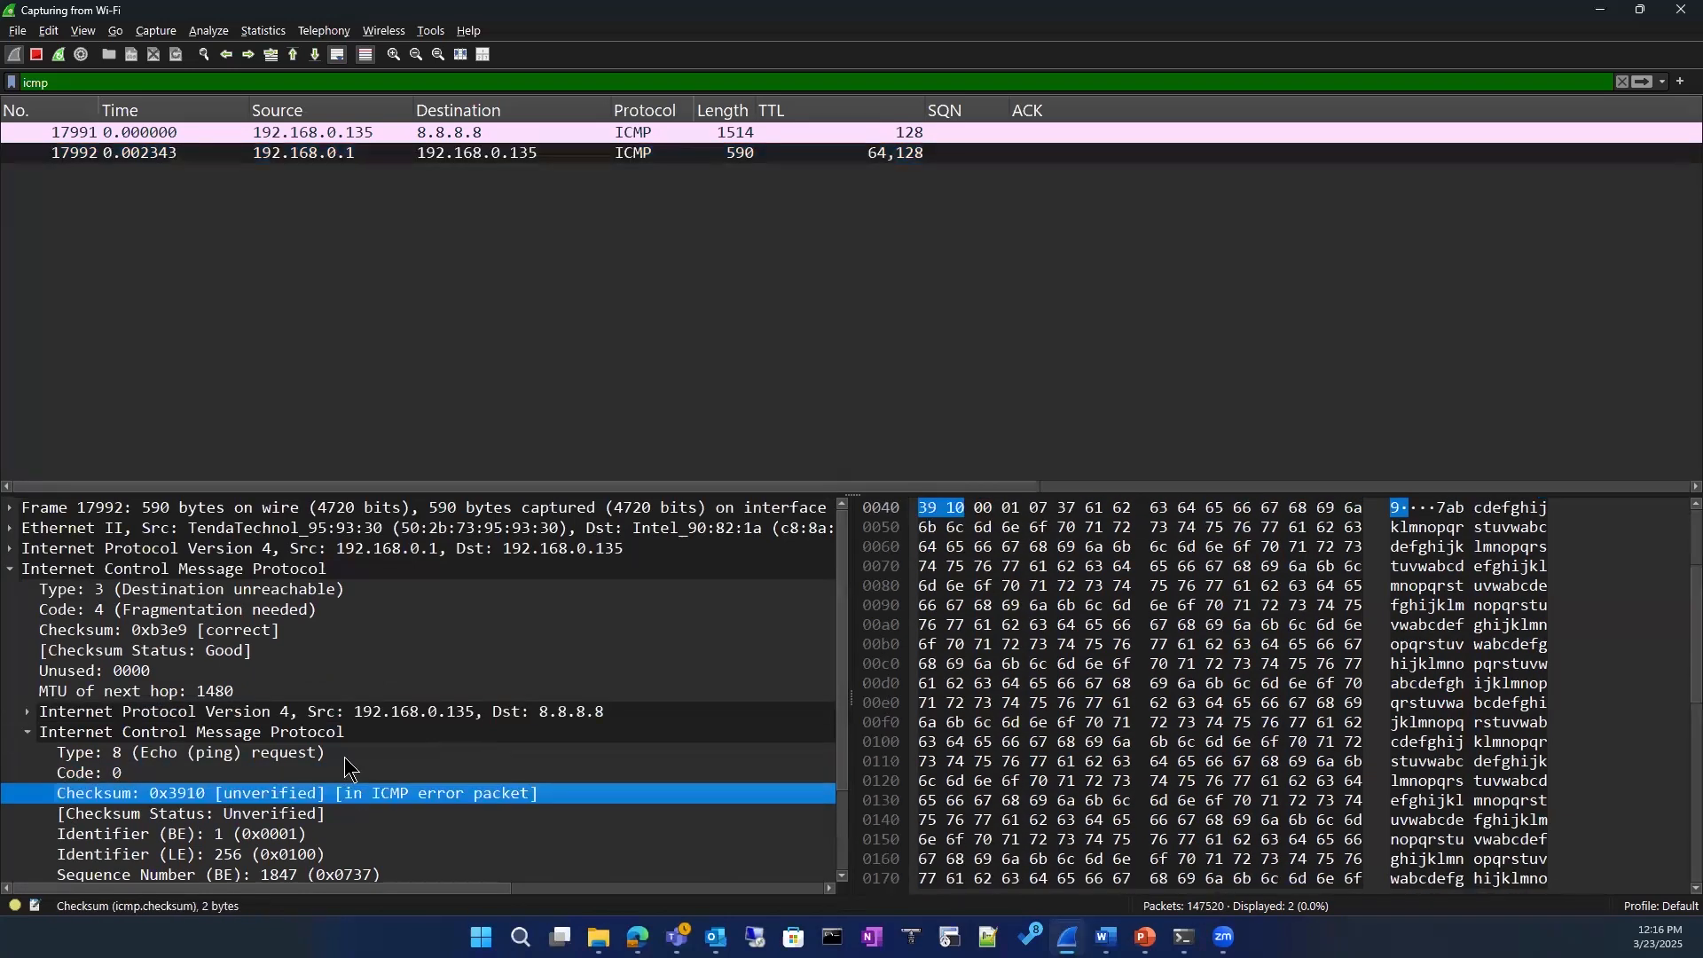
left_click(65, 610)
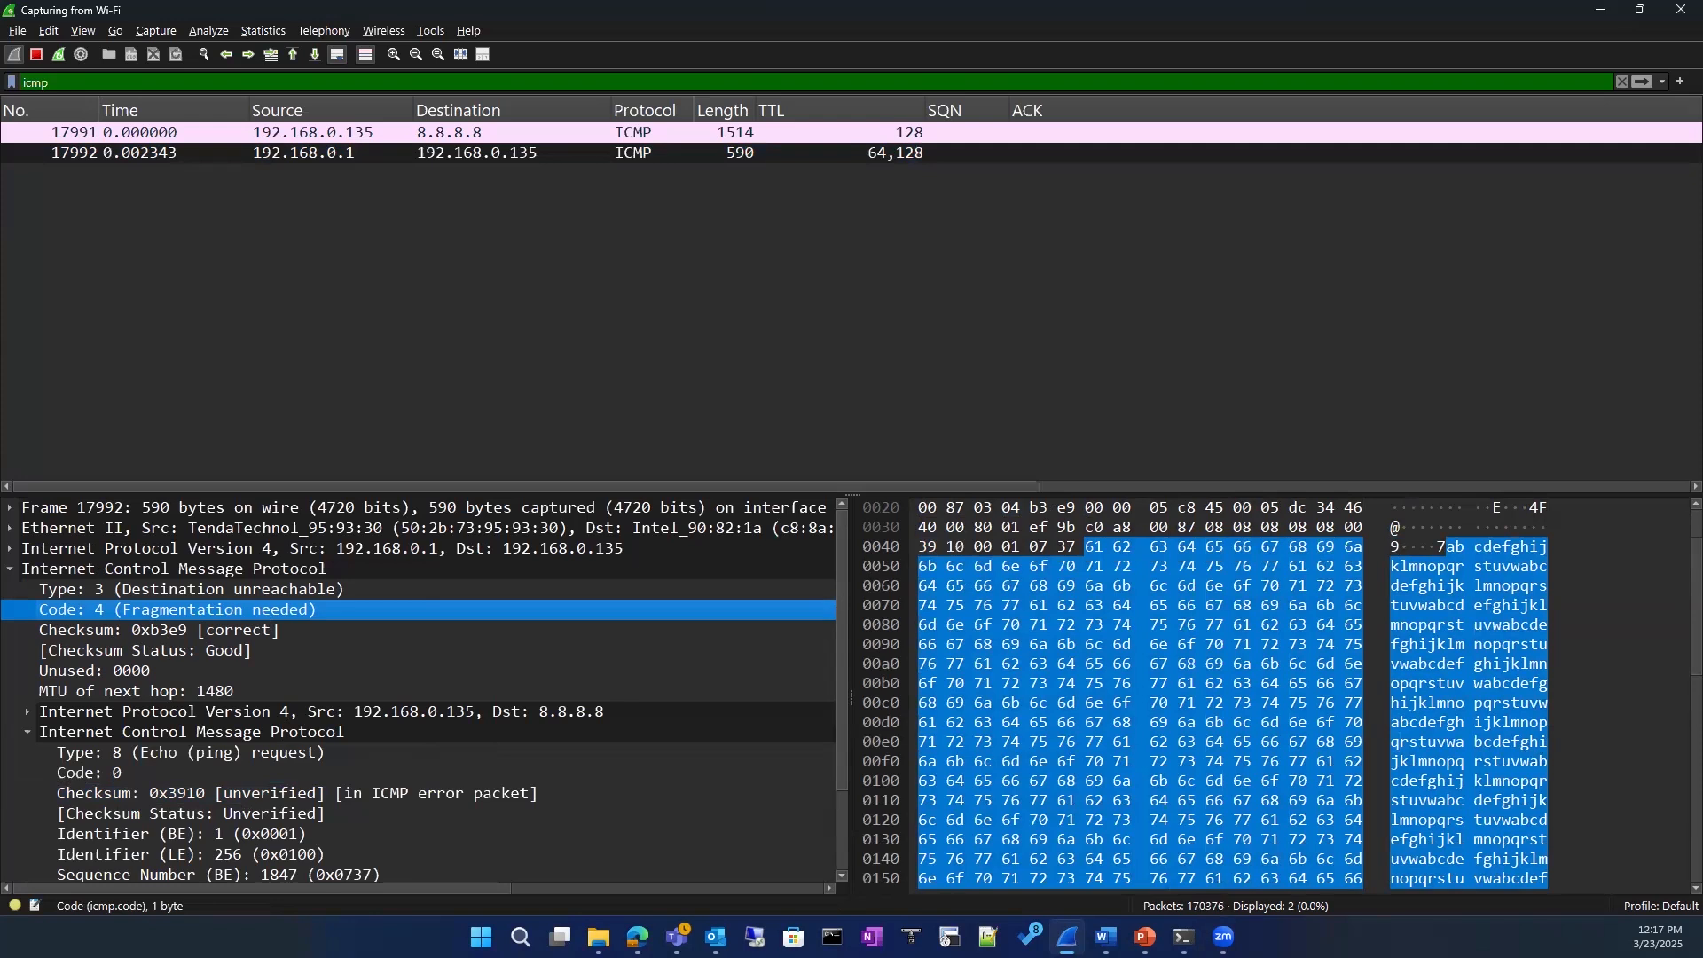
Step: Circle the Fragmentation needed code and the "in ICMP error packet" note with the on-screen annotation pen
key("alt+Tab")
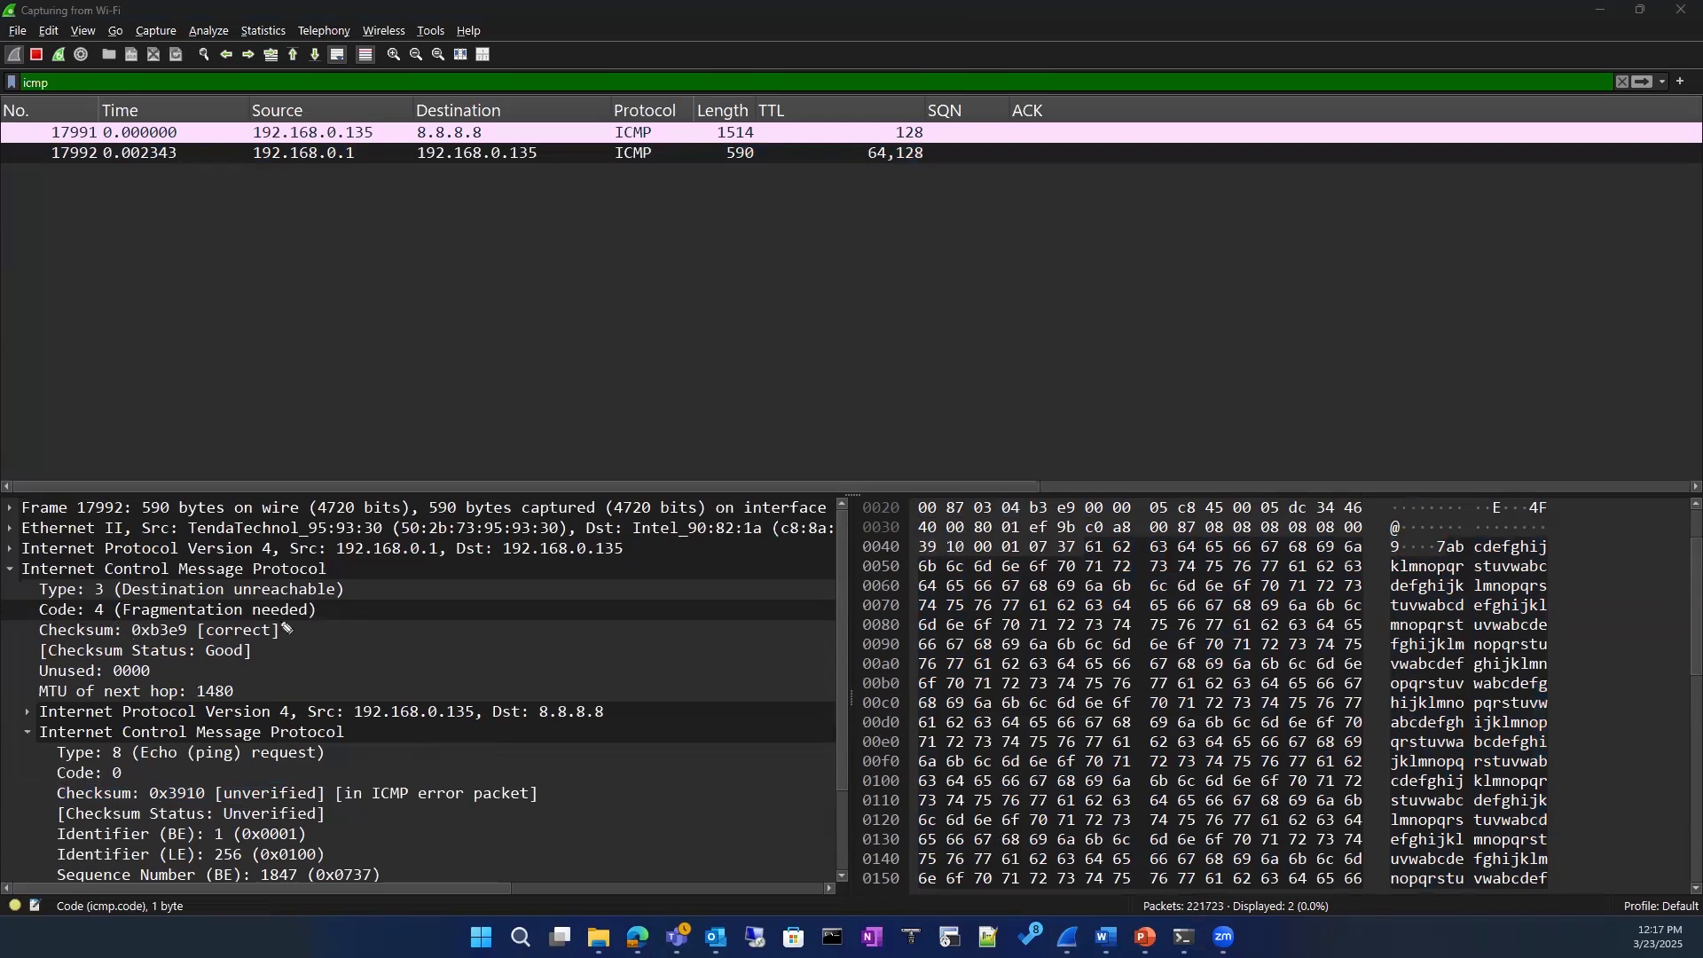
mouse_move(291, 626)
left_mouse_down()
mouse_move(283, 592)
mouse_move(71, 602)
mouse_move(60, 626)
mouse_move(288, 632)
left_mouse_up()
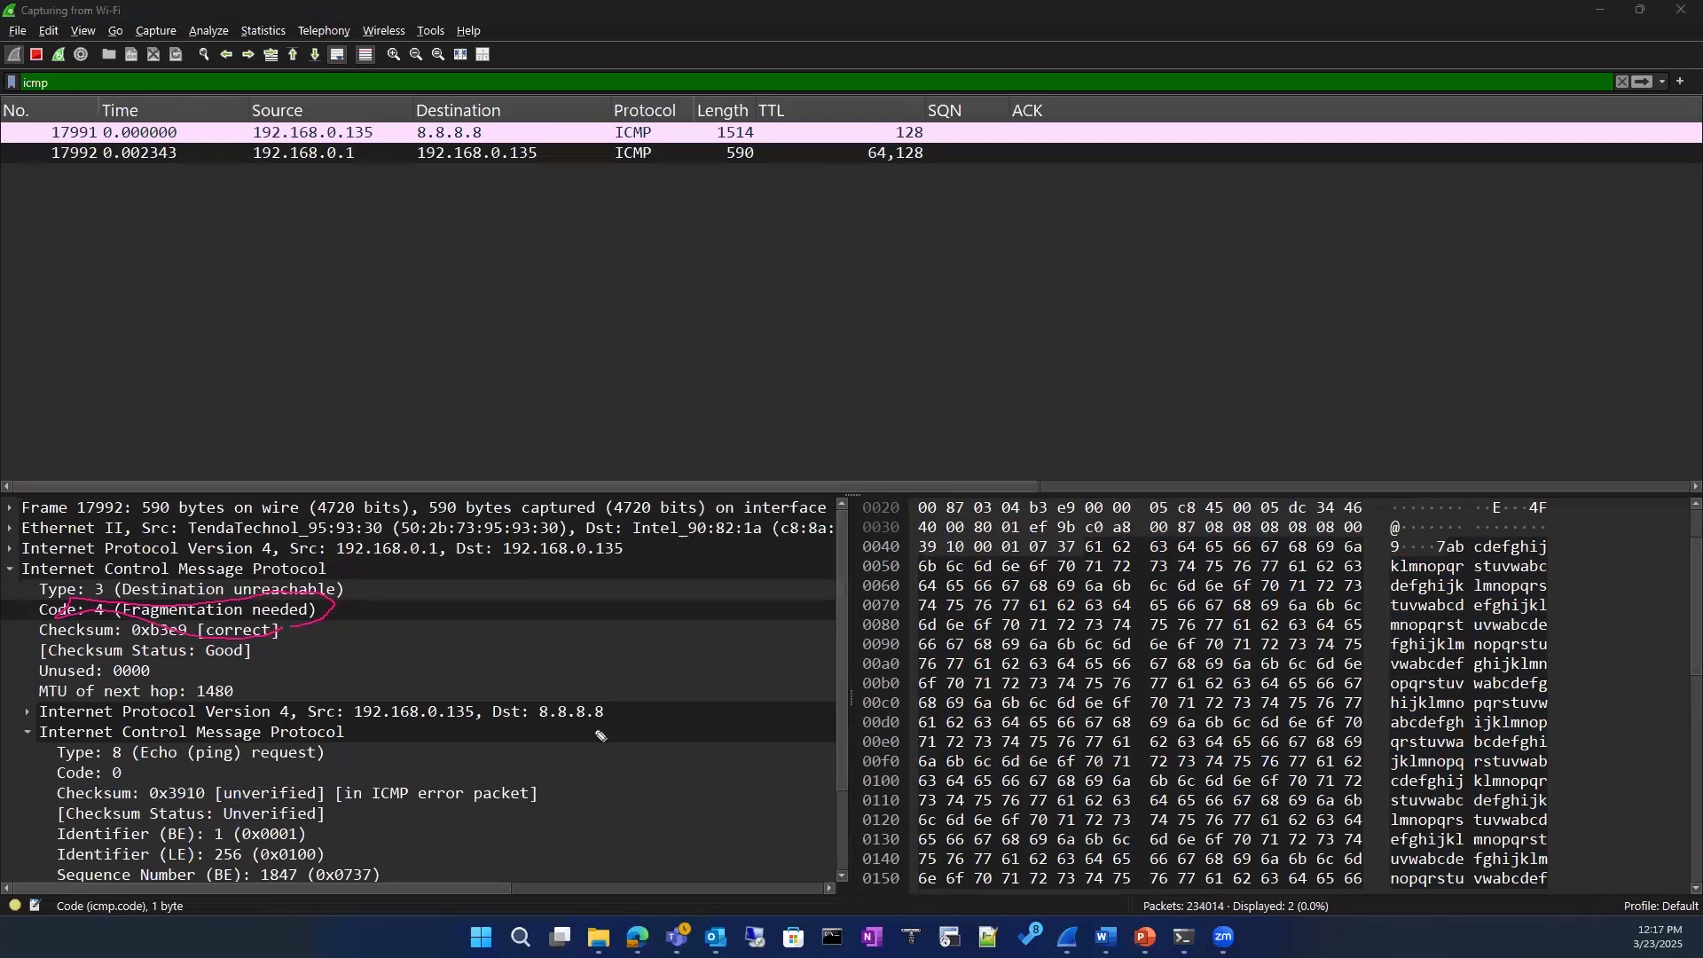
mouse_move(318, 793)
left_mouse_down()
mouse_move(532, 811)
mouse_move(391, 761)
mouse_move(417, 761)
left_mouse_up()
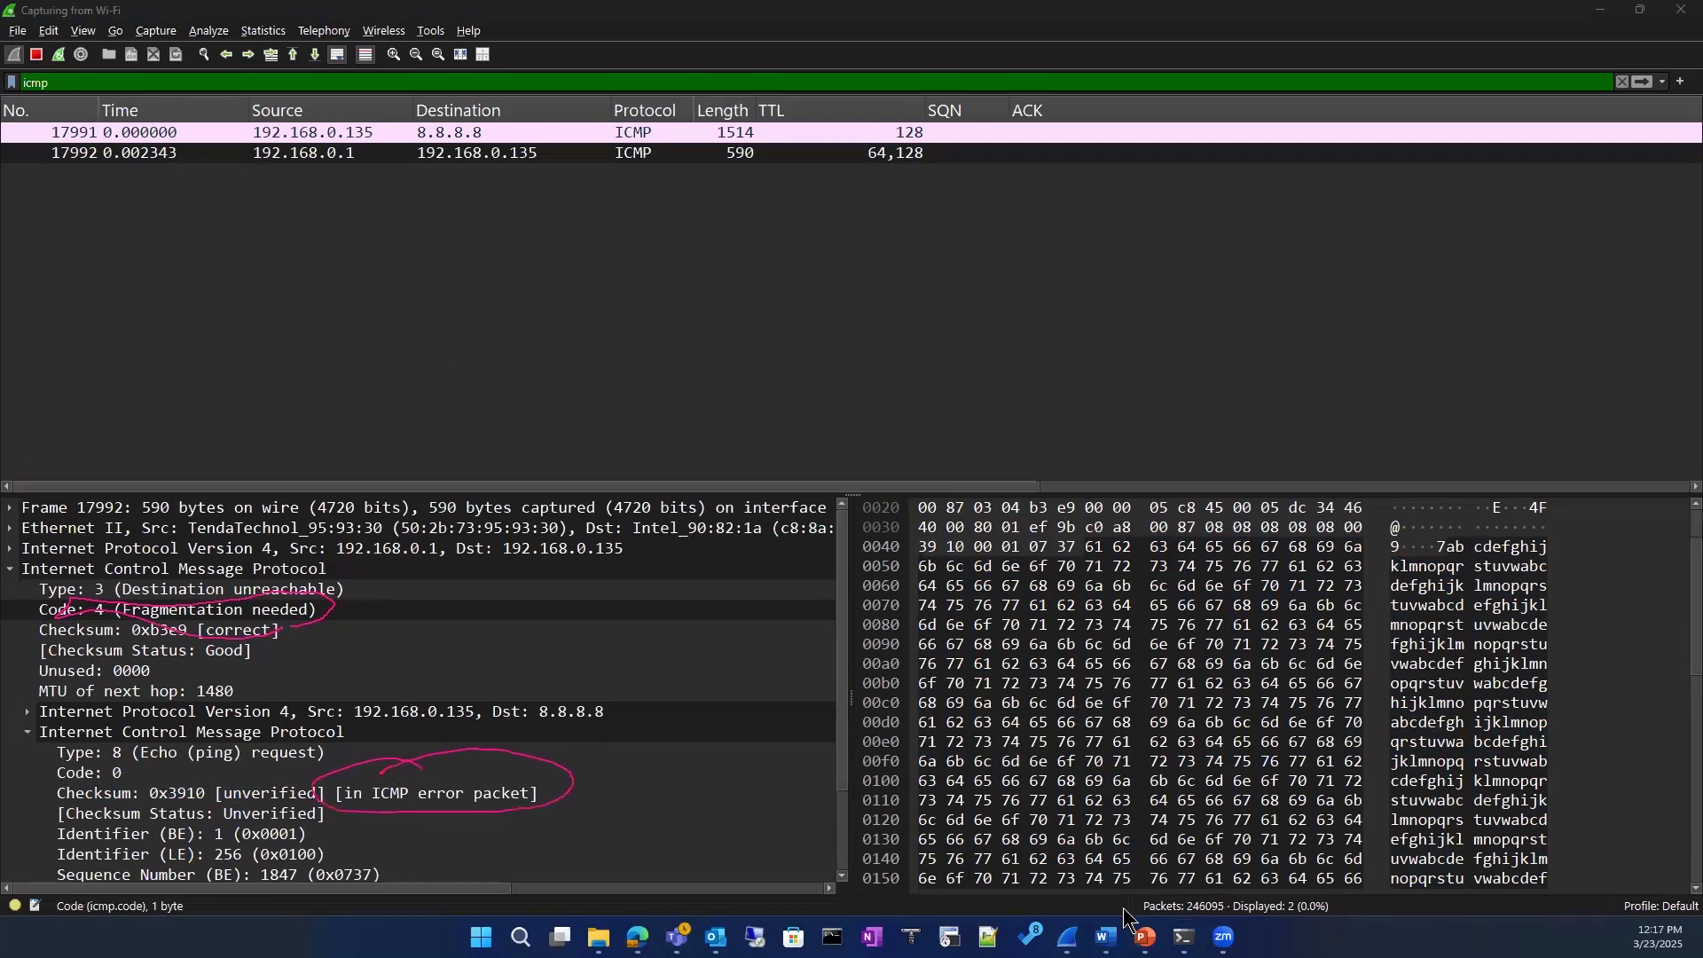
Step: Bring up Command Prompt and highlight the 1472-byte size and the 8.8.8.8 destination in the last ping
mouse_move(1184, 937)
left_click(1111, 851)
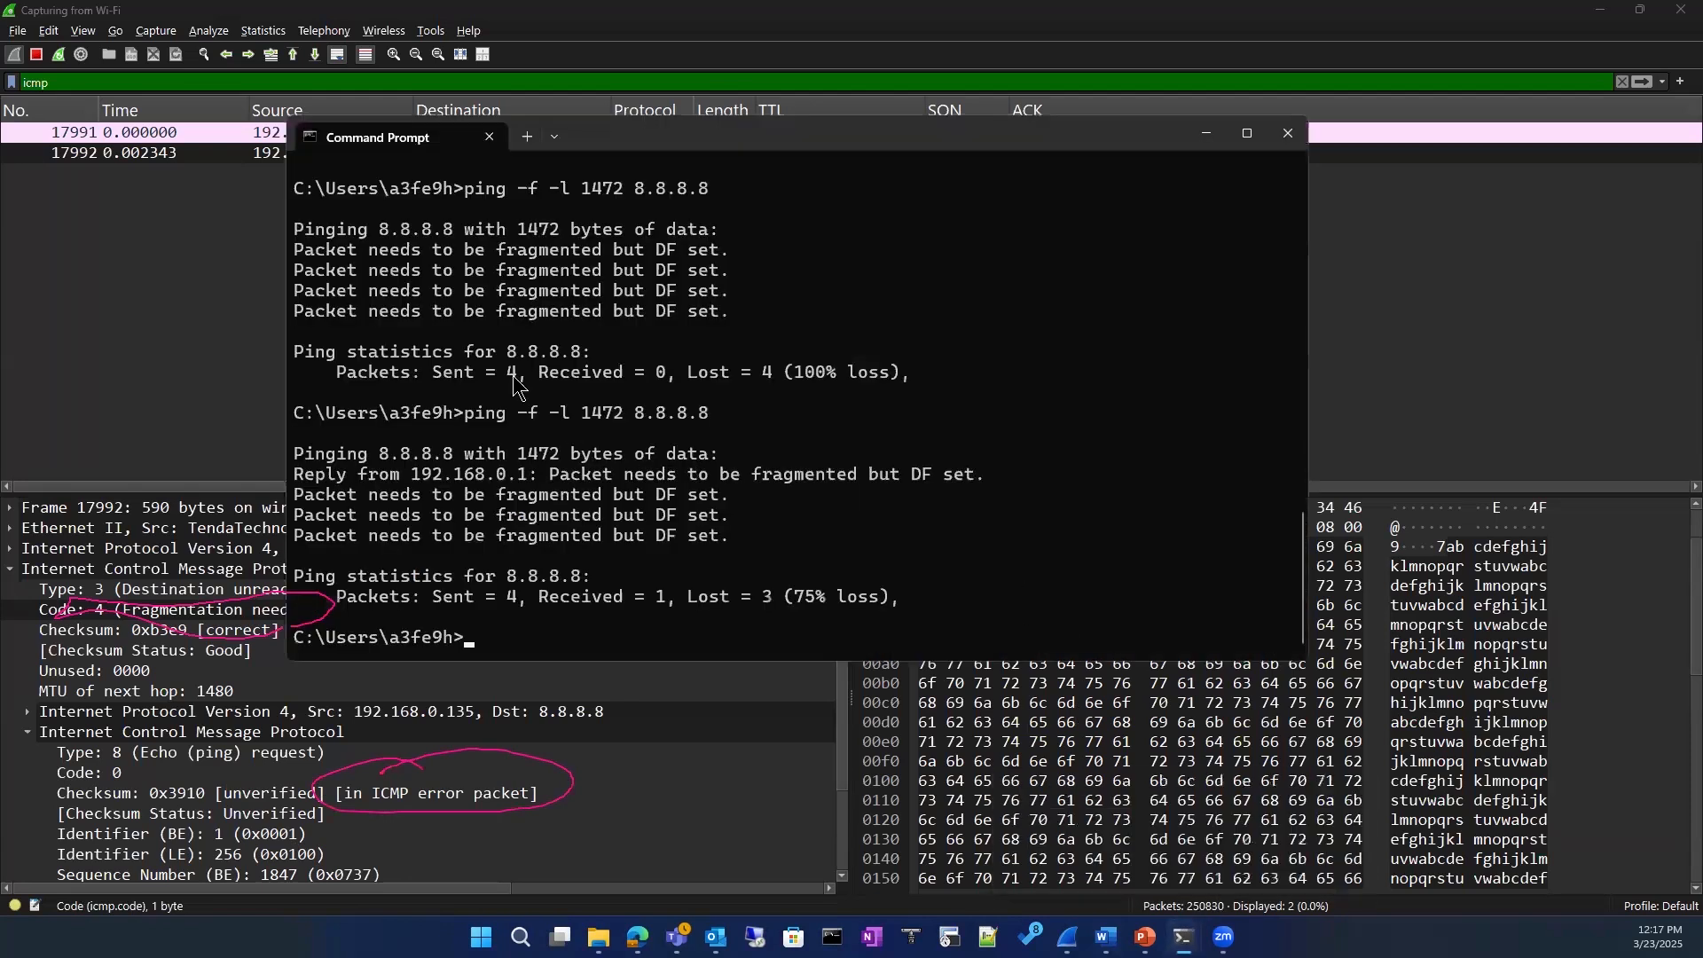
left_click_drag(518, 412, 692, 432)
left_click(643, 627)
double_click(561, 454)
left_click(636, 415)
double_click(637, 414)
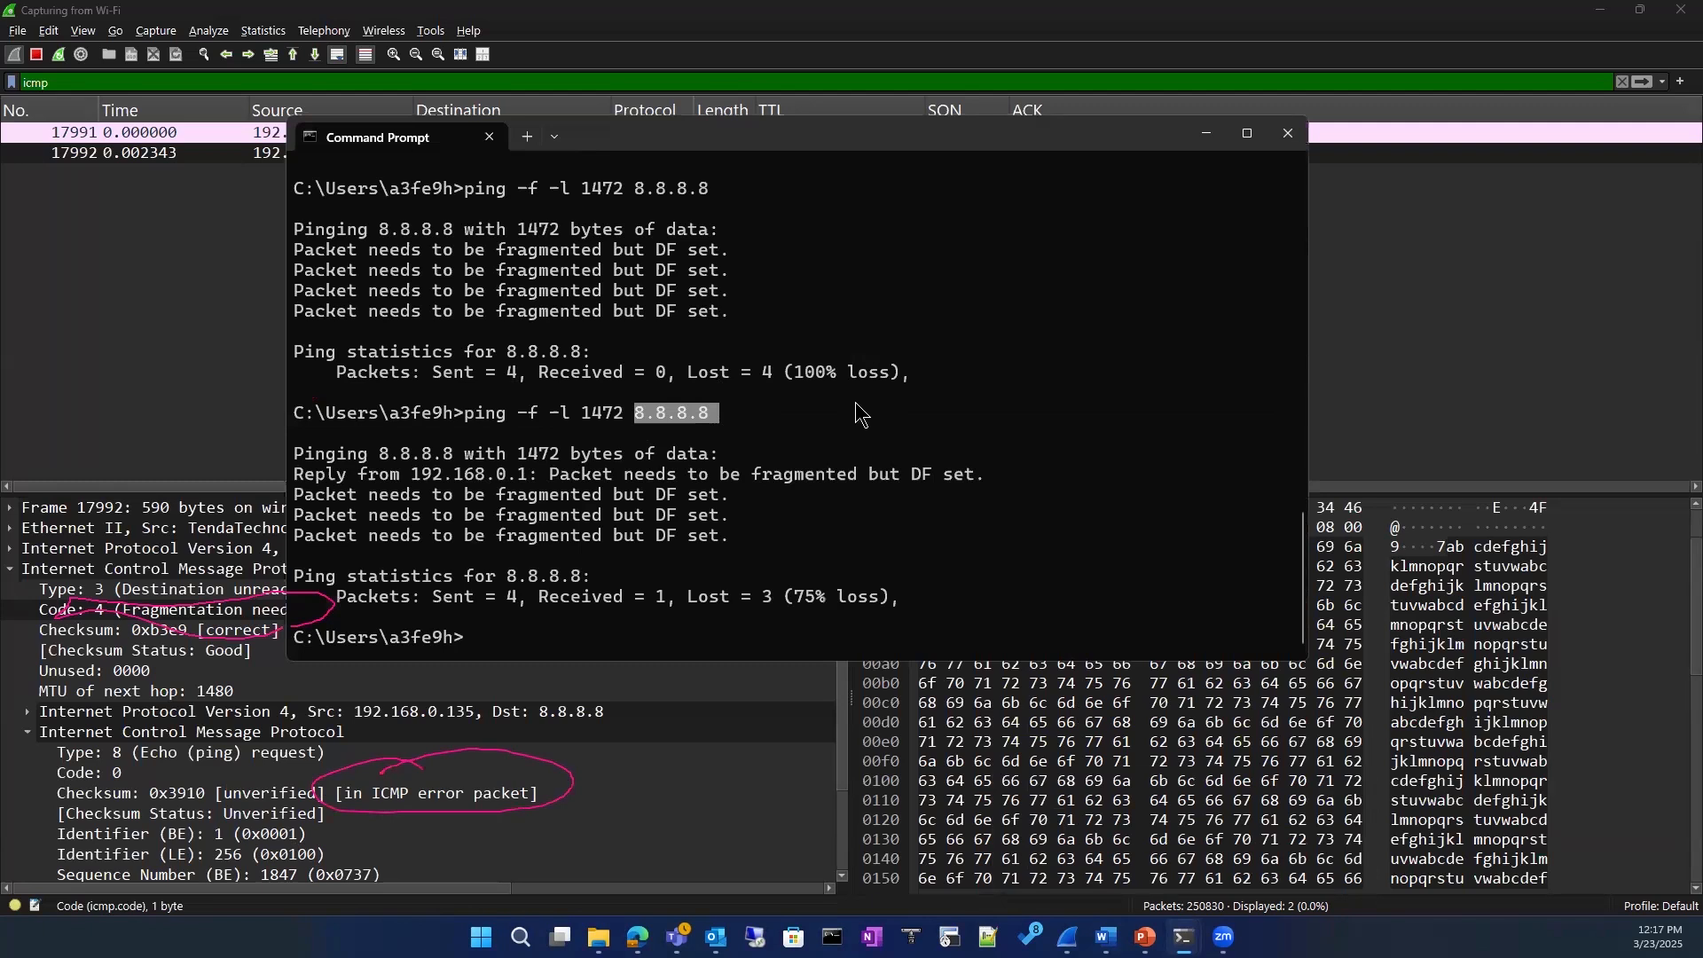
left_click(577, 410)
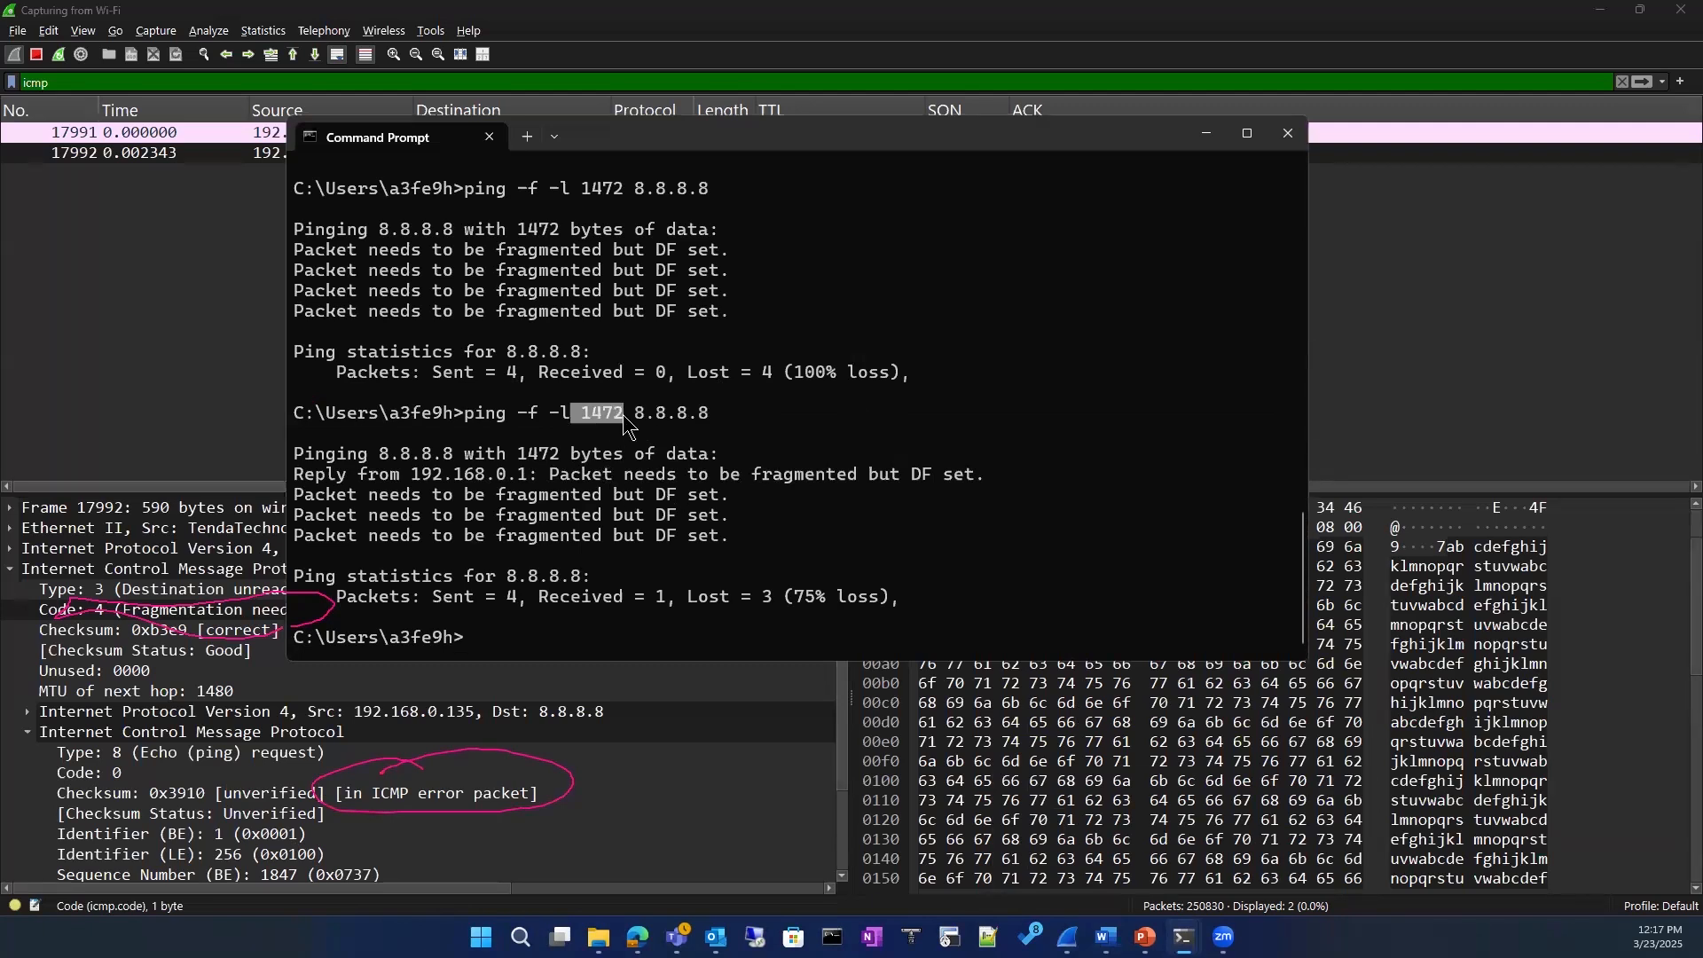
left_click_drag(582, 418, 633, 426)
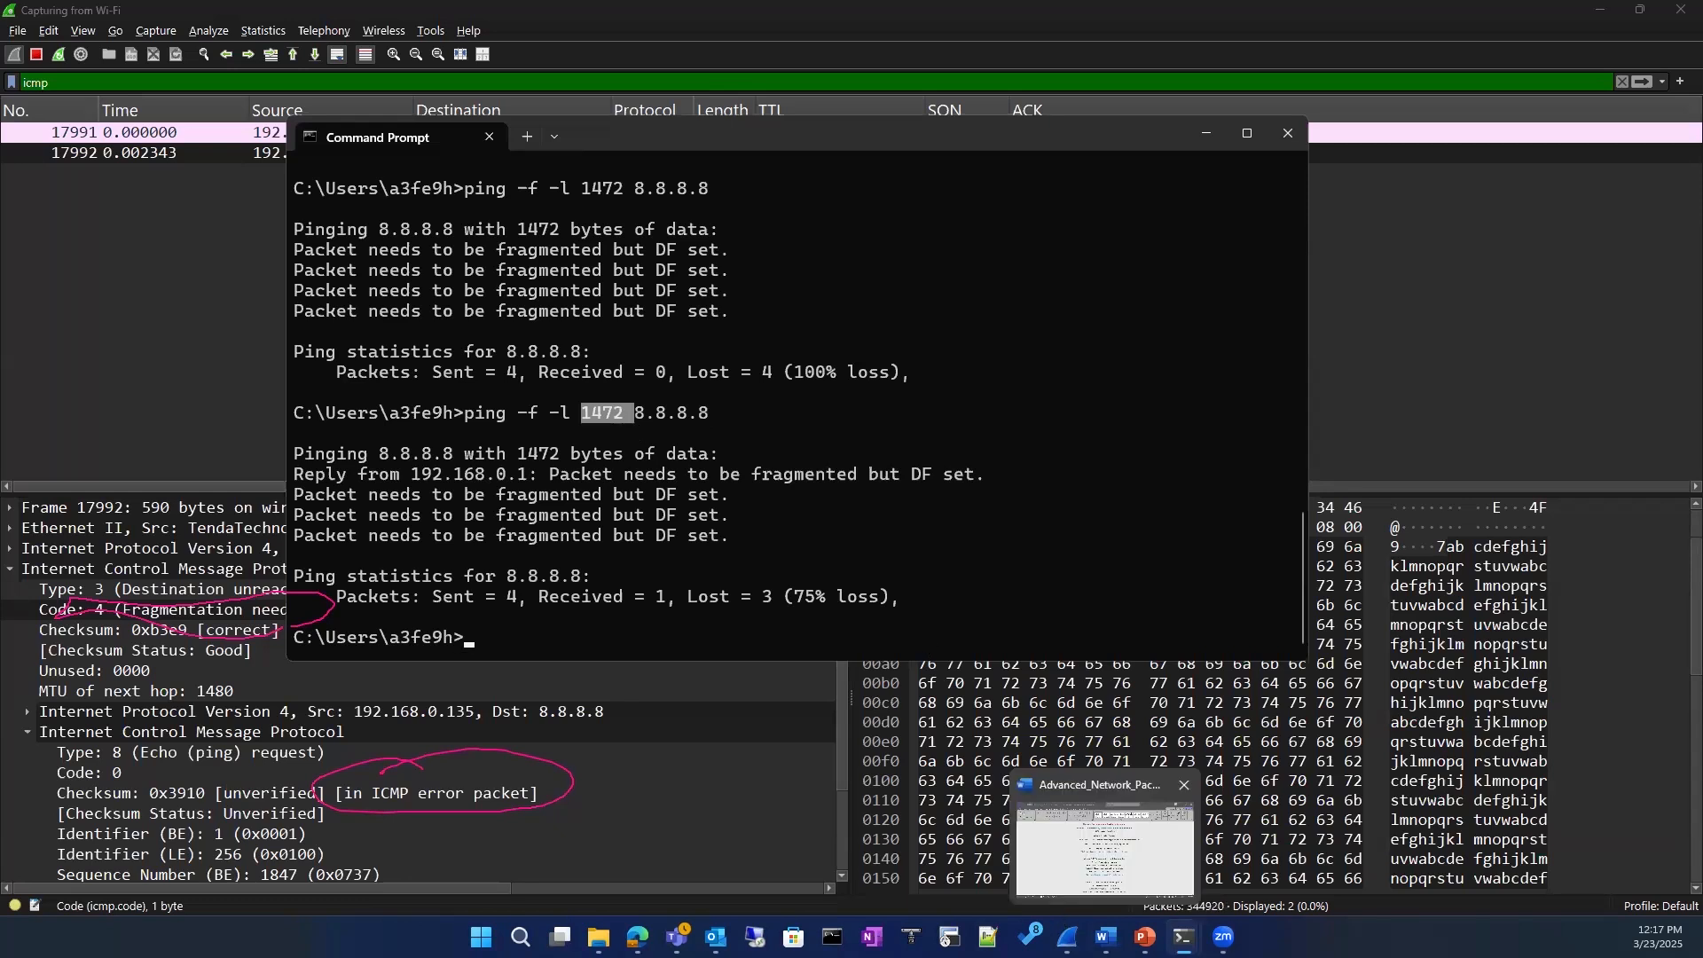
Step: Switch to Packet level.pptx in PowerPoint to show the path MTU diagram on slide 5, and minimize the presentation
mouse_move(1145, 937)
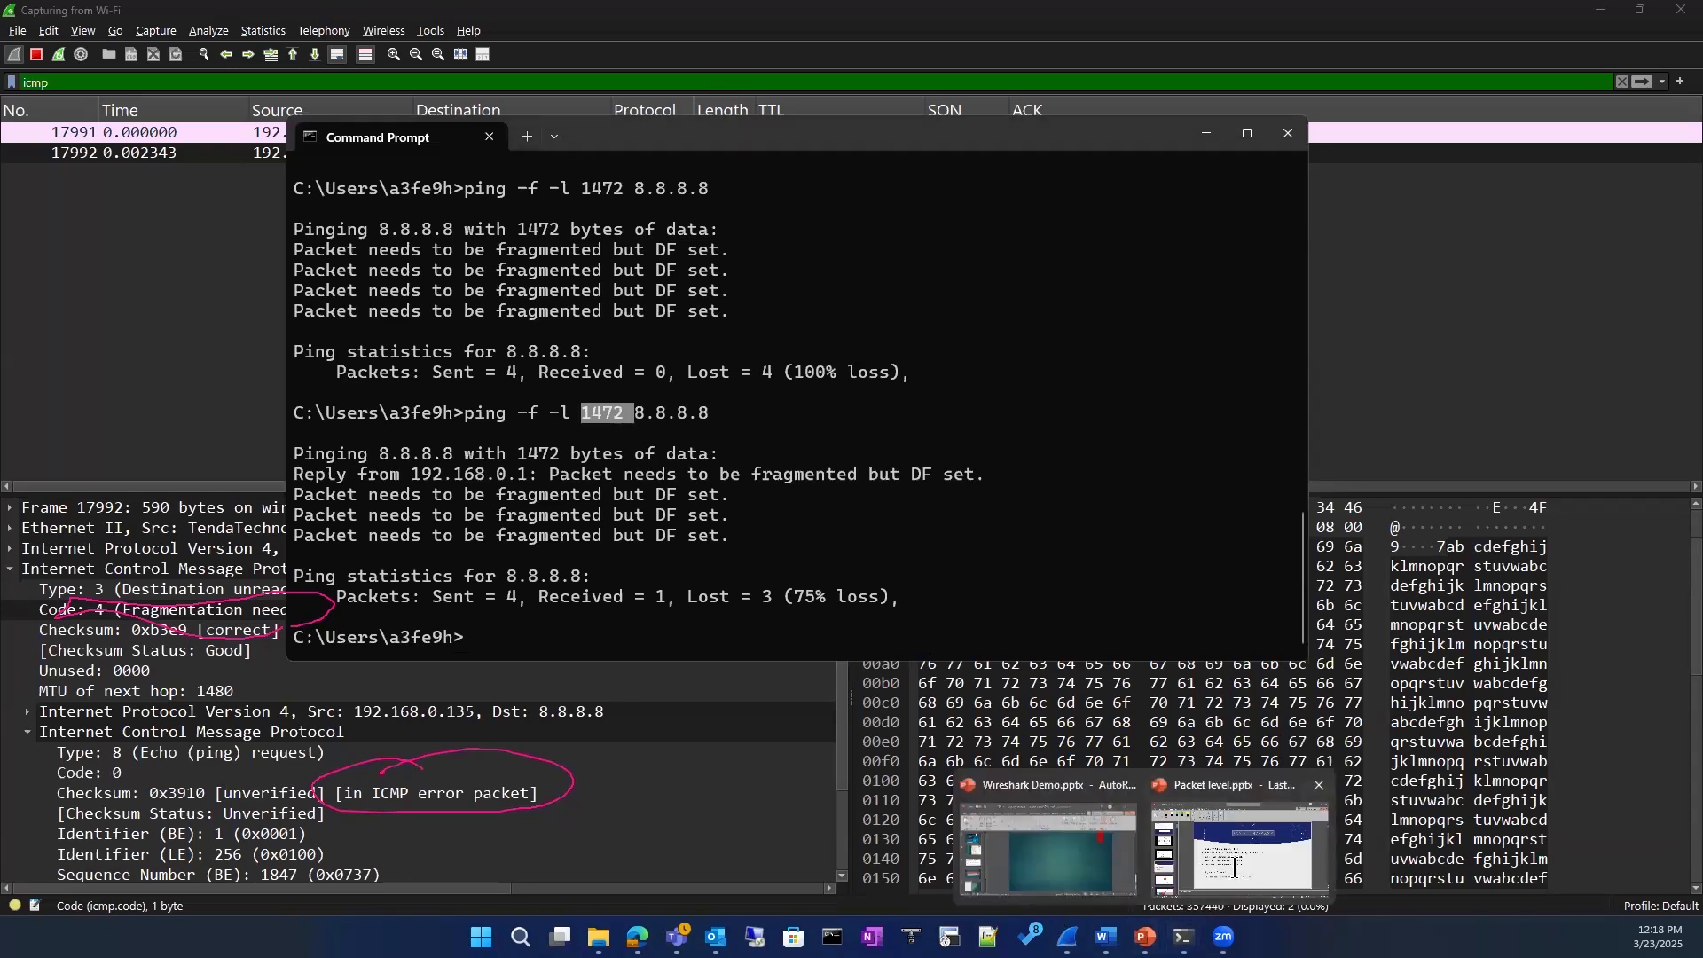
left_click(1239, 847)
scroll(122, 445, "up", 3)
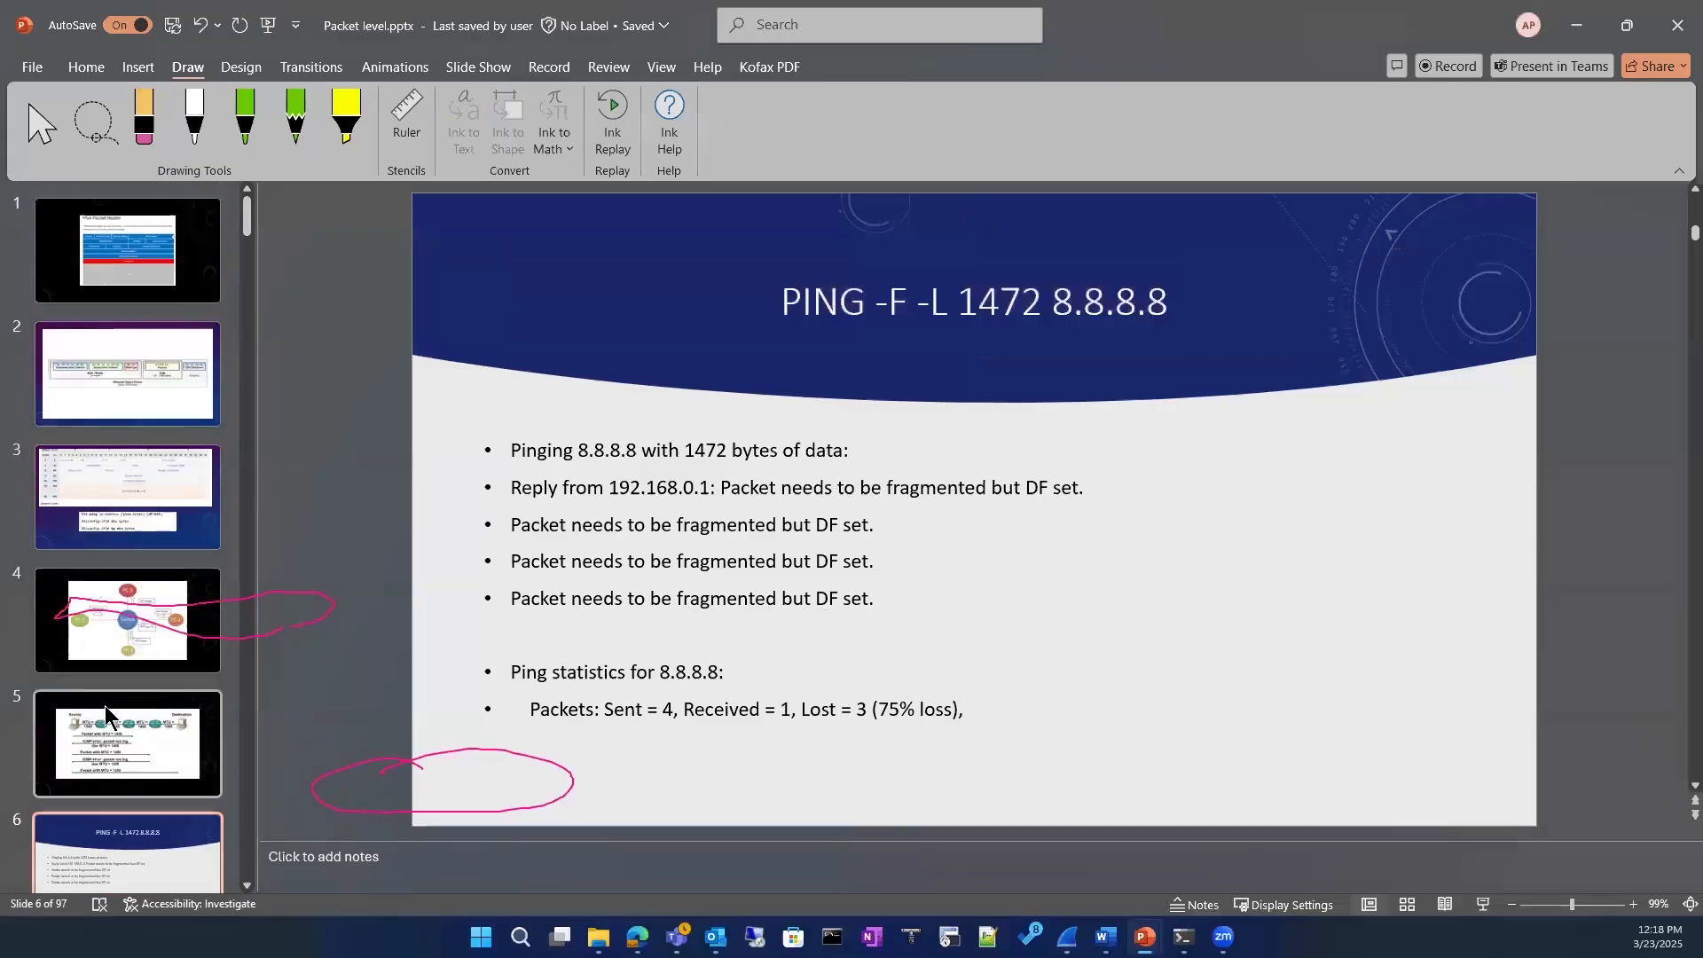
left_click(128, 744)
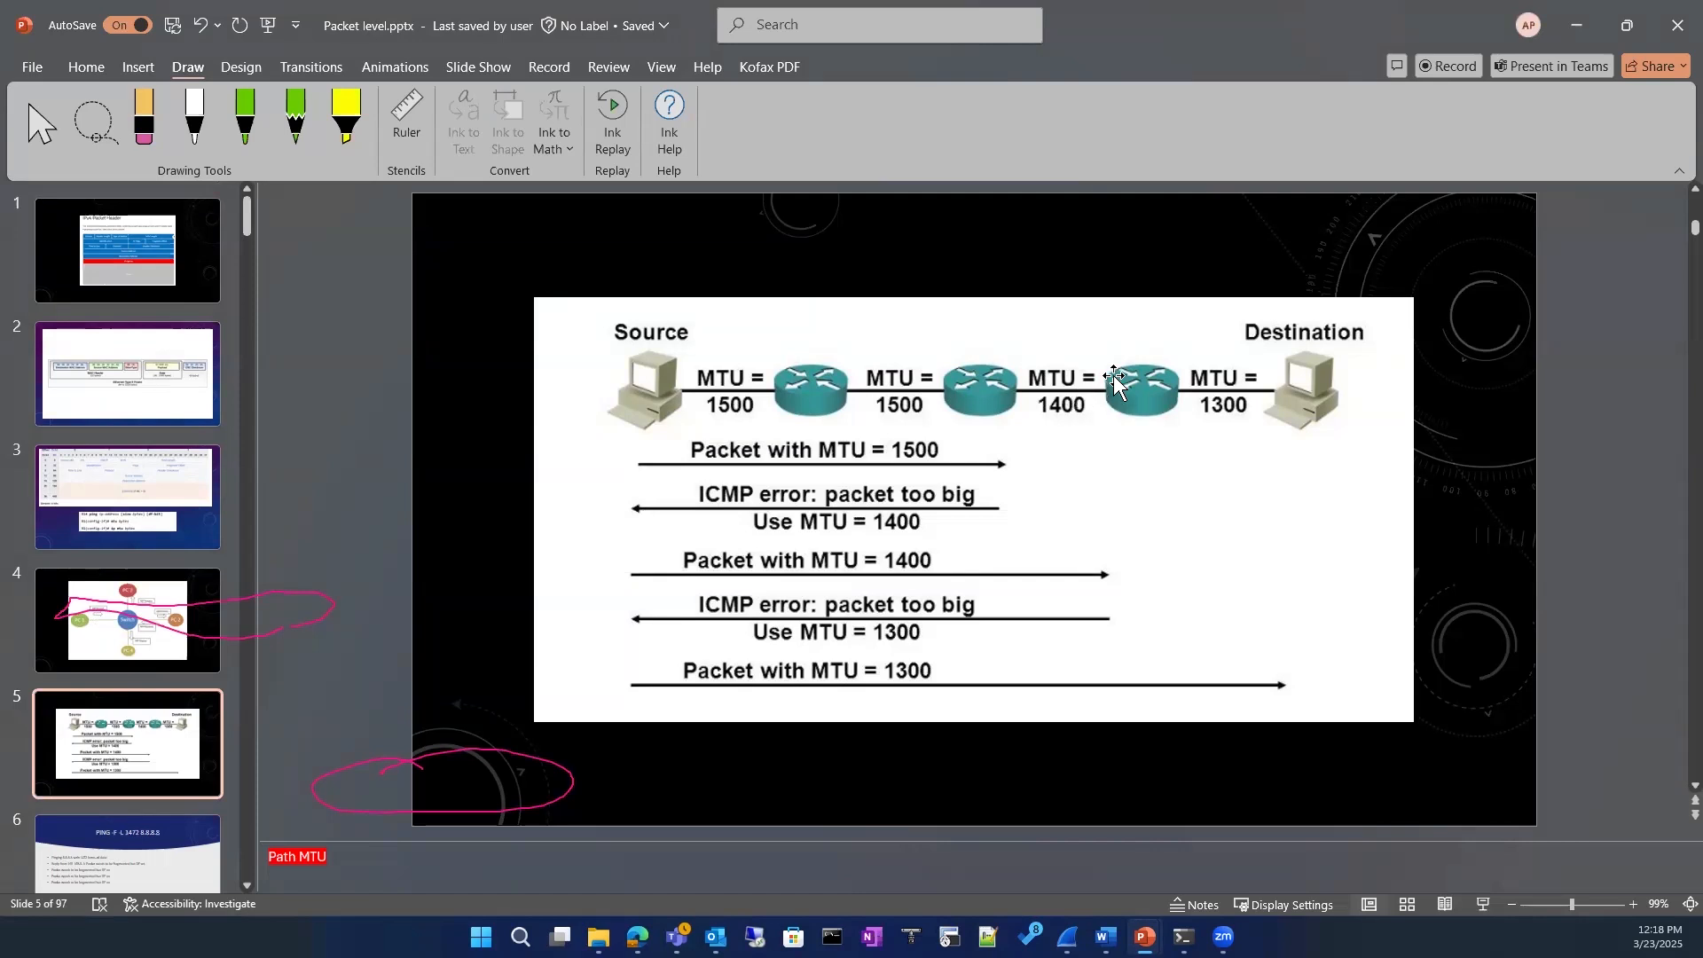
left_click(1563, 36)
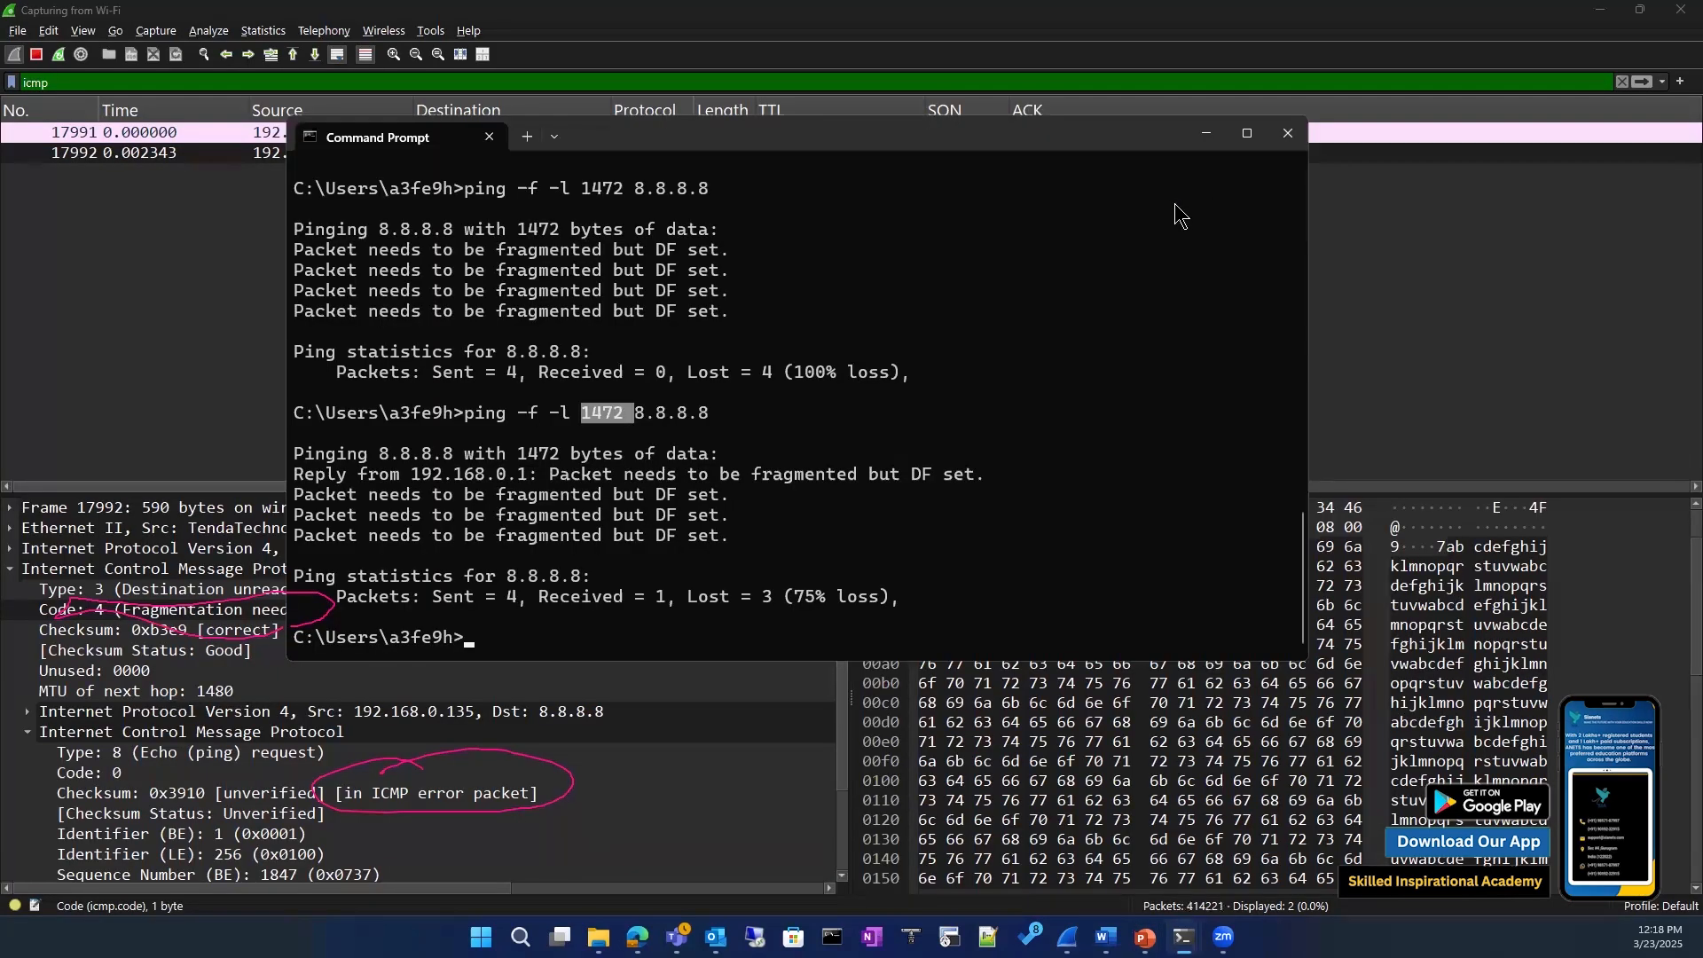
Step: Clear the pen annotations and run ping -f -l 1400 8.8.8.8 in Command Prompt
left_click(723, 568)
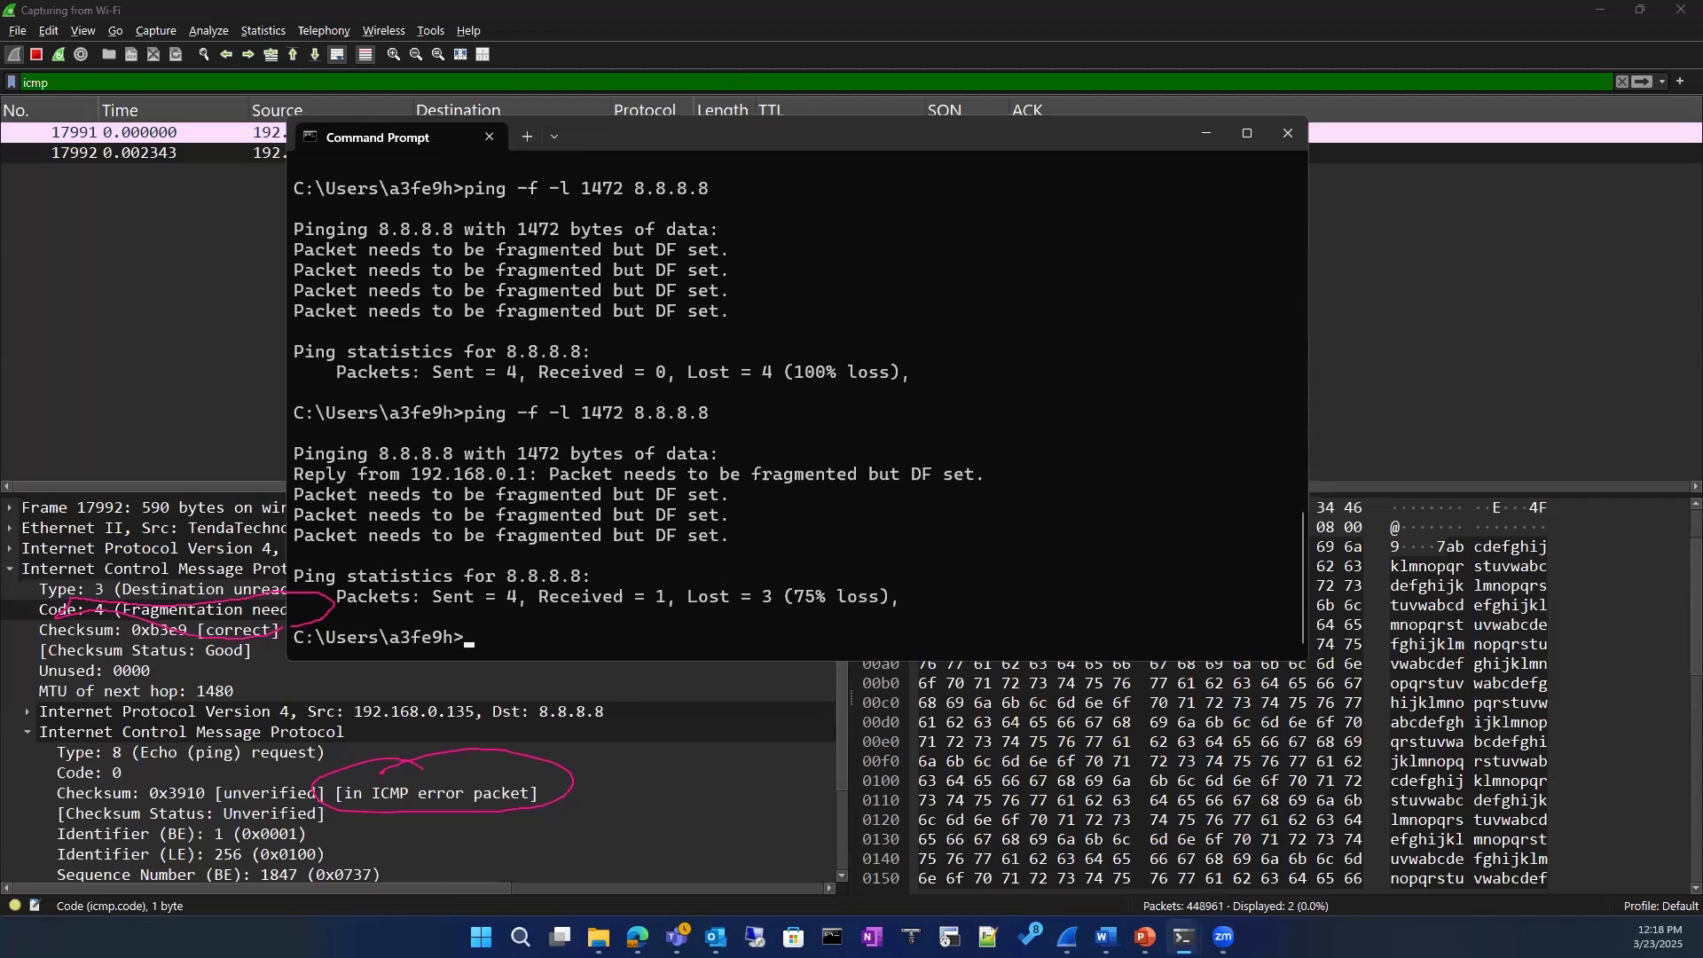
key("Escape")
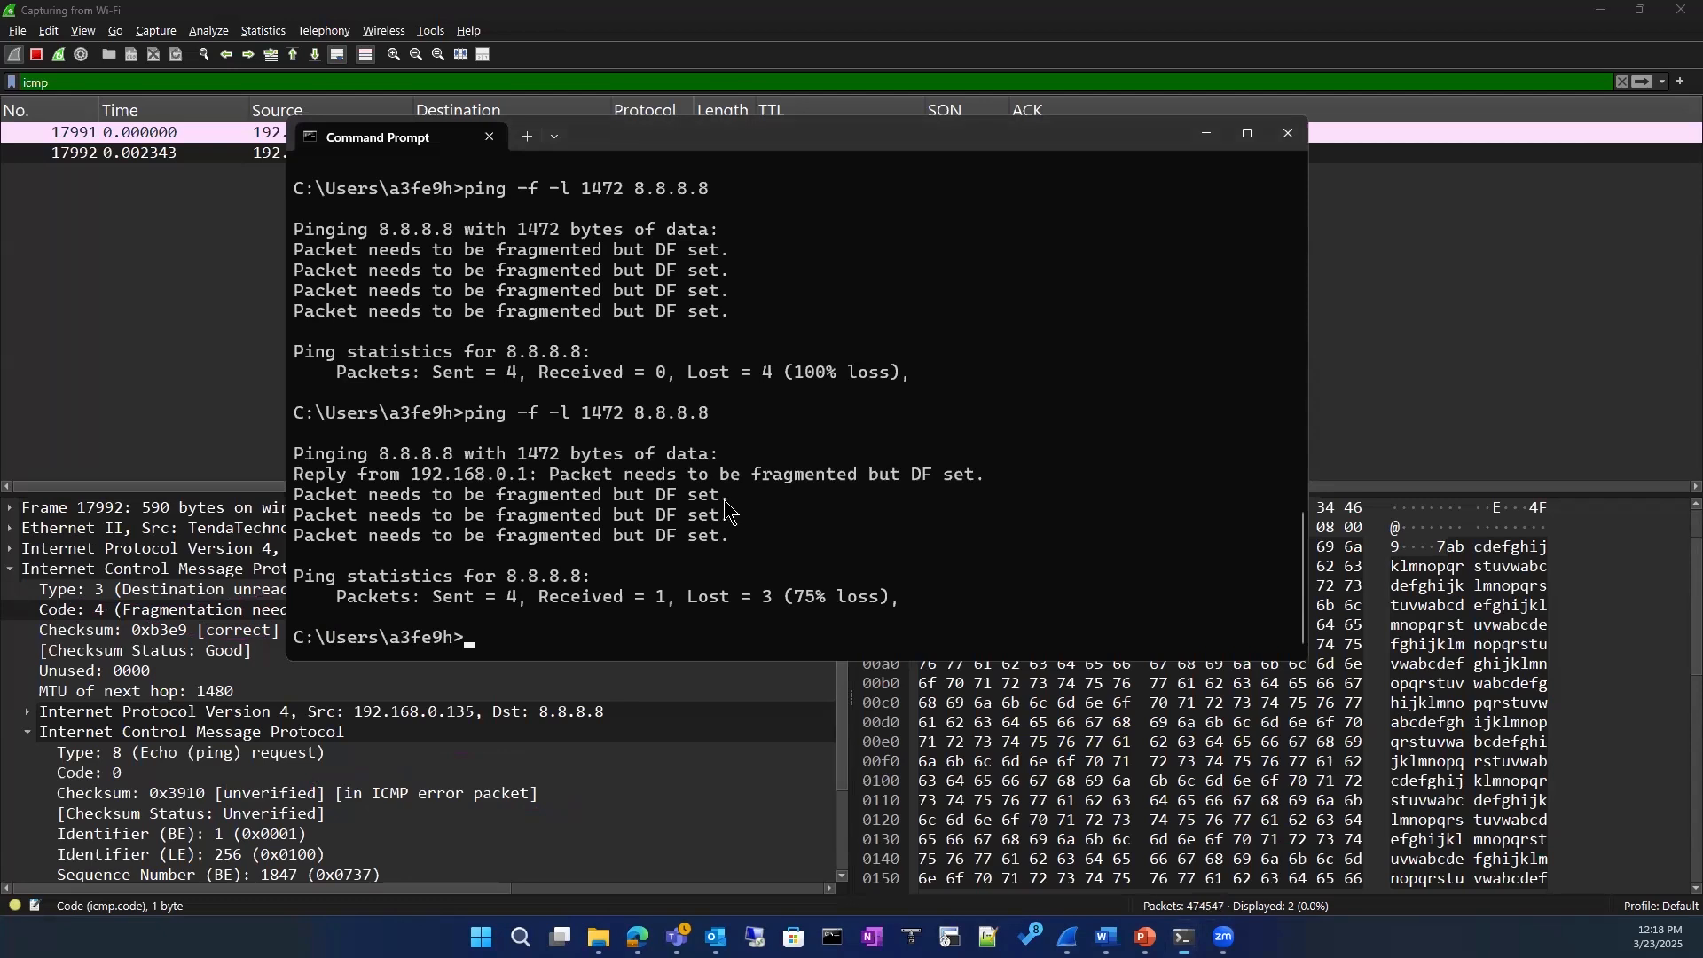
key("Up")
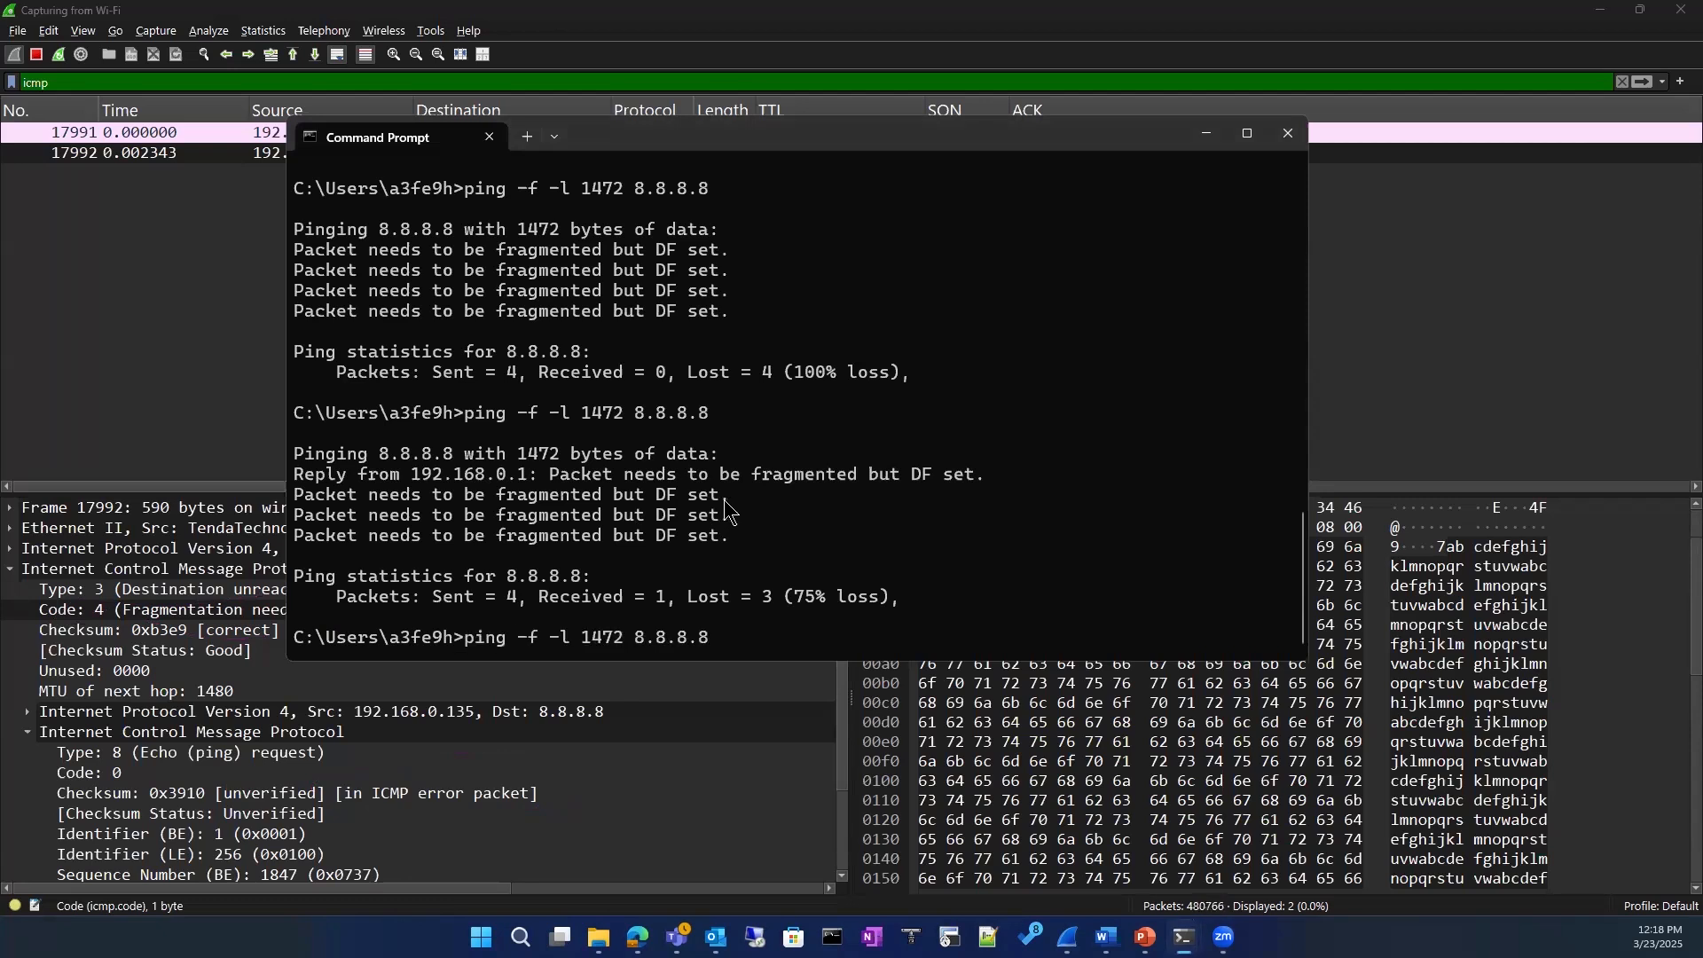
key("Left")
key("Left")
key("Left")
key("Left")
key("Left")
key("Left")
key("Left")
key("Left")
key("BackSpace")
key("BackSpace")
type("00")
key("Return")
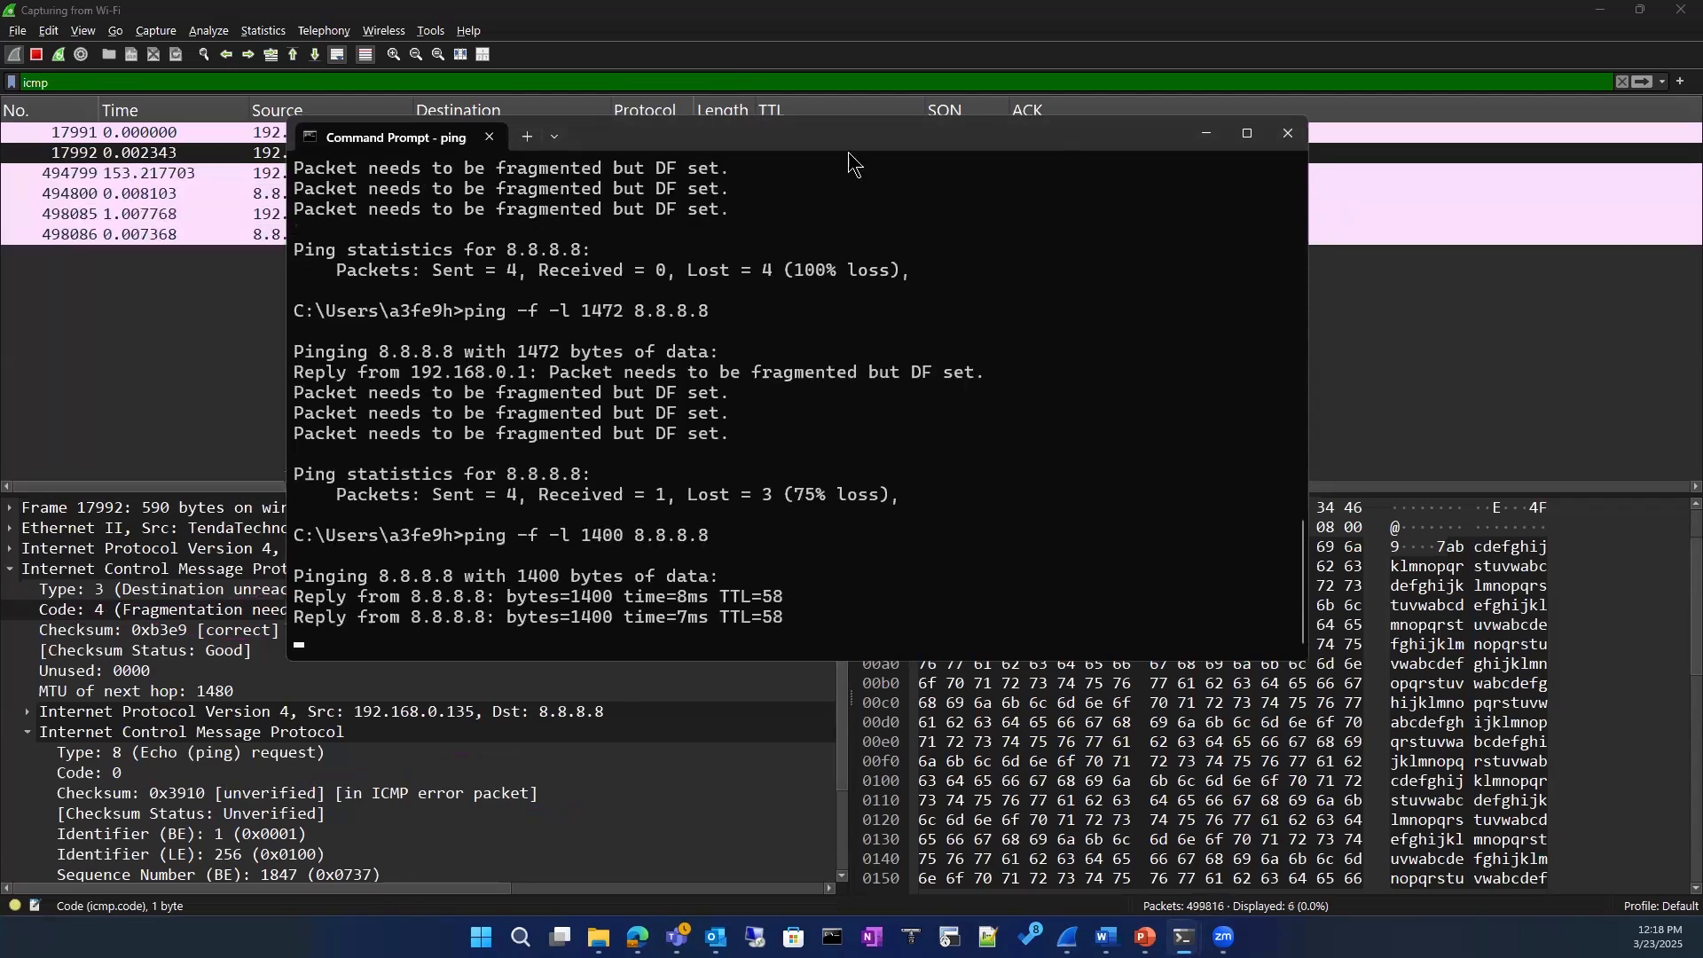
Step: Move Command Prompt off the packet list and compare an 8.8.8.8 reply with the Fragmentation needed code from 192.168.0.1
left_click_drag(845, 141, 1209, 393)
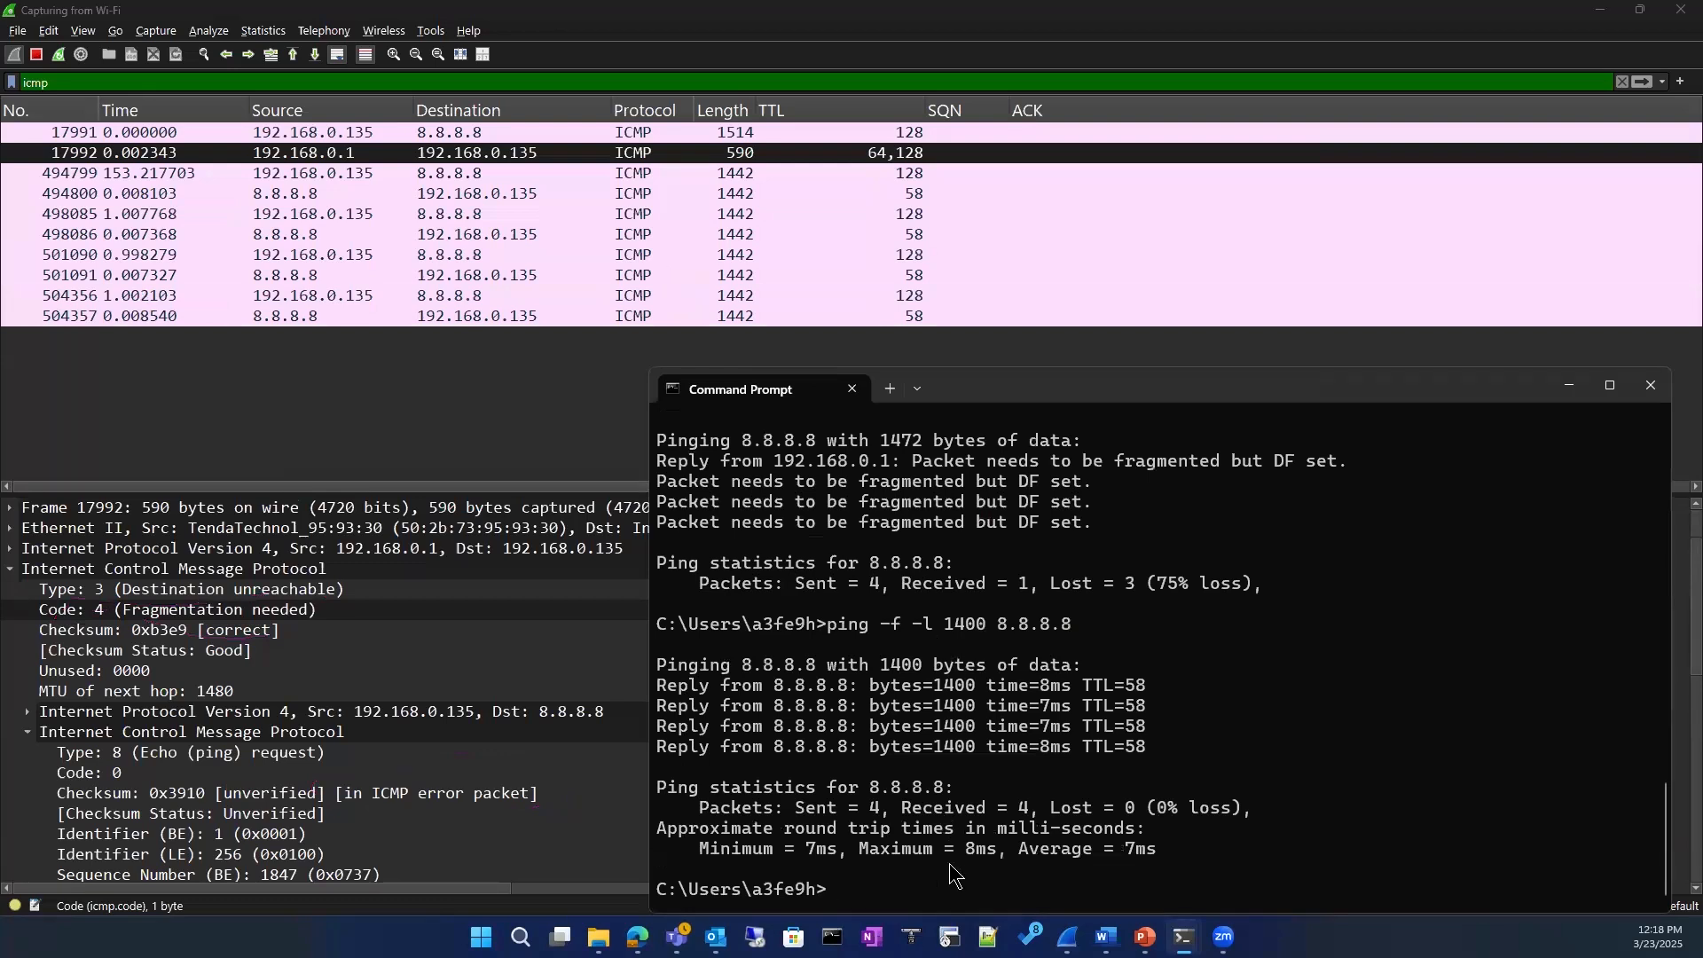
left_click(684, 236)
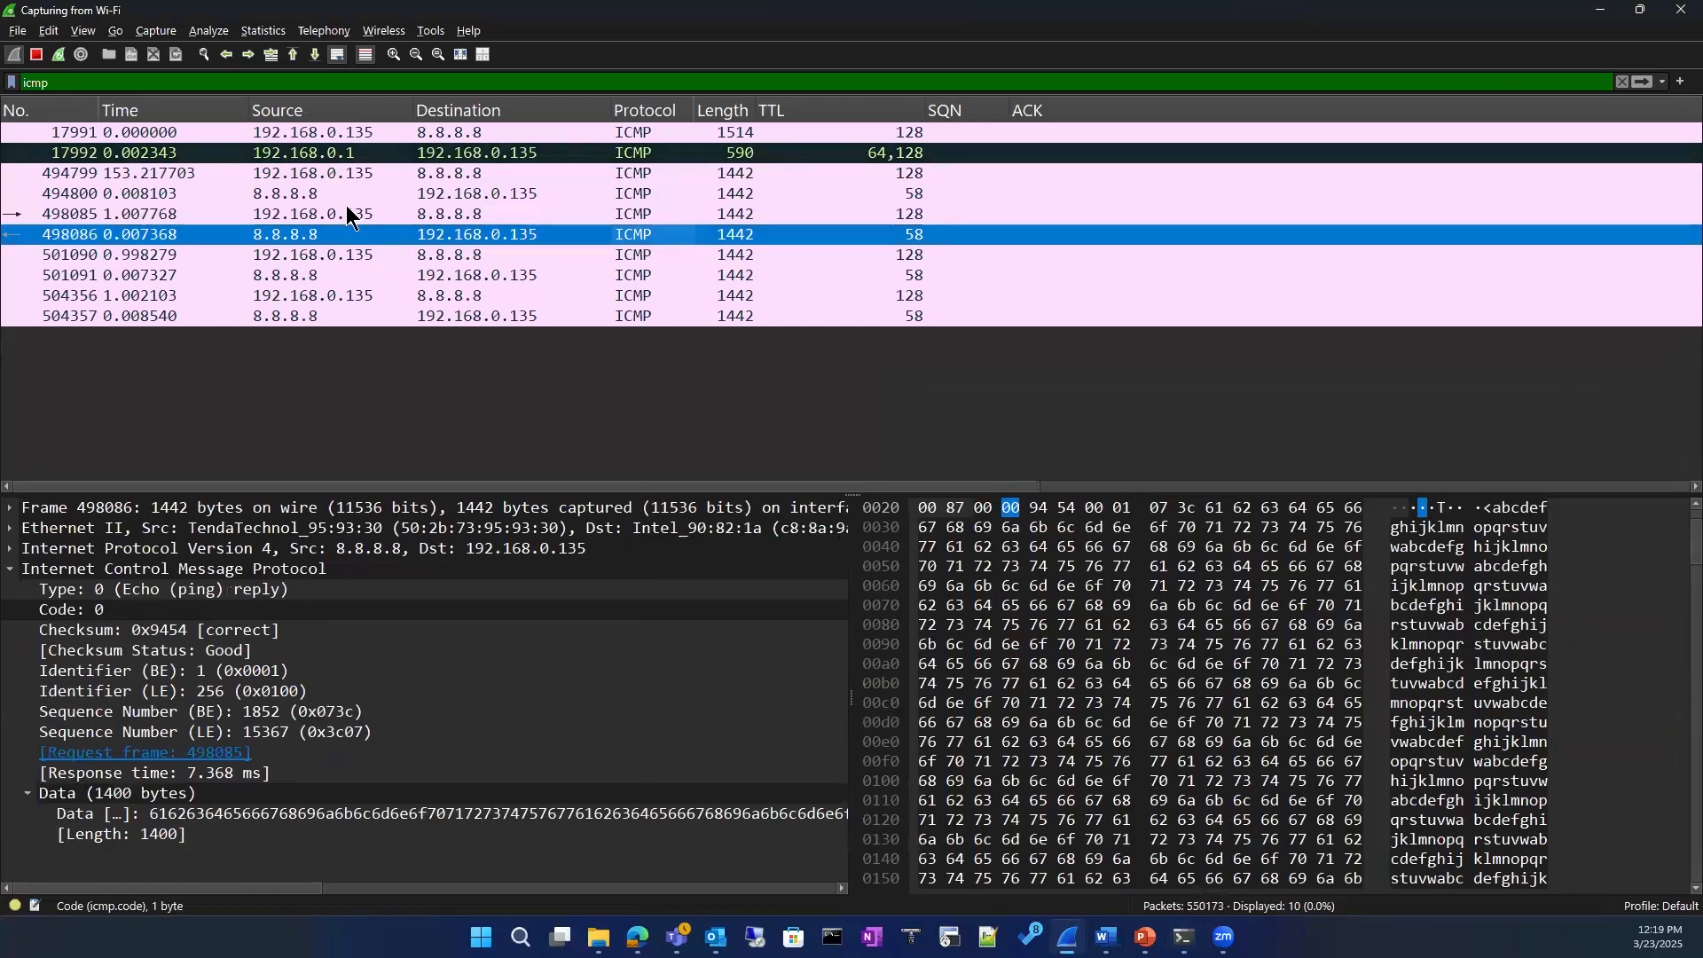
left_click(334, 152)
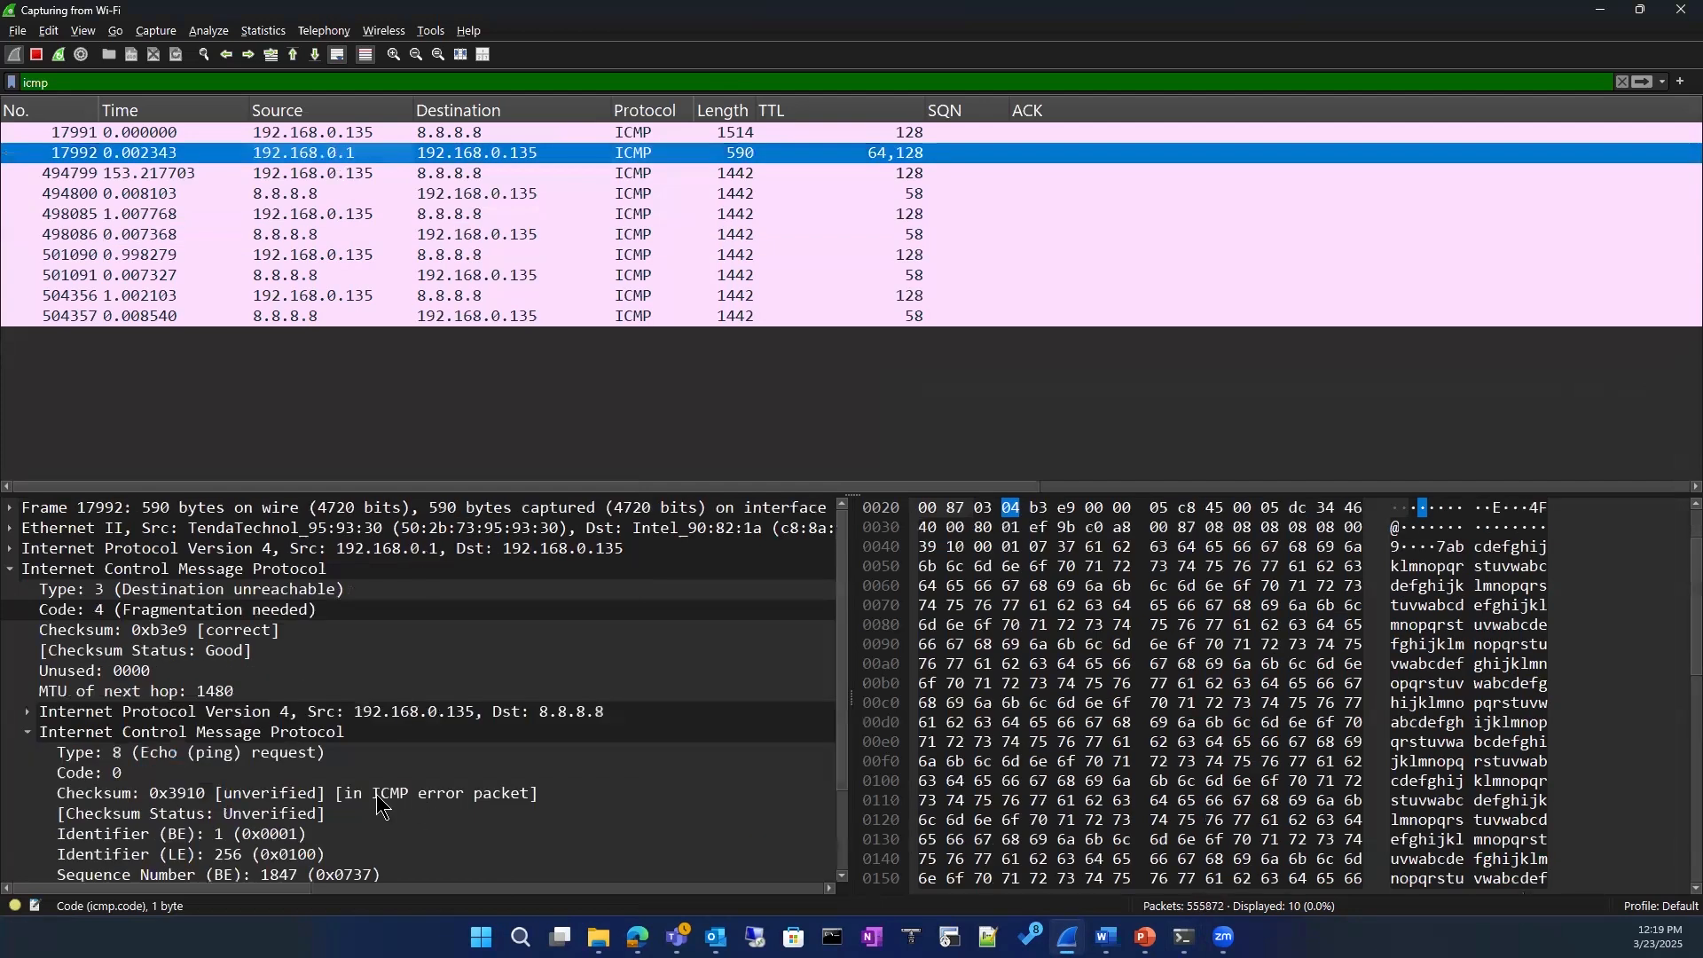
left_click(153, 610)
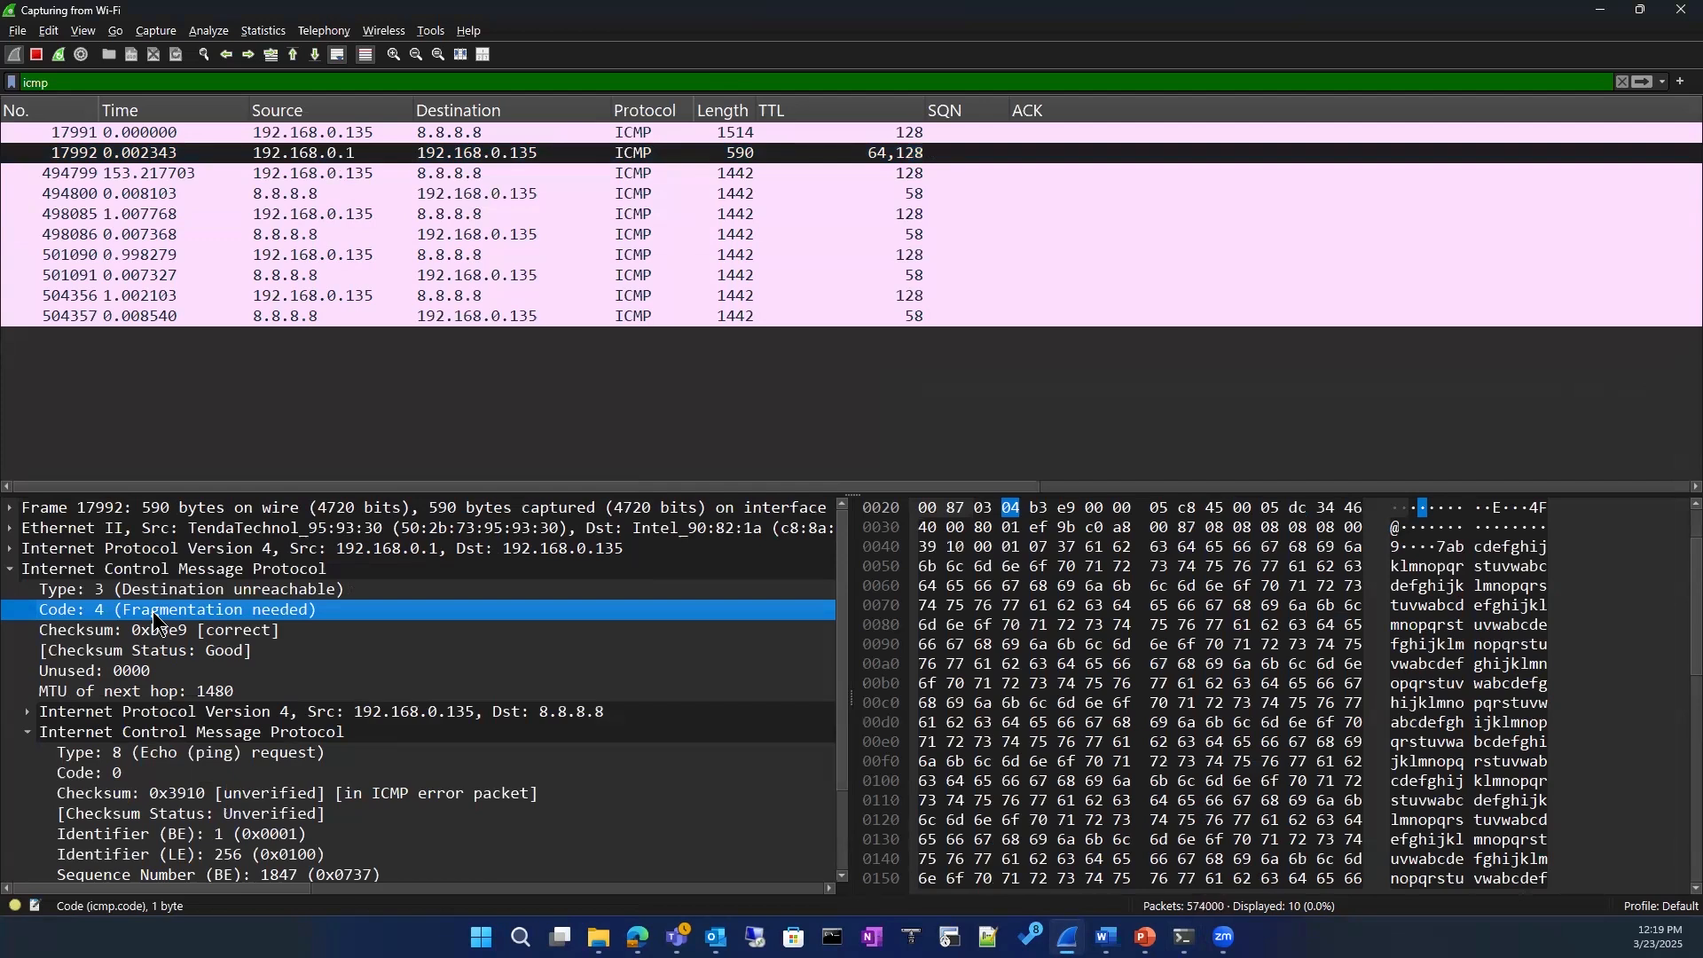
Step: Inspect the data length and ICMP type of the first echo reply from 8.8.8.8
left_click(314, 194)
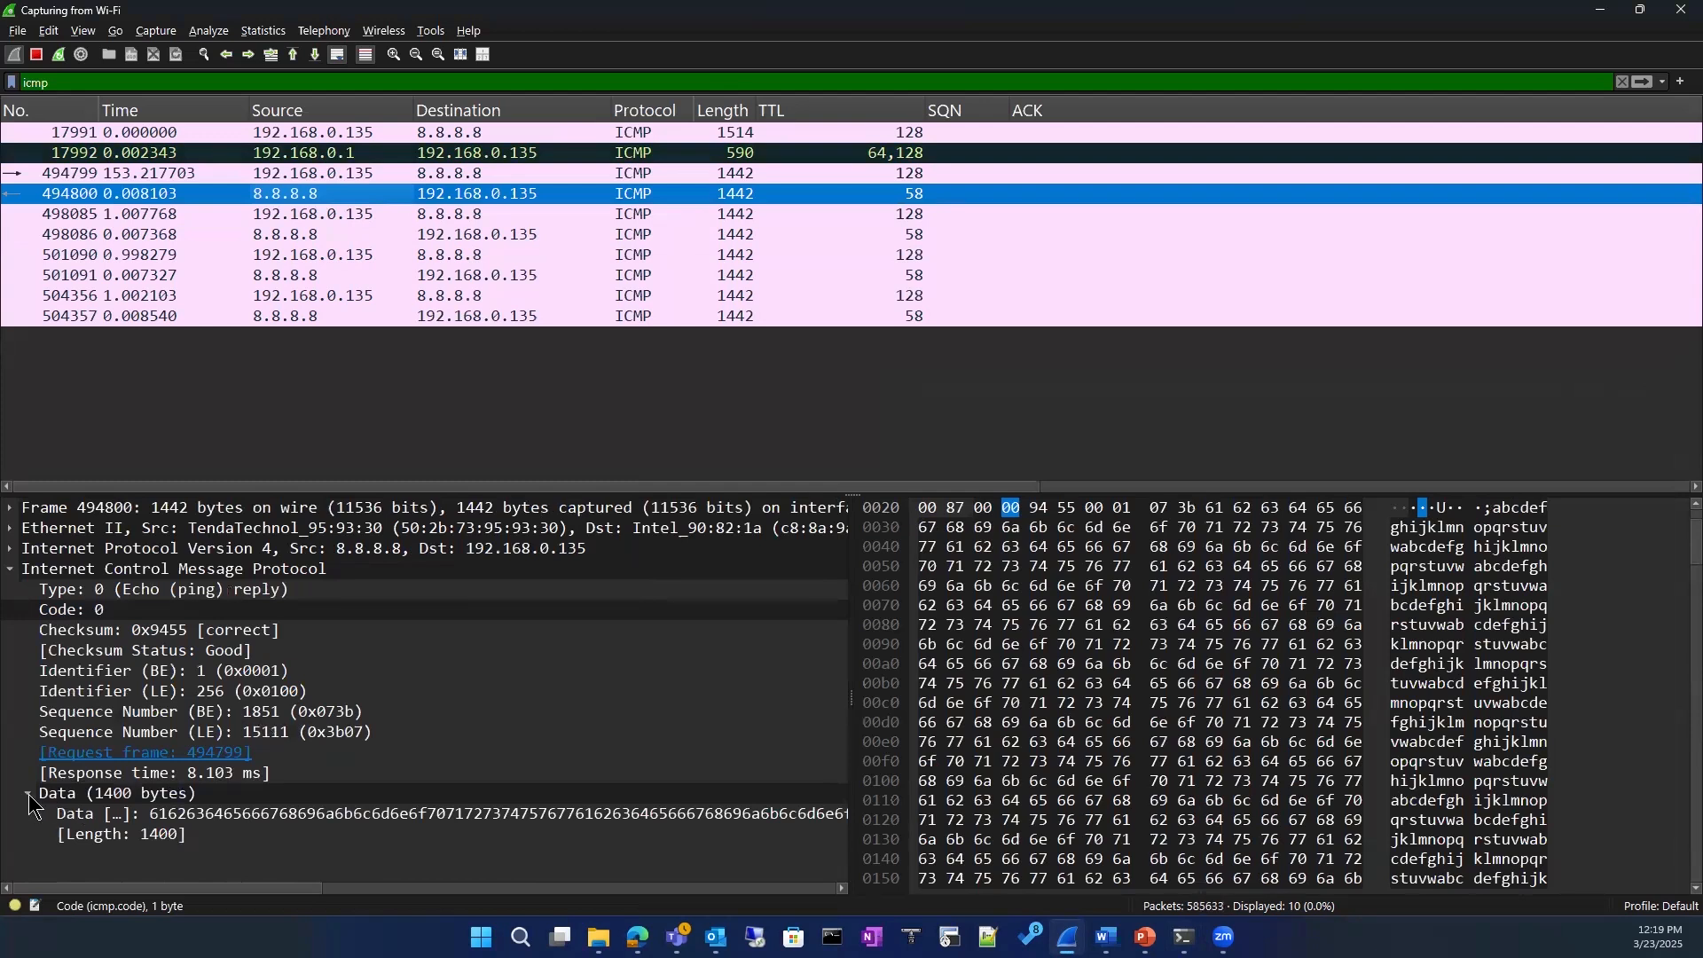
left_click(138, 836)
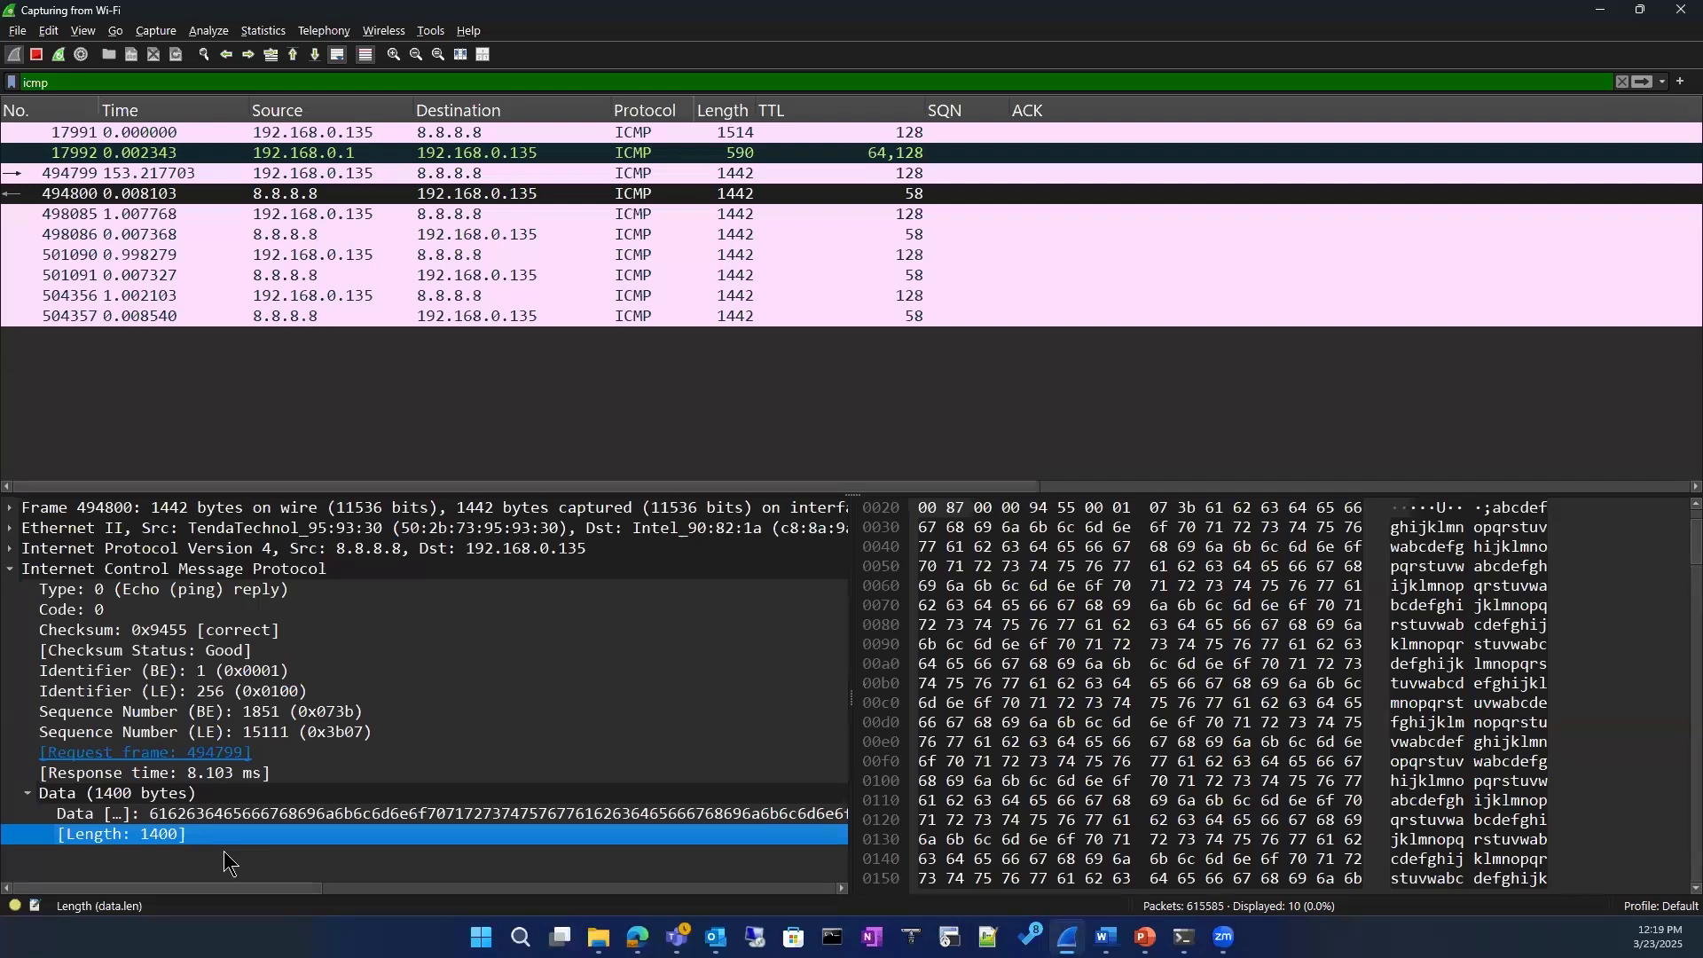
left_click(221, 588)
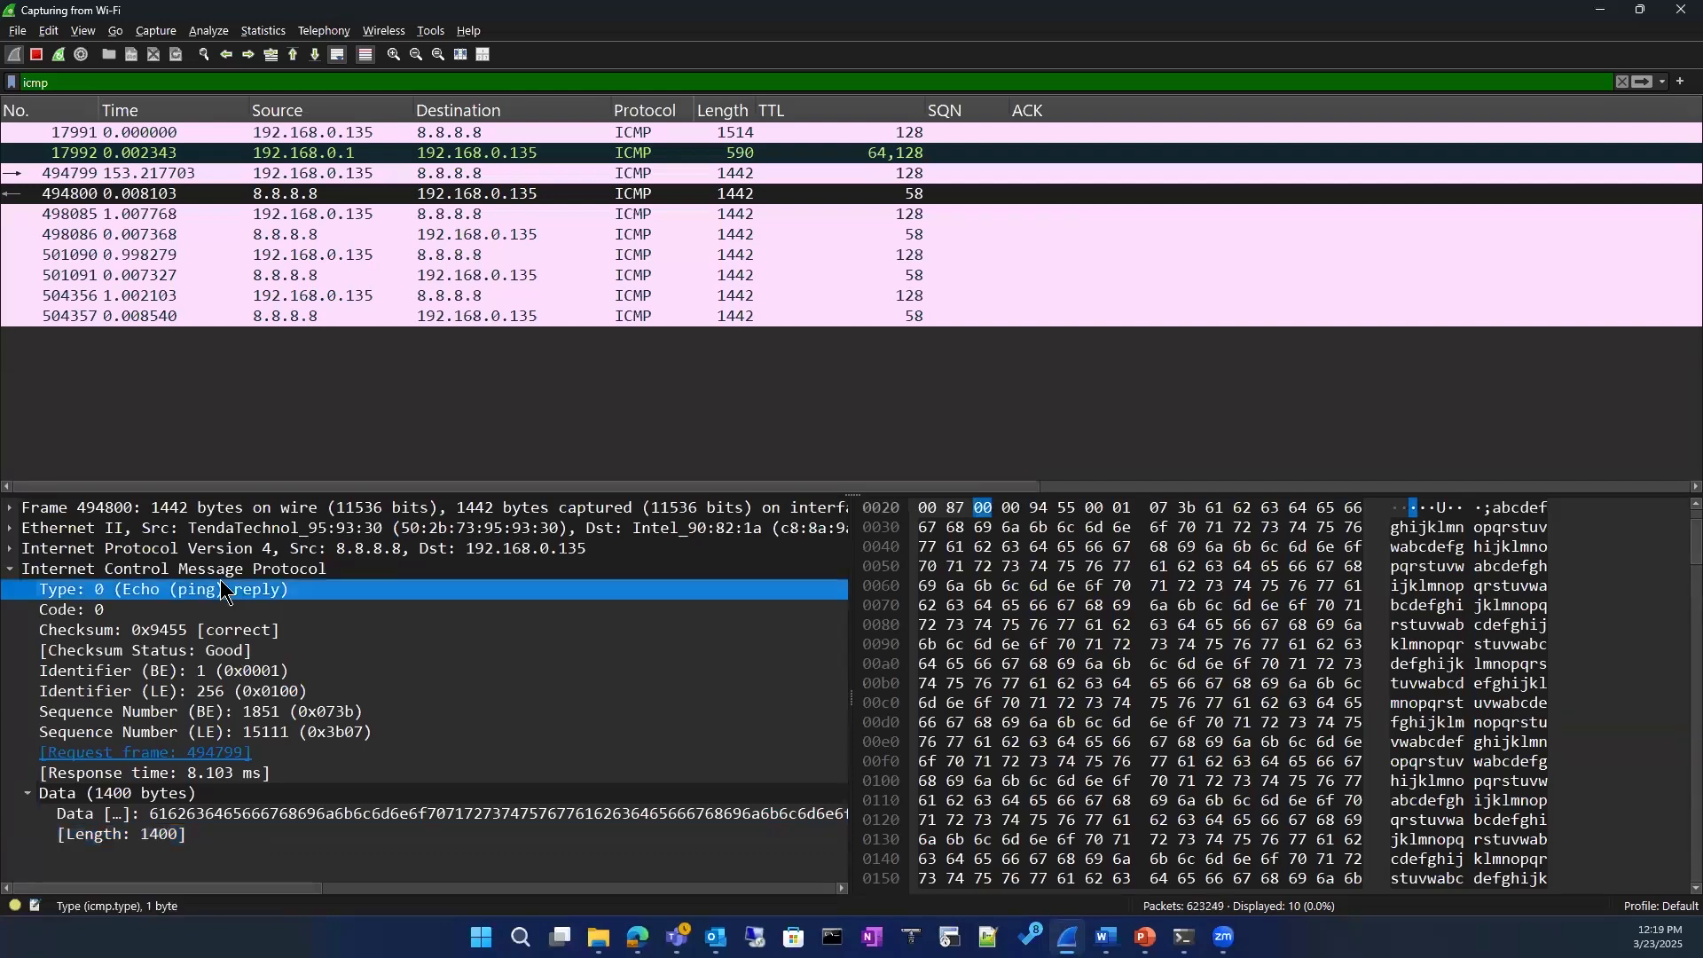
Step: Expand the Internet Protocol Version 4 details and, for the packet from 192.168.0.1, its Flags field
left_click(10, 548)
scroll(207, 691, "down", 2)
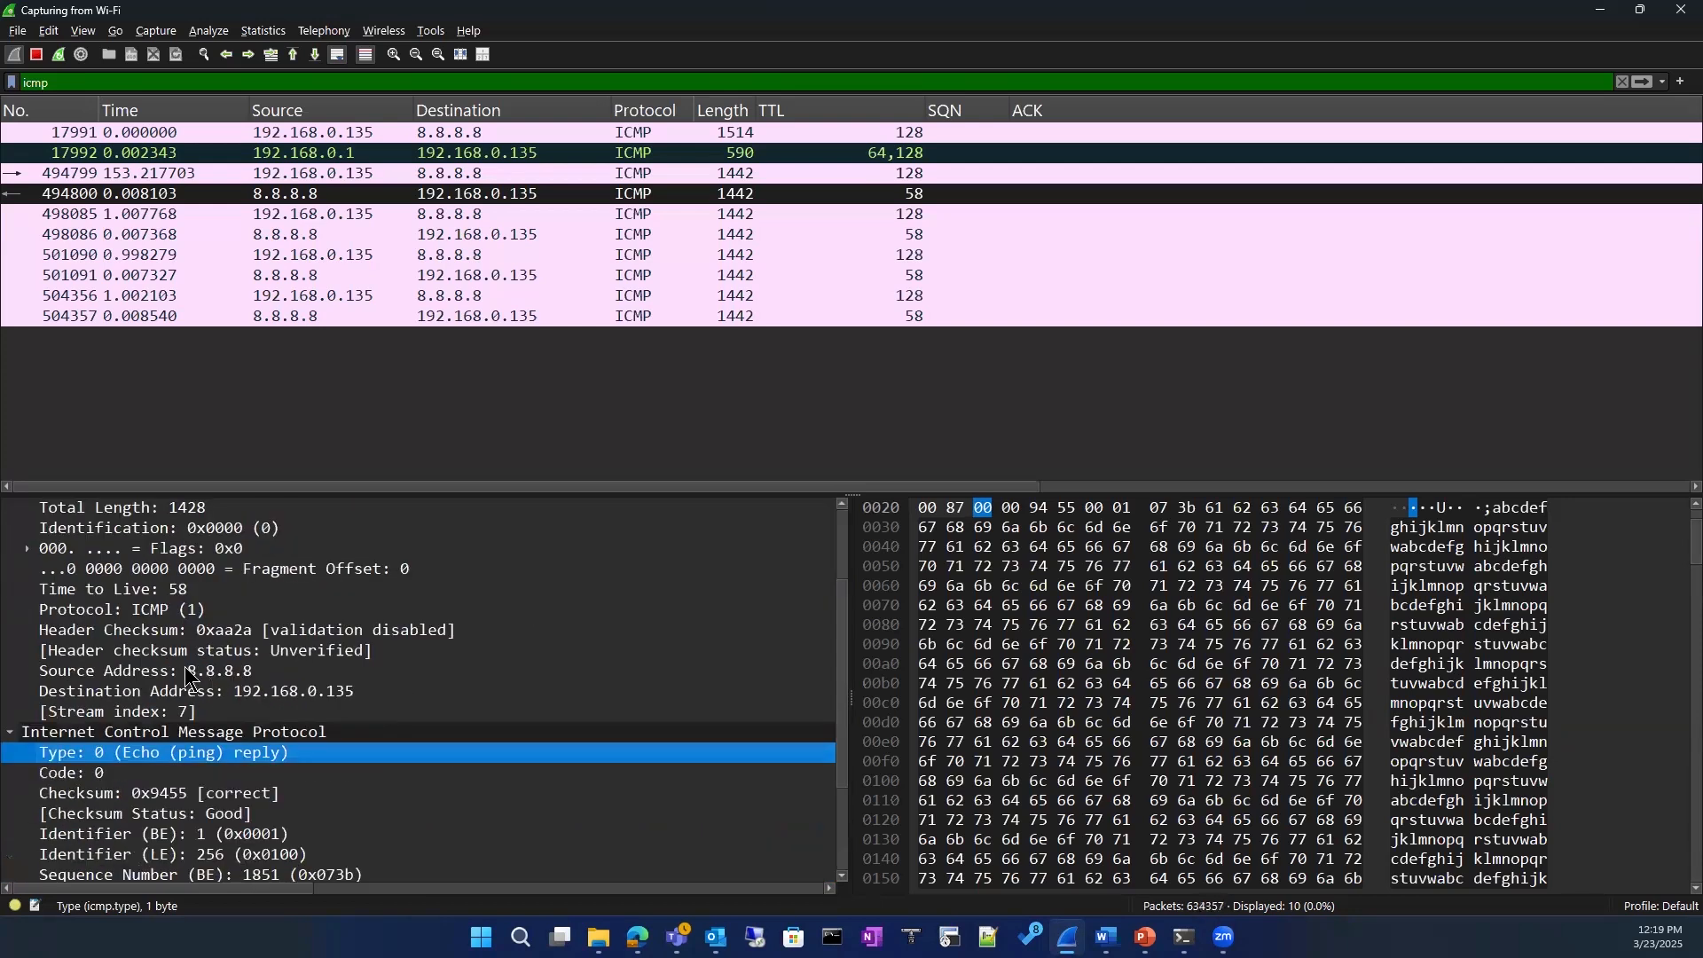
scroll(200, 678, "up", 2)
left_click(353, 153)
scroll(235, 733, "up", 1)
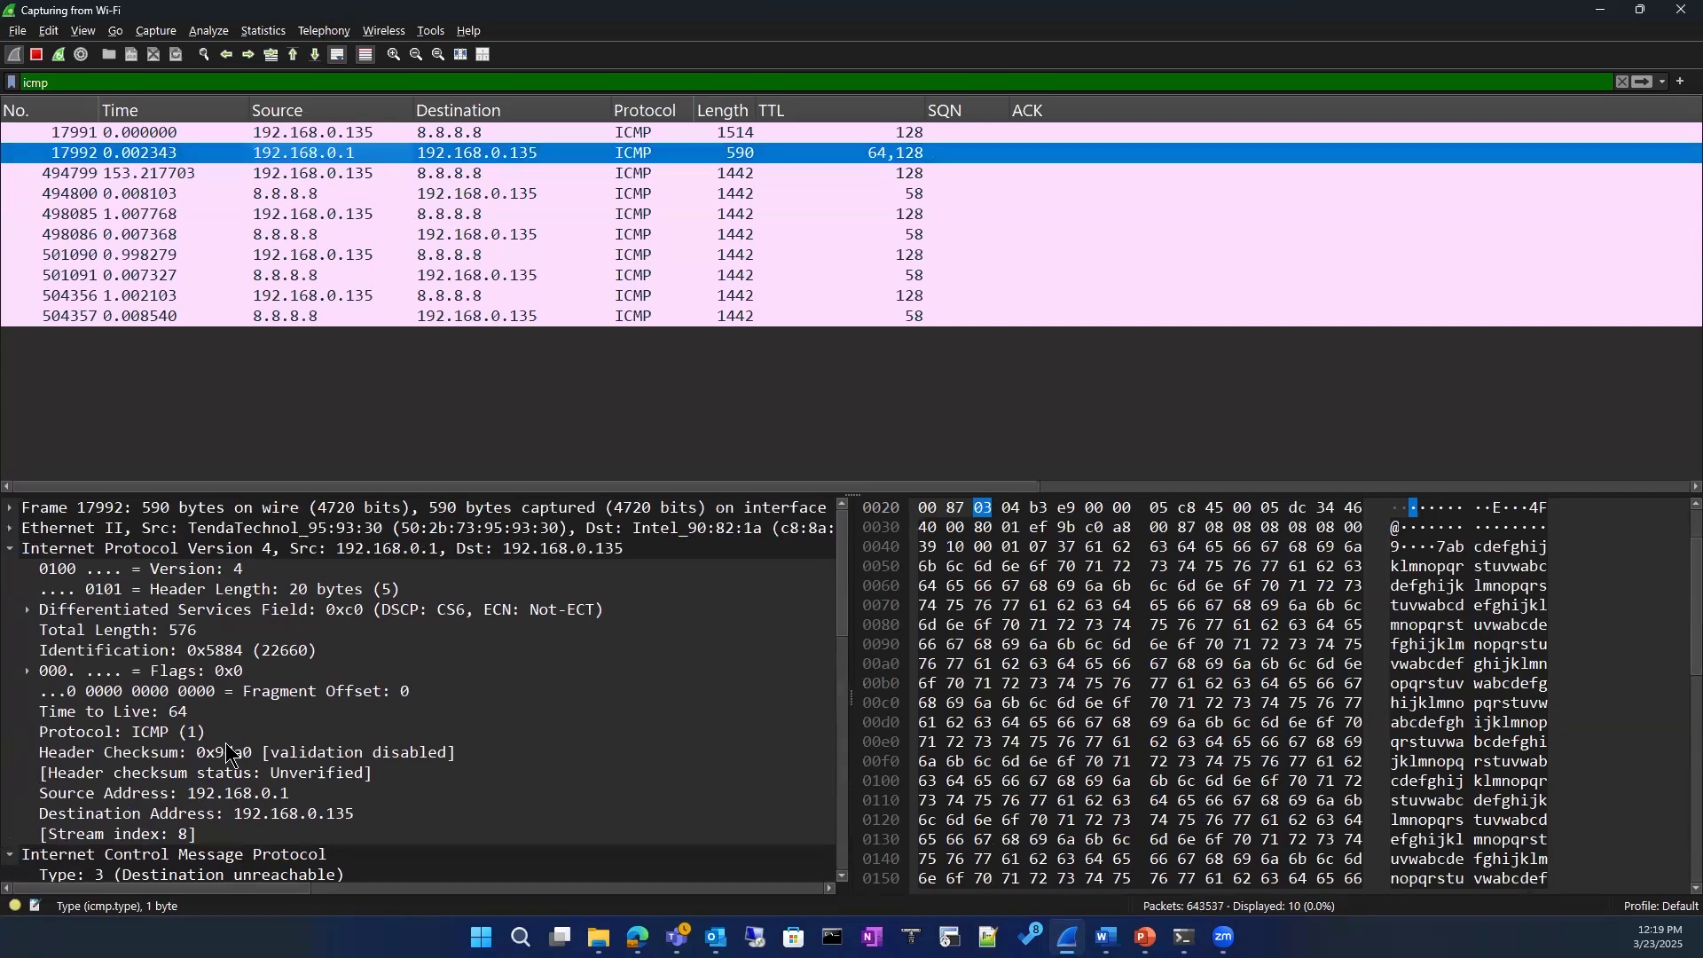
left_click(28, 672)
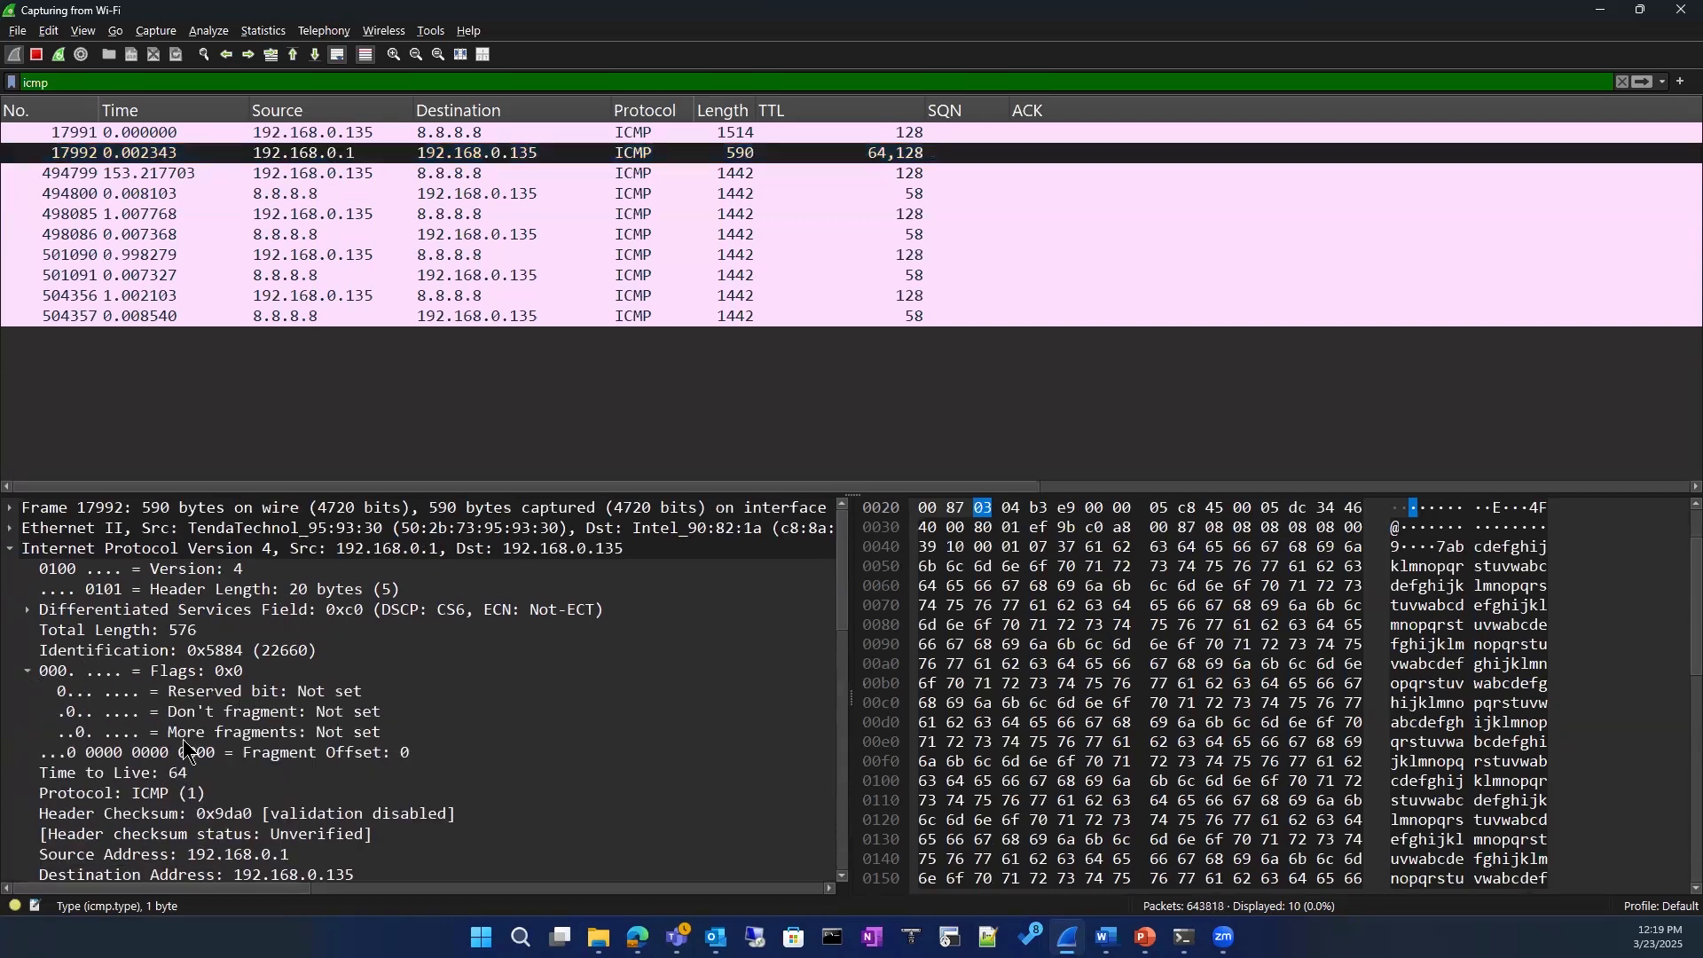
Step: Inspect the Don't fragment flag and the ICMP details of the packet from 192.168.0.1
left_click(164, 712)
scroll(169, 723, "down", 1)
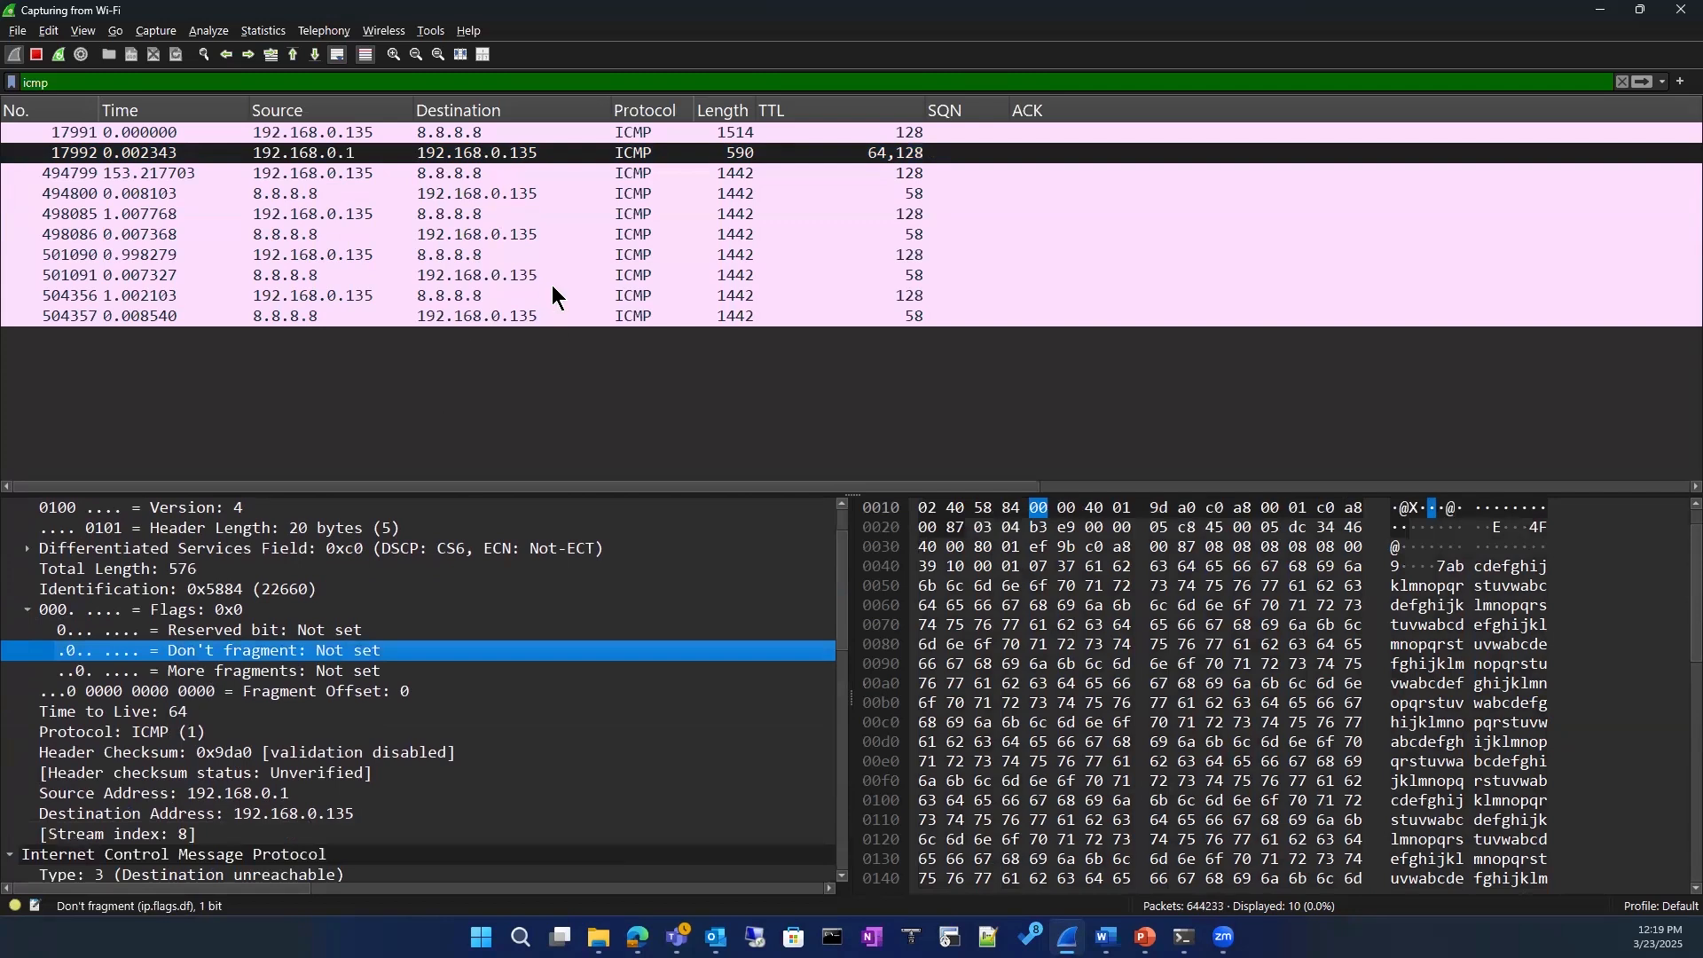
scroll(167, 635, "down", 4)
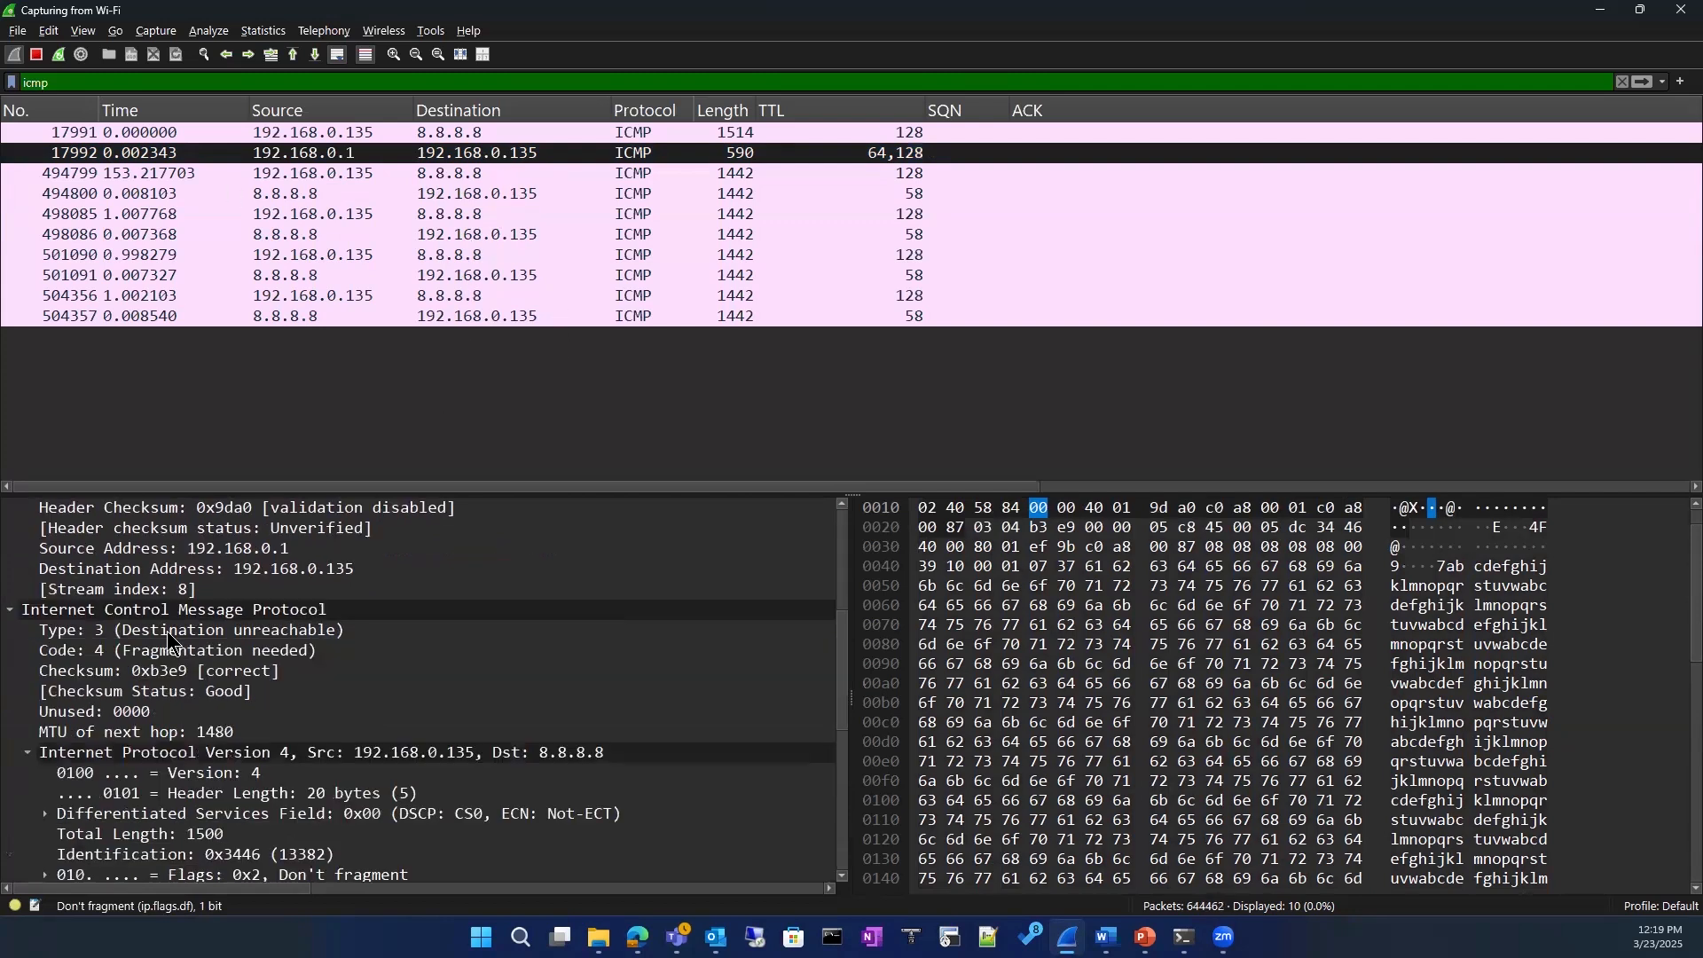
scroll(167, 631, "down", 6)
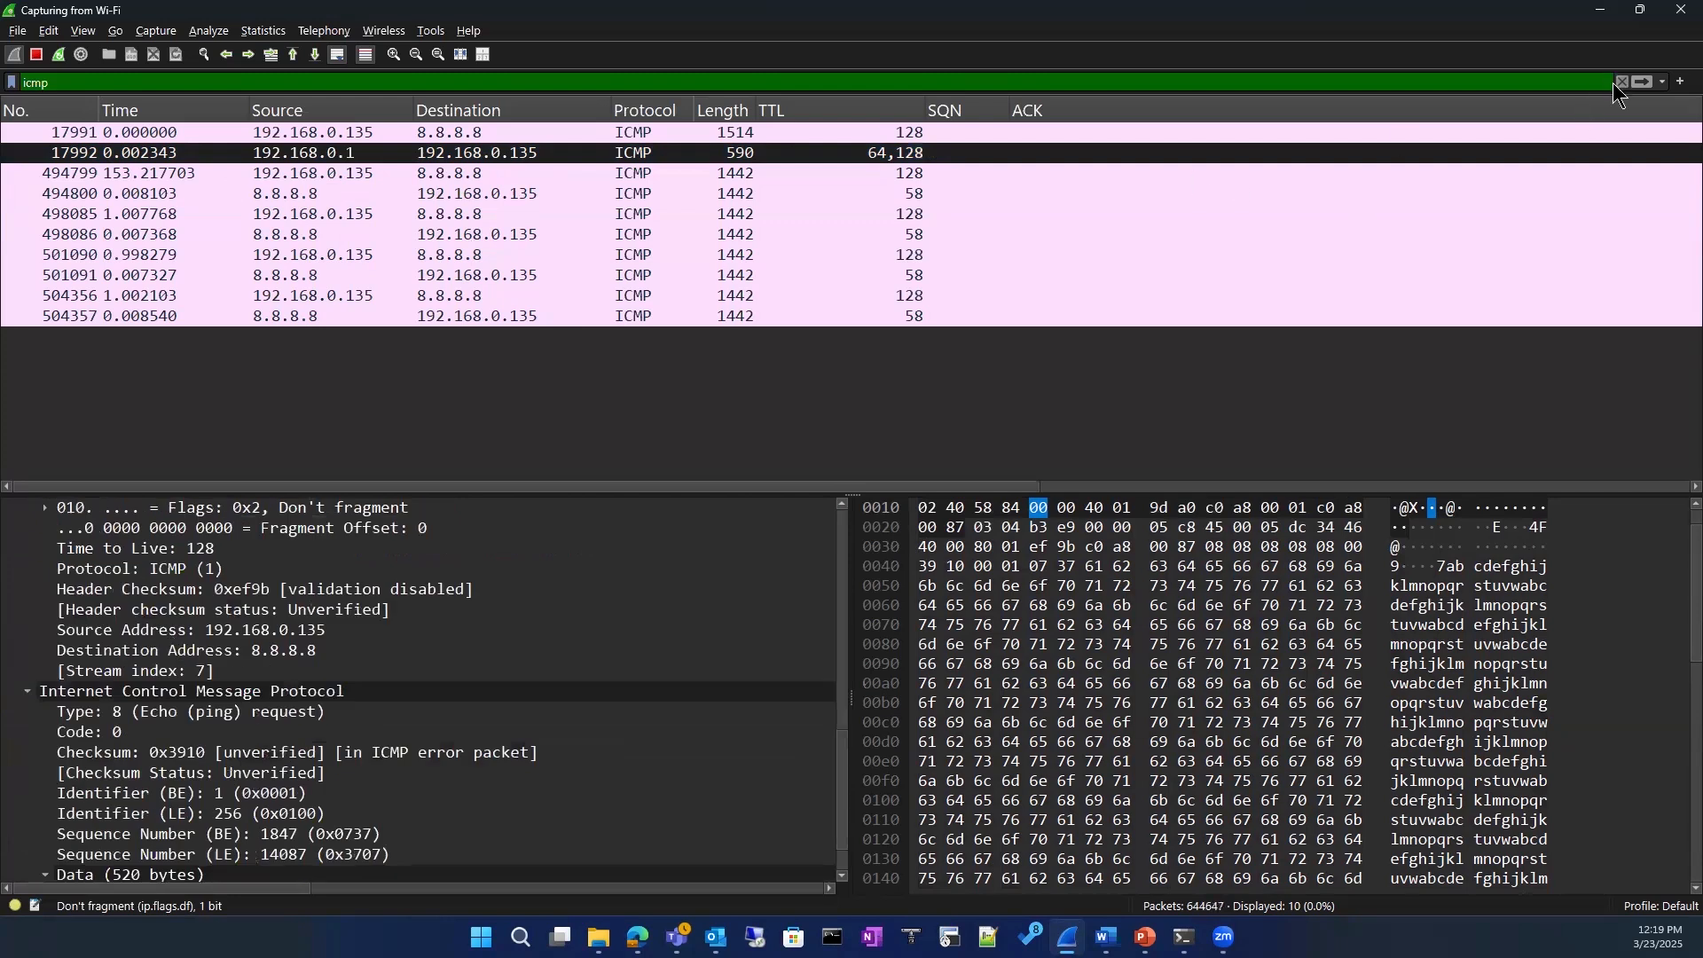
Step: Reapply the icmp display filter and stop the Wi-Fi capture
left_click(170, 82)
key("Return")
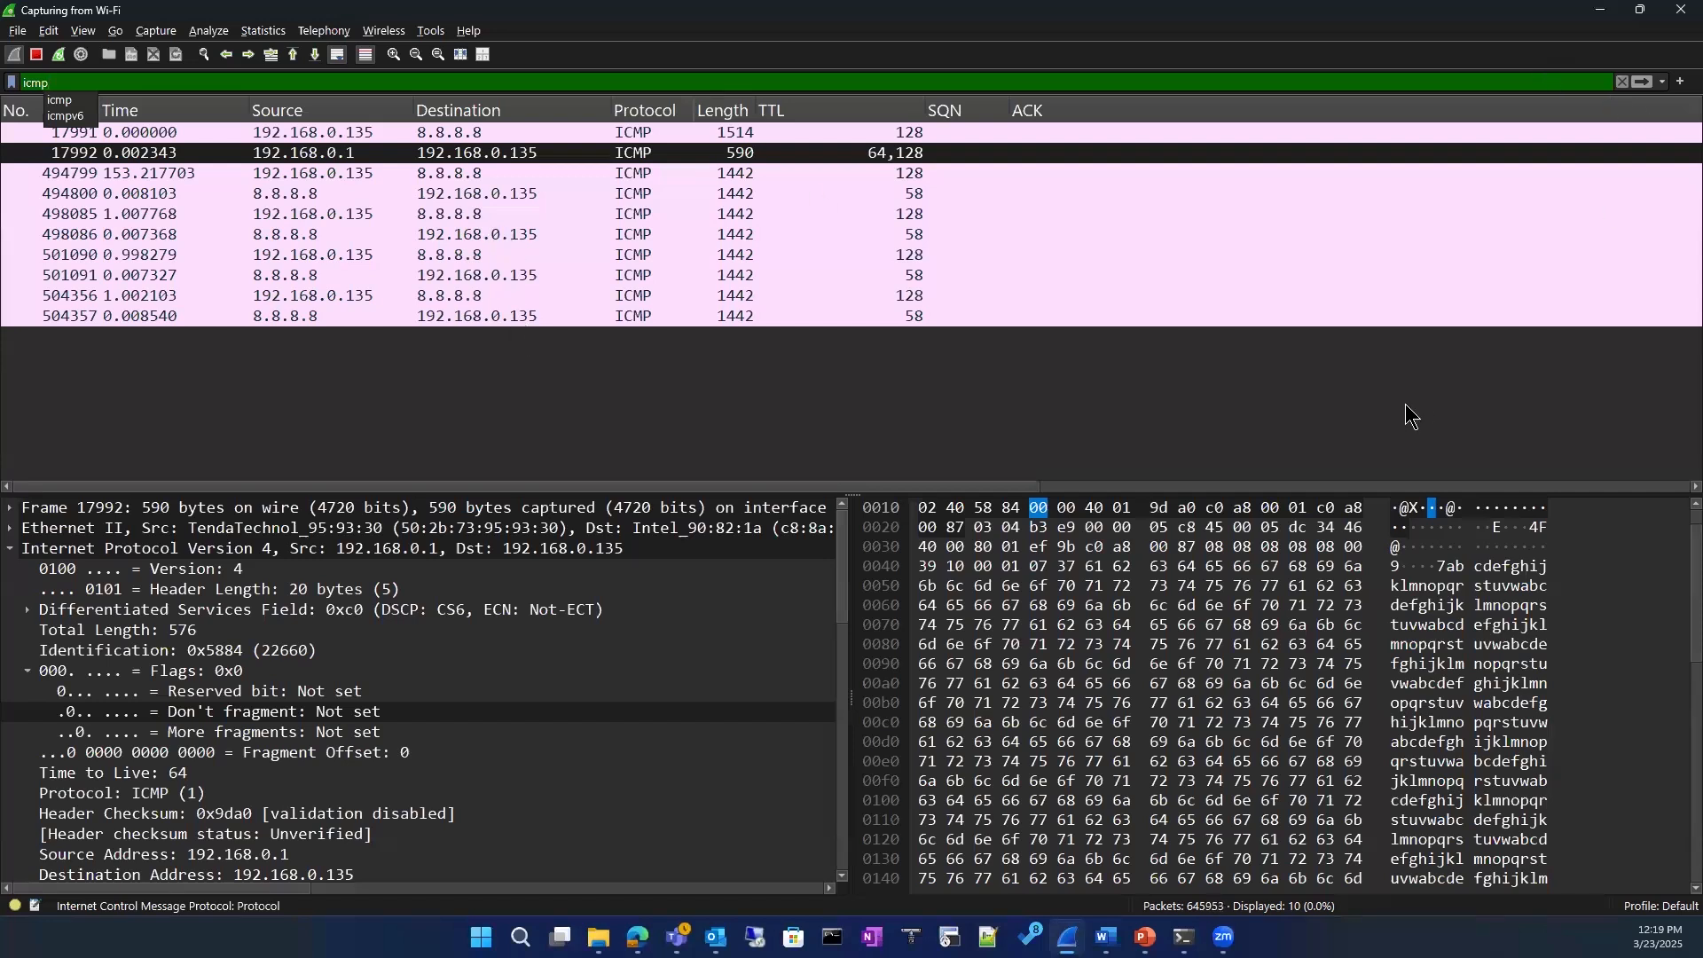
left_click(37, 55)
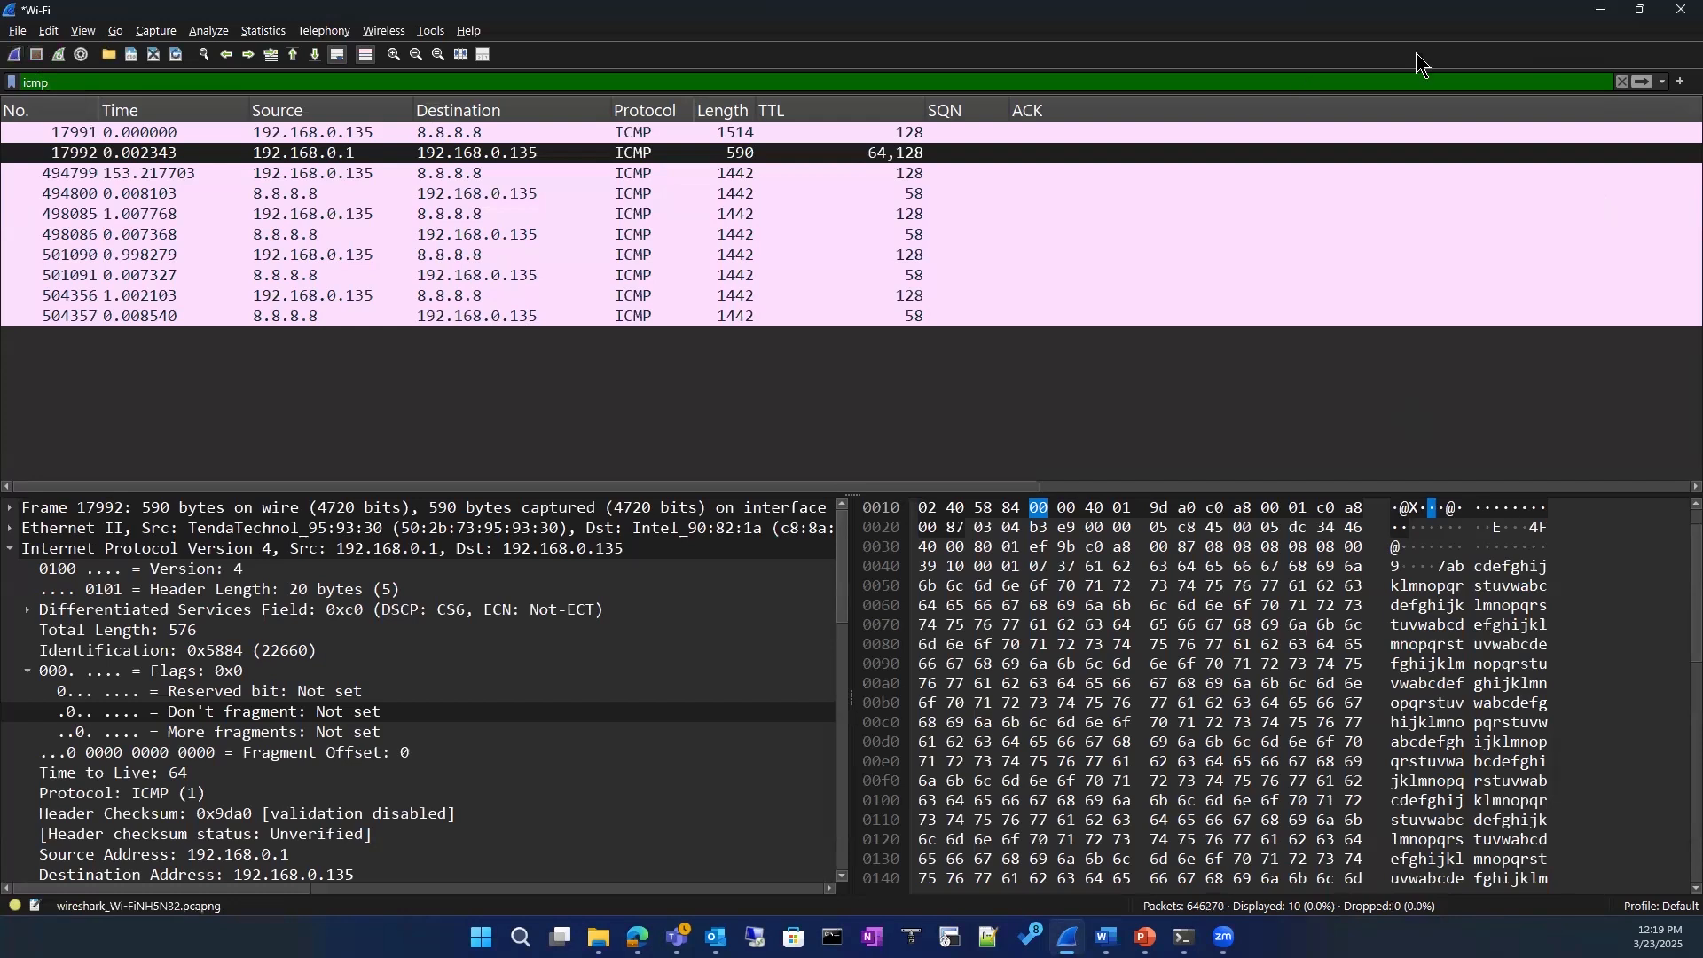
Step: Replace the display filter with ip.addr == 8.8.8.8
left_click(1624, 83)
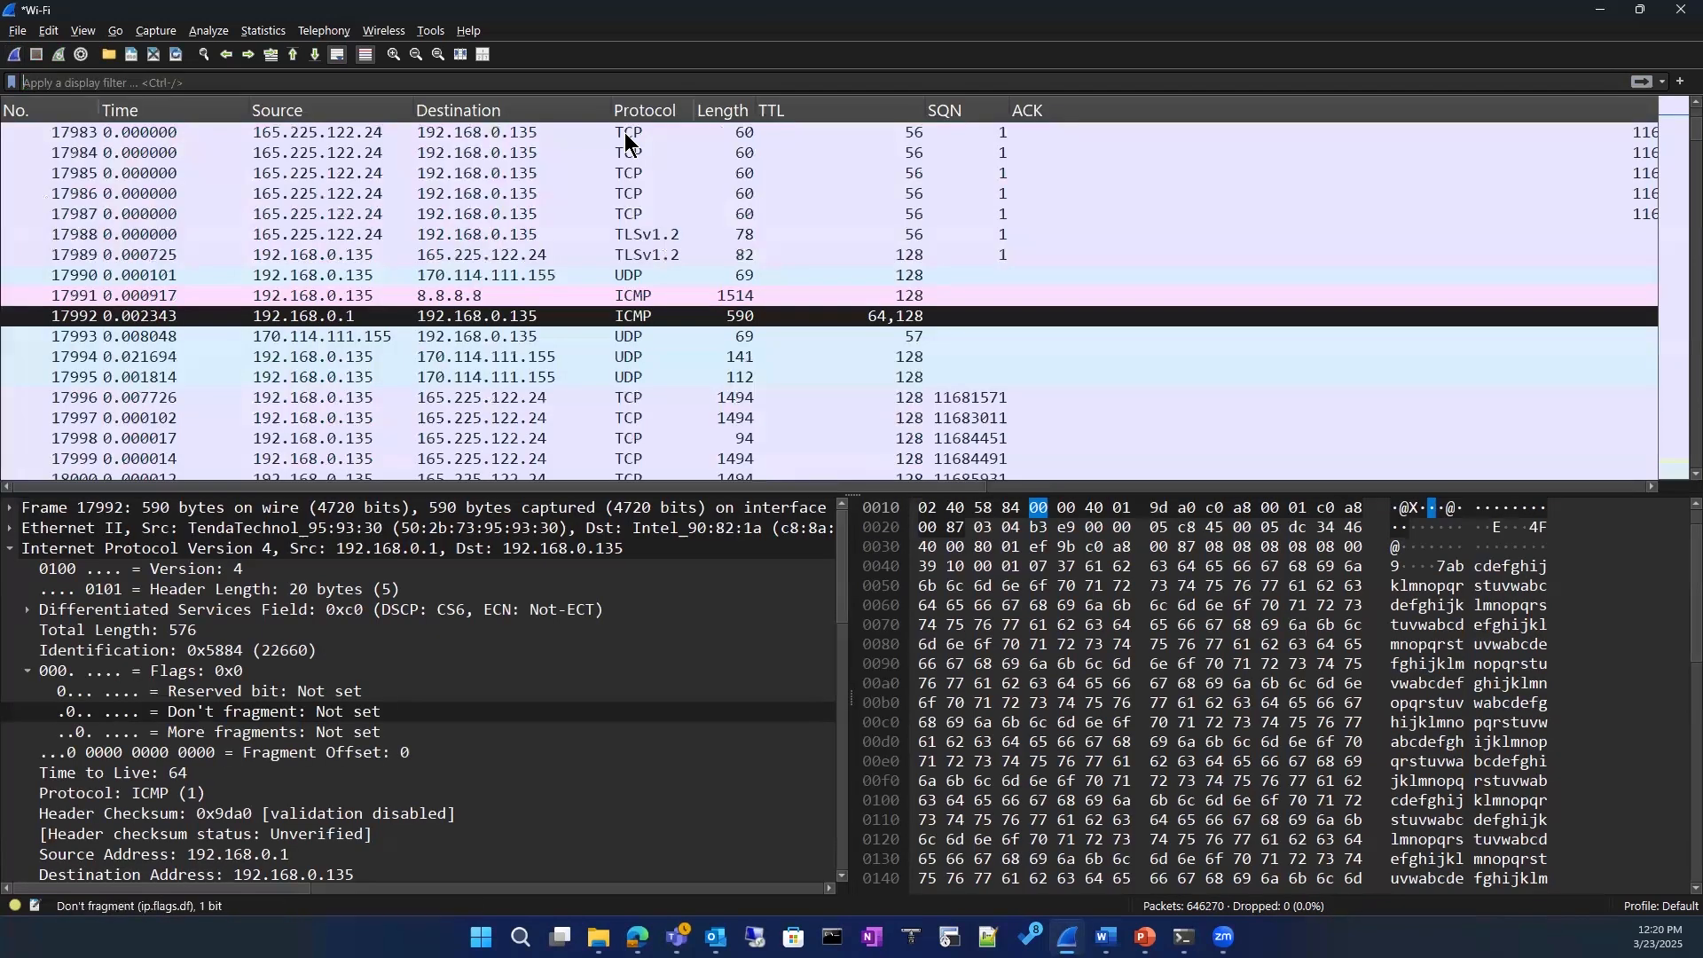
left_click(321, 81)
type("ip")
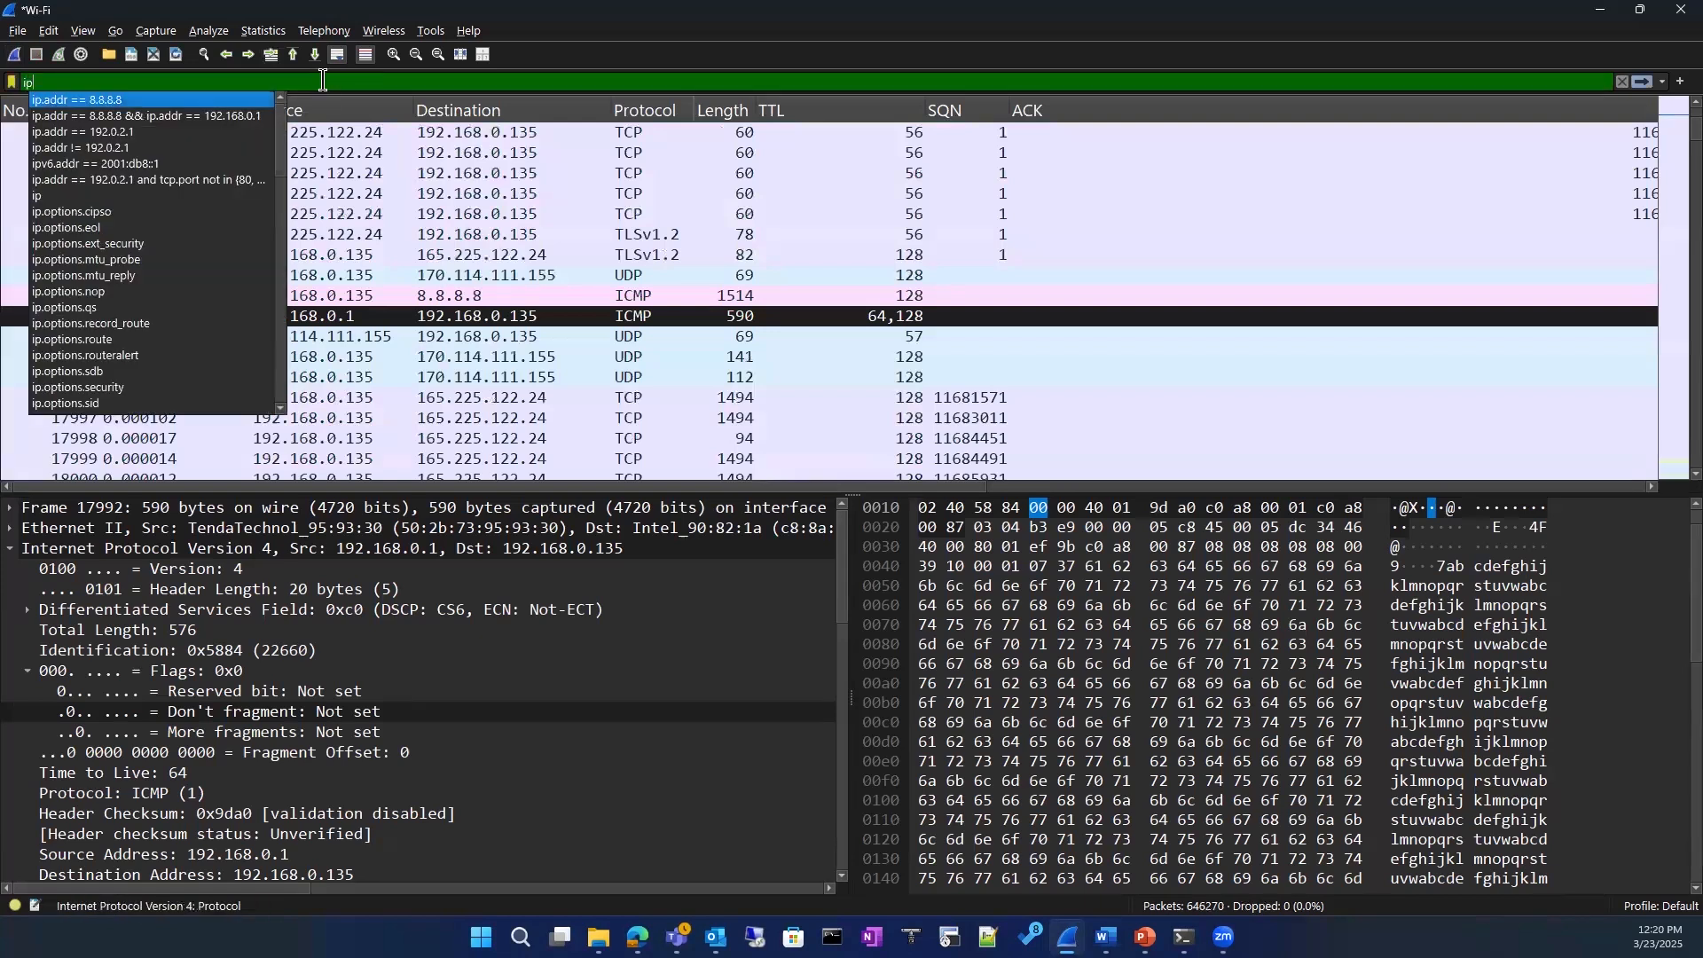
key("Return")
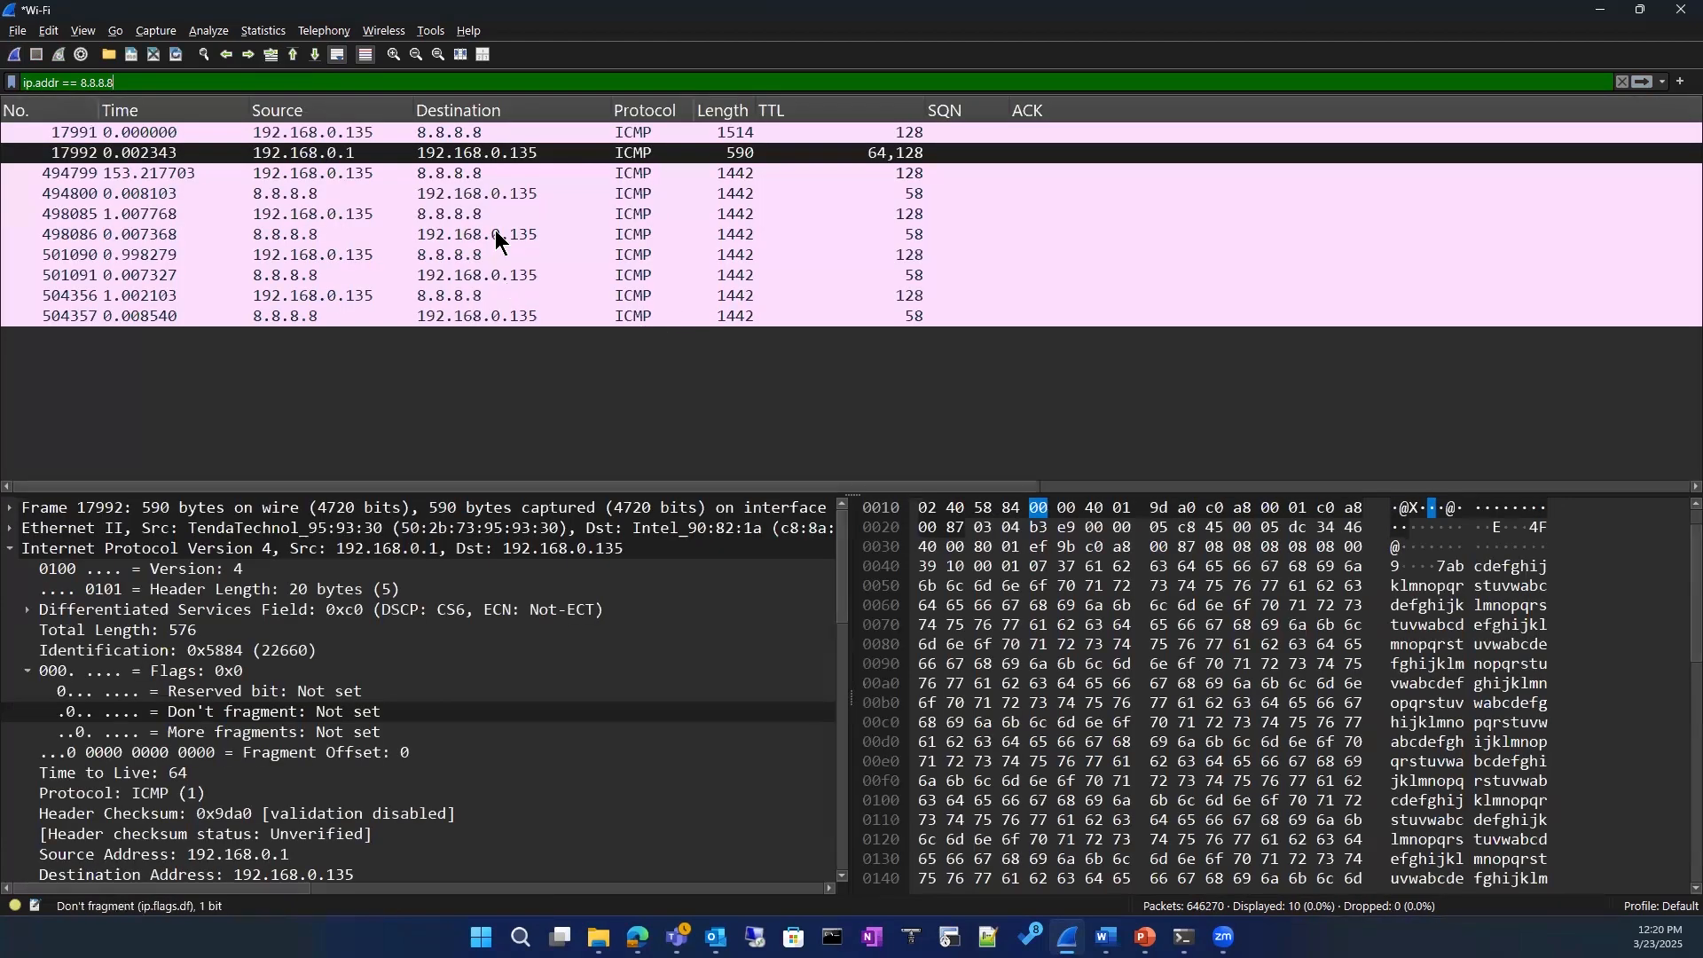
Step: Select the reply from 192.168.0.1, expand its Differentiated Services Field and inspect the codepoint
left_click(495, 234)
left_click(478, 153)
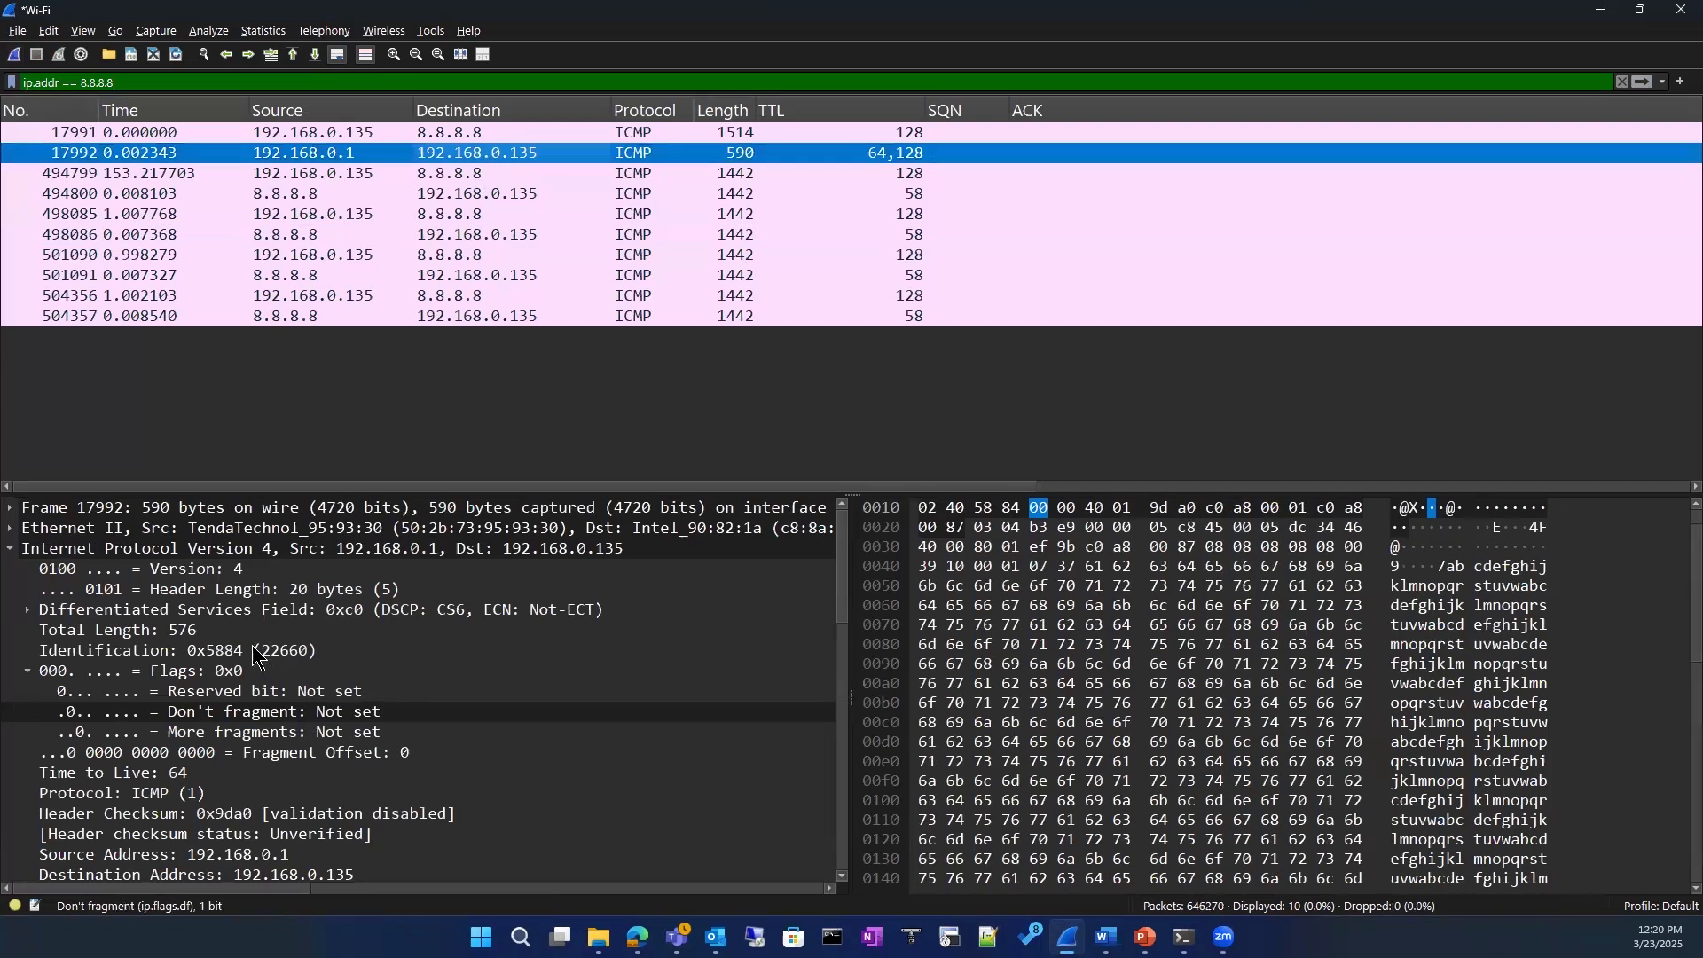
left_click(27, 610)
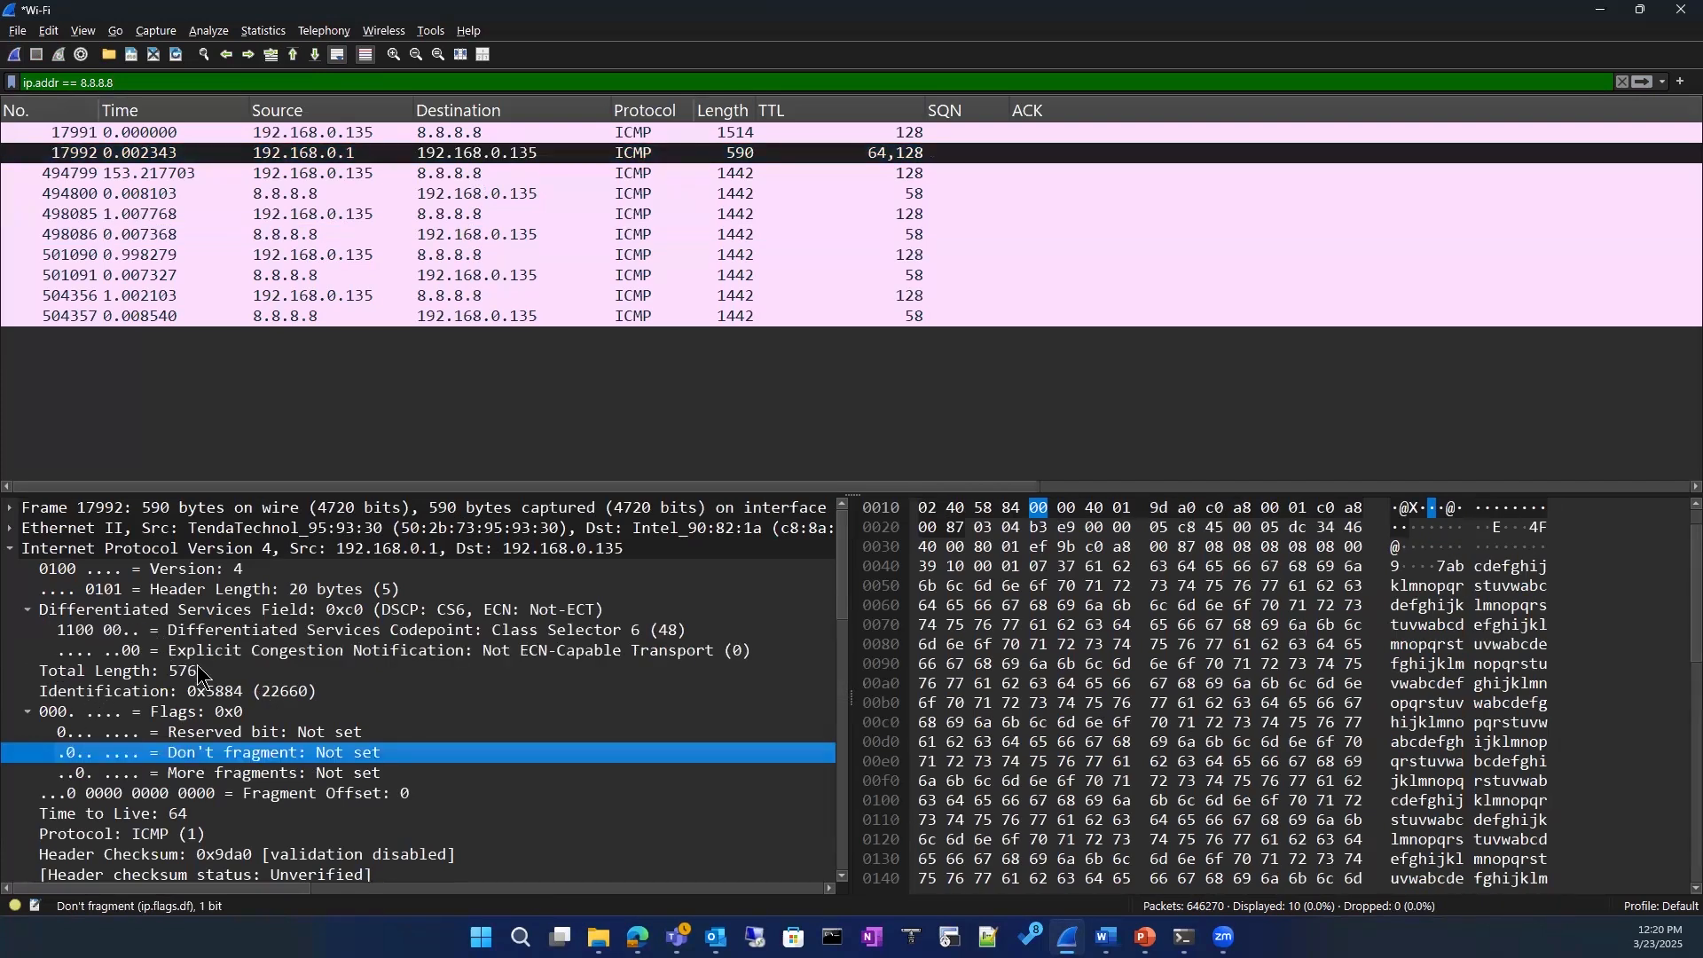
scroll(199, 672, "down", 2)
scroll(204, 677, "up", 2)
left_click(98, 632)
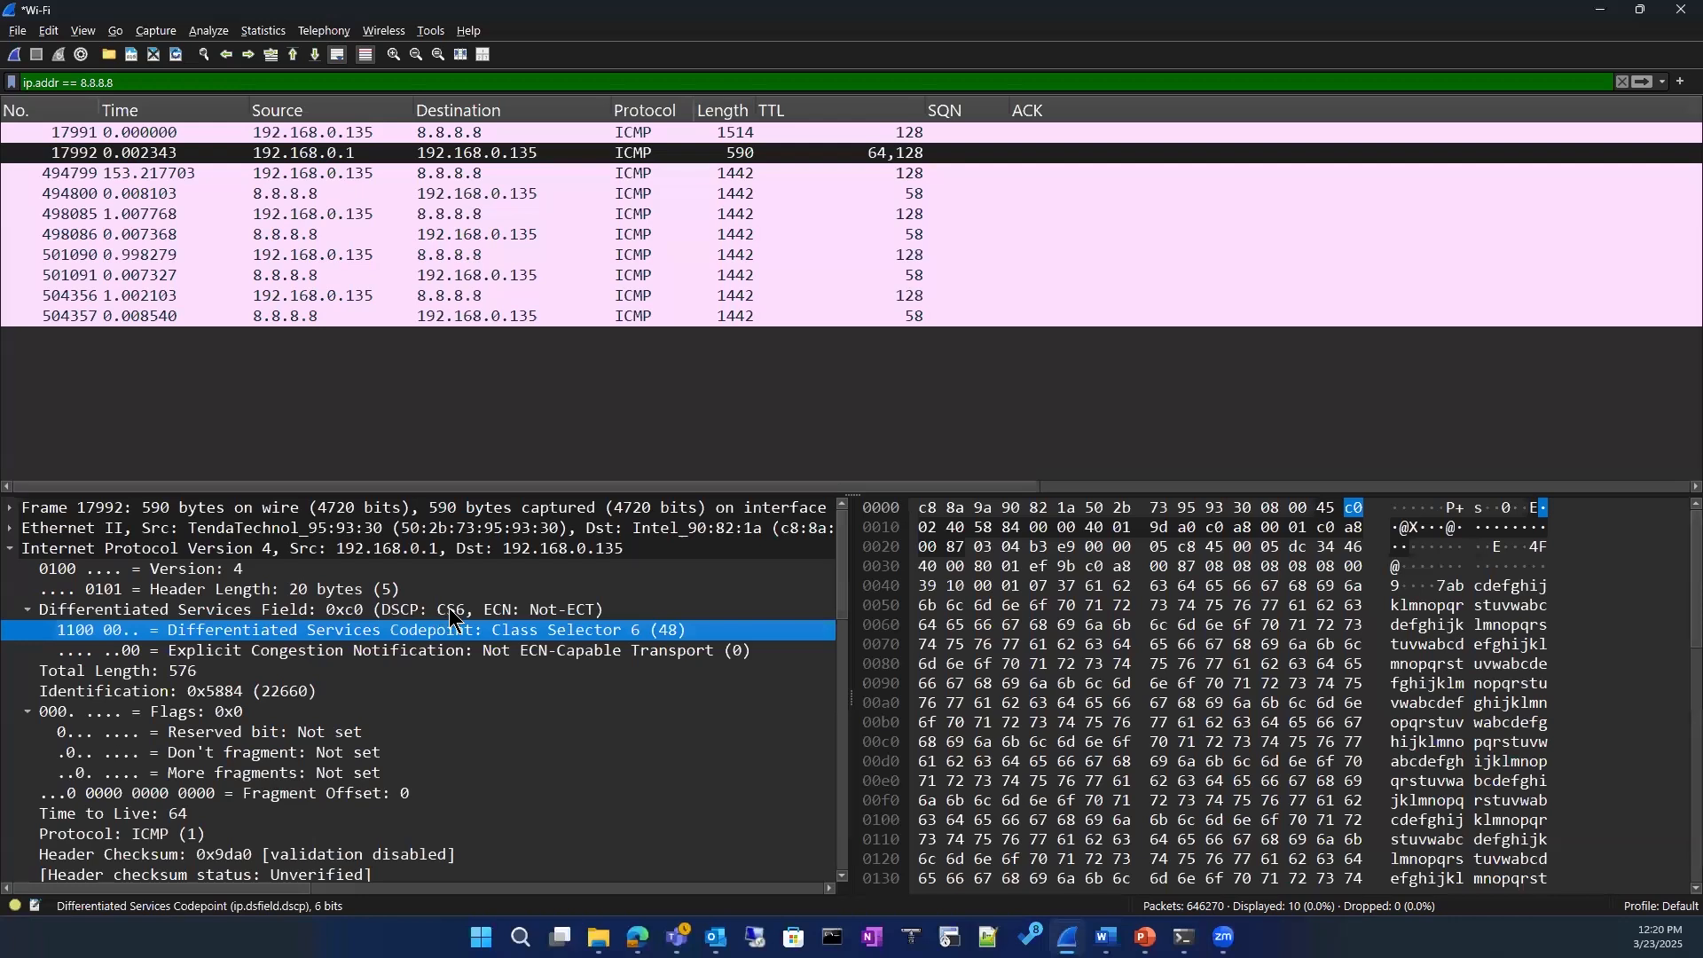
Step: Examine the original IPv4 header and echo request embedded in the 192.168.0.1 error packet, including its ICMP checksum and data length
scroll(449, 609, "down", 3)
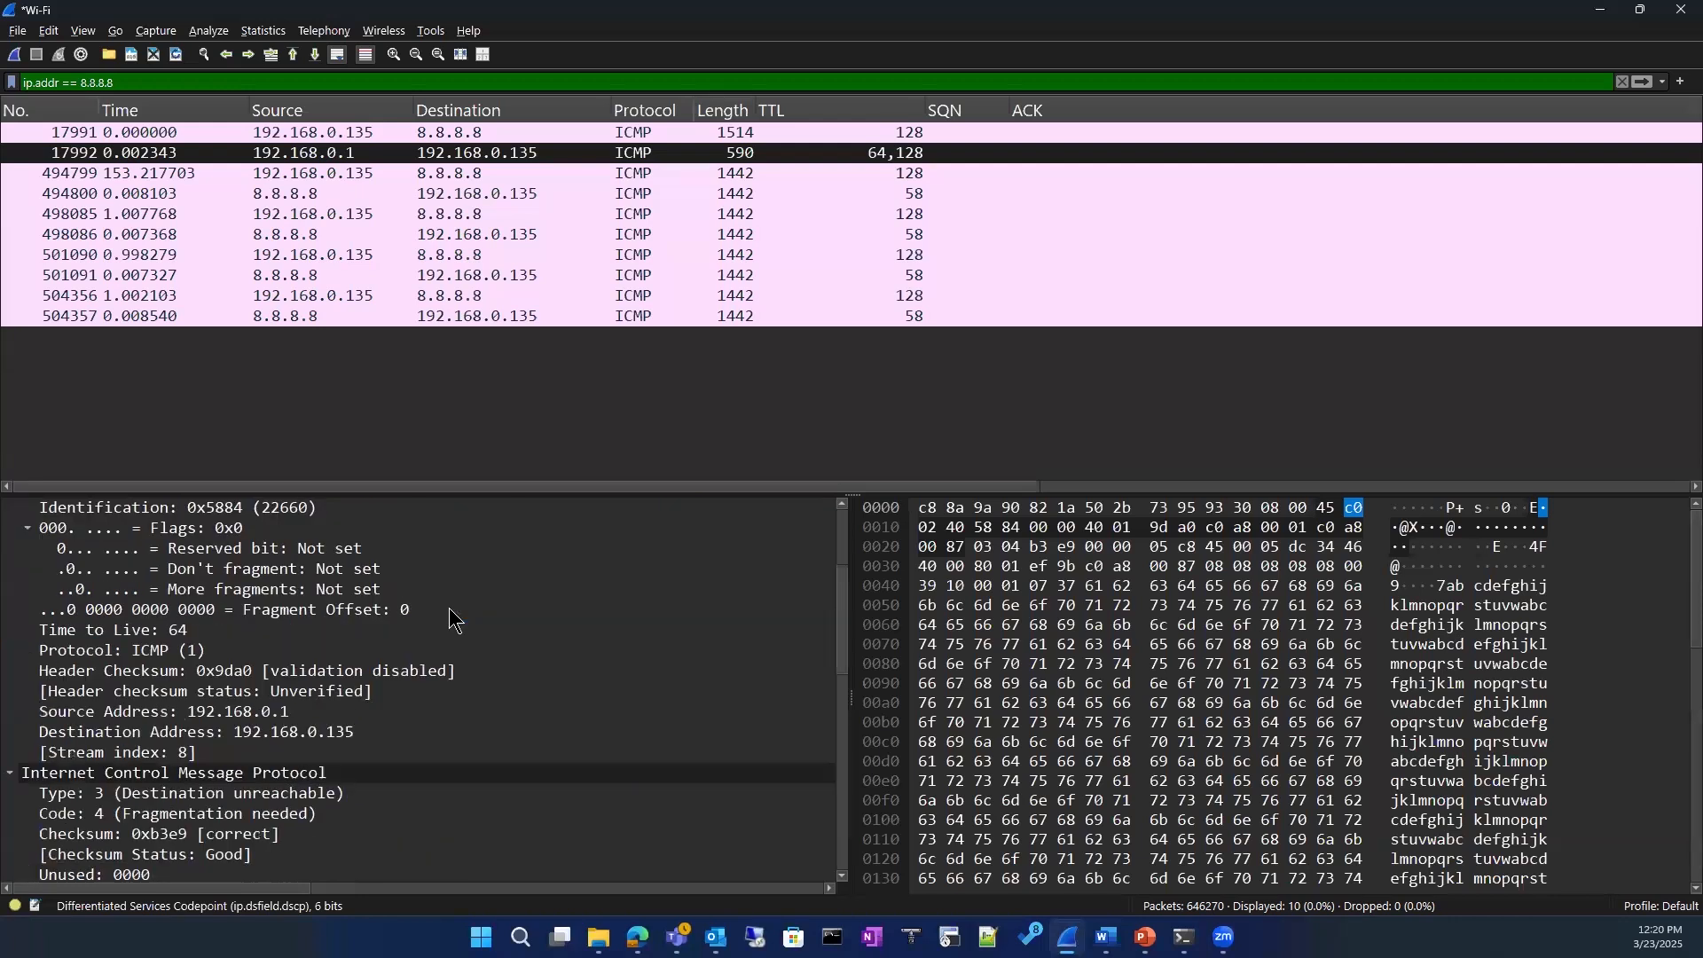
scroll(455, 620, "down", 2)
scroll(454, 619, "down", 3)
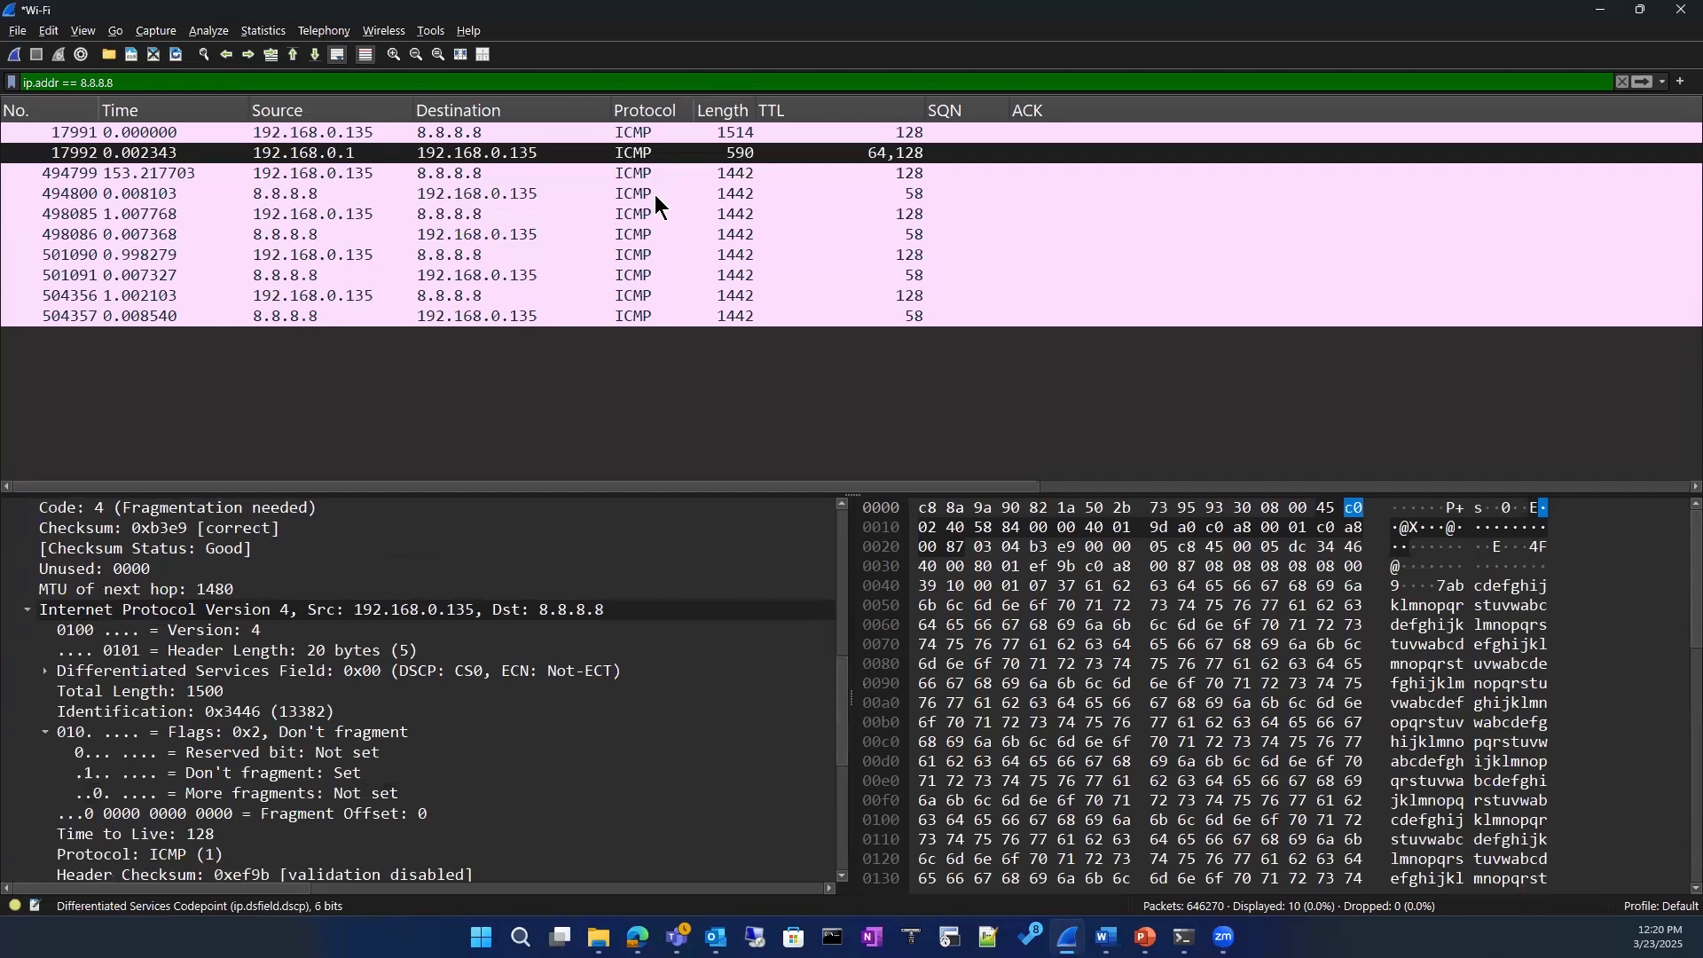
scroll(519, 649, "down", 4)
scroll(509, 642, "down", 1)
left_click(444, 732)
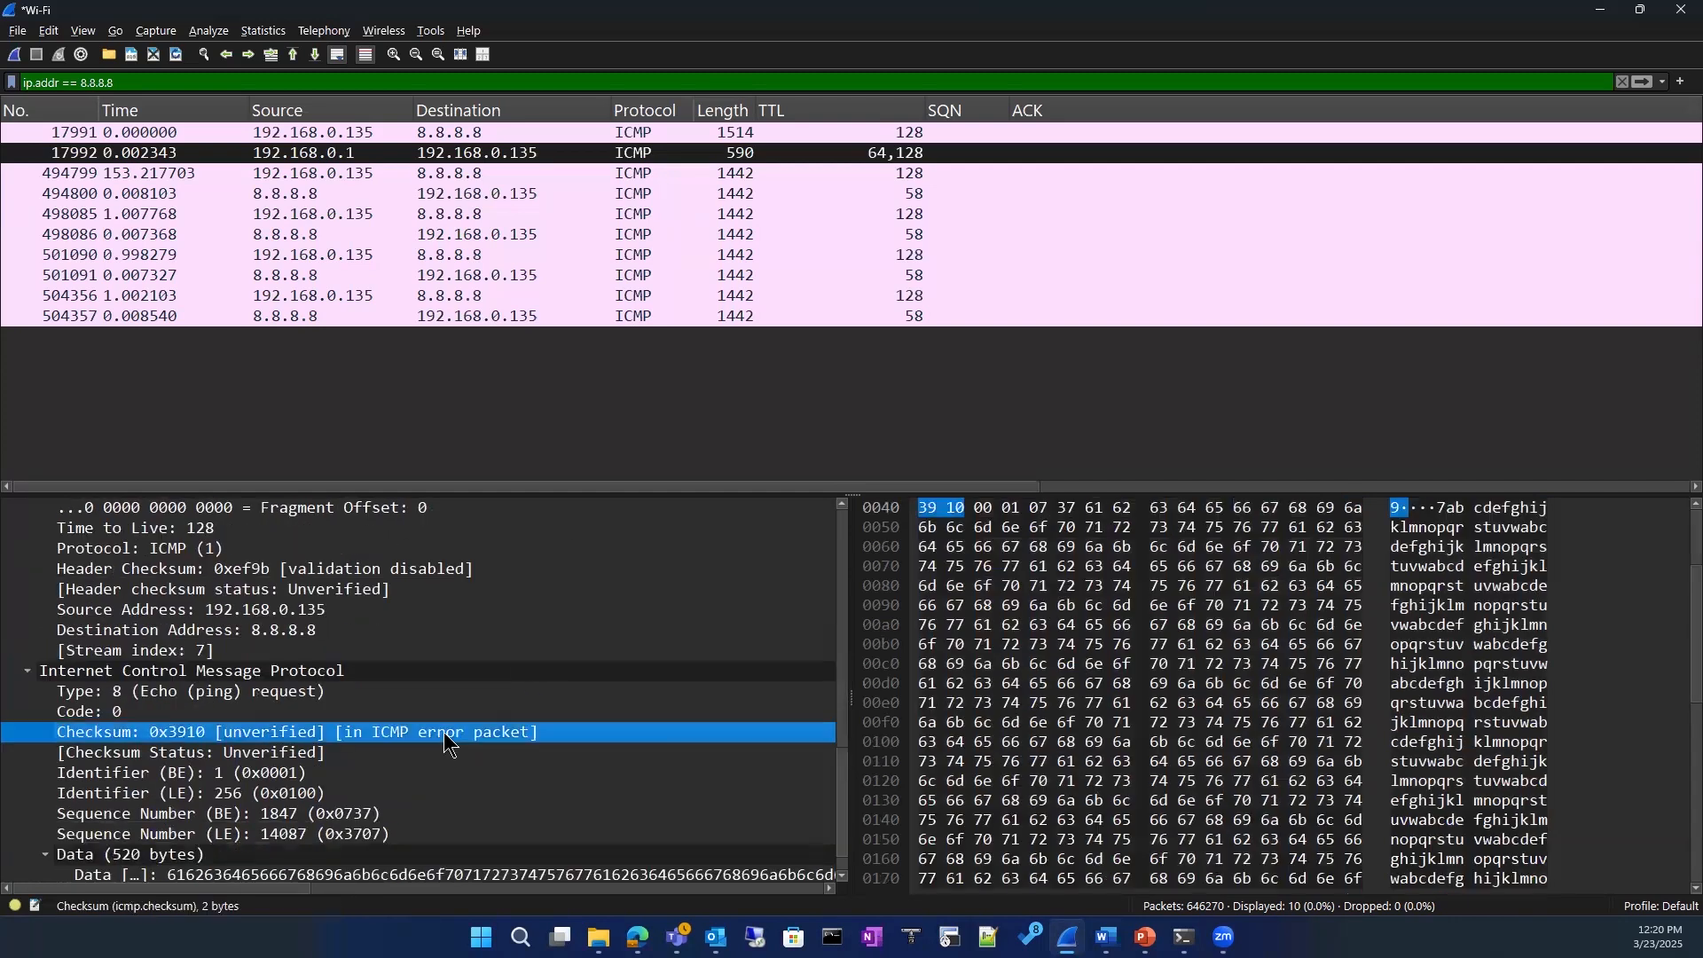
scroll(430, 716, "down", 1)
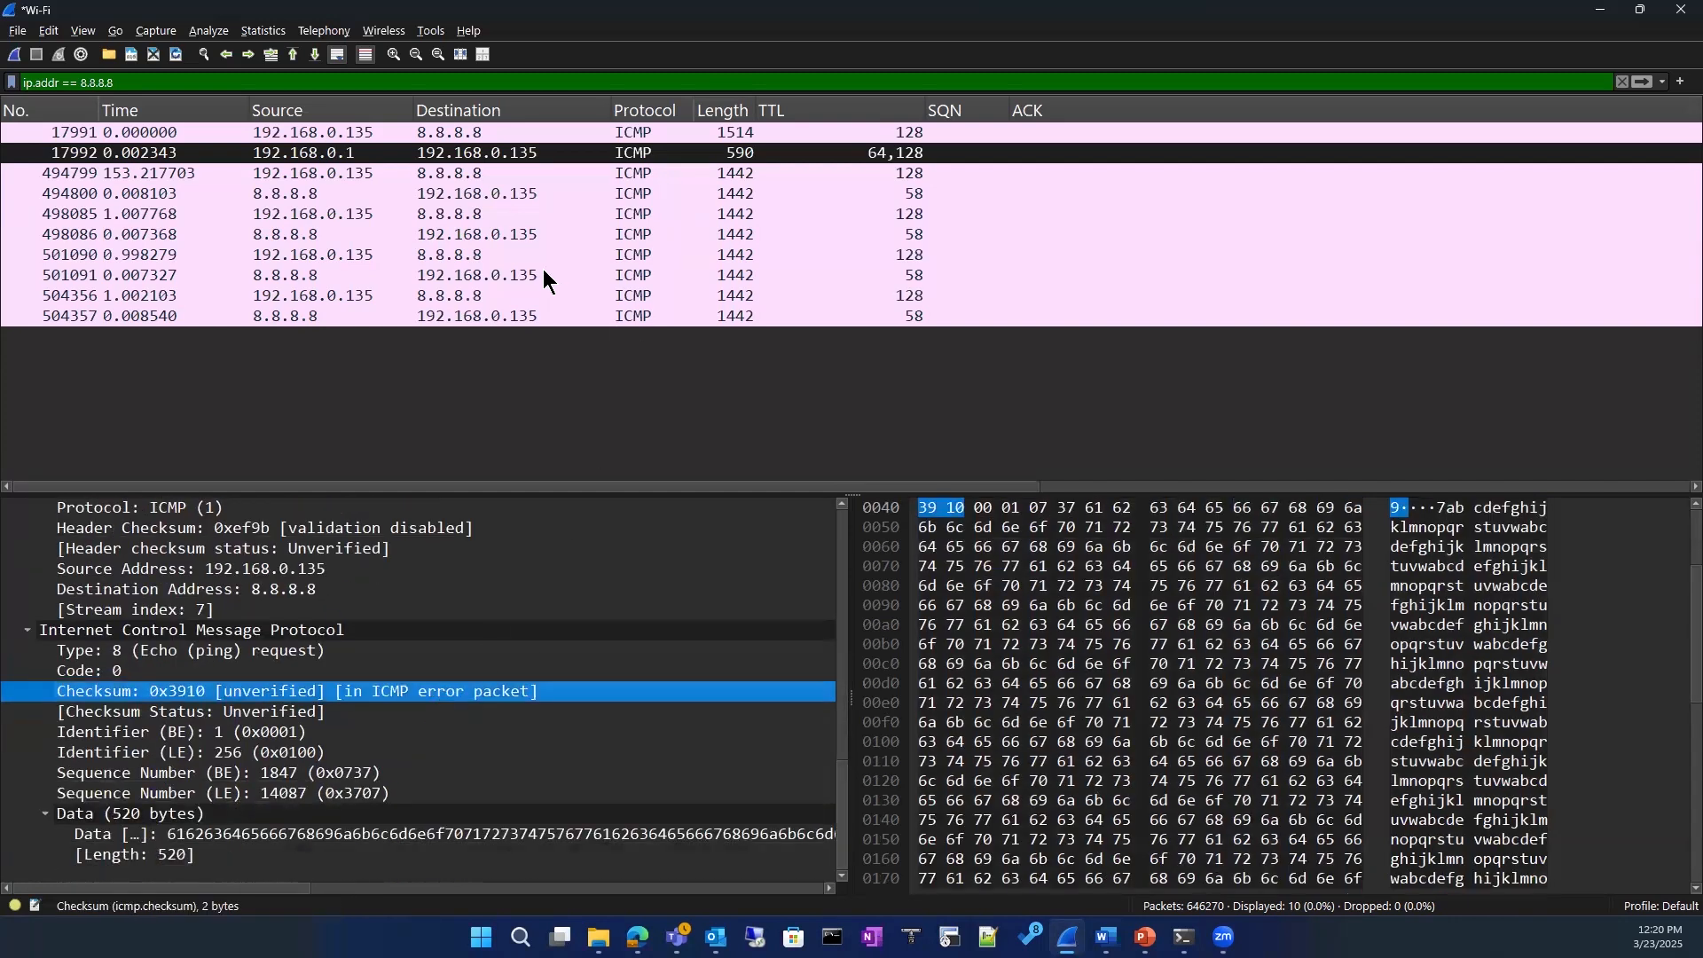
Step: Select the first 1442-byte echo request to 8.8.8.8 and inspect its Internet Protocol Version 4 header
left_click(146, 174)
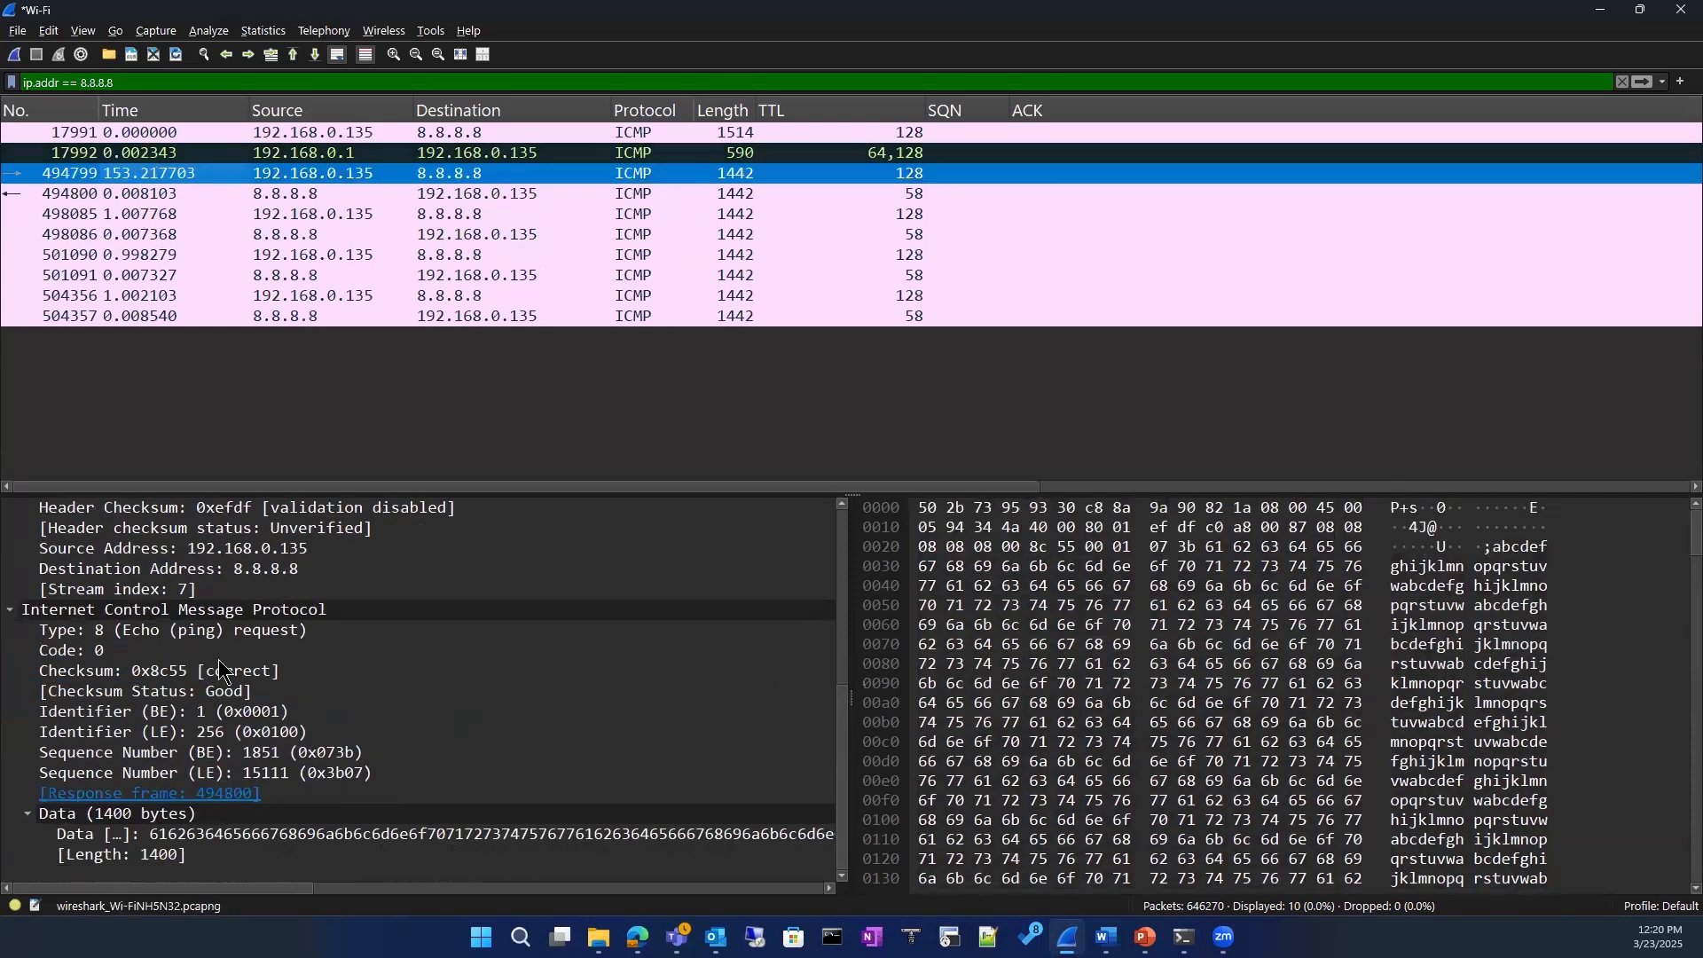
scroll(221, 661, "up", 6)
left_click(217, 552)
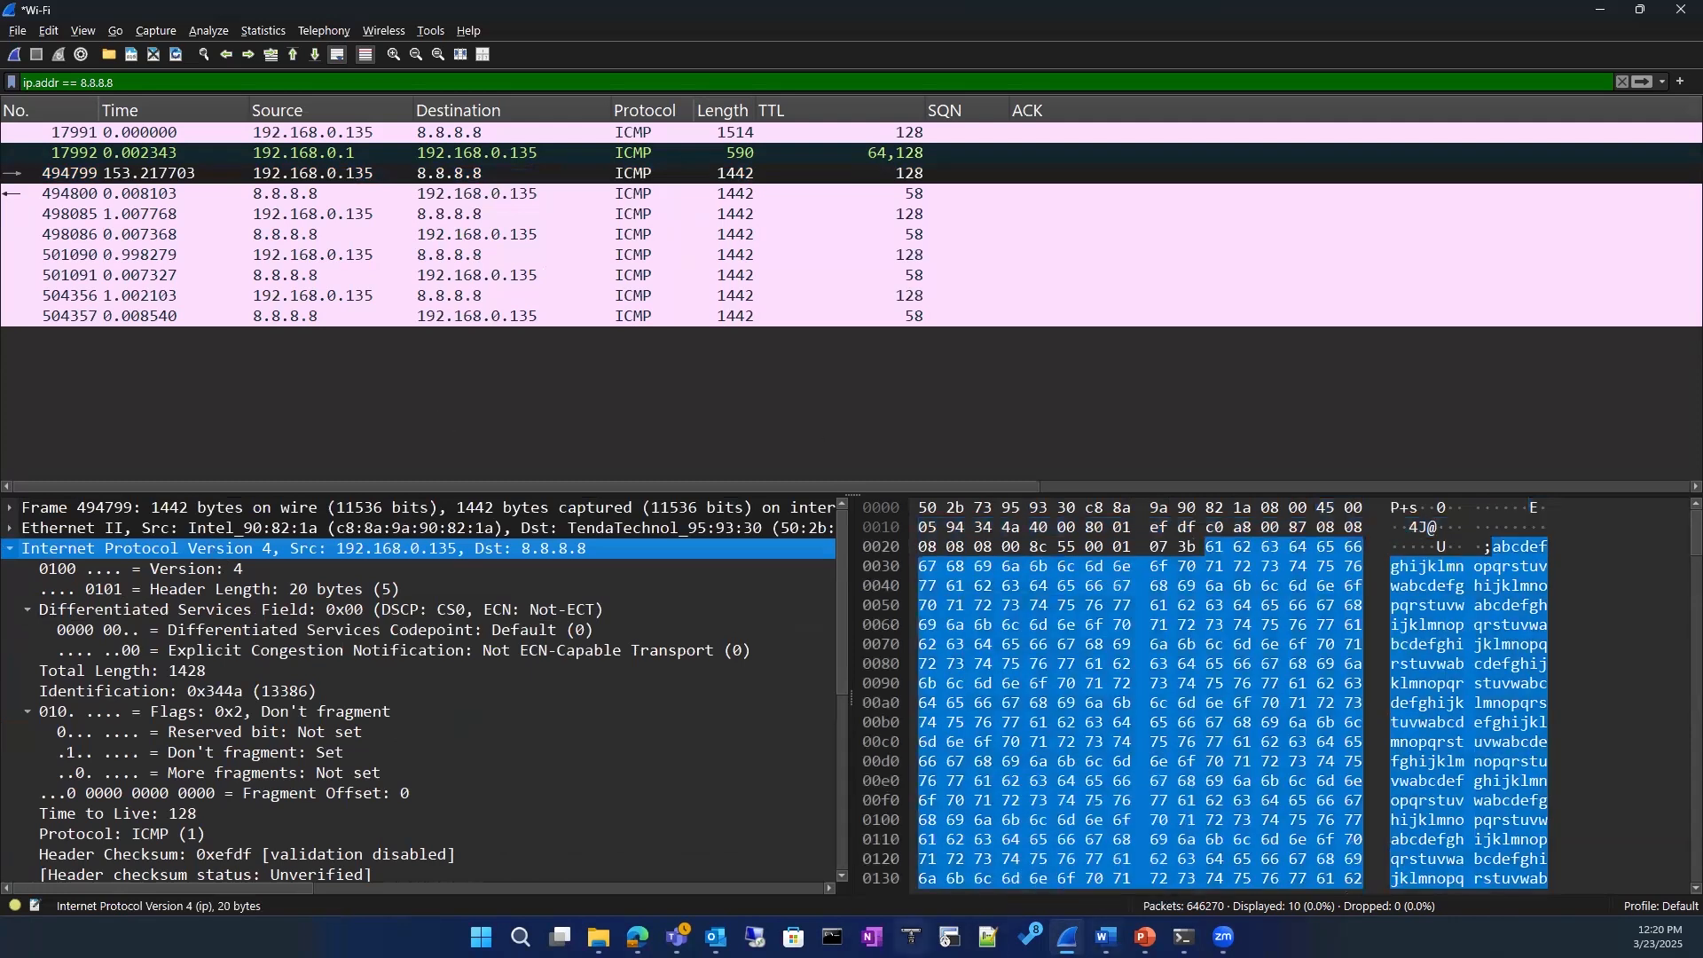
Step: Switch to Command Prompt, move it over the packet list, and recall the last ping command without its -f option
mouse_move(1184, 938)
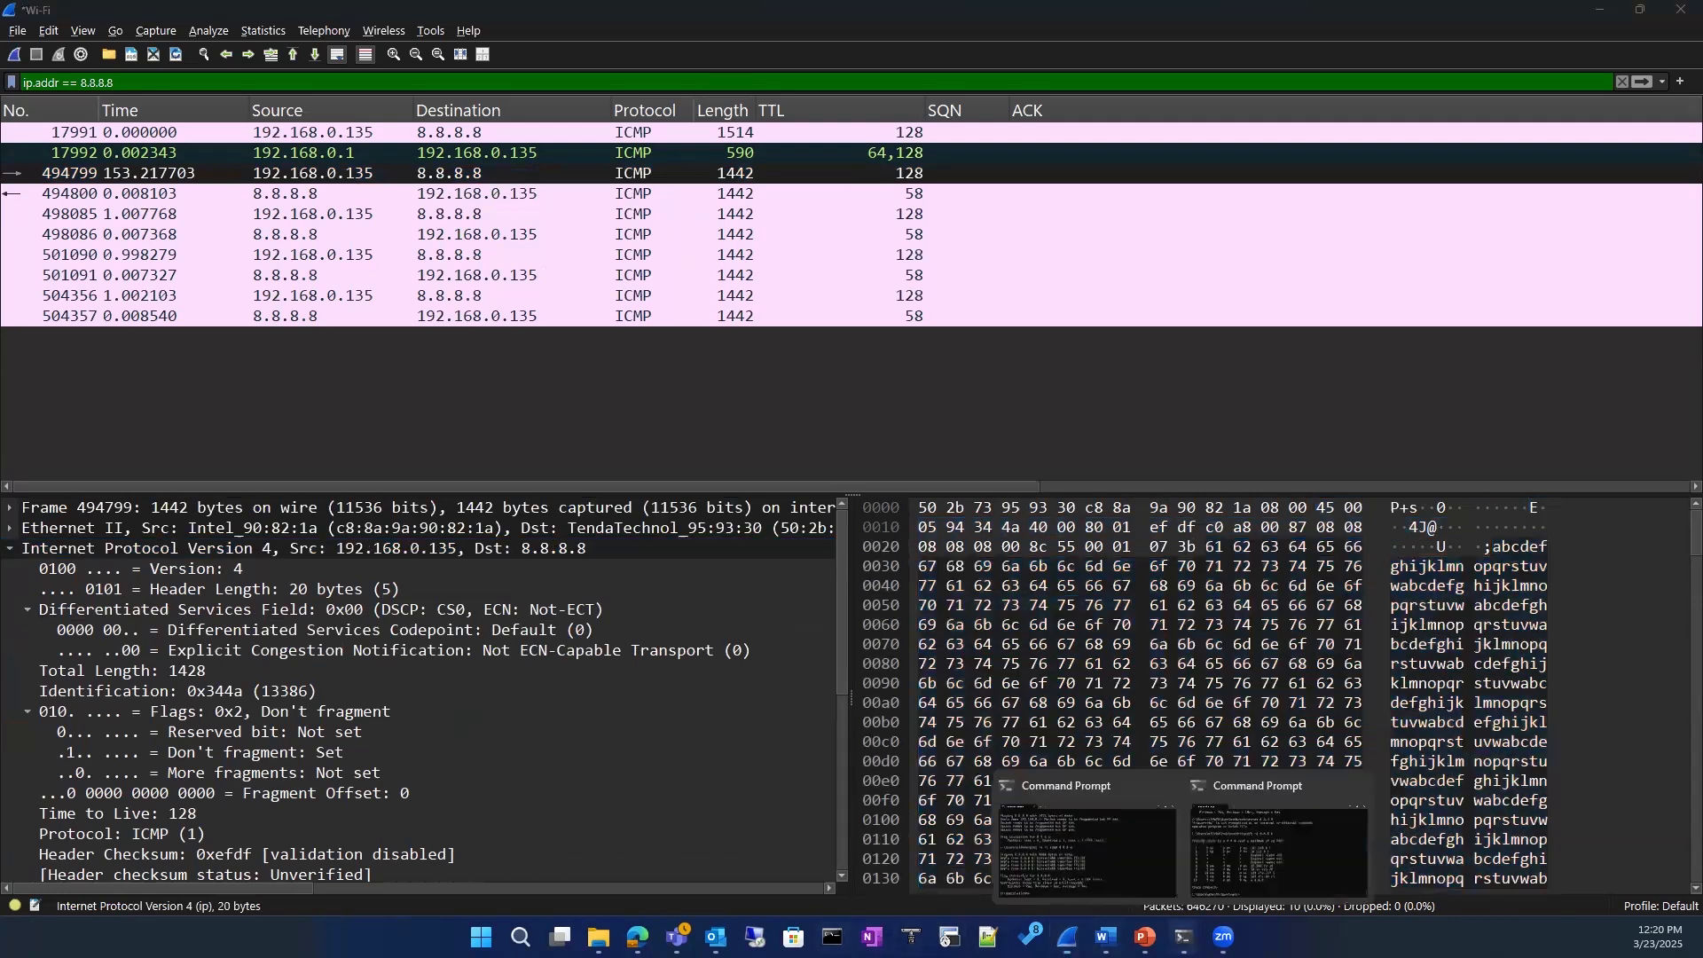
left_click(1036, 843)
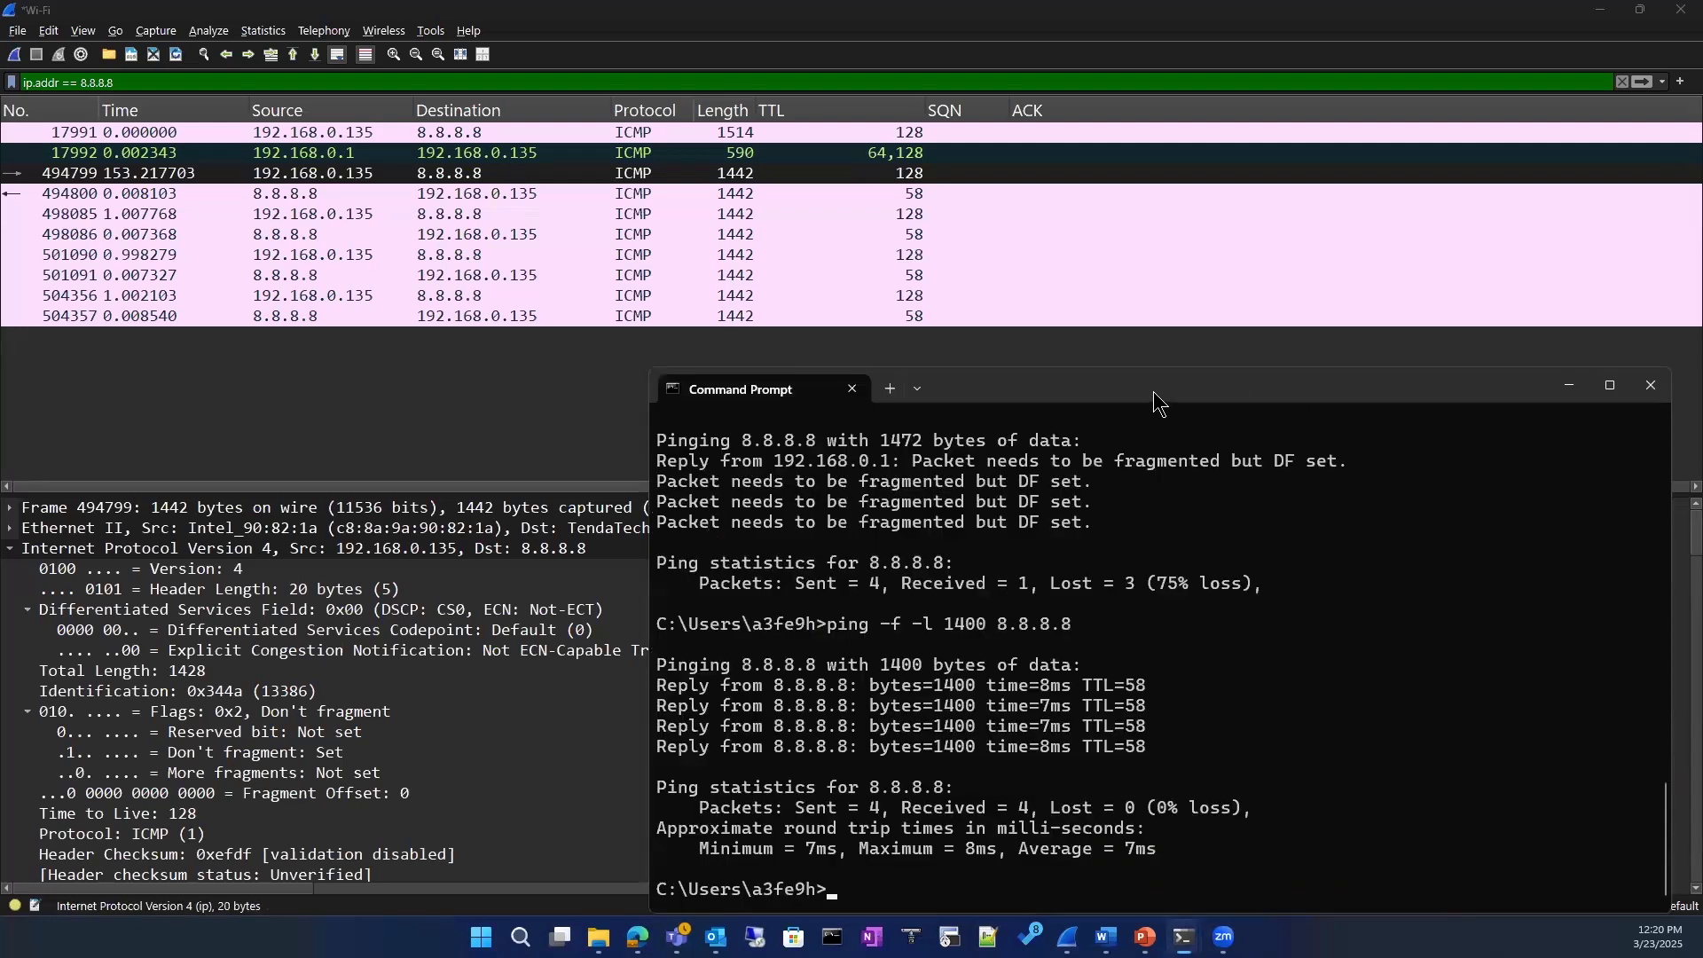
left_click_drag(1154, 391, 925, 50)
key("Up")
key("Left")
key("Left")
key("Left")
key("Left")
key("Left")
key("Left")
key("Left")
key("Left")
key("Left")
key("Left")
key("Left")
key("Left")
key("Left")
key("Left")
key("Left")
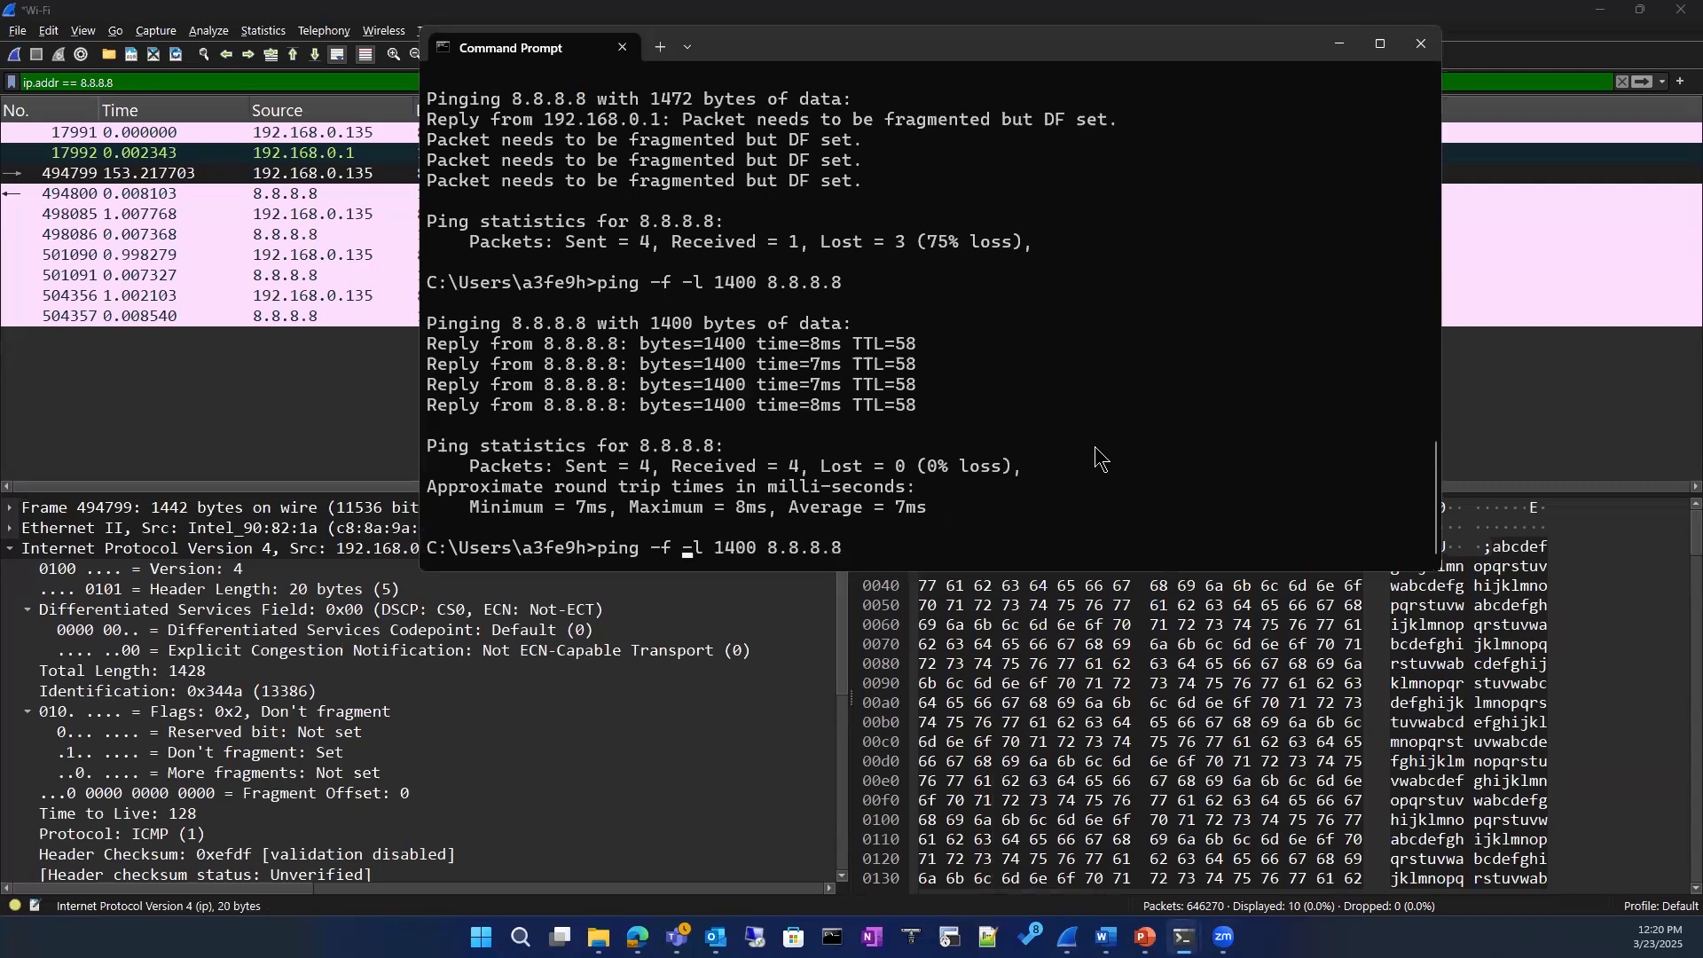
key("BackSpace")
key("BackSpace")
key("BackSpace")
key("Right")
key("Right")
key("Right")
key("Right")
key("Right")
key("Right")
key("Right")
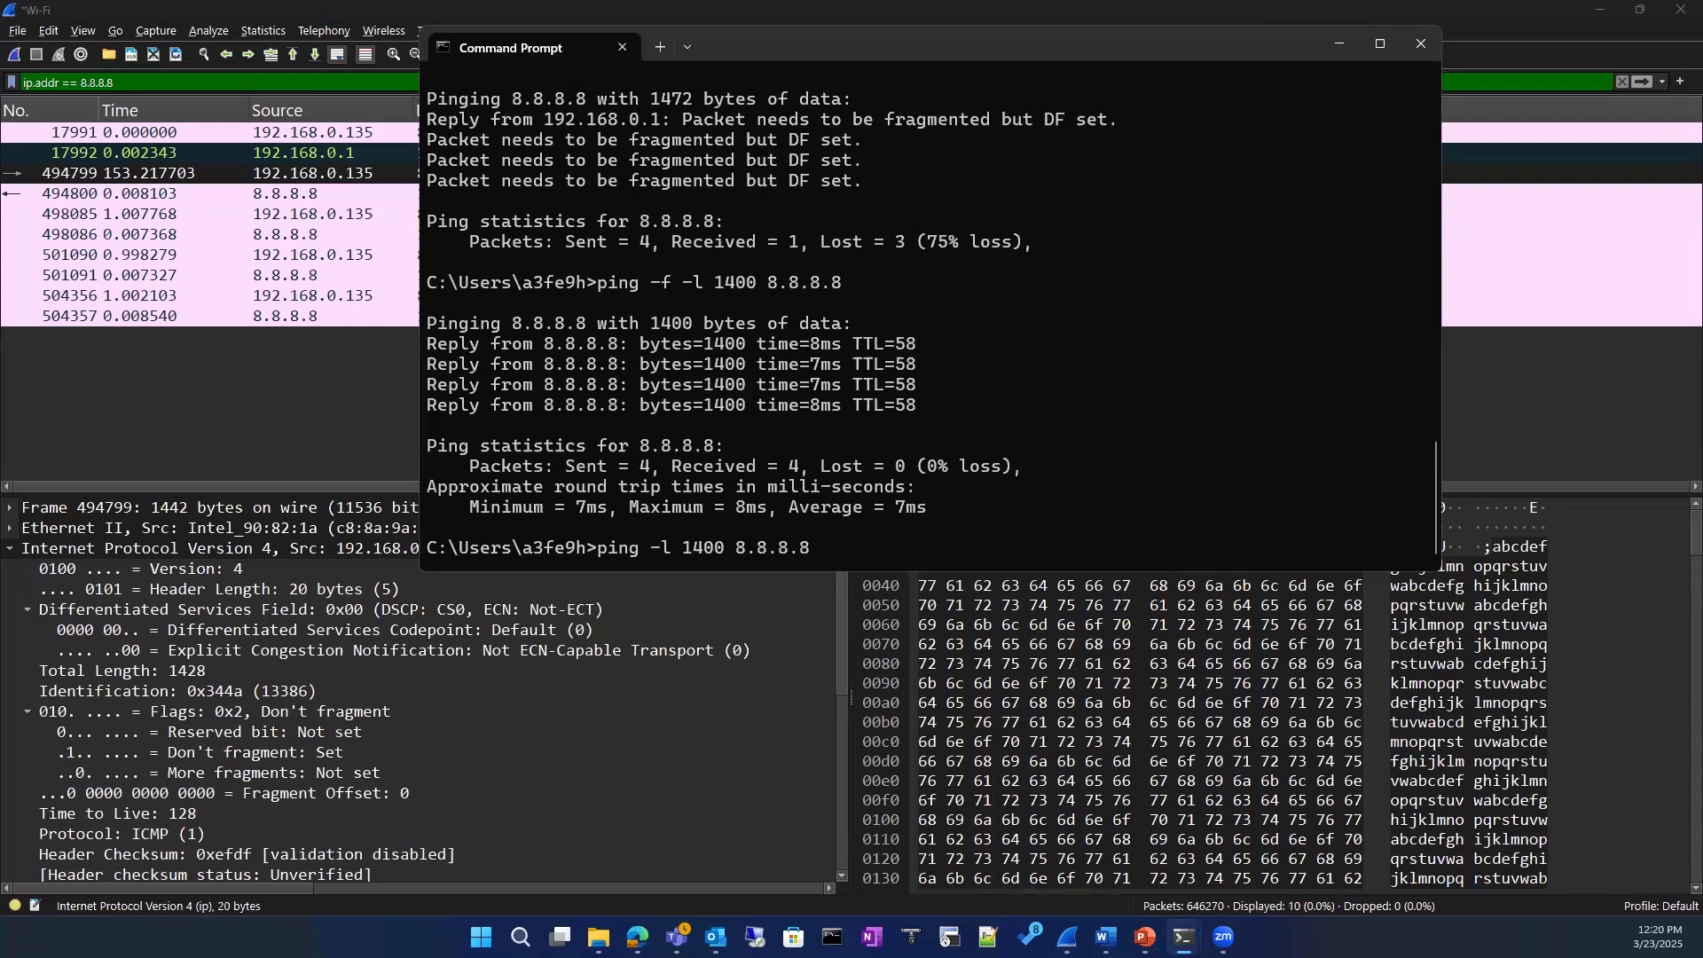
Step: Set the ping size to 1600 bytes and run ping -l 1600 8.8.8.8
key("Left")
key("Left")
key("Left")
key("Left")
key("Left")
key("Left")
key("Left")
key("Left")
key("BackSpace")
key("BackSpace")
key("BackSpace")
key("BackSpace")
type("1600")
key("Return")
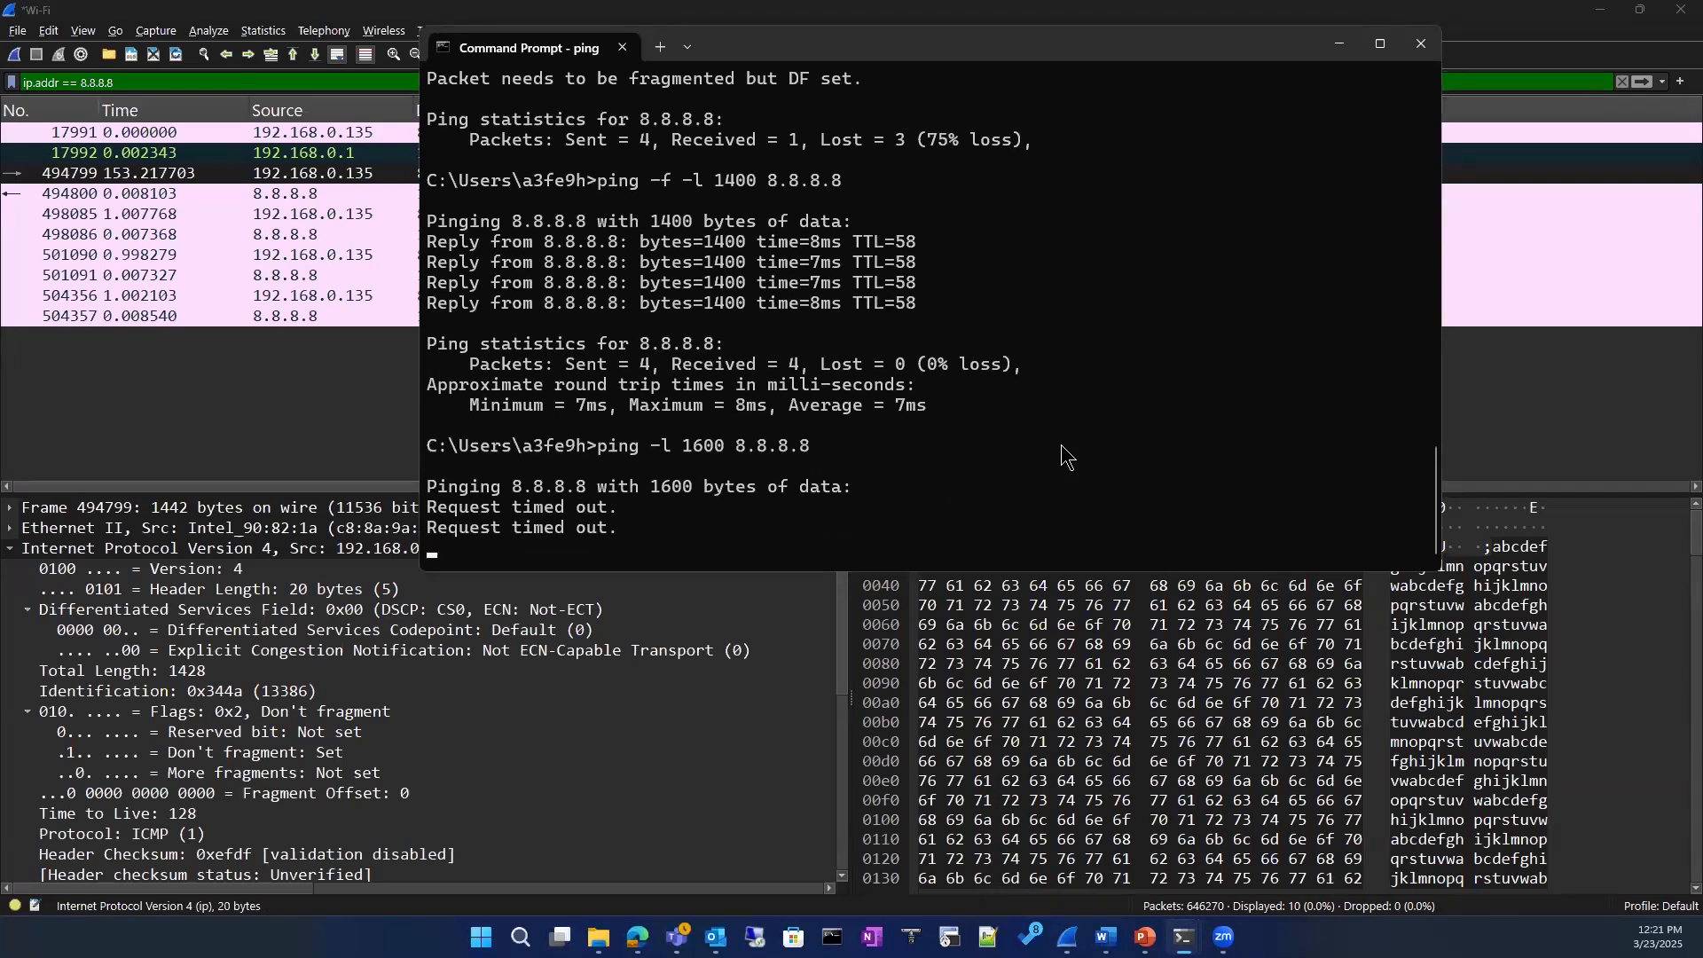
Step: Interrupt the 1600-byte ping and run ping -l 1500 8.8.8.8
key("ctrl+c")
key("Return")
key("Up")
key("BackSpace")
key("BackSpace")
key("BackSpace")
key("BackSpace")
key("BackSpace")
key("BackSpace")
key("BackSpace")
key("BackSpace")
key("BackSpace")
key("BackSpace")
key("BackSpace")
type("500 ")
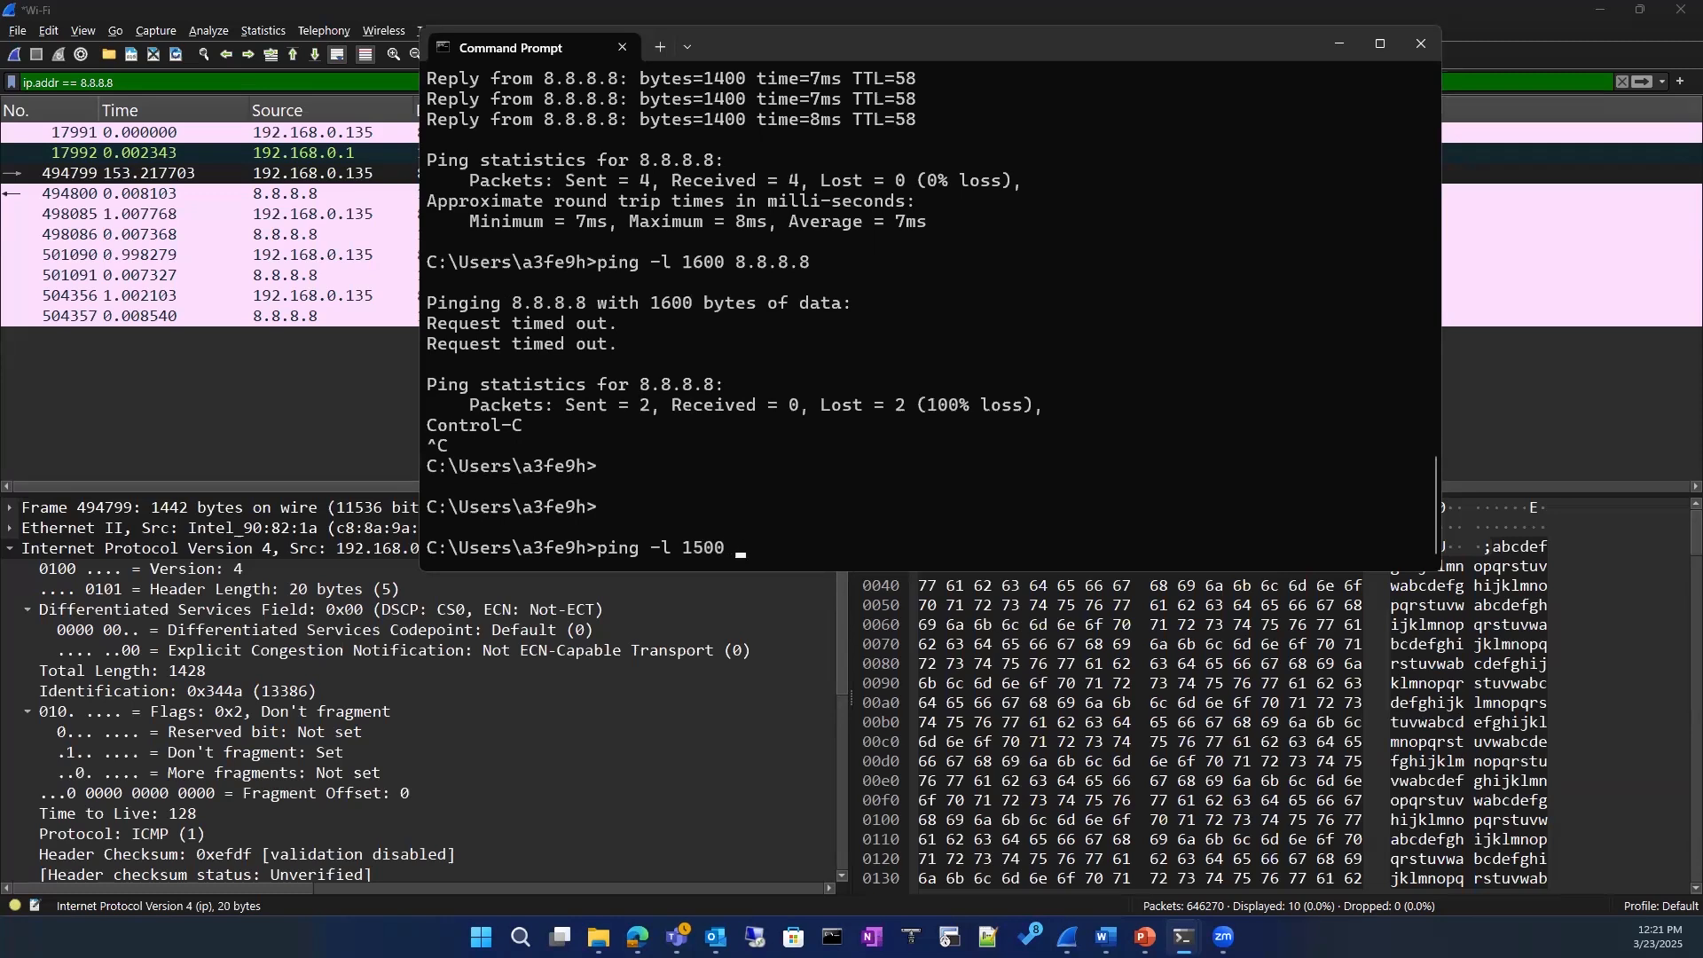
type("8.8.8.8")
key("Return")
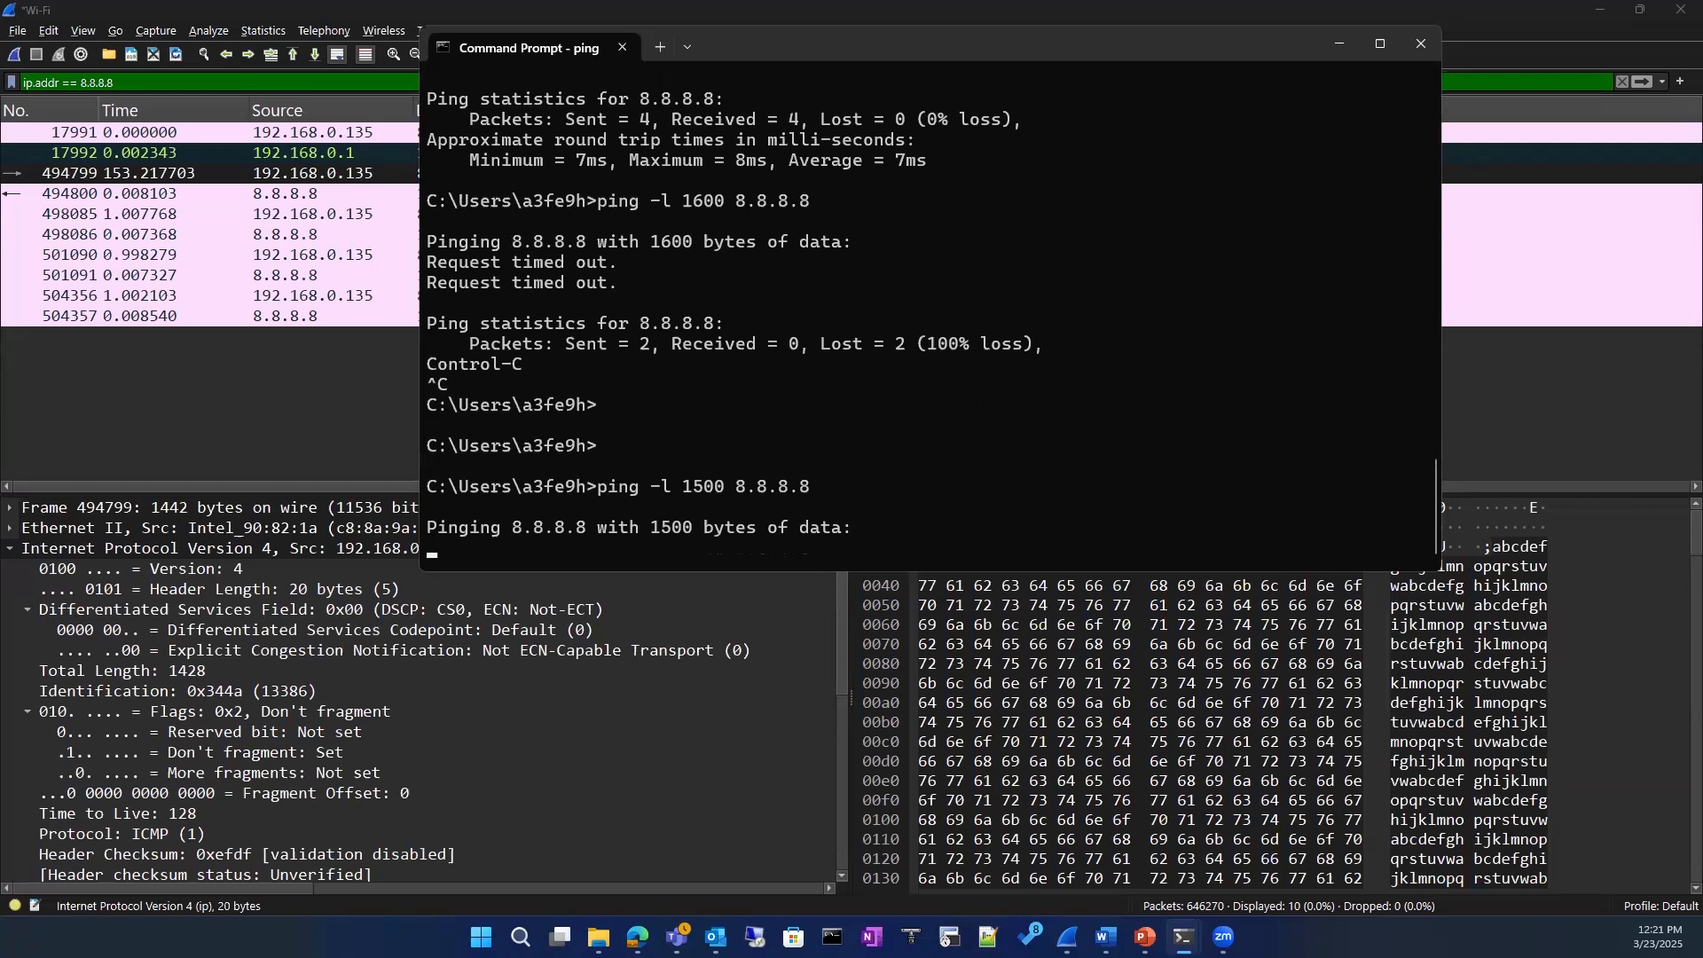
Step: Interrupt the 1500-byte ping and run ping -l 1450 8.8.8.8
key("ctrl+c")
key("Up")
key("BackSpace")
key("BackSpace")
key("BackSpace")
key("BackSpace")
key("BackSpace")
key("BackSpace")
key("BackSpace")
key("BackSpace")
key("BackSpace")
key("BackSpace")
key("BackSpace")
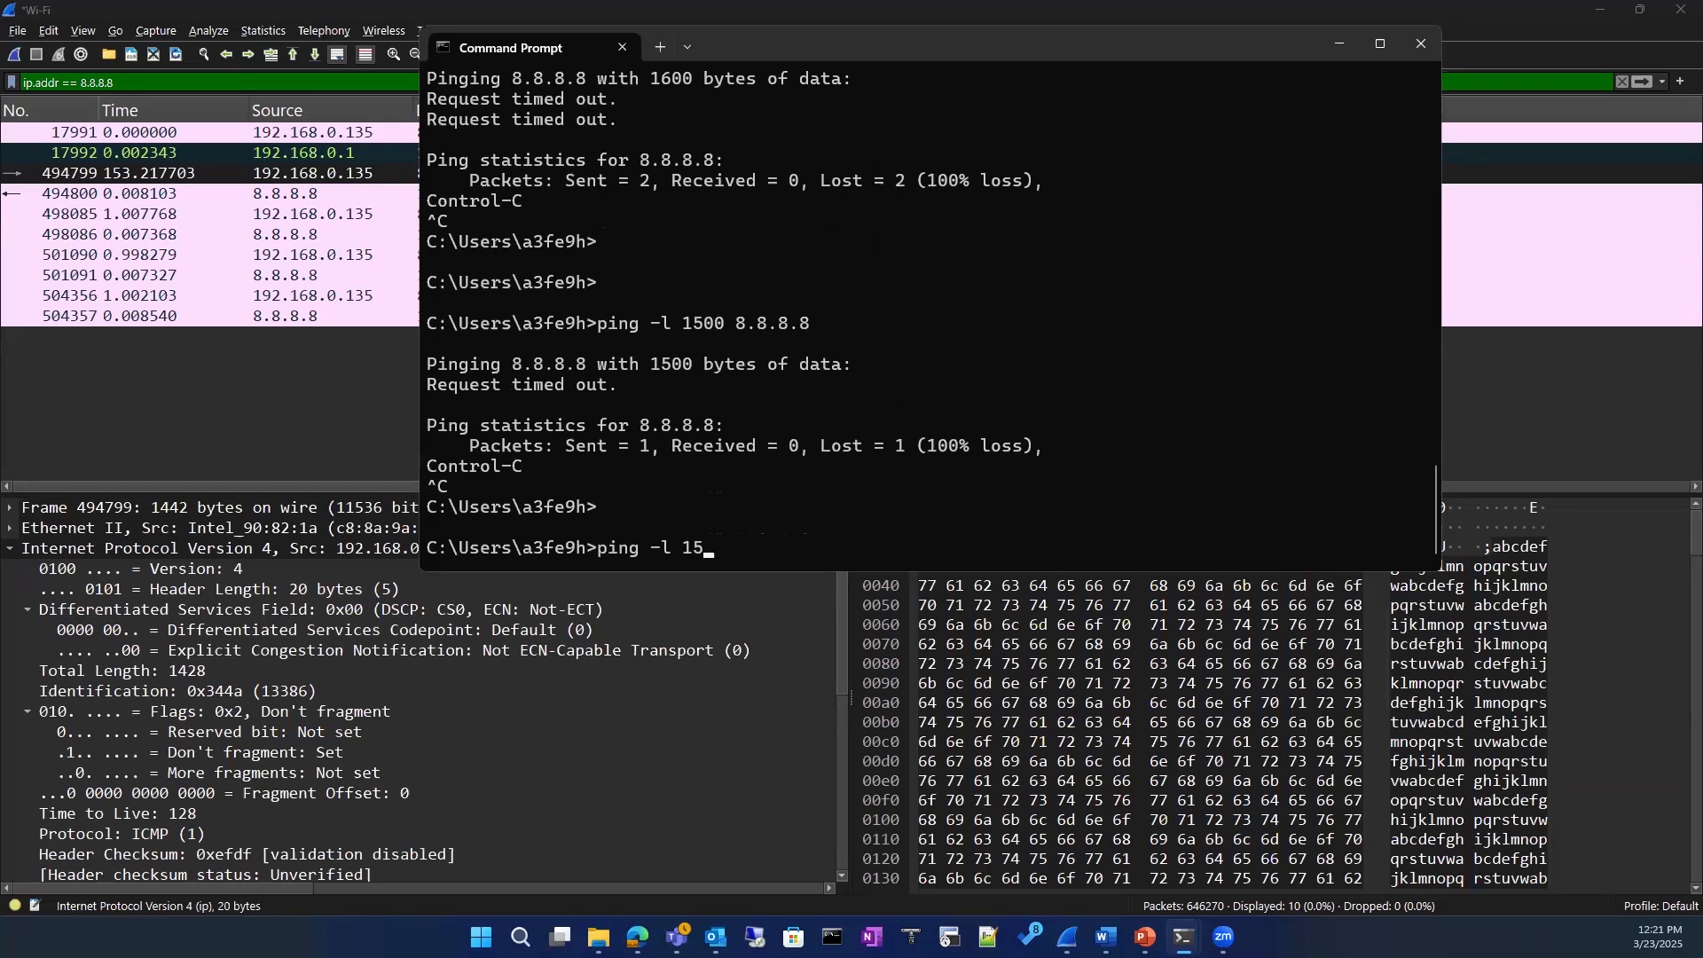
type("450 8.8.8.8")
key("Return")
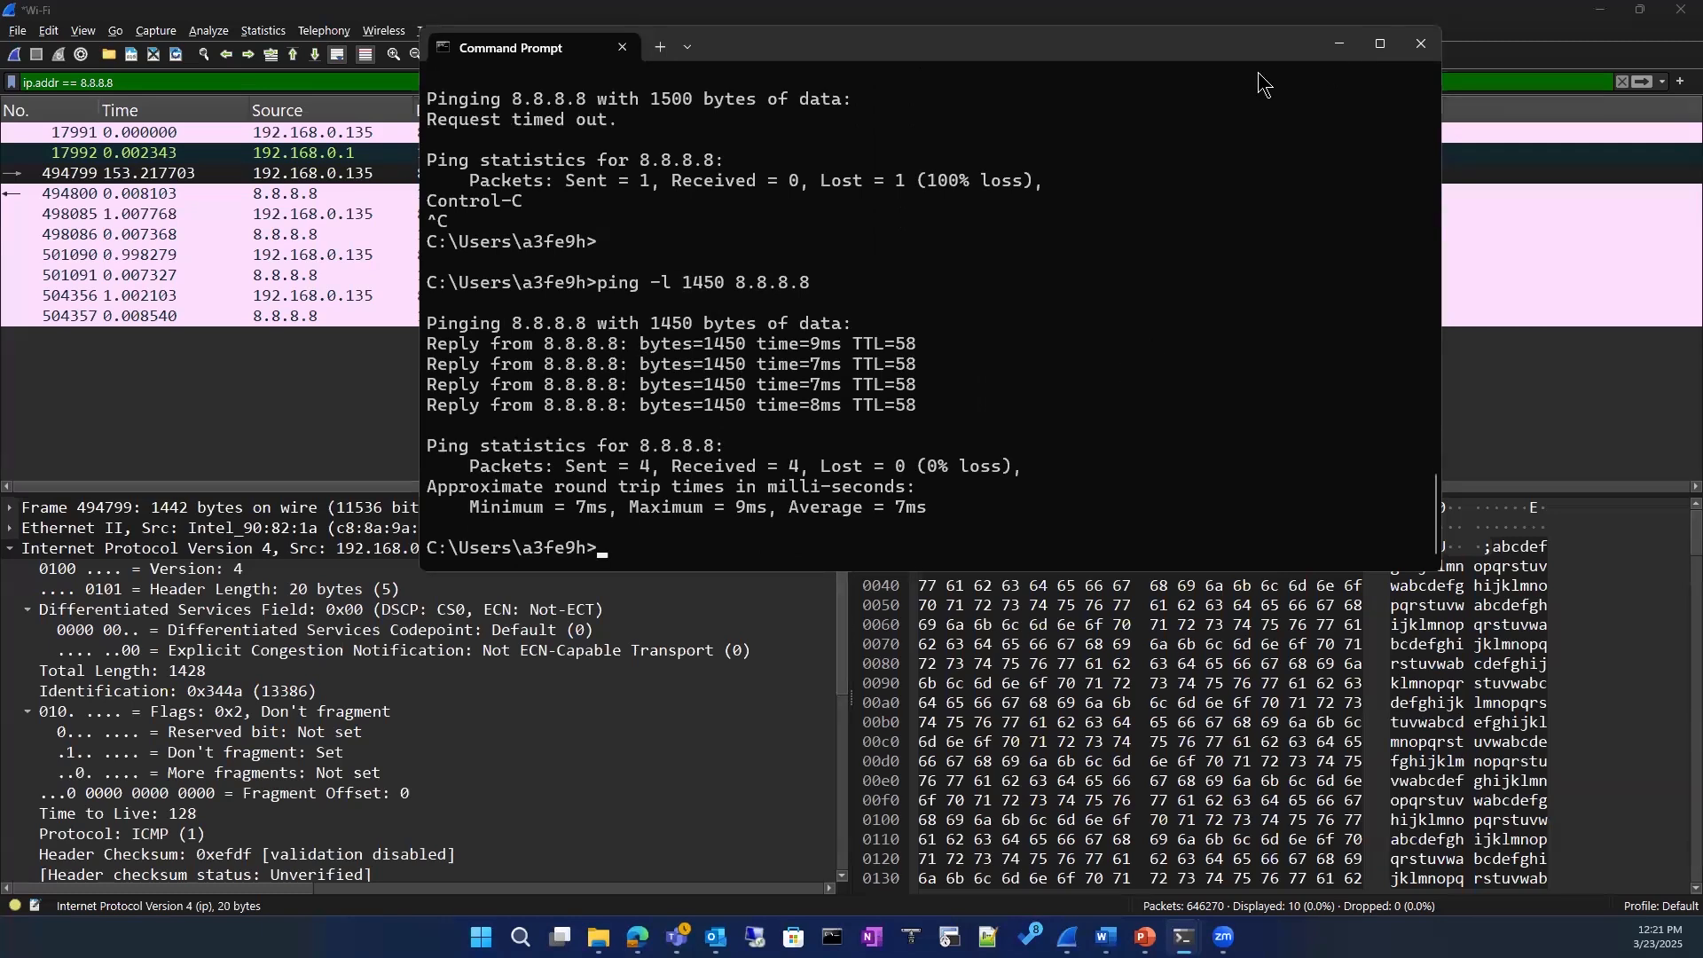
Step: Switch to the Packet level presentation in PowerPoint and show the IPv4 Packet Header slide
left_click(1184, 938)
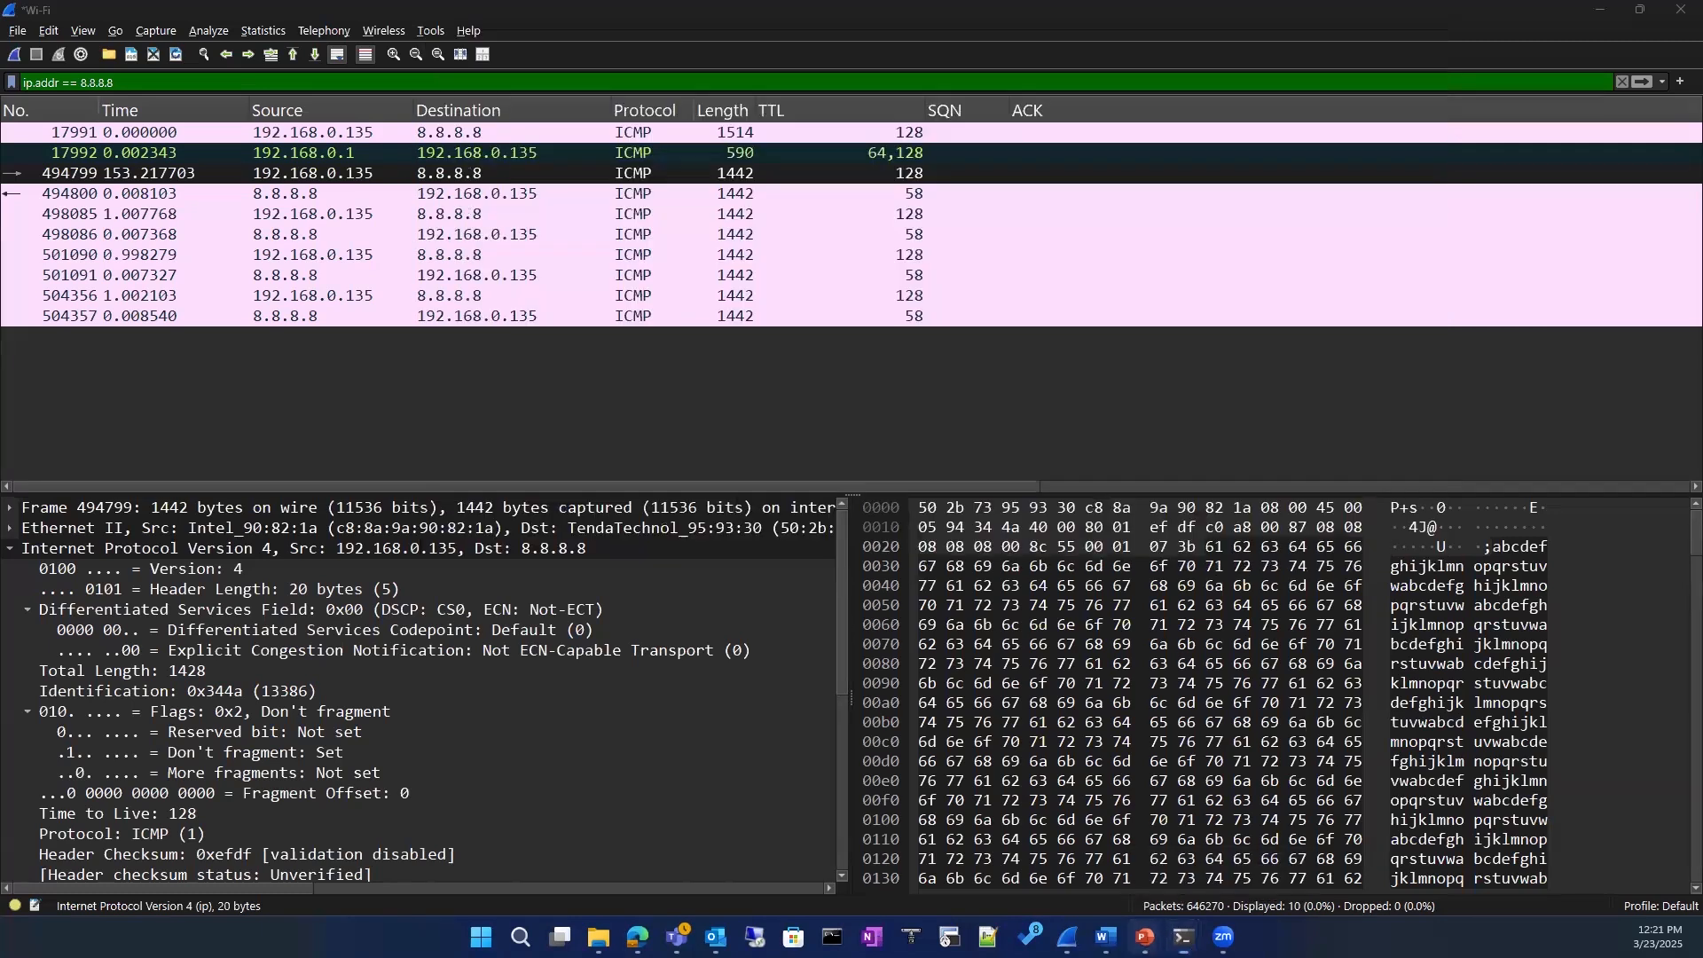
left_click(1210, 855)
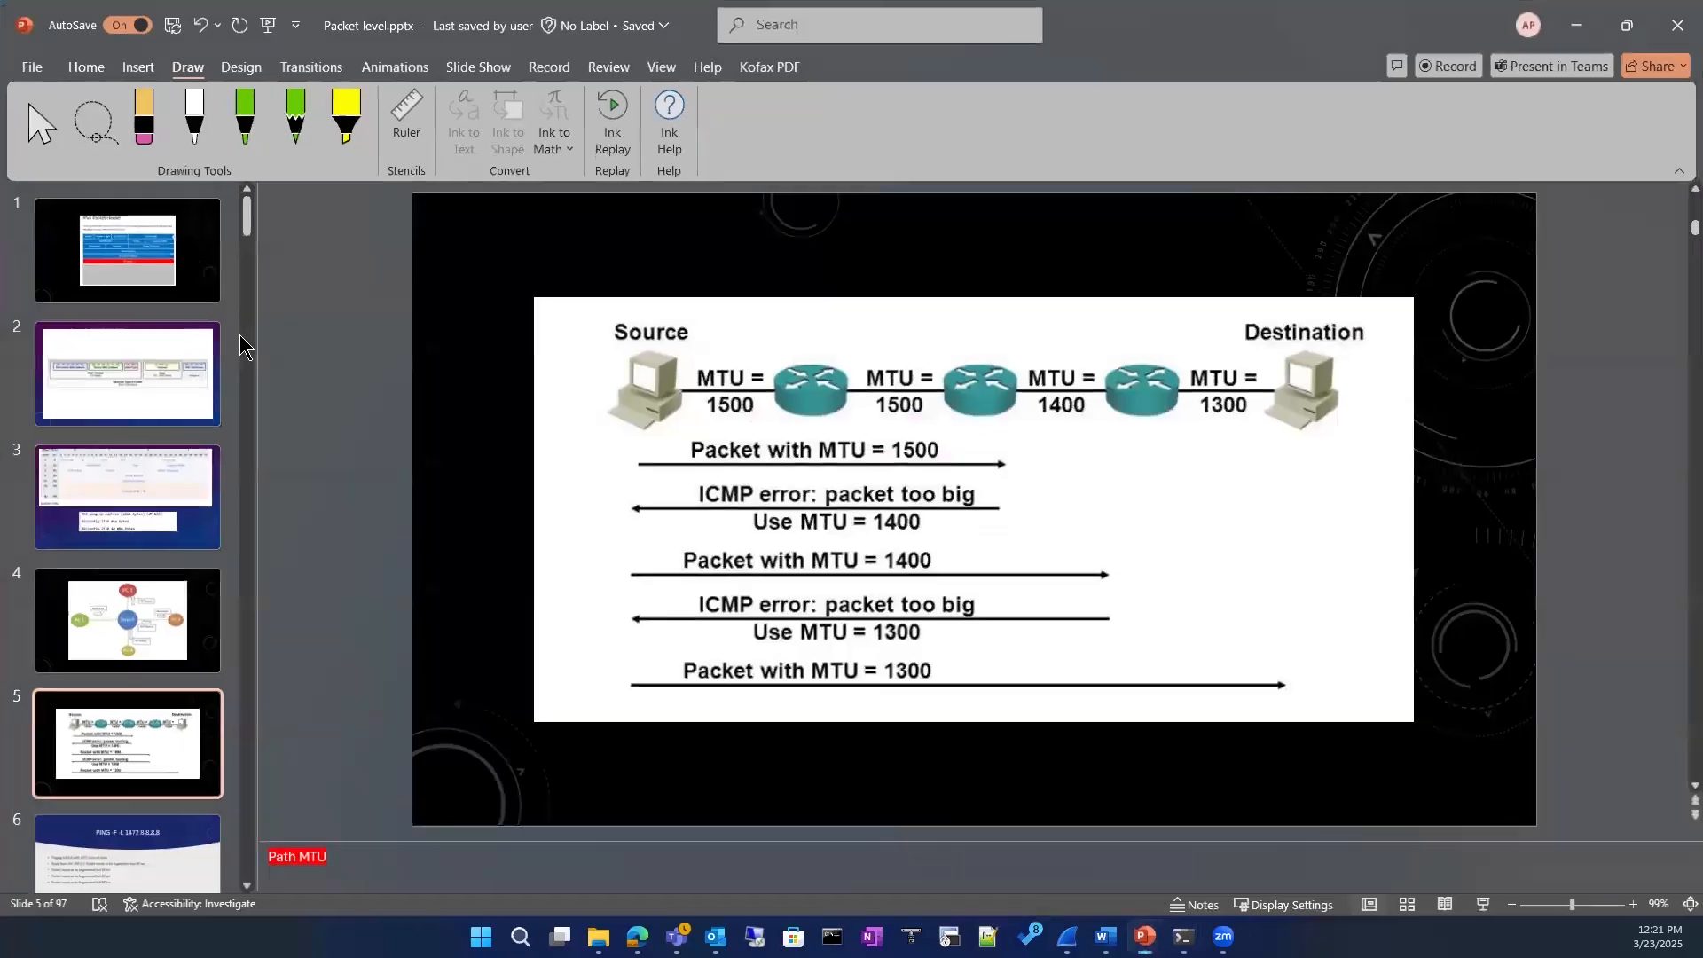
left_click(165, 247)
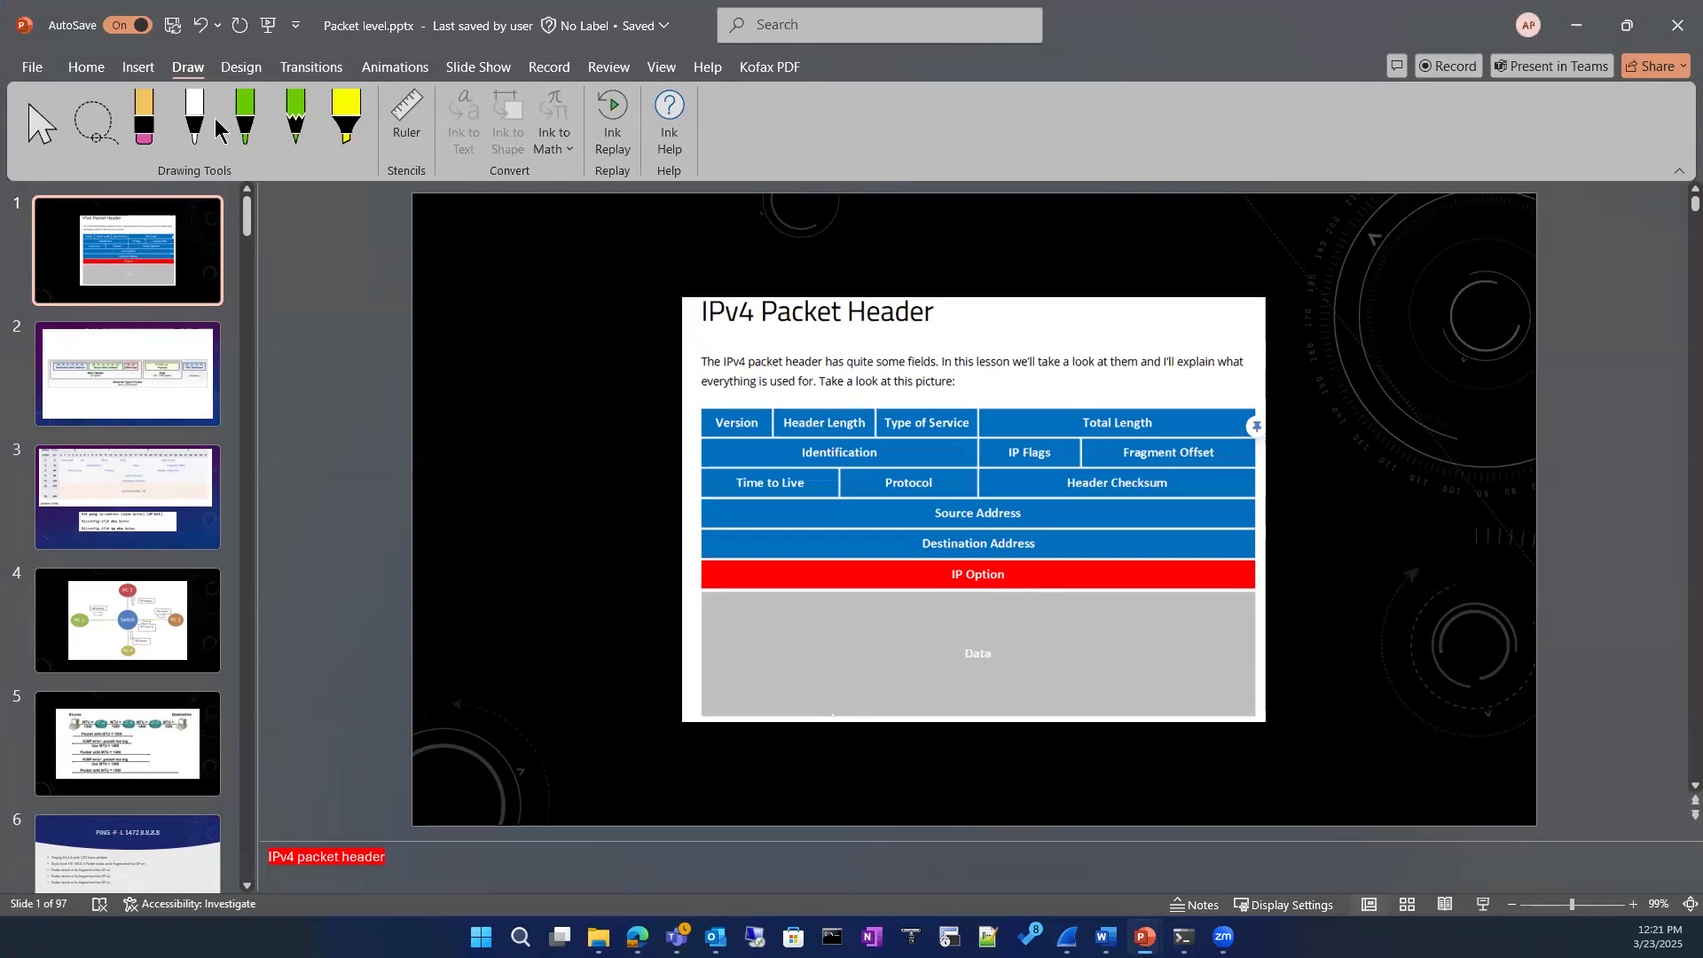
Step: With the green pen, write and circle 1500 in the Data area and tick the Source Address and Destination Address rows
left_click(245, 120)
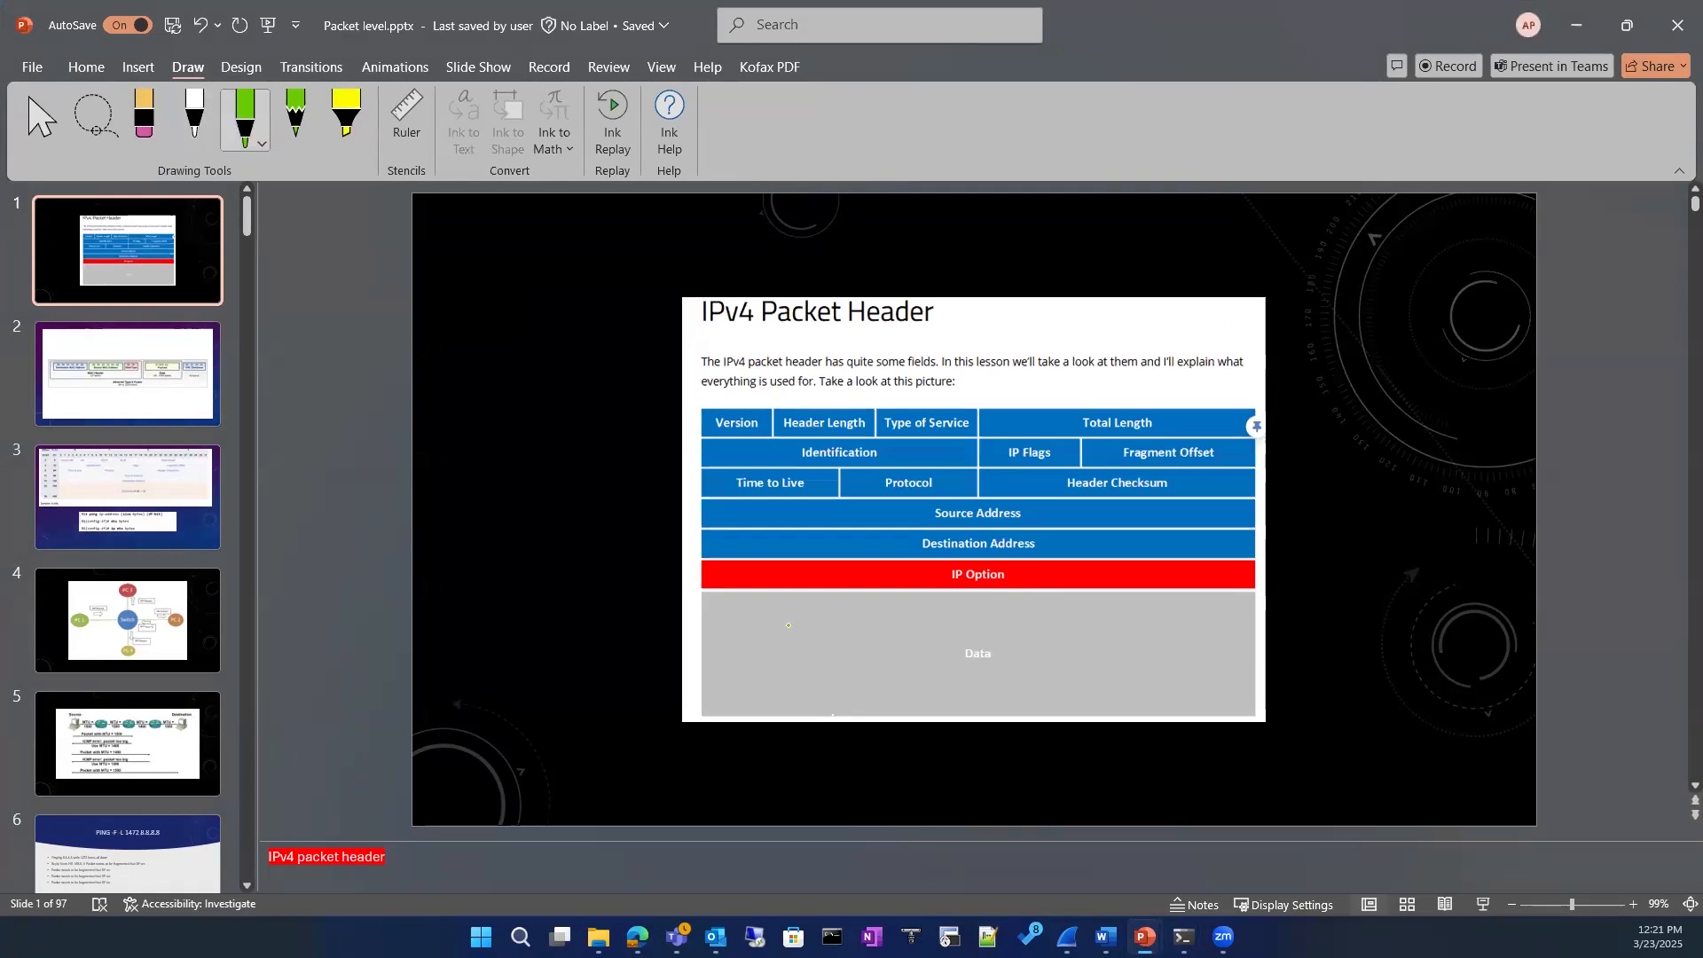
left_click_drag(781, 635, 799, 664)
left_click_drag(814, 641, 826, 655)
mouse_move(829, 640)
left_mouse_down()
mouse_move(841, 653)
mouse_move(834, 620)
left_mouse_up()
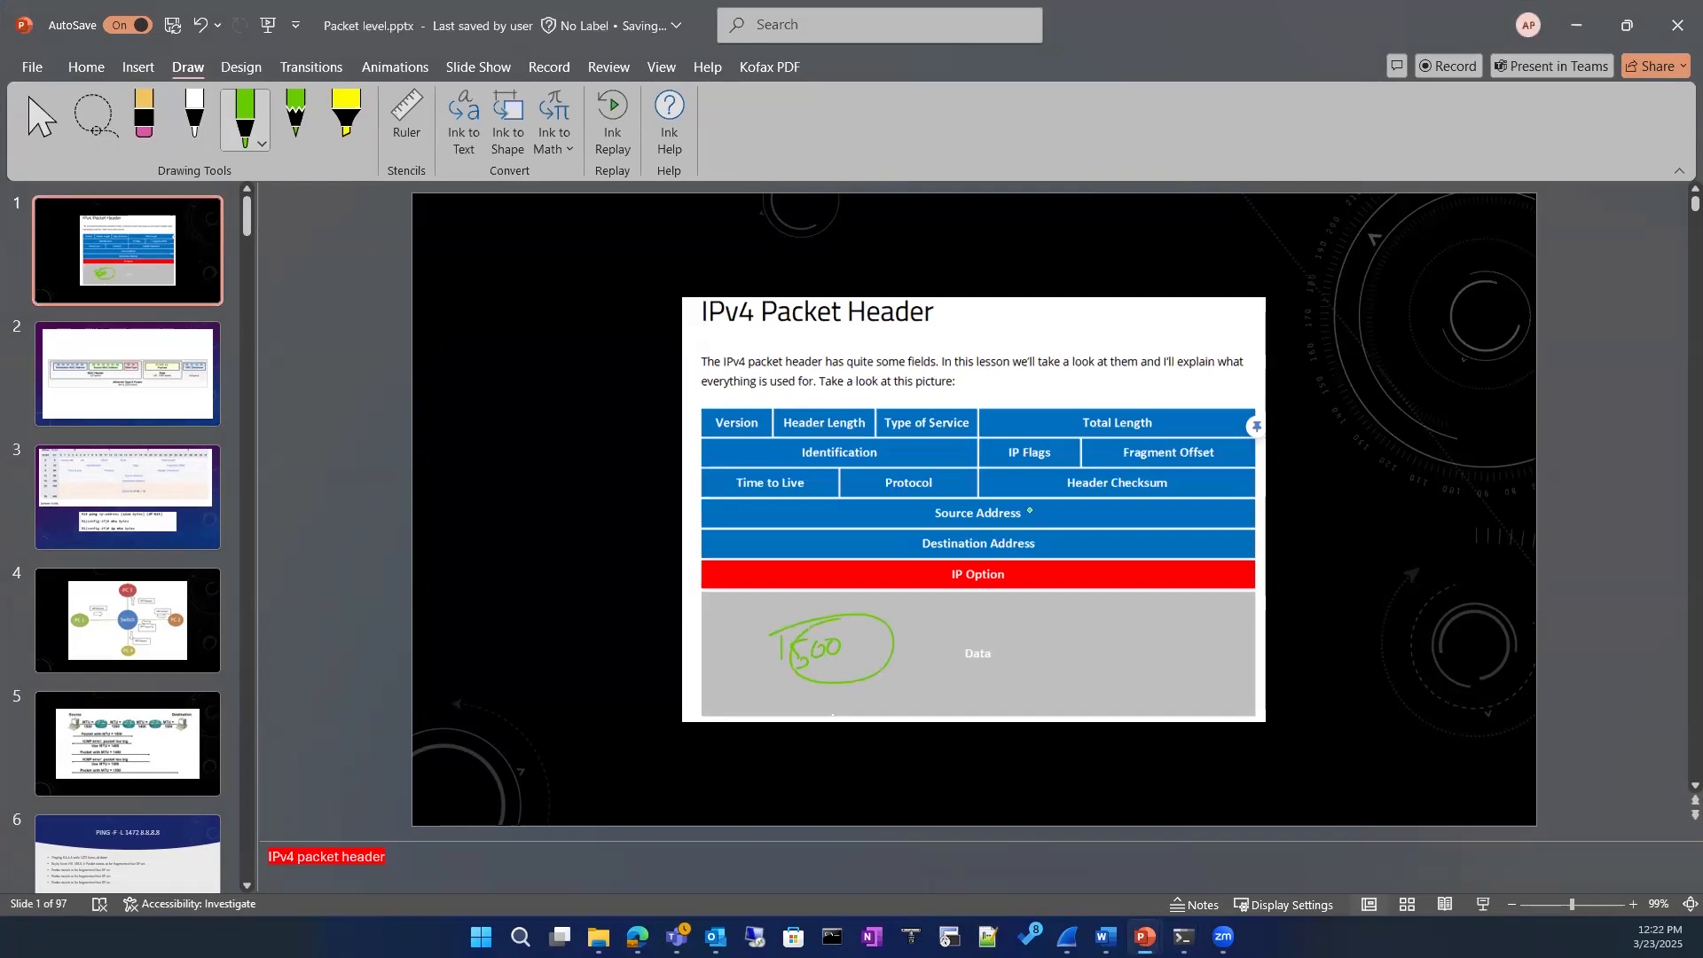
mouse_move(1038, 513)
left_mouse_down()
mouse_move(1092, 491)
mouse_move(1118, 513)
left_mouse_up()
Step: View the IPv4 header bit-layout table on slide 3 and return to the IPv4 Packet Header slide
left_click(158, 482)
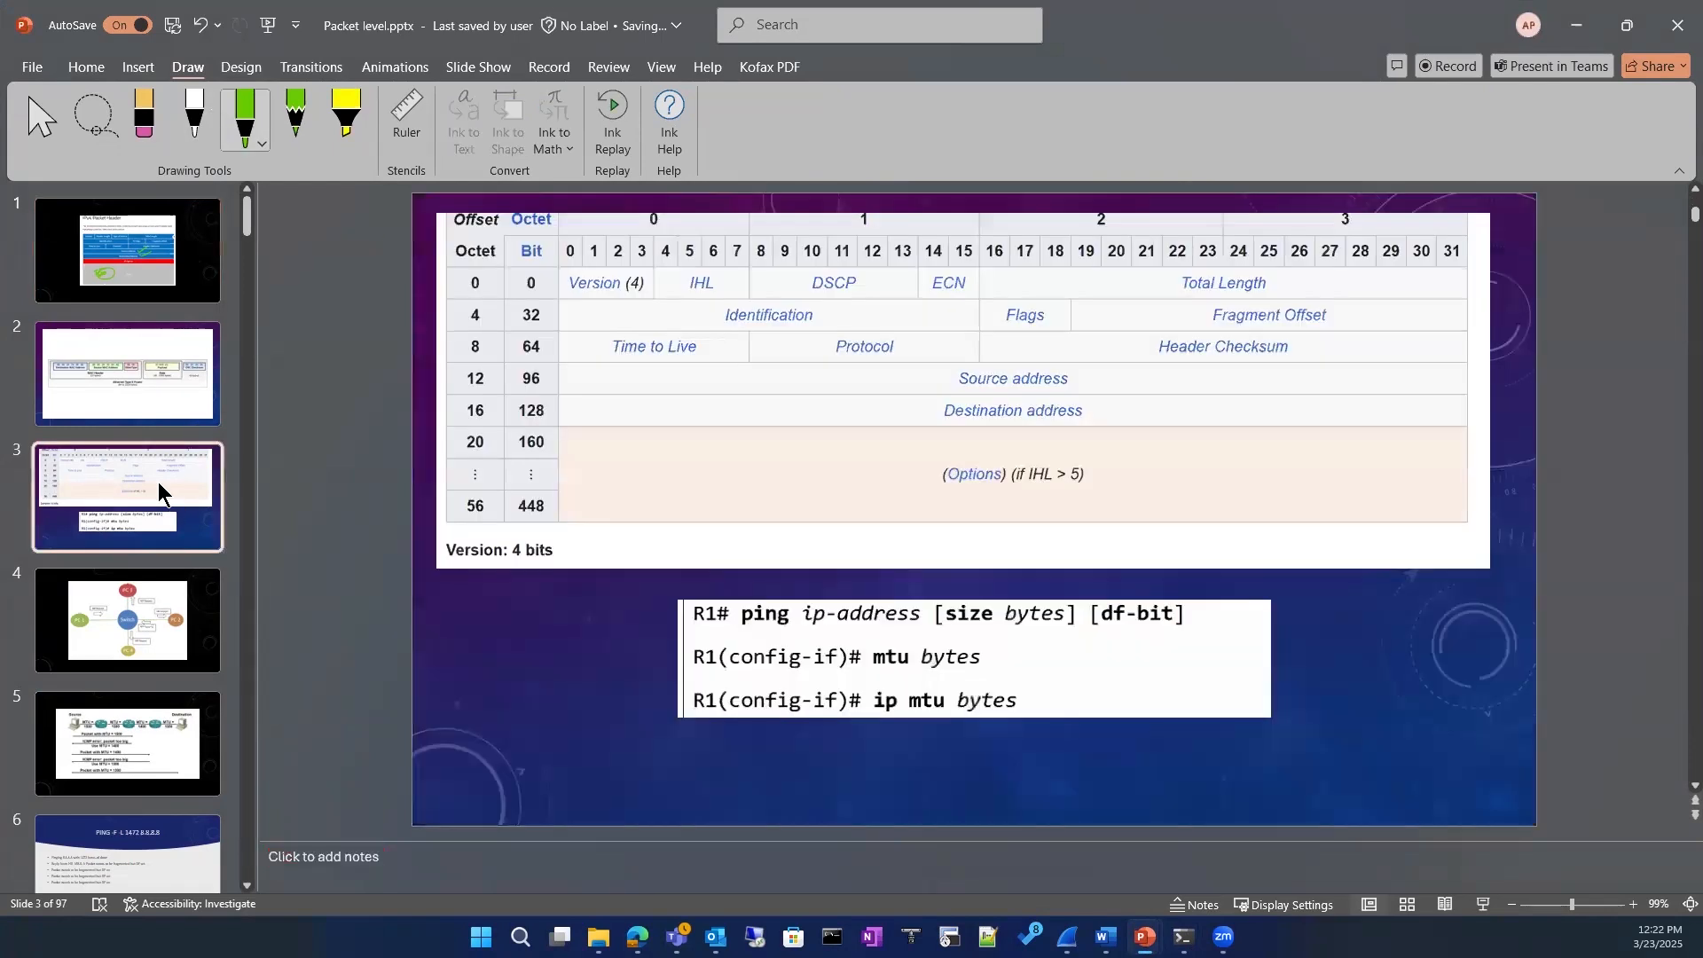
left_click(158, 377)
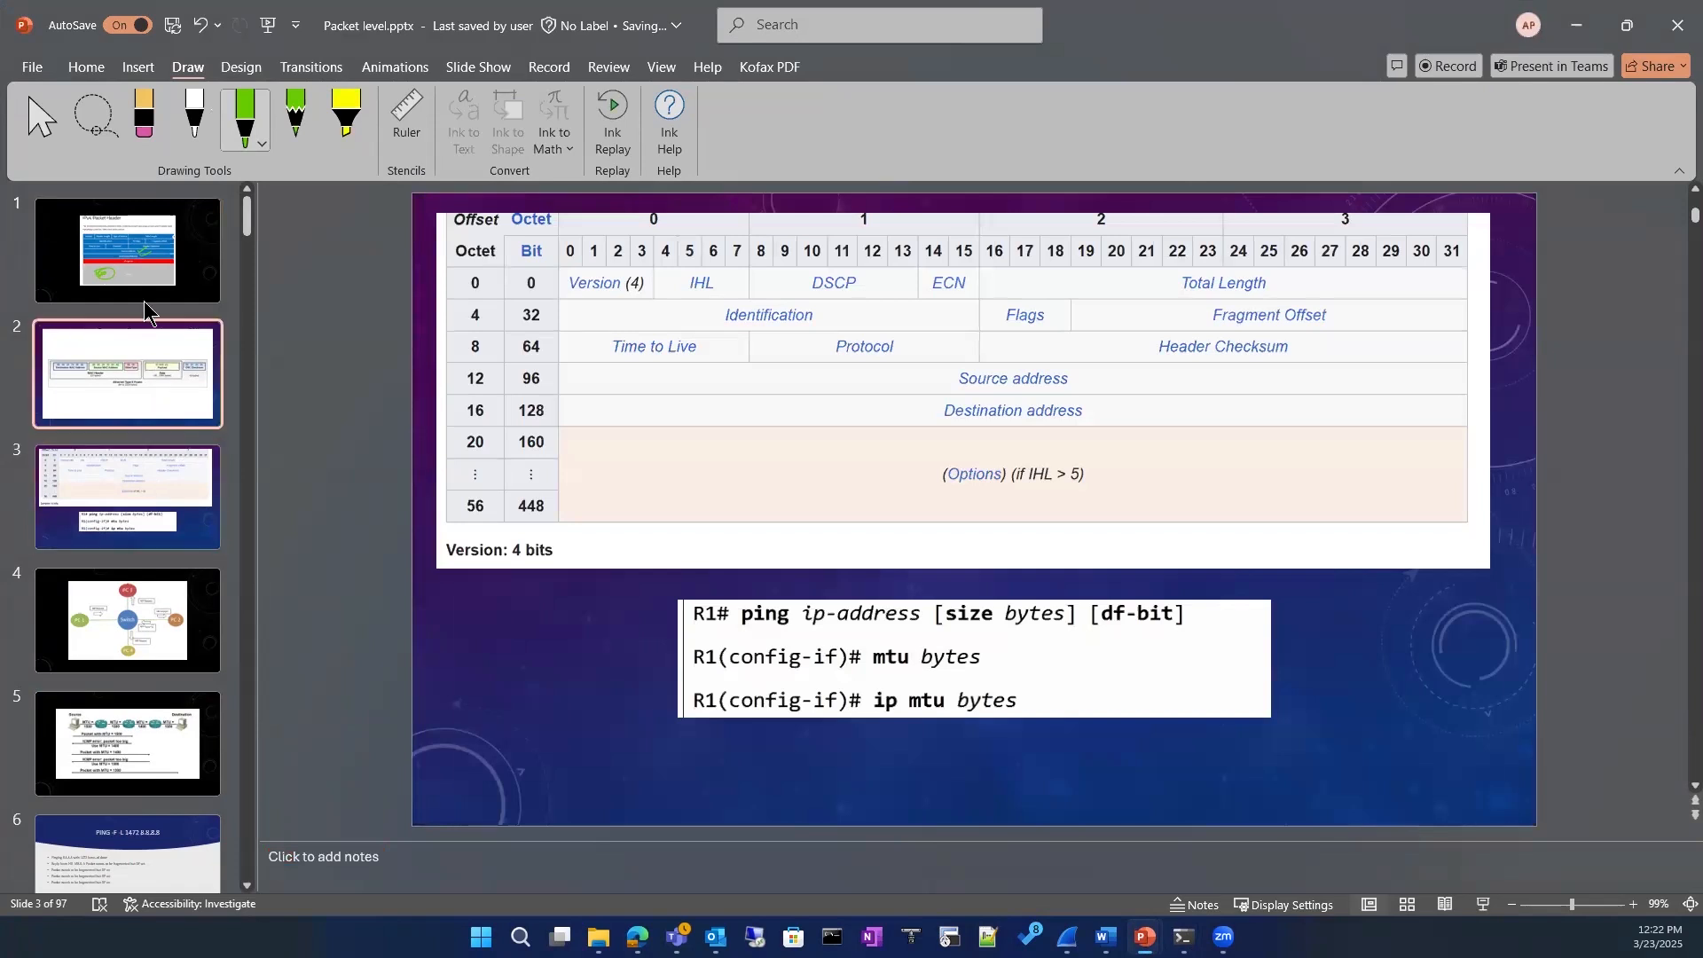
left_click(142, 286)
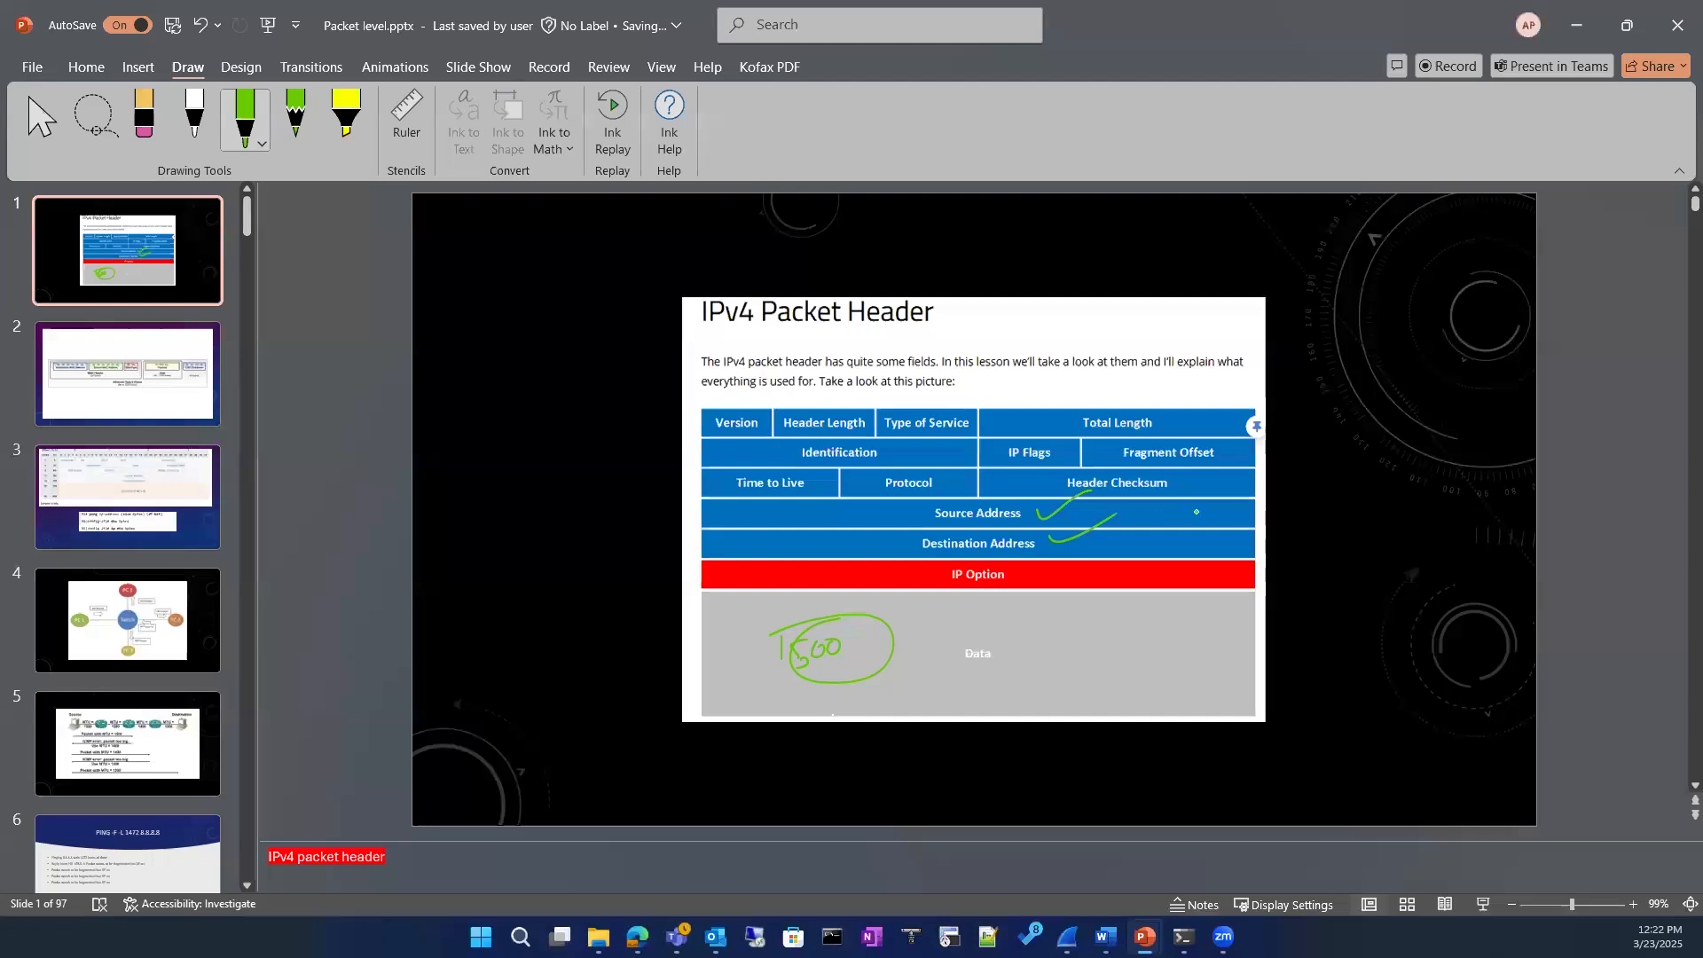
Step: Write 32 Bit in green ink beside the Source Address row and circle it
left_click_drag(1295, 506, 1303, 523)
left_click_drag(1308, 507, 1348, 522)
left_click_drag(1355, 507, 1369, 522)
left_click_drag(1360, 507, 1375, 504)
mouse_move(1280, 477)
left_mouse_down()
mouse_move(1318, 543)
mouse_move(1333, 467)
left_mouse_up()
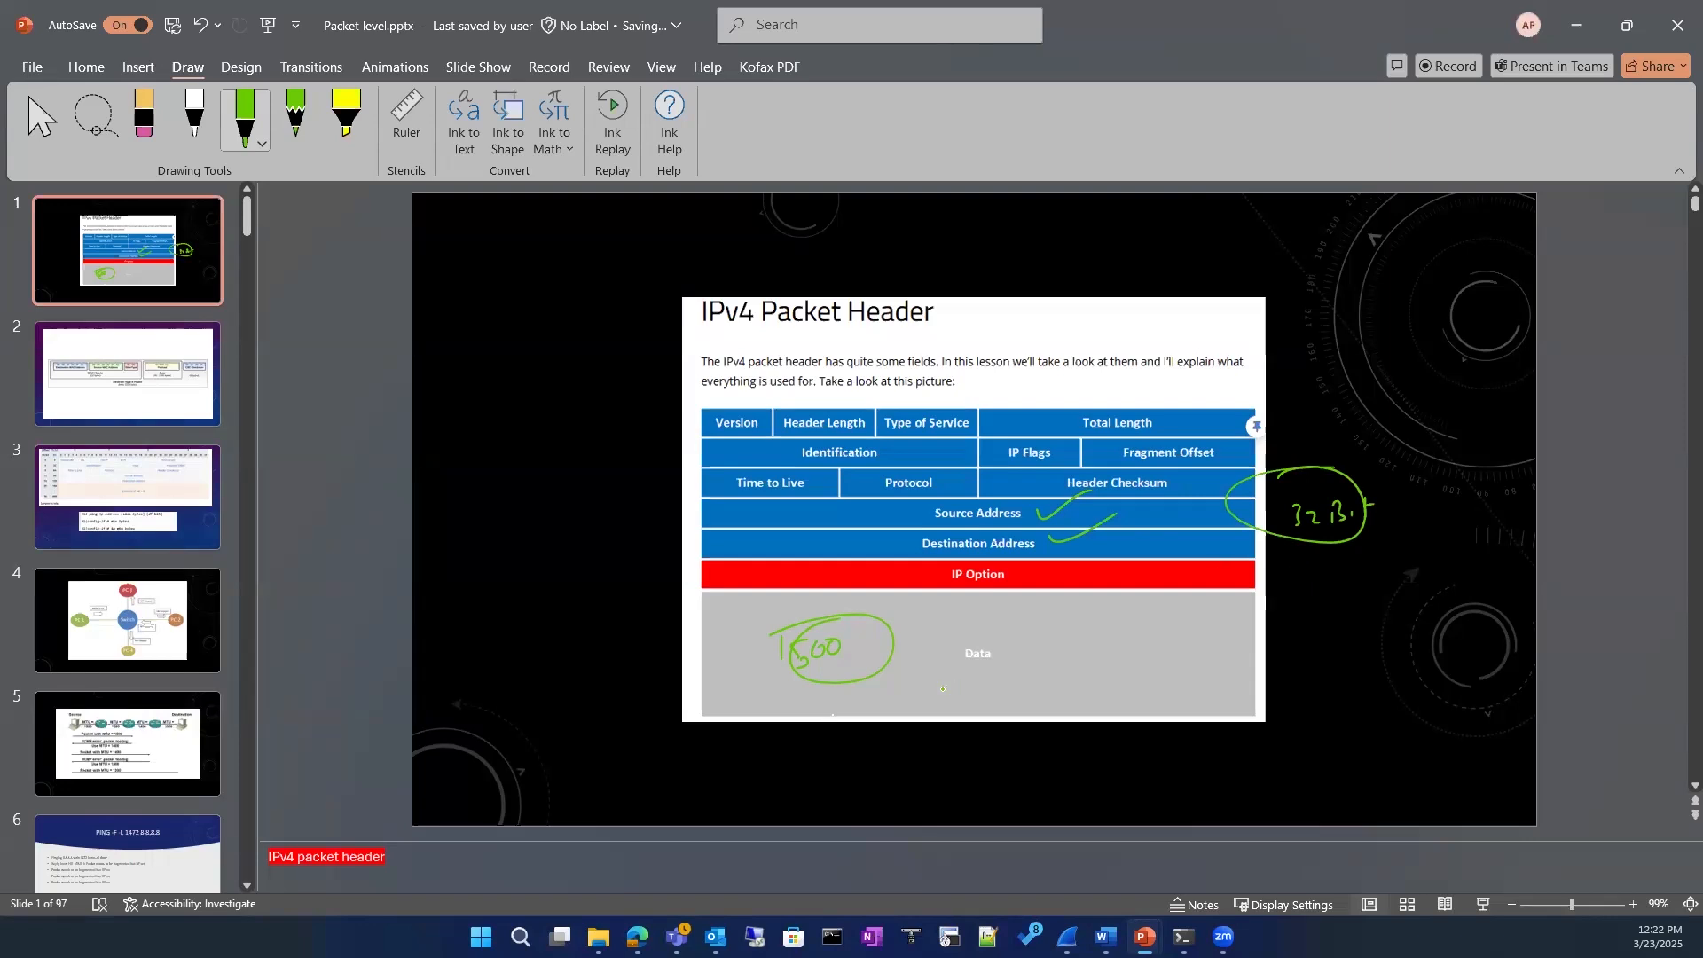
Step: Write 1500 in green ink in the Data area beside the Data label, opposite the existing 1500, and circle it
mouse_move(1080, 633)
left_mouse_down()
mouse_move(1080, 658)
mouse_move(1113, 638)
left_mouse_up()
mouse_move(1131, 638)
left_mouse_down()
mouse_move(1055, 661)
mouse_move(1087, 610)
left_mouse_up()
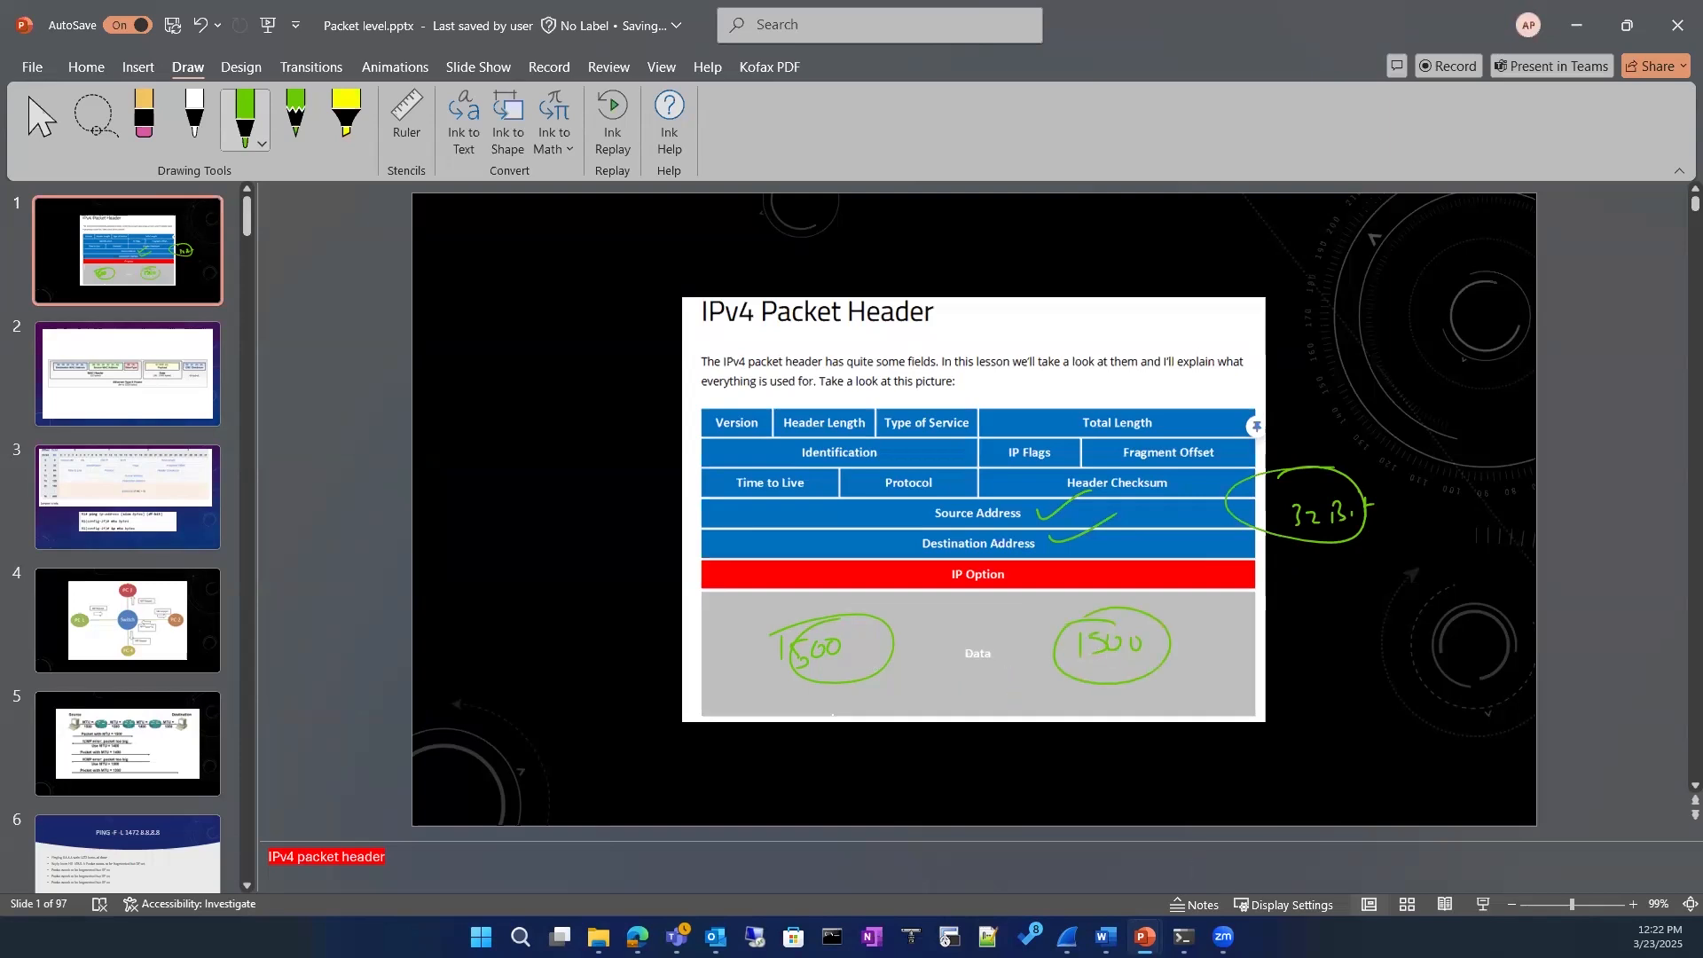
Step: Switch to Wireshark and examine the IPv4 details of ICMP packets 494800, 17991, 17992 and 498086
left_click(1067, 936)
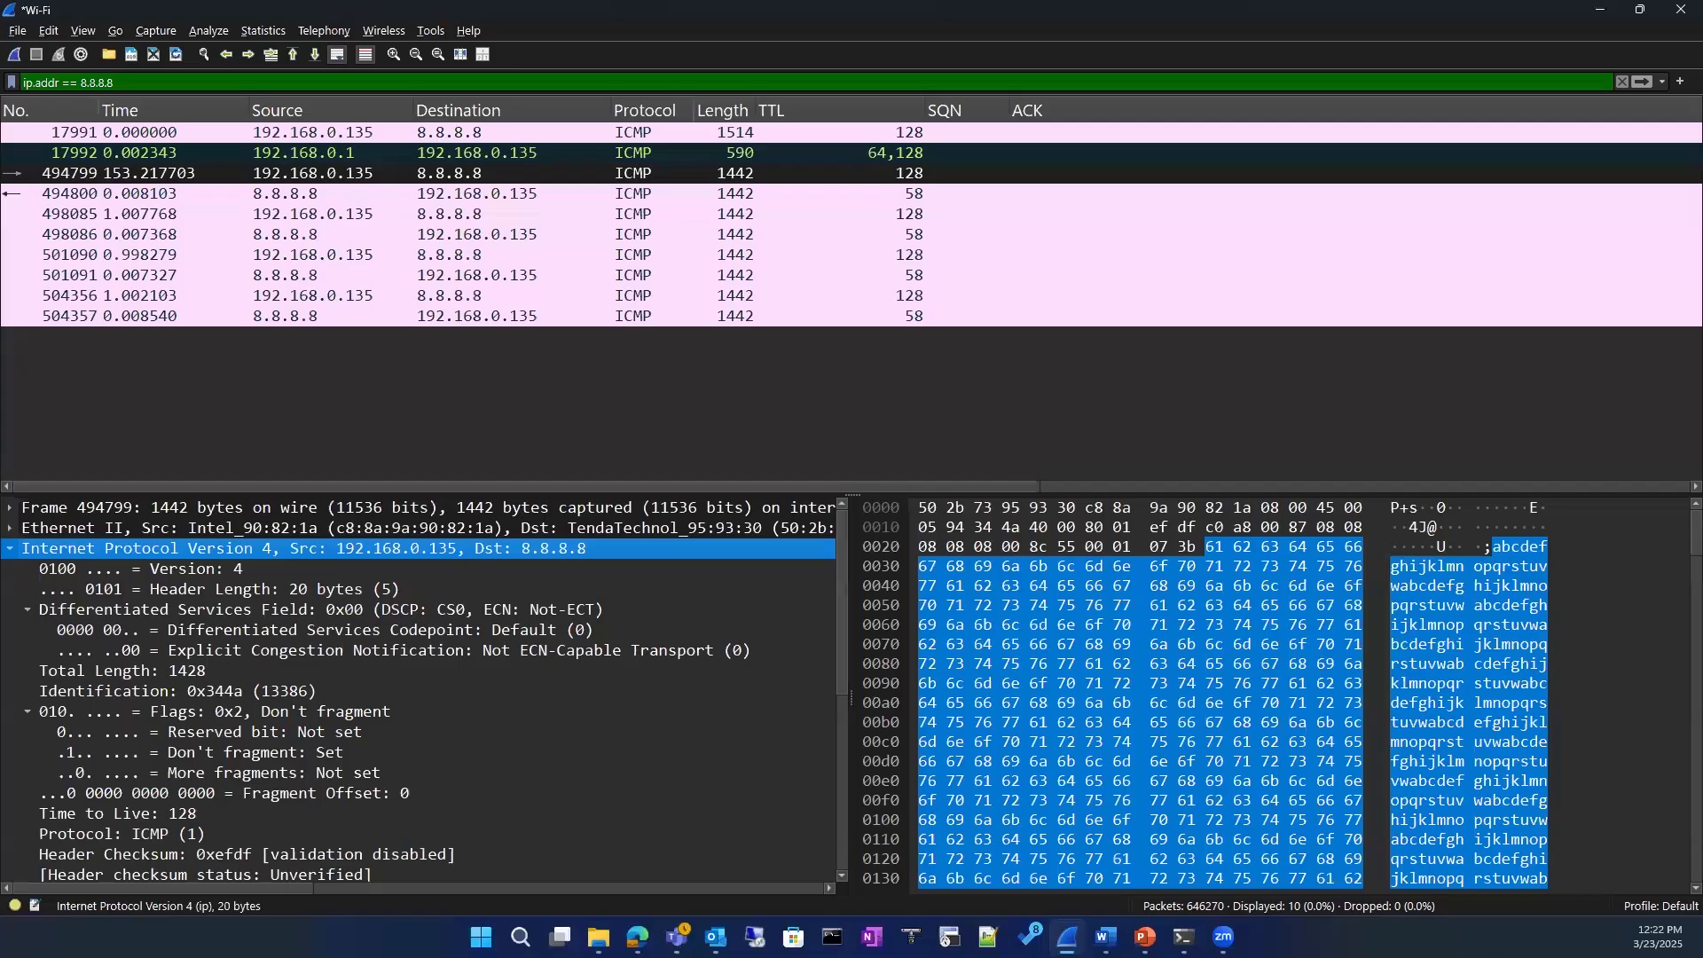
left_click(701, 200)
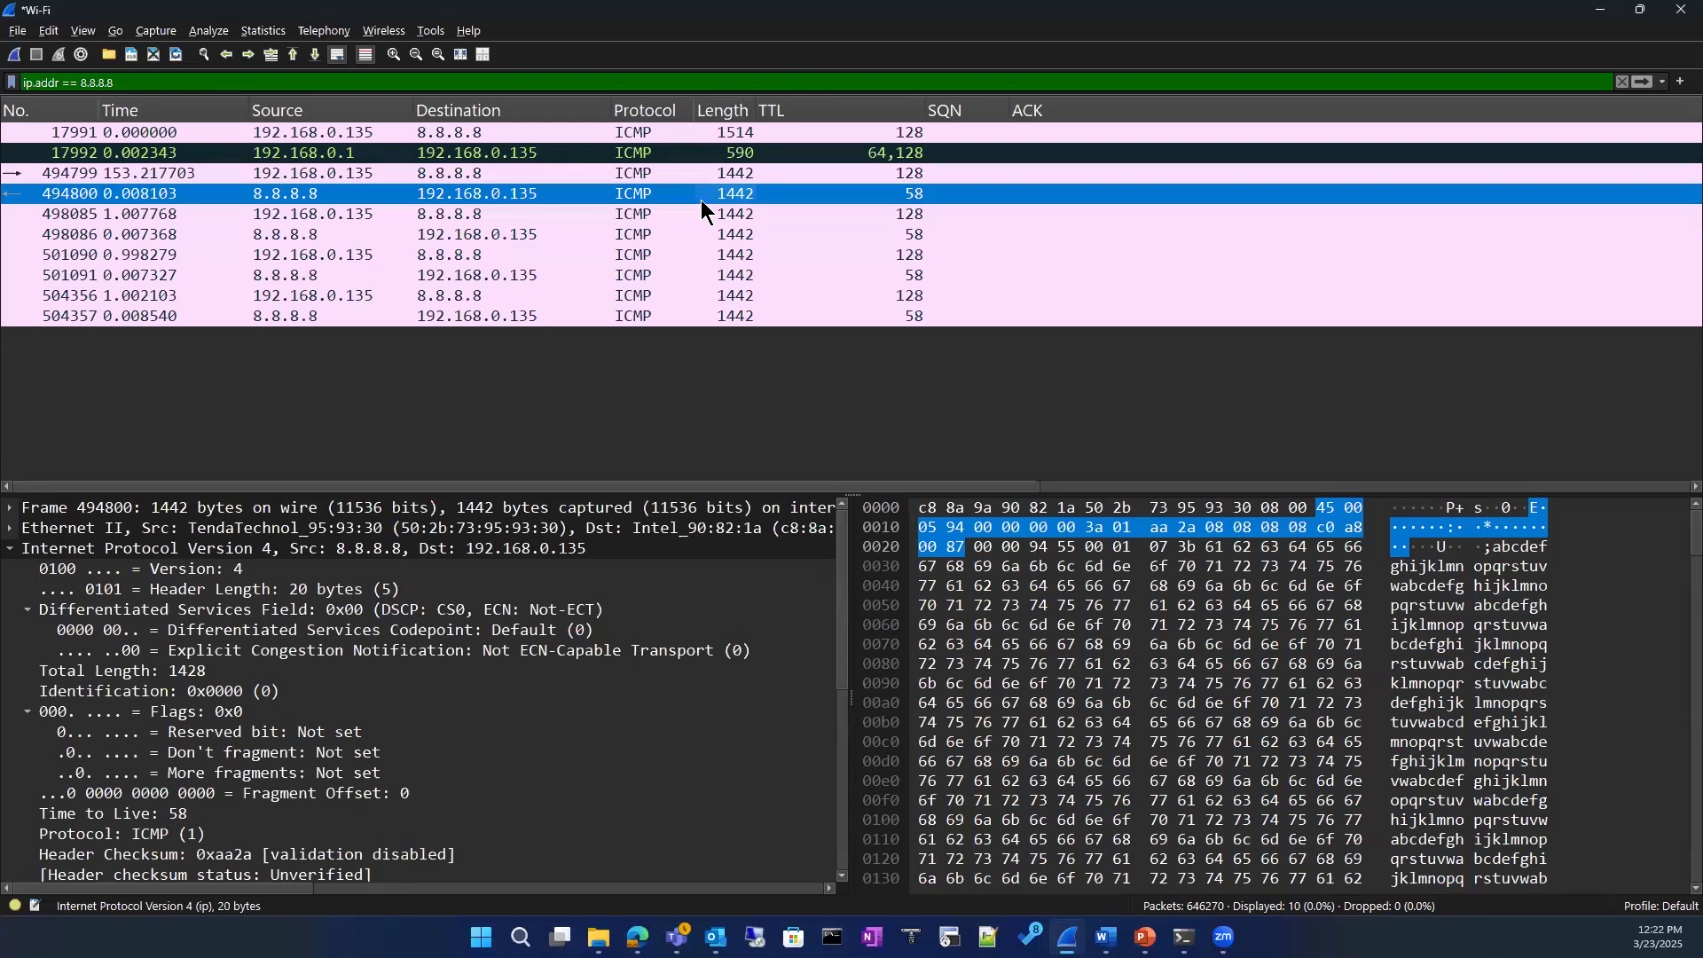
left_click(671, 131)
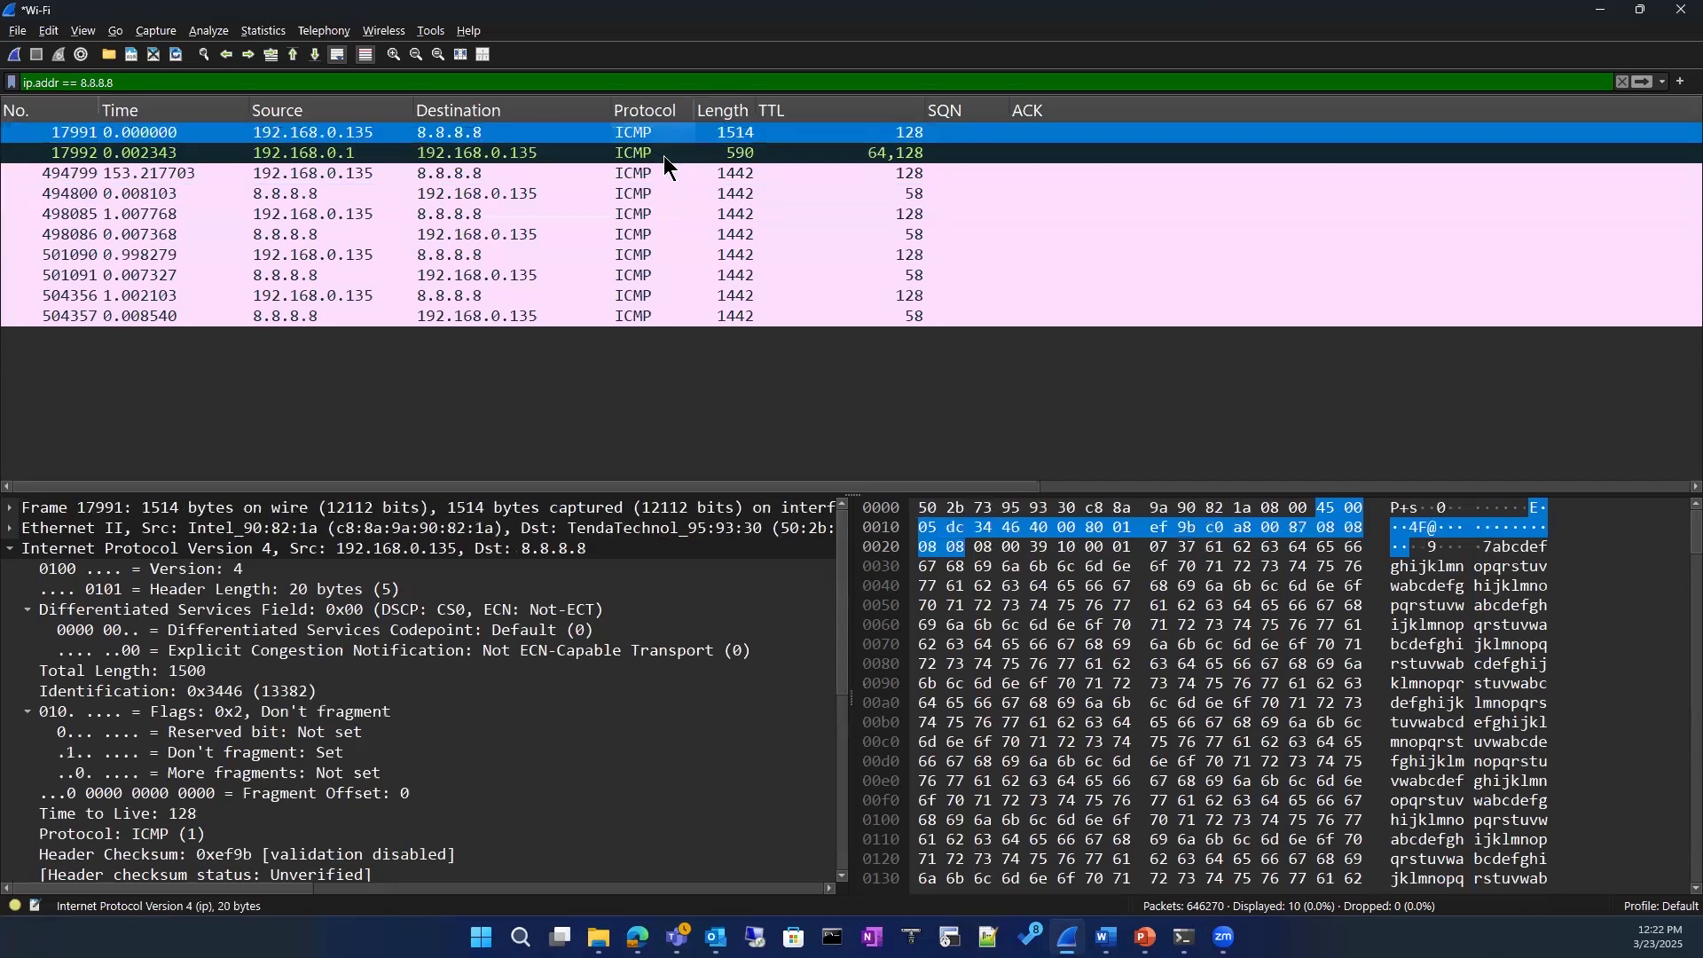
left_click(667, 156)
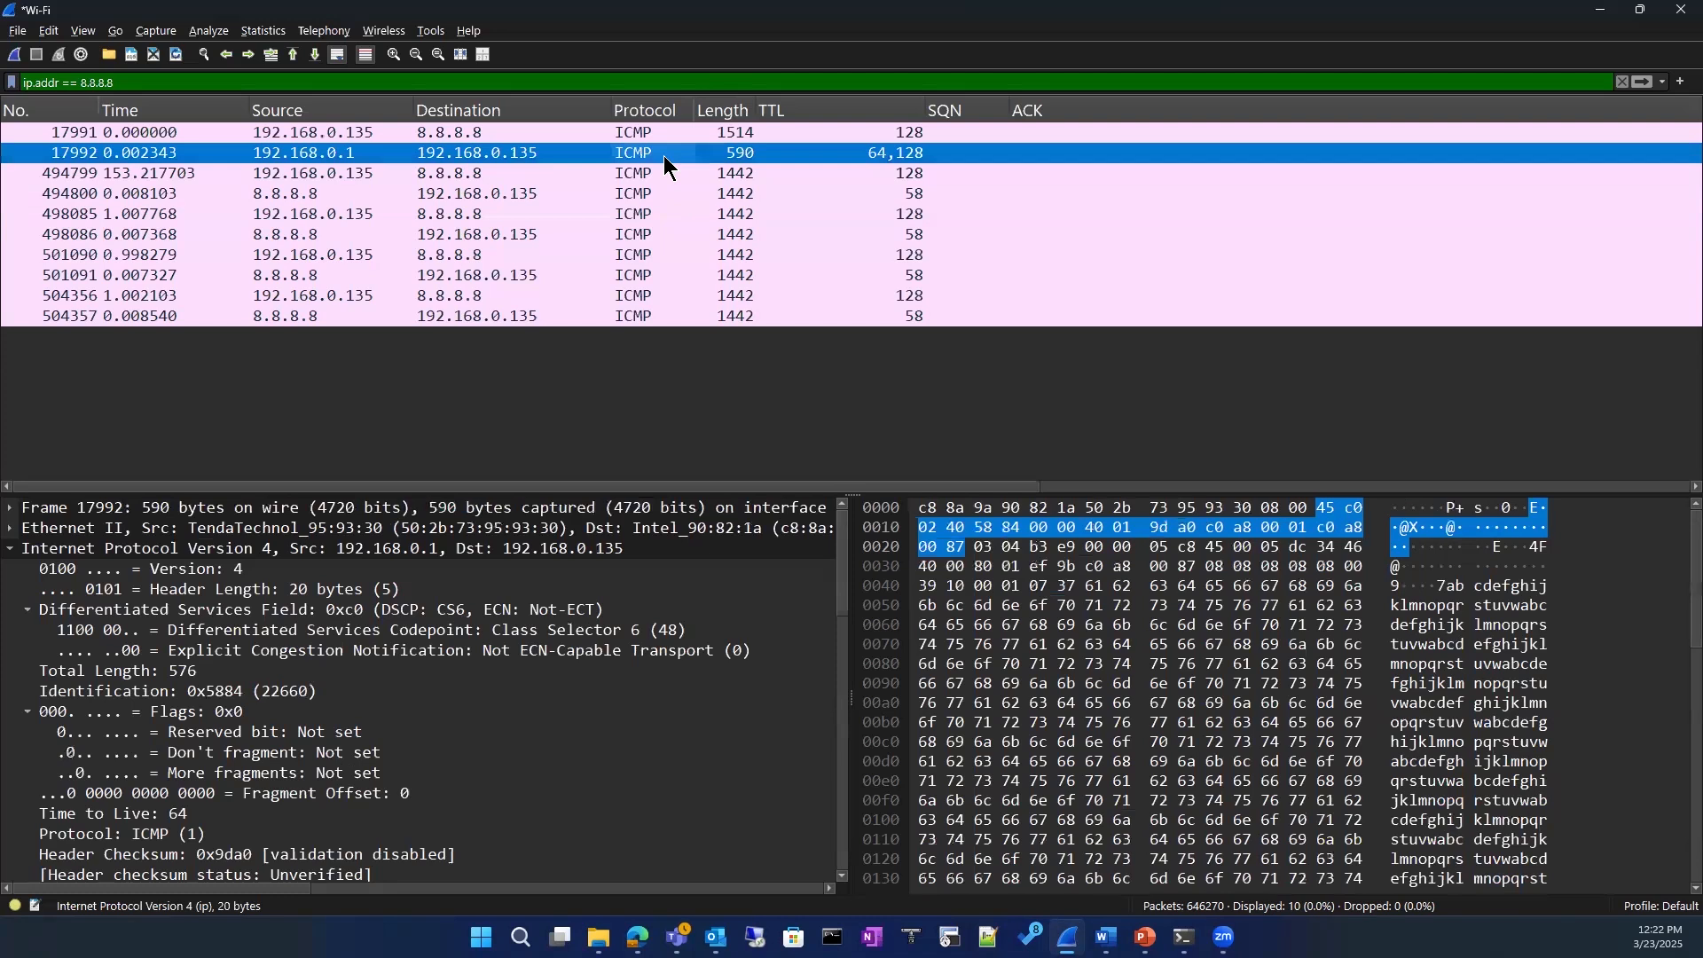
left_click(699, 242)
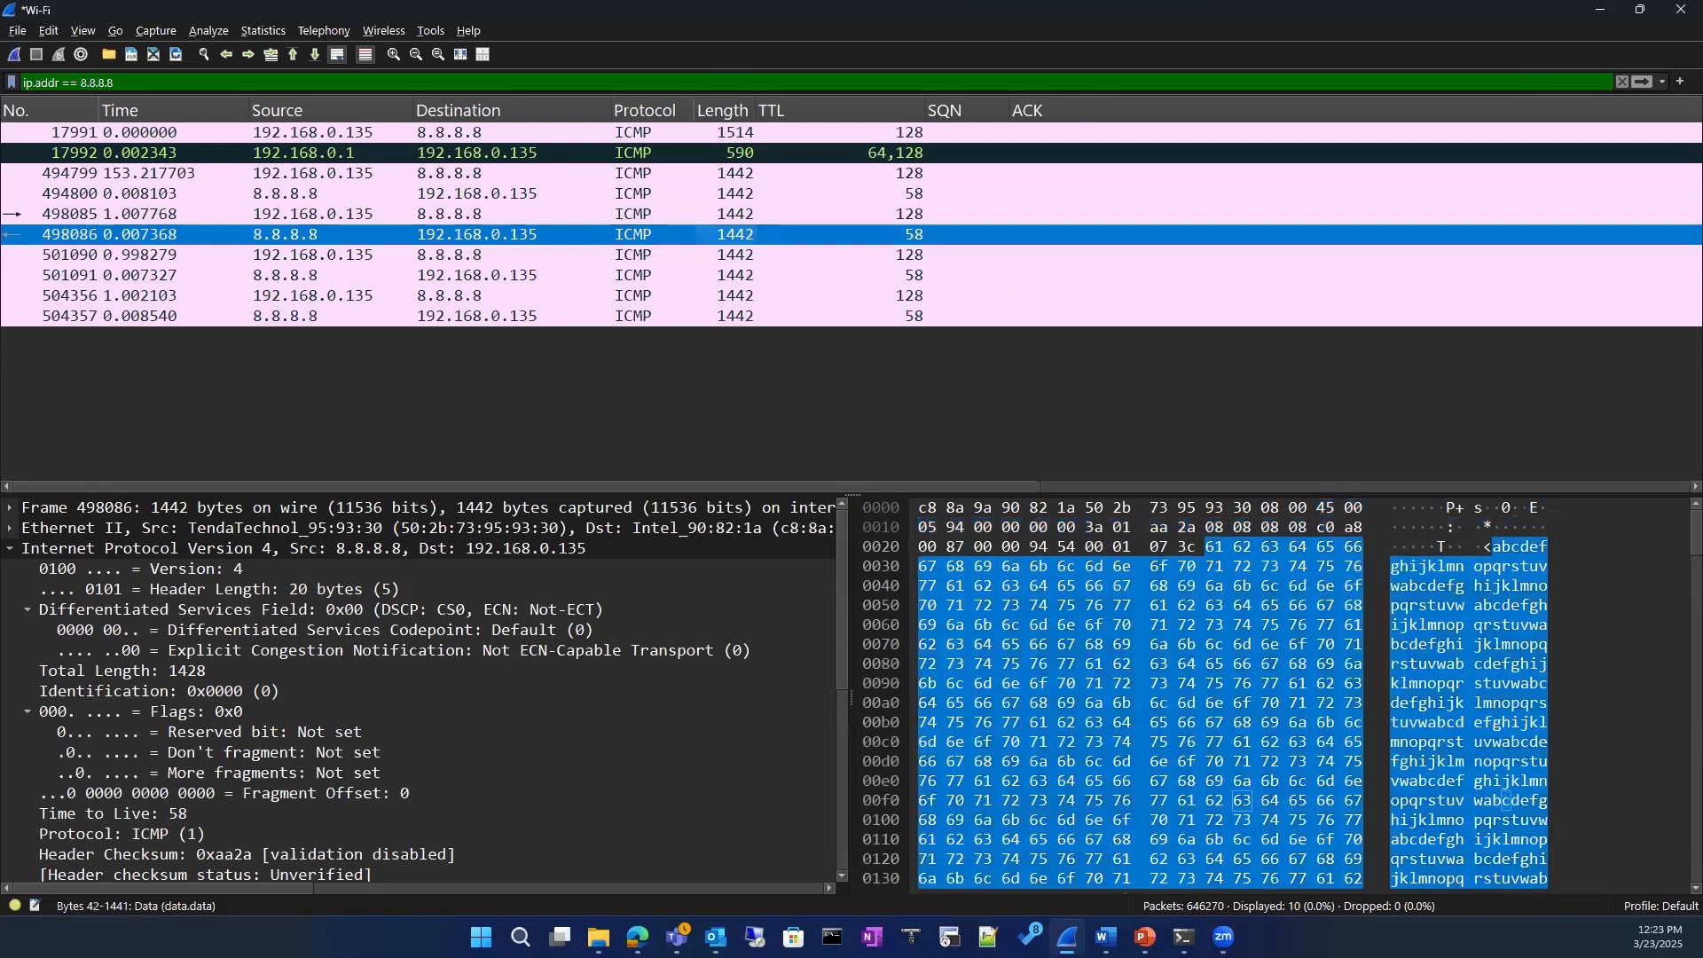
mouse_move(1185, 937)
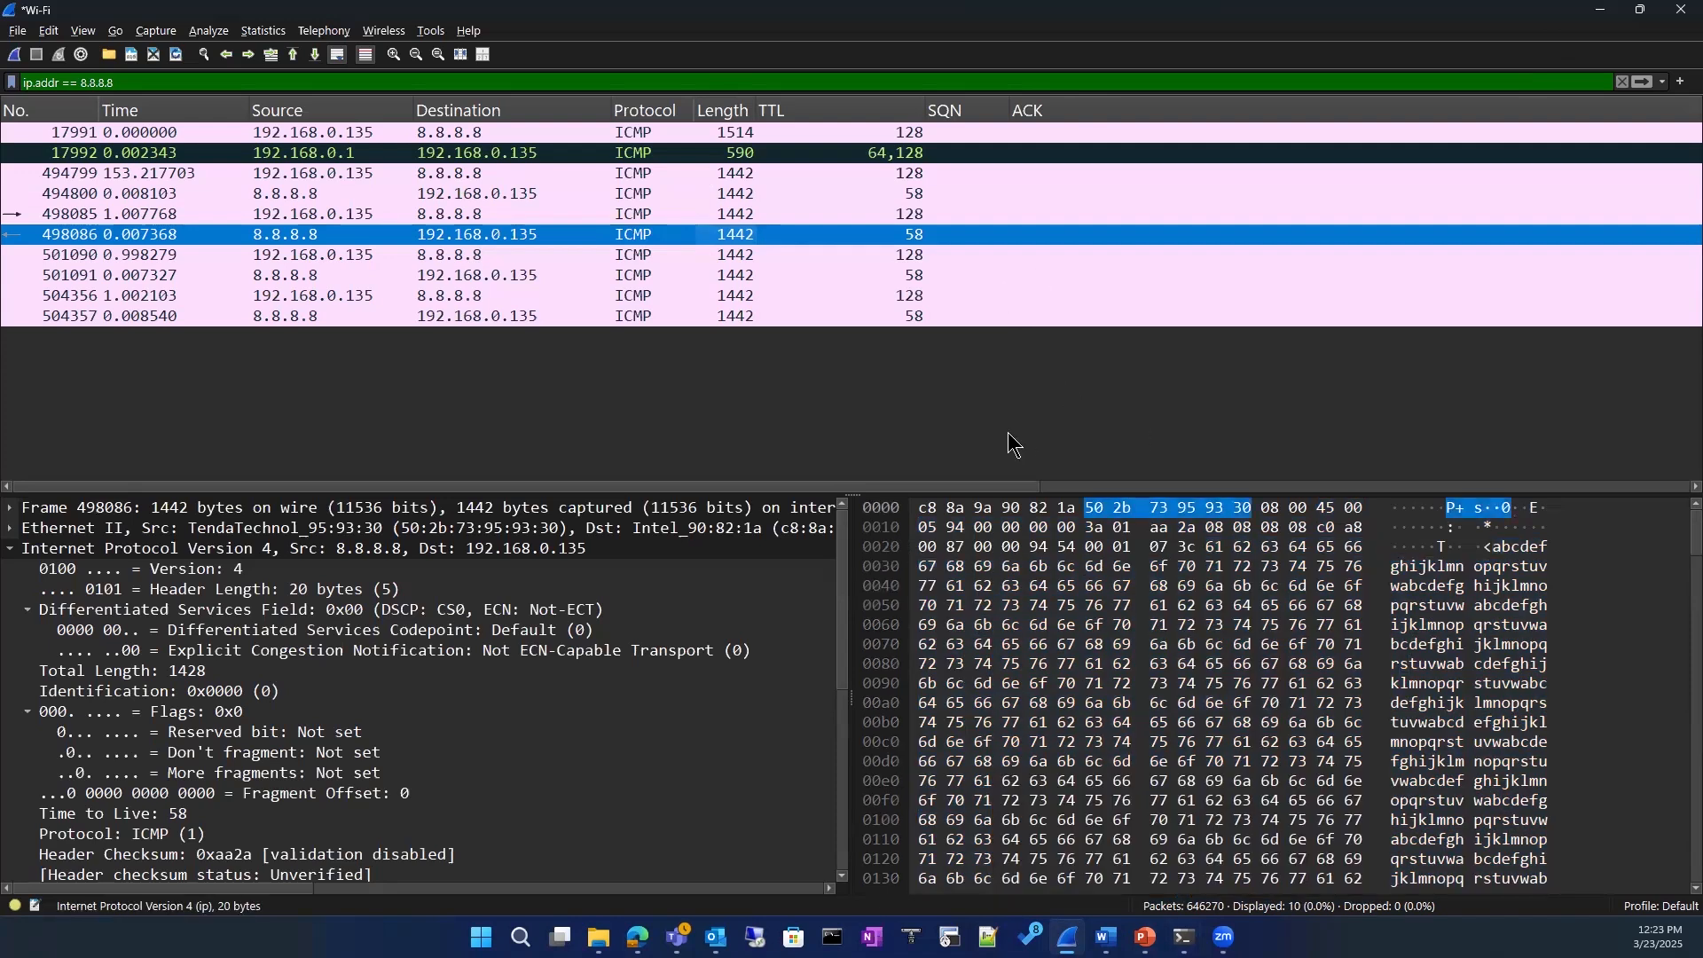
left_click(1009, 434)
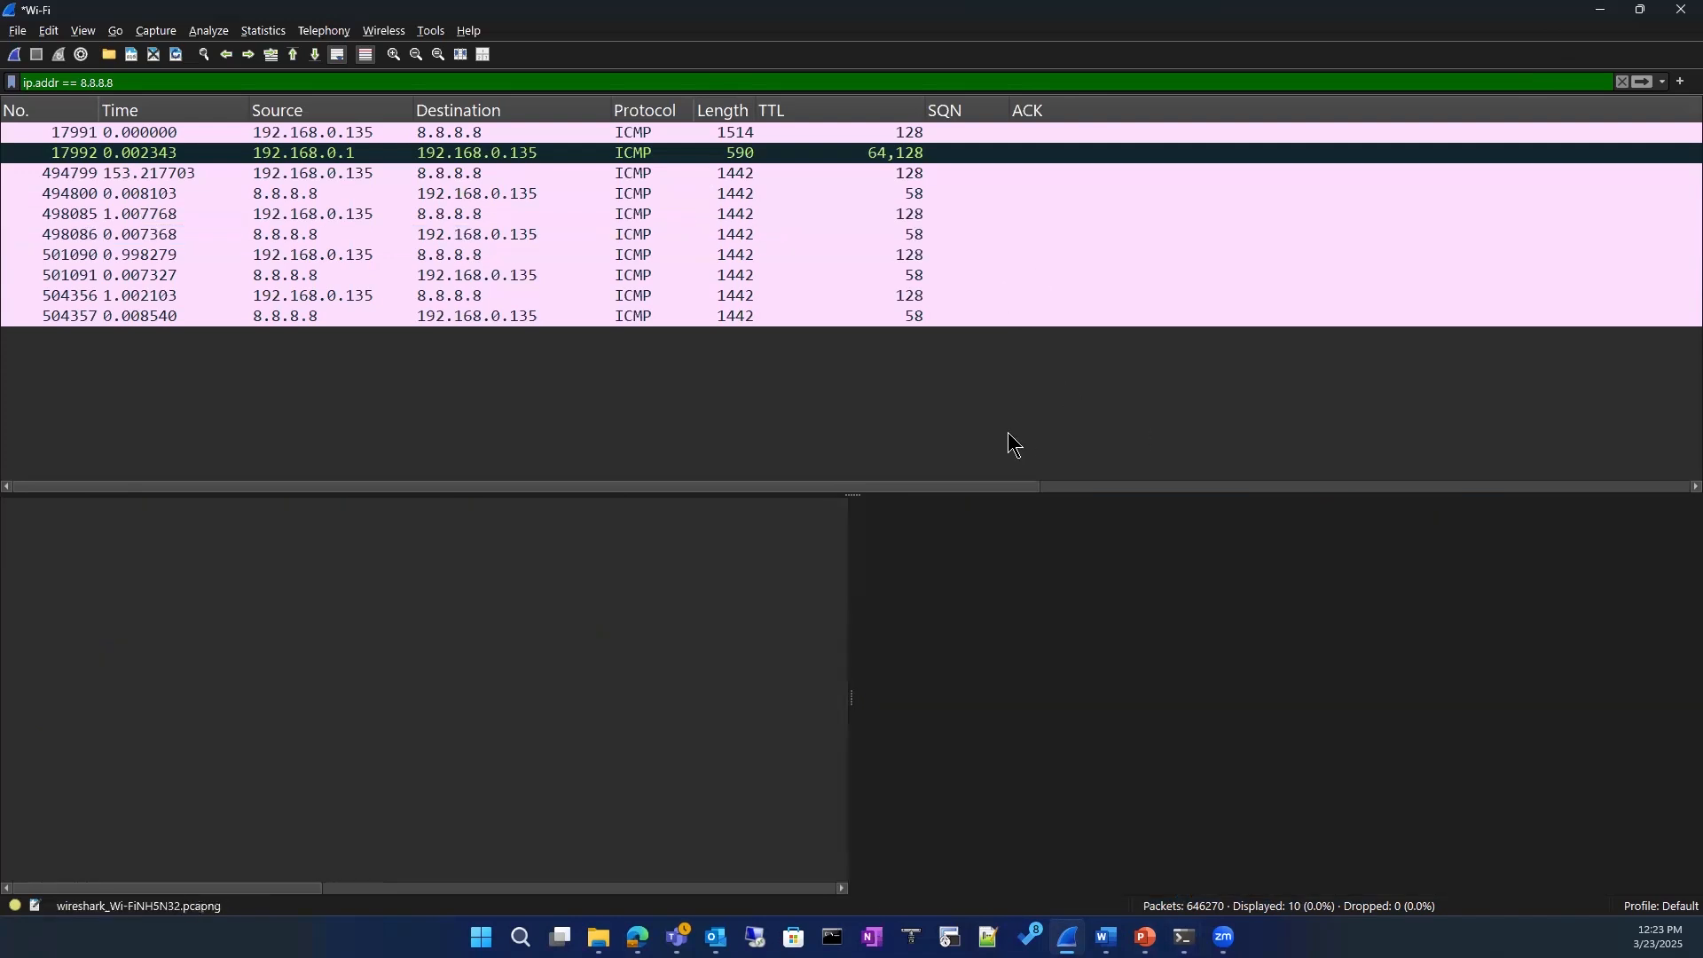
left_click(583, 234)
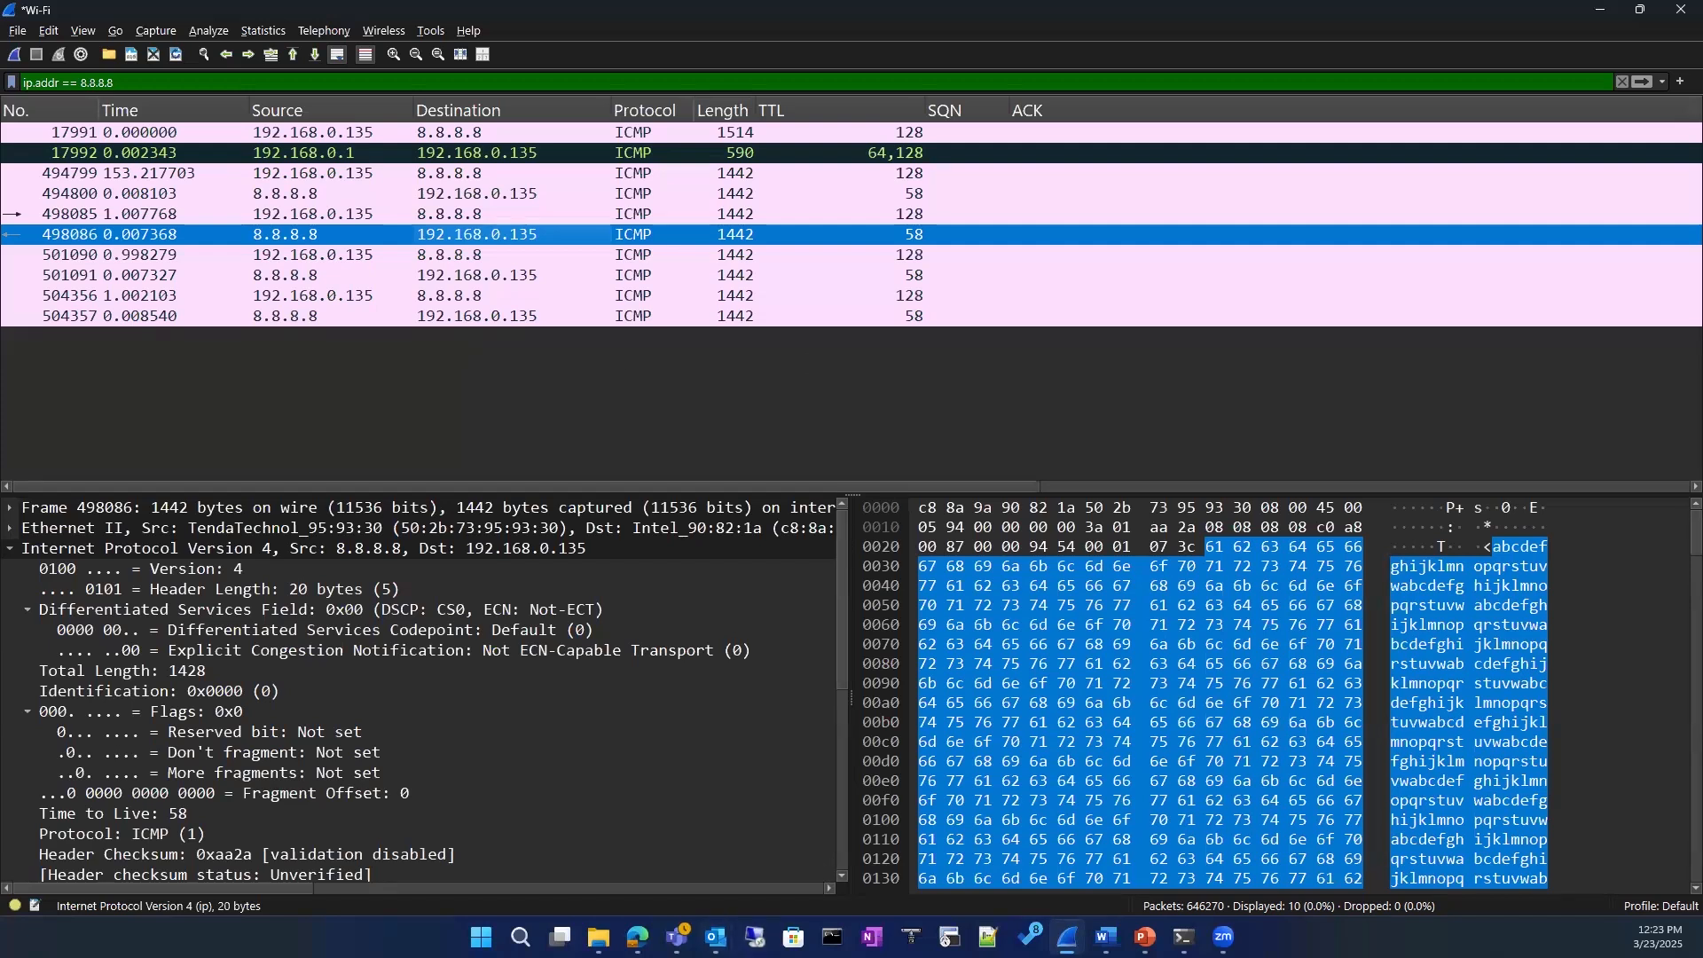
Step: Switch to the PNETLab topology in the browser, open the vIOS console and enter privileged mode
key("alt+Tab")
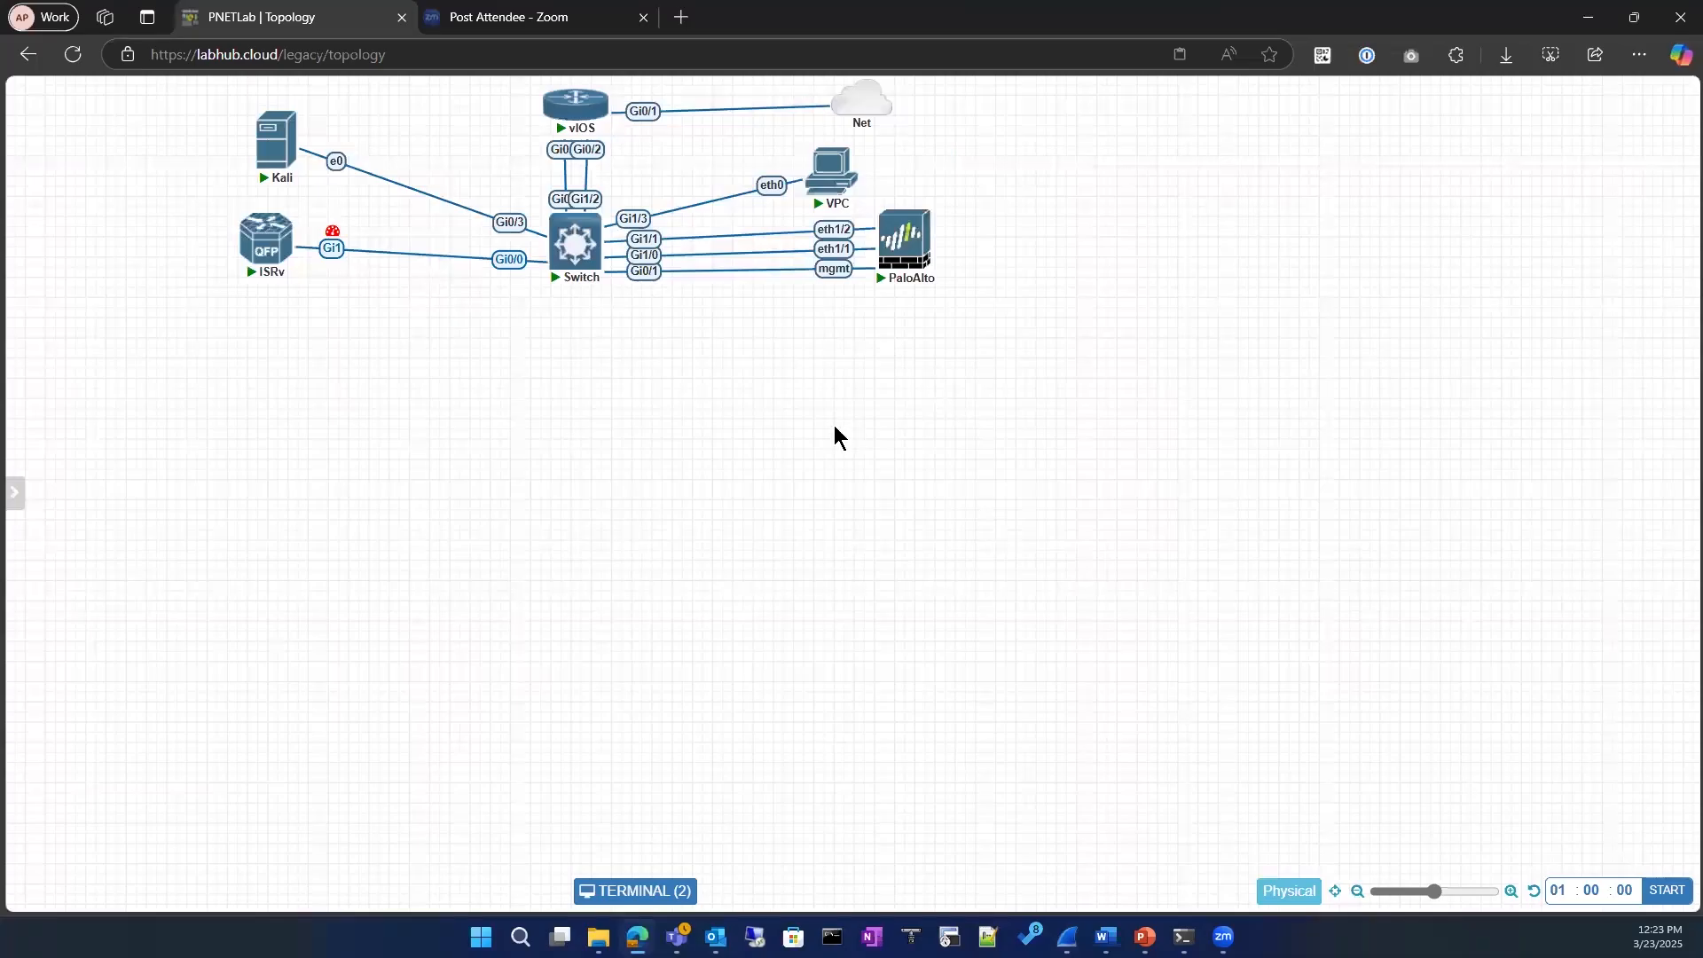
left_click(685, 890)
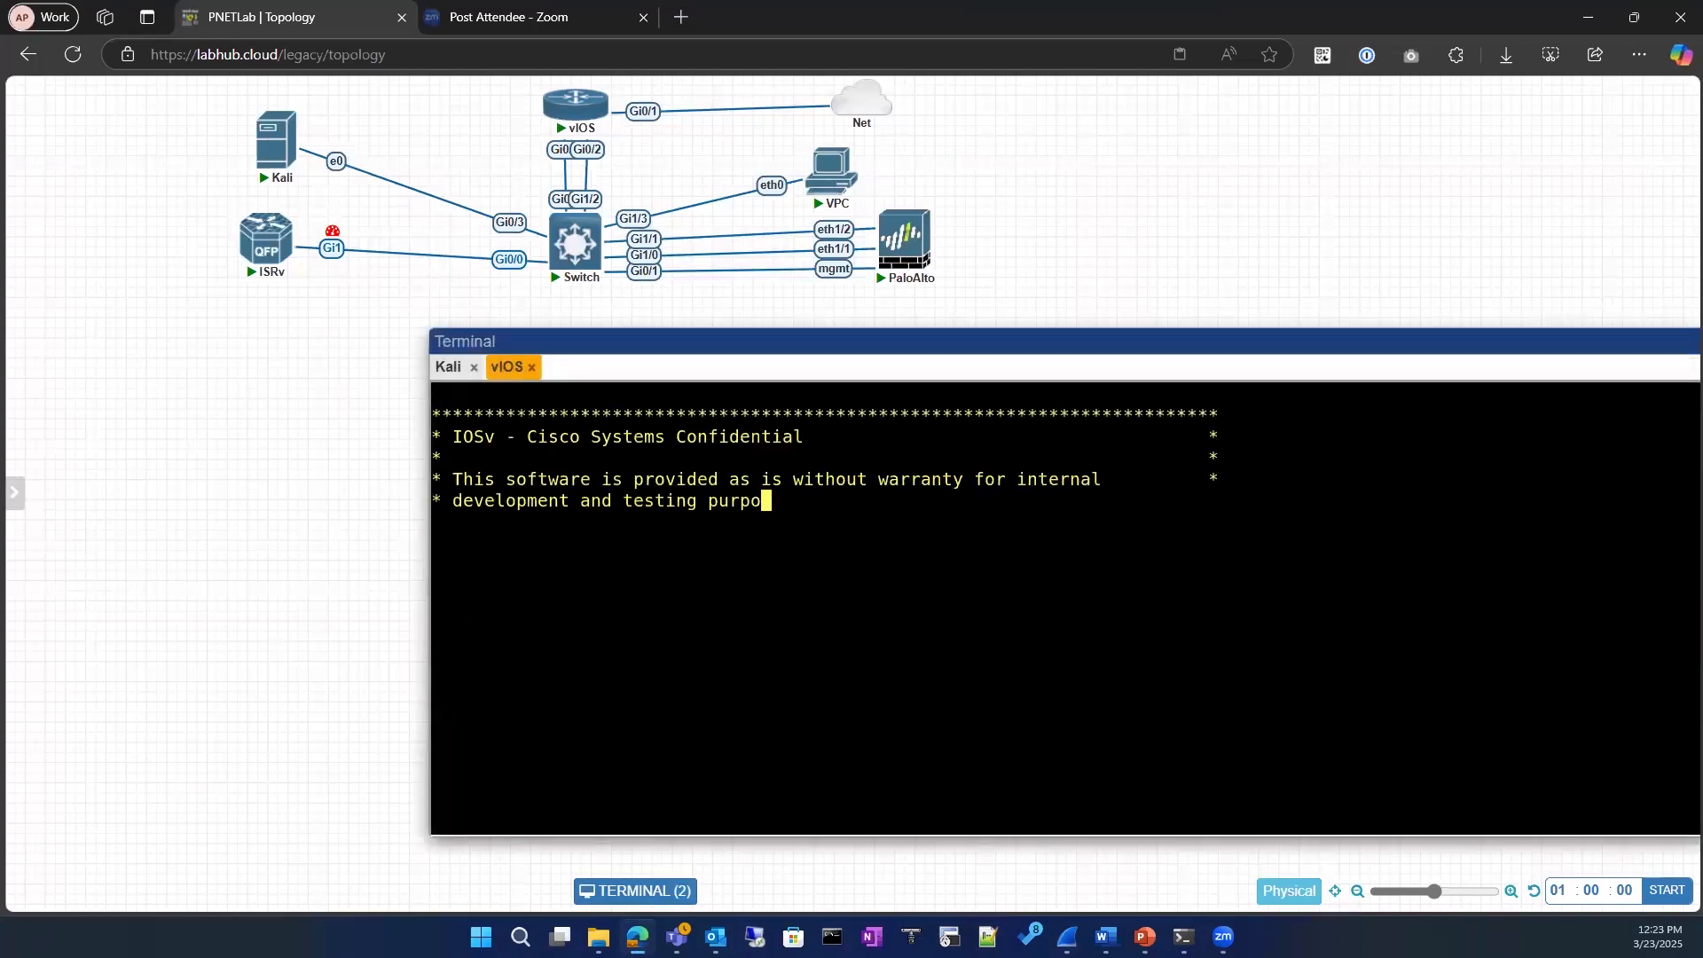
key("Return")
key("Return")
type("en")
key("Return")
key("Return")
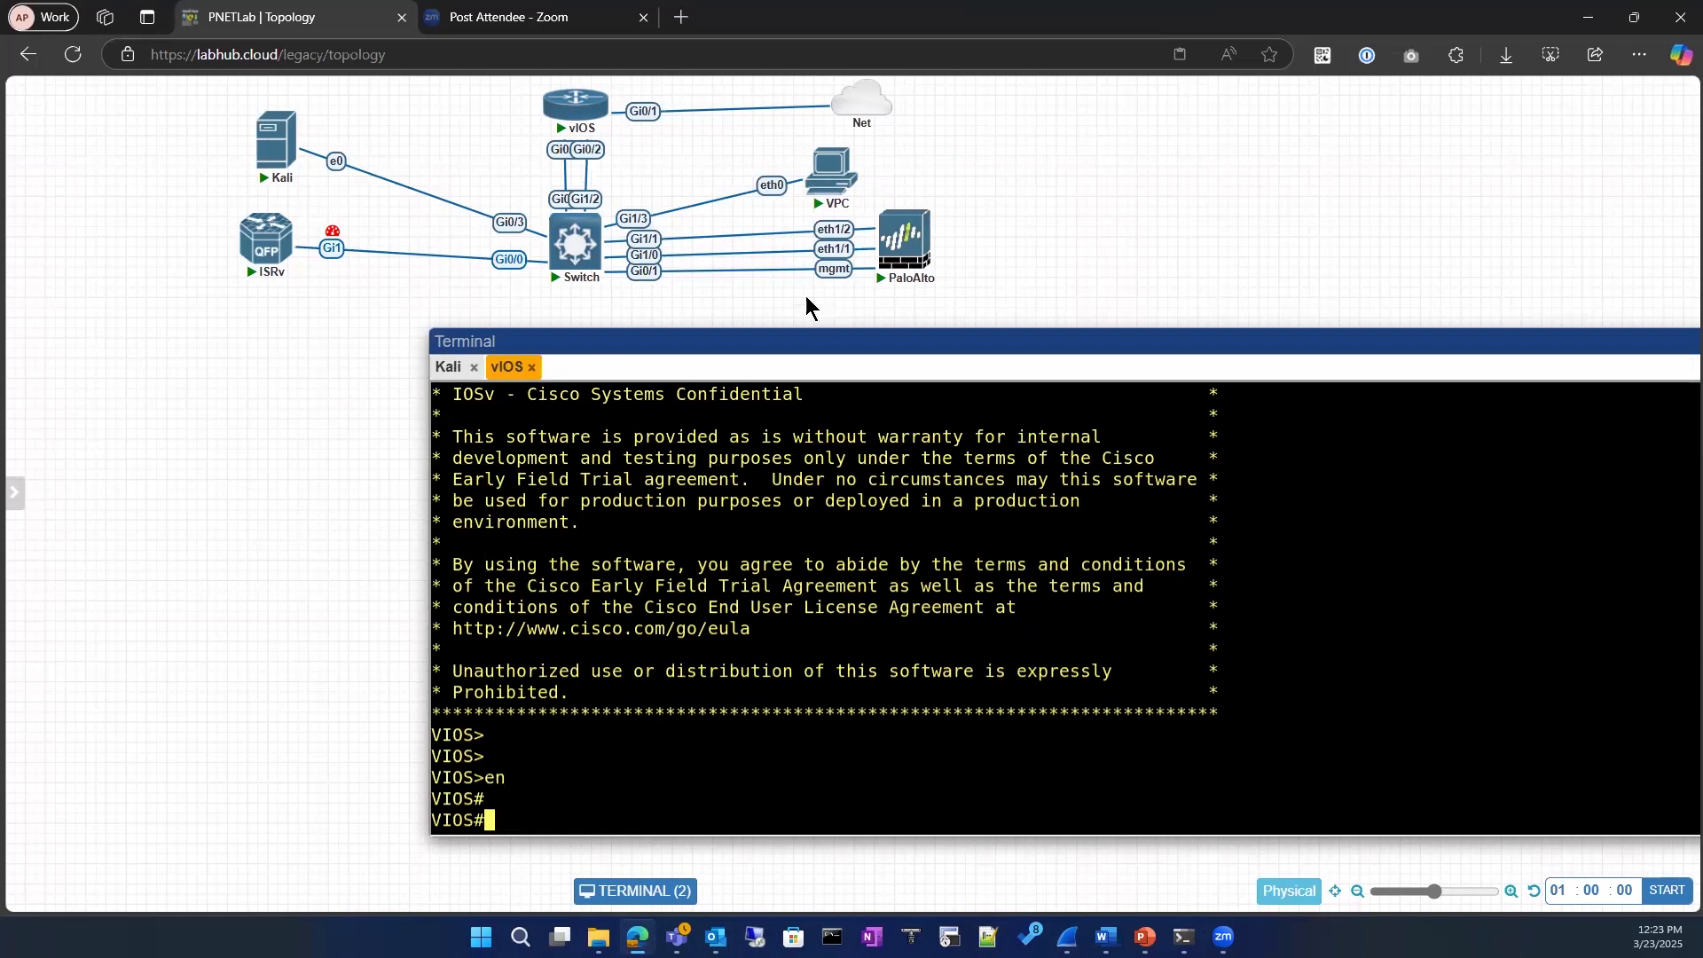
Step: Reposition the terminal window, open the Switch node's console and enter privileged mode
left_click_drag(621, 341, 383, 348)
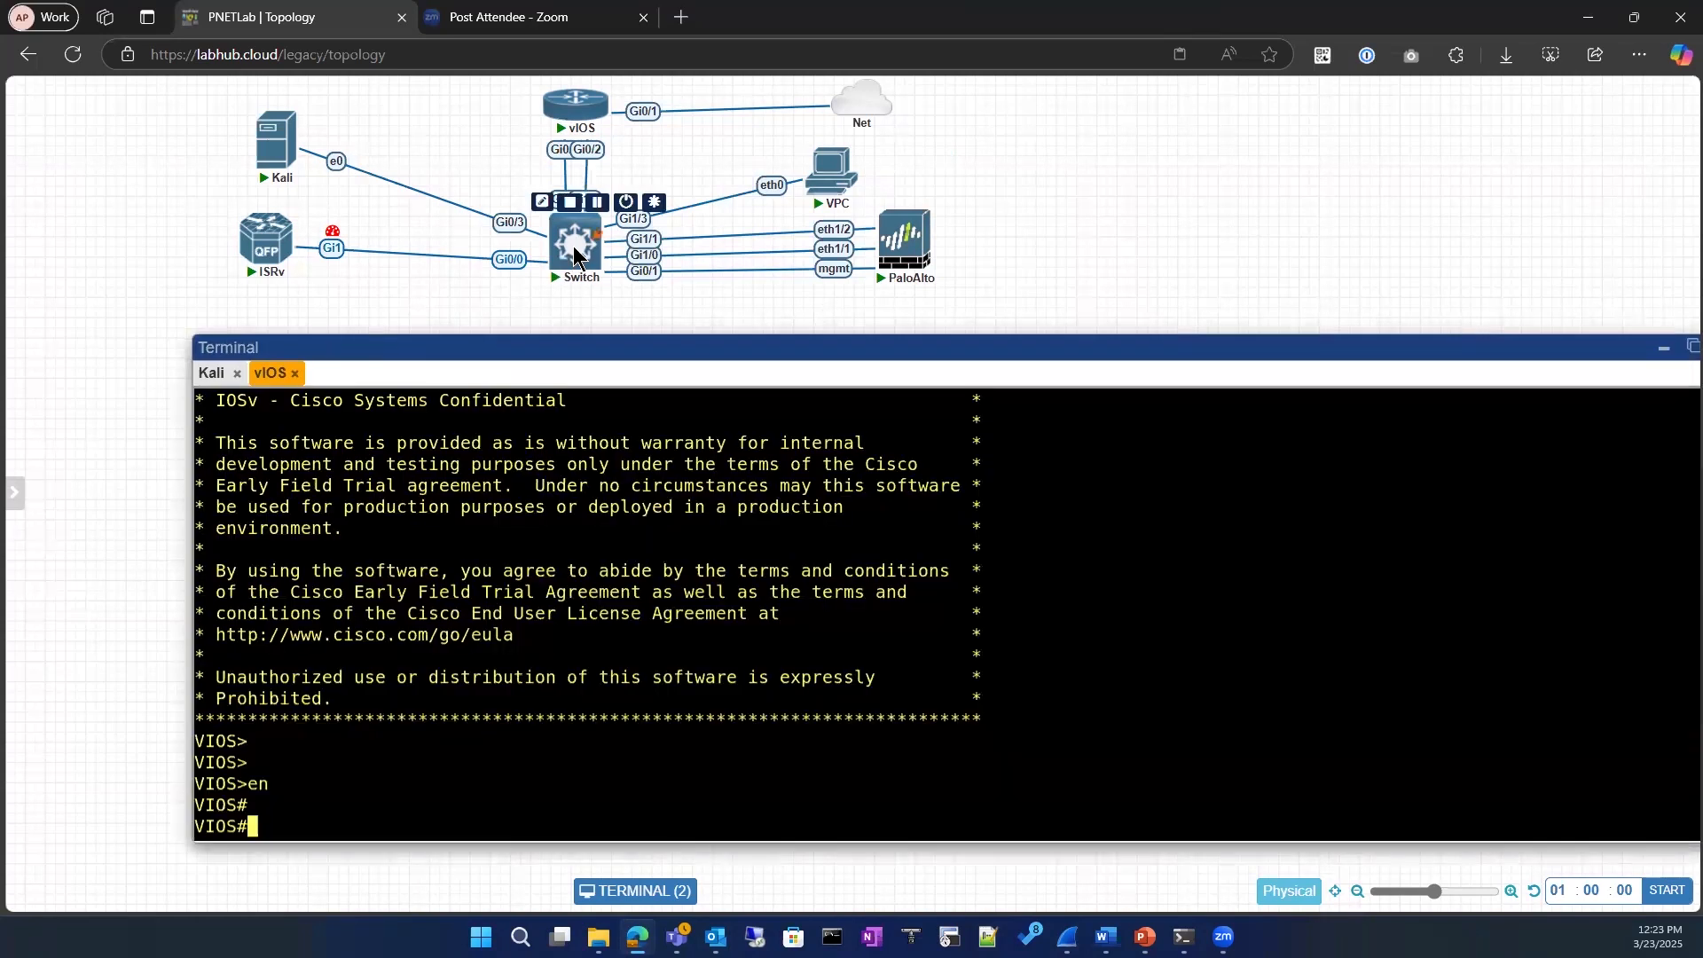
left_click(575, 253)
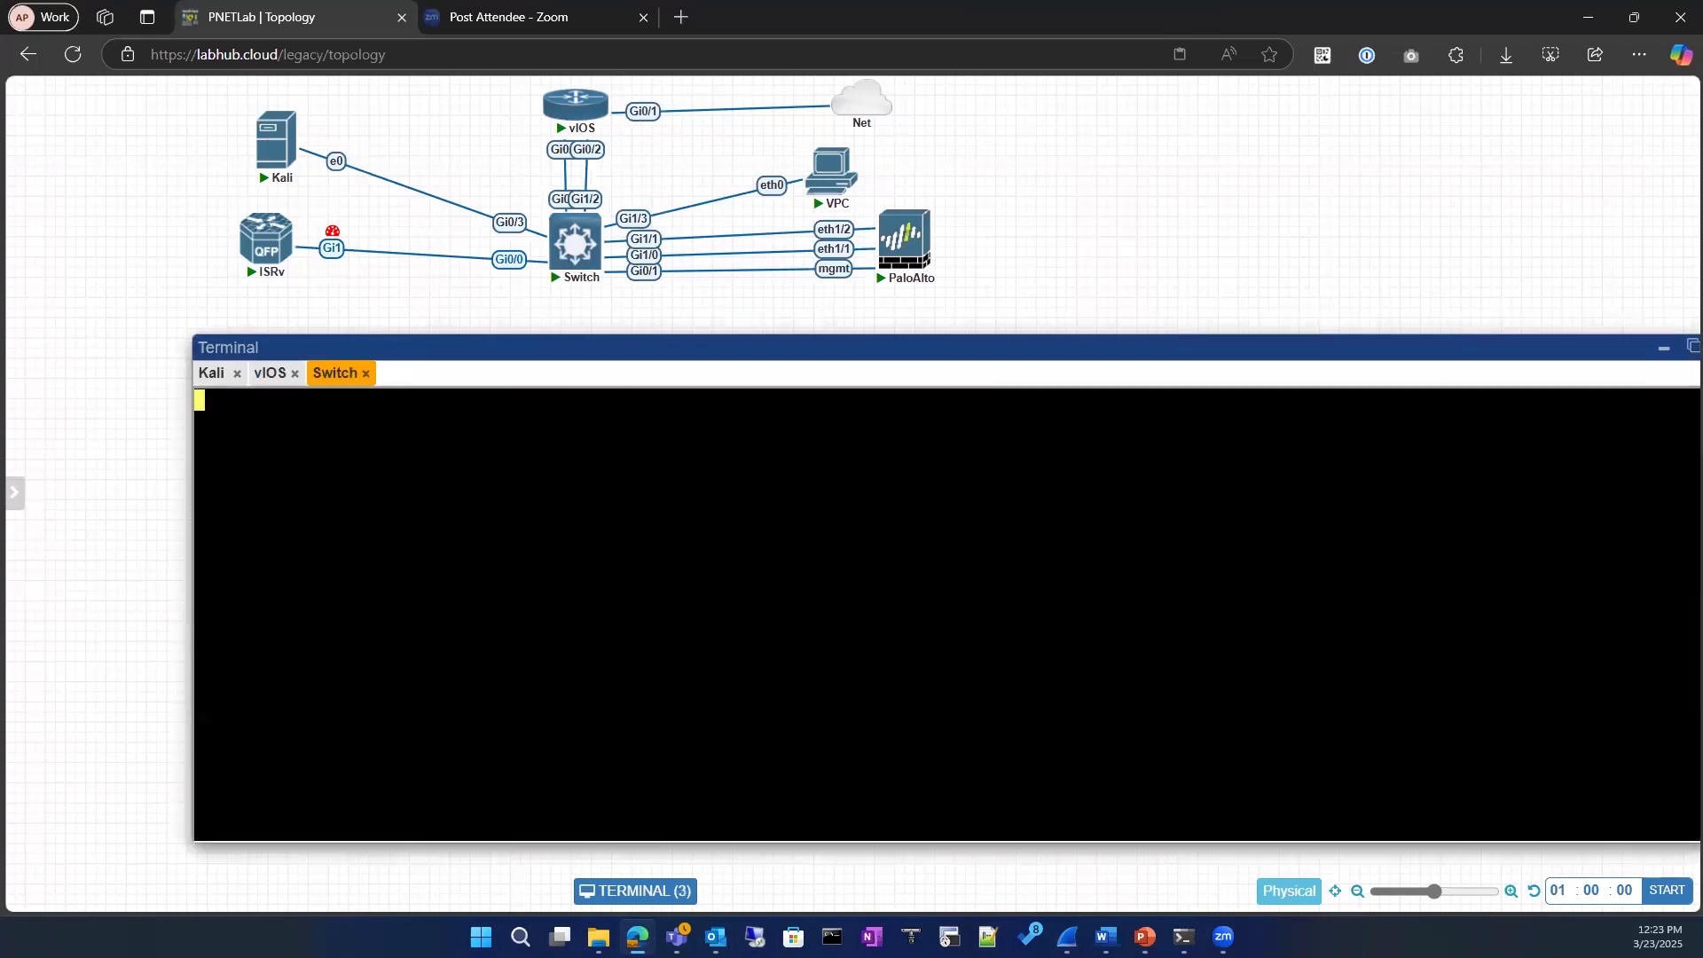
type("en")
key("Return")
key("Return")
Step: Run show ip interface brief on the switch and highlight the GigabitEthernet0/0 entry
type("sh")
key("Tab")
type("o")
key("BackSpace")
key("BackSpace")
type("ip interface  b")
key("Tab")
type("b")
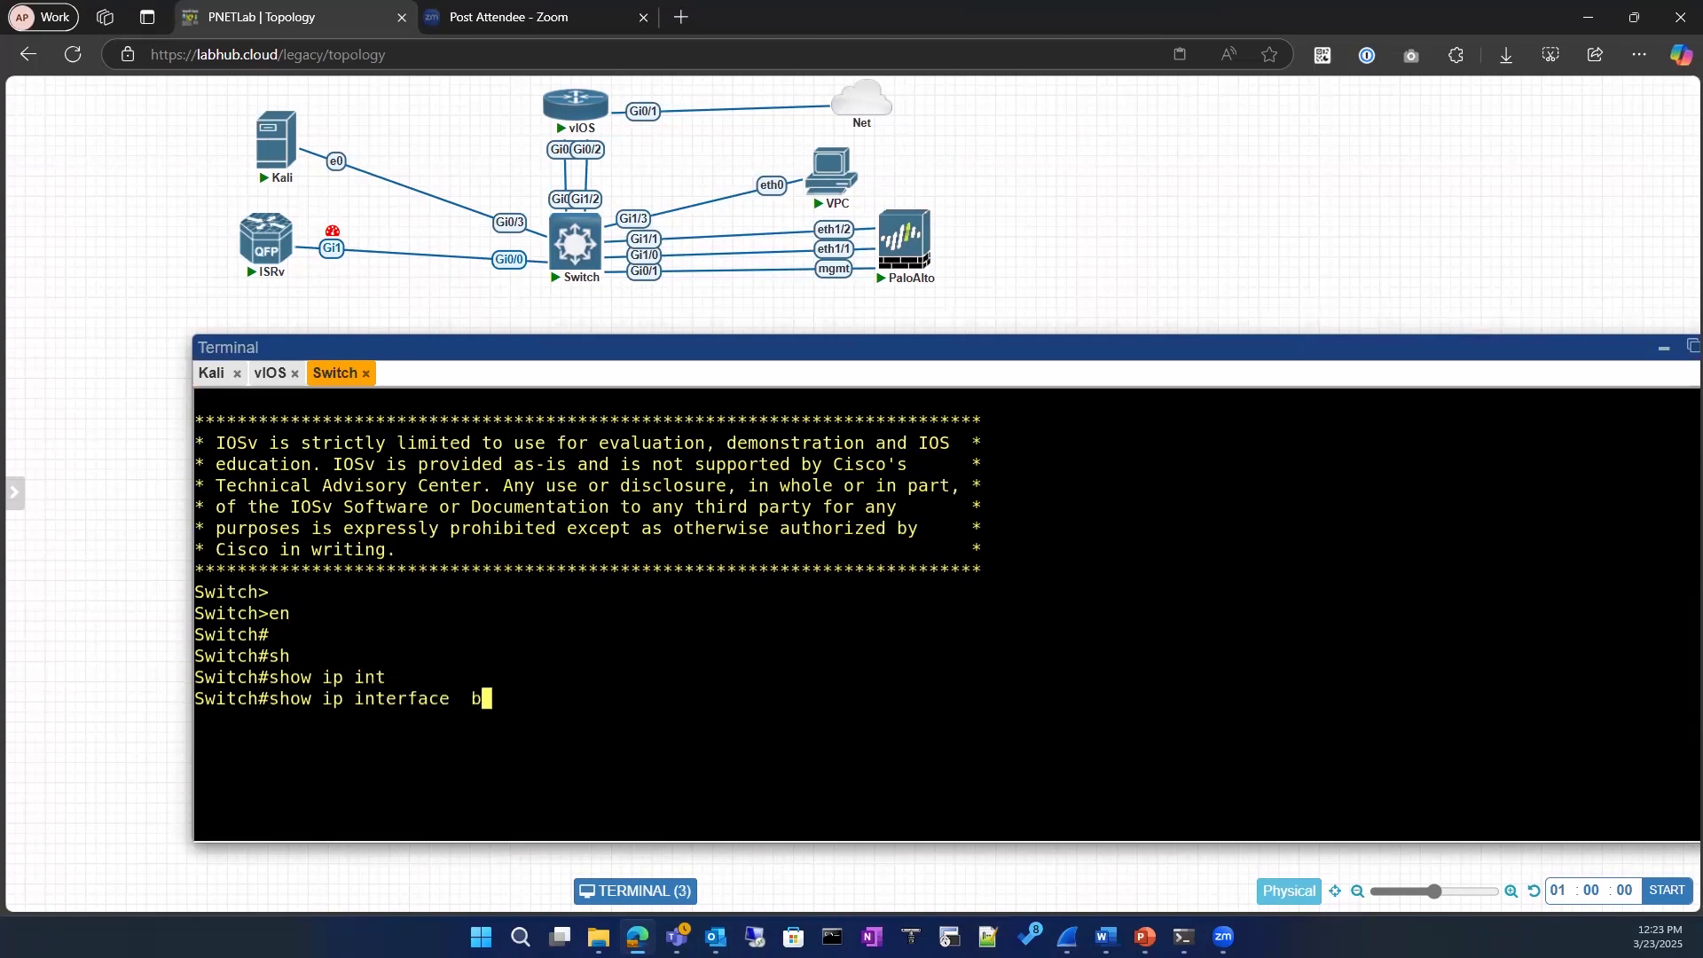
key("Tab")
type("r")
key("Tab")
key("Return")
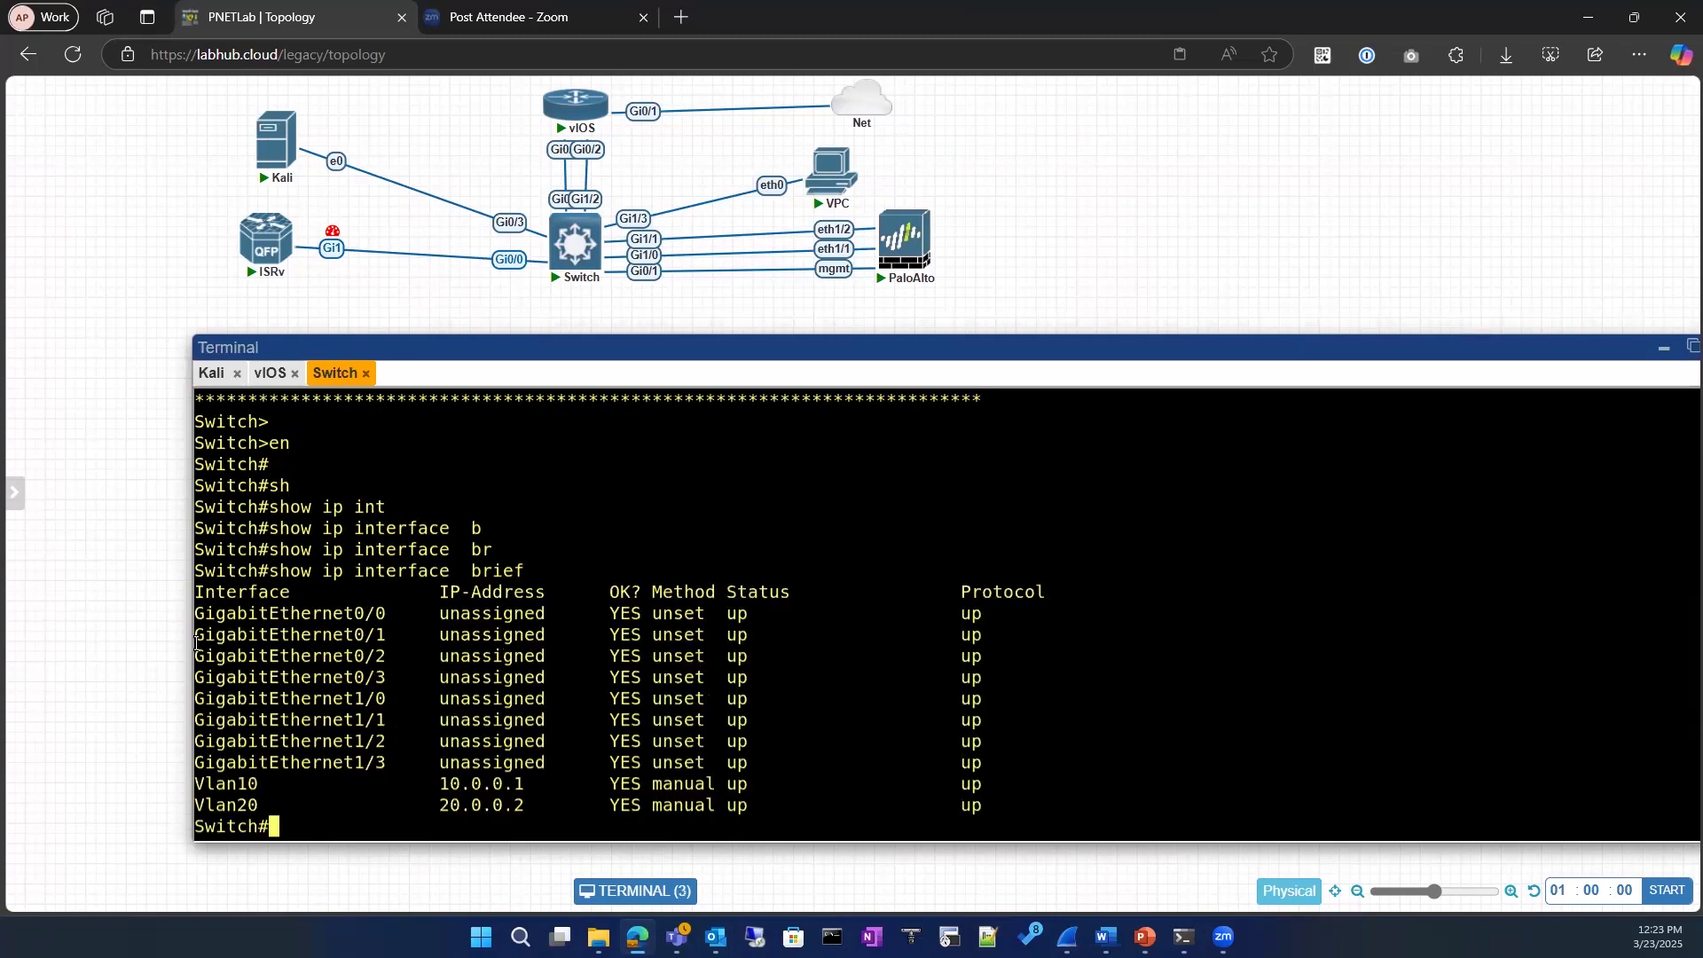
double_click(378, 613)
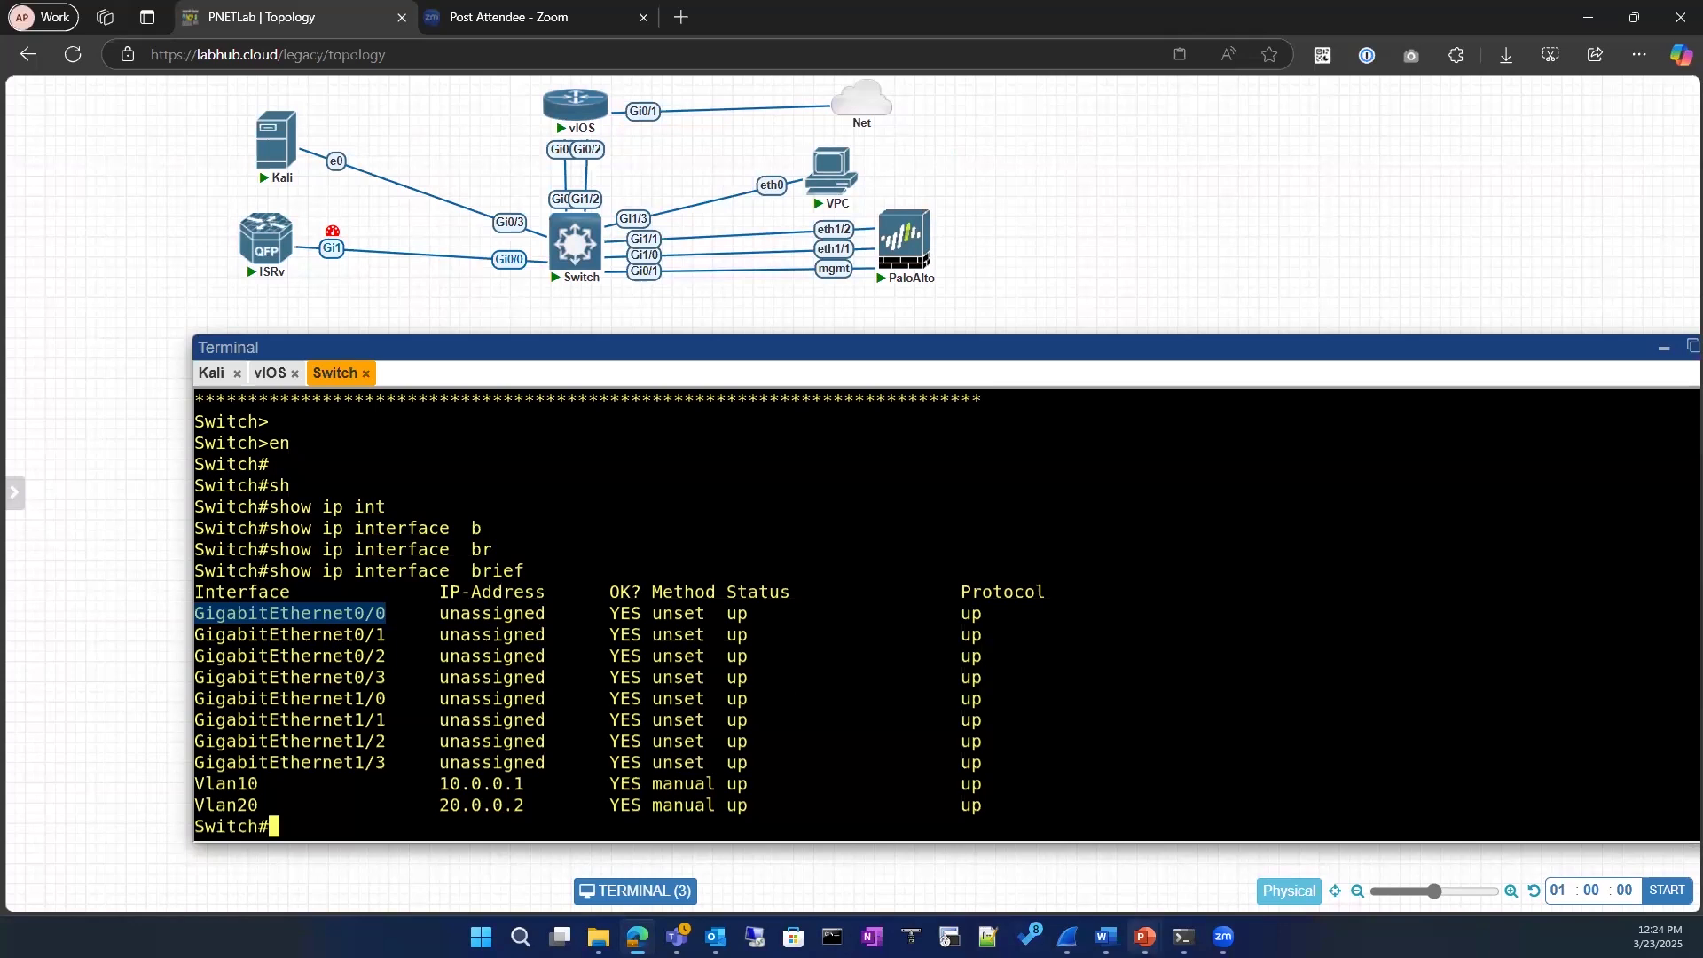
Step: View the IPv4 Packet Header slide in PowerPoint and return to the PNETLab switch console
left_click(1144, 938)
left_click(1266, 832)
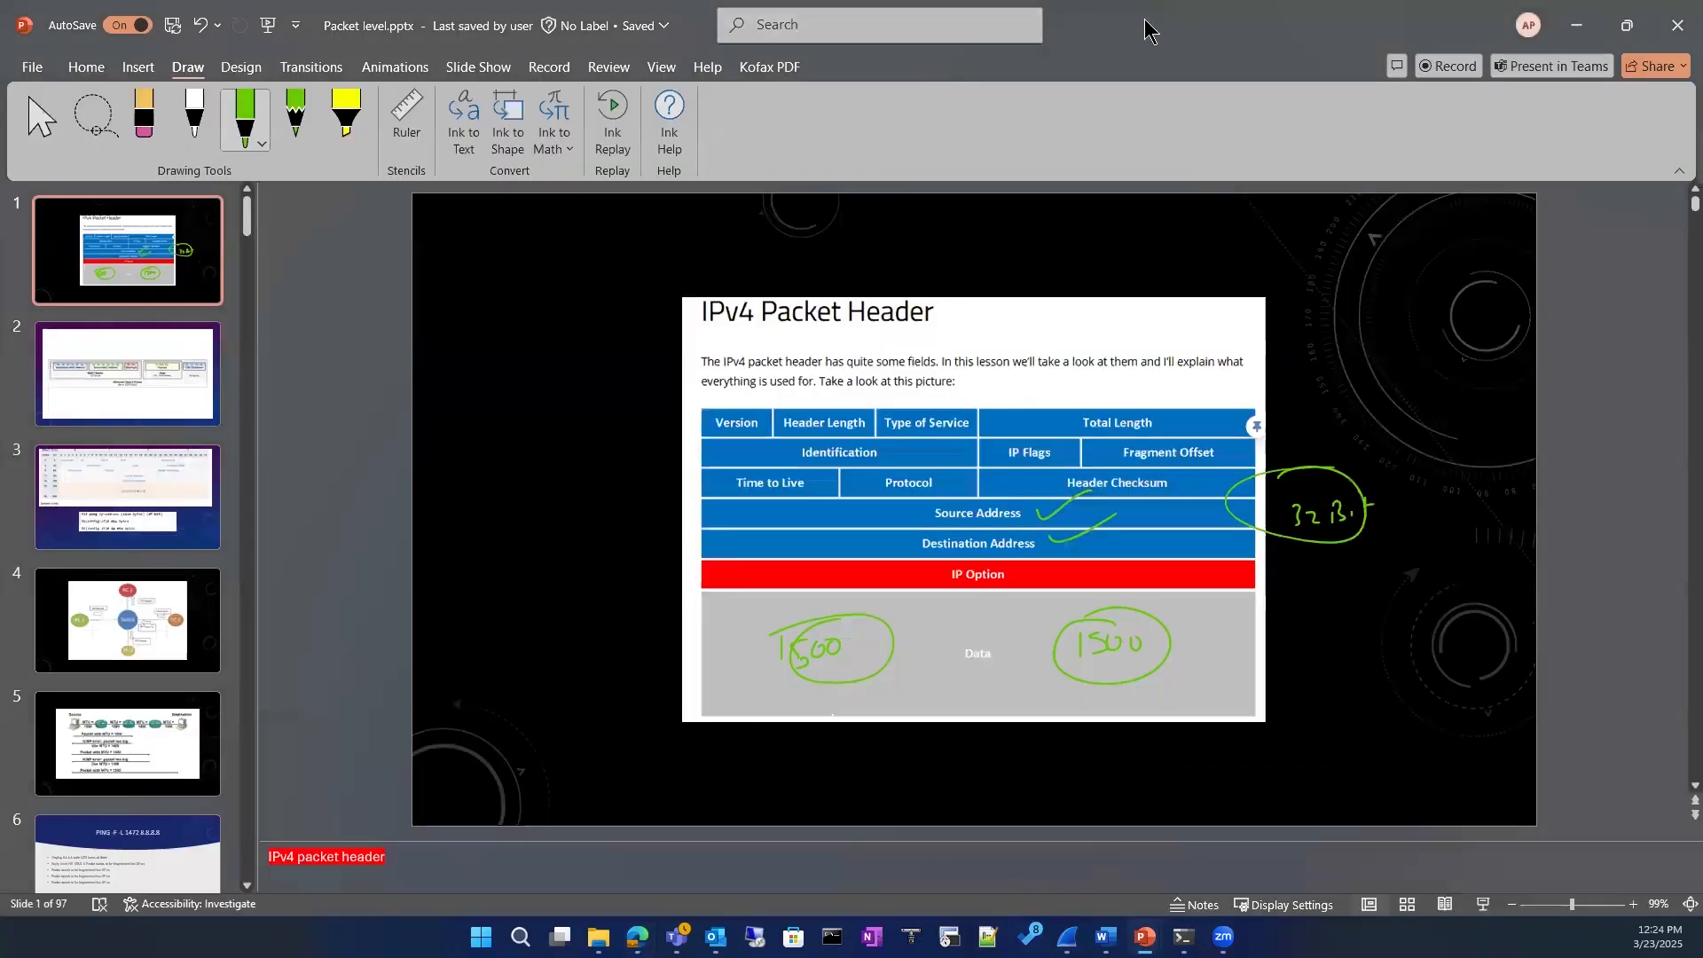
key("alt+Tab")
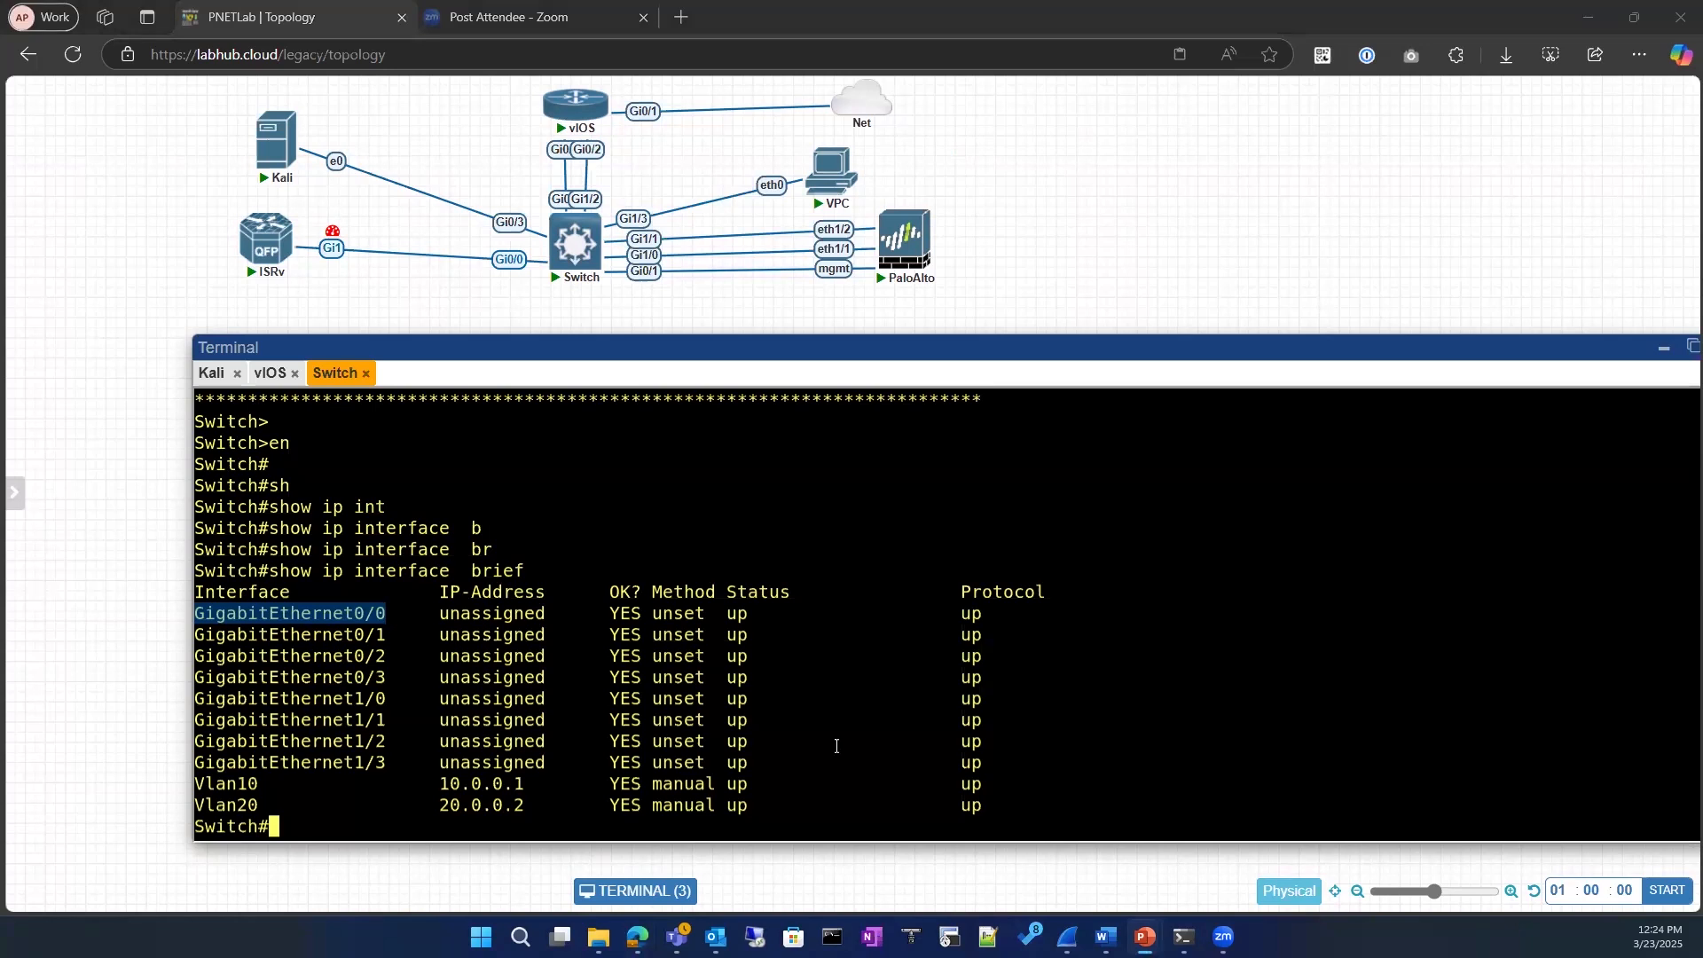
Step: Enter configuration mode on the switch and open interface GigabitEthernet0/3 for configuration
left_click(615, 760)
type("conf")
key("Tab")
key("Return")
key("Return")
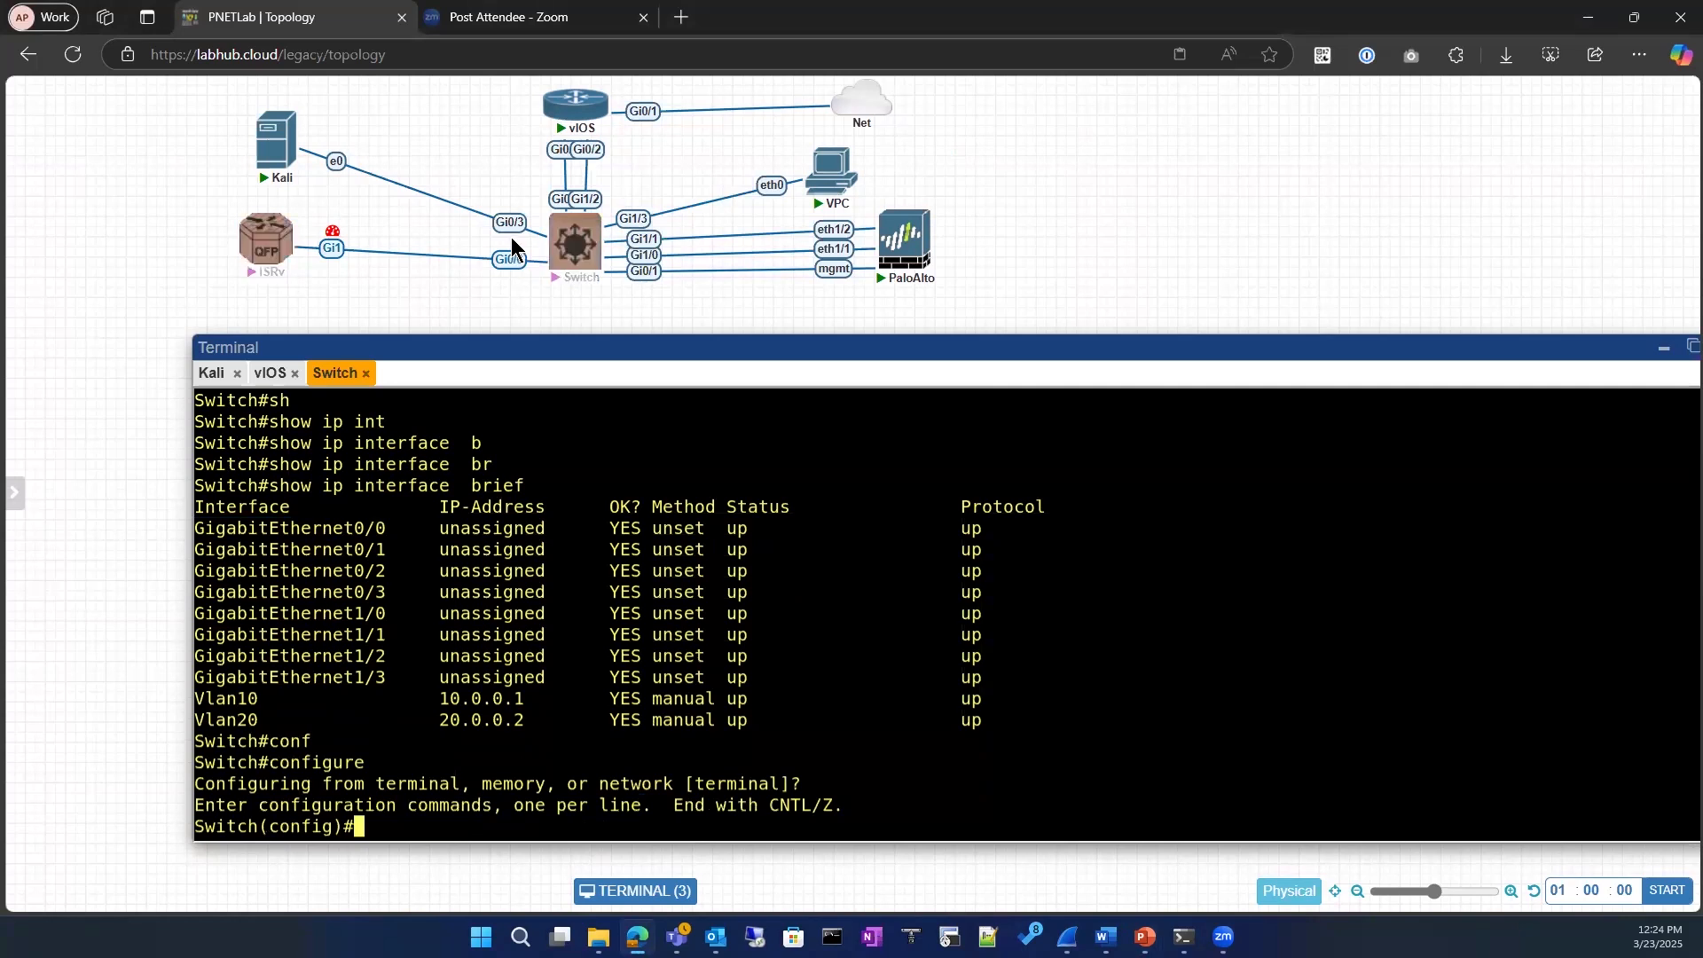
left_click_drag(197, 591, 389, 592)
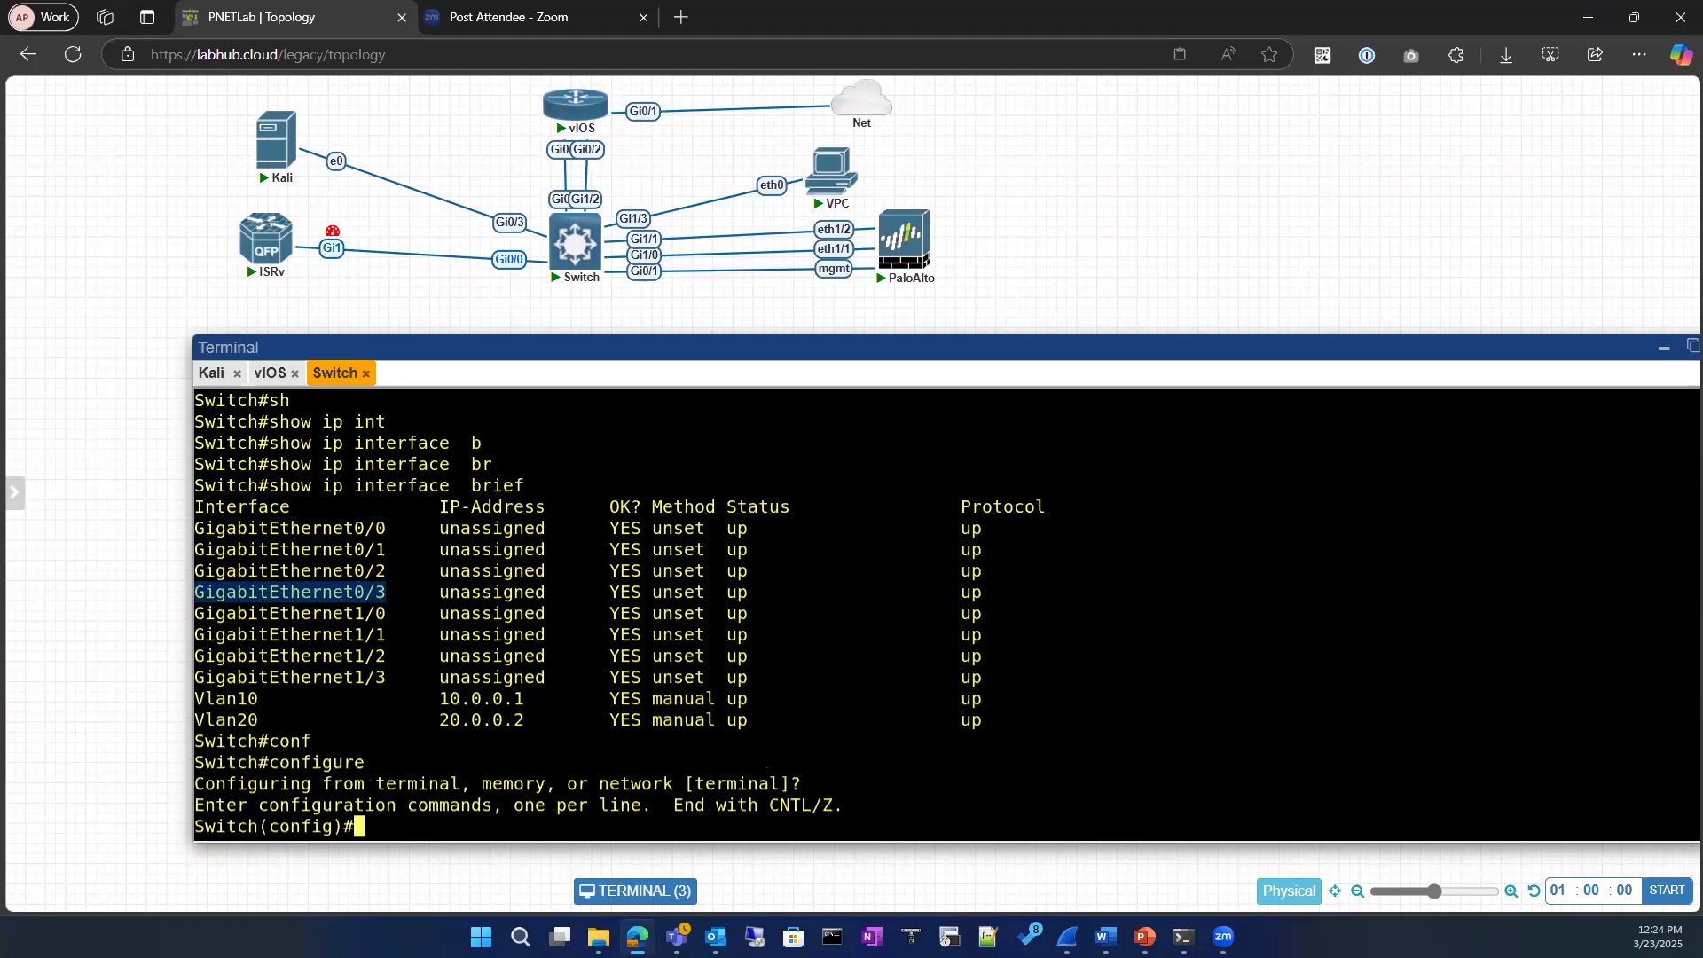
type("int")
key("Tab")
type("GigabitEthernet0/3")
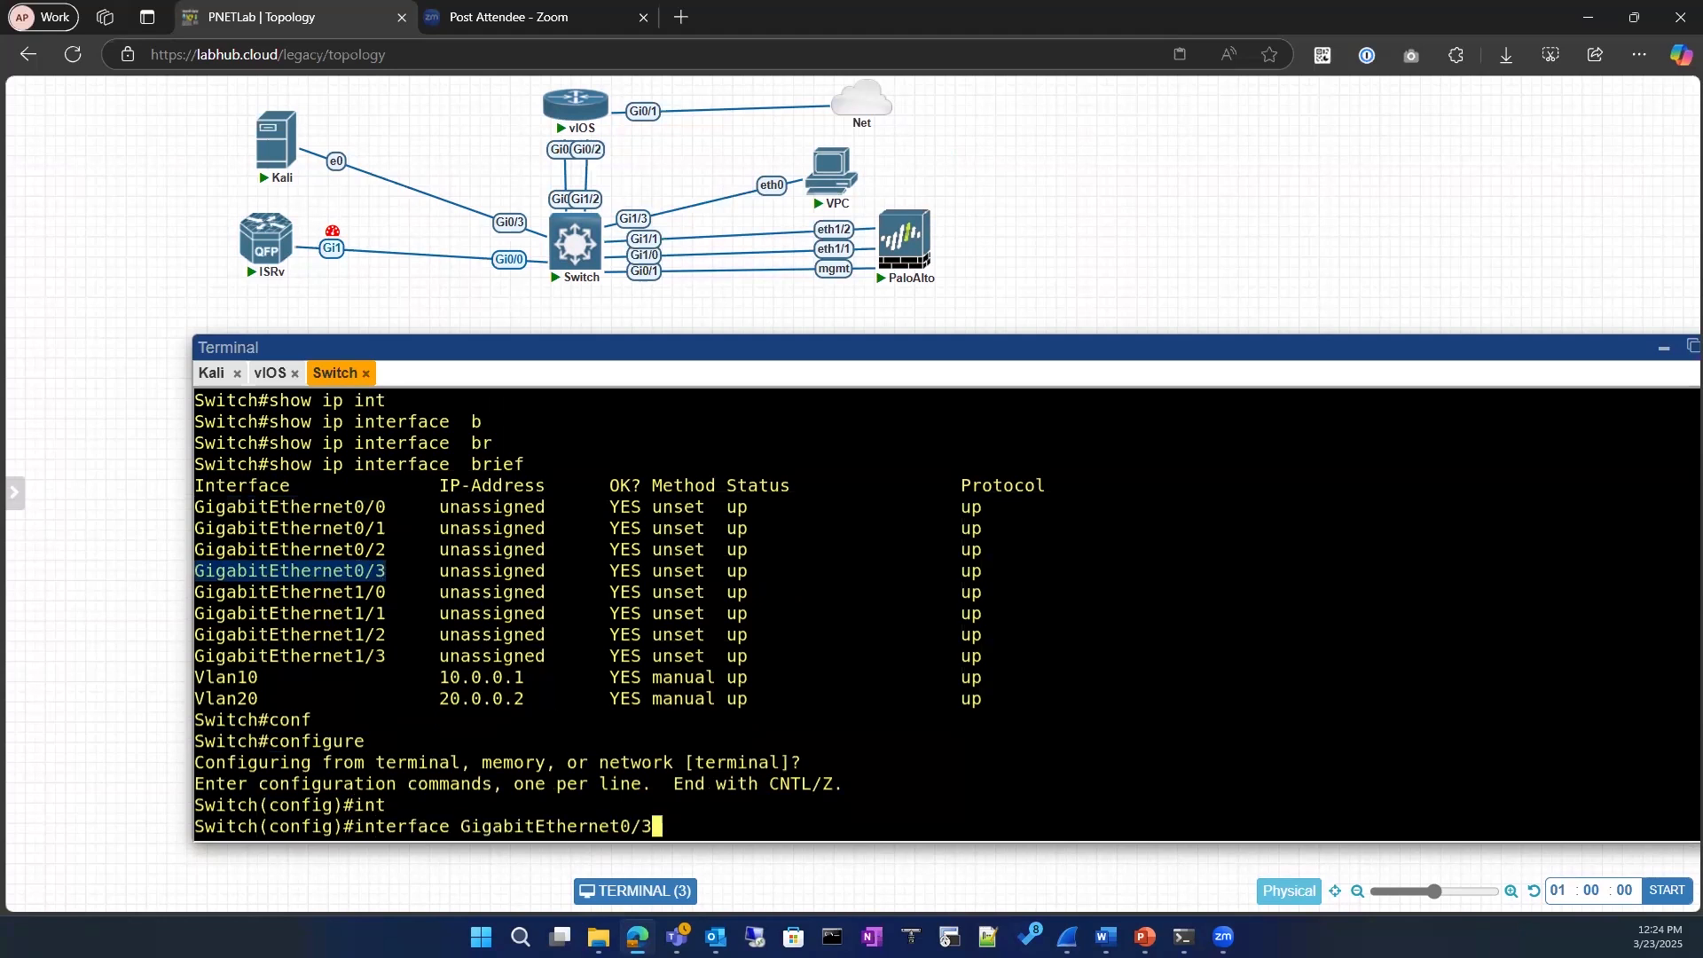
key("Return")
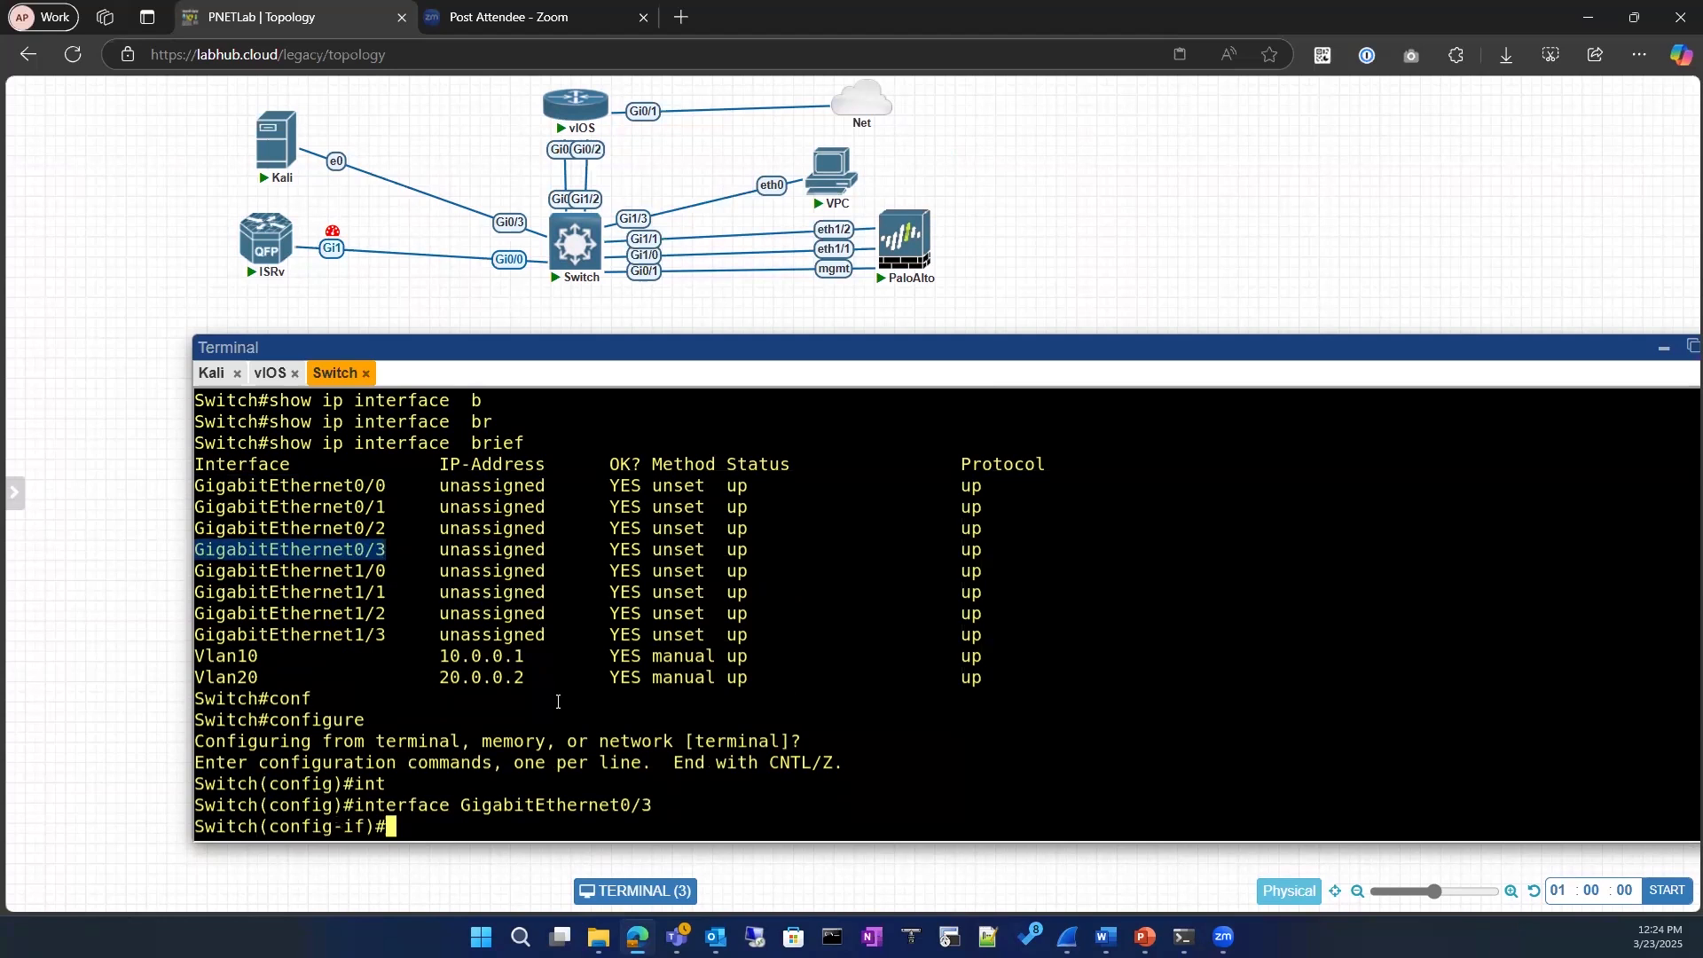
Step: Display the allowed values of the mtu command for the interface and highlight the MTU size range
type("mtu")
key("Tab")
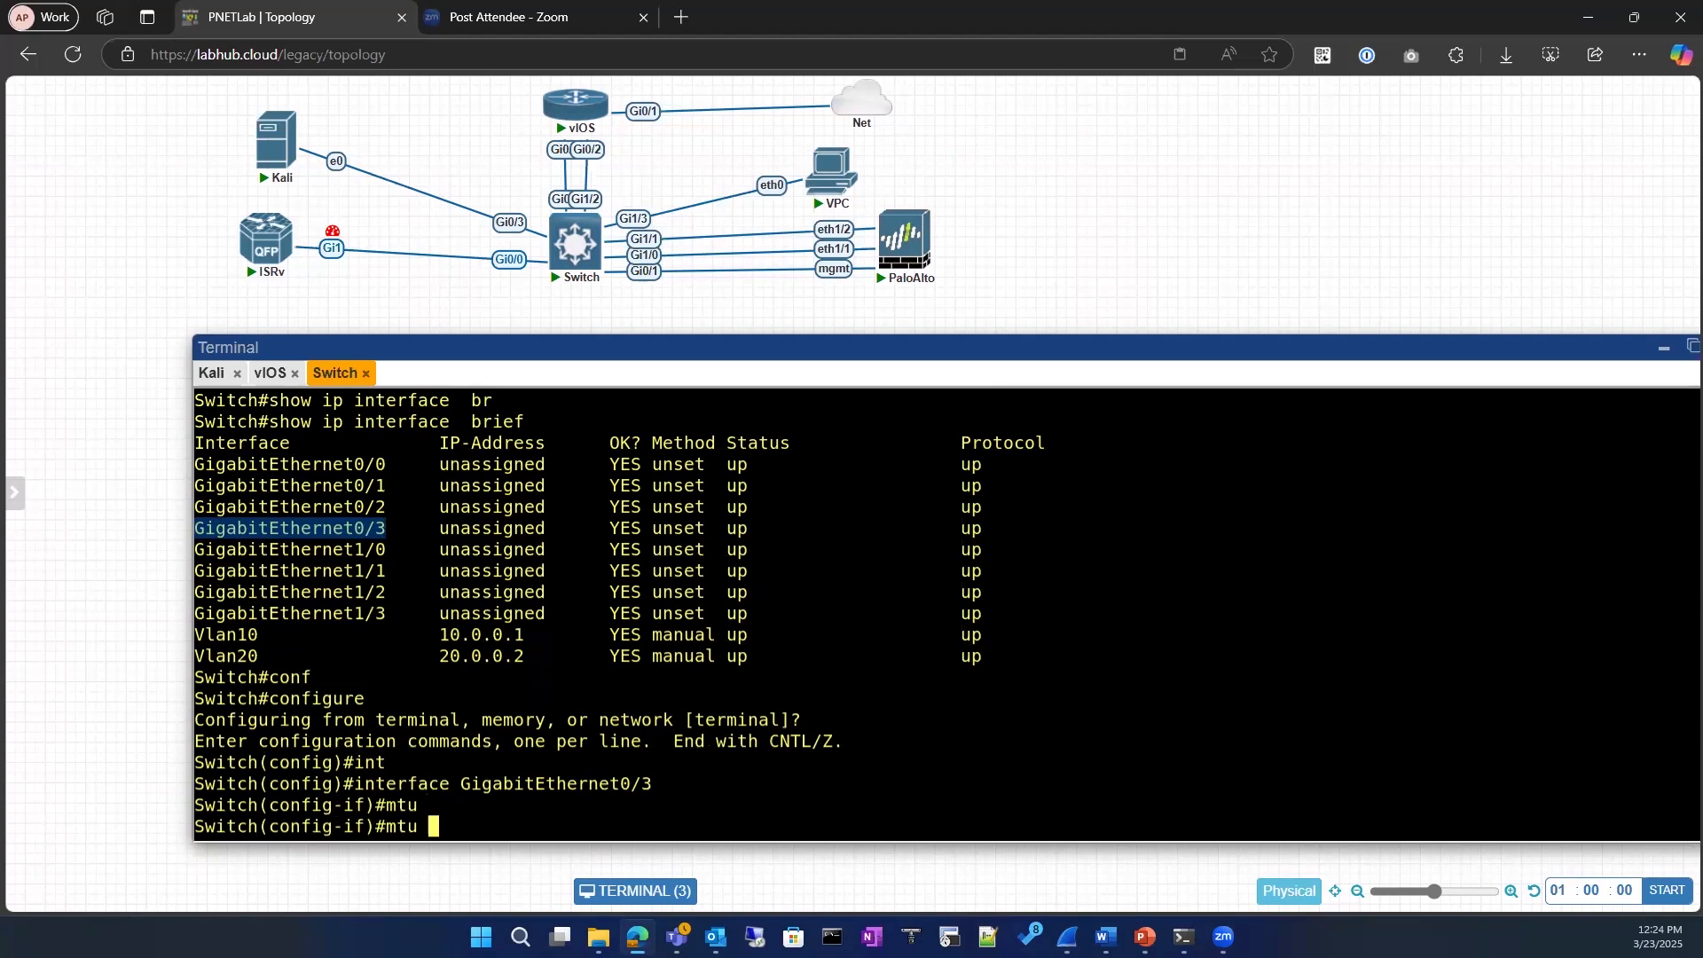
type("?")
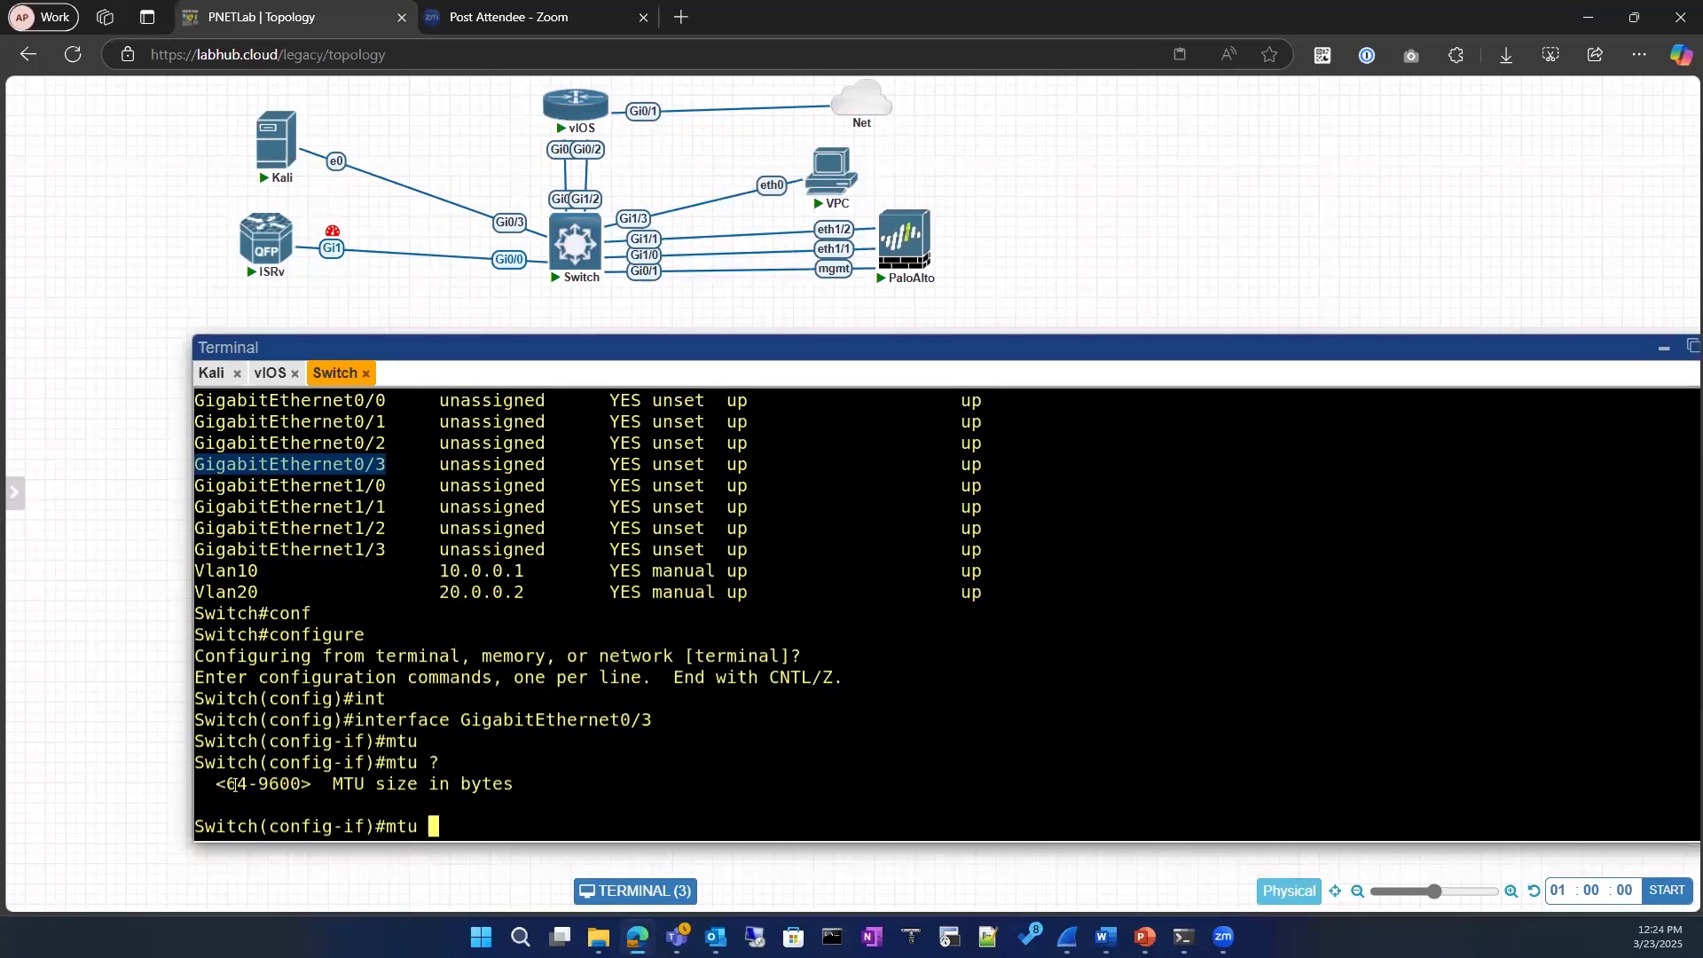
left_click_drag(235, 785, 303, 779)
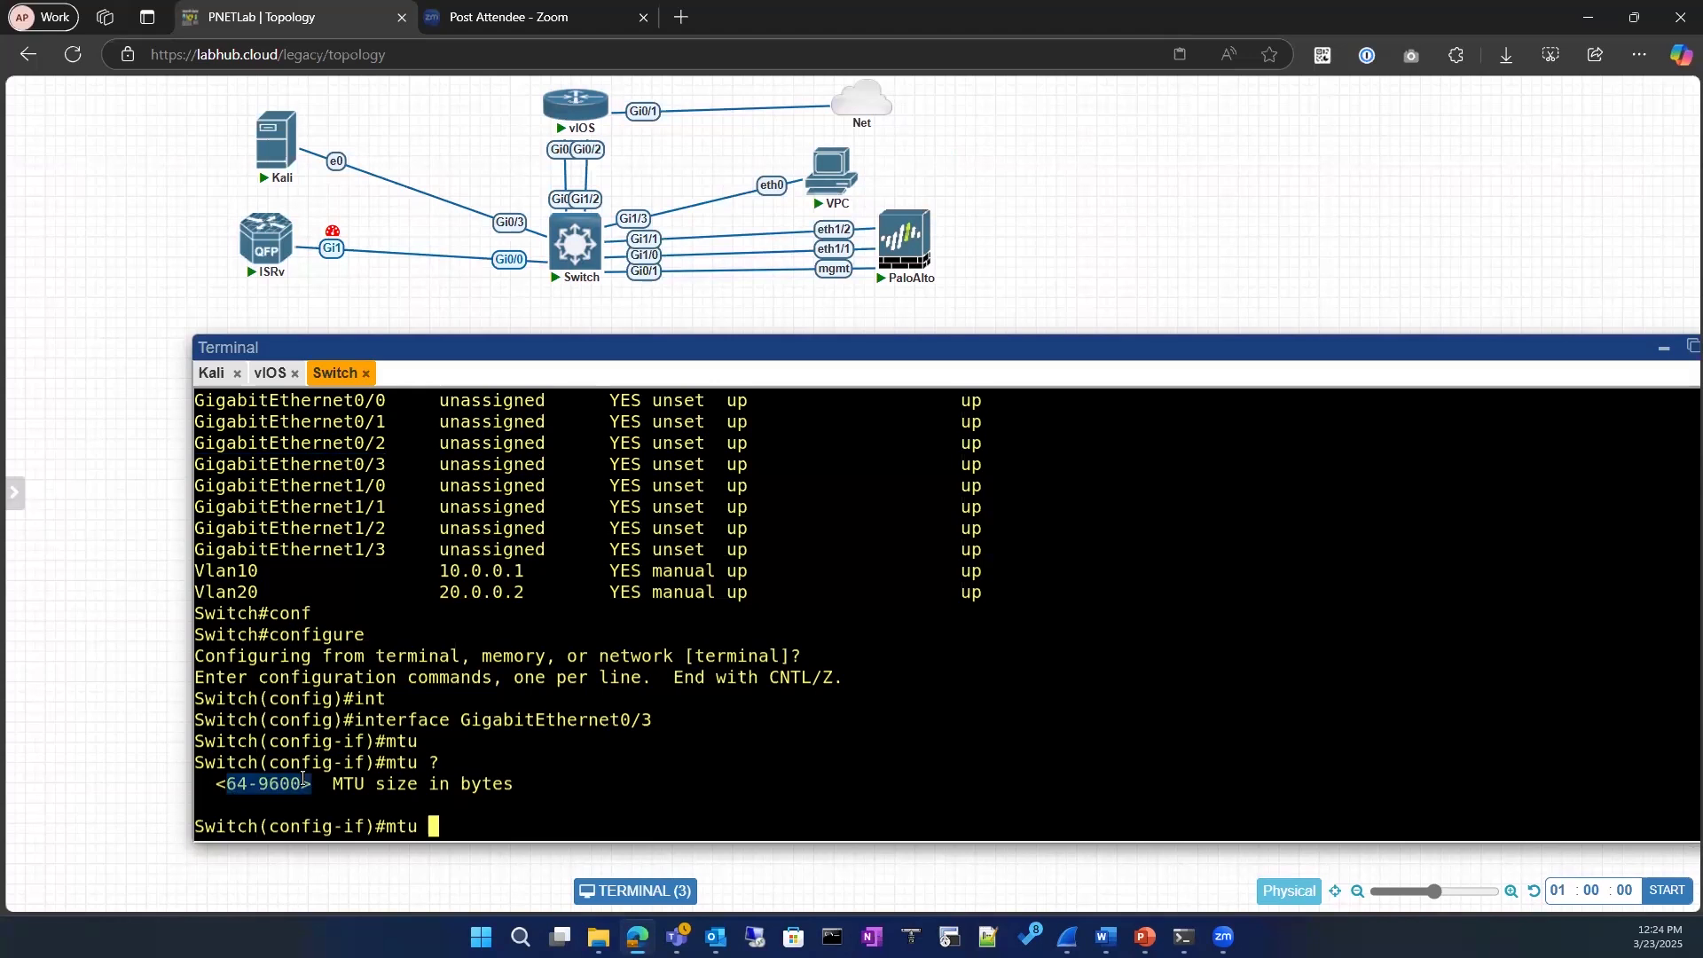
left_click_drag(217, 785, 450, 786)
left_click_drag(668, 789, 669, 789)
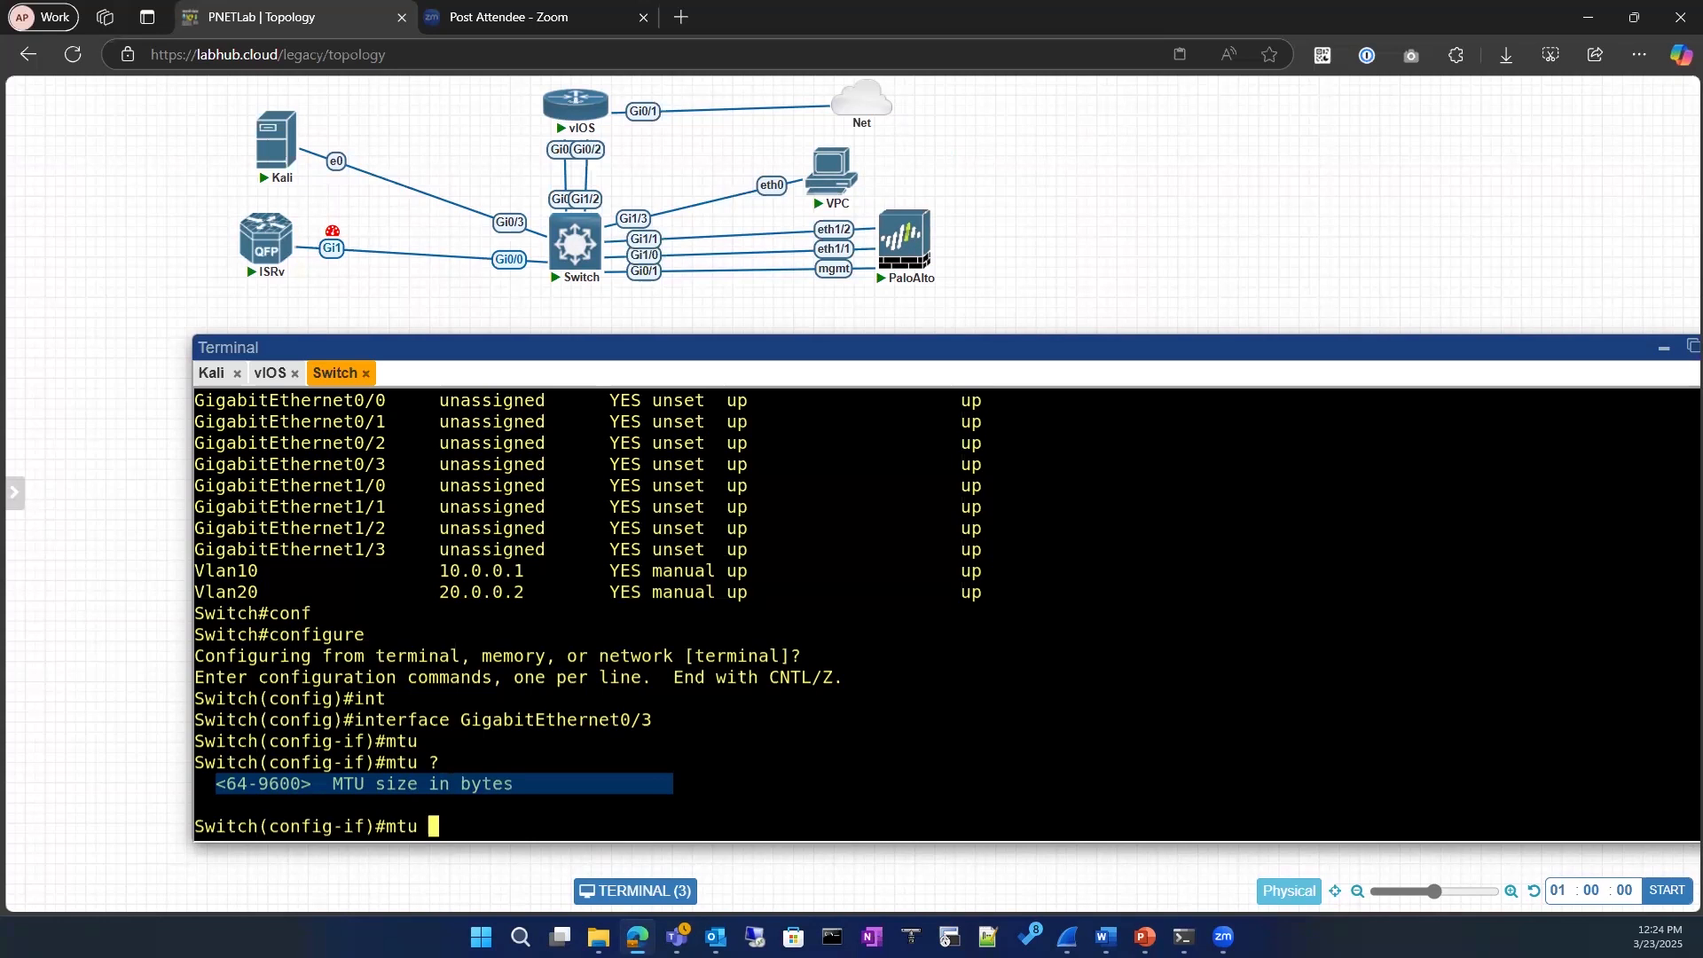
Step: Annotate the topology with 9600 beside switch port Gi0/3 plus JUMBO FRAME and SUPER JUMBO FRAME, and clear the ink
left_click(36, 264)
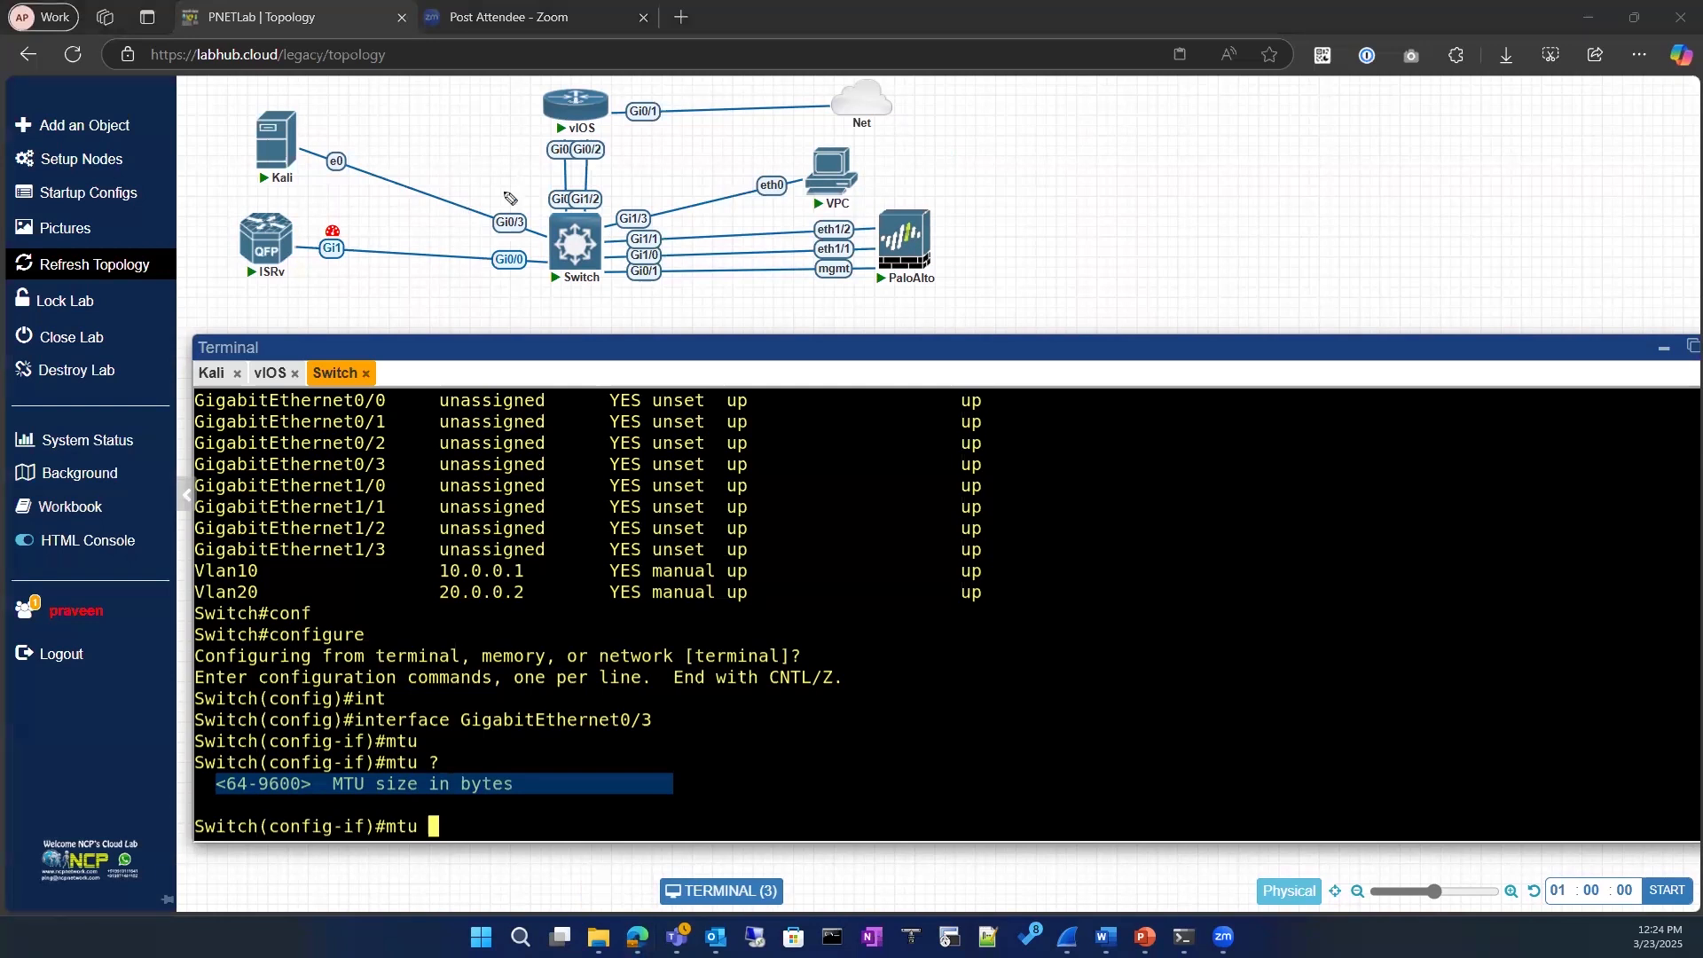
mouse_move(506, 211)
left_mouse_down()
mouse_move(515, 191)
mouse_move(524, 207)
left_mouse_up()
left_click(548, 235)
mouse_move(468, 177)
left_mouse_down()
mouse_move(465, 207)
mouse_move(485, 181)
left_mouse_up()
left_click_drag(487, 175, 501, 172)
mouse_move(1088, 147)
left_mouse_down()
mouse_move(1088, 173)
mouse_move(1104, 152)
mouse_move(1155, 169)
mouse_move(1304, 149)
mouse_move(1128, 236)
mouse_move(1291, 191)
mouse_move(1424, 186)
mouse_move(1436, 169)
left_mouse_up()
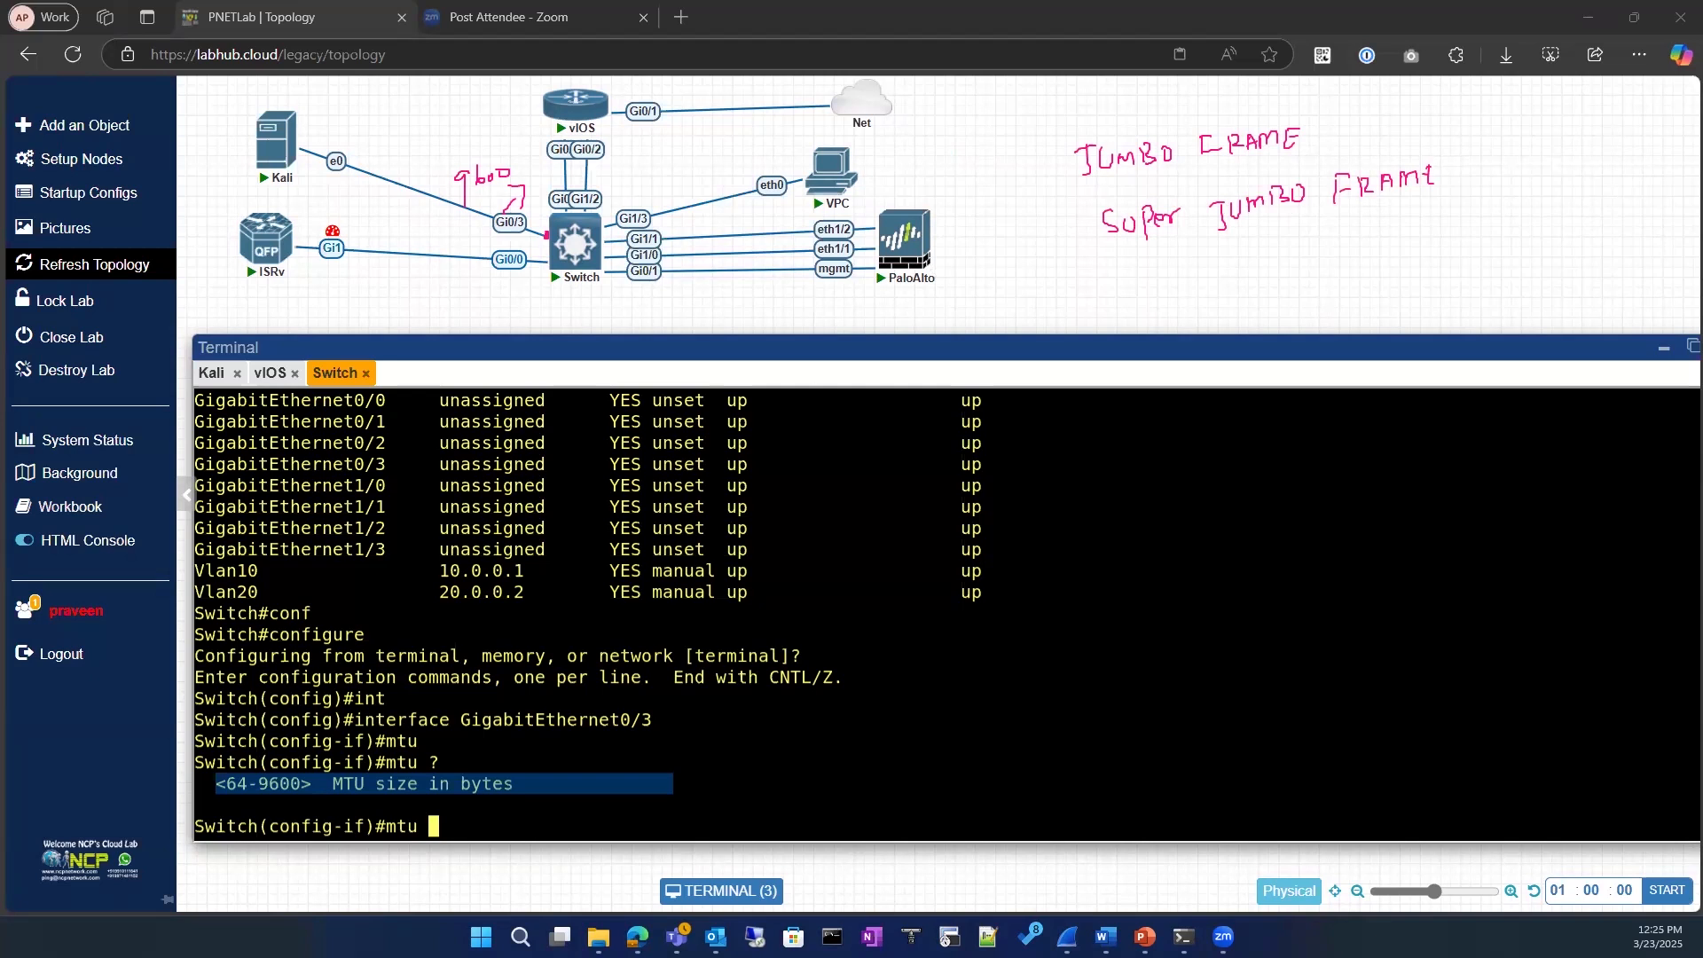
key("Escape")
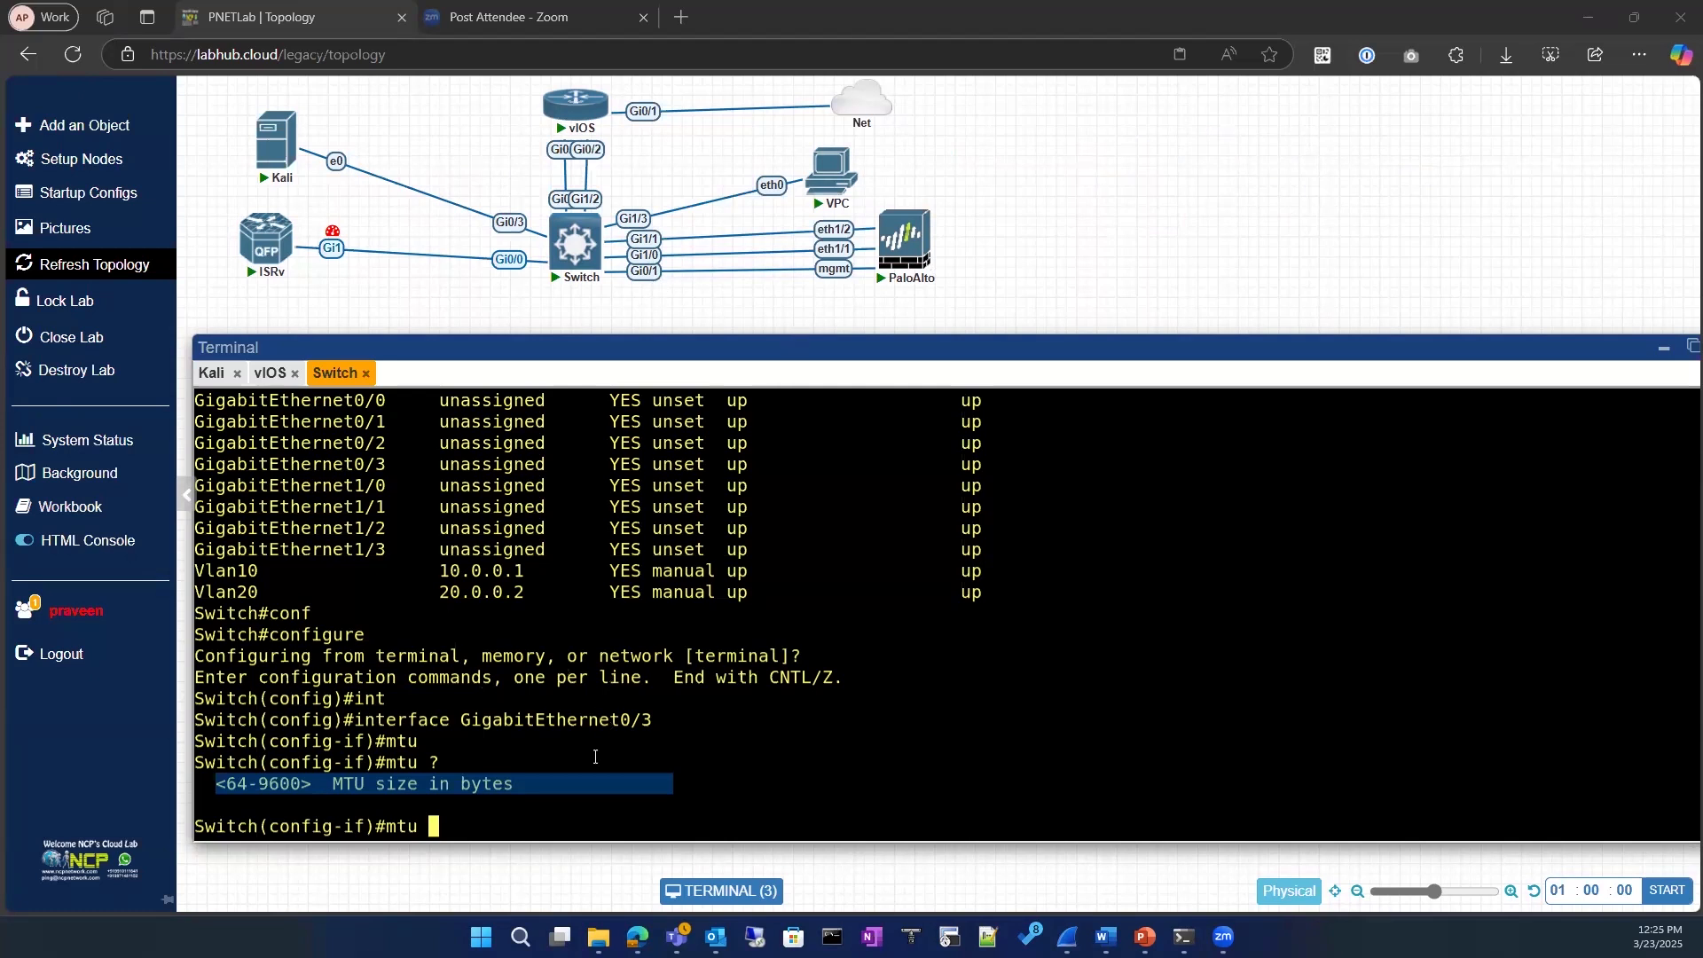
Step: Discard the unfinished mtu command and exit interface and global configuration back to the switch's privileged prompt
left_click(487, 823)
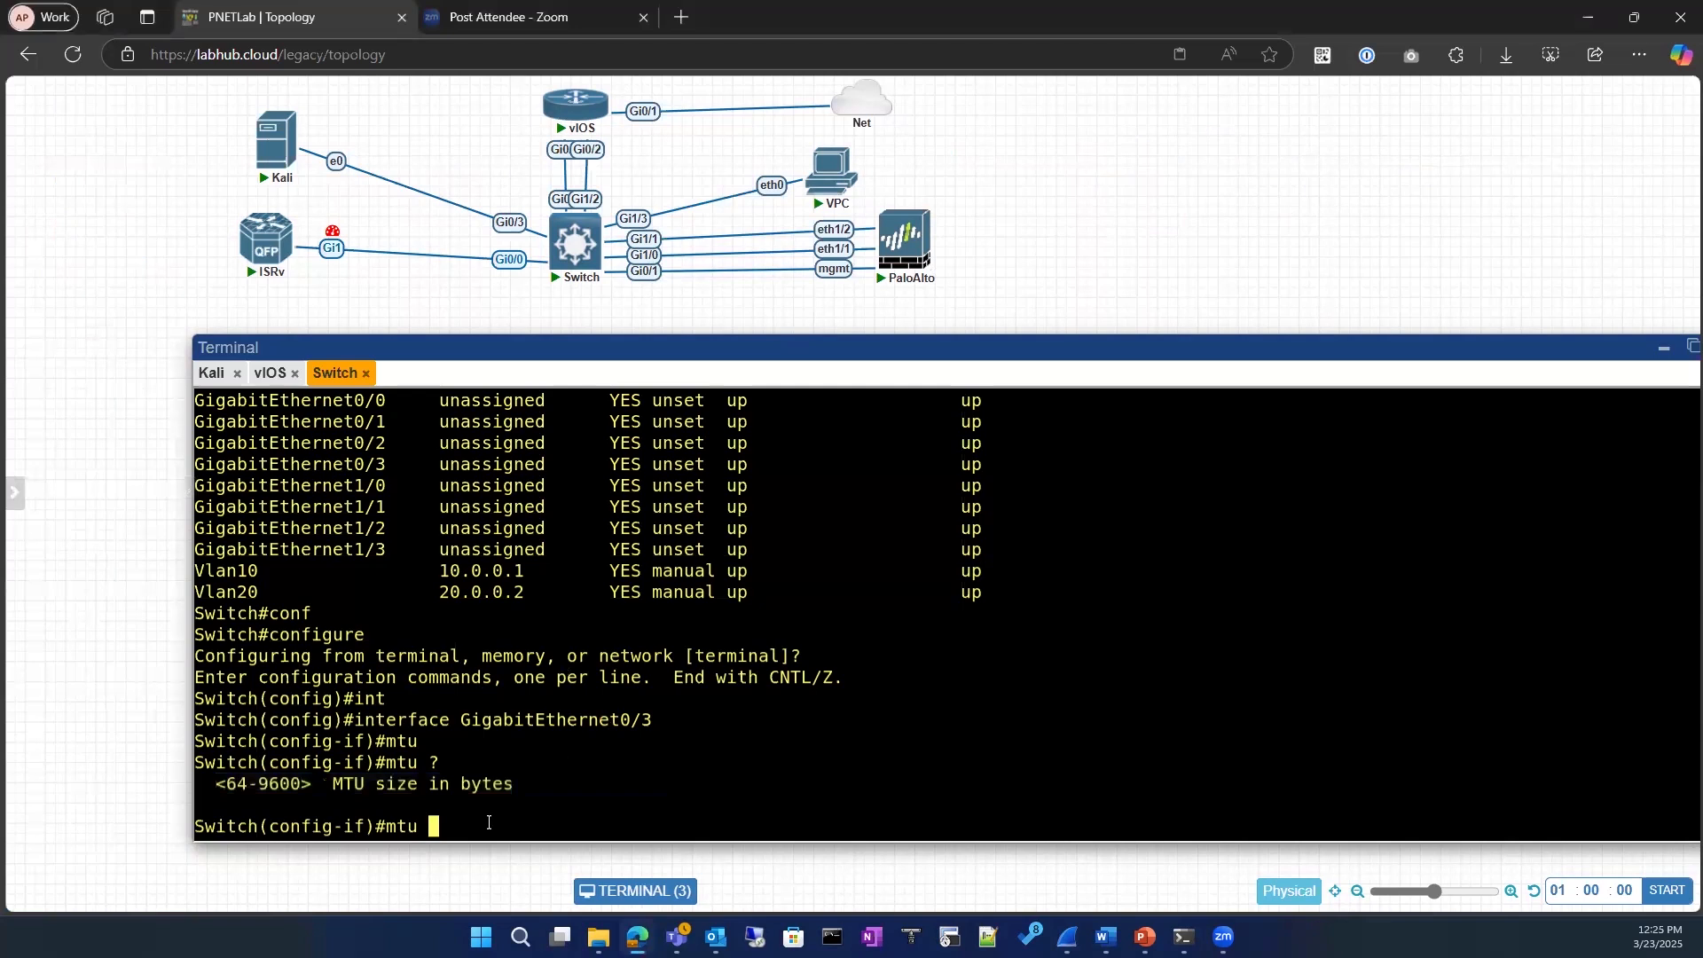
key("BackSpace")
key("BackSpace")
key("BackSpace")
key("BackSpace")
type("exit")
key("Return")
key("Return")
type("exit")
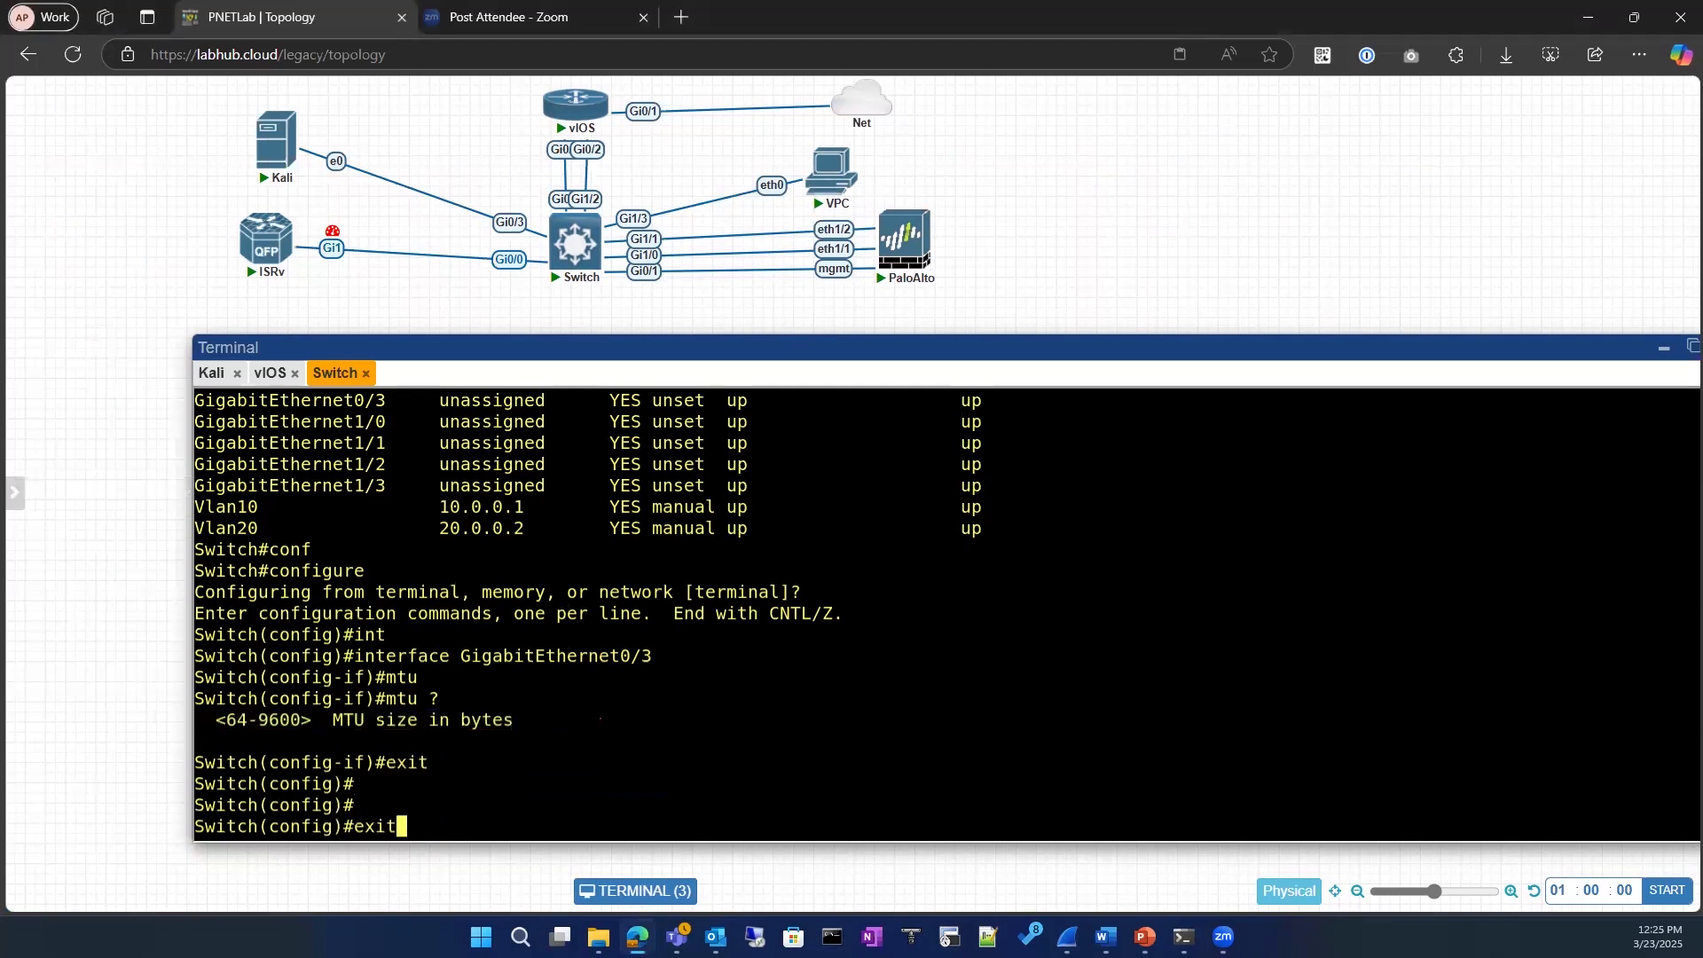
key("Return")
key("Return")
type("so")
key("Tab")
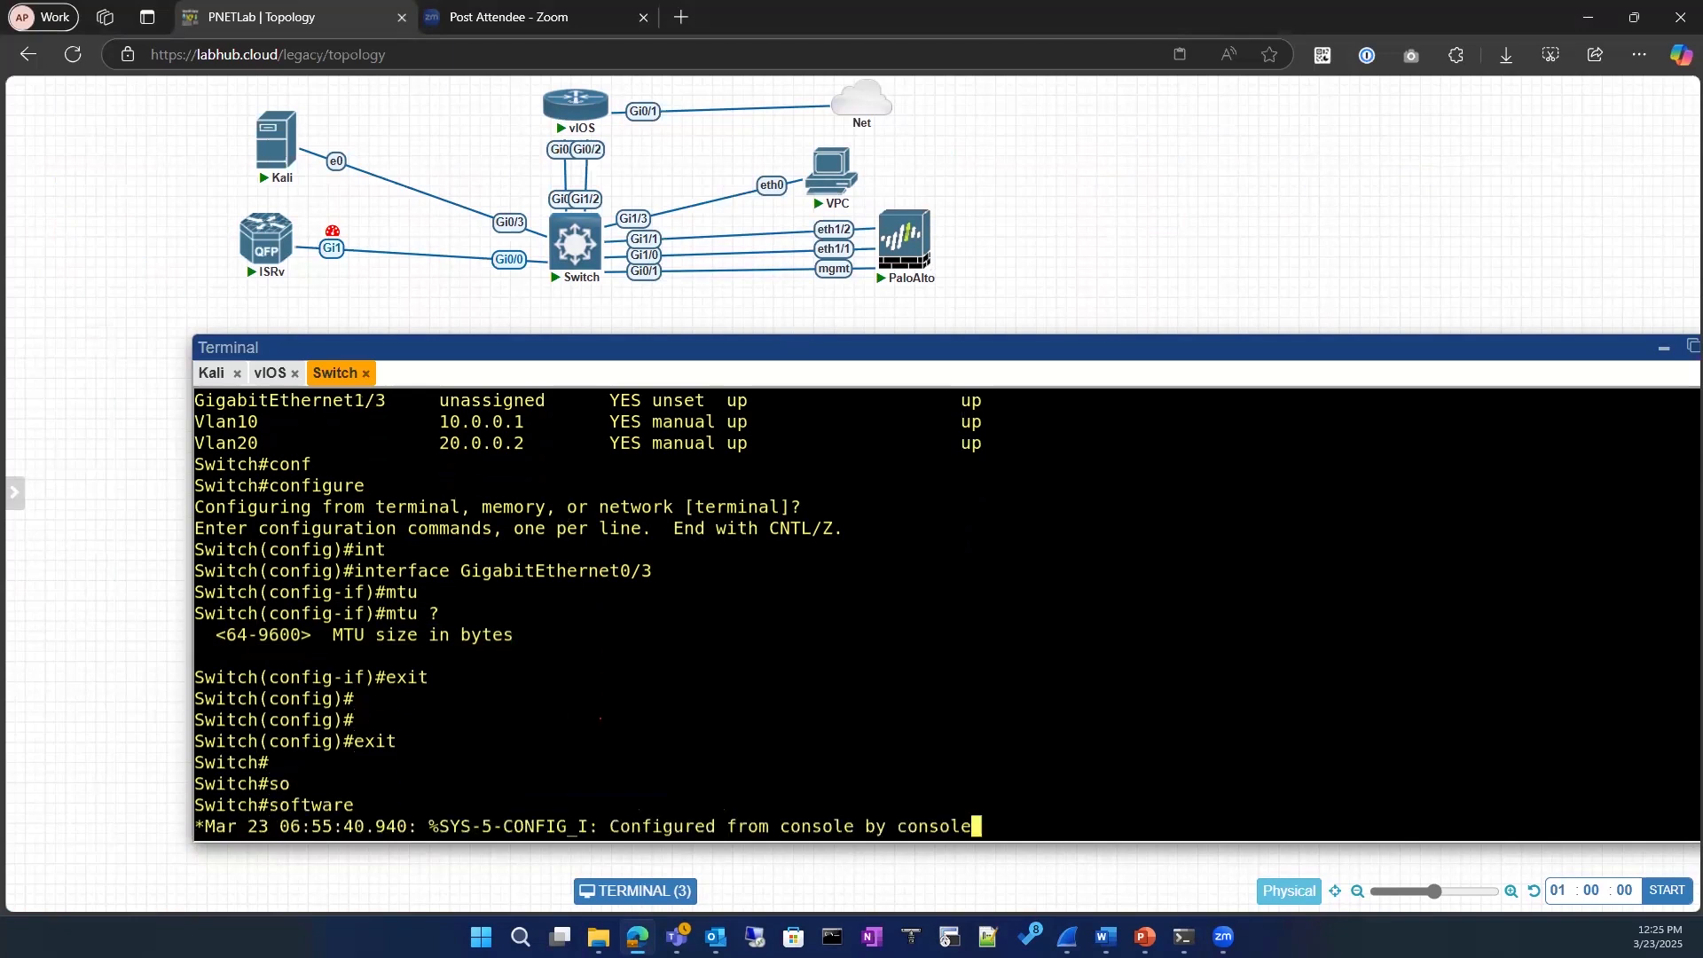
key("Return")
Step: Run show interfaces GigabitEthernet0/3 filtered to include MTU and highlight the MTU value in the output
type("sho")
key("Tab")
type("int")
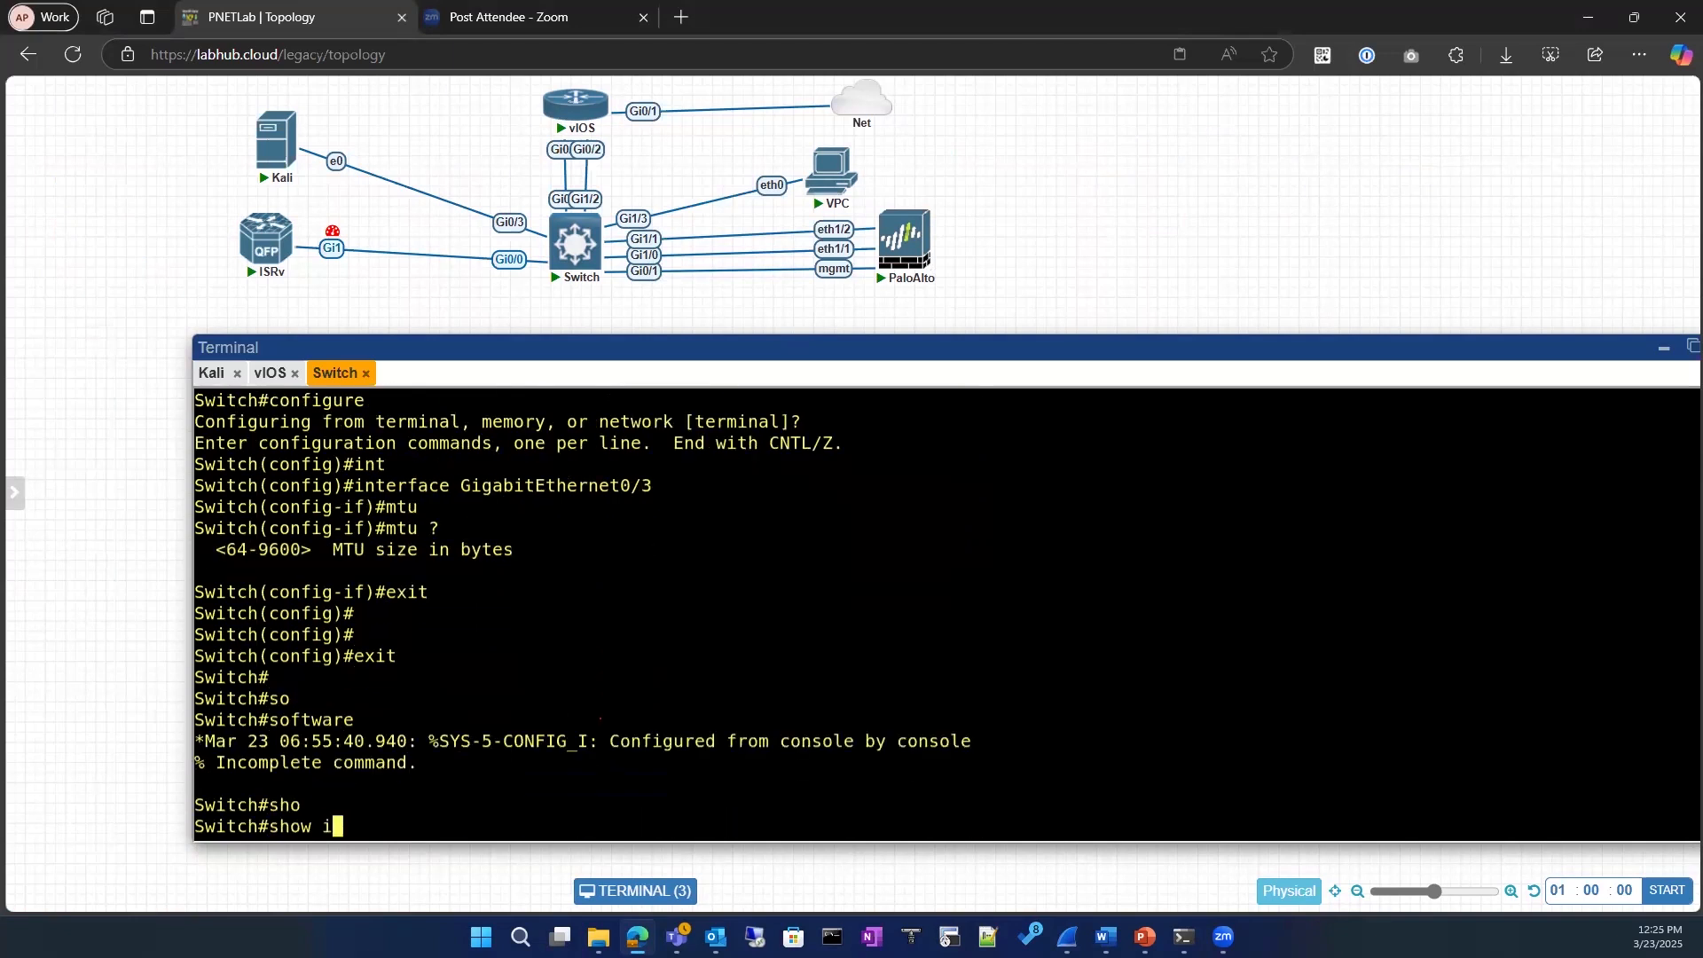
key("Tab")
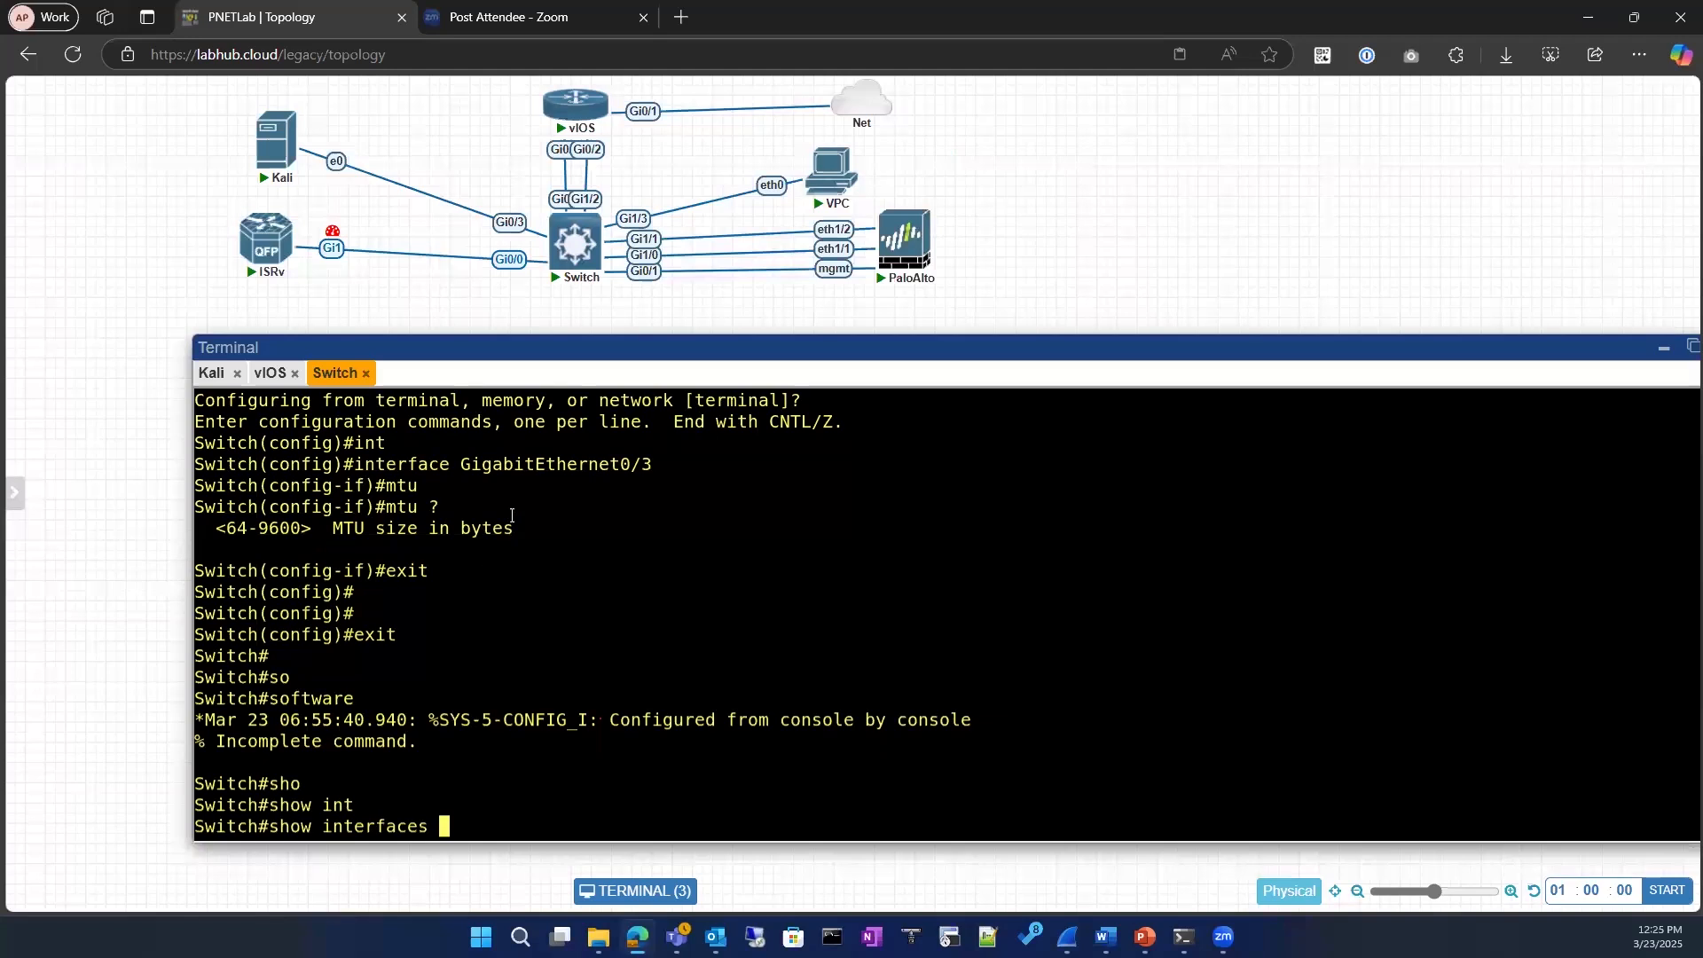
left_click_drag(461, 464, 652, 464)
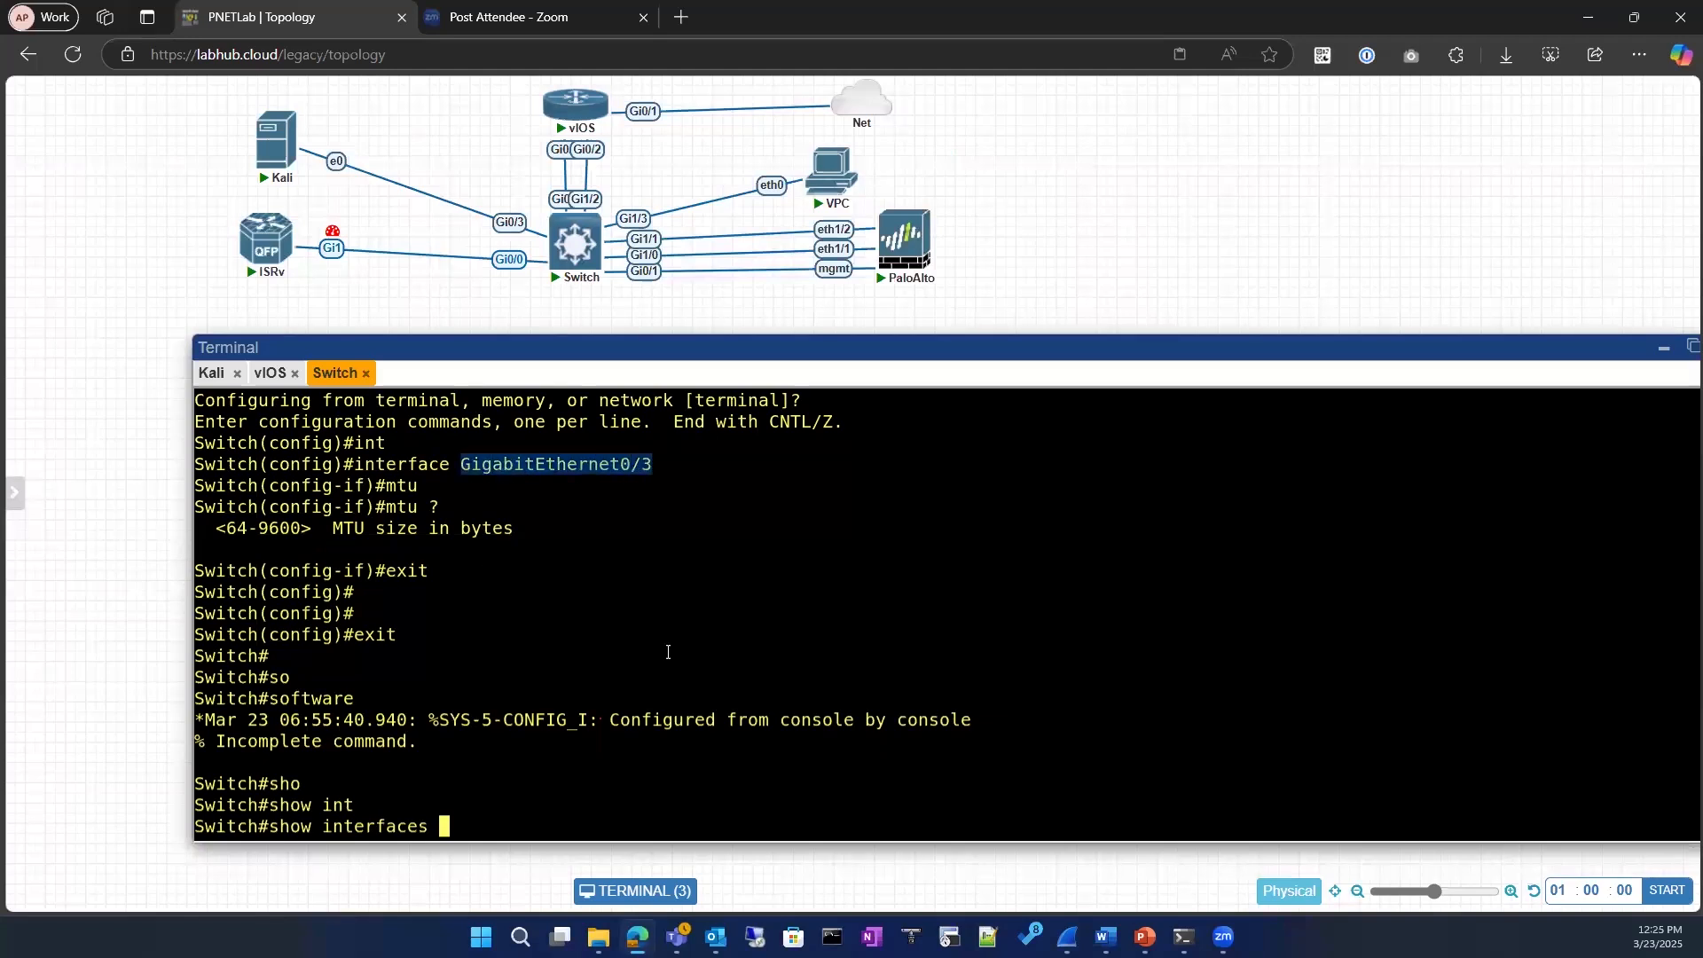
right_click(670, 653)
type("|  include MTU")
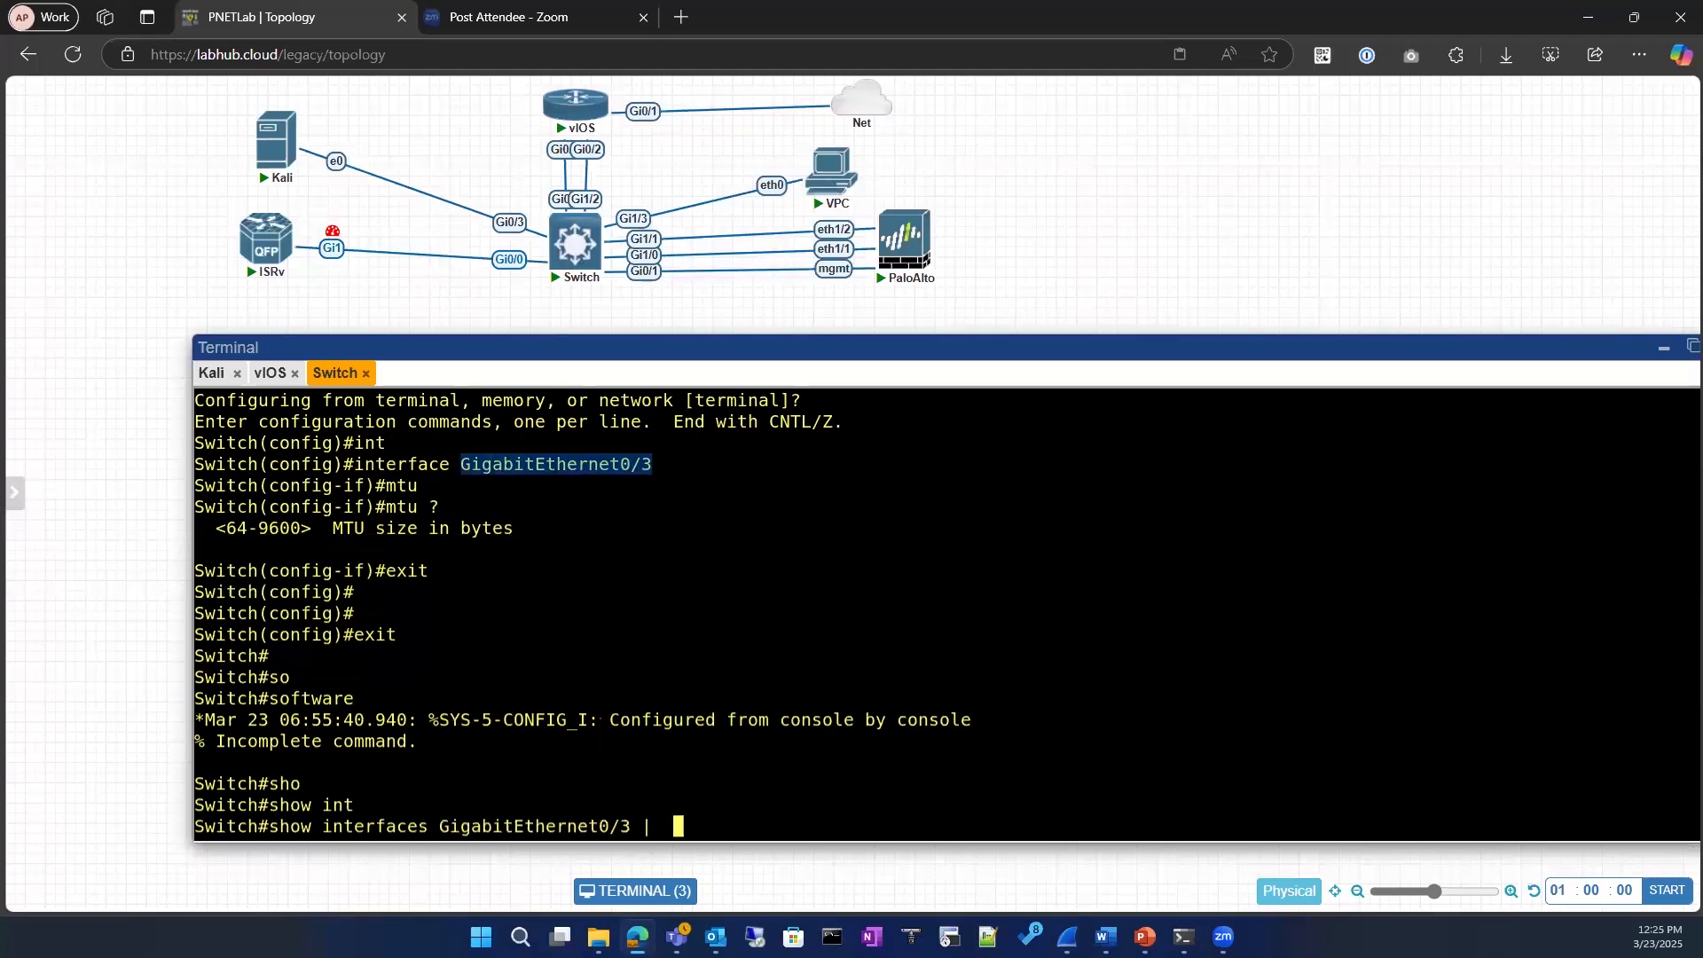
key("Tab")
type("MTU")
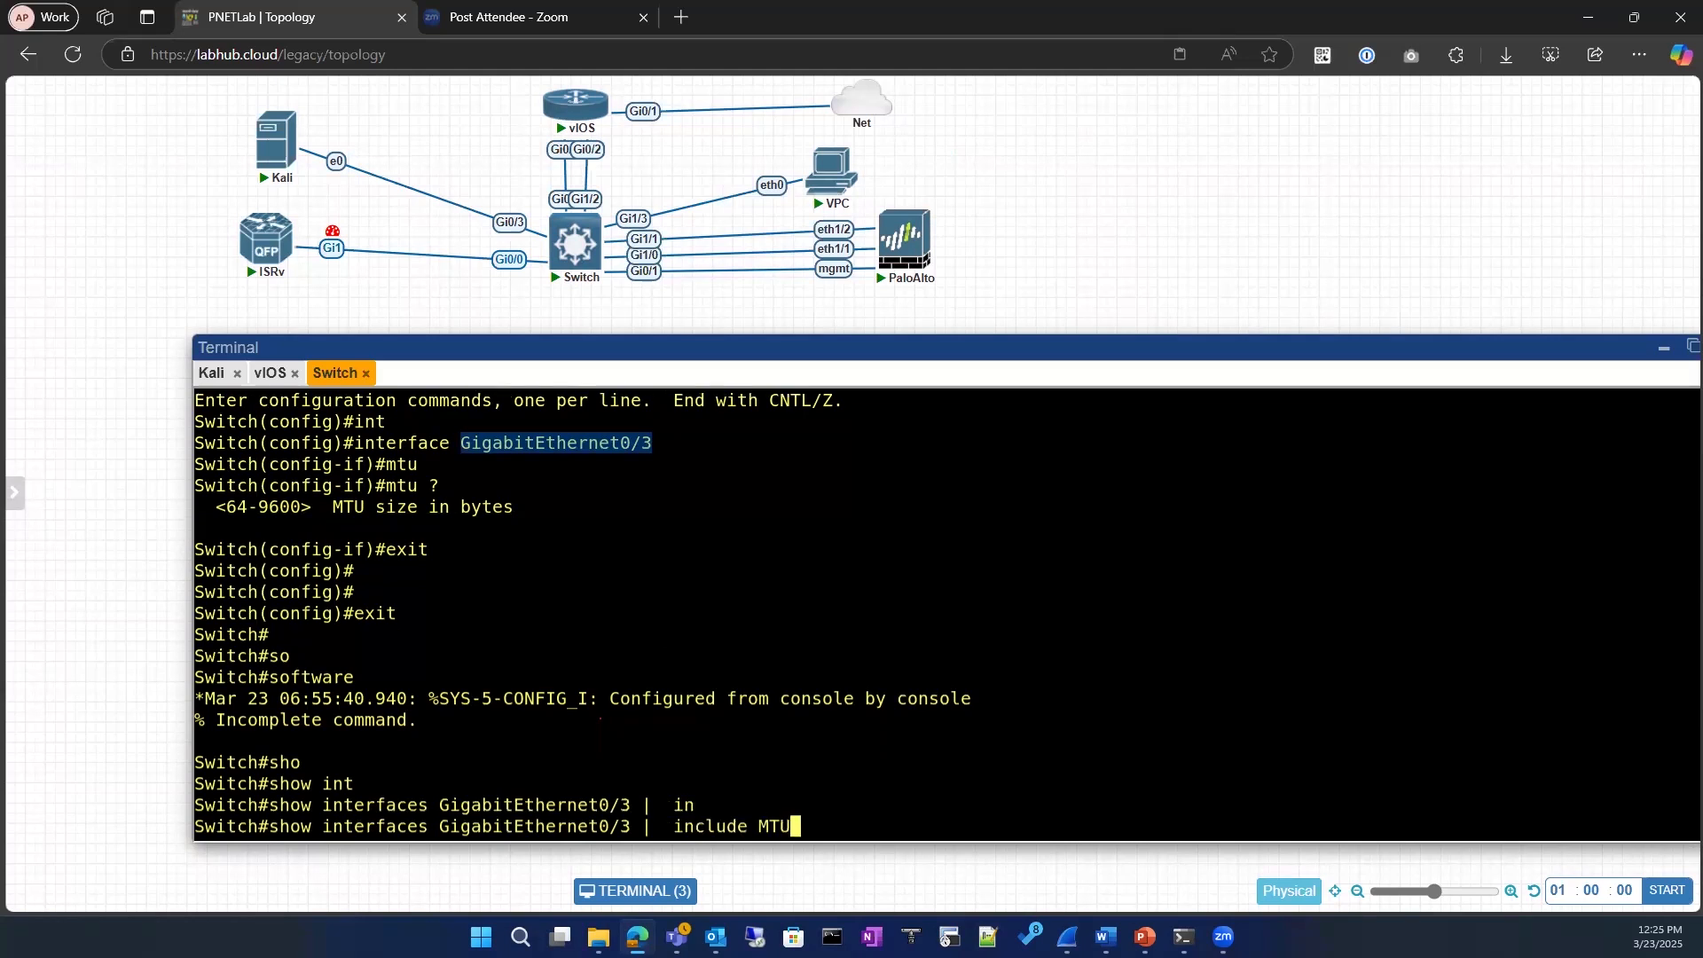
key("Return")
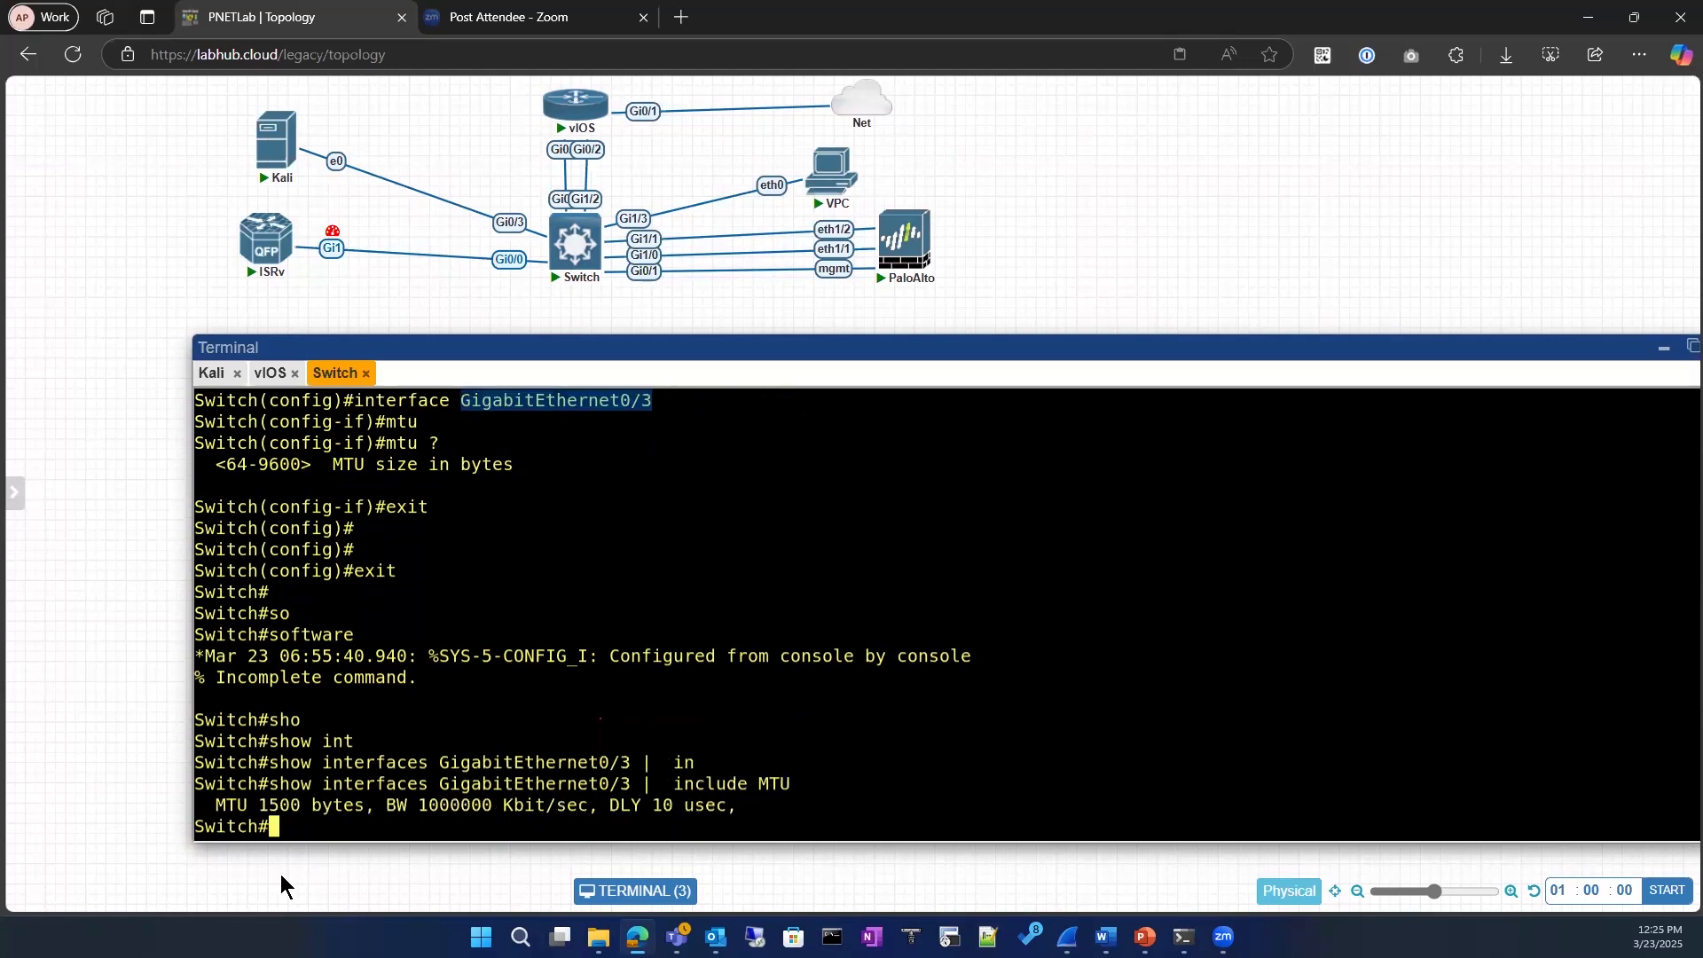
left_click_drag(216, 804, 354, 805)
left_click(333, 831)
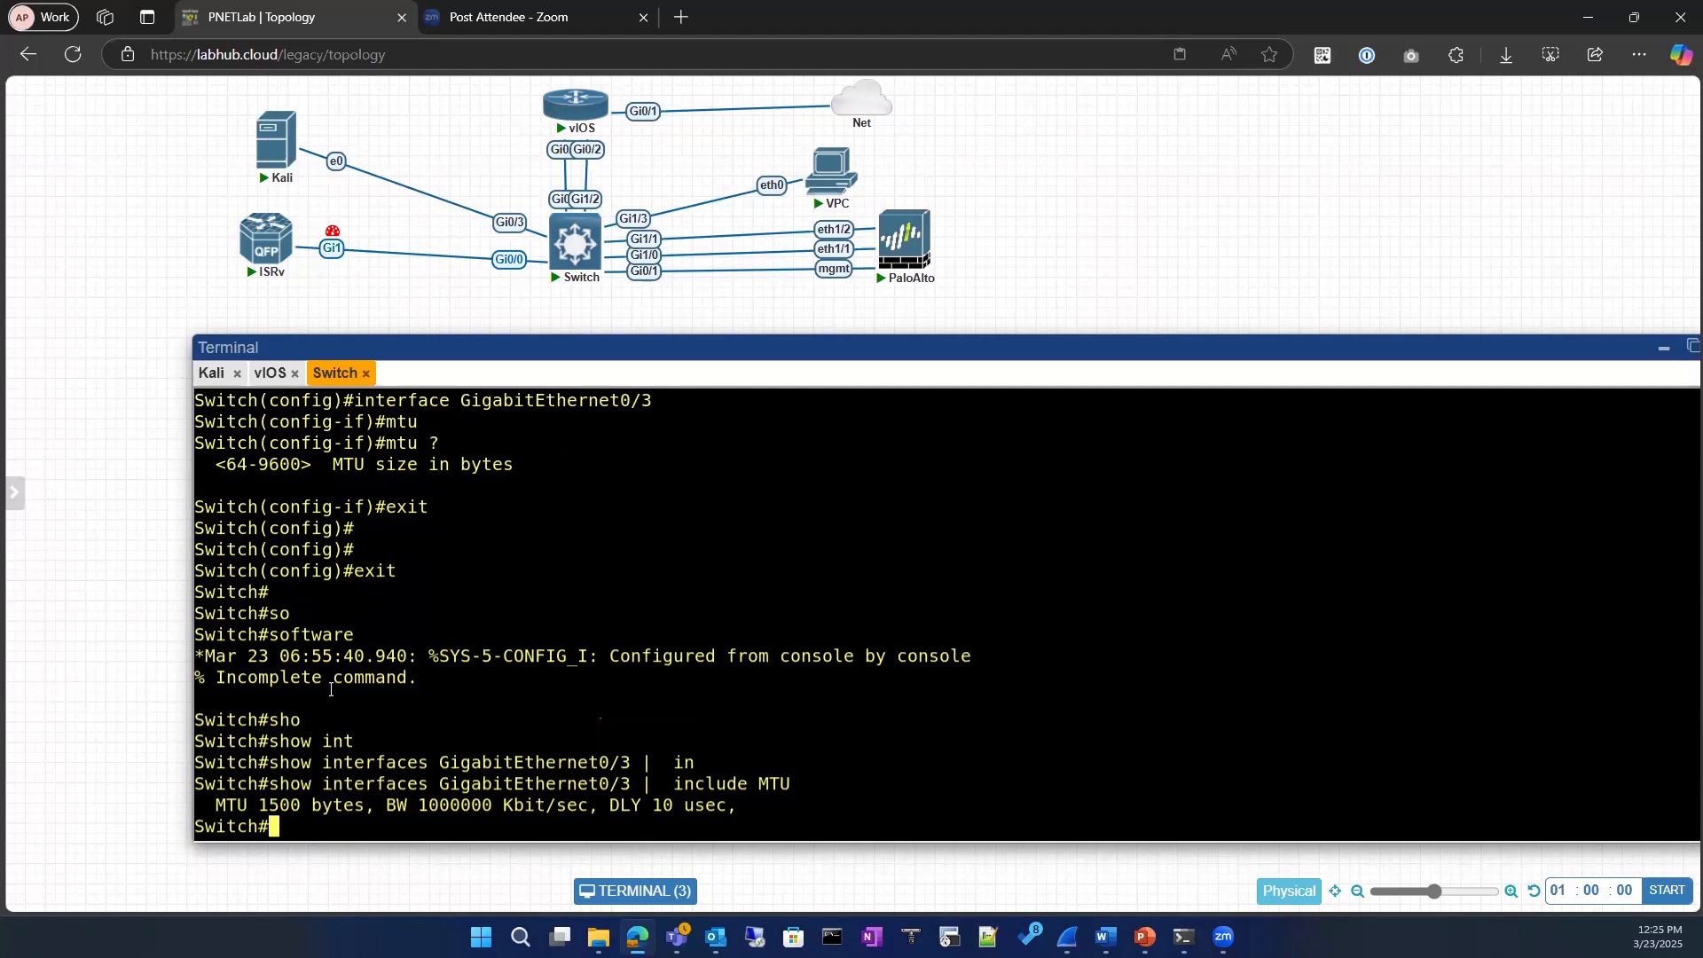
Step: Run show ip interface on the switch with the output filtered to include MTU
type("sho")
key("Tab")
type("ip int")
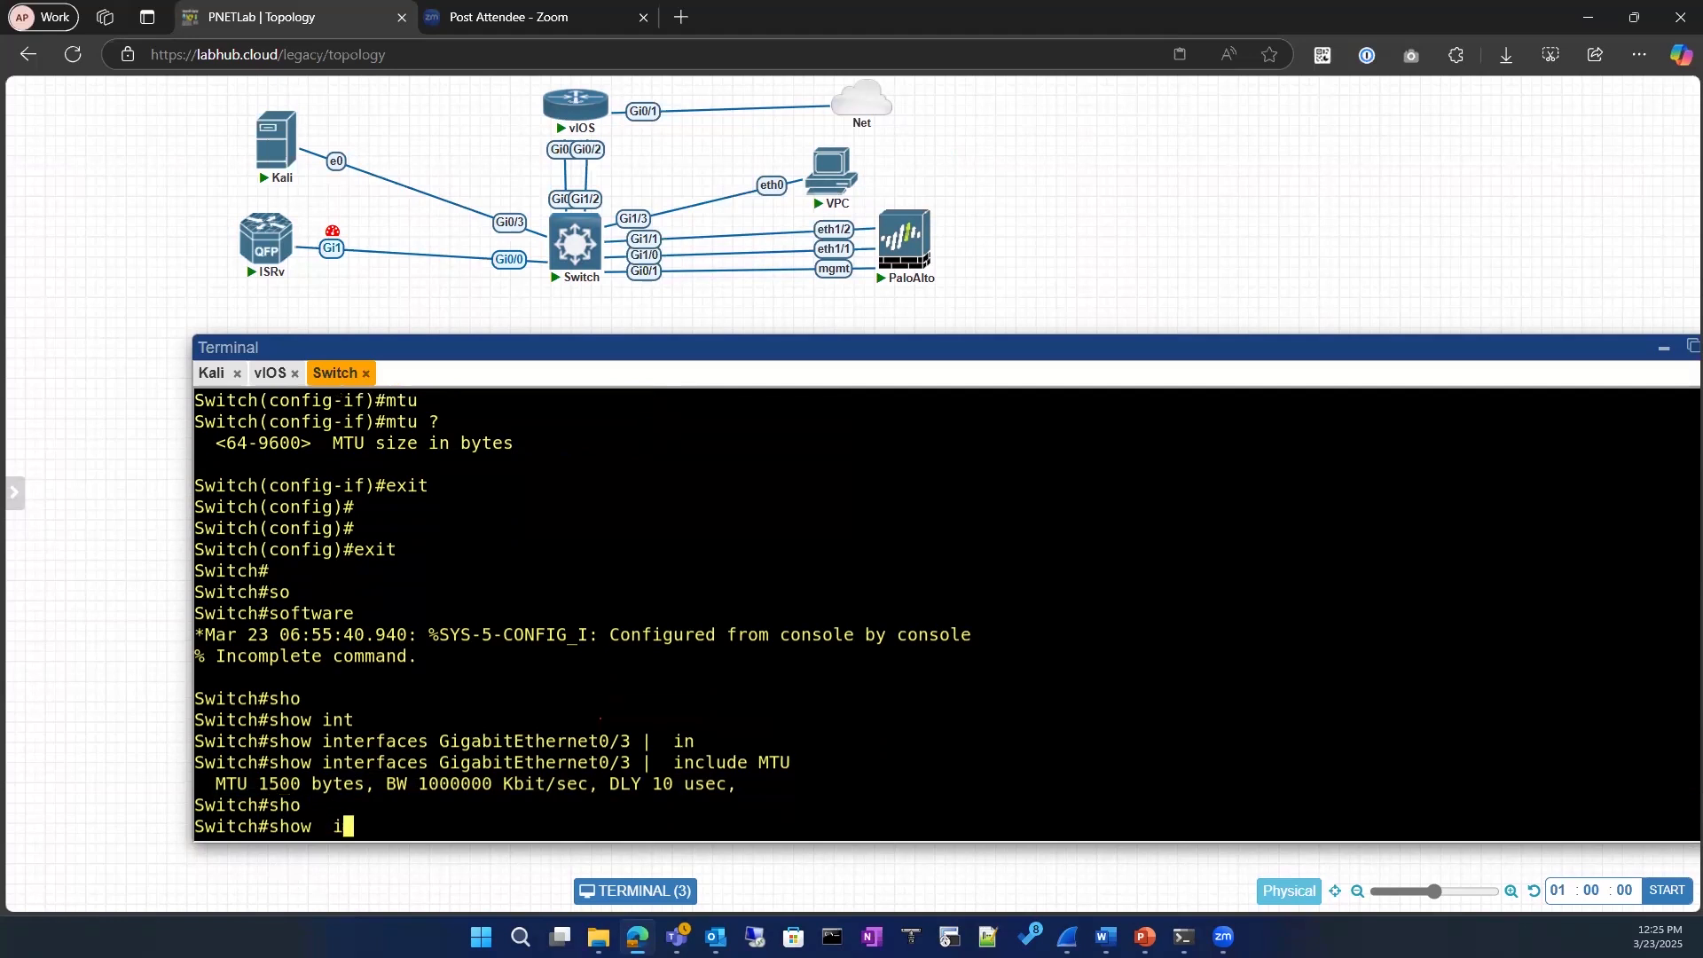
key("Tab")
type("|  in")
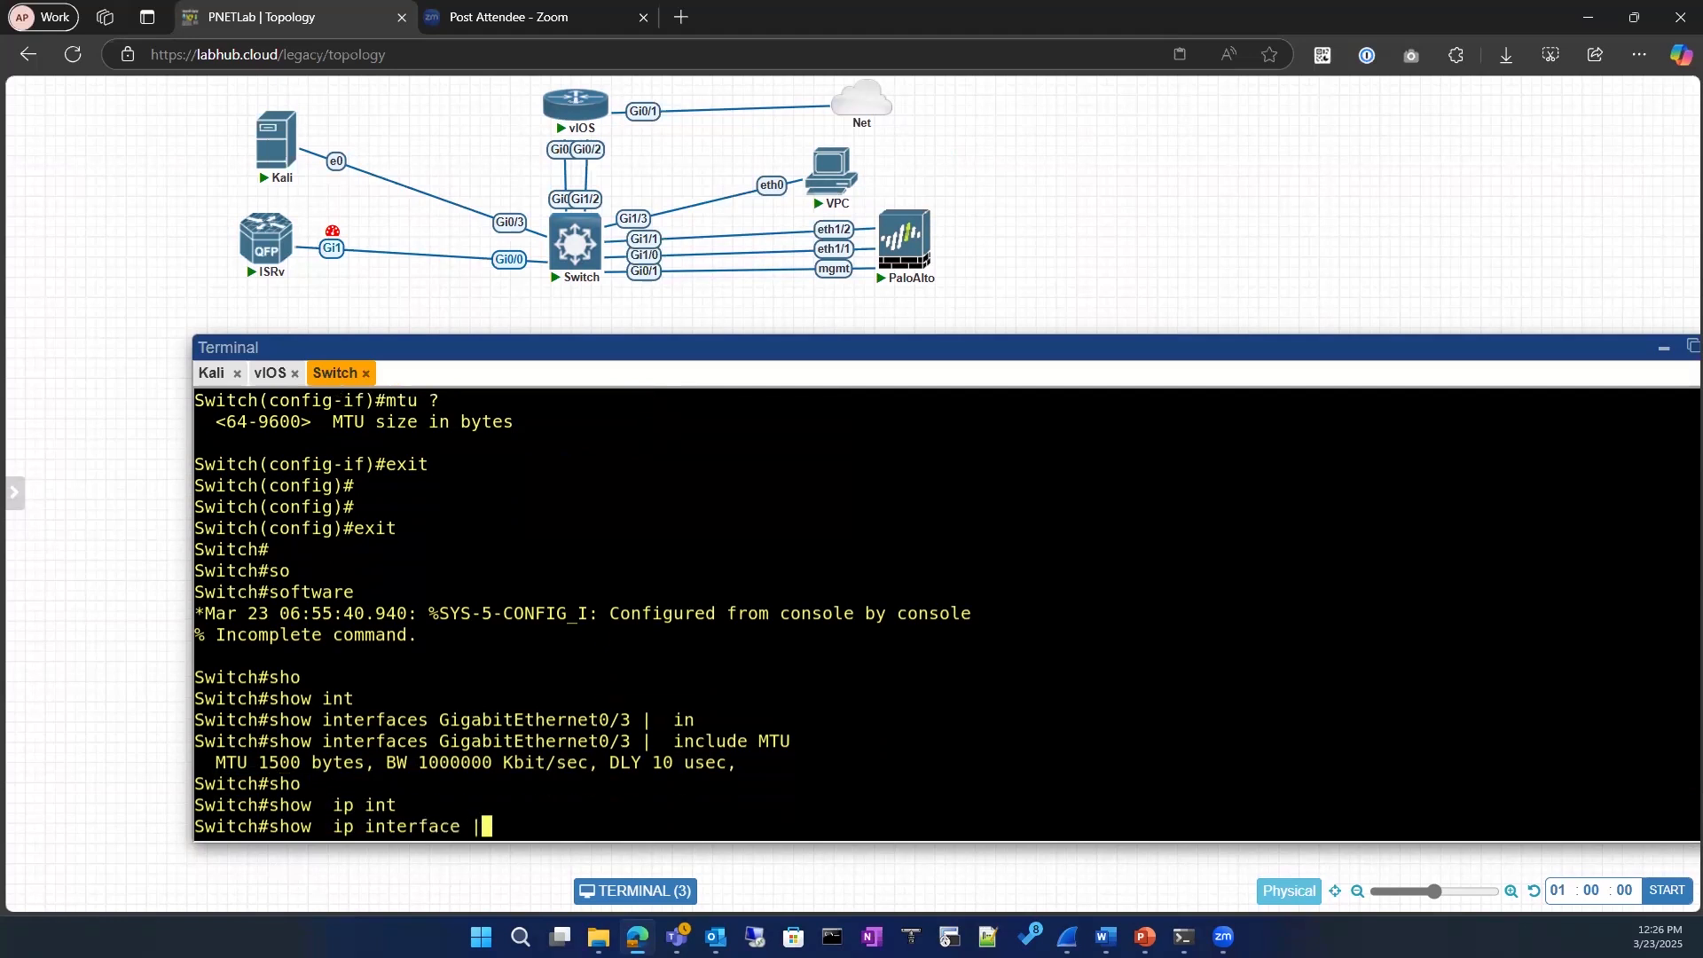
key("BackSpace")
key("BackSpace")
type("in")
key("Tab")
type("MTU")
key("Return")
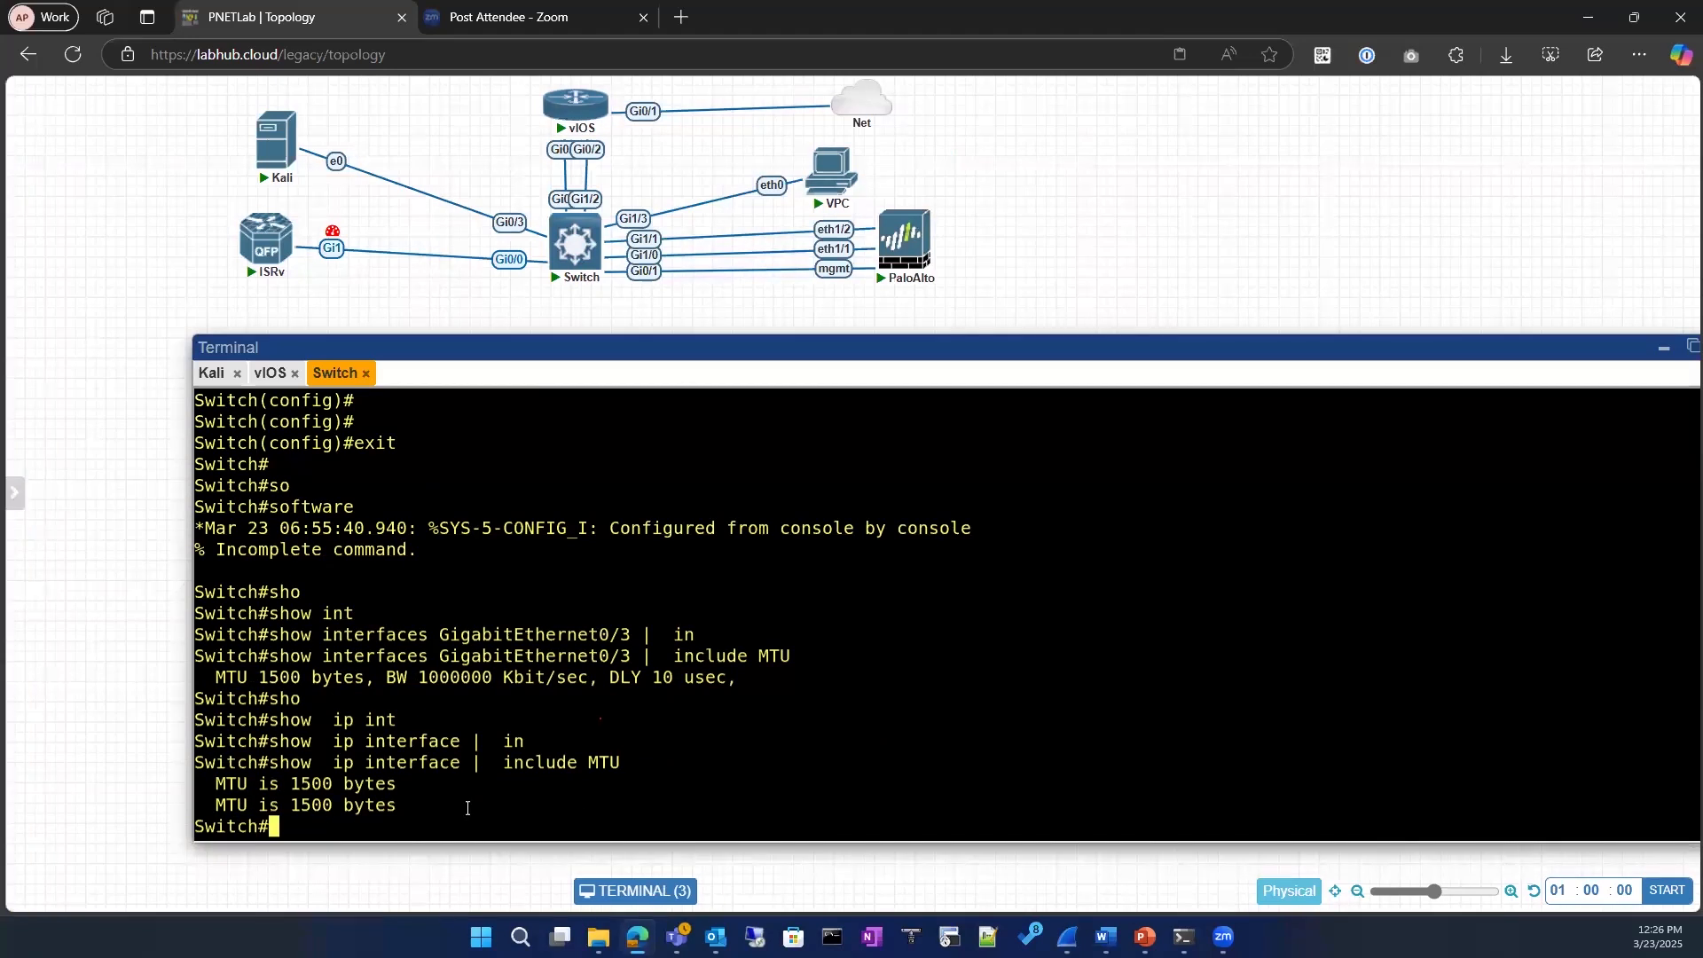
Step: Run show ip interface without the MTU filter and page through to the end of the output
key("Up")
key("BackSpace")
key("BackSpace")
key("BackSpace")
key("BackSpace")
key("BackSpace")
key("BackSpace")
key("BackSpace")
key("BackSpace")
key("BackSpace")
key("BackSpace")
key("BackSpace")
key("BackSpace")
key("BackSpace")
key("BackSpace")
key("Return")
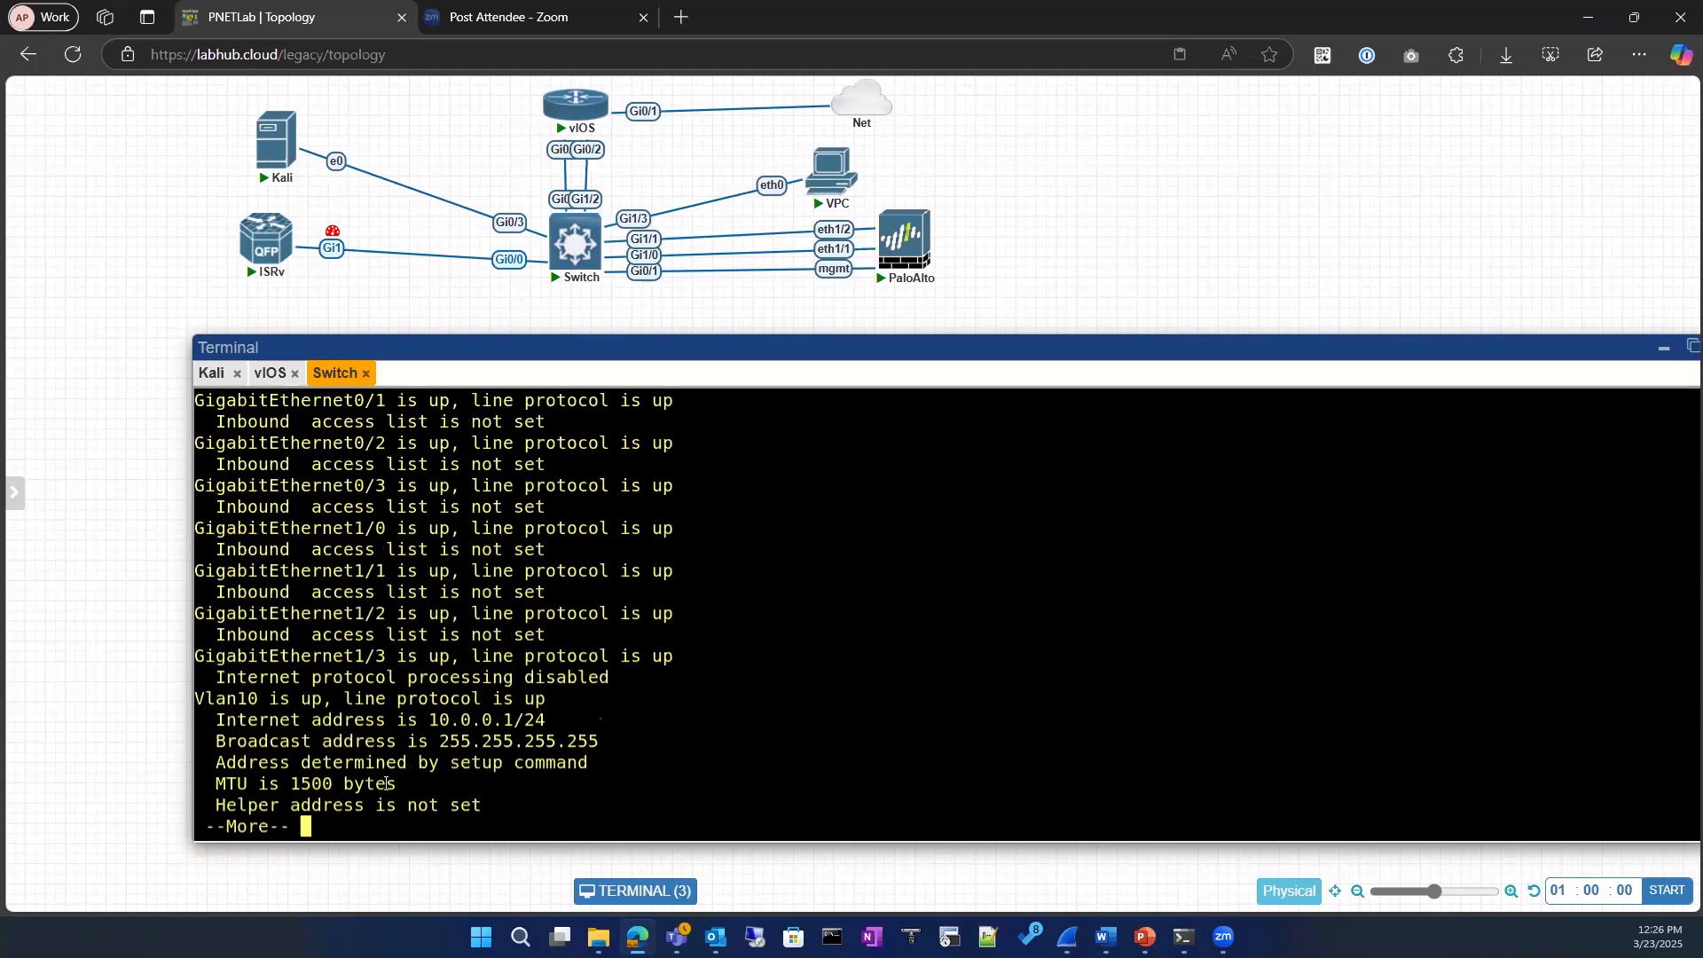
key("space")
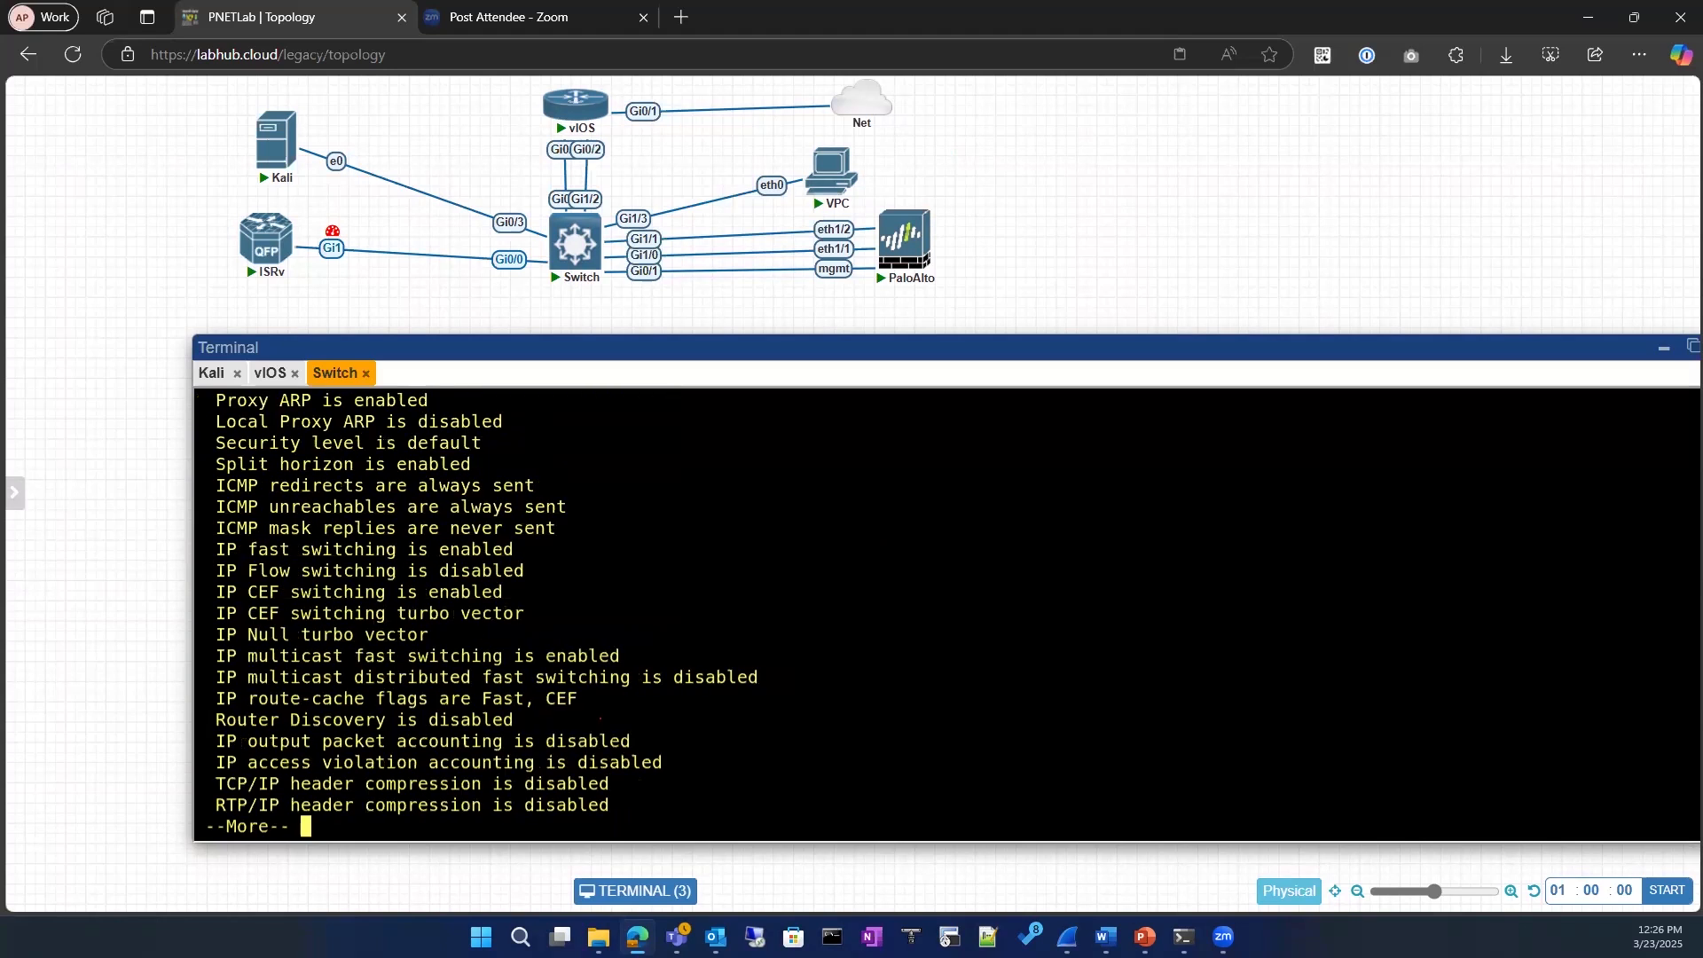
key("space")
Step: Display the IP interface details of only gigabitEthernet 0/3
type("show  ip interface ")
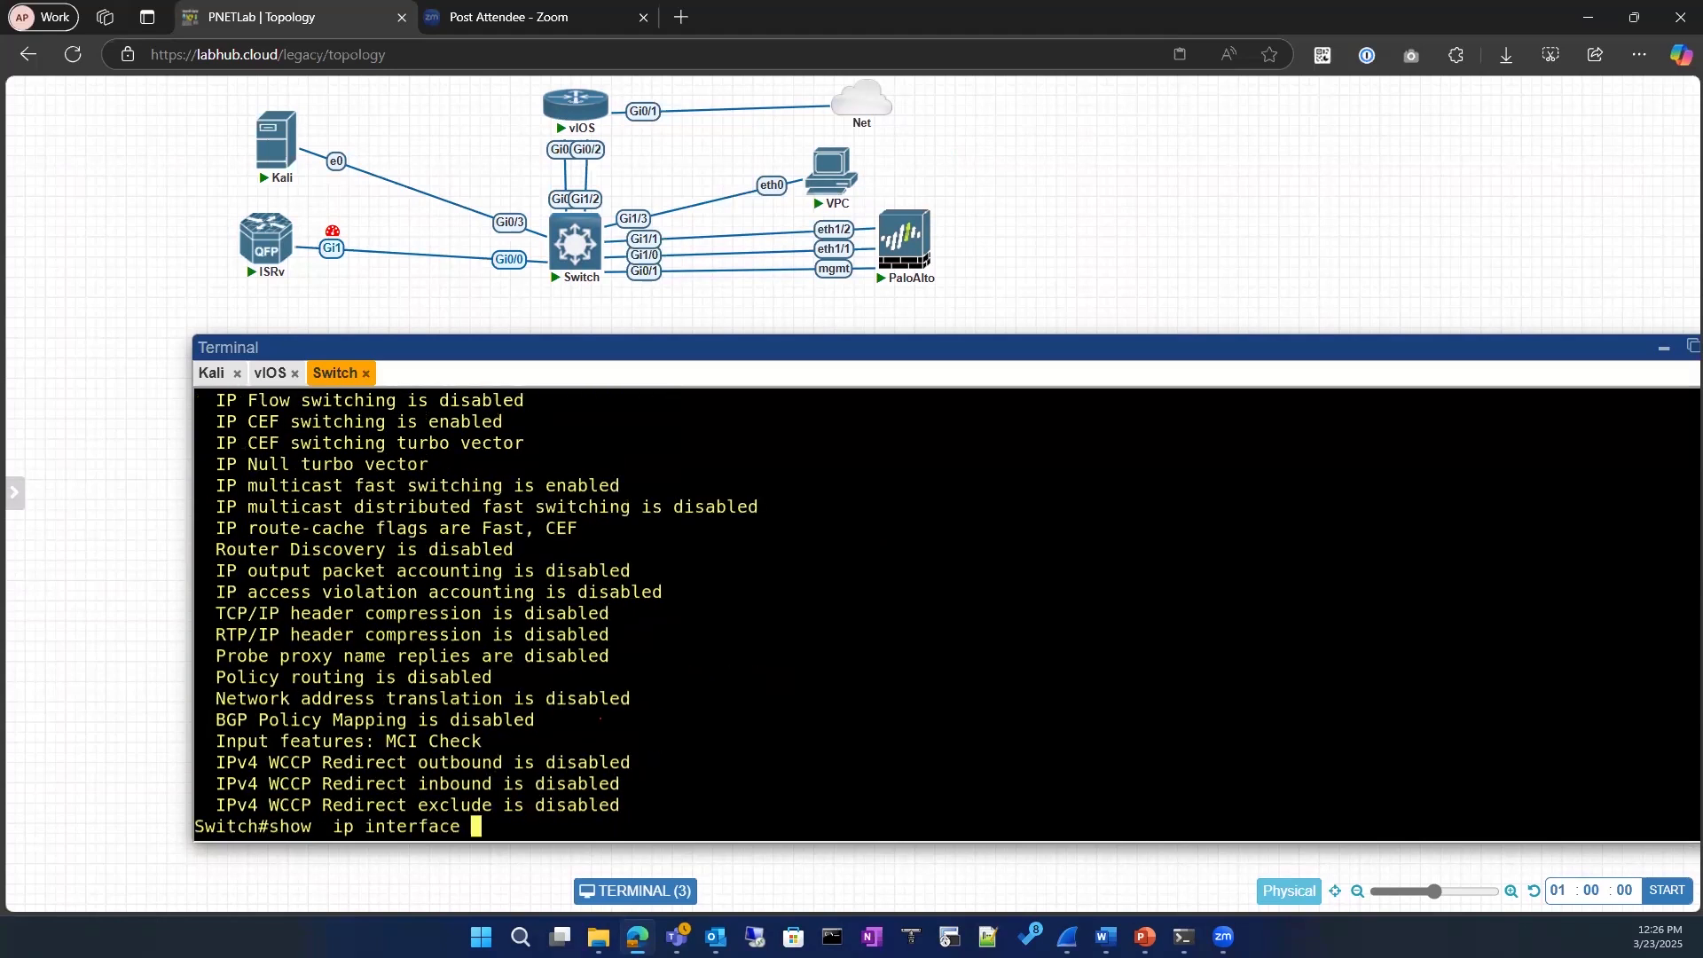
type("gi")
key("Tab")
type("0/3")
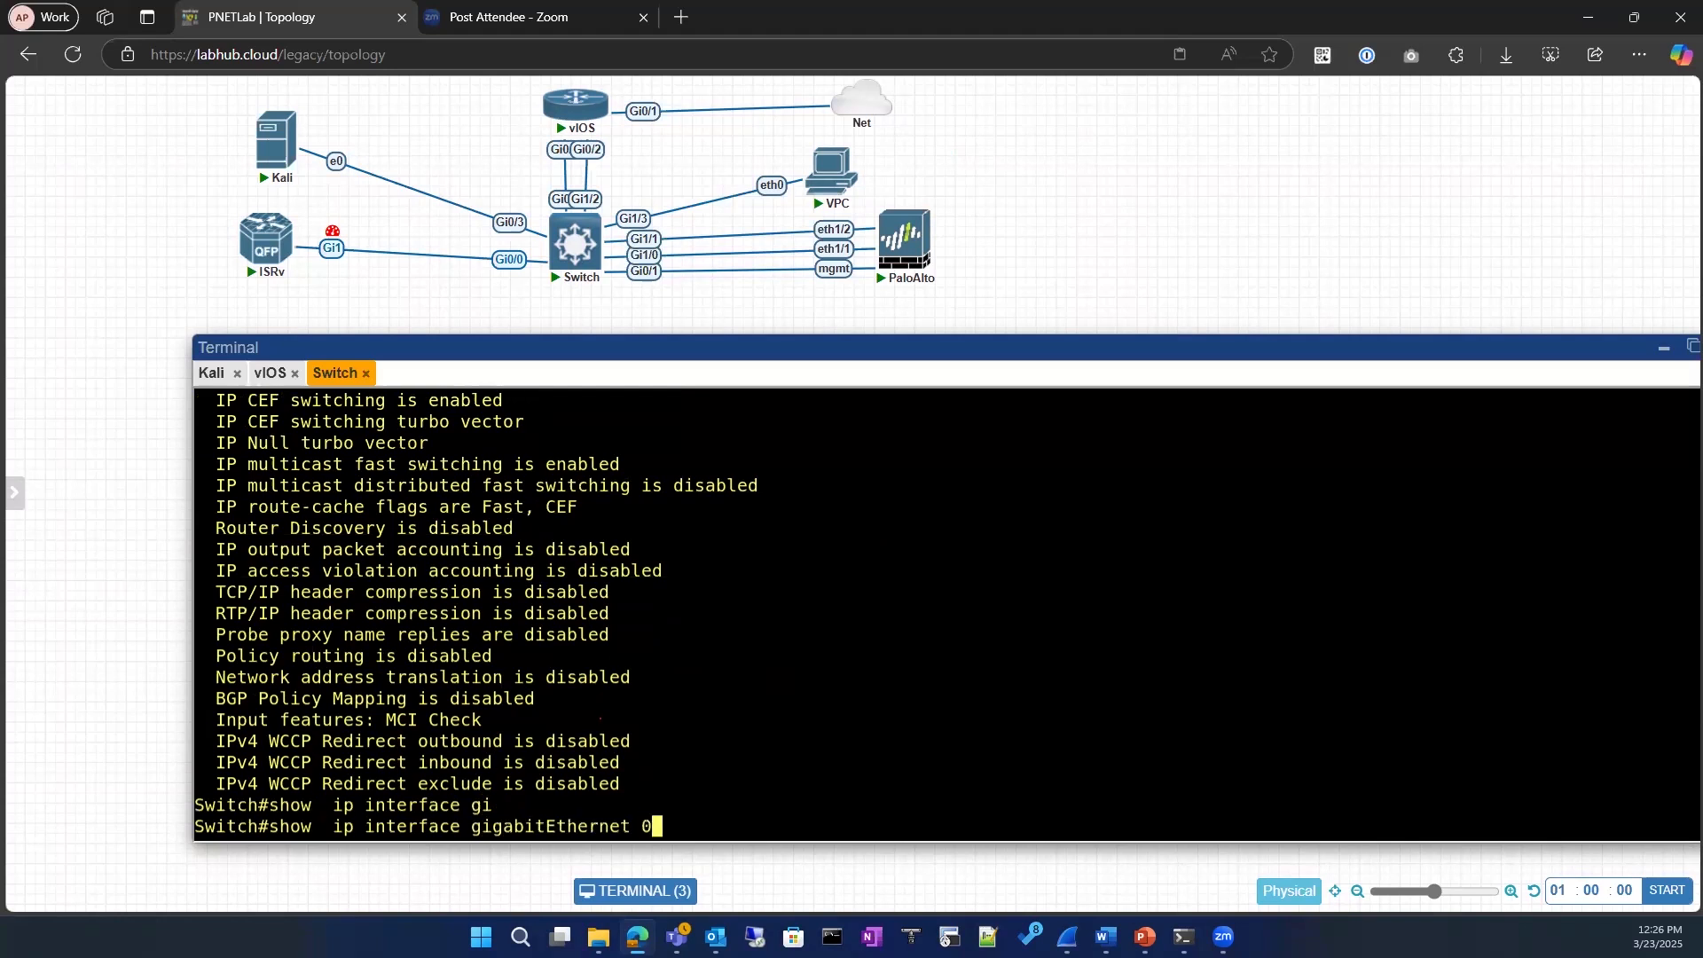
key("Return")
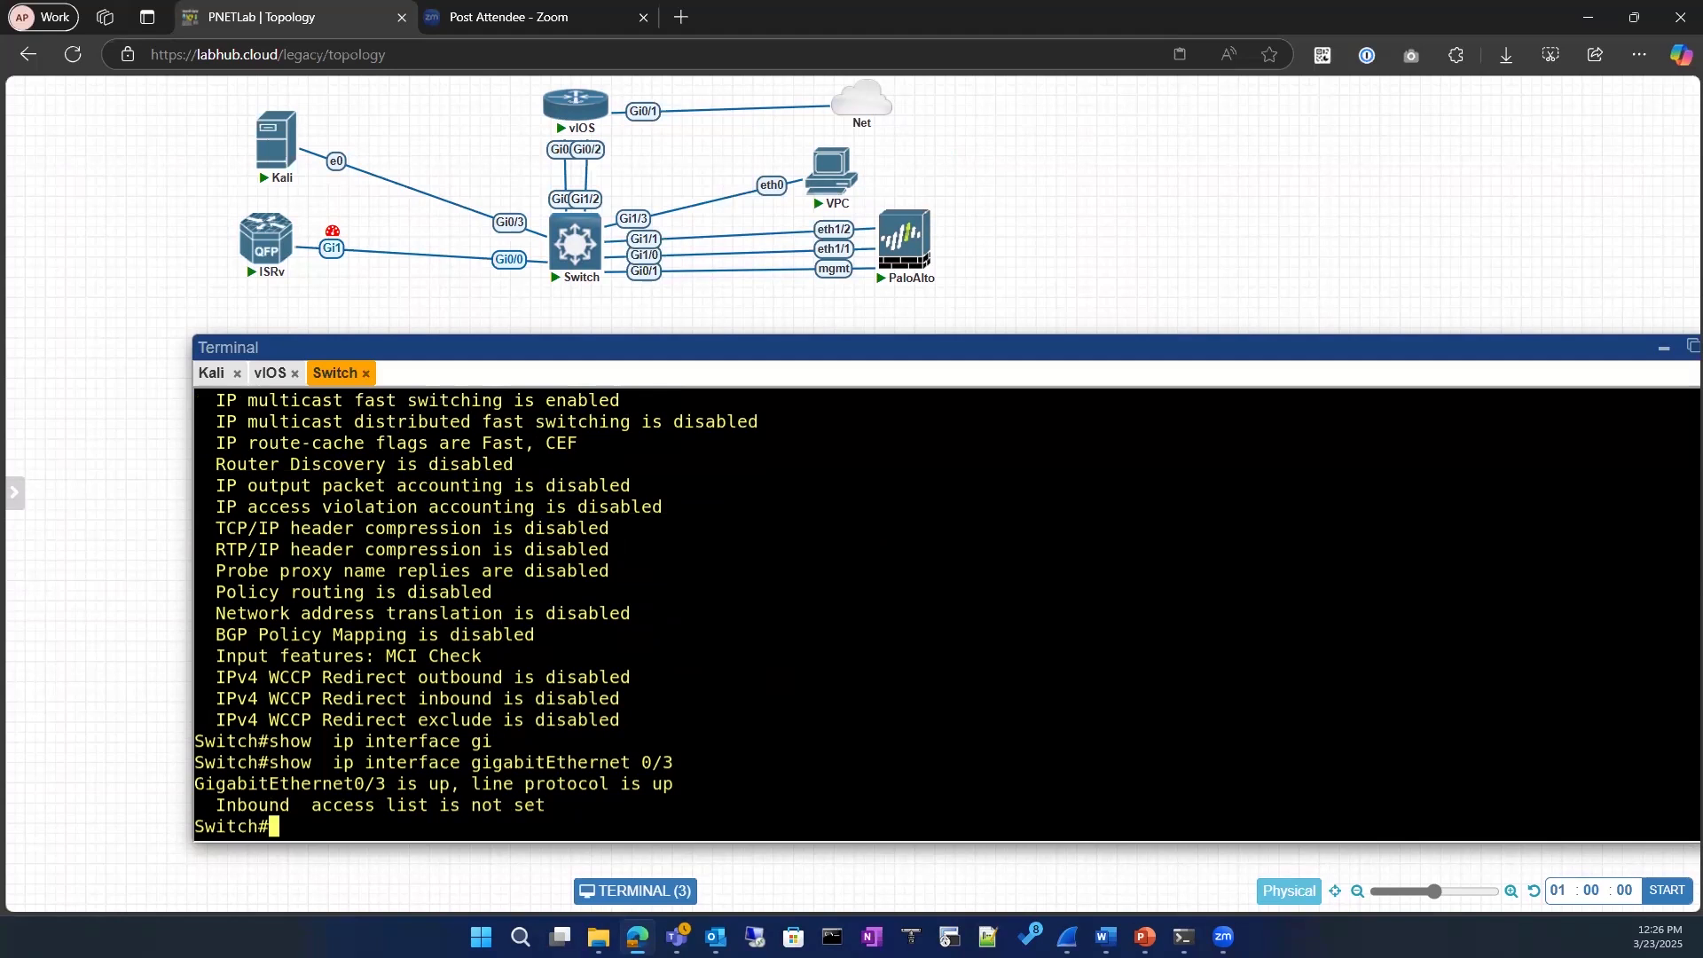
Step: Remove the interface name from the recalled command and list all available options of show ip interface
key("Up")
key("BackSpace")
key("BackSpace")
key("BackSpace")
key("BackSpace")
key("BackSpace")
key("BackSpace")
key("BackSpace")
key("BackSpace")
key("BackSpace")
key("BackSpace")
key("BackSpace")
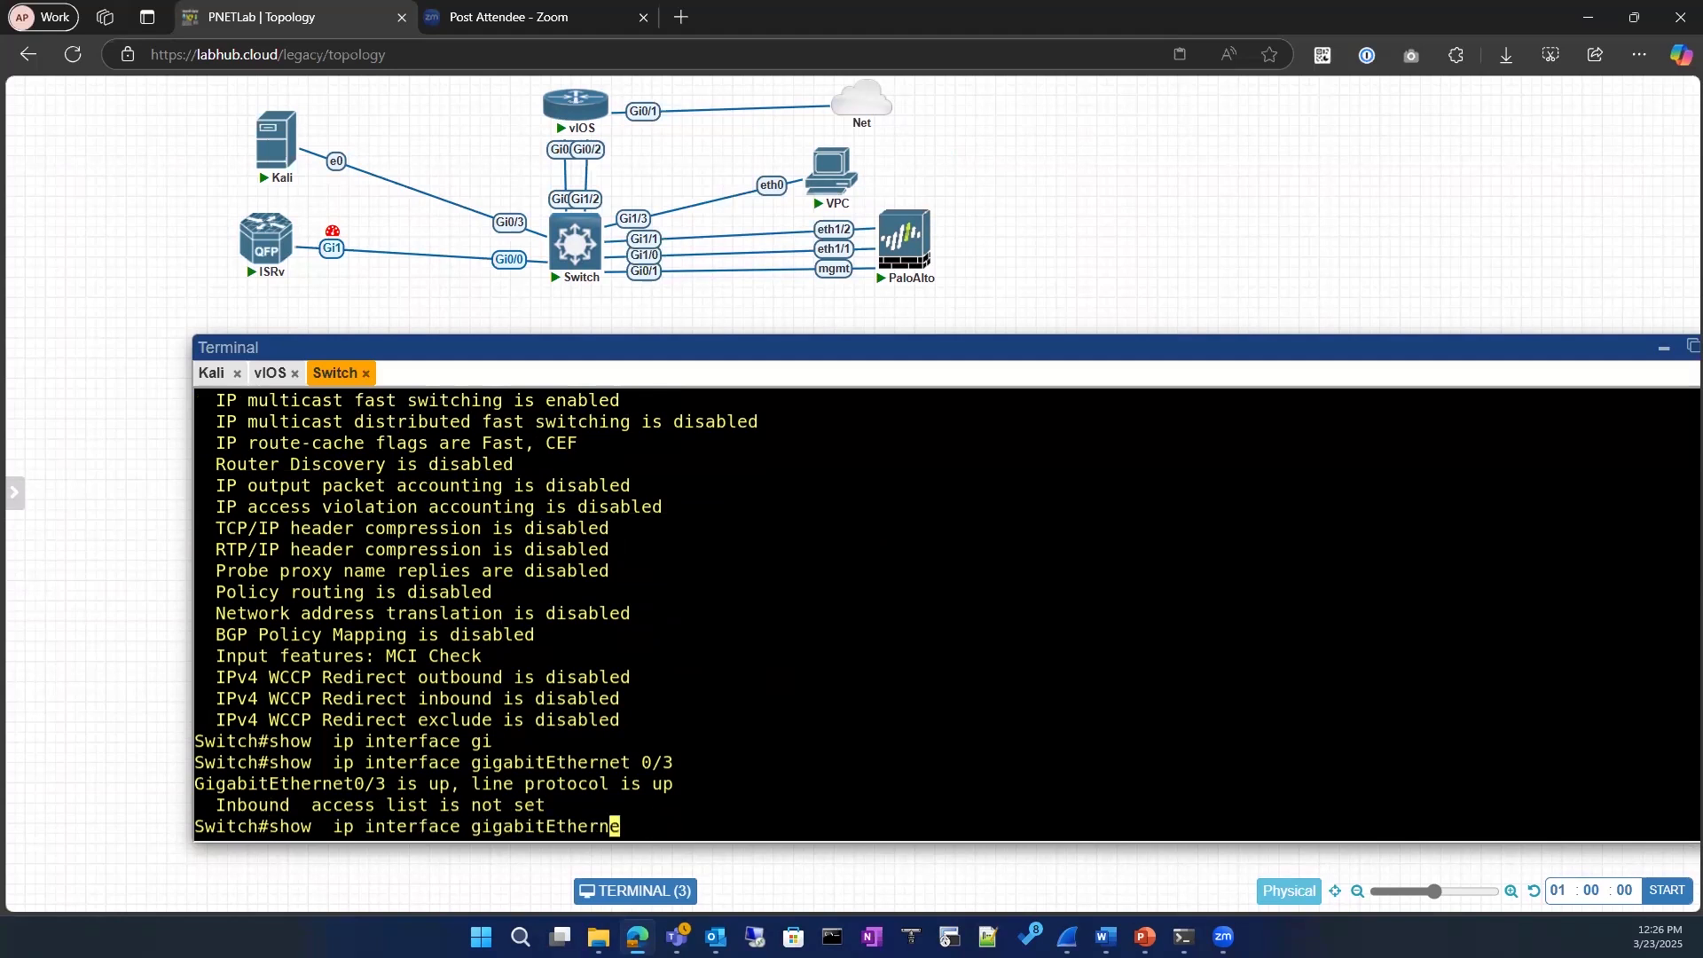
key("BackSpace")
key("BackSpace")
key("BackSpace")
key("BackSpace")
key("BackSpace")
key("BackSpace")
key("BackSpace")
key("BackSpace")
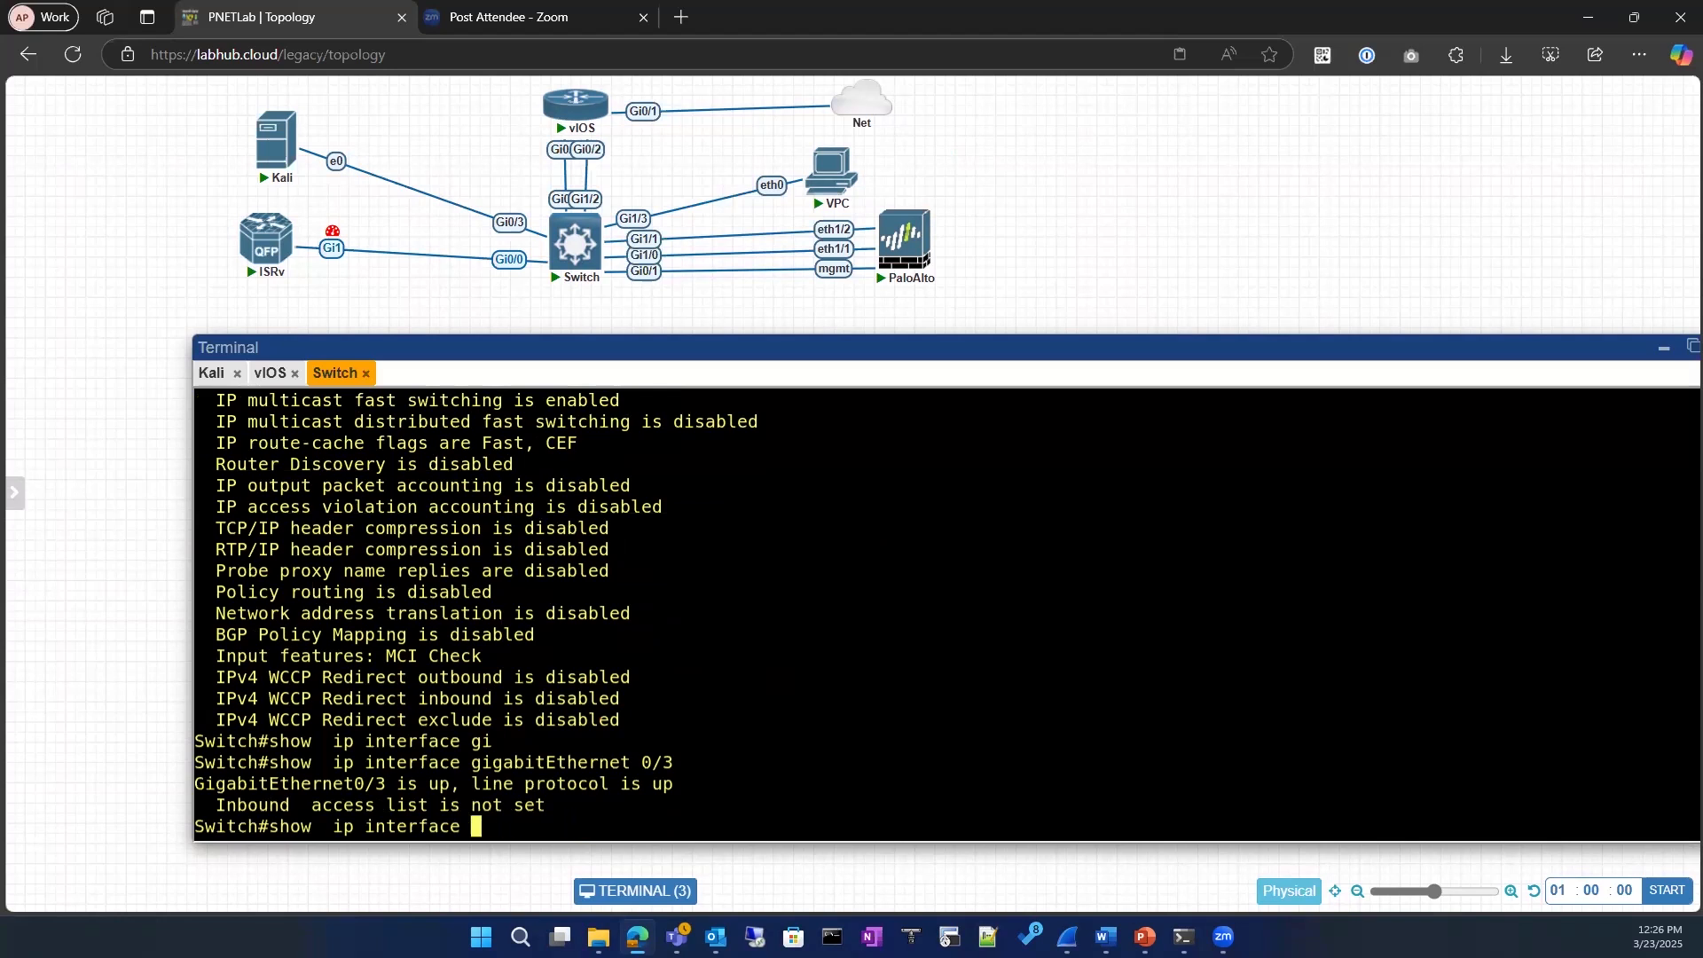
type("?")
key("space")
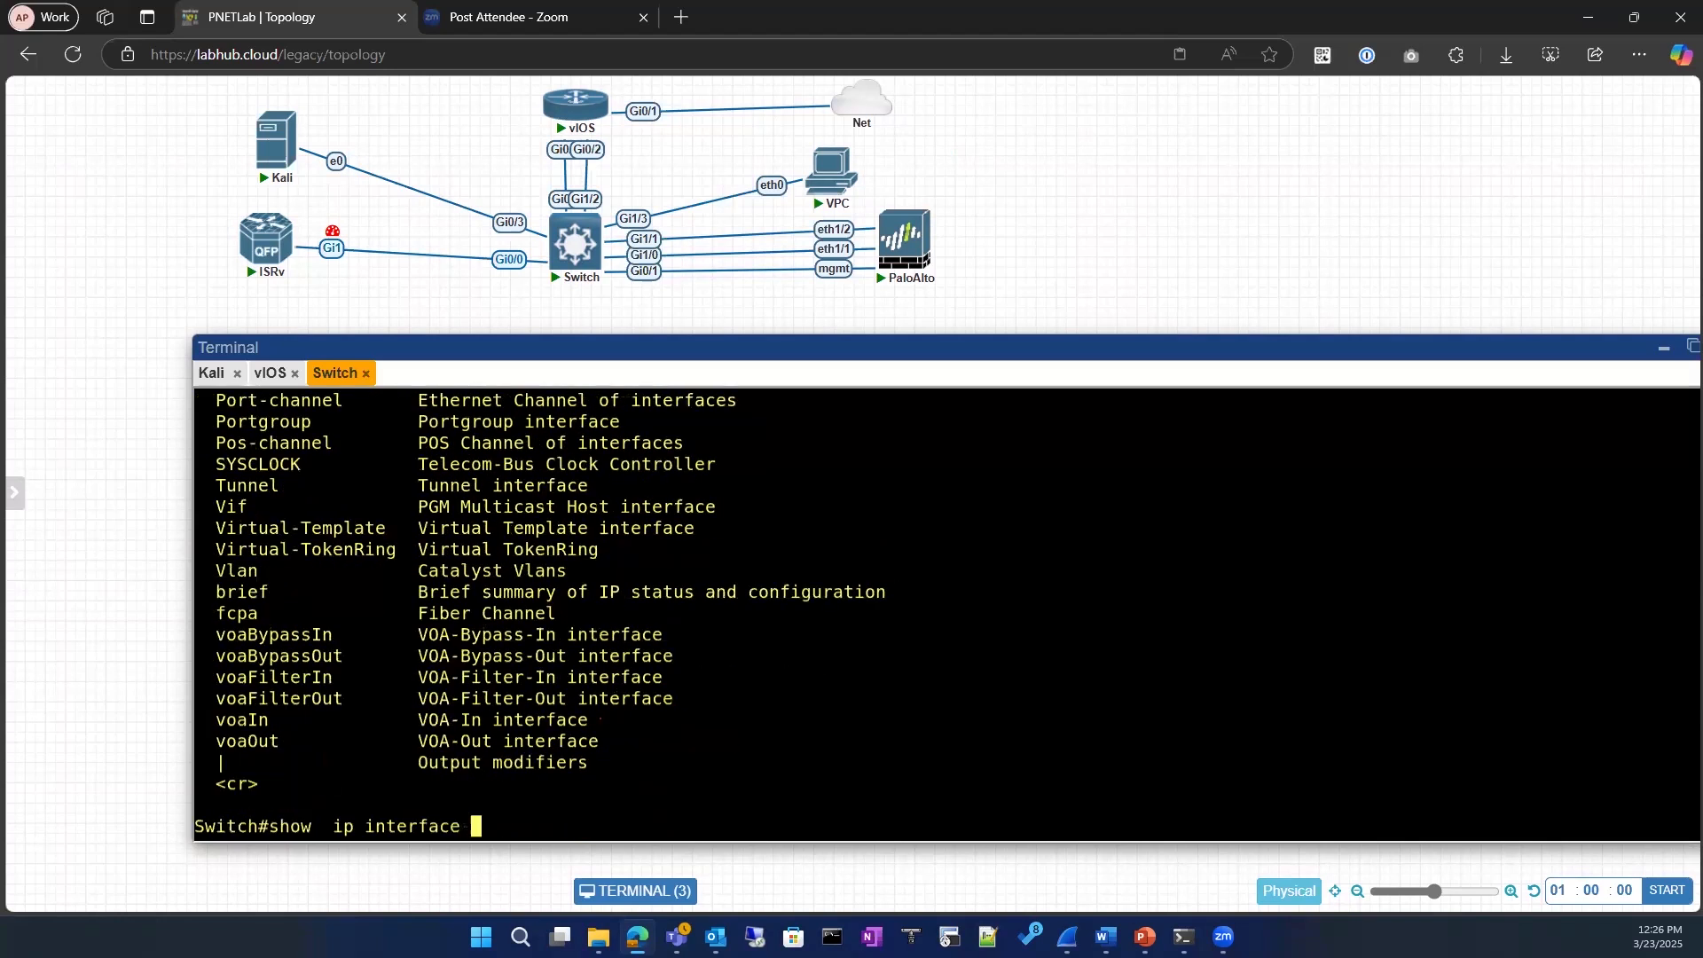
Step: Display the IP details of all switch interfaces again and examine the GigabitEthernet entries for an MTU value
key("Return")
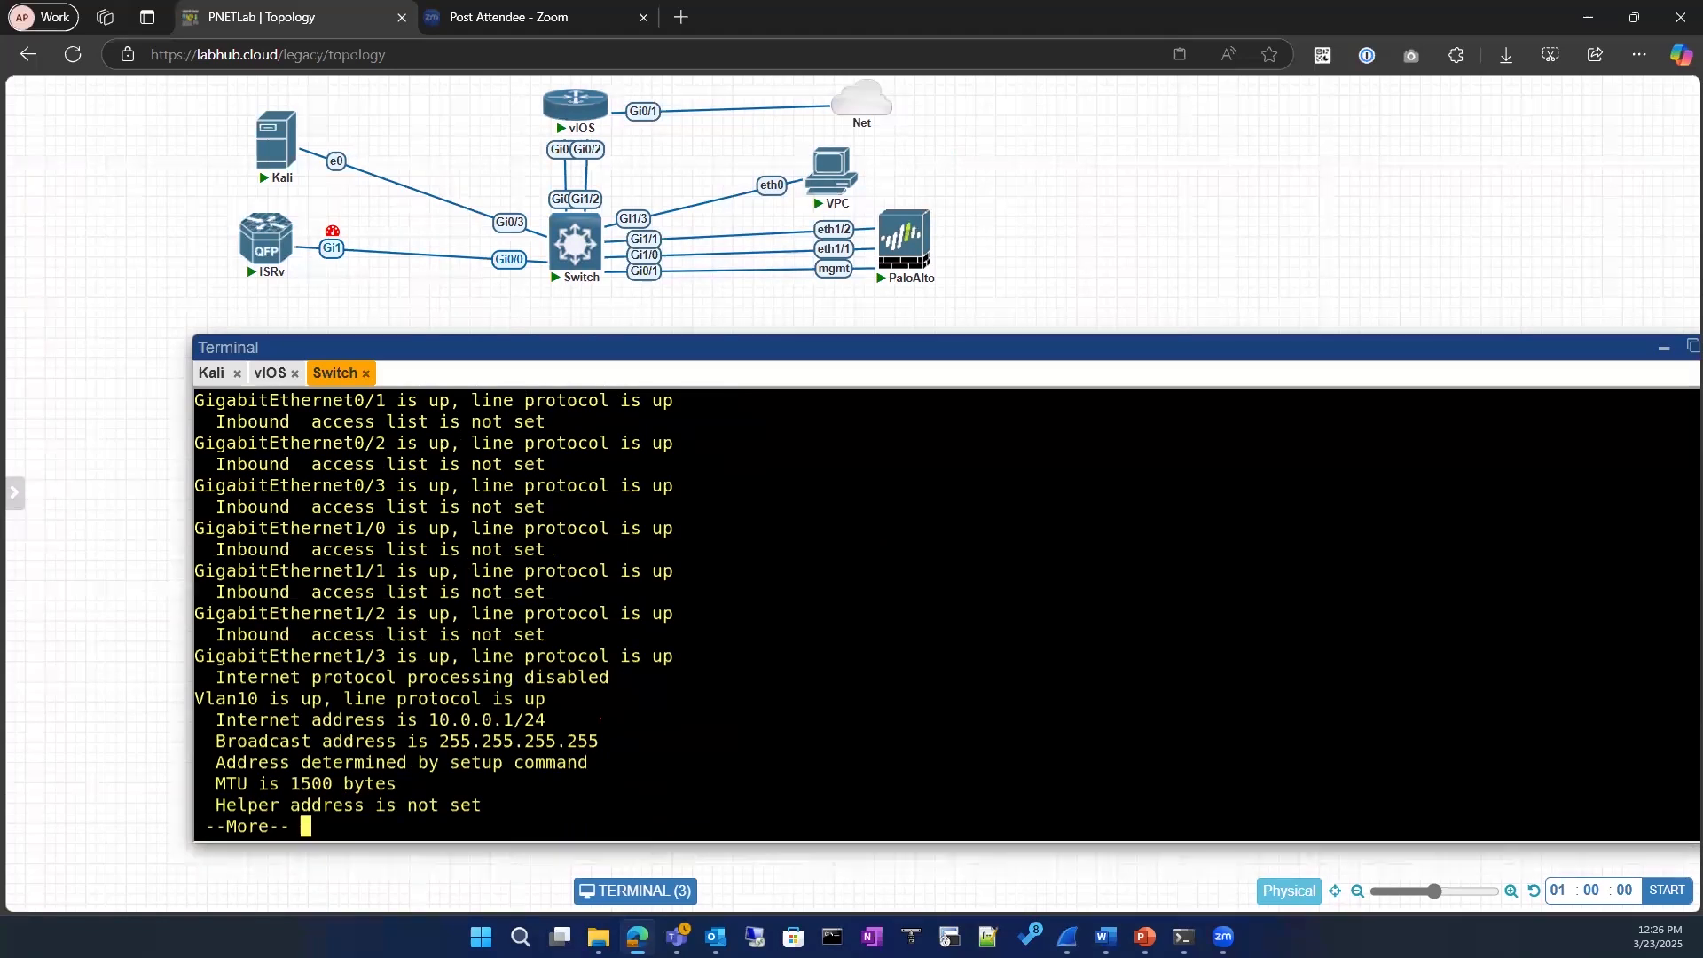
key("space")
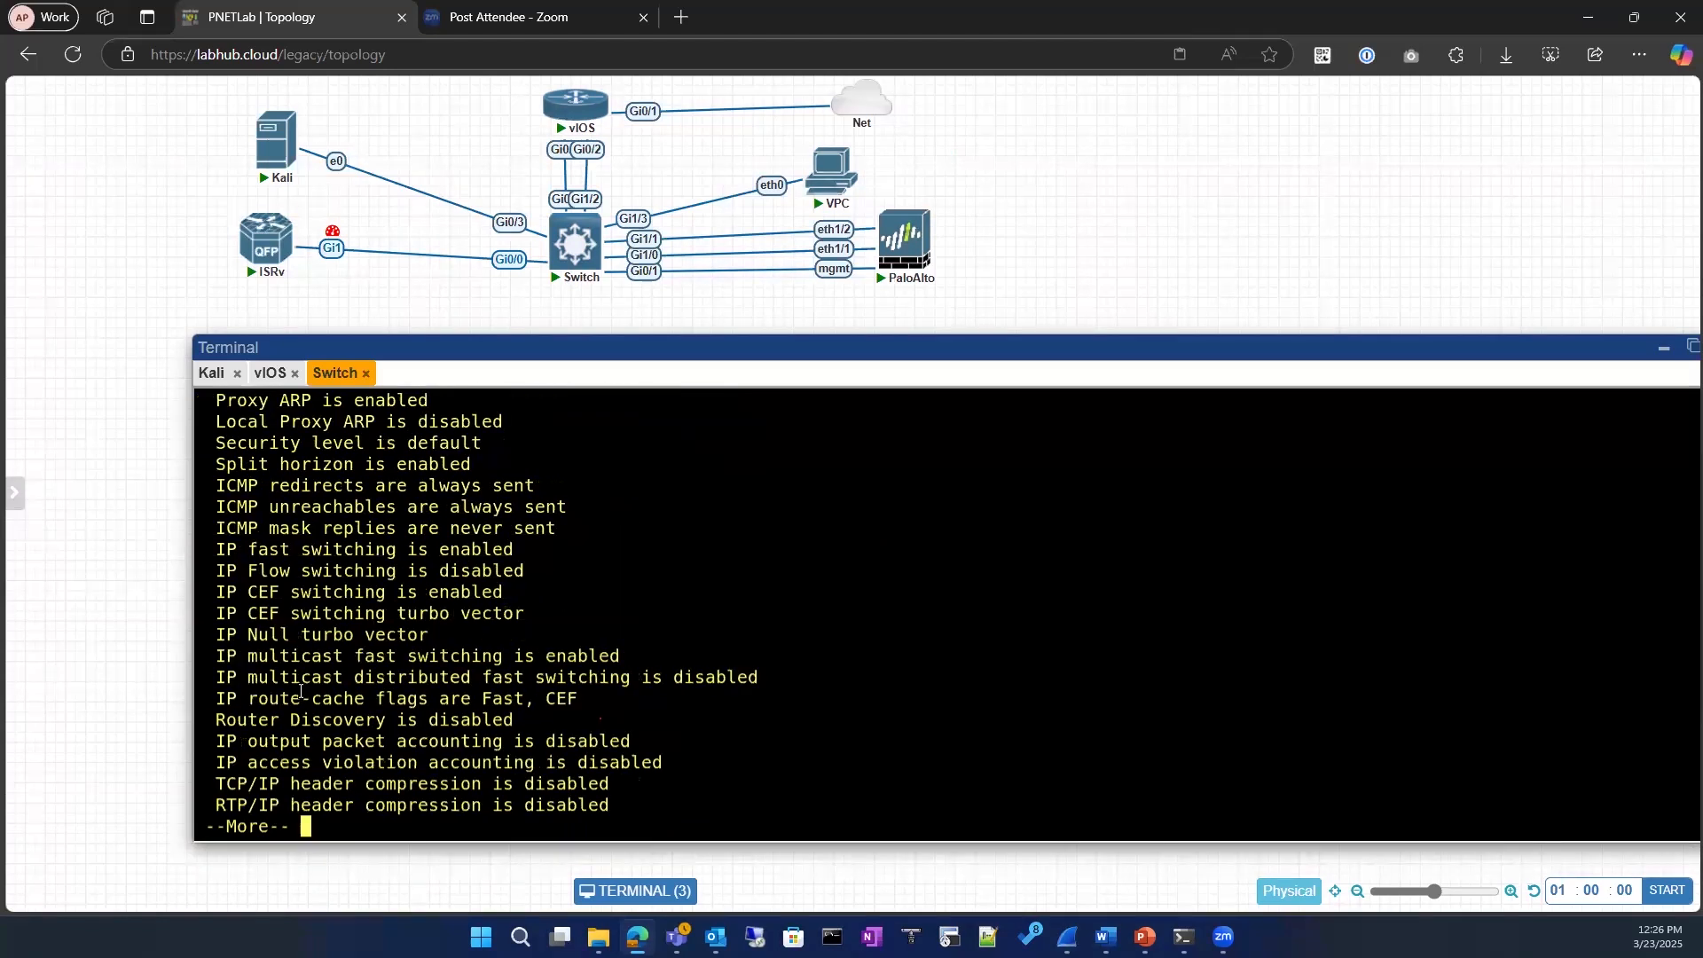
scroll(301, 691, "up", 10)
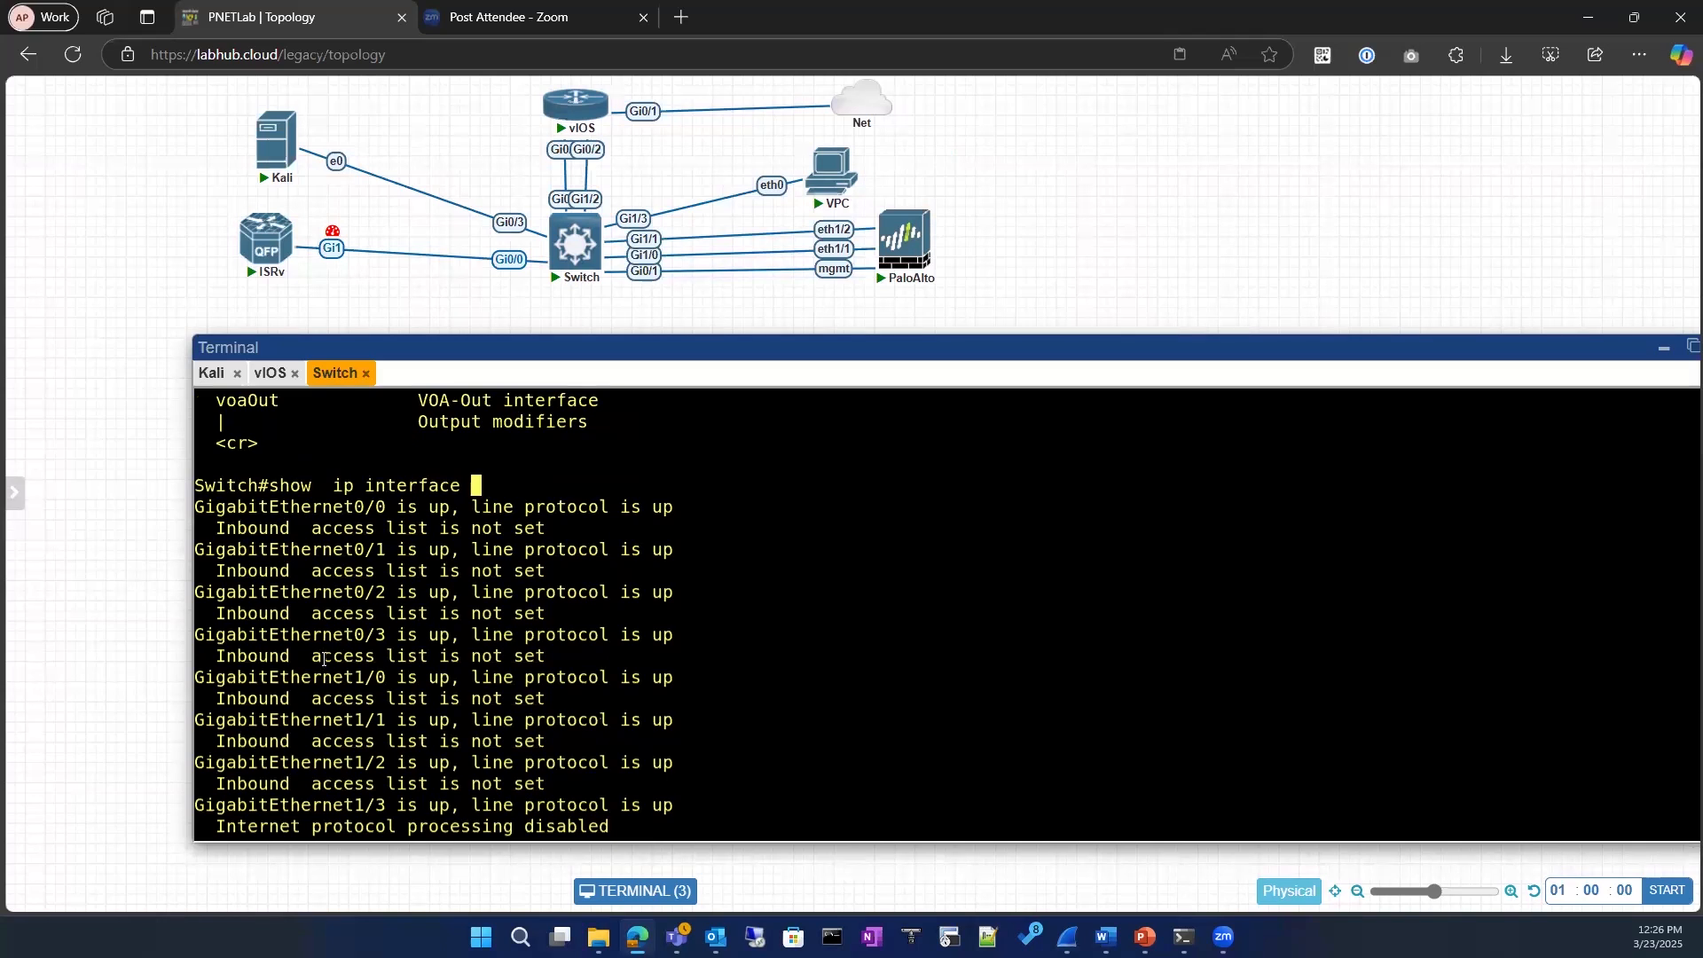
key("space")
key("space")
key("space")
key("space")
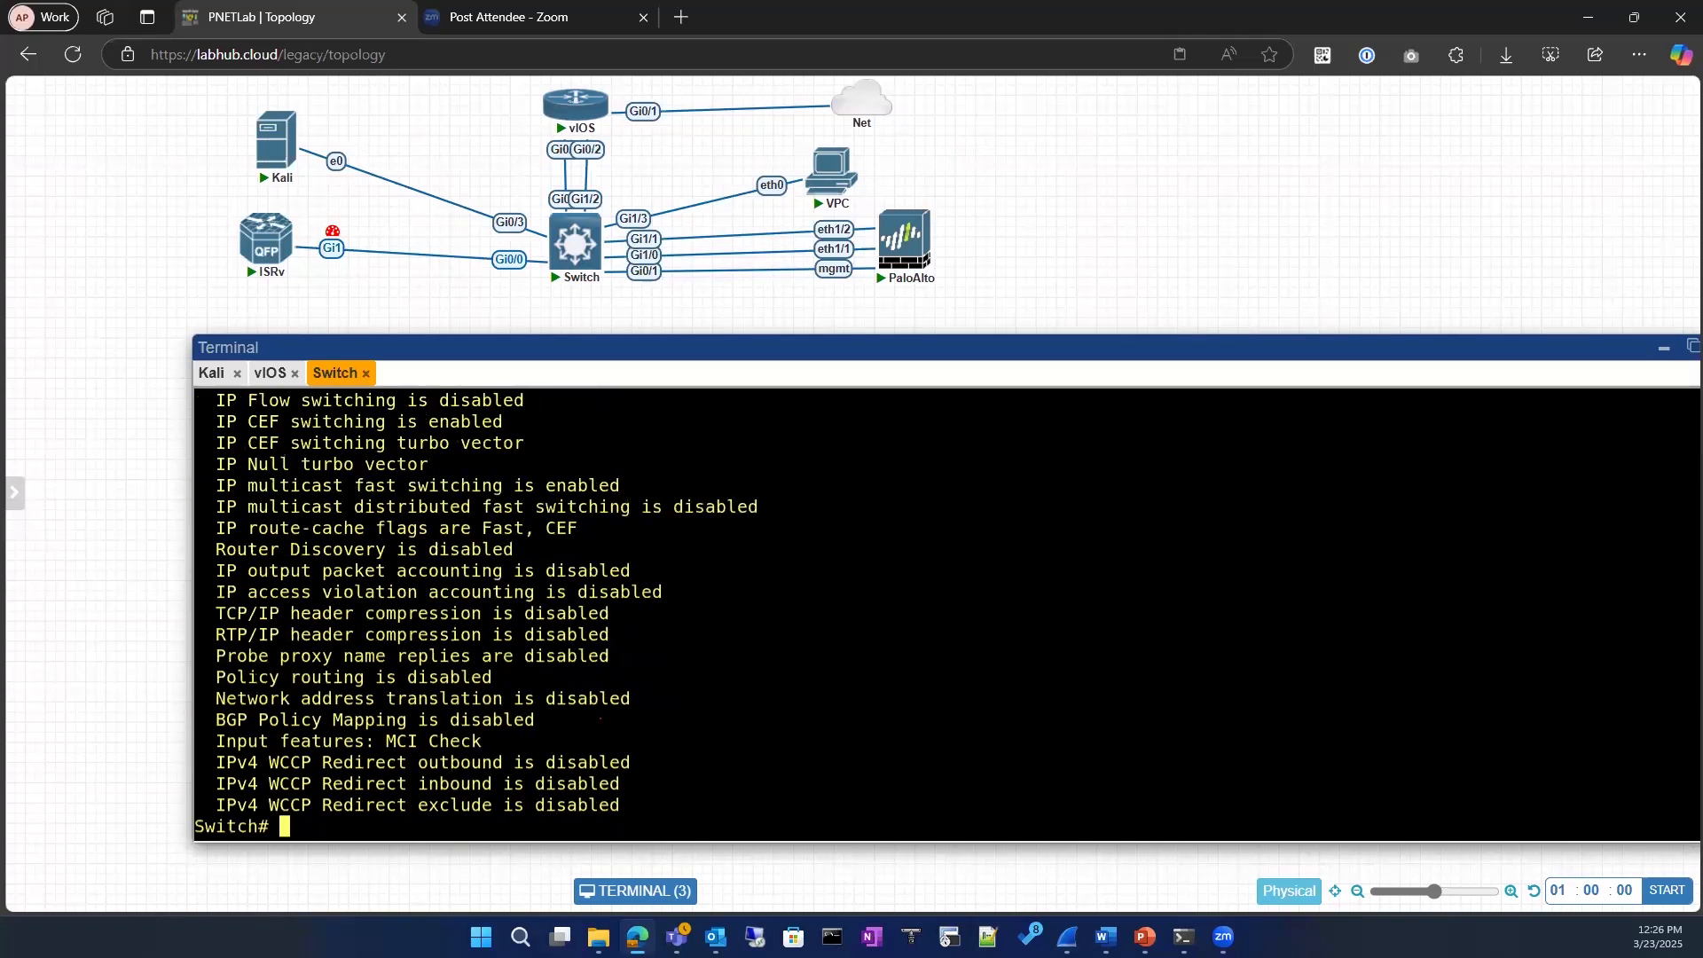
Step: List the available options that follow show ip interface gigabitEthernet 0/3
key("Up")
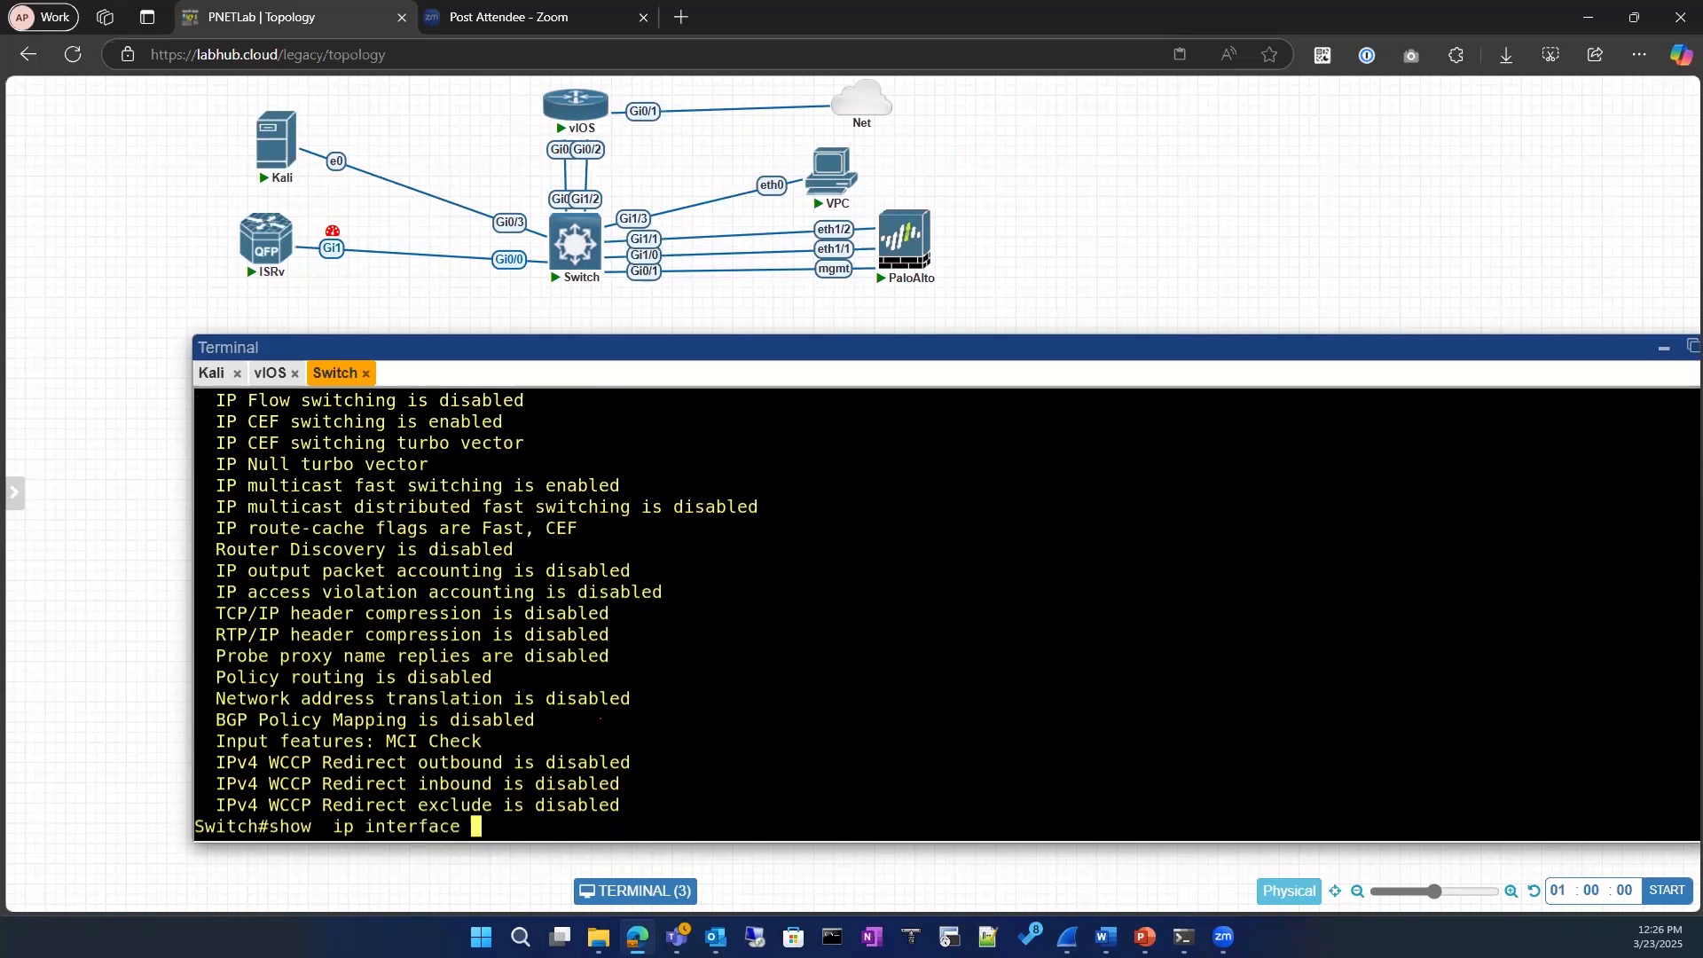
type("et")
key("Tab")
key("BackSpace")
key("BackSpace")
type("gi")
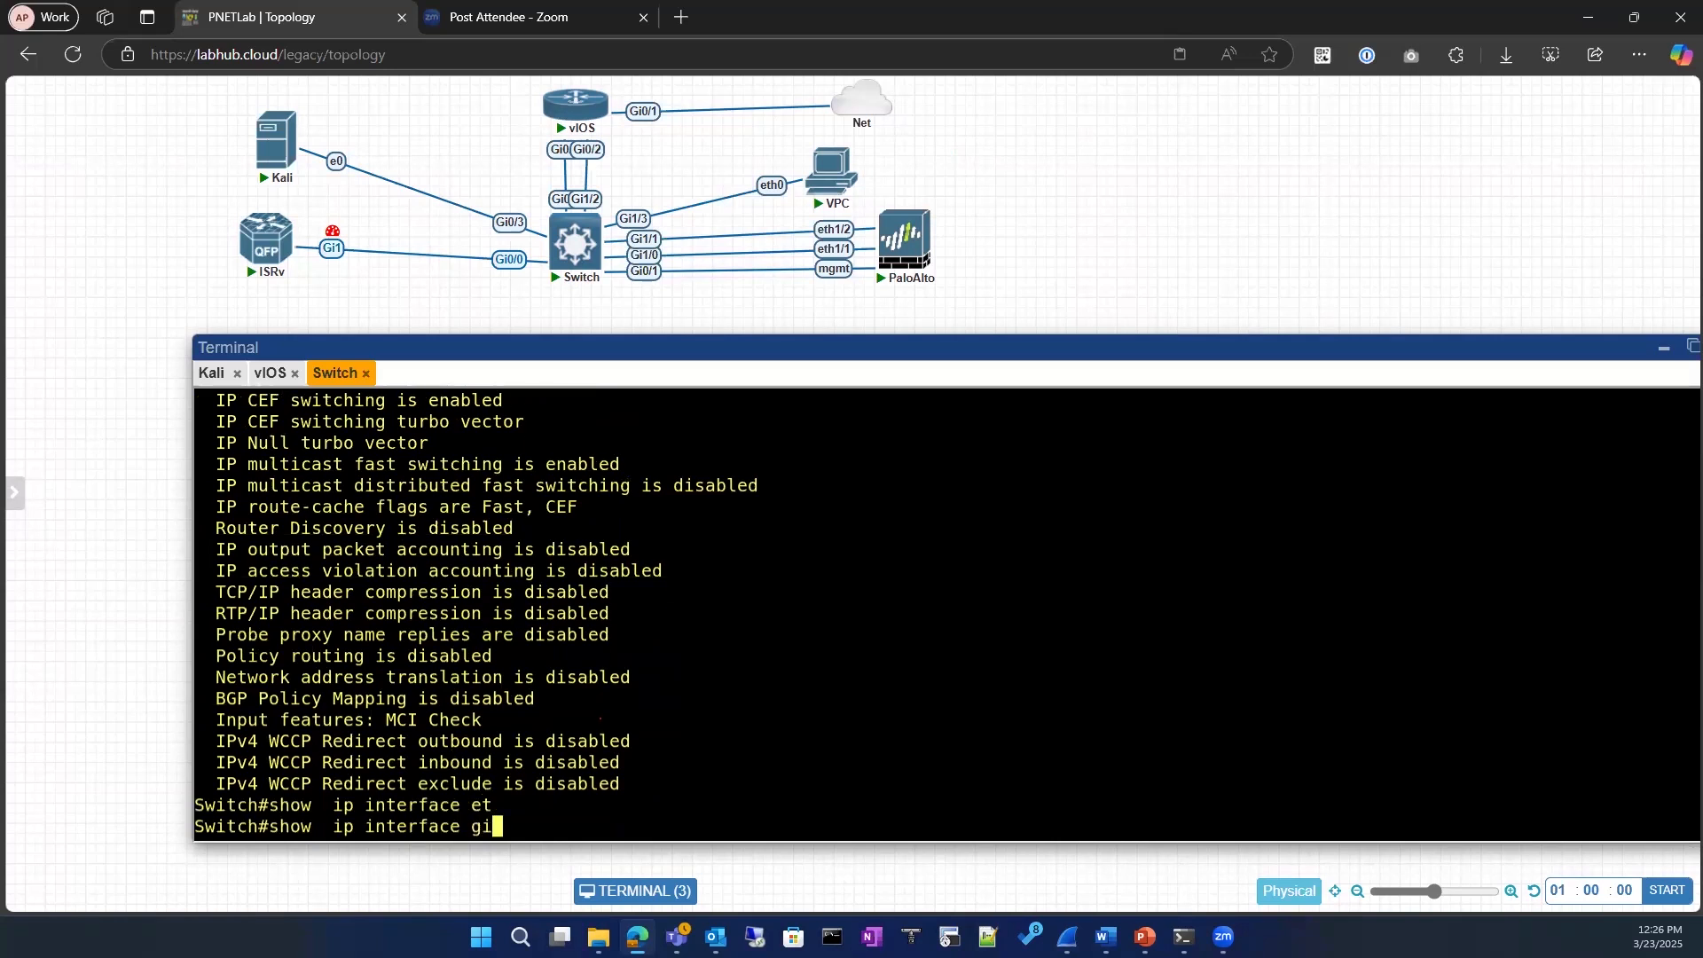
key("Tab")
type("0/3")
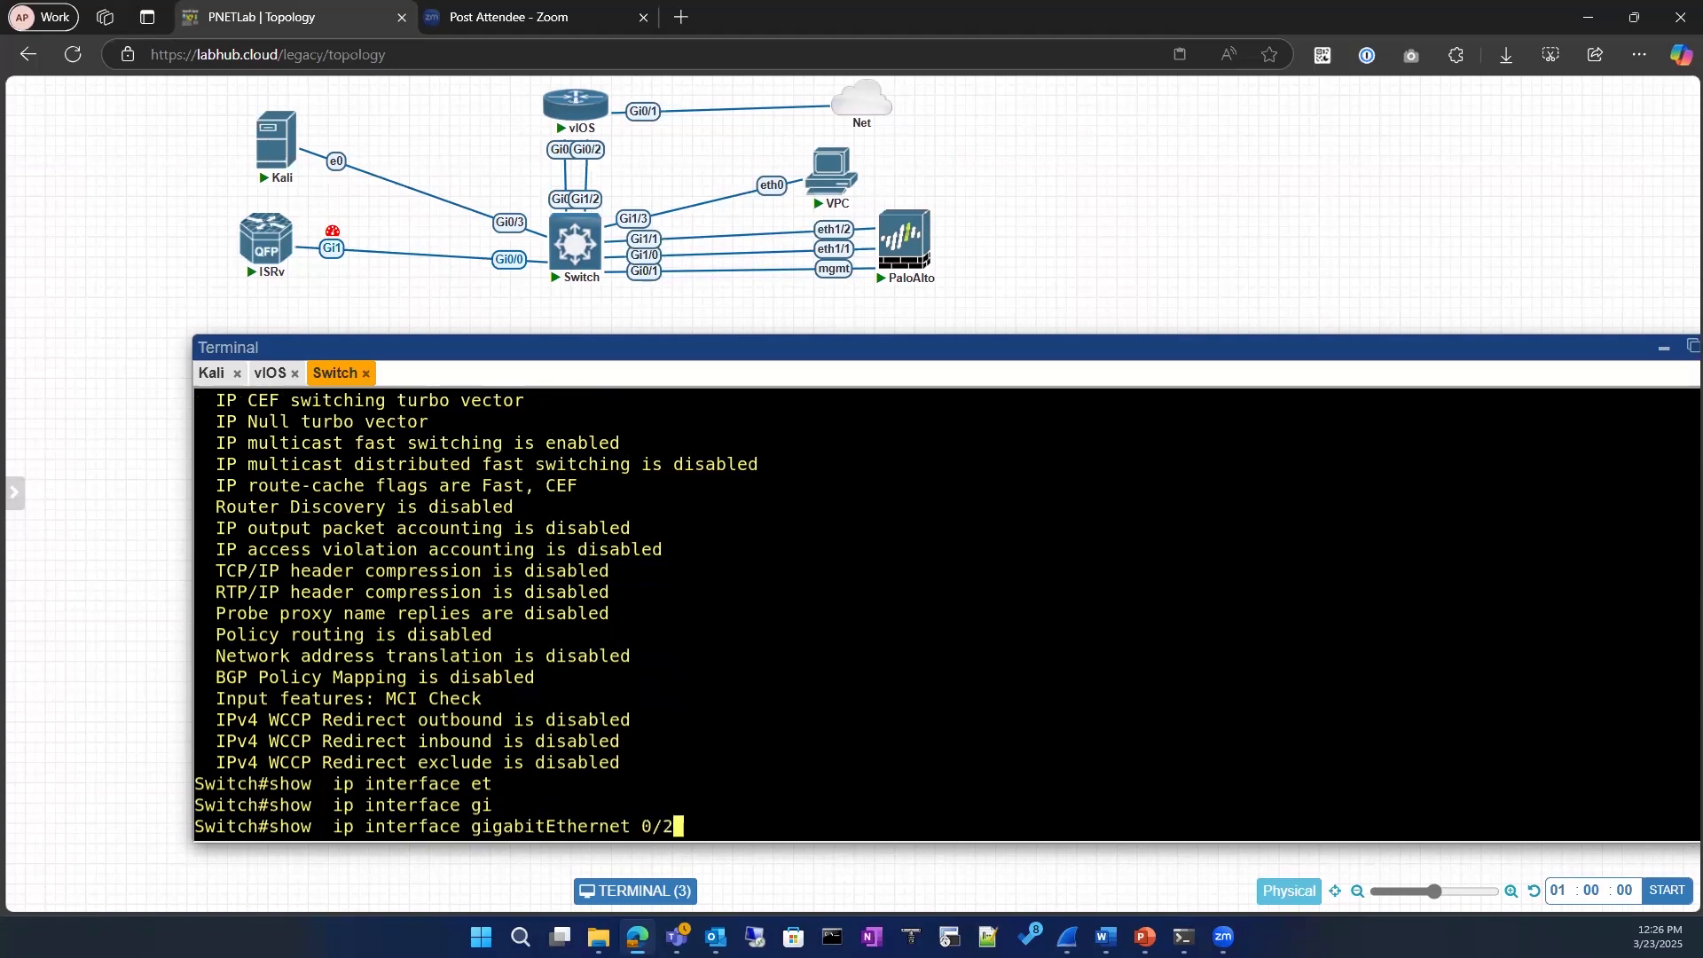
type(" ?")
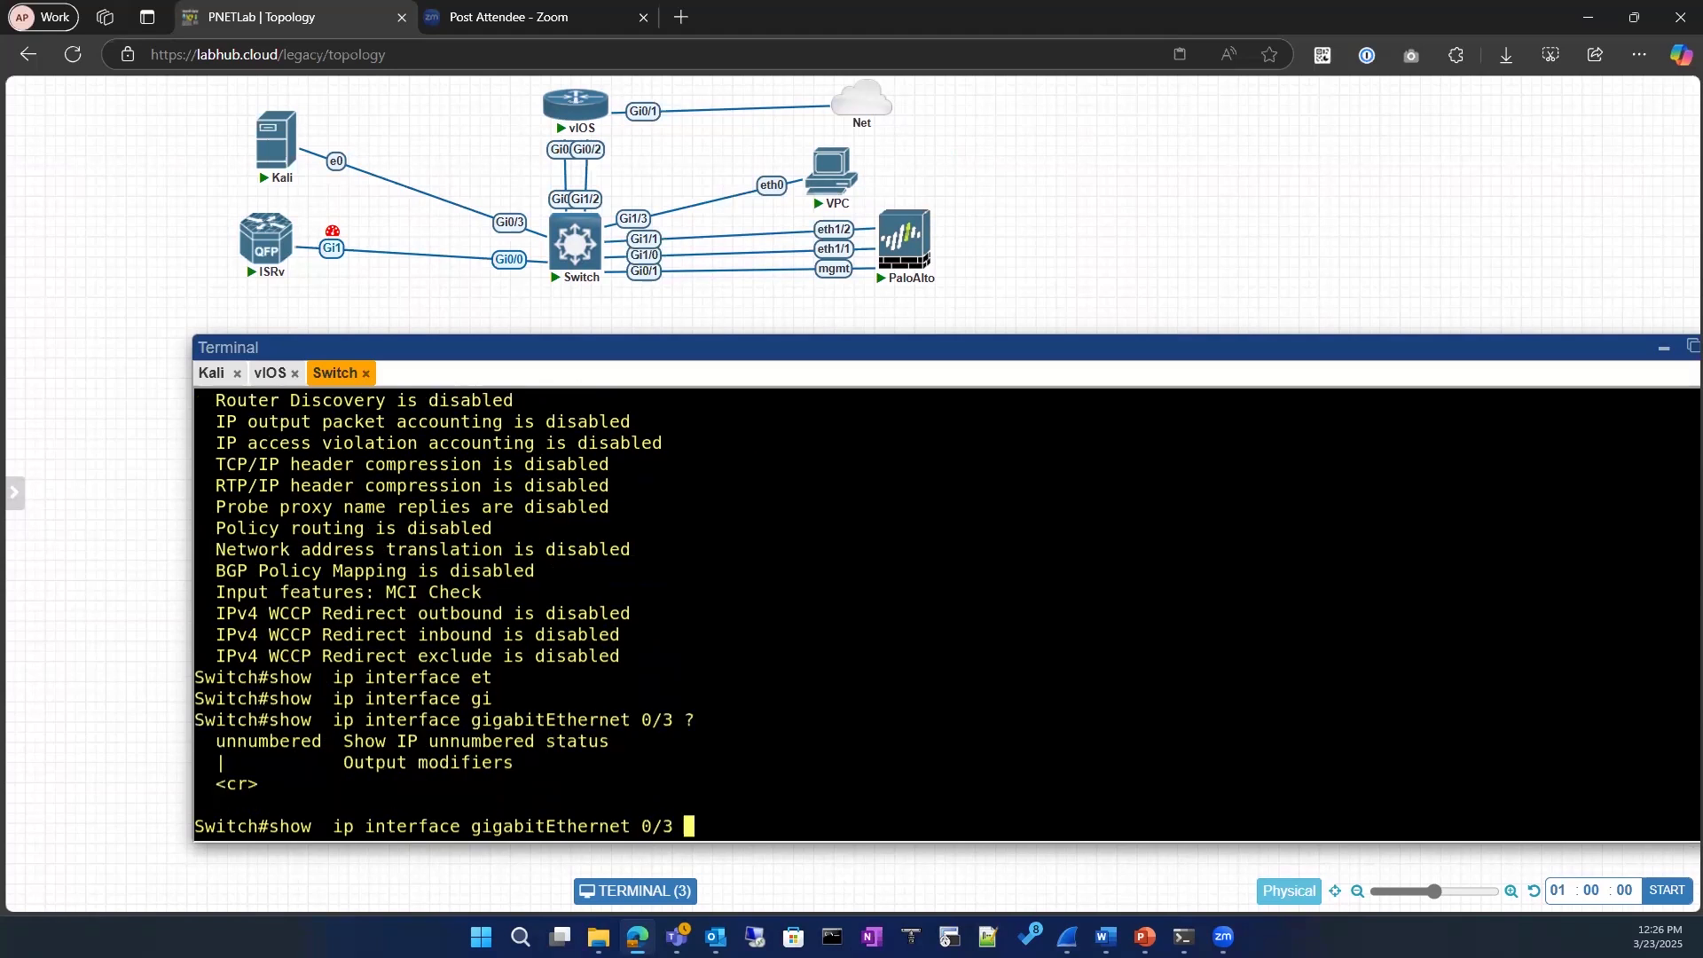
type("| in")
Step: Run show ip interface gigabitEthernet 0/3 with the output filtered to include mtu
key("Tab")
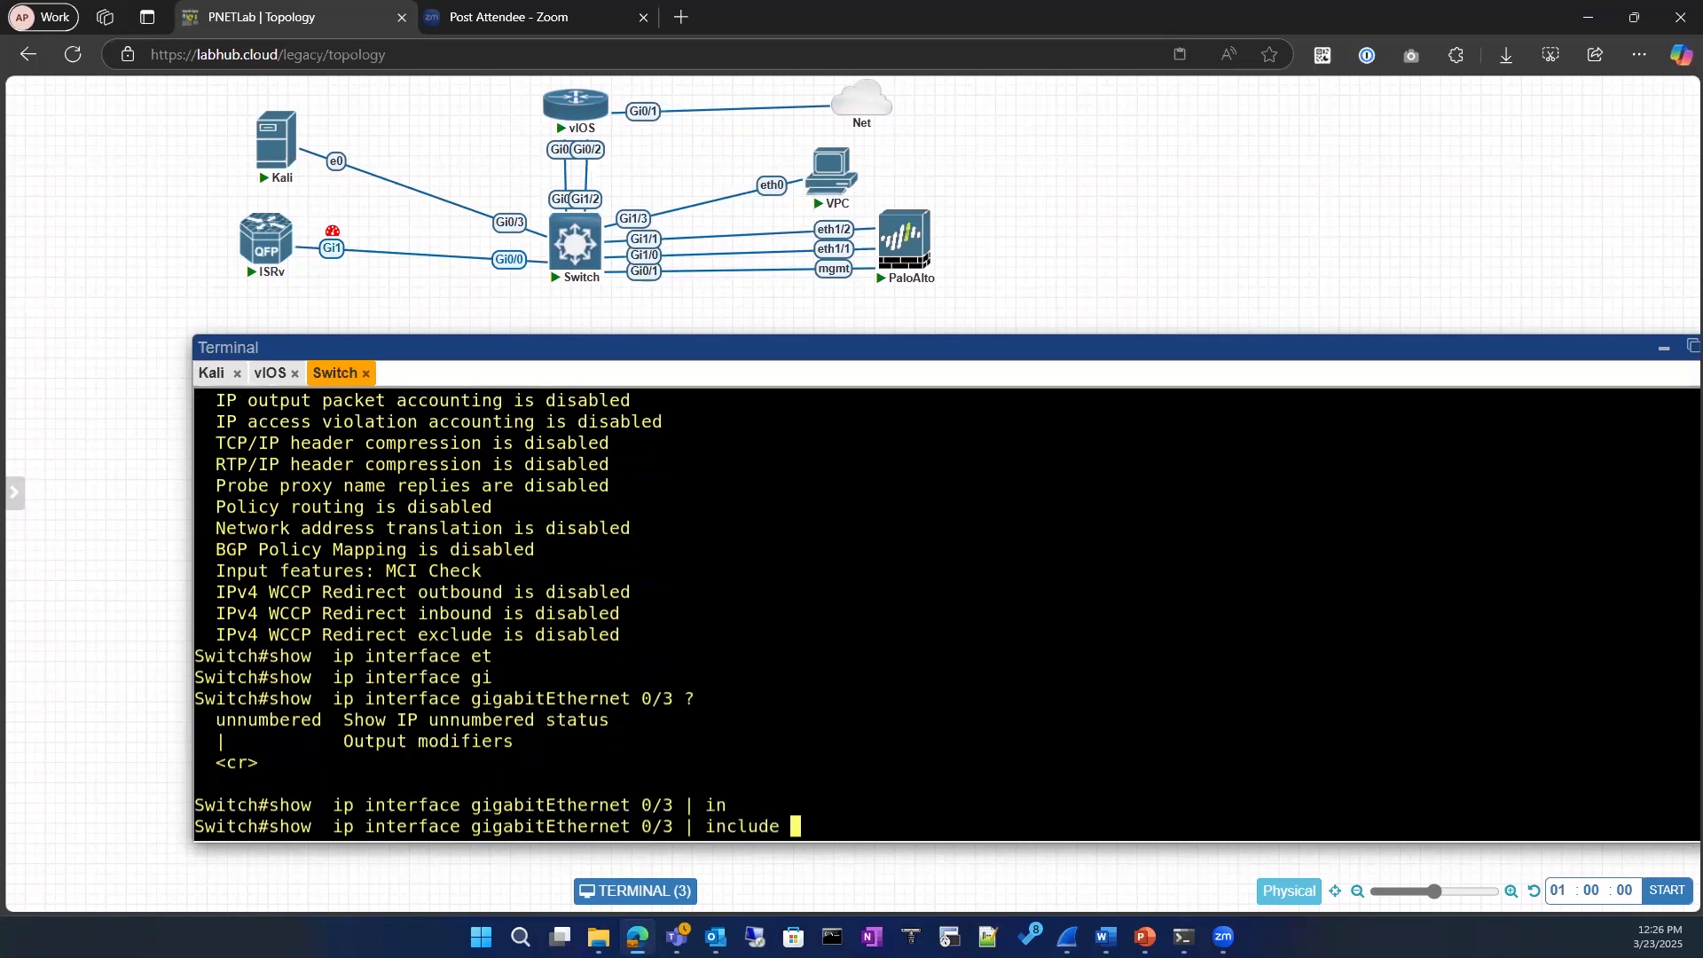
type("mtu")
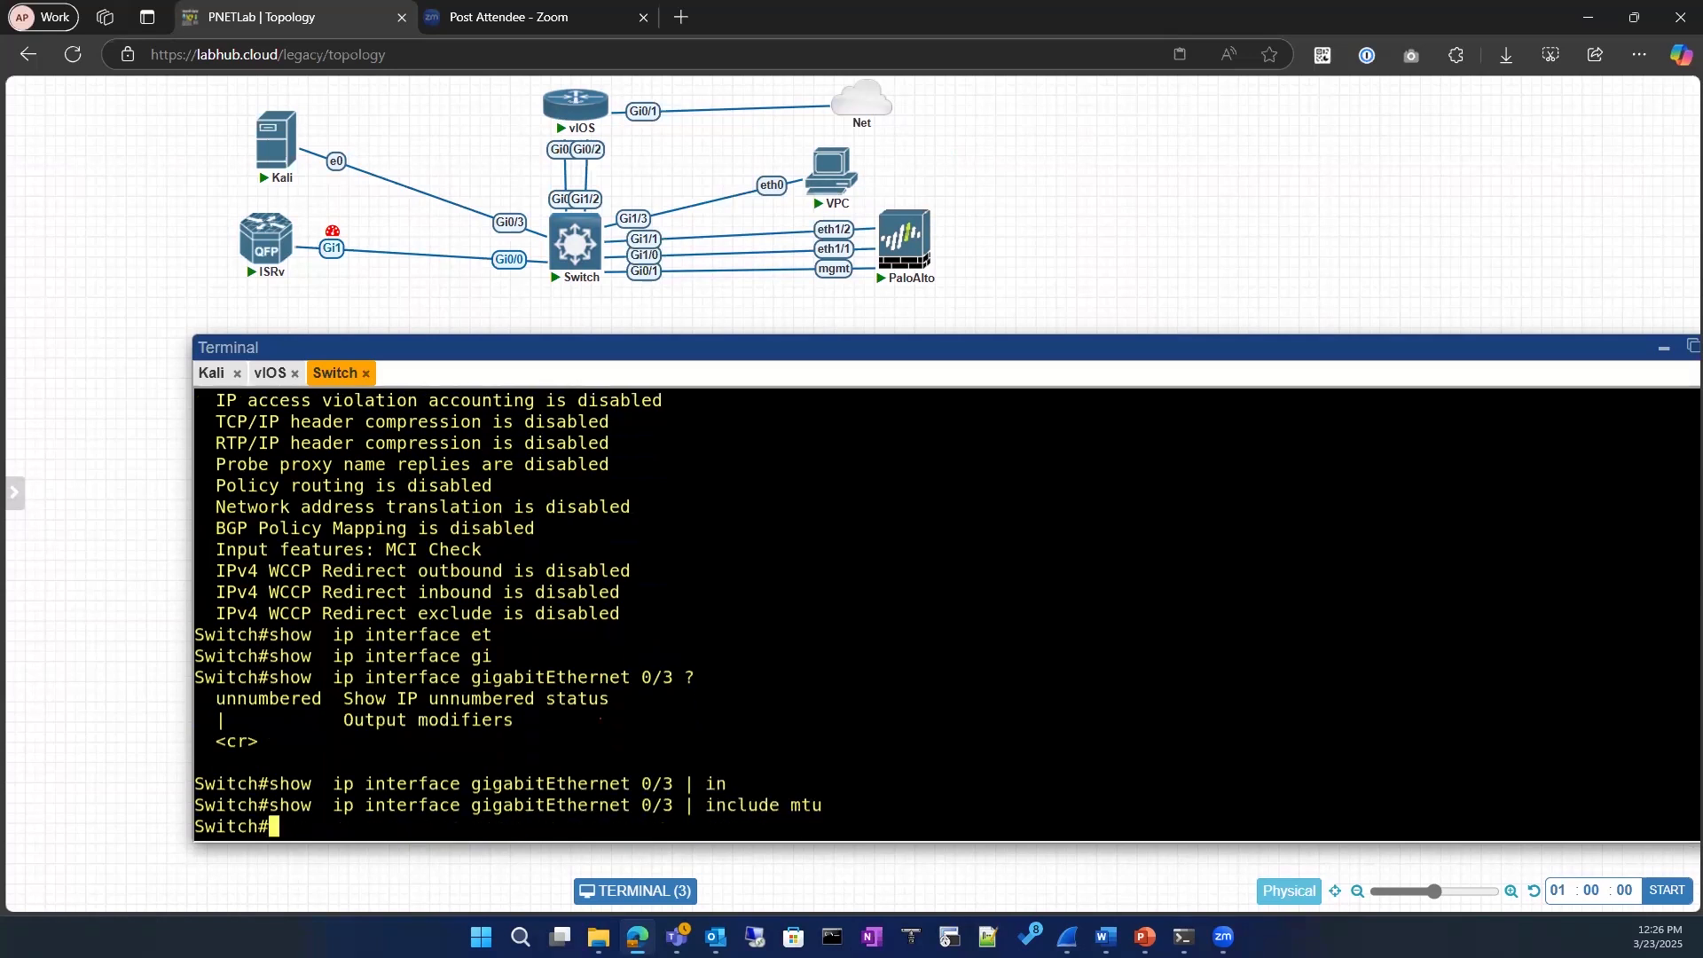
Step: Remove the mtu filter and rerun show ip interface for gigabitEthernet 0/3
key("Up")
key("BackSpace")
key("BackSpace")
key("BackSpace")
key("BackSpace")
key("BackSpace")
key("BackSpace")
key("BackSpace")
key("BackSpace")
key("BackSpace")
key("BackSpace")
key("BackSpace")
key("BackSpace")
key("BackSpace")
key("BackSpace")
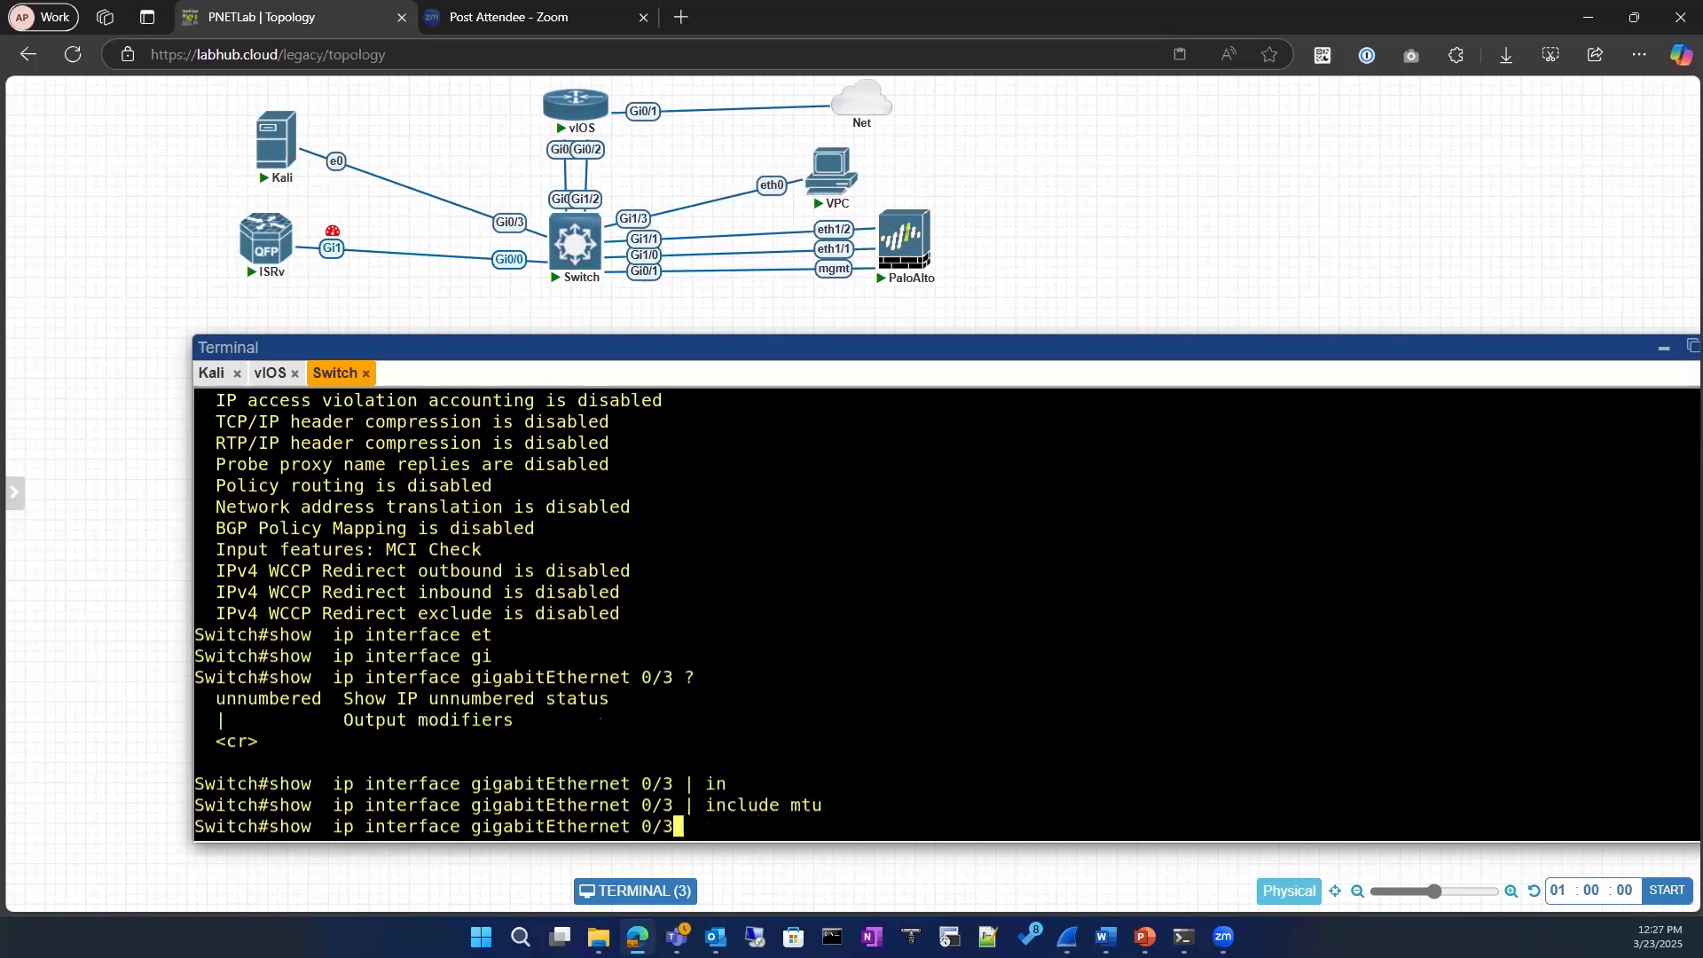
key("Return")
Step: Display the running configuration of interface gigabitEthernet 0/3
type("sho")
key("Tab")
type("run")
key("Tab")
type("i")
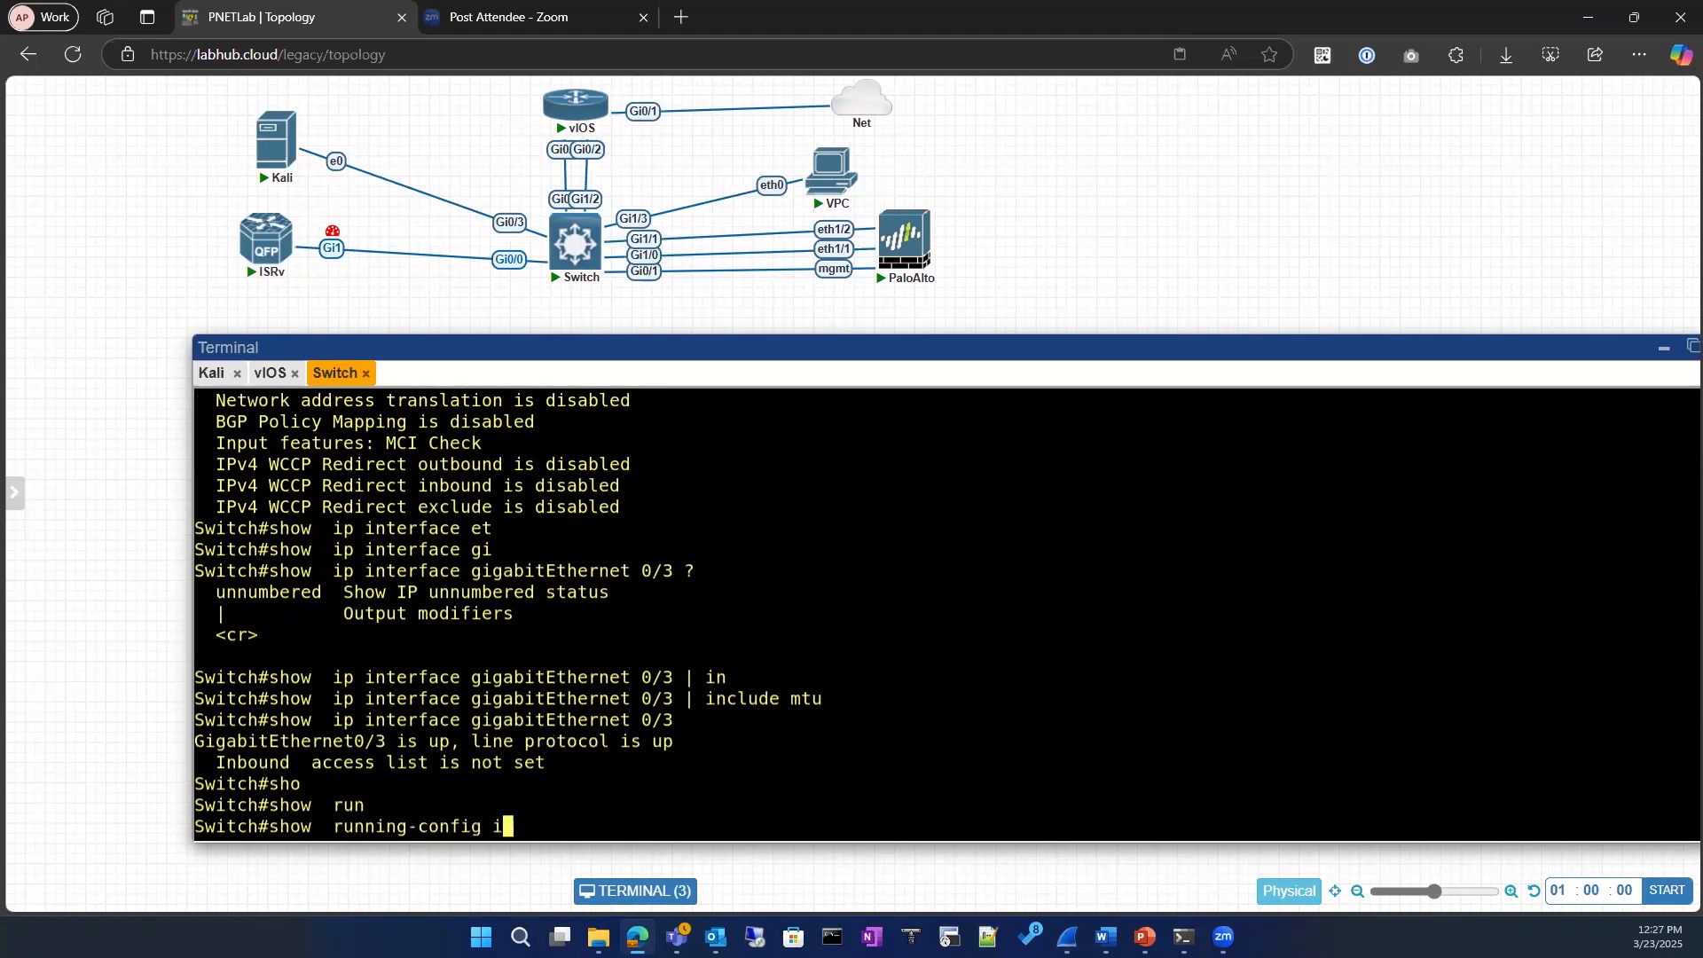
type("n")
key("Tab")
type("gi")
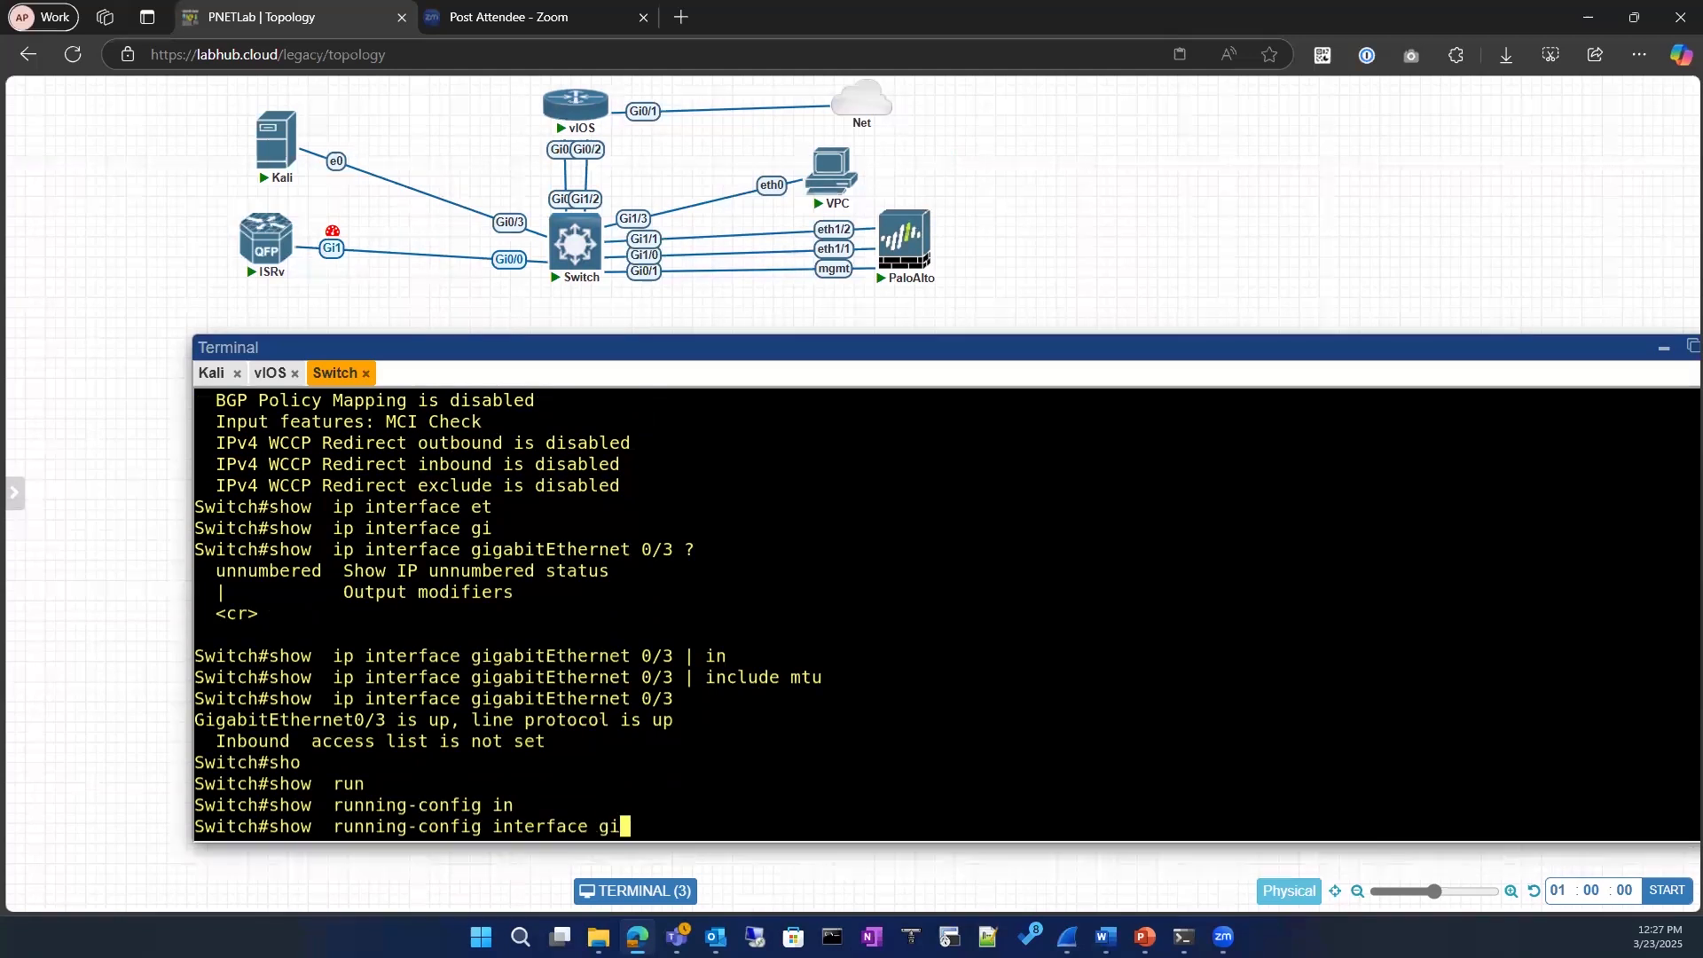
key("Tab")
type("0/")
key("BackSpace")
type("/3")
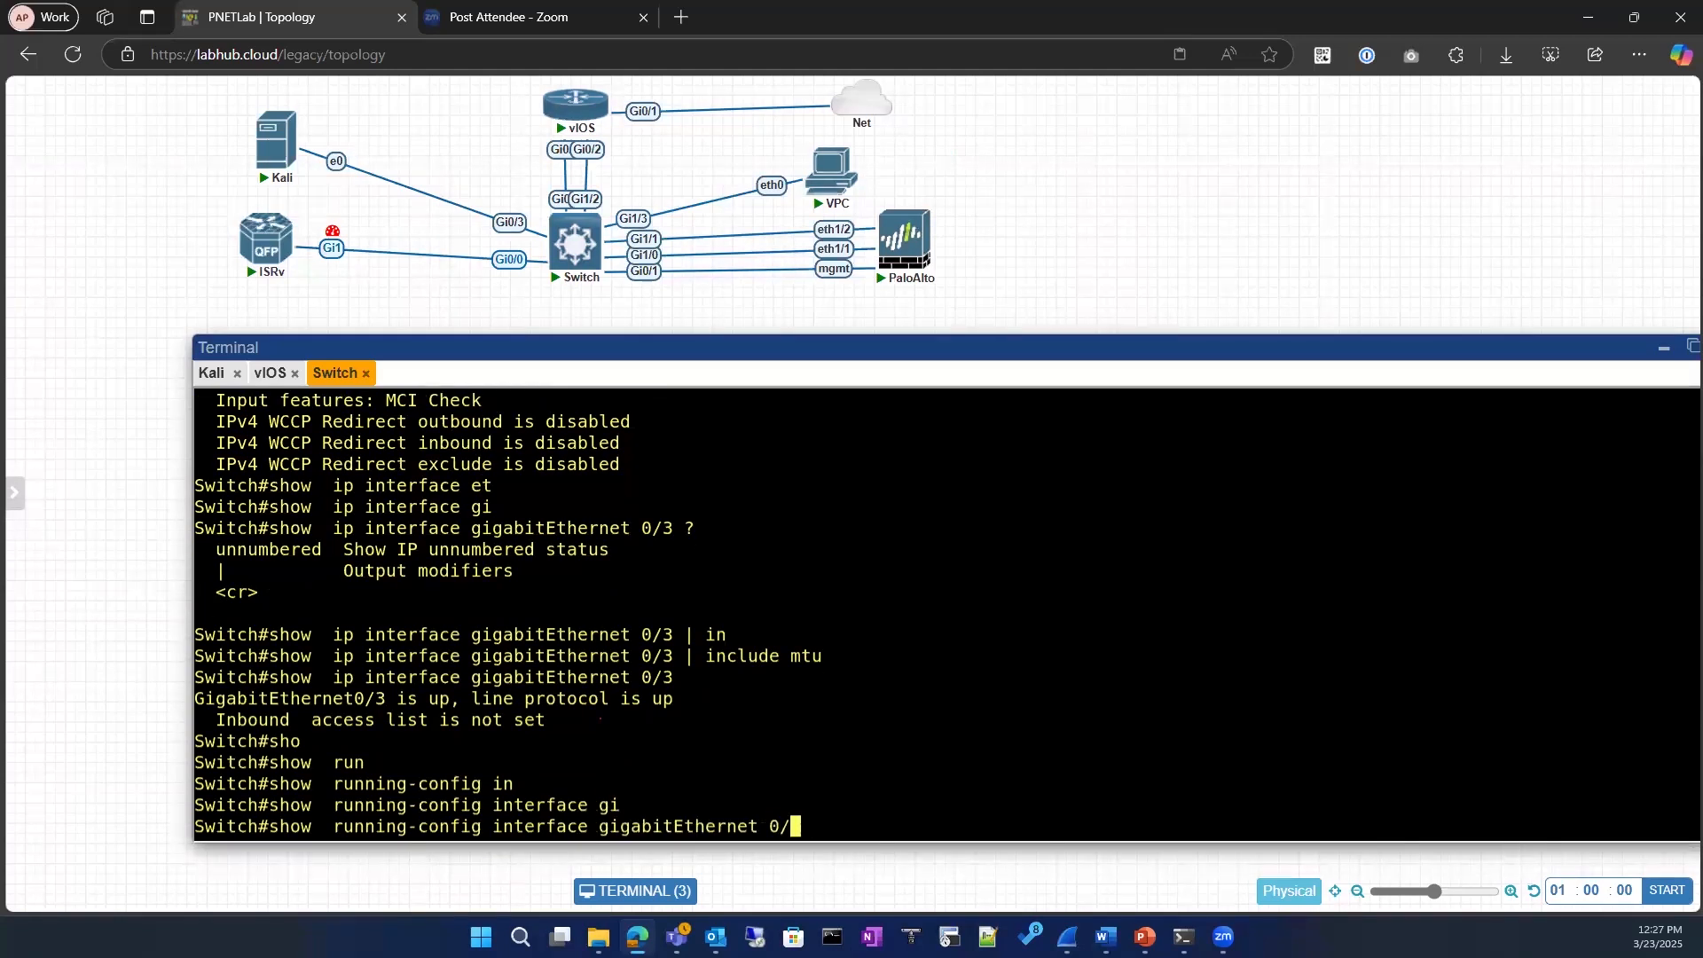
key("Return")
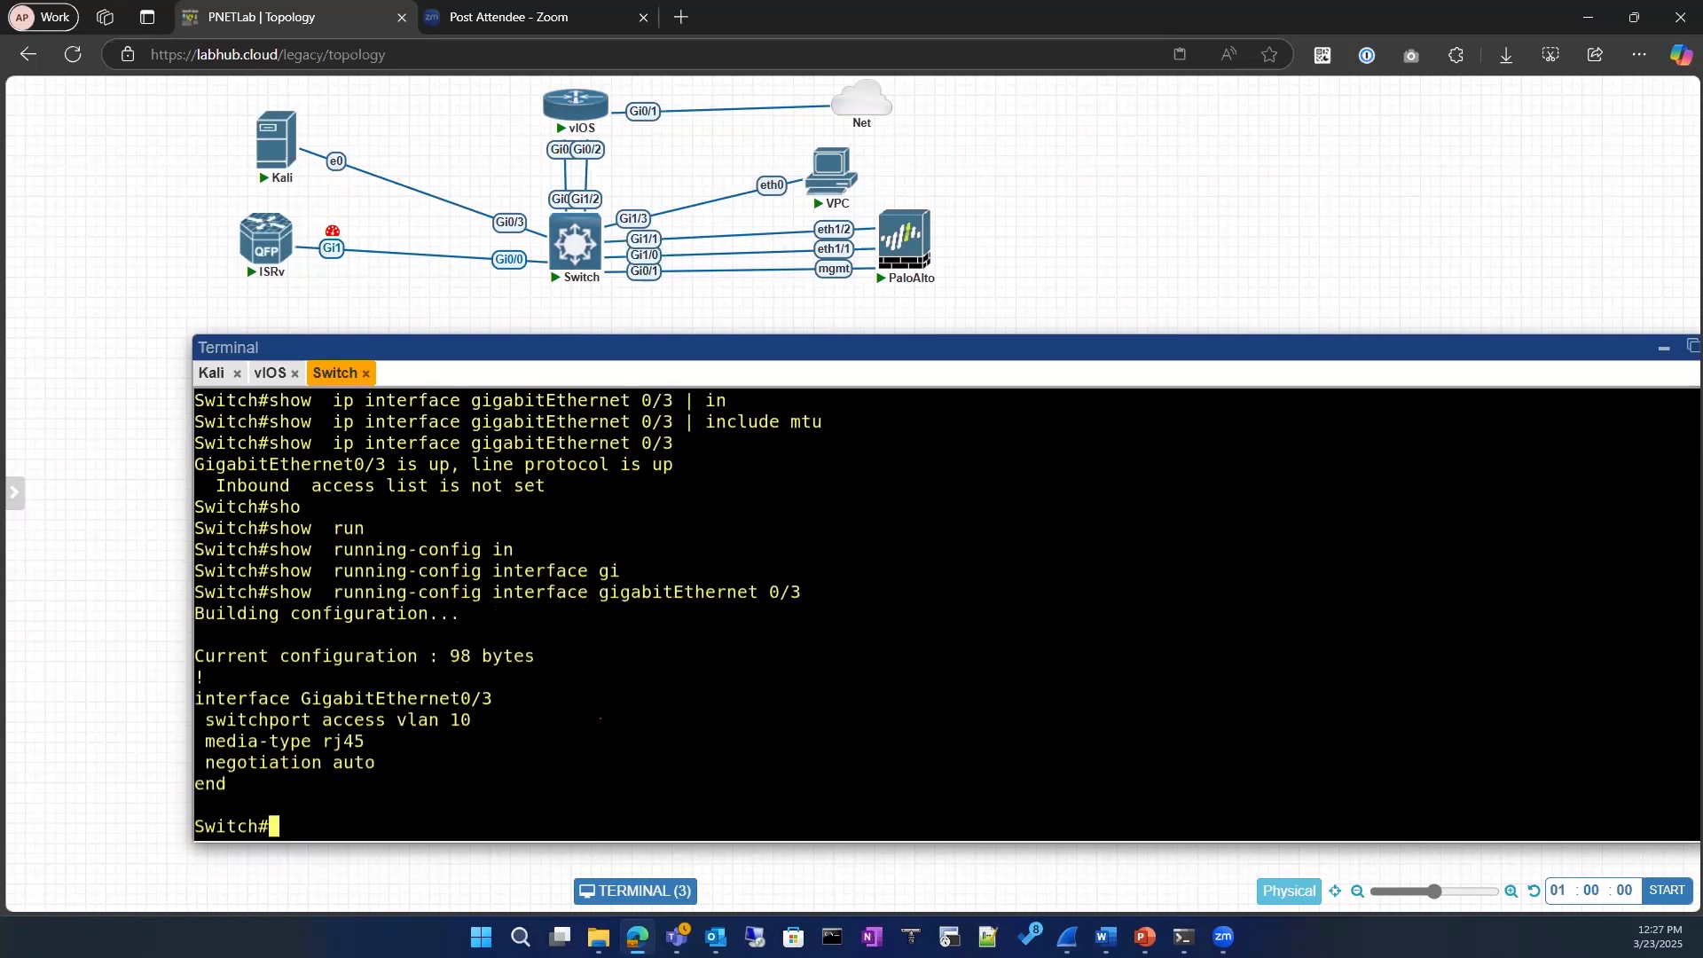
Step: Run show interfaces for GigabitEthernet0/3, reusing the interface name from the terminal, and page to the end of the output
type("sho")
key("Tab")
type("int")
key("Tab")
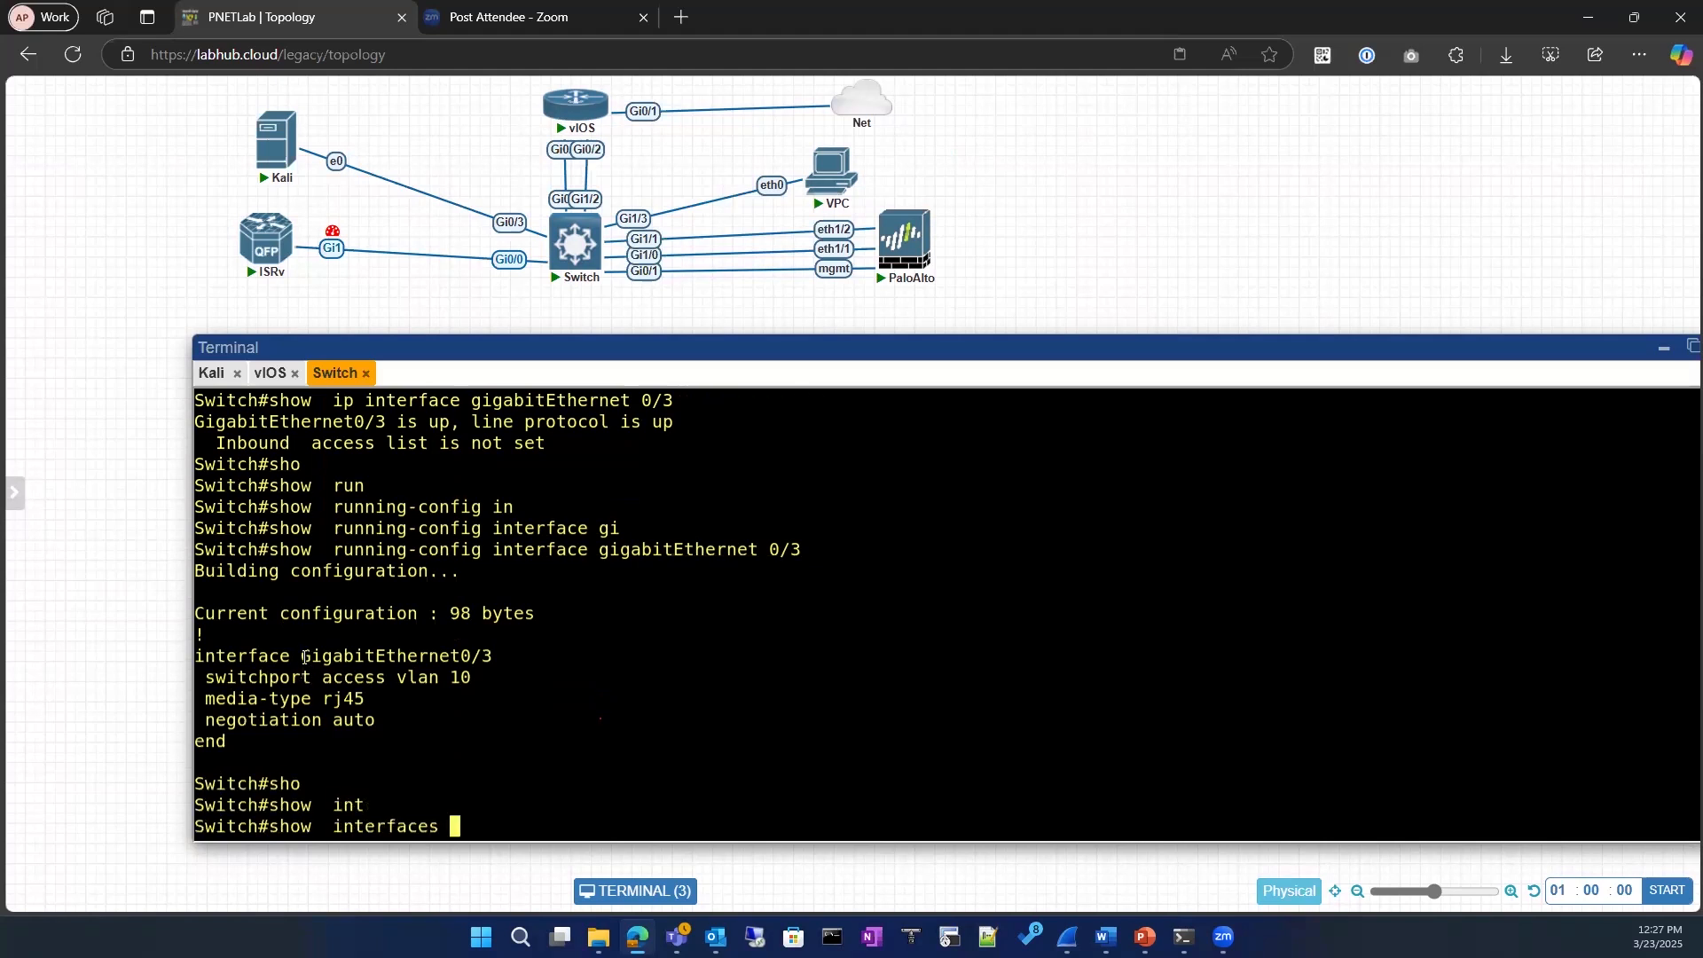
left_click_drag(303, 657, 493, 656)
right_click(556, 692)
key("Return")
key("Return")
key("space")
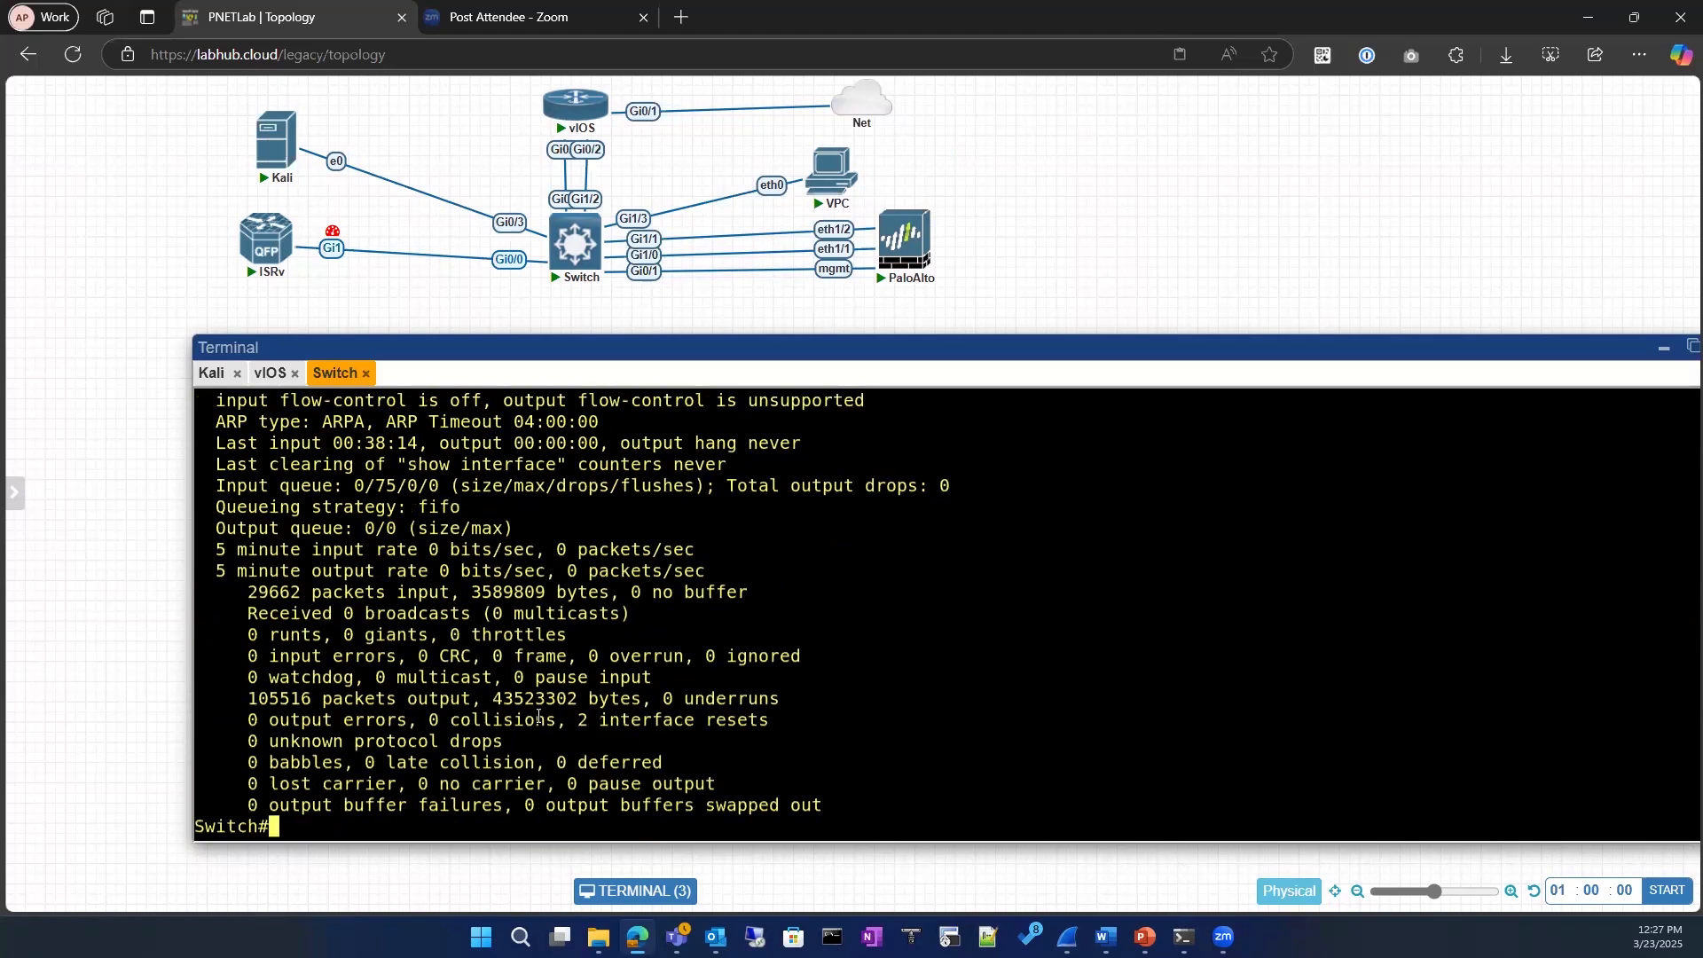
Step: Enter global configuration mode on the switch, configuring from the terminal
scroll(531, 681, "up", 5)
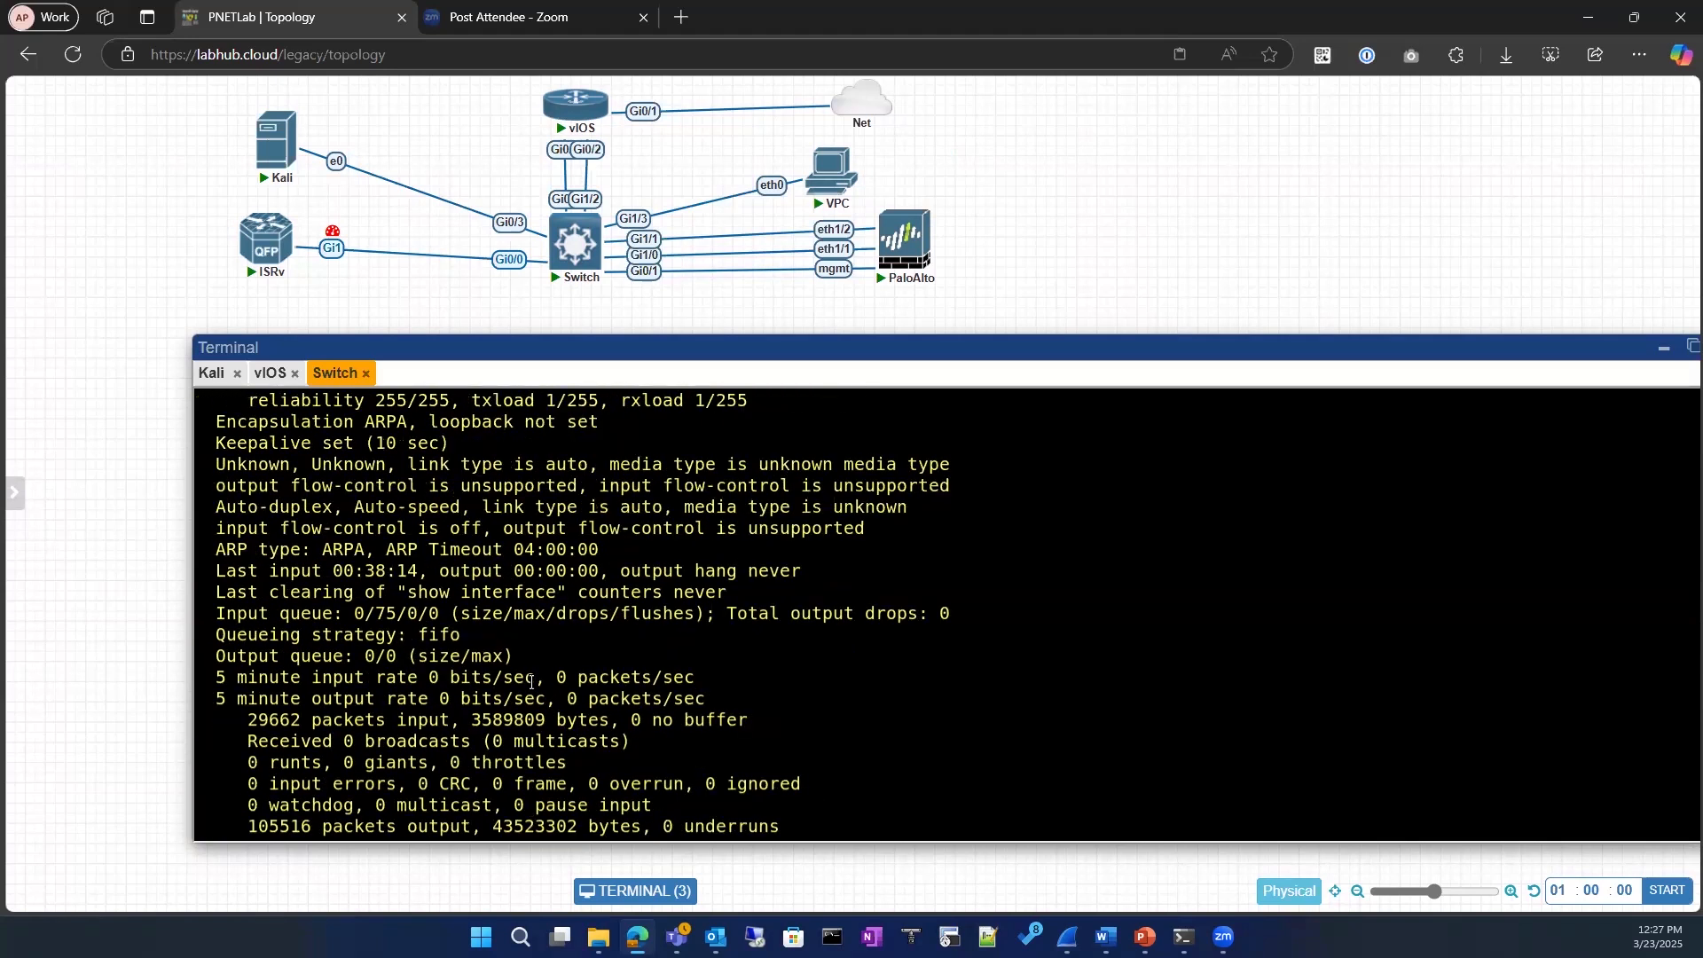
scroll(718, 707, "down", 5)
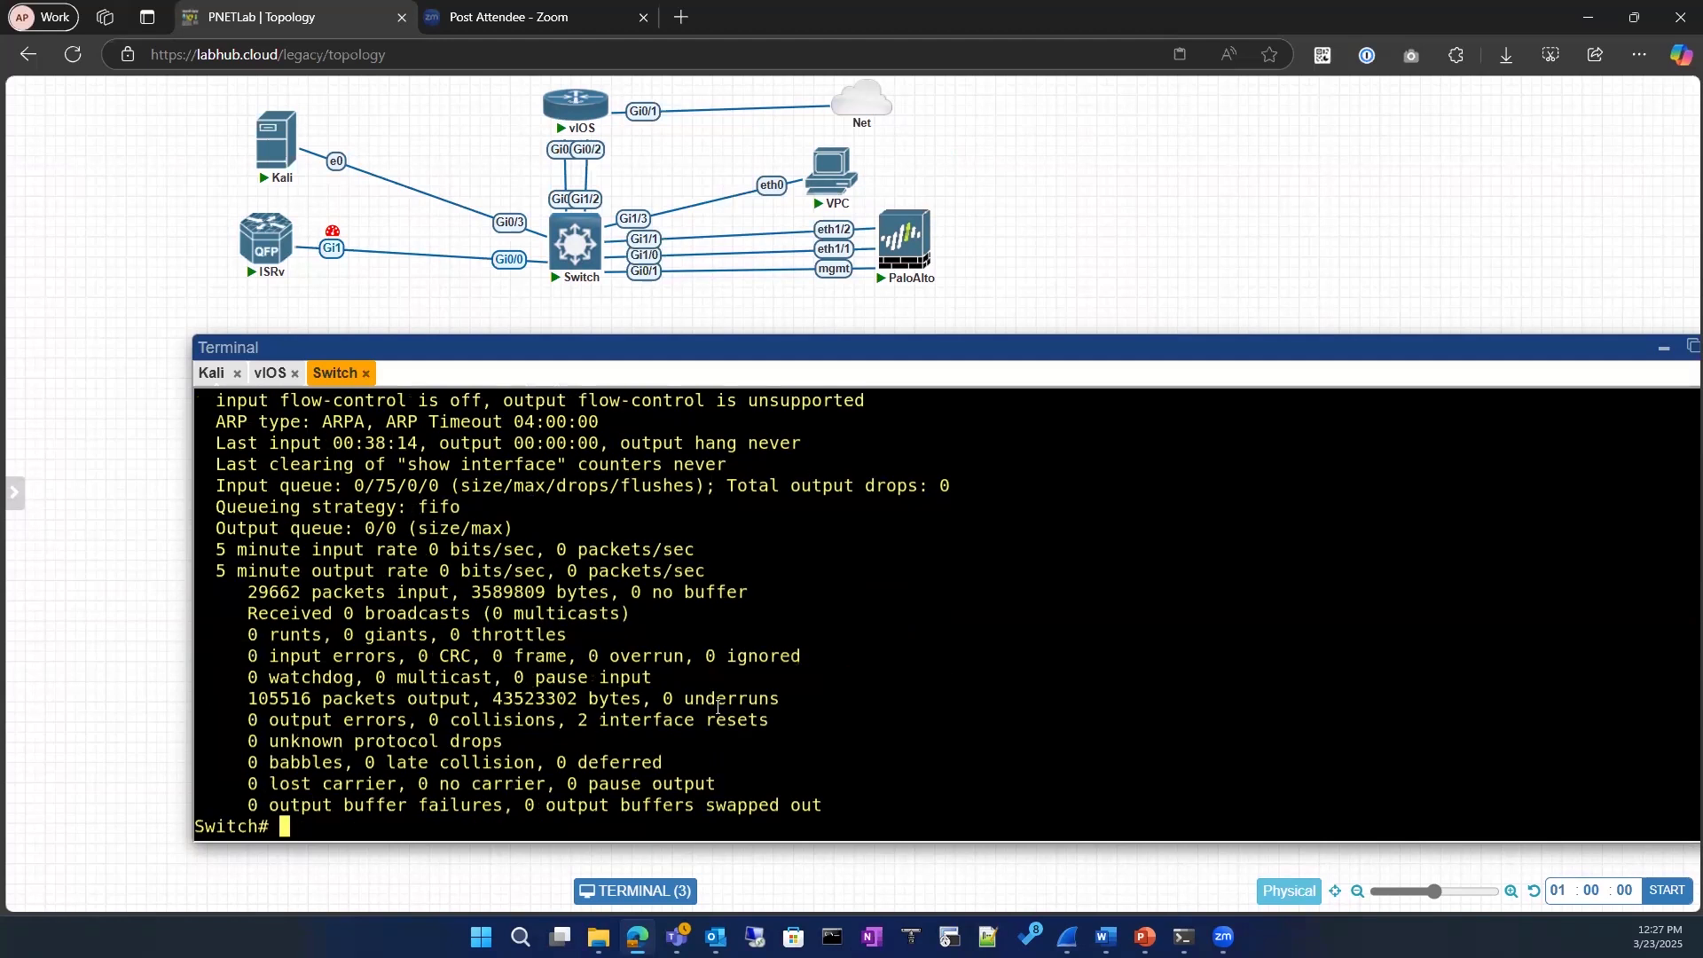
type("conf")
key("Tab")
key("Return")
key("Return")
key("Return")
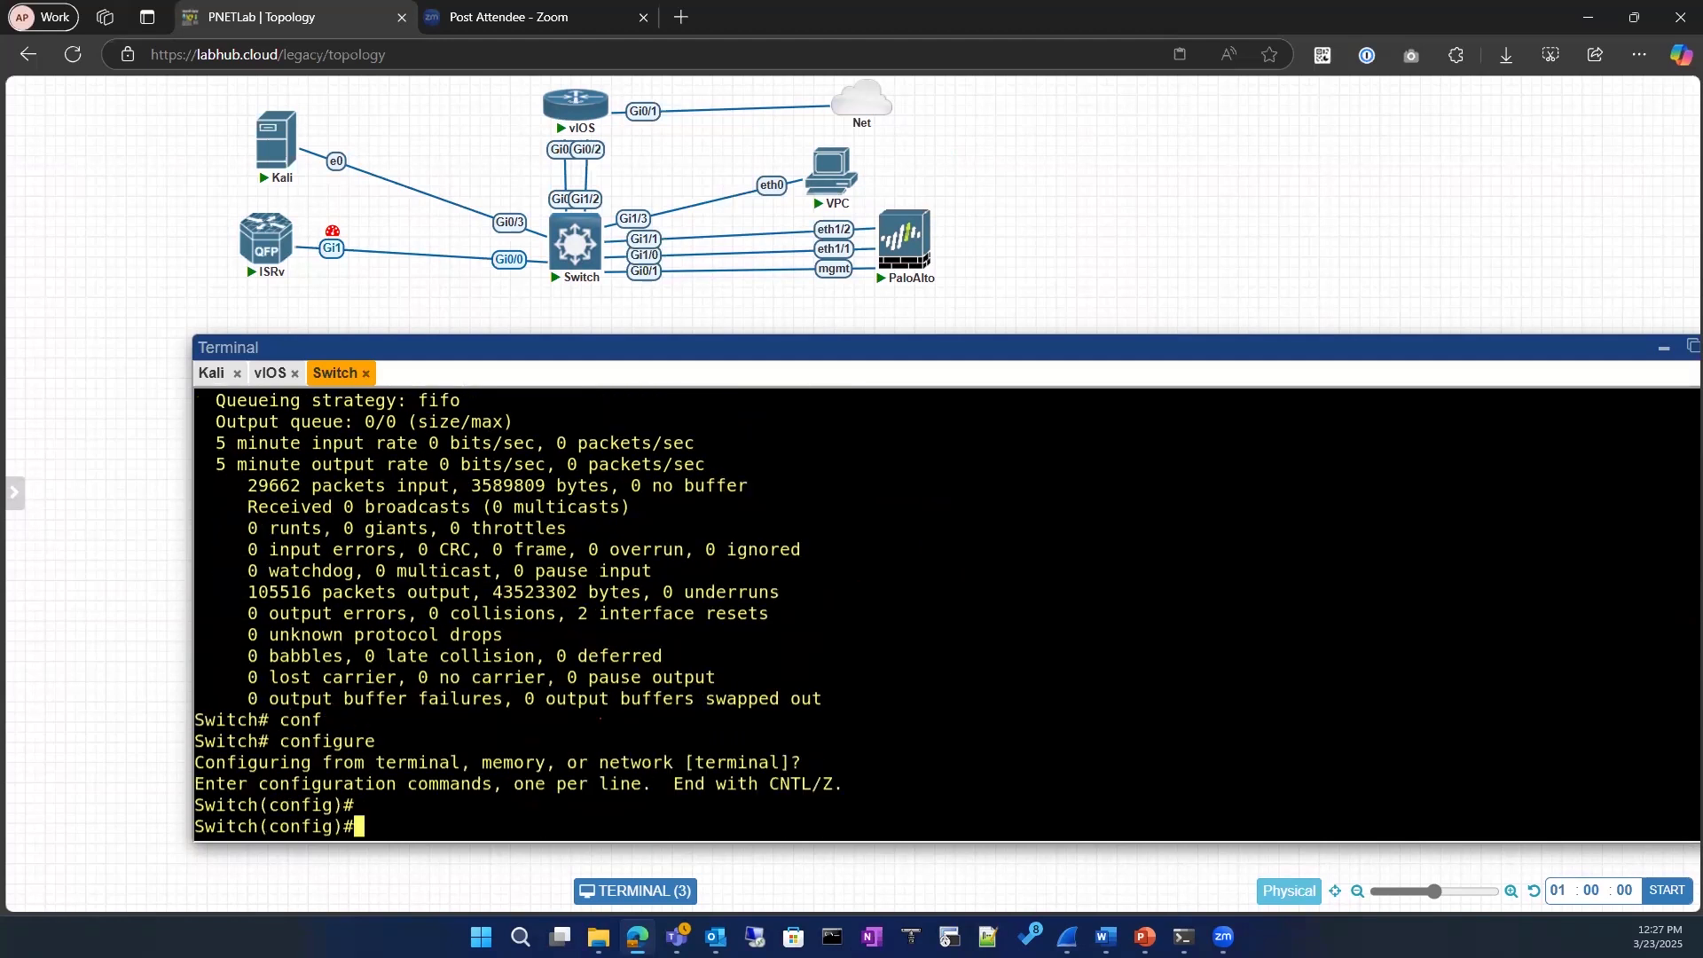
Step: Enter interface configuration mode for gigabitEthernet 0/3
type("int")
key("Tab")
type("gi")
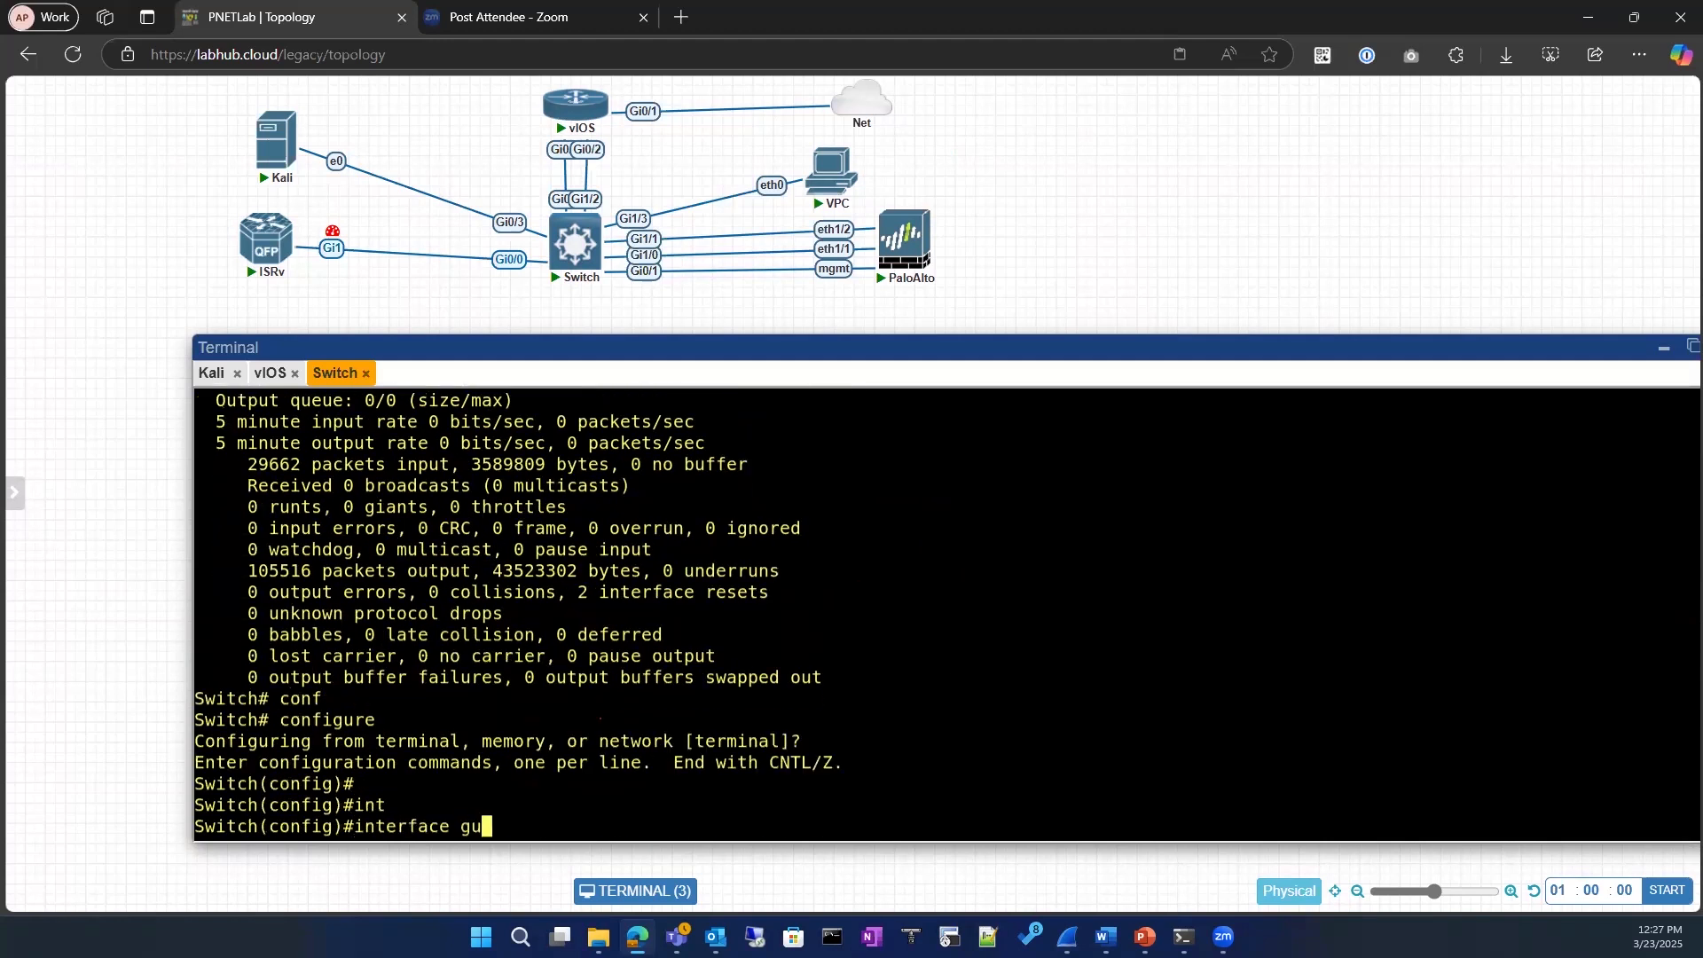
key("Tab")
type("0")
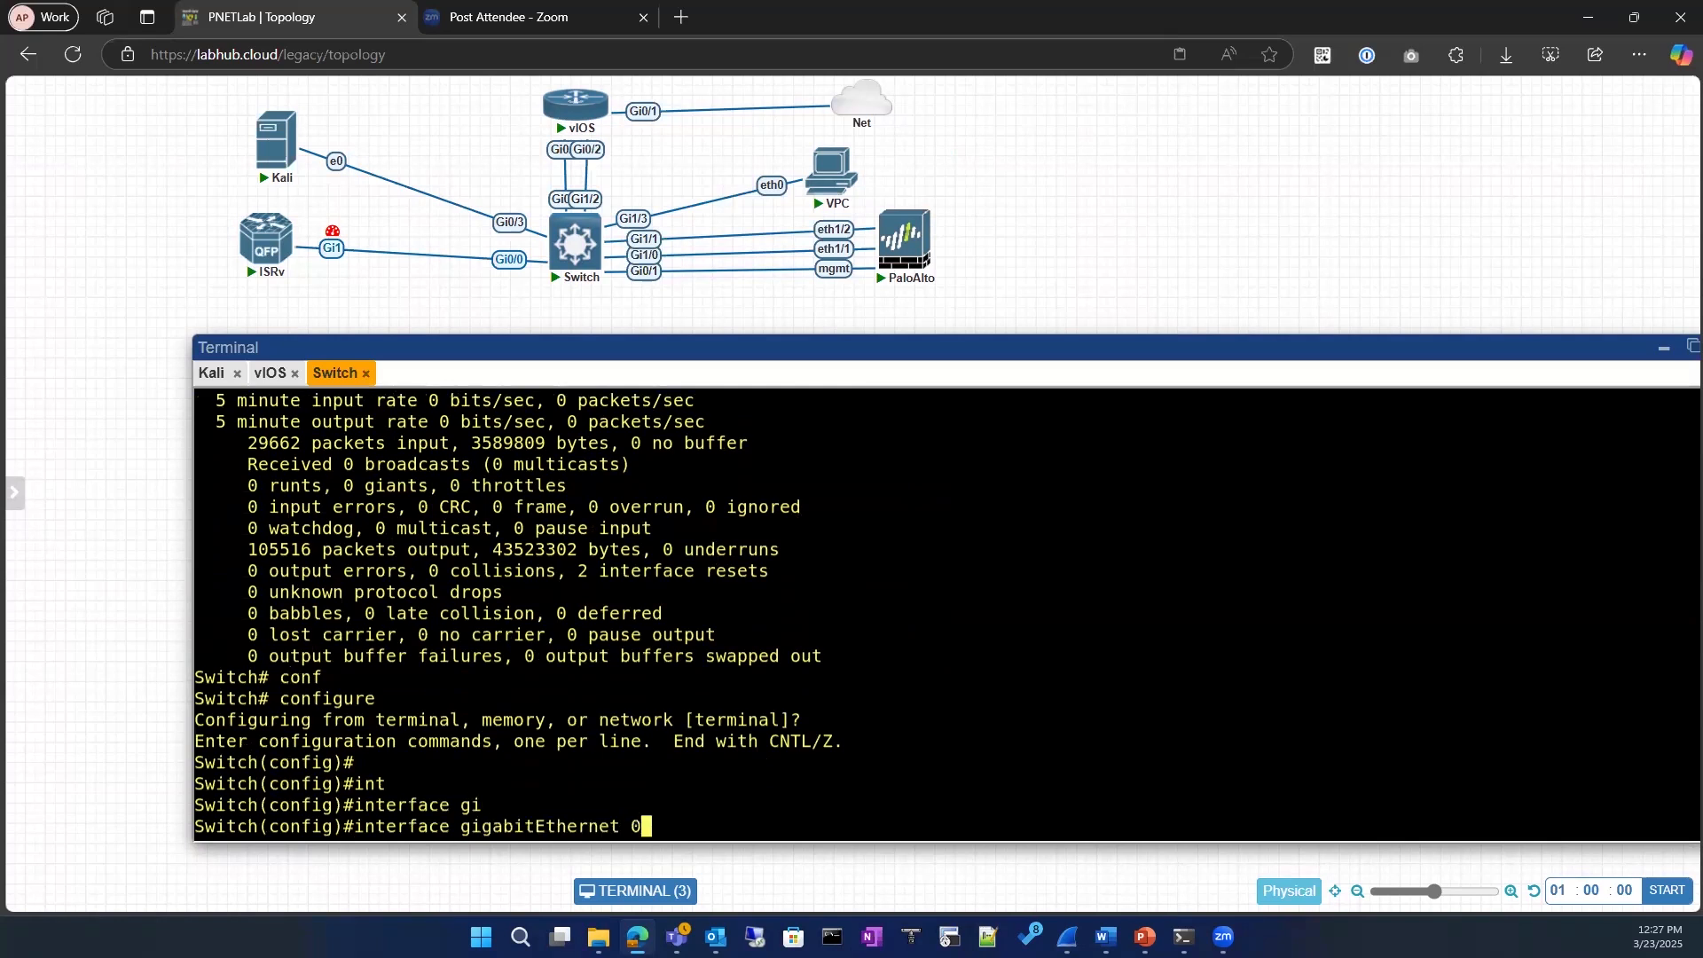
type("/2")
key("BackSpace")
type("3")
key("Return")
type("ip mt")
key("Tab")
type("u")
key("Tab")
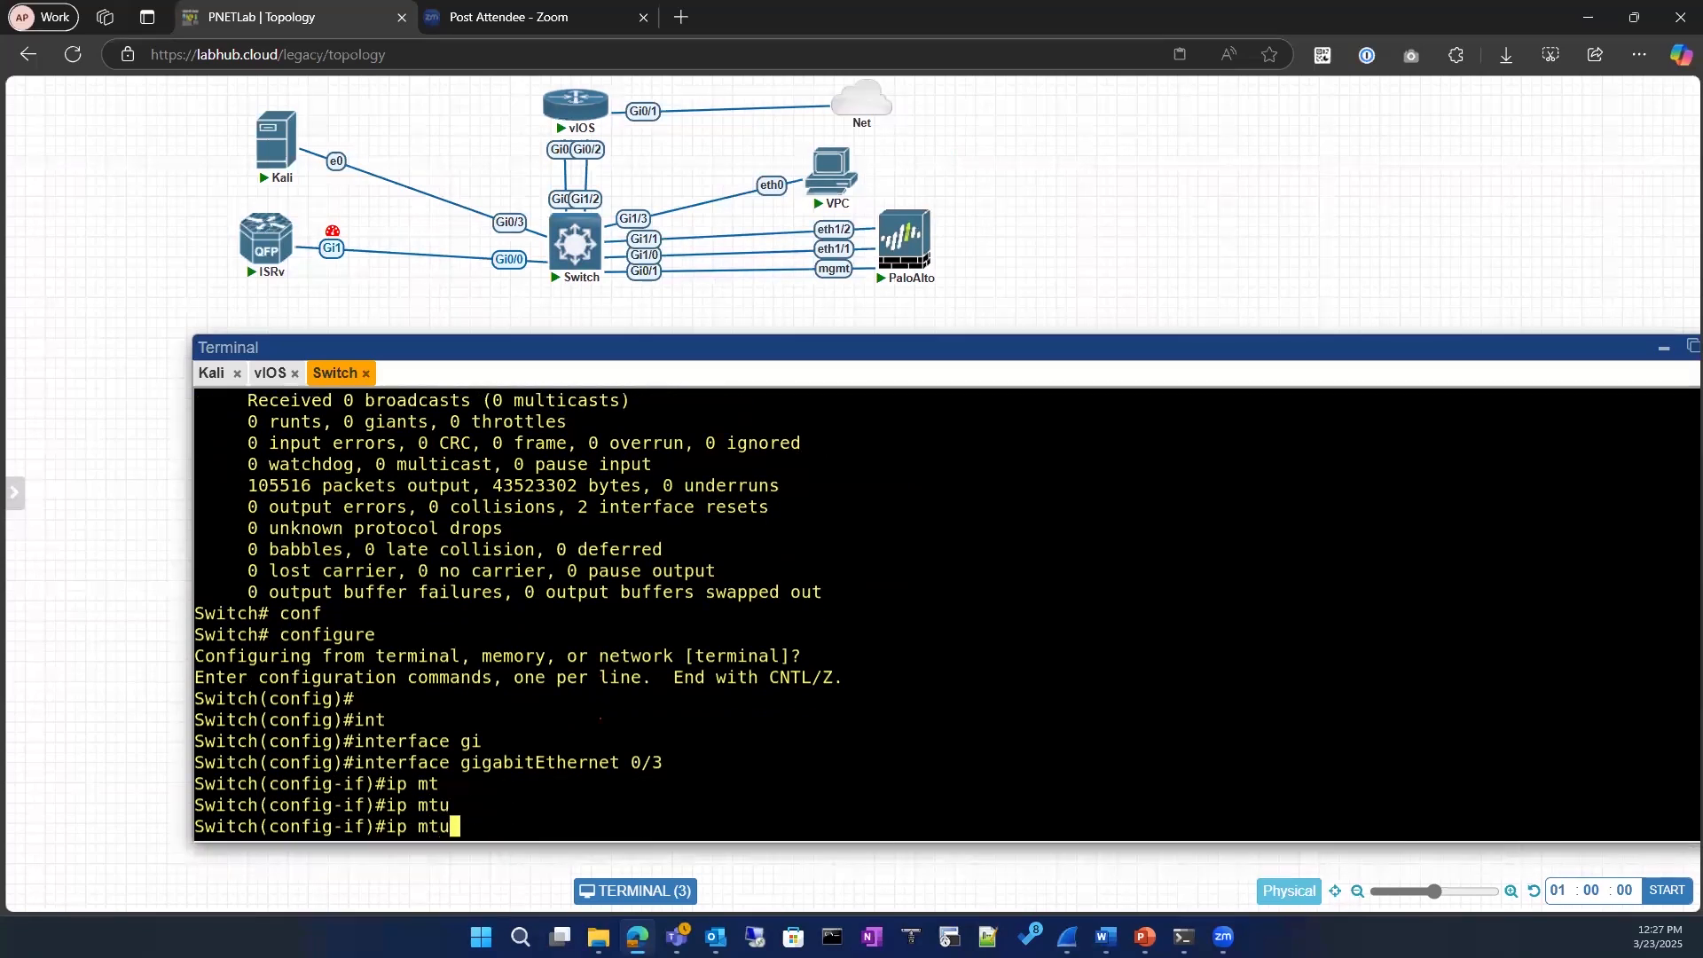
key("BackSpace")
key("BackSpace")
key("BackSpace")
key("BackSpace")
key("BackSpace")
key("BackSpace")
Step: Turn gigabitEthernet 0/3 into a routed port with the no switchport command
type("no sw")
key("Tab")
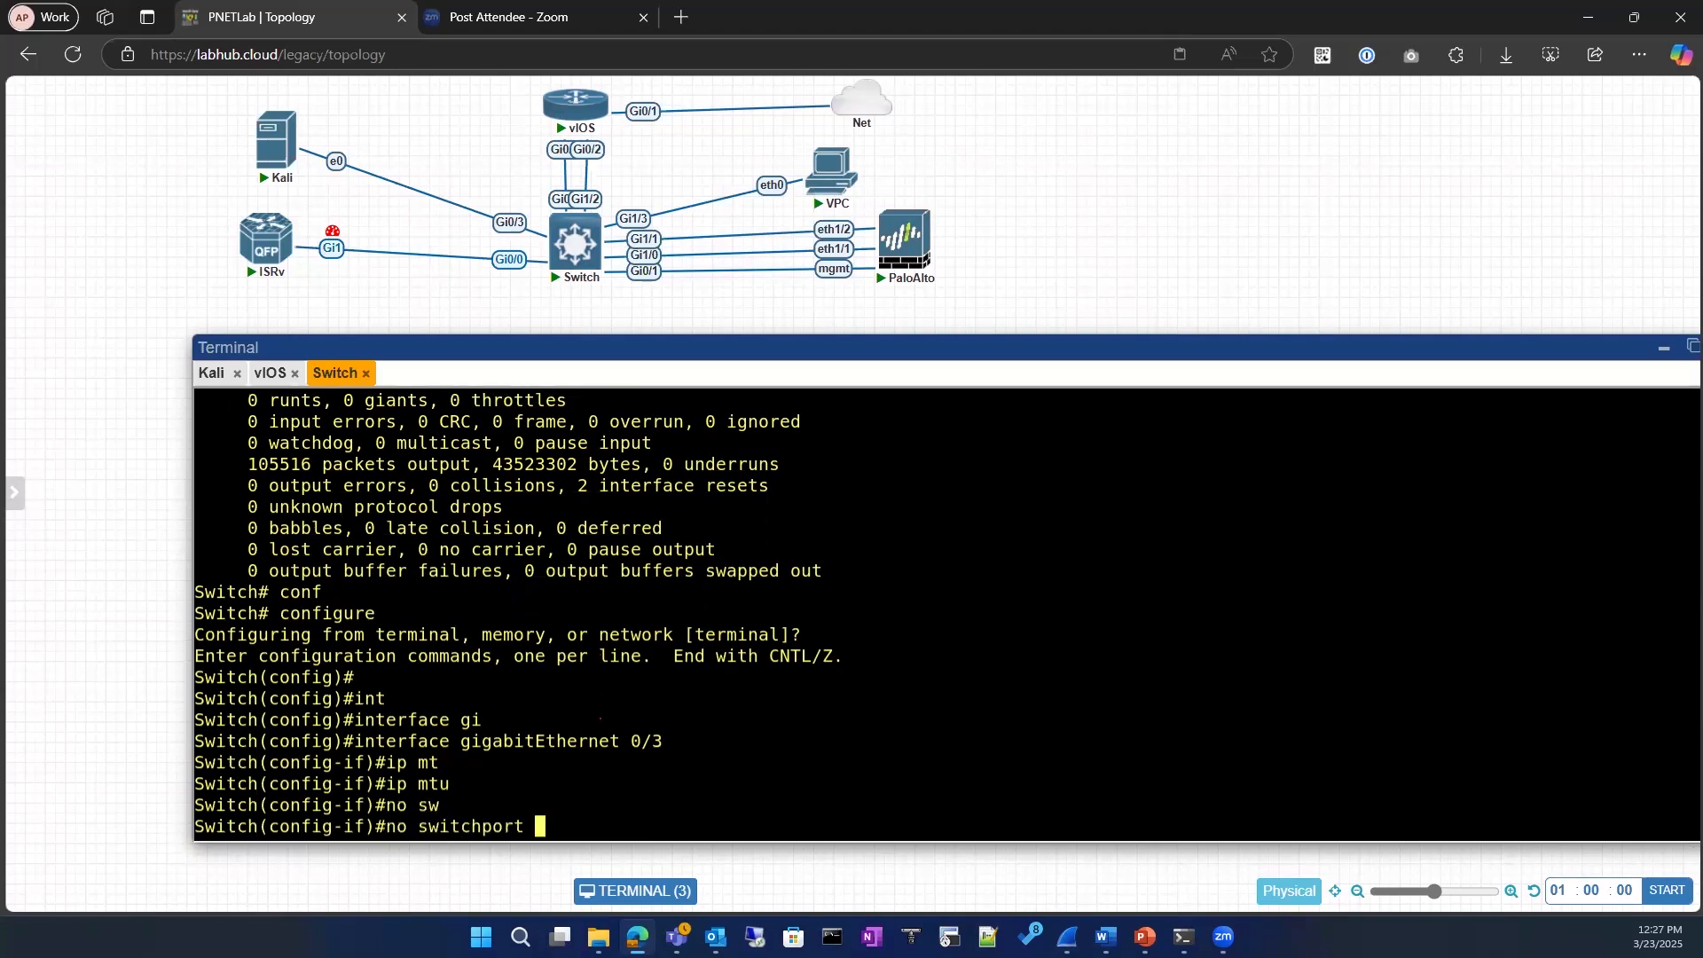
key("Return")
type("ip m")
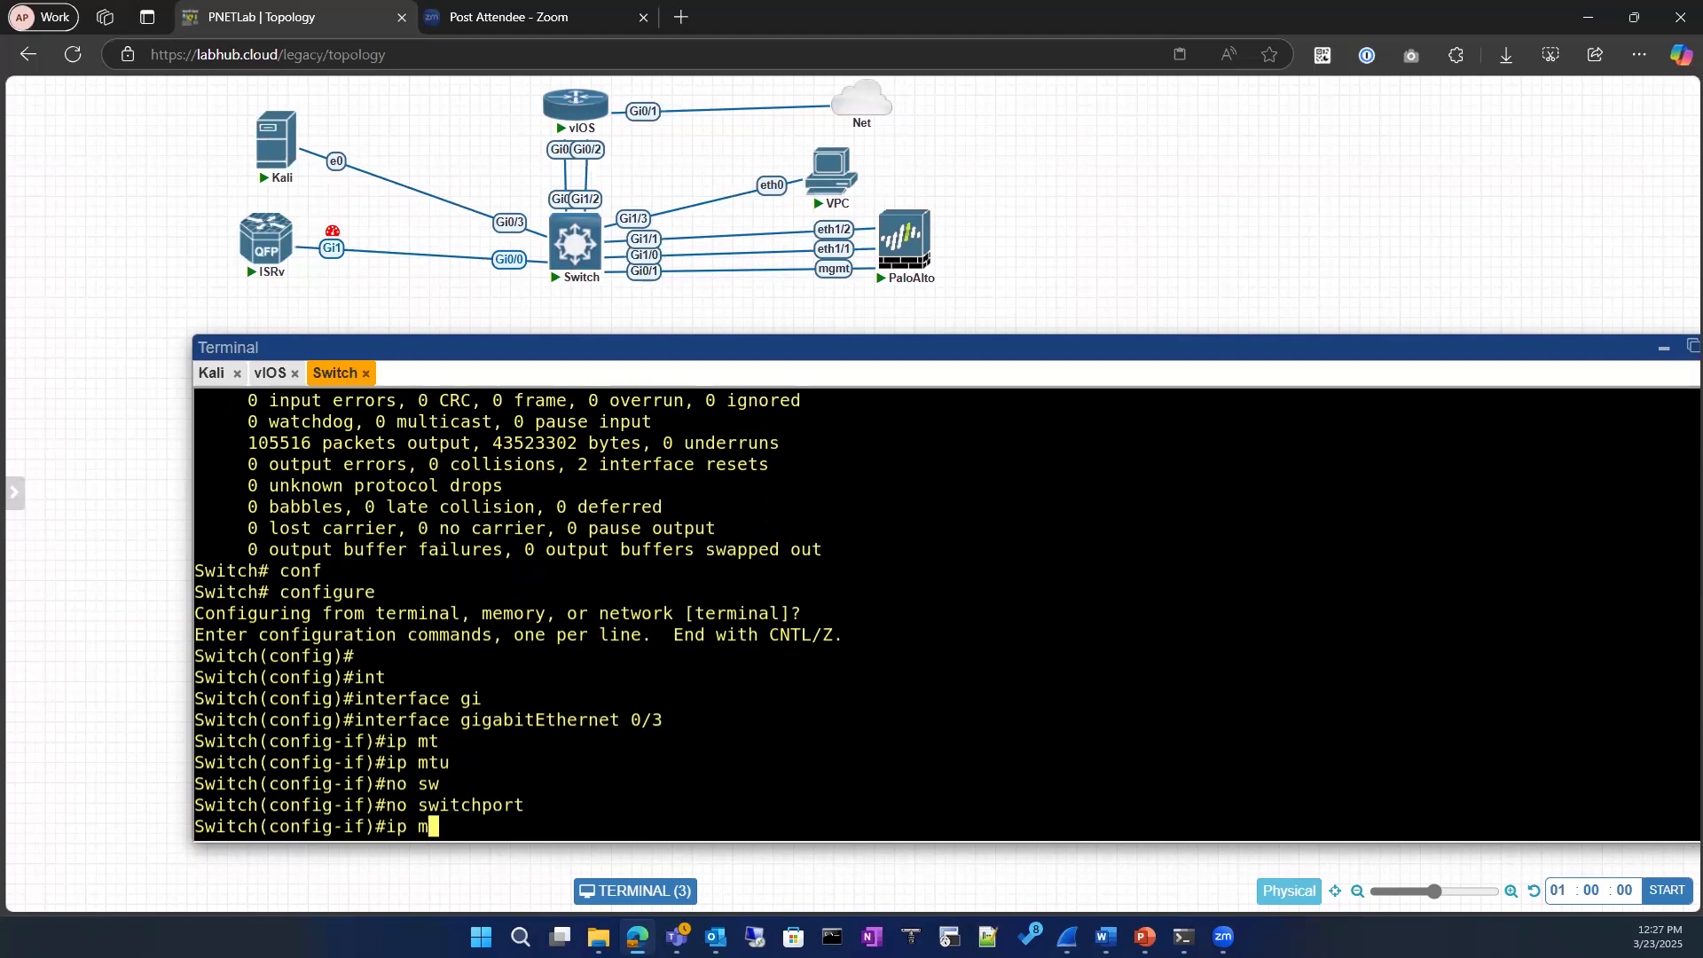
key("BackSpace")
key("Return")
key("Return")
key("Return")
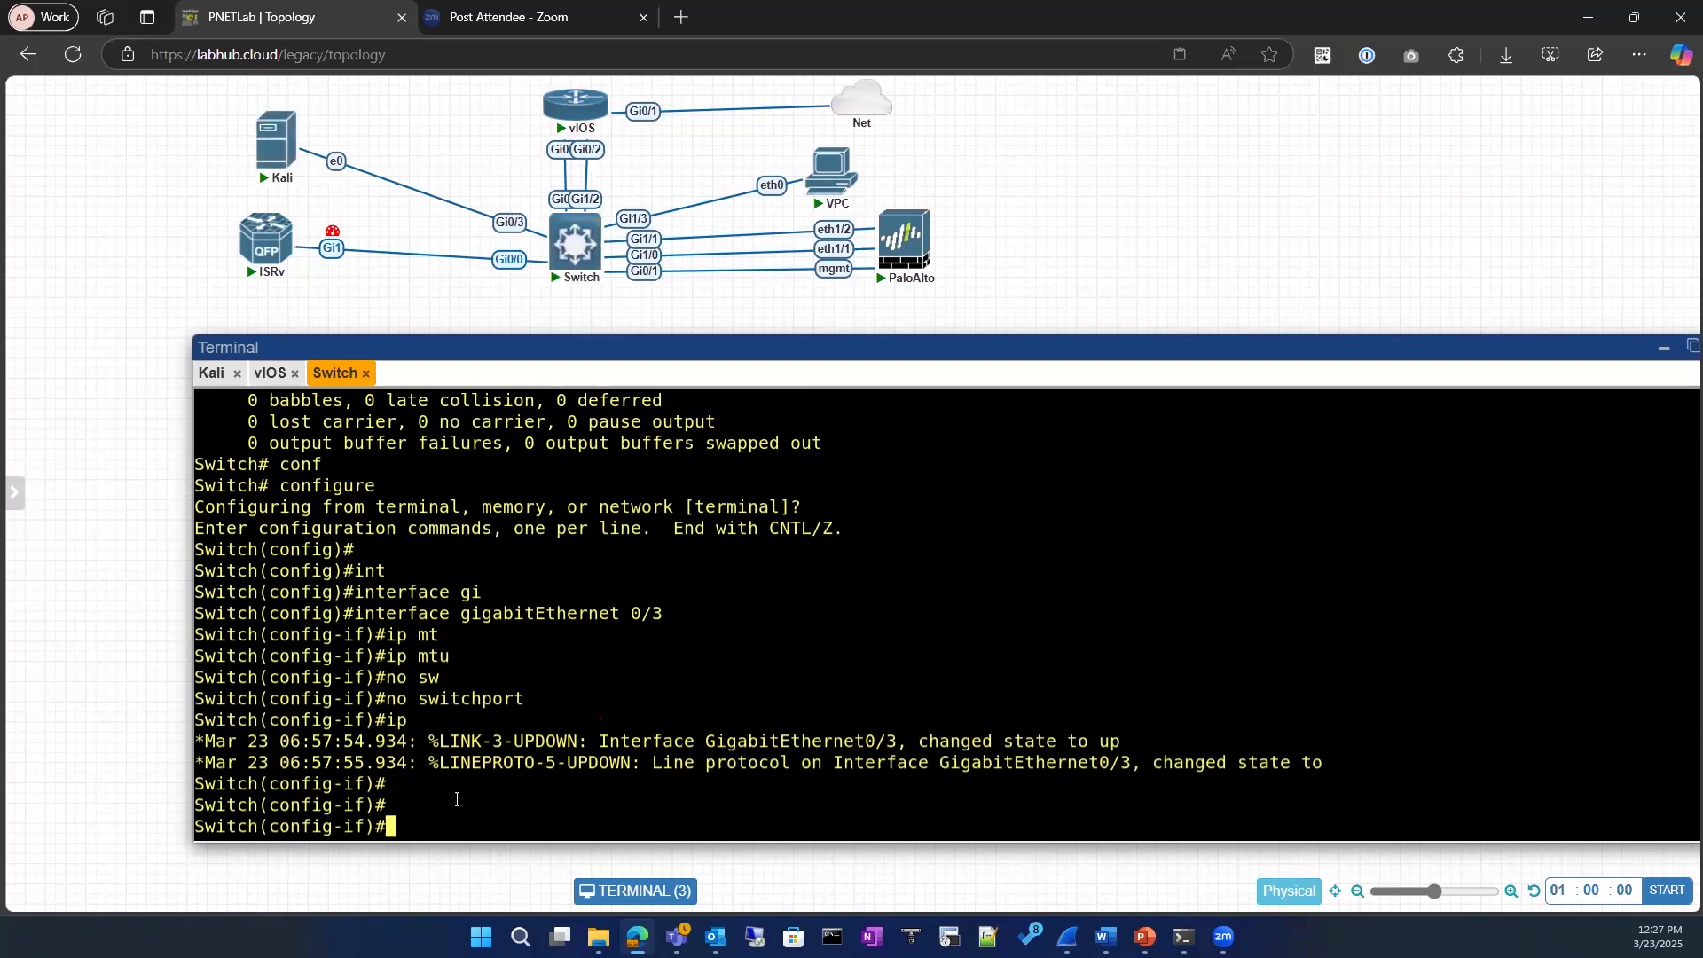
Step: Query the allowed values for the mtu command and set the interface MTU to 1550 bytes
type("mtu ?")
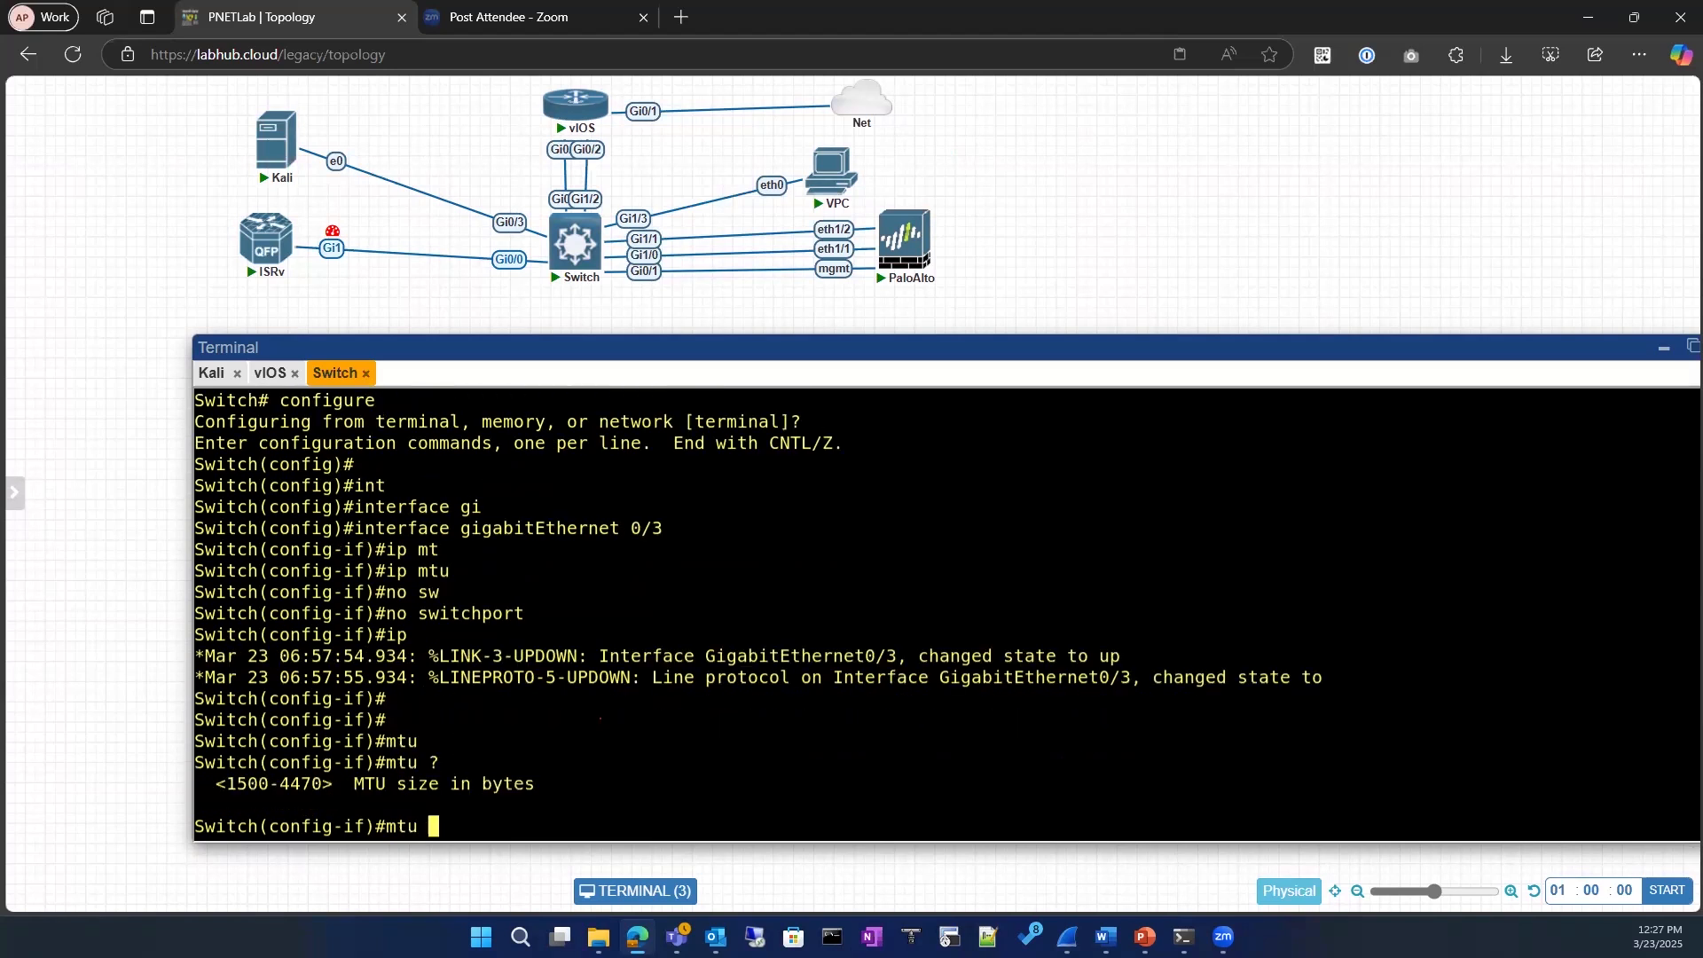
type("1550")
key("Tab")
key("BackSpace")
key("BackSpace")
key("BackSpace")
key("BackSpace")
key("BackSpace")
key("BackSpace")
key("BackSpace")
key("BackSpace")
Step: Set the IP MTU of gigabitEthernet 0/3 to 1400 and exit configuration mode back to the privileged prompt
type("ip mtu")
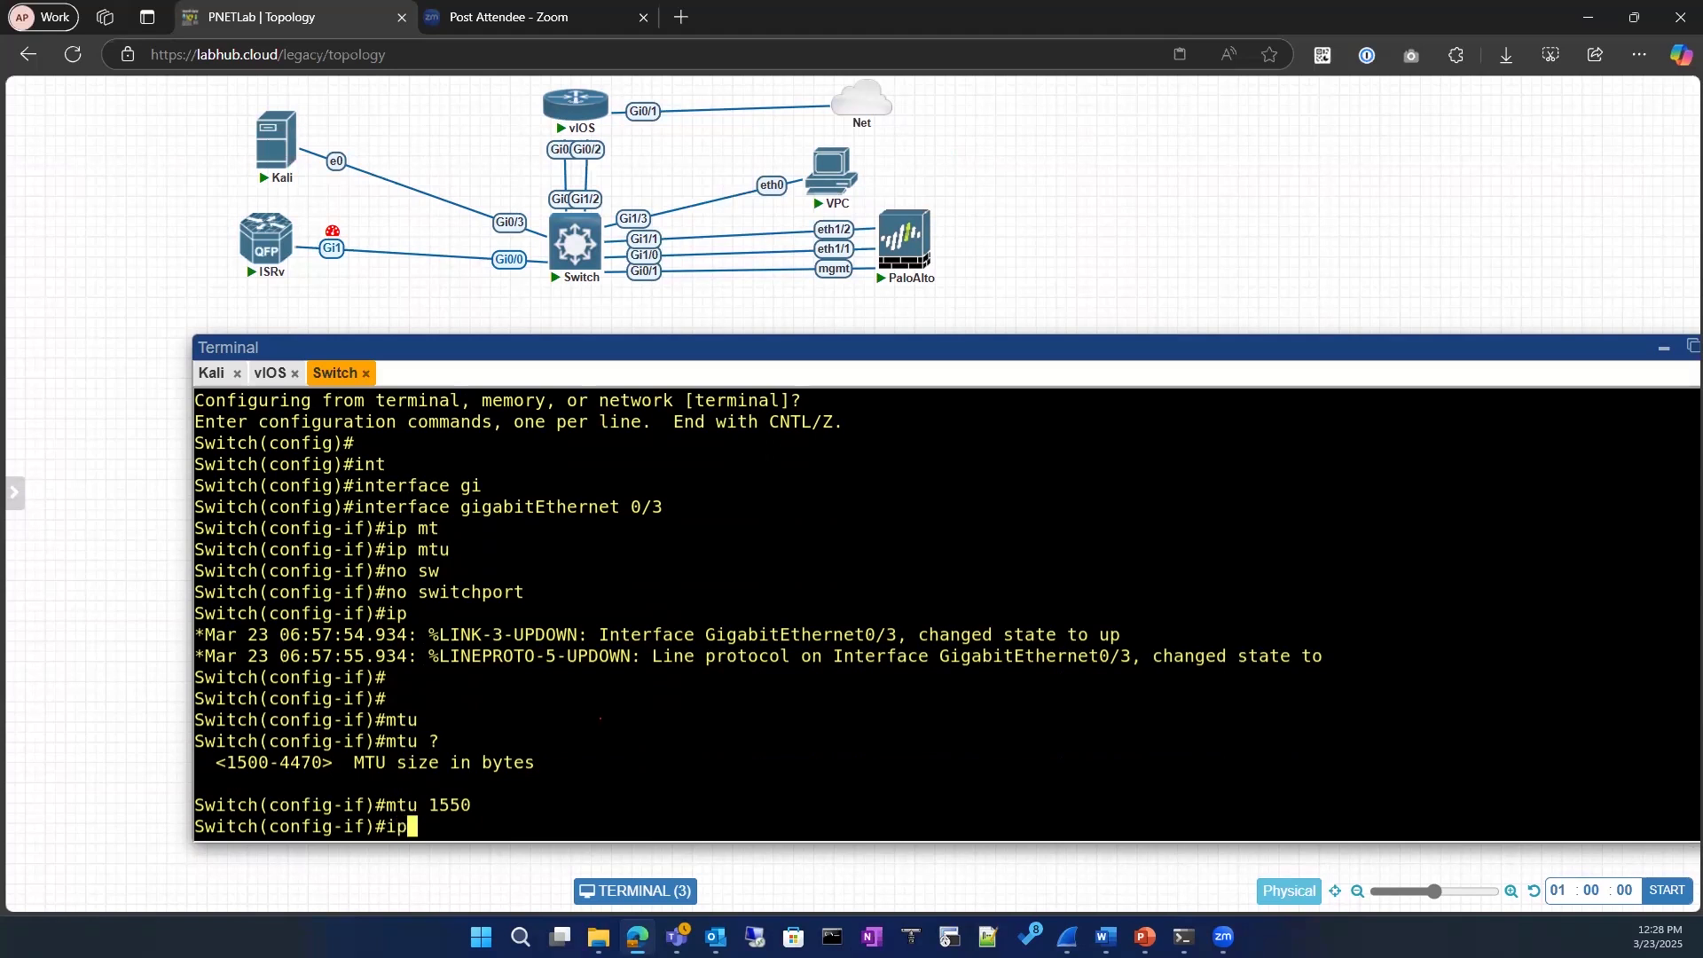
key("Tab")
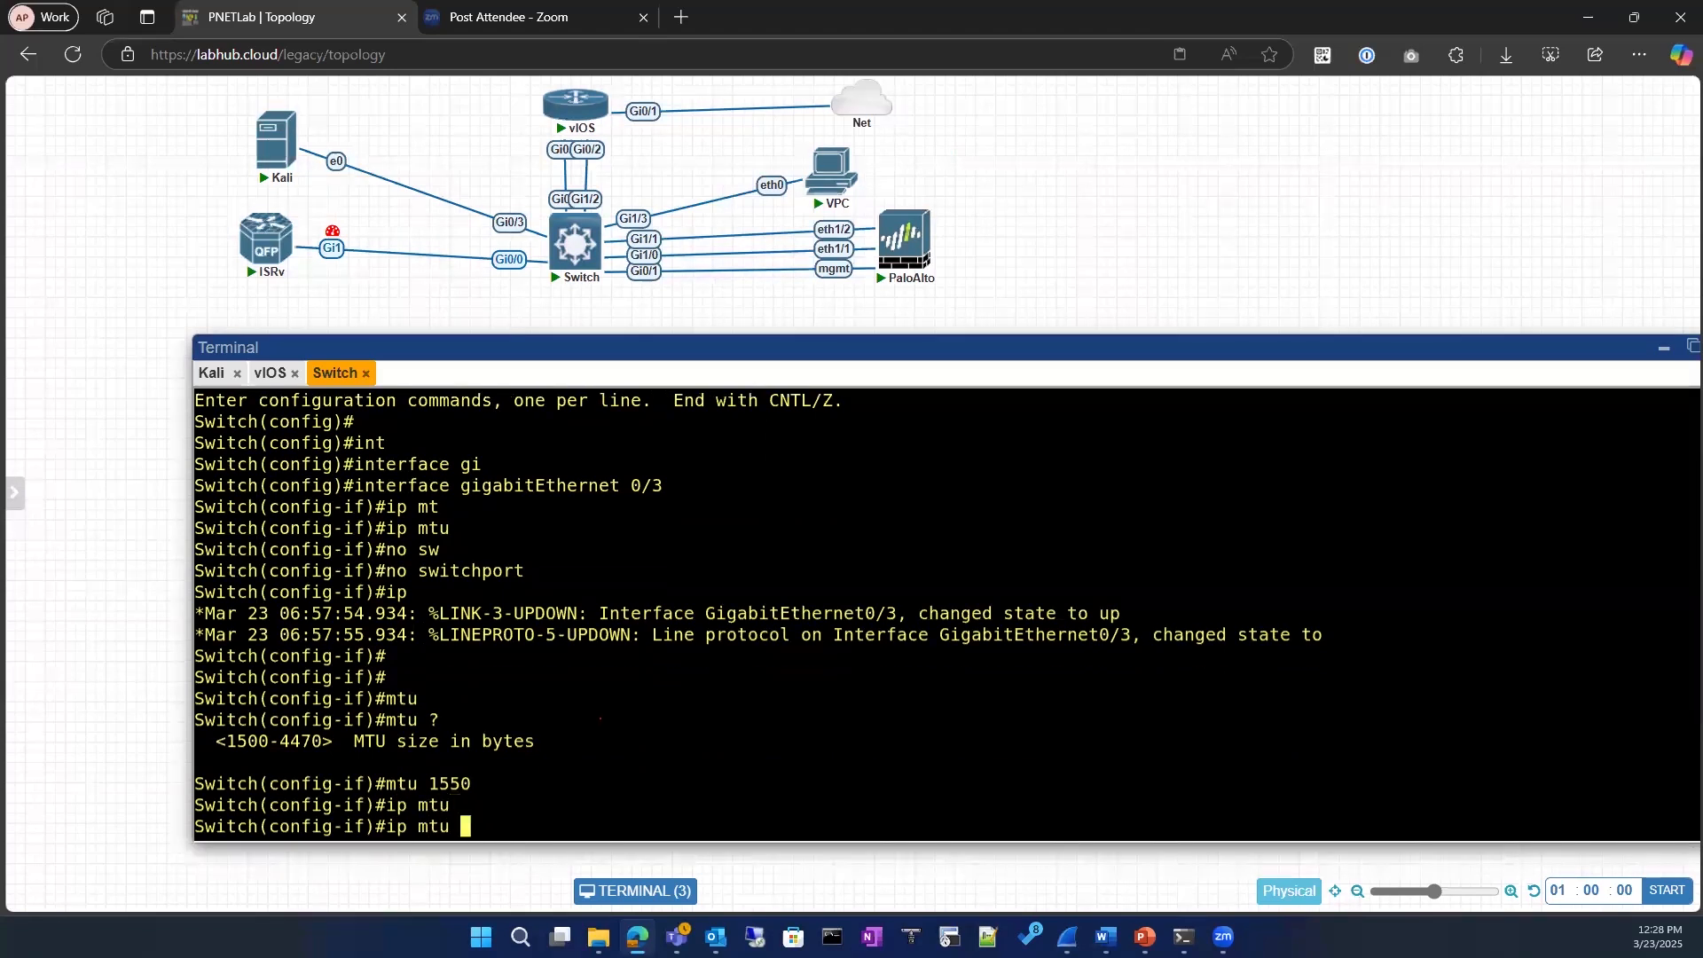
type("1400")
key("Return")
type("exit")
key("Return")
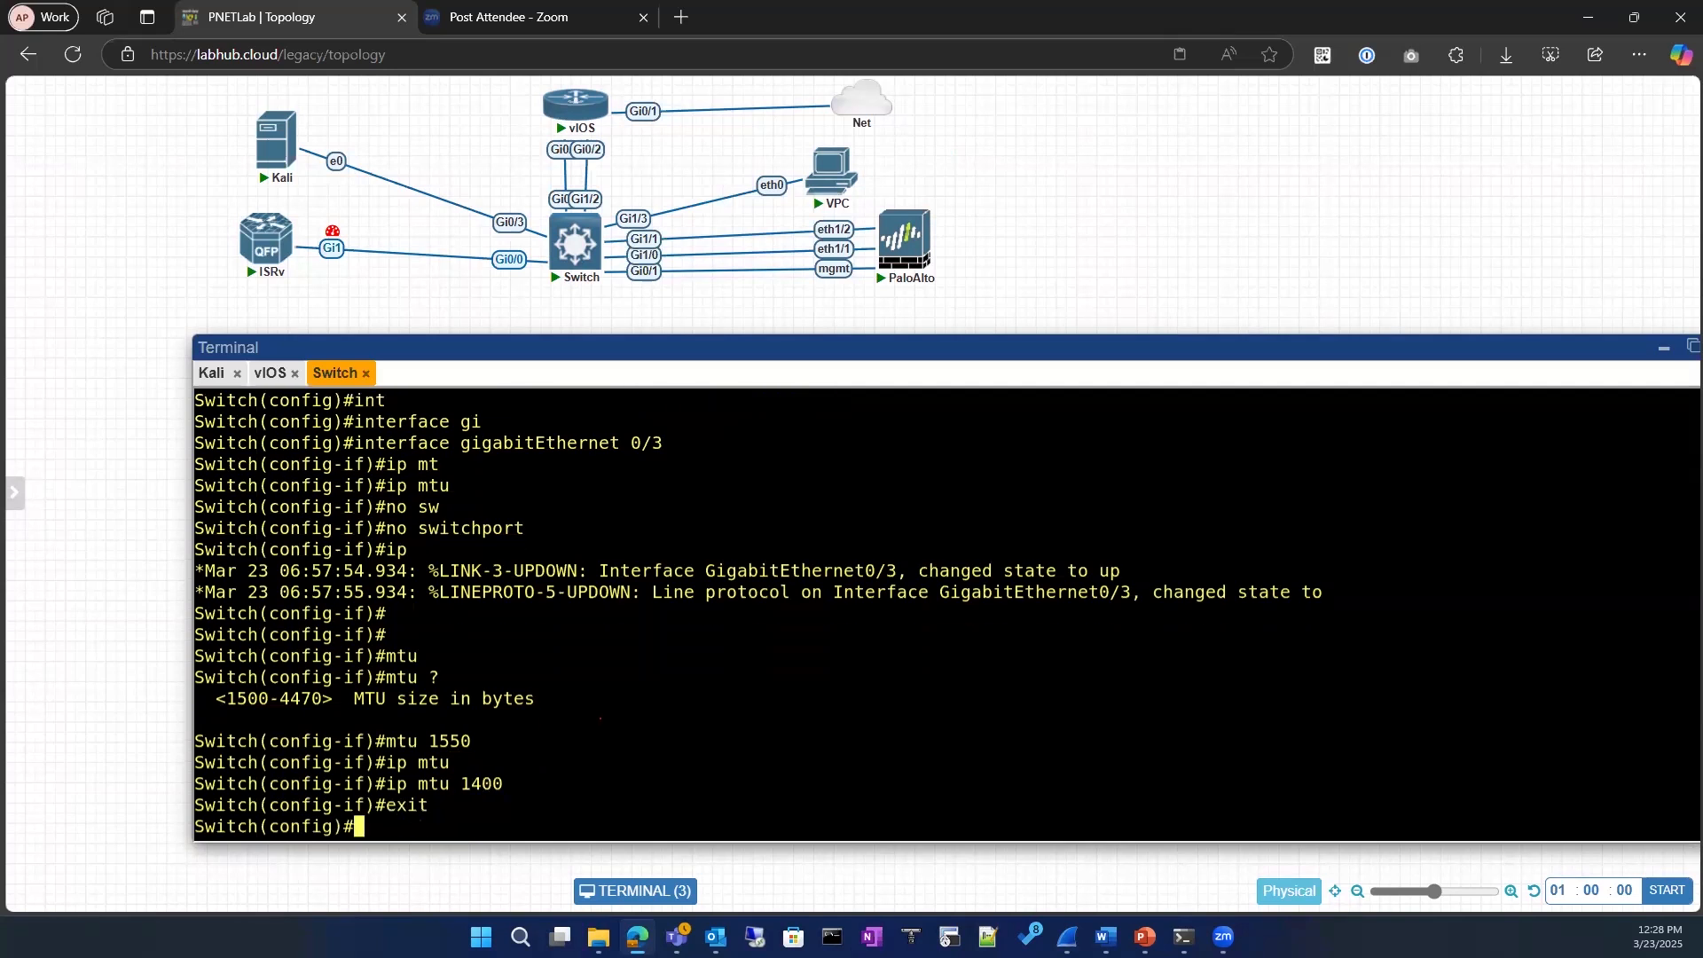
key("Return")
type("exit")
key("Return")
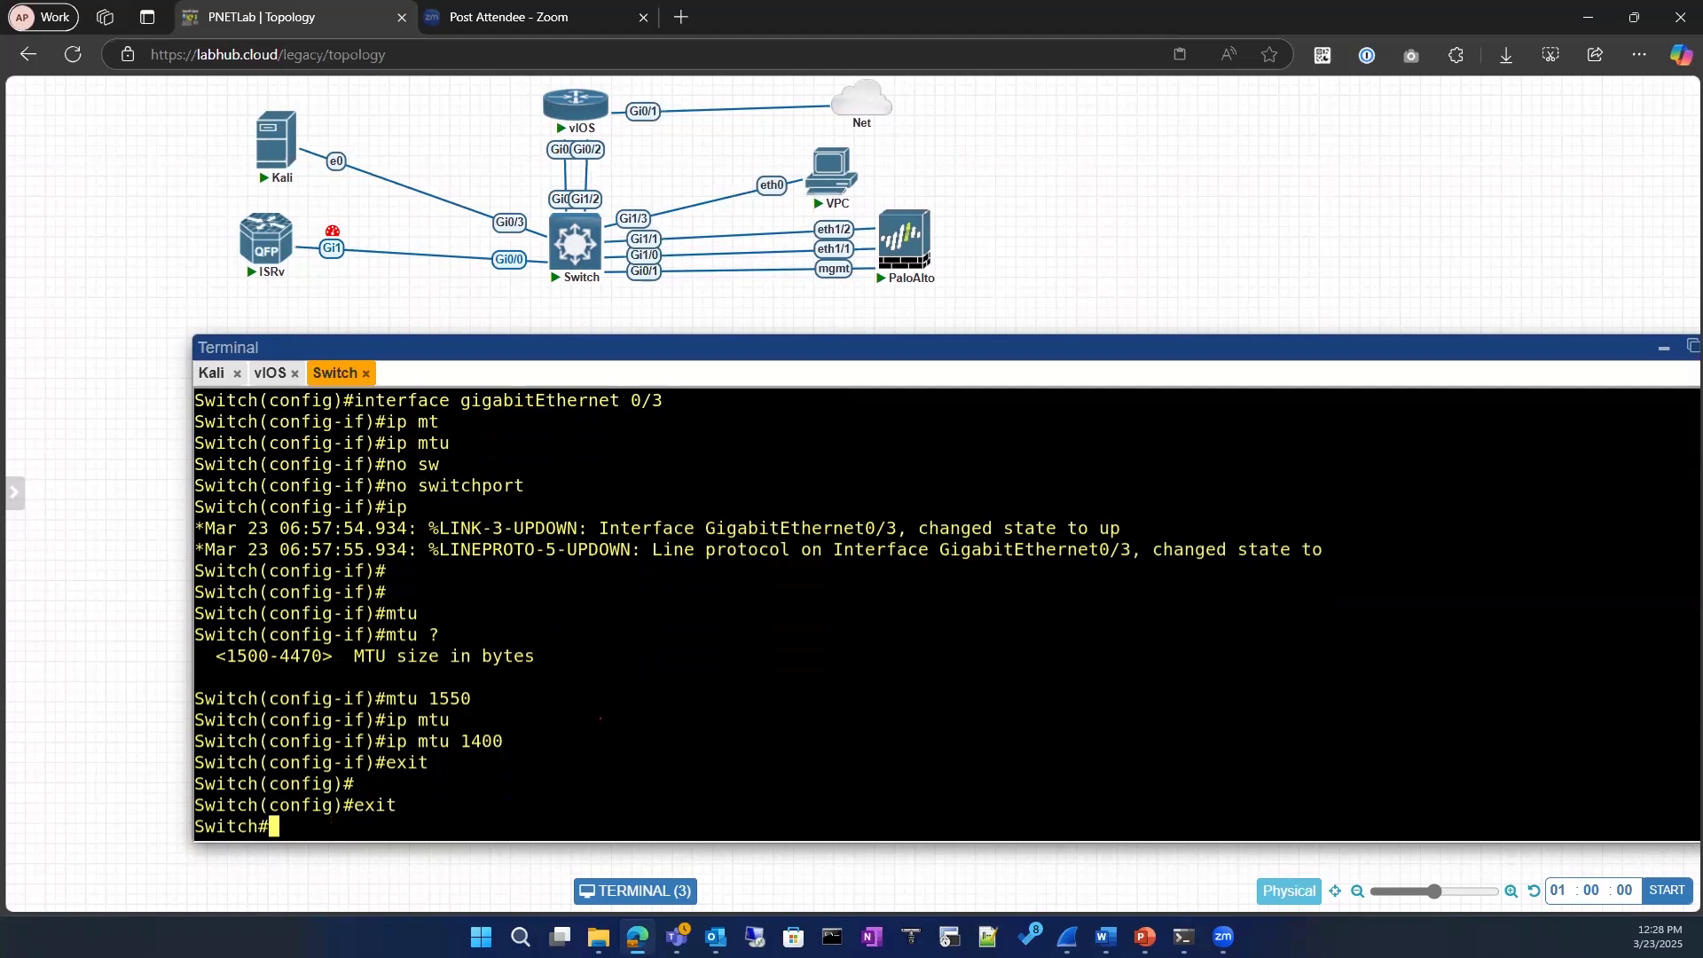
Step: Run show interface for gigabitEthernet 0/3 and page to the end of the output
type("ho")
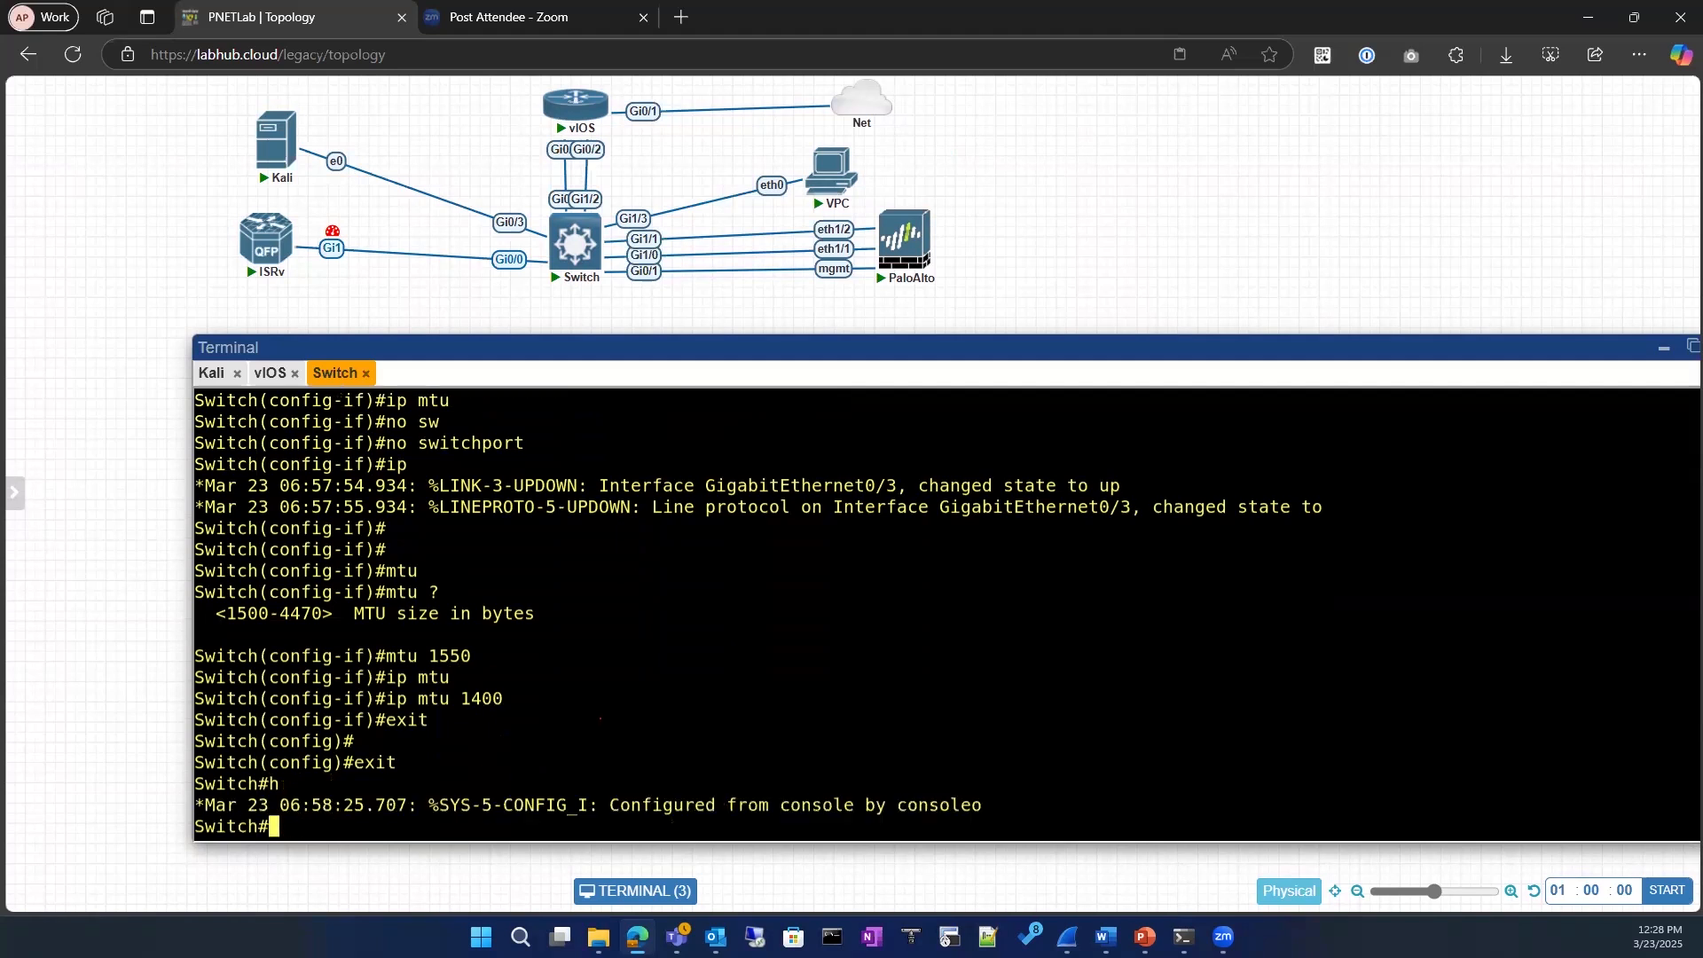
key("Return")
type("sho")
key("Tab")
type("ru")
key("BackSpace")
key("BackSpace")
key("BackSpace")
type("int")
key("Tab")
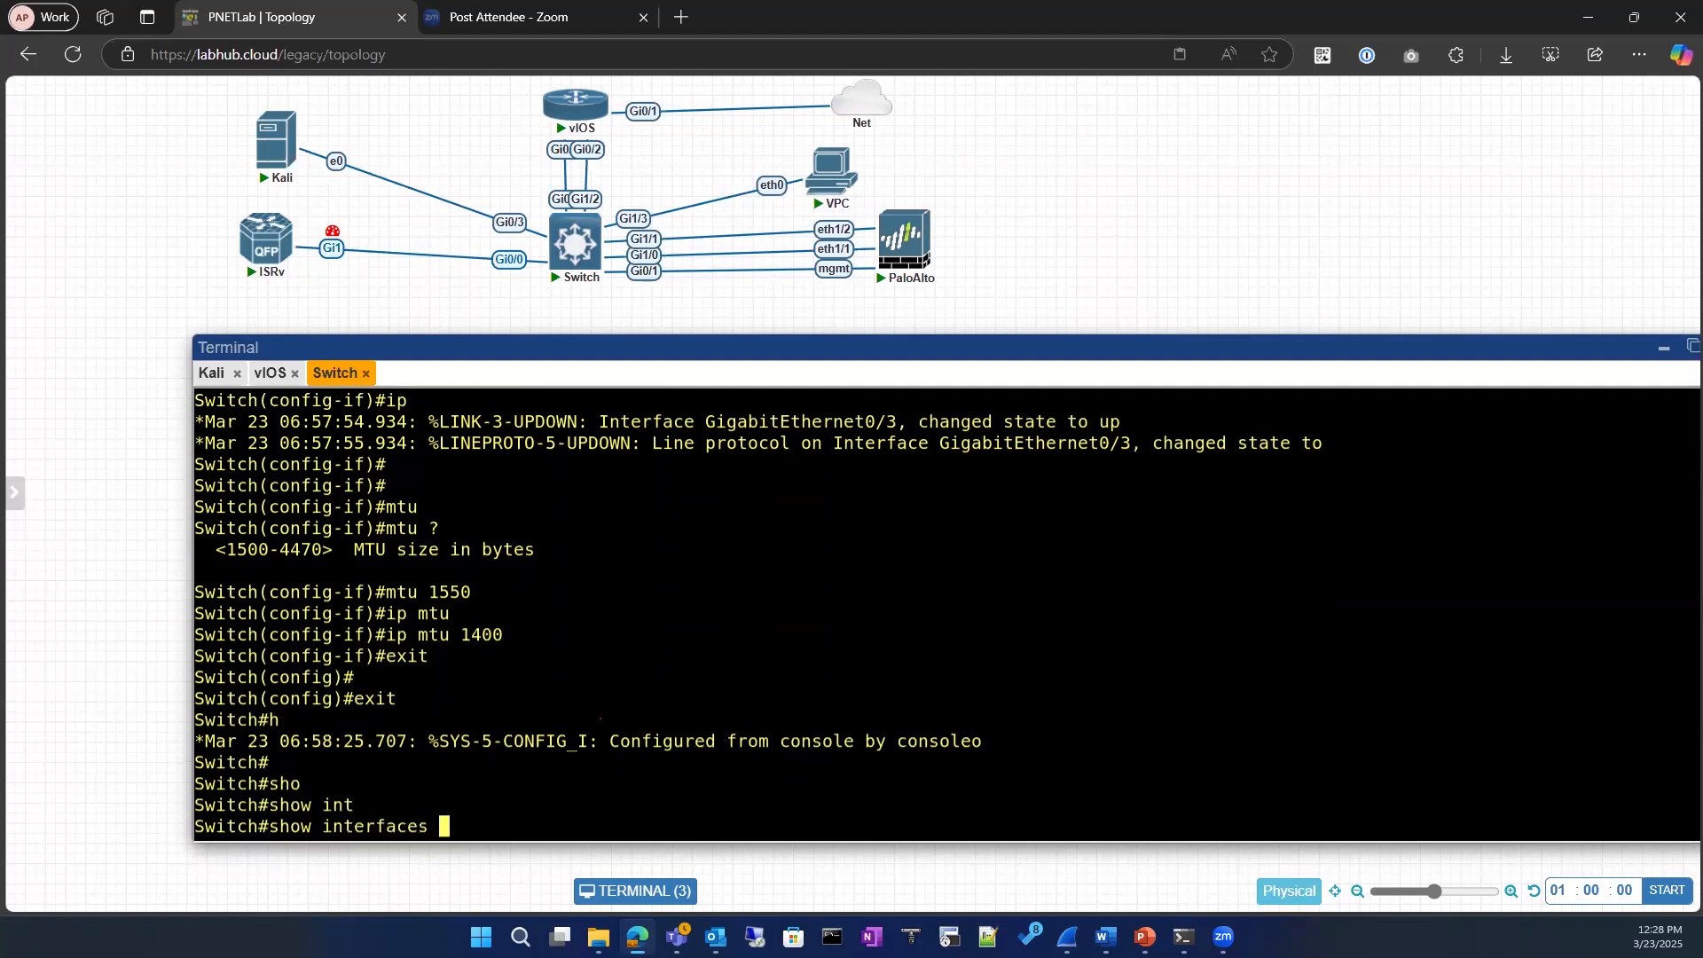
key("BackSpace")
type("gi")
key("Tab")
key("BackSpace")
key("BackSpace")
key("BackSpace")
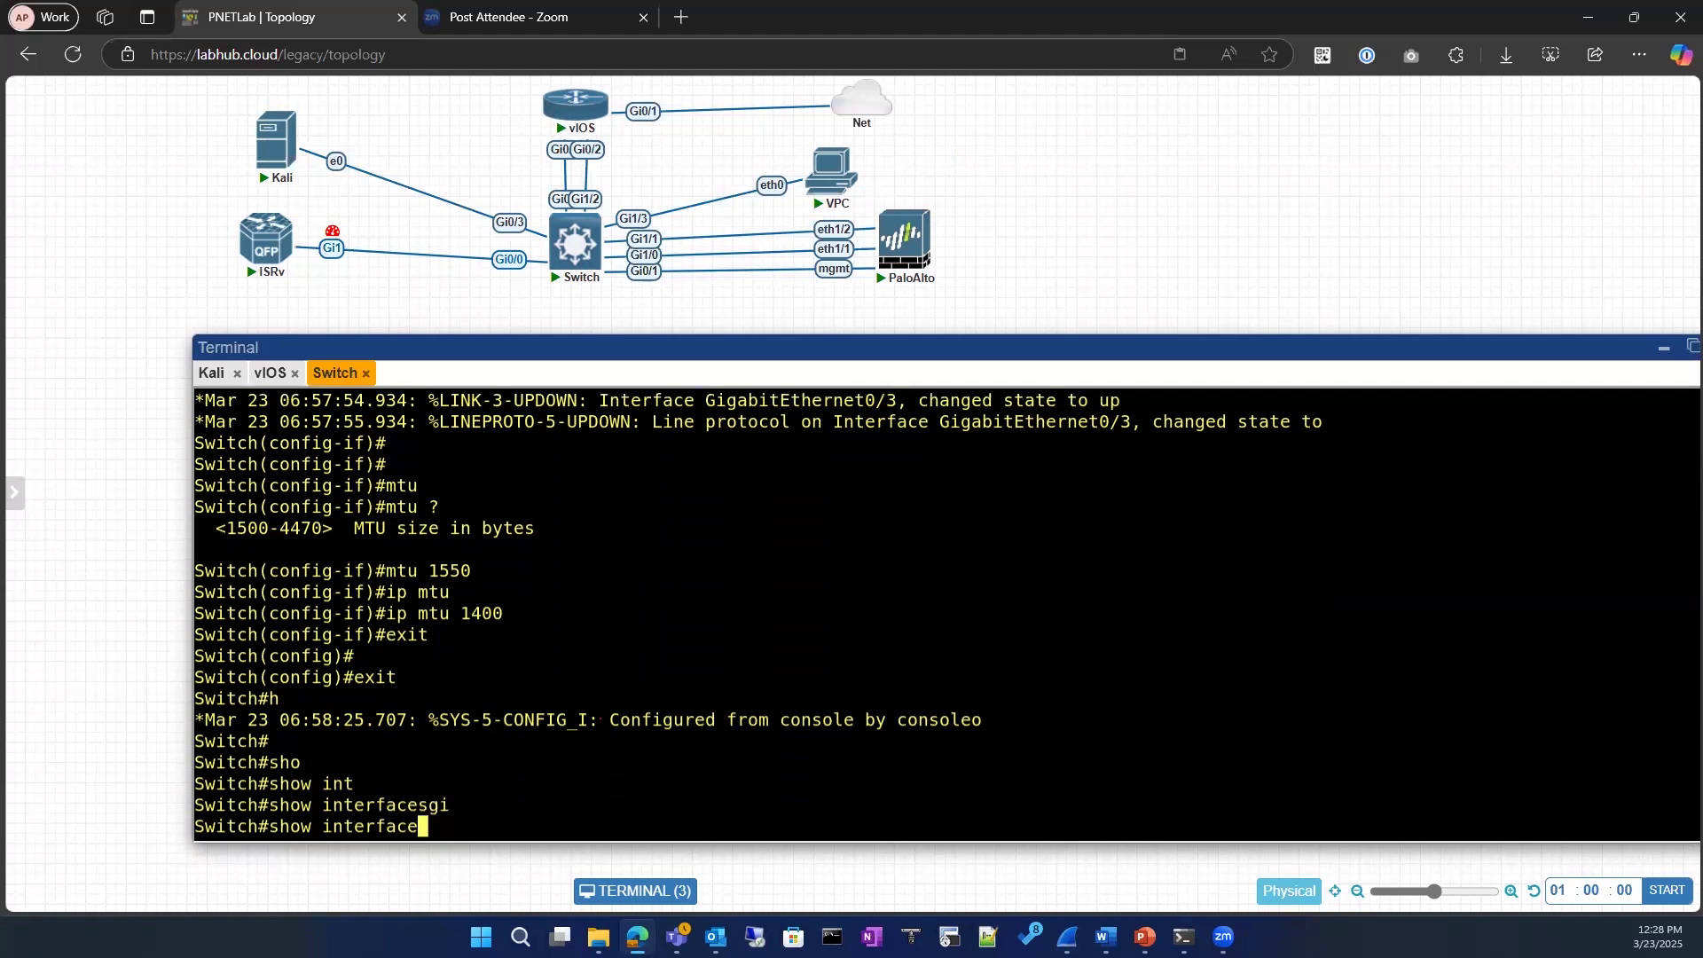
type("gi")
key("Tab")
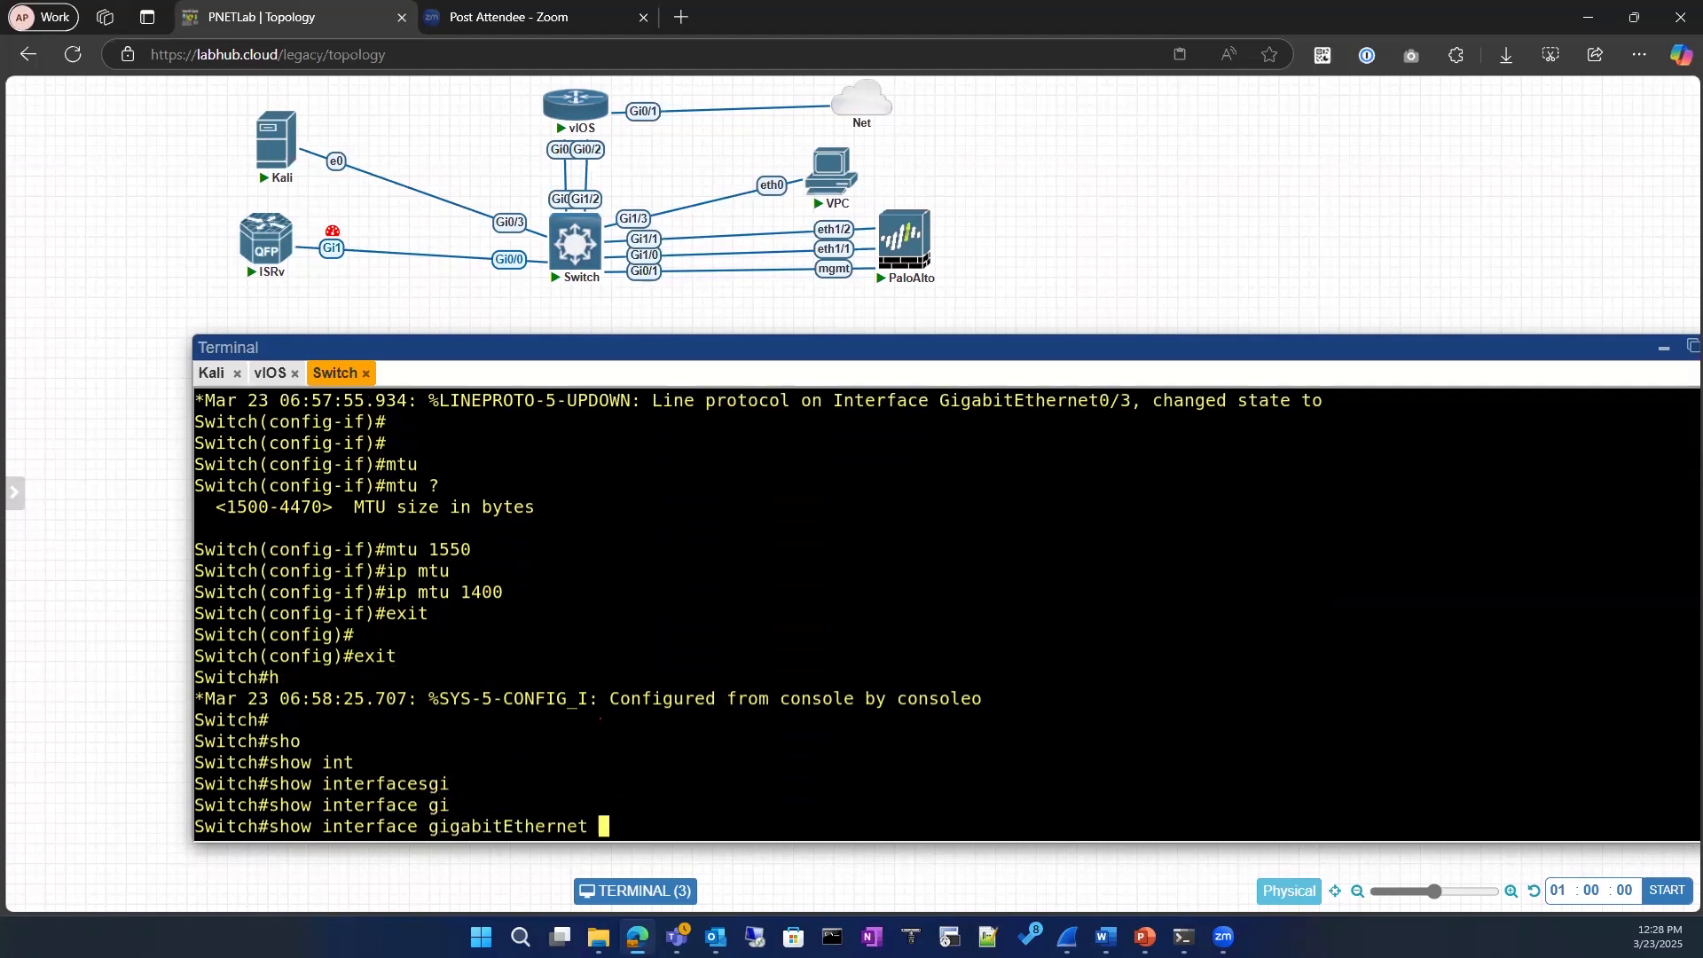
type("0/3")
key("Return")
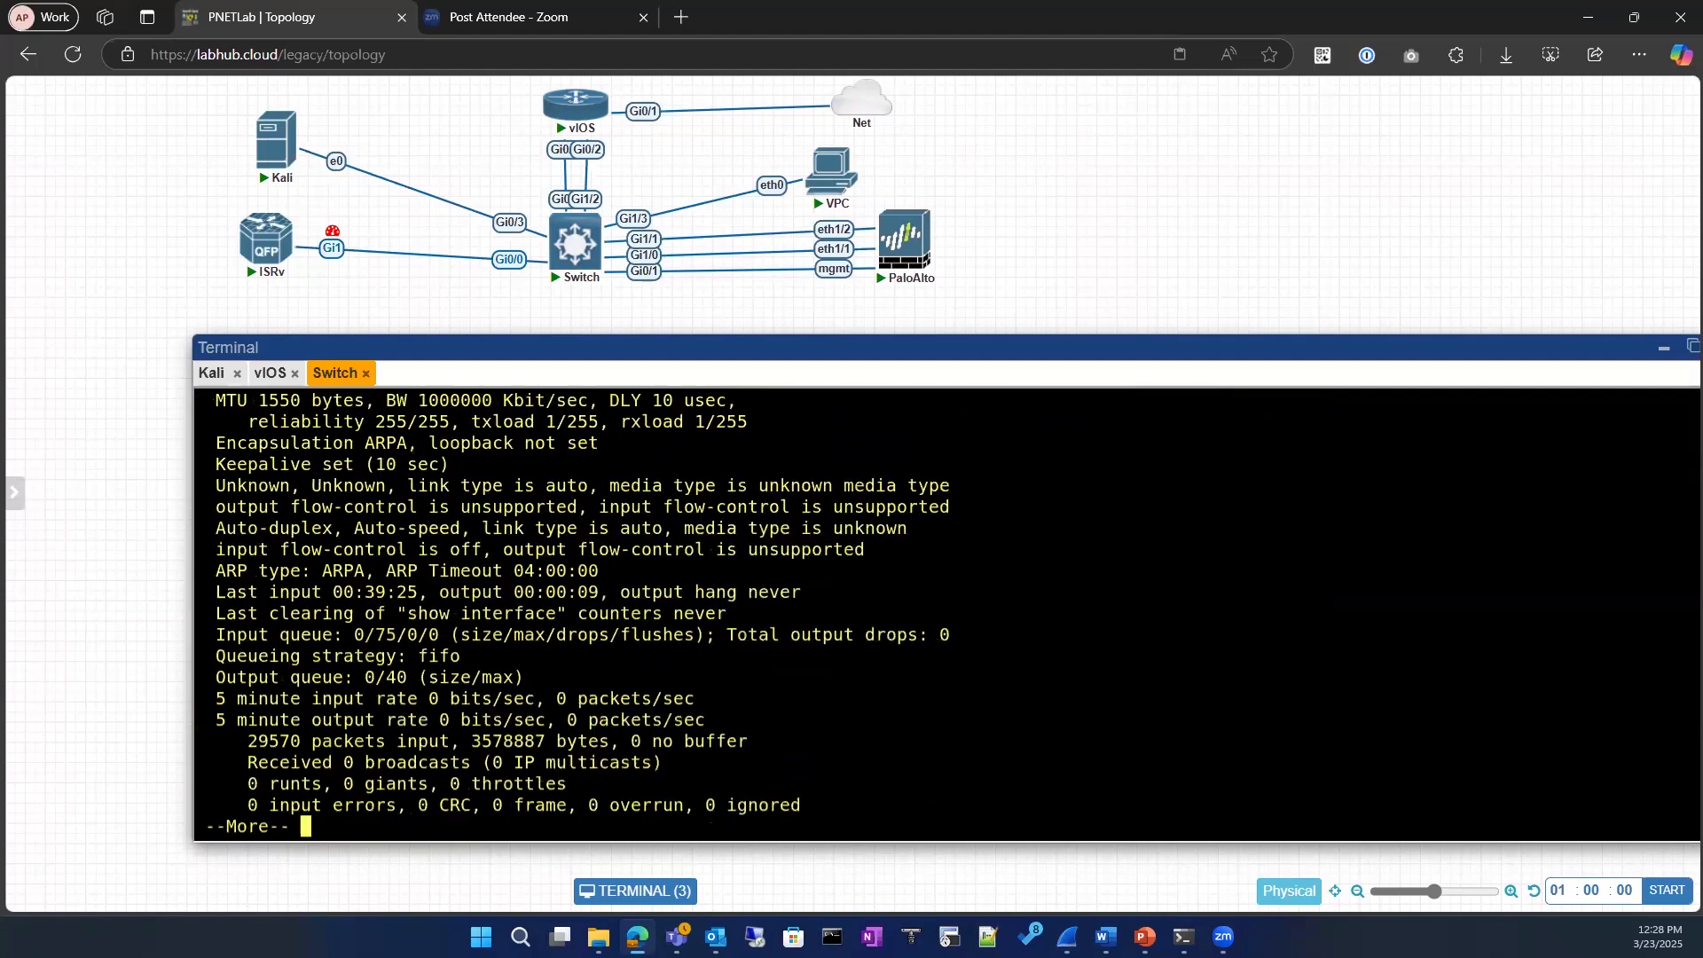
key("space")
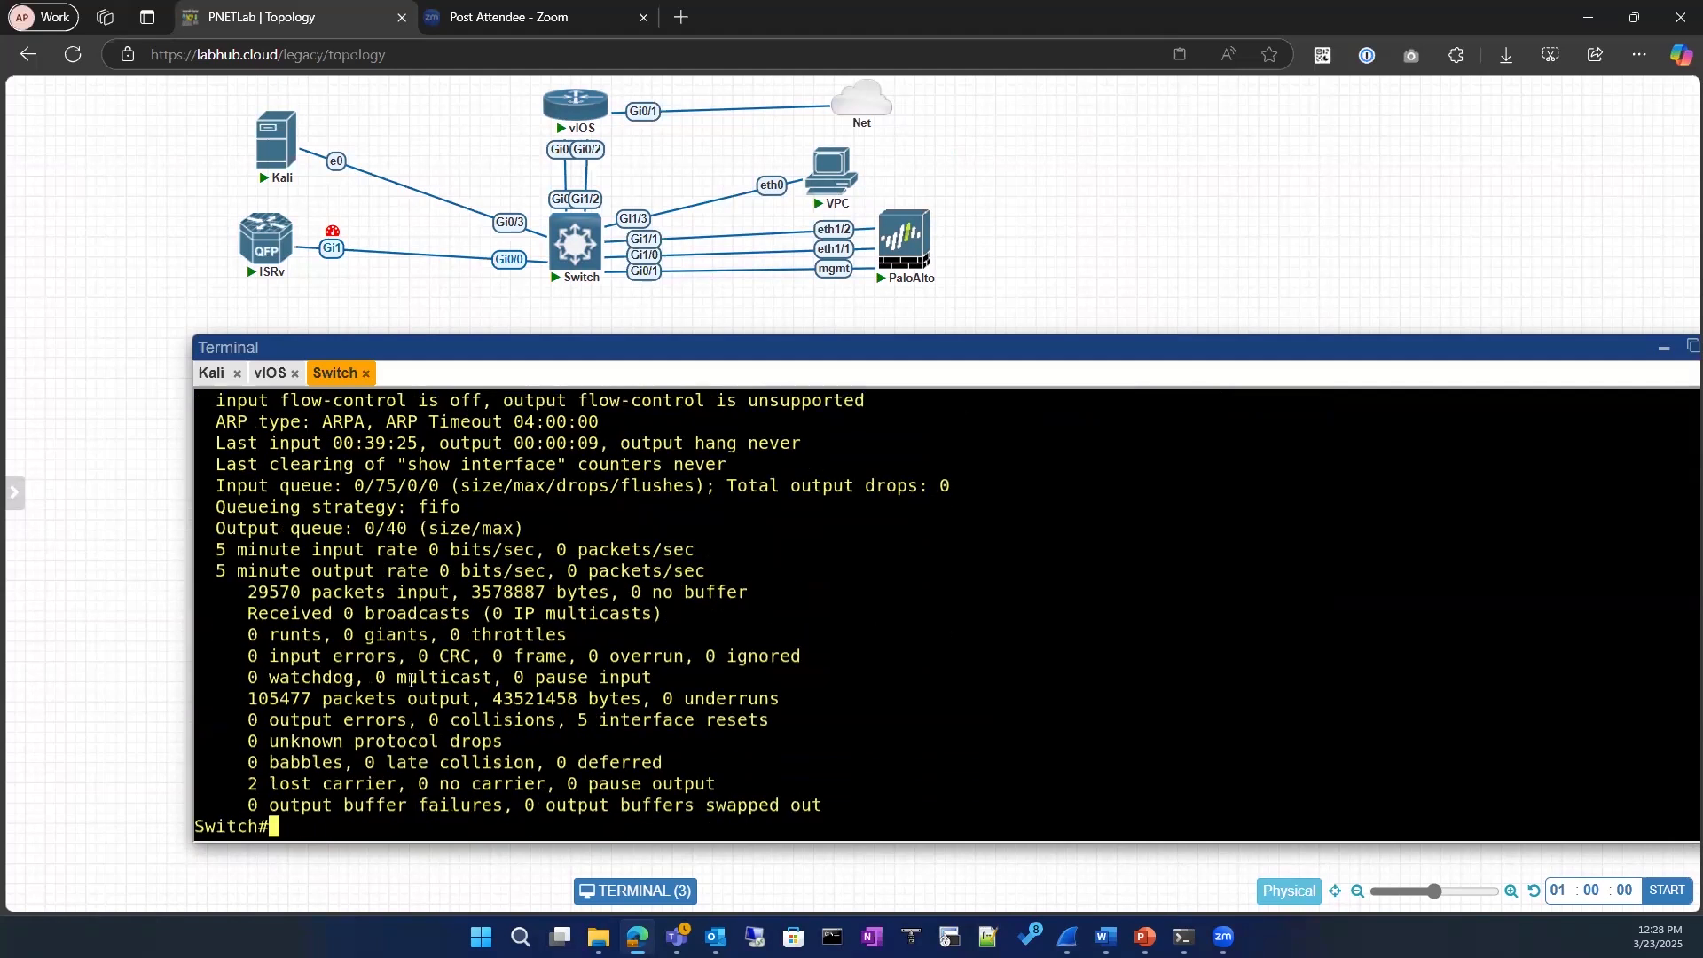
Step: Rerun show interface gigabitEthernet 0/3 with the output filtered to include lowercase mtu
scroll(424, 634, "up", 2)
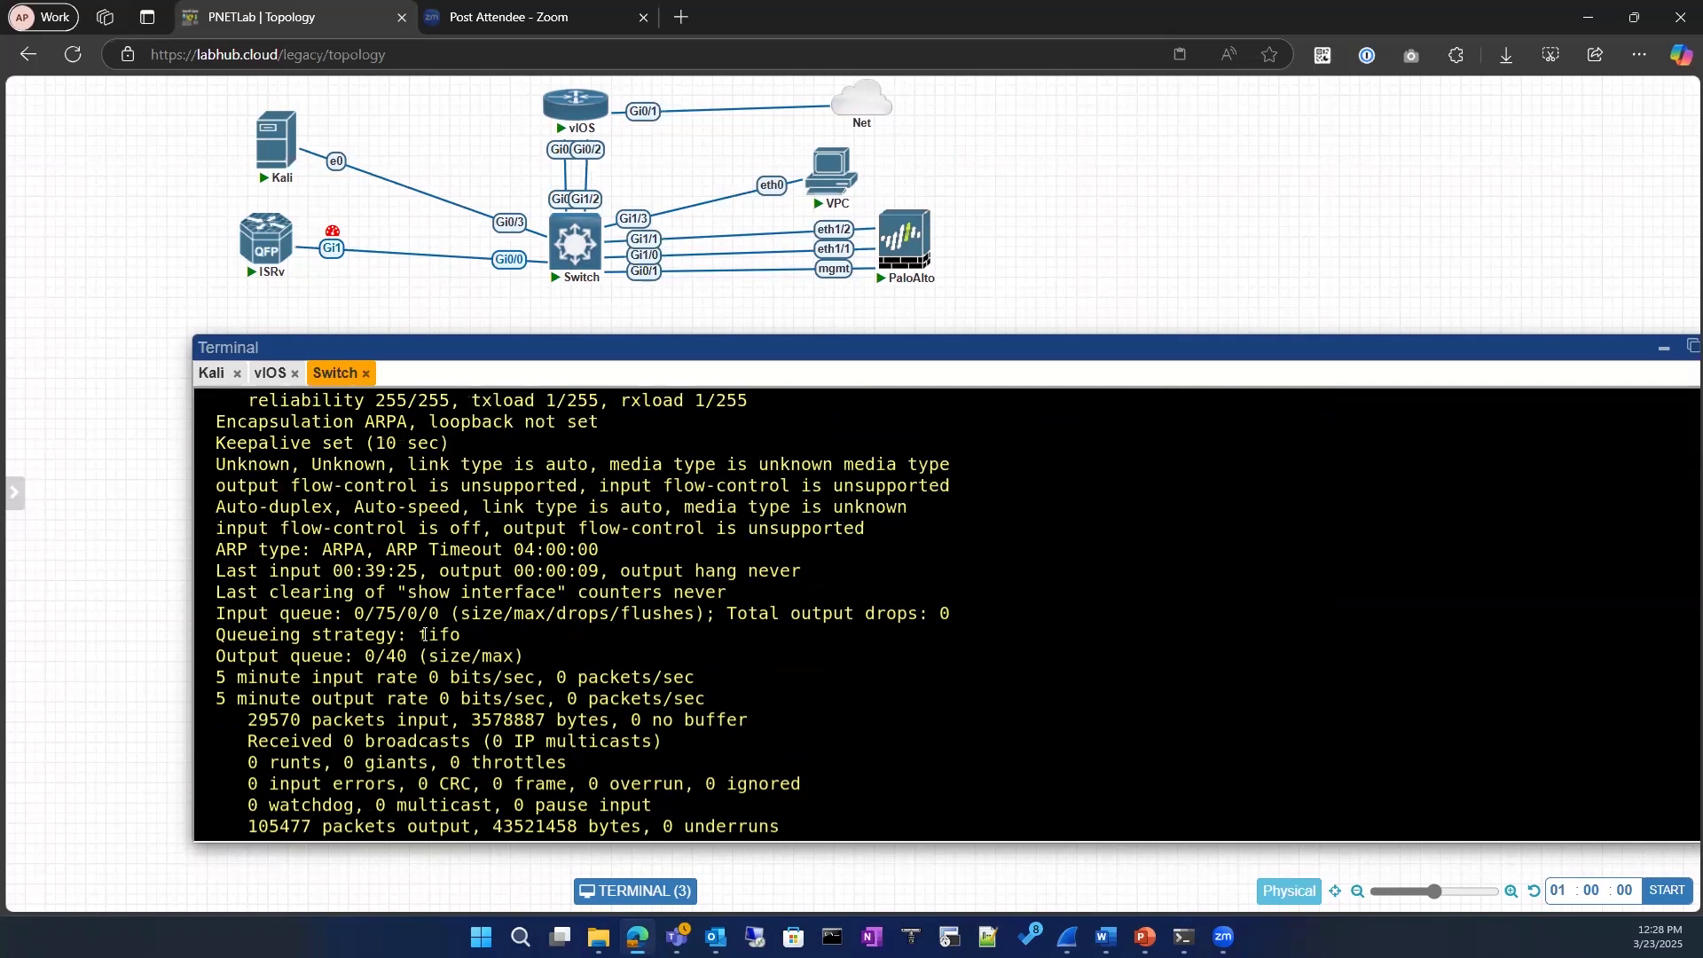
scroll(424, 634, "down", 2)
key("Up")
type("|  in")
key("Tab")
type("mtu")
key("Return")
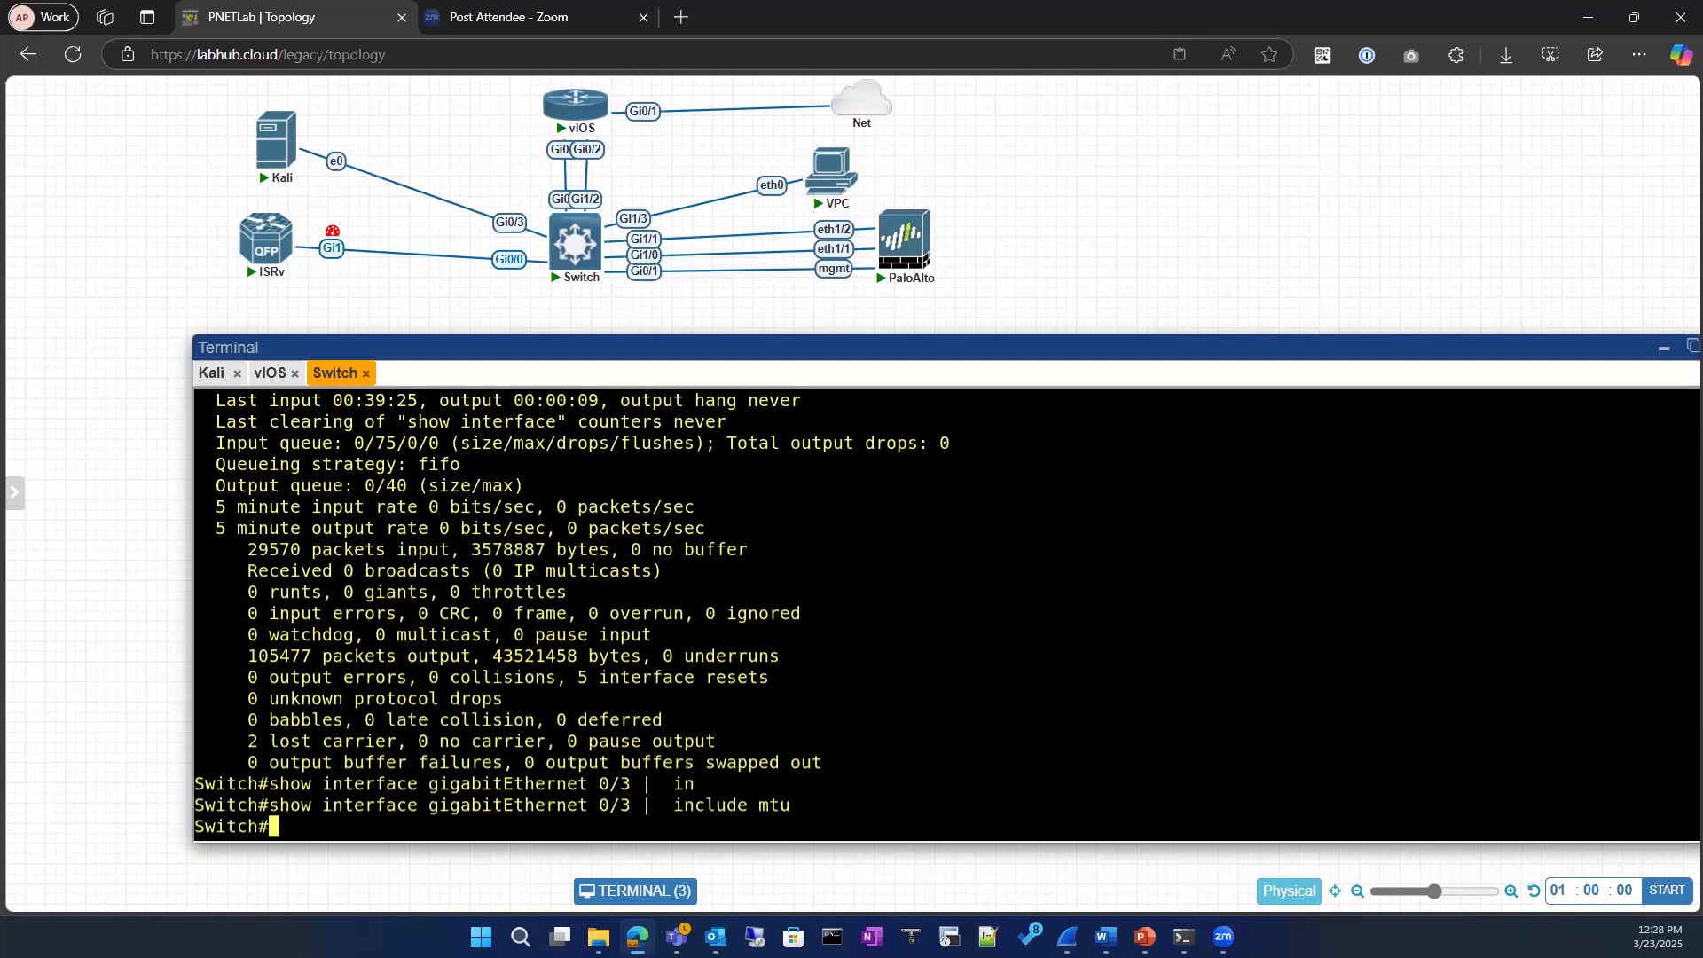
Step: Rerun the filtered show interface command with the filter text changed to uppercase MTU
key("Up")
key("BackSpace")
key("BackSpace")
key("BackSpace")
type("MTU")
key("Return")
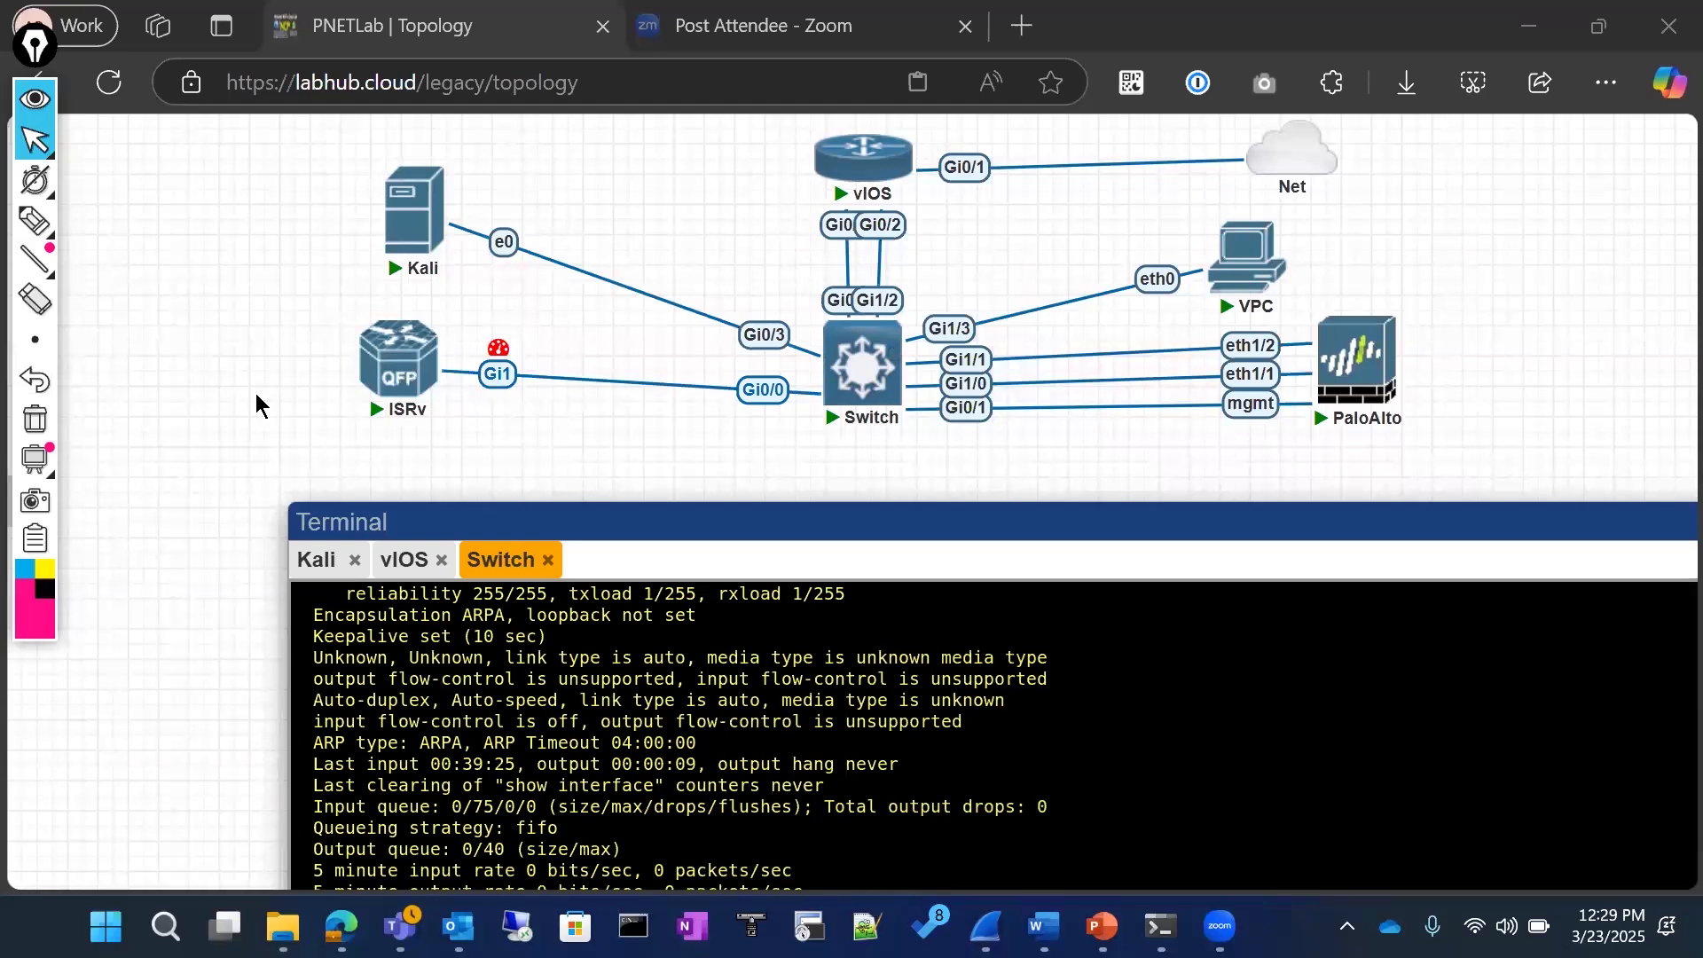
Step: Move the terminal window up over the topology and run show ip interface for gigabitEthernet 0/3, reusing the interface name from the output
left_click_drag(1569, 509, 1327, 411)
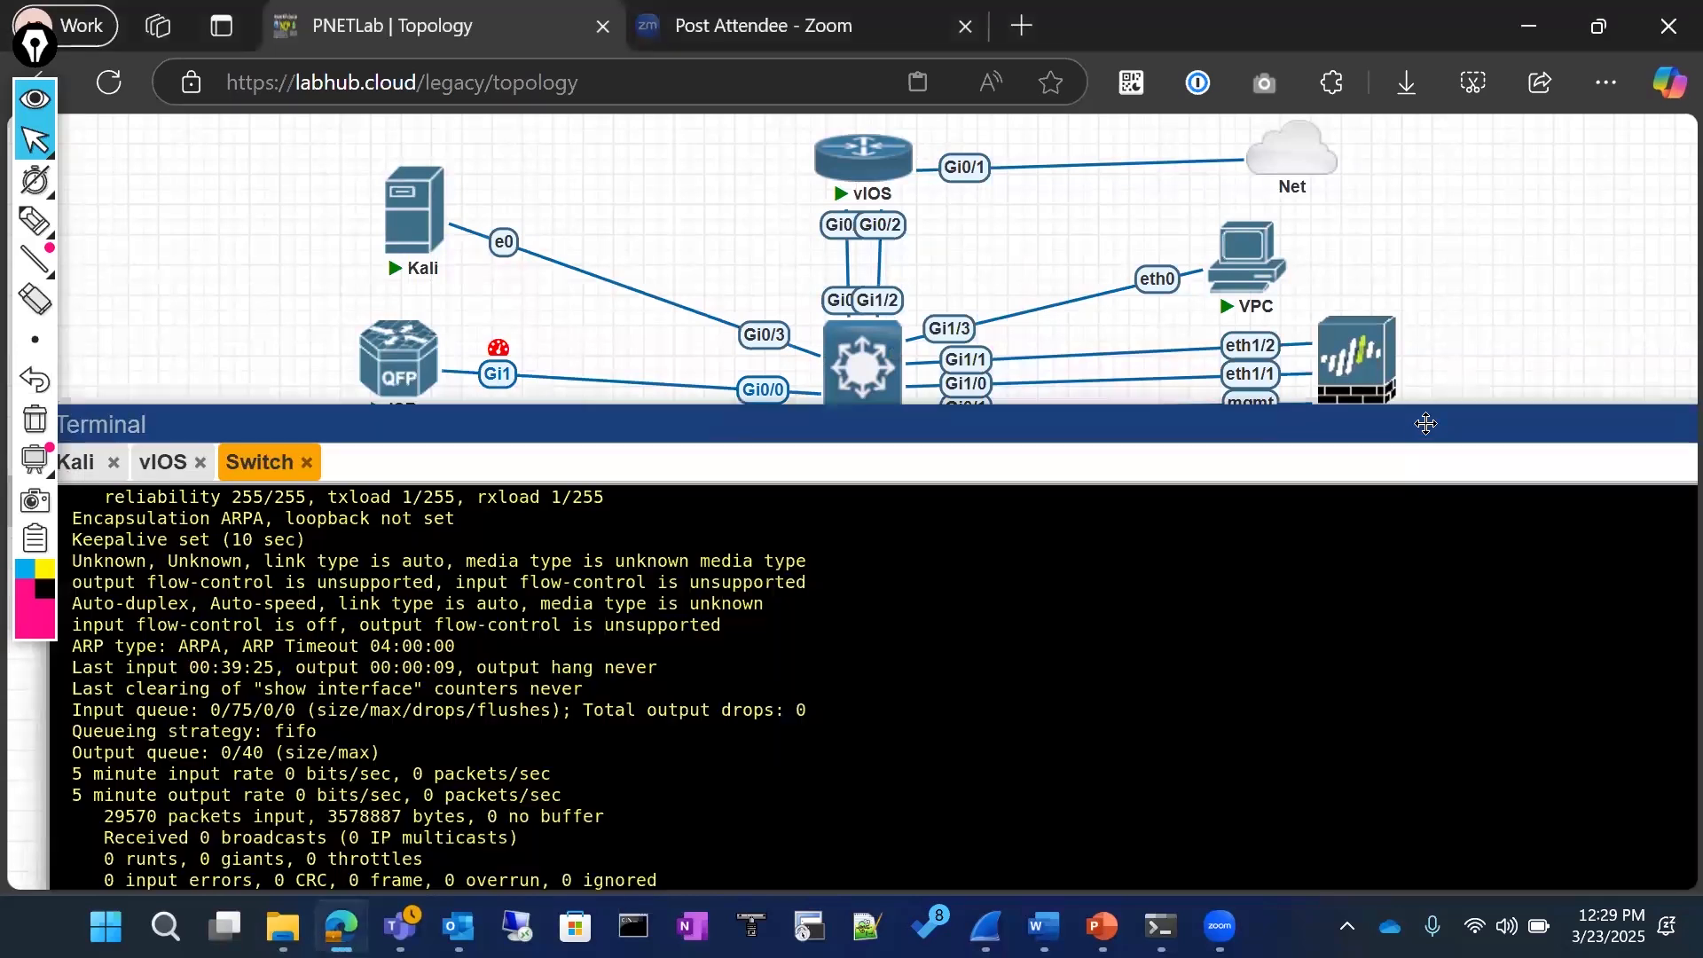
left_click_drag(1469, 258, 1433, 174)
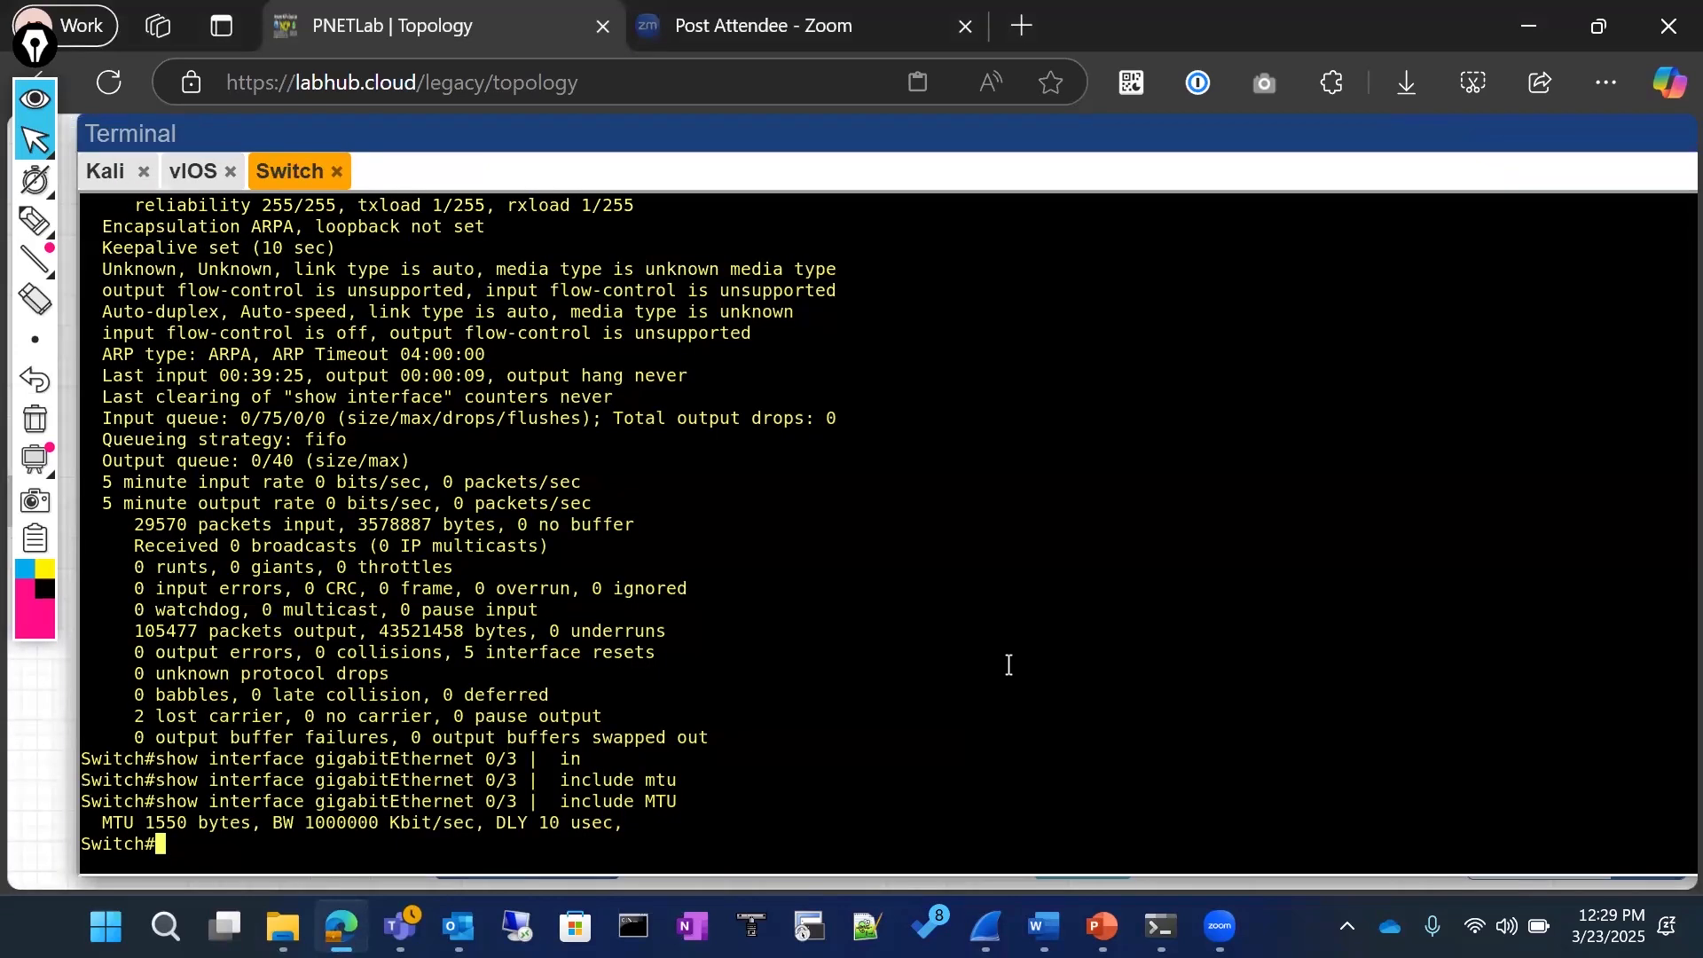
key("Up")
key("BackSpace")
key("BackSpace")
key("BackSpace")
key("BackSpace")
key("BackSpace")
key("BackSpace")
key("BackSpace")
key("BackSpace")
key("BackSpace")
key("BackSpace")
key("BackSpace")
key("BackSpace")
key("BackSpace")
key("BackSpace")
key("BackSpace")
key("BackSpace")
key("BackSpace")
key("BackSpace")
key("BackSpace")
key("BackSpace")
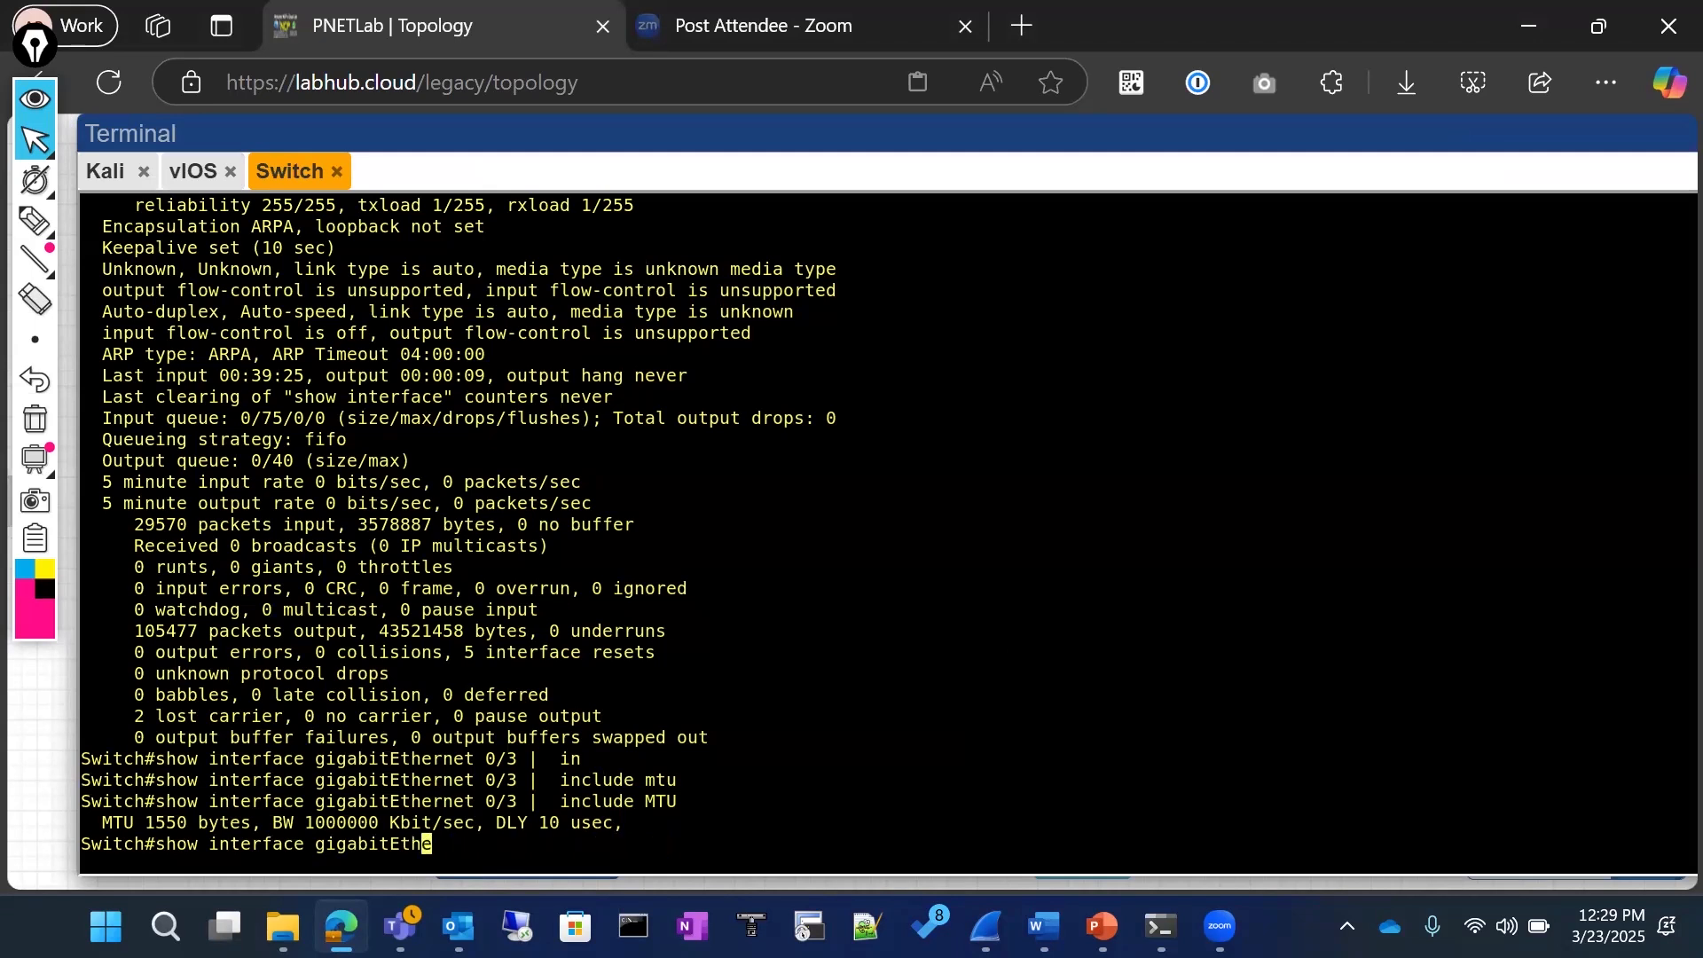
key("BackSpace")
key("BackSpace")
key("BackSpace")
key("BackSpace")
key("BackSpace")
key("BackSpace")
key("BackSpace")
key("BackSpace")
key("BackSpace")
key("BackSpace")
key("BackSpace")
key("BackSpace")
key("BackSpace")
key("BackSpace")
key("BackSpace")
key("BackSpace")
key("BackSpace")
key("BackSpace")
key("BackSpace")
key("BackSpace")
type("ip int")
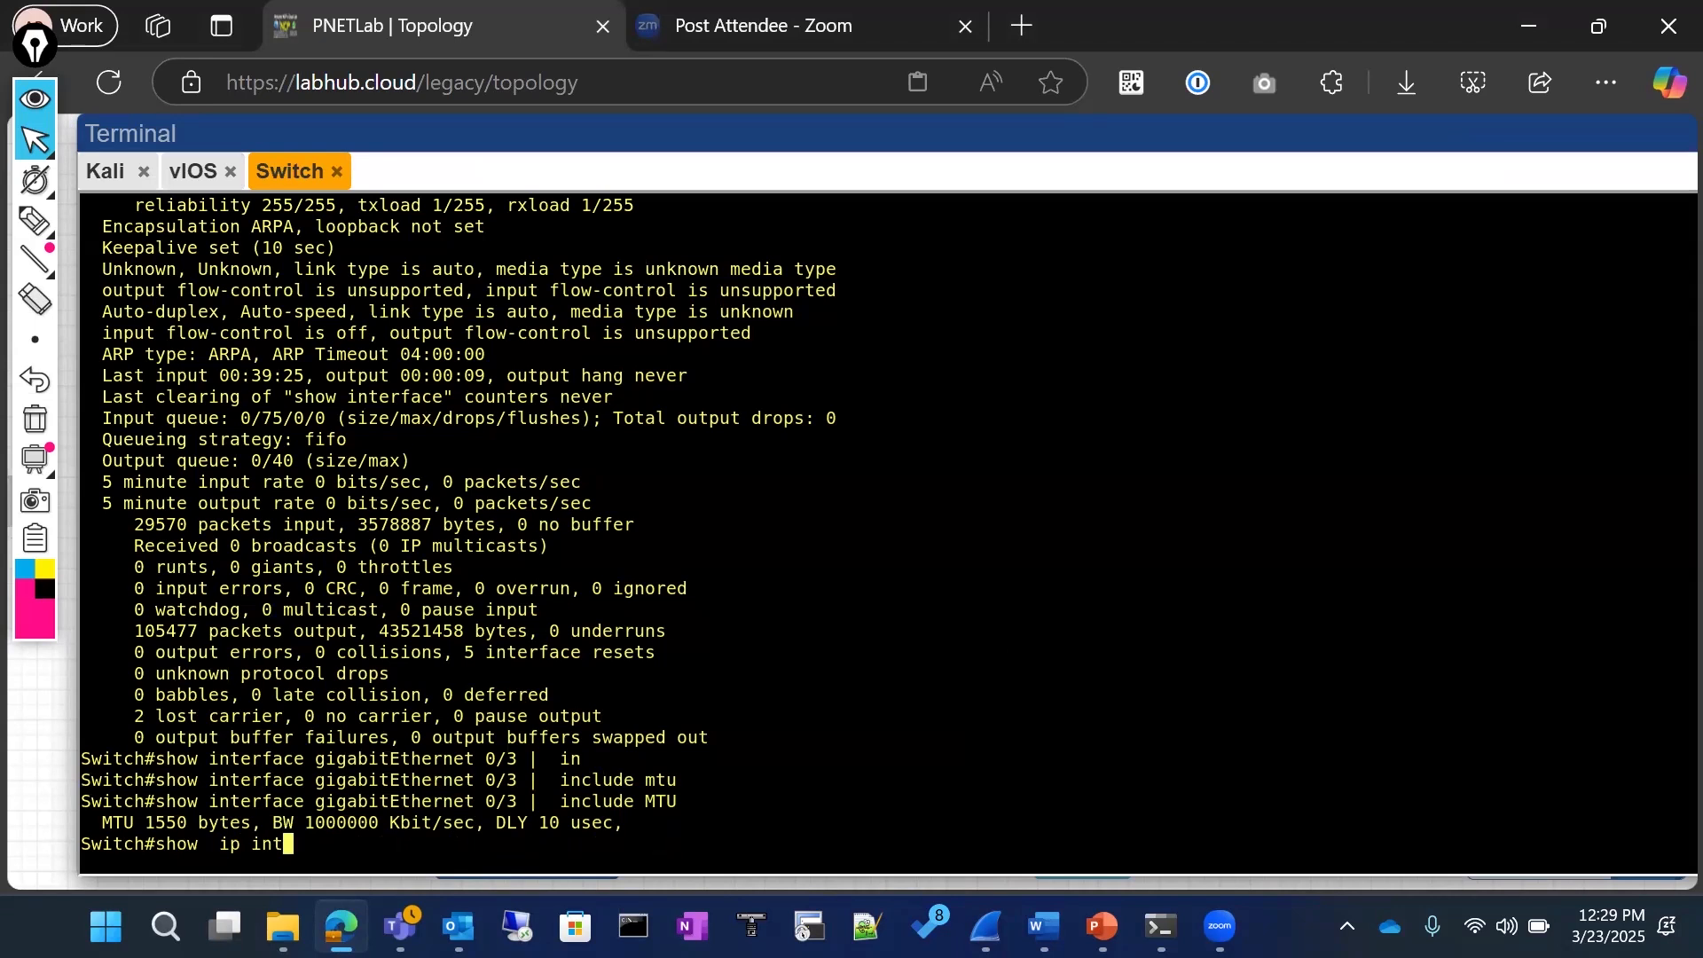
key("Tab")
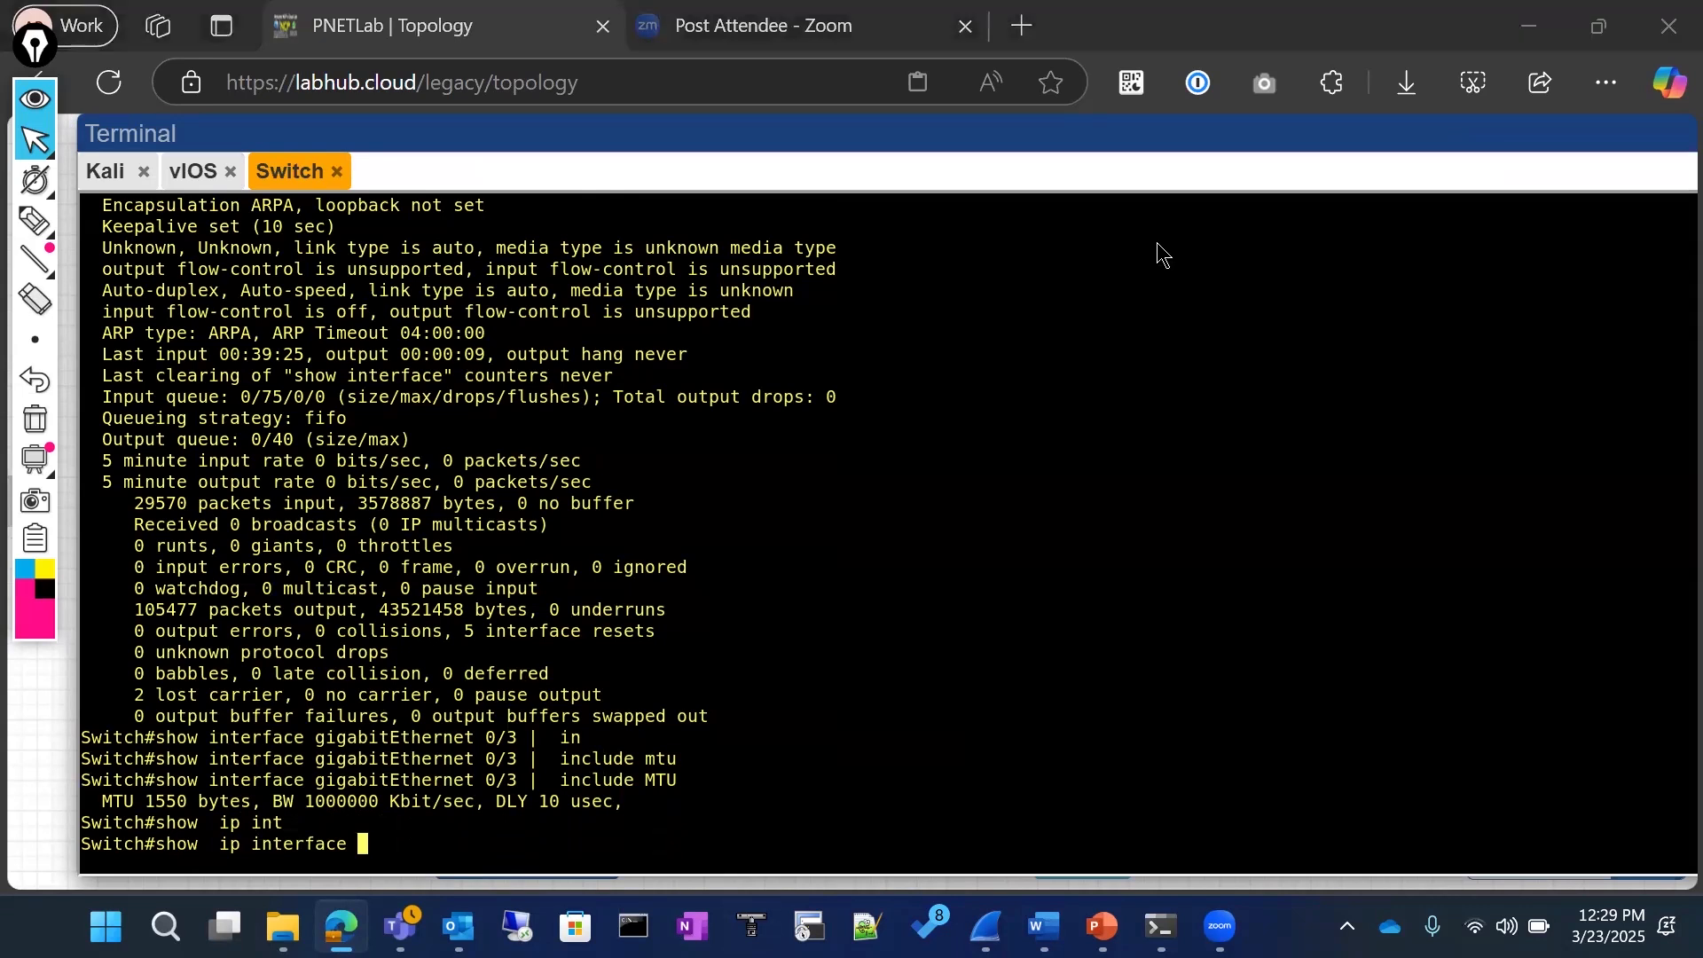
left_click_drag(308, 739, 519, 744)
right_click(782, 703)
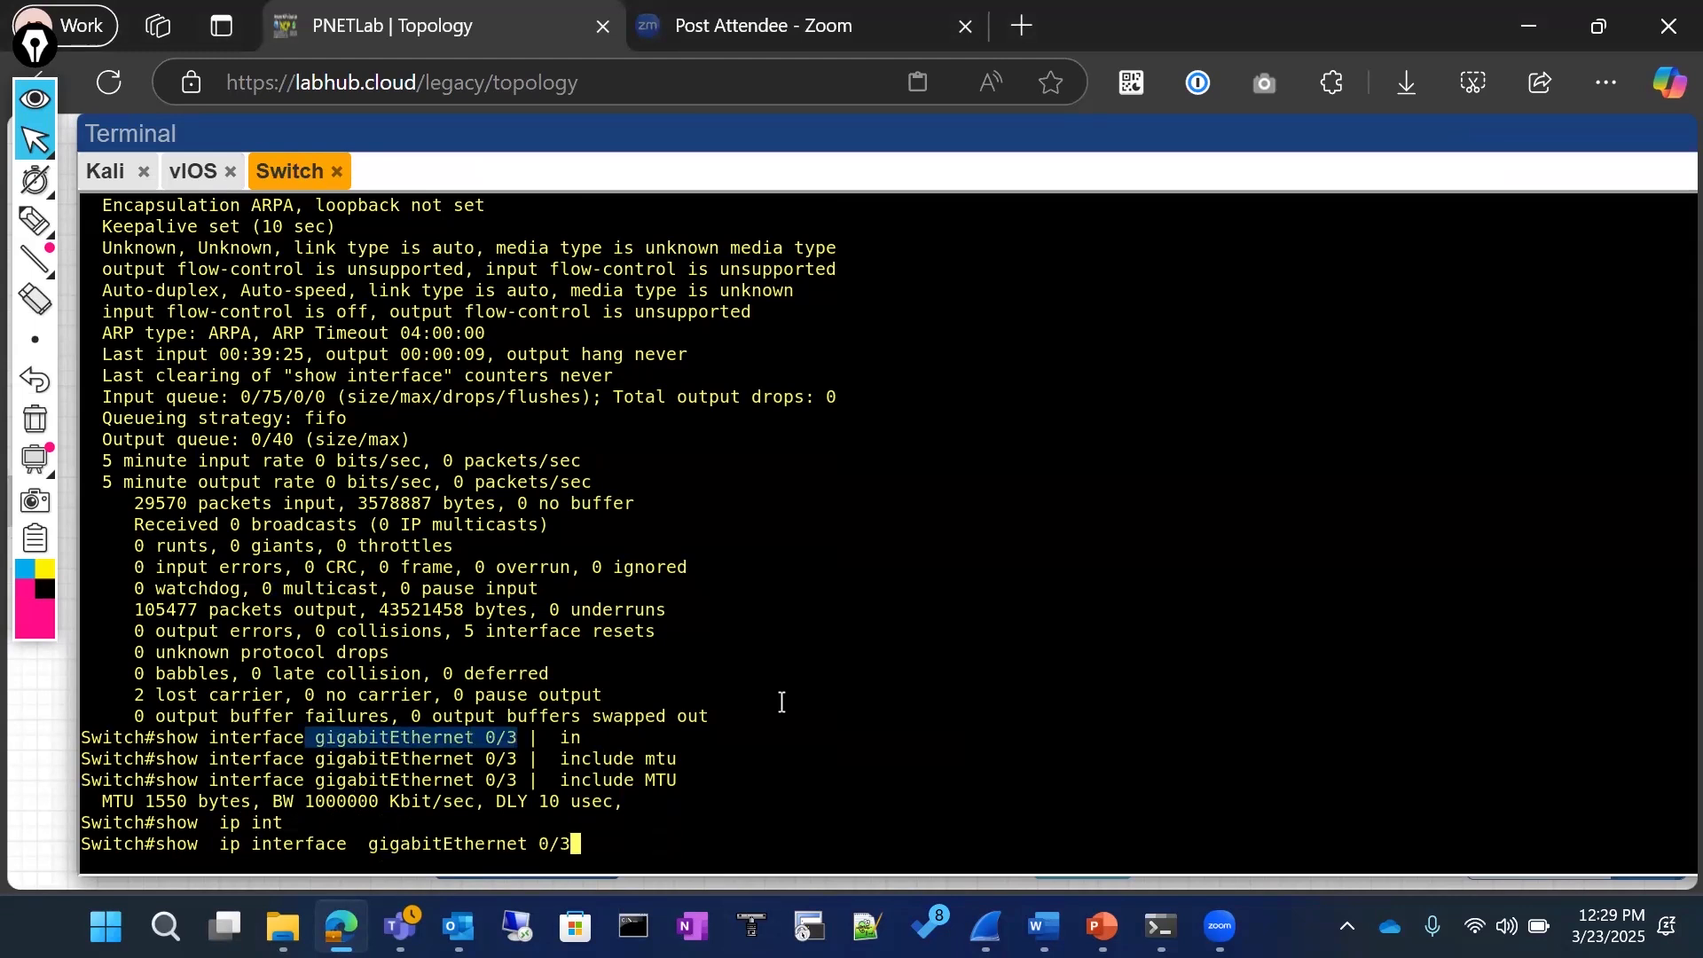
key("Return")
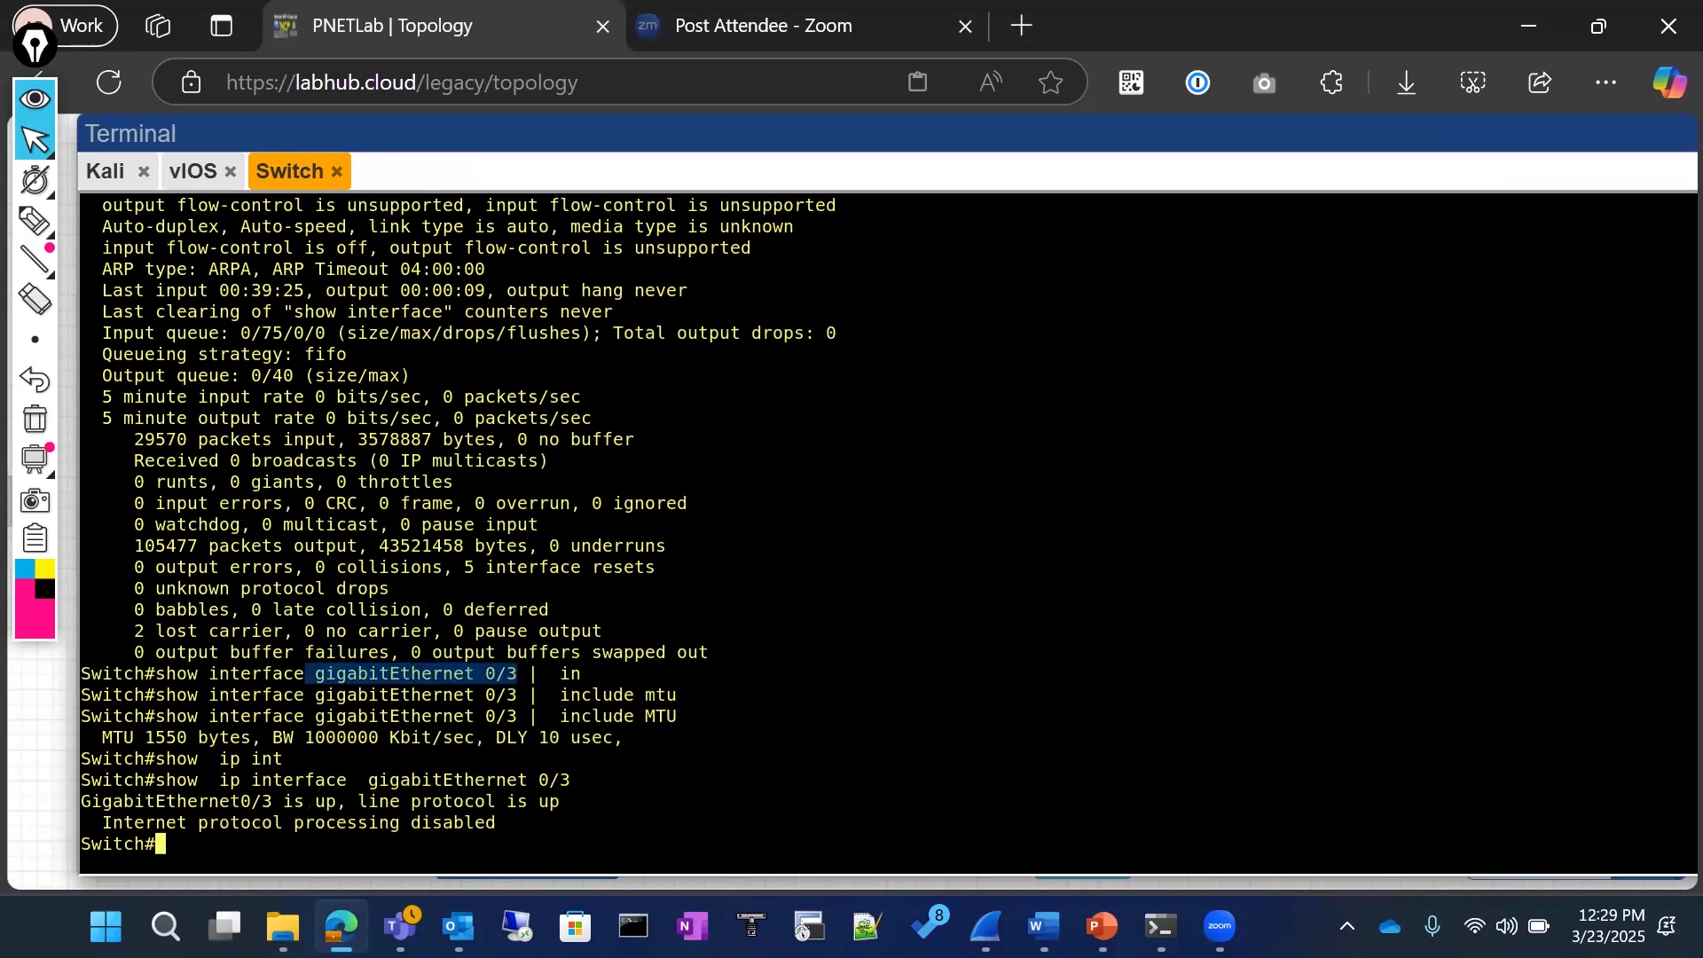
Step: Rerun show ip interface gigabitEthernet 0/3 with the output filtered to include mtu
key("Up")
type("|  in")
key("Tab")
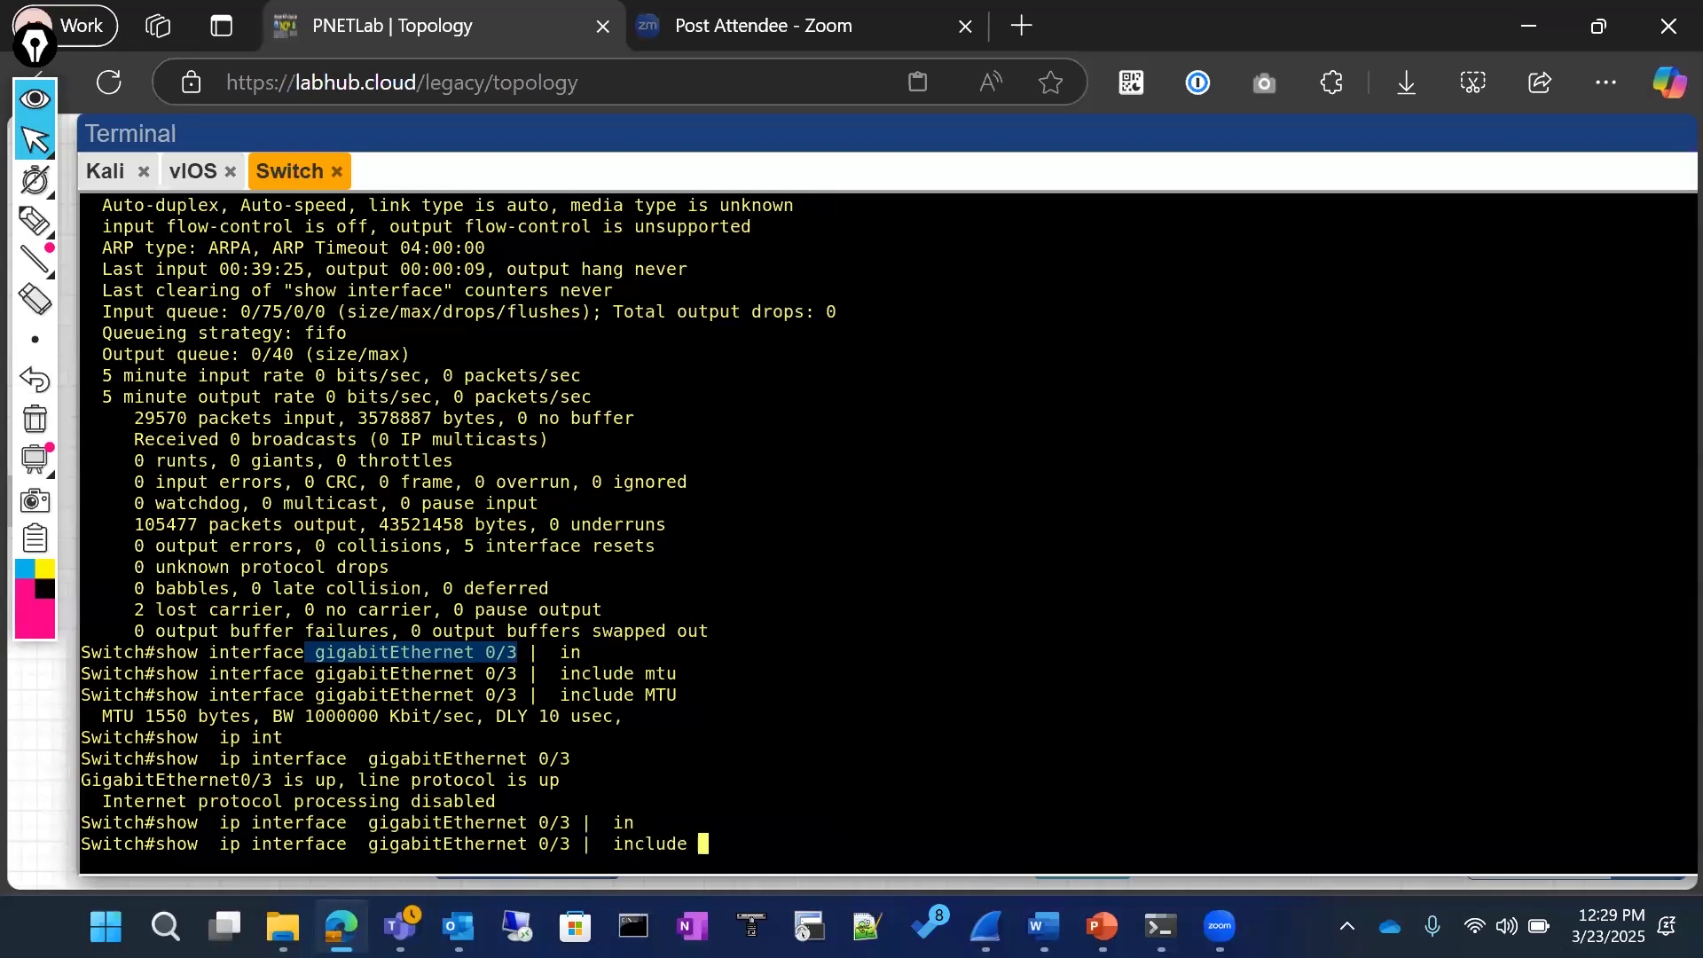
type("mtu")
key("Return")
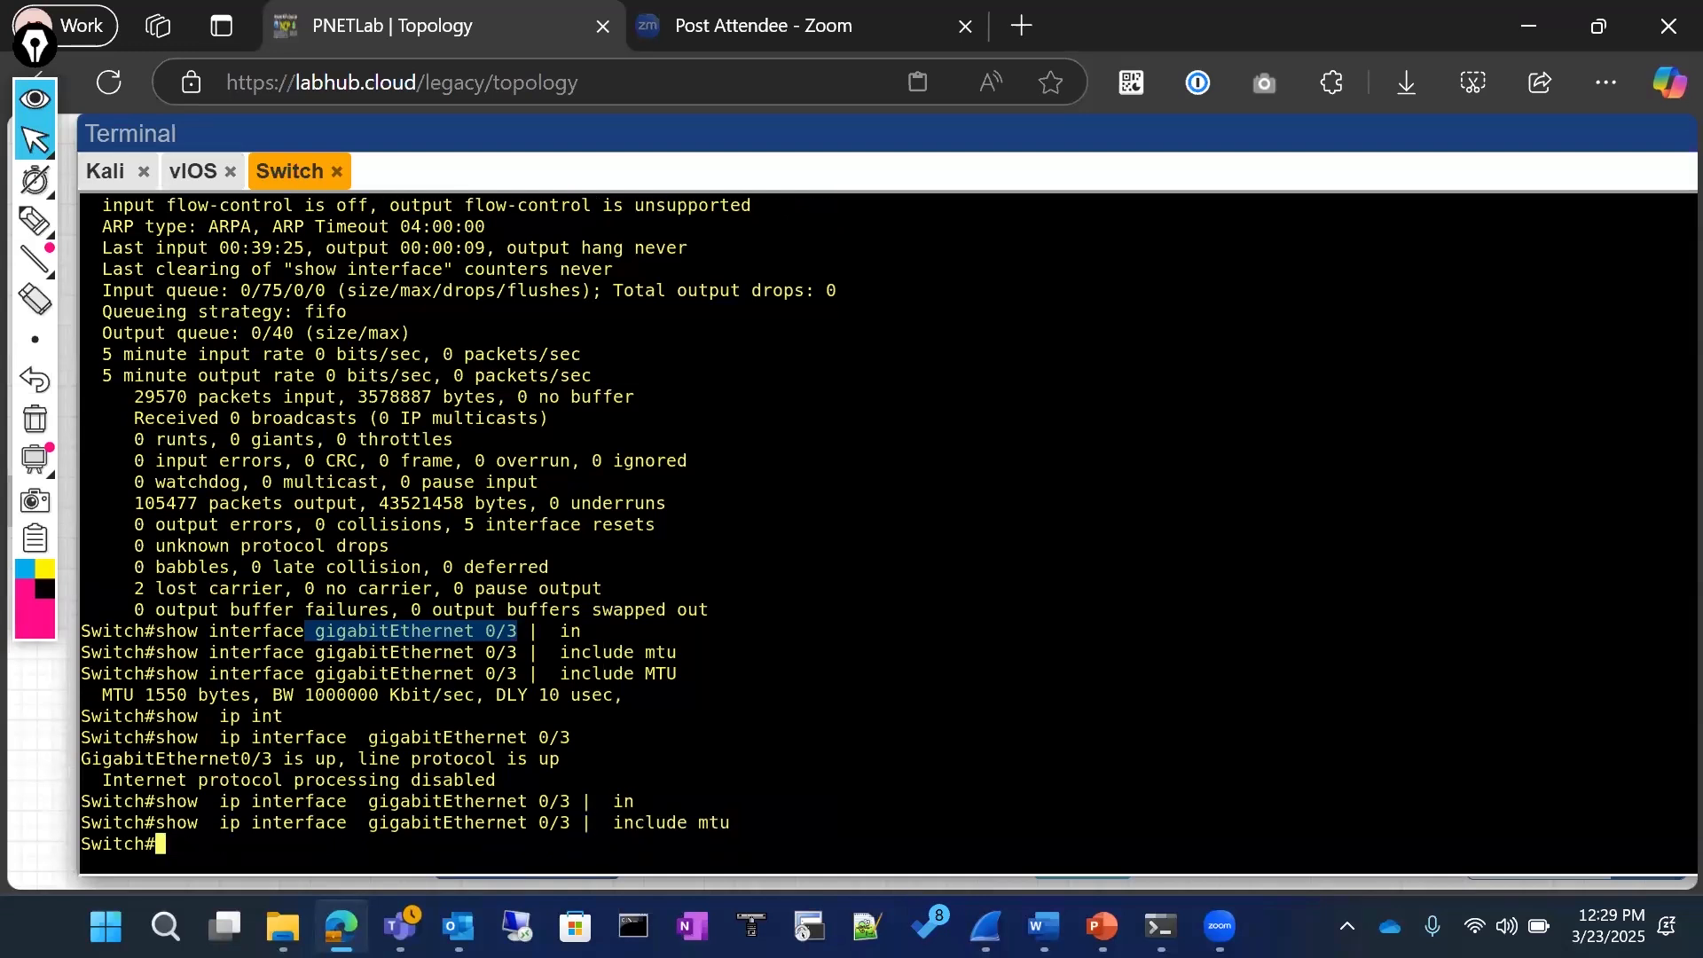
Step: Remove the mtu filter and run the unfiltered show ip interface gigabitEthernet 0/3 command twice
key("Up")
key("BackSpace")
key("BackSpace")
key("BackSpace")
key("BackSpace")
key("BackSpace")
key("BackSpace")
key("BackSpace")
key("BackSpace")
key("BackSpace")
key("BackSpace")
key("BackSpace")
key("BackSpace")
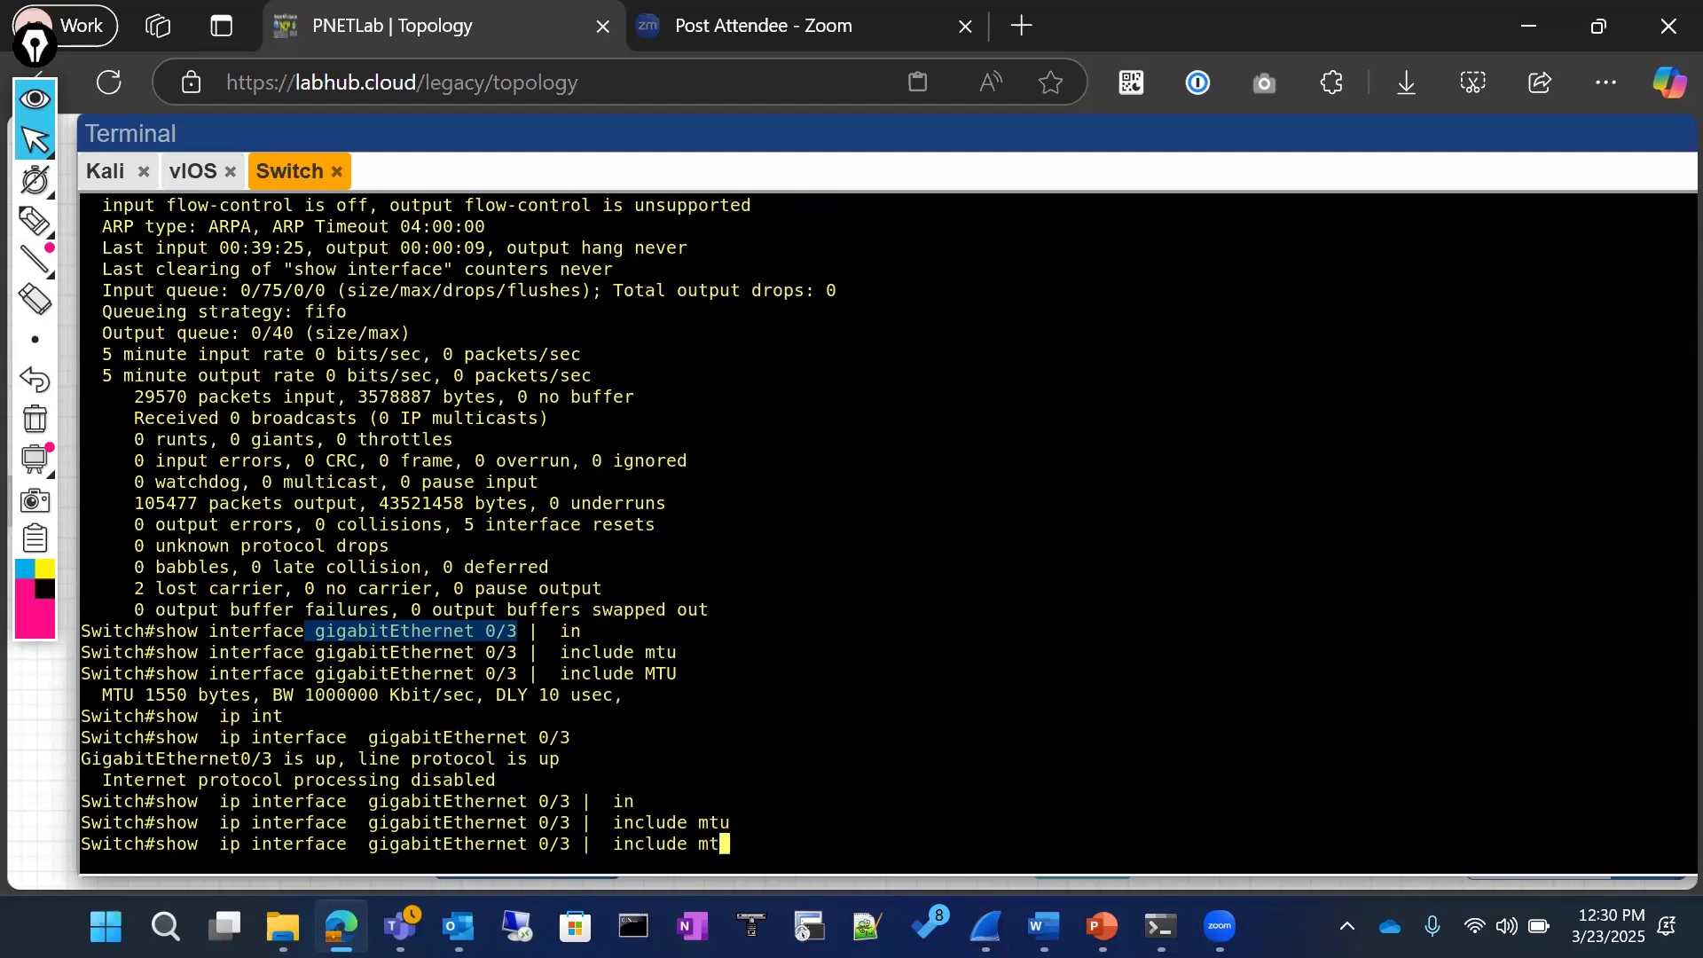
key("BackSpace")
key("BackSpace")
key("BackSpace")
key("Return")
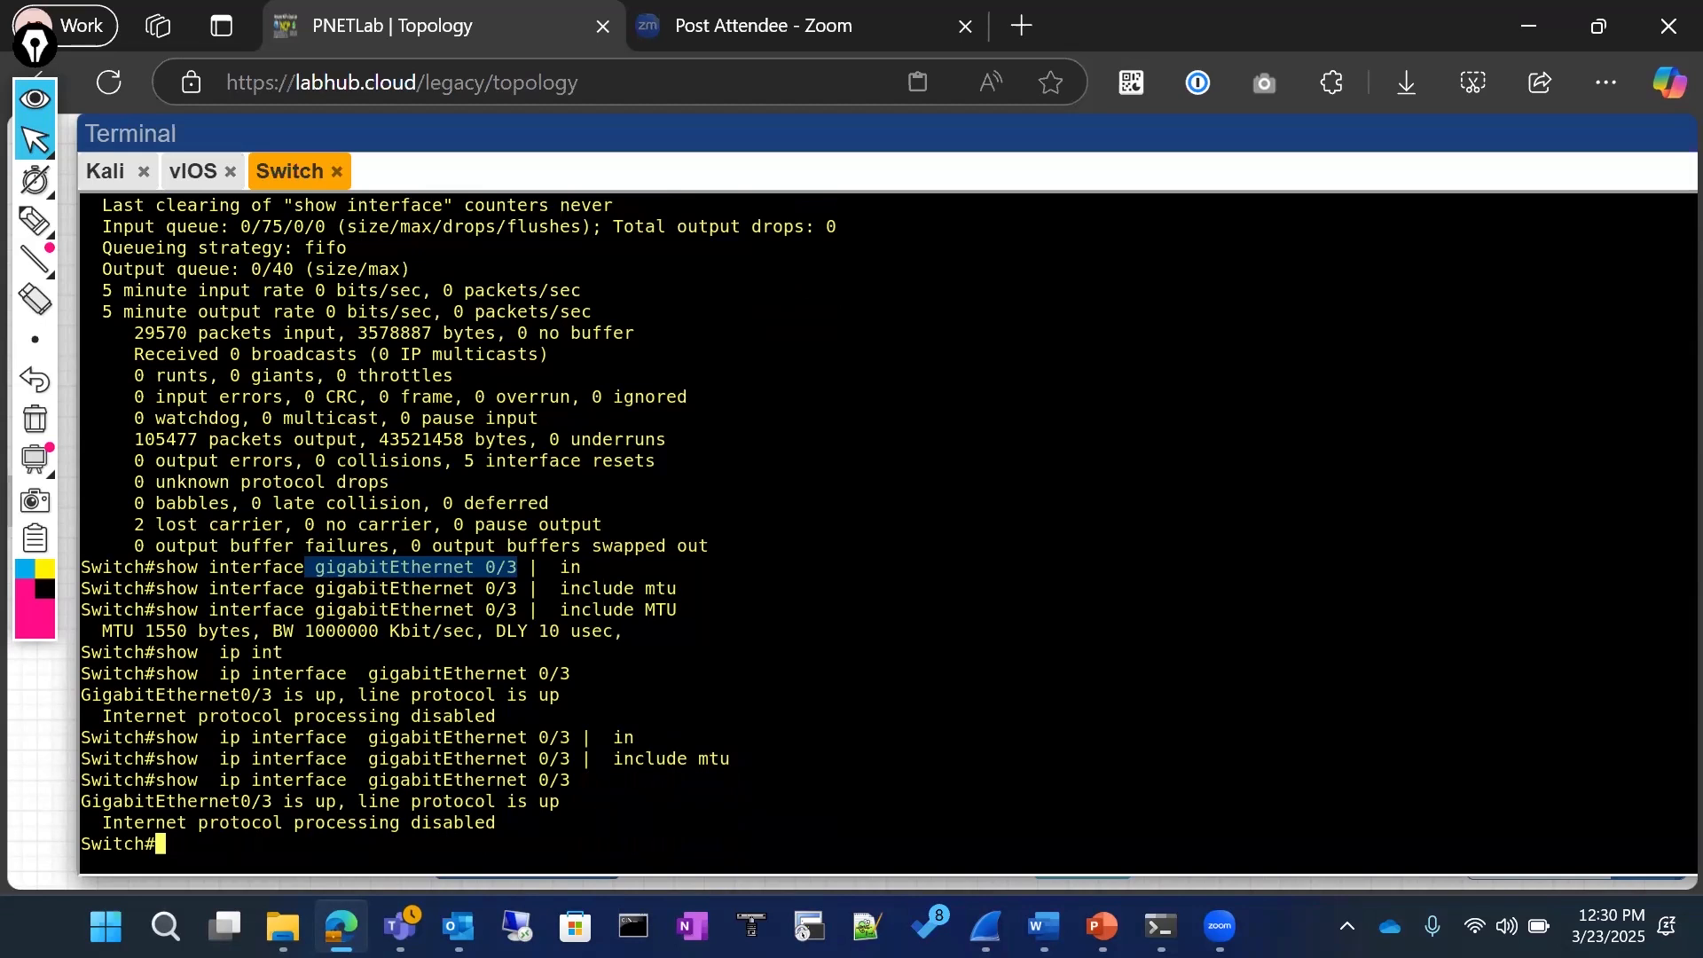
key("Up")
key("Return")
Step: Run show running-config interface gigabitEthernet 0/3 on the switch, shifting the terminal window up slightly
type("sho")
key("Tab")
type("r")
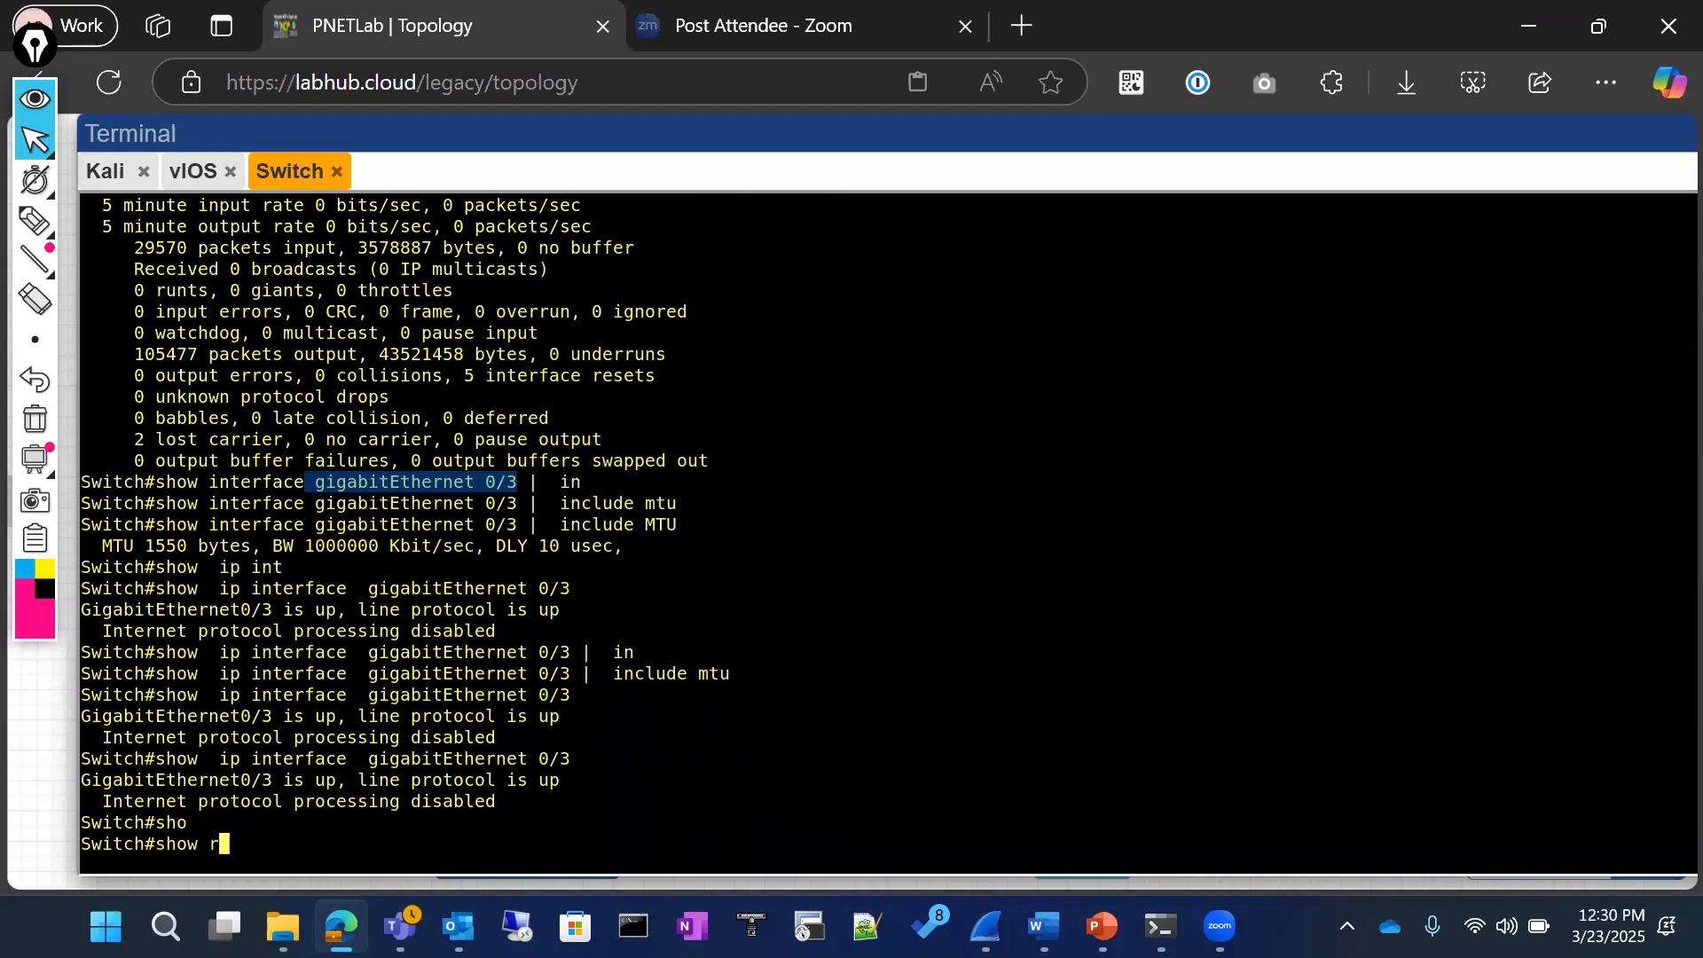
type("un")
key("Tab")
type("int")
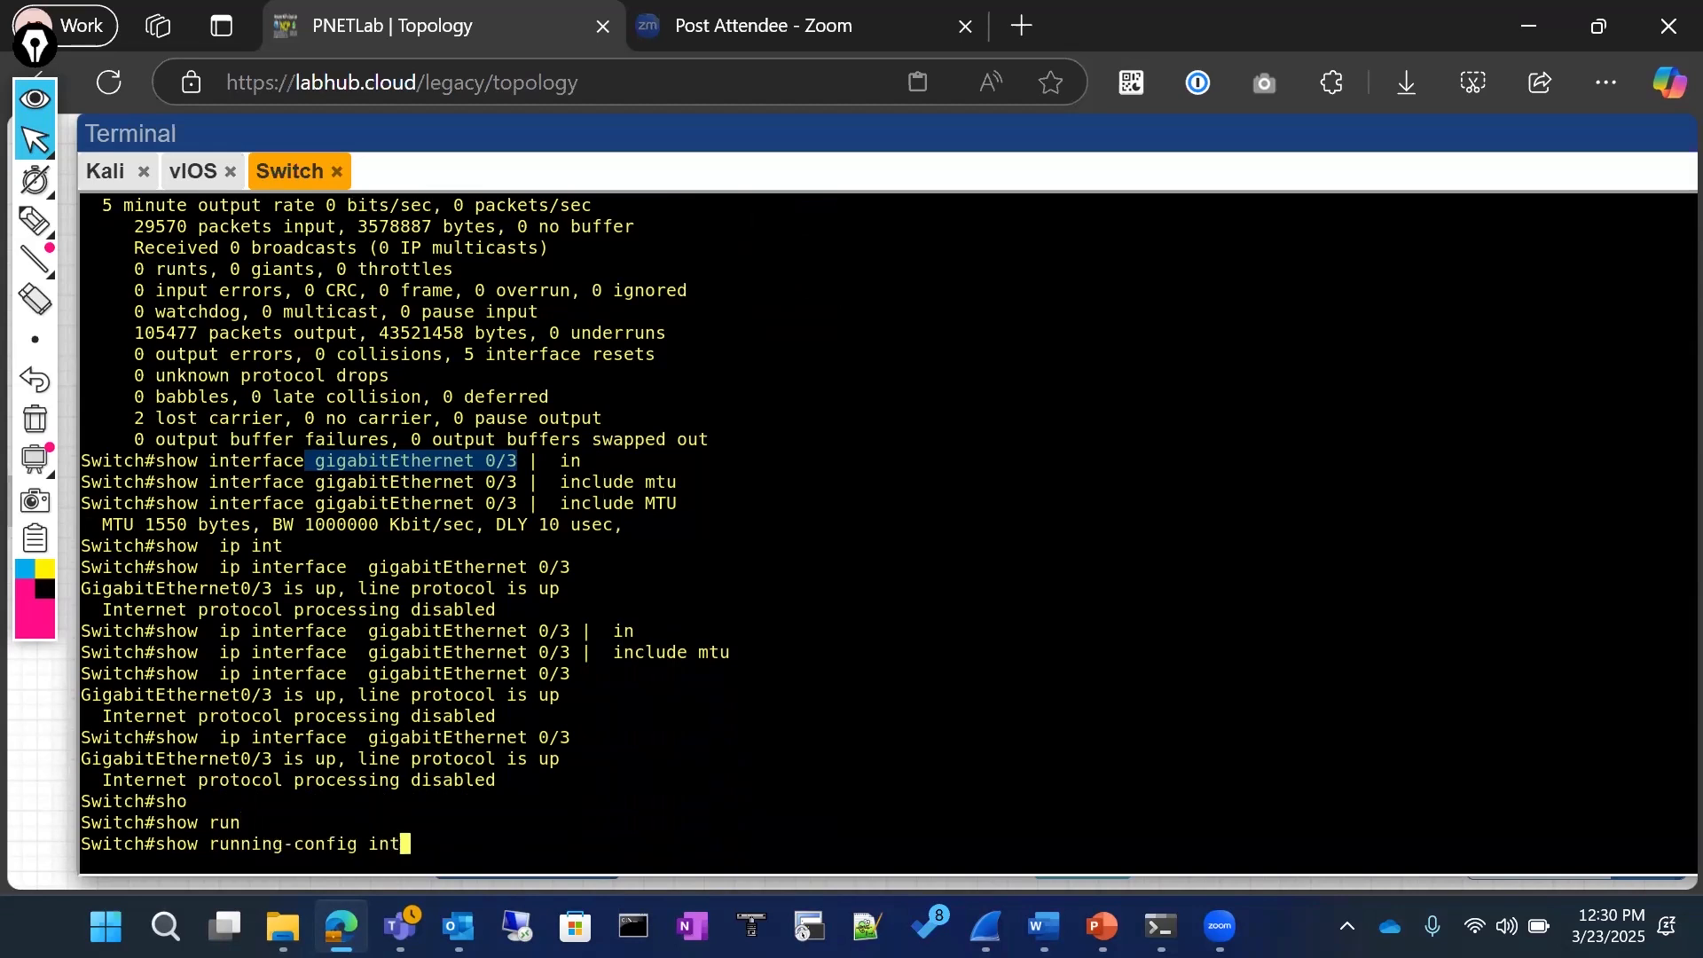
key("Tab")
type("gi")
key("Tab")
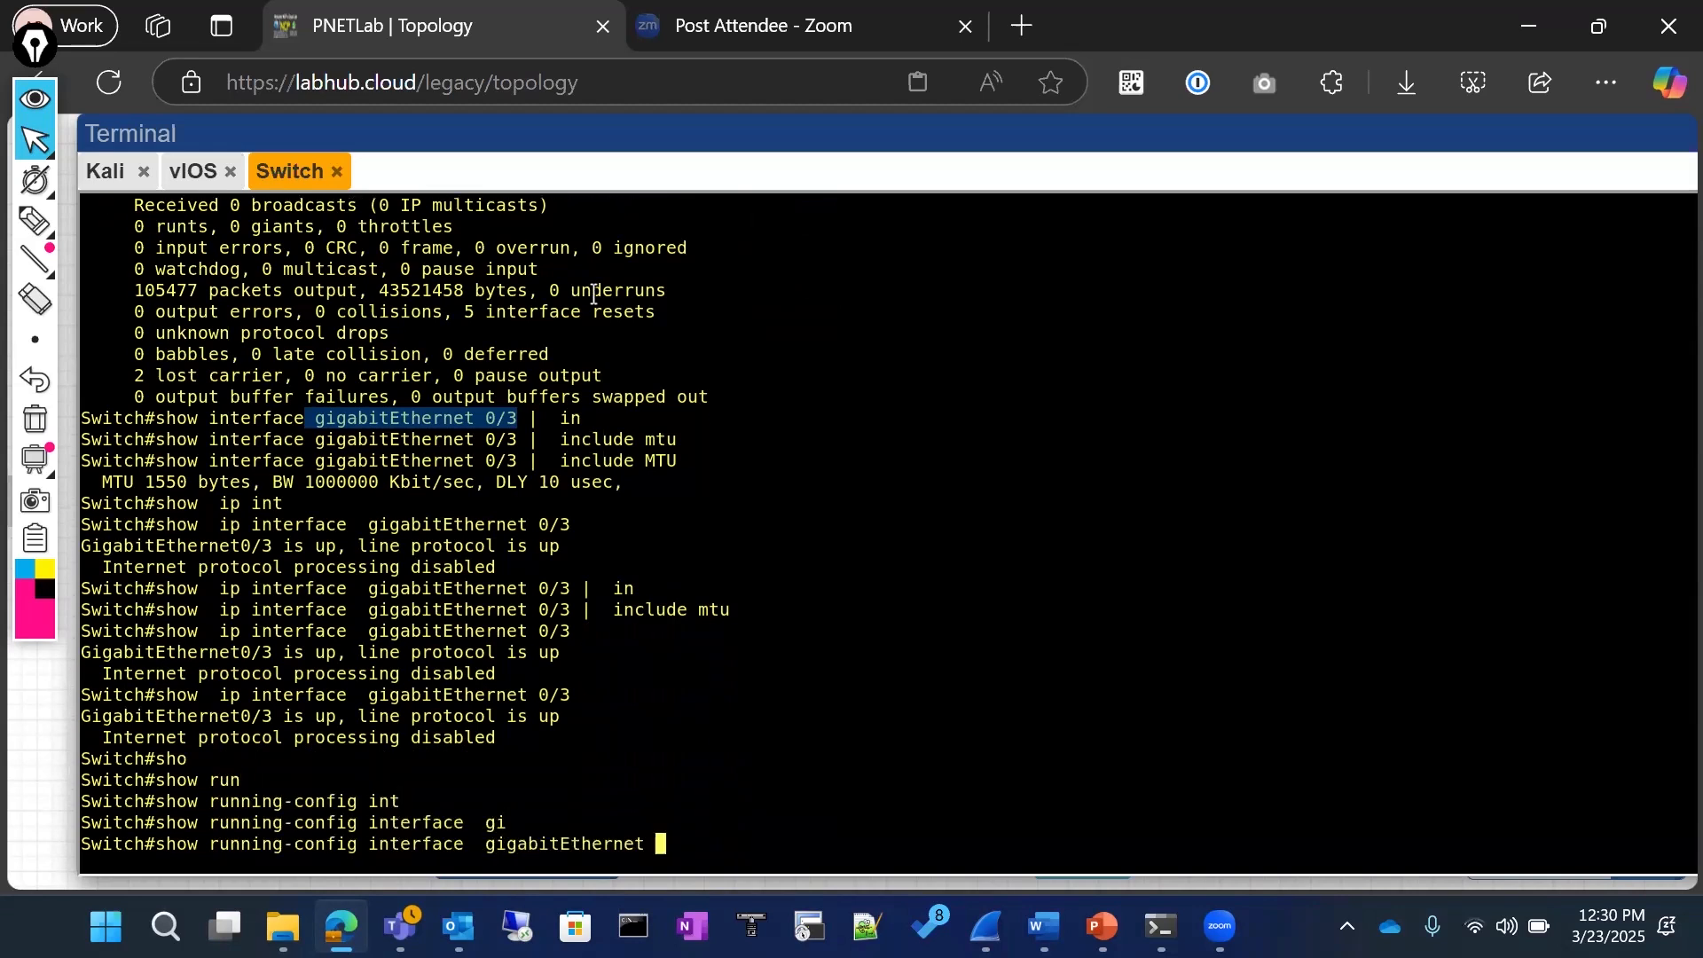
mouse_move(1149, 136)
left_mouse_down()
mouse_move(1142, 179)
mouse_move(1147, 126)
left_mouse_up()
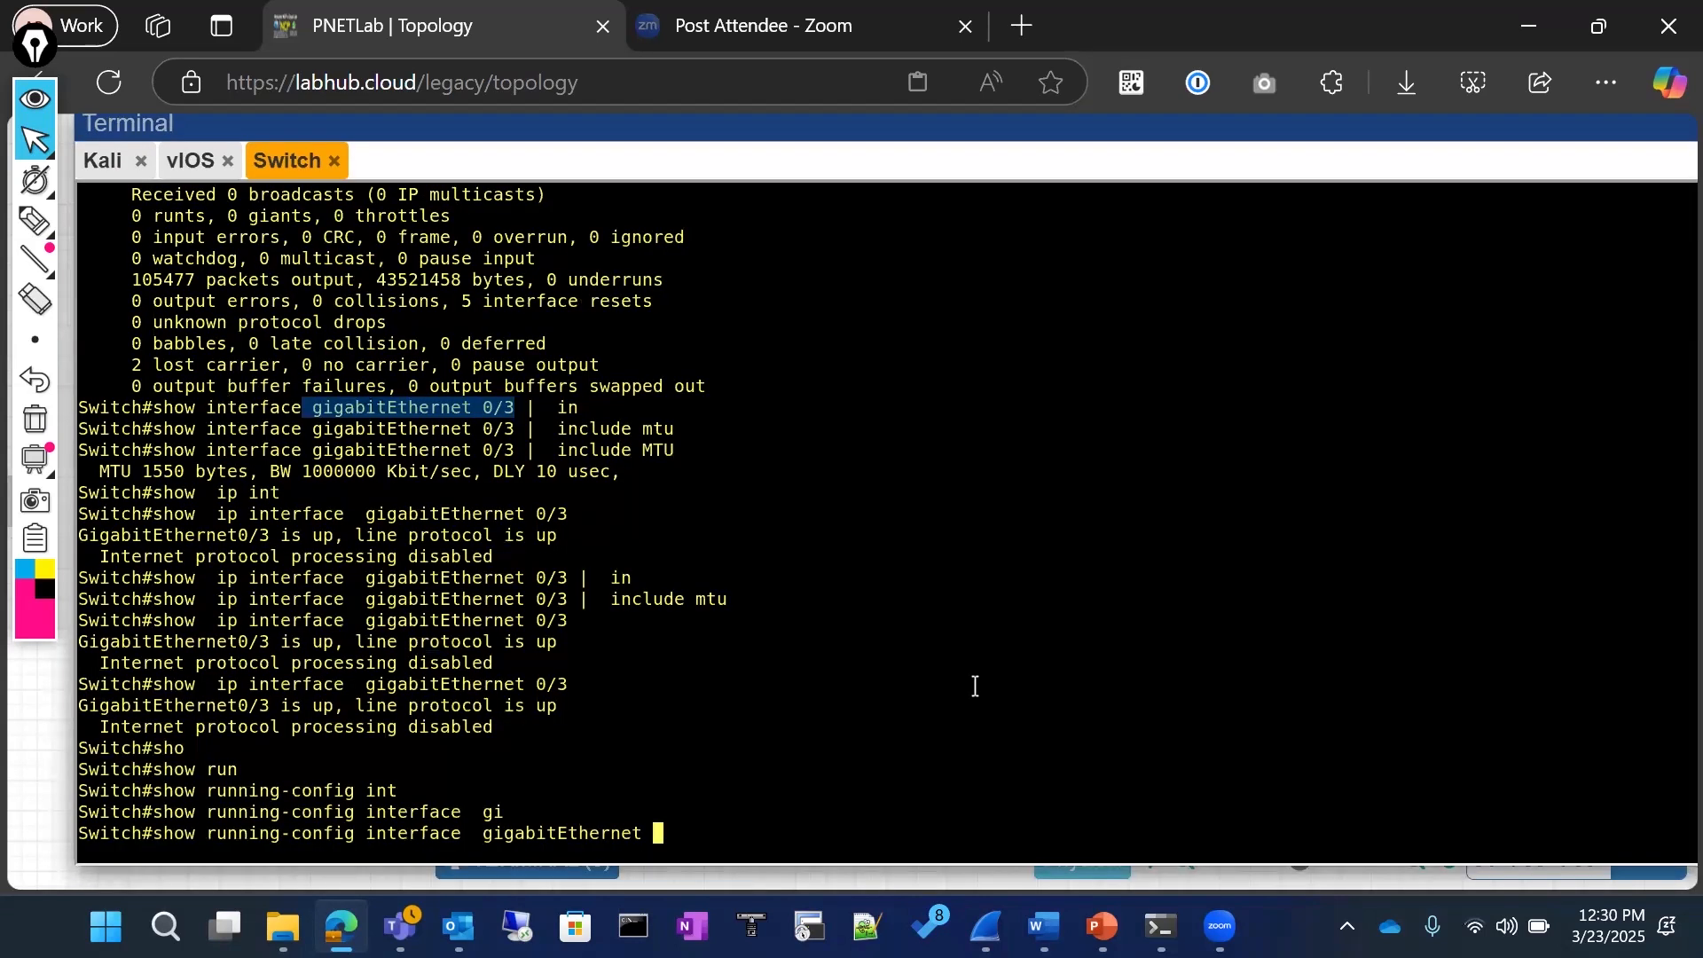
type("0/3")
key("Return")
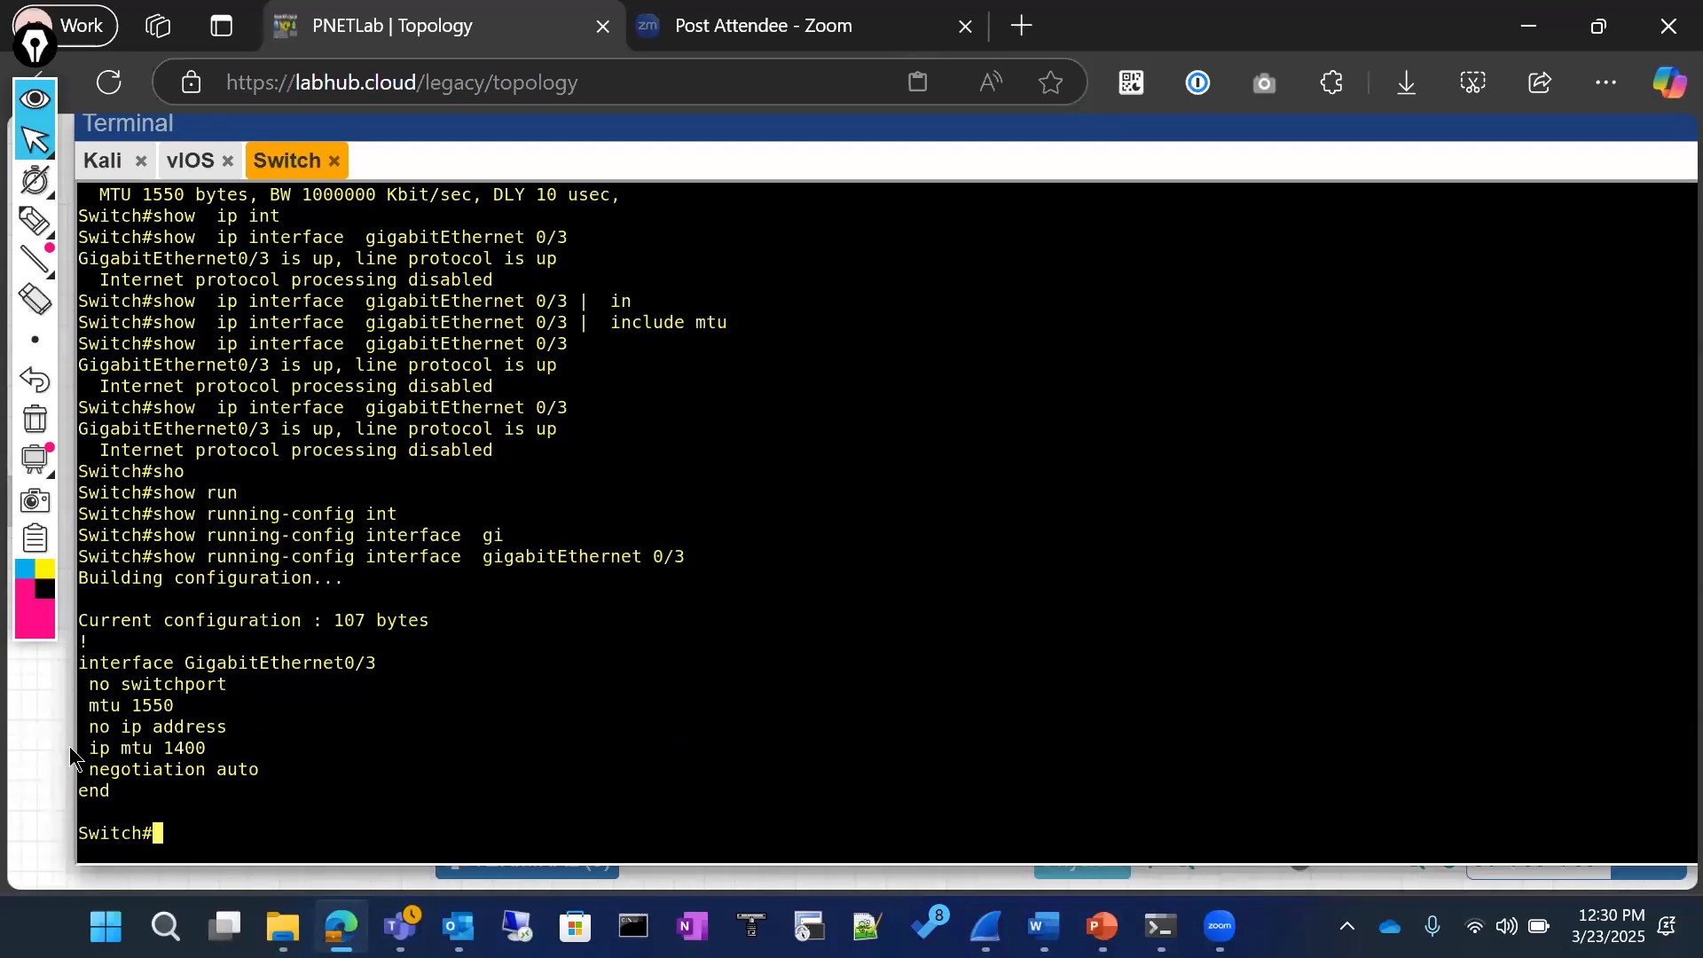
Step: Highlight the mtu line and the ip mtu line in the displayed GigabitEthernet0/3 configuration, ending at an empty prompt
left_click_drag(79, 706, 178, 705)
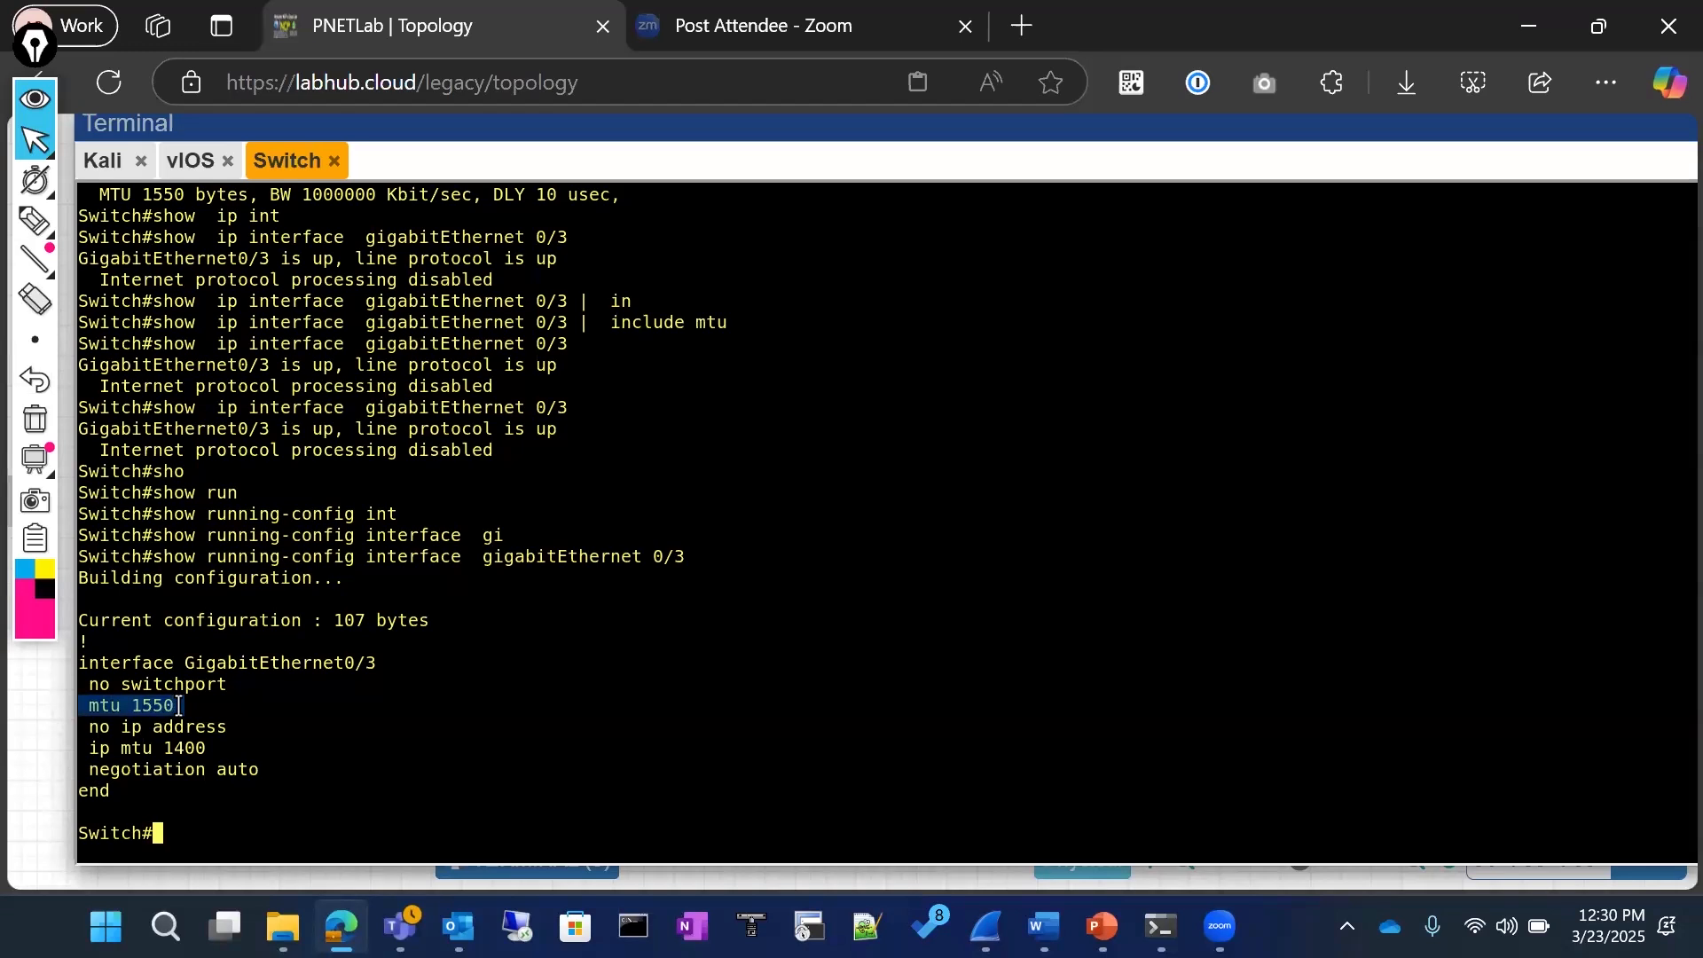
left_click_drag(79, 748, 203, 748)
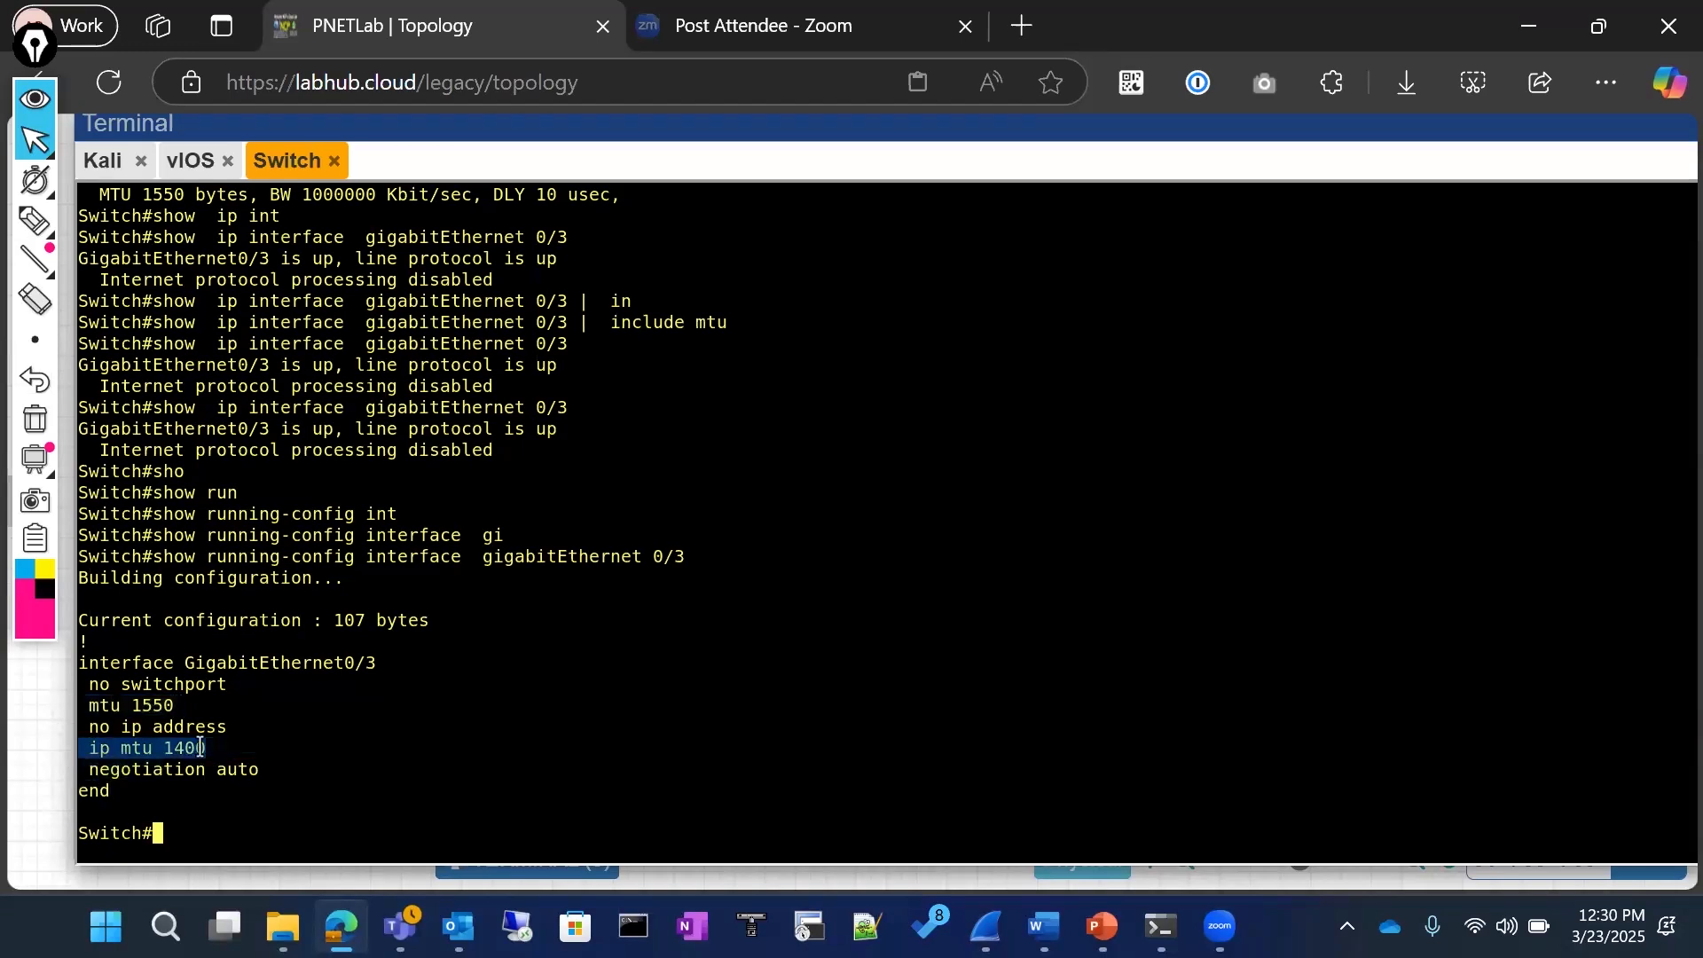
left_click(379, 704)
key("Return")
key("Return")
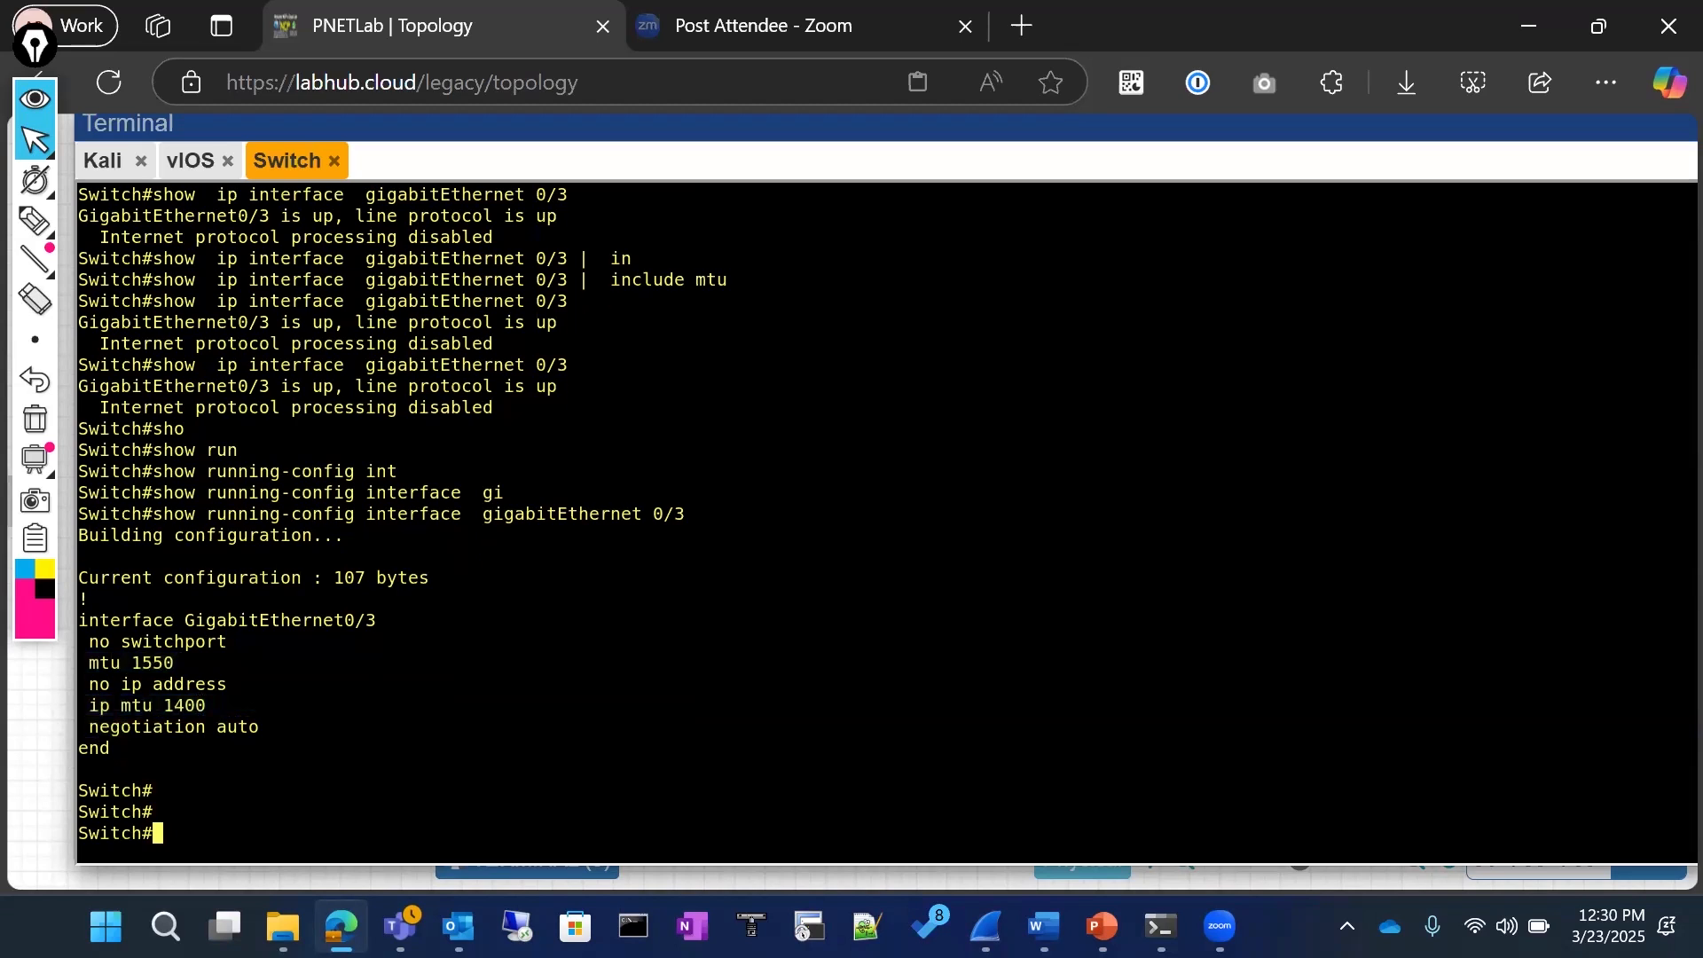
type("sho")
key("BackSpace")
key("BackSpace")
key("BackSpace")
Step: Bring up the Kali console over the topology and log in by entering the account password
left_click(514, 876)
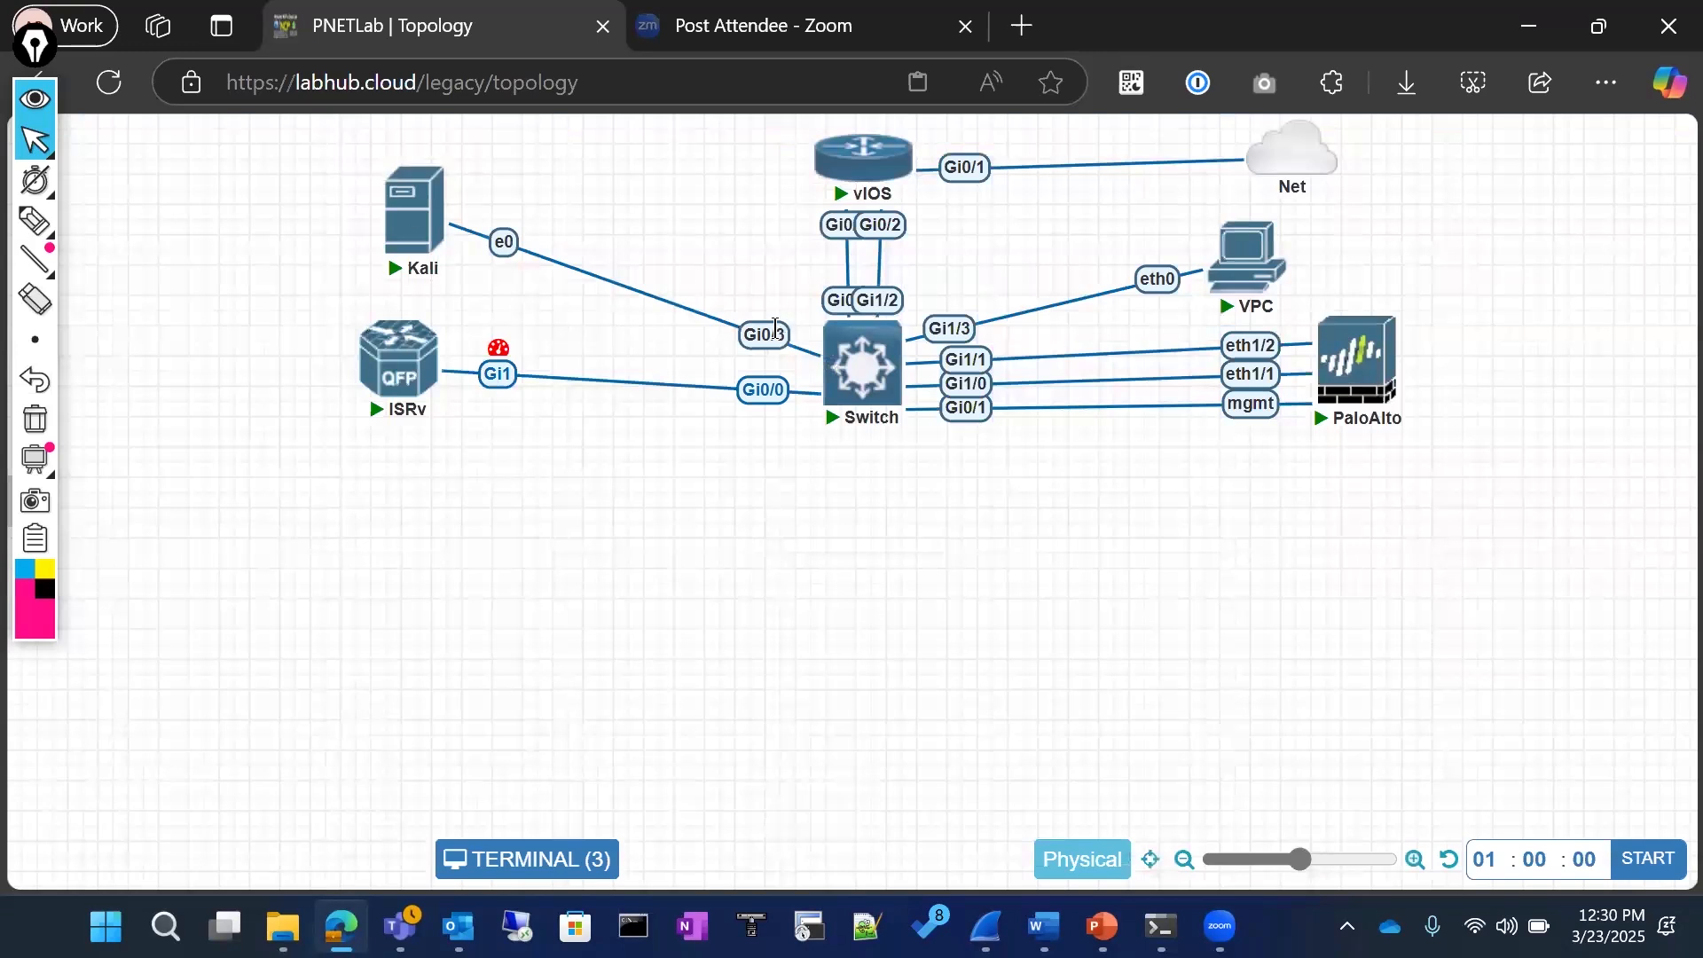
left_click(566, 853)
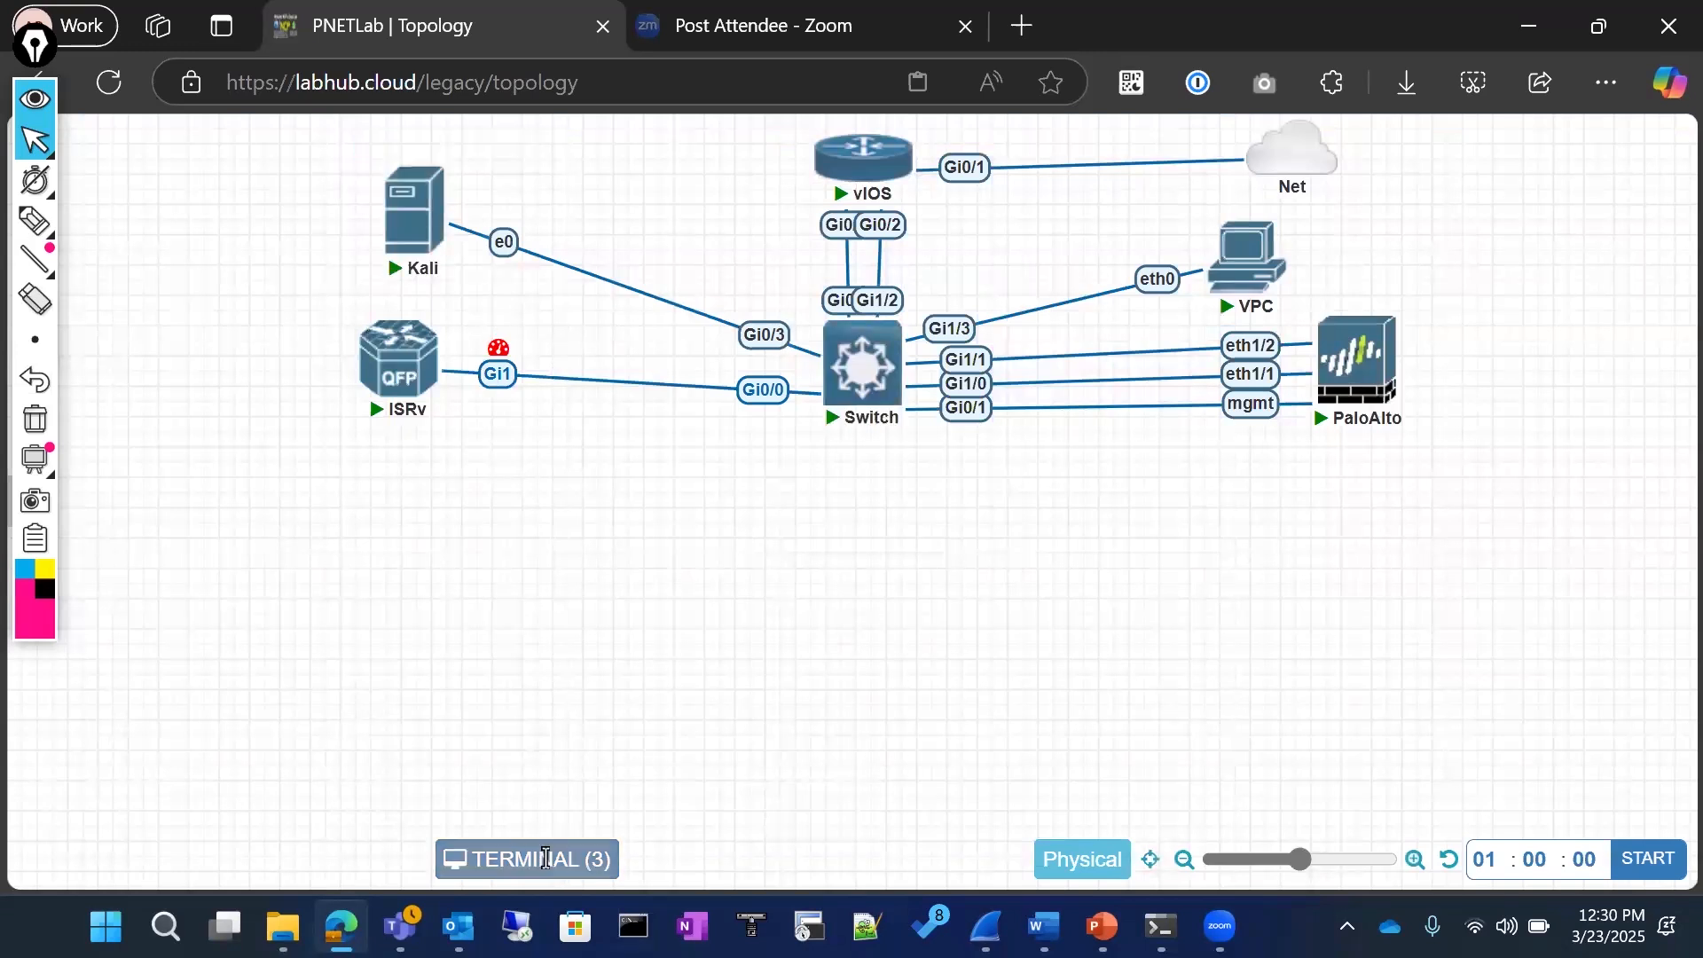
left_click(470, 554)
left_click_drag(685, 520, 409, 164)
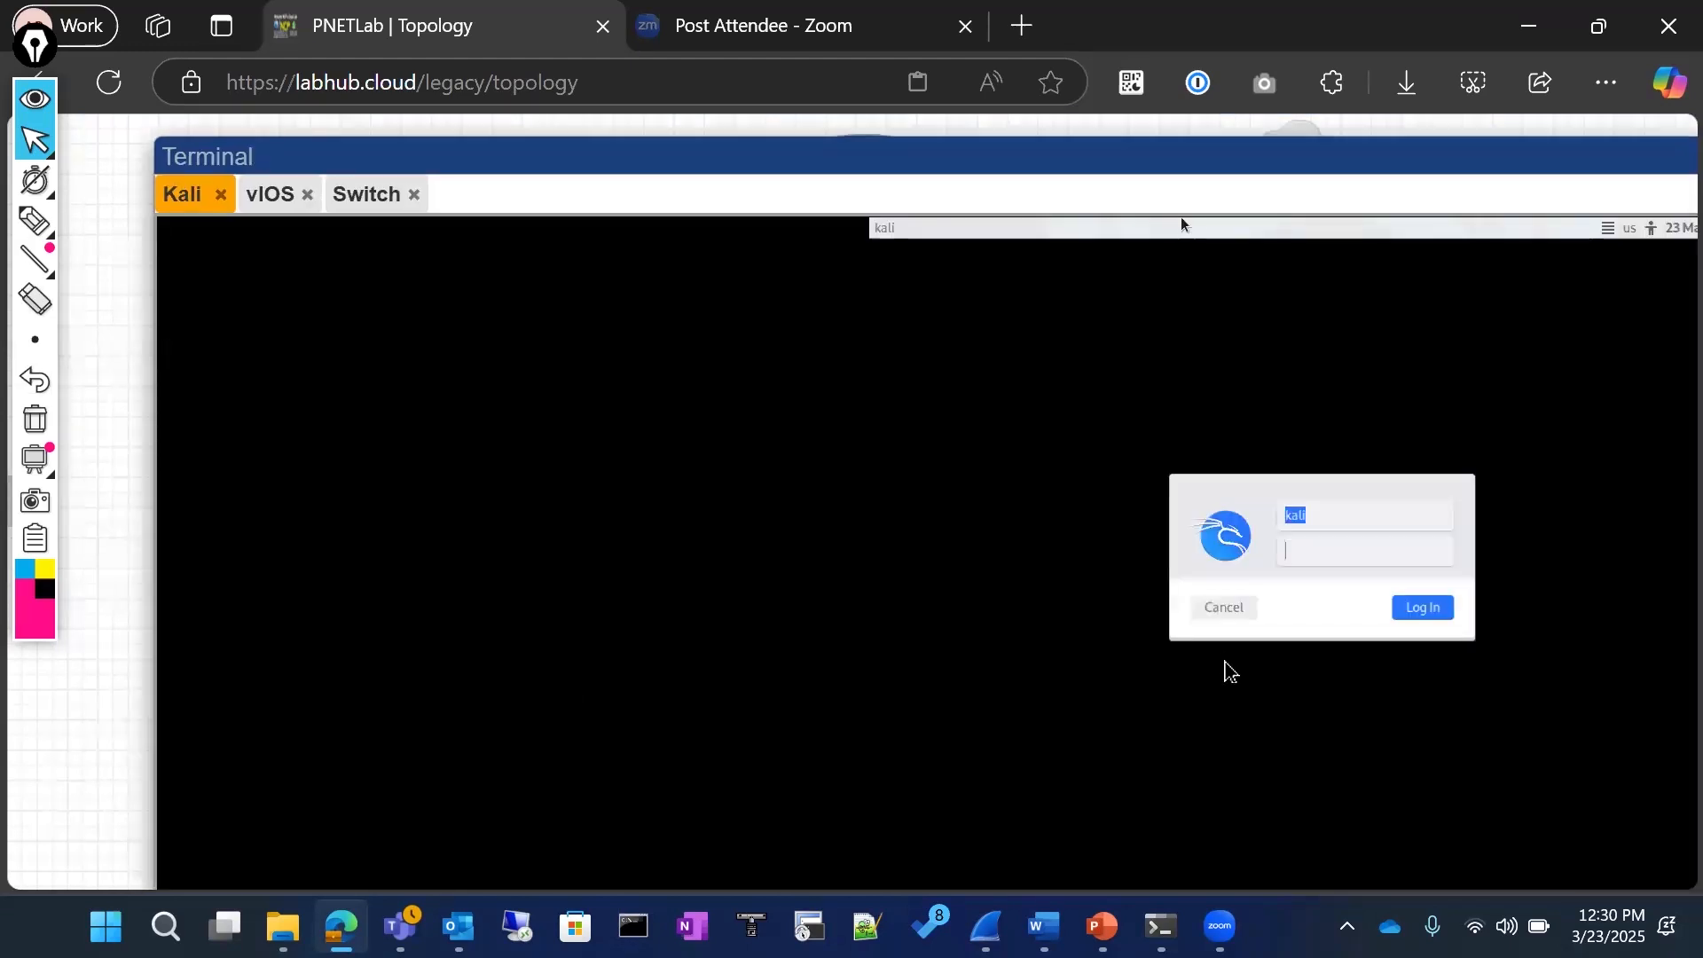
type("kali")
key("Return")
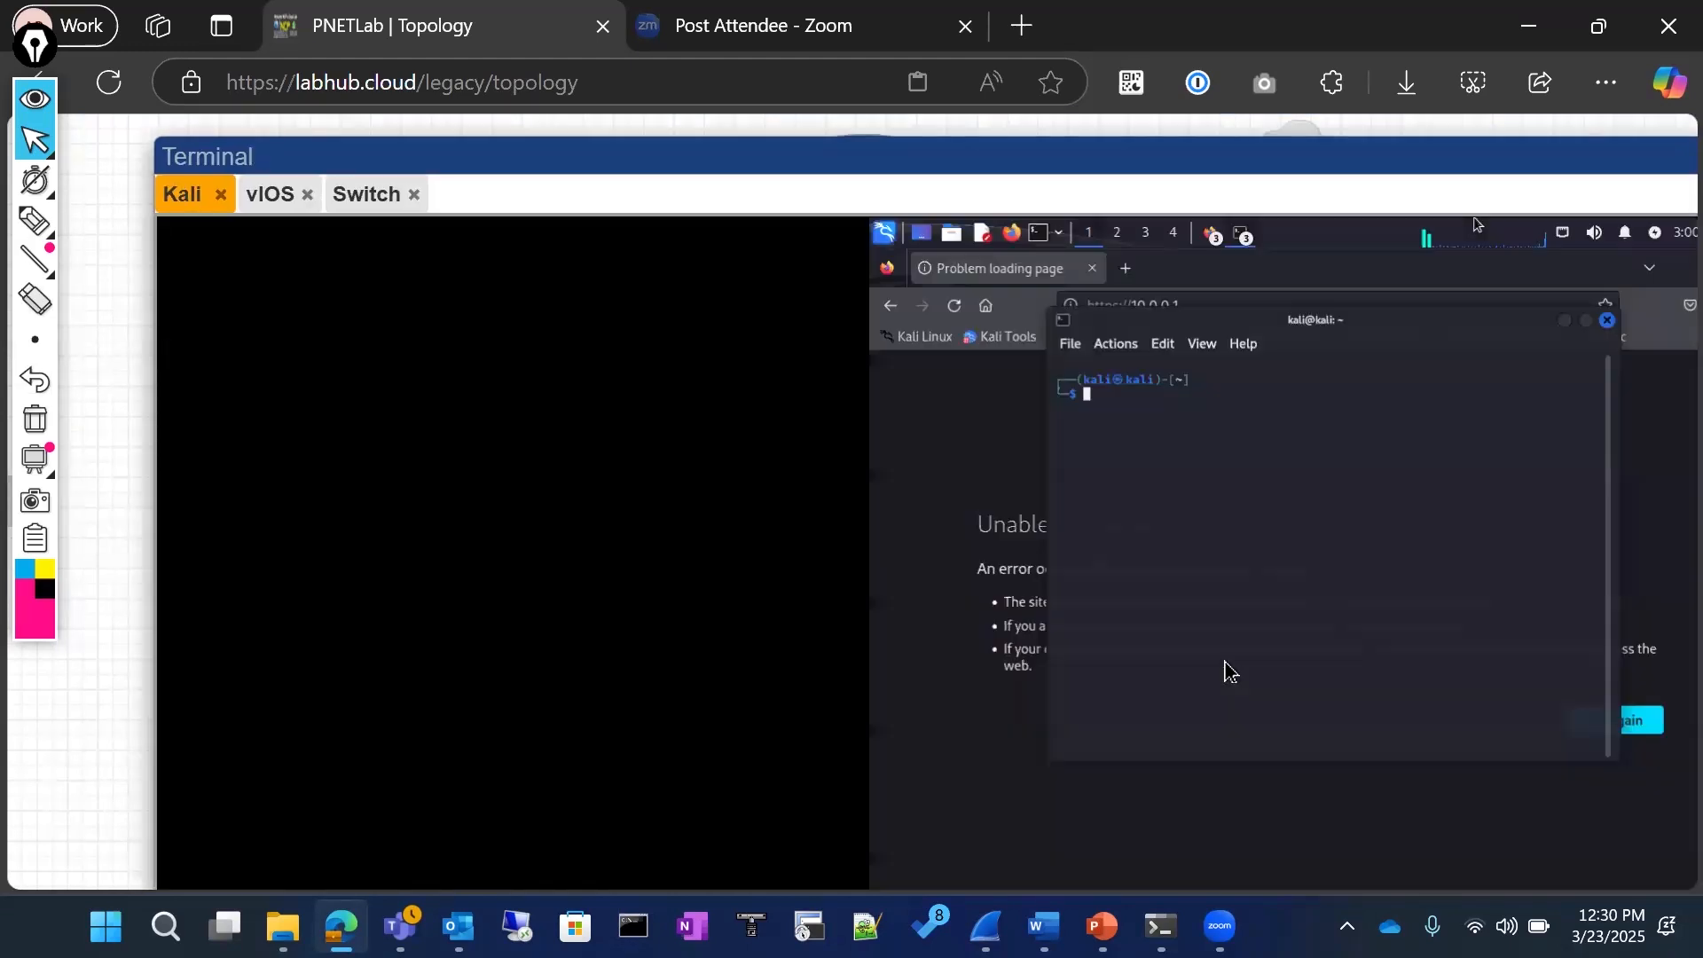
Step: Run ifconfig in the Kali shell and highlight the eth0 IPv4 address, netmask and broadcast values
type("i")
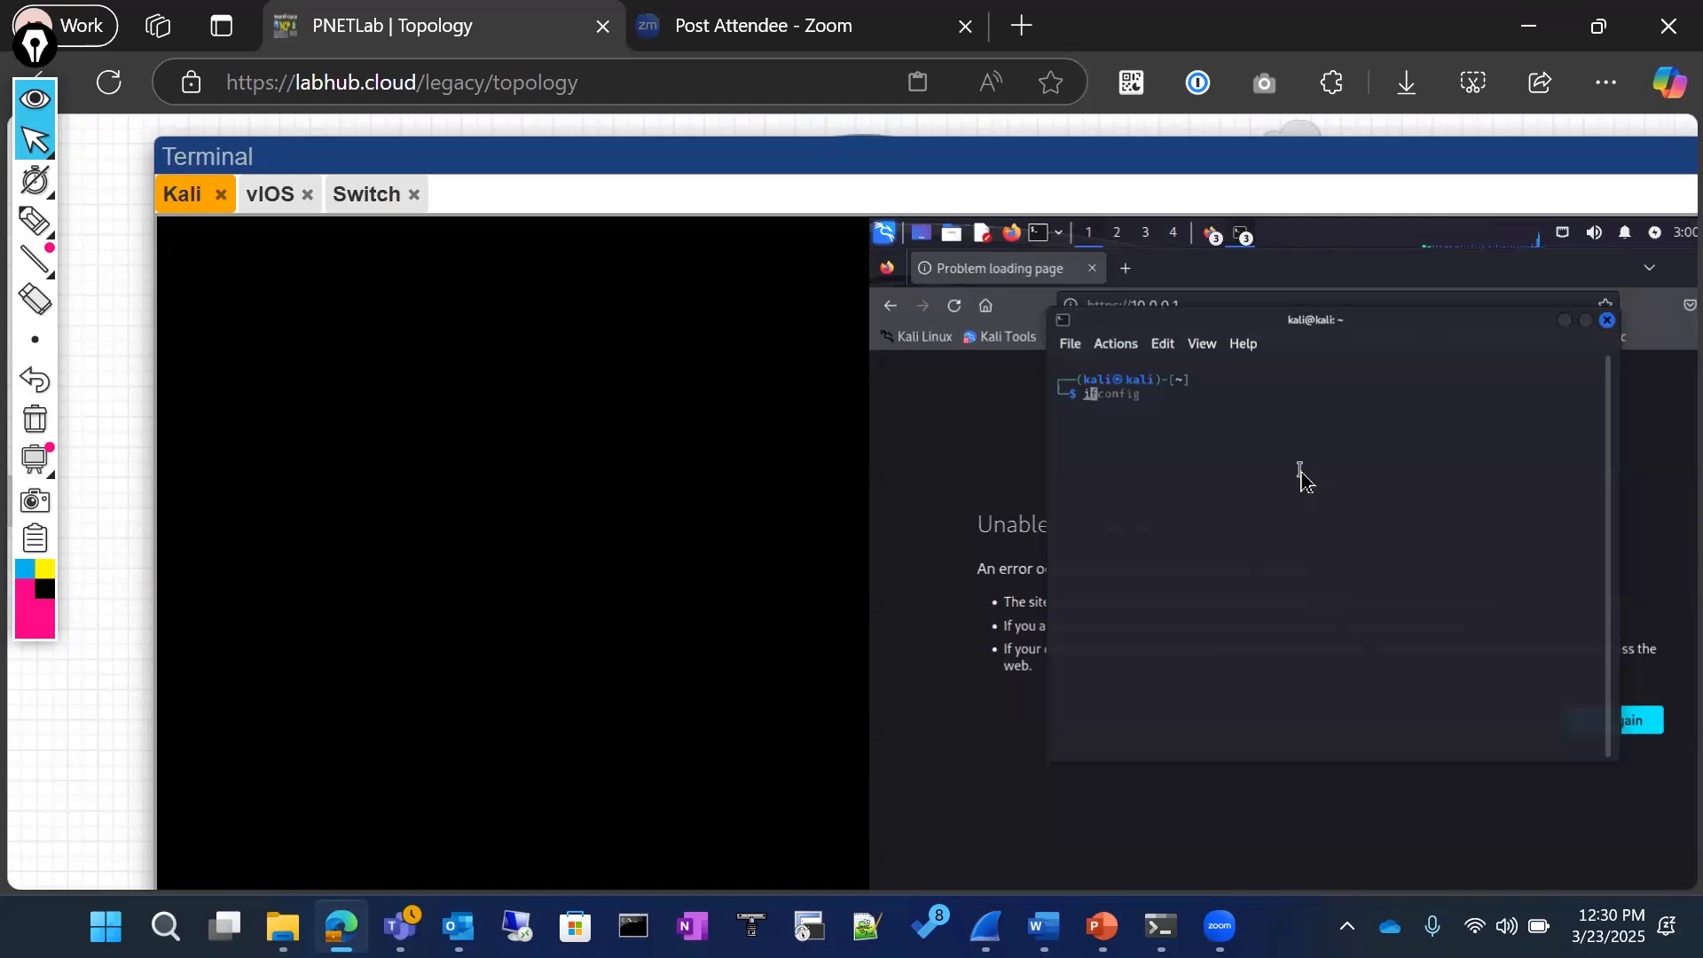
type("fconfig")
key("Return")
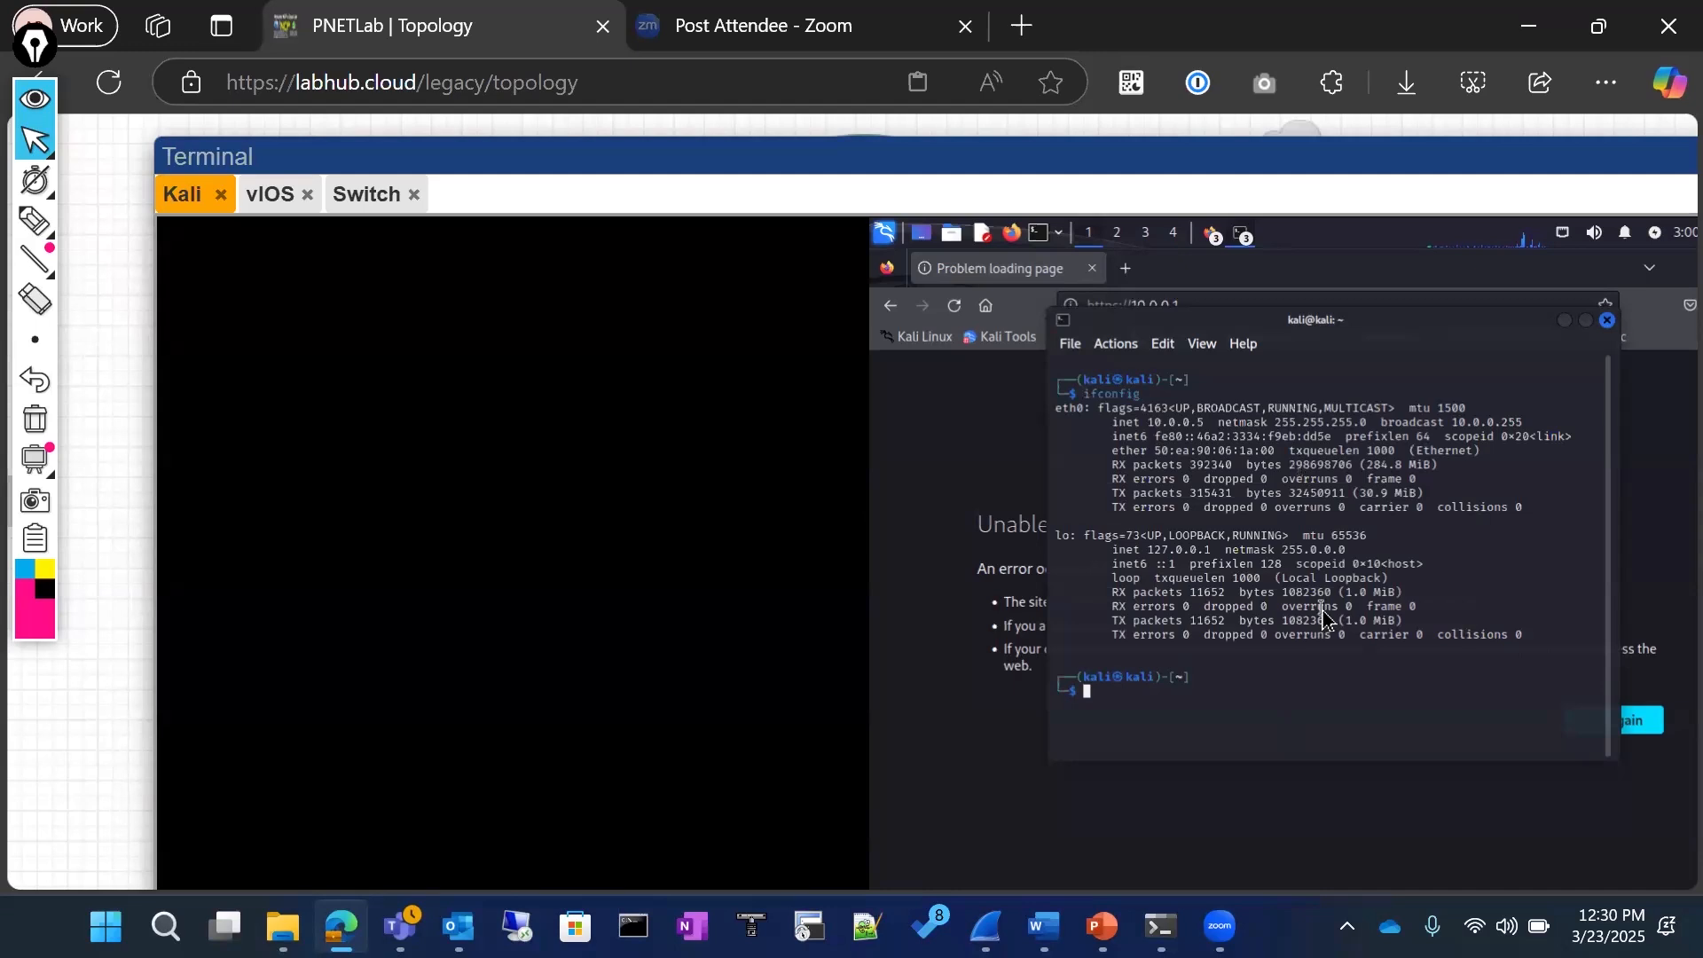
left_click_drag(1153, 424, 1529, 428)
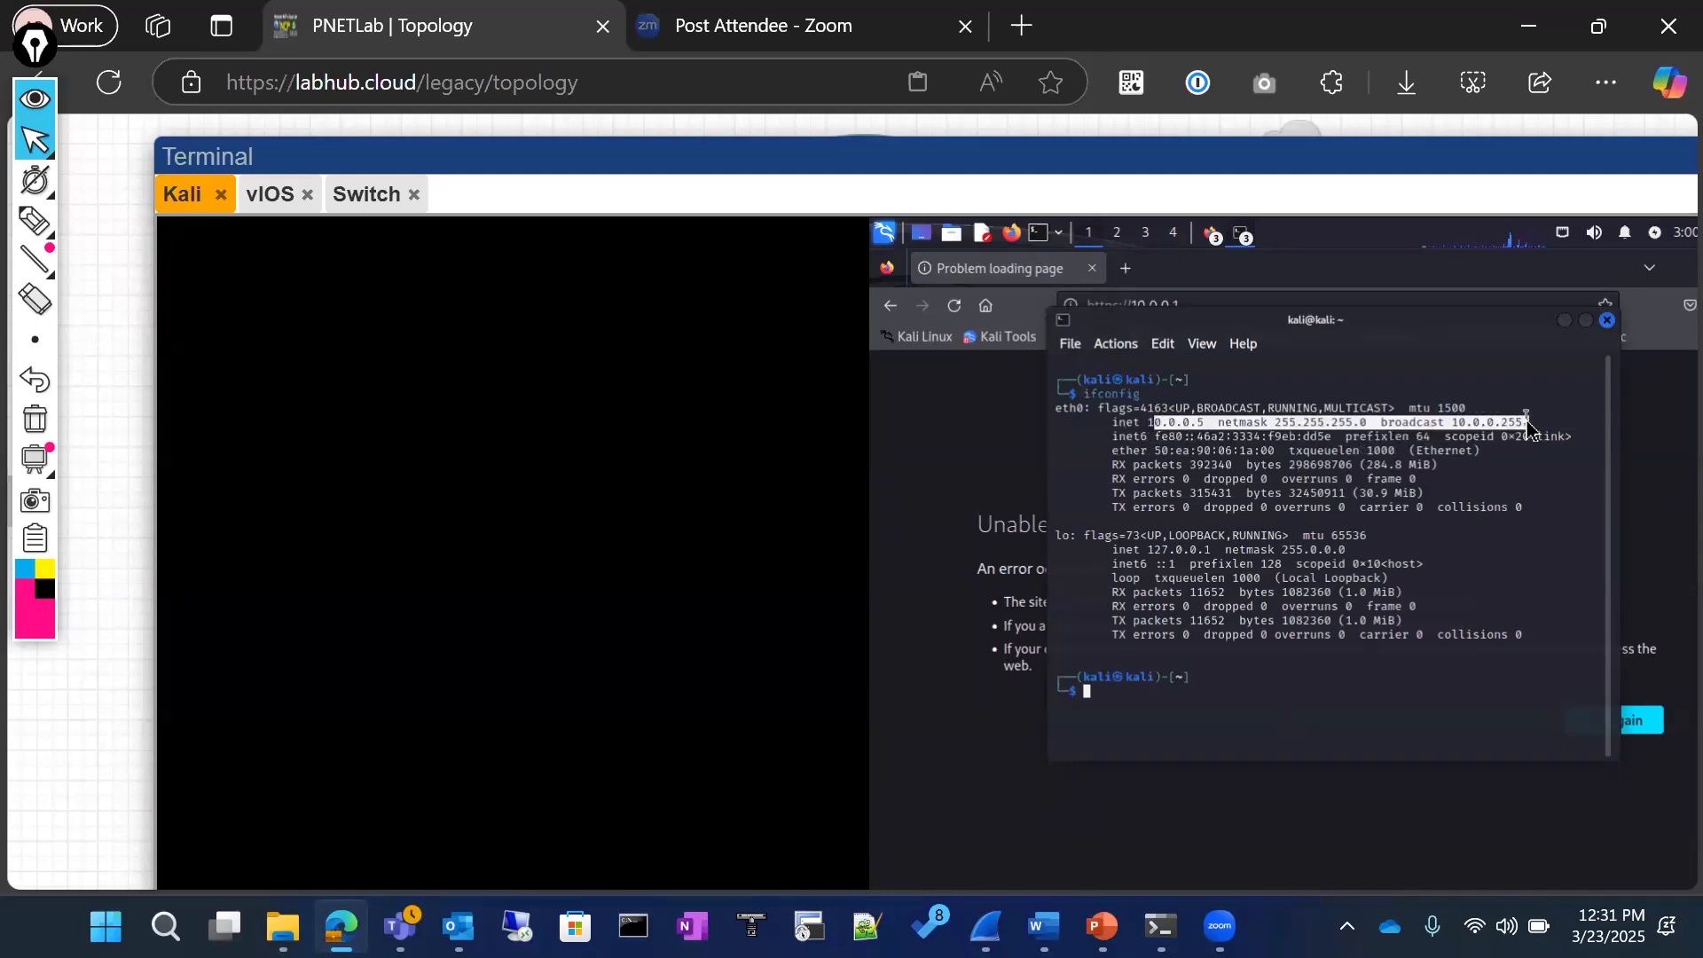
left_click(1164, 432)
left_click_drag(1165, 428, 1531, 430)
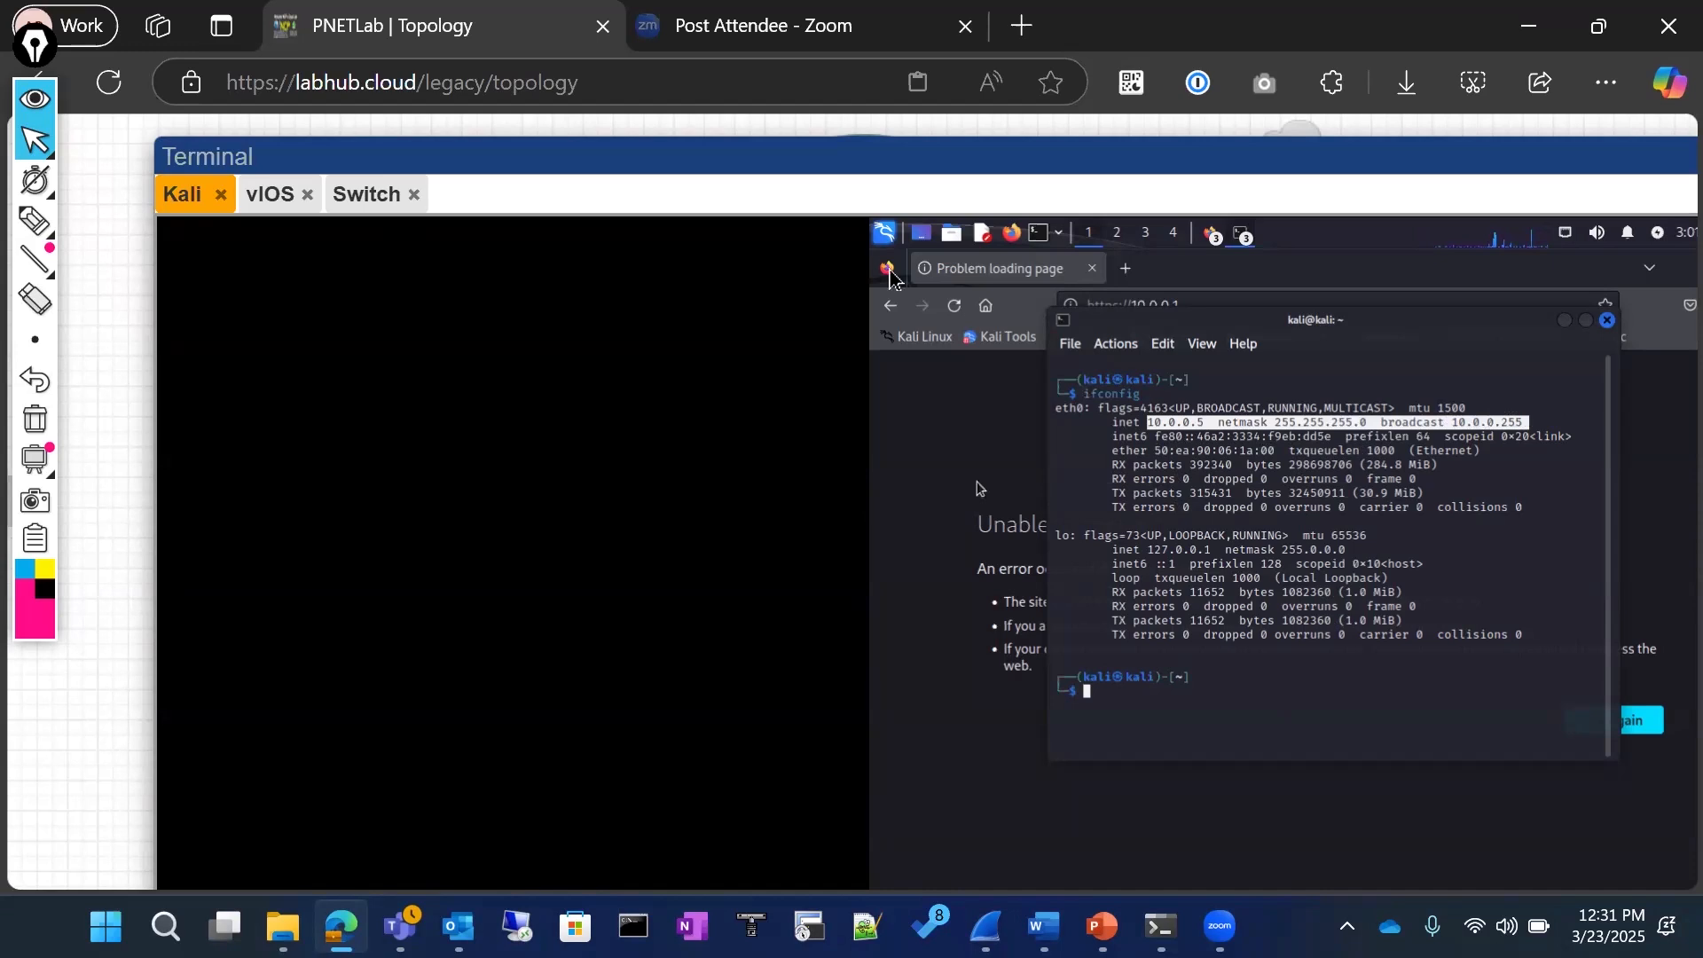
Step: Return to the Switch console and enter interface configuration mode for GigabitEthernet0/3, reusing the interface name from the output
left_click(345, 198)
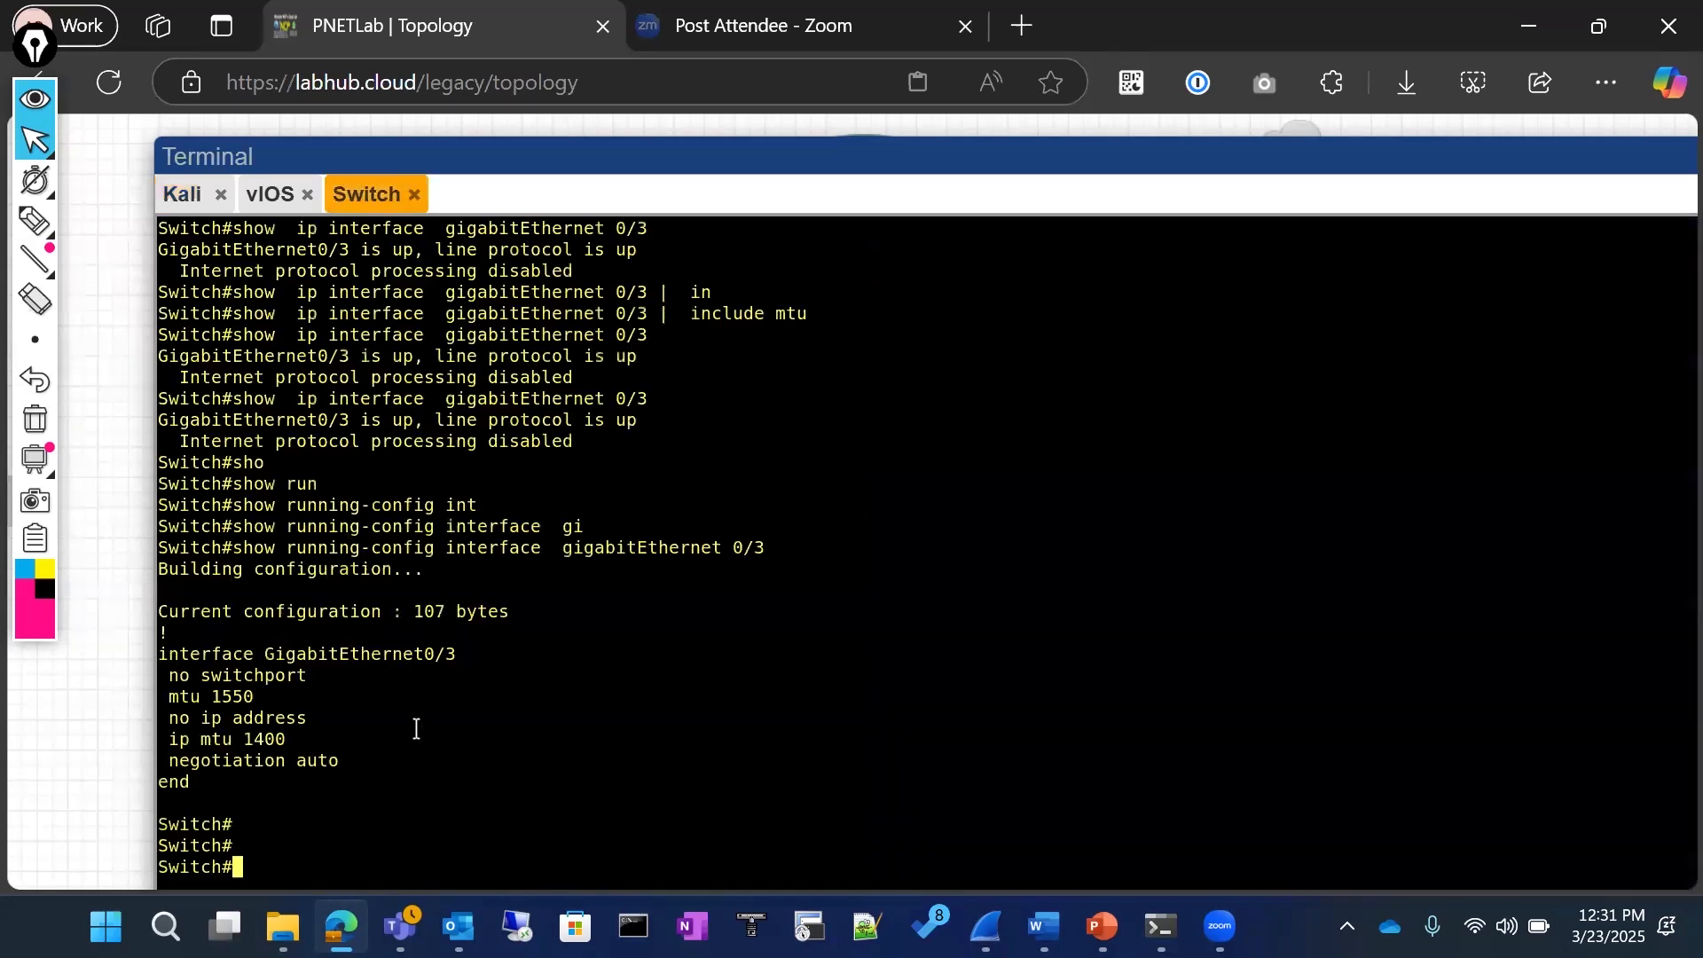
type("conf")
key("Tab")
key("Return")
key("Return")
type("int")
key("Tab")
left_click_drag(265, 548, 458, 549)
right_click(601, 563)
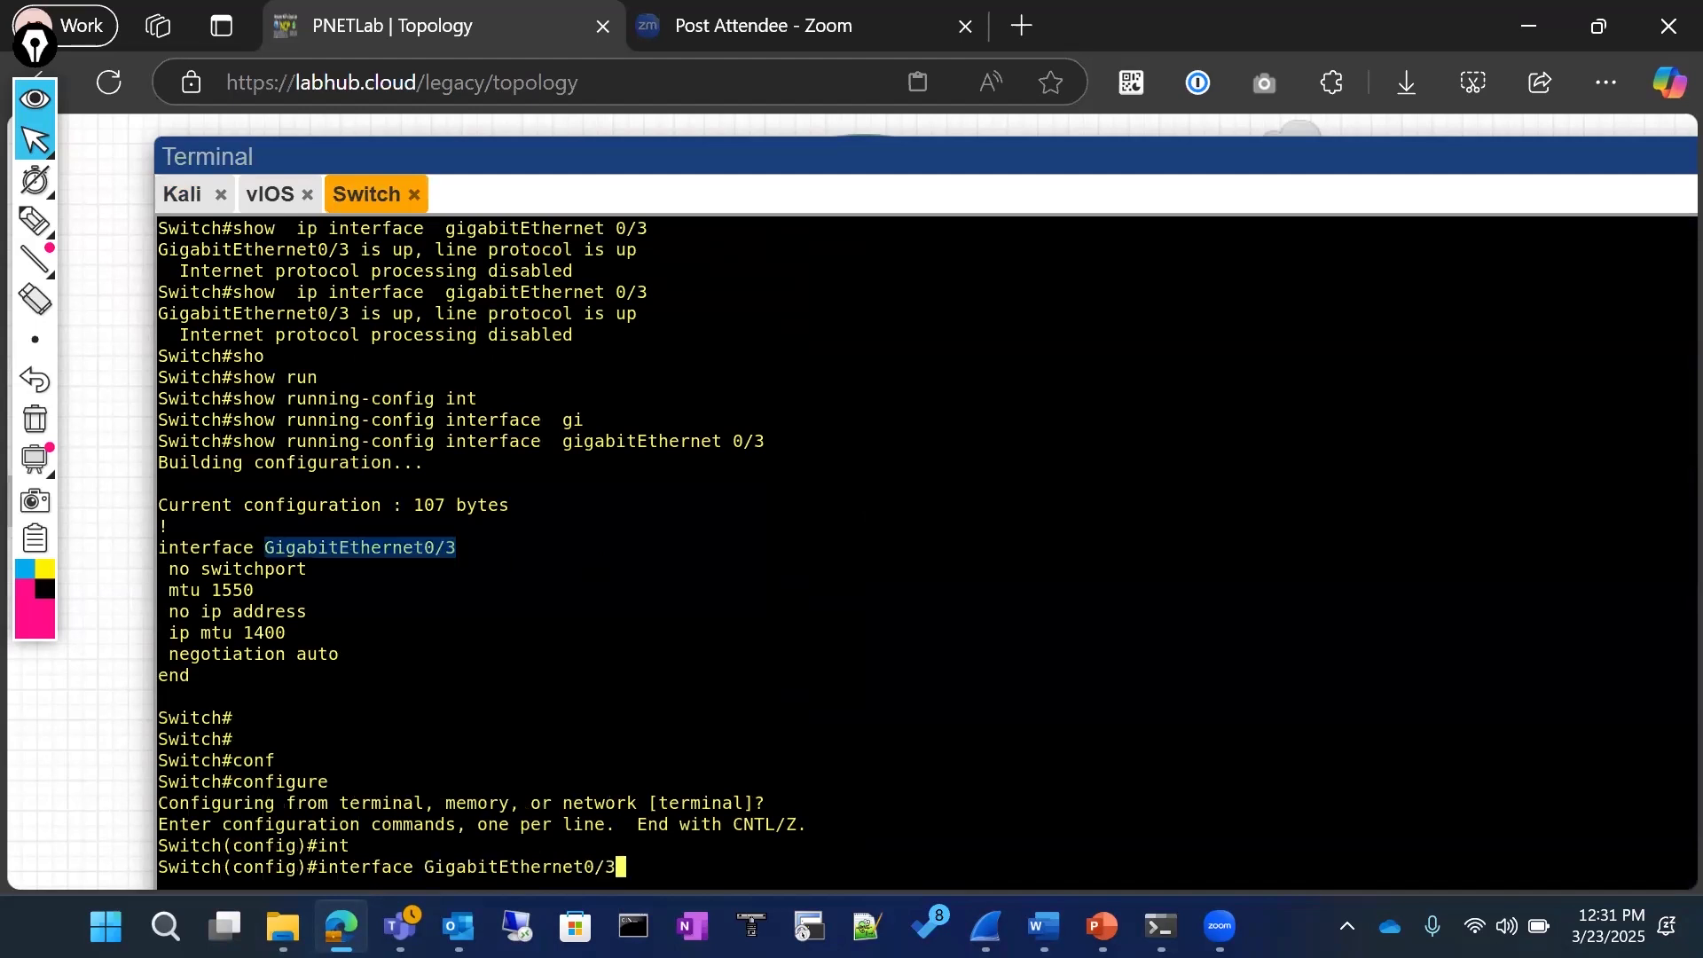
key("Return")
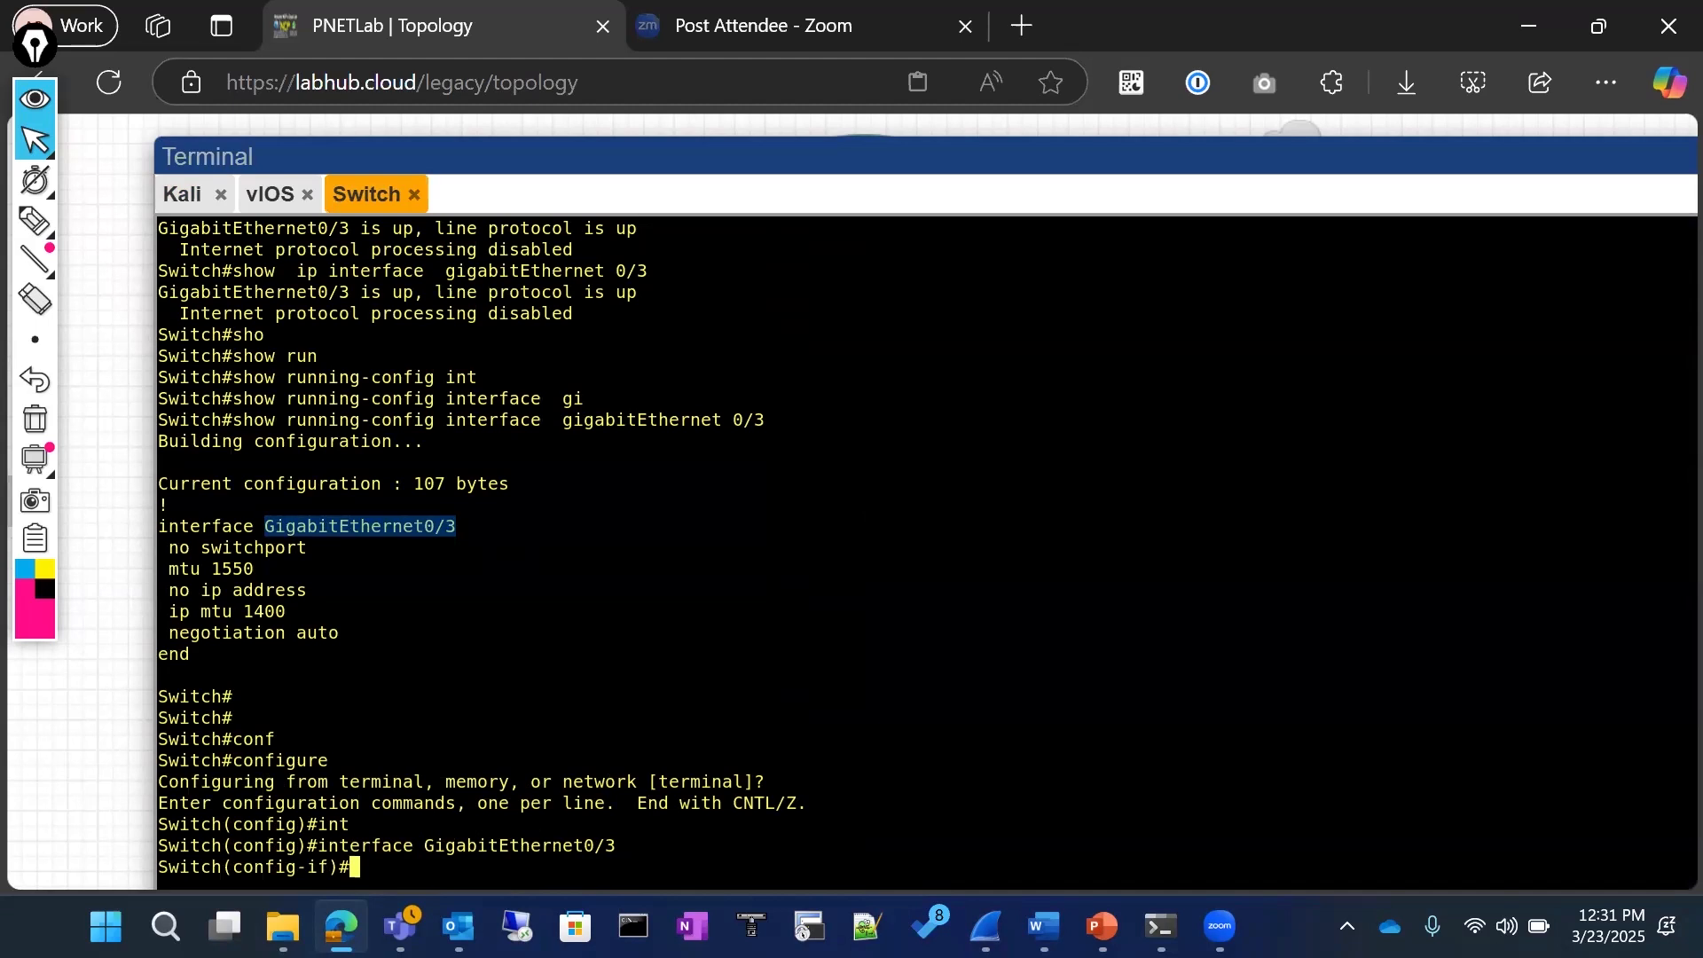
Step: Start an ip address command, abandon it, and exit both configuration modes to the privileged prompt
type("ip add")
key("Tab")
type("1")
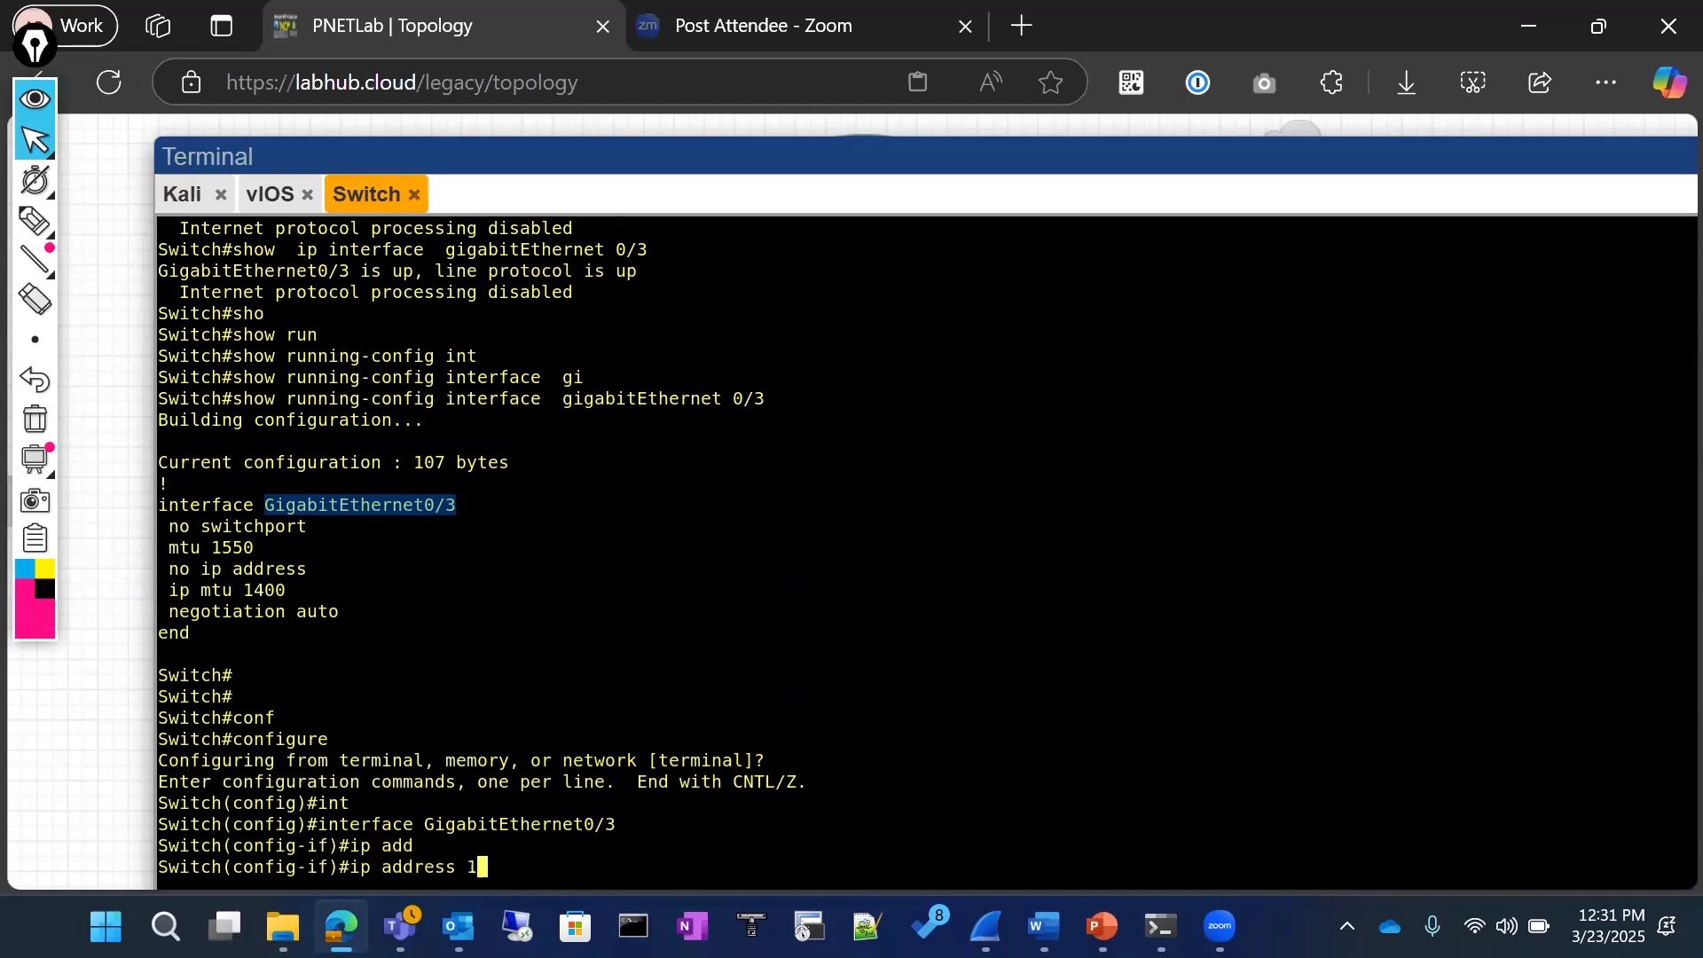
type("0.0")
key("BackSpace")
key("BackSpace")
key("BackSpace")
key("BackSpace")
key("BackSpace")
key("BackSpace")
key("BackSpace")
key("BackSpace")
key("BackSpace")
key("BackSpace")
key("BackSpace")
key("BackSpace")
key("BackSpace")
key("BackSpace")
key("BackSpace")
key("BackSpace")
type("exit")
key("Return")
key("Return")
type("exit")
key("Return")
Step: List the switch's addressed interfaces with sh ip interface brief | ex un
type("sh ip")
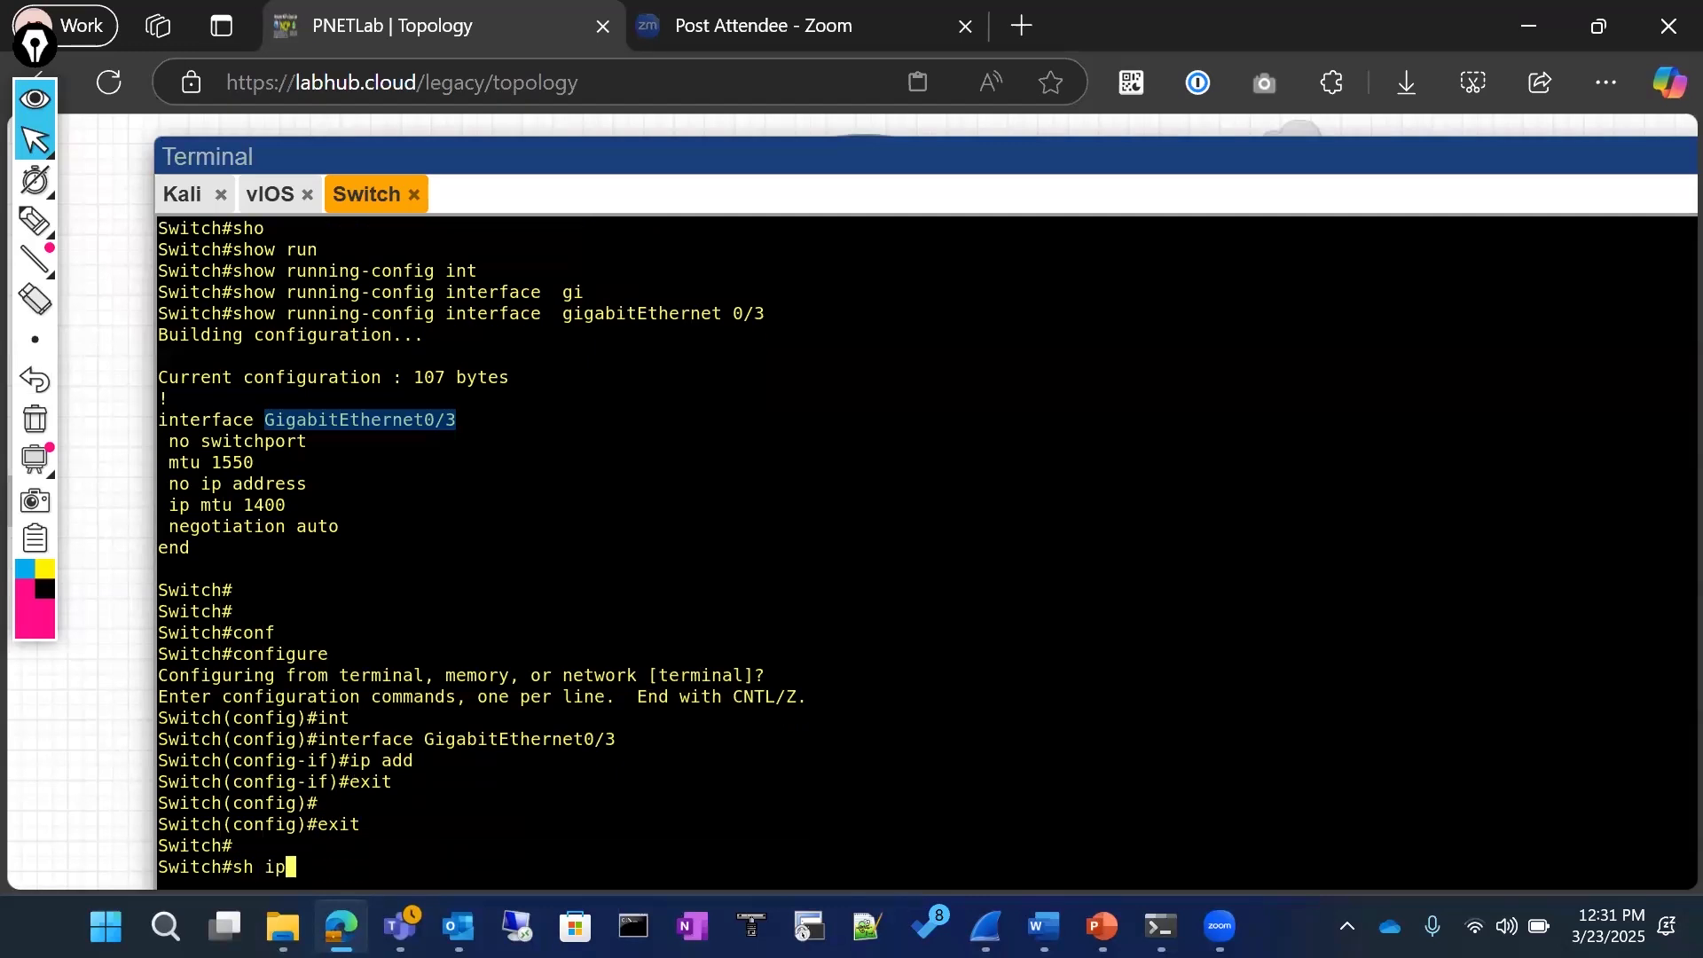
type(" int")
key("Tab")
type("br")
key("Tab")
type("| ex un")
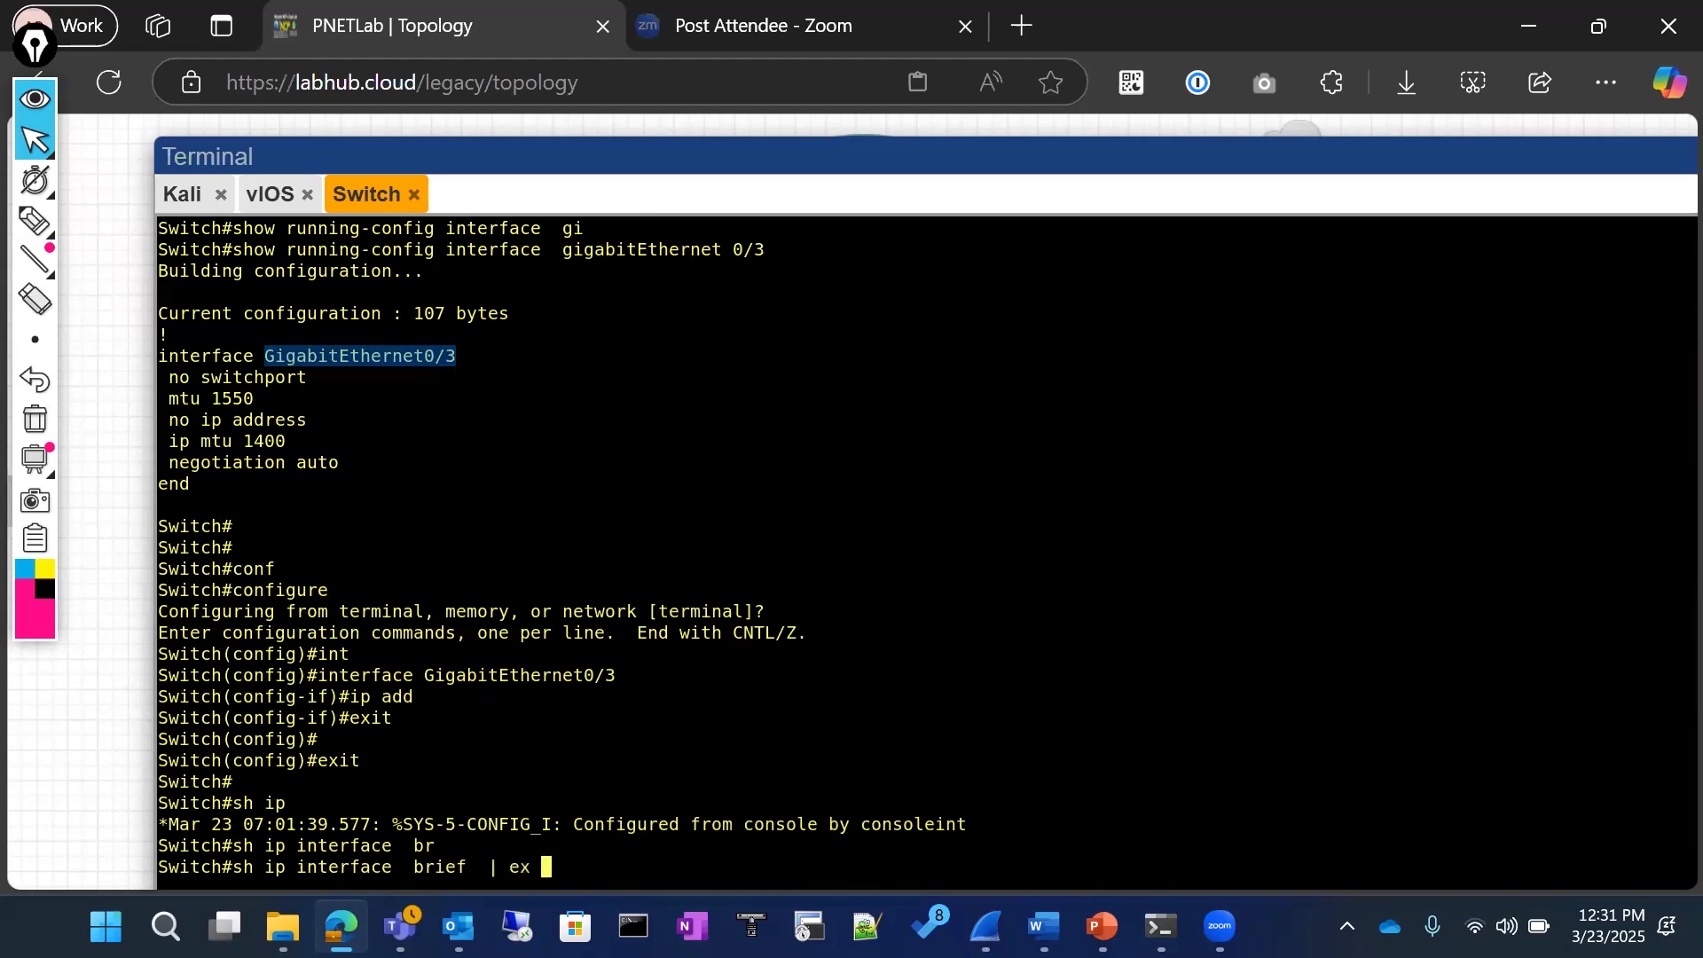
key("Return")
Step: Enter global configuration mode and remove interface Vlan10, reusing its name from the interface list
type("conf")
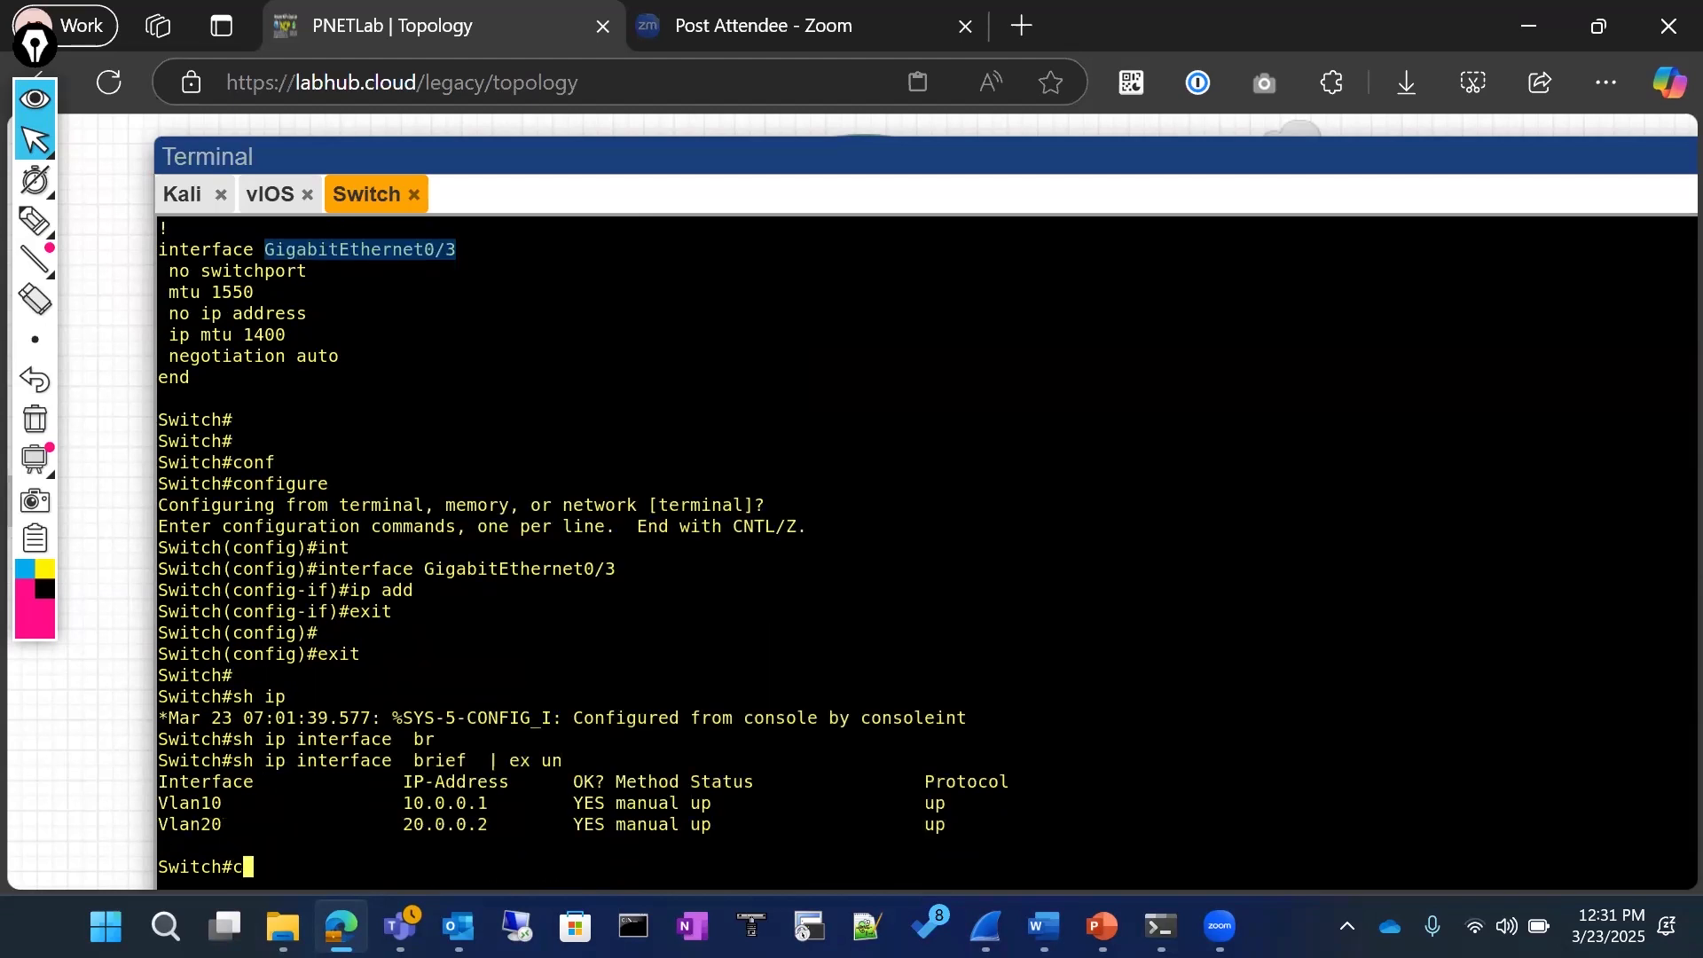
key("Tab")
key("Return")
key("Return")
type("no int")
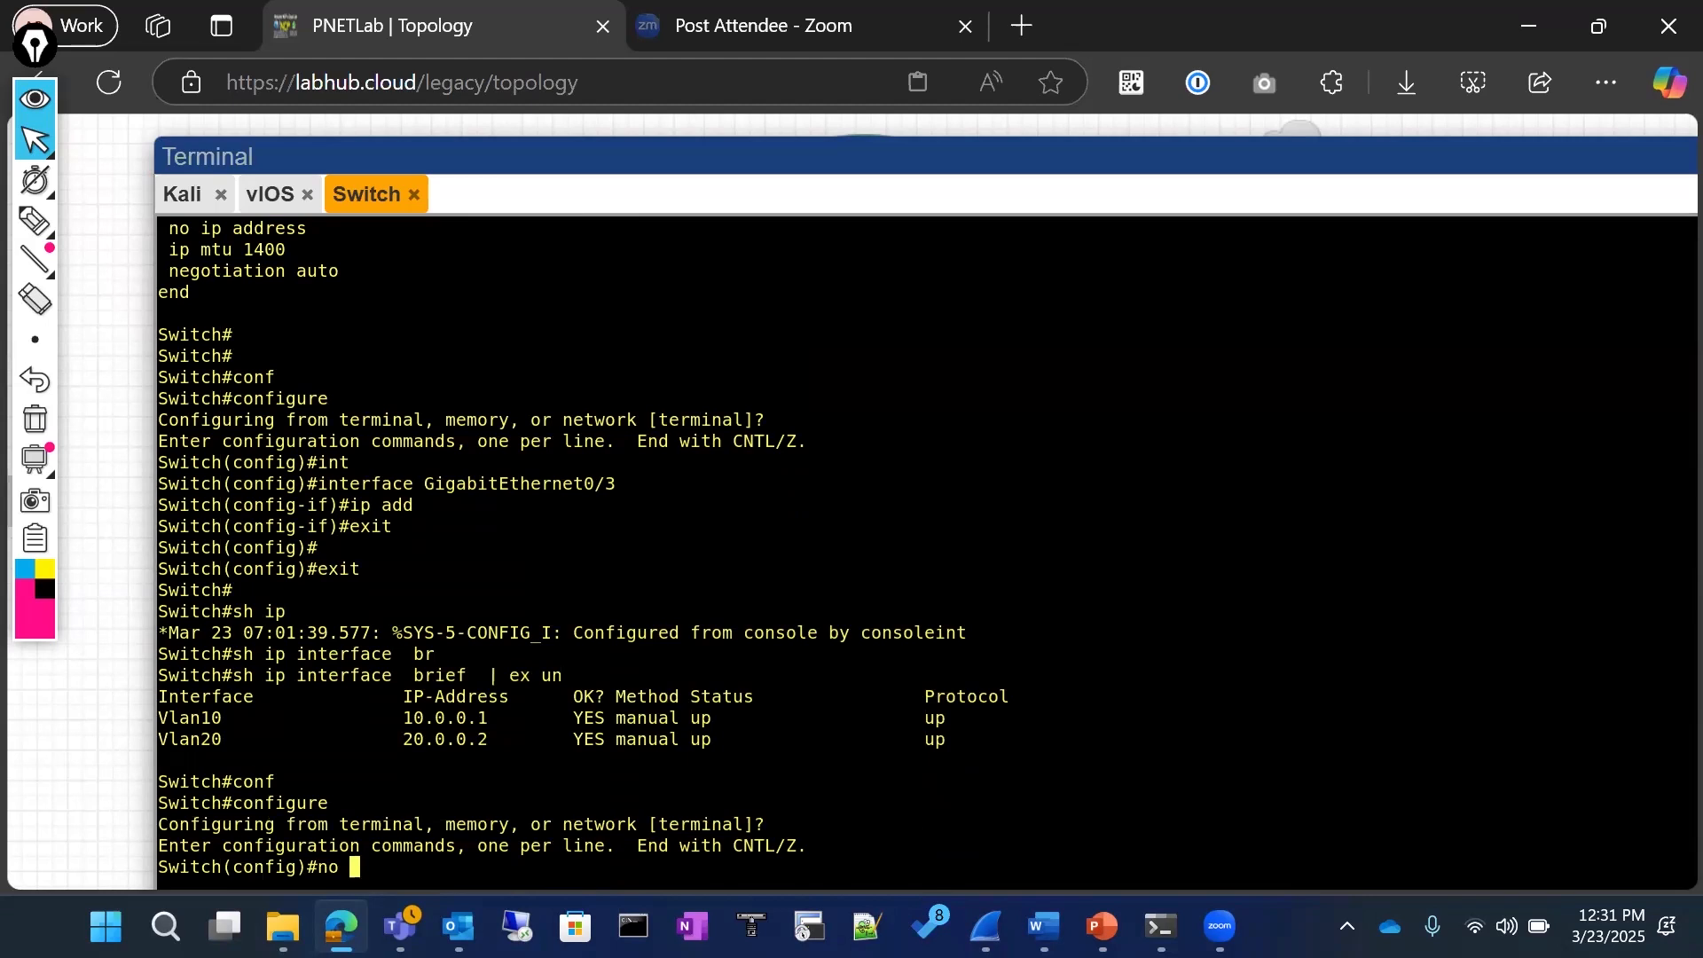
key("Tab")
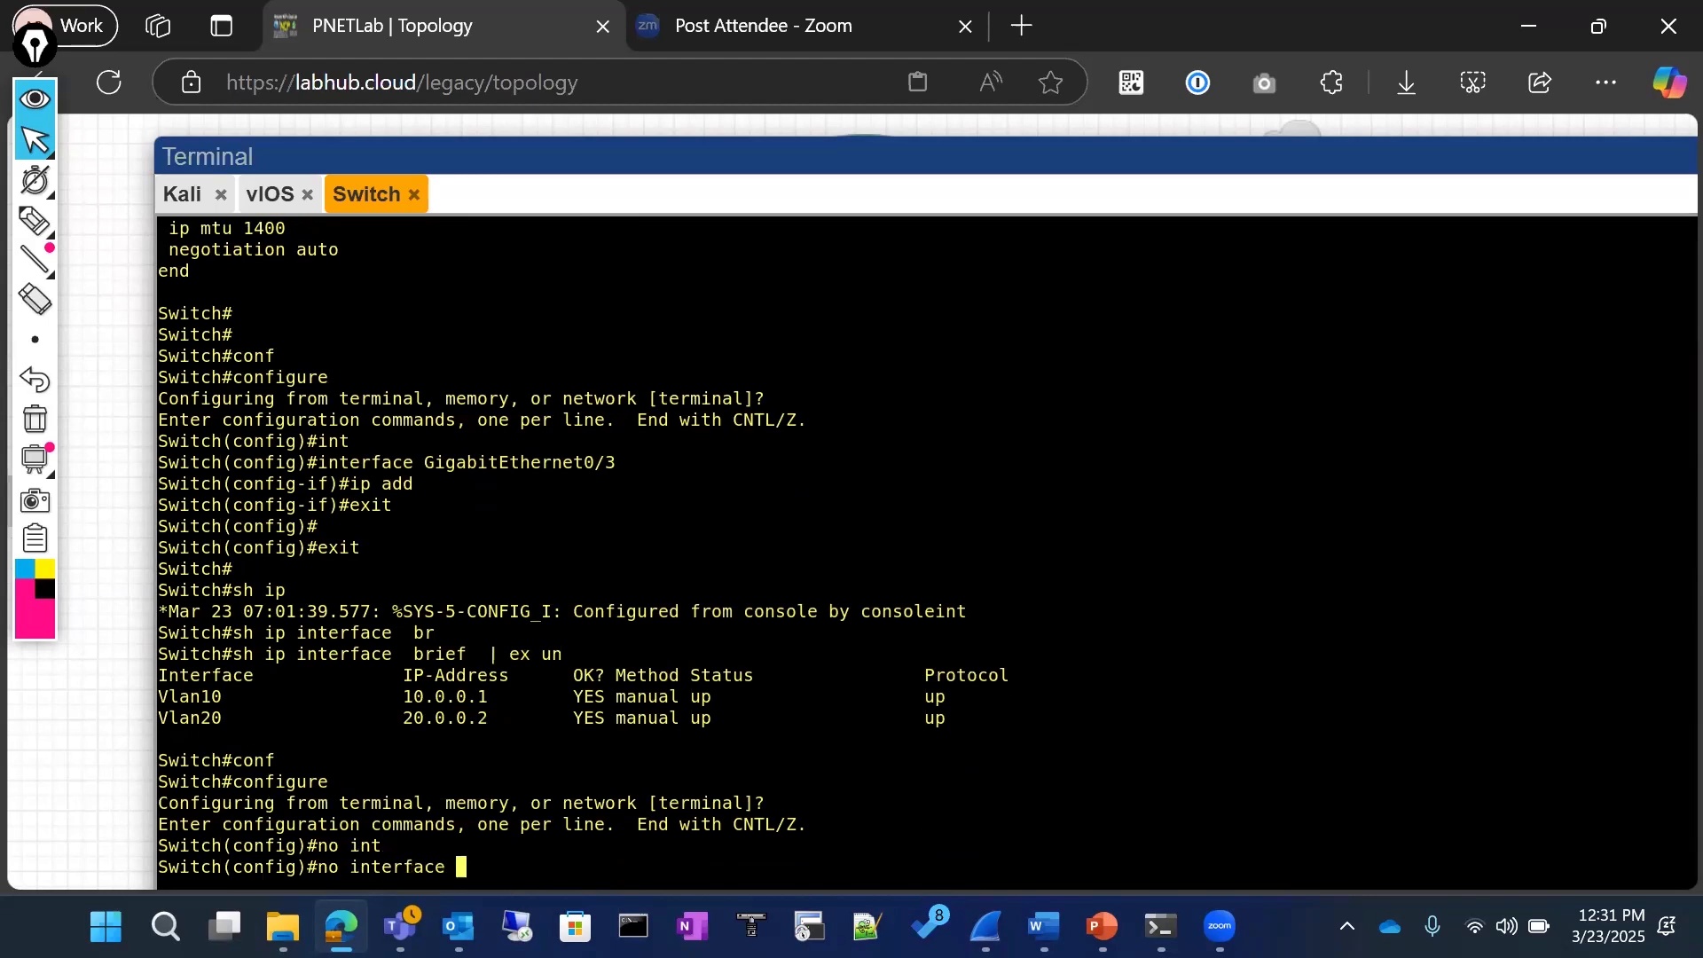
double_click(210, 698)
right_click(295, 710)
key("Return")
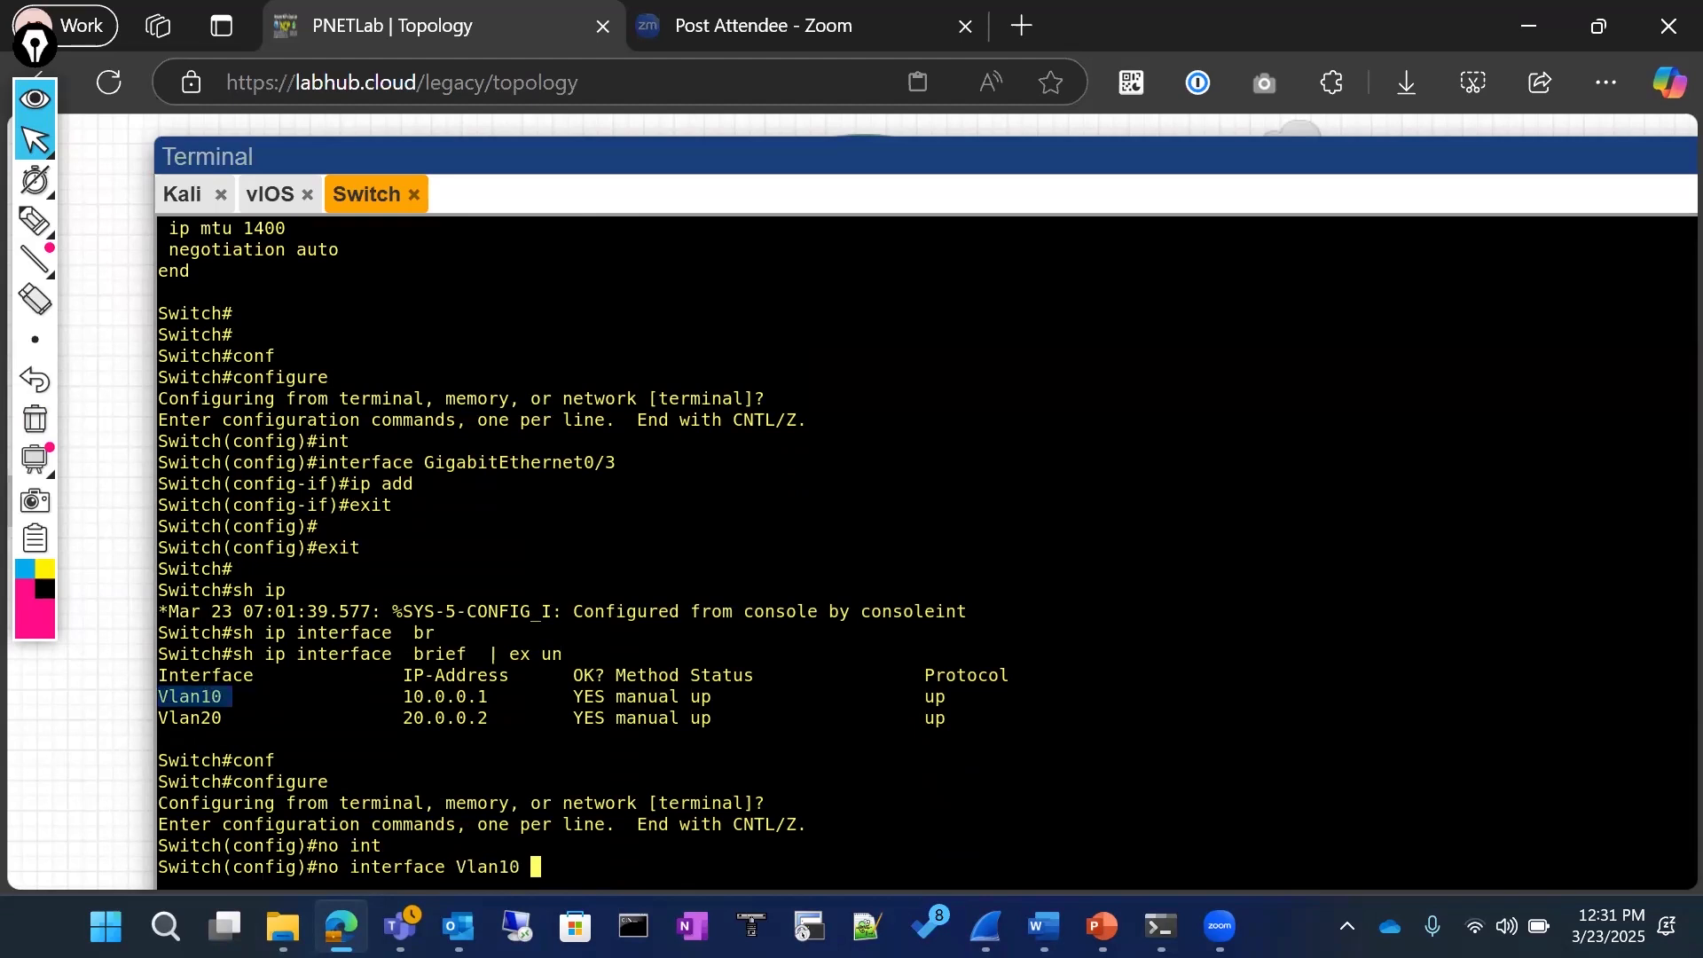
Step: Assign IP address 10.0.0.10 with mask 255.255.255.0 to GigabitEthernet0/3 and enable the interface with no sh
key("Up")
key("Up")
key("Up")
key("Up")
key("Up")
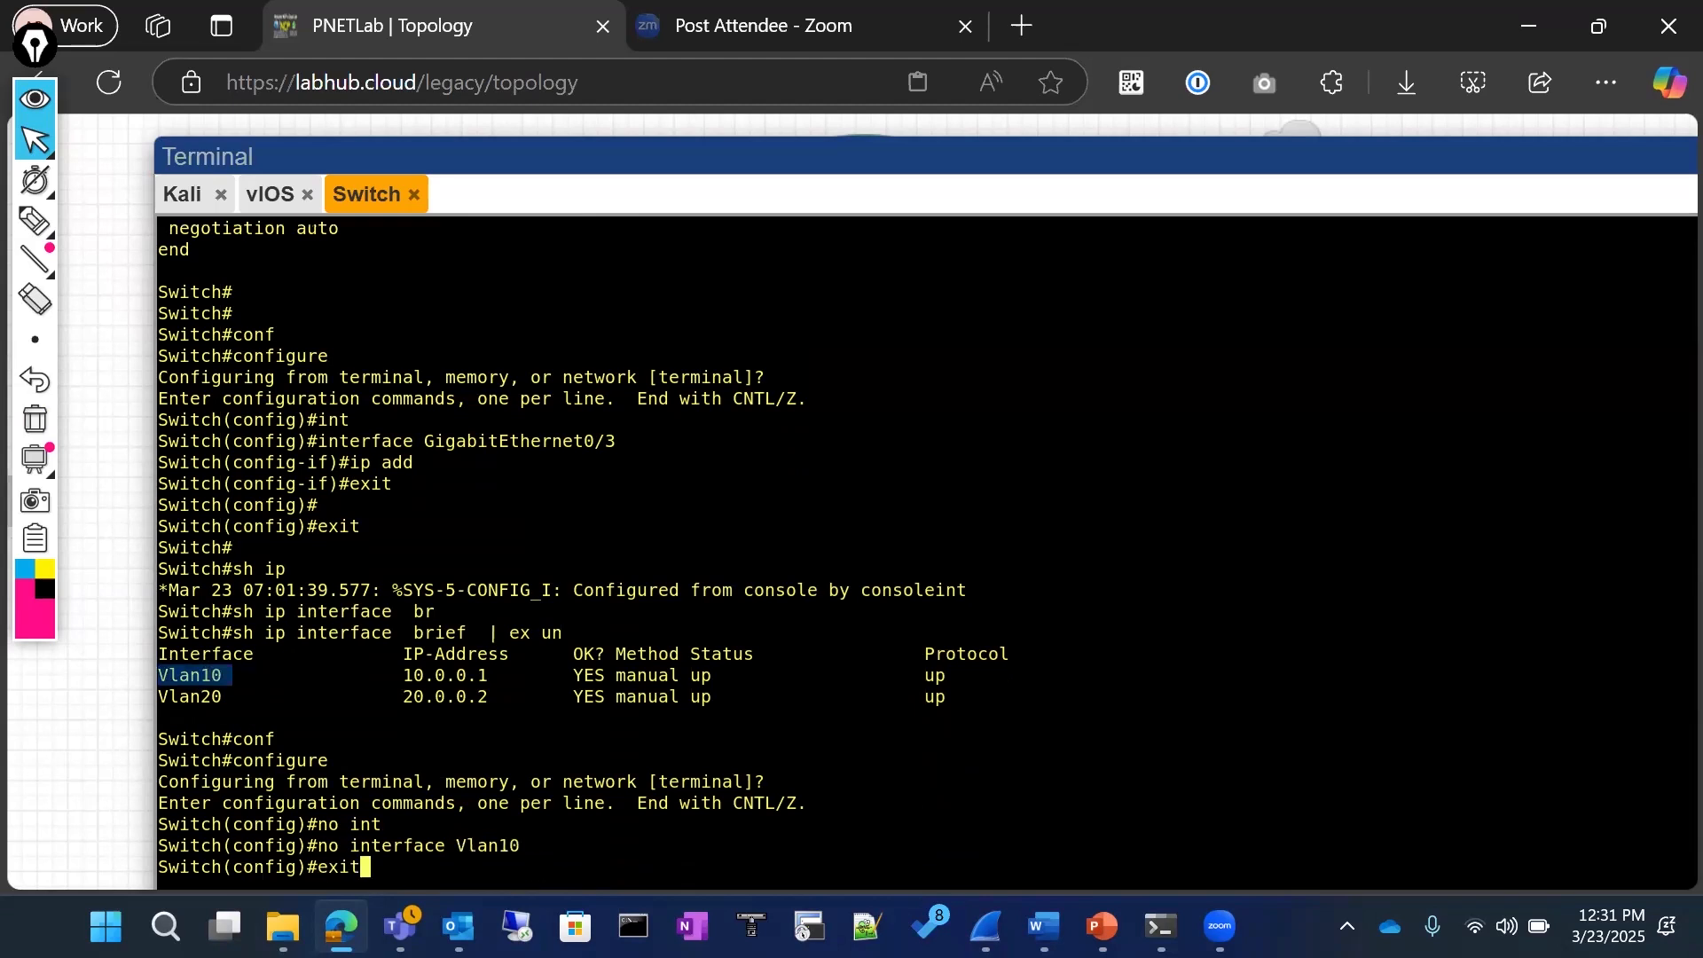
key("Return")
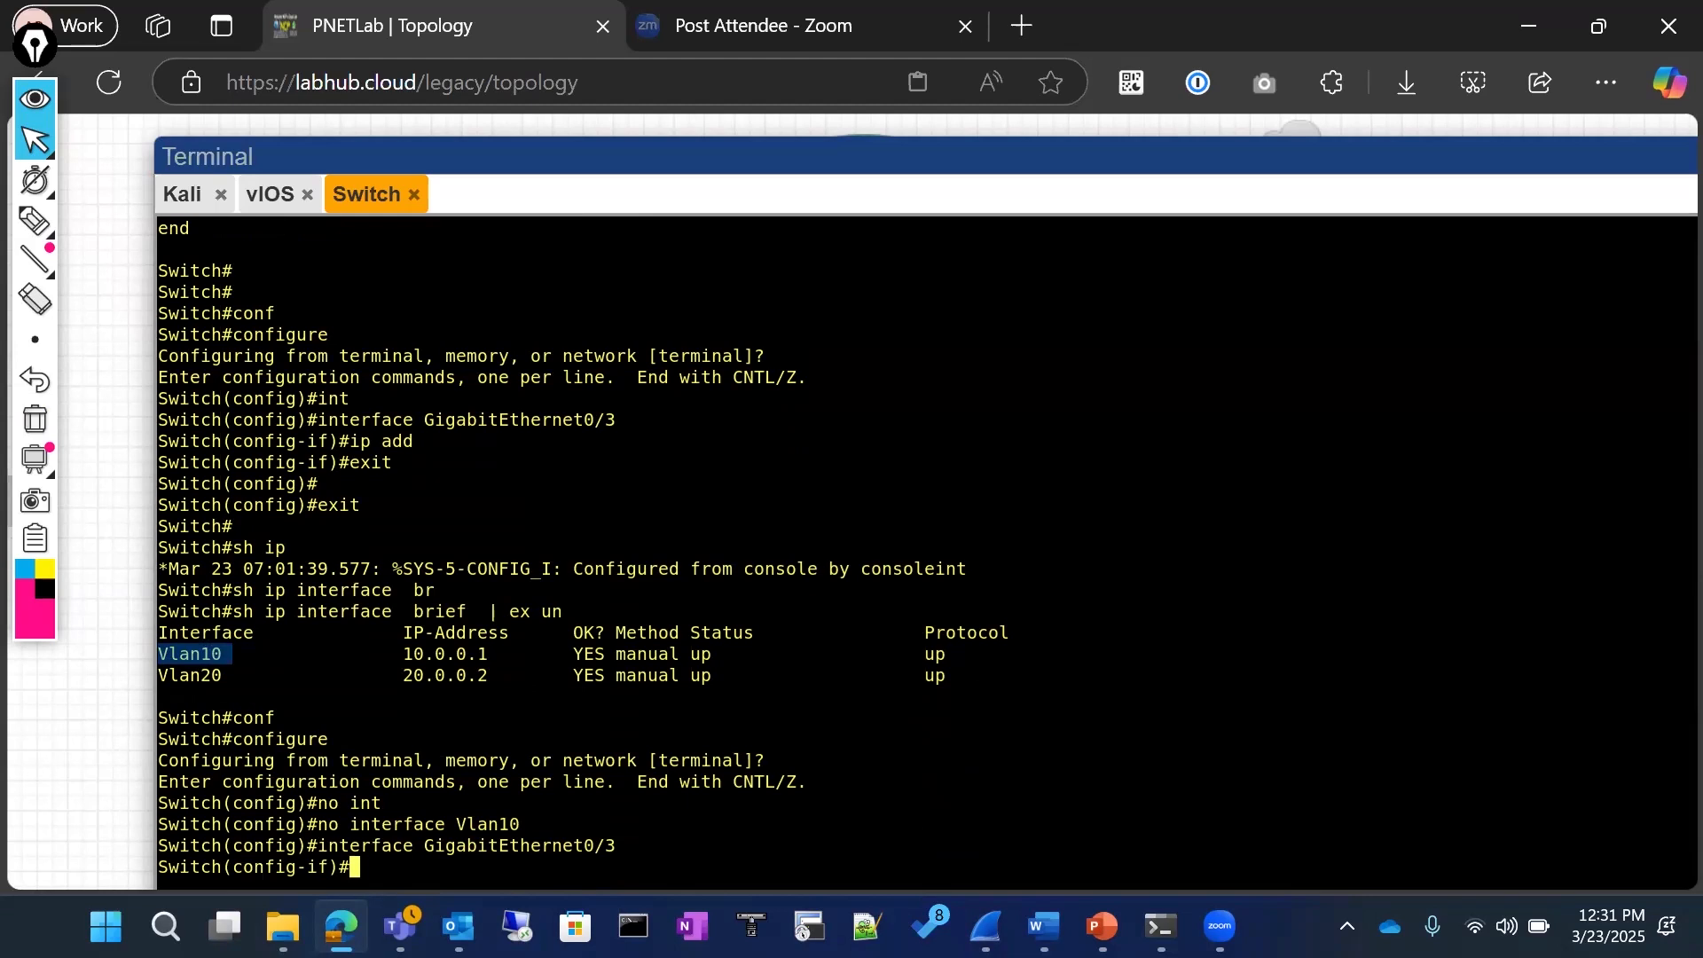
type("ip add")
key("Tab")
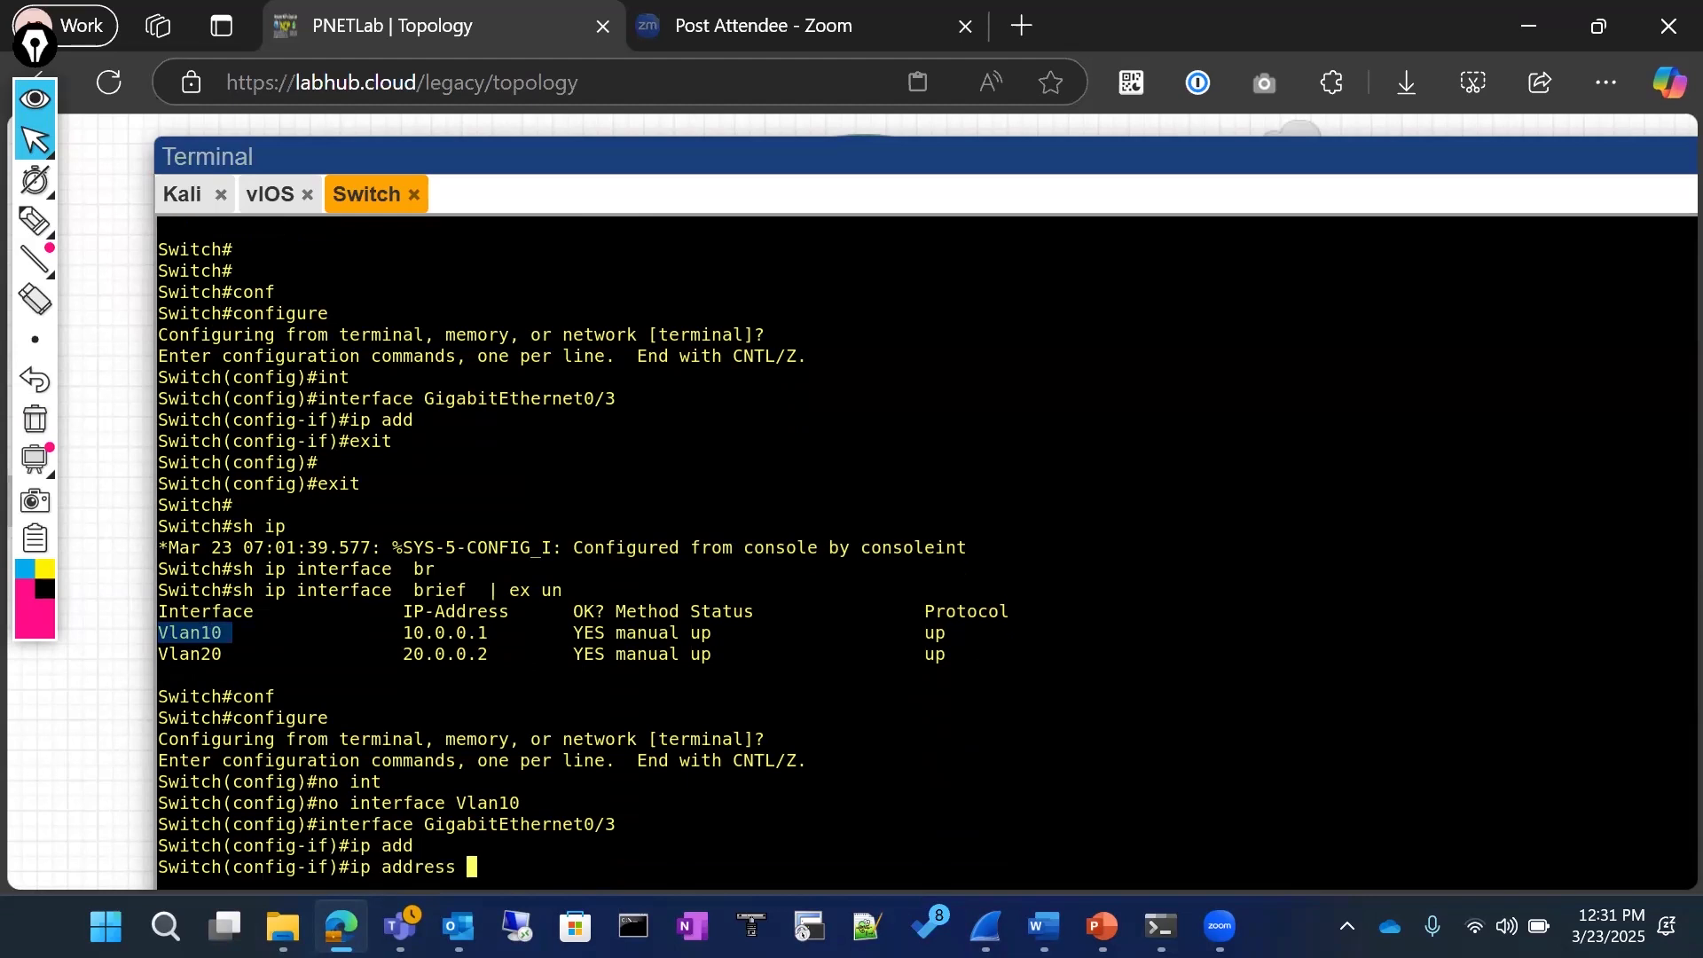
type("10.0.0.1")
type("0 ?")
type("2")
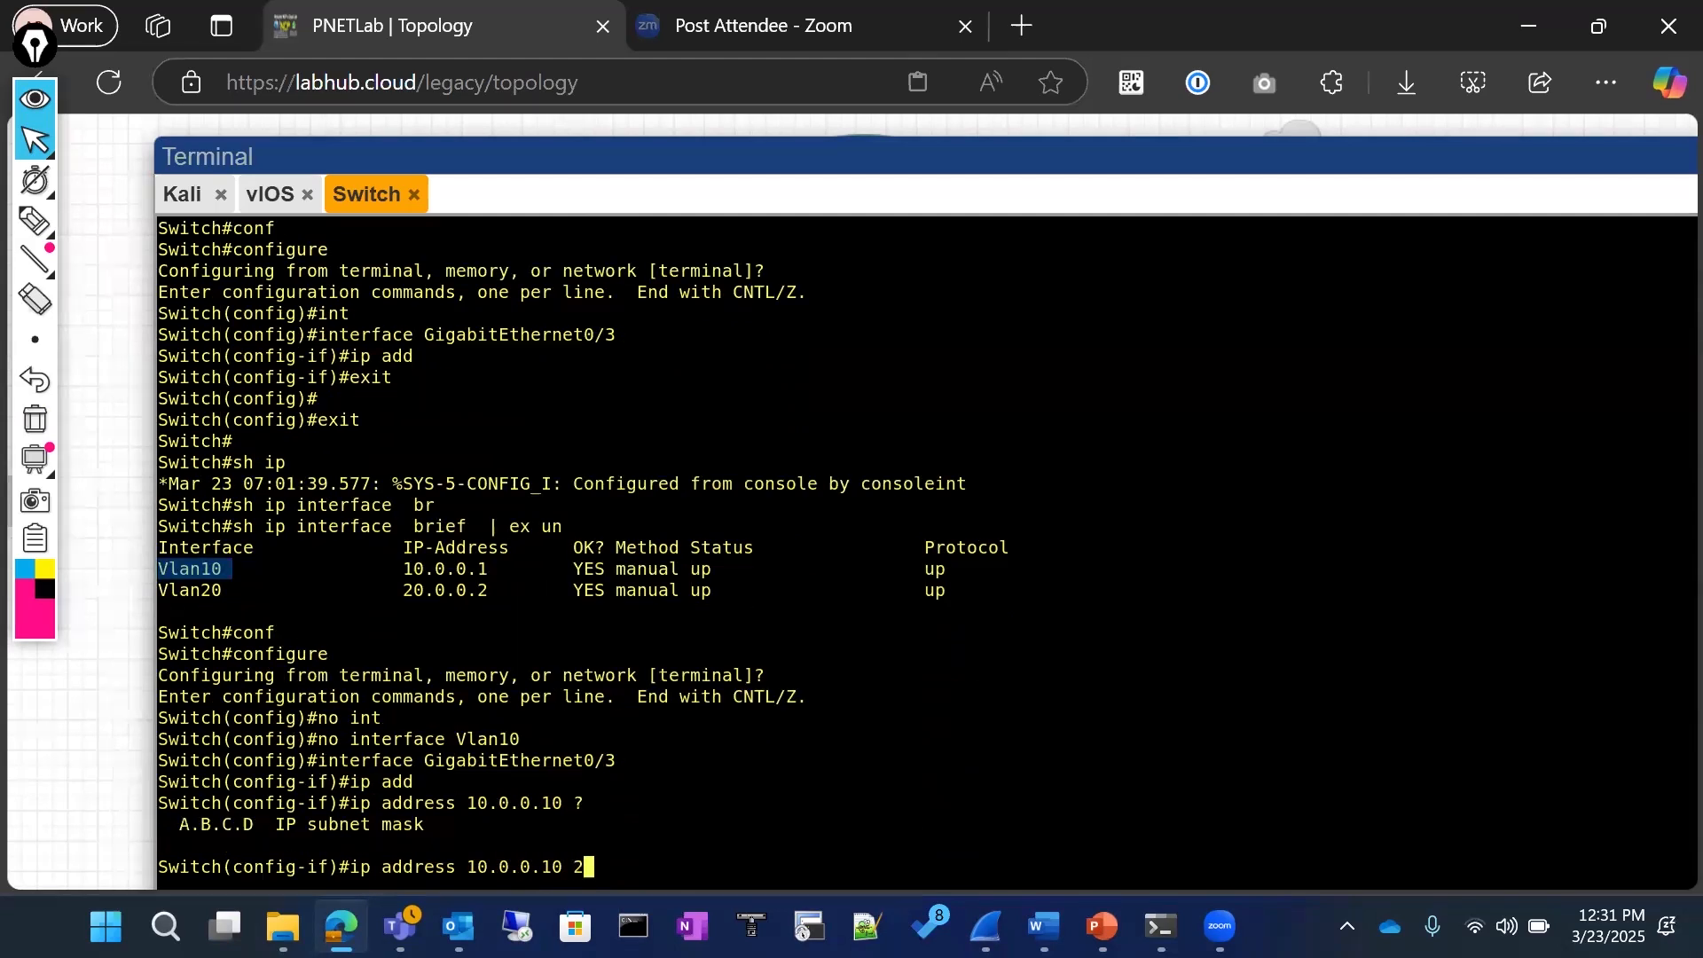
type("55.255.255.0")
key("Return")
type("no sh")
key("Return")
key("Return")
Step: Exit configuration mode and display the switch's ARP table with sh ip arp
type("exit")
key("Return")
type("exu")
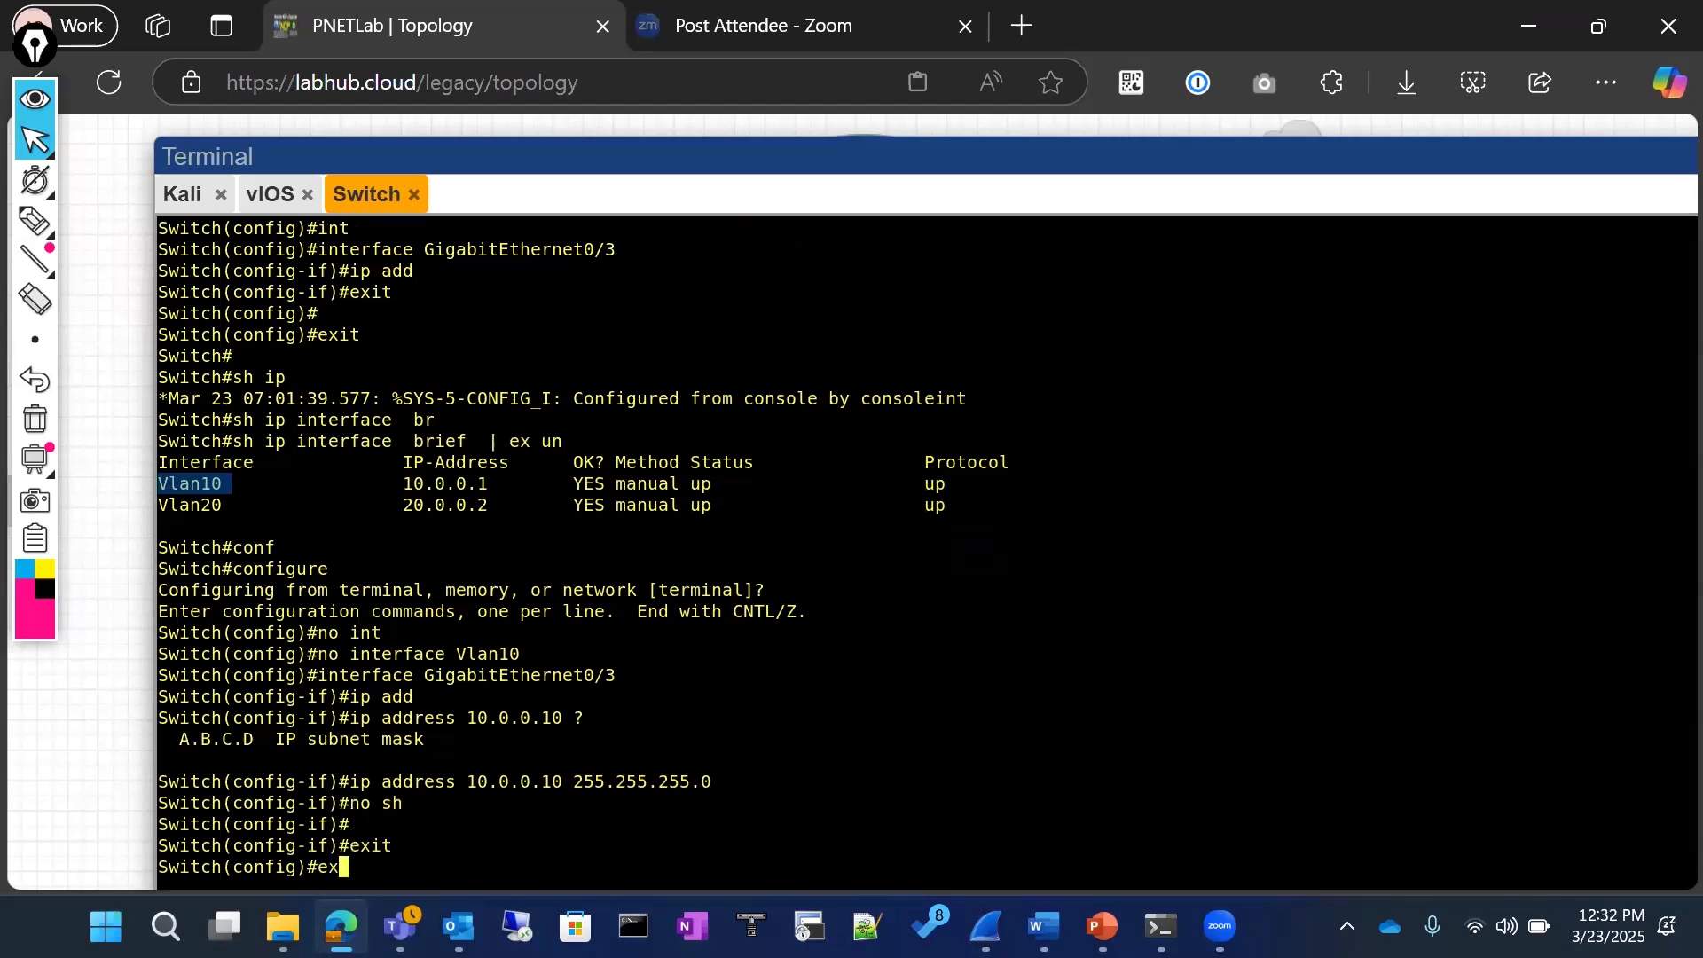
key("Return")
type("exit")
key("Return")
key("Return")
type("sh ip ar")
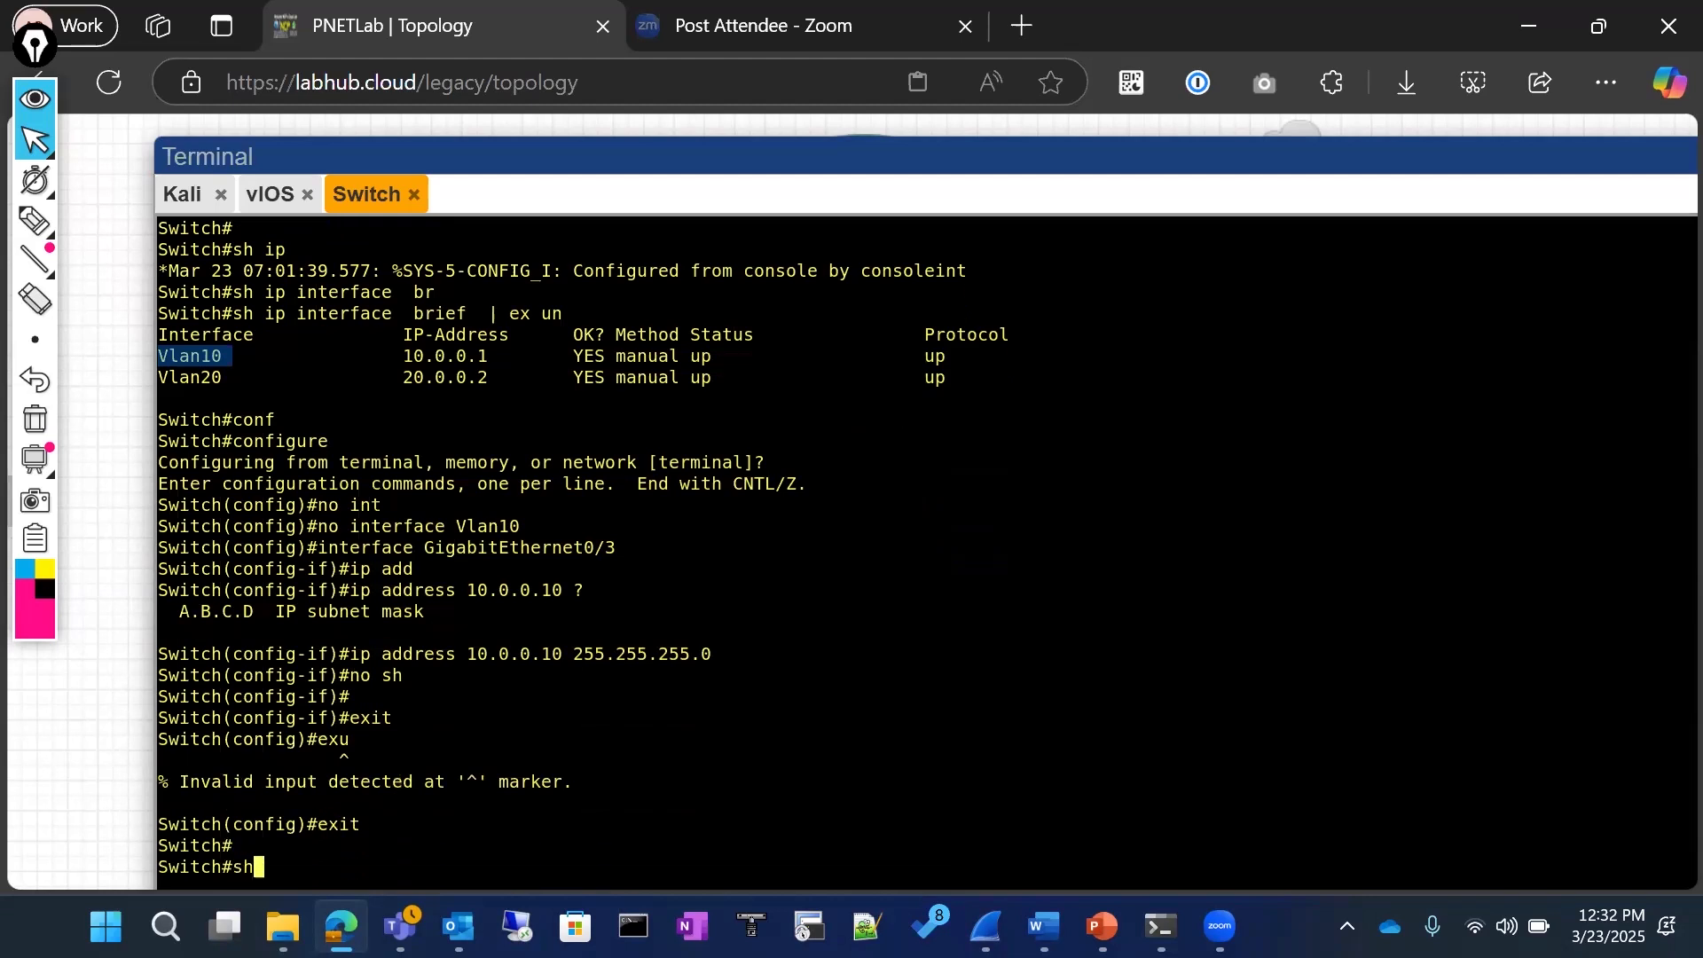
key("Tab")
key("Return")
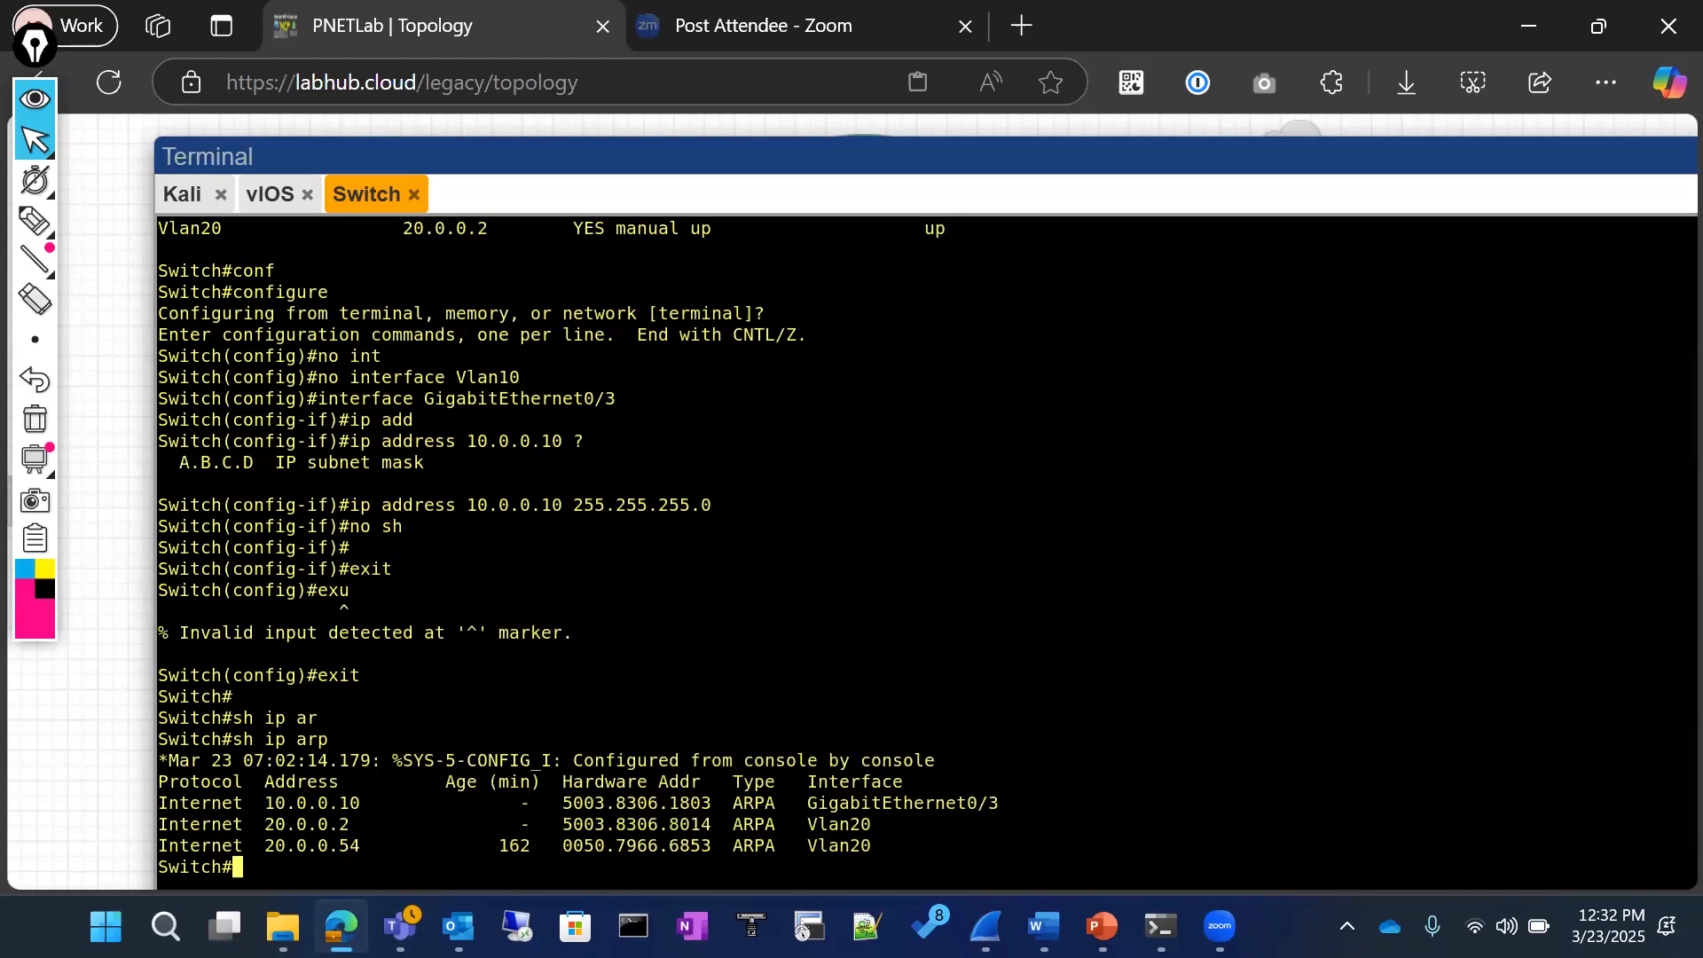
key("Up")
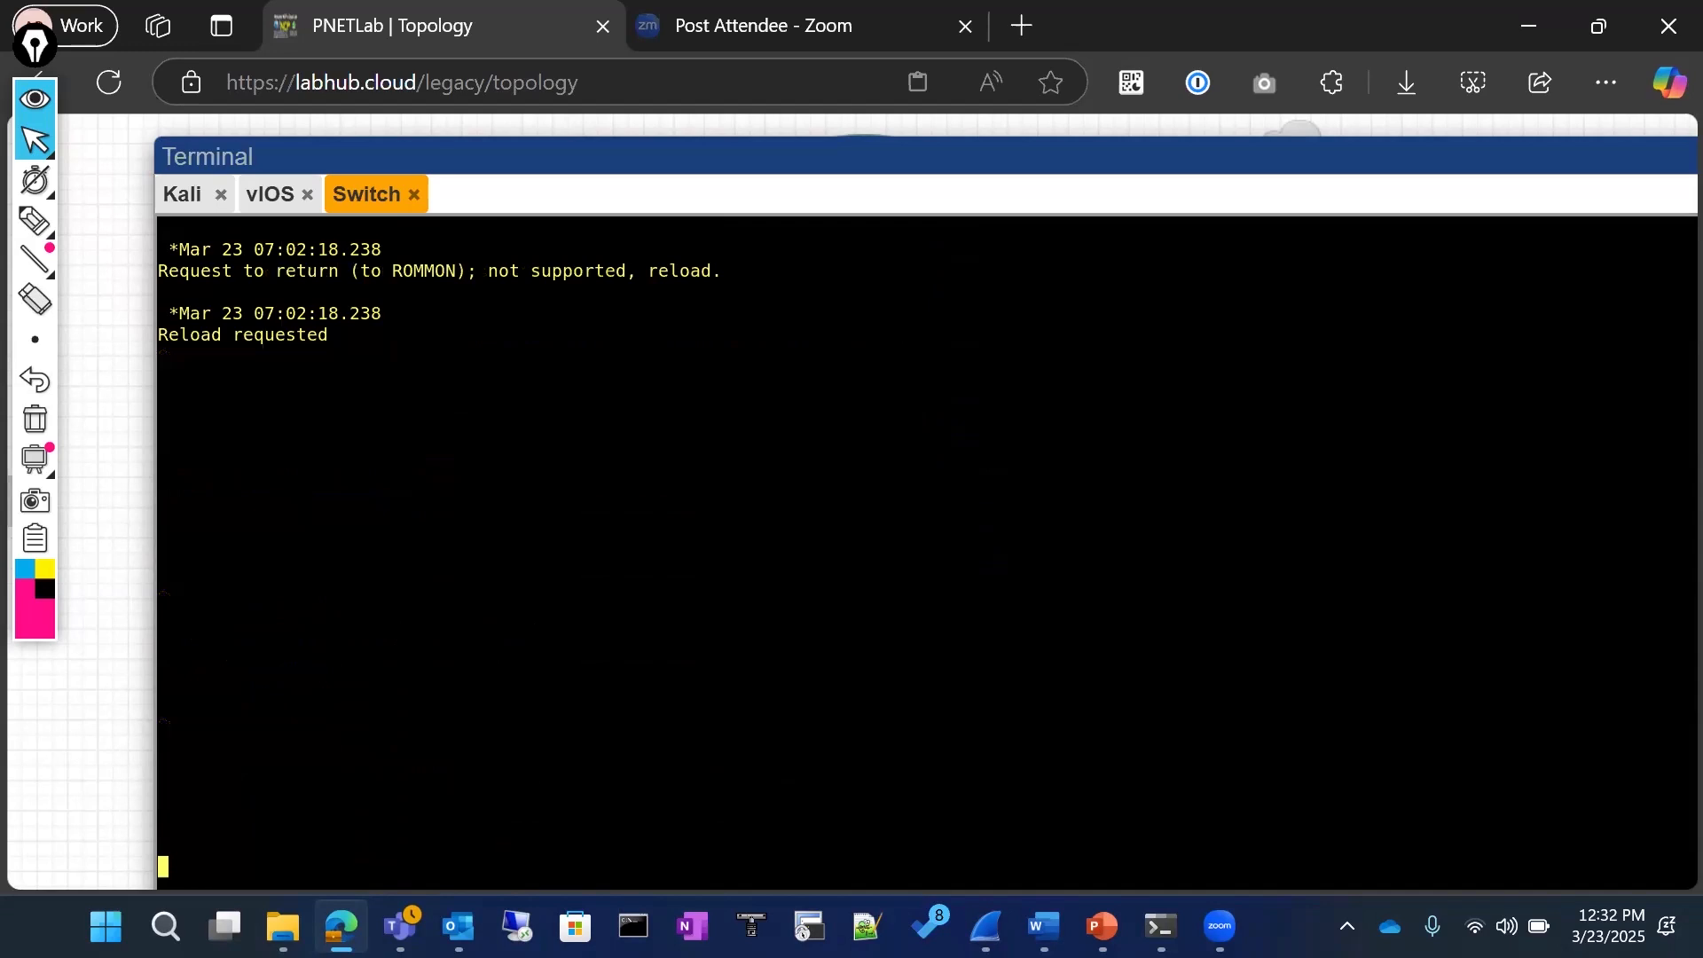
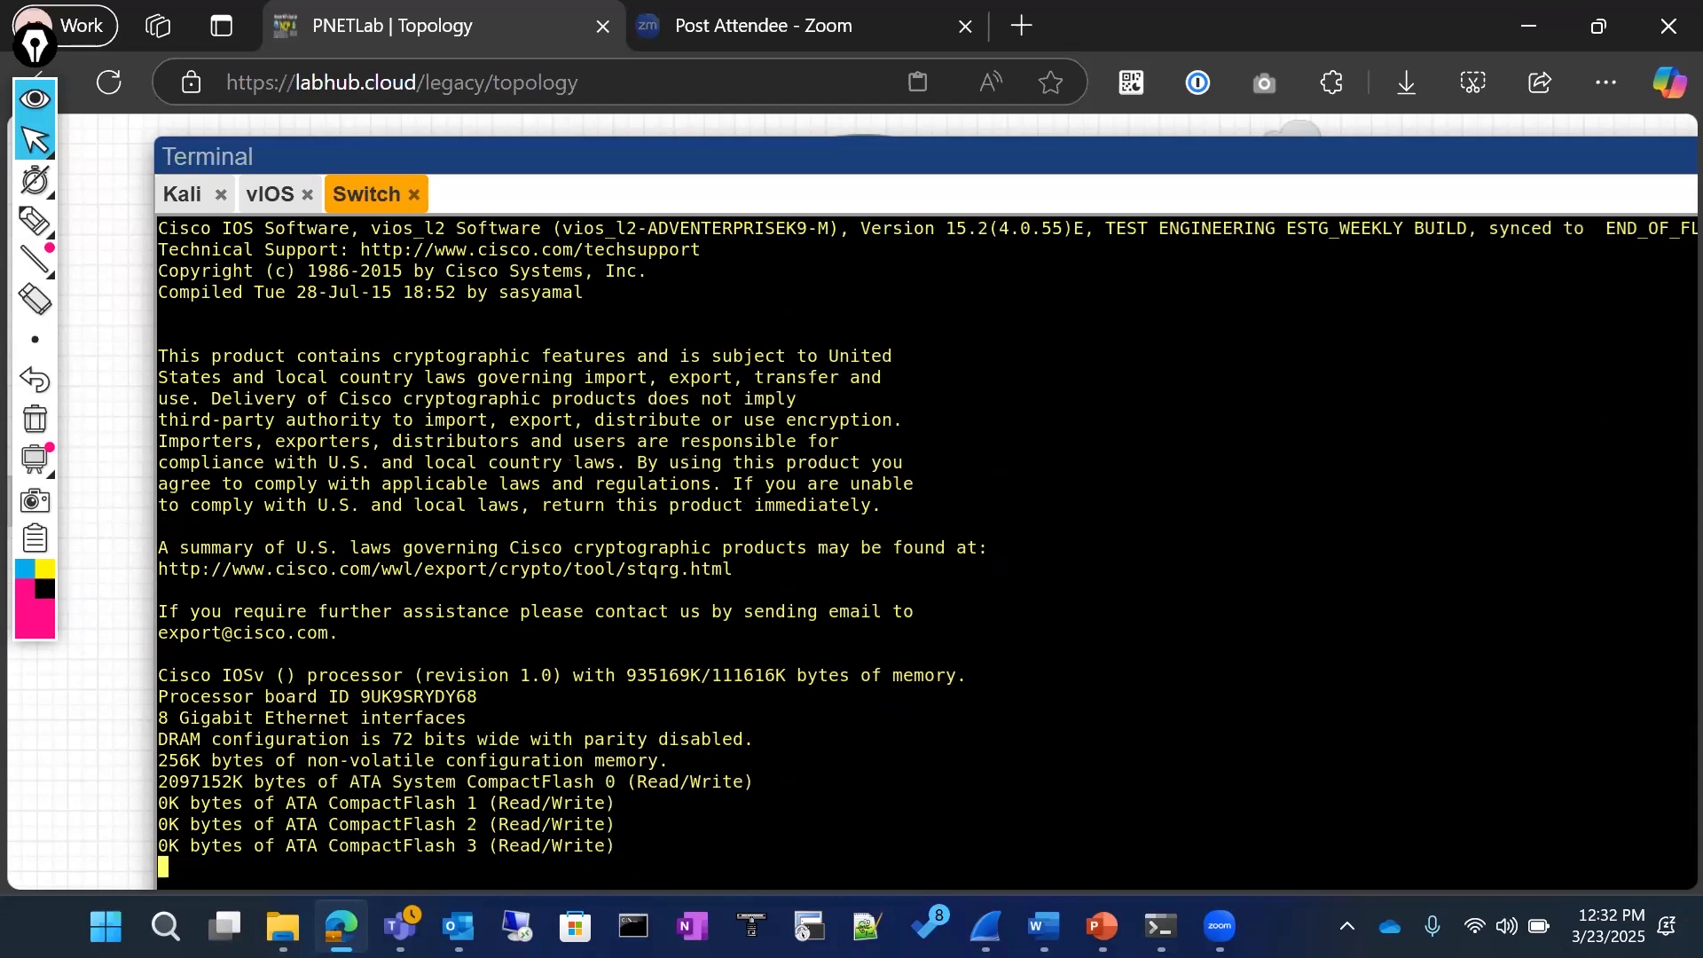
Step: Wake the switch console and enter privileged EXEC mode with en
key("Return")
key("Return")
key("Return")
key("Return")
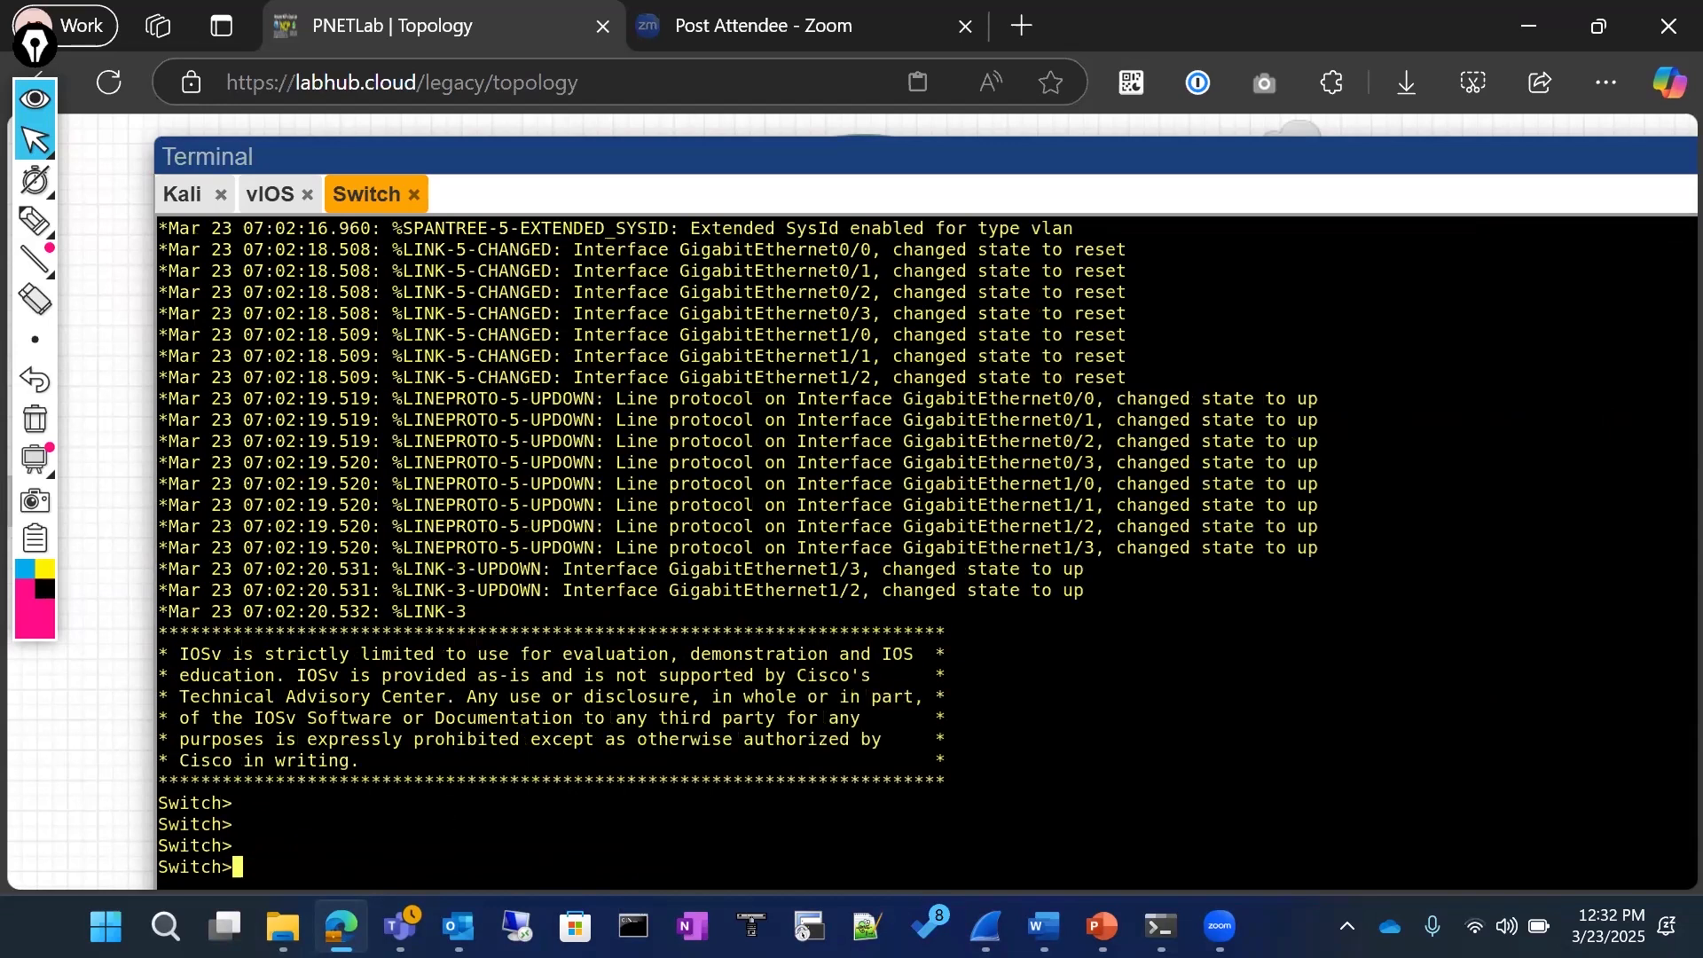
type("en")
key("Return")
key("Return")
key("Return")
key("Return")
key("Return")
key("Return")
key("Return")
Step: List the switch's addressed interfaces with show ip interface brief | ex un
type("sh kip int")
key("Tab")
type("br")
key("Tab")
key("BackSpace")
key("BackSpace")
key("BackSpace")
key("BackSpace")
key("BackSpace")
key("BackSpace")
key("BackSpace")
key("BackSpace")
key("BackSpace")
key("BackSpace")
key("BackSpace")
key("BackSpace")
key("BackSpace")
type("sho")
key("Tab")
type("ip ")
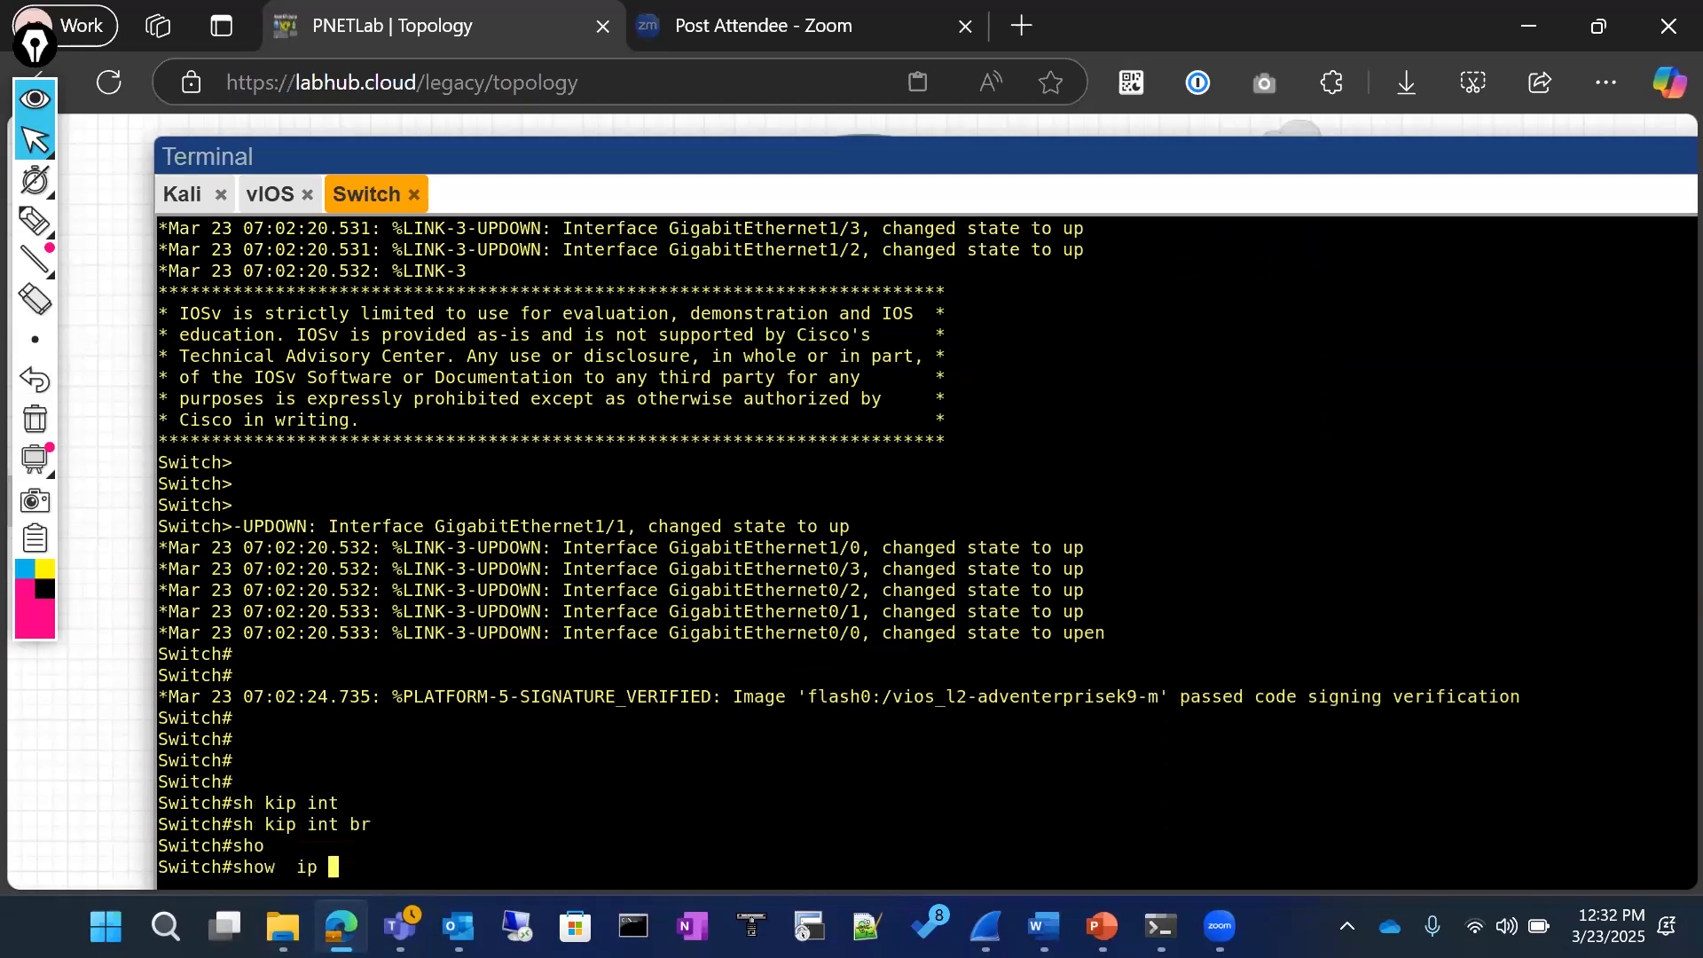
type("int")
key("Tab")
type("br")
Step: Enter global configuration mode and remove interface vlan 10
key("Tab")
type("| ex un")
key("Return")
type("conf")
key("Tab")
key("Return")
key("Return")
type("no int")
key("Tab")
type("vl")
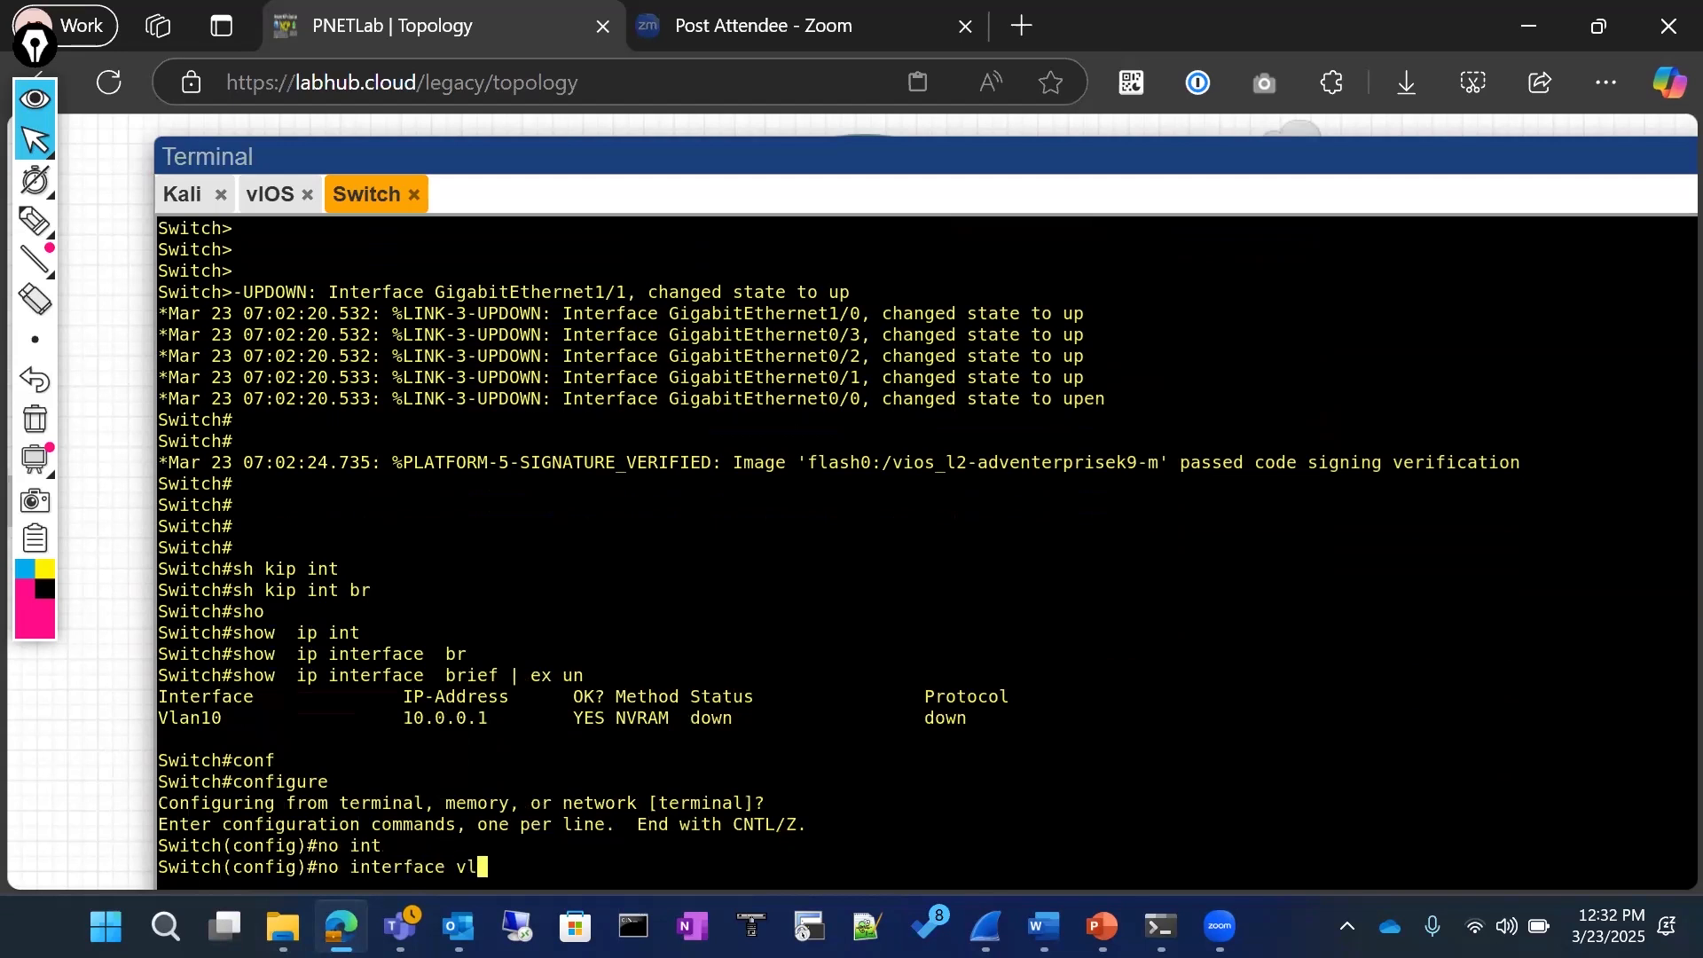
key("Tab")
type("10")
key("Return")
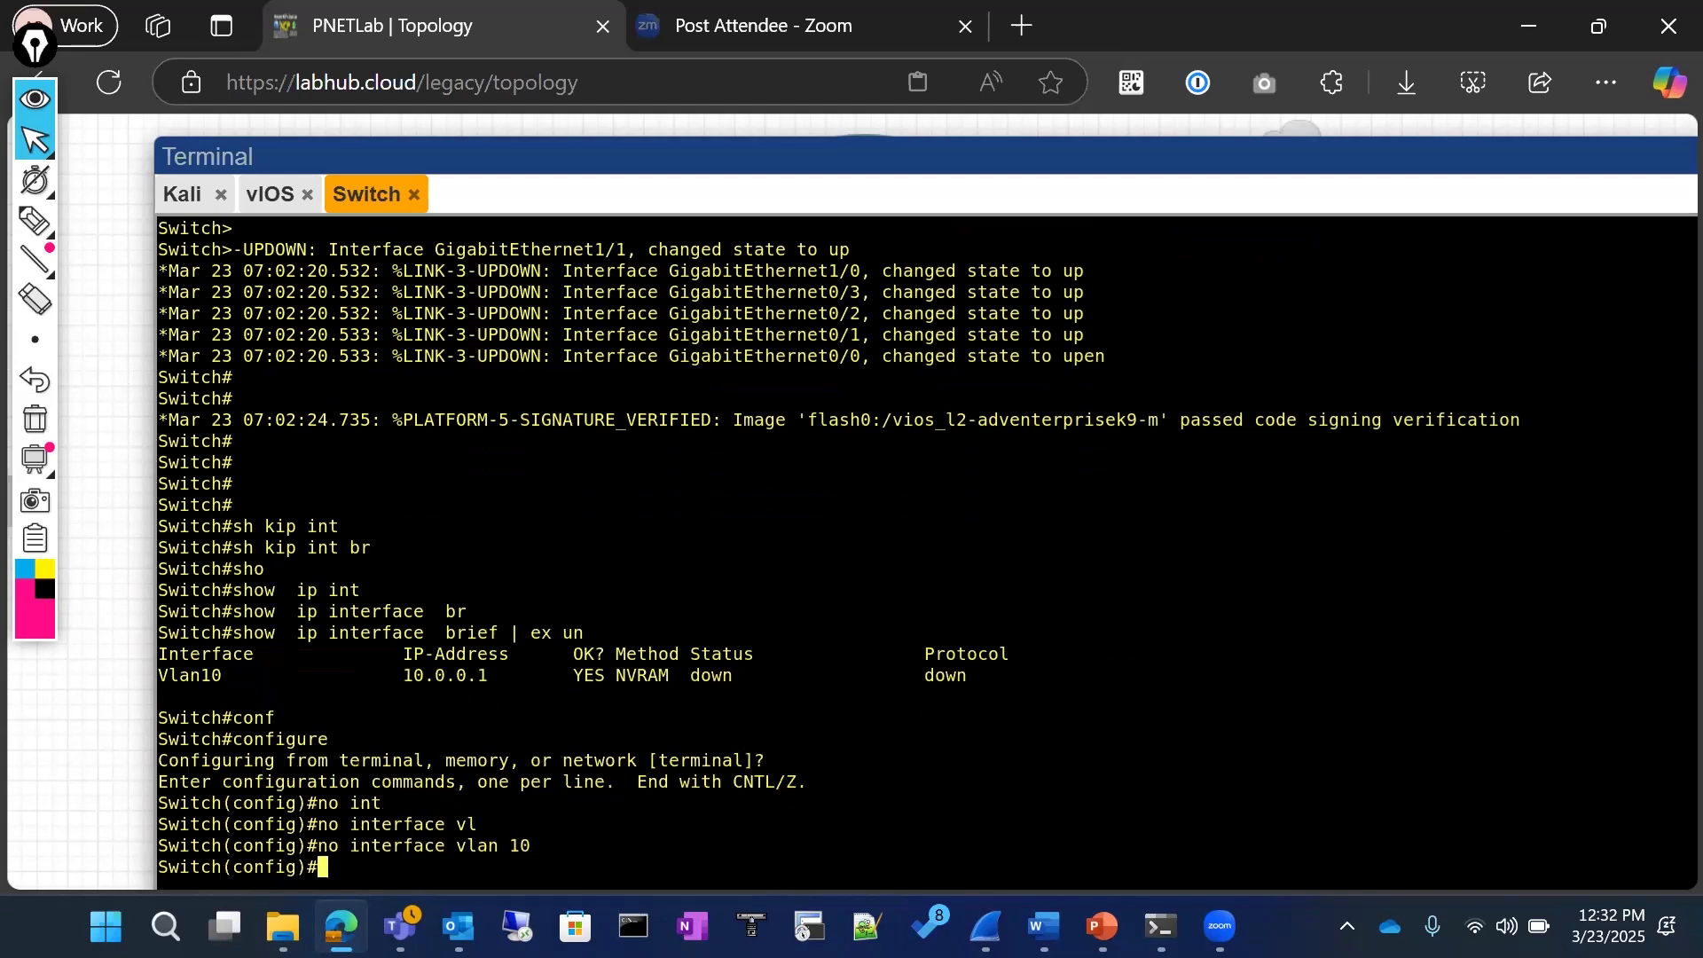
Step: Open interface gigabitEthernet 0/3 for configuration and make it a routed port with no switchport
type("int")
key("Tab")
type("gi")
key("Tab")
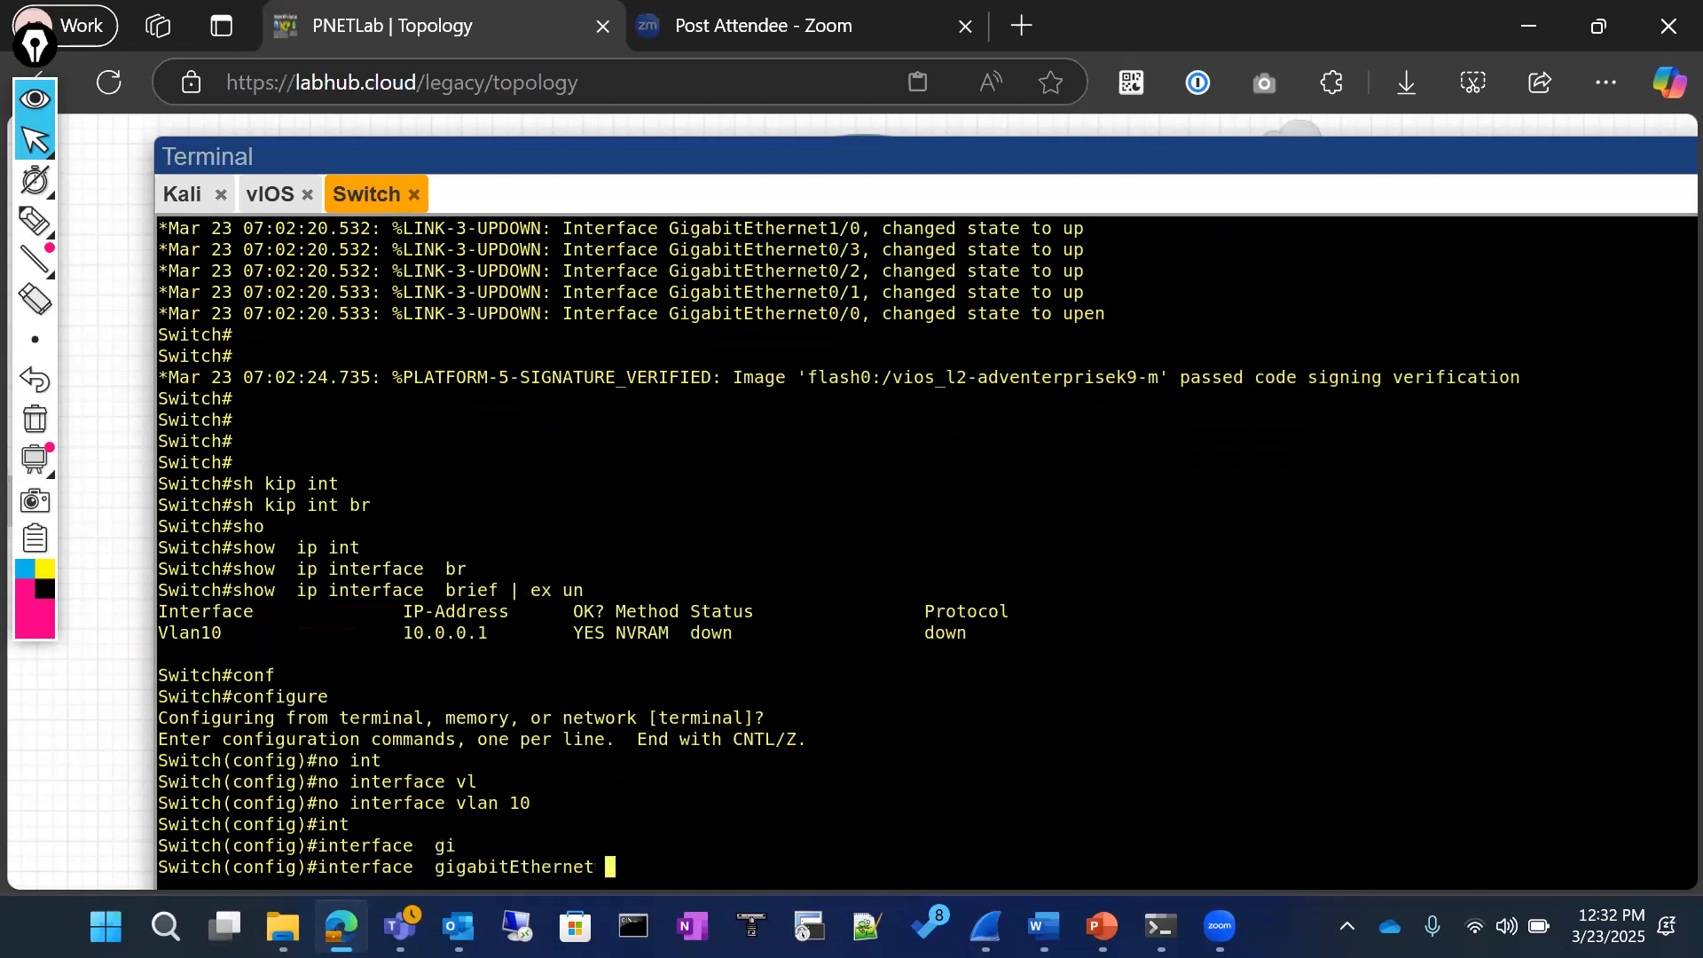
type("0/3")
key("Return")
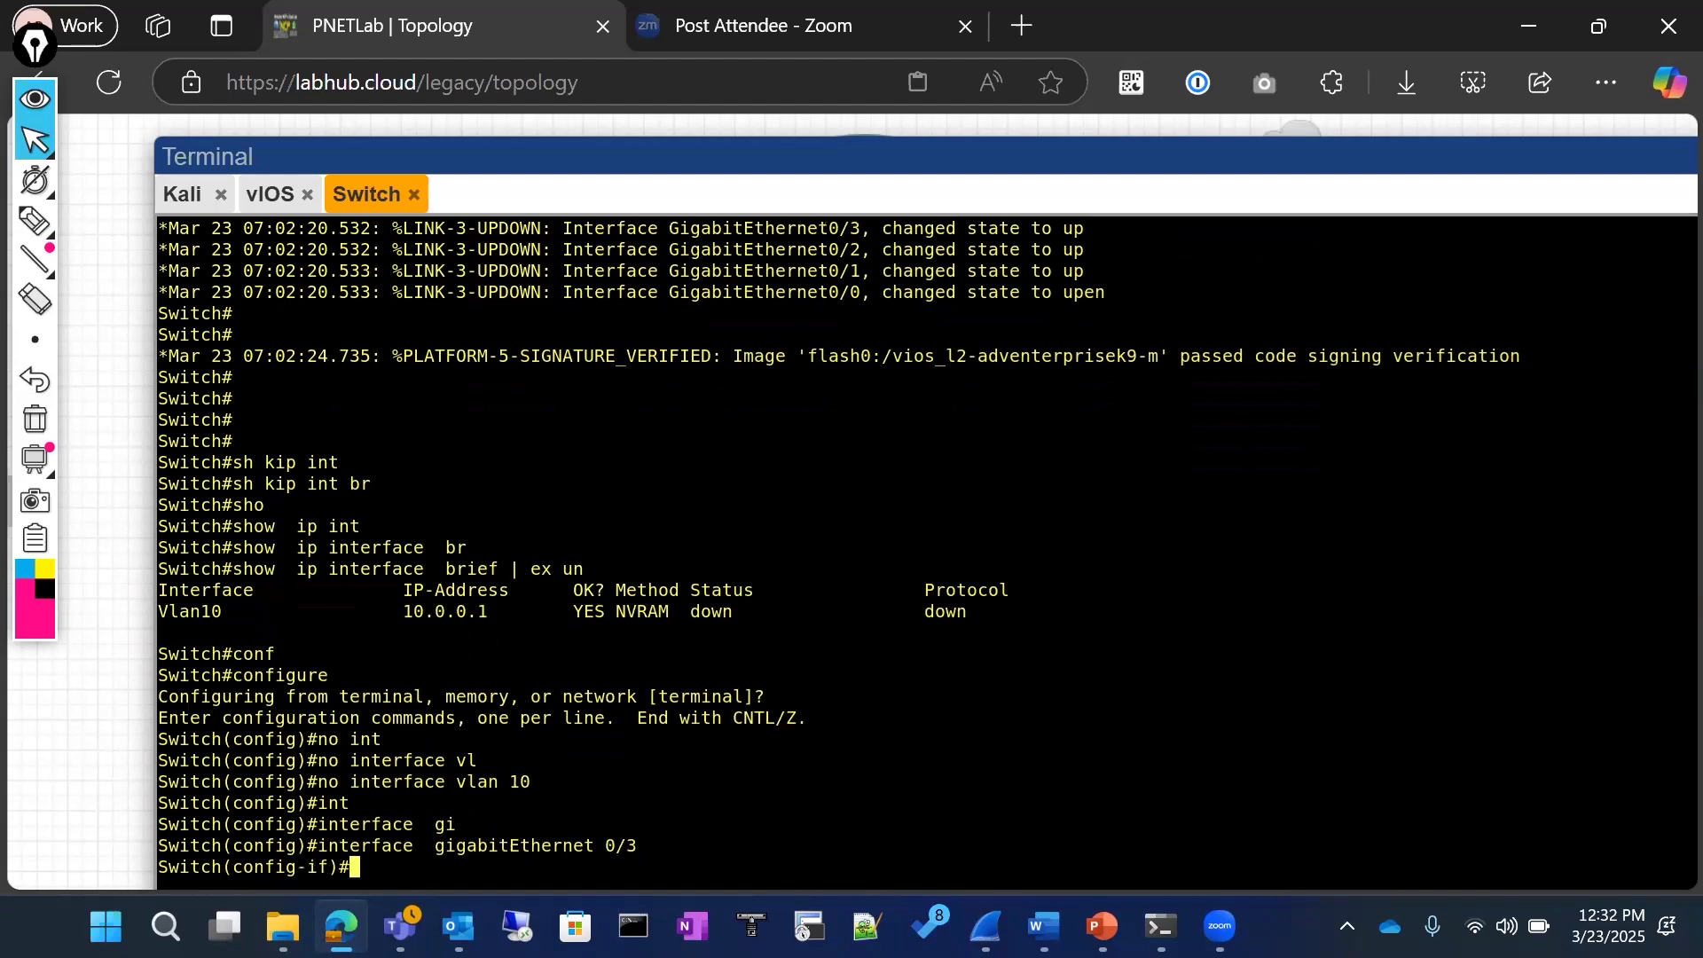
type("ip mt")
key("Tab")
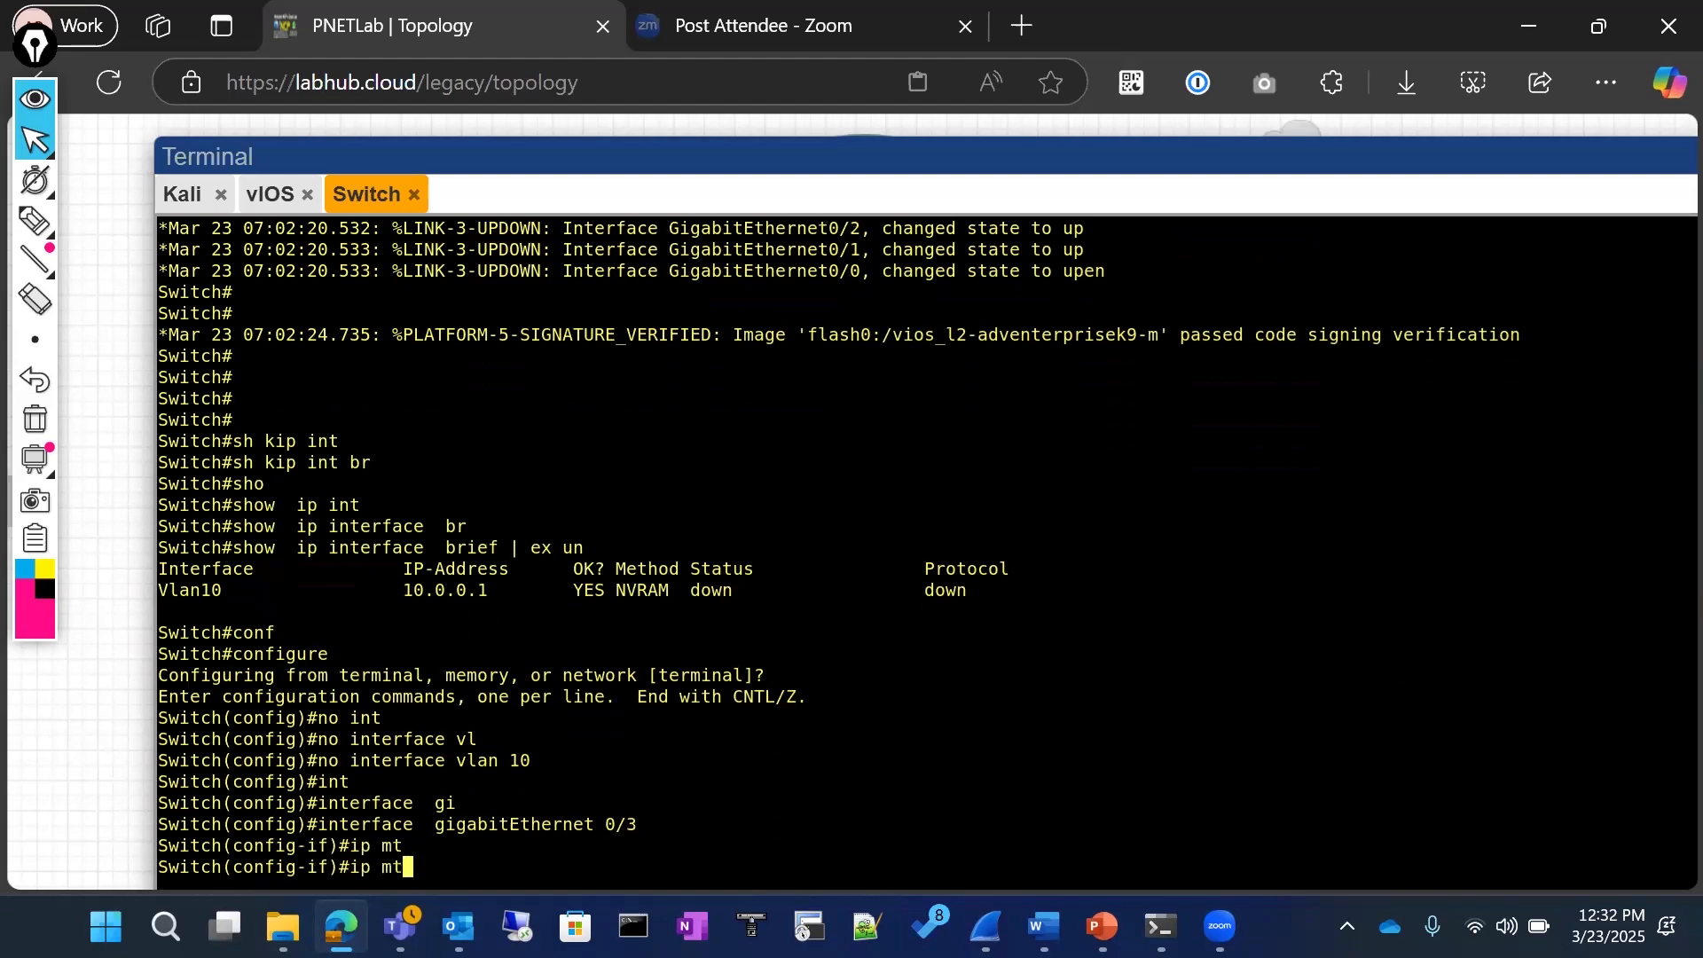
key("BackSpace")
key("BackSpace")
key("BackSpace")
key("BackSpace")
key("BackSpace")
type("no sw")
key("Tab")
key("Return")
Step: Check the allowed range of ip mtu and set the interface's IP MTU to 1400 bytes
type("ip ")
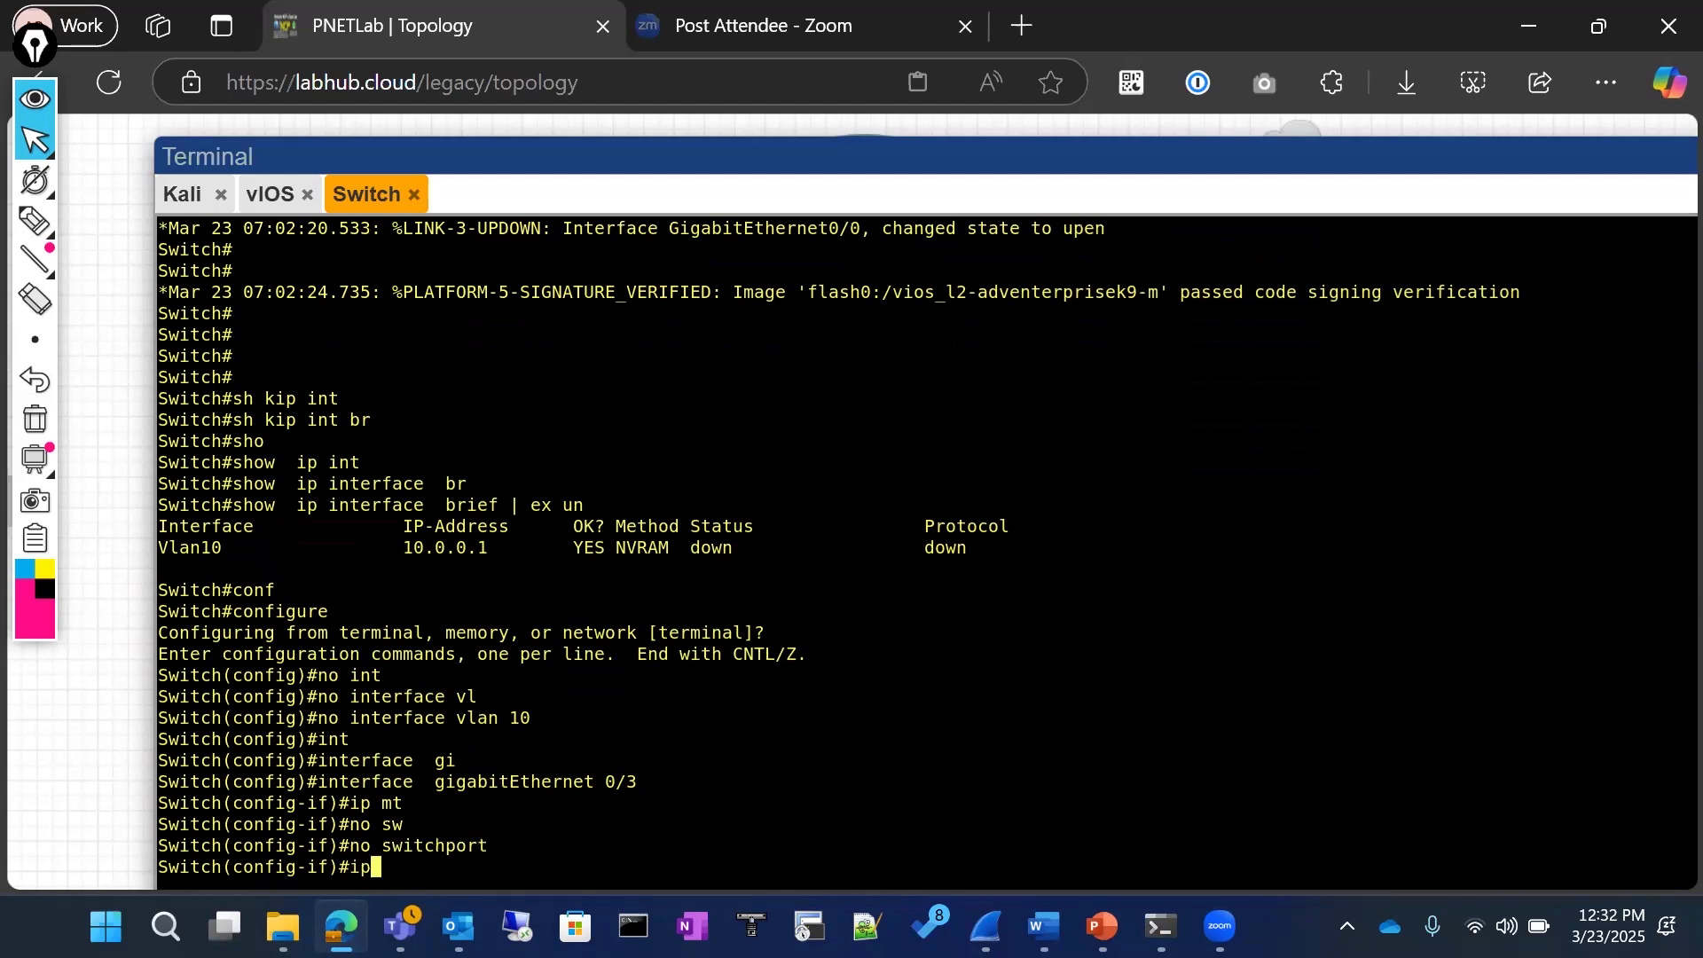
type("mtu")
key("Tab")
type("15")
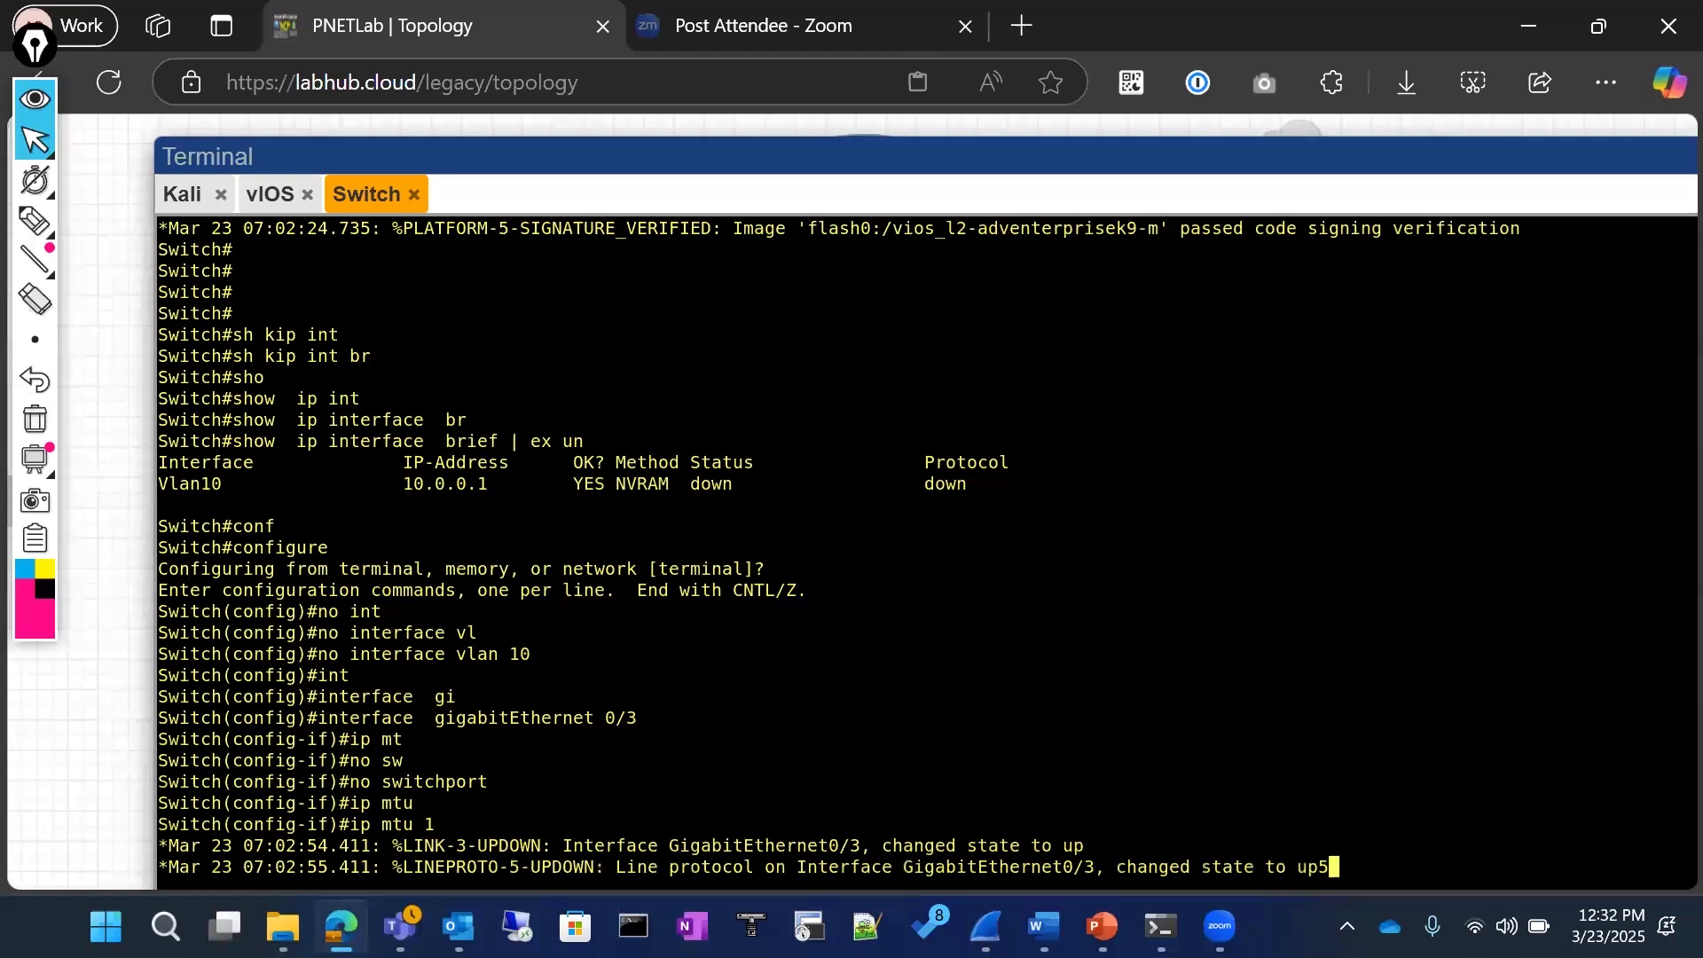
key("BackSpace")
key("BackSpace")
key("BackSpace")
key("Return")
key("Return")
type("ip mtu ?")
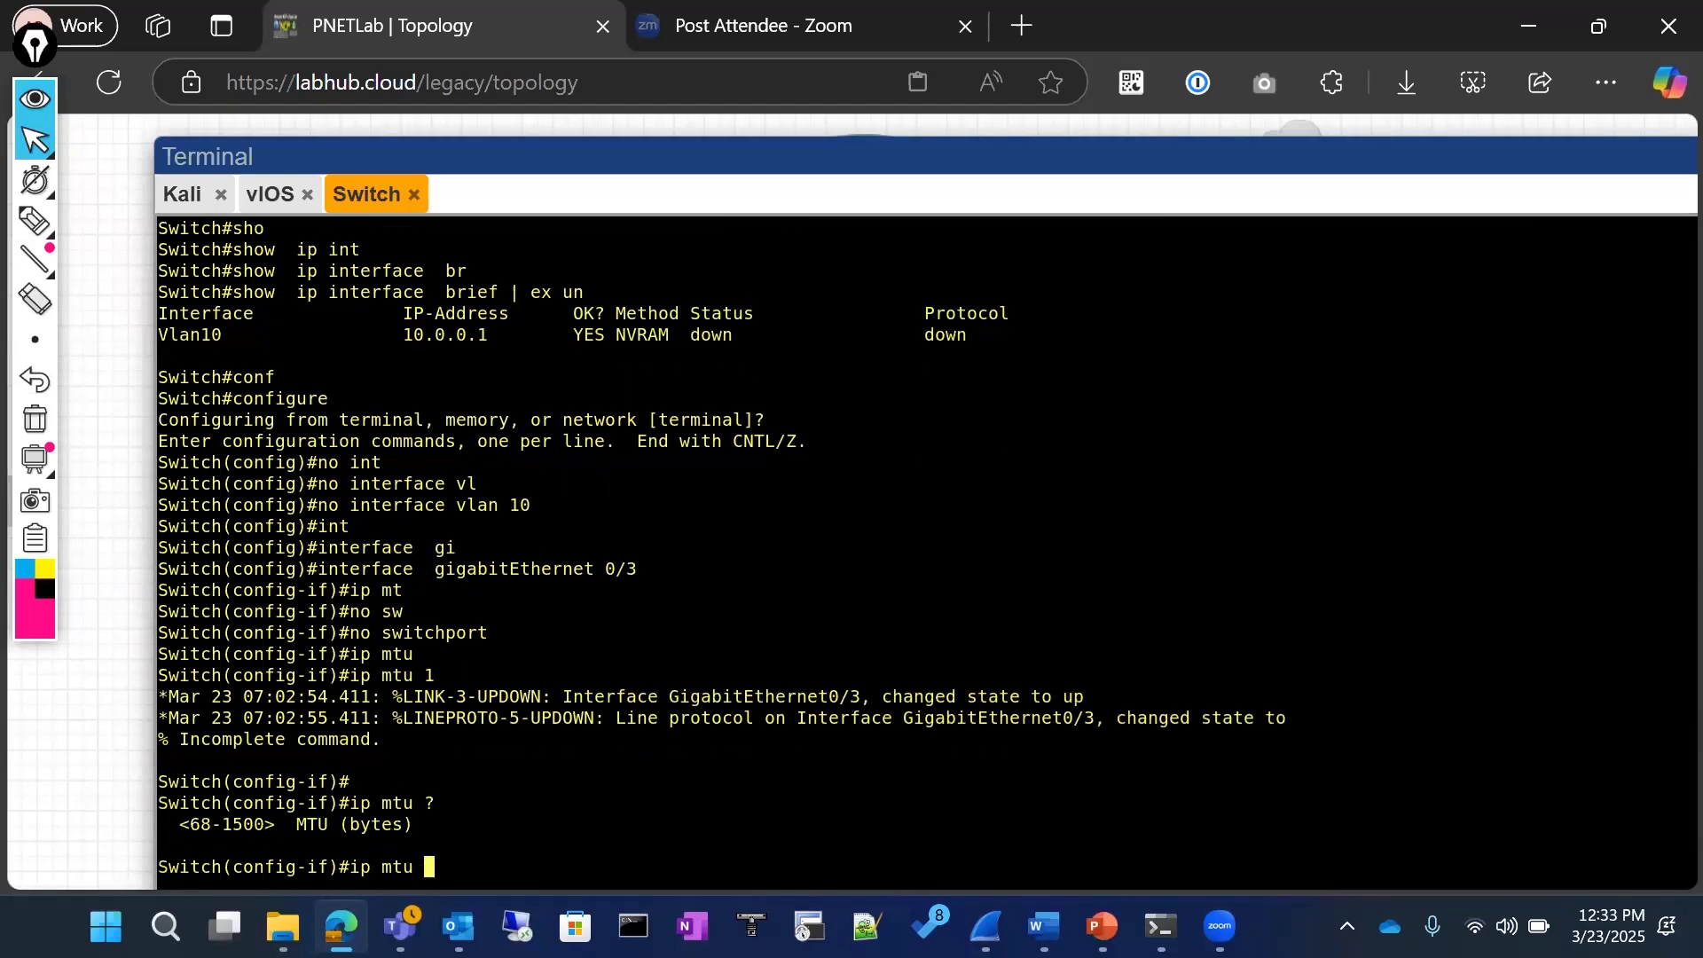
type("1400")
key("Return")
Step: Set the interface's MTU to 1600 bytes, consulting the mtu syntax on the PowerPoint slide before returning to the switch console
type("m")
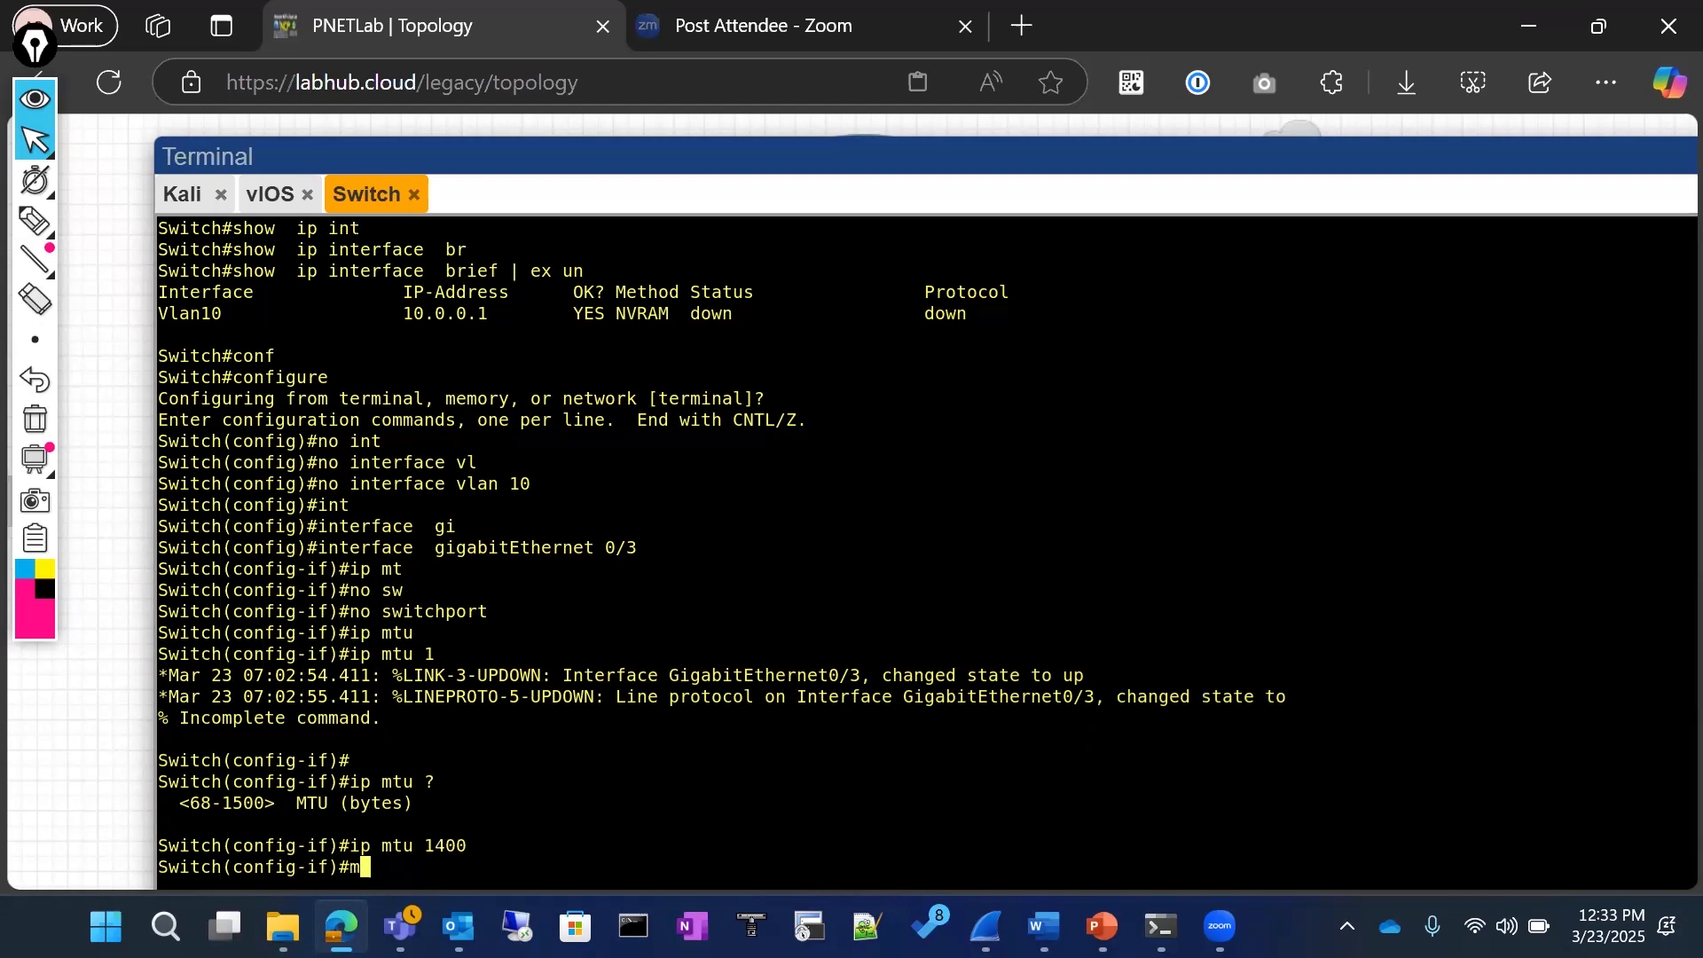
key("alt+Tab")
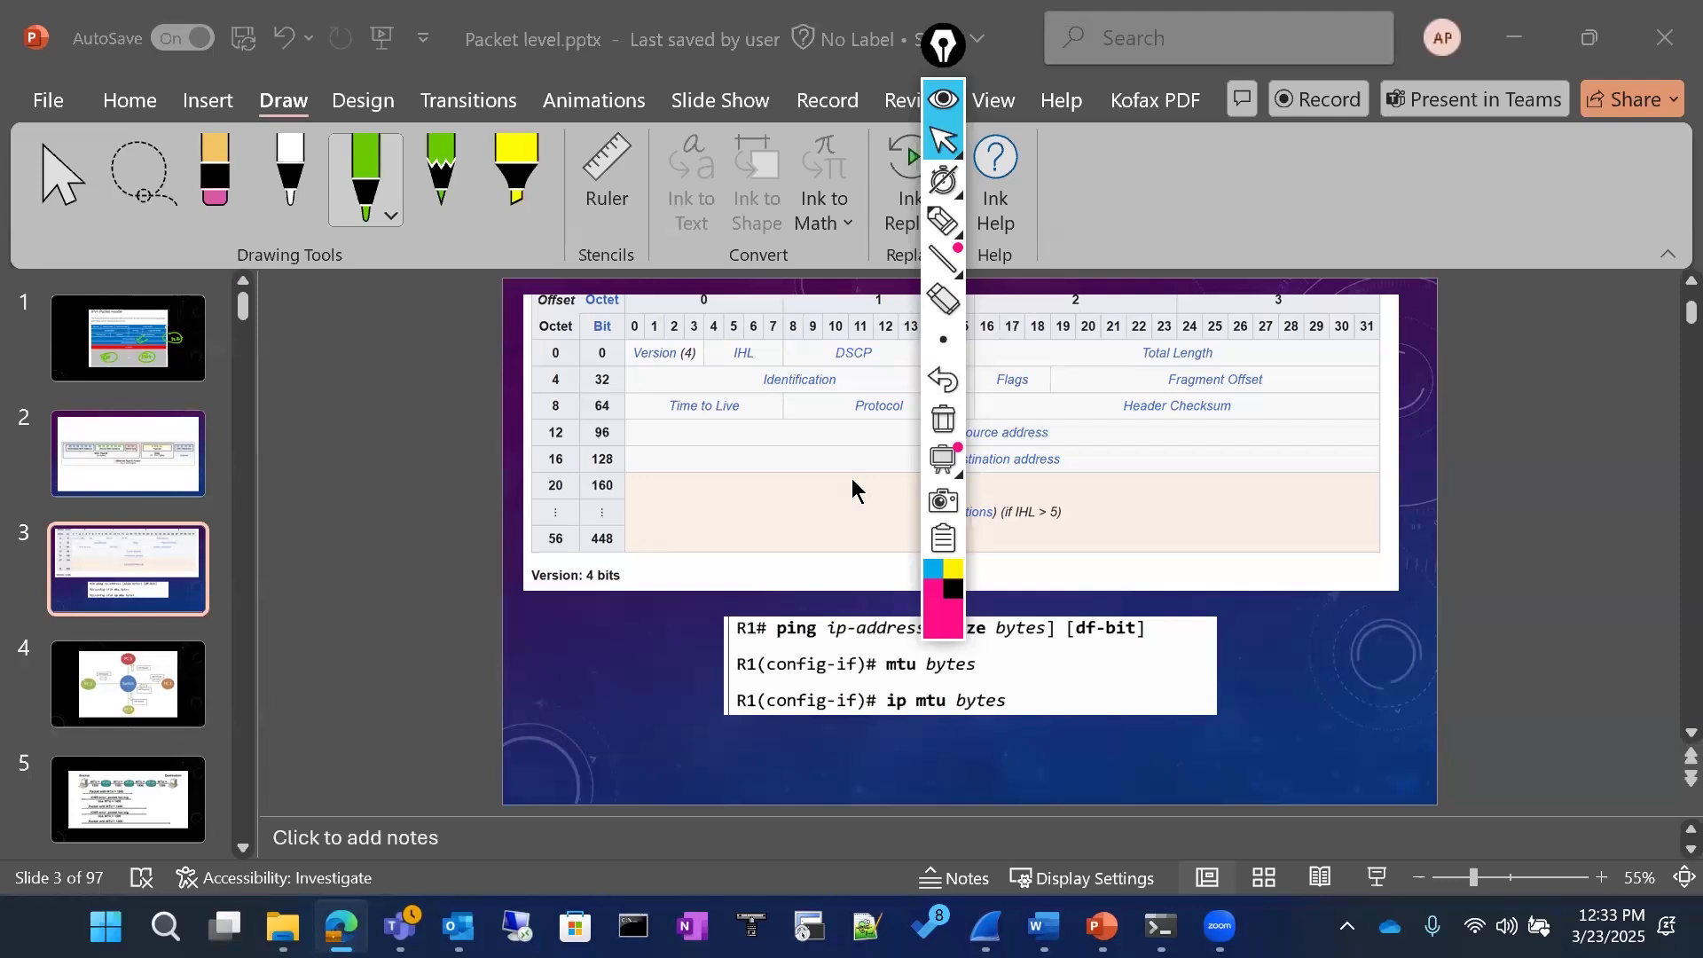
key("alt+Tab")
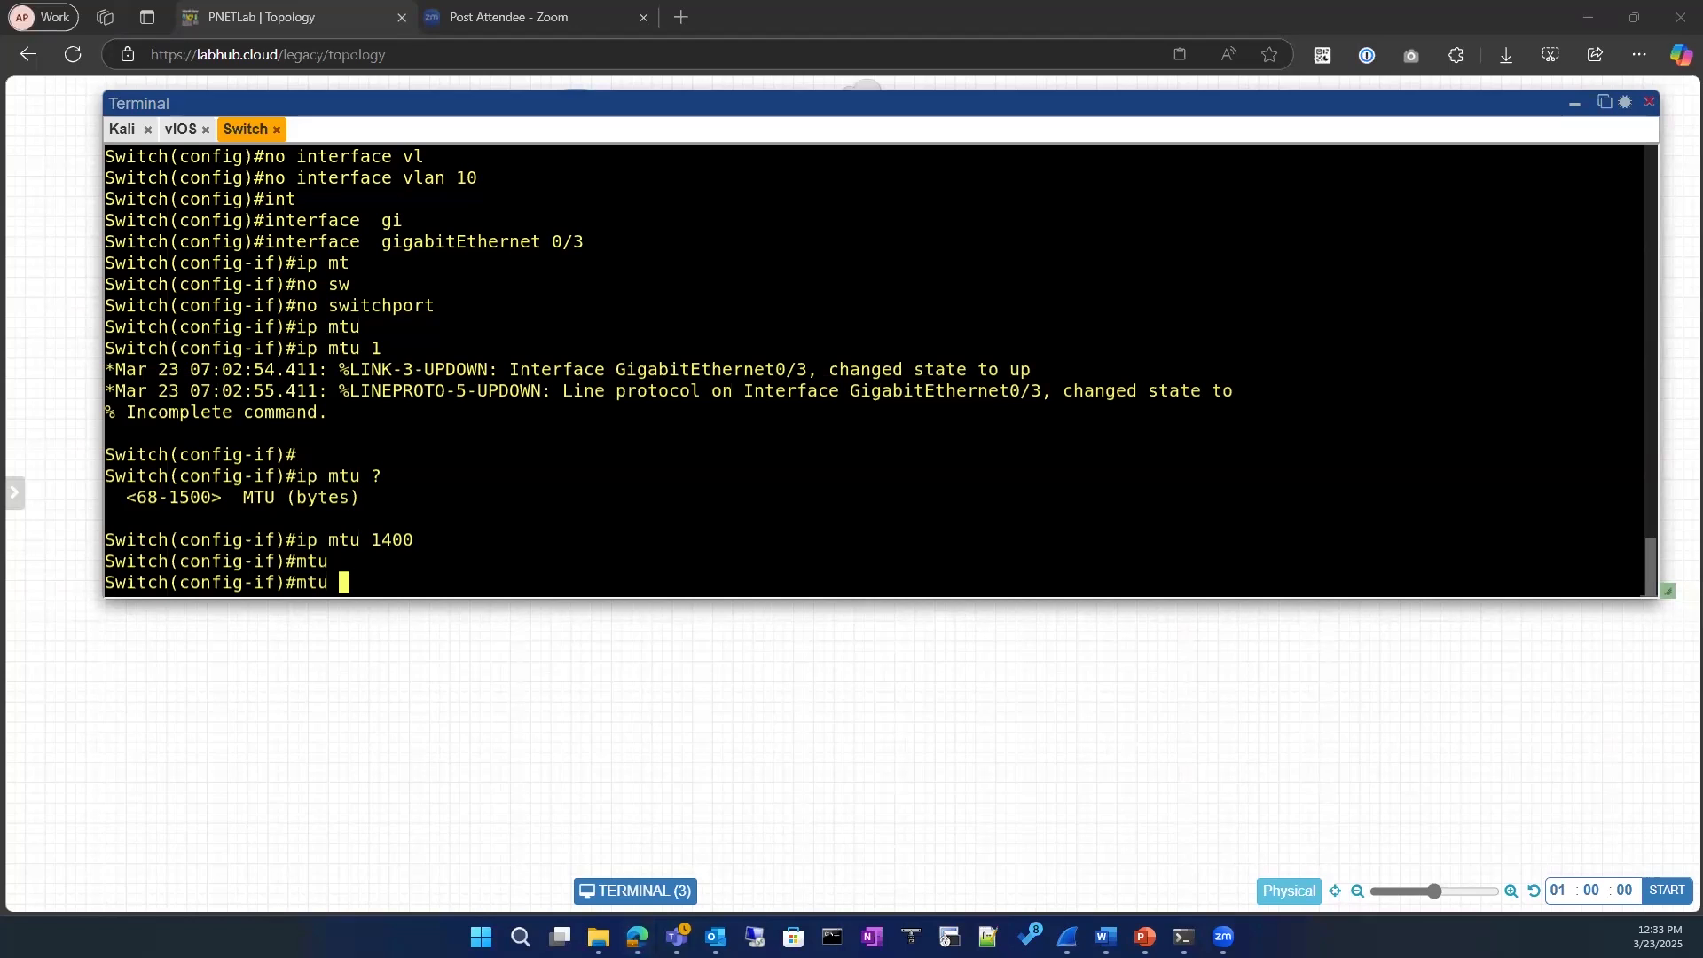
left_click(590, 473)
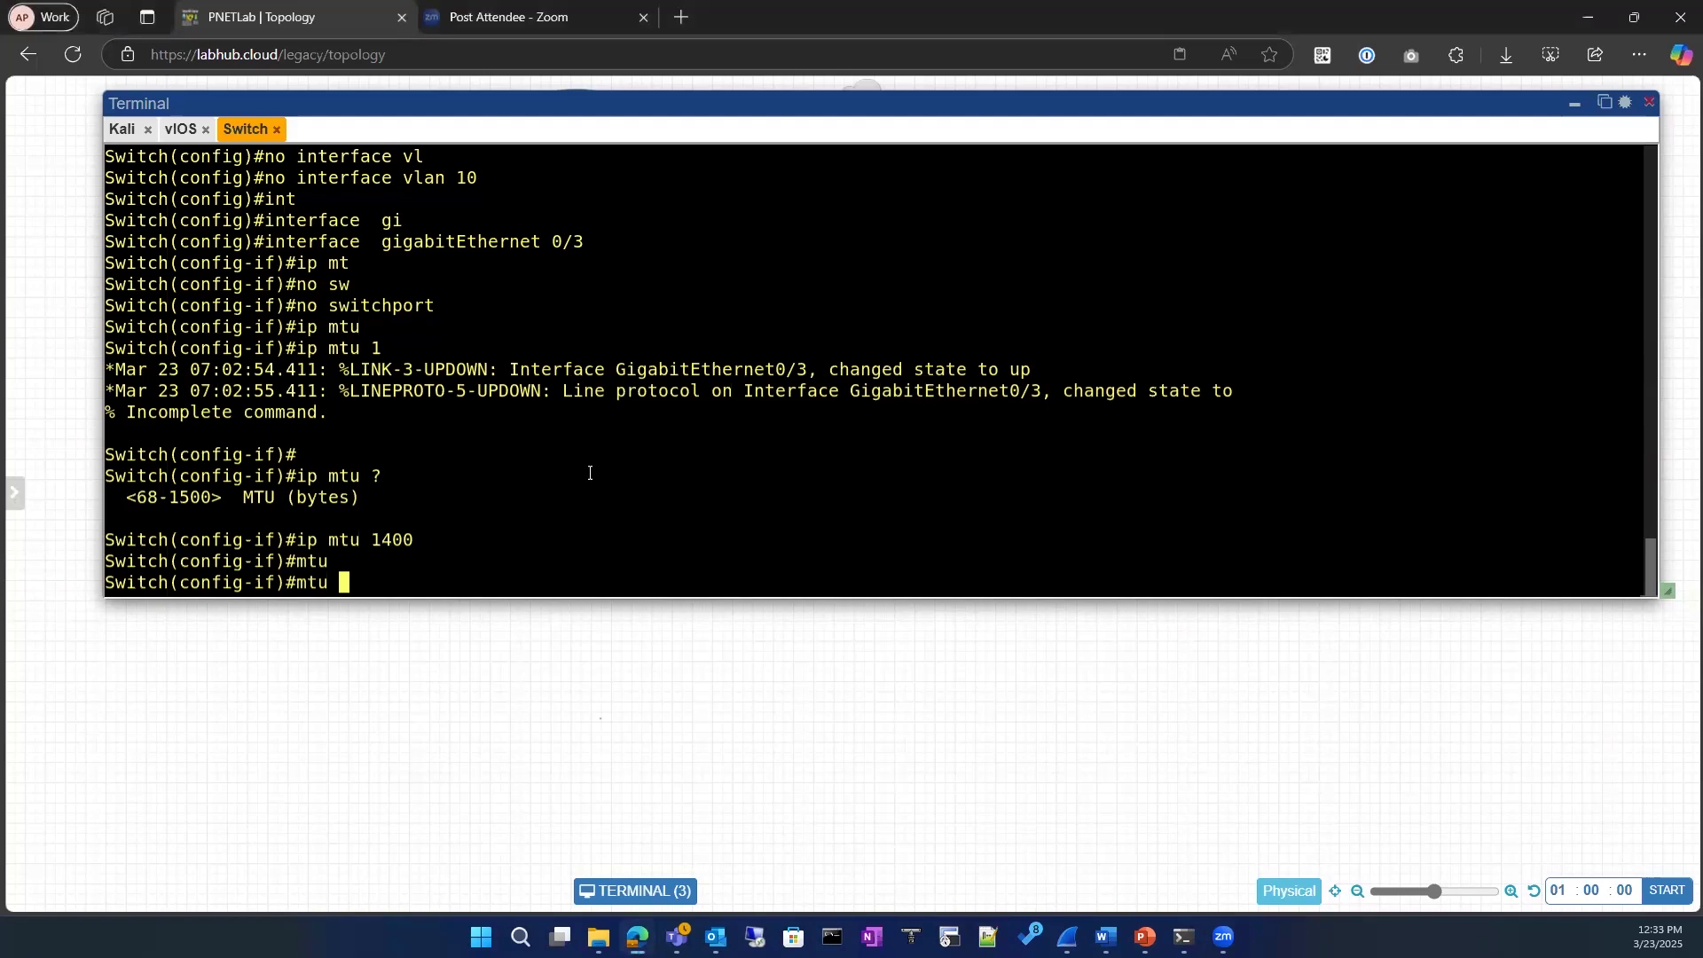
key("BackSpace")
key("BackSpace")
key("BackSpace")
key("BackSpace")
type("mtu")
key("Tab")
type("1600")
key("Return")
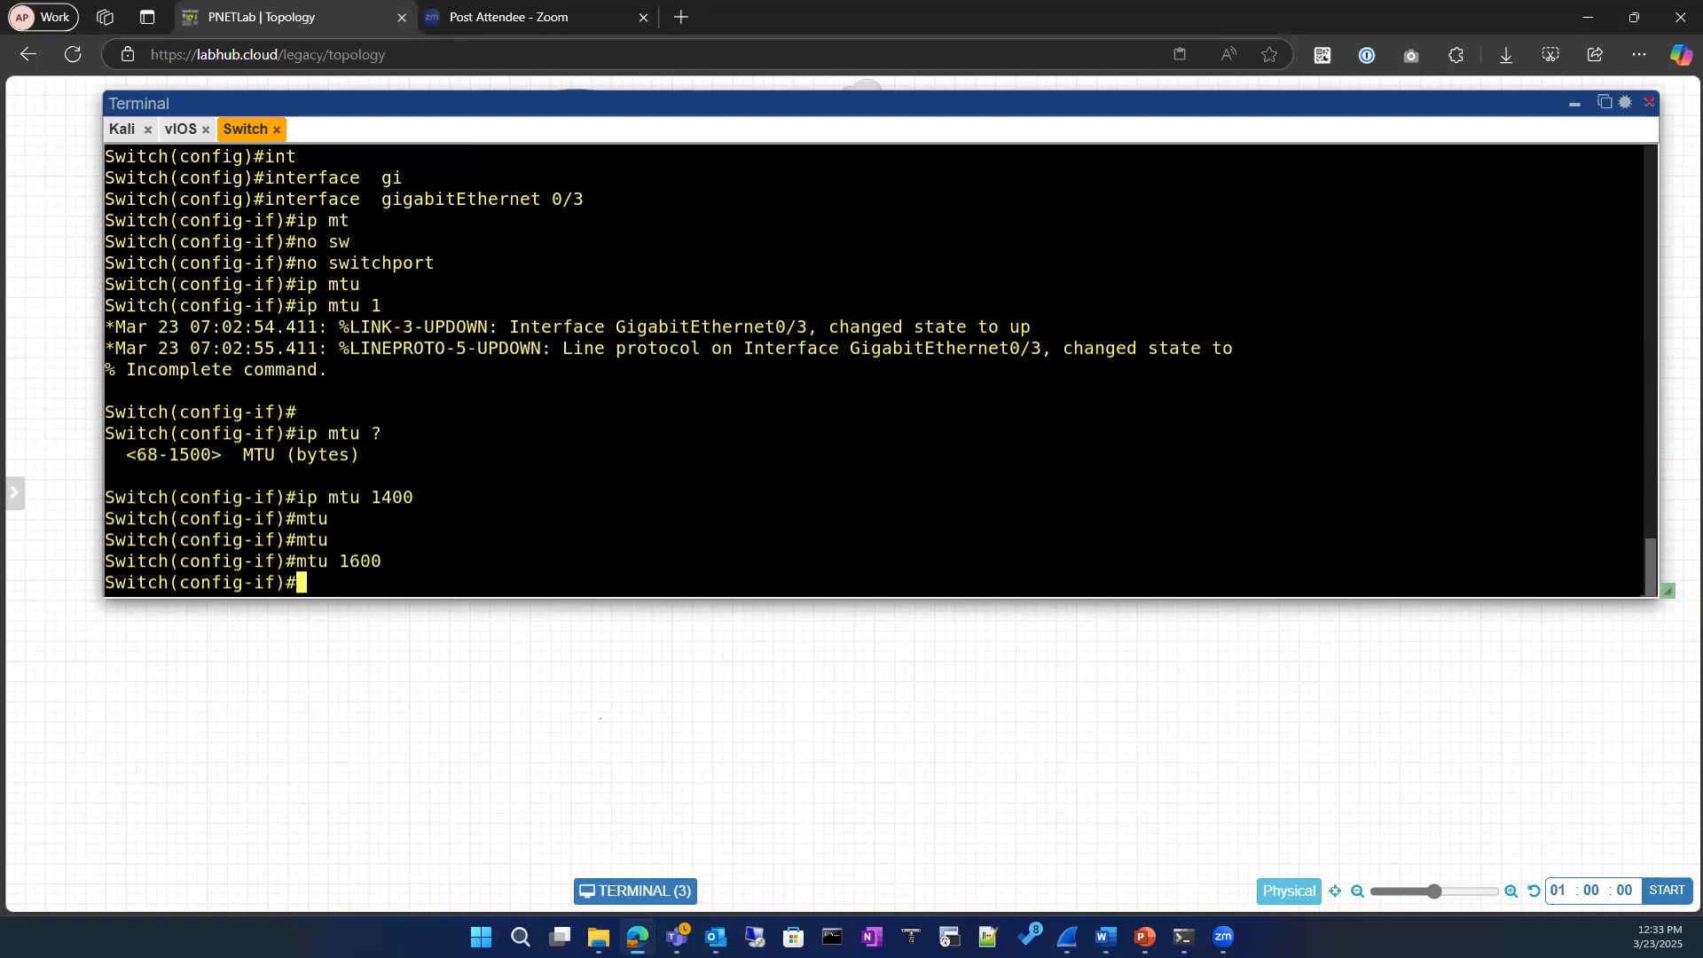
Step: Exit to global configuration mode and reopen interface gigabitEthernet 0/3 for configuration
type("exit")
key("Return")
key("Return")
type("do")
key("BackSpace")
key("BackSpace")
type("int")
key("Tab")
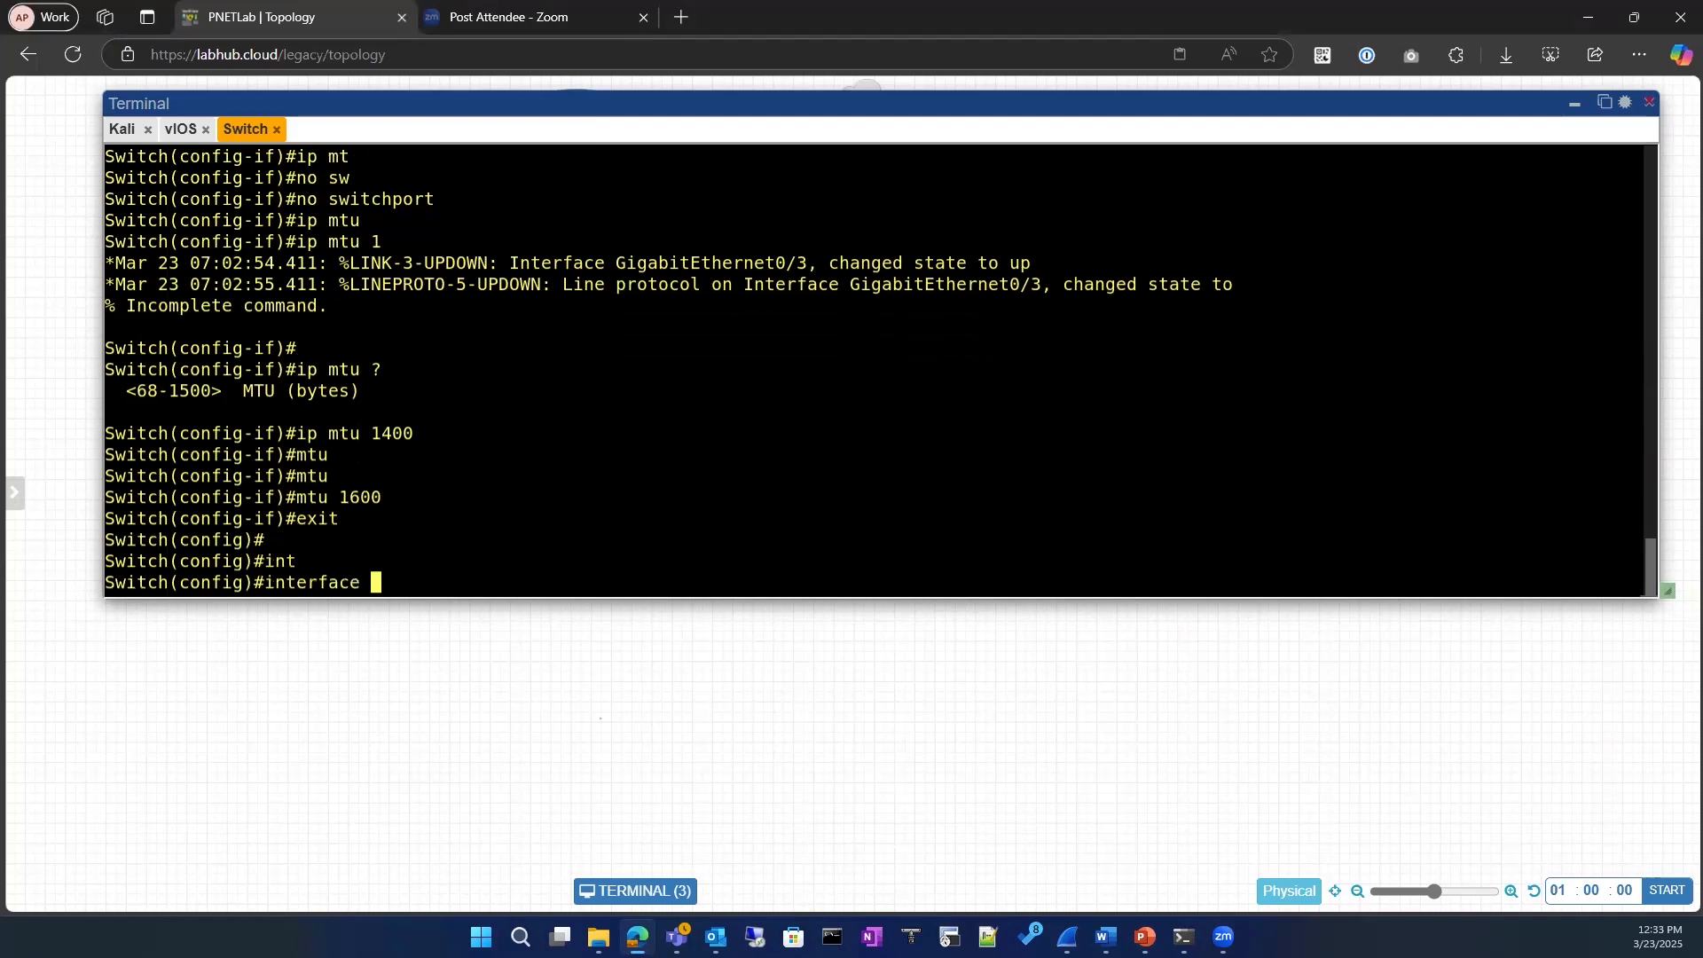
type("gio")
key("Tab")
key("BackSpace")
key("BackSpace")
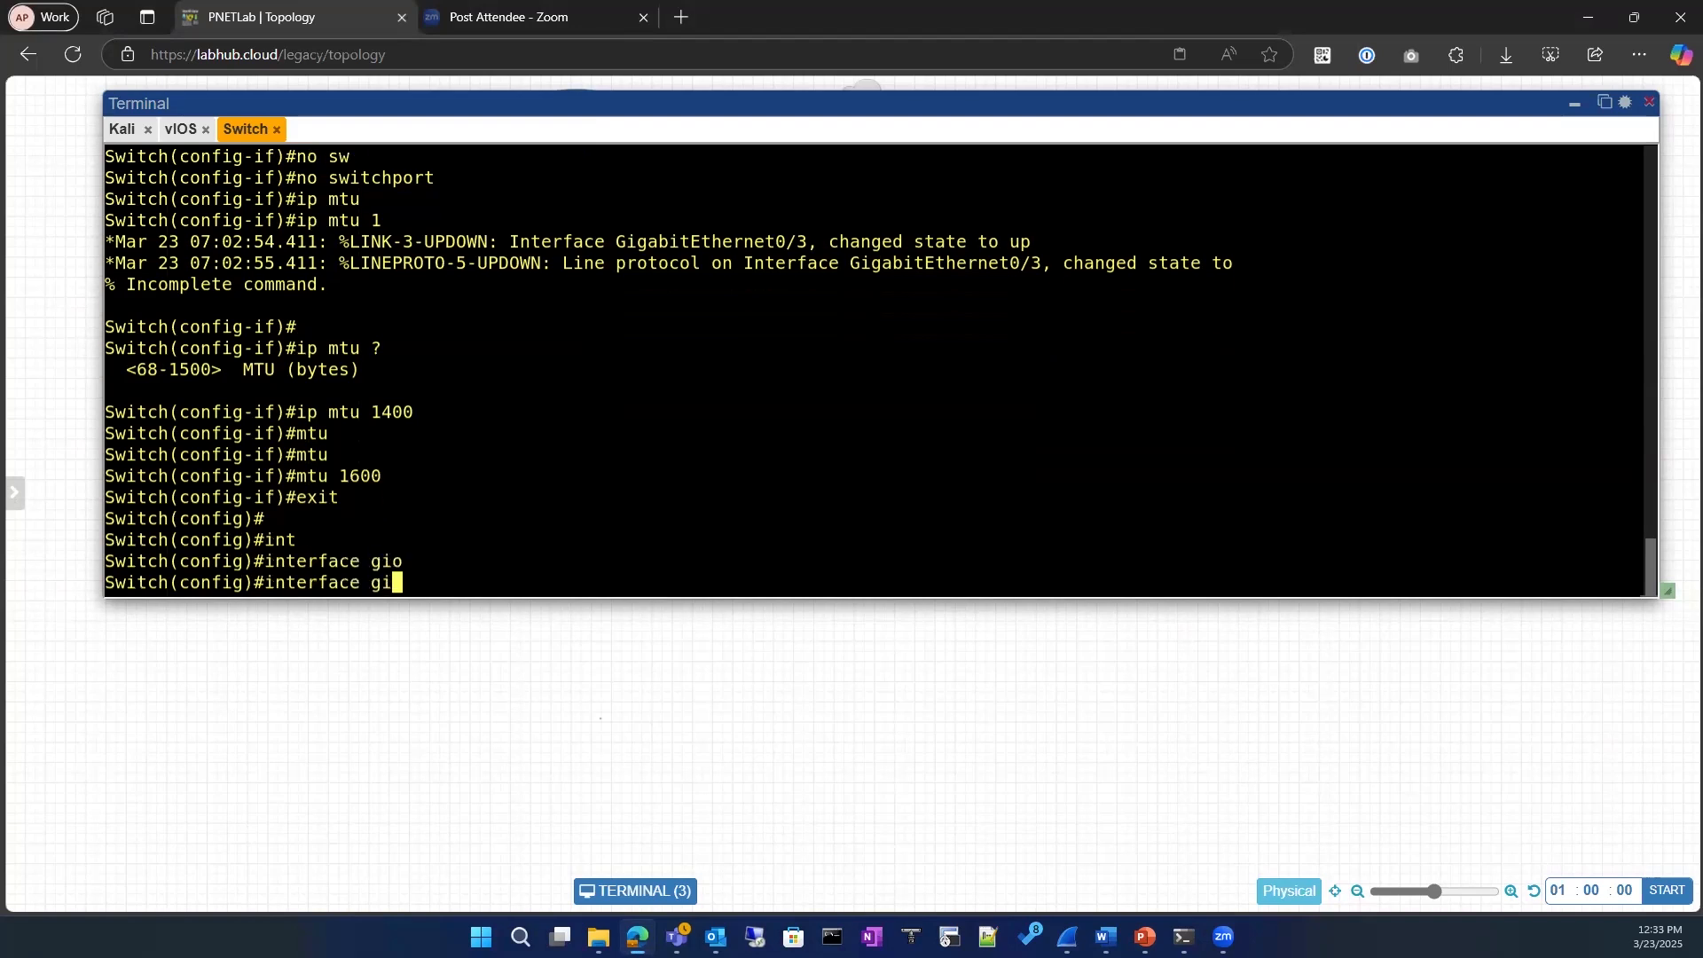
key("Tab")
type("/3")
key("Return")
Step: Assign IP address 10.0.0.20 with mask 255.255.255.0 to the interface and enable it with no sh
type("ip ad")
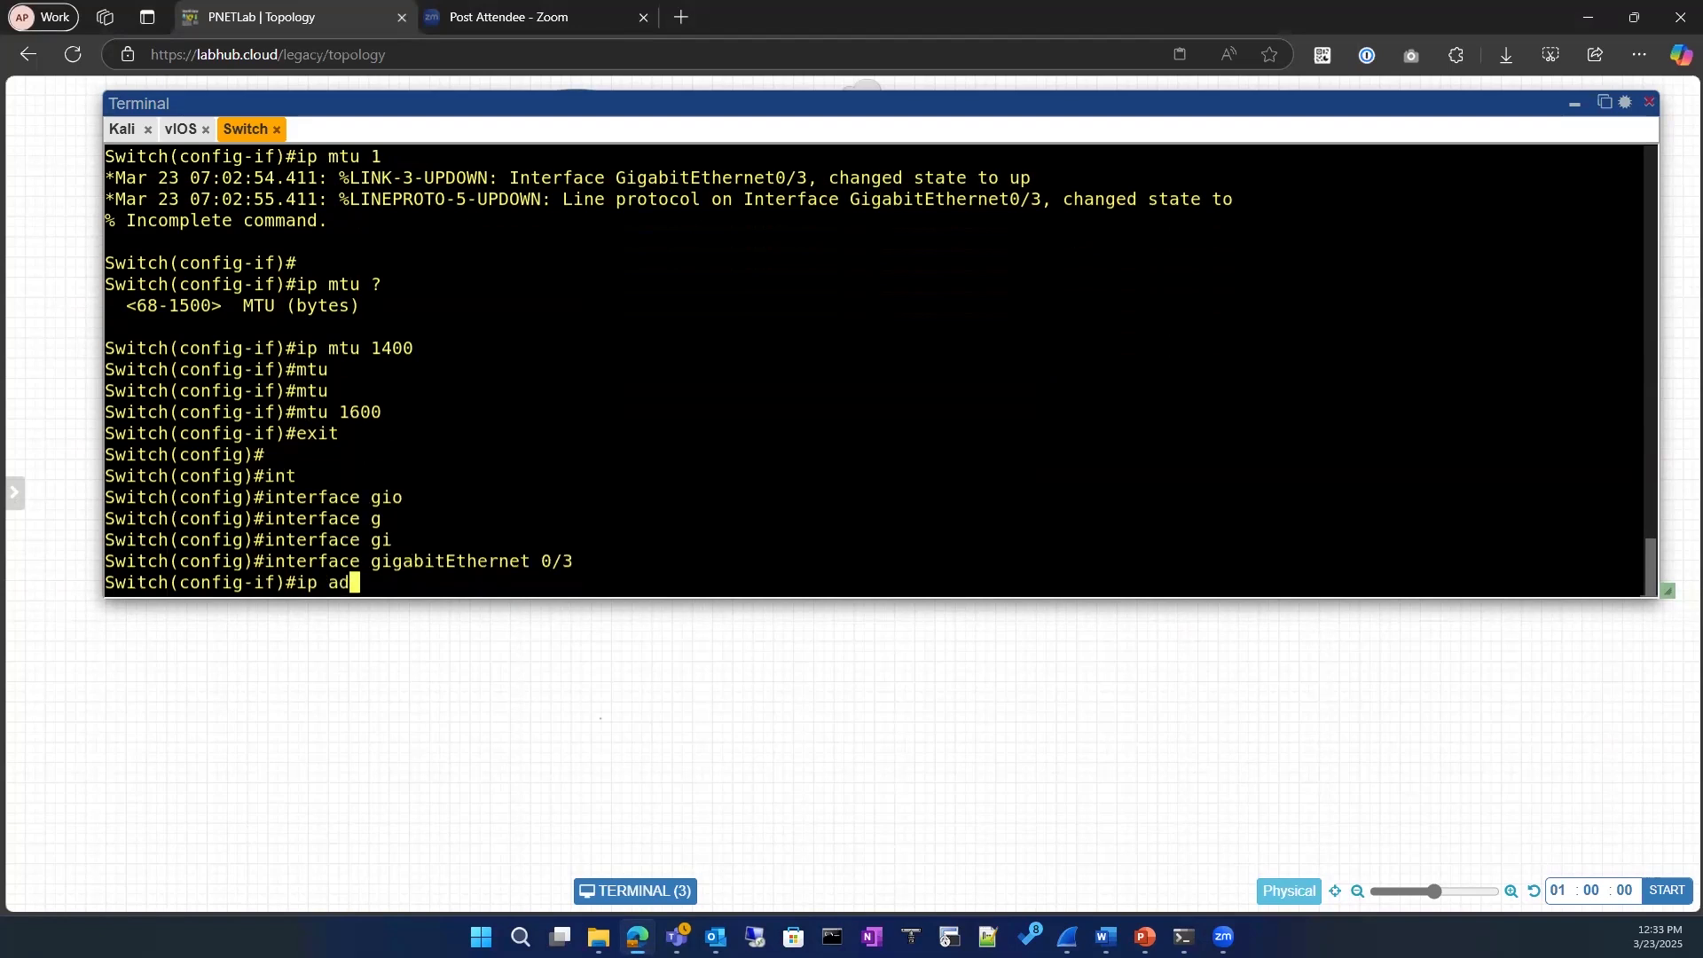
type("d")
key("Tab")
type("10.0.0.20 2444.")
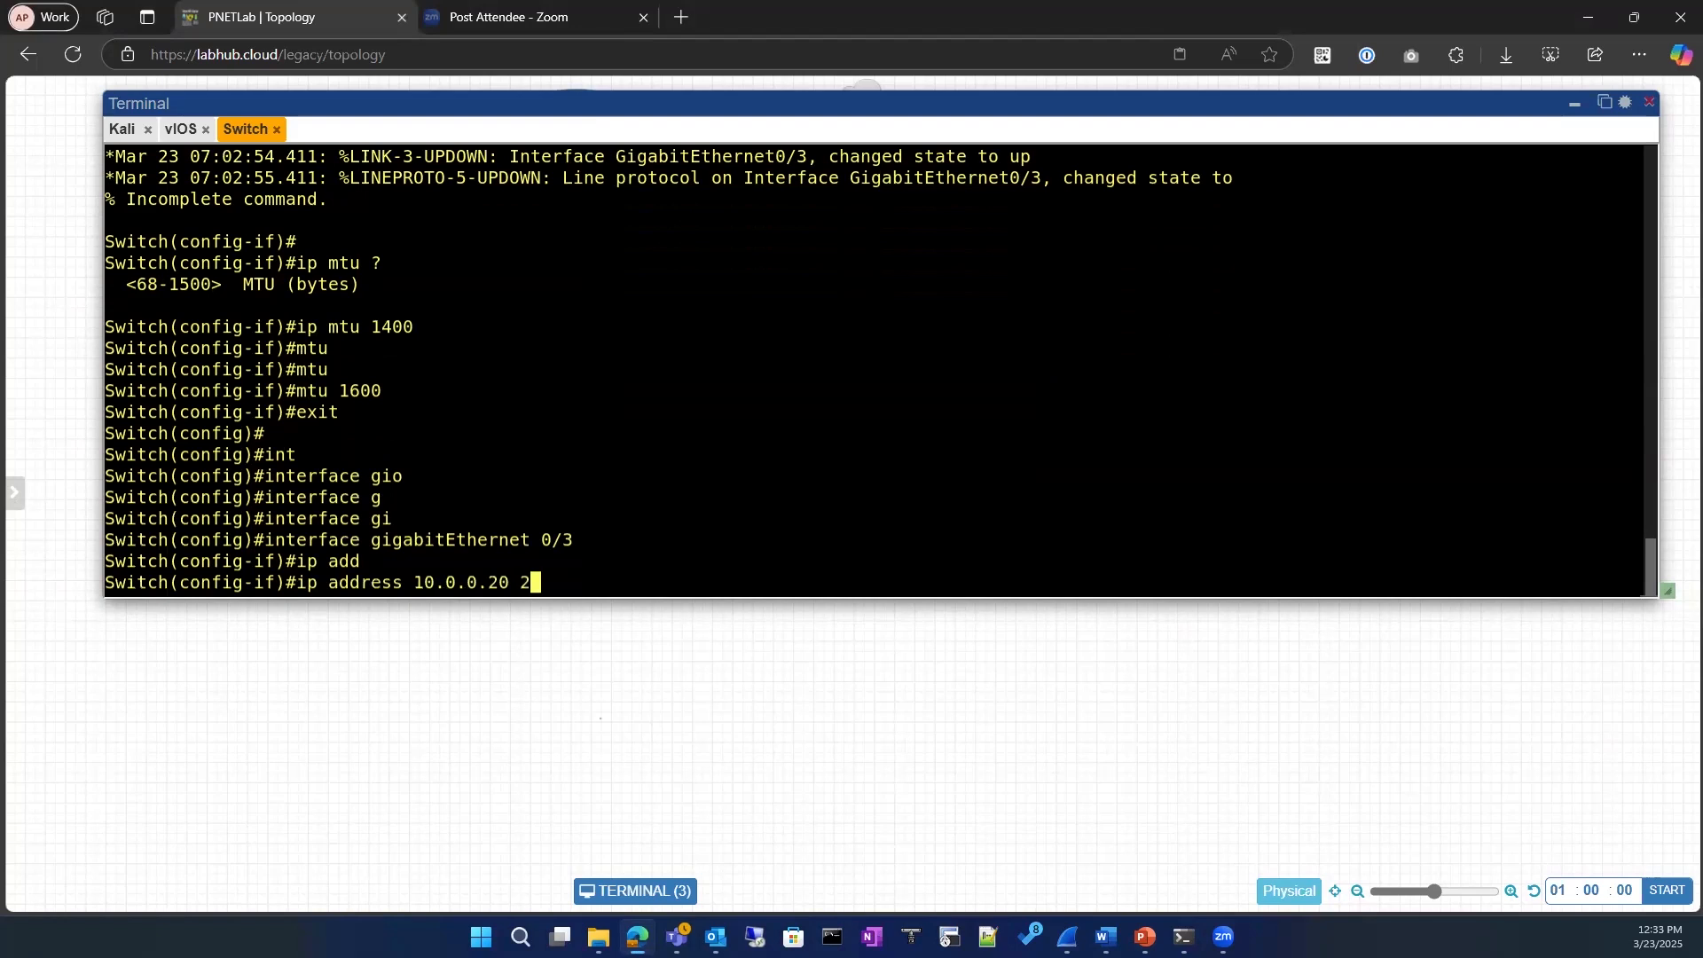
key("BackSpace")
key("BackSpace")
key("BackSpace")
key("BackSpace")
type("5")
type("5.3")
key("BackSpace")
type("255.255.0")
key("Return")
type("no sh")
key("Return")
key("Return")
Step: Exit configuration mode and list the addressed interfaces with sh ip interface brief | ex un
type("exit")
key("Return")
key("Return")
type("exit")
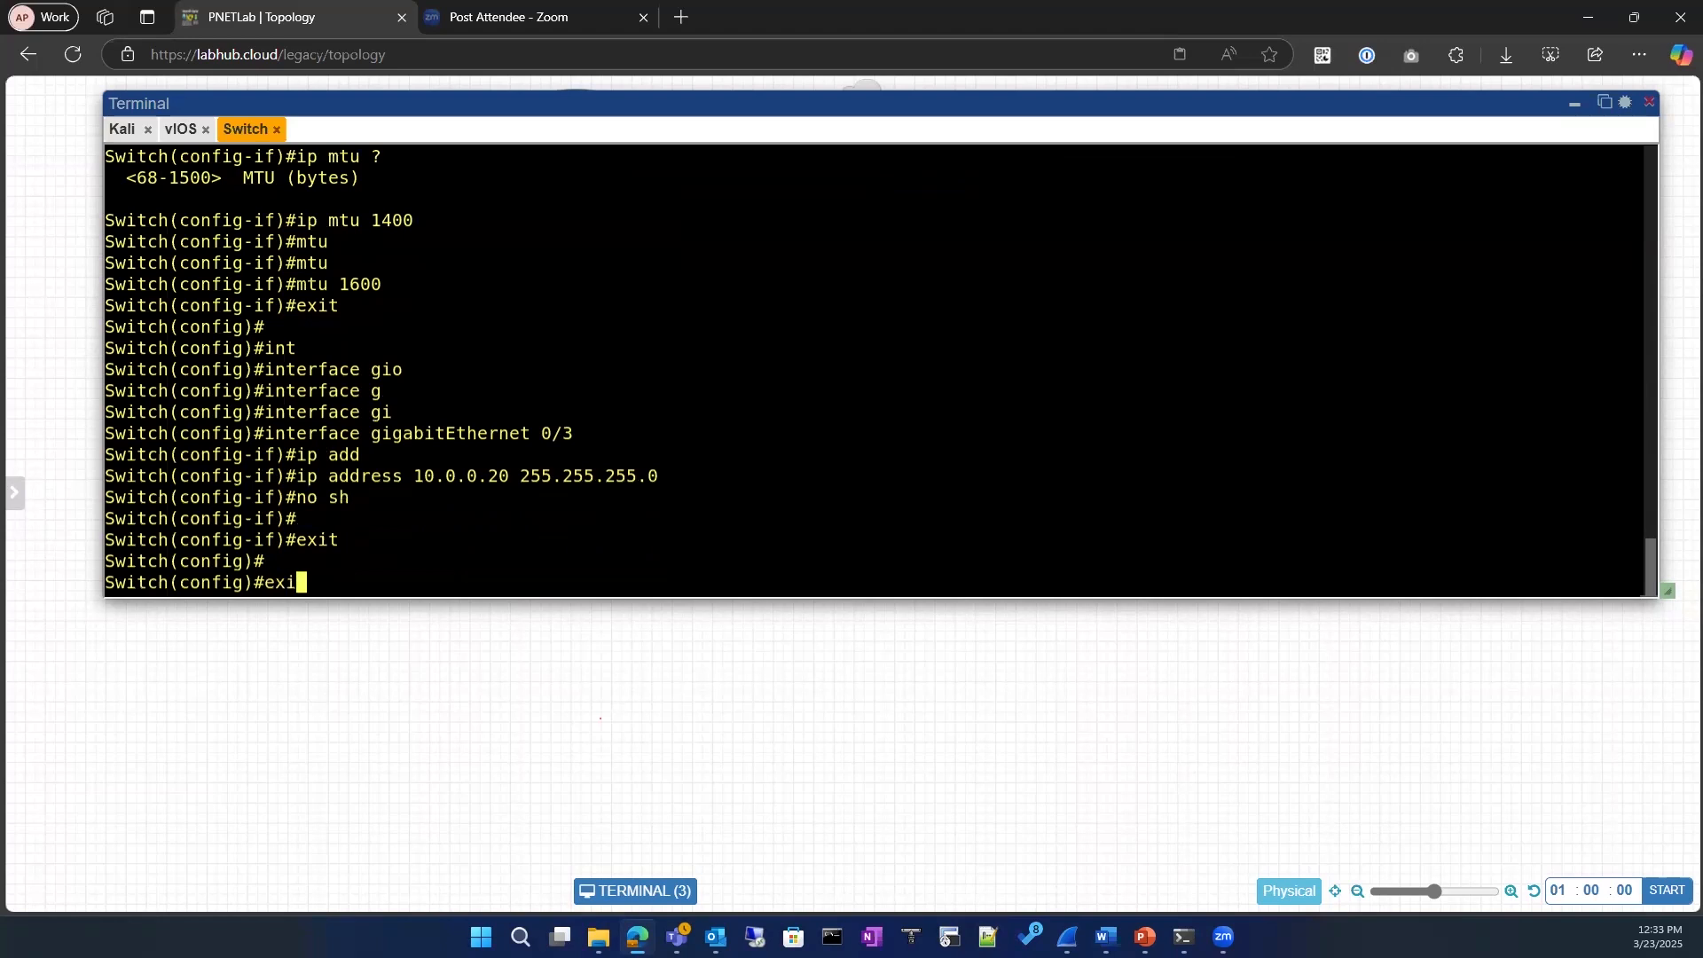
key("Return")
key("Return")
type("sh ip ")
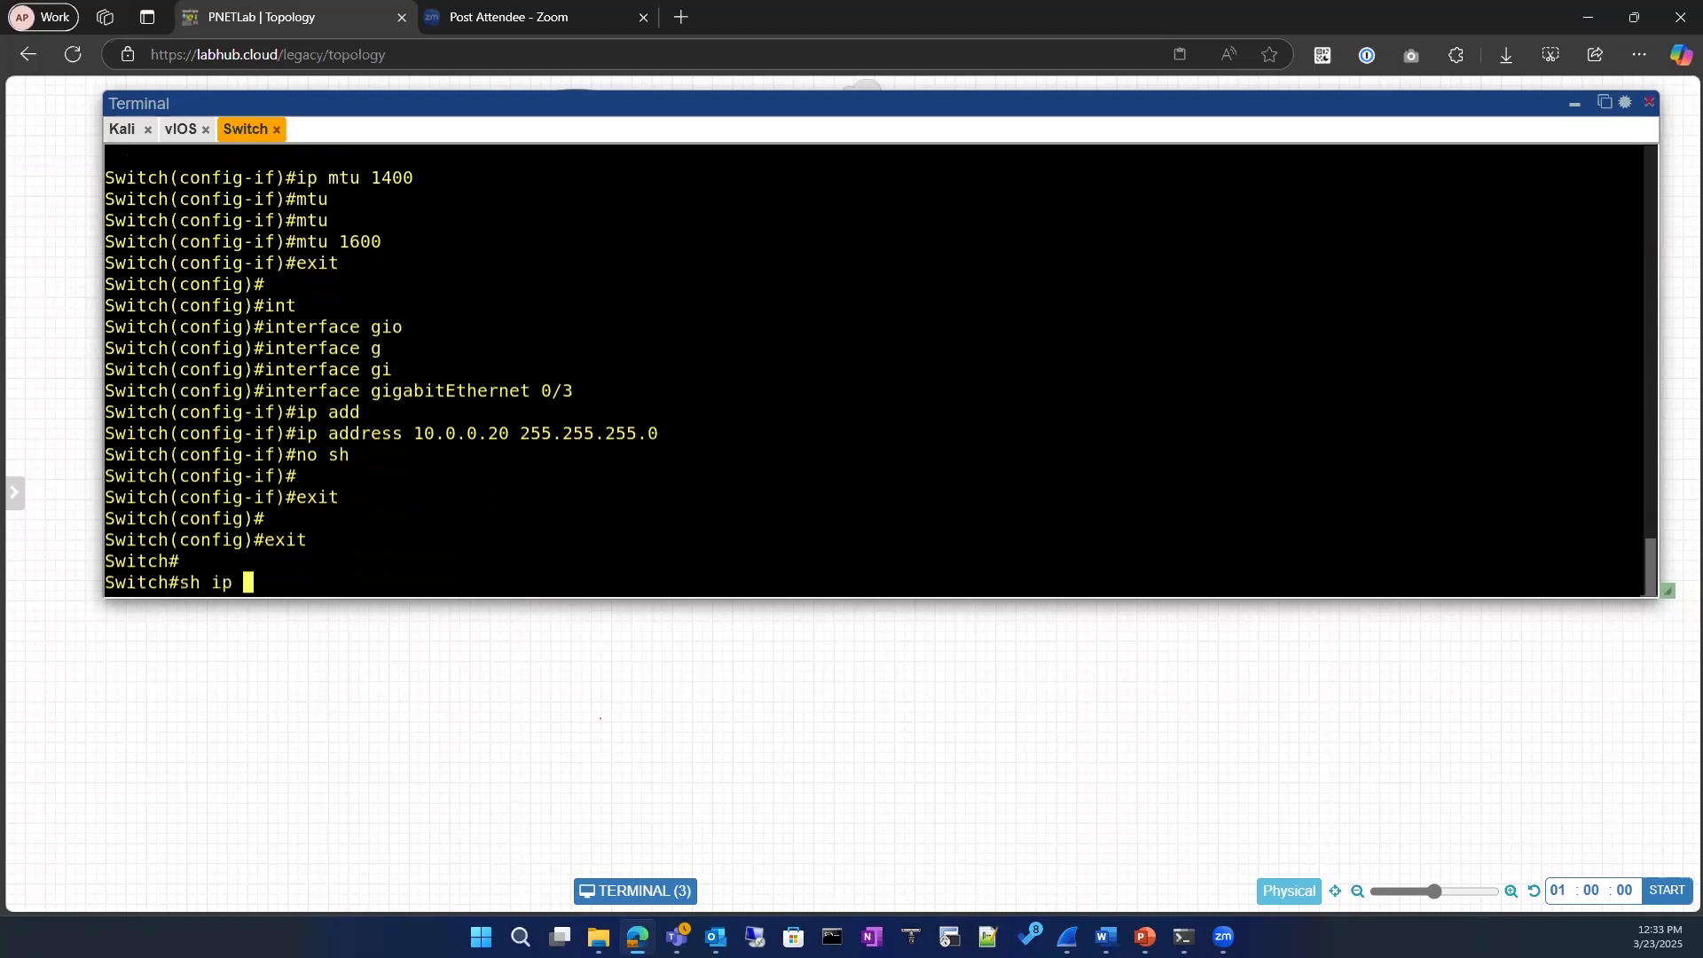
type("interface  br")
key("Tab")
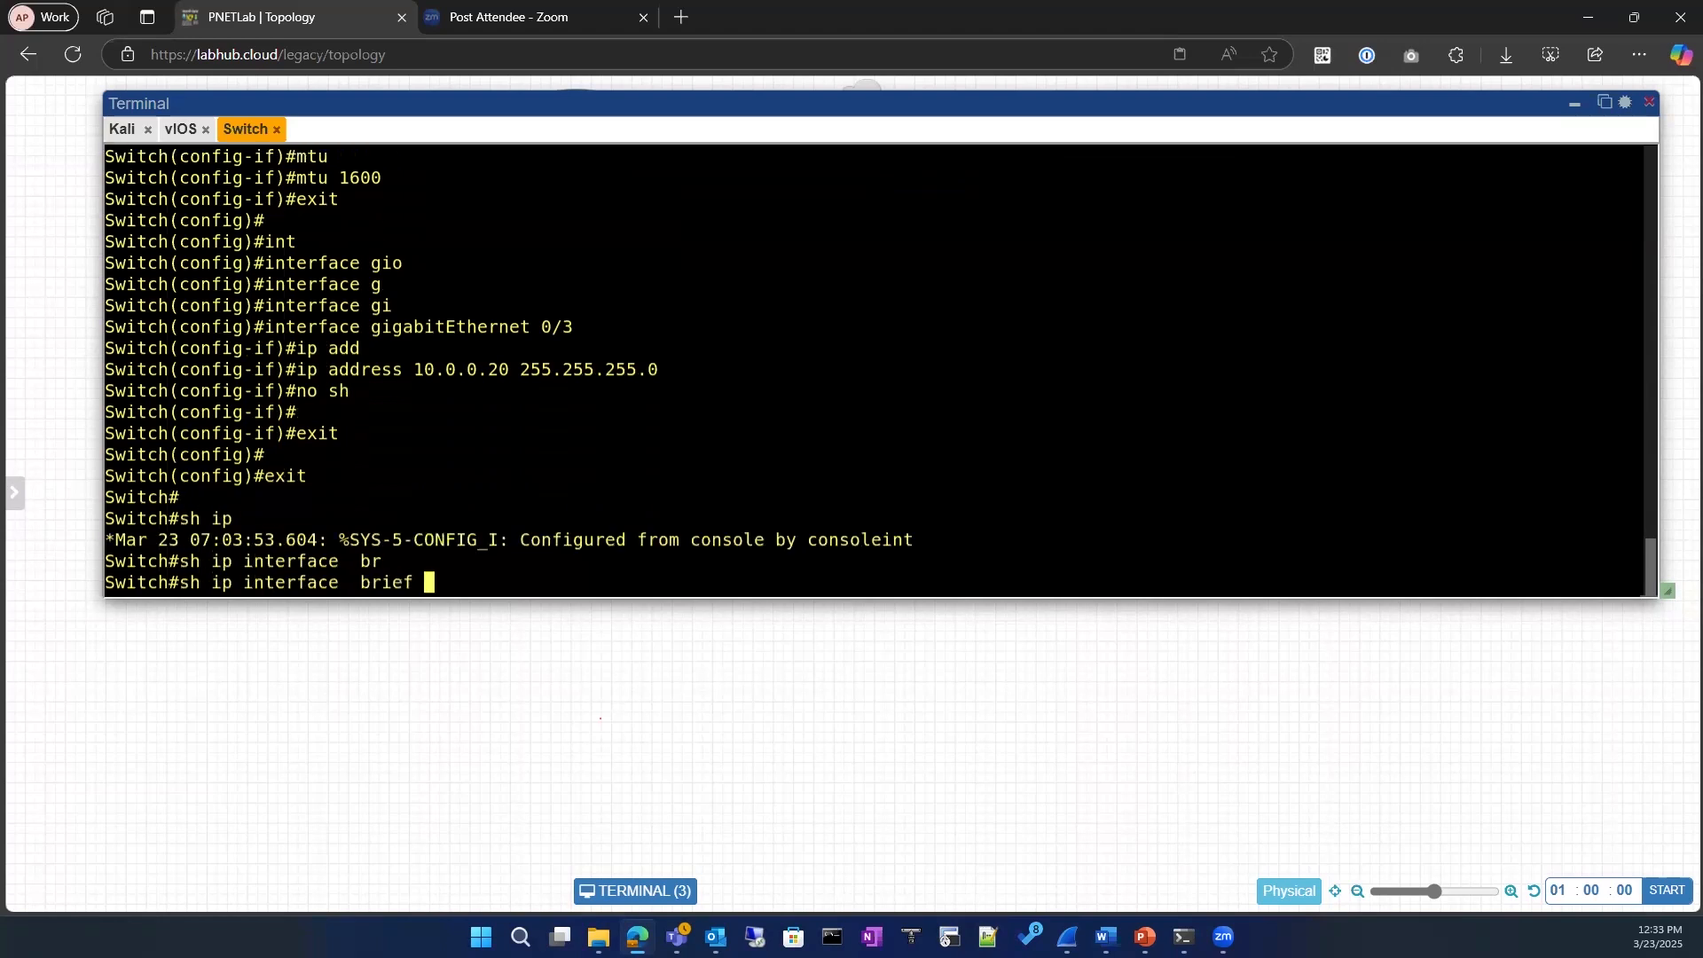
type("| ex un")
key("Return")
Step: Display the switch's ARP table with sh ip arp
key("Return")
key("Return")
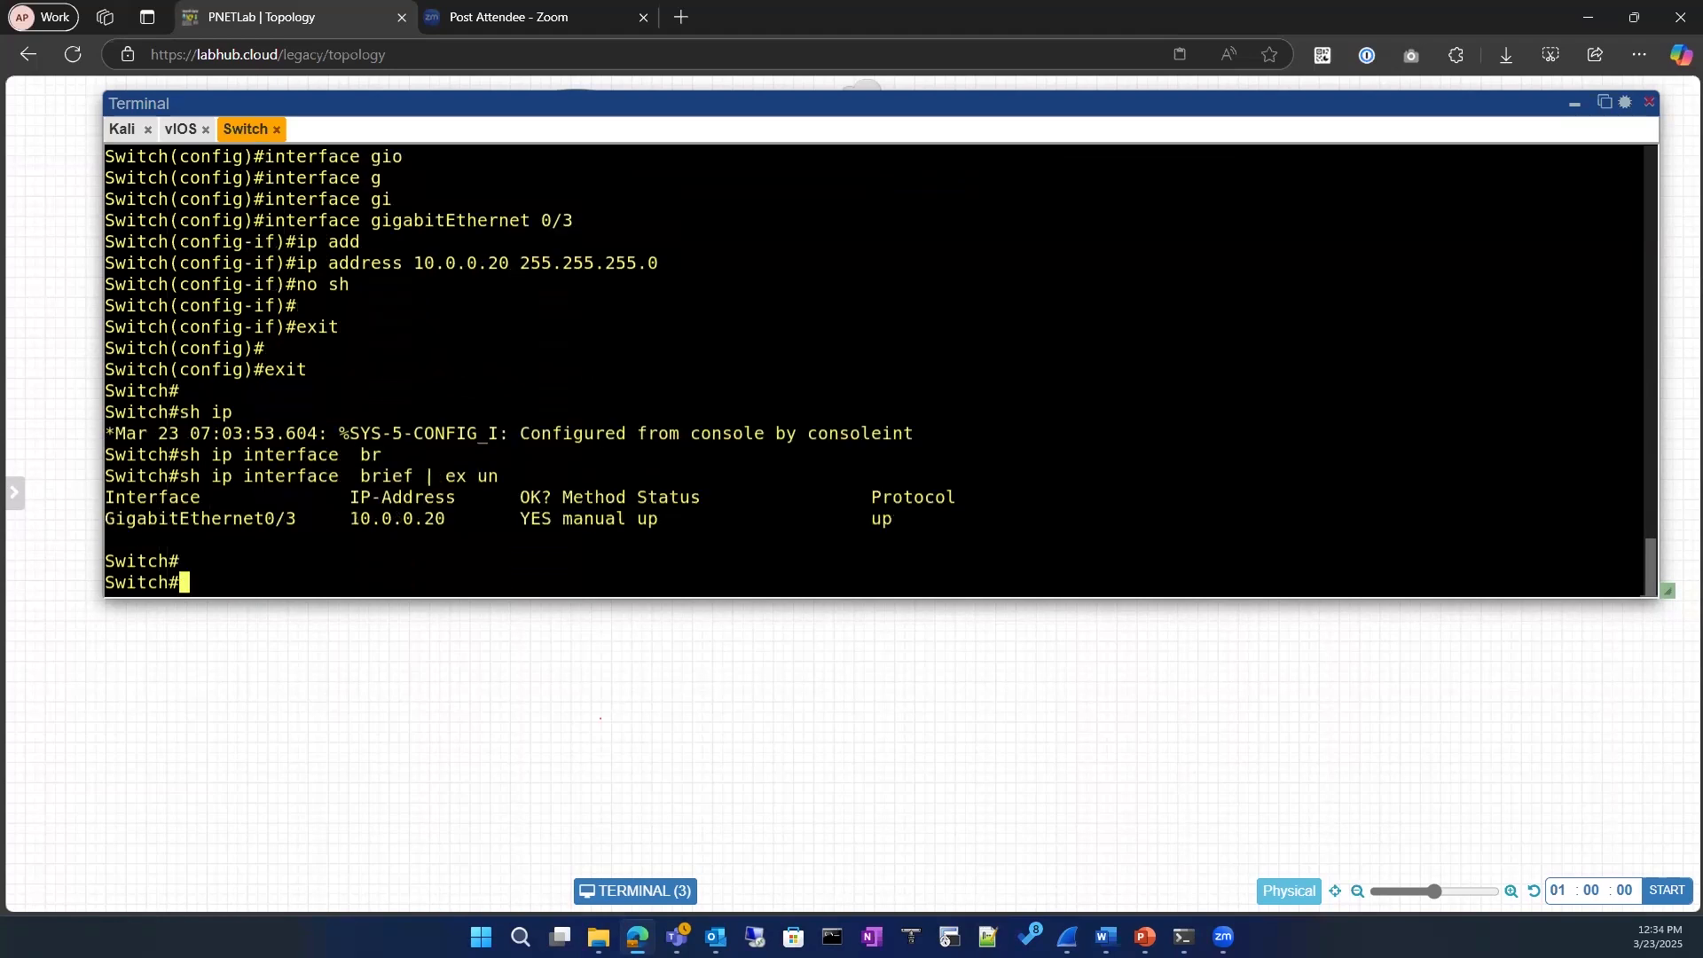
type("sh ip ar")
key("Tab")
Step: Ping 10.0.0.5 from the switch three times
key("Return")
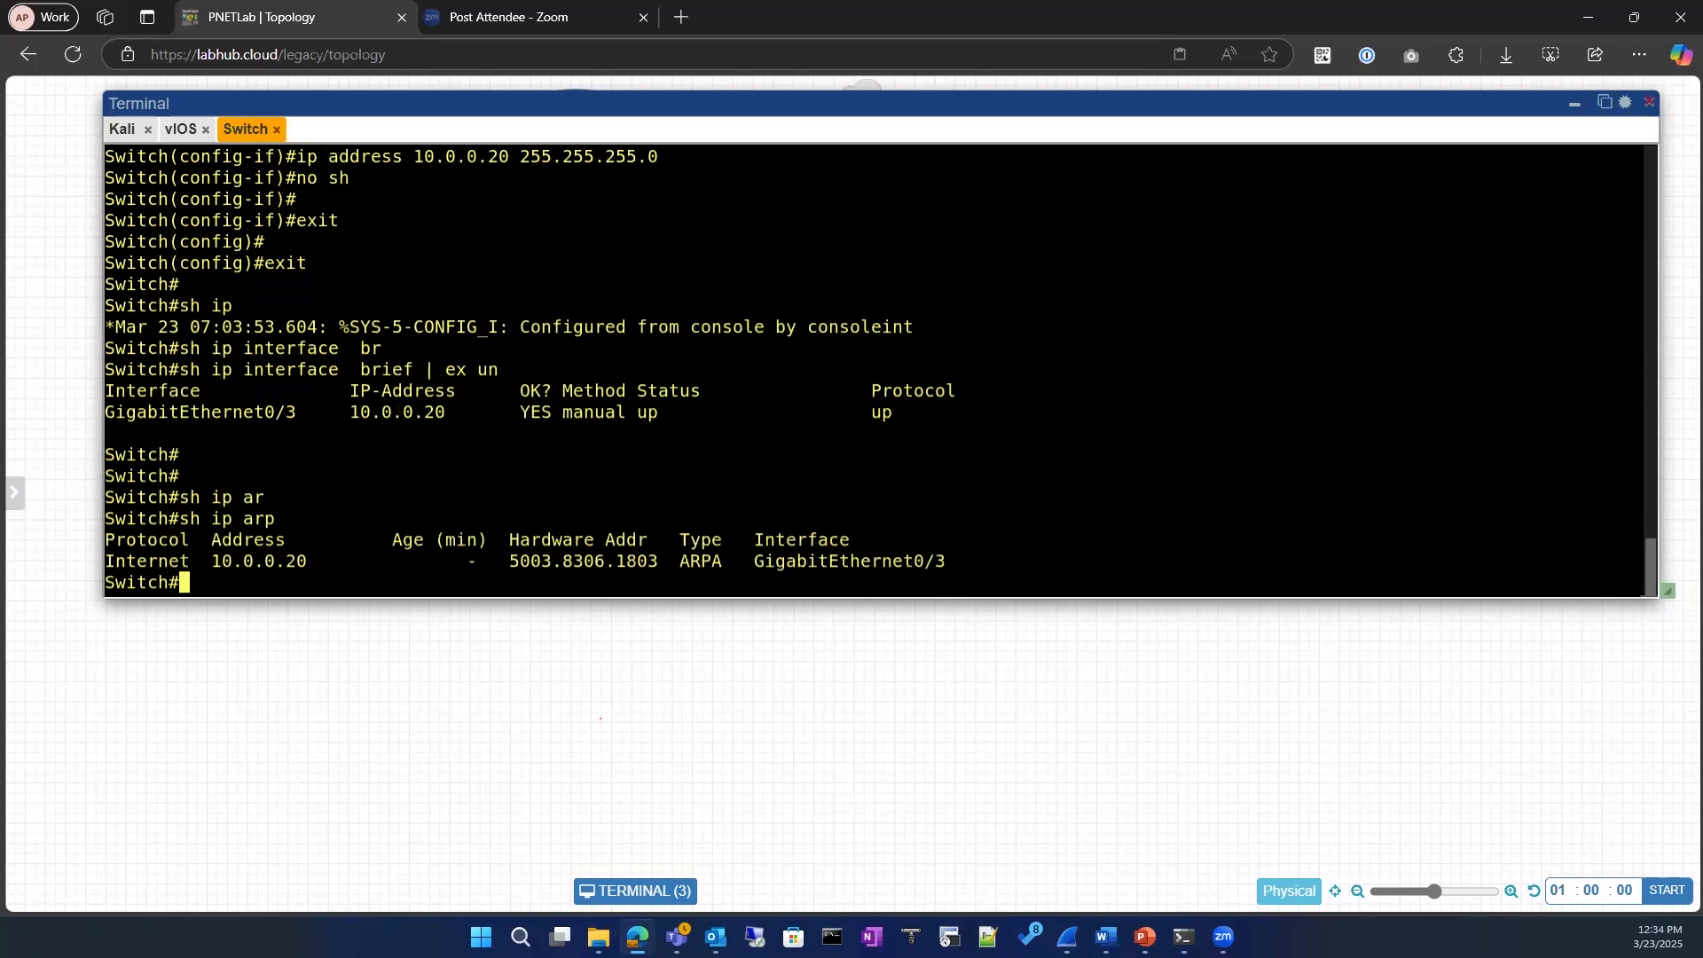
type("ping 10.0.0.5")
key("Return")
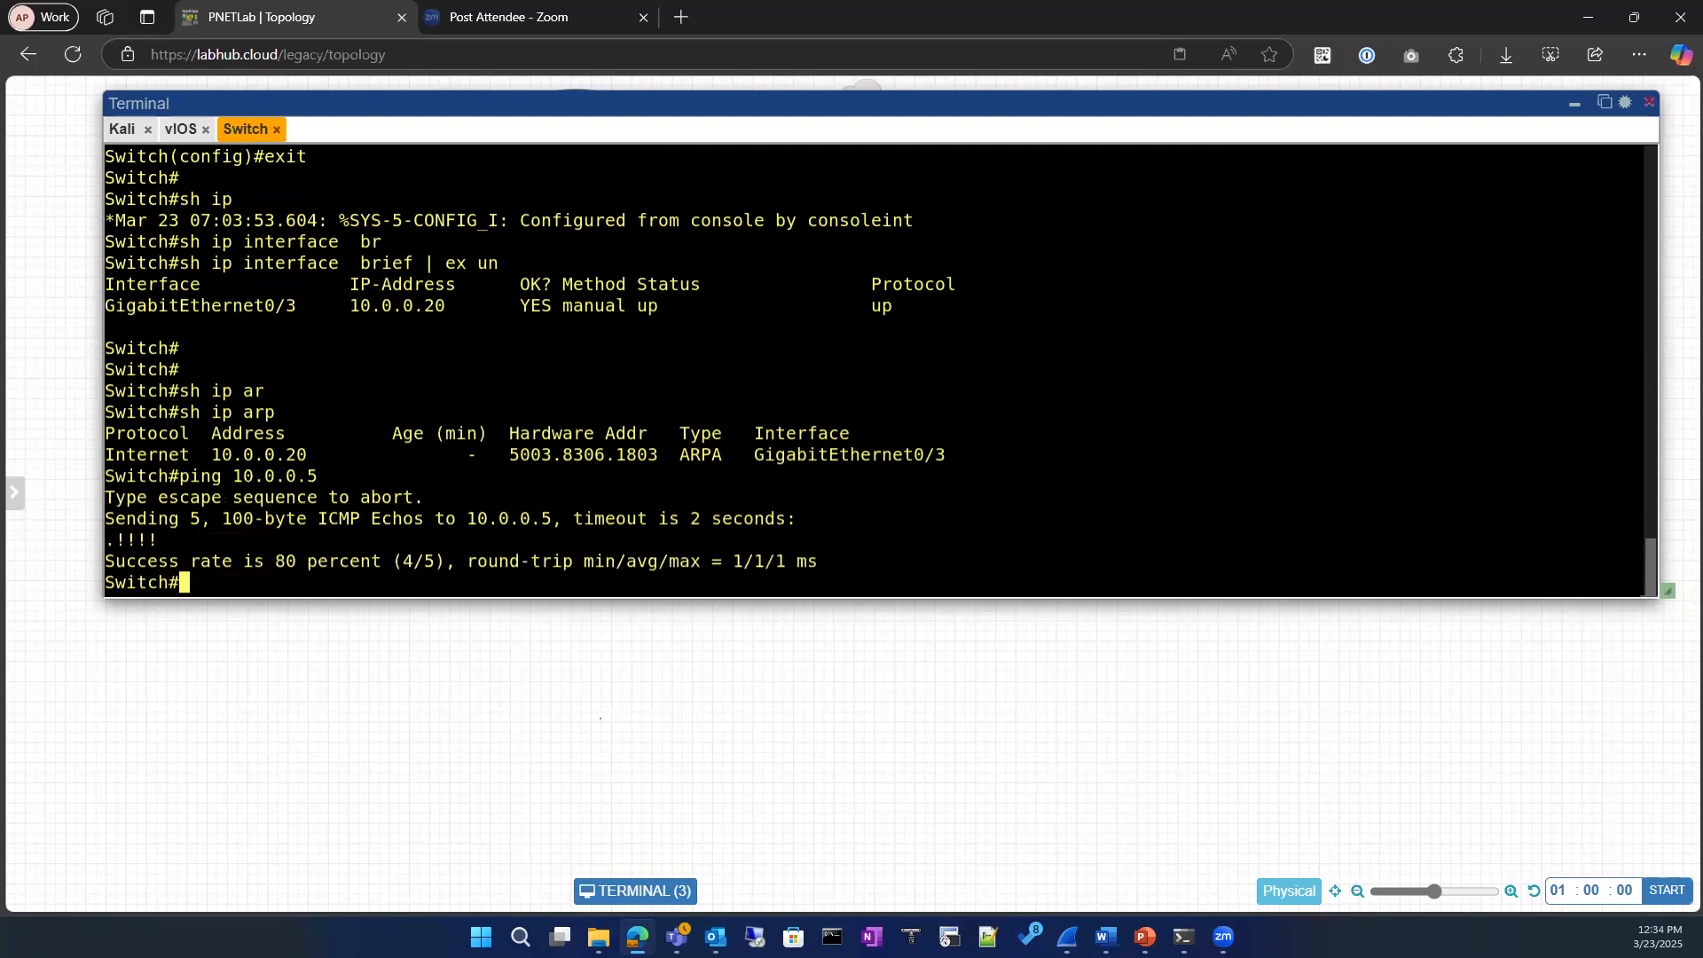
key("Up")
key("Return")
key("Up")
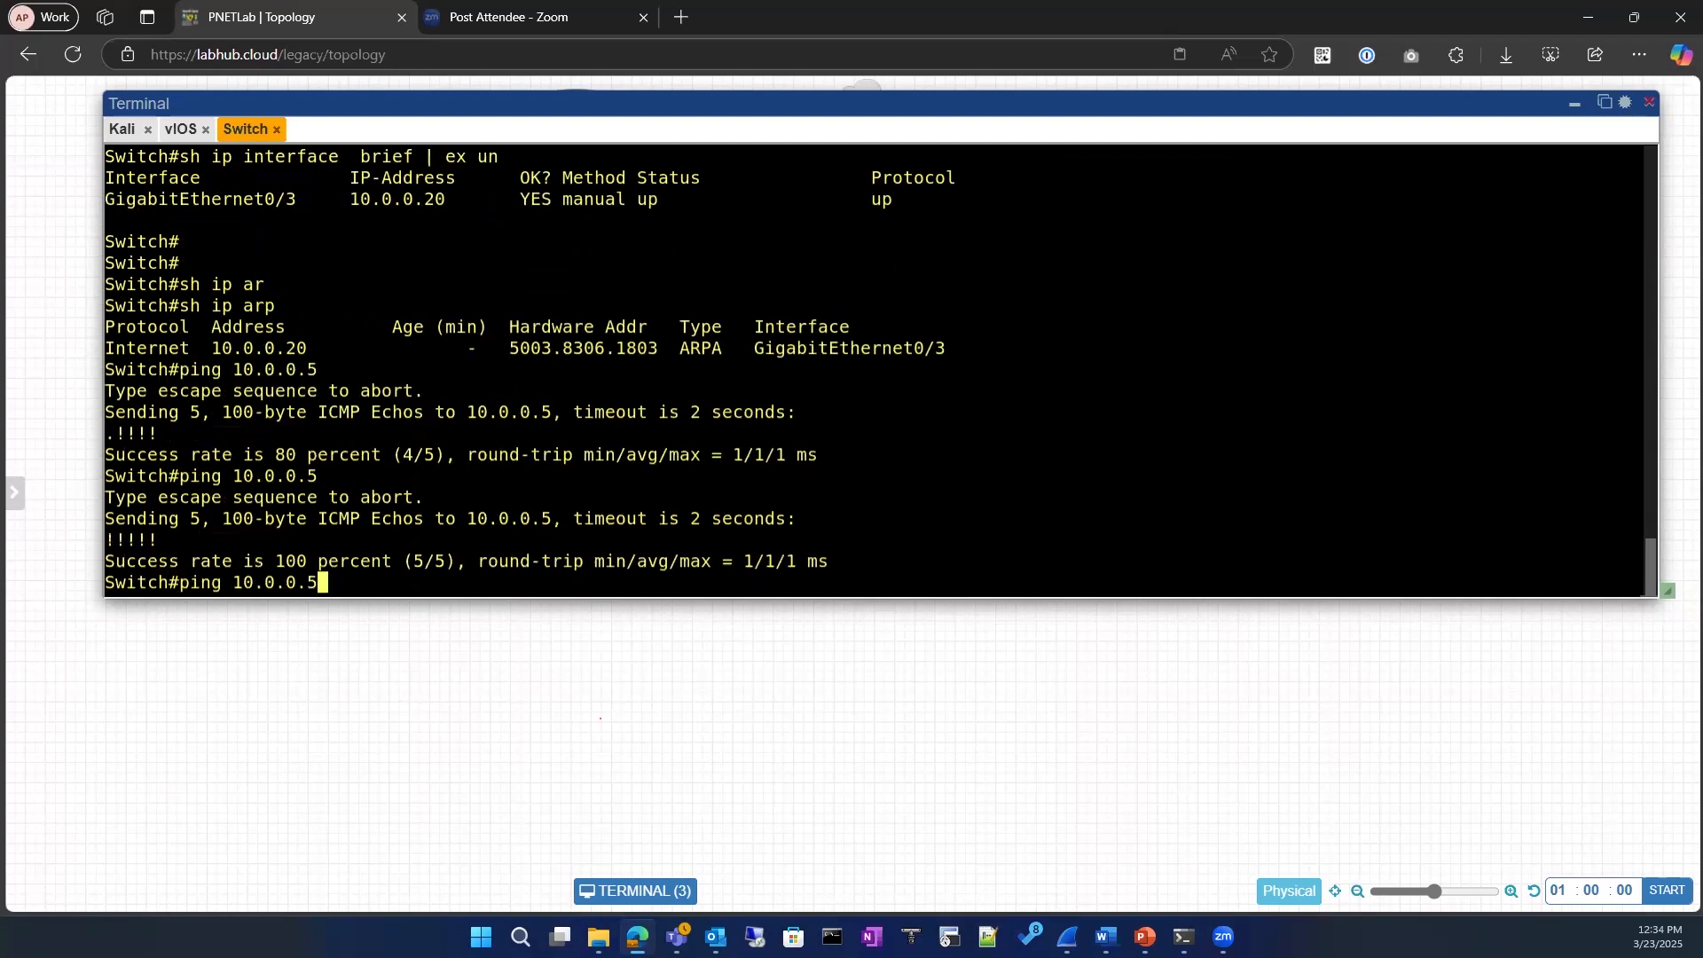
key("Return")
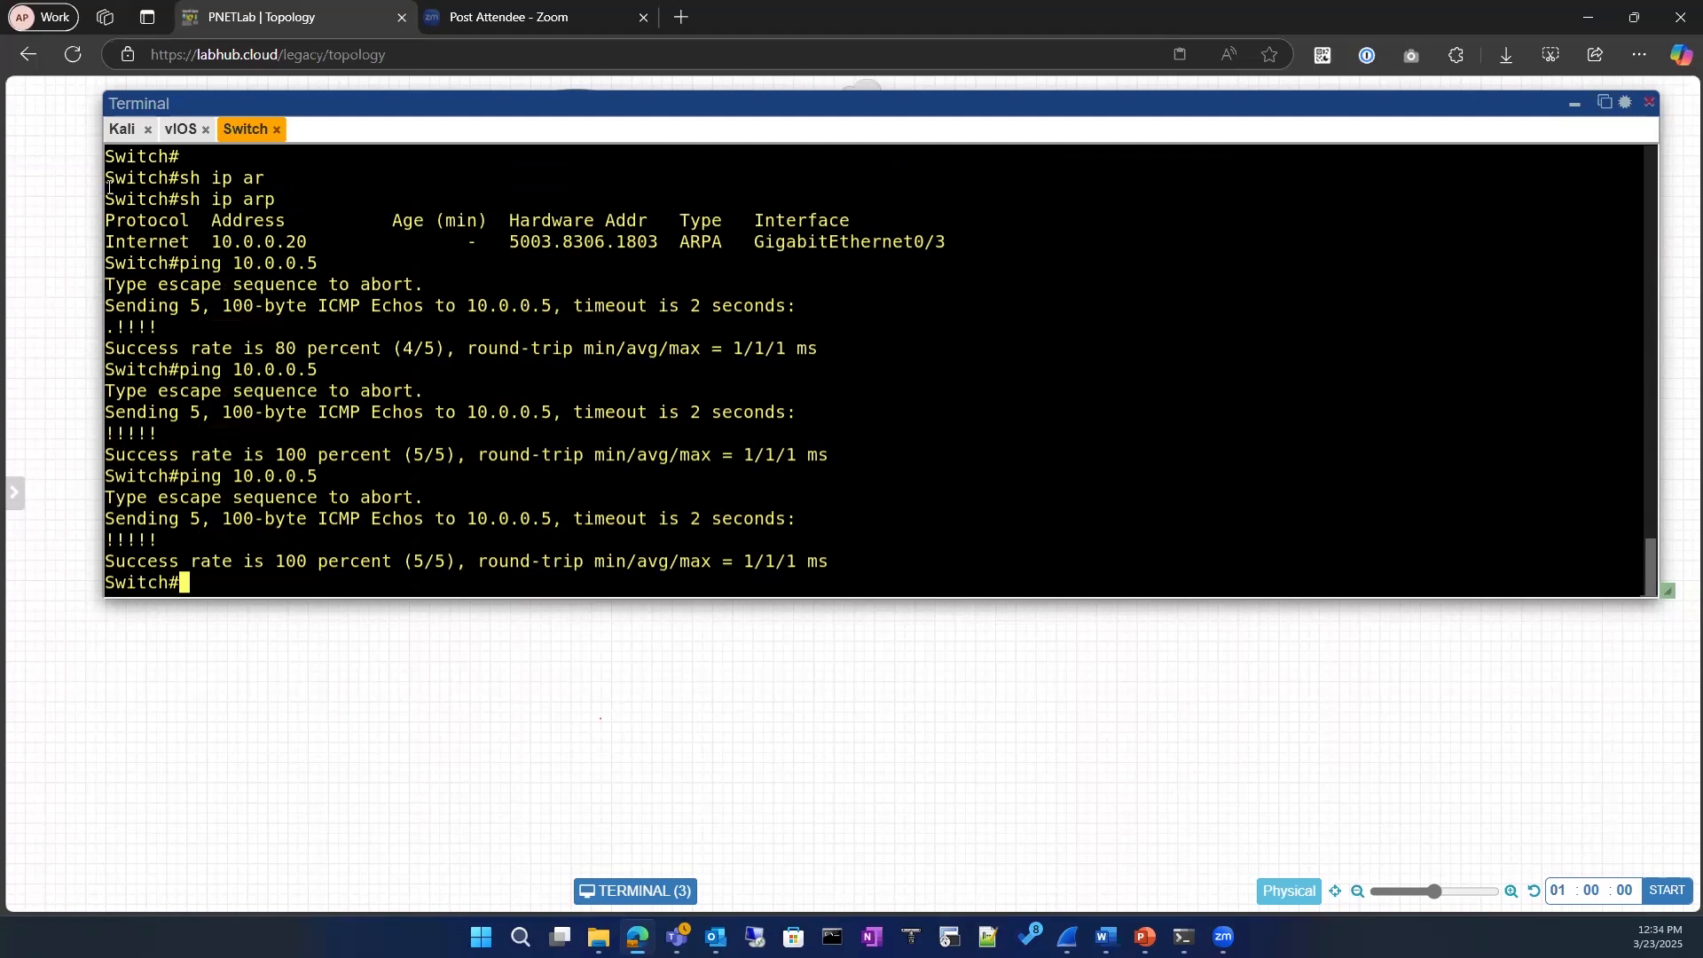
Step: Ping 10.0.0.20 from the Kali console and pop the terminal out into its own browser tab
left_click(123, 130)
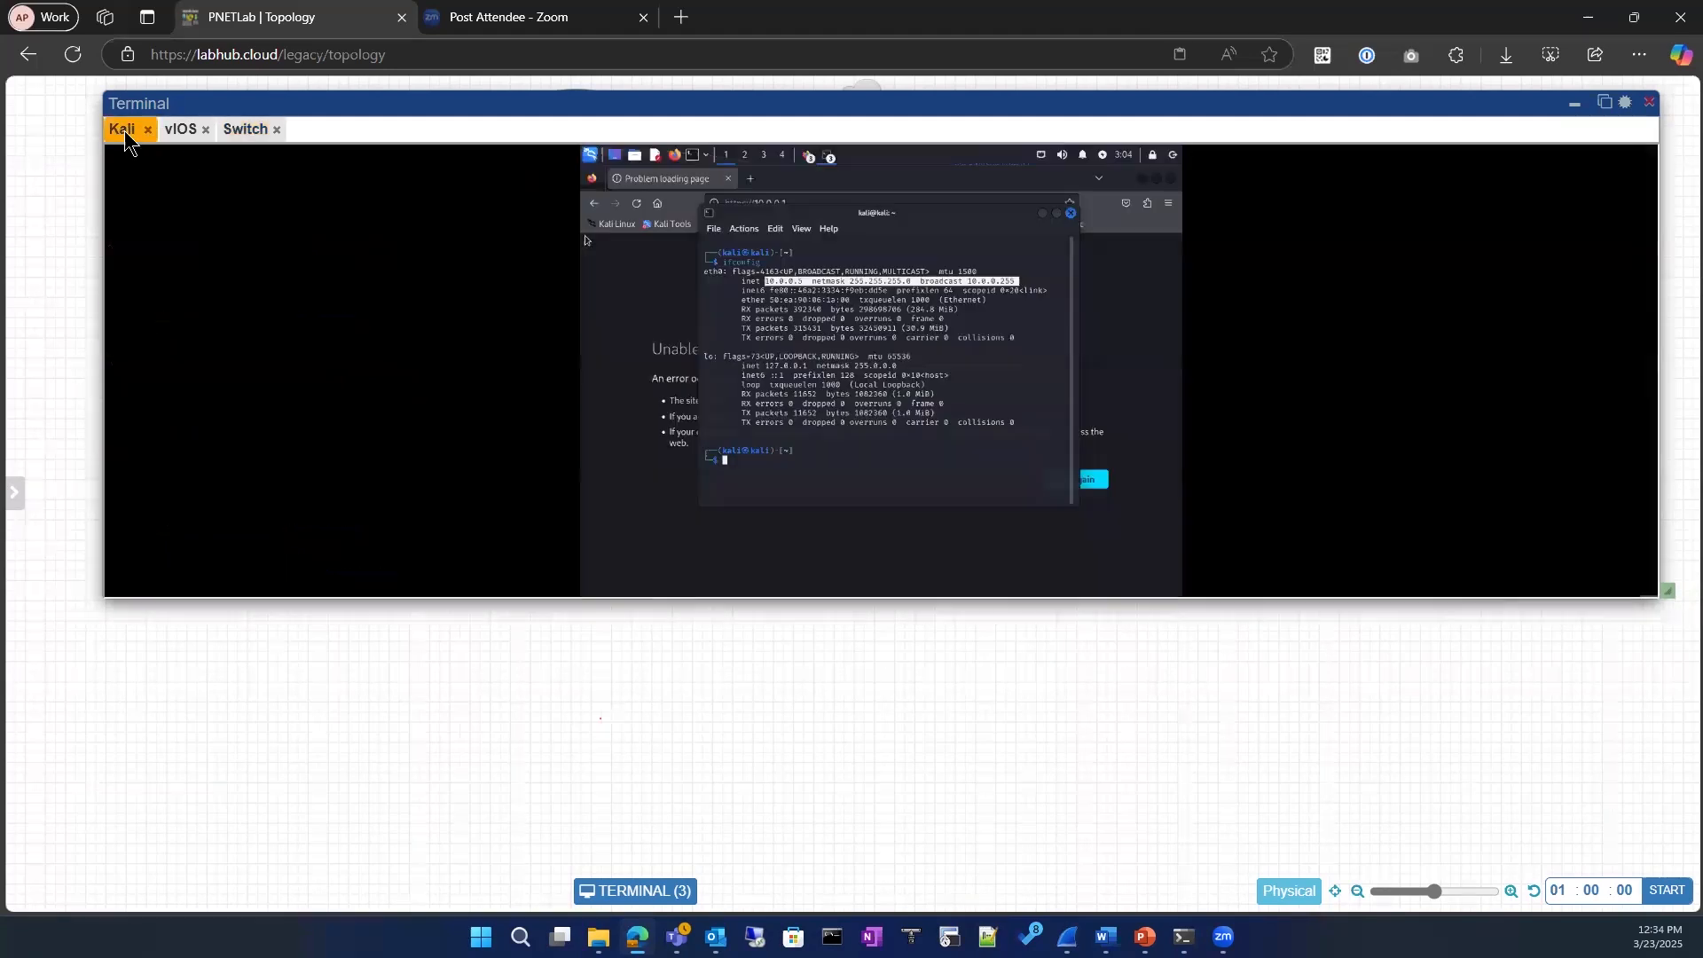
left_click(825, 445)
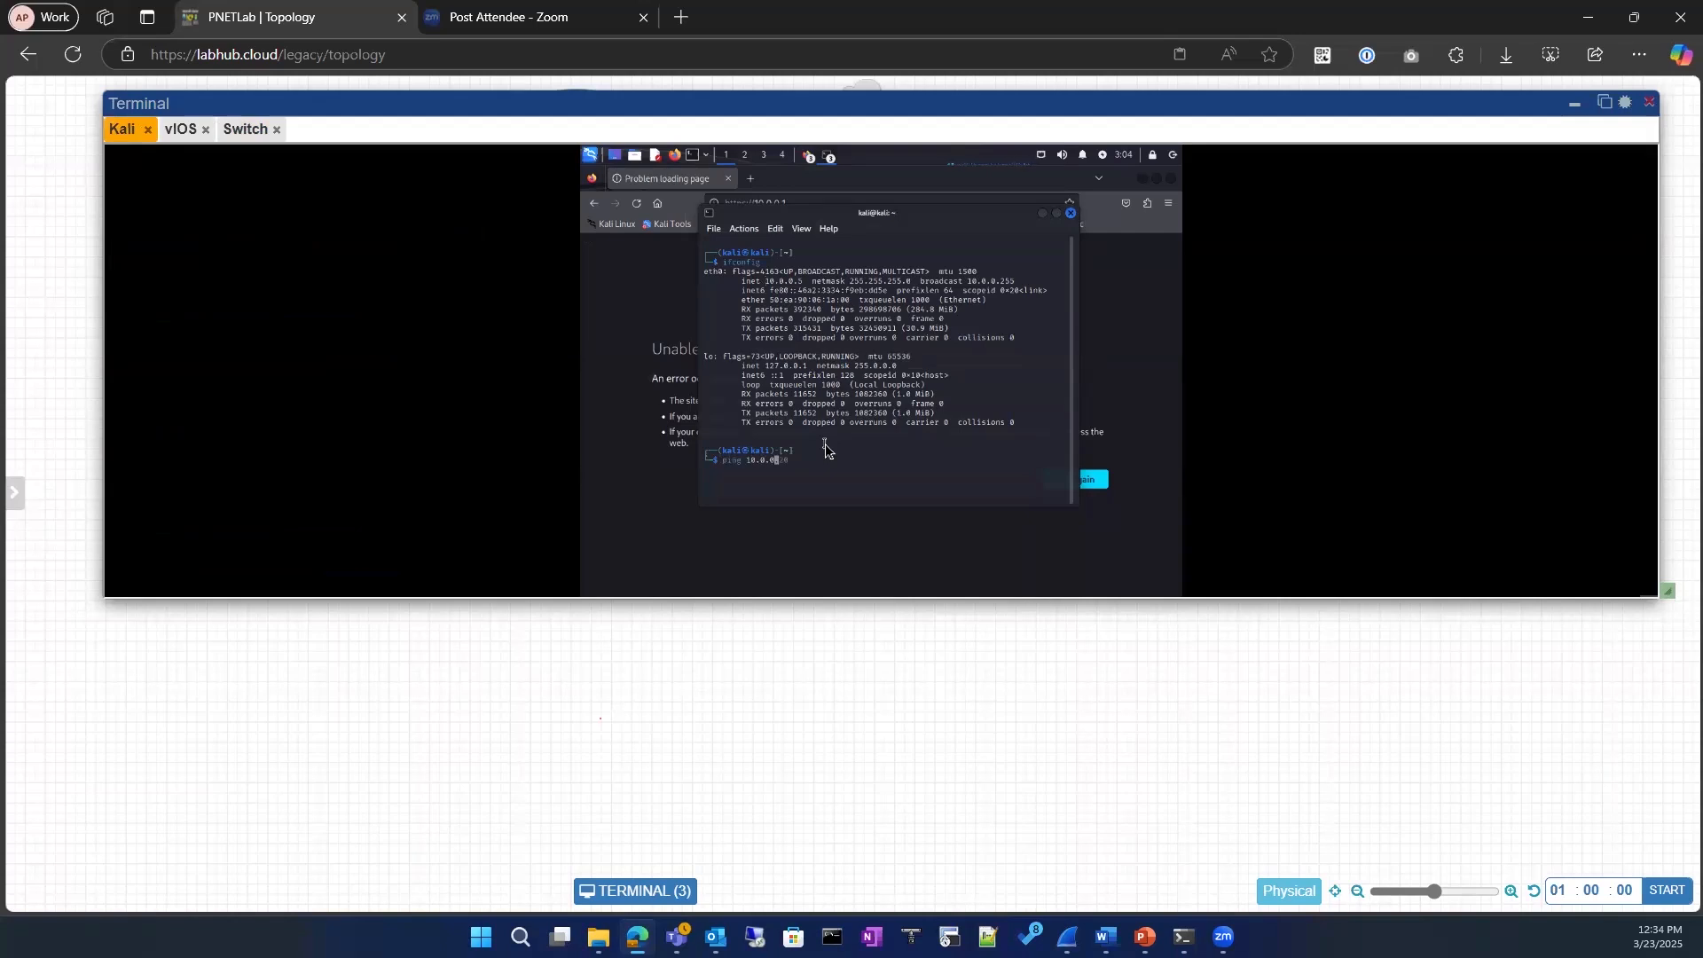
key("Return")
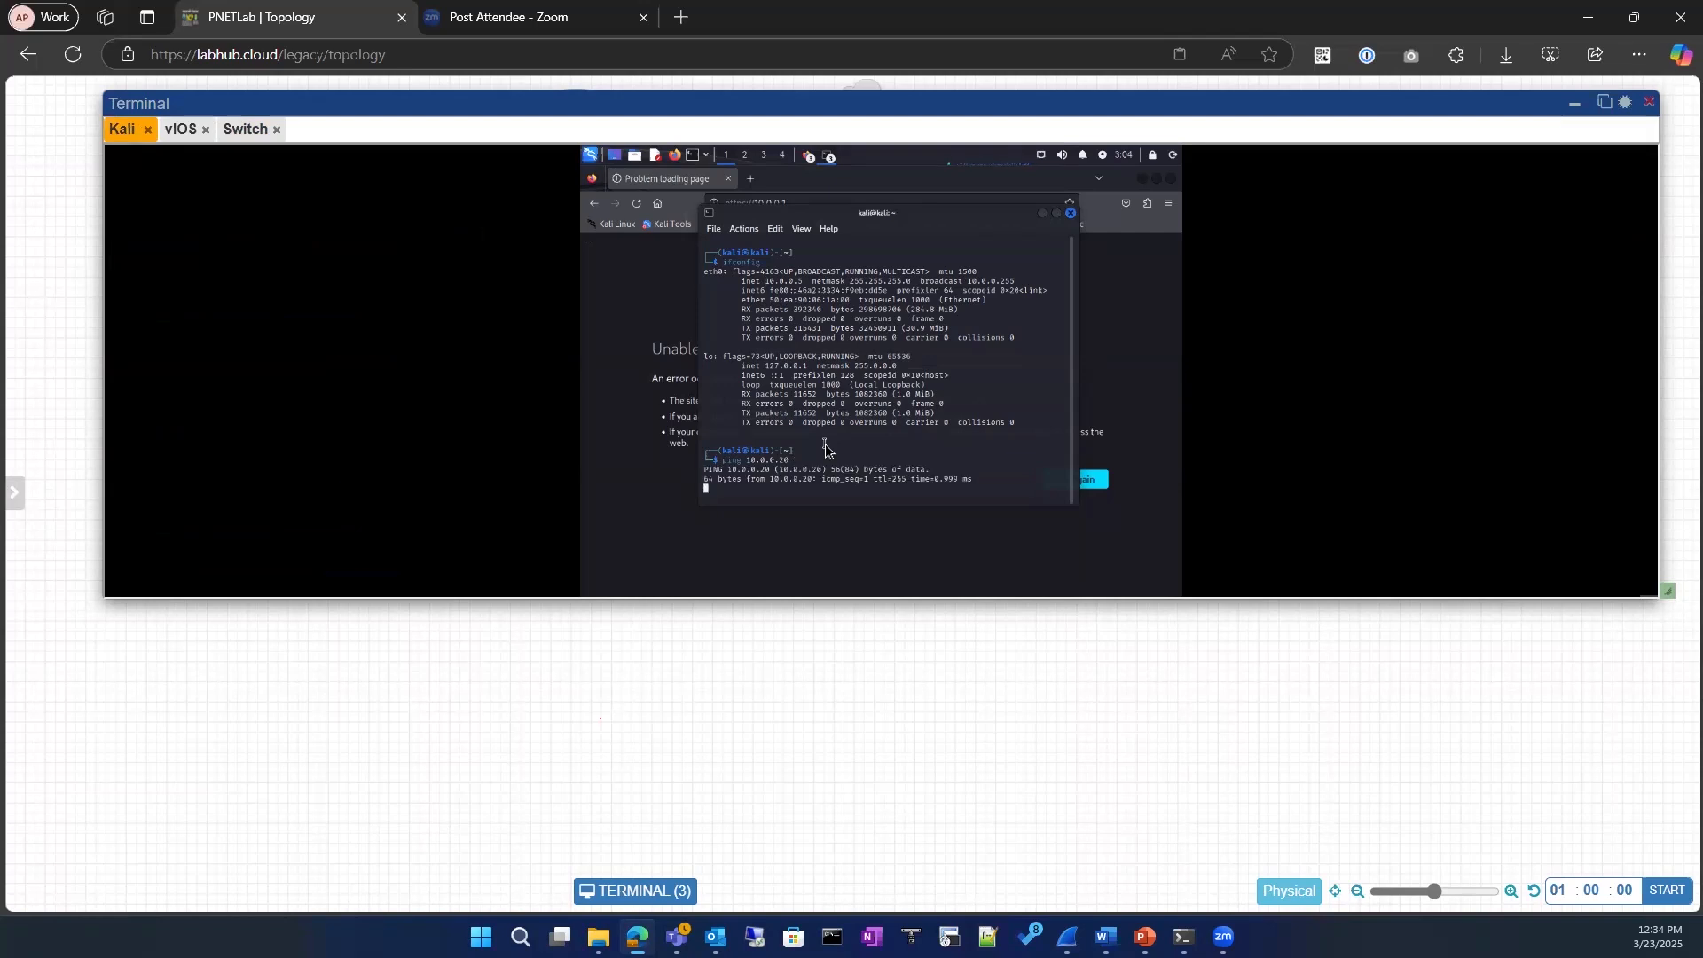
left_click(1604, 102)
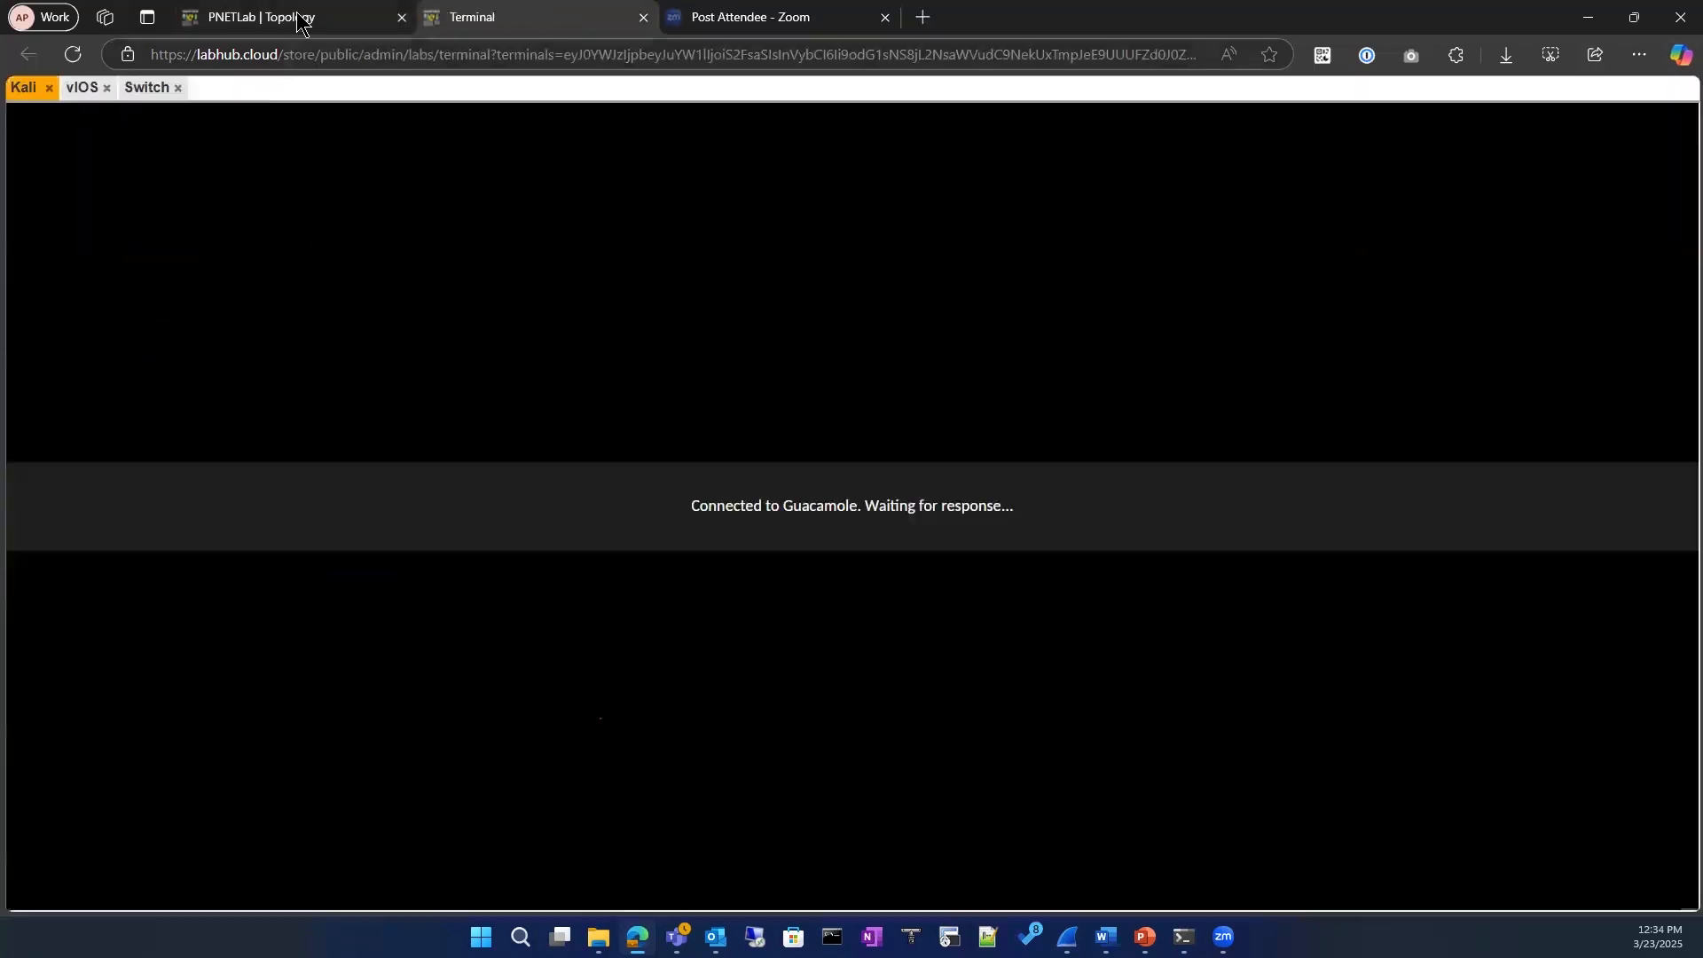
Step: Return to the topology, start a packet capture on the switch's Gi0/3 interface and move the capture window below the devices
left_click(299, 20)
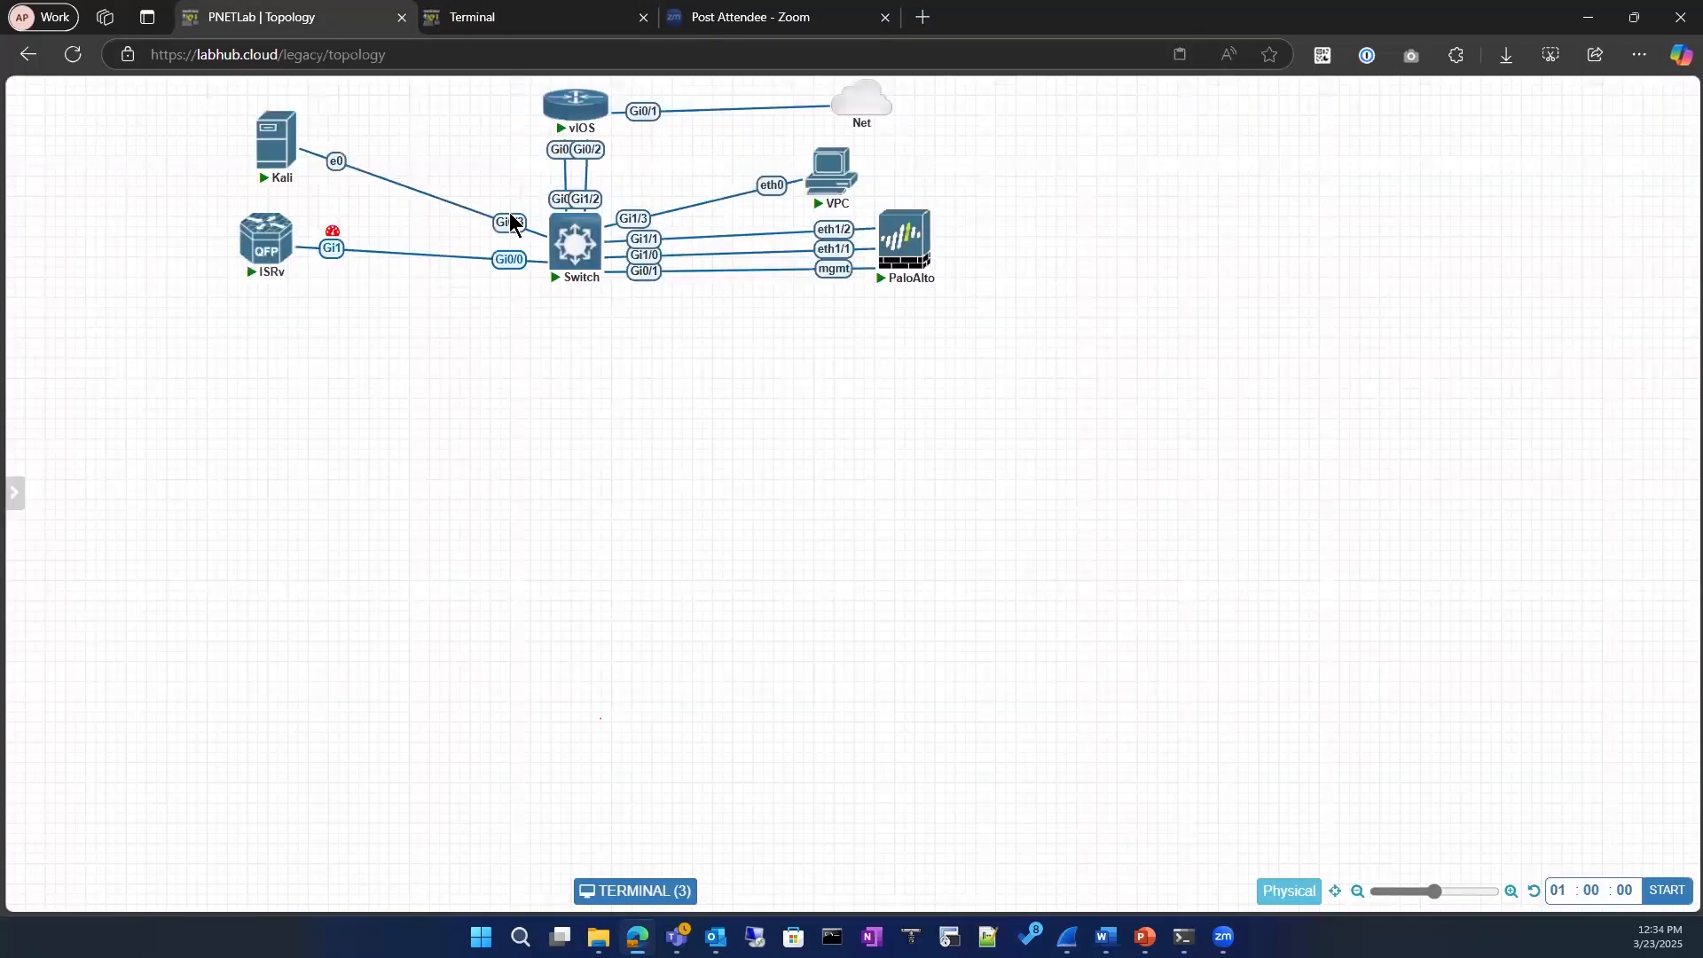
right_click(554, 237)
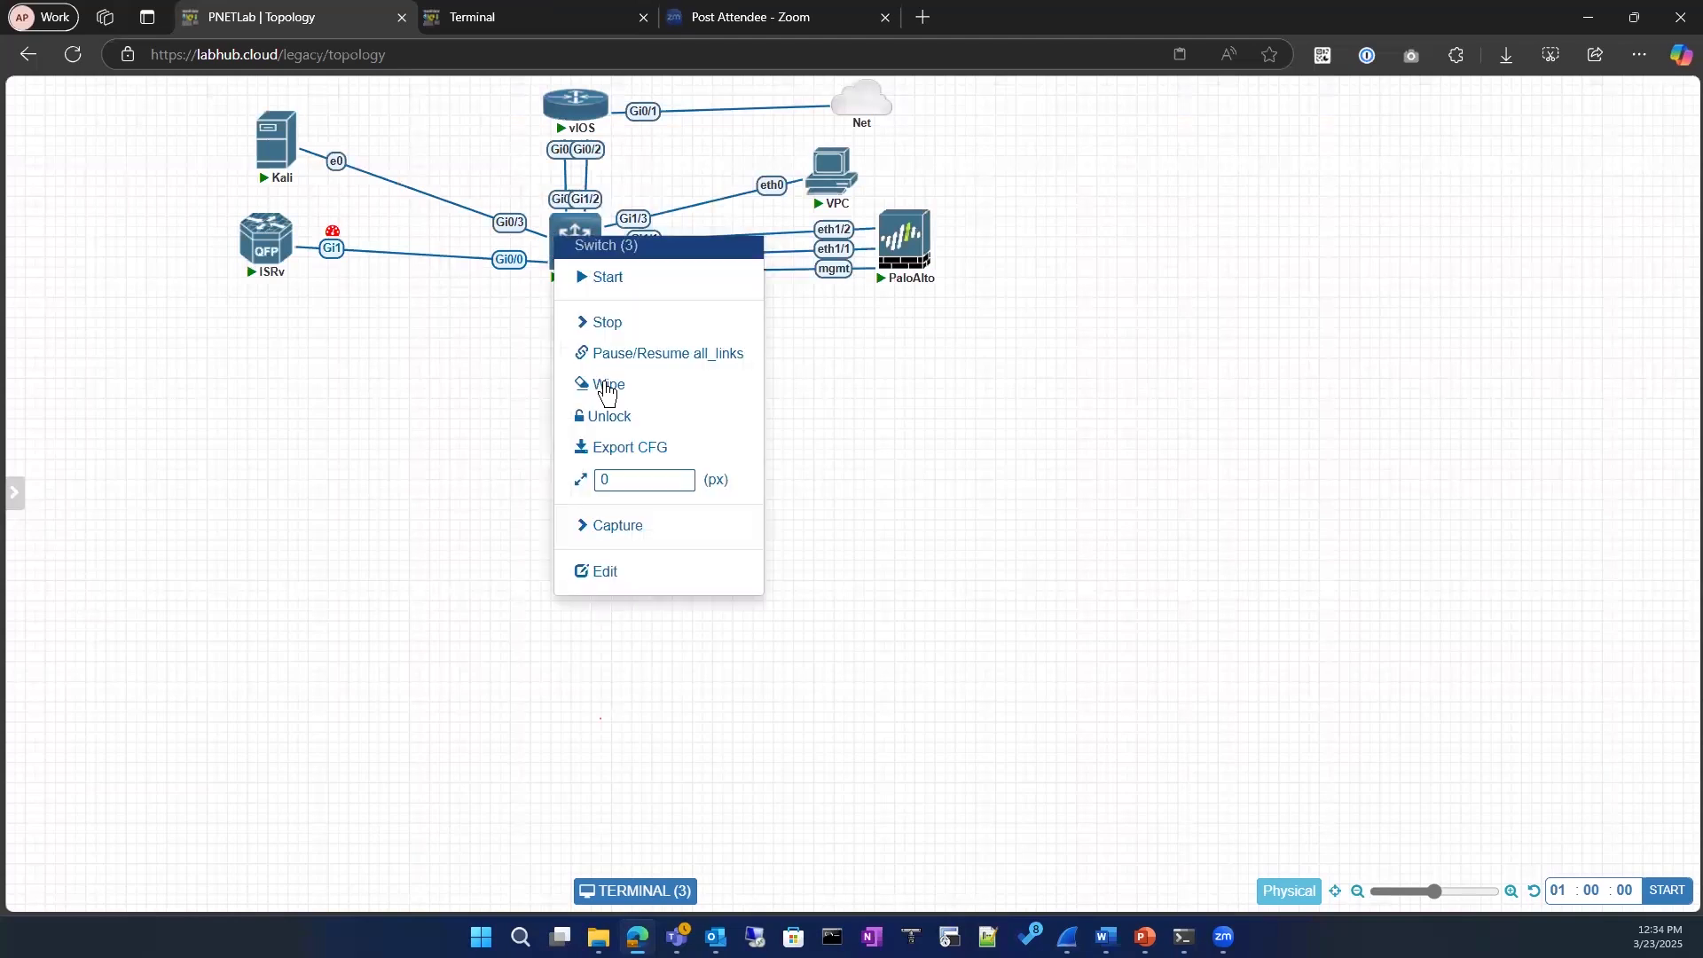
left_click(621, 533)
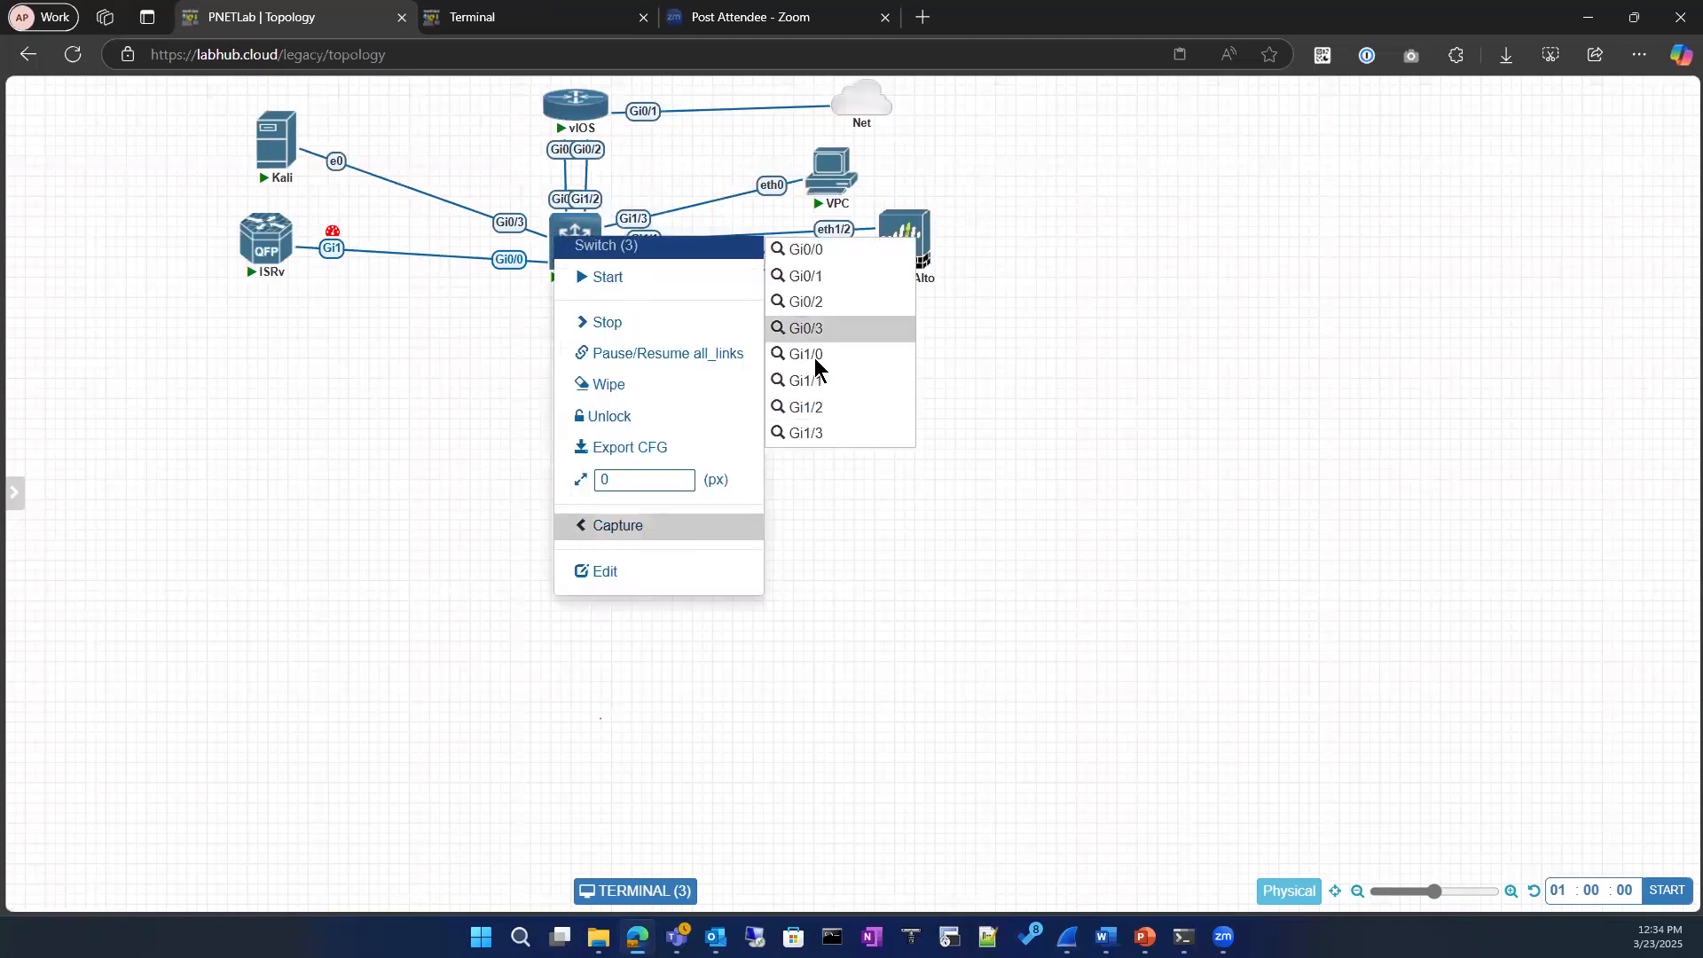
left_click(803, 332)
left_click_drag(653, 108, 601, 388)
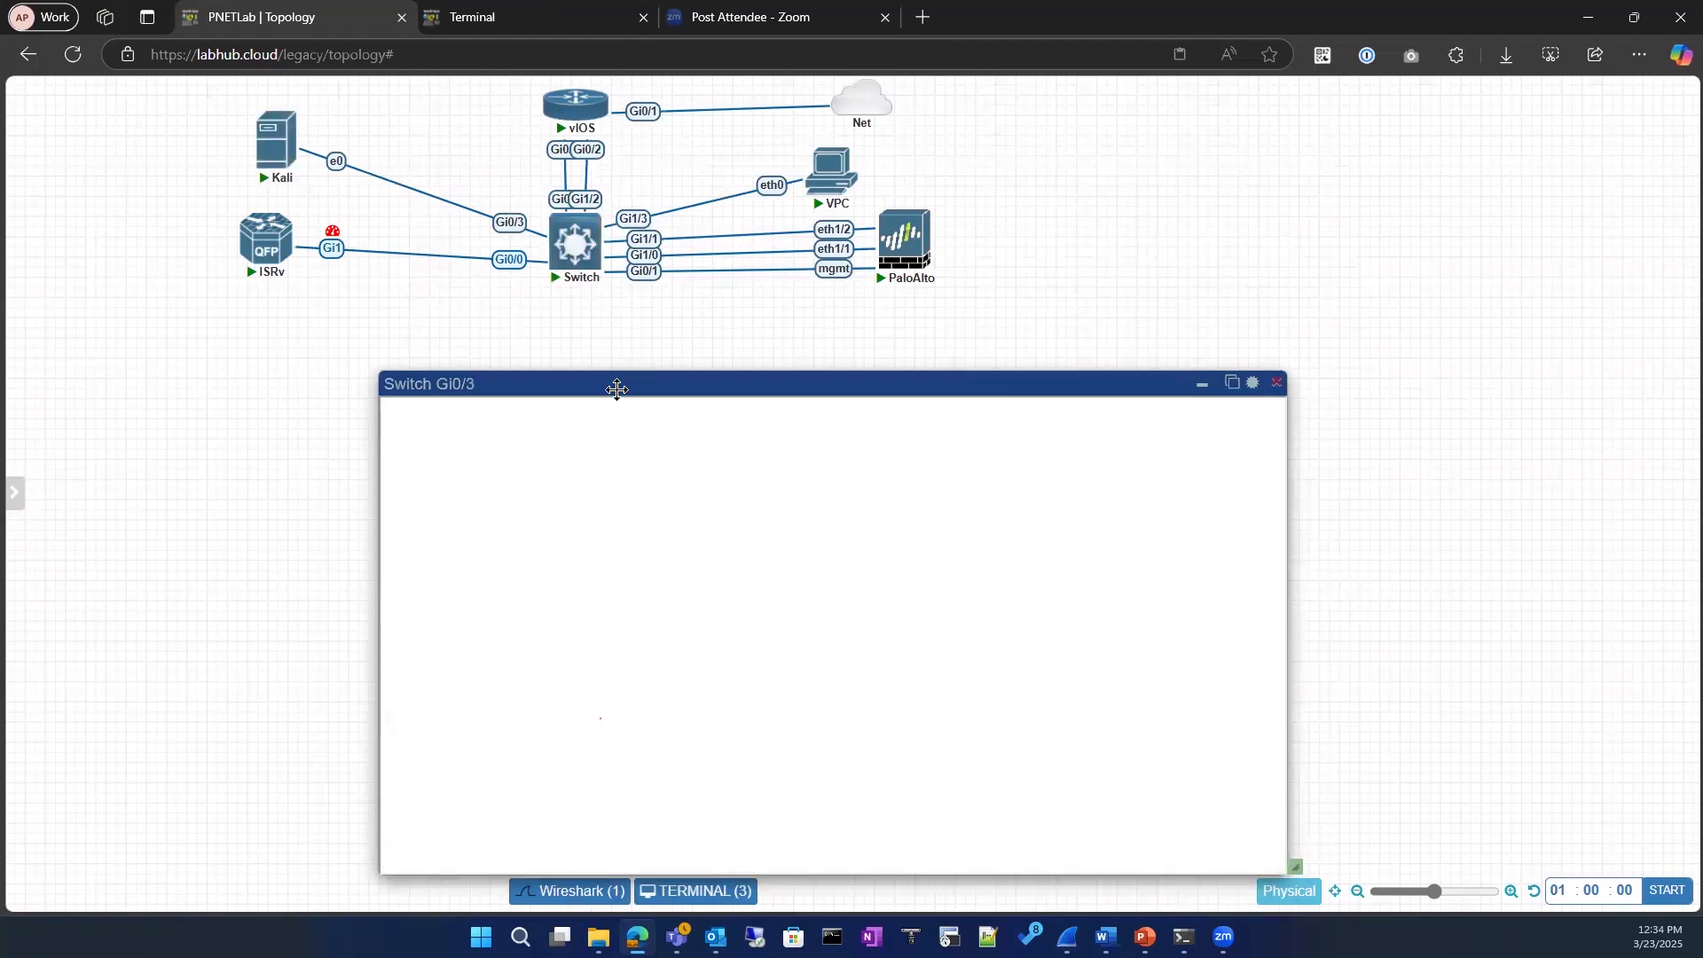
Step: Try to reconnect the switch's Gi0/3 capture session, then log out of it and close the capture window
left_click_drag(618, 390, 577, 304)
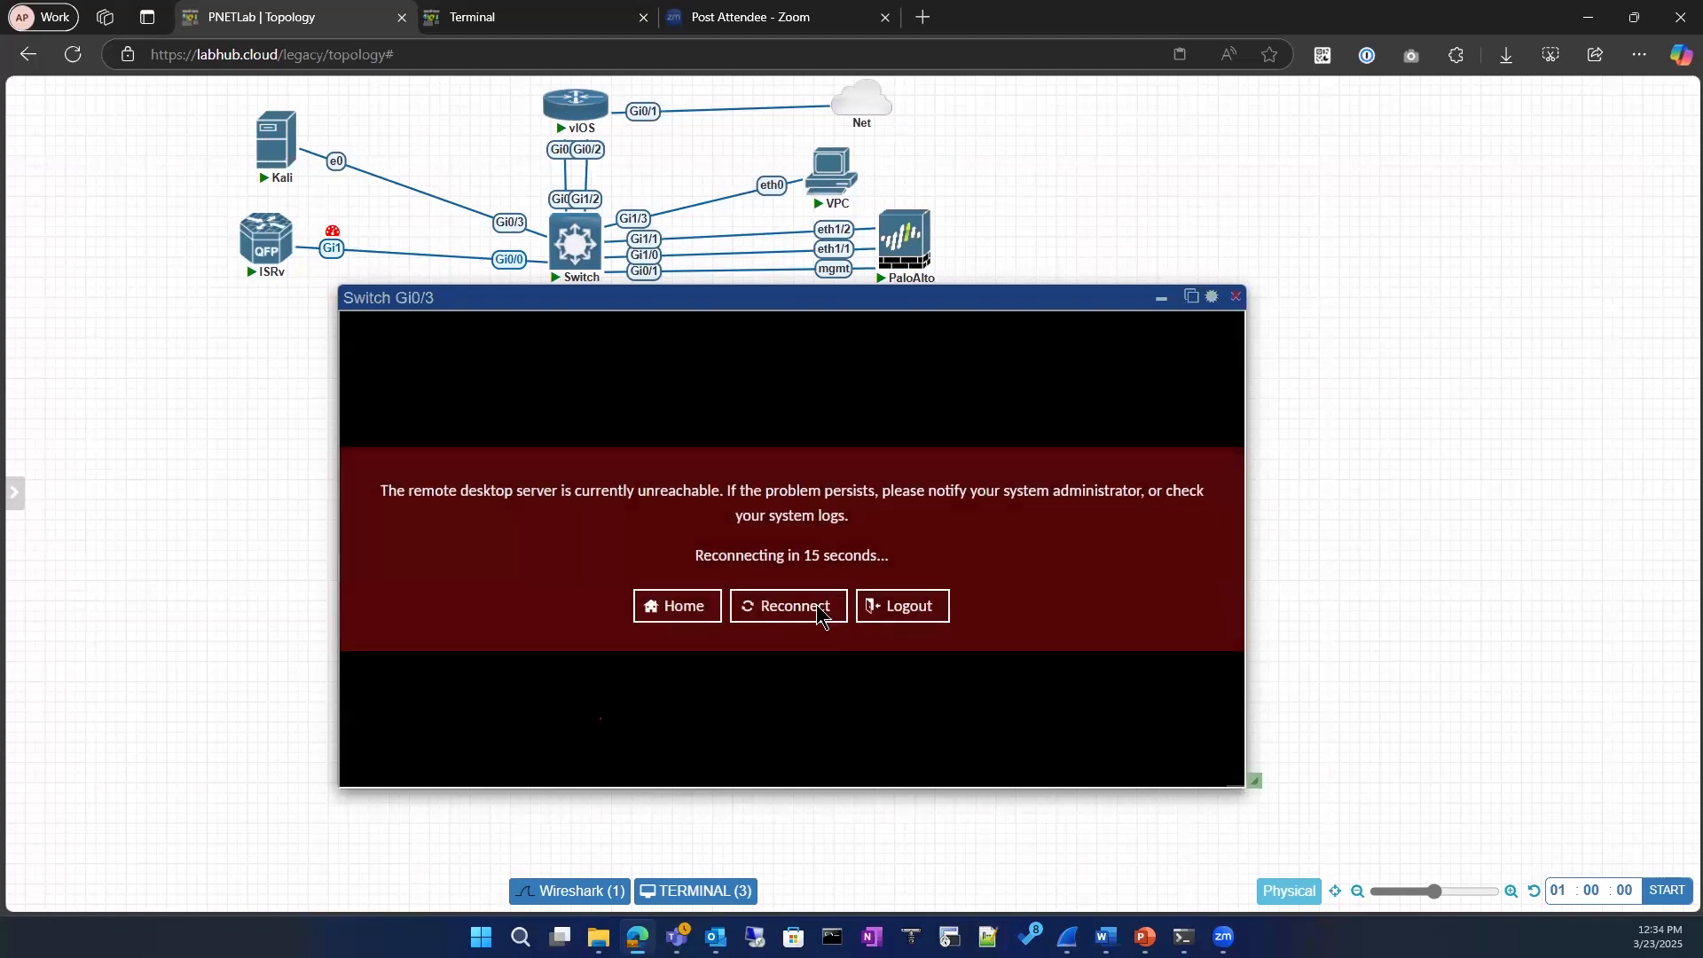
left_click(816, 611)
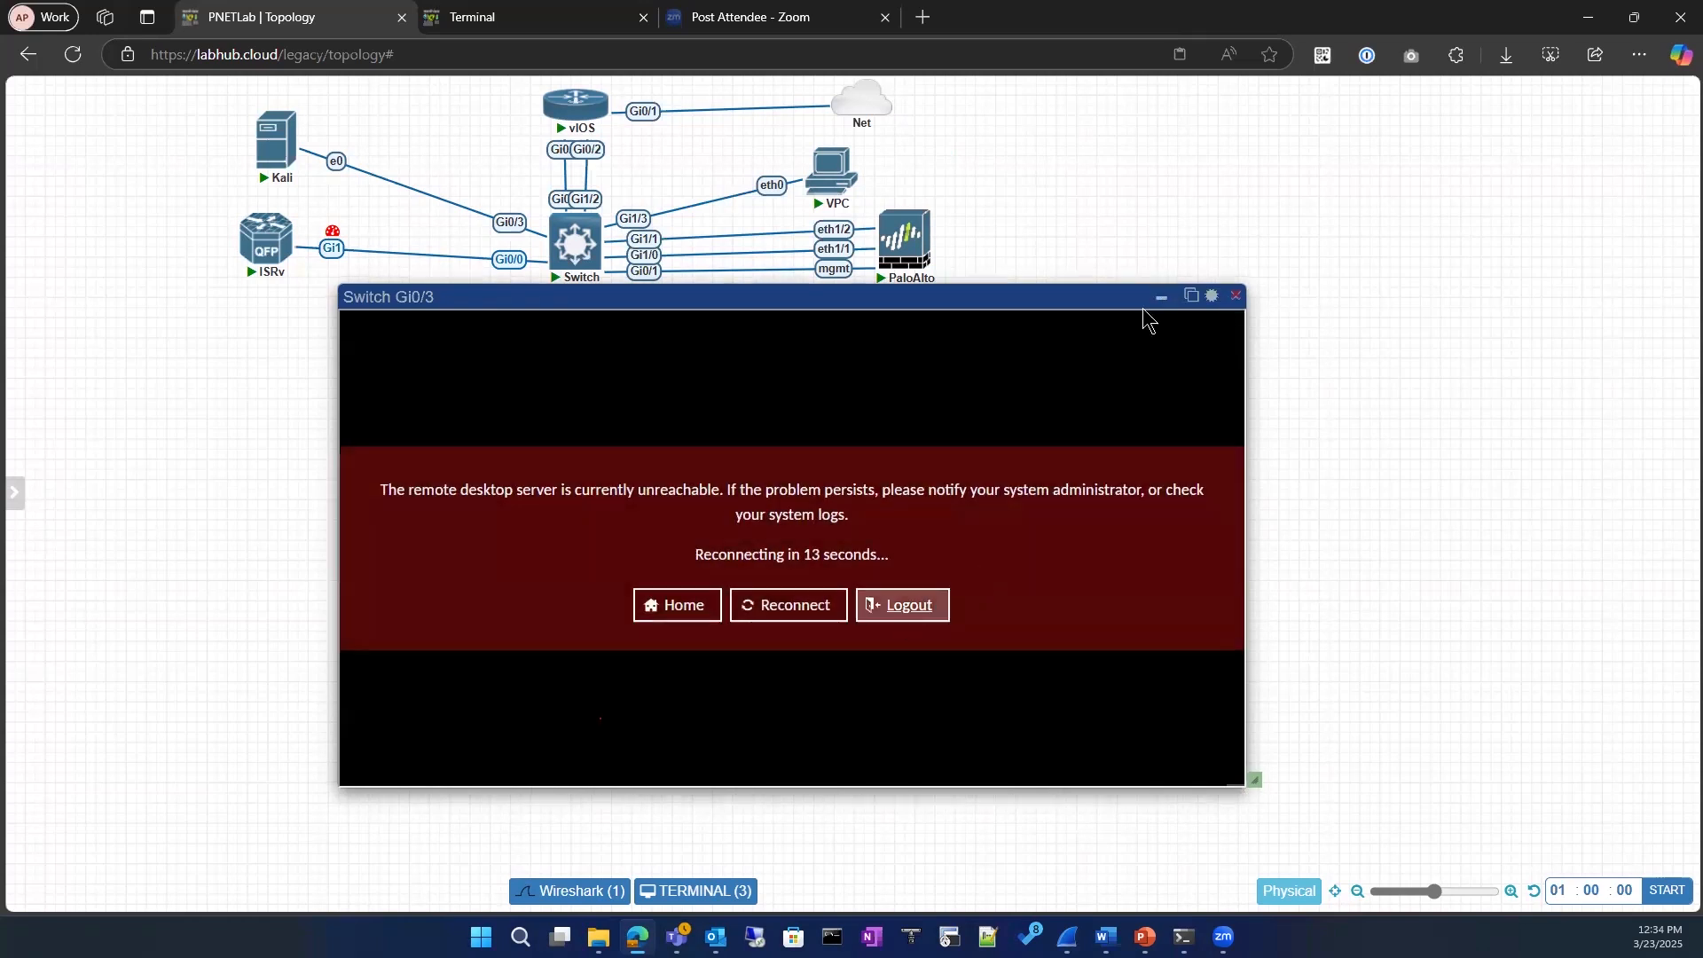
left_click(882, 616)
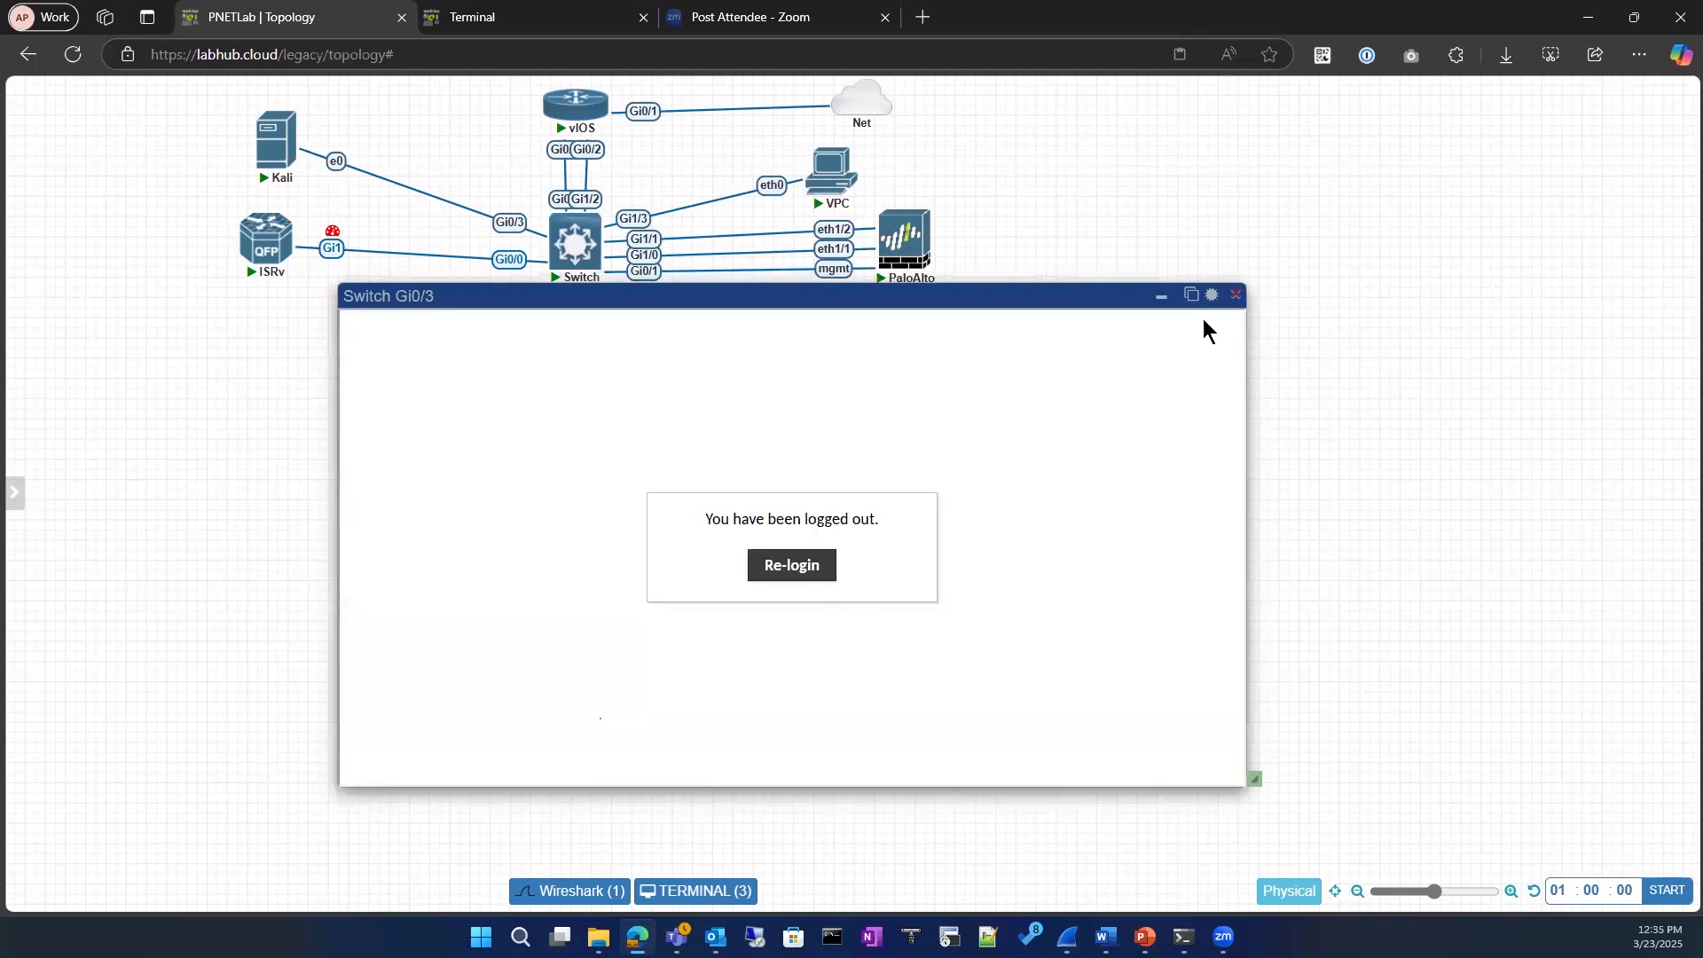
left_click(1238, 301)
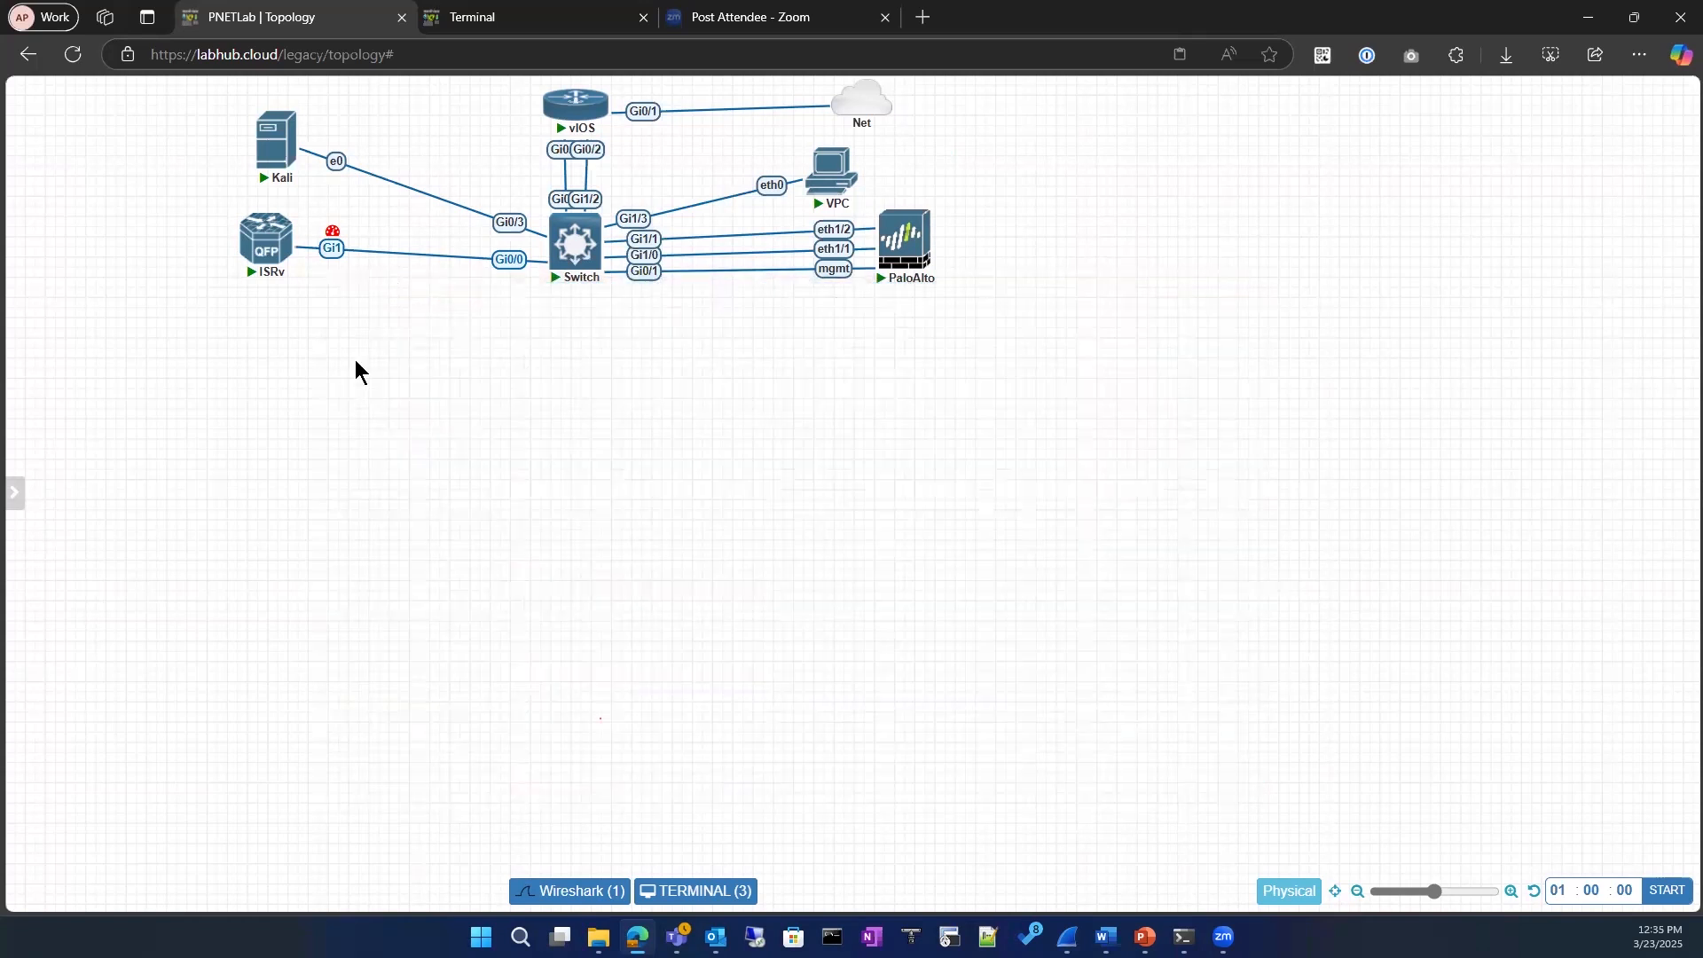
Step: Reopen the Kali console from the topology and pop its terminal out into its own browser tab
mouse_move(578, 239)
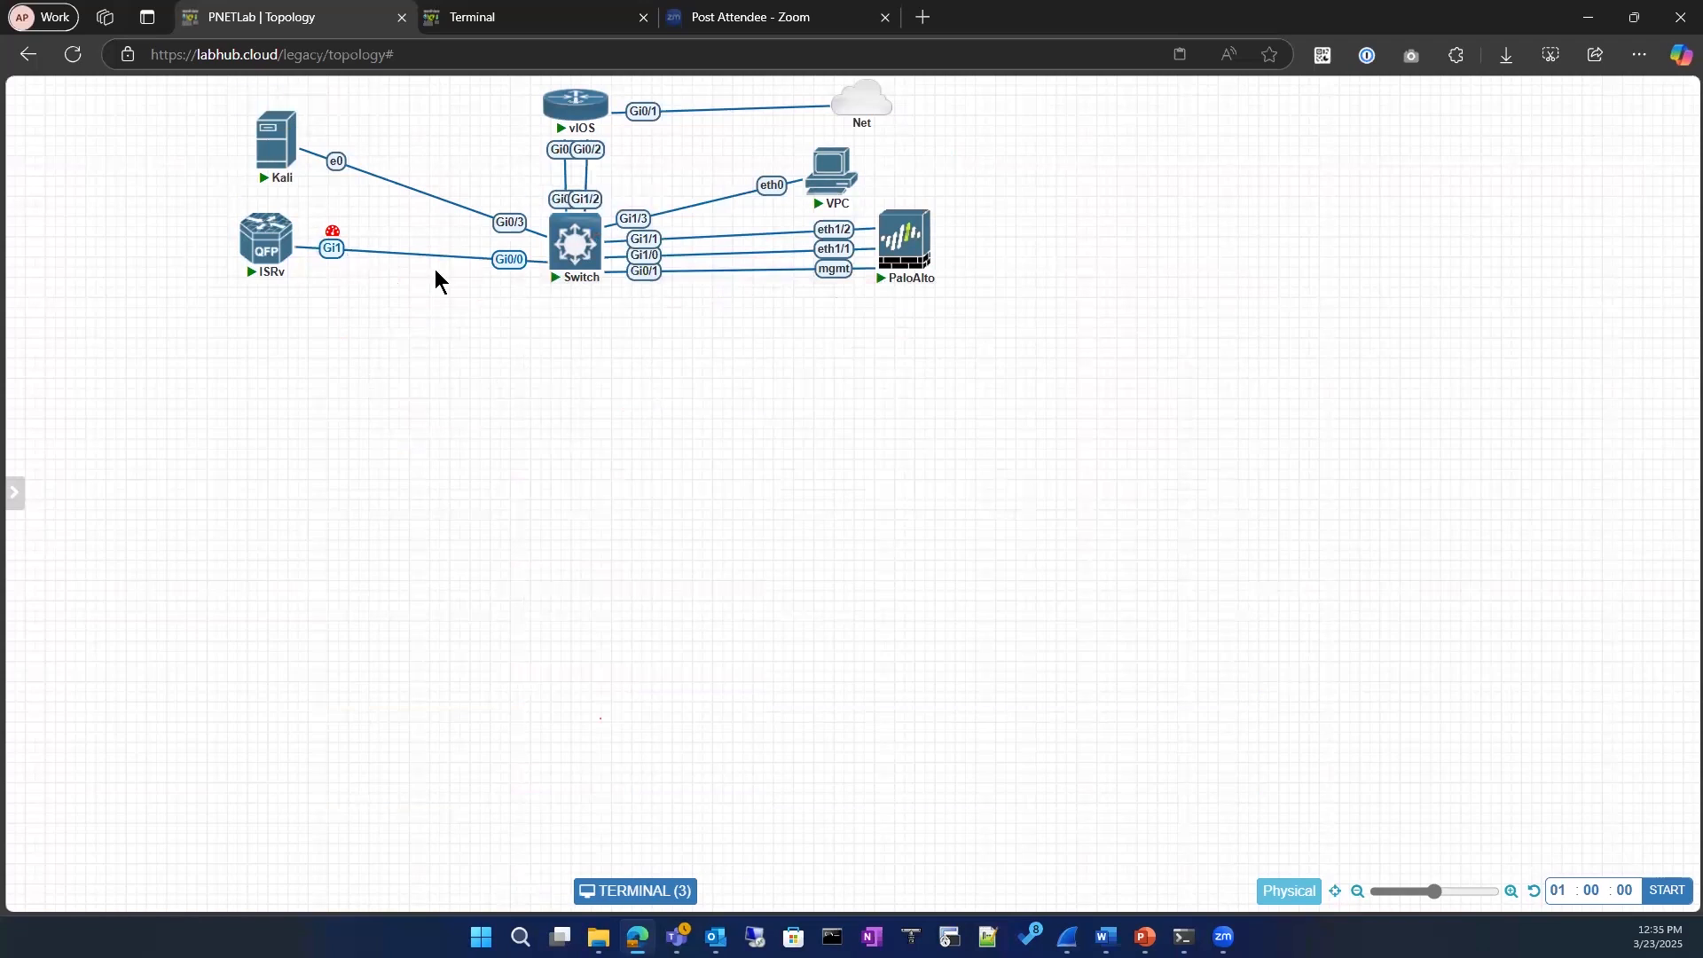
mouse_move(272, 152)
left_click(635, 891)
left_click(476, 370)
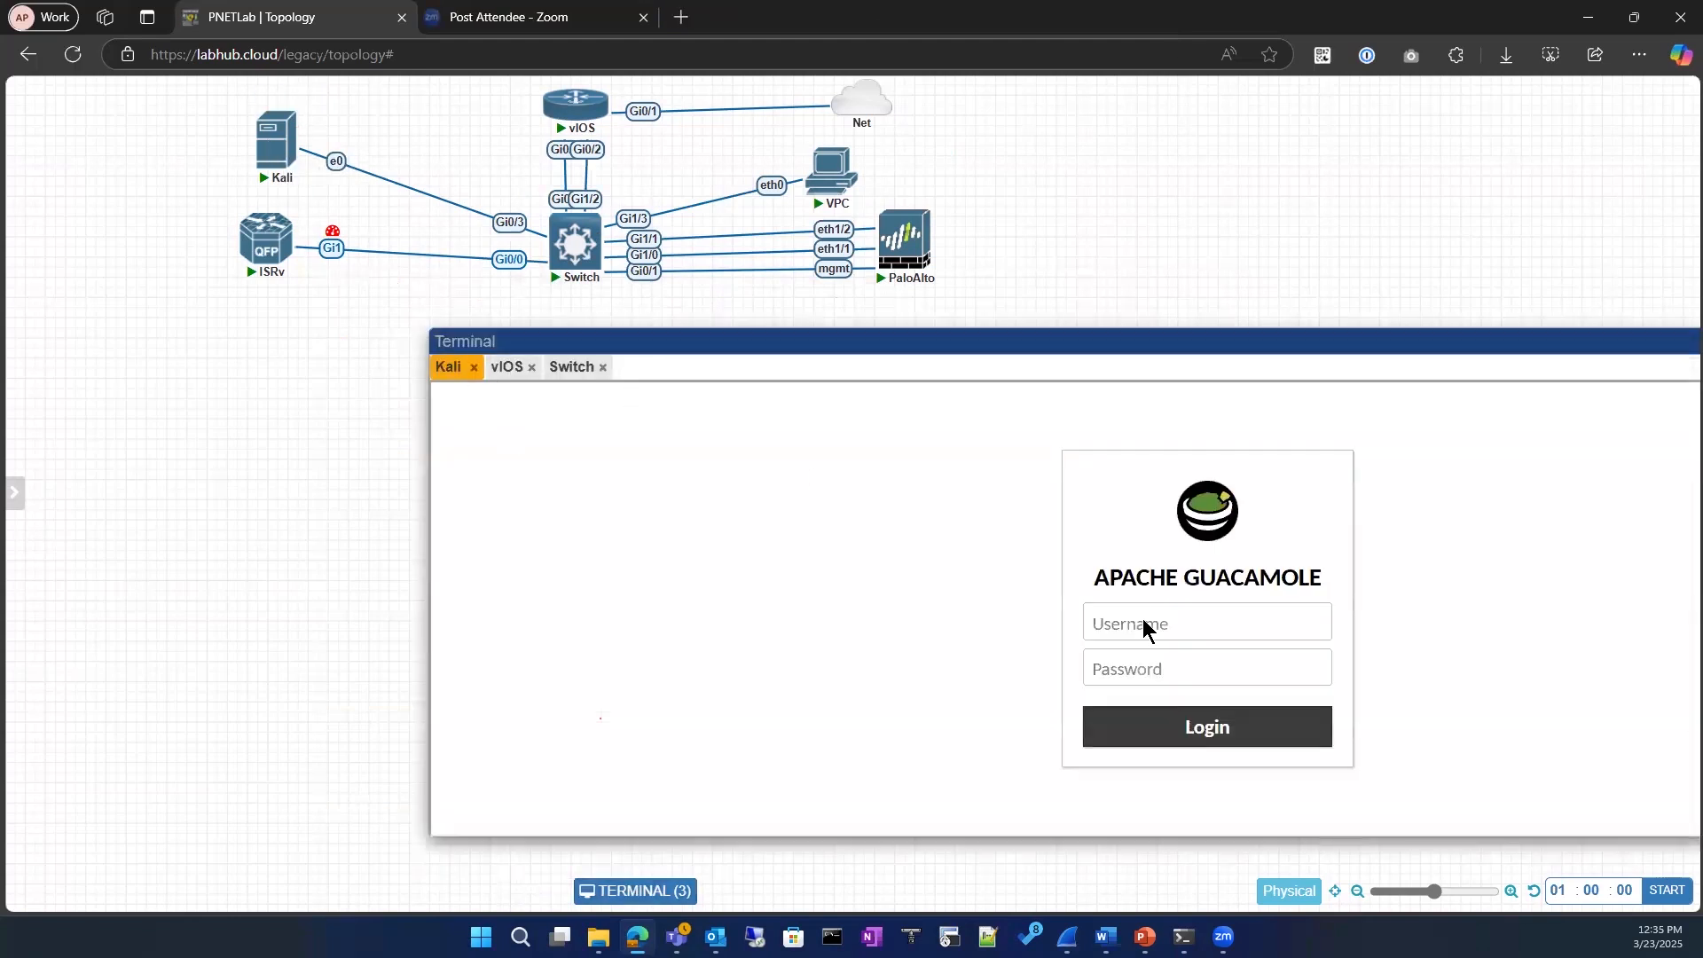
left_click(271, 173)
left_click_drag(794, 128, 528, 256)
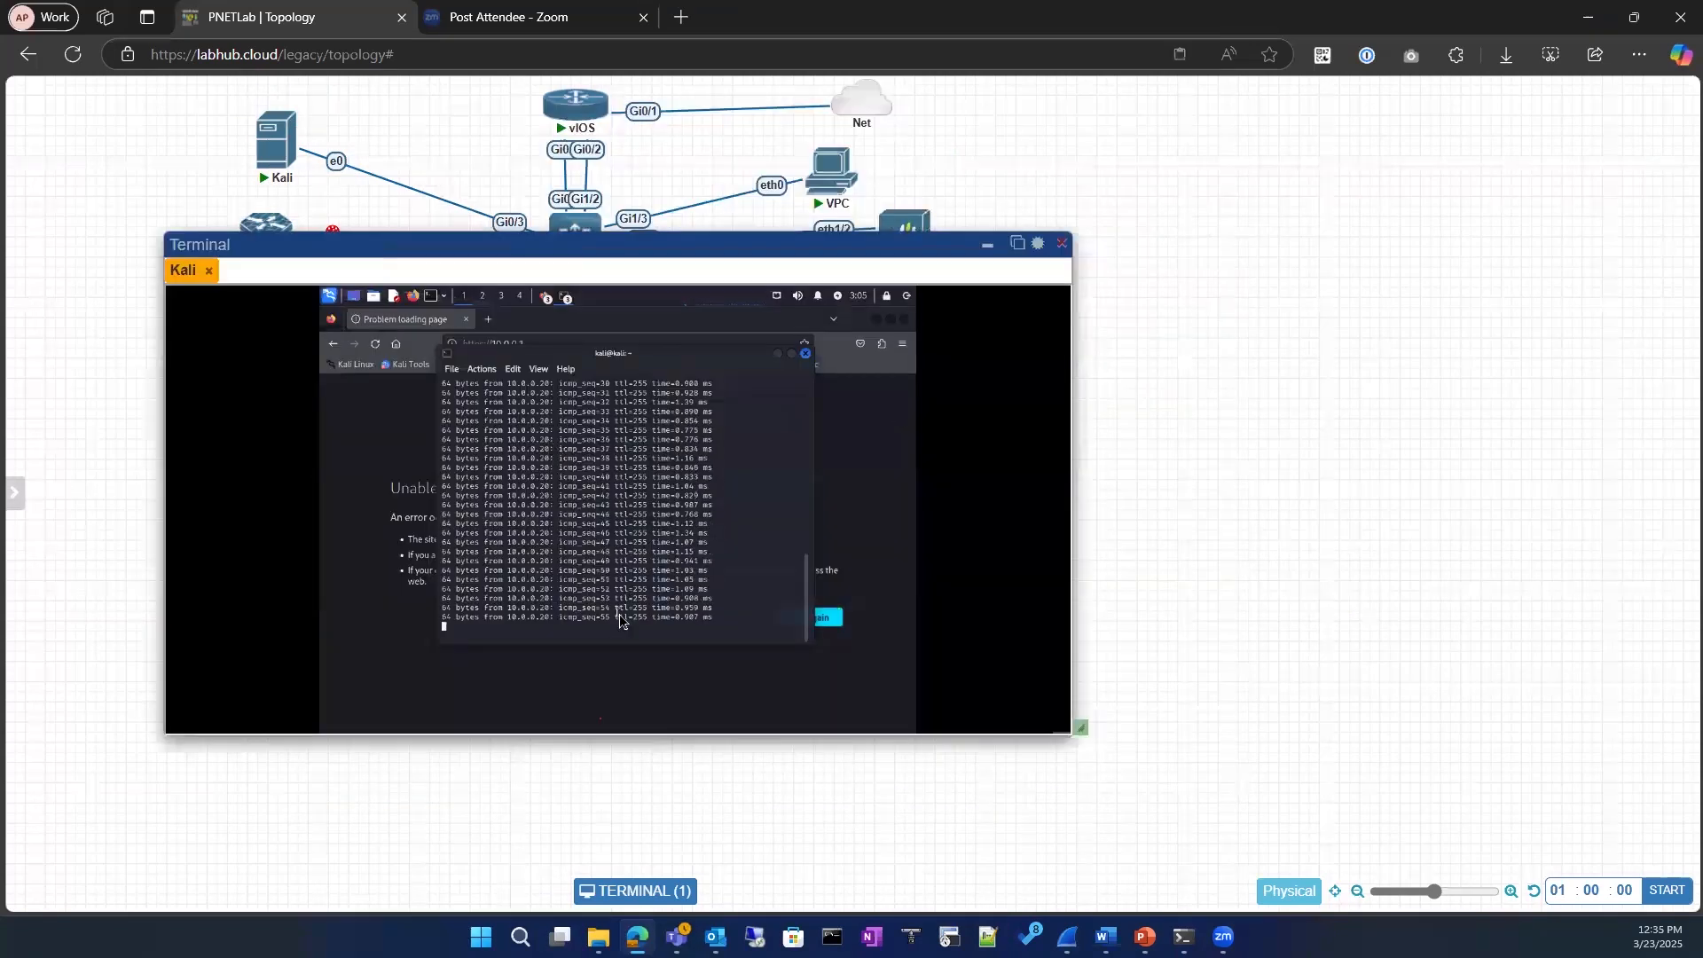
left_click(1018, 243)
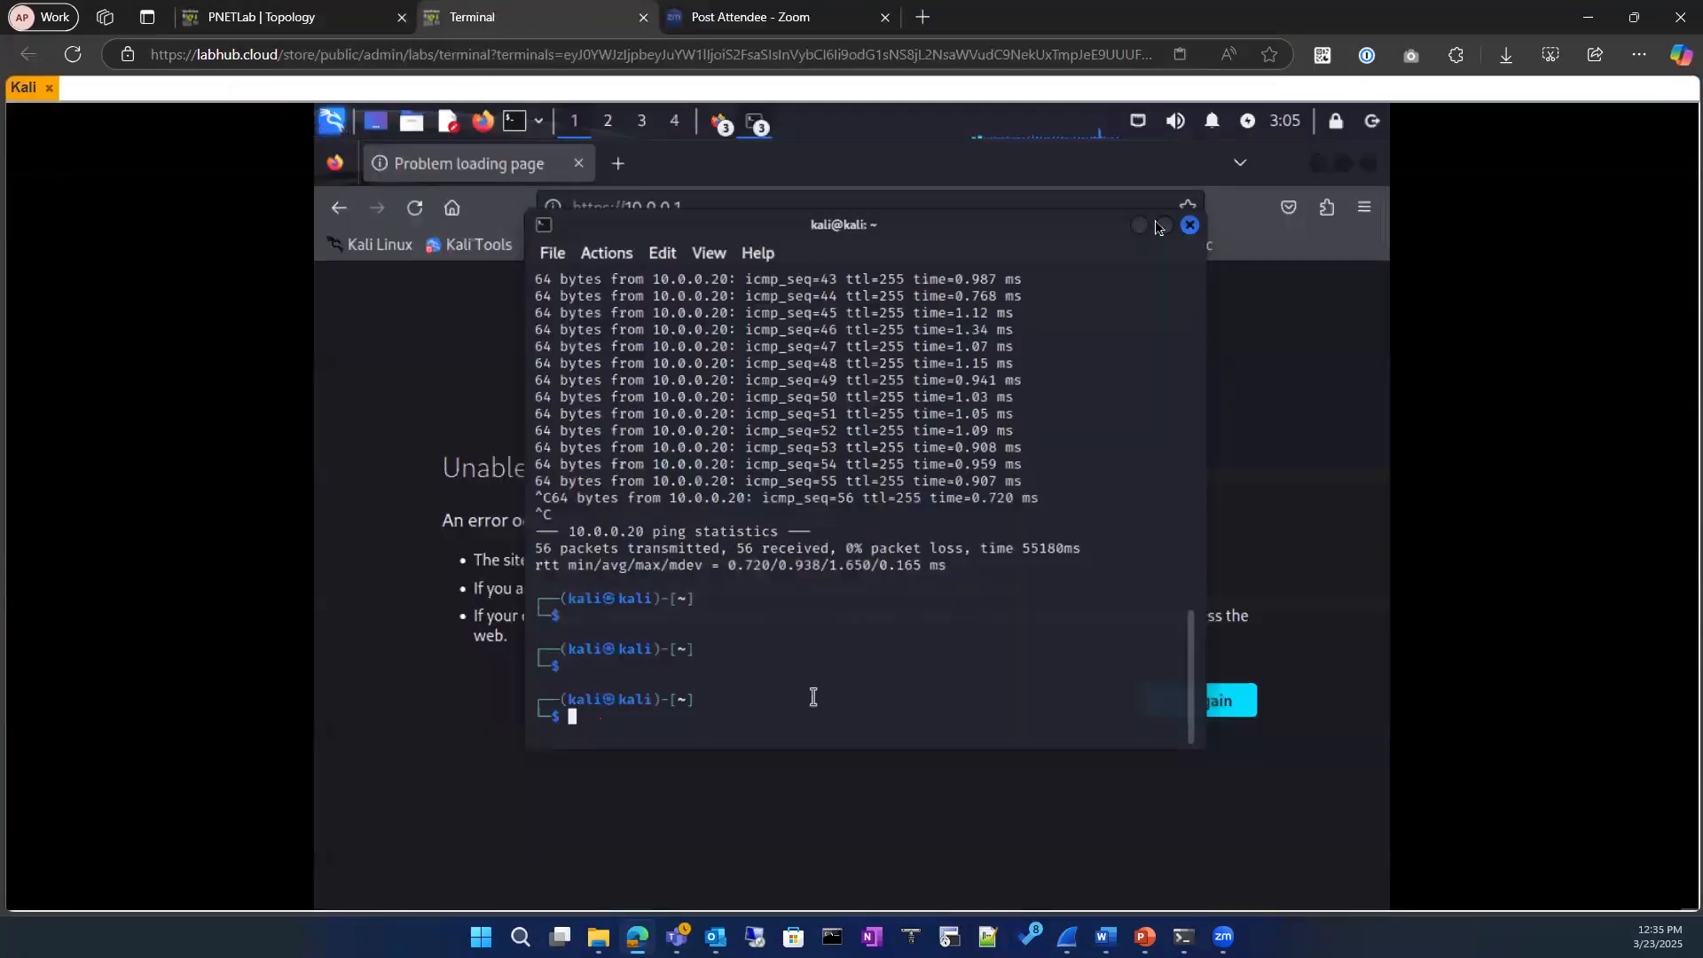
Step: Close Kali's shell window and start a Wireshark capture on eth0
left_click(1190, 224)
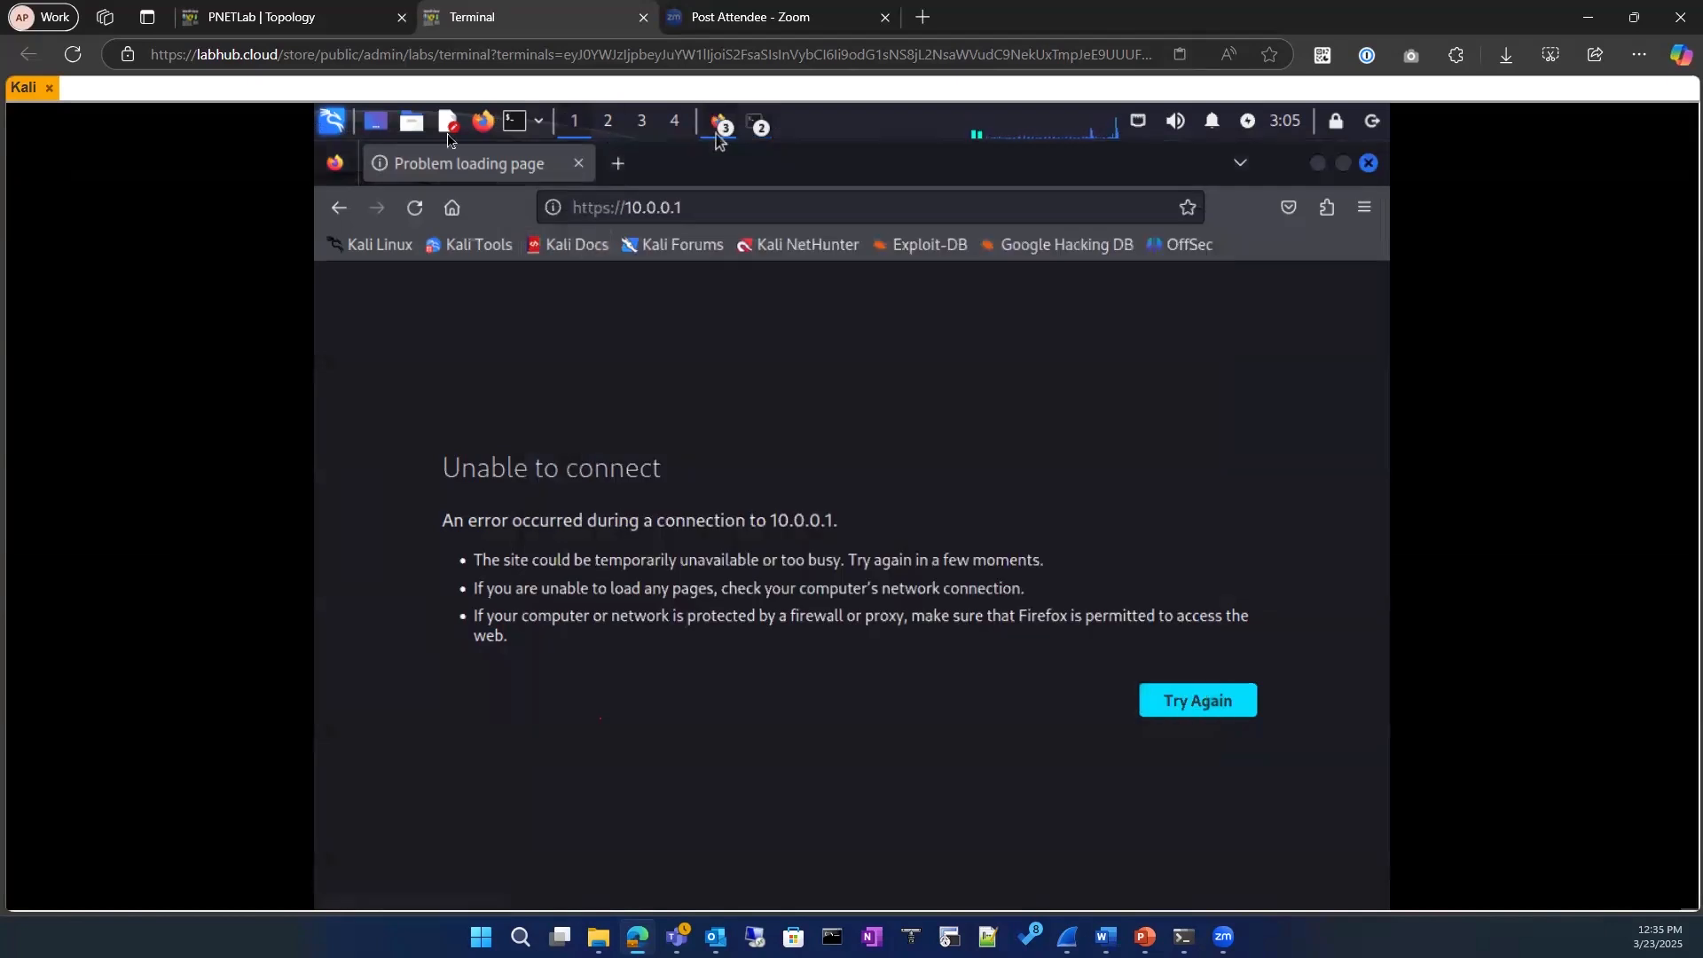
left_click(336, 121)
left_click(673, 616)
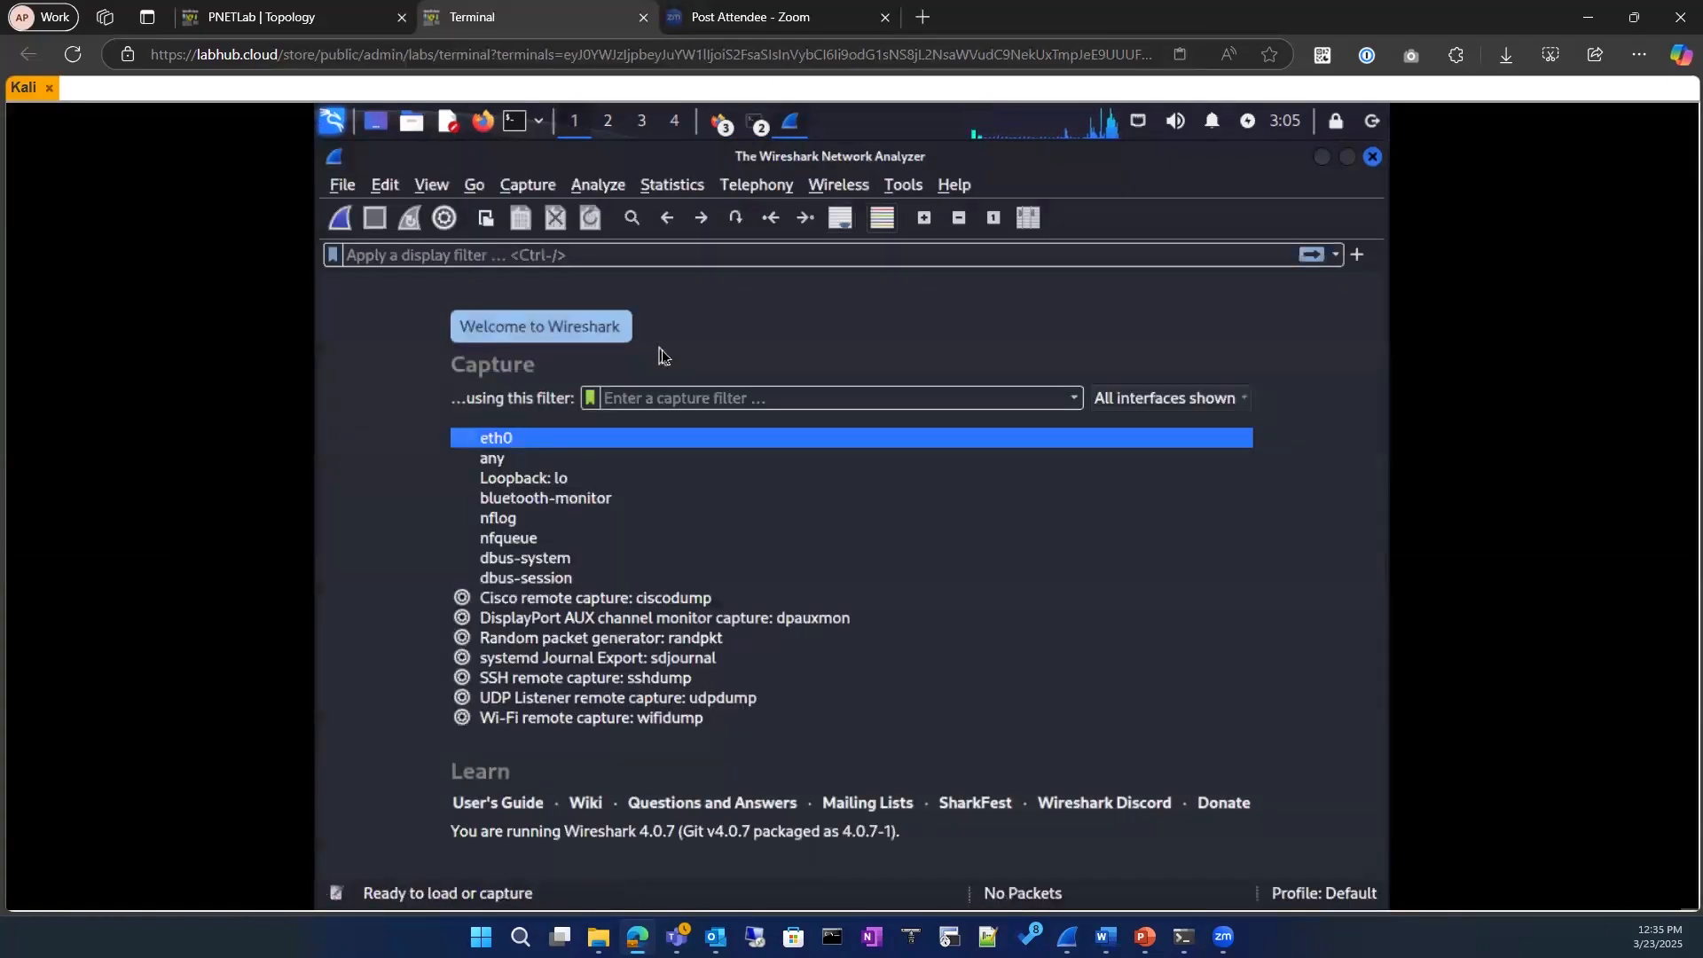
double_click(528, 439)
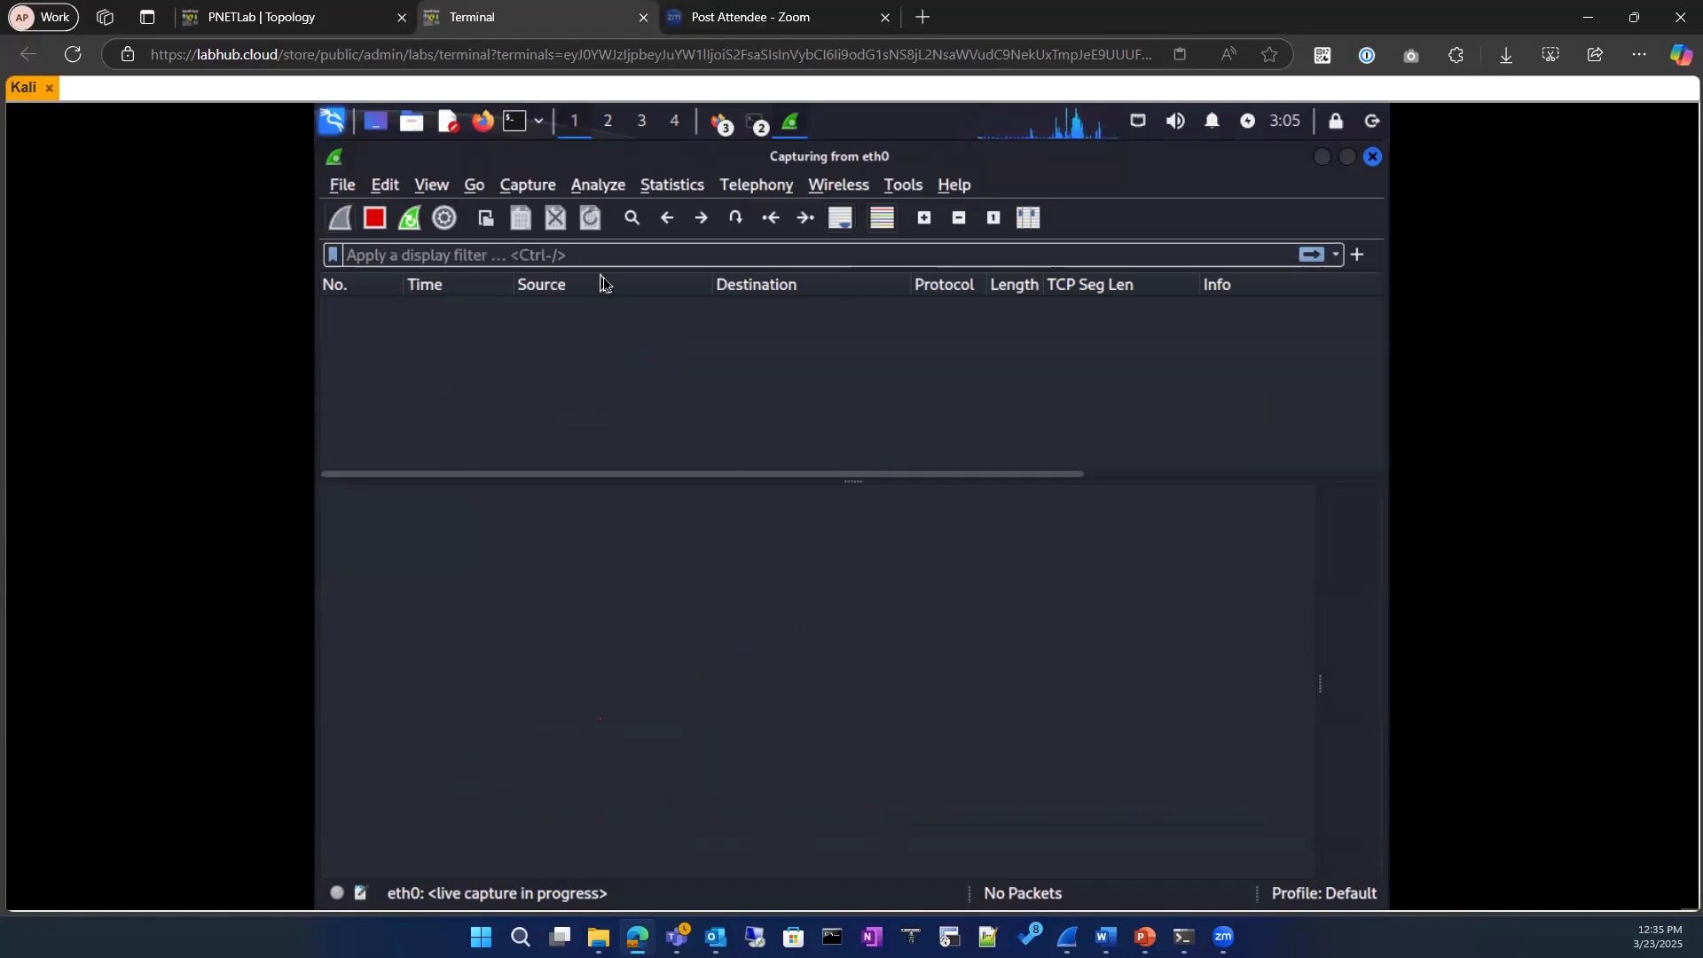
Step: Ping 10.0.0.20 from a new Kali terminal while capturing, then stop the Wireshark capture
left_click(522, 129)
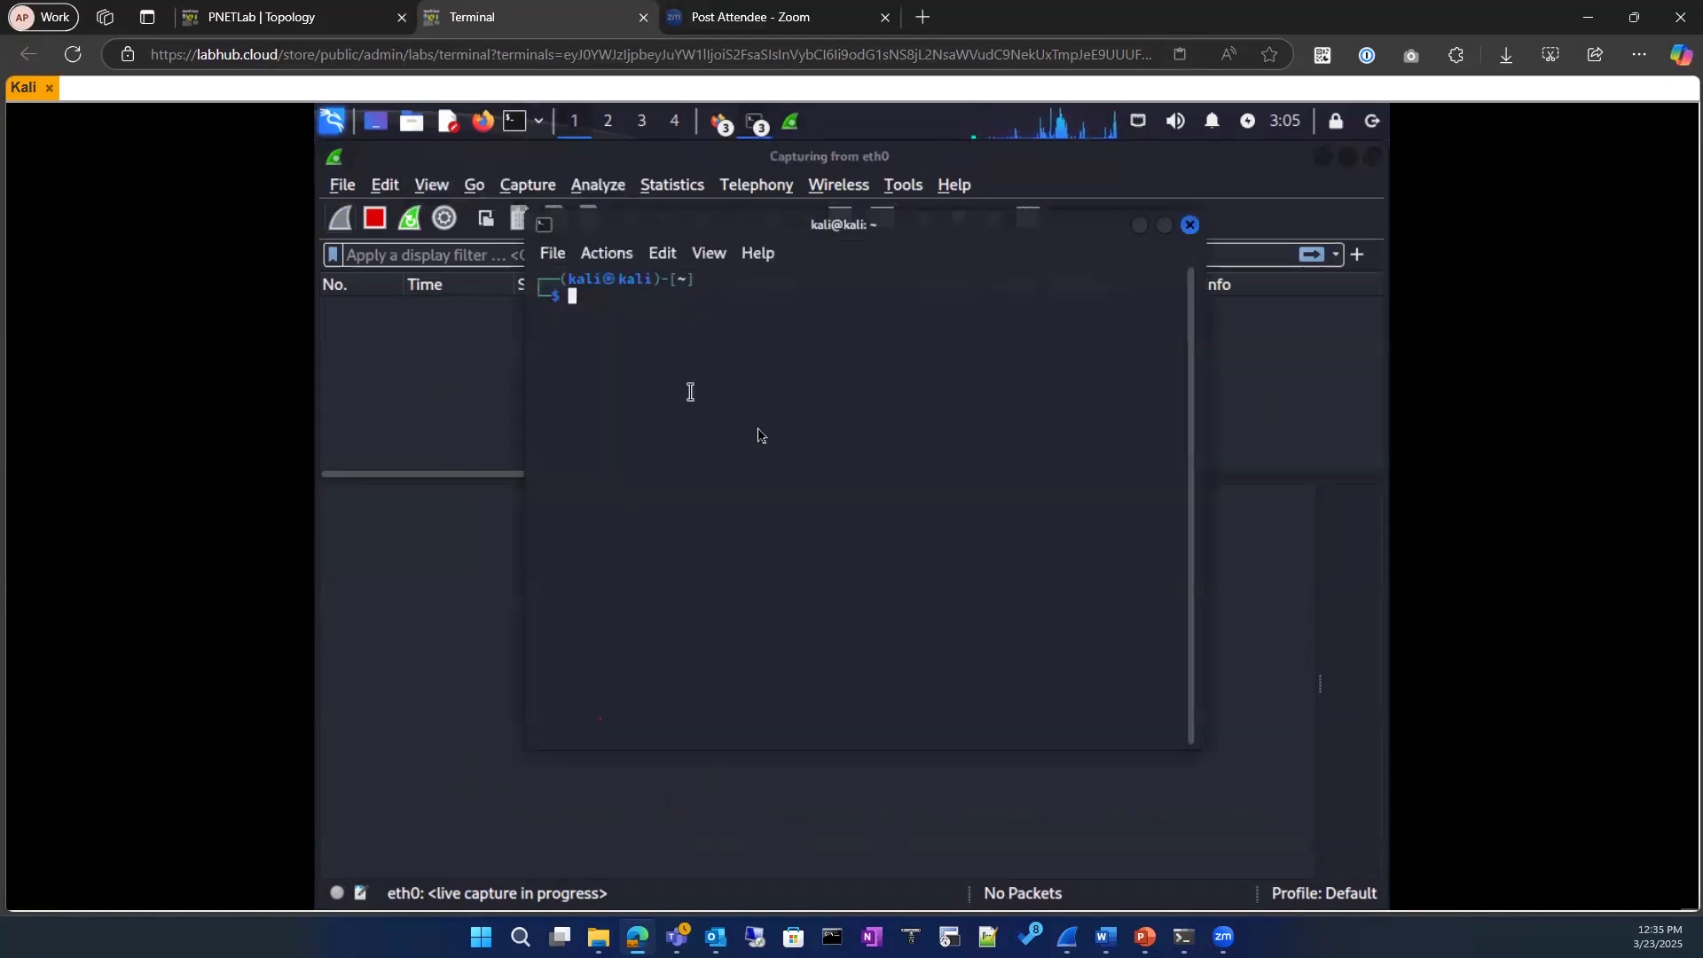
left_click_drag(687, 222, 716, 352)
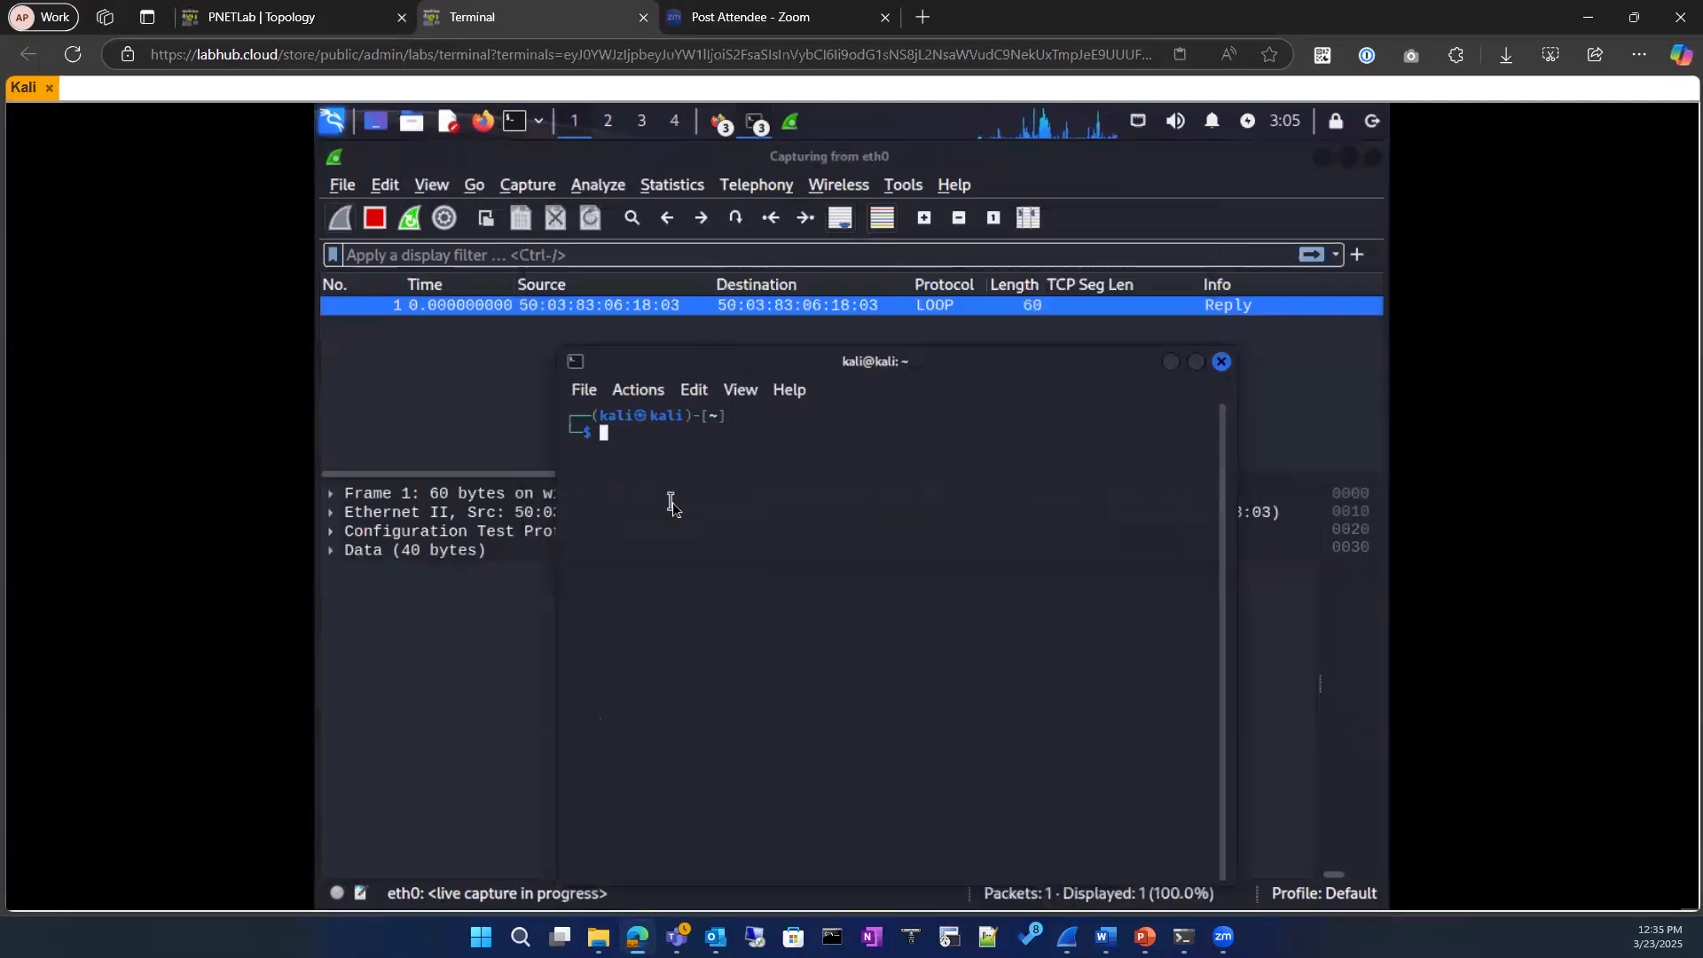
type("ping")
key("Right")
key("Return")
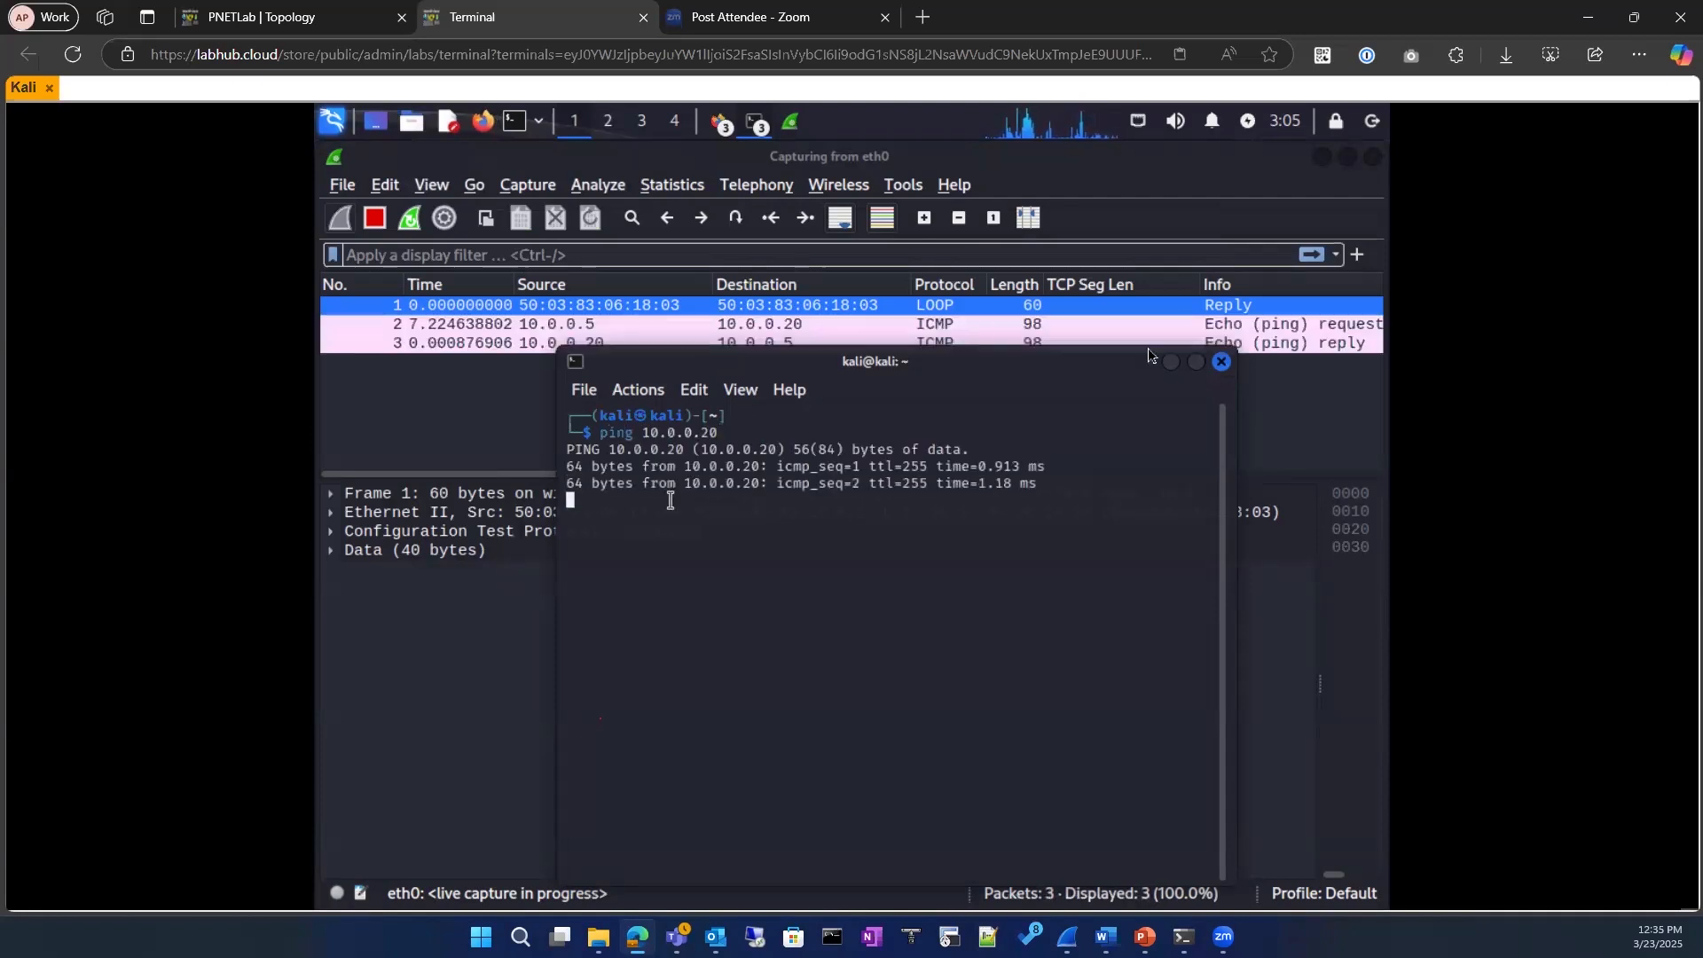
left_click(1172, 362)
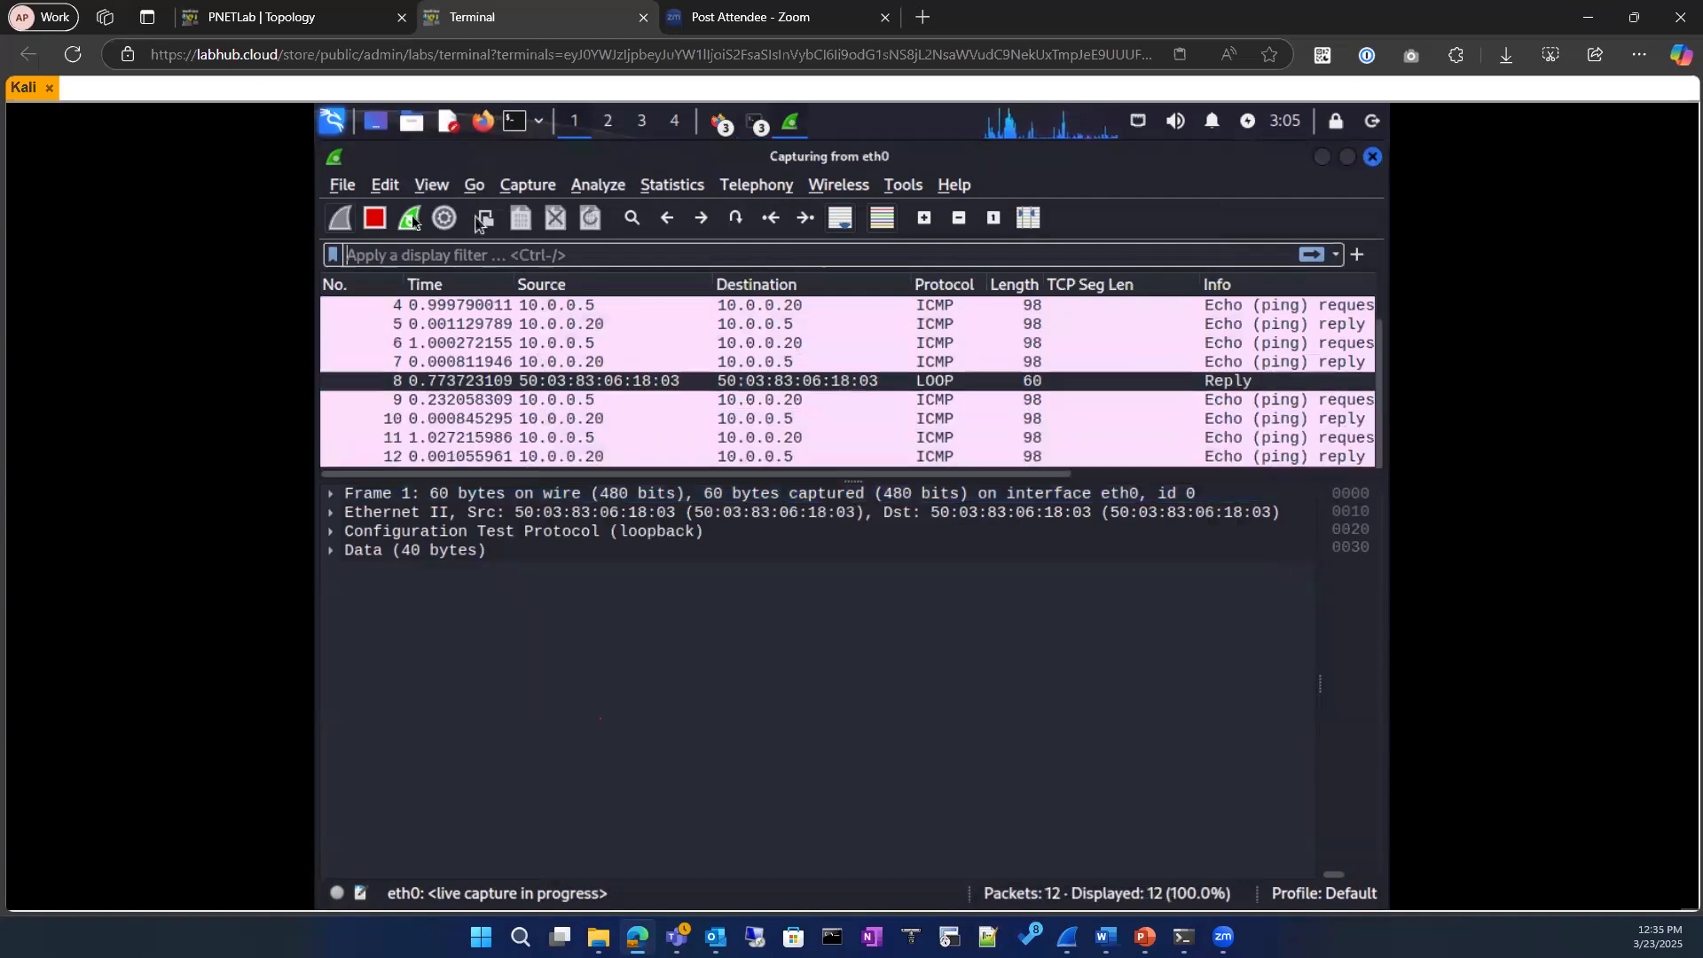
left_click(373, 225)
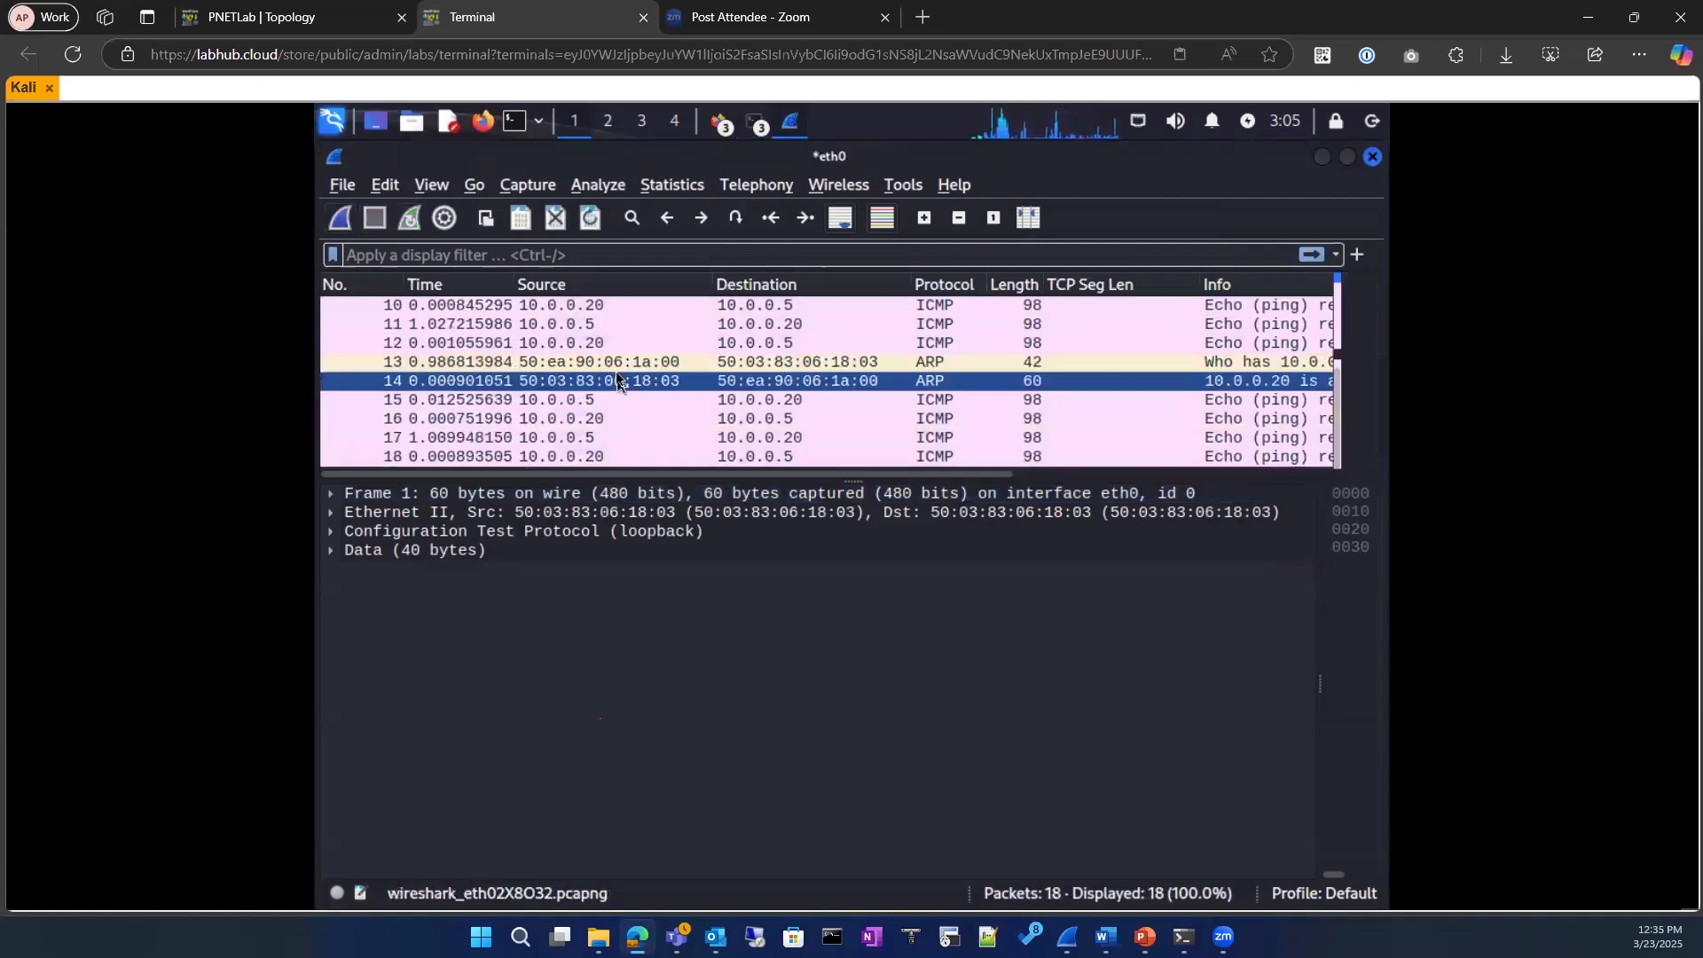
Step: Examine the IPv4 header, ICMP fields and data payload of the echo reply in packet 12
left_click(599, 346)
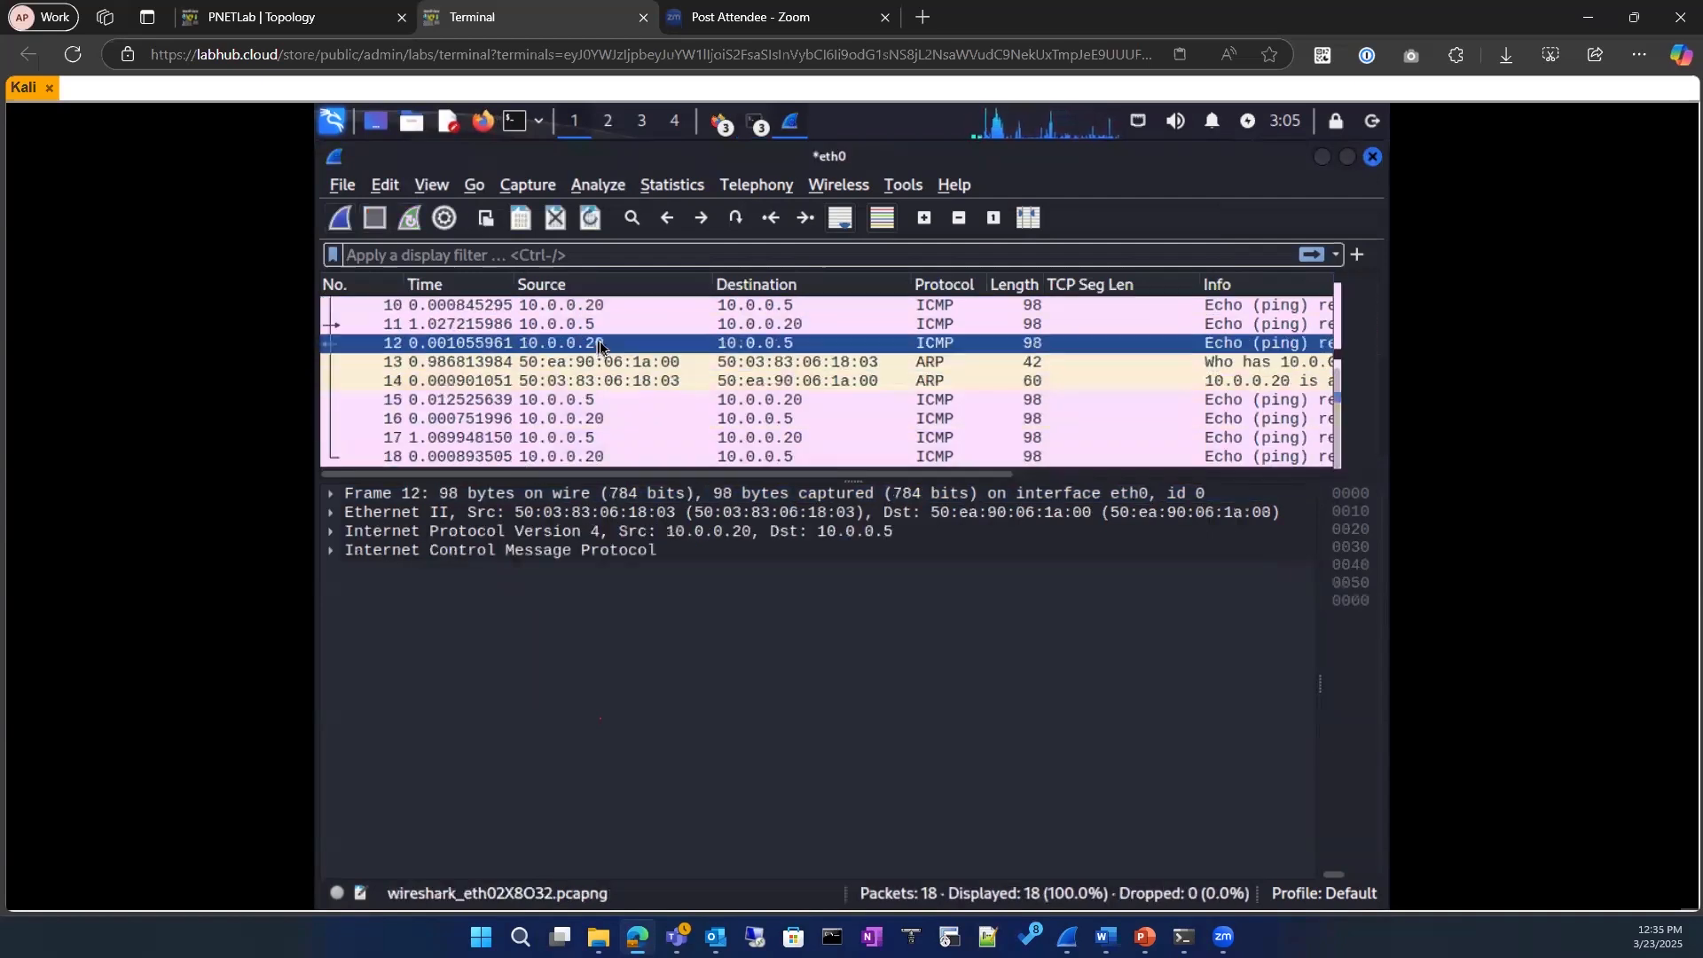
left_click(330, 551)
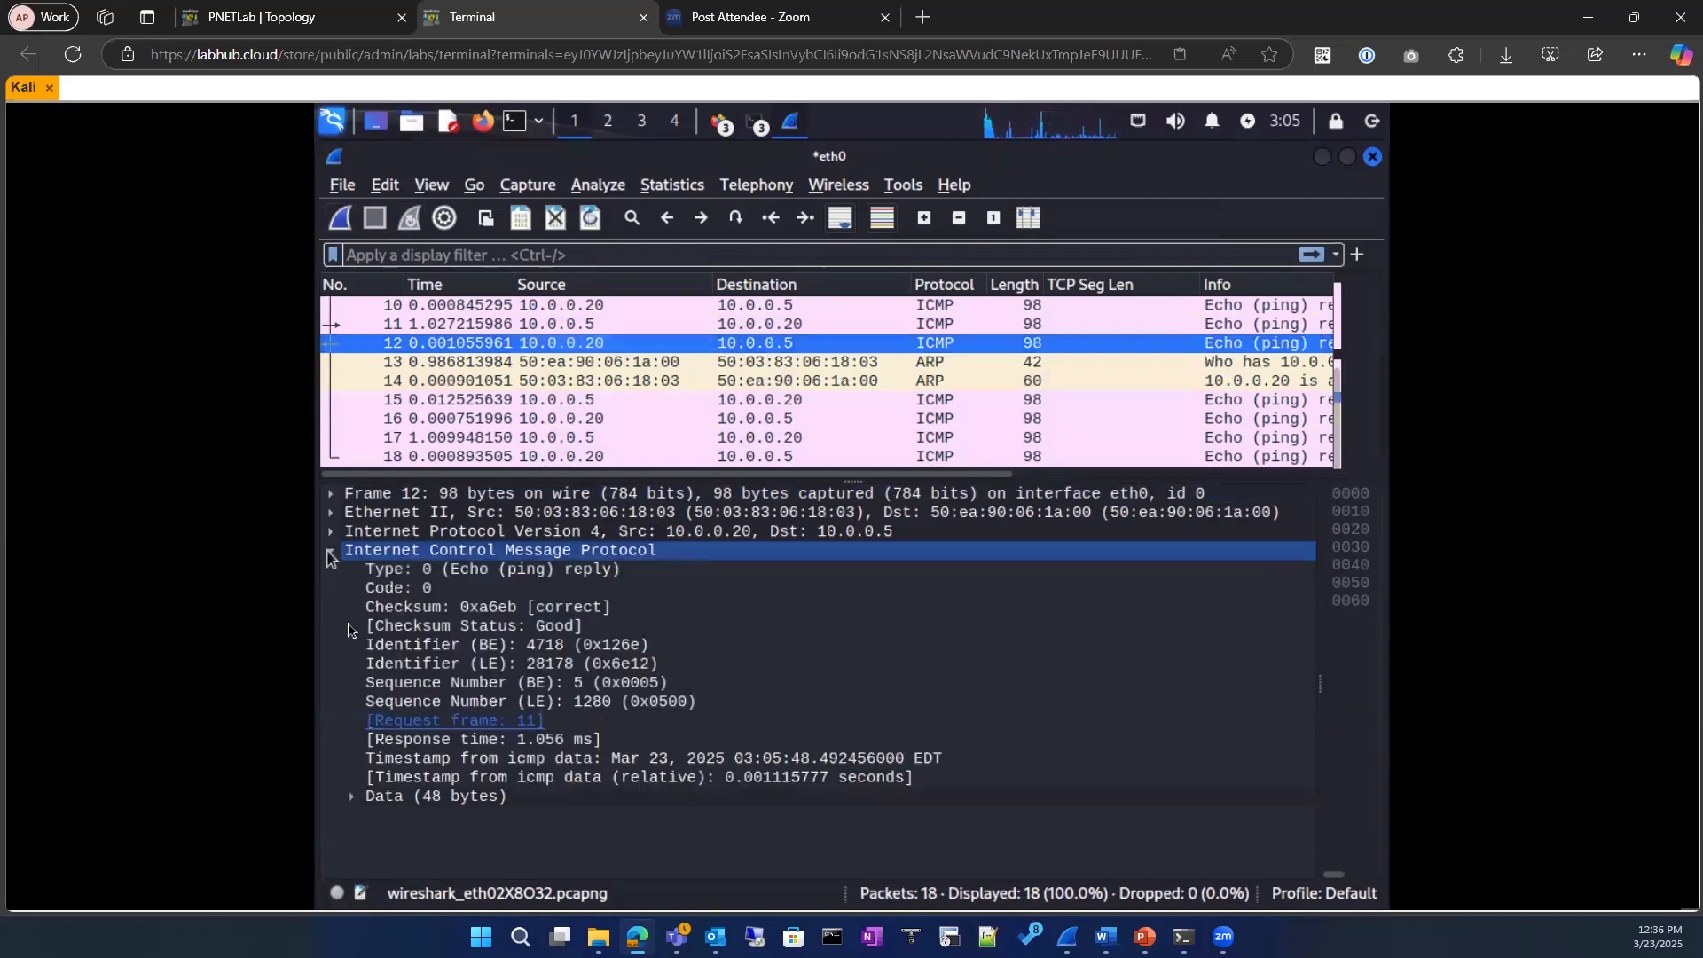
left_click(351, 797)
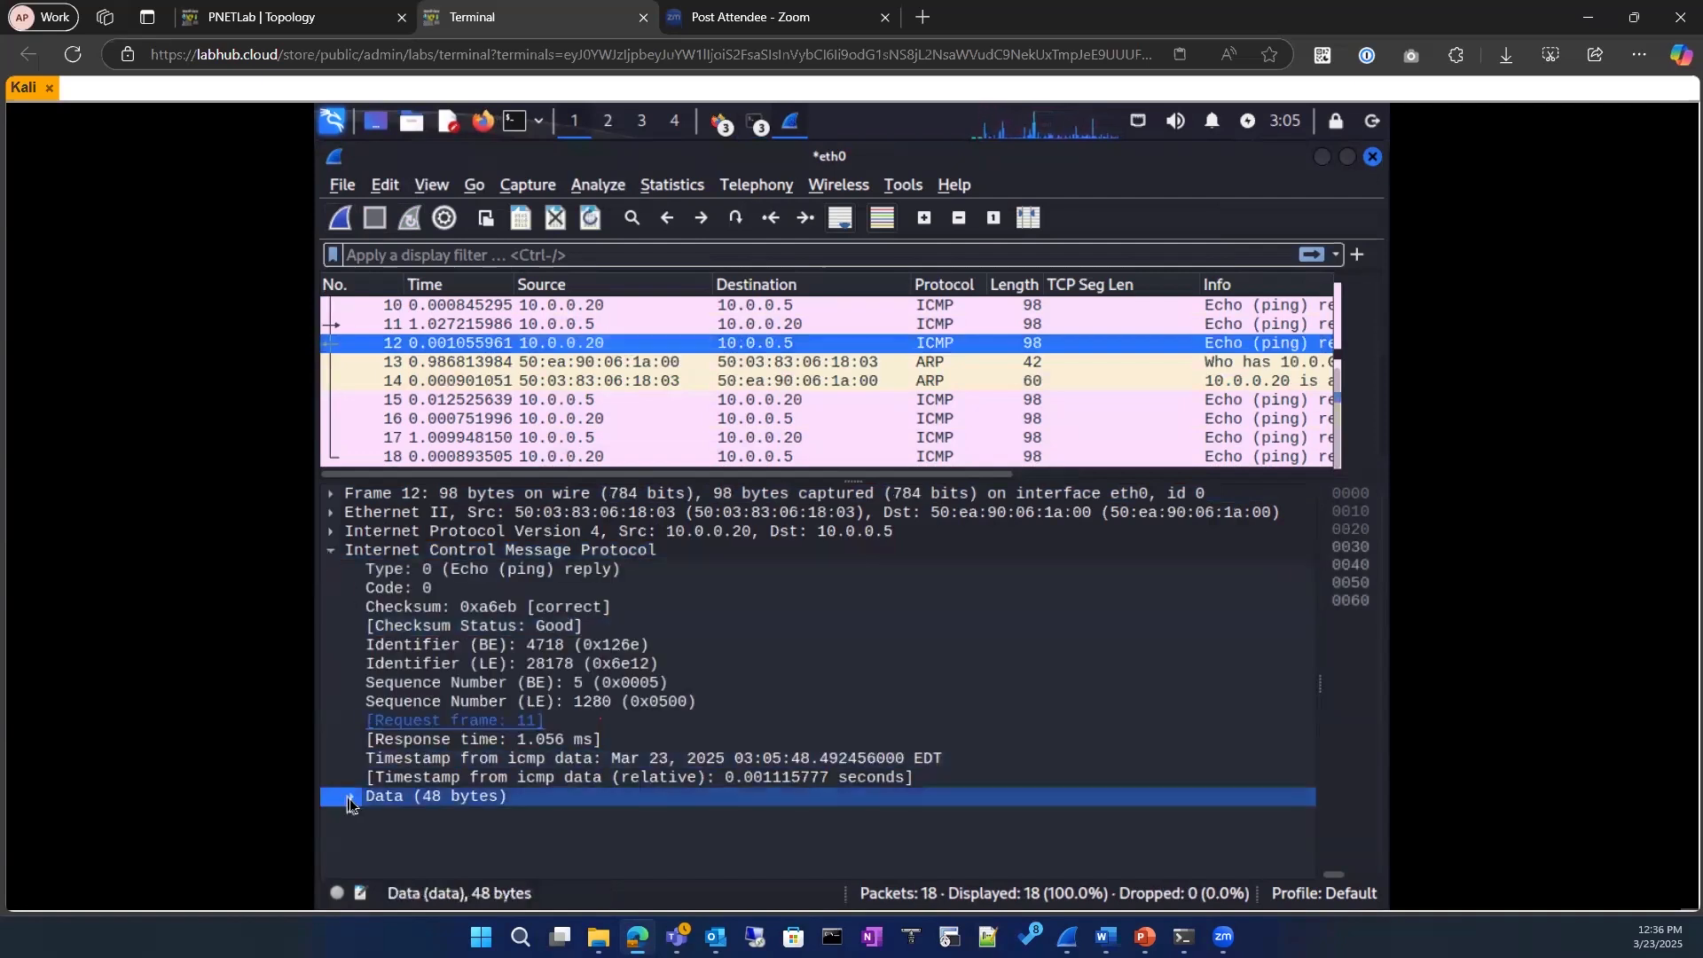
left_click(335, 534)
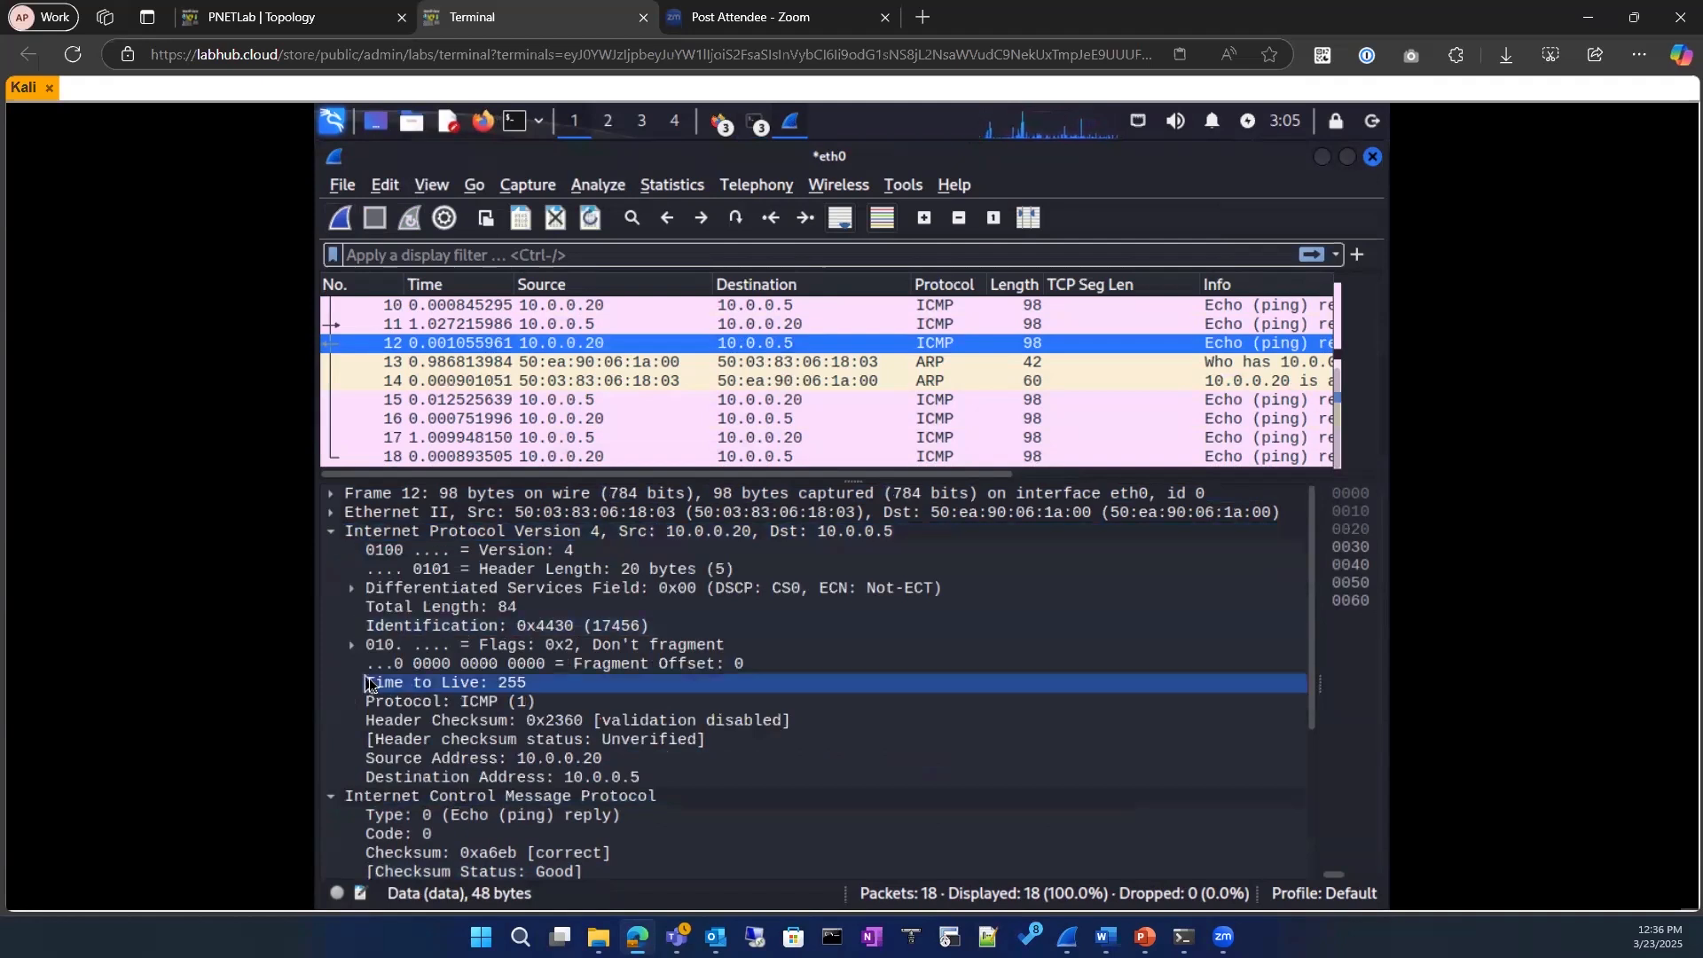
left_click(458, 750)
left_click(444, 705)
scroll(444, 719, "down", 4)
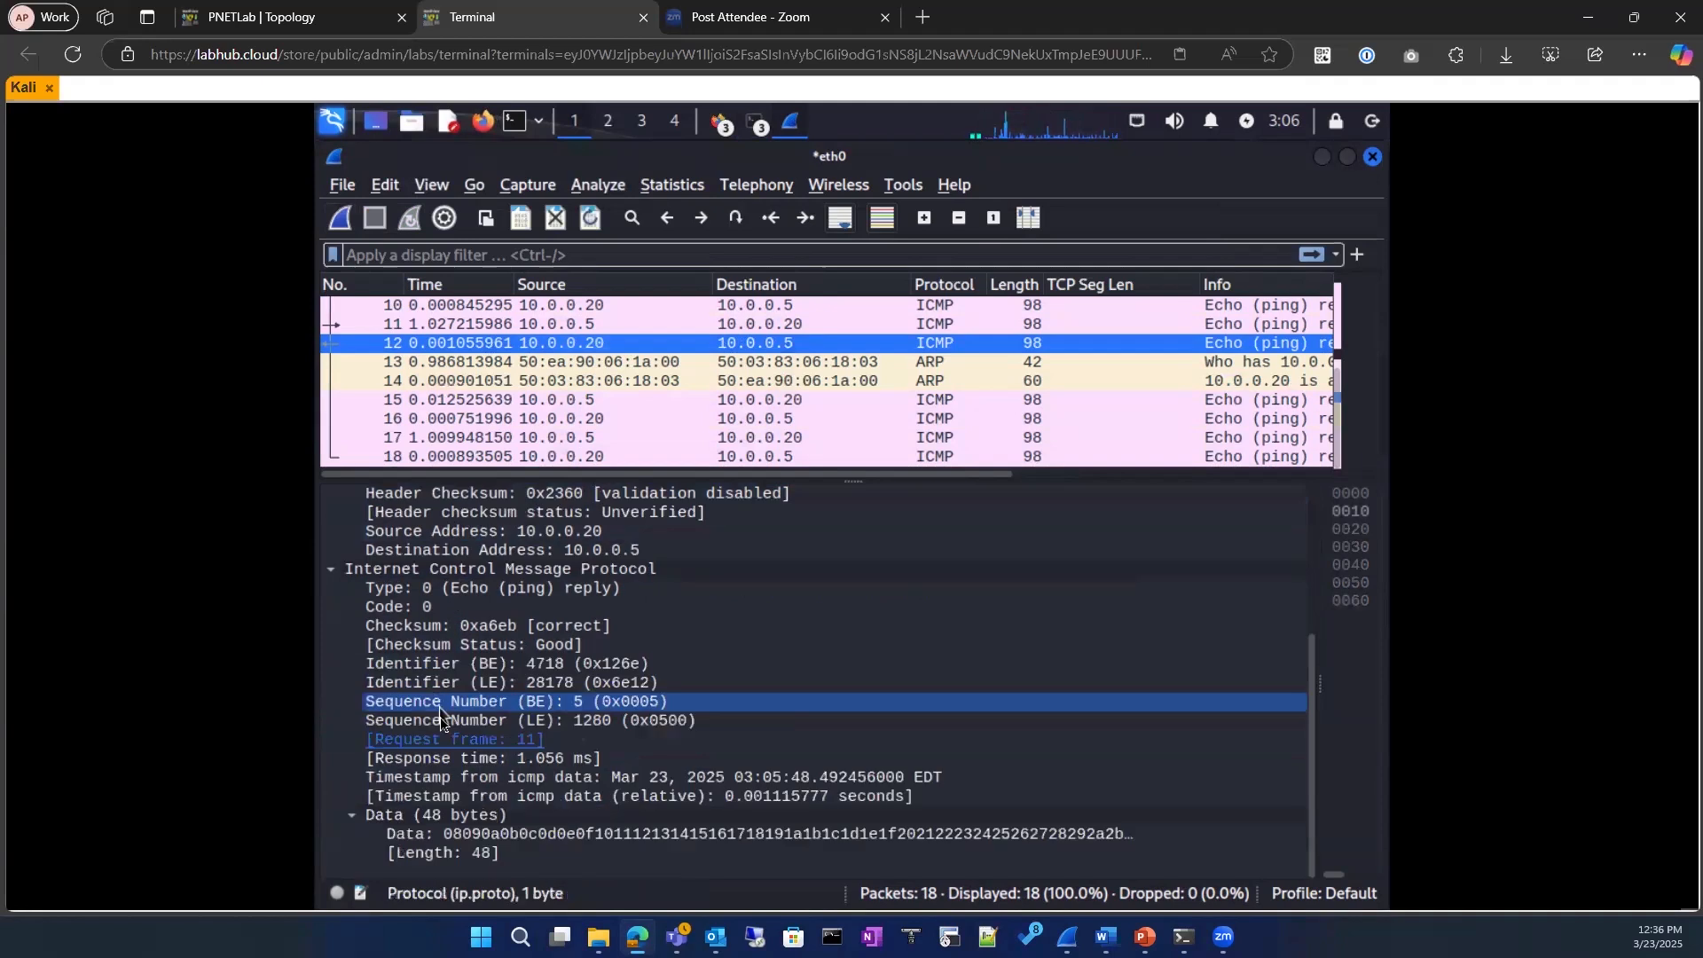
scroll(436, 724, "up", 4)
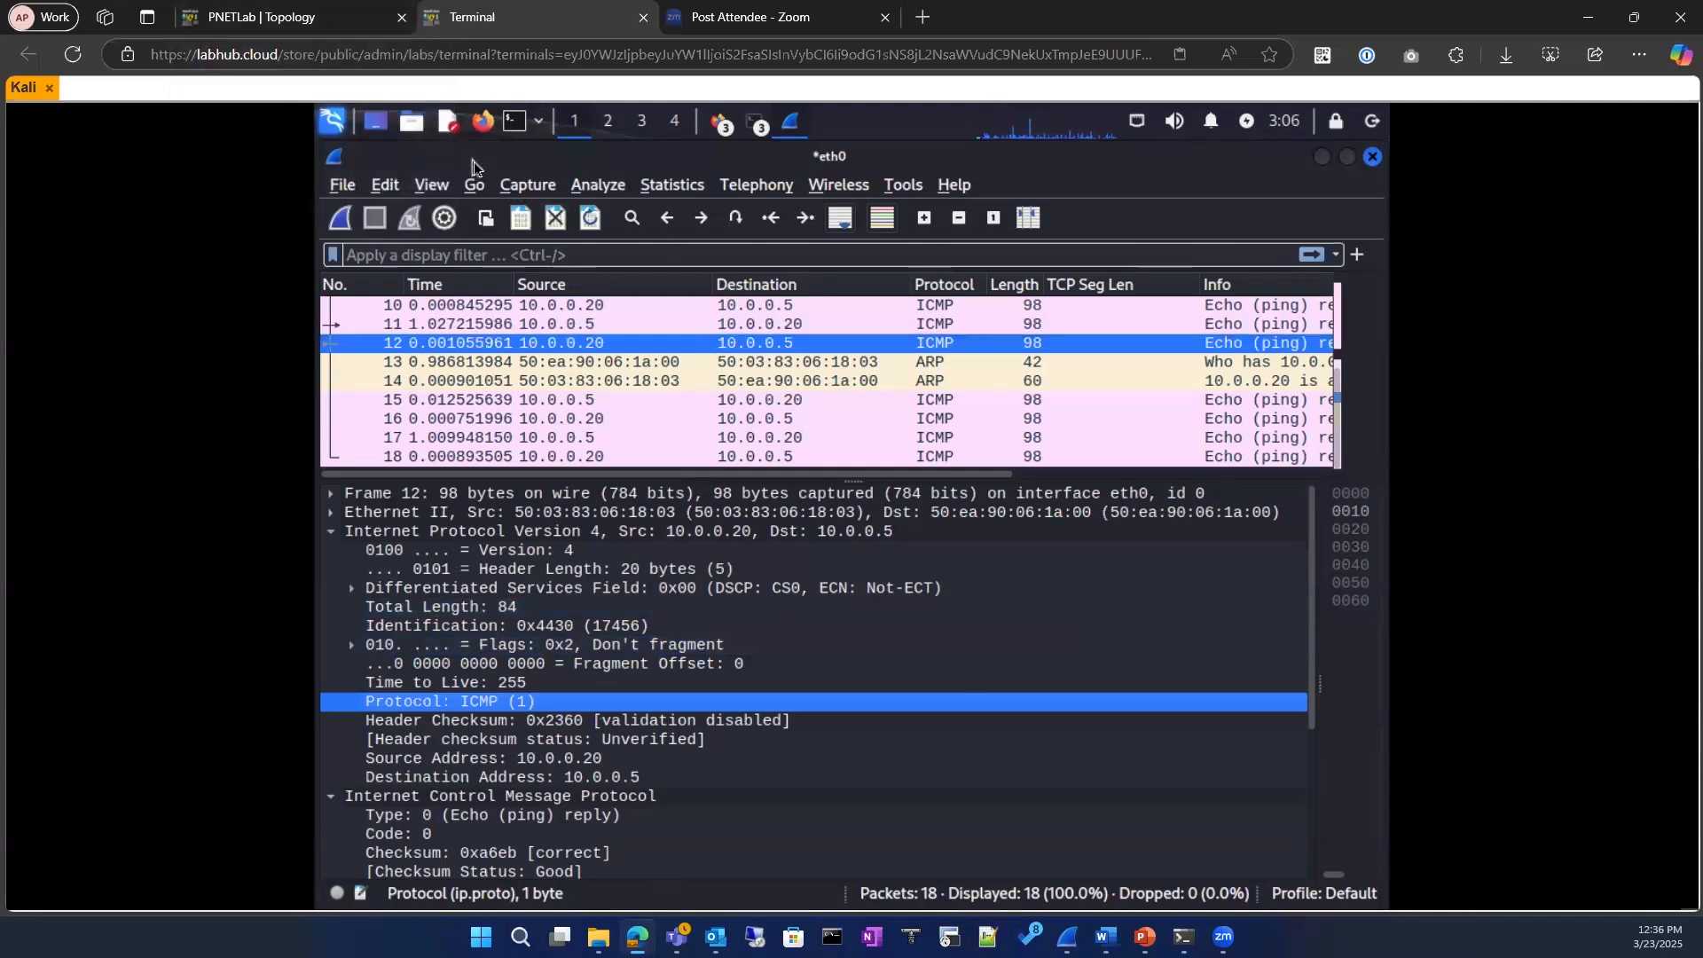
Step: Return to the topology, open the switch console and pop the terminal out into its own browser tab
left_click(306, 20)
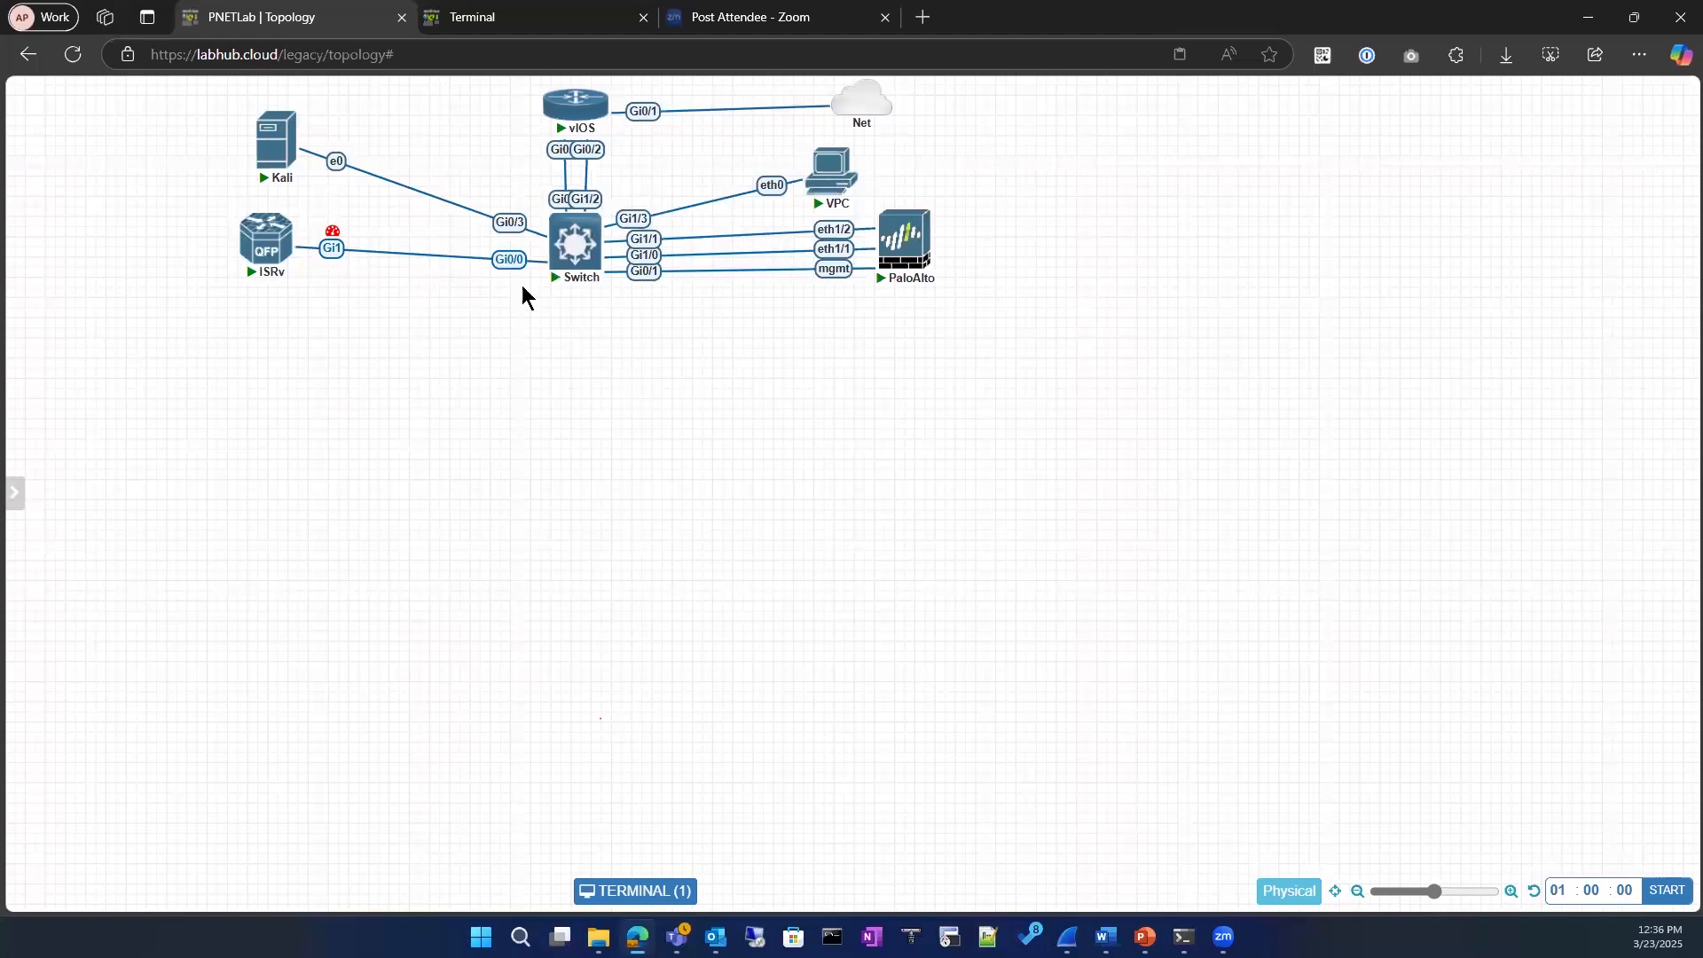
mouse_move(545, 264)
left_click(625, 891)
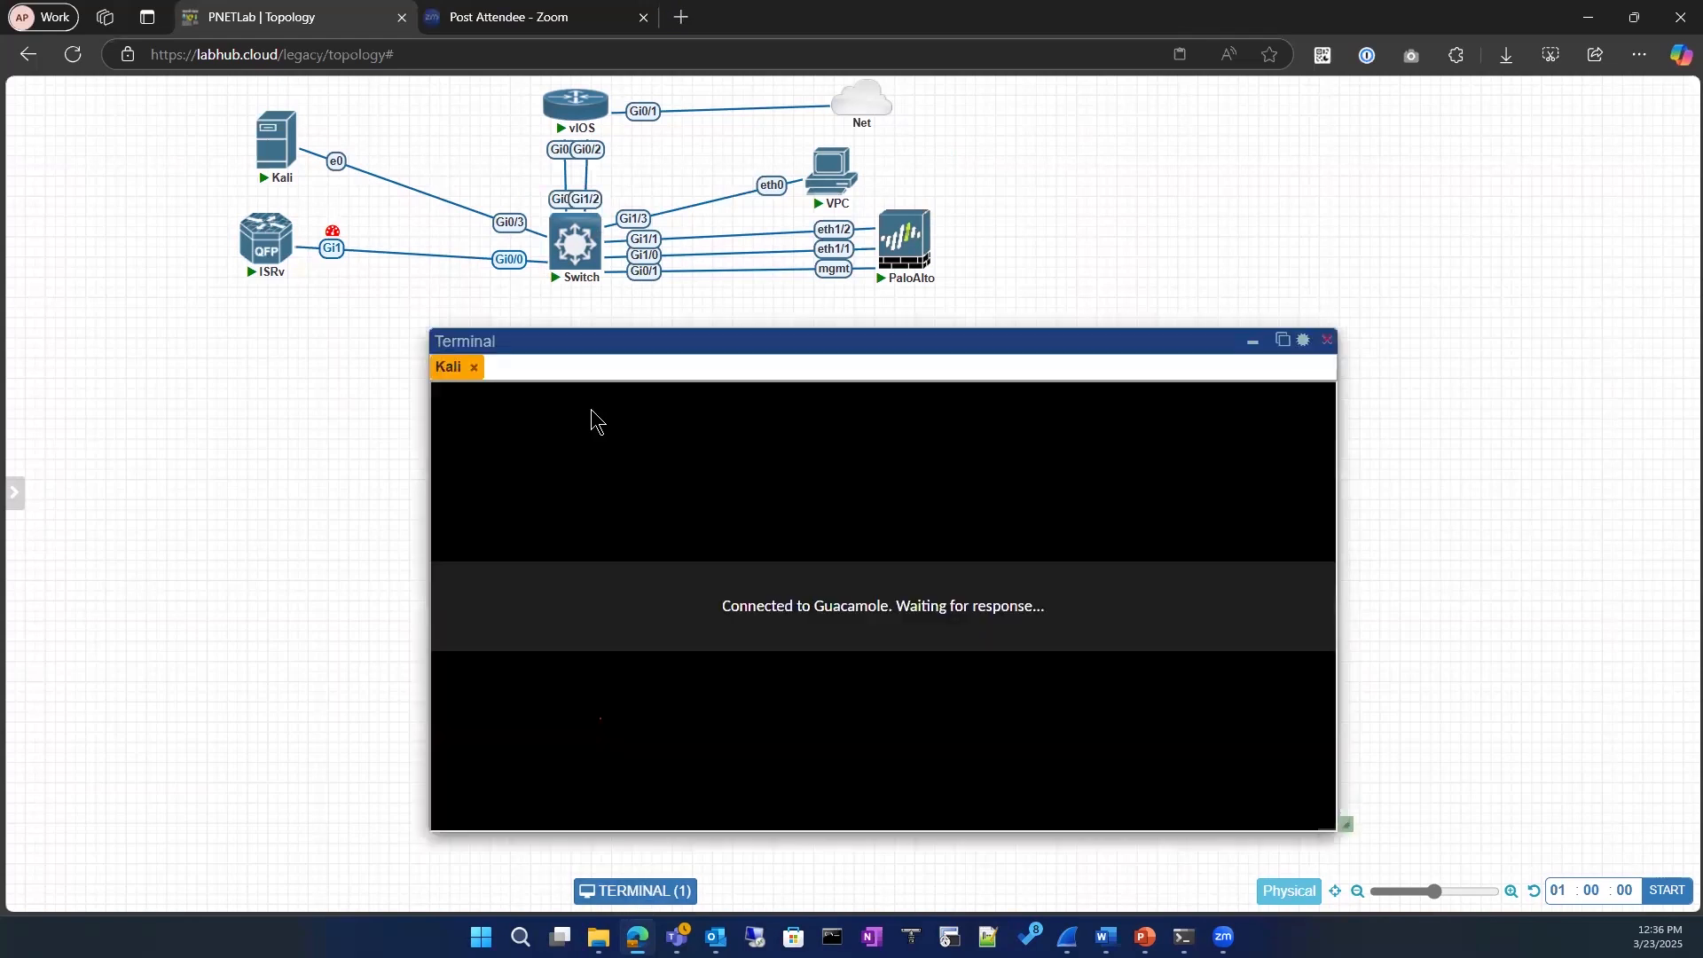
left_click(578, 246)
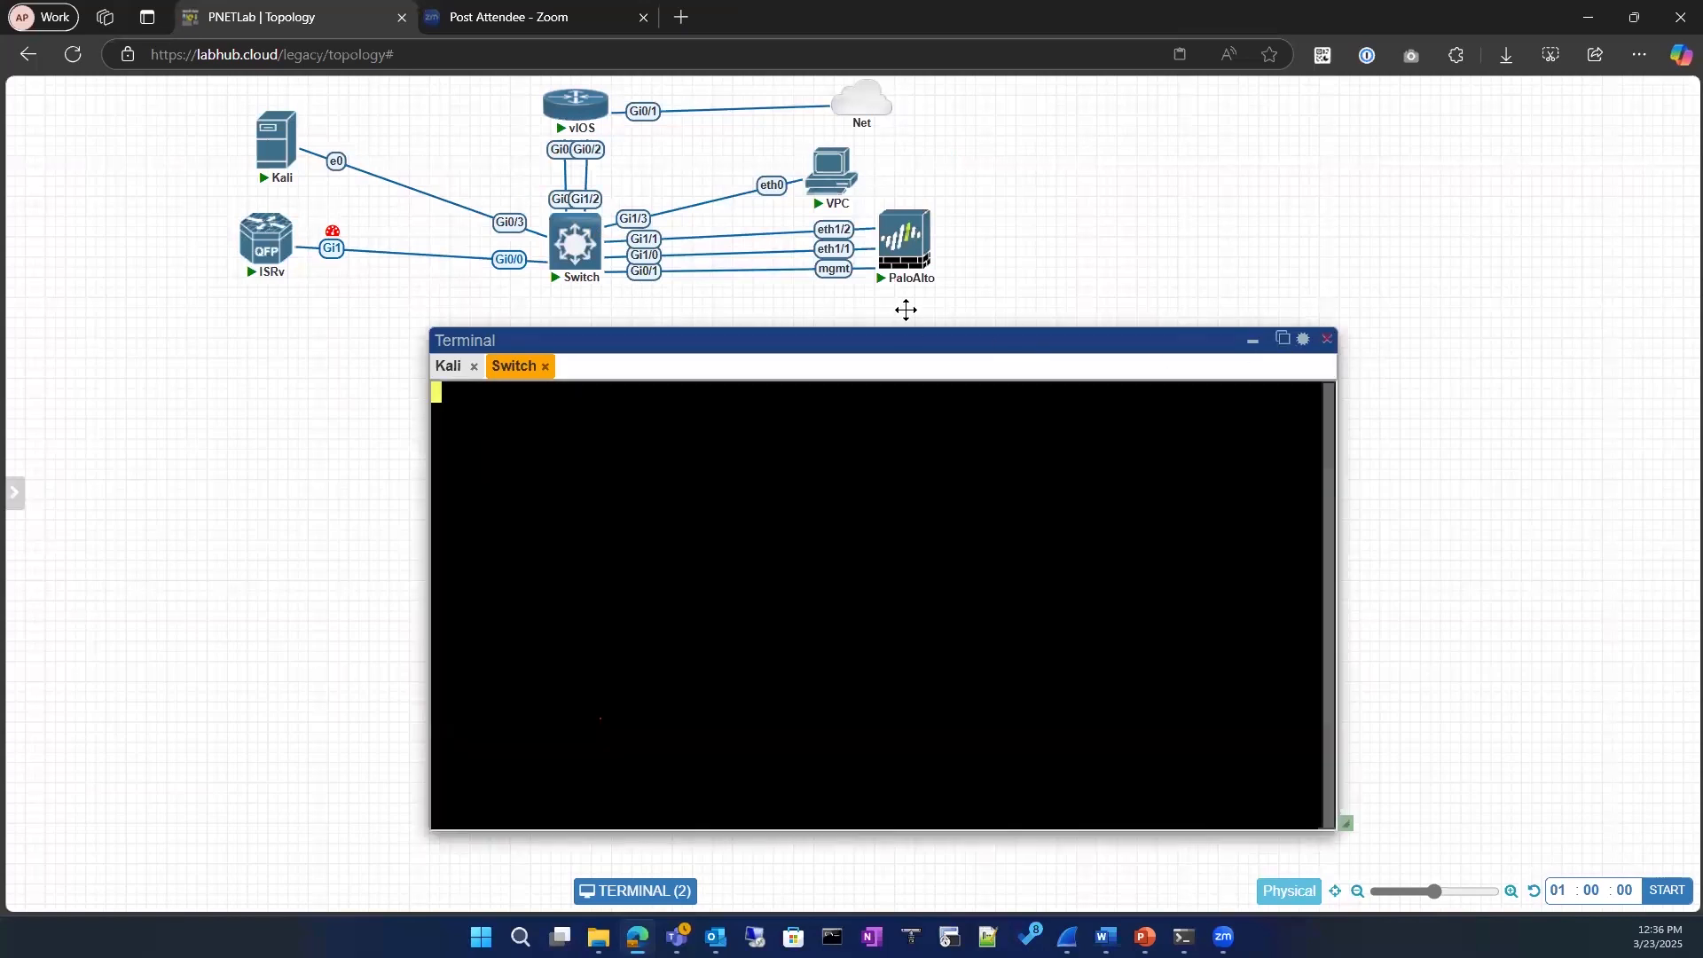
left_click(1281, 342)
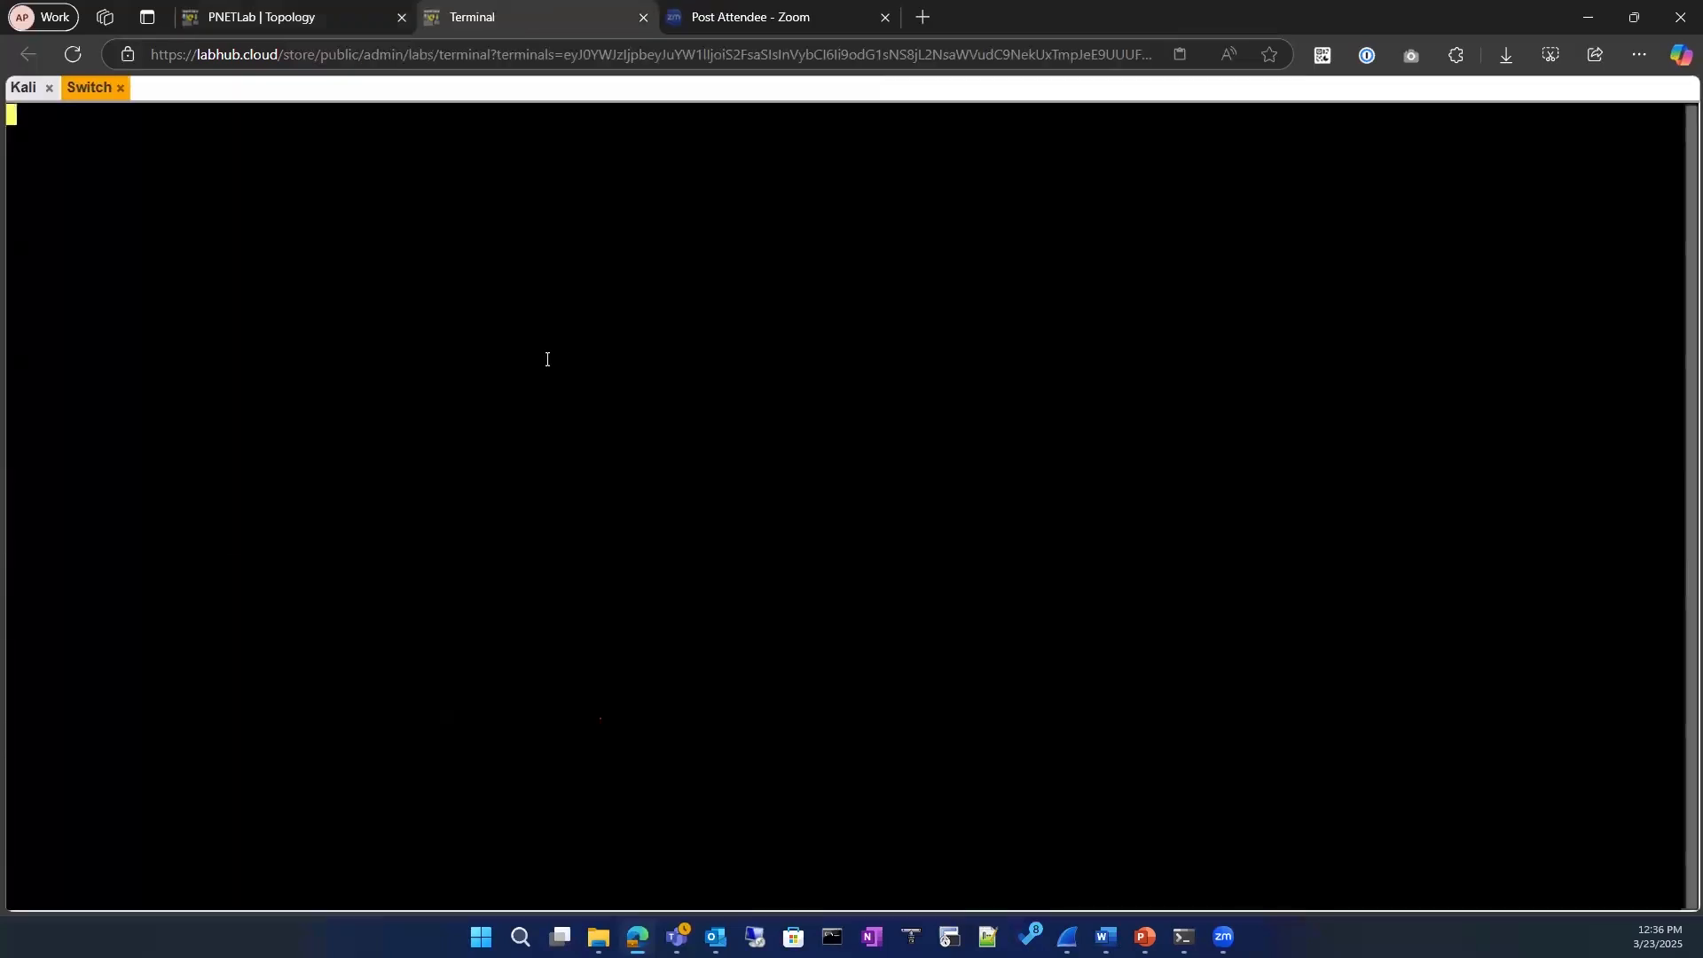
Step: List the switch's interfaces and IP addresses with show ip interface brief
key("Return")
key("Return")
key("Return")
type("sho")
key("Tab")
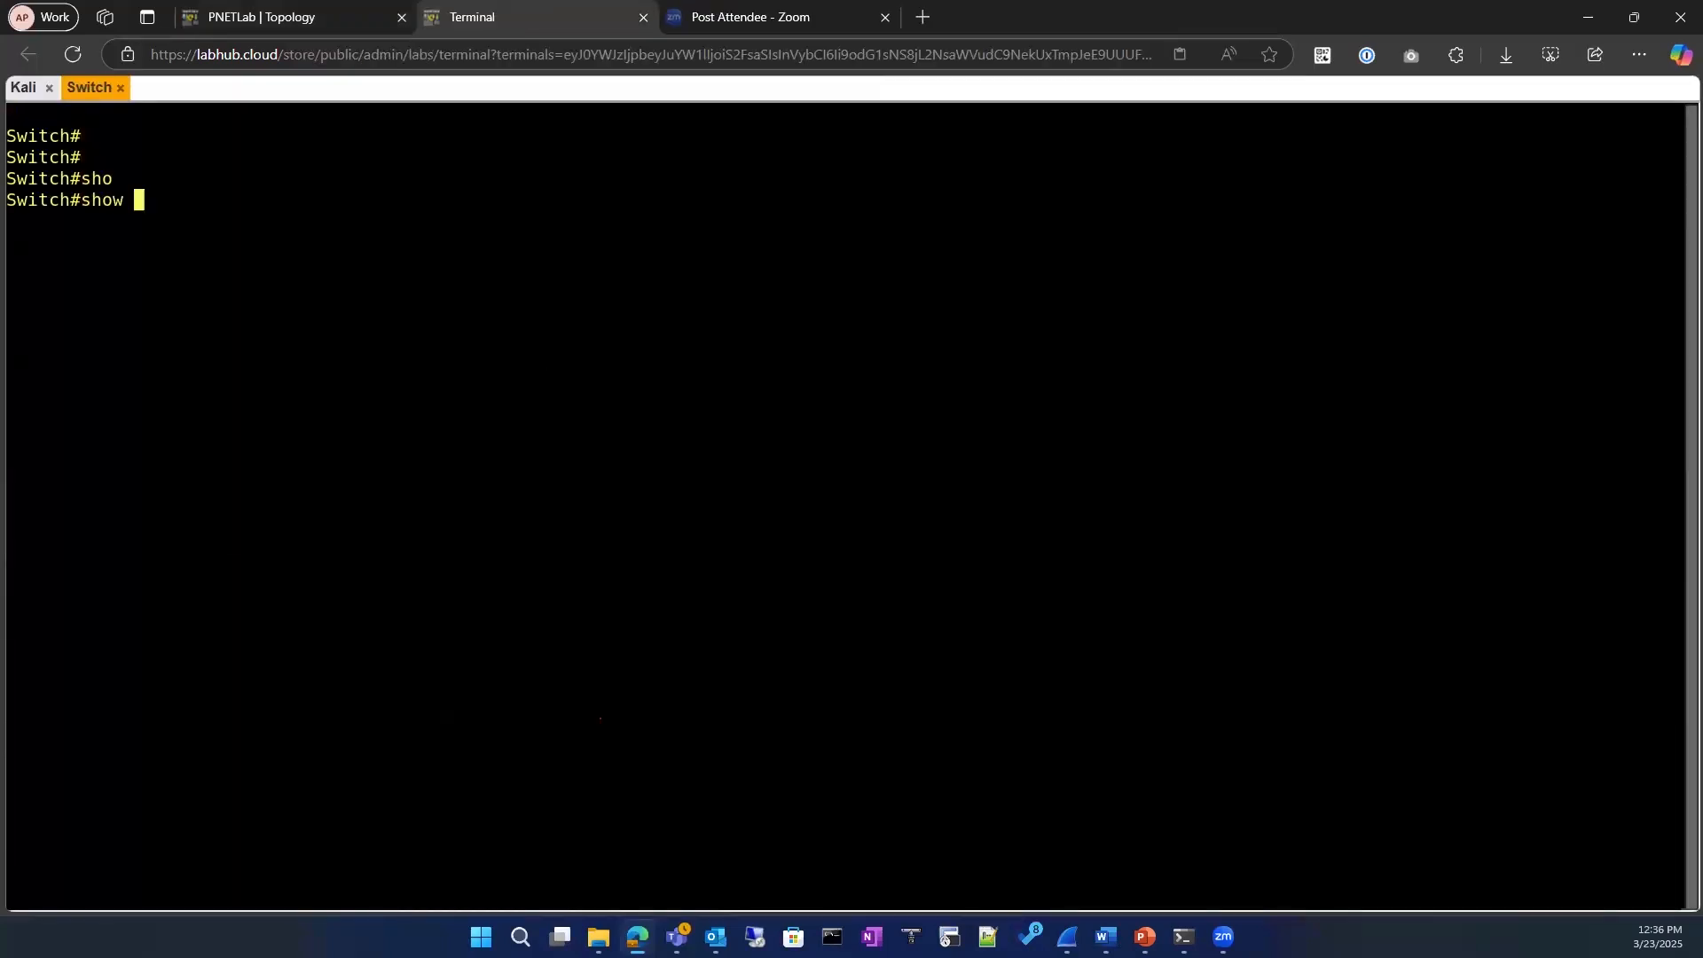
type("ip int")
key("Tab")
type("br")
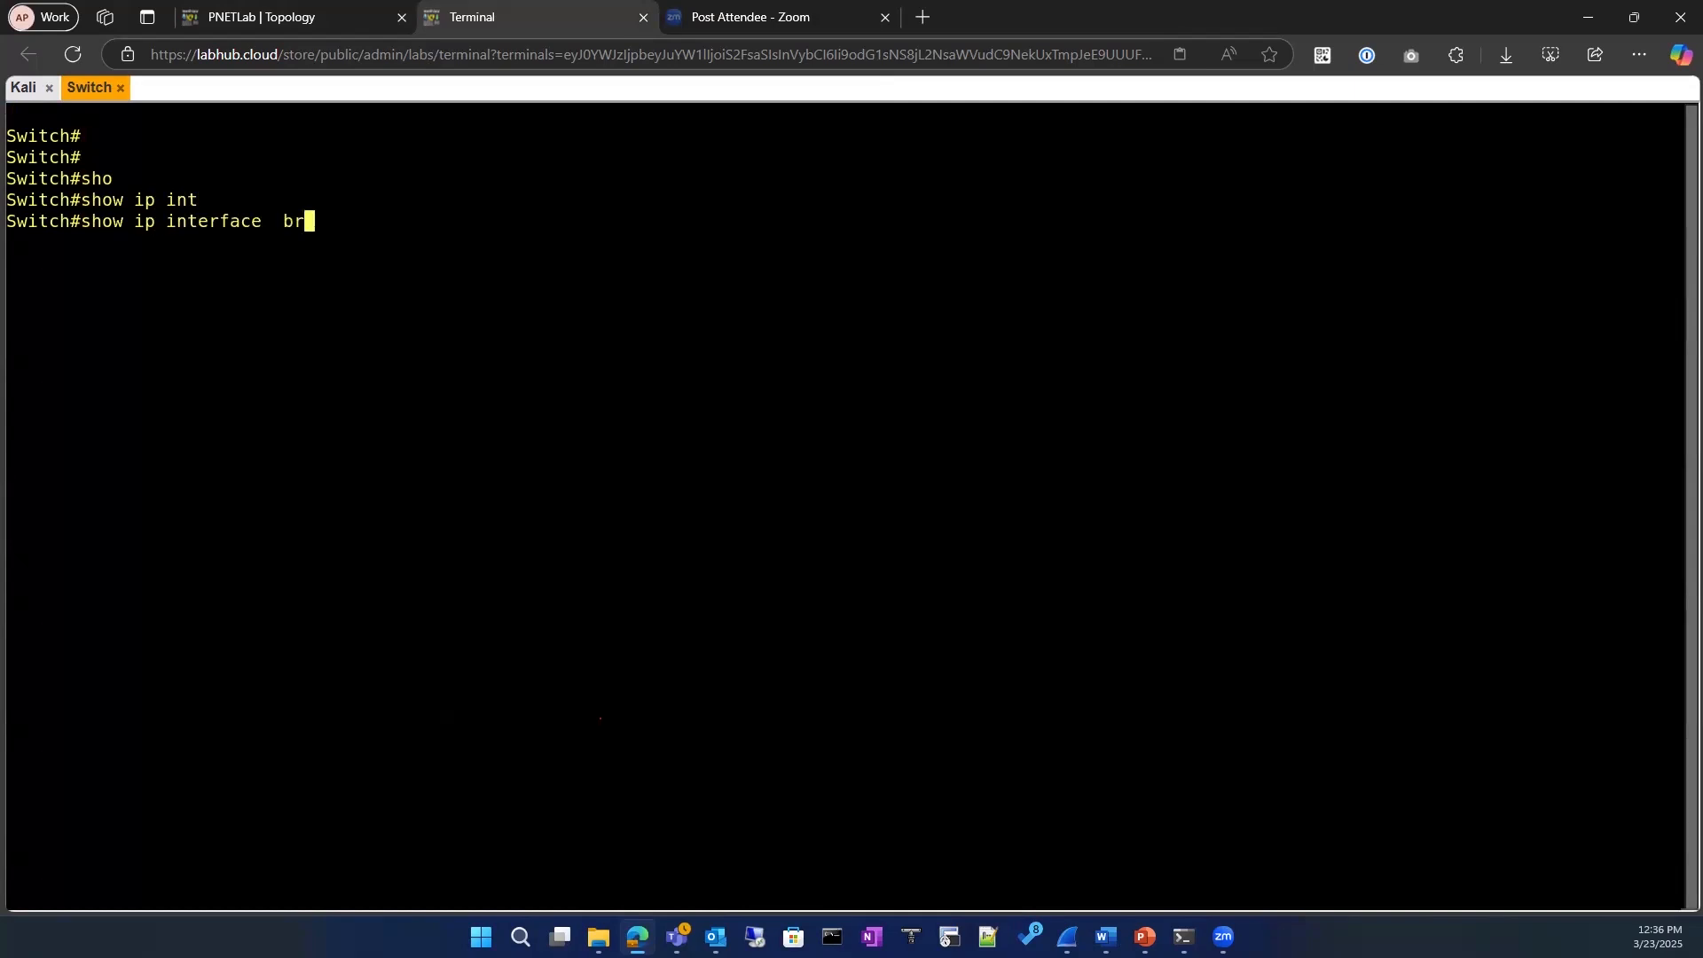
key("Tab")
key("Return")
Step: Display the details of the interface facing Kali with show interfaces GigabitEthernet0/3
type("sho")
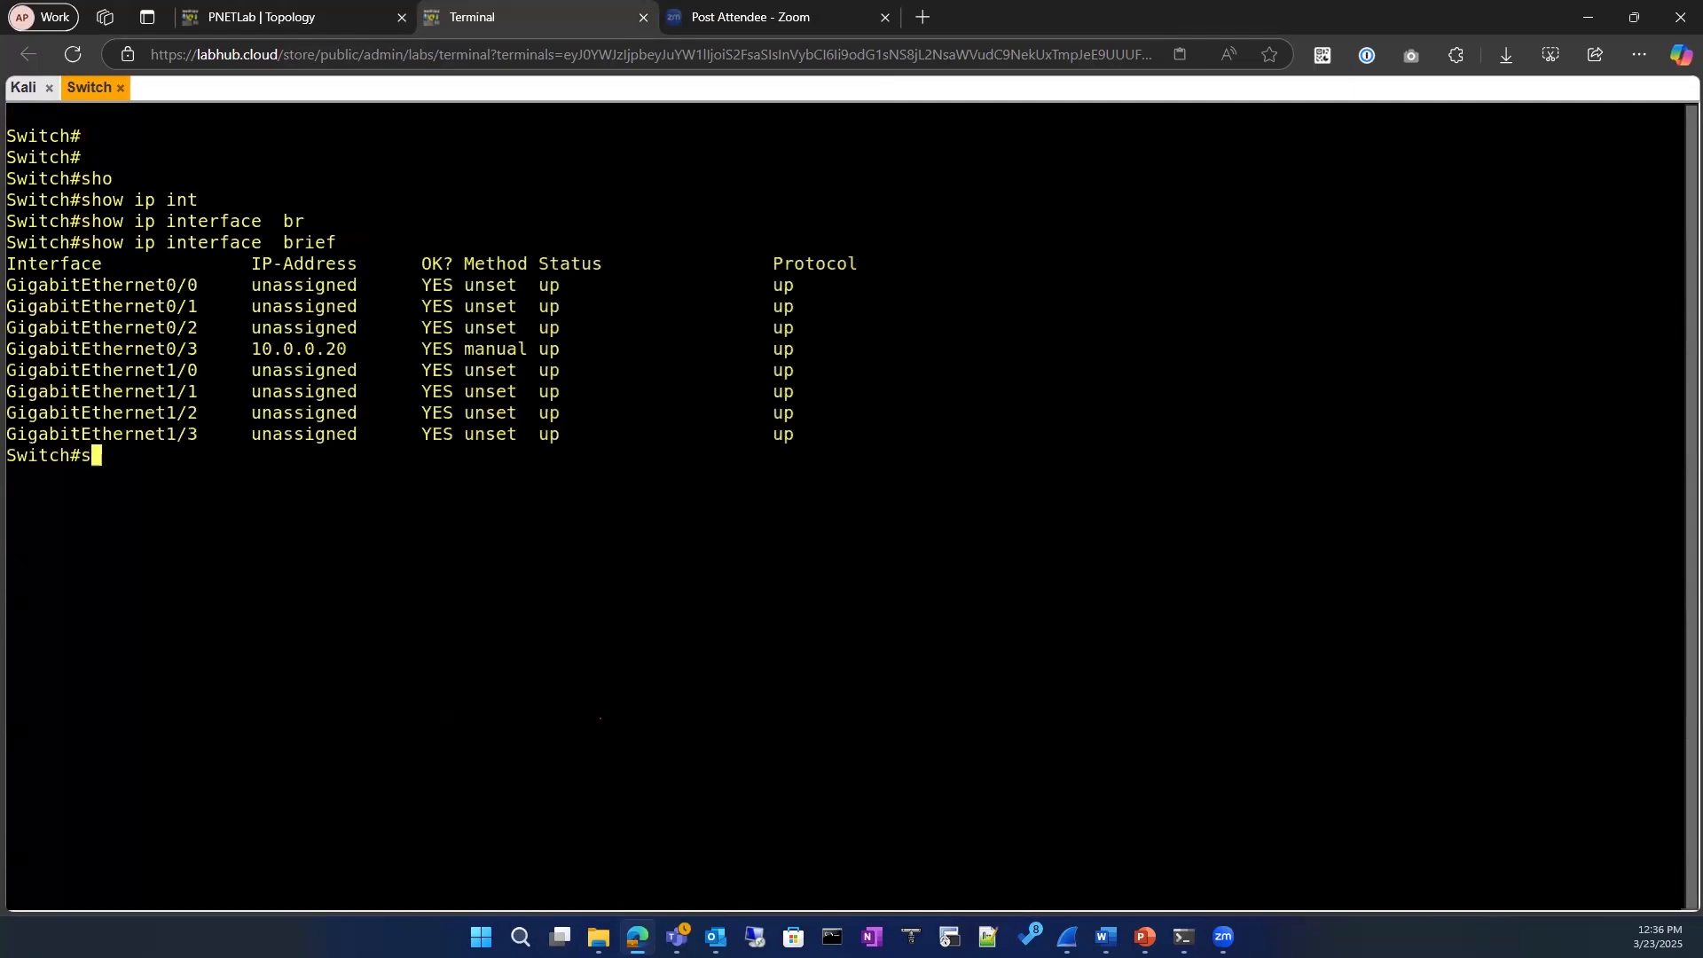
key("Tab")
type("int")
key("Tab")
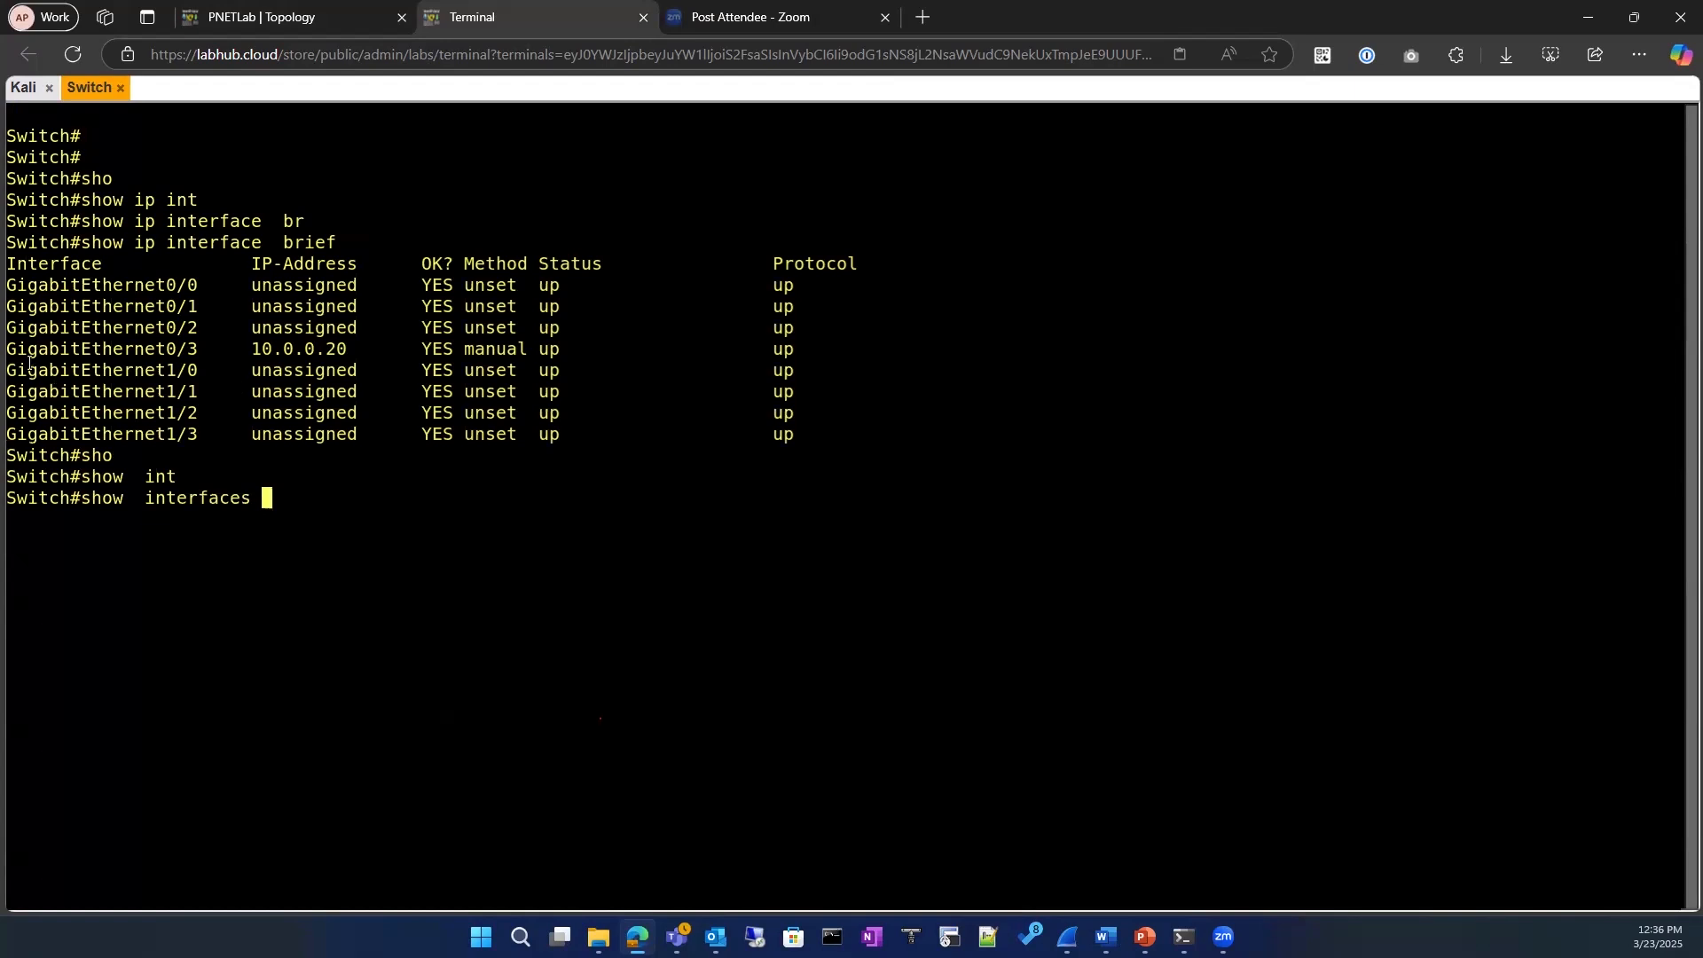
left_click_drag(12, 353, 194, 346)
type("GigabitEthernet0/3")
key("Return")
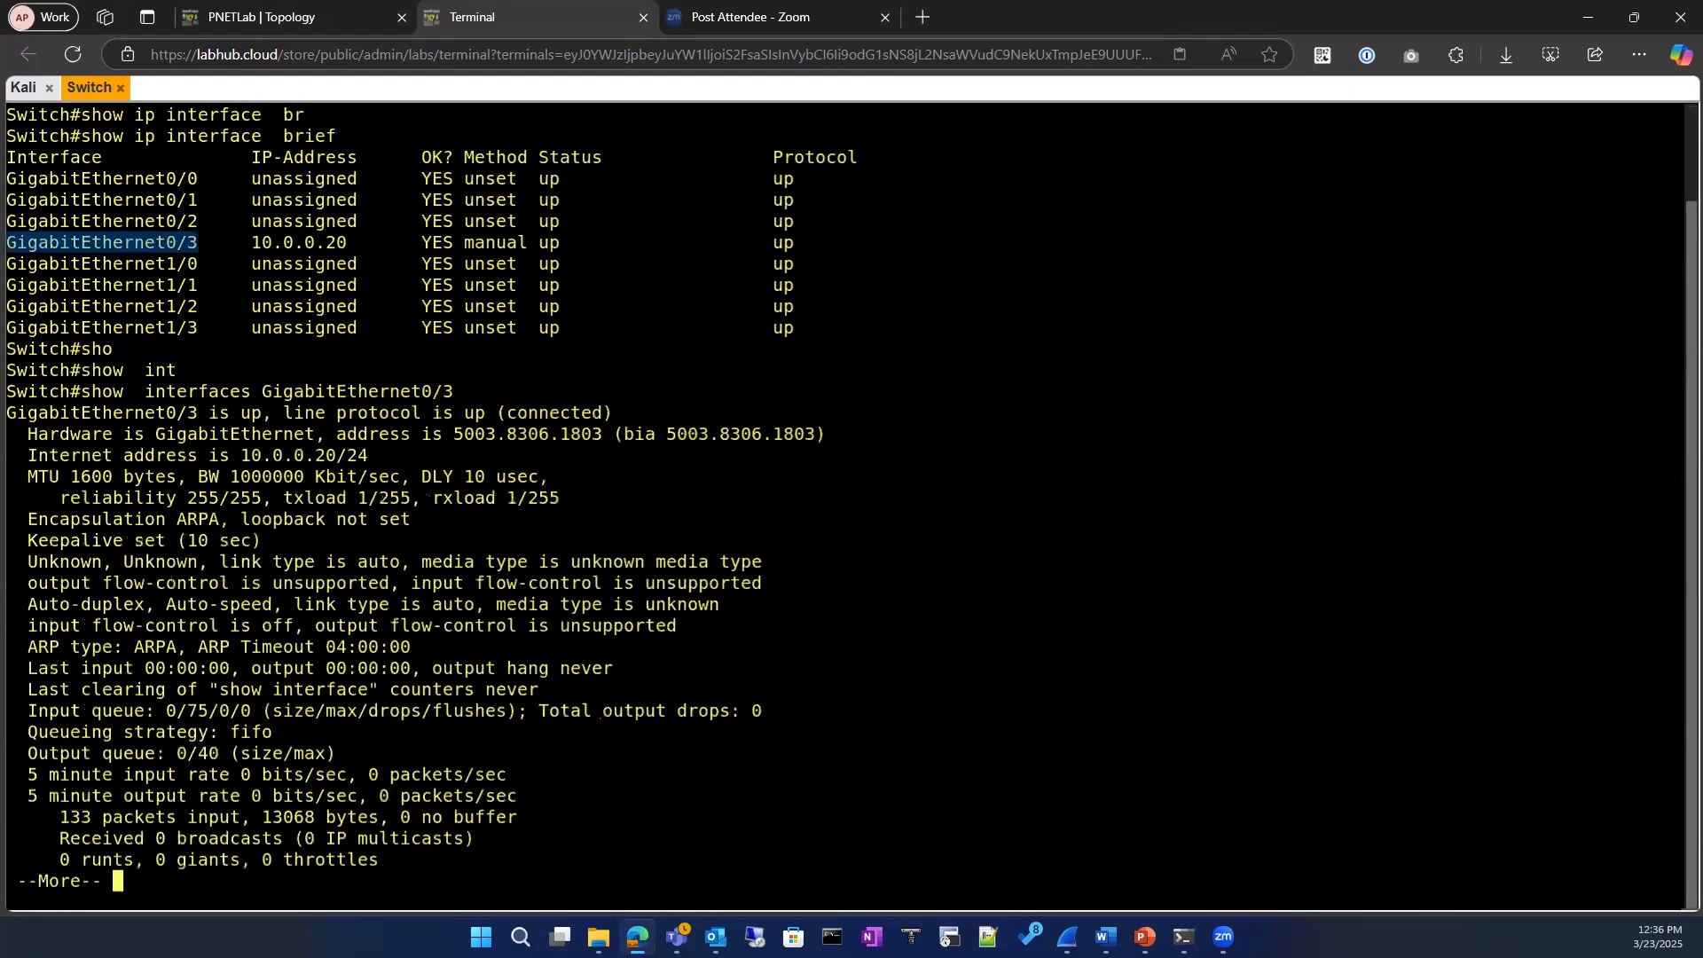
key("Return")
key("Return")
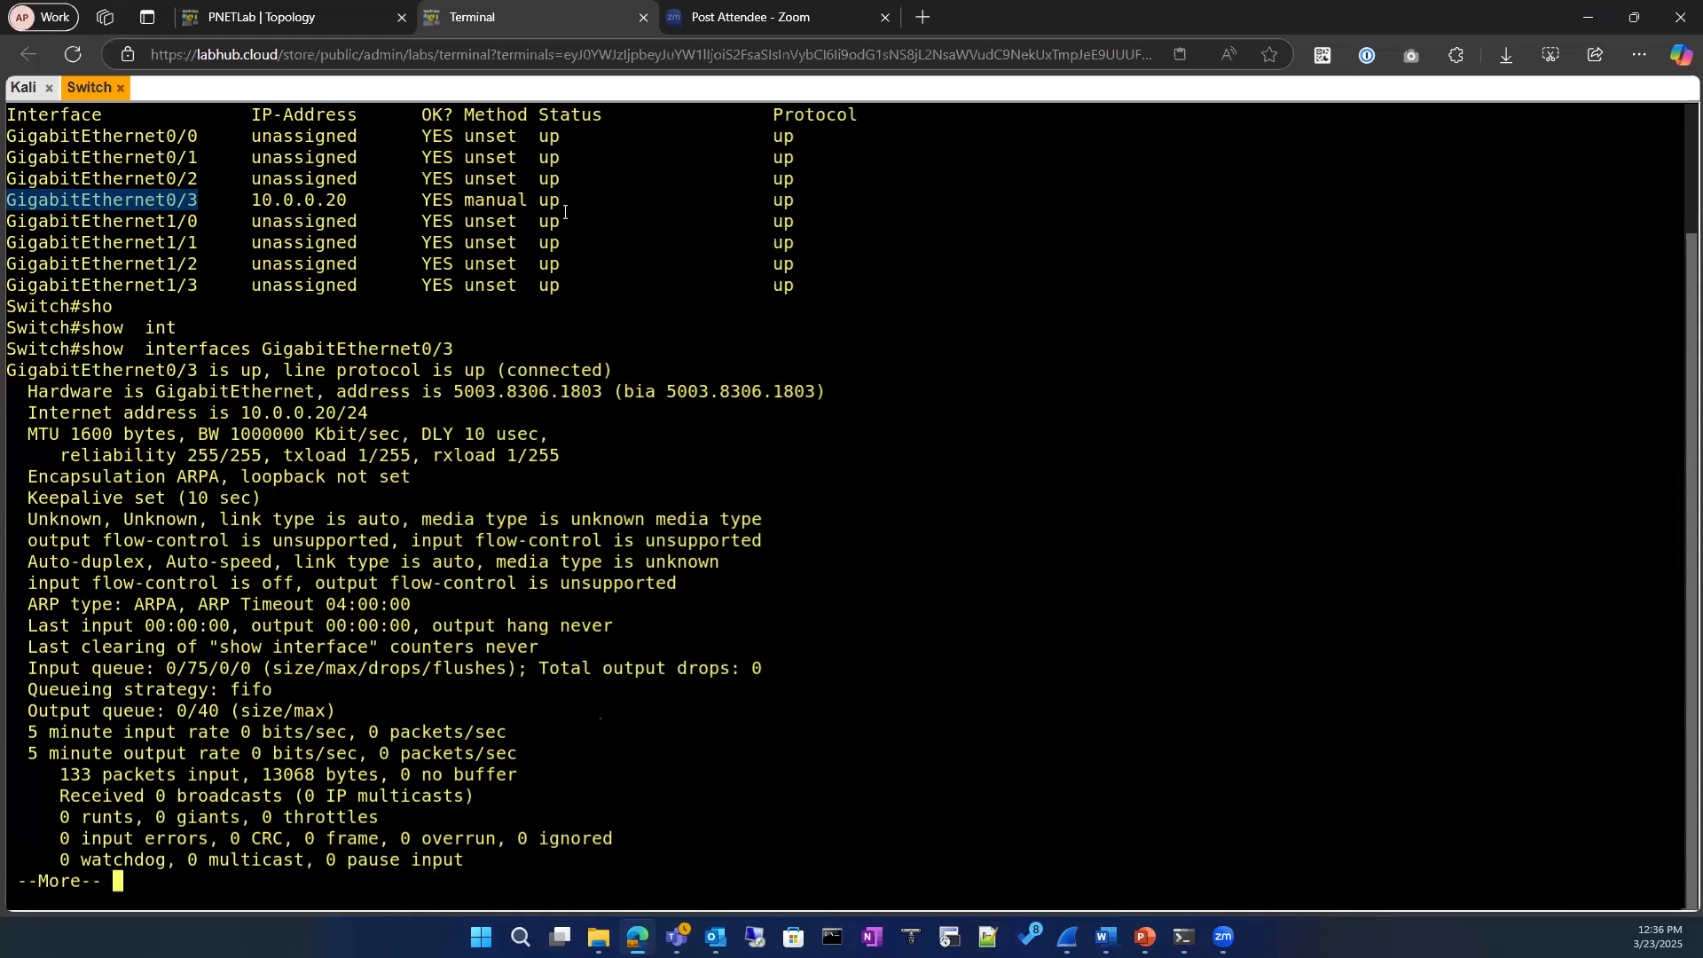
Step: Return to the topology and spread the devices out, moving the switch lower and ISRv and Kali down and outward
key("ctrl+shift+Tab")
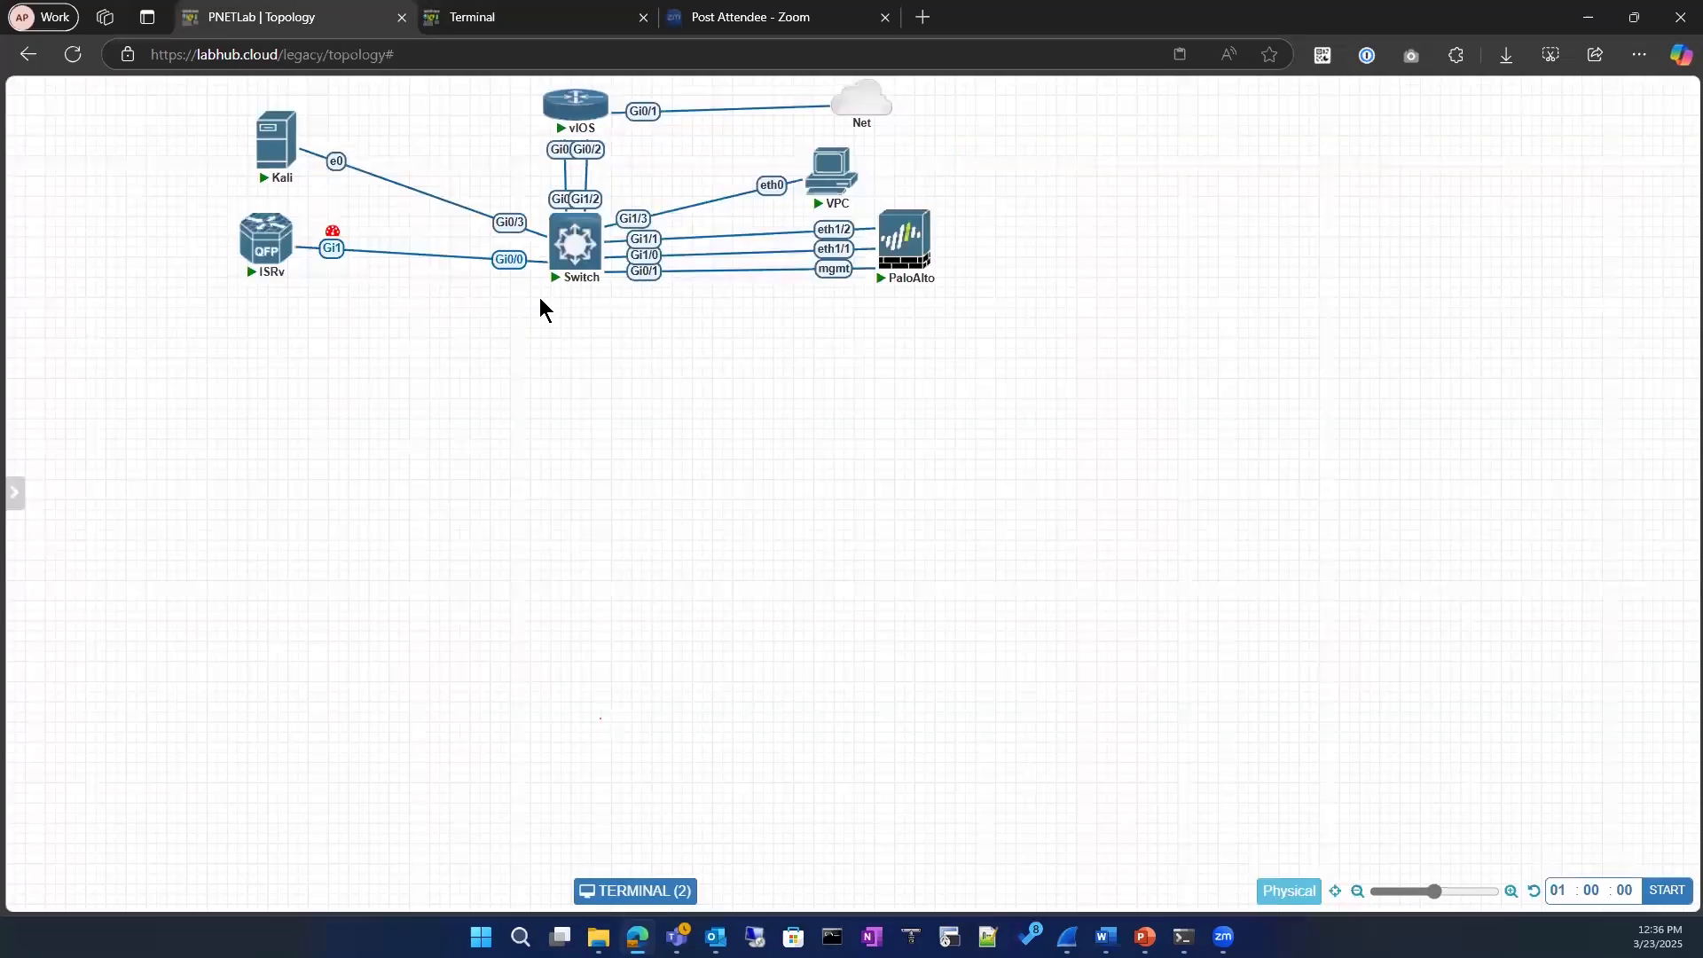
mouse_move(582, 125)
left_click_drag(569, 111, 575, 107)
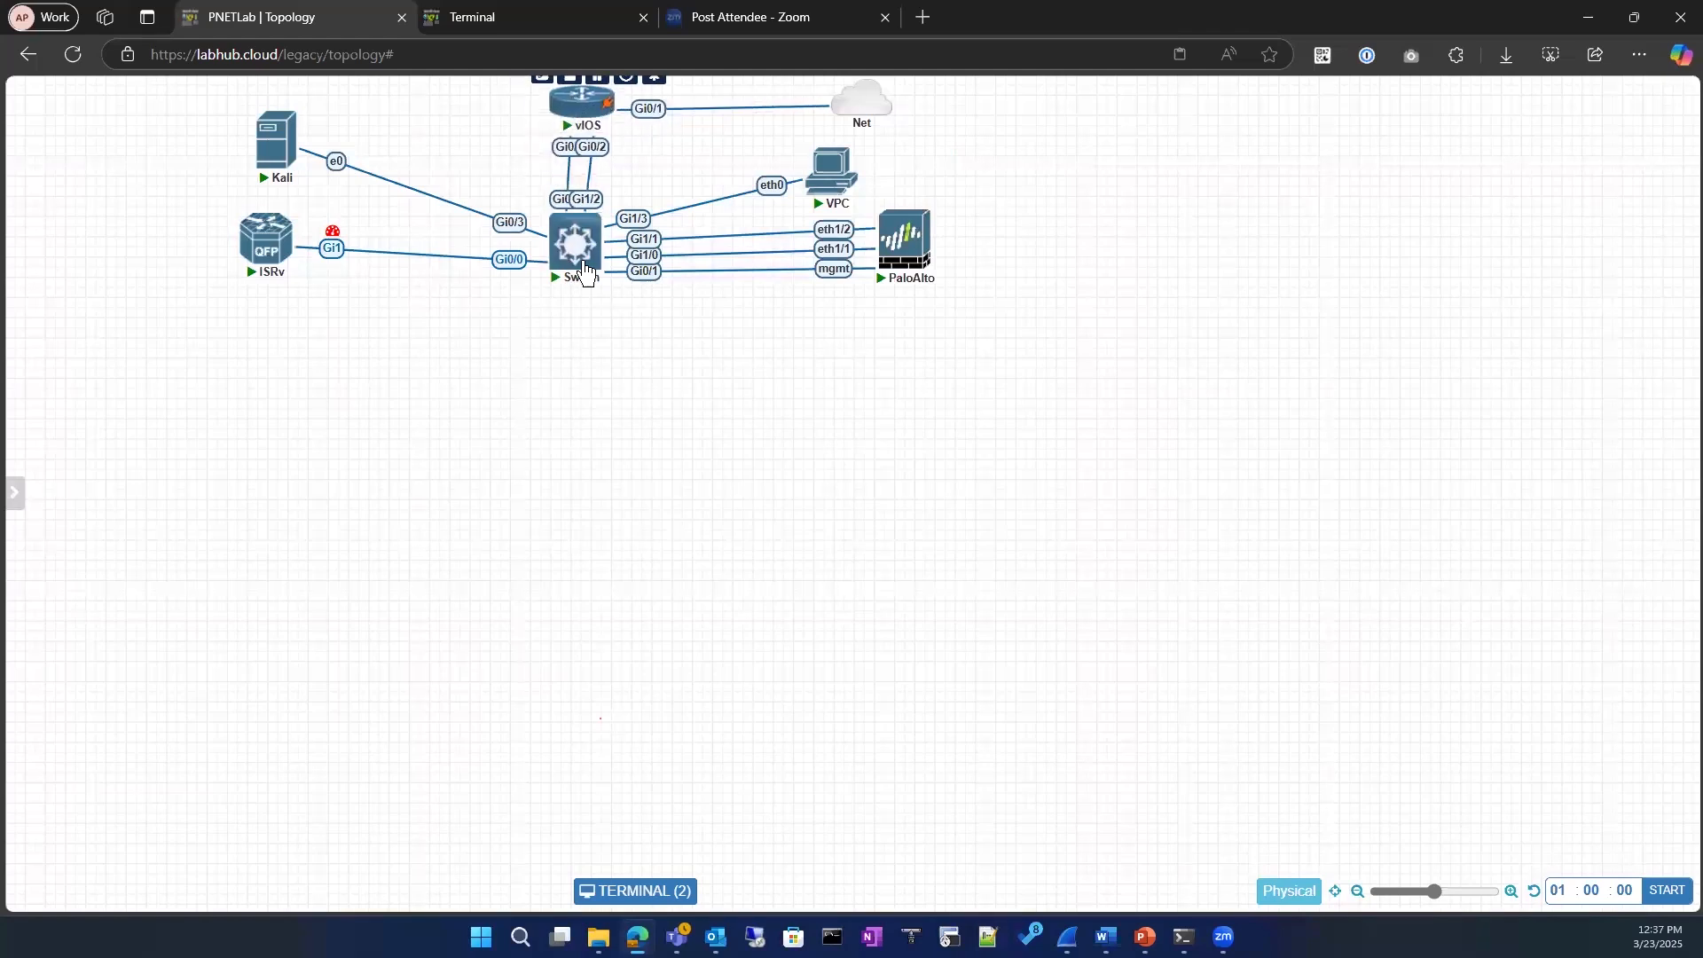
left_click_drag(582, 243, 590, 325)
left_click_drag(270, 246, 223, 362)
left_click_drag(271, 149, 190, 254)
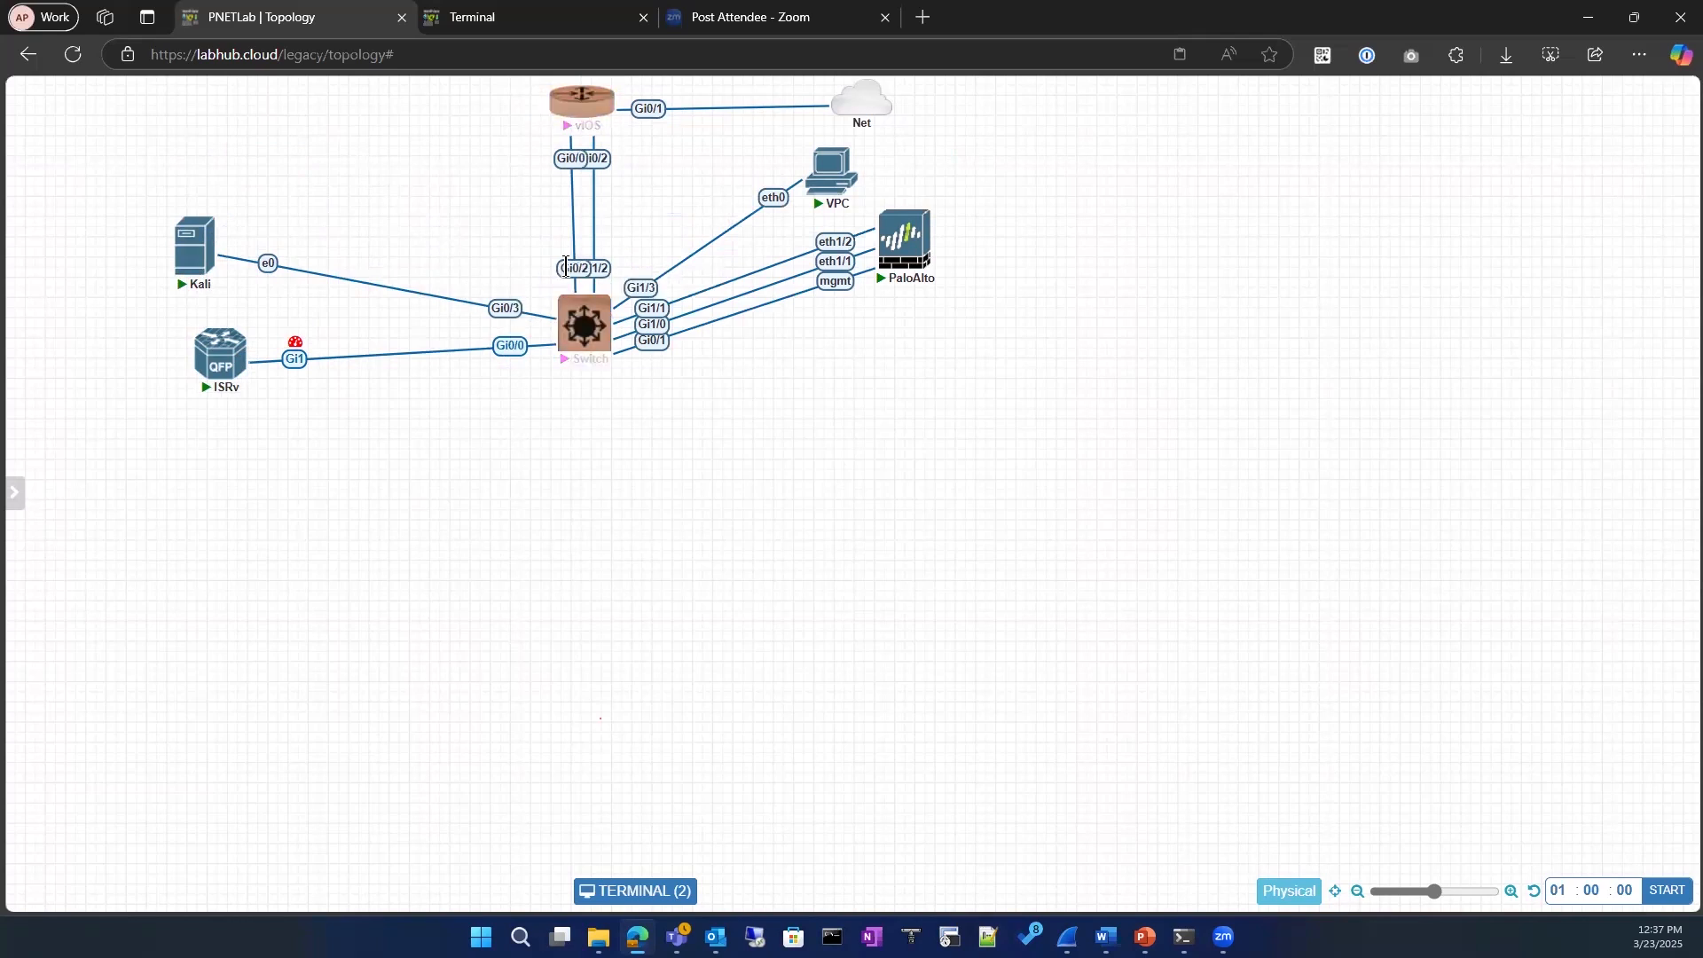
Step: Reopen the terminal window below the topology, widen it and open the vIOS router's console
mouse_move(577, 120)
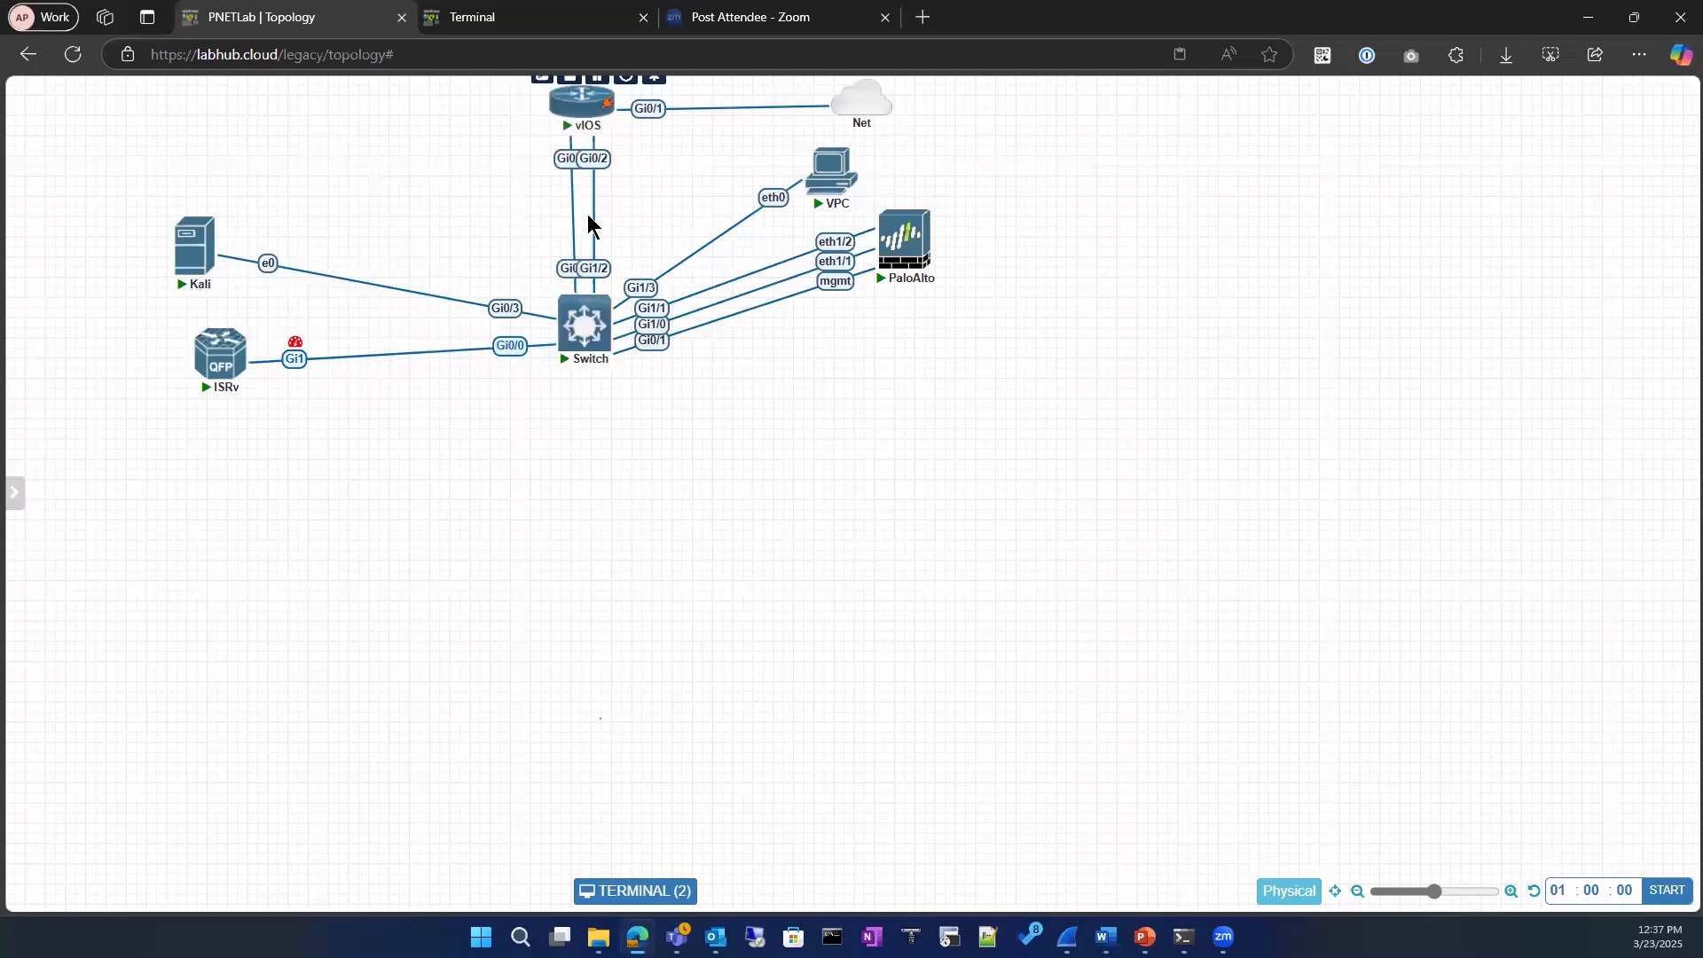
left_click(642, 892)
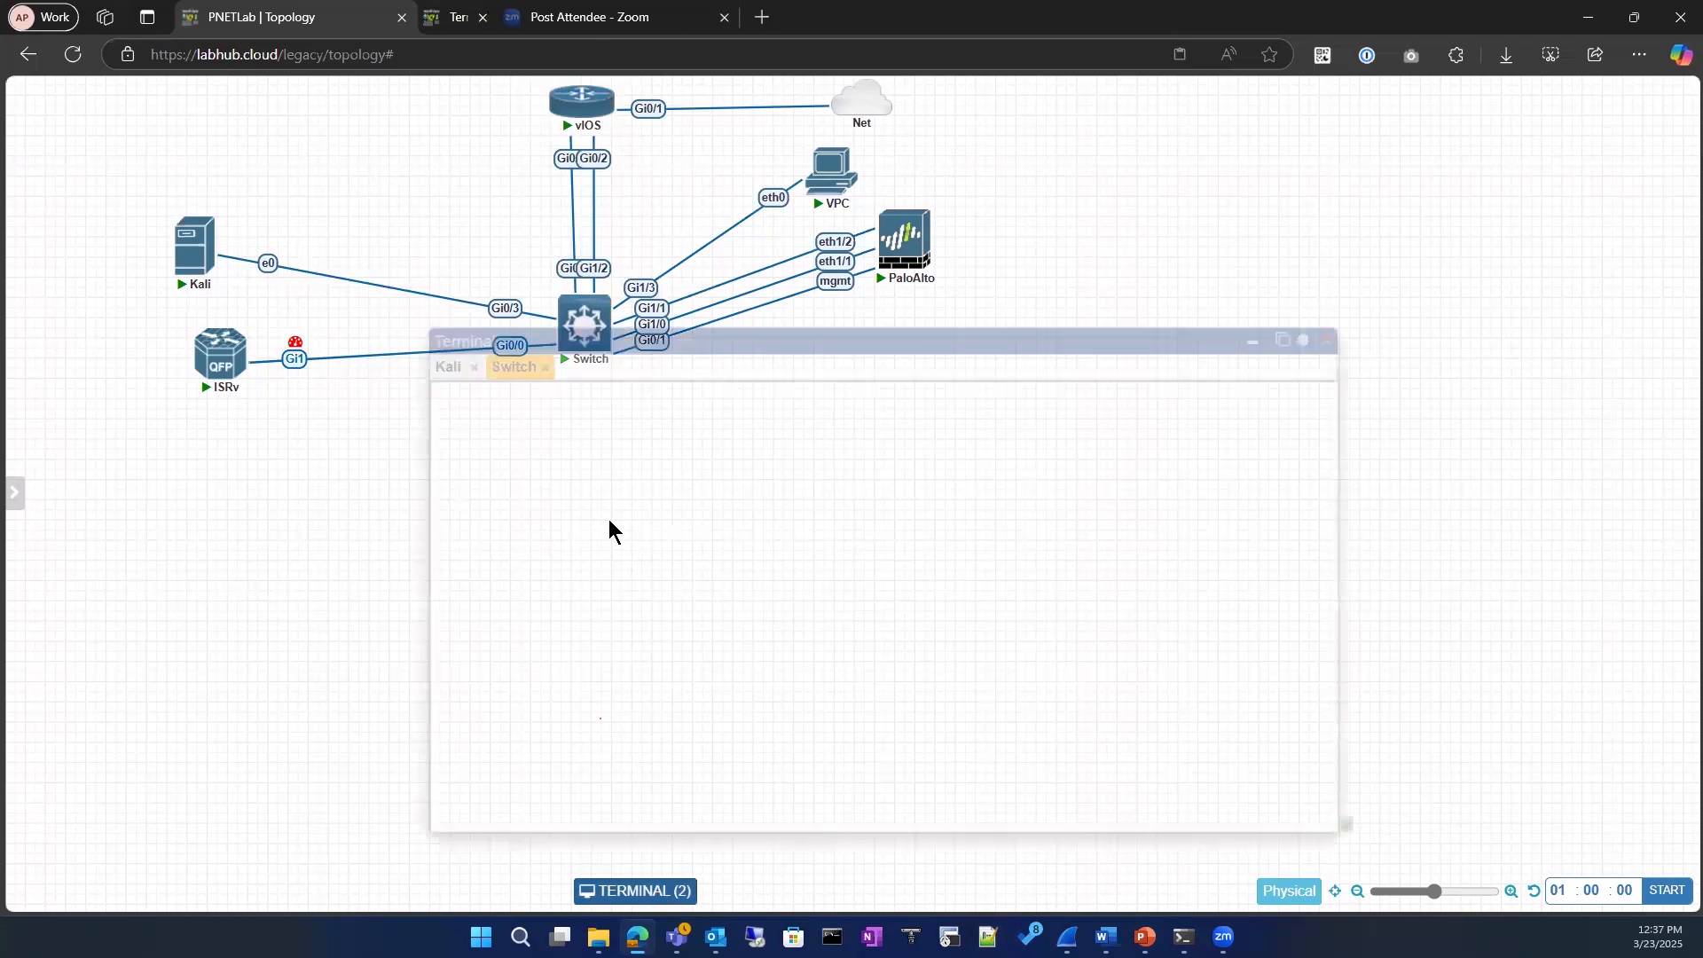
left_click_drag(567, 338, 372, 369)
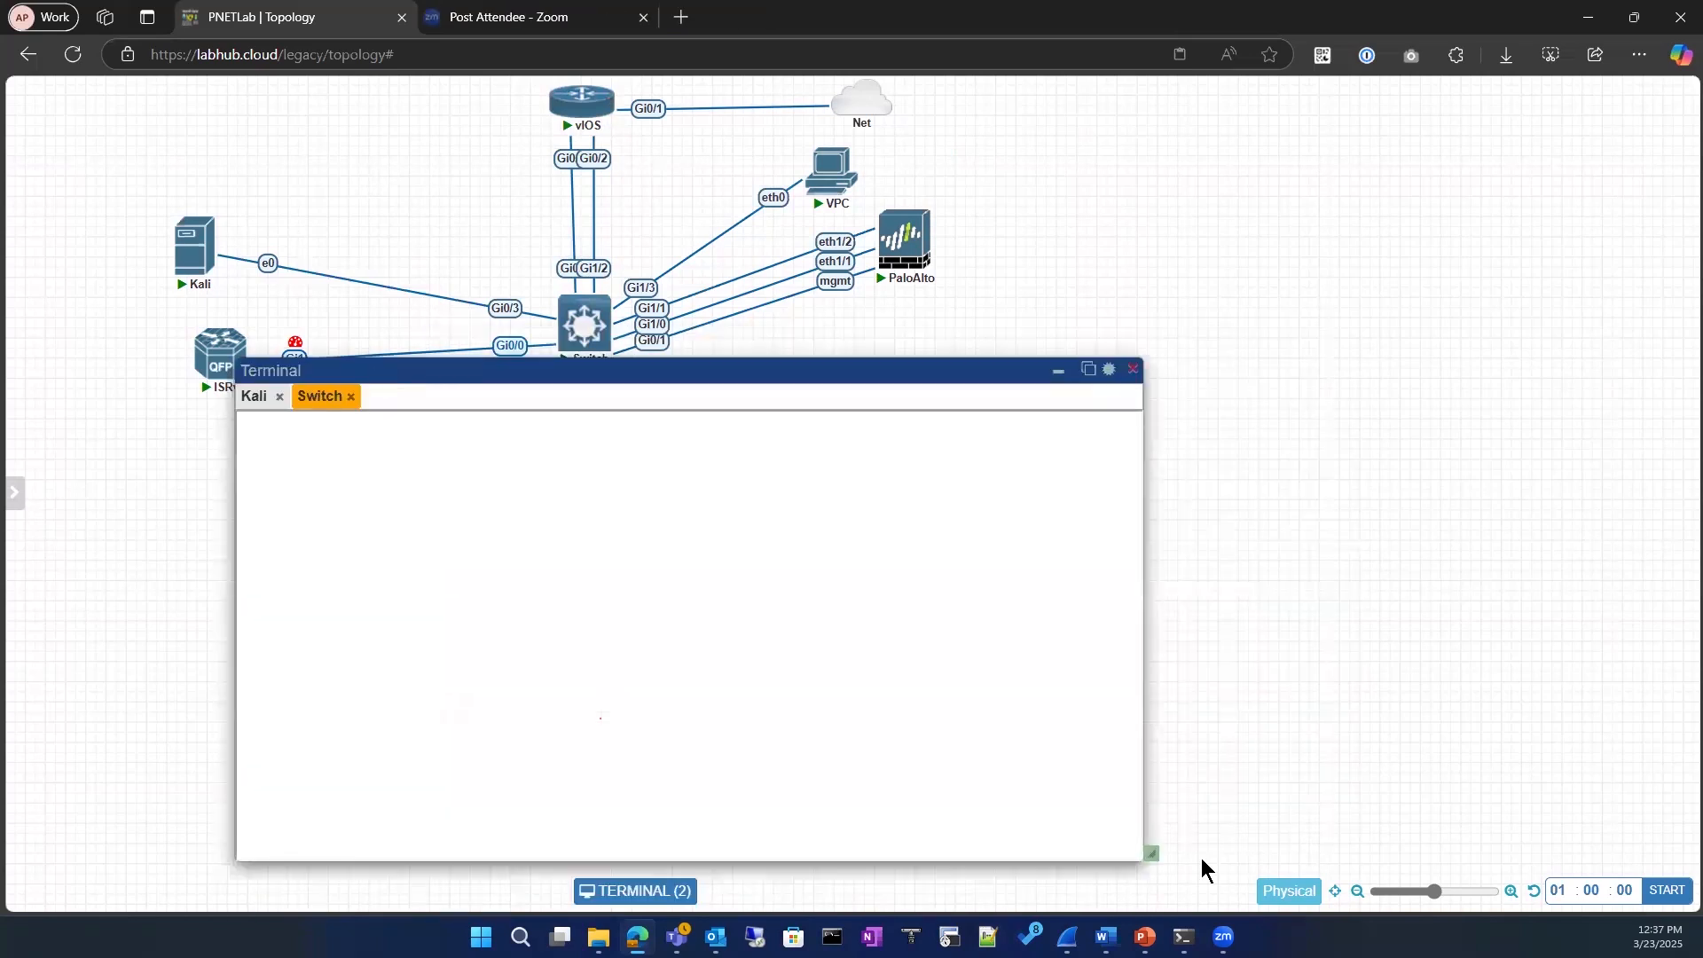
left_click_drag(1158, 854, 1630, 841)
left_click_drag(595, 371, 483, 395)
mouse_move(580, 130)
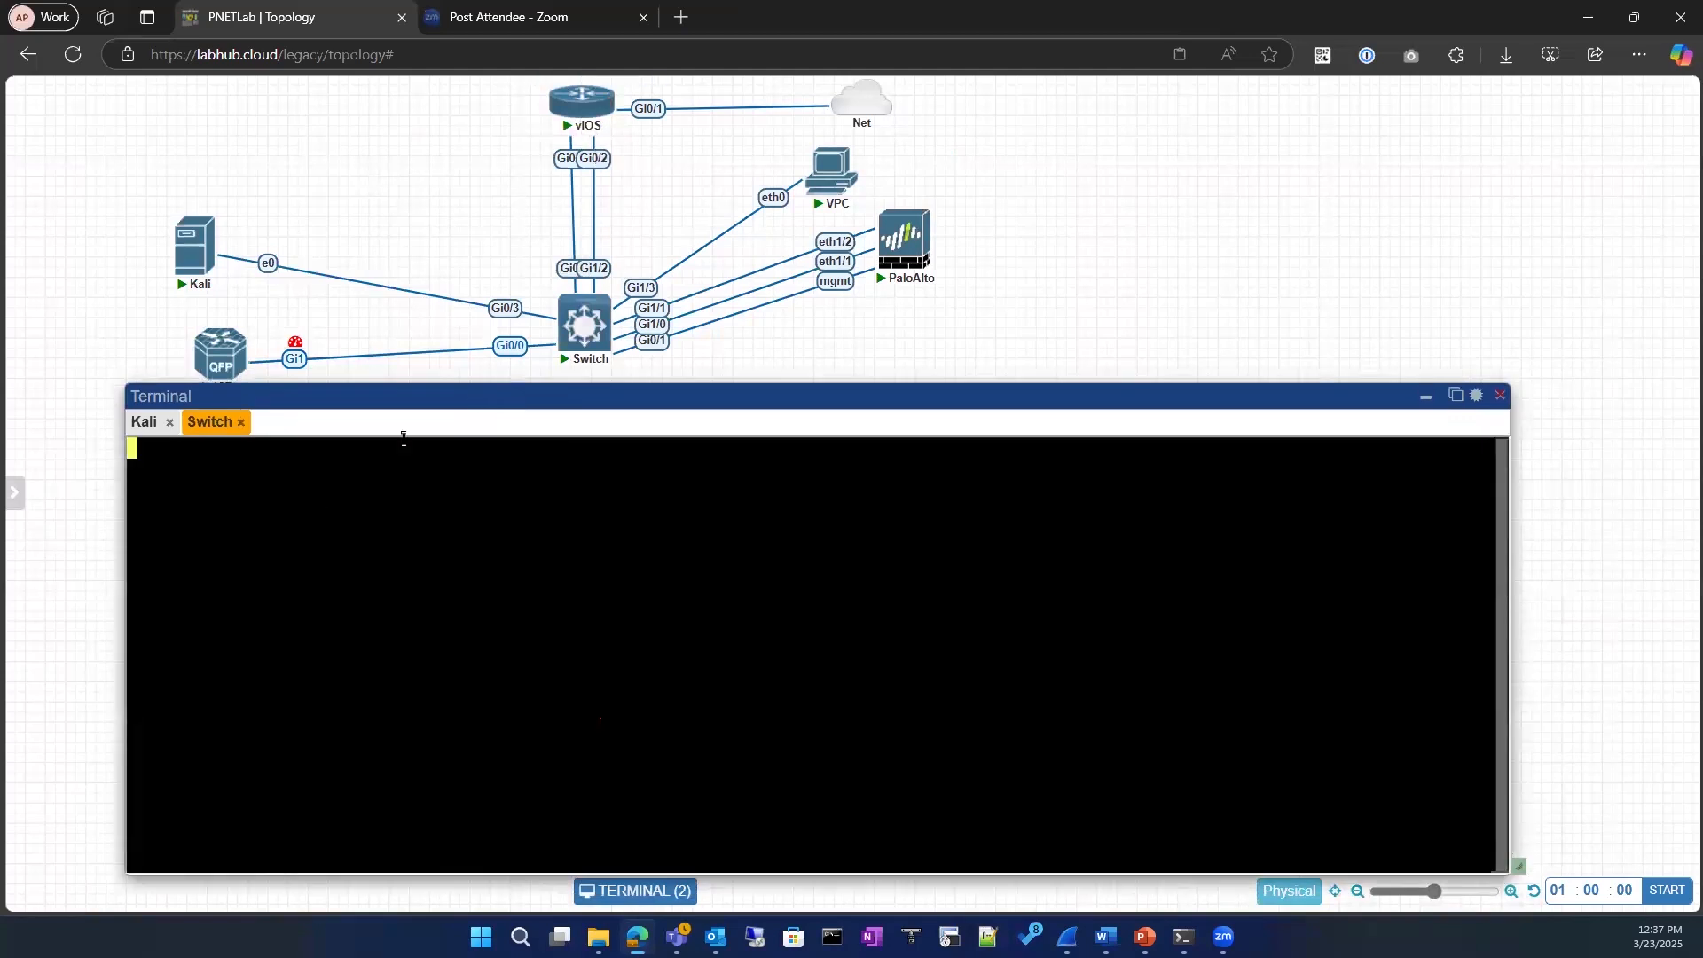
left_click_drag(394, 398, 530, 370)
left_click(581, 102)
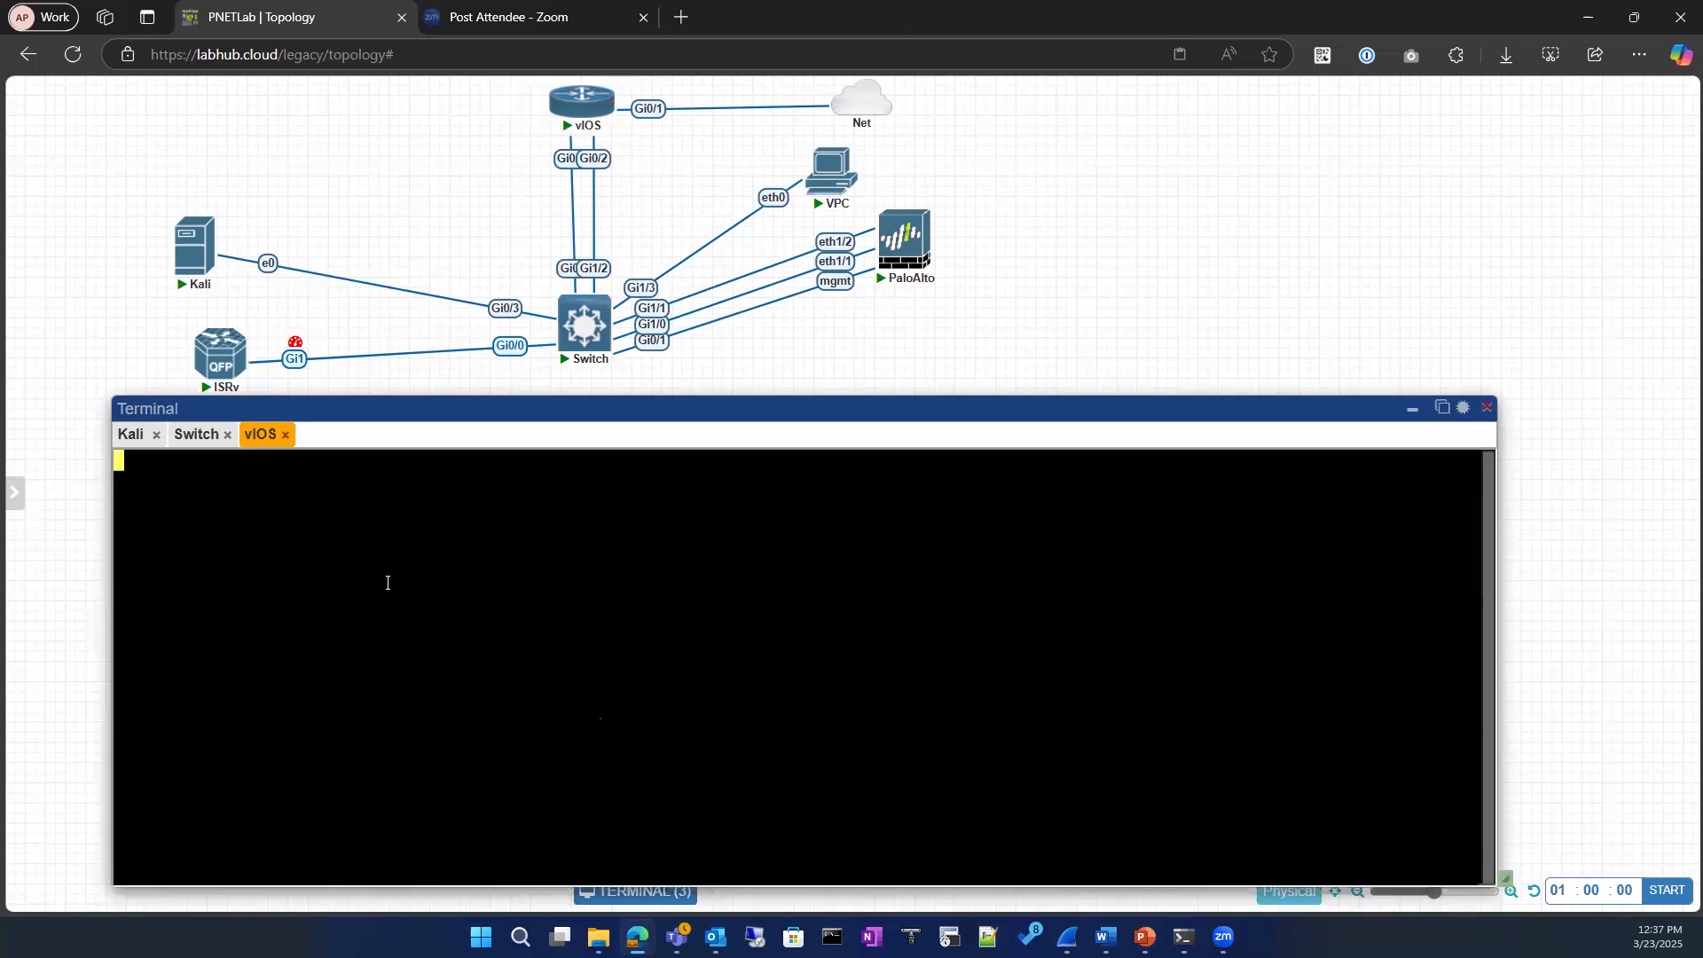
Step: Enter privileged EXEC mode on the vIOS router with en
key("Return")
key("Return")
type("en")
key("Return")
key("Return")
key("Return")
type("conf")
key("Tab")
key("Return")
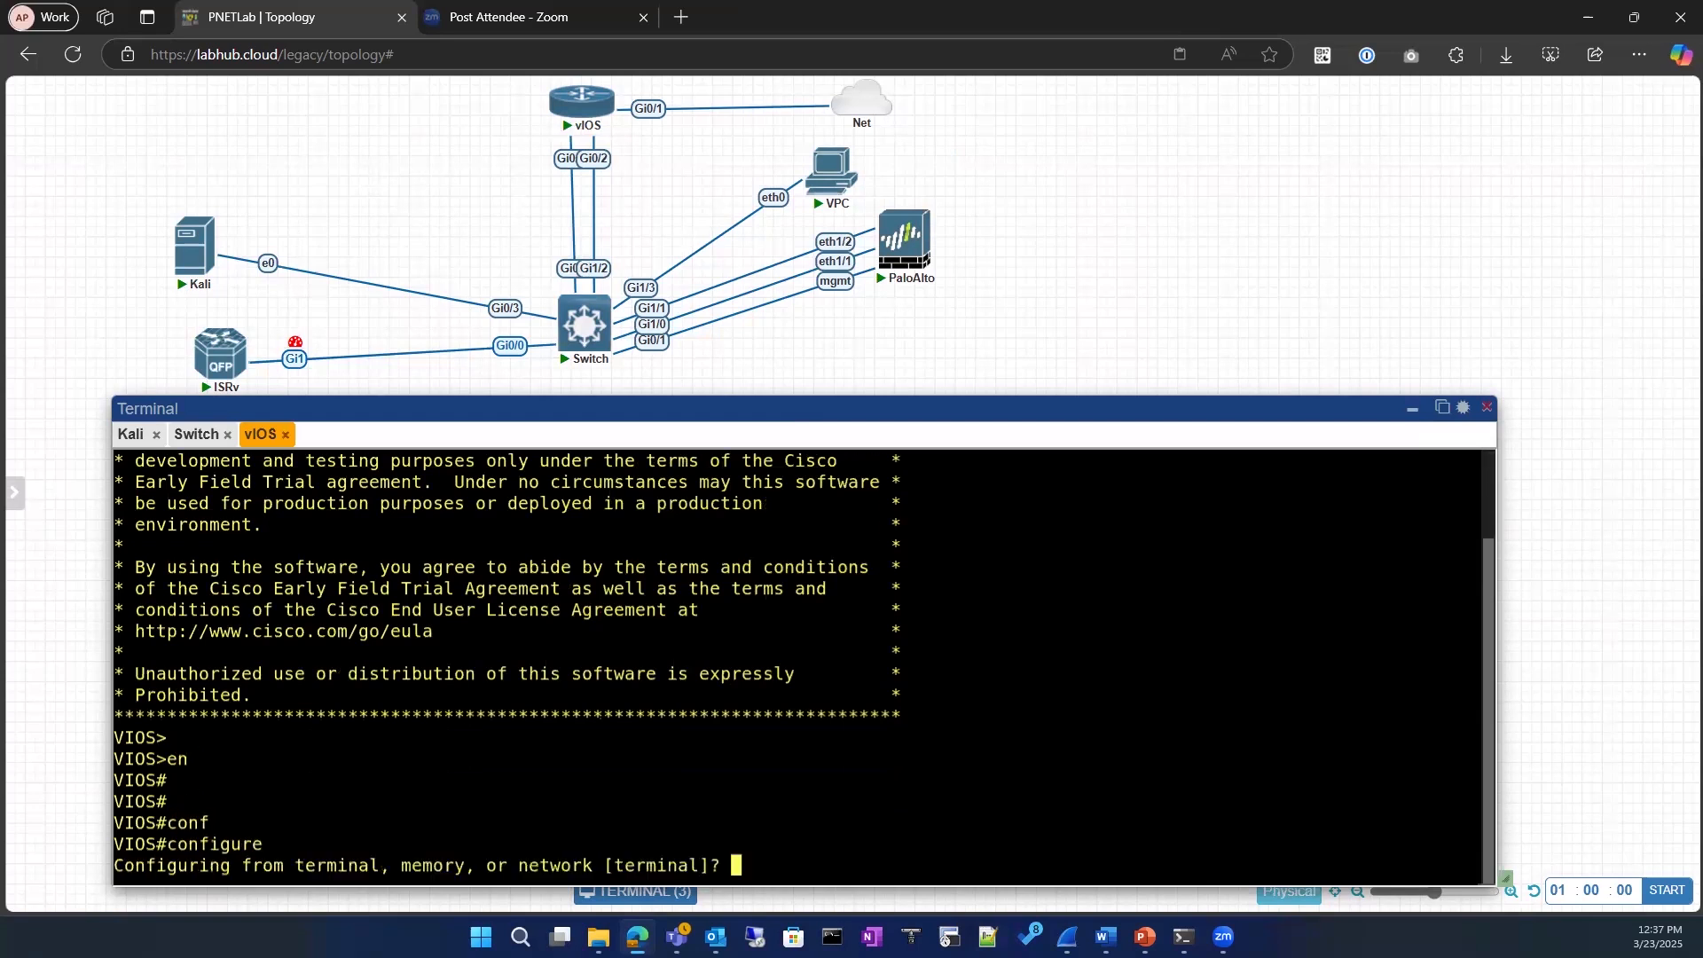
key("Return")
type("ot")
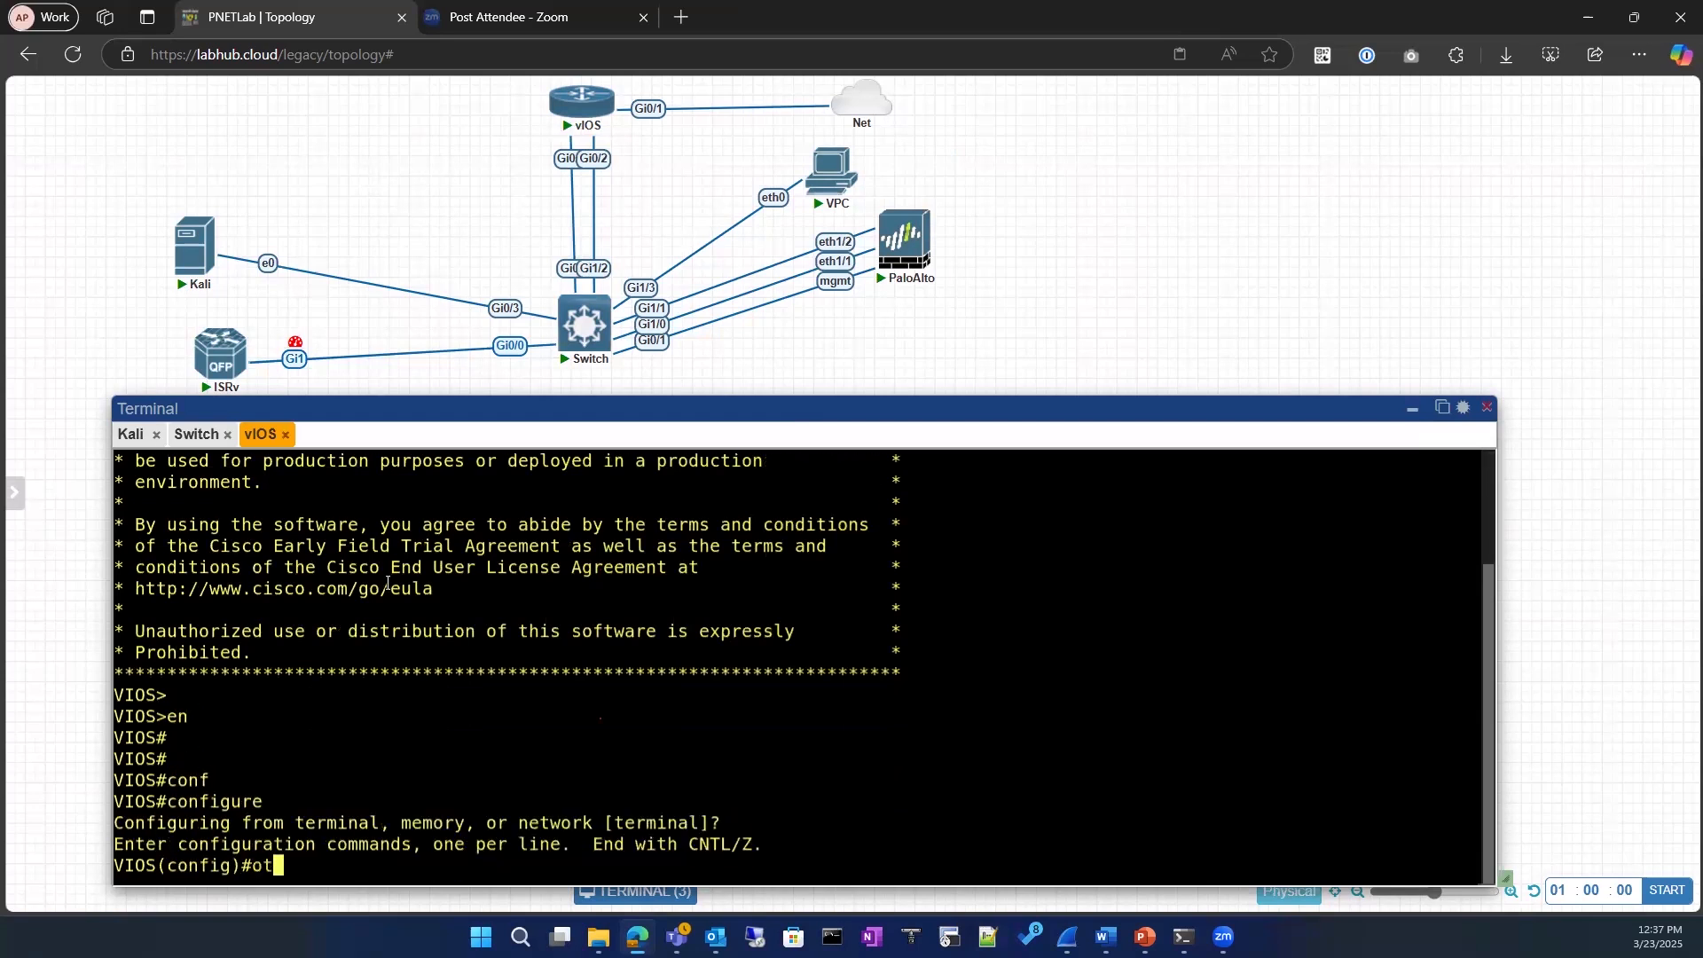
key("BackSpace")
key("BackSpace")
type("int")
key("Tab")
type("gu")
key("BackSpace")
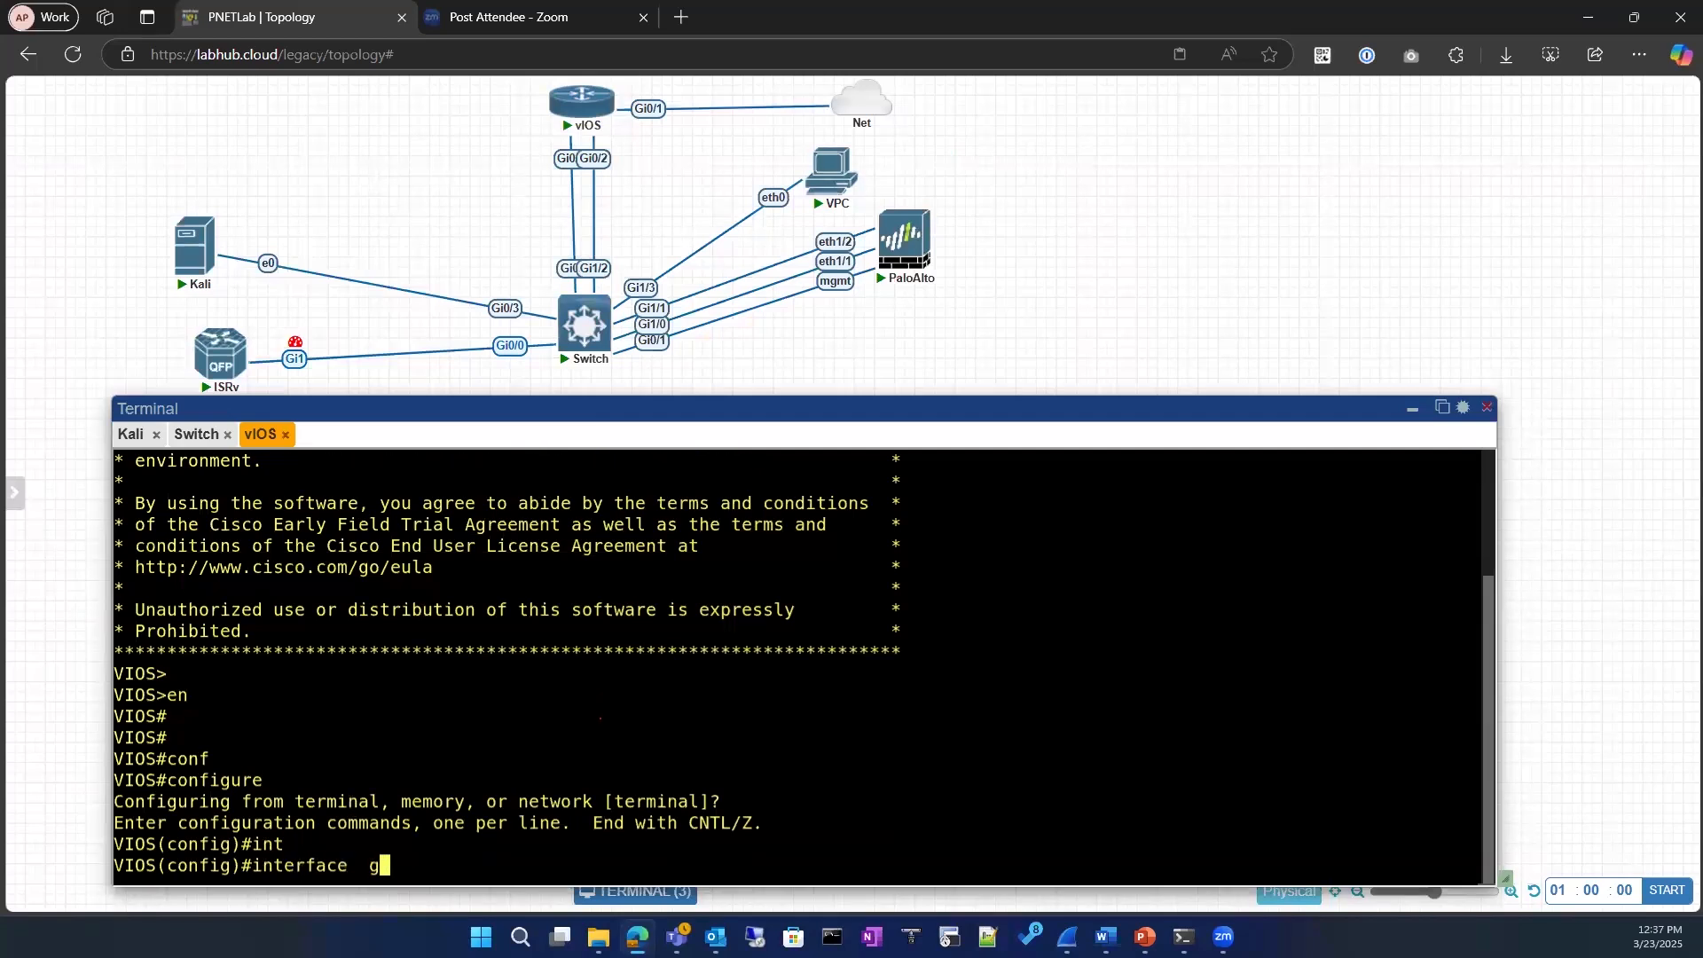
type("i")
key("Tab")
type("0/0")
key("Return")
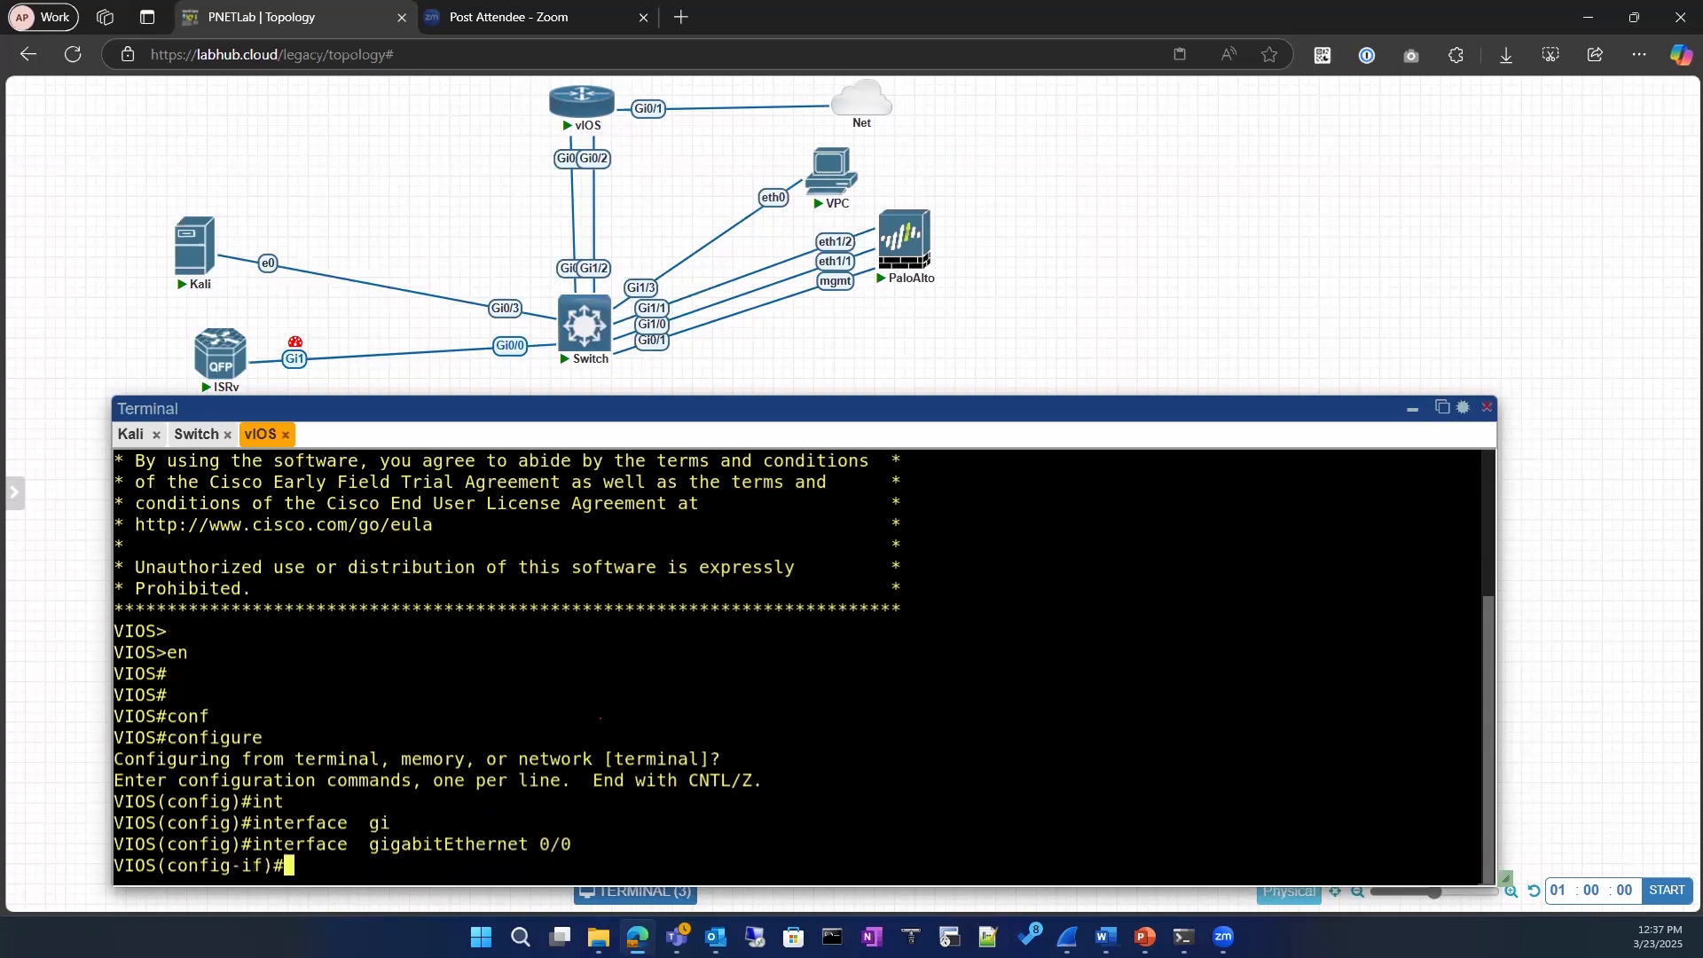
type("ip add")
key("Tab")
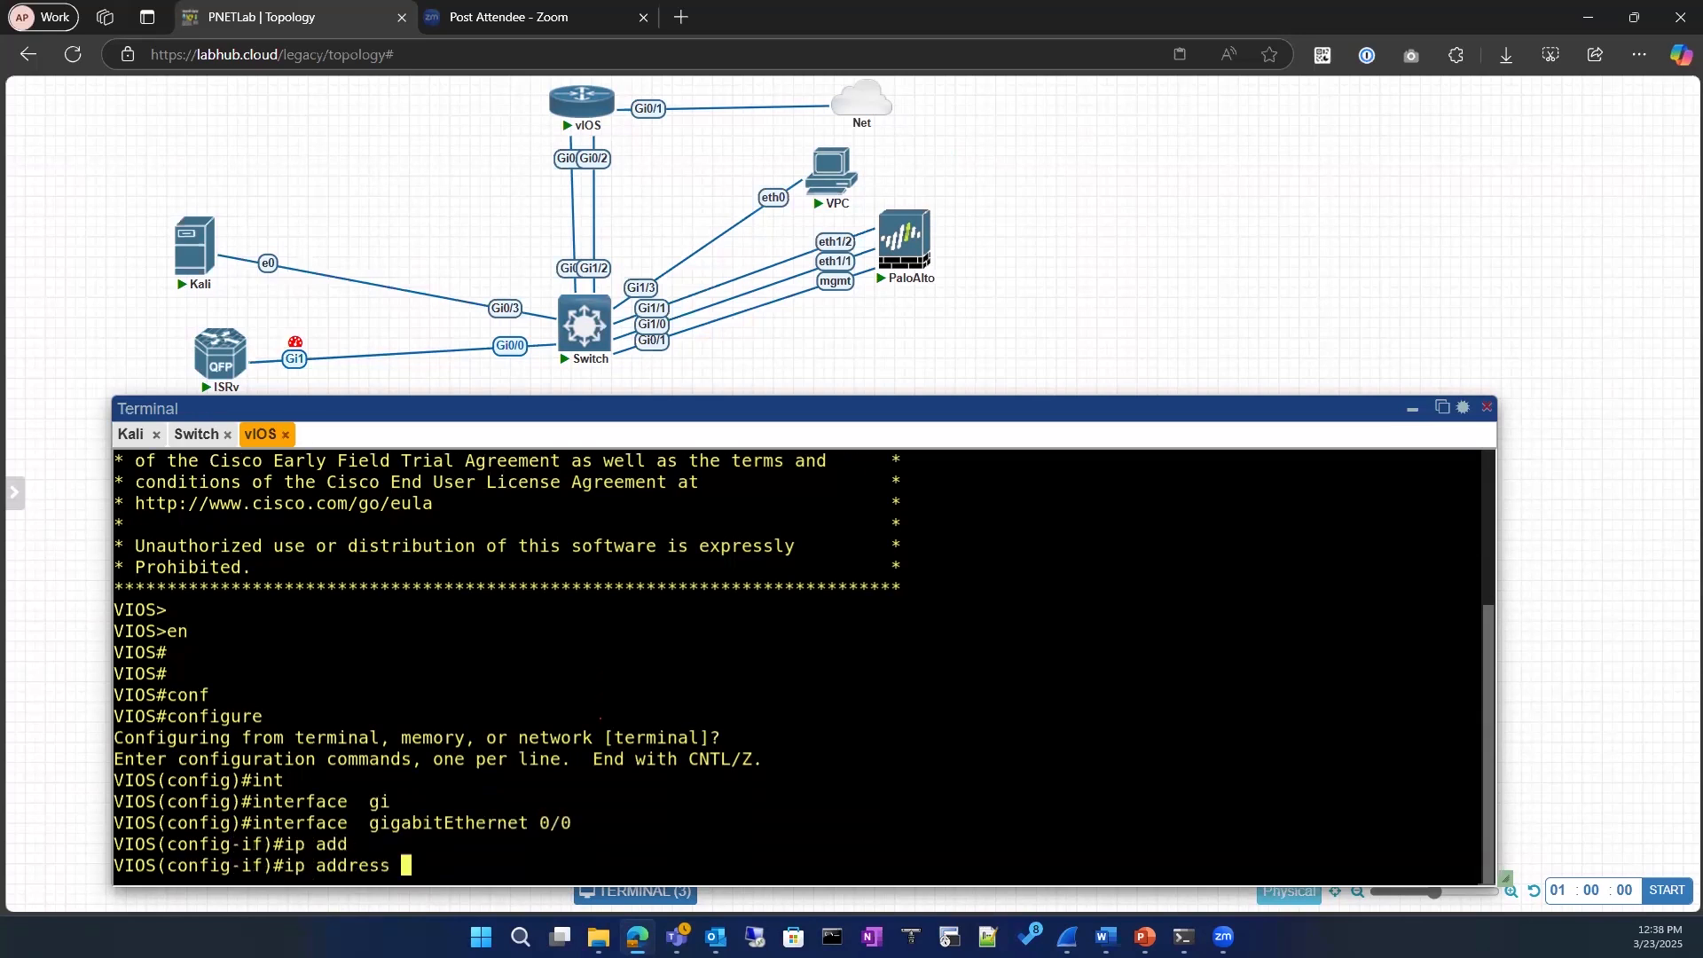
type("20.0.01")
key("BackSpace")
key("BackSpace")
key("BackSpace")
key("BackSpace")
key("BackSpace")
key("BackSpace")
key("BackSpace")
key("BackSpace")
key("BackSpace")
key("BackSpace")
key("BackSpace")
key("BackSpace")
key("BackSpace")
key("BackSpace")
key("BackSpace")
key("BackSpace")
key("BackSpace")
key("BackSpace")
type("exit")
key("Return")
type("exit")
key("Return")
key("Return")
key("Return")
Step: List the vIOS interfaces that have addresses with show ip interface brief | ex un
type("sh ")
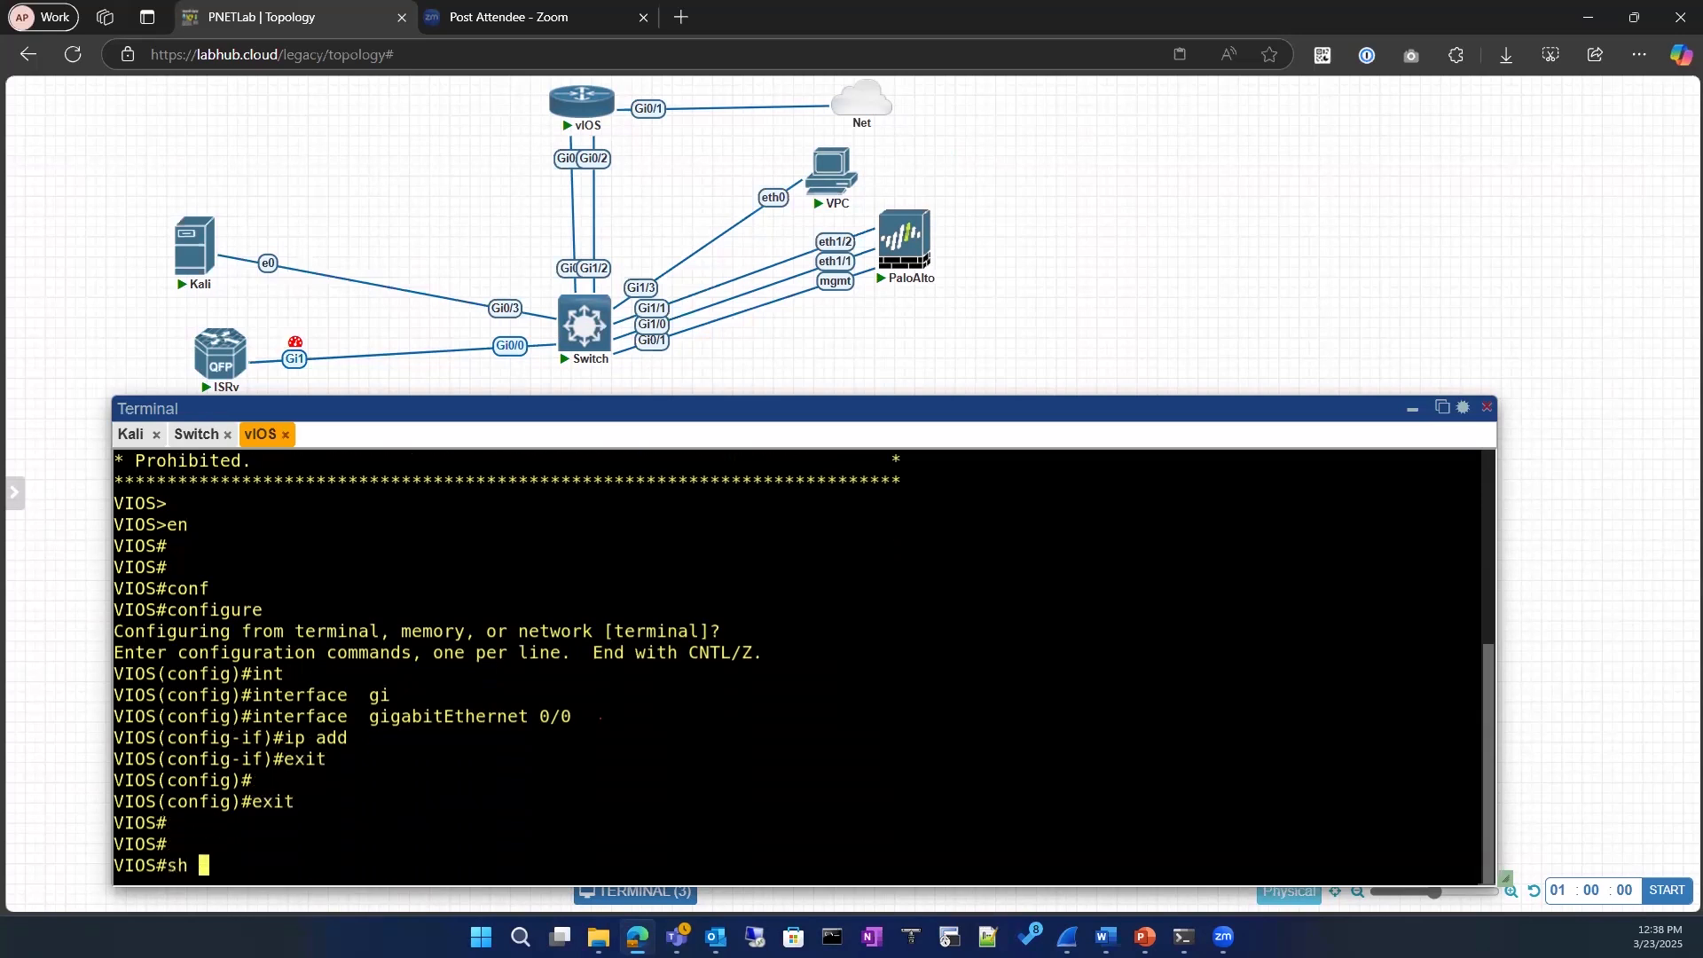
type("ip it")
key("BackSpace")
type("nt")
key("Tab")
type("br")
key("Tab")
type("| e")
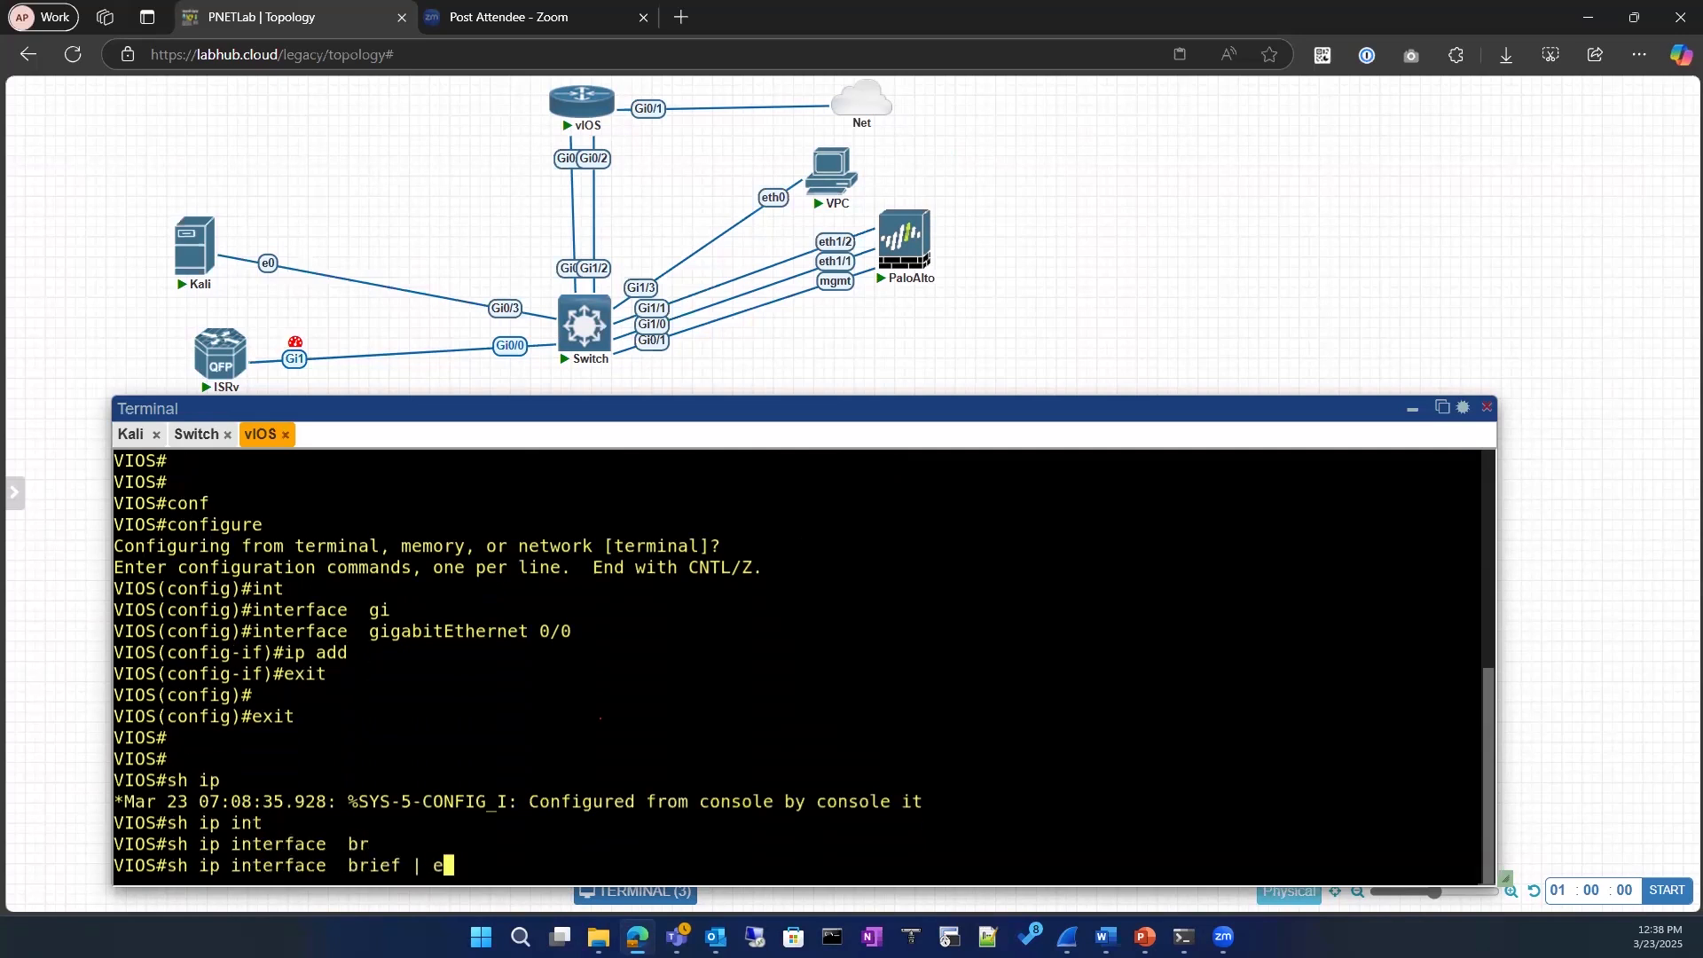
type("x un")
key("Return")
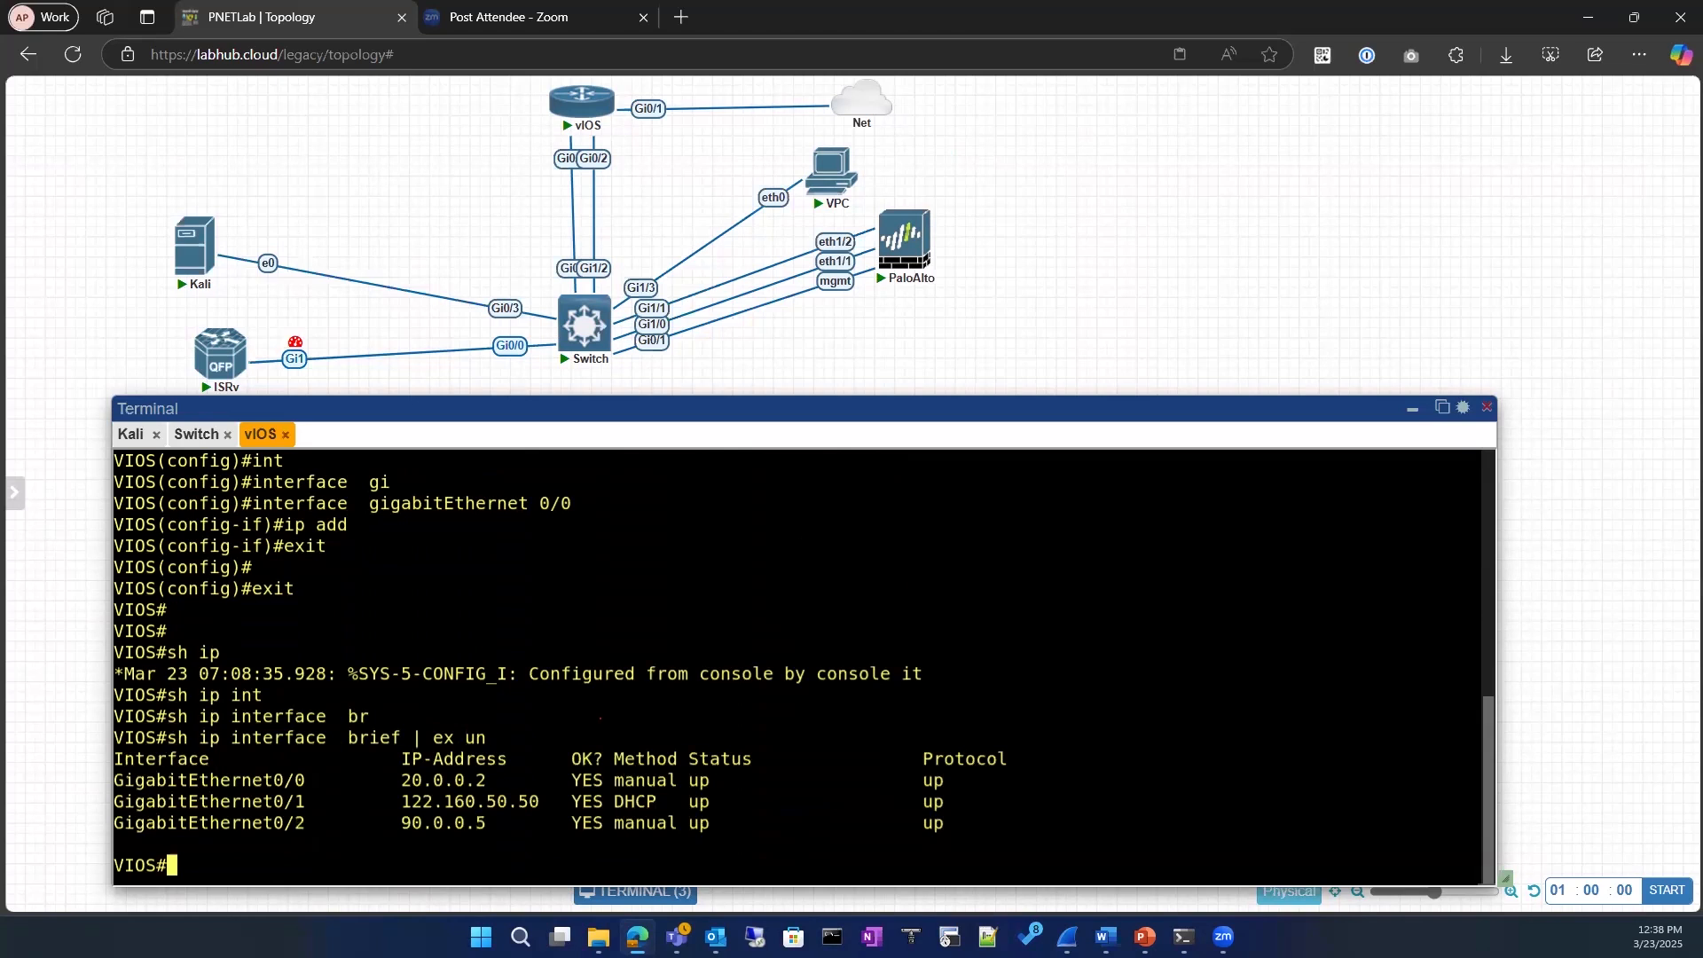
Step: Save the running configuration with wr on the vIOS router and on the switch
type("wr")
key("Return")
left_click(195, 434)
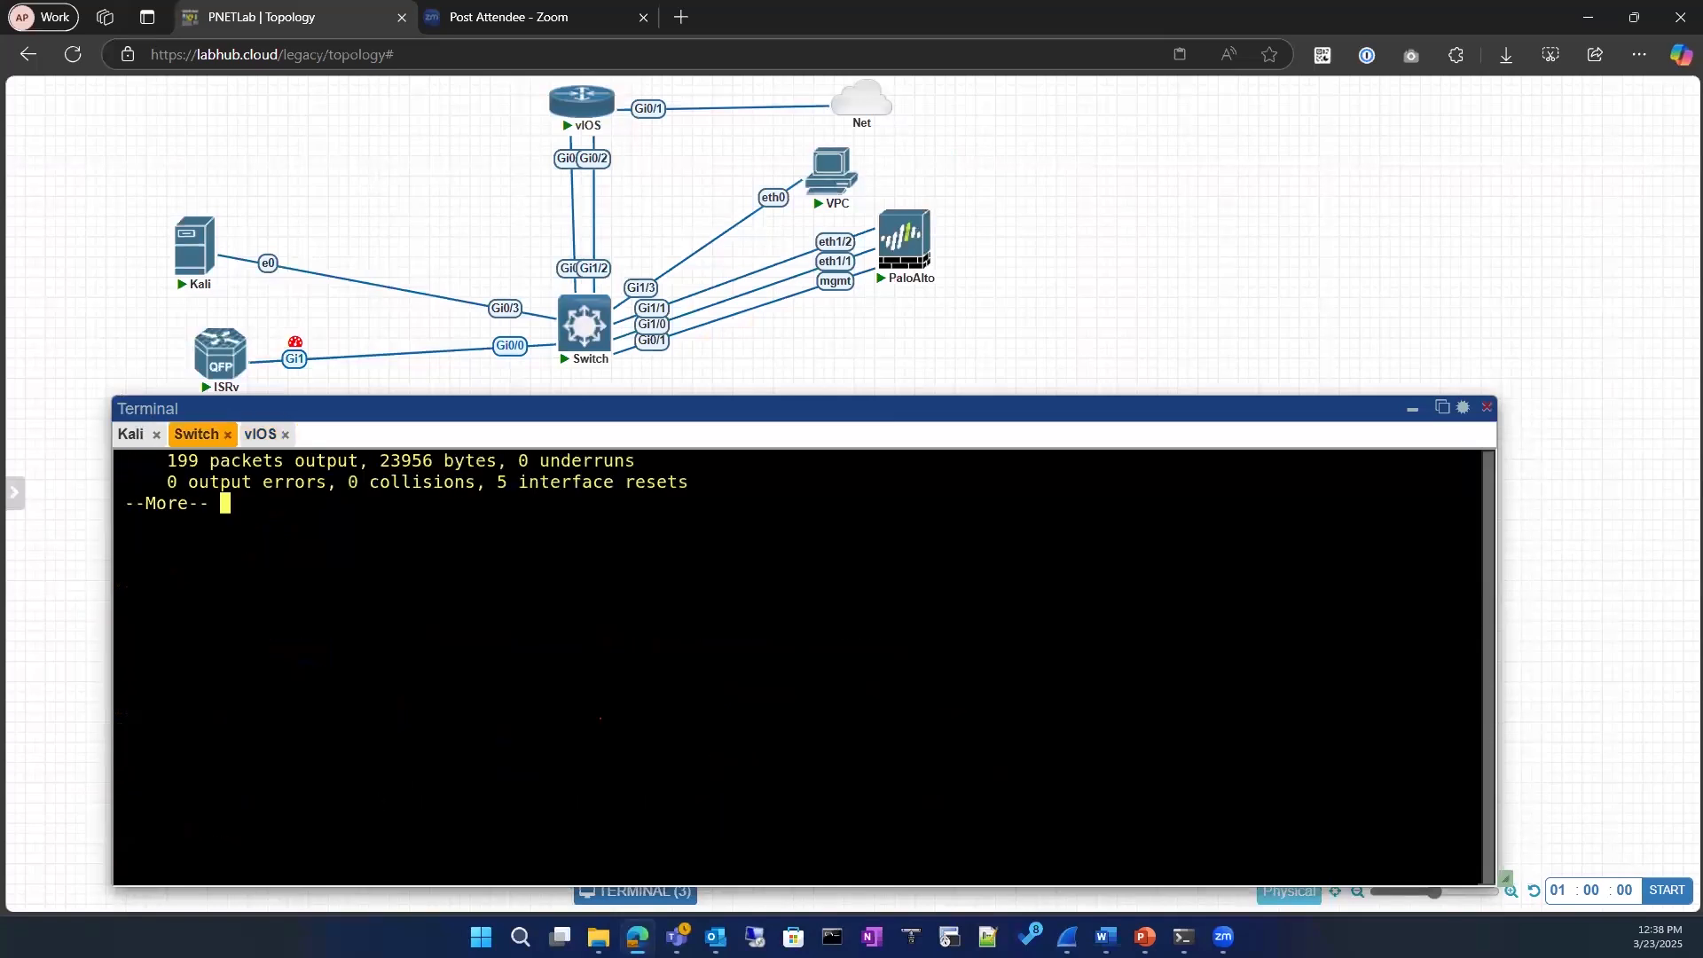
key("Return")
key("Return")
key("Return")
key("Return")
key("Return")
key("Return")
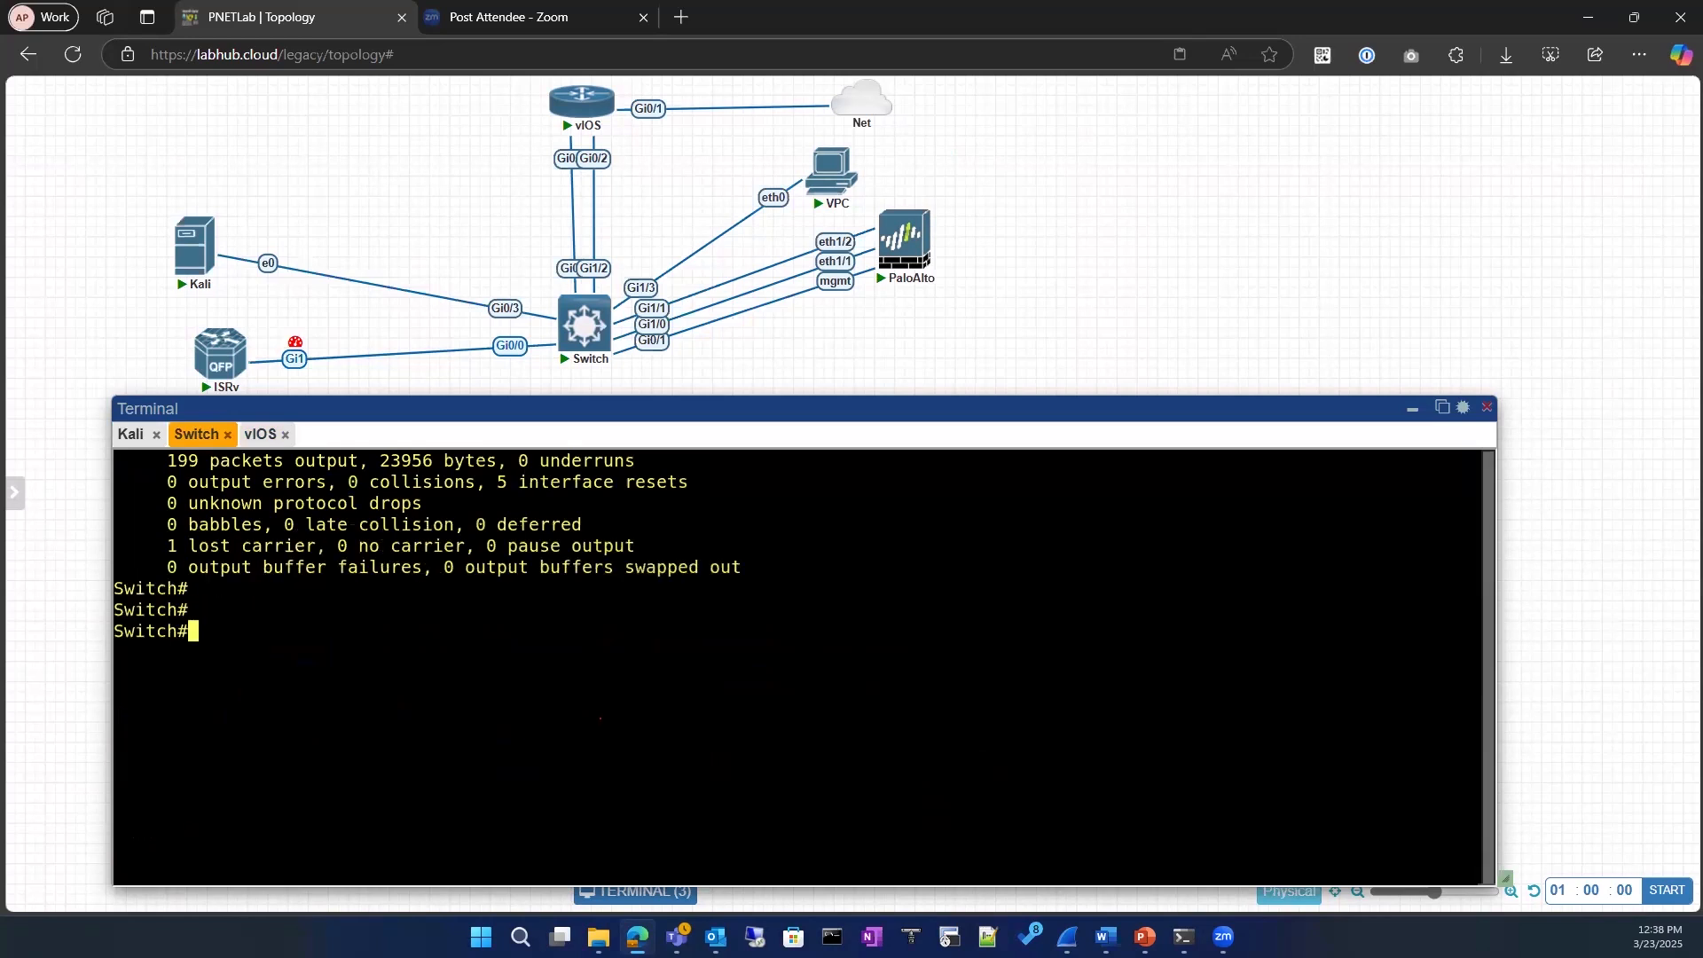
type("wr")
key("Return")
Step: On vIOS, run show cdp neighbors and highlight the local and remote ports of the Gig 0/0 link to the switch
left_click(260, 434)
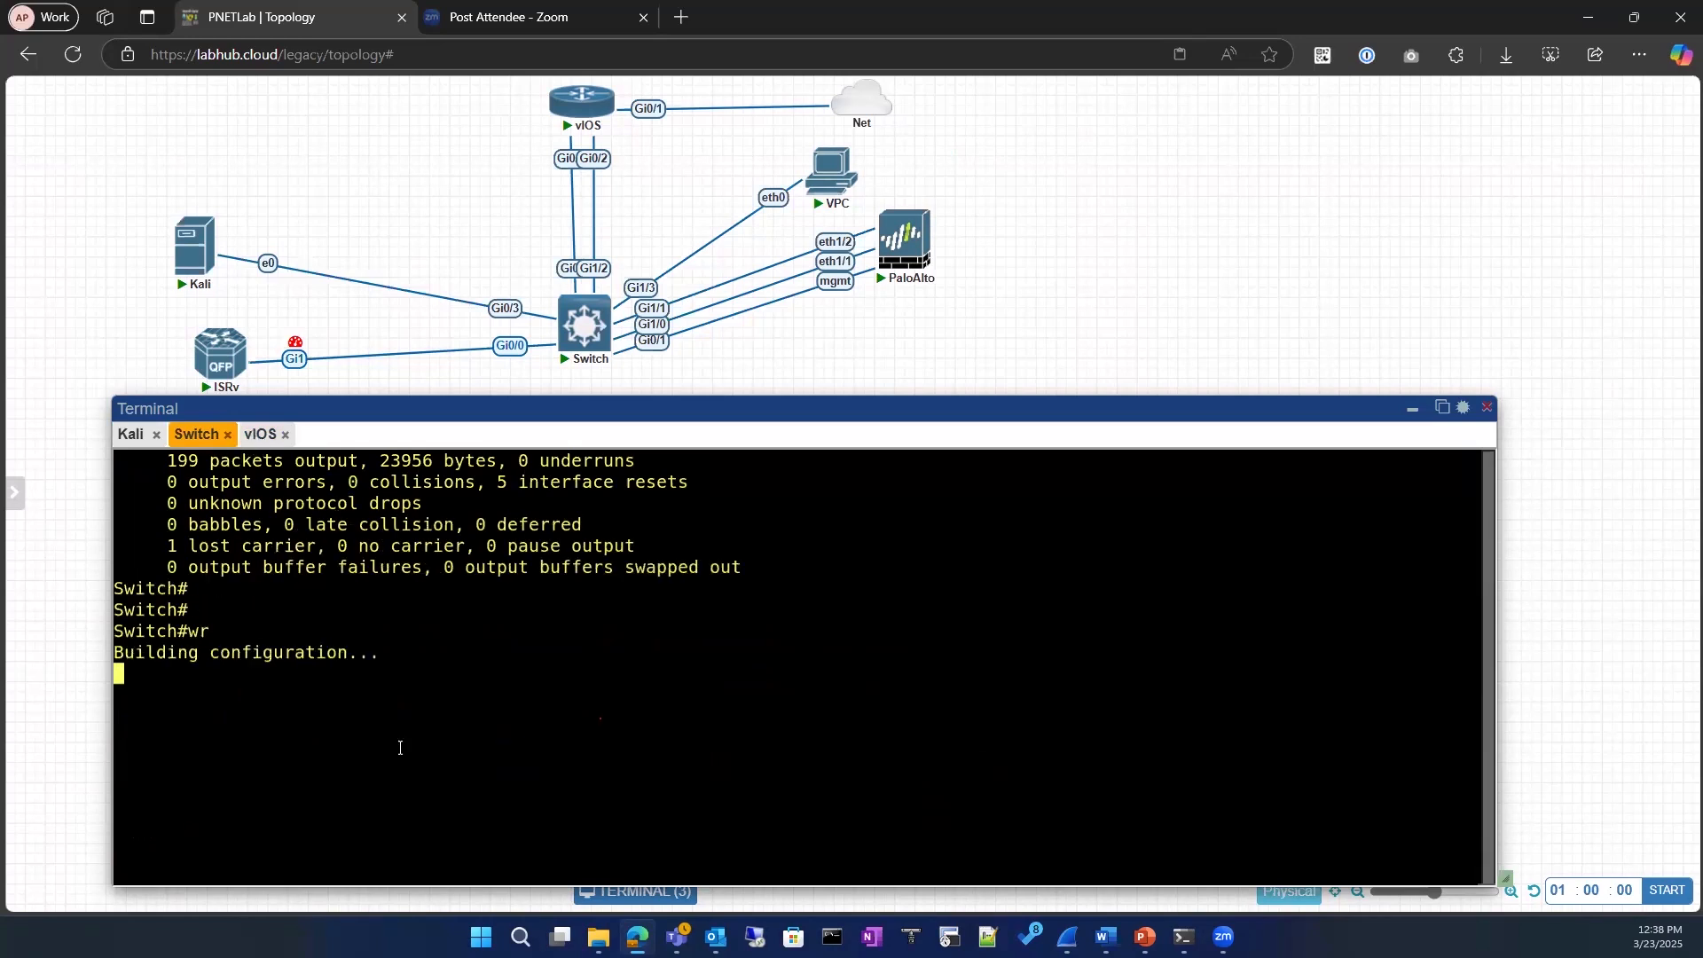
key("Return")
key("Return")
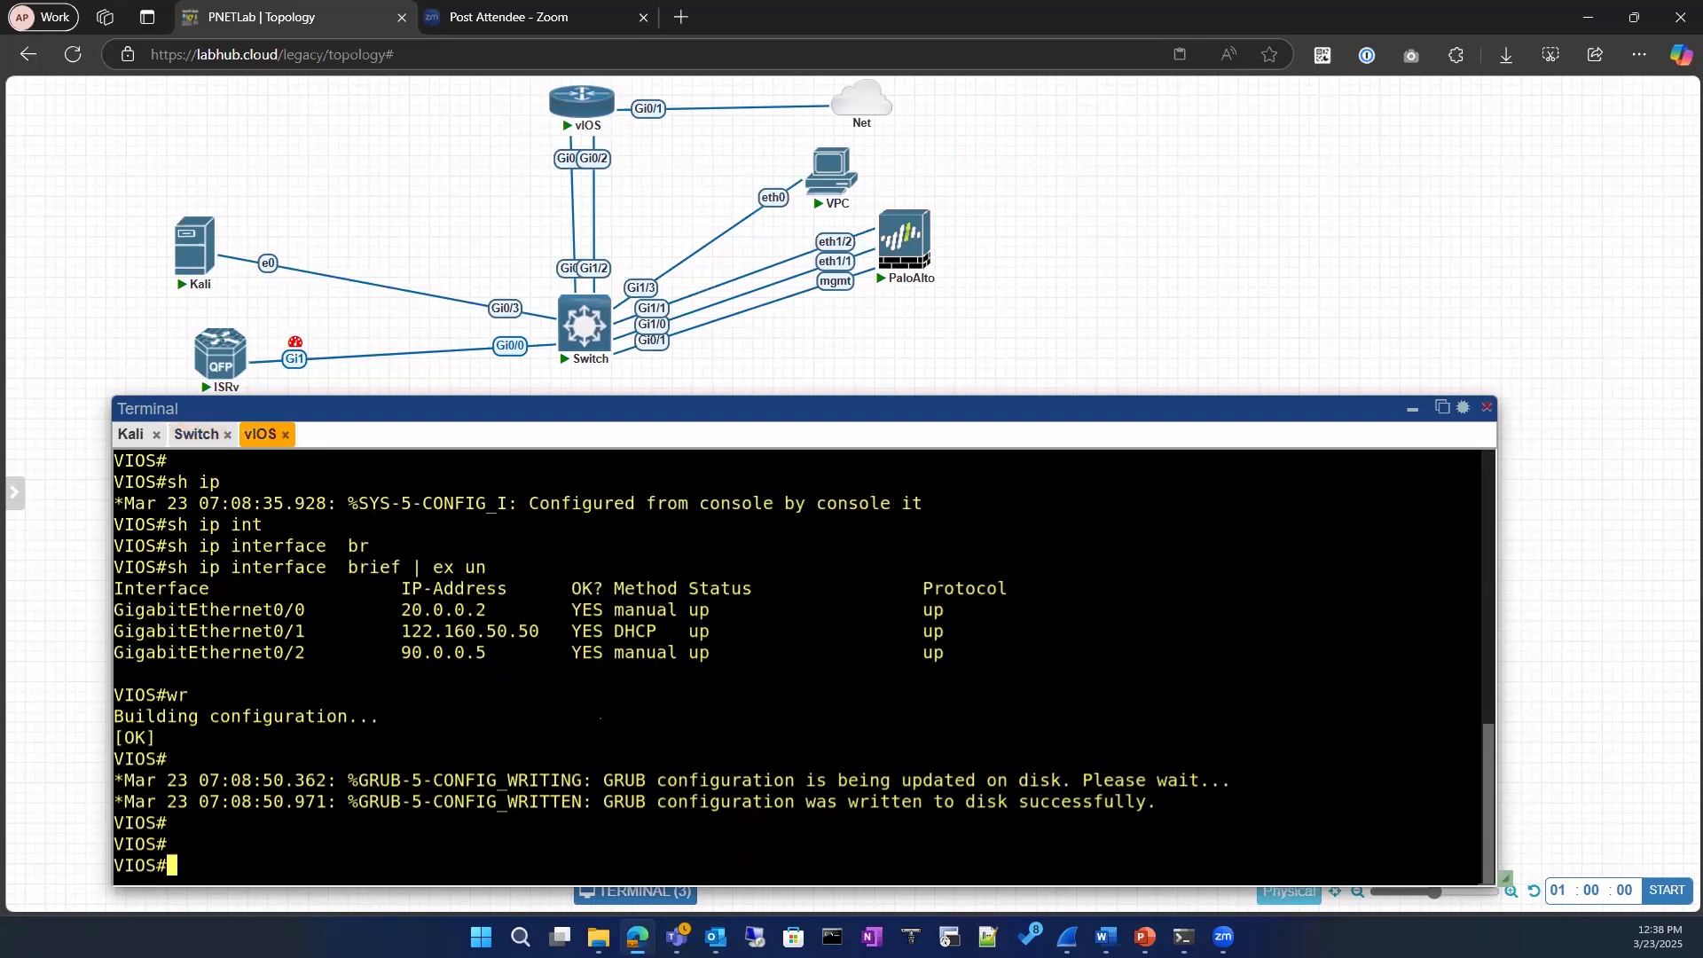
type("sho")
key("Tab")
type("cdp")
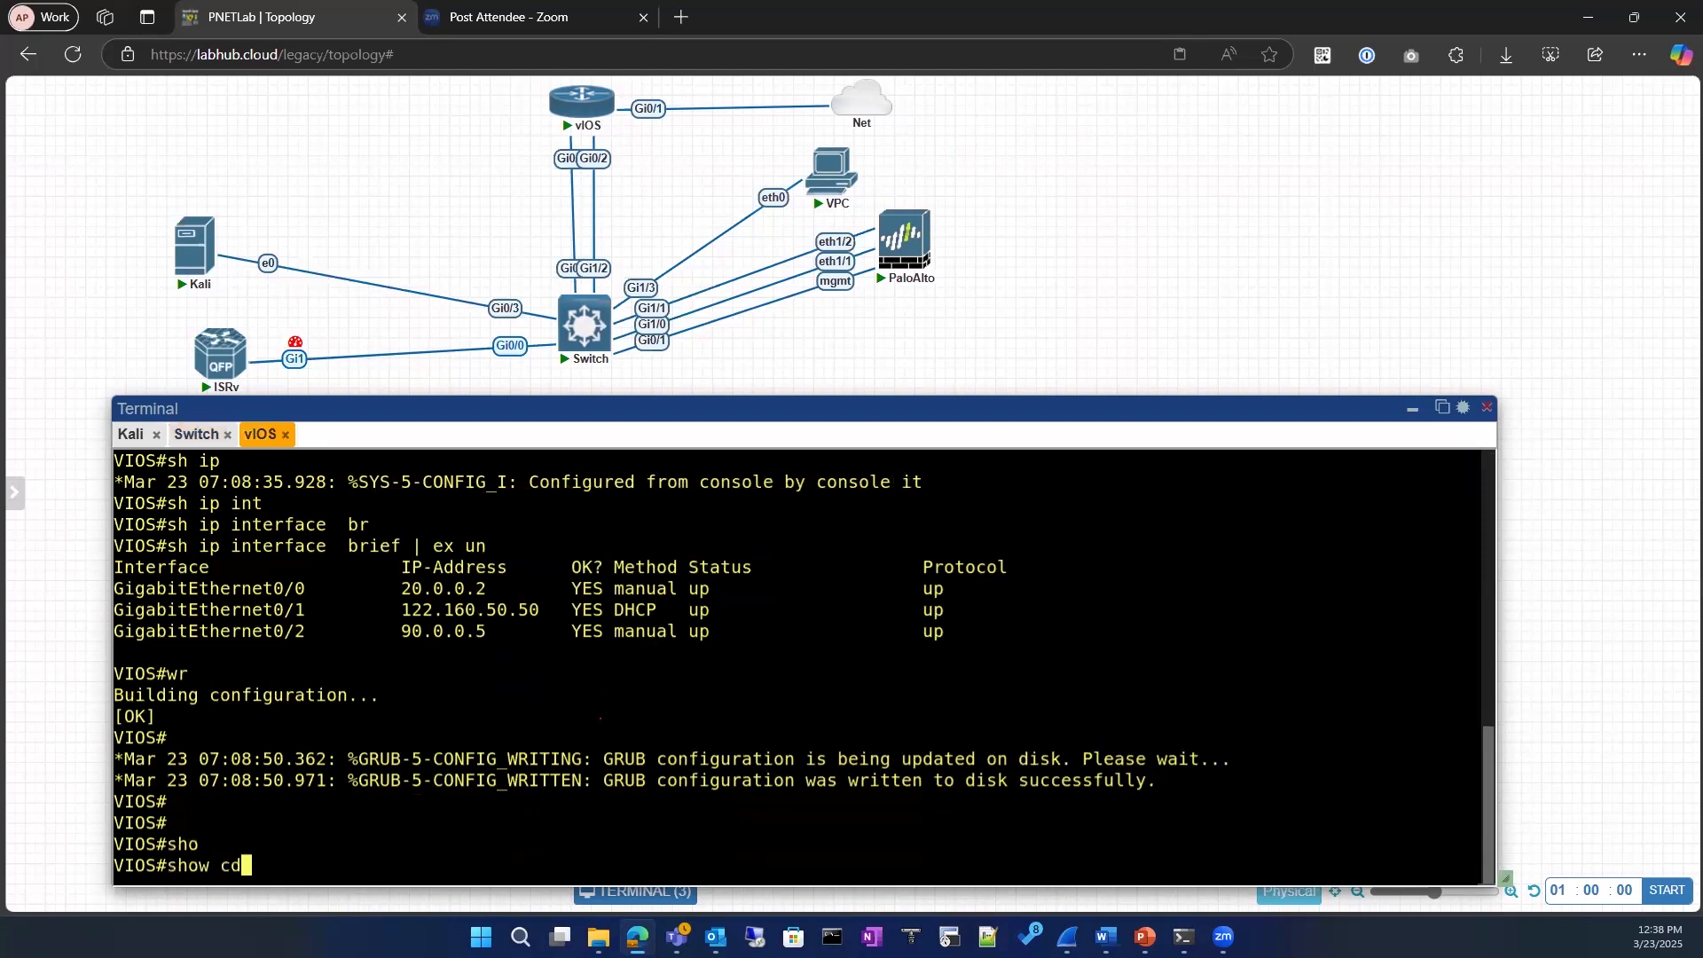
key("Tab")
type("ne")
key("Tab")
key("Return")
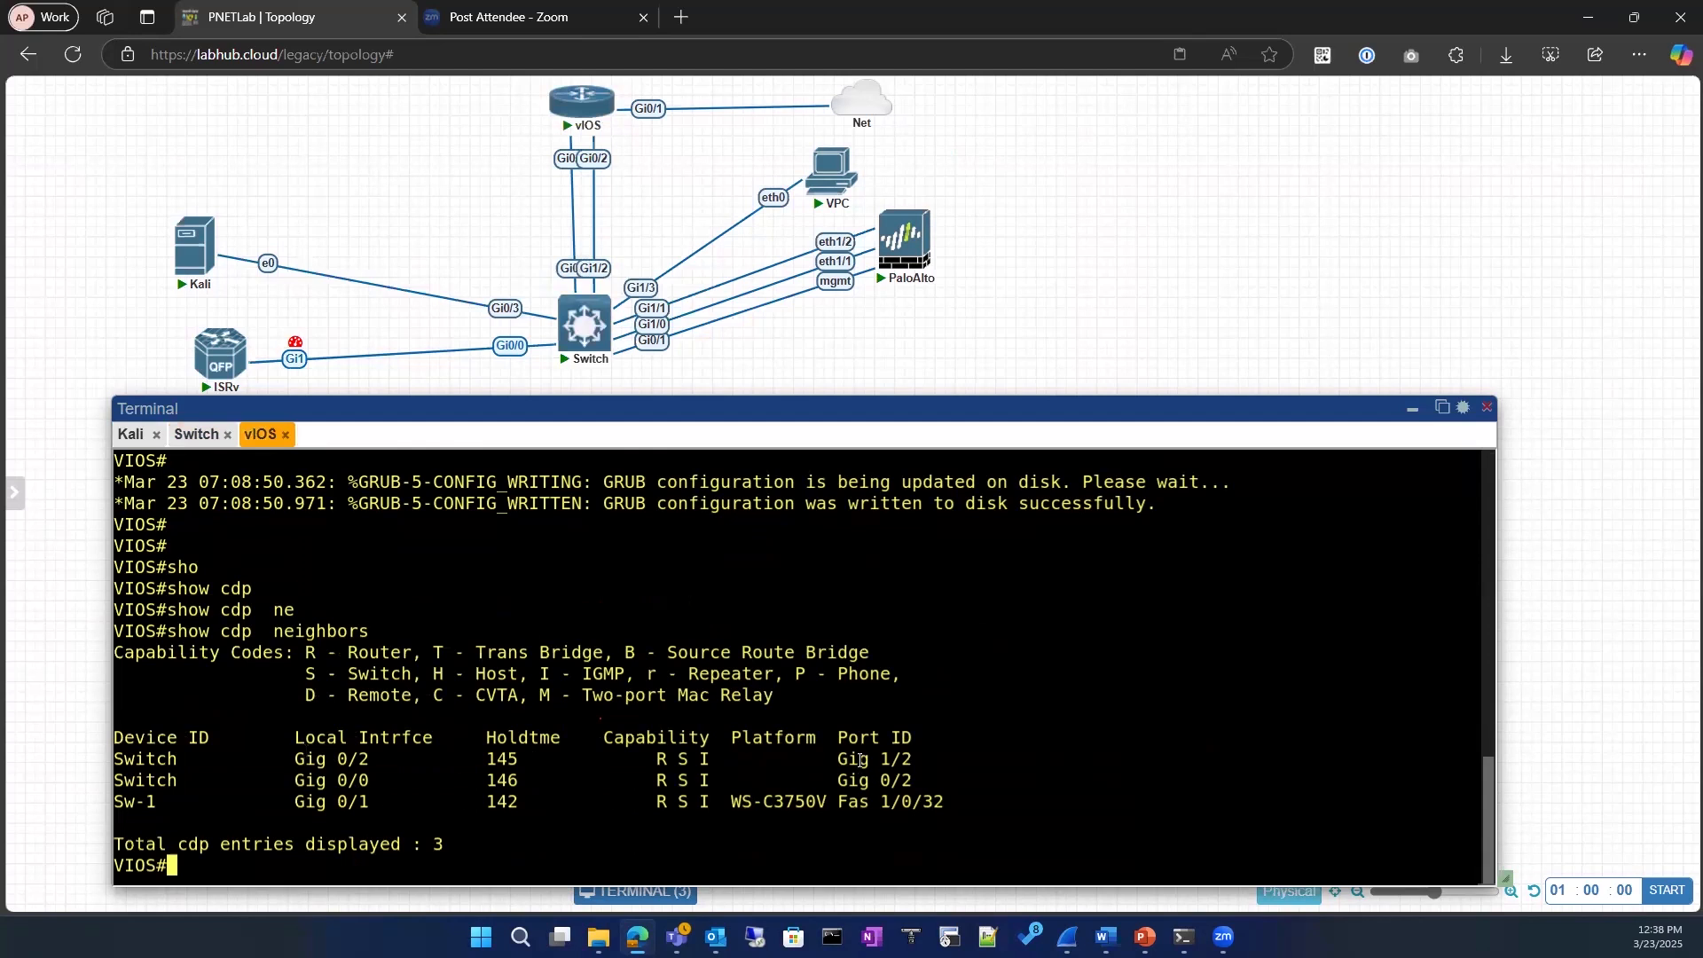
left_click_drag(828, 780, 940, 780)
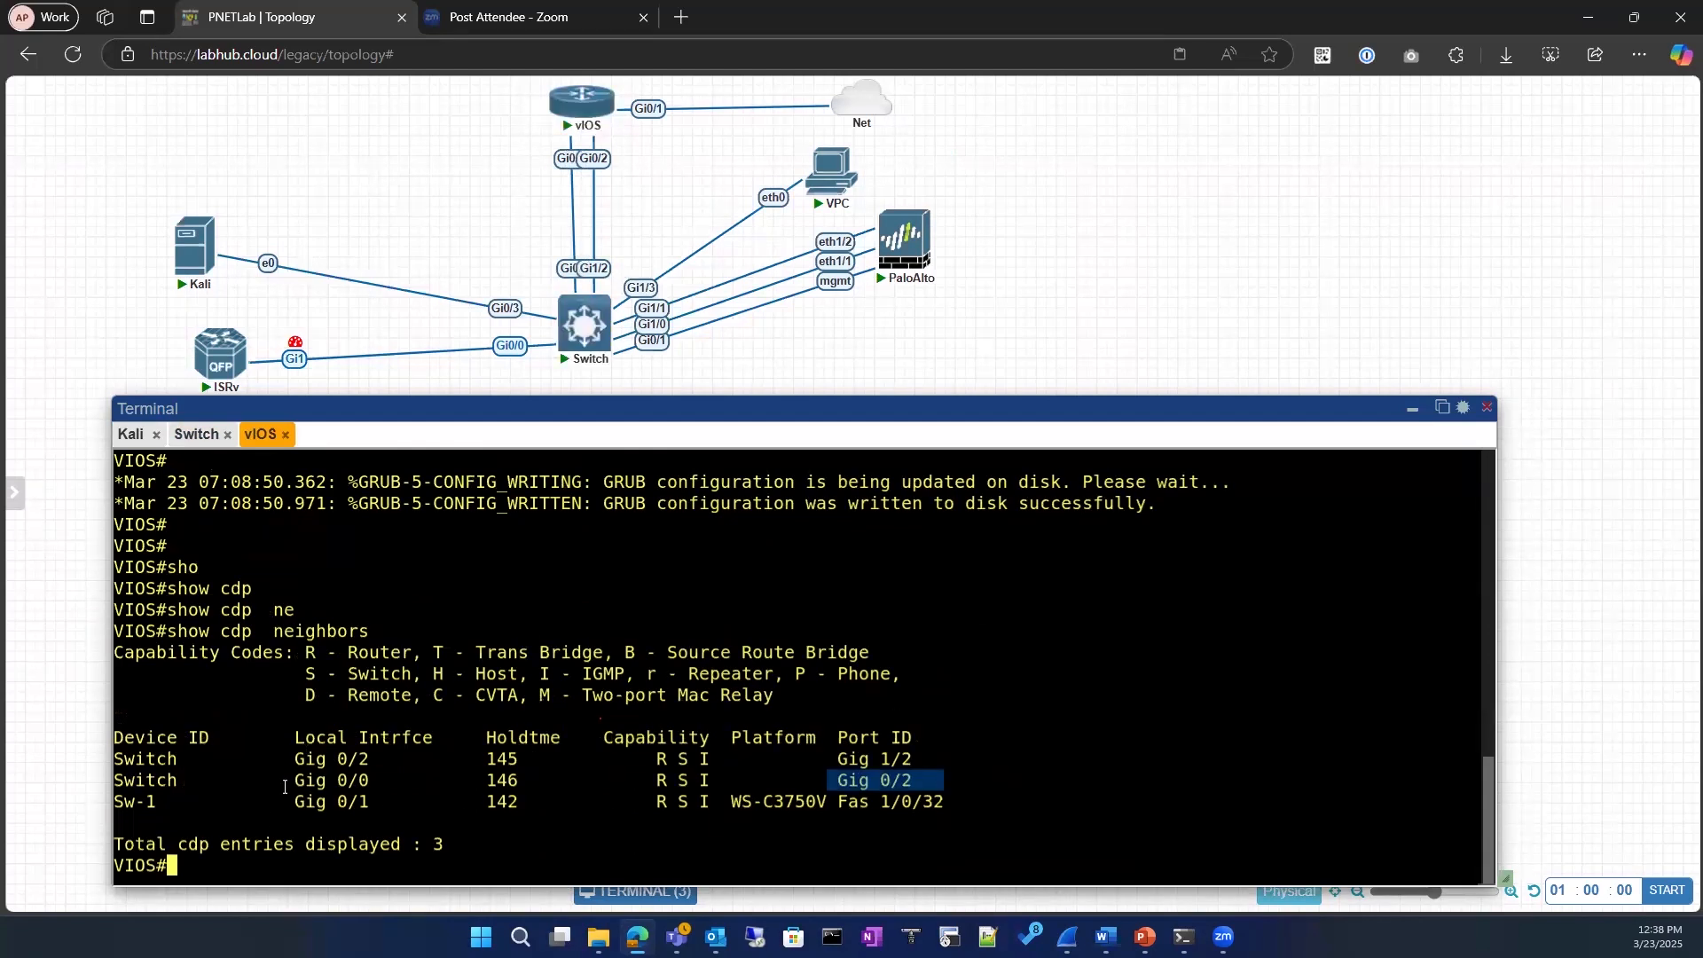
left_click_drag(284, 787, 381, 789)
Step: Display the vIOS interface configuration with show running-config interface gigabitEthernet 0/0
type("sho")
key("Tab")
type("run")
key("Tab")
type("in")
key("Tab")
type("gi")
key("Tab")
type("0.0")
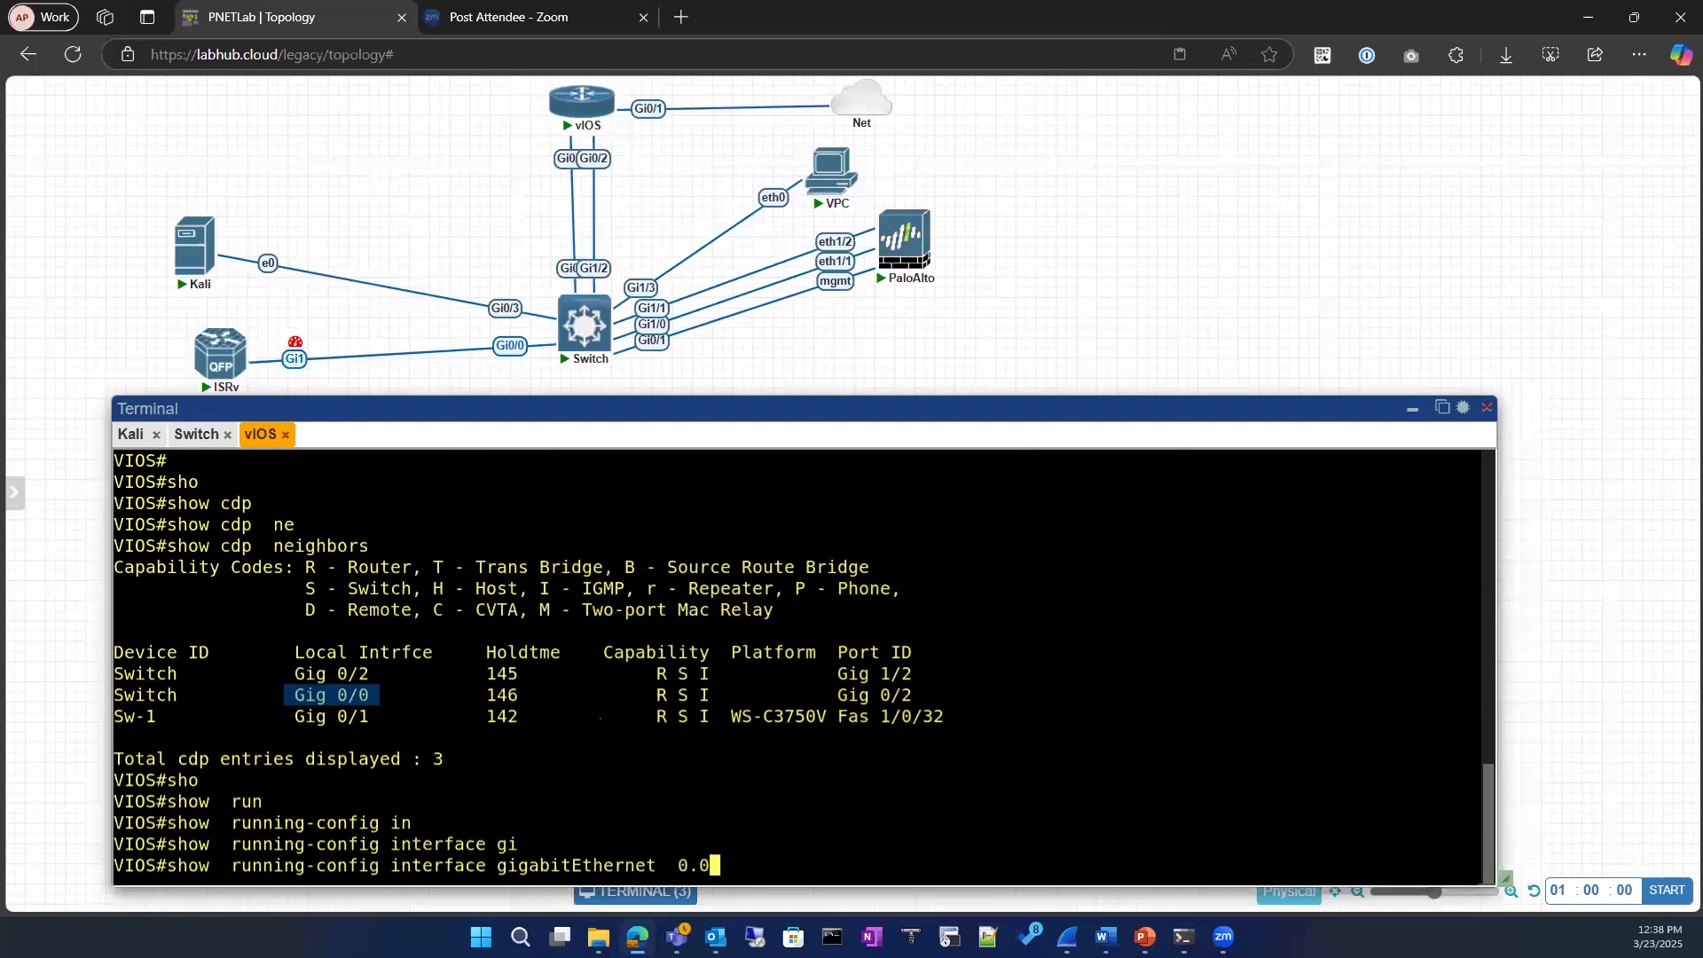
key("Return")
key("Up")
key("BackSpace")
key("BackSpace")
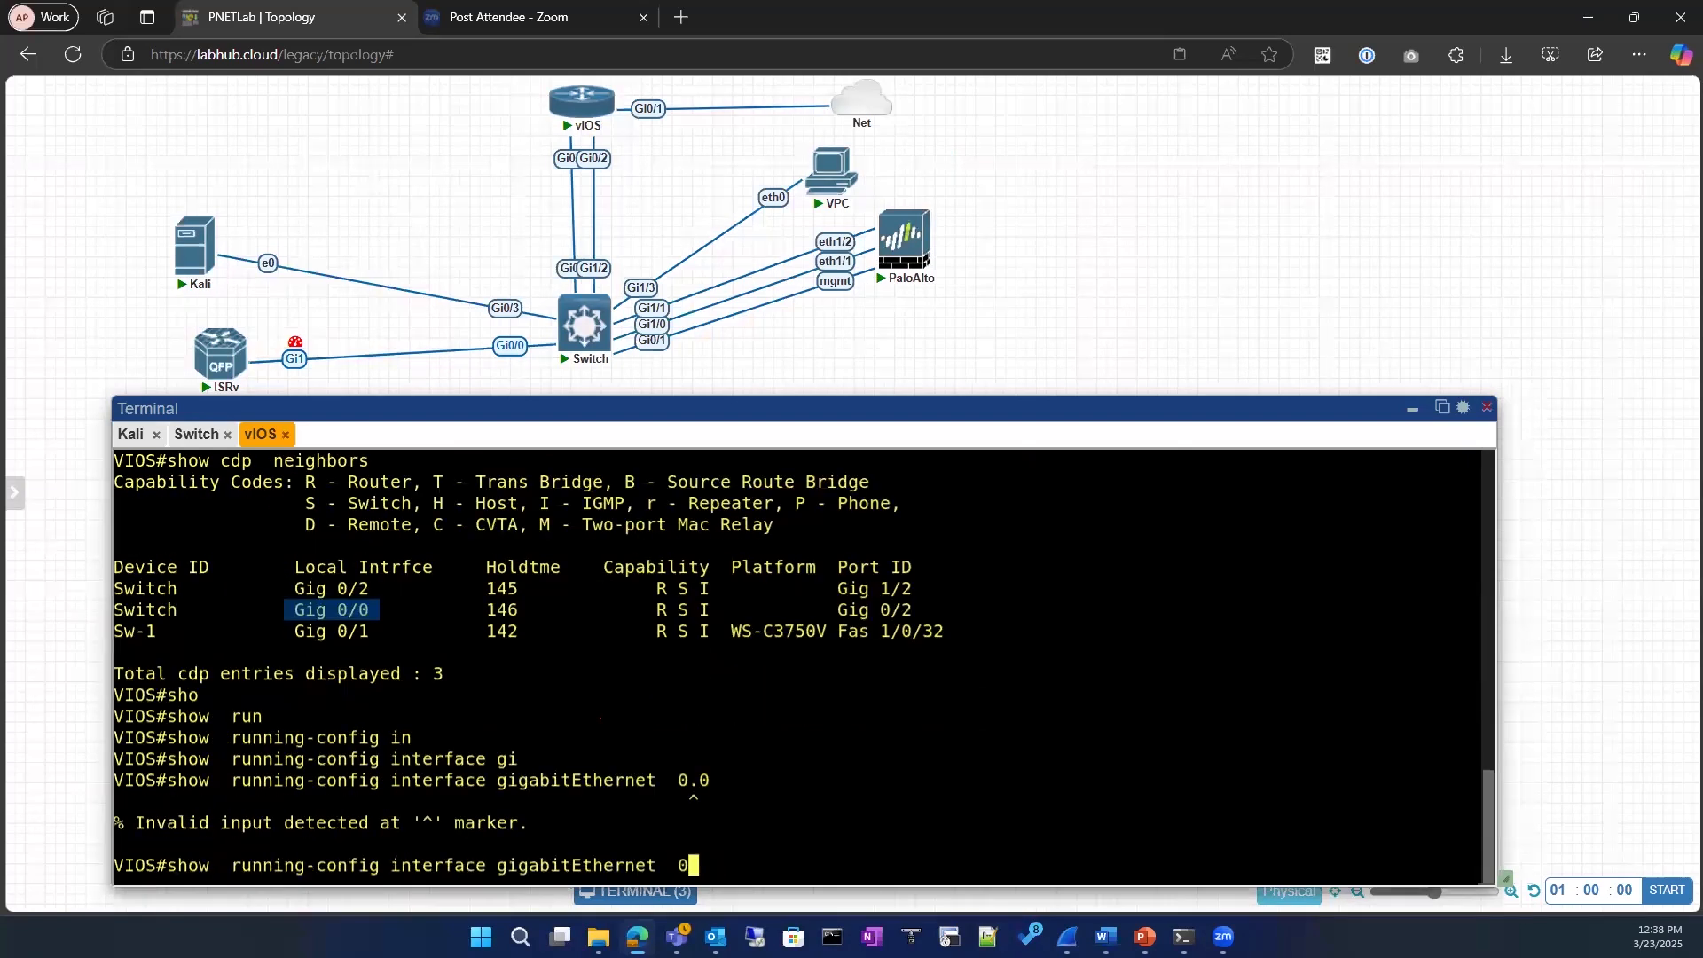
type("/0")
key("Return")
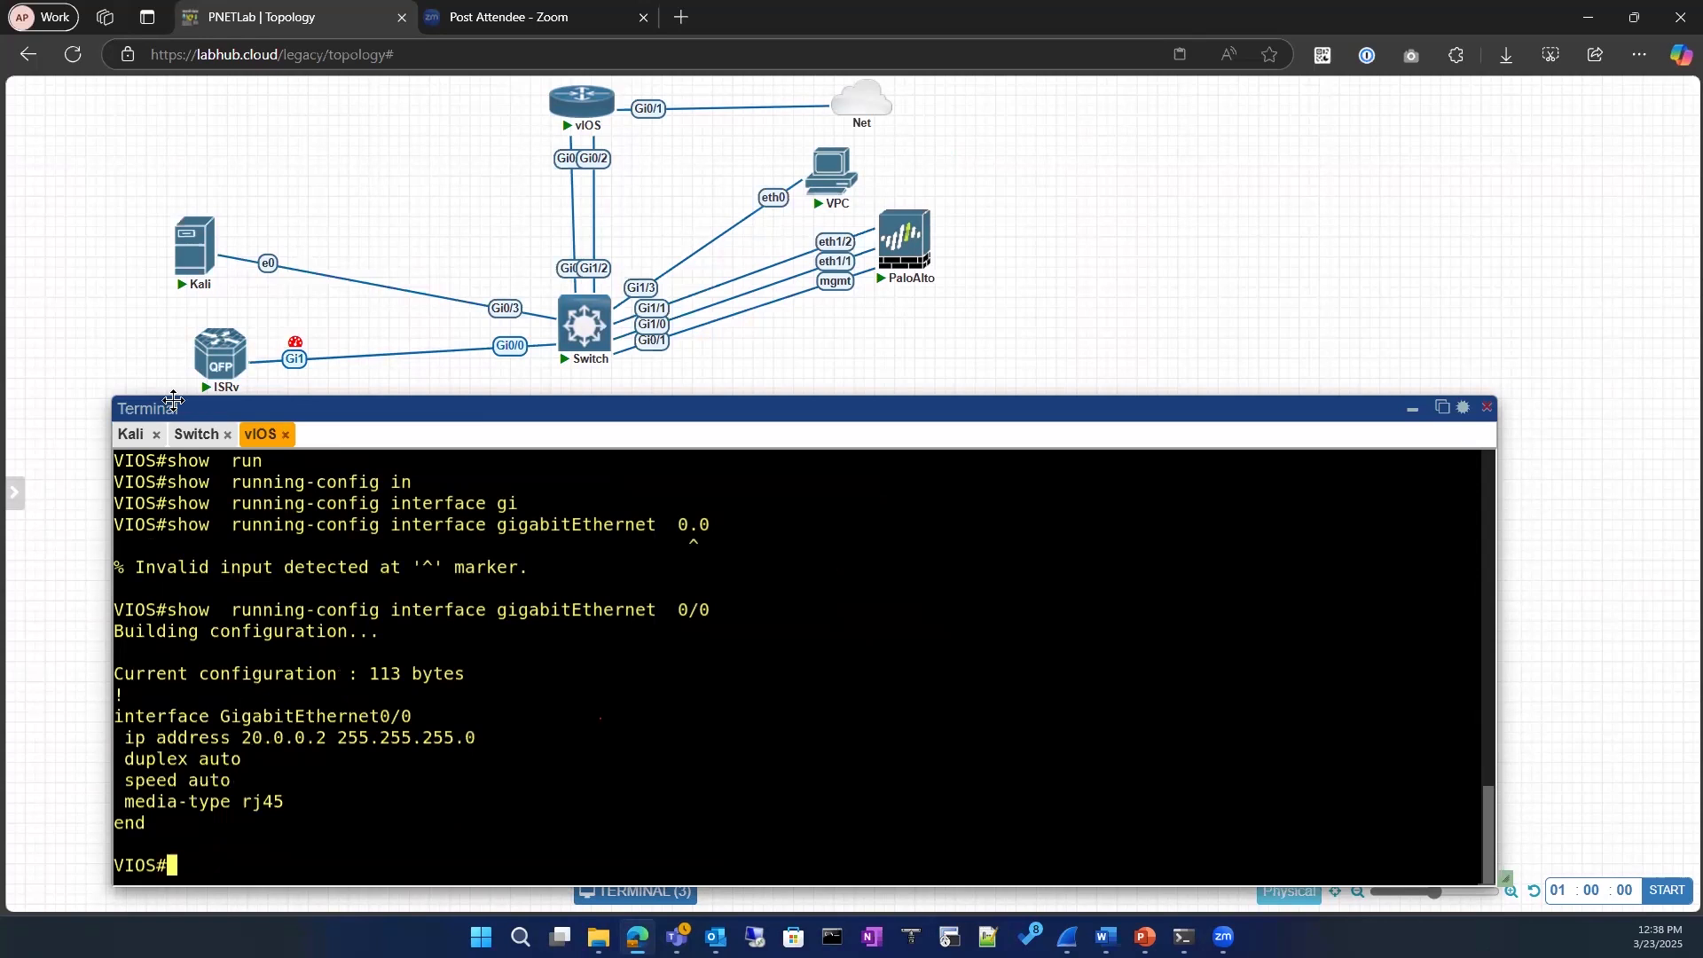
Step: List the switch's interfaces with show ip interface brief, and compare them with the vIOS GigabitEthernet0/0 configuration and the topology link
left_click(196, 434)
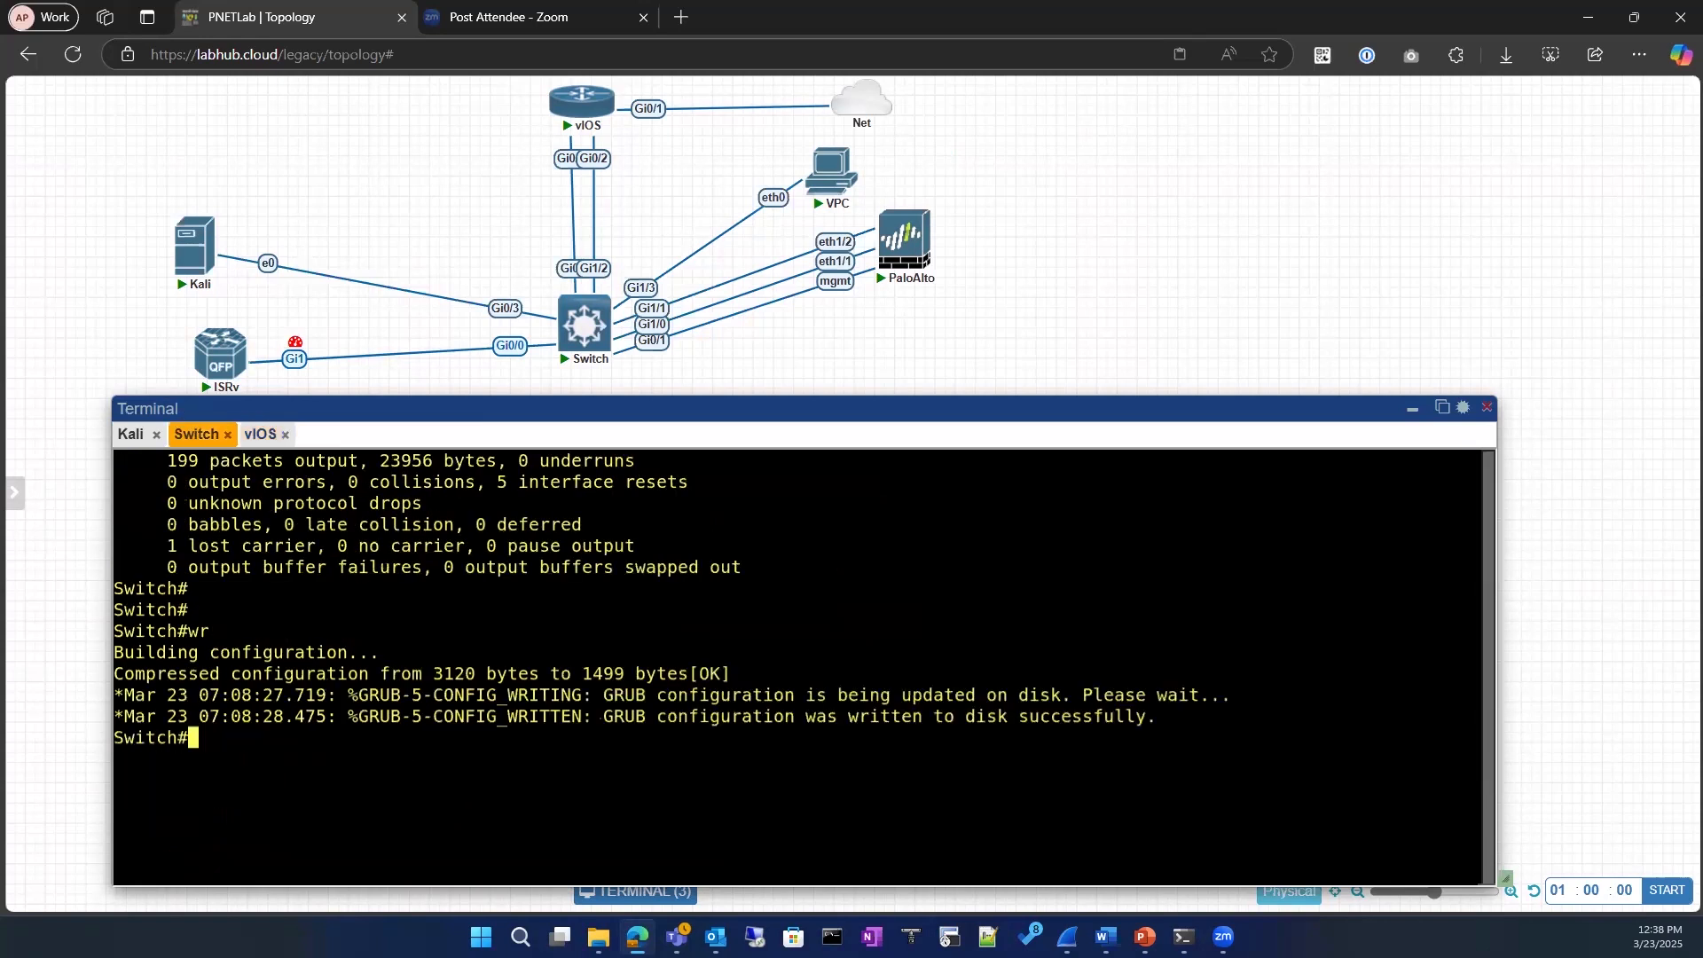
key("Return")
type("sh ip int")
key("Tab")
type("br")
key("Tab")
key("Return")
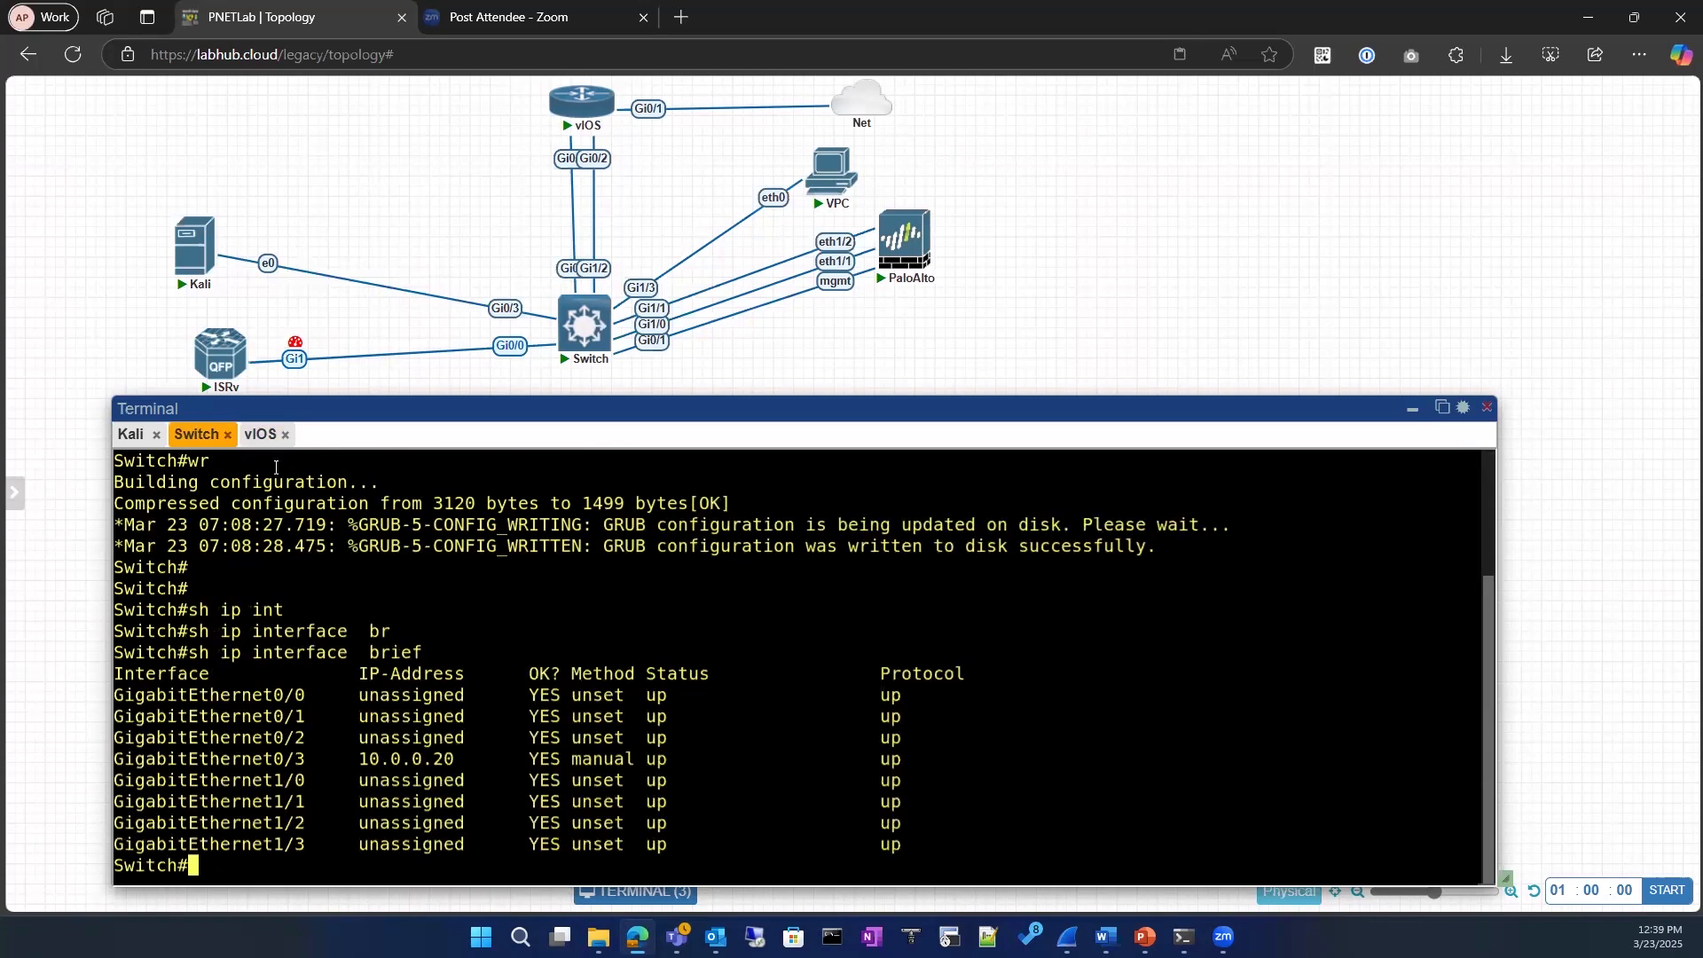
left_click(260, 434)
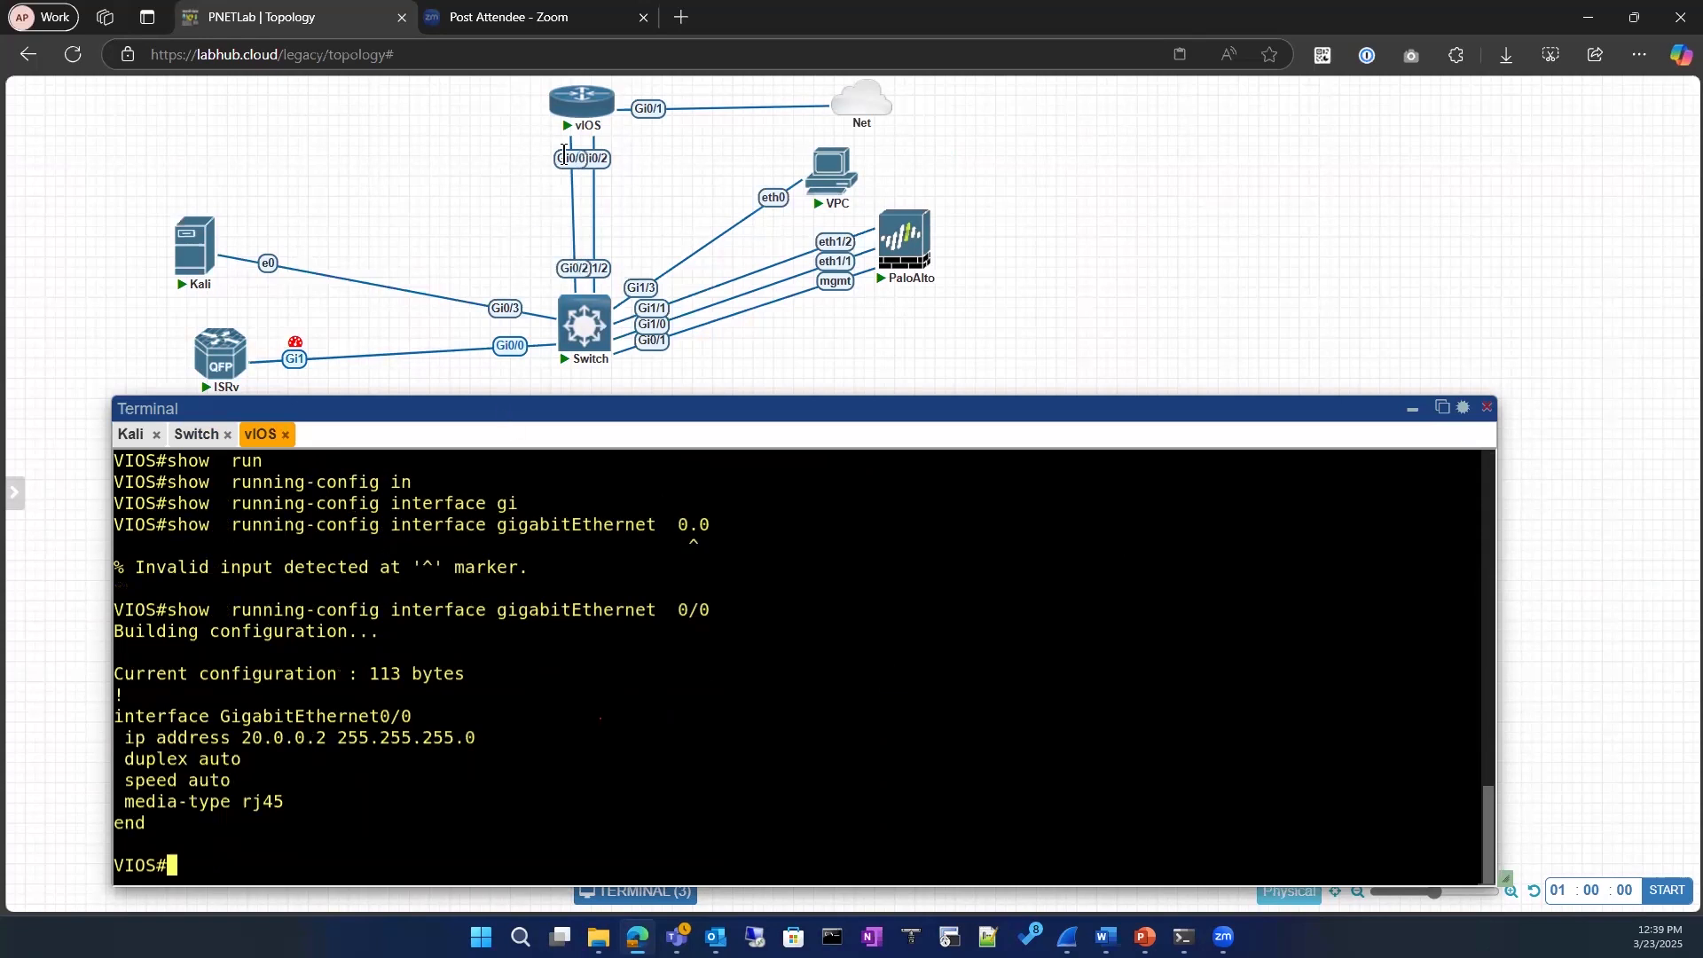
mouse_move(565, 284)
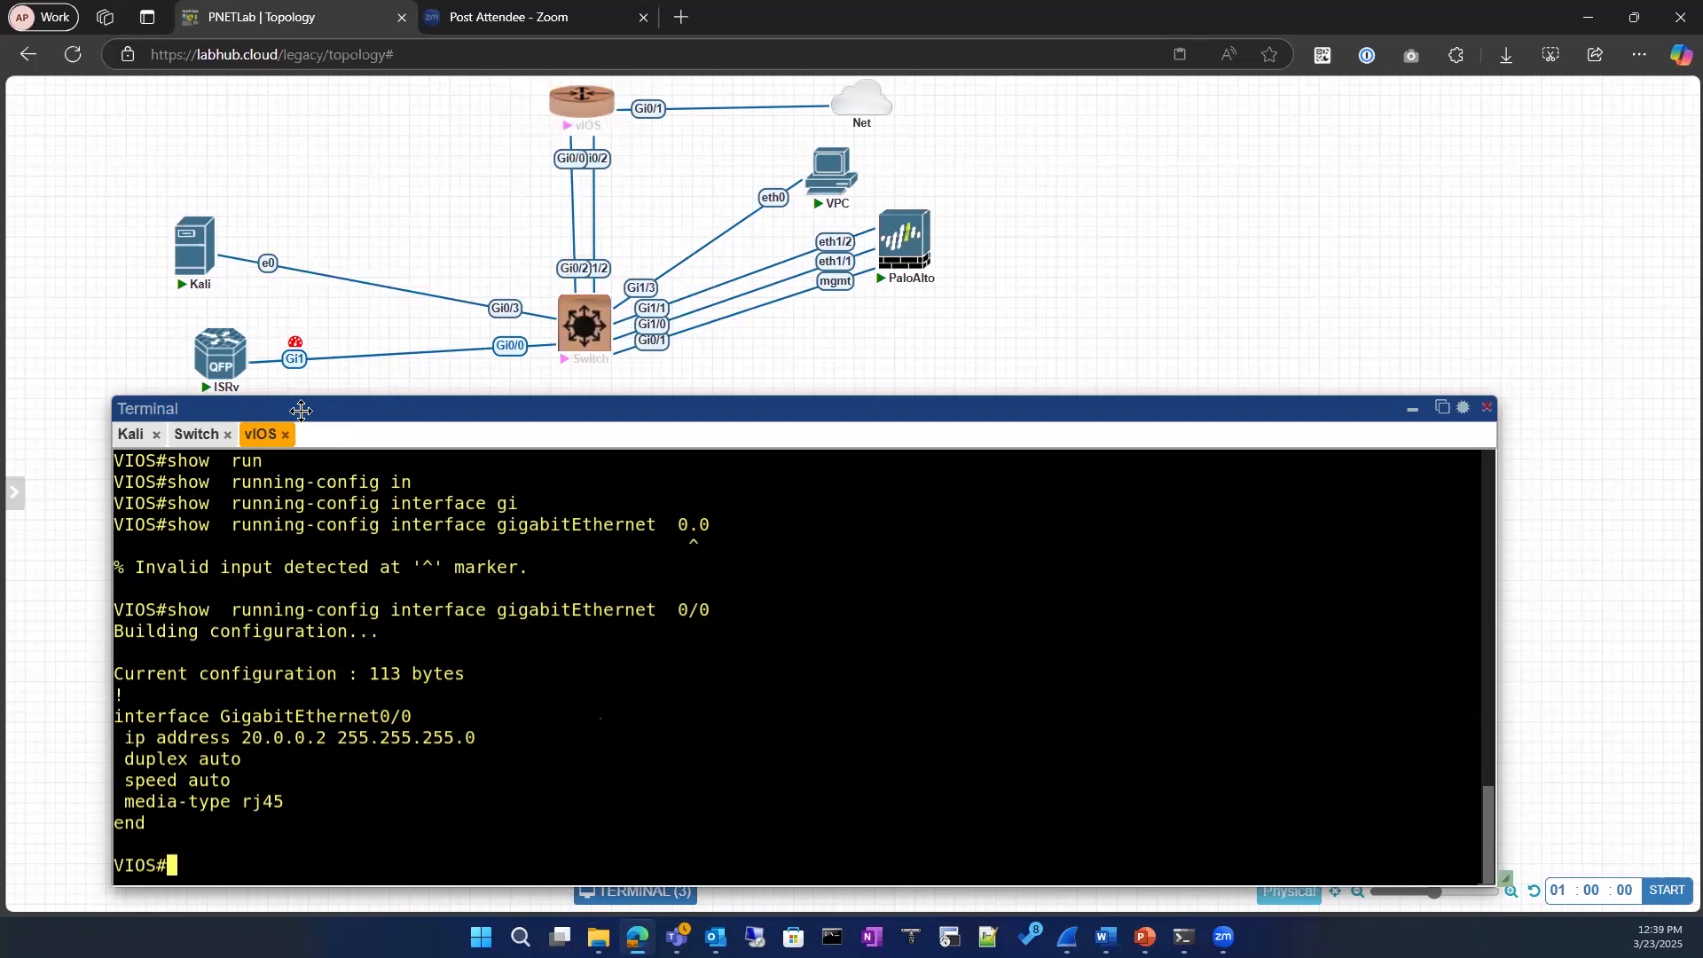
Step: On the switch, enter interface configuration mode for GigabitEthernet 0/2, the port facing vIOS
left_click(197, 435)
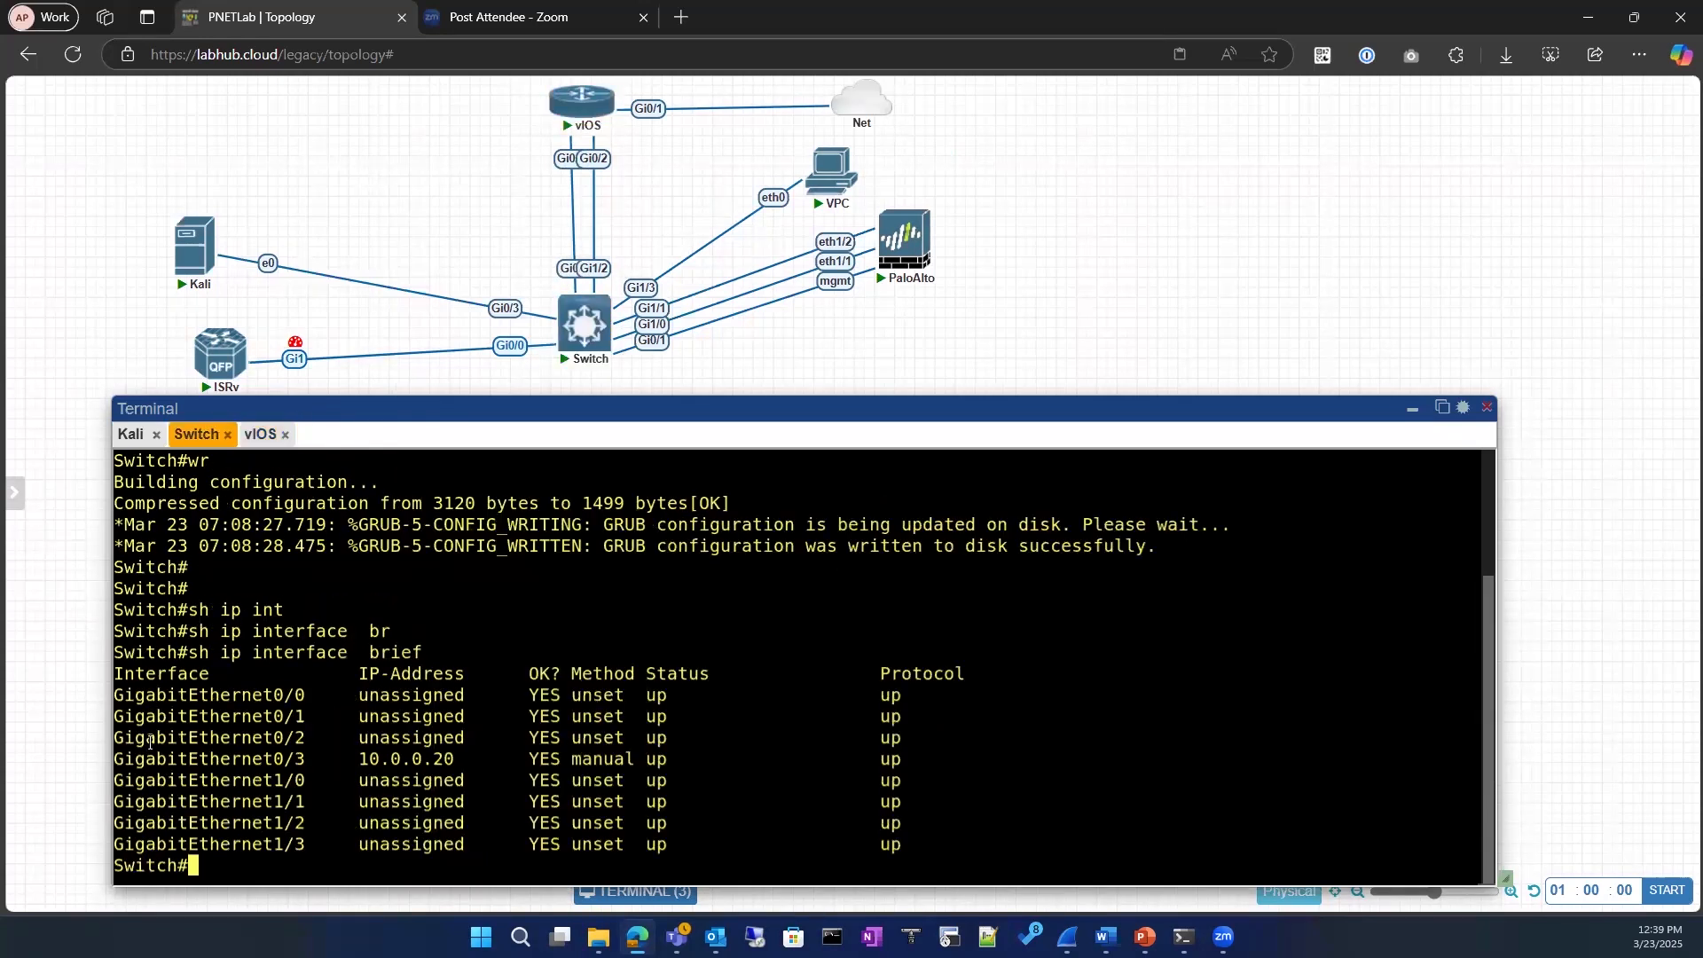
left_click_drag(115, 738, 299, 738)
type("conf")
key("Tab")
key("Return")
key("Return")
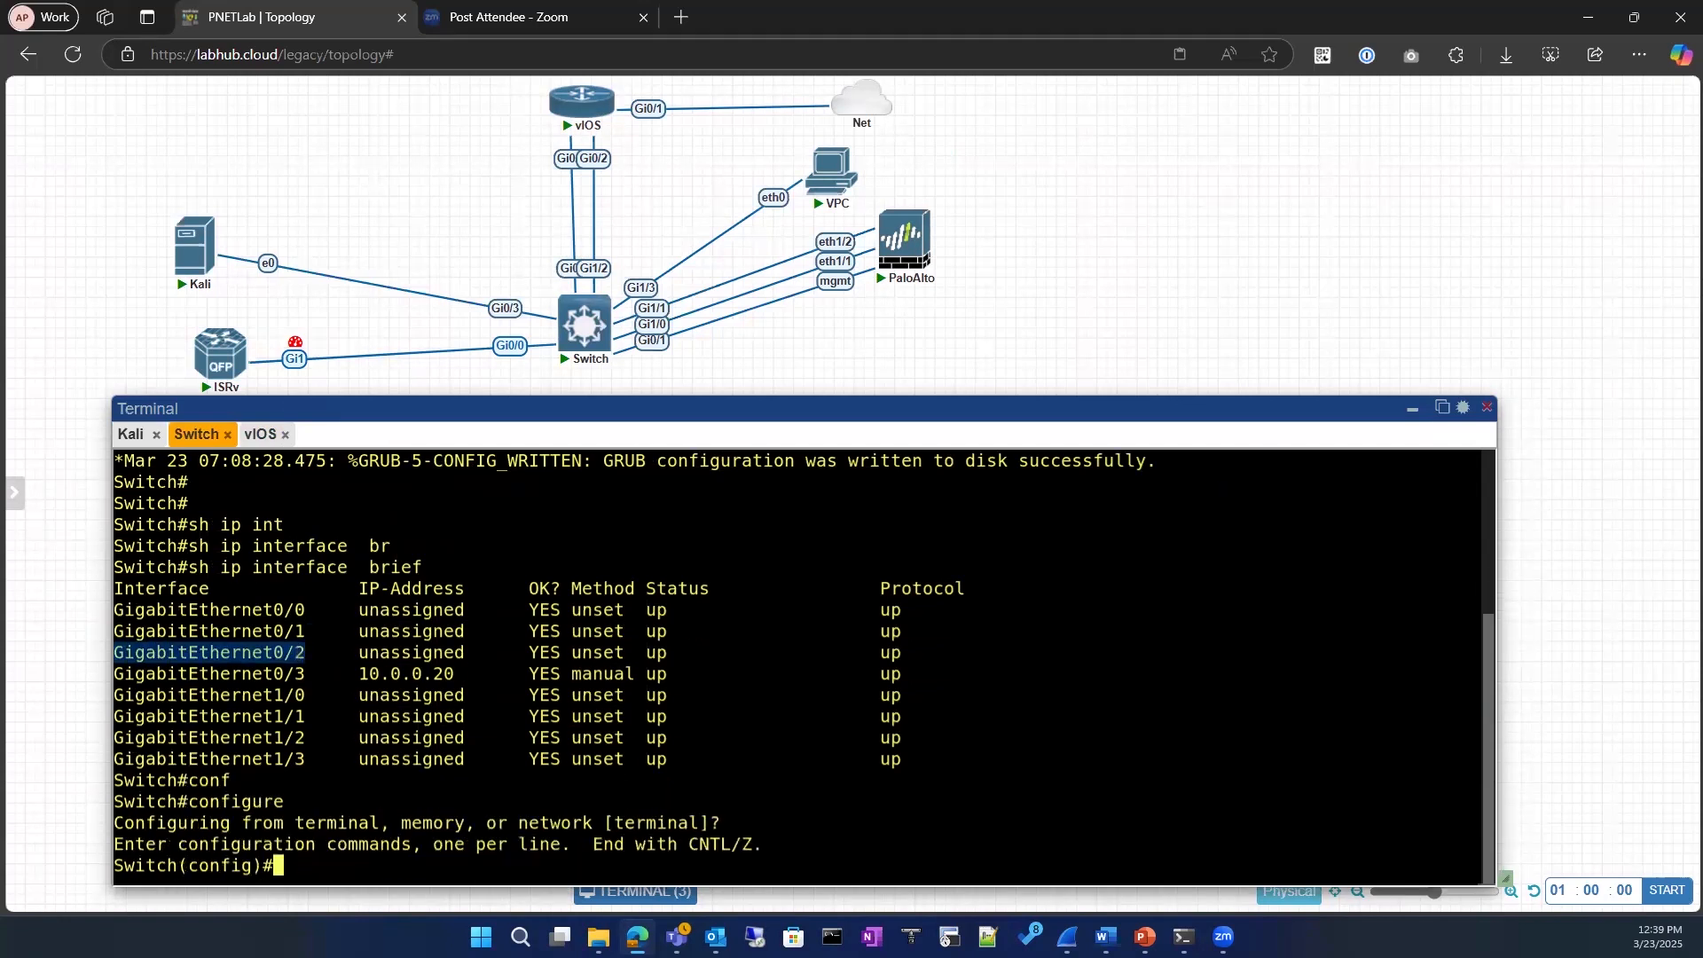
type("int")
key("Tab")
type("gi")
key("Tab")
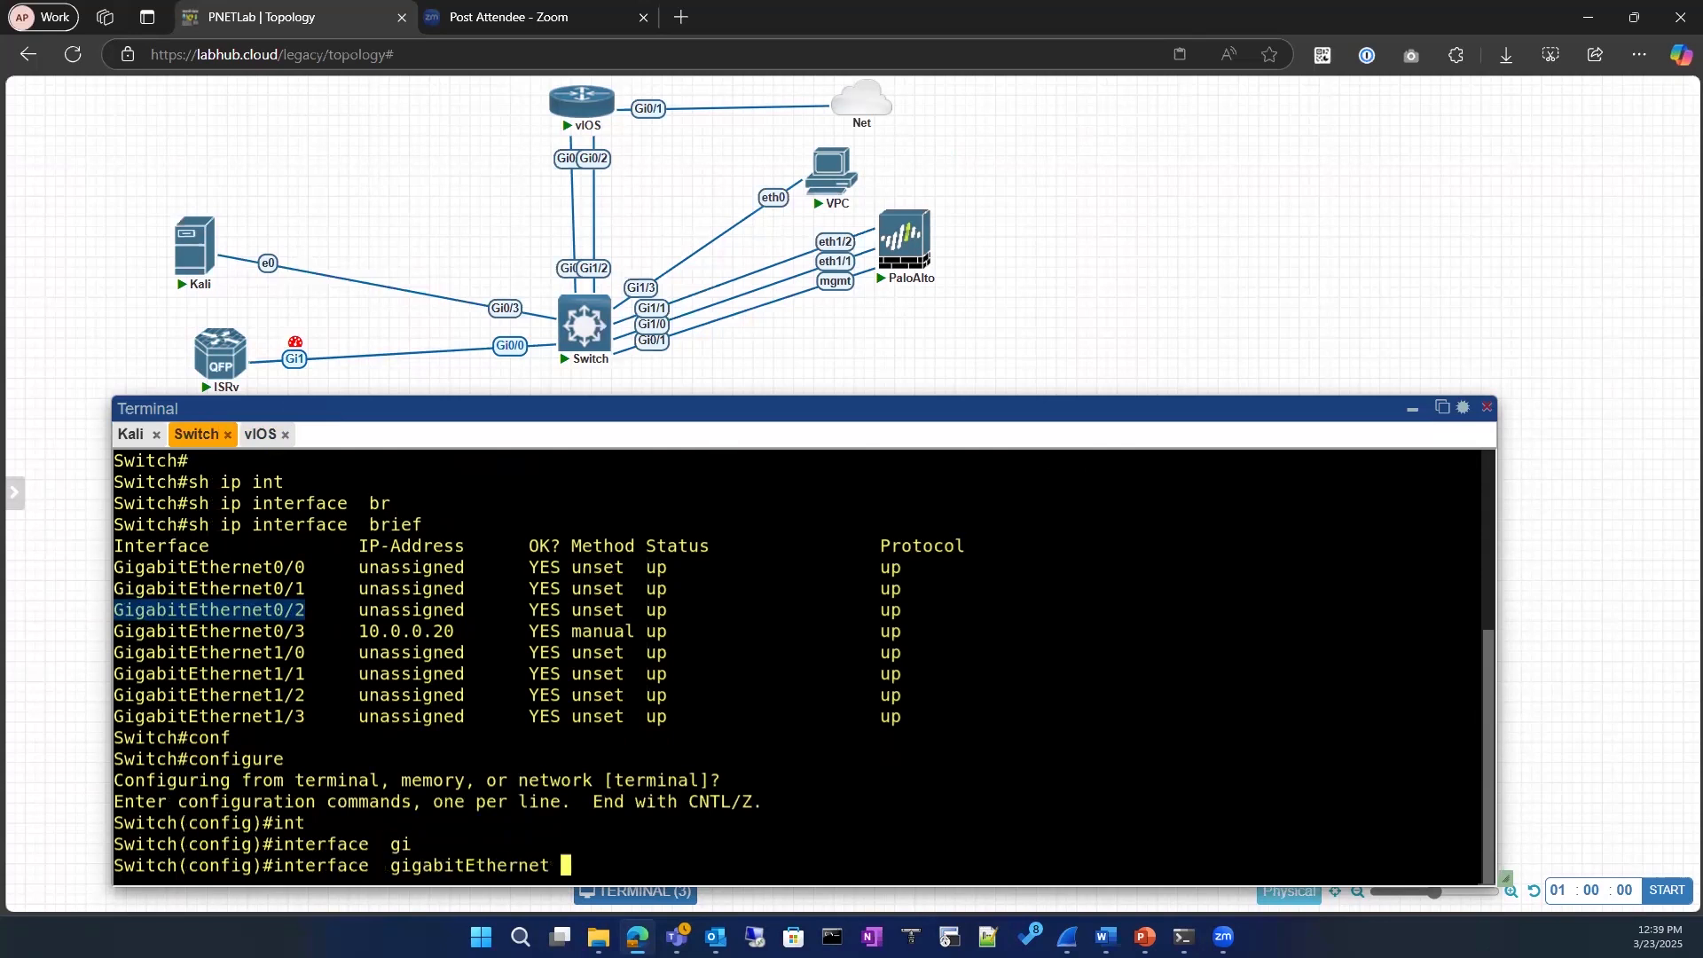
type("0/2")
key("Return")
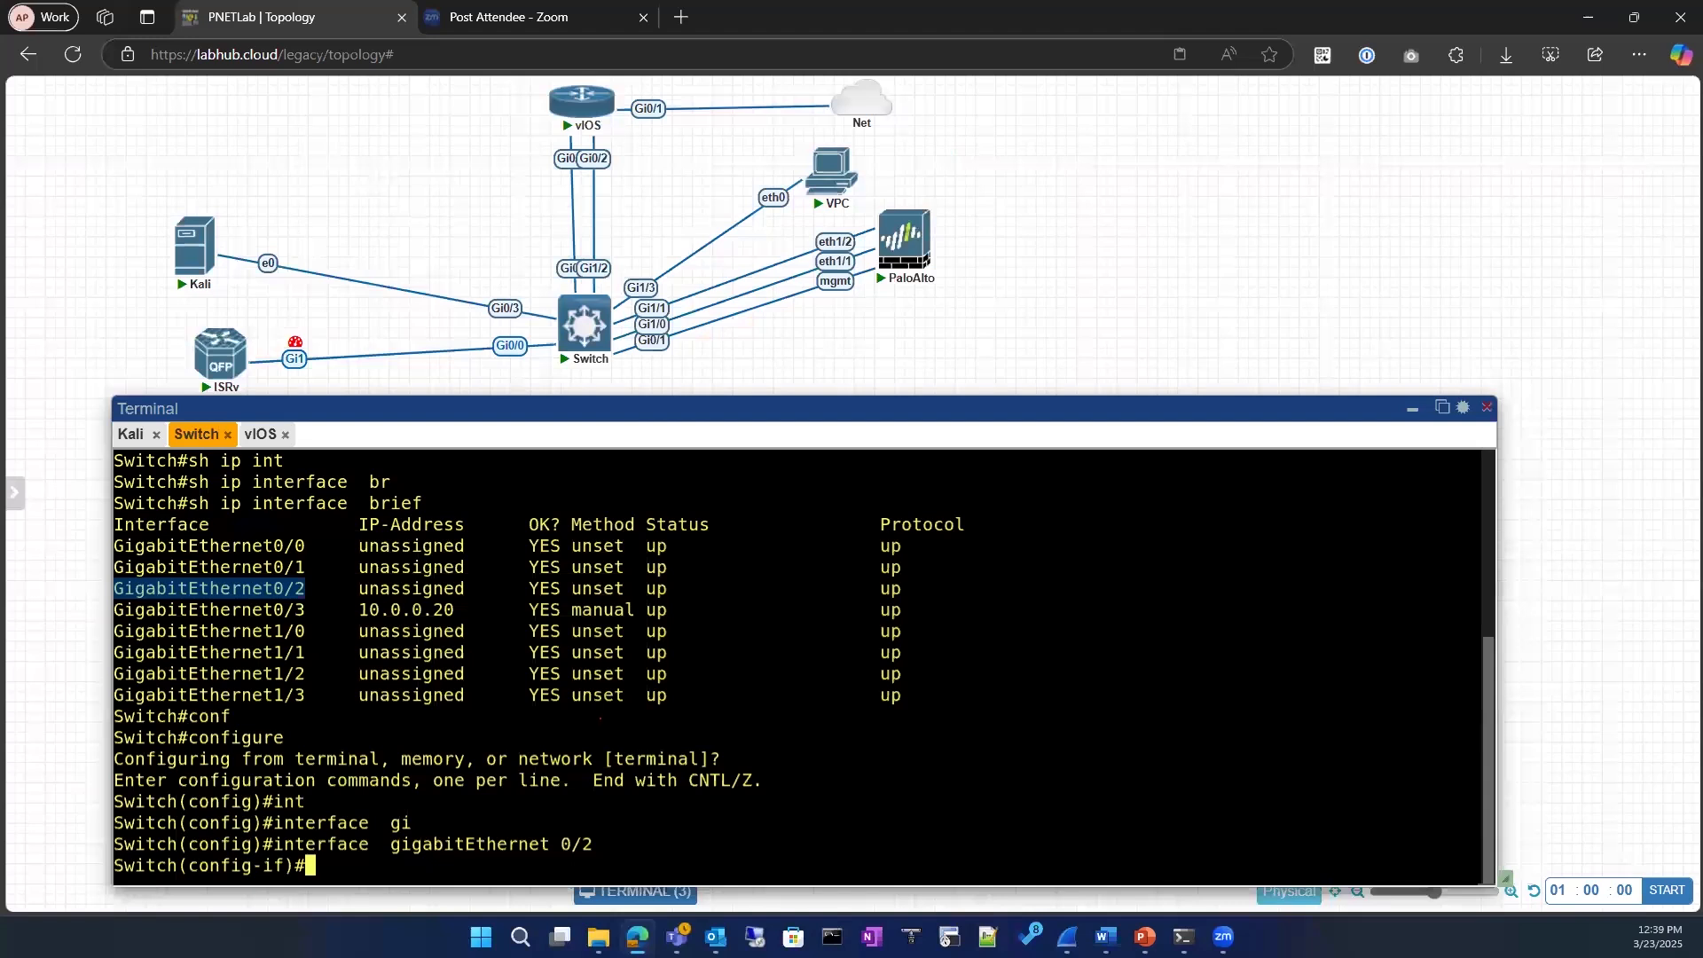
Step: Turn the switch's GigabitEthernet 0/2 into a routed port with no switchport
type("ip add")
key("Tab")
type("d")
key("Tab")
key("BackSpace")
key("BackSpace")
key("BackSpace")
key("BackSpace")
key("BackSpace")
key("BackSpace")
key("BackSpace")
type("no sw")
key("Tab")
key("Return")
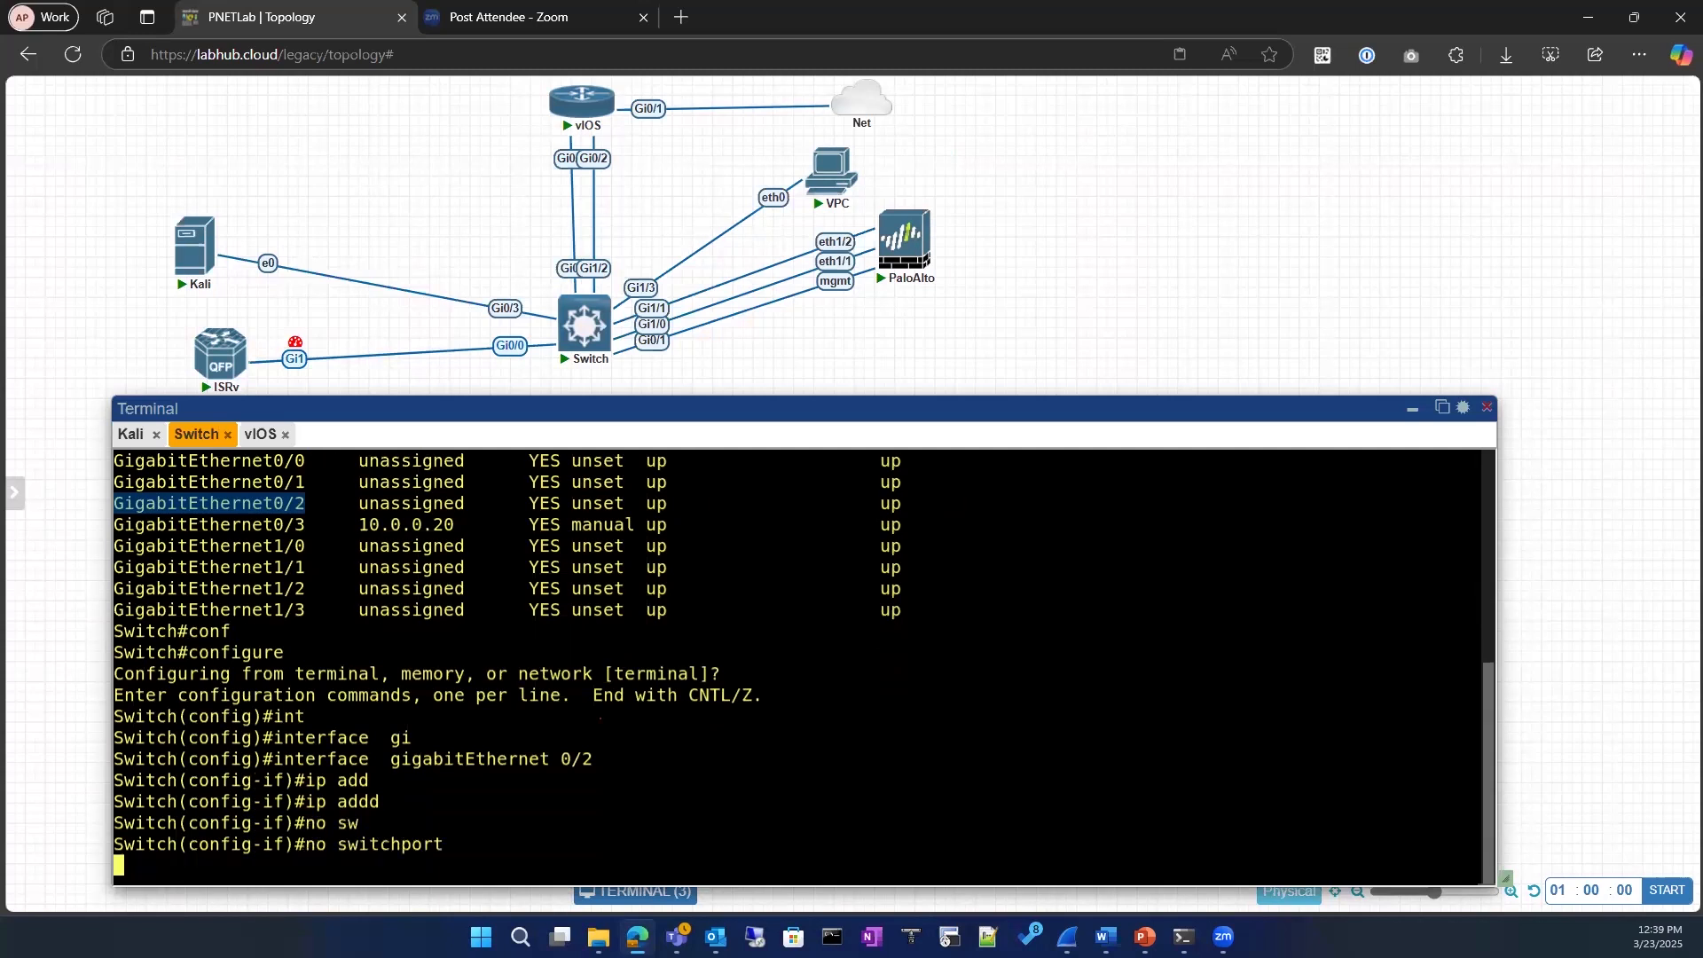
Step: Assign IP address 20.0.0.90 with mask 255.255.255.0 to the switch's GigabitEthernet 0/2
type("ip add")
key("Tab")
type("20.0.0.")
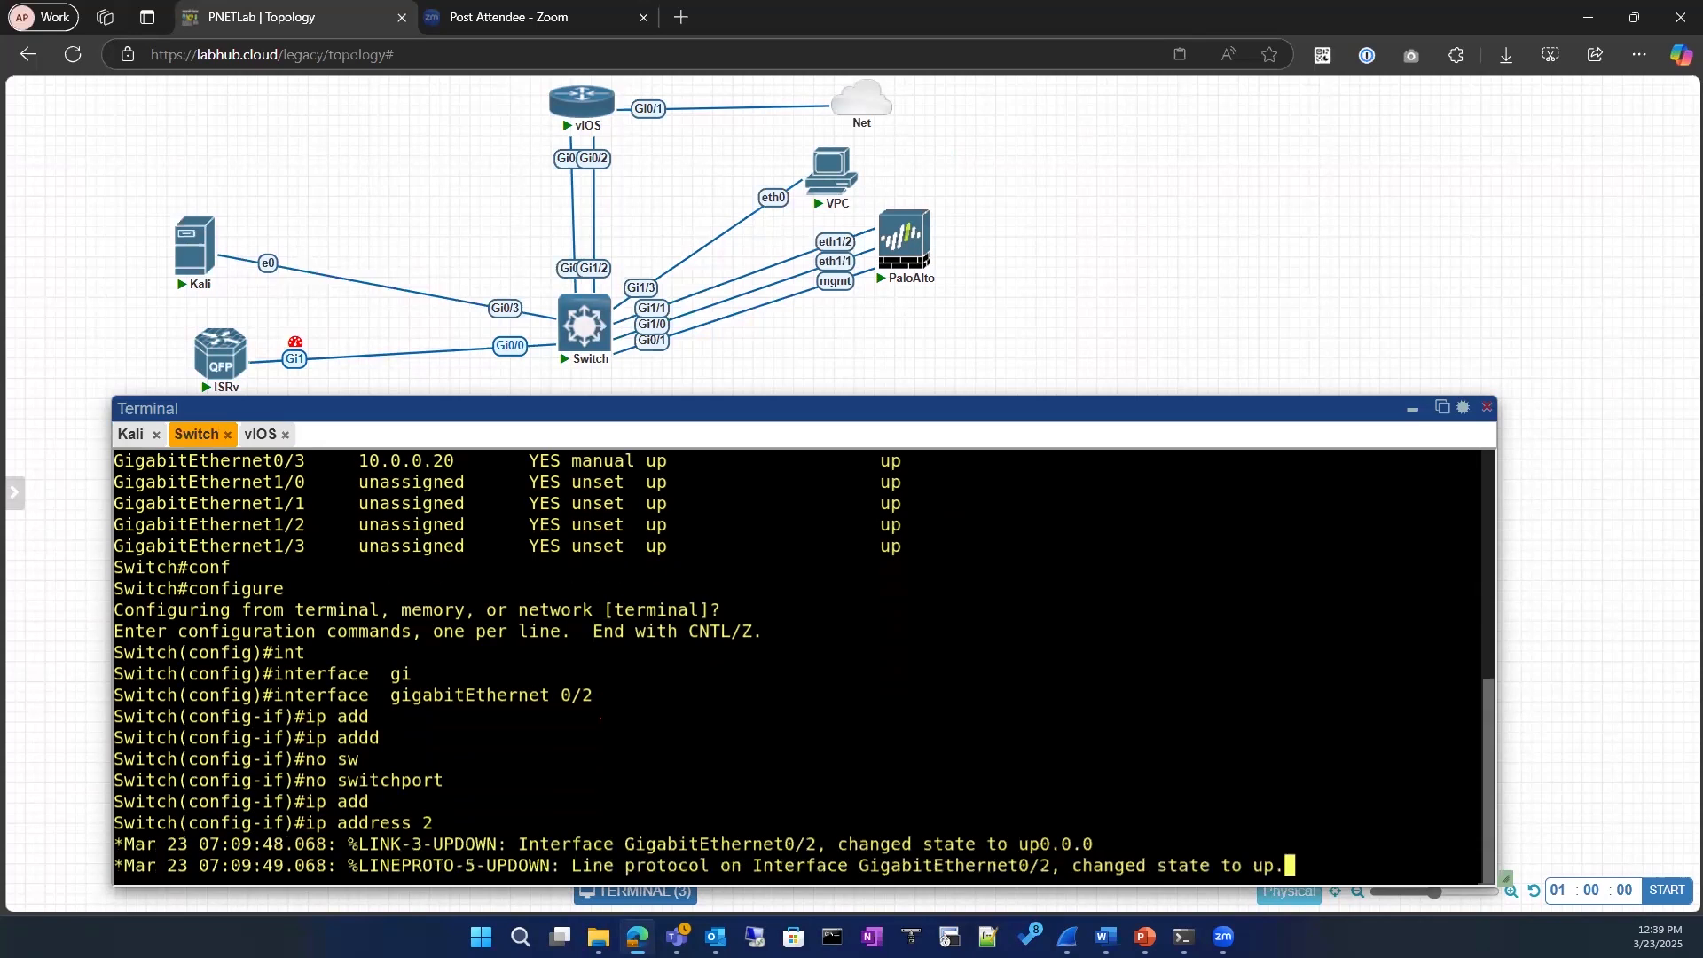
key("Return")
key("Up")
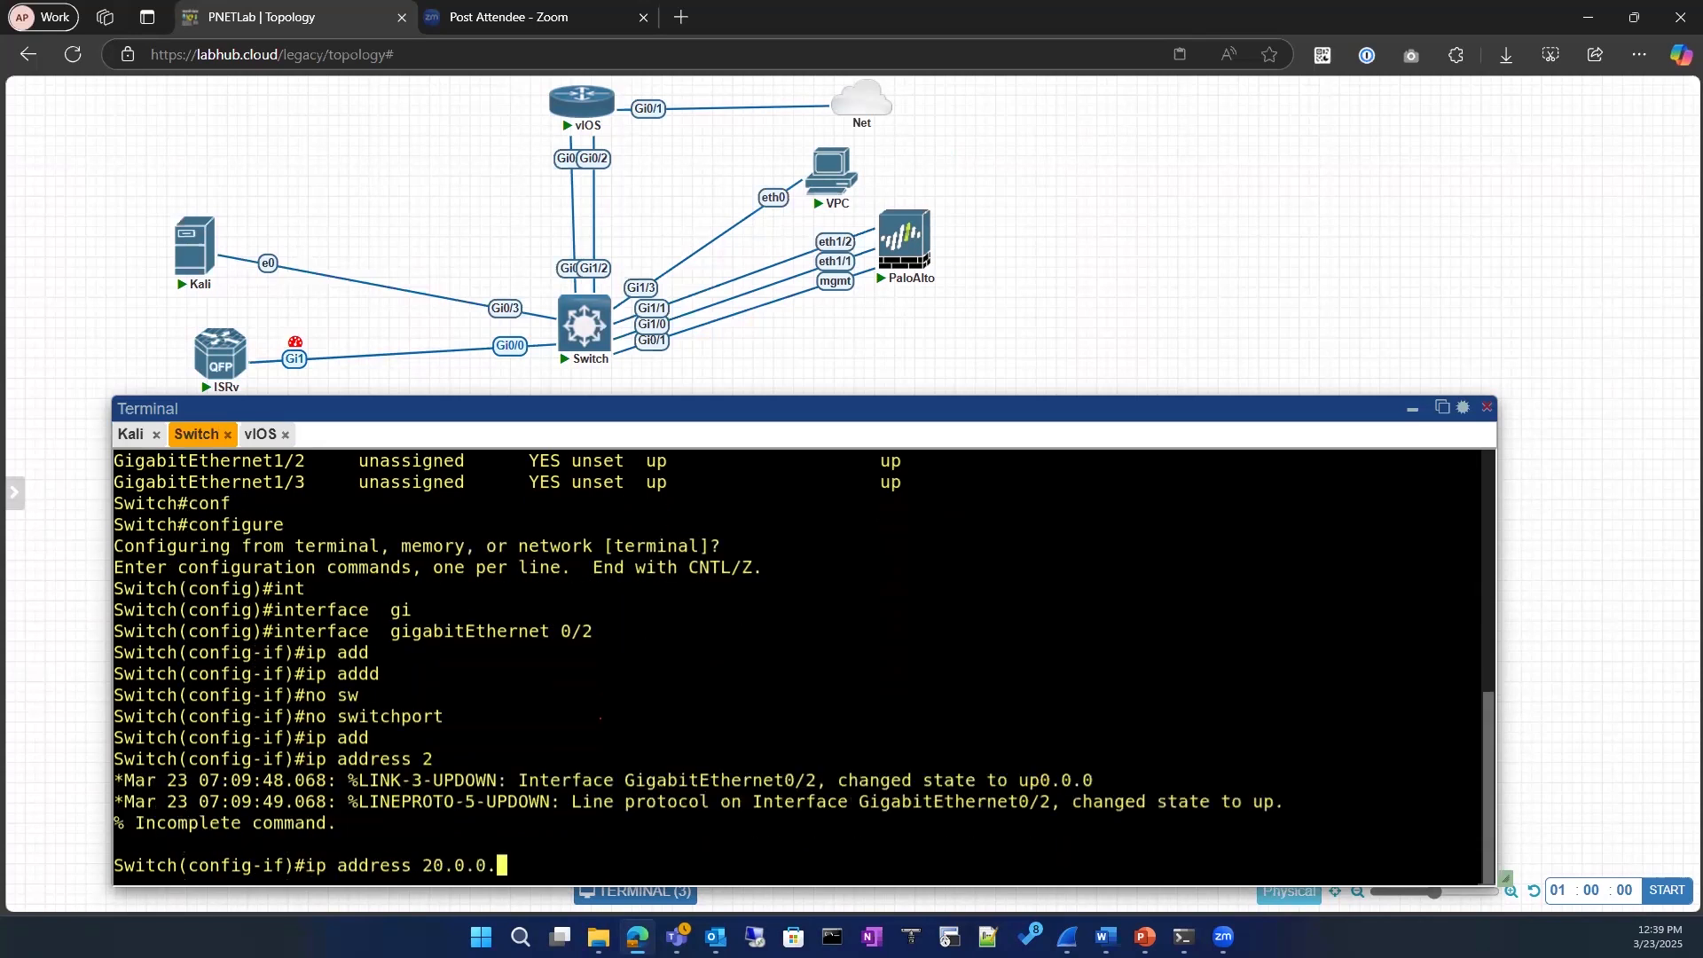
type("90 255.25")
type("5")
type(".255.")
type("0")
key("Return")
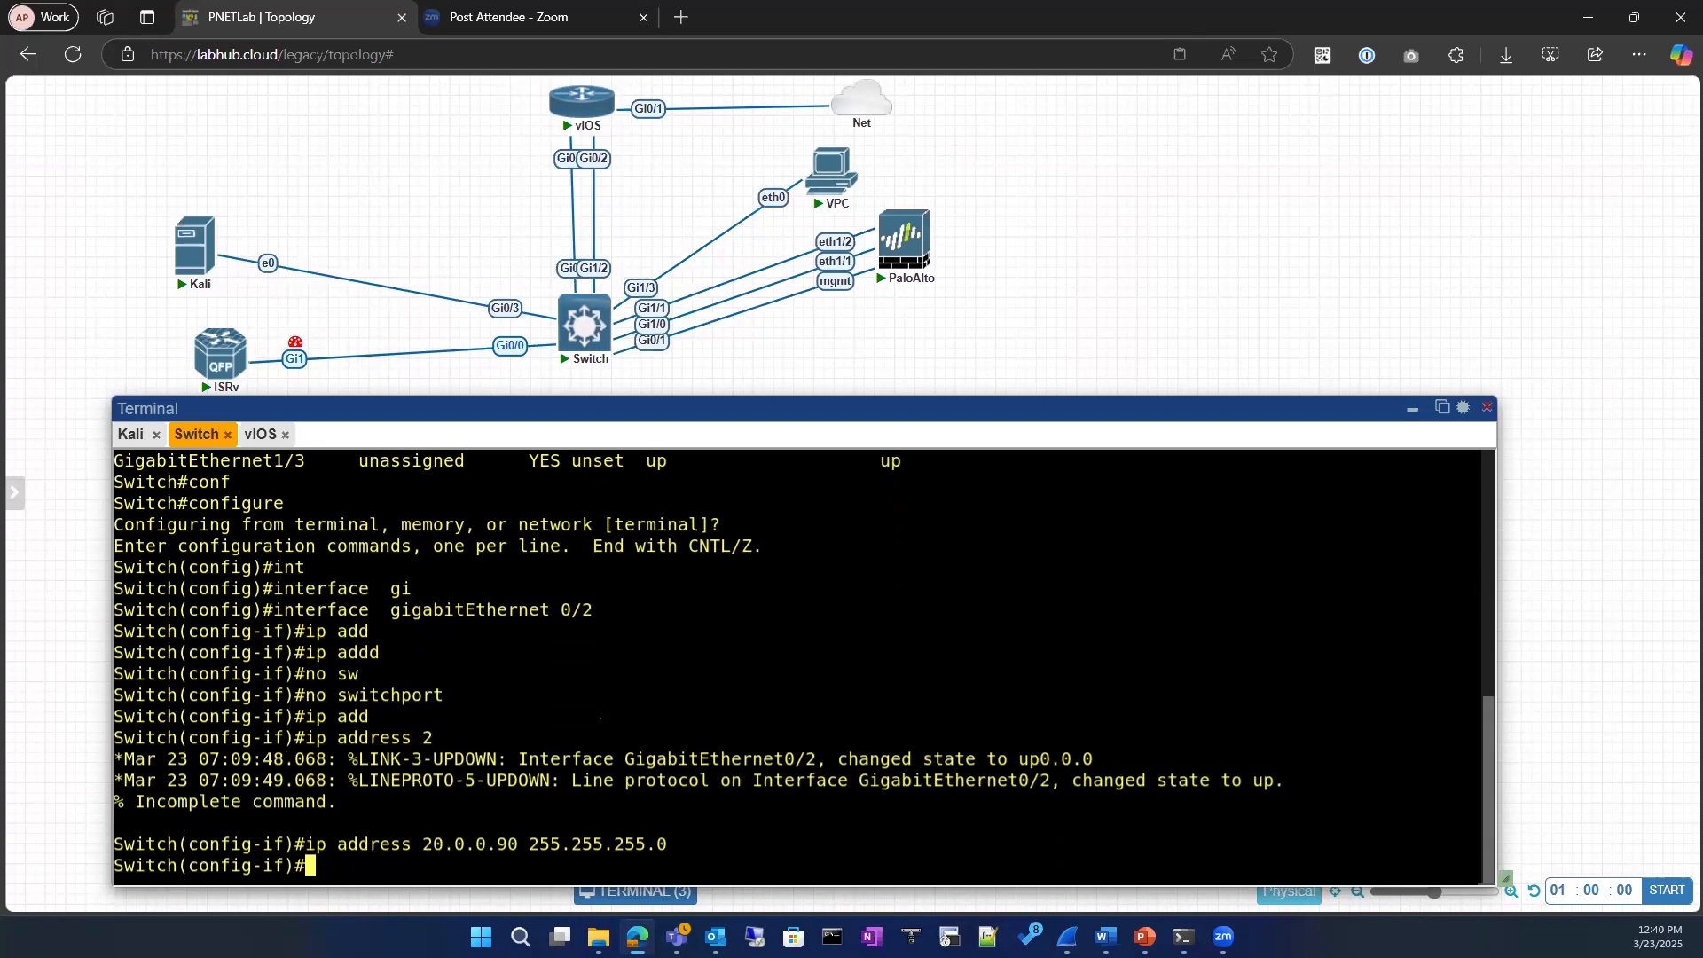
Step: Enable the interface with no sh and exit configuration mode back to the privileged prompt on the switch
type("no sh")
key("Return")
key("Return")
type("exit")
key("Return")
type("exit")
key("Return")
key("Return")
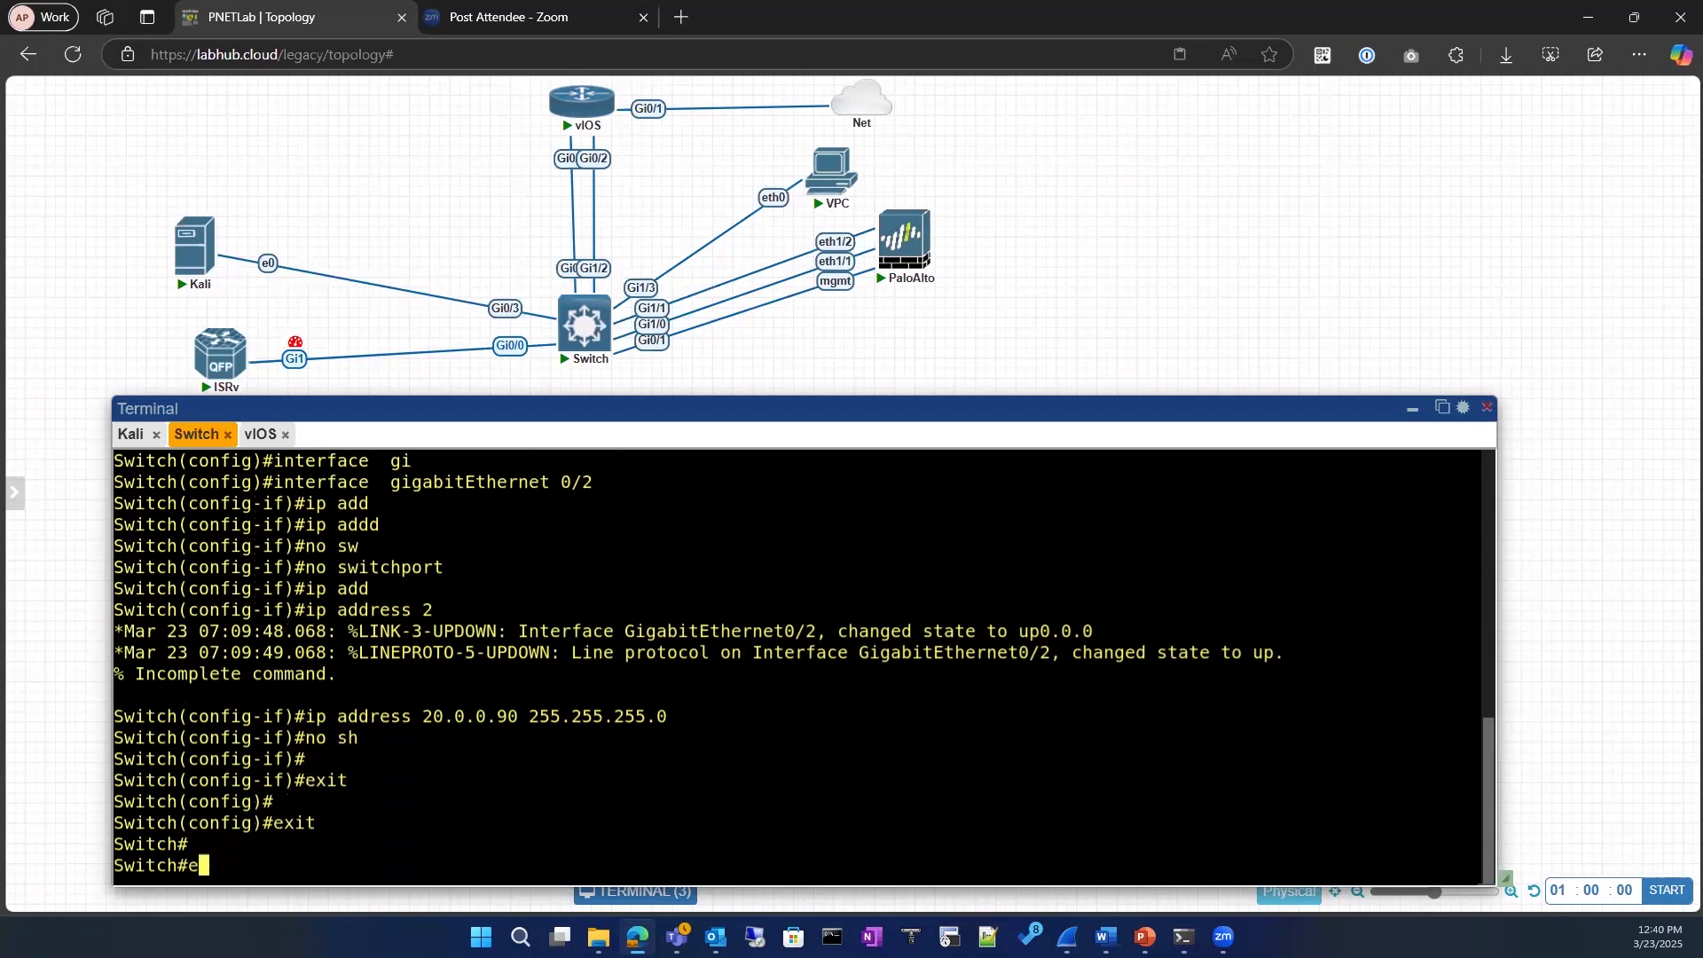
Step: List the switch's interfaces that have IP addresses with sh ip interface brief | exclude un
type("sh ip i")
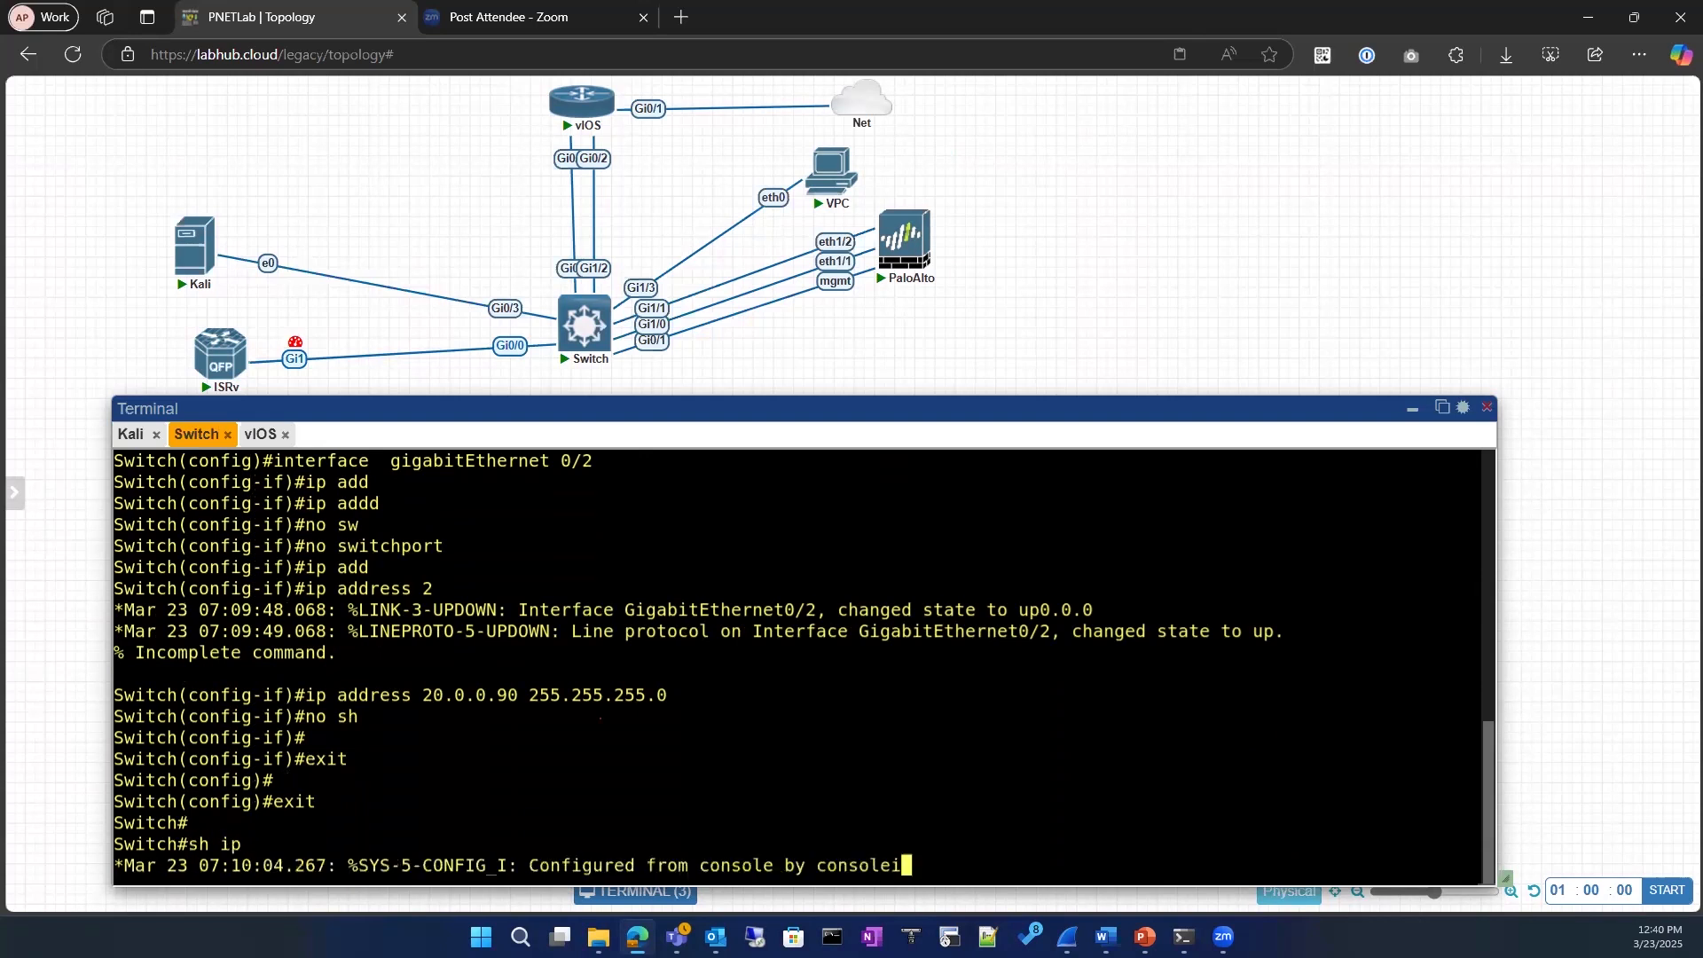
key("Return")
key("Return")
type("sh ip in")
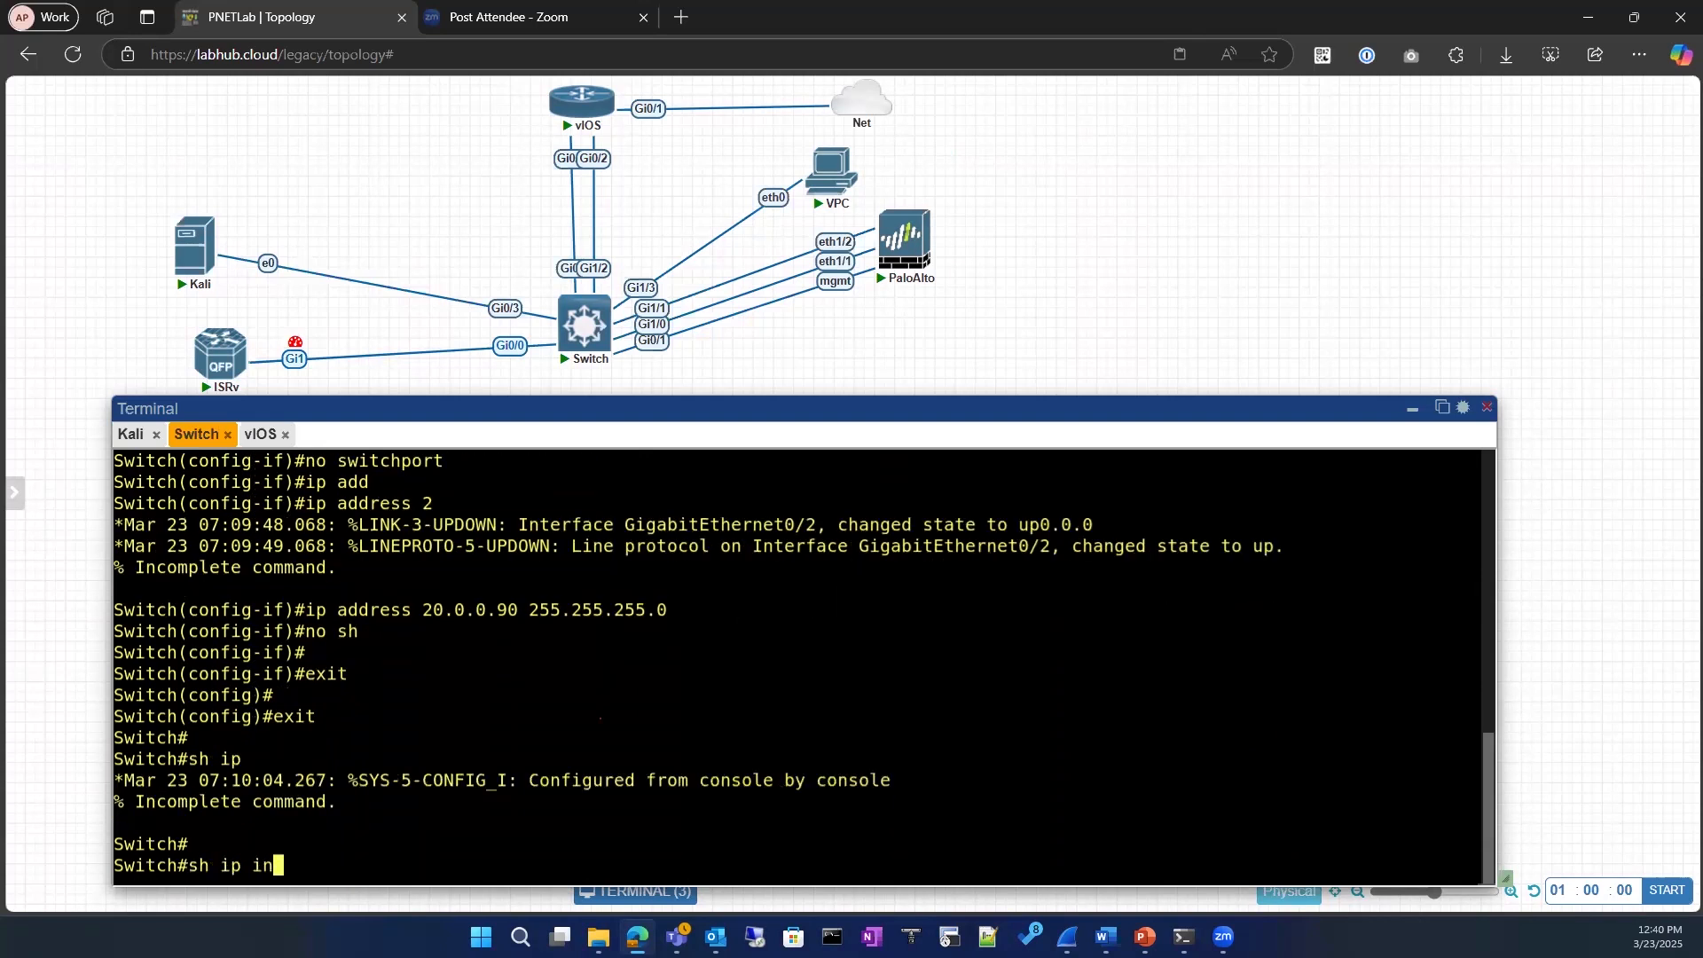
type("t")
key("Tab")
type("b")
key("Tab")
type("r")
key("Tab")
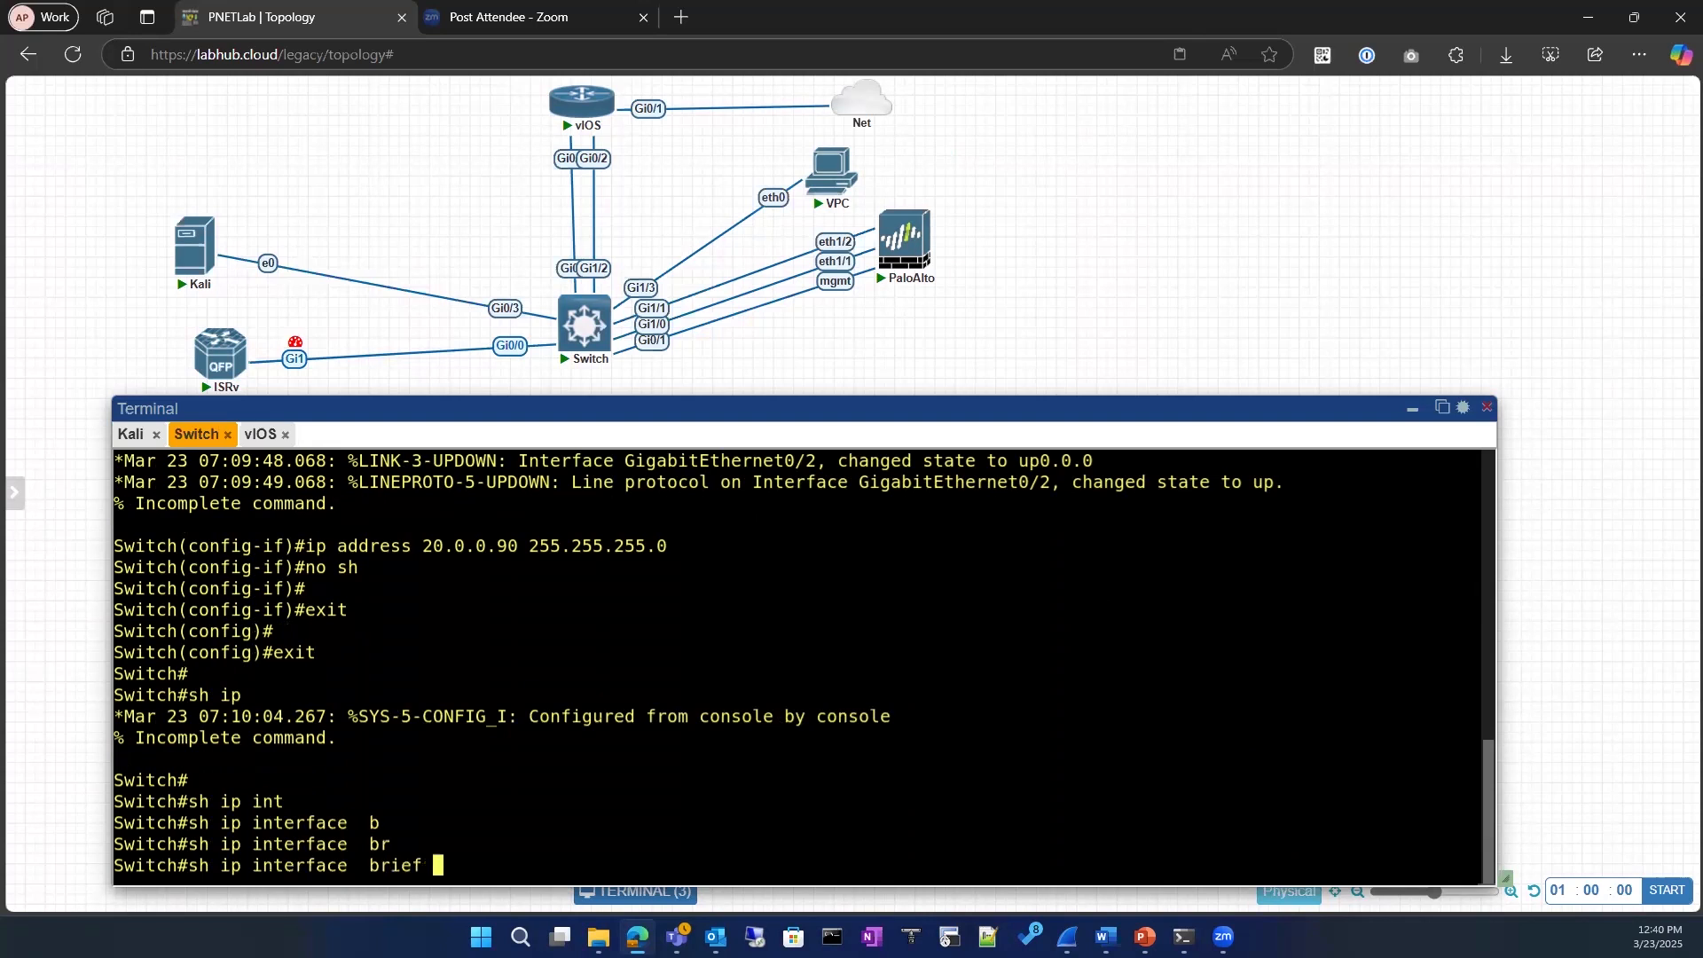
type("| ex")
key("Tab")
type("un")
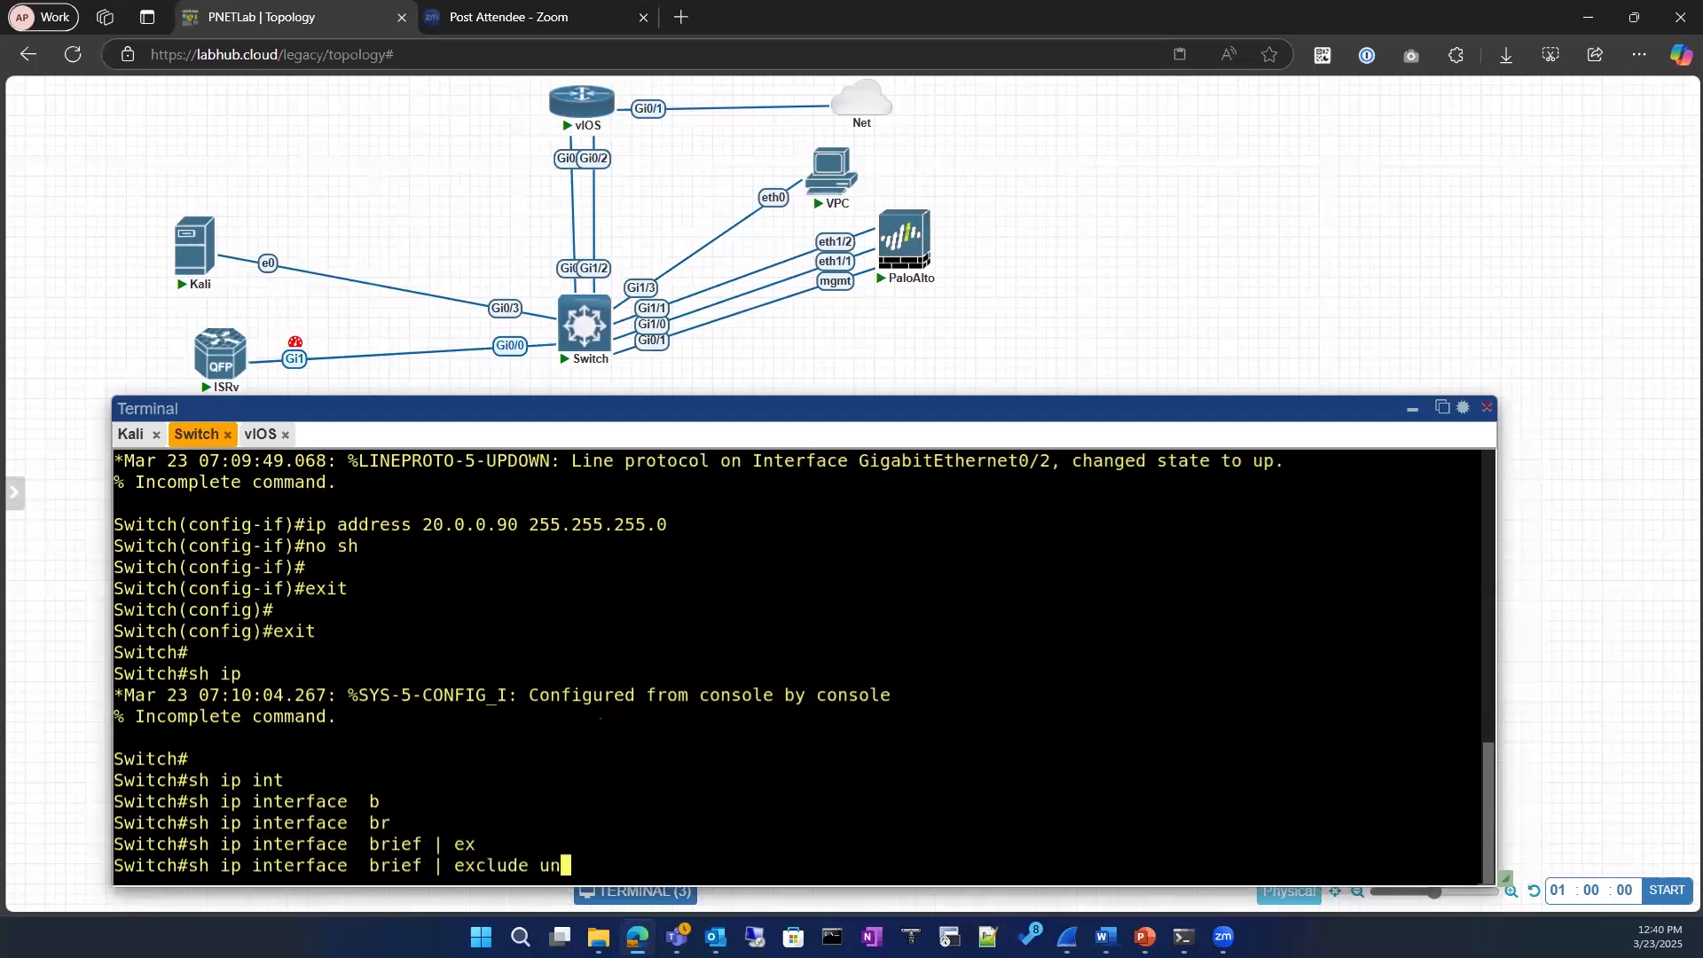
key("Return")
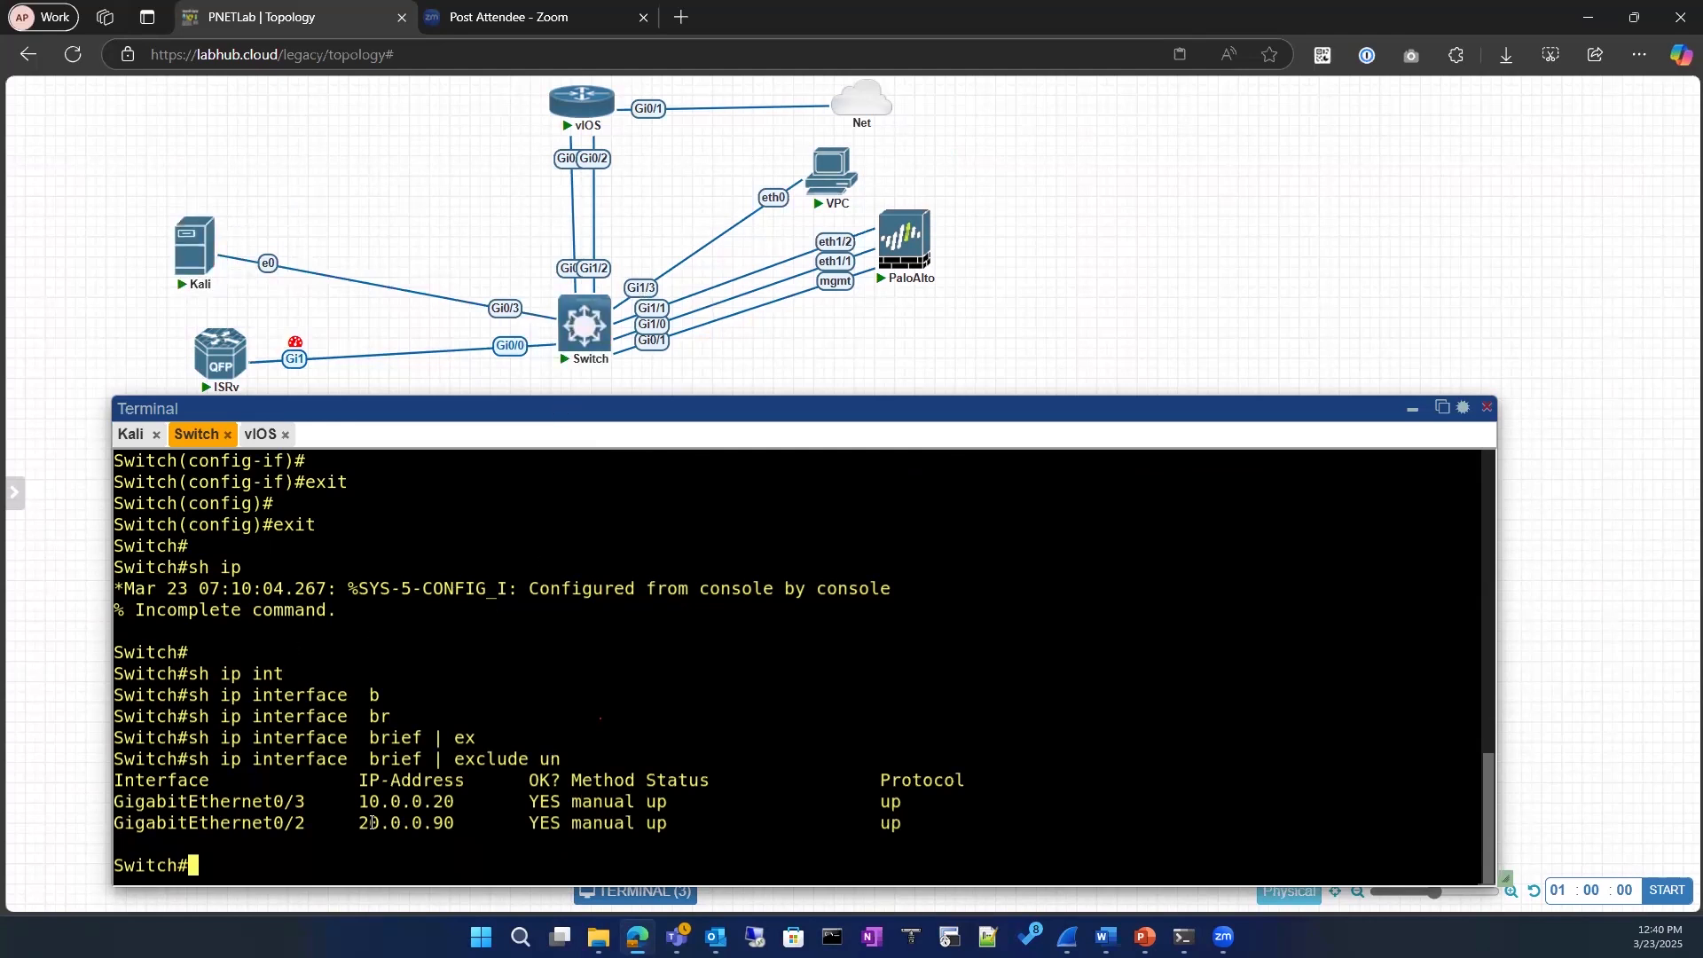
Step: Copy the switch's GigabitEthernet0/3 address and ping 10.0.0.20 from the vIOS console
left_click_drag(358, 804, 455, 804)
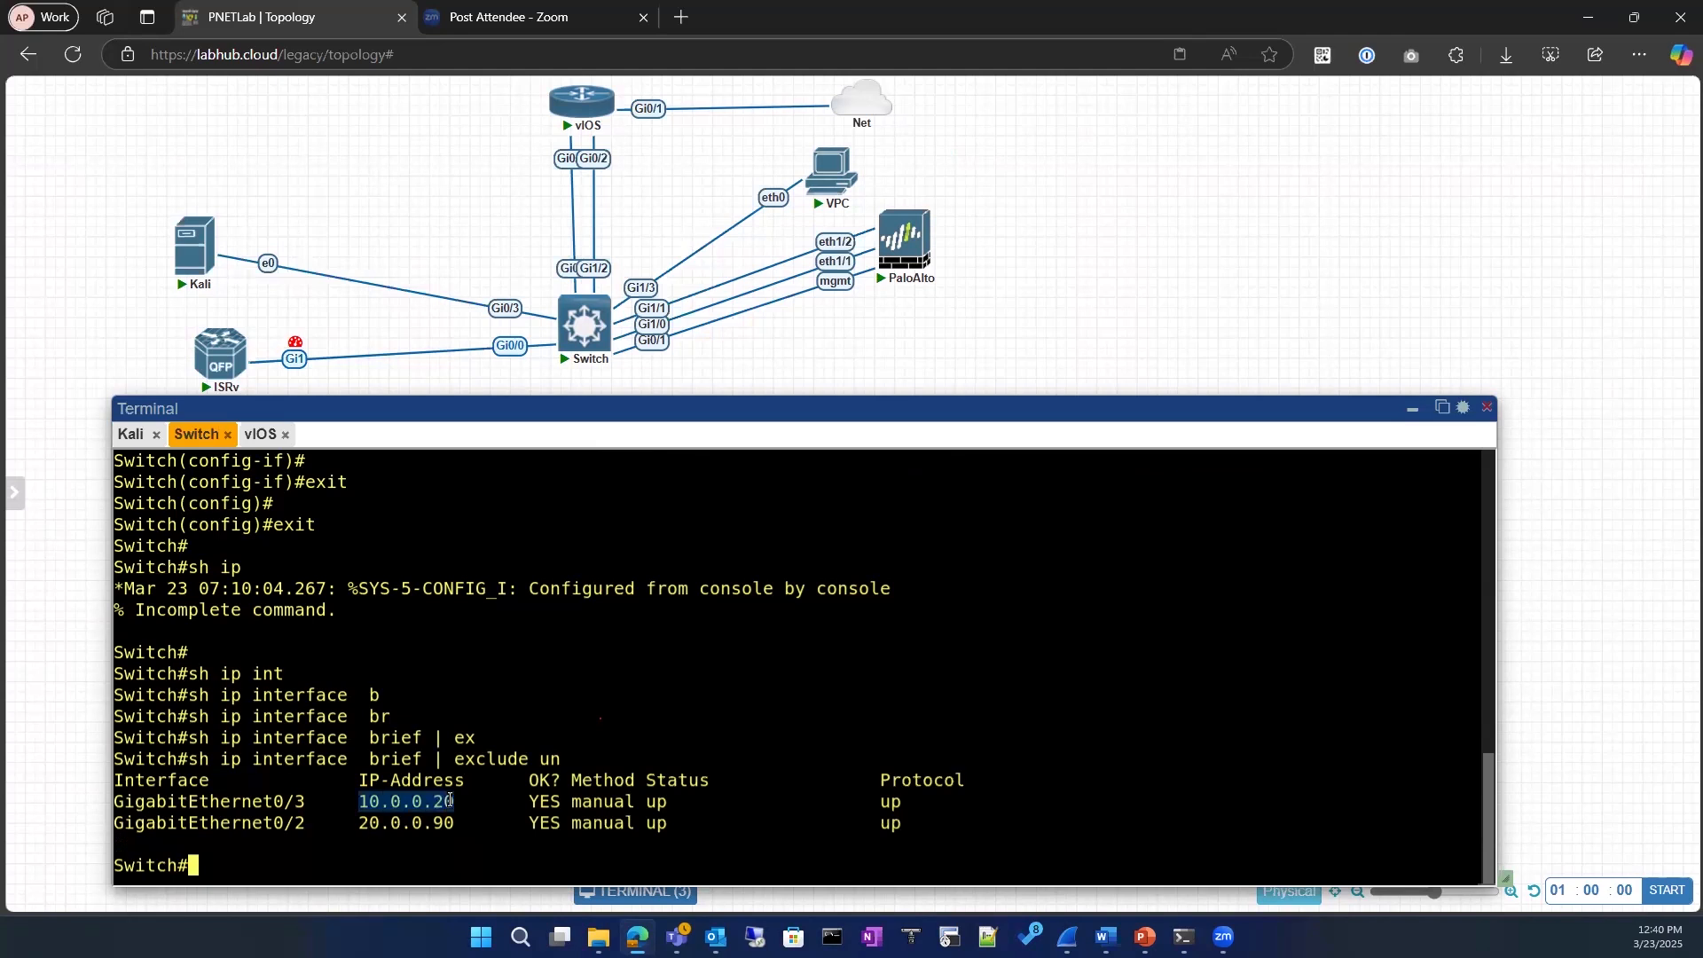
left_click(260, 436)
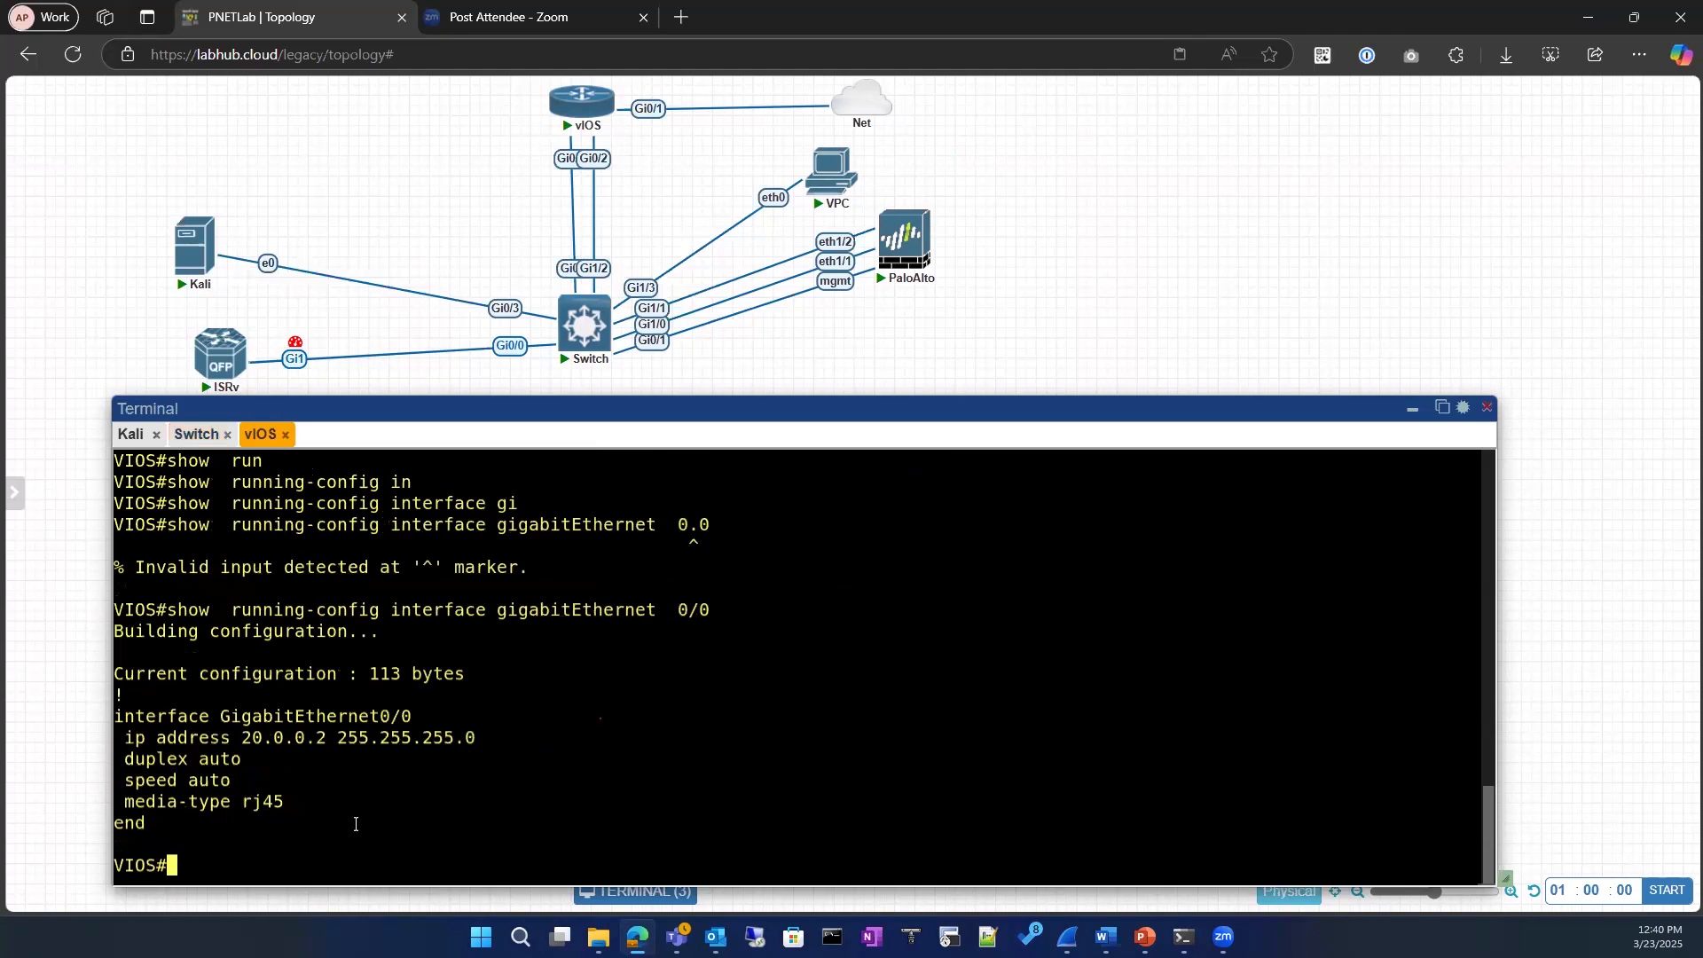
type("ping 10.0.0.20")
key("Return")
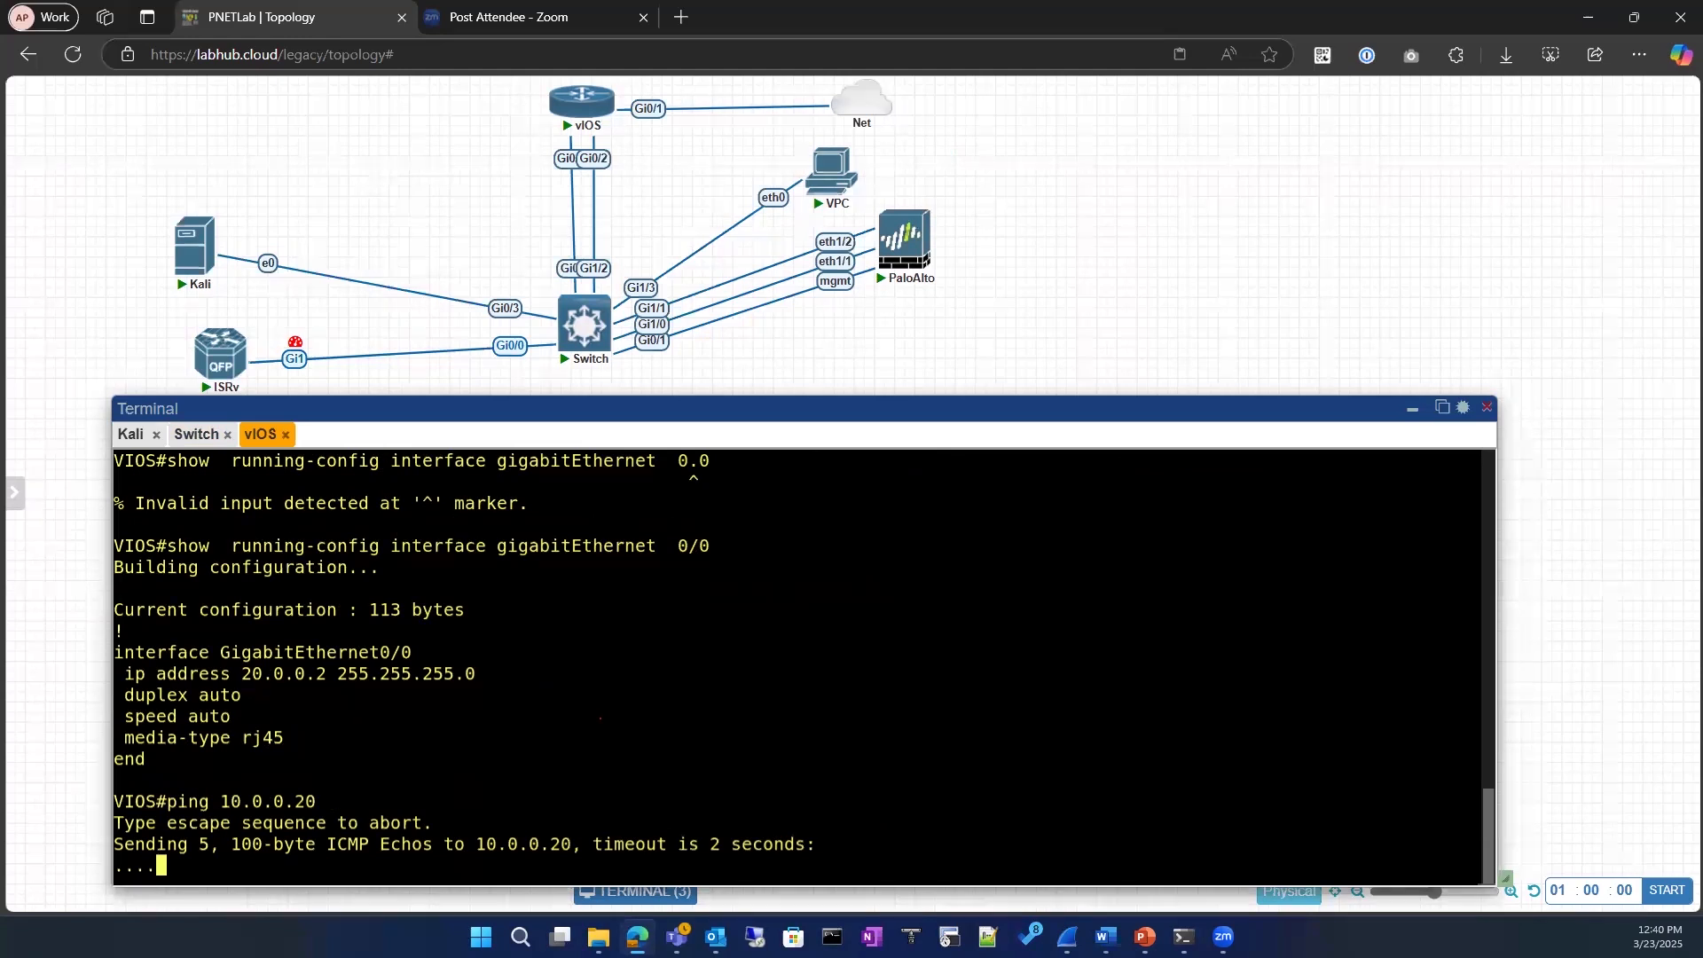
Step: Display the vIOS routing table with sh ip route and review its entries for the 10.0.0.0 network
type("s")
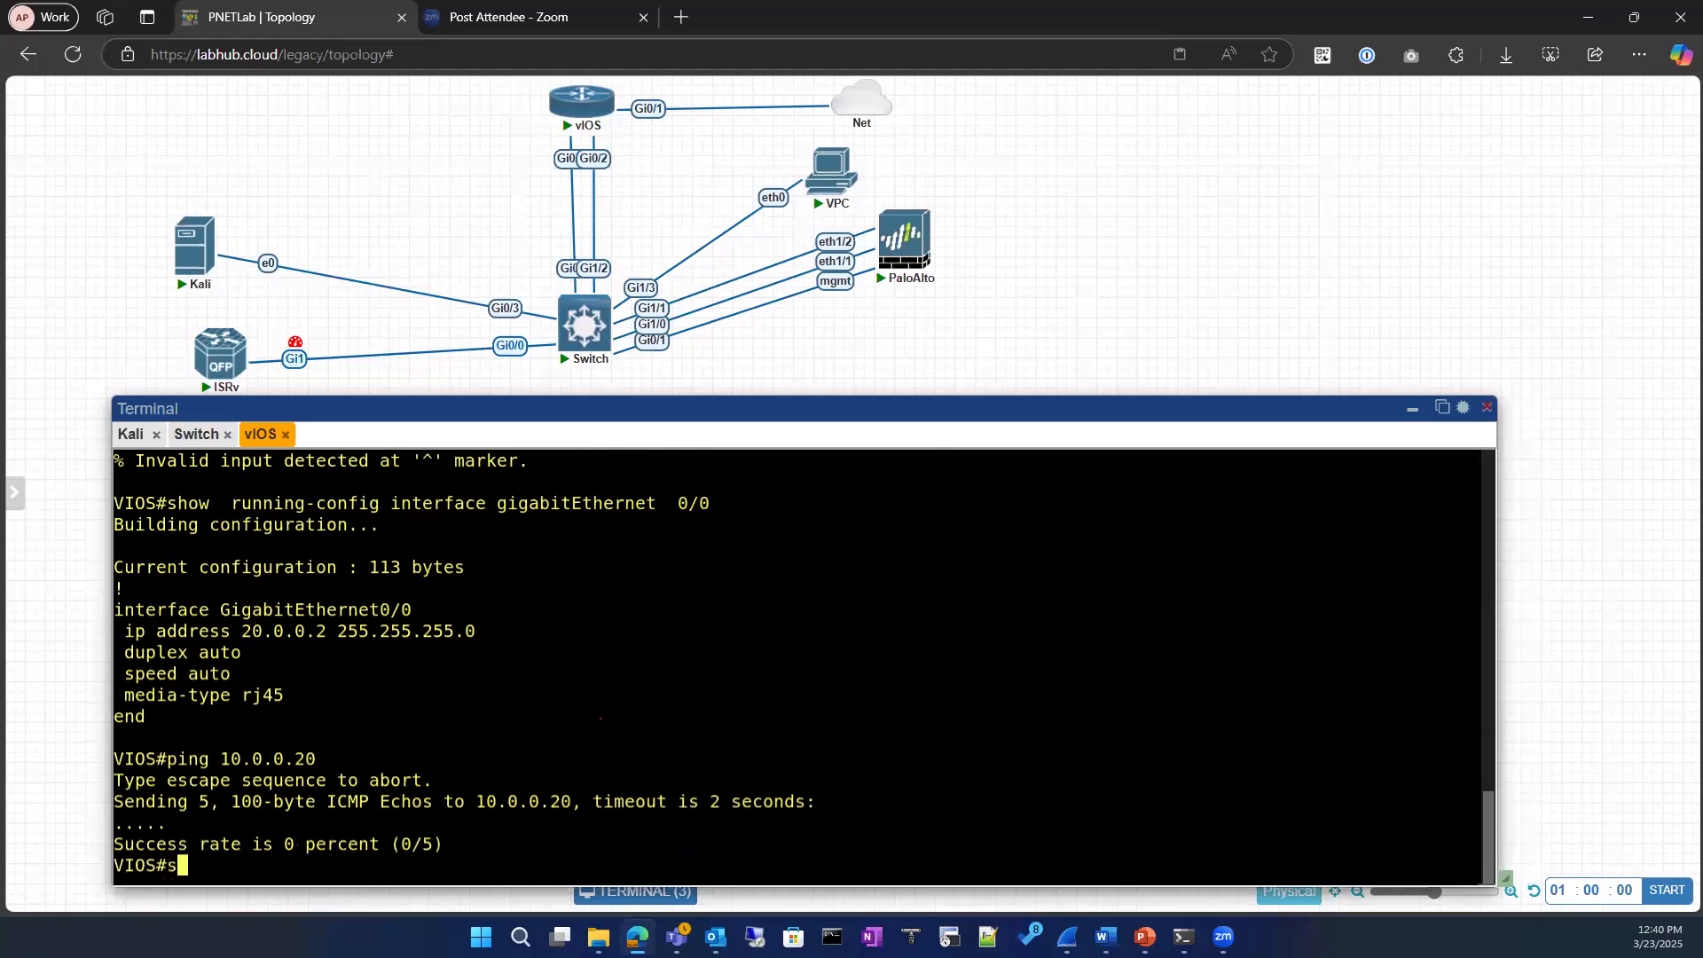
type("h ip rout")
key("Tab")
key("Return")
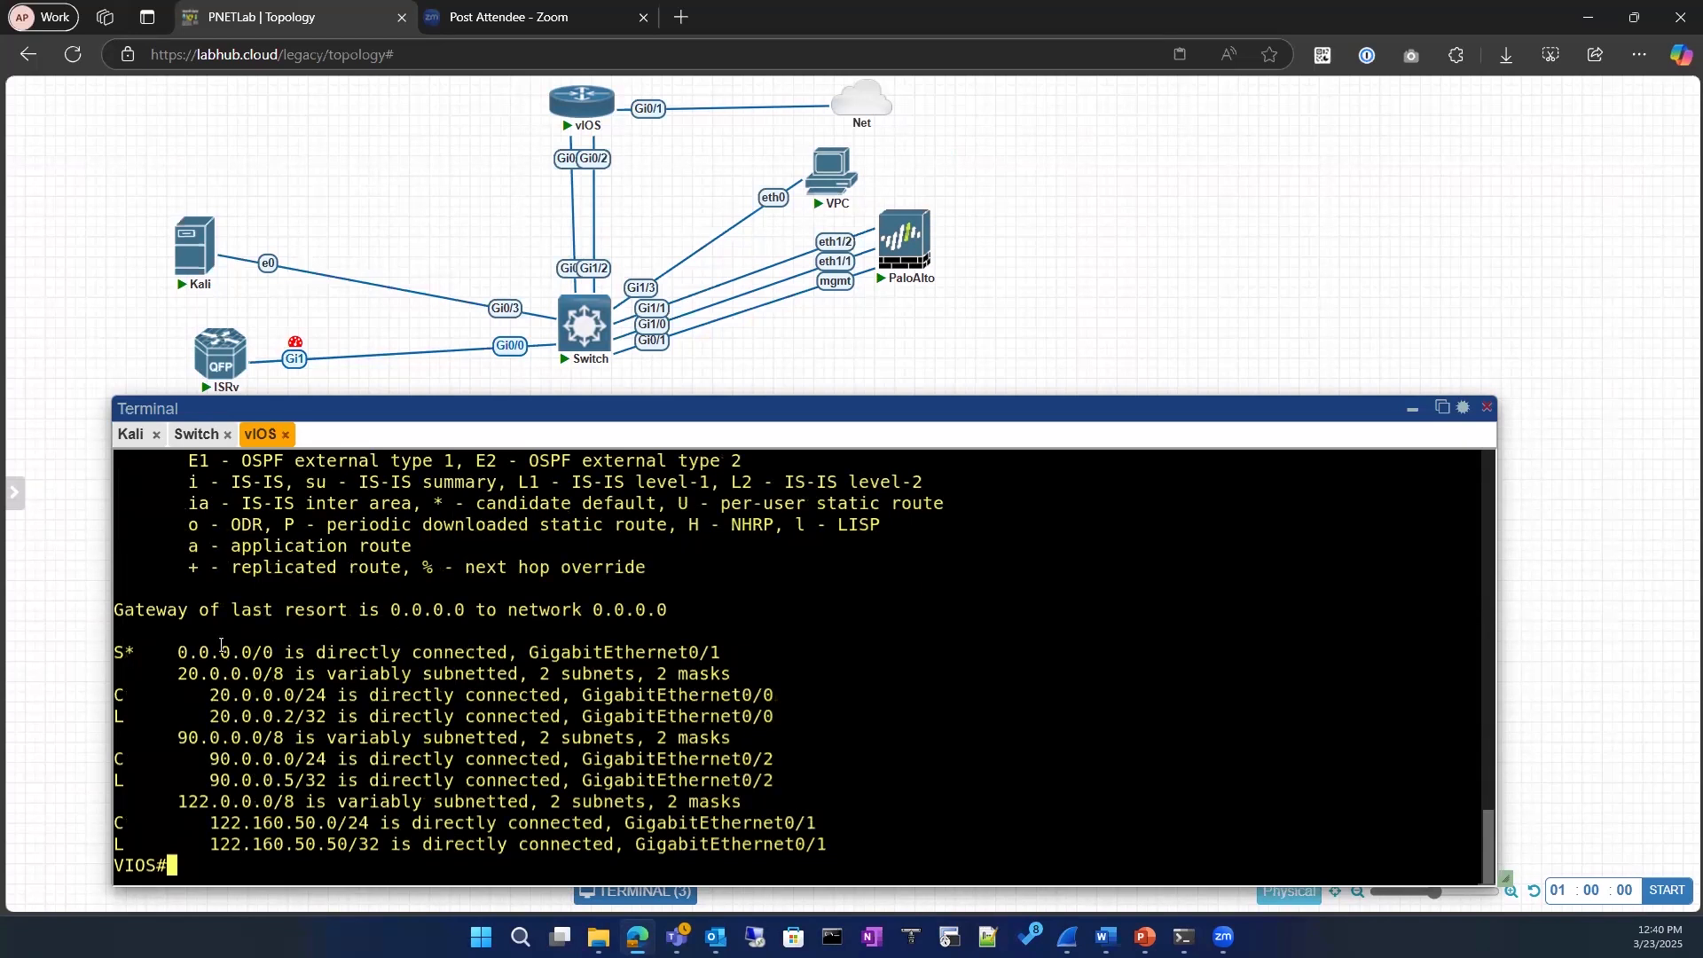
scroll(221, 645, "up", 3)
scroll(221, 645, "down", 3)
Step: Check the switch's GigabitEthernet0/2 address in its interface list as the next hop for vIOS
mouse_move(543, 323)
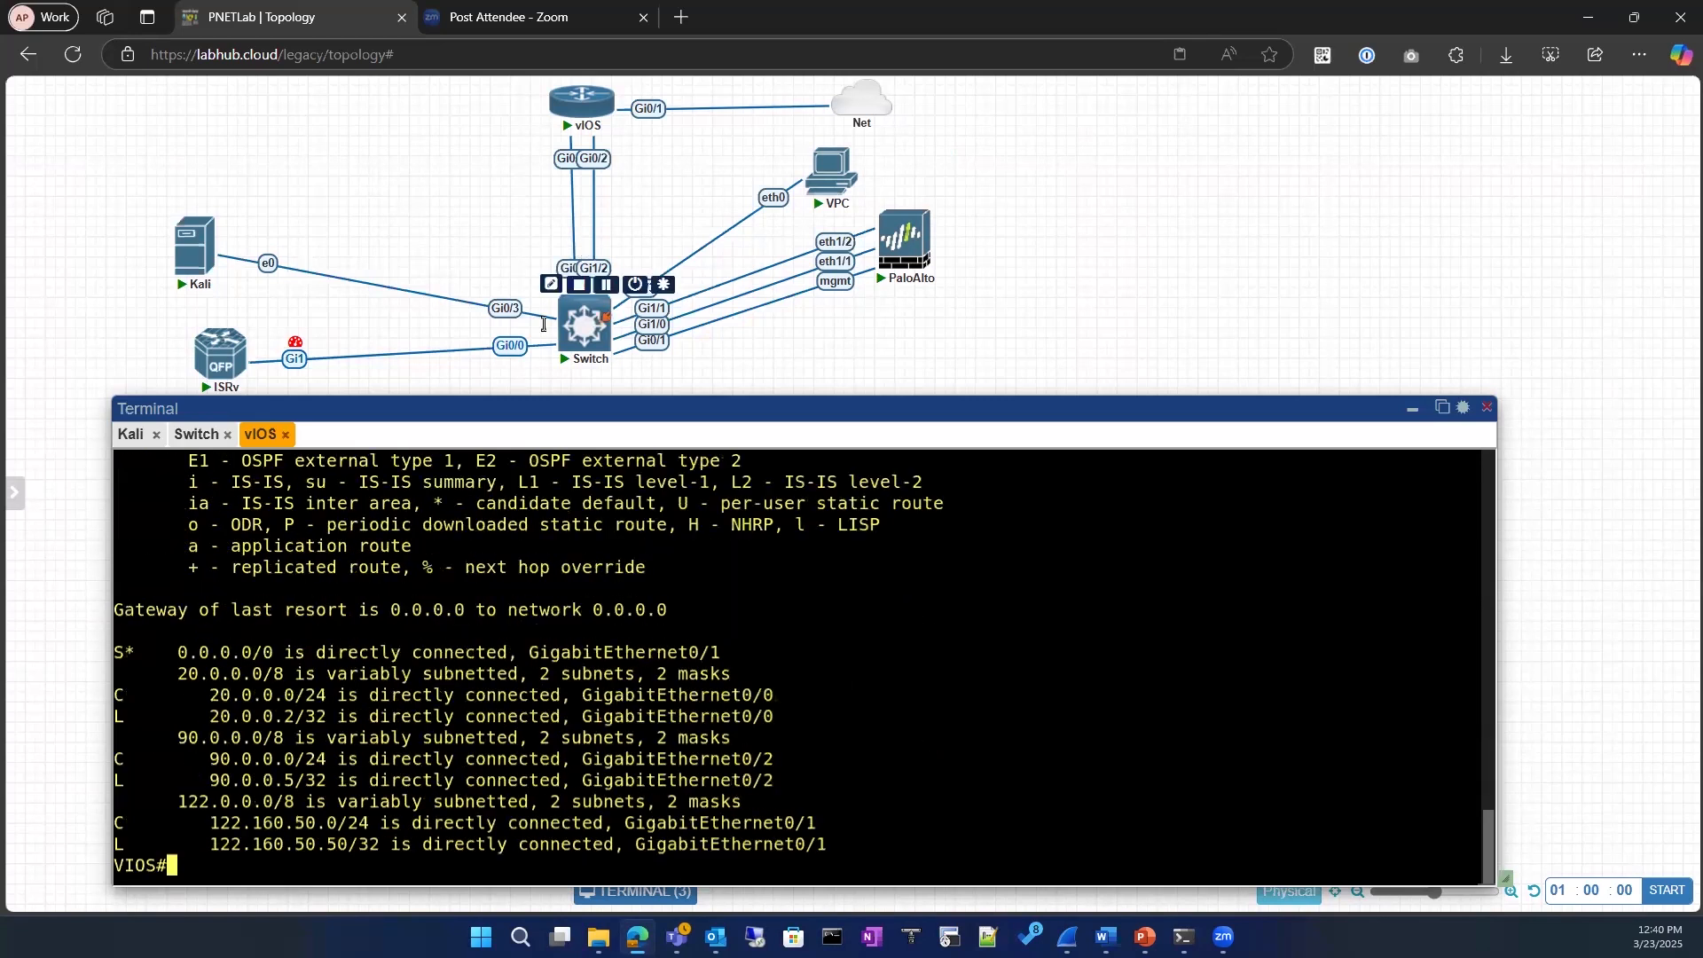
left_click(197, 434)
left_click_drag(360, 823, 464, 823)
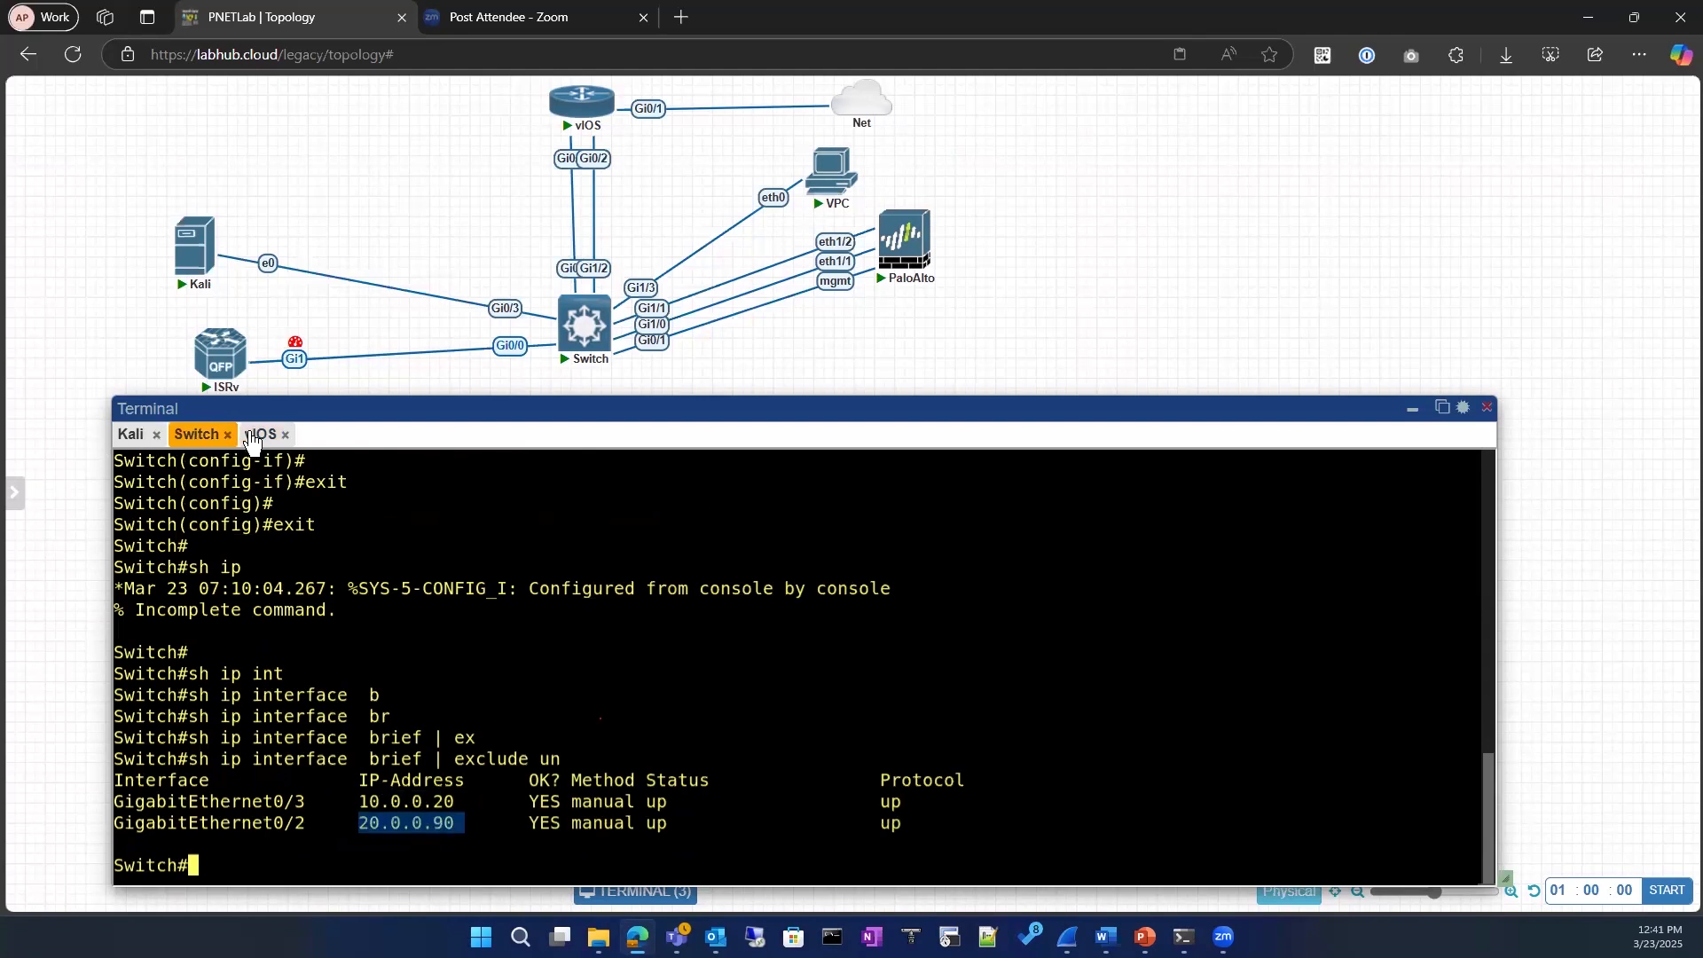
Step: Enter global configuration mode on vIOS and begin an ip route command
left_click(253, 435)
type("conf")
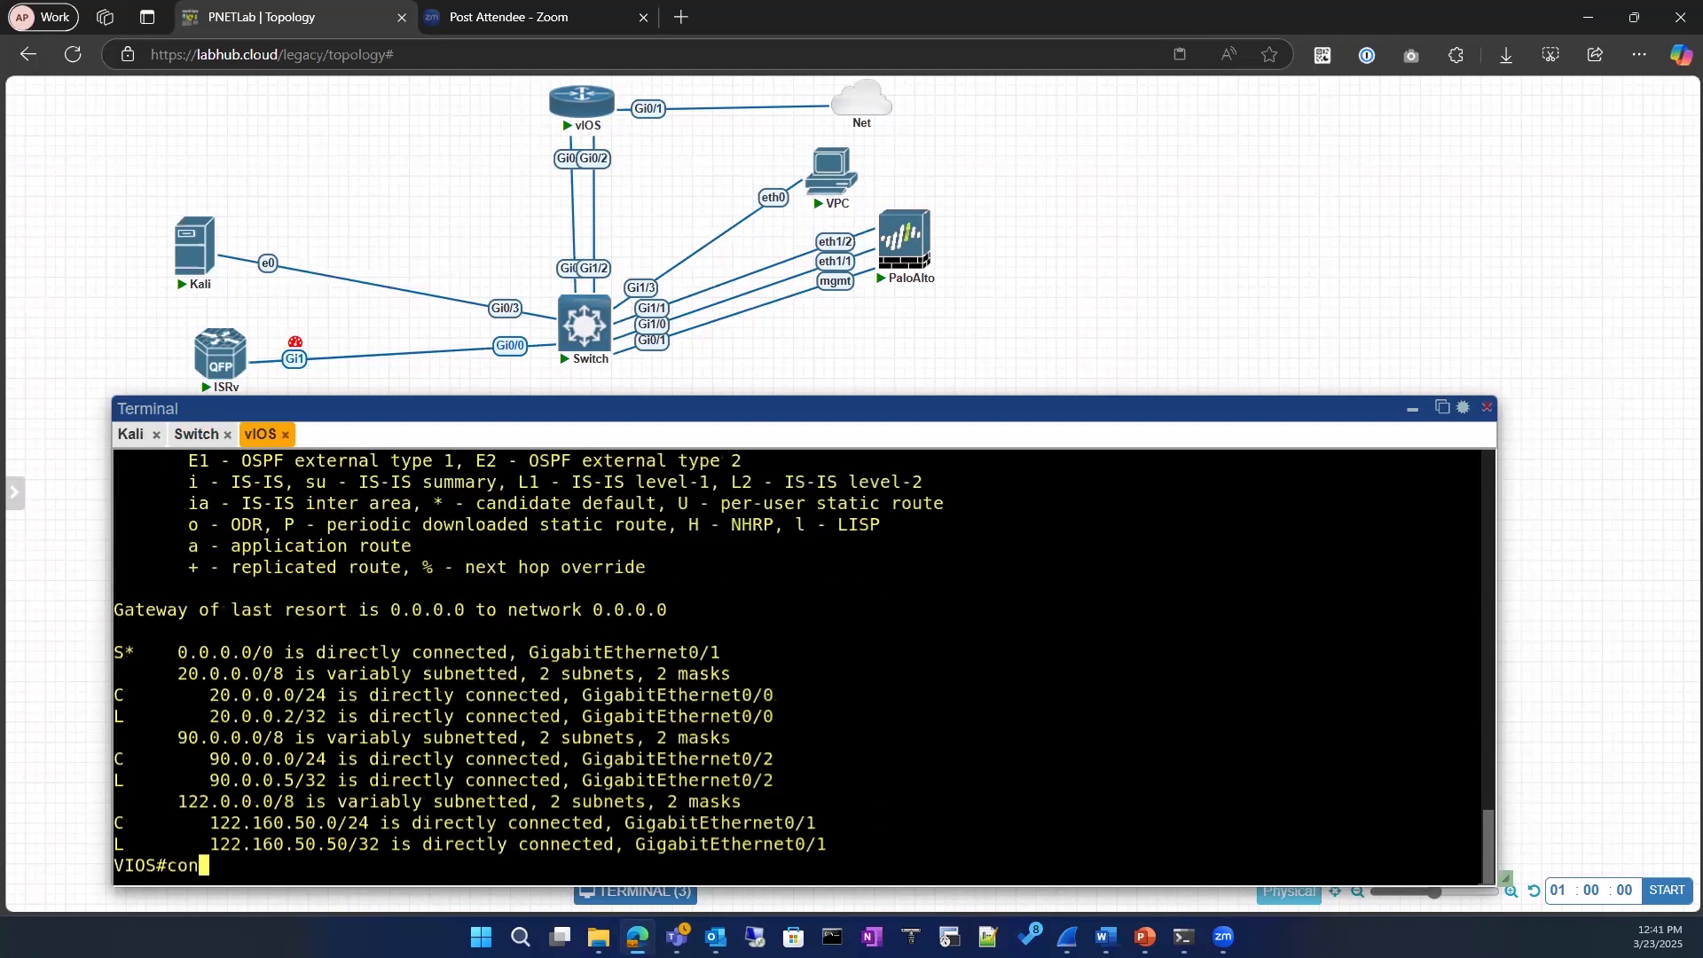
key("Tab")
key("Return")
key("Return")
type("ip rou")
key("Tab")
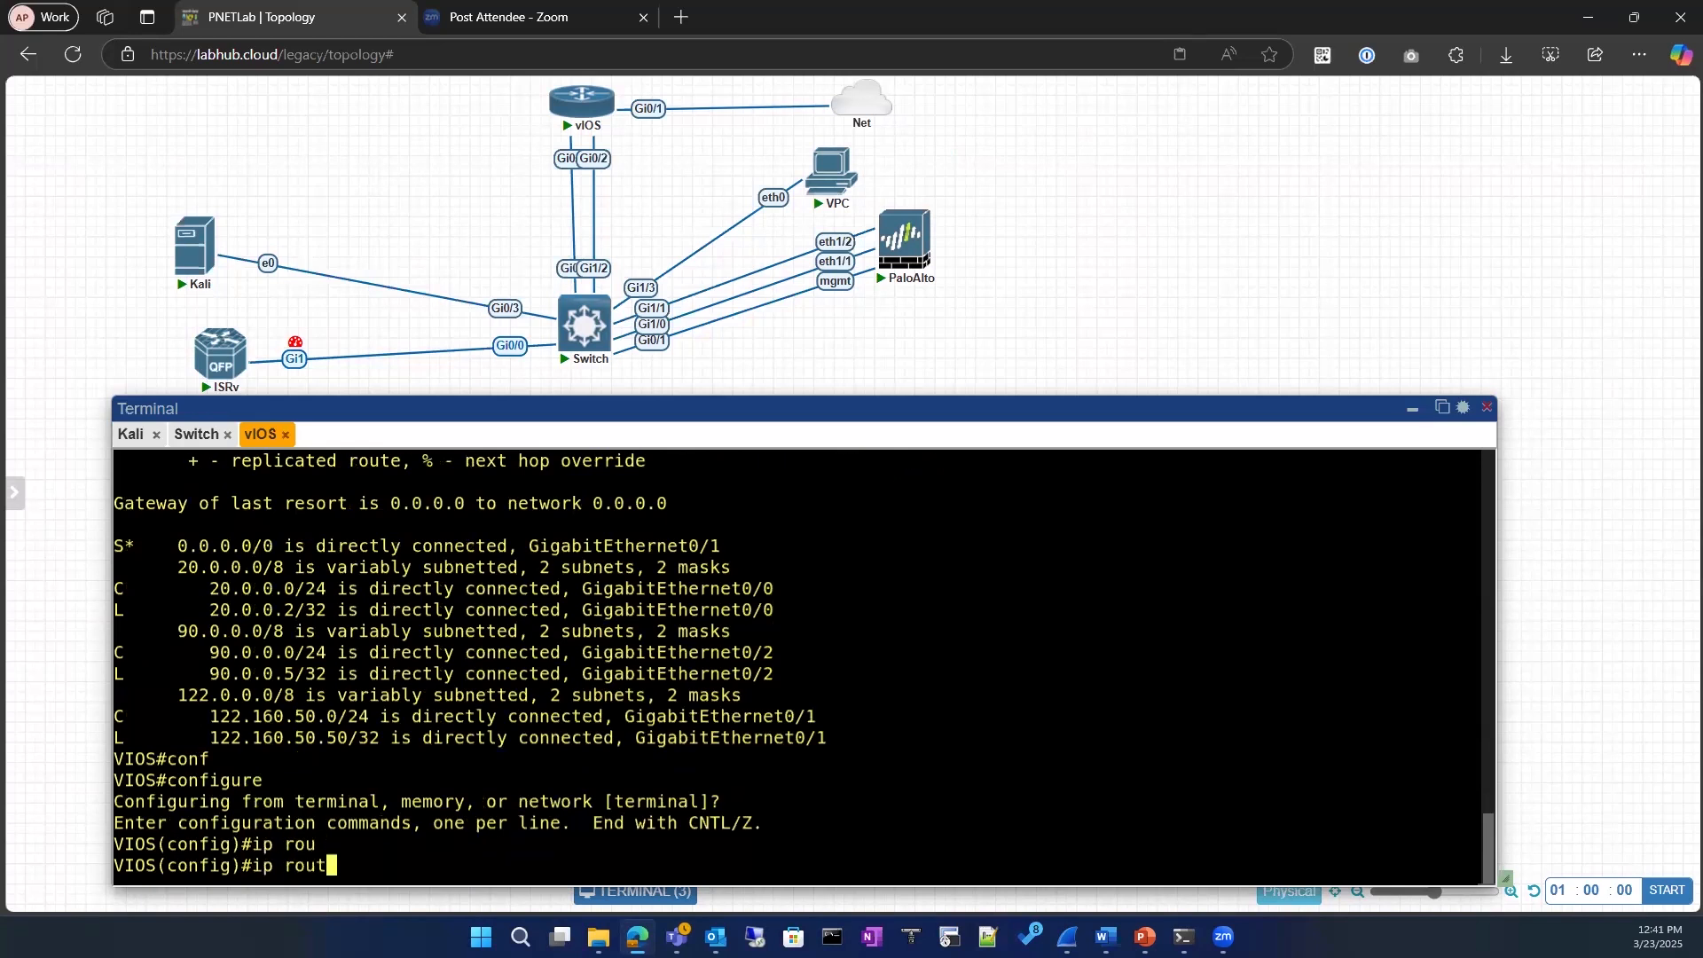
type("e")
key("Tab")
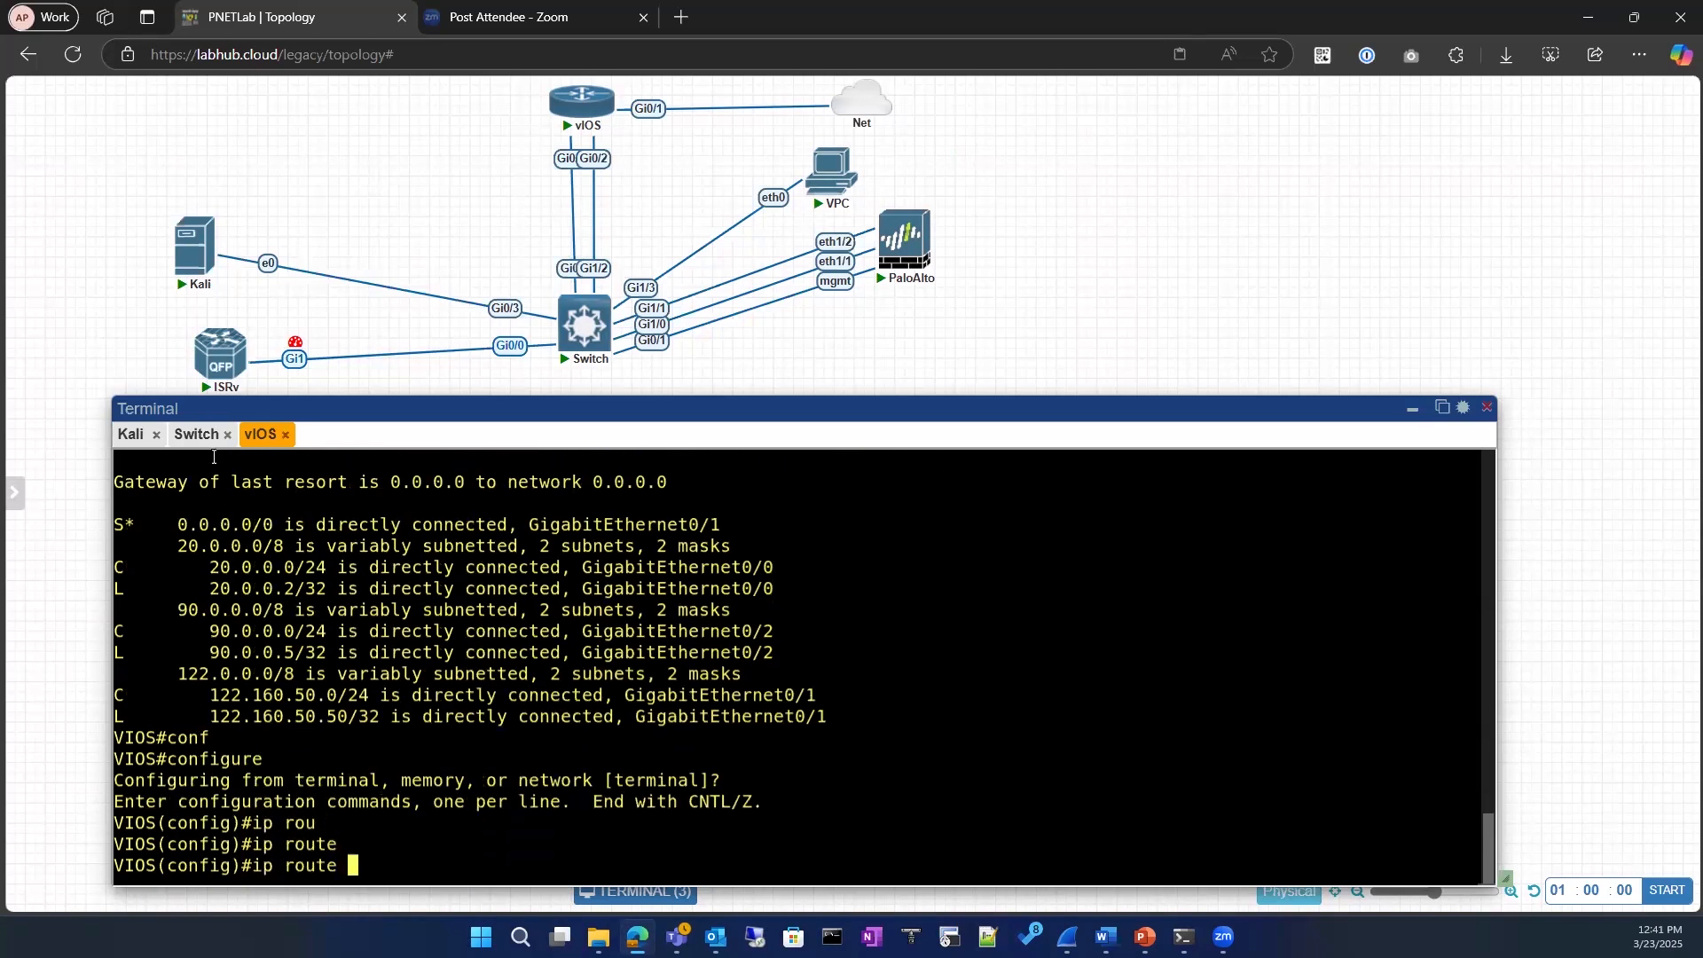
Step: Check the switch's Kali-facing GigabitEthernet0/3 address in its interface list to identify the destination network
left_click(197, 436)
left_click_drag(348, 801, 454, 801)
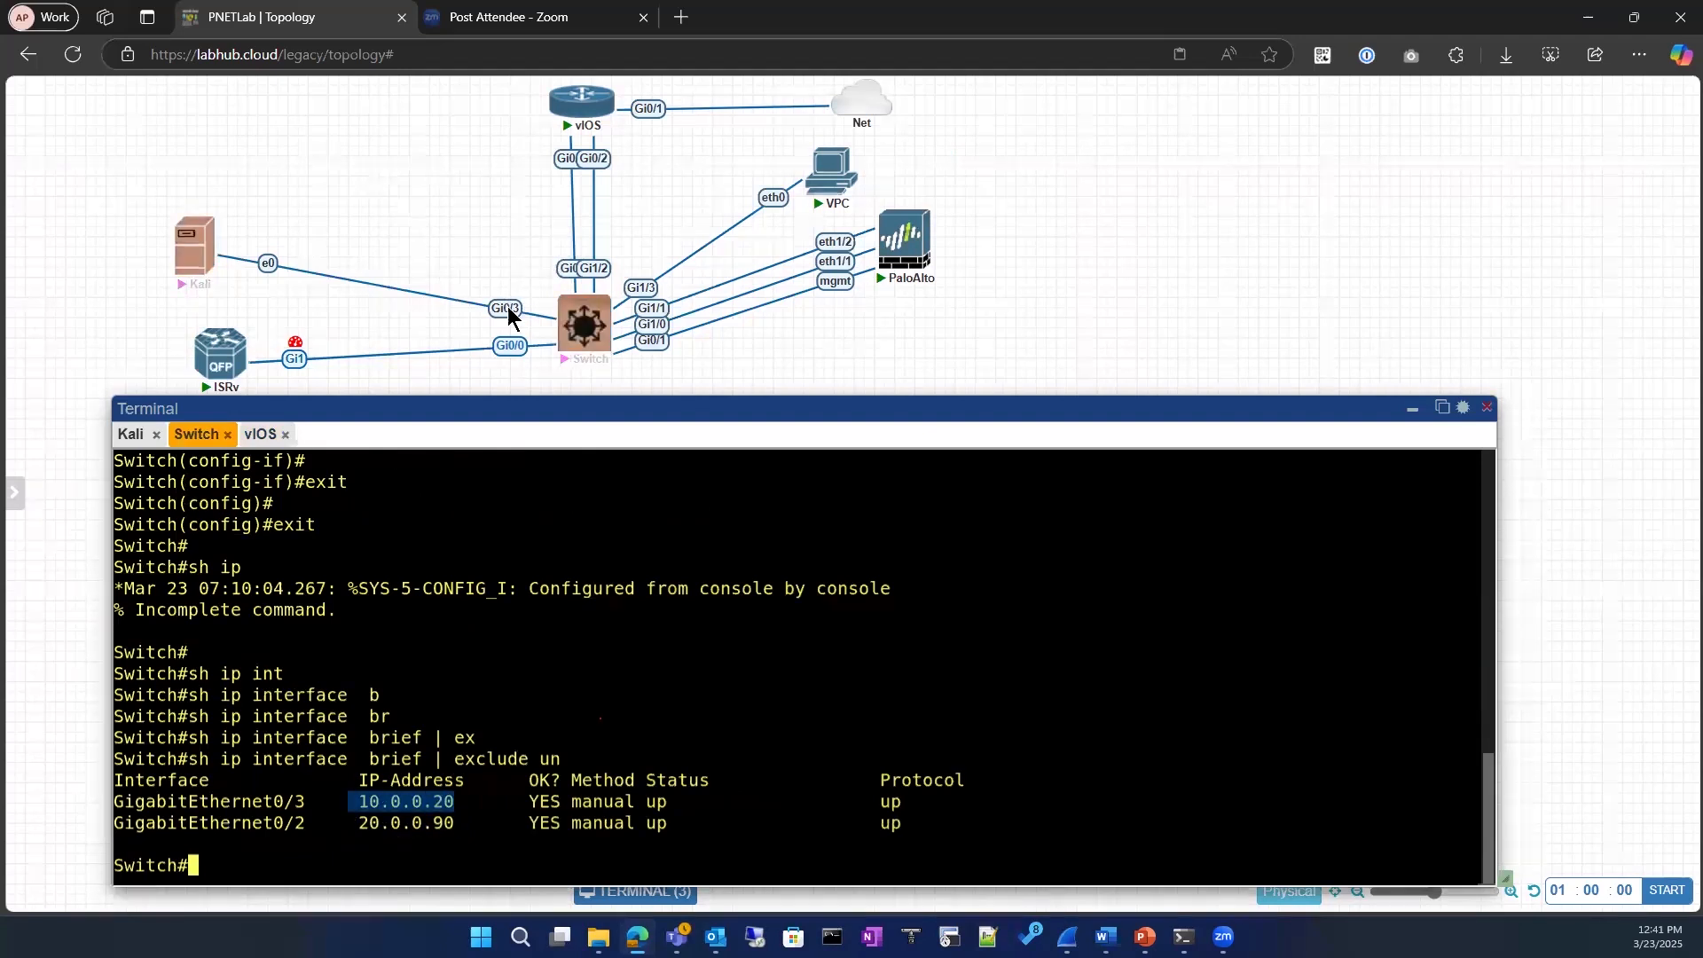
mouse_move(561, 318)
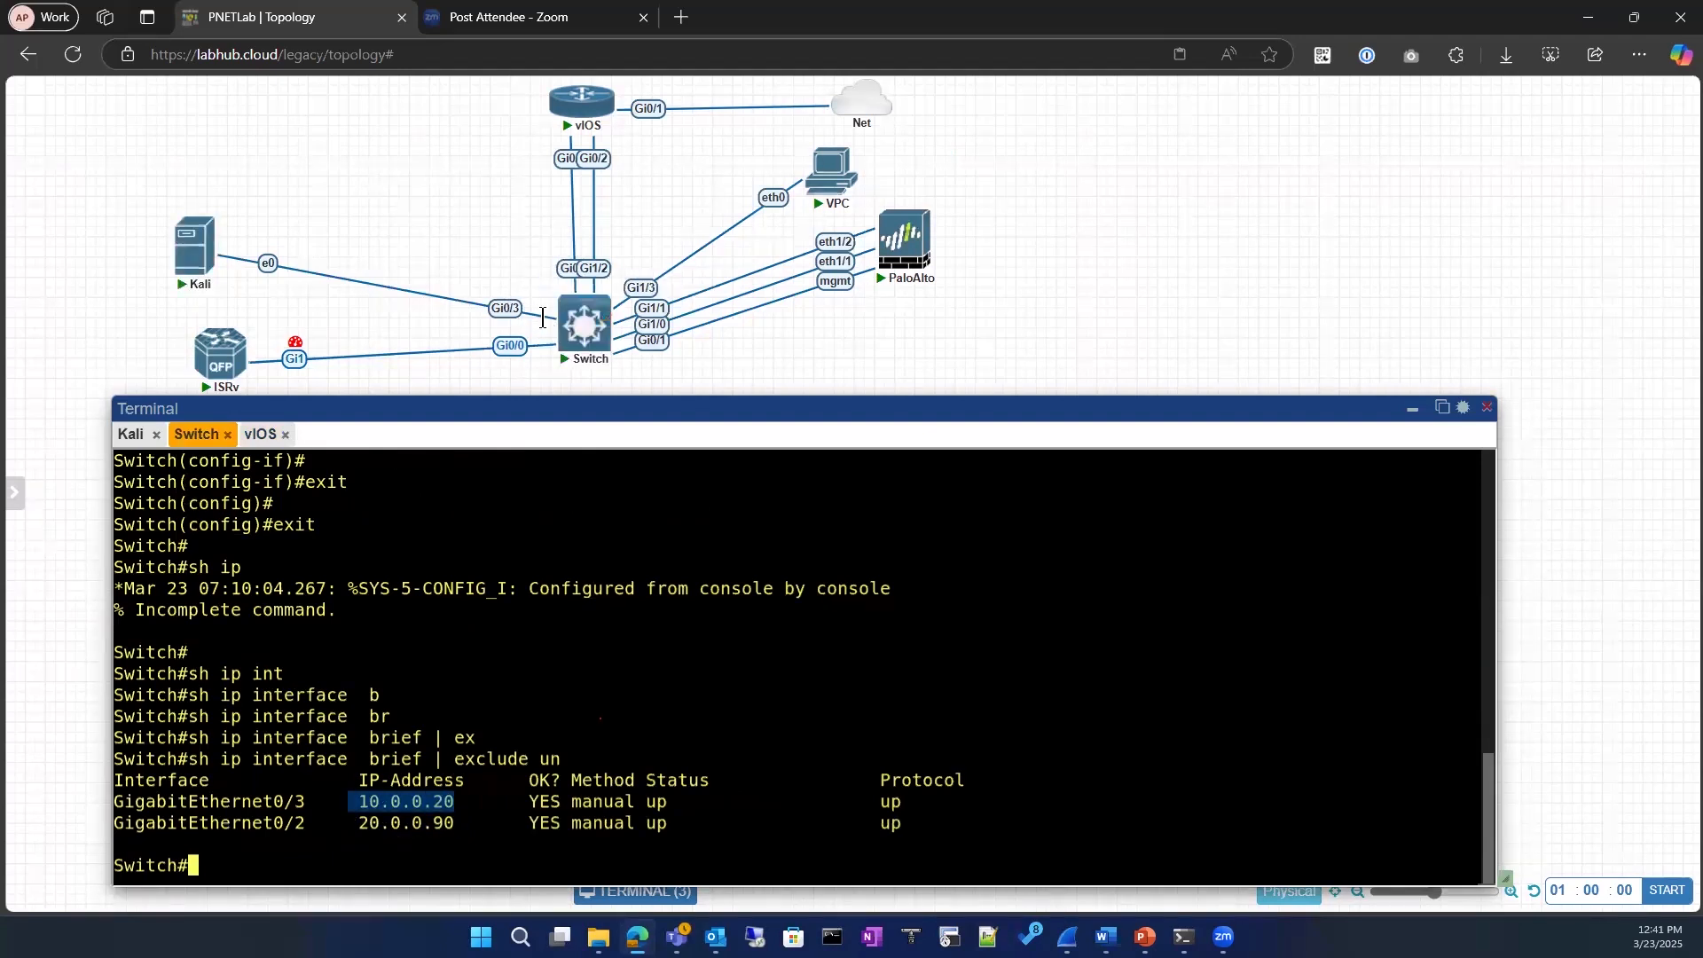
left_click_drag(351, 801, 456, 801)
left_click(360, 801)
double_click(431, 801)
left_click(257, 435)
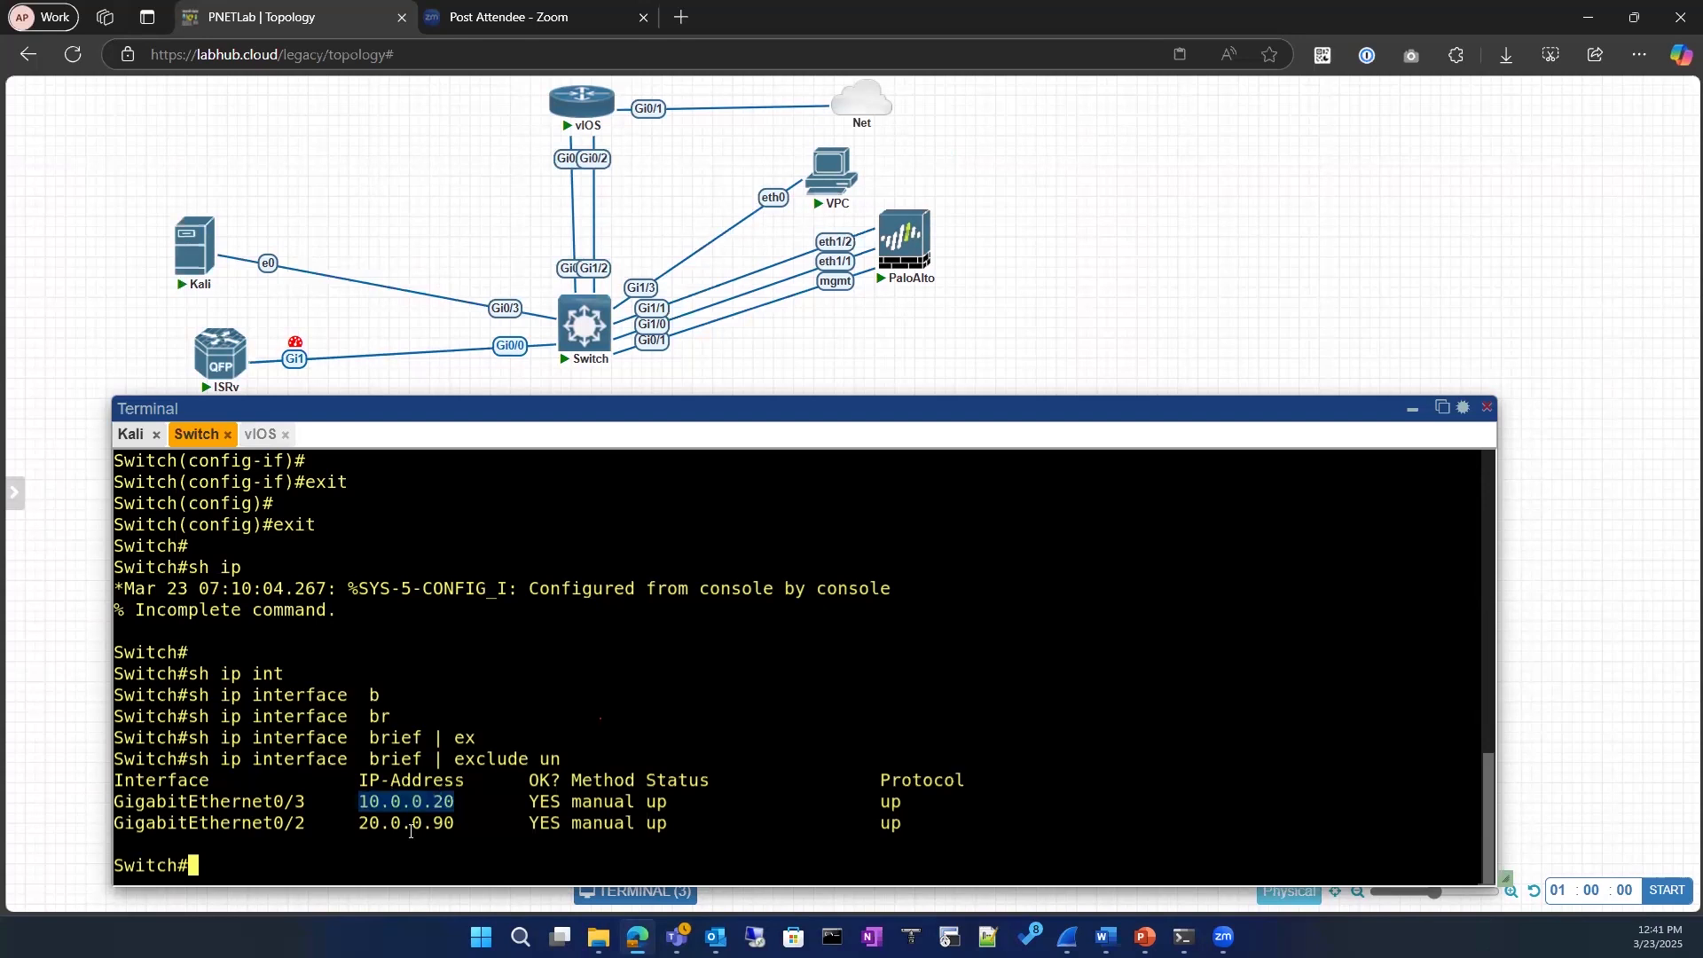
Step: Give the vIOS static route the destination 10.0.0.0 with mask 255.255.255.0, copying the network prefix from the switch's interface list
left_click(207, 436)
left_click_drag(360, 801, 416, 799)
left_click(260, 435)
right_click(501, 824)
type("0.0.0.0")
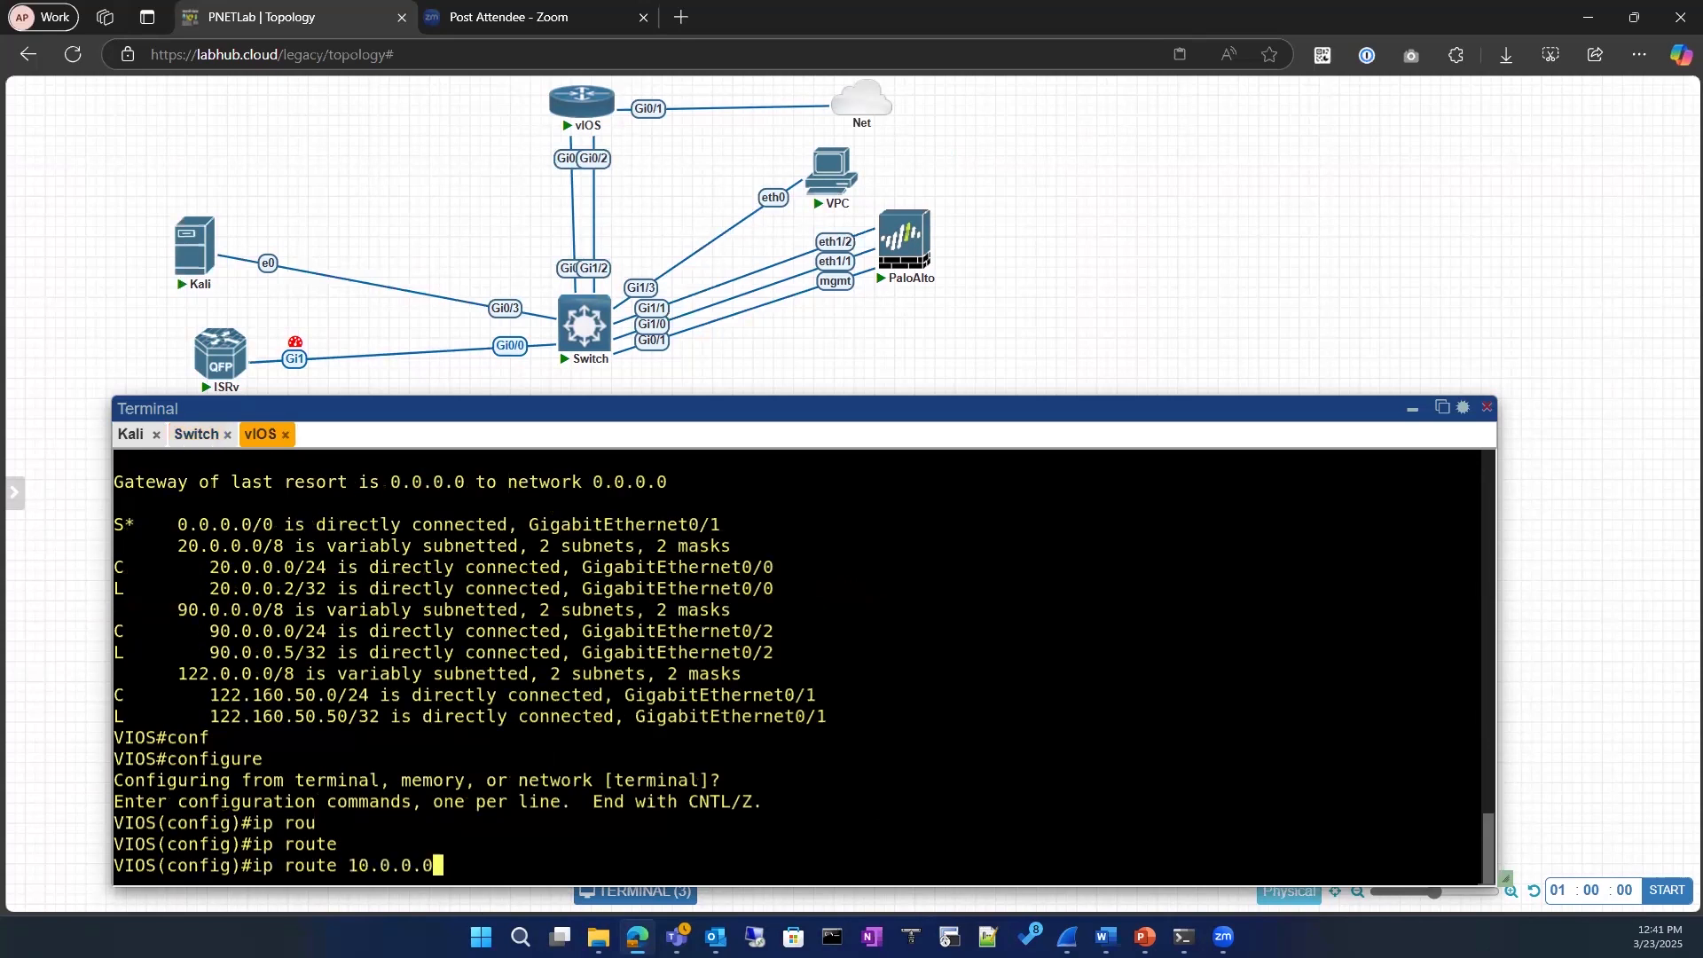
type(" 255.255.255.0")
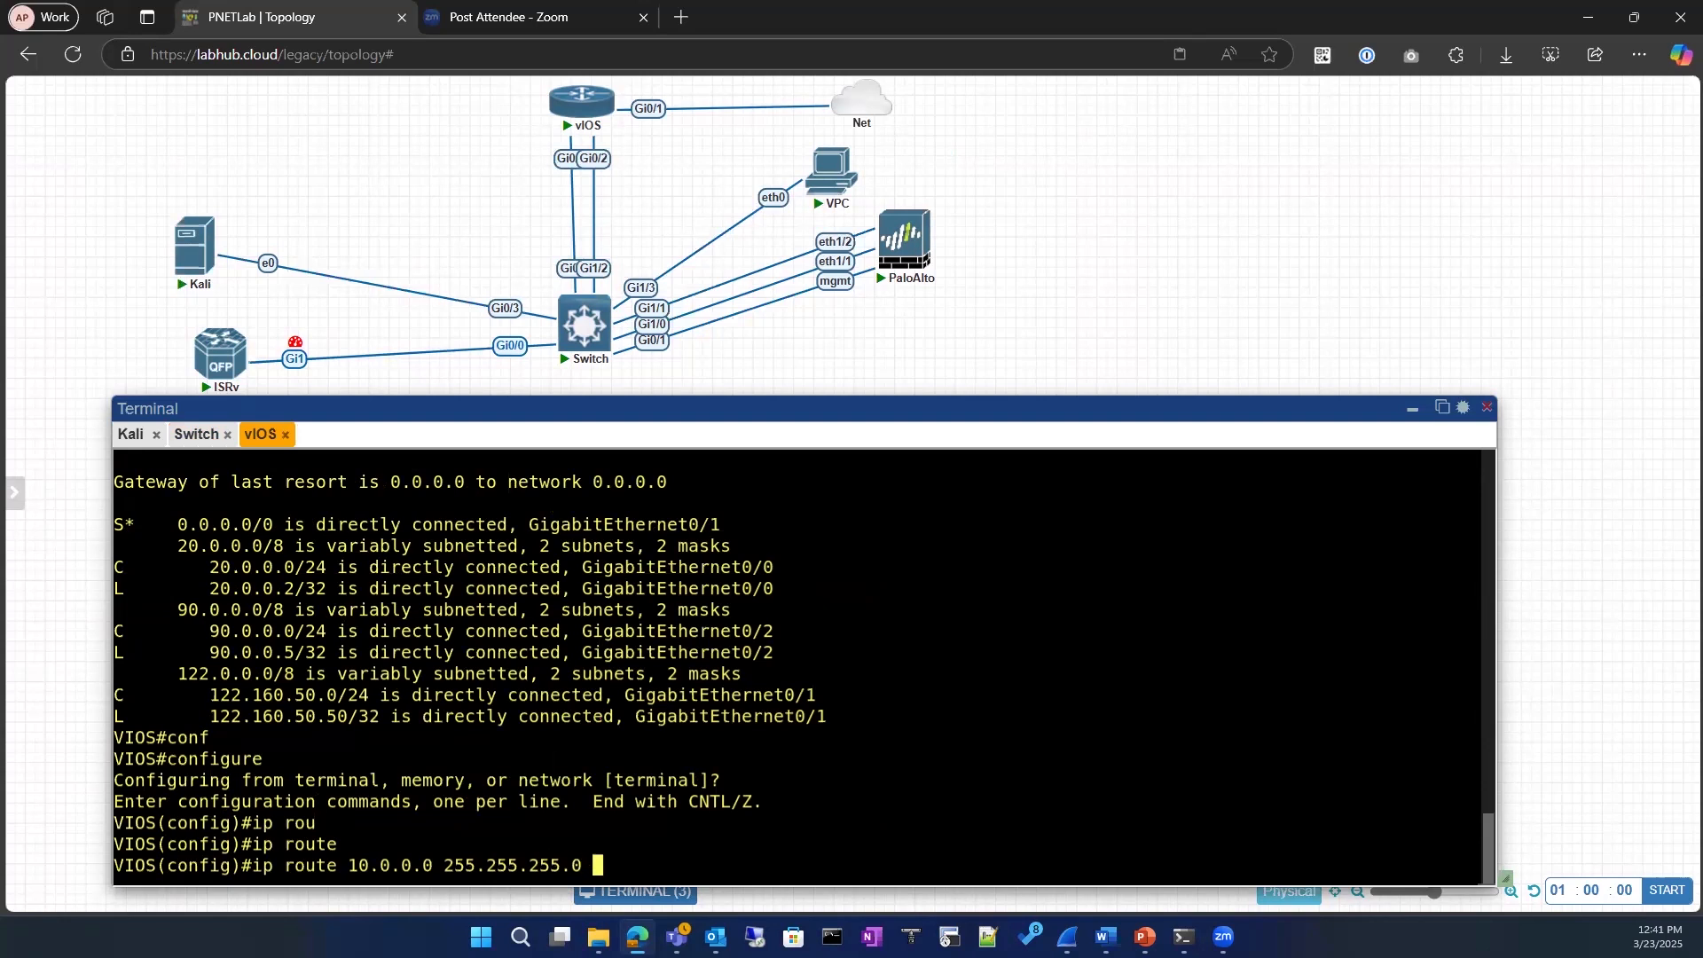
Step: Complete the vIOS static route with next hop 20.0.0.90 and exit configuration mode
left_click(200, 434)
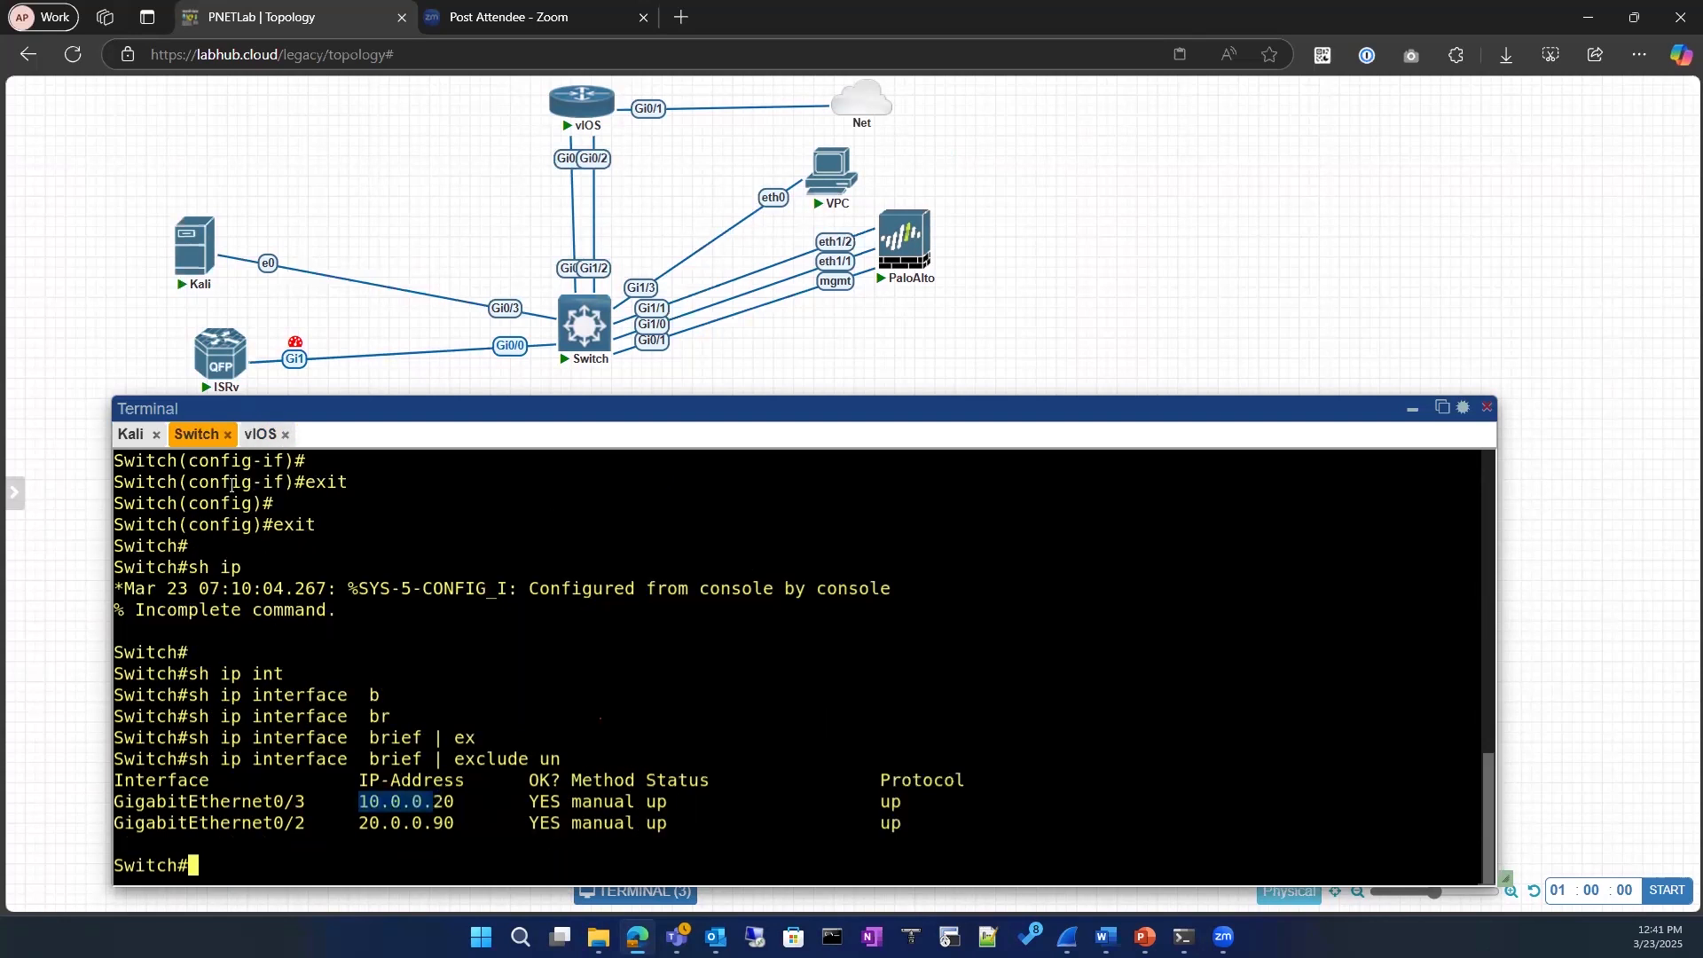
left_click(263, 434)
type("20.0.0.90")
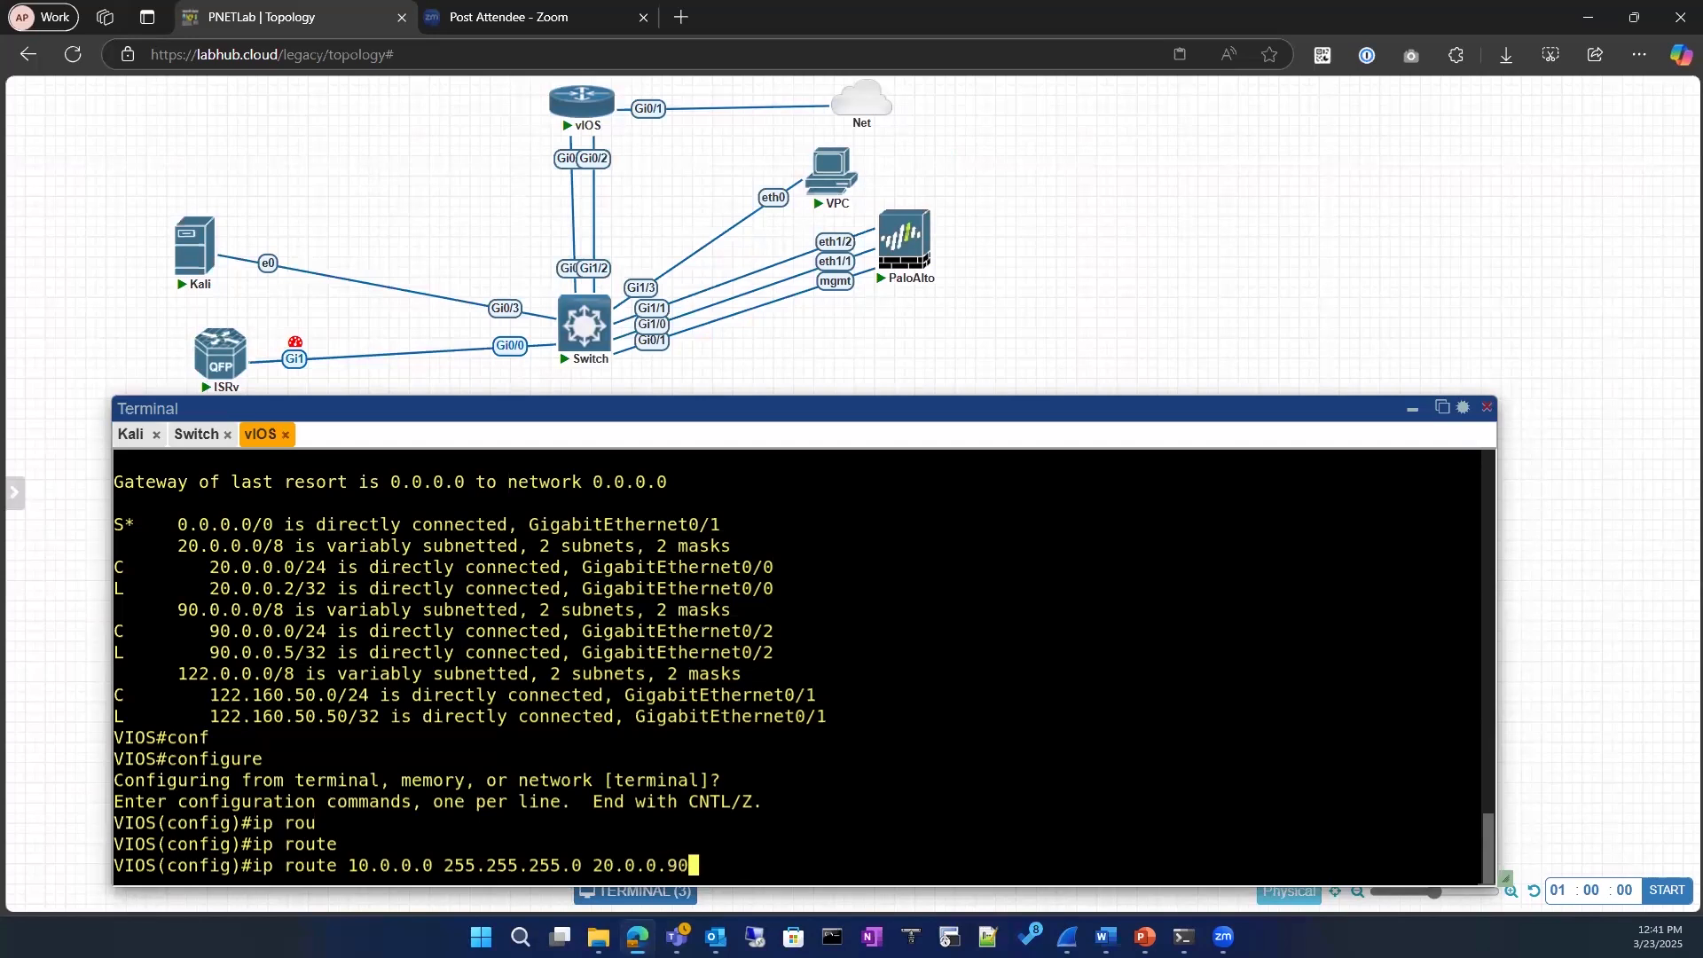
key("Return")
type("exit")
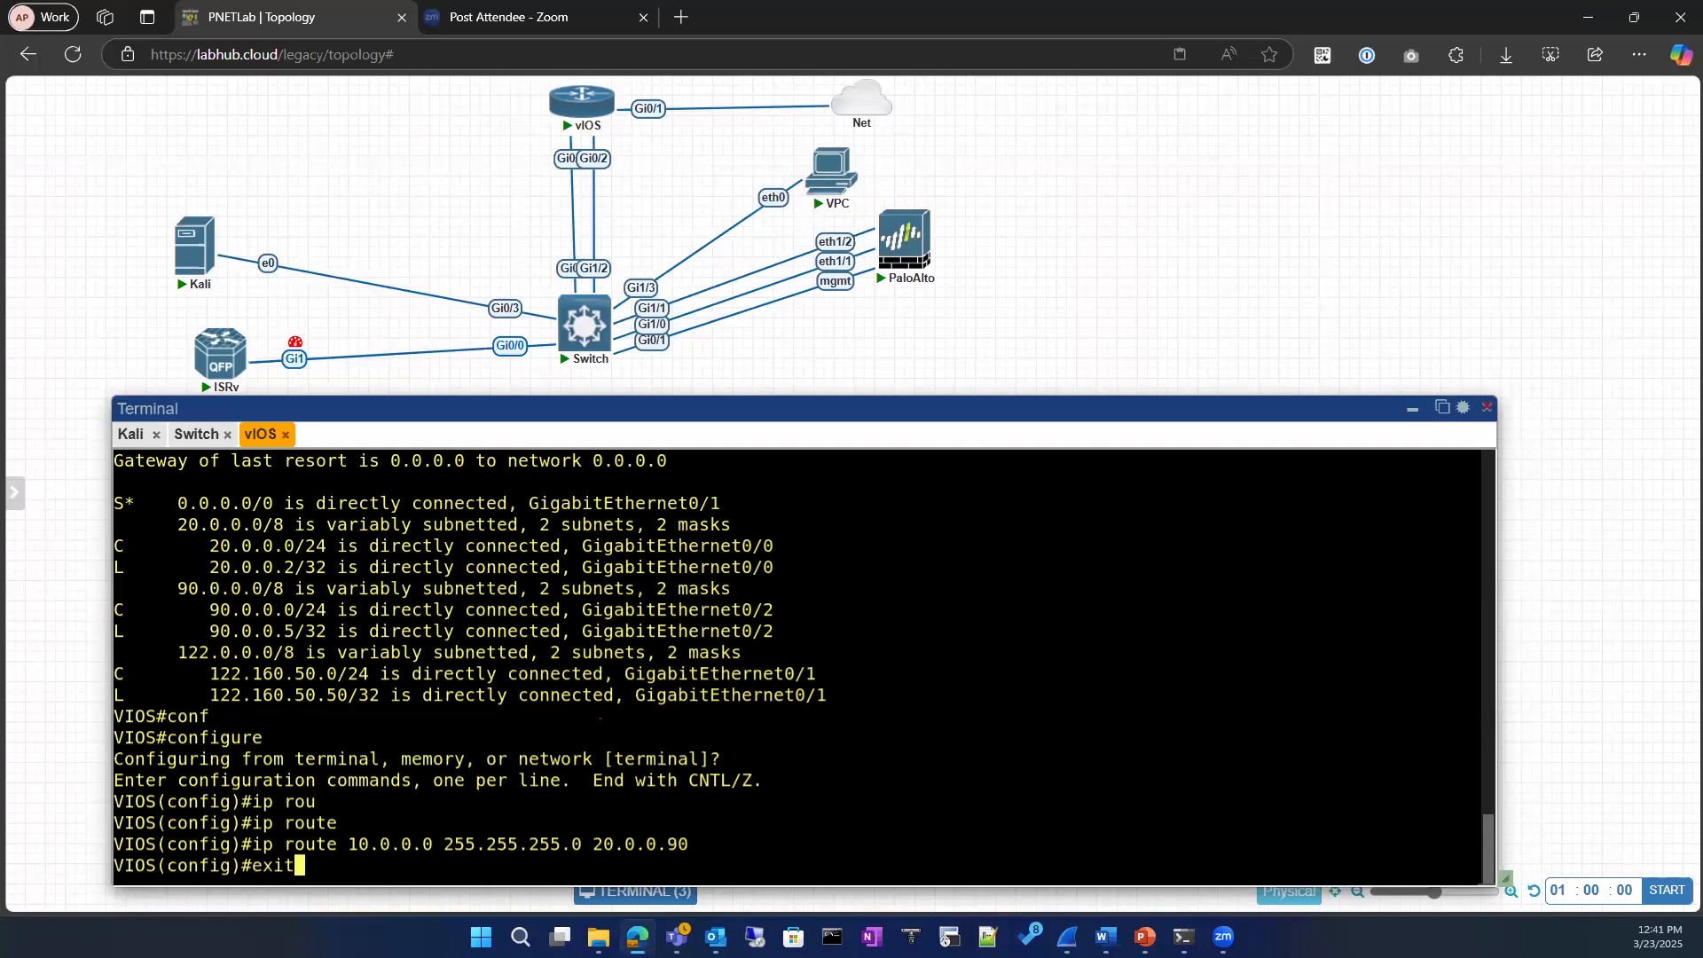
key("Return")
key("Return")
key("Up")
key("Up")
key("Up")
key("Up")
key("Up")
key("Up")
key("Up")
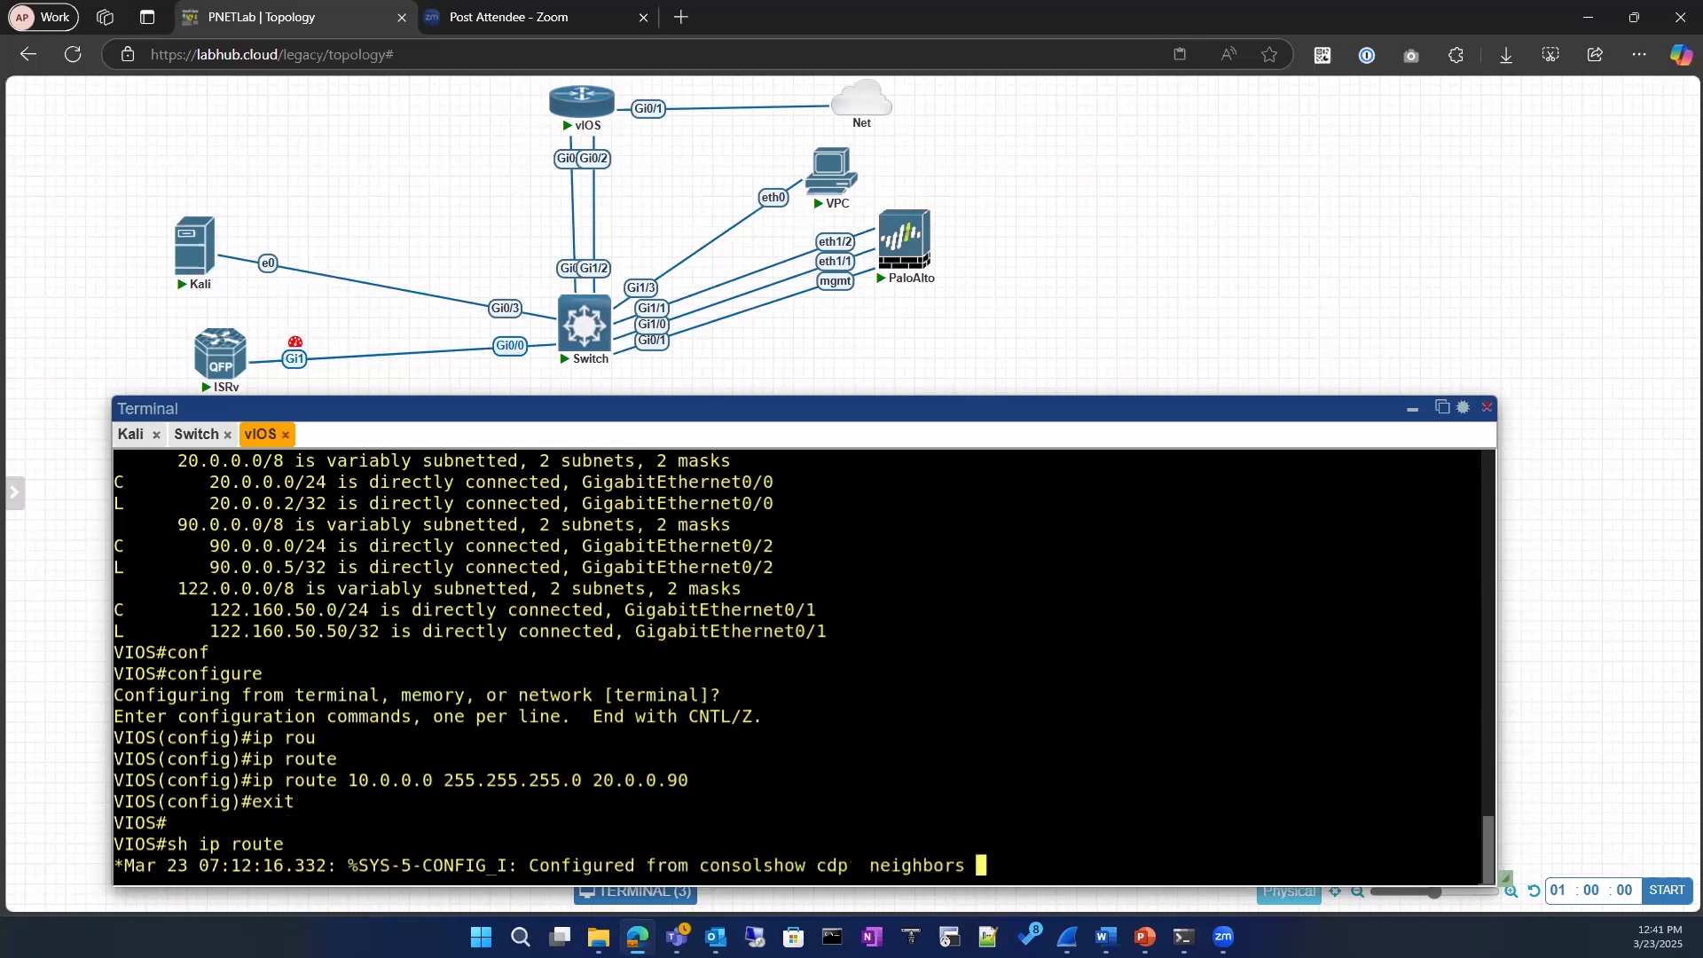
key("Up")
key("Up")
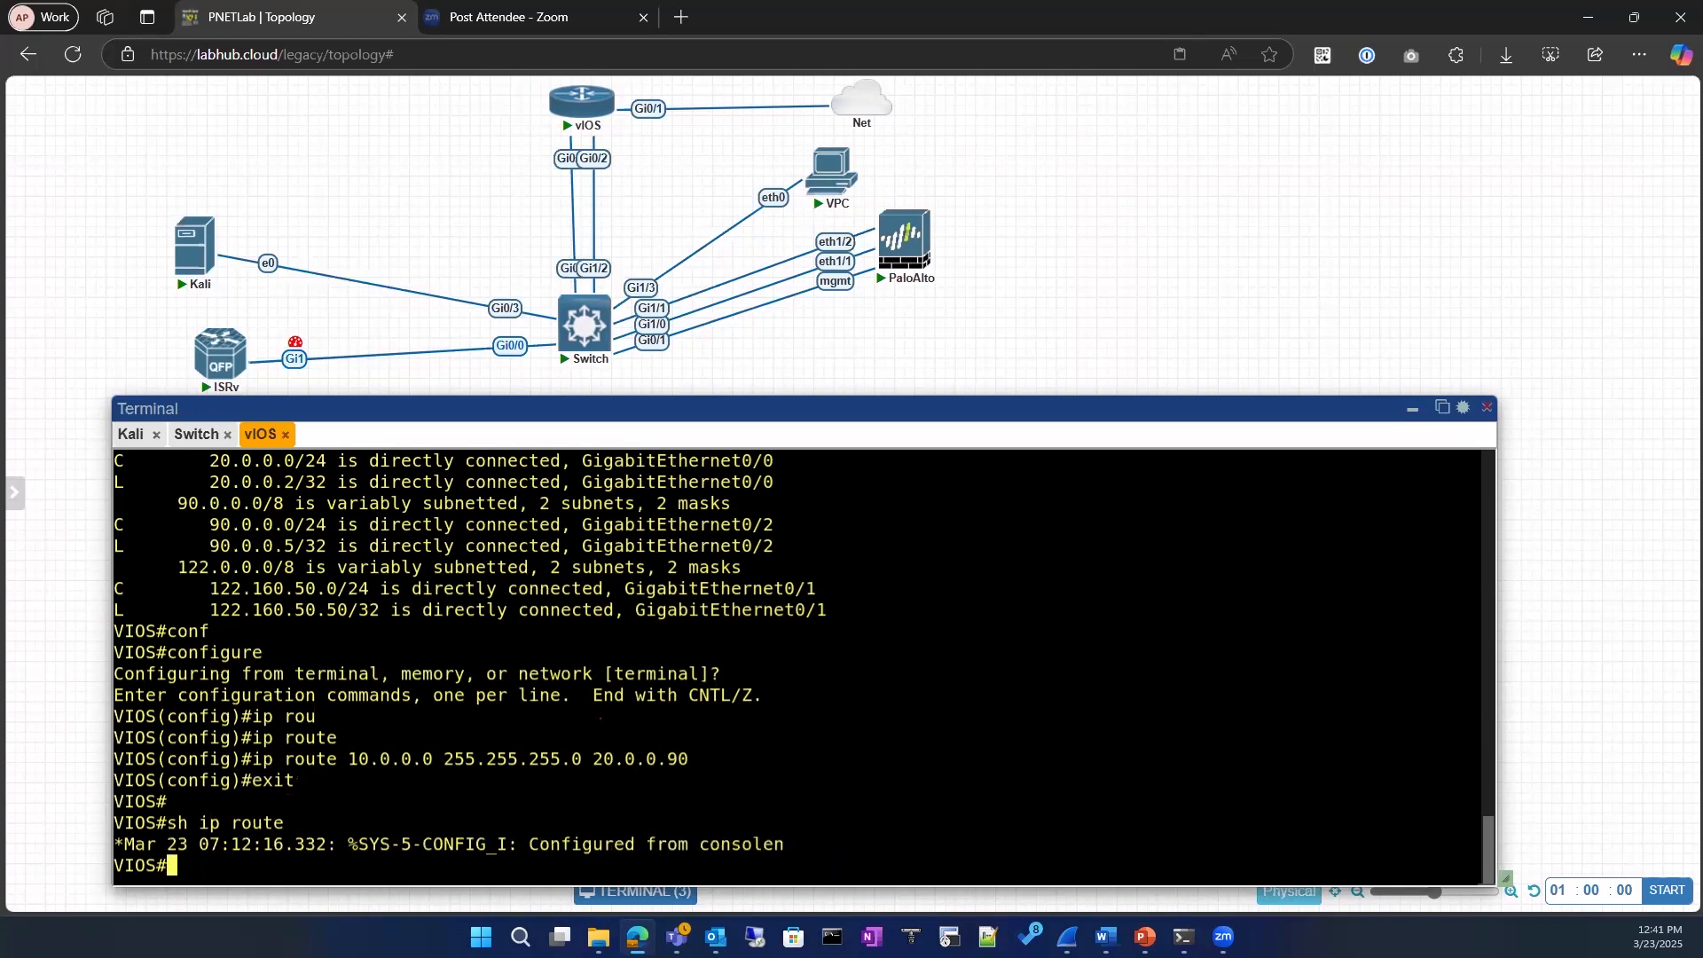
Step: Display the full vIOS routing table with sh ip route and check the static route to 10.0.0.0
type("sh ip route")
key("Return")
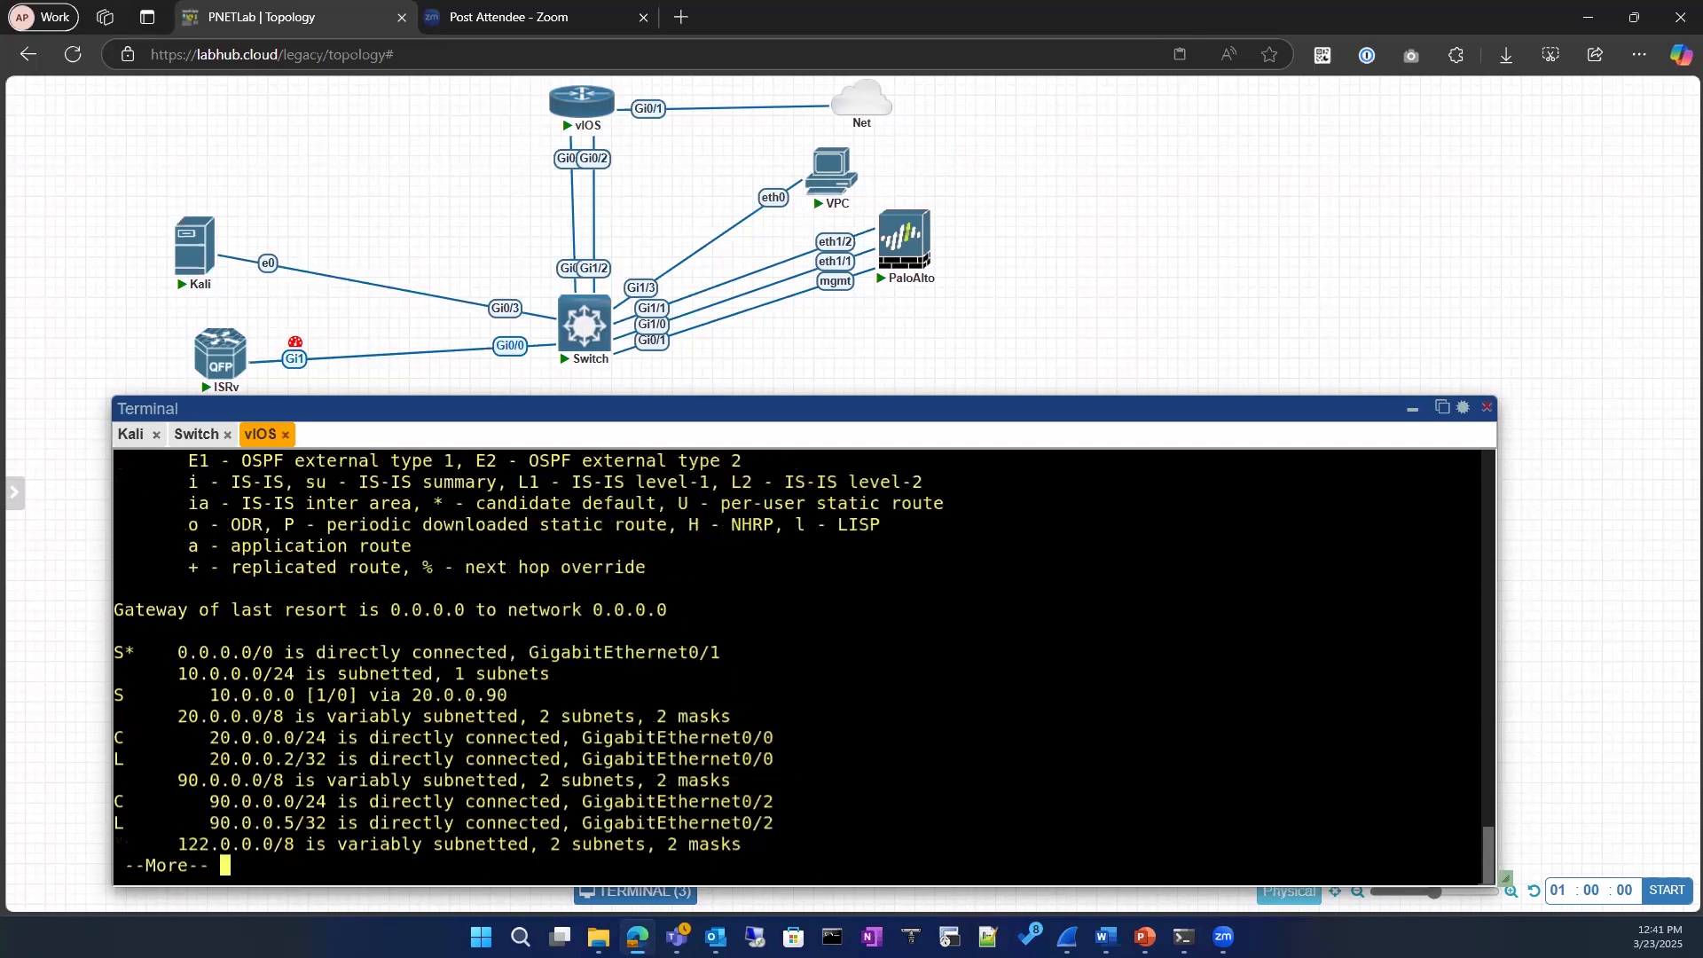
key("space")
left_click_drag(207, 653, 562, 652)
Step: Ping 10.0.0.5 from vIOS
type("ping ")
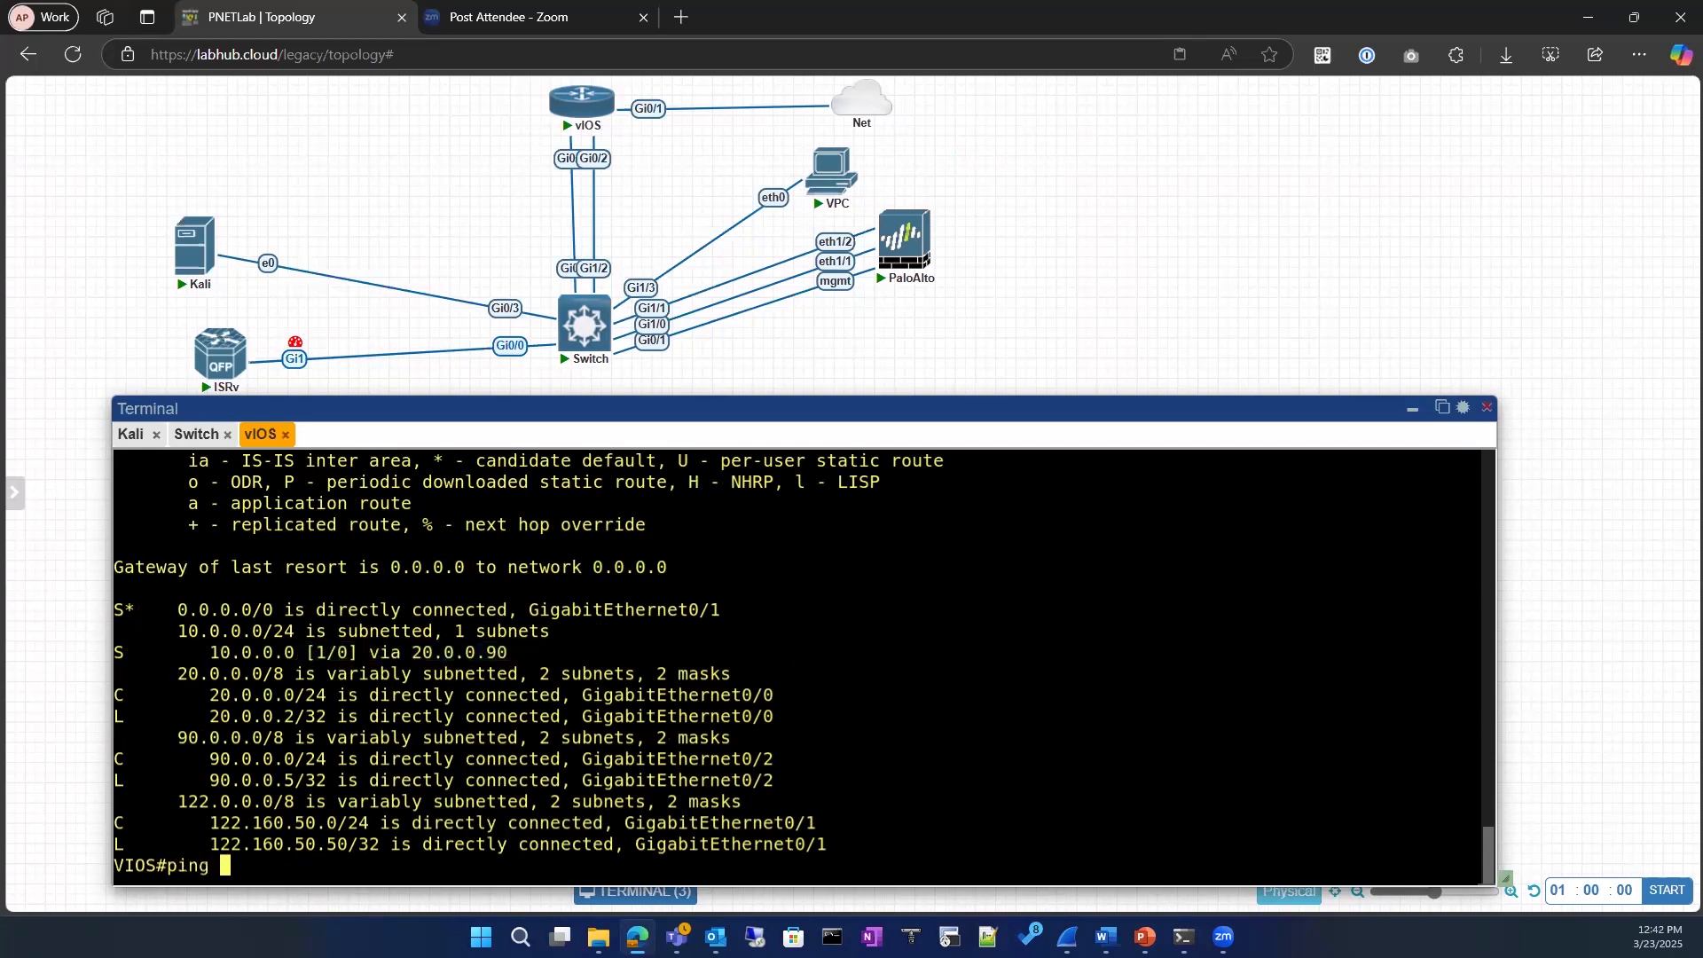
type("10.0.0.5")
key("Return")
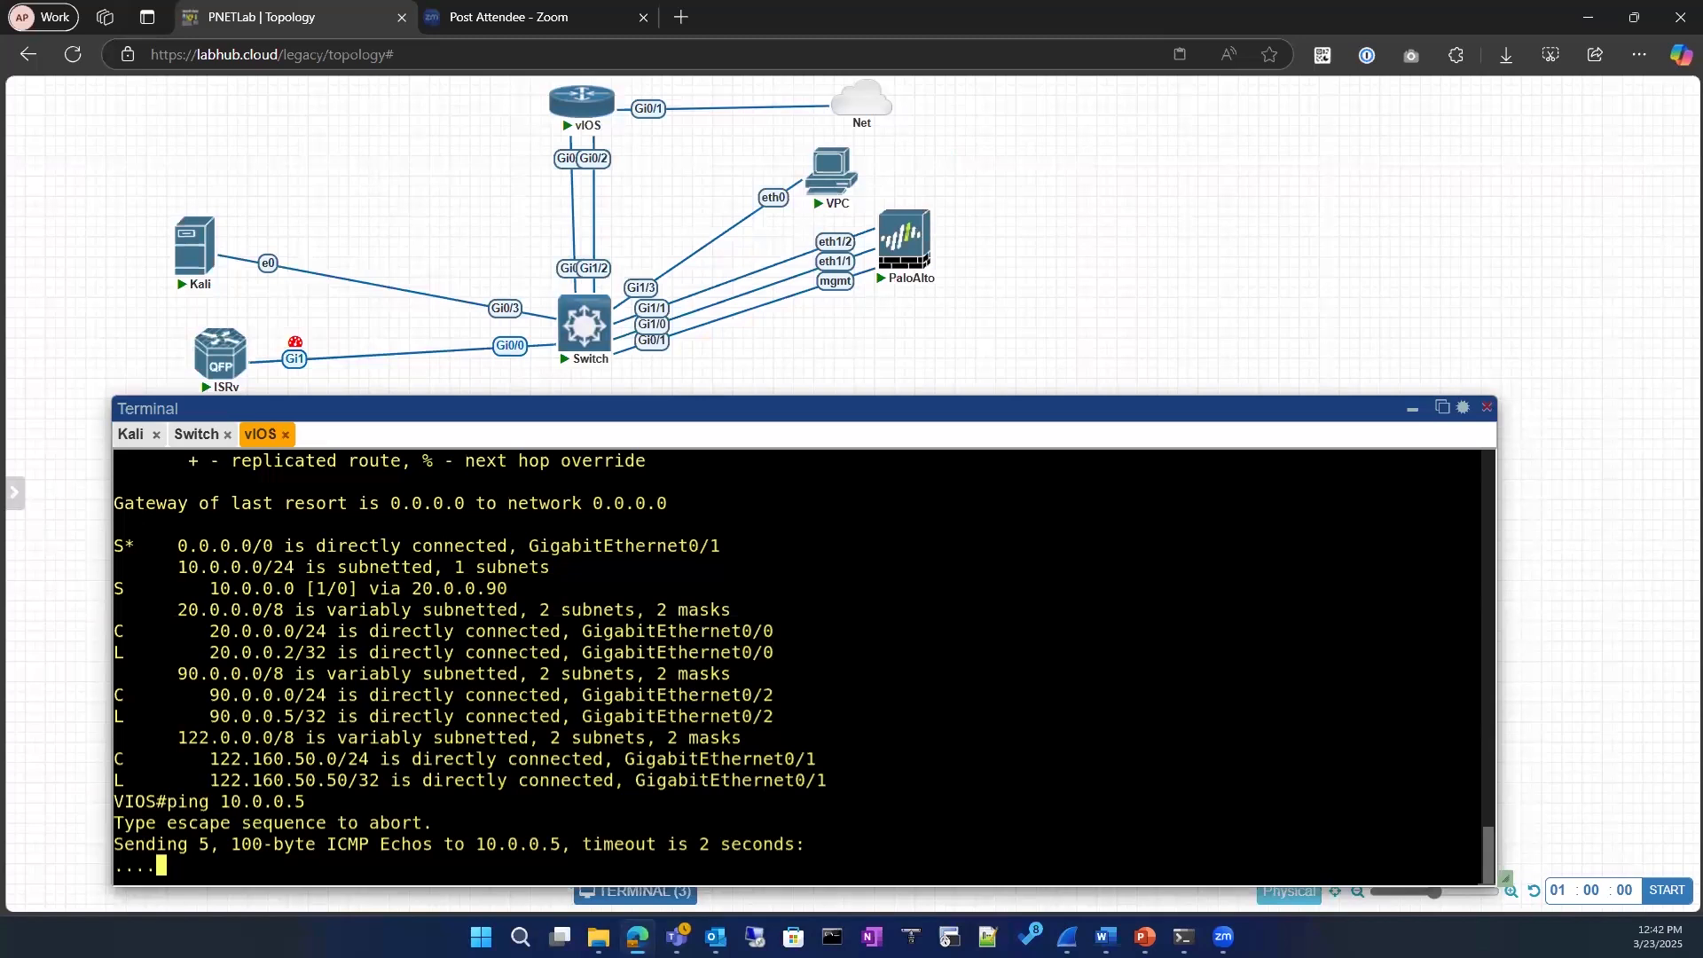
Step: Ping the switch's GigabitEthernet0/3 address 10.0.0.20 from vIOS, copying the address from the switch's interface list
type("ping")
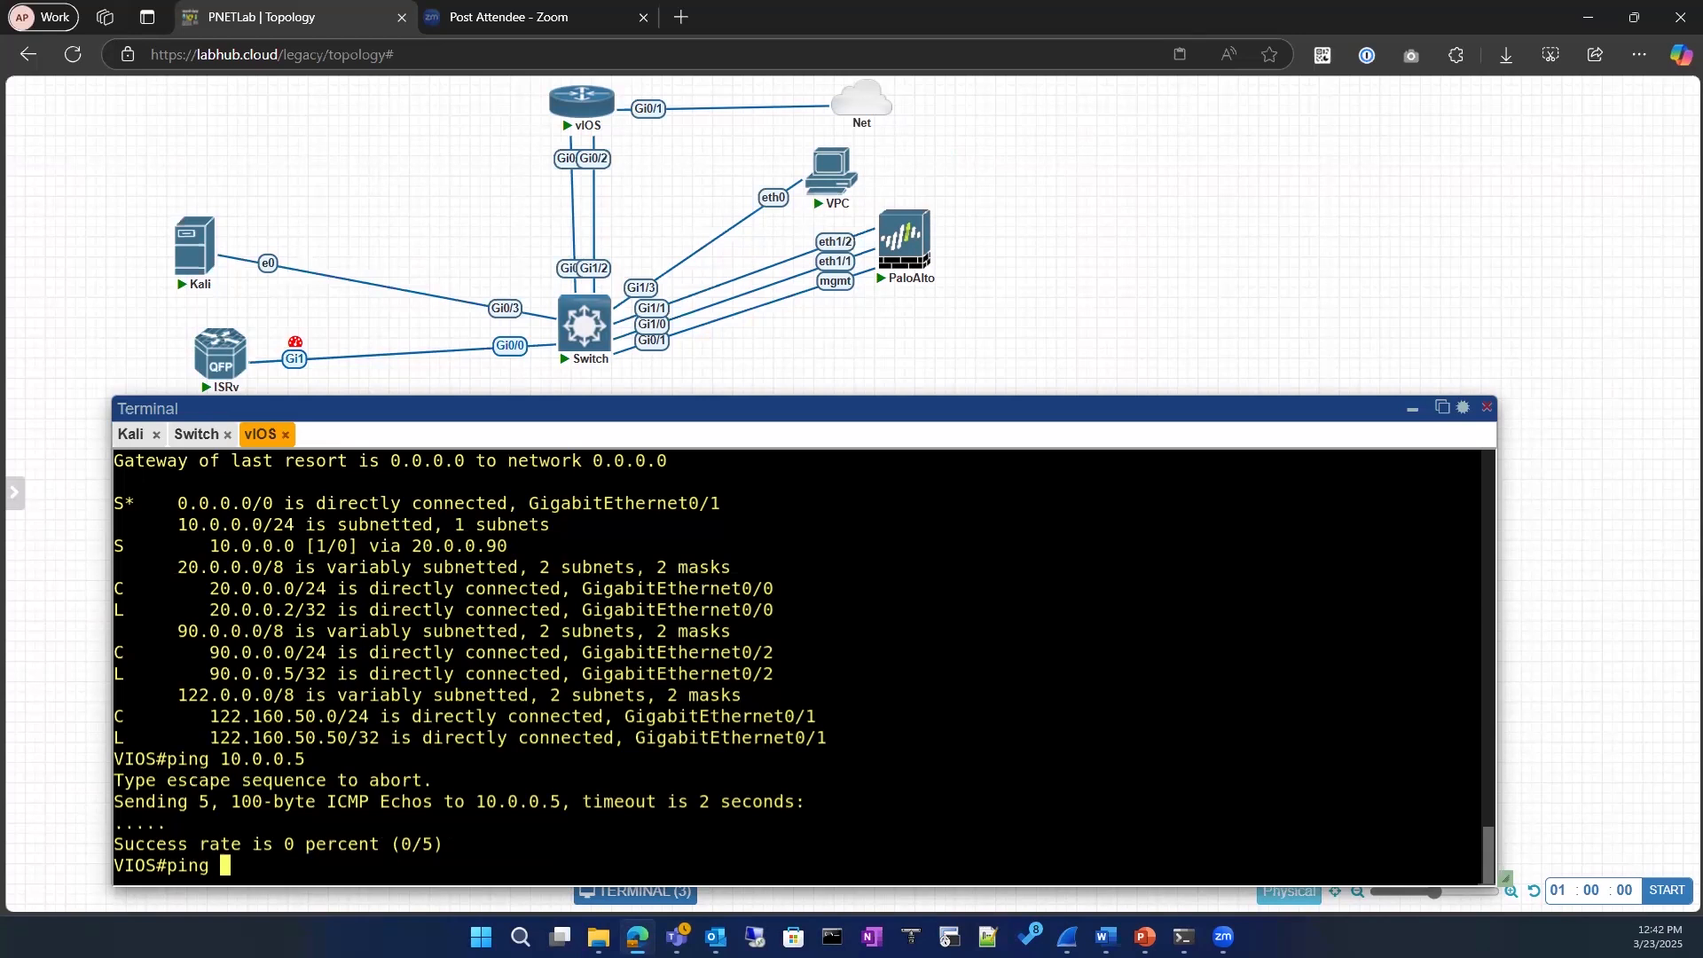
left_click(196, 434)
left_click_drag(359, 807, 465, 803)
key("ctrl+c")
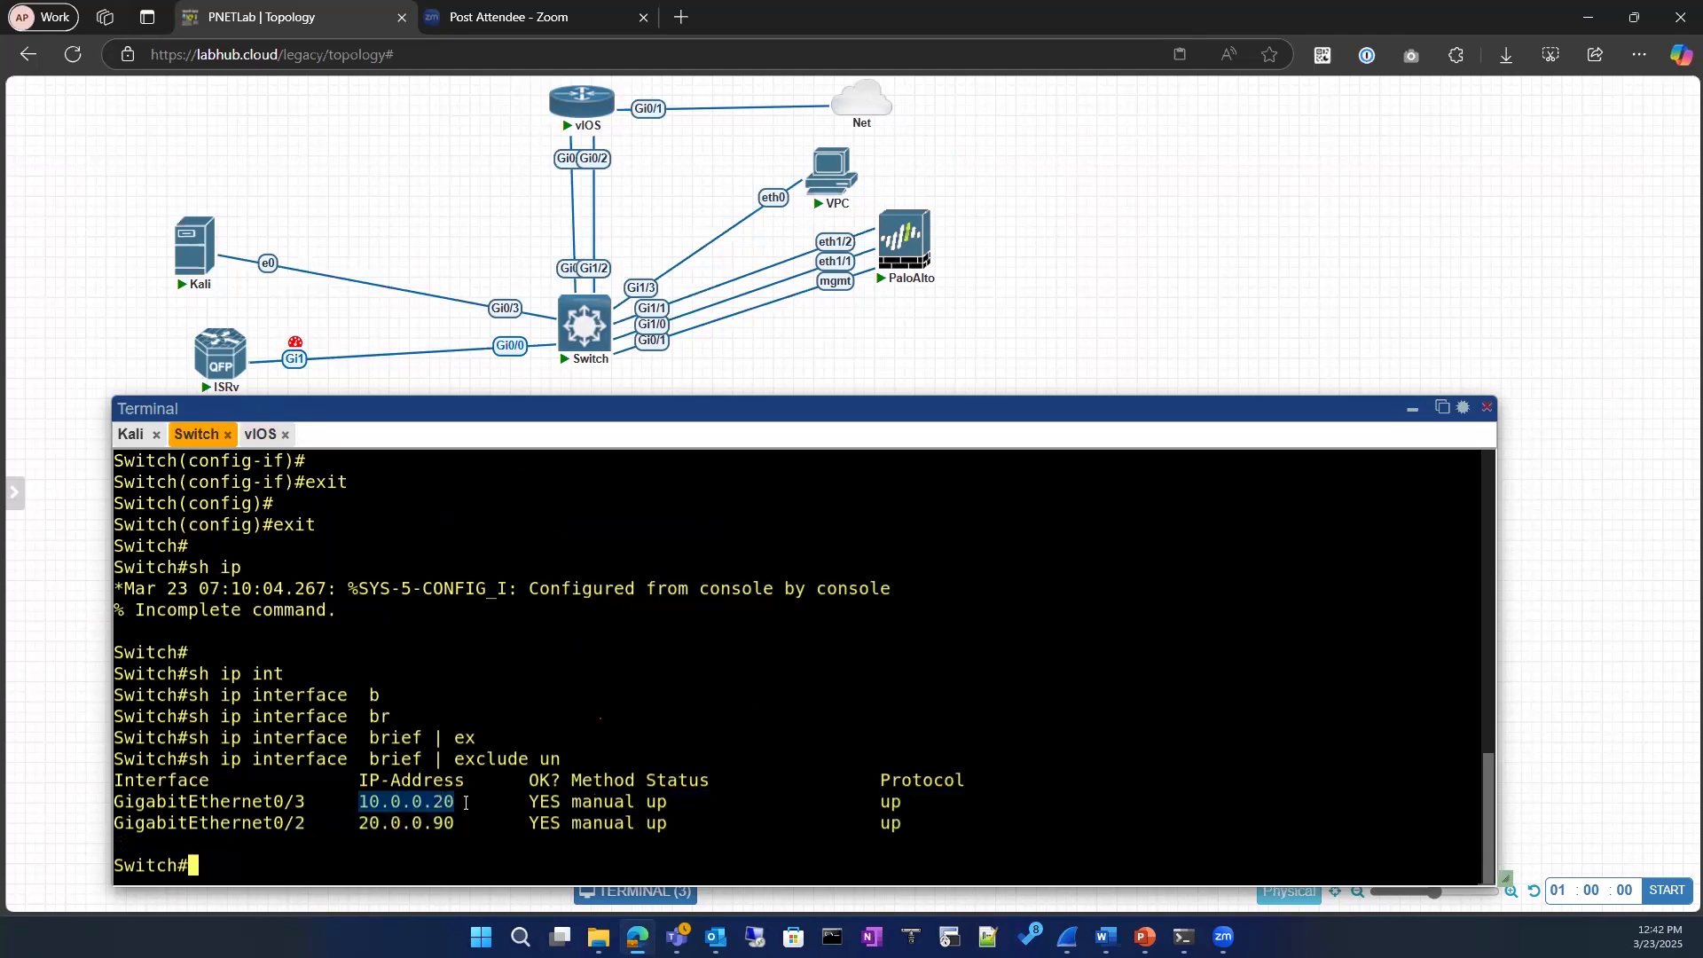
left_click(252, 439)
right_click(434, 814)
key("Return")
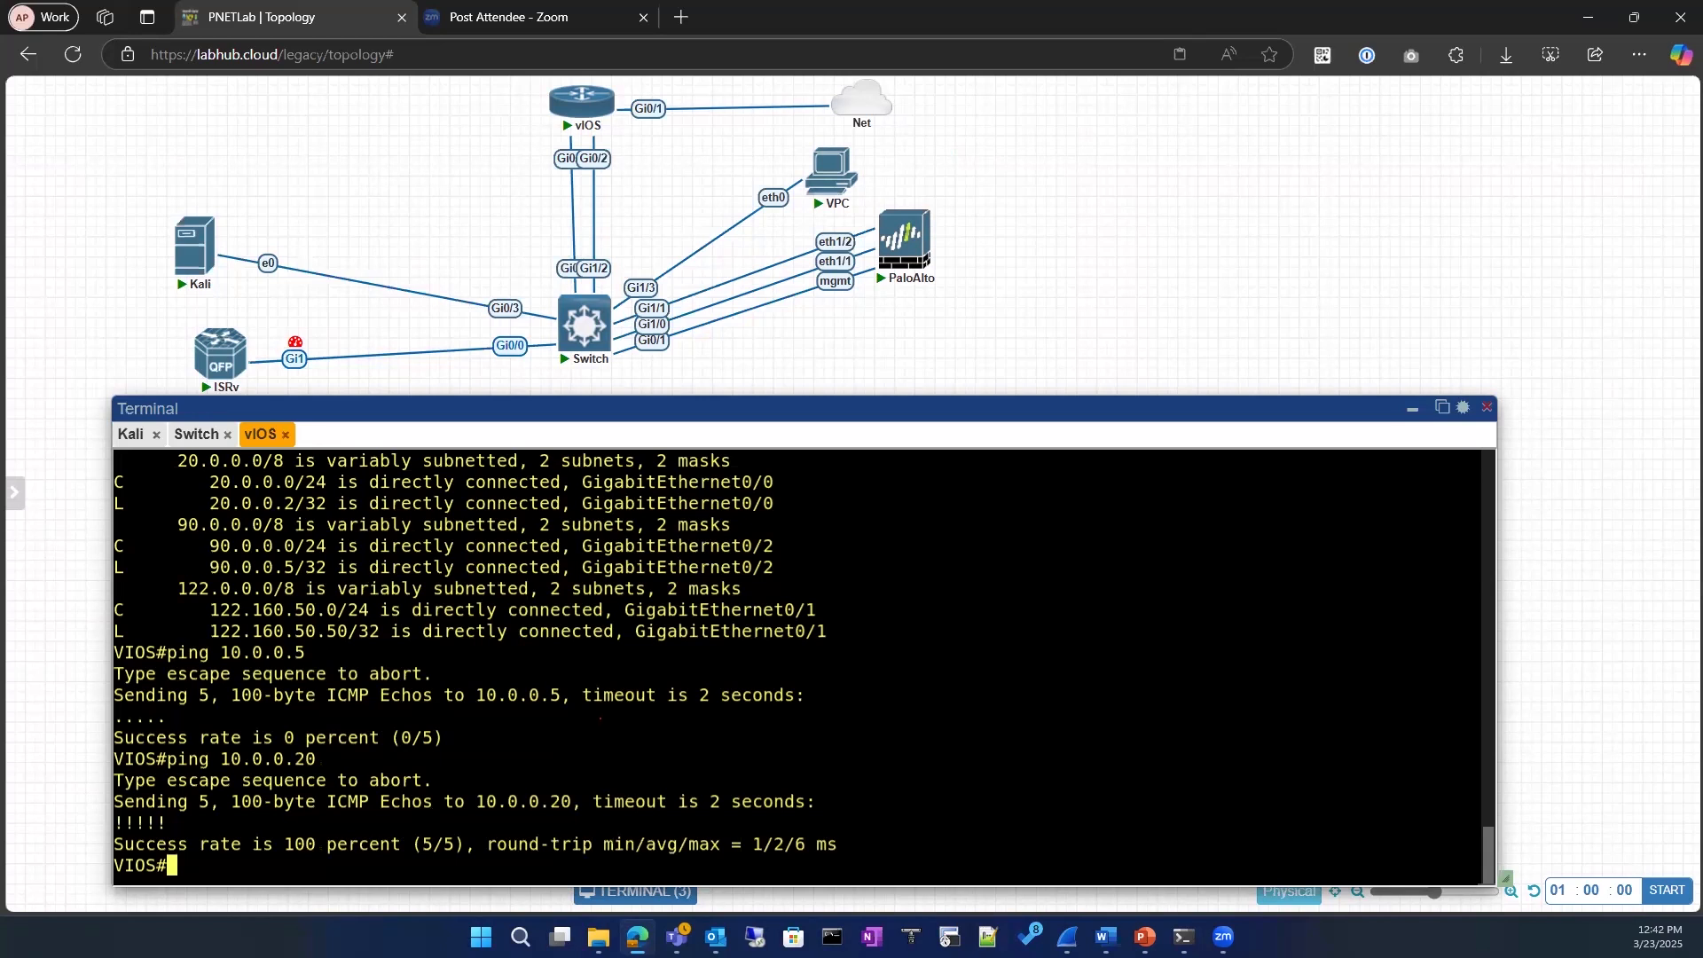
Step: List the vIOS interfaces with sh ip interface brief and check the addresses of GigabitEthernet0/0 and GigabitEthernet0/1
type("sh ip int")
key("Tab")
type("br")
key("Tab")
key("Return")
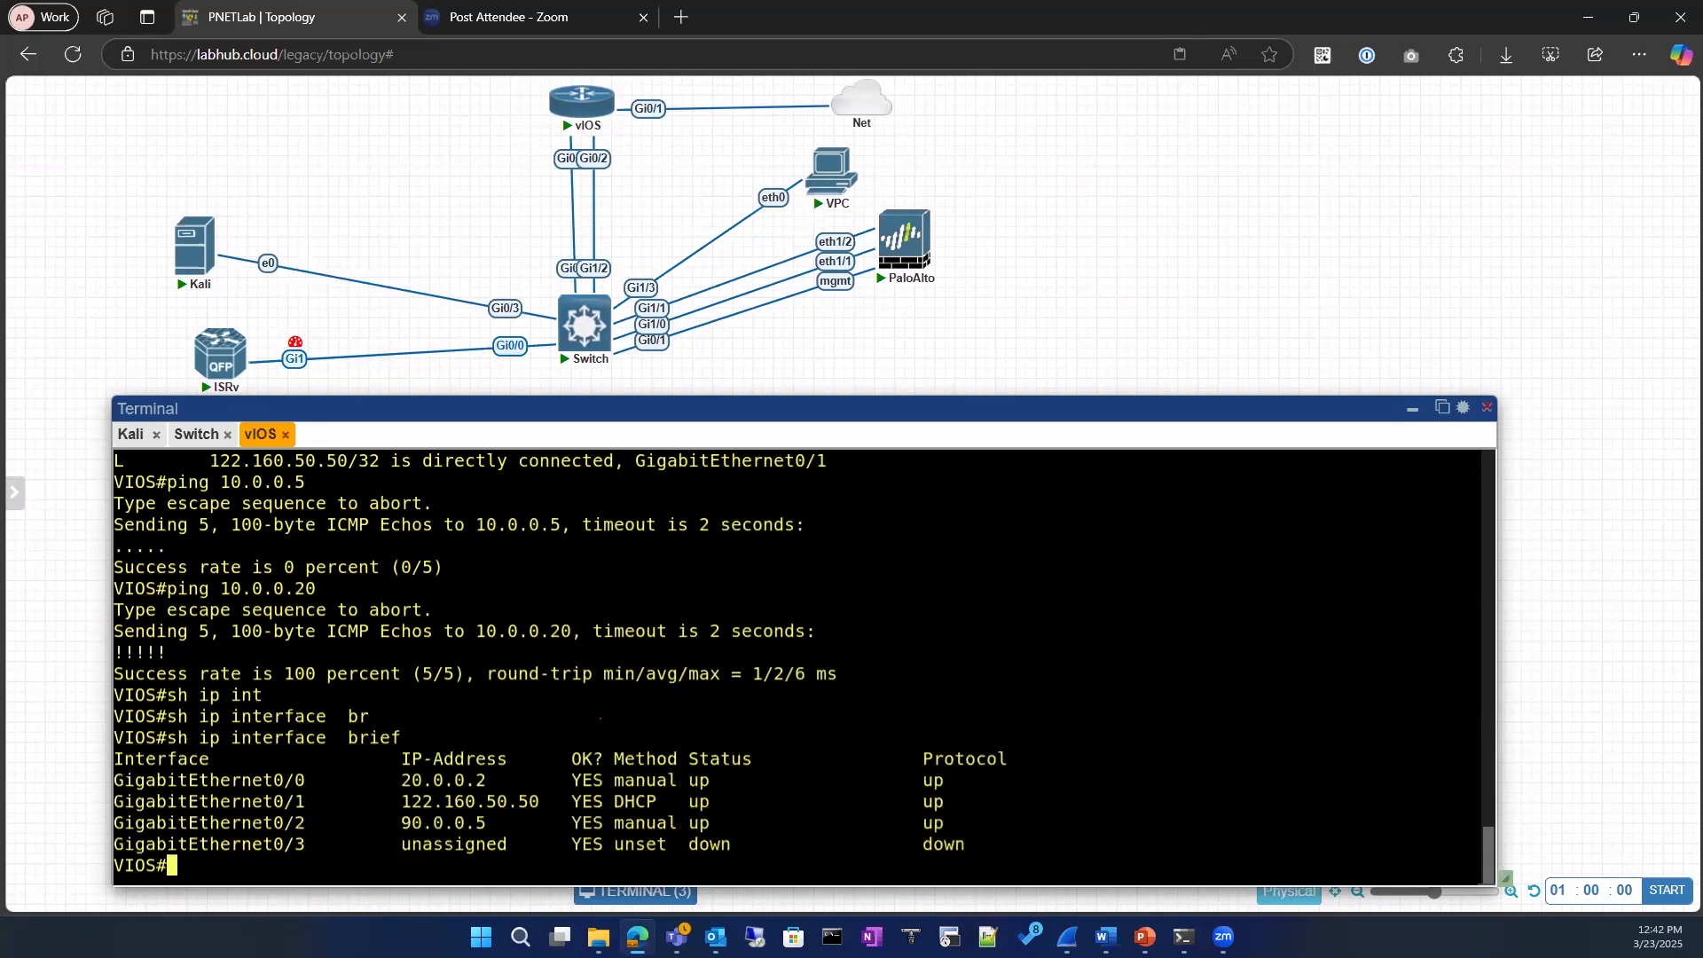
double_click(490, 788)
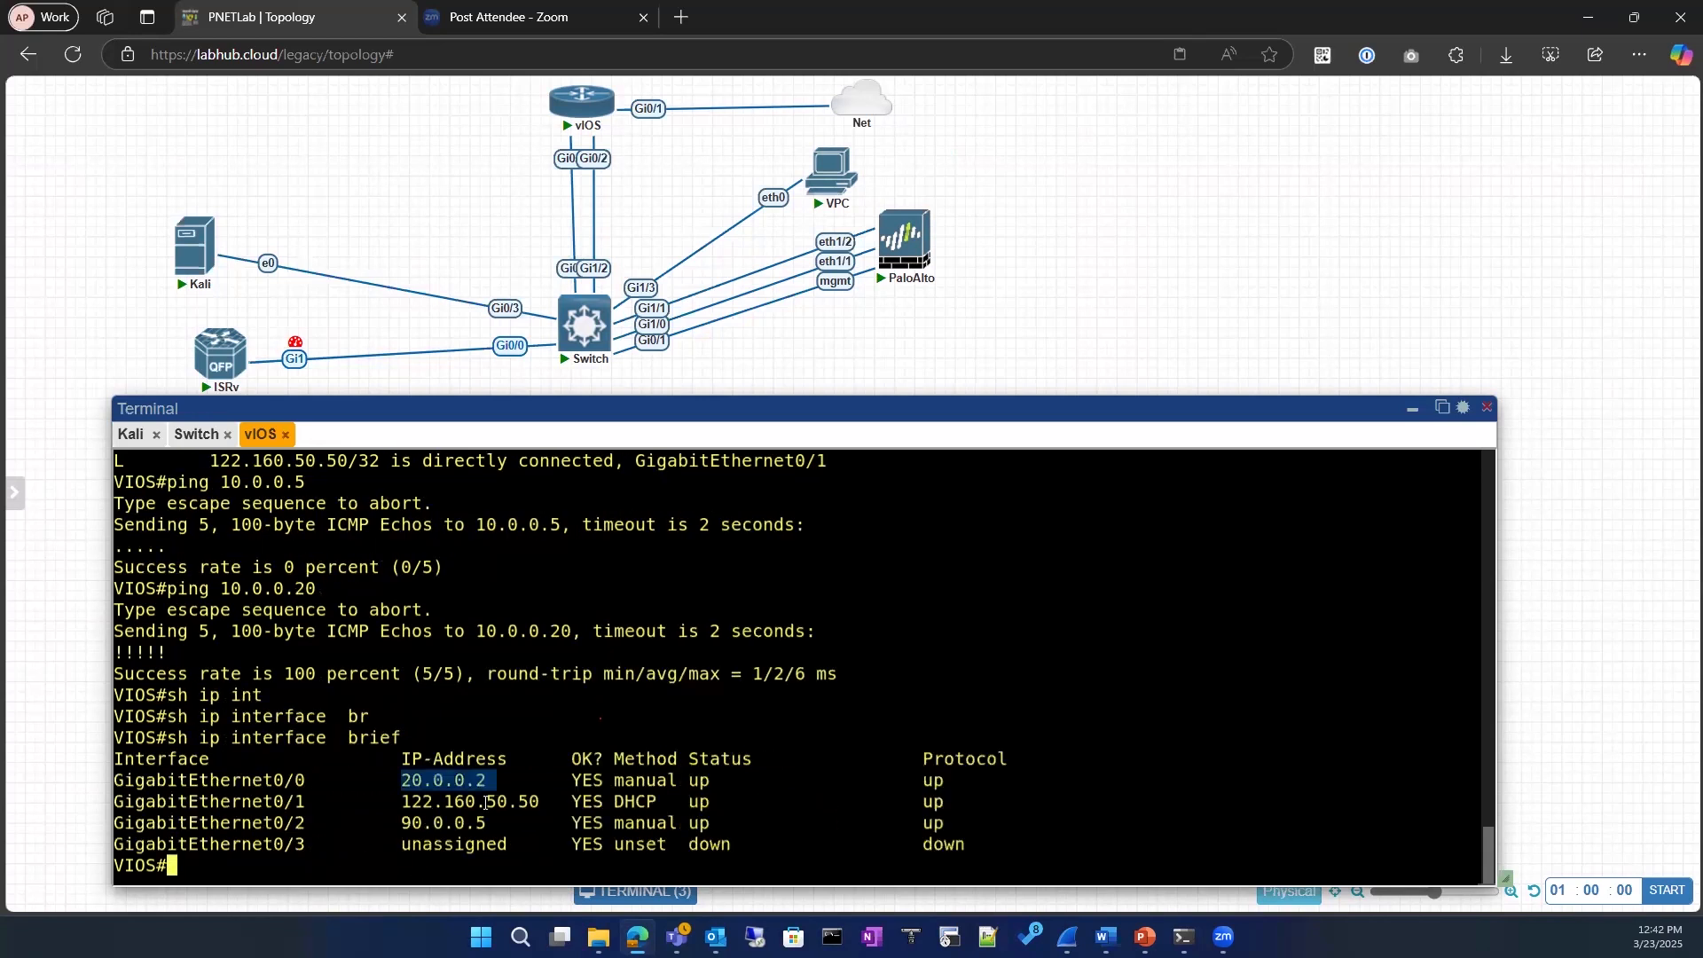
left_click_drag(393, 803, 544, 805)
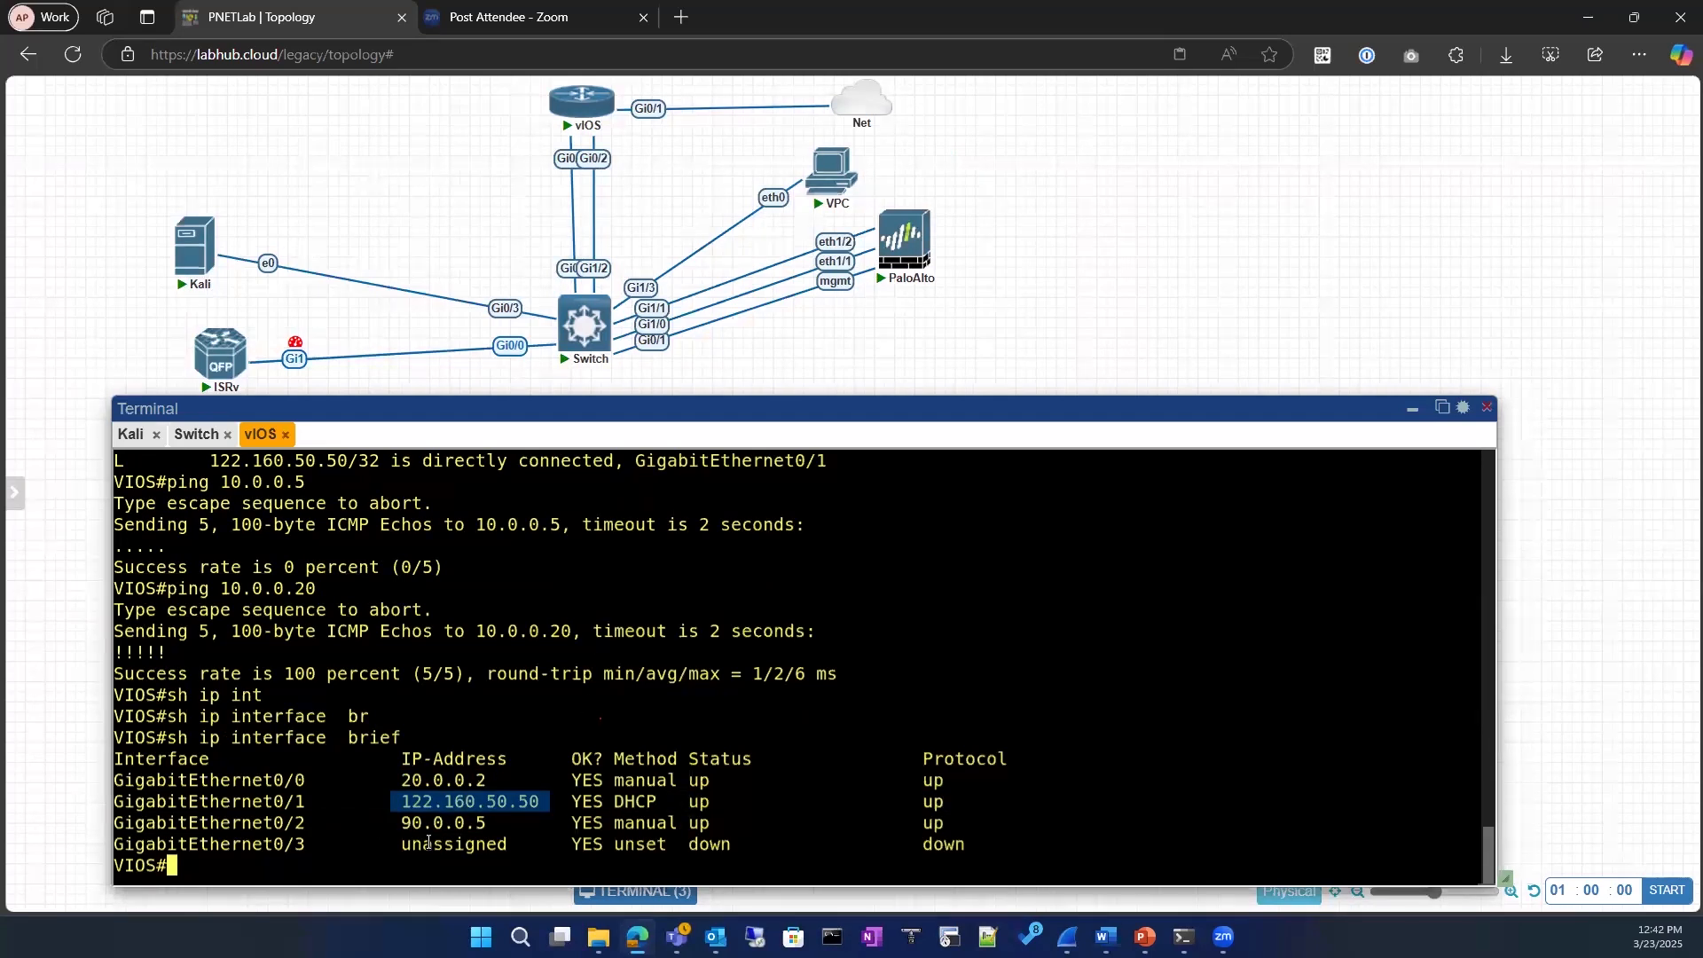
Step: Check the addresses of GigabitEthernet0/2 and GigabitEthernet0/0 in the vIOS interface list
left_click_drag(402, 824, 535, 841)
left_click_drag(364, 799, 492, 780)
left_click(289, 796)
type("ping")
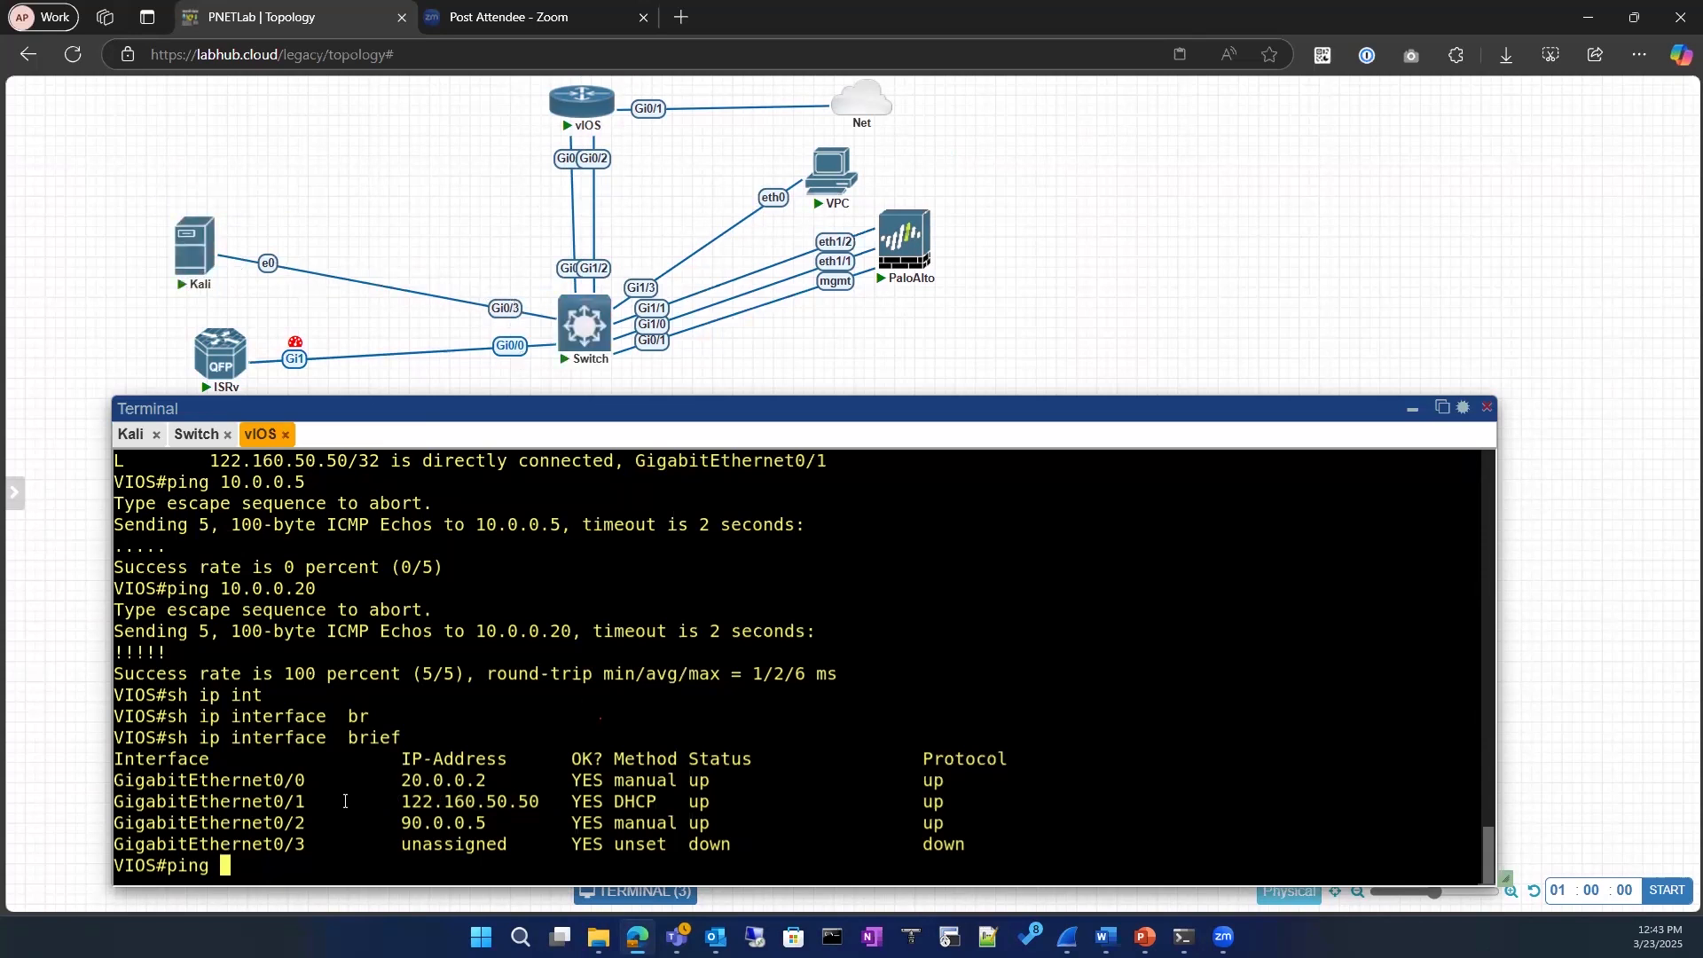
key("Return")
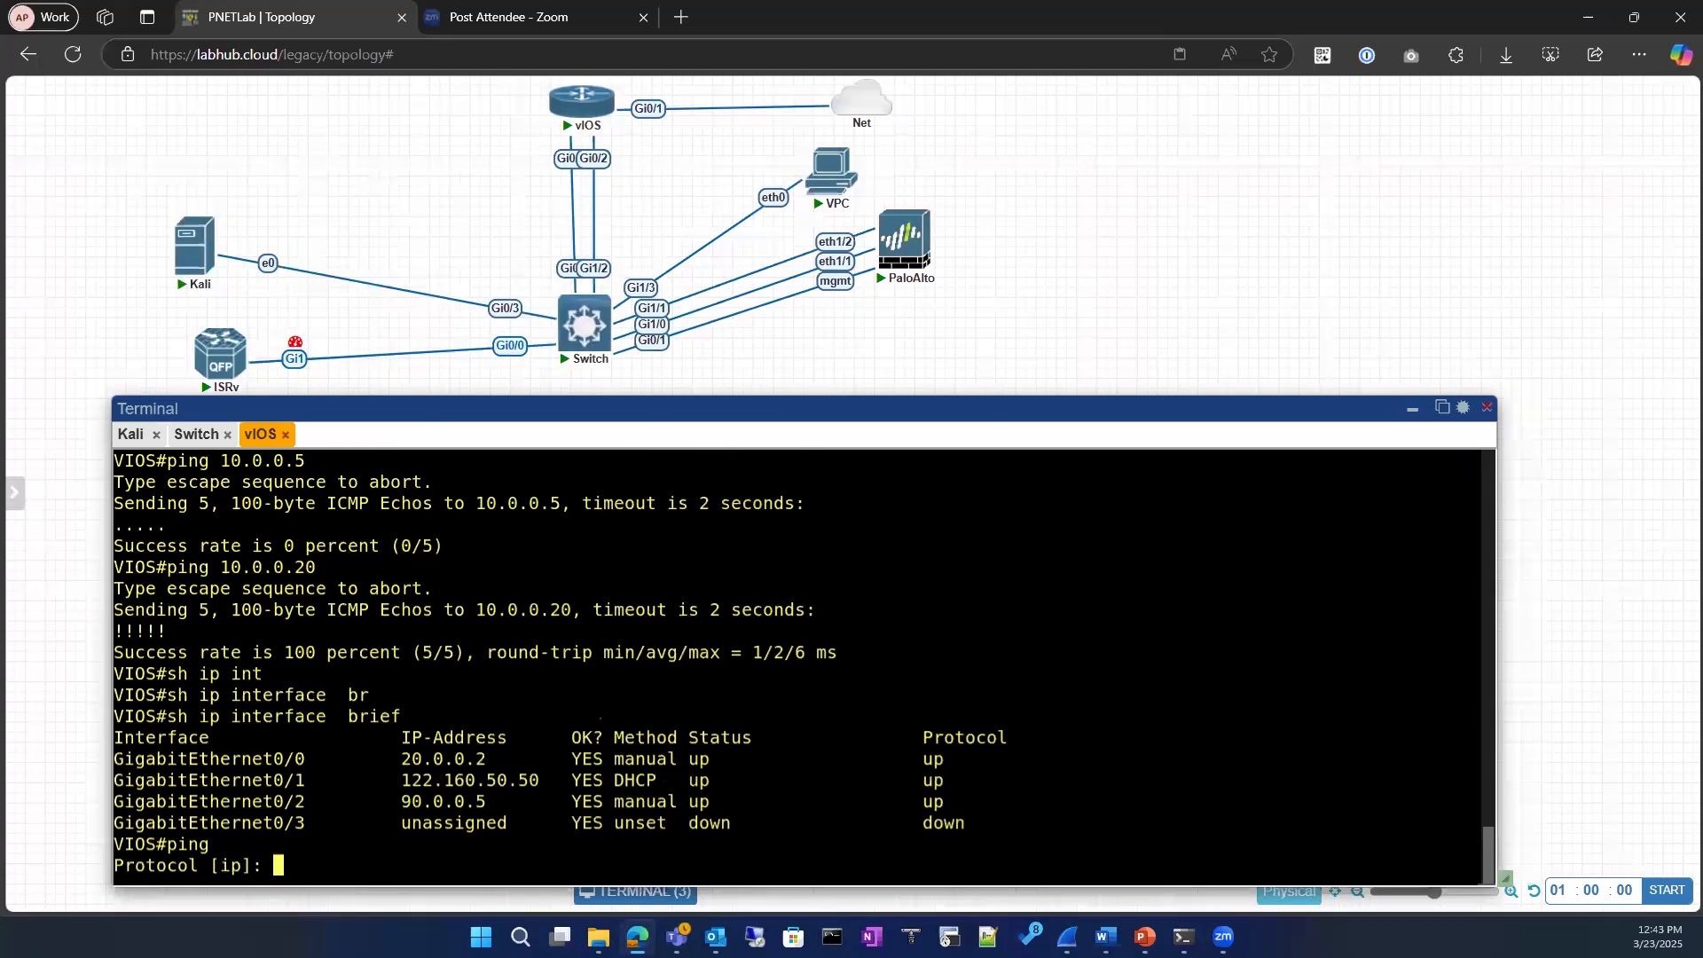
key("ctrl+c")
key("Return")
key("Return")
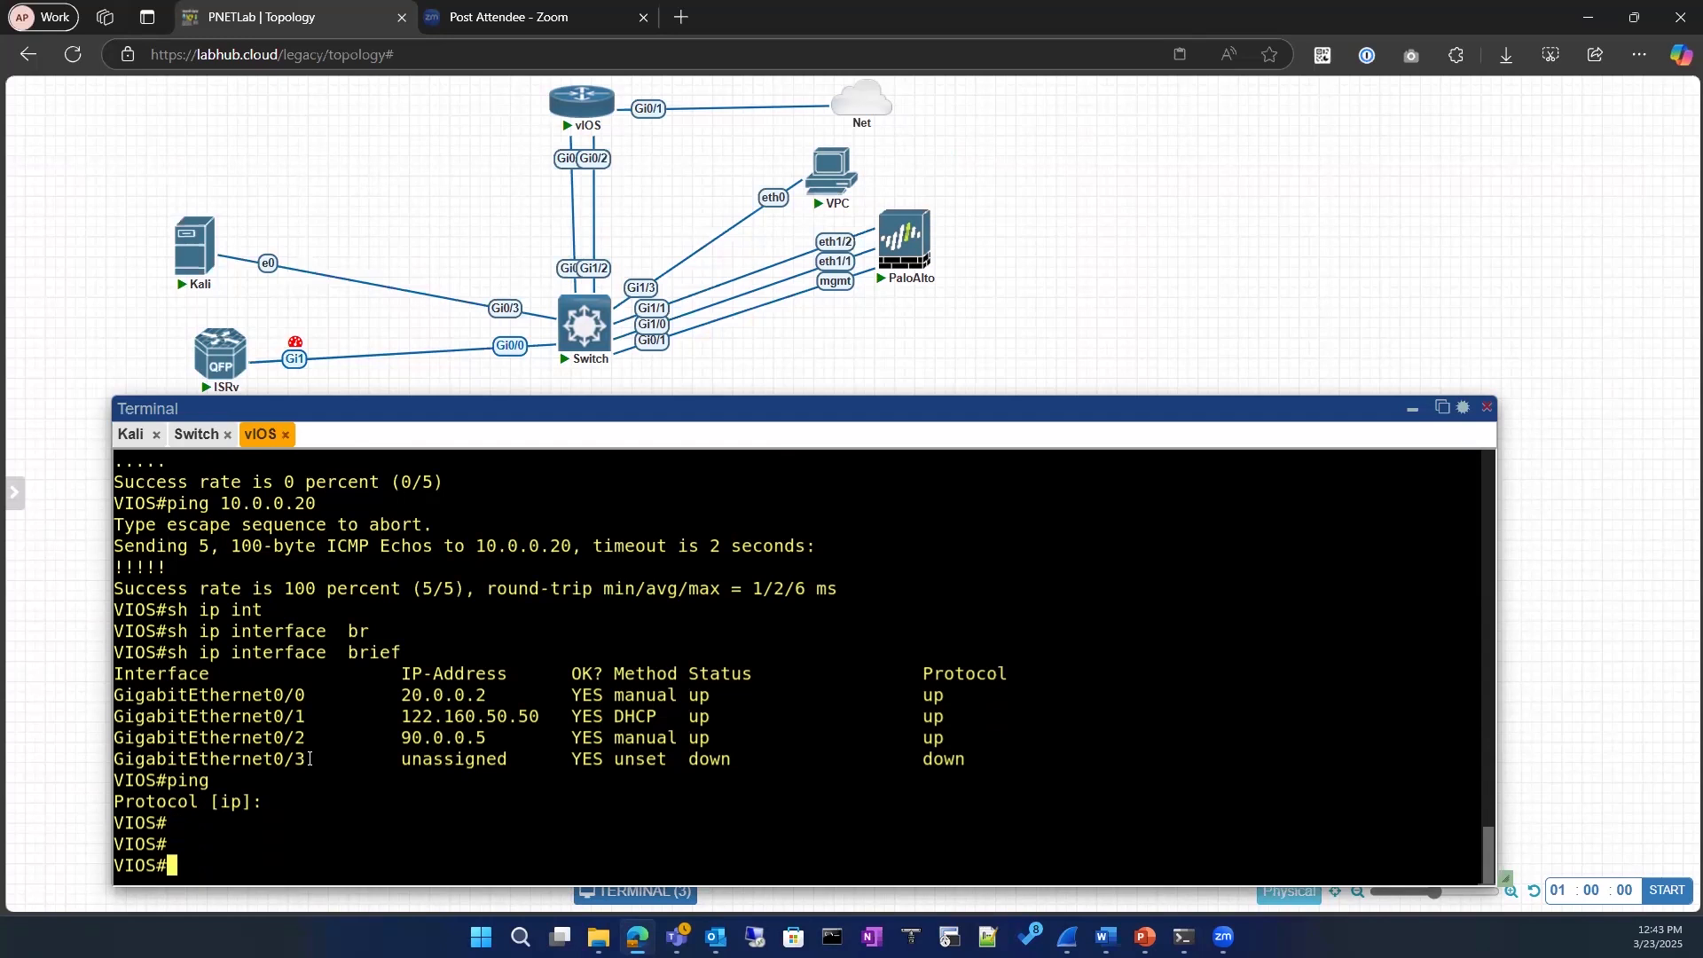
Step: Try an interactive ping from vIOS, supplying the switch's copied GigabitEthernet0/3 address 10.0.0.20 at the protocol prompt
key("Up")
key("Up")
key("Down")
key("Return")
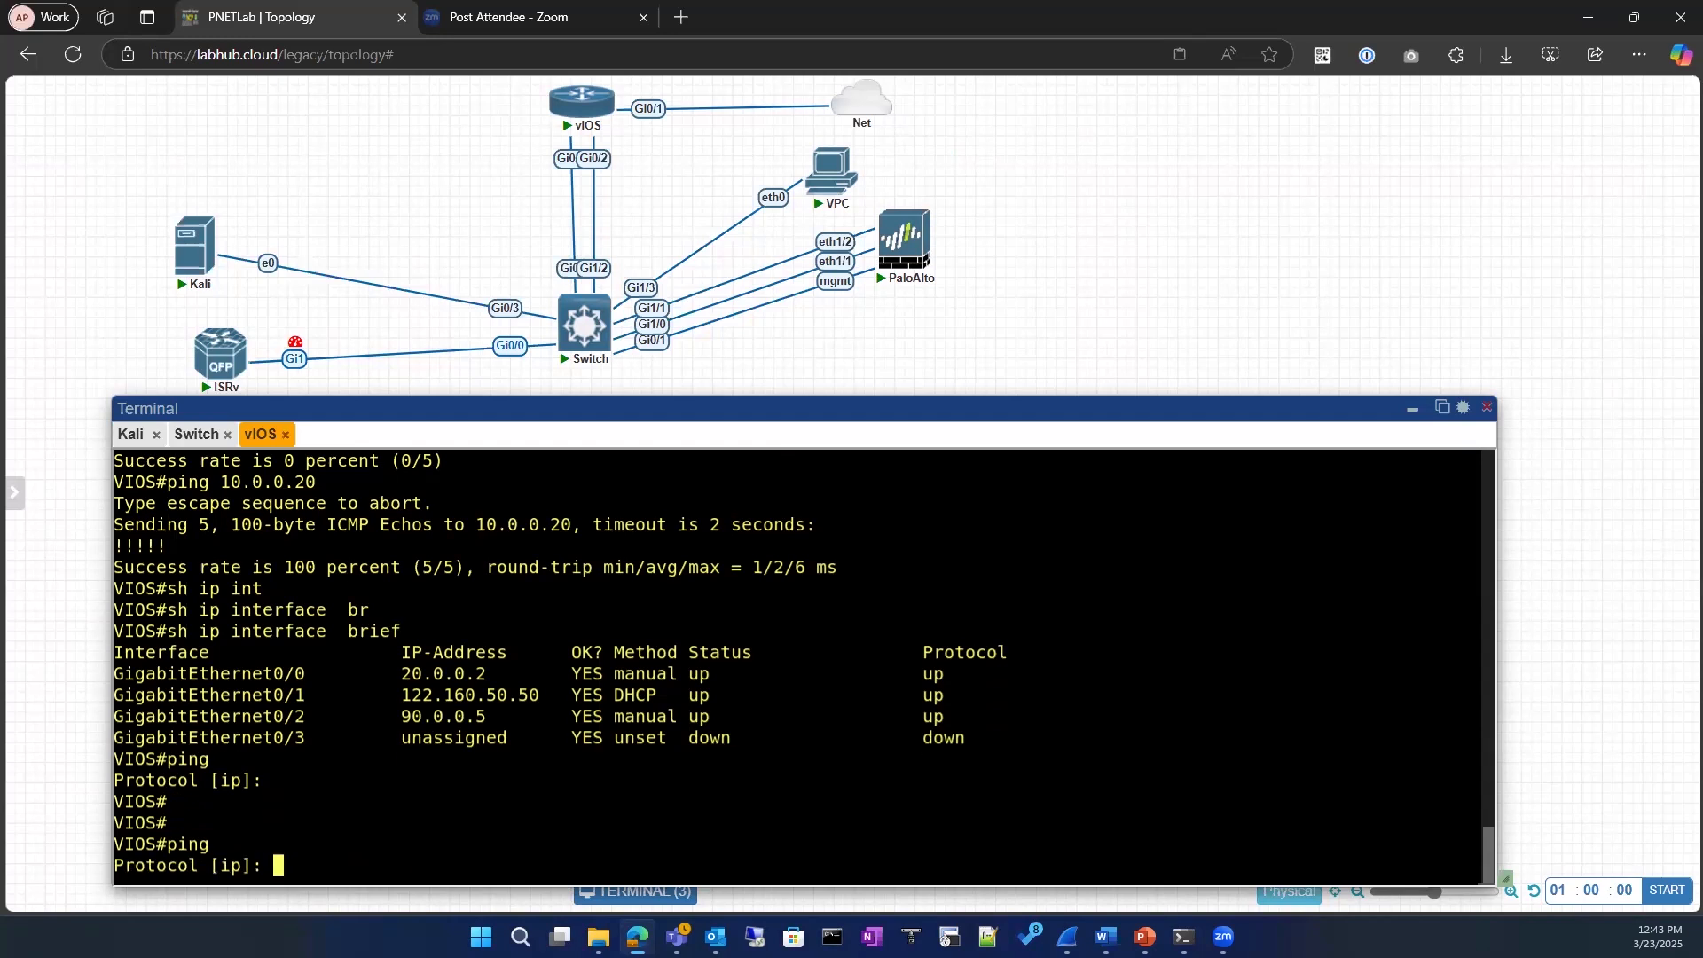
left_click(196, 434)
left_click_drag(348, 801, 448, 802)
left_click(259, 434)
right_click(425, 790)
key("Return")
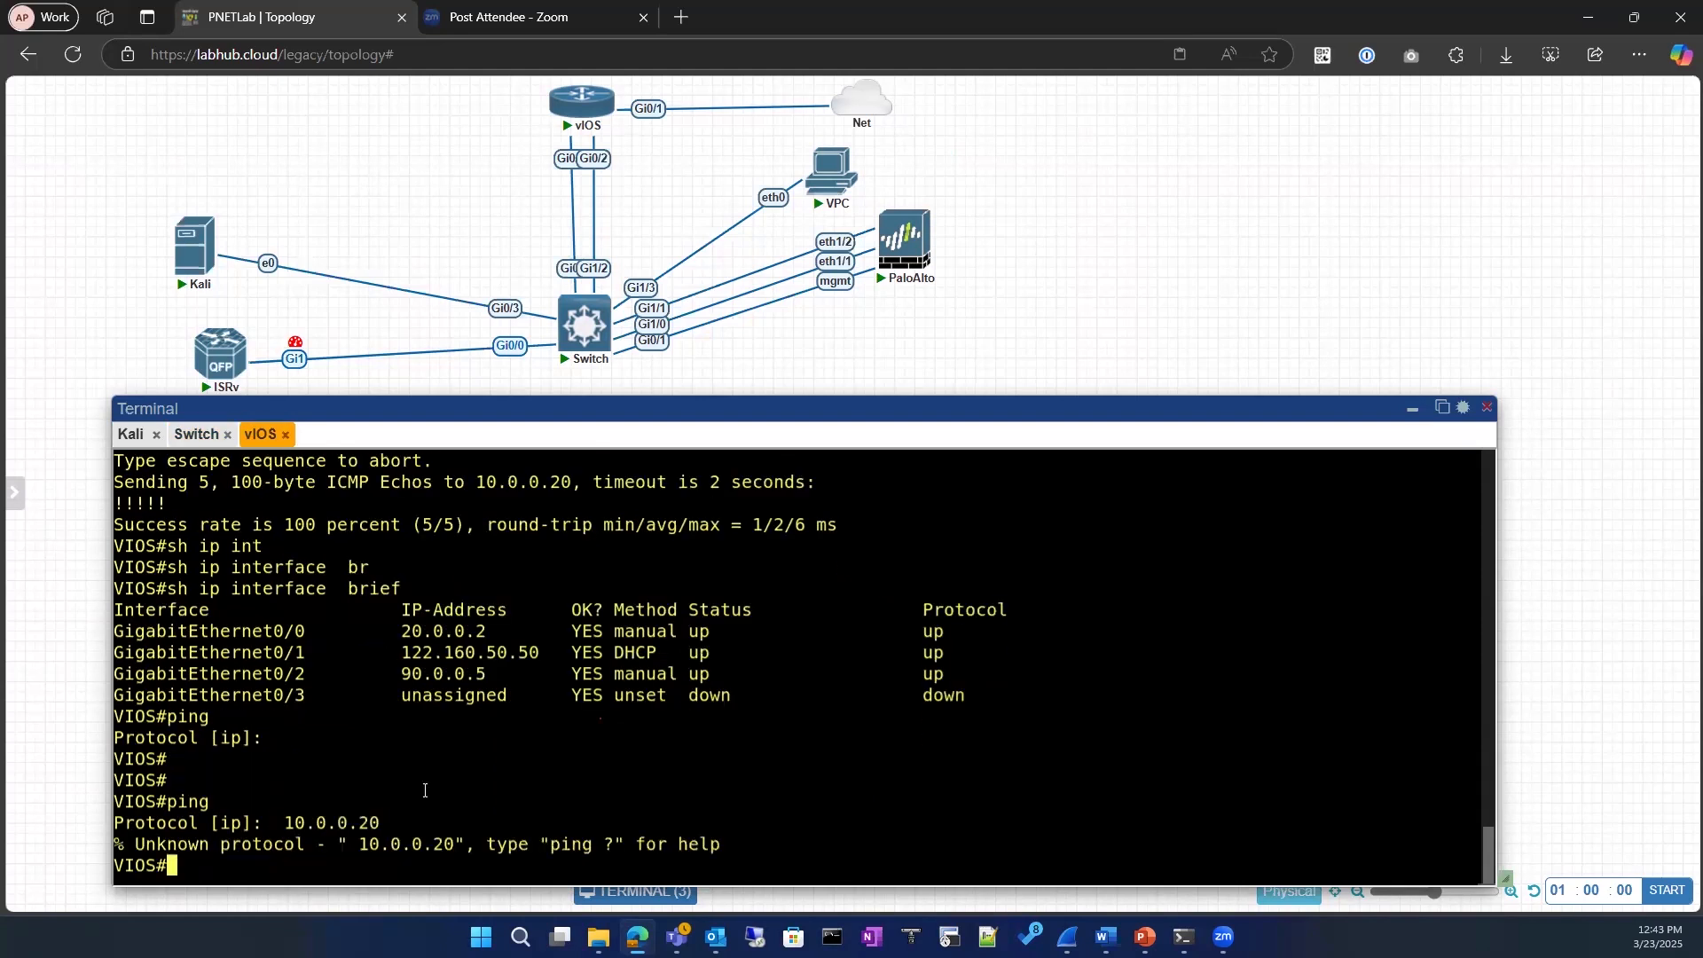
right_click(425, 791)
key("Up")
key("Return")
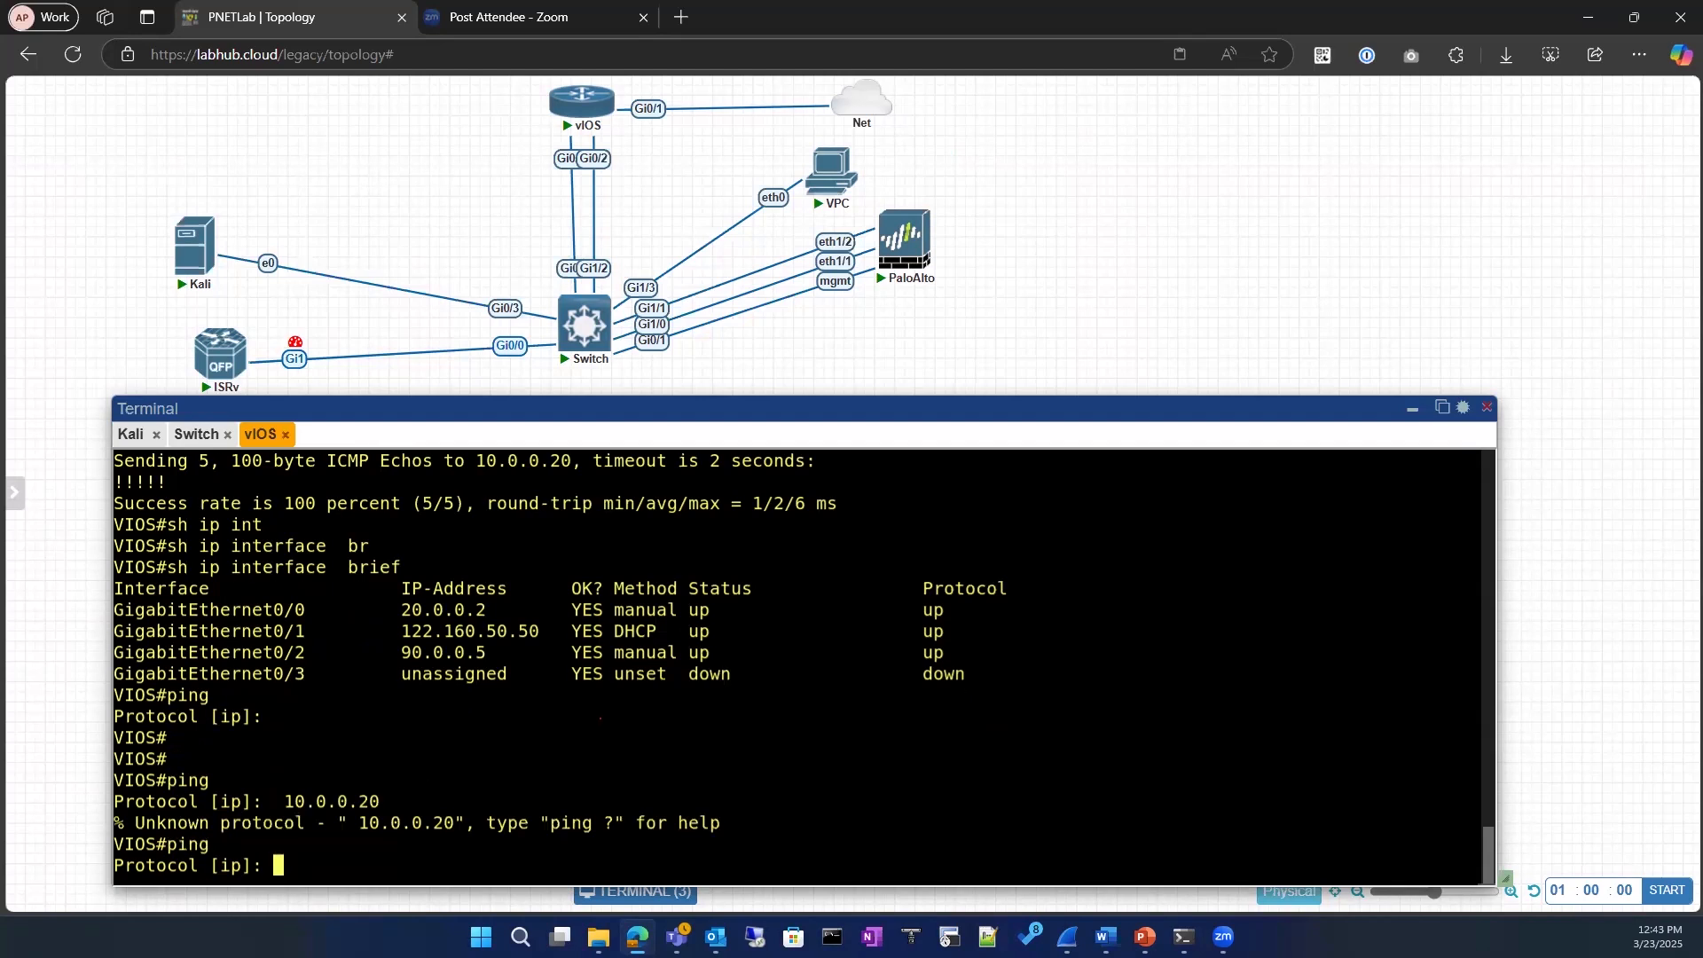
key("Up")
key("Return")
Step: Start an interactive ping on vIOS with the default protocol, target 10.0.0.20, repeat count 5 and datagram size 1600
key("Up")
key("BackSpace")
key("BackSpace")
key("BackSpace")
key("BackSpace")
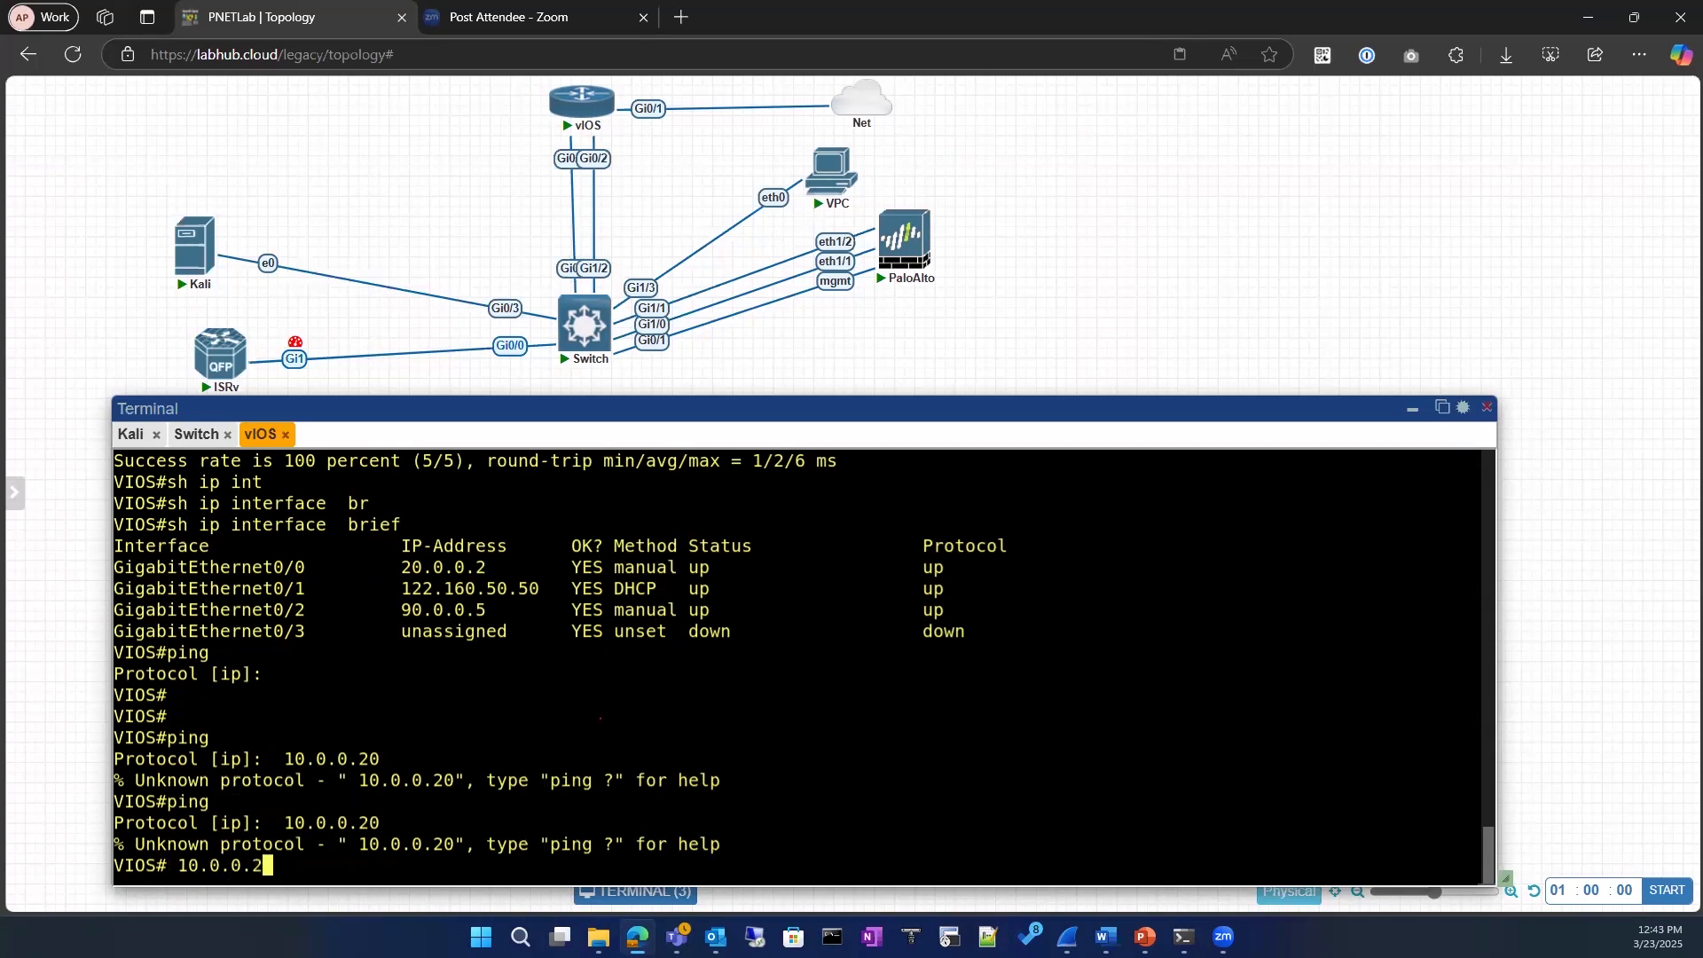
key("BackSpace")
key("BackSpace")
key("BackSpace")
key("BackSpace")
key("BackSpace")
type("ping")
key("Return")
key("Return")
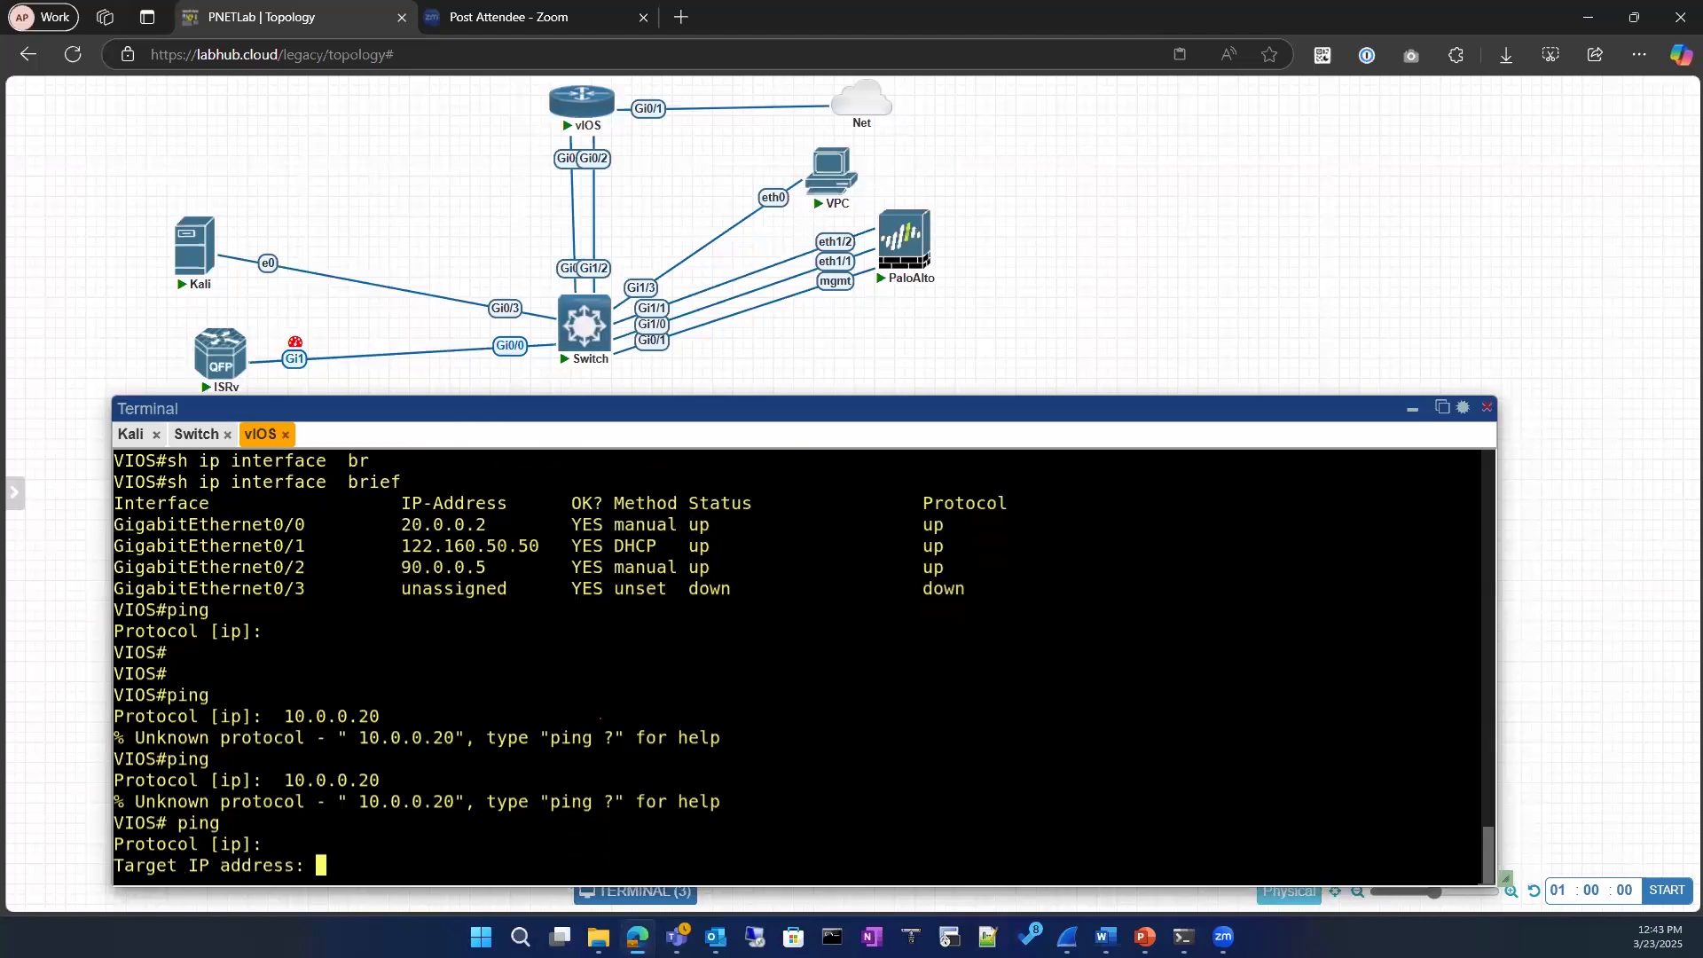
key("ctrl+v")
key("Return")
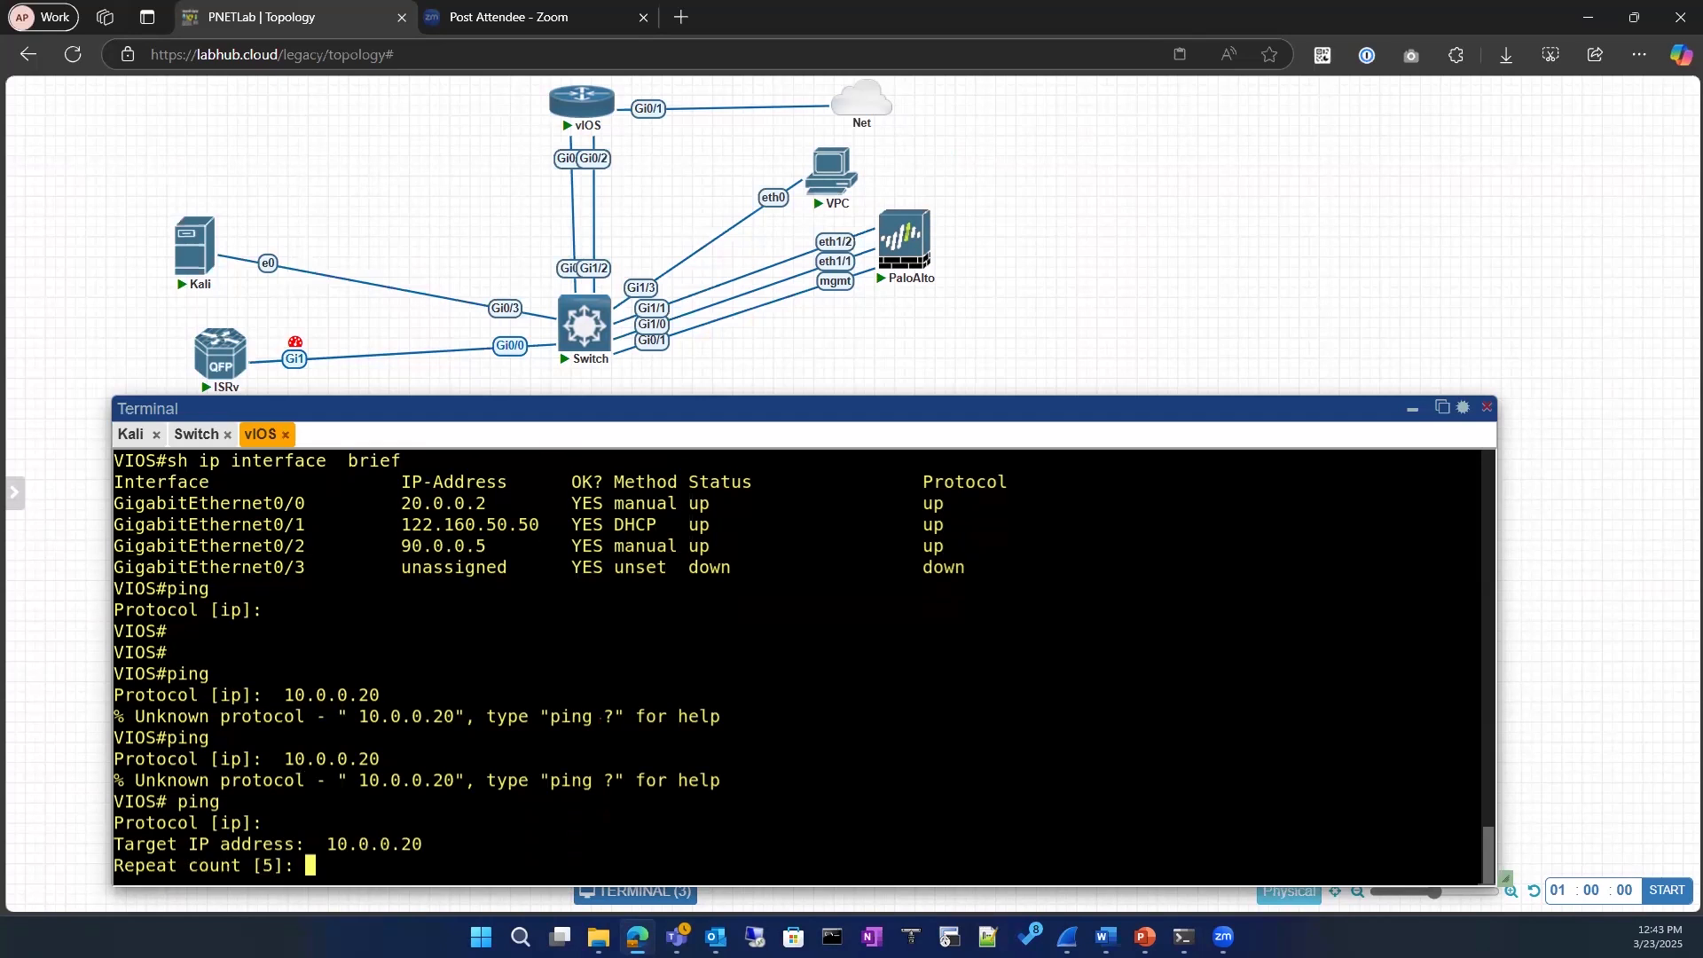
type("5")
key("Return")
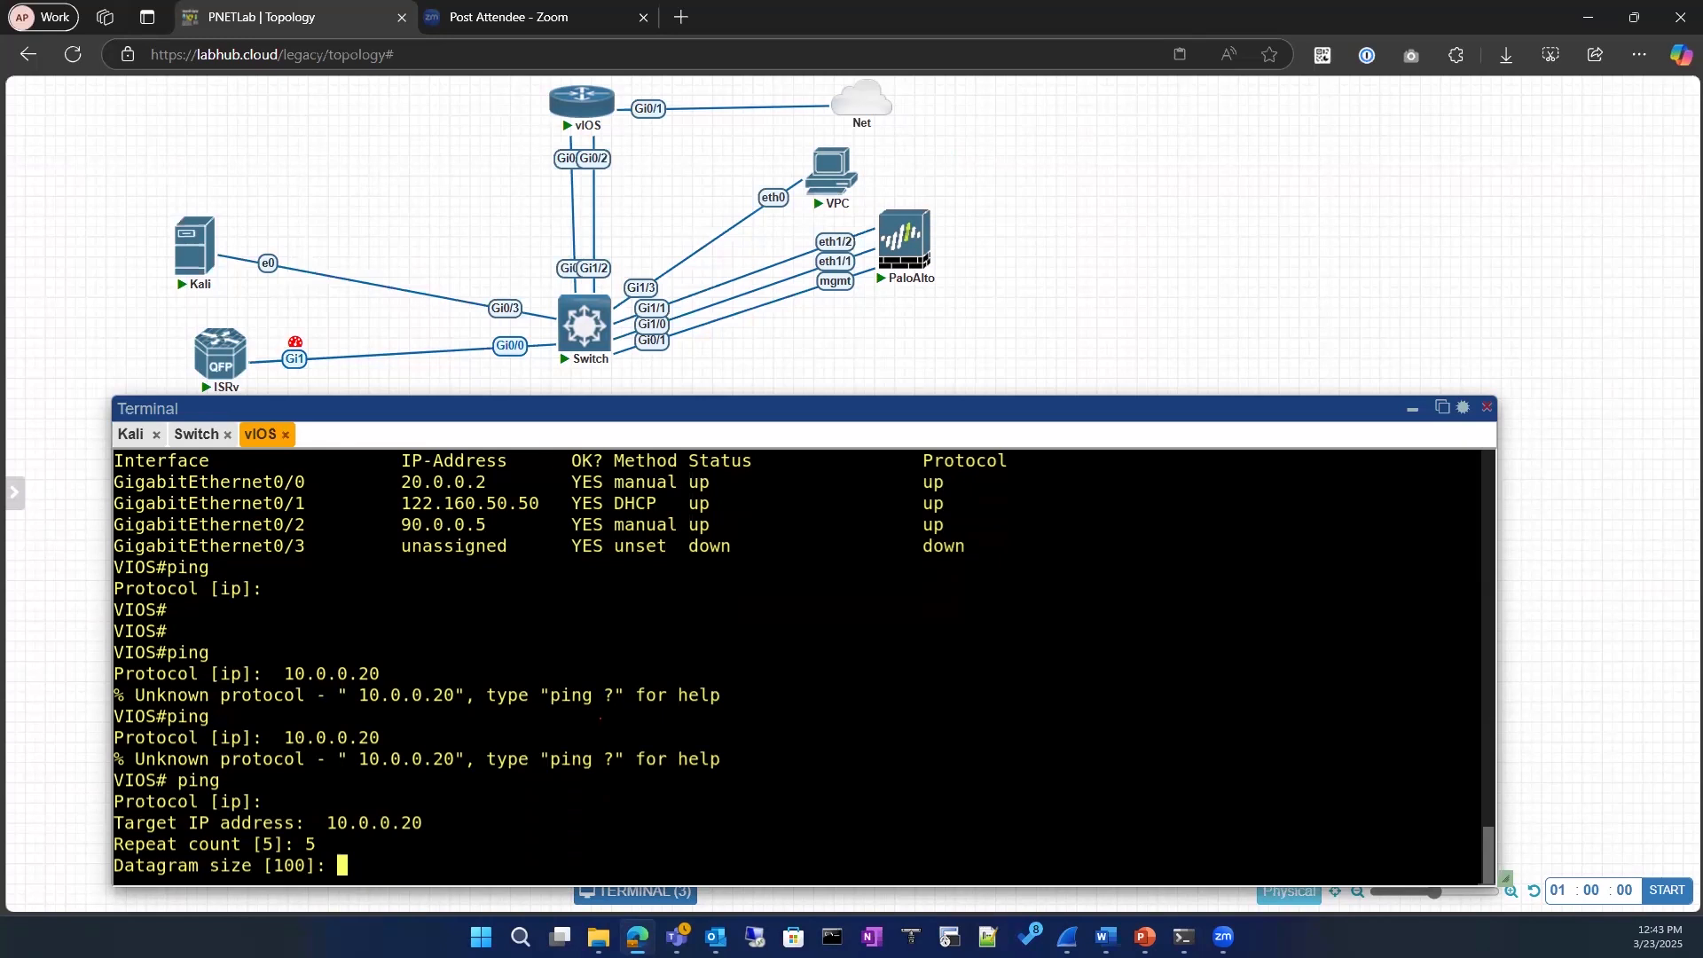
type("1600")
Step: Show the running configuration of GigabitEthernet 0/3 on the switch and check its ip mtu setting
left_click(196, 434)
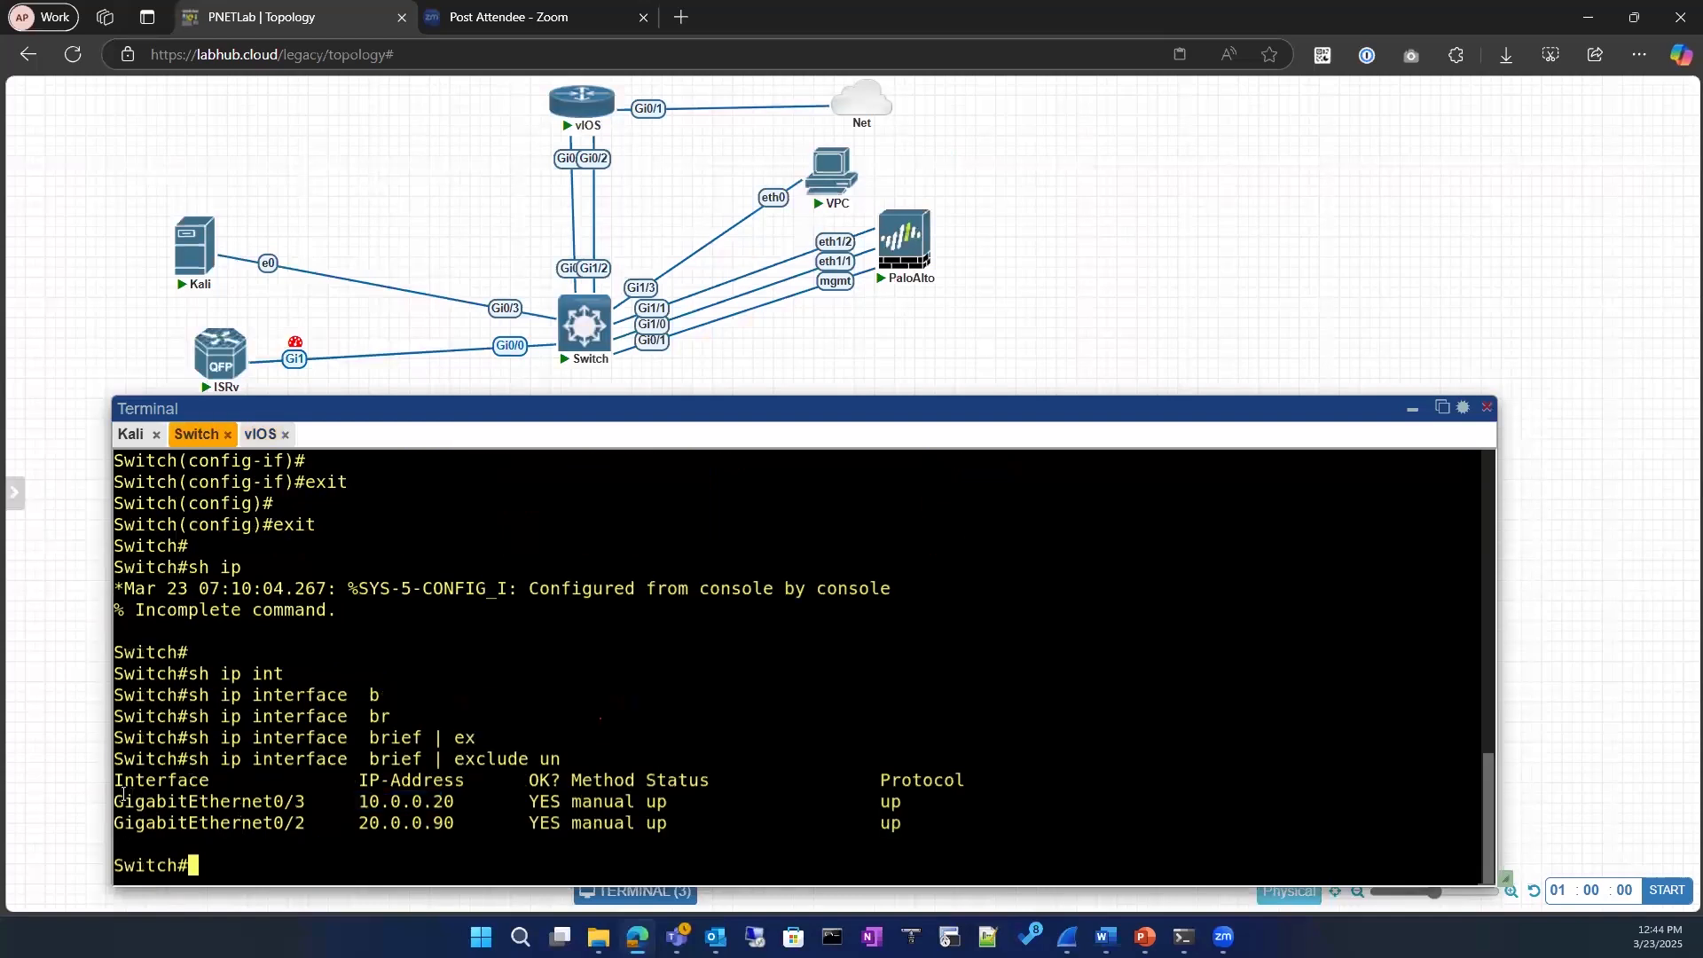
double_click(285, 804)
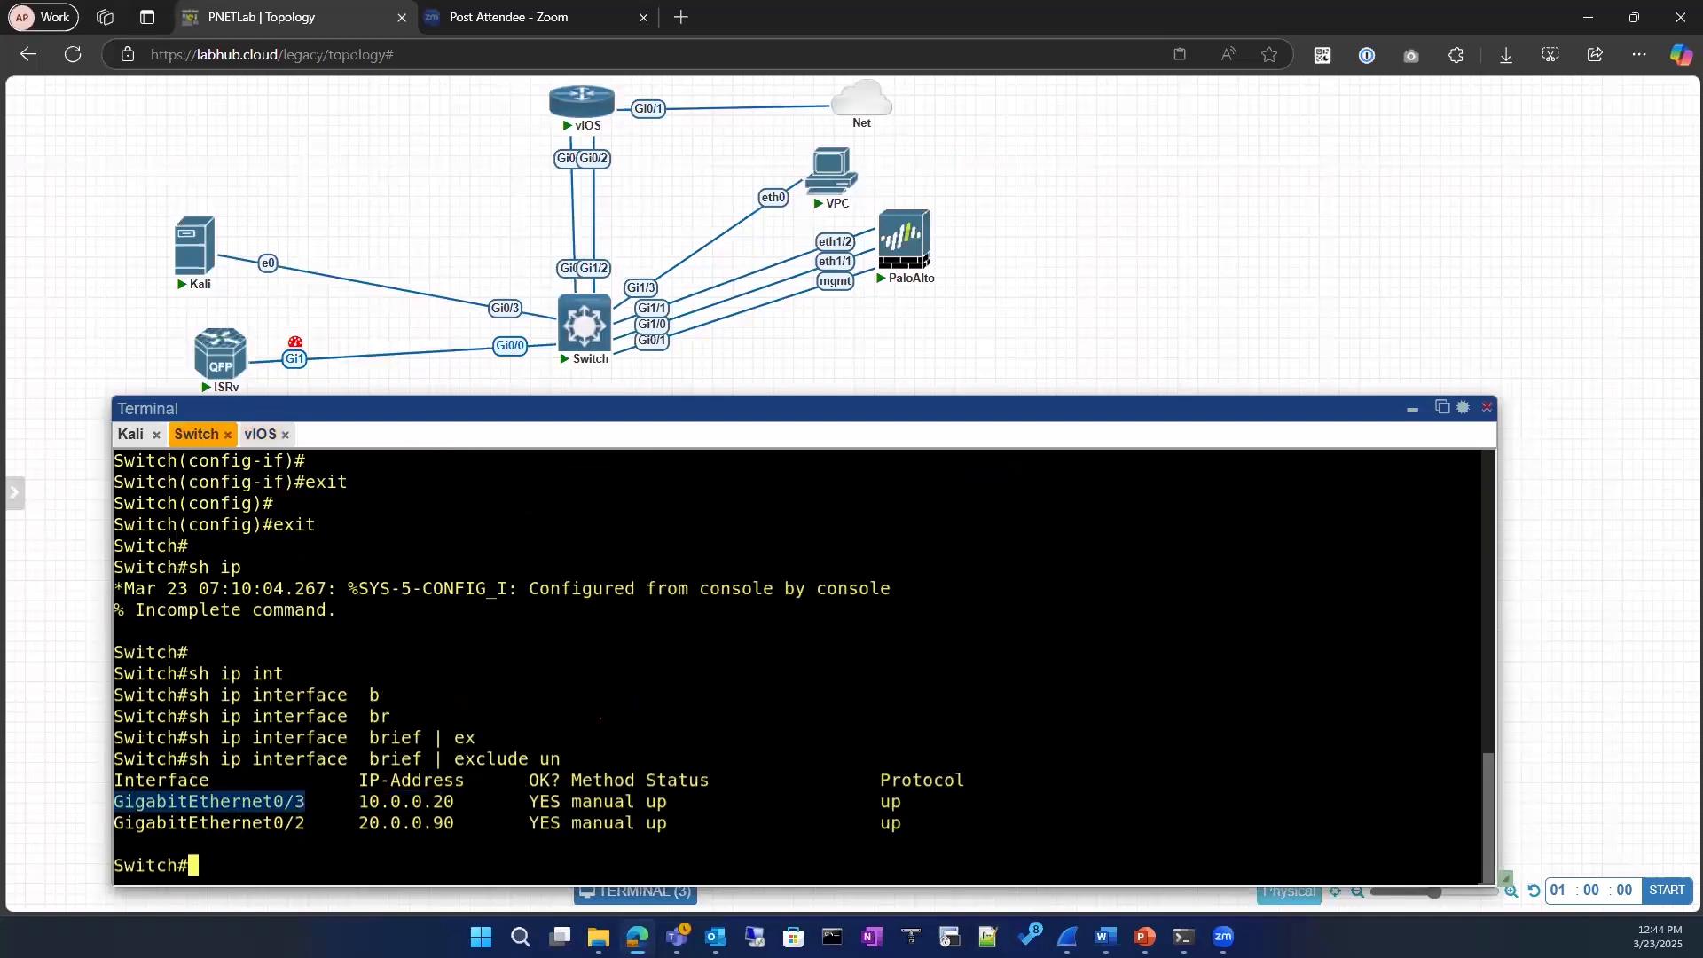
type("show  r")
key("Tab")
type("run")
key("Tab")
type("int")
key("Tab")
type("gi")
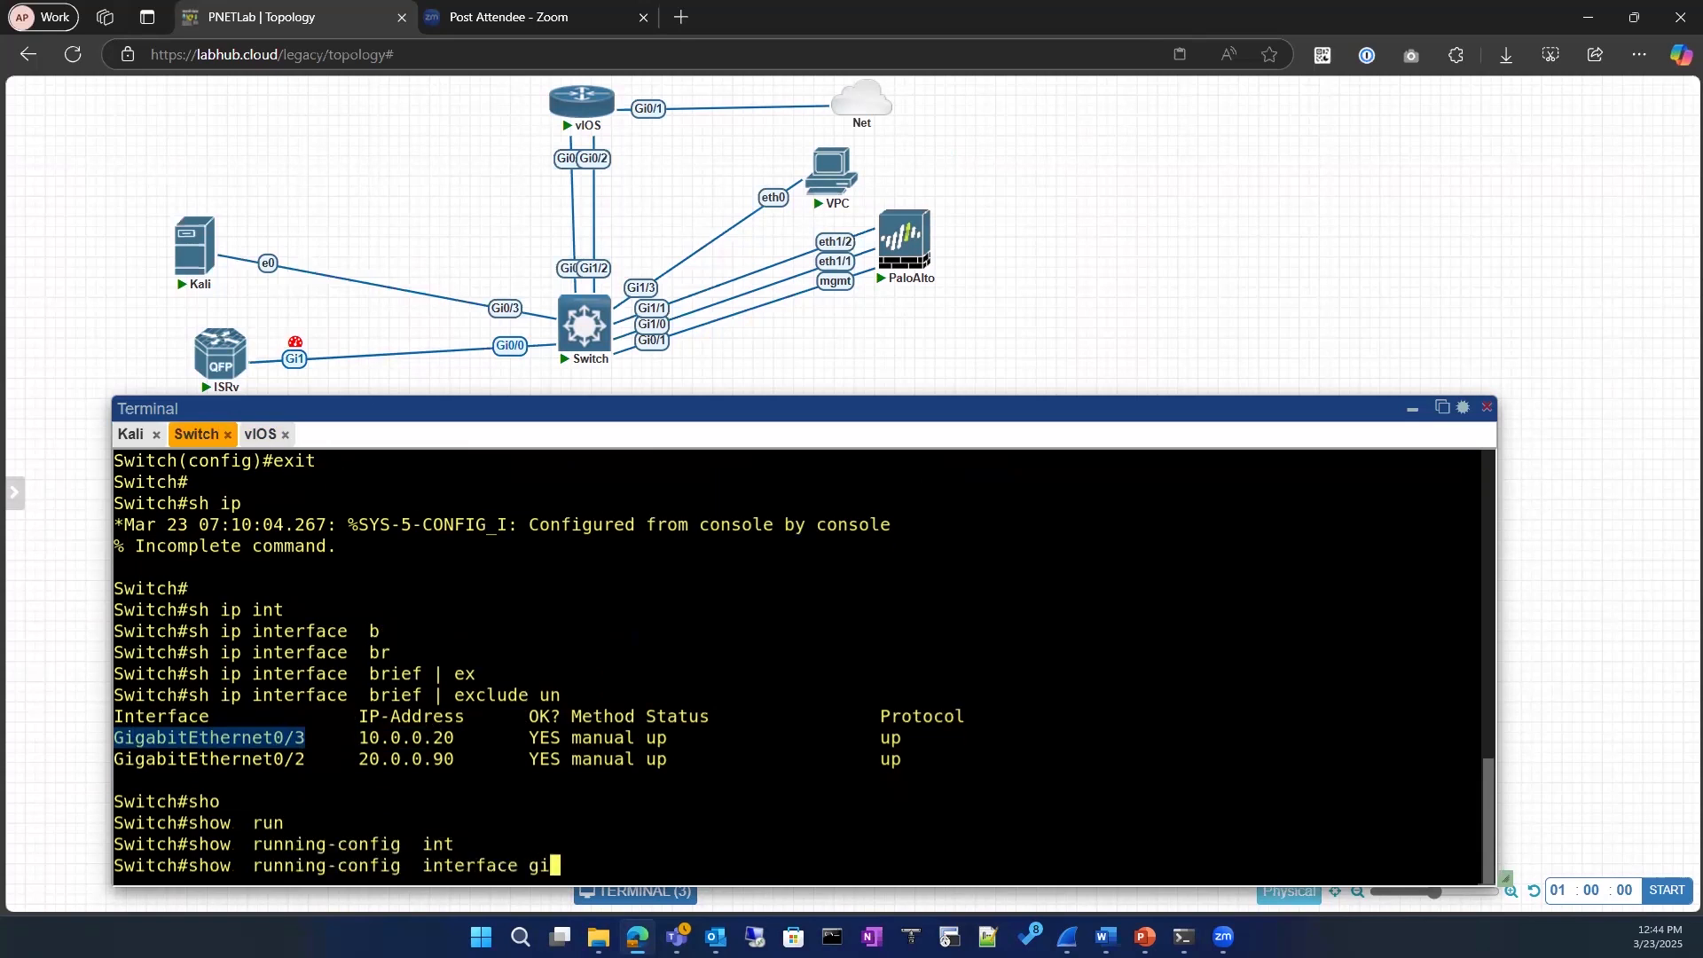
key("Tab")
type("0/3")
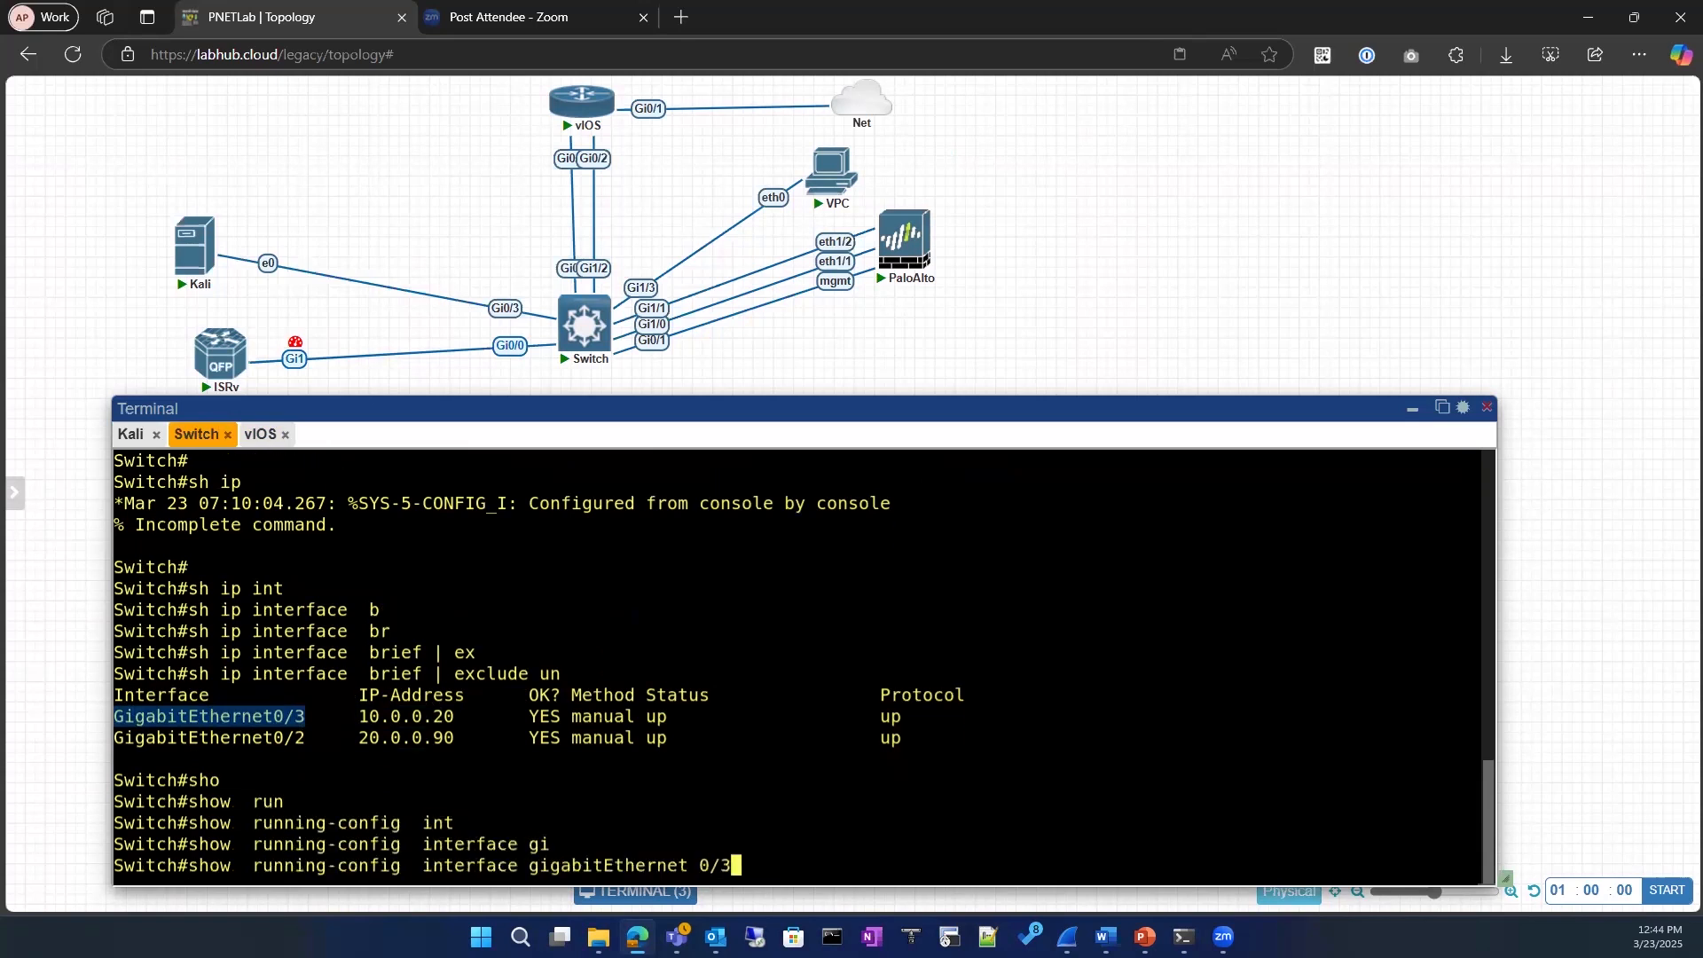
key("Return")
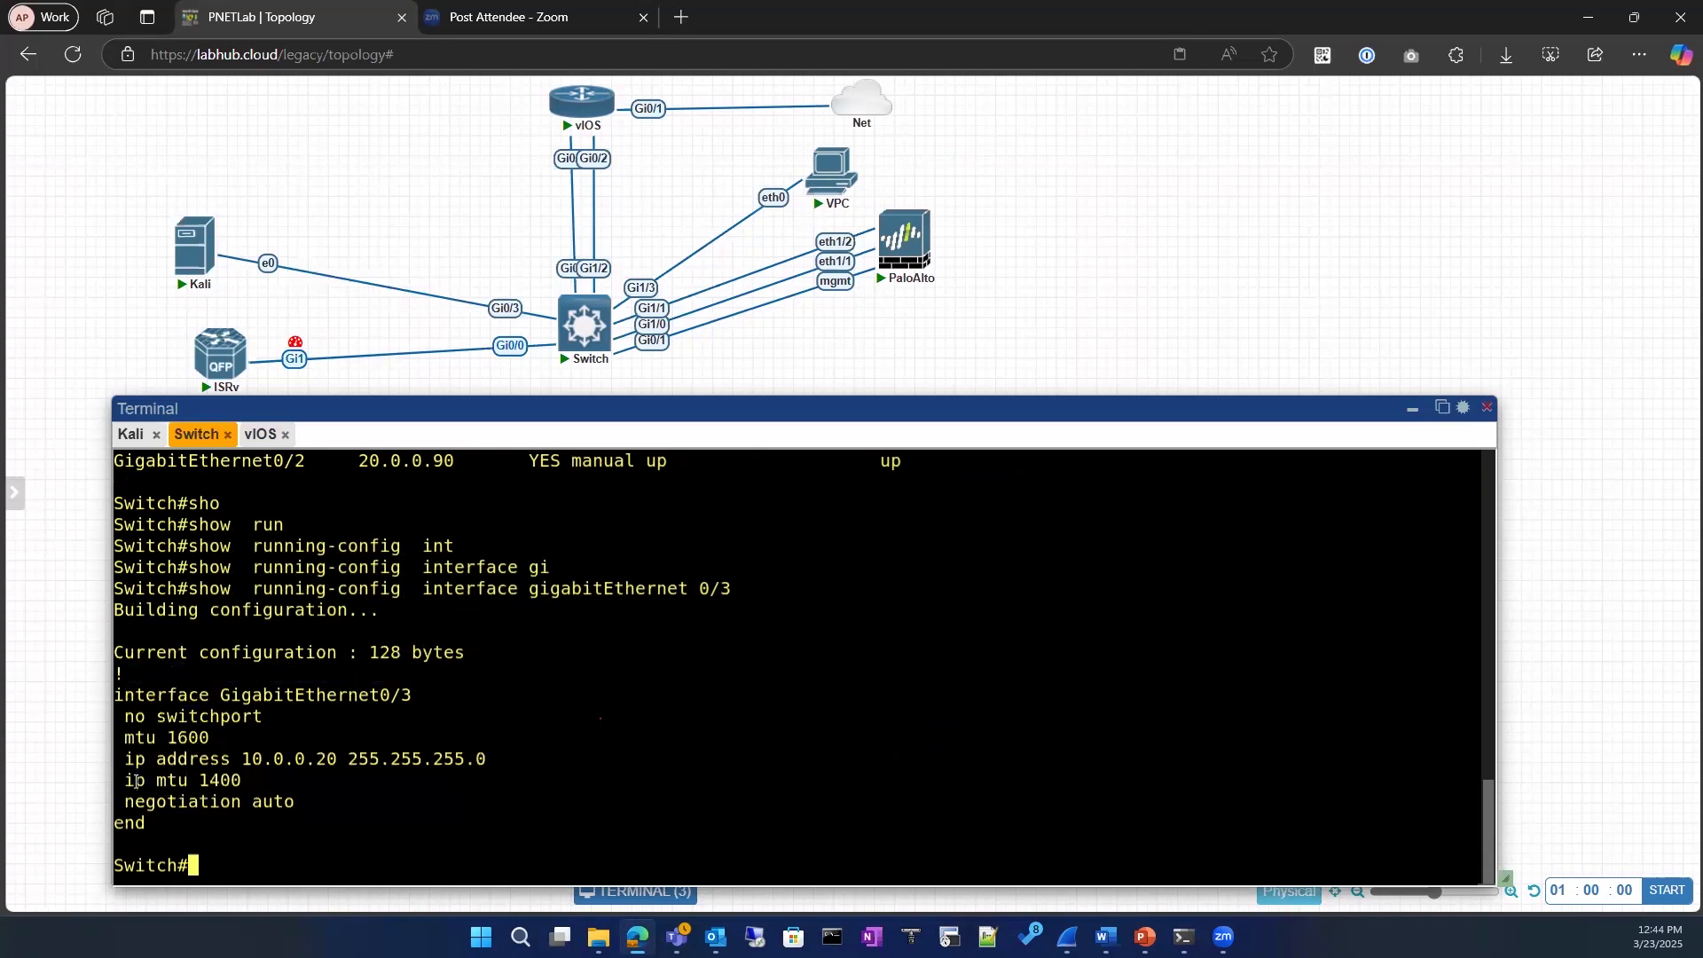
left_click_drag(233, 777, 124, 779)
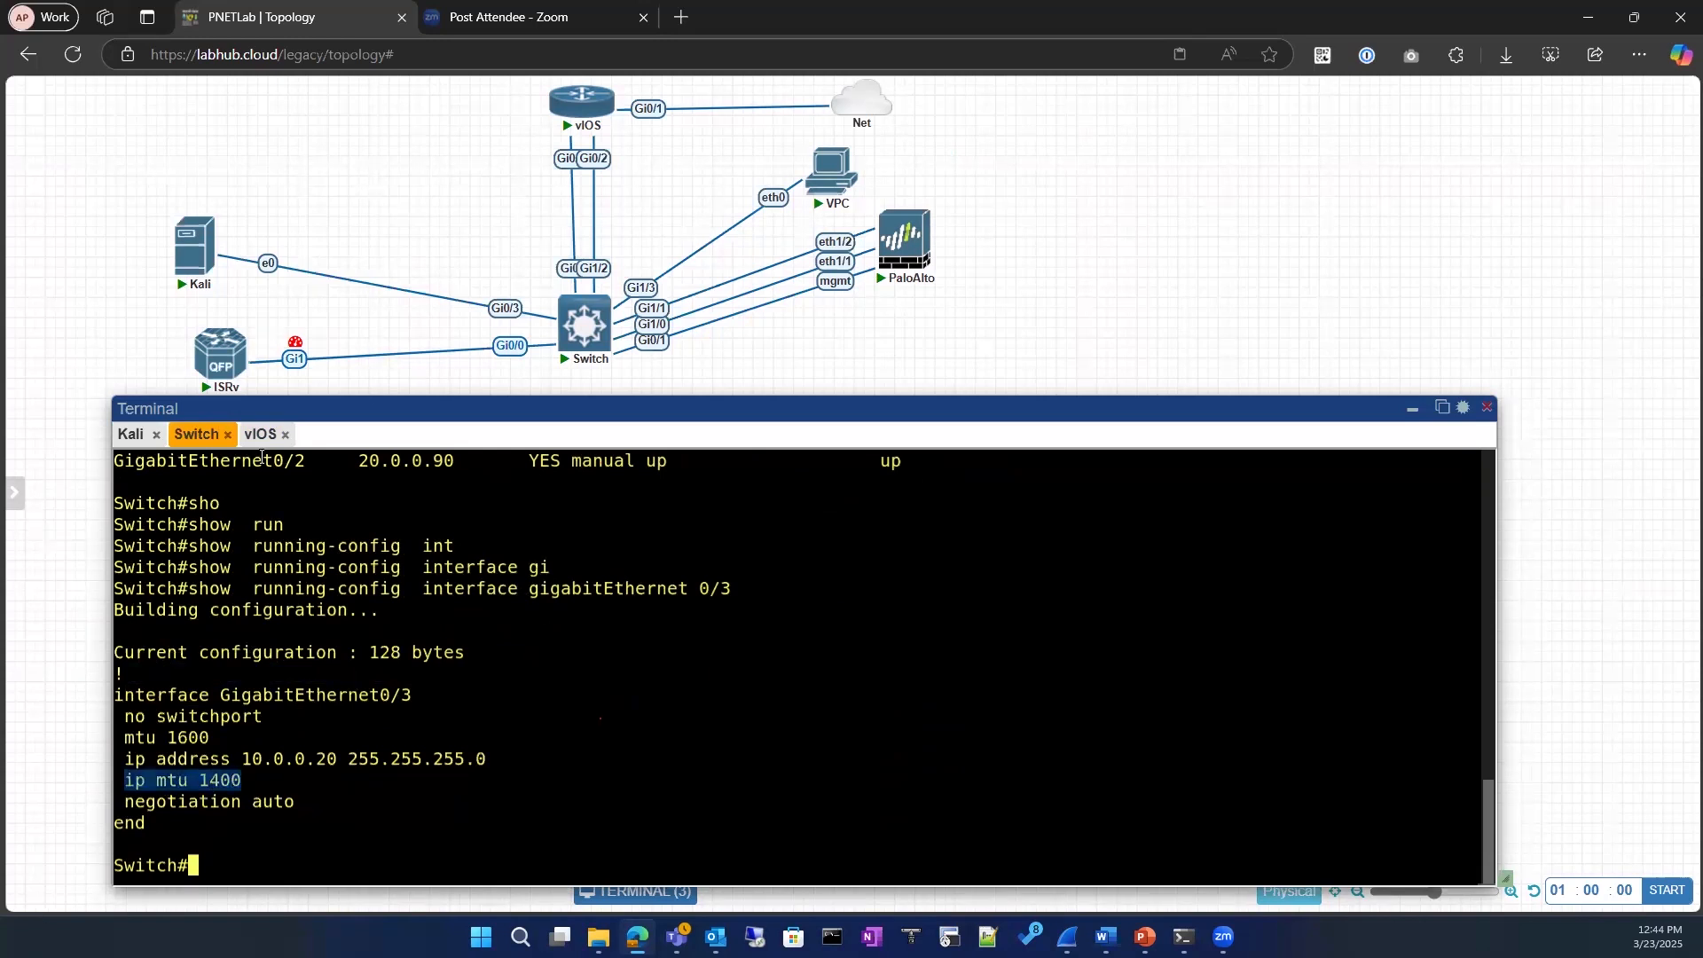
Step: Return to the vIOS ping, confirm the datagram size with the default timeout, and enable extended commands
left_click(260, 434)
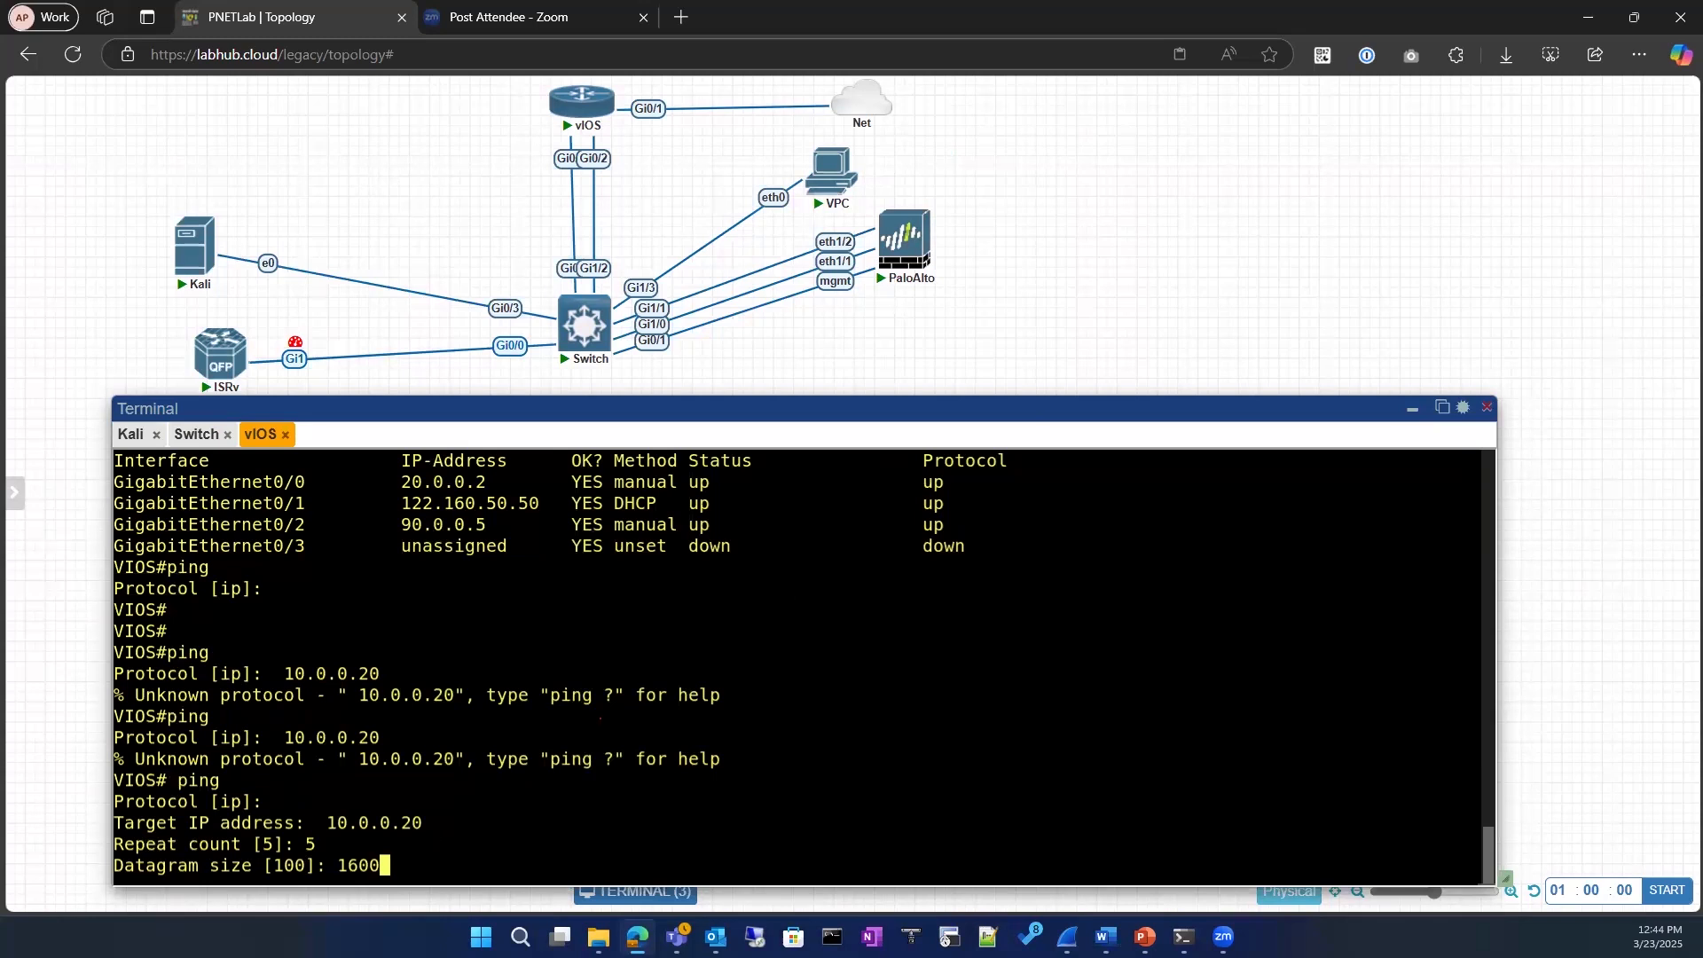
key("Return")
key("Return")
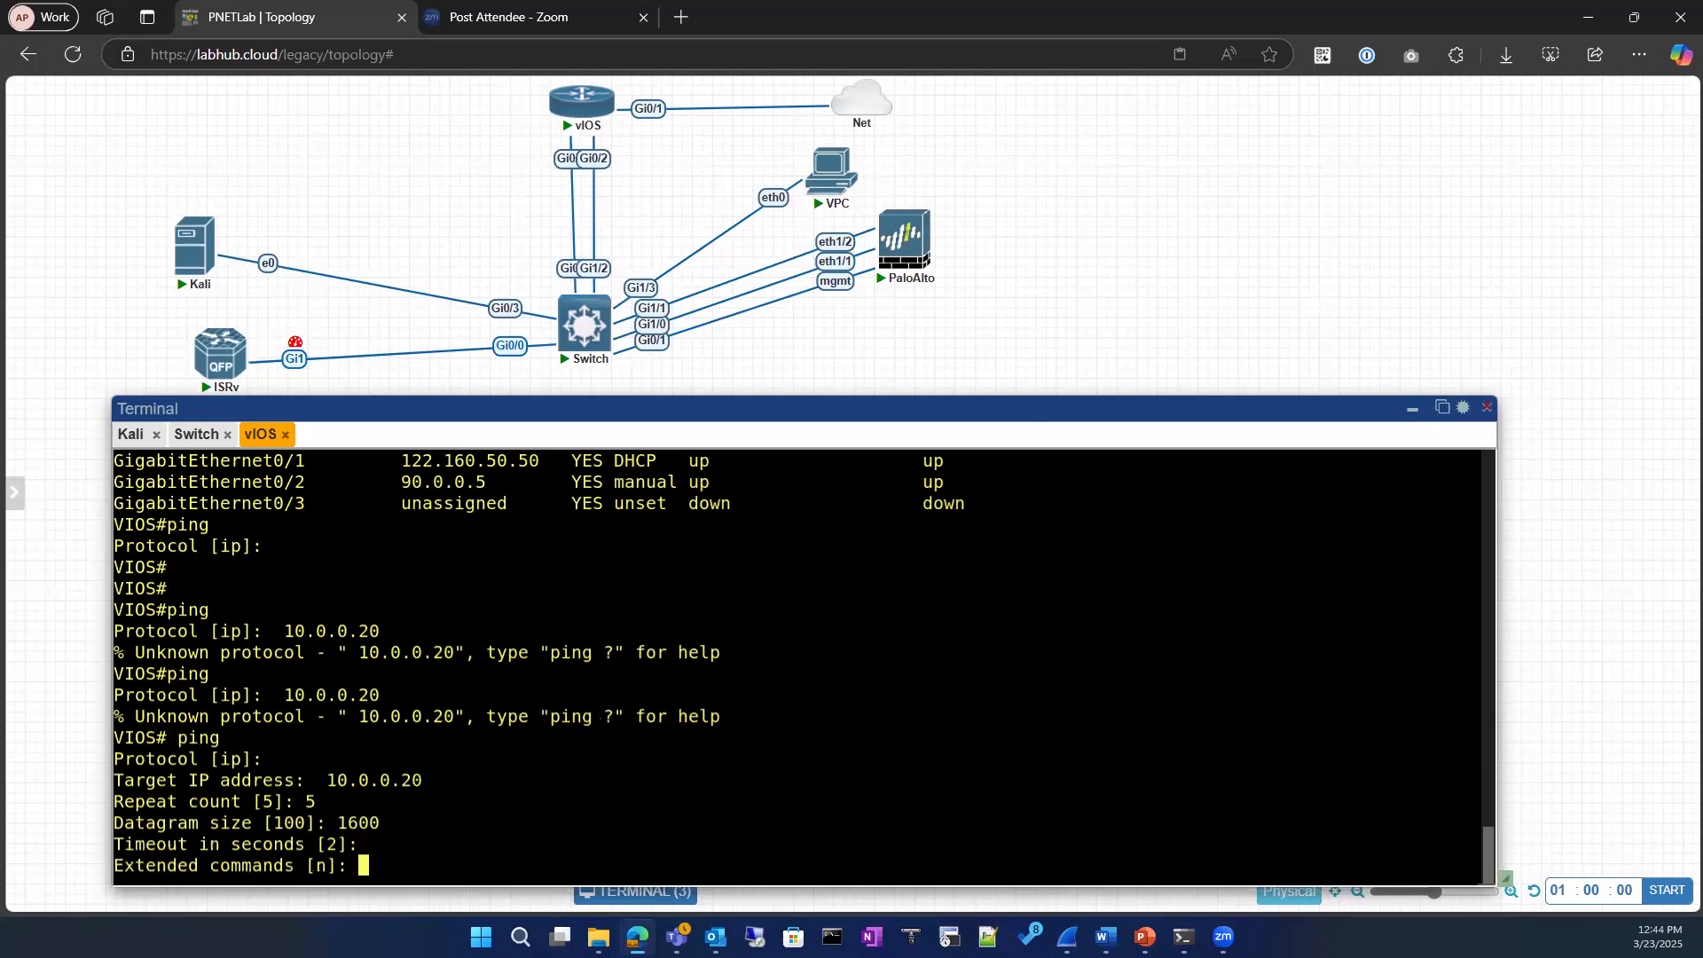
type("y")
key("Return")
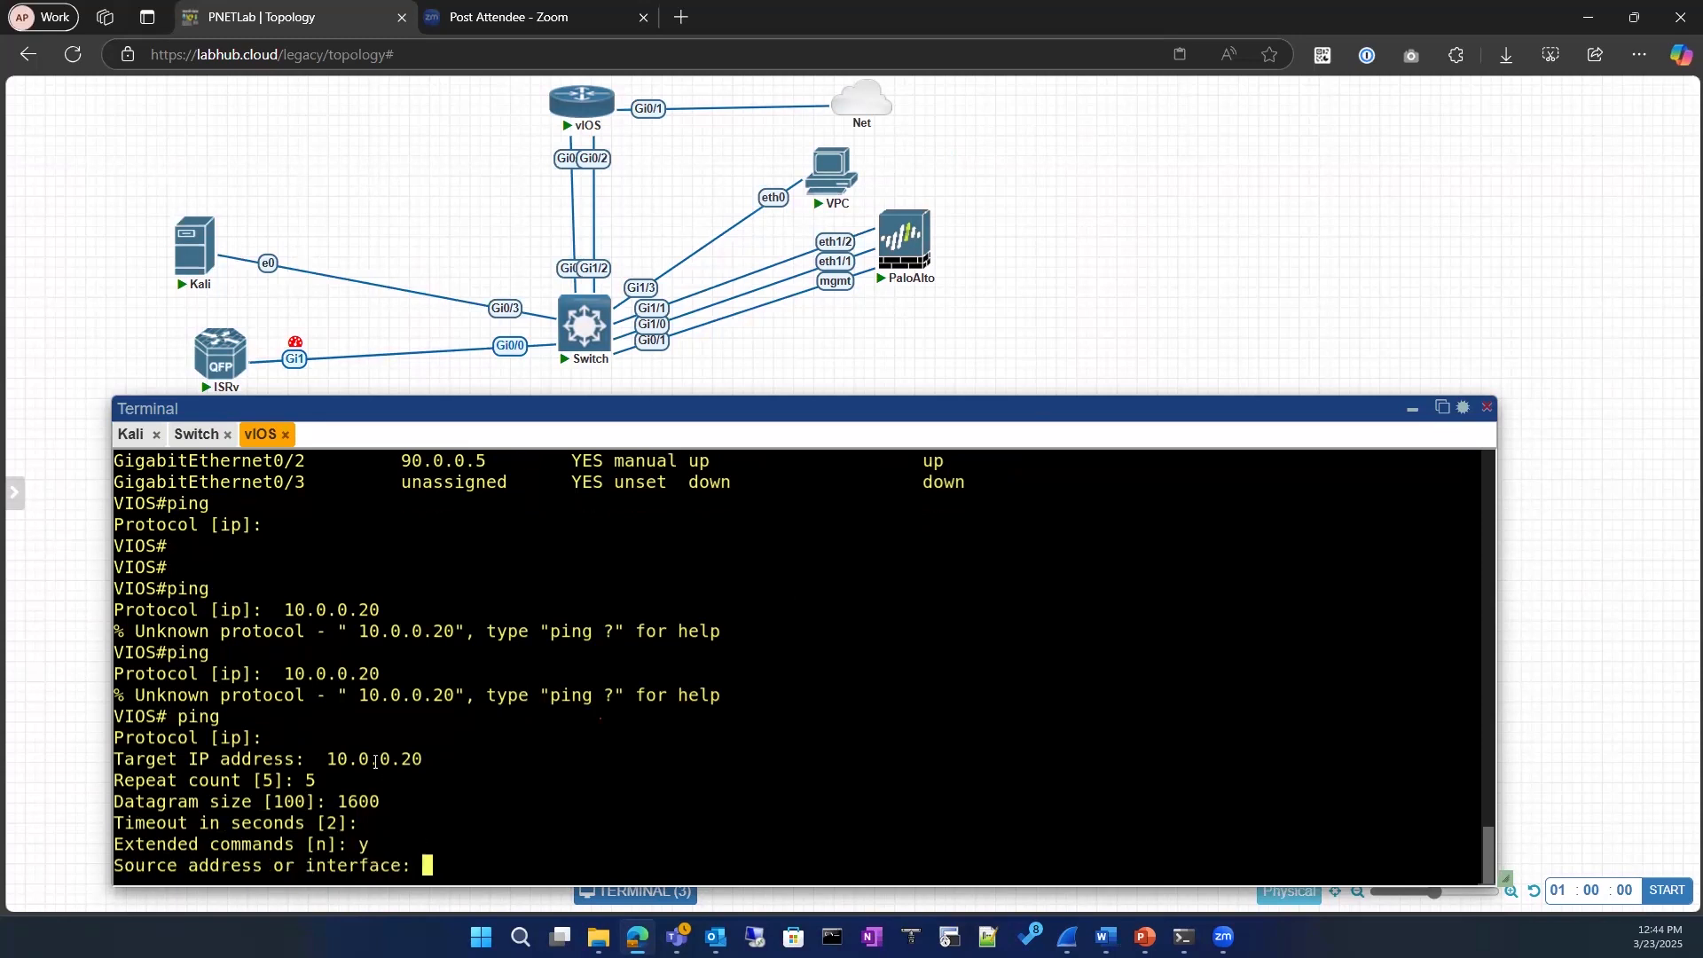
Step: Set the ping's source interface to GigabitEthernet0/0, copying the name from the vIOS interface list
scroll(375, 762, "up", 3)
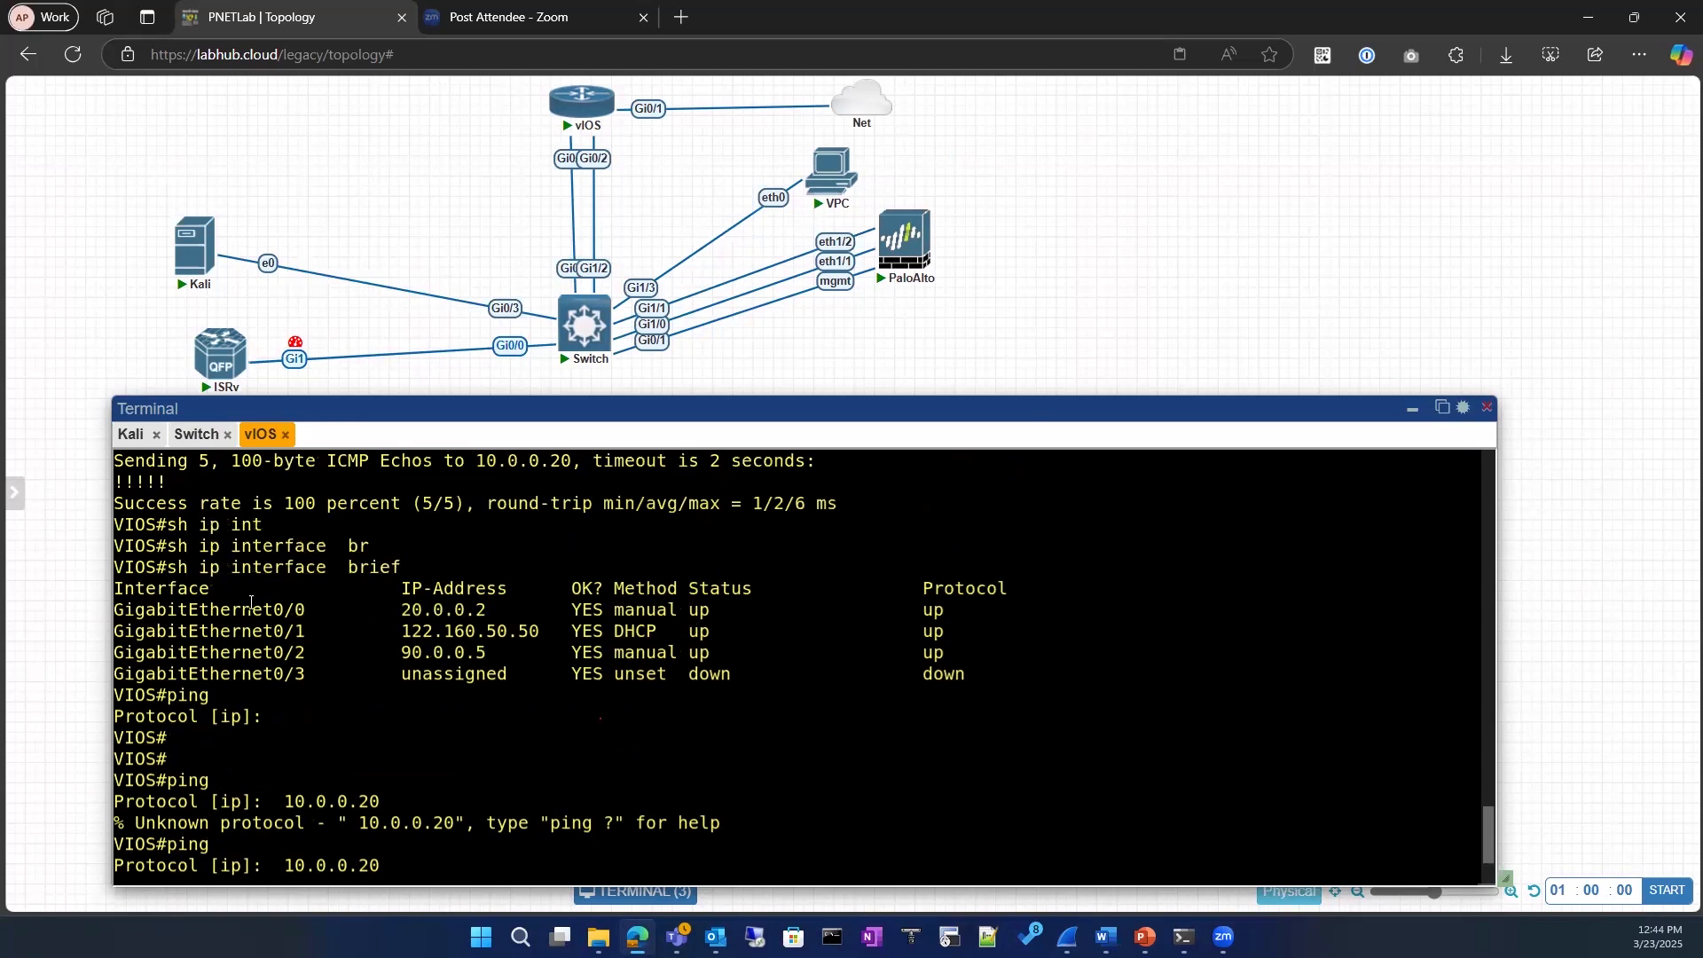
left_click_drag(116, 608, 306, 610)
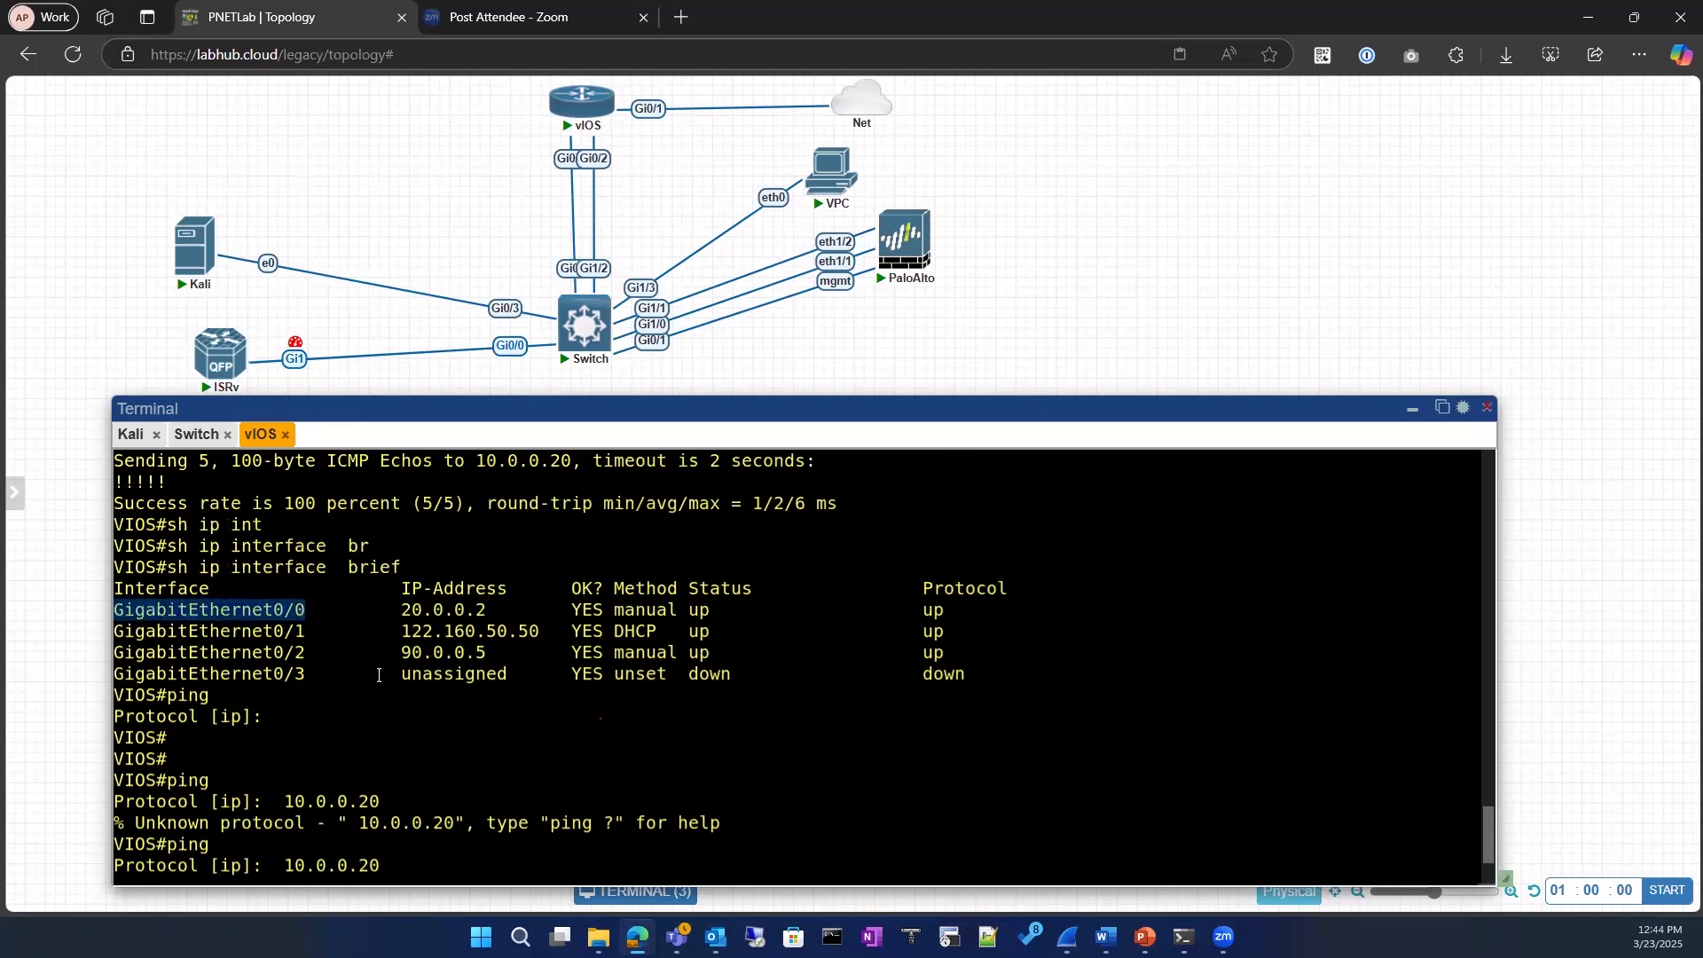
right_click(409, 753)
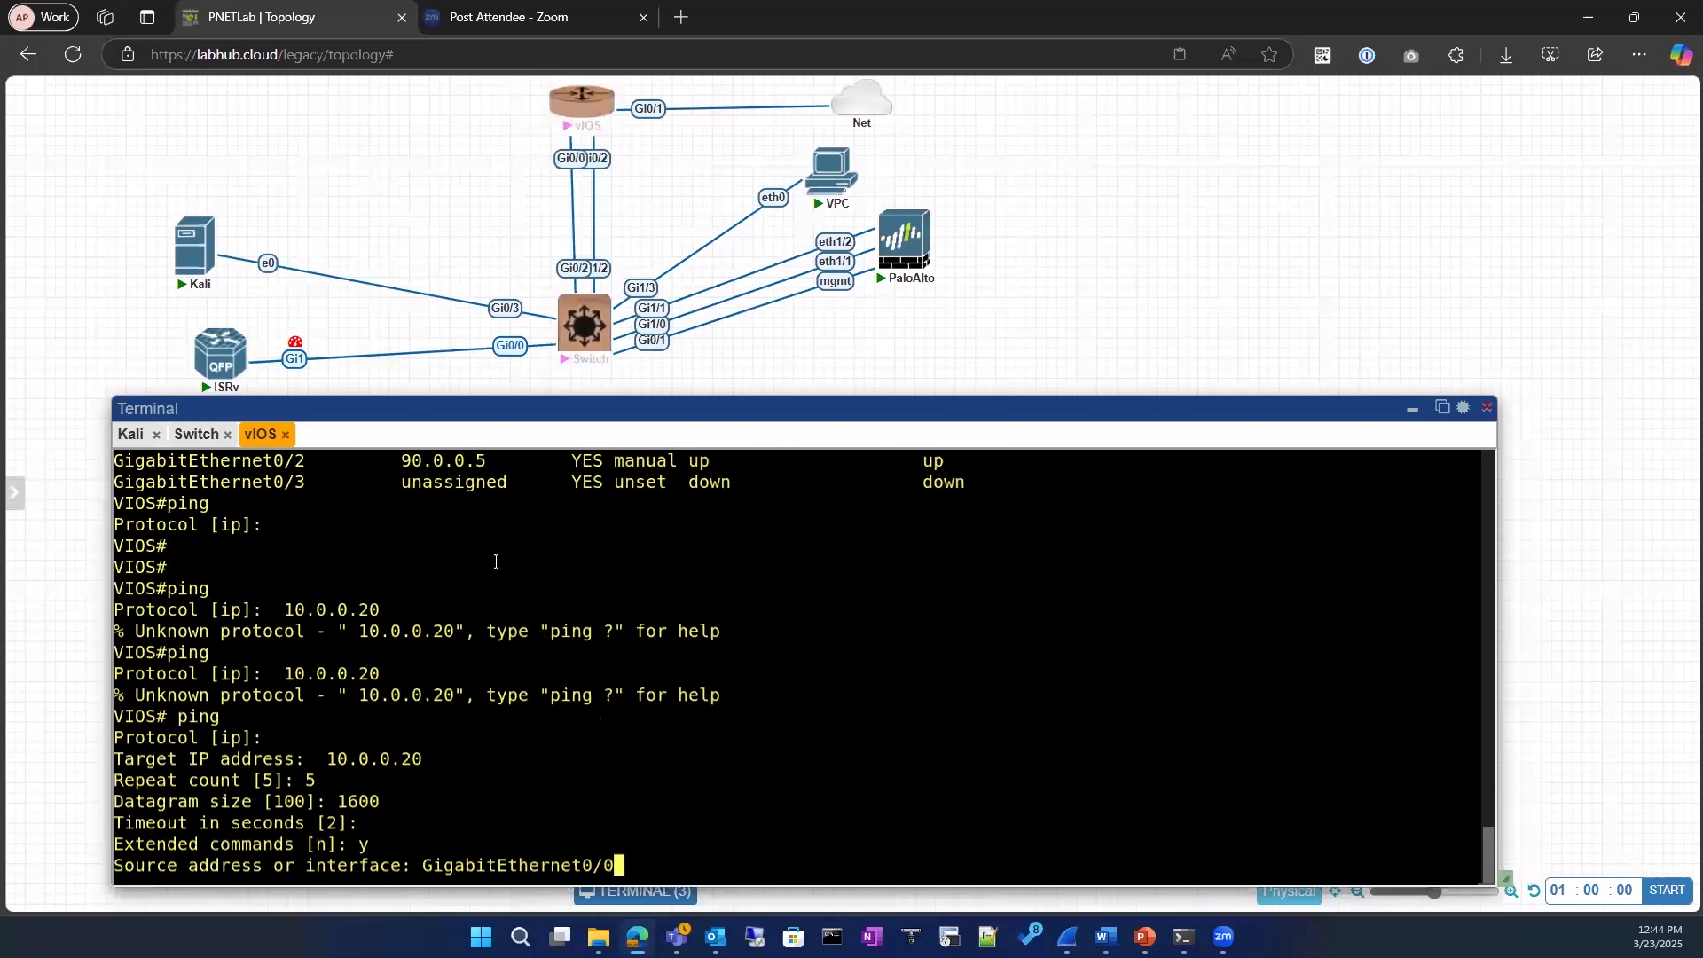
scroll(383, 655, "up", 3)
scroll(498, 691, "down", 3)
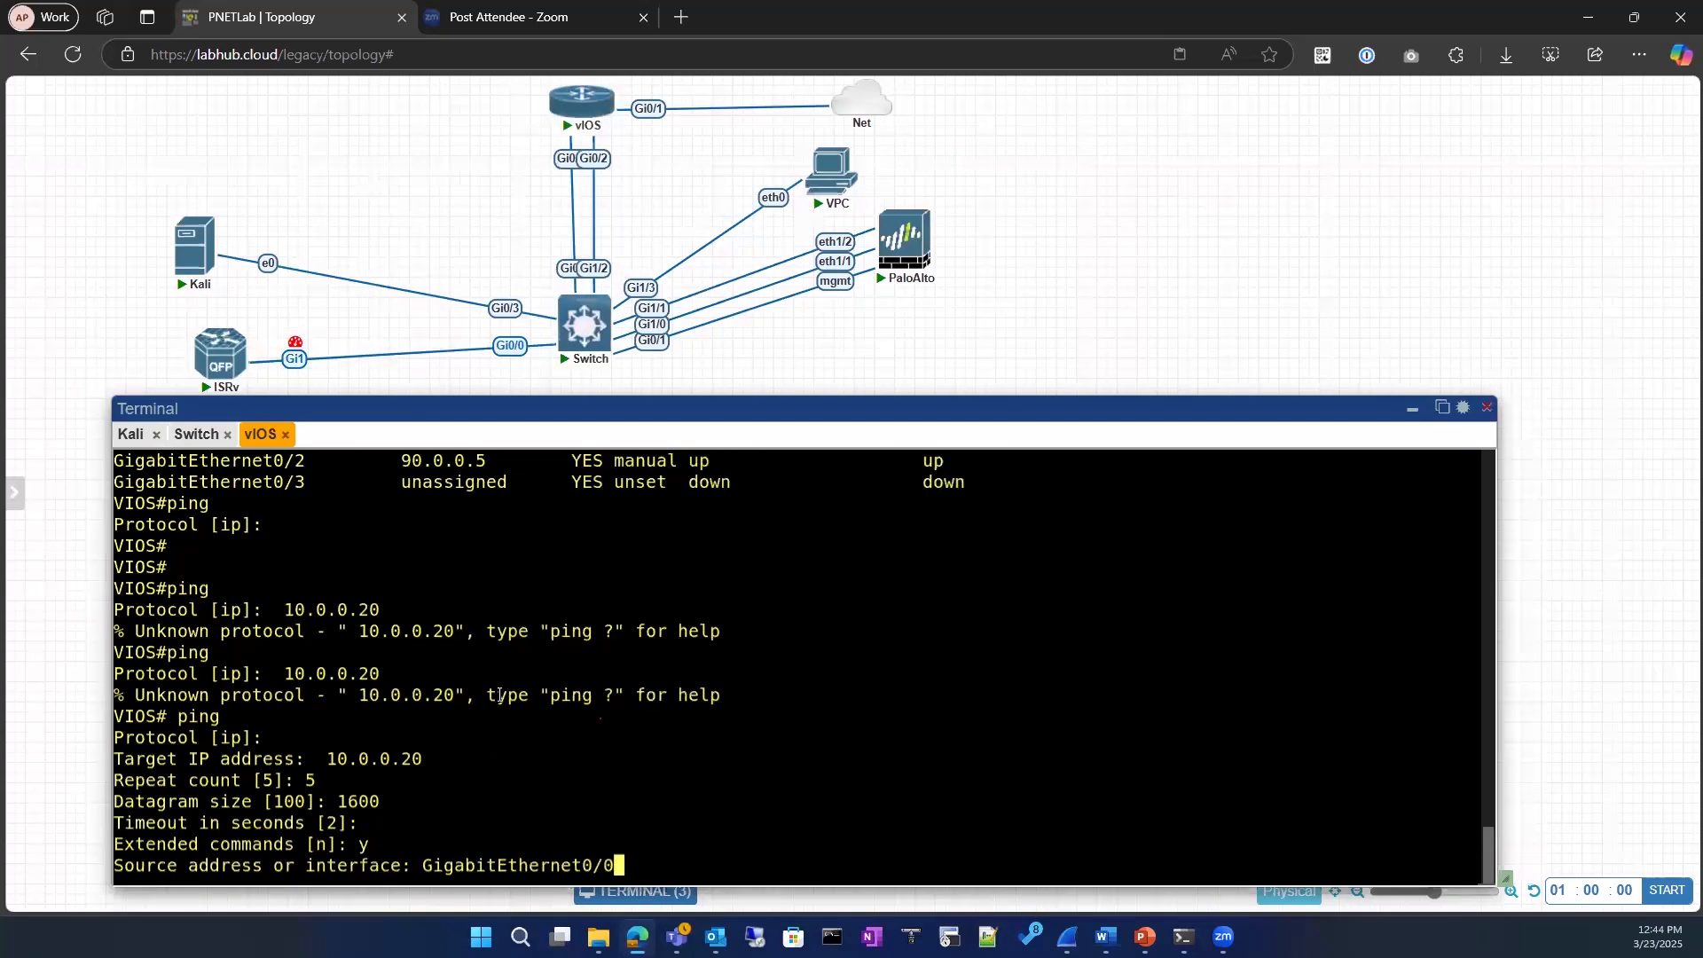
key("Return")
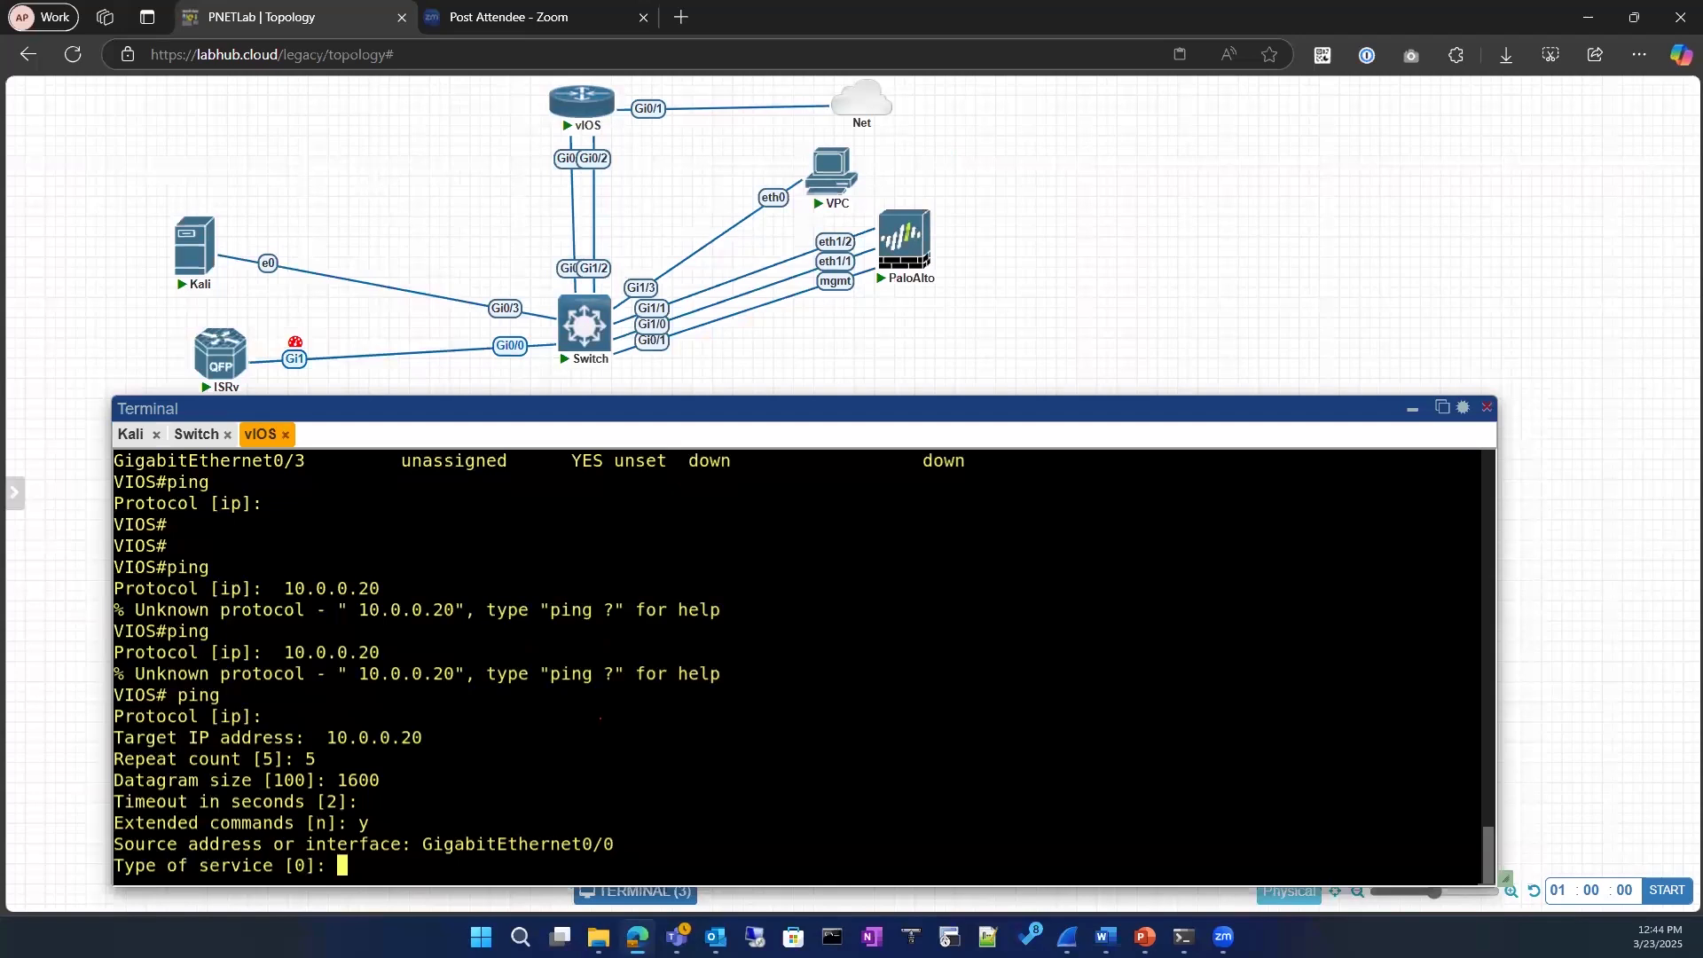
Step: Keep the default type of service and set the DF bit in the ping's IP header to yes
key("Return")
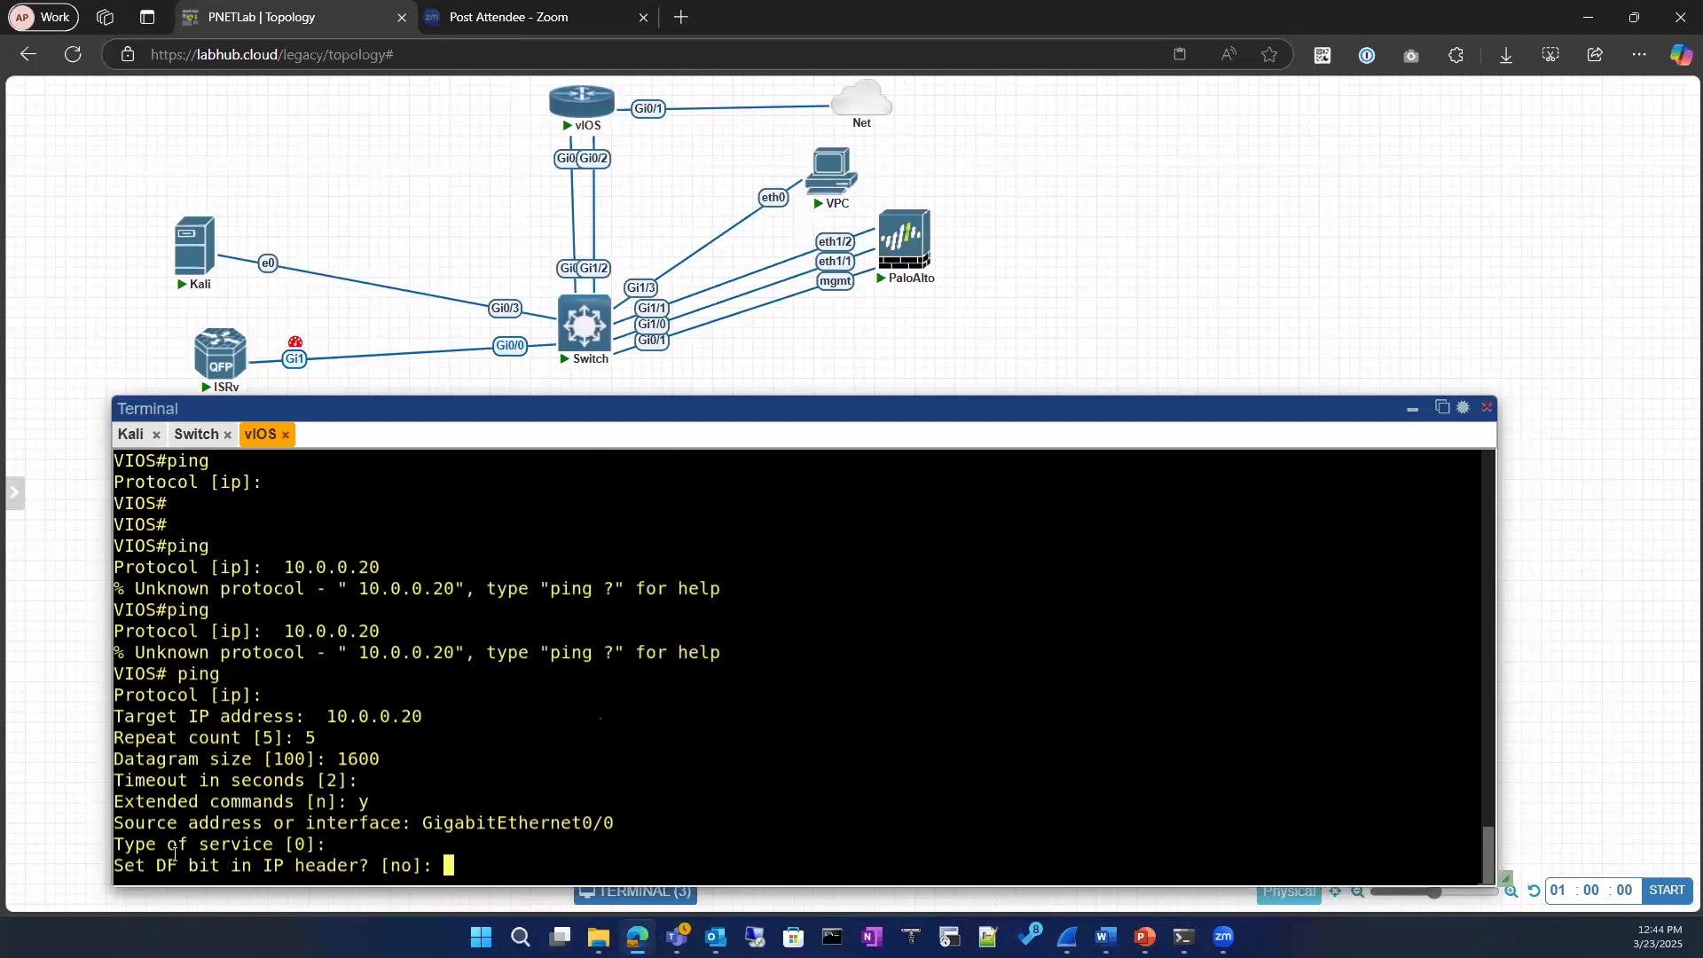
left_click_drag(134, 864, 316, 864)
left_click(493, 858)
type("yes")
key("Return")
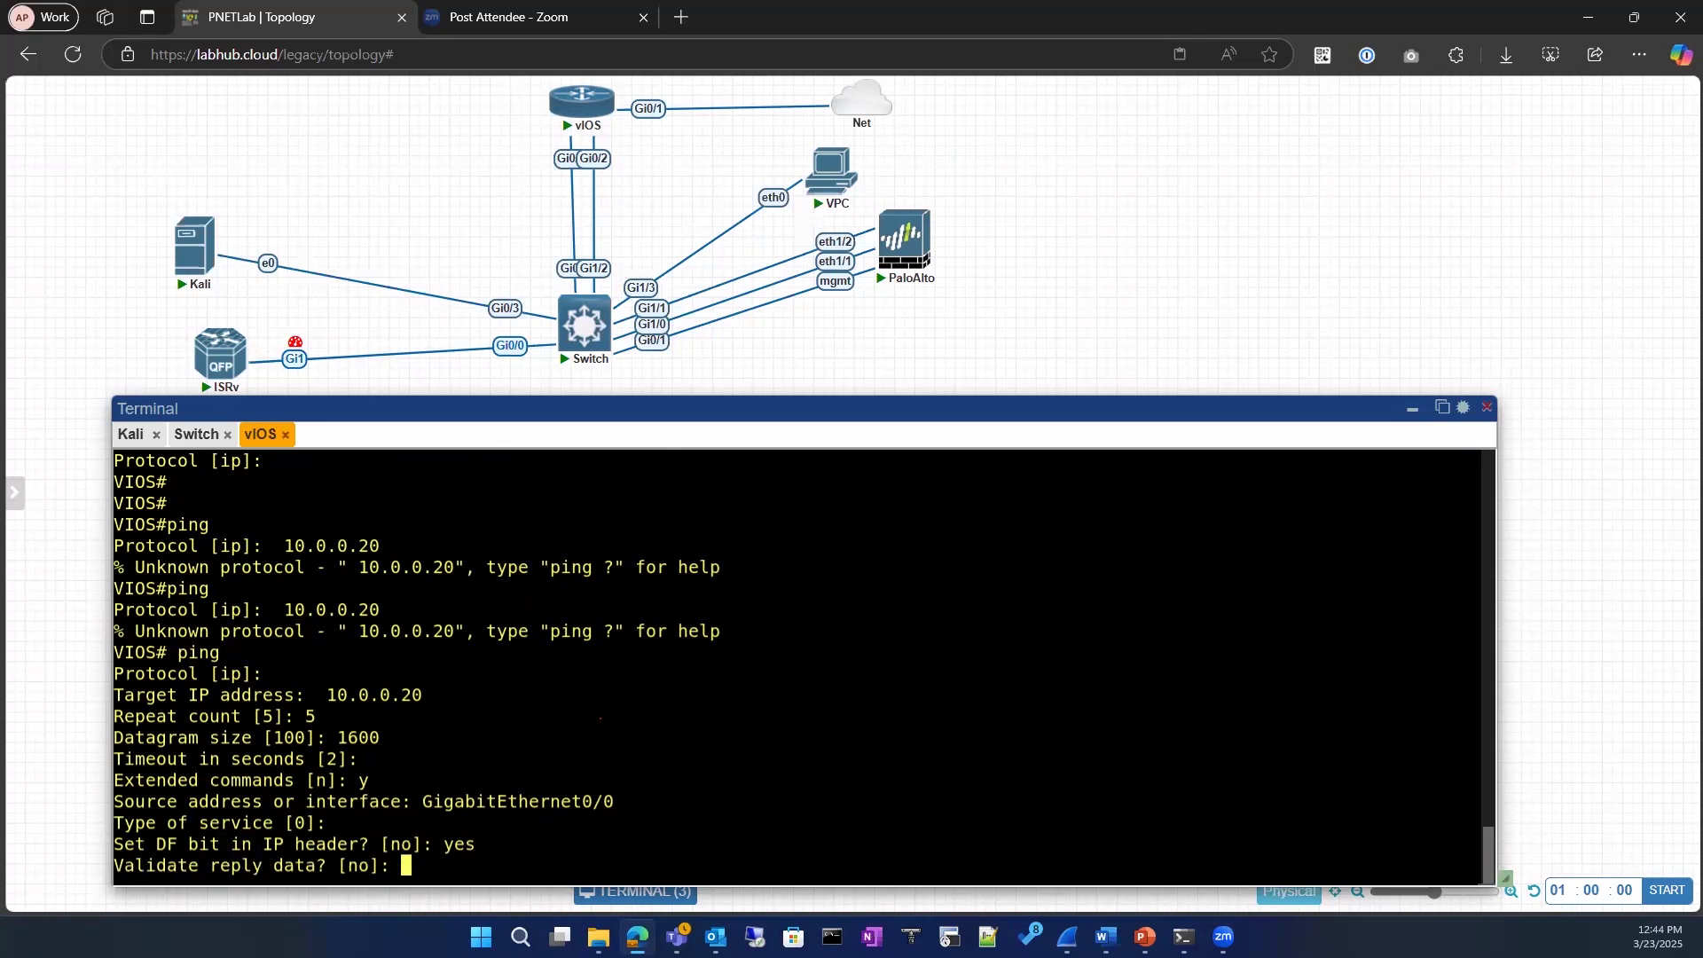
Step: Enable reply data validation, keep the default data pattern, and choose verbose output for the ping
type("y")
key("Return")
key("Return")
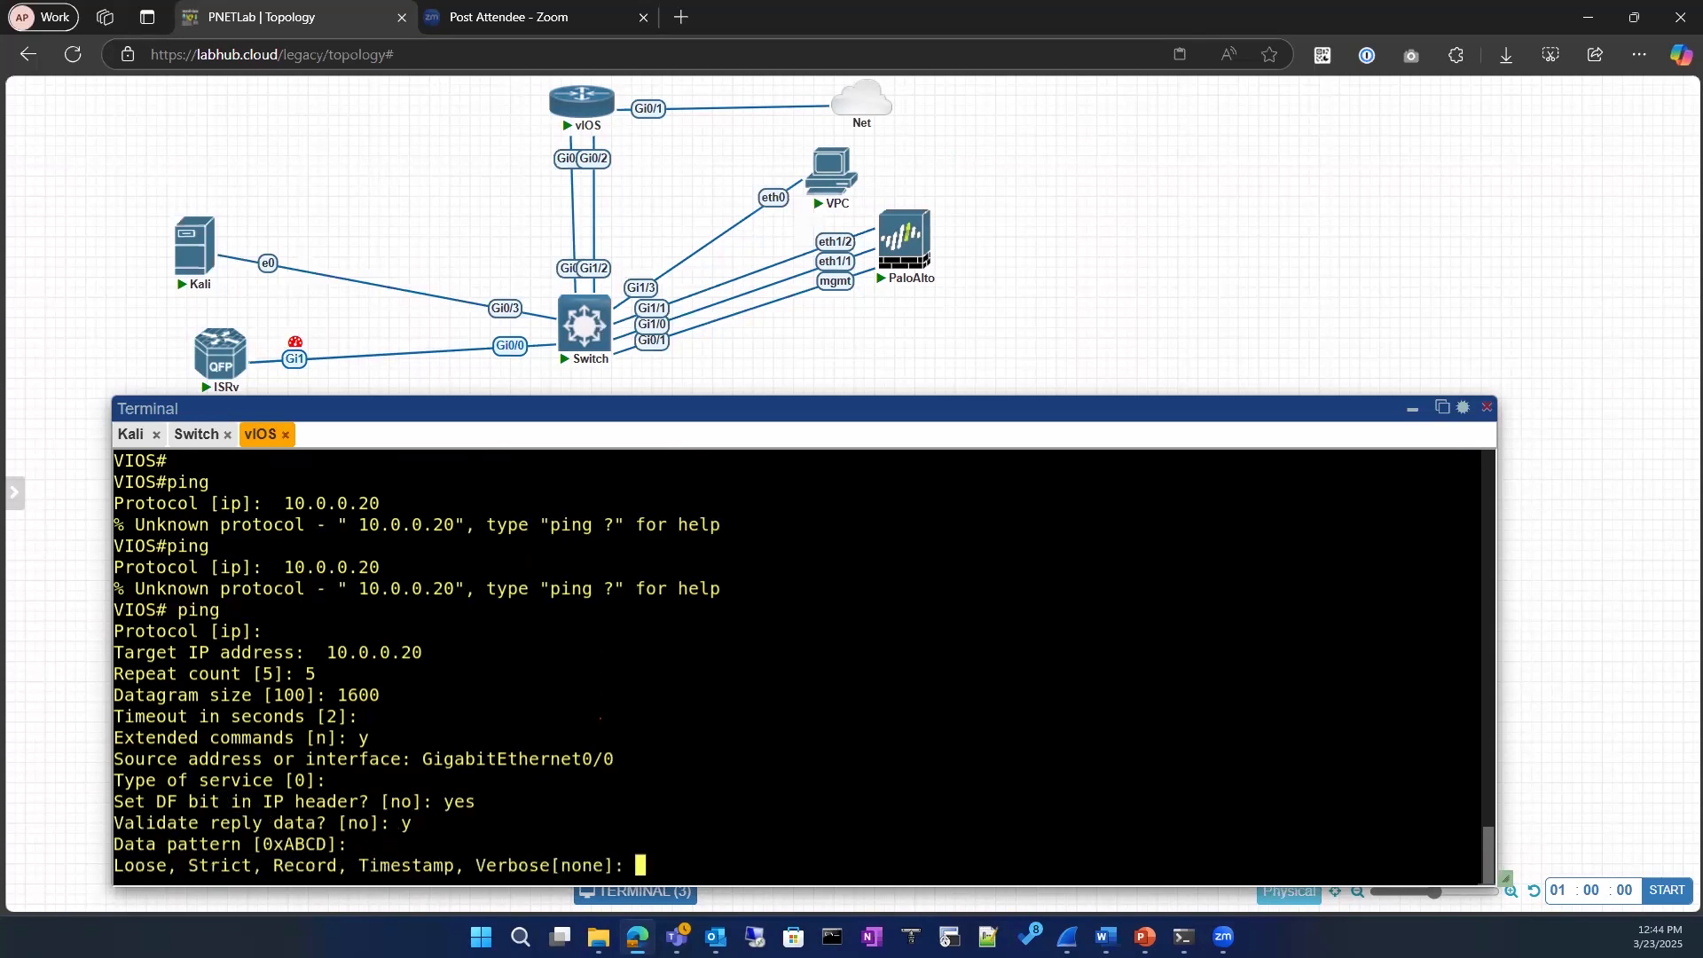
type("v")
key("BackSpace")
type("v")
key("Return")
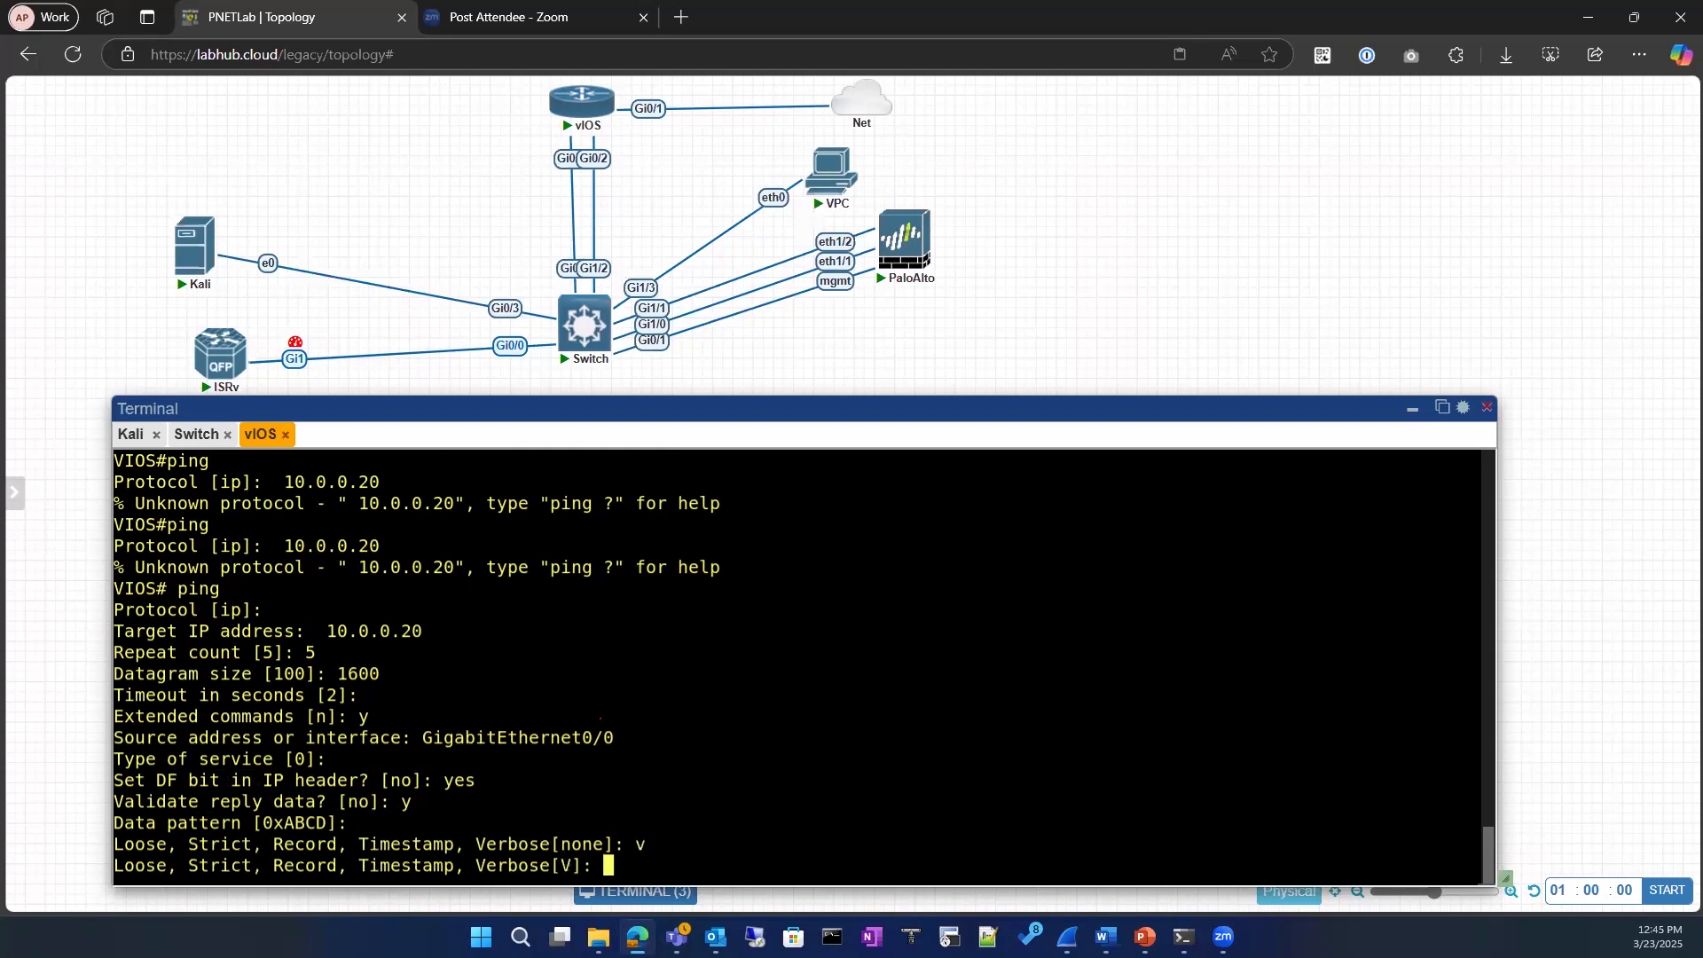
key("Return")
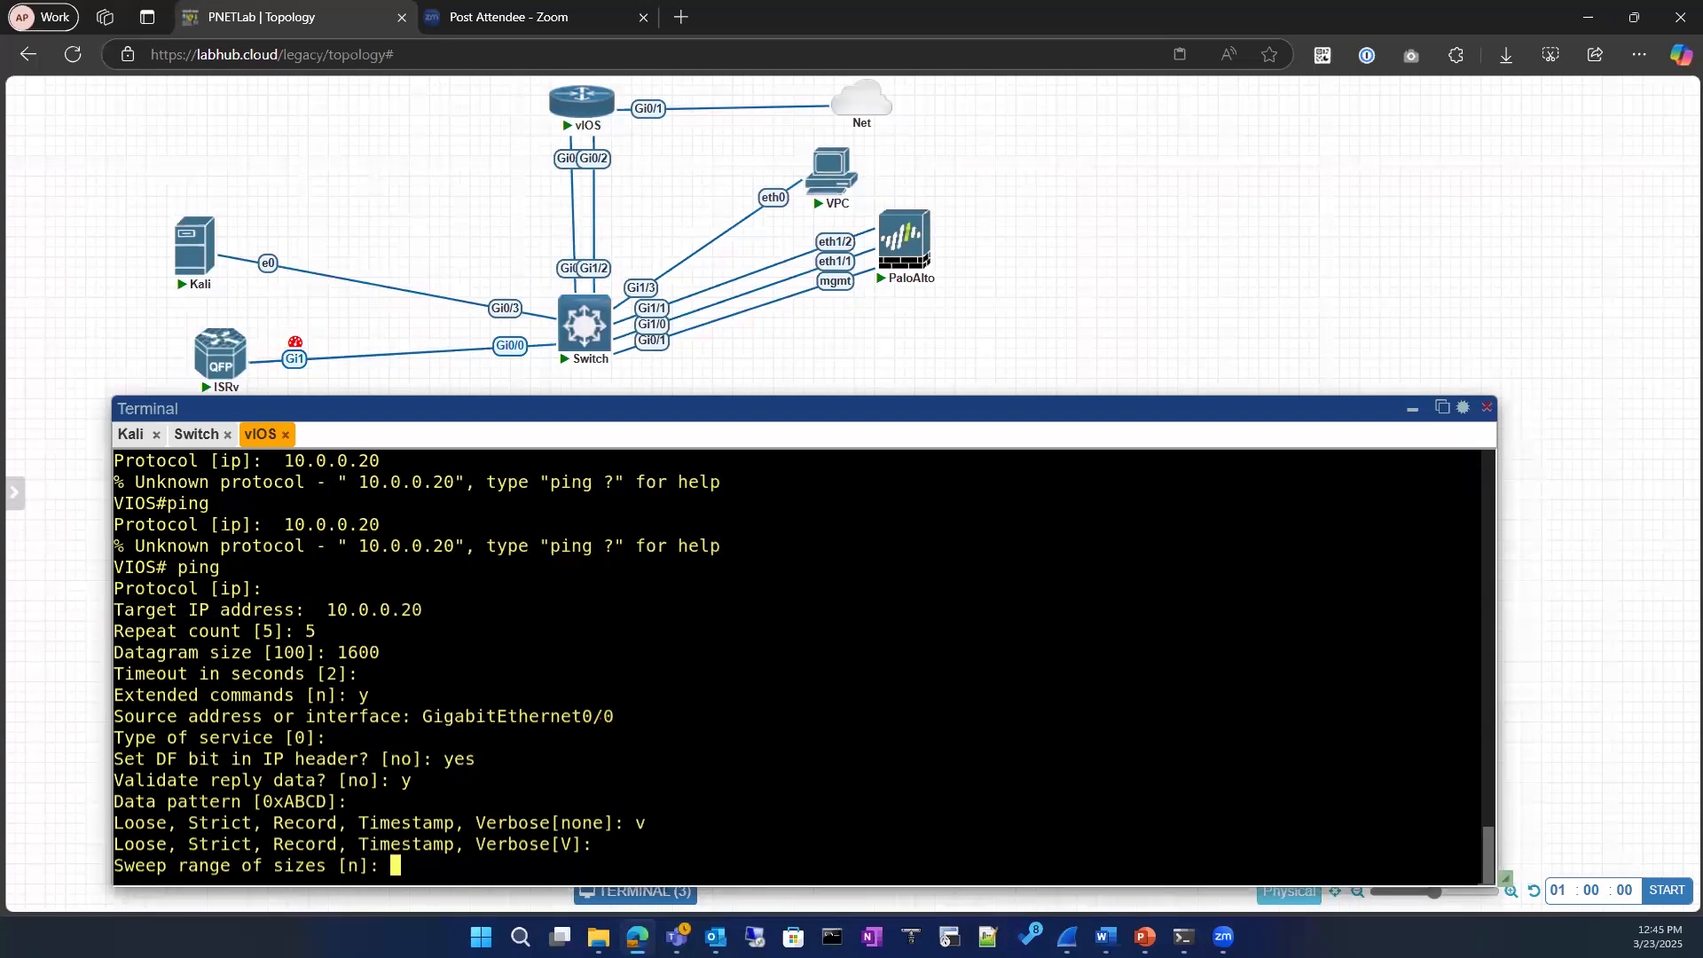
Step: Enter 1400 for the sweep range of sizes and run the extended ping
type("1400")
key("Return")
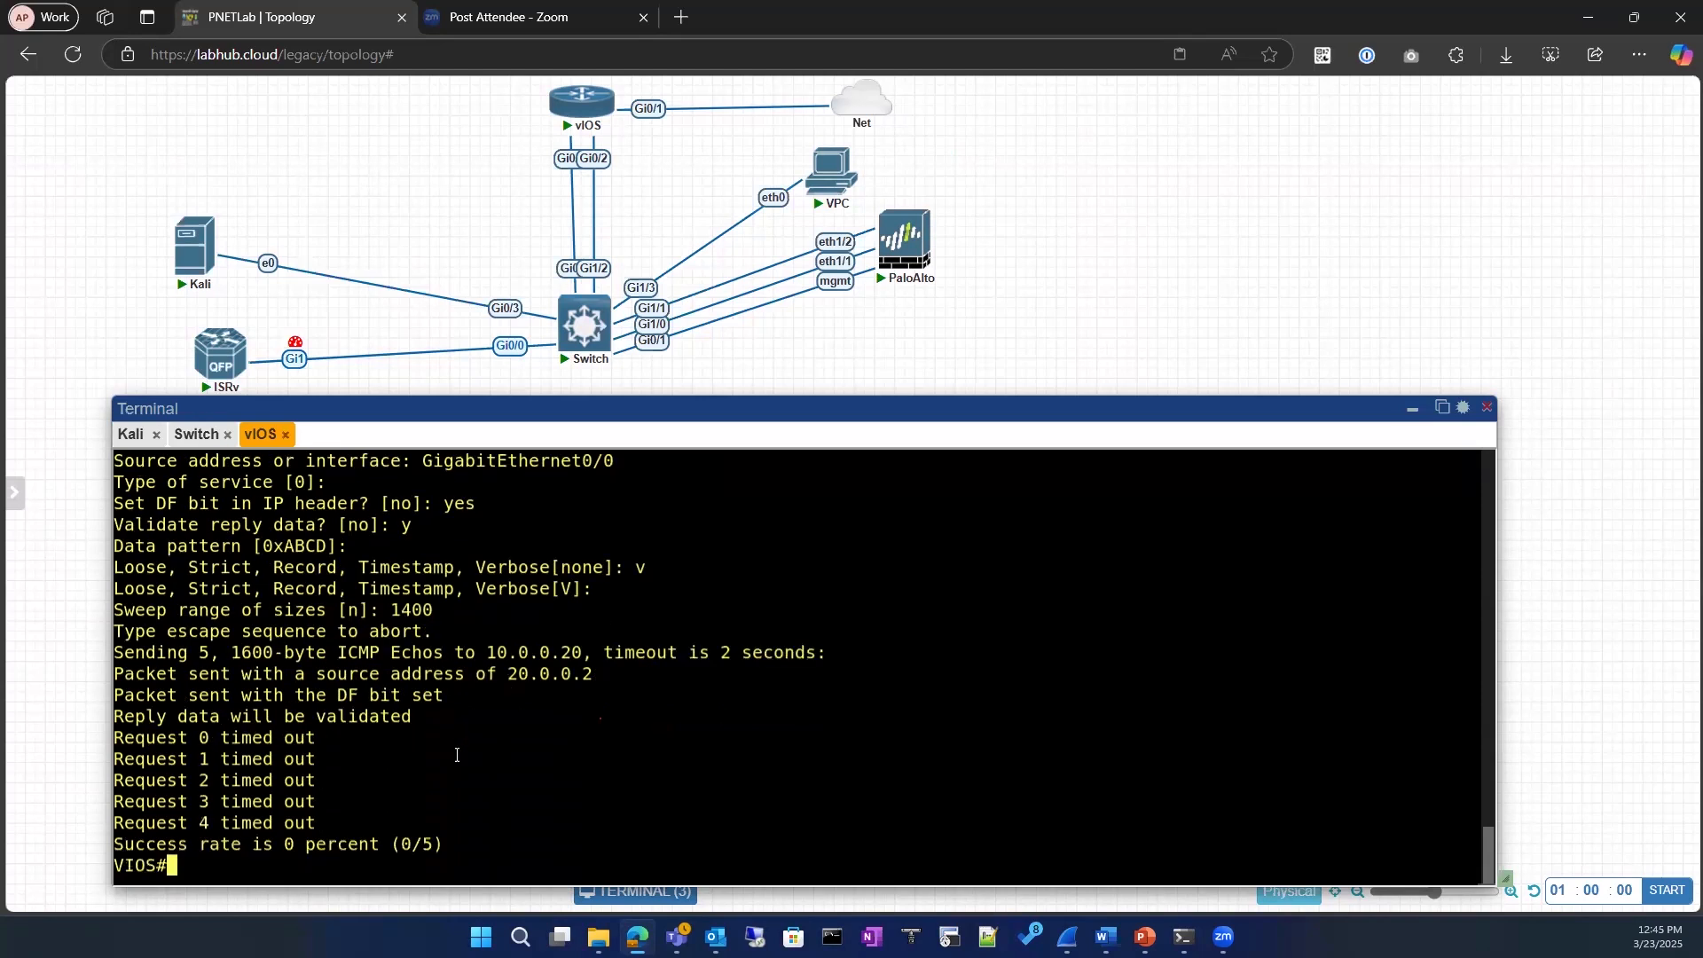
Step: Review the ping output, checking the request results, the DF bit line and the datagram size entered
left_click_drag(321, 820, 306, 715)
left_click_drag(408, 698, 454, 698)
mouse_move(564, 359)
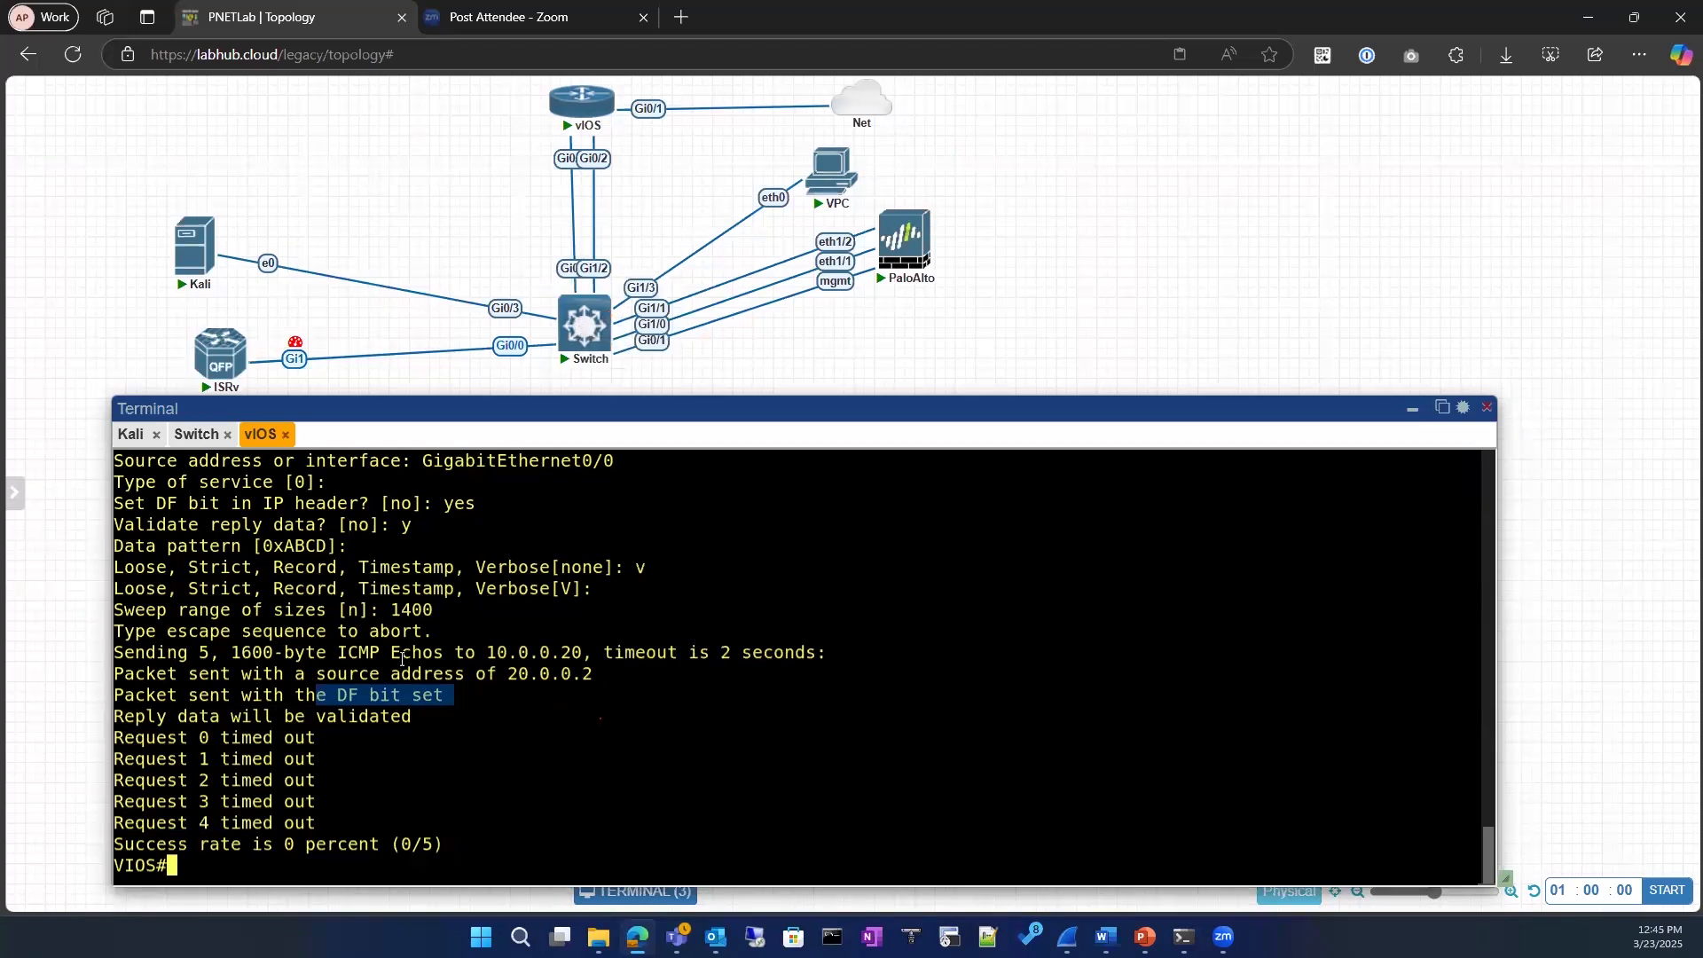
scroll(402, 658, "up", 2)
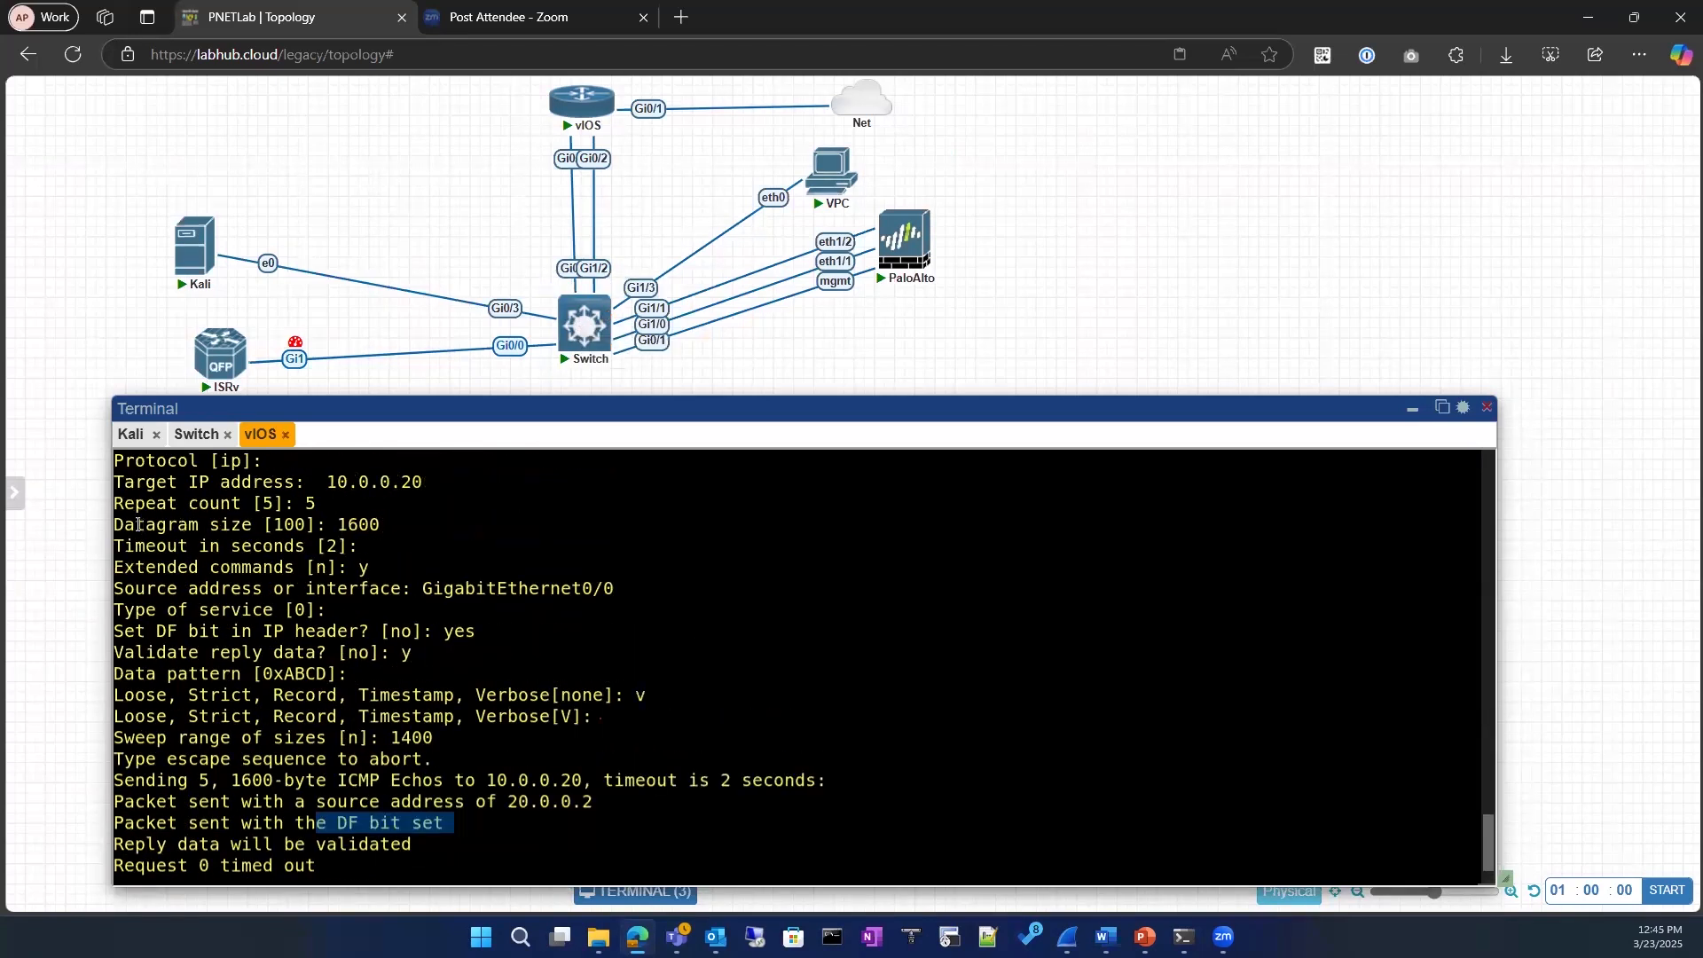
left_click_drag(118, 524, 384, 525)
left_click(389, 761)
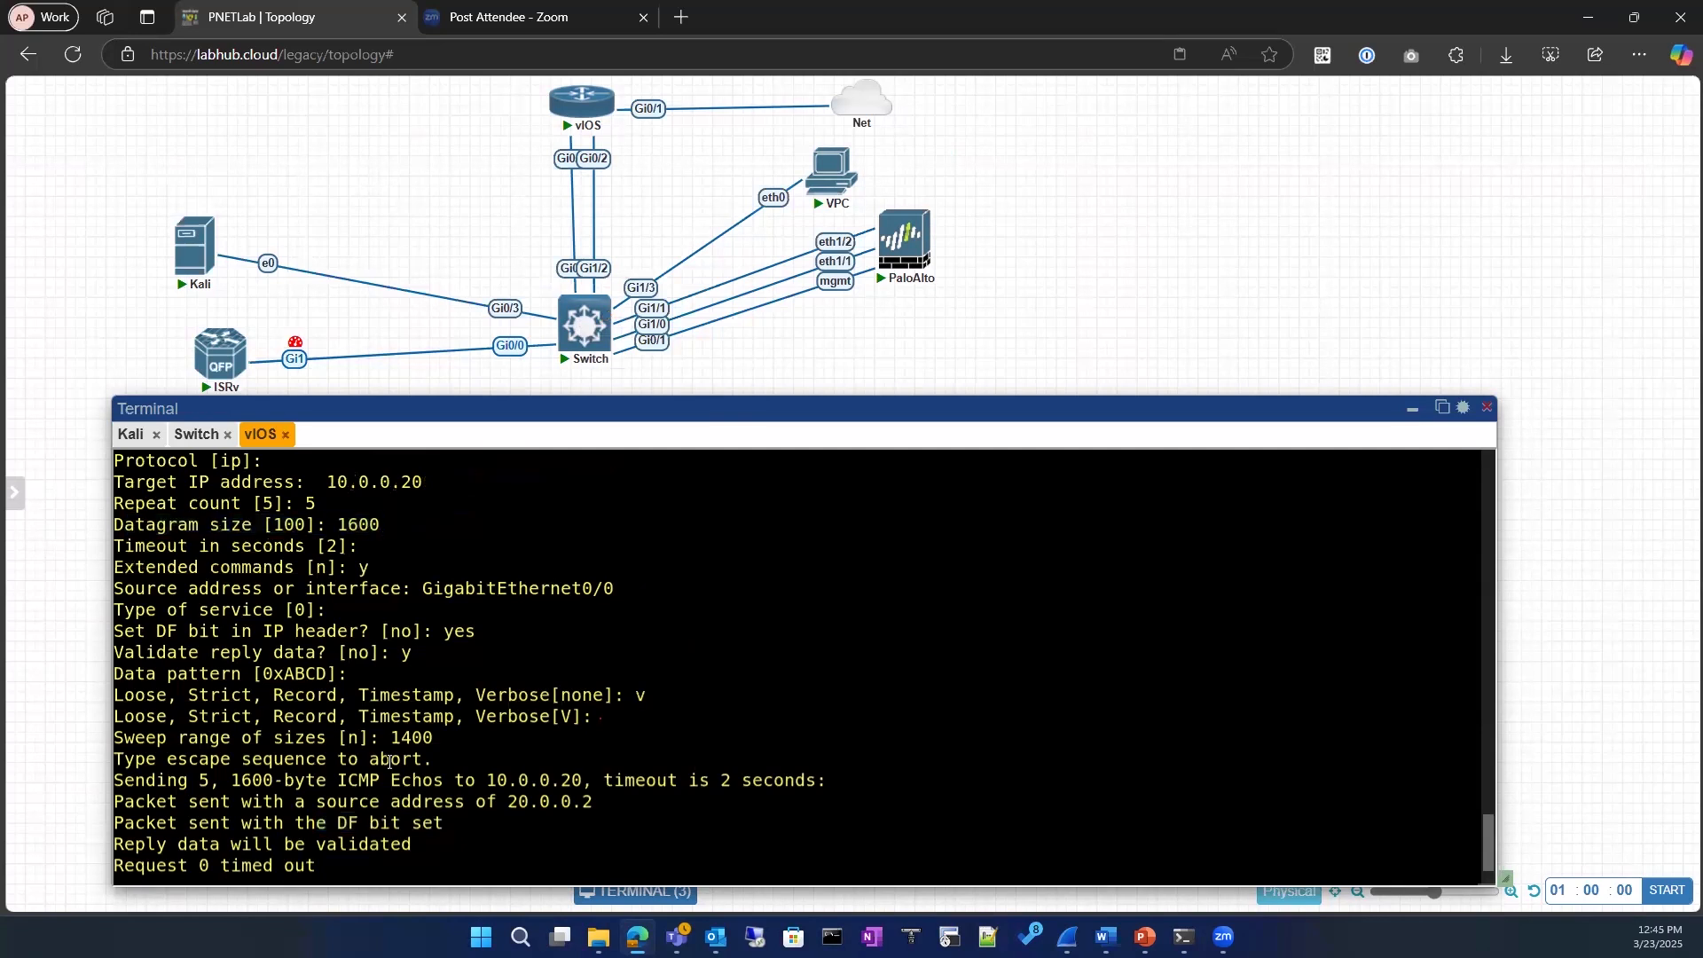
Step: Start another extended ping on vIOS with the default IP protocol and 10.0.0.20 as the target address
key("Up")
key("Up")
key("Up")
key("Up")
key("Up")
key("Down")
key("Down")
key("Up")
key("Up")
key("Up")
key("Up")
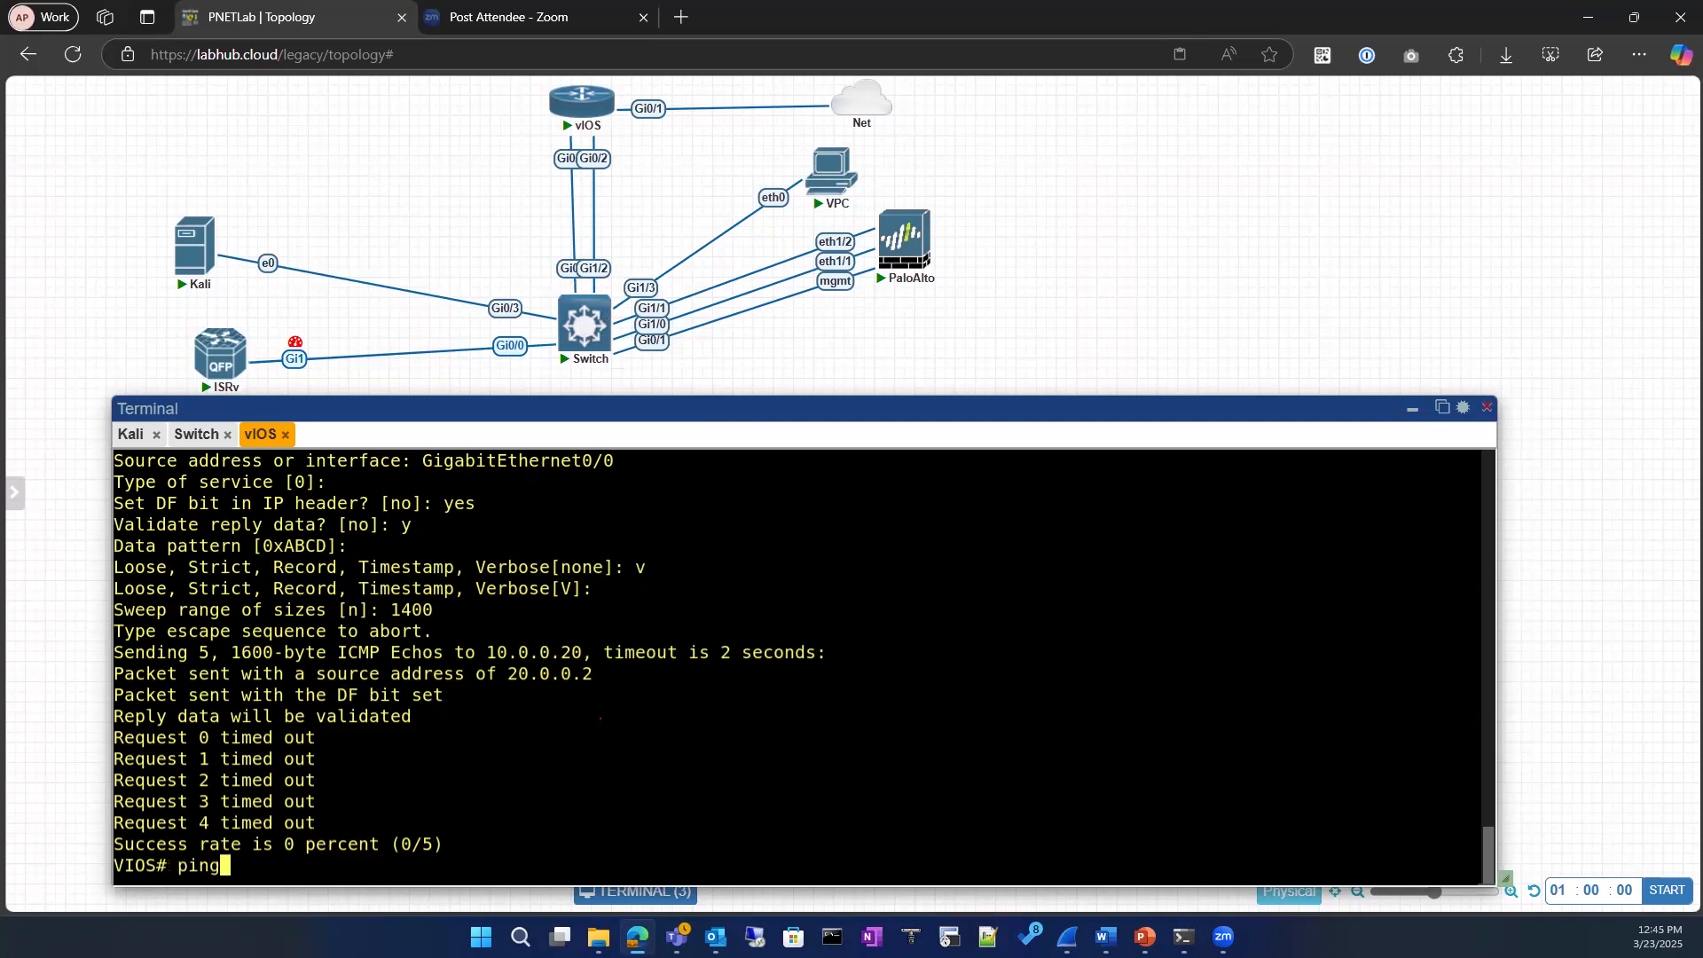
key("Return")
key("Return")
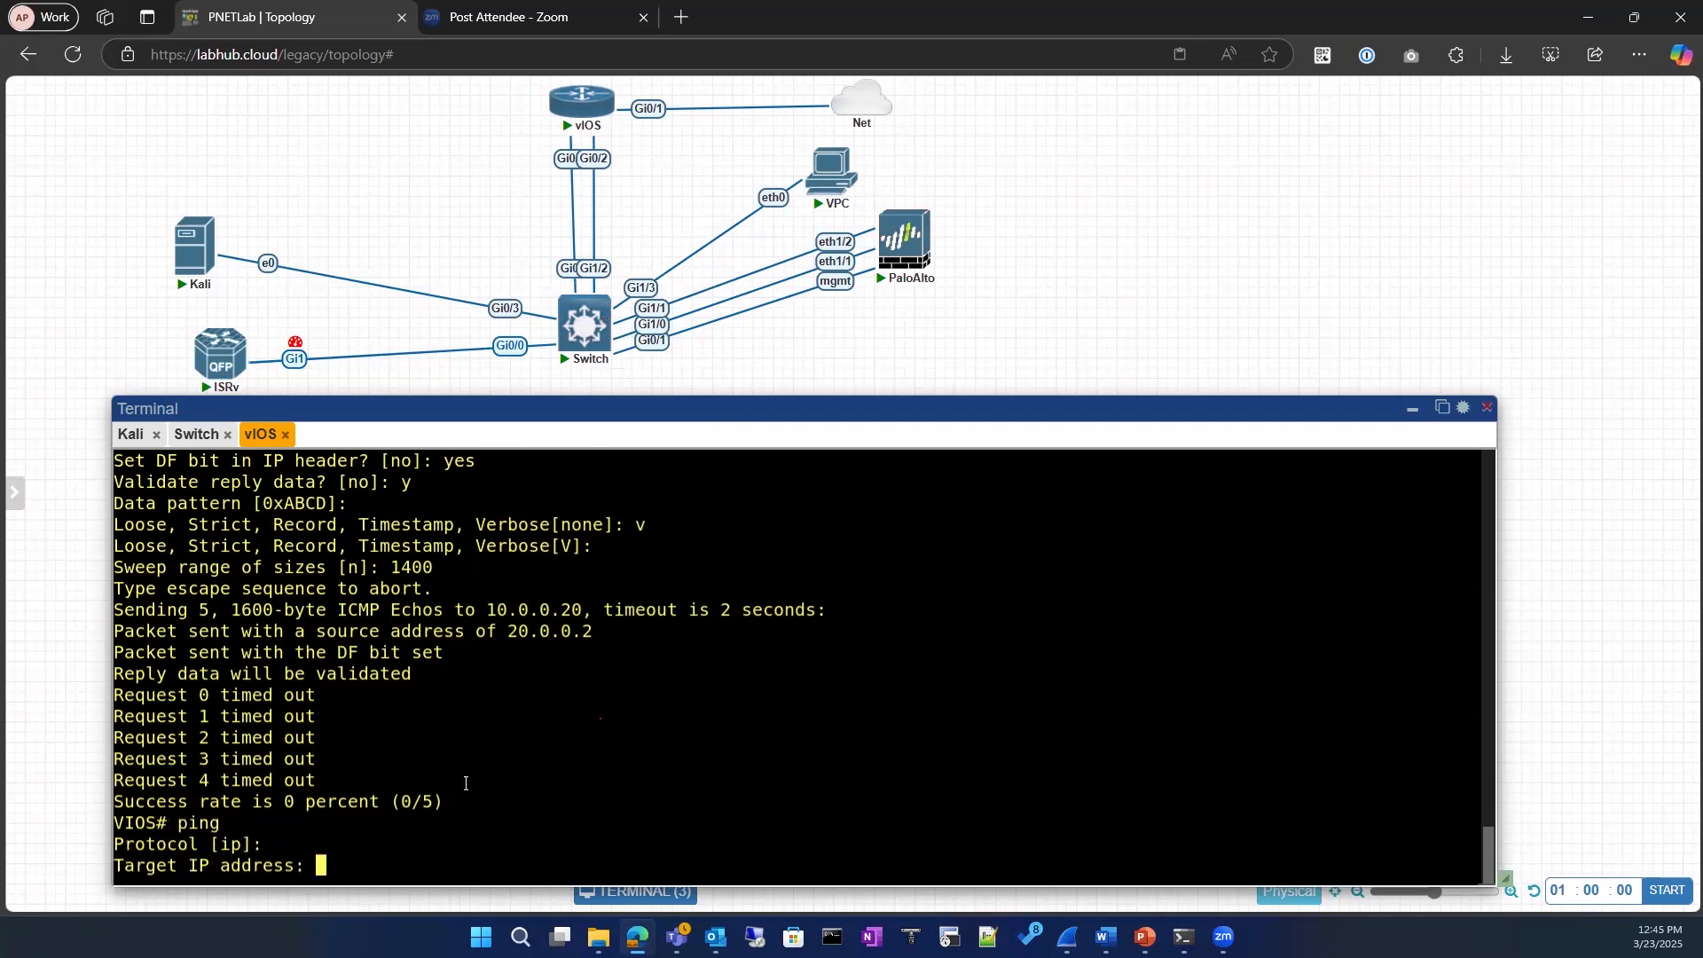
left_click_drag(482, 609, 583, 611)
right_click(484, 751)
key("Return")
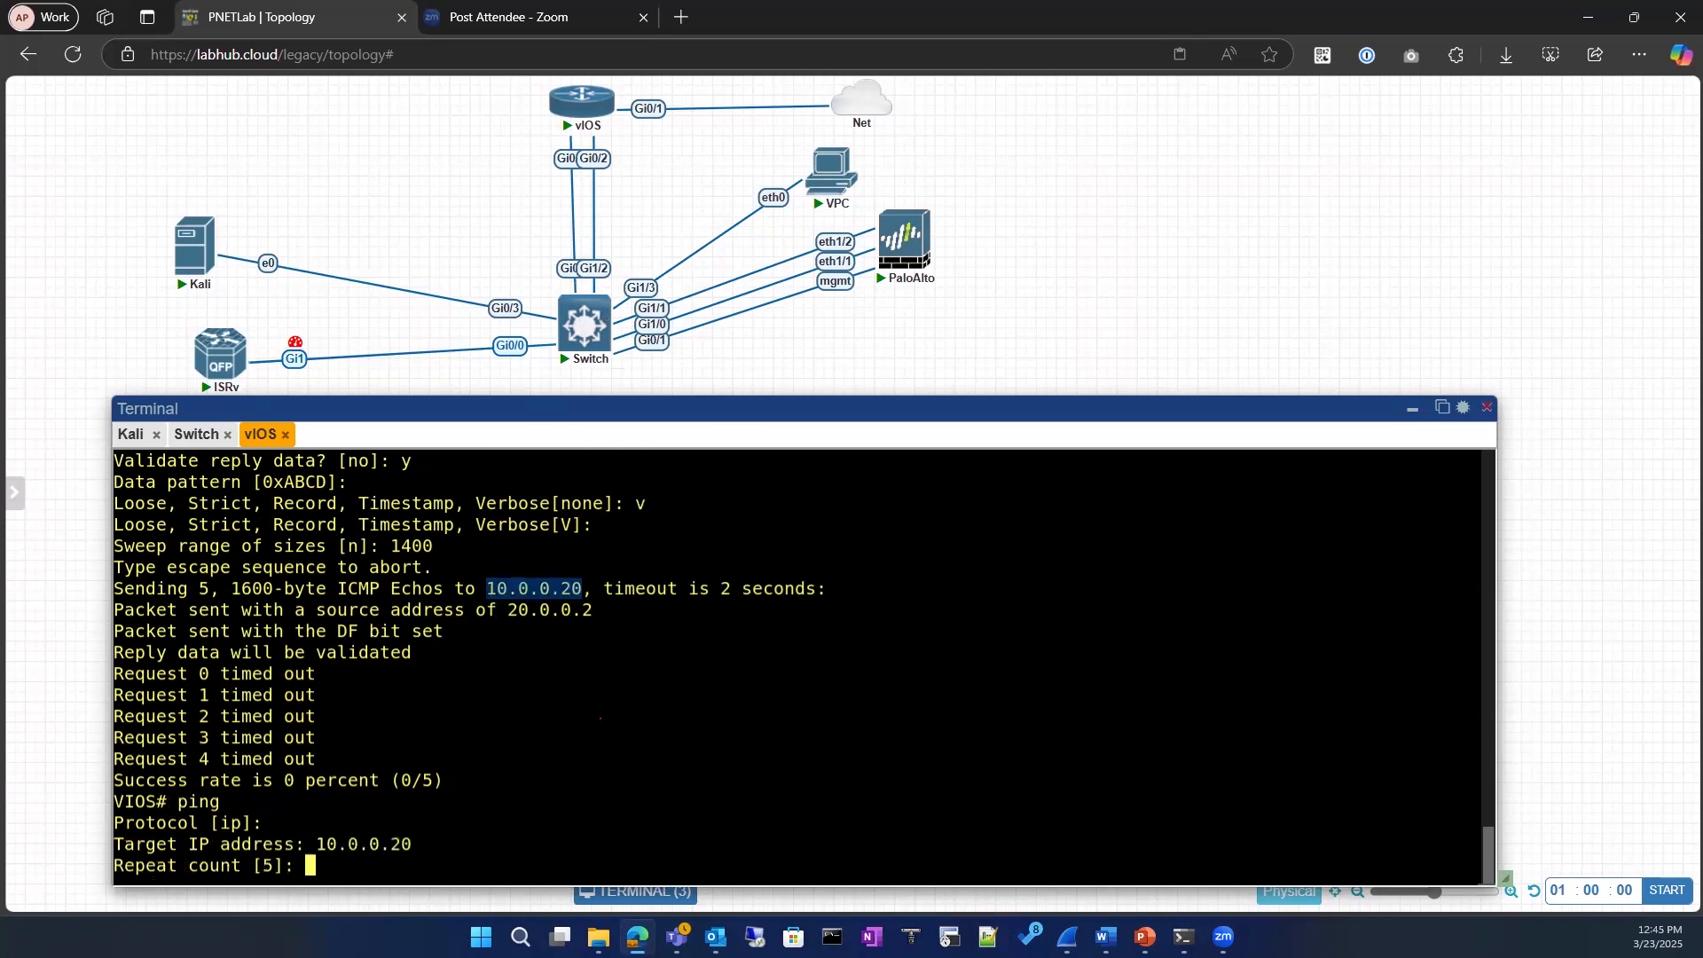
Step: Keep the default repeat count and timeout, and set the ping's datagram size to 1200
key("Return")
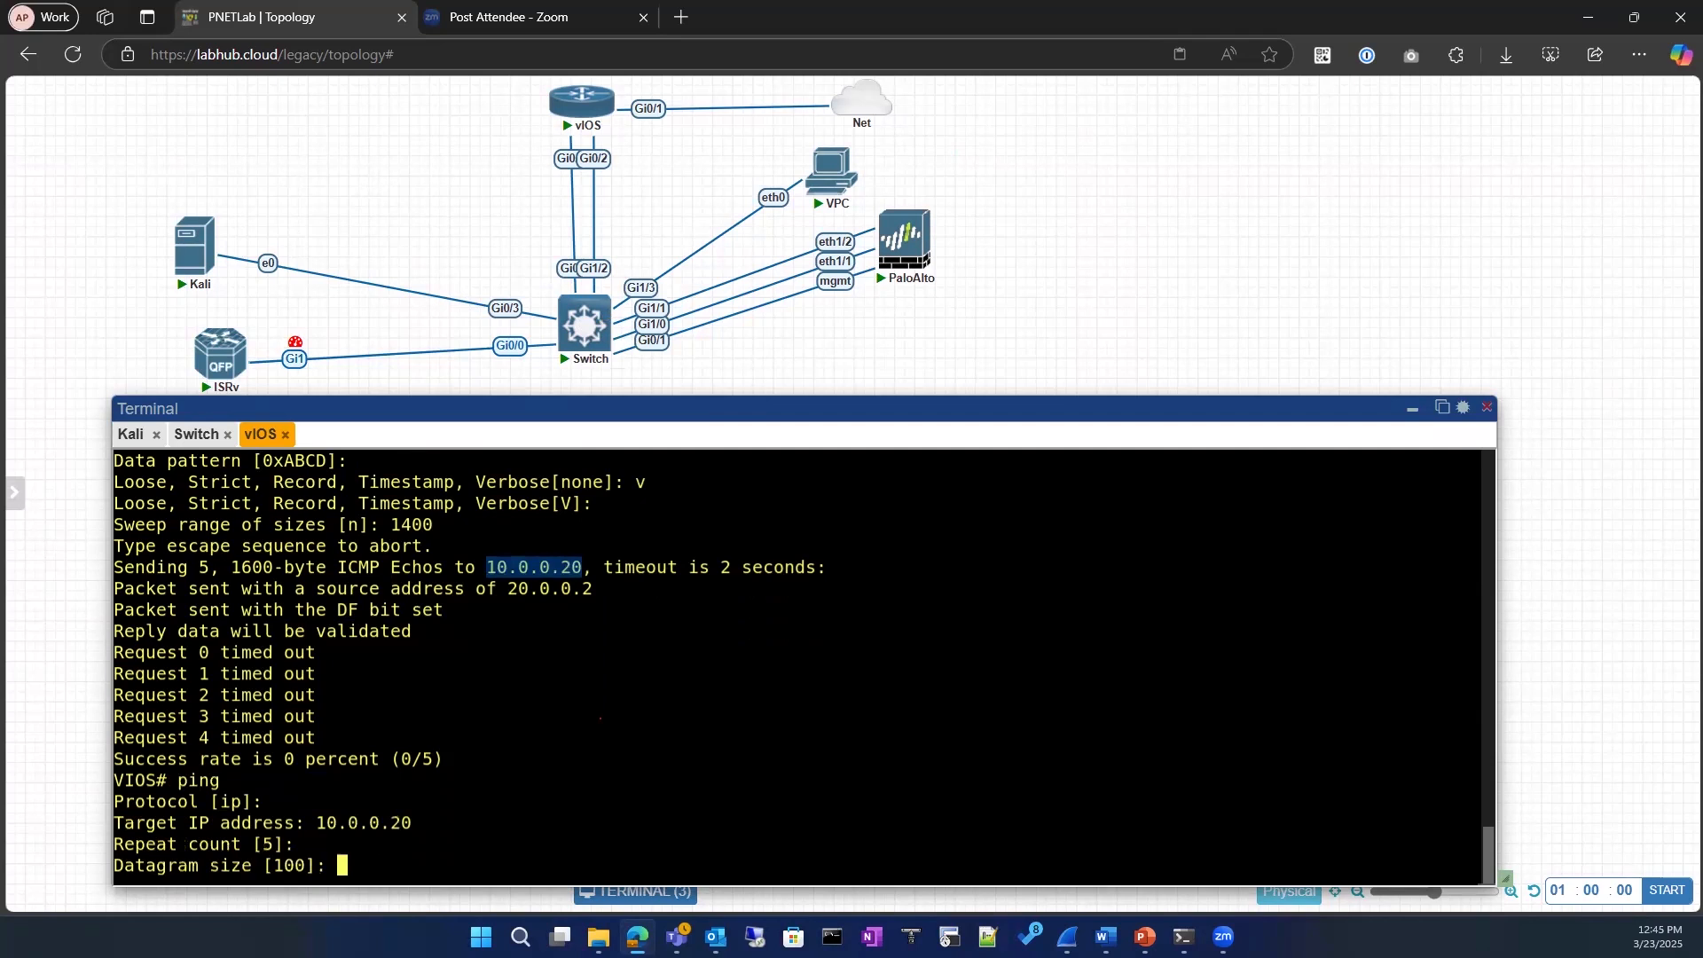
type("1200")
key("Return")
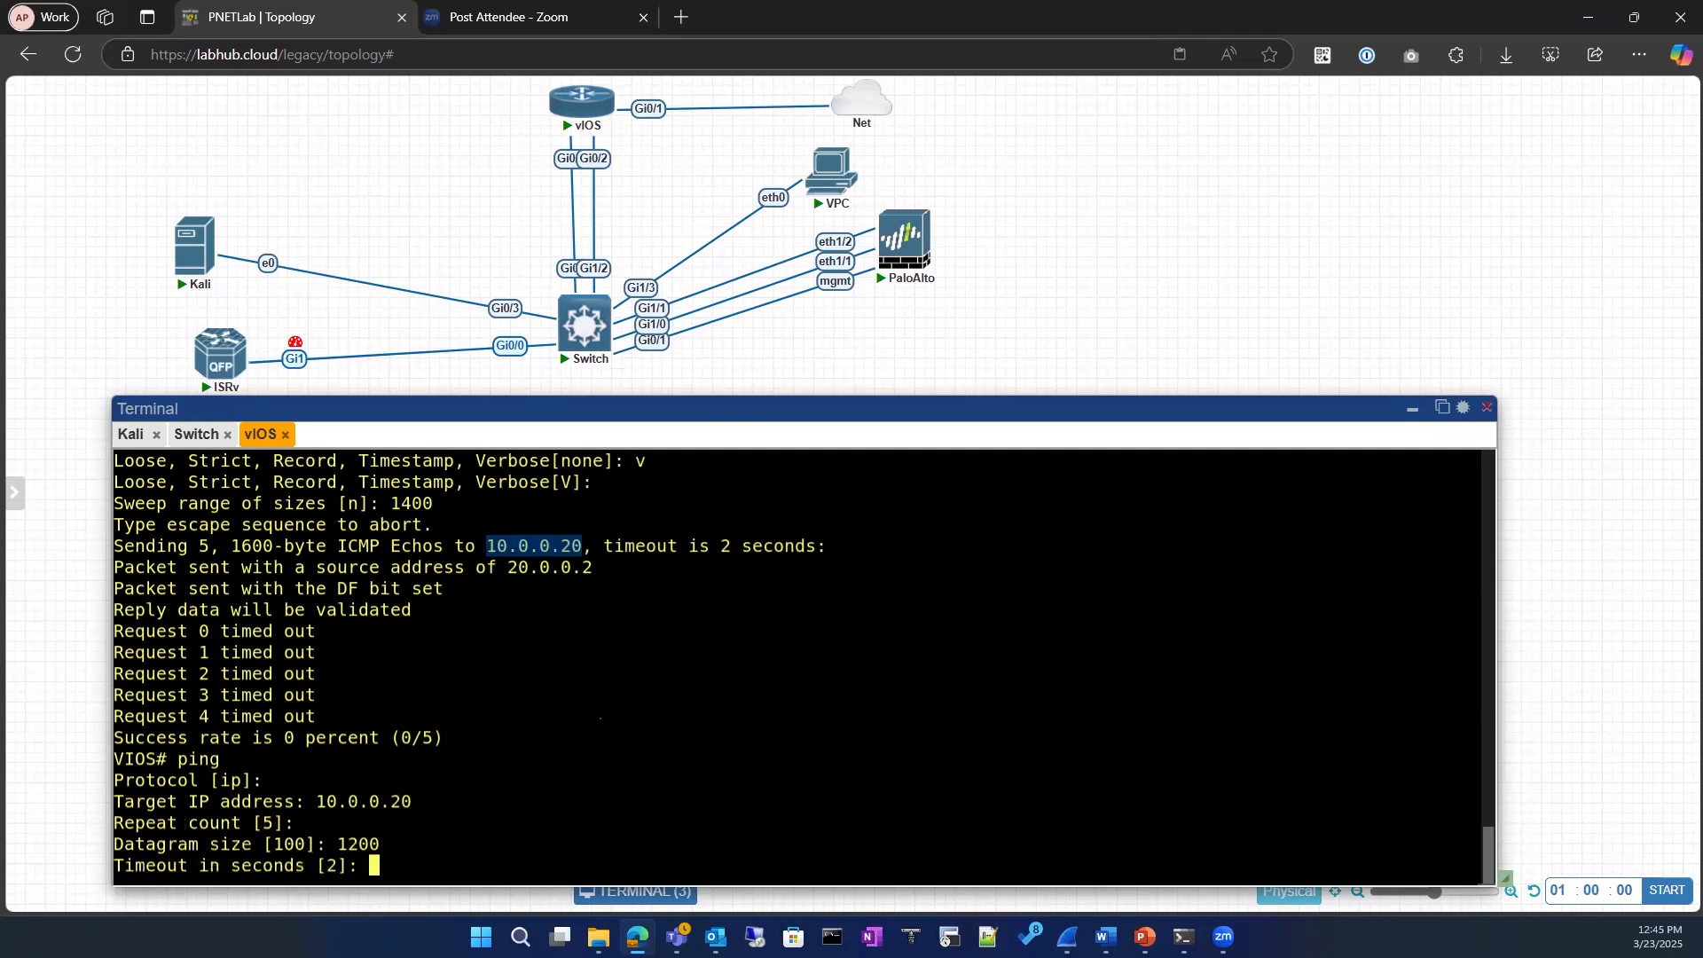
key("Return")
Step: Enable extended commands, keep the default source and type of service, and set the DF bit to no
type("y")
key("Return")
key("Return")
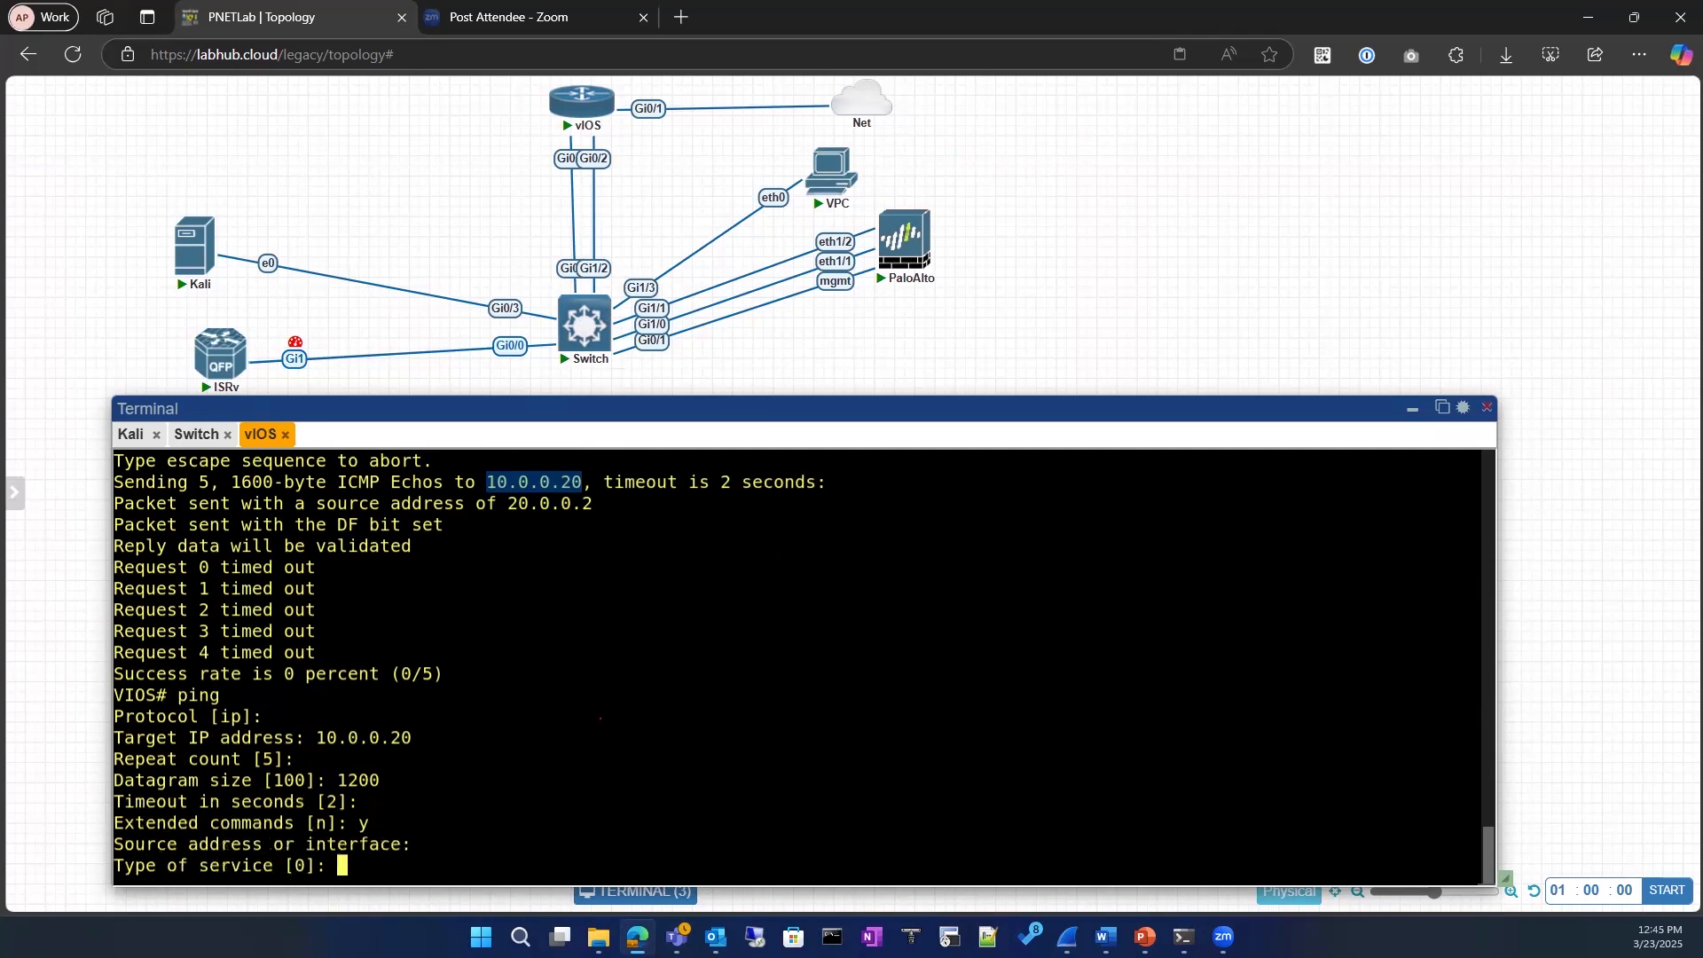
key("Return")
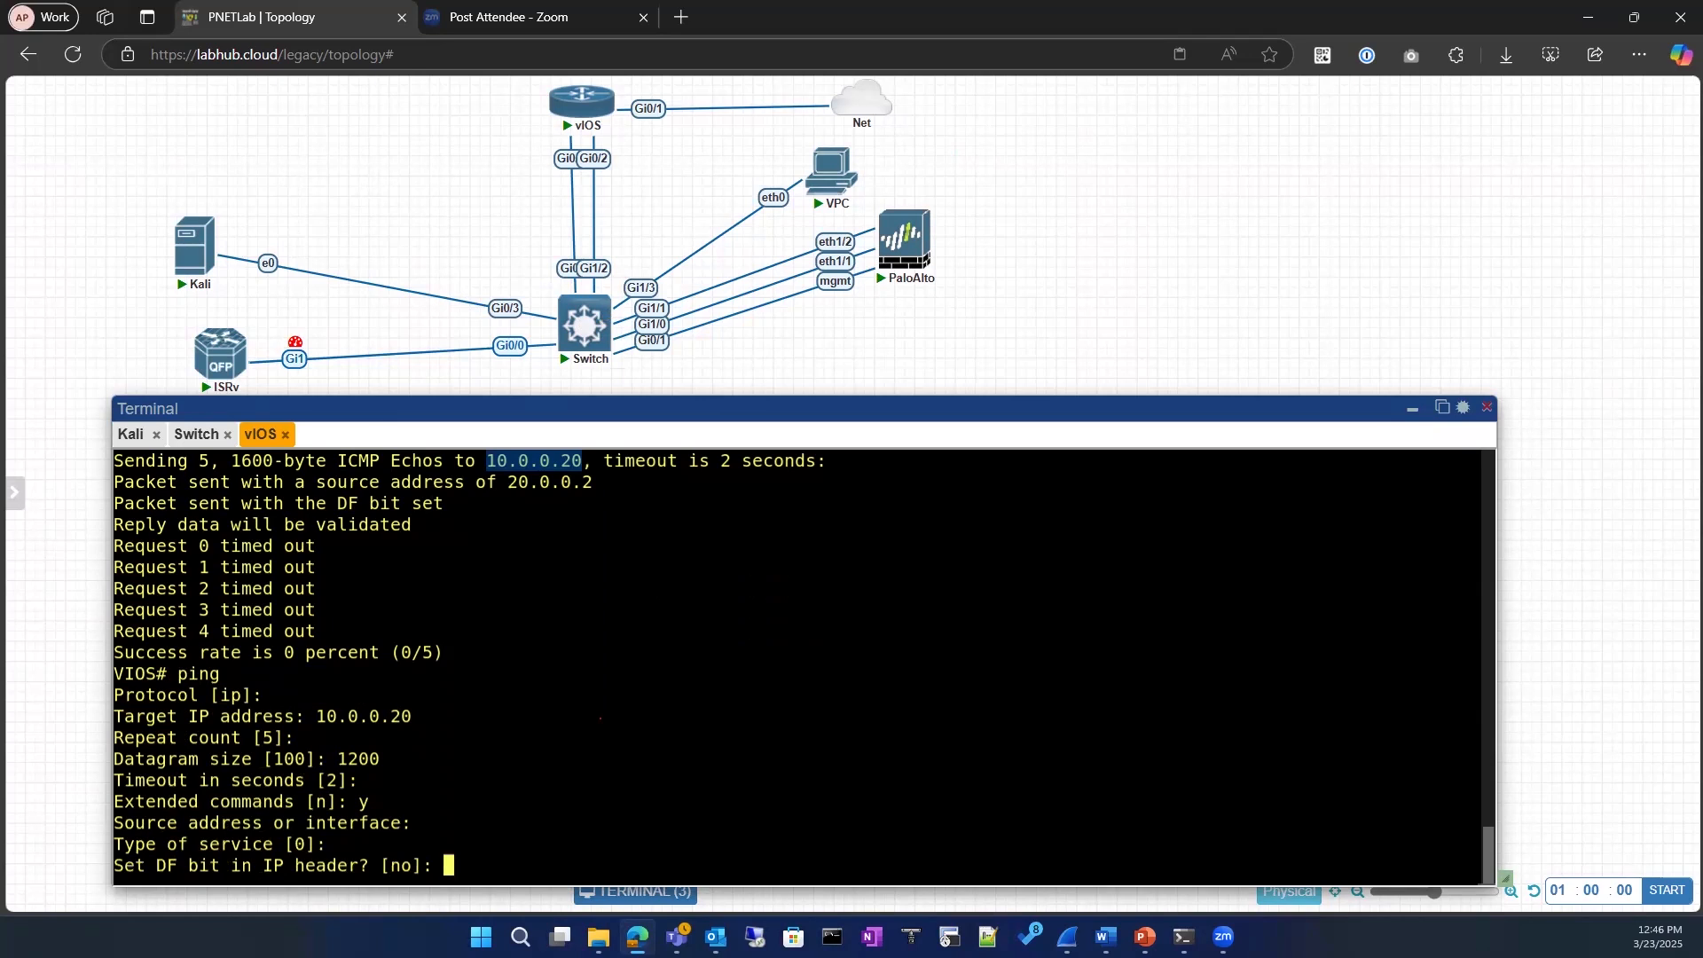
type("no")
key("Return")
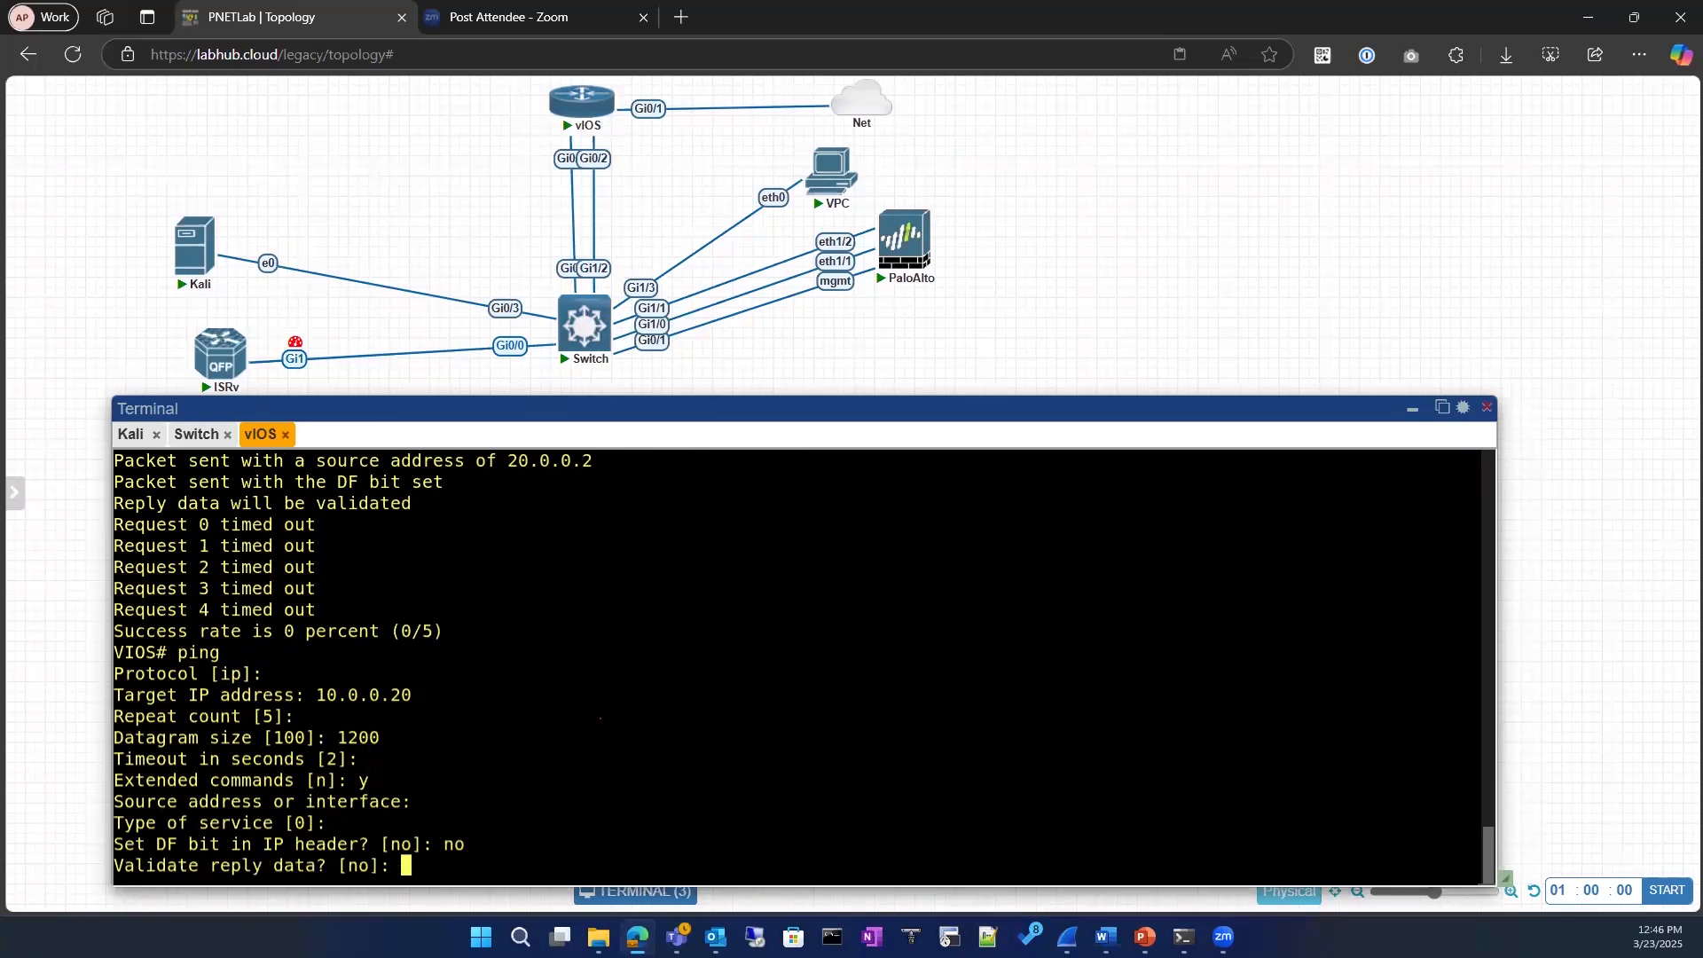
Step: Enable reply data validation, keep the default data pattern, output and sweep options, and run the ping
type("y")
key("Return")
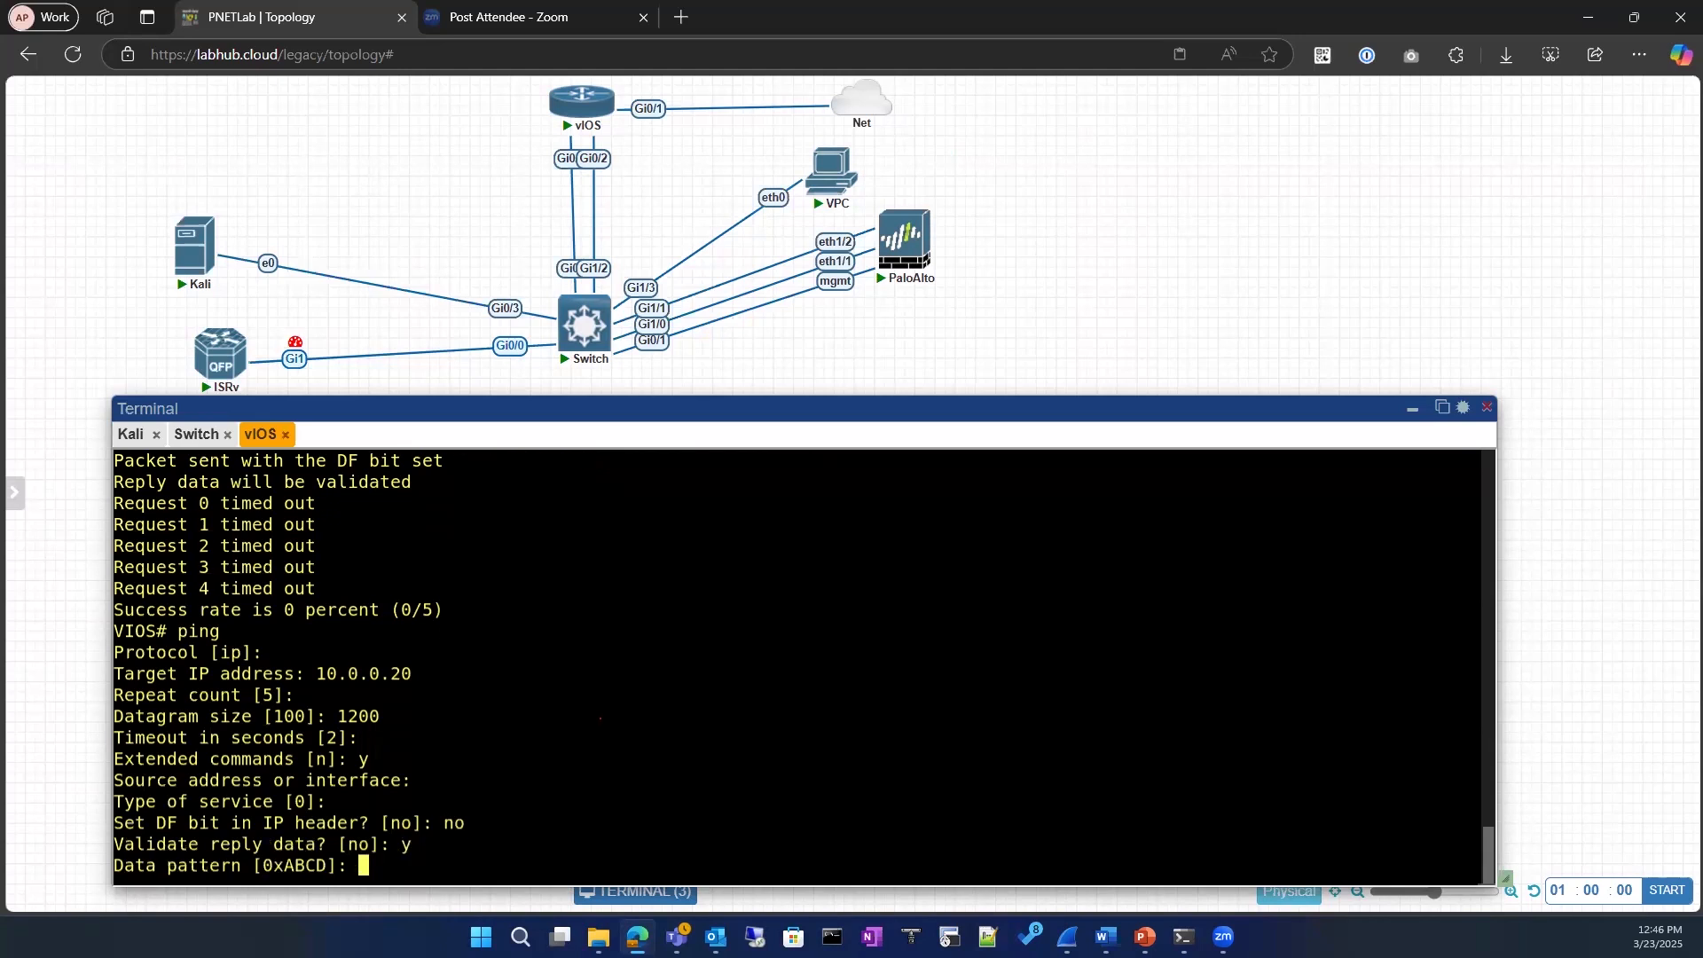
key("Return")
key("Return")
key("Return")
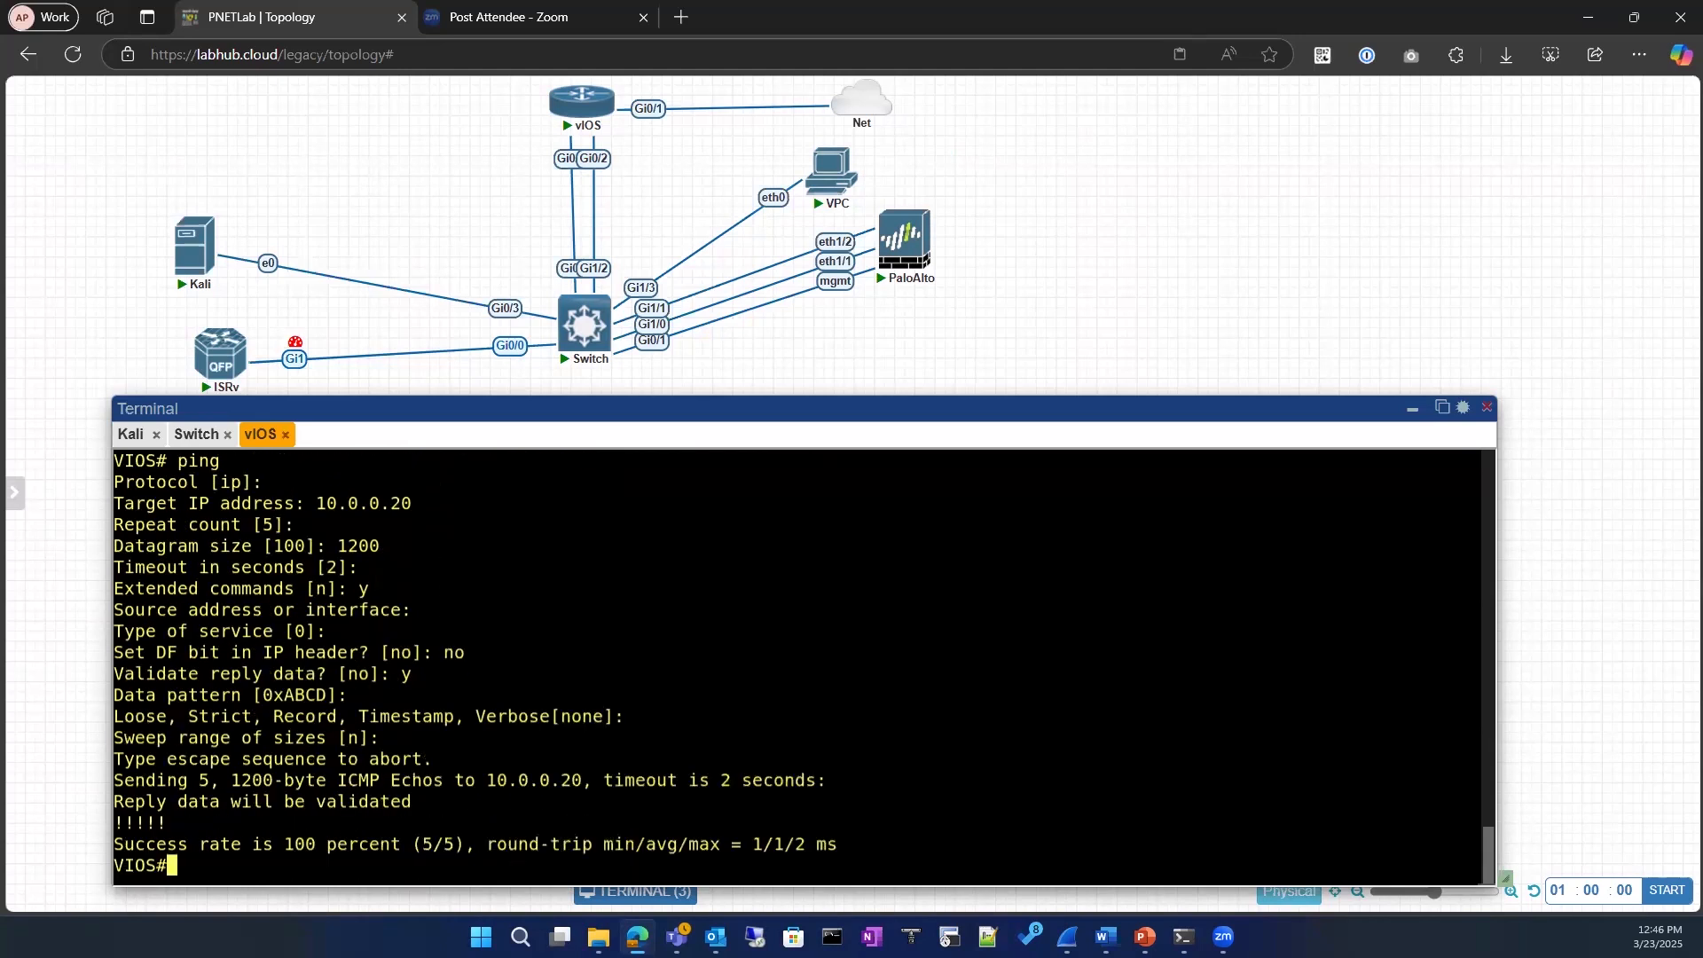
Step: Review the output of the 1200-byte ping, checking the replies and the options entered
left_click_drag(433, 822, 118, 732)
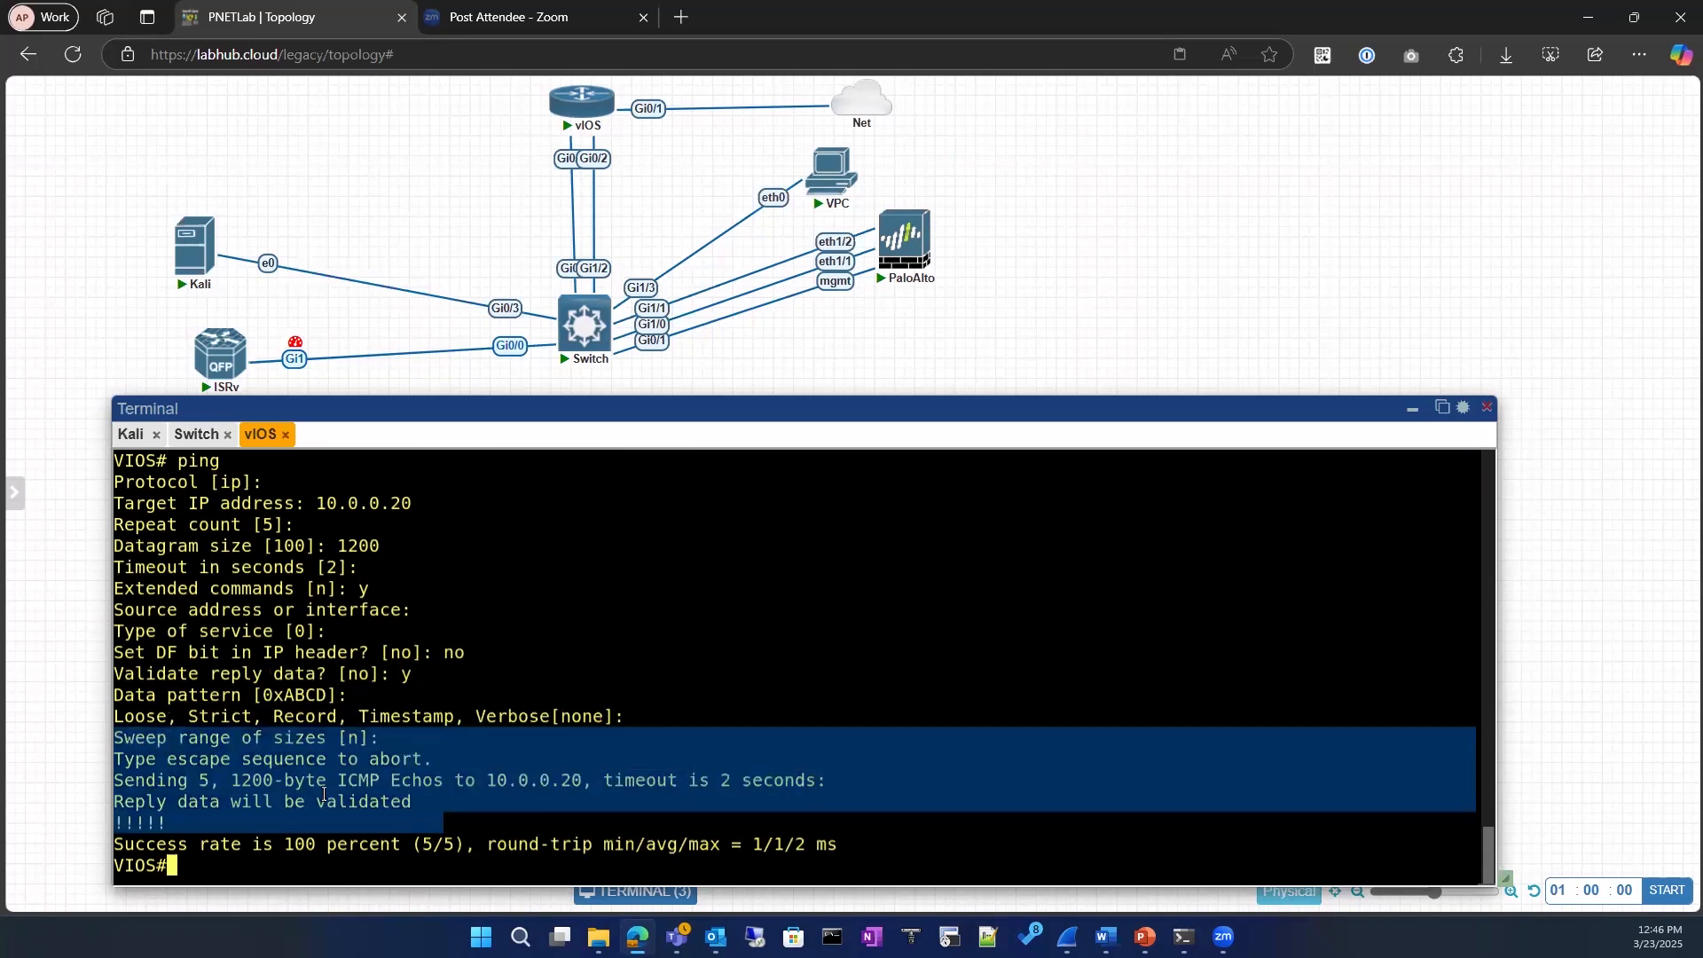
left_click(380, 654)
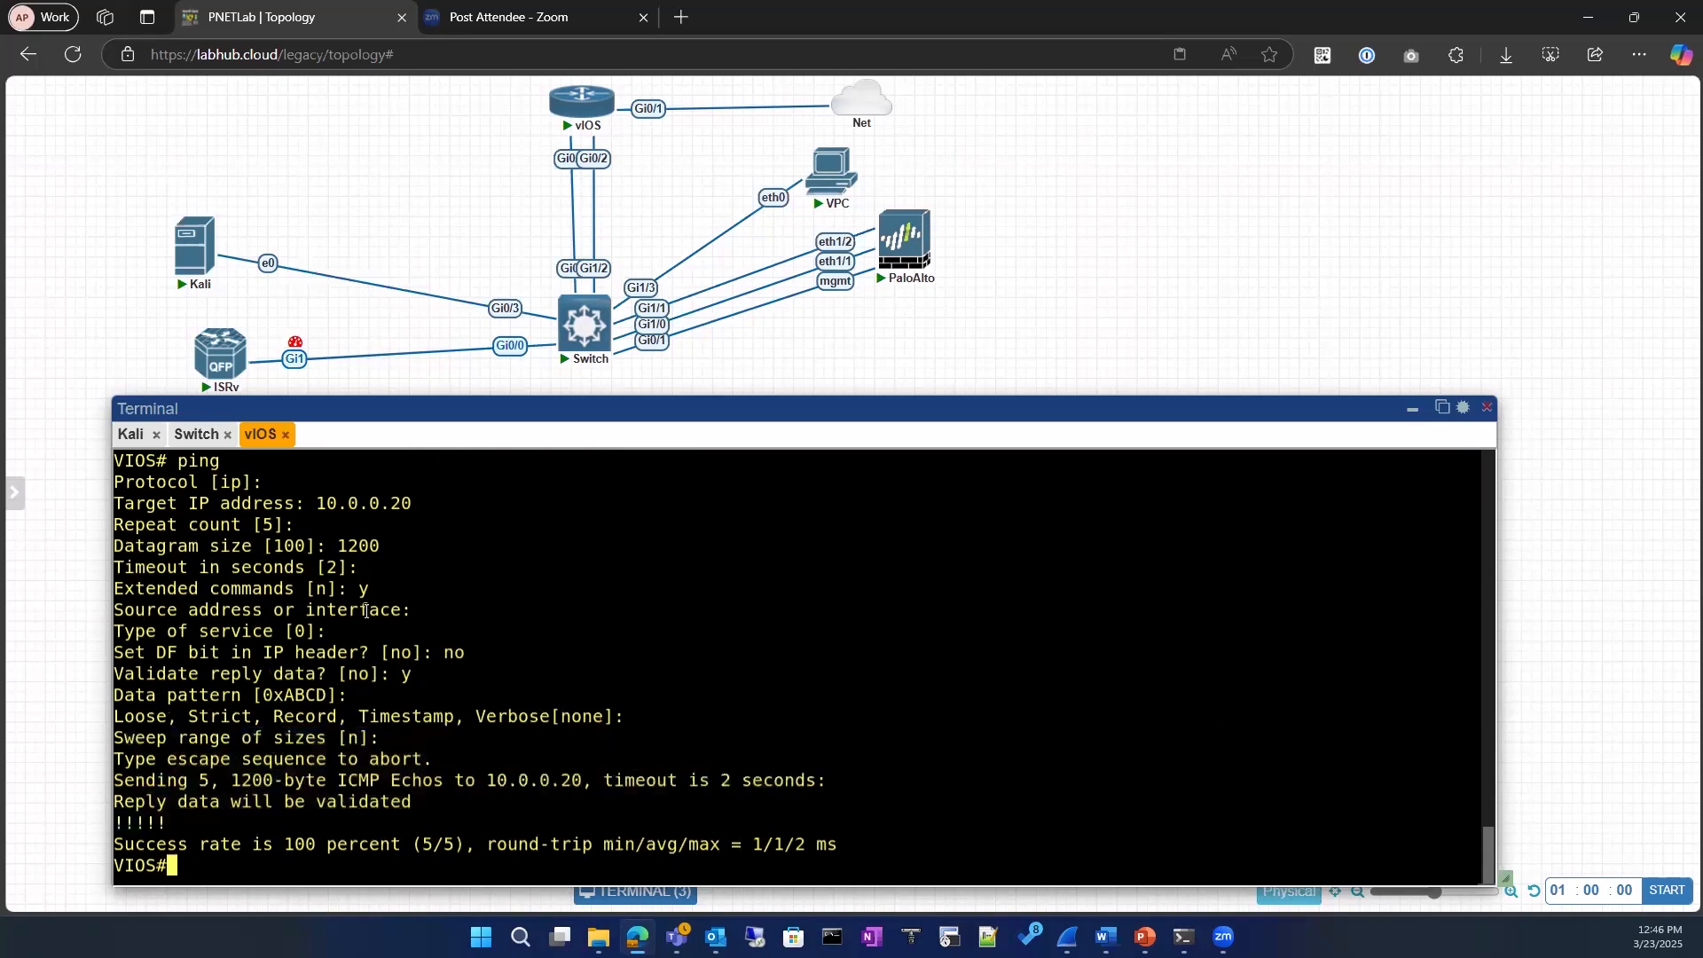
scroll(366, 610, "up", 8)
mouse_move(575, 357)
right_click(575, 105)
left_click(655, 393)
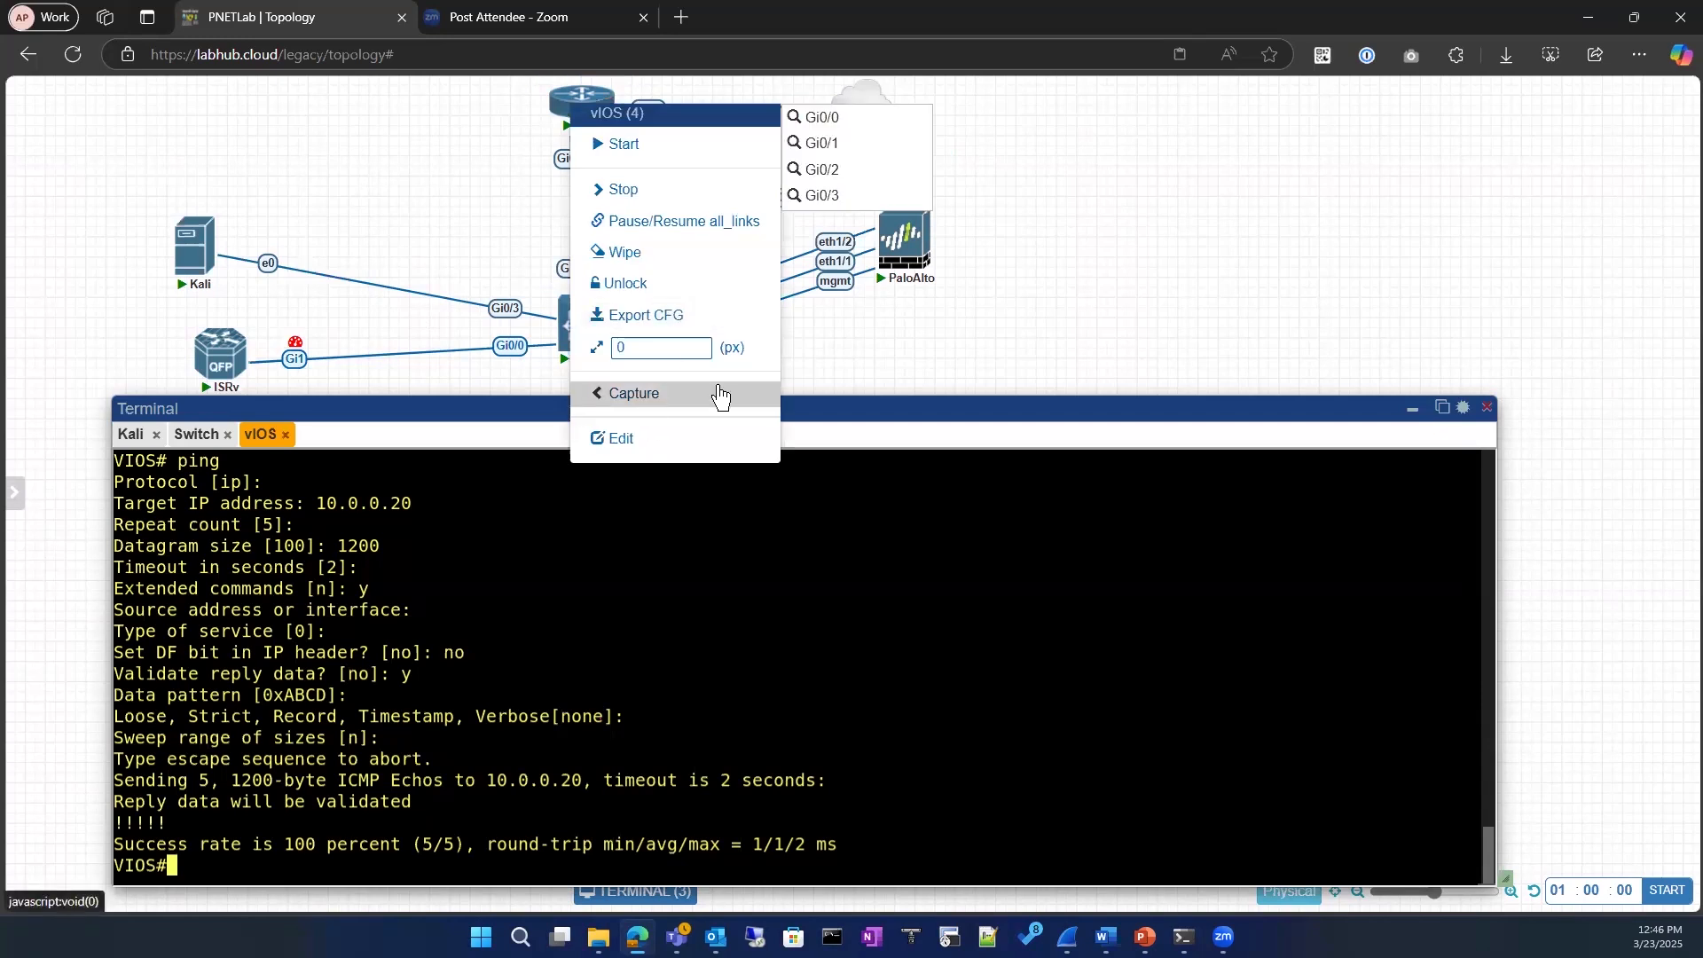
left_click(445, 191)
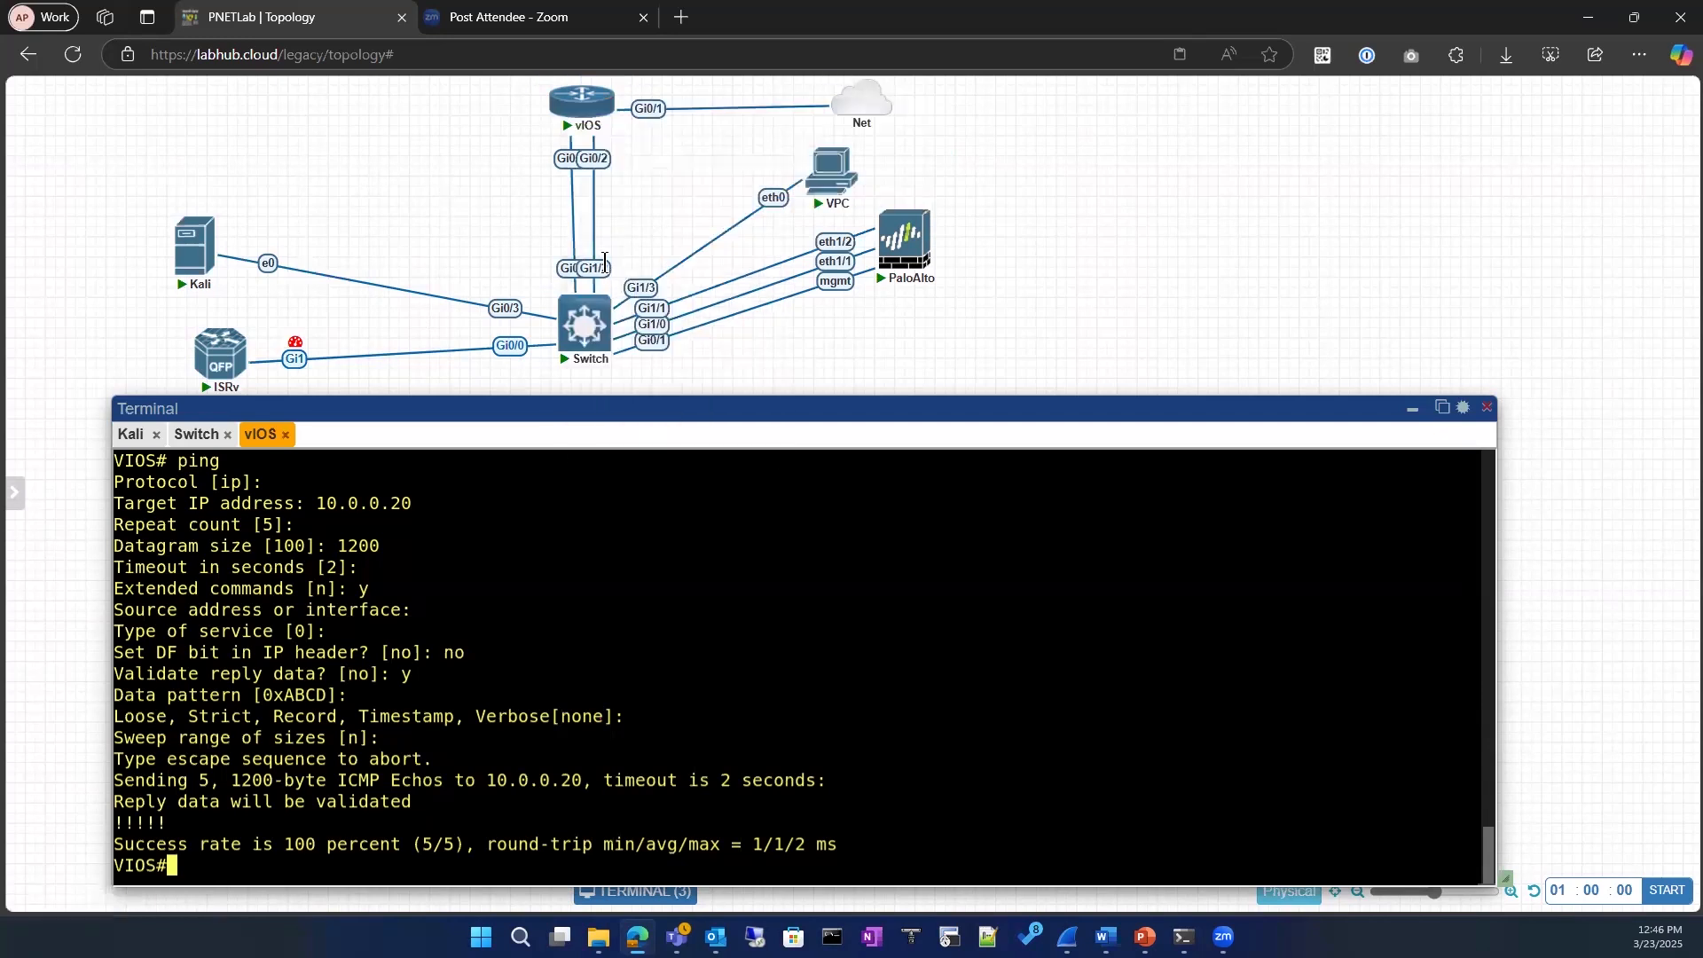
Step: Try to open a Wireshark capture on the vIOS interface Gi0/0, and close the capture window
right_click(574, 104)
left_click(641, 400)
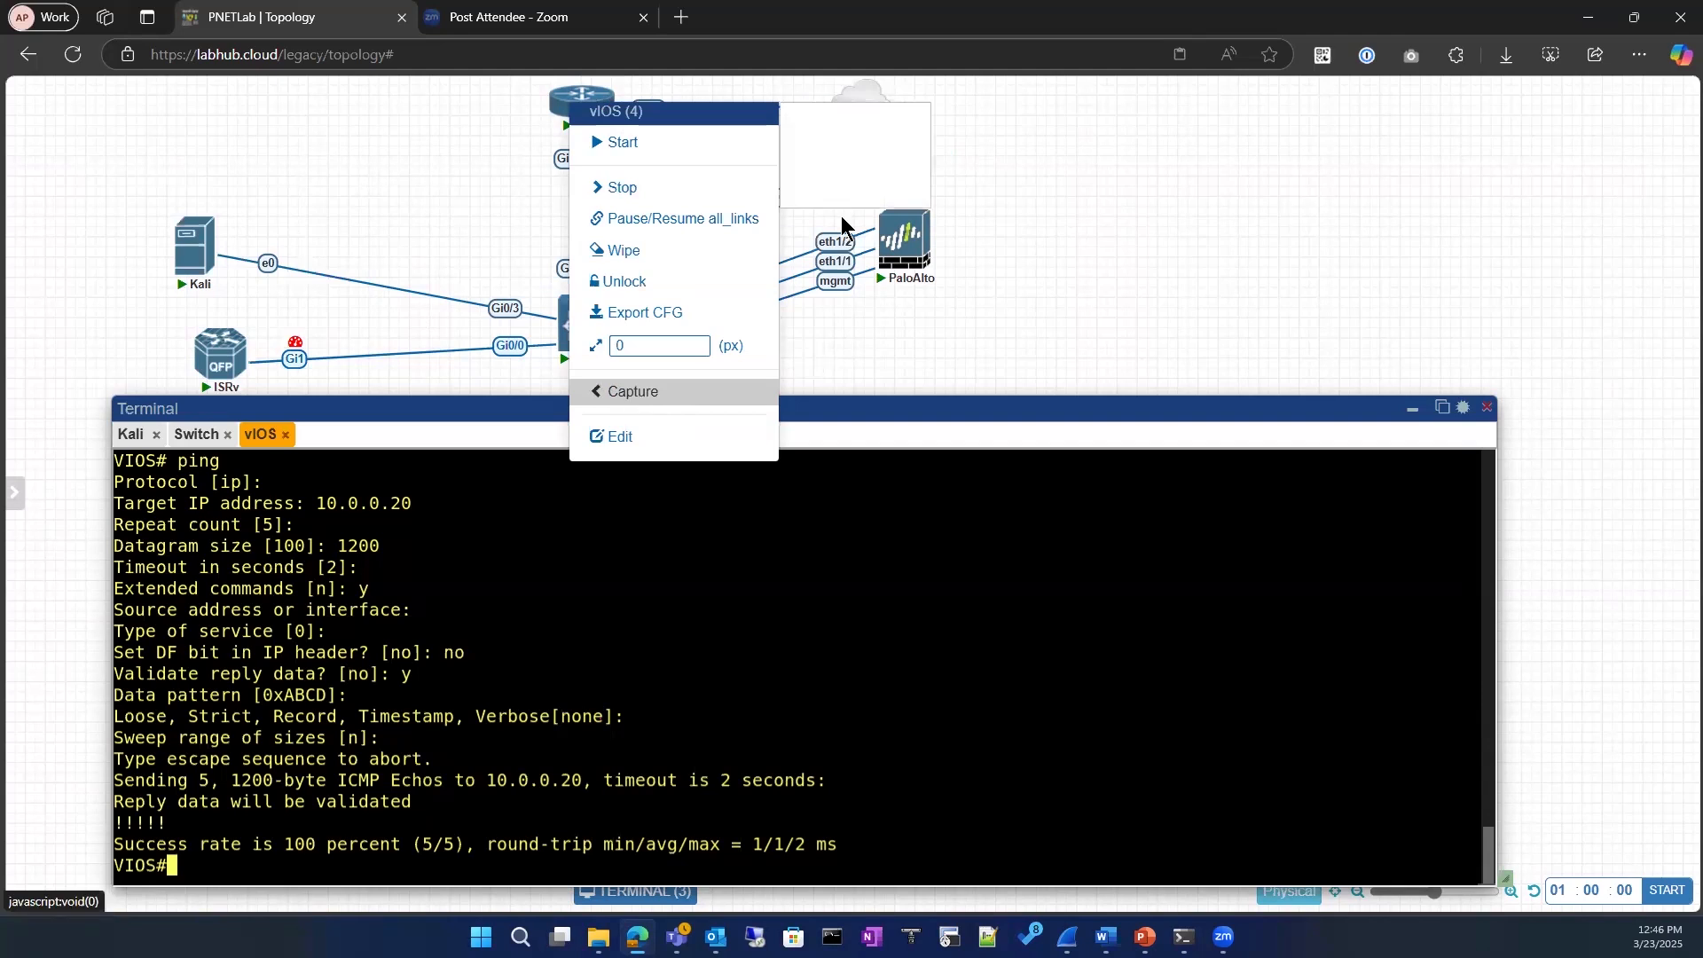
left_click(822, 115)
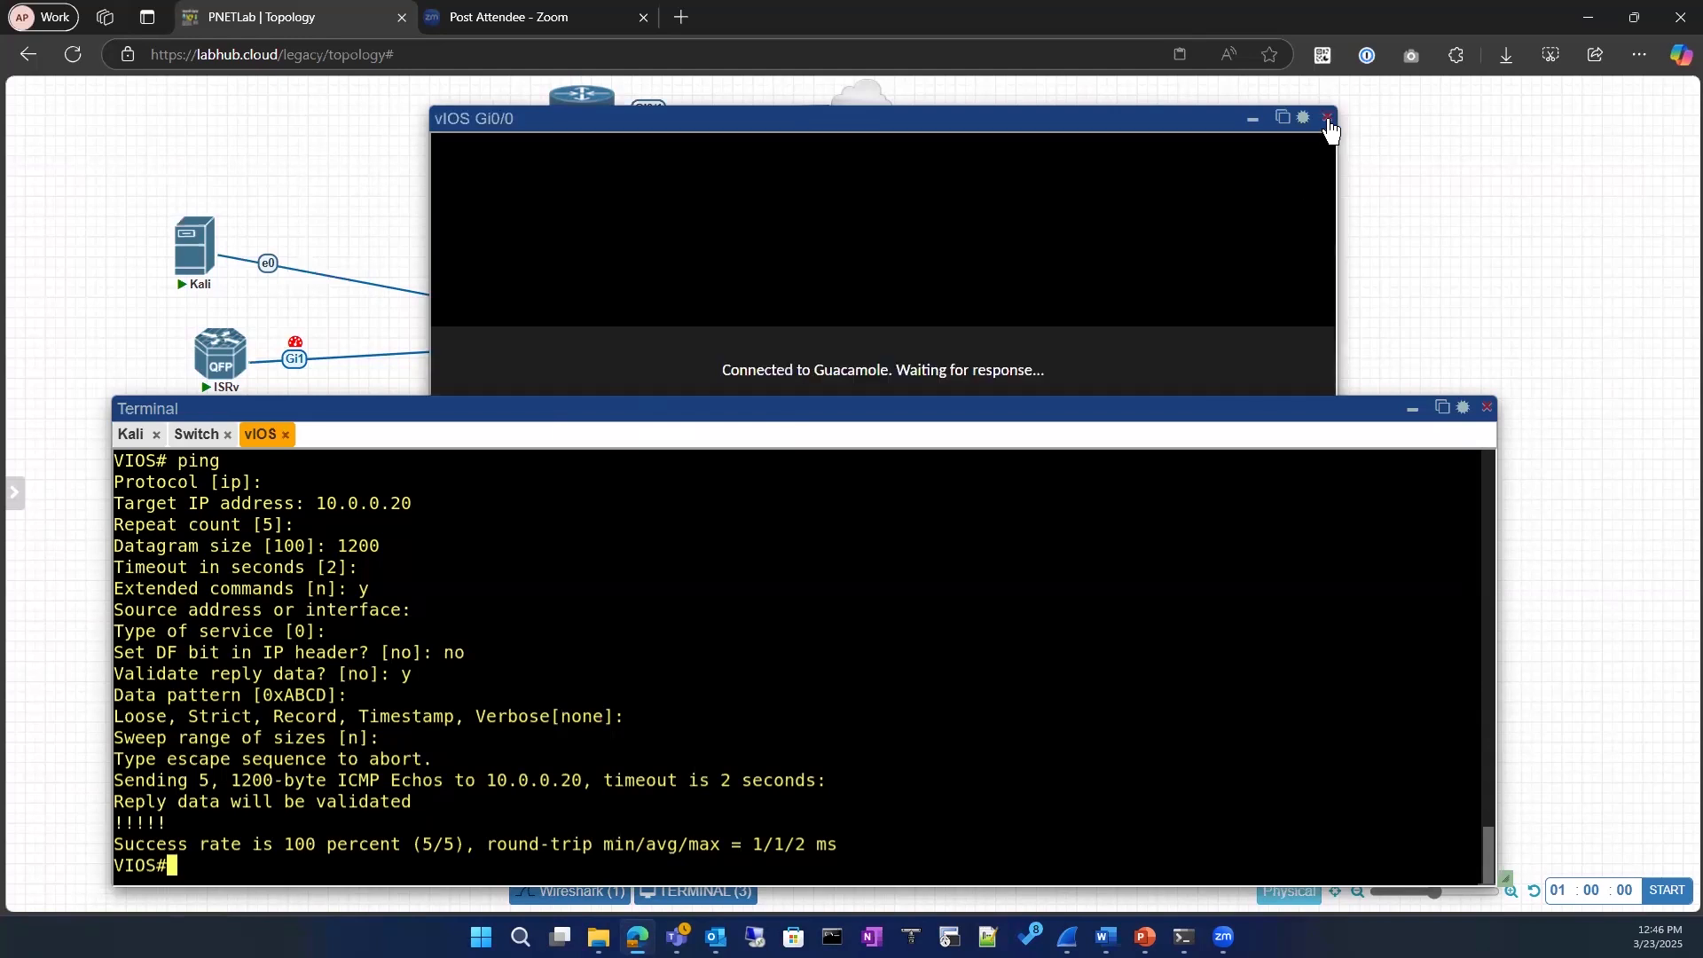
left_click(1329, 119)
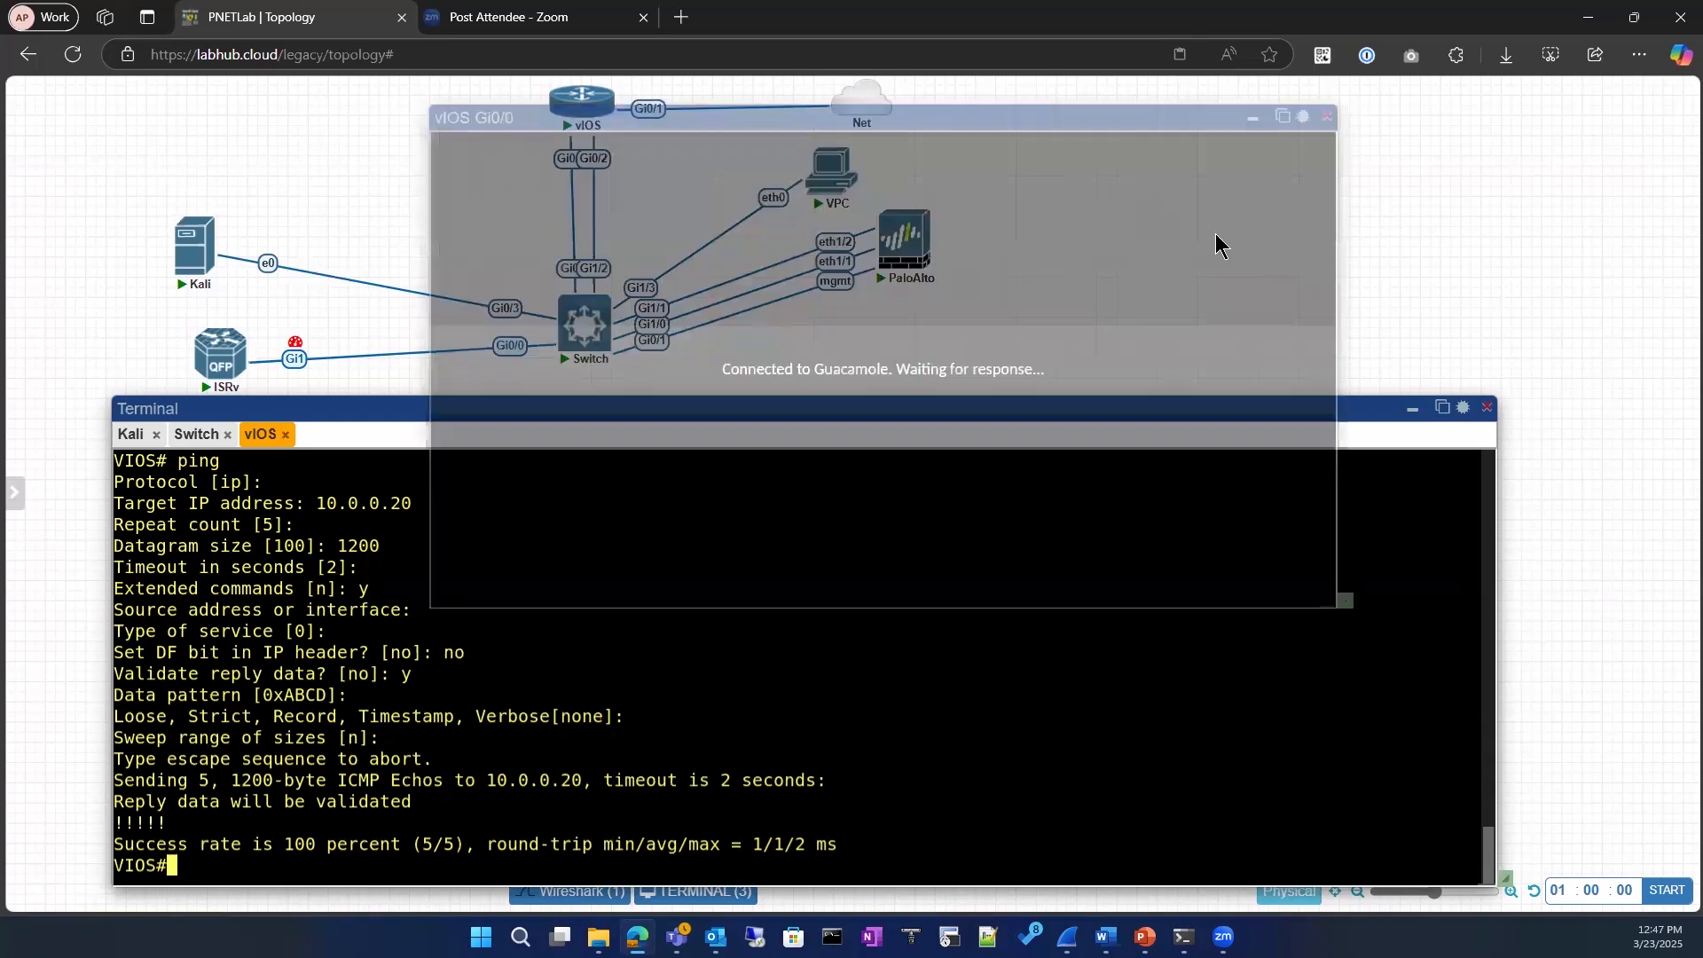